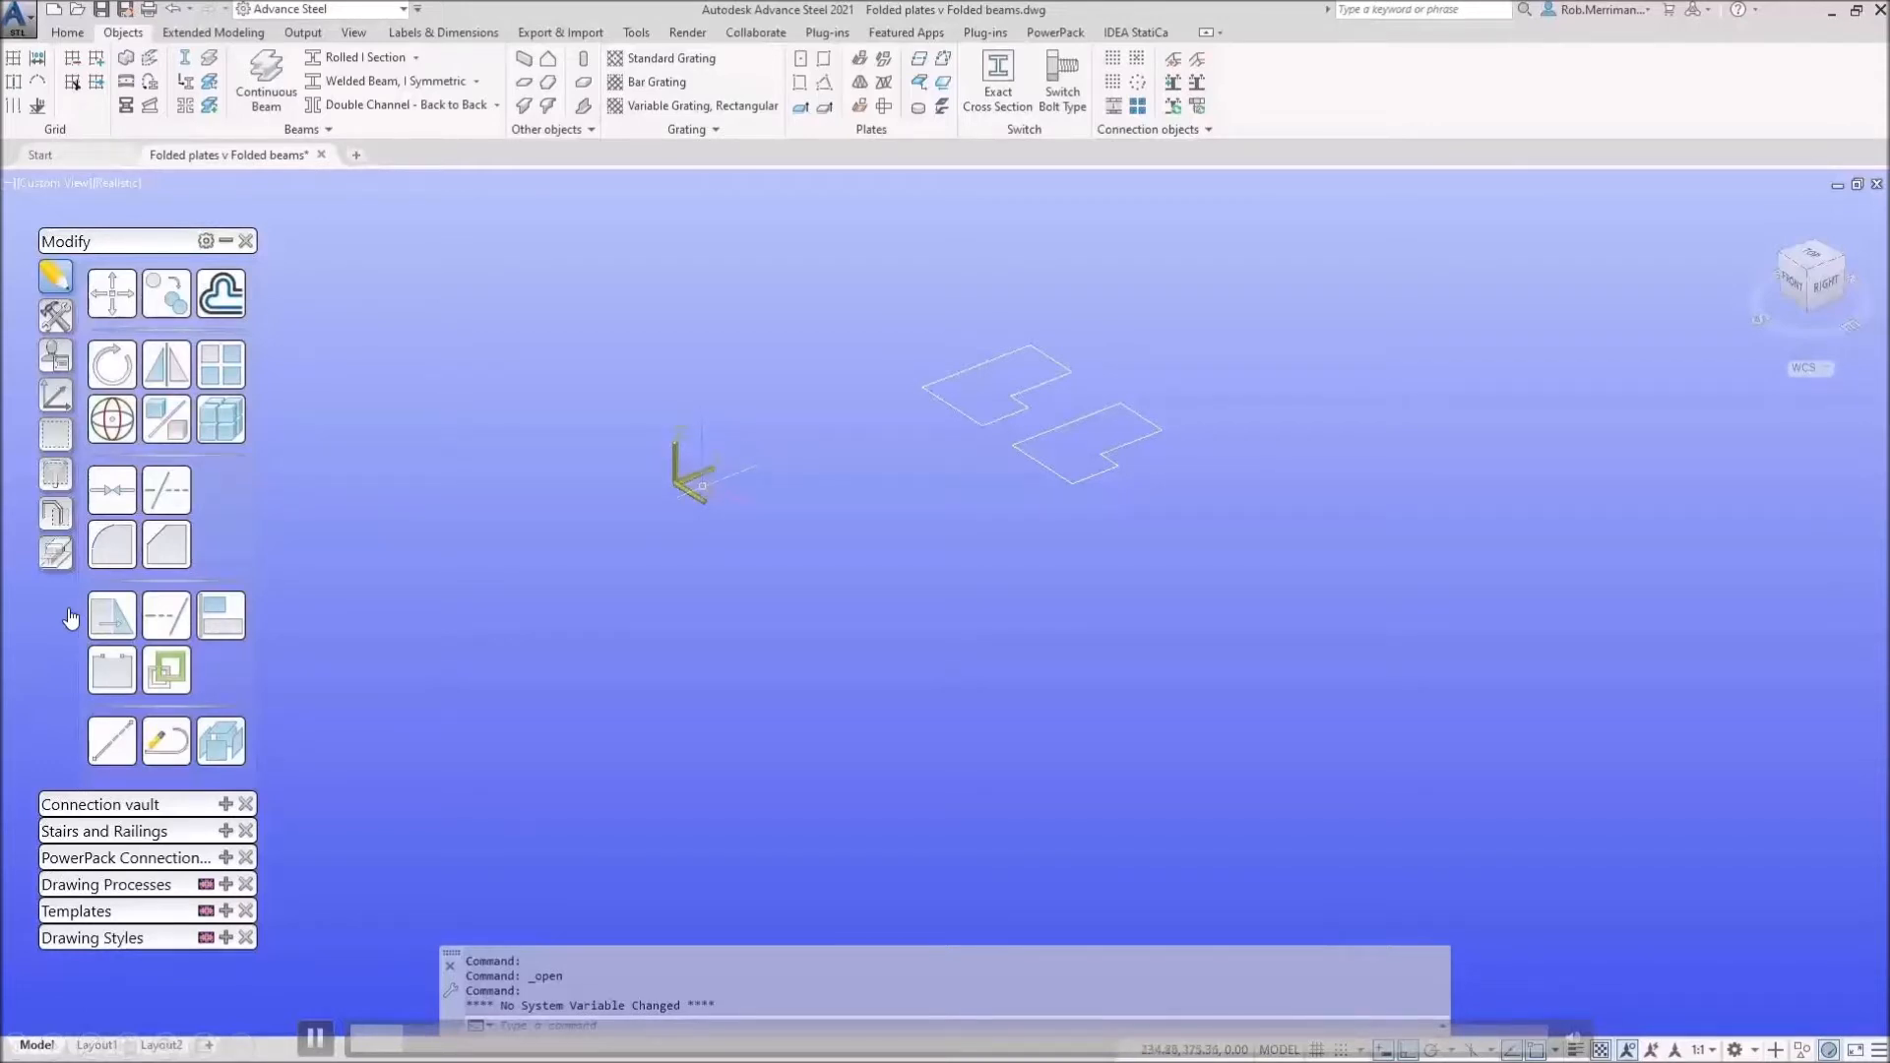
Step: Create a 500 × 500 plate, 10 mm thick, centred at 0,0,0
{"action": "left_click", "coordinate": [826, 82]}
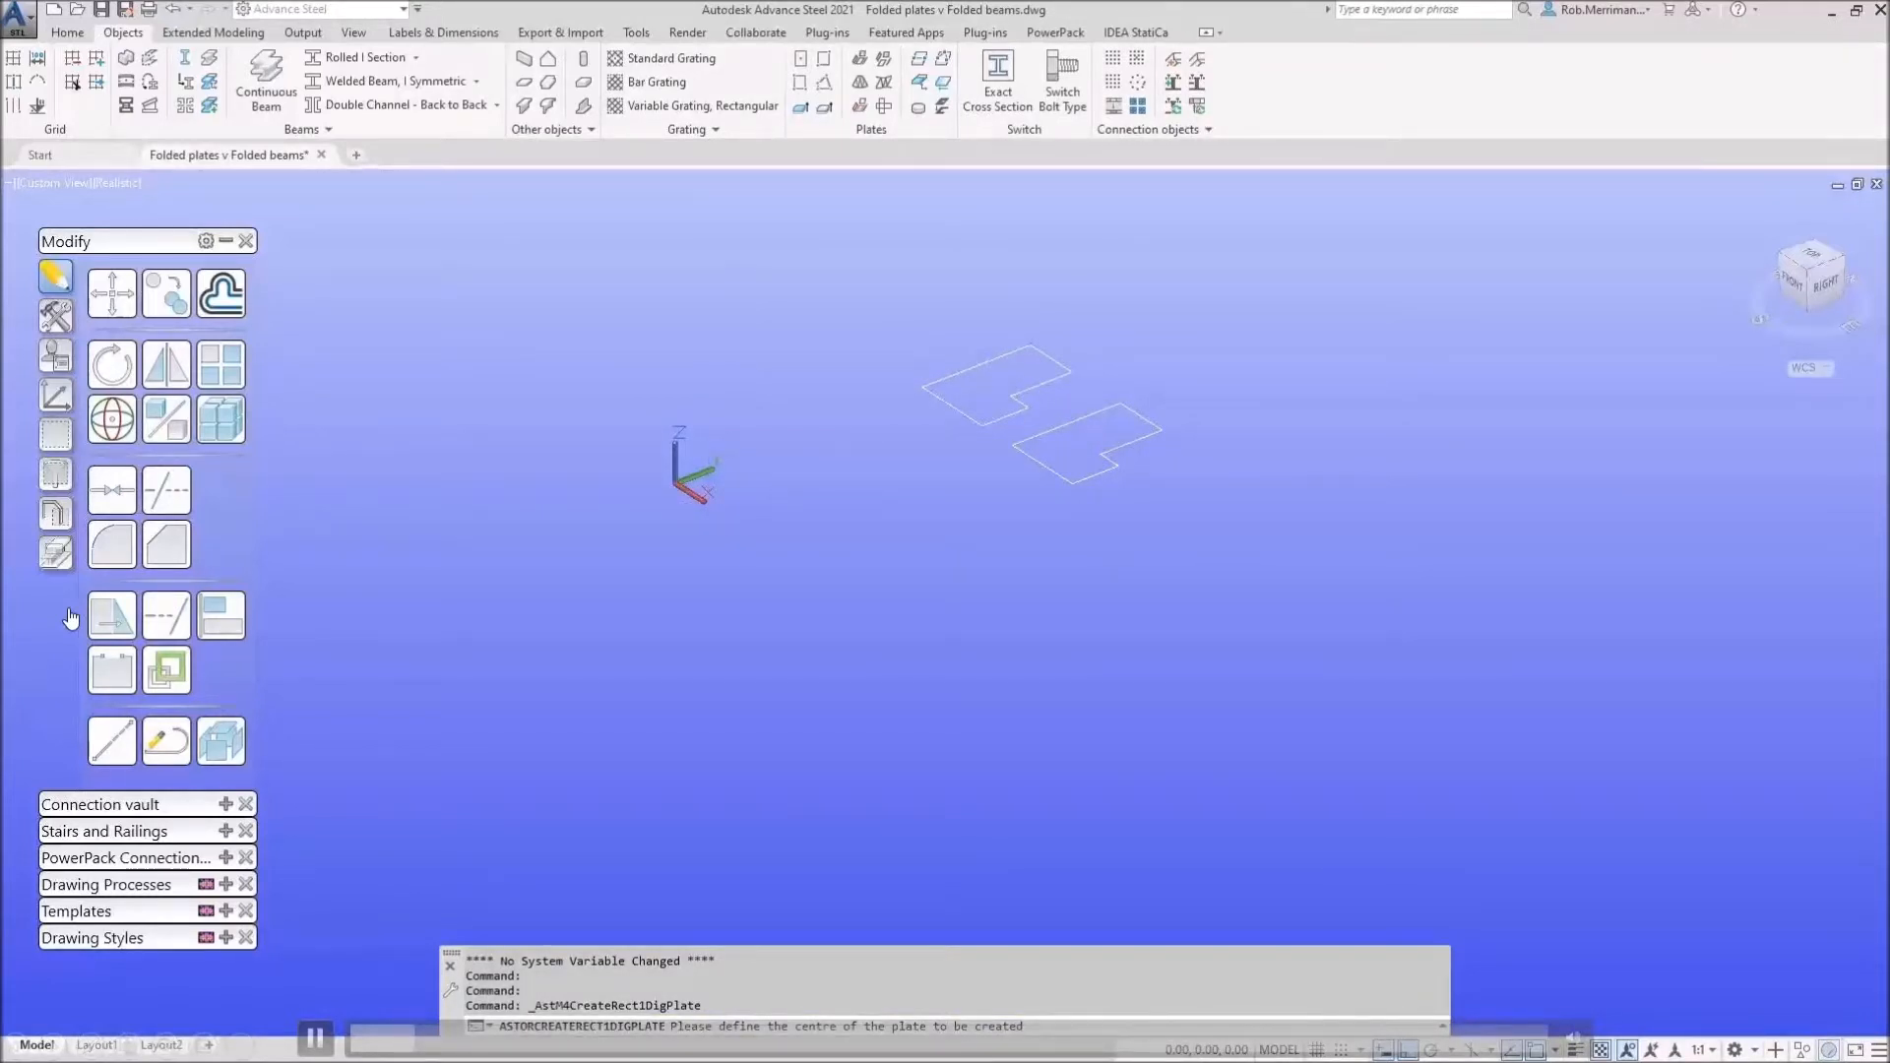
{"action": "type", "text": "0,0,0"}
{"action": "key", "text": "Return"}
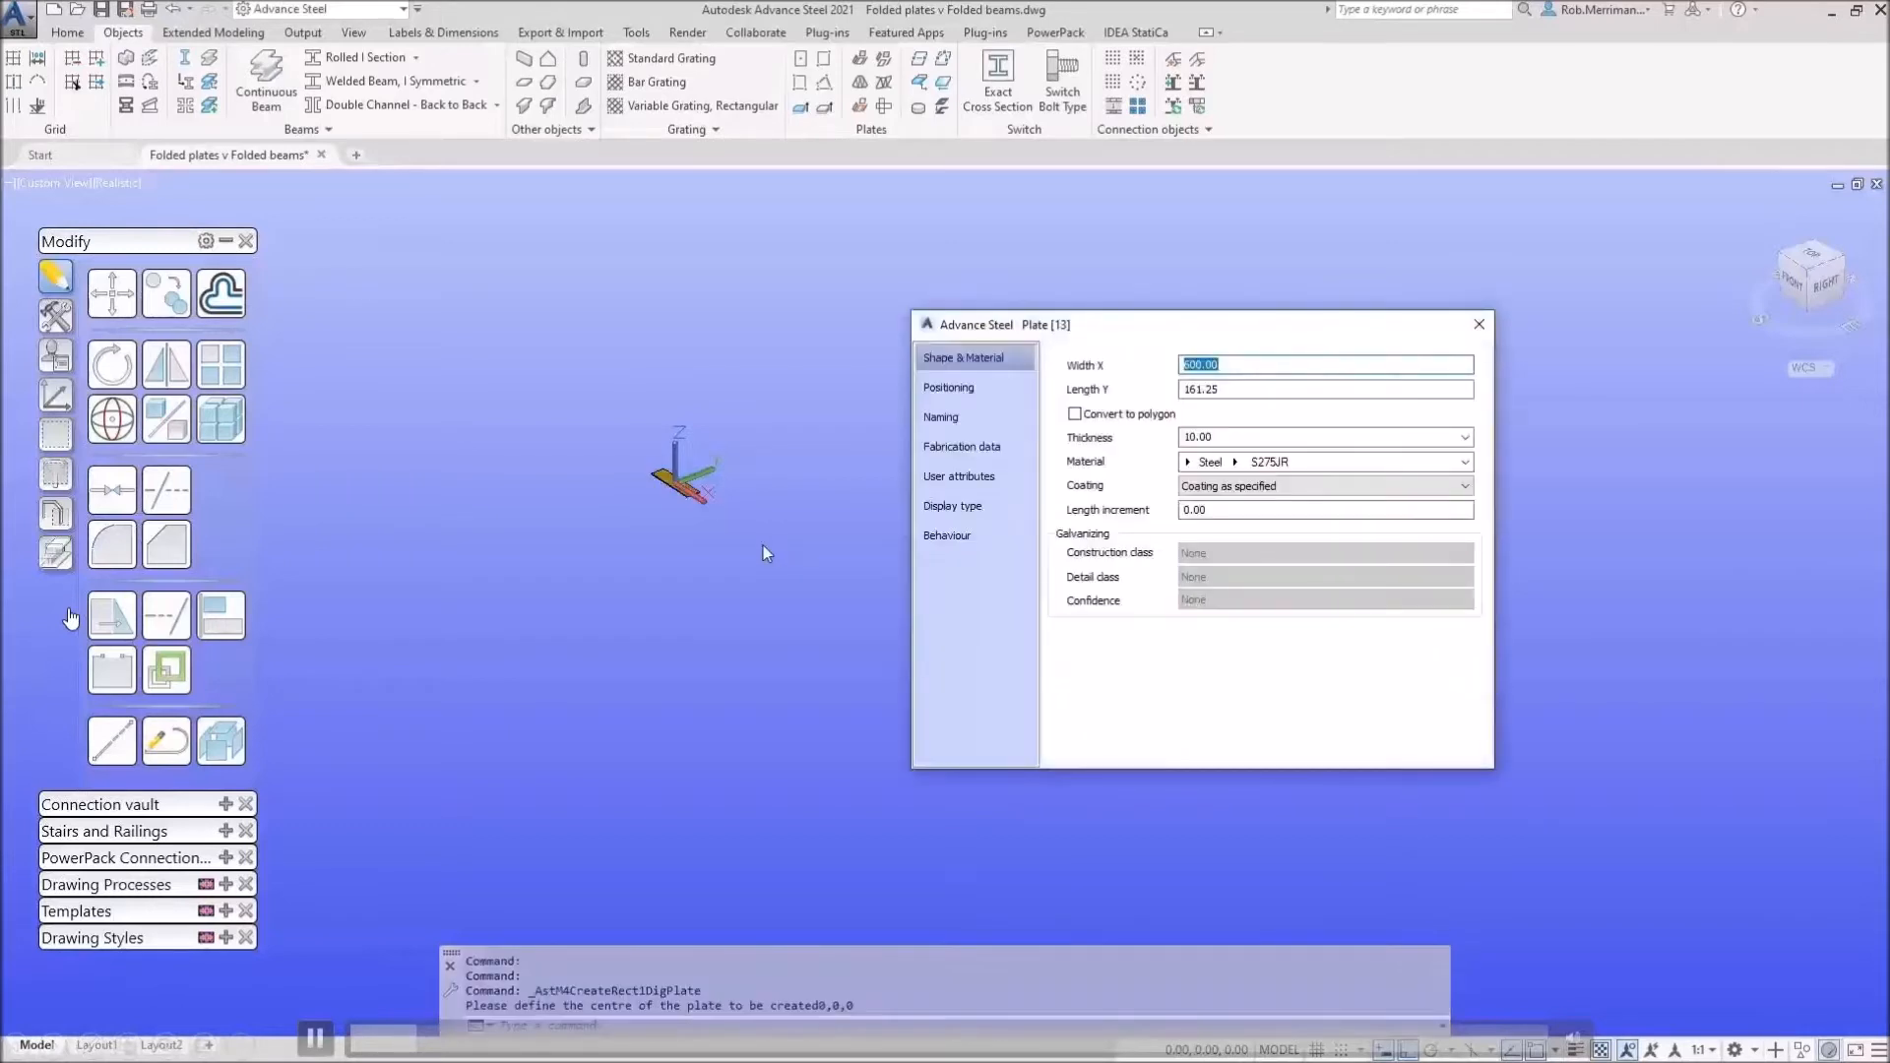
{"action": "type", "text": "500"}
{"action": "key", "text": "Tab"}
{"action": "type", "text": "500"}
{"action": "key", "text": "Tab"}
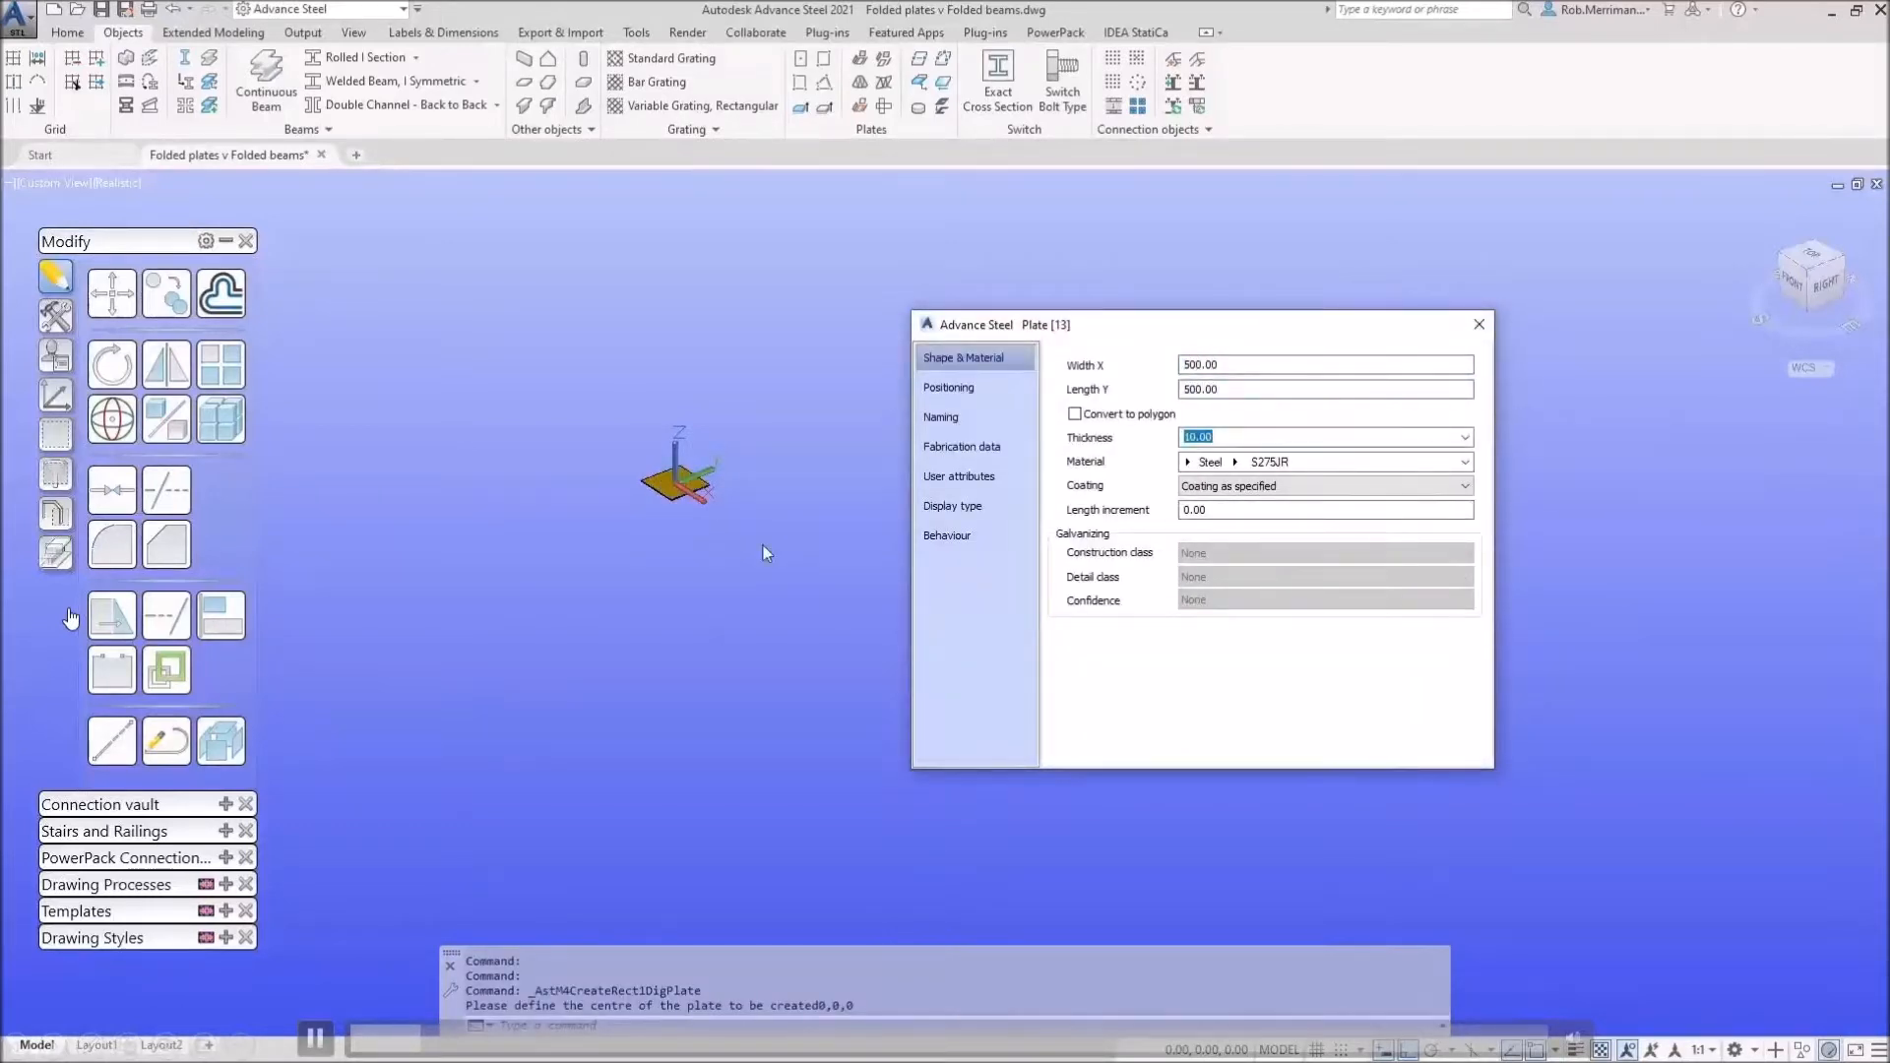
{"action": "key", "text": "Escape"}
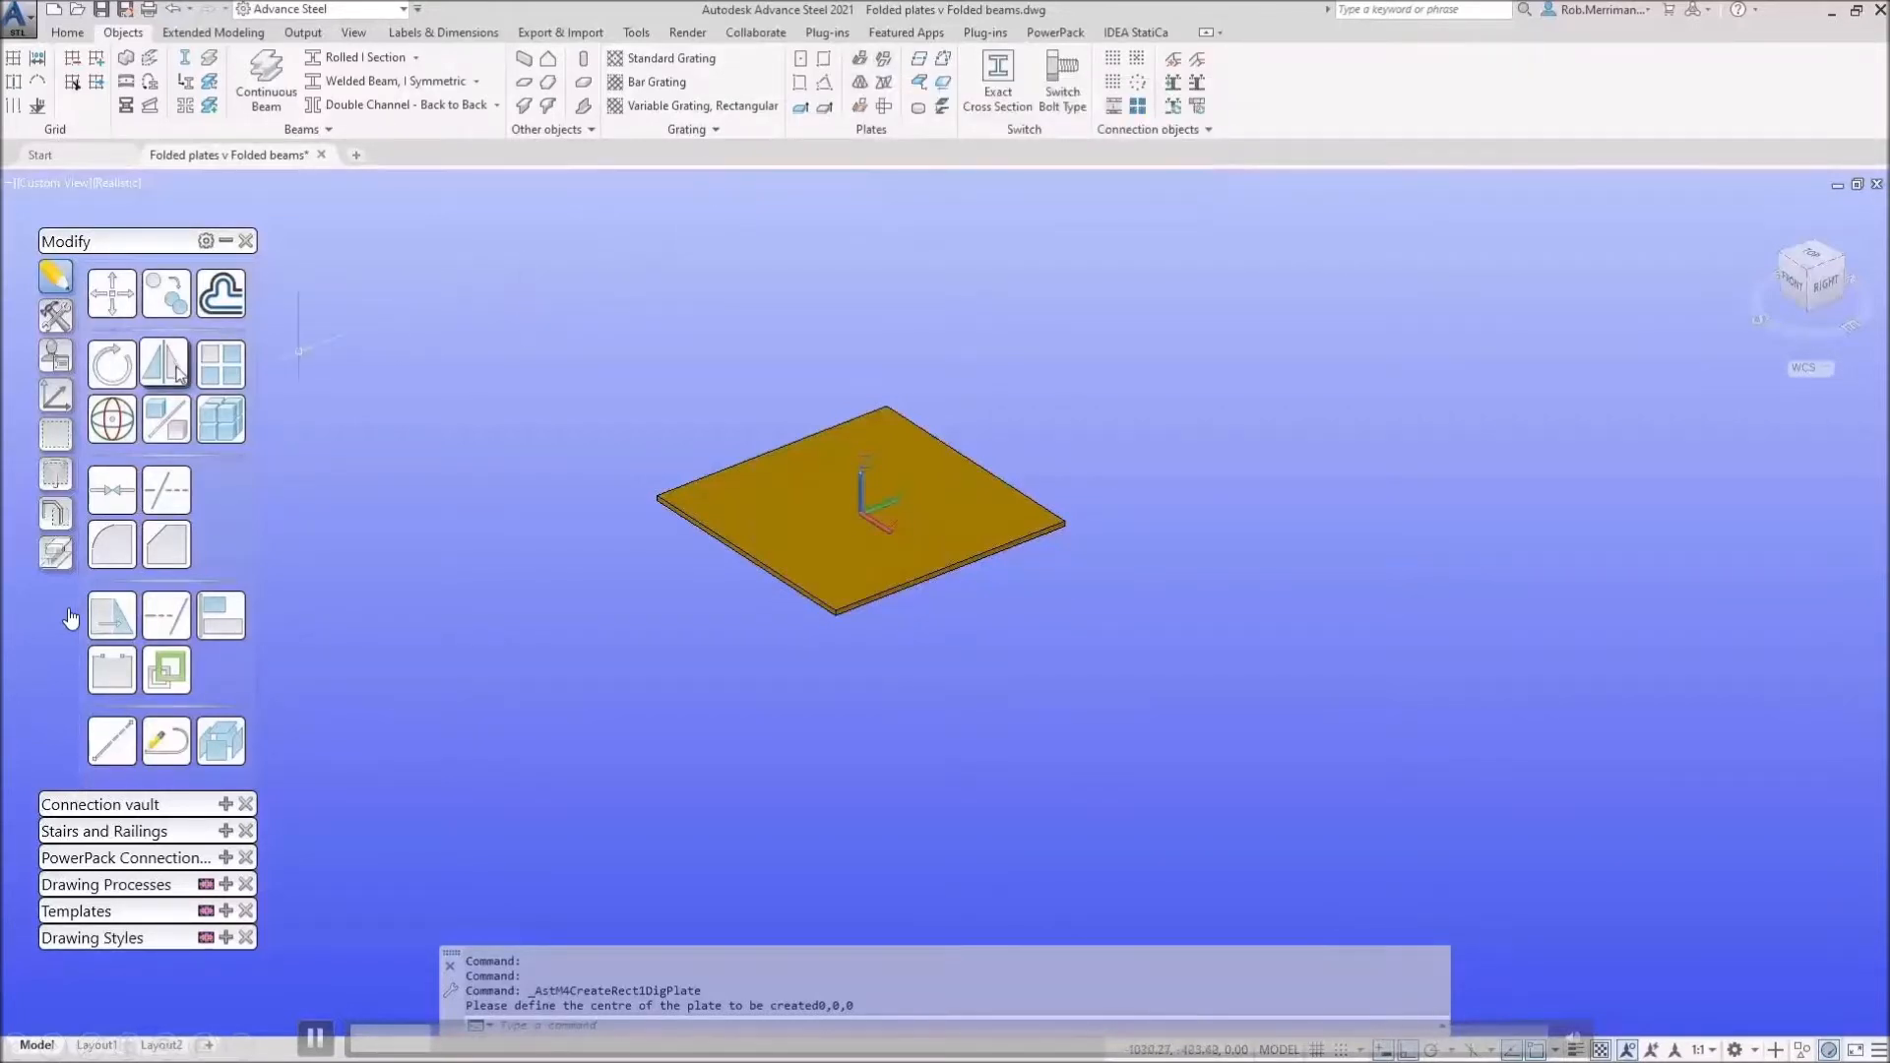
{"action": "left_click", "coordinate": [56, 396]}
Step: Move the UCS origin and rotate the UCS about X and then Y
{"action": "left_click", "coordinate": [98, 425]}
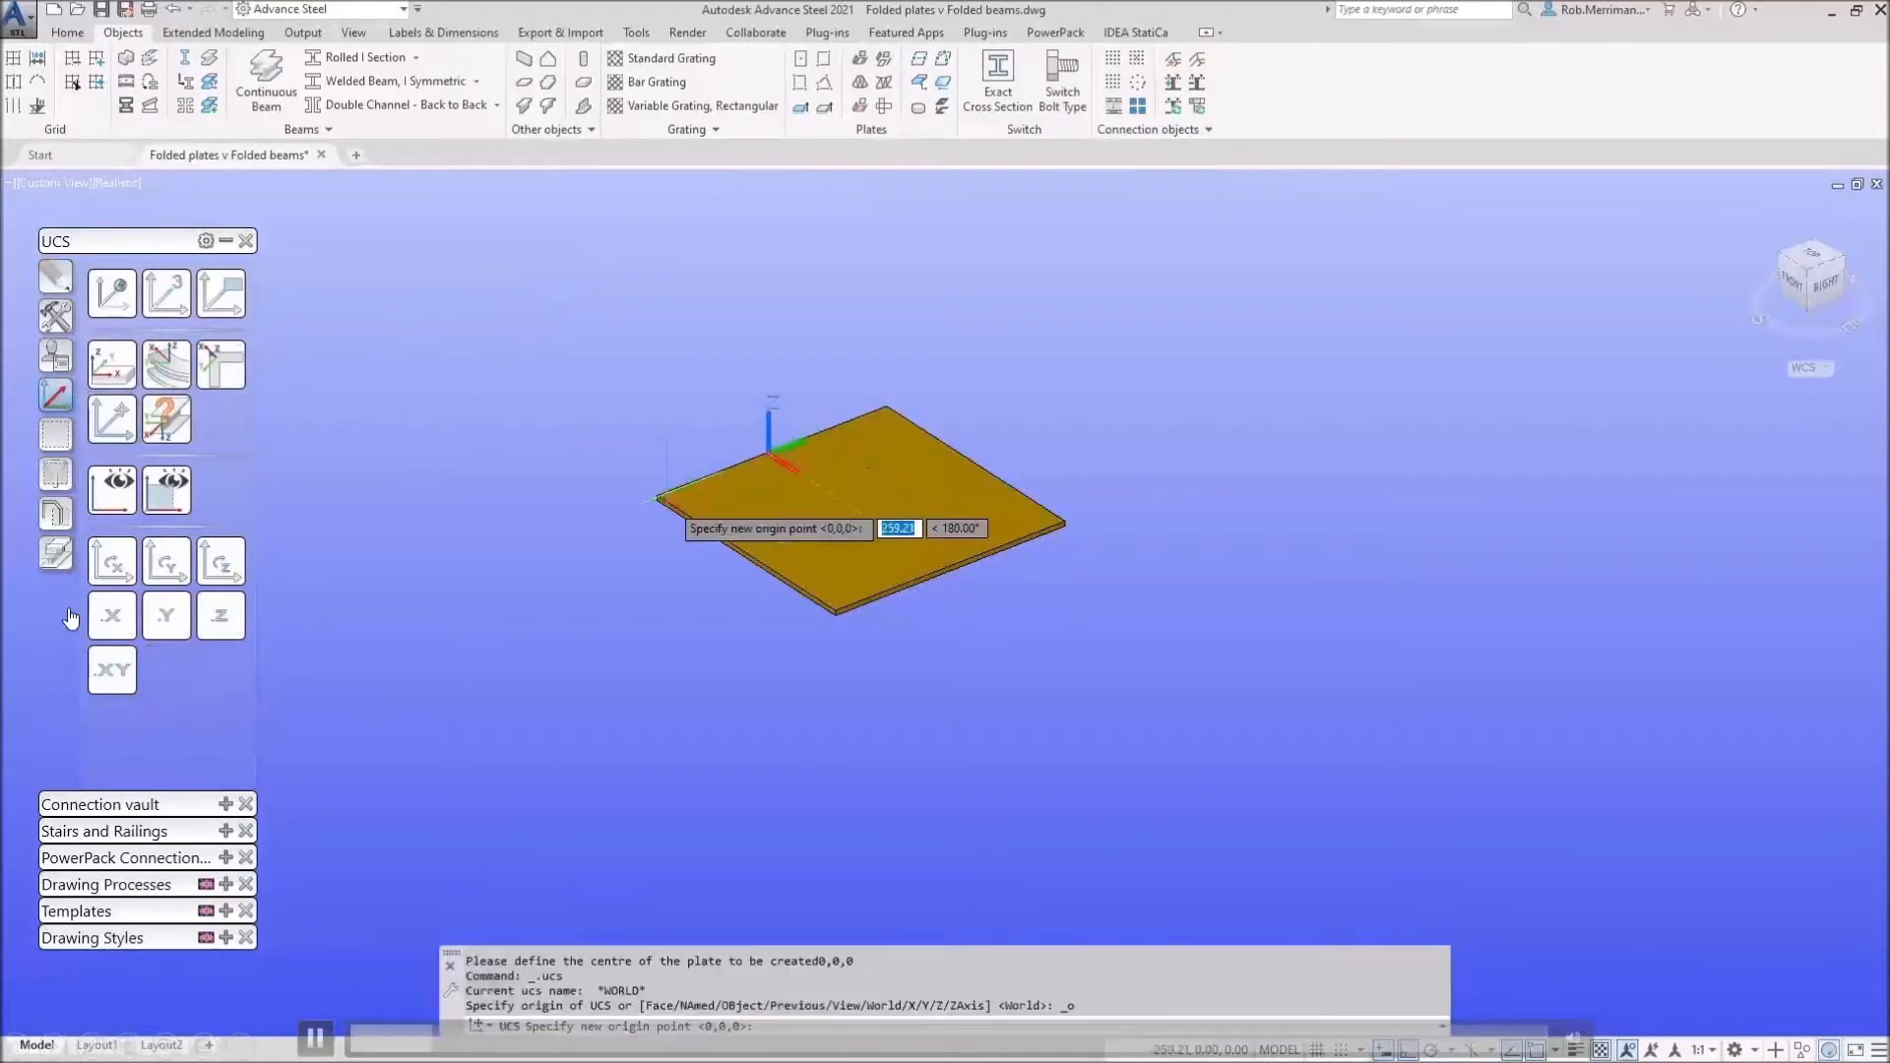
{"action": "left_click", "coordinate": [112, 562]}
{"action": "left_click", "coordinate": [166, 562]}
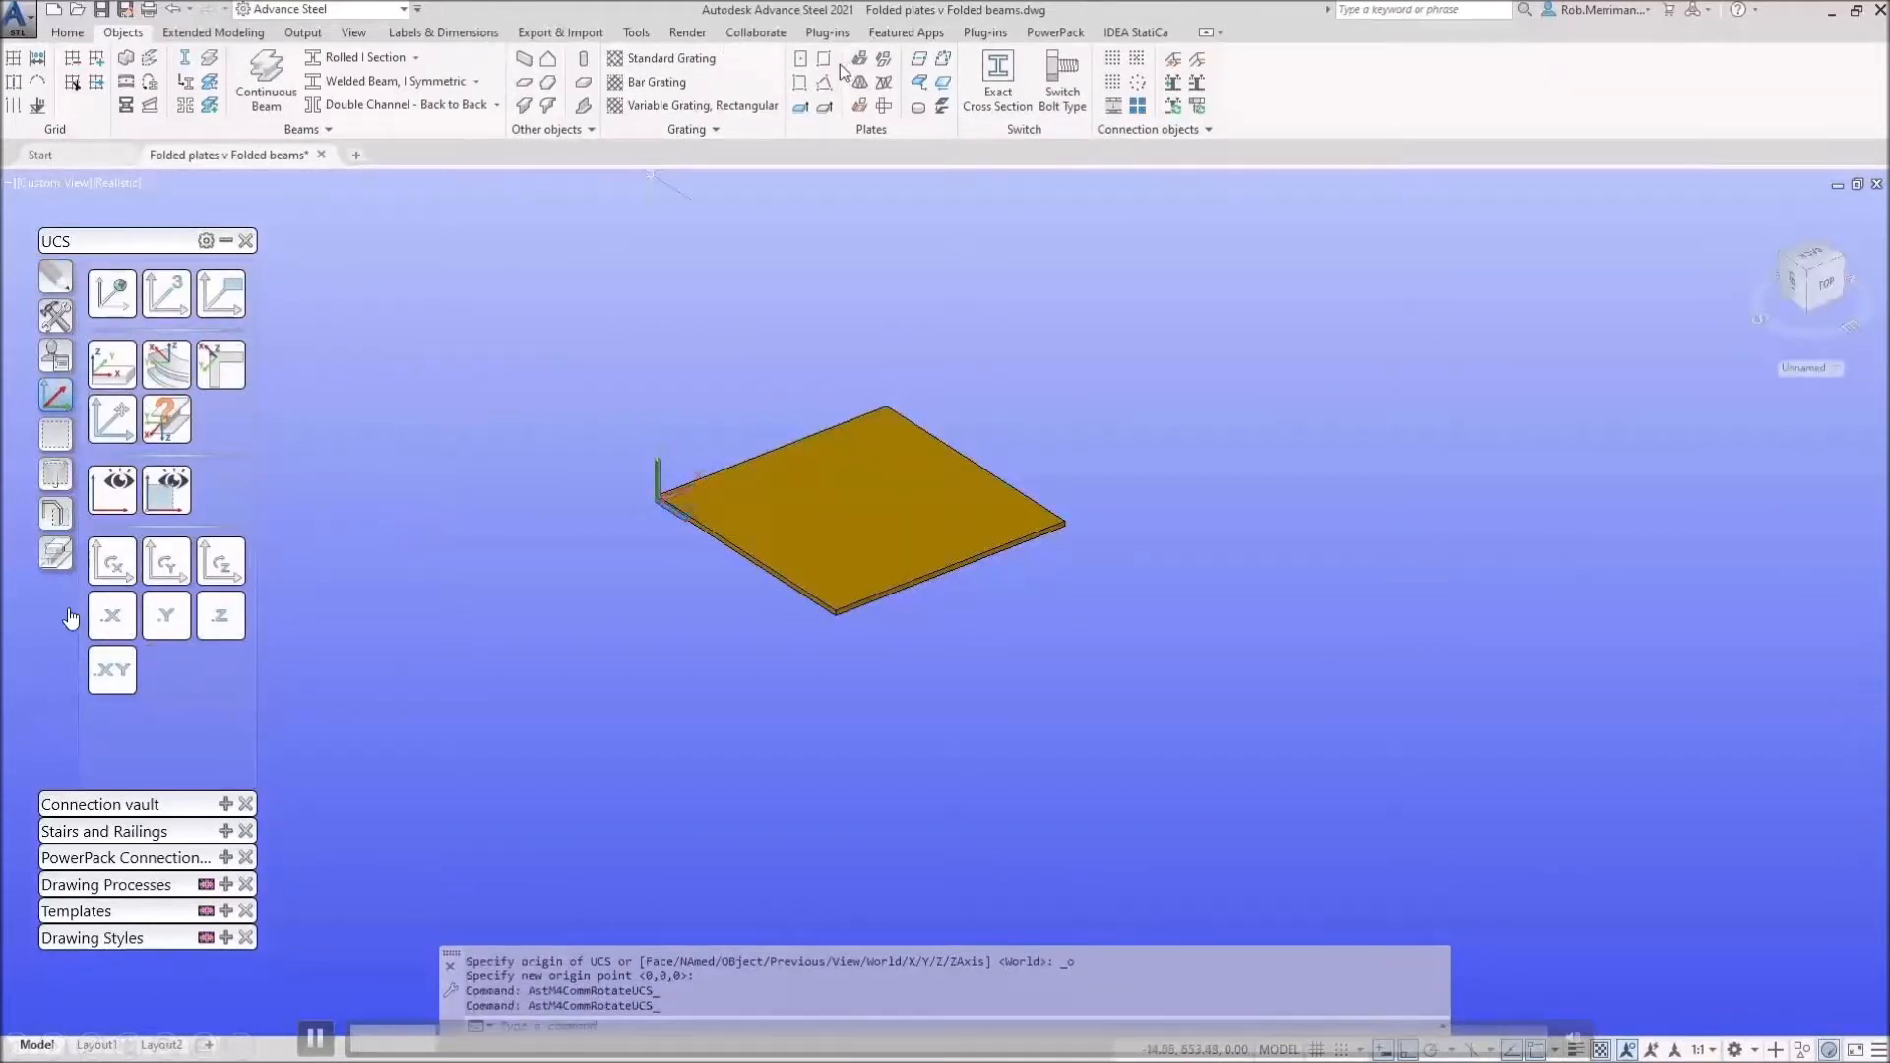
Step: Place an upright plate at 0,0,0 anchored bottom-left, then reset the UCS to World
{"action": "left_click", "coordinate": [799, 61]}
{"action": "type", "text": "0,0,0"}
{"action": "key", "text": "Return"}
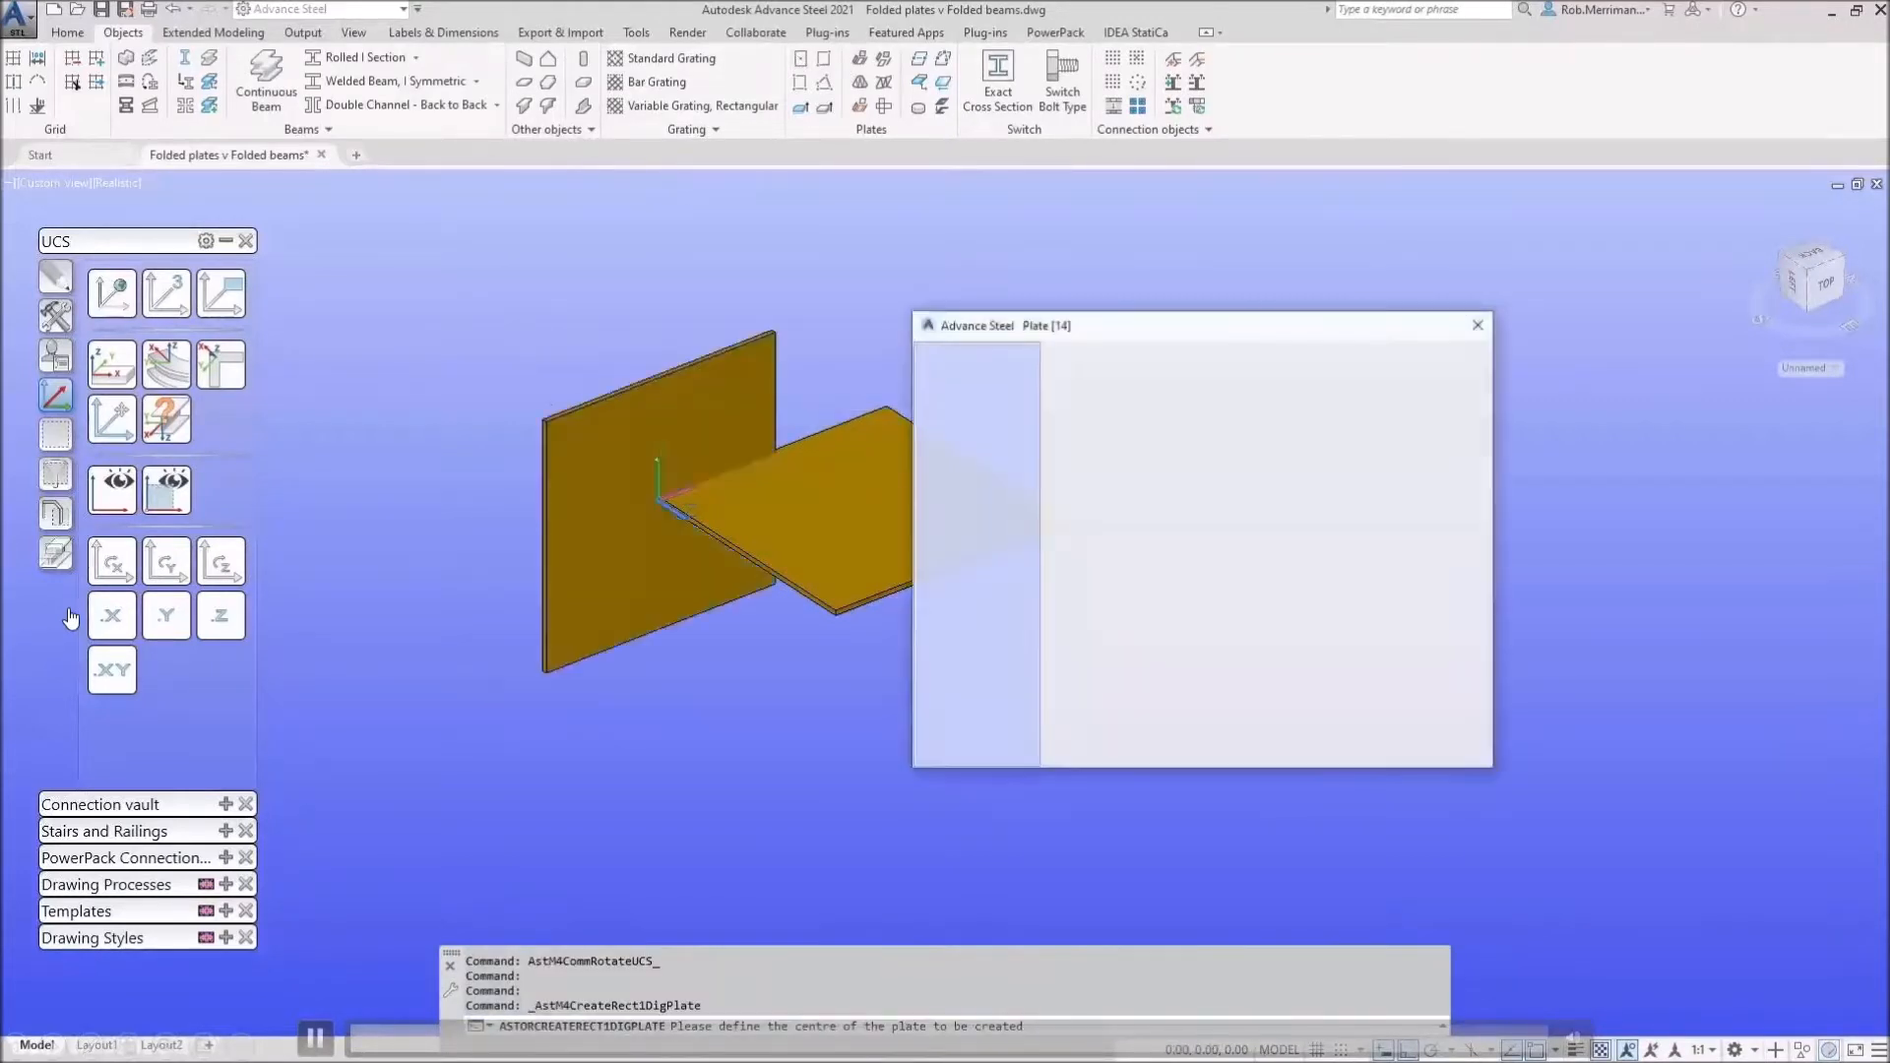
{"action": "left_click", "coordinate": [980, 389]}
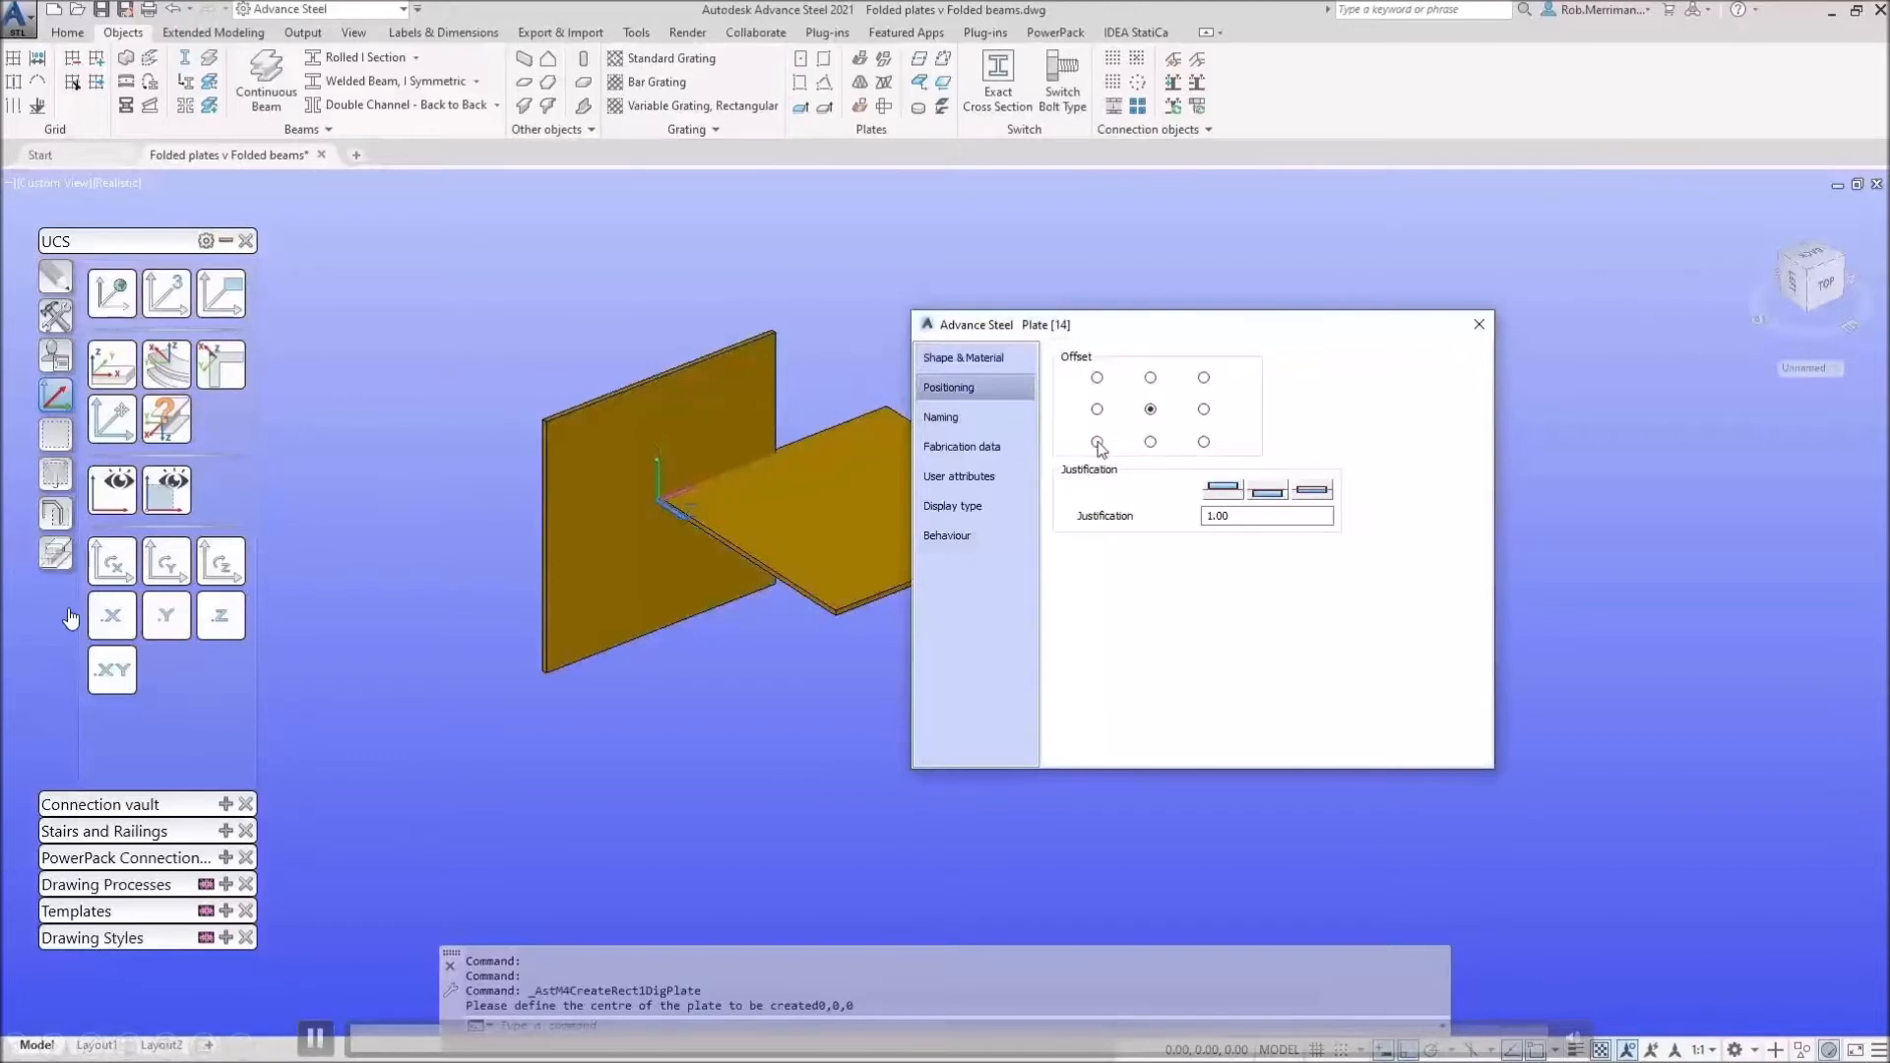
{"action": "left_click", "coordinate": [1096, 440]}
{"action": "key", "text": "Escape"}
{"action": "scroll", "coordinate": [556, 483], "scroll_direction": "down", "scroll_amount": 4}
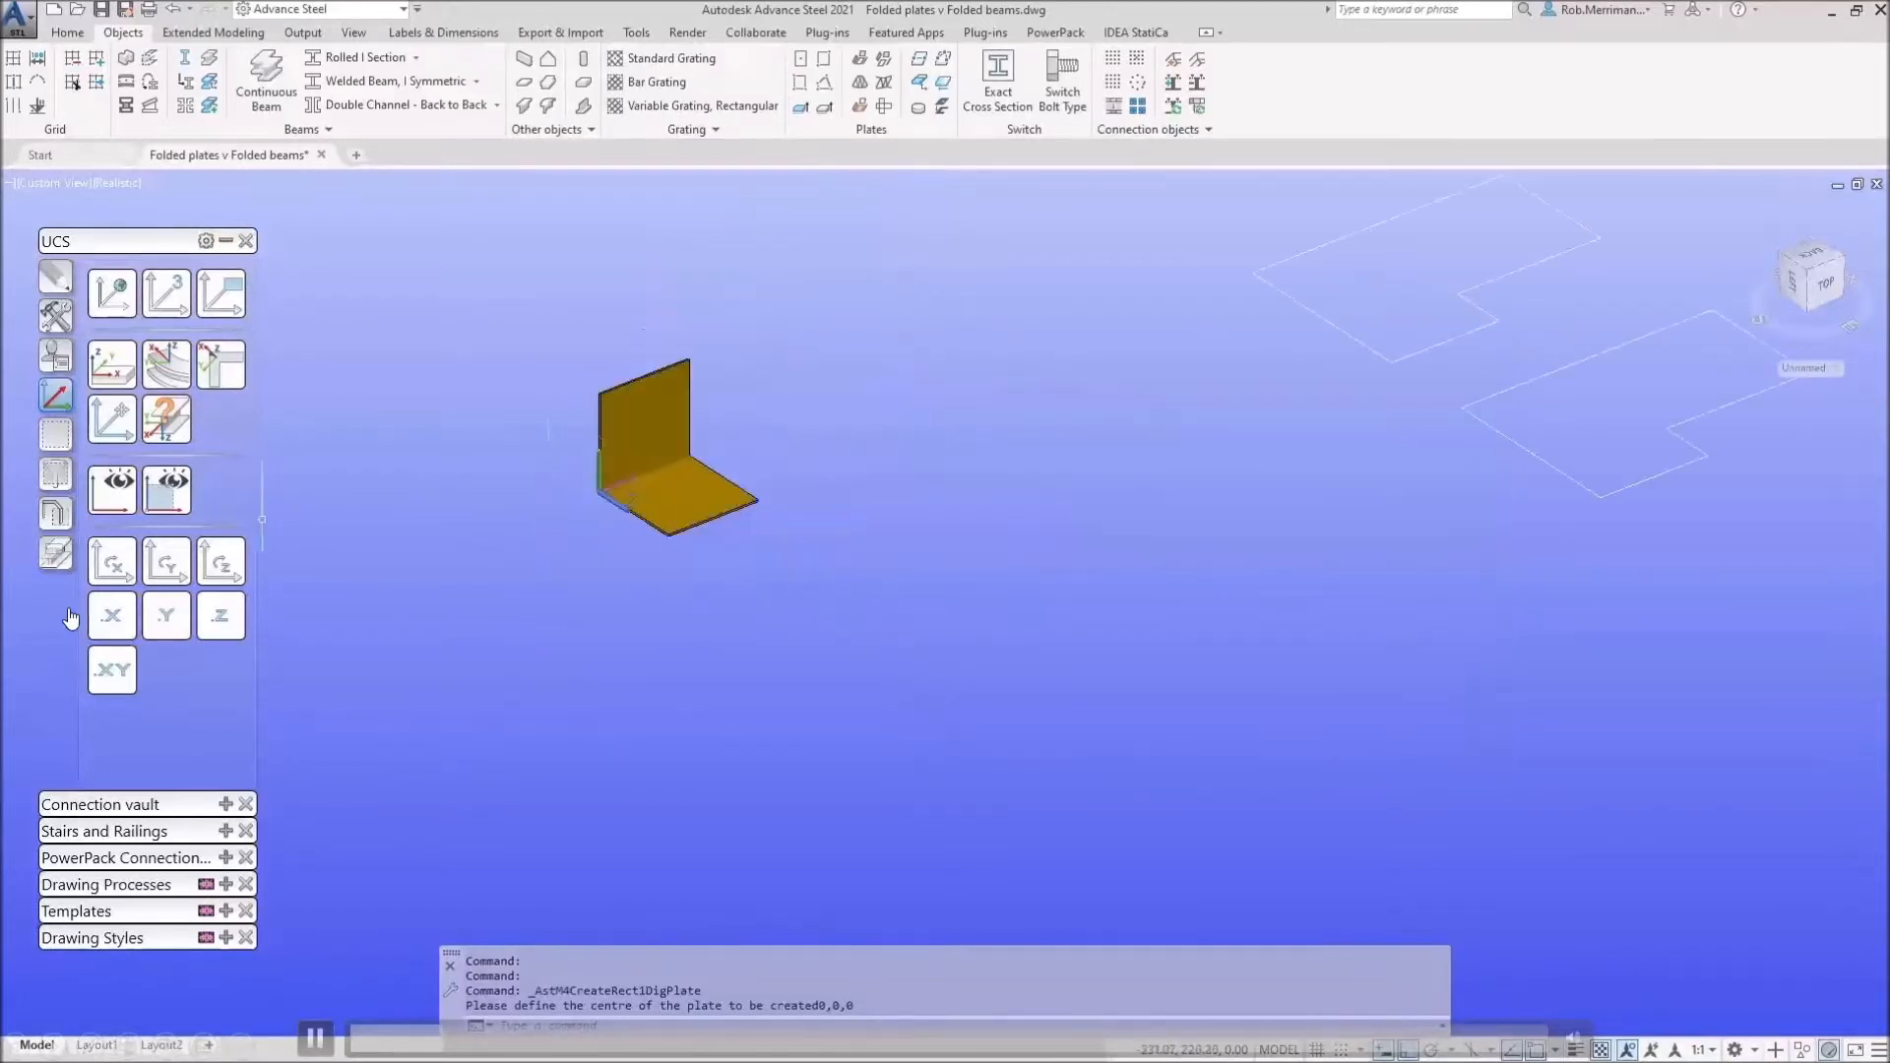
{"action": "left_click", "coordinate": [114, 292]}
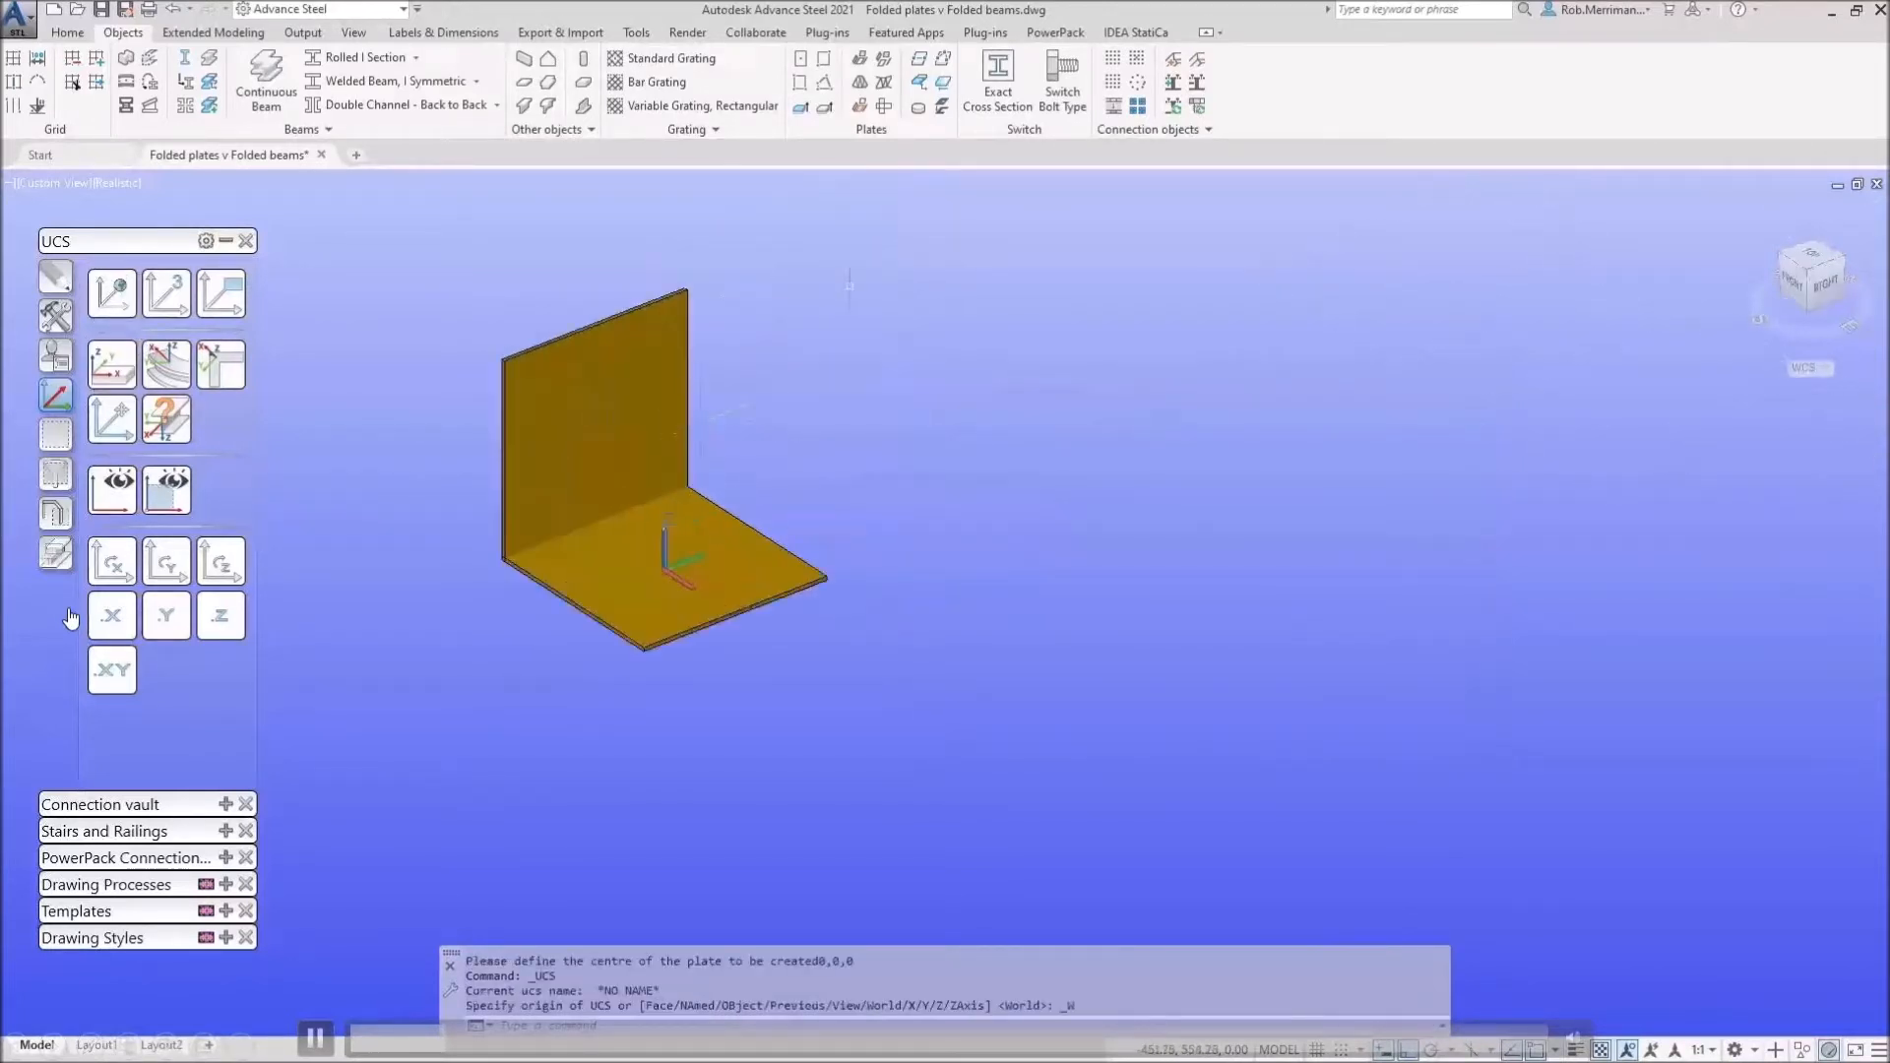
Step: Connect the horizontal and vertical plates into a folded plate with a 90° bend
{"action": "left_click", "coordinate": [859, 61]}
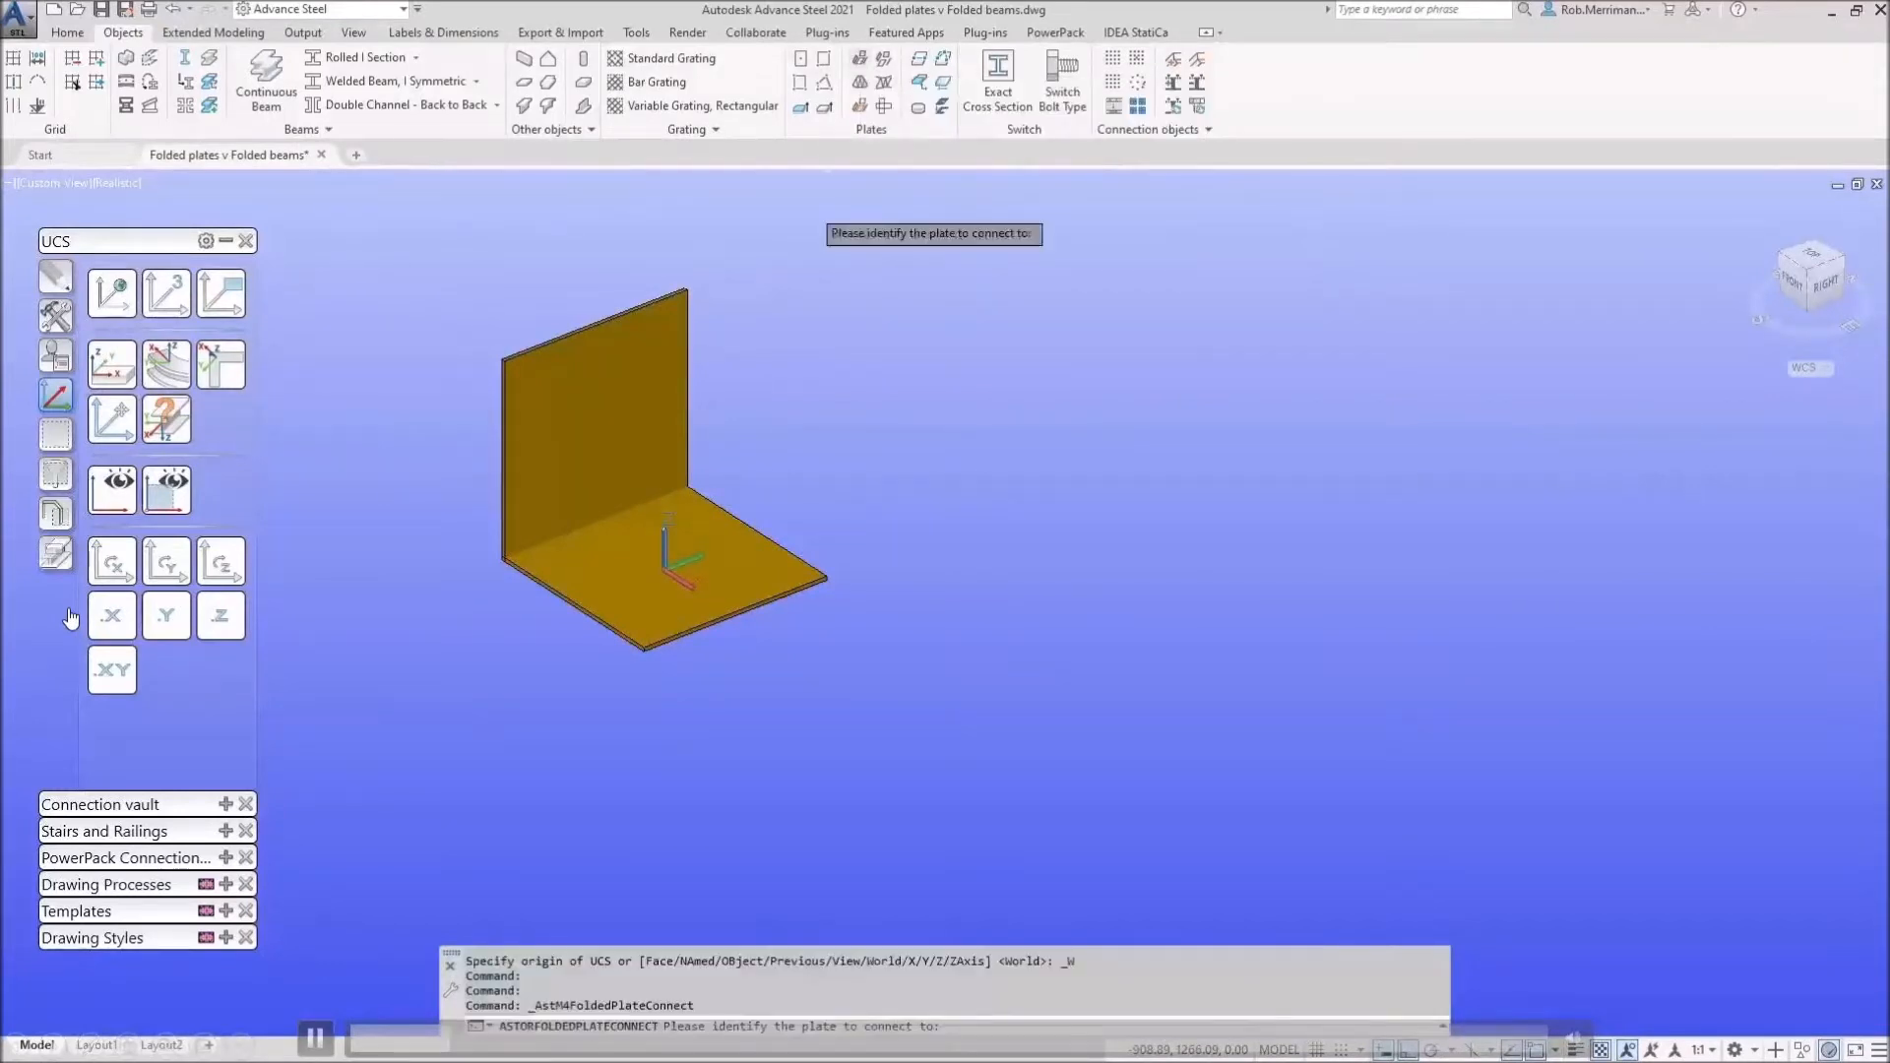
{"action": "left_click", "coordinate": [734, 549]}
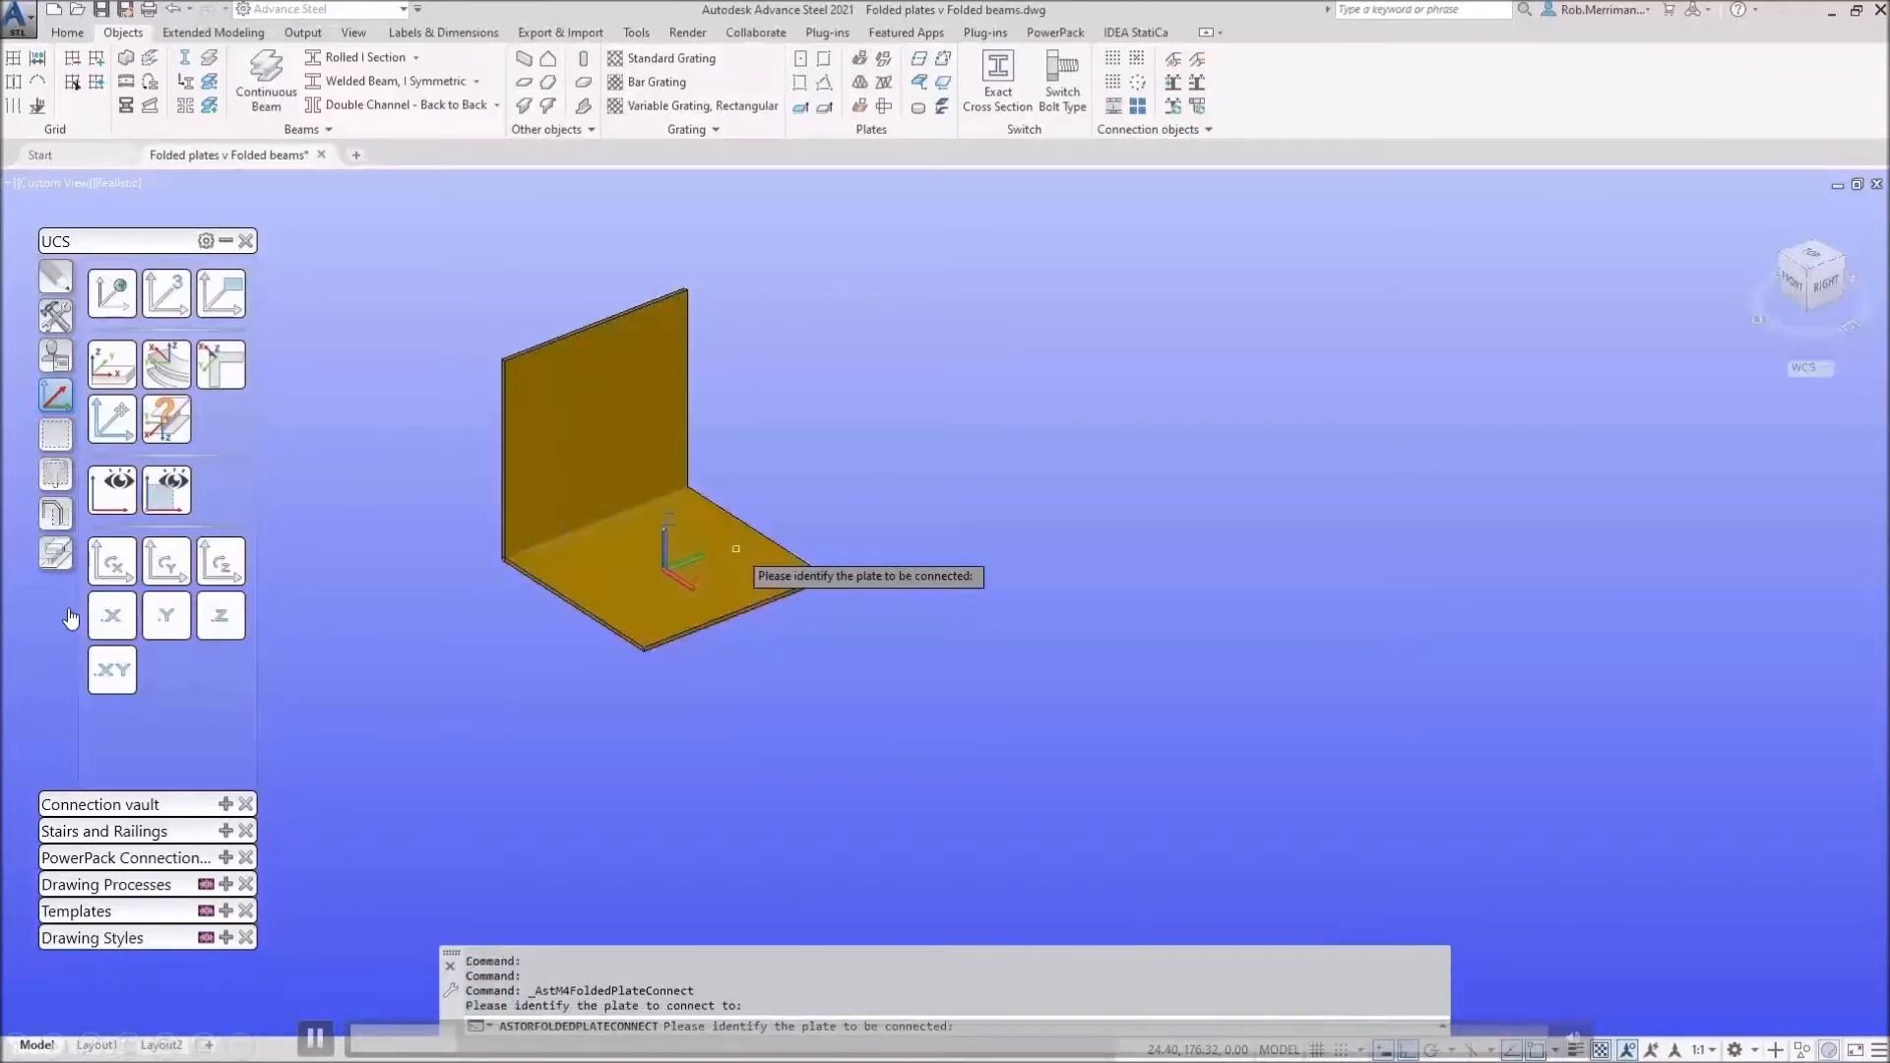
{"action": "left_click", "coordinate": [666, 402]}
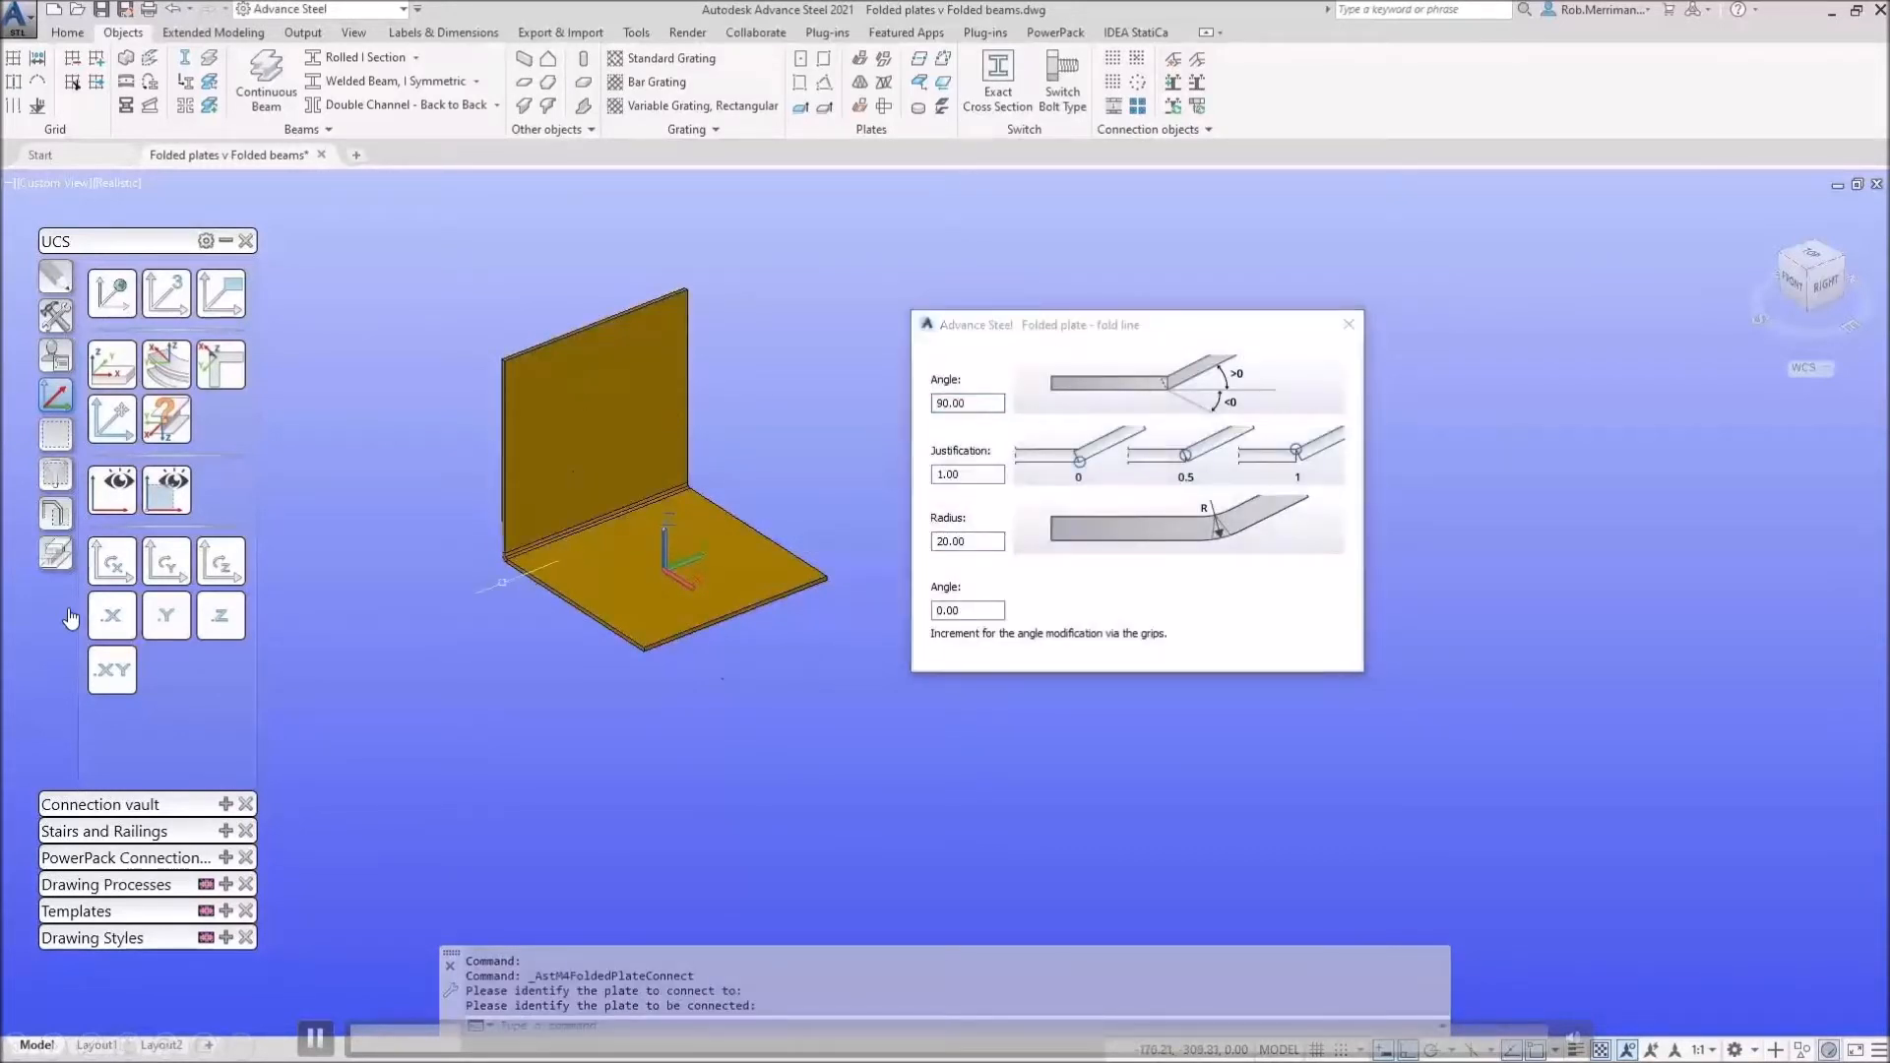
{"action": "scroll", "coordinate": [503, 582], "scroll_direction": "up", "scroll_amount": 8}
{"action": "scroll", "coordinate": [503, 582], "scroll_direction": "down", "scroll_amount": 8}
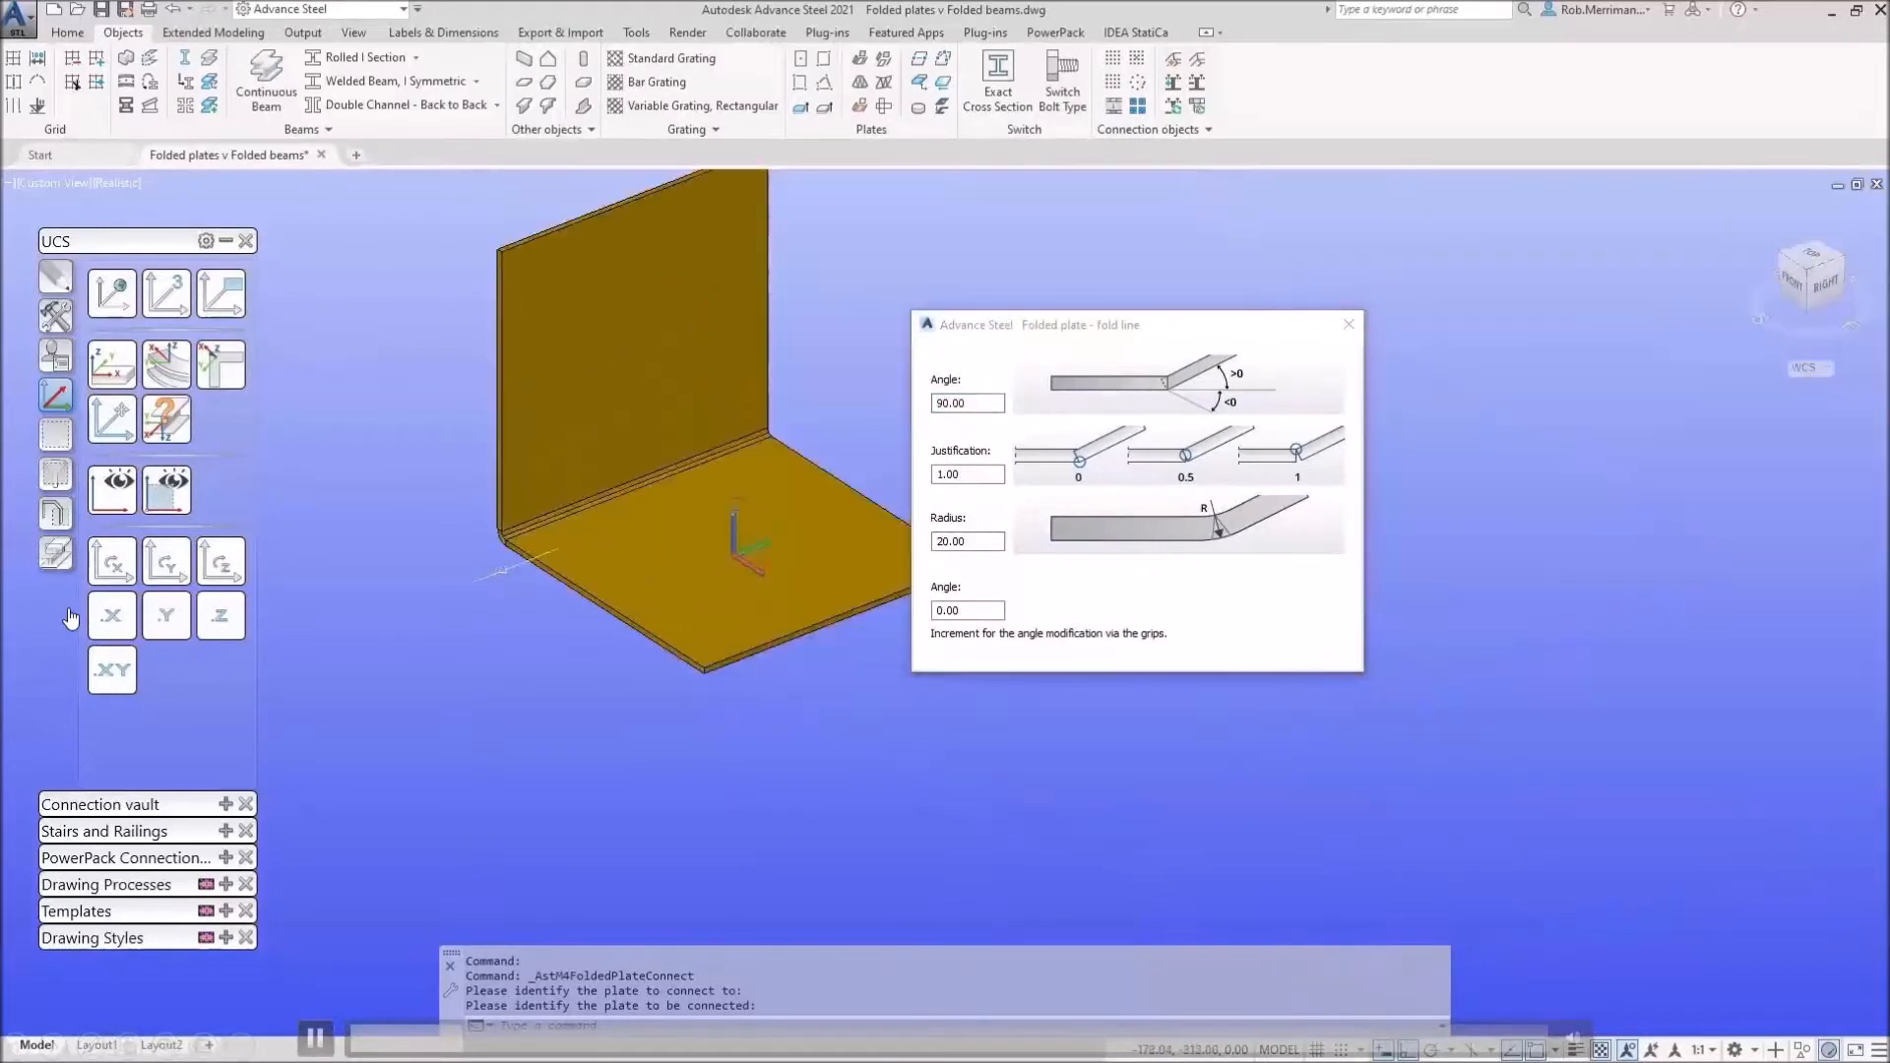
{"action": "left_click", "coordinate": [1348, 325]}
Step: Place two new flat plates beside the L-shaped folded plate
{"action": "scroll", "coordinate": [844, 456], "scroll_direction": "down", "scroll_amount": 3}
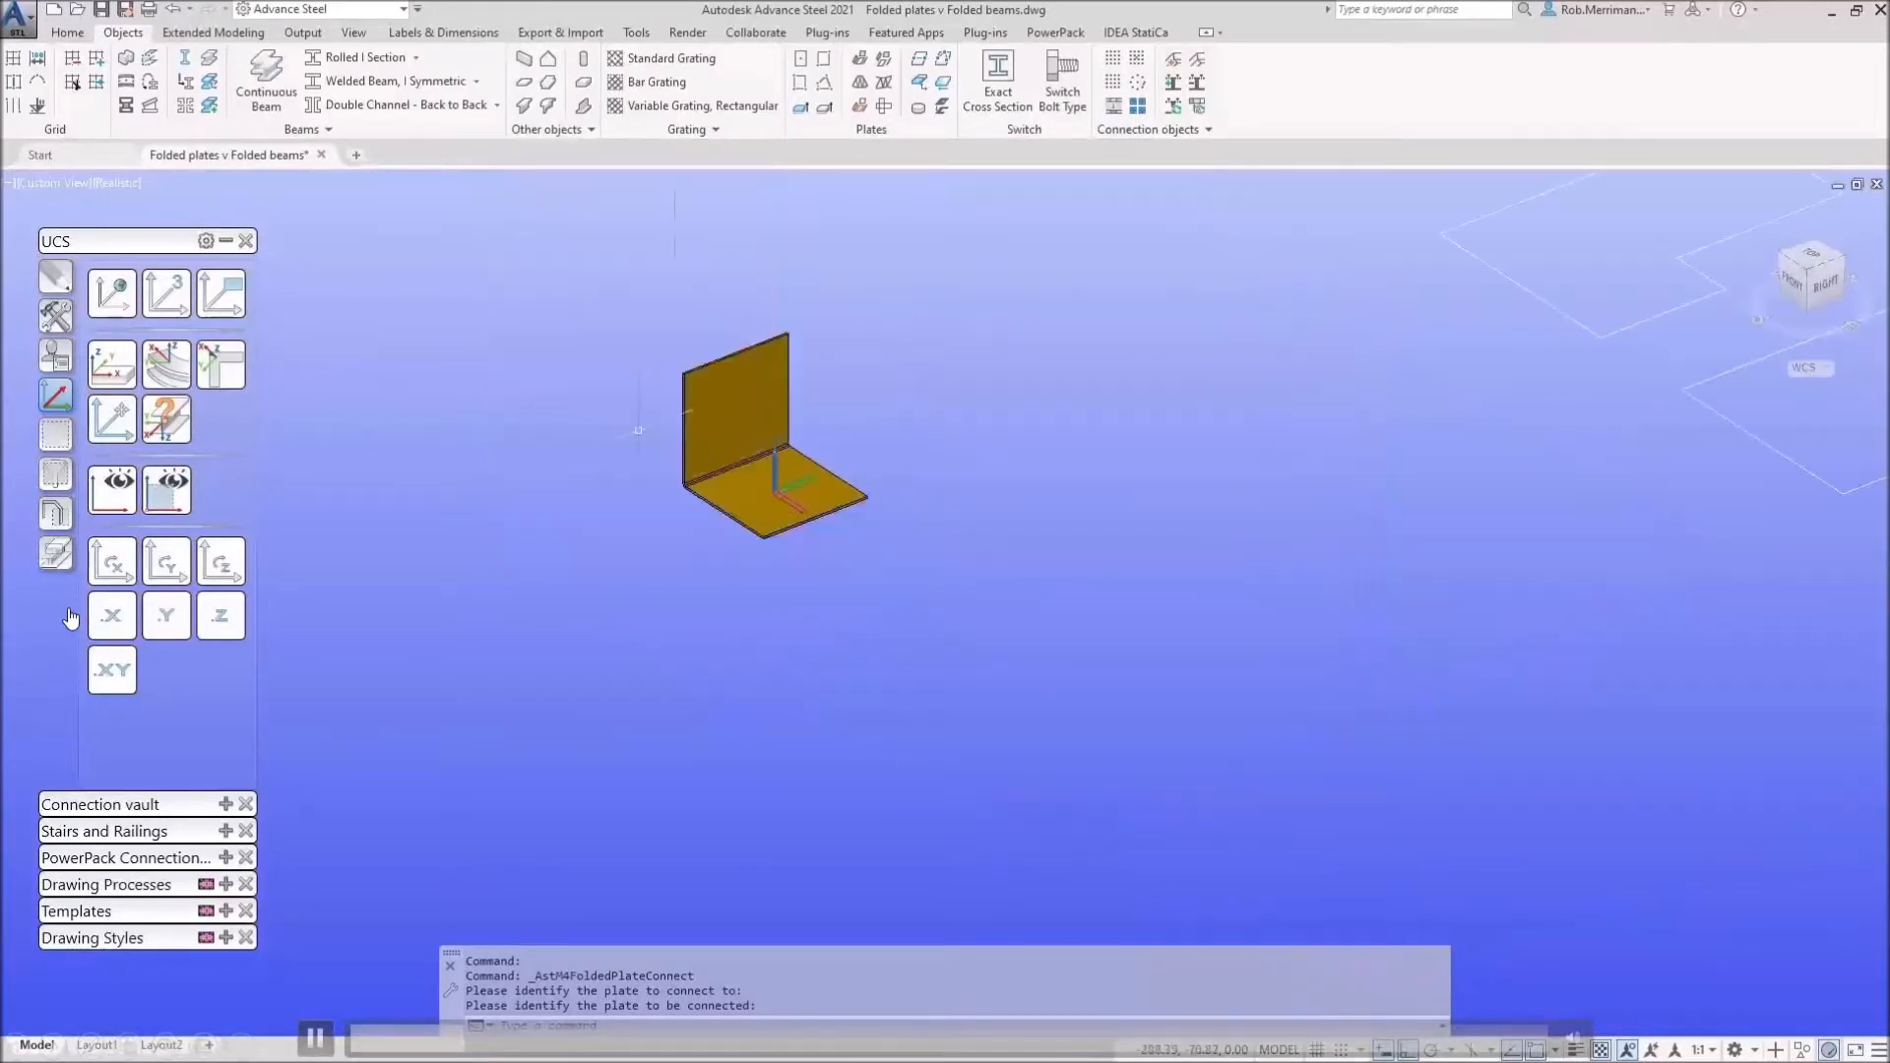
{"action": "left_click", "coordinate": [804, 59]}
{"action": "left_click", "coordinate": [1038, 629]}
{"action": "left_click", "coordinate": [810, 66]}
{"action": "left_click", "coordinate": [1176, 547]}
{"action": "left_click", "coordinate": [1477, 326]}
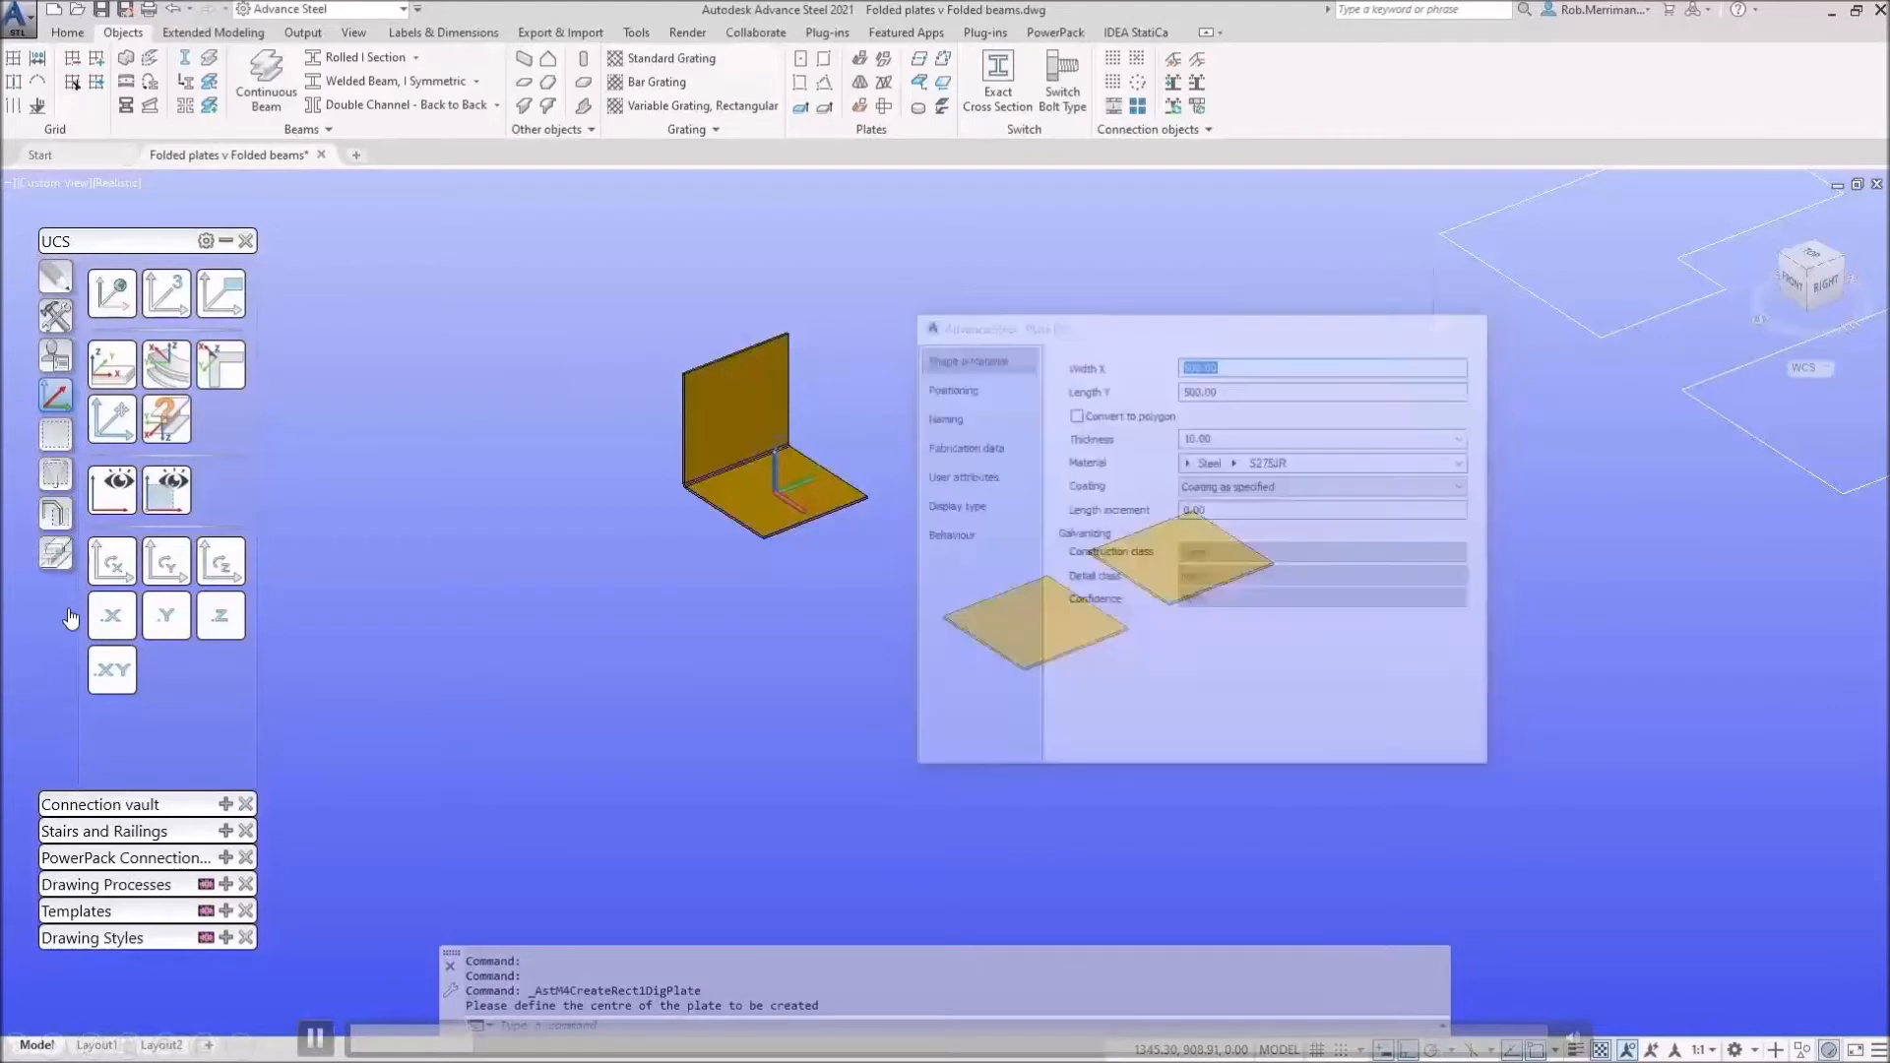
Step: Extend the lower new plate into the upper one as a folded plate at 90°
{"action": "left_click", "coordinate": [882, 69]}
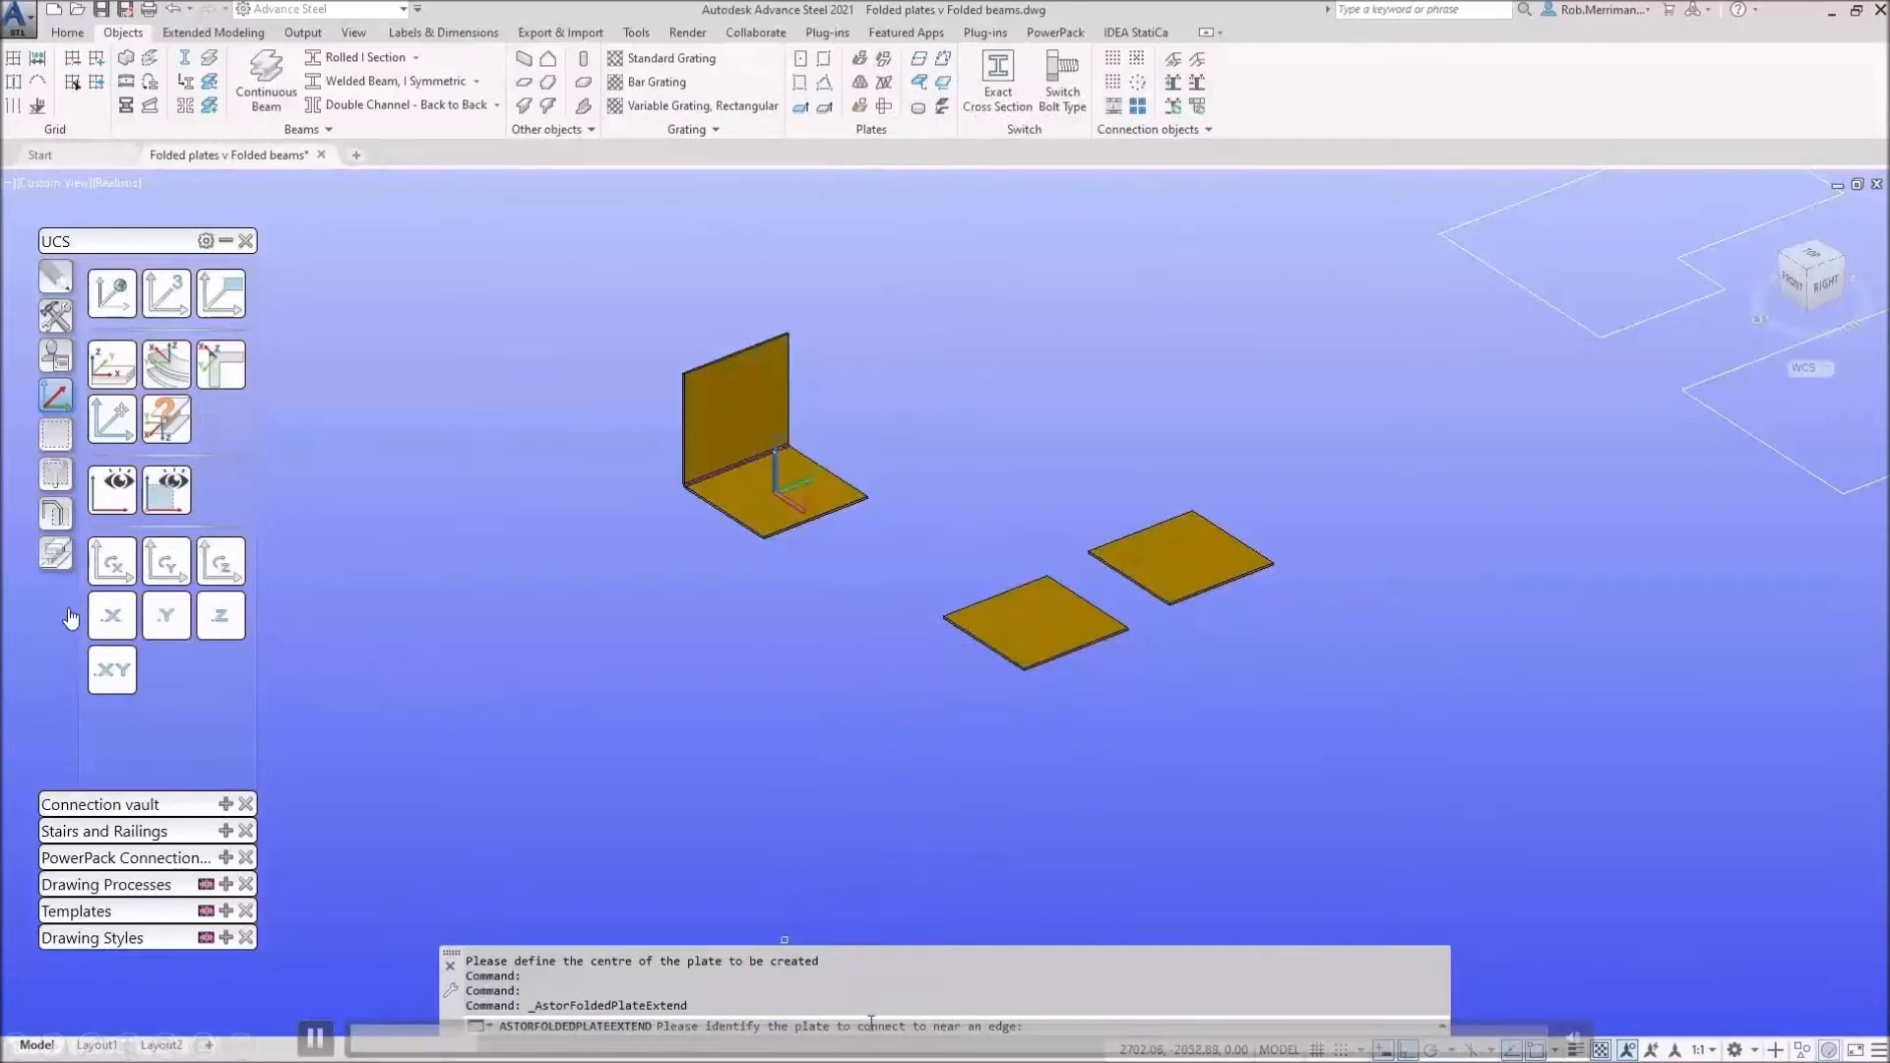
{"action": "scroll", "coordinate": [1100, 610], "scroll_direction": "up", "scroll_amount": 6}
{"action": "scroll", "coordinate": [1100, 611], "scroll_direction": "up", "scroll_amount": 3}
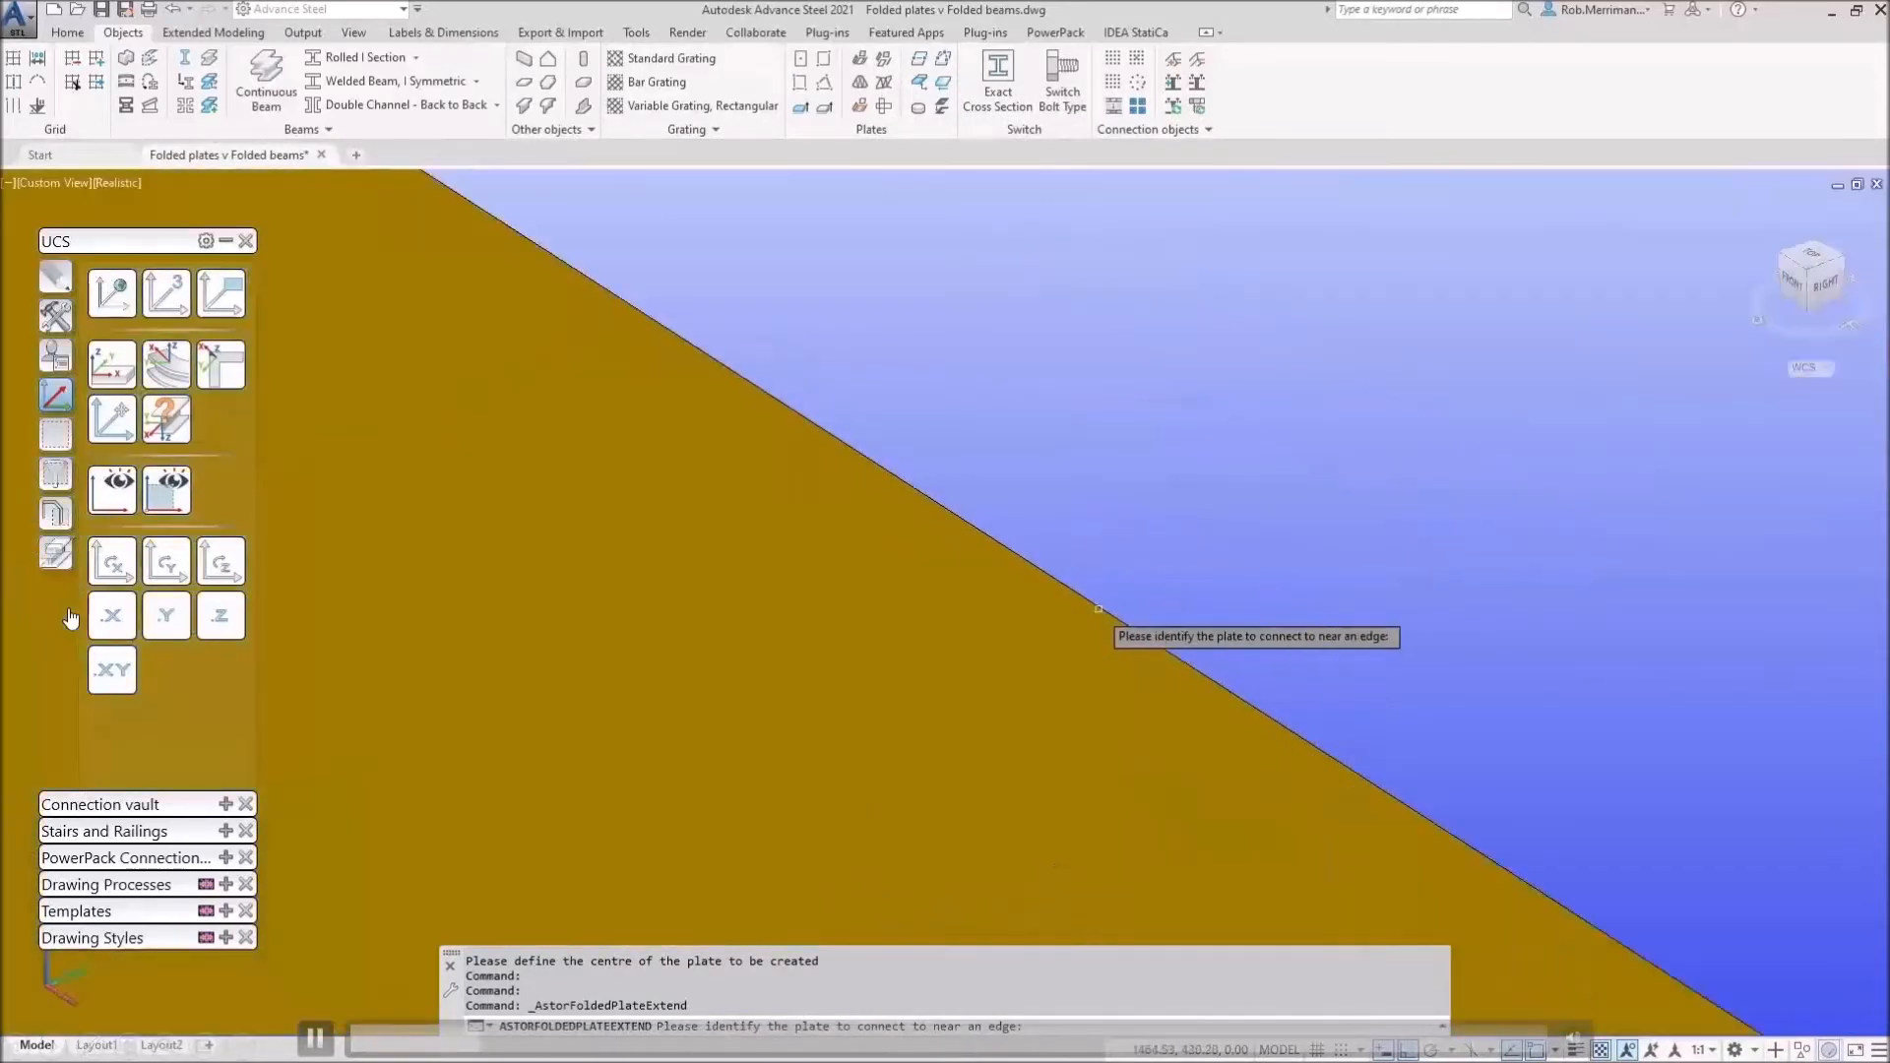
{"action": "left_click", "coordinate": [977, 527]}
{"action": "scroll", "coordinate": [650, 565], "scroll_direction": "down", "scroll_amount": 5}
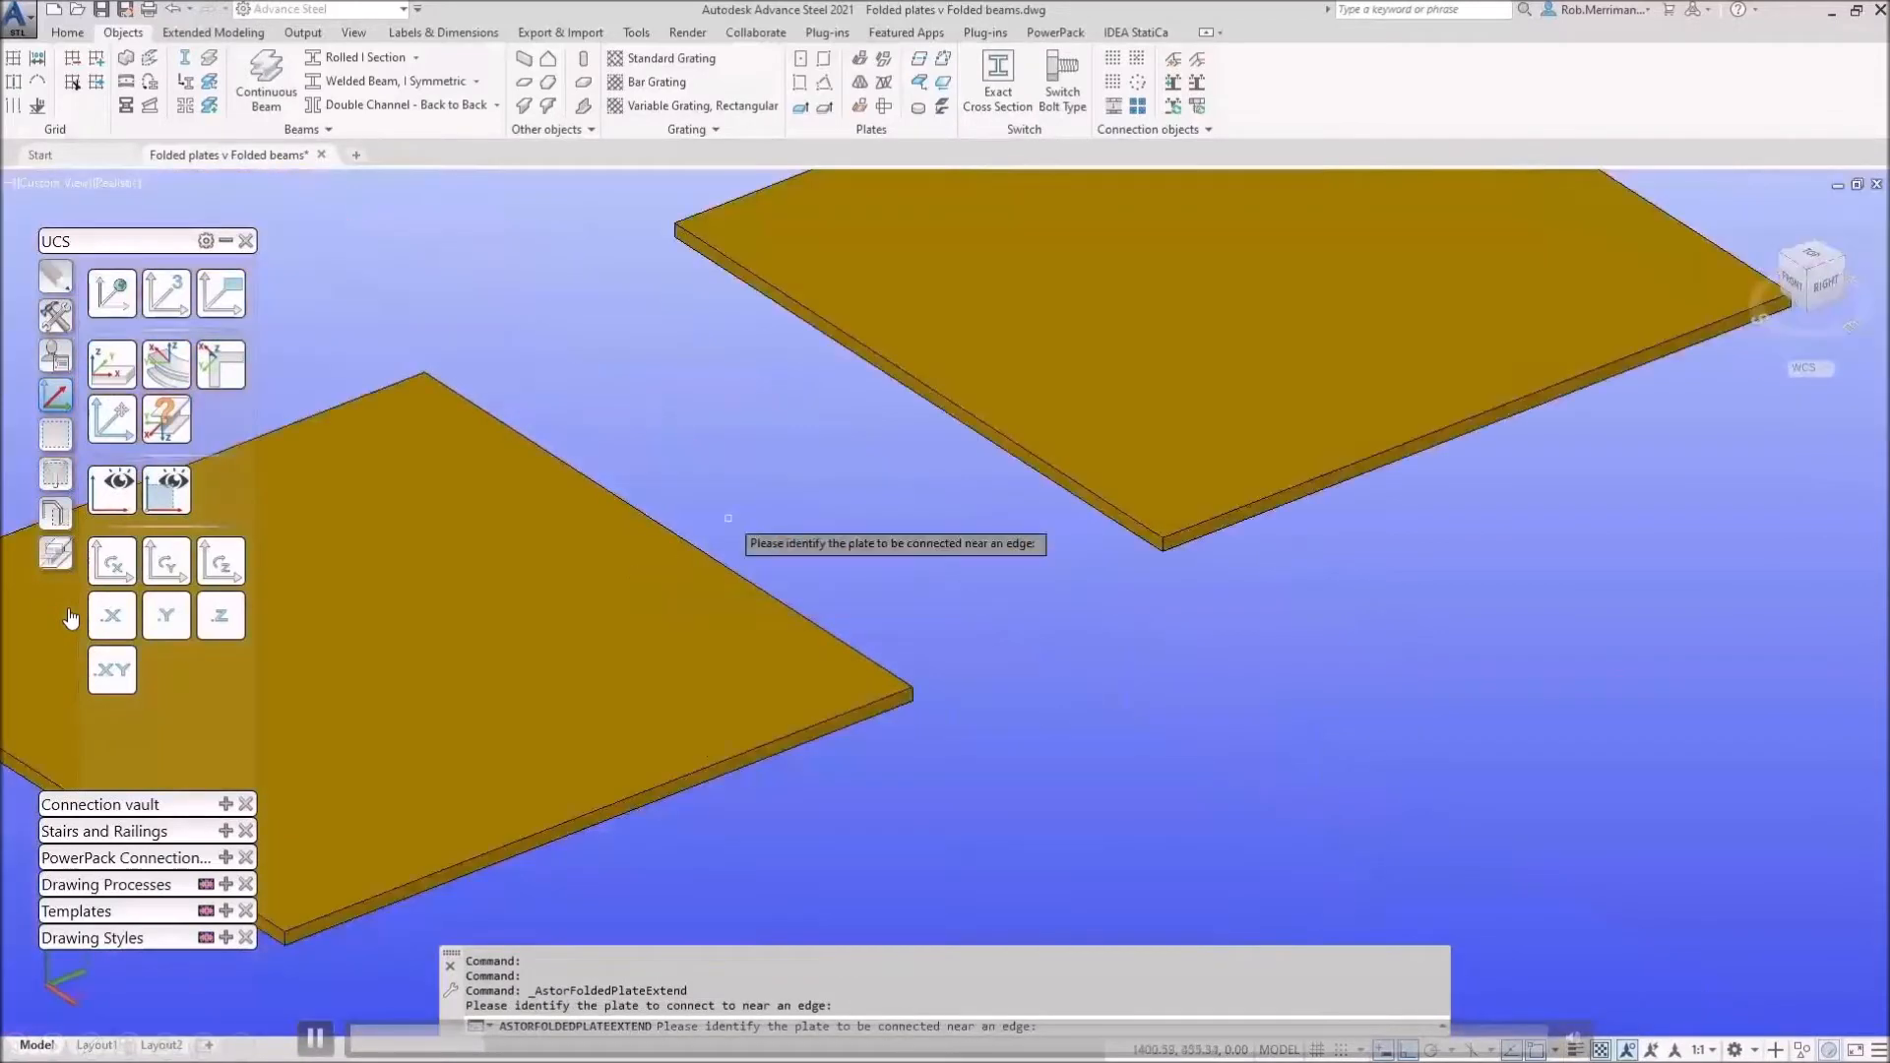
{"action": "left_click", "coordinate": [886, 357]}
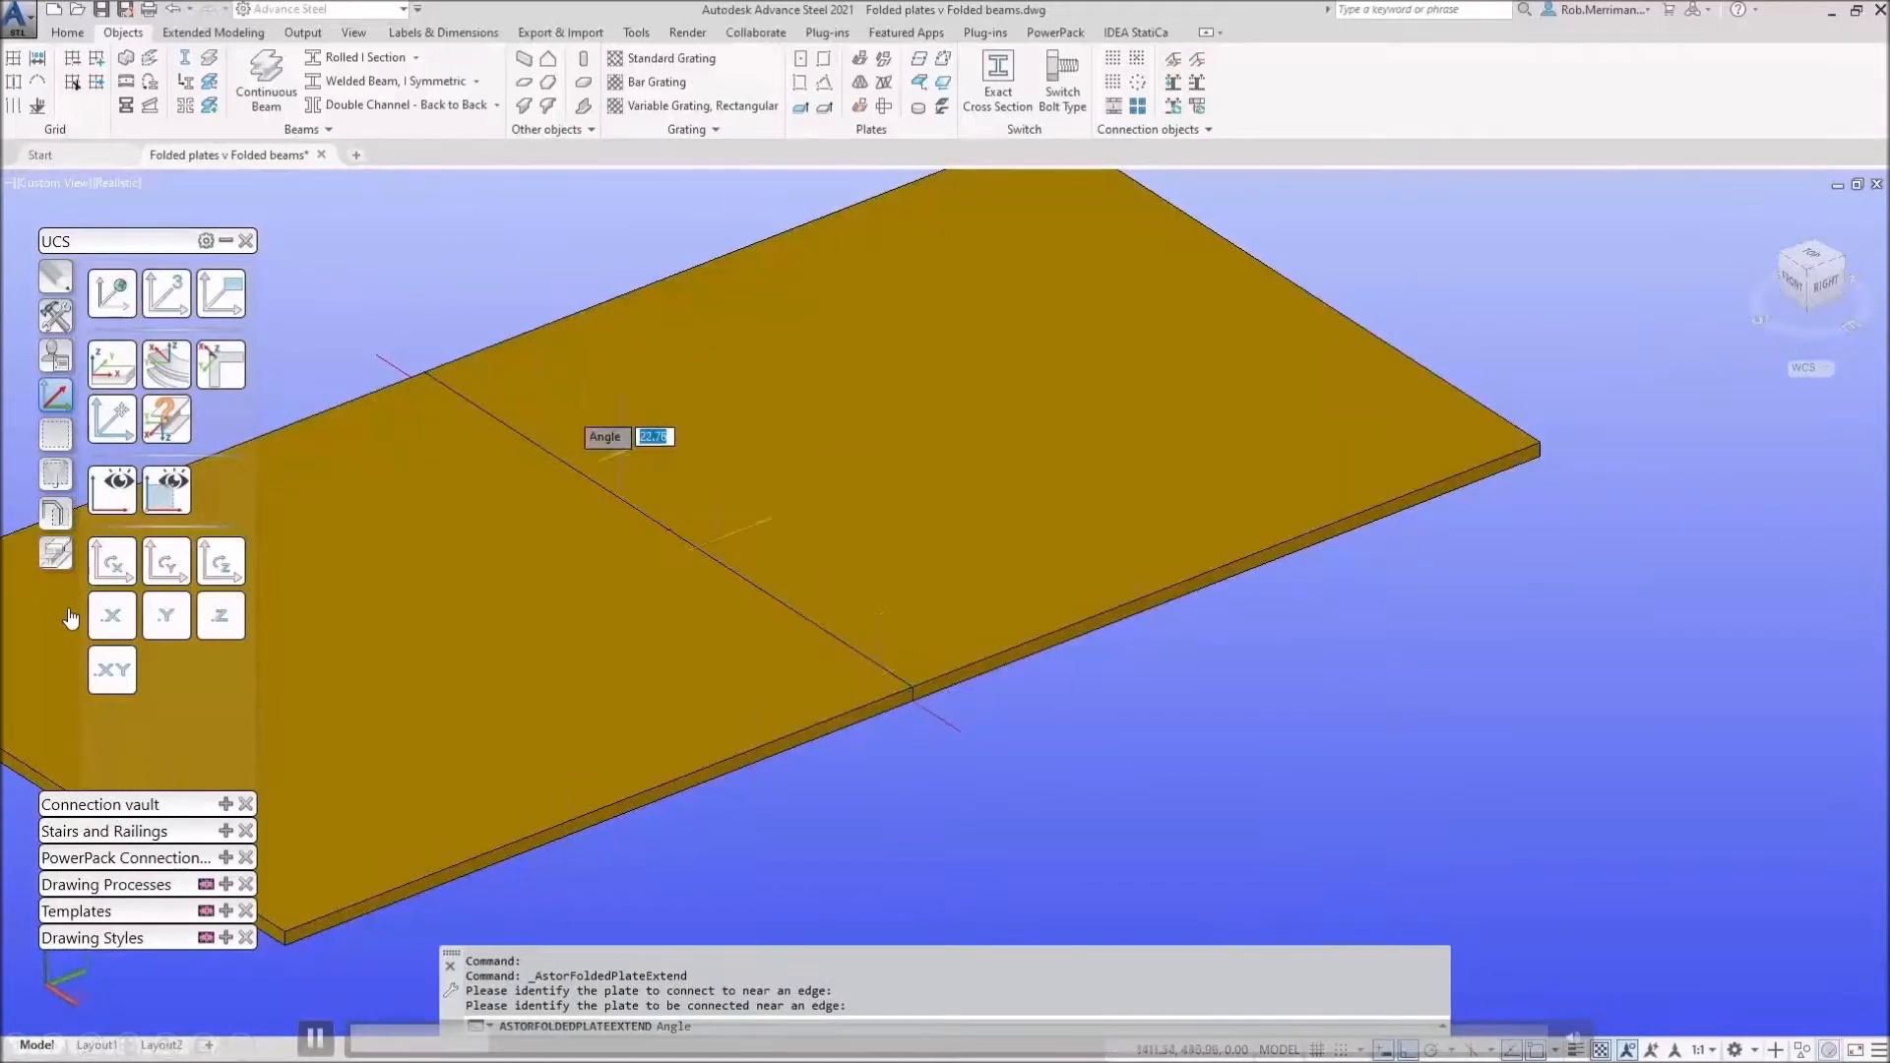
{"action": "type", "text": "90"}
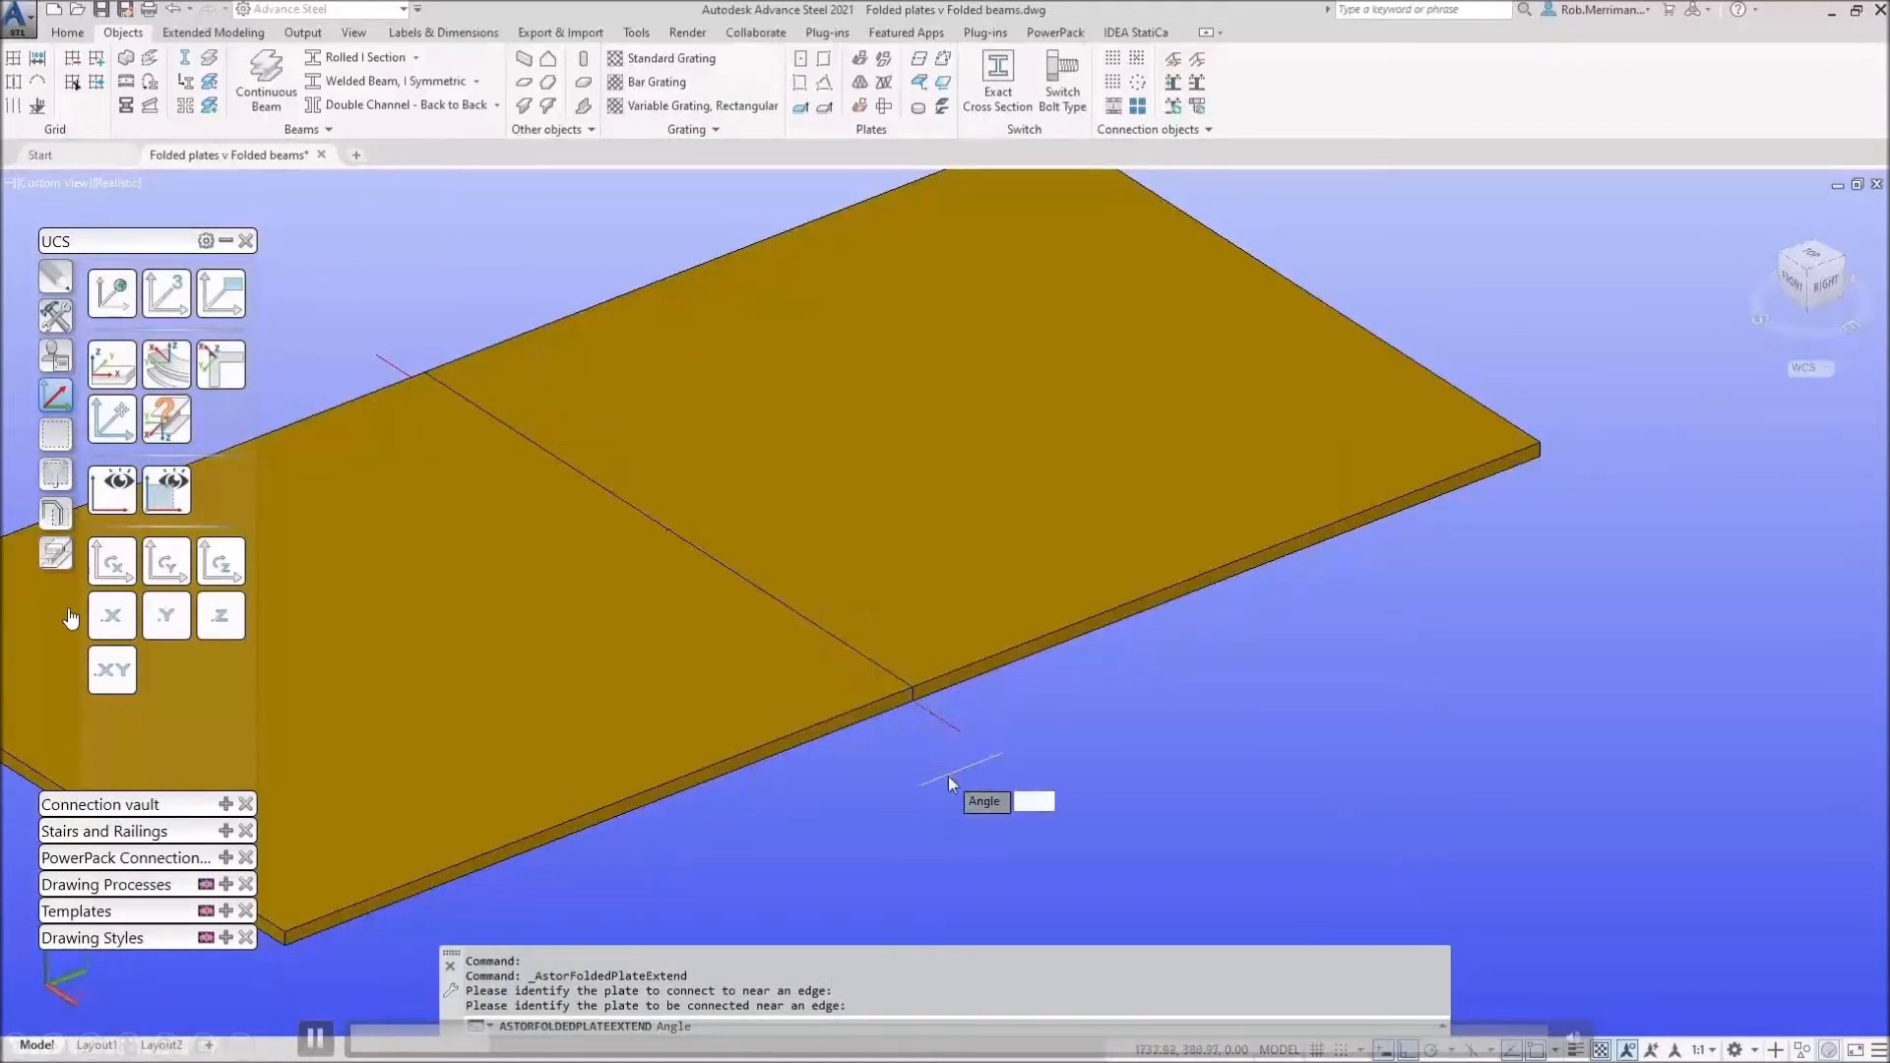
{"action": "key", "text": "Return"}
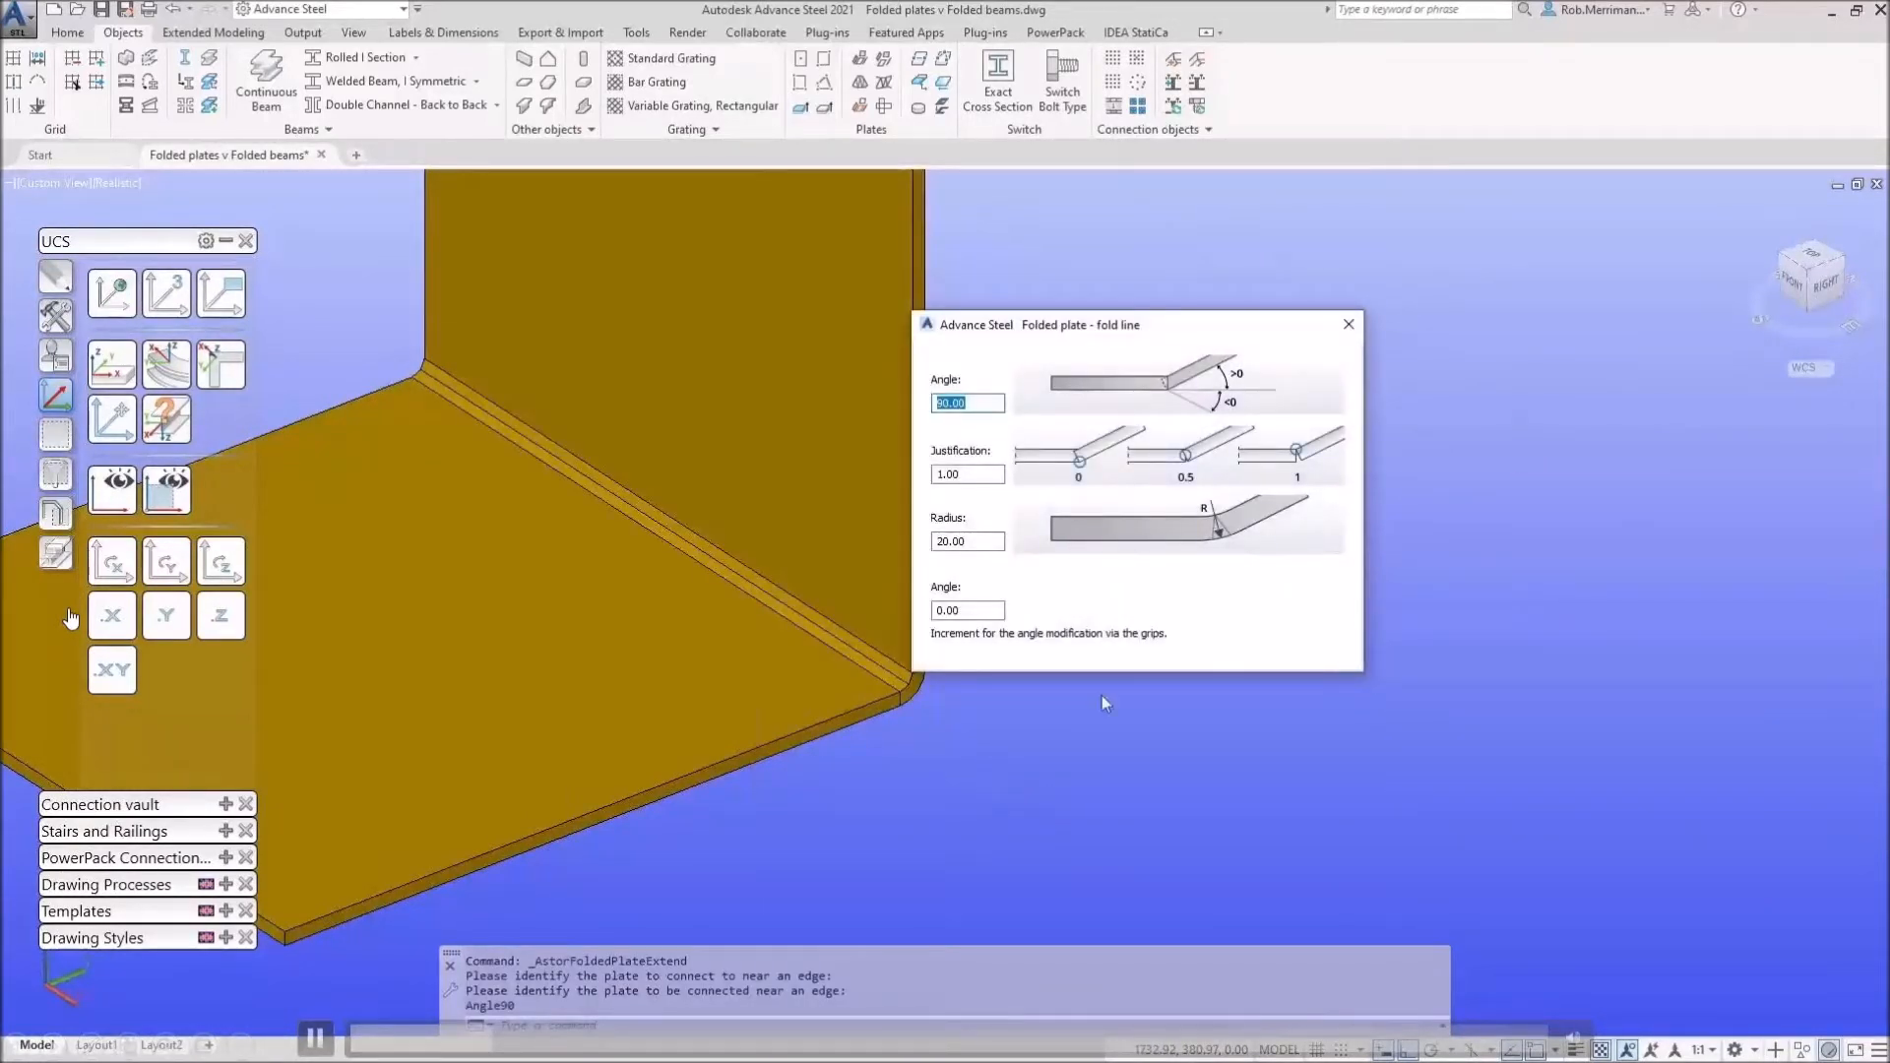
{"action": "left_click", "coordinate": [1348, 324]}
{"action": "scroll", "coordinate": [1167, 590], "scroll_direction": "down", "scroll_amount": 5}
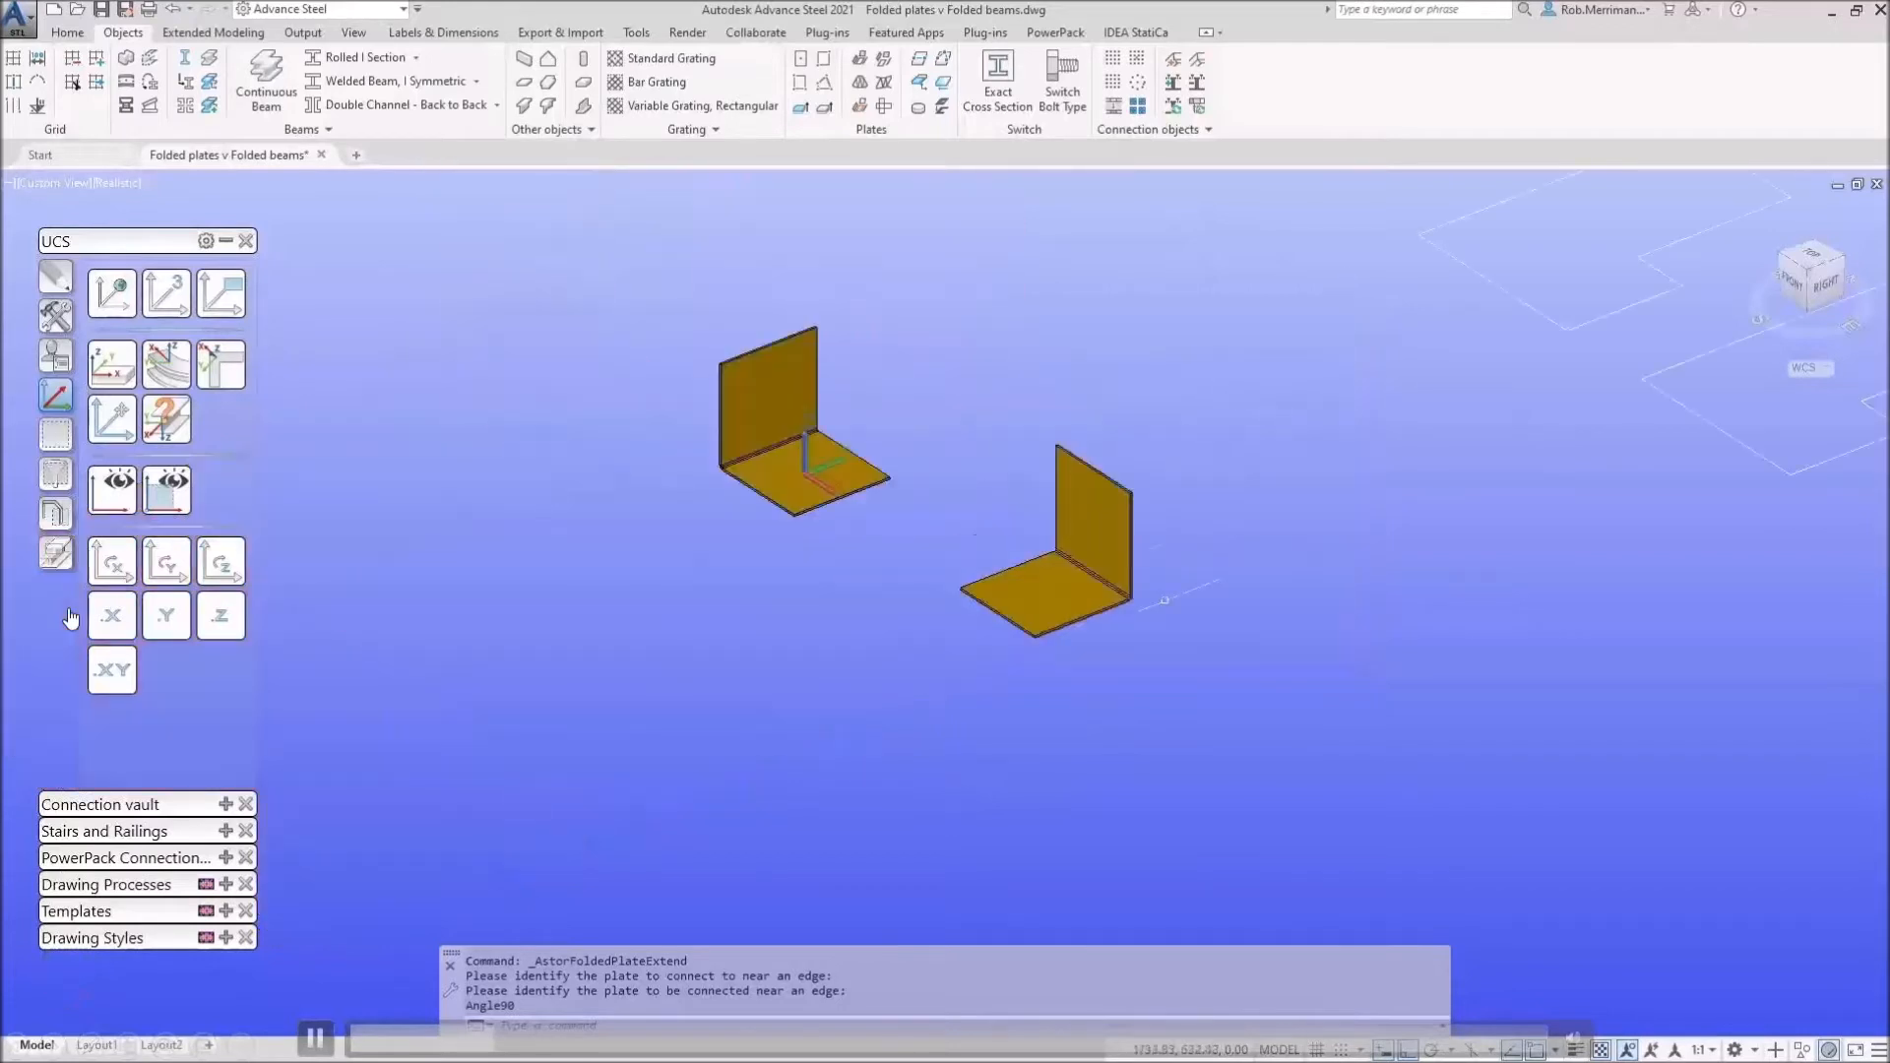
{"action": "scroll", "coordinate": [1010, 467], "scroll_direction": "up", "scroll_amount": 4}
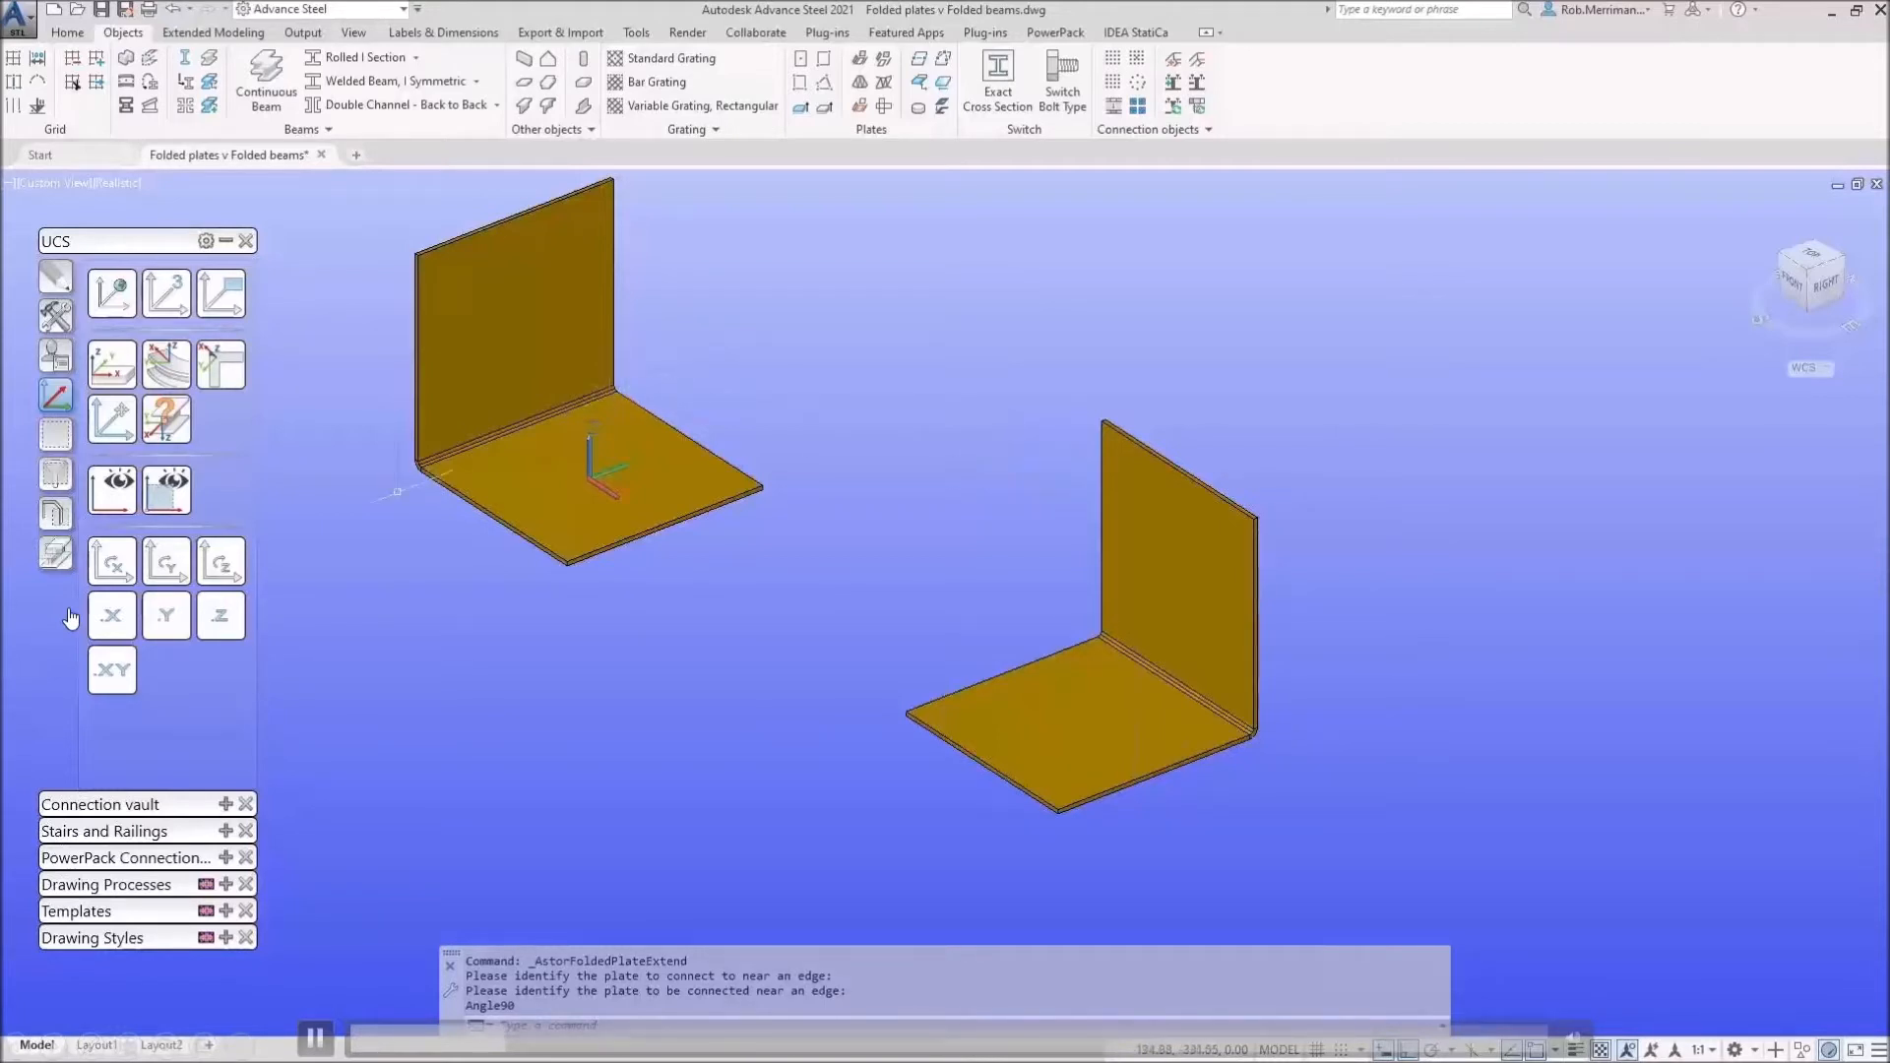
{"action": "scroll", "coordinate": [448, 471], "scroll_direction": "up", "scroll_amount": 6}
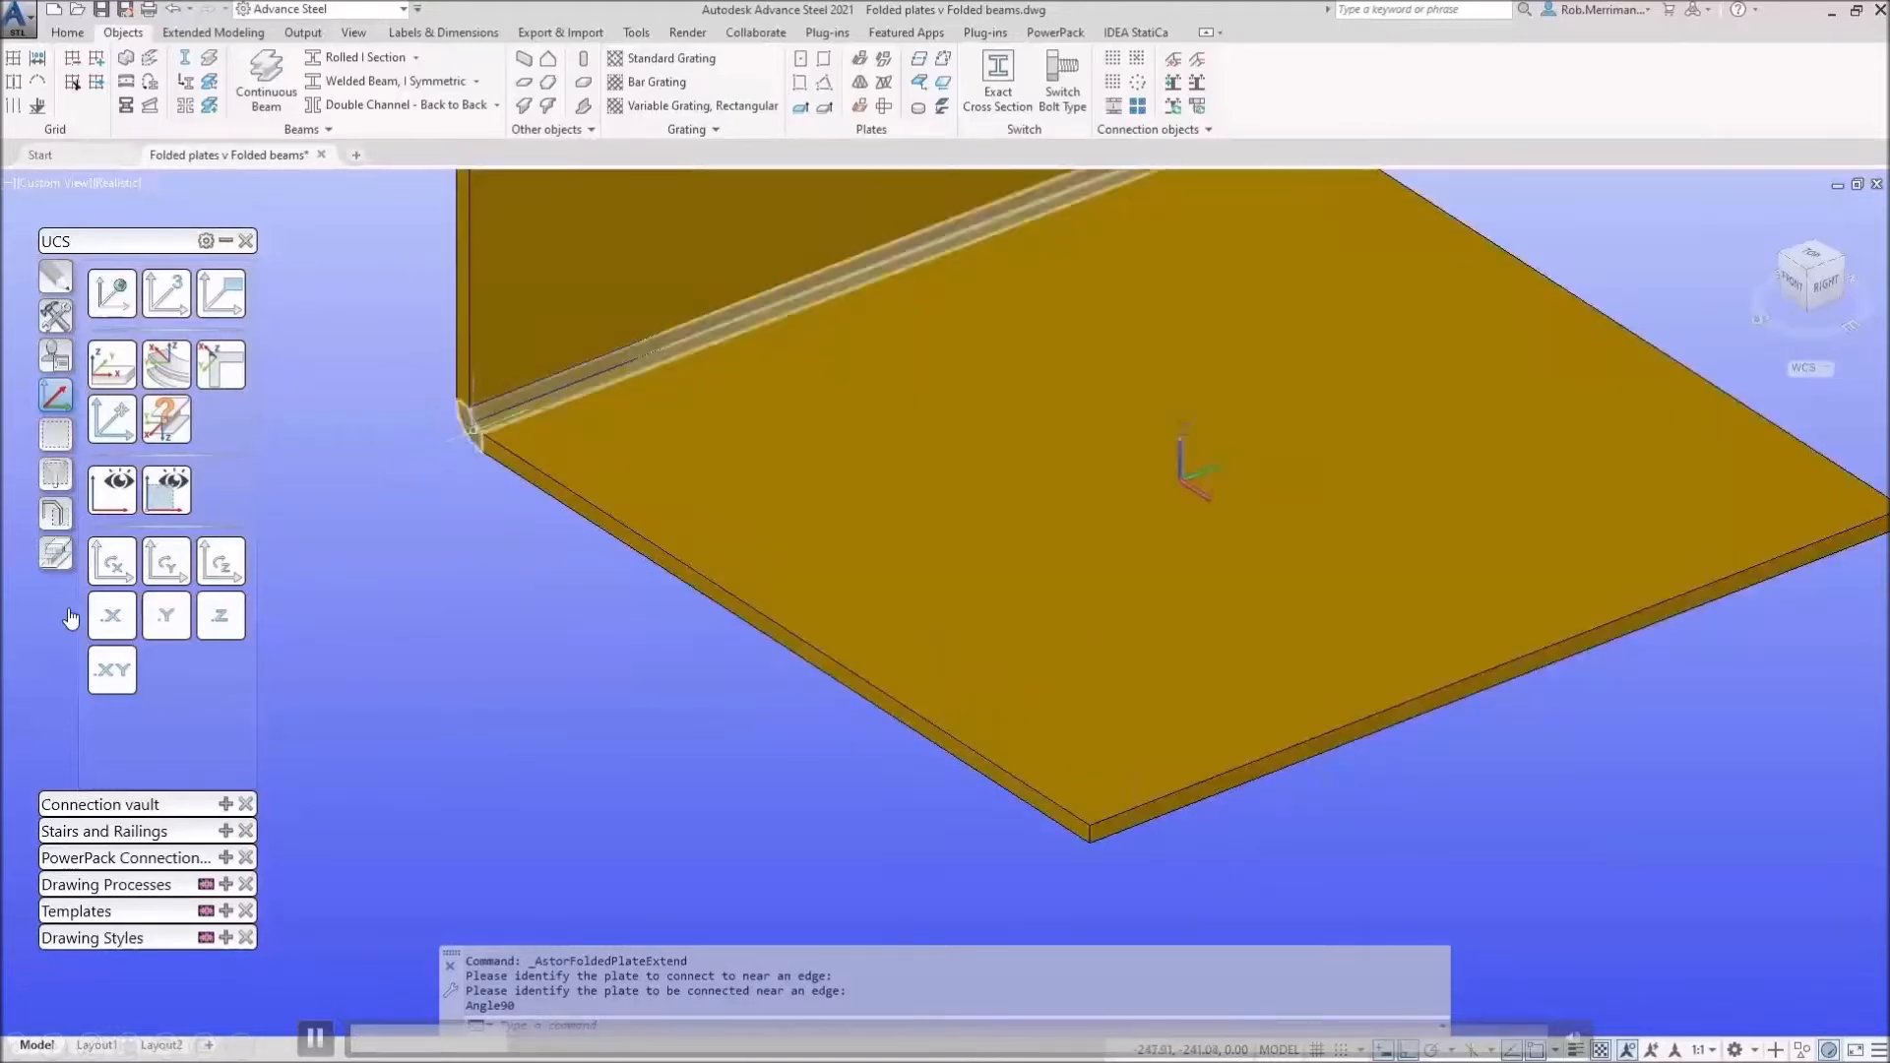
Step: Delete the folded plate relation at the first L-shape's fold
{"action": "right_click", "coordinate": [454, 404]}
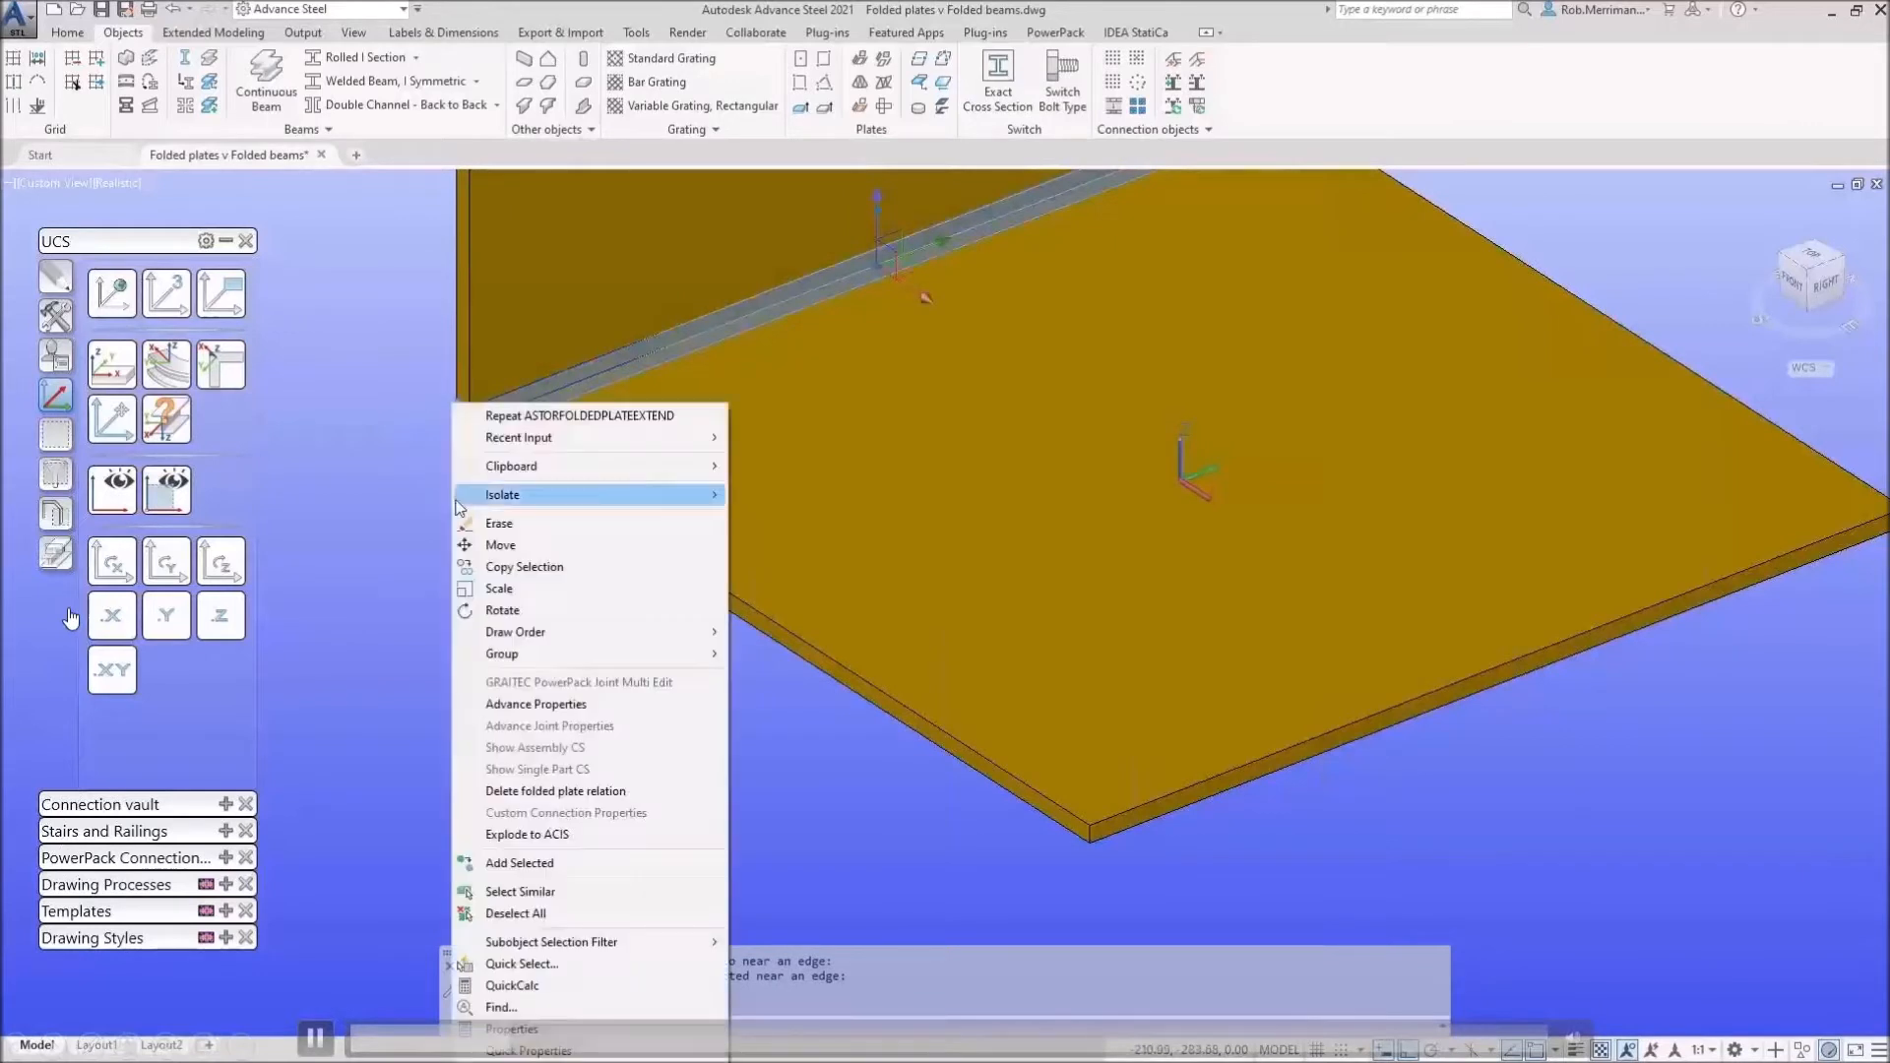
{"action": "left_click", "coordinate": [548, 792]}
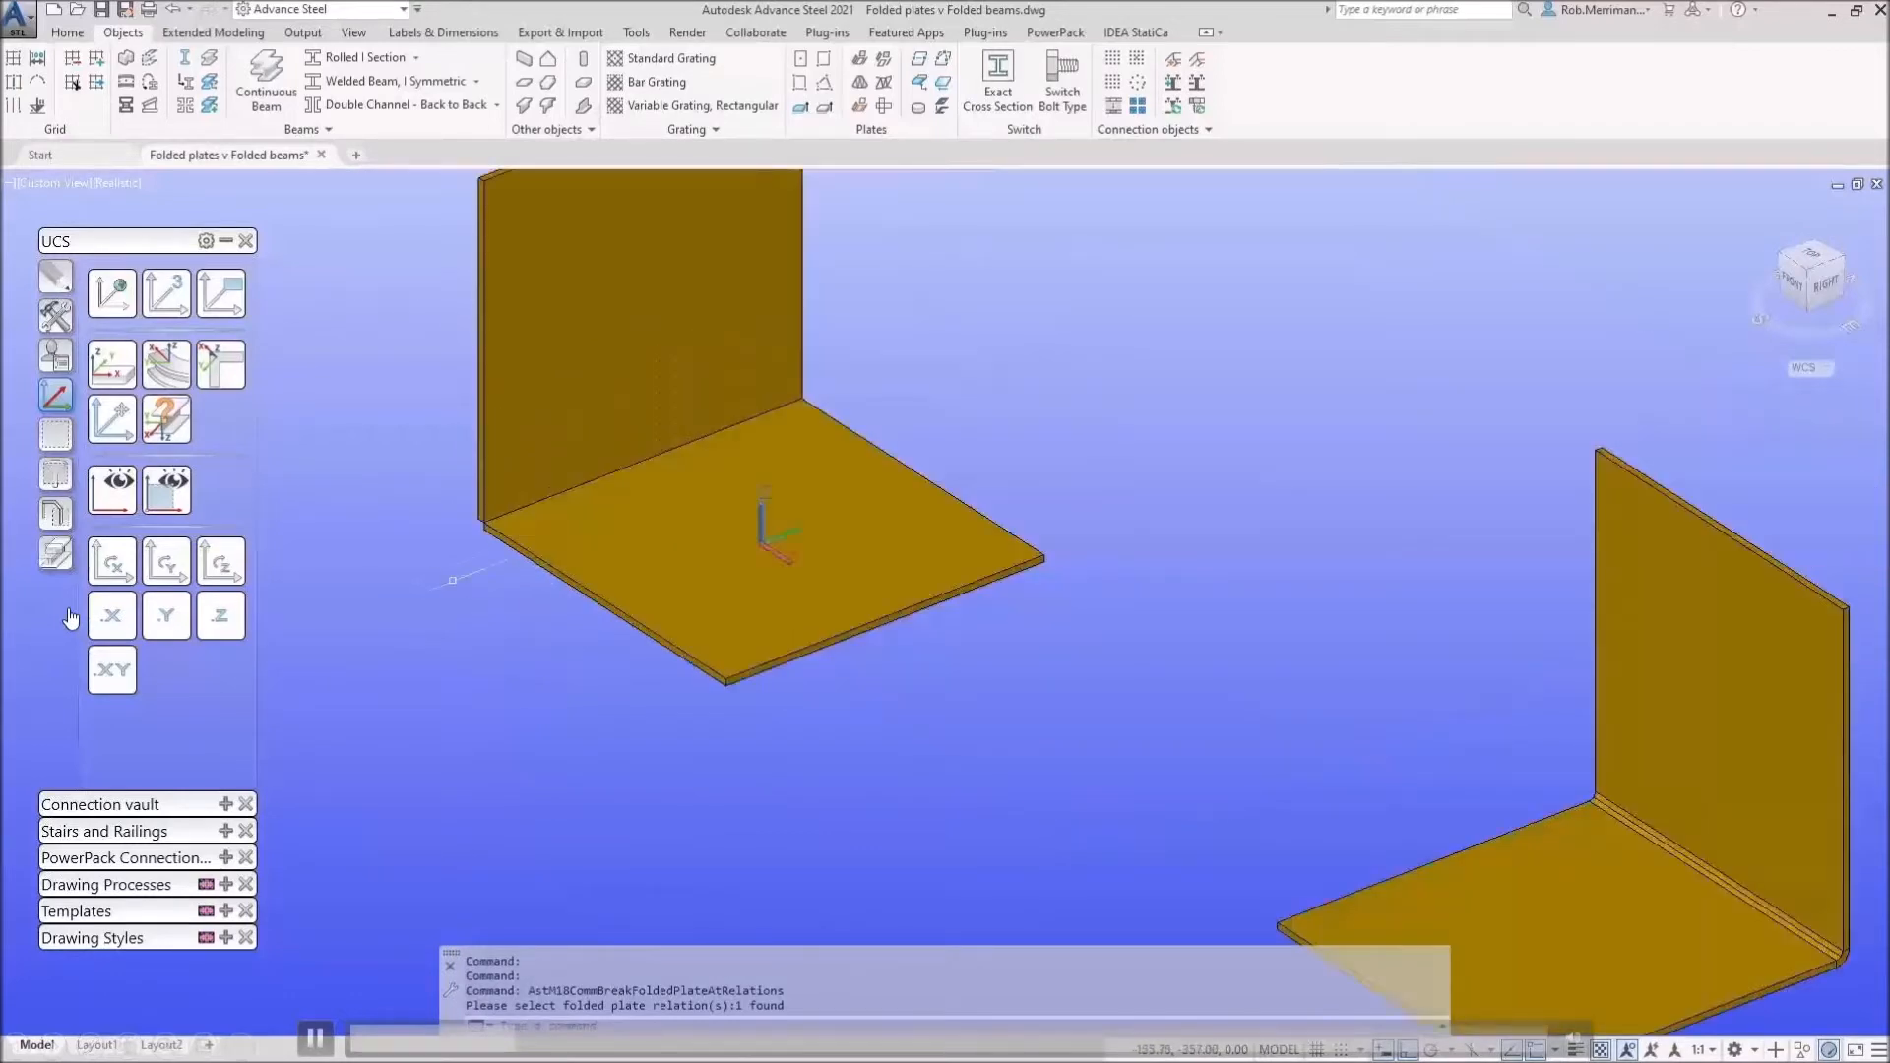
{"action": "left_click", "coordinate": [55, 276]}
Step: Copy the wall plate to sit below the base plate's front edge
{"action": "left_click", "coordinate": [166, 293]}
{"action": "left_click", "coordinate": [530, 243]}
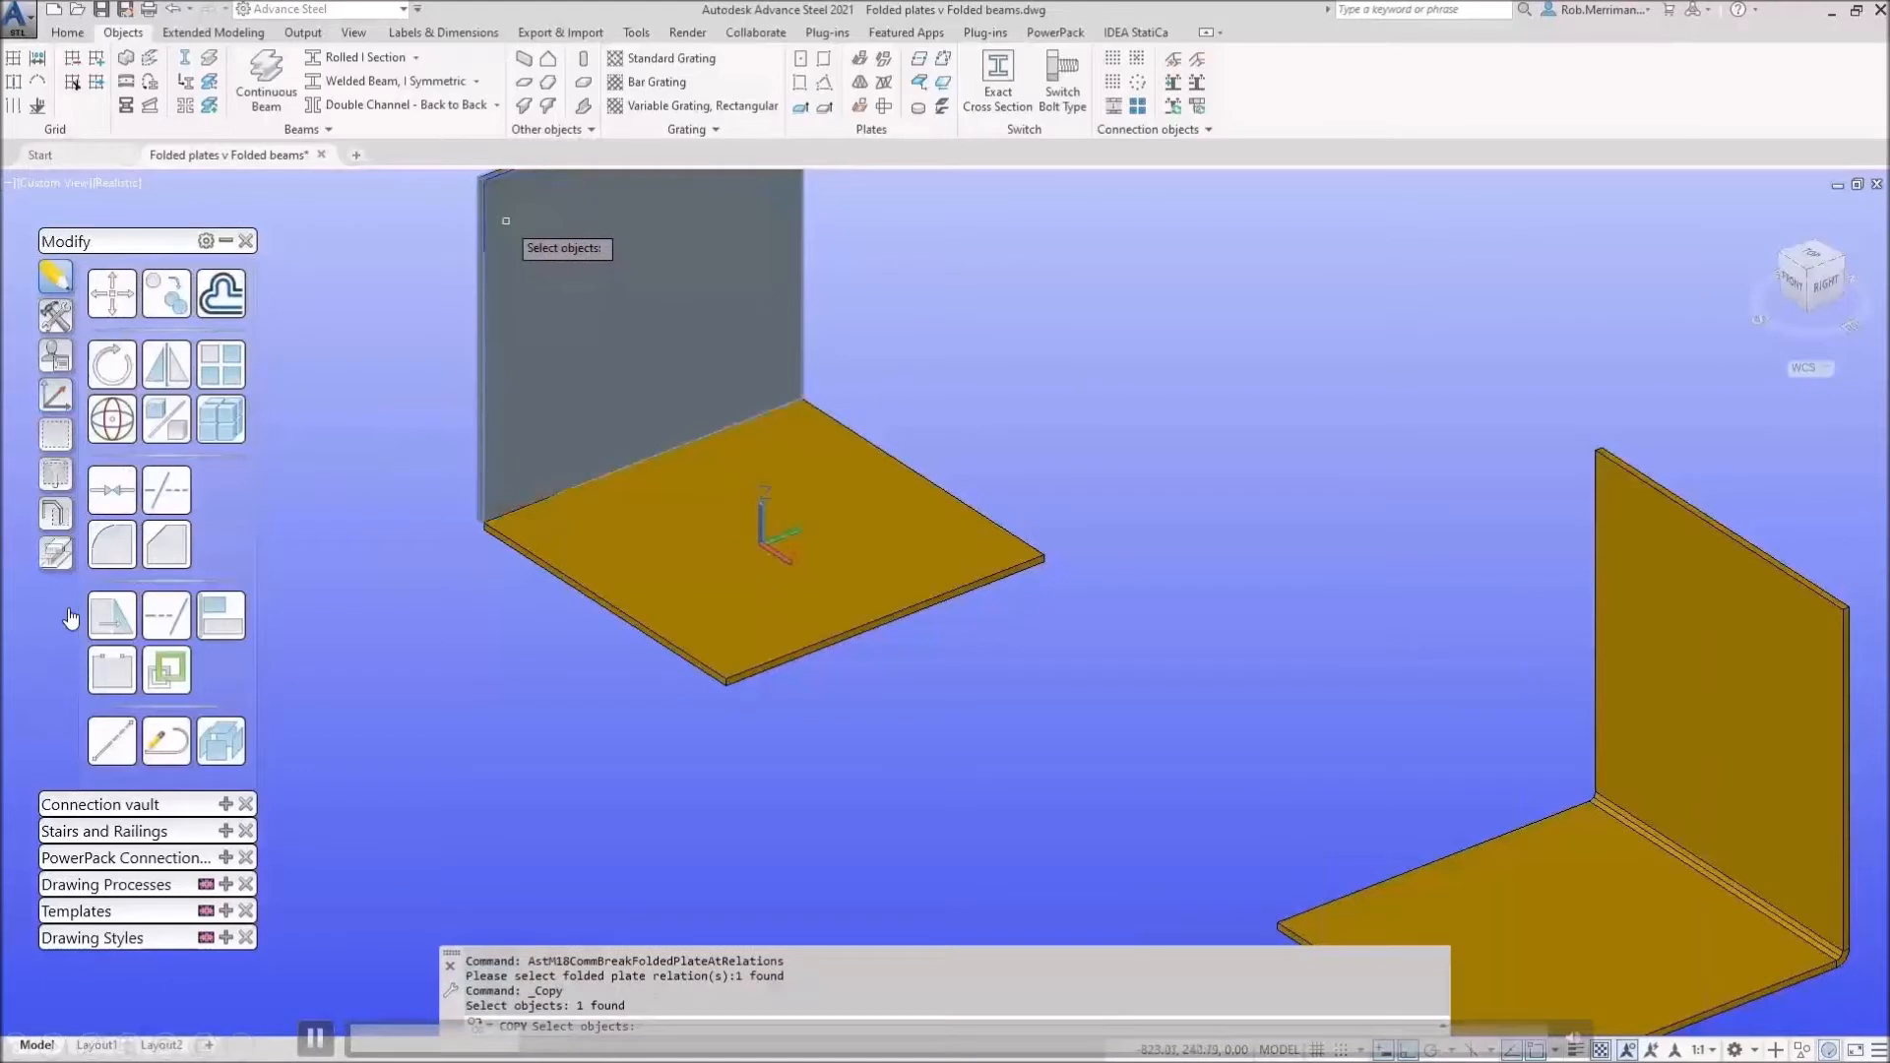
{"action": "key", "text": "Return"}
{"action": "left_click", "coordinate": [721, 171]}
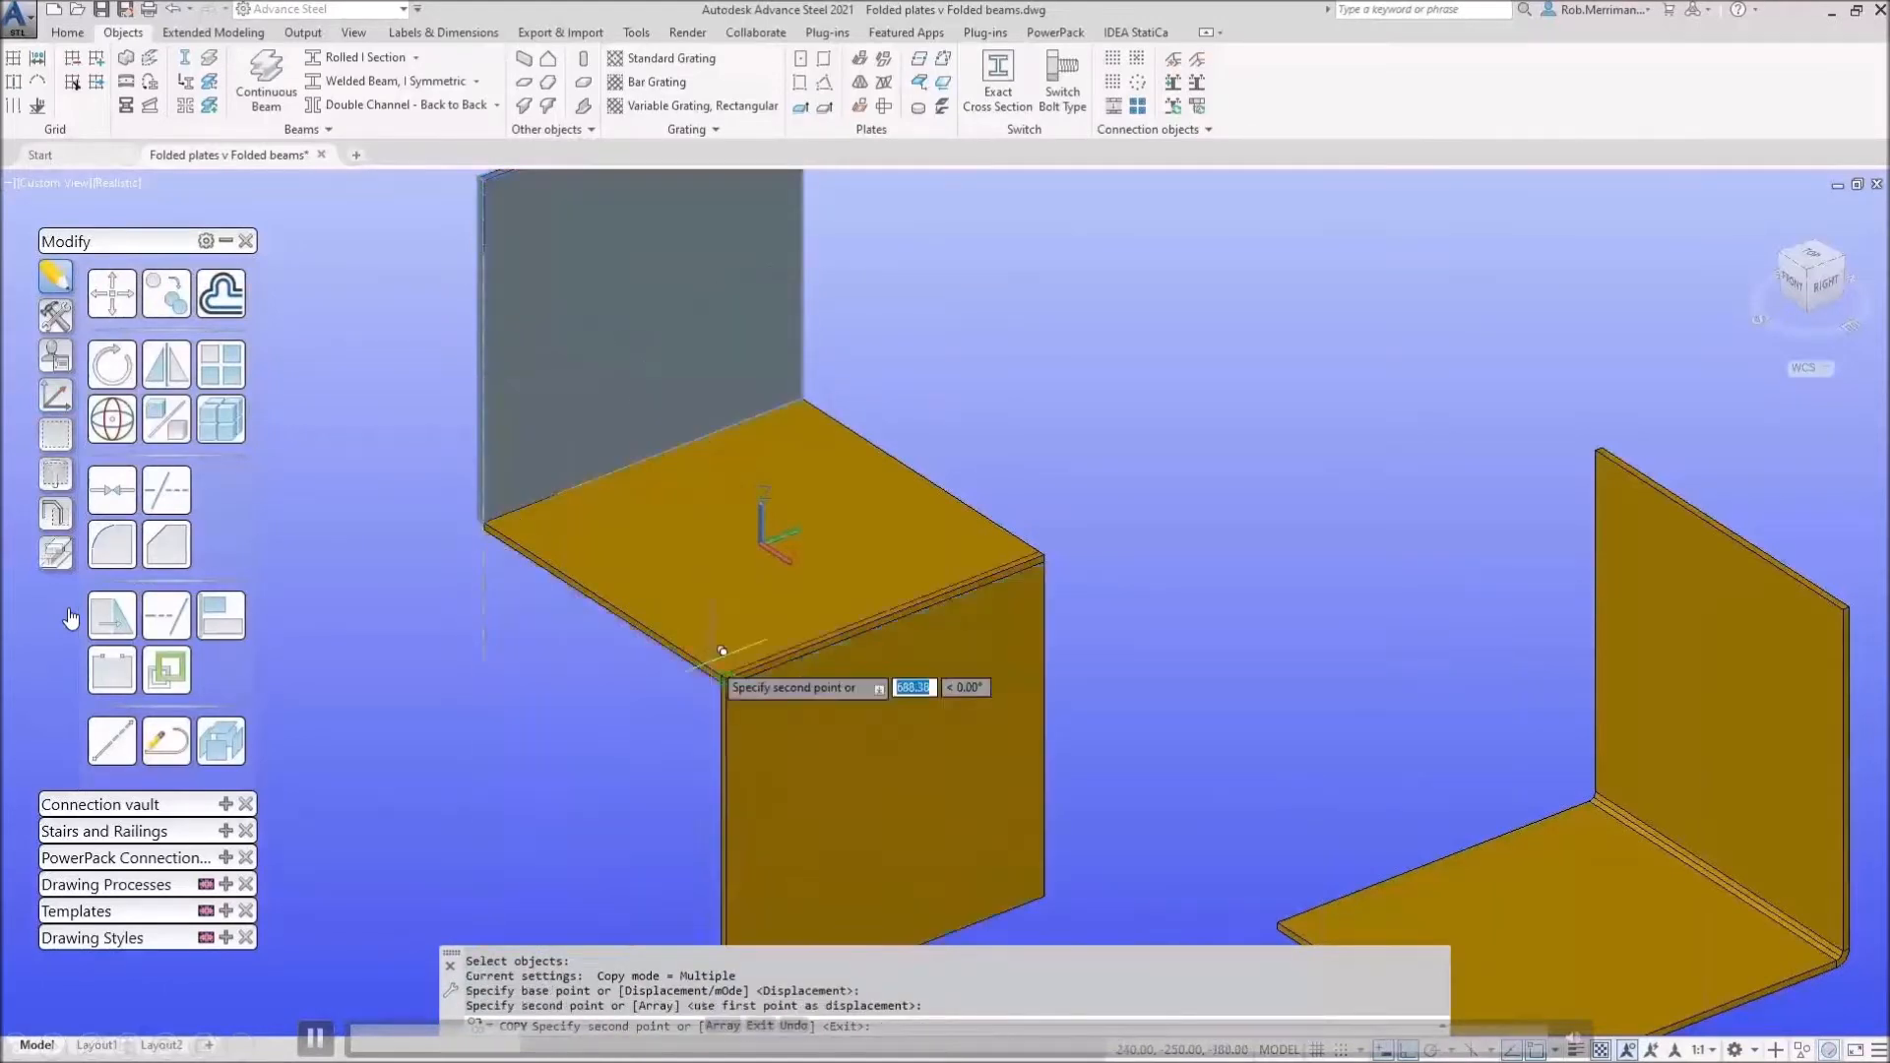
{"action": "left_click", "coordinate": [723, 677]}
{"action": "key", "text": "Escape"}
{"action": "key", "text": "Escape"}
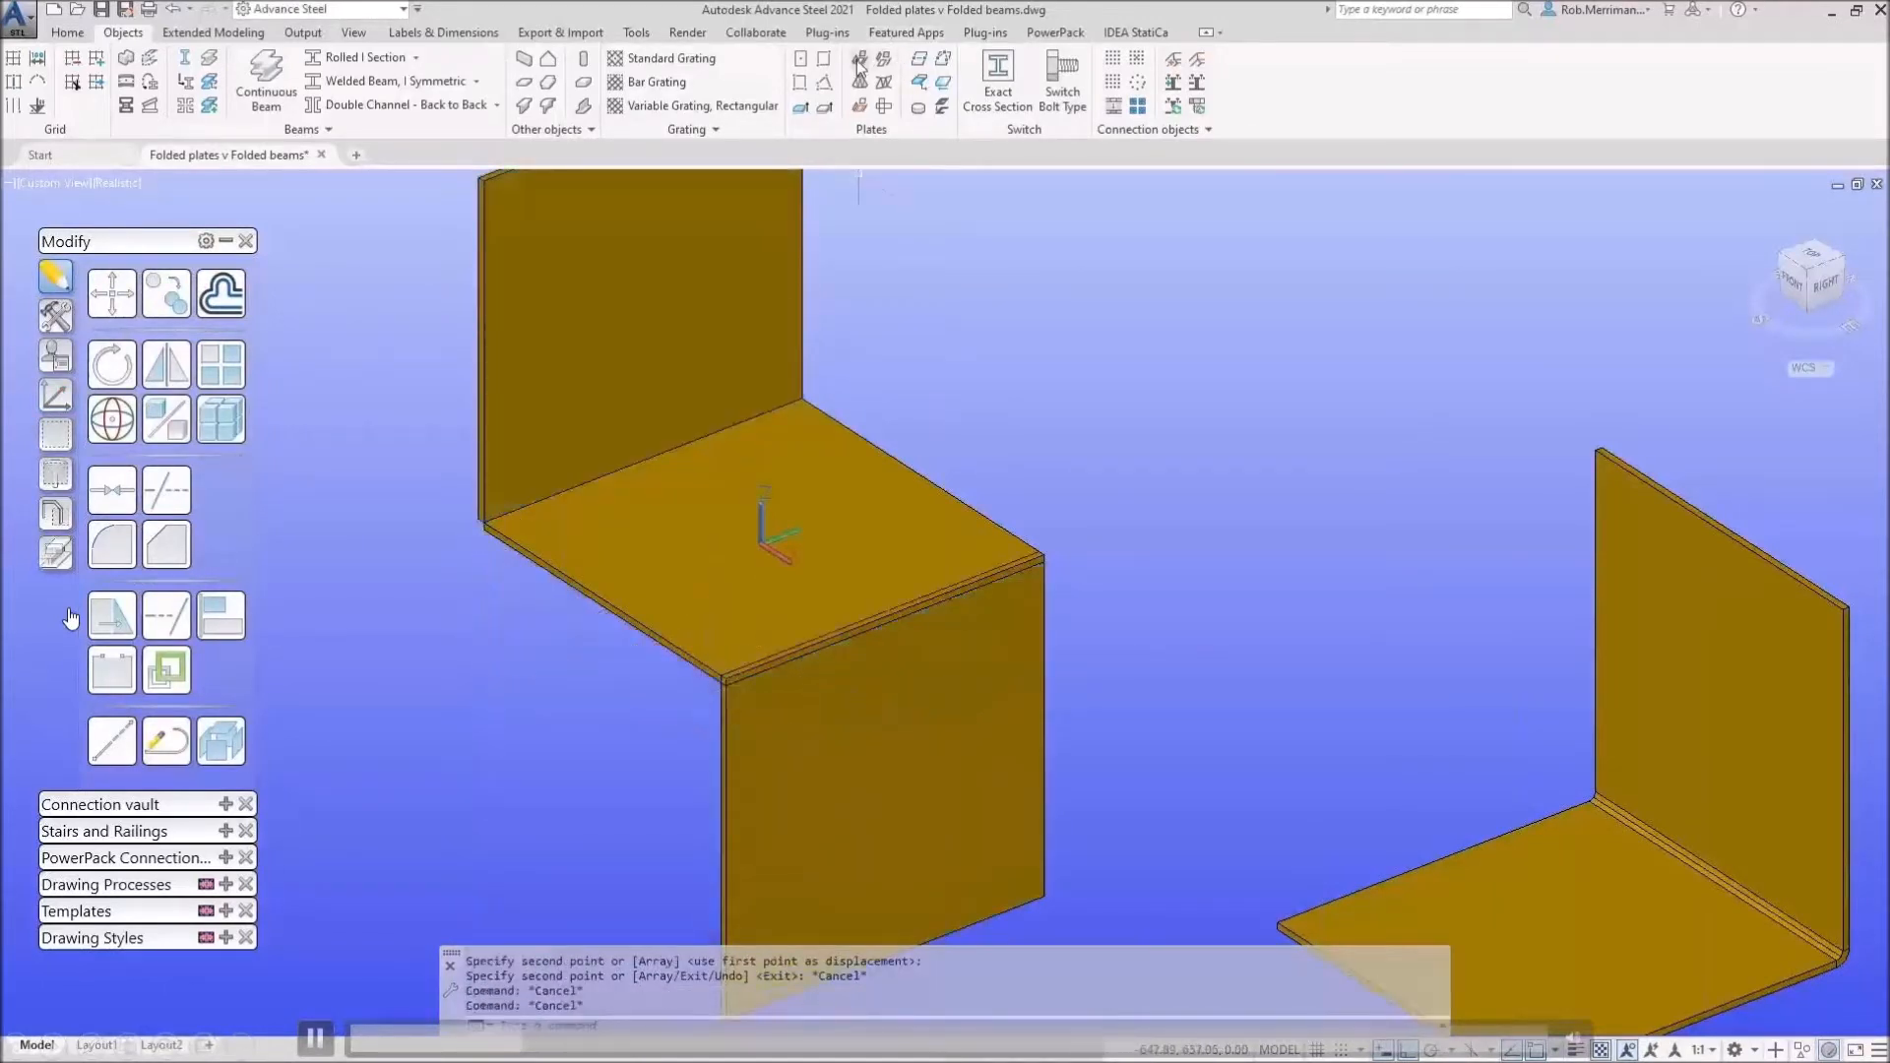
Step: Refold the wall onto the base and fold the copied lower plate onto the middle plate
{"action": "left_click", "coordinate": [858, 61]}
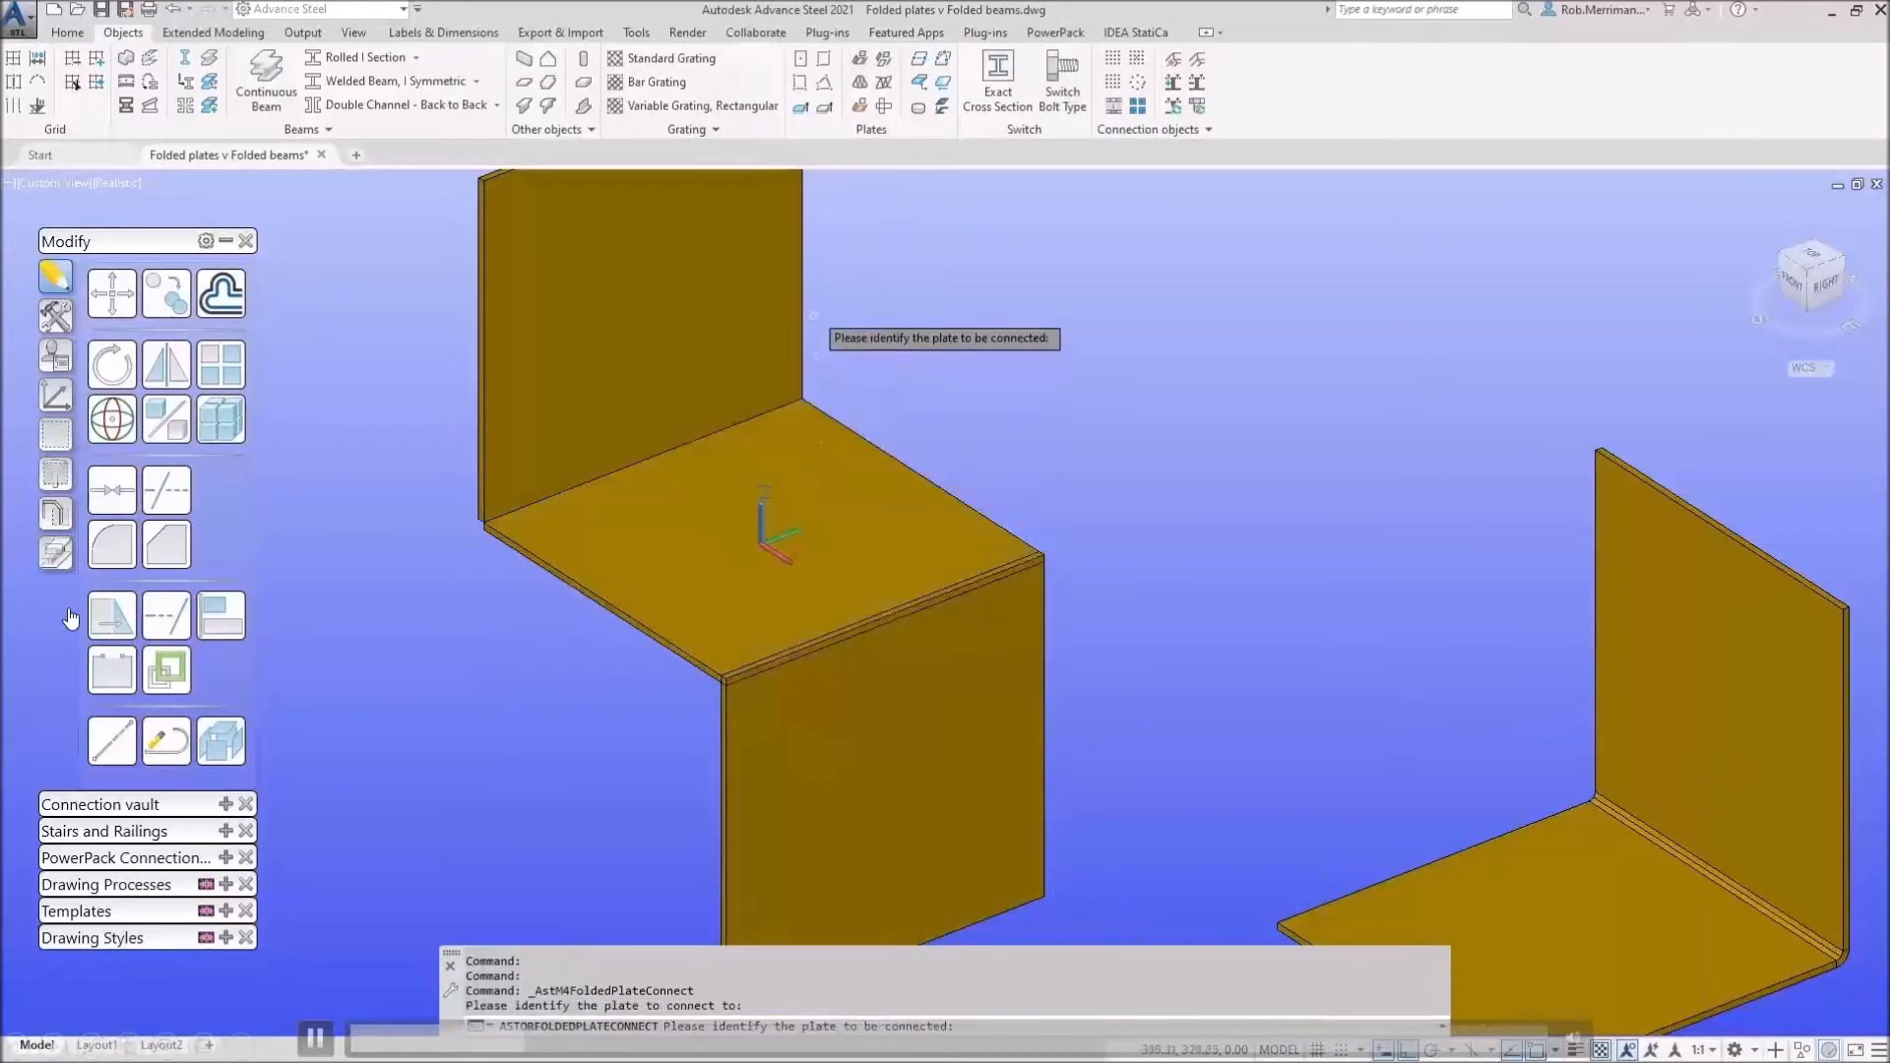
{"action": "left_click", "coordinate": [800, 287]}
{"action": "left_click", "coordinate": [1347, 323]}
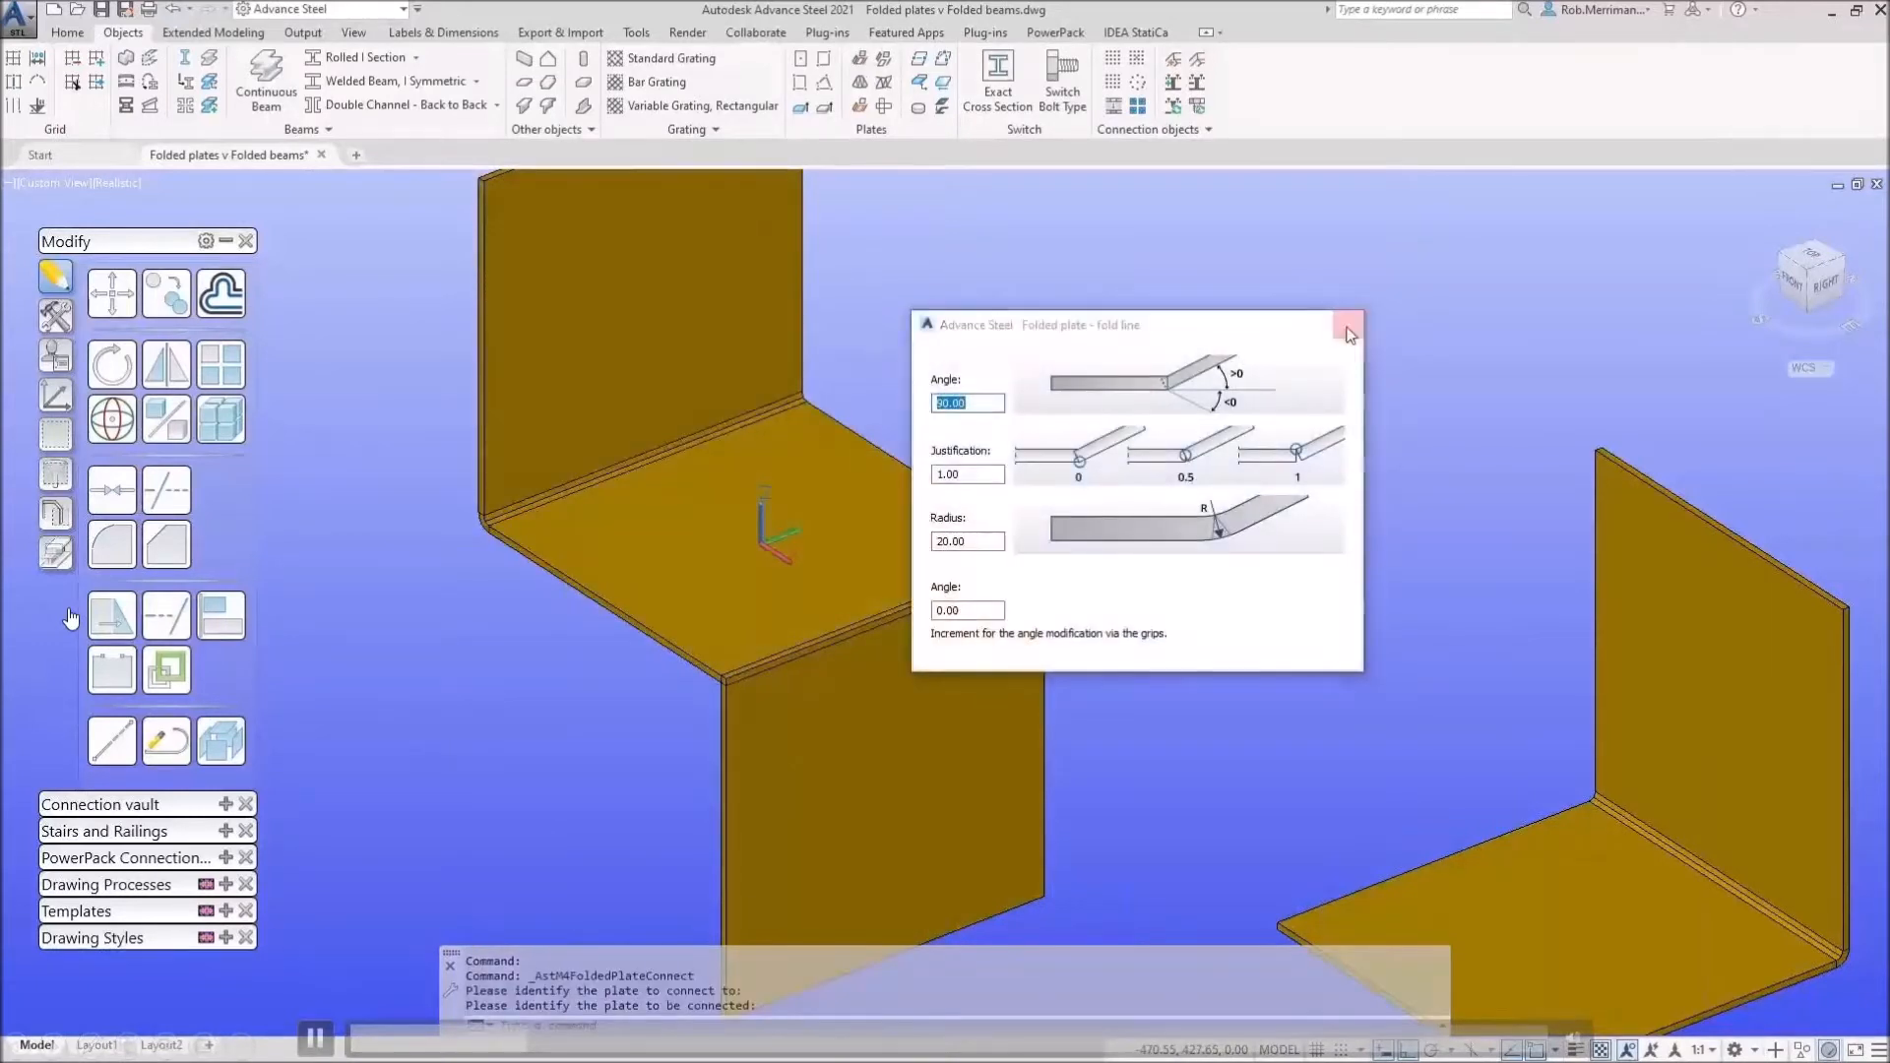
{"action": "left_click", "coordinate": [857, 61]}
{"action": "left_click", "coordinate": [852, 443]}
{"action": "left_click", "coordinate": [920, 699]}
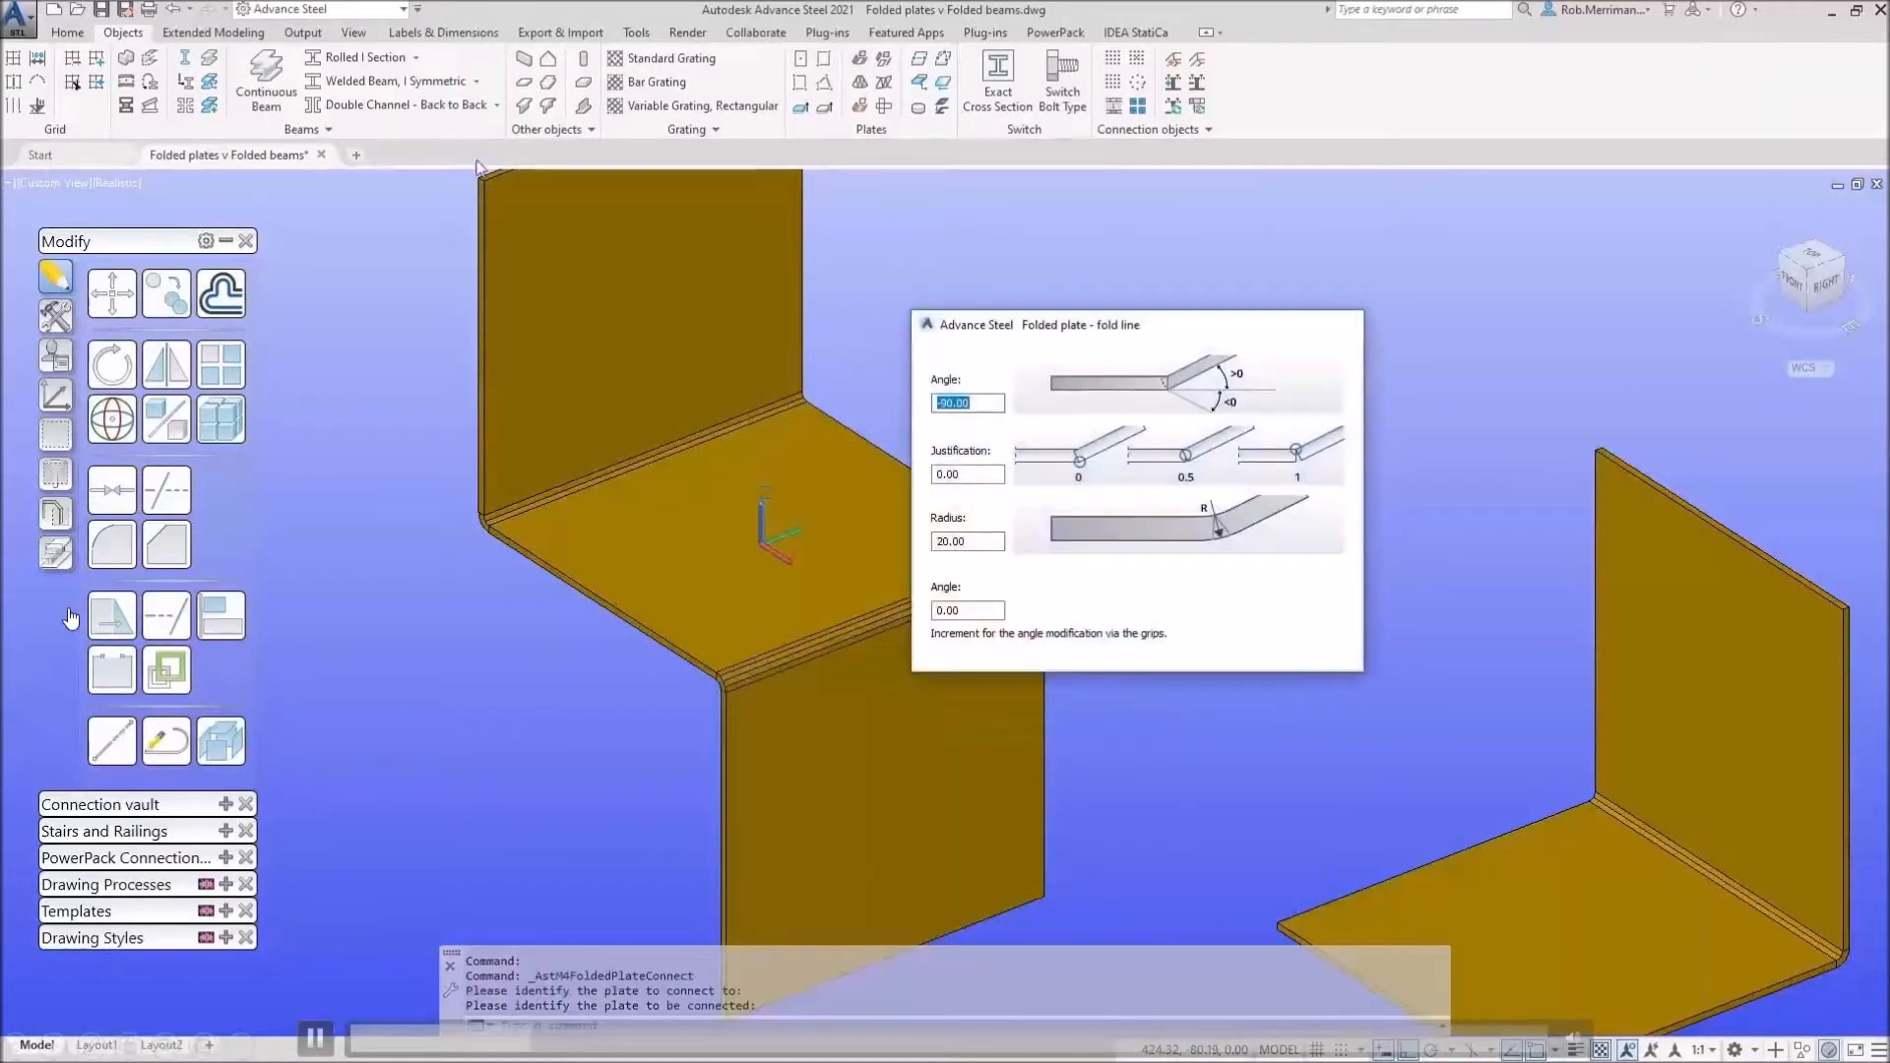
{"action": "key", "text": "Escape"}
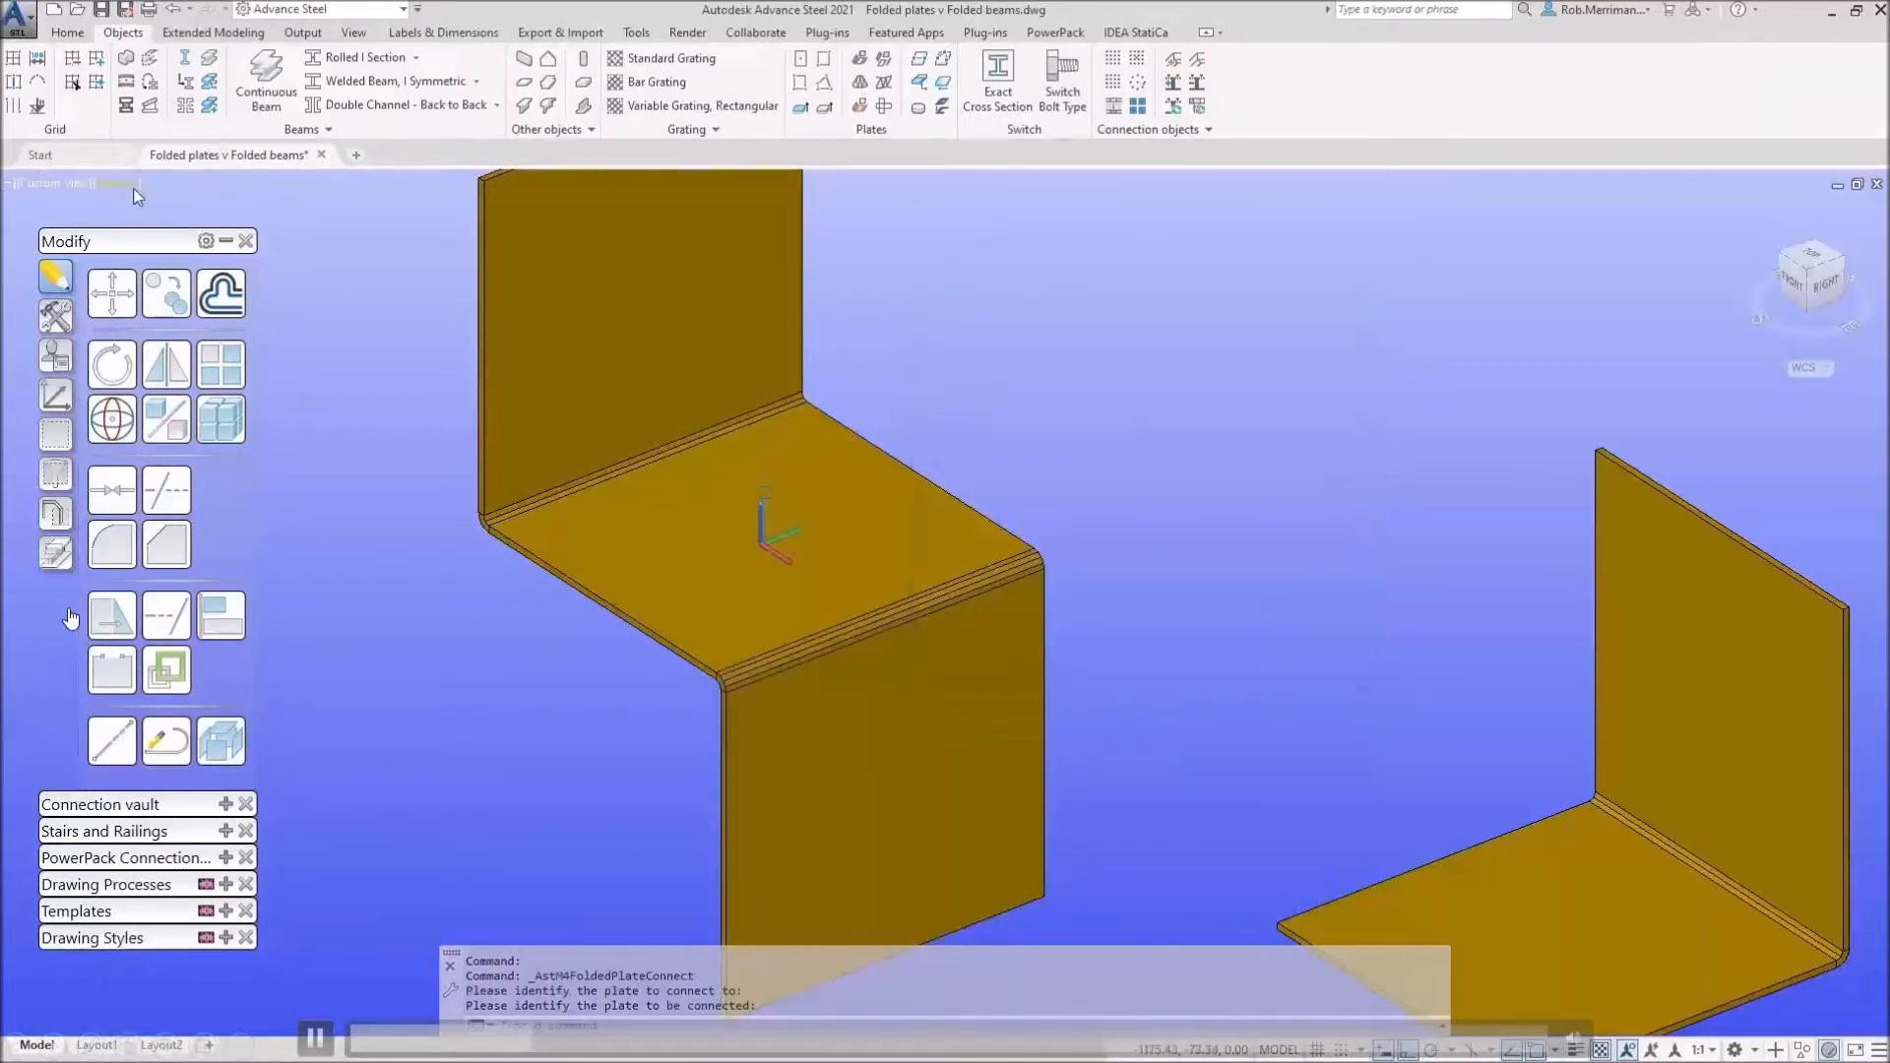
{"action": "scroll", "coordinate": [521, 325], "scroll_direction": "down", "scroll_amount": 4}
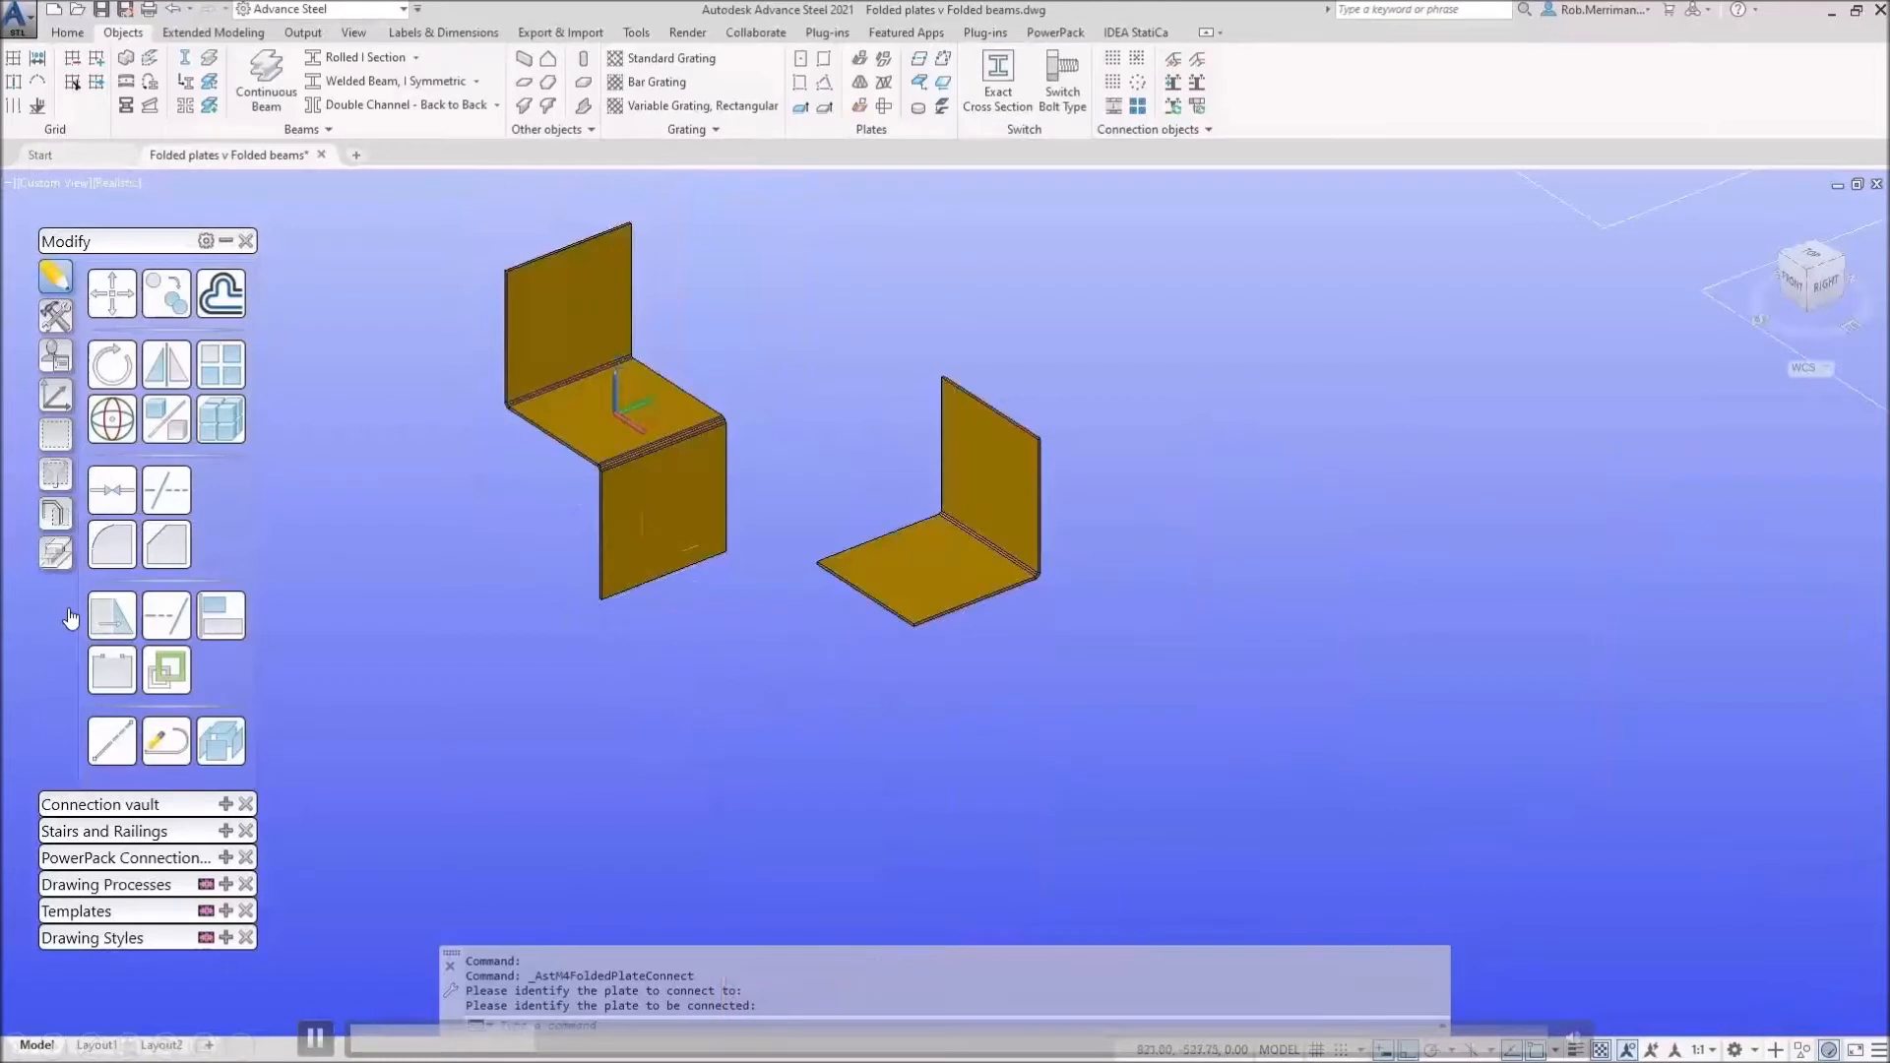
{"action": "left_click", "coordinate": [642, 566]}
{"action": "left_click", "coordinate": [665, 576]}
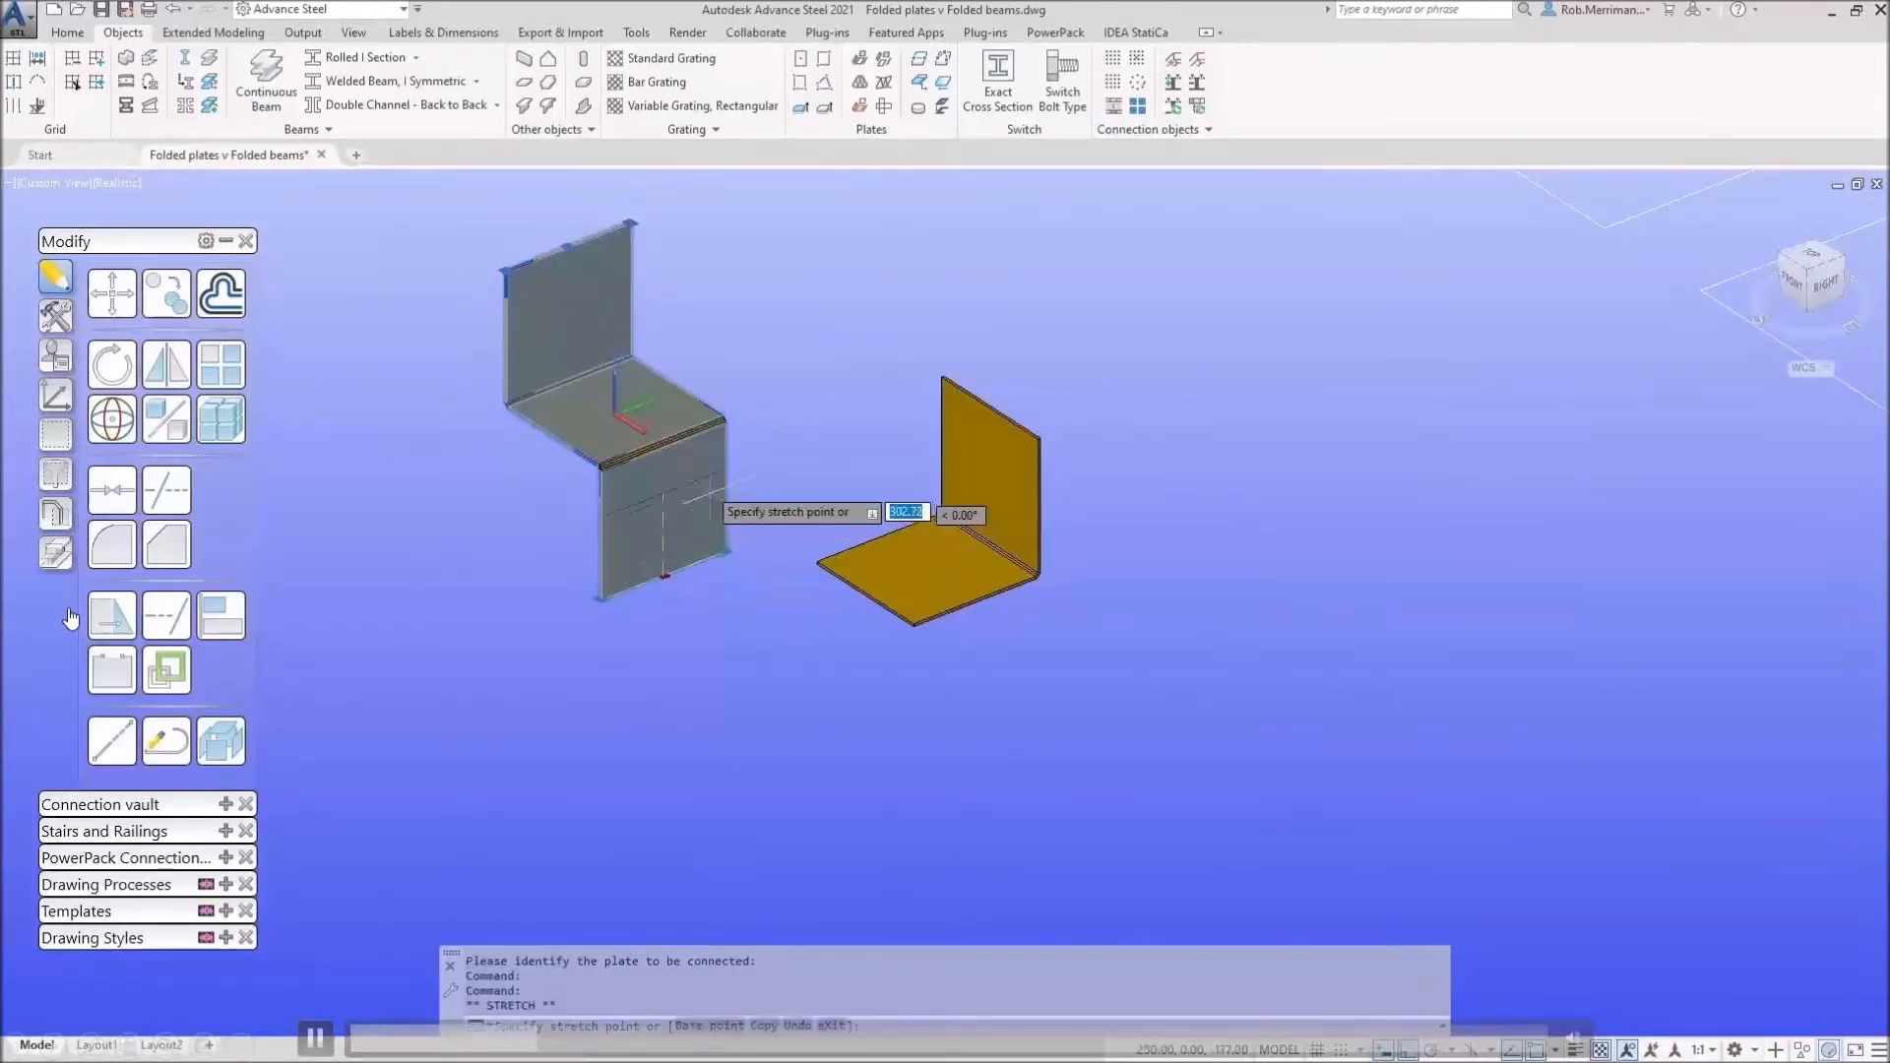
{"action": "scroll", "coordinate": [714, 504], "scroll_direction": "up", "scroll_amount": 3}
{"action": "scroll", "coordinate": [788, 551], "scroll_direction": "down", "scroll_amount": 5}
{"action": "key", "text": "Escape"}
{"action": "key", "text": "Escape"}
{"action": "scroll", "coordinate": [783, 507], "scroll_direction": "up", "scroll_amount": 3}
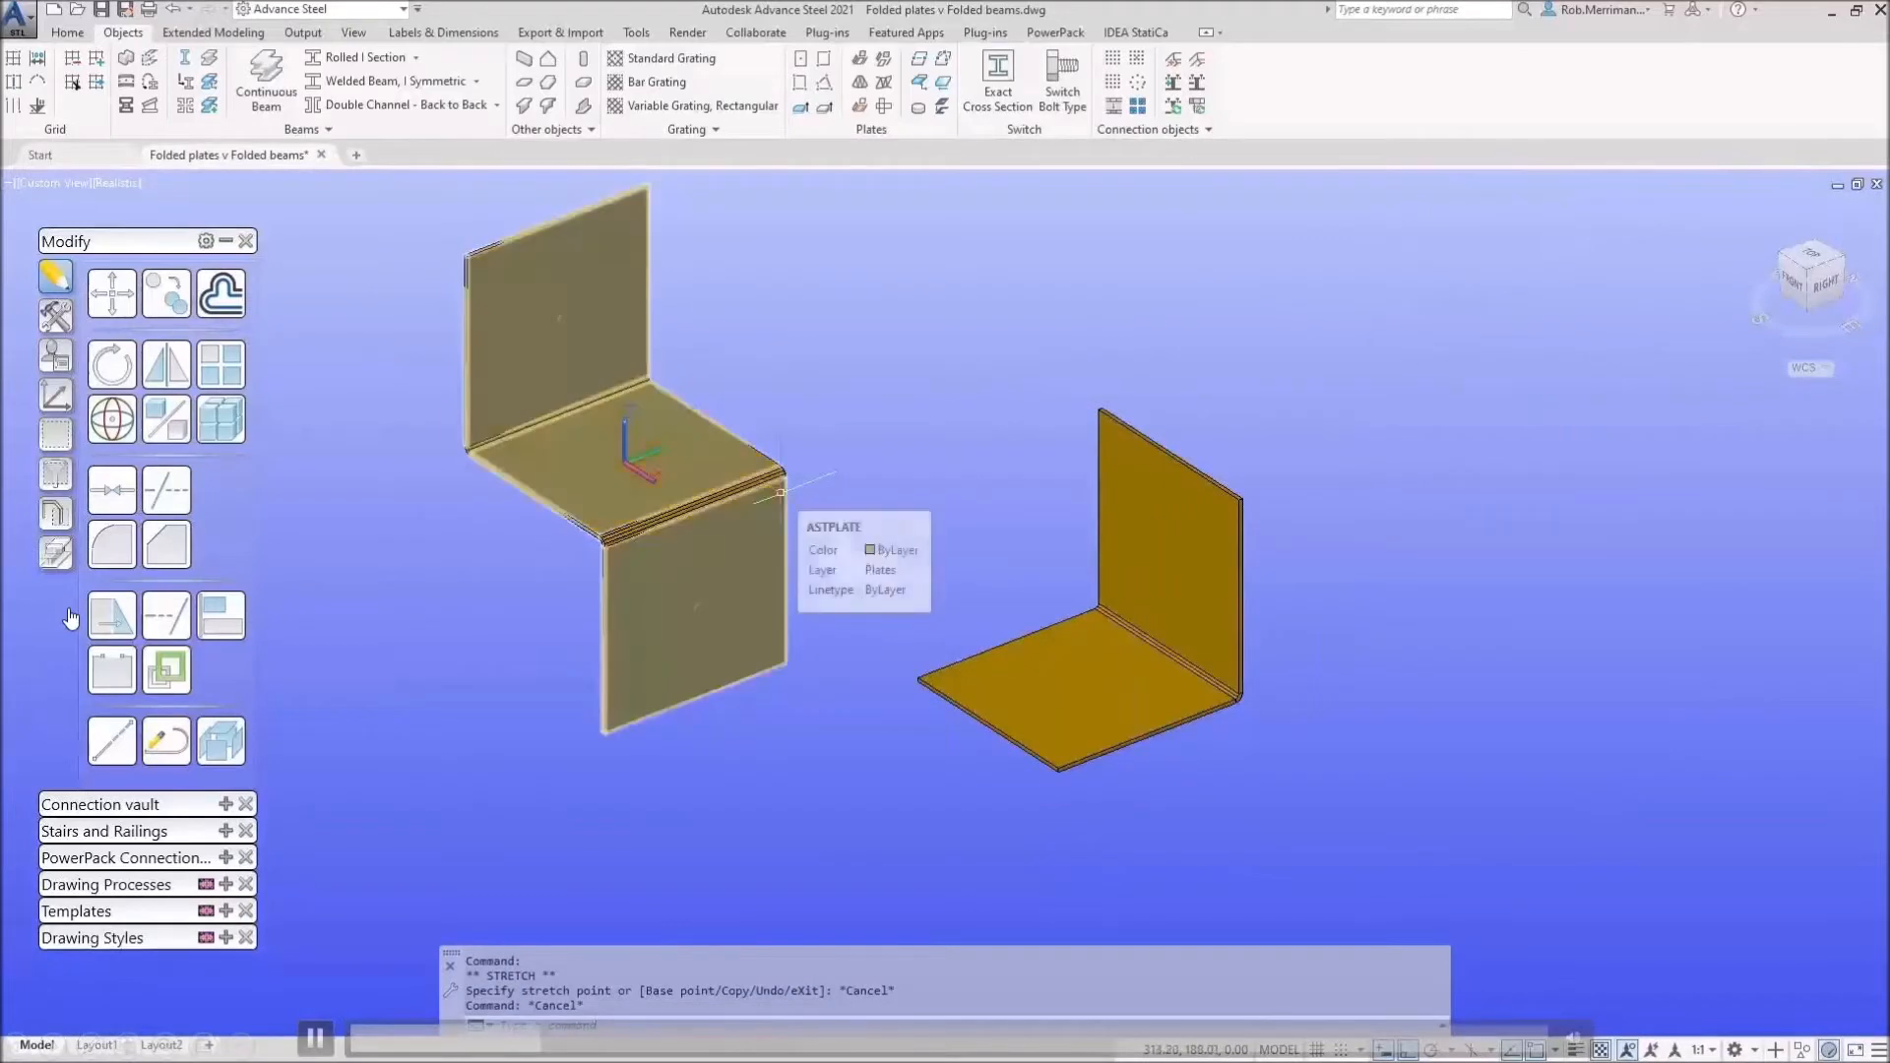
{"action": "scroll", "coordinate": [781, 492], "scroll_direction": "up", "scroll_amount": 2}
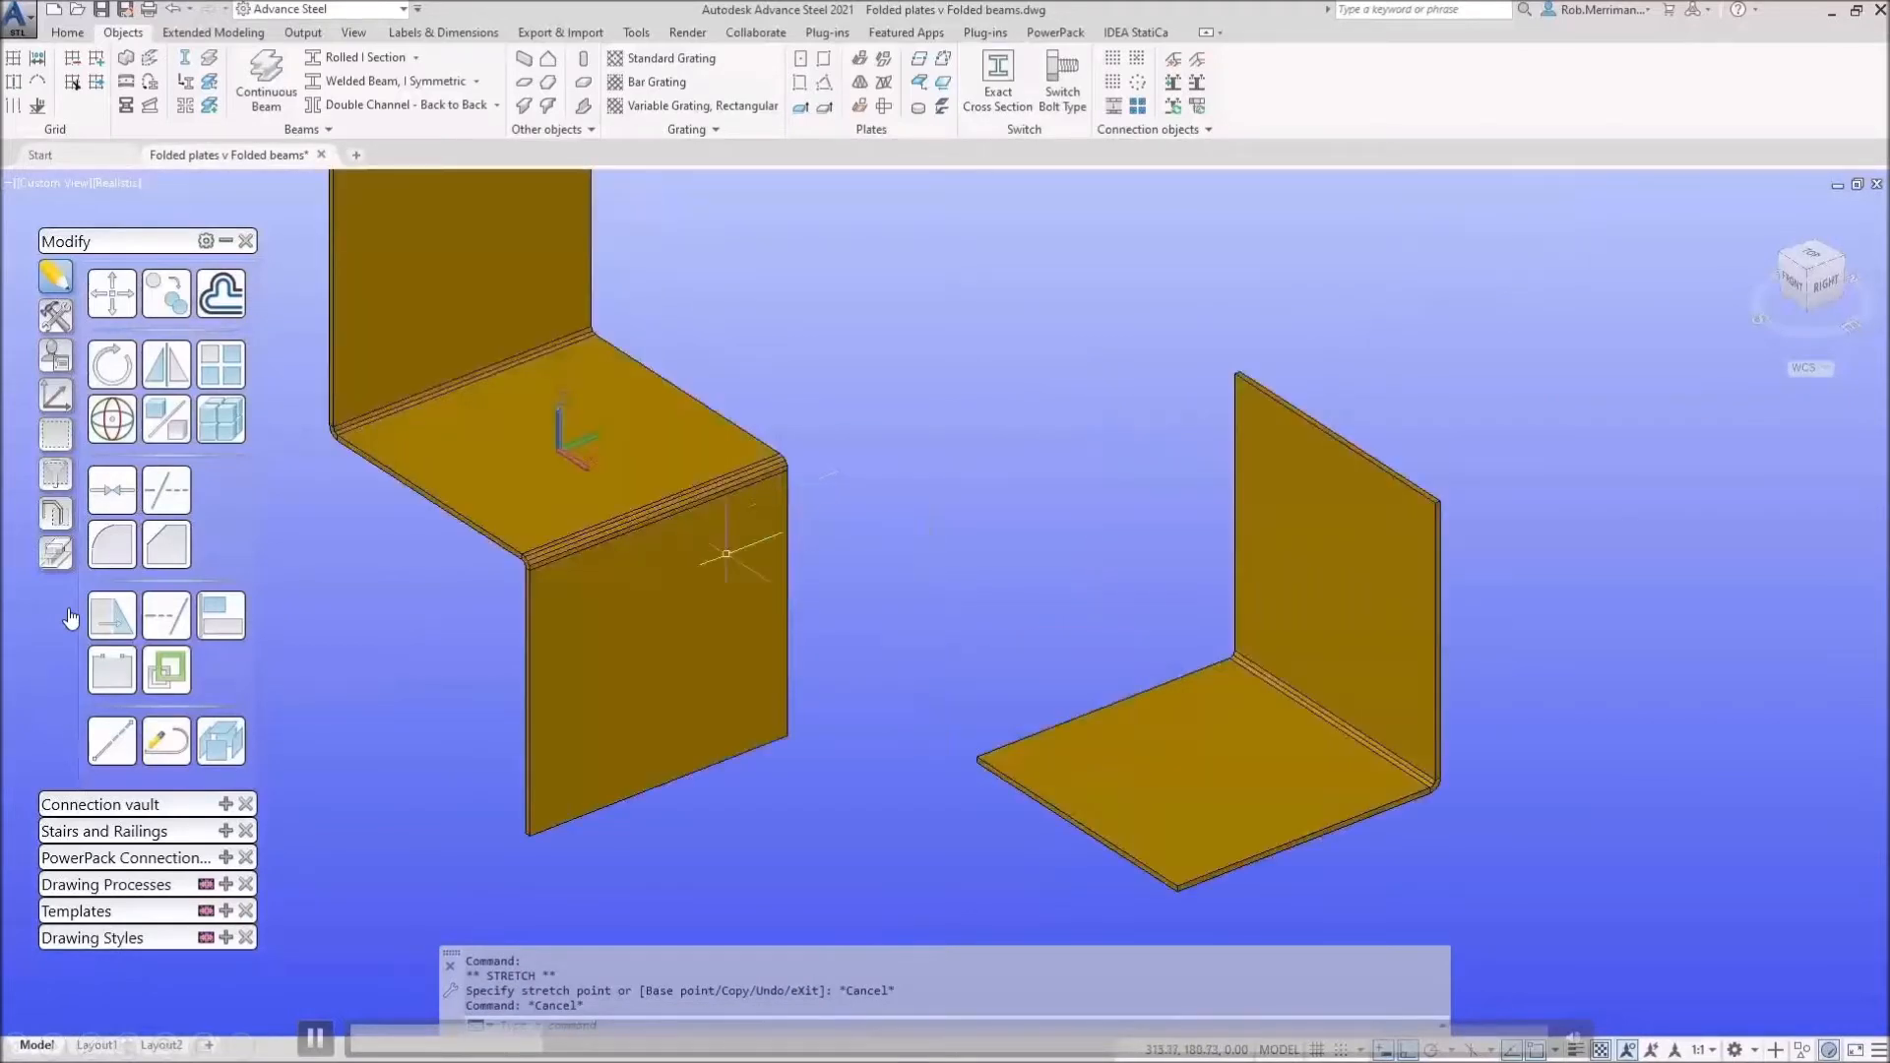
{"action": "scroll", "coordinate": [694, 620], "scroll_direction": "down", "scroll_amount": 3}
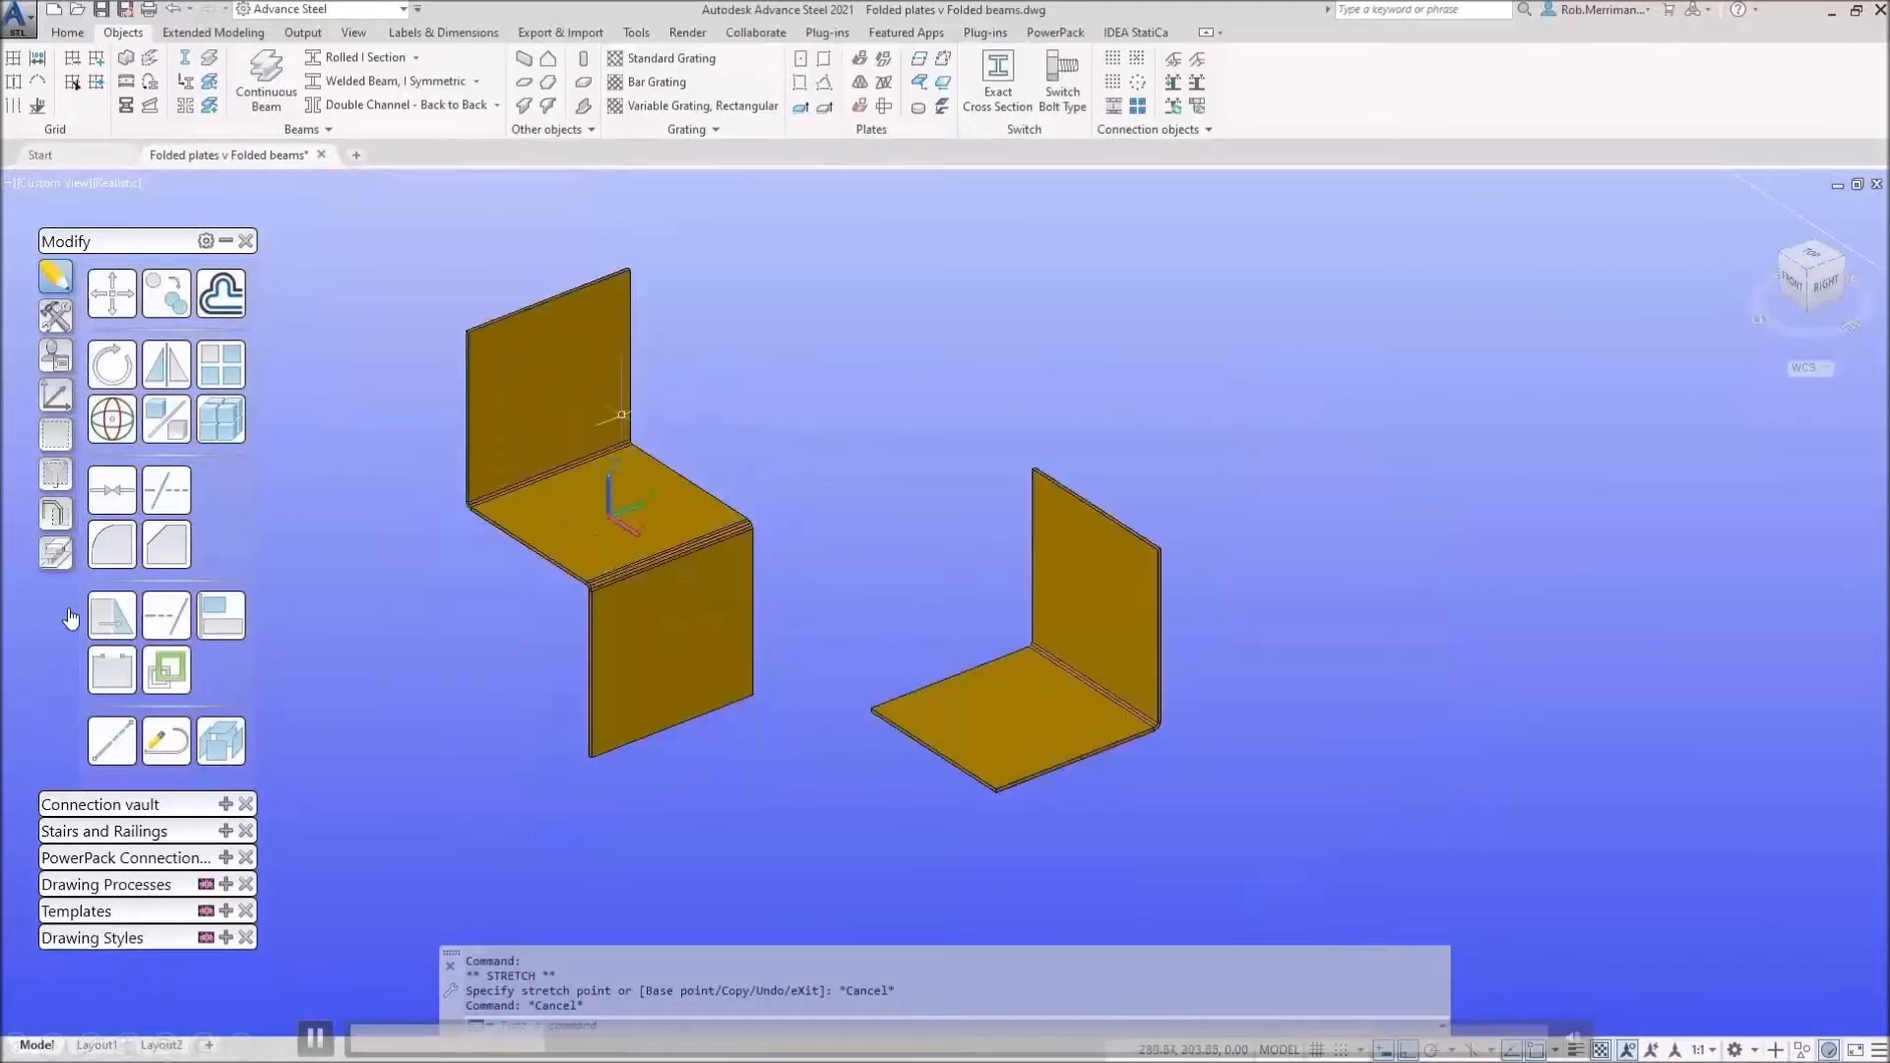
{"action": "left_click", "coordinate": [580, 390]}
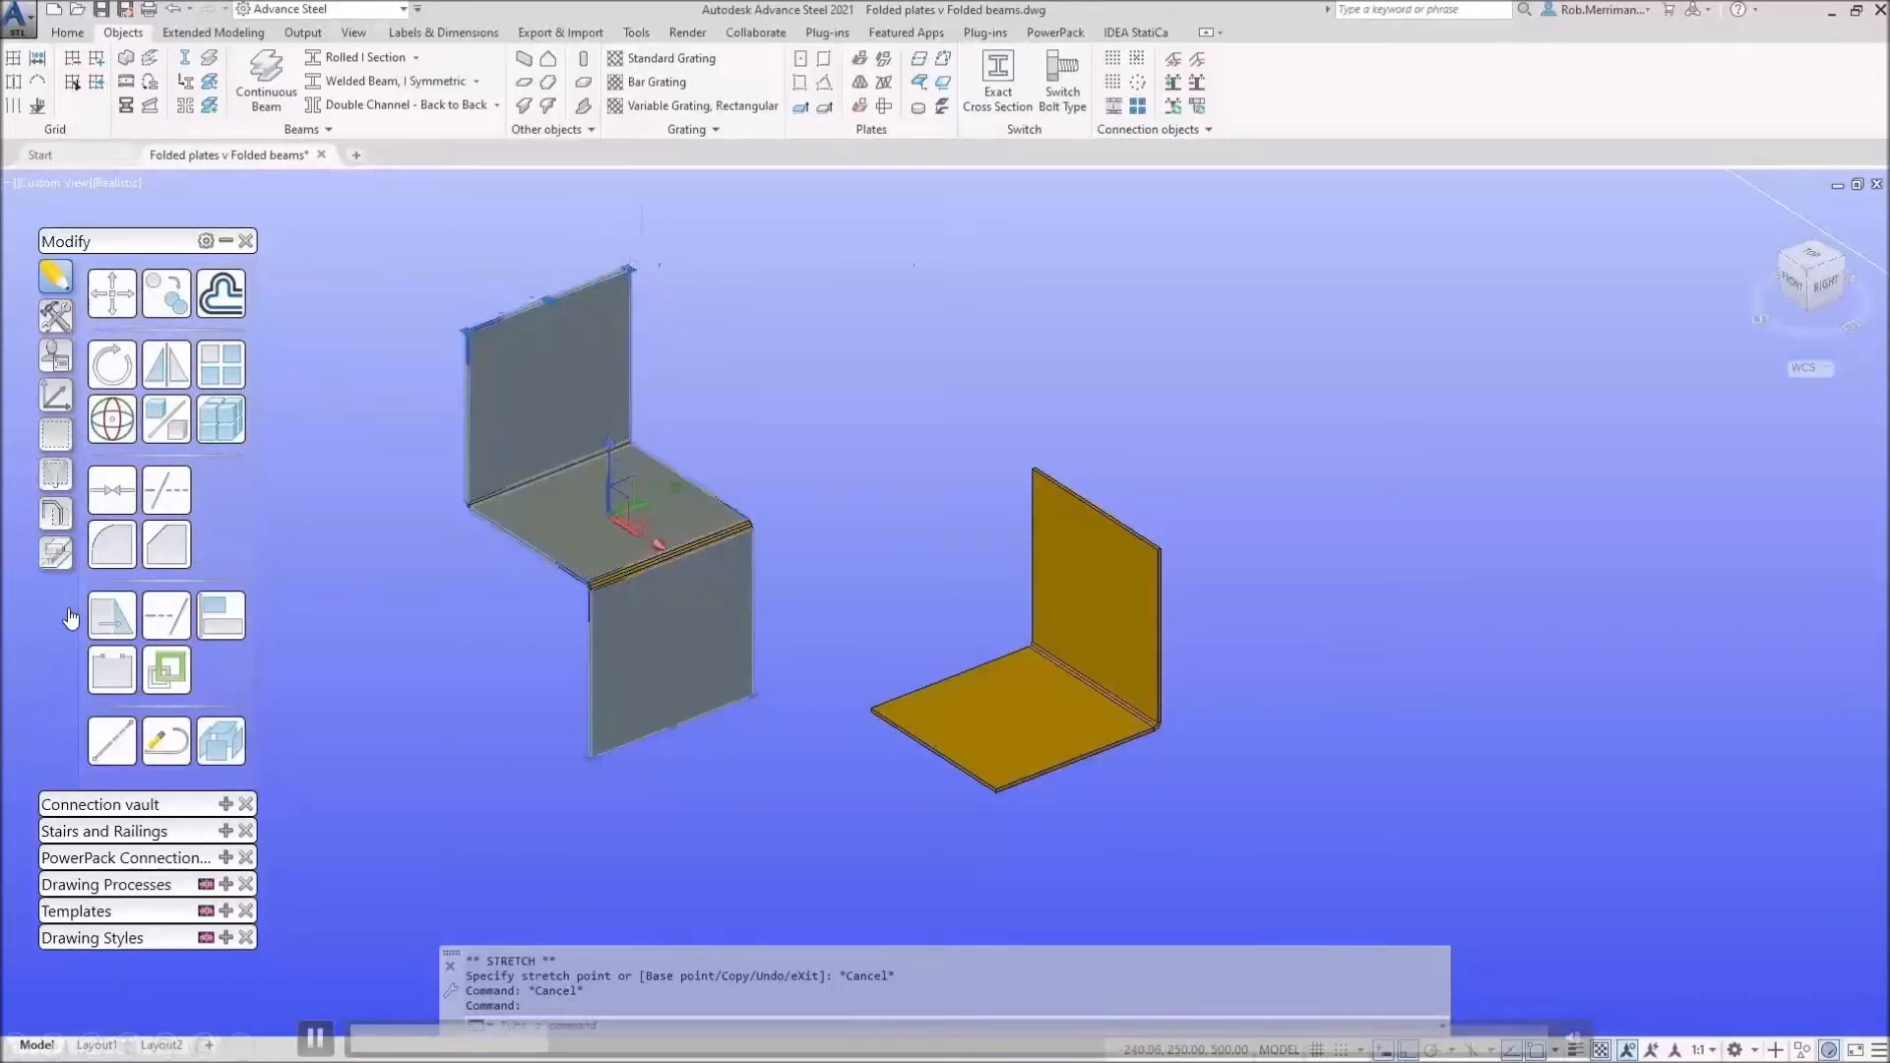
{"action": "left_click", "coordinate": [630, 268]}
{"action": "key", "text": "Escape"}
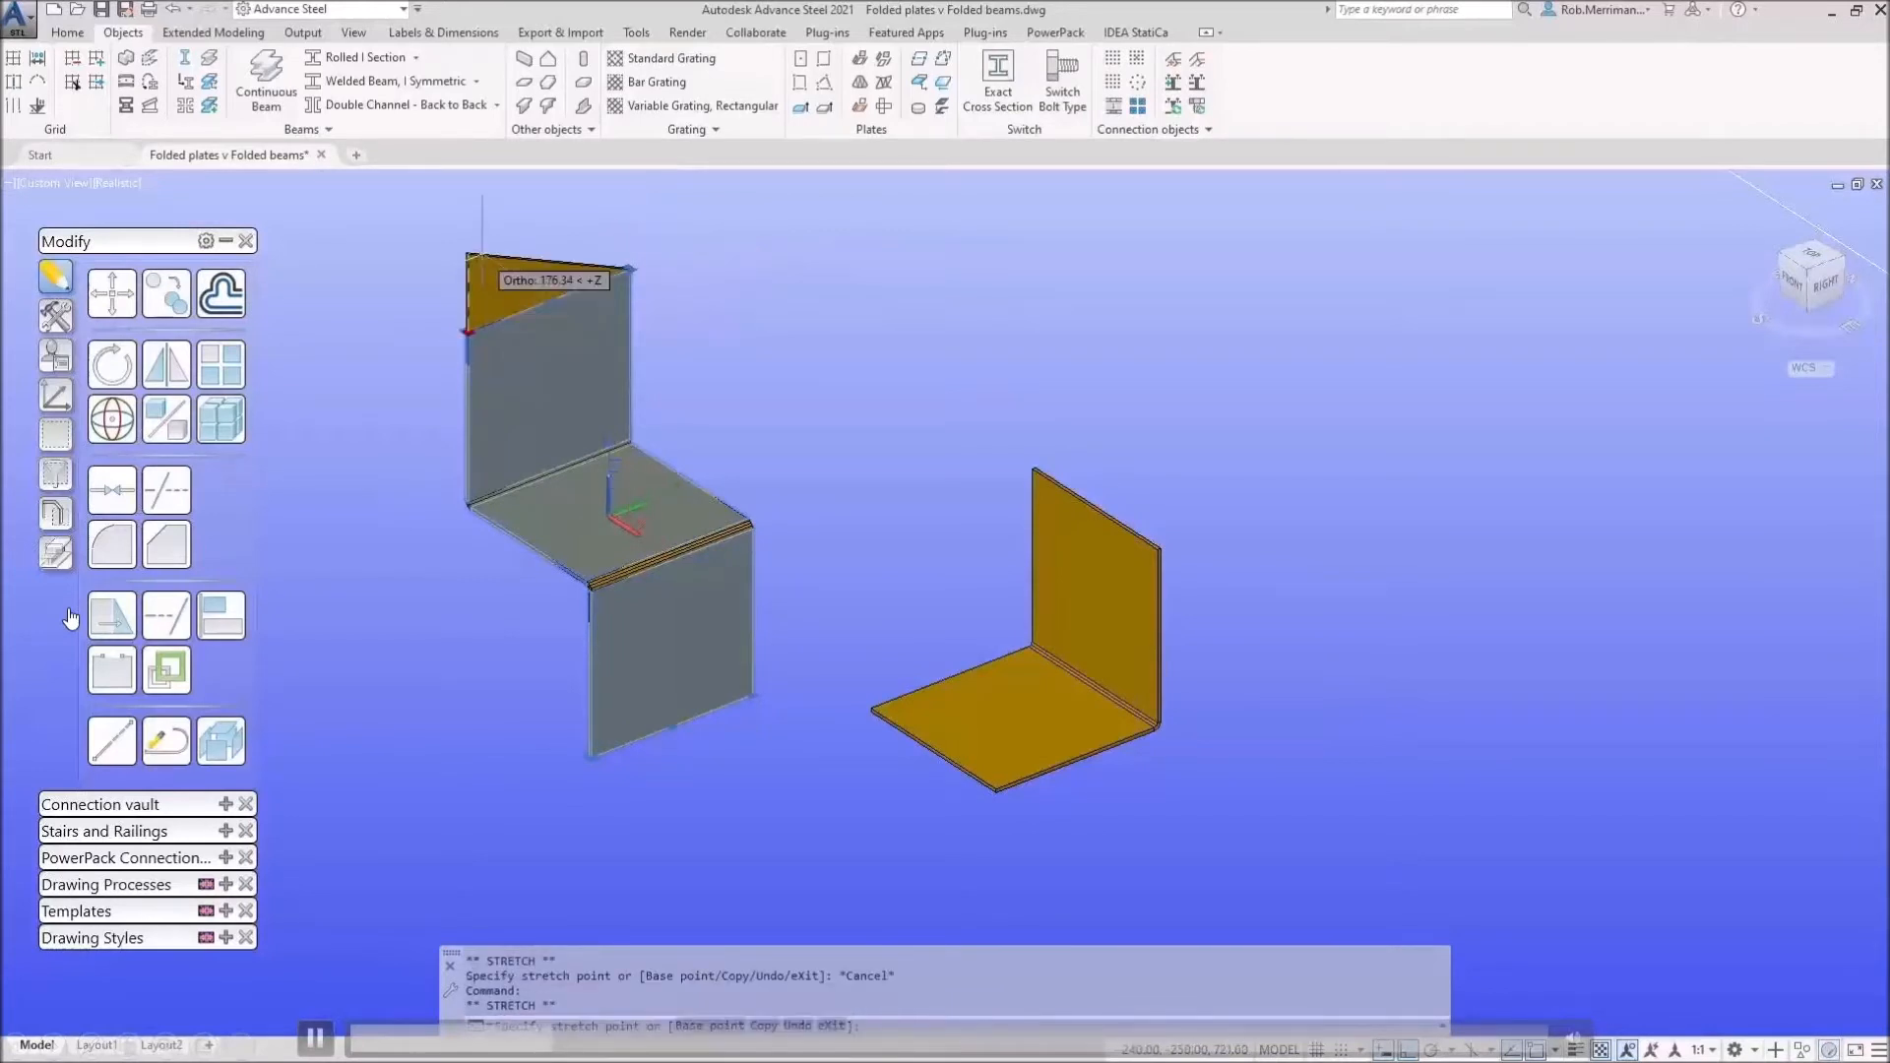
{"action": "left_click", "coordinate": [546, 299]}
{"action": "key", "text": "Escape"}
{"action": "key", "text": "Escape"}
{"action": "left_click", "coordinate": [546, 299]}
{"action": "left_click", "coordinate": [546, 299]}
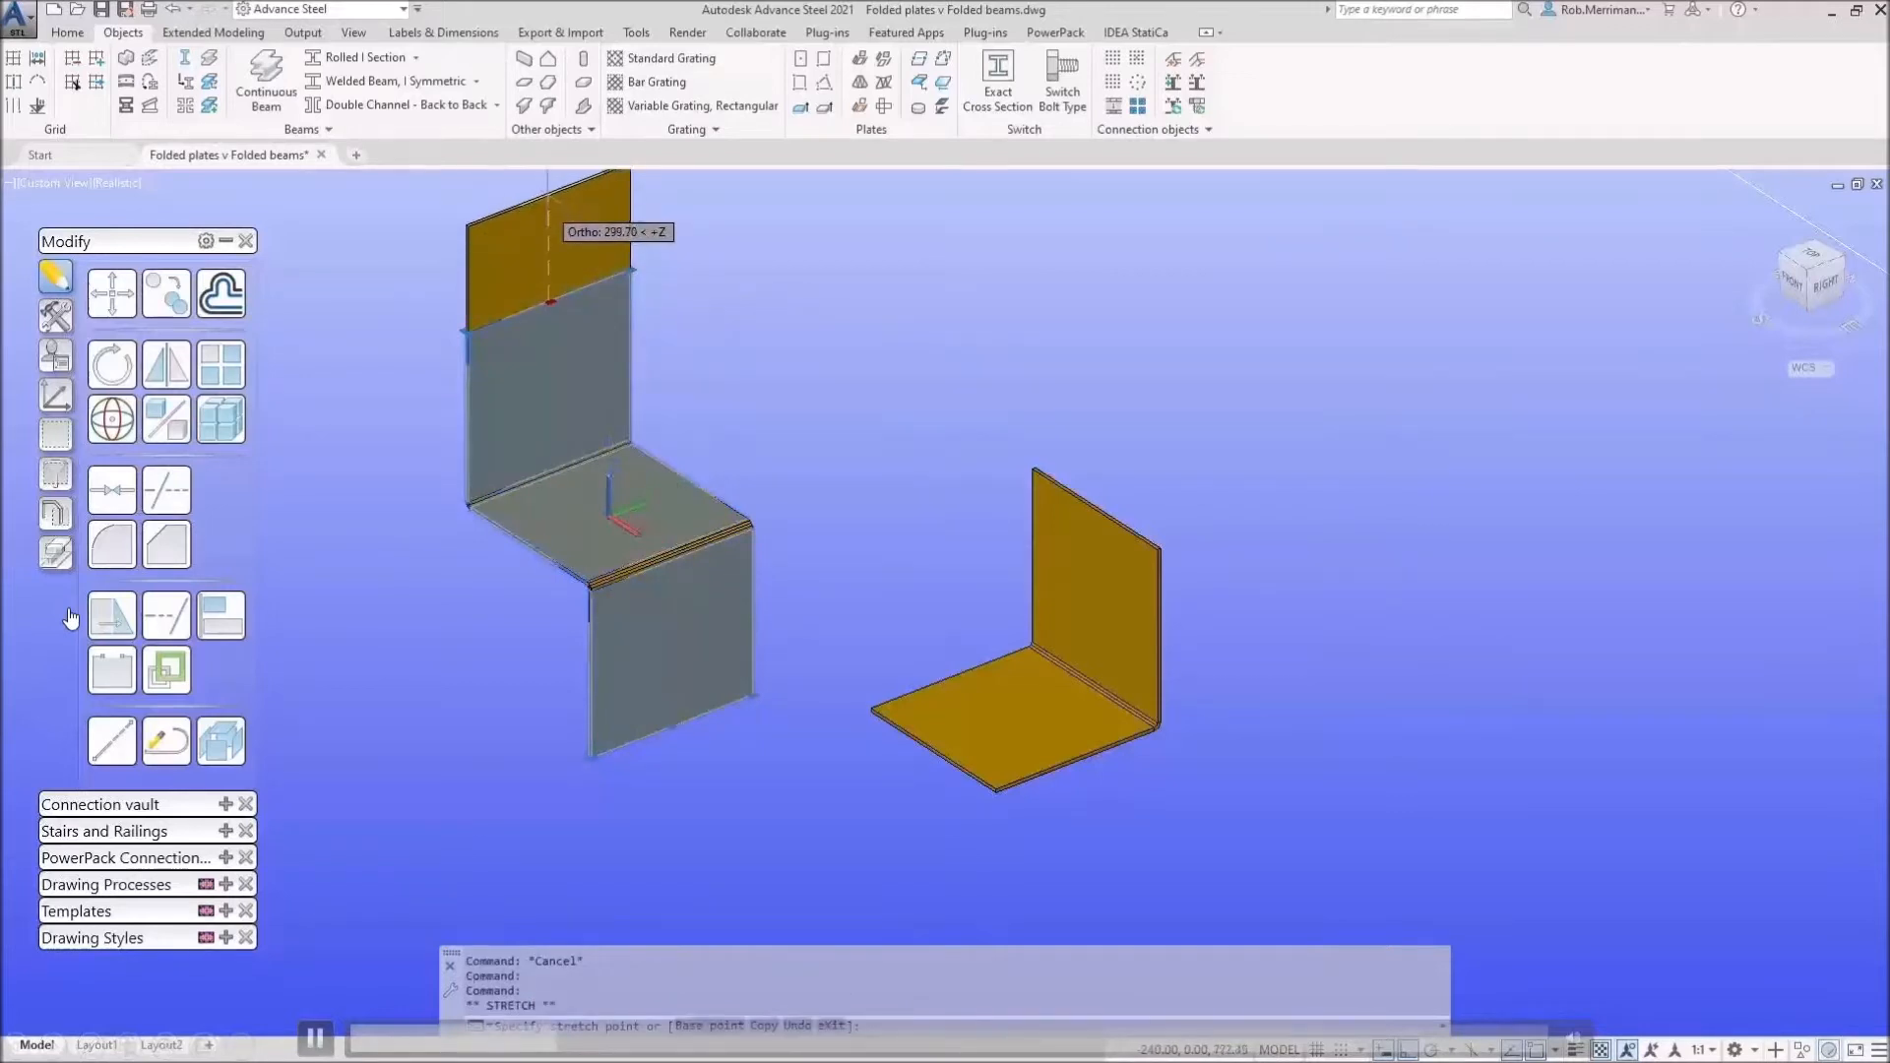
{"action": "key", "text": "Escape"}
{"action": "key", "text": "Escape"}
{"action": "left_click", "coordinate": [1043, 541]}
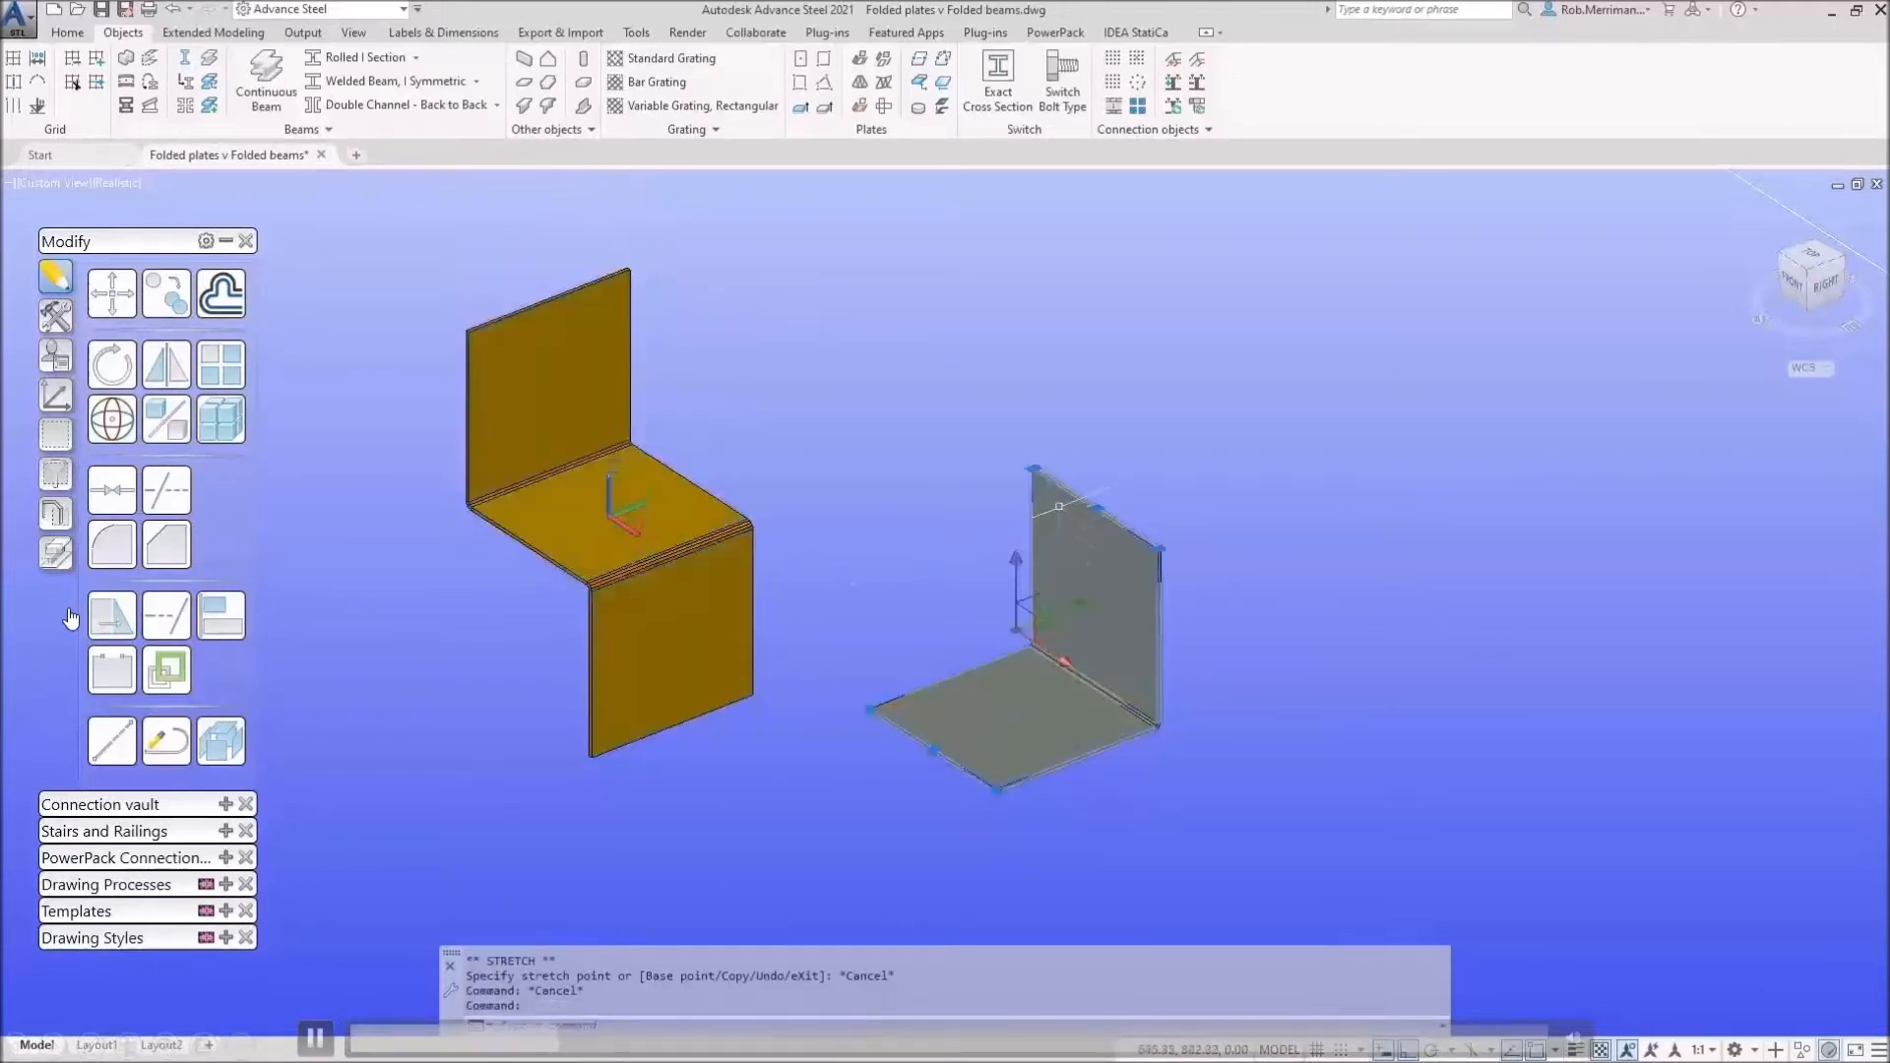
{"action": "key", "text": "Escape"}
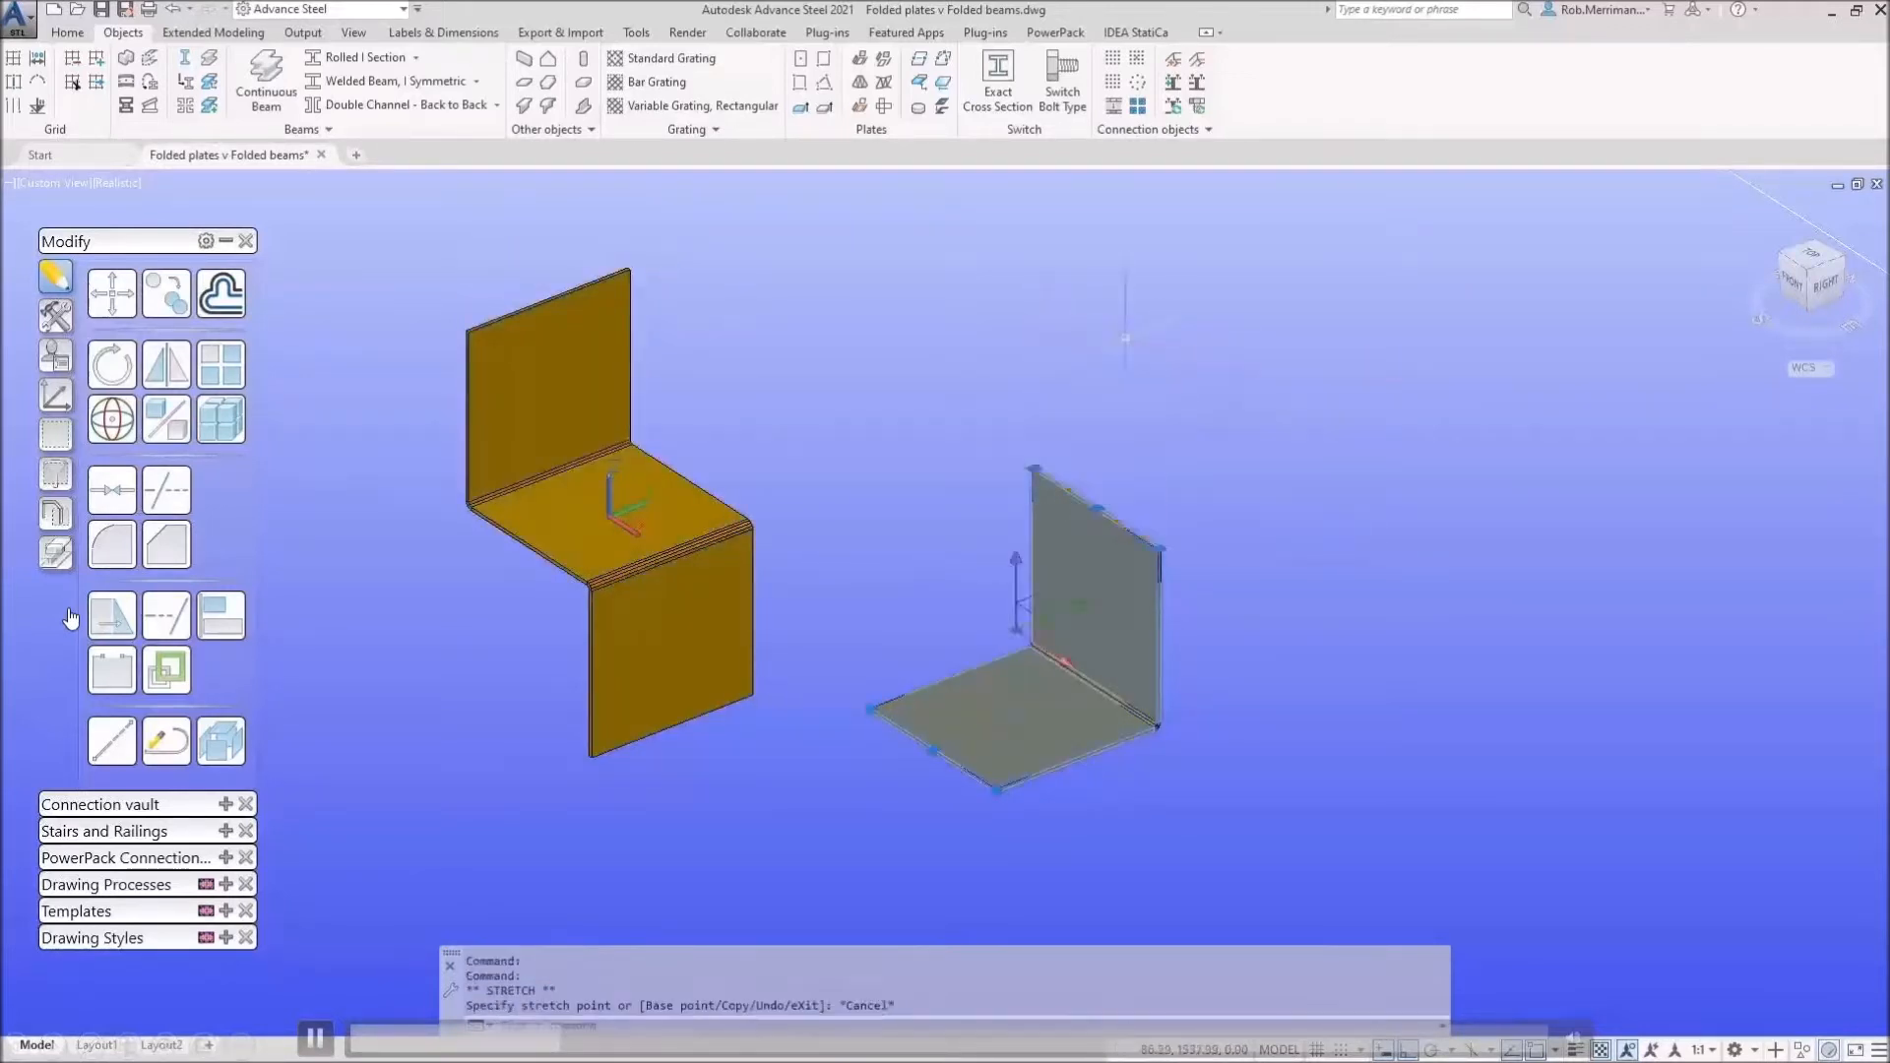
{"action": "left_click", "coordinate": [541, 539]}
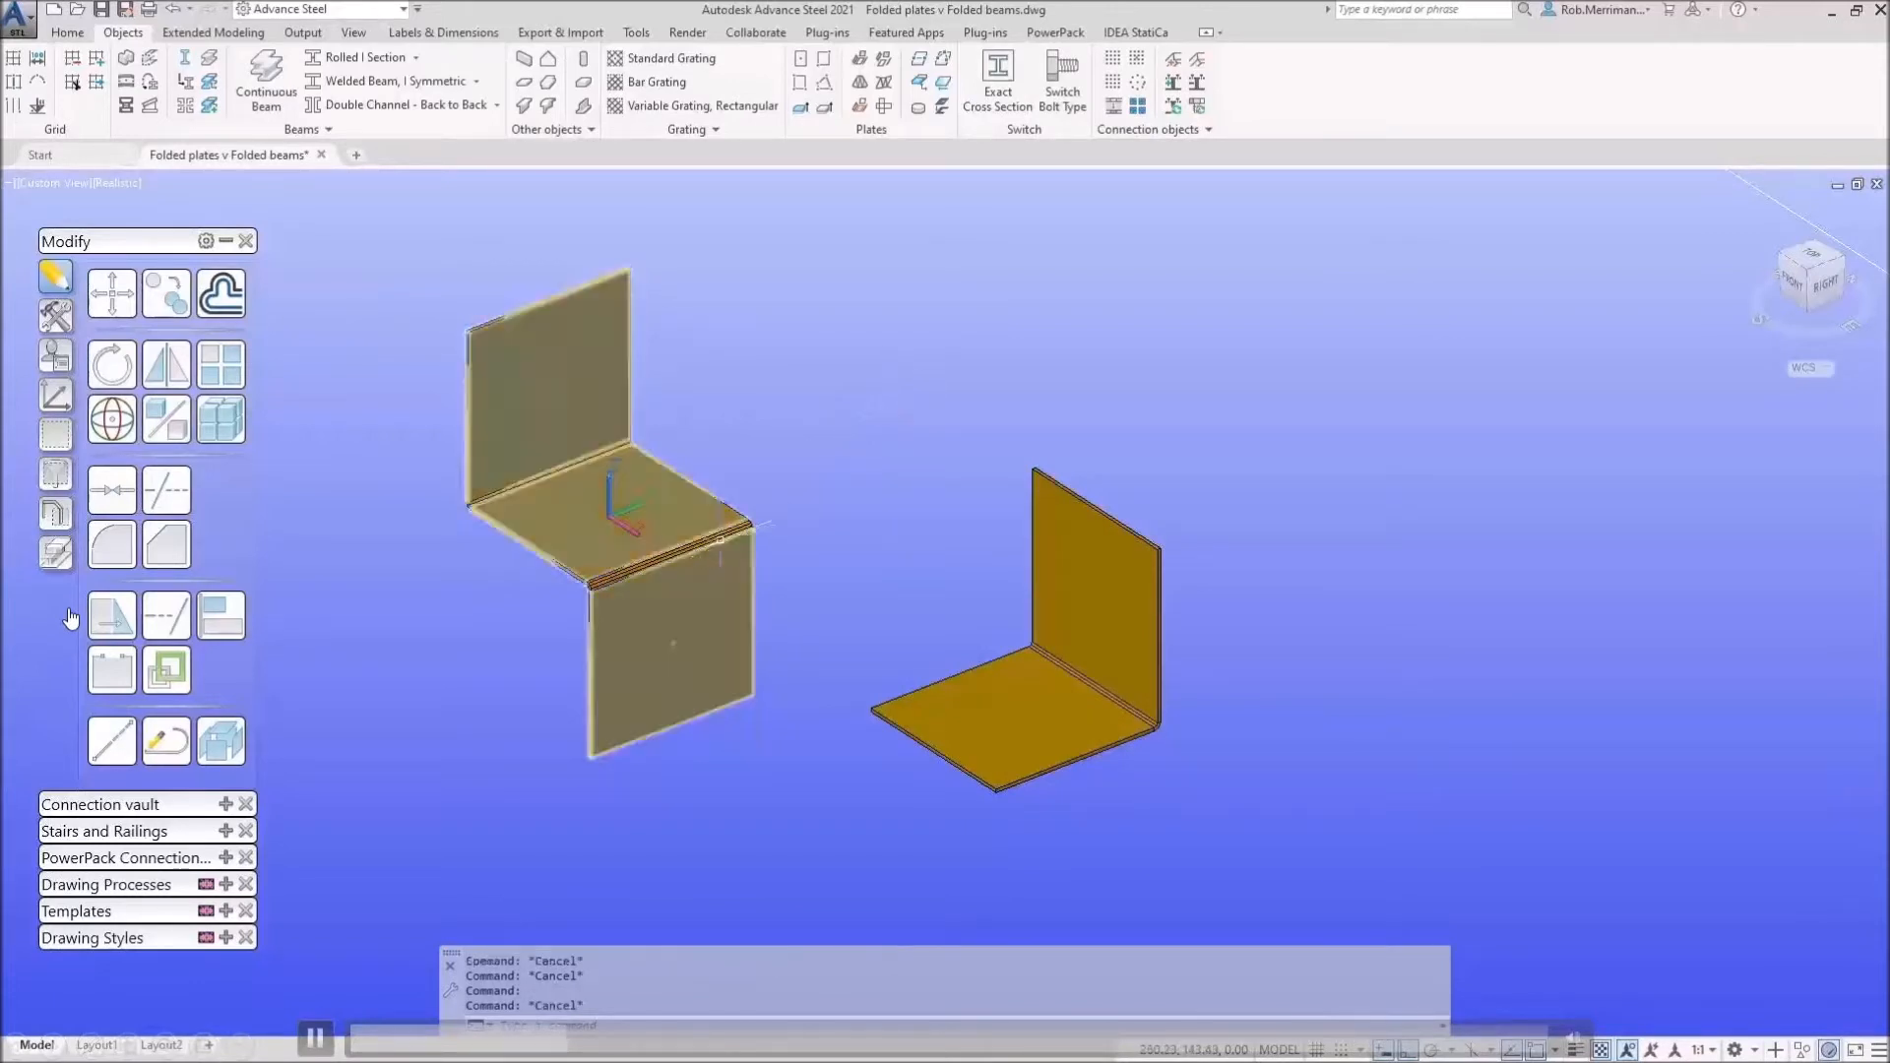
Step: Delete the folded plate relations at both folds of the left Z plate
{"action": "right_click", "coordinate": [722, 549]}
{"action": "key", "text": "Escape"}
{"action": "key", "text": "Escape"}
{"action": "scroll", "coordinate": [727, 513], "scroll_direction": "up", "scroll_amount": 8}
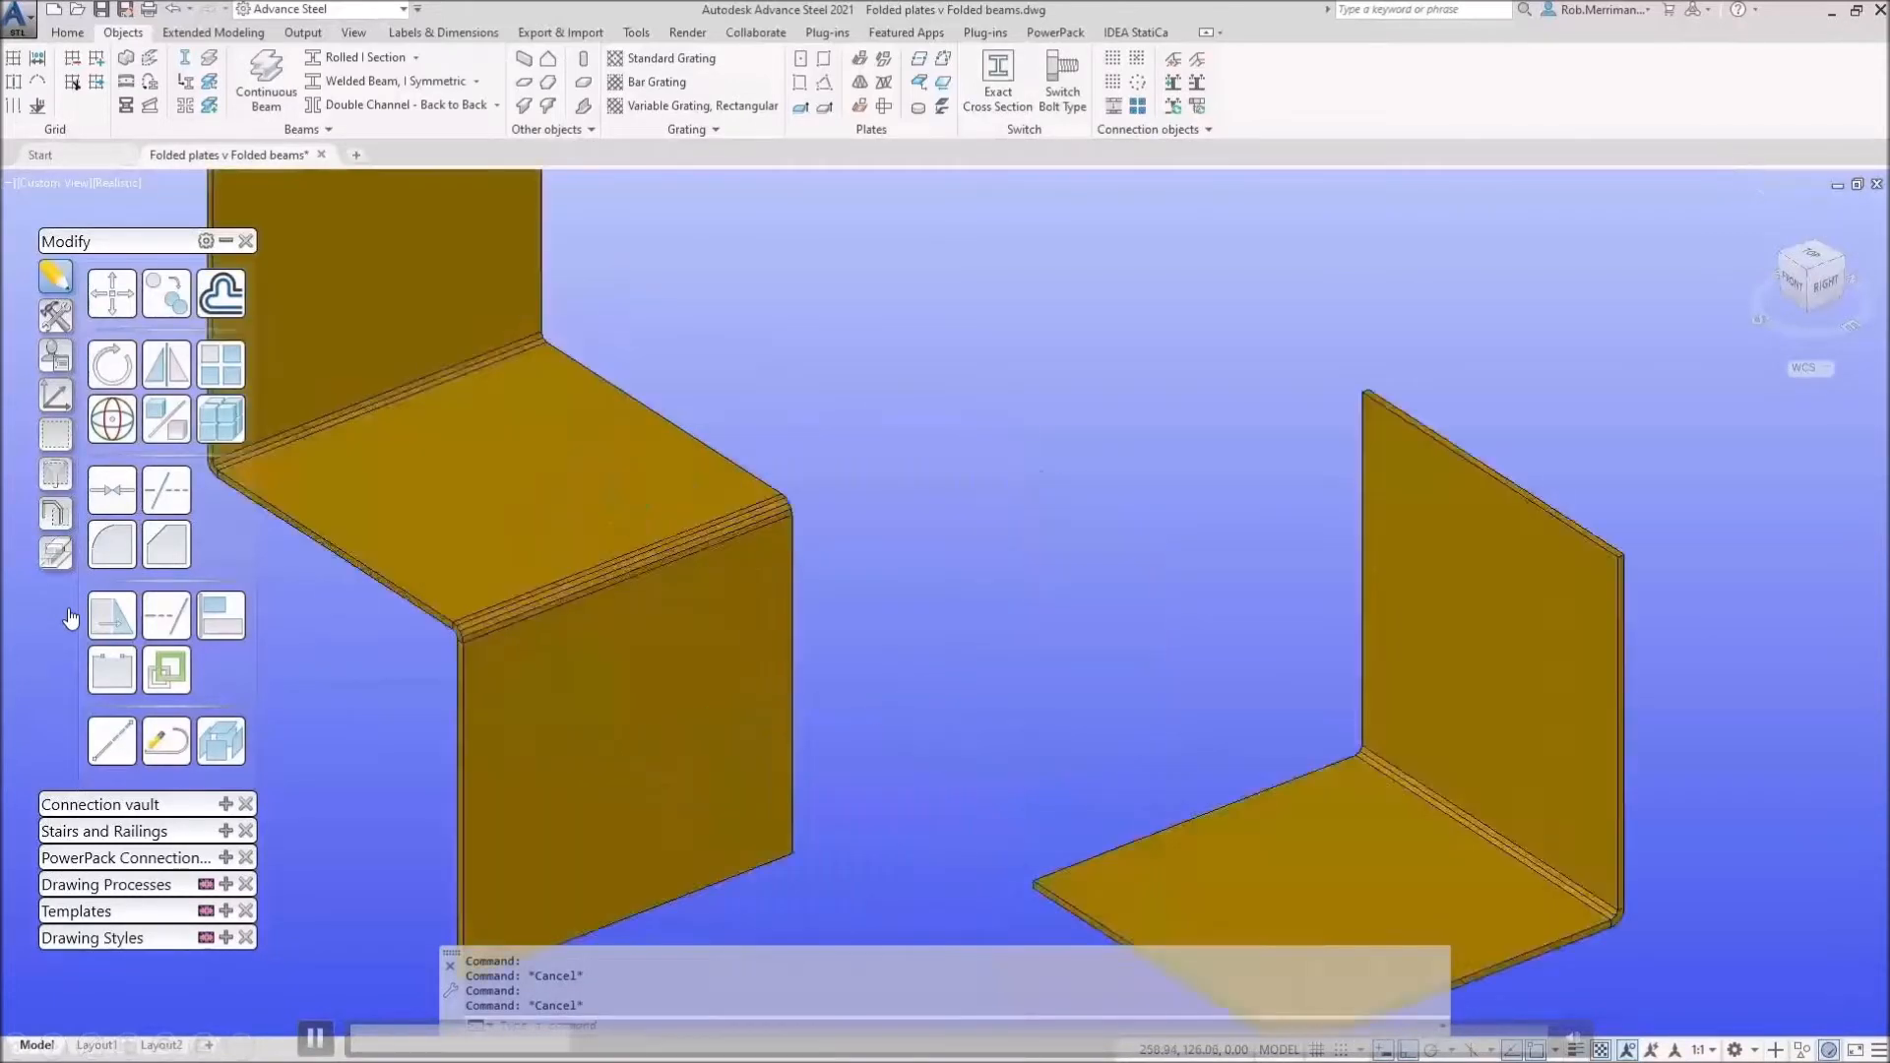
{"action": "left_click", "coordinate": [728, 514]}
{"action": "right_click", "coordinate": [727, 514]}
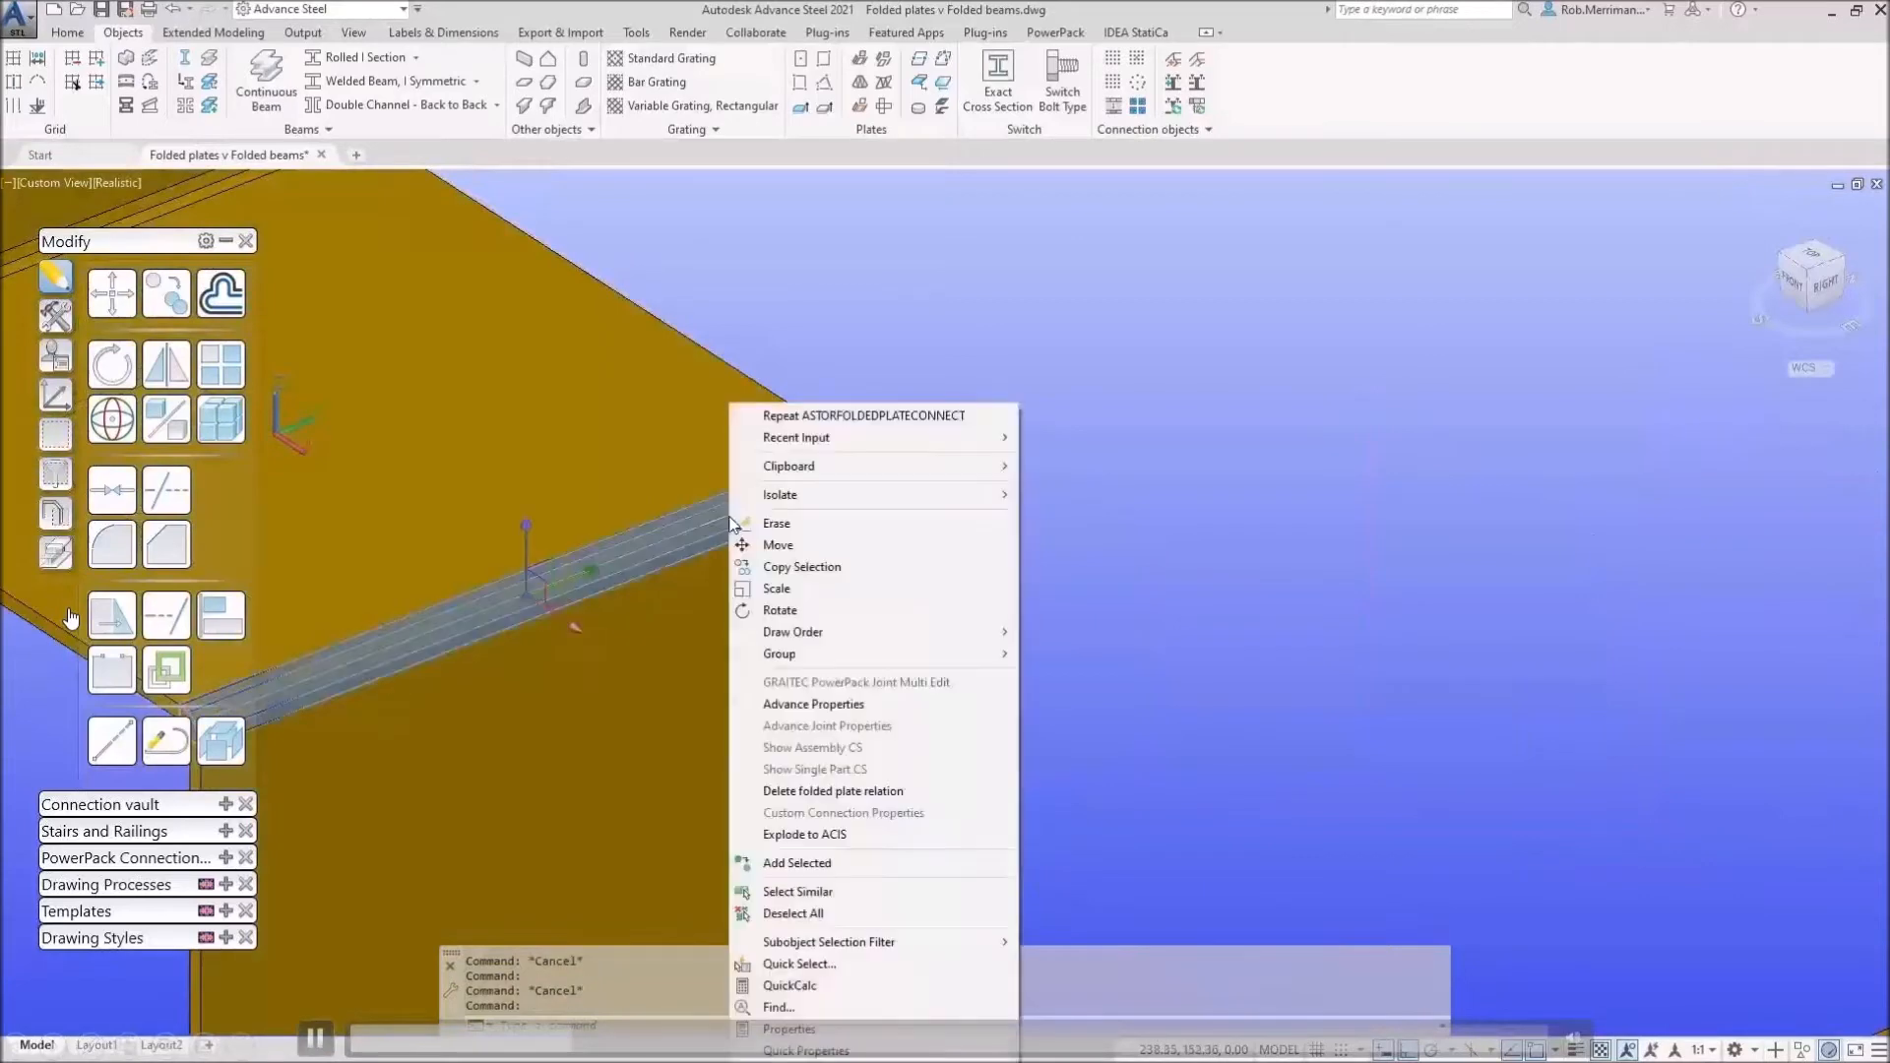
{"action": "left_click", "coordinate": [807, 788]}
{"action": "scroll", "coordinate": [825, 608], "scroll_direction": "down", "scroll_amount": 8}
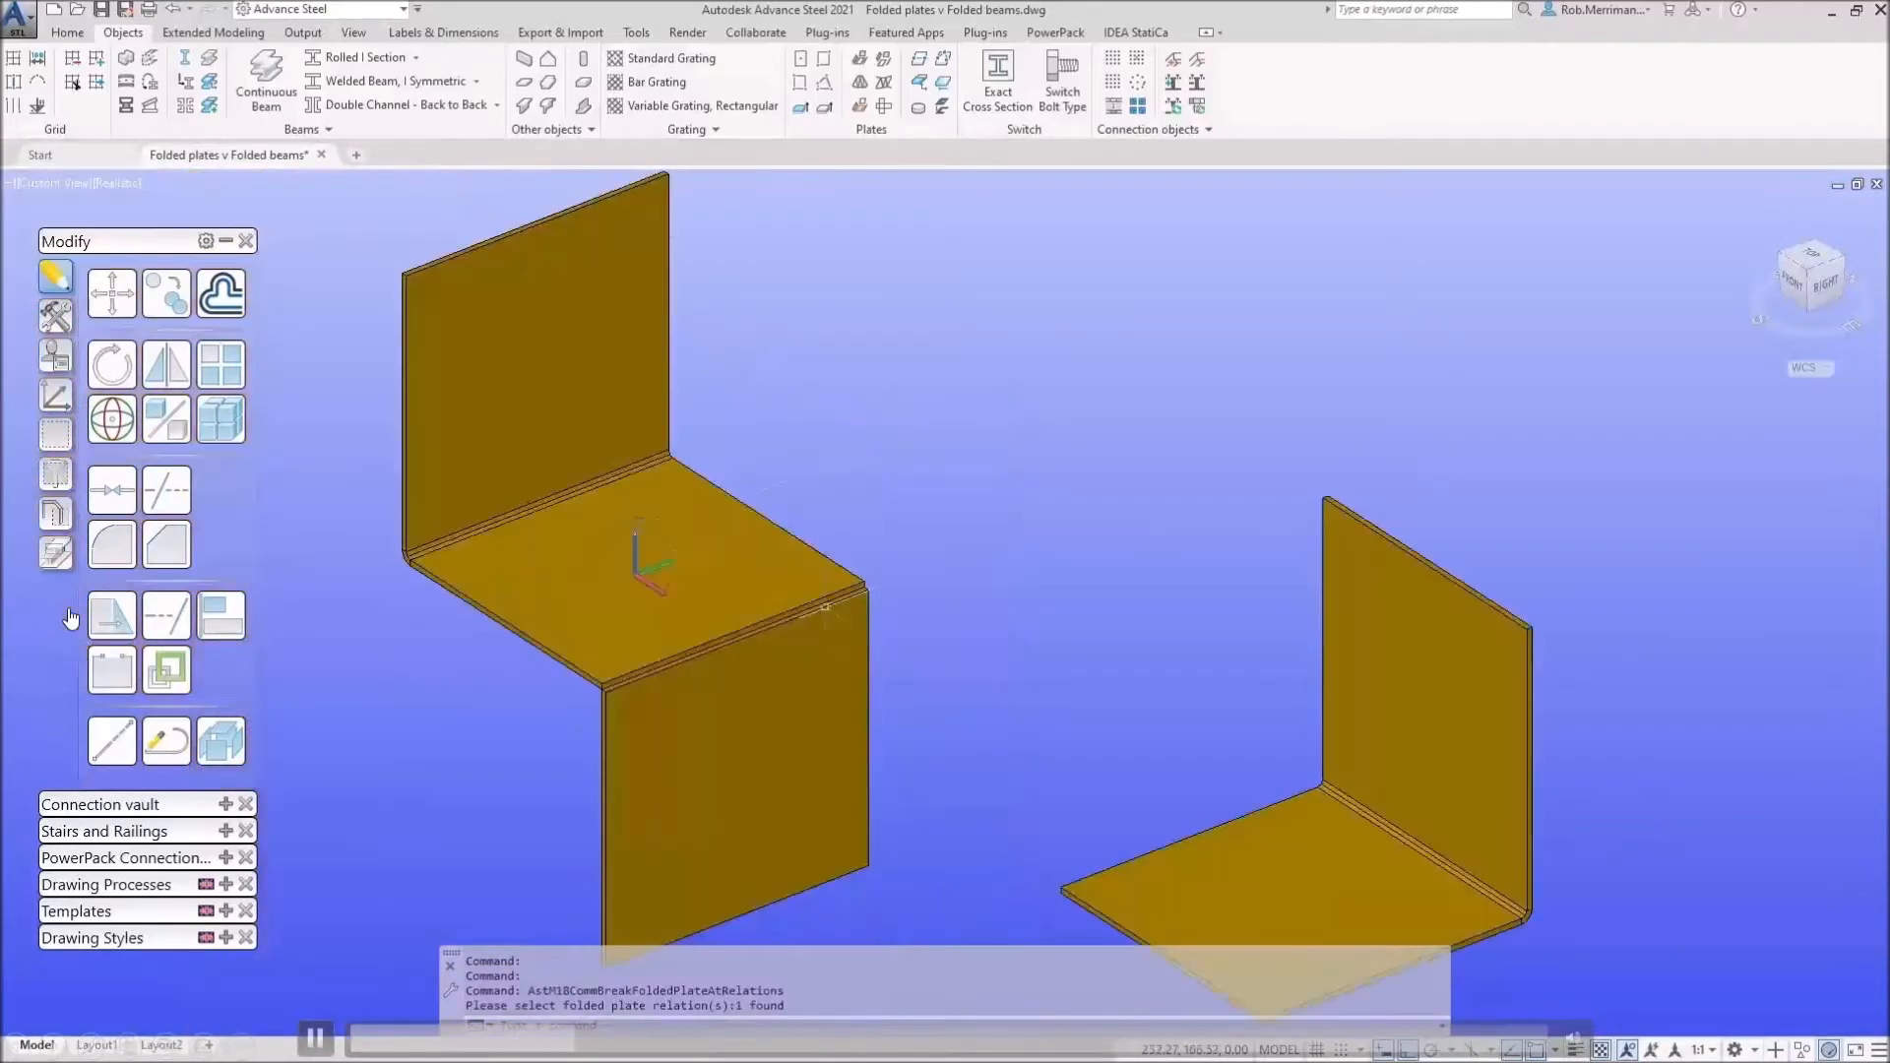
{"action": "scroll", "coordinate": [642, 419], "scroll_direction": "up", "scroll_amount": 8}
{"action": "left_click", "coordinate": [689, 510]}
{"action": "right_click", "coordinate": [689, 510]}
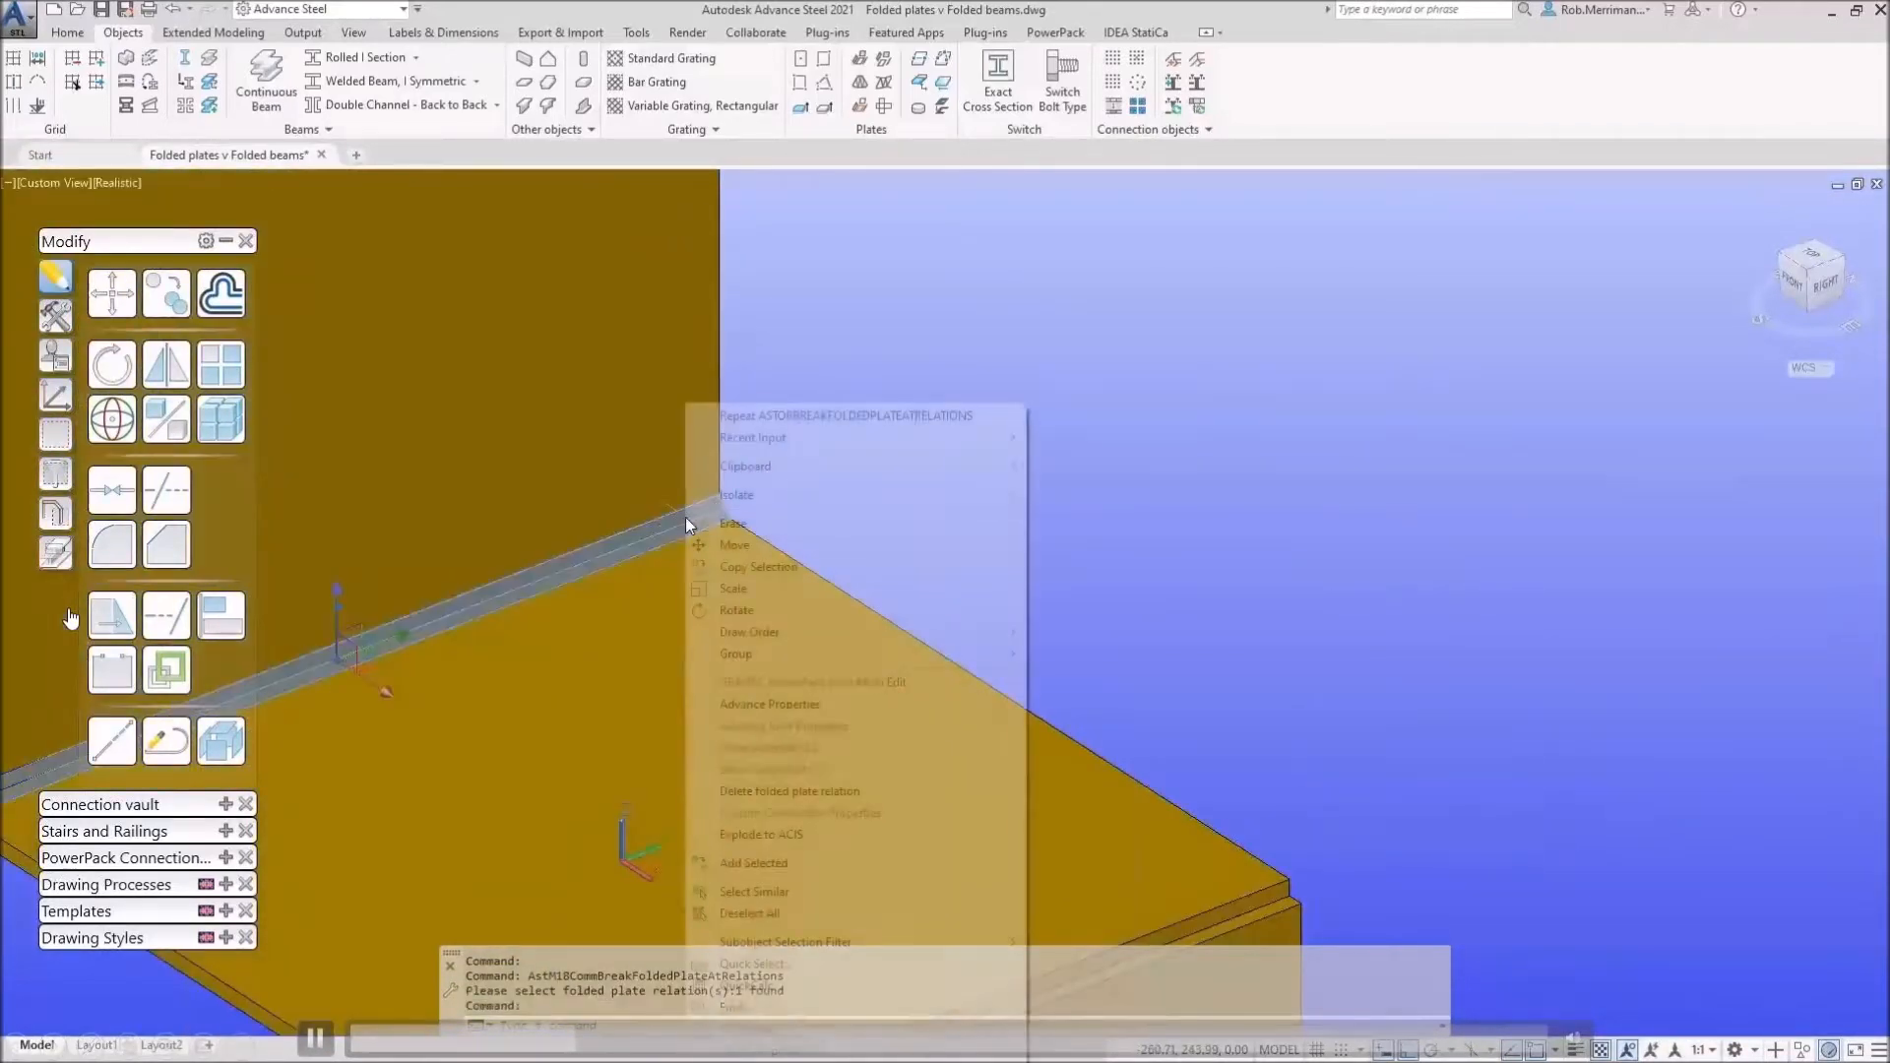
{"action": "left_click", "coordinate": [774, 791]}
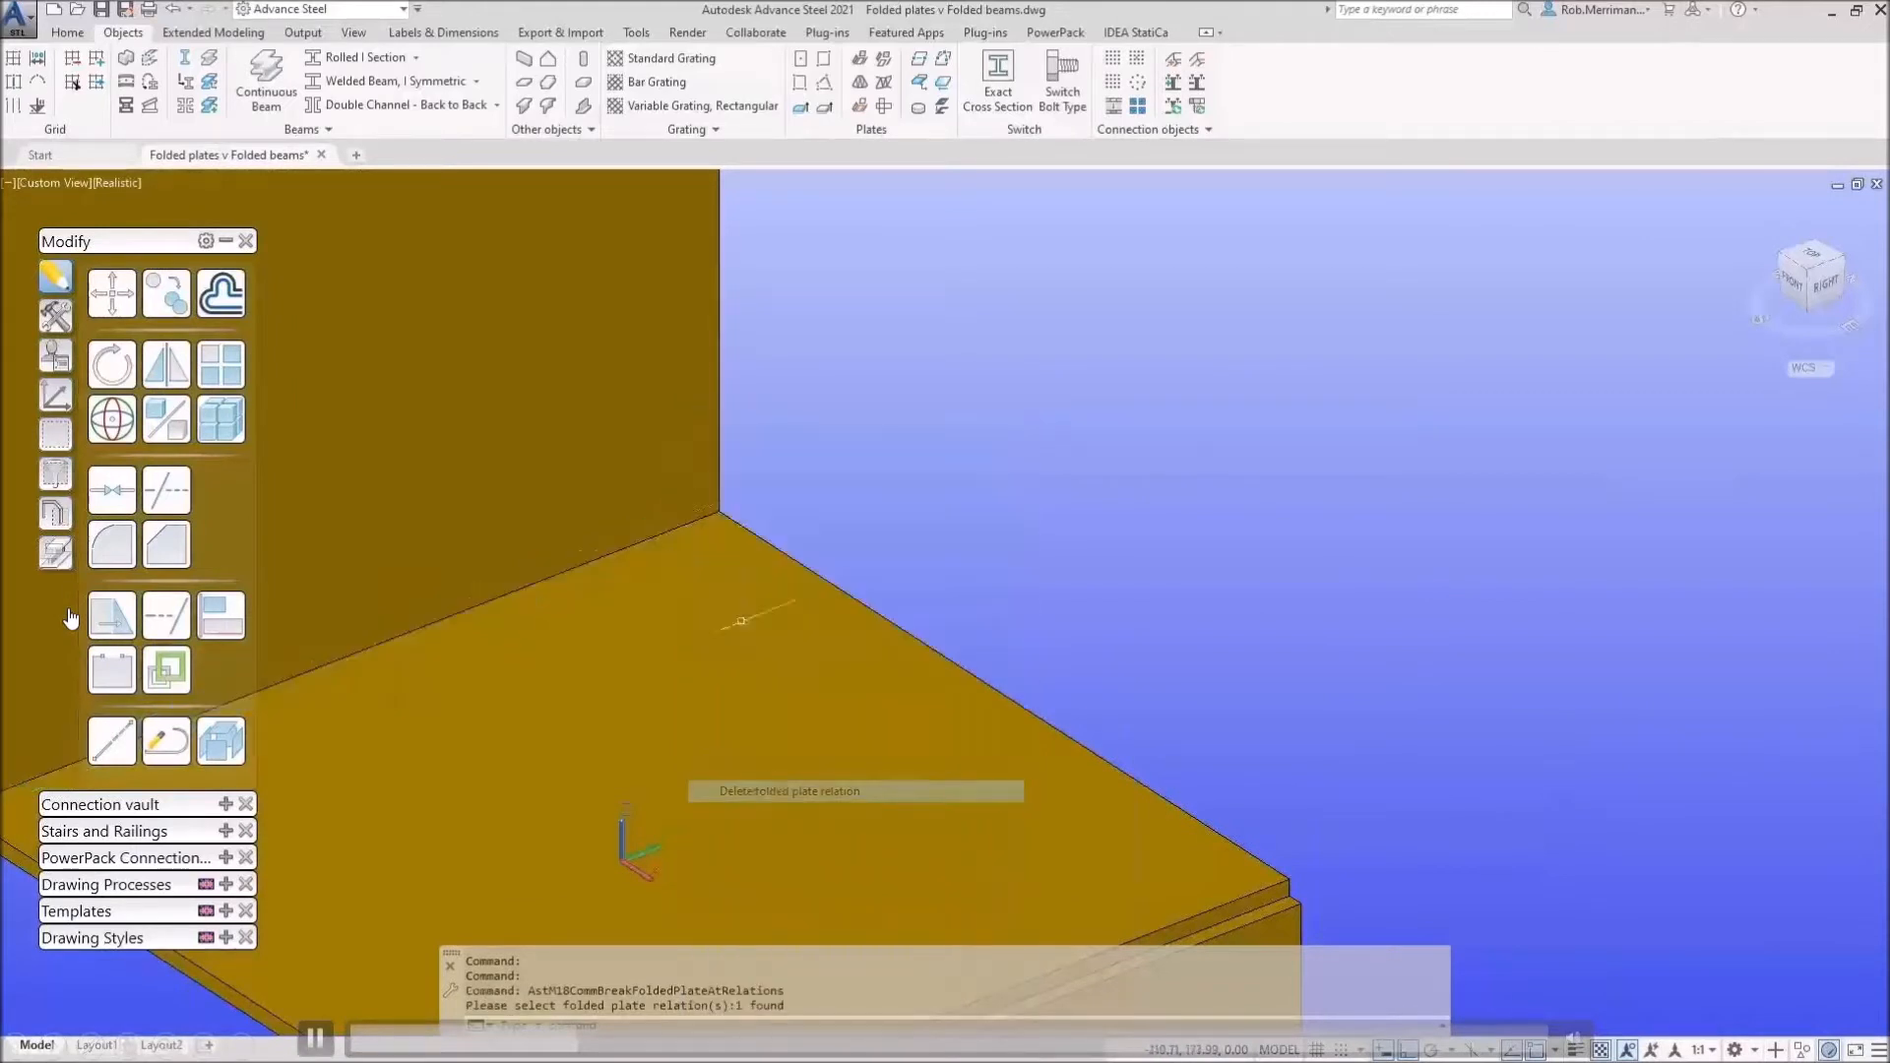
{"action": "scroll", "coordinate": [788, 639], "scroll_direction": "down", "scroll_amount": 5}
Step: Stretch the seat and back plates' side edges by 300 each
{"action": "left_click", "coordinate": [875, 626]}
{"action": "left_click", "coordinate": [874, 626]}
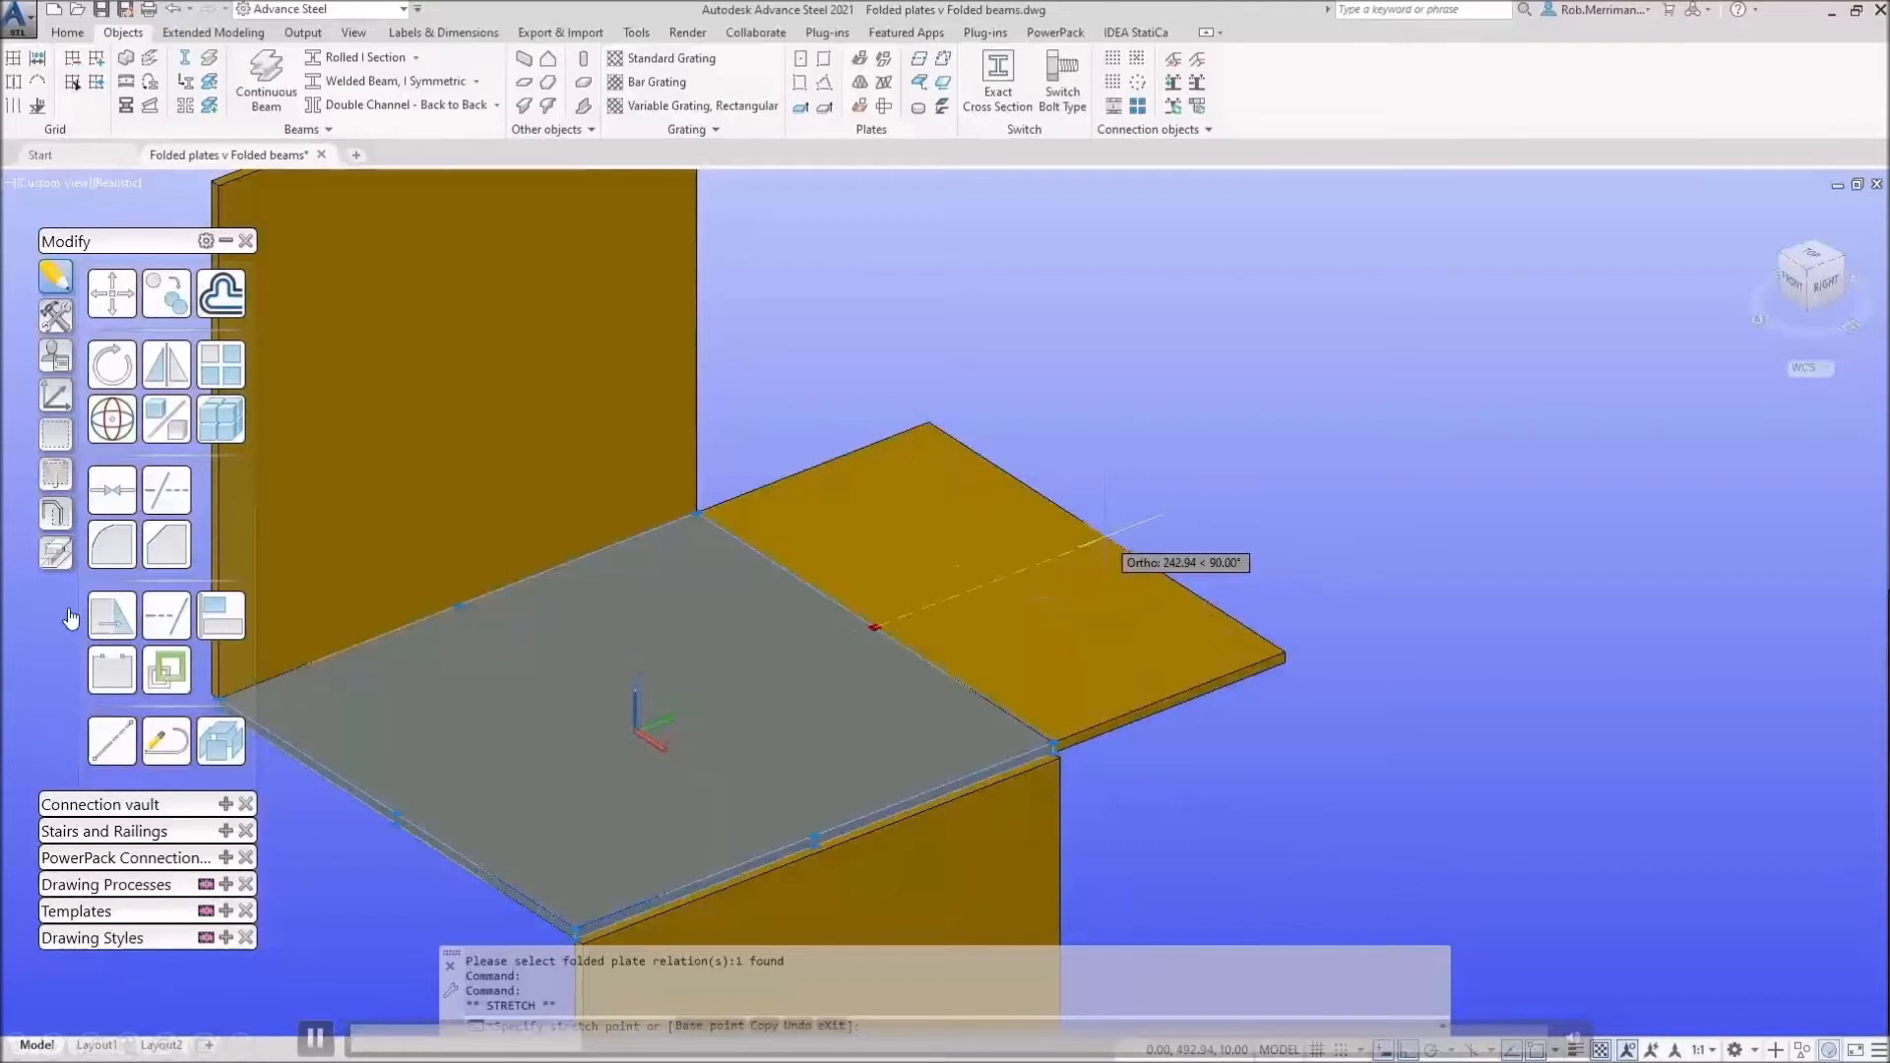
{"action": "type", "text": "300"}
{"action": "key", "text": "Return"}
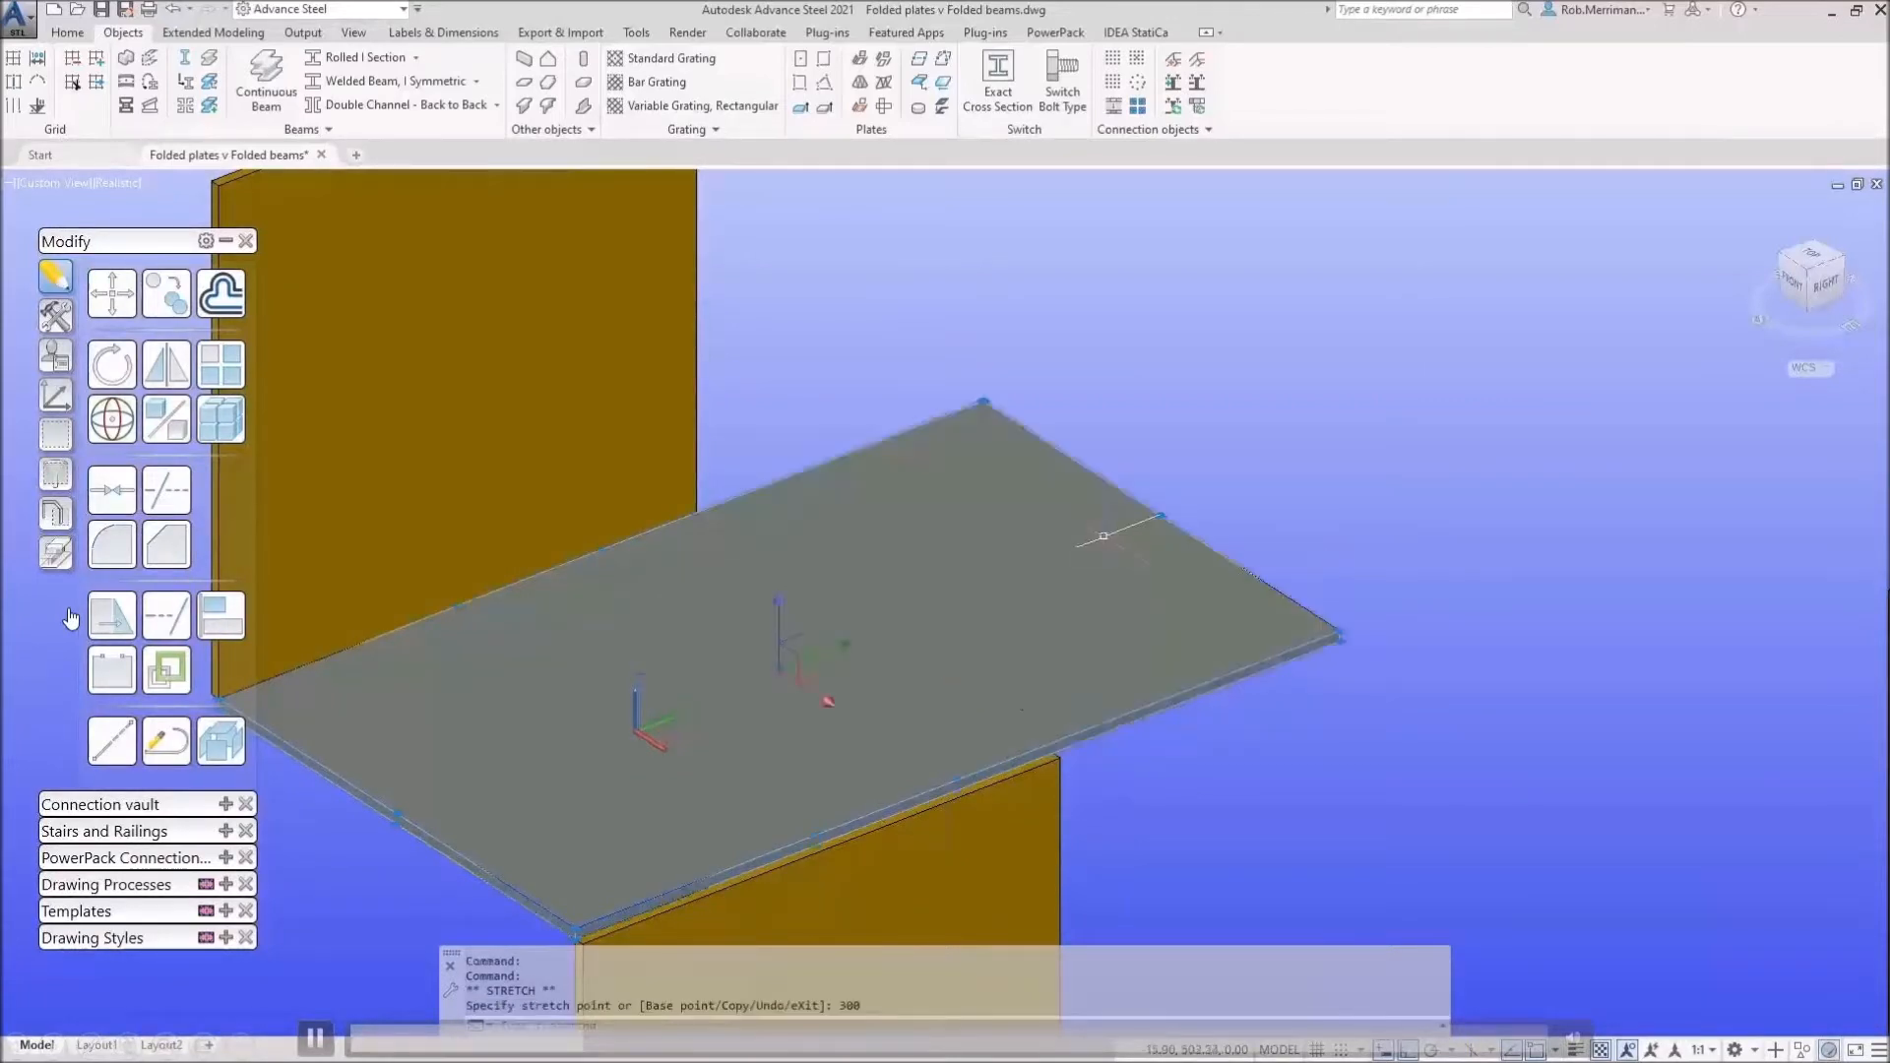
{"action": "scroll", "coordinate": [897, 512], "scroll_direction": "down", "scroll_amount": 3}
{"action": "left_click", "coordinate": [815, 377]}
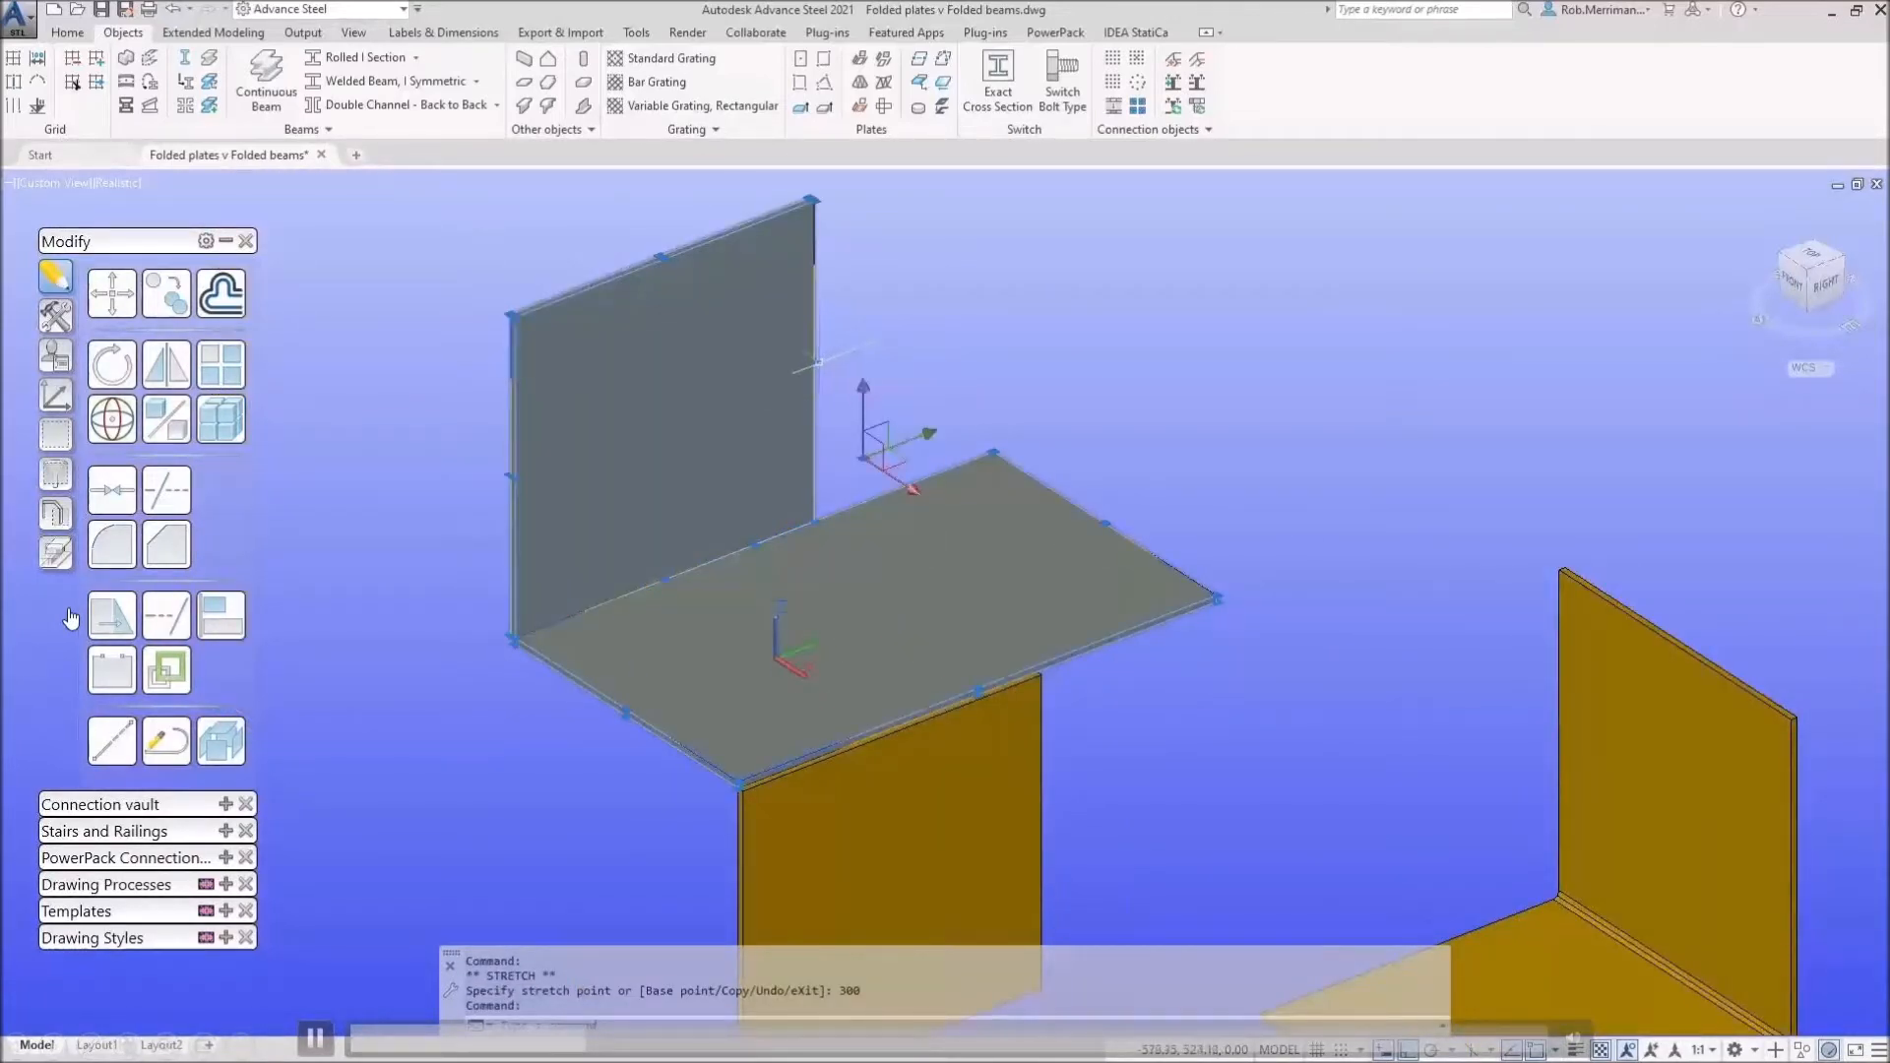
{"action": "left_click", "coordinate": [813, 361]}
{"action": "type", "text": "300"}
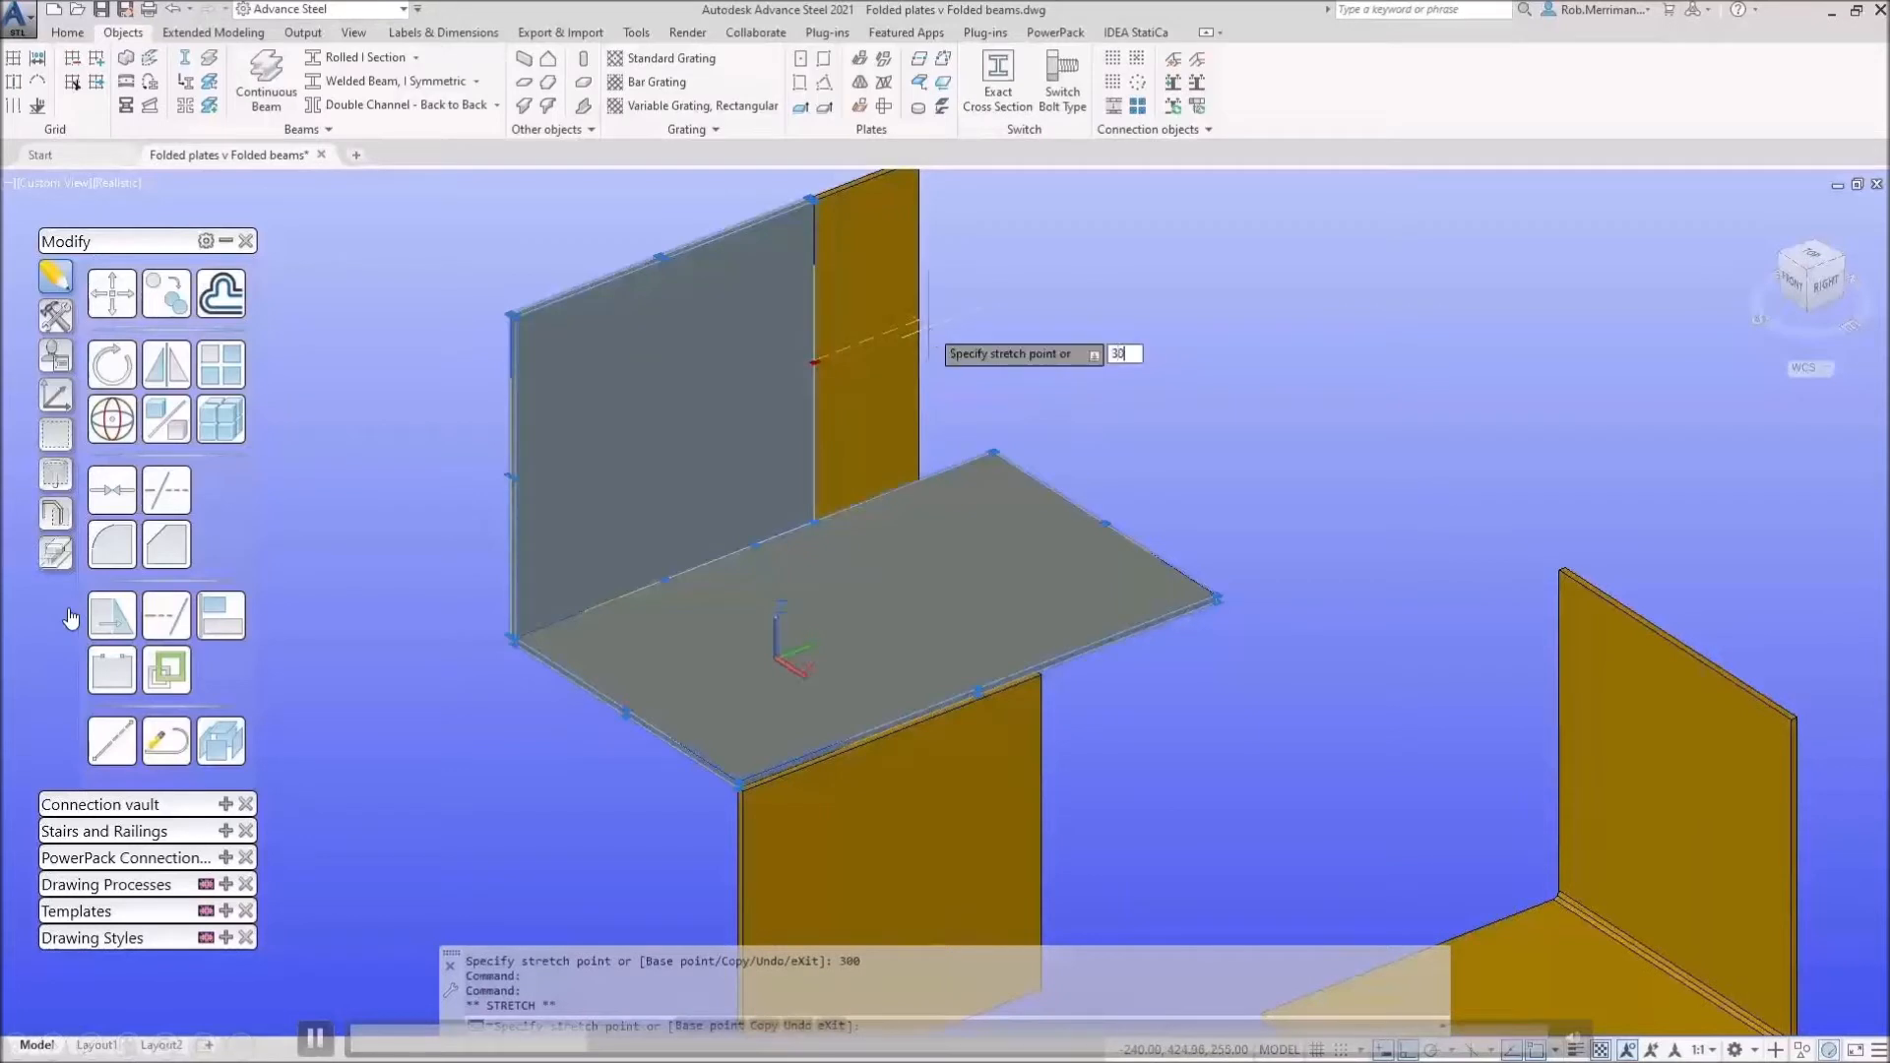
{"action": "key", "text": "Return"}
Step: Stretch the lower plate's side edge by 300
{"action": "left_click", "coordinate": [1012, 808]}
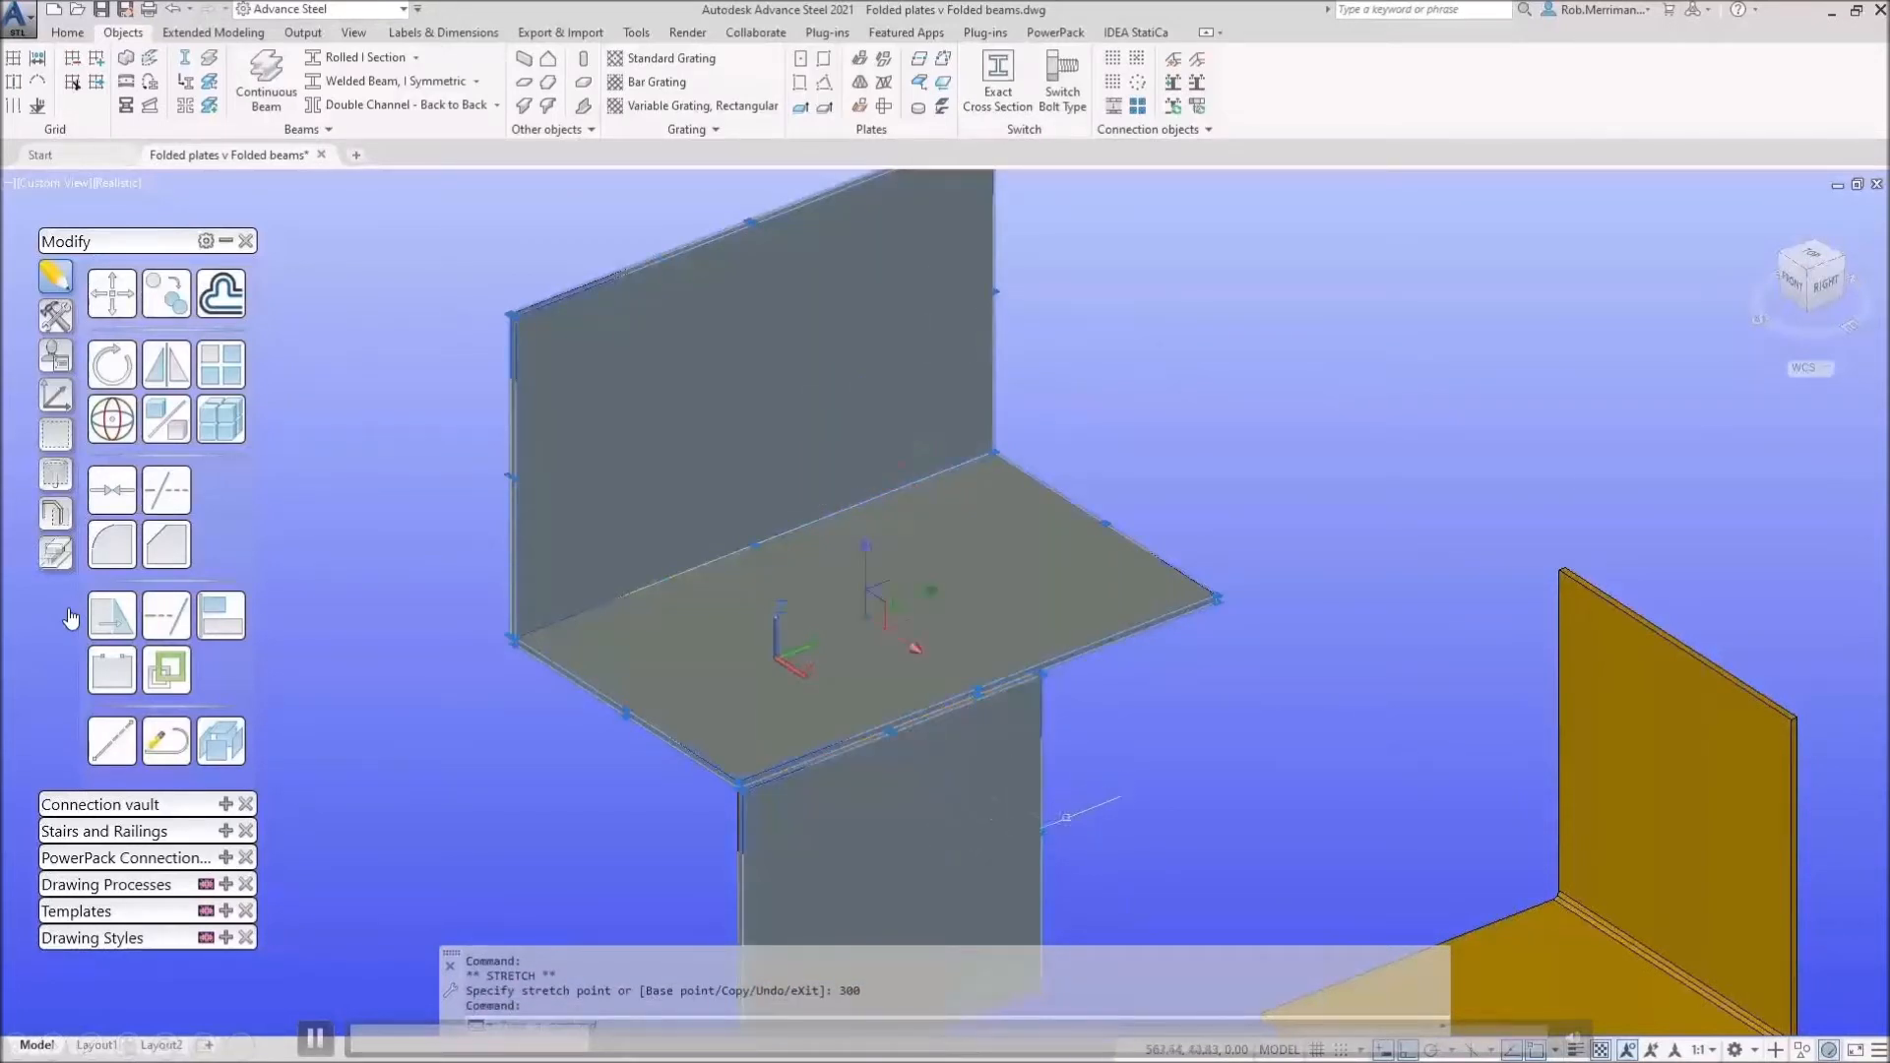
{"action": "left_click", "coordinate": [1042, 832]}
{"action": "type", "text": "300"}
{"action": "key", "text": "Return"}
{"action": "key", "text": "Escape"}
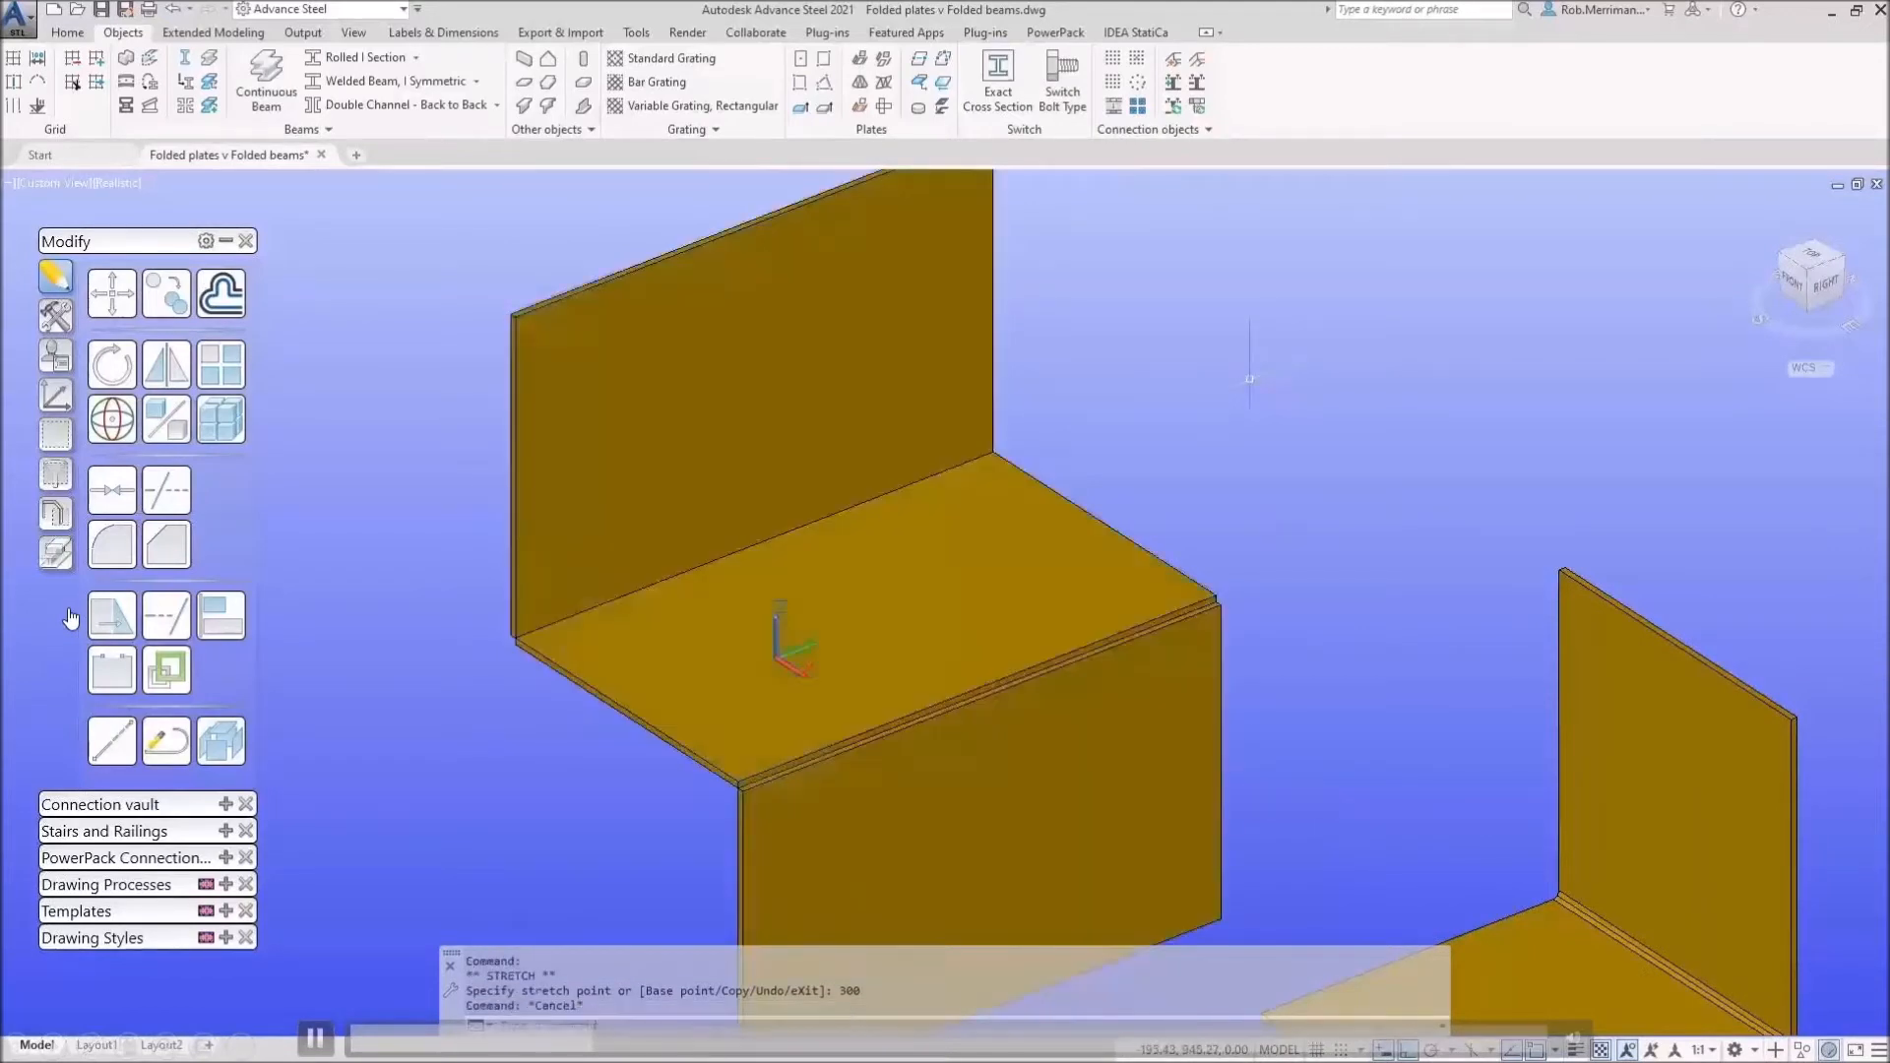
{"action": "scroll", "coordinate": [1205, 344], "scroll_direction": "down", "scroll_amount": 2}
{"action": "left_click", "coordinate": [861, 81]}
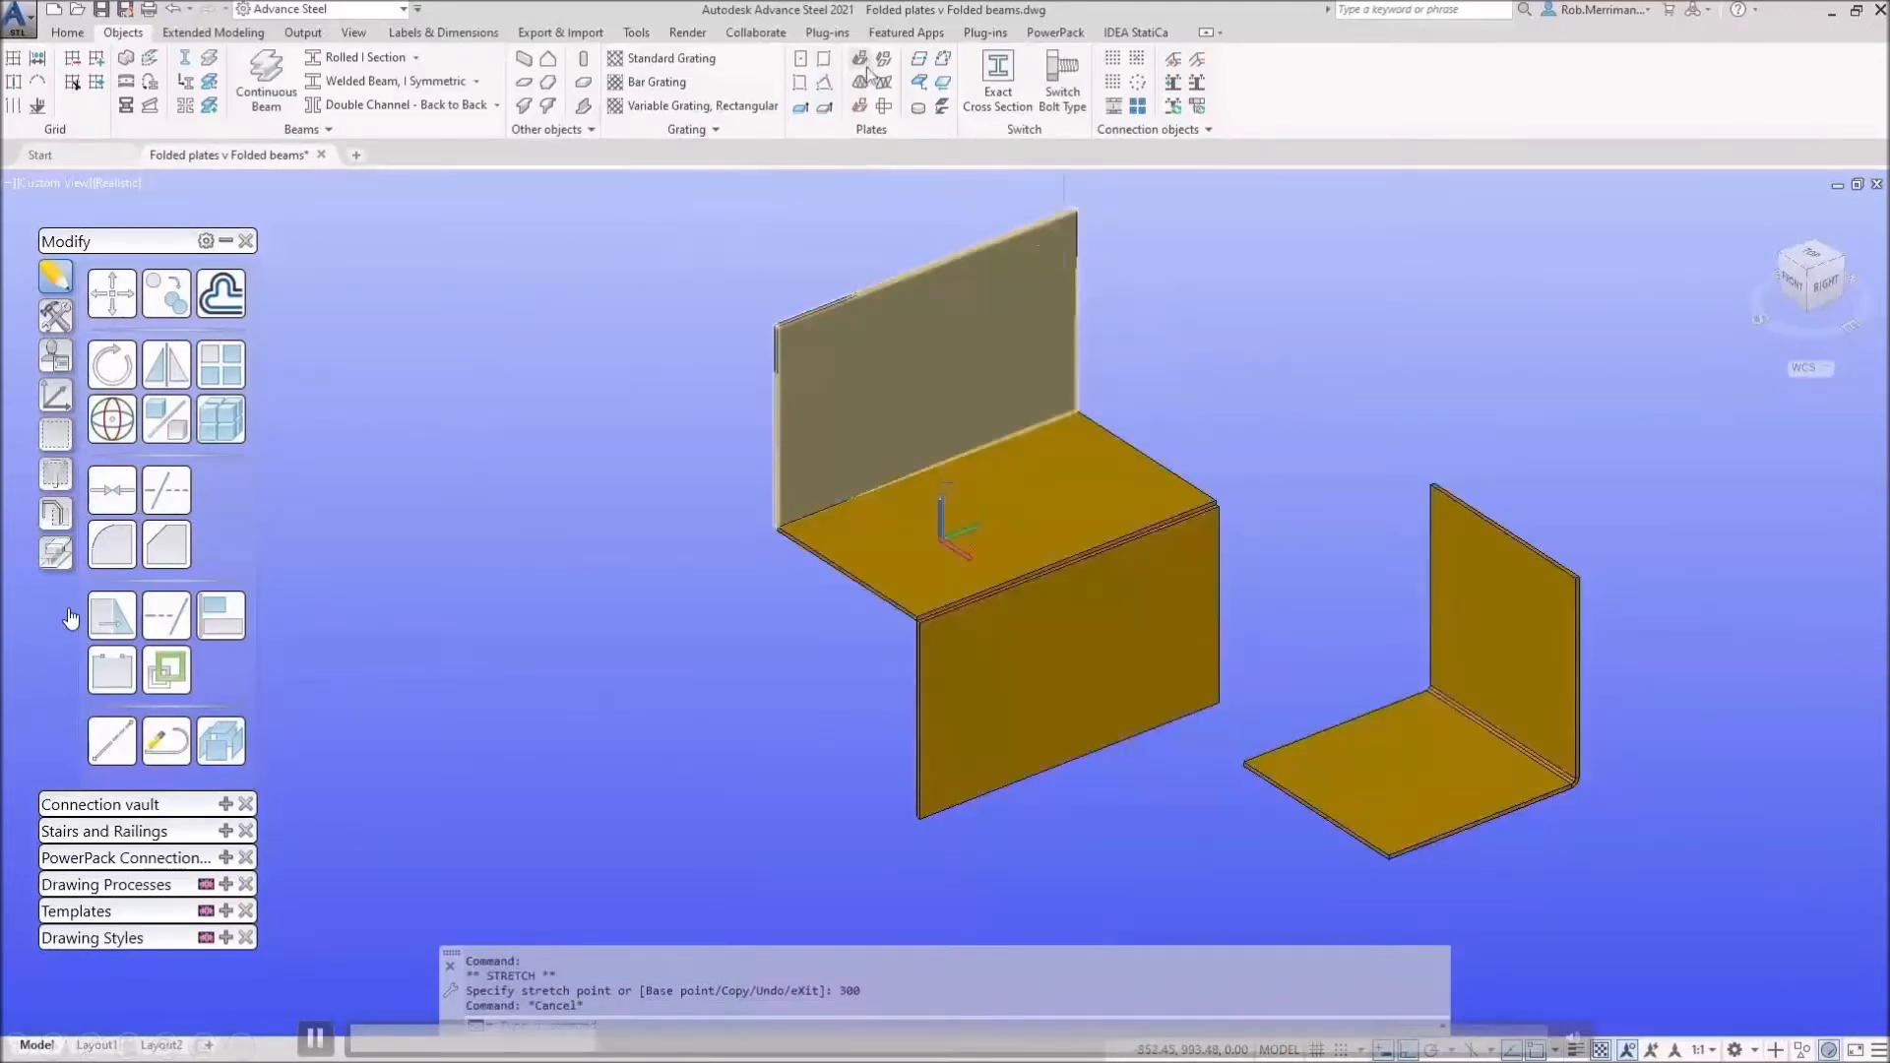
Step: Fold the widened back and lower plates onto the seat plate again
{"action": "left_click", "coordinate": [995, 396]}
{"action": "key", "text": "Return"}
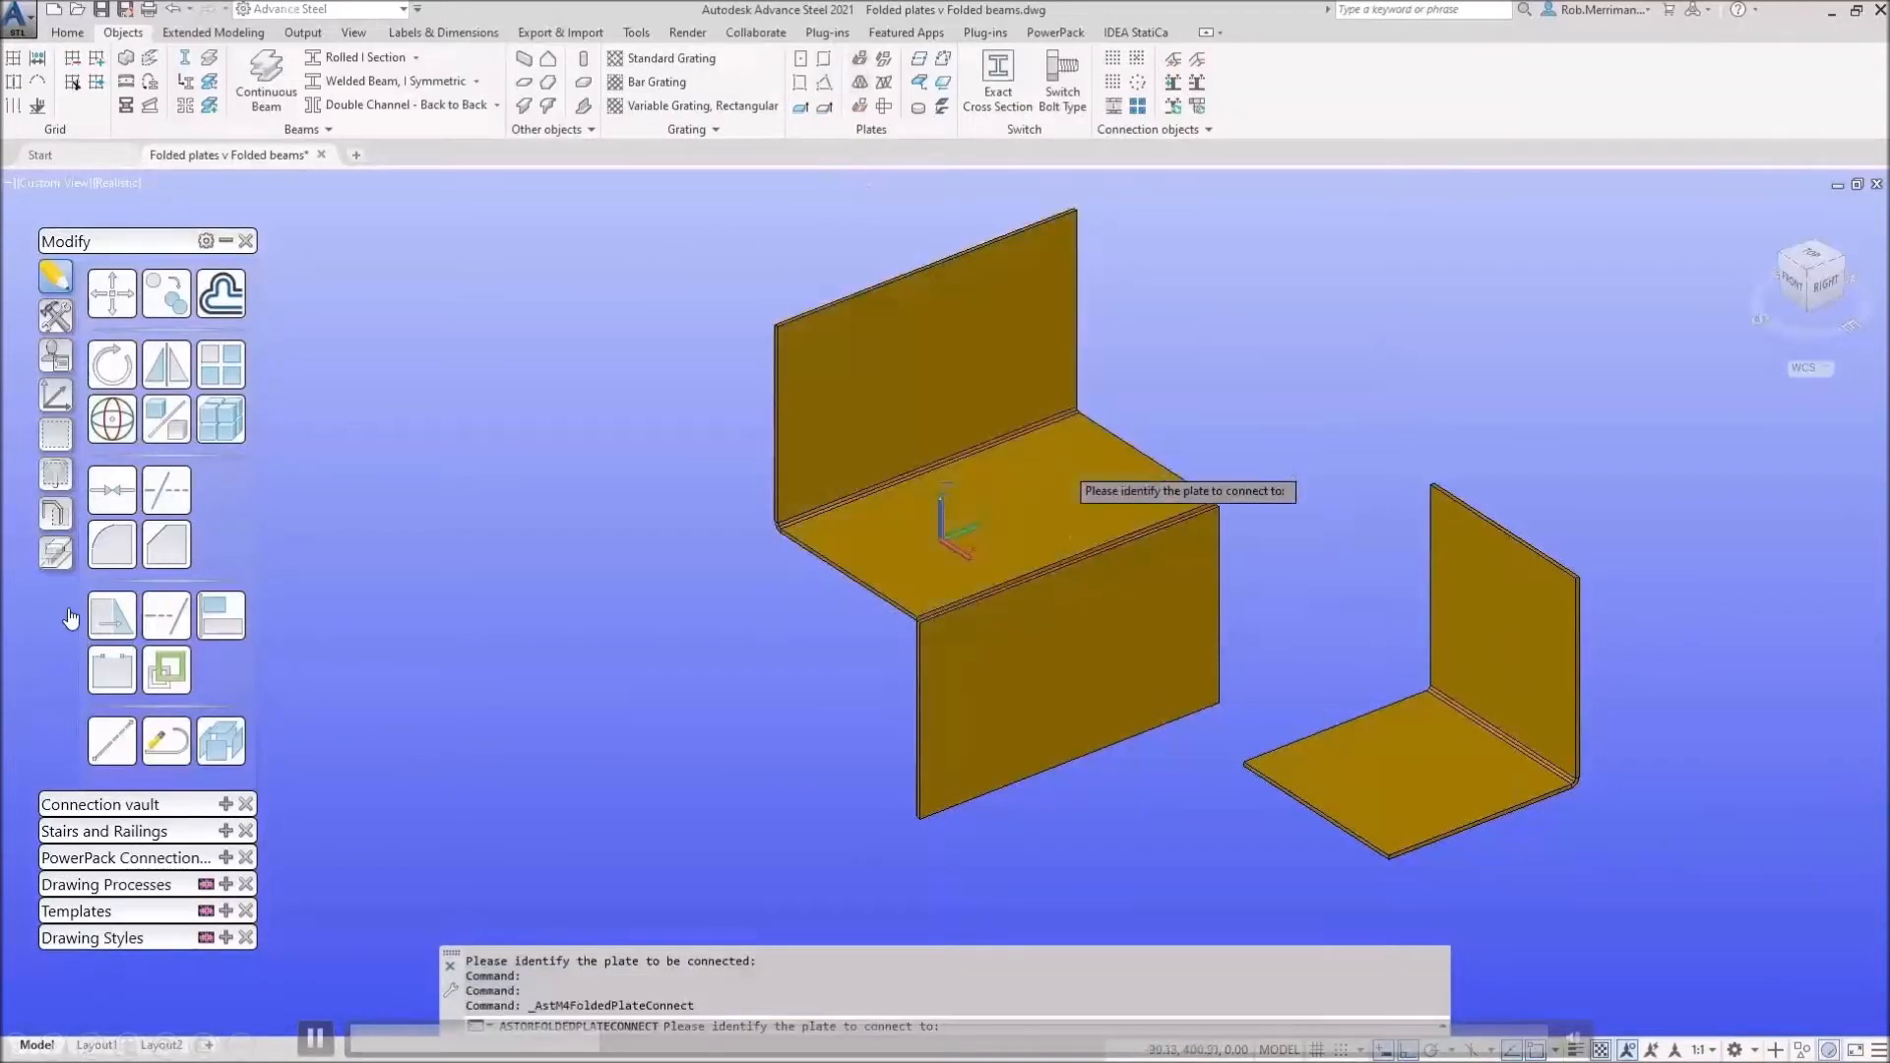
{"action": "left_click", "coordinate": [1091, 630]}
{"action": "key", "text": "Escape"}
{"action": "scroll", "coordinate": [356, 632], "scroll_direction": "down", "scroll_amount": 4}
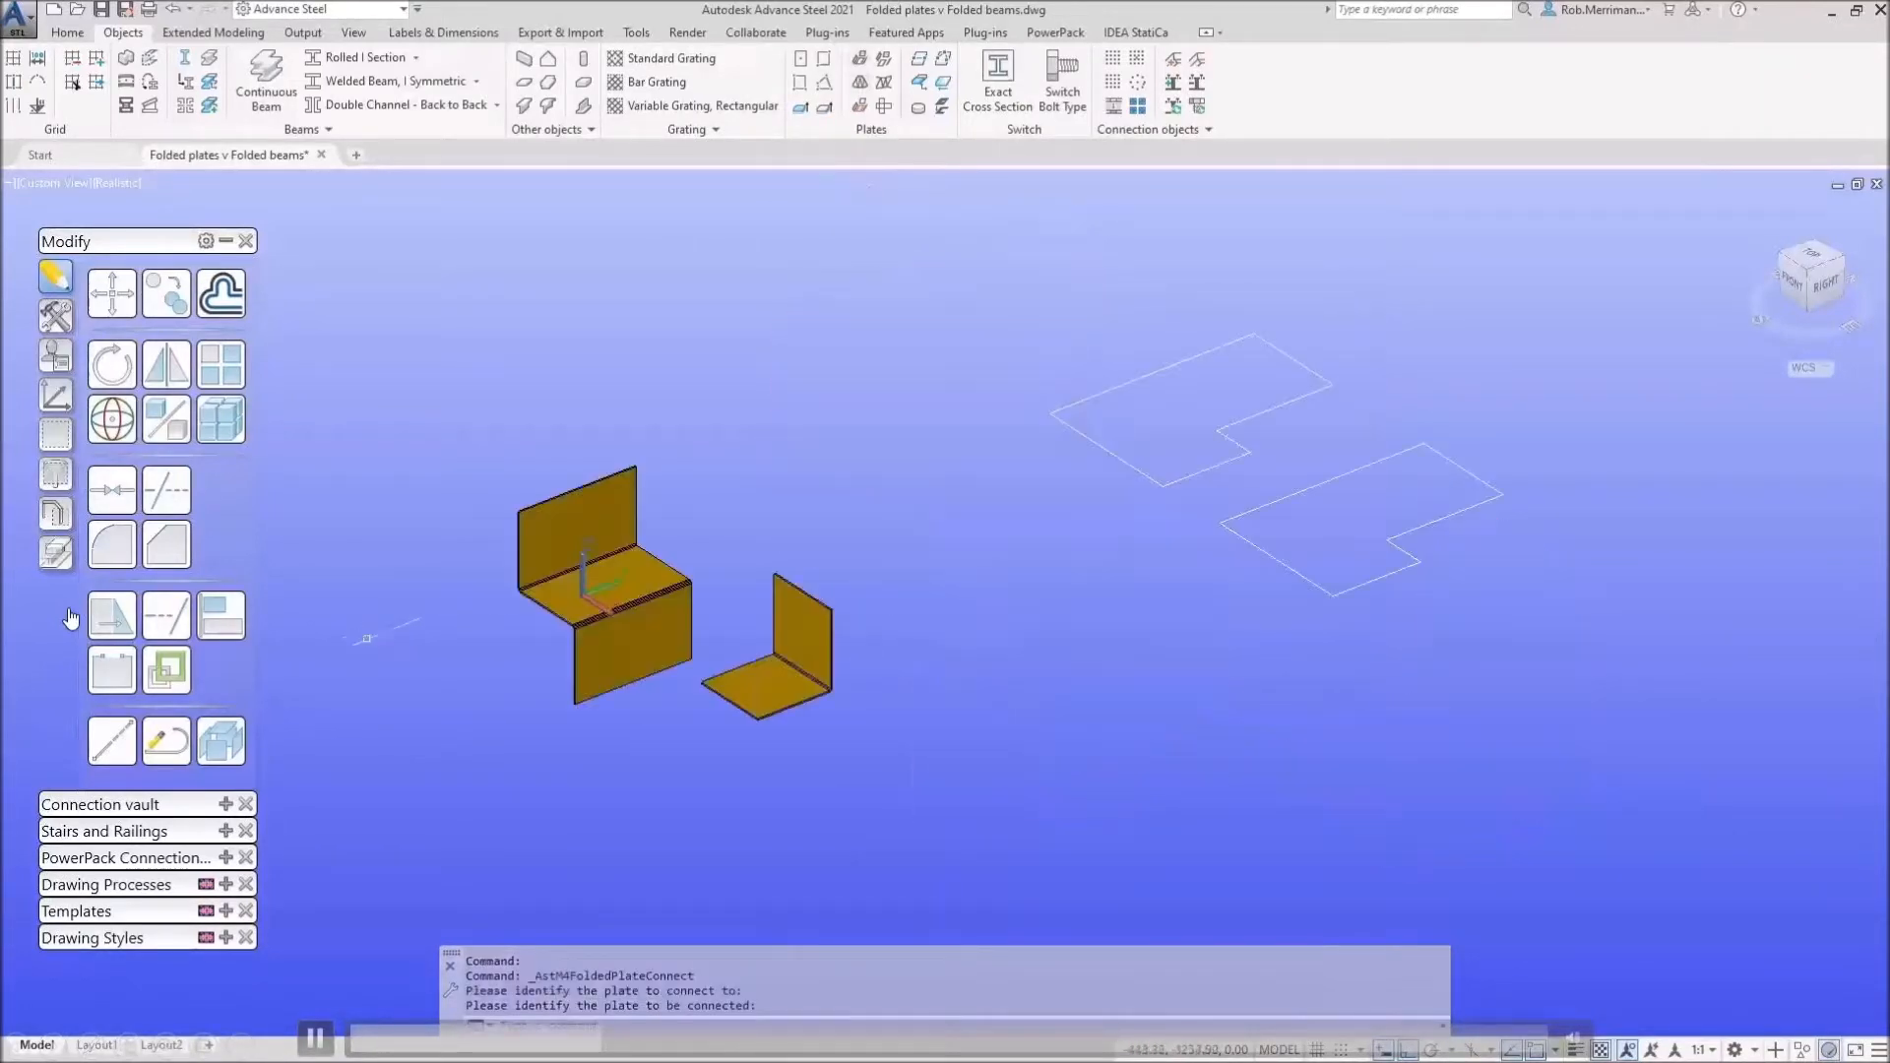
{"action": "scroll", "coordinate": [612, 635], "scroll_direction": "up", "scroll_amount": 6}
Step: Cancel the bottom-edge stretch and set the visual style to 2D Wireframe
{"action": "left_click", "coordinate": [721, 665]}
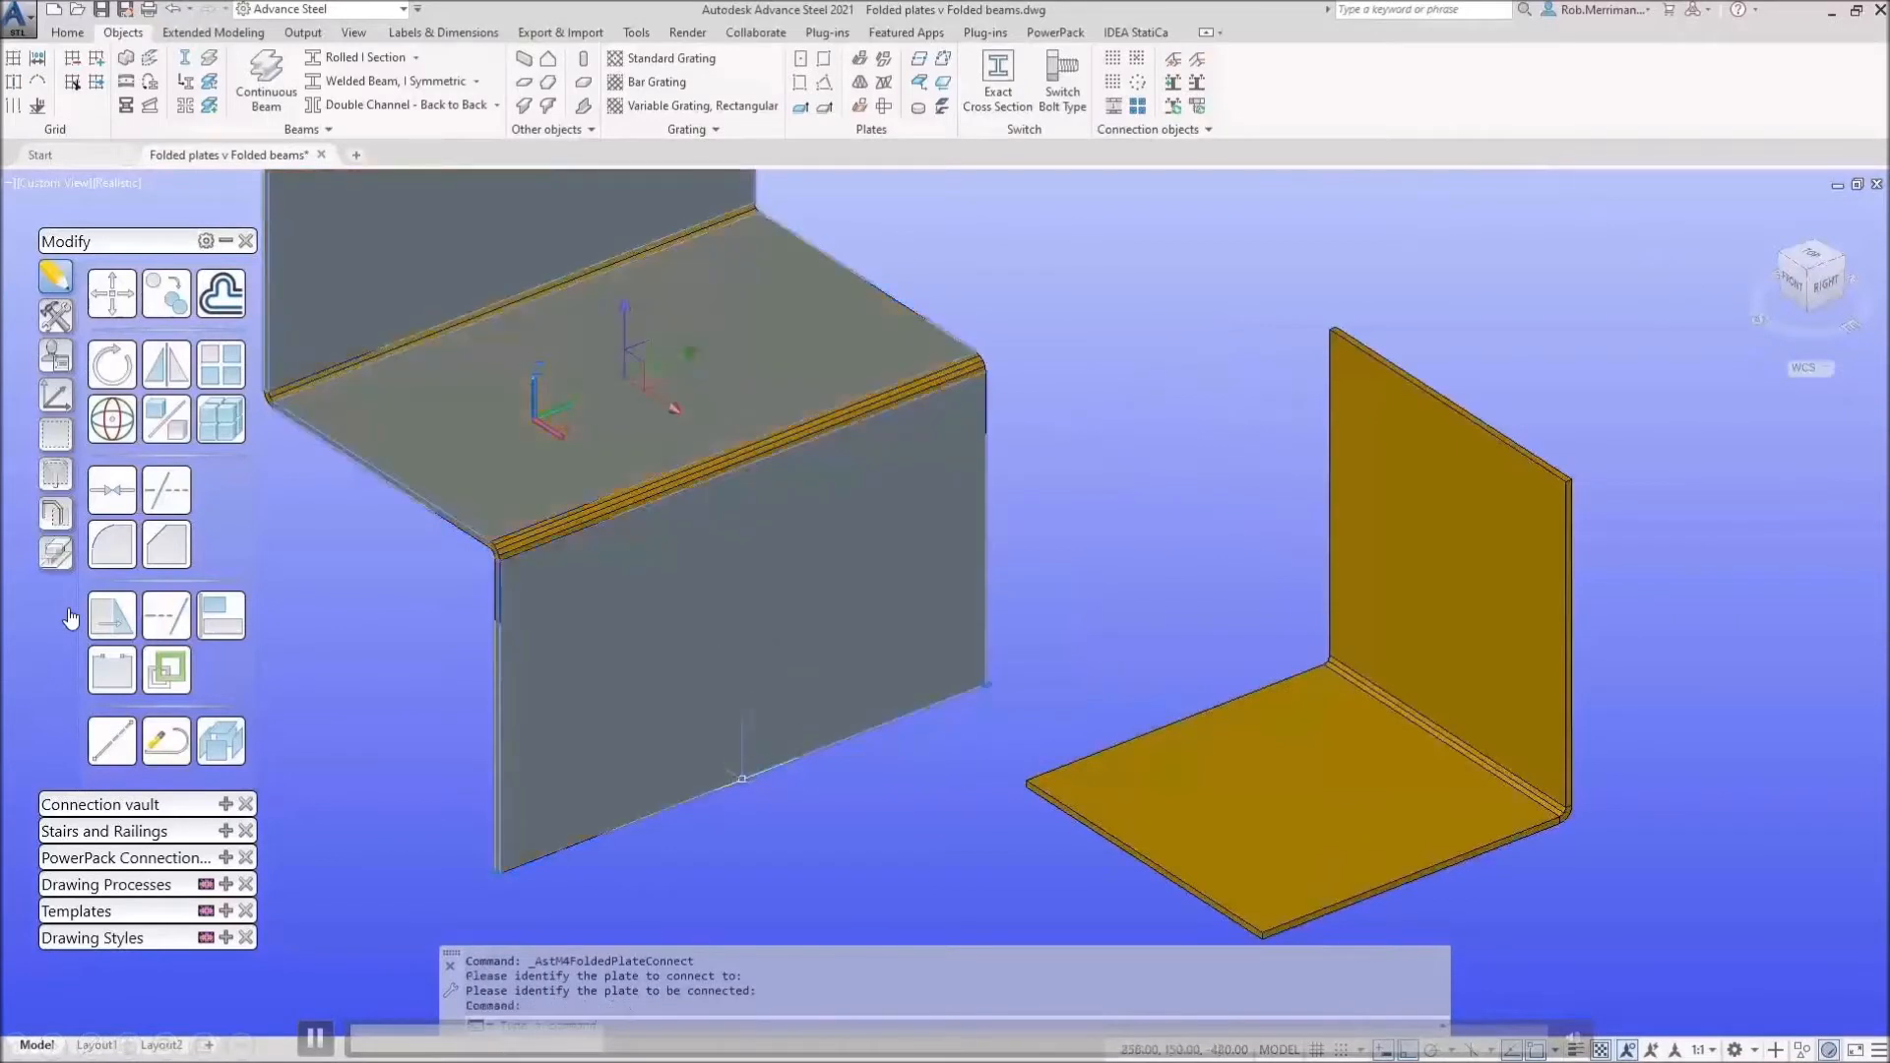
{"action": "left_click", "coordinate": [742, 779]}
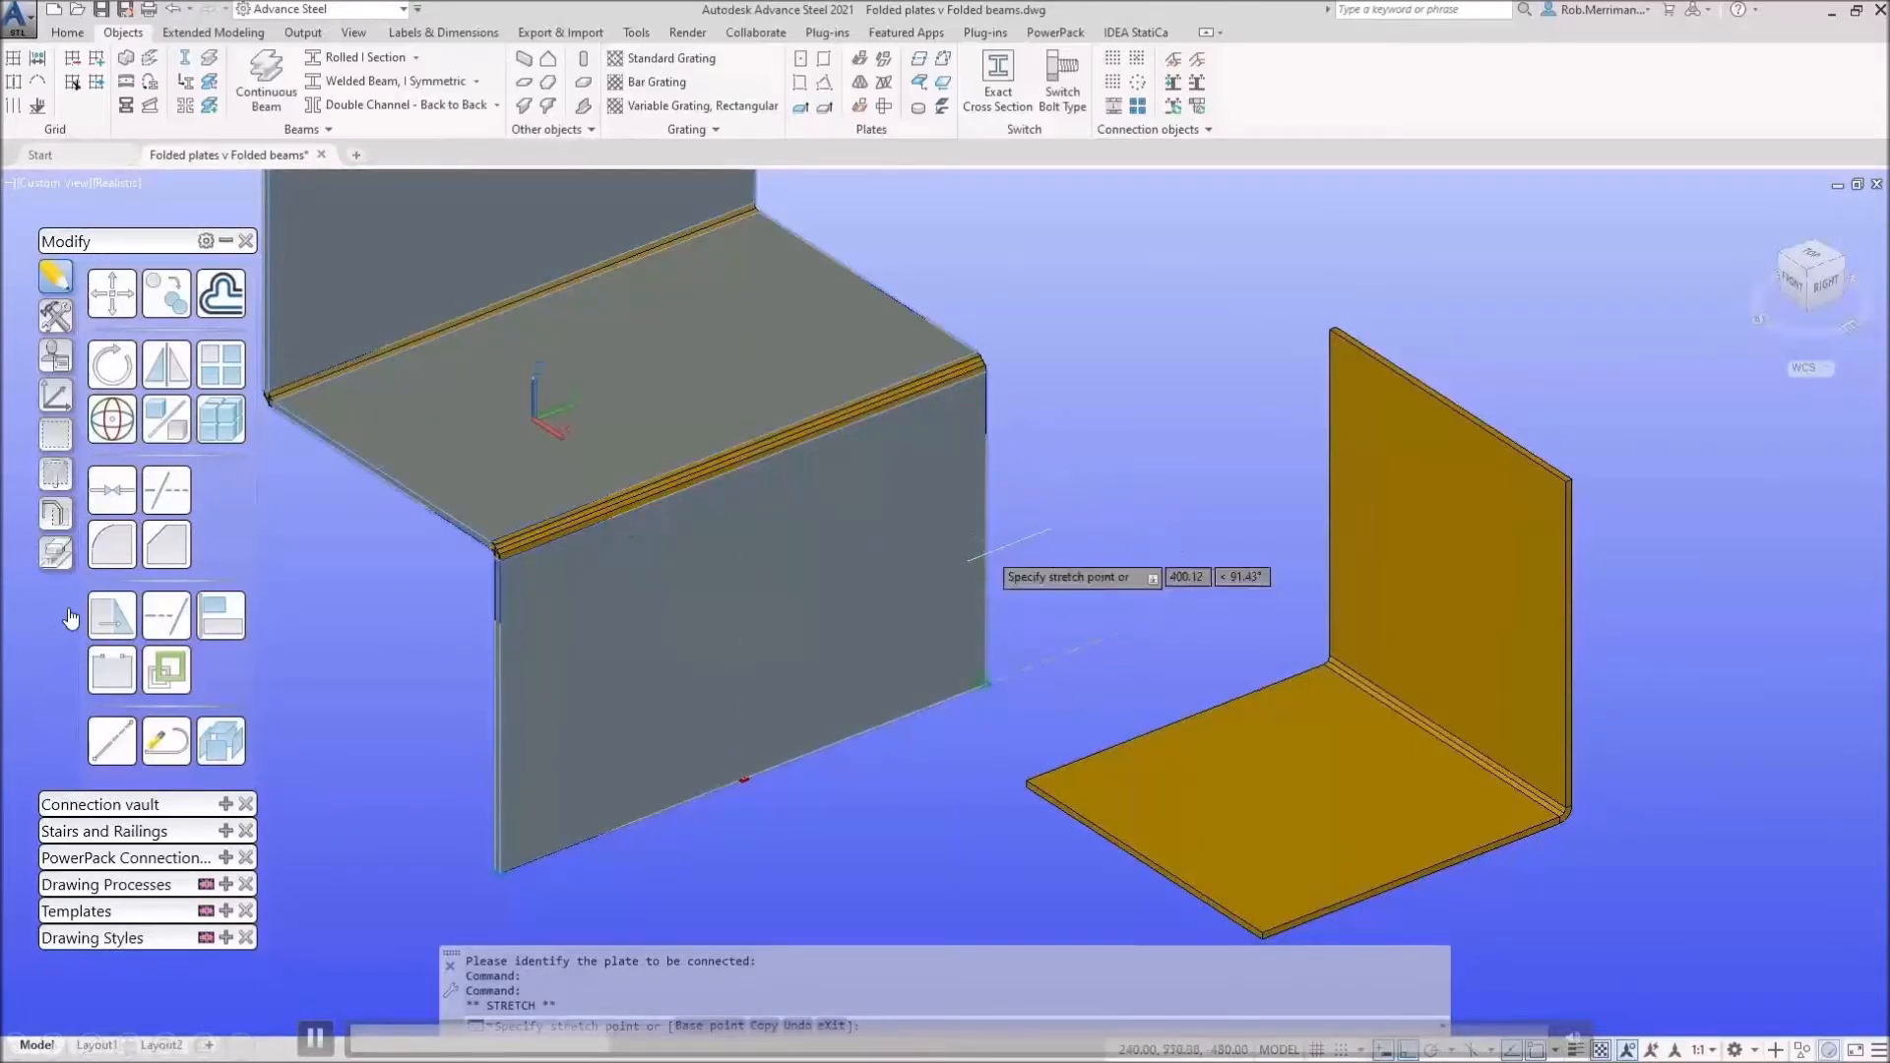
{"action": "key", "text": "Escape"}
{"action": "key", "text": "Escape"}
{"action": "left_click", "coordinate": [116, 182]}
{"action": "left_click", "coordinate": [183, 232]}
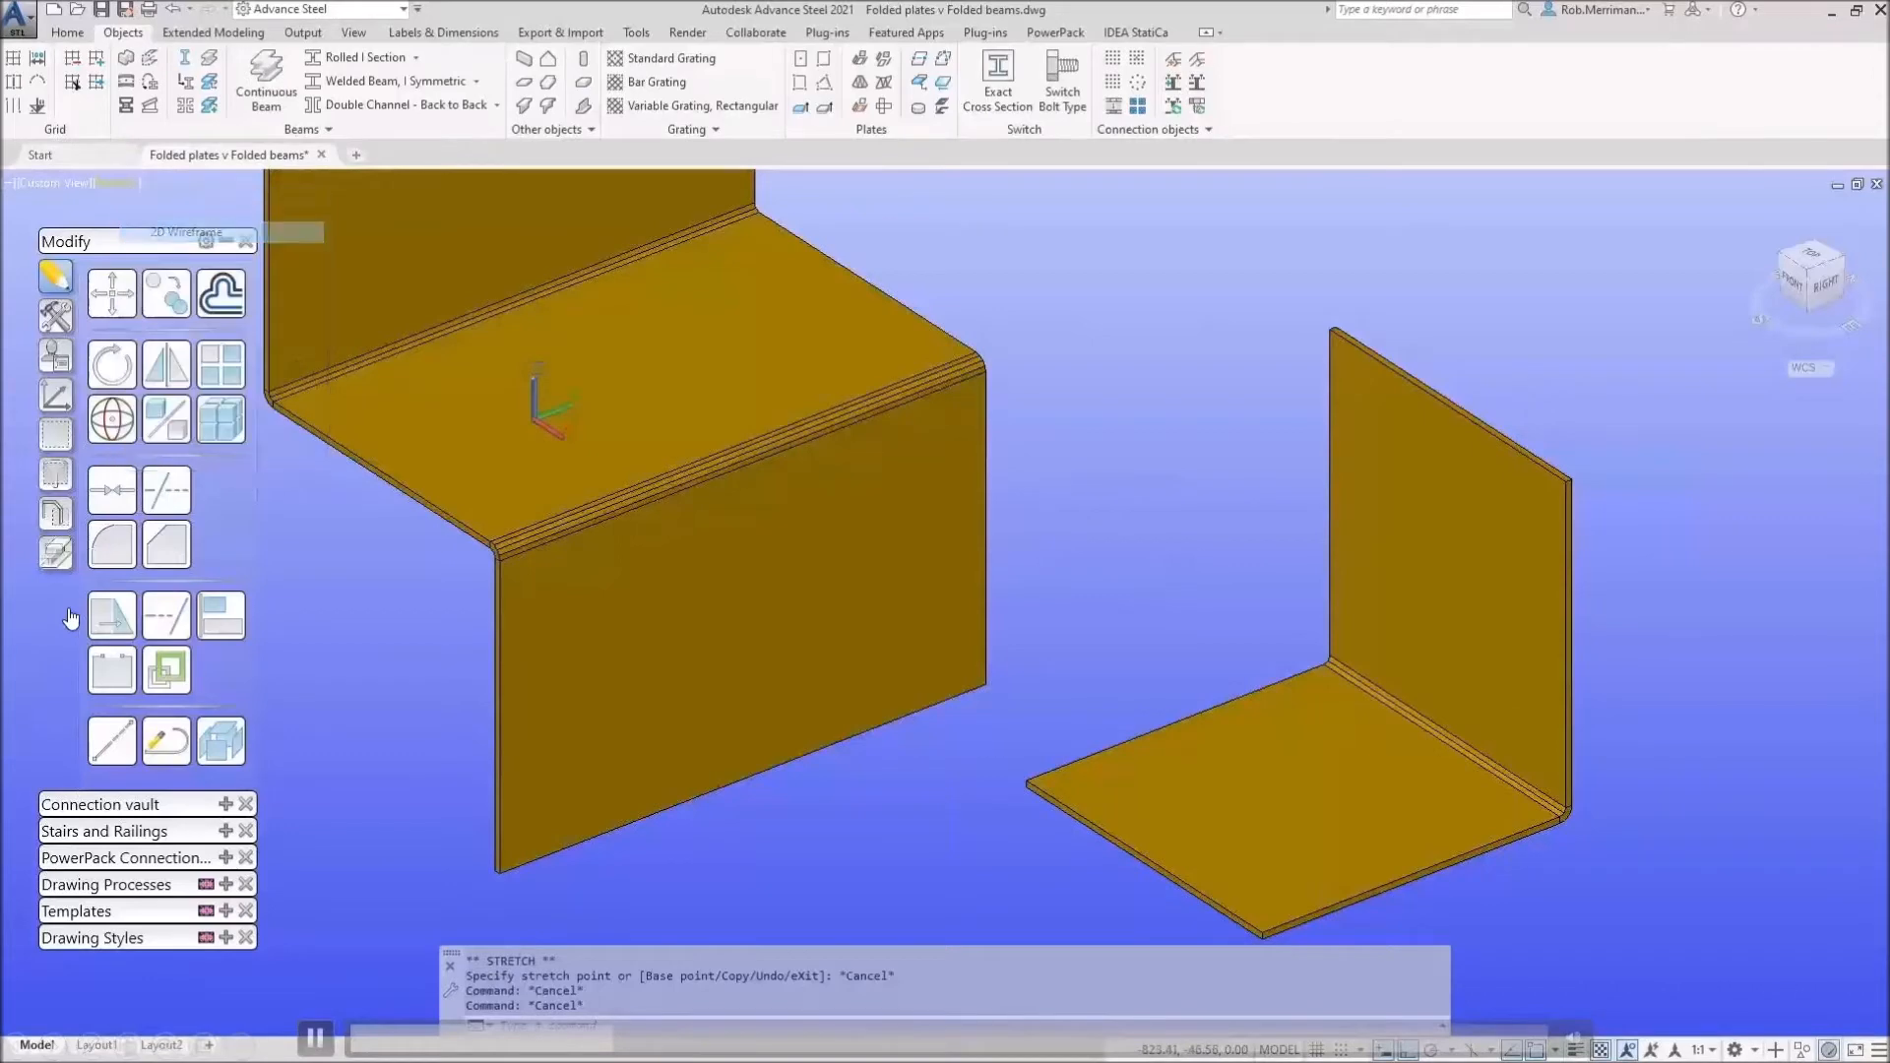
Step: Grip-stretch the left folded plate's bottom edge upward by 200
{"action": "left_click", "coordinate": [694, 795]}
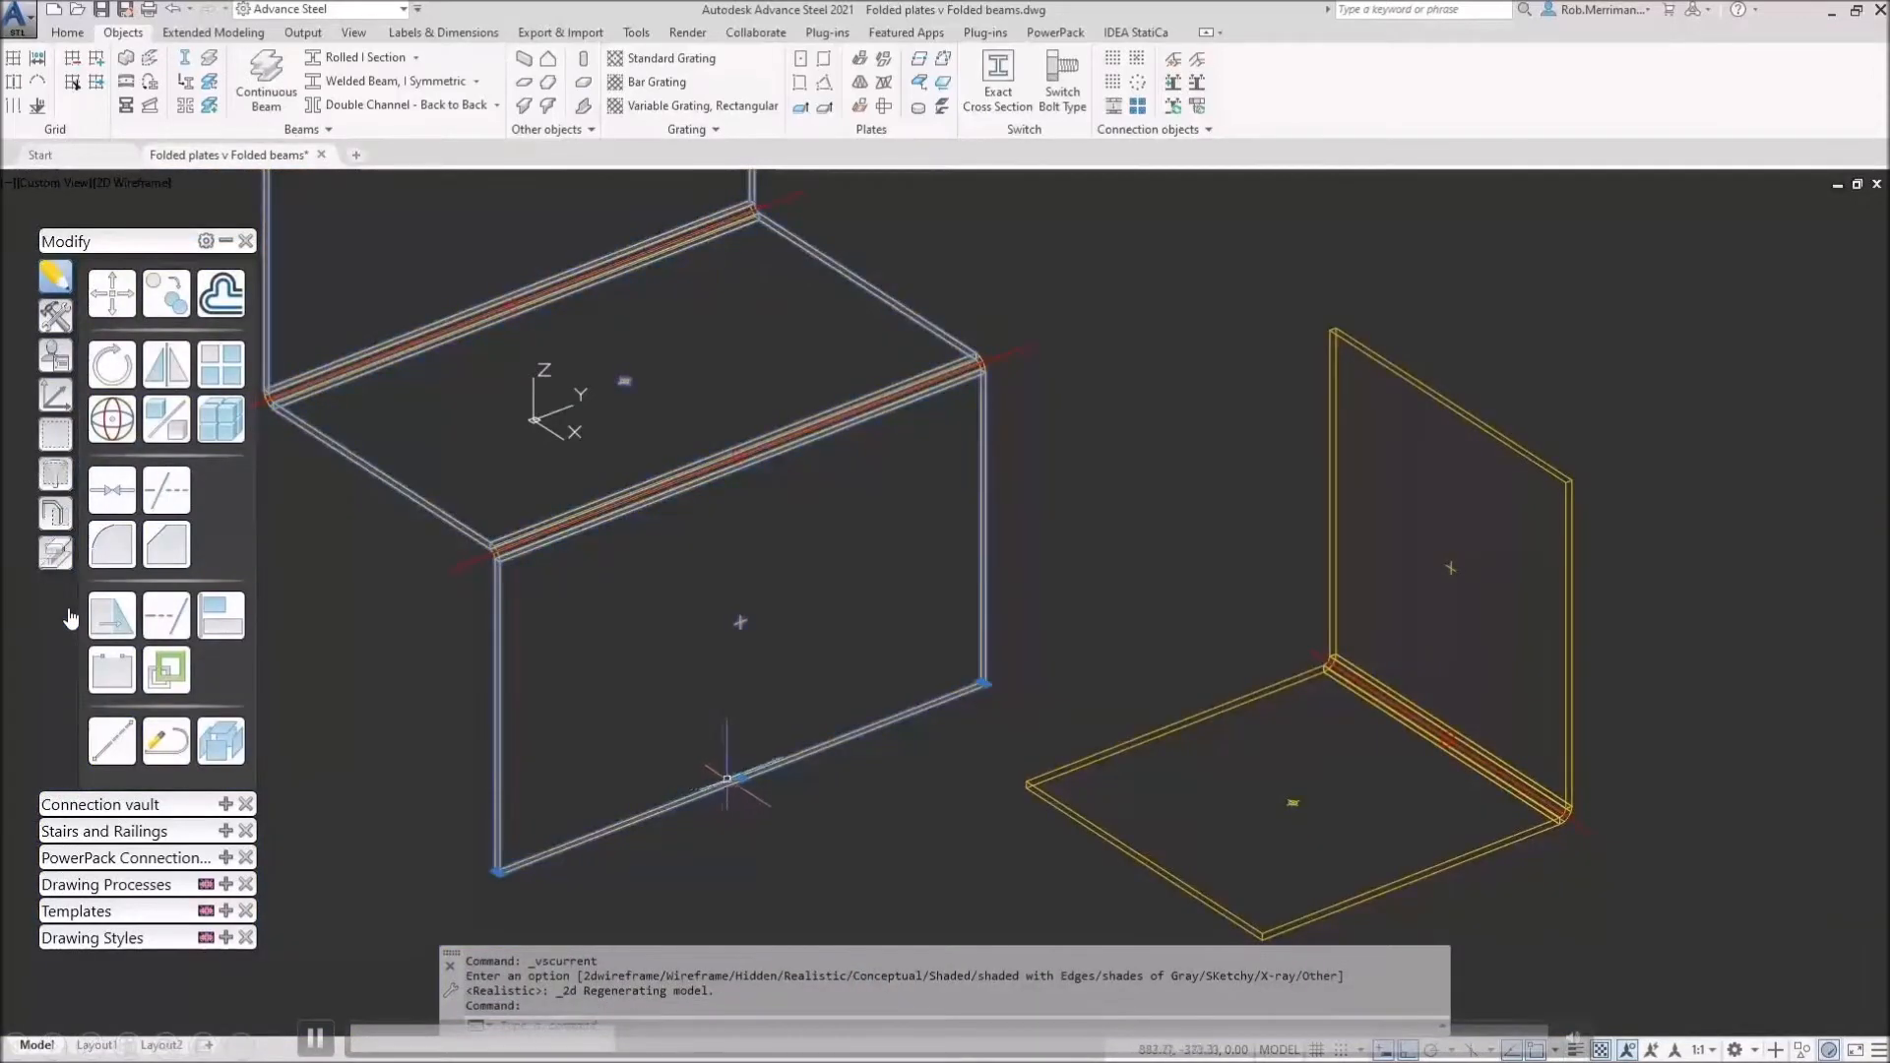
{"action": "left_click", "coordinate": [736, 778]}
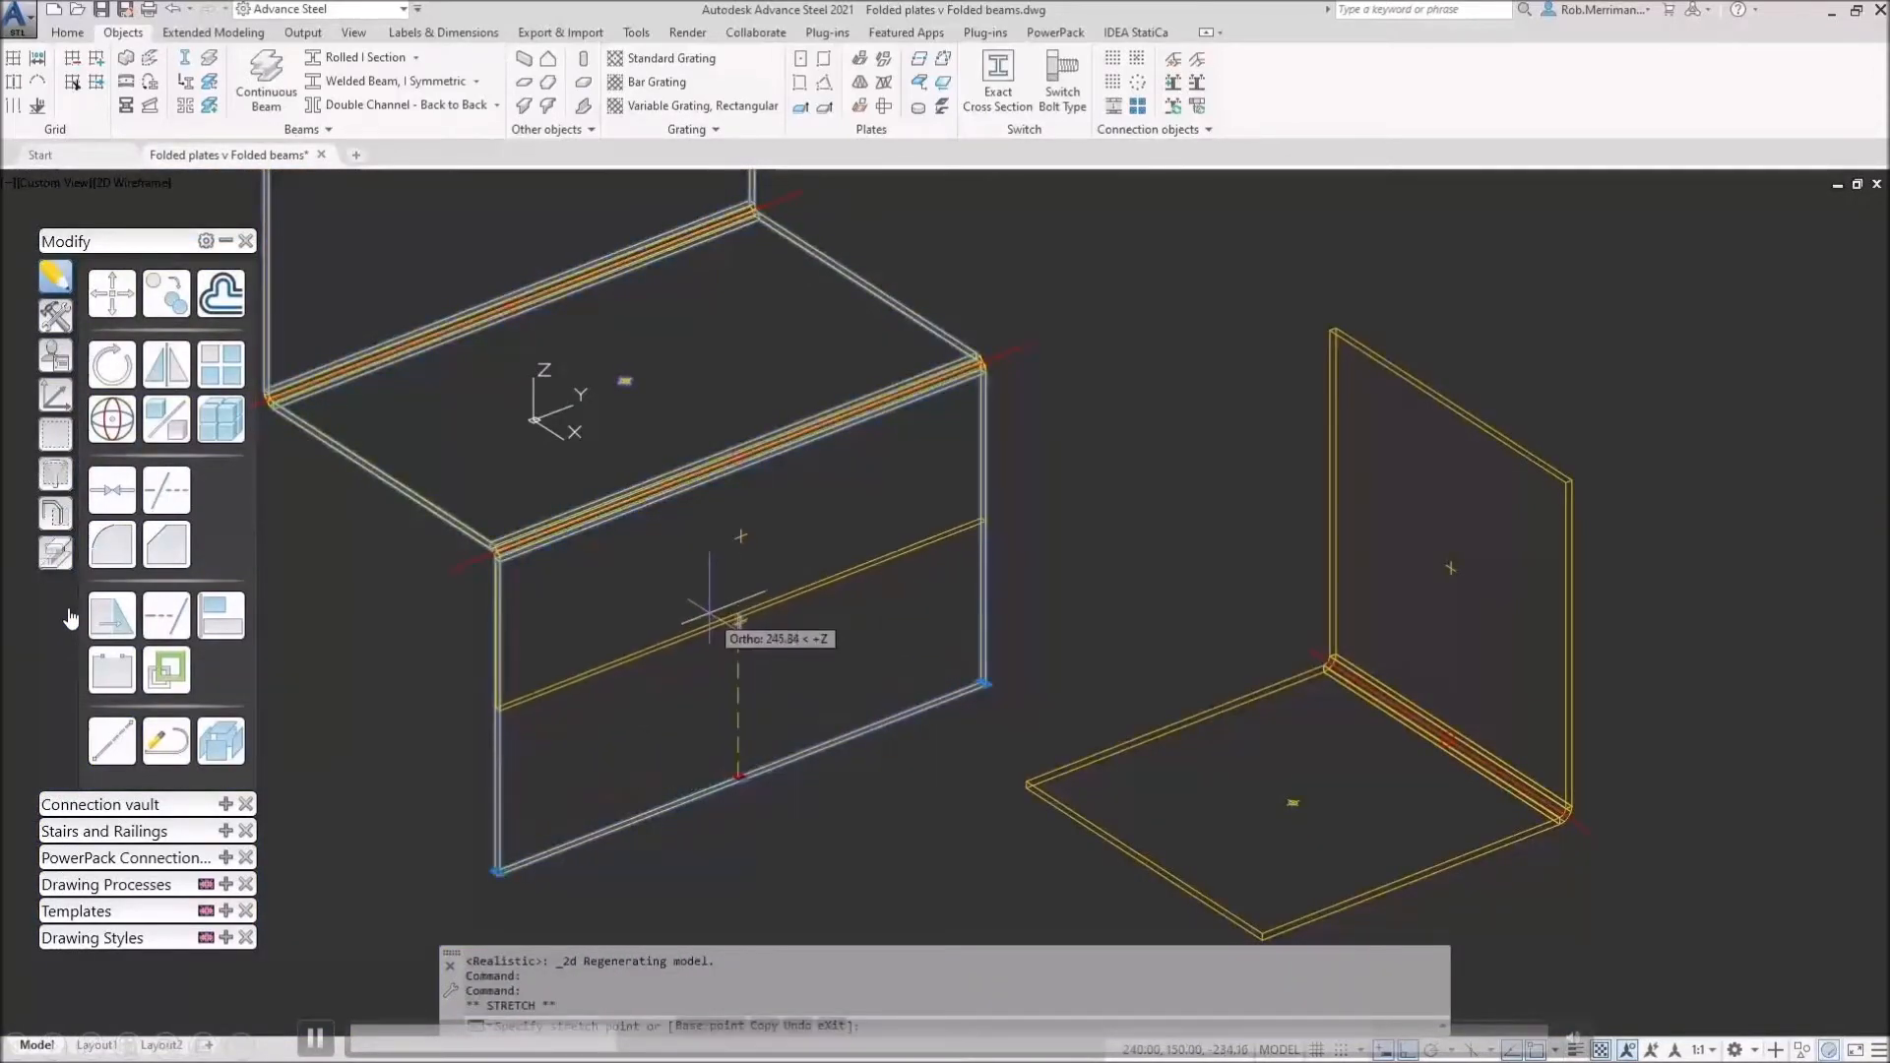
{"action": "type", "text": "200"}
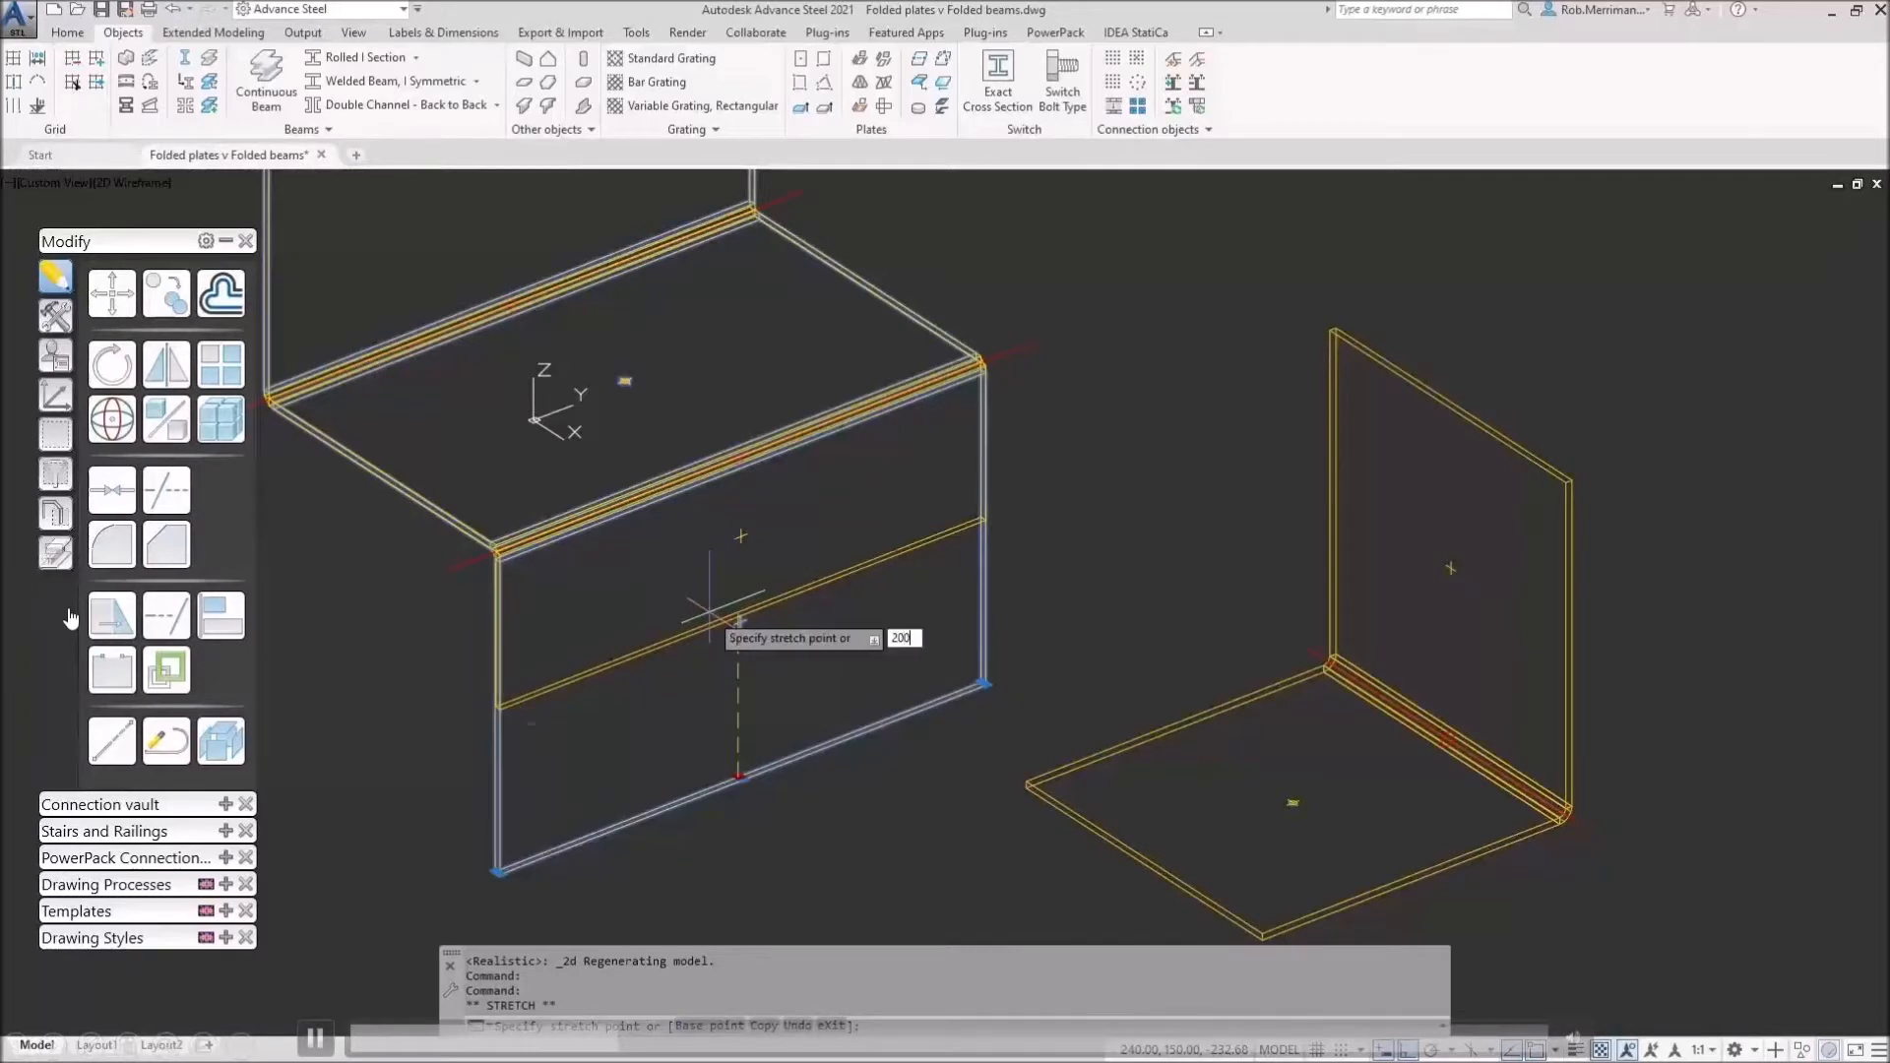
{"action": "key", "text": "Return"}
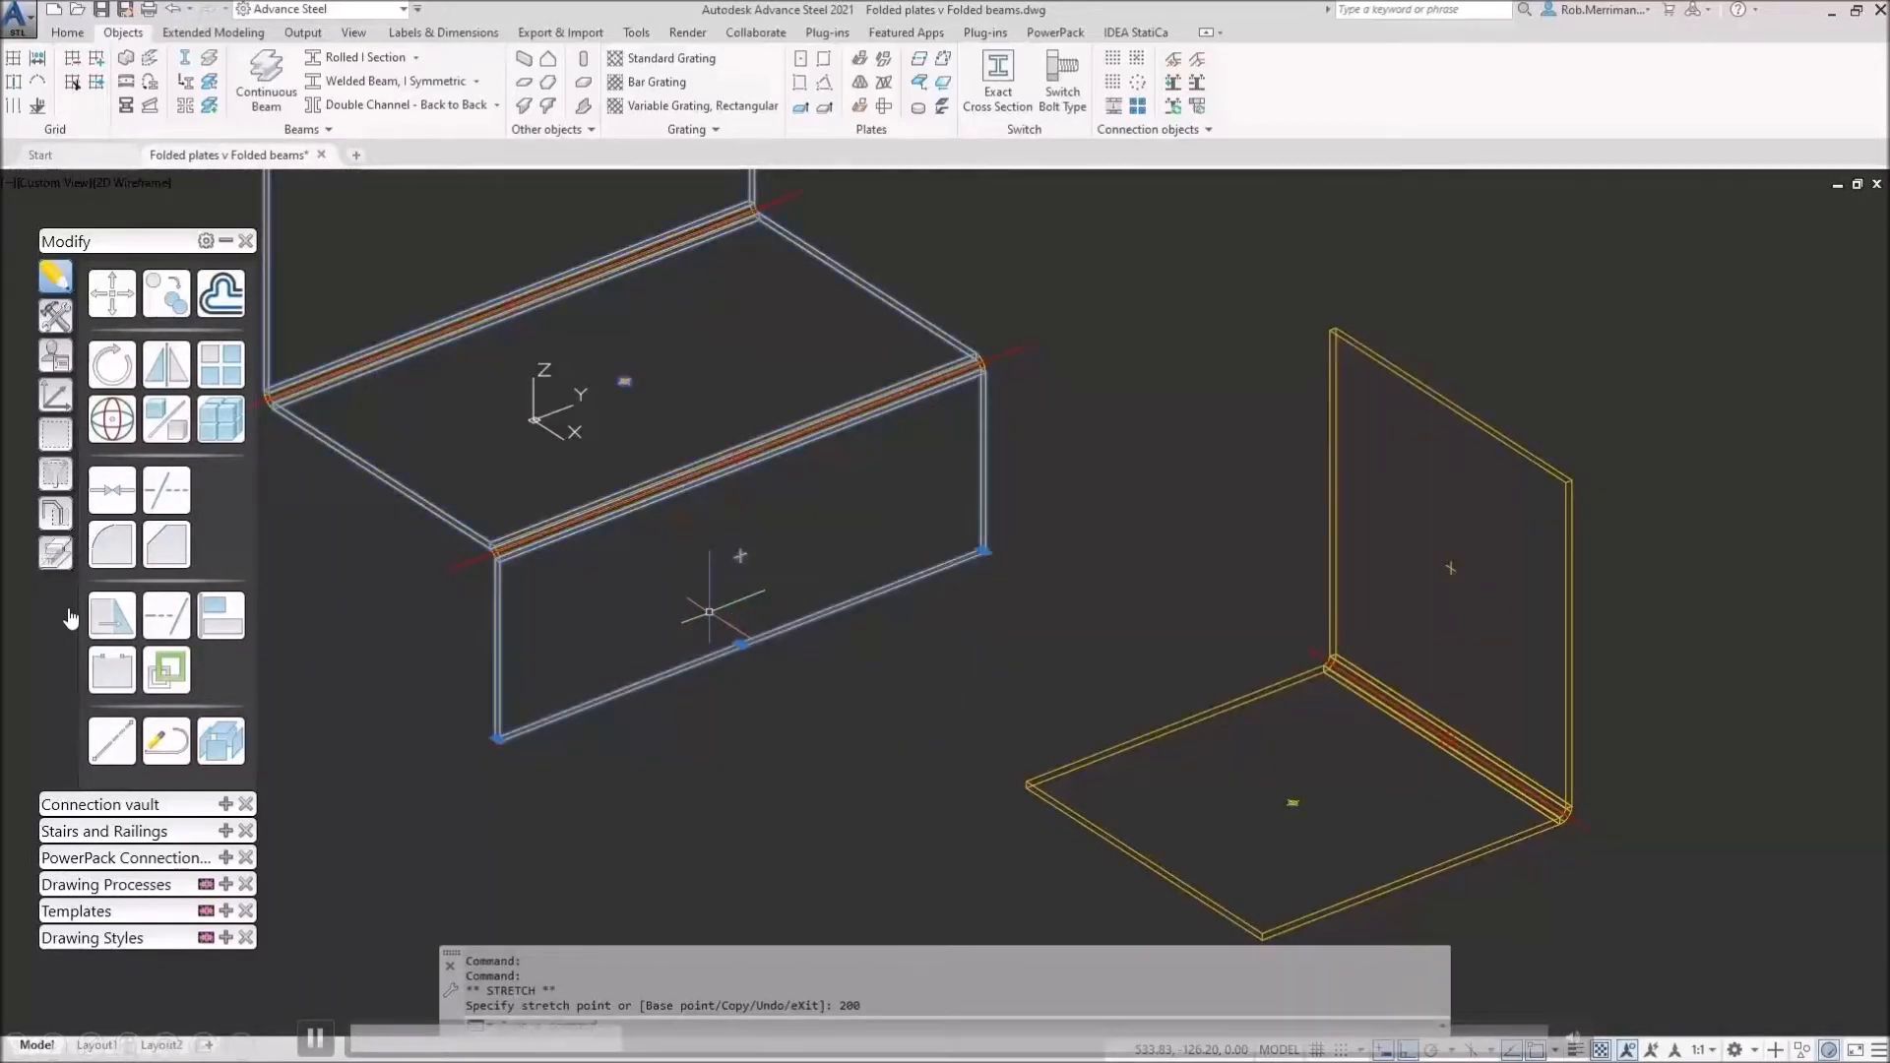
{"action": "key", "text": "Escape"}
{"action": "scroll", "coordinate": [709, 611], "scroll_direction": "down", "scroll_amount": 4}
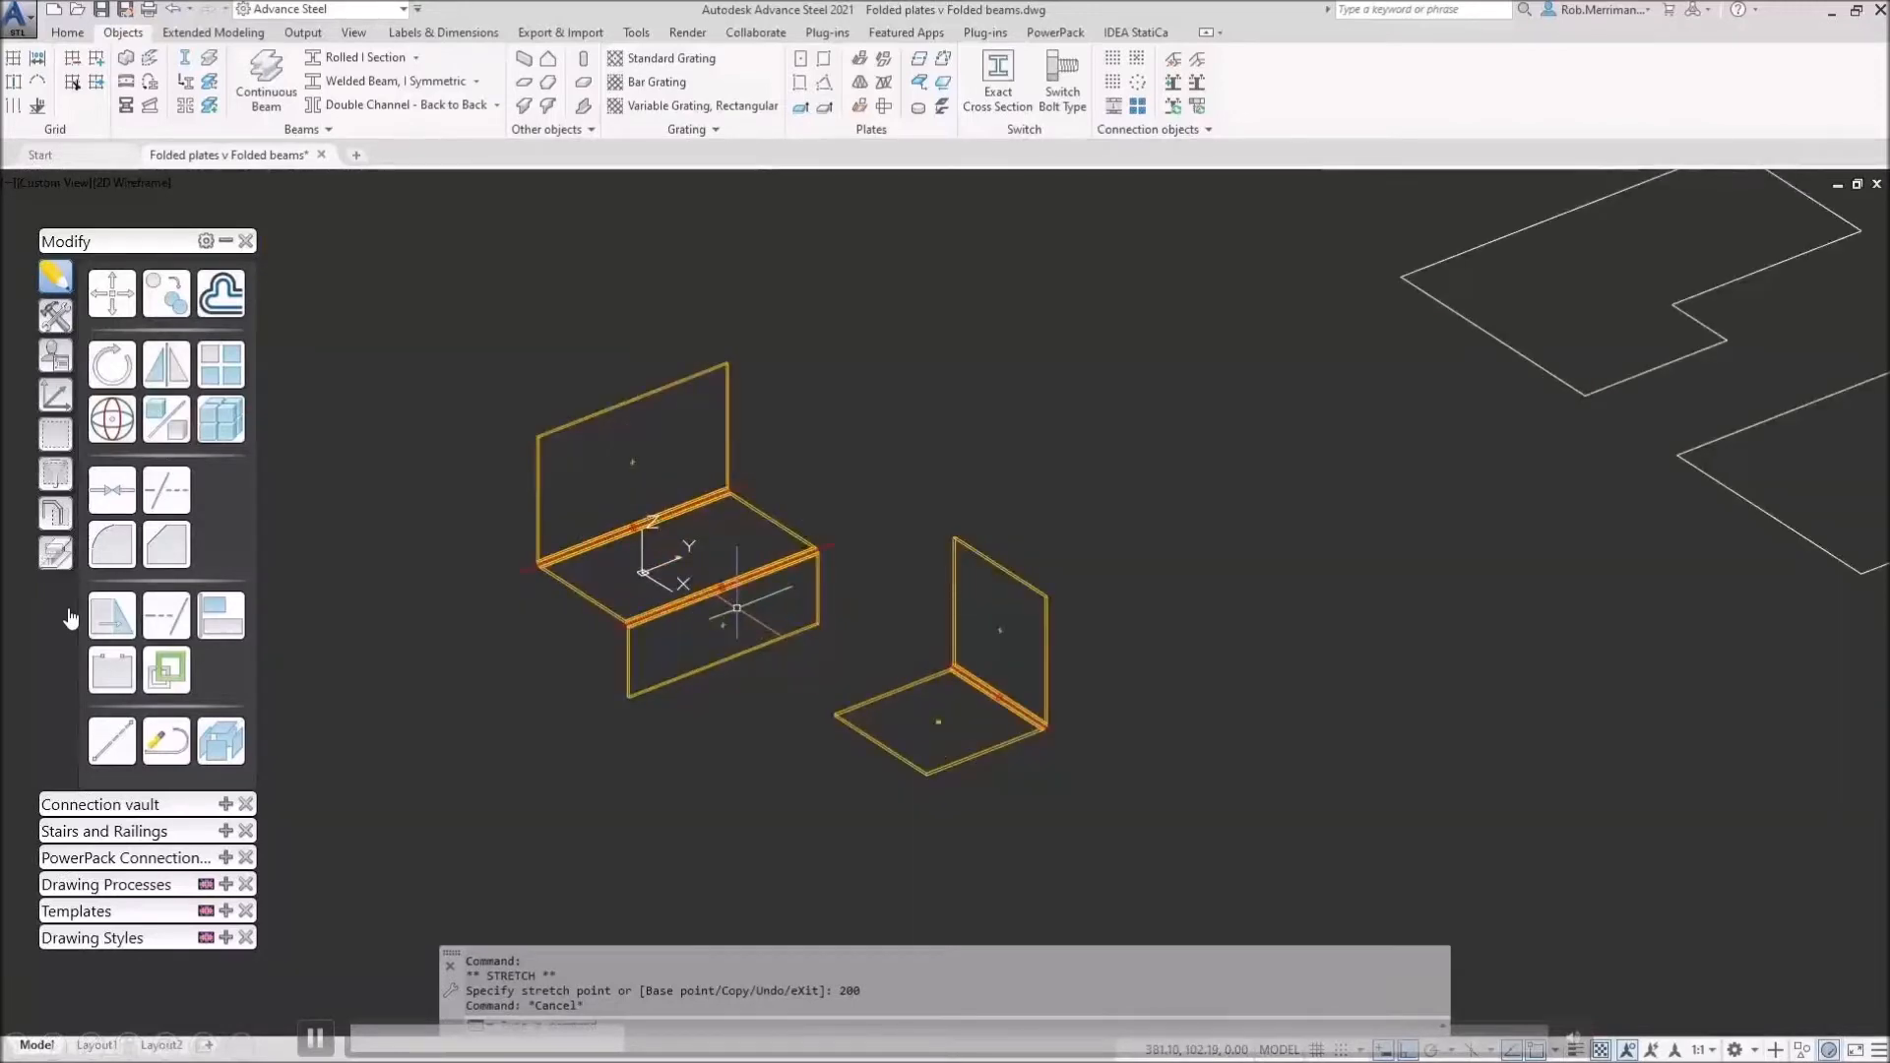
{"action": "scroll", "coordinate": [737, 607], "scroll_direction": "up", "scroll_amount": 2}
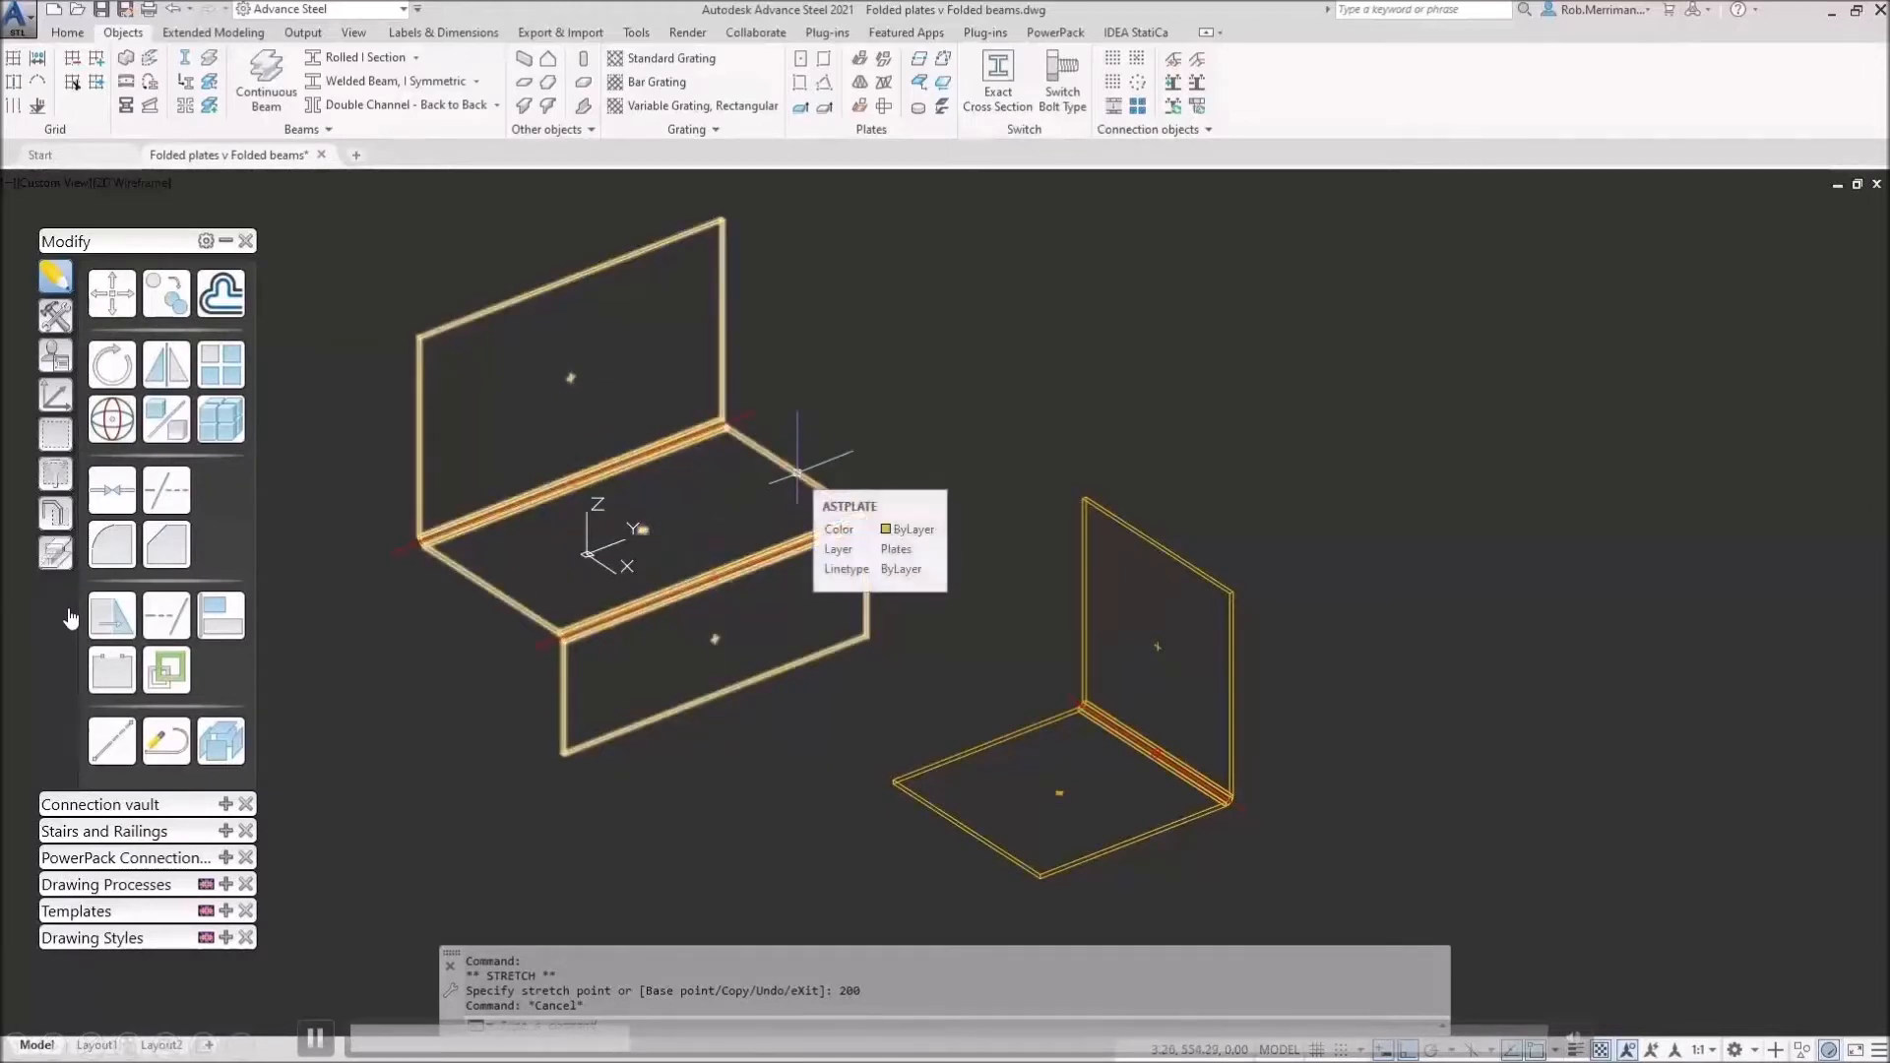
{"action": "scroll", "coordinate": [549, 364], "scroll_direction": "up", "scroll_amount": 5}
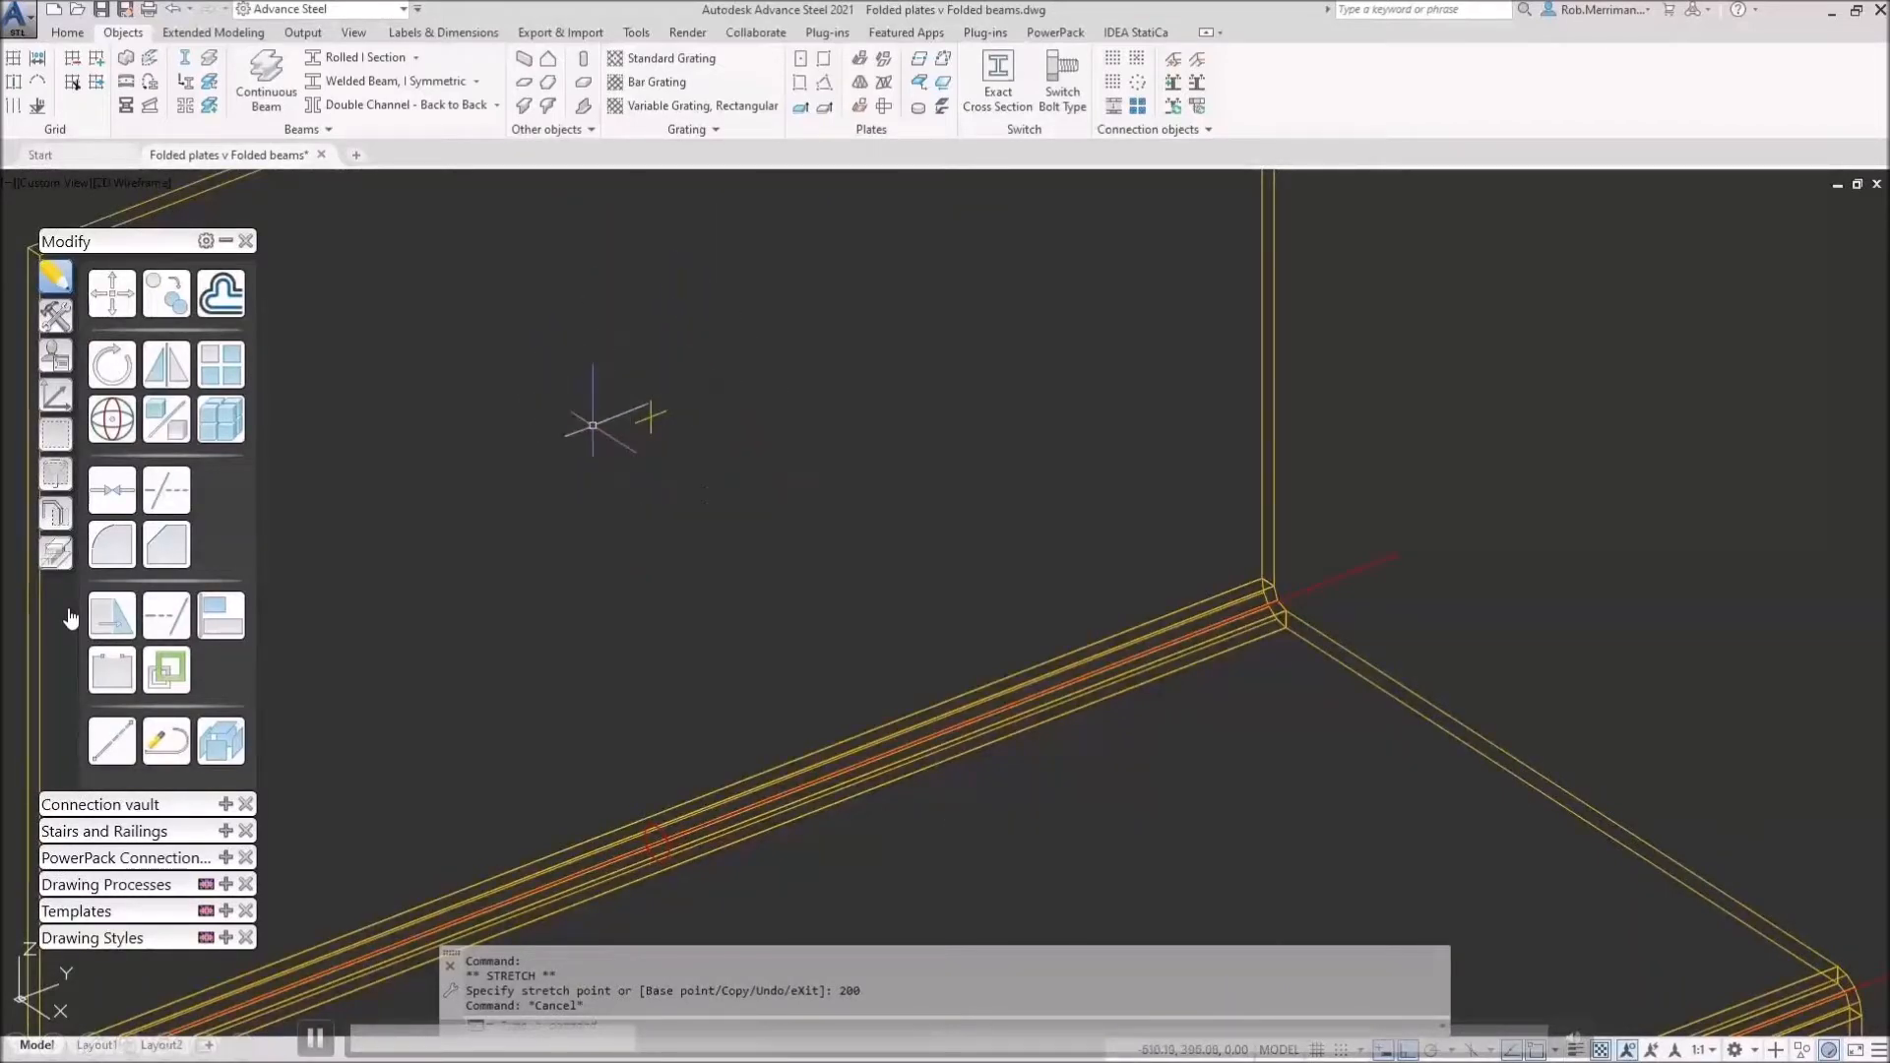
{"action": "scroll", "coordinate": [693, 323], "scroll_direction": "down", "scroll_amount": 2}
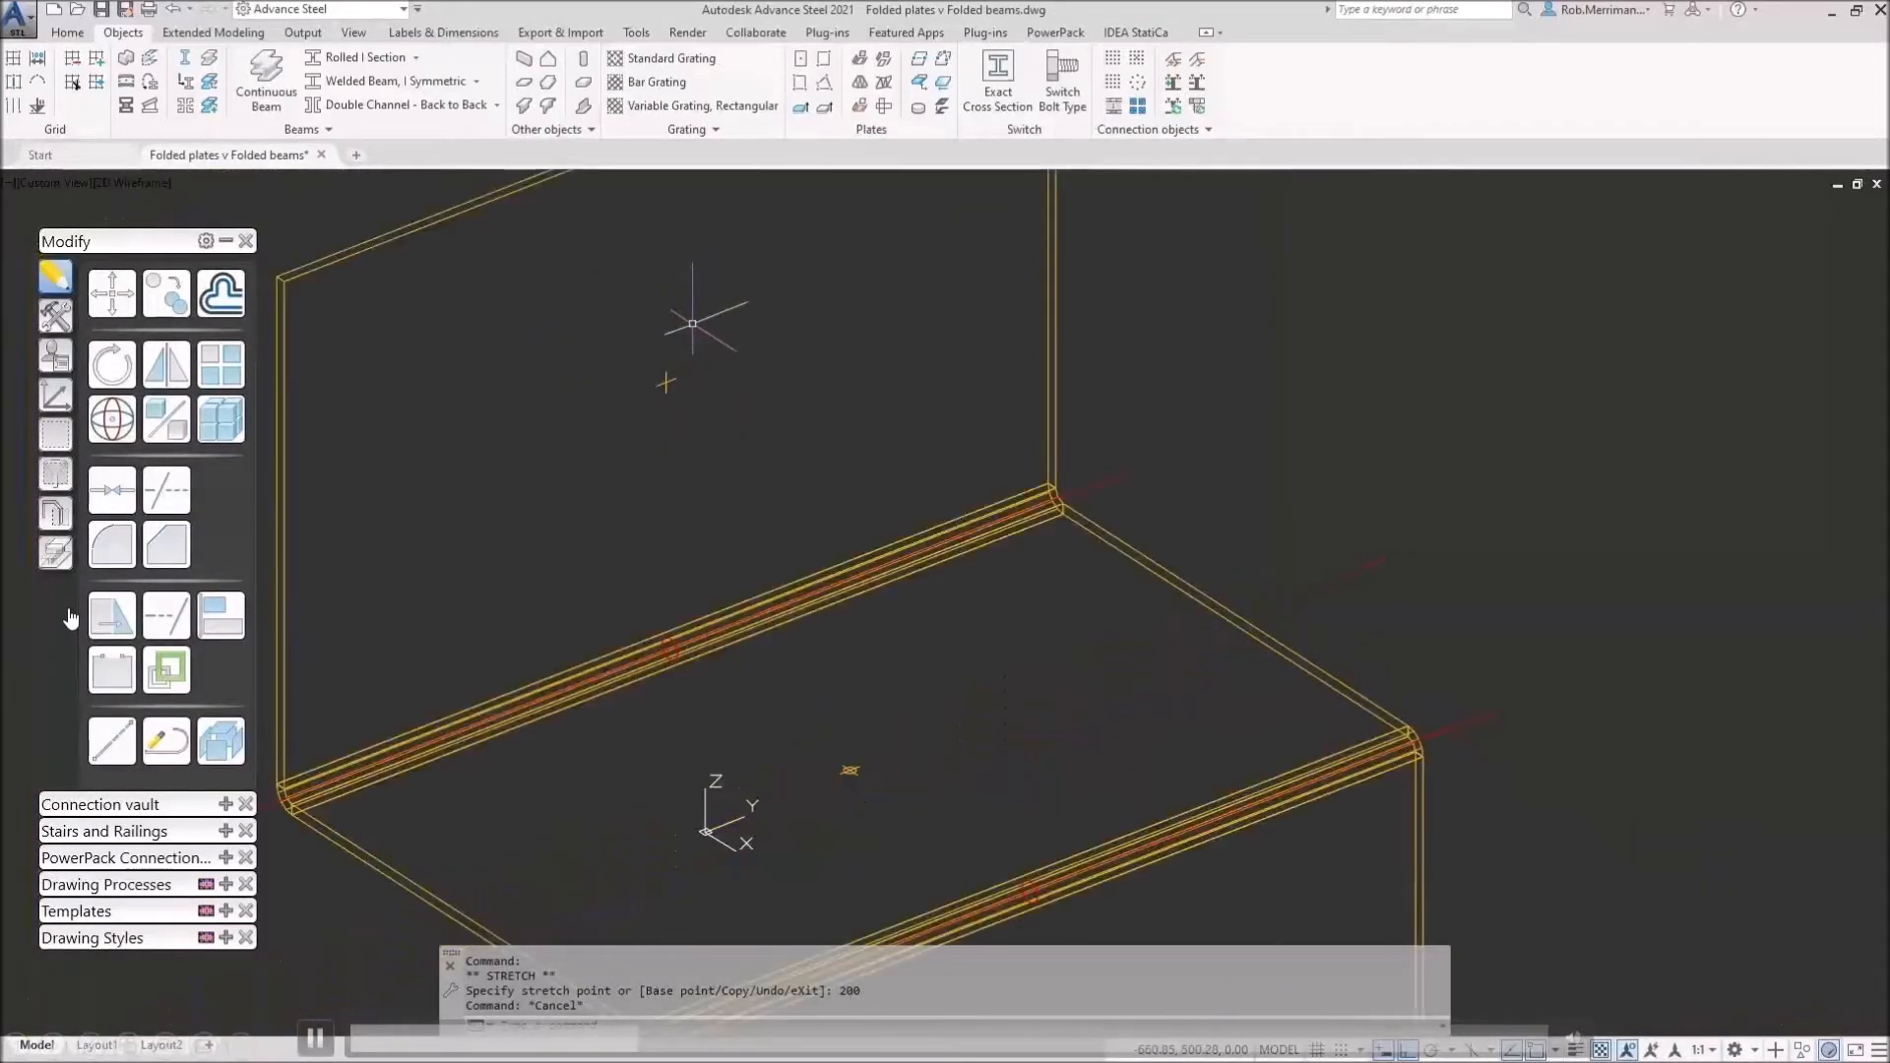
{"action": "scroll", "coordinate": [692, 323], "scroll_direction": "down", "scroll_amount": 2}
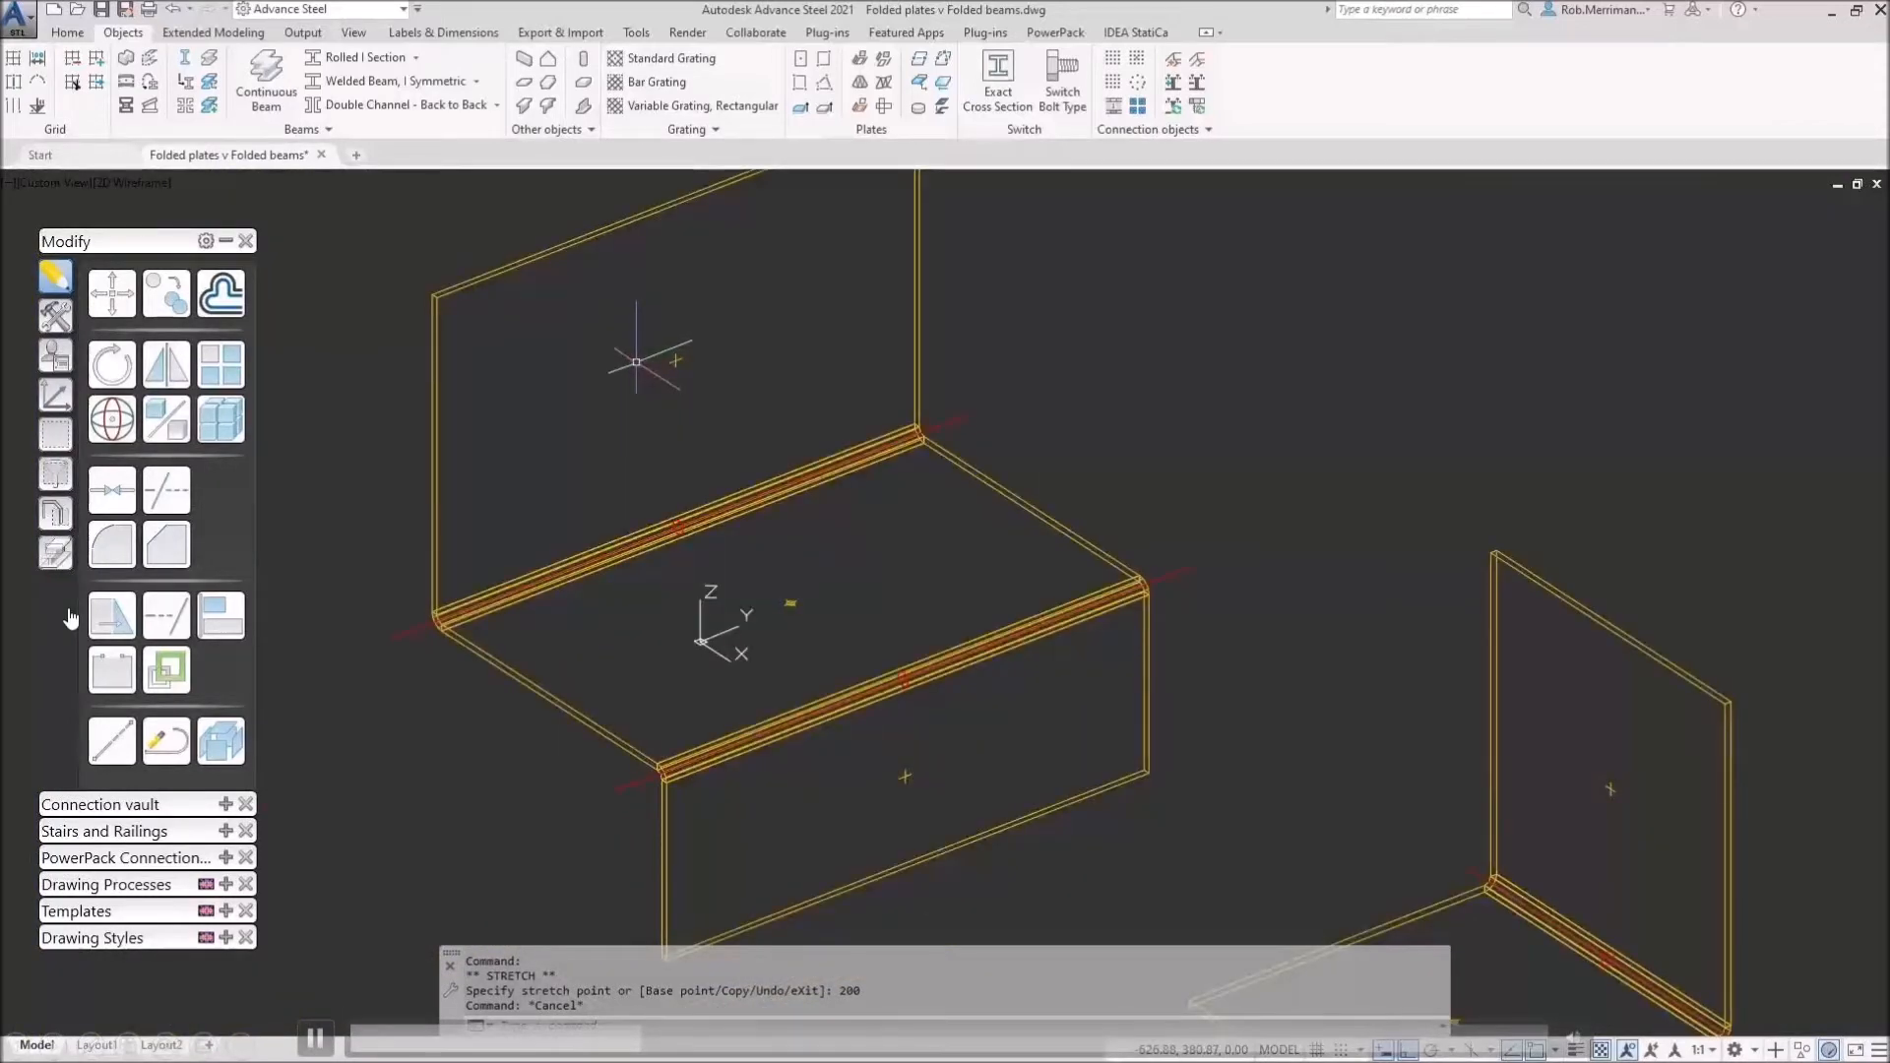
{"action": "scroll", "coordinate": [803, 581], "scroll_direction": "up", "scroll_amount": 8}
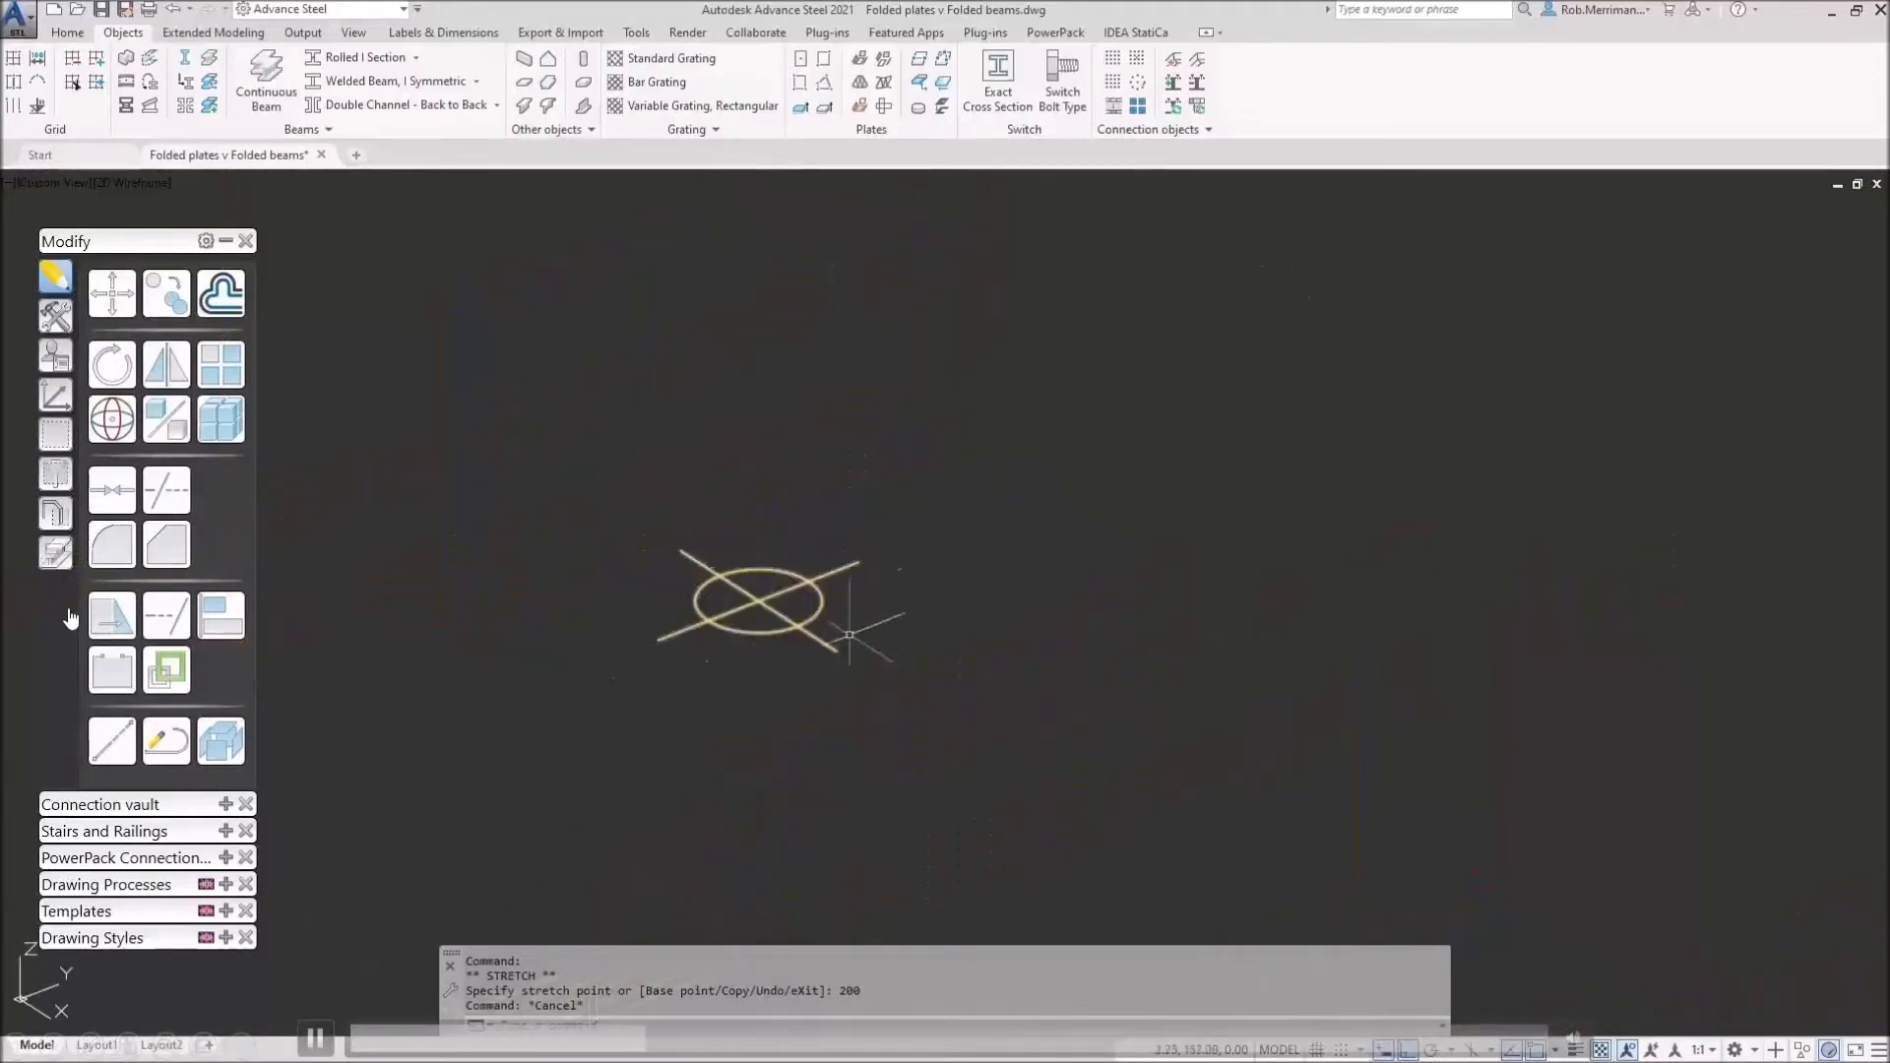
{"action": "scroll", "coordinate": [512, 446], "scroll_direction": "down", "scroll_amount": 4}
{"action": "scroll", "coordinate": [512, 446], "scroll_direction": "down", "scroll_amount": 5}
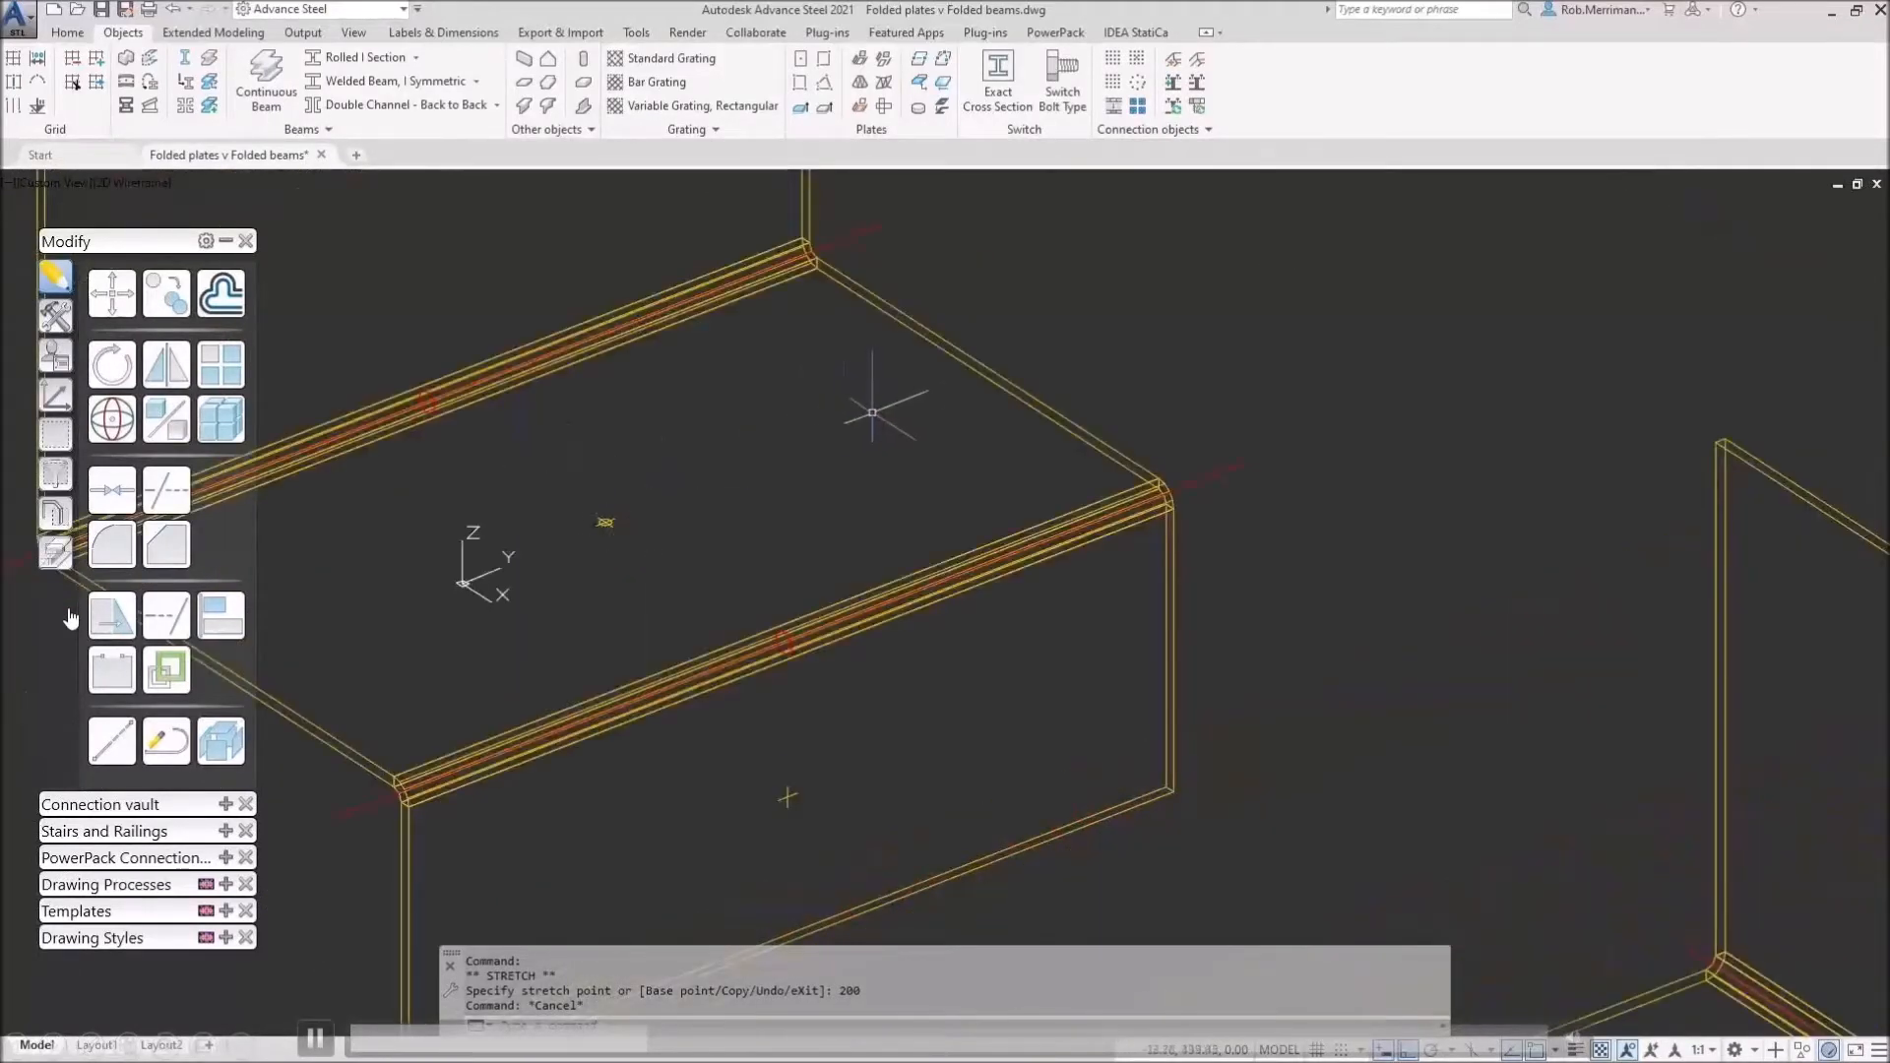
{"action": "scroll", "coordinate": [689, 492], "scroll_direction": "down", "scroll_amount": 2}
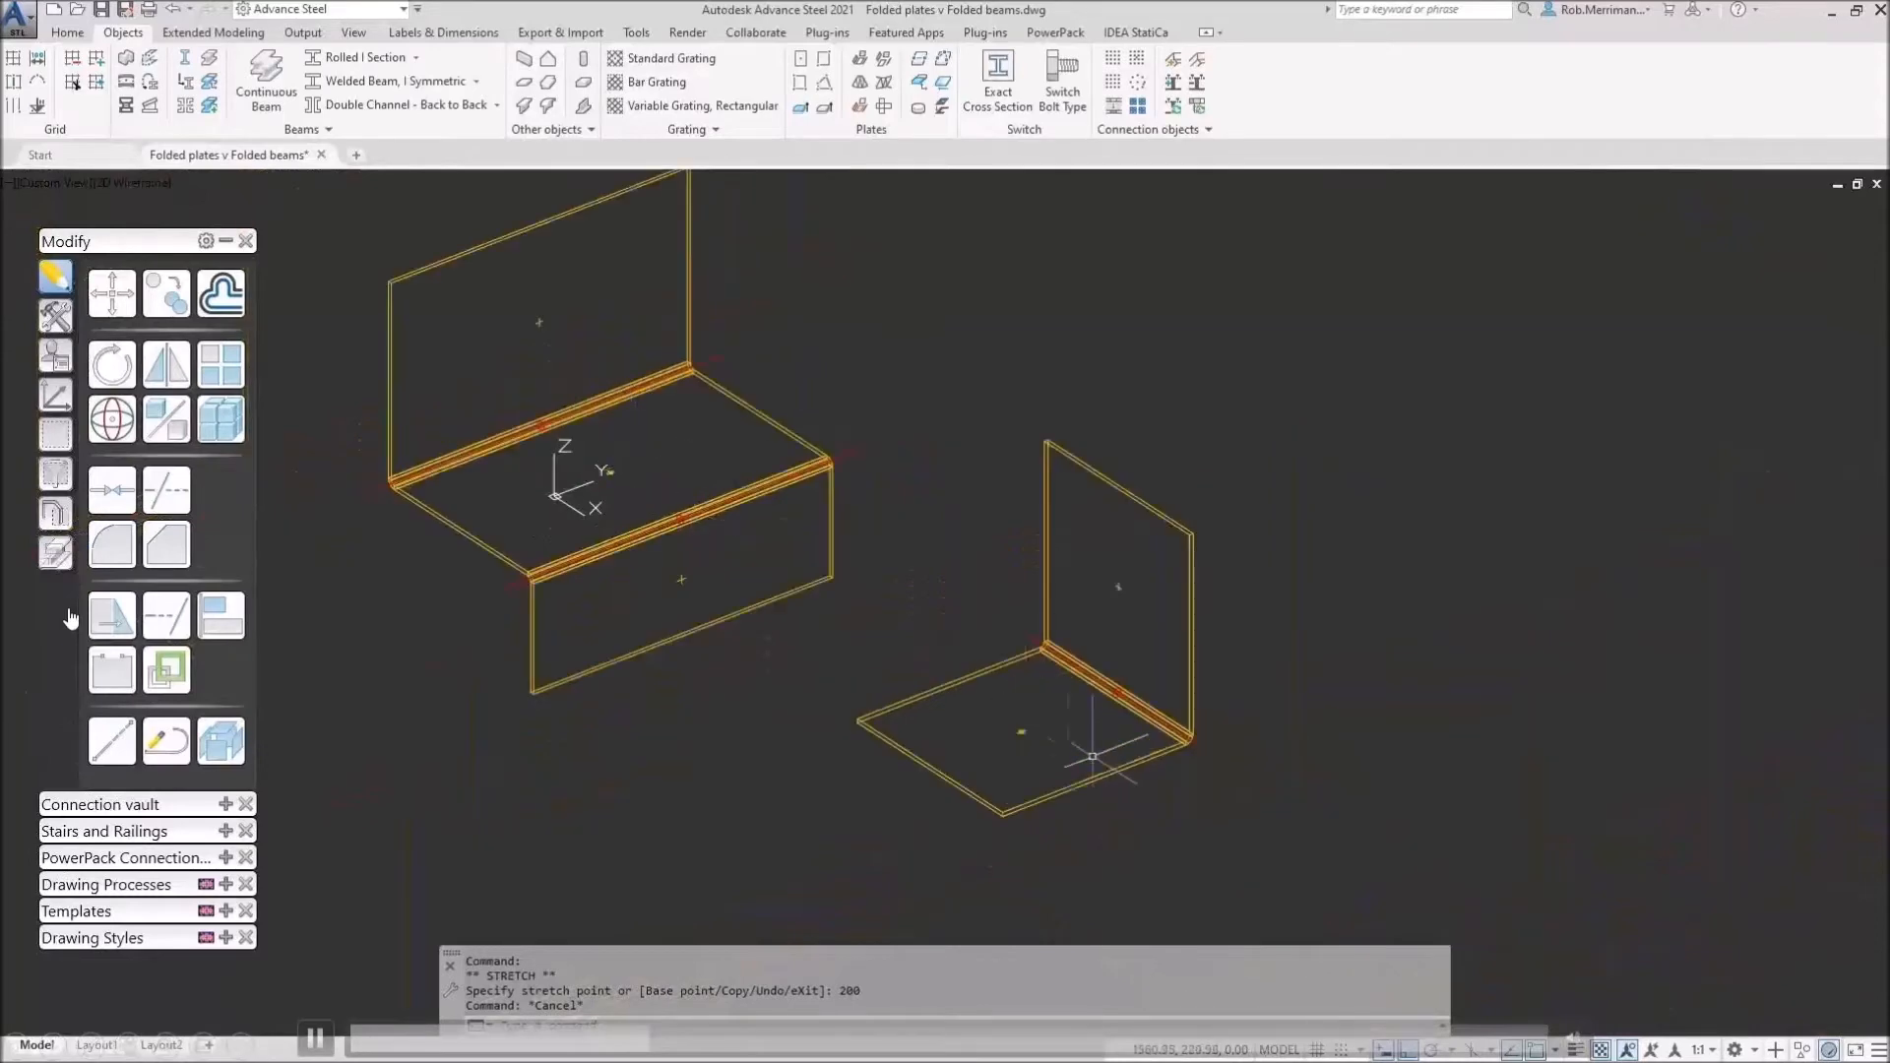
{"action": "scroll", "coordinate": [1073, 748], "scroll_direction": "up", "scroll_amount": 8}
{"action": "scroll", "coordinate": [1048, 753], "scroll_direction": "up", "scroll_amount": 2}
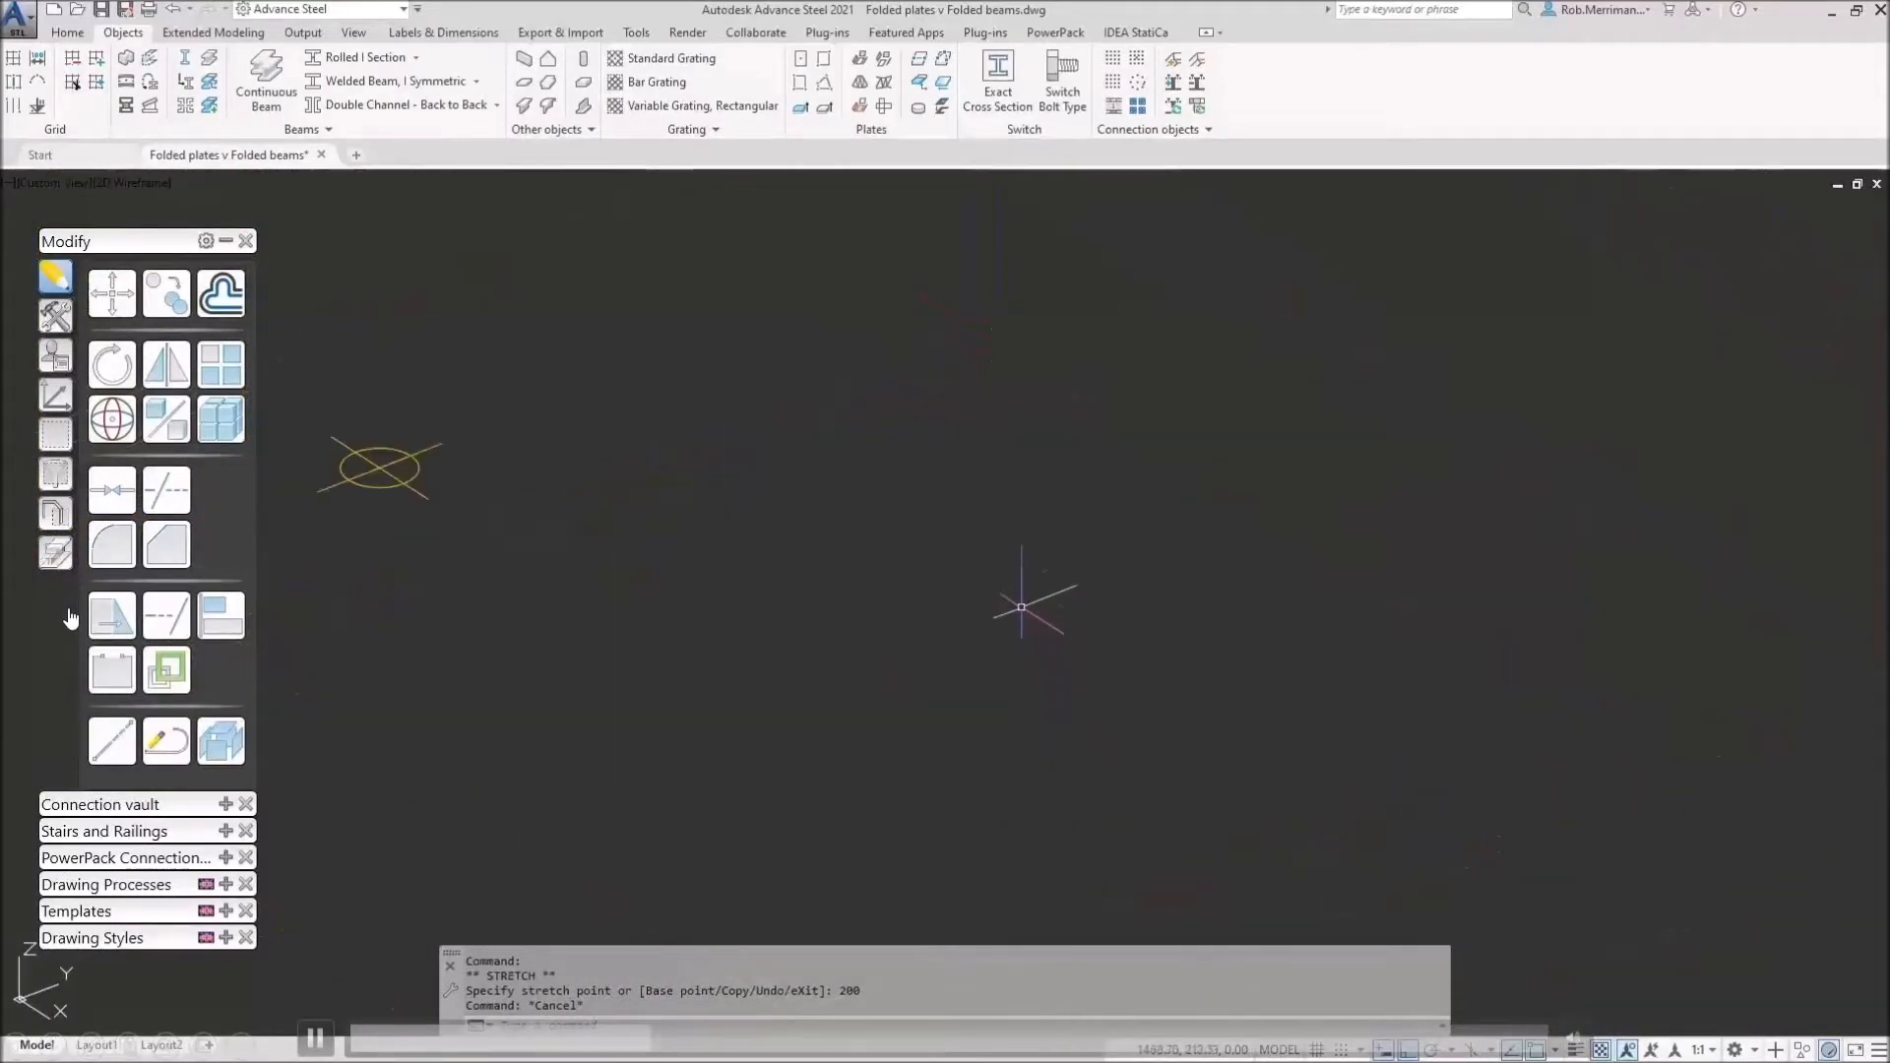
{"action": "scroll", "coordinate": [788, 541], "scroll_direction": "down", "scroll_amount": 1}
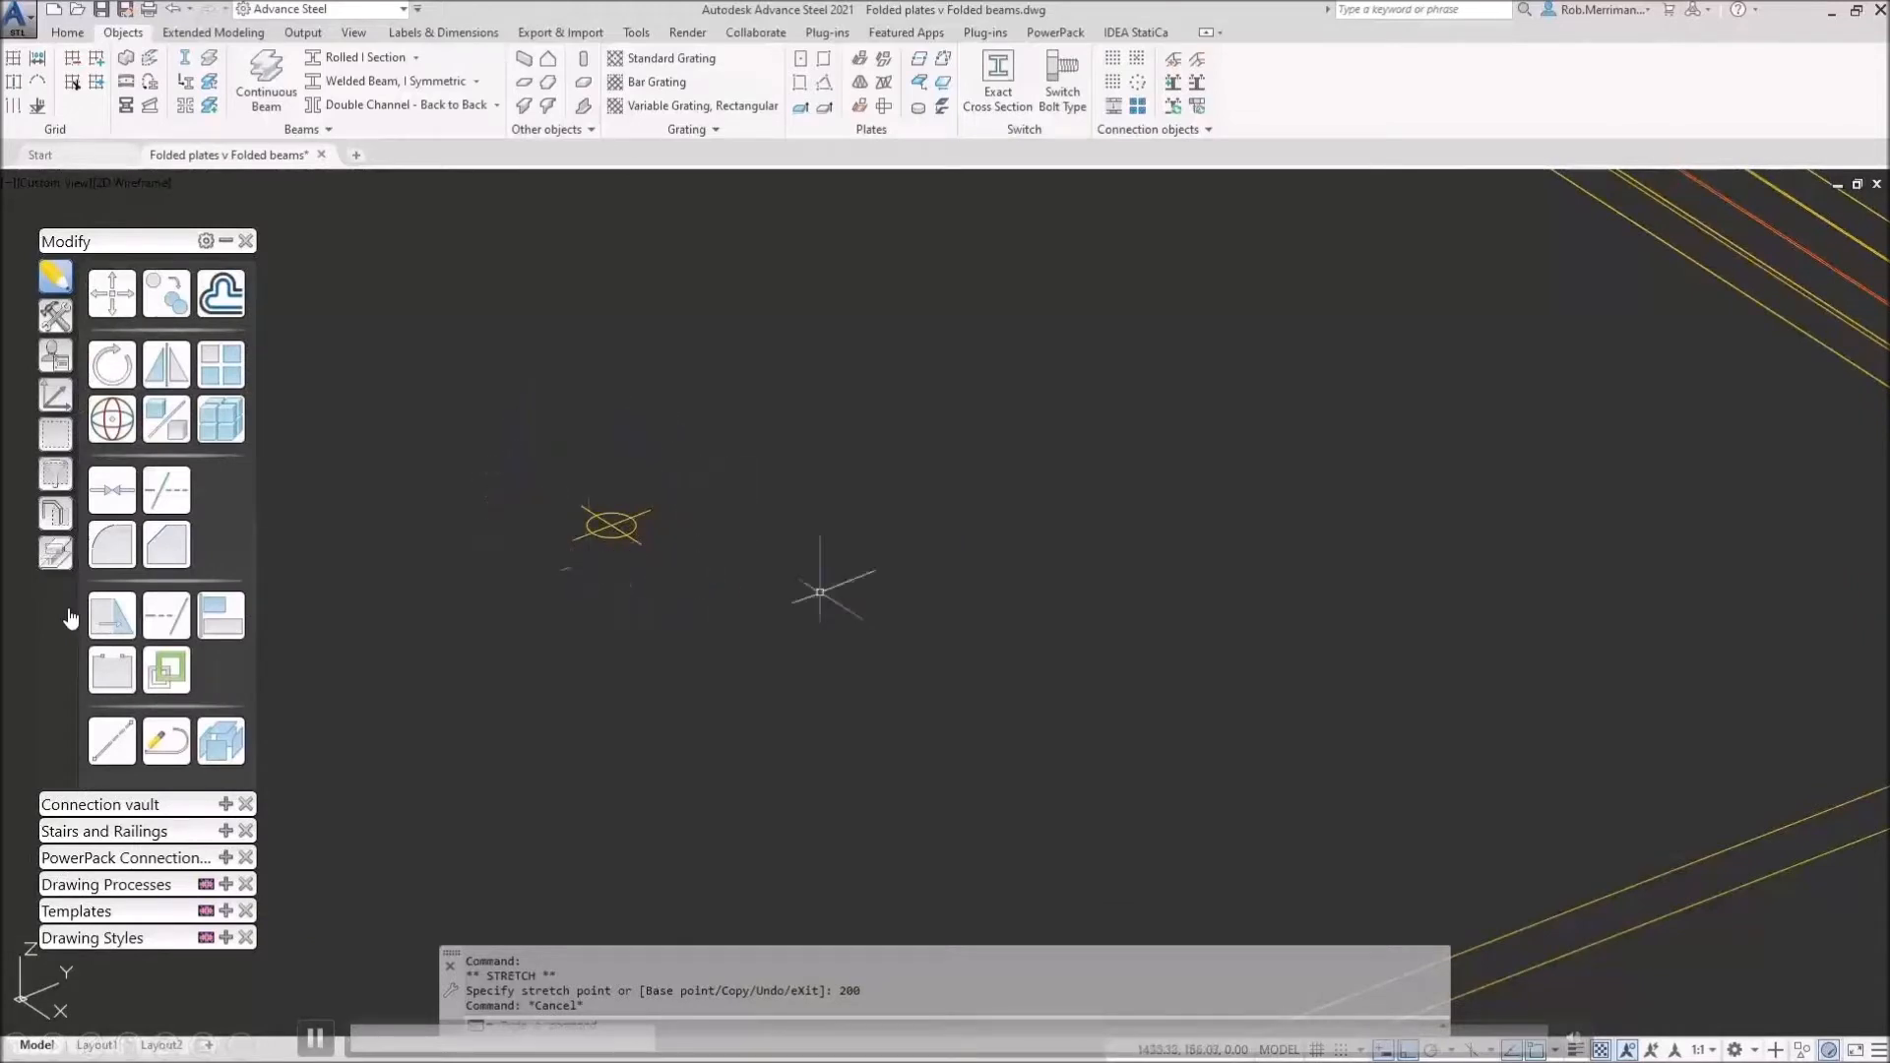
{"action": "scroll", "coordinate": [974, 670], "scroll_direction": "down", "scroll_amount": 5}
{"action": "scroll", "coordinate": [633, 409], "scroll_direction": "down", "scroll_amount": 2}
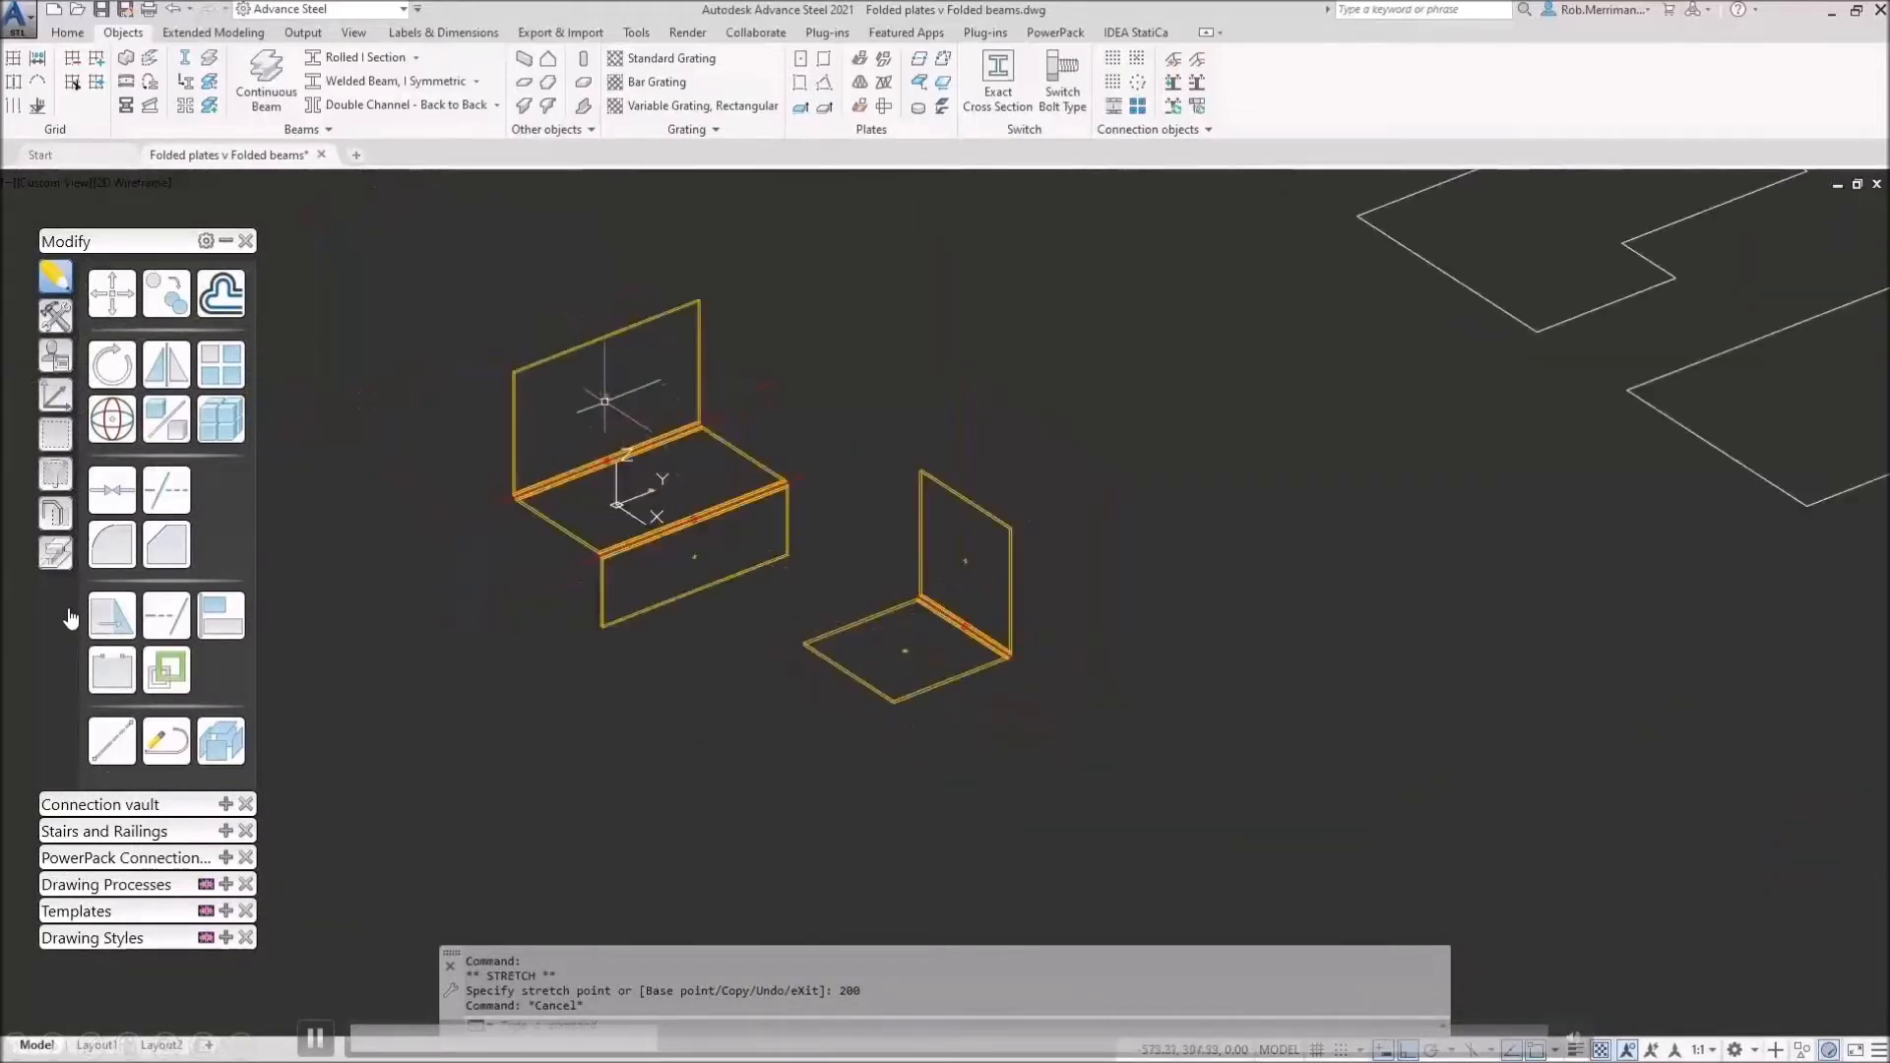
{"action": "scroll", "coordinate": [624, 409], "scroll_direction": "up", "scroll_amount": 2}
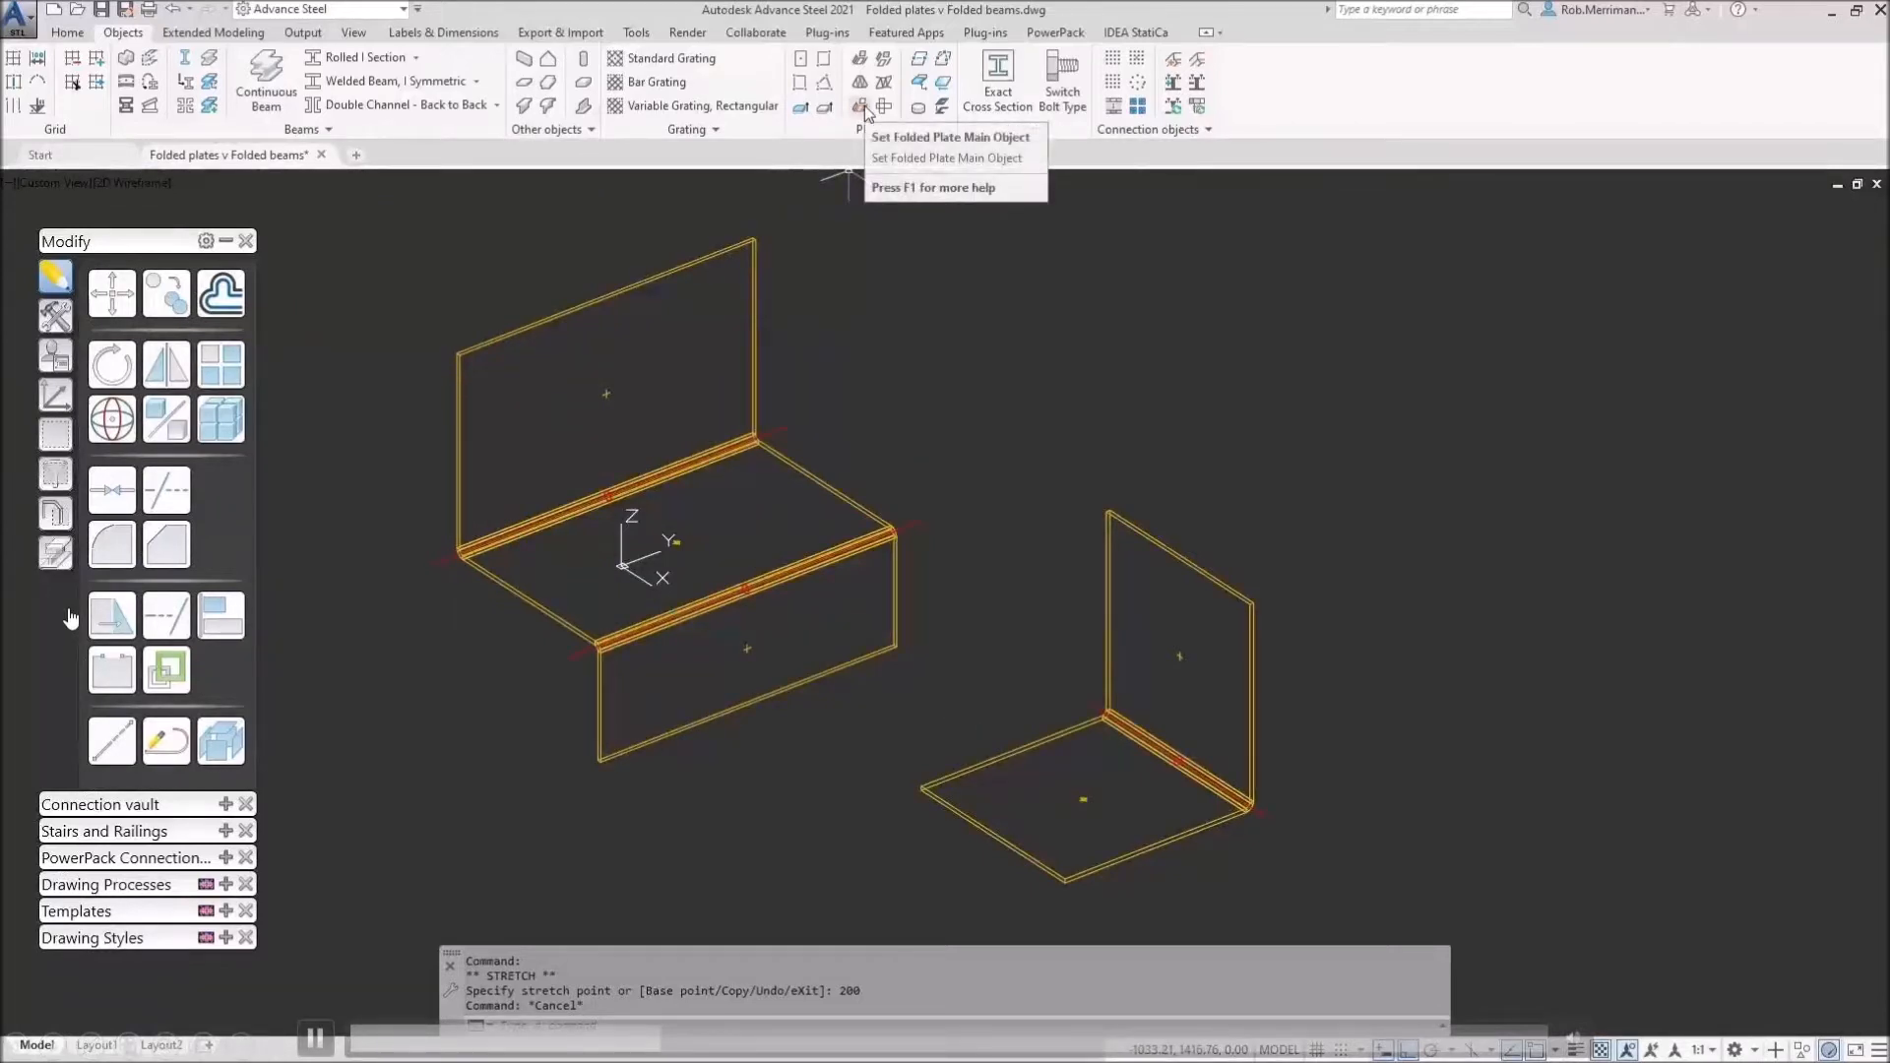
Step: Set the Z plate's lower leg as the folded plate's main object
{"action": "left_click", "coordinate": [865, 110]}
{"action": "left_click", "coordinate": [865, 111]}
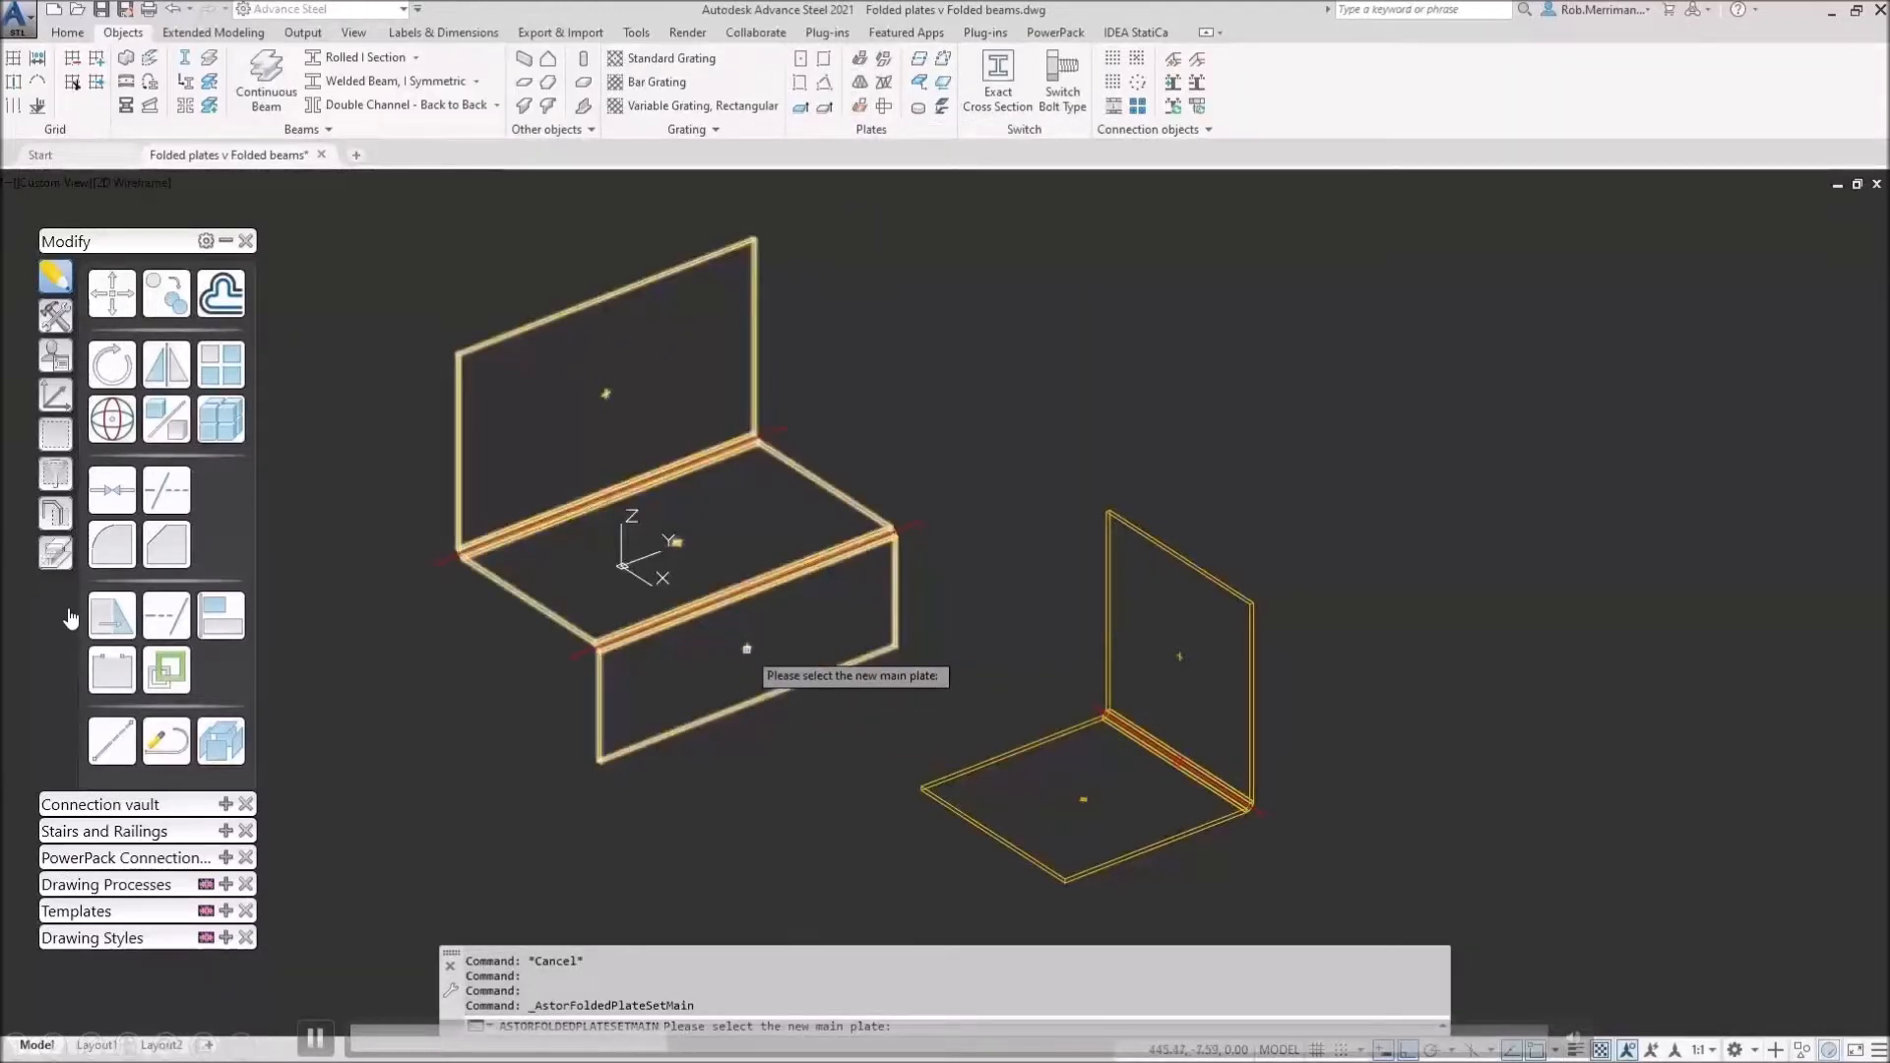
{"action": "left_click", "coordinate": [750, 651]}
{"action": "scroll", "coordinate": [737, 604], "scroll_direction": "up", "scroll_amount": 5}
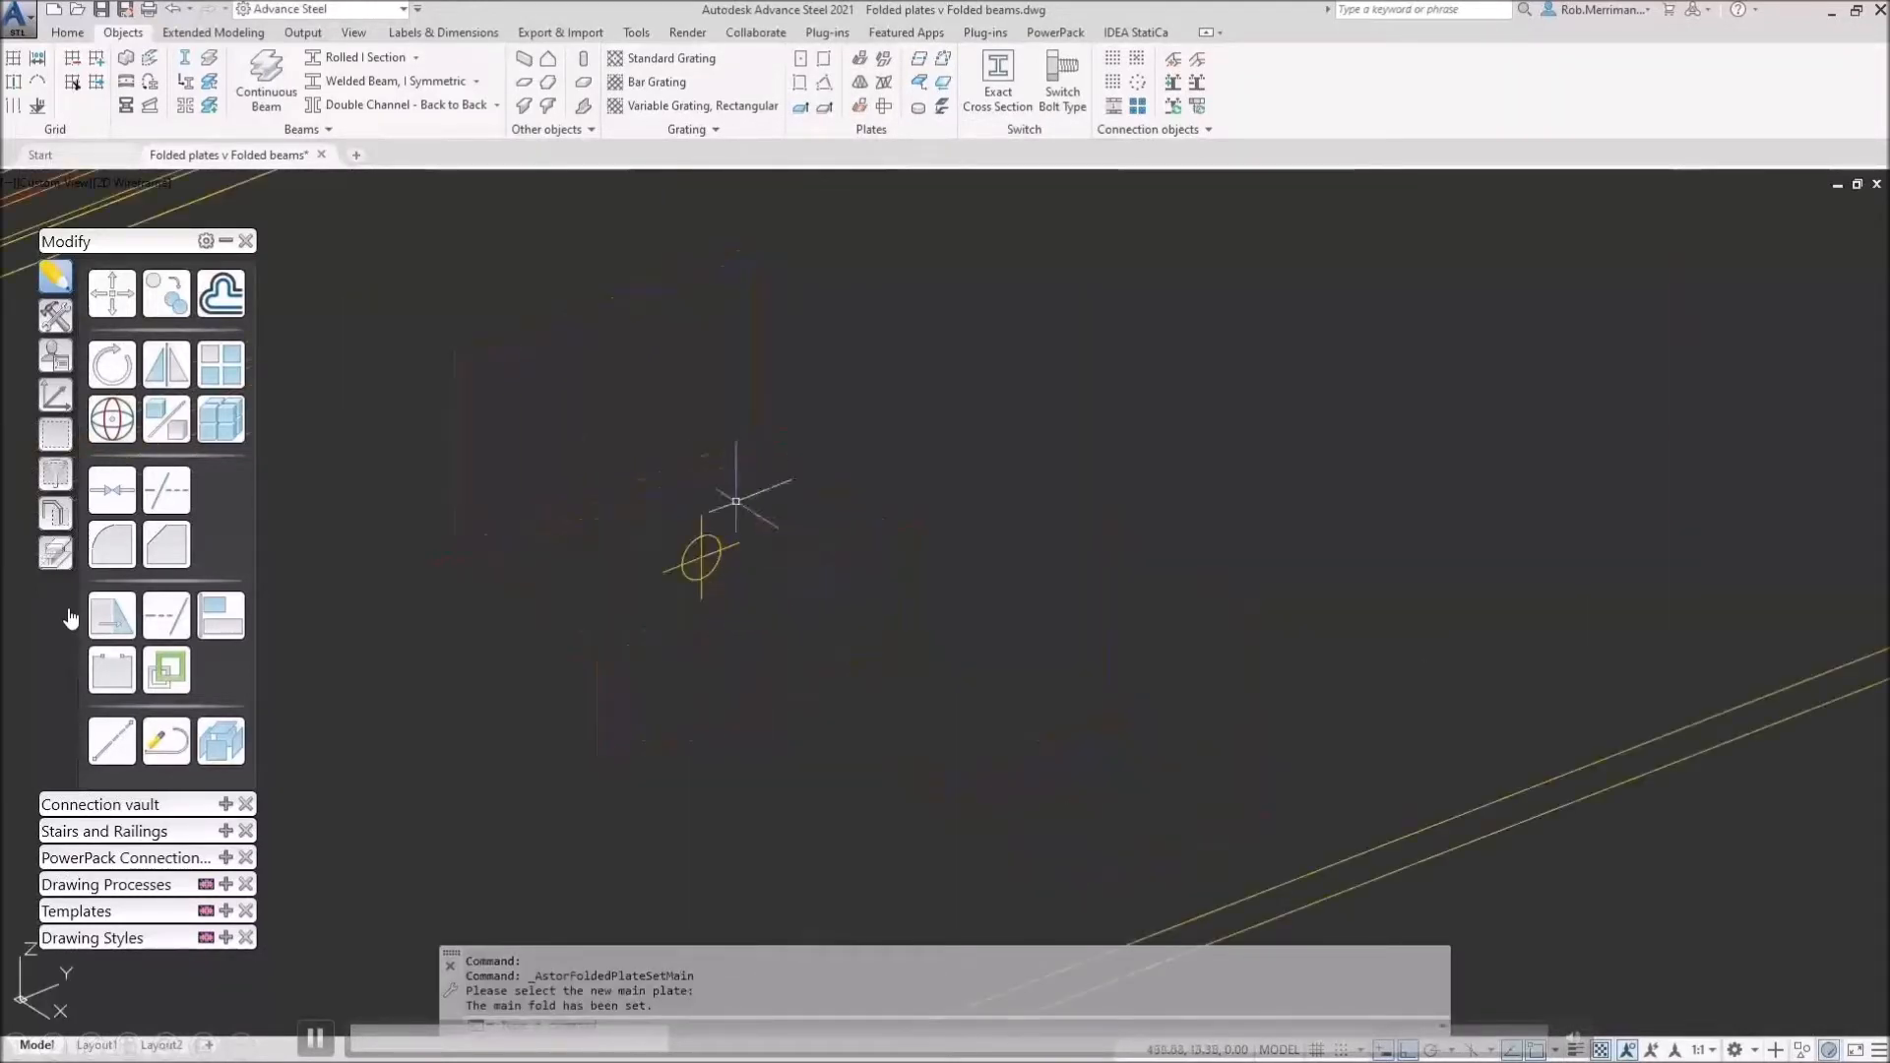
{"action": "scroll", "coordinate": [640, 593], "scroll_direction": "down", "scroll_amount": 5}
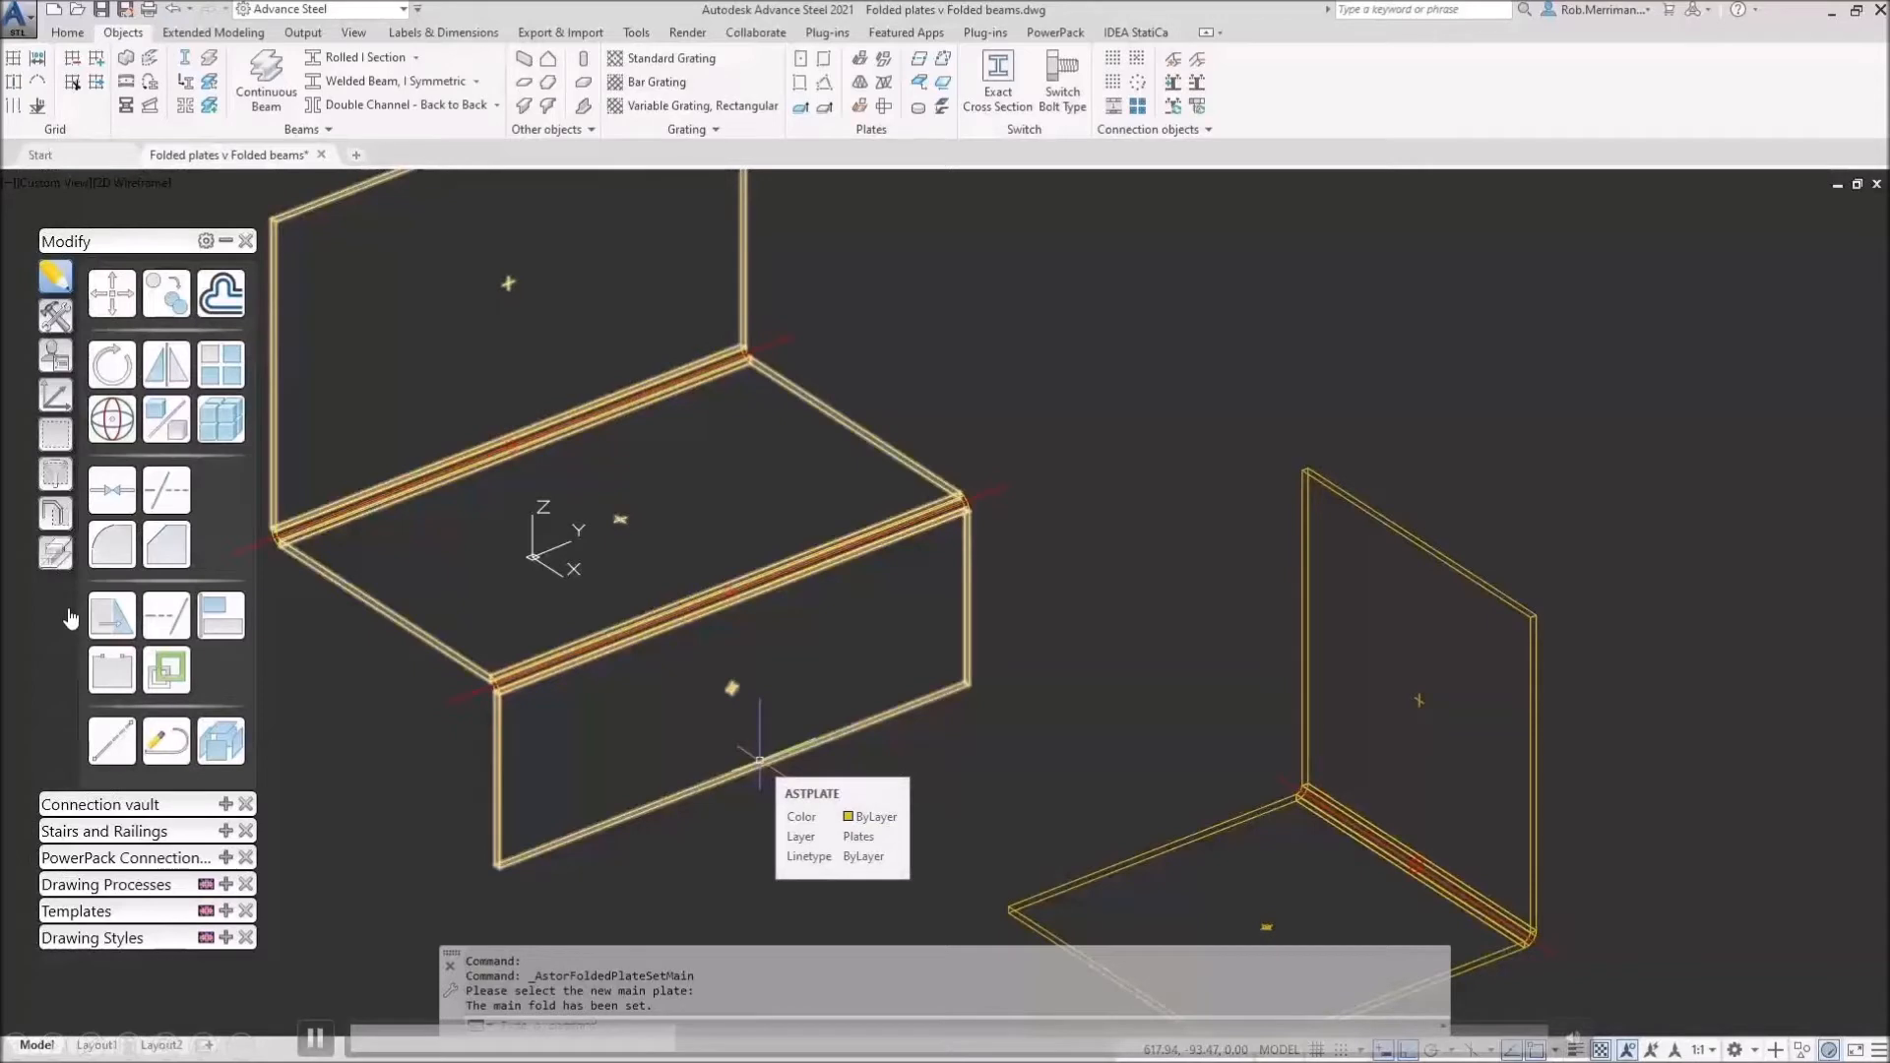
{"action": "scroll", "coordinate": [661, 583], "scroll_direction": "down", "scroll_amount": 3}
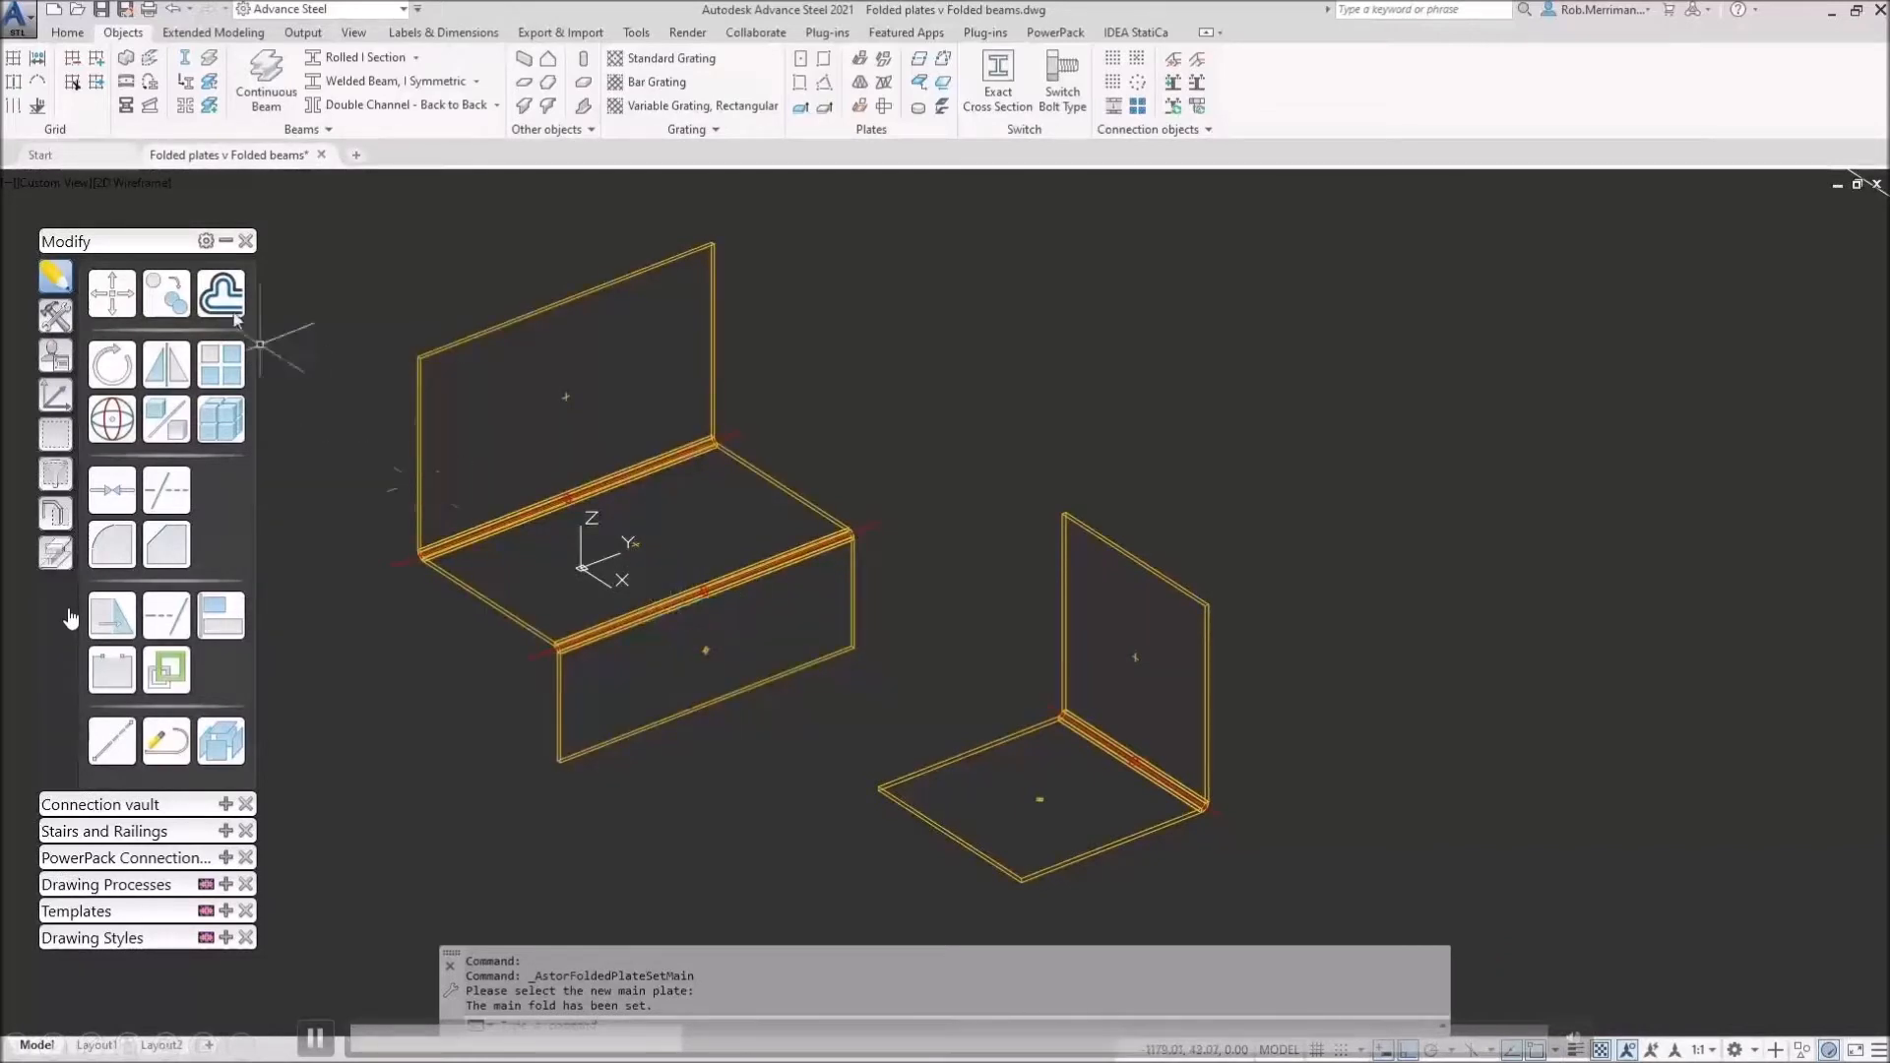
Step: Switch the viewport visual style to Realistic so the folded plates appear shaded
{"action": "left_click", "coordinate": [135, 187]}
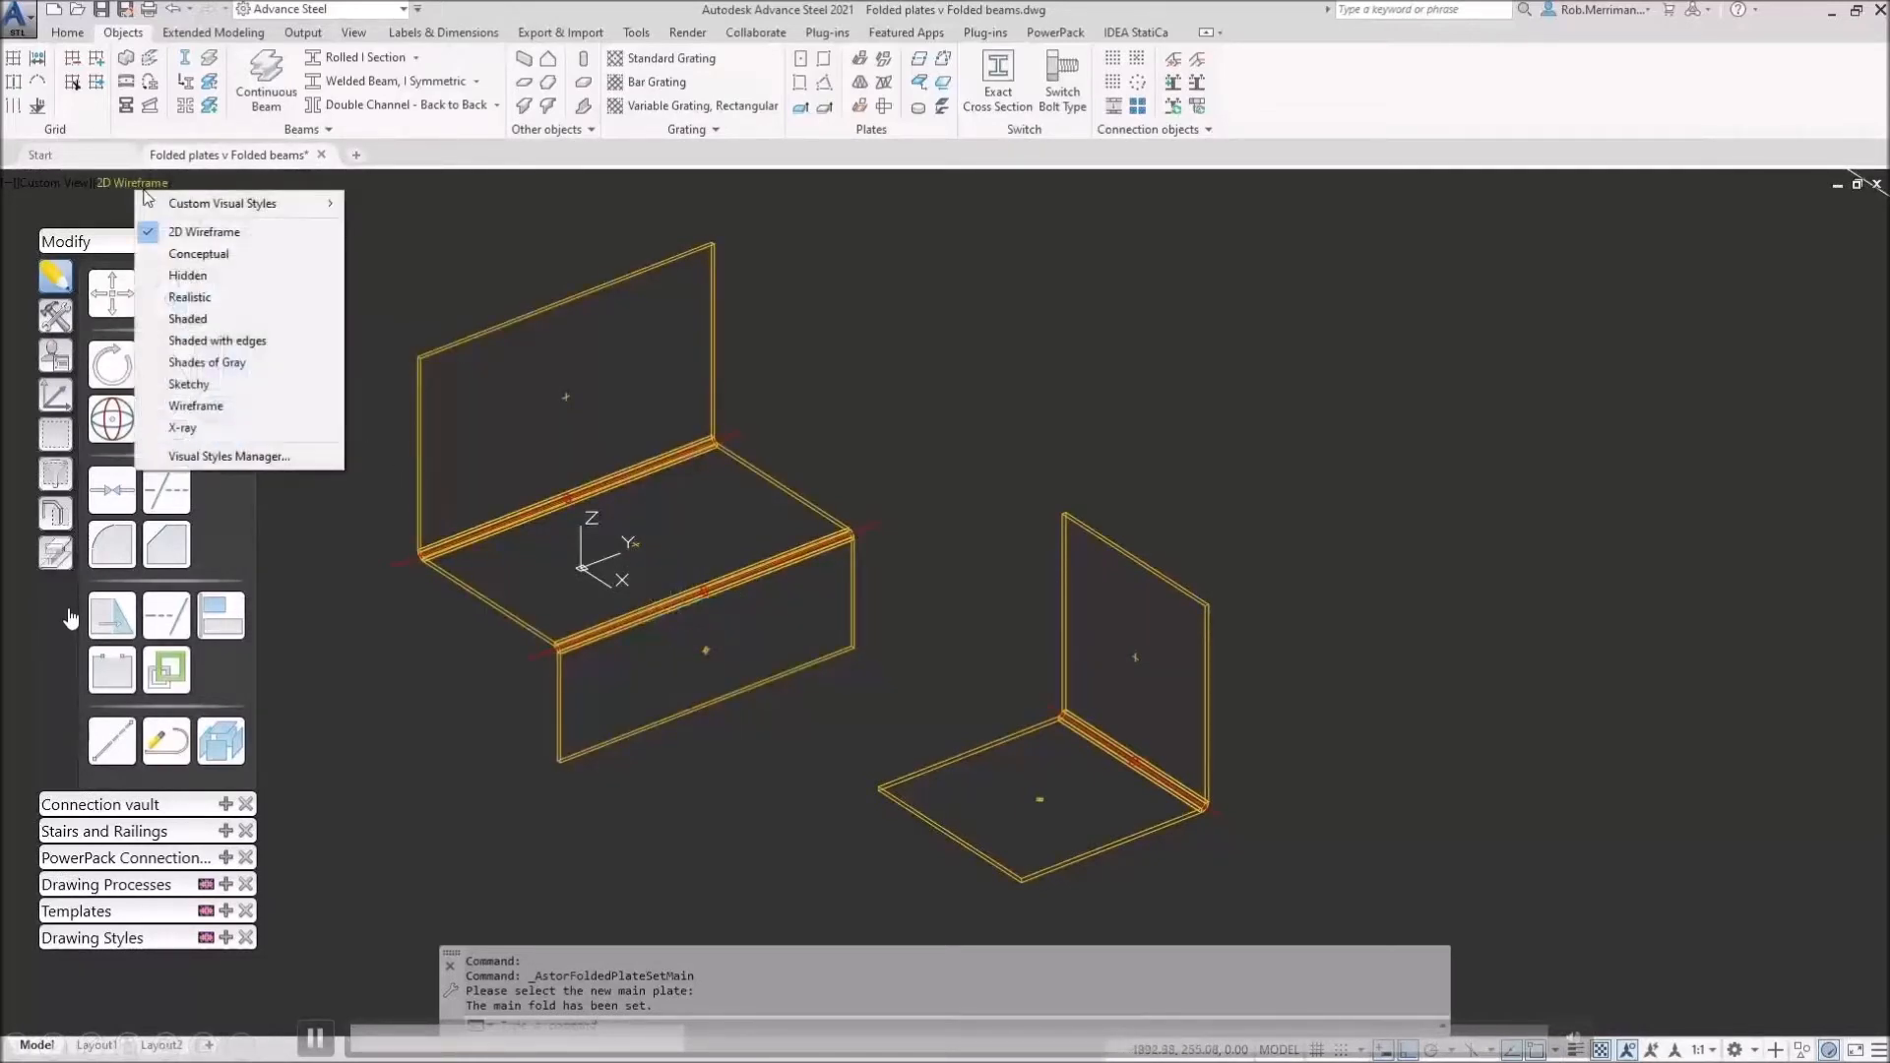
{"action": "left_click", "coordinate": [175, 303]}
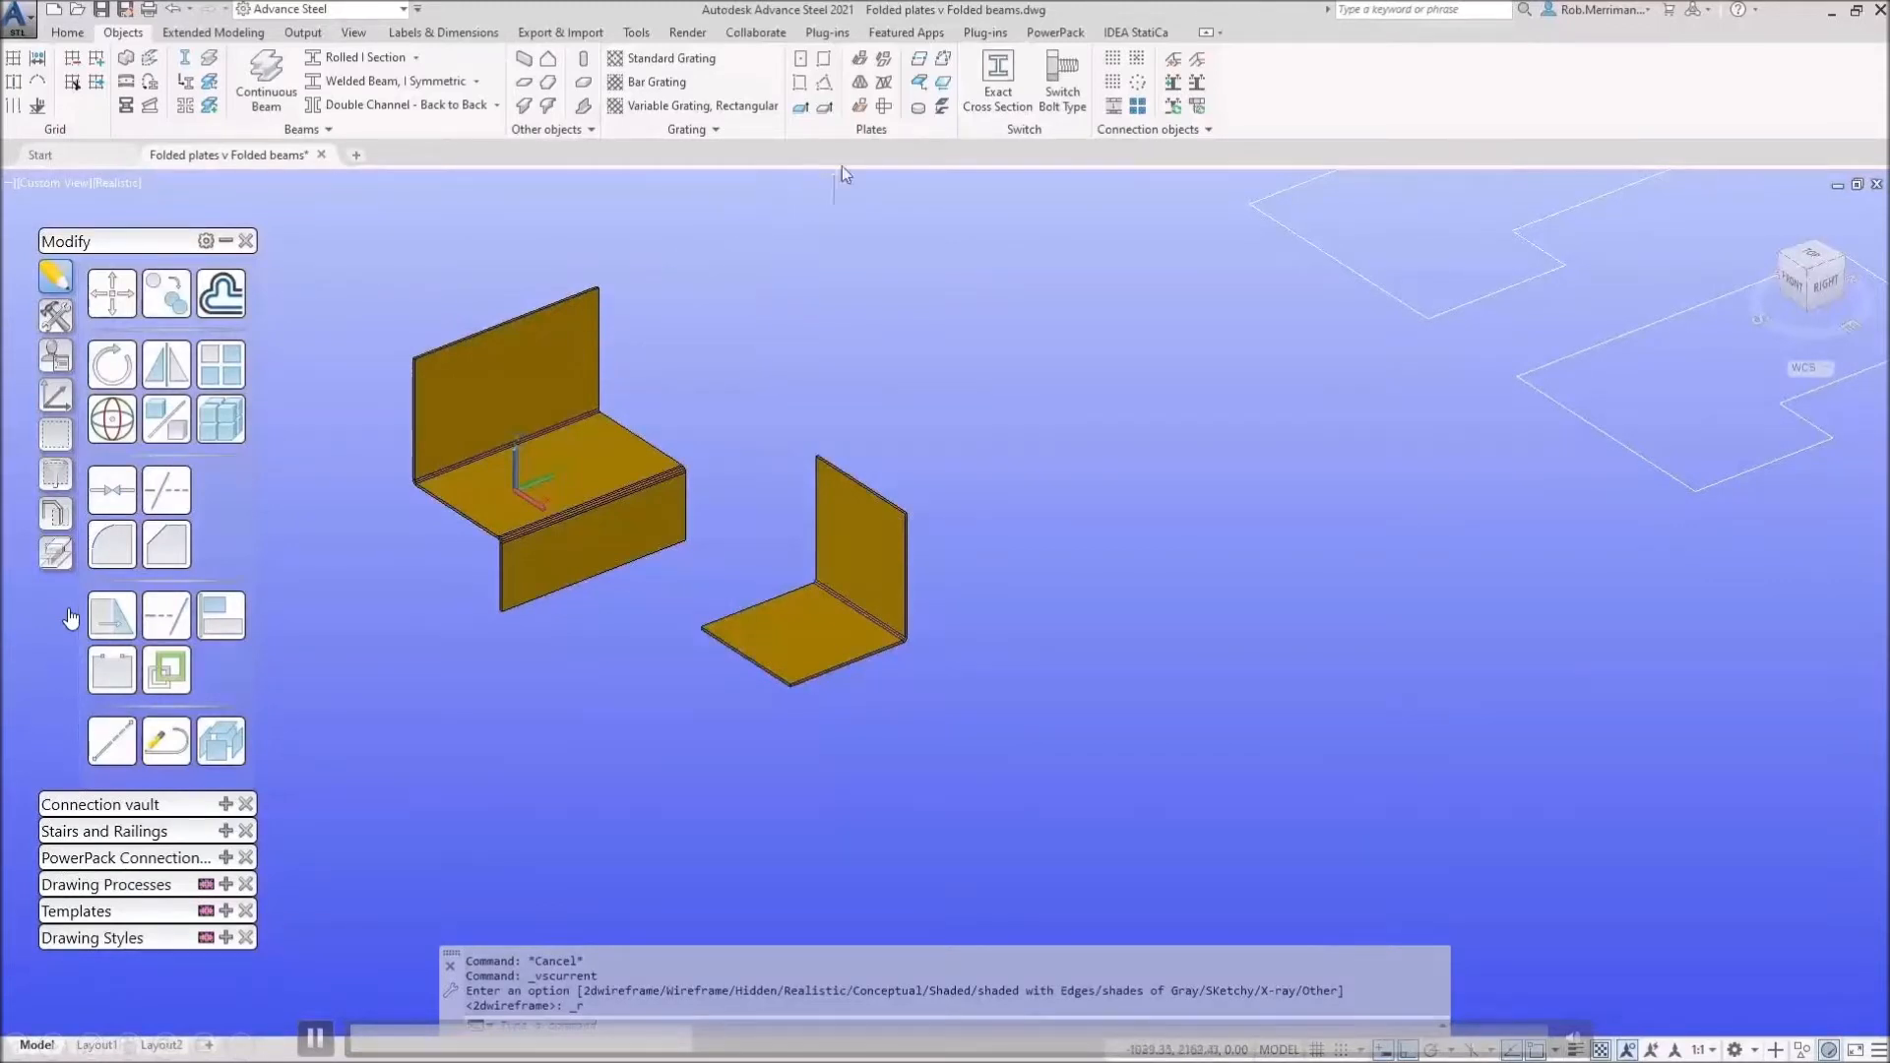
Step: Run the unfolding check on the L-shaped folded plate and display its unfolded outline
{"action": "left_click", "coordinate": [884, 107]}
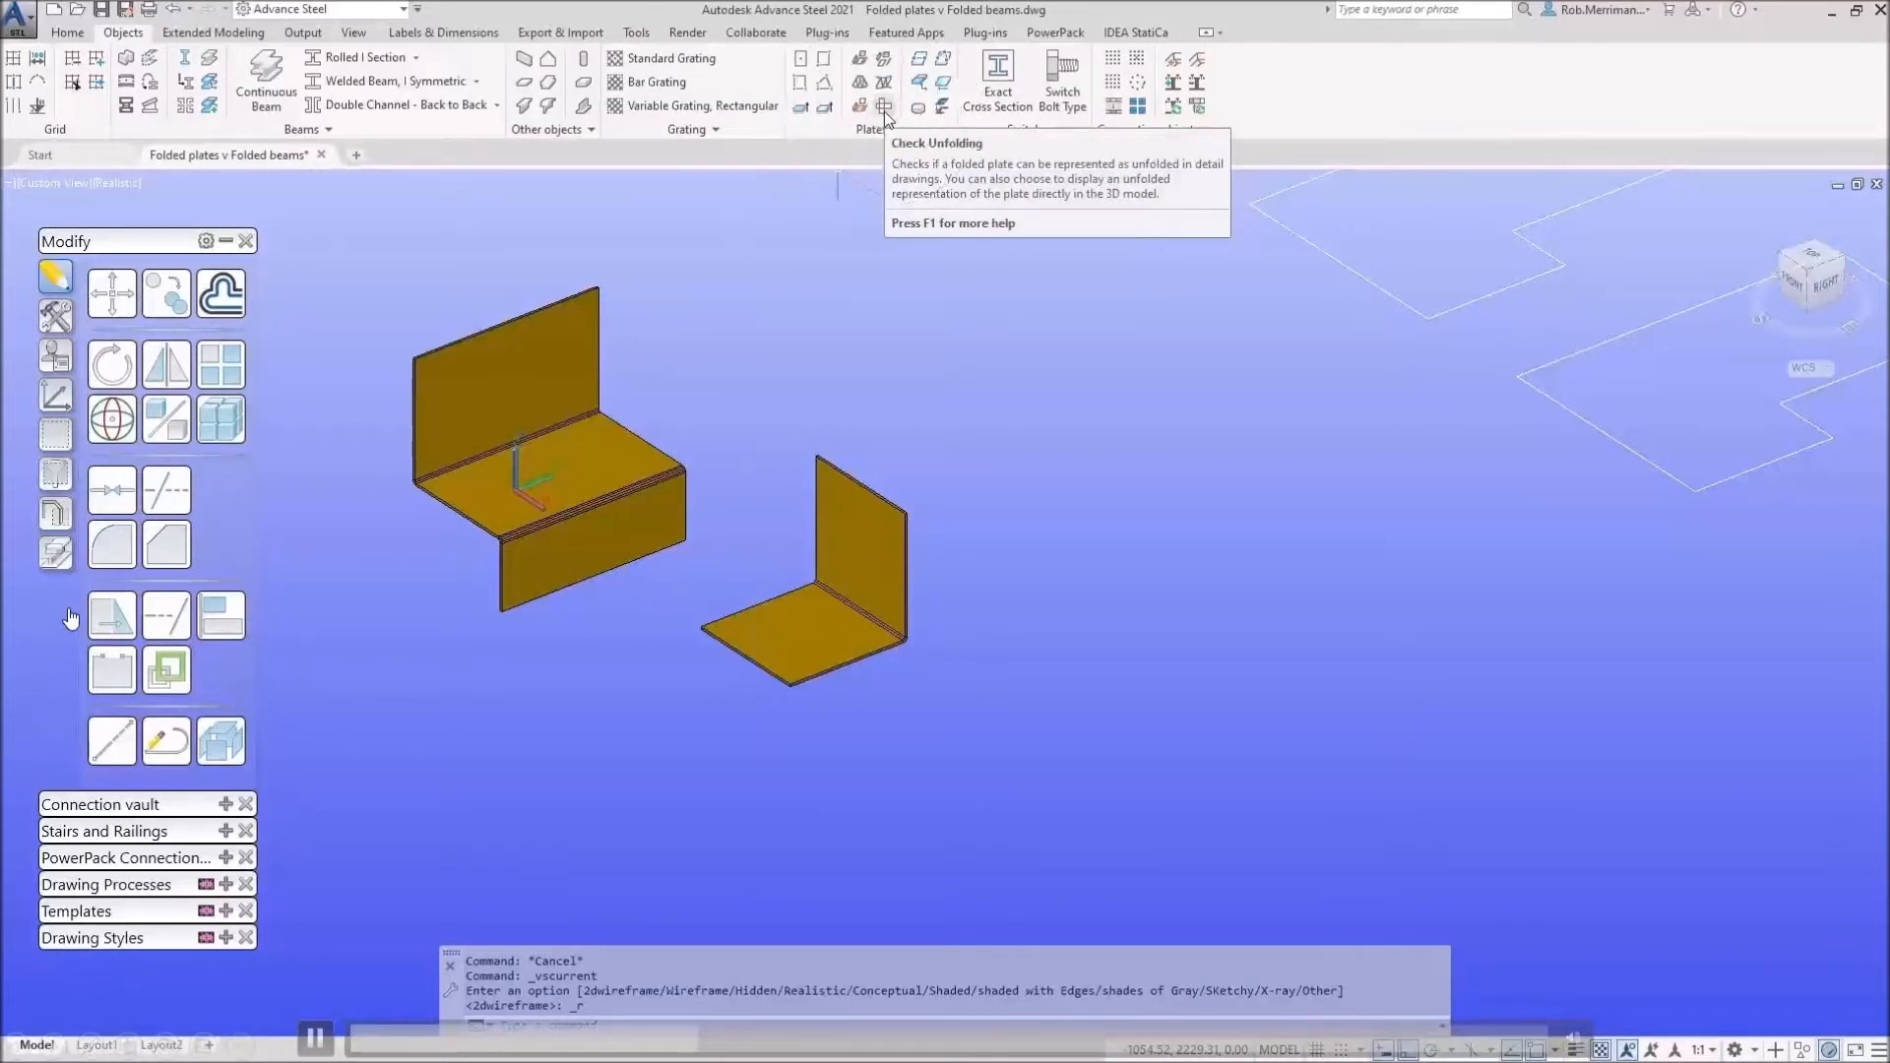
{"action": "left_click", "coordinate": [884, 108]}
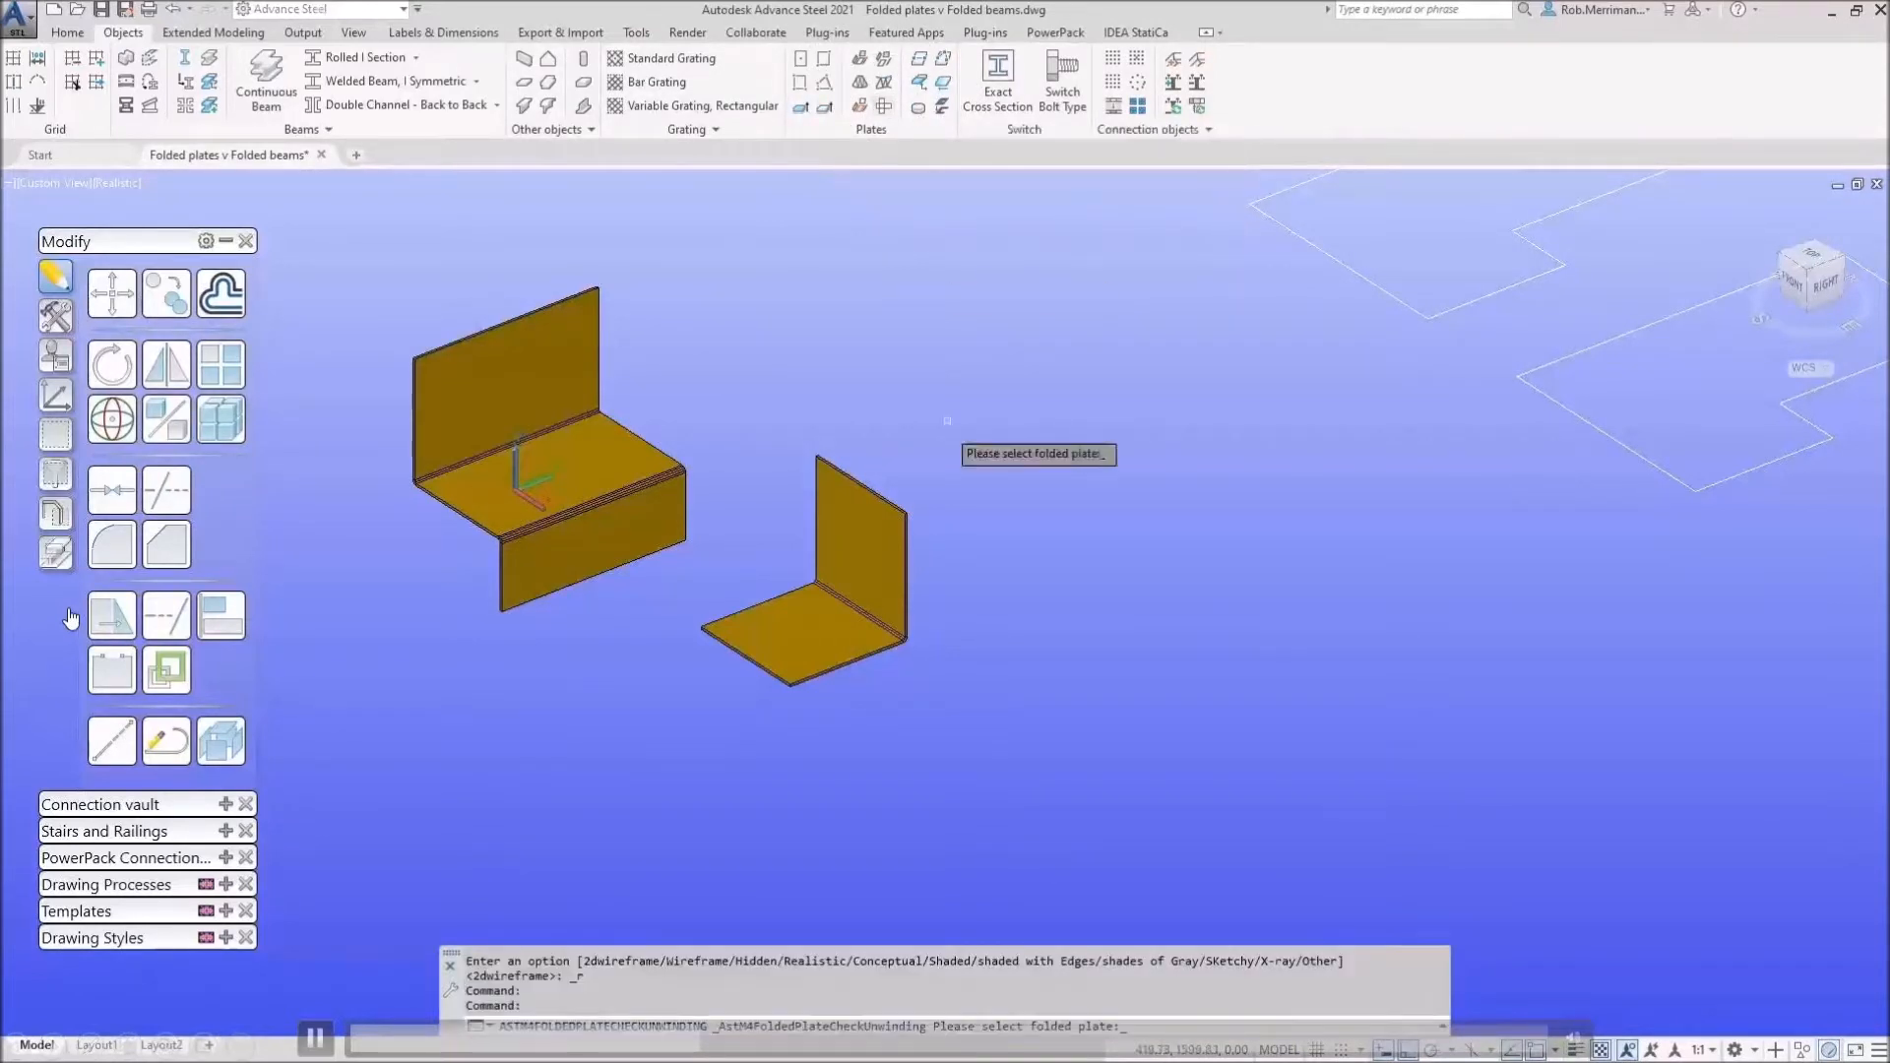
{"action": "left_click", "coordinate": [846, 536]}
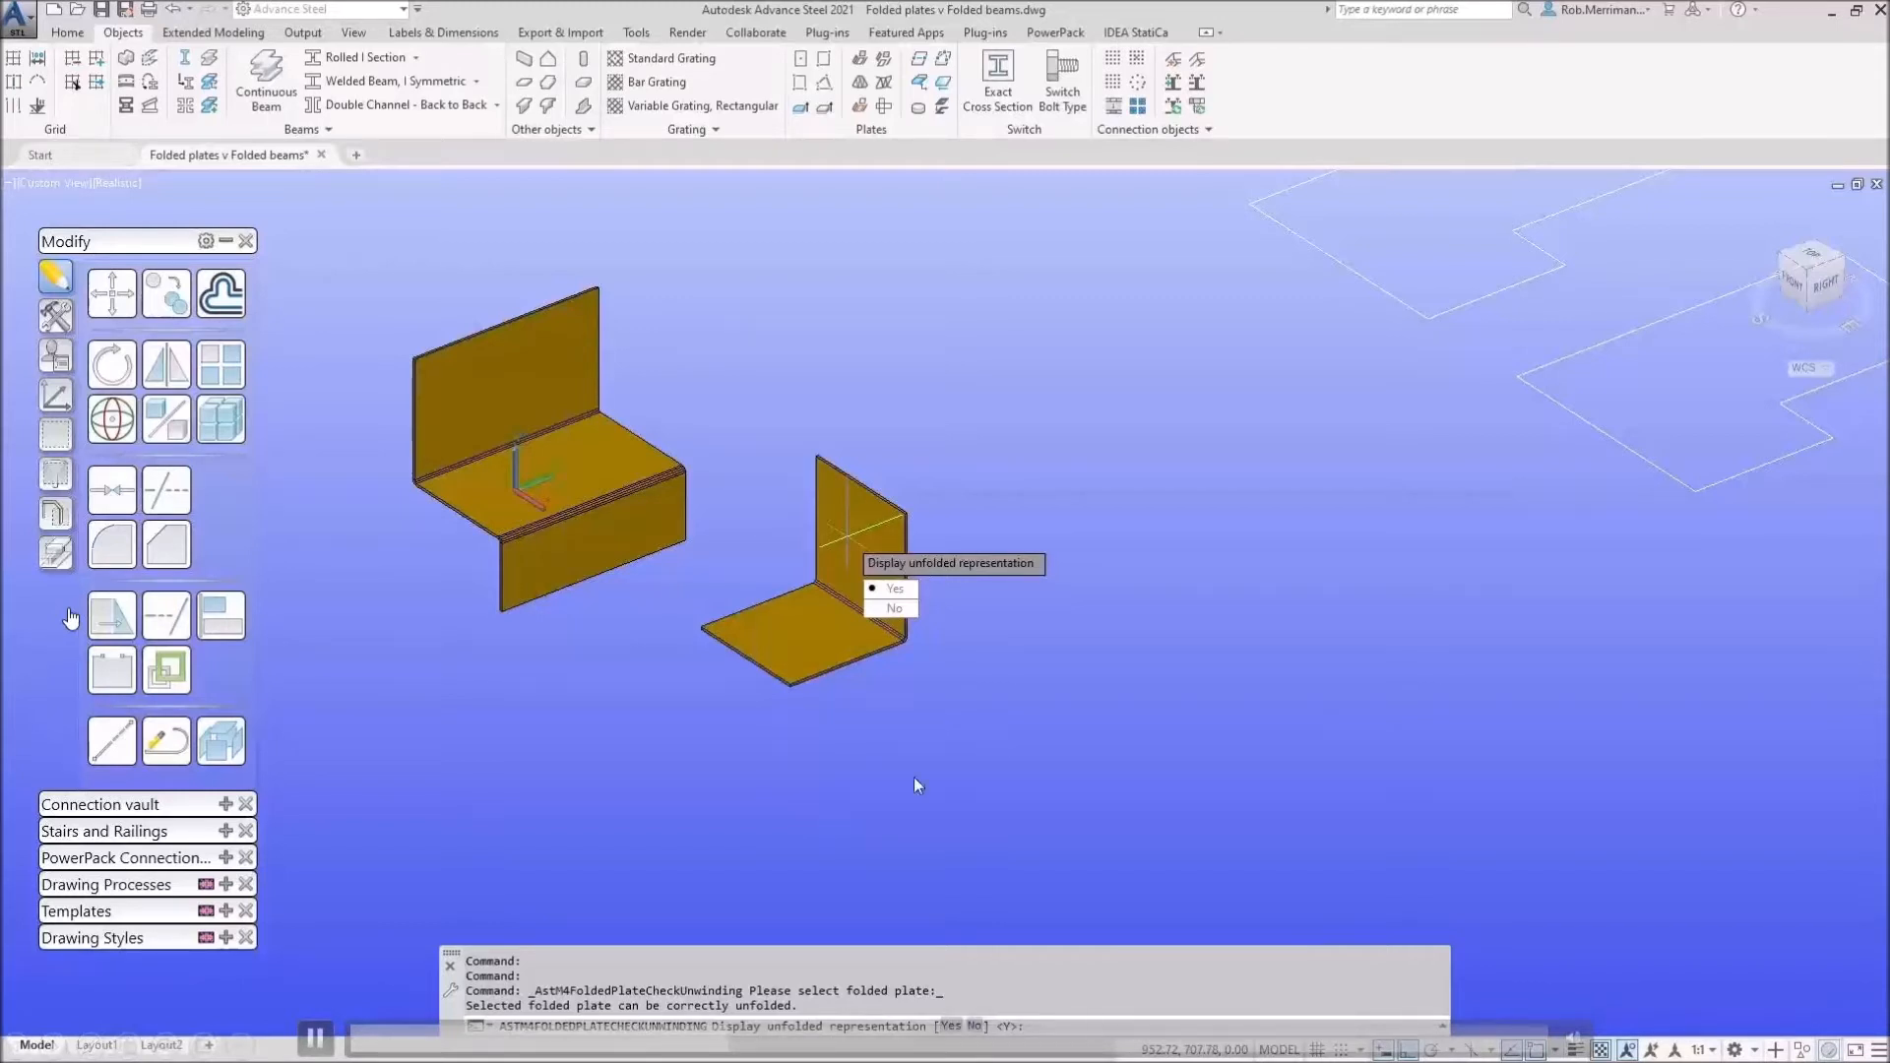
{"action": "left_click", "coordinate": [912, 591]}
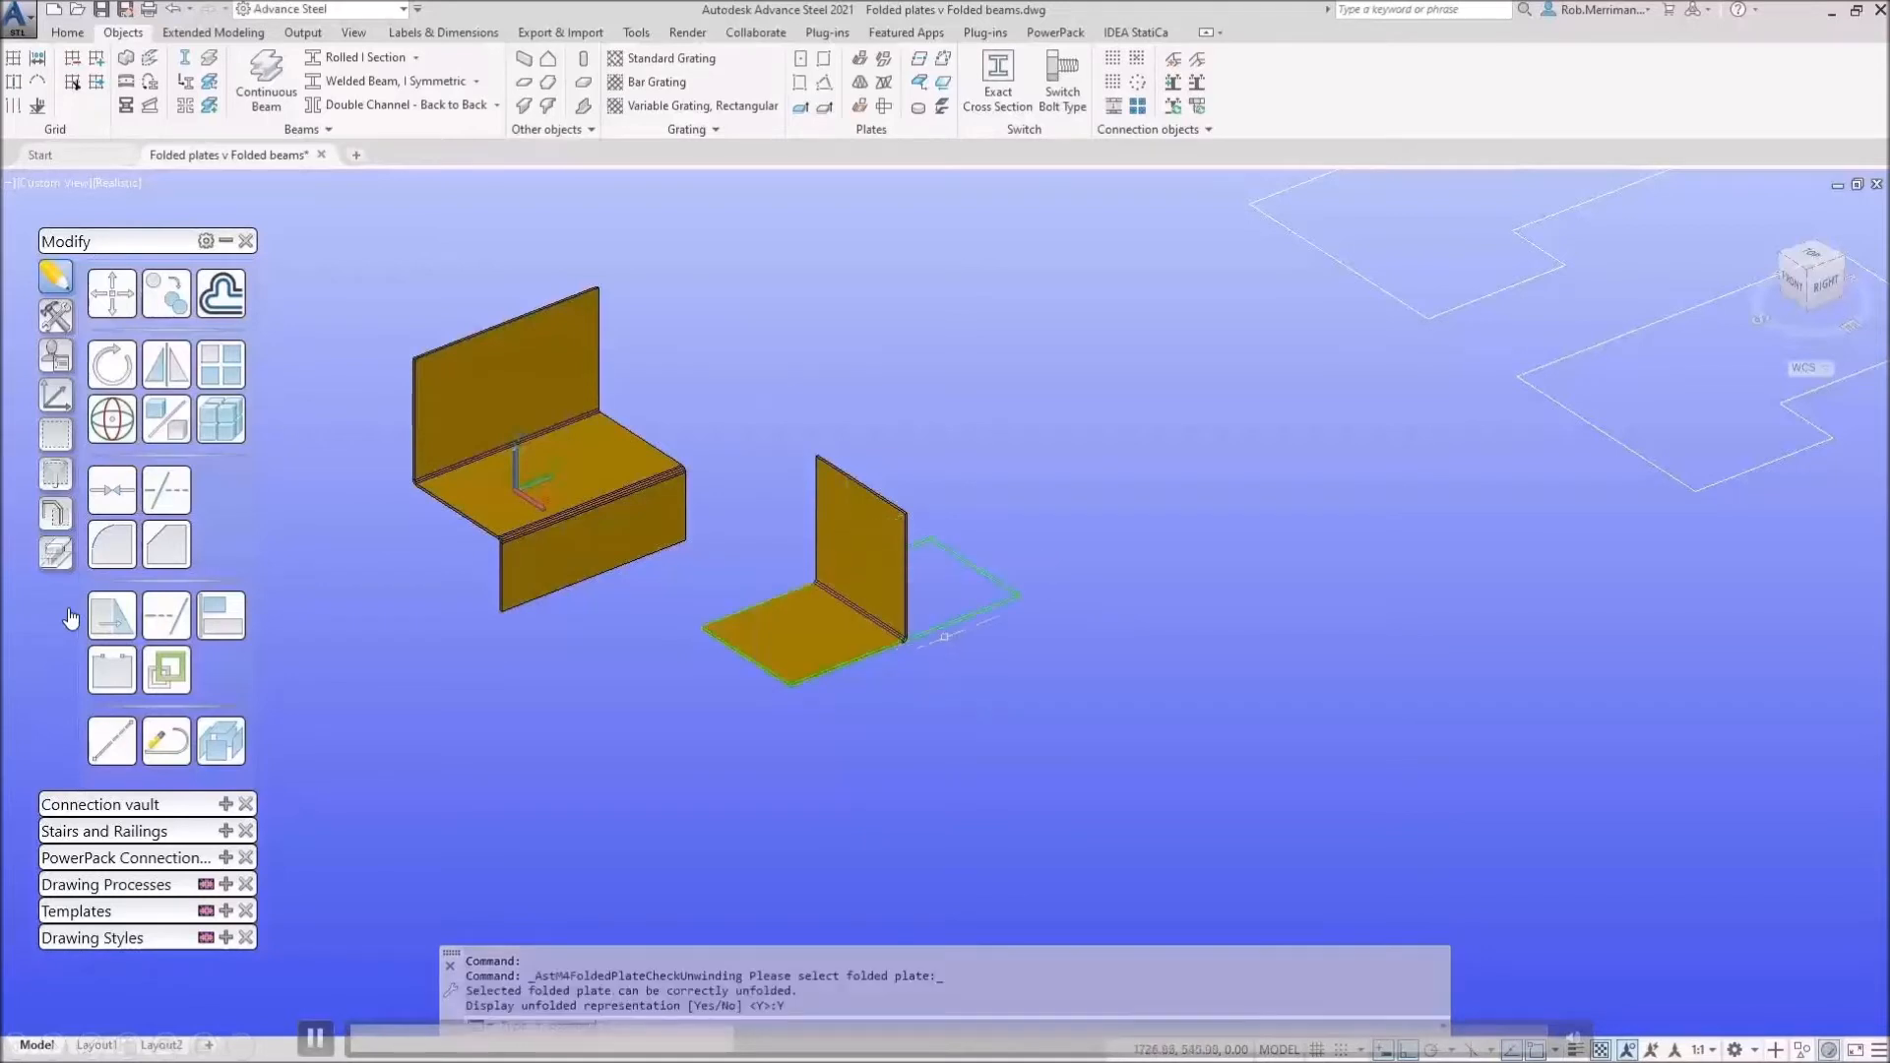
{"action": "scroll", "coordinate": [930, 612], "scroll_direction": "up", "scroll_amount": 5}
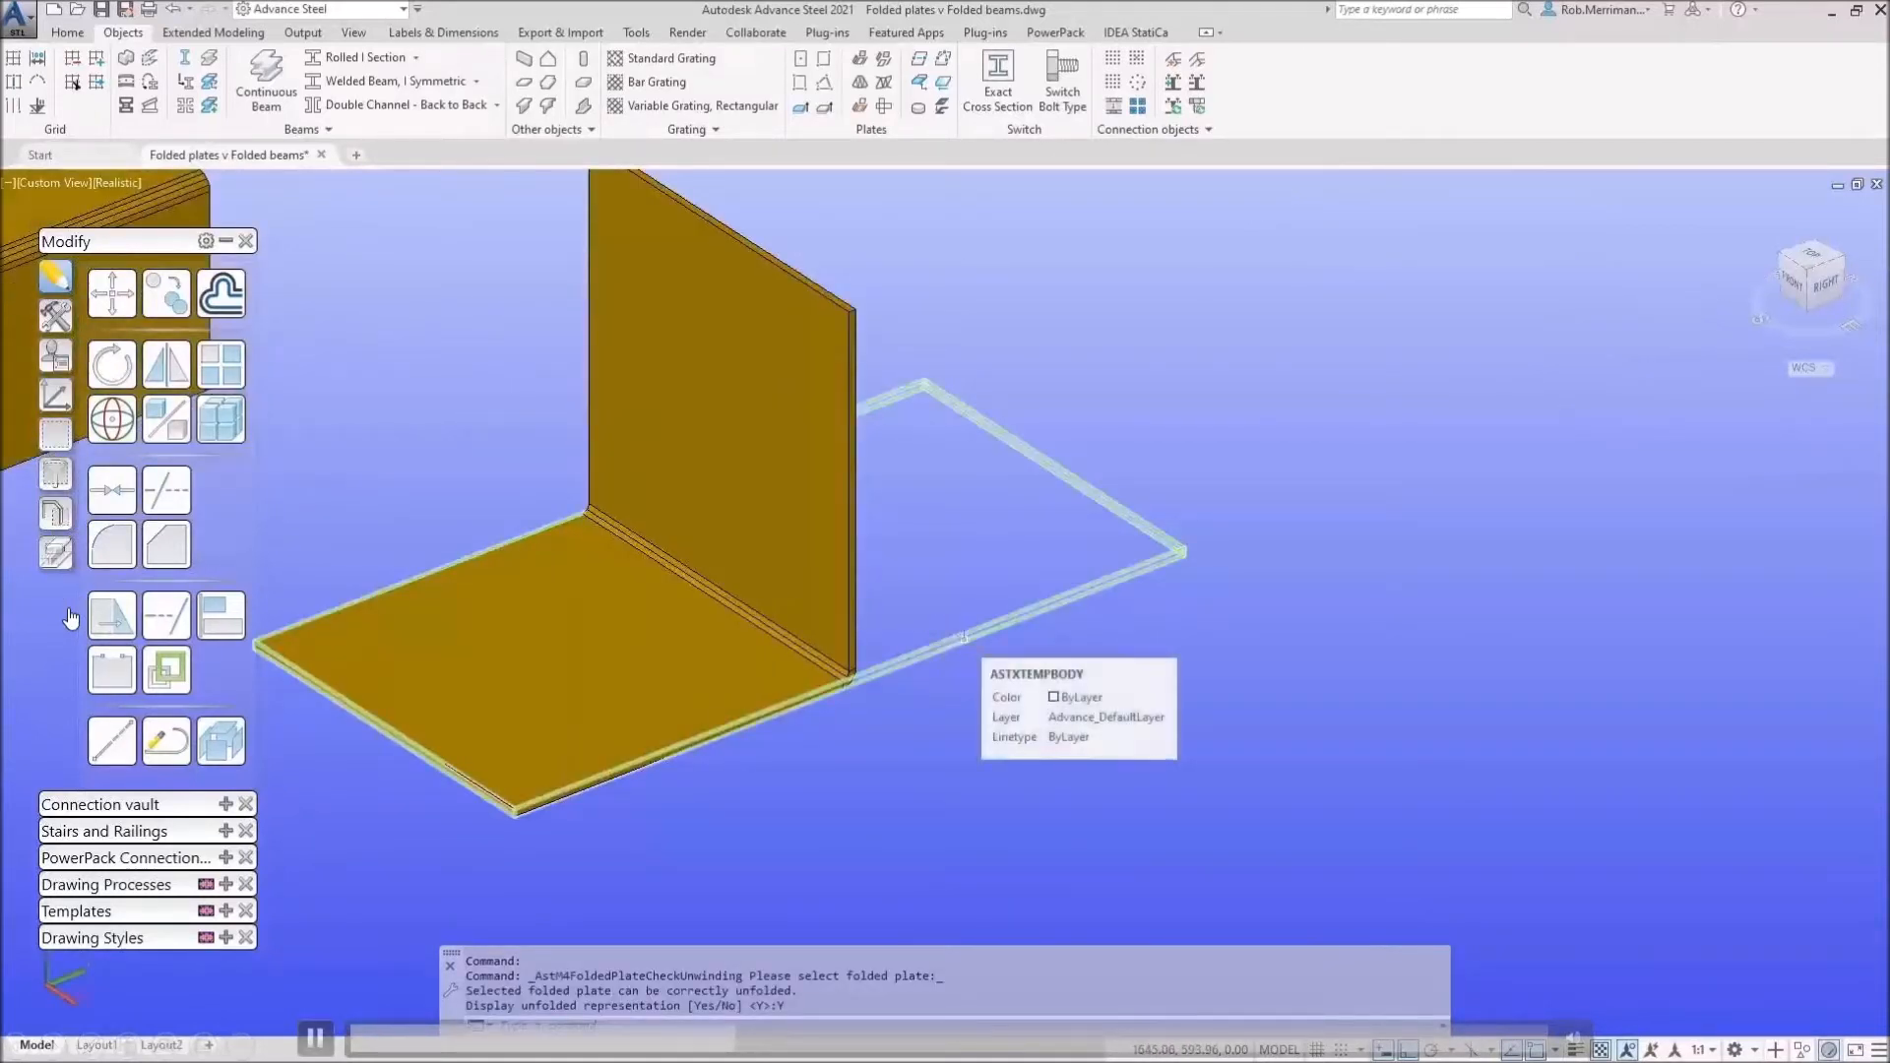
{"action": "left_click", "coordinate": [963, 638]}
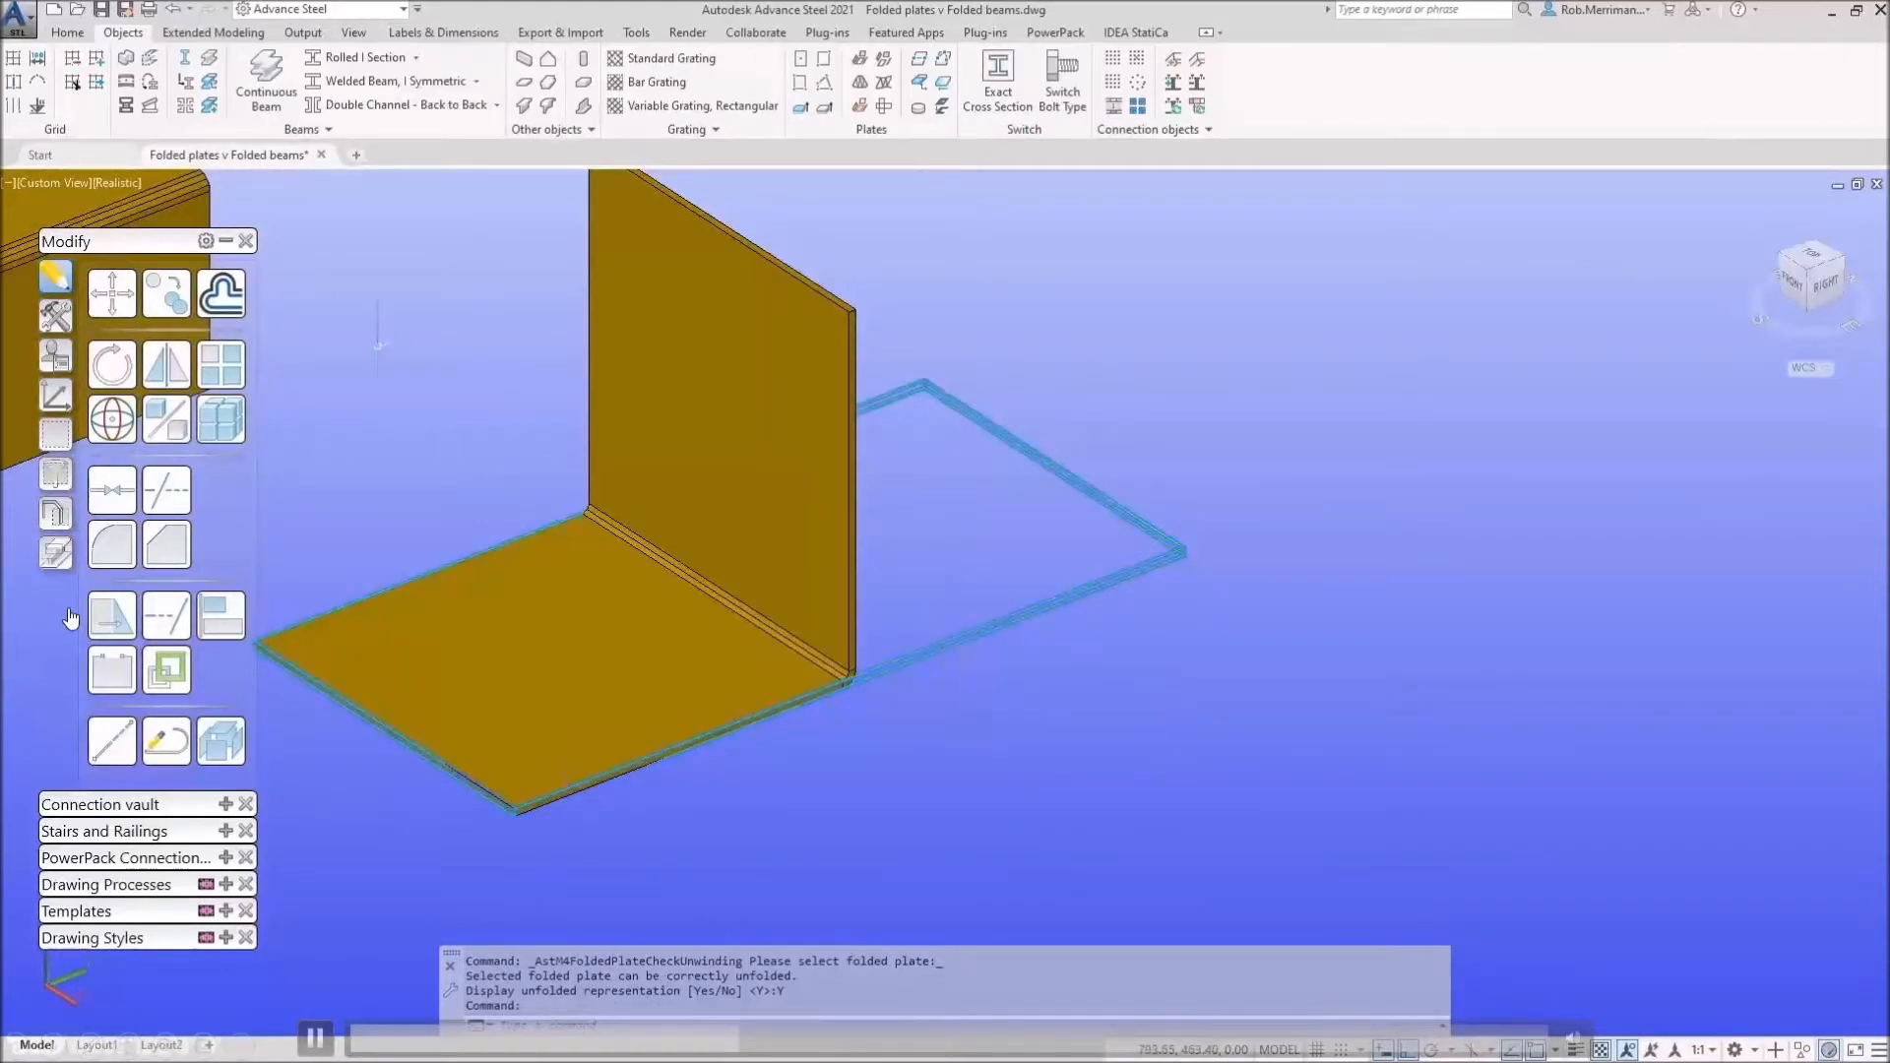
Step: Return the display to 2D Wireframe and erase the unfolded plate outline
{"action": "left_click", "coordinate": [103, 183]}
{"action": "left_click", "coordinate": [147, 233]}
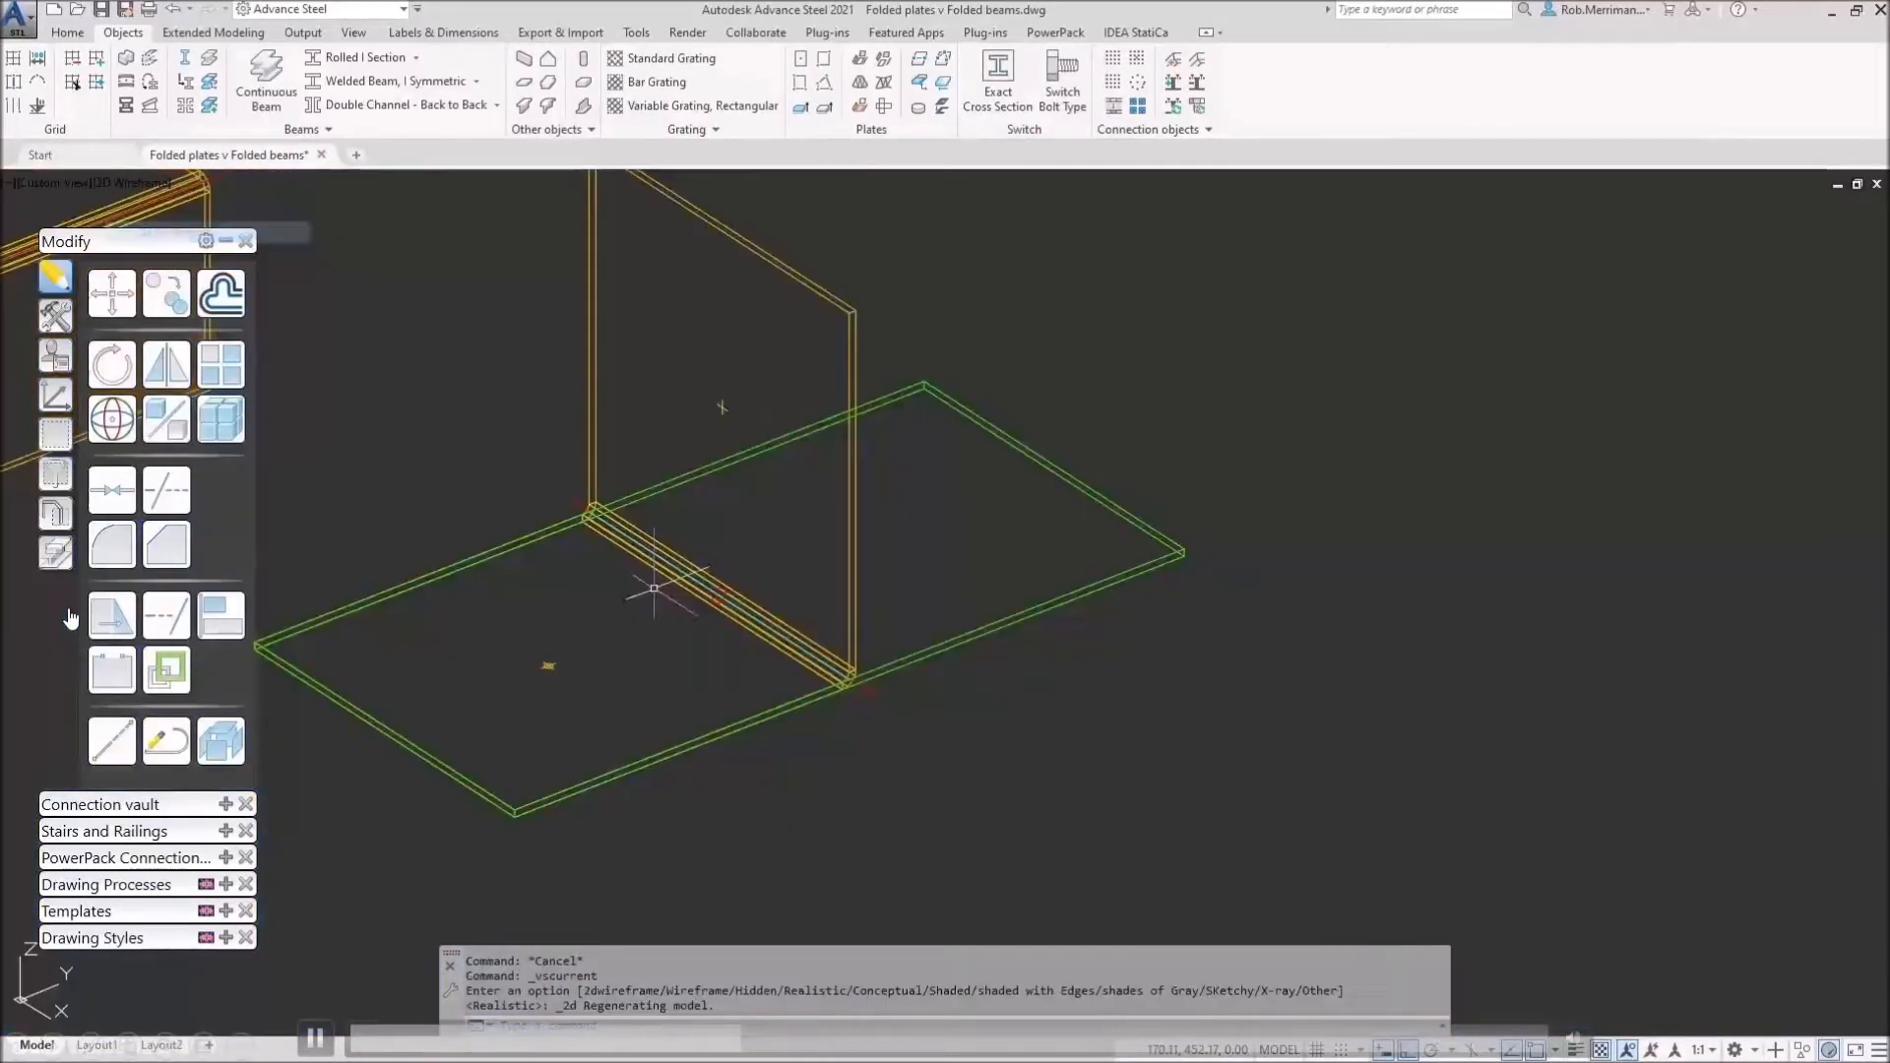
{"action": "scroll", "coordinate": [849, 686], "scroll_direction": "up", "scroll_amount": 8}
{"action": "left_click", "coordinate": [1000, 583]}
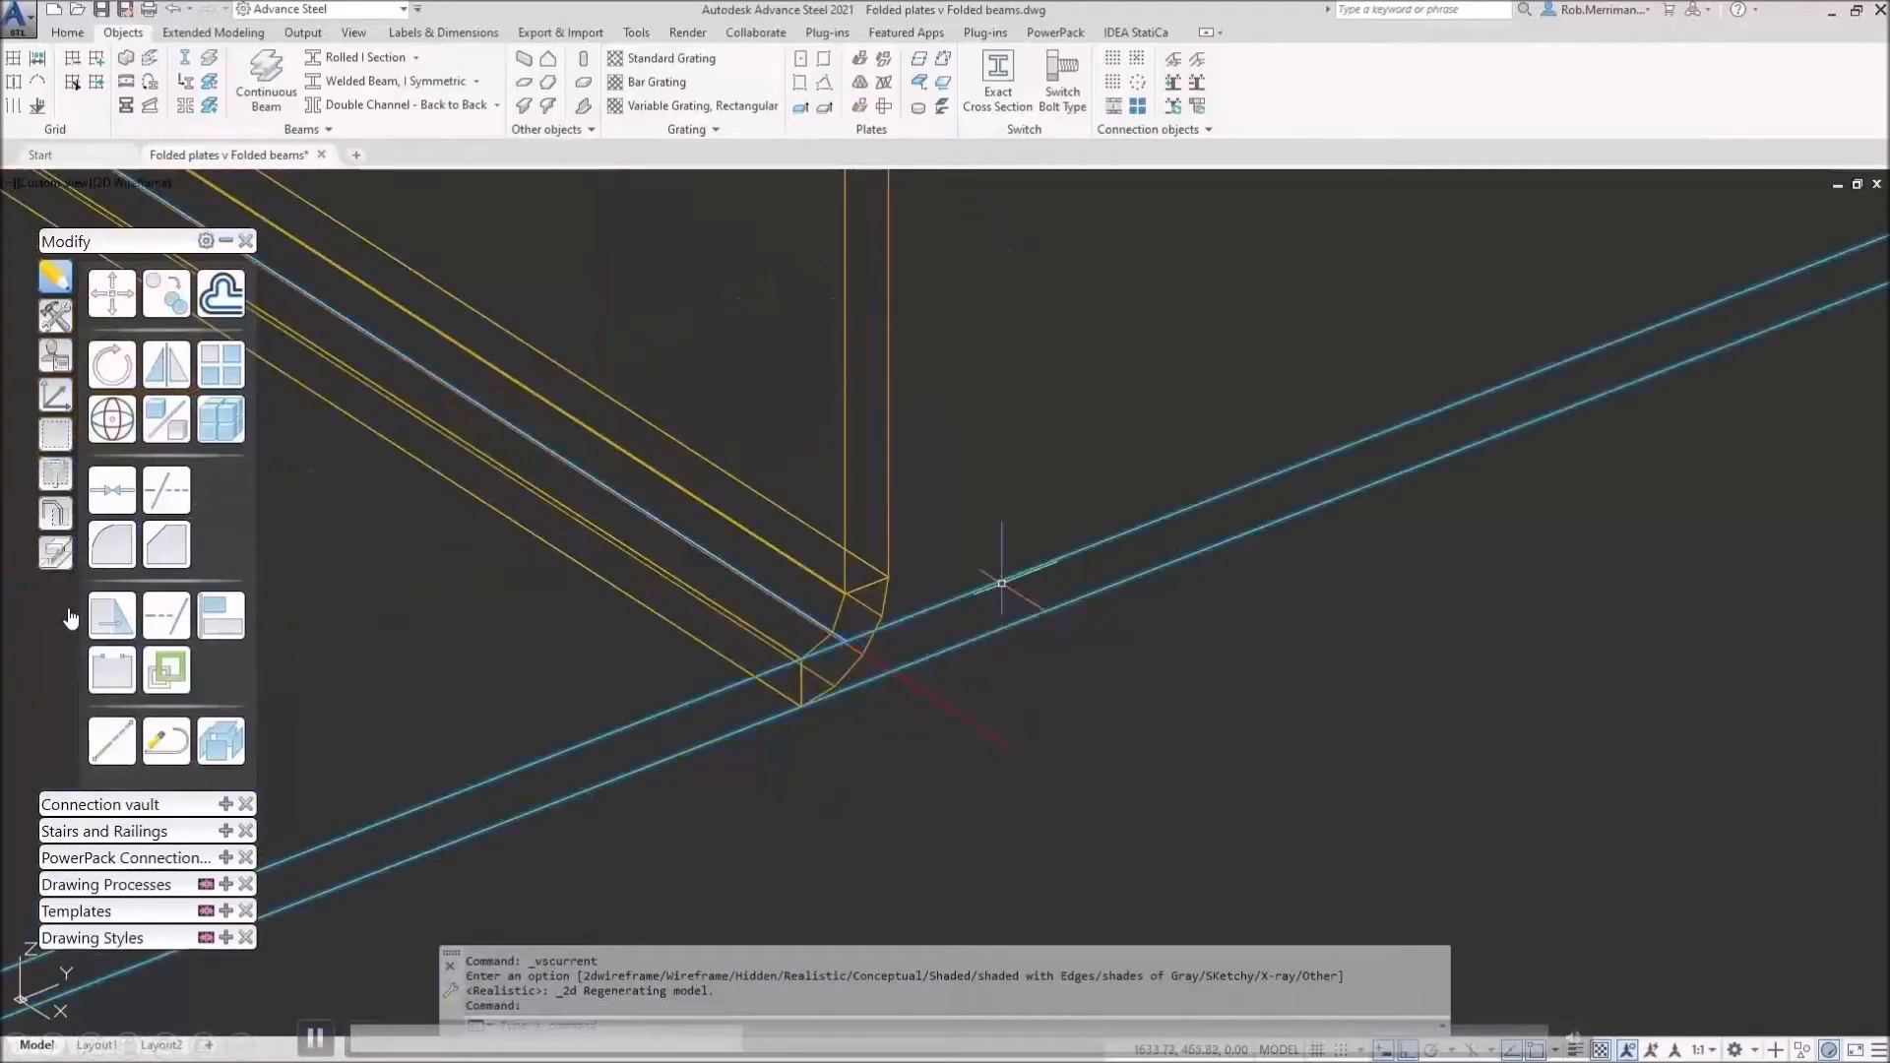
{"action": "scroll", "coordinate": [977, 627], "scroll_direction": "down", "scroll_amount": 6}
{"action": "key", "text": "Delete"}
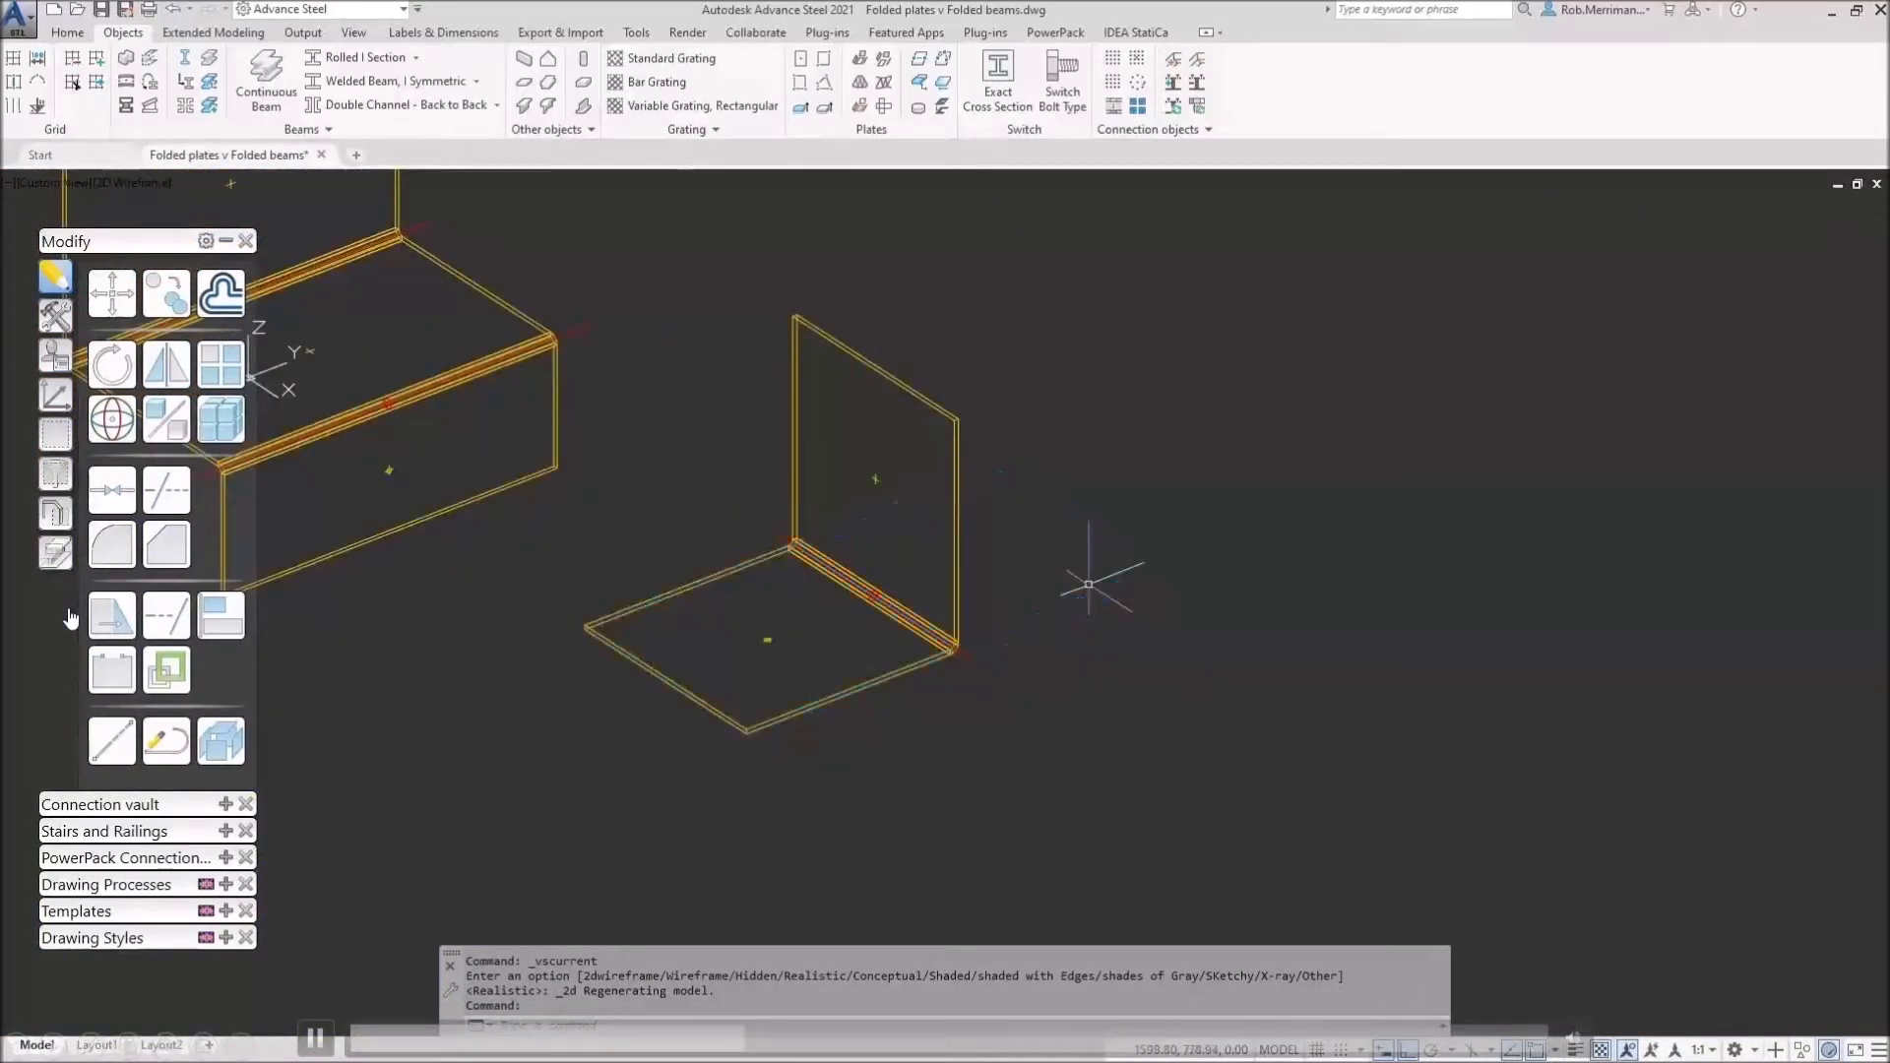
{"action": "scroll", "coordinate": [1088, 585], "scroll_direction": "down", "scroll_amount": 3}
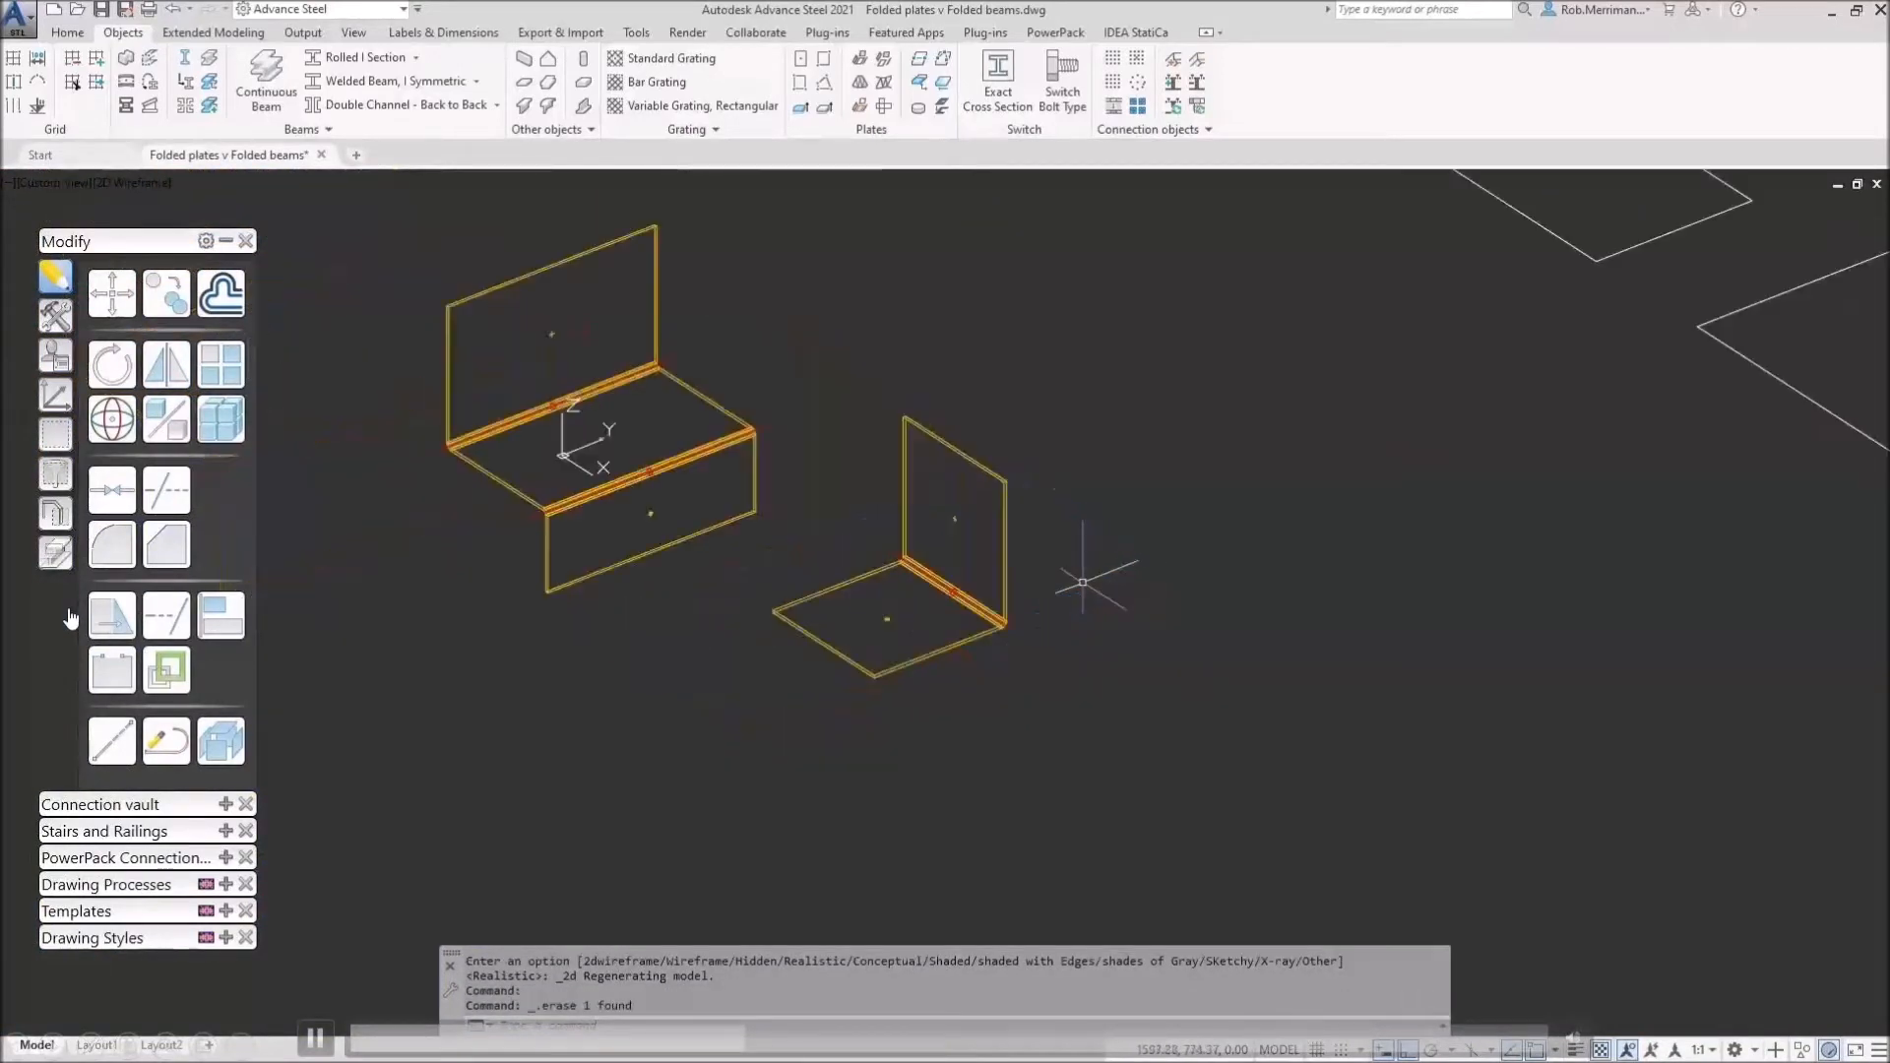
{"action": "left_click", "coordinate": [137, 184]}
Step: Switch to Realistic shading and set the L-shaped plate's Display type to Unfolded
{"action": "left_click", "coordinate": [199, 296]}
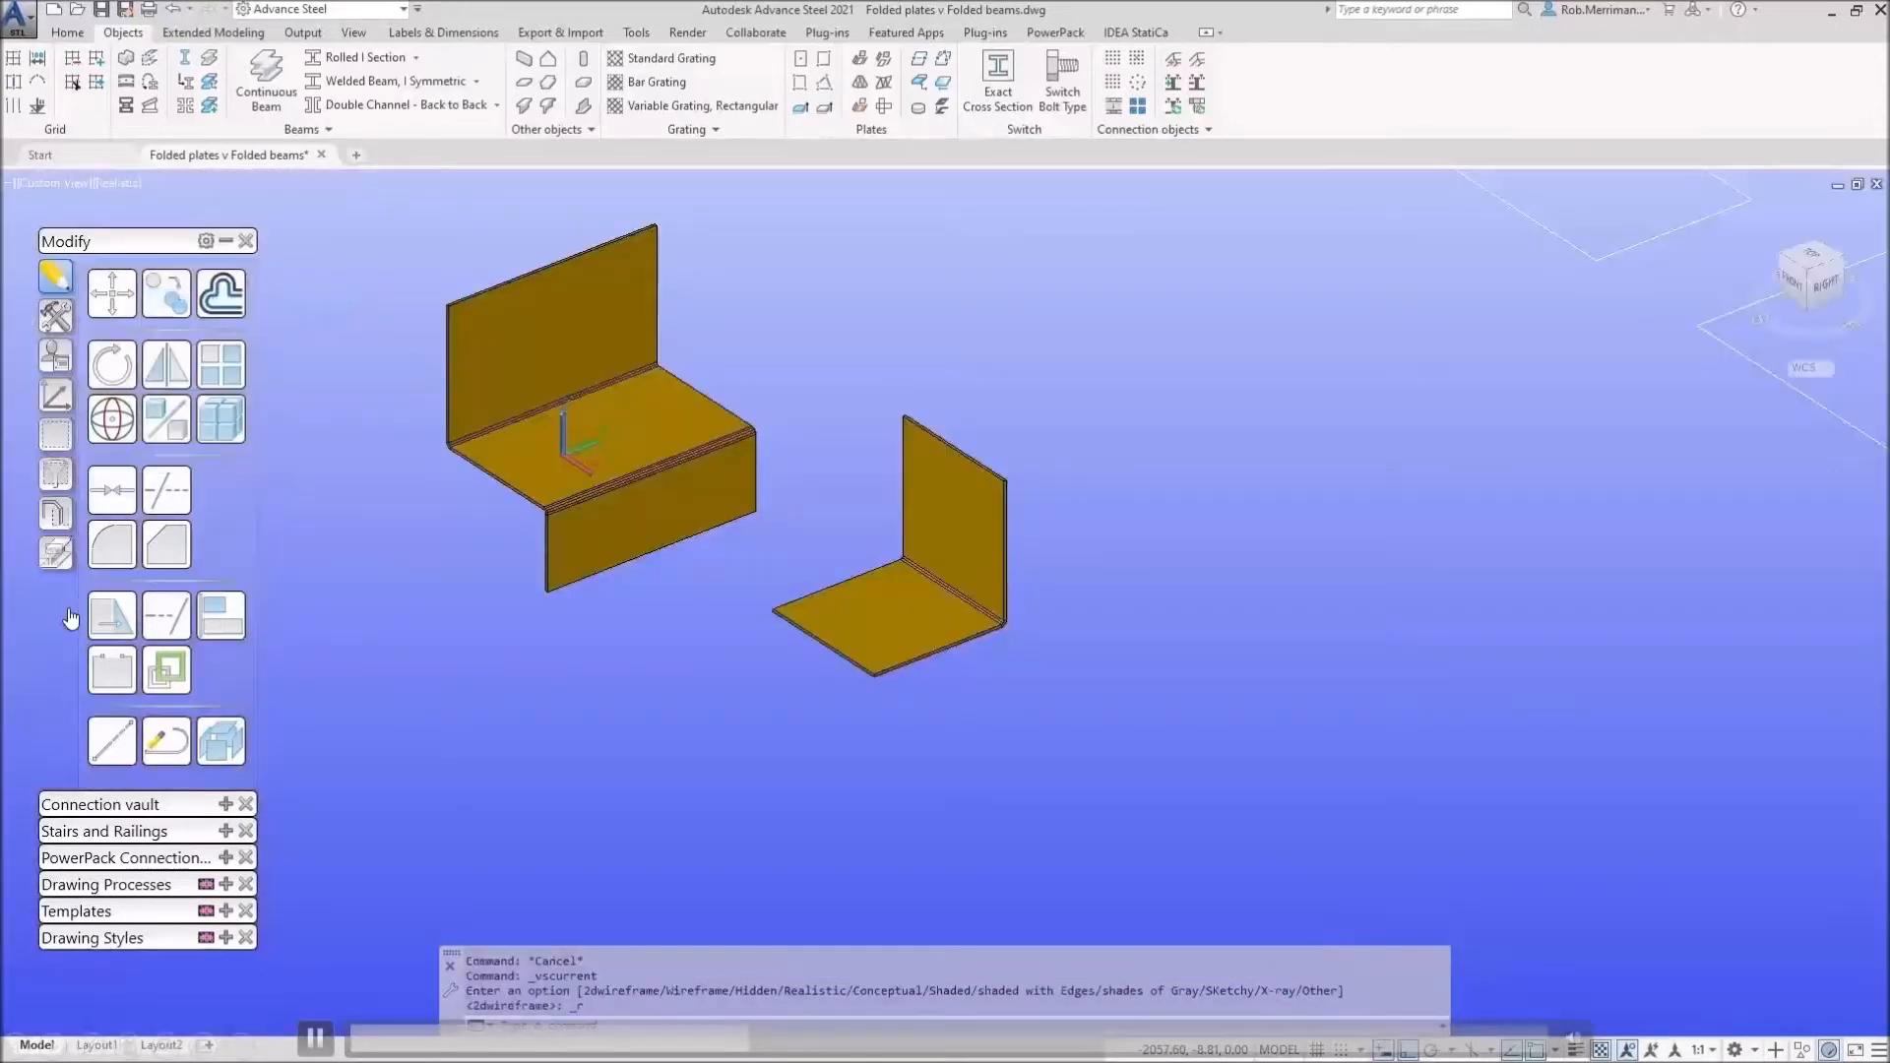
{"action": "double_click", "coordinate": [932, 510]}
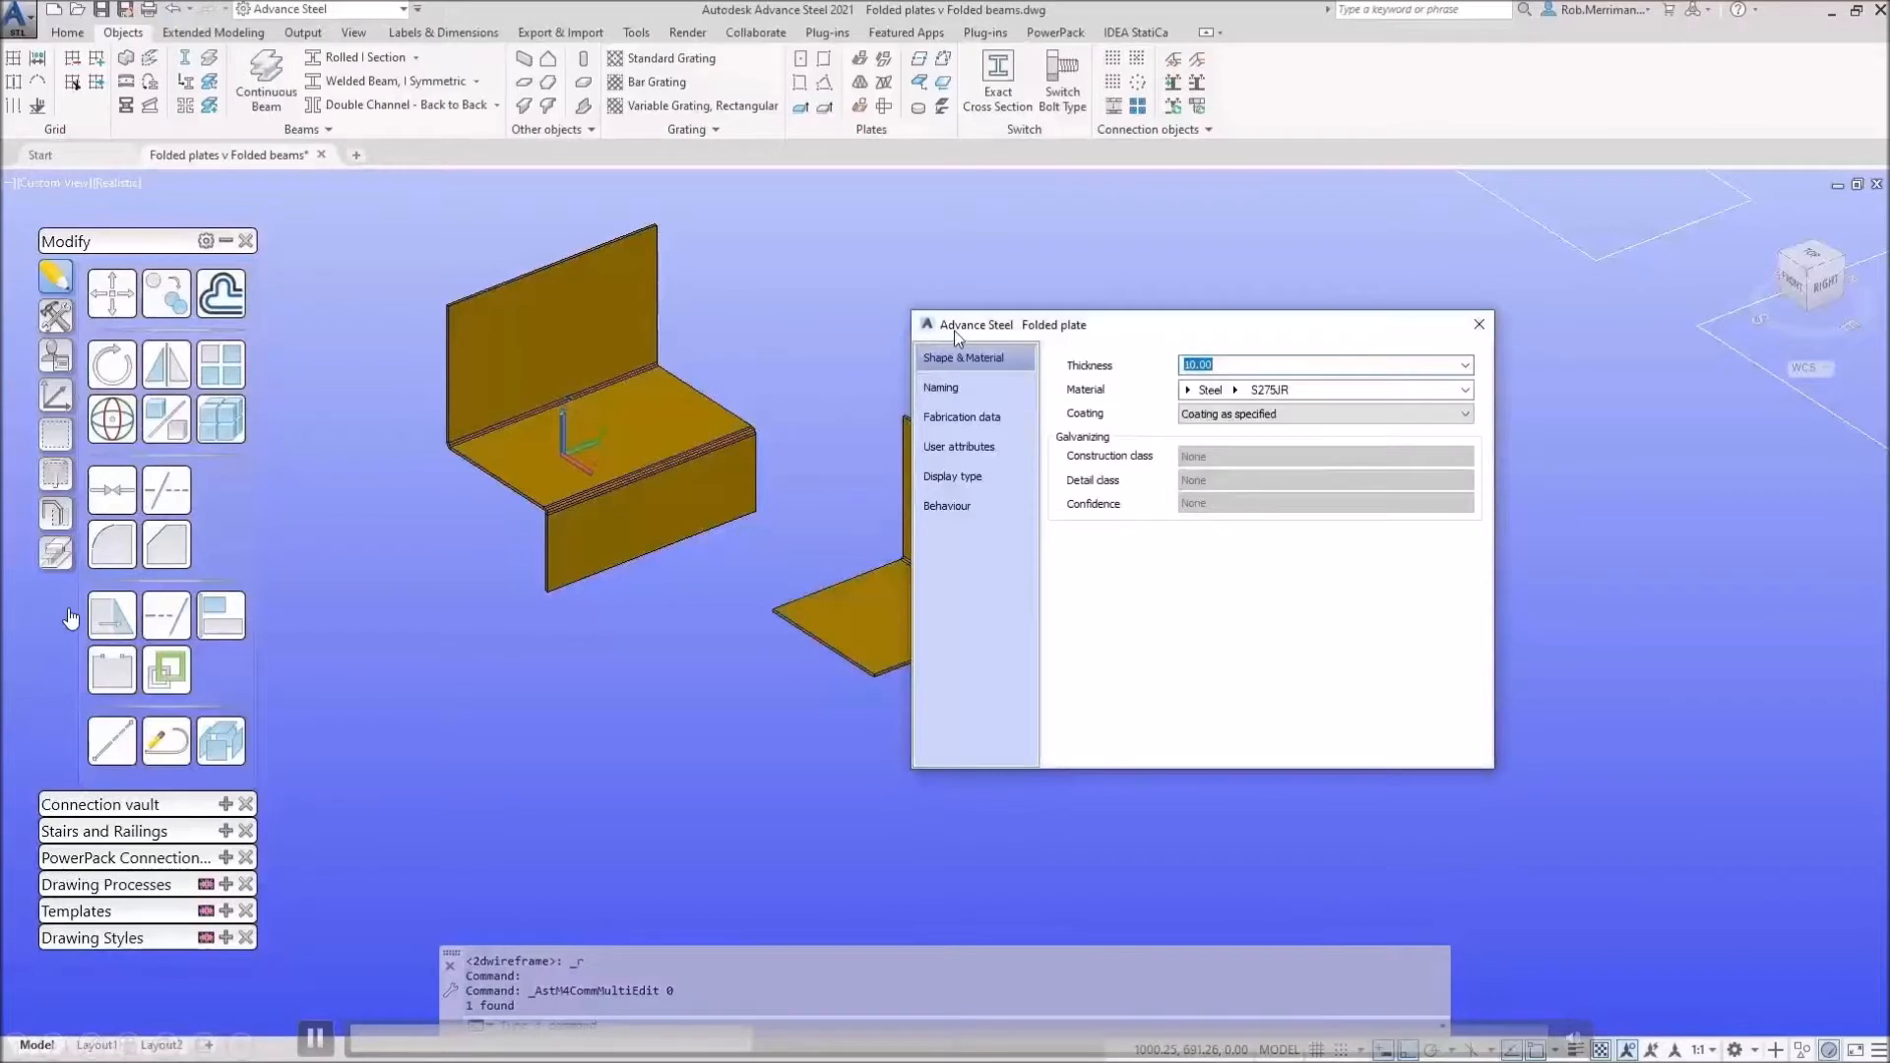
{"action": "left_click_drag", "start_coordinate": [960, 335], "coordinate": [1126, 352]}
{"action": "left_click", "coordinate": [1148, 504]}
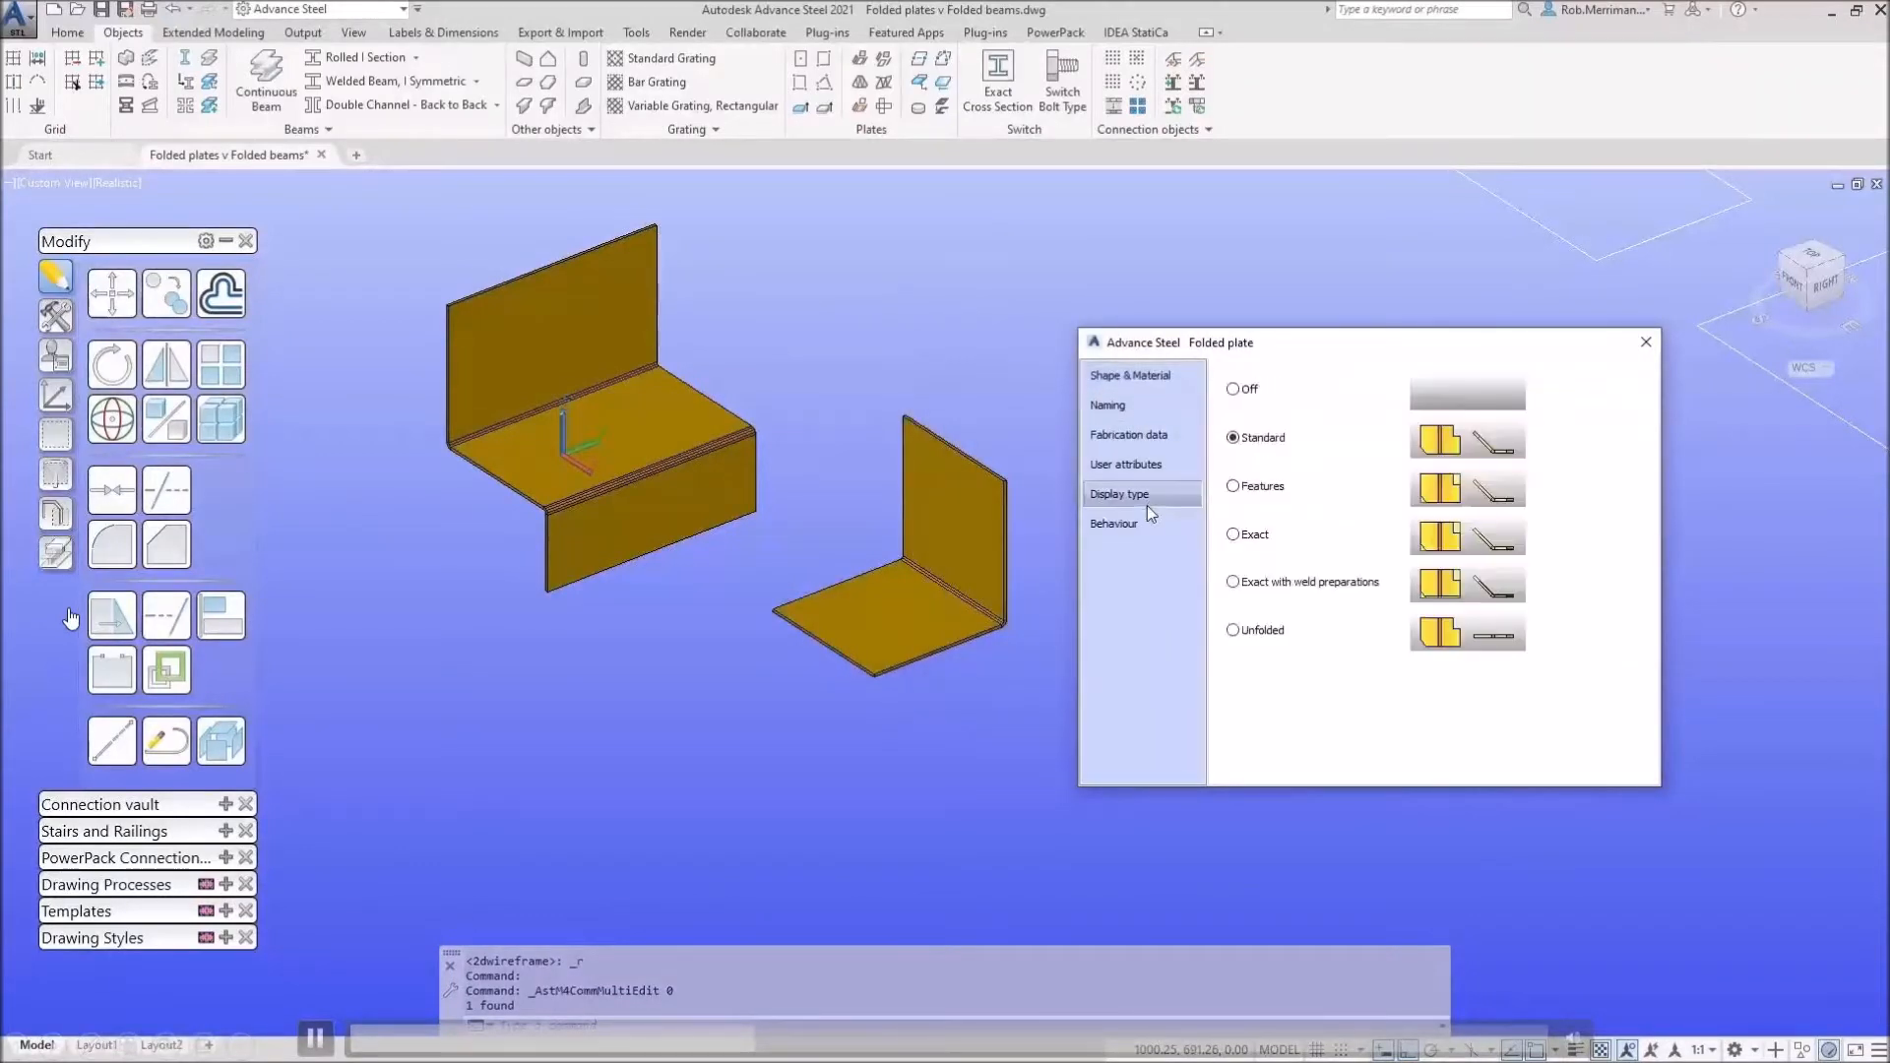
{"action": "left_click", "coordinate": [1234, 632]}
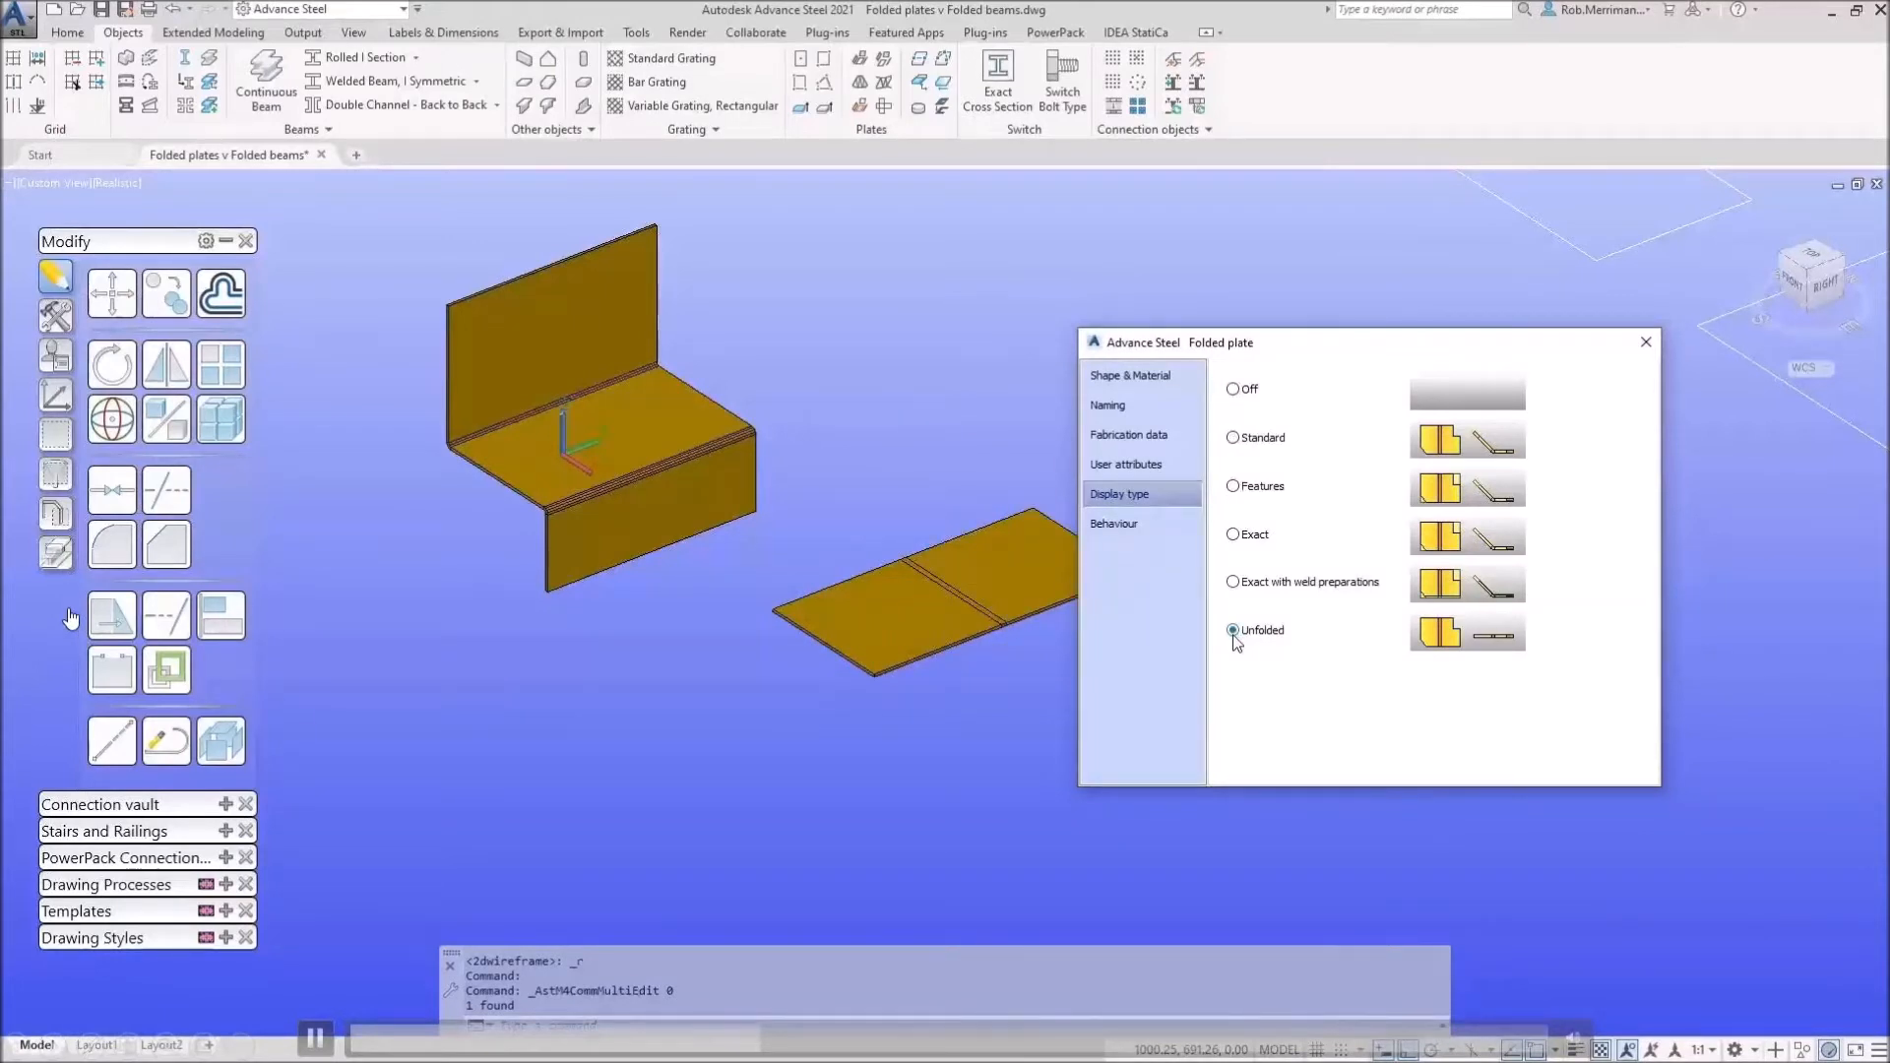
{"action": "left_click", "coordinate": [1645, 342]}
{"action": "scroll", "coordinate": [959, 659], "scroll_direction": "down", "scroll_amount": 2}
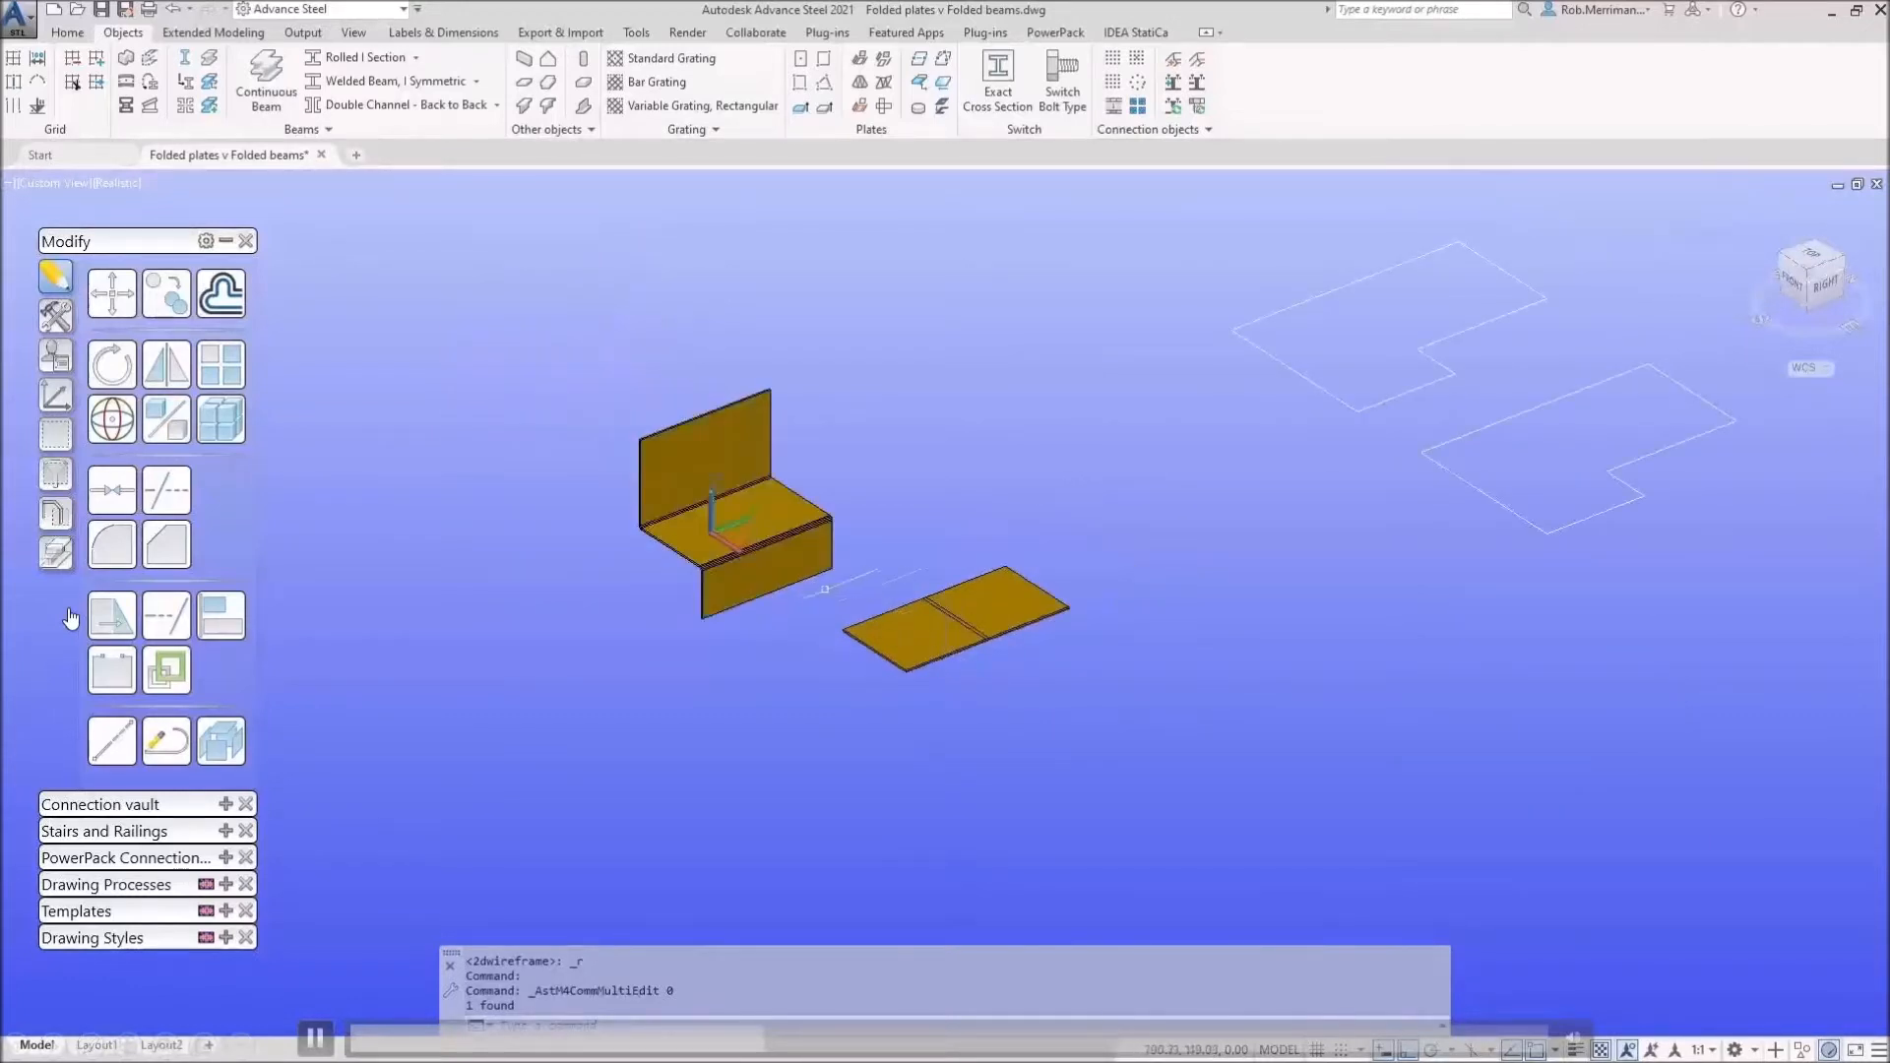
{"action": "scroll", "coordinate": [759, 545], "scroll_direction": "up", "scroll_amount": 2}
Step: Preview the Z-shaped plate unfolded, then return it to folded display
{"action": "left_click", "coordinate": [764, 480]}
{"action": "double_click", "coordinate": [764, 480]}
{"action": "left_click", "coordinate": [1170, 500]}
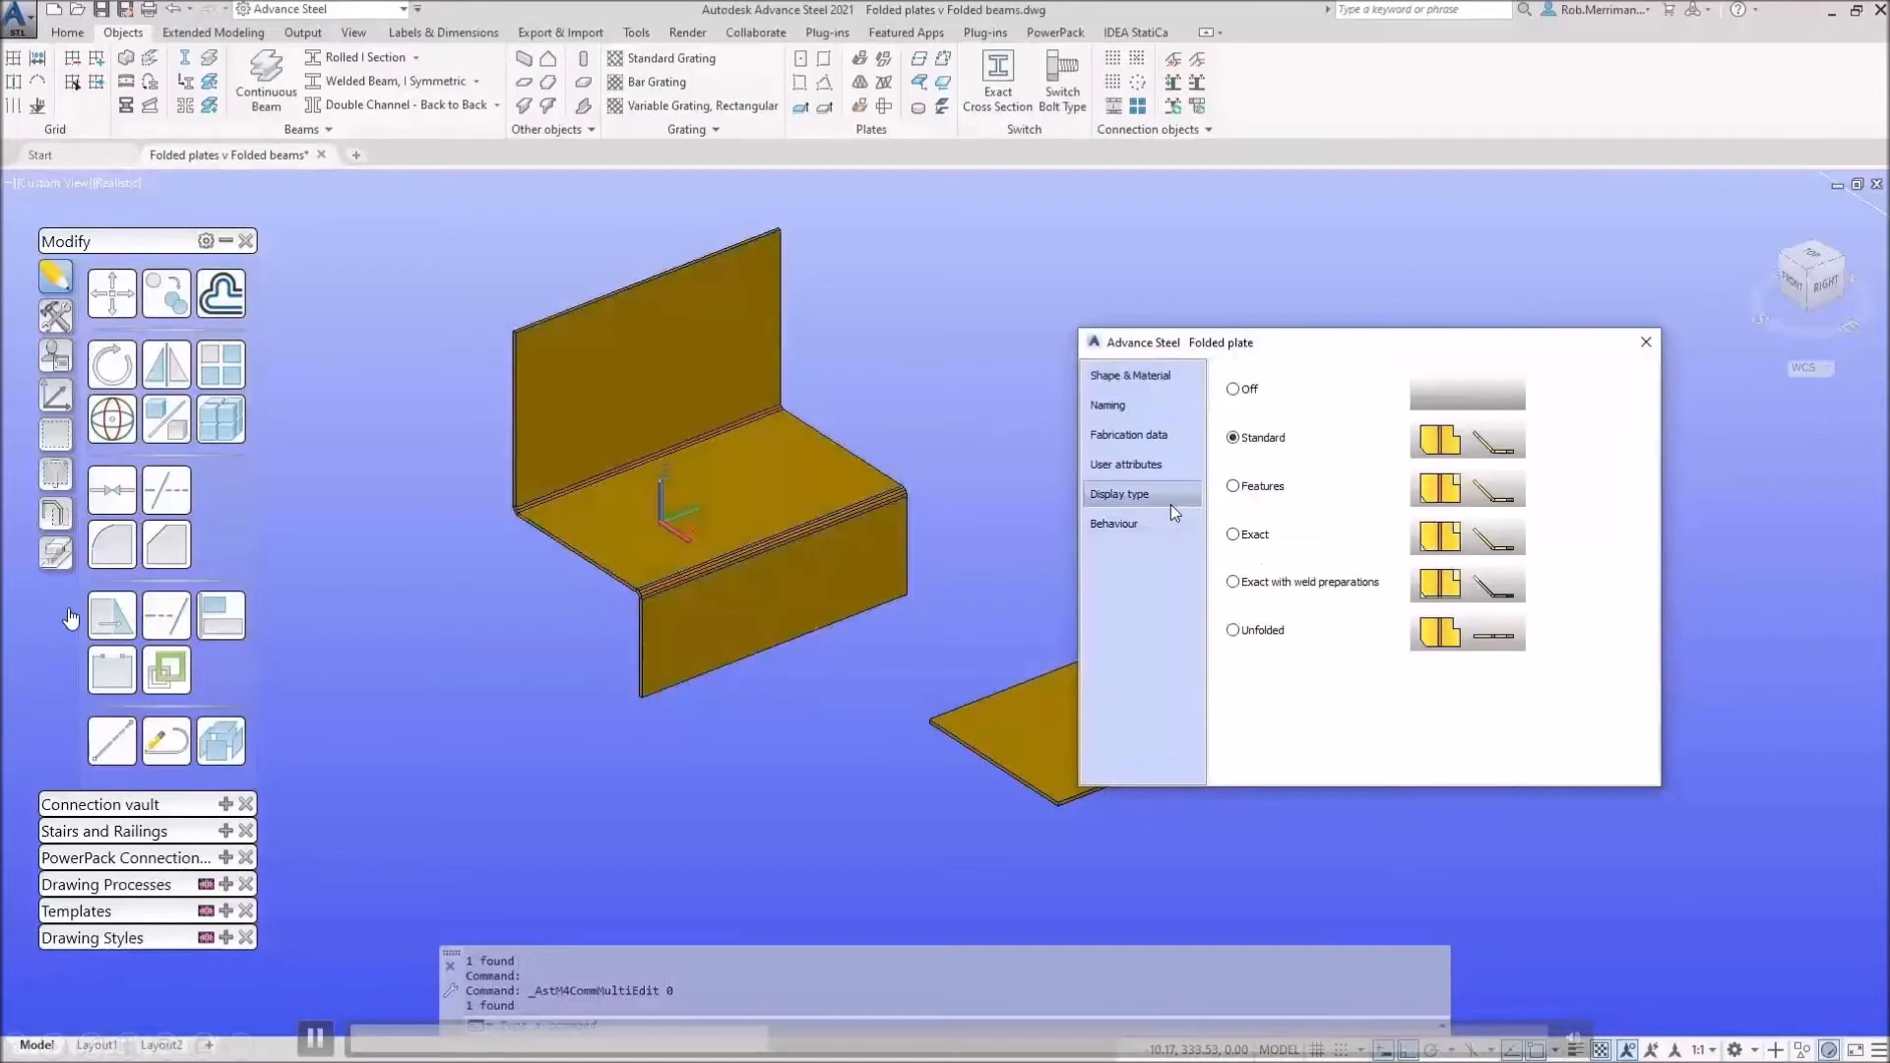
{"action": "left_click", "coordinate": [1269, 632]}
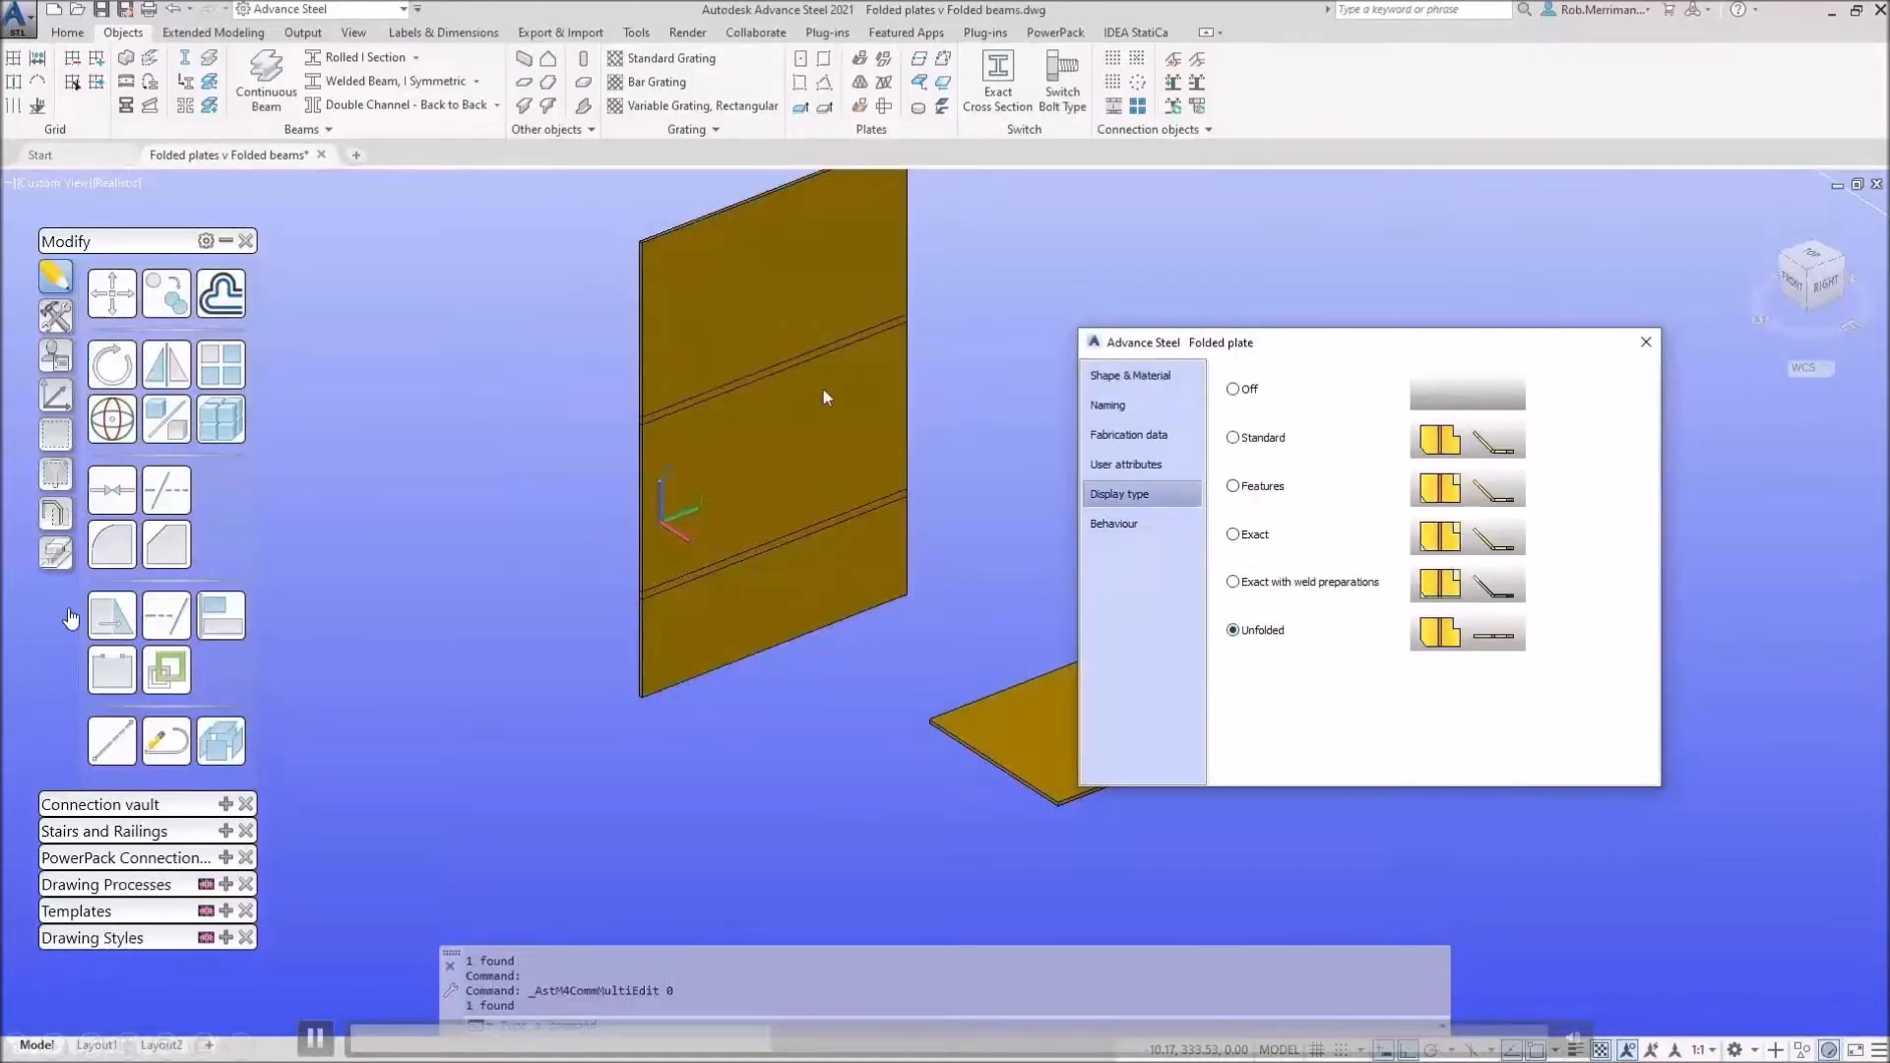
{"action": "left_click", "coordinate": [1271, 438]}
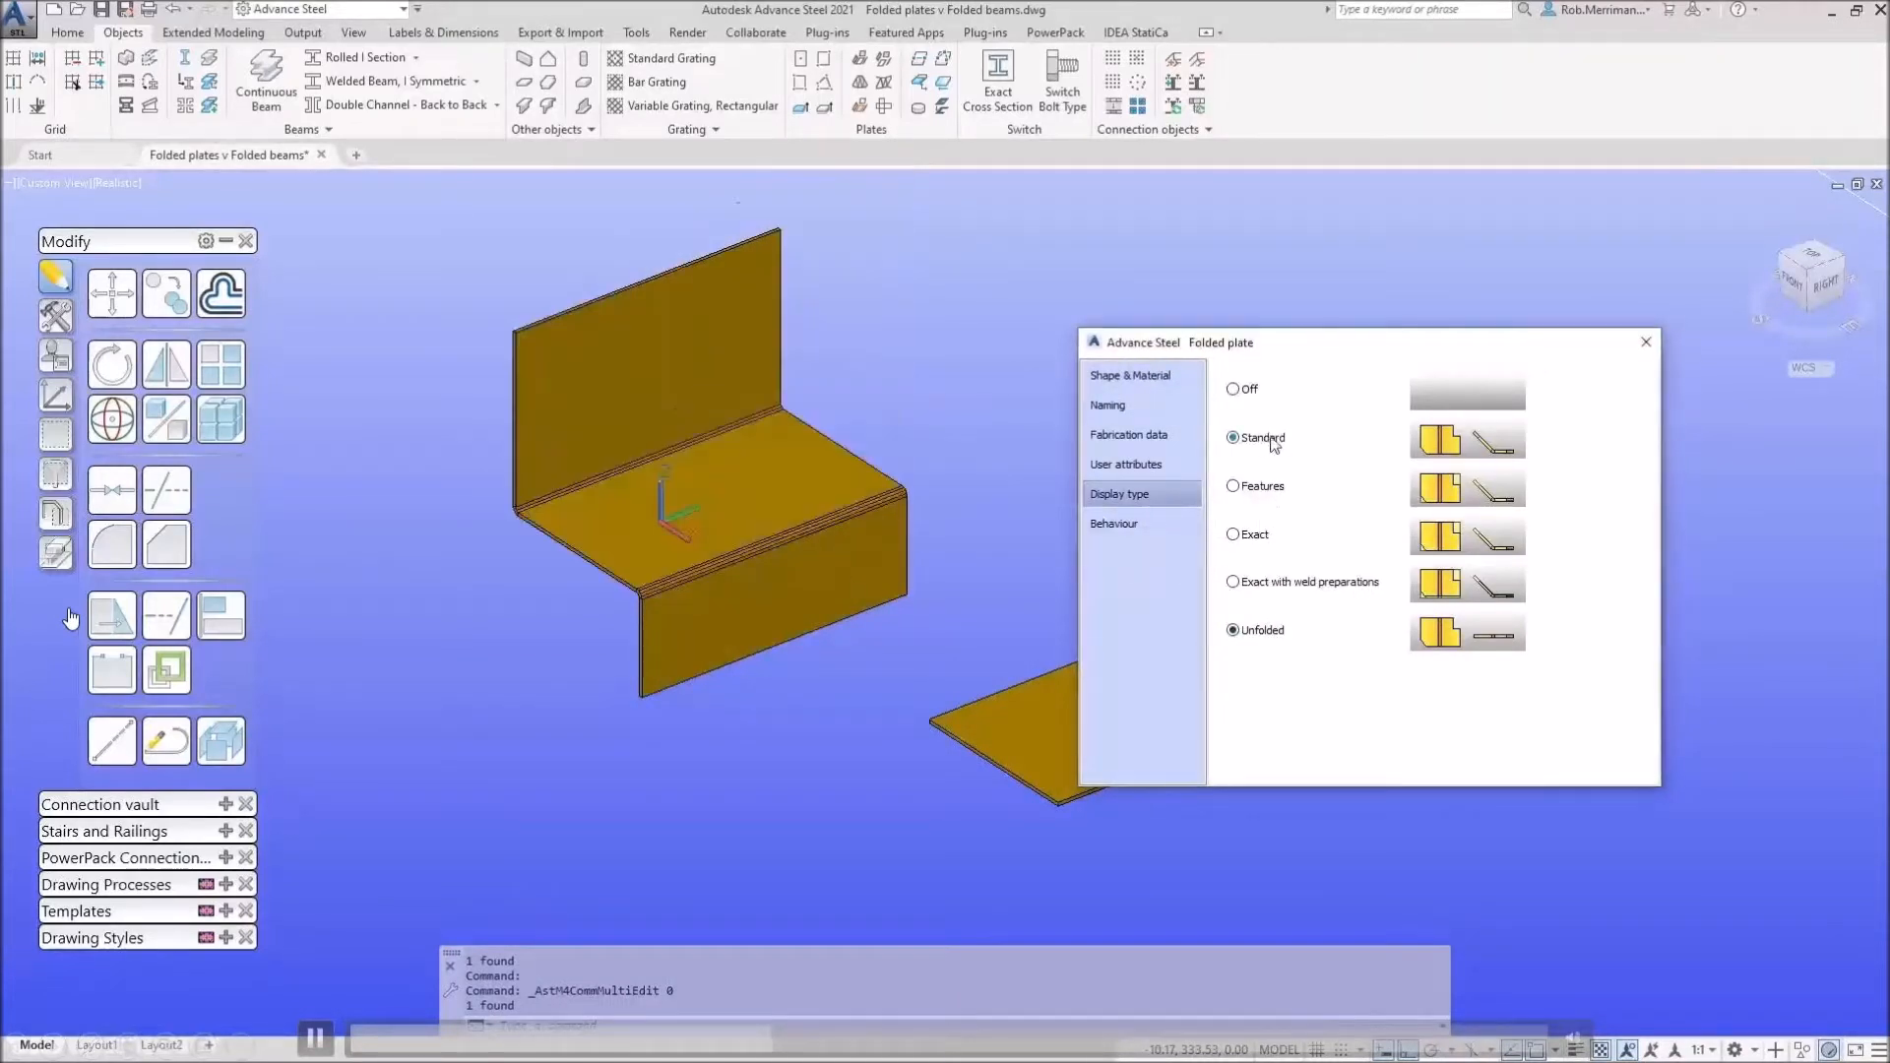
{"action": "left_click", "coordinate": [1646, 341]}
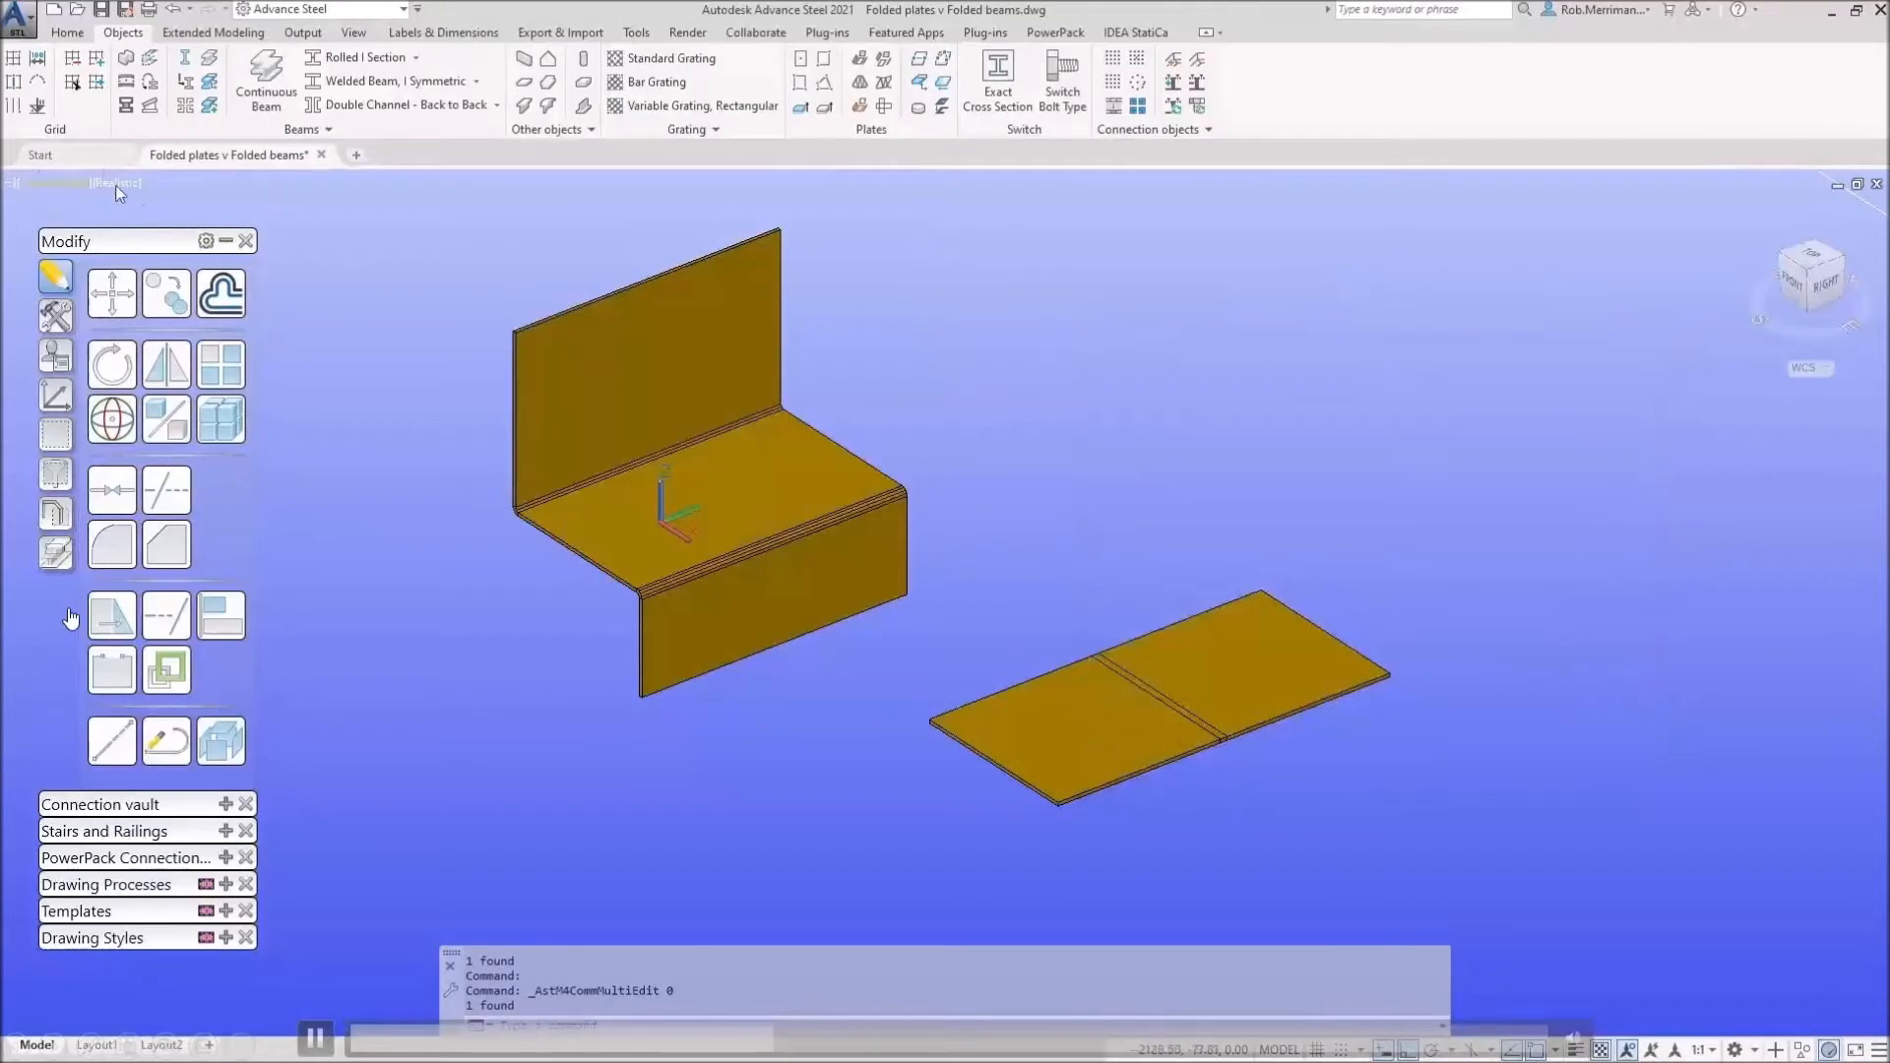
Step: In 2D Wireframe, set the picked section as the Z-shaped plate's main plate, then return to Realistic
{"action": "left_click", "coordinate": [116, 184]}
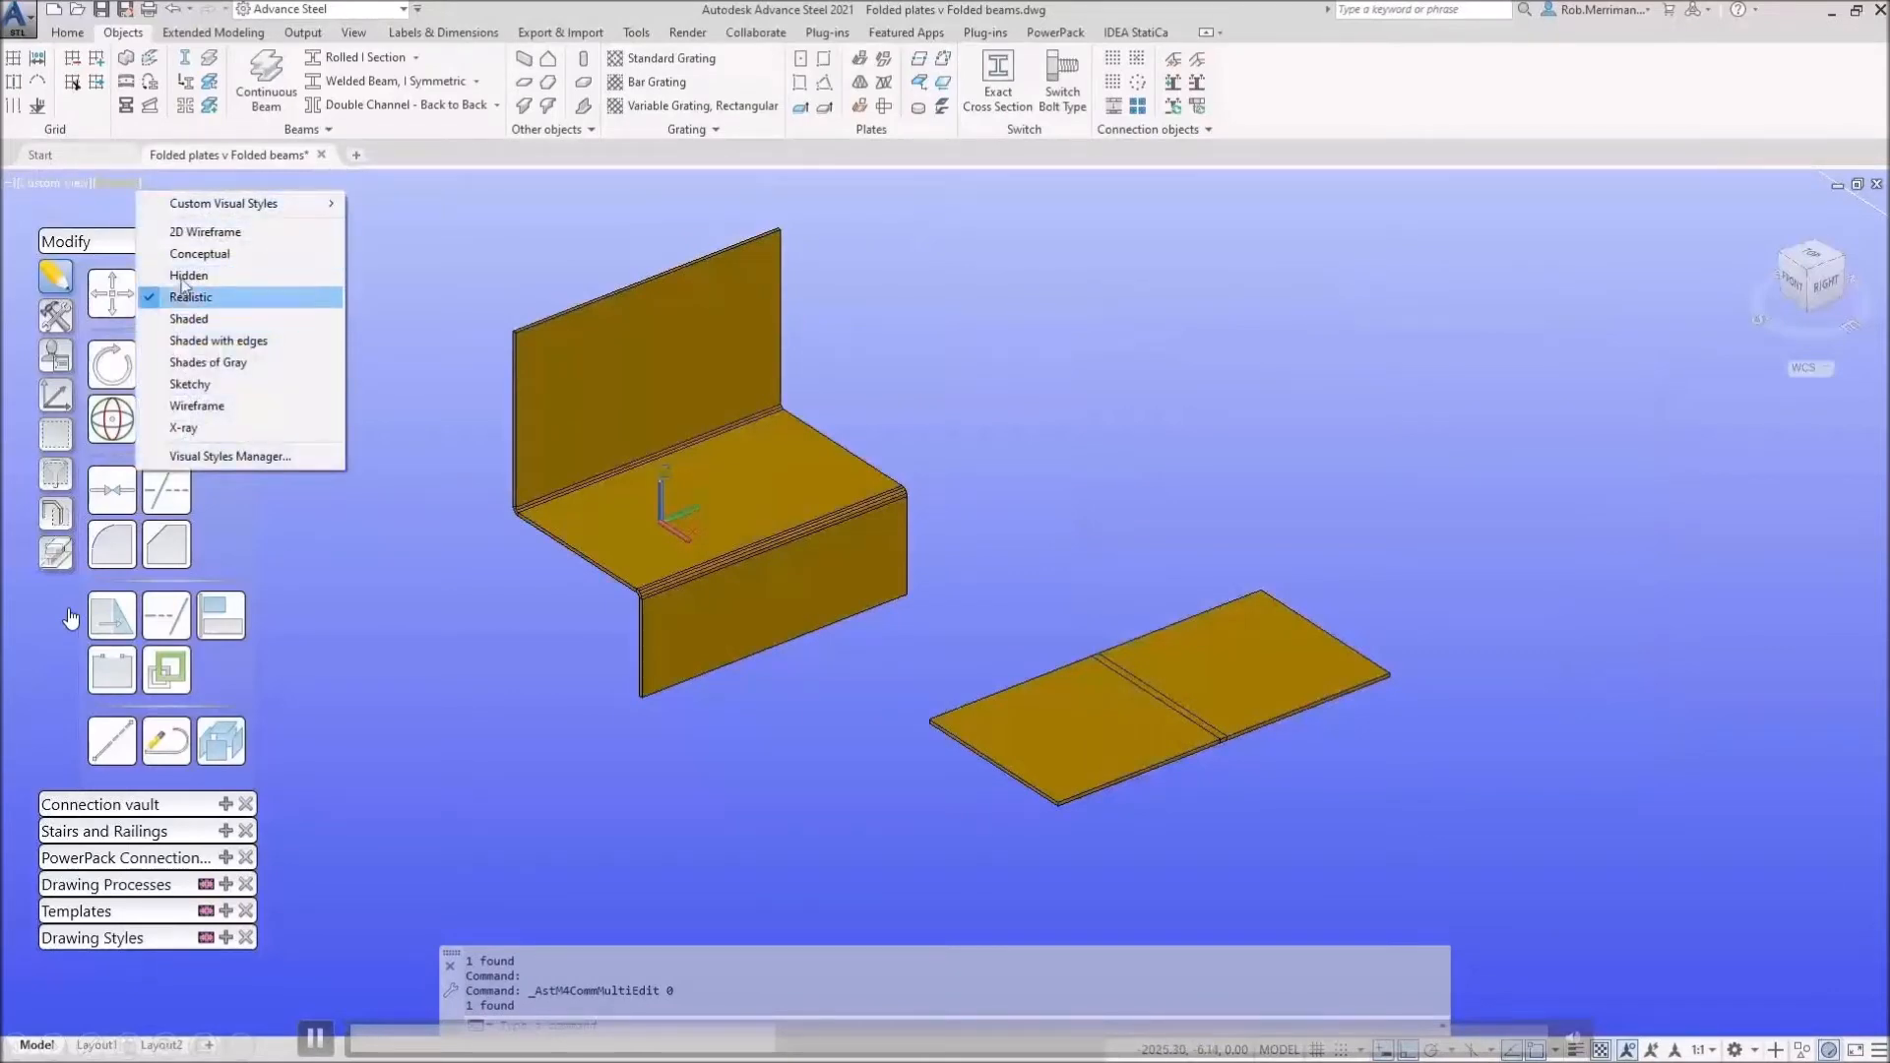
{"action": "left_click", "coordinate": [205, 231]}
{"action": "scroll", "coordinate": [776, 594], "scroll_direction": "up", "scroll_amount": 9}
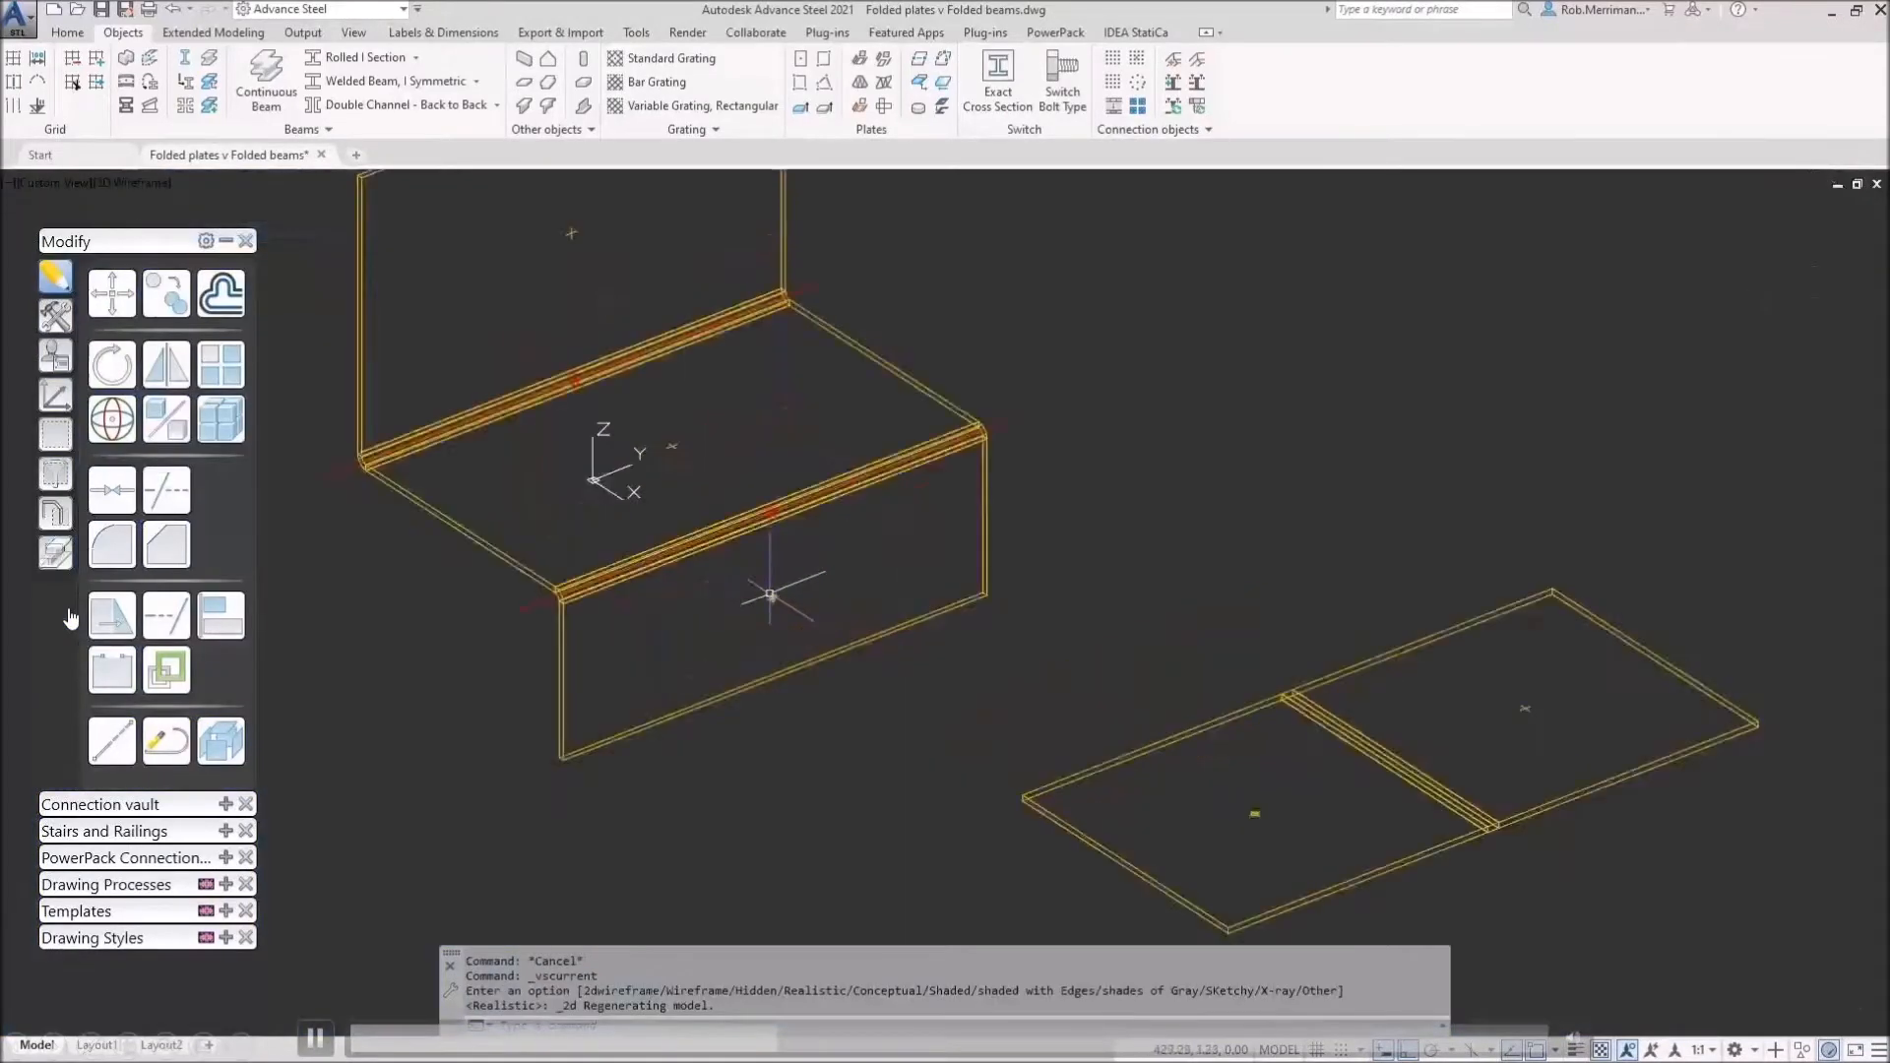
{"action": "scroll", "coordinate": [806, 563], "scroll_direction": "down", "scroll_amount": 9}
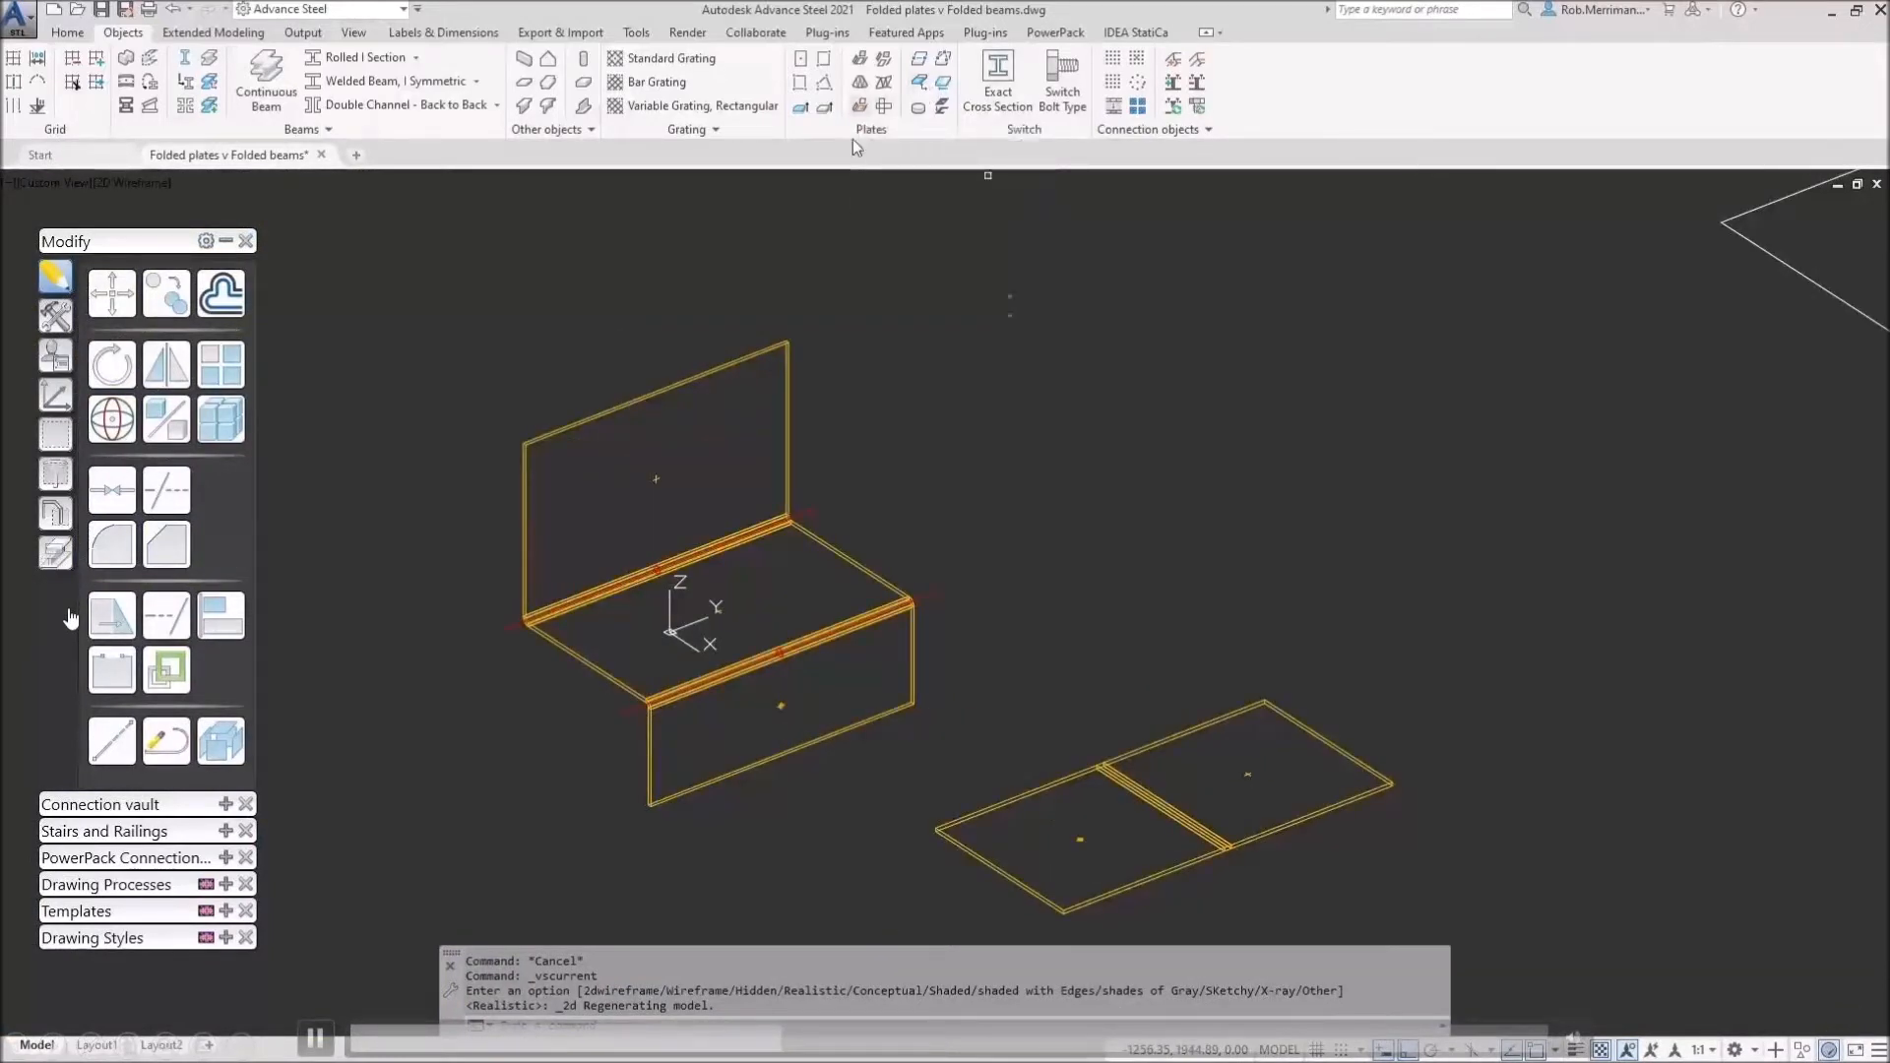
{"action": "left_click", "coordinate": [859, 107]}
{"action": "scroll", "coordinate": [697, 630], "scroll_direction": "up", "scroll_amount": 10}
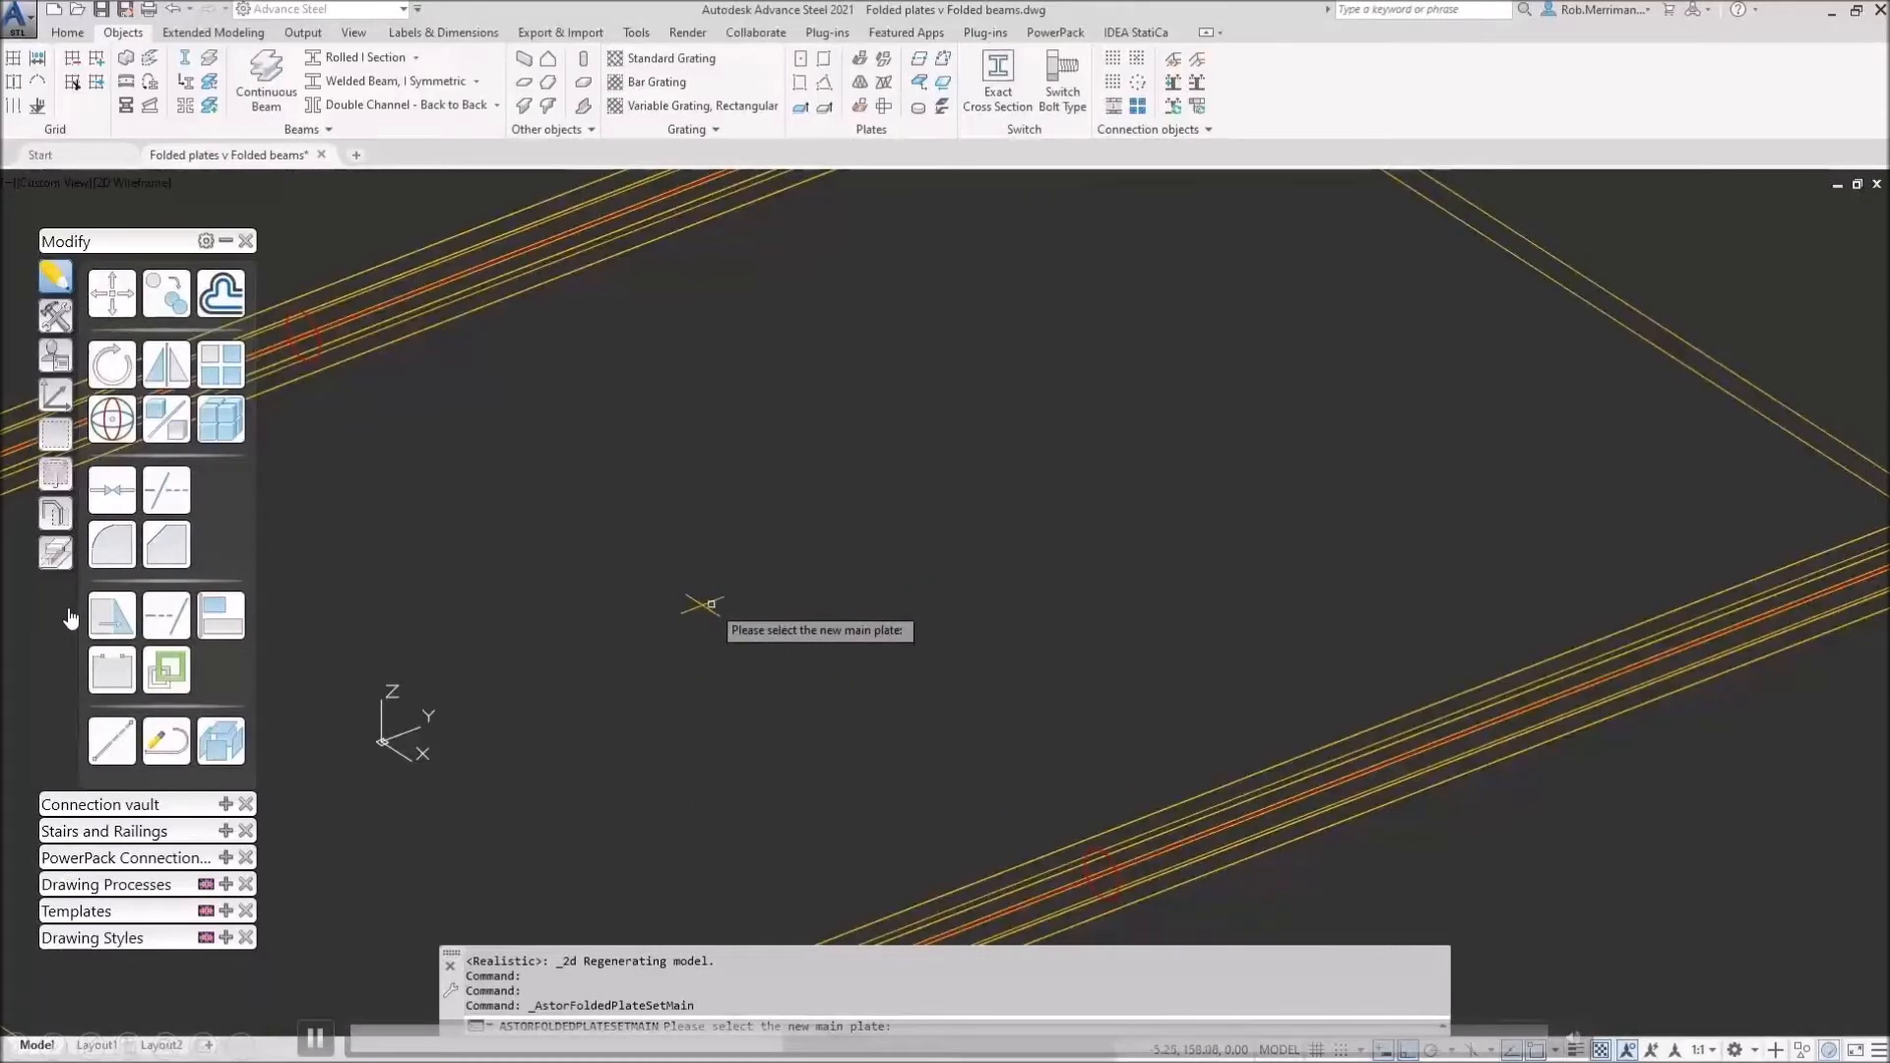
{"action": "scroll", "coordinate": [726, 527], "scroll_direction": "down", "scroll_amount": 10}
{"action": "left_click", "coordinate": [837, 479]}
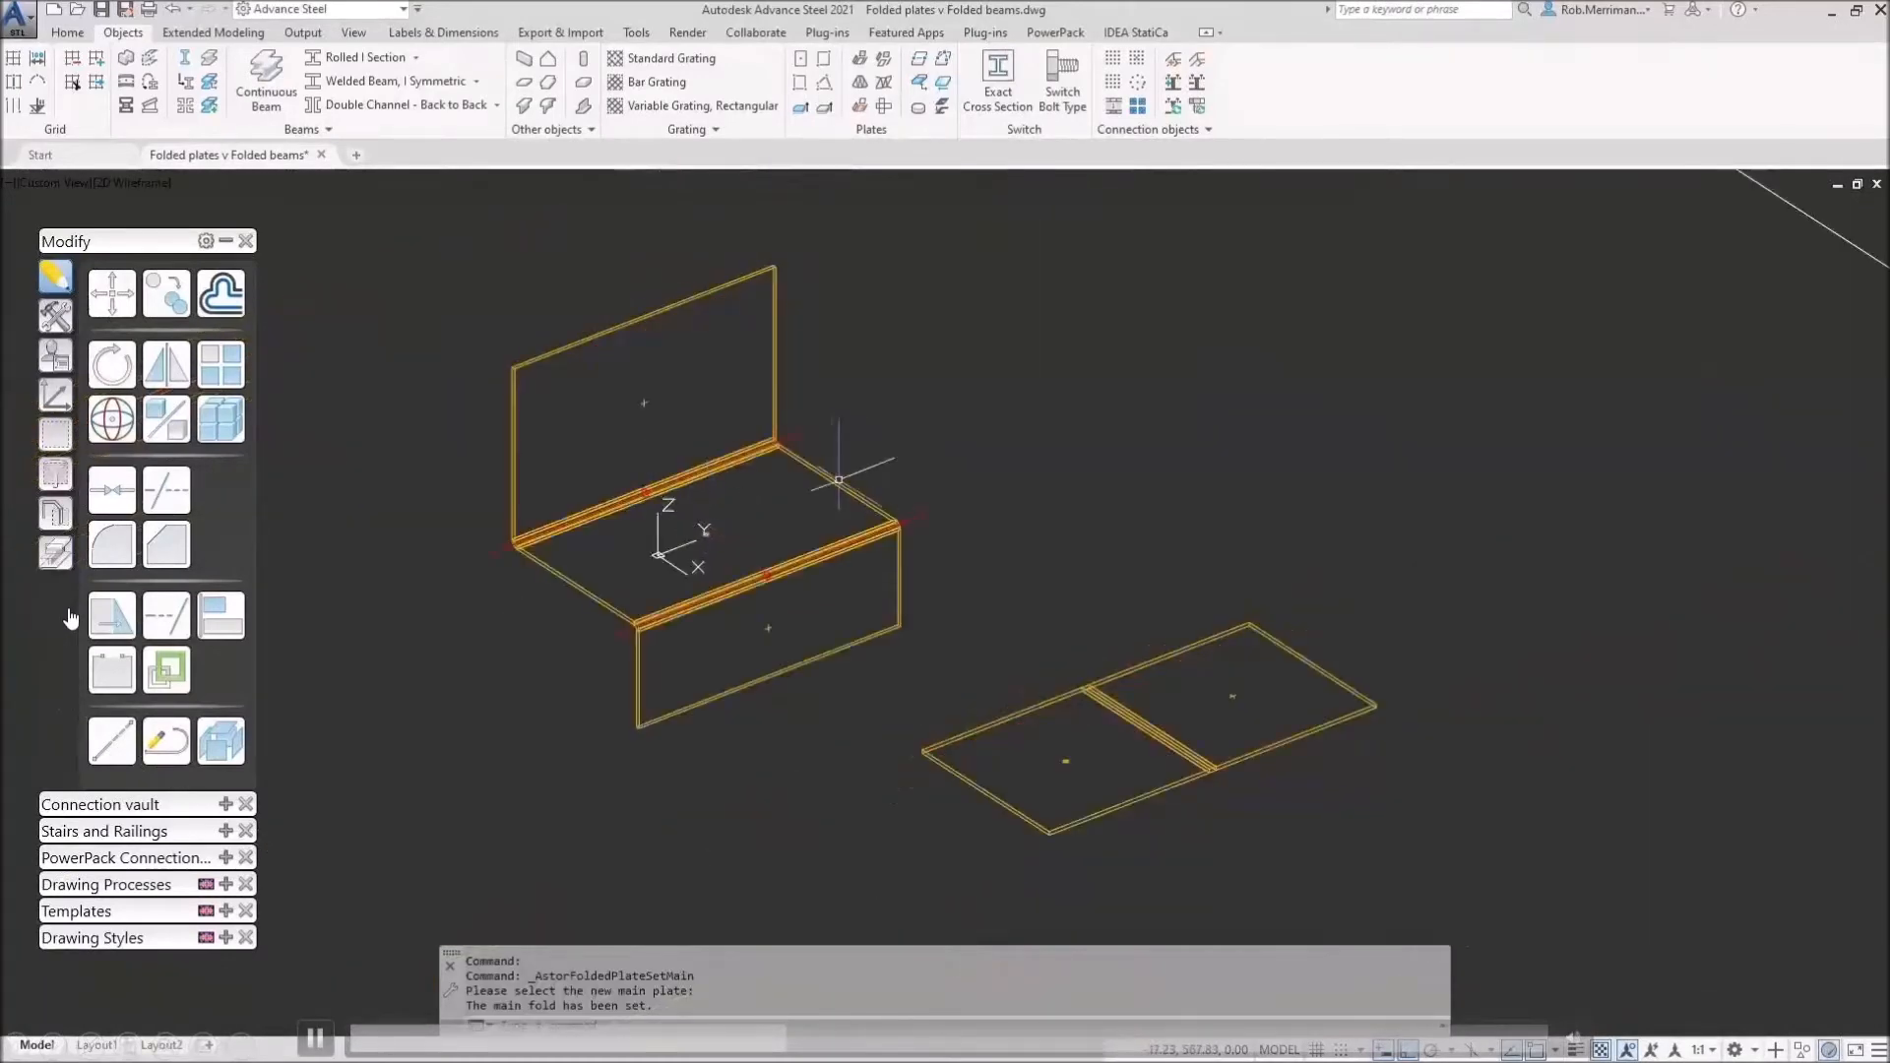
{"action": "left_click", "coordinate": [123, 185]}
{"action": "left_click", "coordinate": [176, 297]}
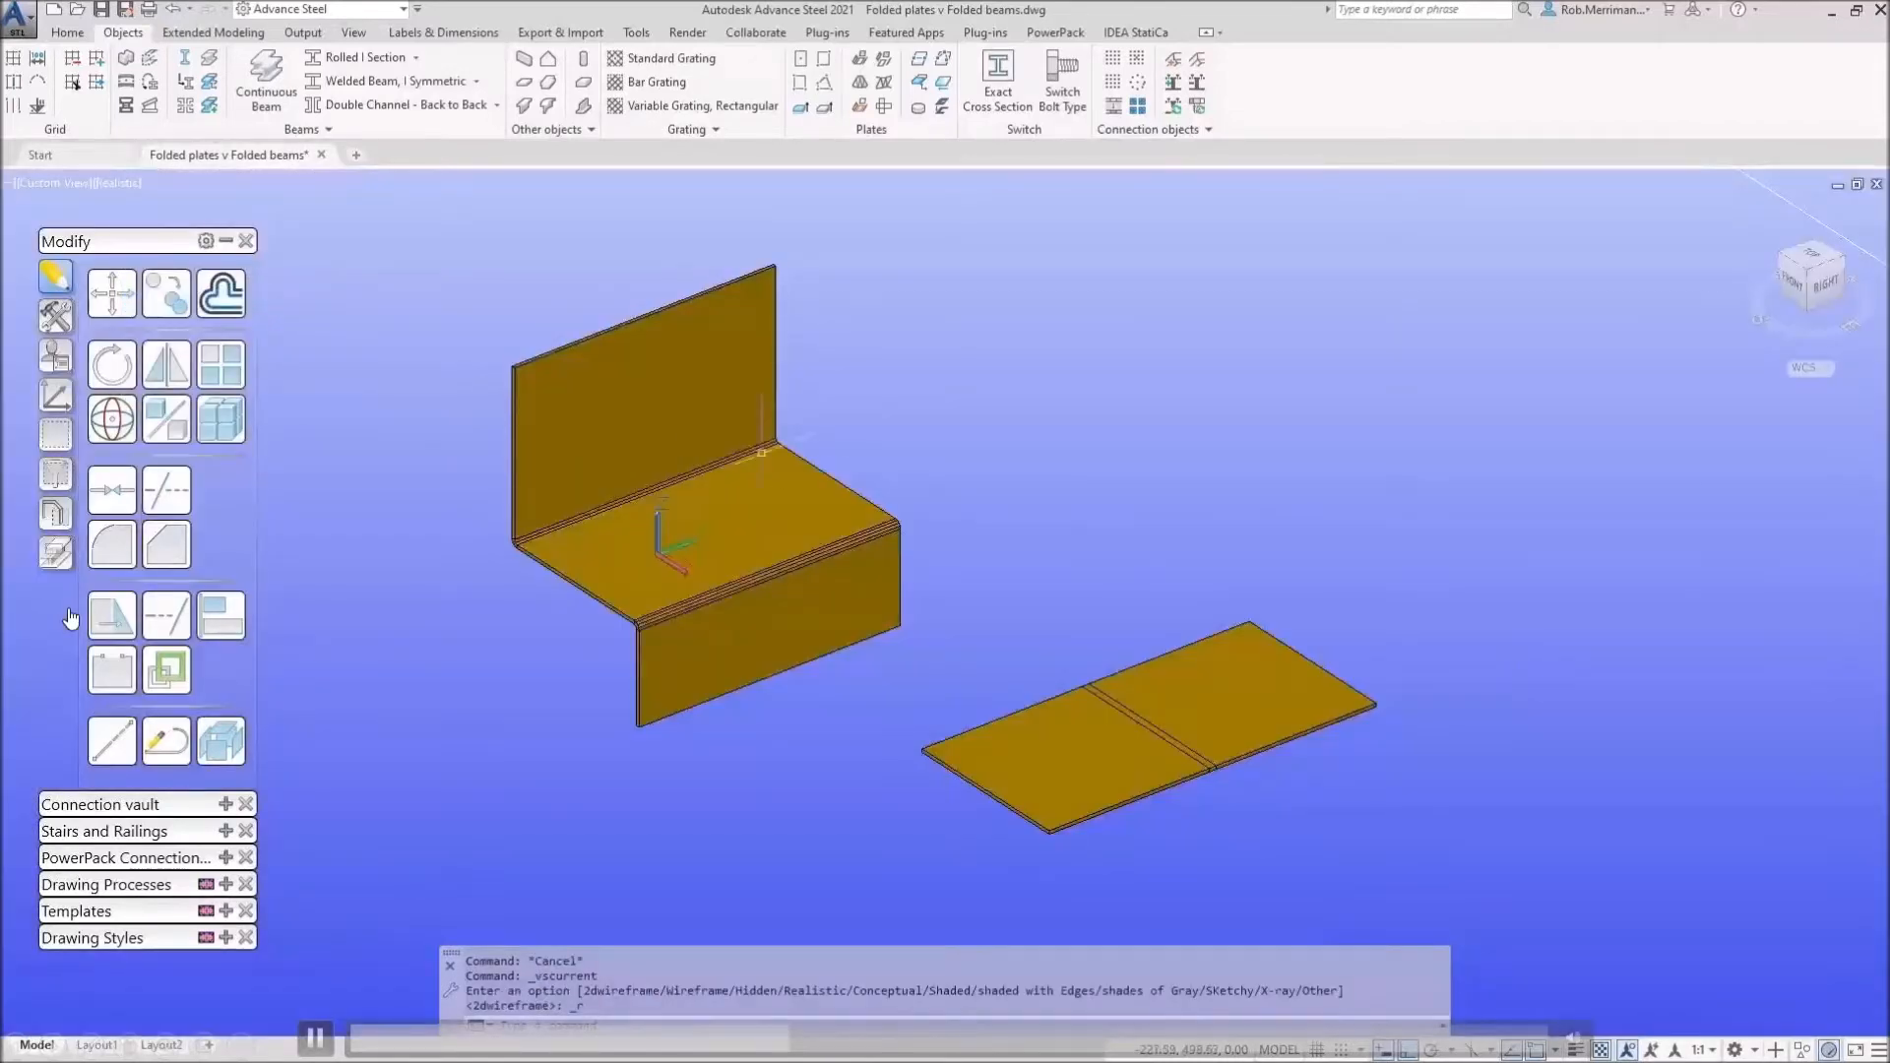
Step: Set the Z-shaped plate's Display type to Unfolded so it lies flat
{"action": "double_click", "coordinate": [786, 493]}
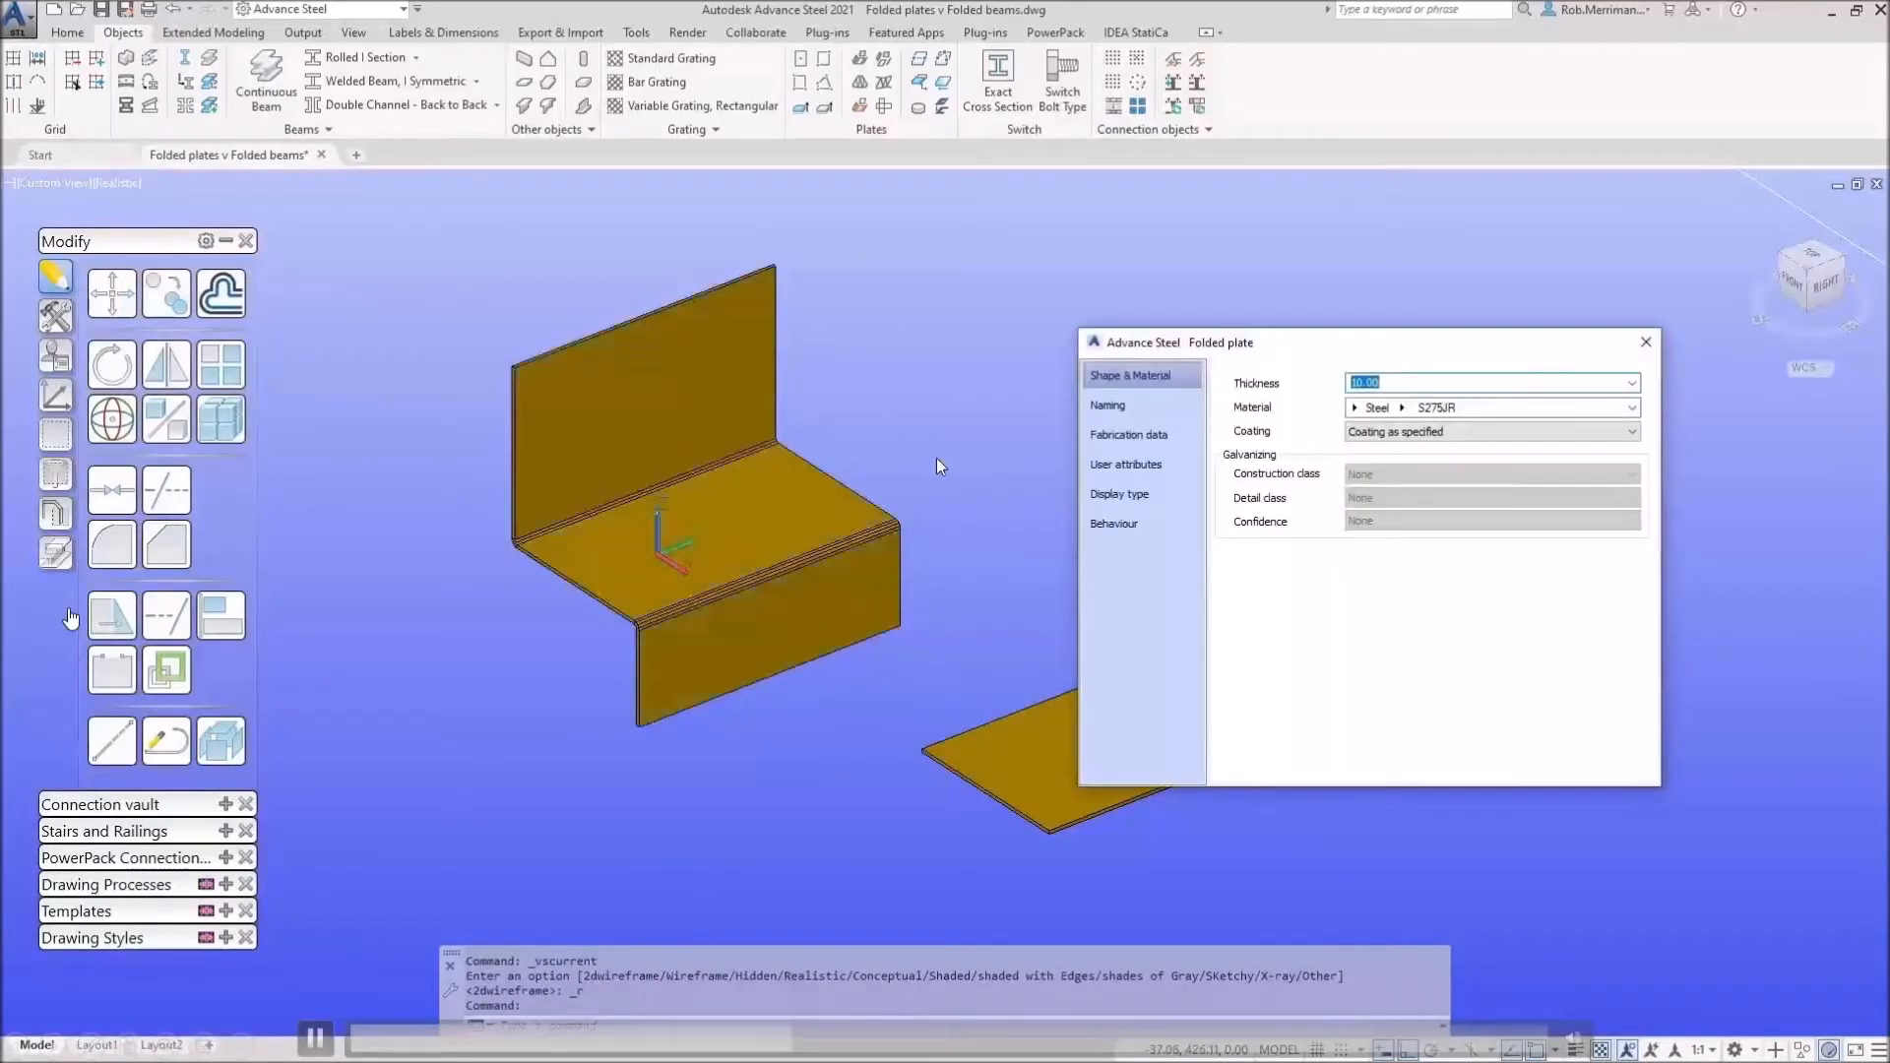
{"action": "left_click", "coordinate": [1122, 494]}
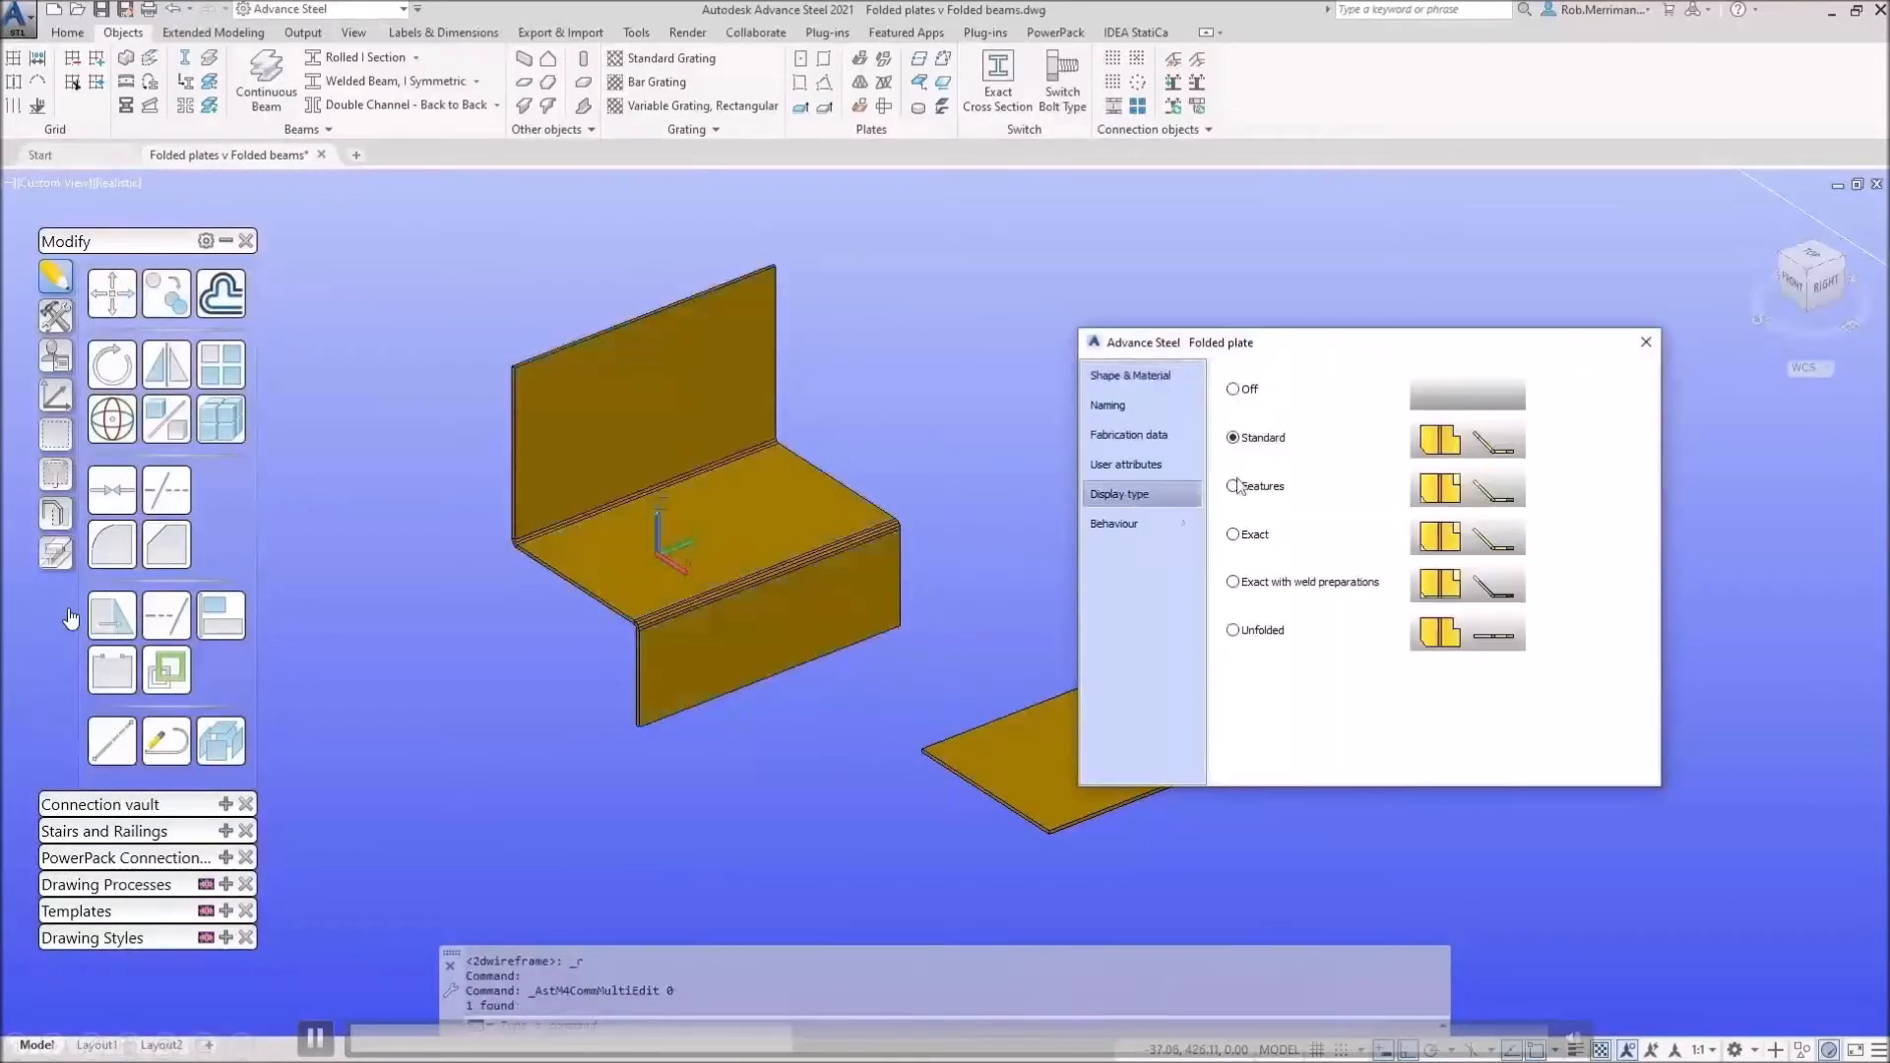
{"action": "left_click", "coordinate": [1233, 631]}
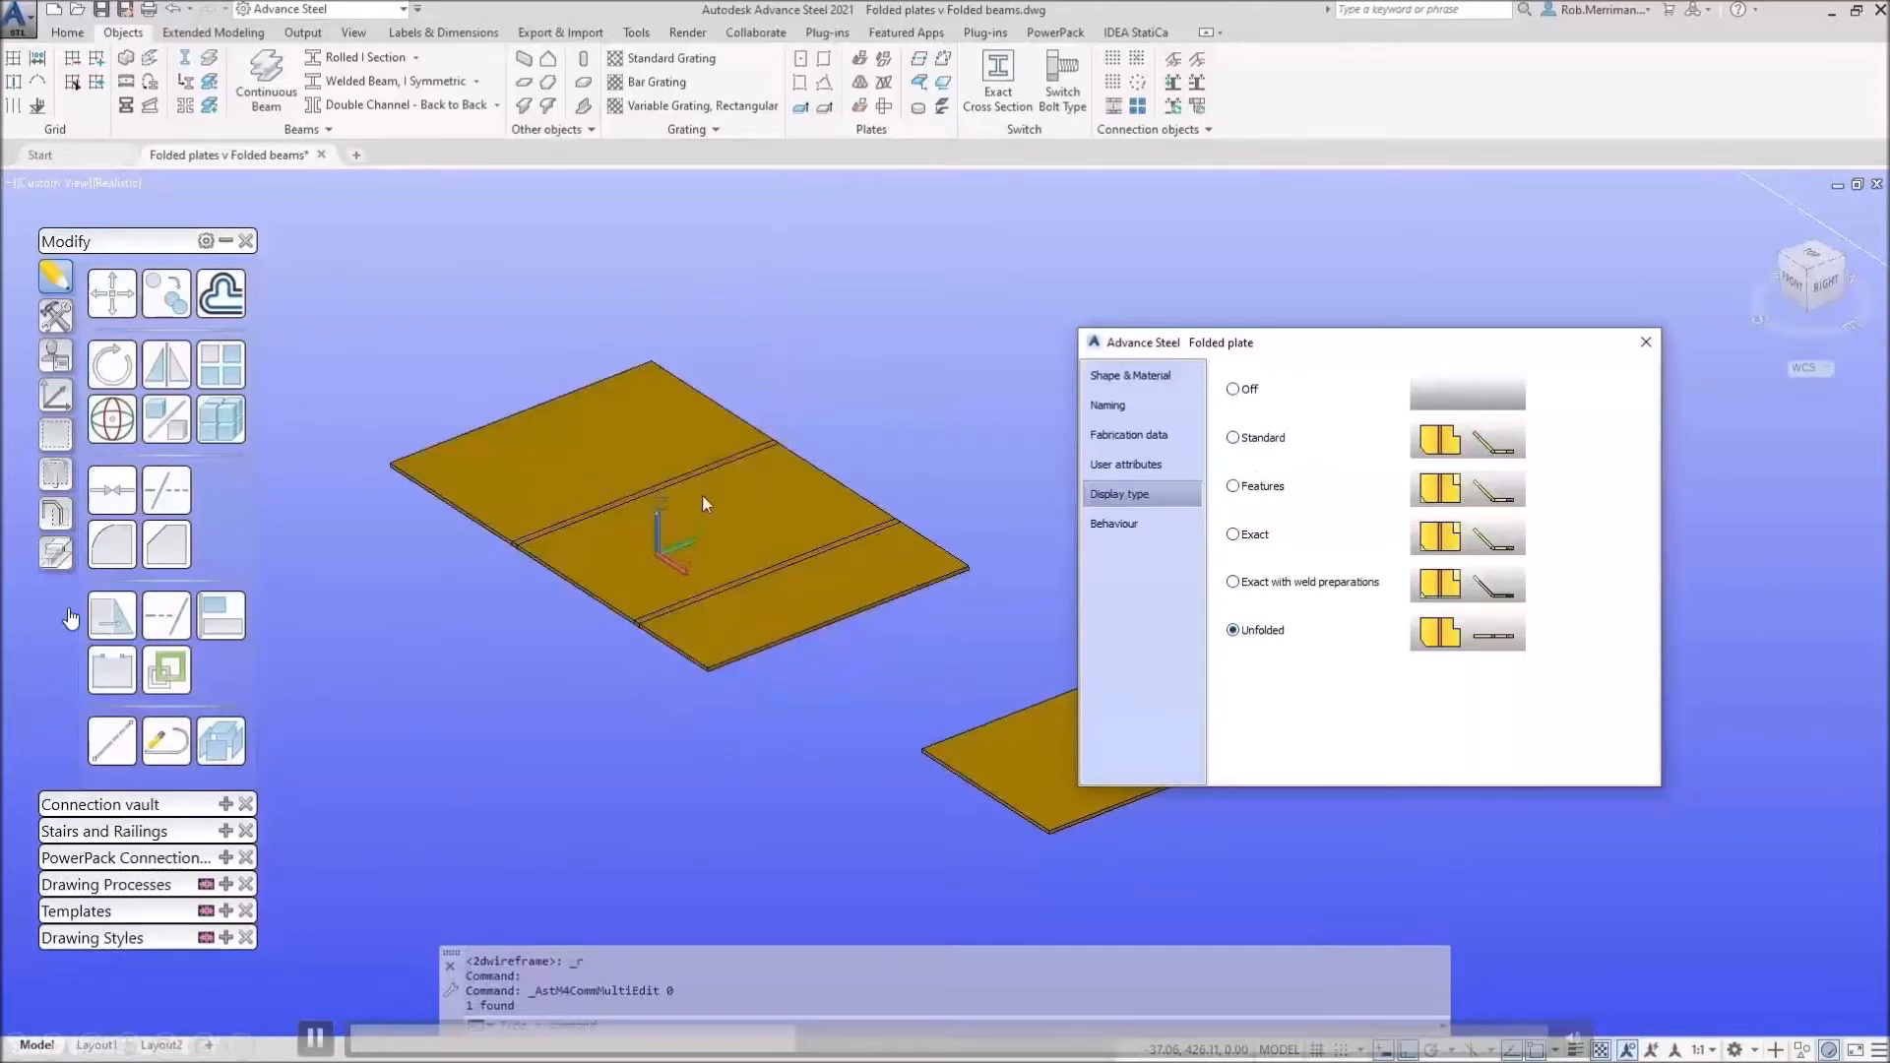
{"action": "left_click", "coordinate": [1645, 342]}
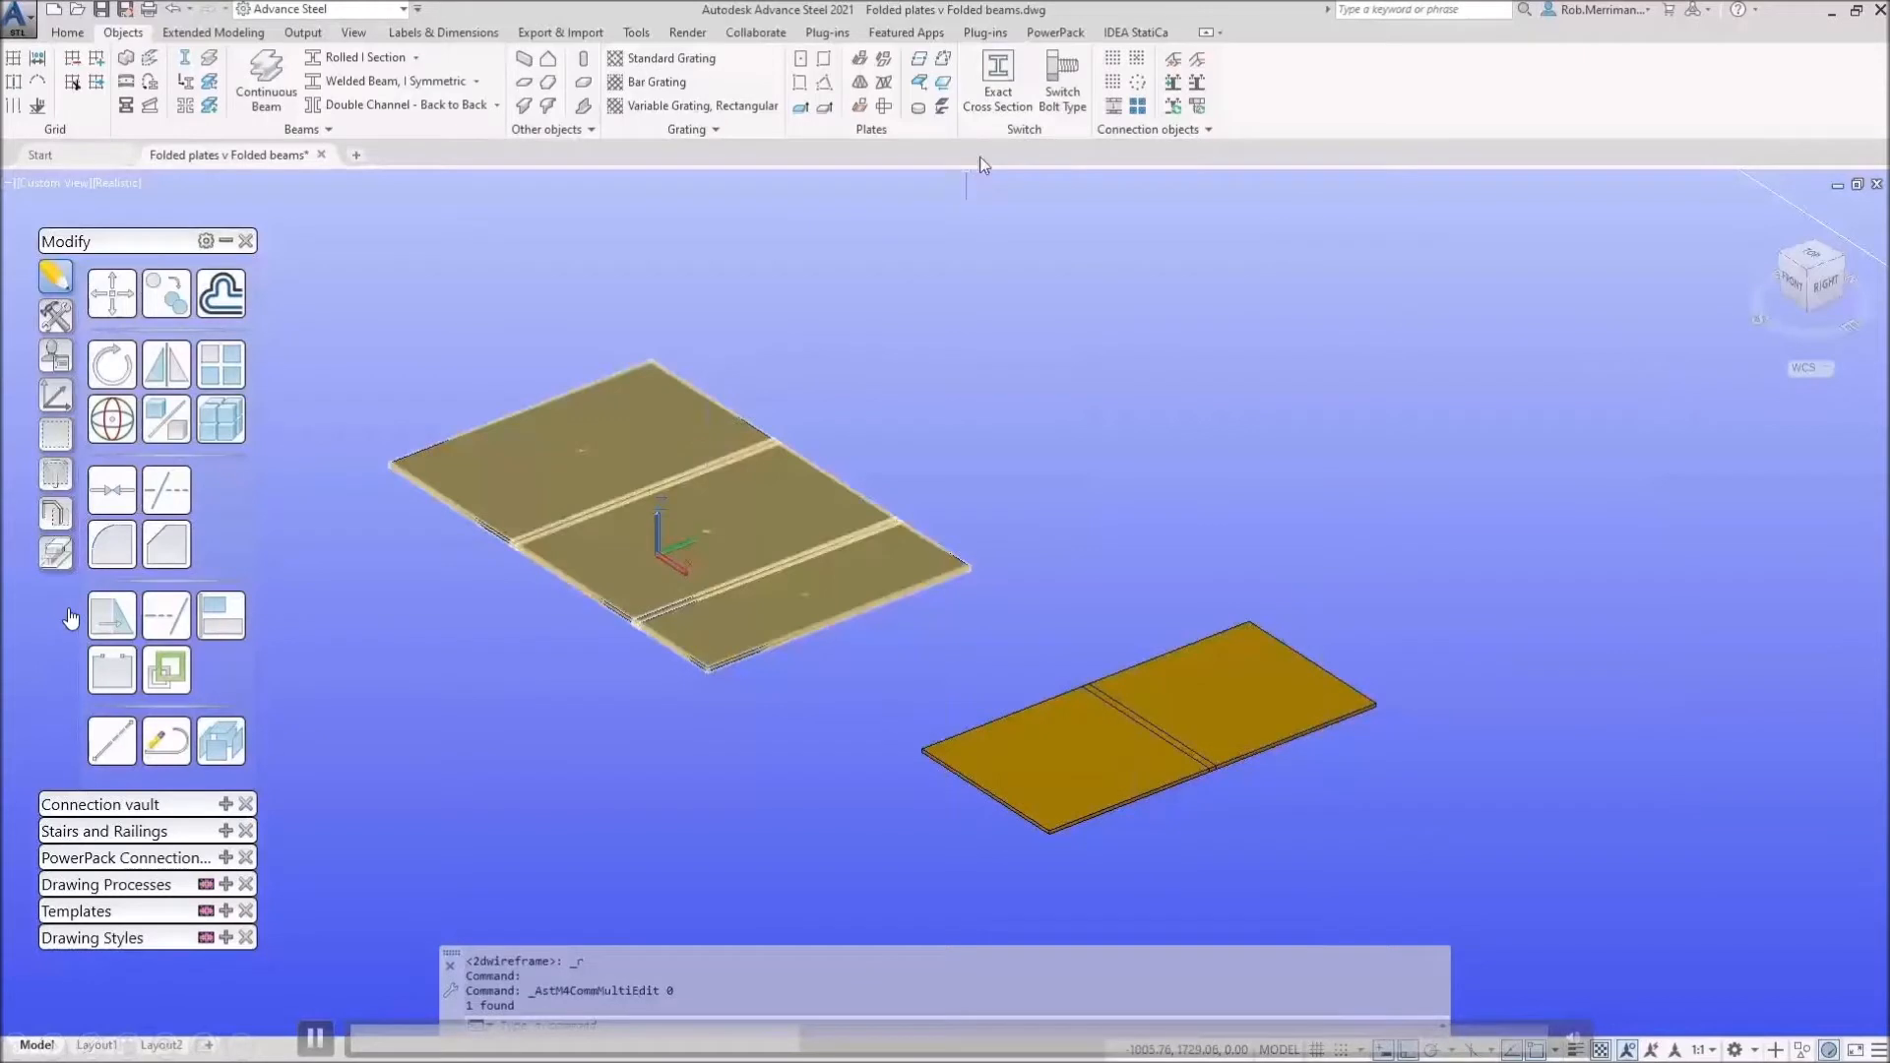
Step: Start a rectangular hole pattern on the unfolded Z plate, centred on its end section
{"action": "left_click", "coordinate": [1082, 111]}
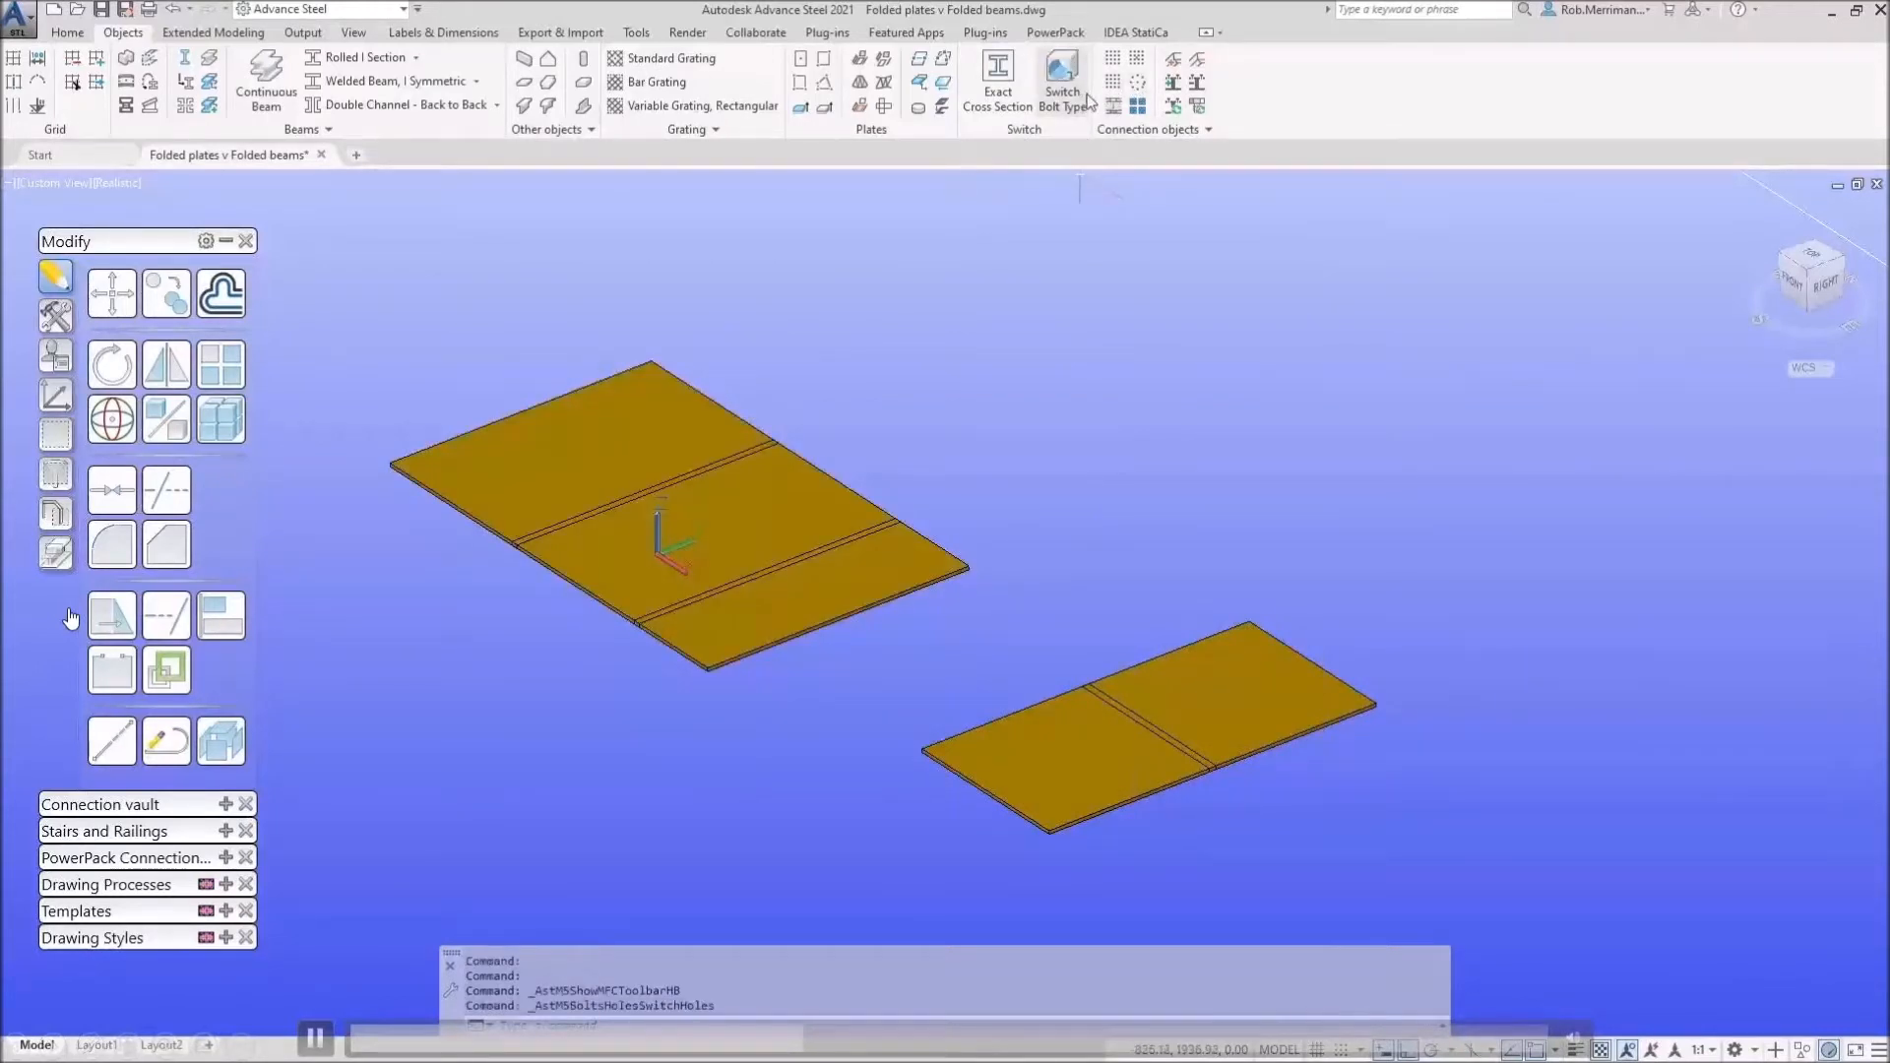
{"action": "left_click", "coordinate": [579, 431]}
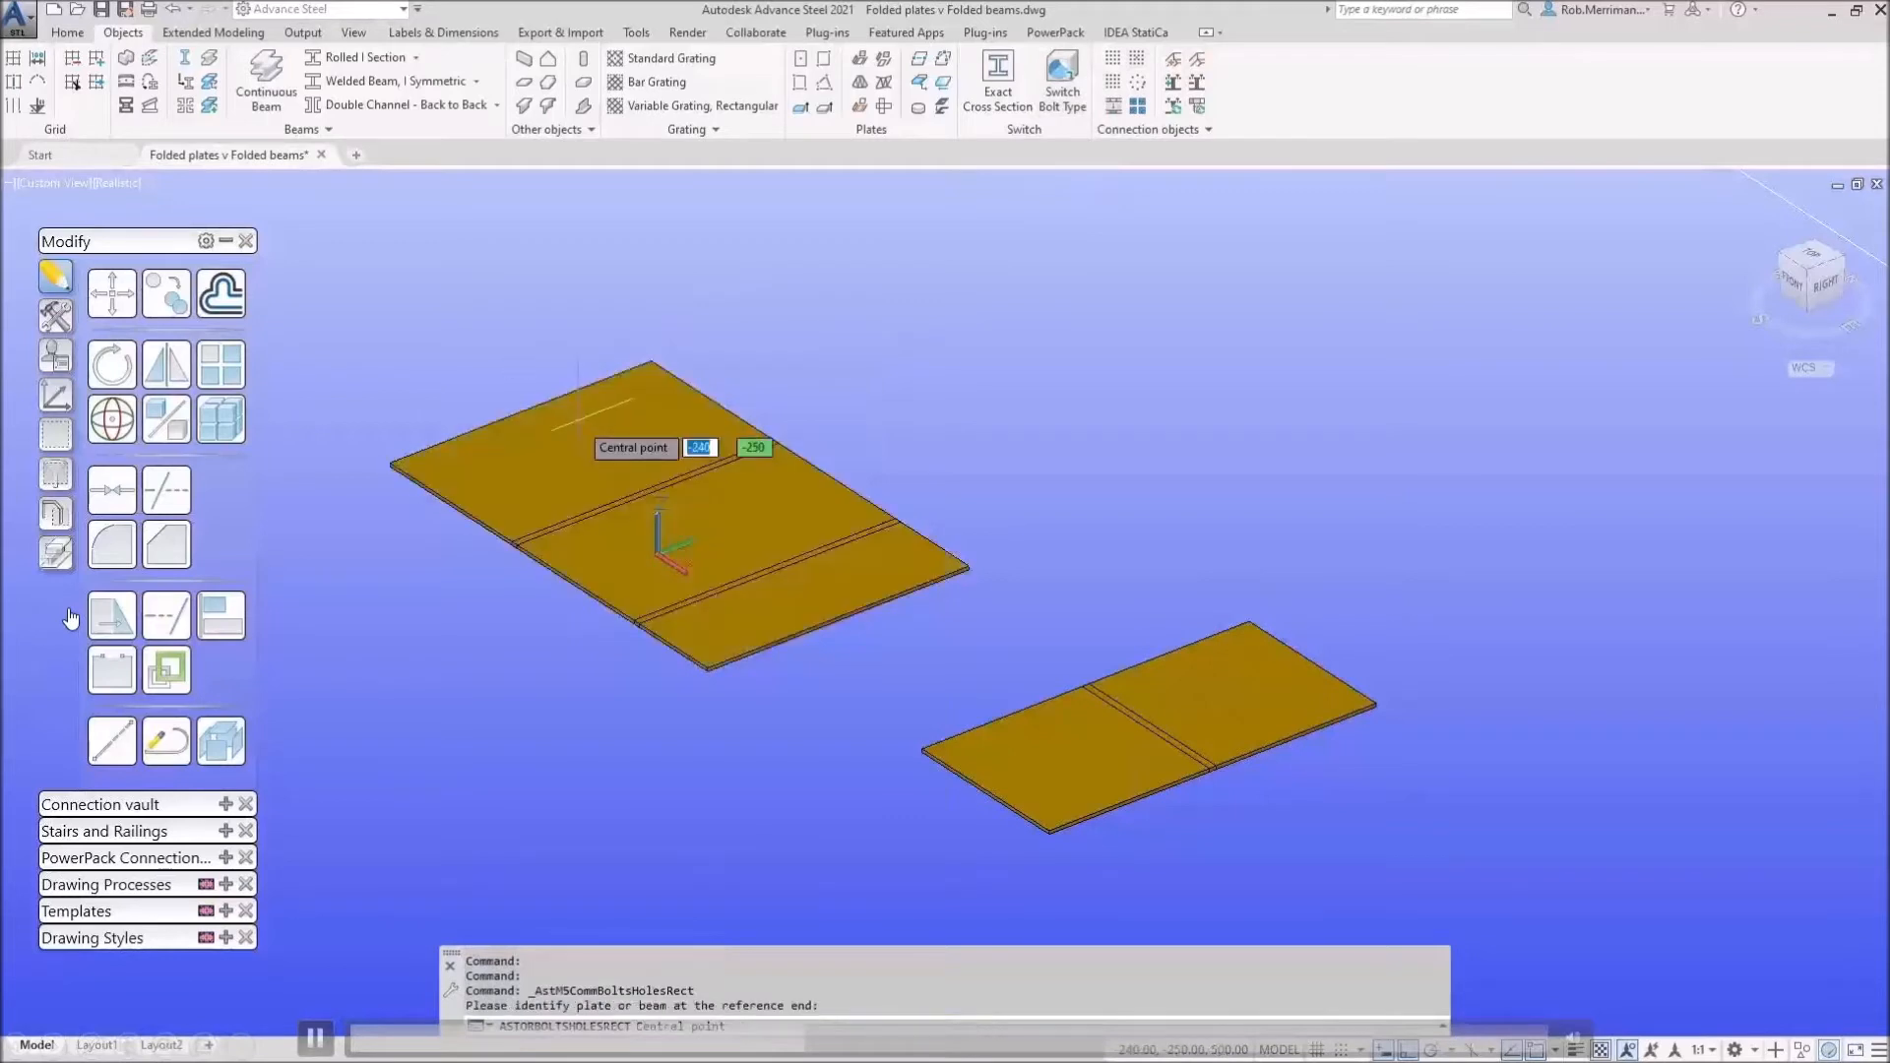
{"action": "right_click", "coordinate": [580, 438], "text": "shift"}
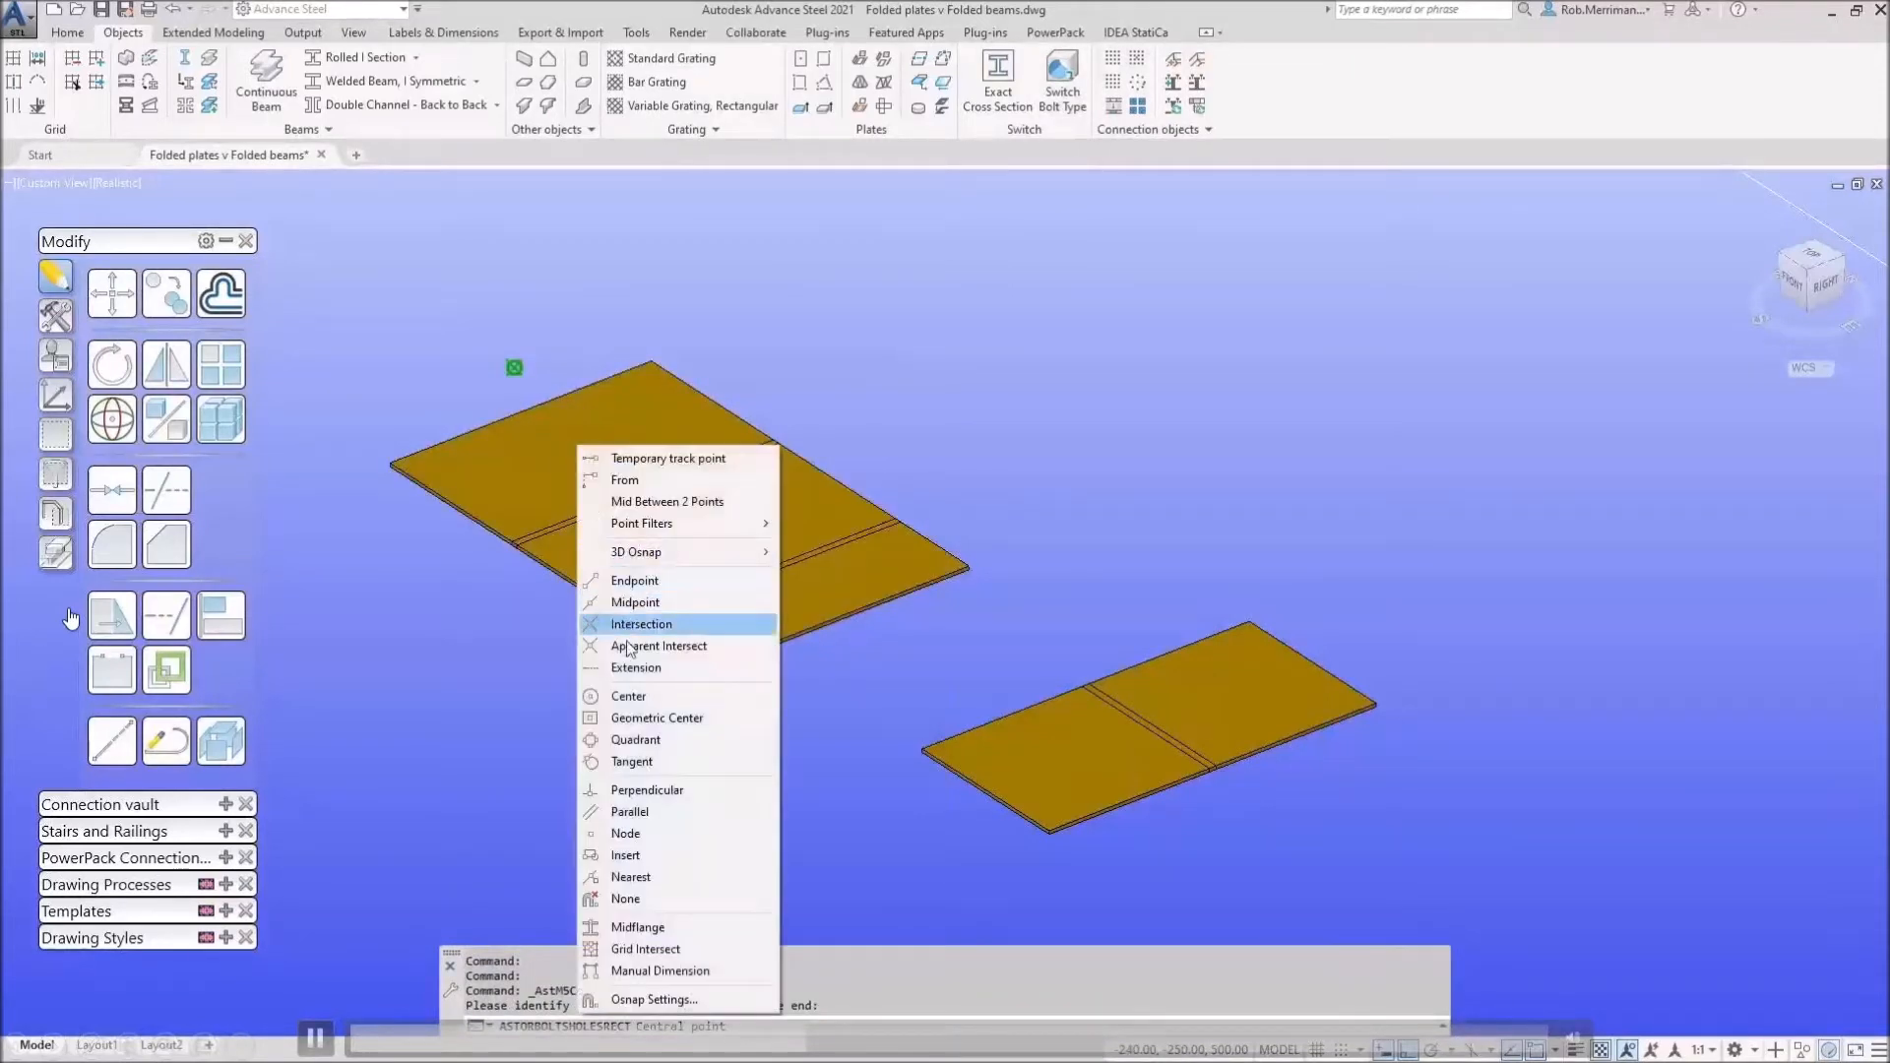
{"action": "left_click", "coordinate": [639, 696]}
{"action": "left_click", "coordinate": [587, 451]}
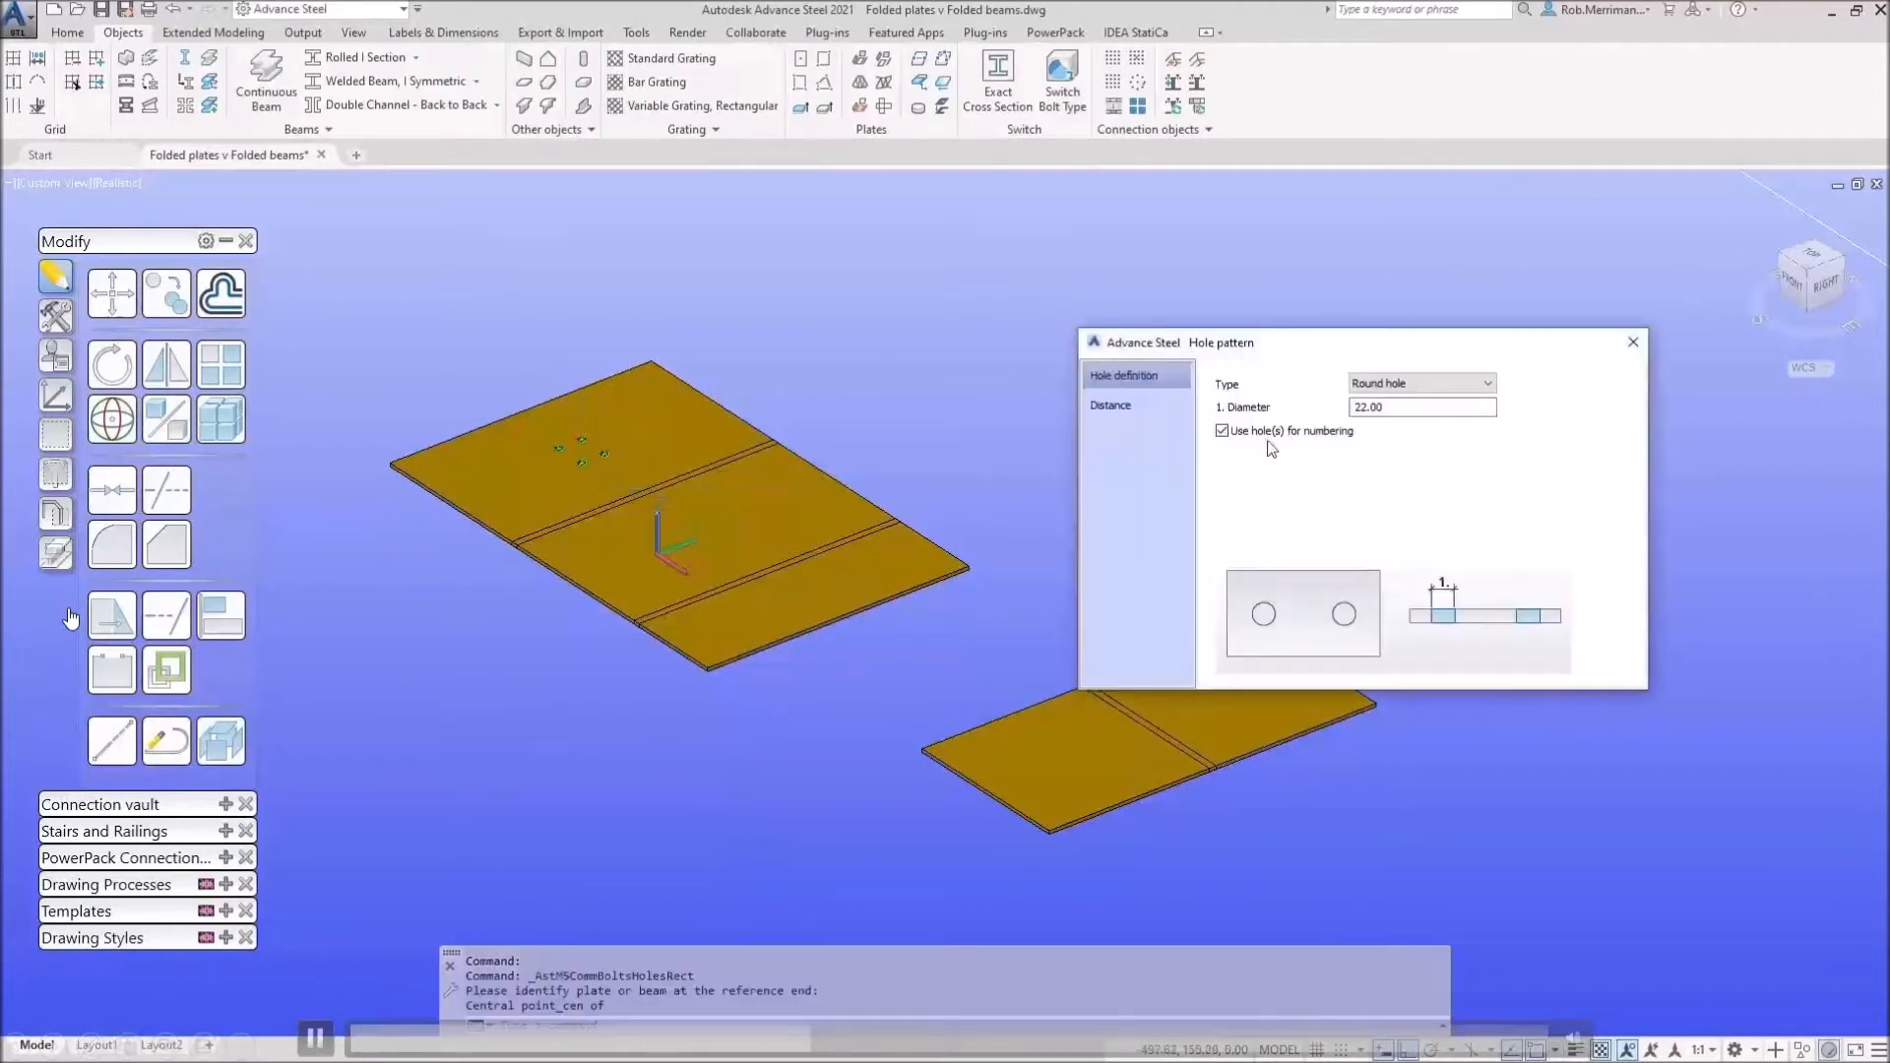
Step: Set the 22 mm hole pattern to 4 holes in X and 4 in Y
{"action": "left_click", "coordinate": [1166, 409]}
{"action": "type", "text": "4"}
{"action": "key", "text": "Tab"}
{"action": "type", "text": "4"}
{"action": "key", "text": "Tab"}
{"action": "key", "text": "Return"}
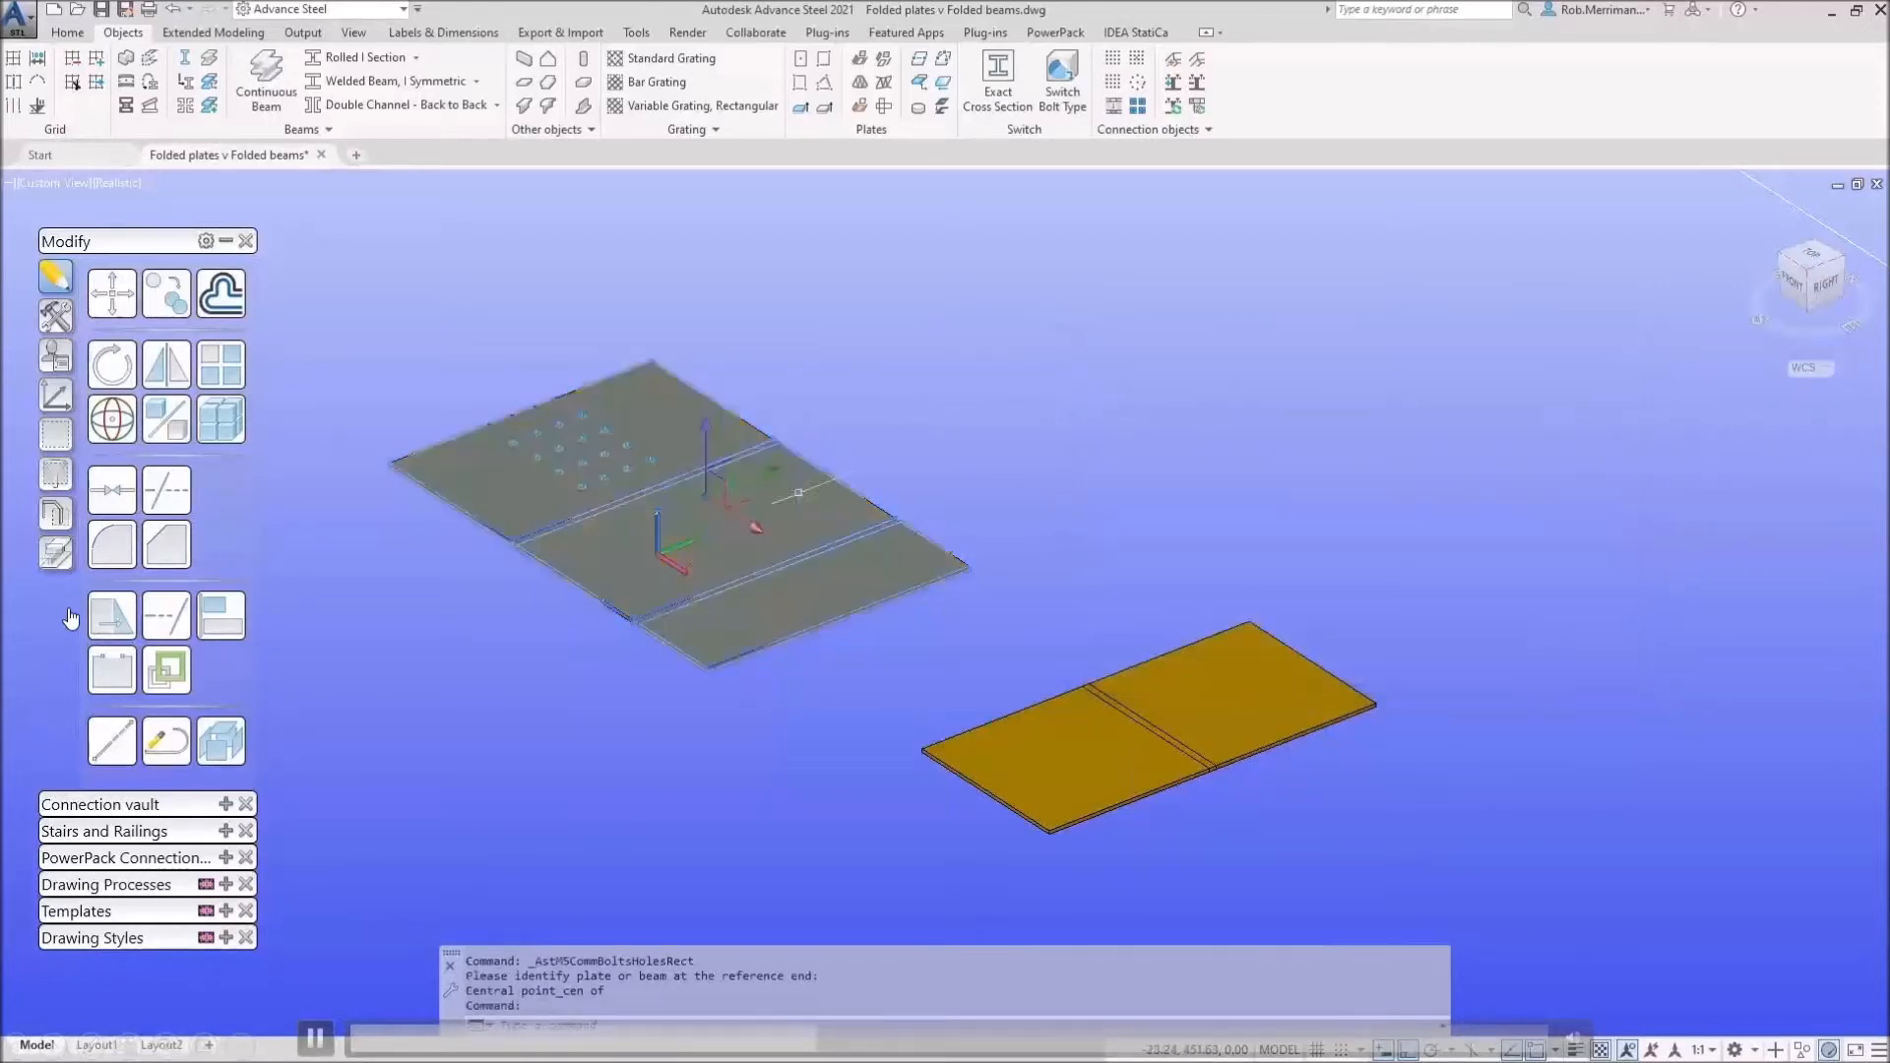
{"action": "left_click", "coordinate": [1164, 501]}
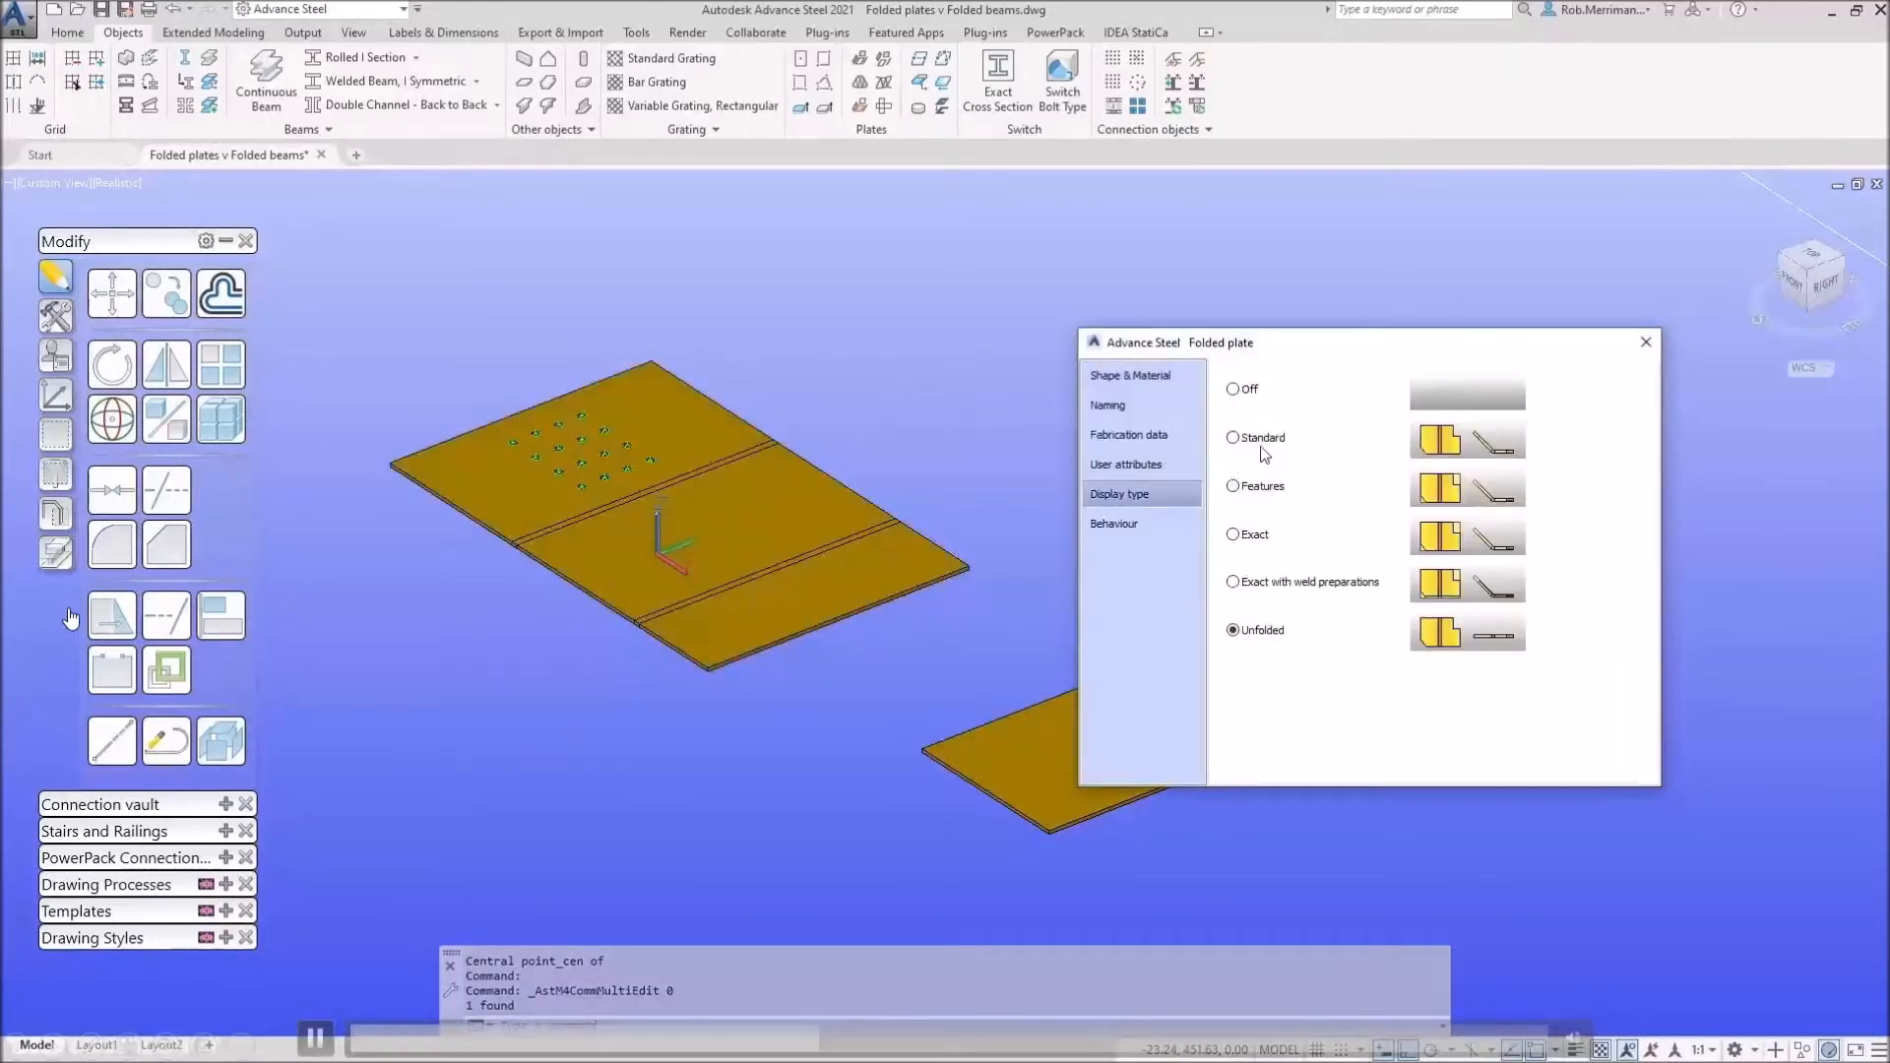
Step: Return the Z-shaped plate to Standard folded display and orbit to inspect the holed upstand
{"action": "left_click", "coordinate": [1264, 446]}
{"action": "key", "text": "Escape"}
{"action": "middle_click_drag", "start_coordinate": [833, 462], "coordinate": [825, 421], "text": "shift"}
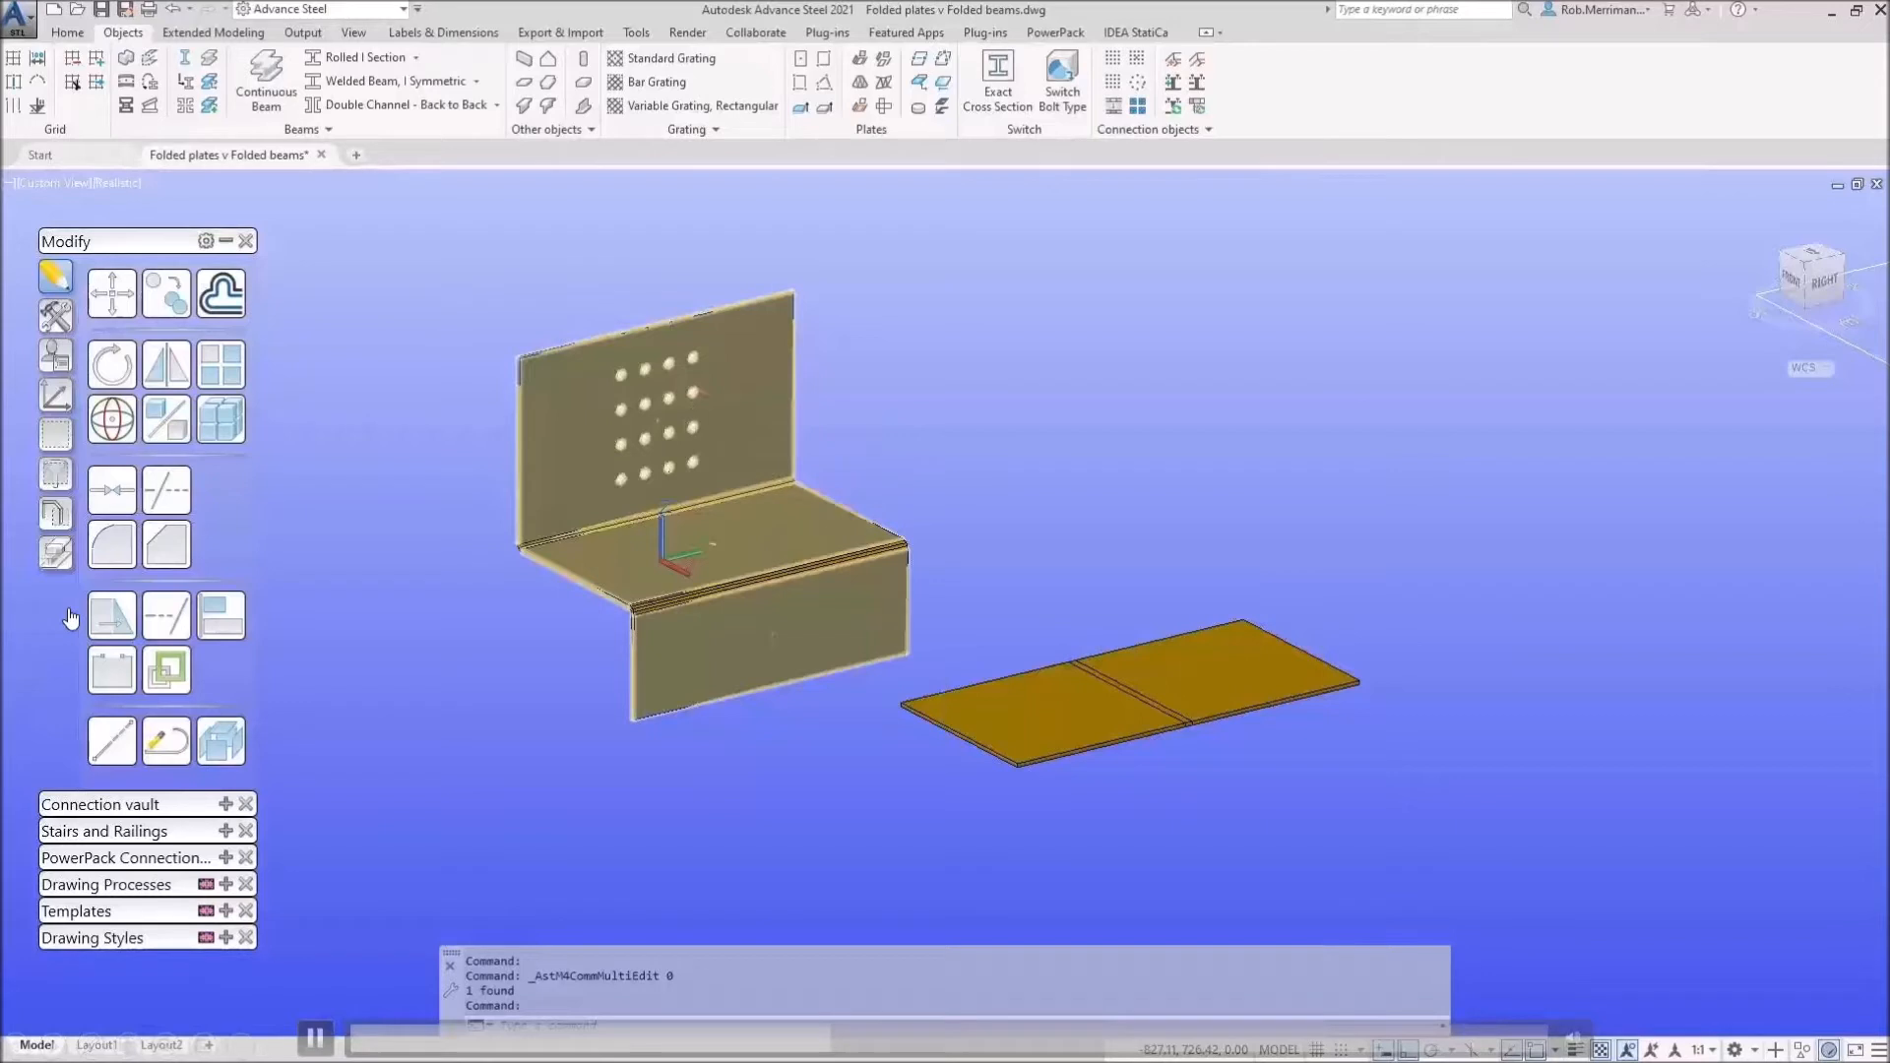
{"action": "key", "text": "Escape"}
{"action": "scroll", "coordinate": [569, 492], "scroll_direction": "down", "scroll_amount": 4}
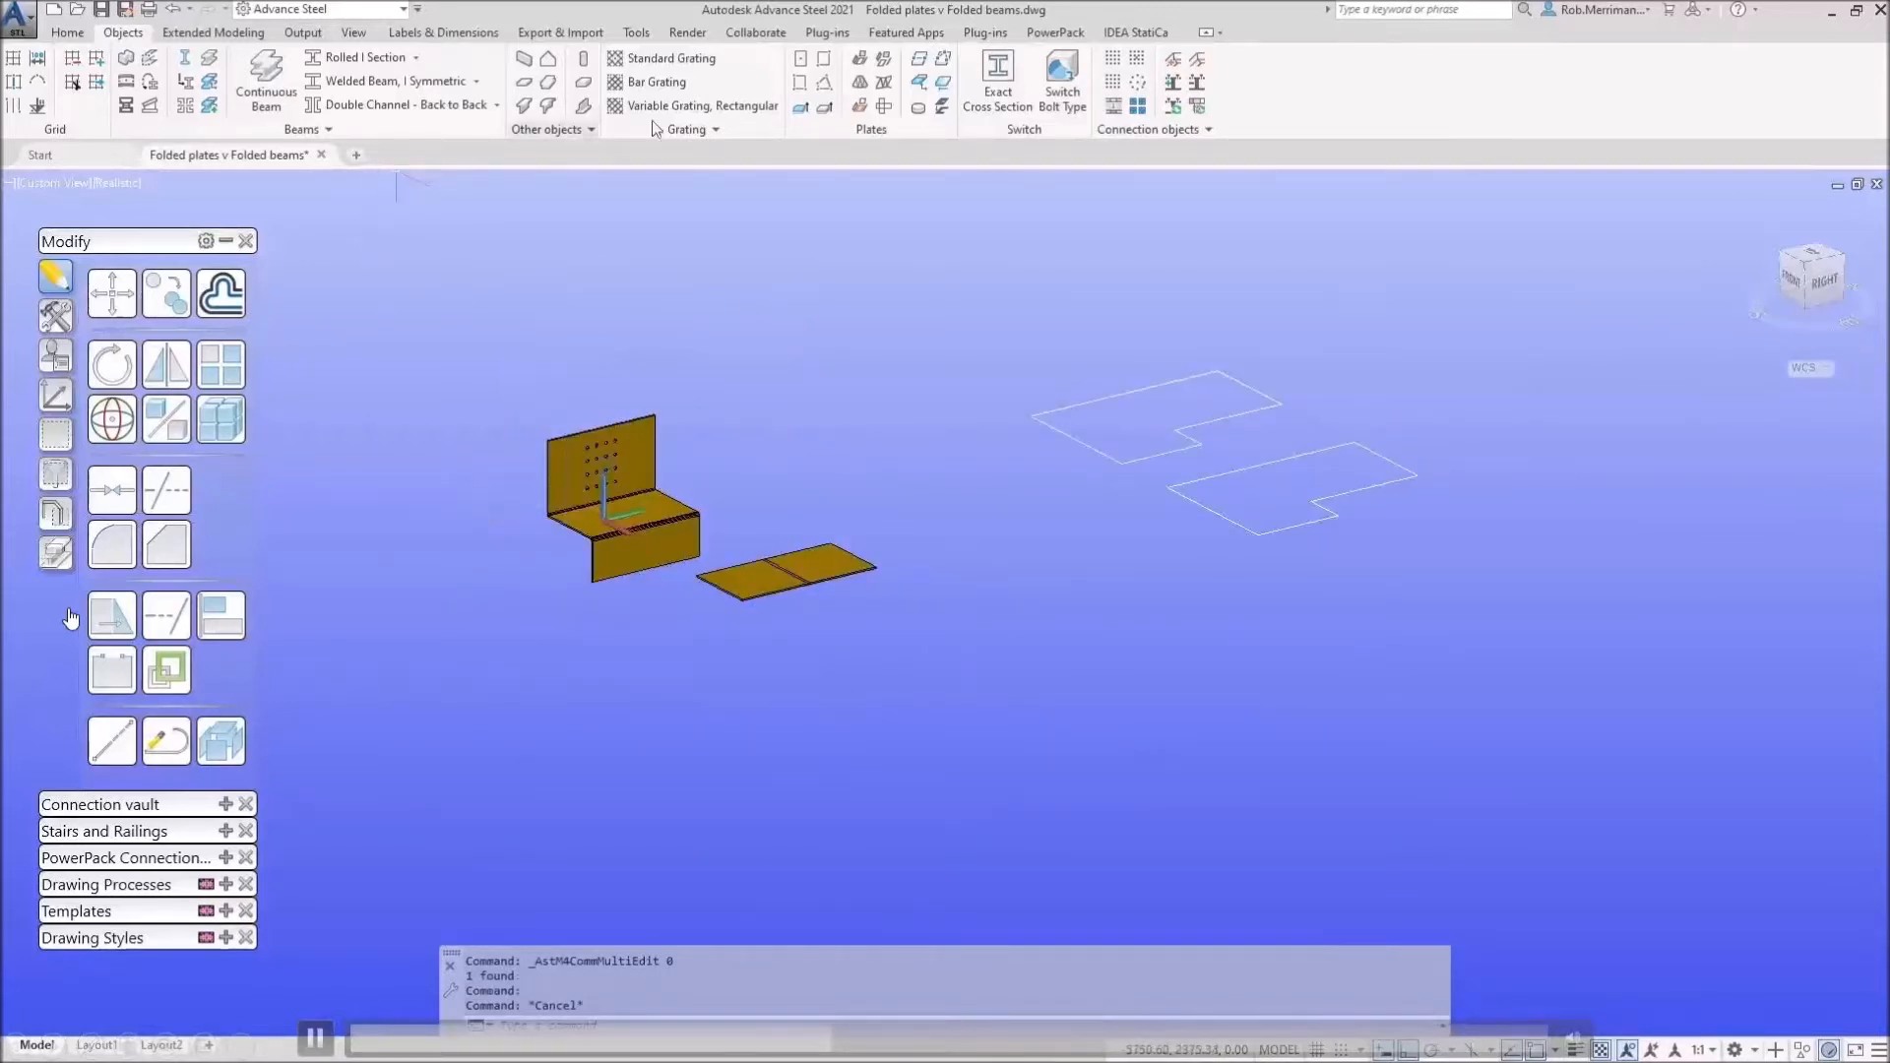
Step: Create a rectangular plate by its centre point, entering 200 and 100 as its sizes
{"action": "left_click", "coordinate": [802, 61]}
{"action": "scroll", "coordinate": [803, 465], "scroll_direction": "up", "scroll_amount": 5}
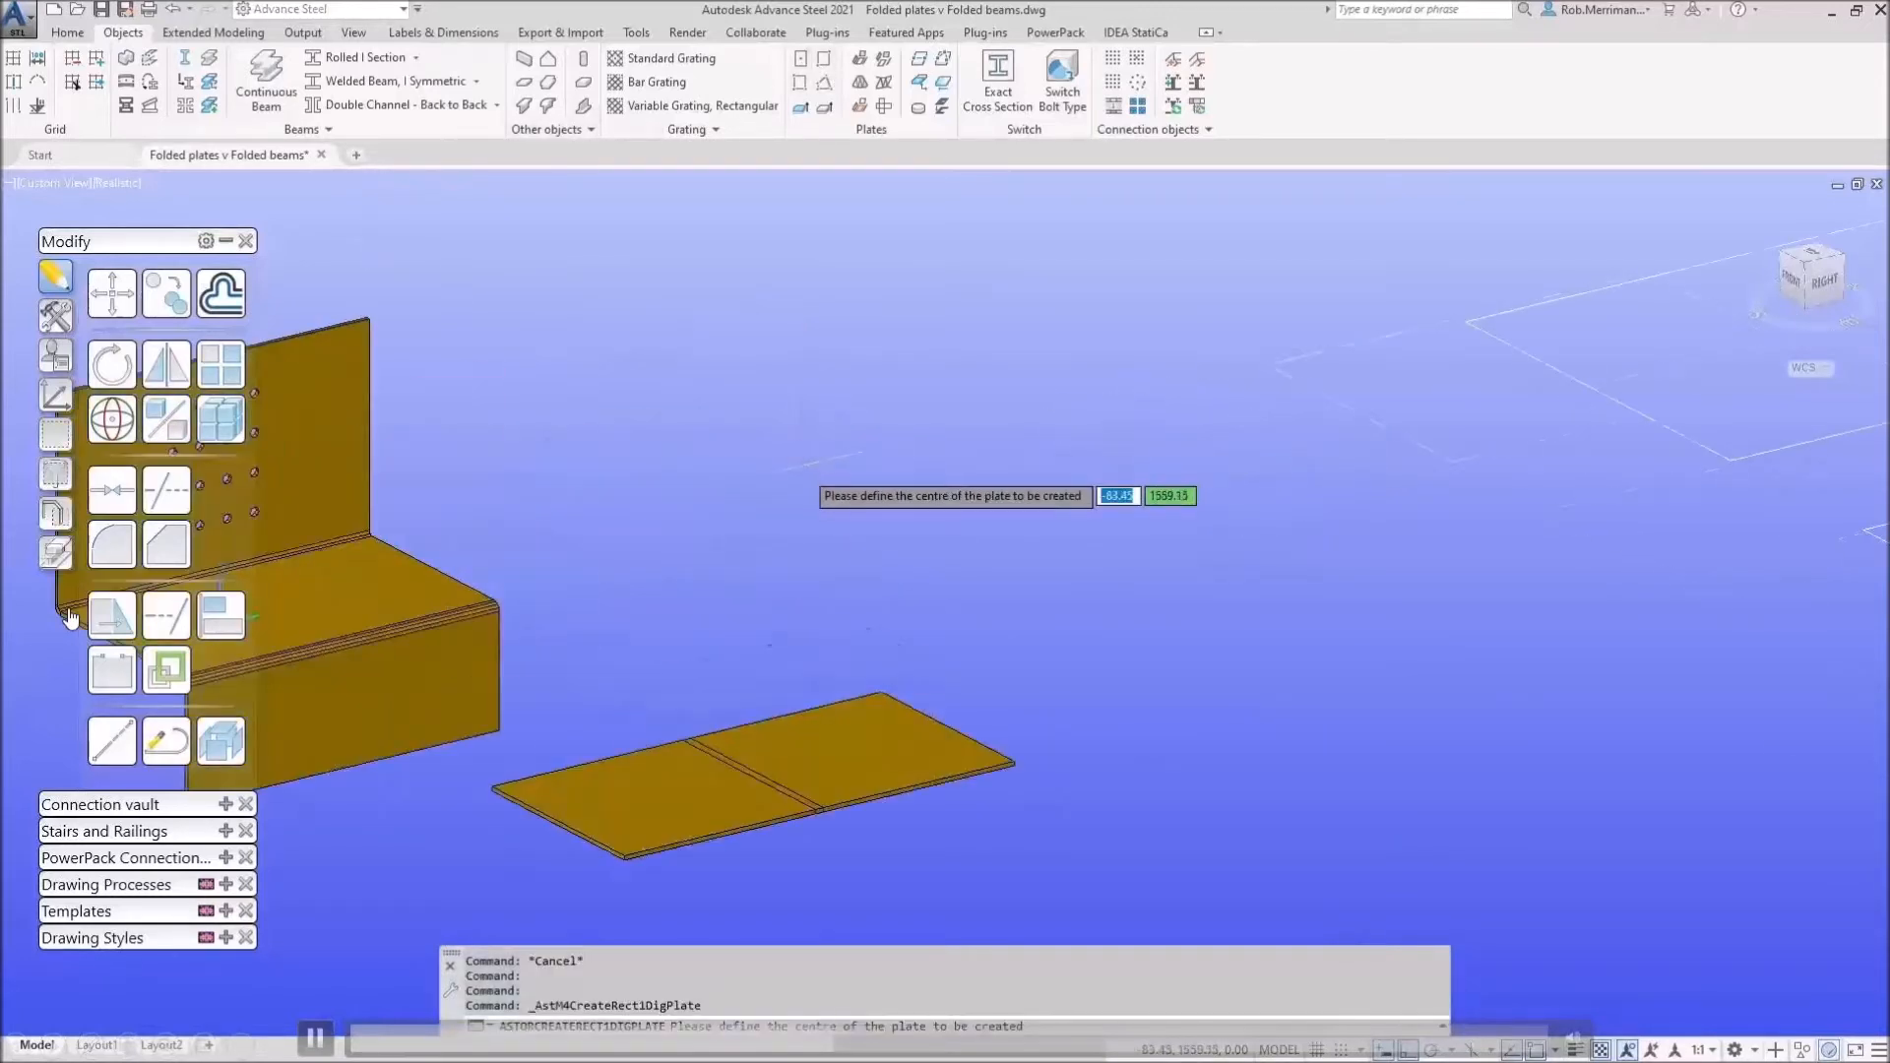
{"action": "left_click", "coordinate": [798, 470]}
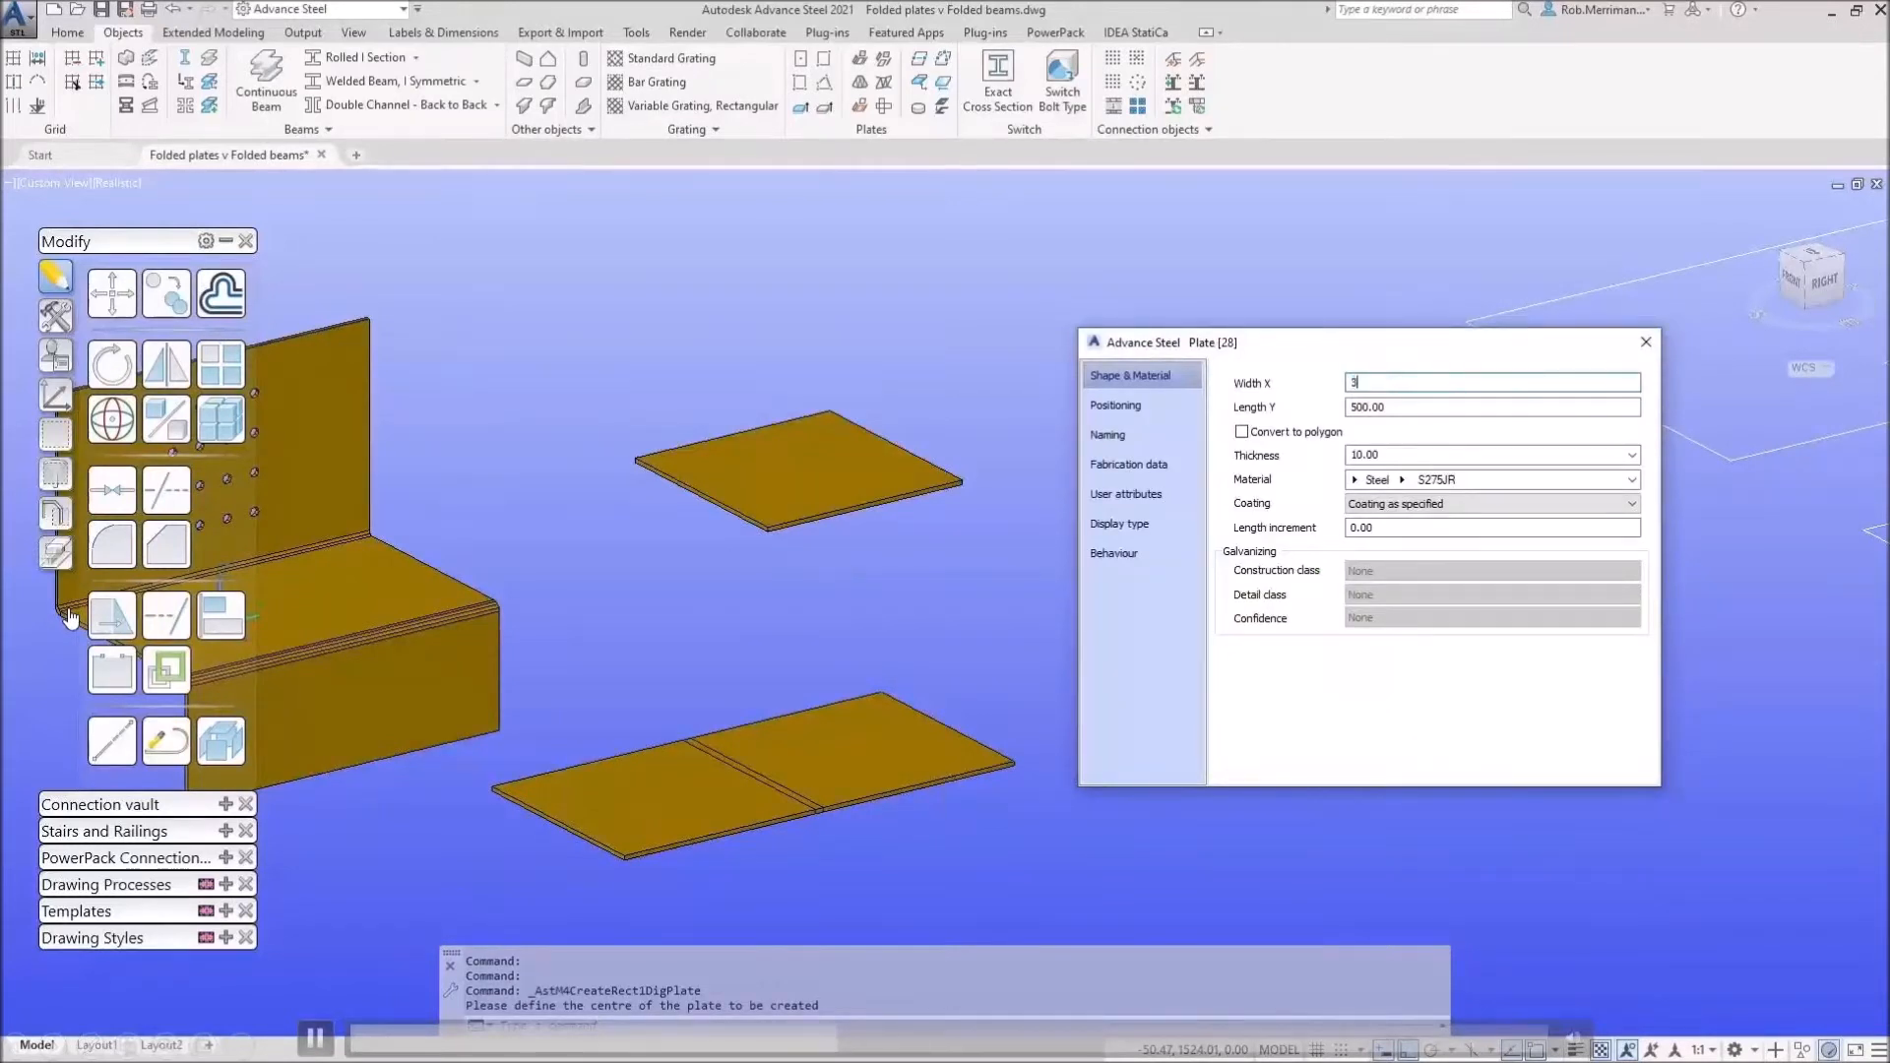
{"action": "key", "text": "shift+Tab"}
{"action": "type", "text": "200"}
{"action": "key", "text": "Tab"}
{"action": "type", "text": "100"}
{"action": "key", "text": "Tab"}
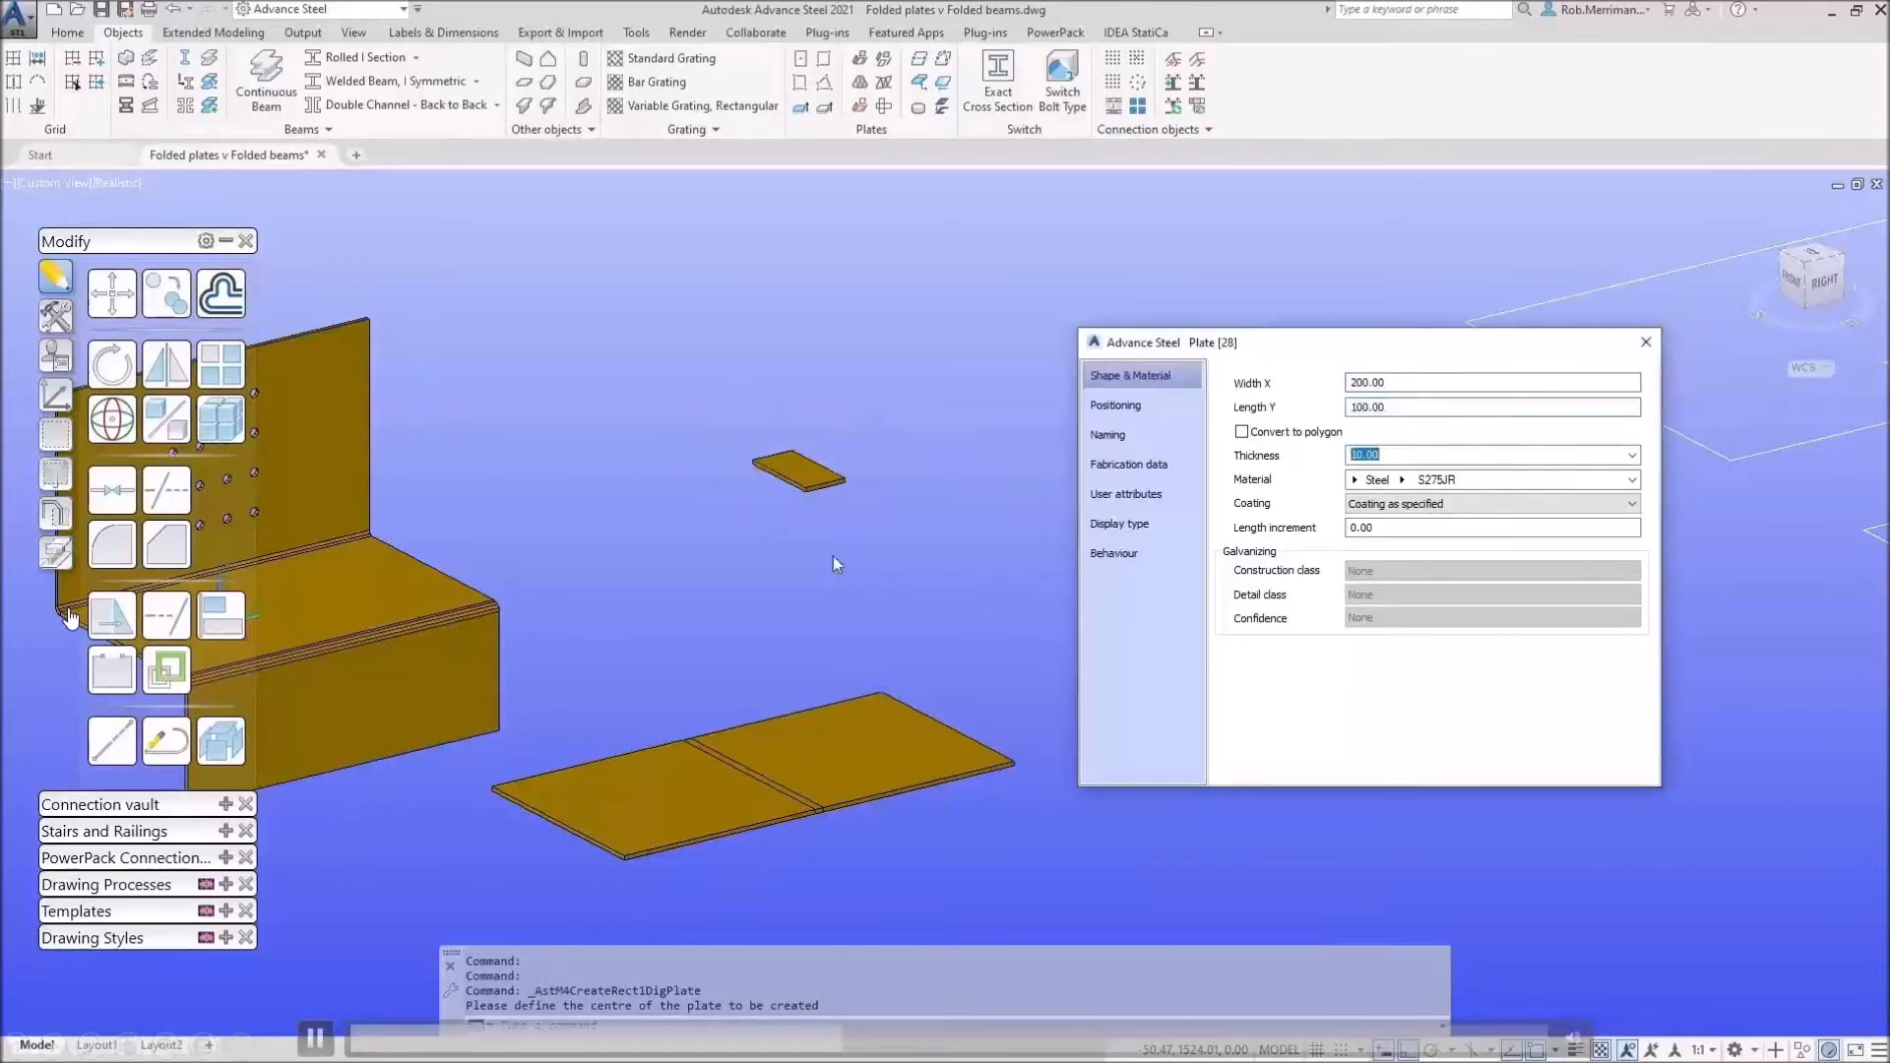
Step: Correct the plate to 100 width by 200 length, 10 thick, and close its properties
{"action": "key", "text": "shift+Tab"}
{"action": "key", "text": "shift+Tab"}
{"action": "type", "text": "100"}
{"action": "key", "text": "Tab"}
{"action": "type", "text": "2"}
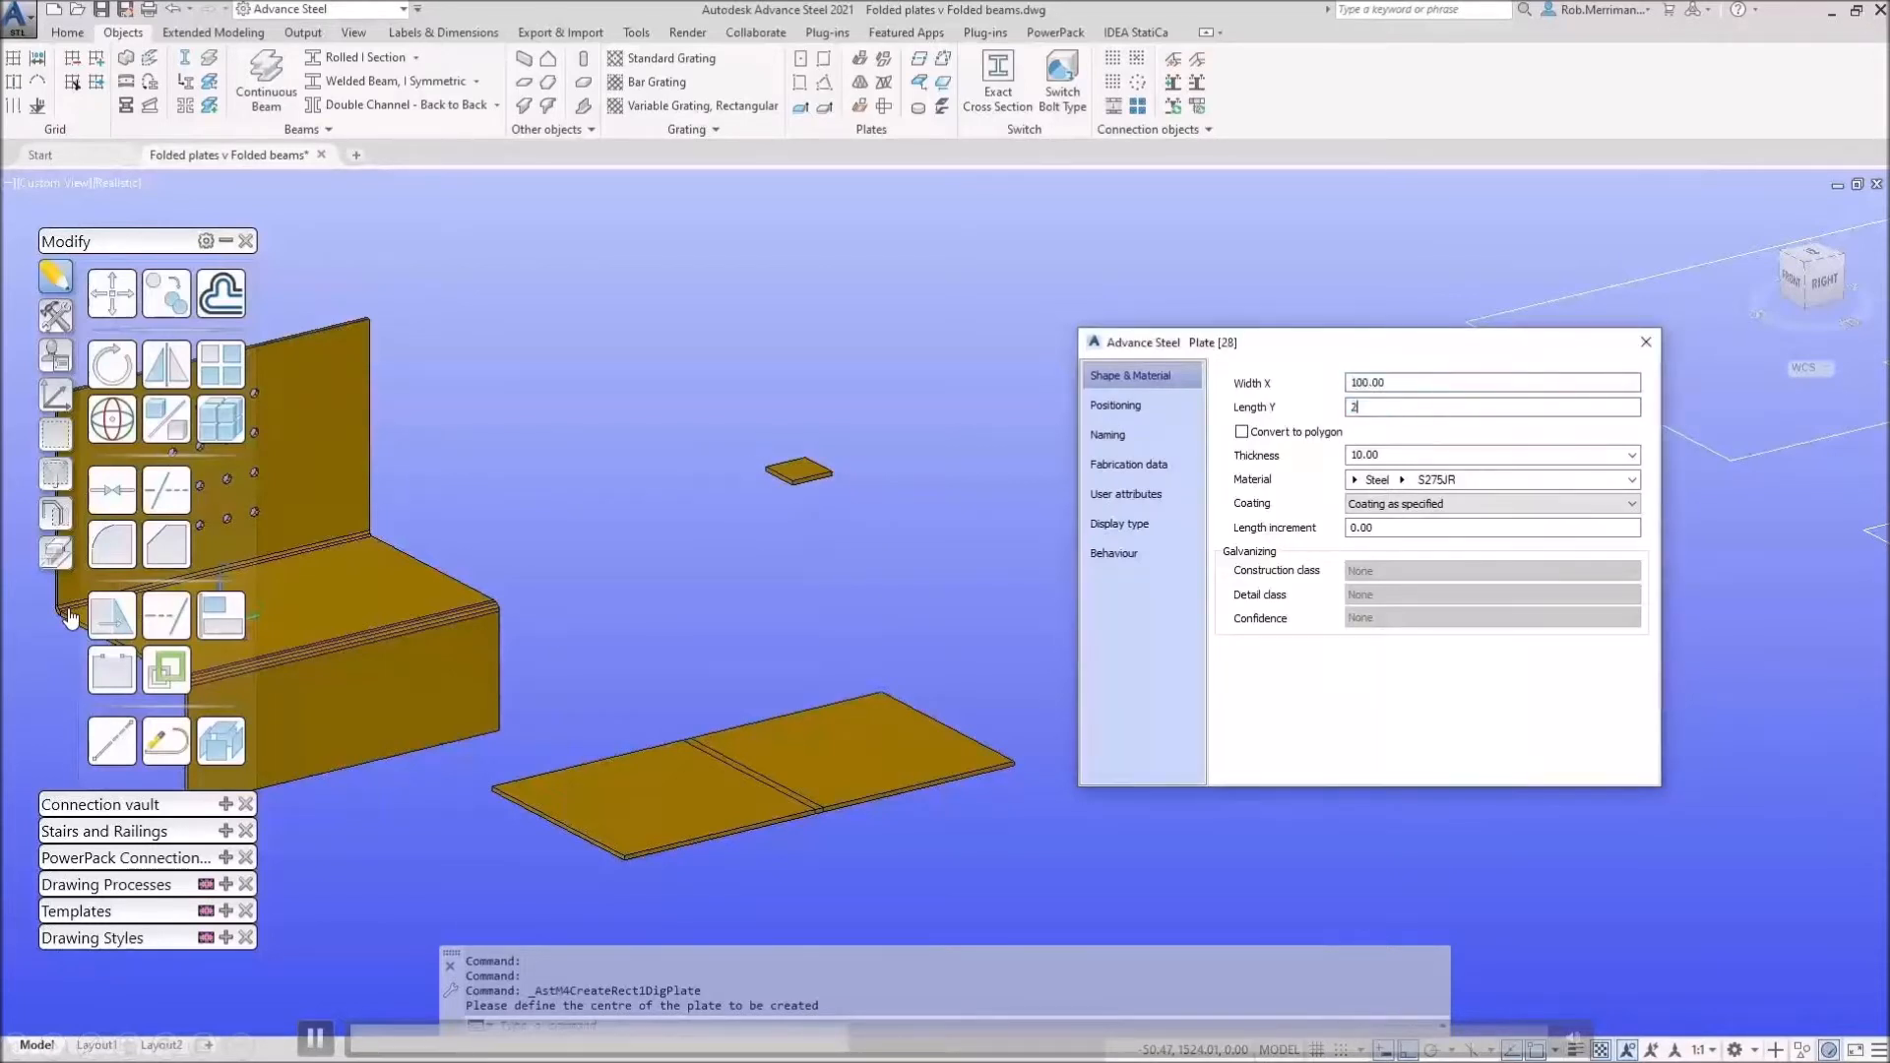
{"action": "type", "text": "00"}
{"action": "key", "text": "Tab"}
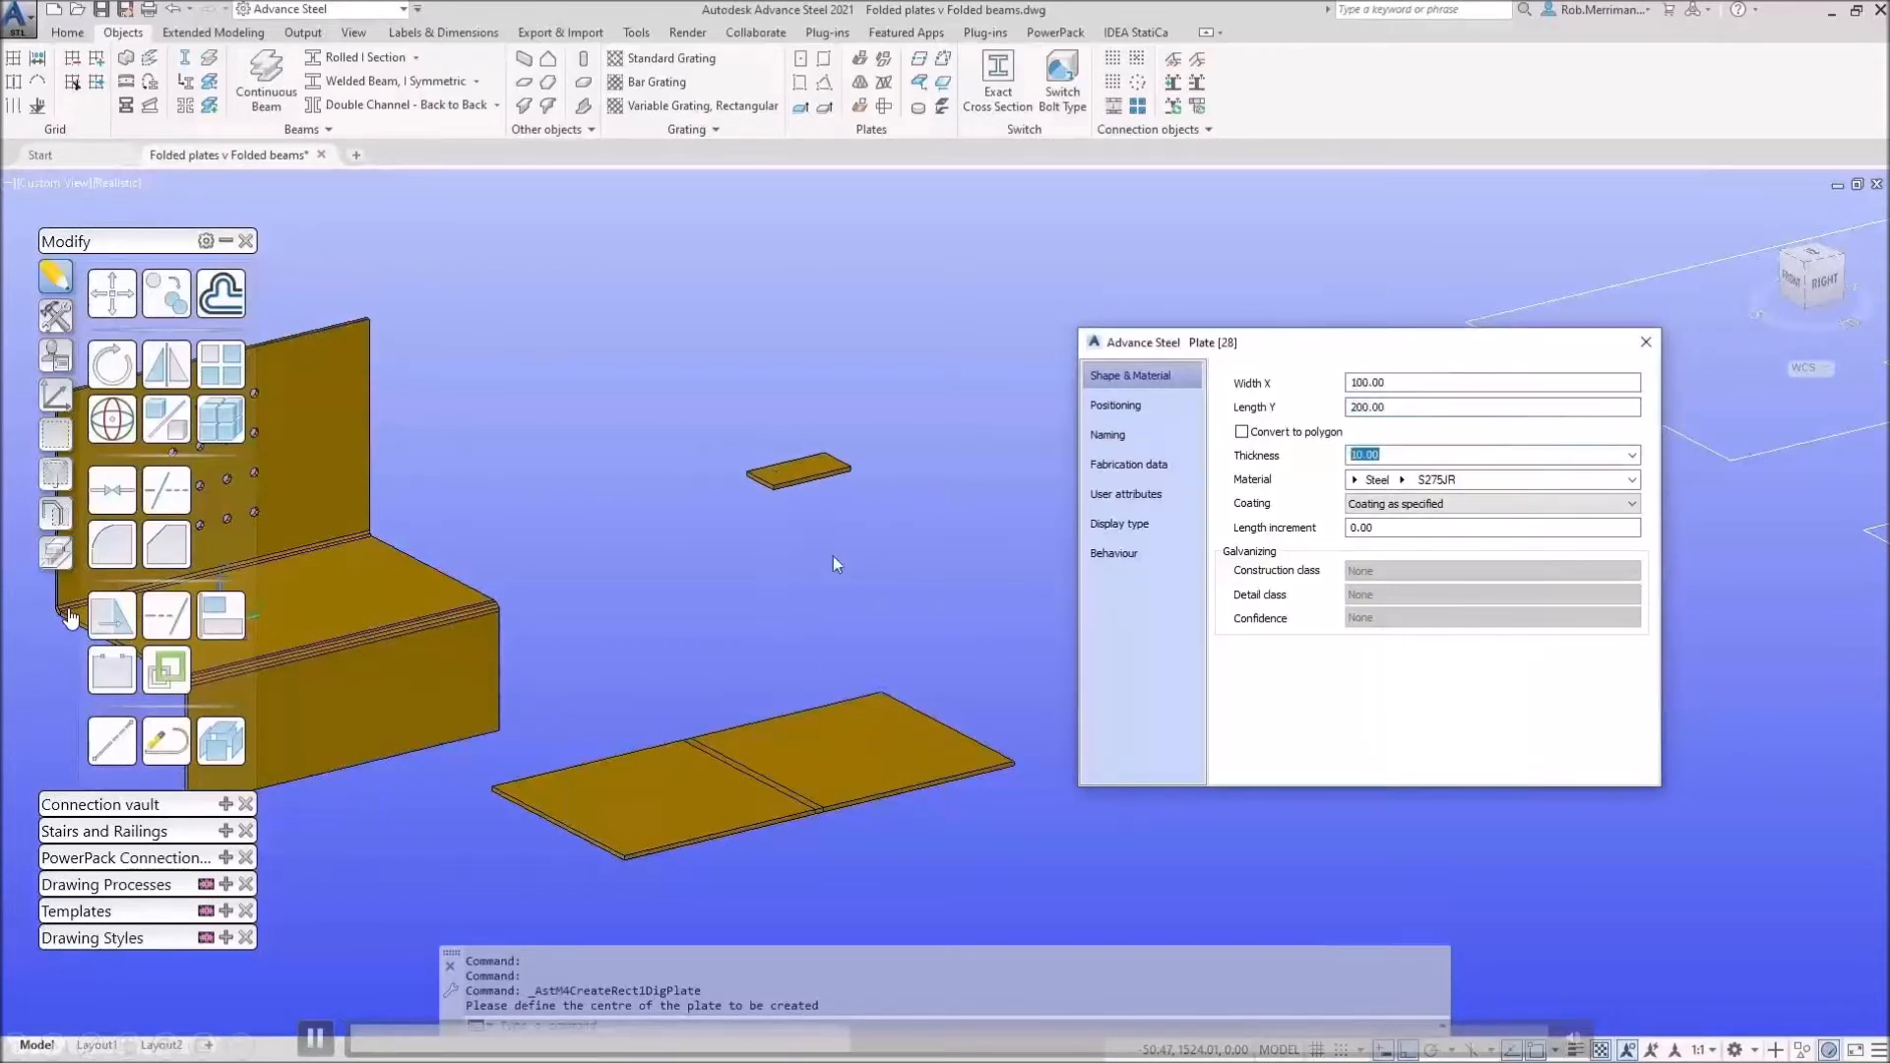
{"action": "key", "text": "shift+Tab"}
{"action": "key", "text": "Return"}
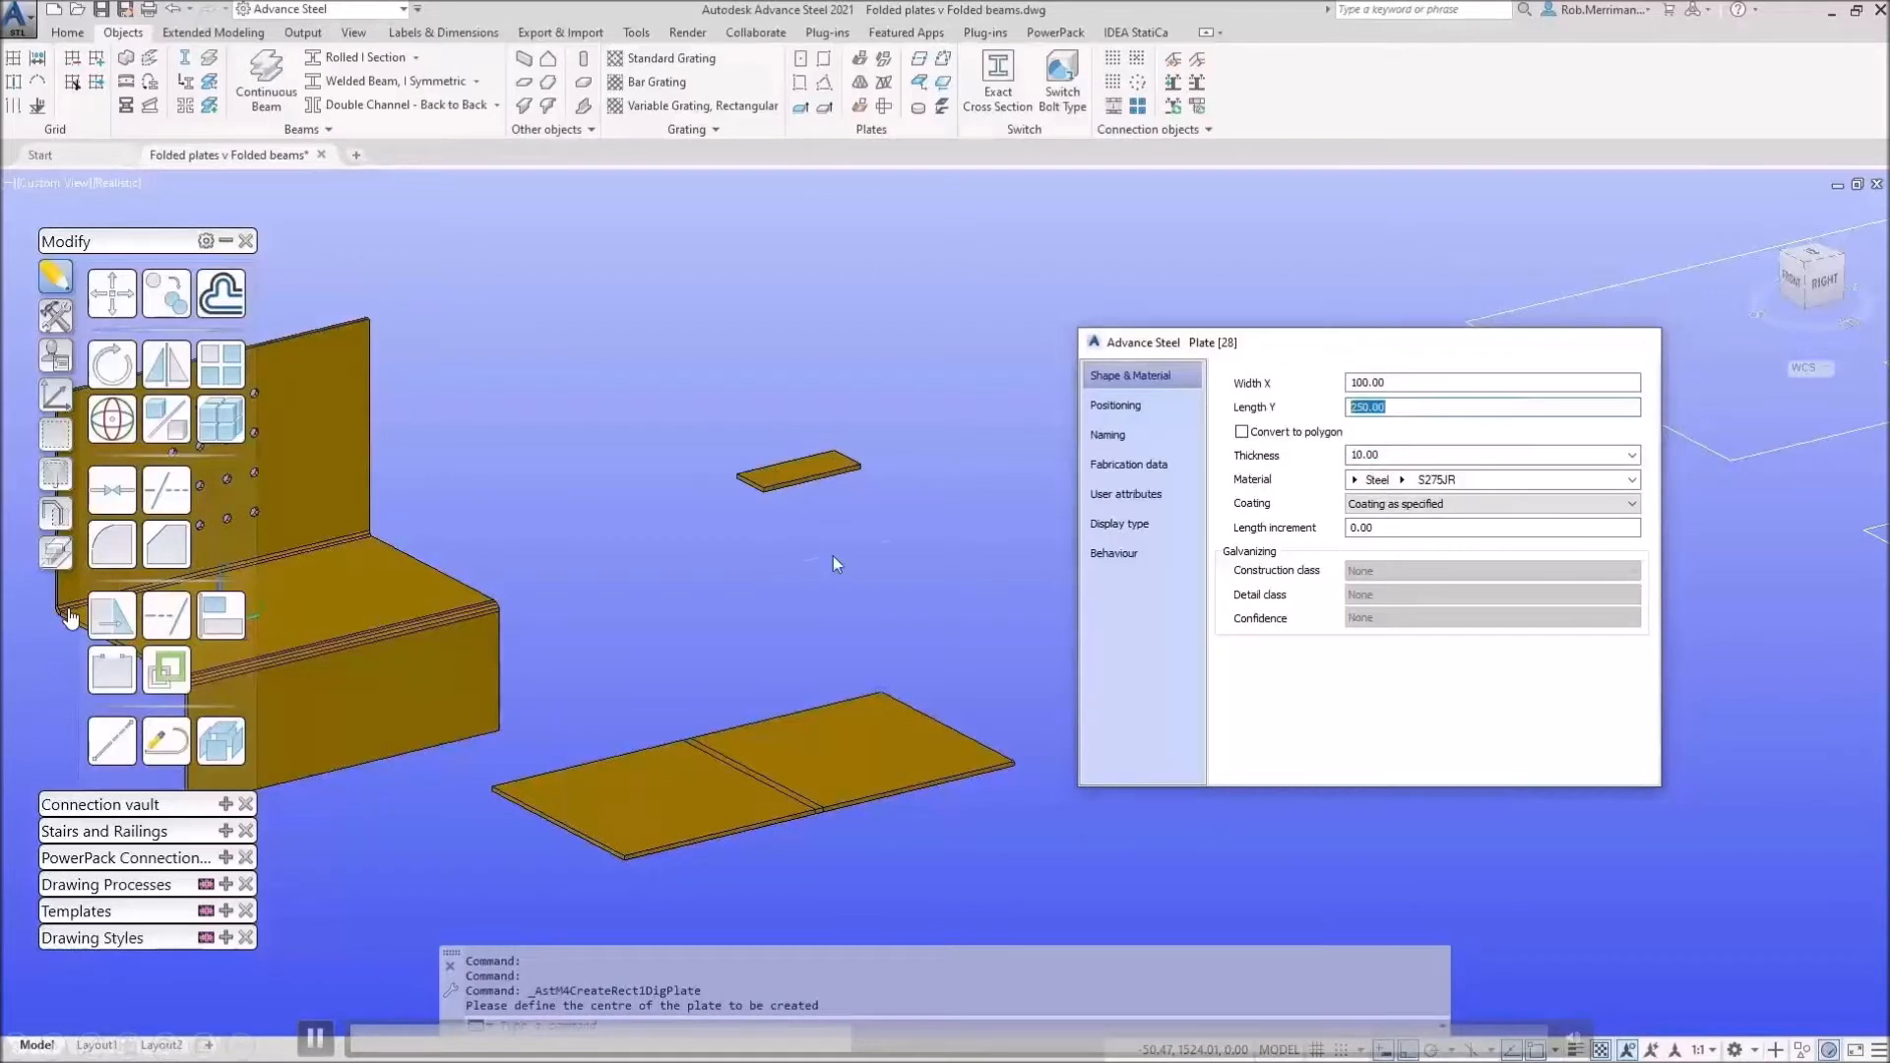
{"action": "key", "text": "Escape"}
{"action": "left_click", "coordinate": [166, 292]}
Step: Copy the small plate 90 mm from the original with Ortho on
{"action": "left_click", "coordinate": [837, 461]}
{"action": "key", "text": "Return"}
{"action": "left_click", "coordinate": [916, 453]}
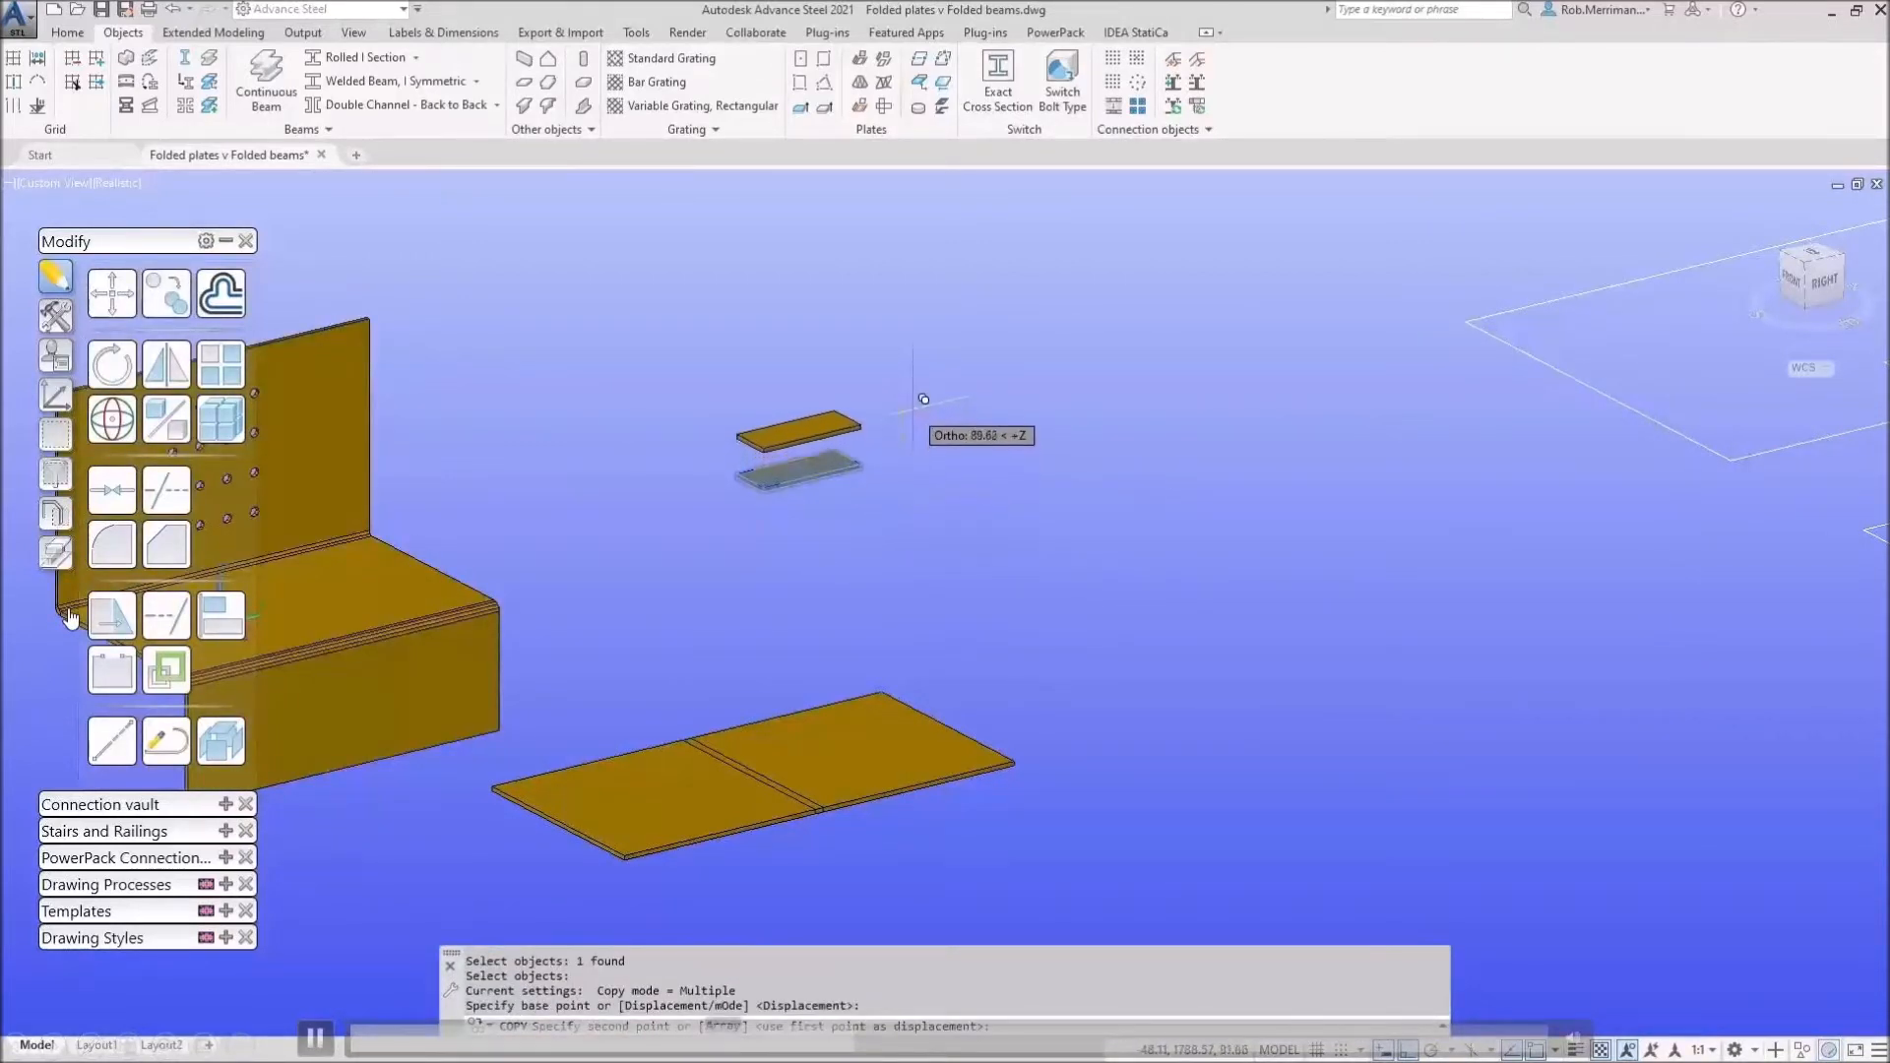
{"action": "type", "text": "90"}
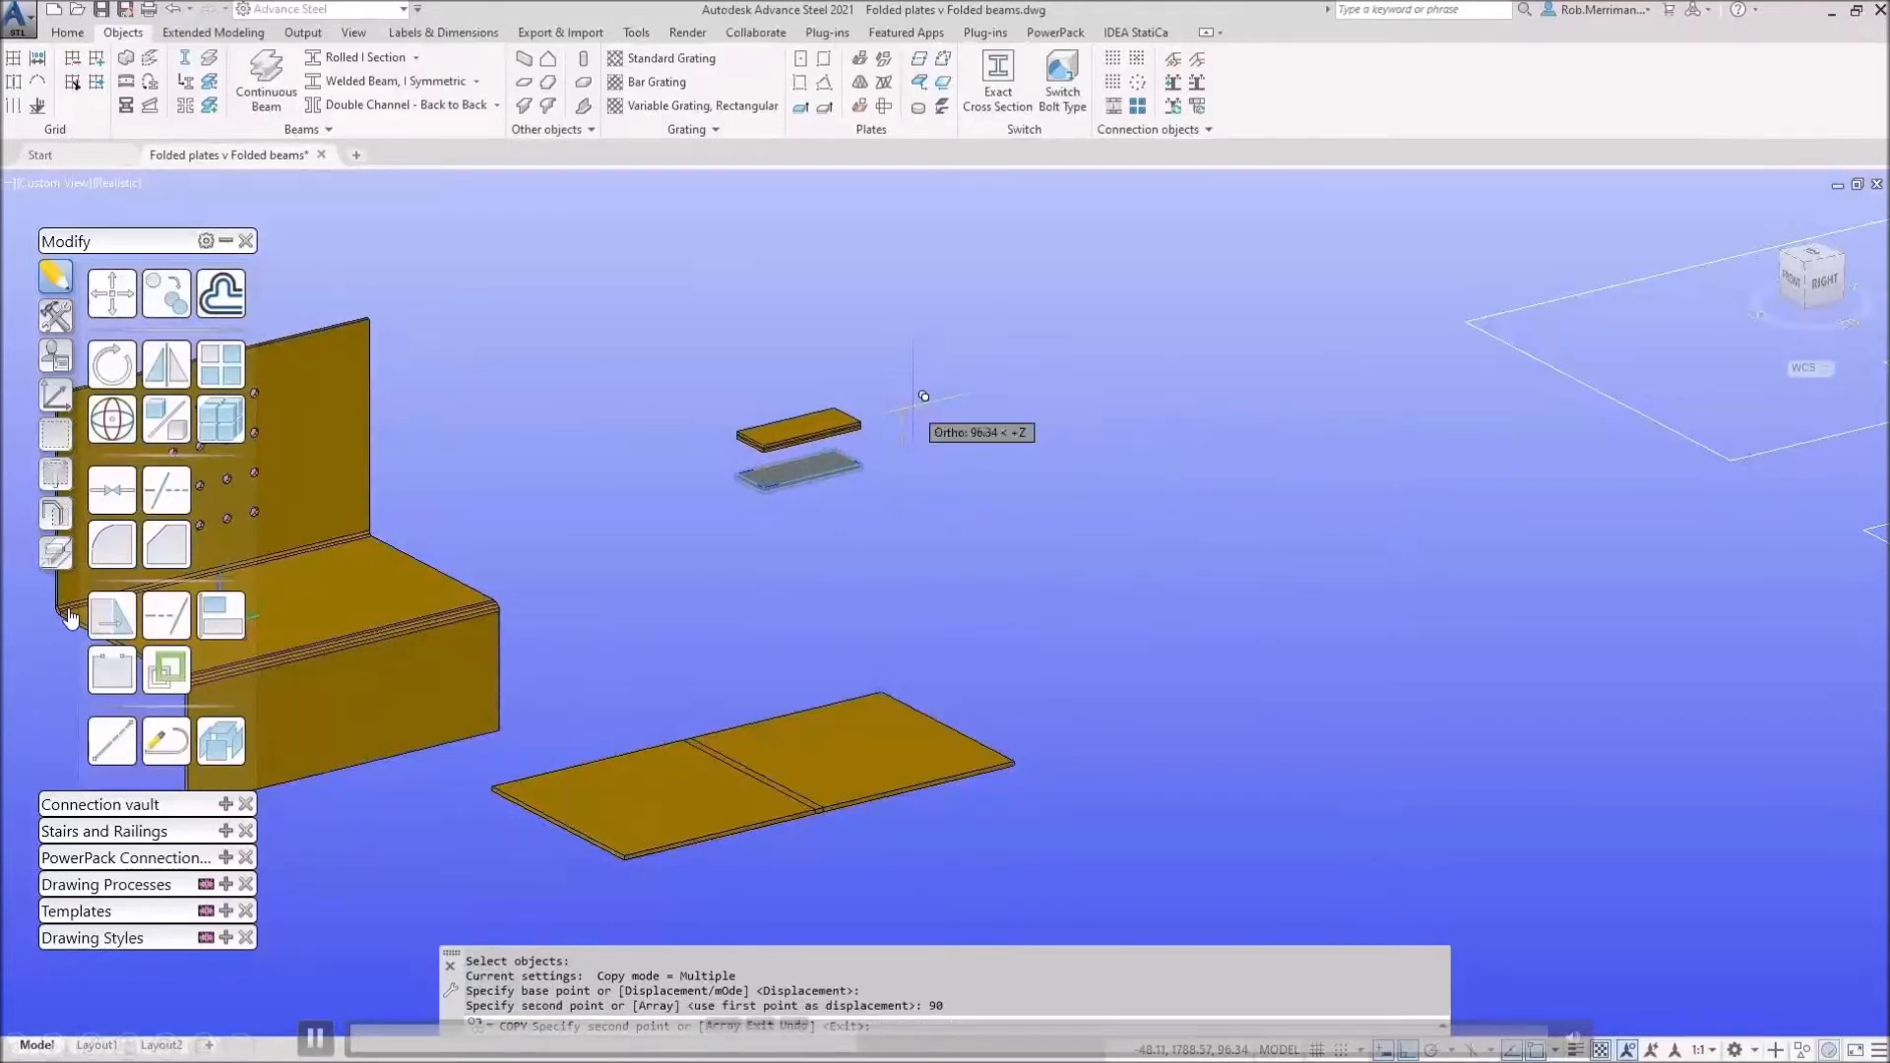
{"action": "key", "text": "Return"}
{"action": "key", "text": "Escape"}
Step: Move the upper small plate 100 mm along the ortho direction
{"action": "left_click", "coordinate": [112, 293]}
{"action": "left_click", "coordinate": [815, 426]}
{"action": "key", "text": "Return"}
{"action": "left_click", "coordinate": [930, 411]}
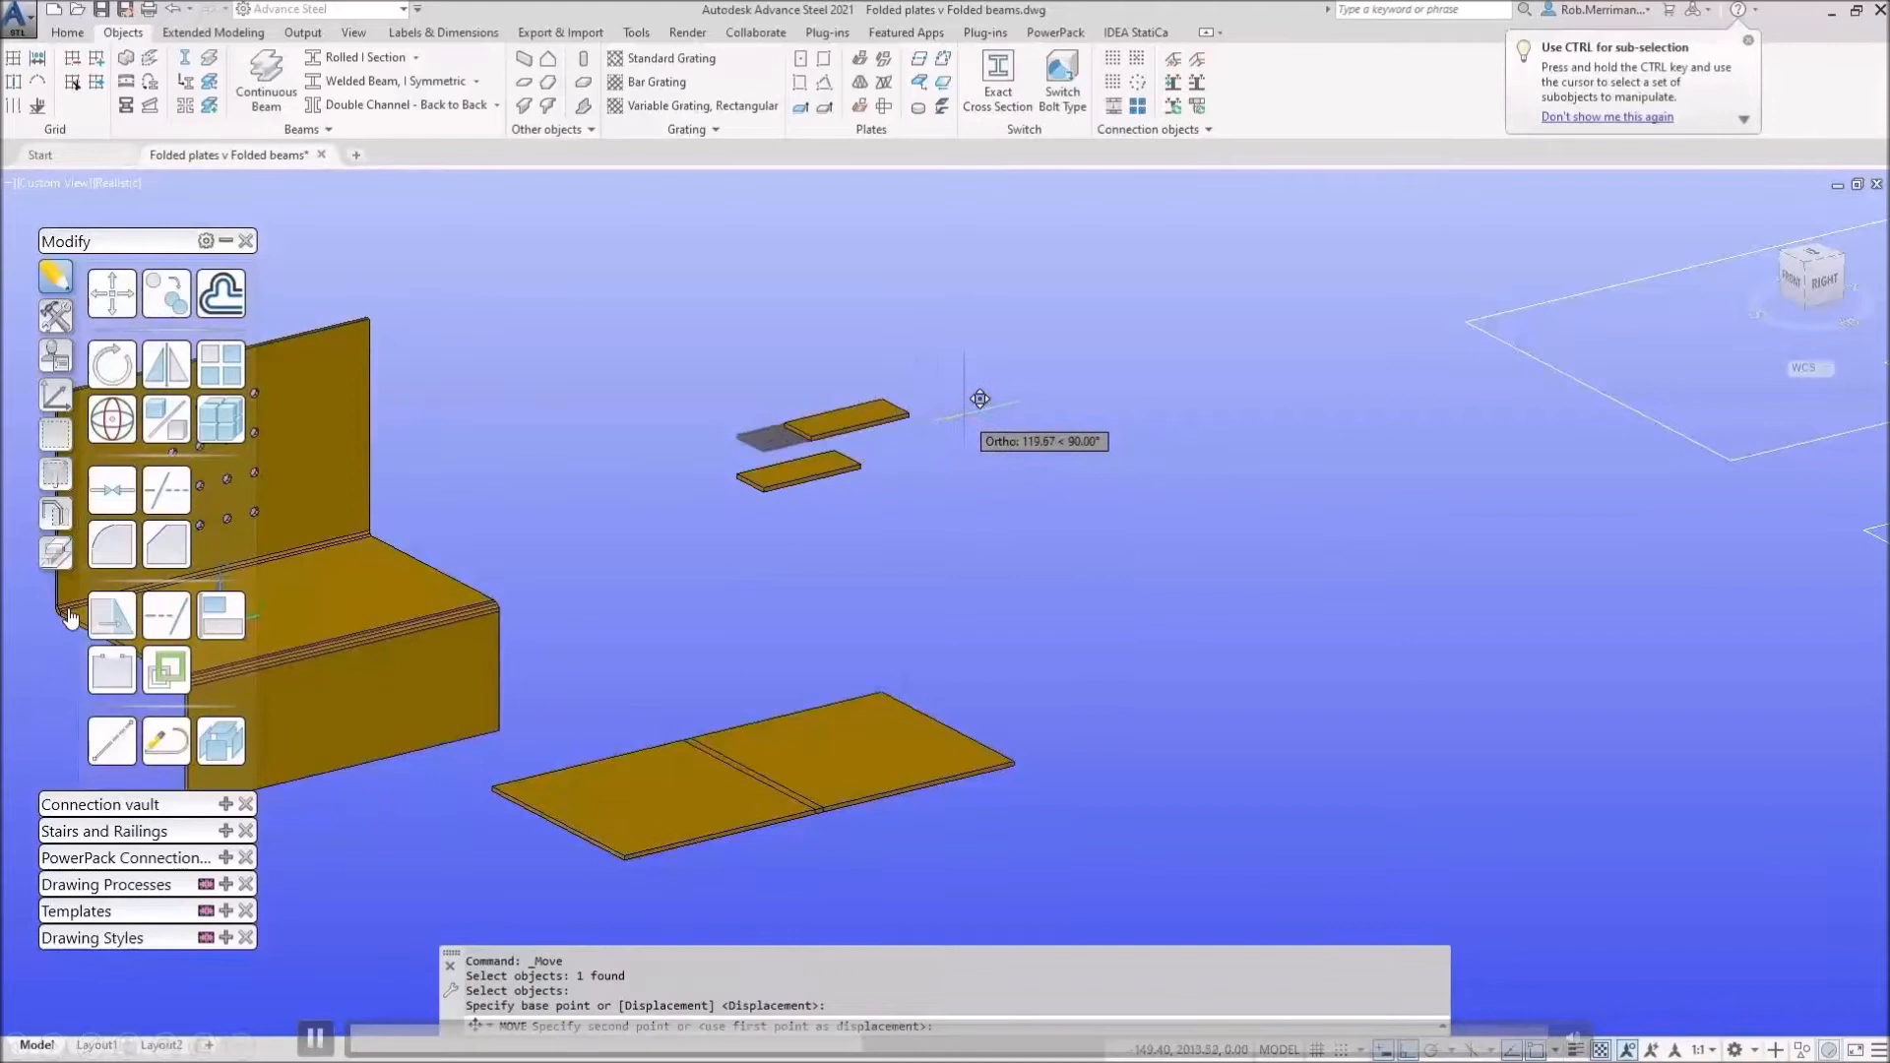
{"action": "type", "text": "100"}
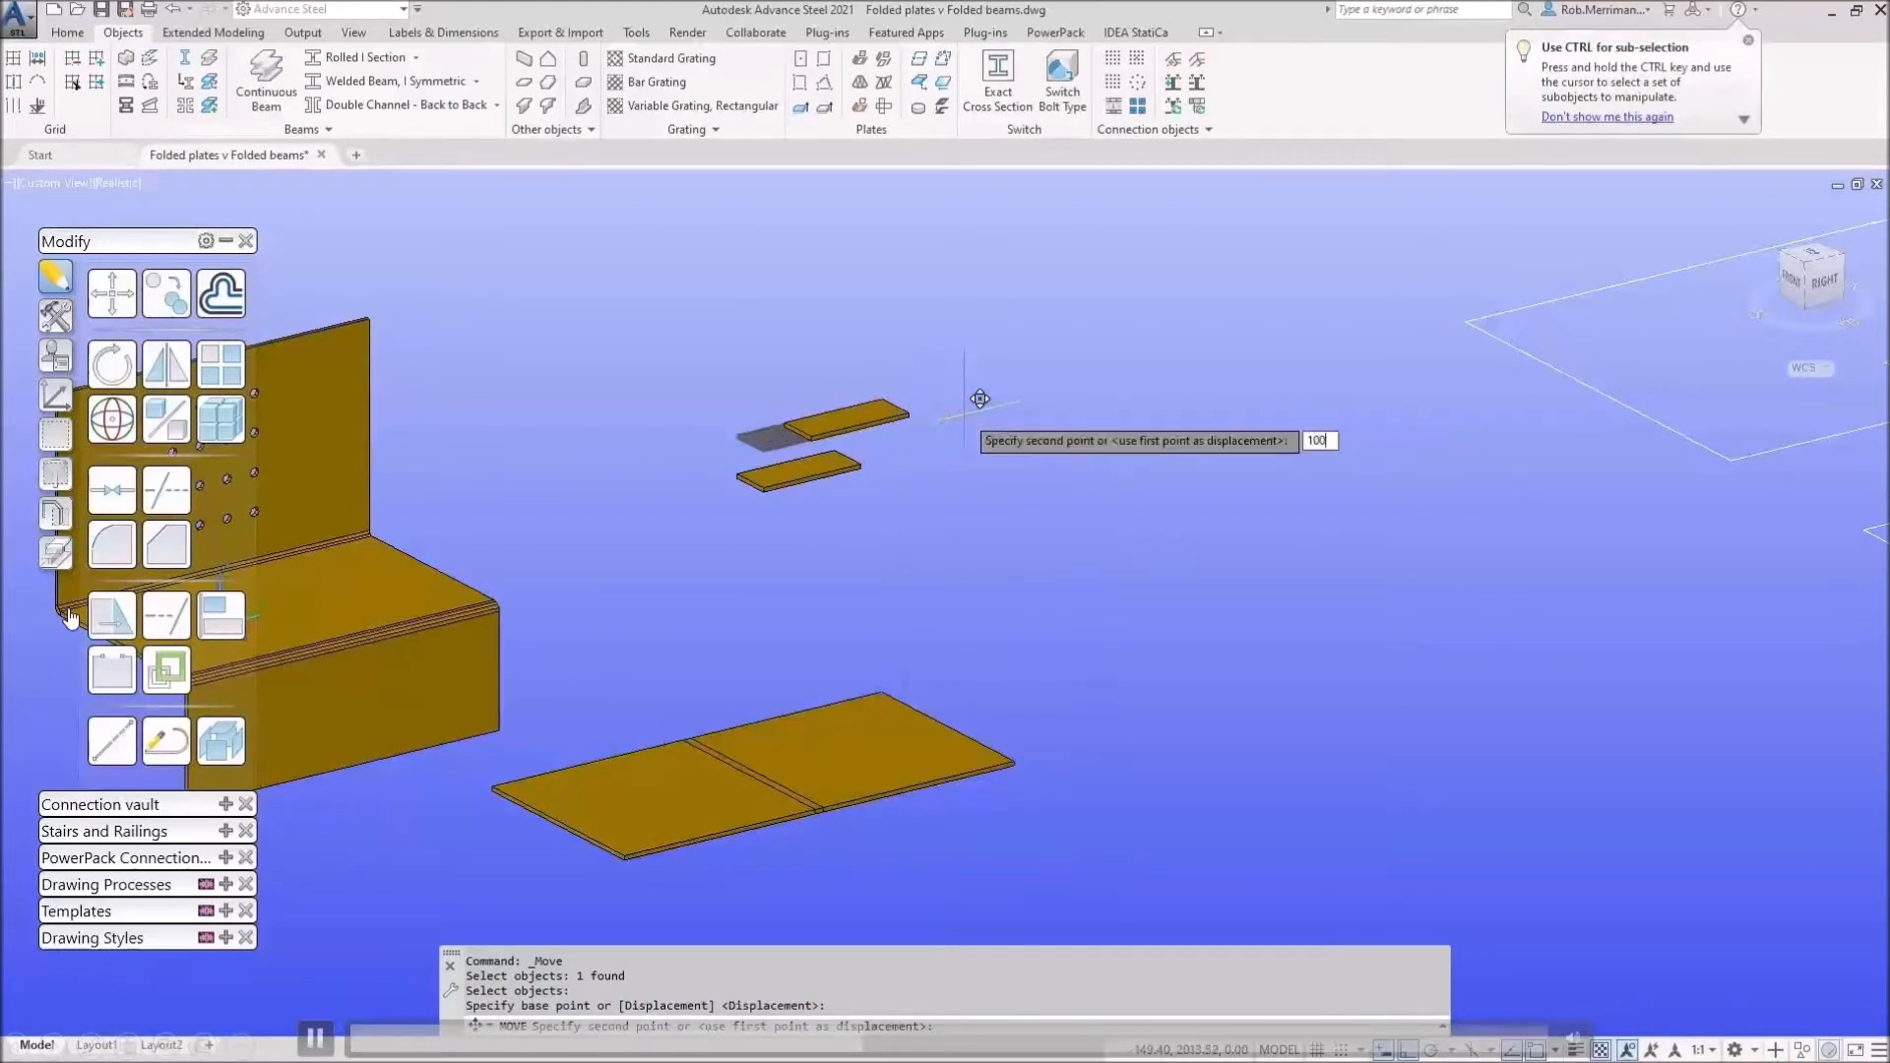
{"action": "key", "text": "Return"}
{"action": "scroll", "coordinate": [801, 430], "scroll_direction": "up", "scroll_amount": 6}
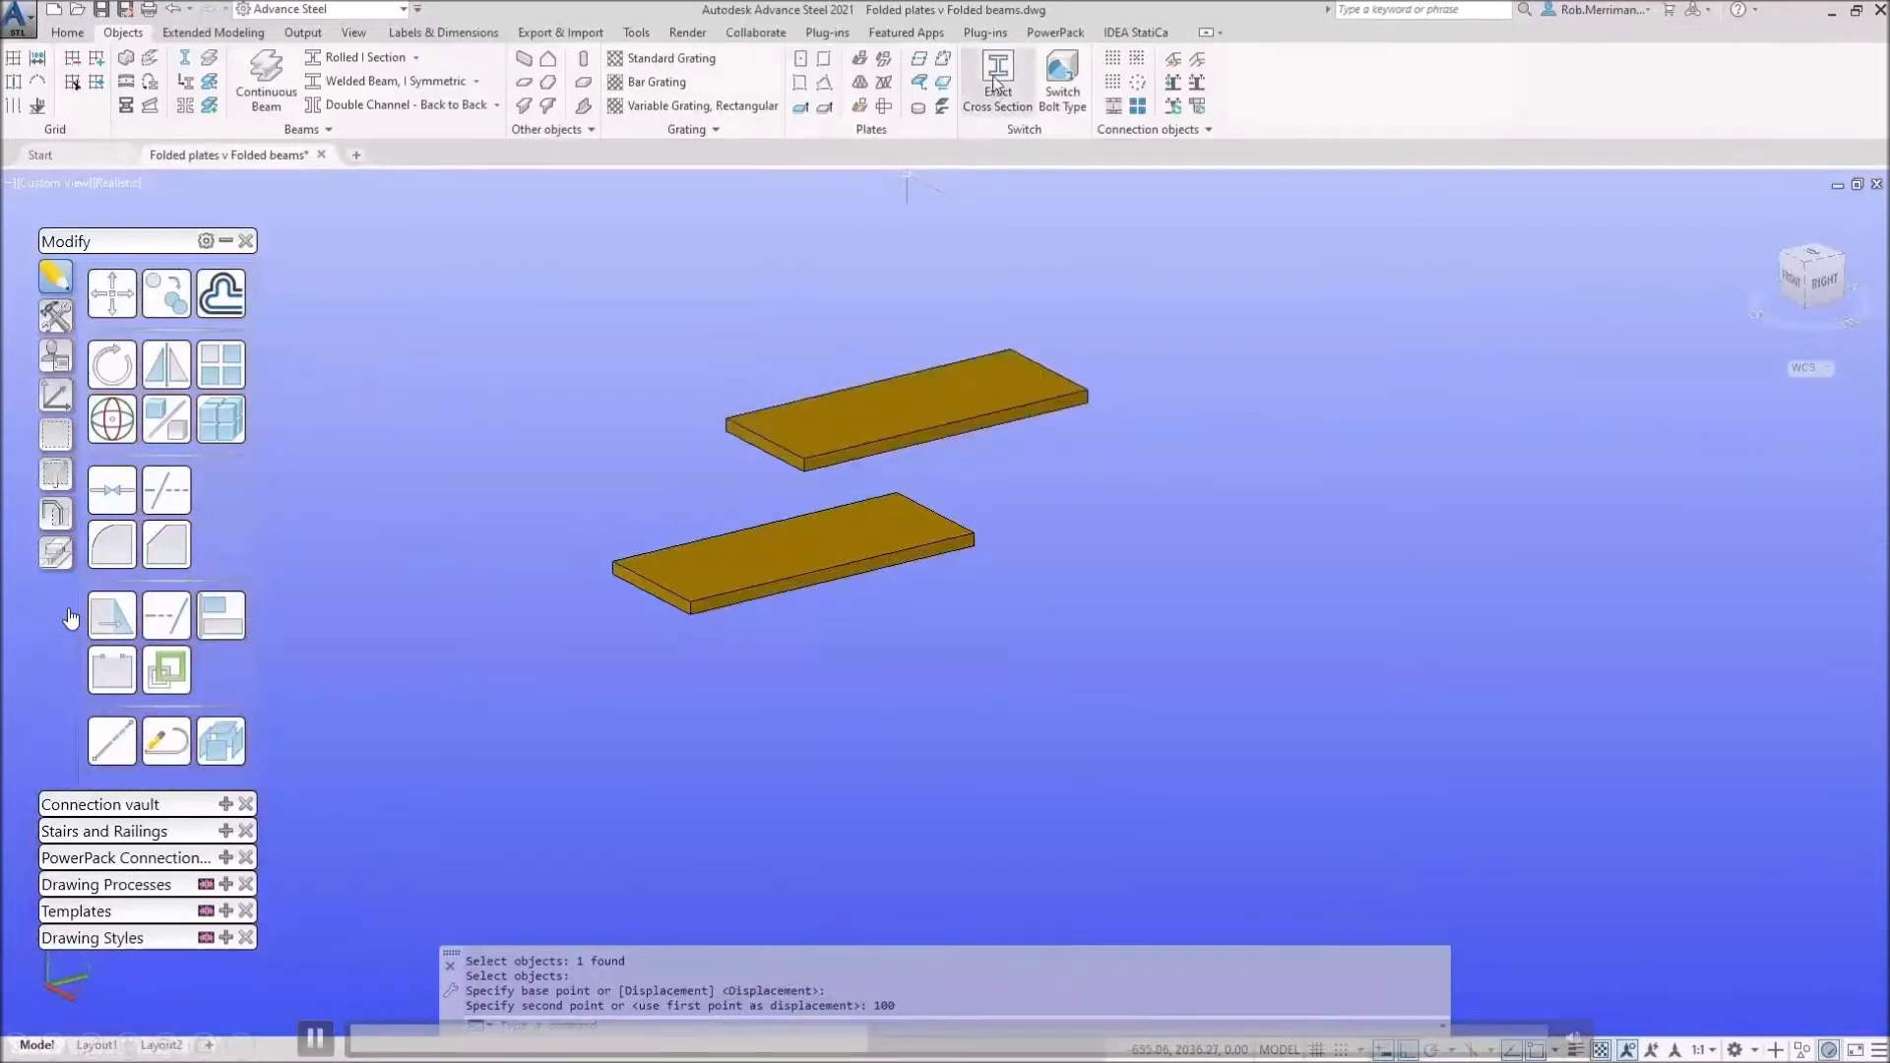
Step: Add a sloped 3-point plate joining the lower plate's end to the upper plate's corner
{"action": "left_click", "coordinate": [801, 88]}
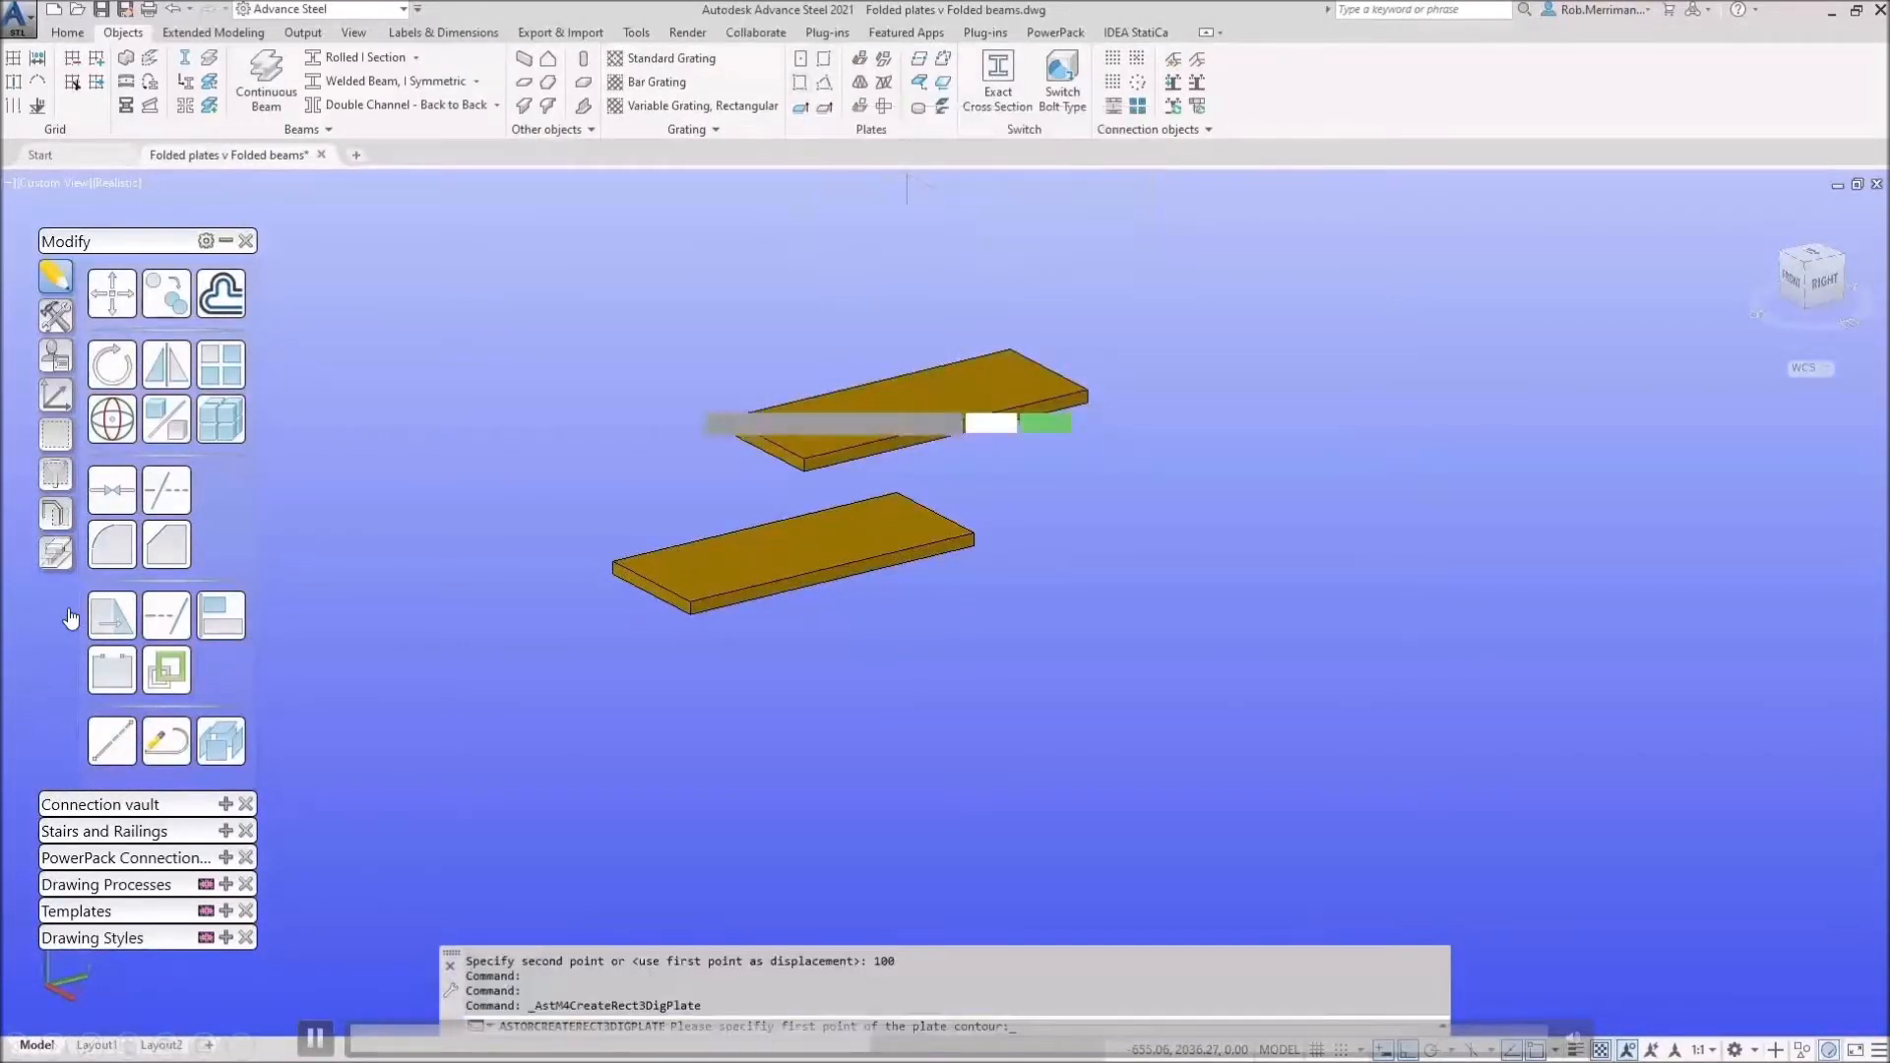
{"action": "left_click", "coordinate": [612, 563]}
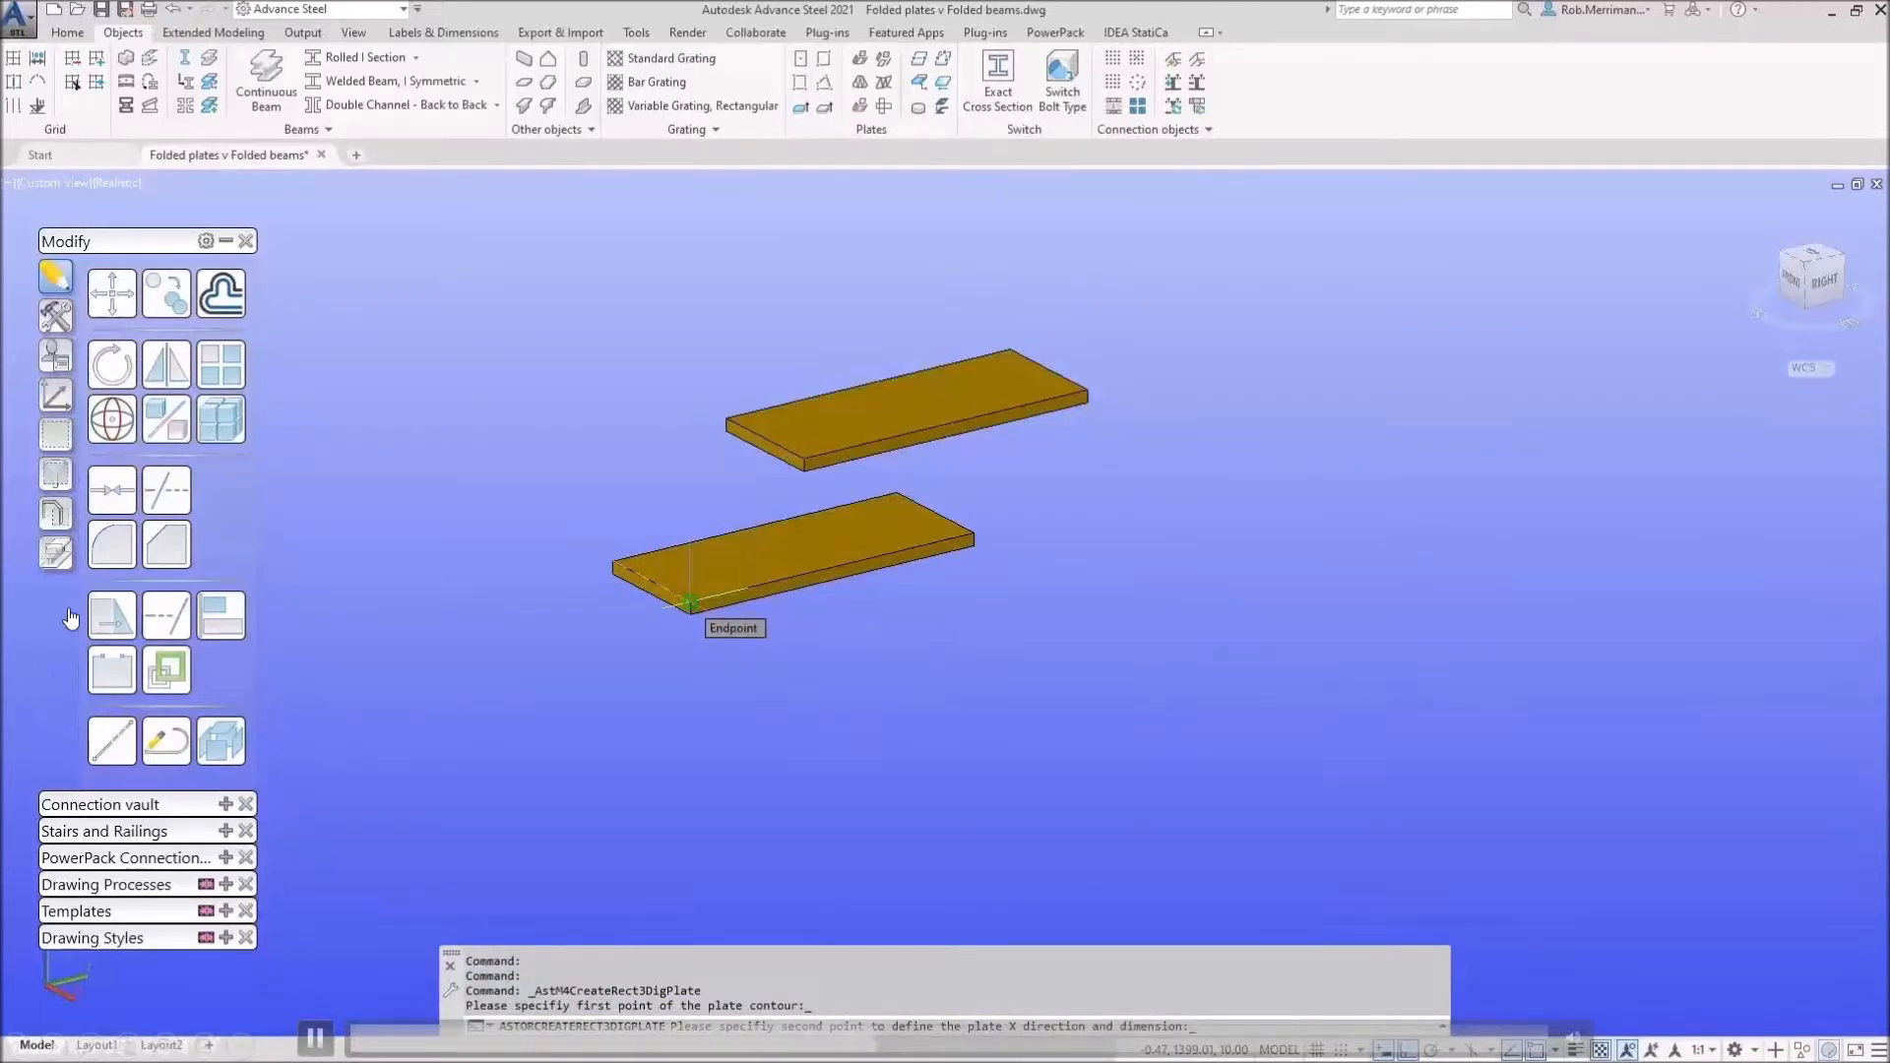
{"action": "left_click", "coordinate": [690, 602]}
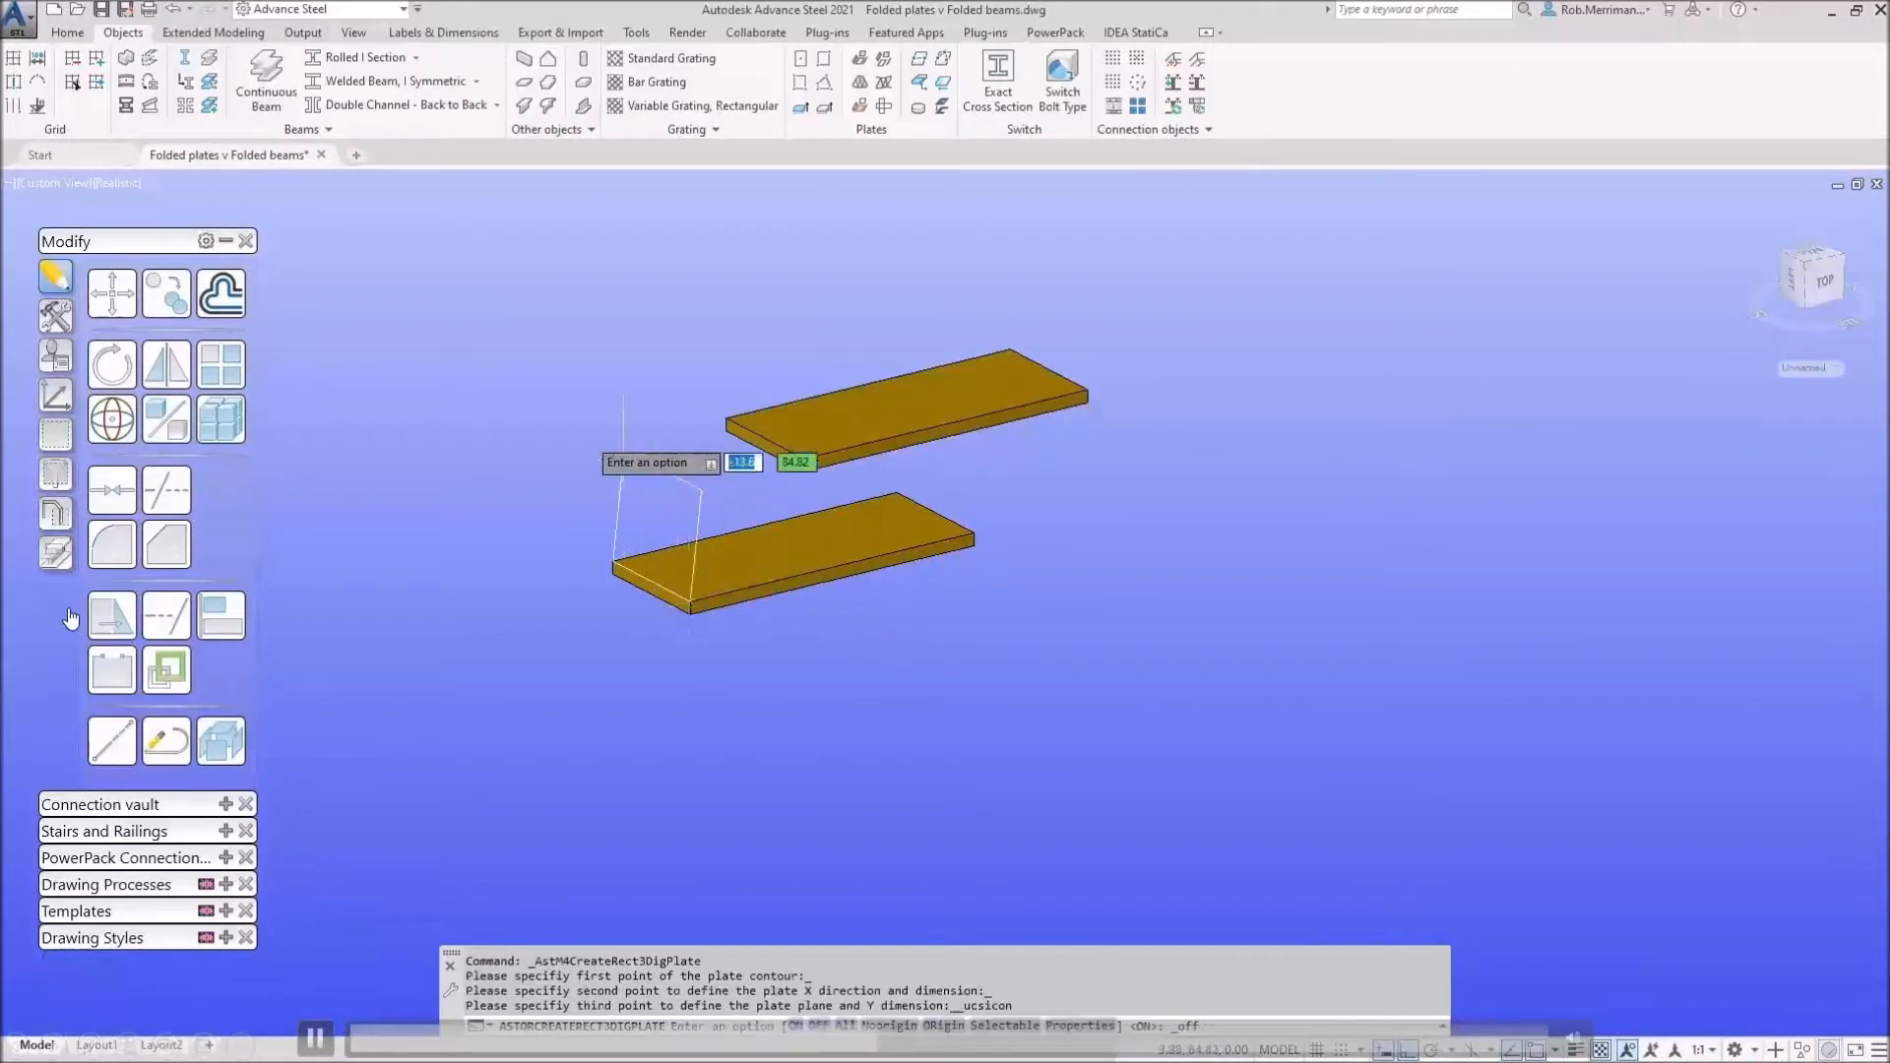
{"action": "left_click", "coordinate": [729, 429]}
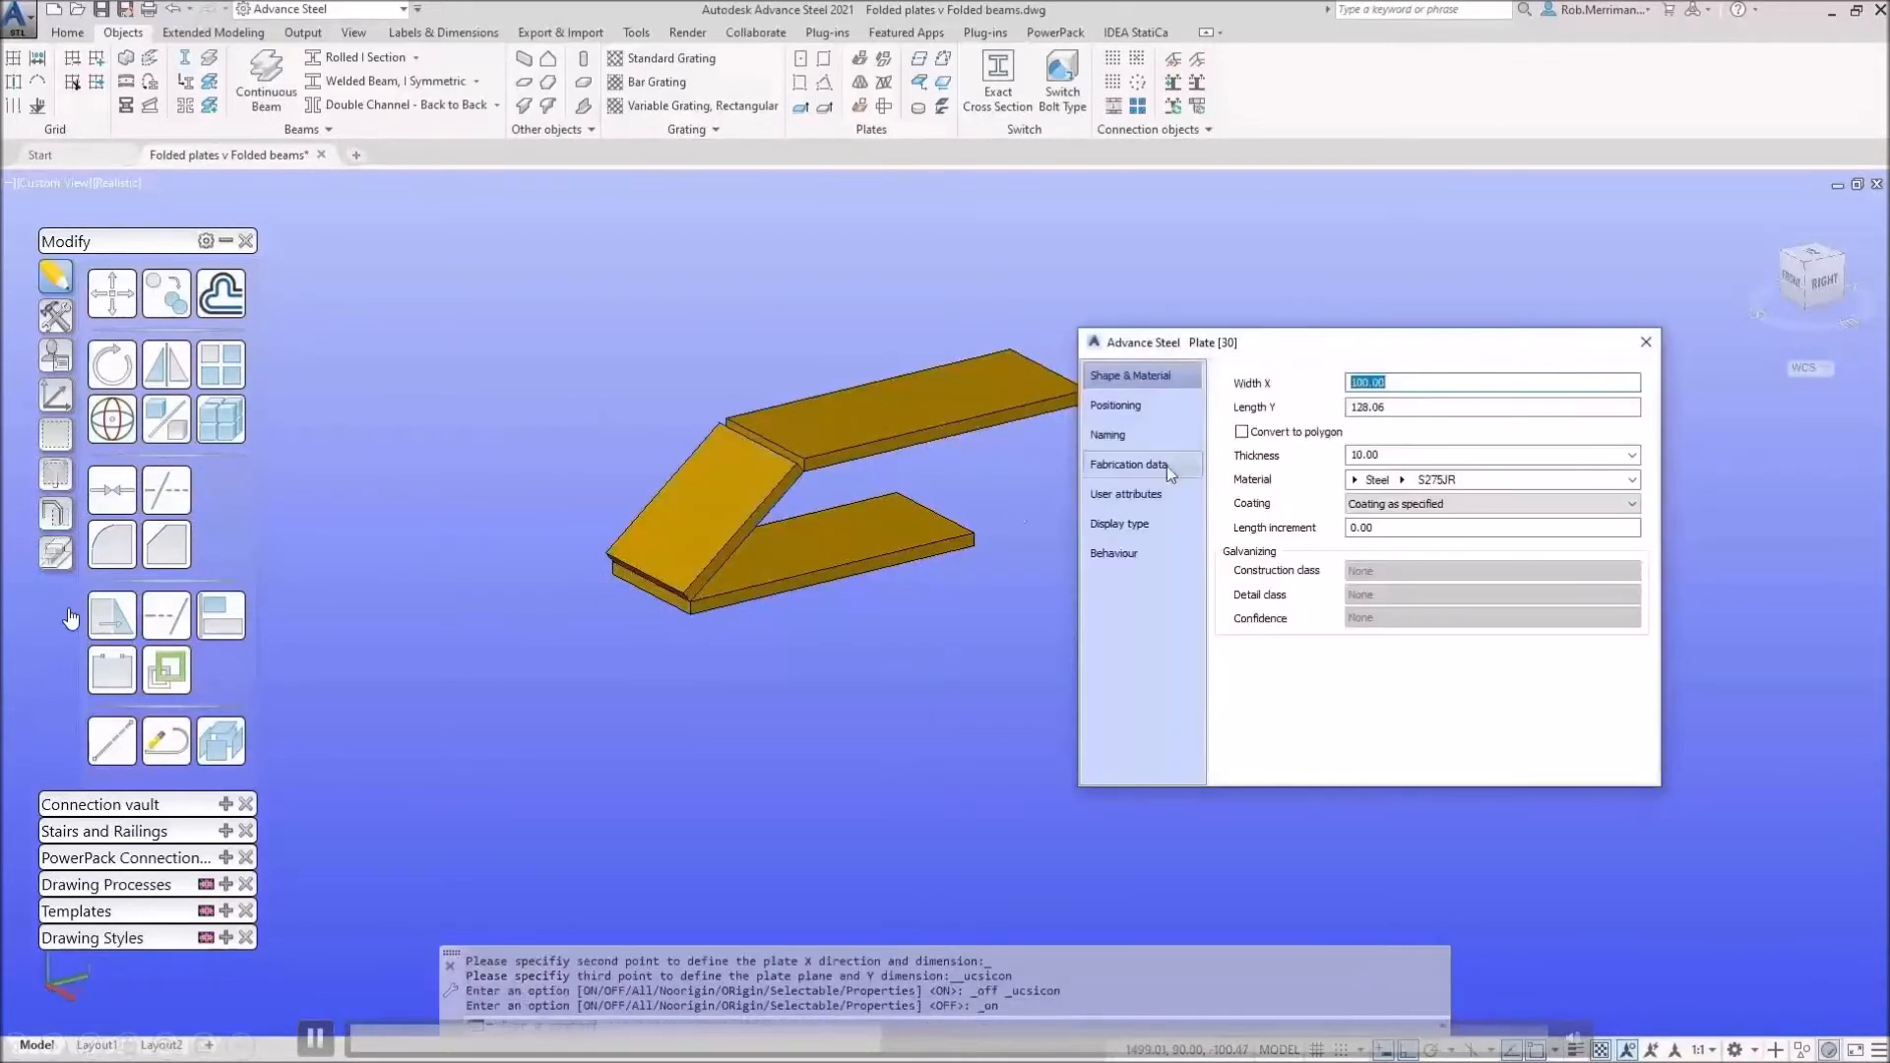
{"action": "left_click", "coordinate": [1645, 342]}
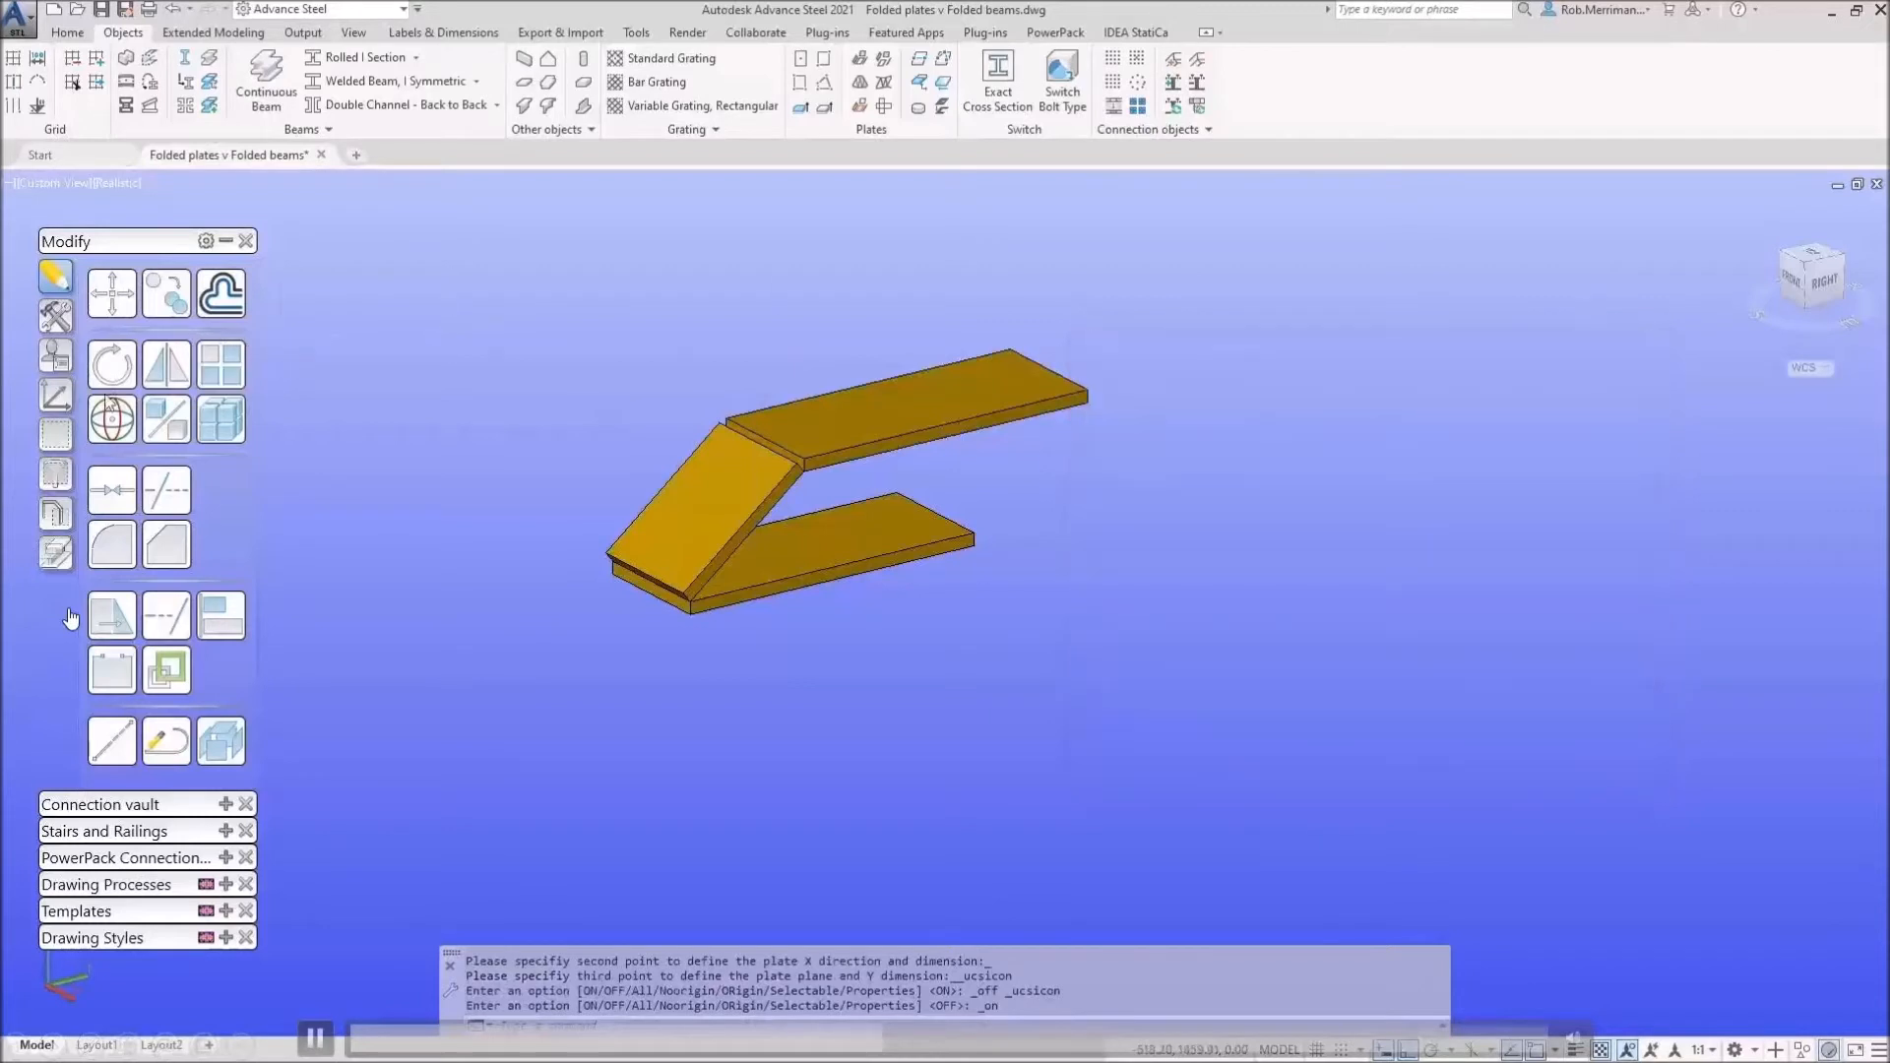
Step: Fold-connect the sloping plate to the lower and the upper flat plate with 20 mm radius folds
{"action": "left_click", "coordinate": [872, 71]}
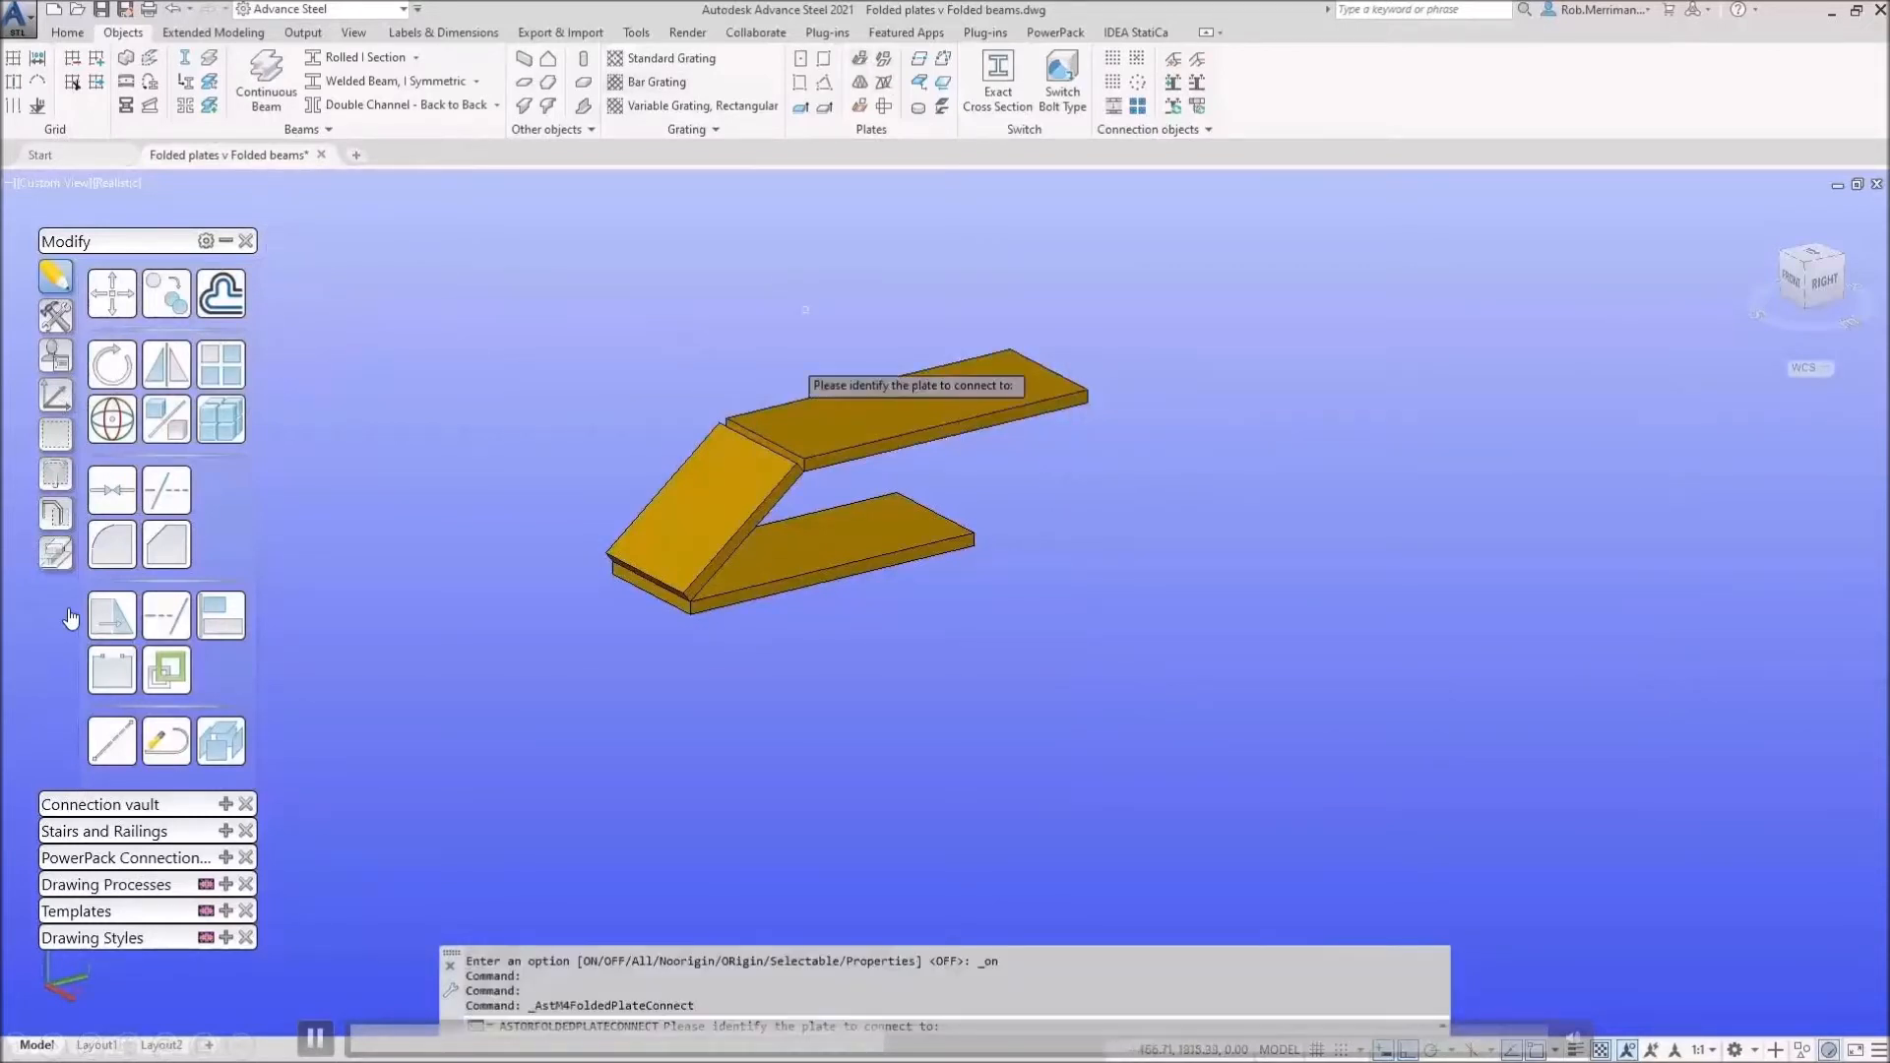
{"action": "left_click", "coordinate": [777, 593]}
{"action": "left_click", "coordinate": [751, 512]}
{"action": "right_click", "coordinate": [750, 506]}
{"action": "left_click", "coordinate": [771, 515]}
{"action": "left_click", "coordinate": [764, 500]}
{"action": "left_click", "coordinate": [828, 437]}
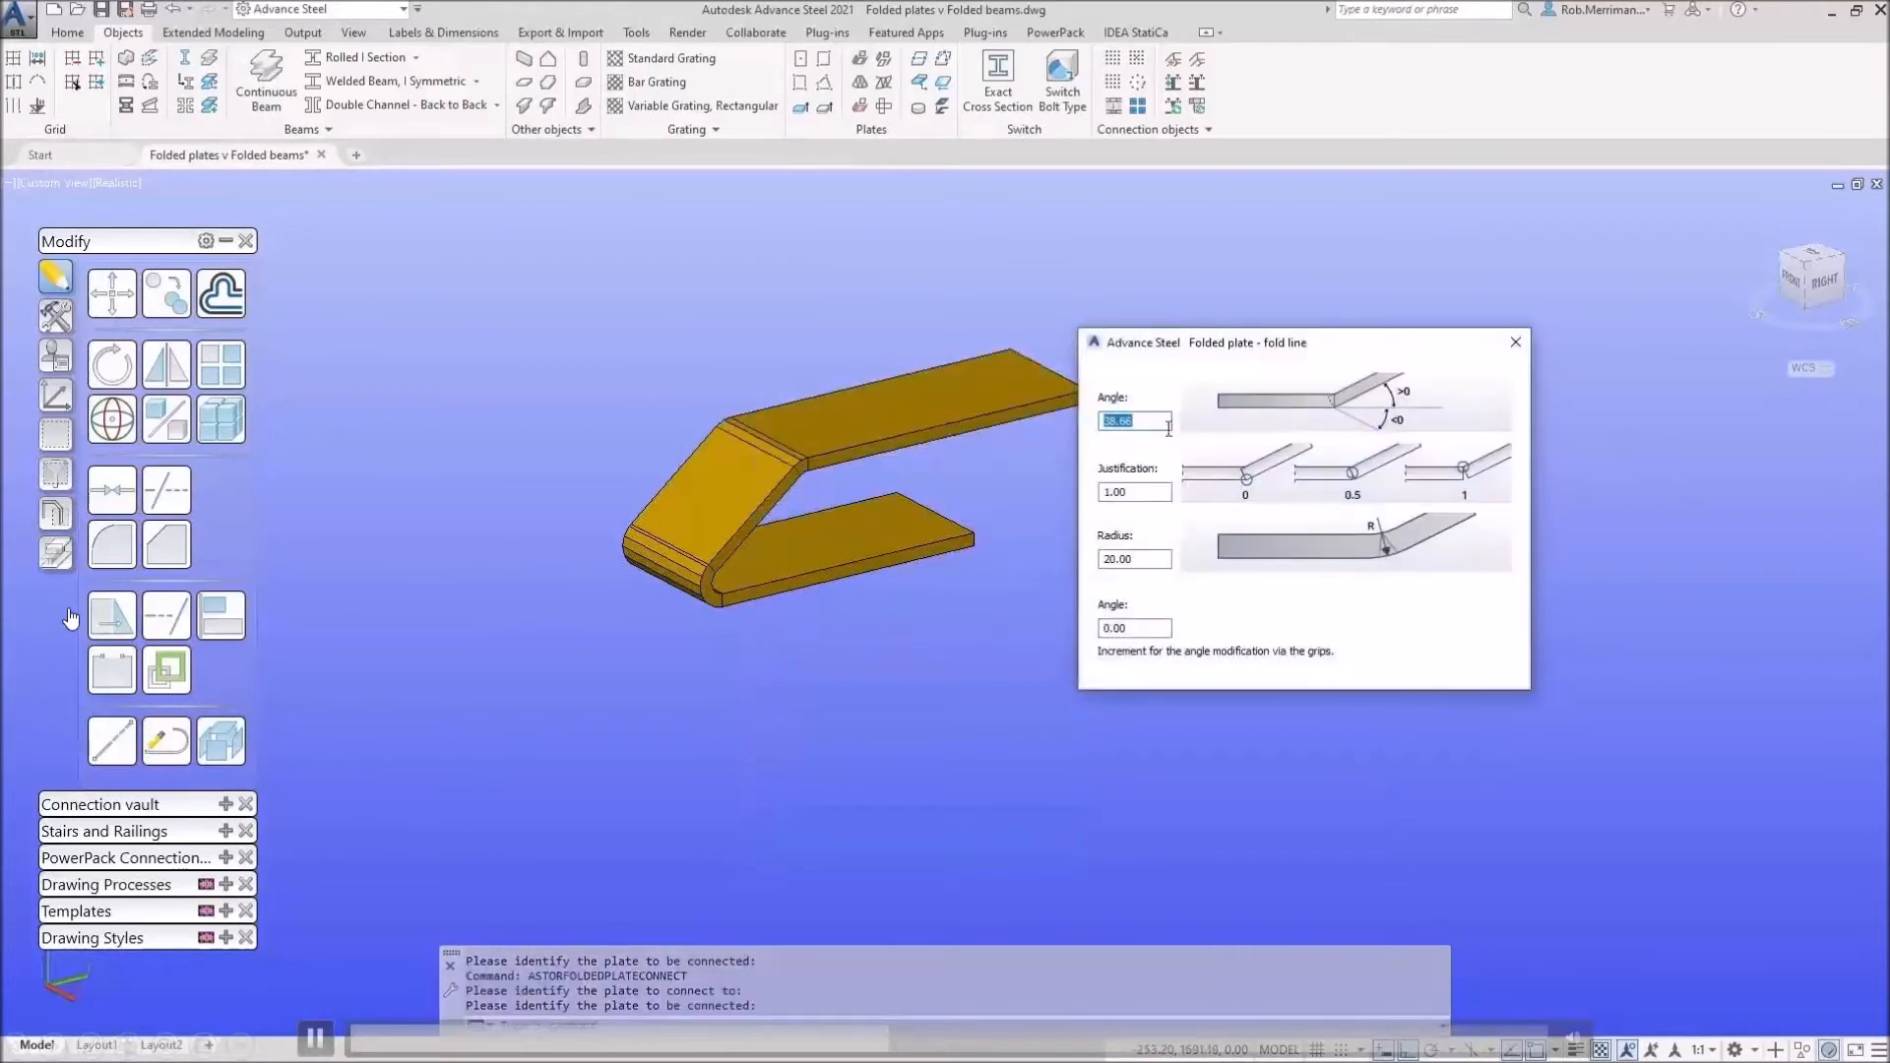
{"action": "left_click", "coordinate": [1509, 345]}
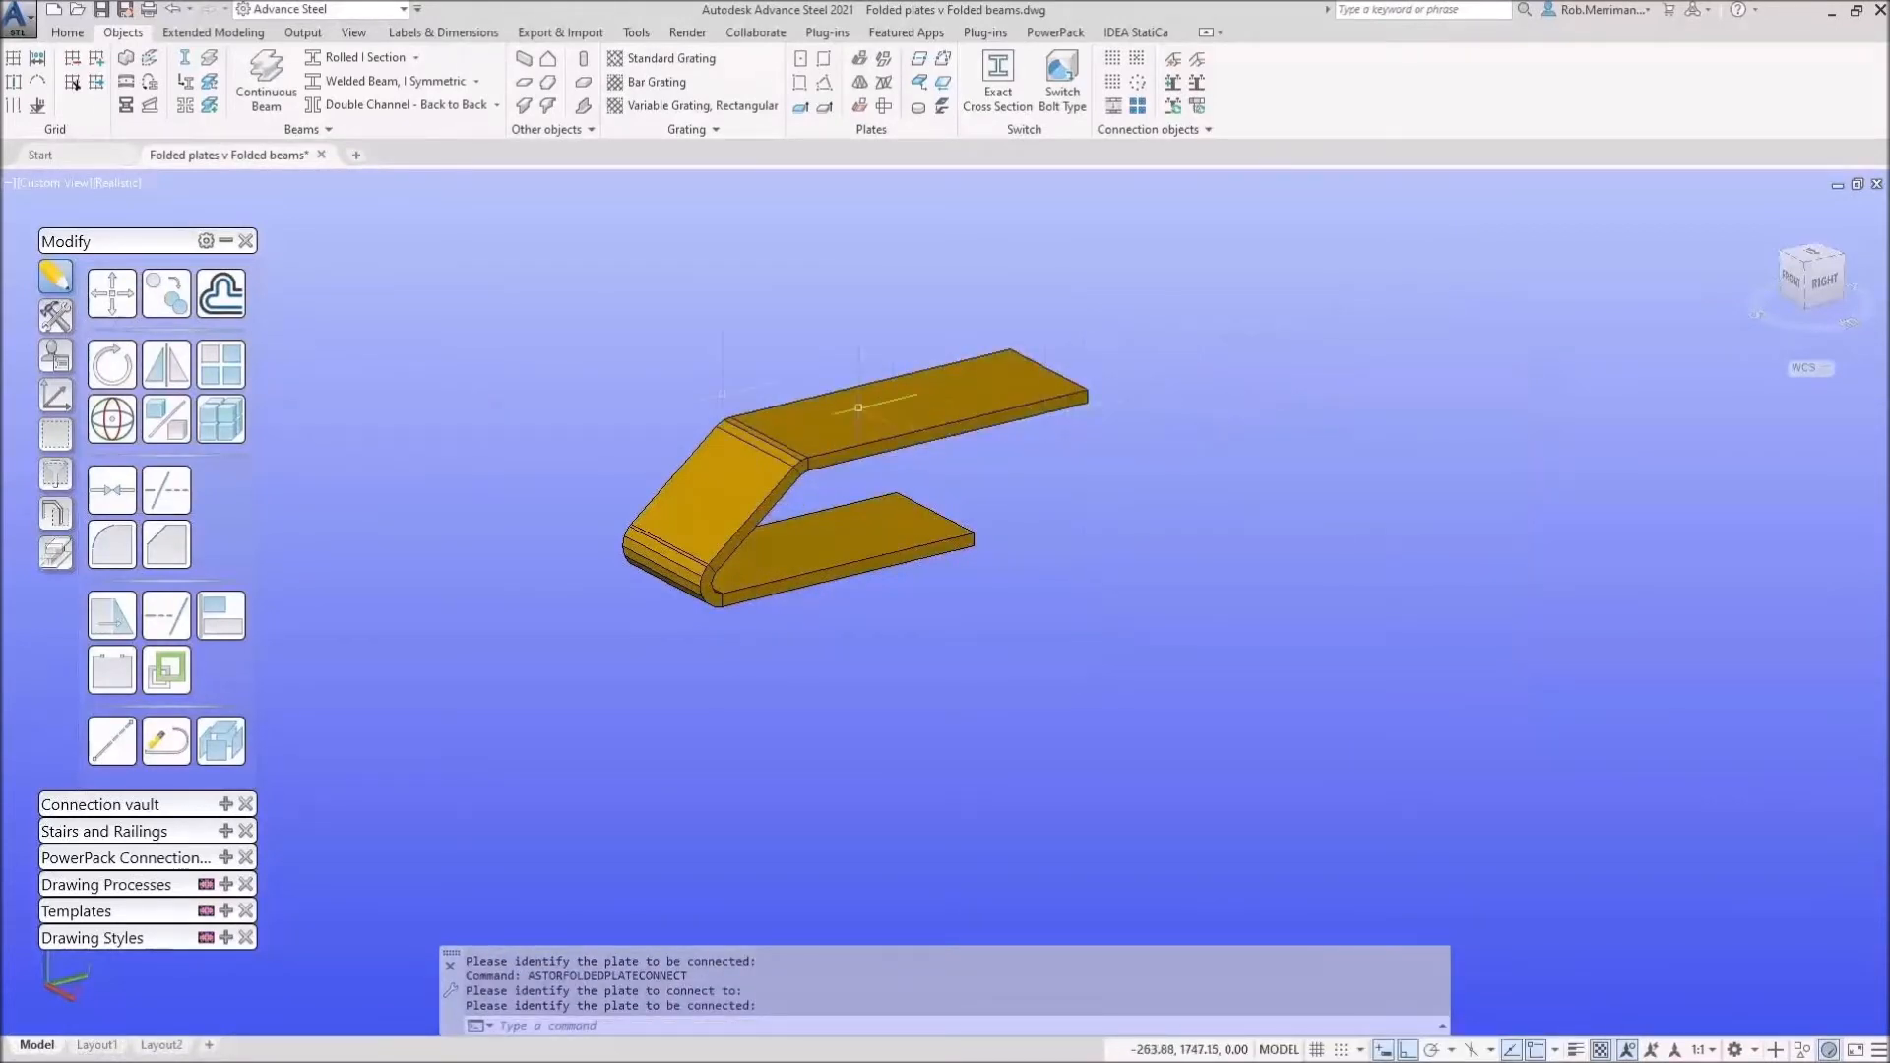
{"action": "left_click", "coordinate": [57, 552]}
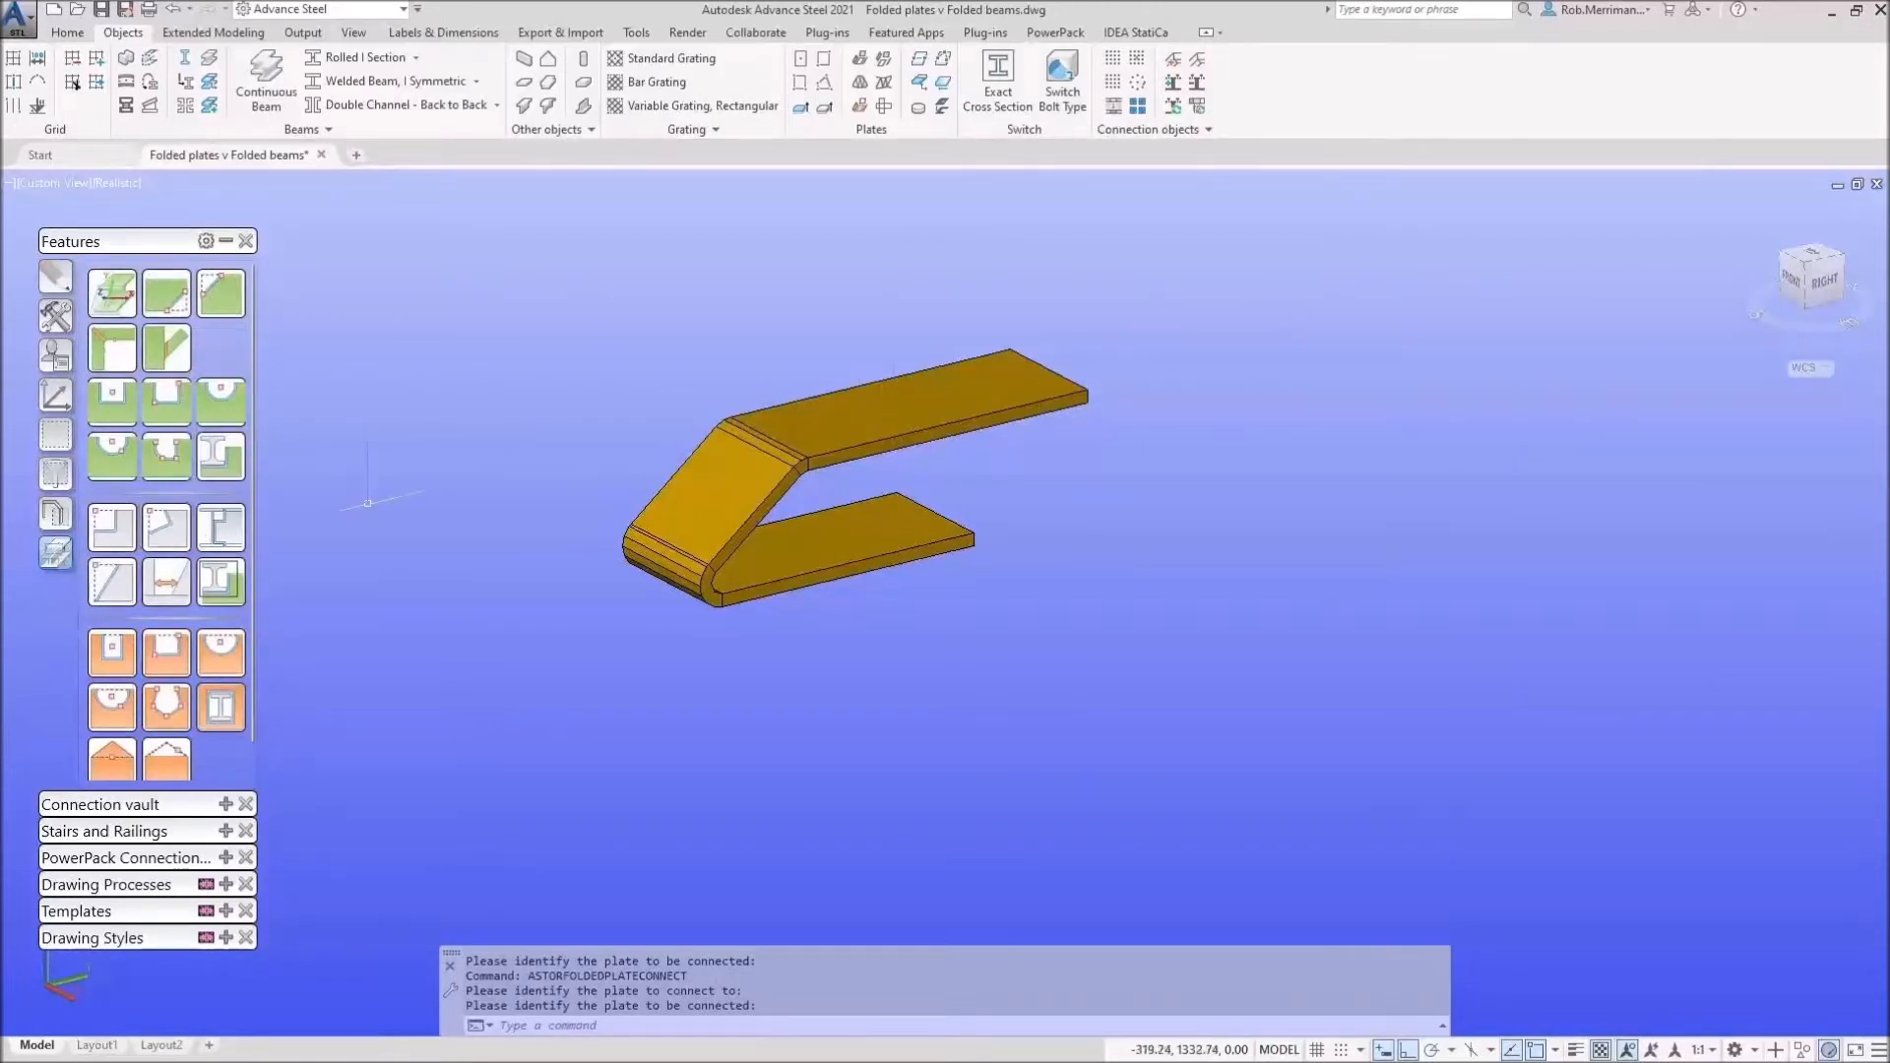
{"action": "scroll", "coordinate": [367, 503], "scroll_direction": "down", "scroll_amount": 2}
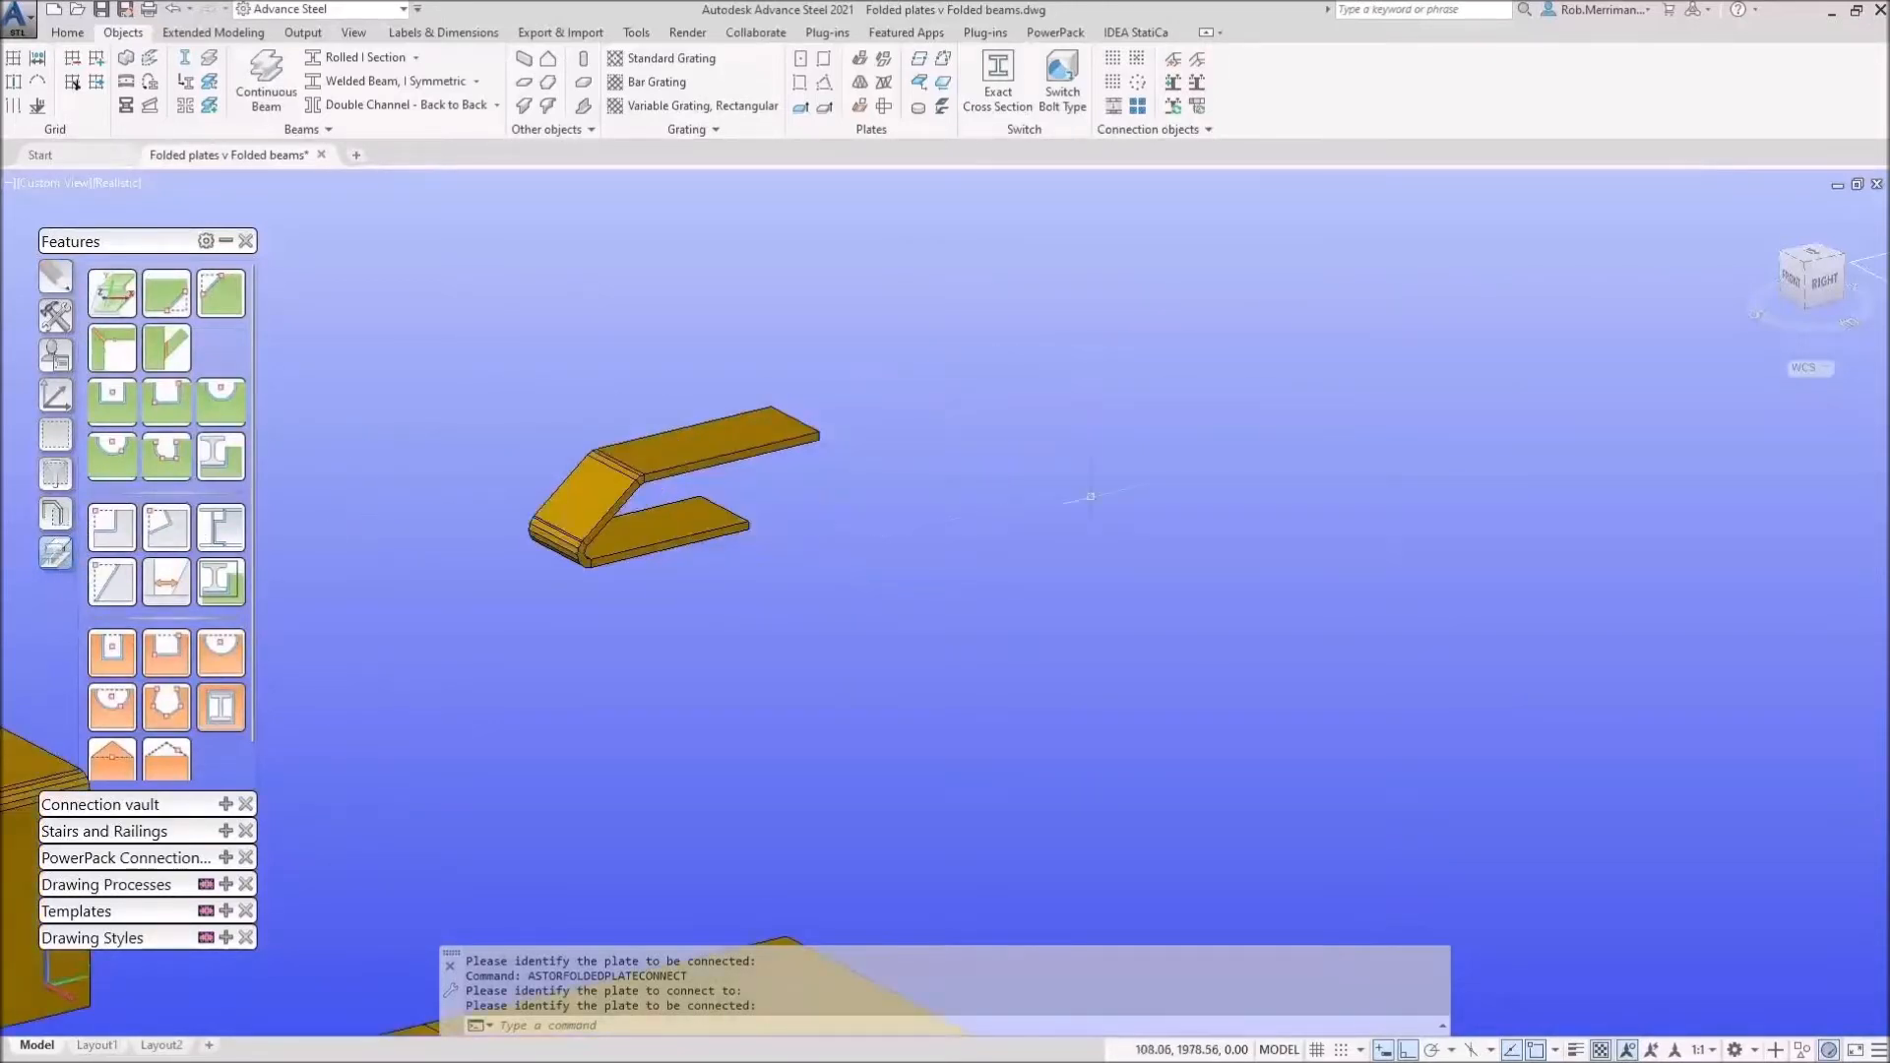
{"action": "scroll", "coordinate": [1120, 494], "scroll_direction": "down", "scroll_amount": 4}
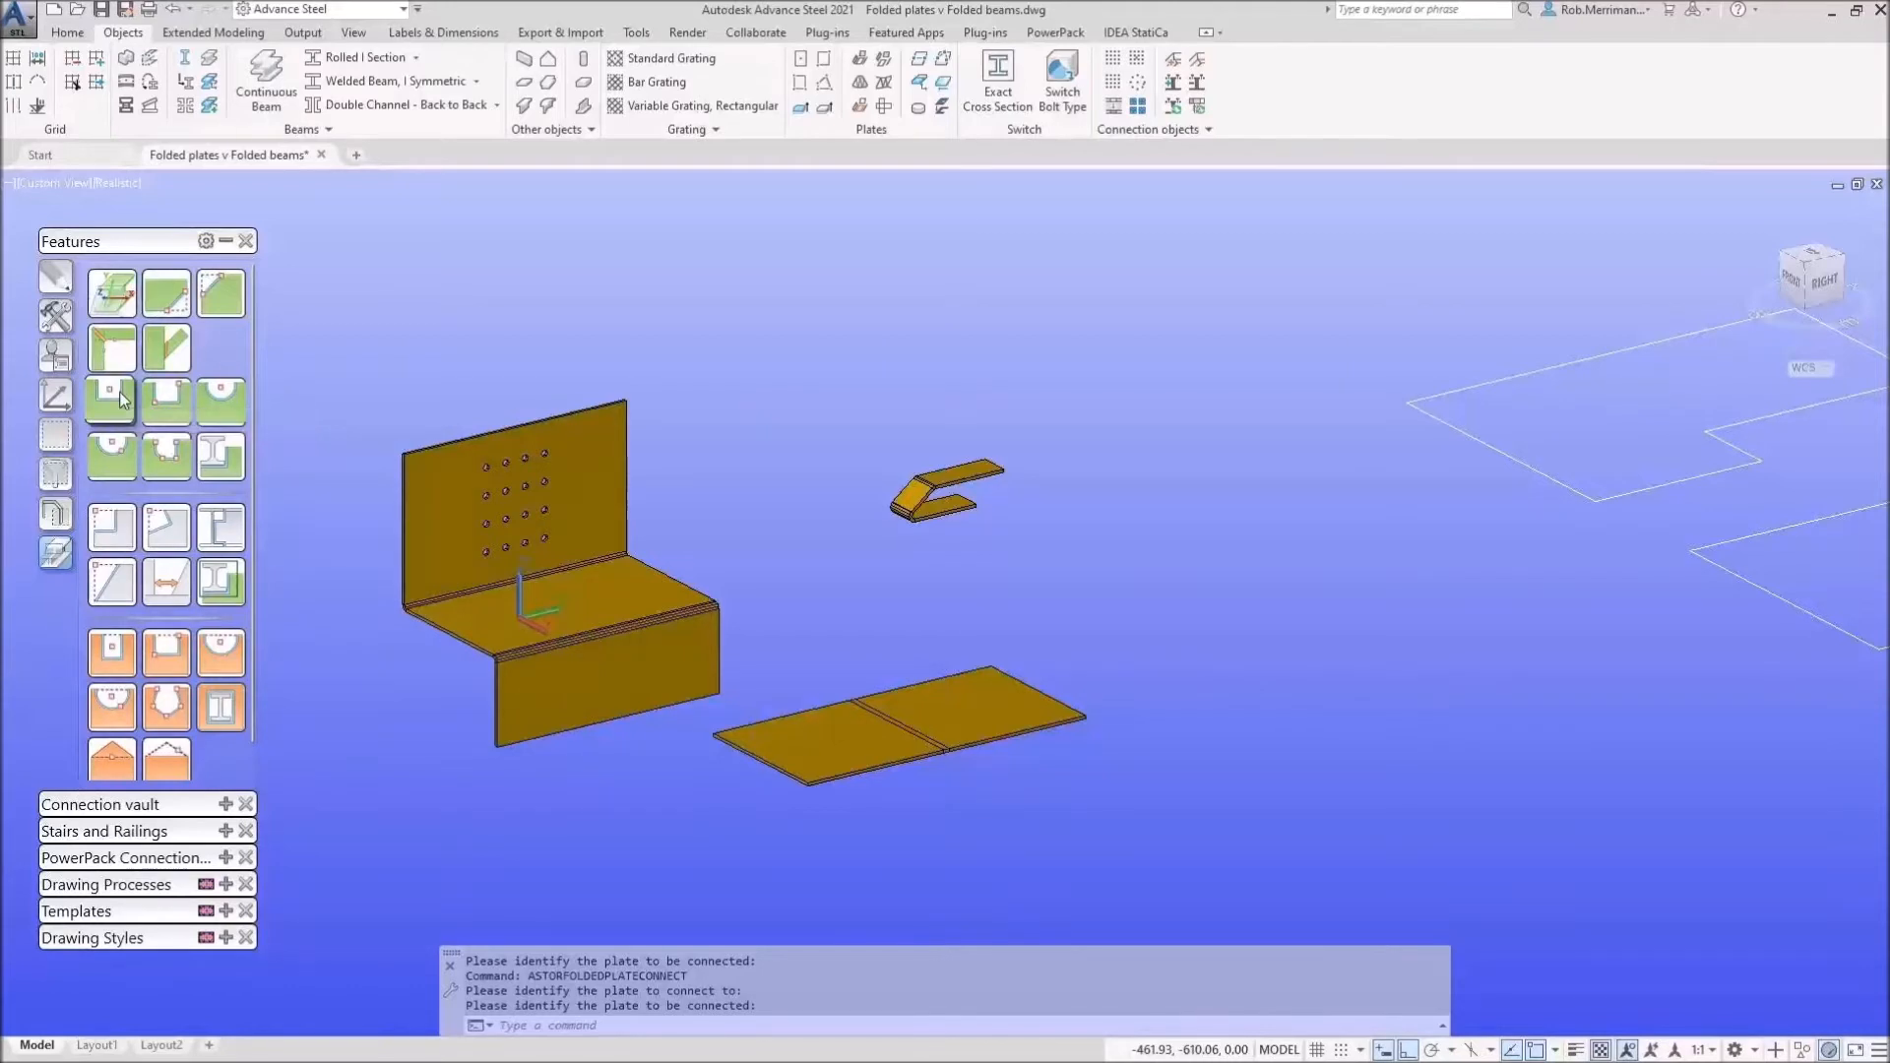
Step: Cut a 40 mm rectangular contour notch centred on the Z plate's top flange
{"action": "left_click", "coordinate": [111, 668]}
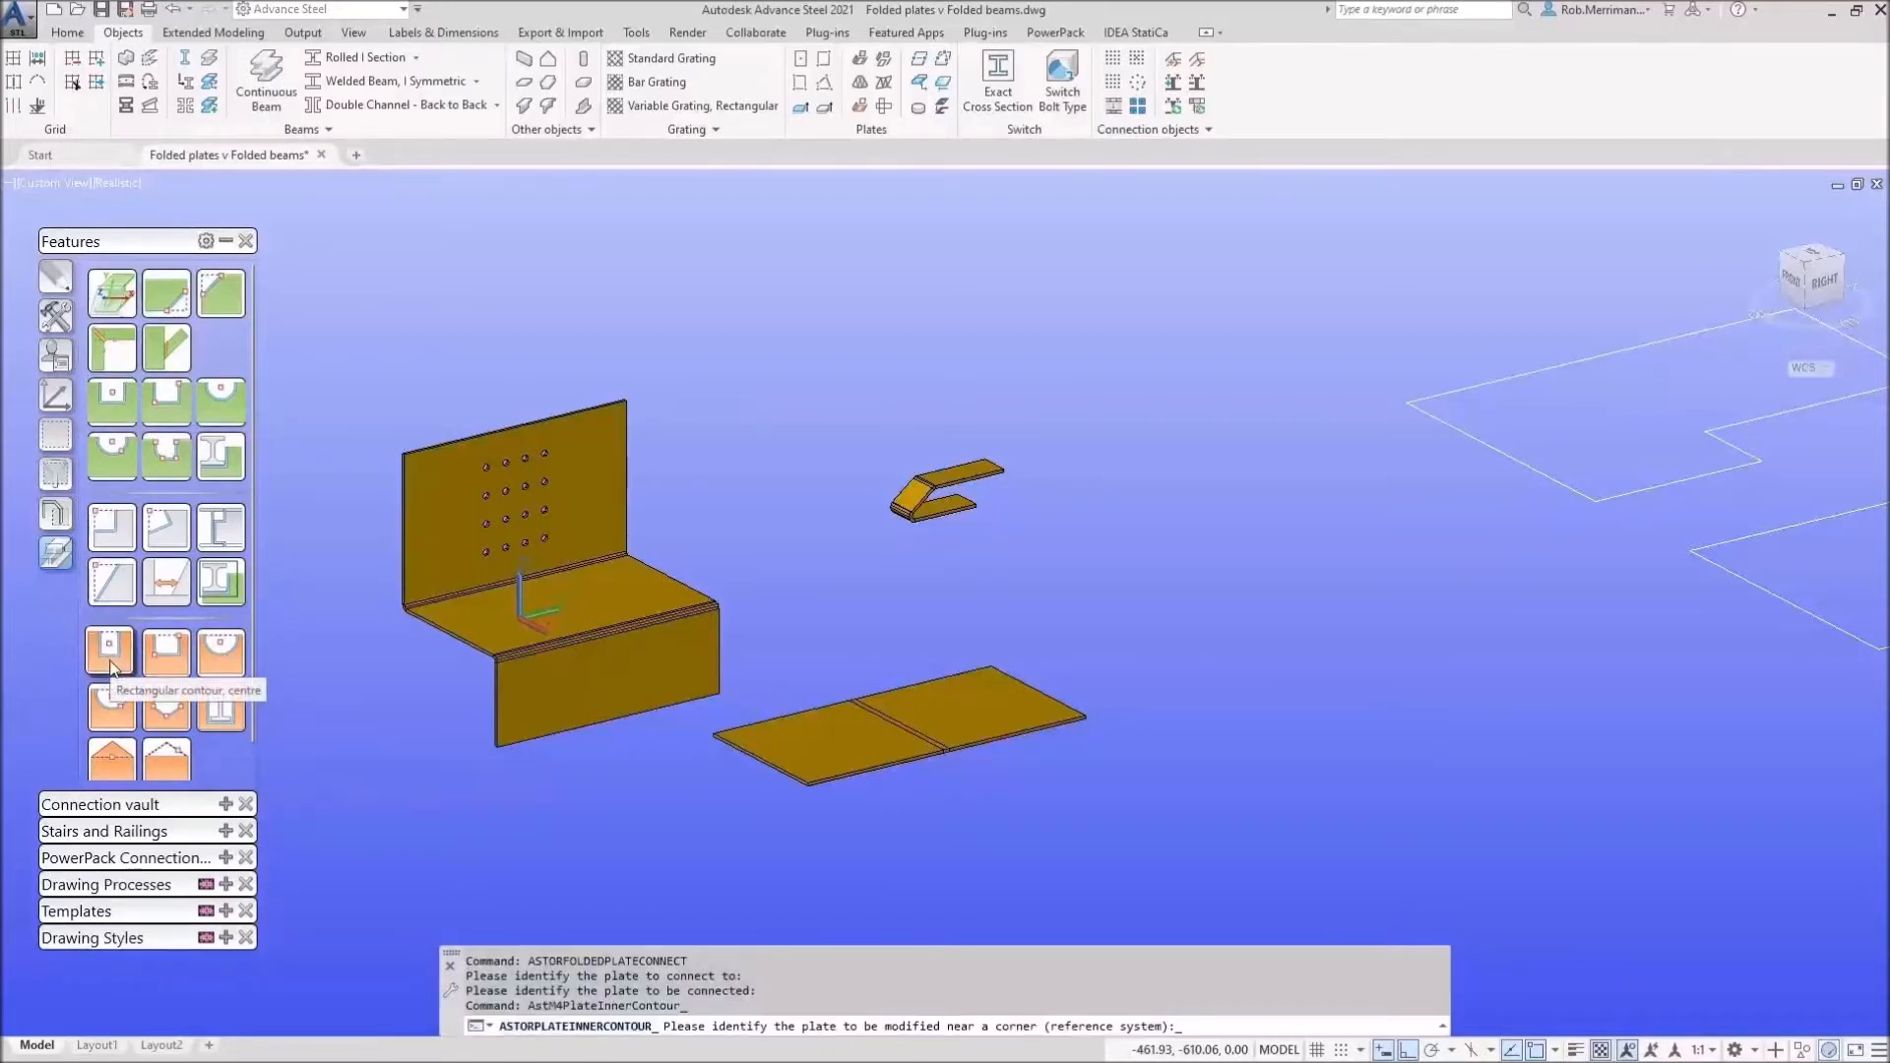
{"action": "left_click", "coordinate": [112, 668]}
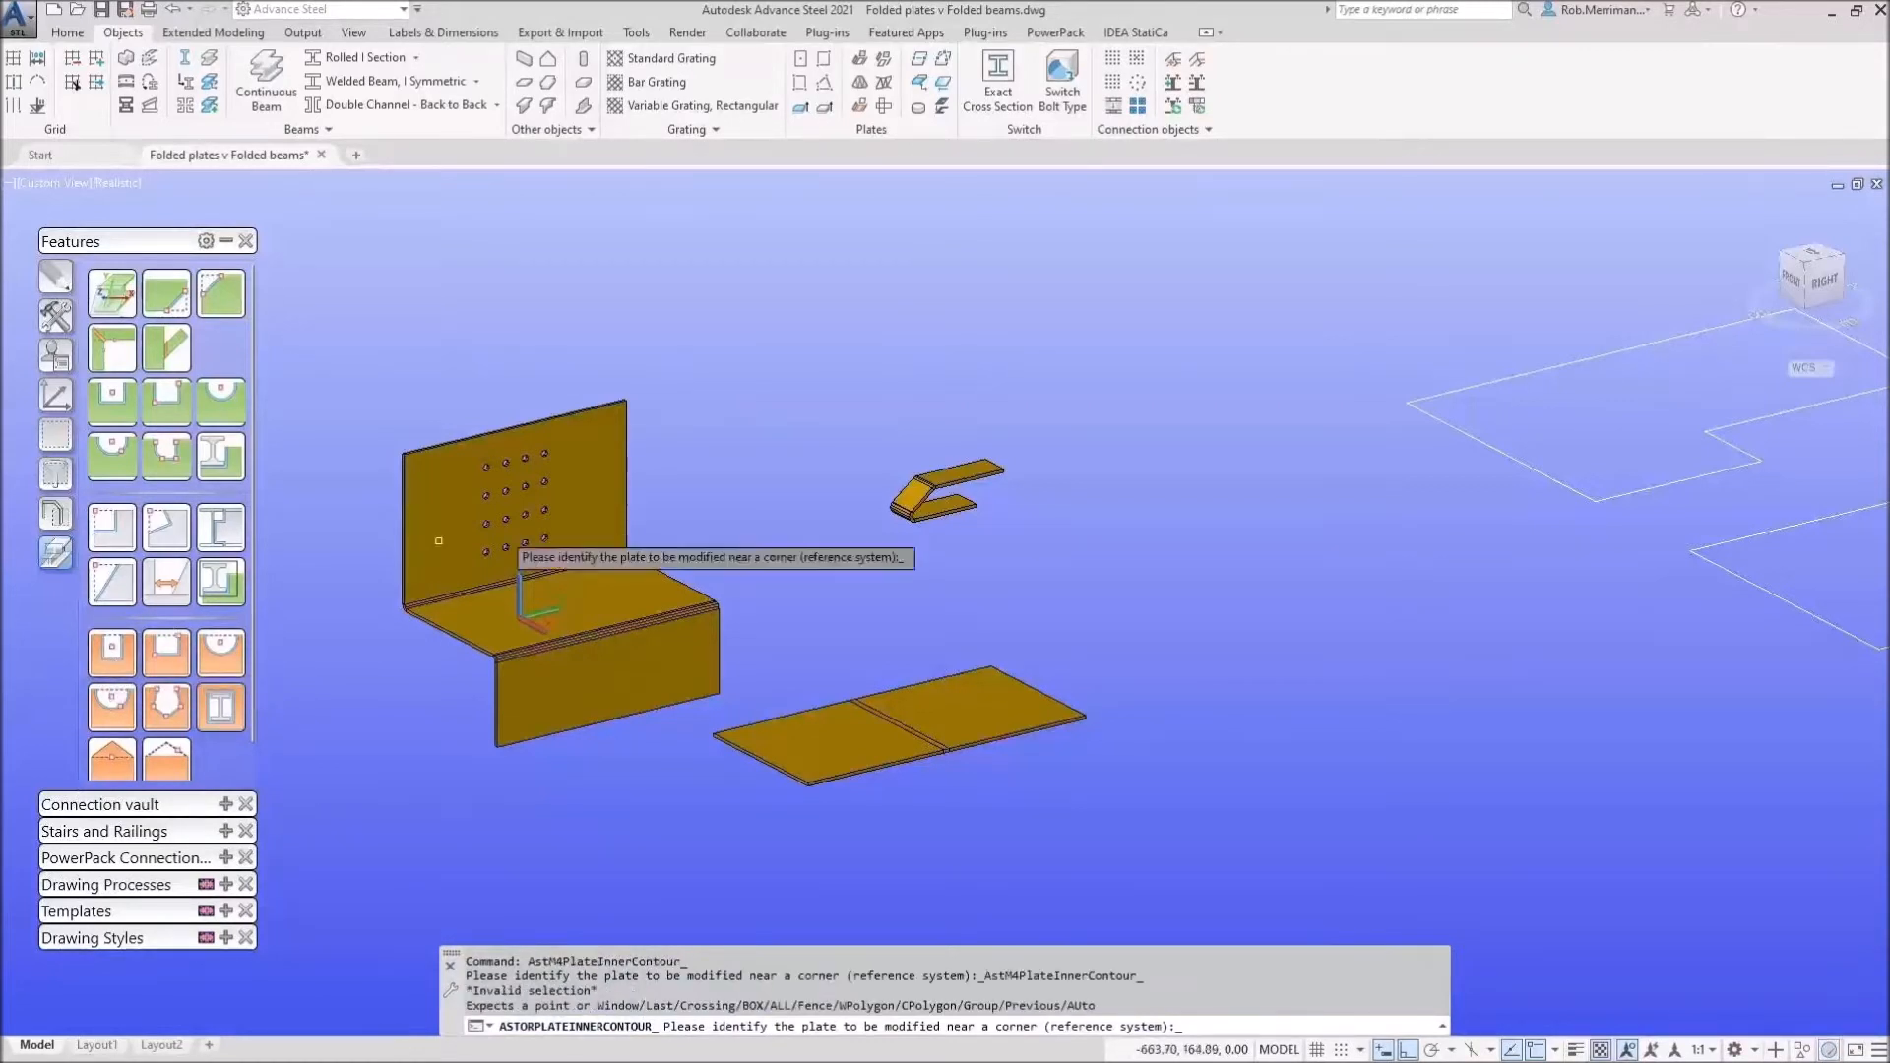
{"action": "scroll", "coordinate": [854, 473], "scroll_direction": "up", "scroll_amount": 5}
{"action": "left_click", "coordinate": [973, 464]}
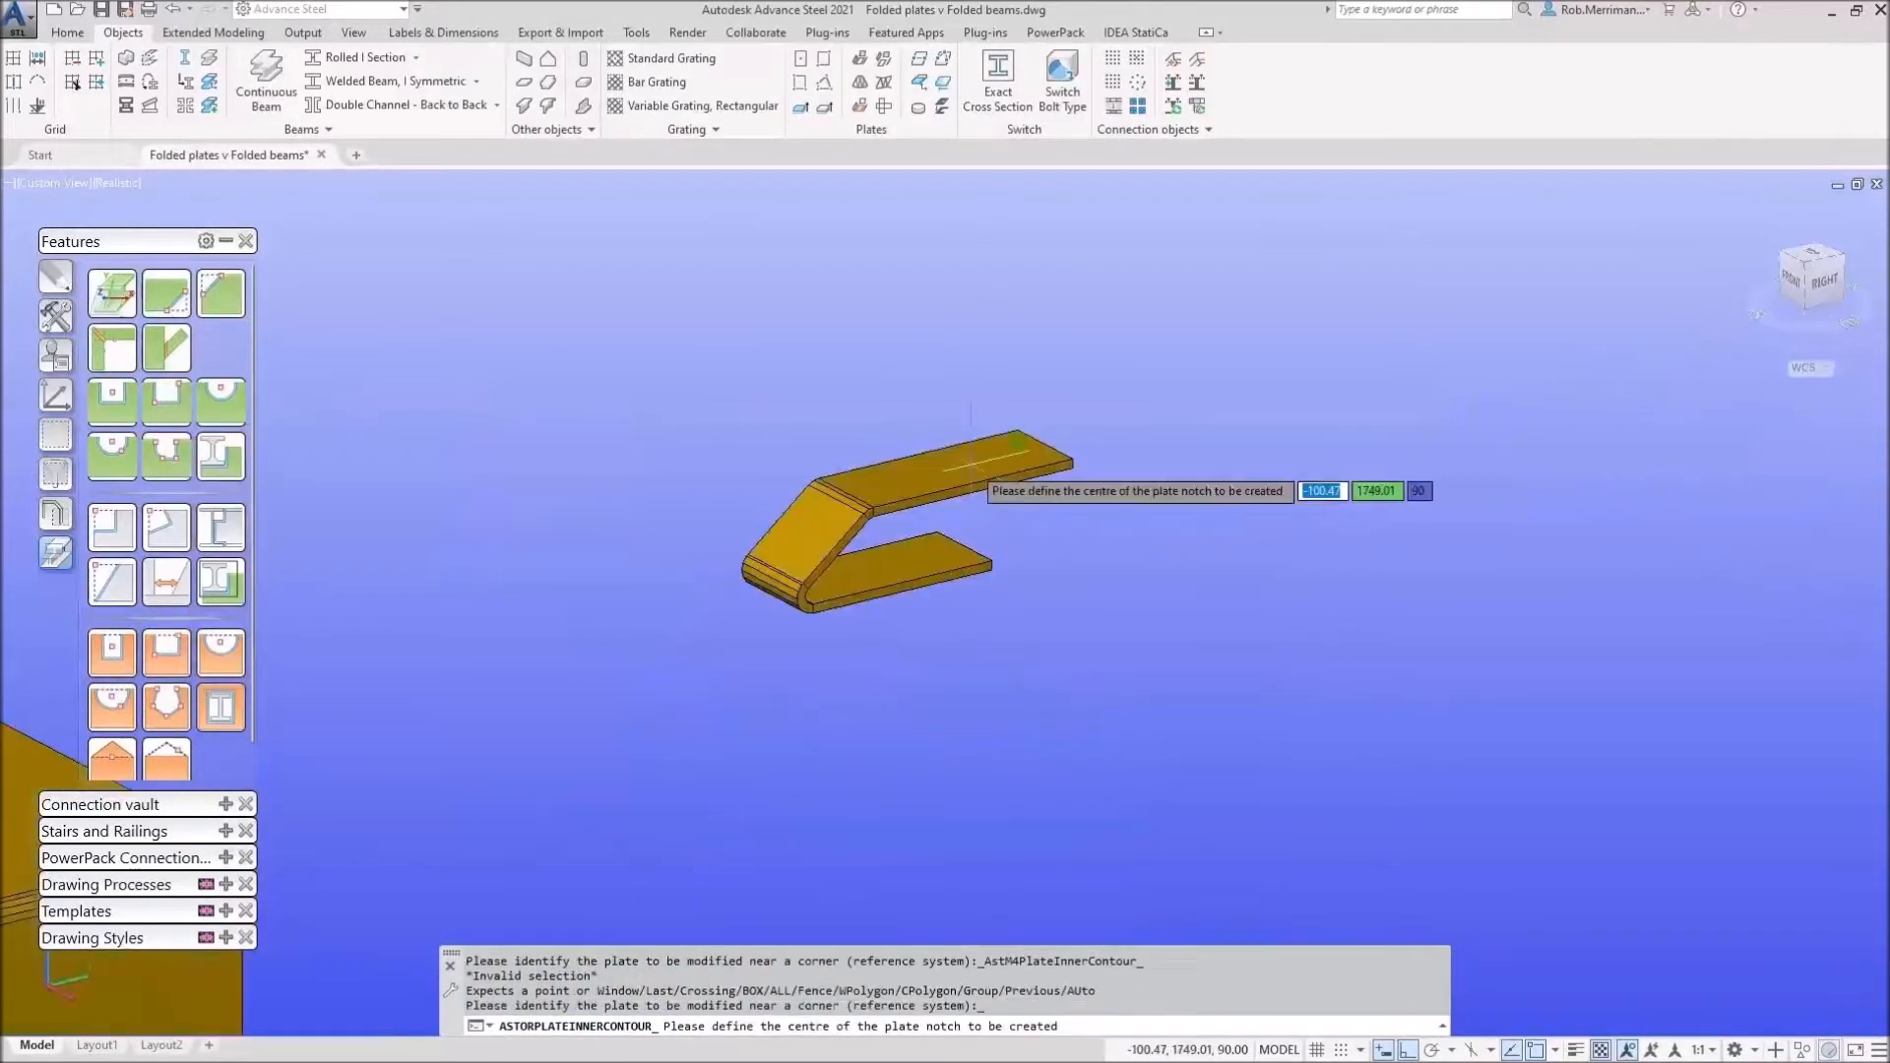
{"action": "right_click", "coordinate": [972, 464], "text": "shift"}
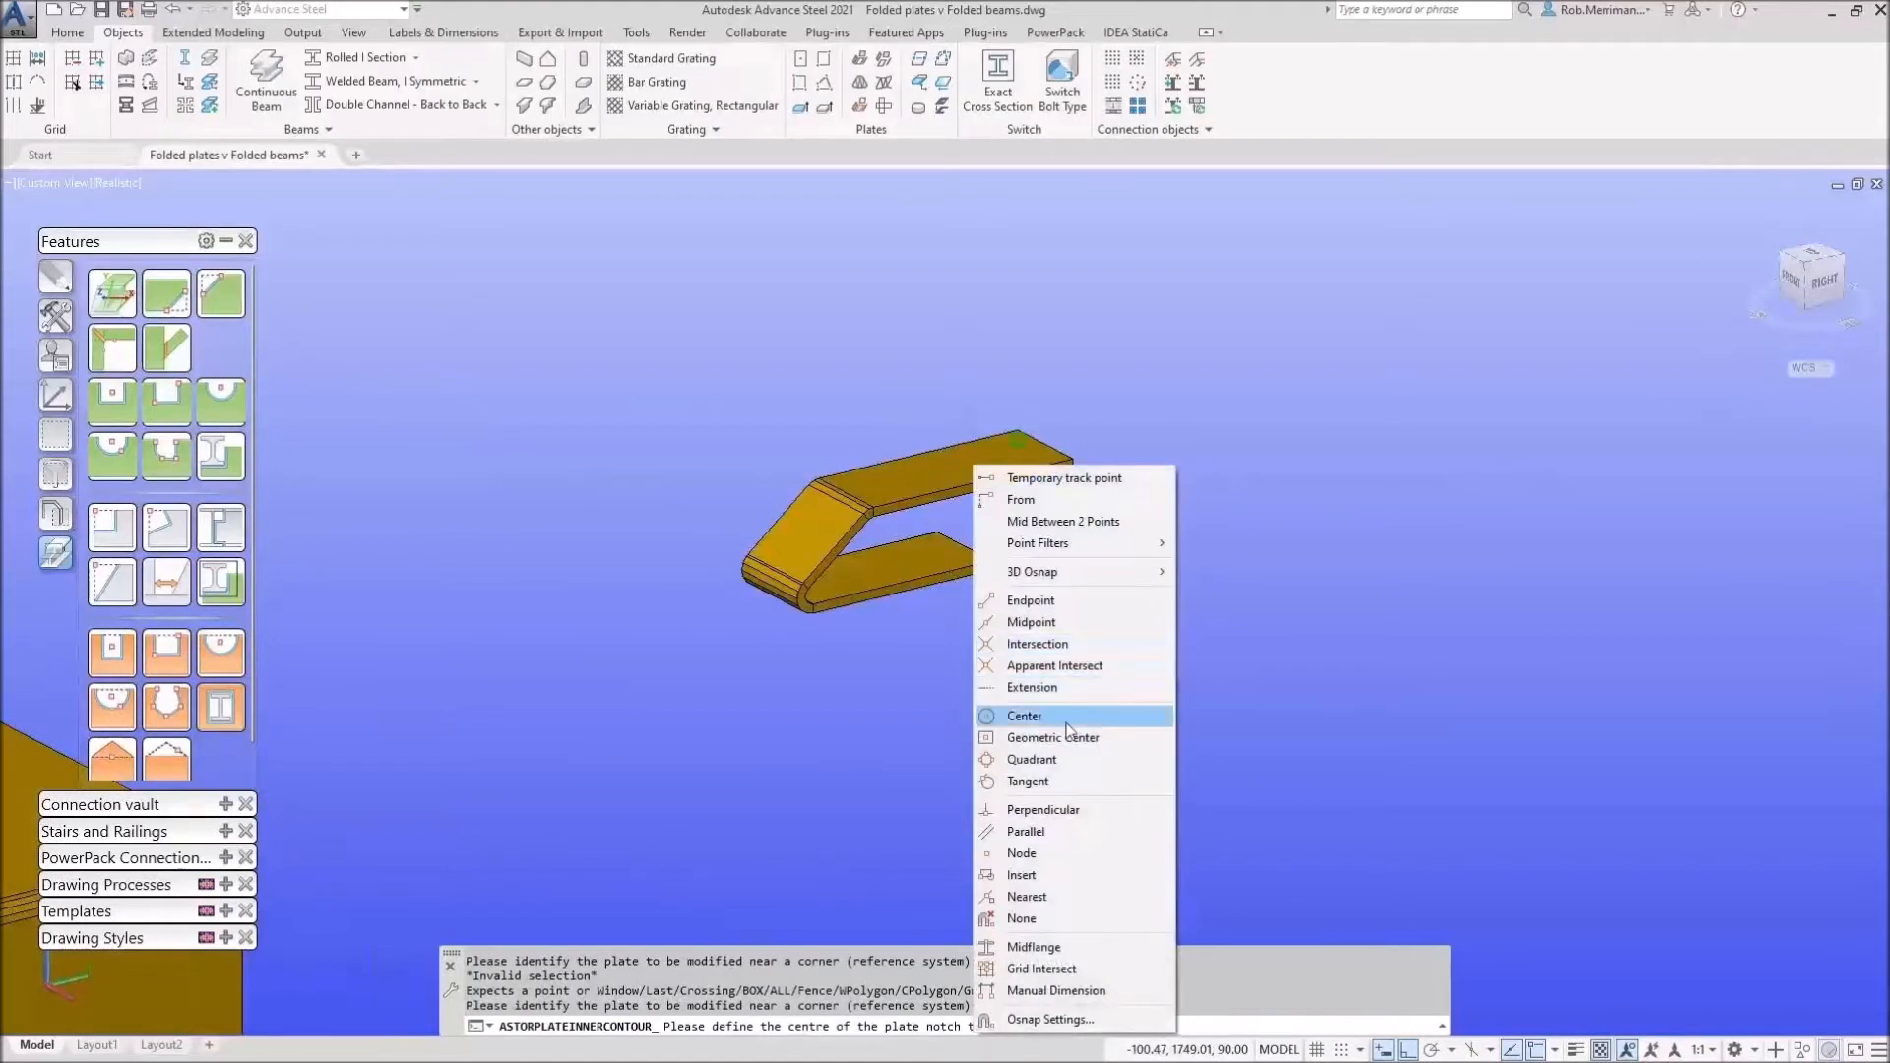
{"action": "left_click", "coordinate": [1014, 713]}
{"action": "left_click", "coordinate": [988, 512]}
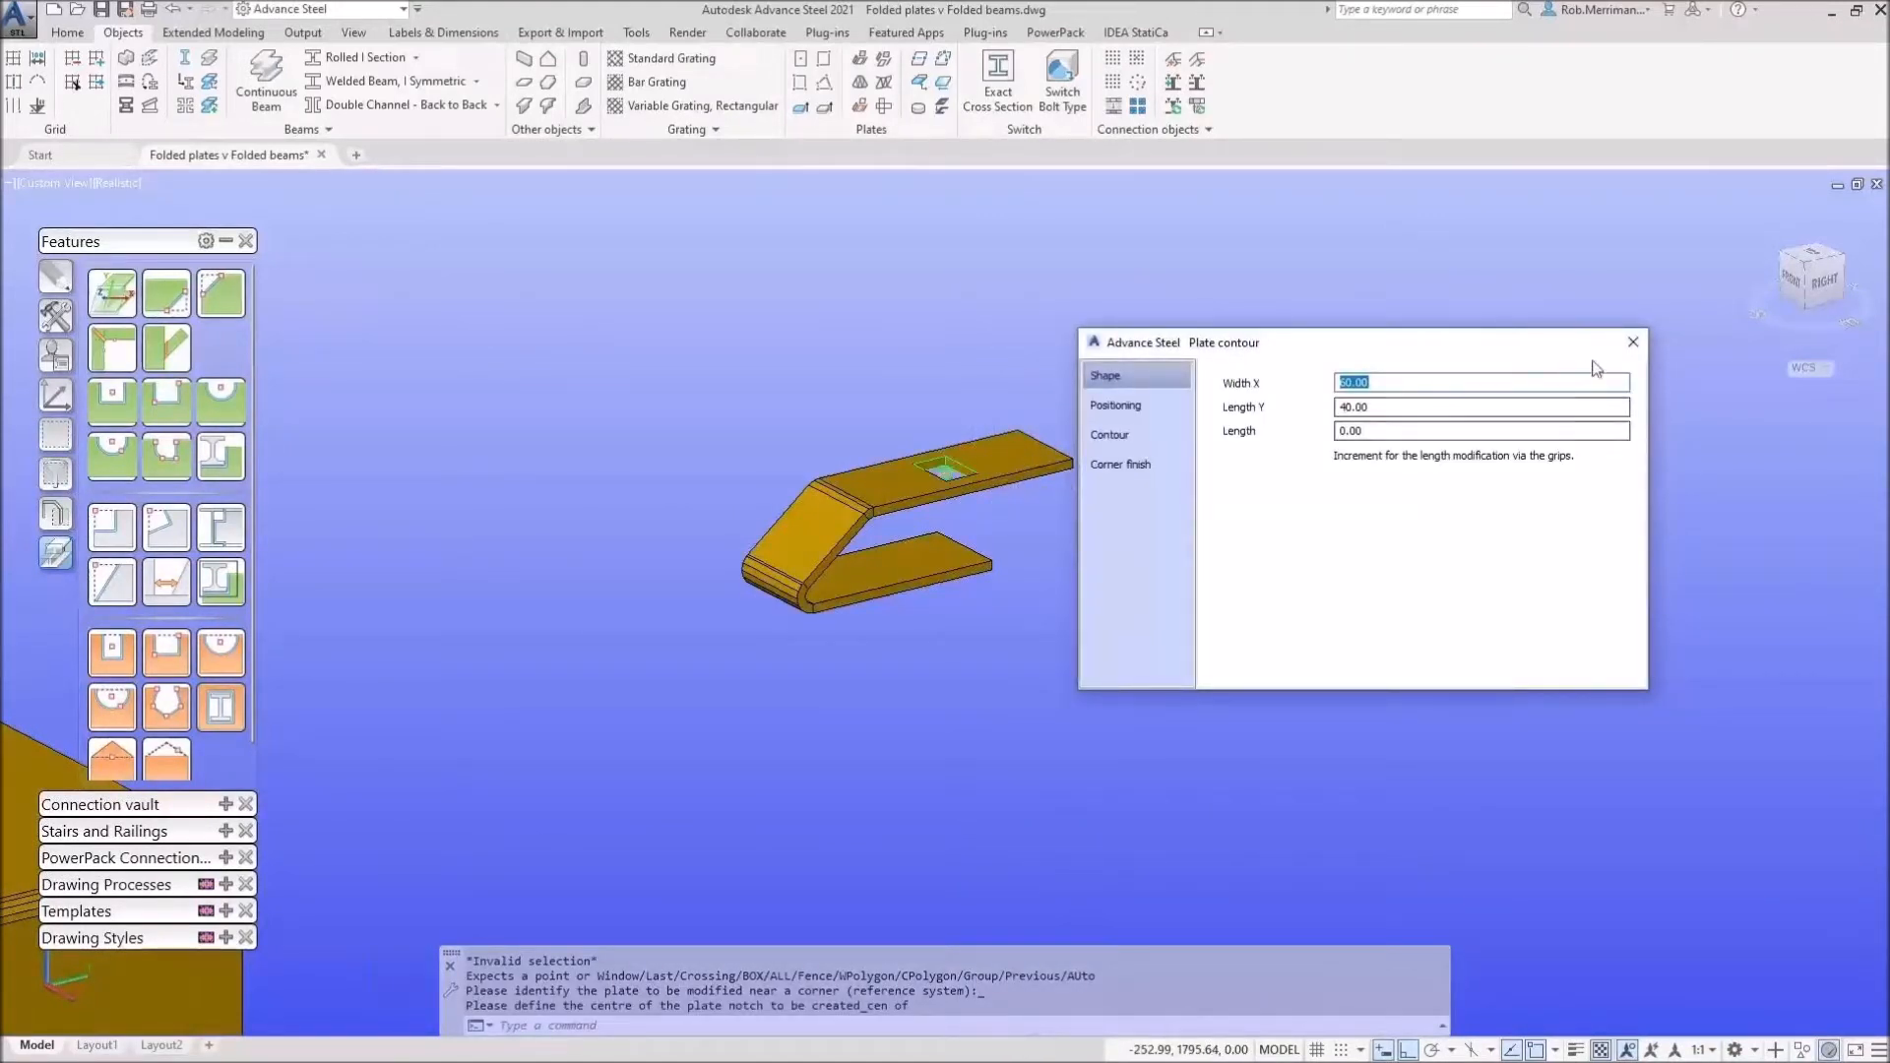
{"action": "left_click", "coordinate": [1633, 344]}
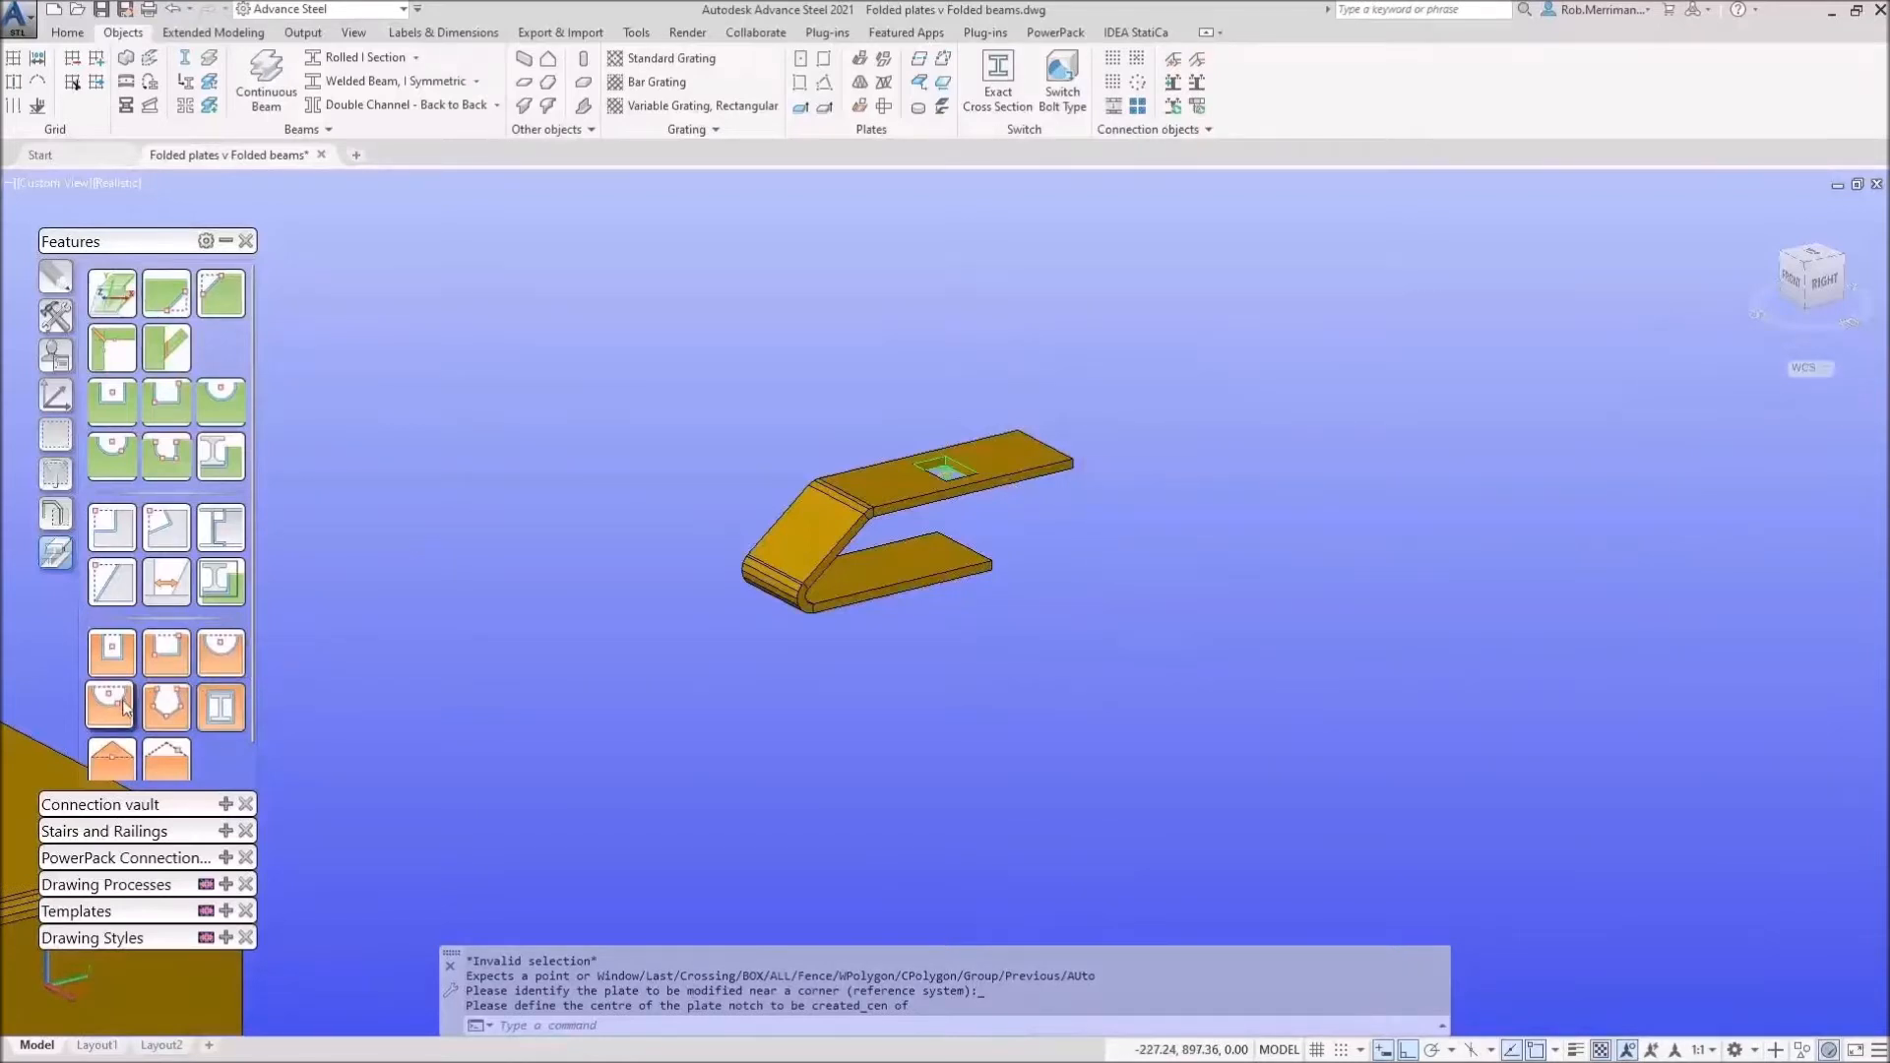
{"action": "left_click", "coordinate": [115, 651]}
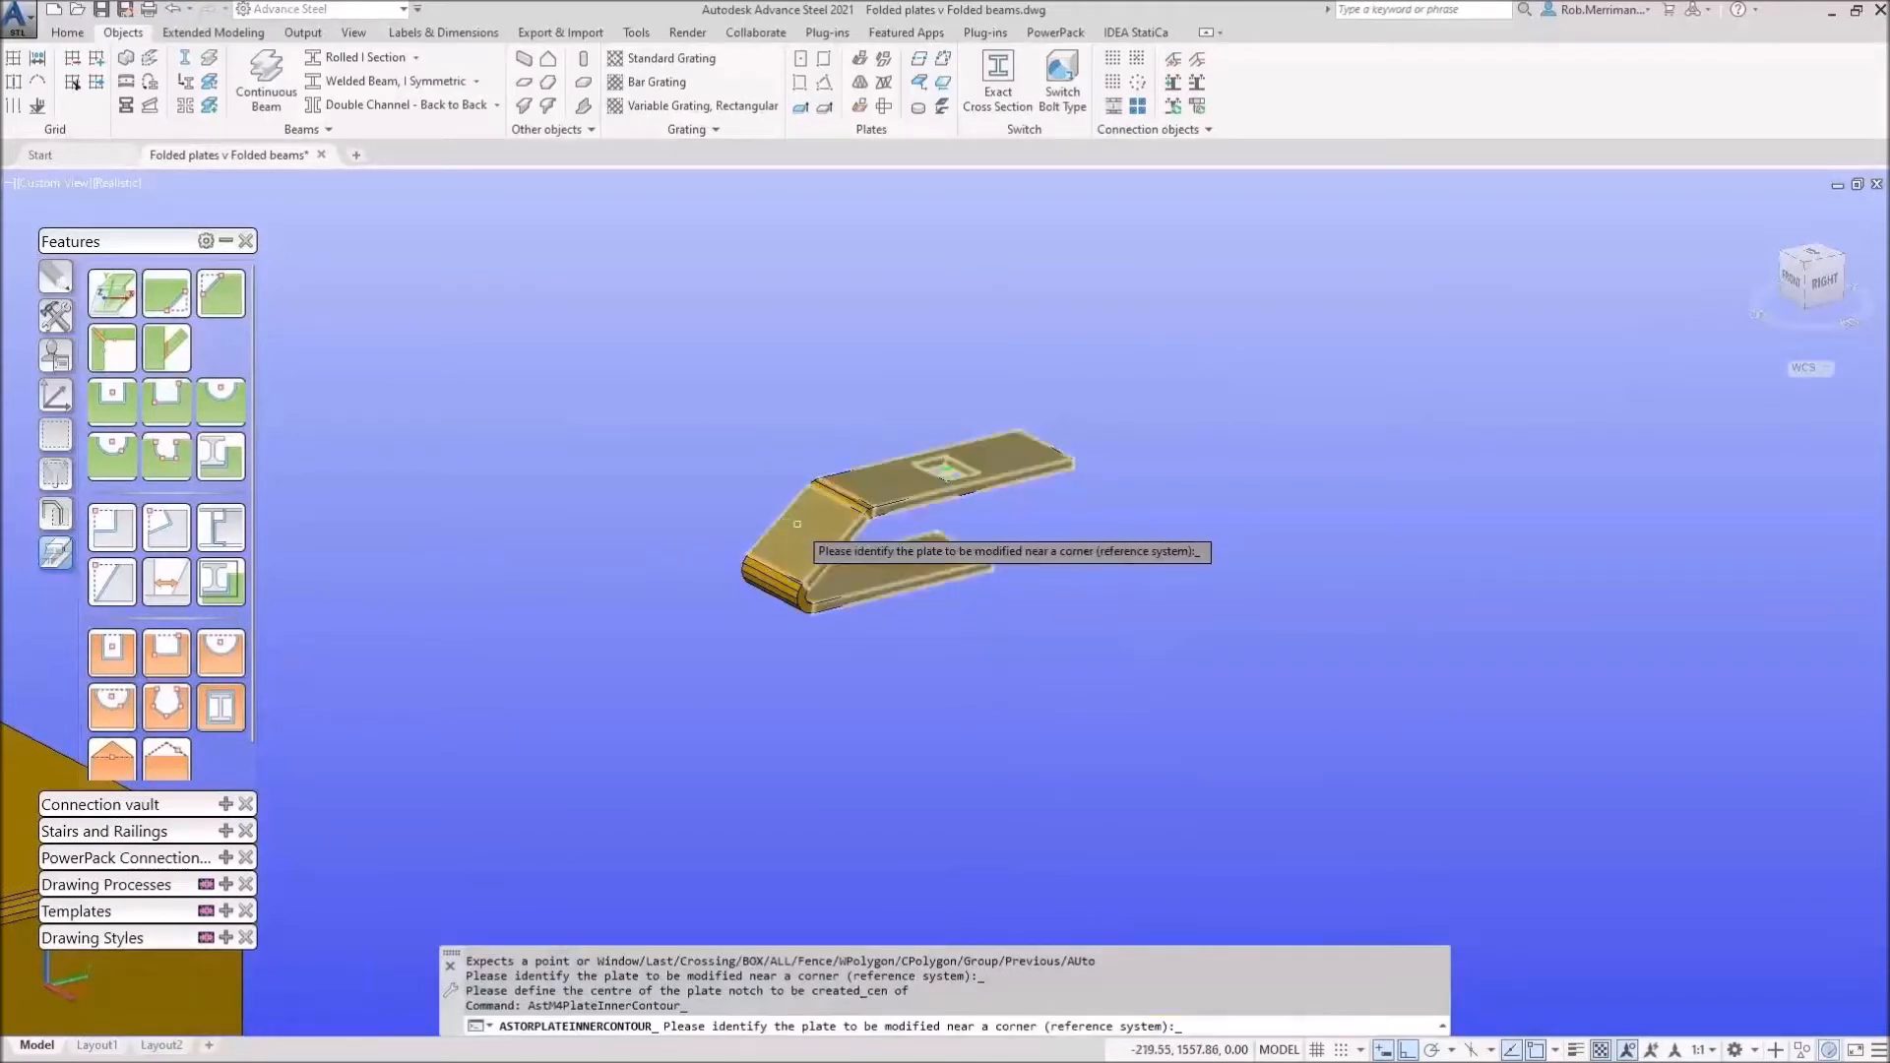
Step: Cut a second 40 mm wide rectangular notch centred on the sloping middle part
{"action": "scroll", "coordinate": [771, 509], "scroll_direction": "up", "scroll_amount": 5}
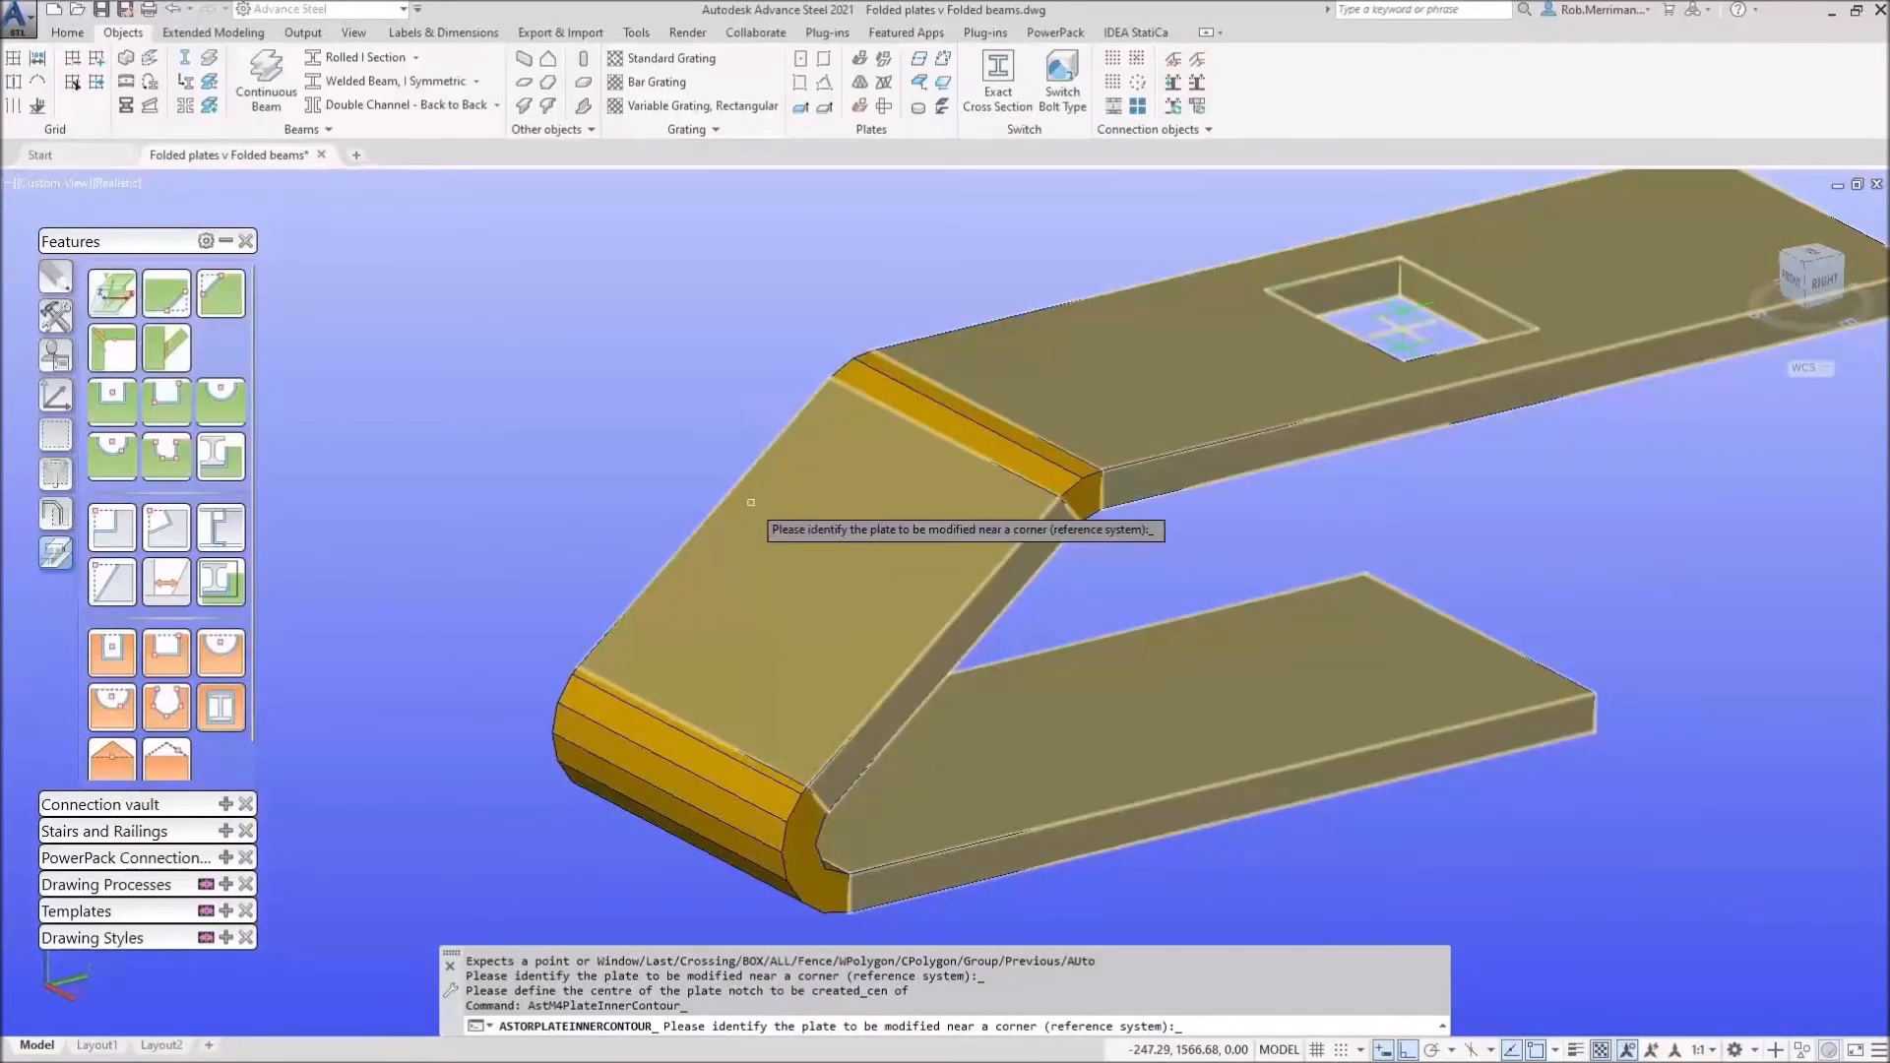
{"action": "left_click", "coordinate": [750, 502]}
{"action": "right_click", "coordinate": [752, 499], "text": "shift"}
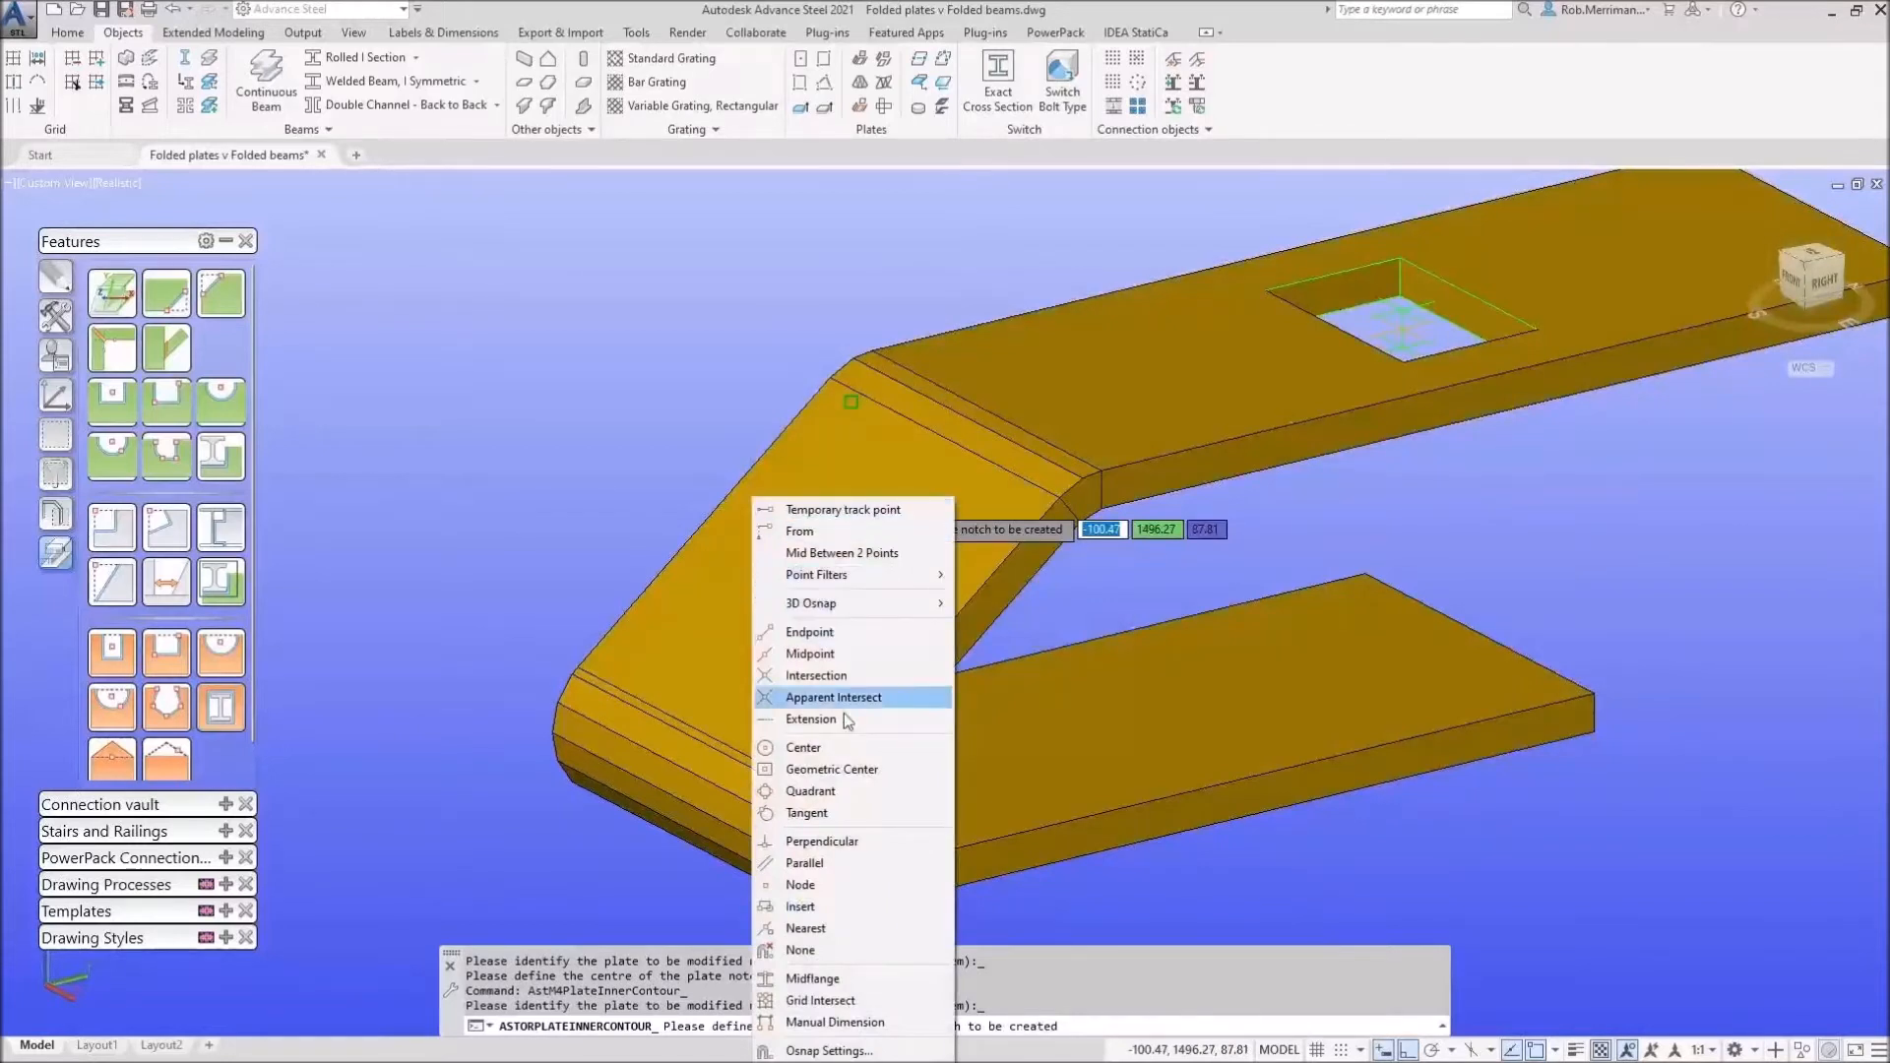
{"action": "left_click", "coordinate": [803, 748]}
{"action": "left_click", "coordinate": [830, 594]}
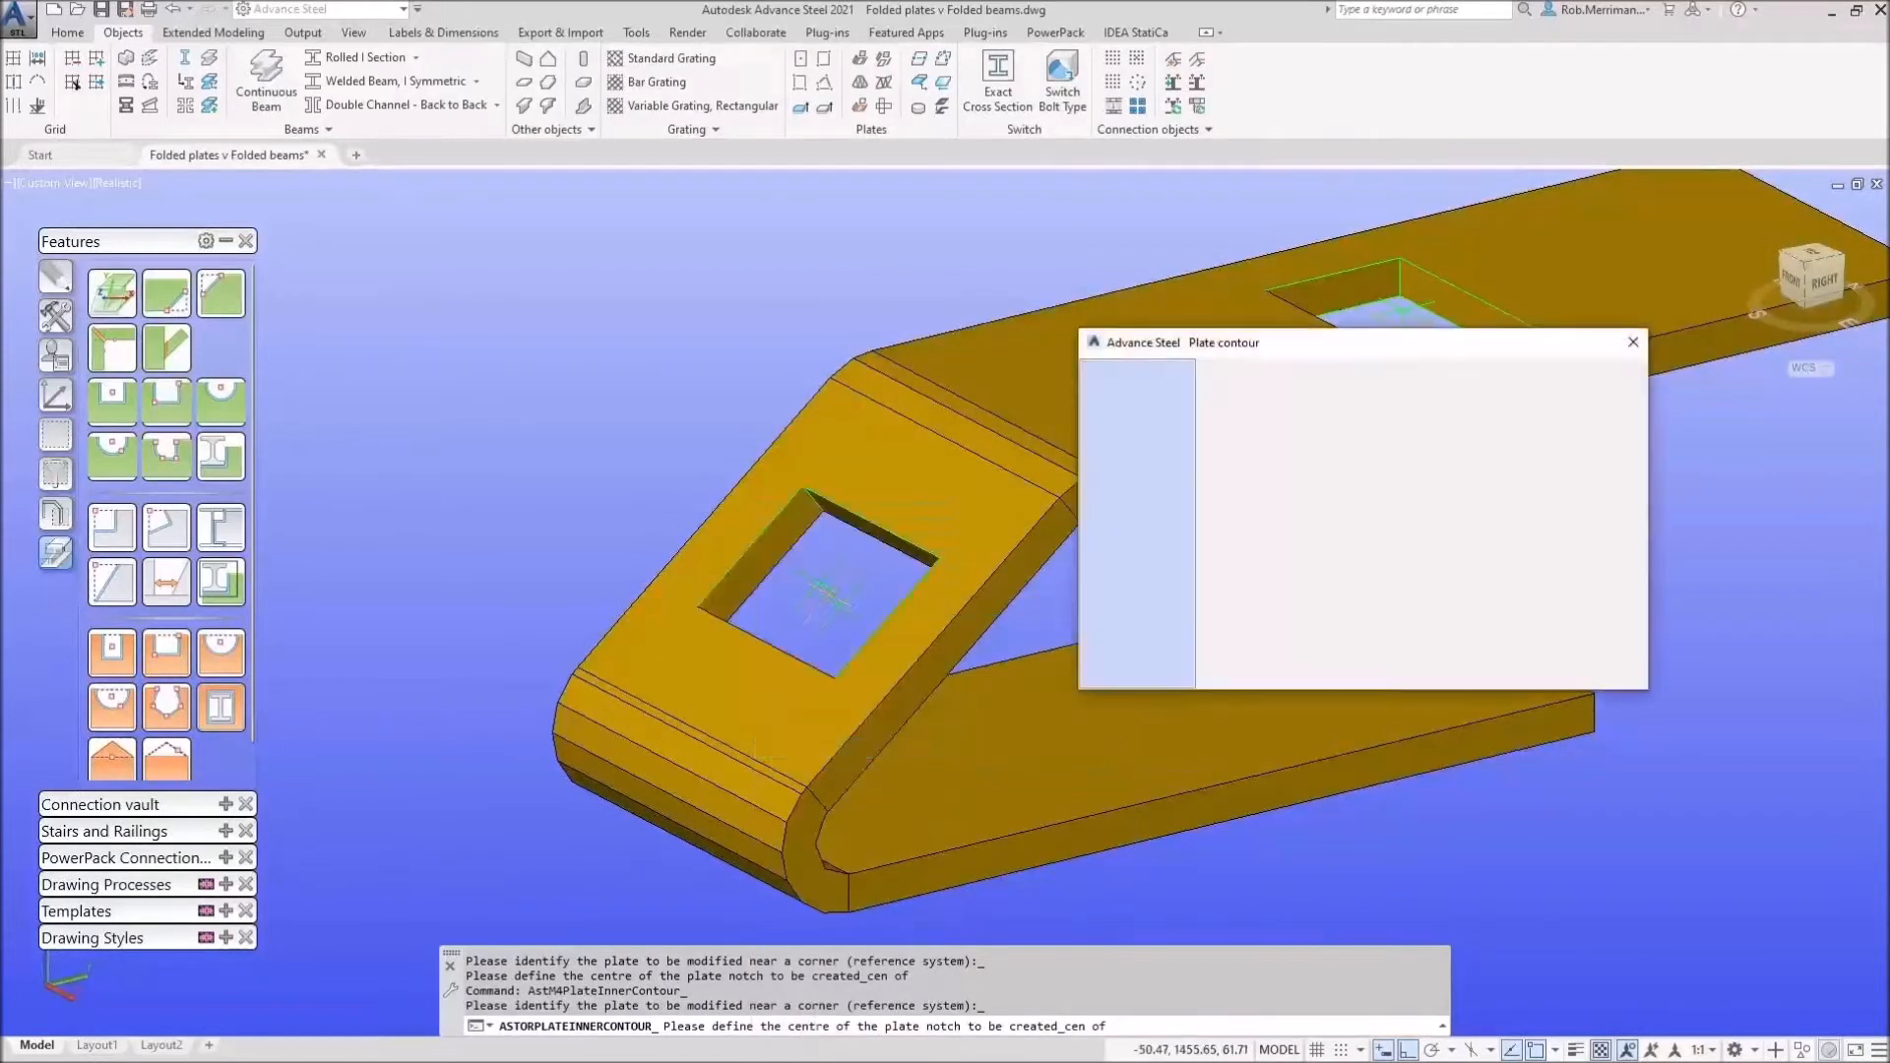
{"action": "type", "text": "40"}
{"action": "key", "text": "Tab"}
{"action": "key", "text": "Tab"}
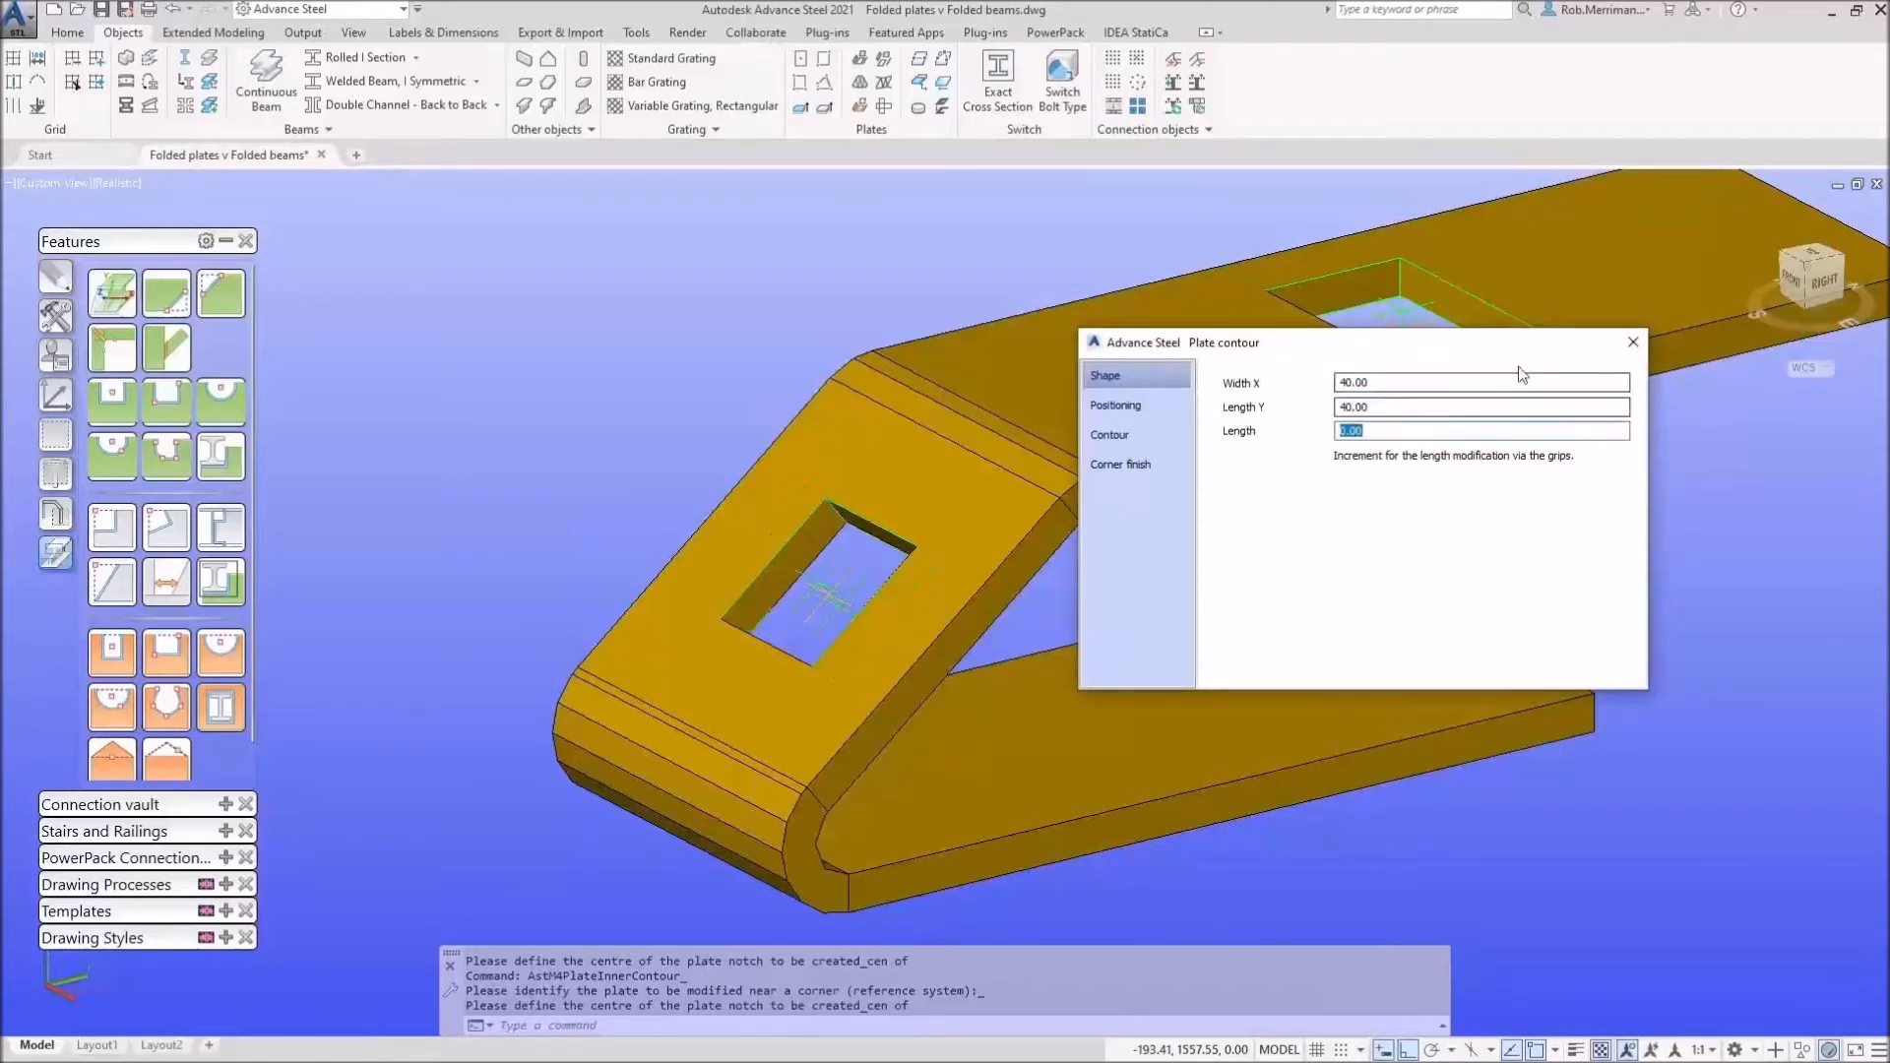
{"action": "left_click", "coordinate": [1633, 341]}
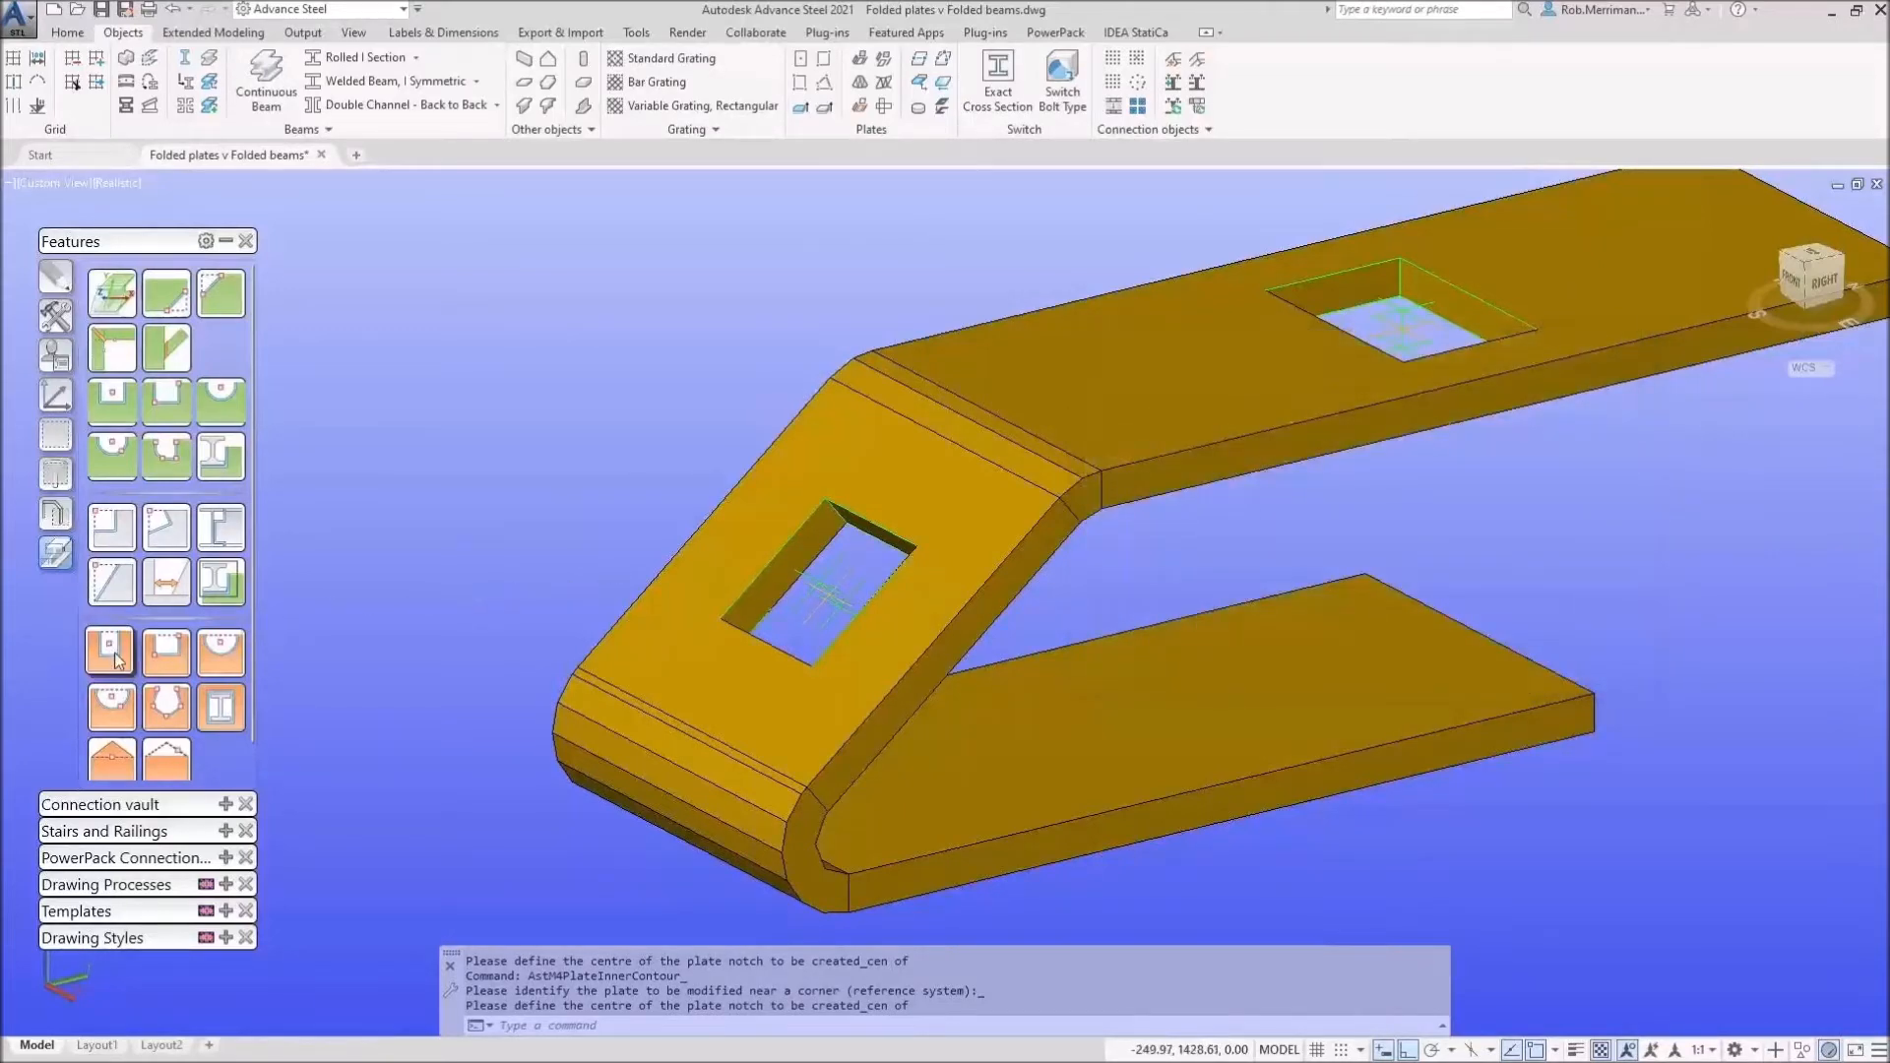
Step: Select both rectangular notches and delete them
{"action": "middle_click_drag", "start_coordinate": [640, 546], "coordinate": [833, 556], "text": "shift"}
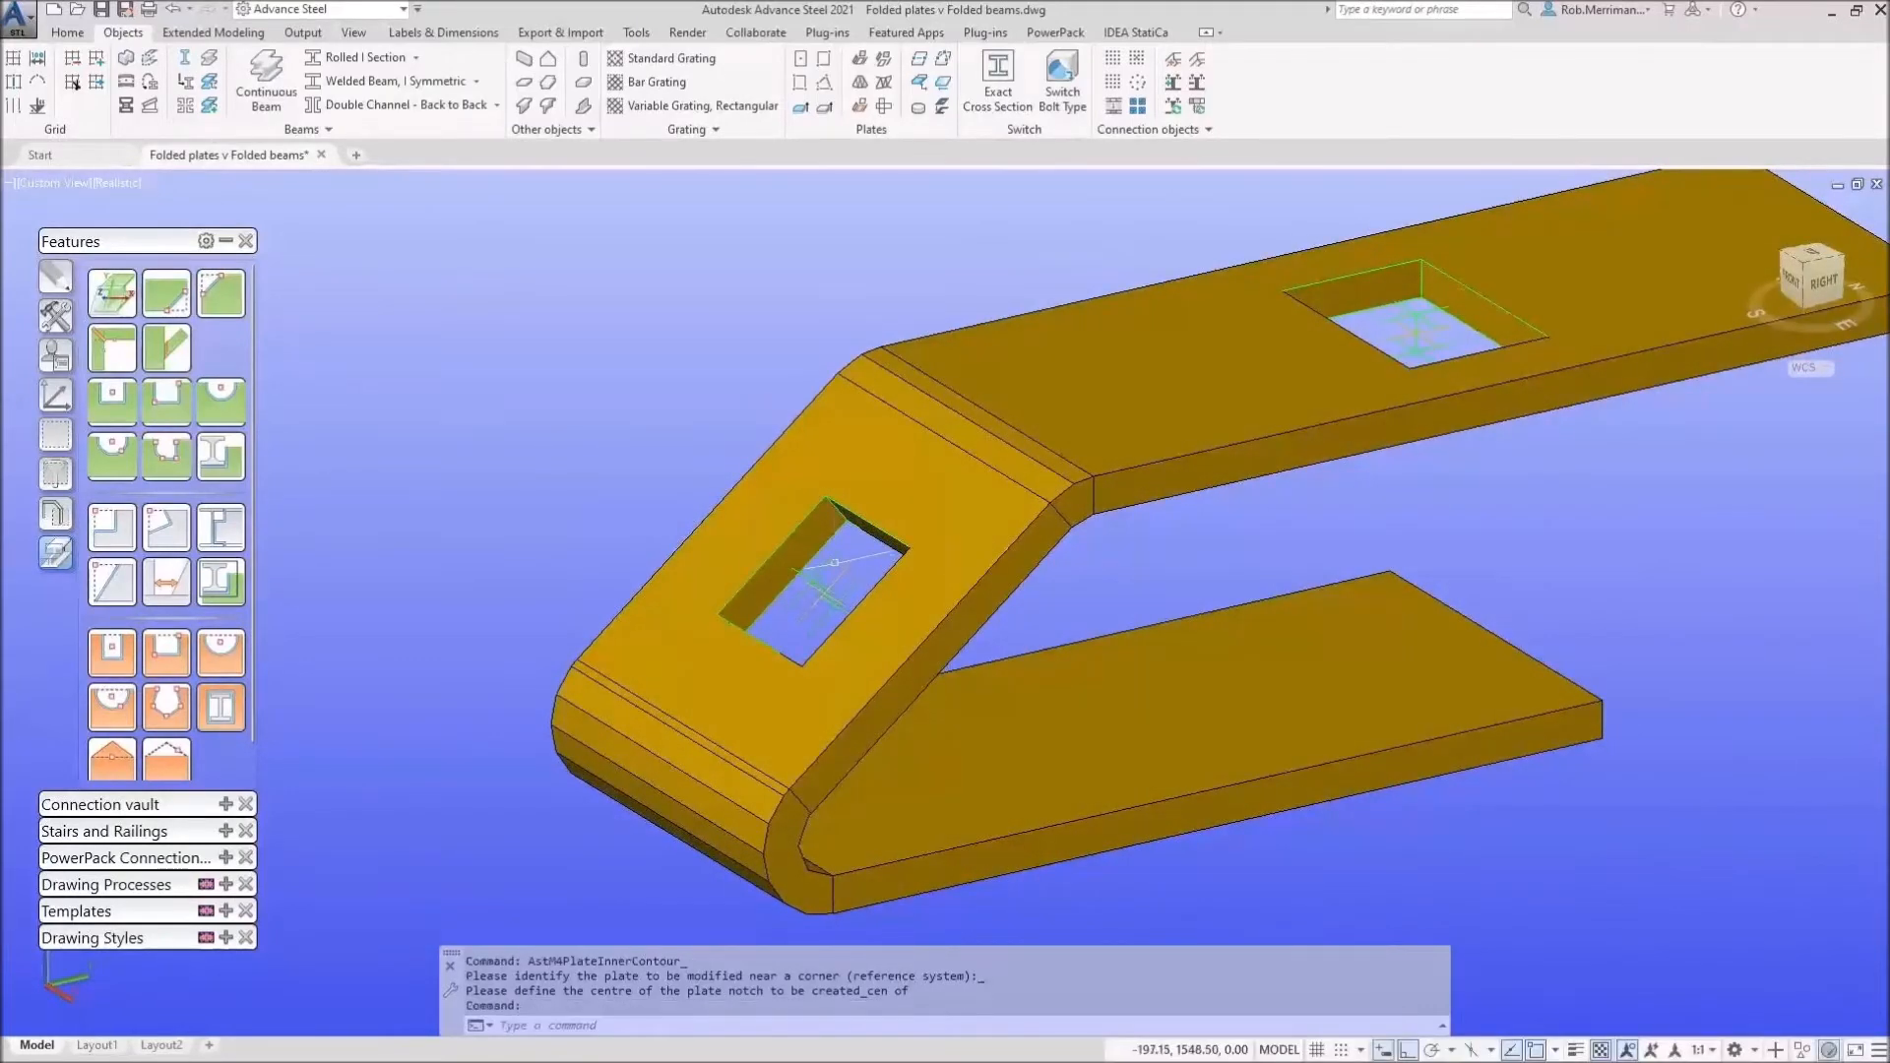
{"action": "left_click", "coordinate": [834, 556]}
{"action": "left_click", "coordinate": [1391, 320]}
{"action": "key", "text": "Delete"}
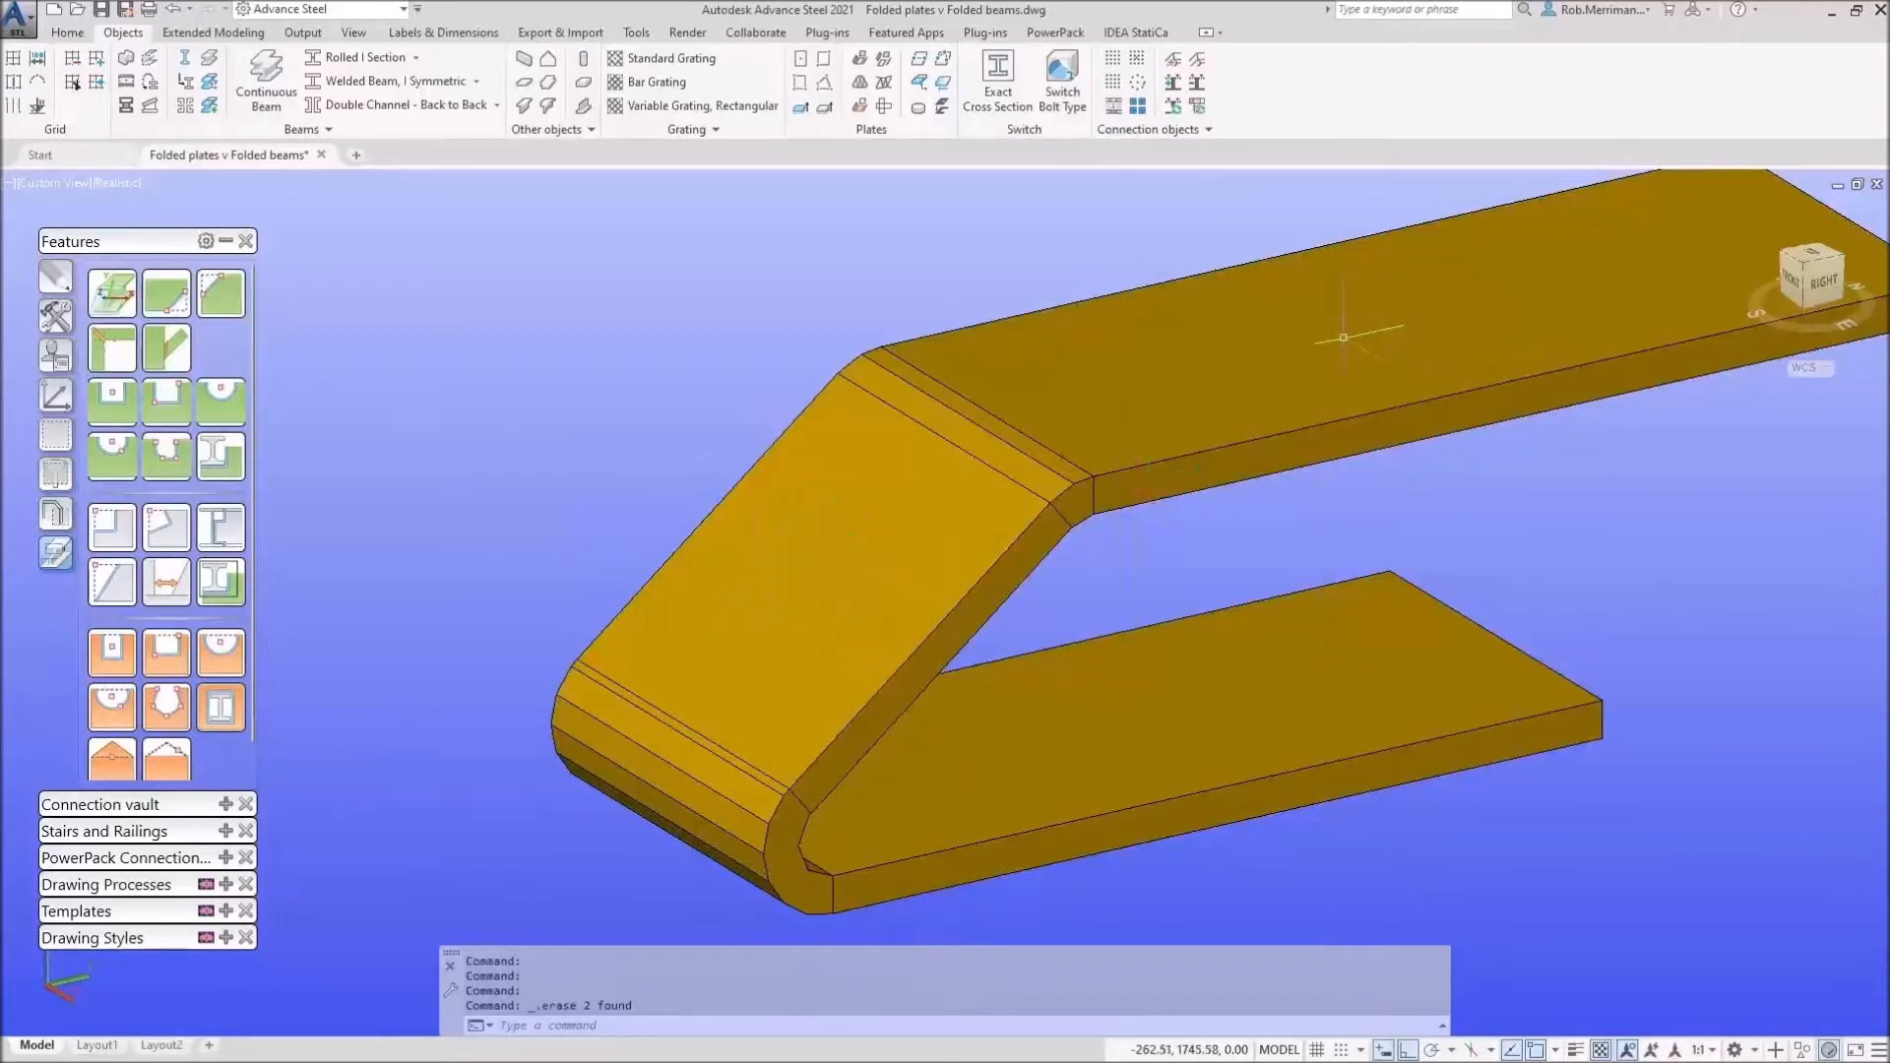
Step: Use UCS at object to align the UCS with the folded plate's coordinate system at its lower fold end
{"action": "scroll", "coordinate": [622, 516], "scroll_direction": "down", "scroll_amount": 5}
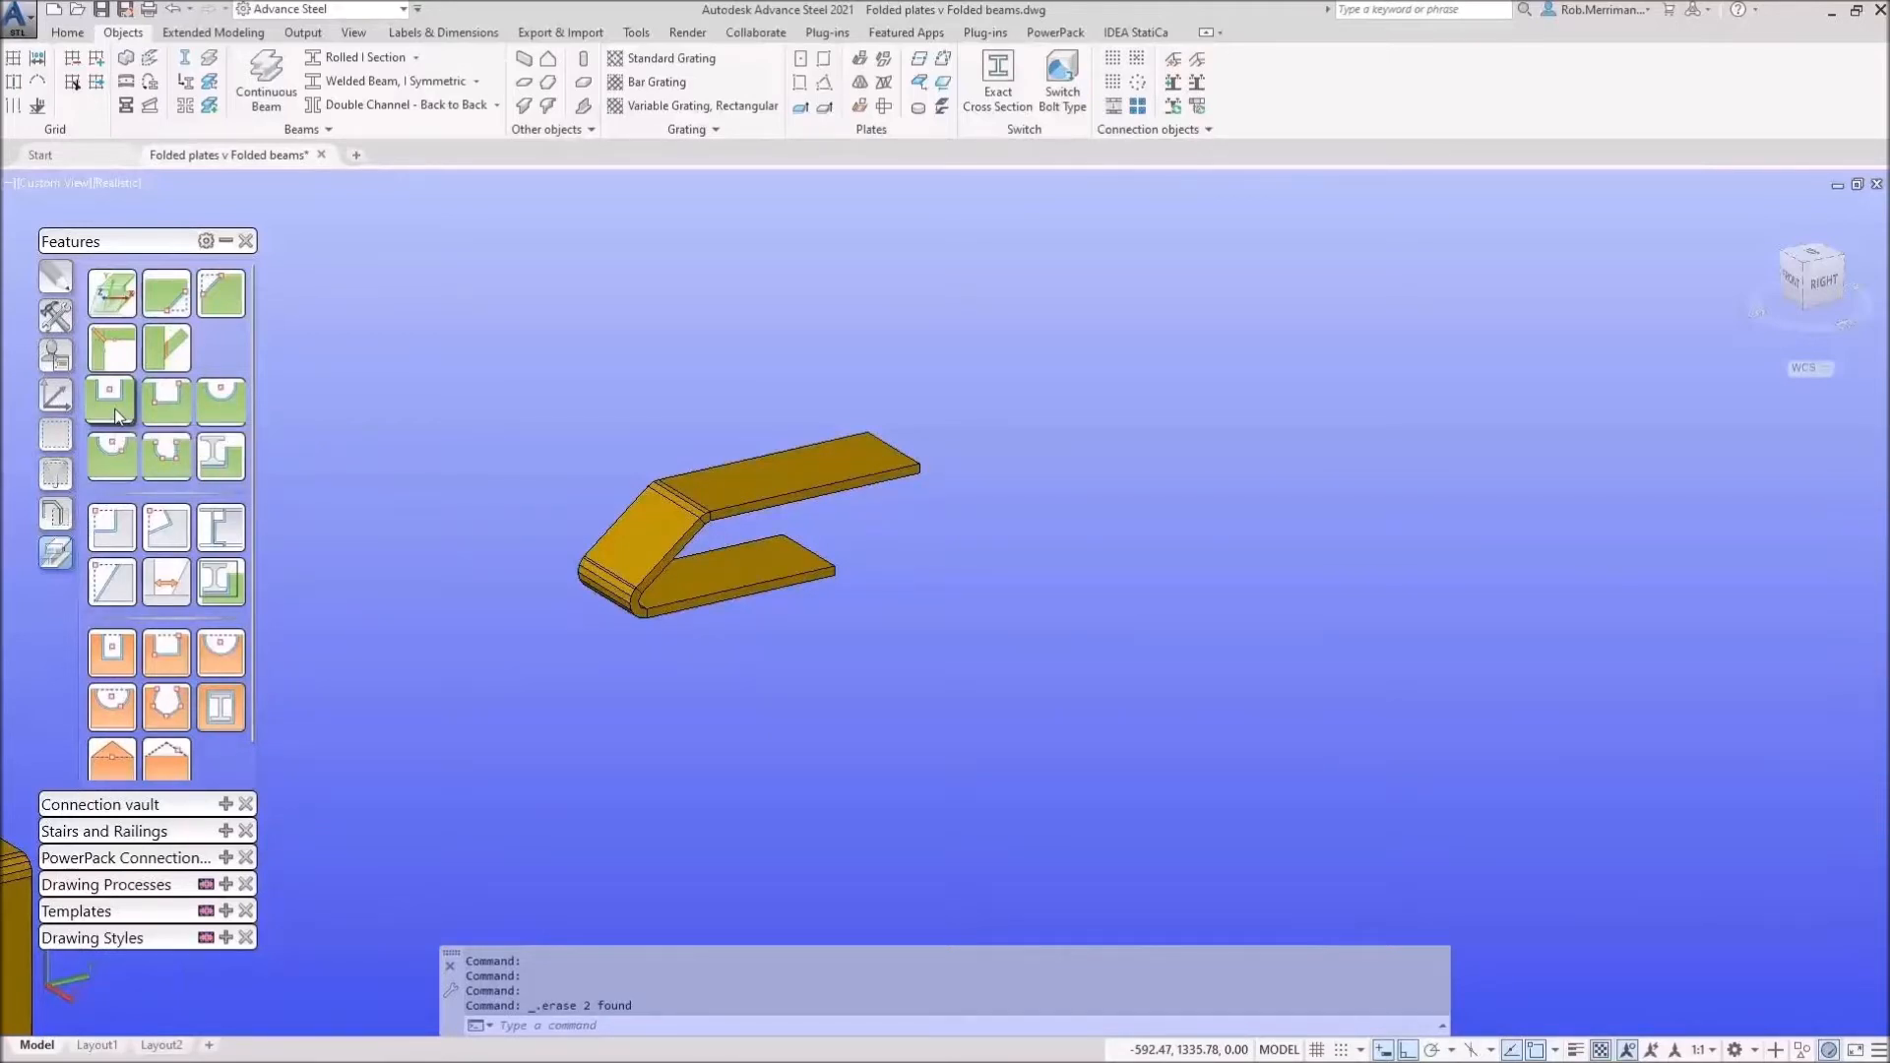
{"action": "left_click", "coordinate": [63, 403]}
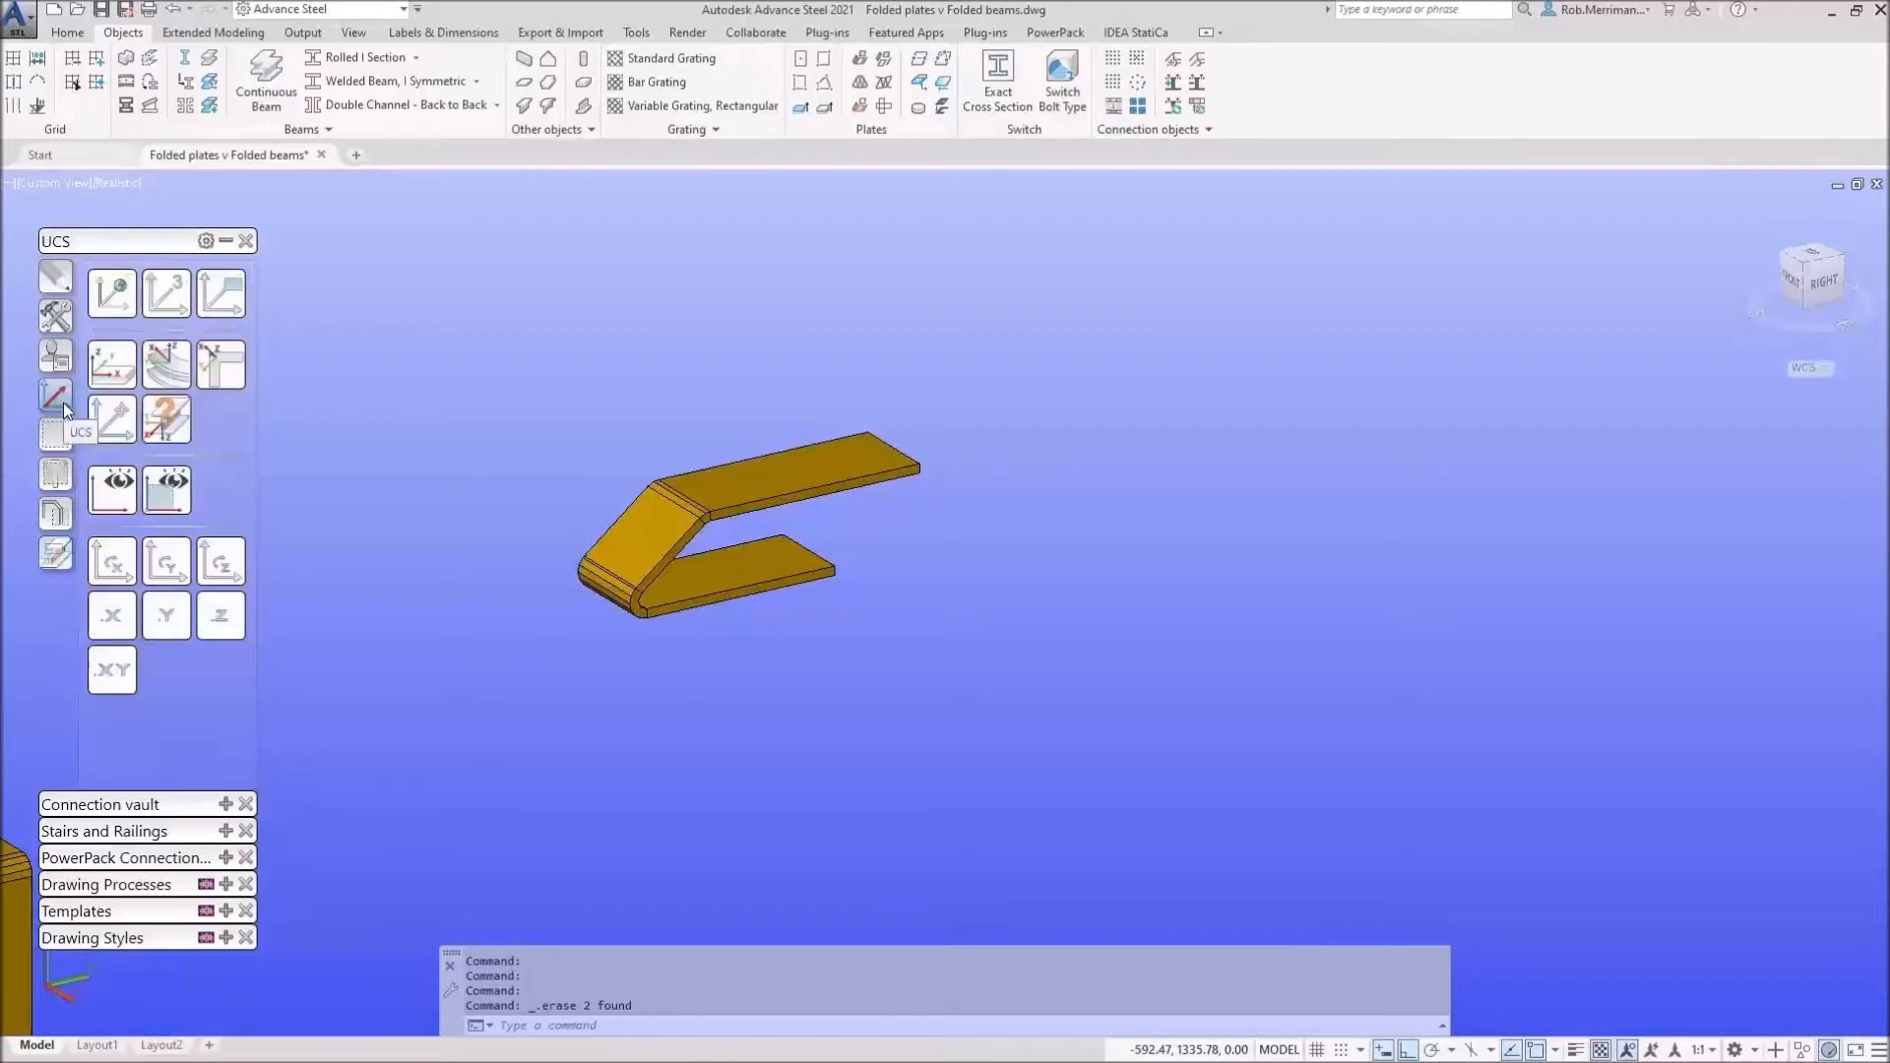
{"action": "left_click", "coordinate": [117, 372]}
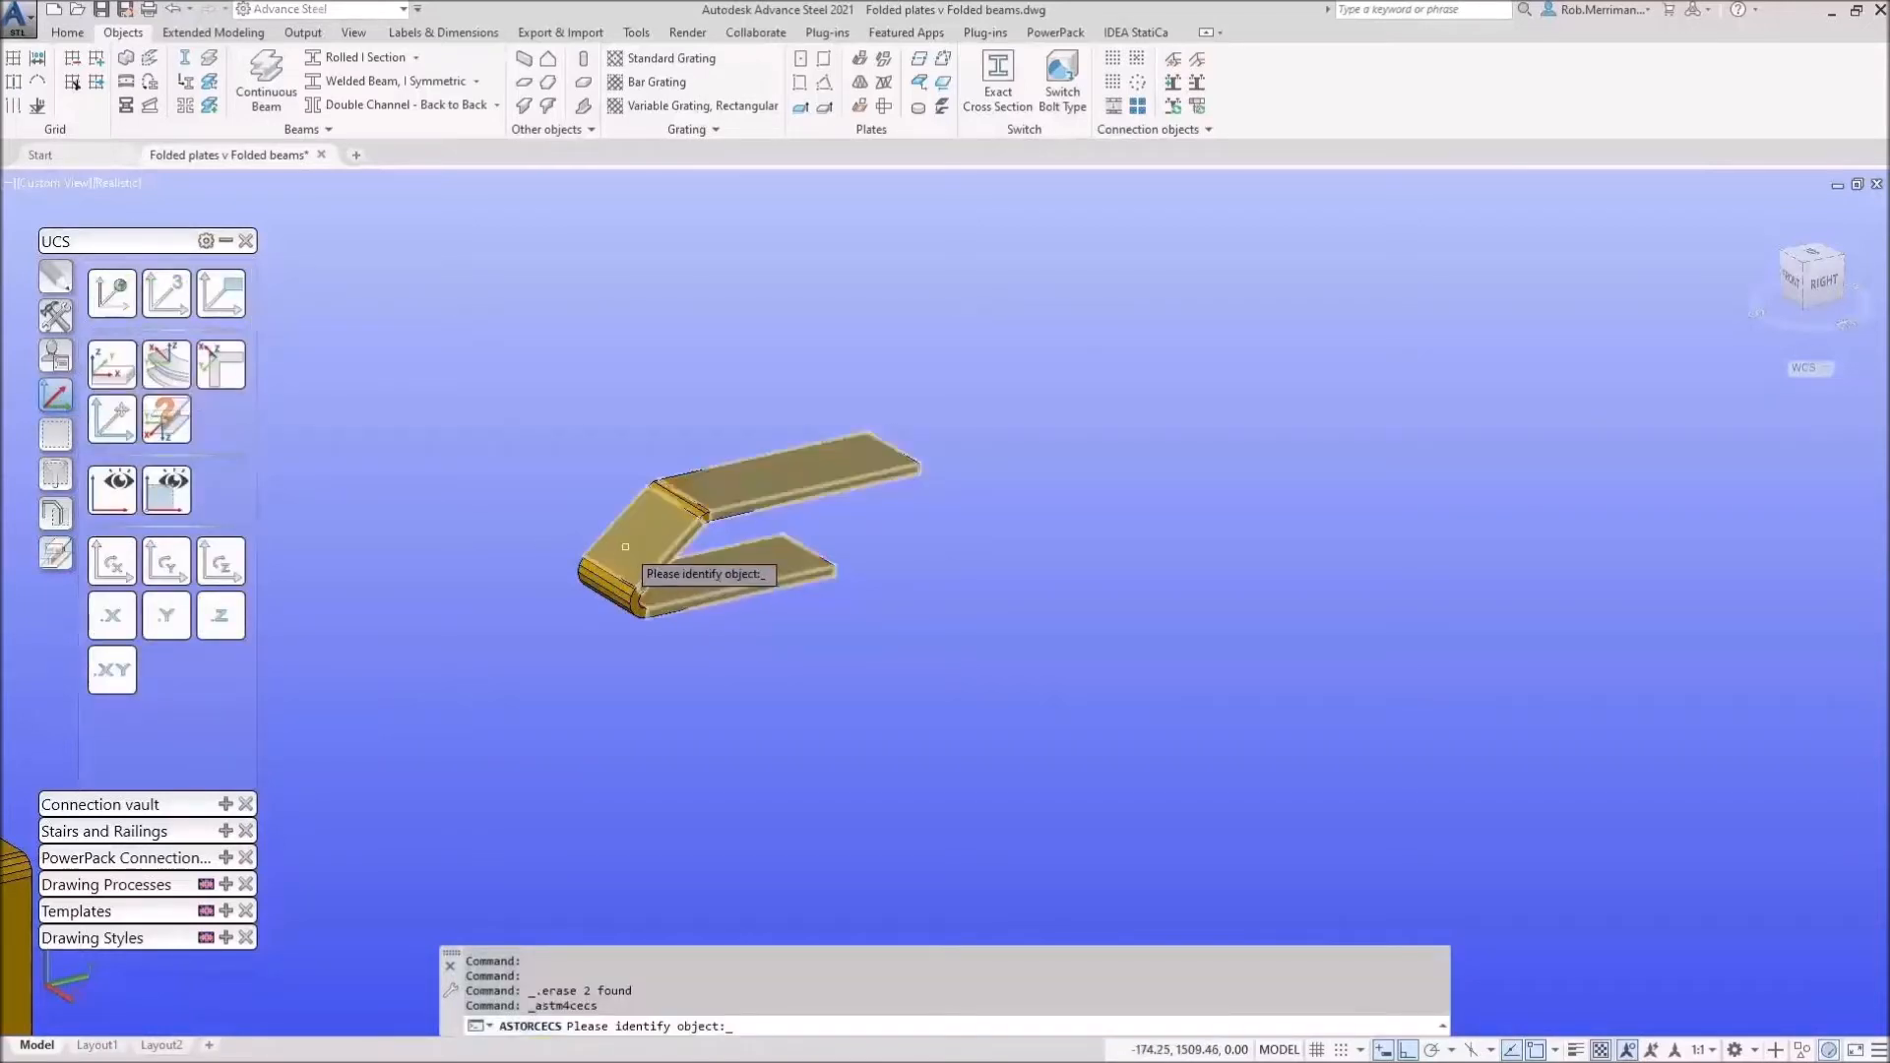
{"action": "scroll", "coordinate": [625, 546], "scroll_direction": "up", "scroll_amount": 5}
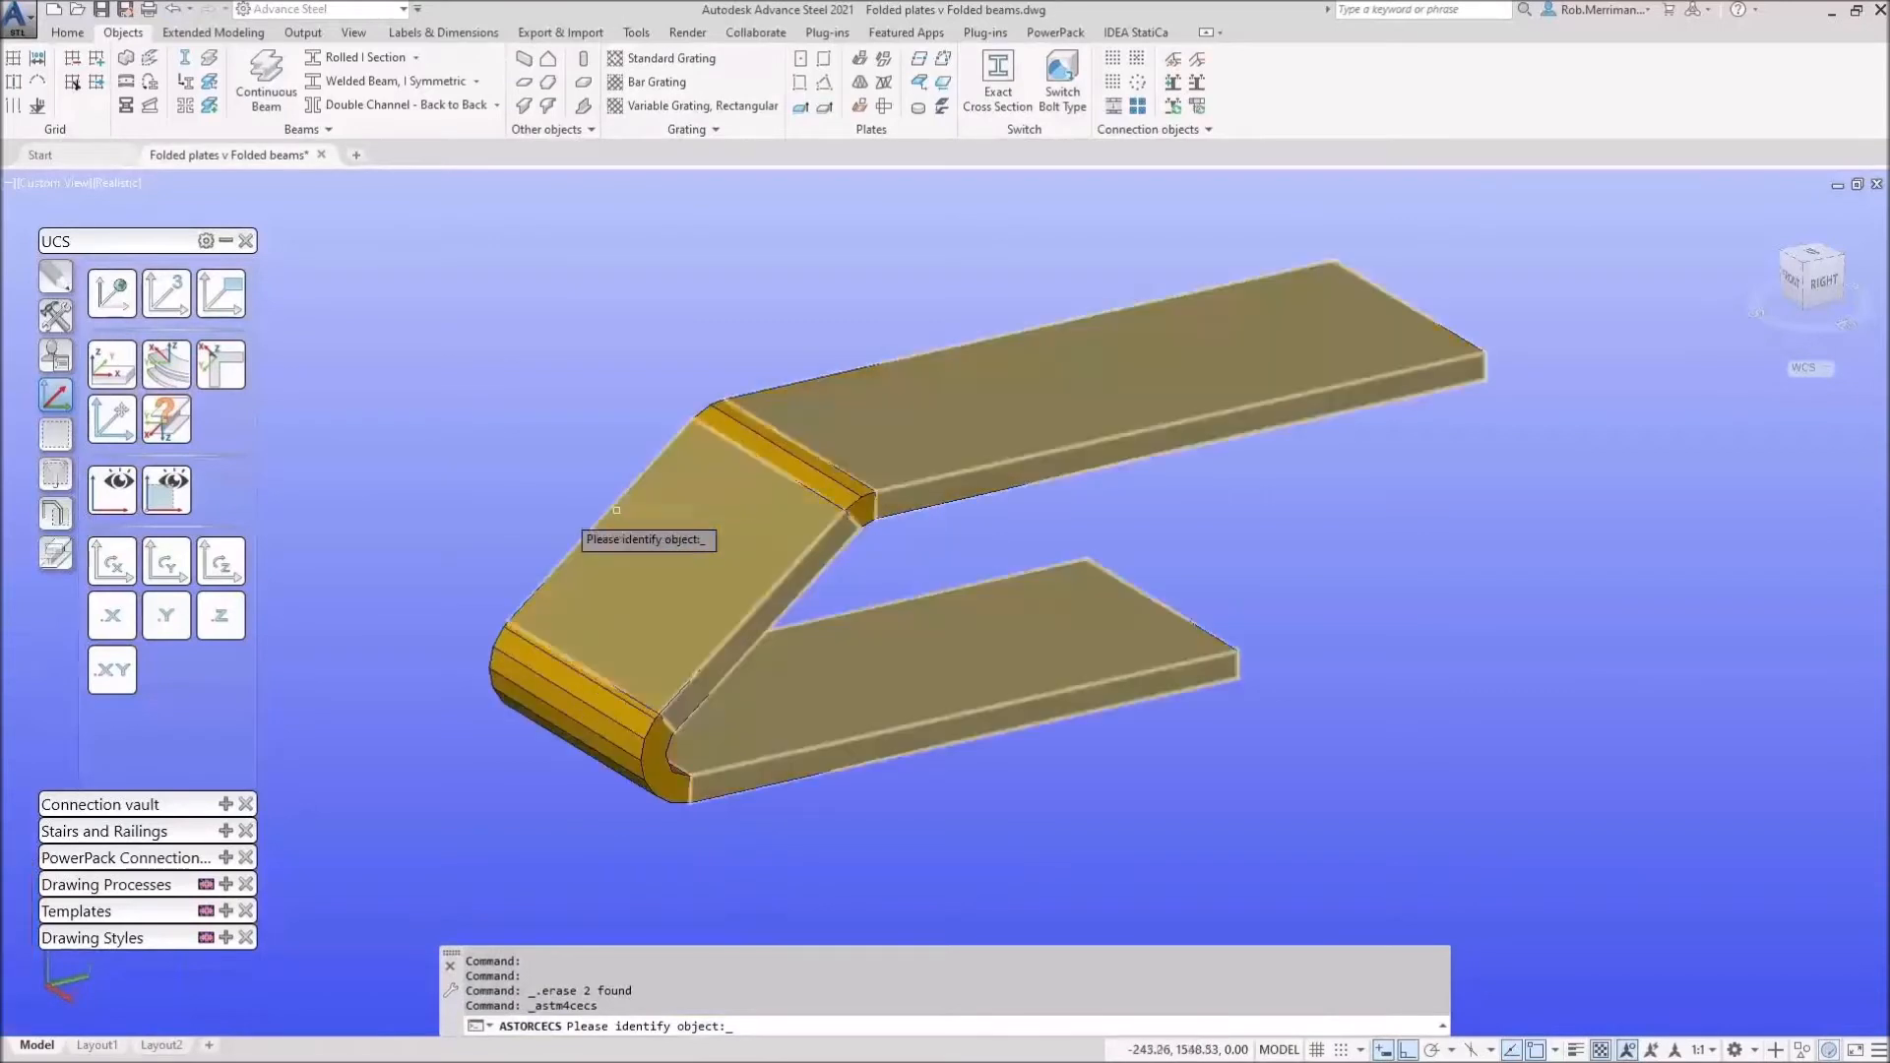
{"action": "left_click", "coordinate": [116, 372]}
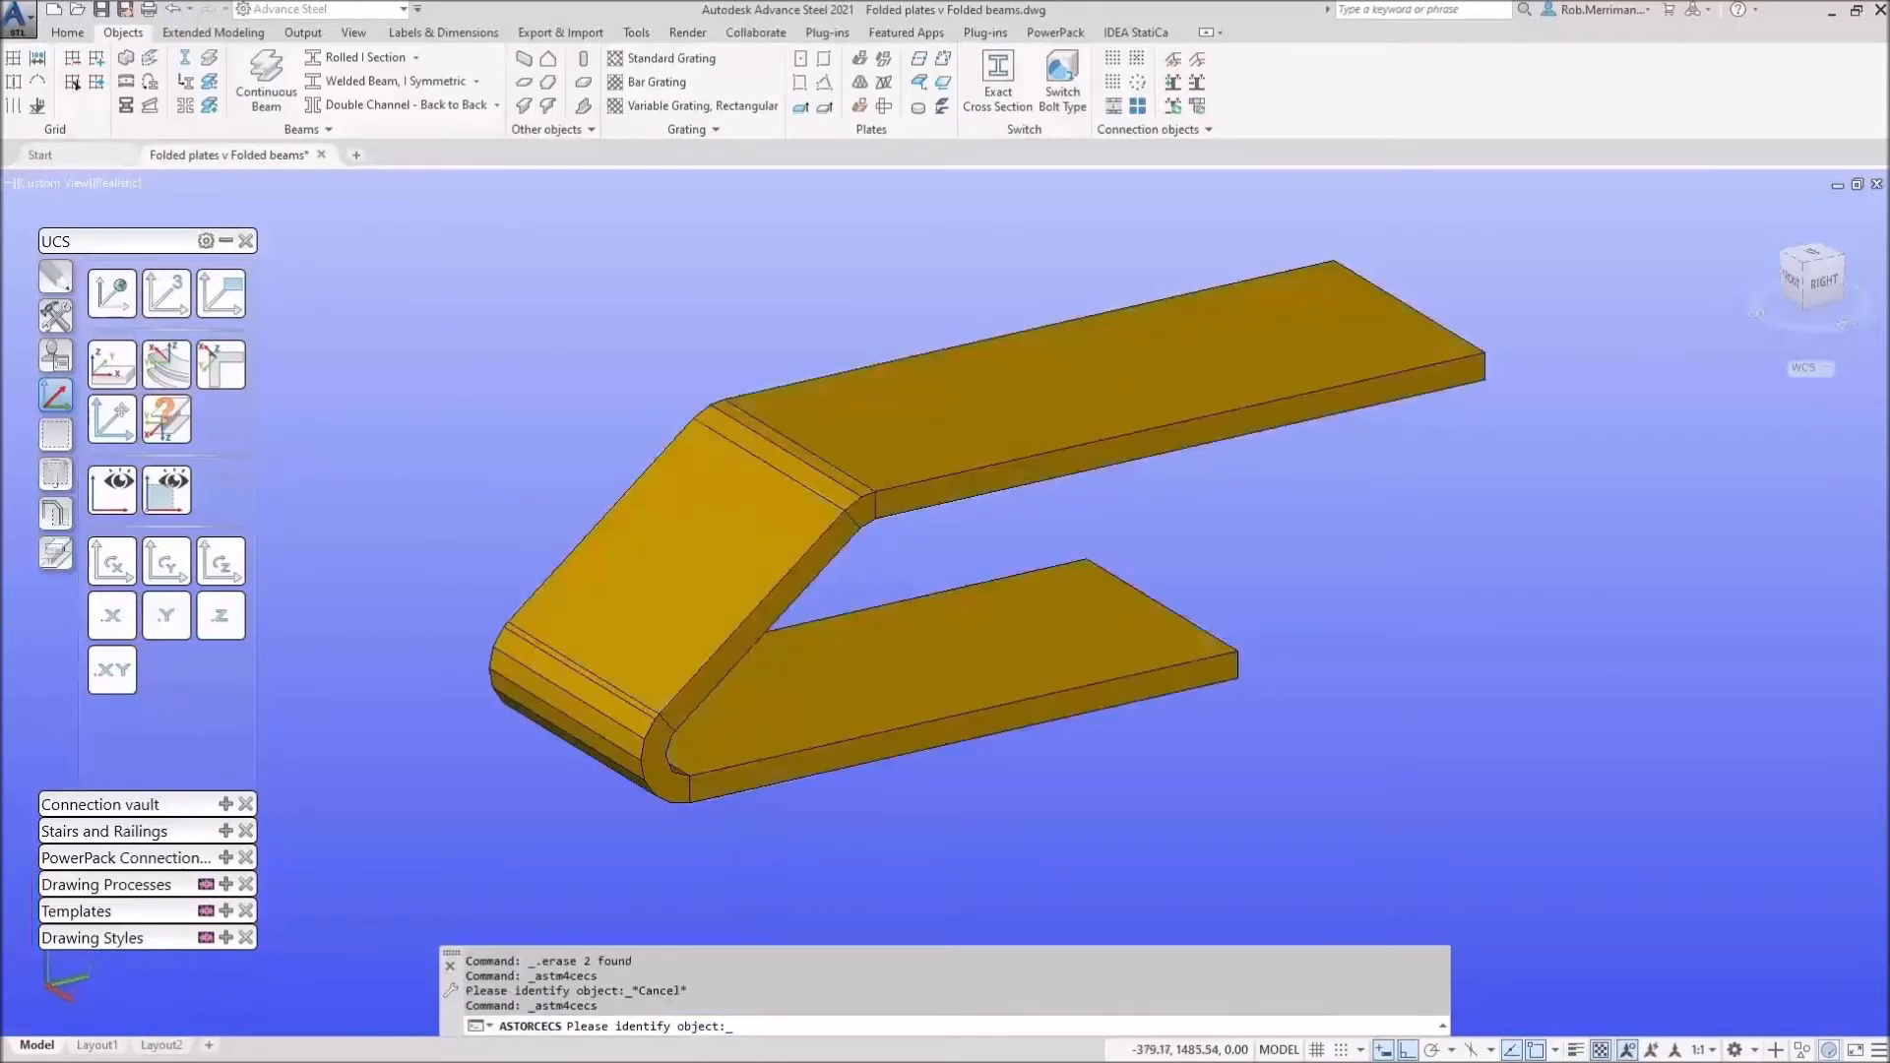
{"action": "left_click", "coordinate": [648, 510]}
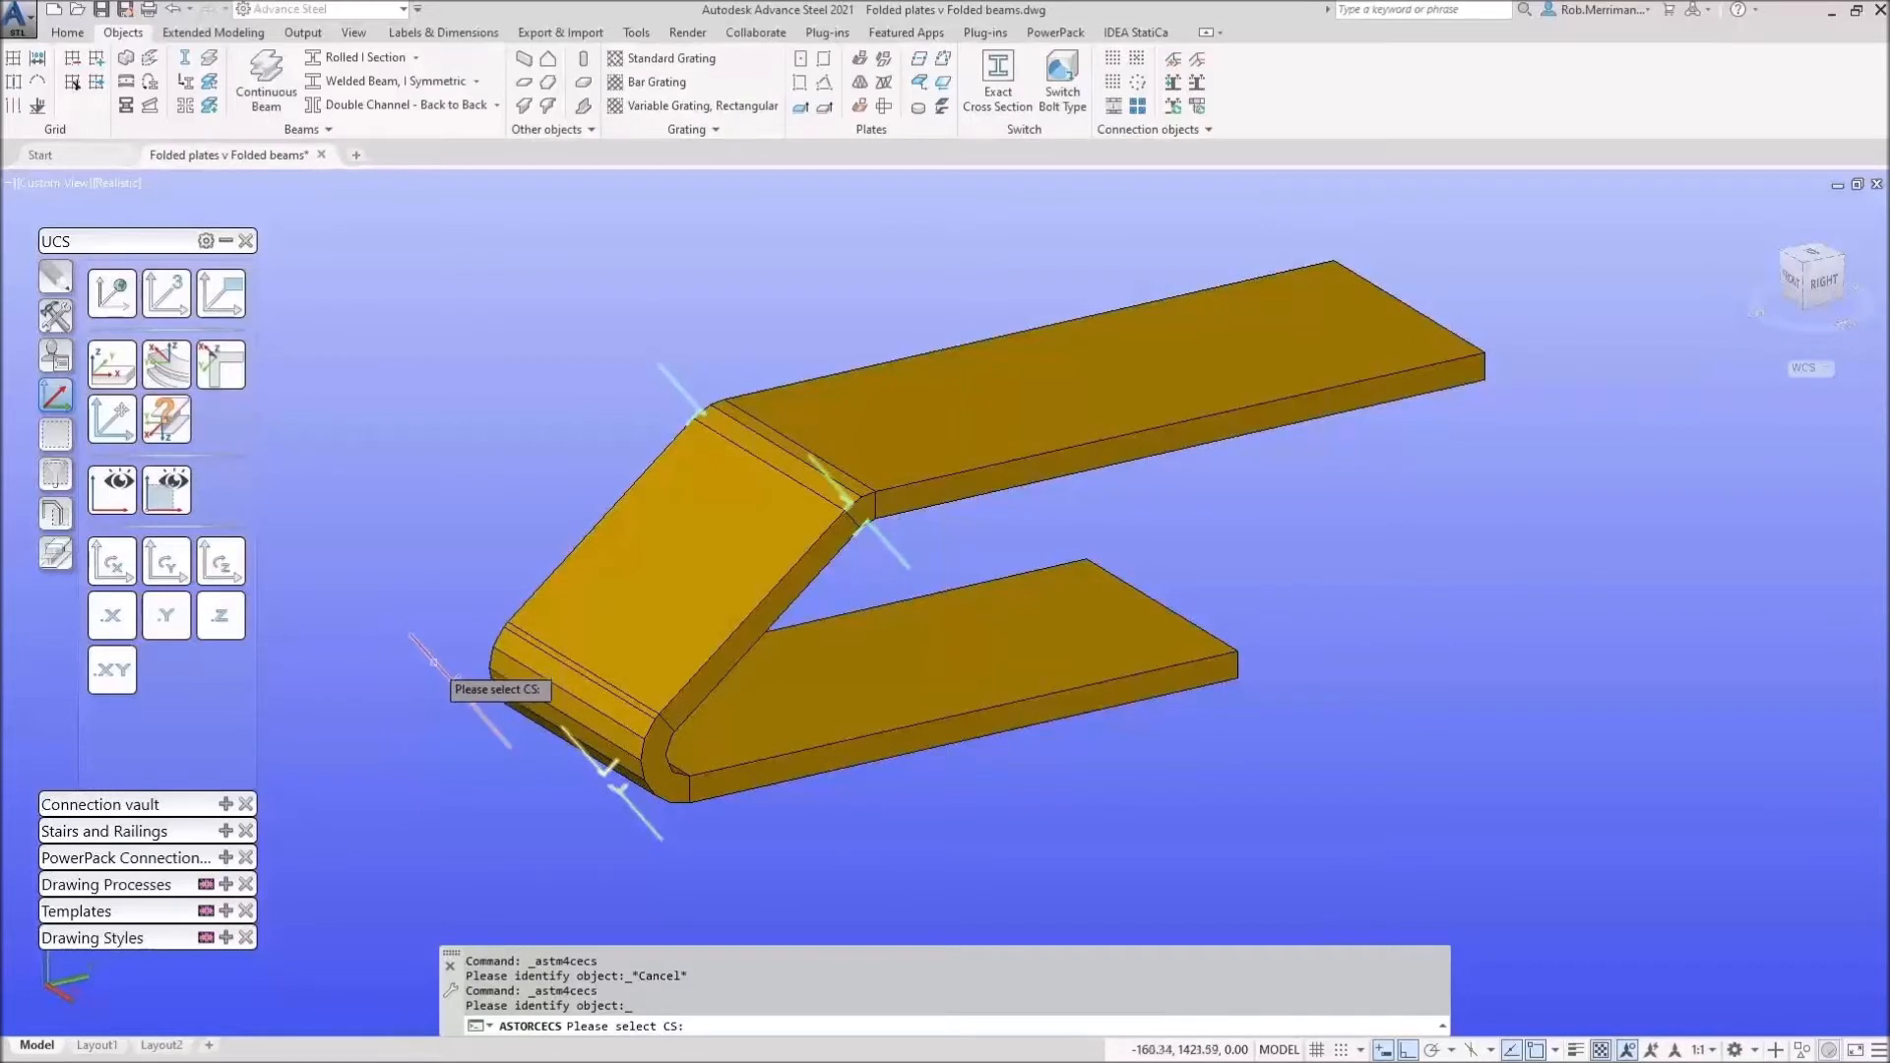
{"action": "scroll", "coordinate": [429, 654], "scroll_direction": "up", "scroll_amount": 5}
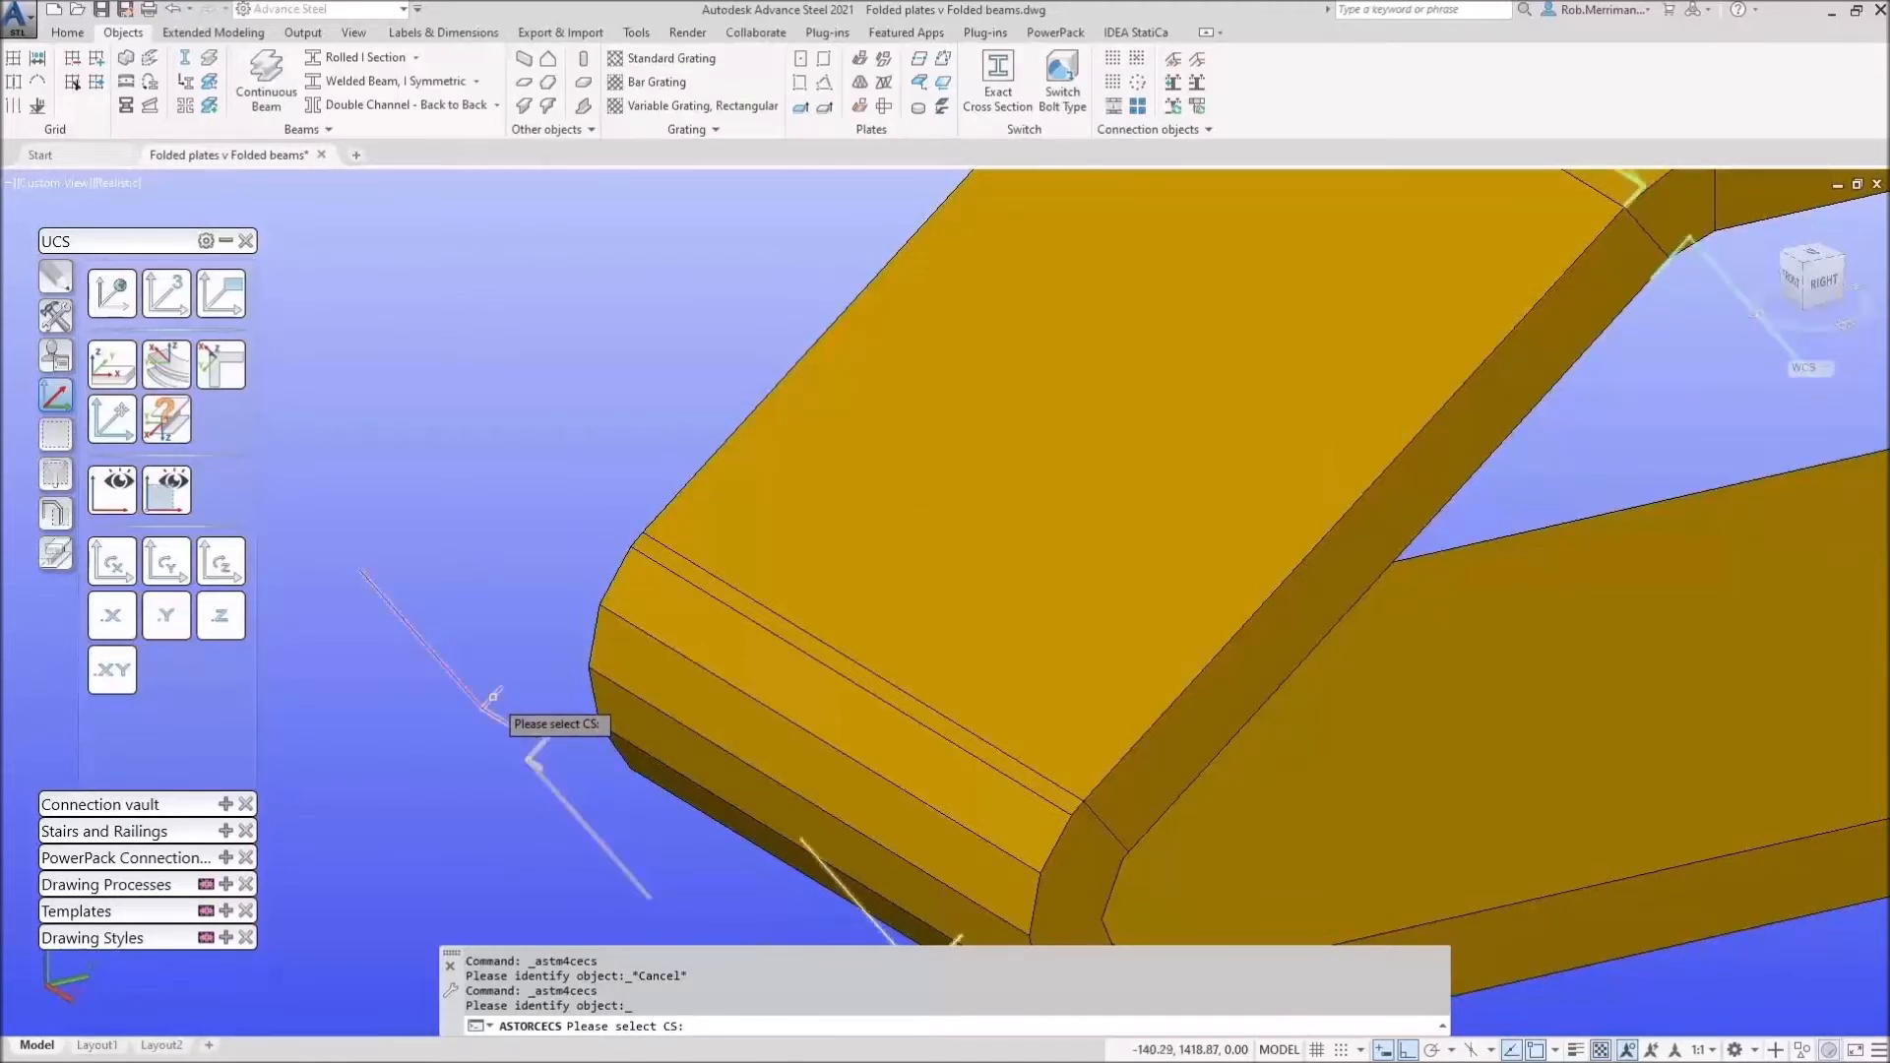
{"action": "left_click", "coordinate": [470, 684]}
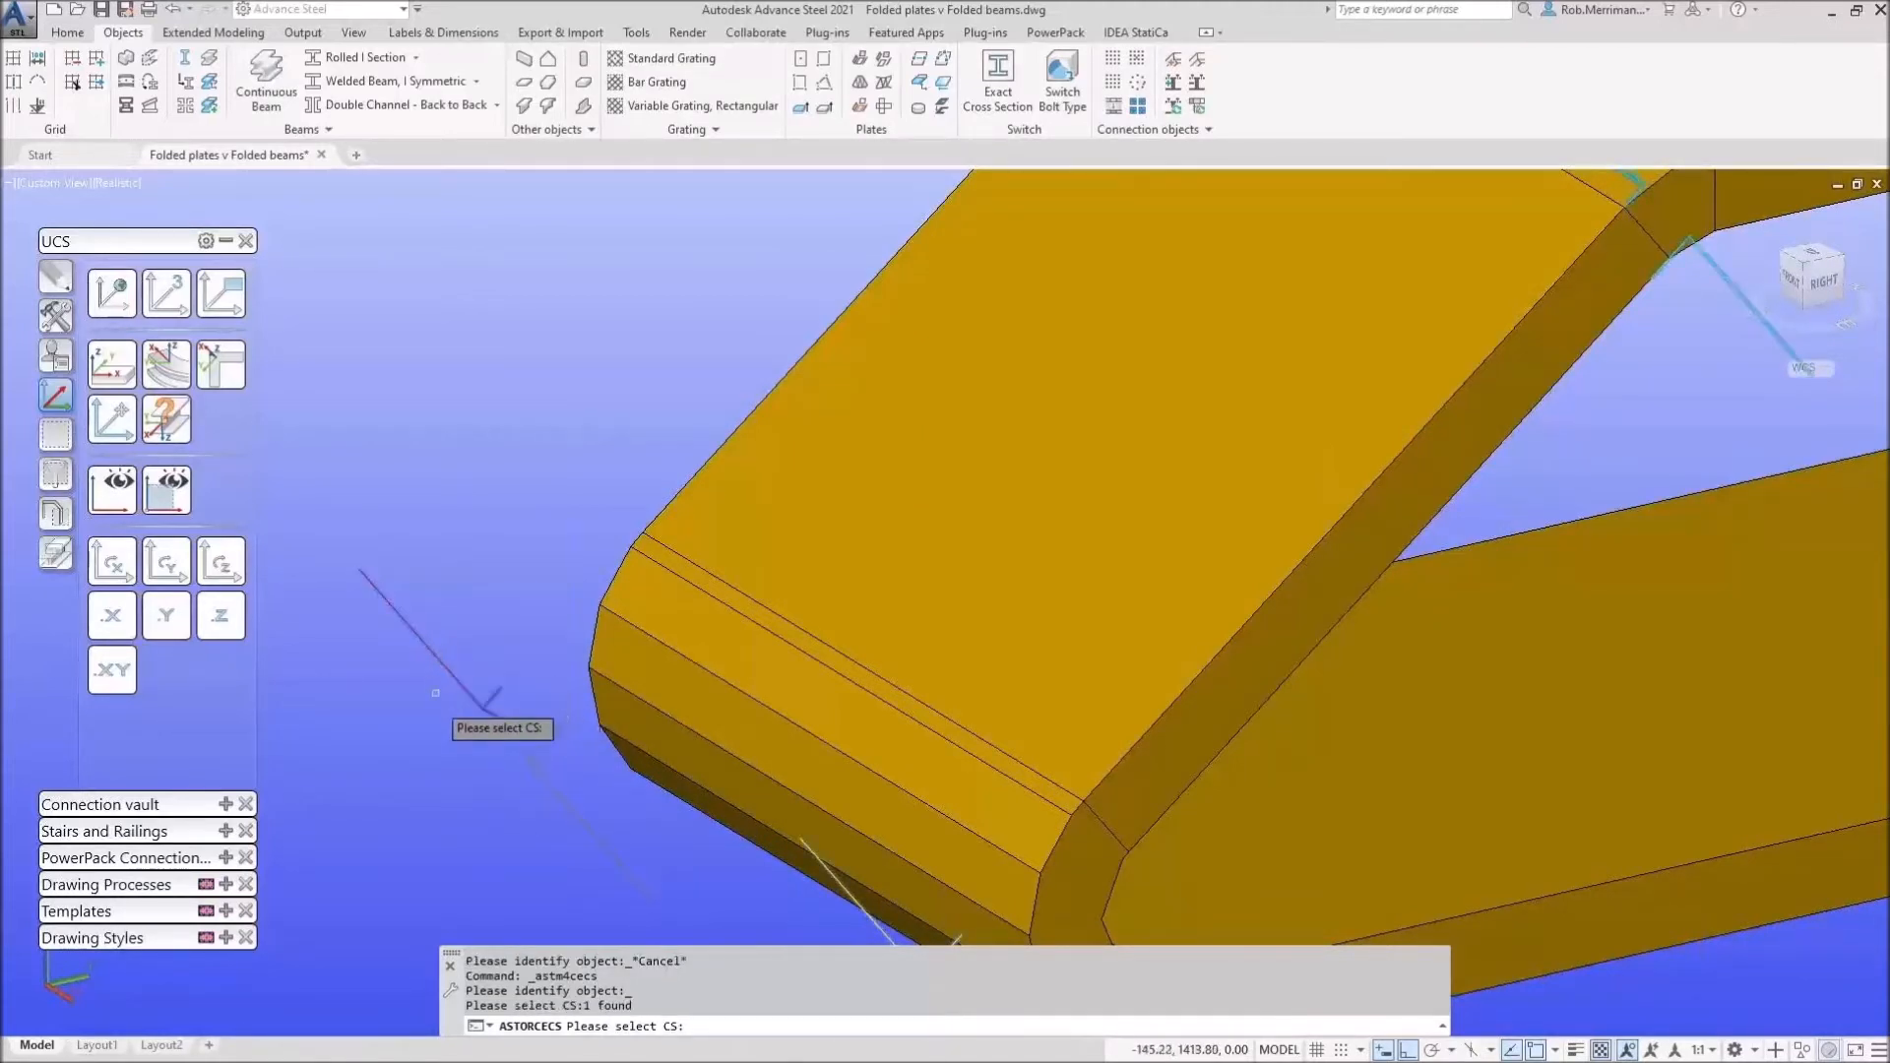
{"action": "scroll", "coordinate": [455, 651], "scroll_direction": "down", "scroll_amount": 5}
{"action": "key", "text": "Return"}
{"action": "middle_click_drag", "start_coordinate": [682, 600], "coordinate": [668, 528], "text": "shift"}
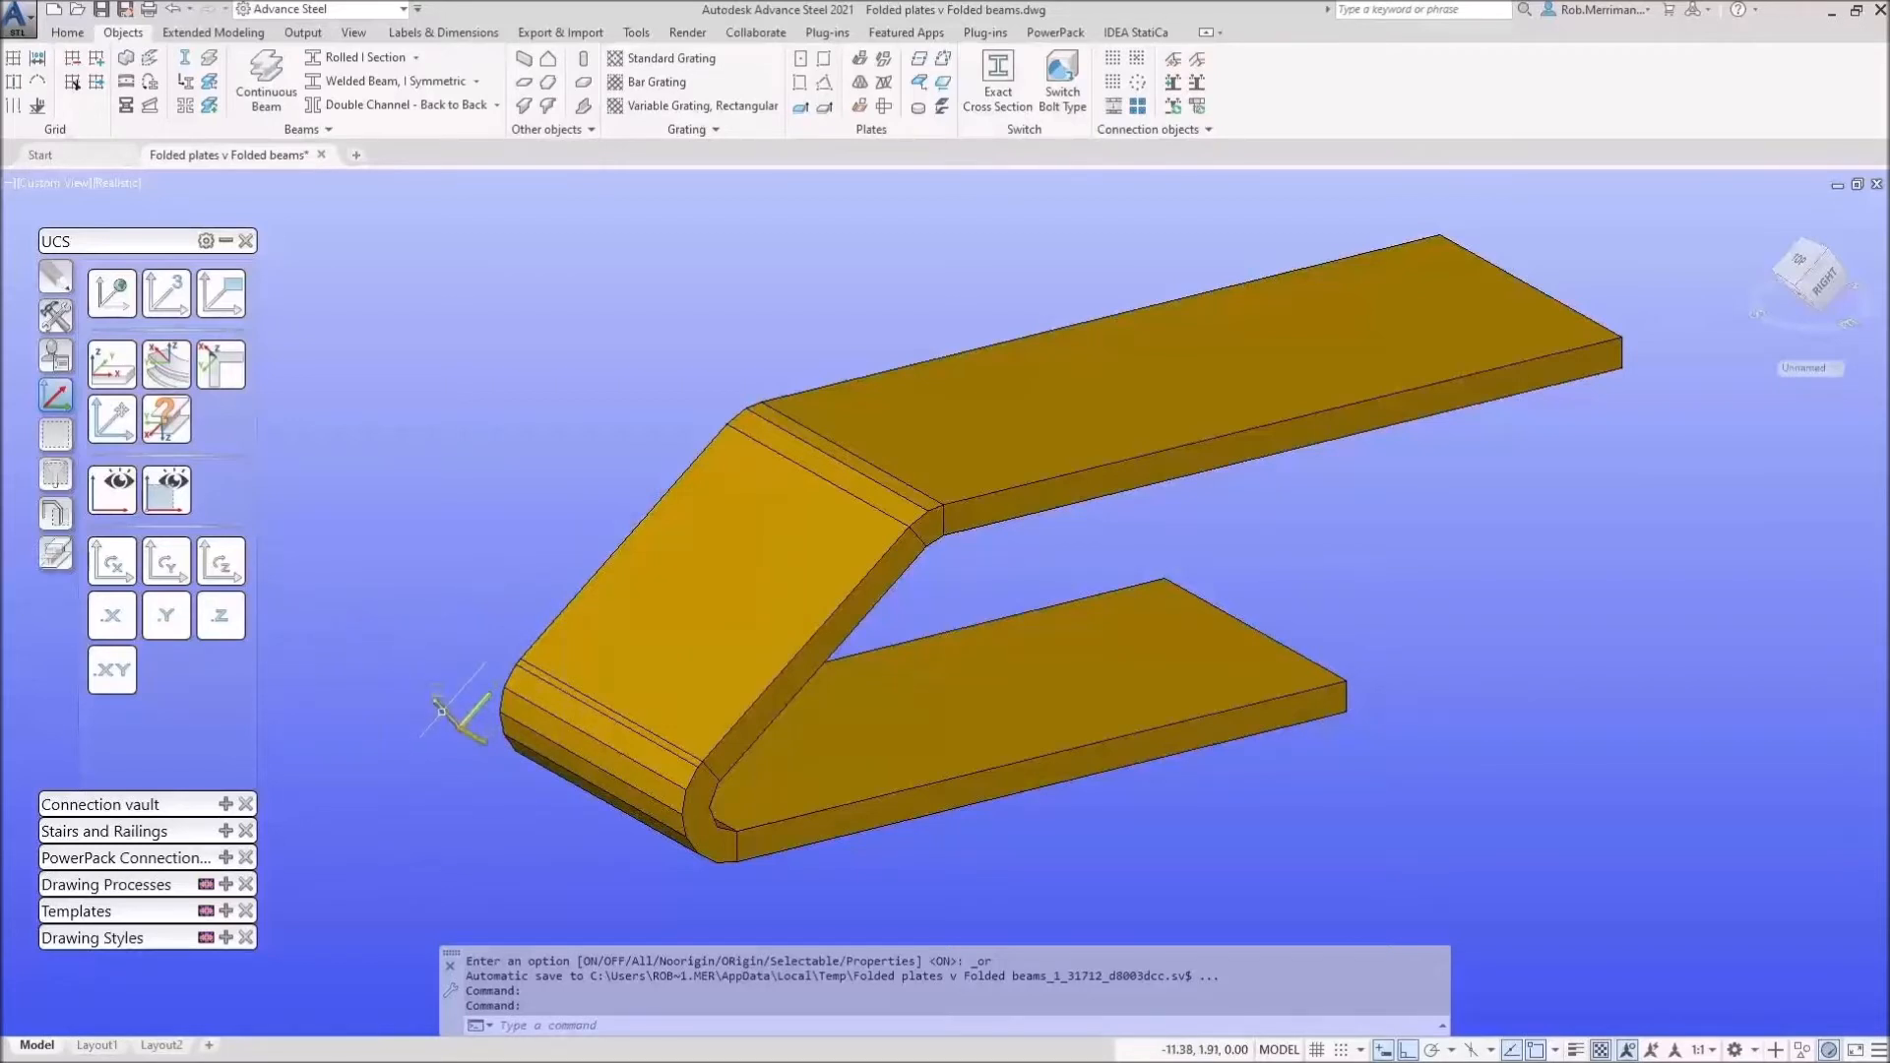
{"action": "left_click", "coordinate": [57, 555]}
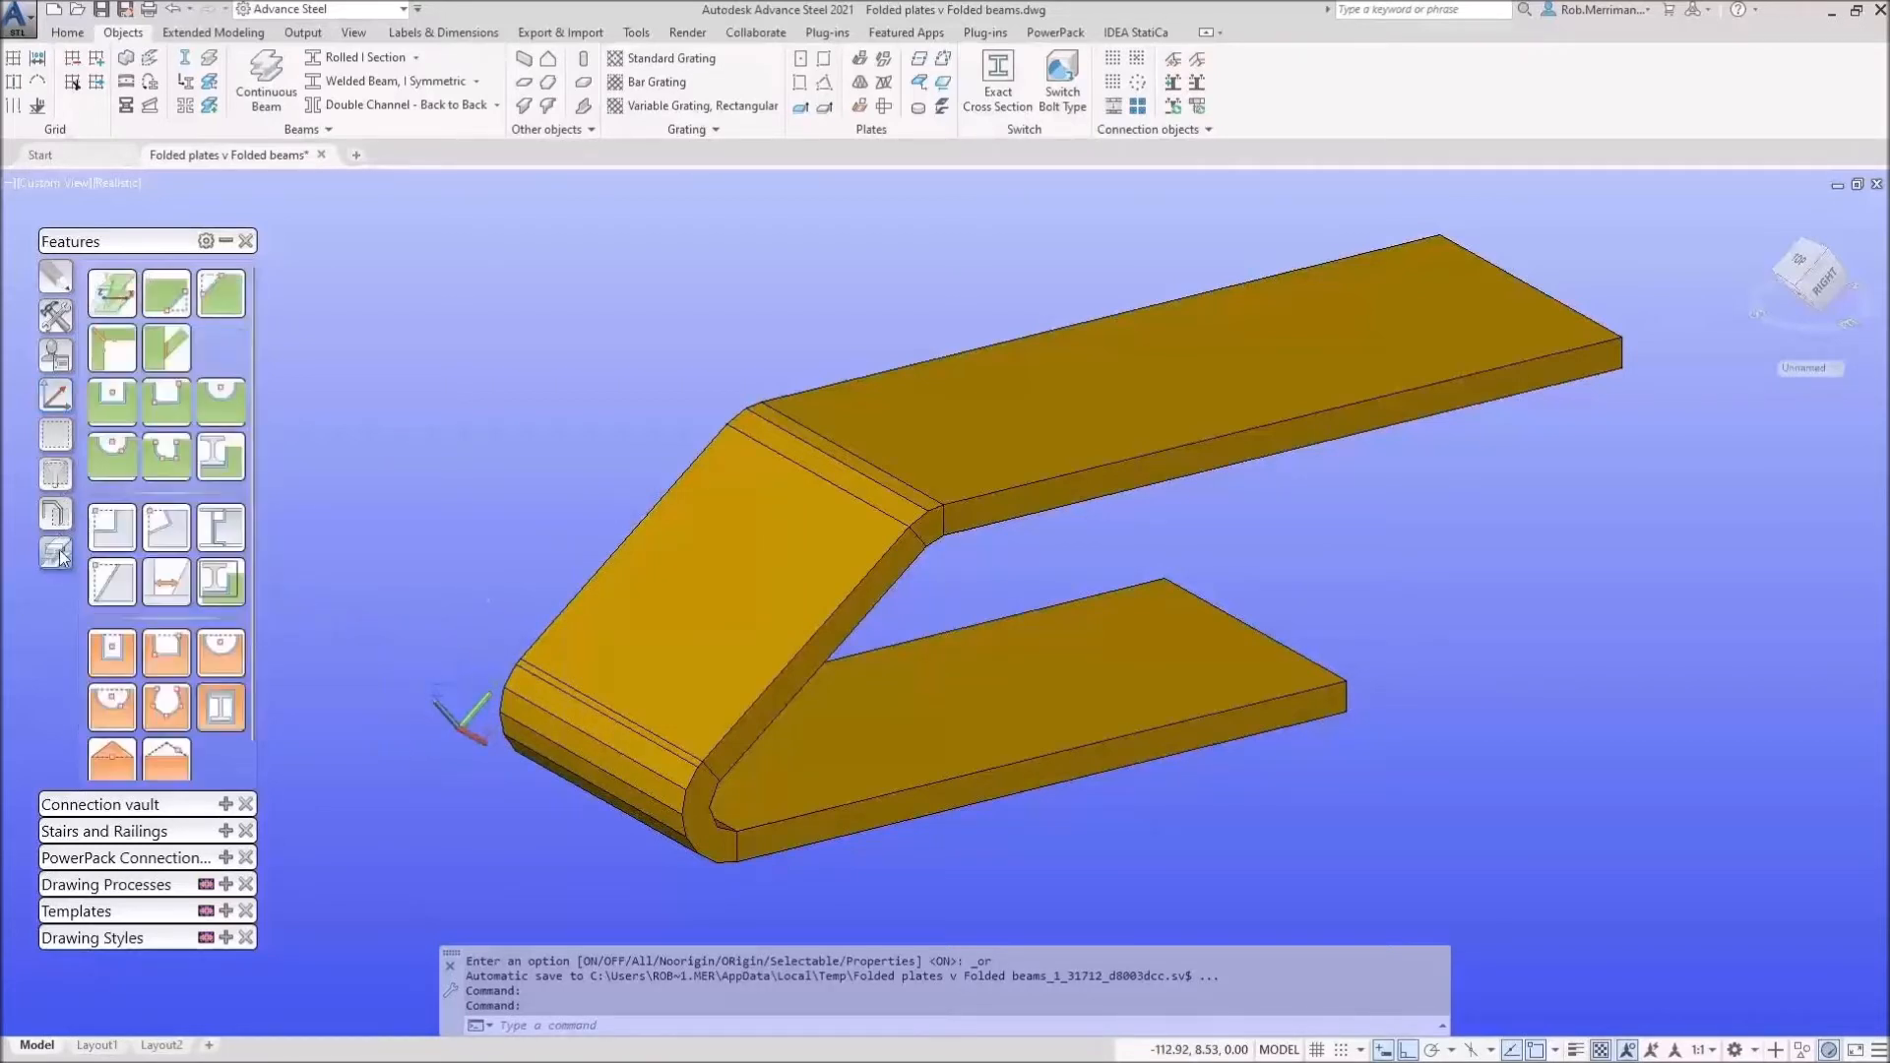
Step: Cut a 40 × 40 rectangular notch through the entire folded plate, centred on the sloped leg
{"action": "left_click", "coordinate": [122, 418]}
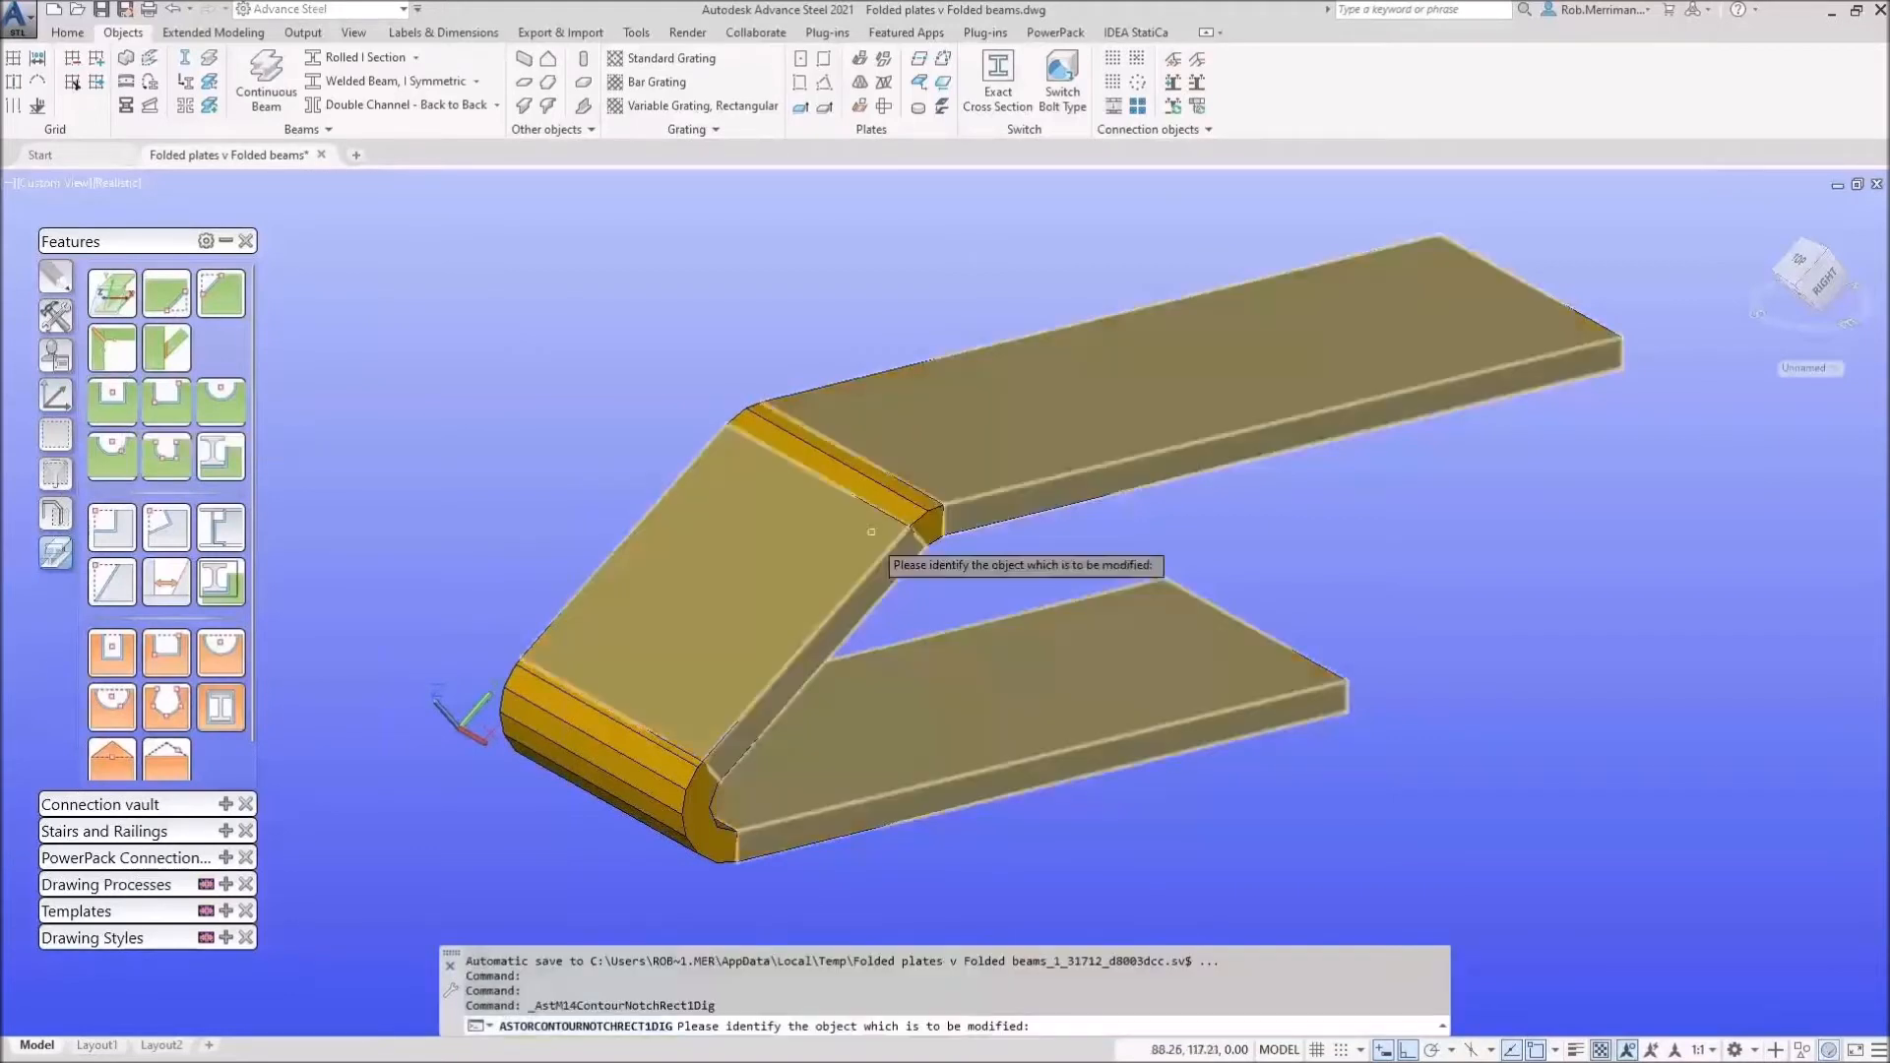
{"action": "left_click", "coordinate": [728, 585]}
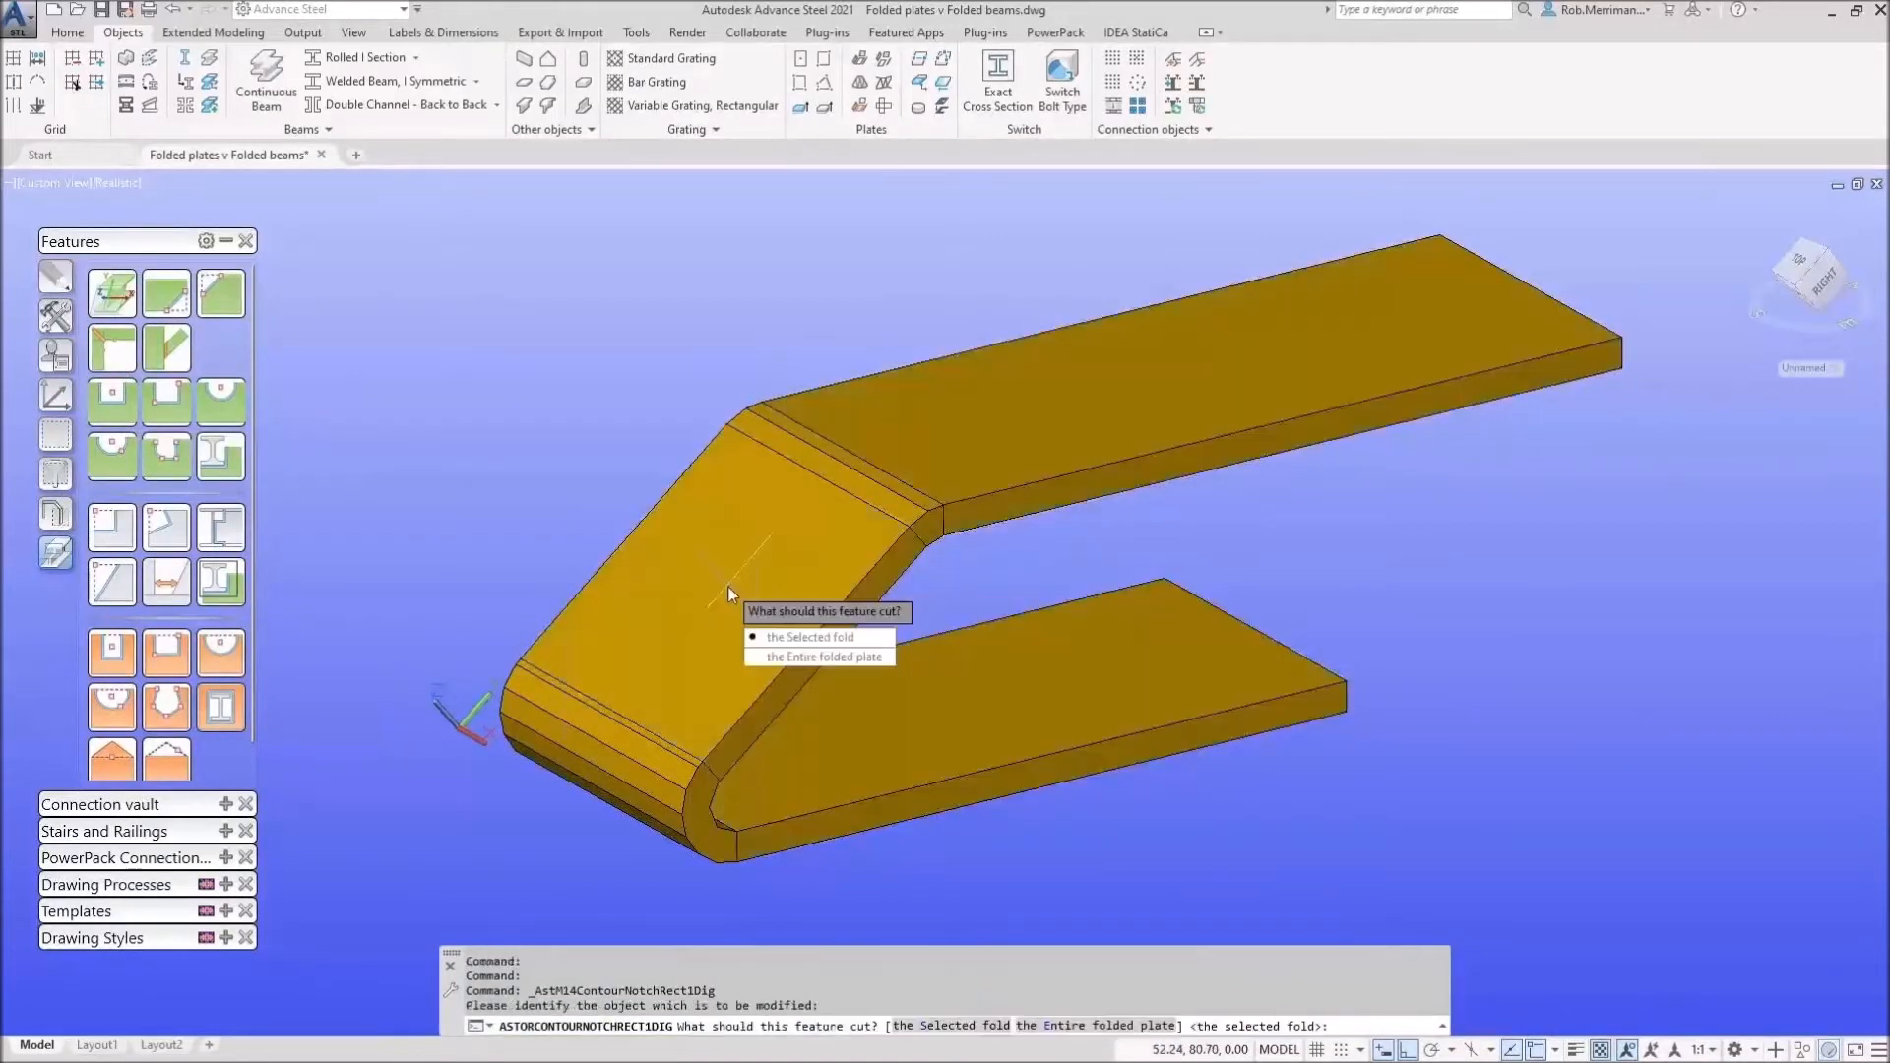
{"action": "left_click", "coordinate": [800, 660]}
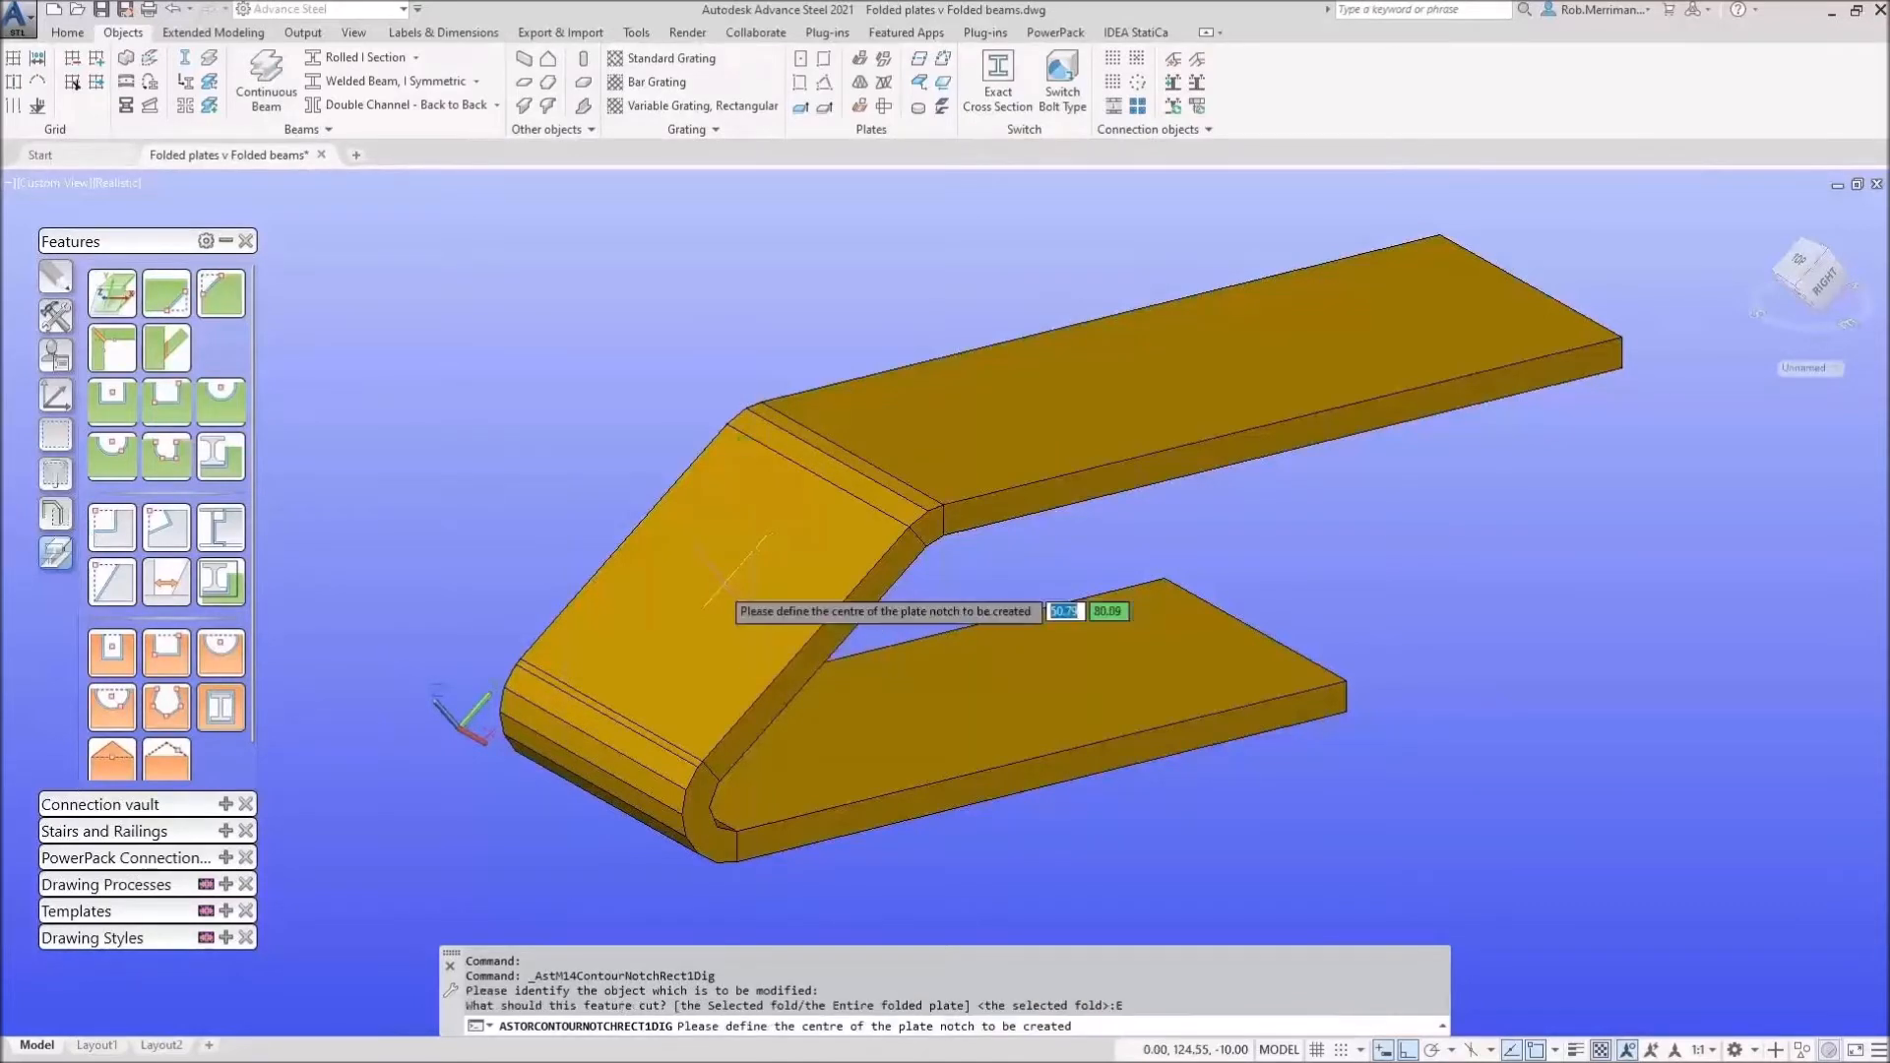
{"action": "right_click", "coordinate": [694, 581], "text": "shift"}
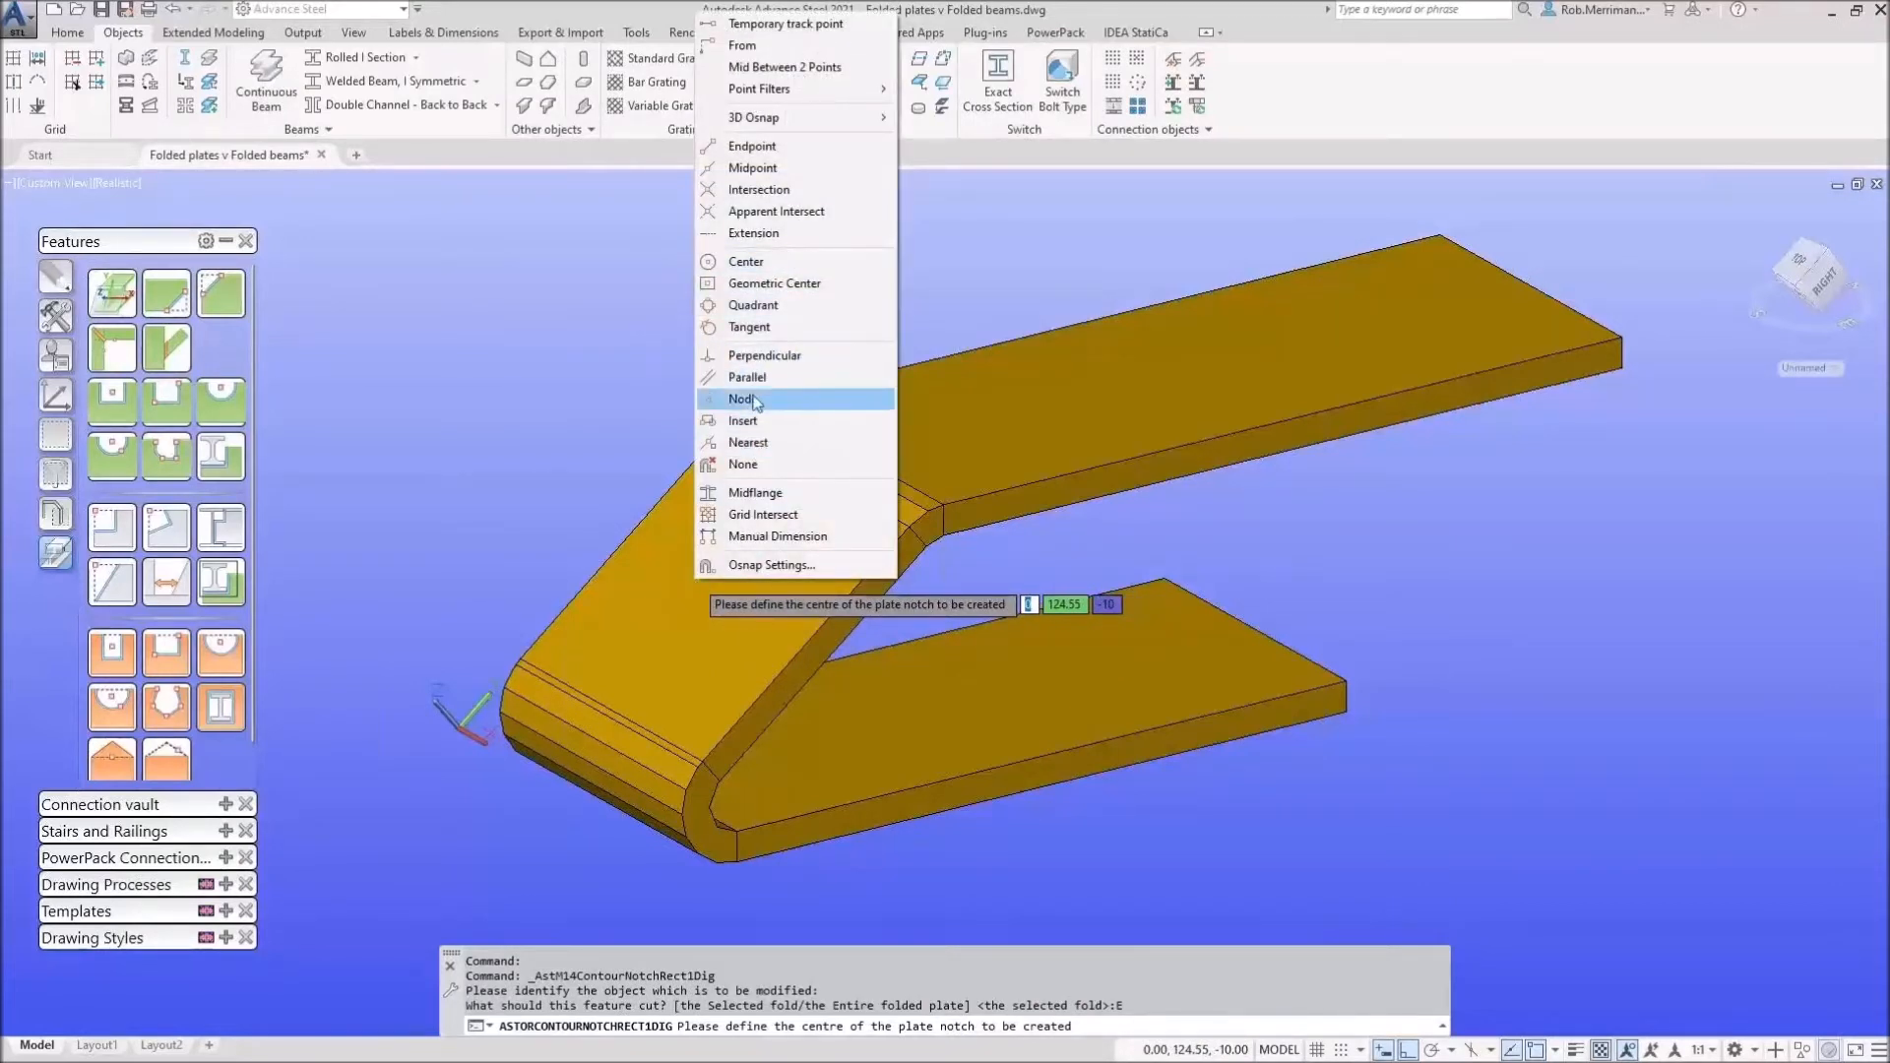
{"action": "left_click", "coordinate": [767, 262]}
{"action": "left_click", "coordinate": [722, 603]}
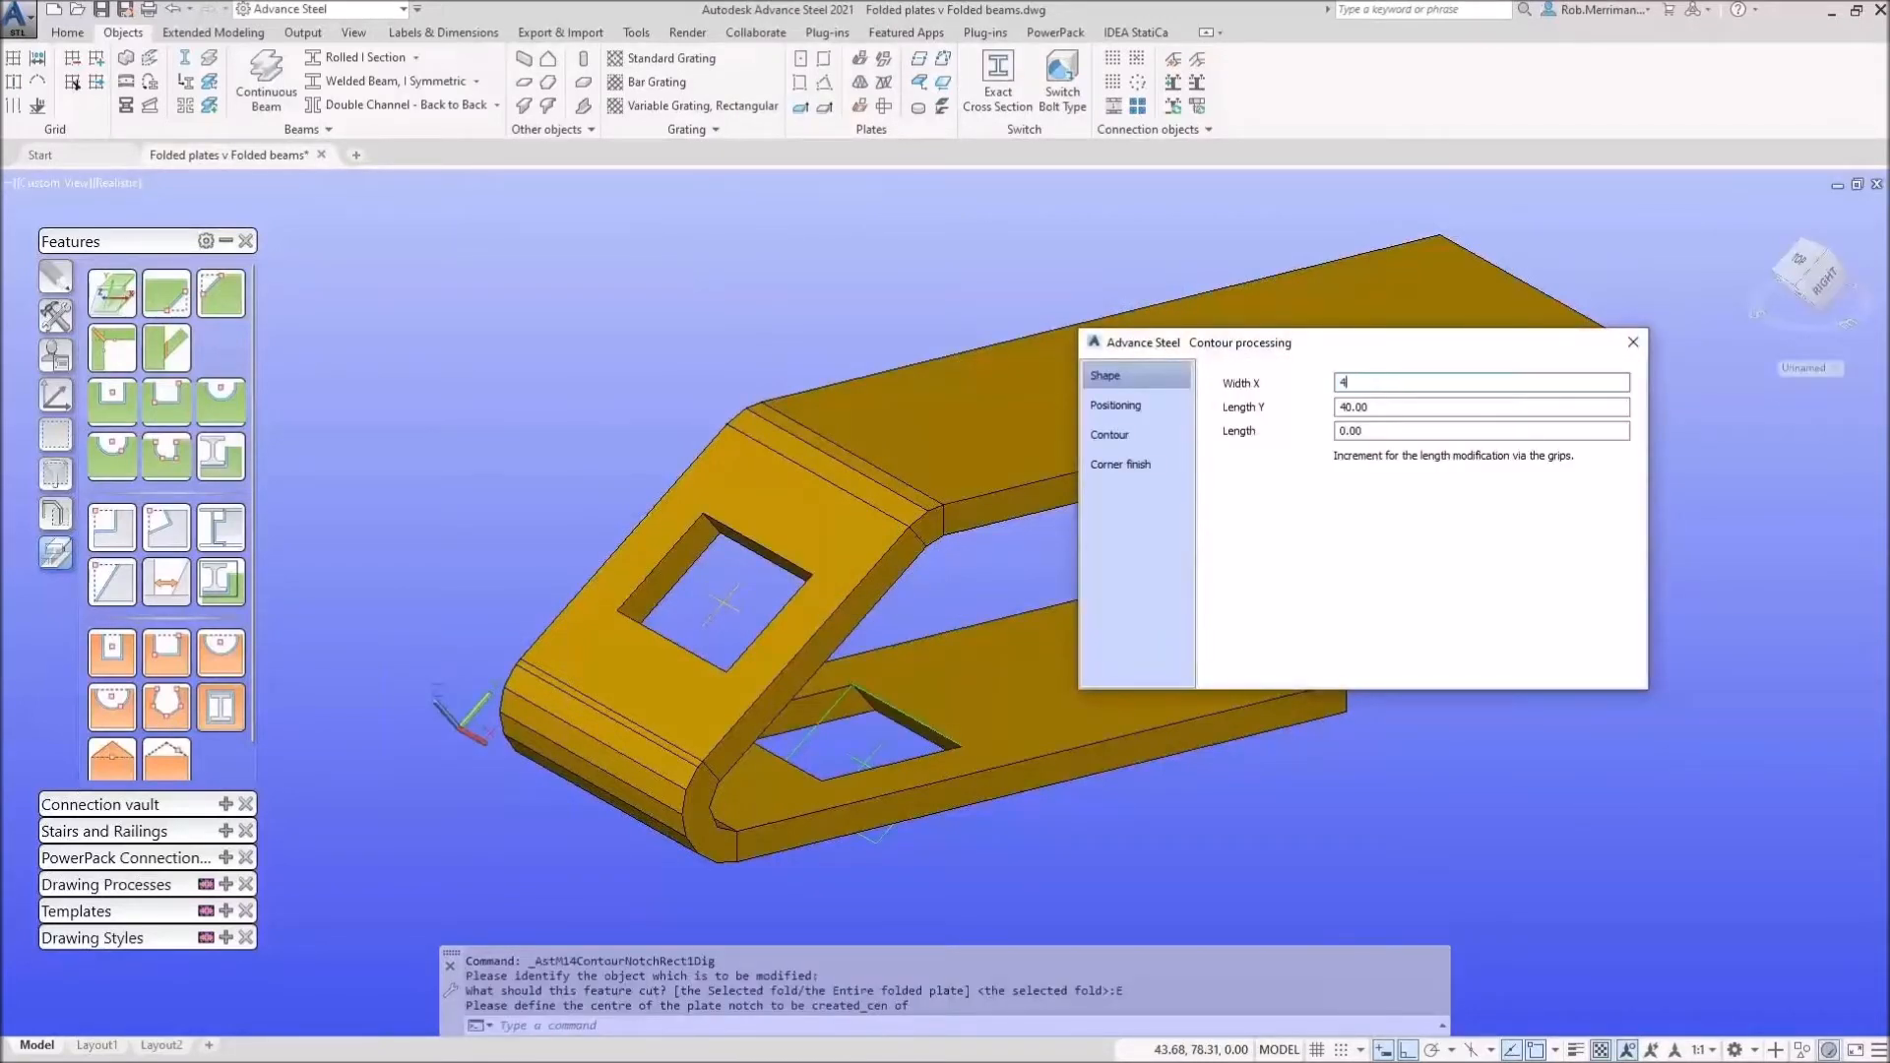
{"action": "type", "text": "40"}
{"action": "key", "text": "Tab"}
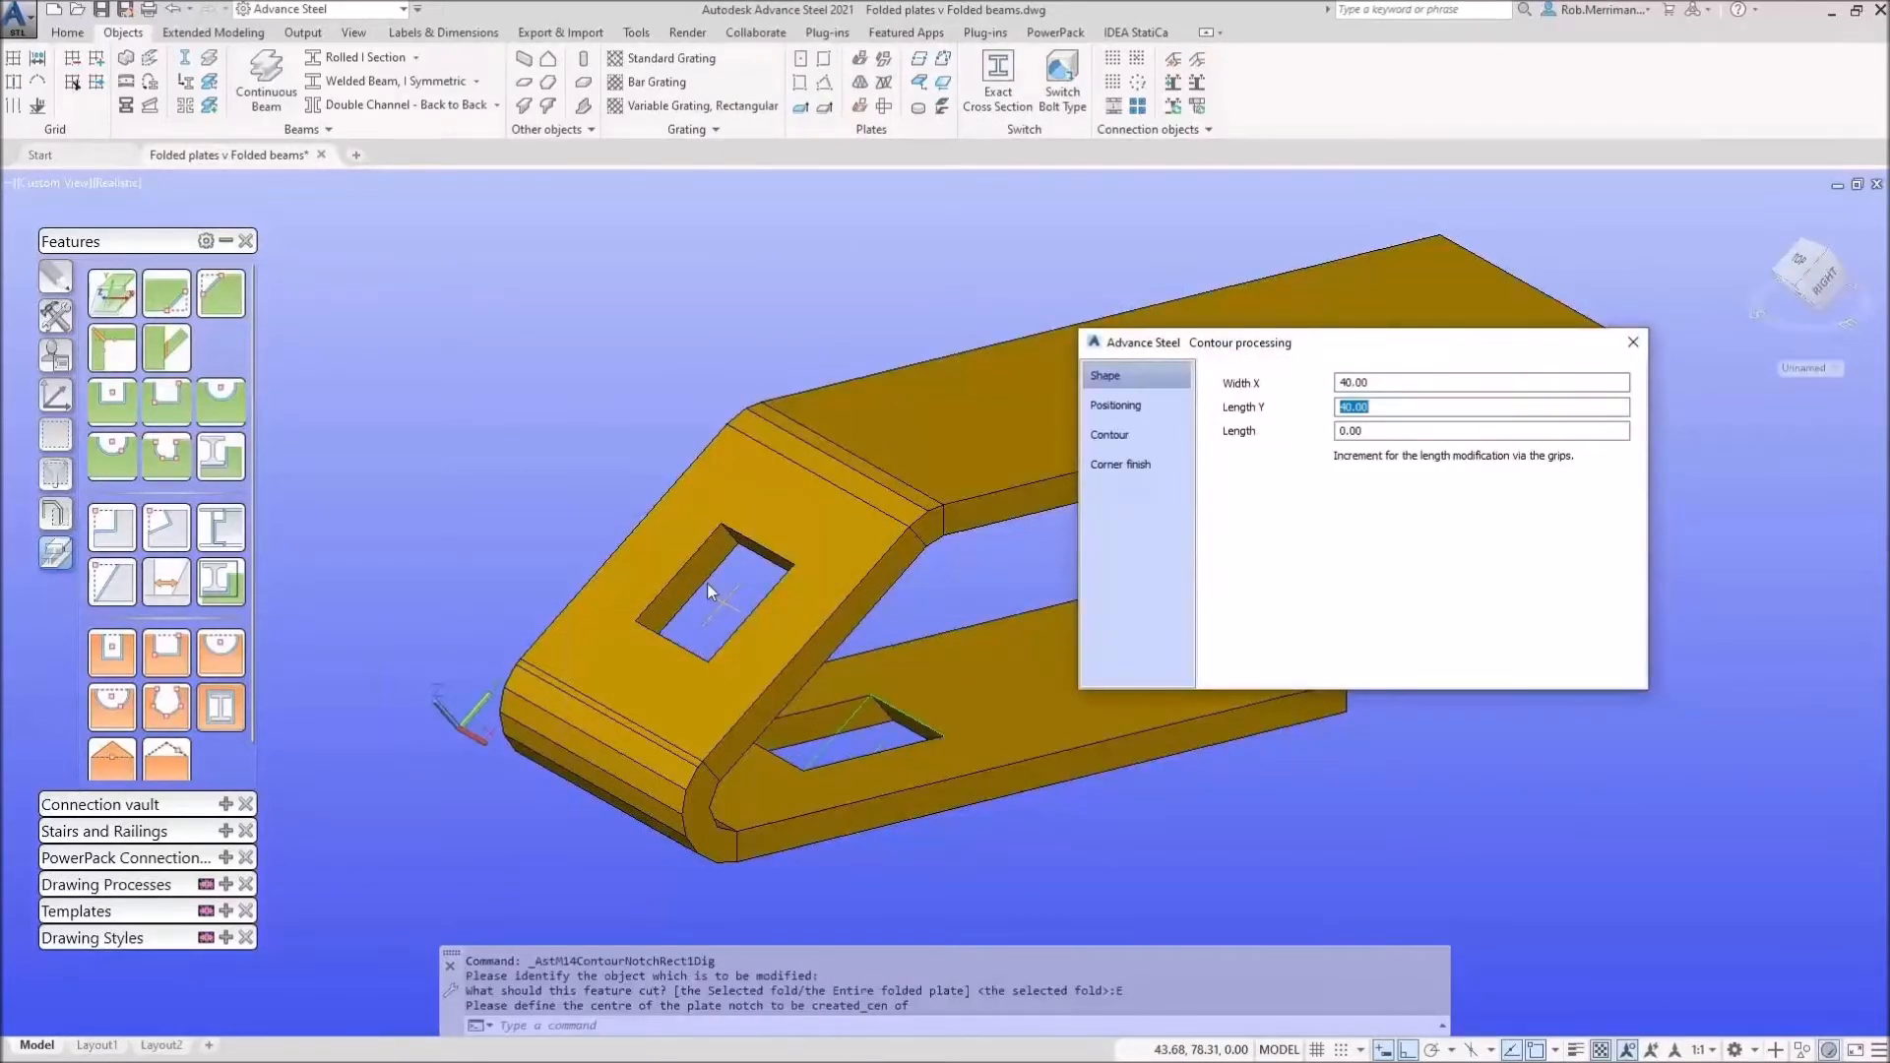
{"action": "middle_click_drag", "start_coordinate": [823, 647], "coordinate": [748, 723], "text": "shift"}
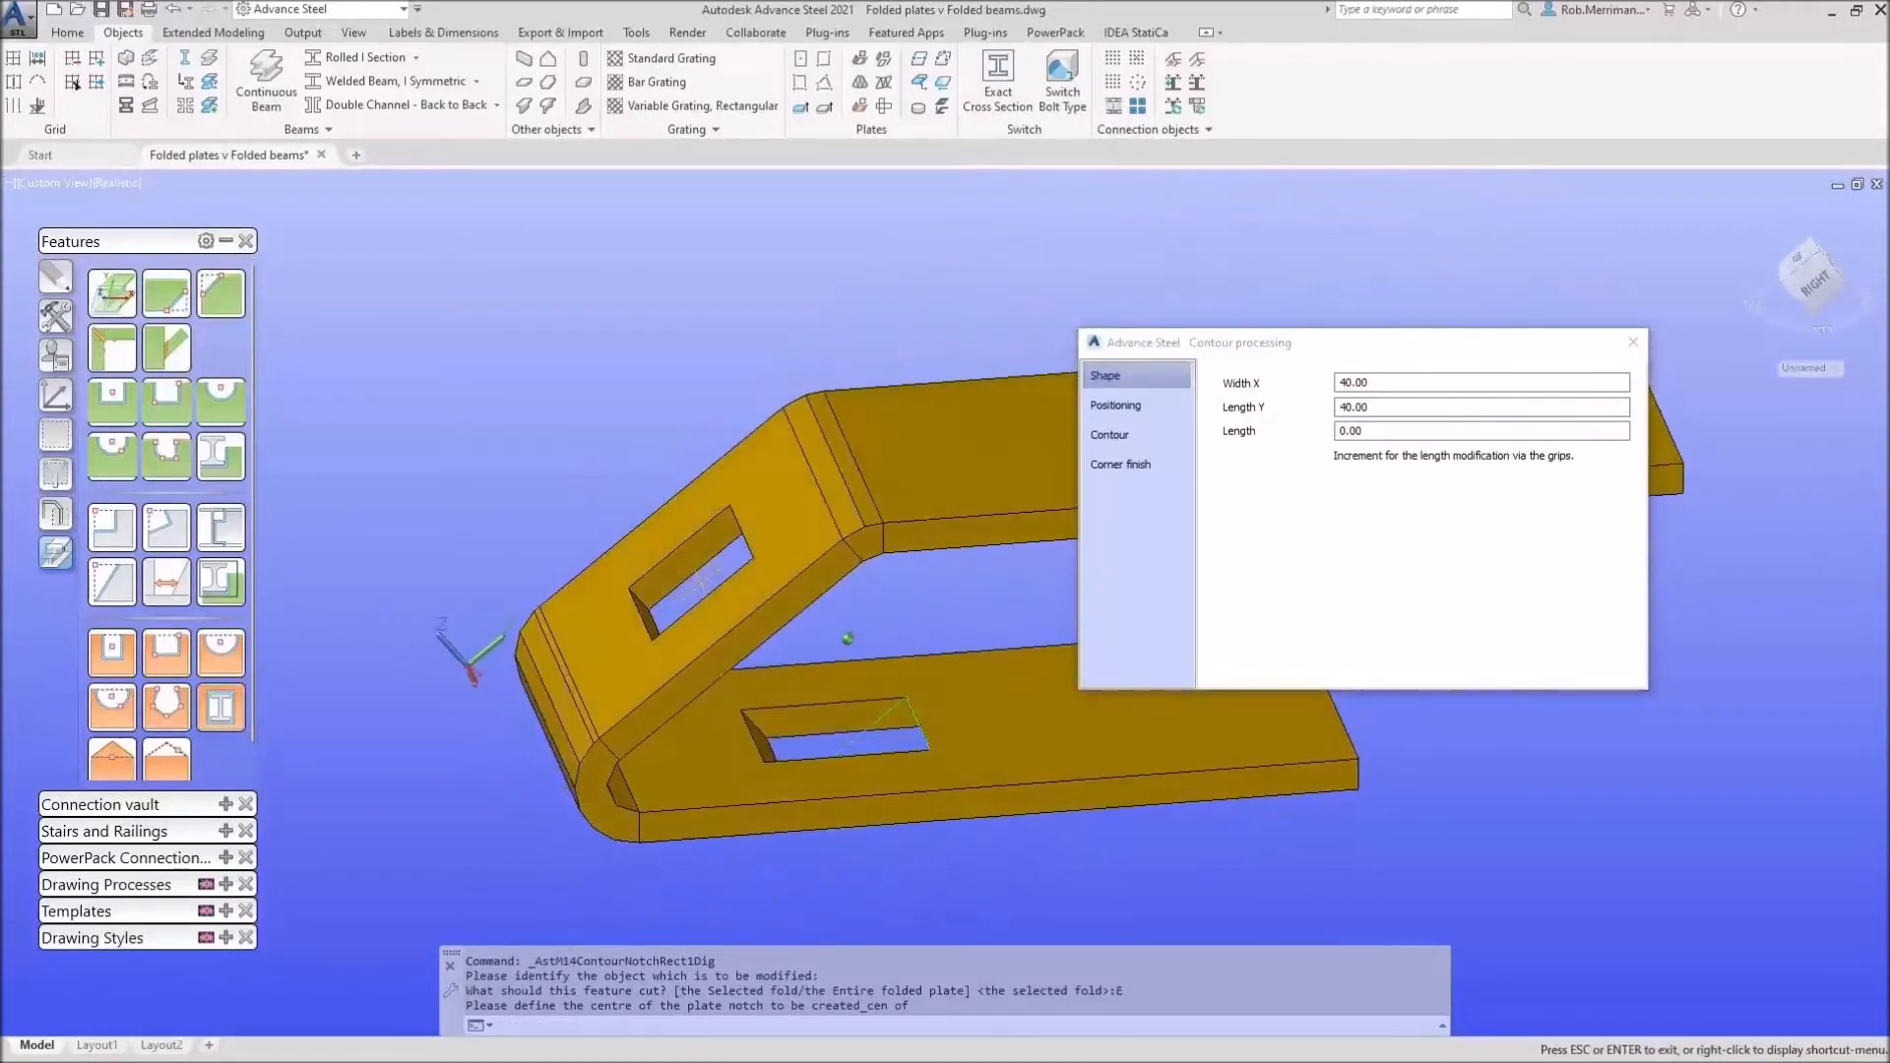
{"action": "left_click", "coordinate": [1633, 342]}
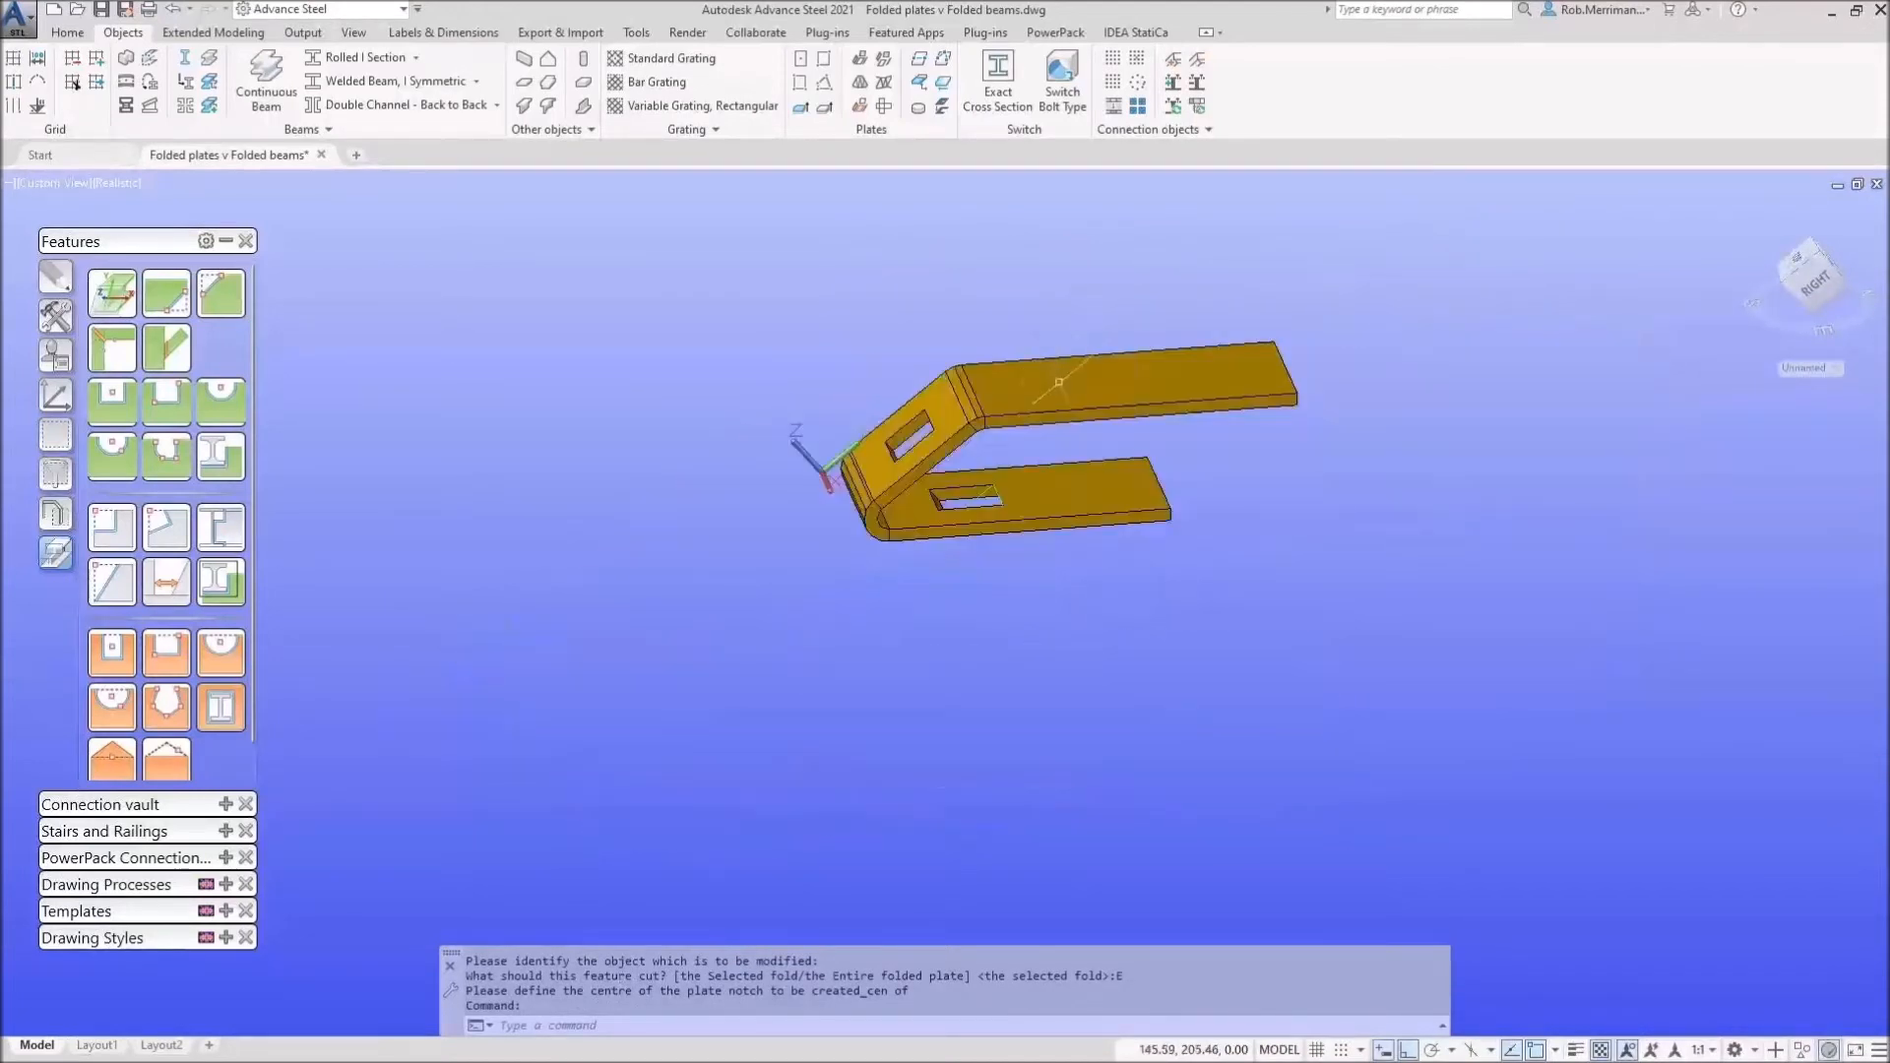
{"action": "left_click", "coordinate": [1059, 381]}
{"action": "double_click", "coordinate": [942, 477]}
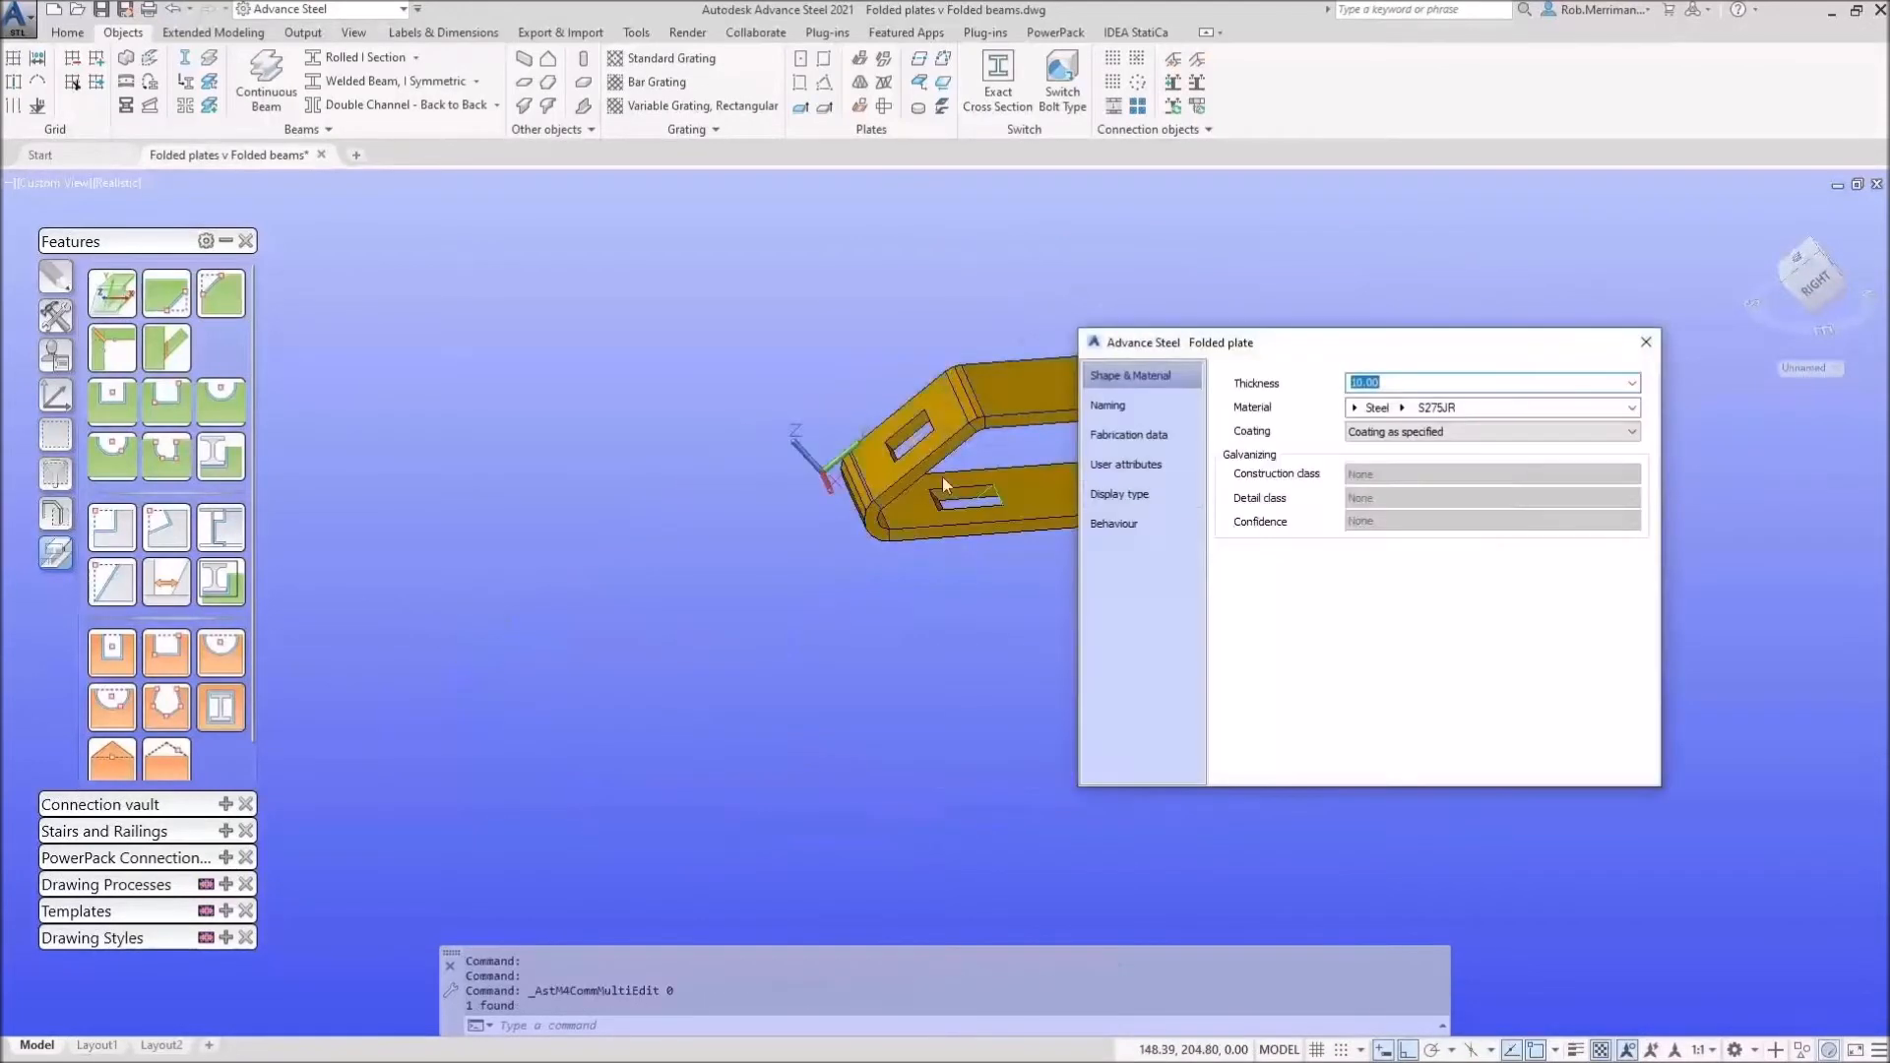
{"action": "left_click", "coordinate": [1153, 498]}
{"action": "left_click", "coordinate": [1250, 631]}
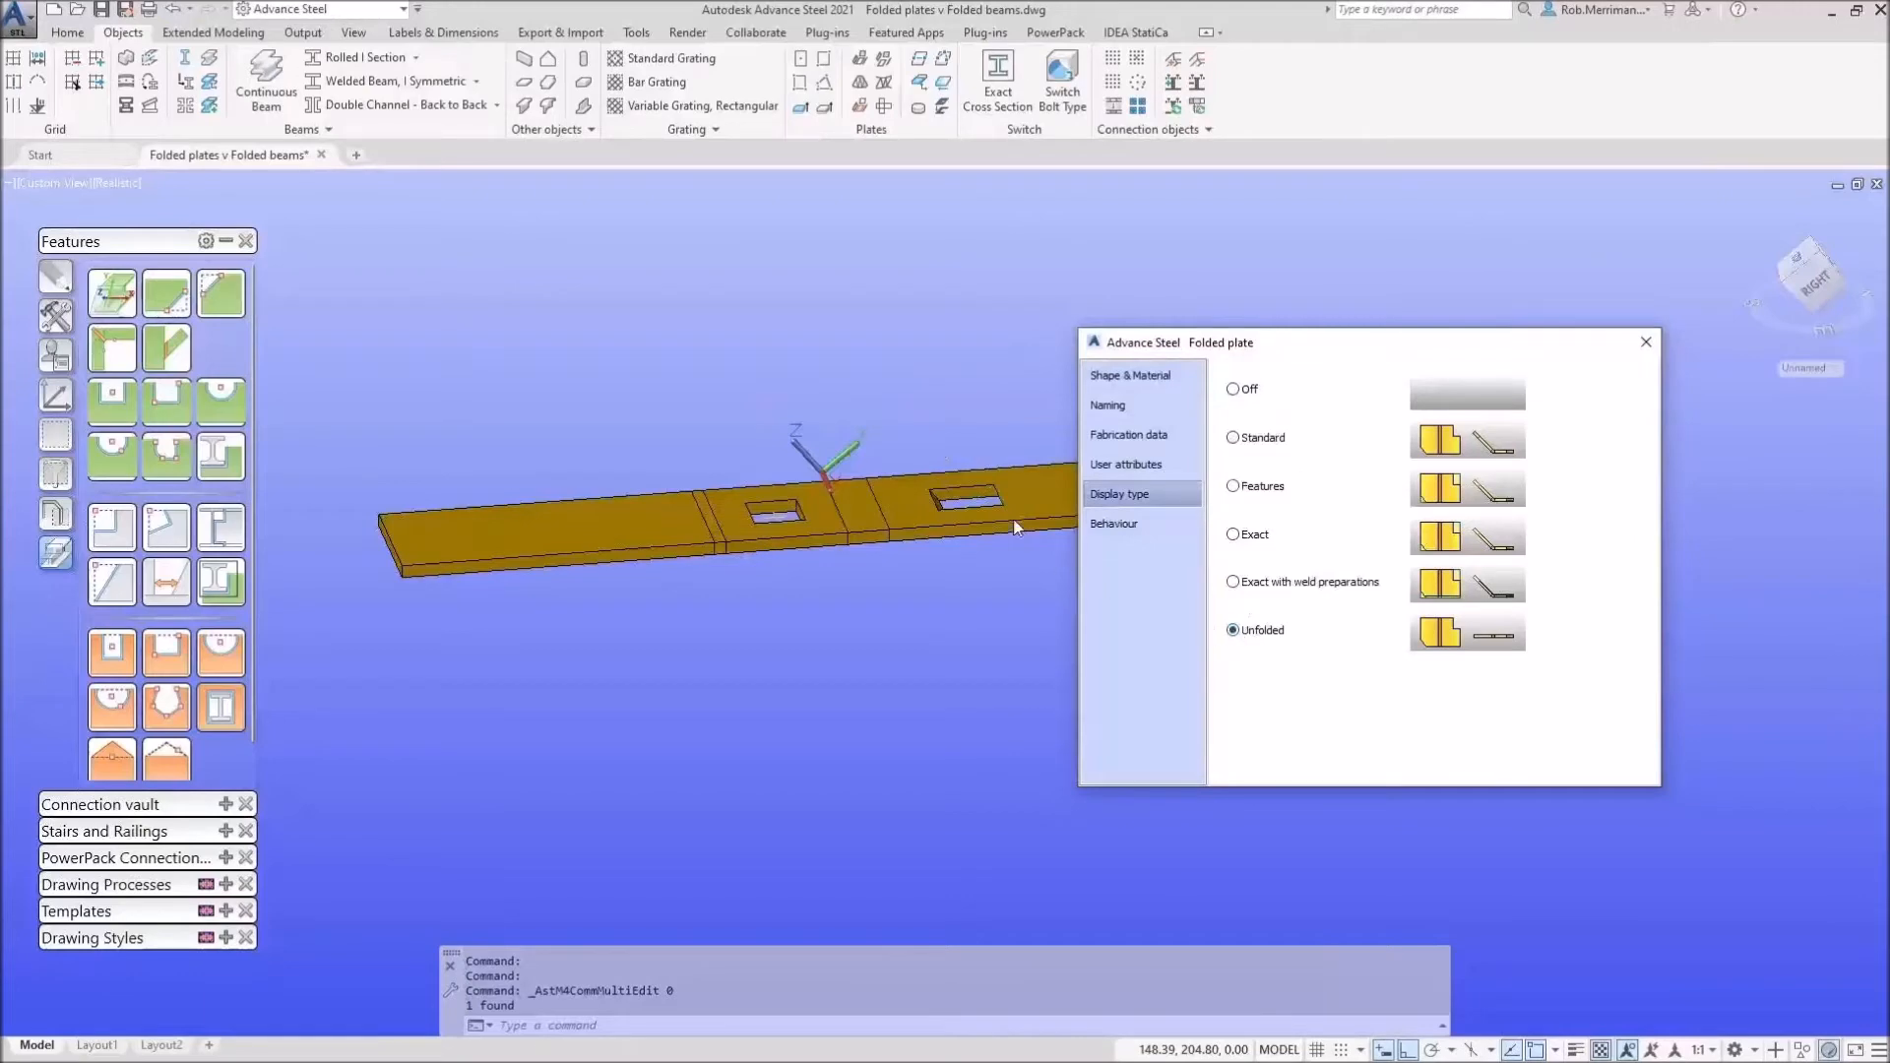
{"action": "key", "text": "Escape"}
{"action": "scroll", "coordinate": [987, 504], "scroll_direction": "up", "scroll_amount": 6}
{"action": "middle_click_drag", "start_coordinate": [1065, 551], "coordinate": [1018, 573], "text": "shift"}
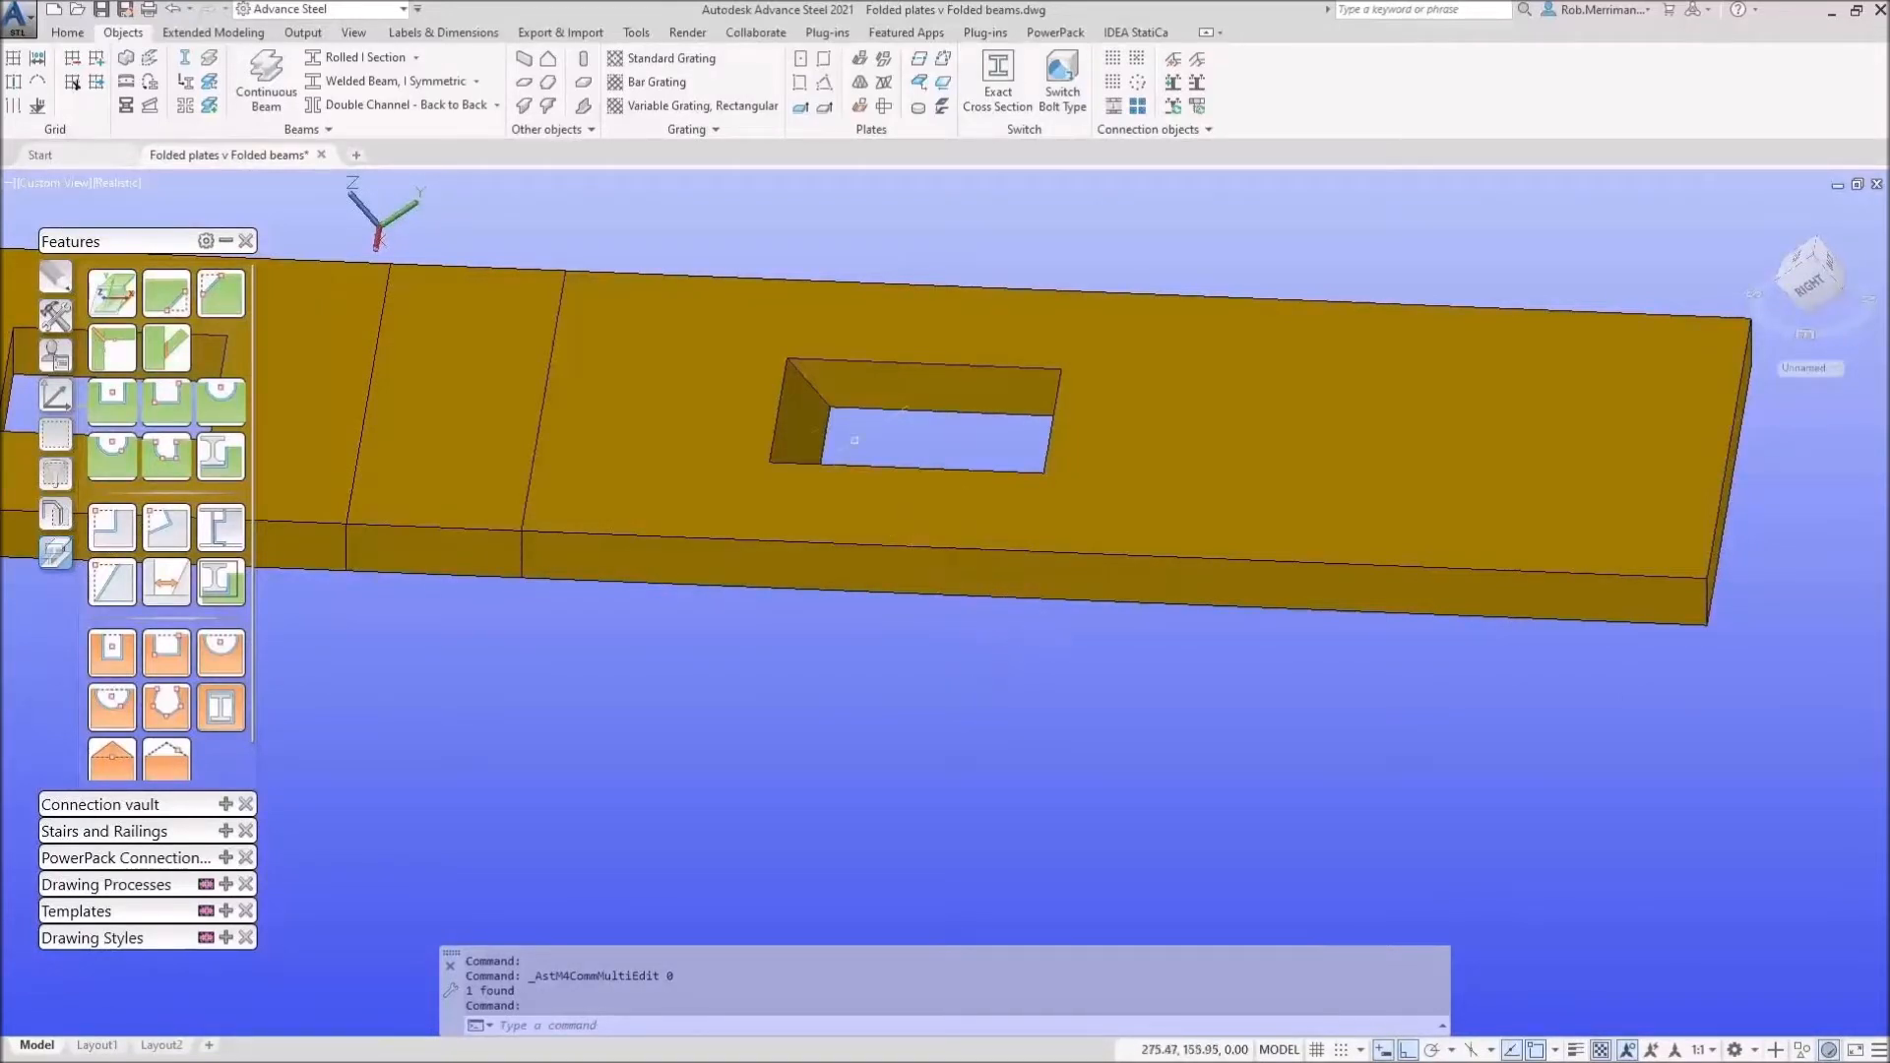
{"action": "middle_click_drag", "start_coordinate": [971, 641], "coordinate": [1038, 621], "text": "shift"}
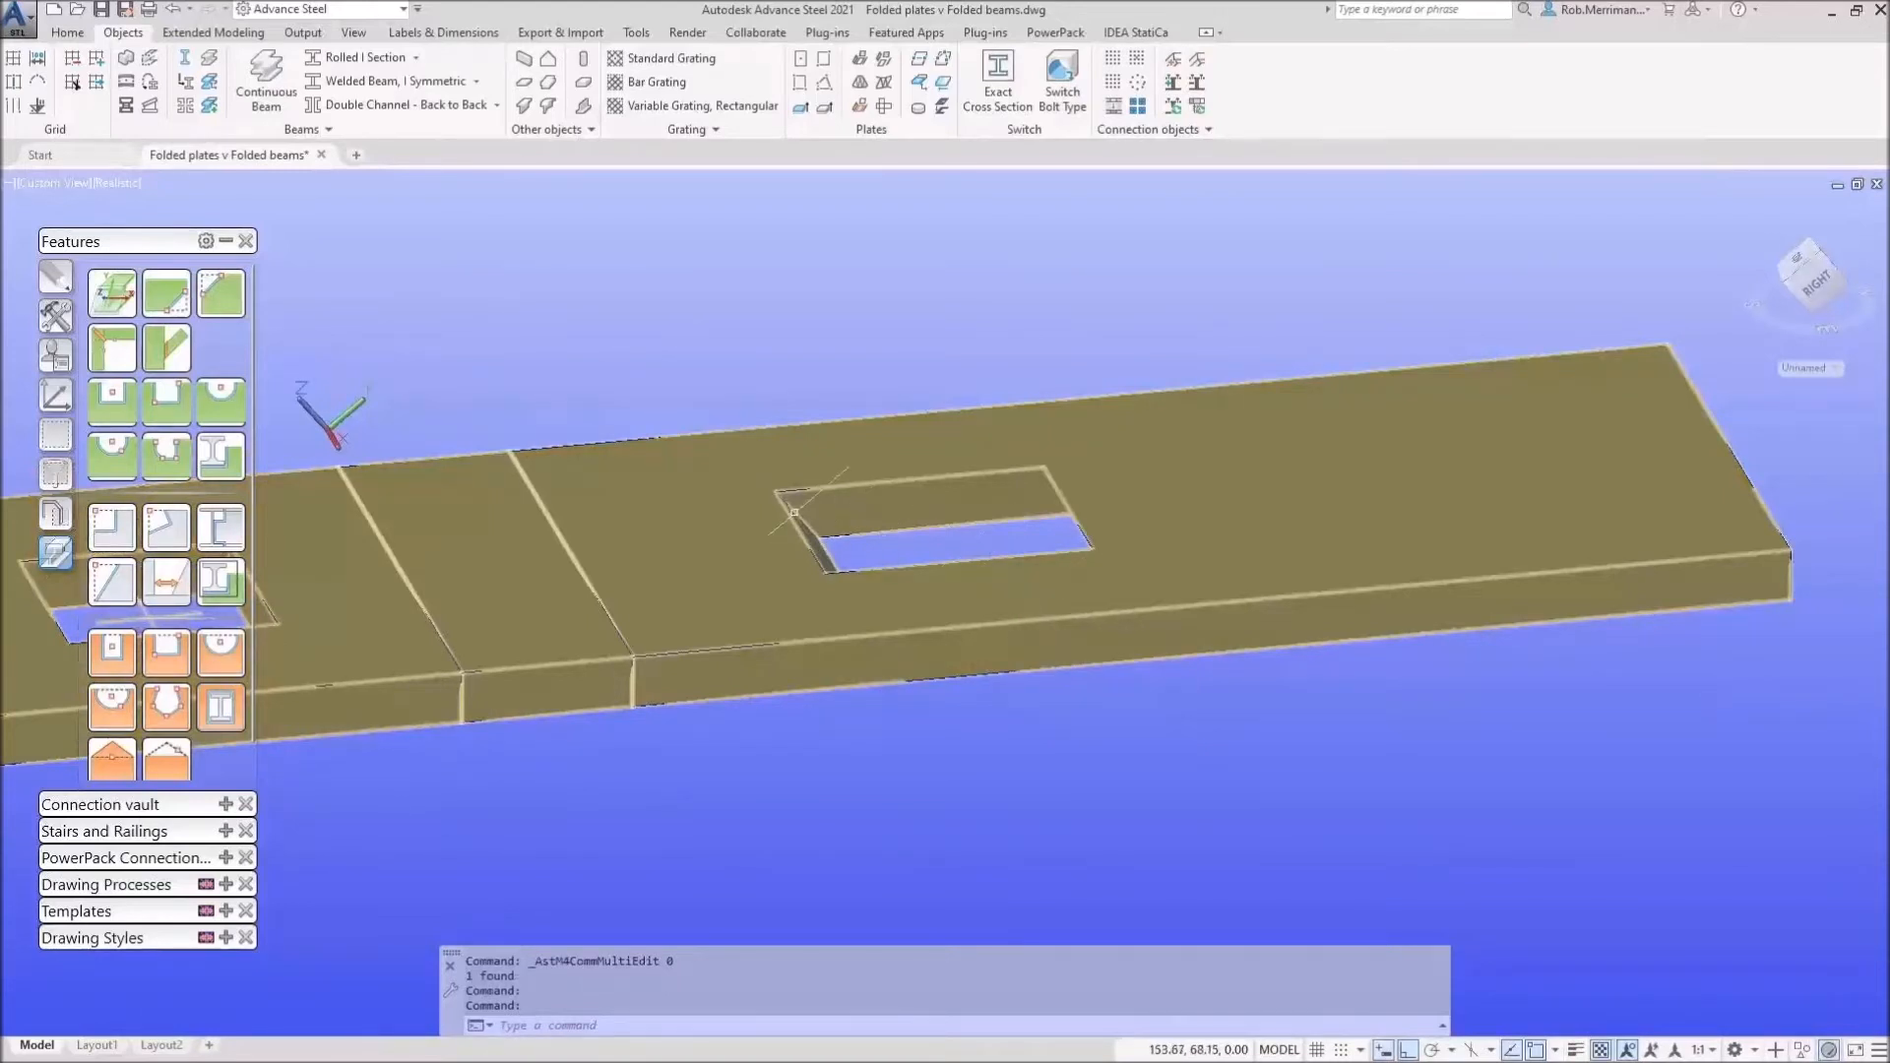
{"action": "scroll", "coordinate": [983, 555], "scroll_direction": "down", "scroll_amount": 2}
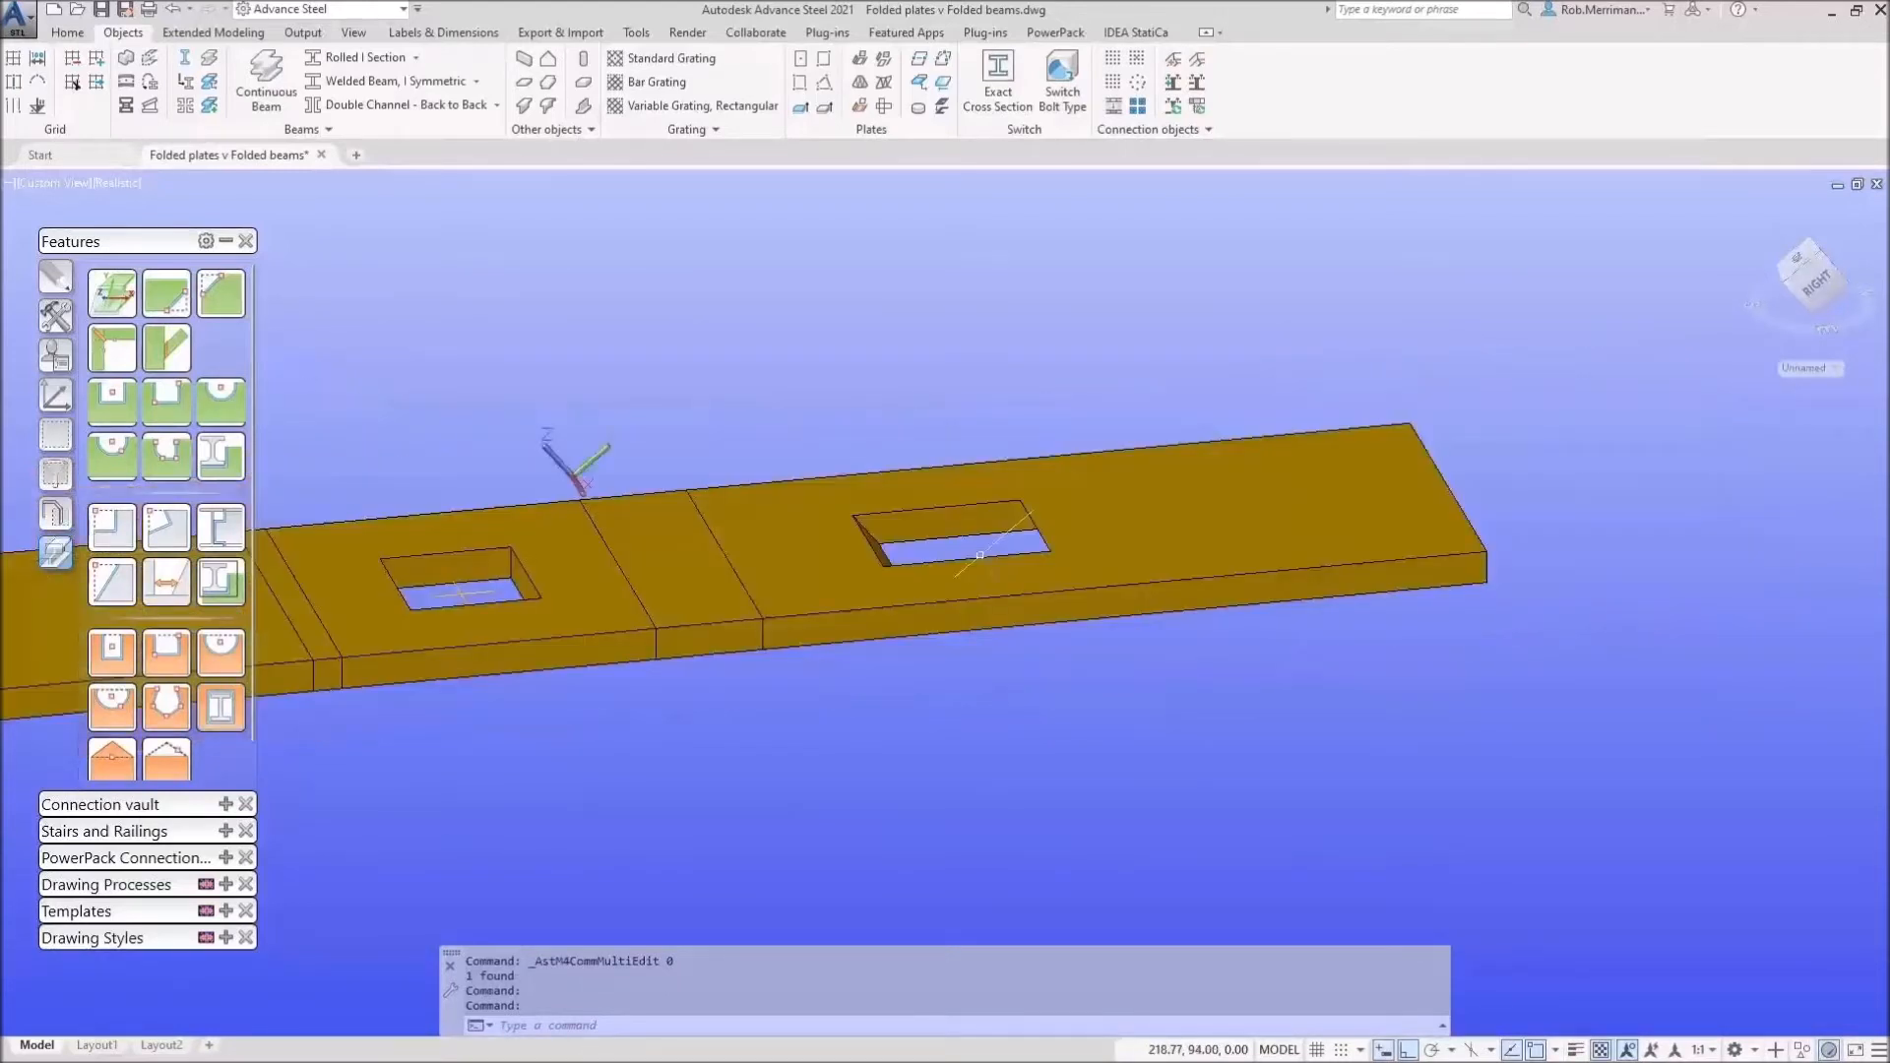
{"action": "scroll", "coordinate": [1088, 544], "scroll_direction": "down", "scroll_amount": 3}
{"action": "double_click", "coordinate": [1088, 544]}
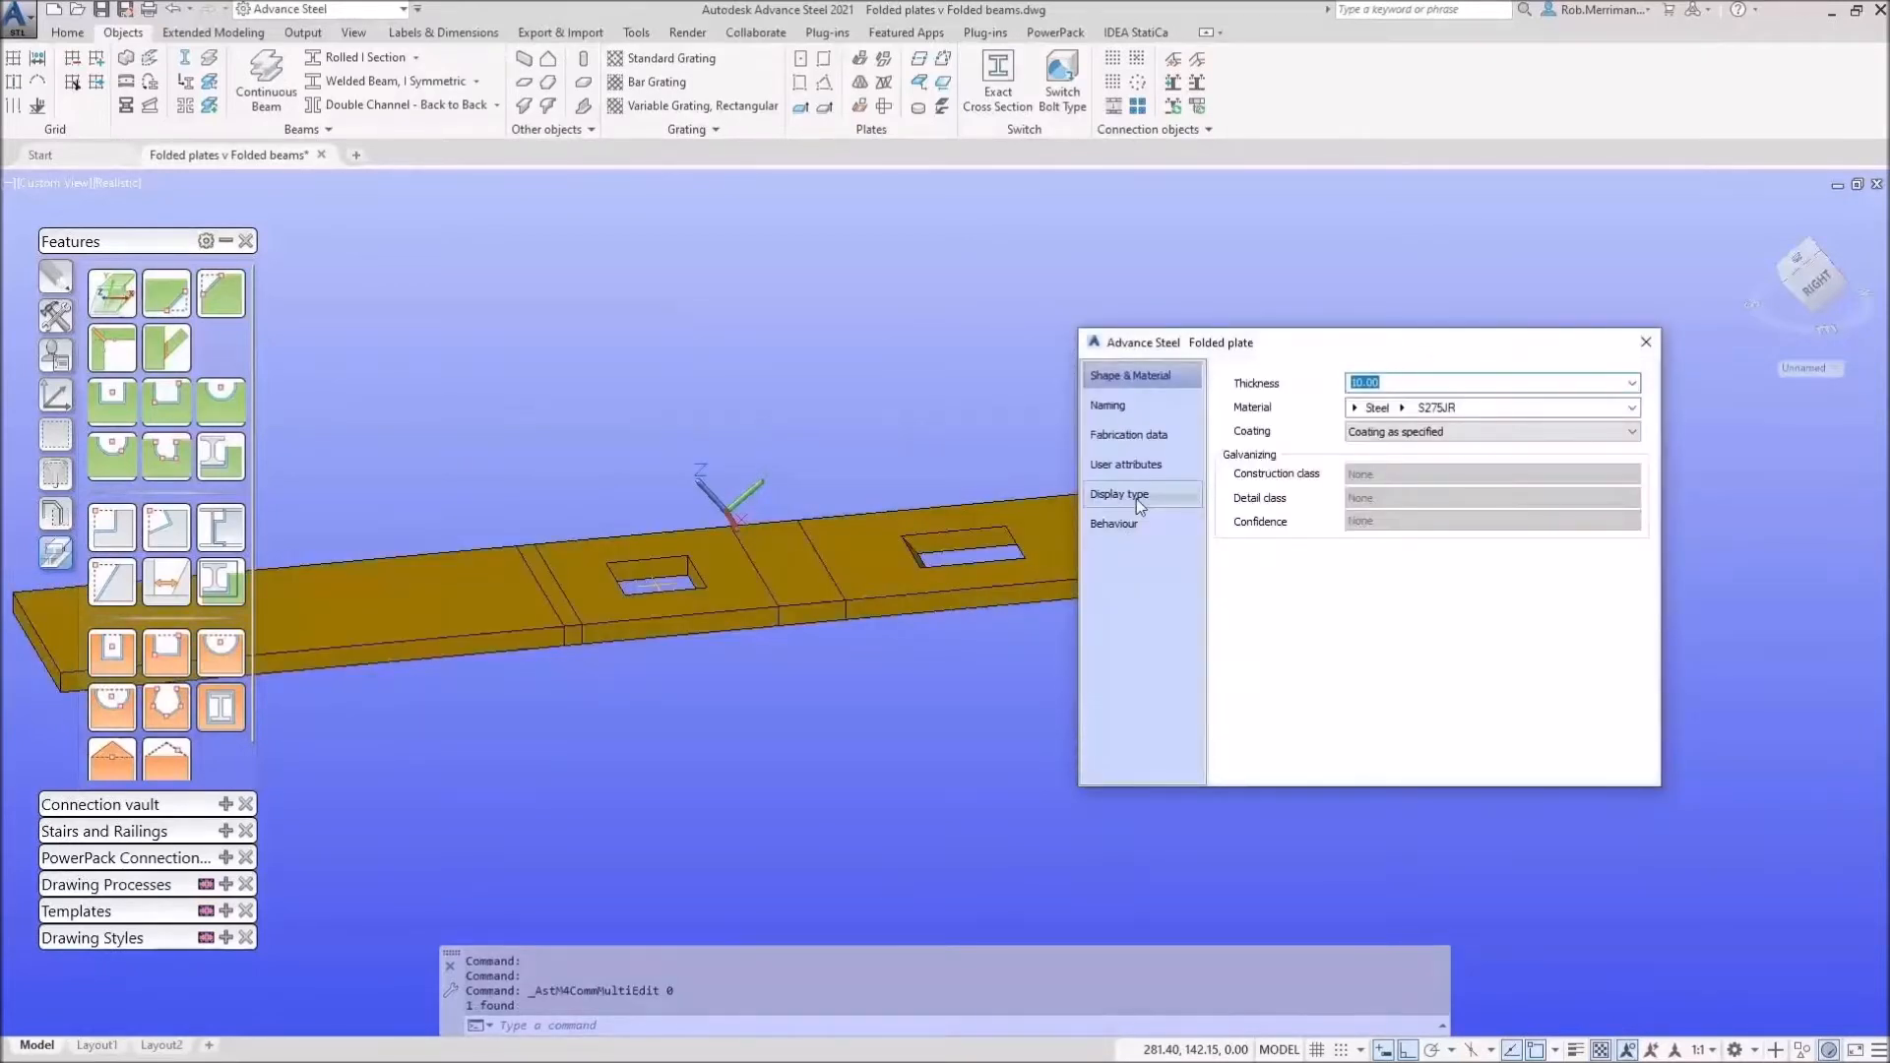
{"action": "left_click", "coordinate": [1136, 498]}
{"action": "left_click", "coordinate": [1260, 448]}
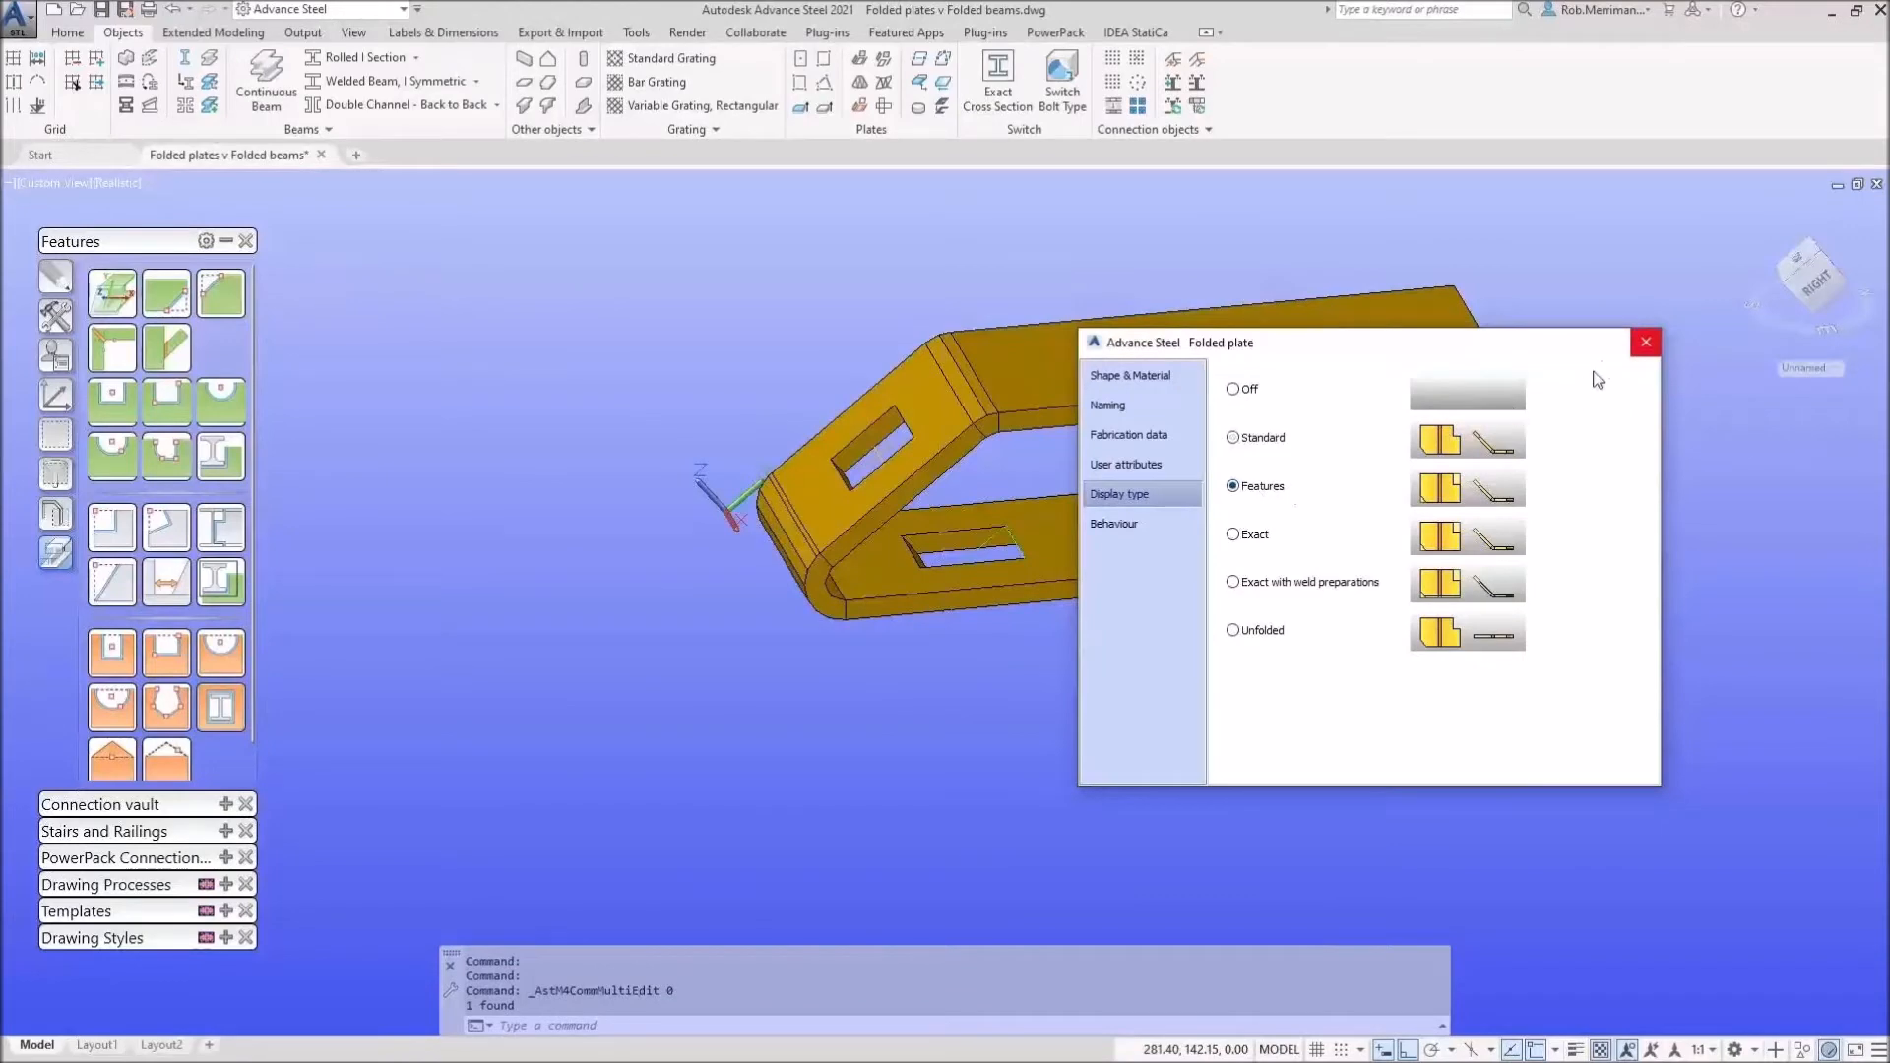
{"action": "left_click", "coordinate": [1646, 341]}
{"action": "scroll", "coordinate": [938, 559], "scroll_direction": "up", "scroll_amount": 6}
Step: Give the lower notch straight vertical walls in its contour processing settings
{"action": "double_click", "coordinate": [1096, 544]}
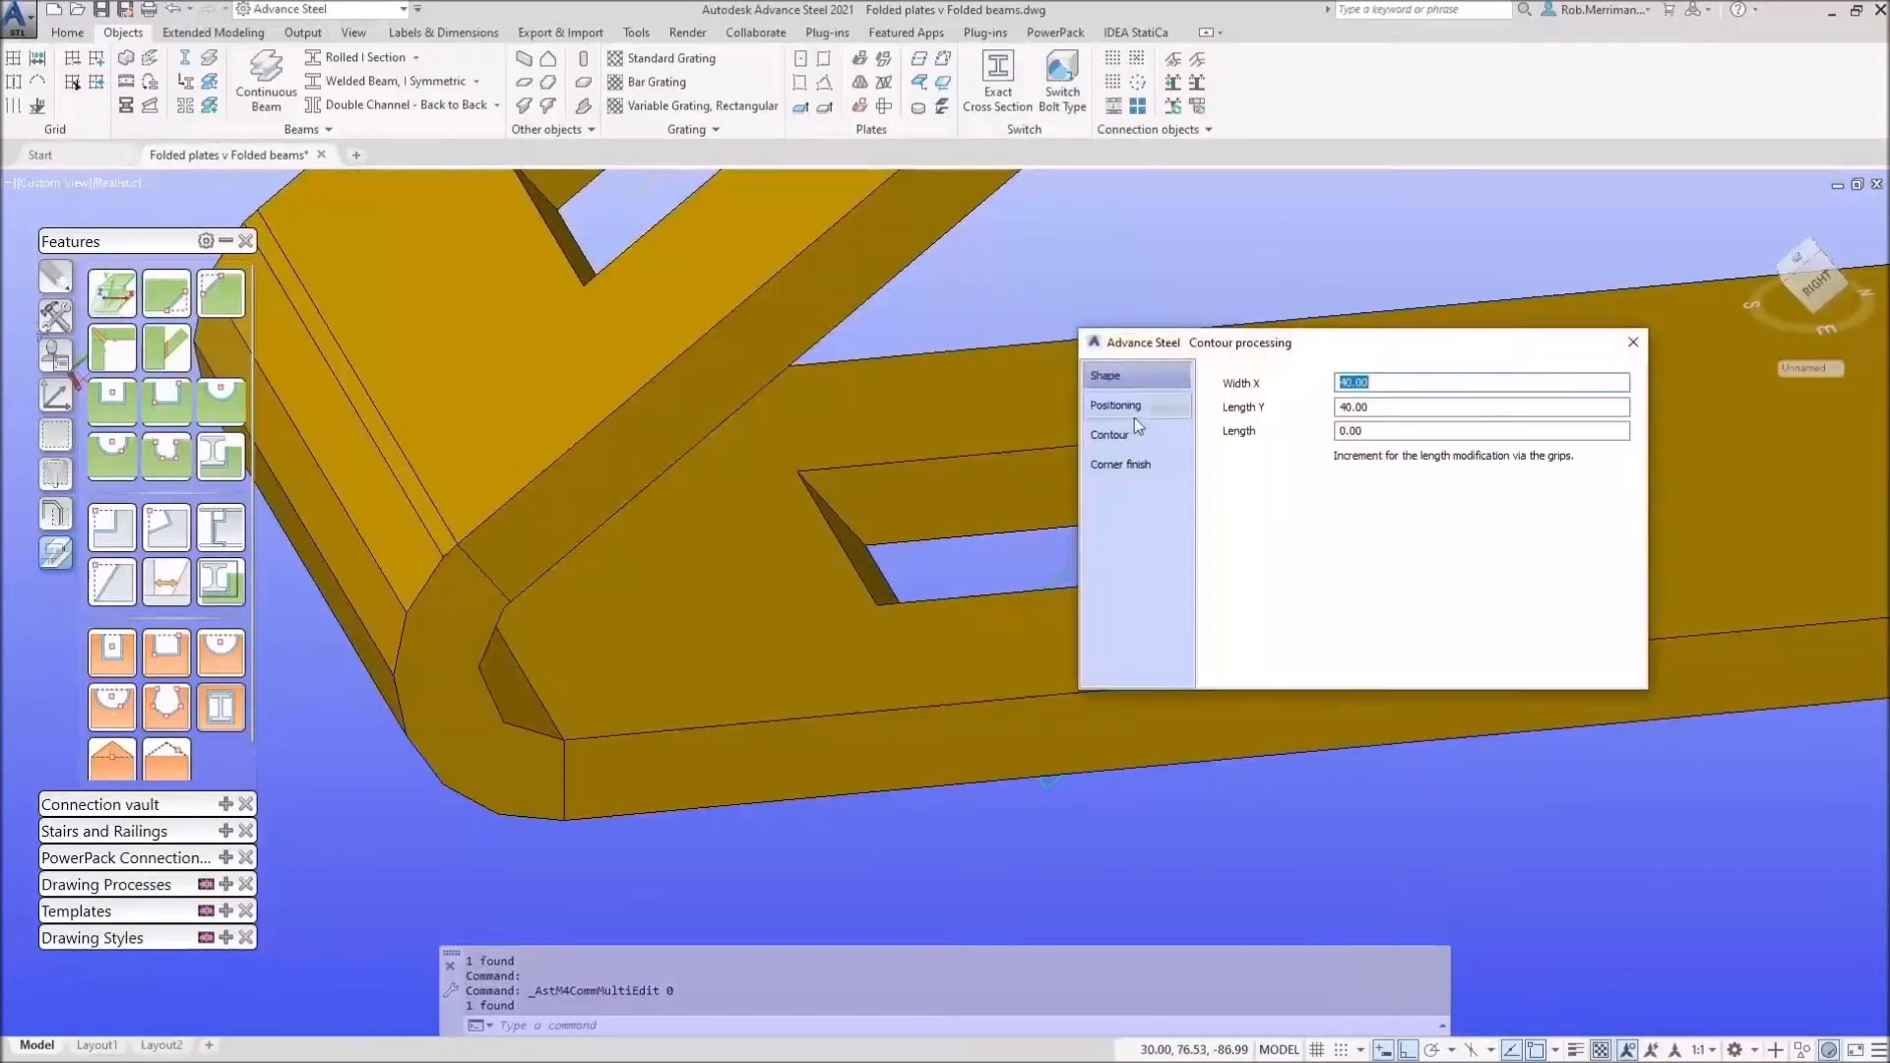
{"action": "left_click", "coordinate": [1134, 417]}
{"action": "left_click", "coordinate": [1132, 433]}
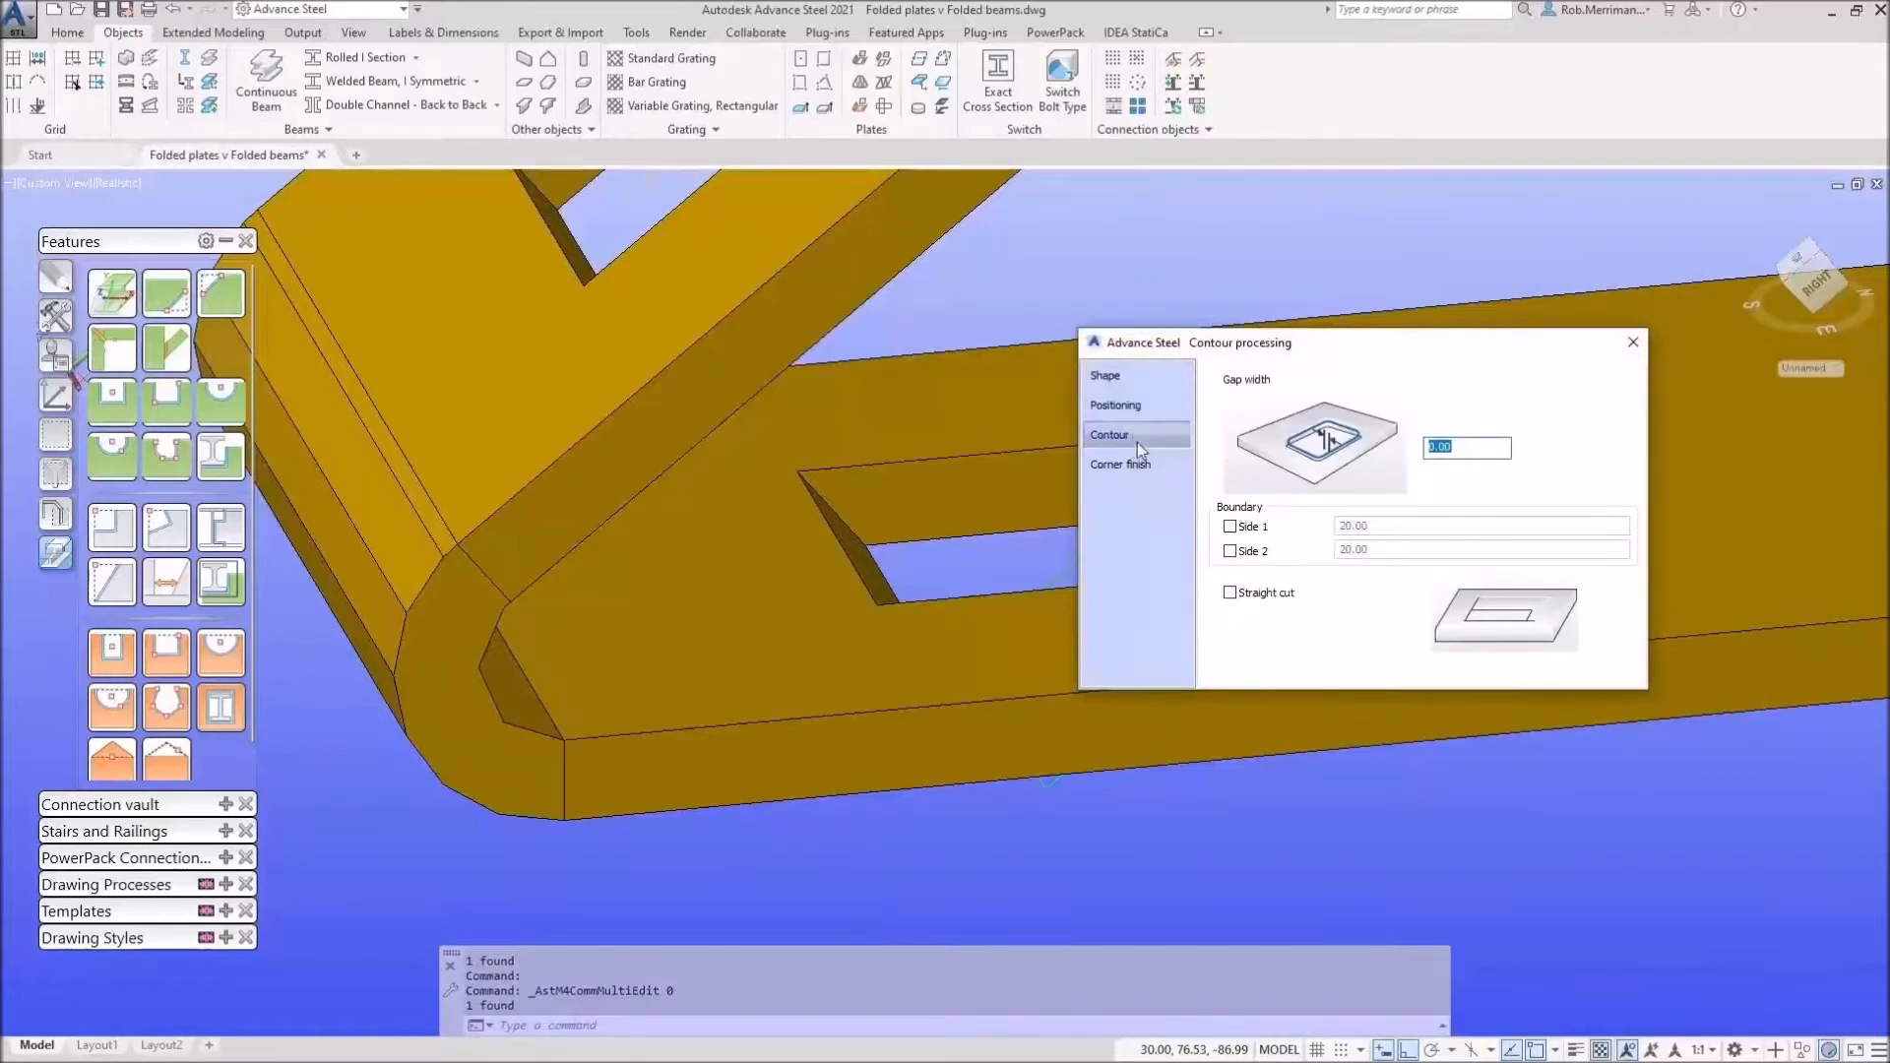
{"action": "scroll", "coordinate": [725, 582], "scroll_direction": "up", "scroll_amount": 4}
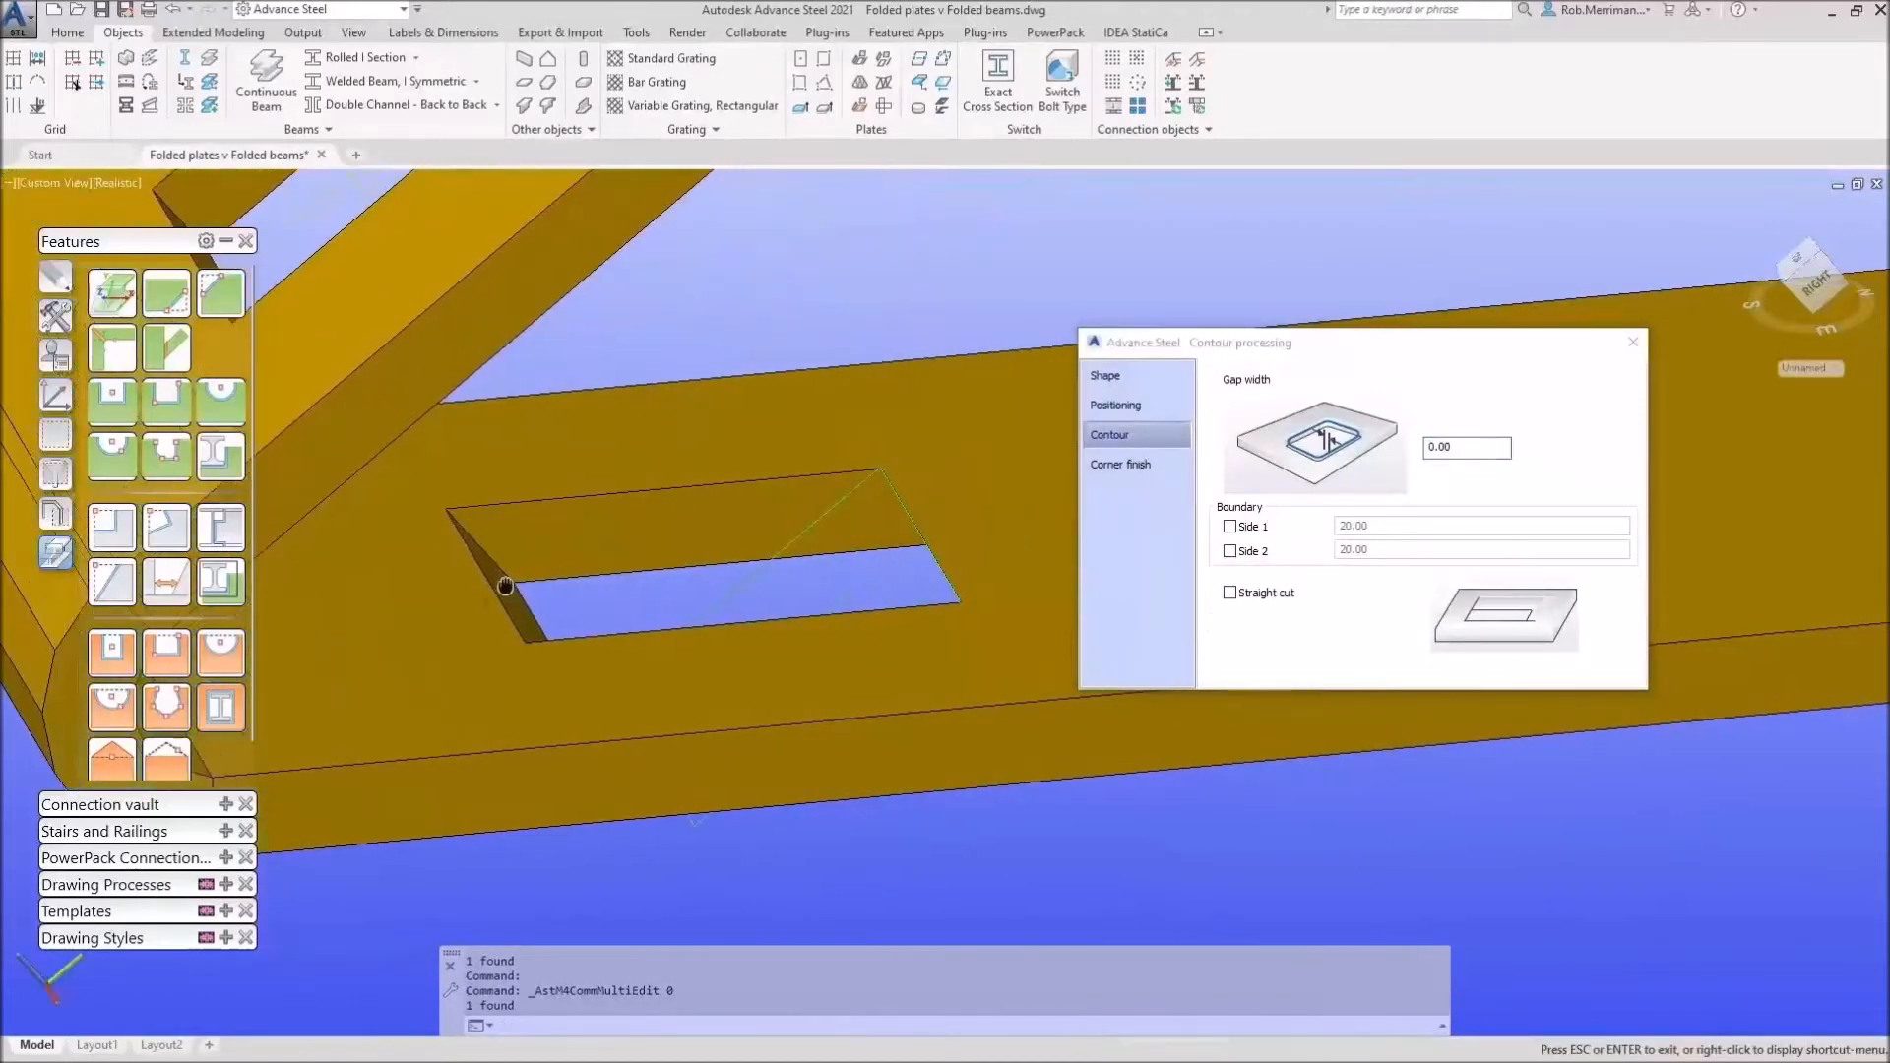
{"action": "left_click", "coordinate": [1283, 595]}
{"action": "left_click", "coordinate": [1284, 601]}
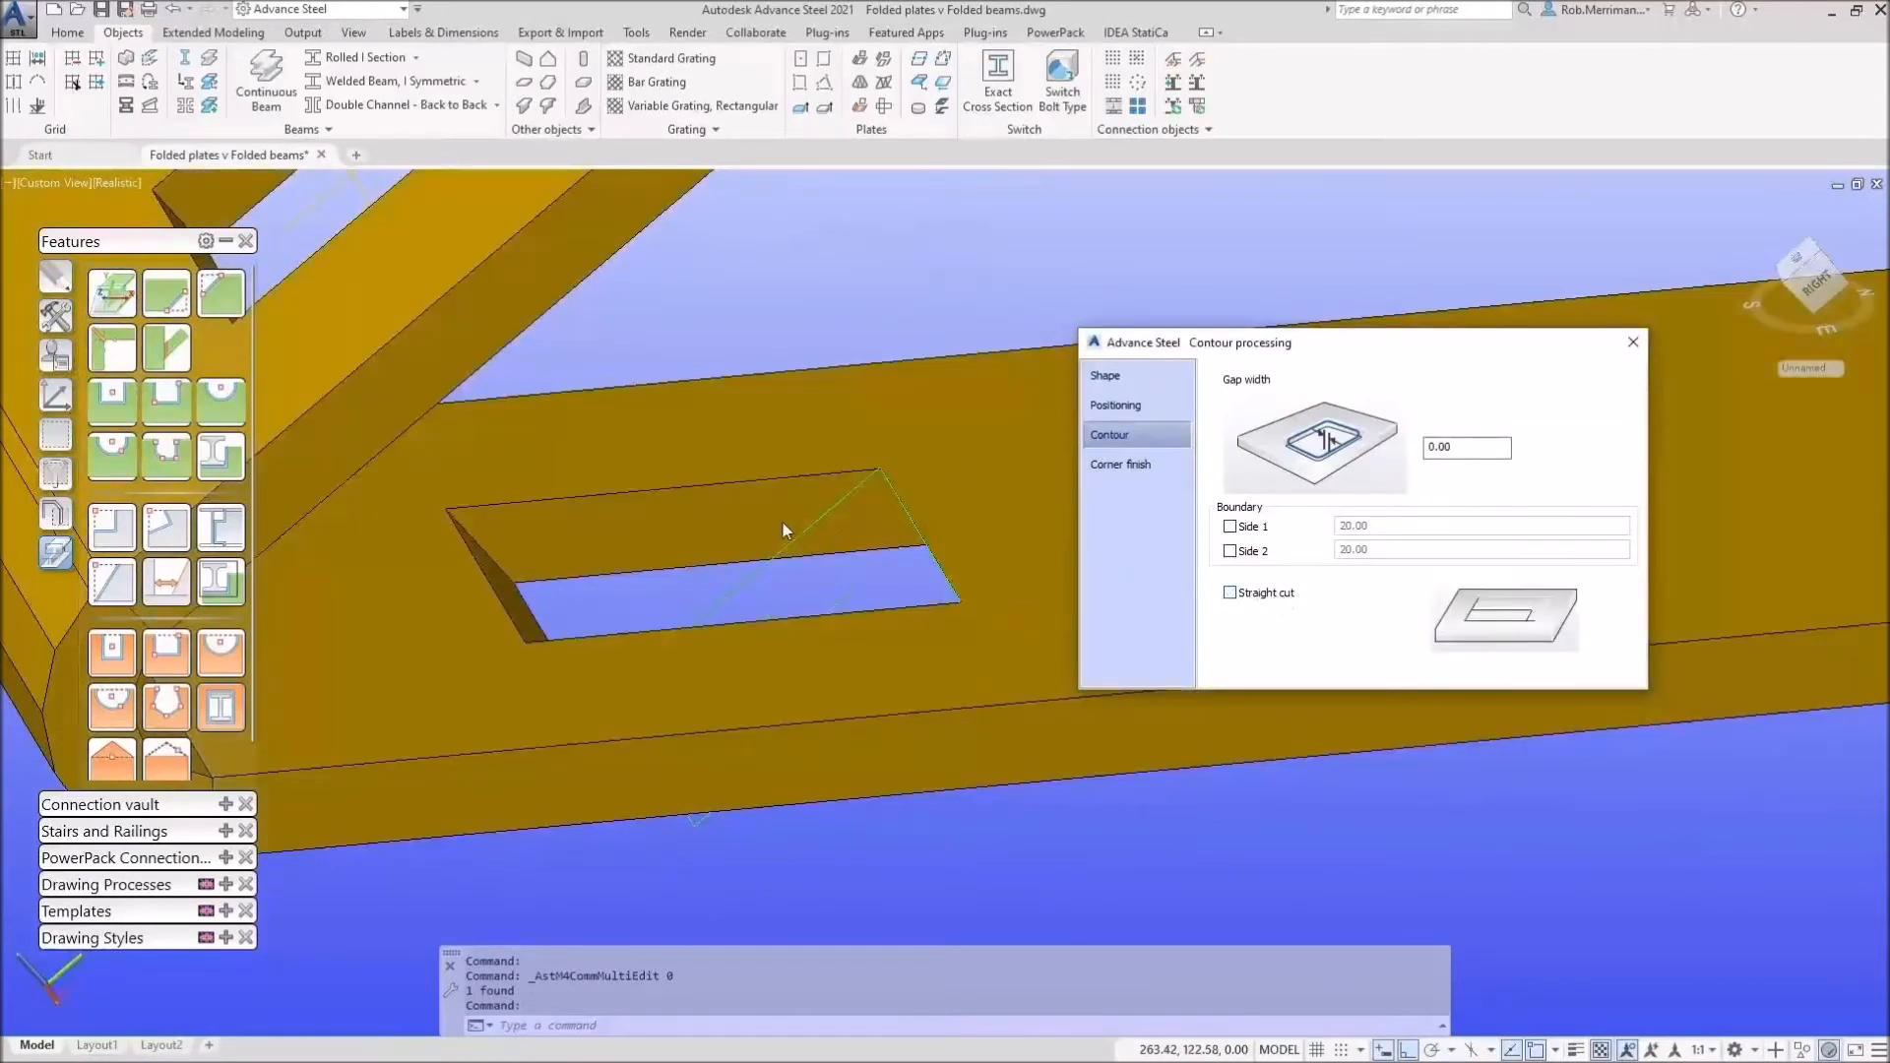
{"action": "key", "text": "ctrl"}
{"action": "key", "text": "ctrl"}
{"action": "key", "text": "ctrl"}
{"action": "left_click", "coordinate": [1230, 593]}
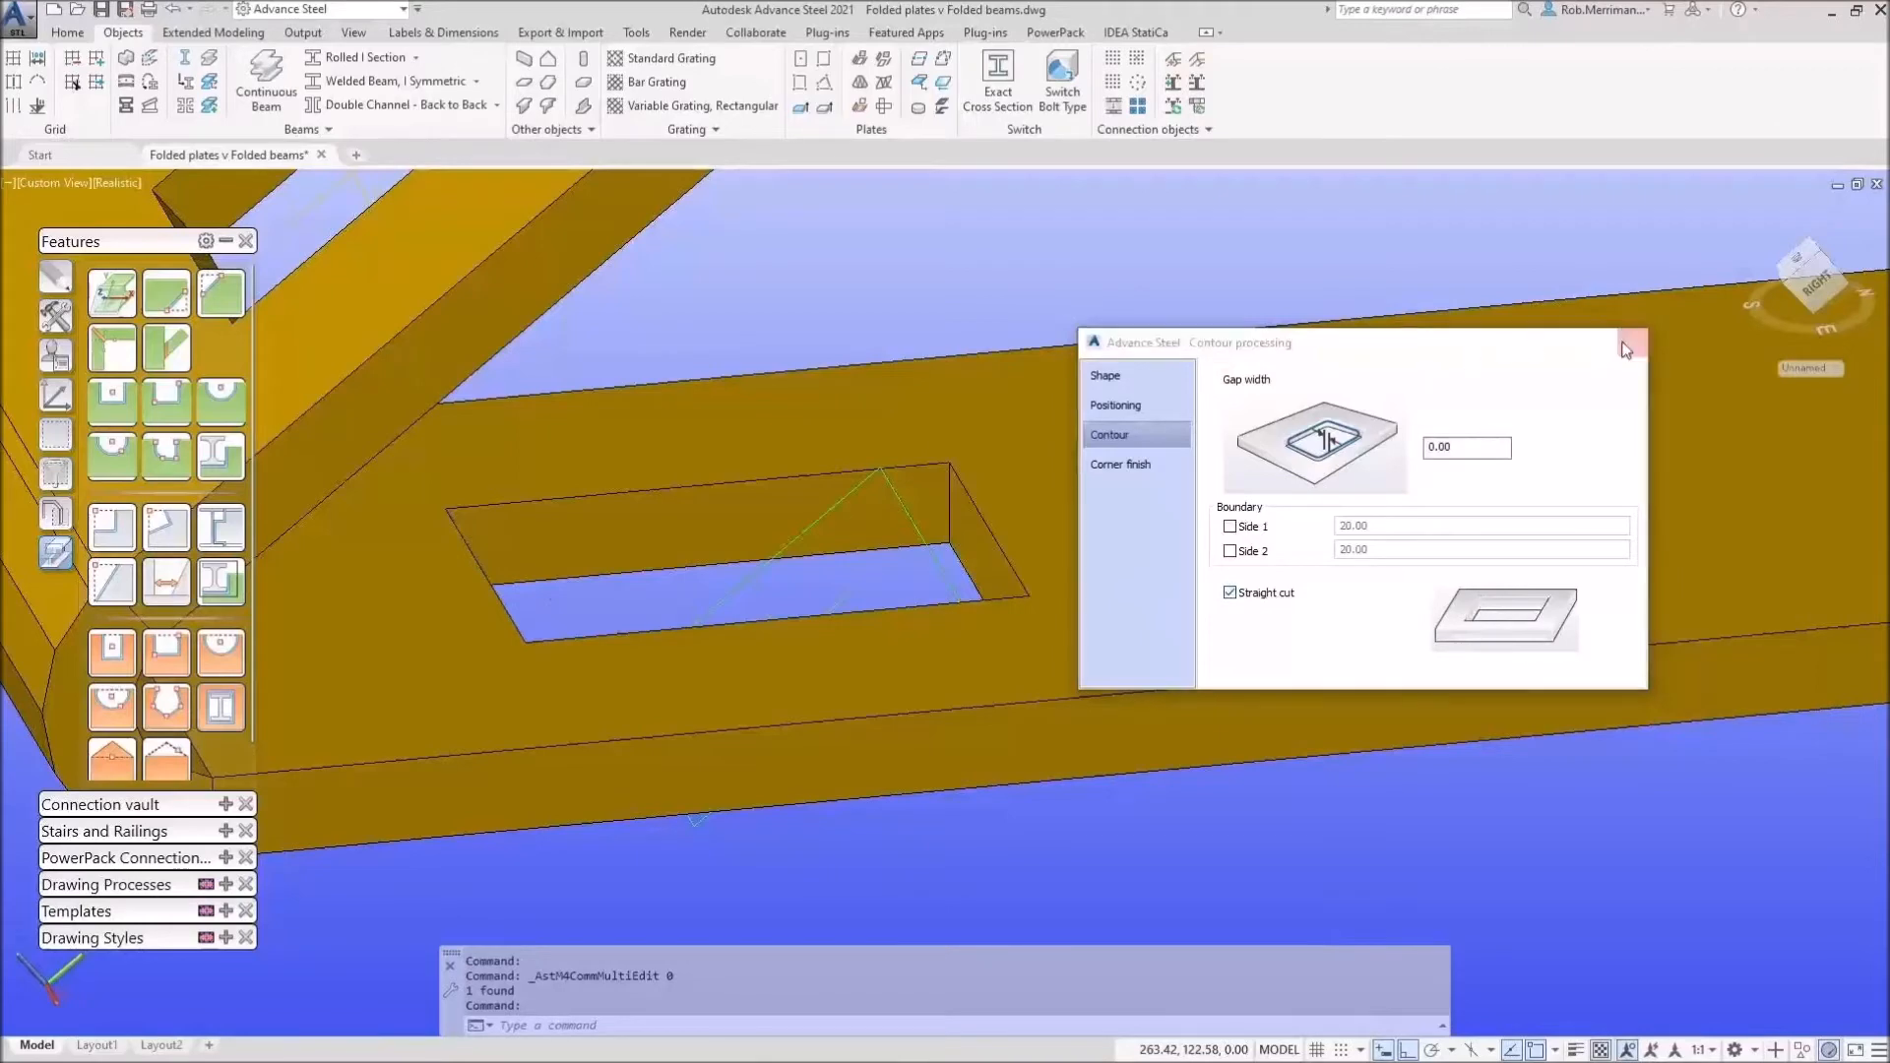
{"action": "left_click", "coordinate": [1633, 342]}
{"action": "mouse_move", "coordinate": [1342, 646]}
{"action": "middle_mouse_down", "text": "shift"}
{"action": "mouse_move", "coordinate": [1118, 464]}
{"action": "mouse_move", "coordinate": [1190, 468]}
{"action": "mouse_move", "coordinate": [1236, 502]}
{"action": "mouse_move", "coordinate": [1295, 608]}
{"action": "mouse_move", "coordinate": [1371, 662]}
{"action": "mouse_move", "coordinate": [1336, 666]}
{"action": "middle_mouse_up", "text": "shift"}
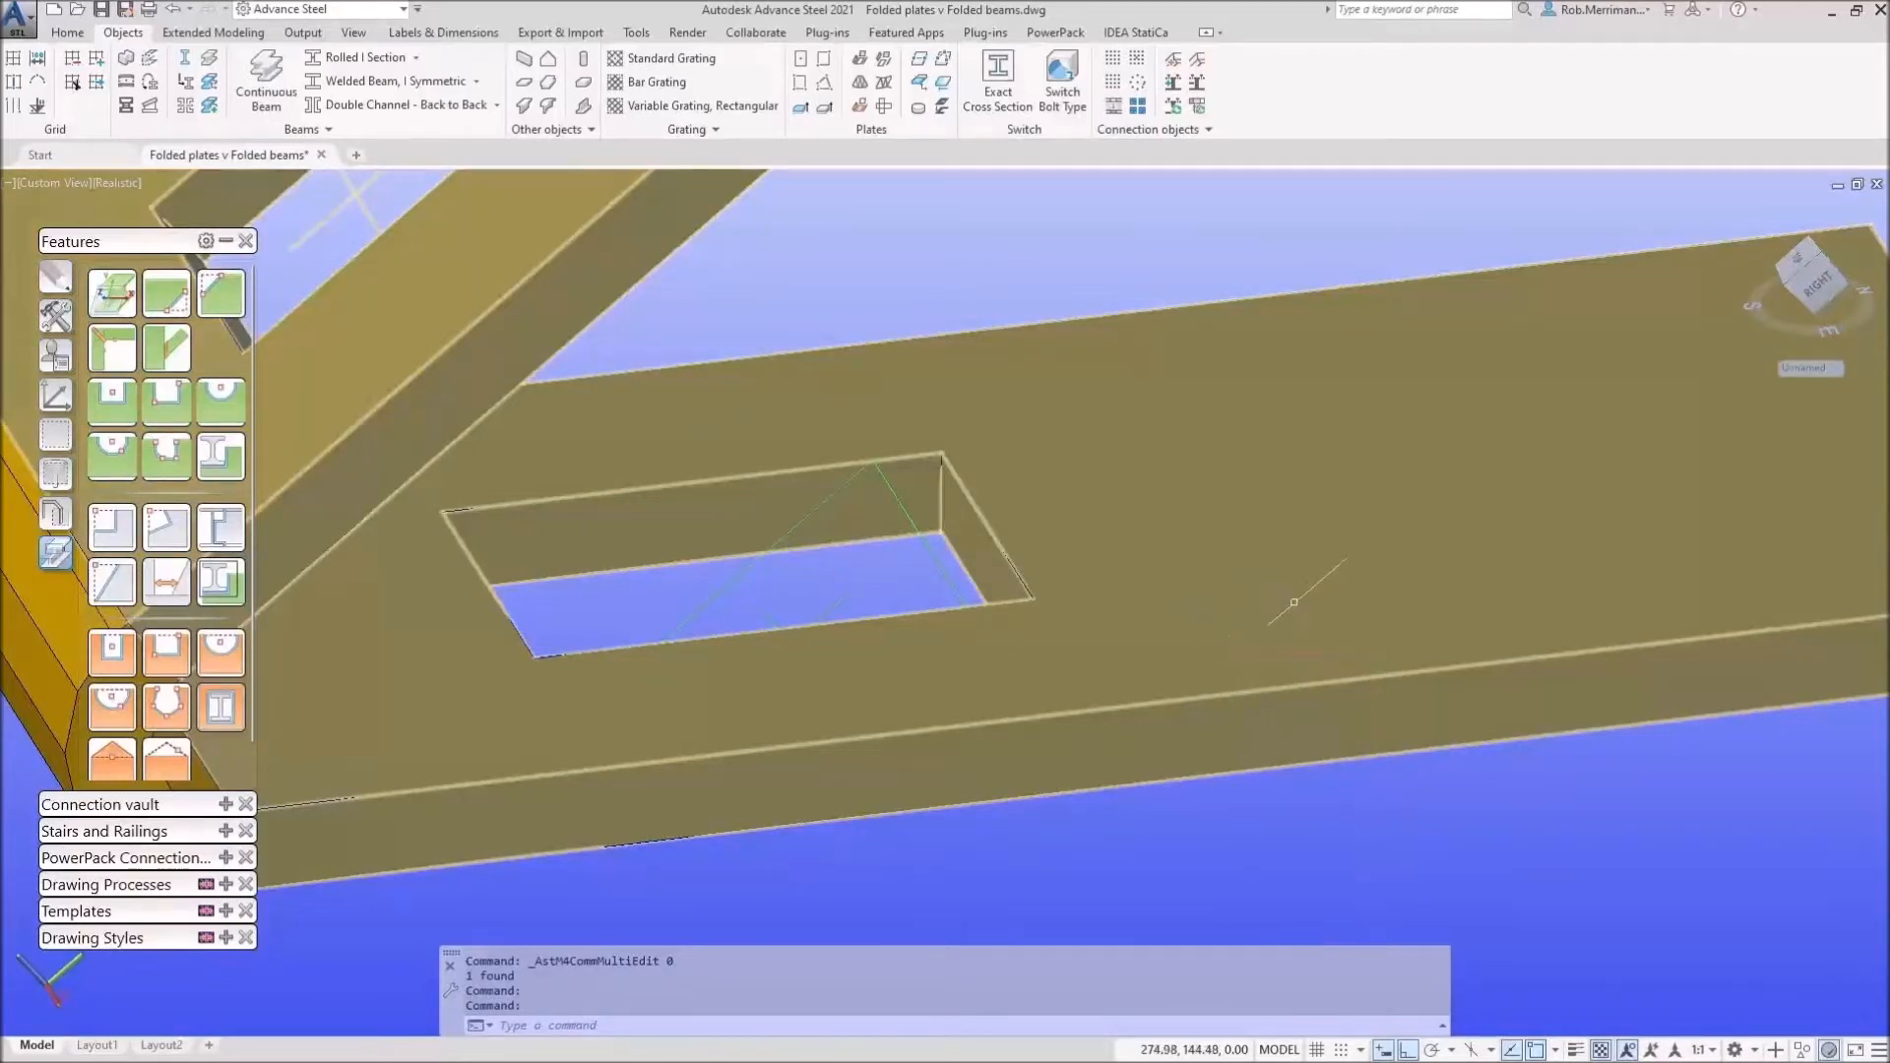
{"action": "scroll", "coordinate": [959, 523], "scroll_direction": "down", "scroll_amount": 10}
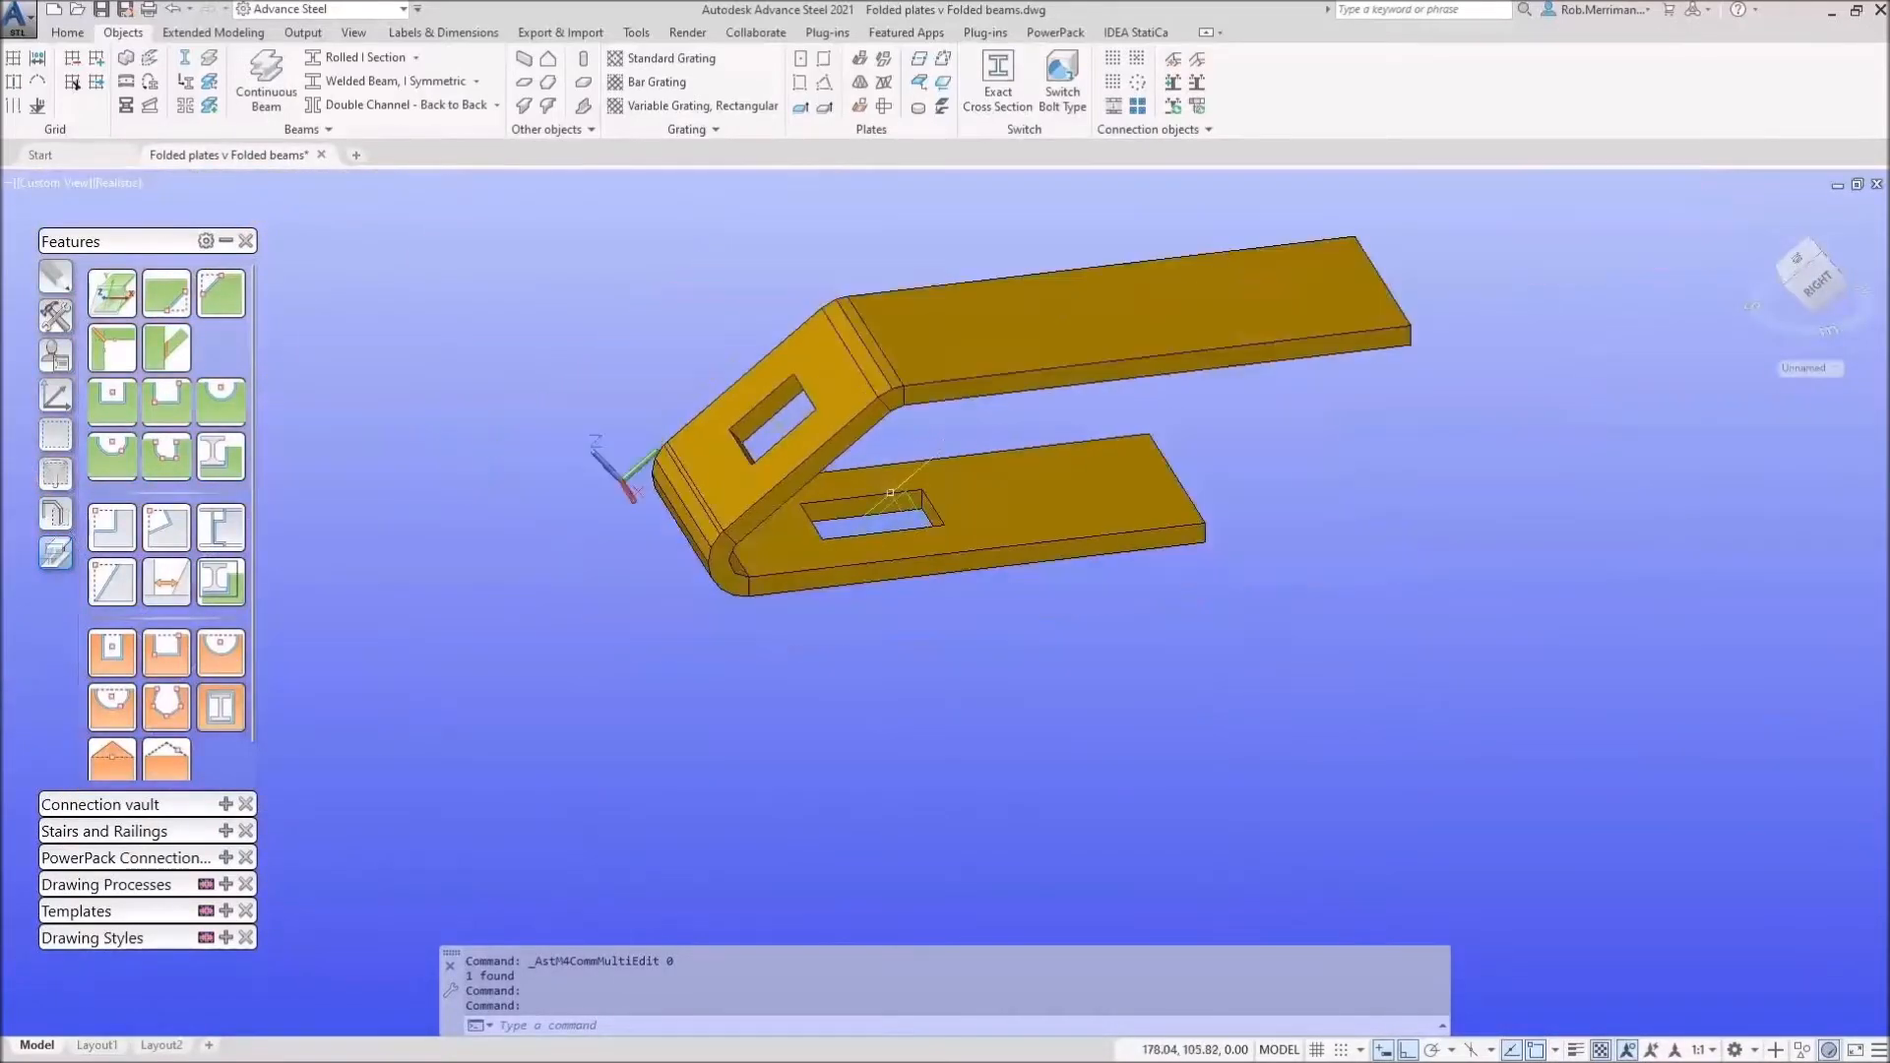
Step: Reset the UCS to World and move its origin to the first Z outline's left corner
{"action": "scroll", "coordinate": [840, 488], "scroll_direction": "down", "scroll_amount": 4}
{"action": "scroll", "coordinate": [772, 512], "scroll_direction": "down", "scroll_amount": 2}
{"action": "middle_click_drag", "start_coordinate": [1253, 557], "coordinate": [1338, 540], "text": "shift"}
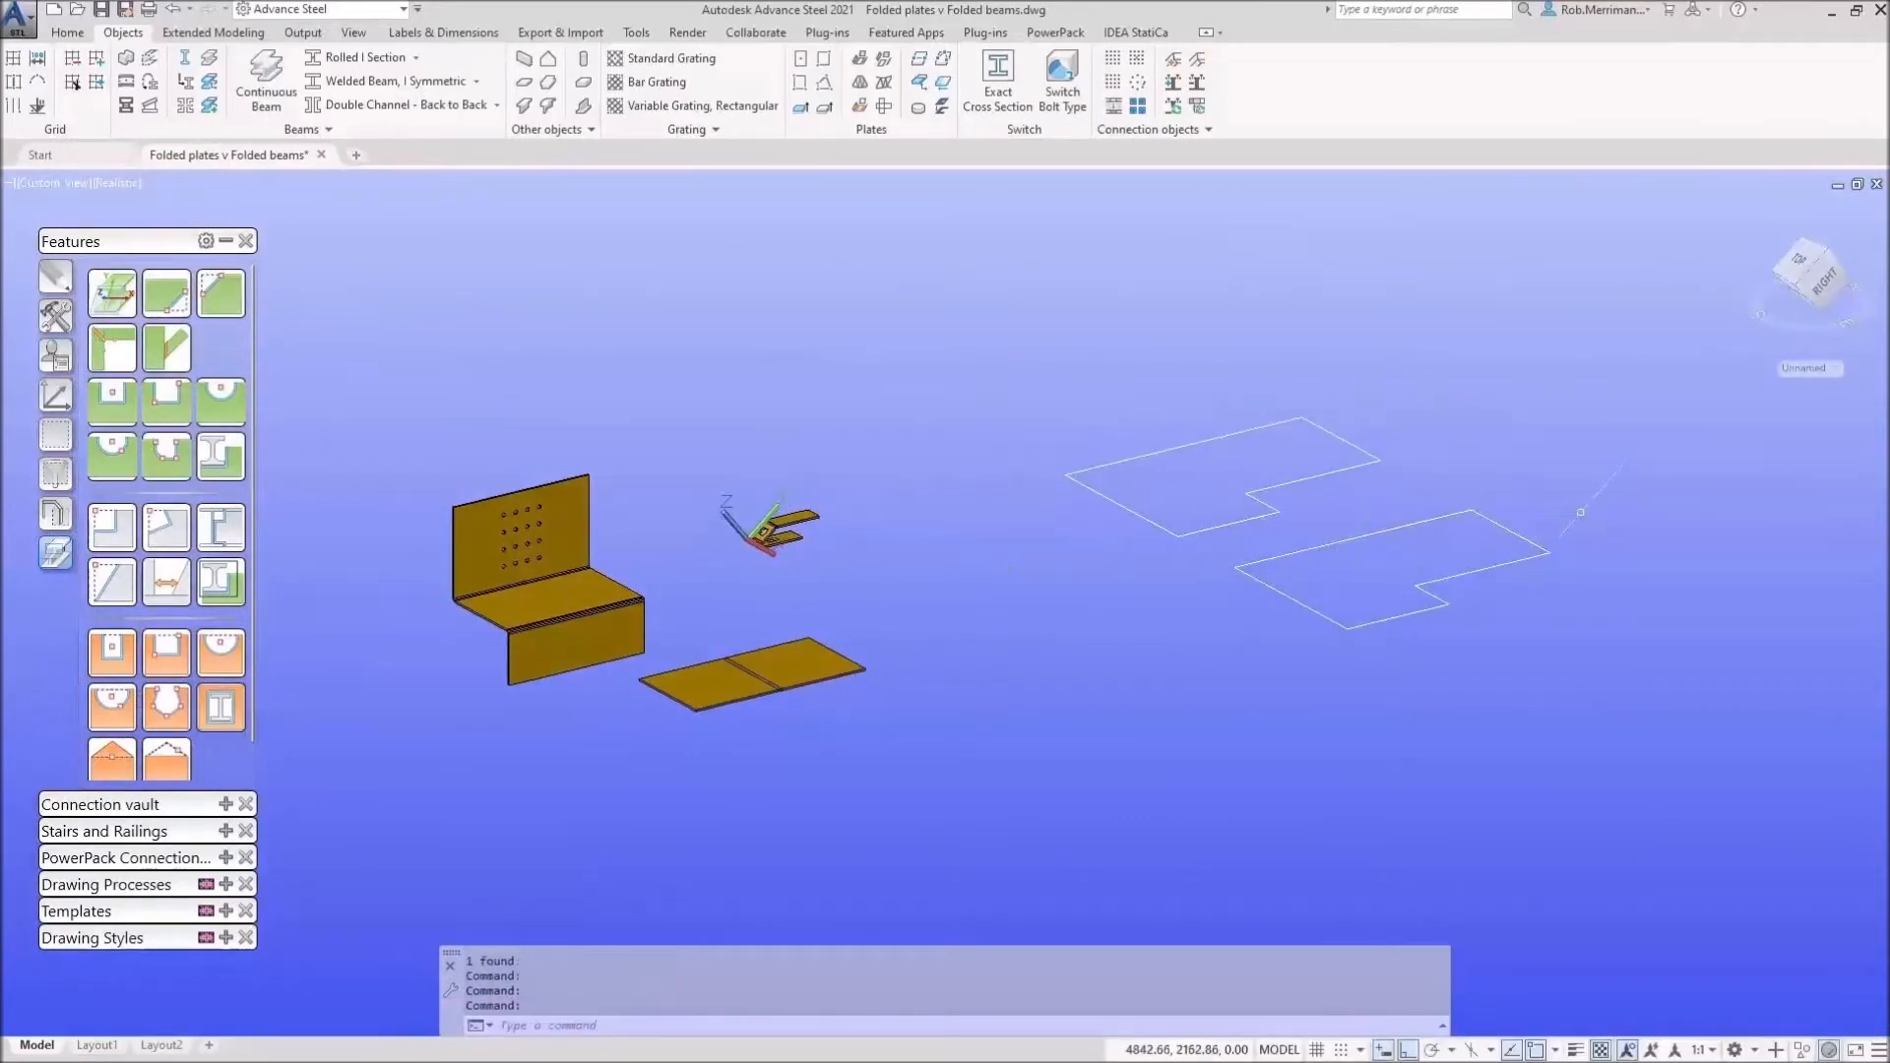
{"action": "left_click", "coordinate": [55, 396]}
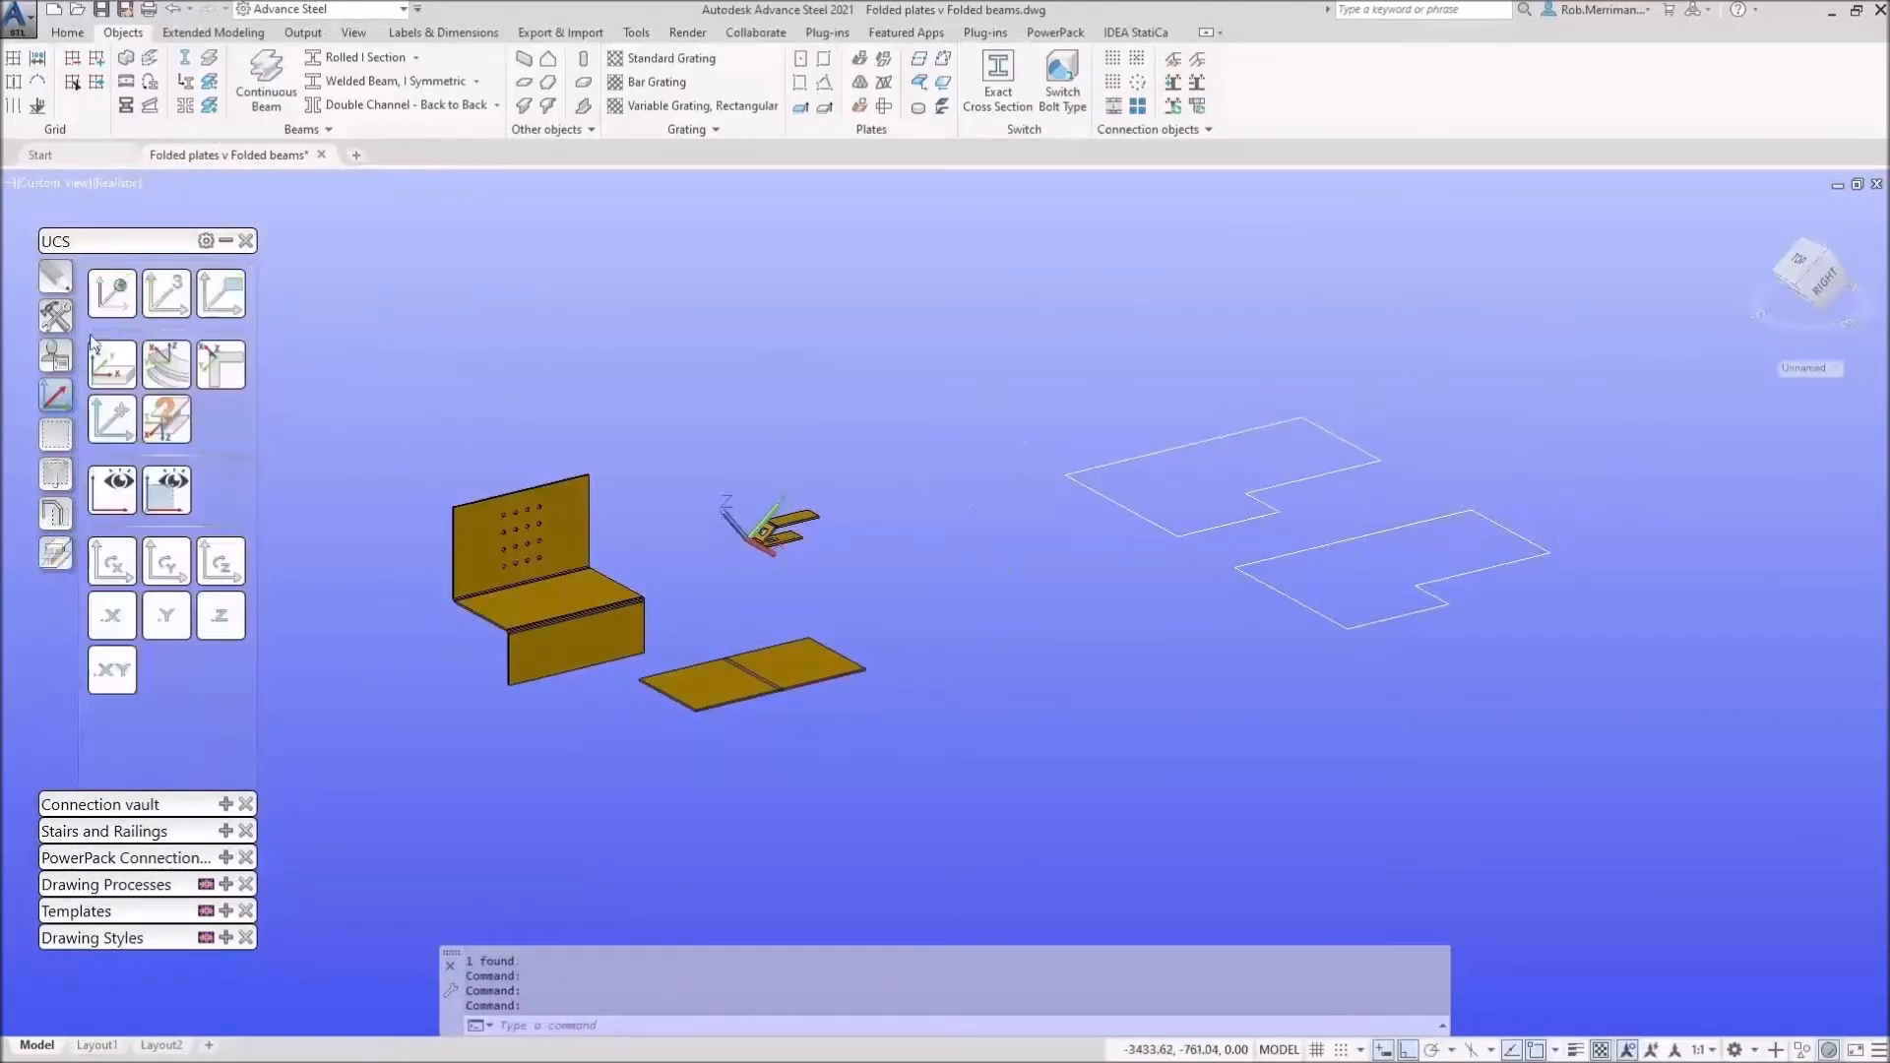
{"action": "left_click", "coordinate": [108, 309]}
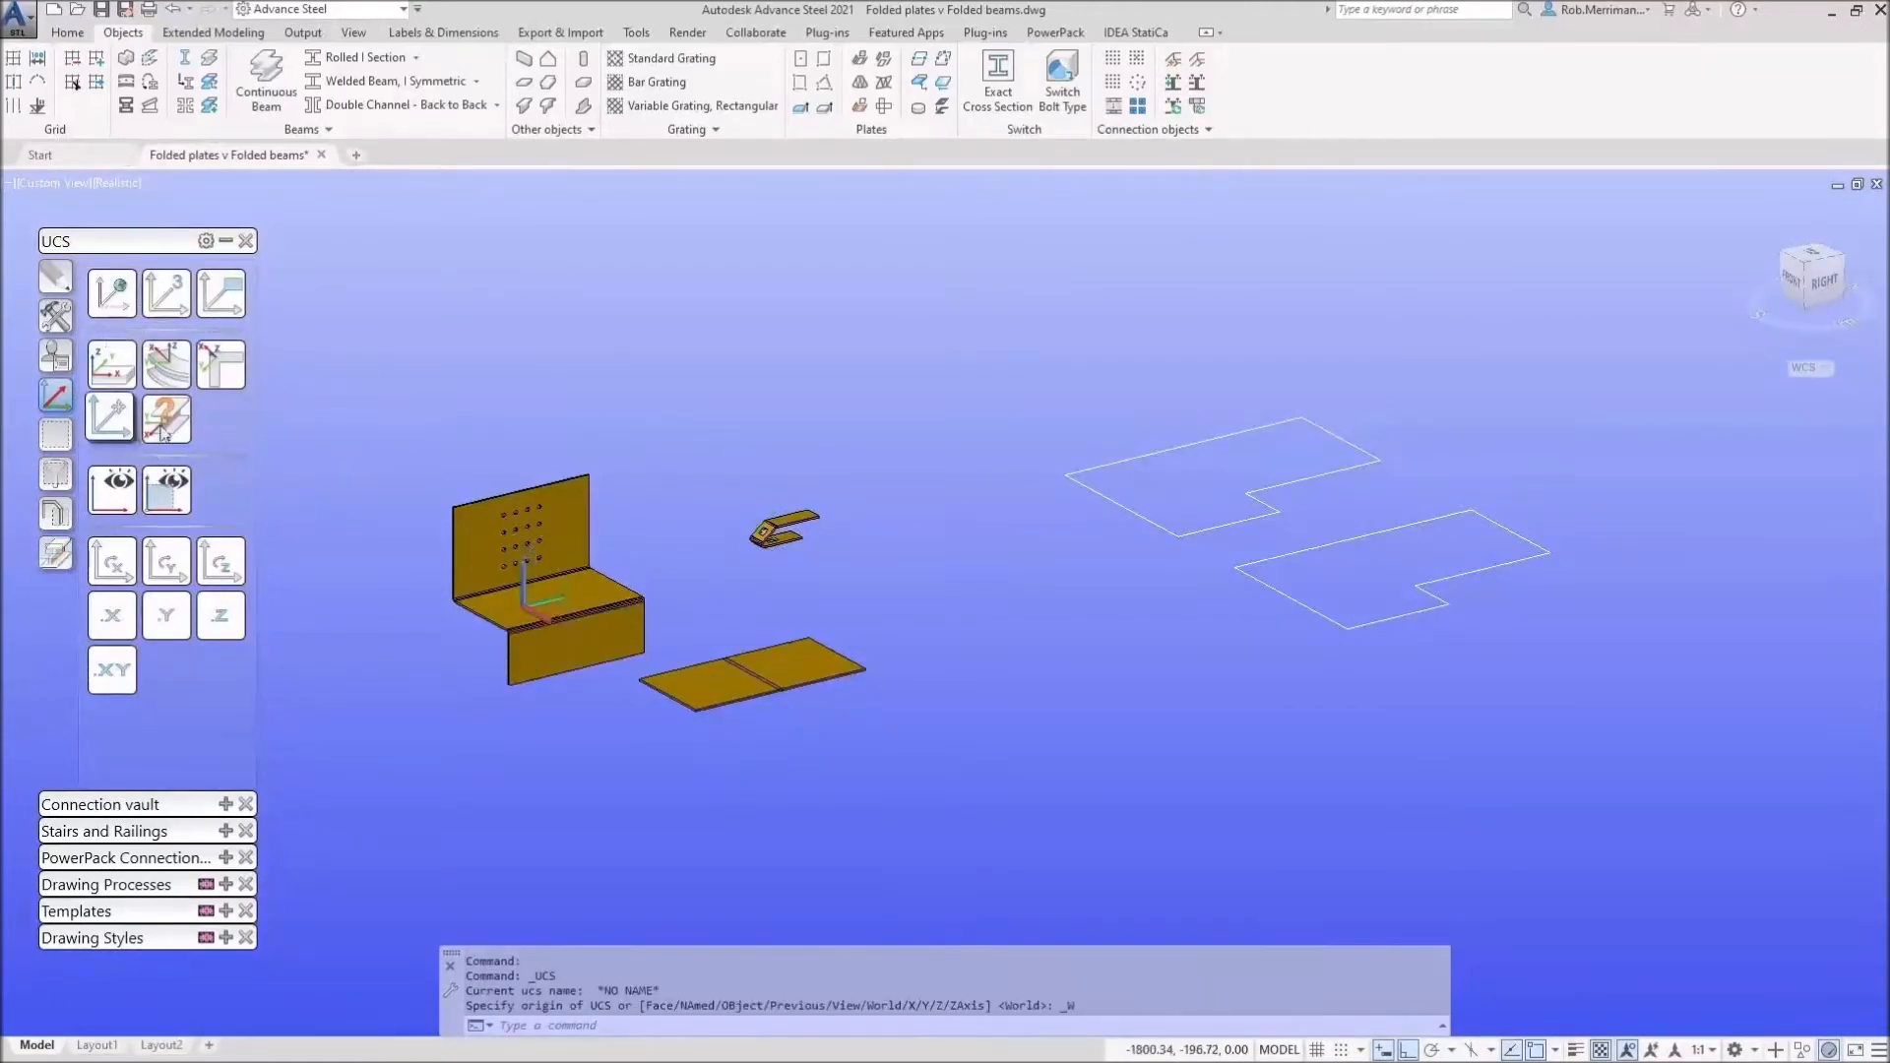
{"action": "left_click", "coordinate": [111, 418]}
{"action": "left_click", "coordinate": [1066, 475]}
{"action": "scroll", "coordinate": [1389, 429], "scroll_direction": "up", "scroll_amount": 5}
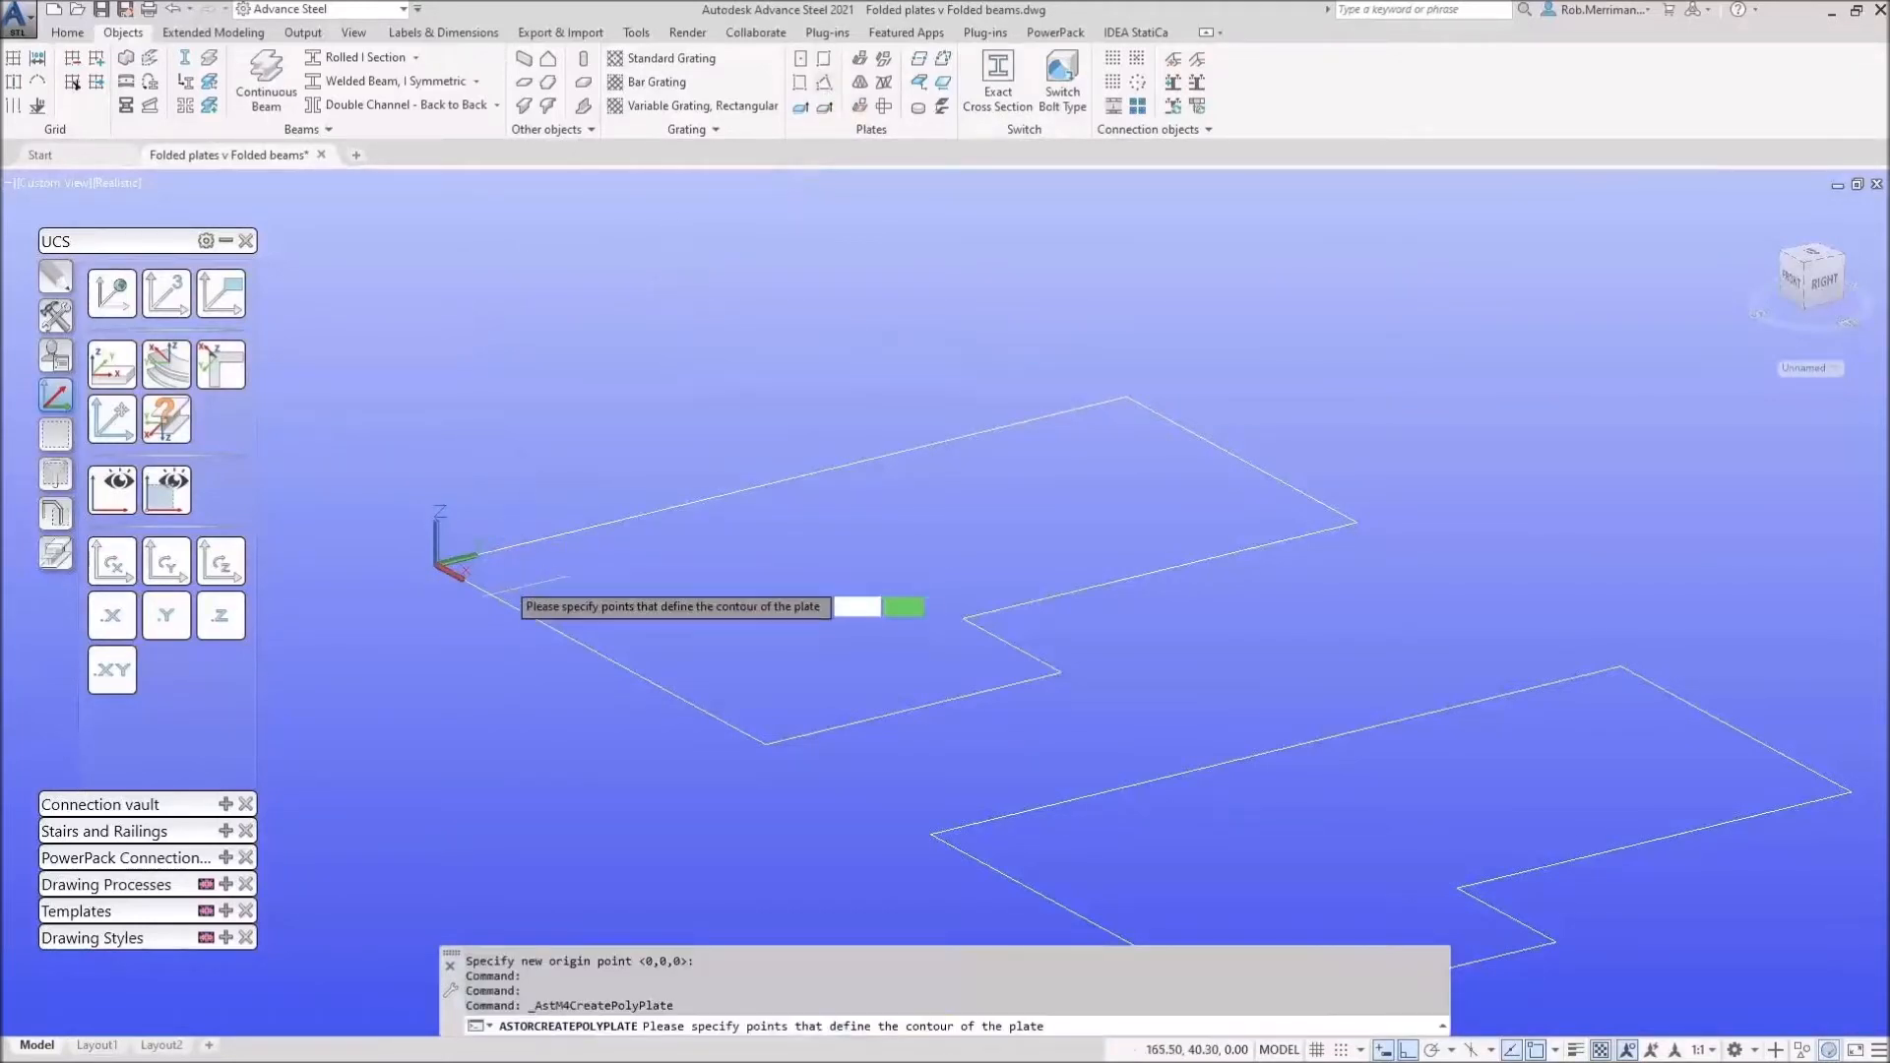
Step: Create a polygon plate by tracing the corners of the first Z-shaped outline
{"action": "left_click", "coordinate": [483, 551]}
{"action": "left_click", "coordinate": [1126, 396]}
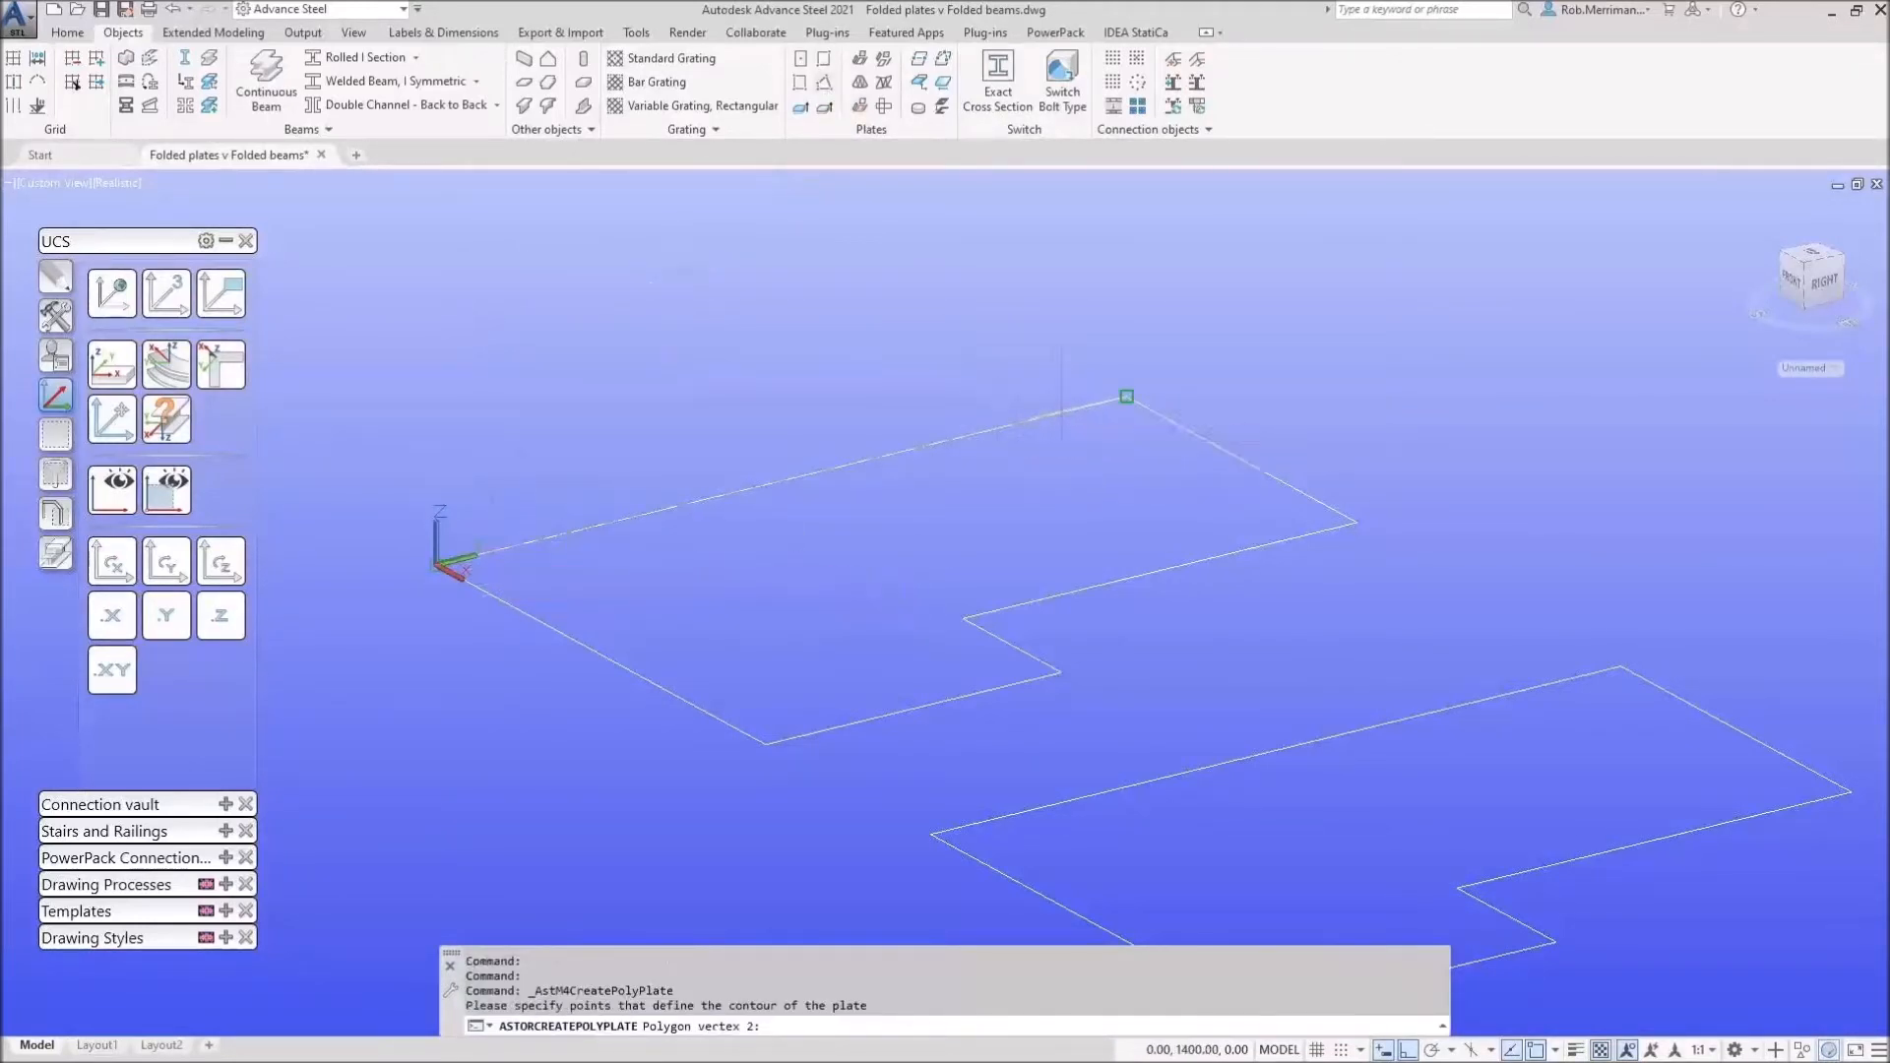
{"action": "left_click", "coordinate": [1357, 523]}
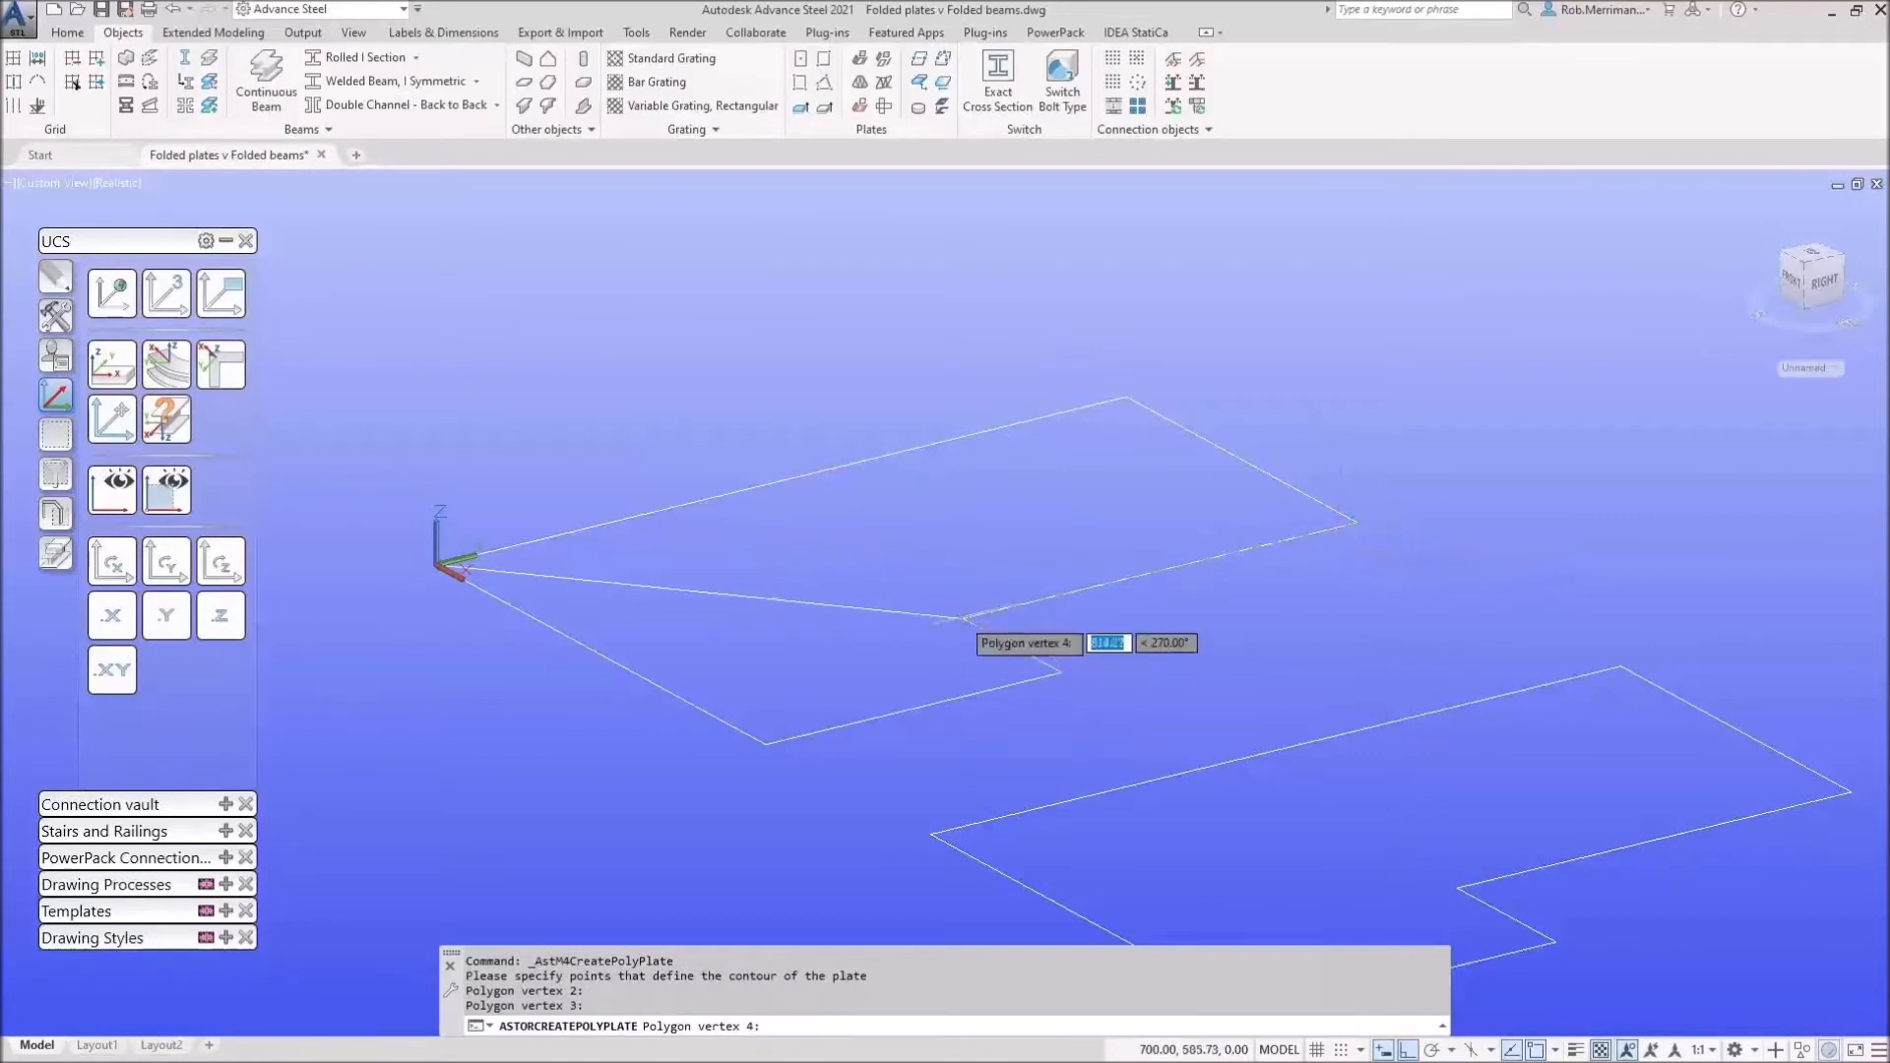
{"action": "left_click", "coordinate": [964, 618]}
{"action": "left_click", "coordinate": [1059, 672]}
{"action": "left_click", "coordinate": [766, 743]}
{"action": "left_click", "coordinate": [458, 573]}
{"action": "key", "text": "Return"}
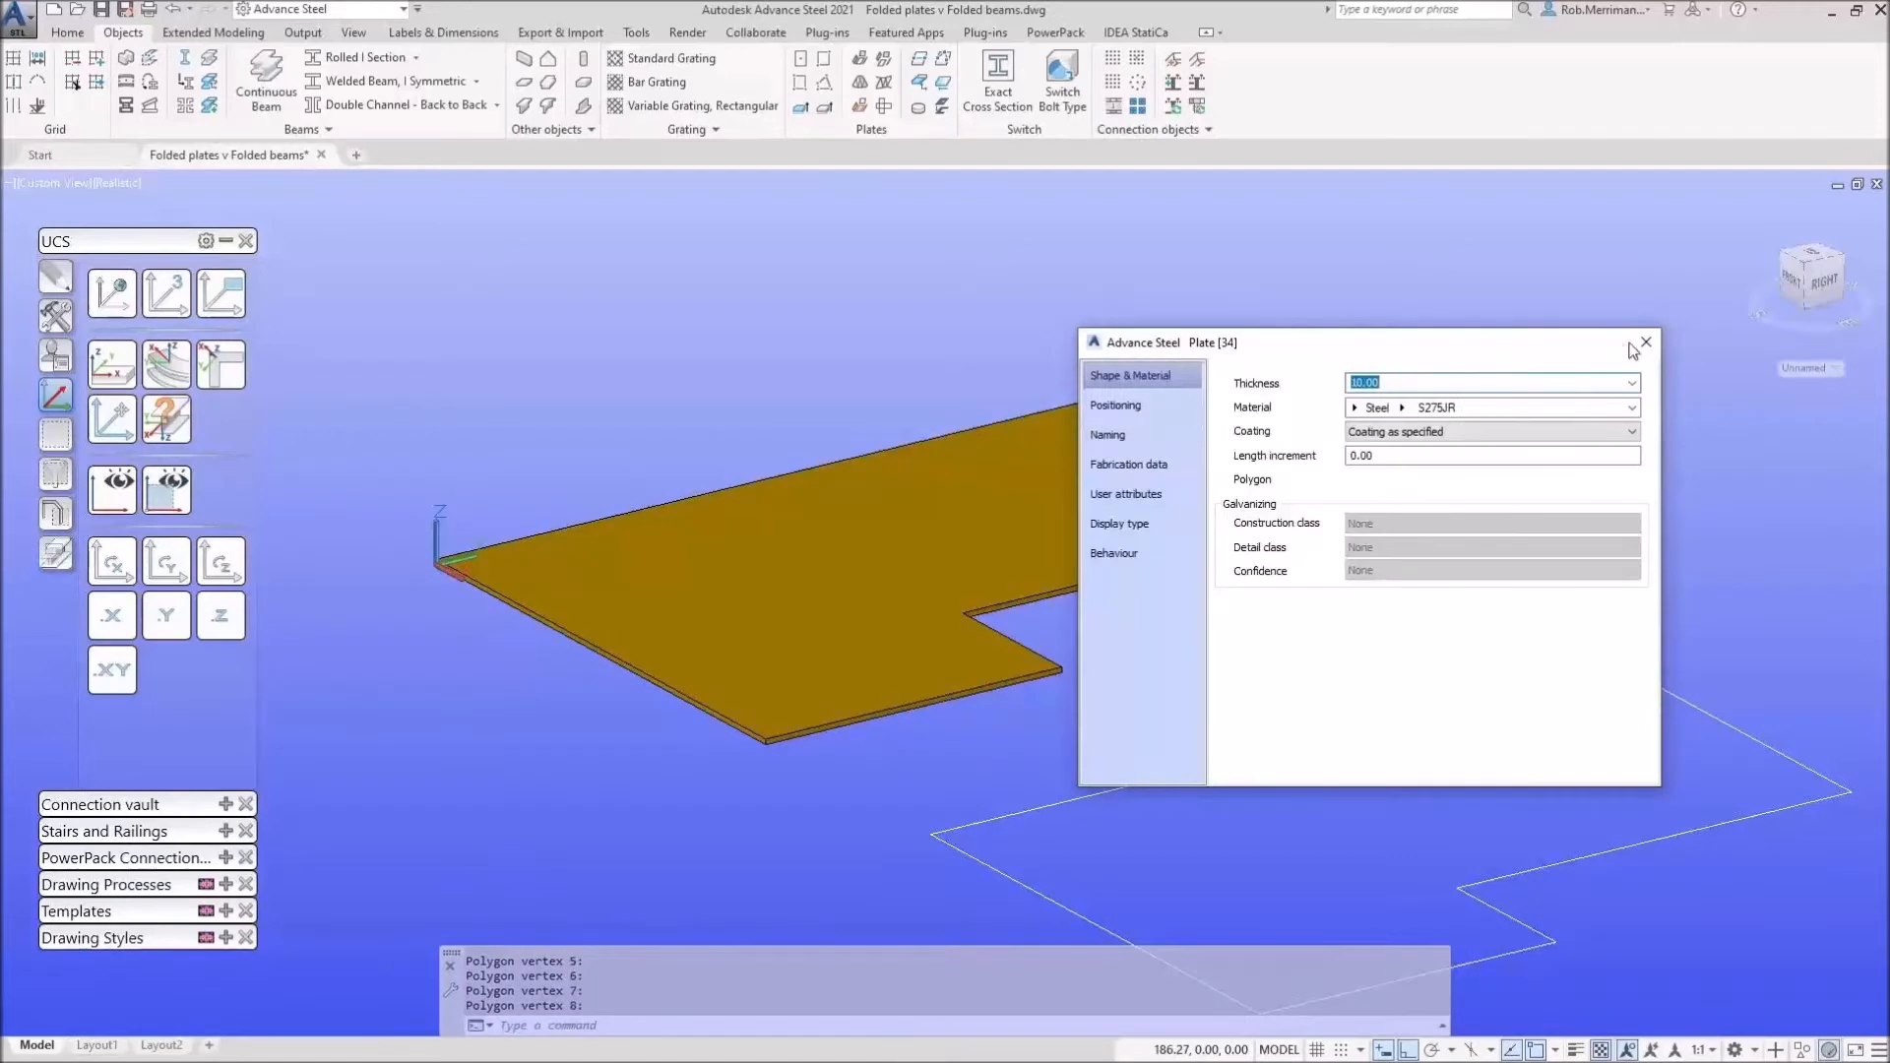
{"action": "left_click", "coordinate": [1645, 342]}
Step: Move the UCS origin to the plate's front corner, rotate it twice about Y, and start an upstand there
{"action": "left_click", "coordinate": [109, 425]}
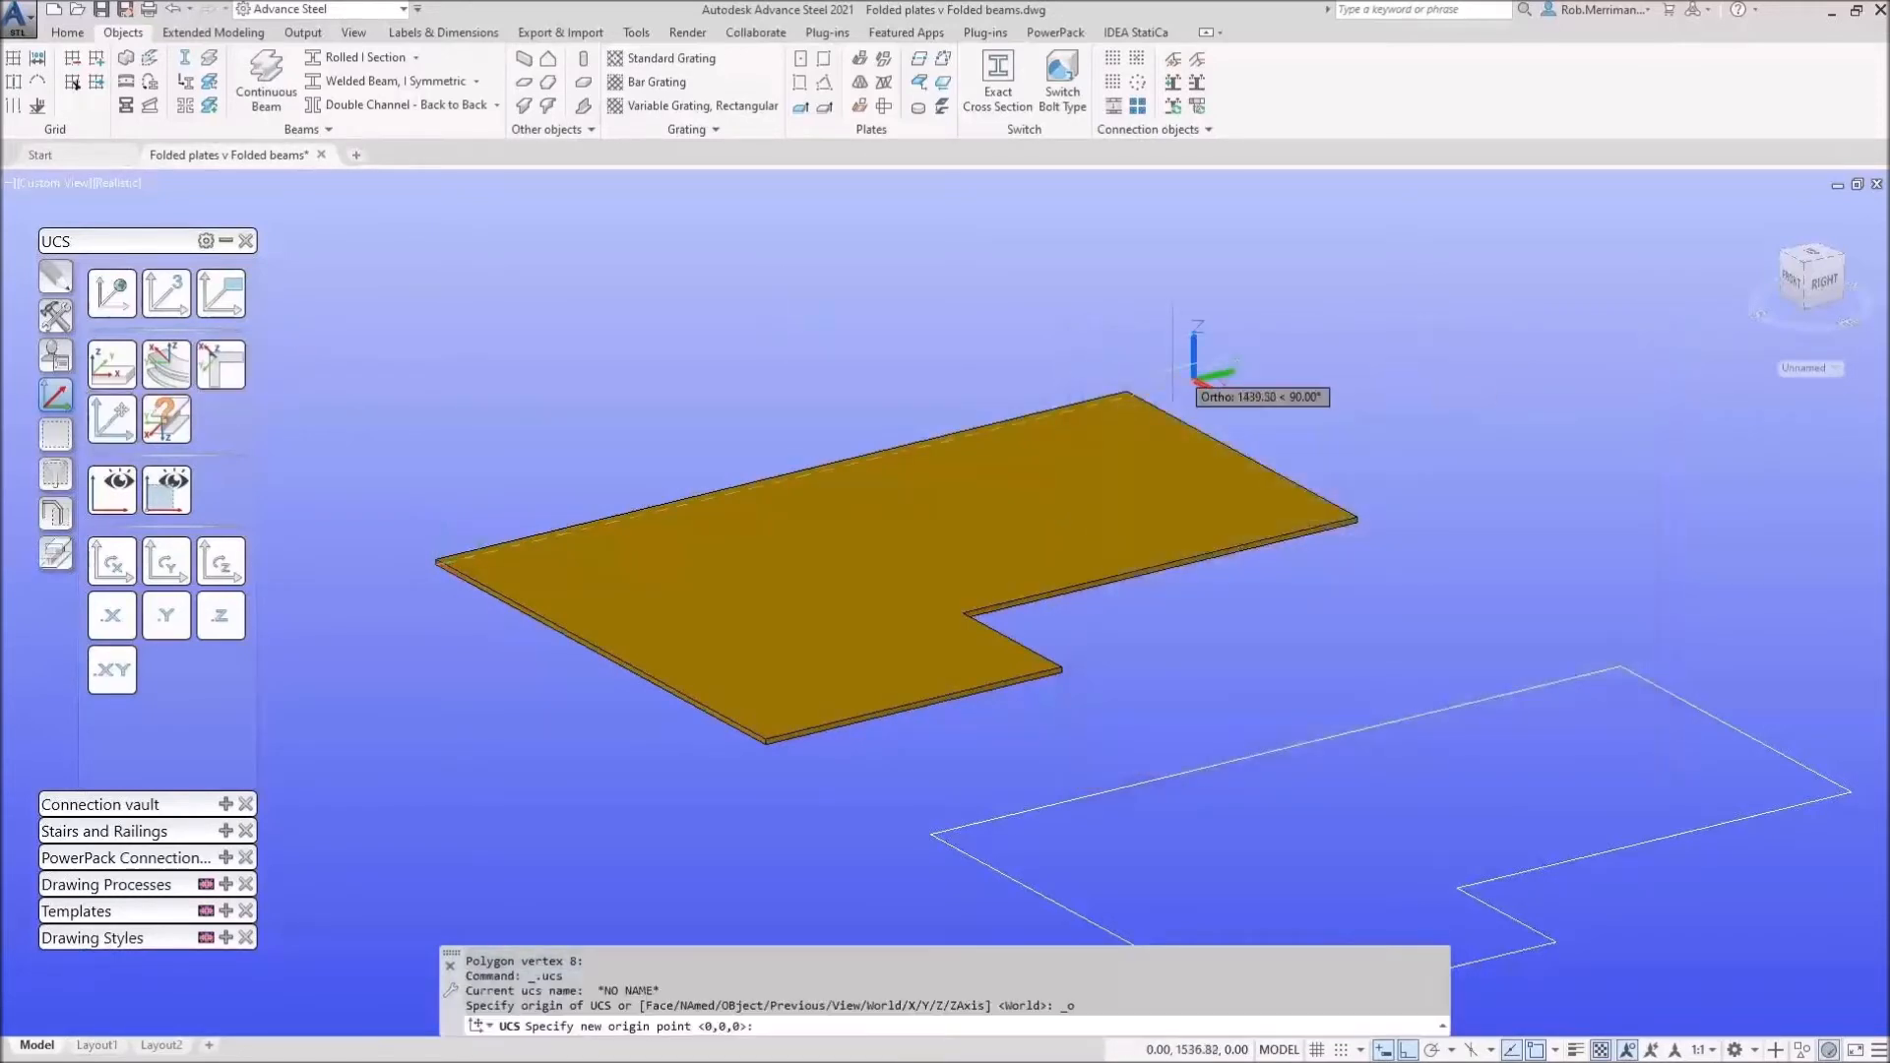
{"action": "left_click", "coordinate": [766, 738]}
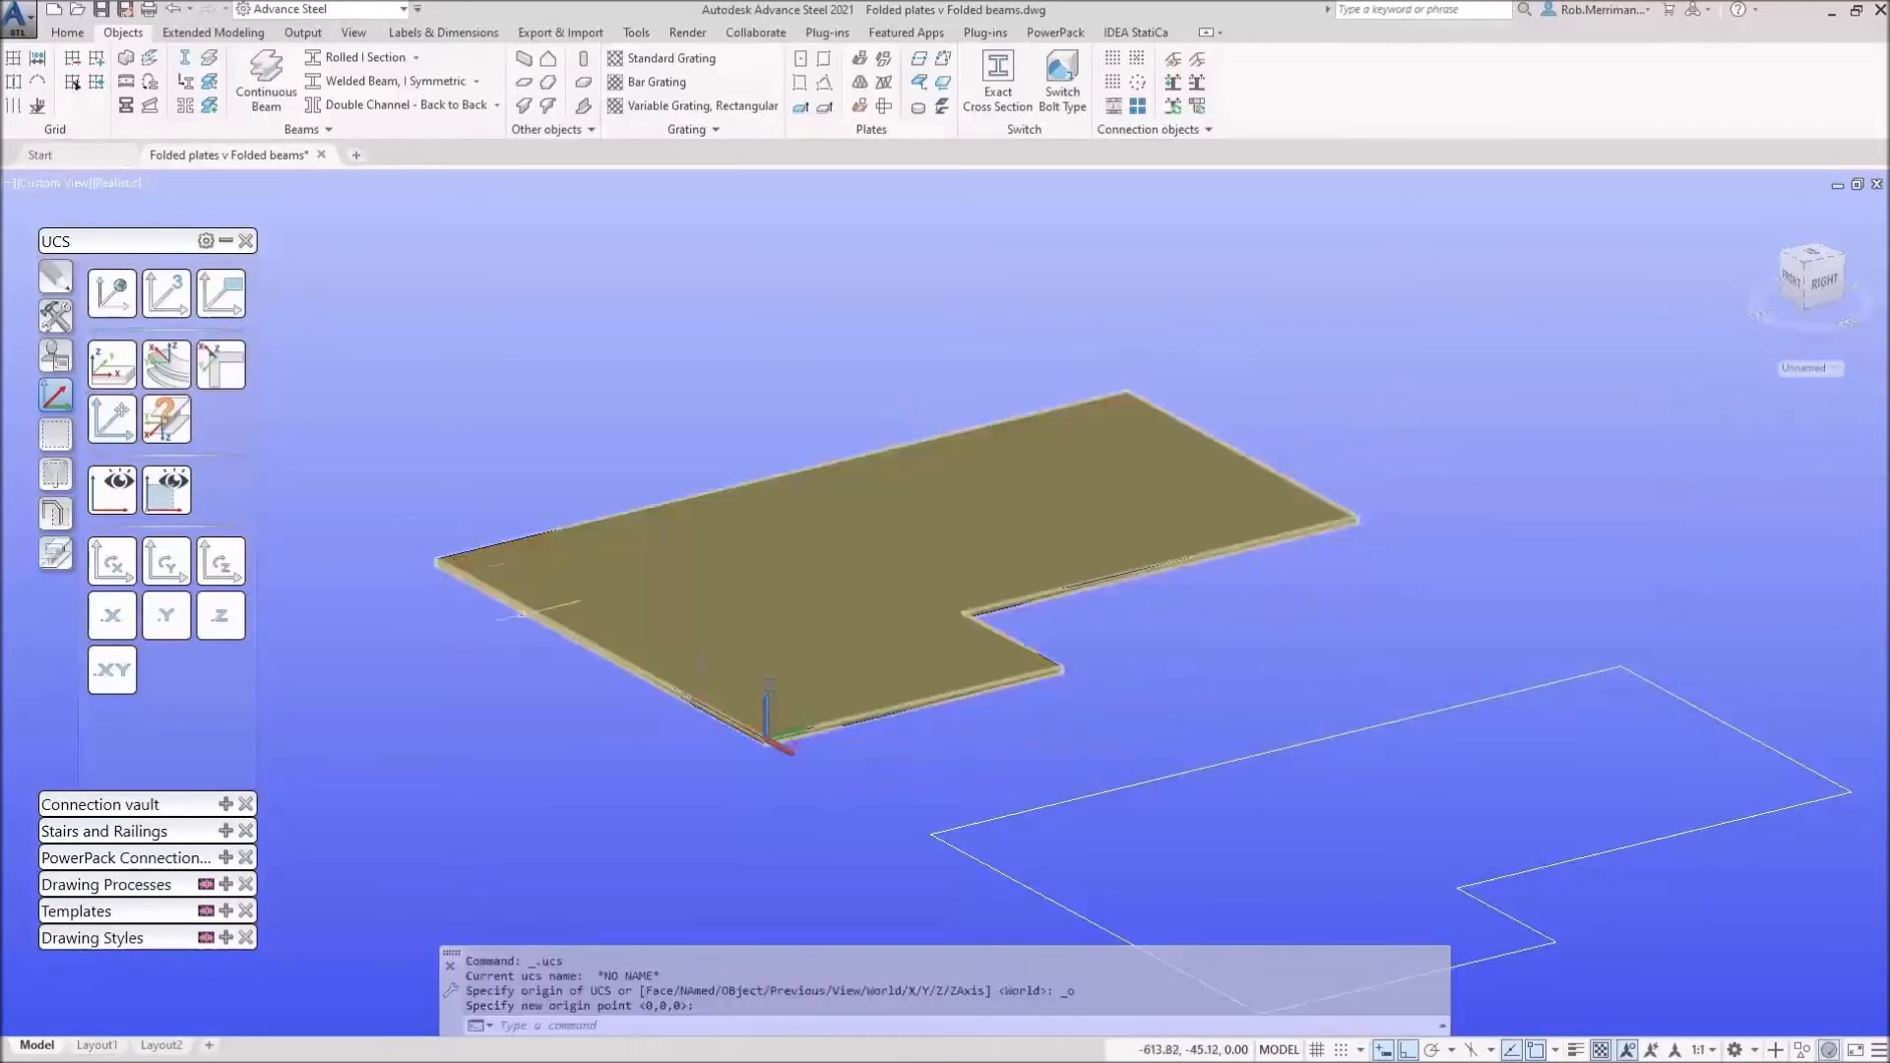
{"action": "left_click", "coordinate": [165, 565]}
{"action": "left_click", "coordinate": [164, 569]}
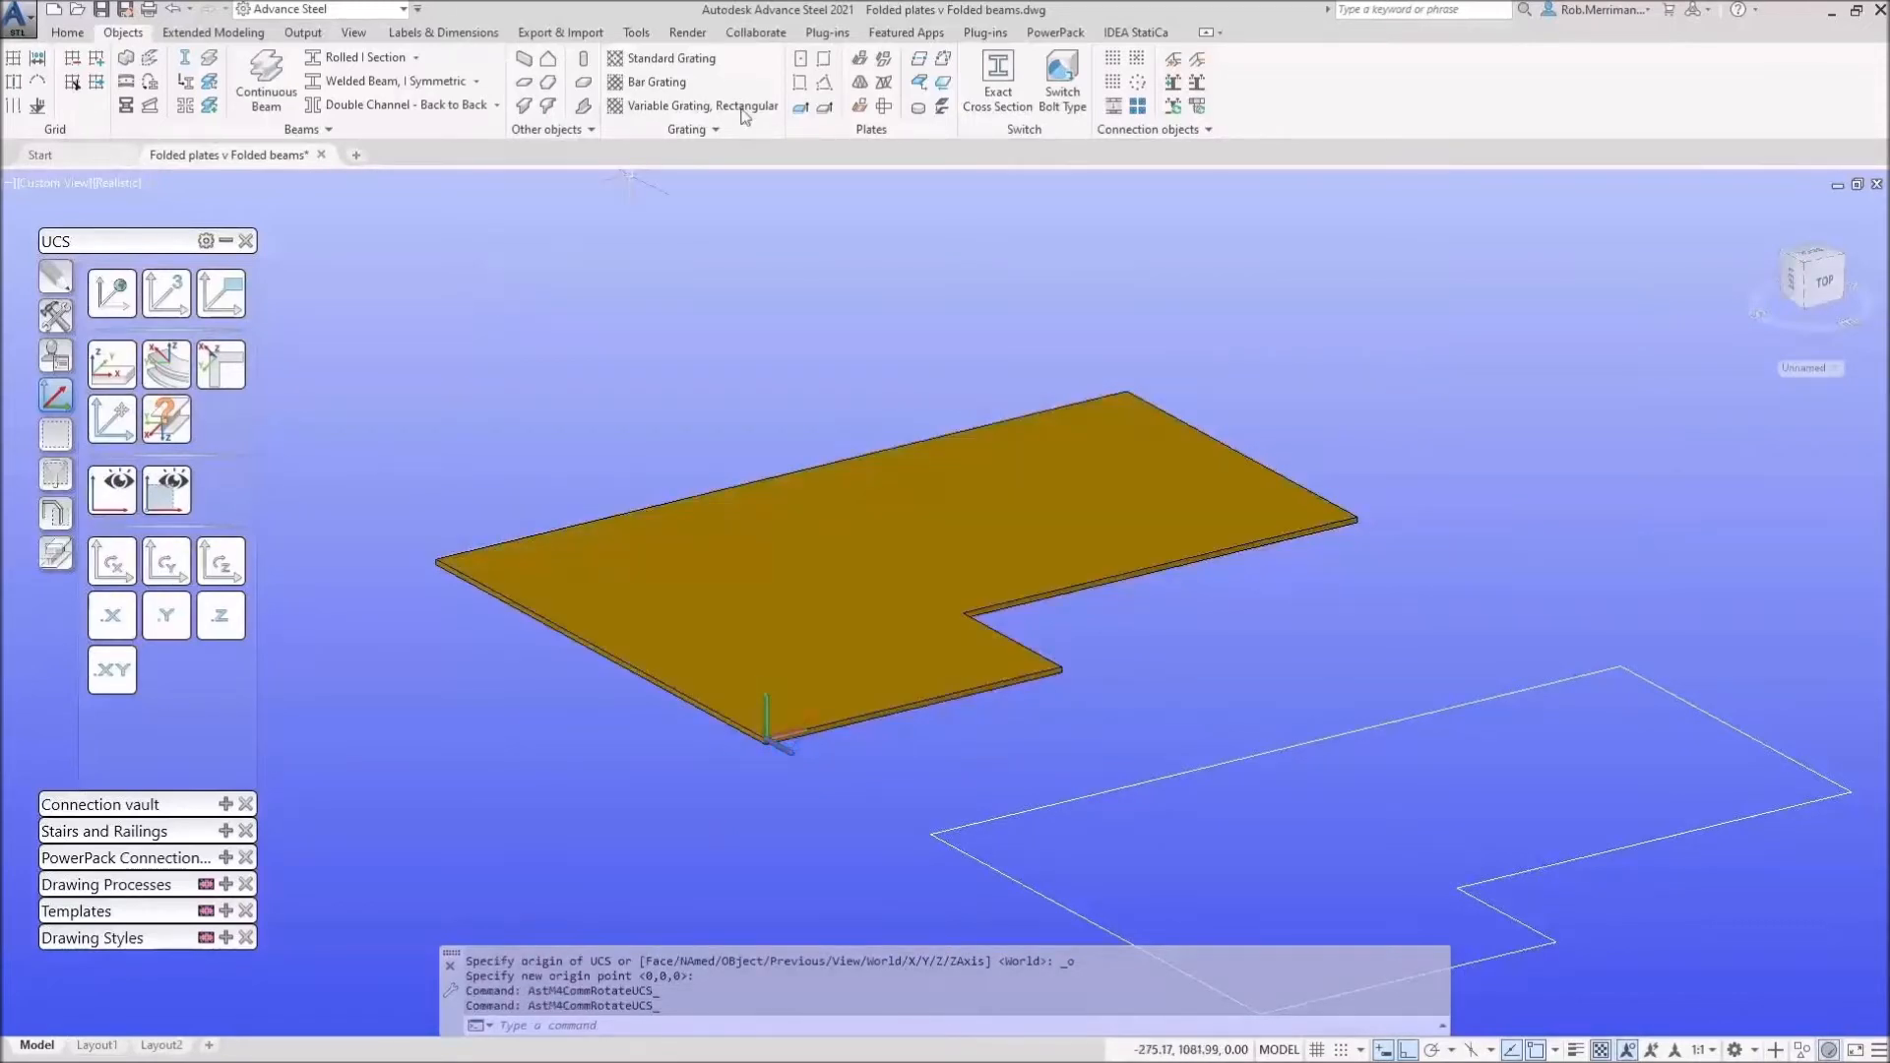
{"action": "left_click", "coordinate": [827, 61]}
{"action": "left_click", "coordinate": [766, 741]}
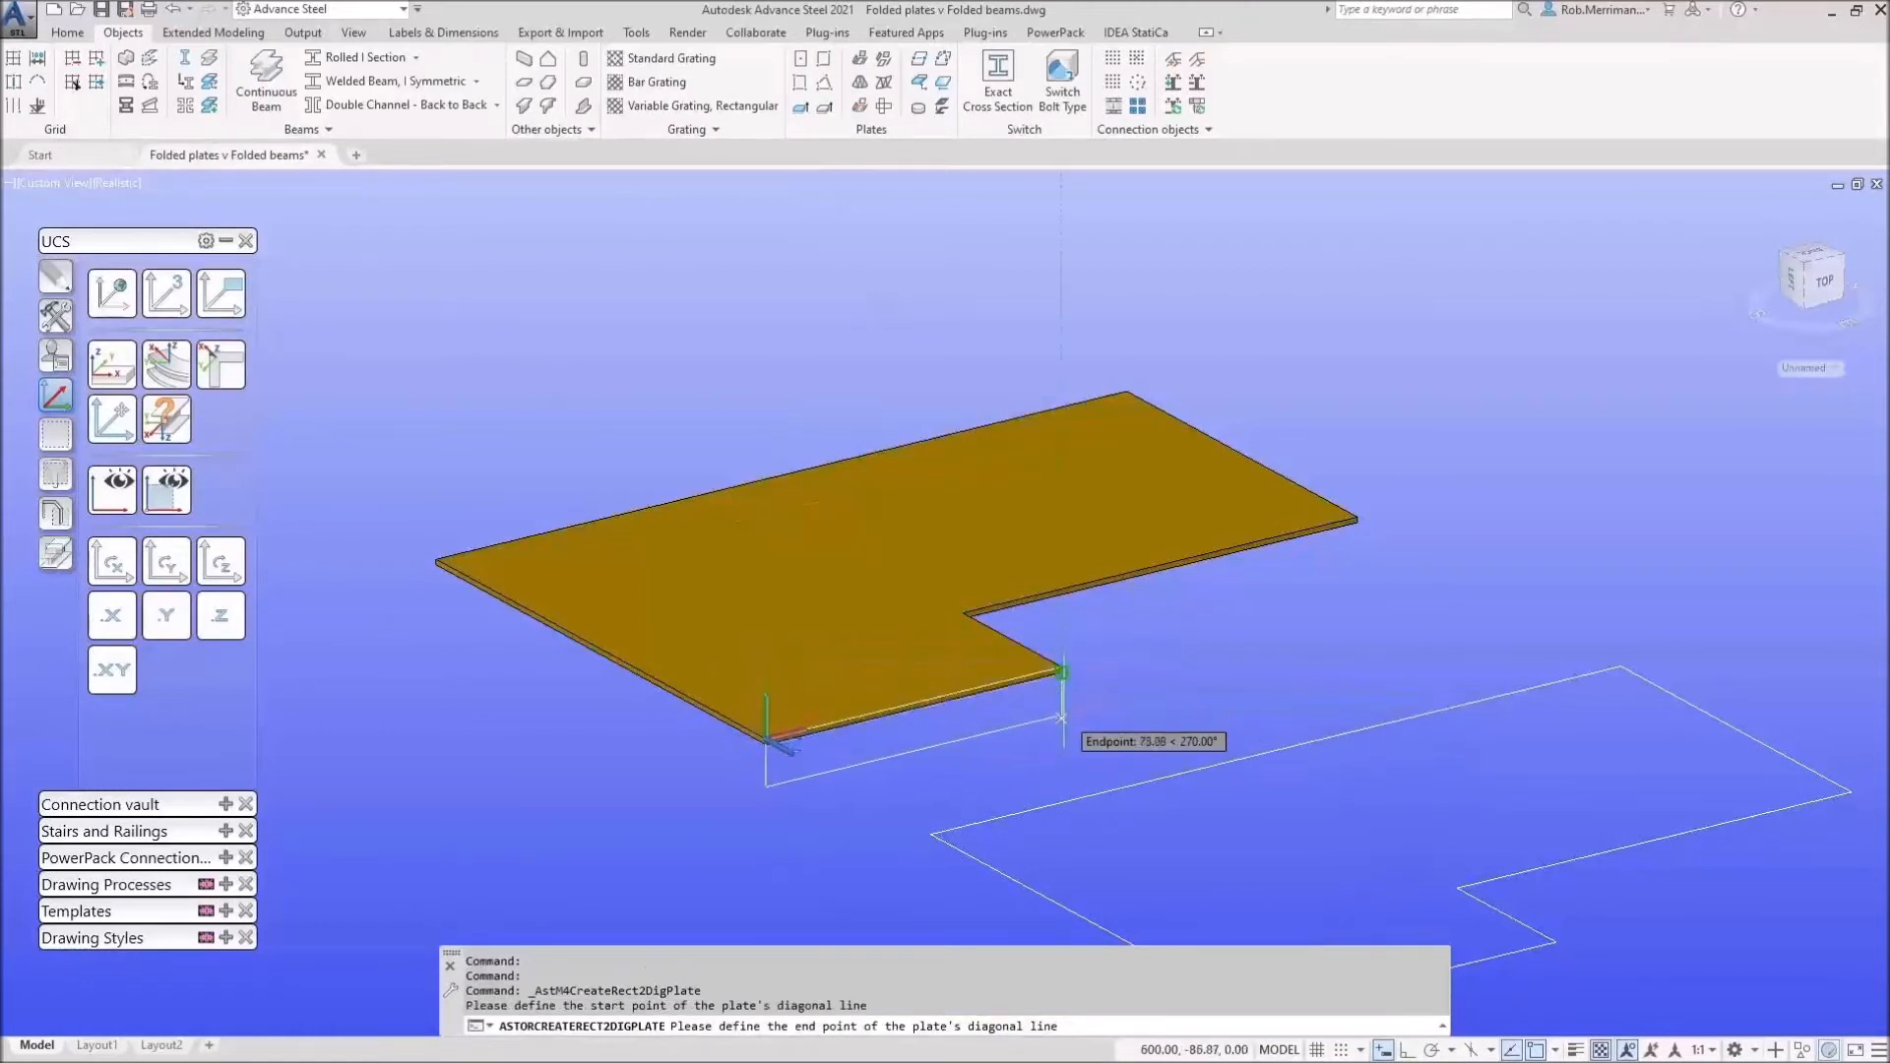
Step: Complete the front upstand plate hanging down from the front edge
{"action": "left_click", "coordinate": [1062, 726]}
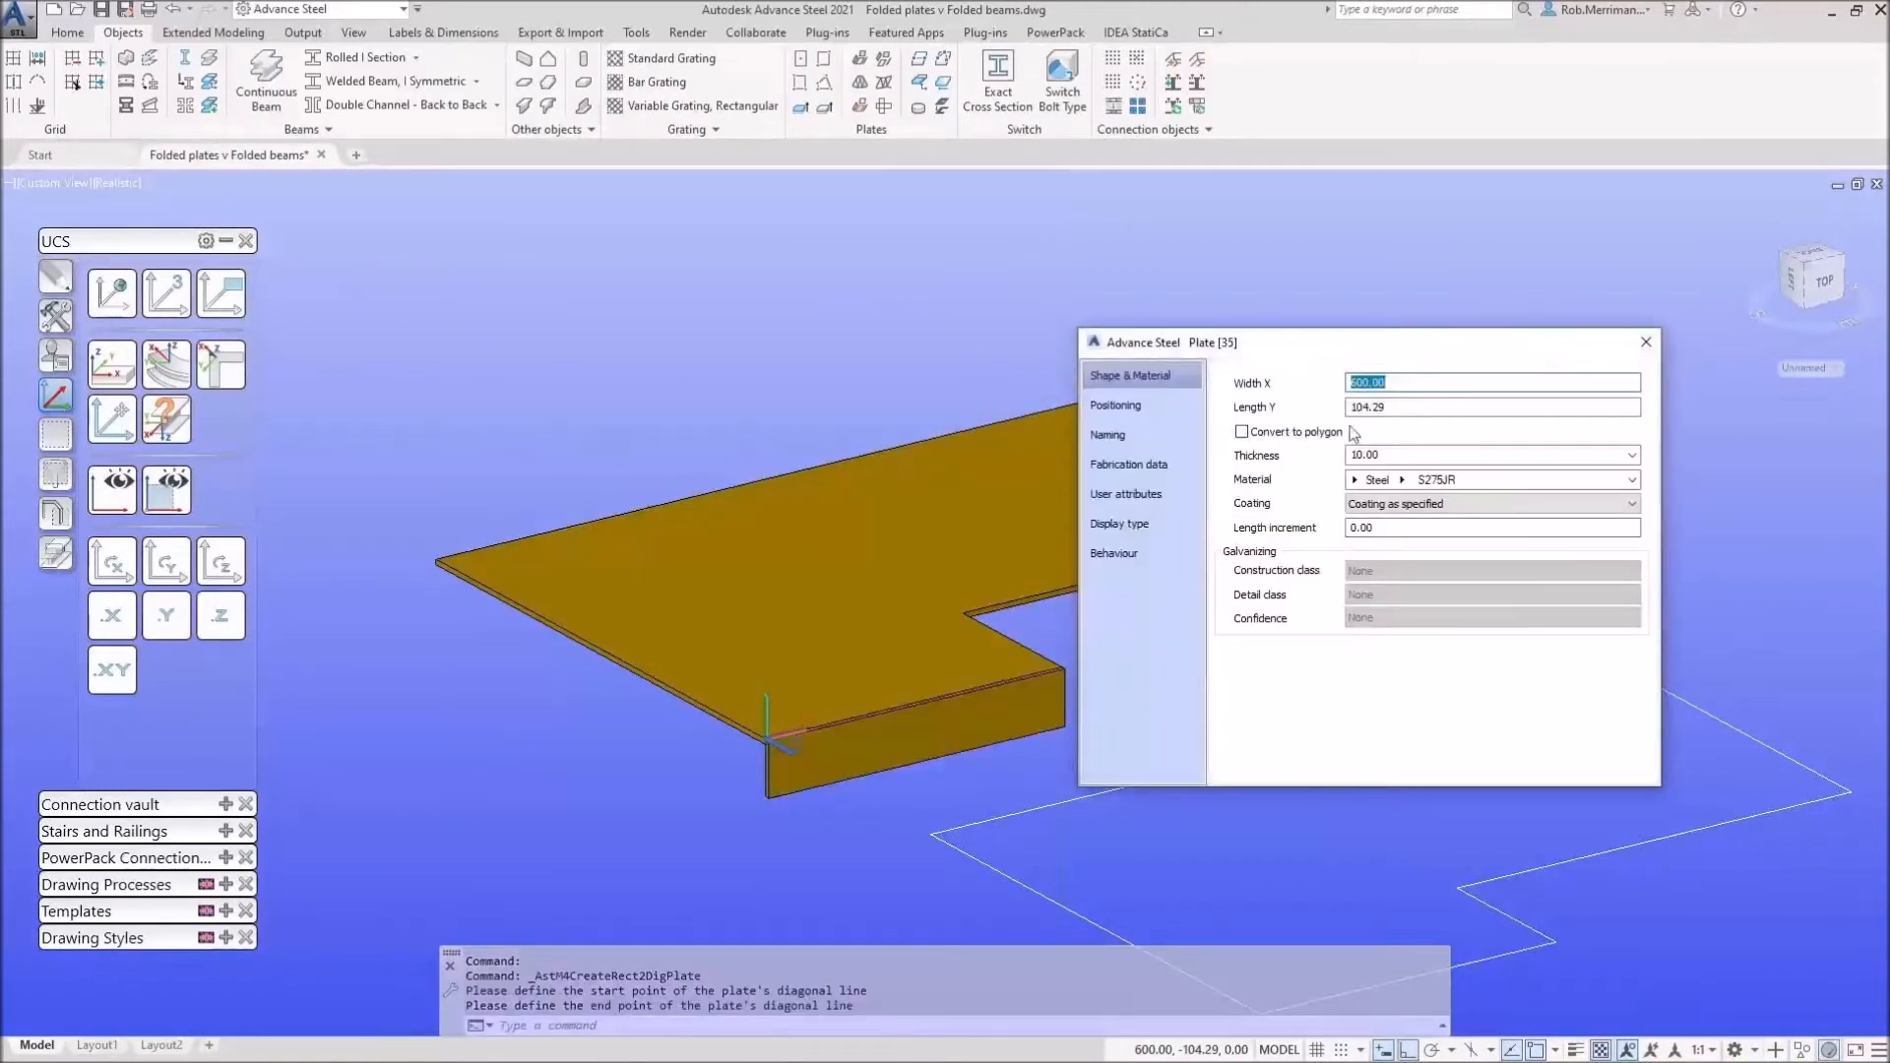
{"action": "left_click", "coordinate": [1147, 404]}
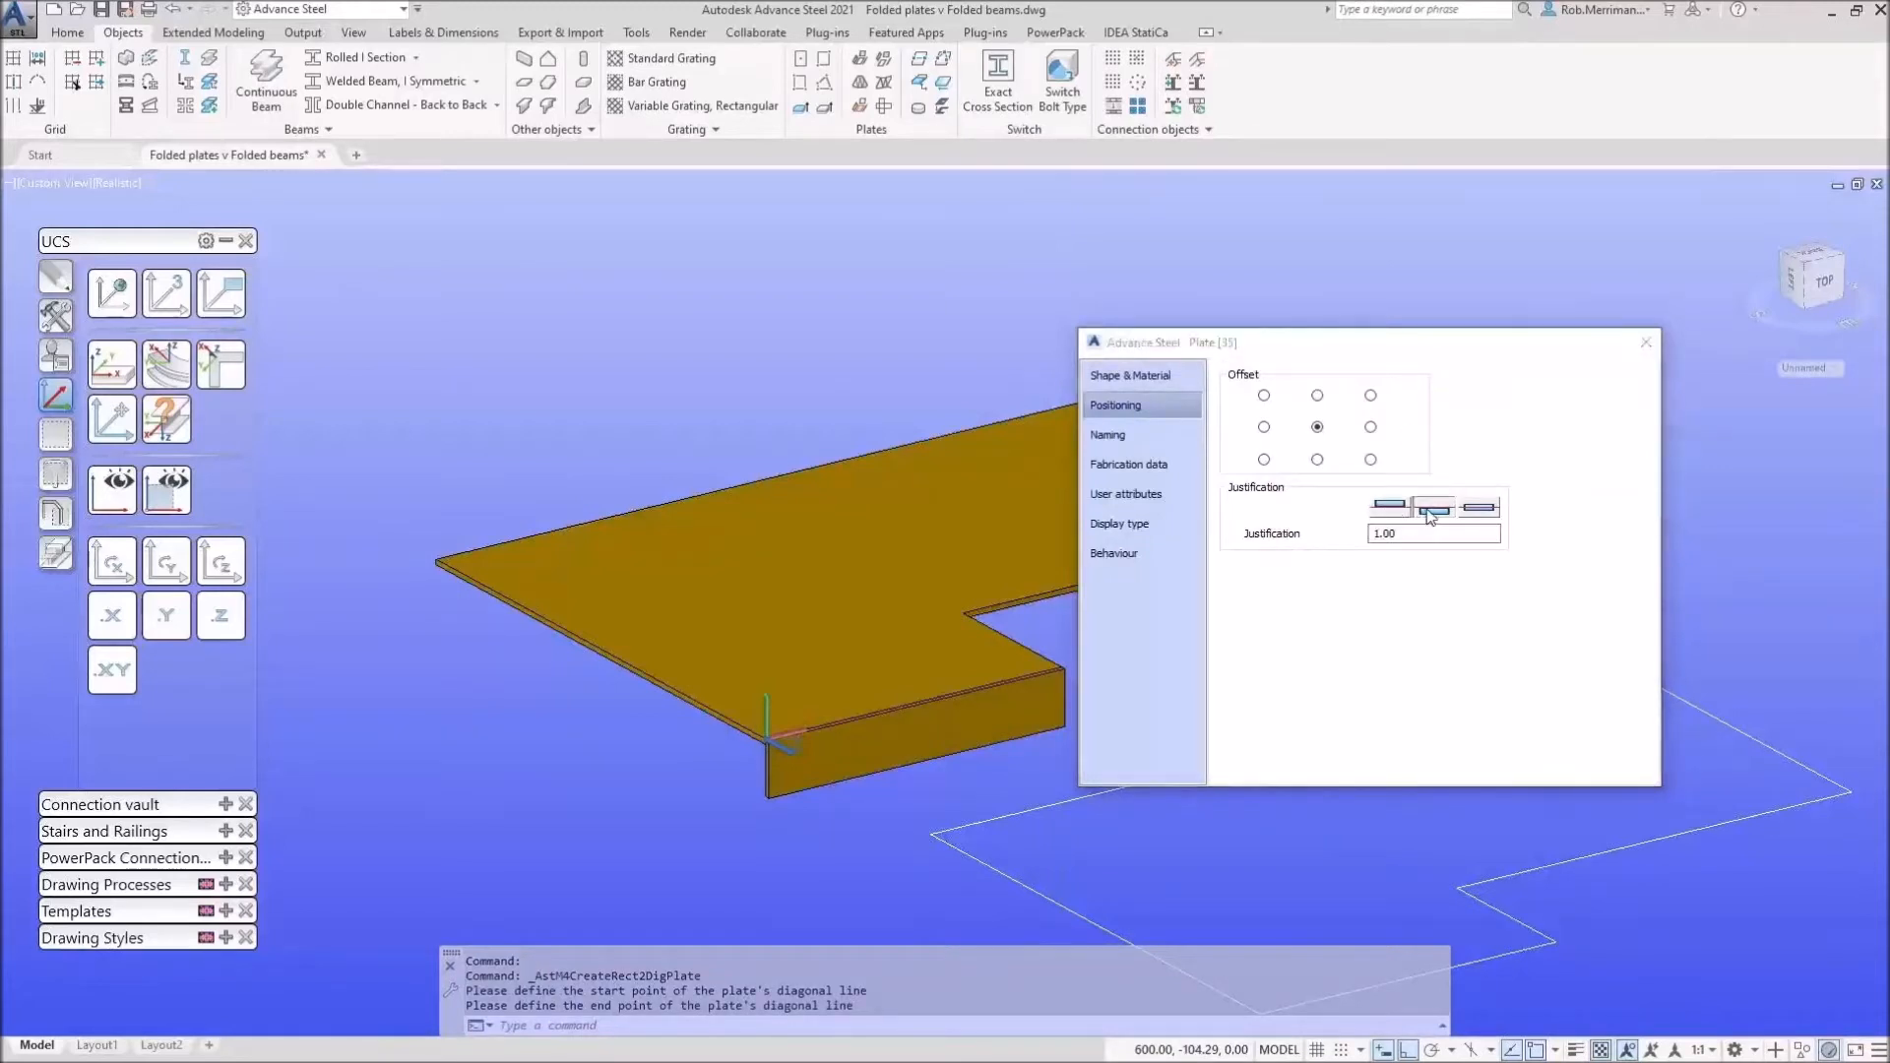
{"action": "left_click", "coordinate": [1646, 342]}
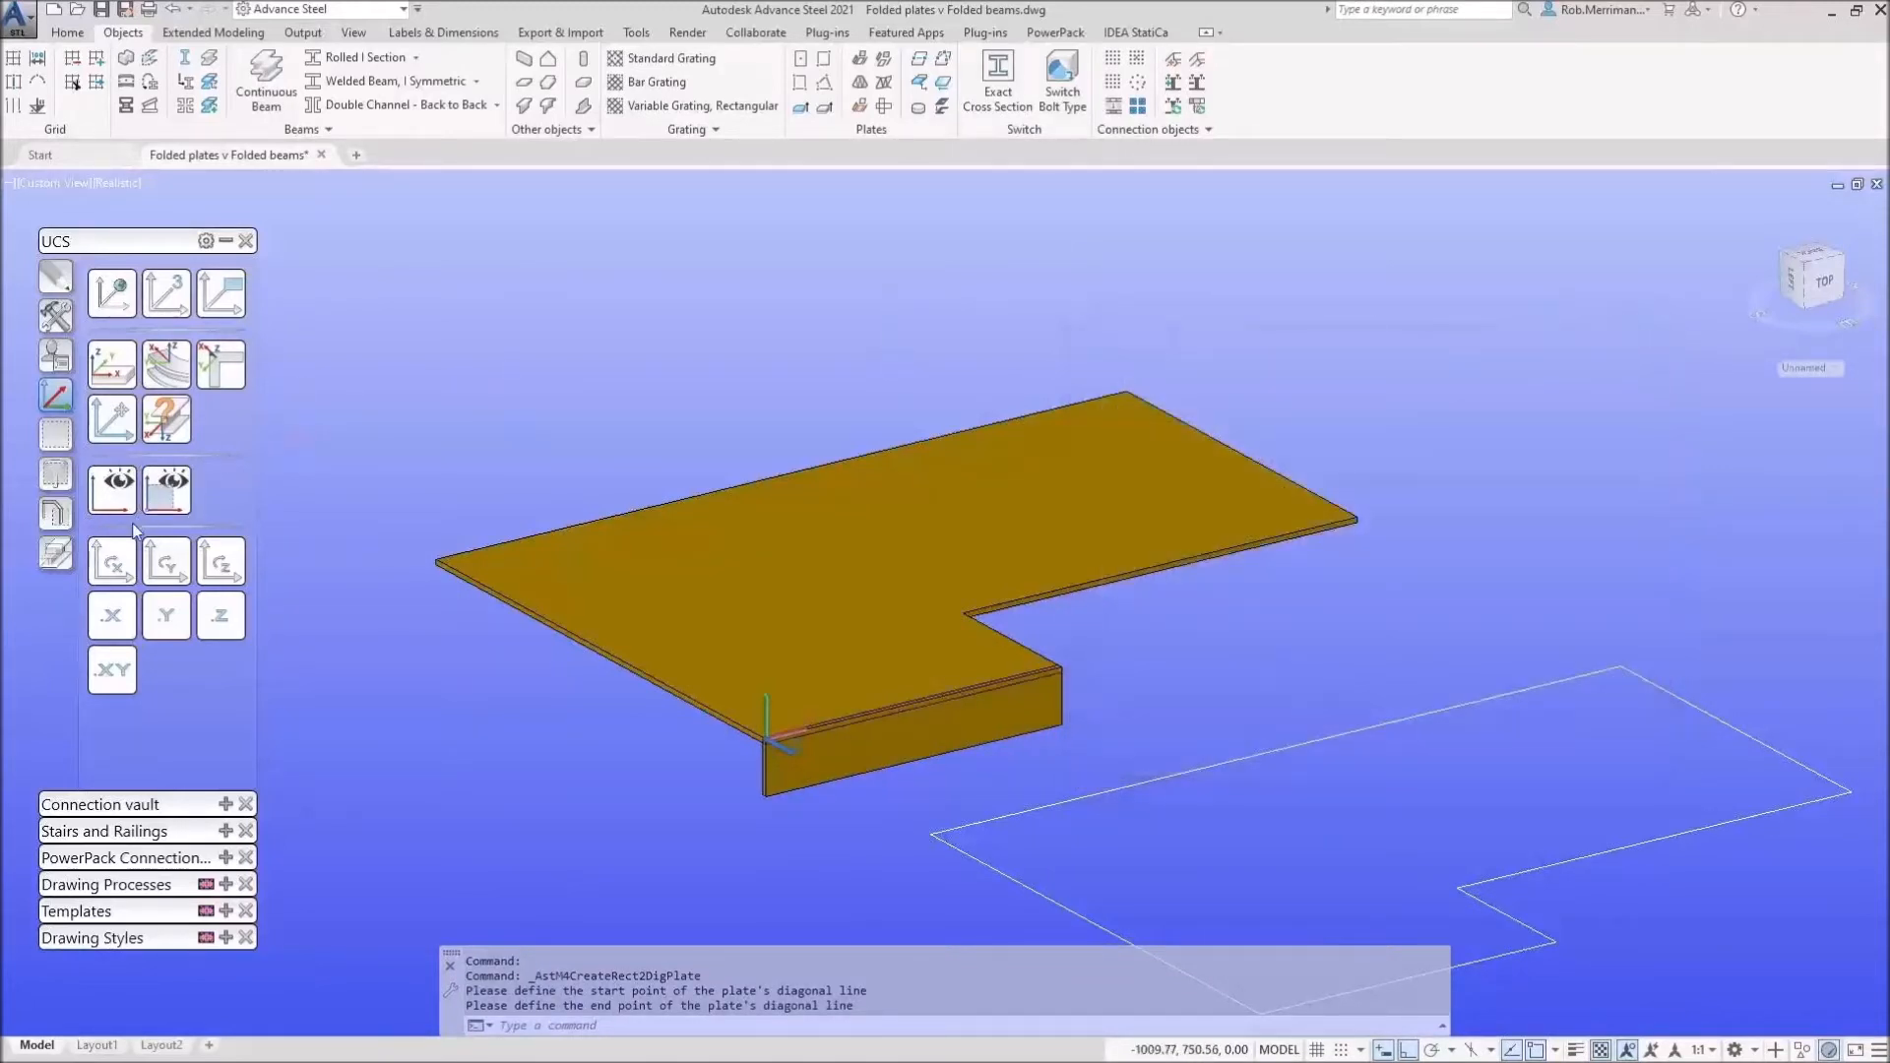
Step: Add a rising upstand plate at the back edge after relocating and rotating the UCS, then reset to World
{"action": "left_click", "coordinate": [111, 418]}
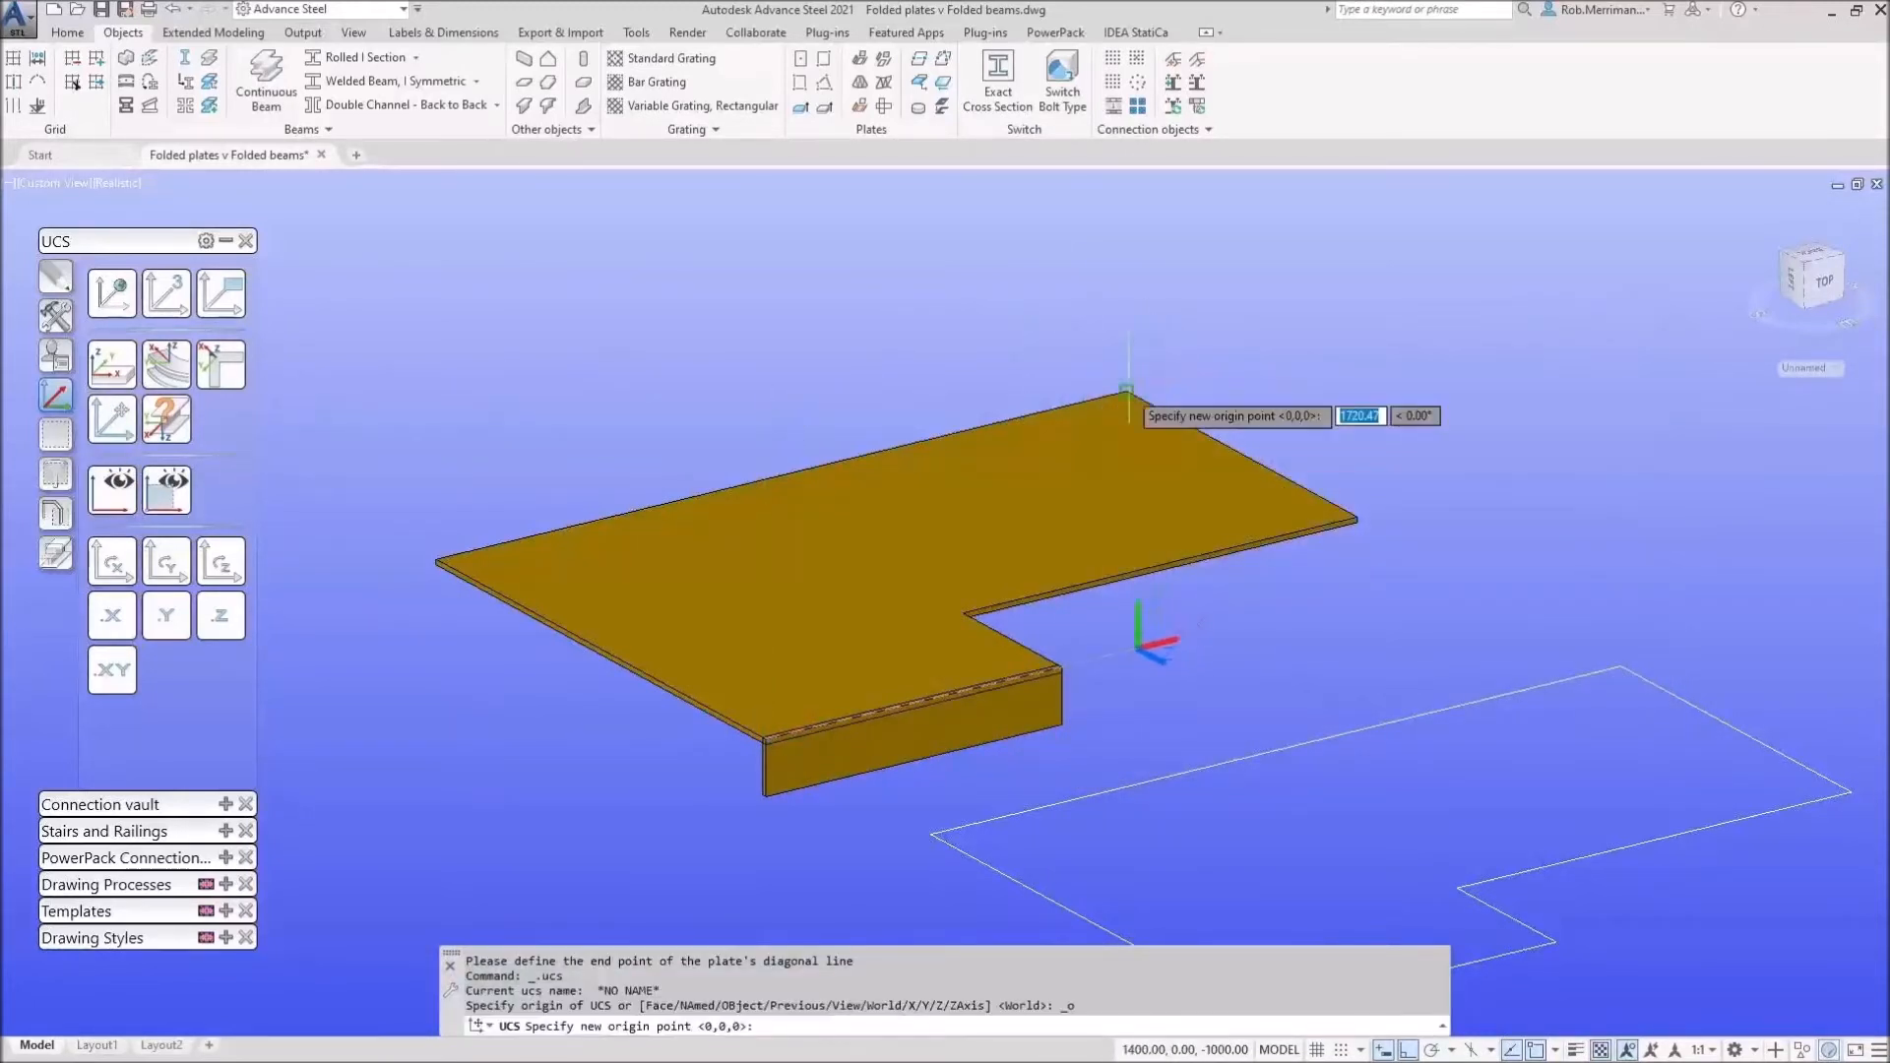
{"action": "left_click", "coordinate": [1128, 391]}
{"action": "left_click", "coordinate": [167, 561]}
{"action": "left_click", "coordinate": [167, 561]}
{"action": "left_click", "coordinate": [166, 561]}
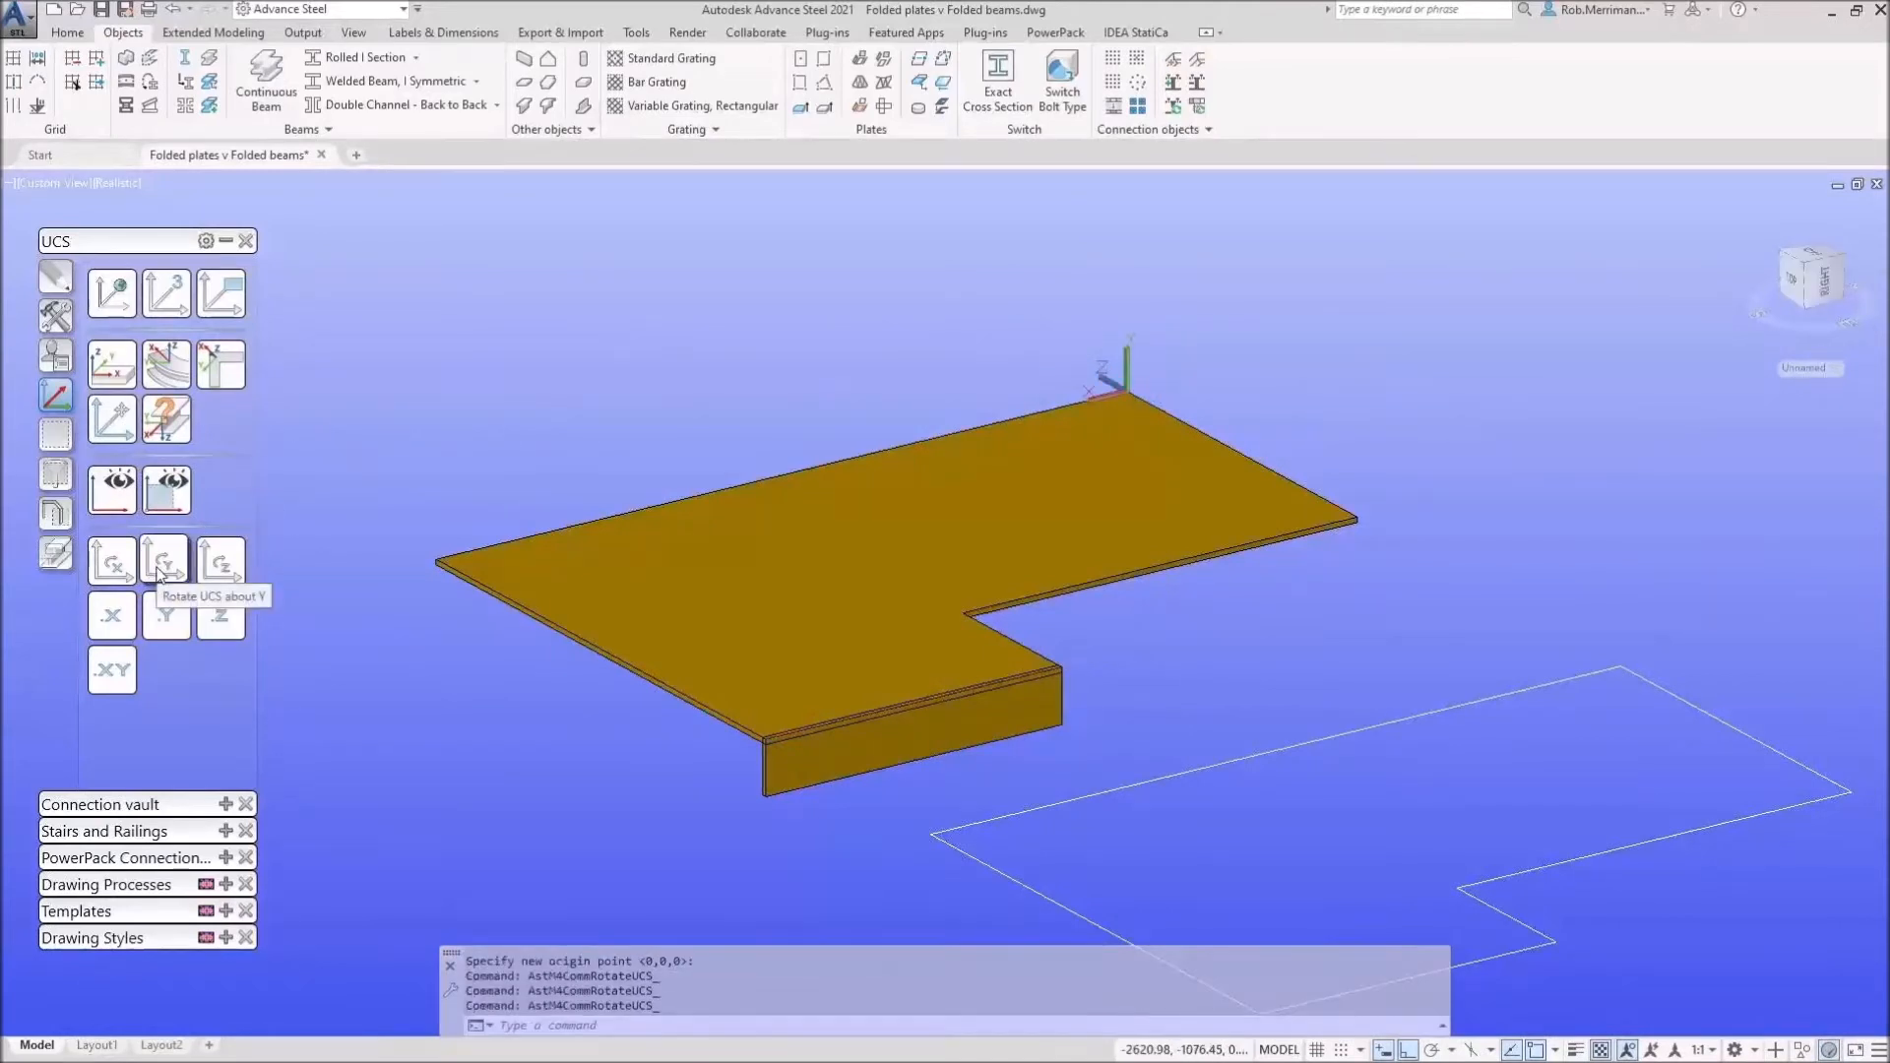
{"action": "left_click", "coordinate": [802, 82]}
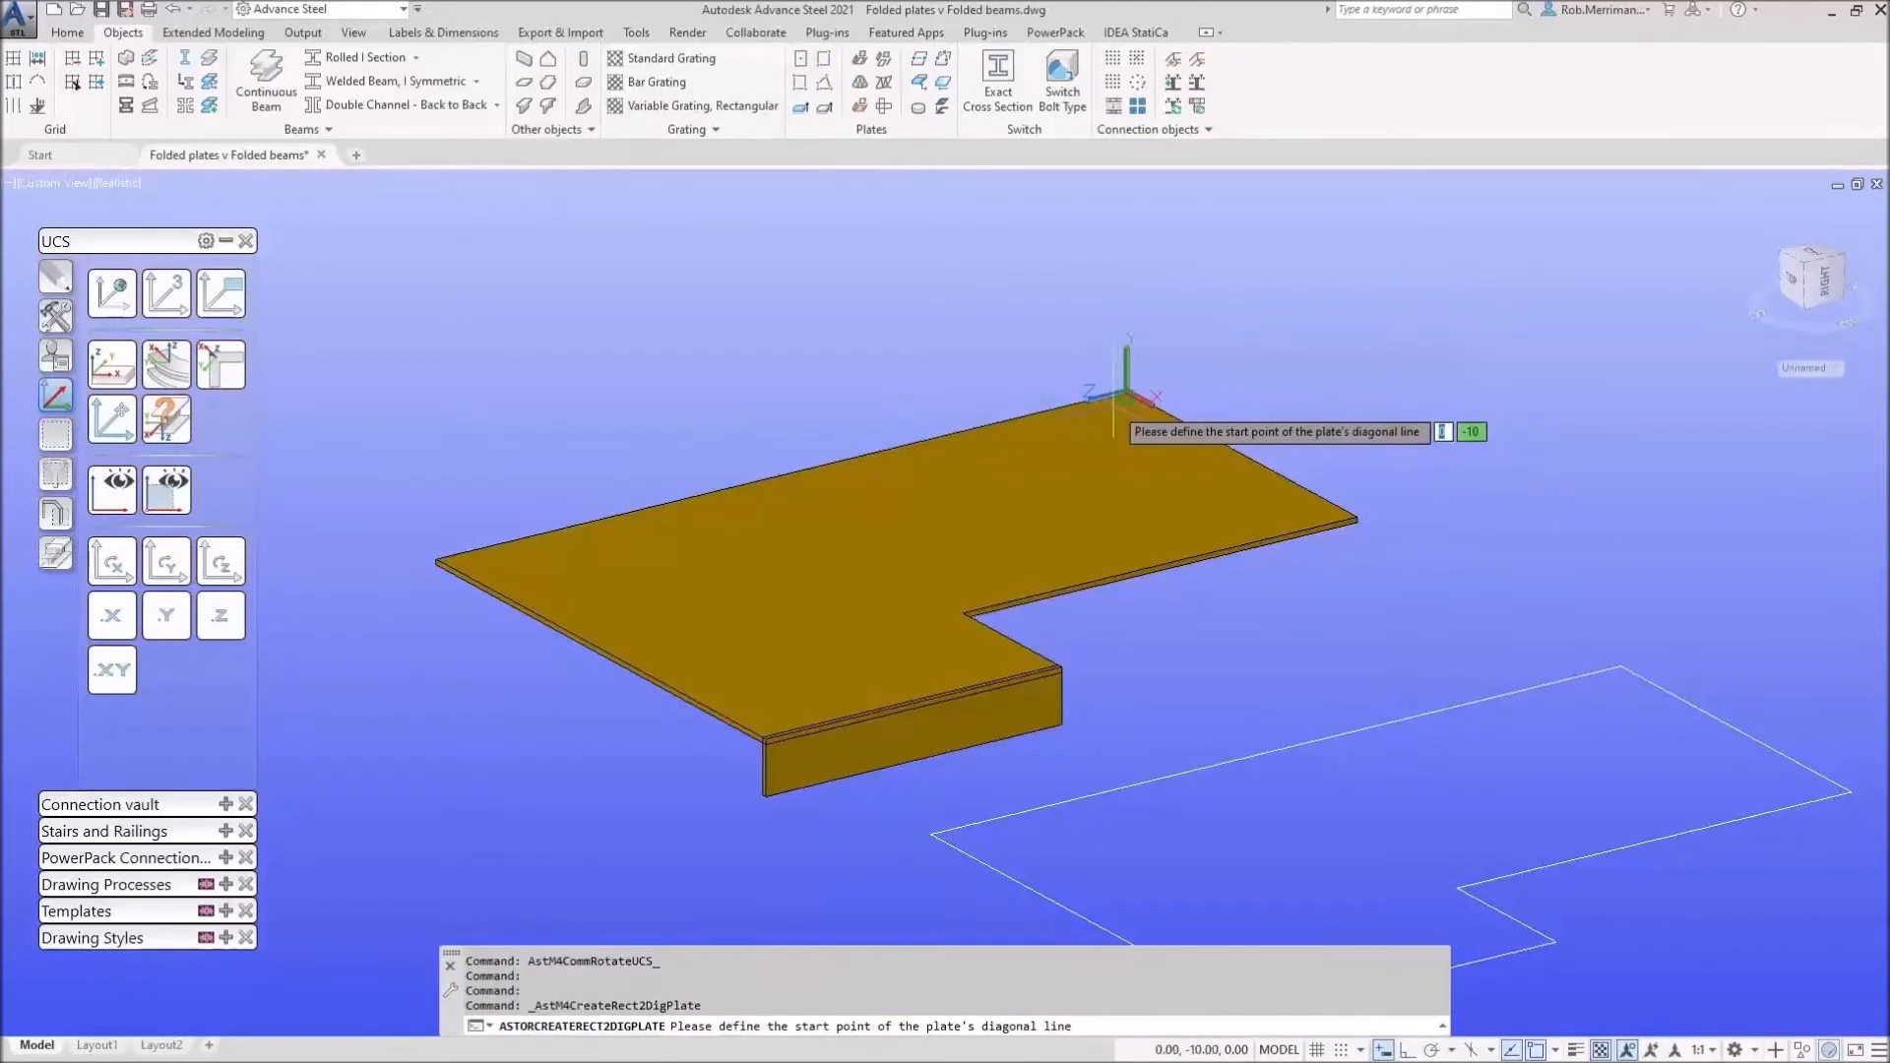
{"action": "left_click", "coordinate": [1122, 396]}
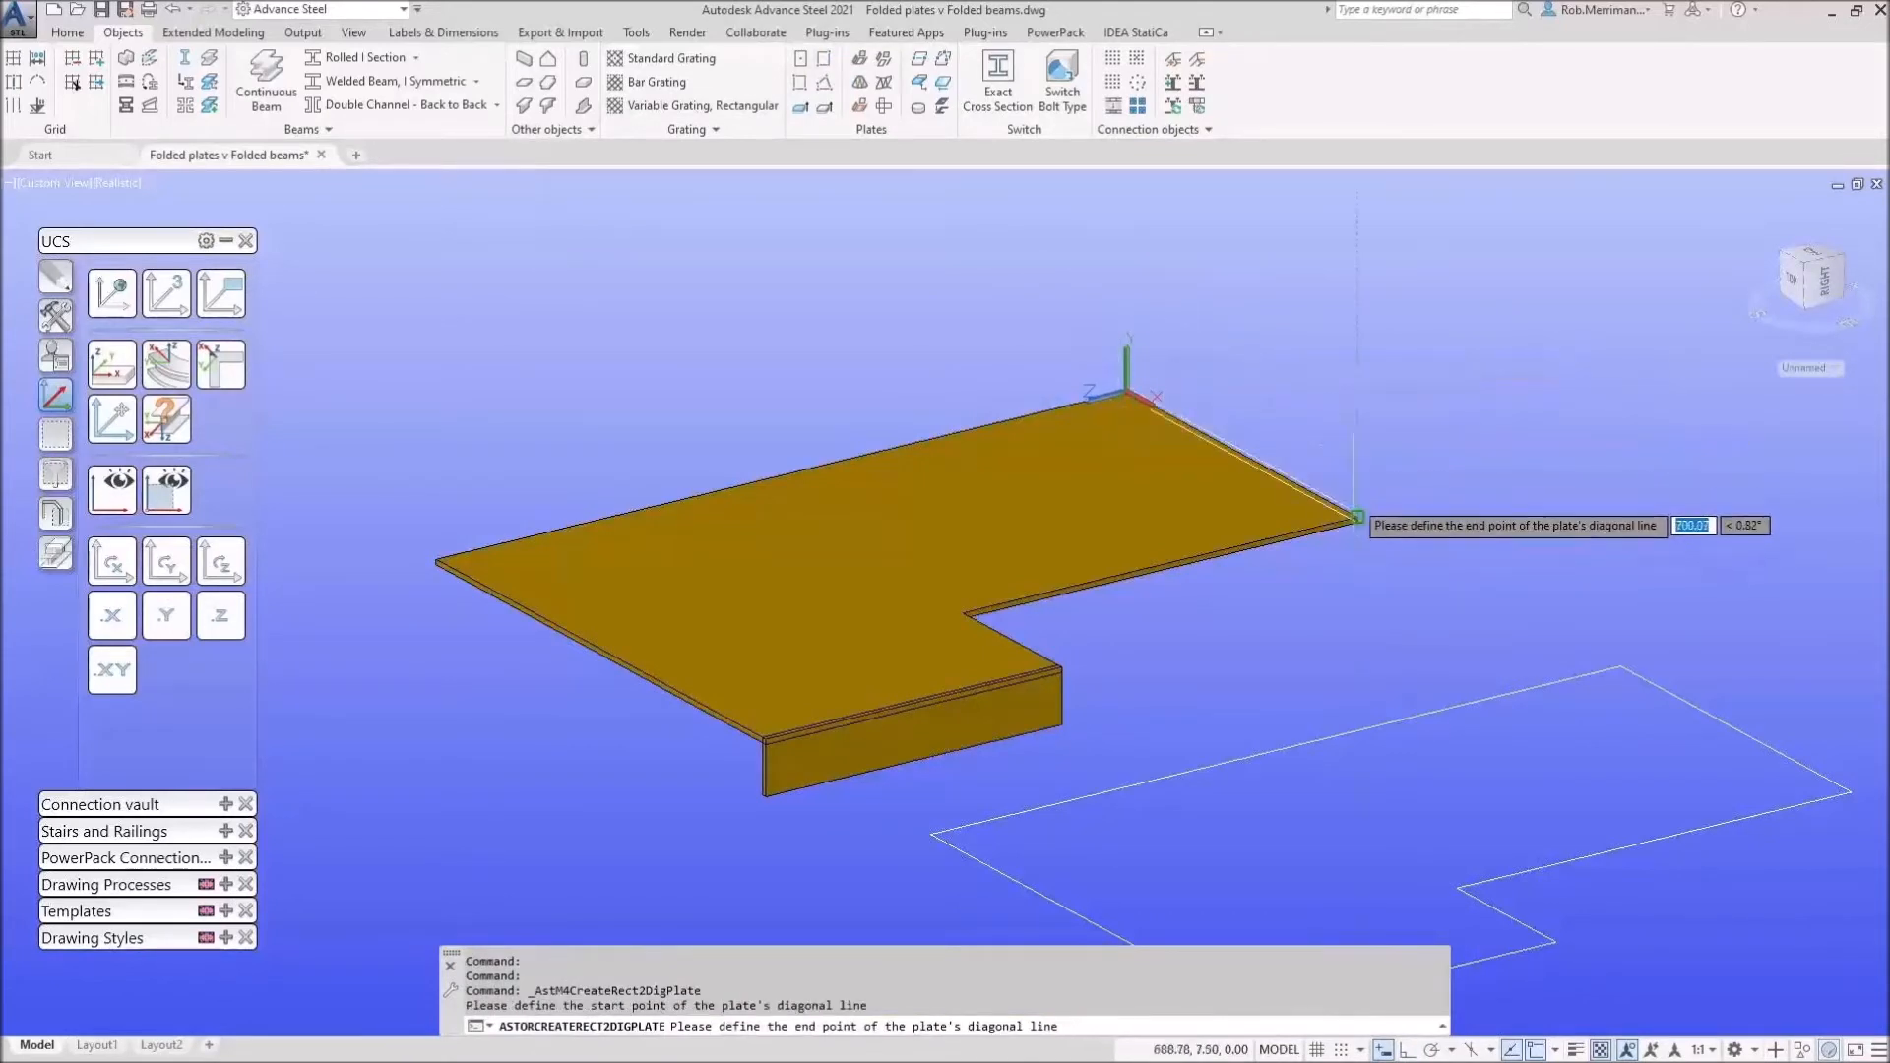
{"action": "left_click", "coordinate": [1358, 415]}
{"action": "left_click", "coordinate": [1634, 335]}
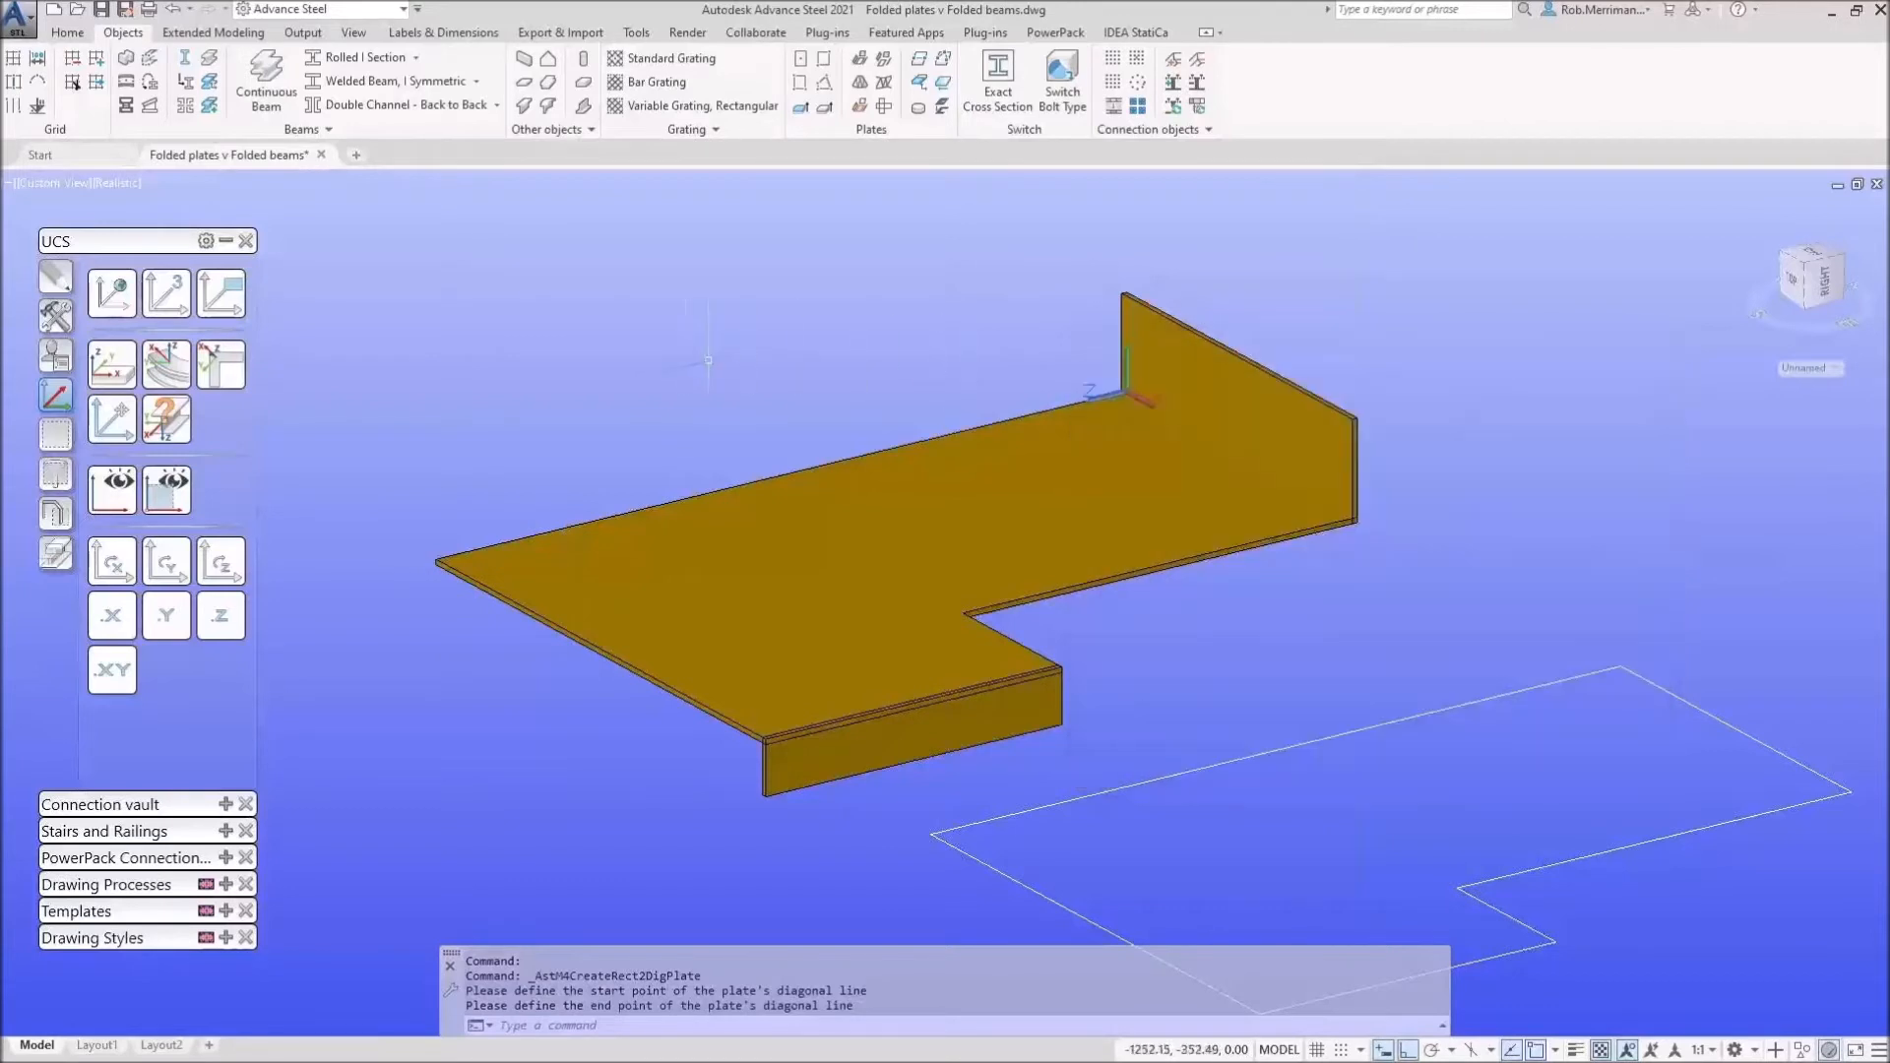
{"action": "scroll", "coordinate": [623, 373], "scroll_direction": "down", "scroll_amount": 2}
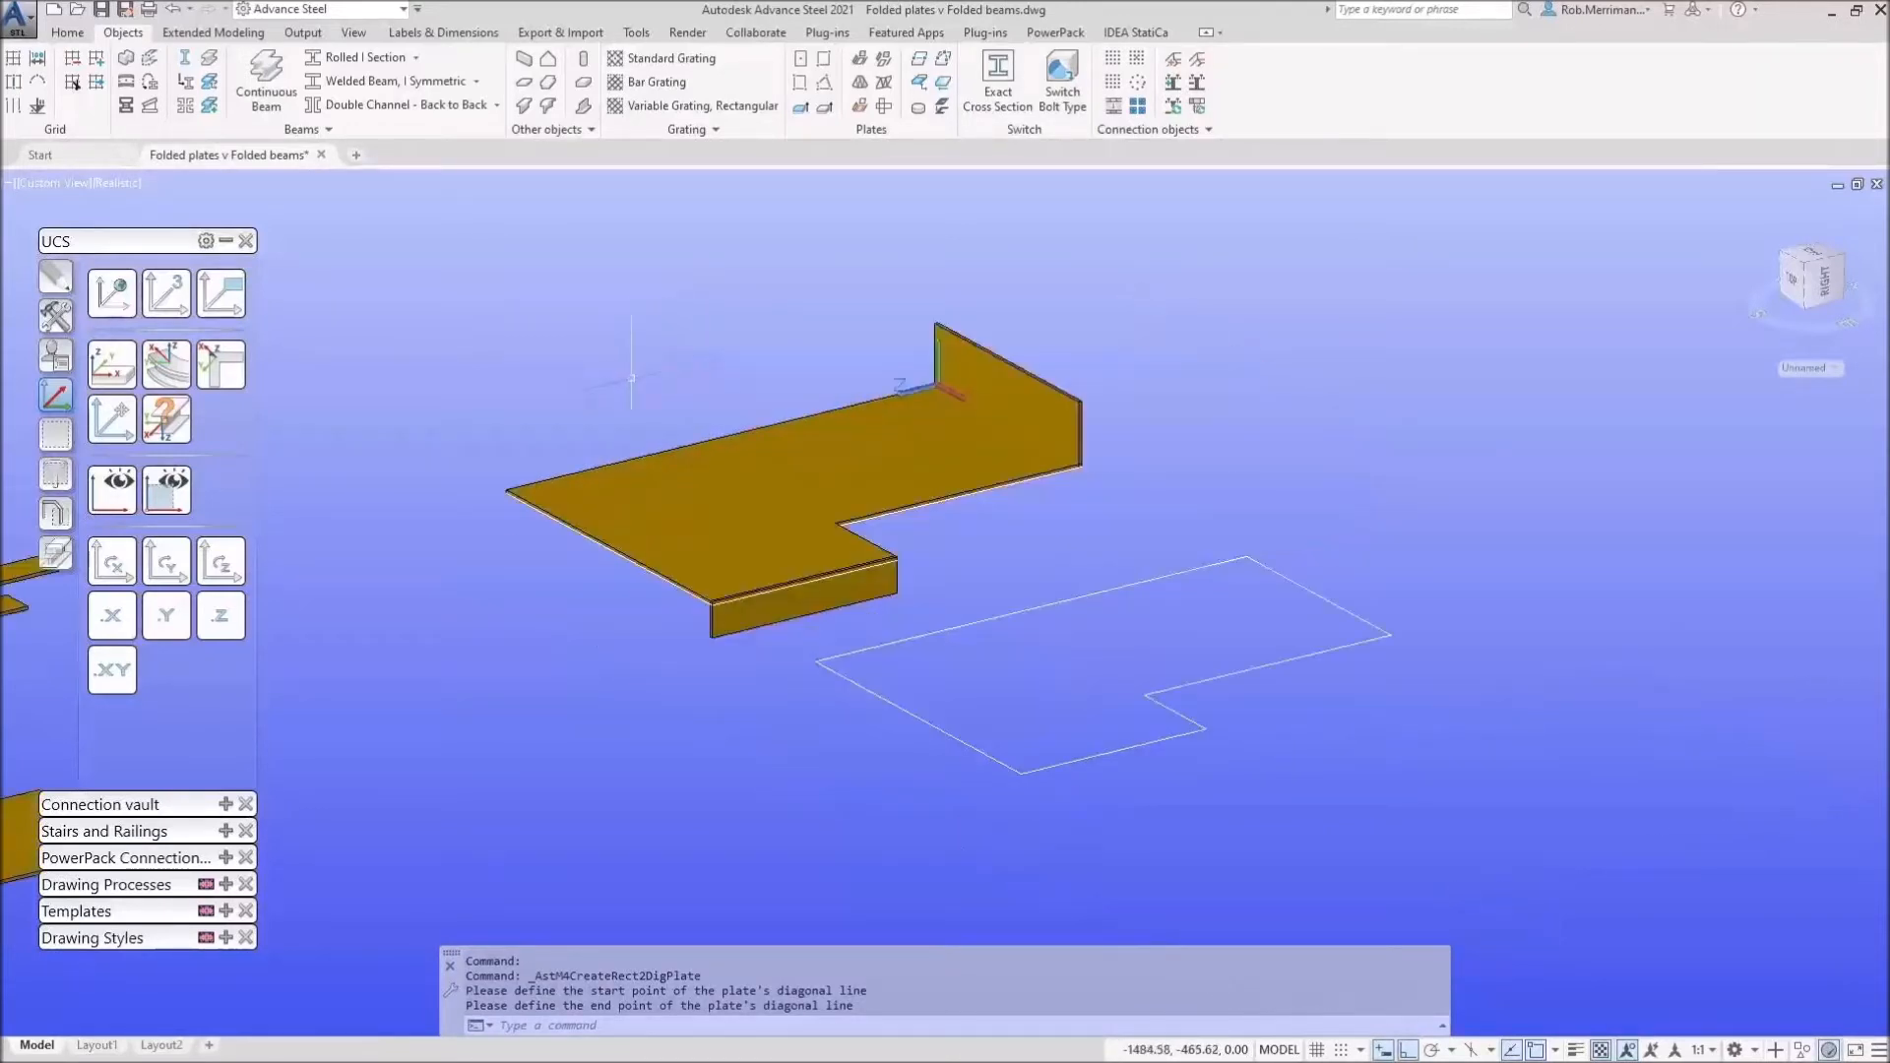
{"action": "left_click", "coordinate": [111, 293]}
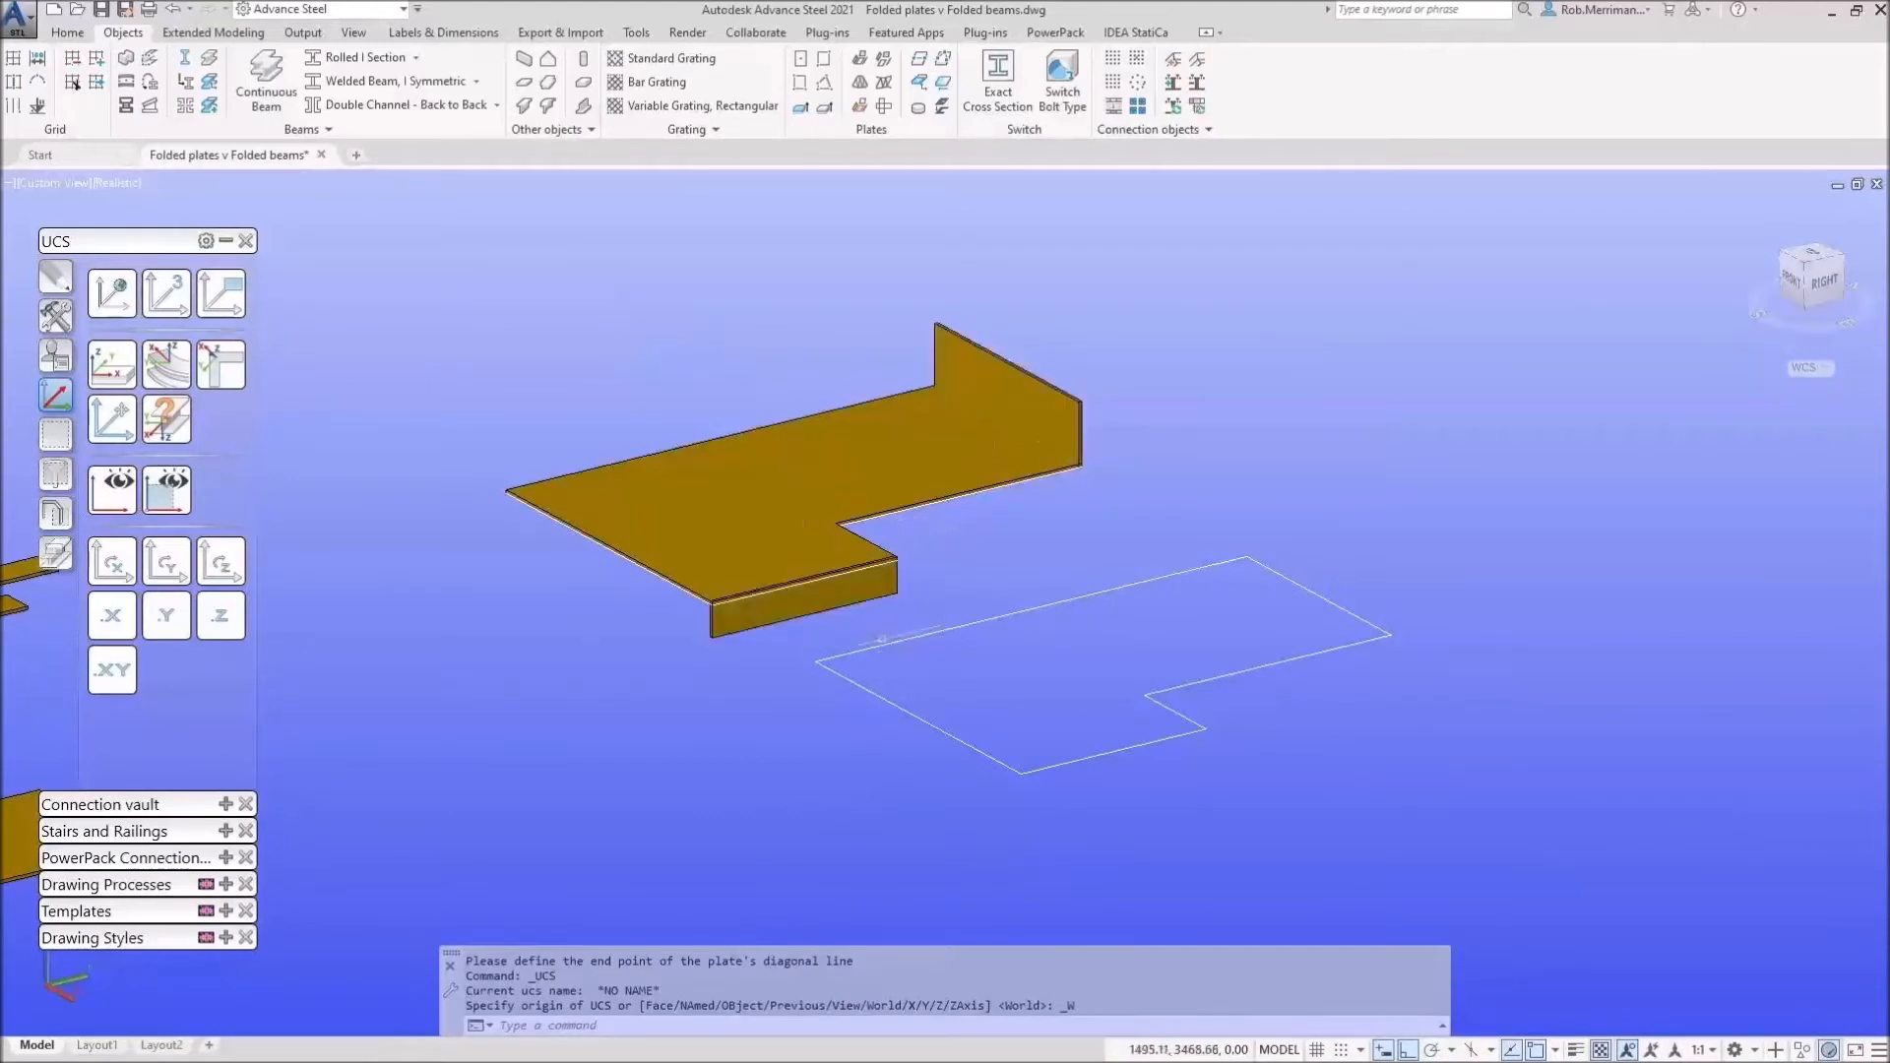
Step: Move the UCS origin to the second outline's corner and rotate it twice about Y
{"action": "left_click", "coordinate": [111, 418]}
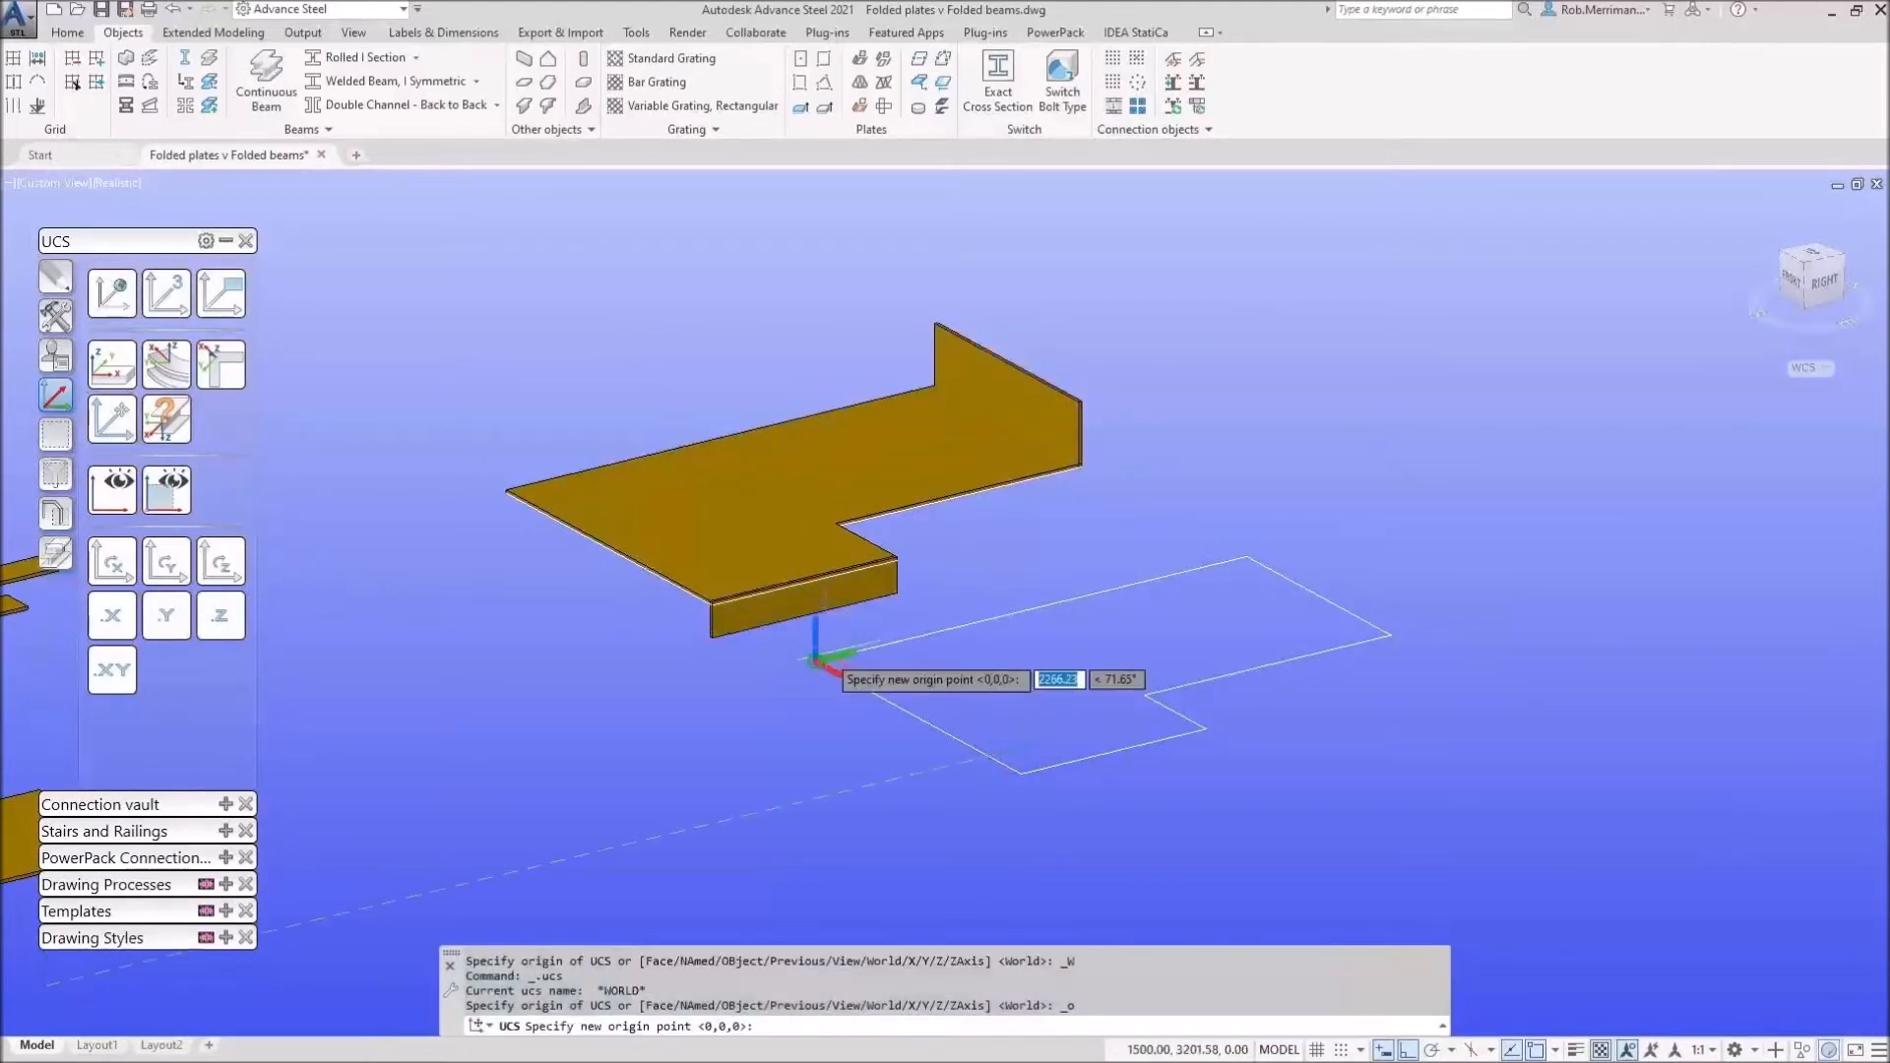
{"action": "left_click", "coordinate": [818, 657]}
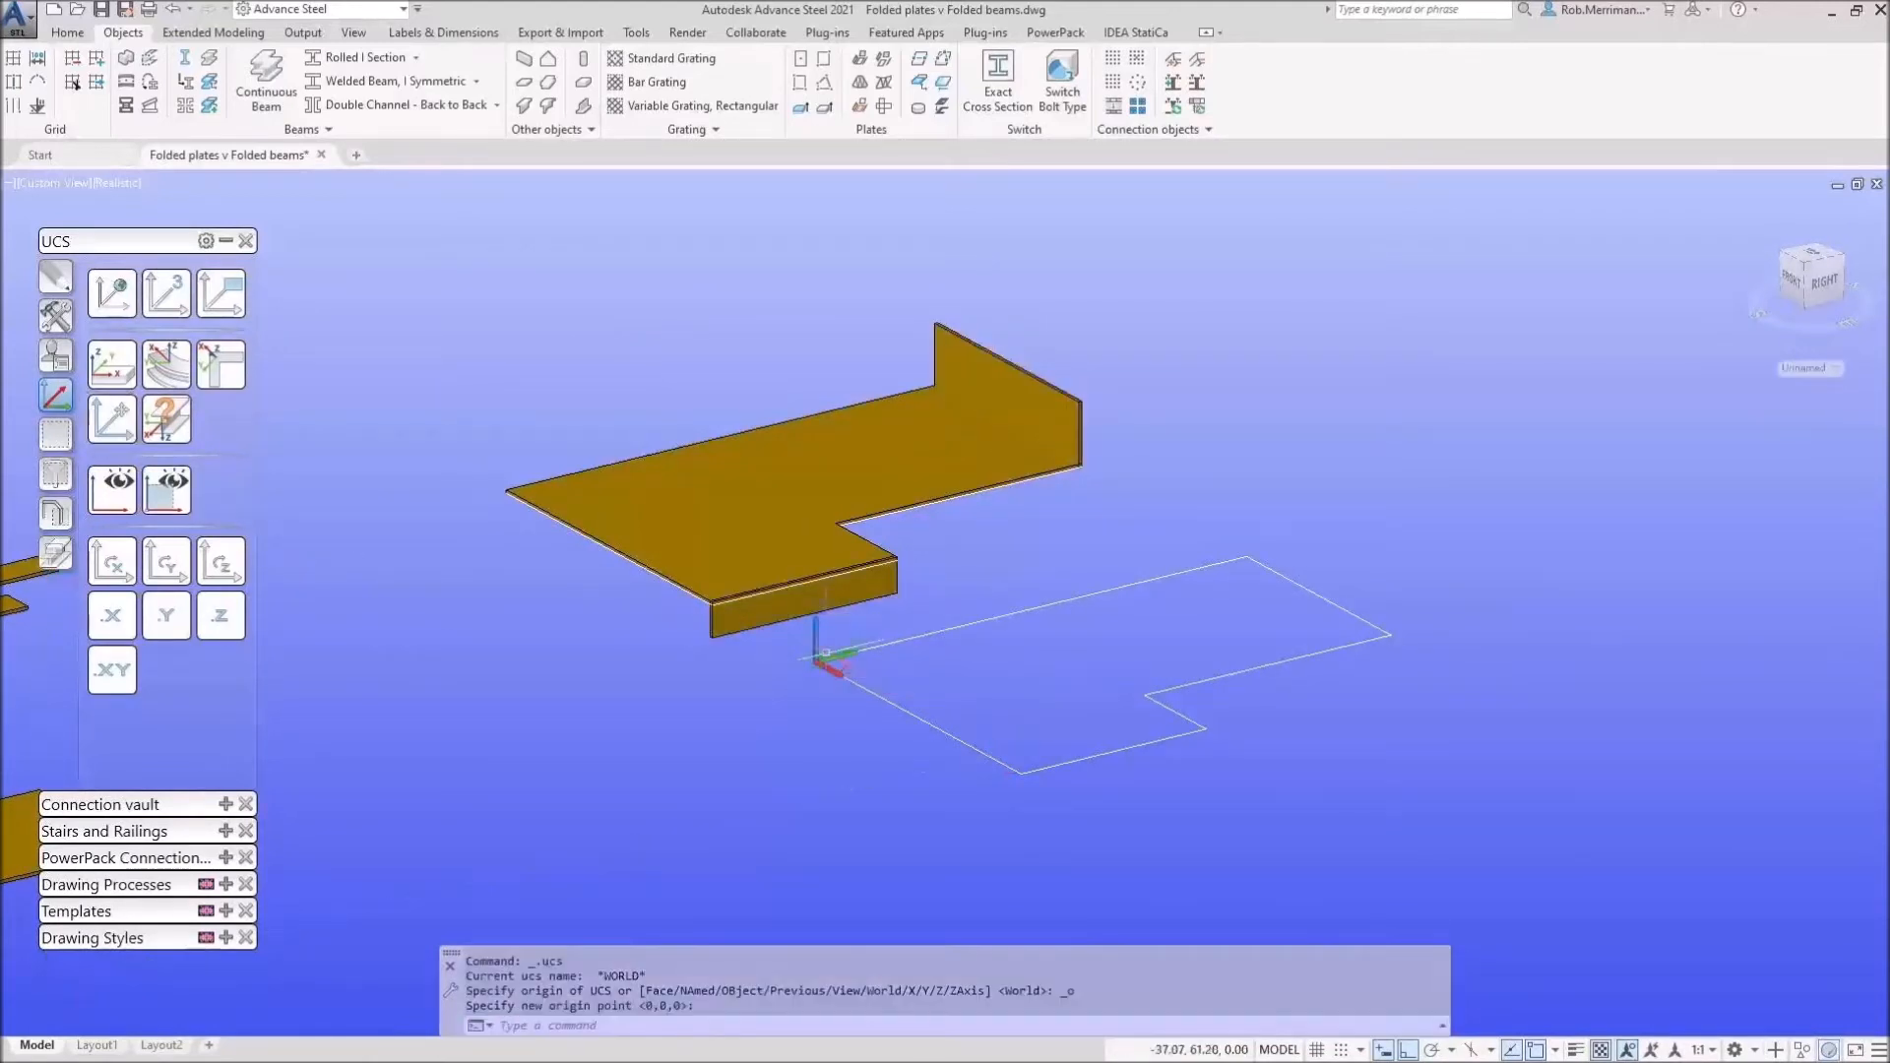
{"action": "left_click", "coordinate": [182, 571]}
{"action": "left_click", "coordinate": [182, 571]}
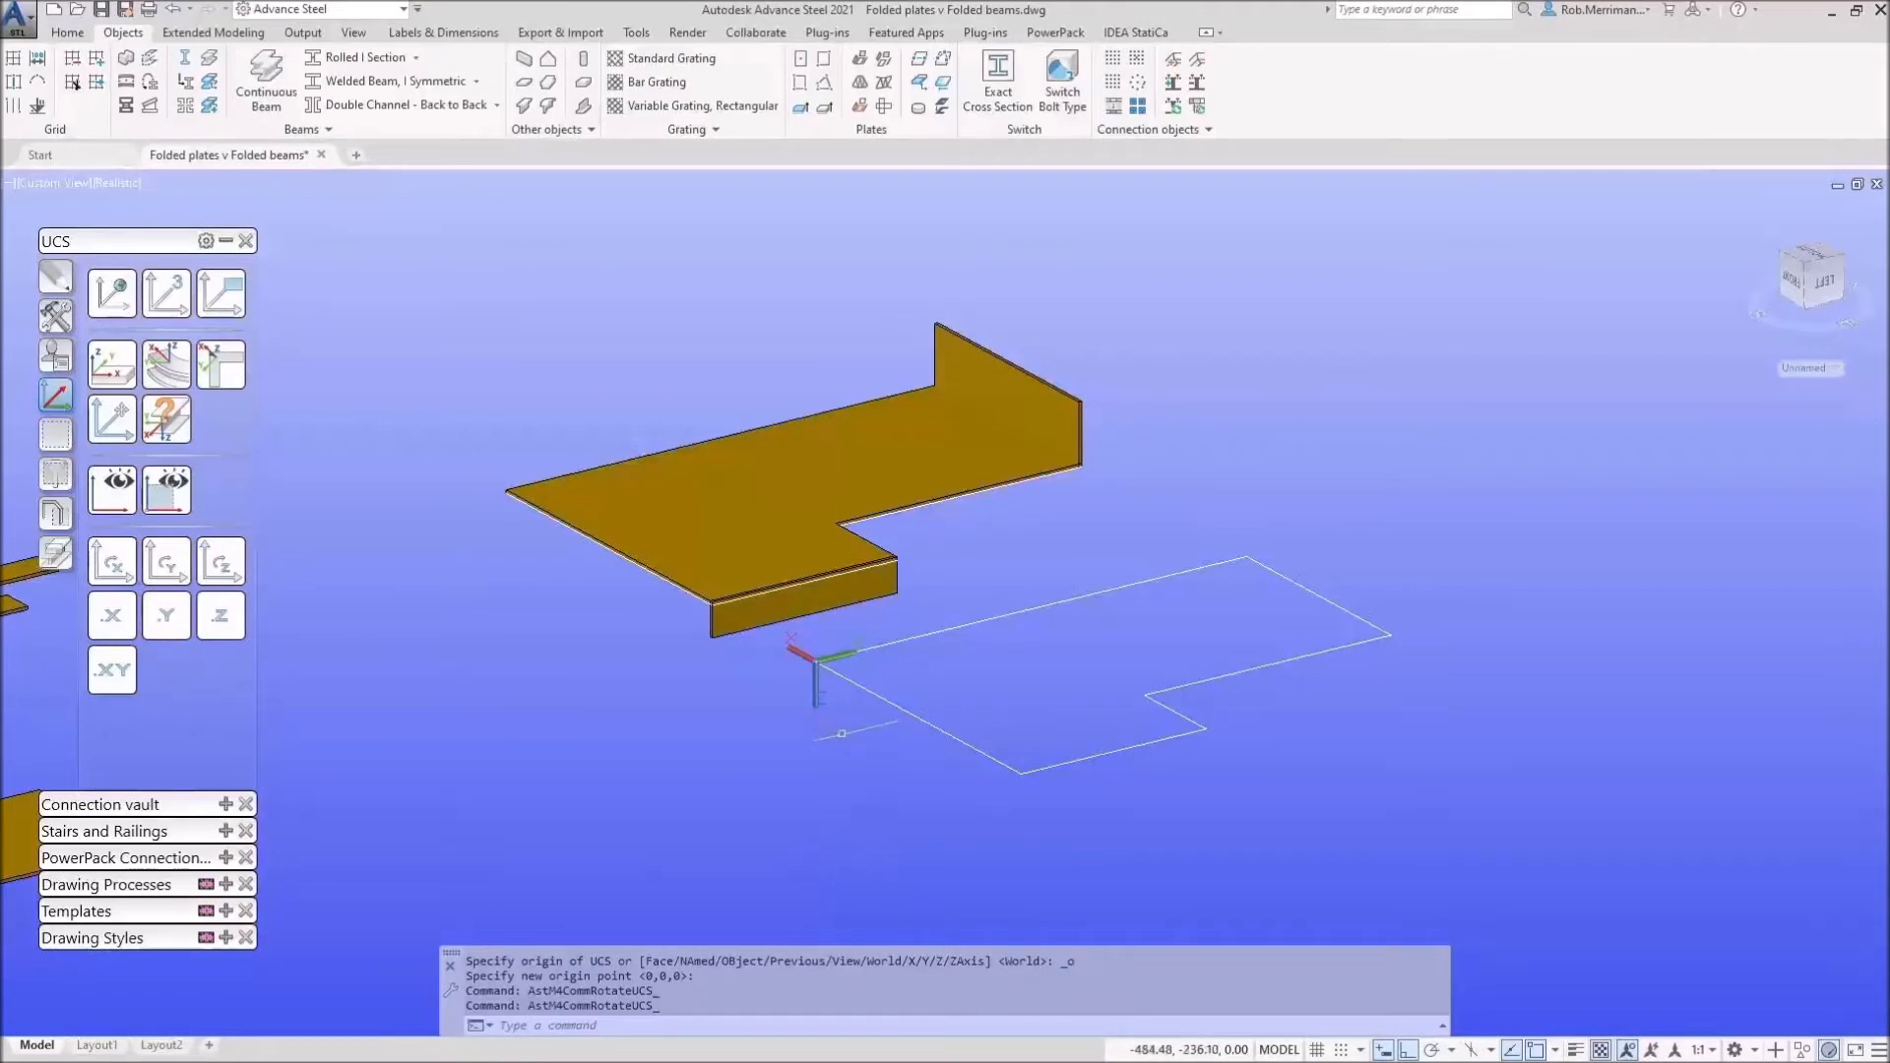
Step: Trace the second Z outline's corners to create a polygon plate, then reset the UCS to World
{"action": "left_click", "coordinate": [835, 86]}
{"action": "left_click", "coordinate": [817, 657]}
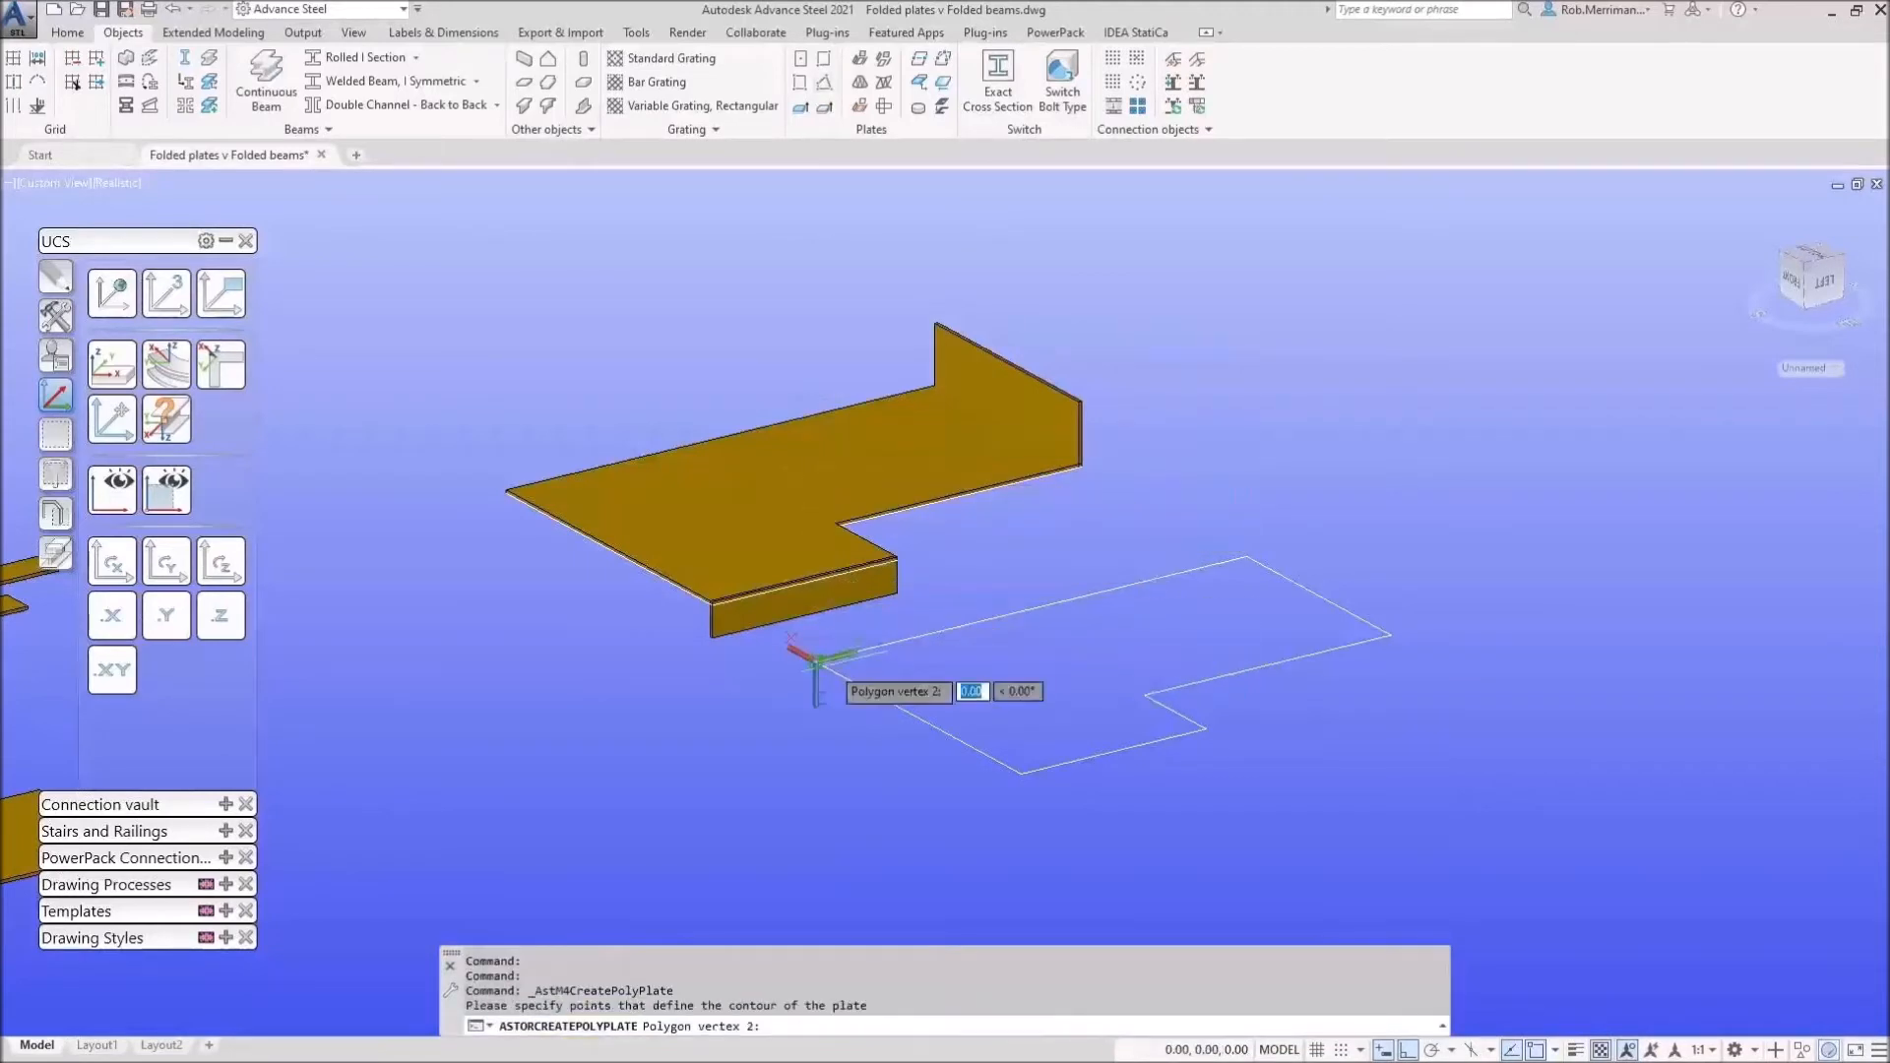
{"action": "left_click", "coordinate": [1391, 635]}
{"action": "left_click", "coordinate": [1391, 635]}
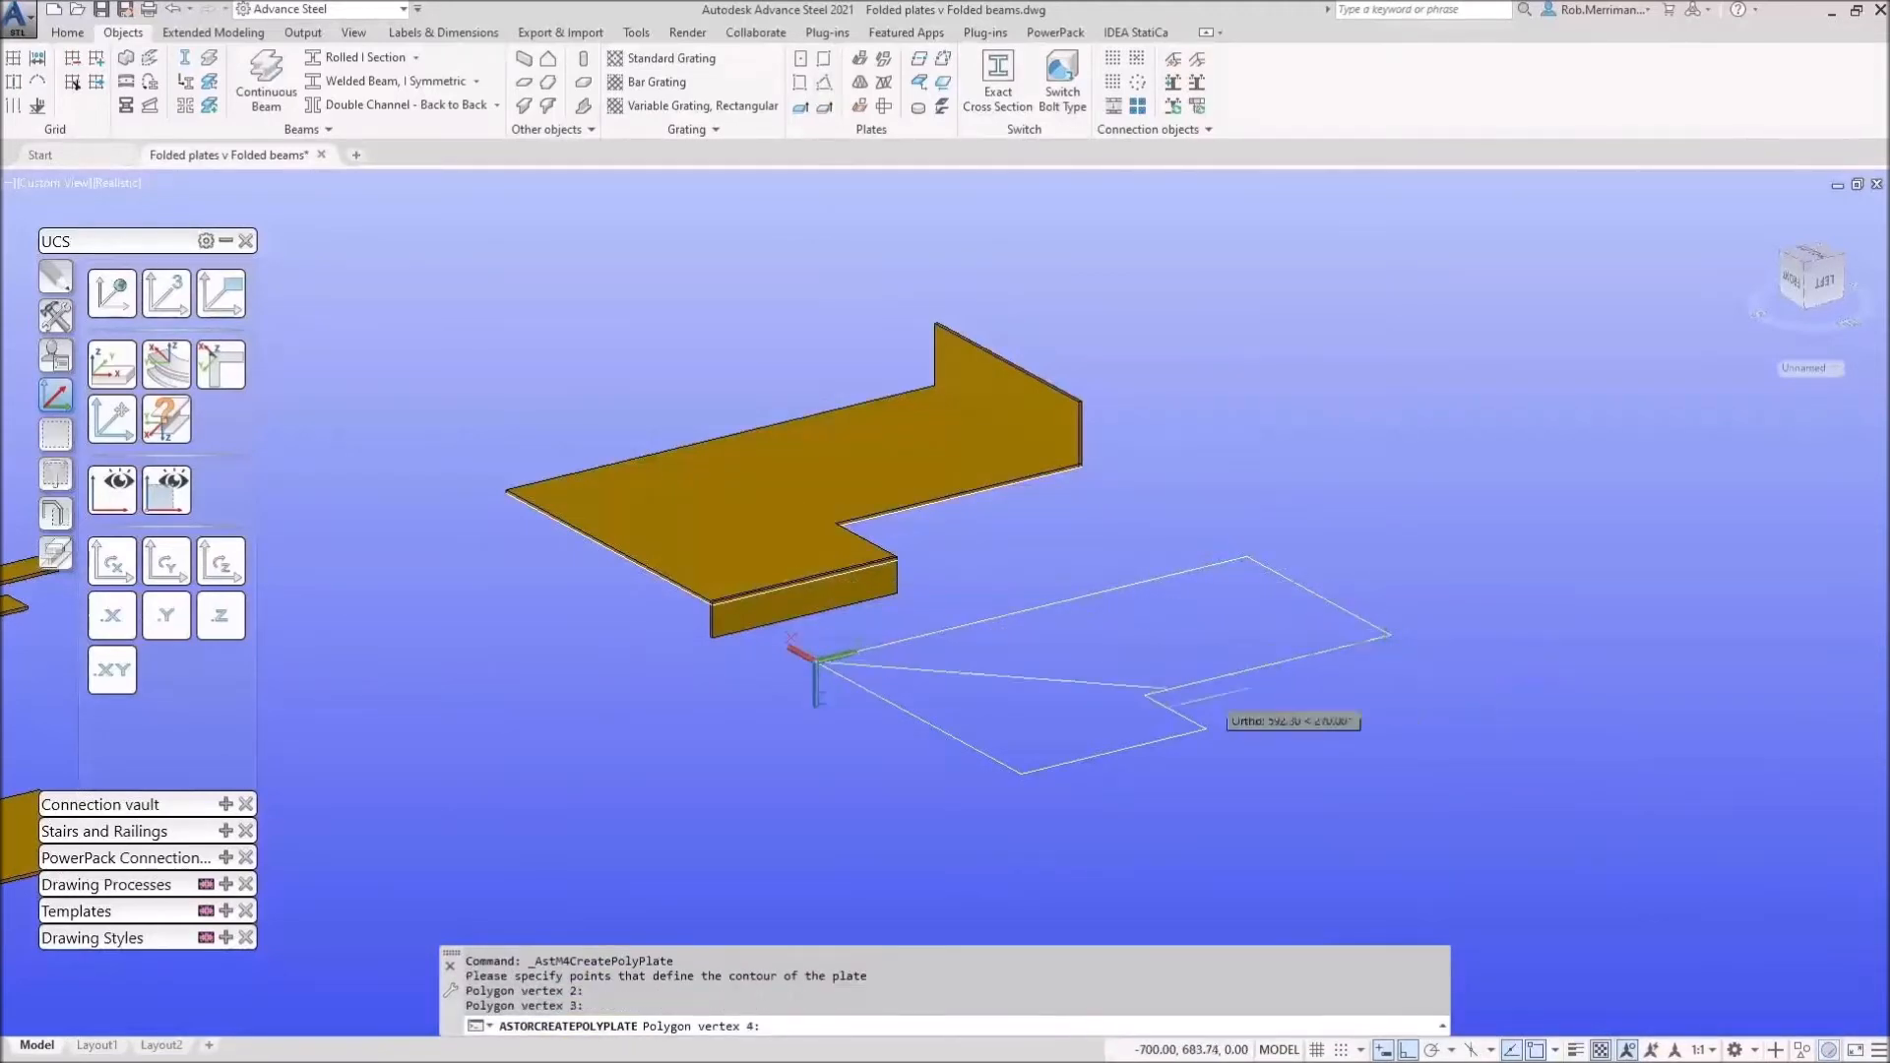
{"action": "left_click", "coordinate": [1145, 696]}
{"action": "left_click", "coordinate": [1205, 728]}
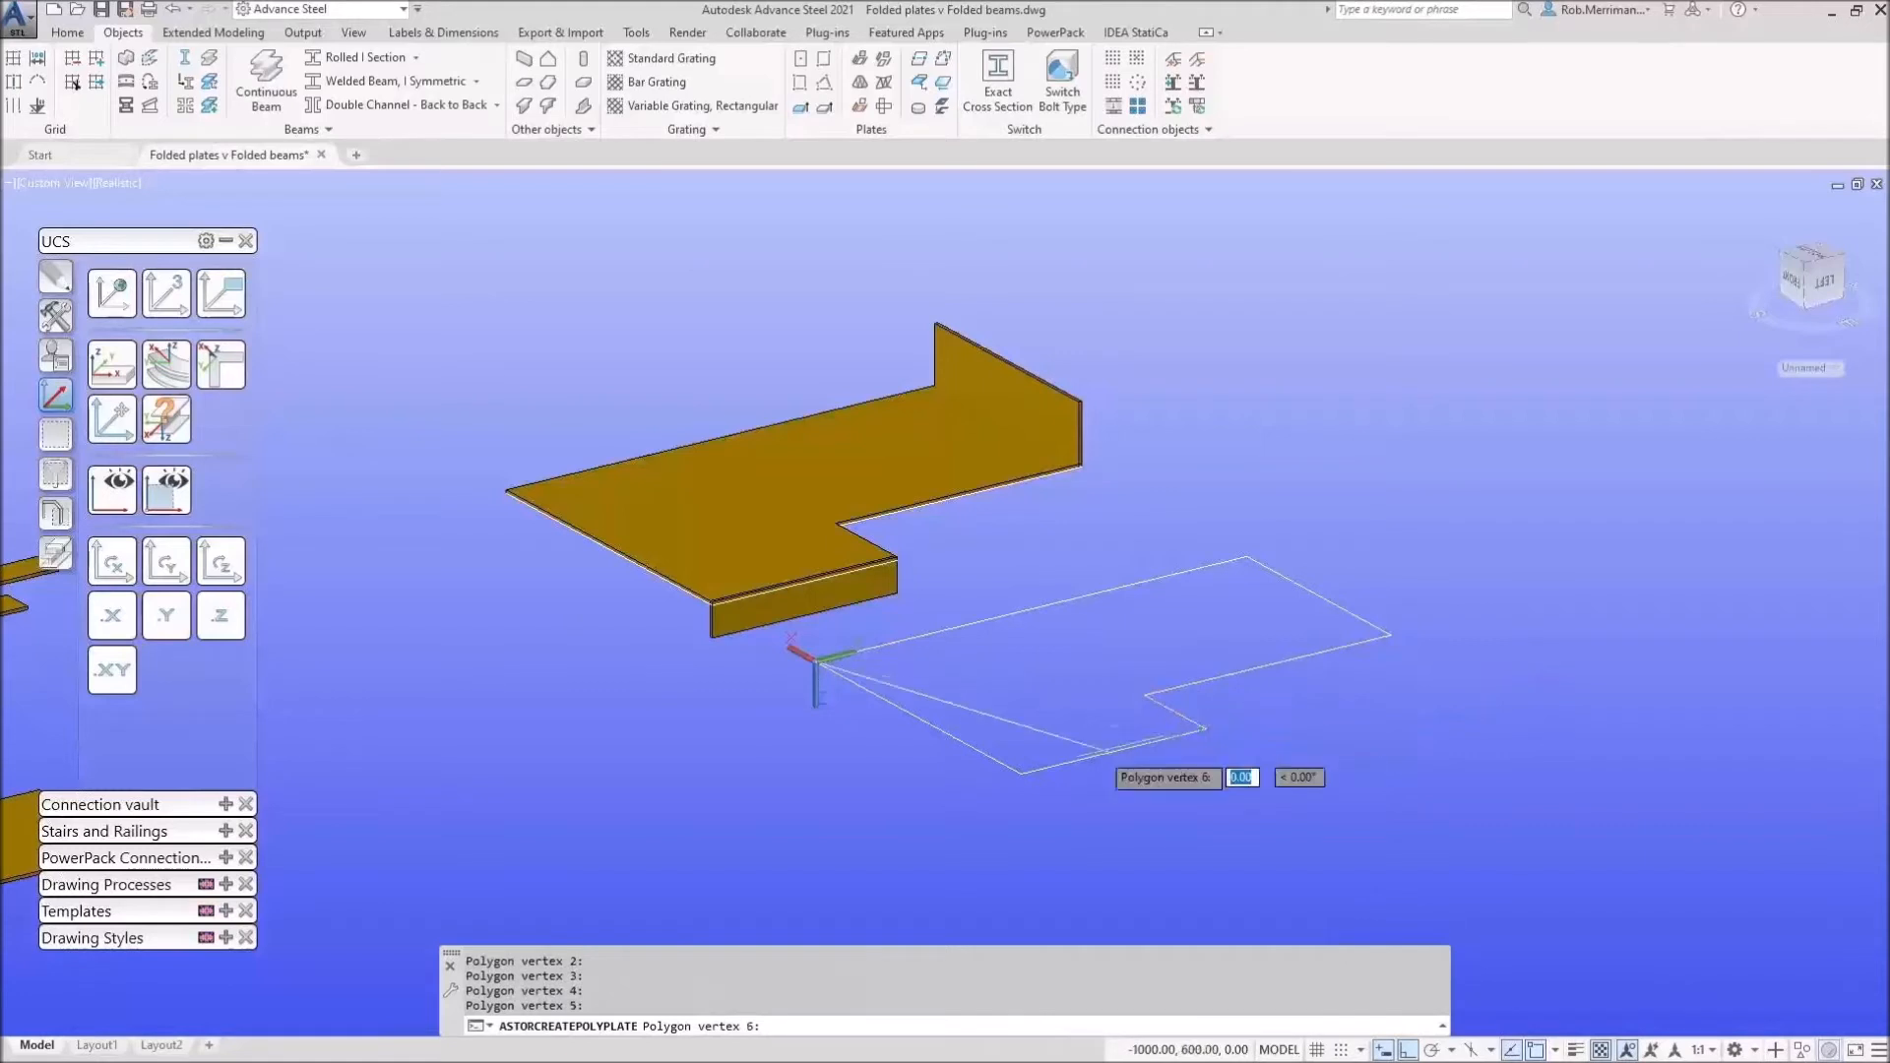
{"action": "left_click", "coordinate": [1020, 773]}
{"action": "left_click", "coordinate": [819, 658]}
{"action": "key", "text": "Return"}
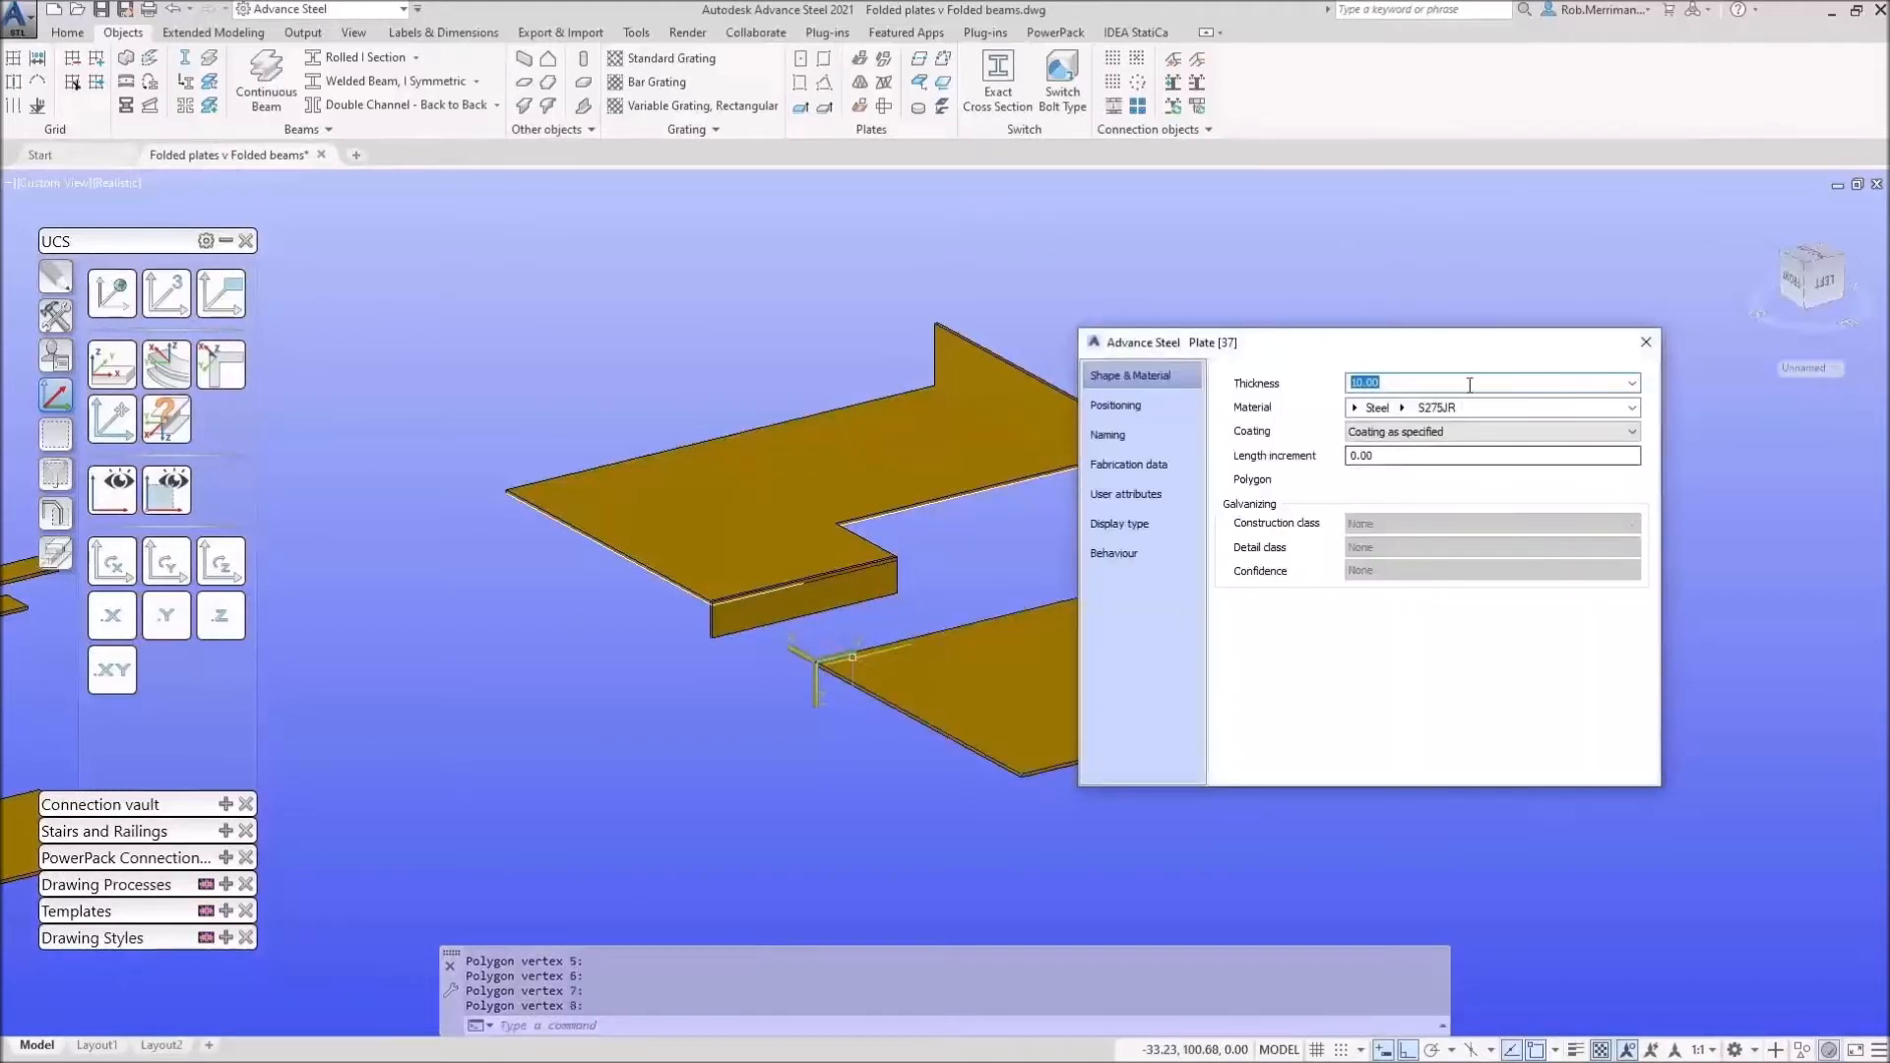
{"action": "left_click", "coordinate": [1645, 342]}
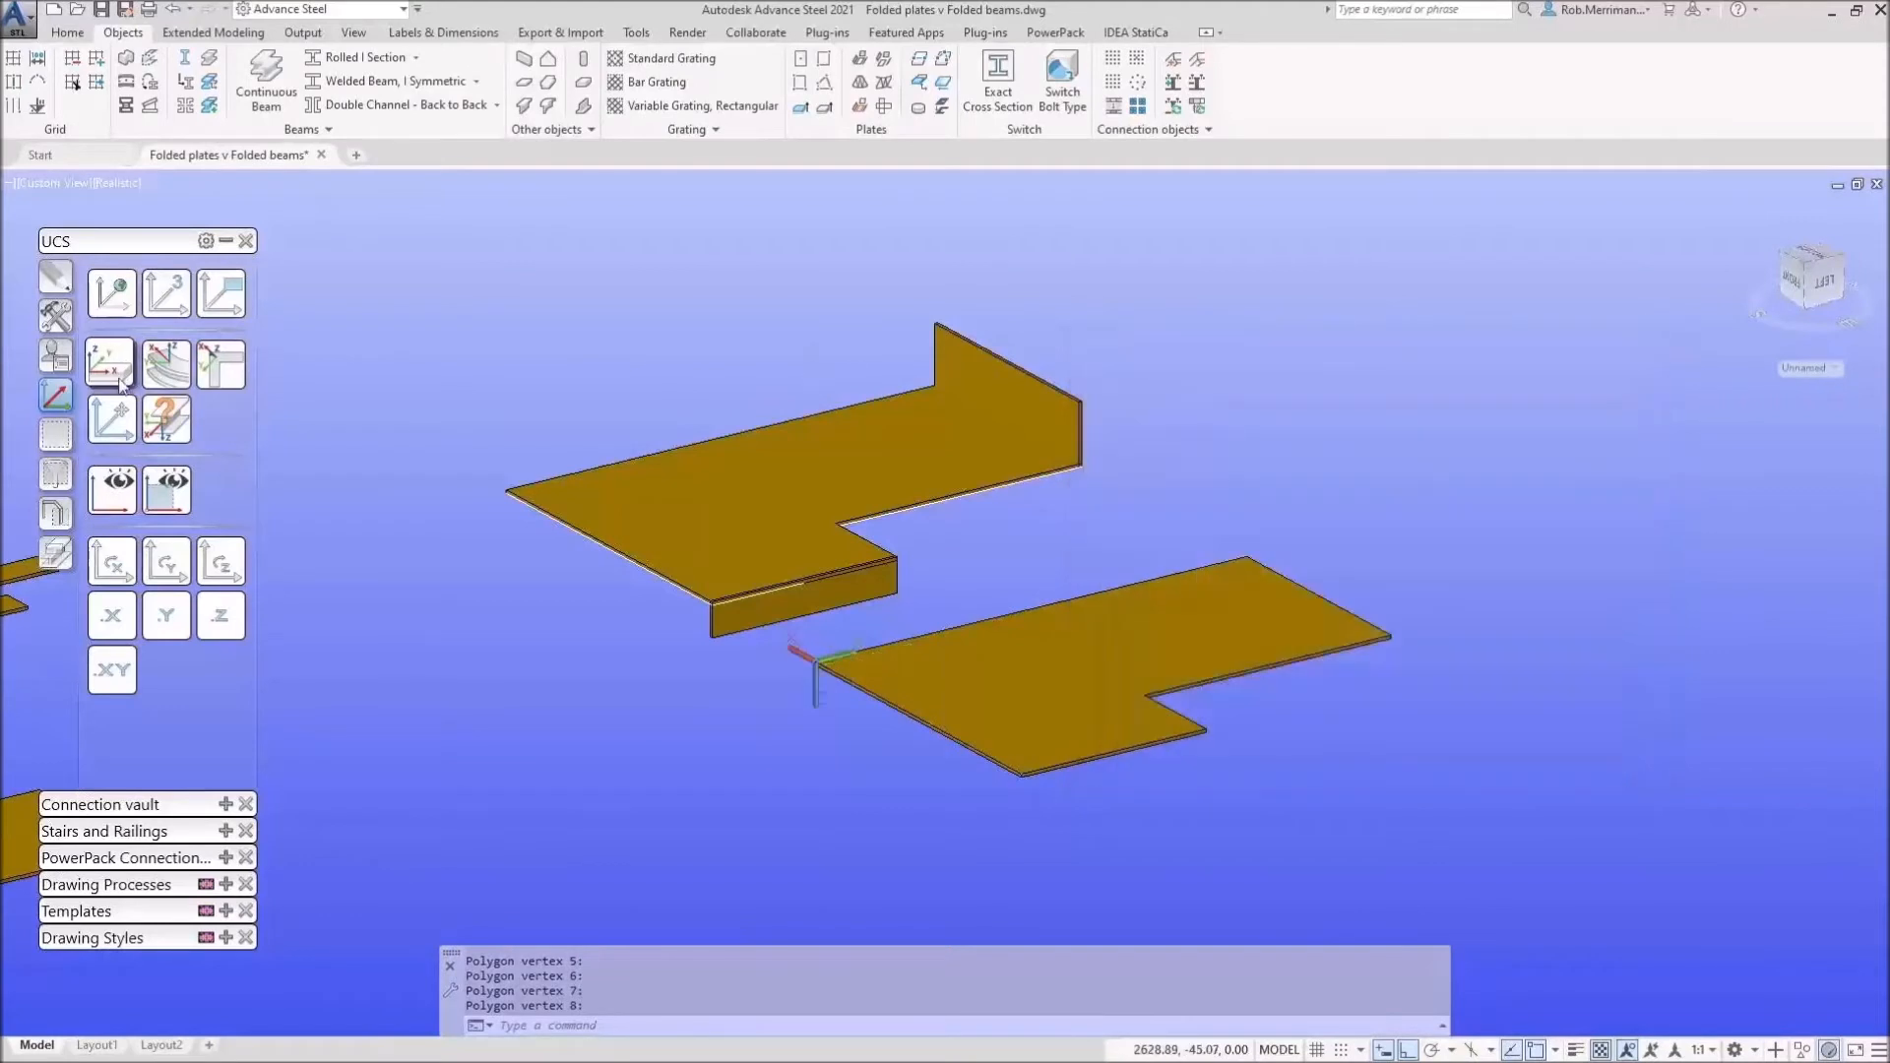
{"action": "left_click", "coordinate": [123, 307]}
{"action": "left_click", "coordinate": [55, 276]}
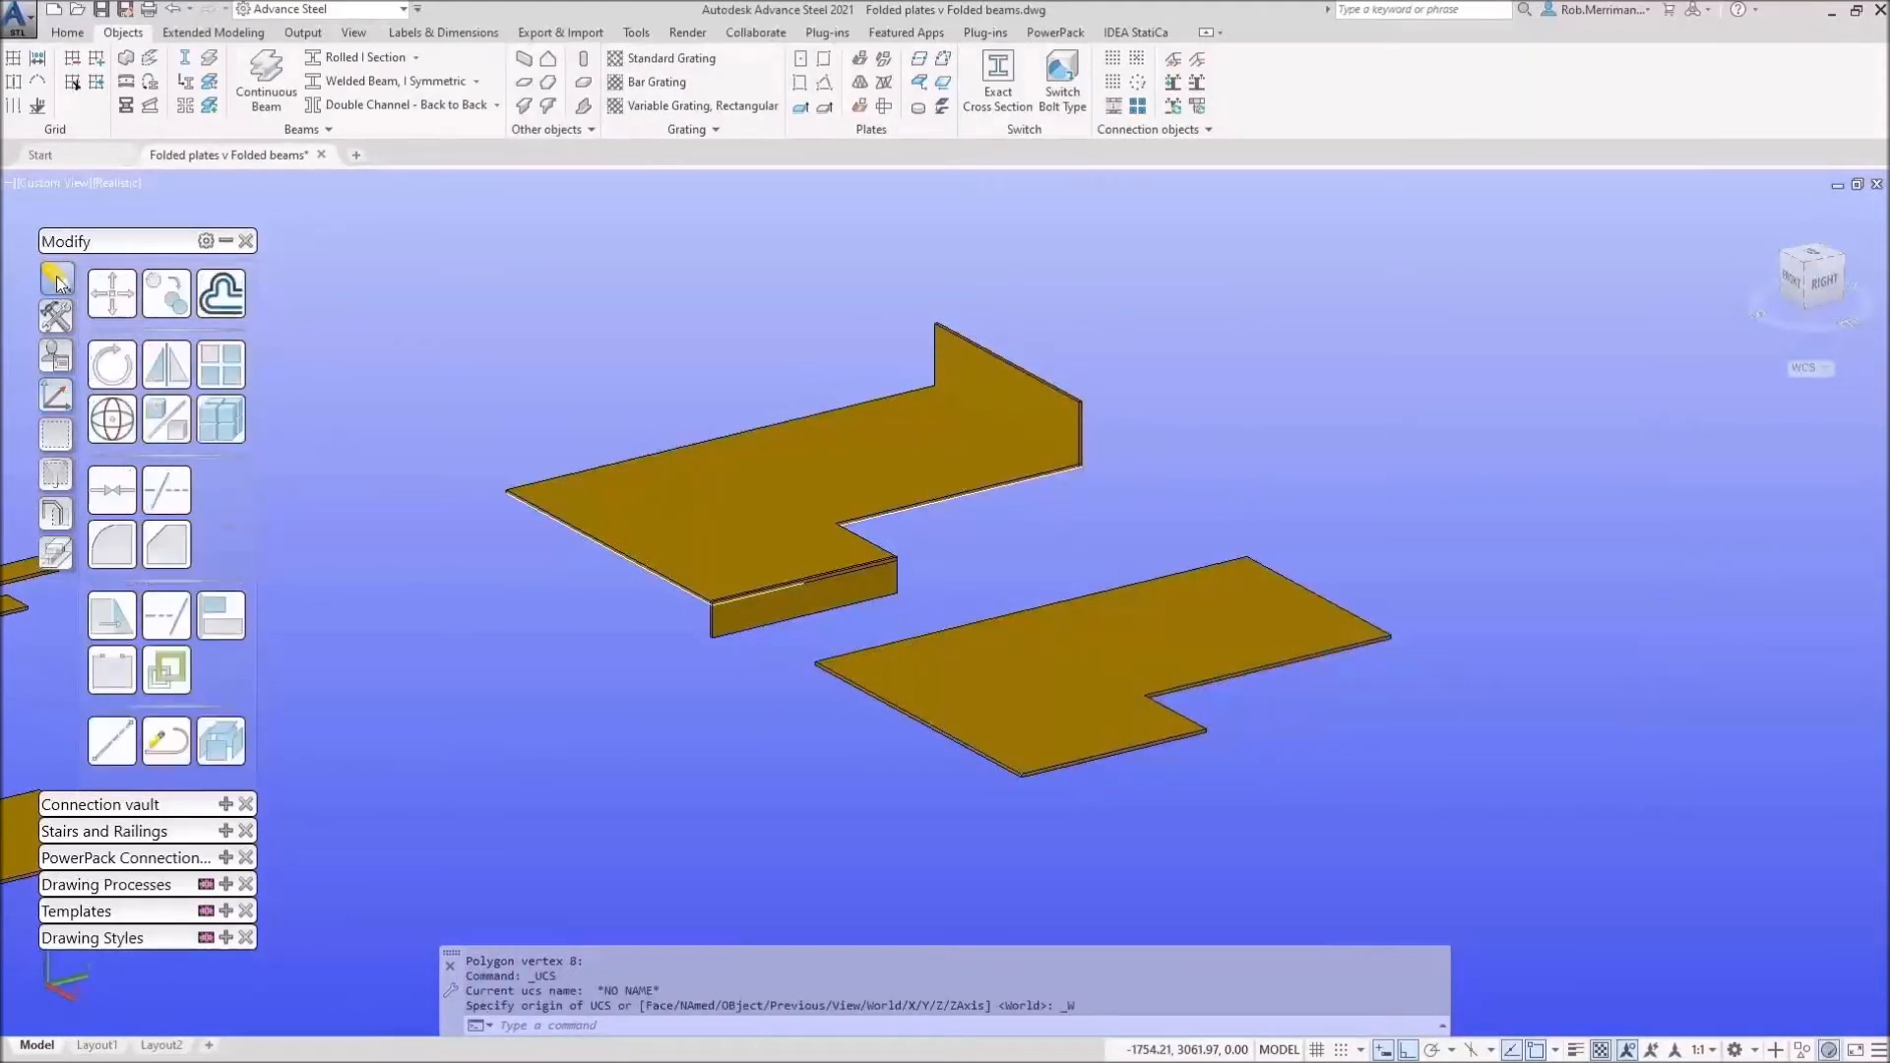
Step: Copy the upper plate's upstand and front flange to the matching corner of the lower plate
{"action": "left_click", "coordinate": [167, 293]}
{"action": "left_click", "coordinate": [1044, 401]}
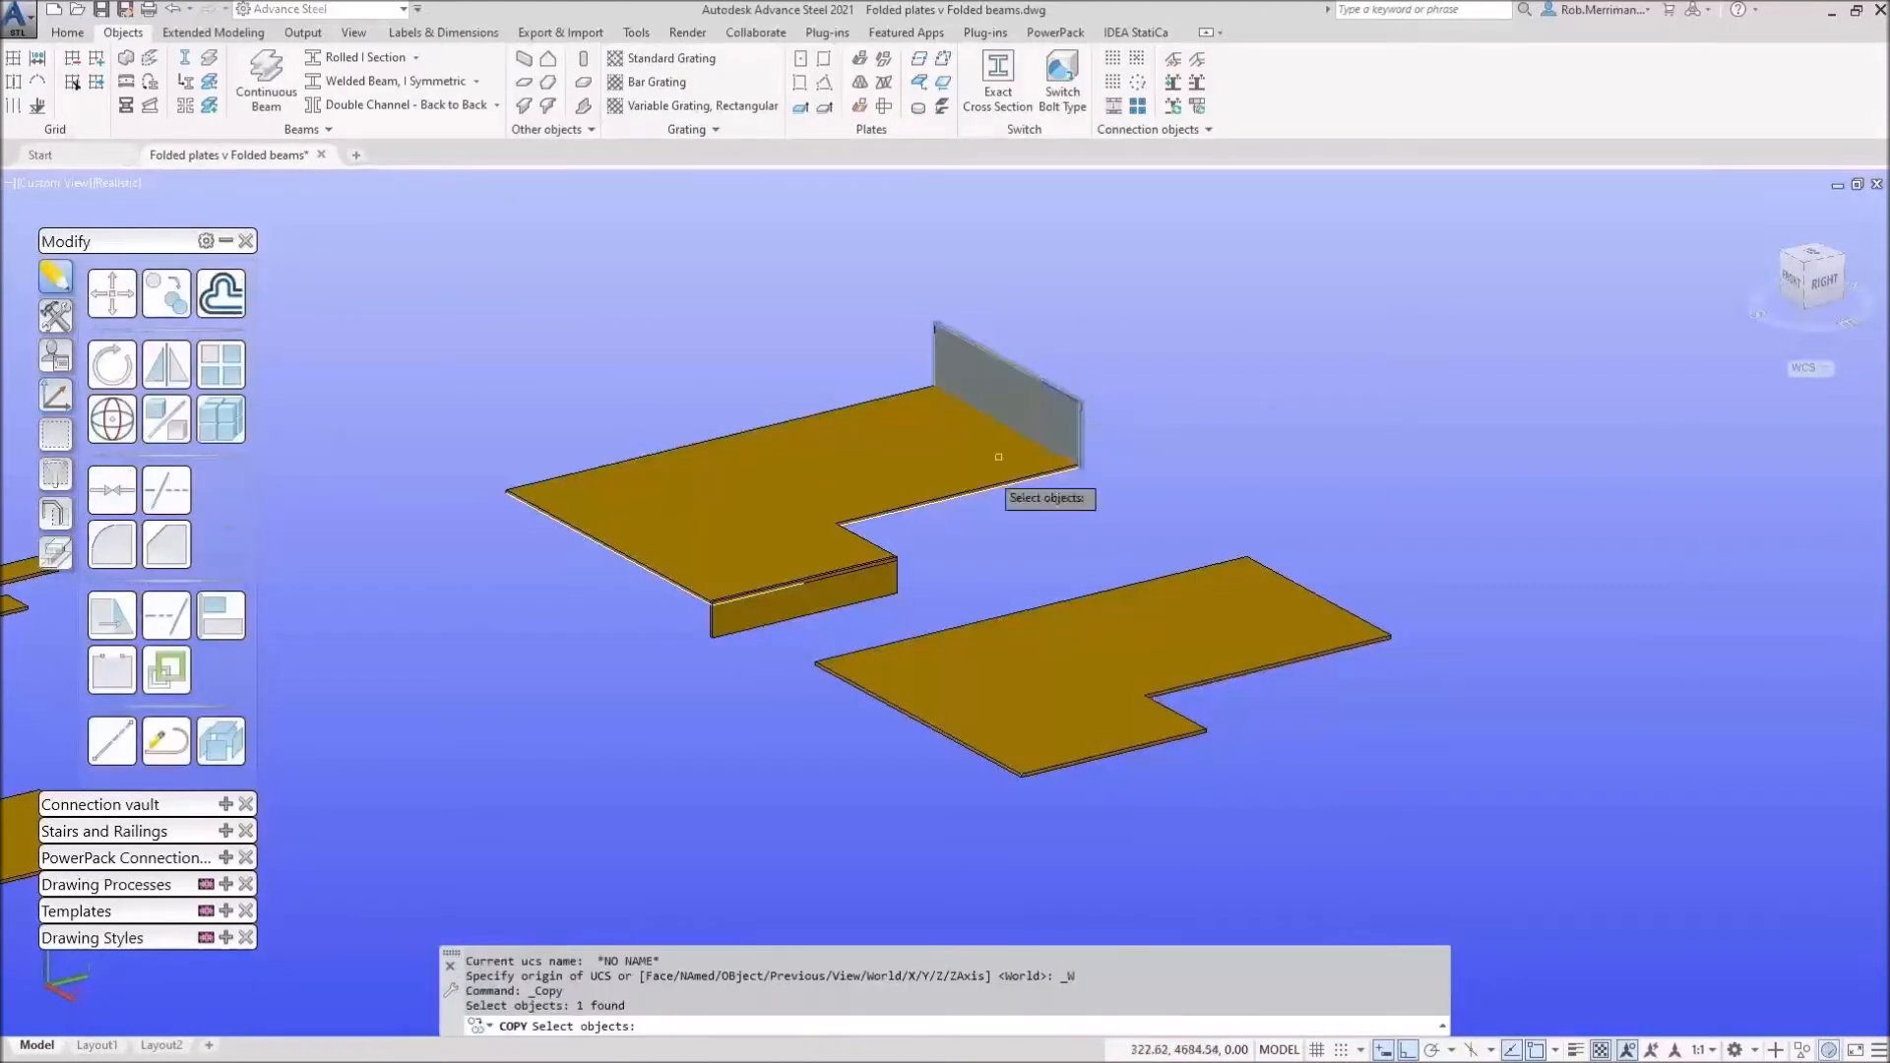
{"action": "left_click", "coordinate": [835, 596]}
{"action": "key", "text": "Return"}
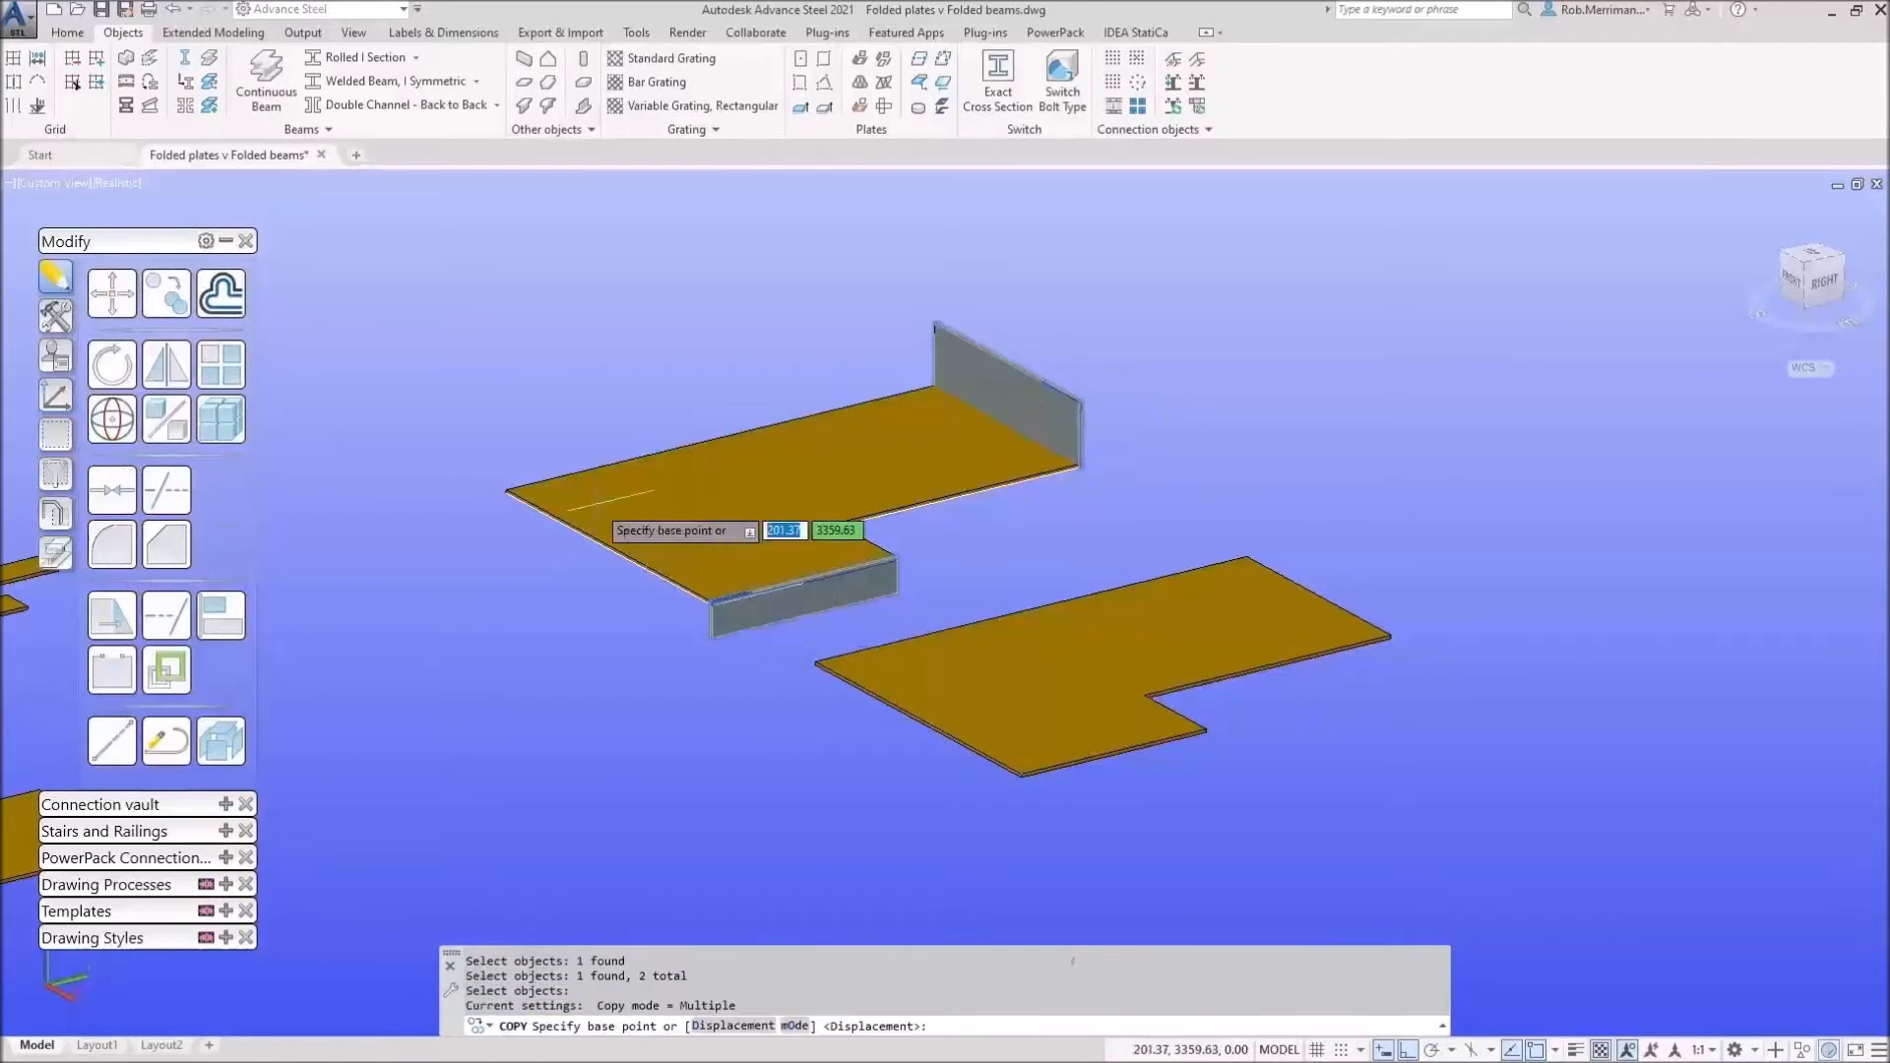
{"action": "left_click", "coordinate": [505, 491]}
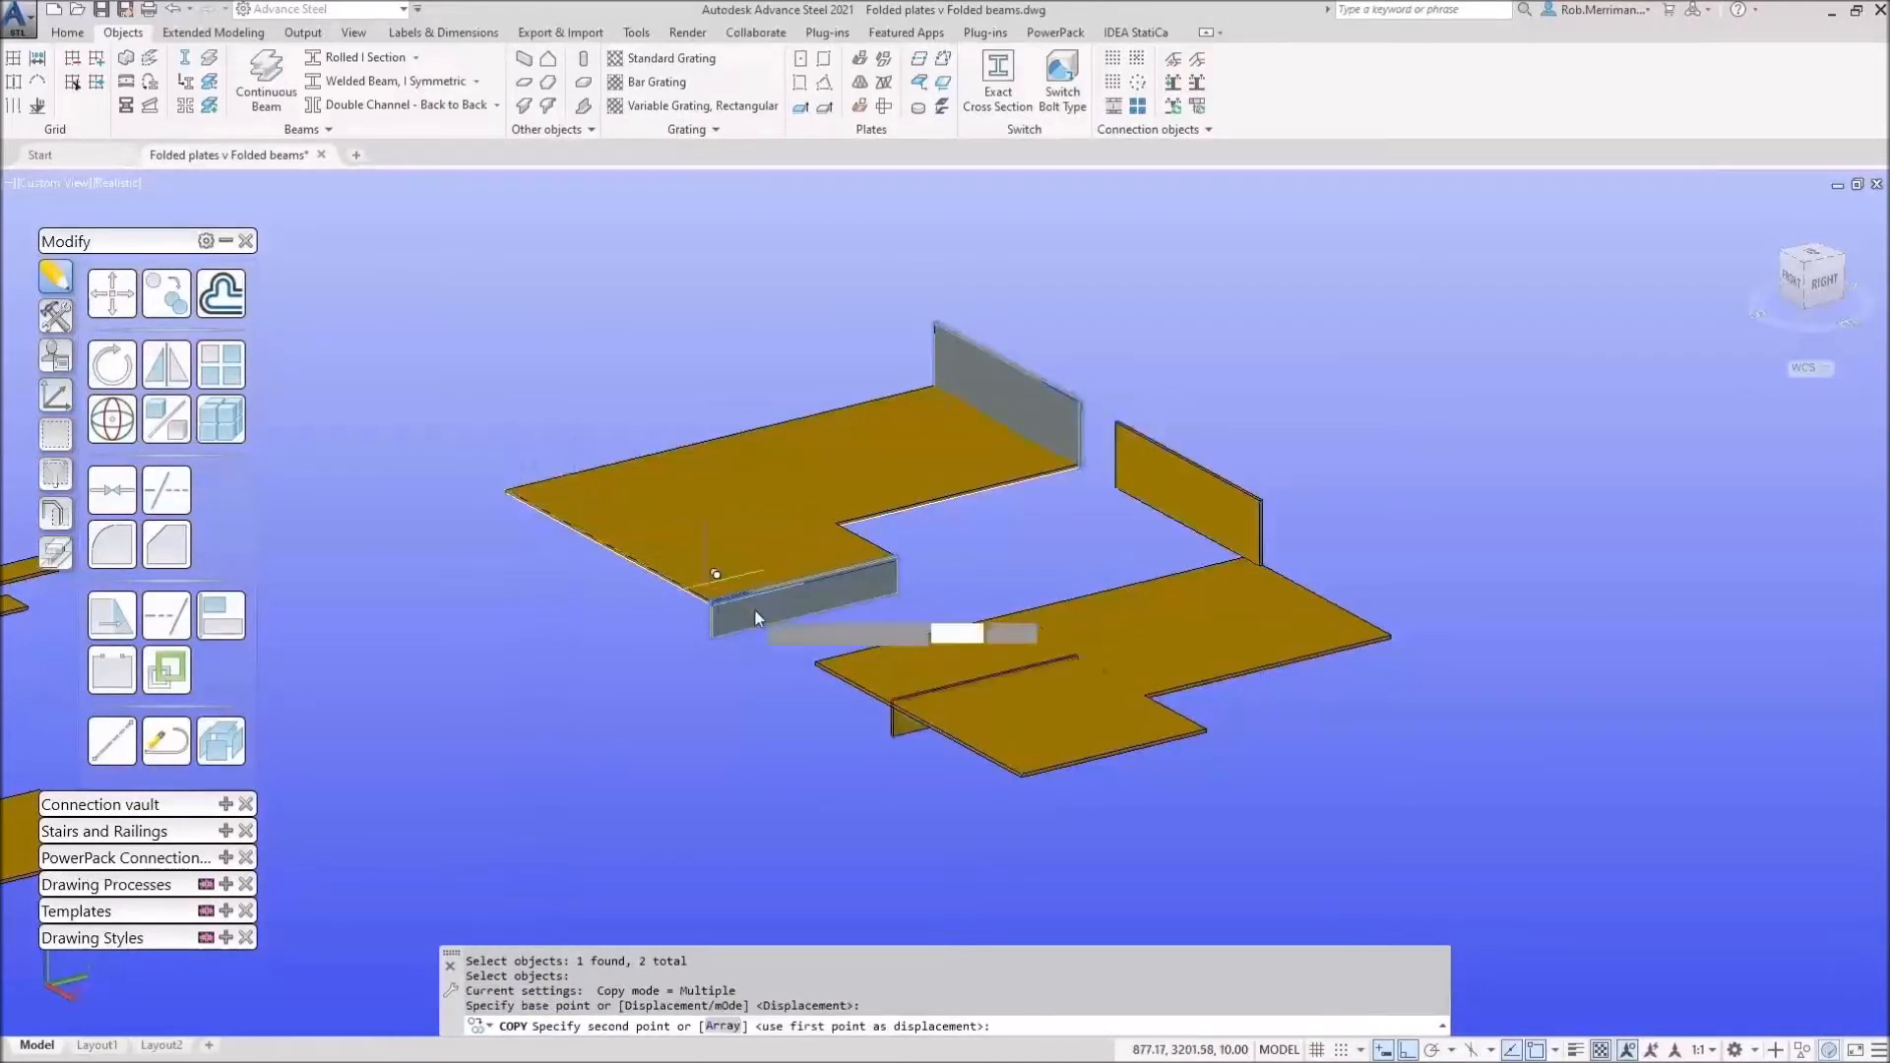
{"action": "left_click", "coordinate": [813, 660]}
{"action": "right_click", "coordinate": [815, 661]}
{"action": "left_click", "coordinate": [858, 674]}
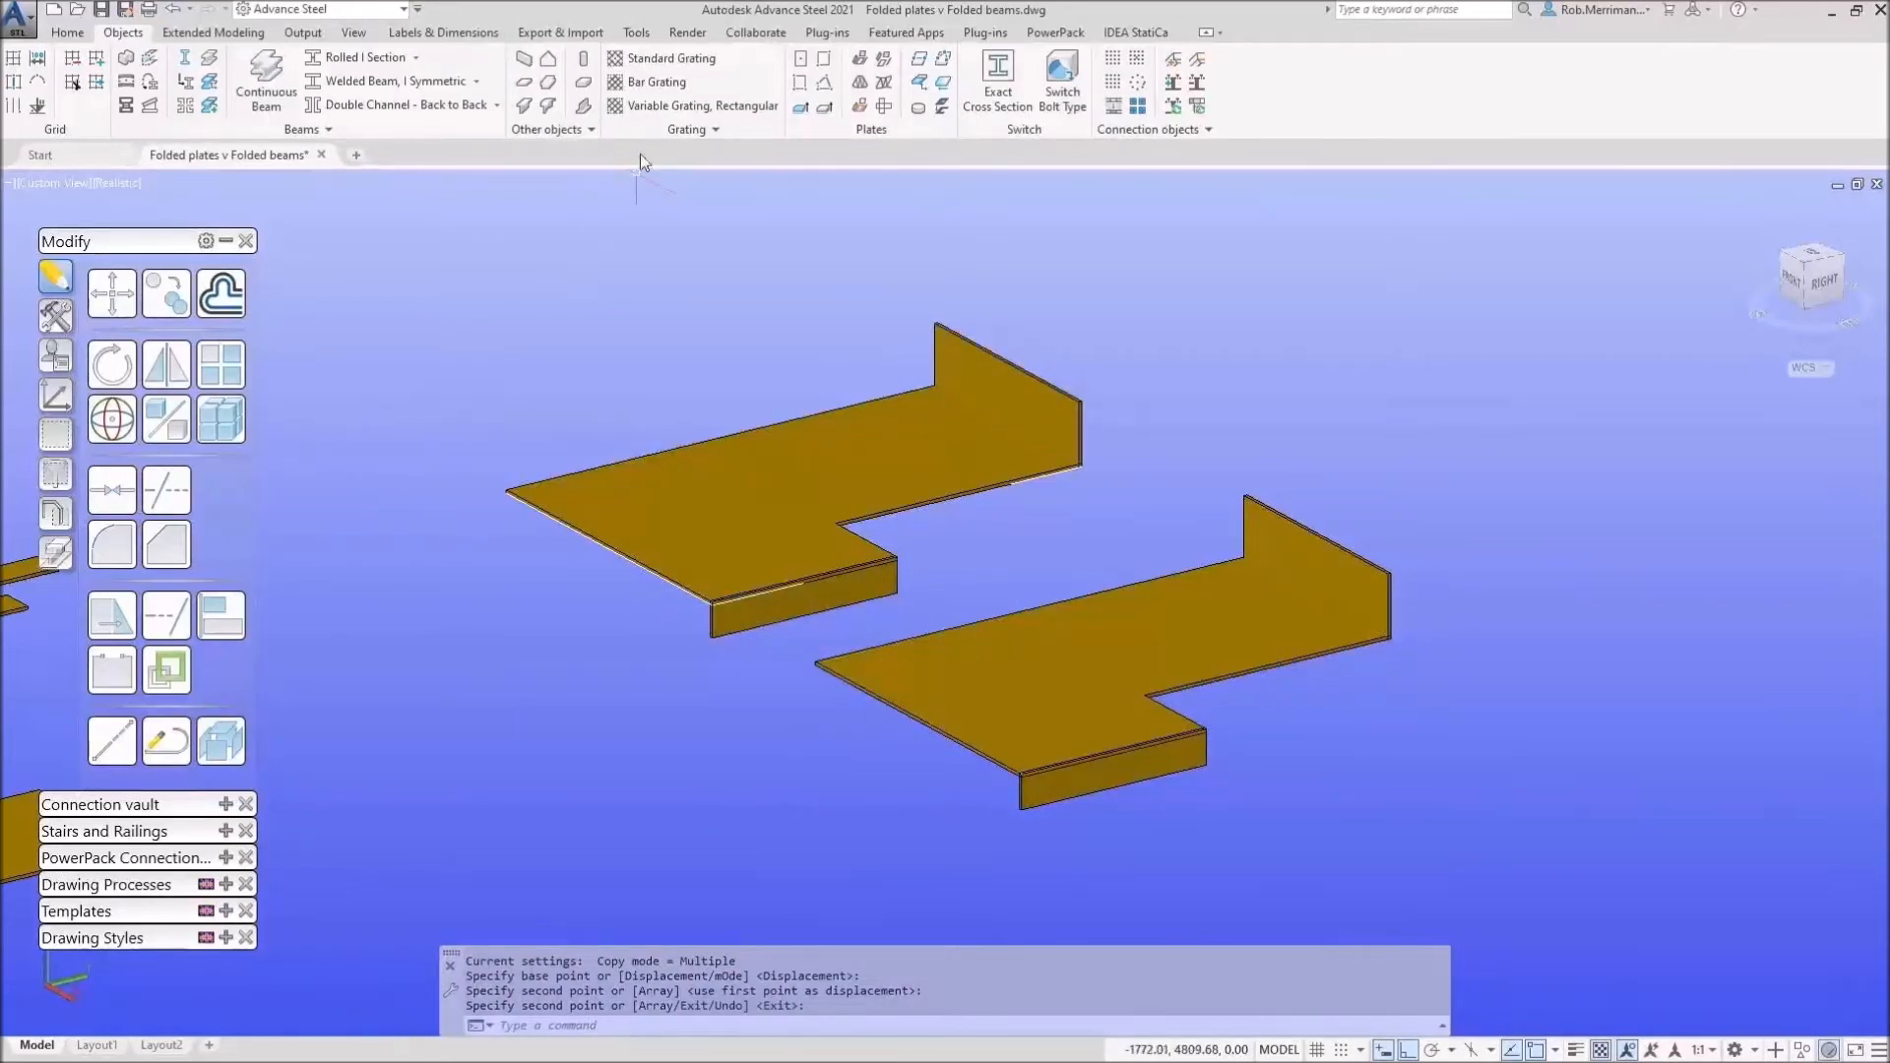
{"action": "left_click", "coordinate": [862, 62]}
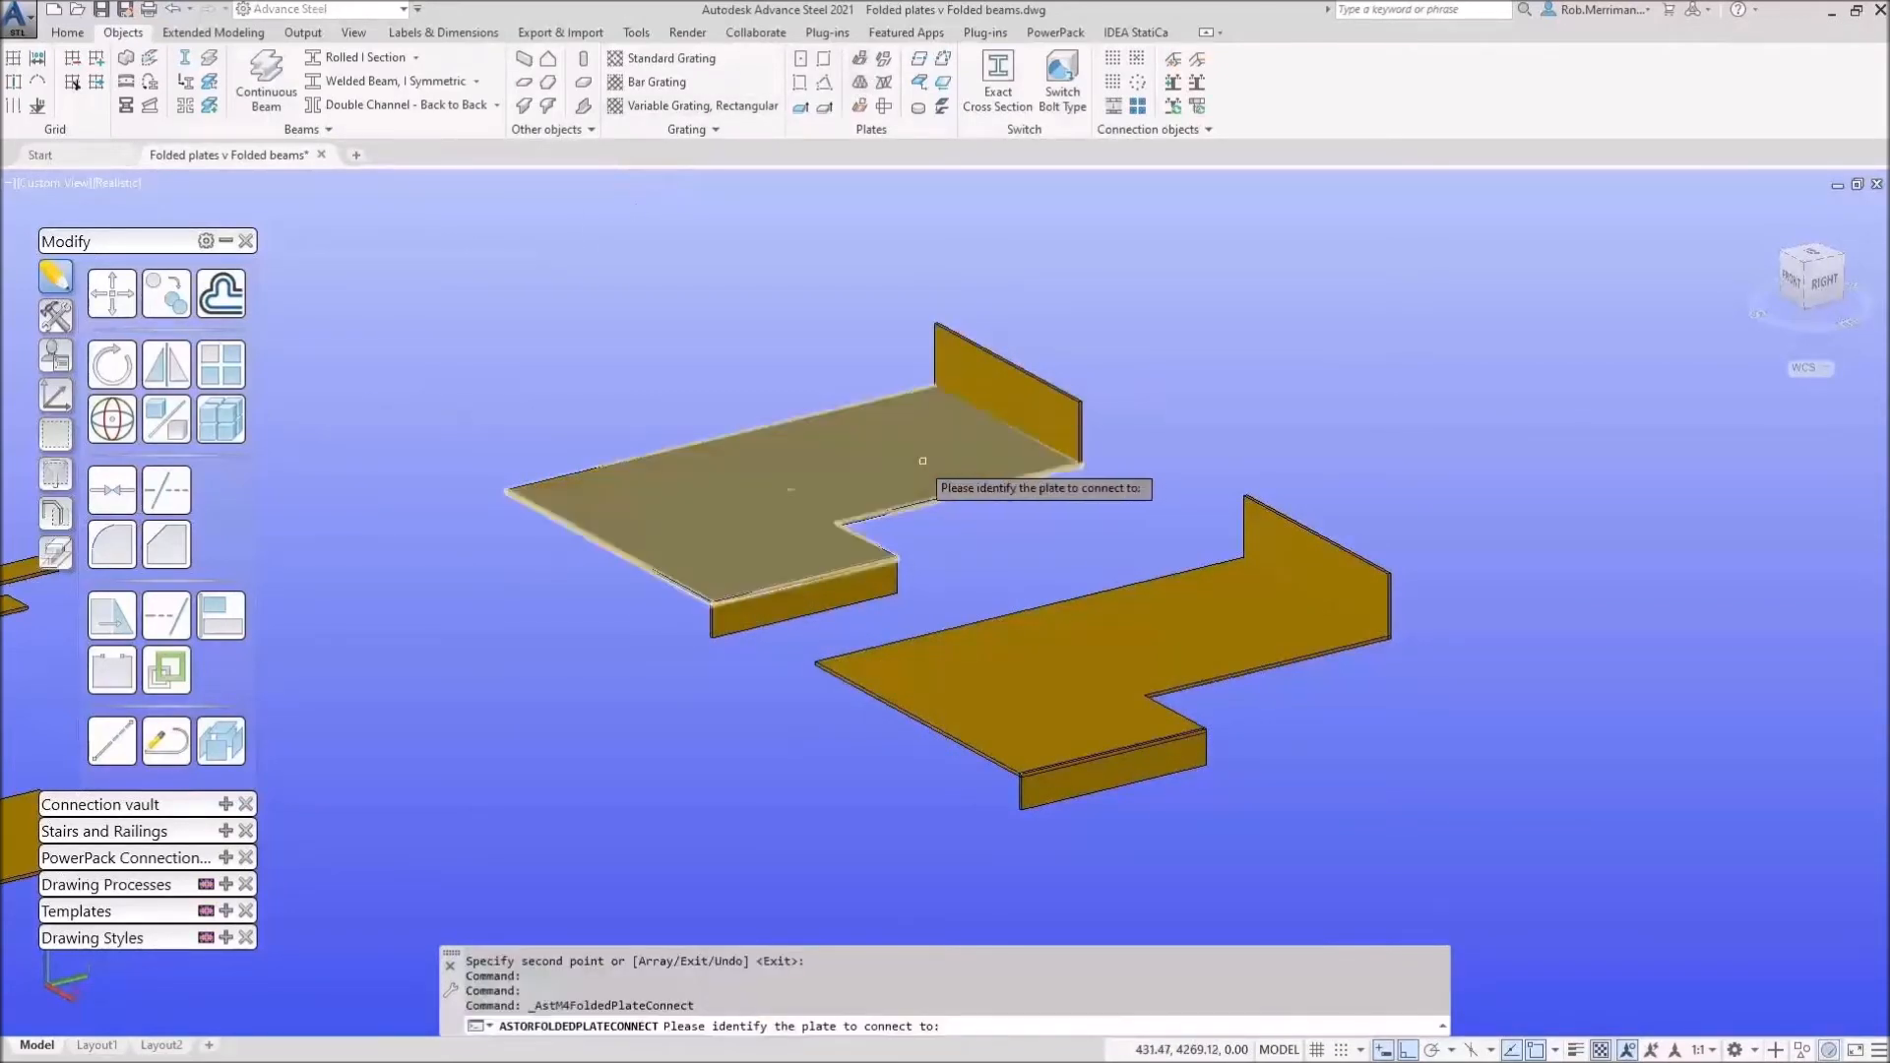
Step: Join the upper plate's upstand and front flange to it as folds
{"action": "left_click", "coordinate": [906, 451]}
{"action": "left_click", "coordinate": [1000, 392]}
{"action": "right_click", "coordinate": [943, 244]}
{"action": "left_click", "coordinate": [995, 255]}
{"action": "left_click", "coordinate": [752, 517]}
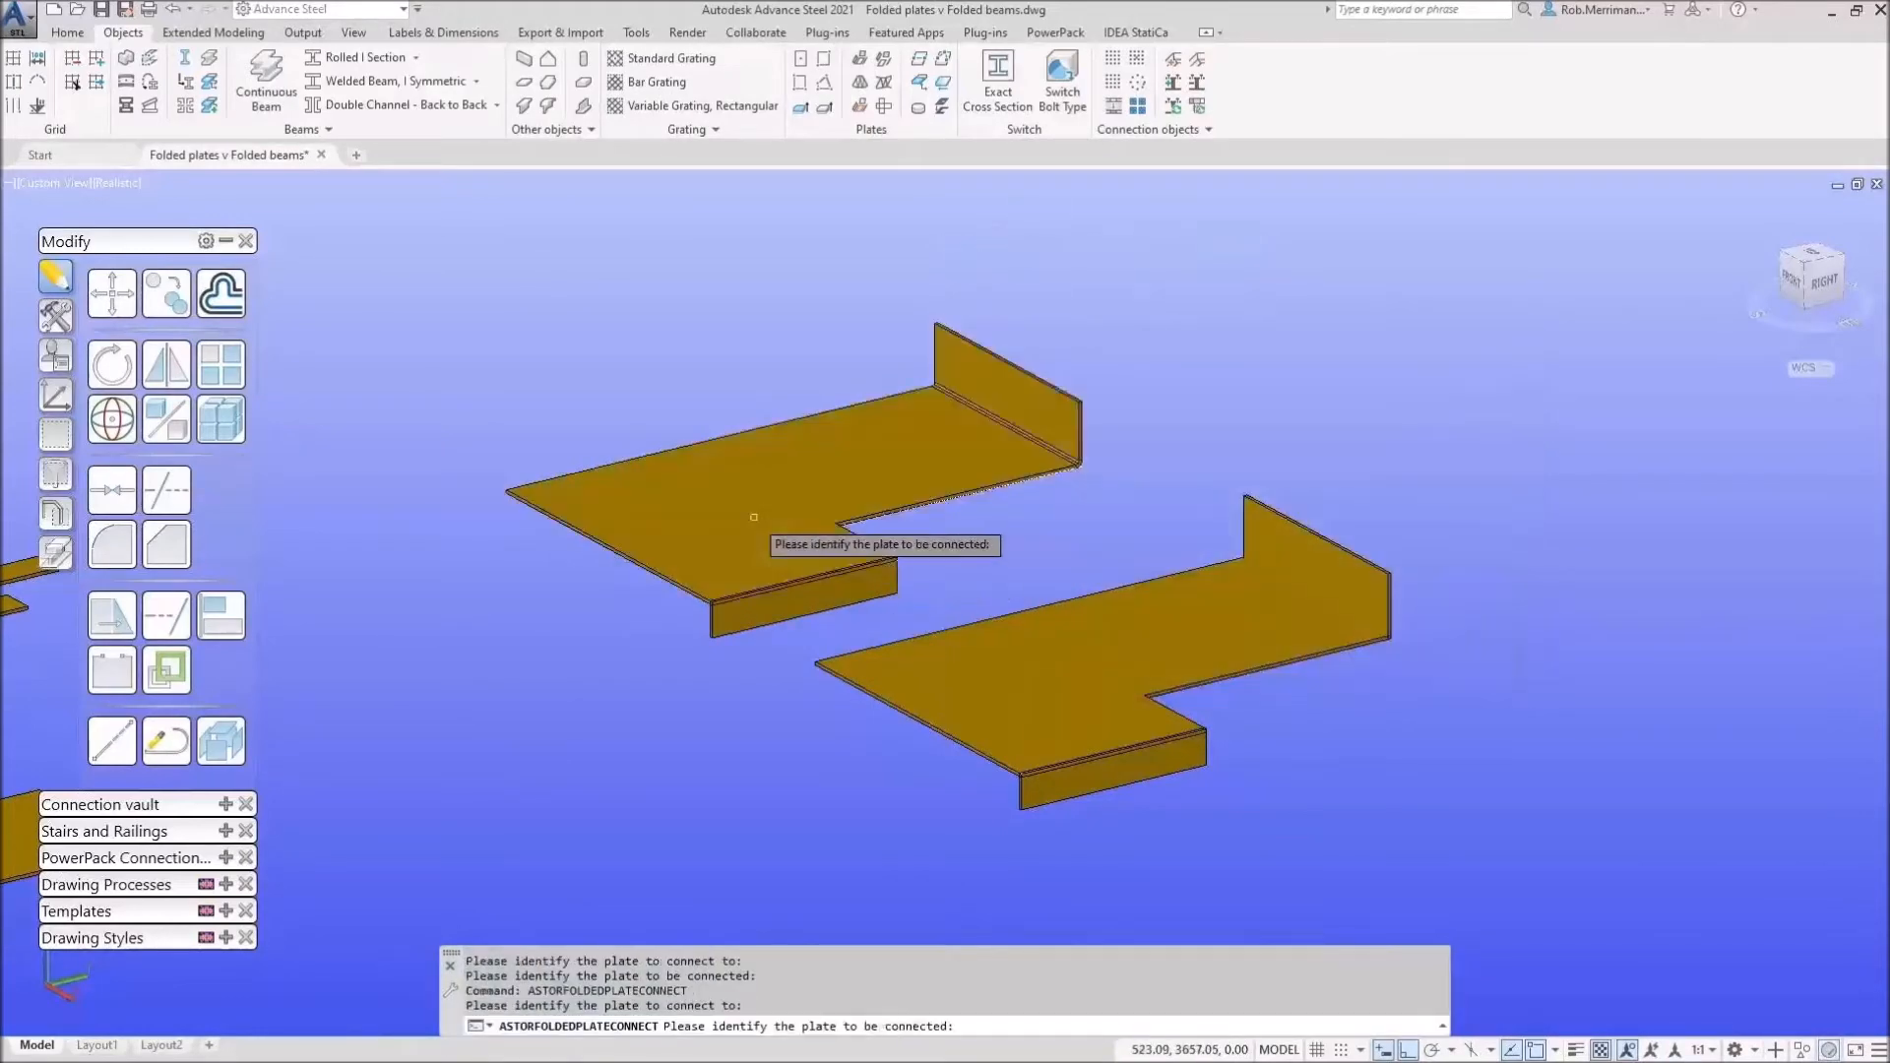
{"action": "left_click", "coordinate": [784, 599]}
{"action": "right_click", "coordinate": [803, 420]}
{"action": "left_click", "coordinate": [825, 436]}
Step: Join the lower plate's upstand and front flange to it as folds
{"action": "left_click", "coordinate": [1047, 661]}
{"action": "left_click", "coordinate": [1329, 562]}
{"action": "right_click", "coordinate": [943, 523]}
{"action": "left_click", "coordinate": [959, 536]}
{"action": "left_click", "coordinate": [1083, 682]}
{"action": "left_click", "coordinate": [1080, 783]}
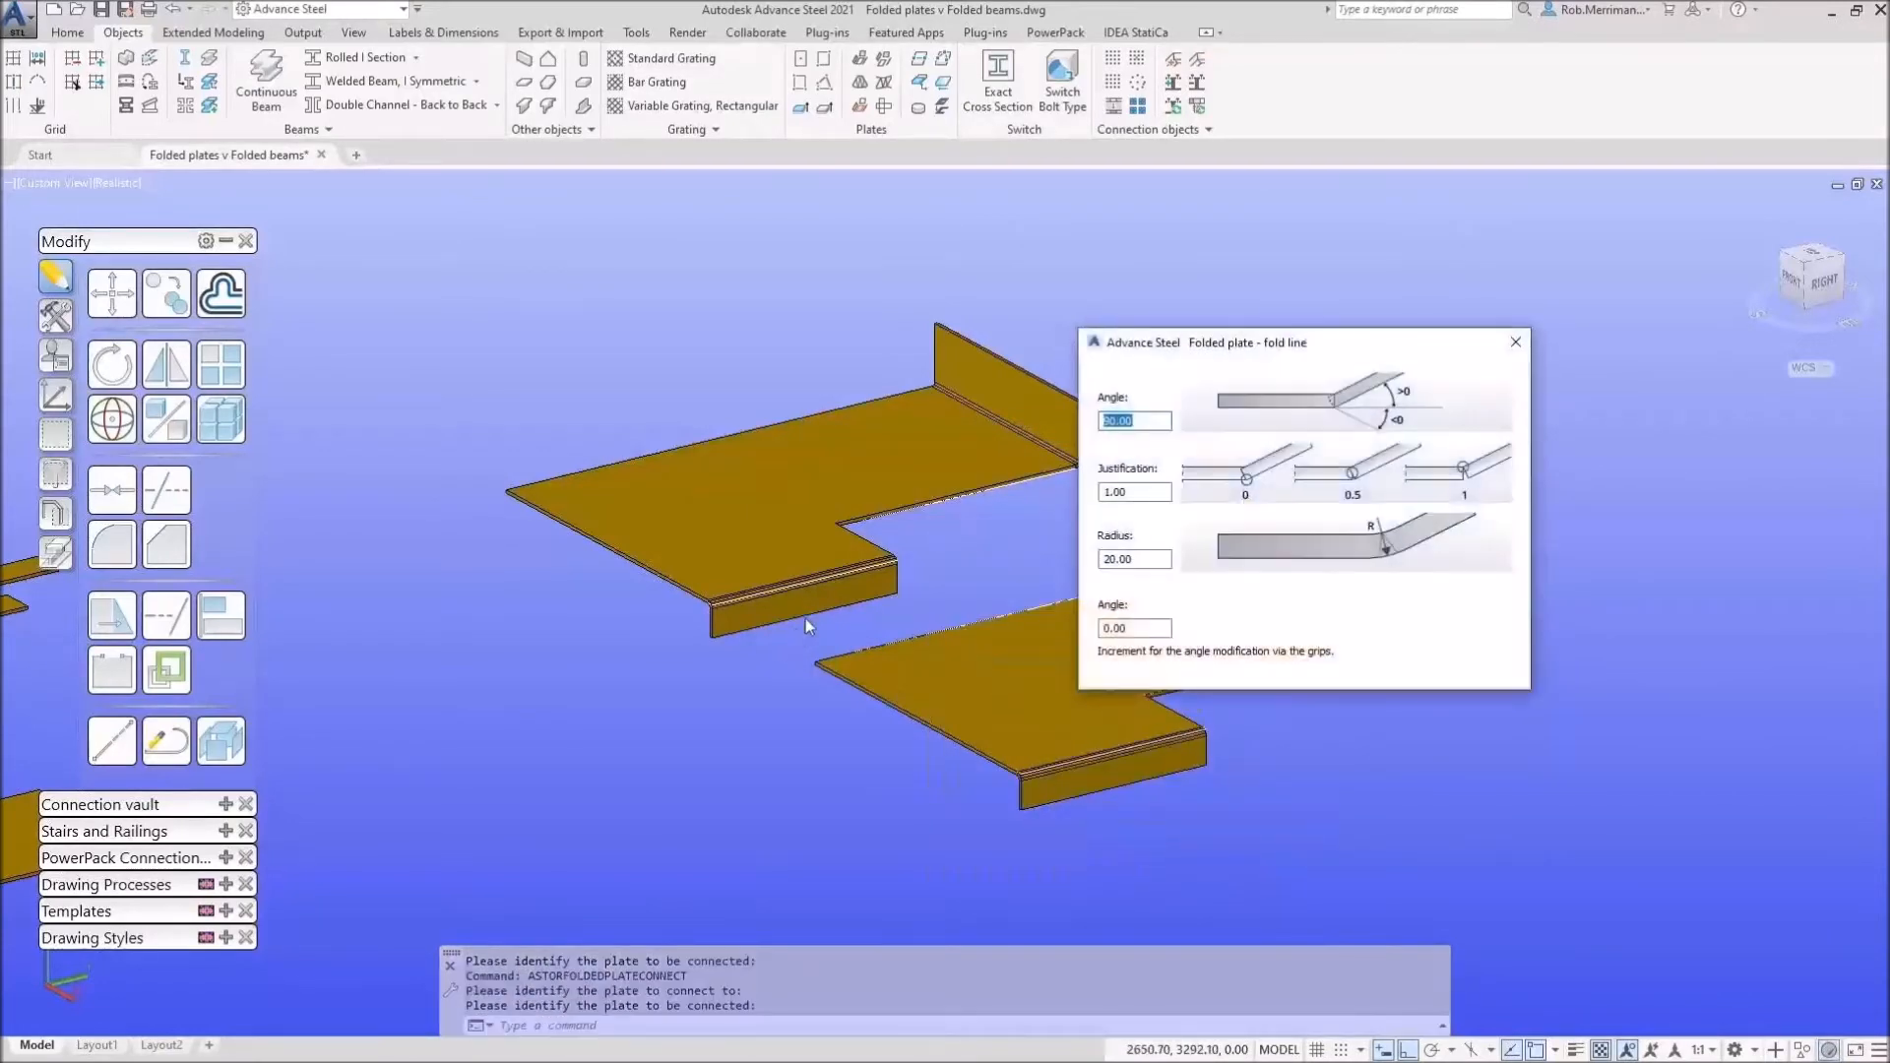
{"action": "right_click", "coordinate": [835, 612]}
{"action": "left_click", "coordinate": [866, 620]}
{"action": "left_click", "coordinate": [930, 656]}
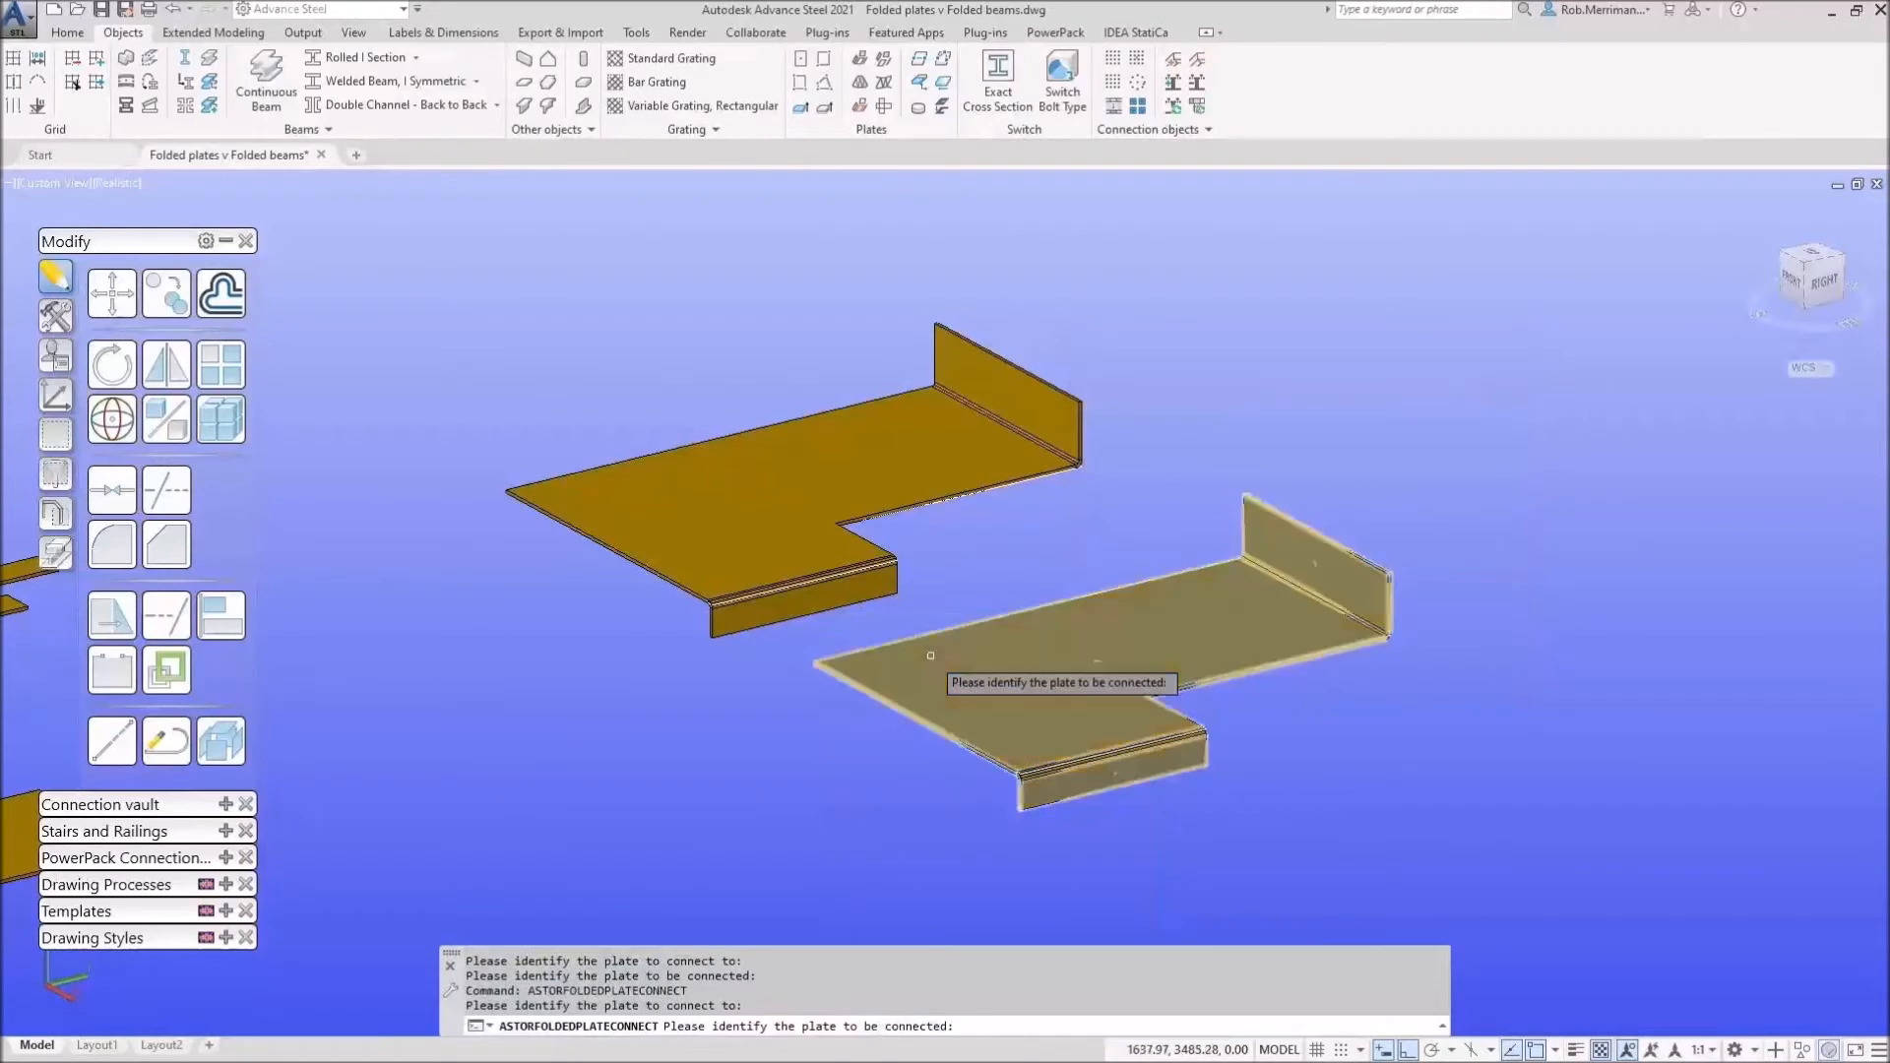
{"action": "key", "text": "Escape"}
{"action": "key", "text": "Escape"}
{"action": "key", "text": "Escape"}
Step: Select both folded plates and open their shared properties
{"action": "left_click", "coordinate": [934, 655]}
{"action": "left_click", "coordinate": [833, 511]}
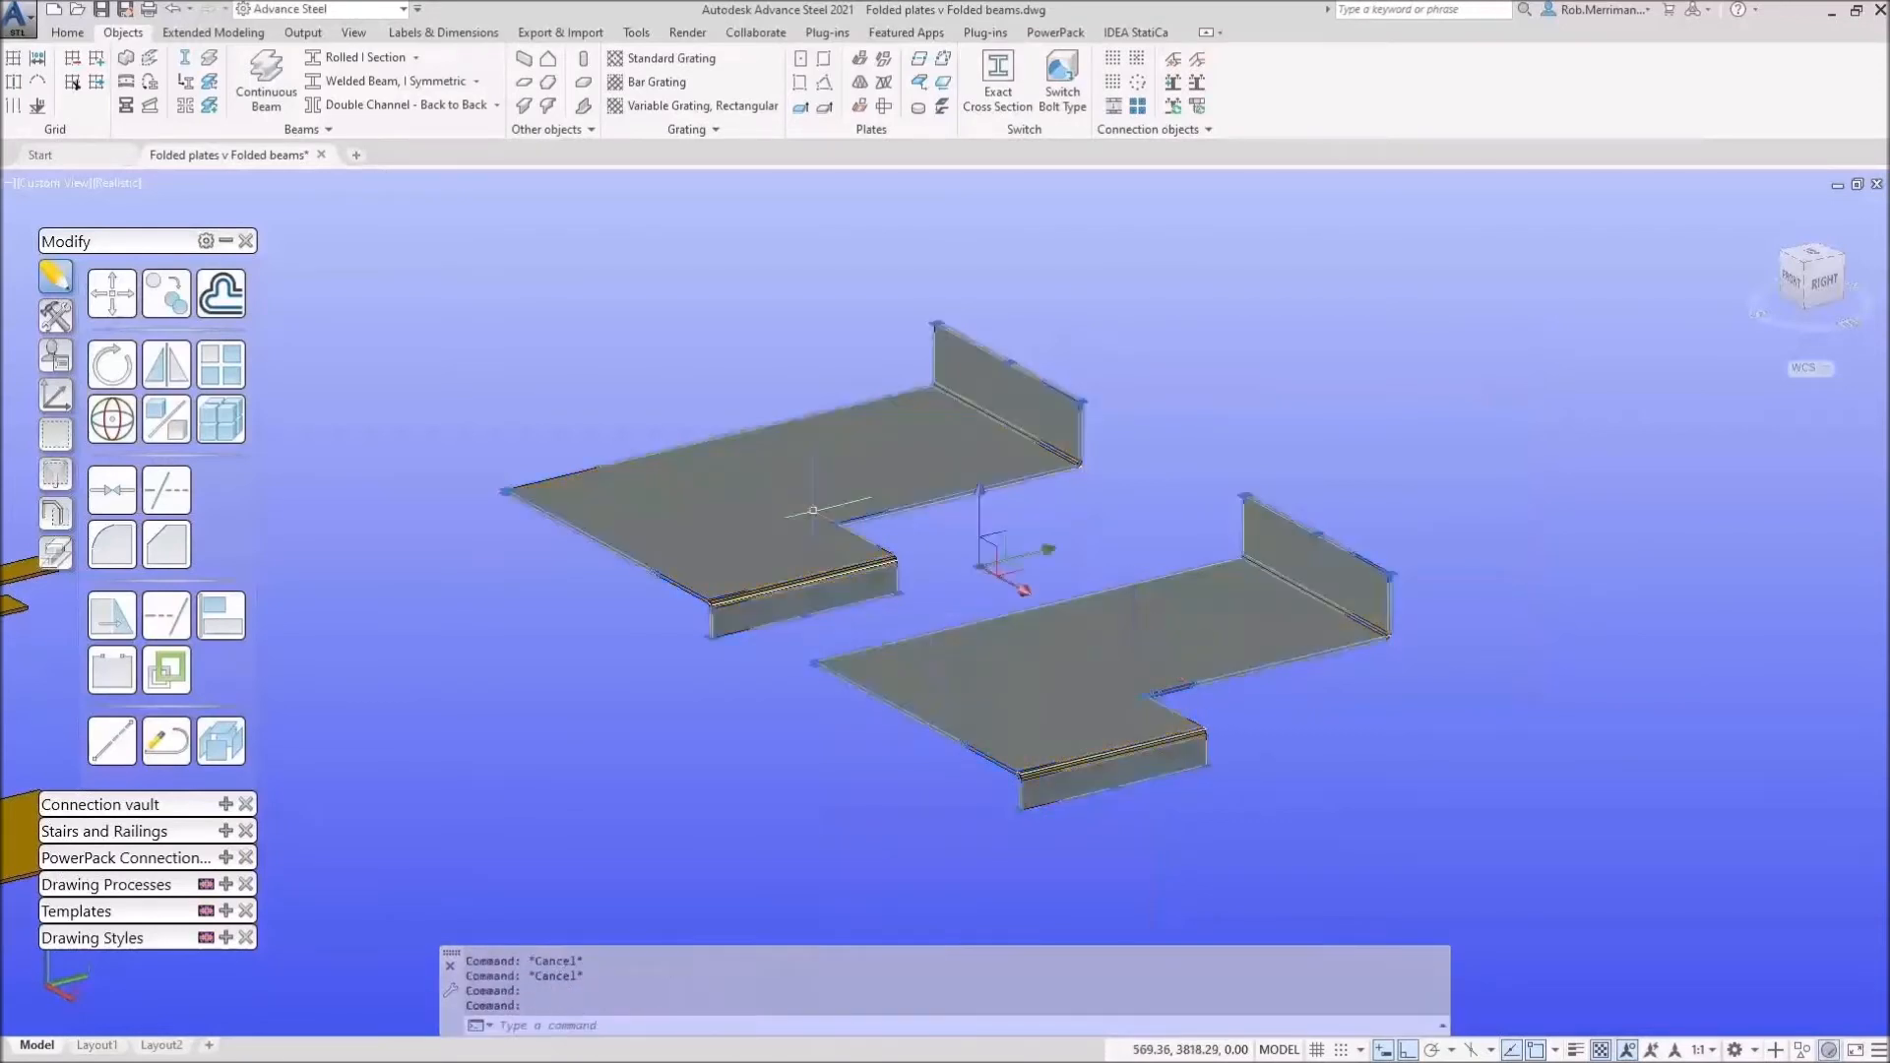
{"action": "right_click", "coordinate": [816, 515]}
{"action": "left_click", "coordinate": [915, 755]}
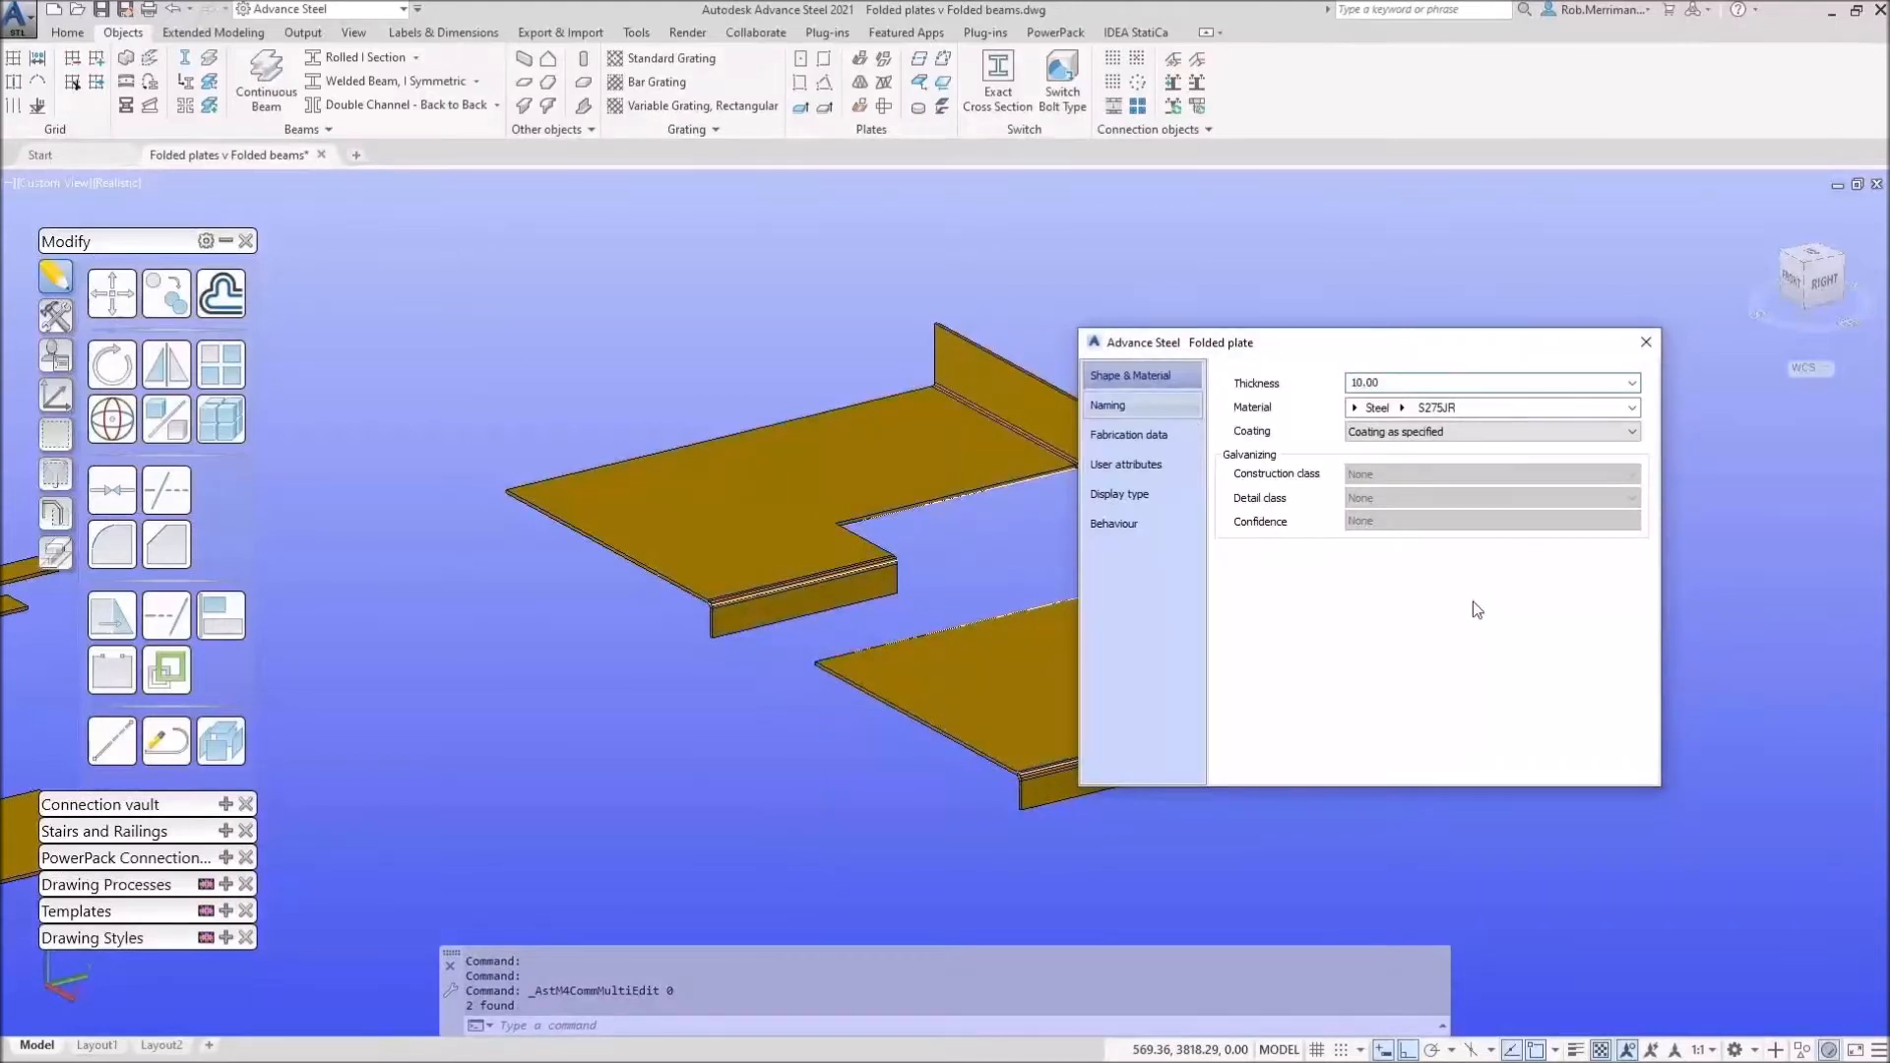
Step: Set the Model Role of both folded plates to Folded Cleat and close the properties
{"action": "left_click", "coordinate": [1465, 630]}
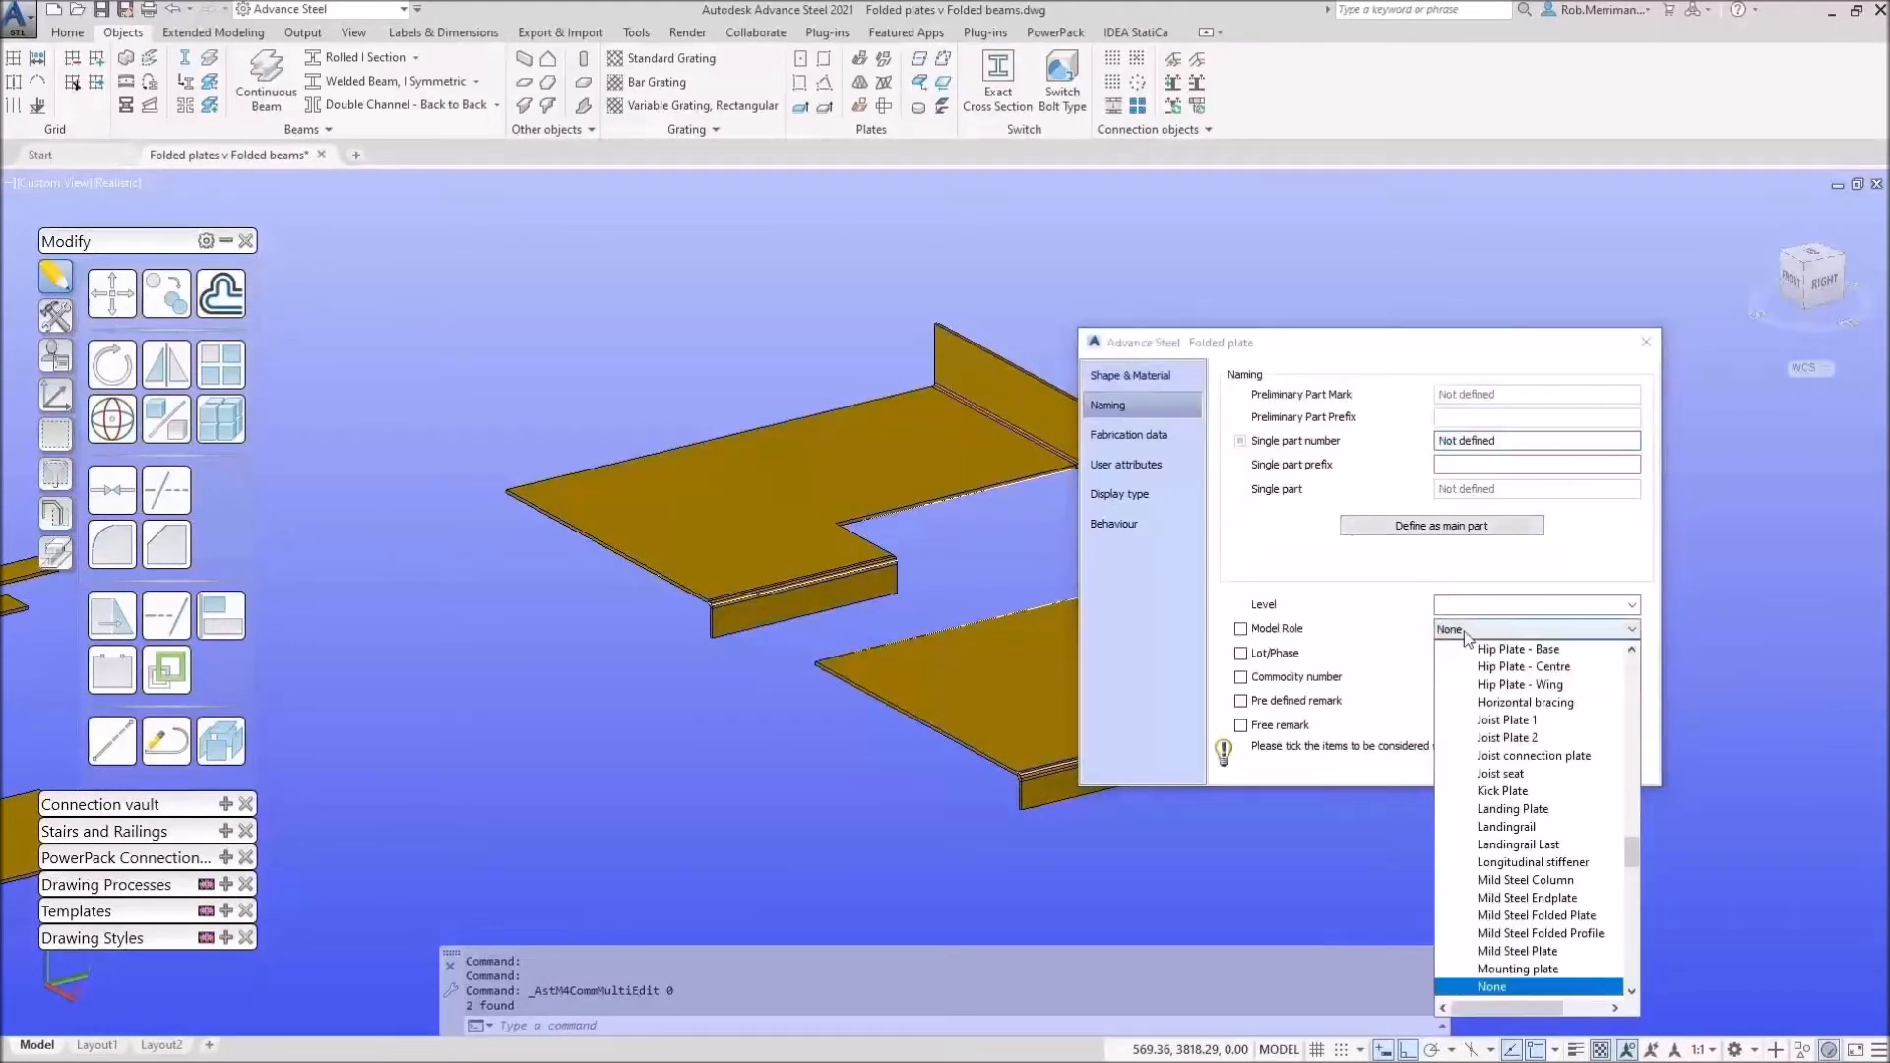
{"action": "key", "text": "f"}
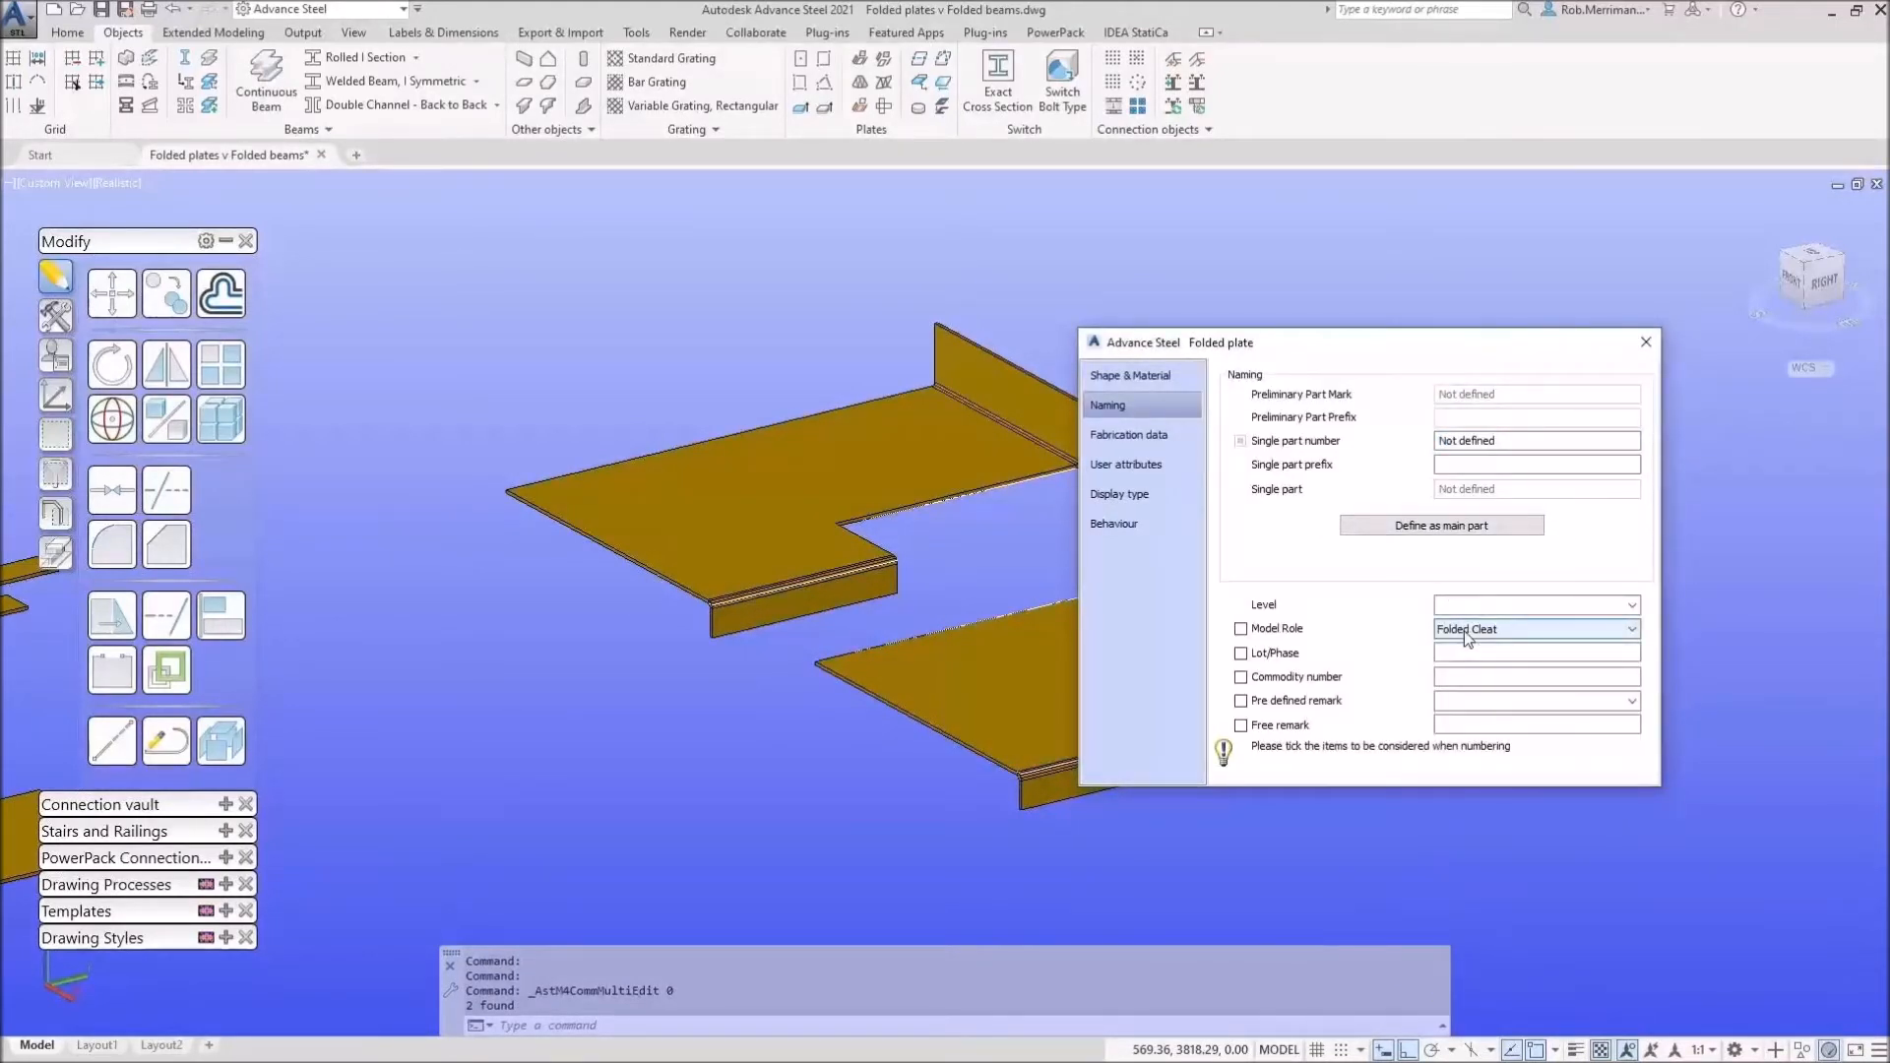
{"action": "left_click", "coordinate": [1646, 341]}
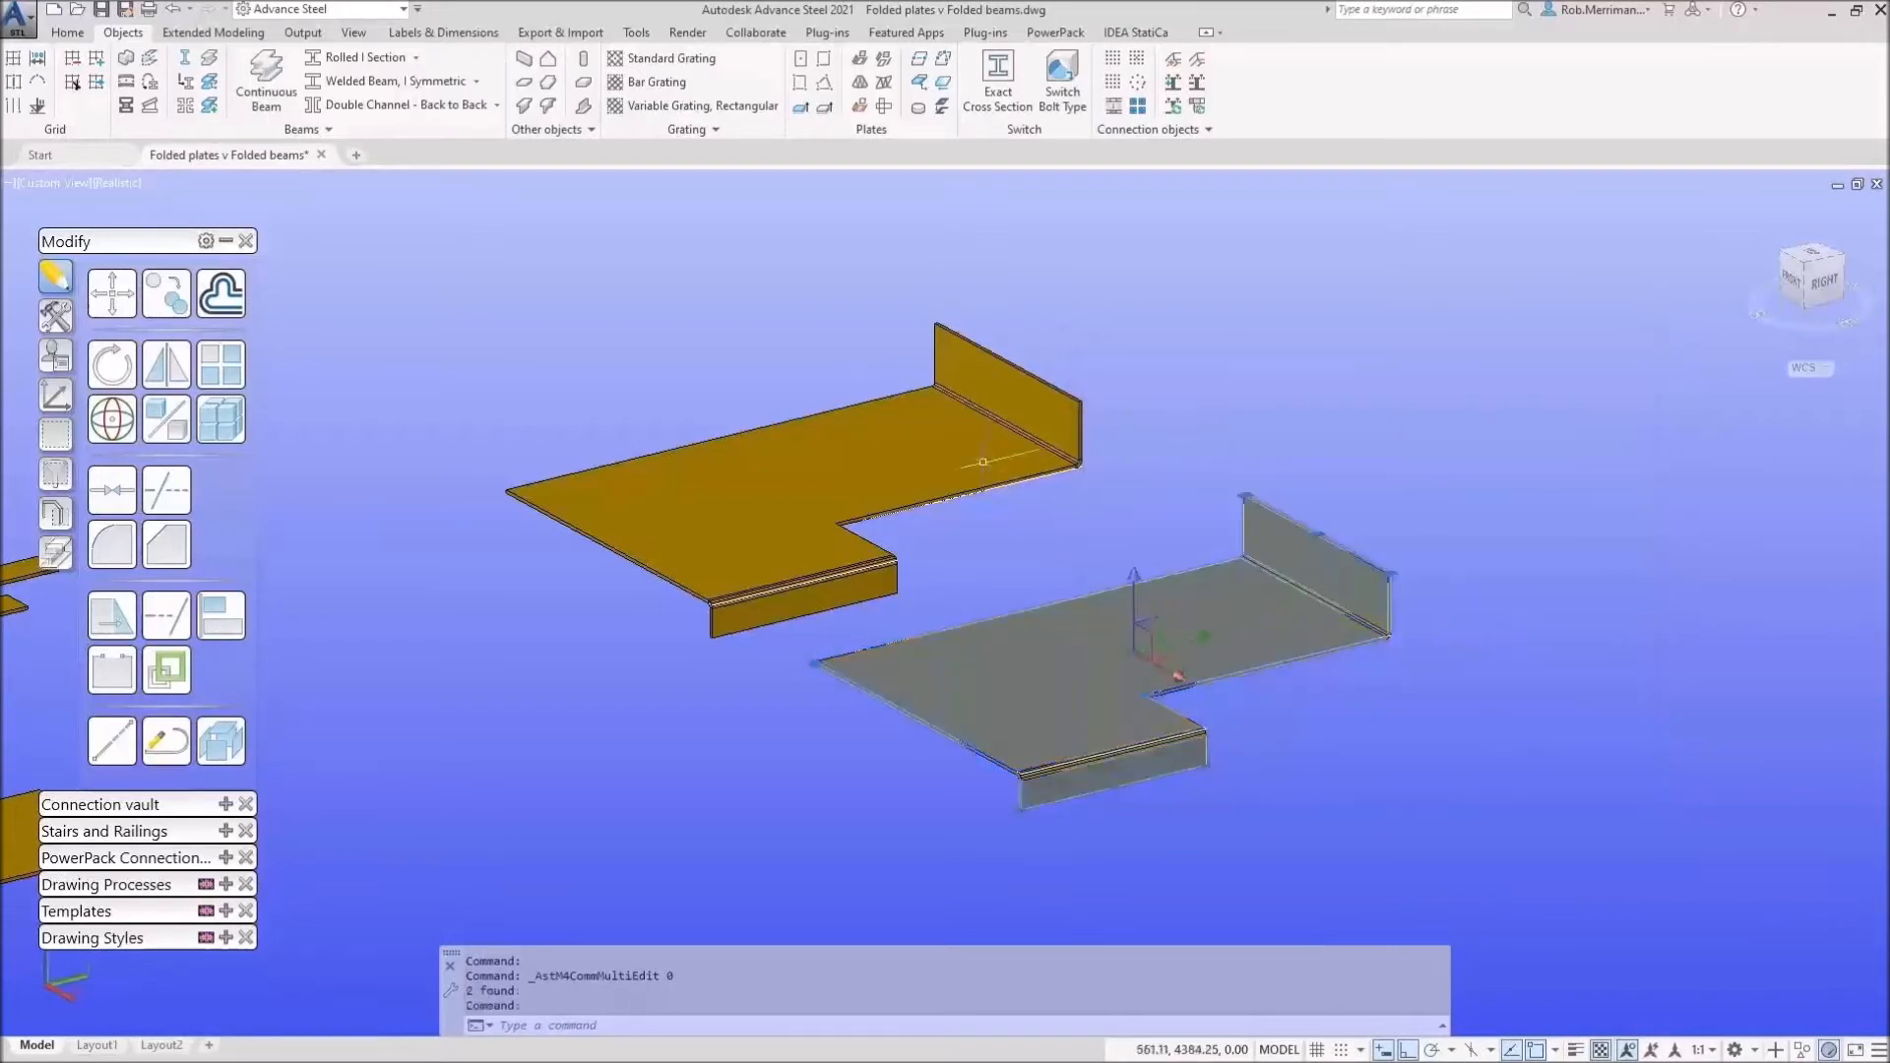
{"action": "left_click", "coordinate": [68, 32]}
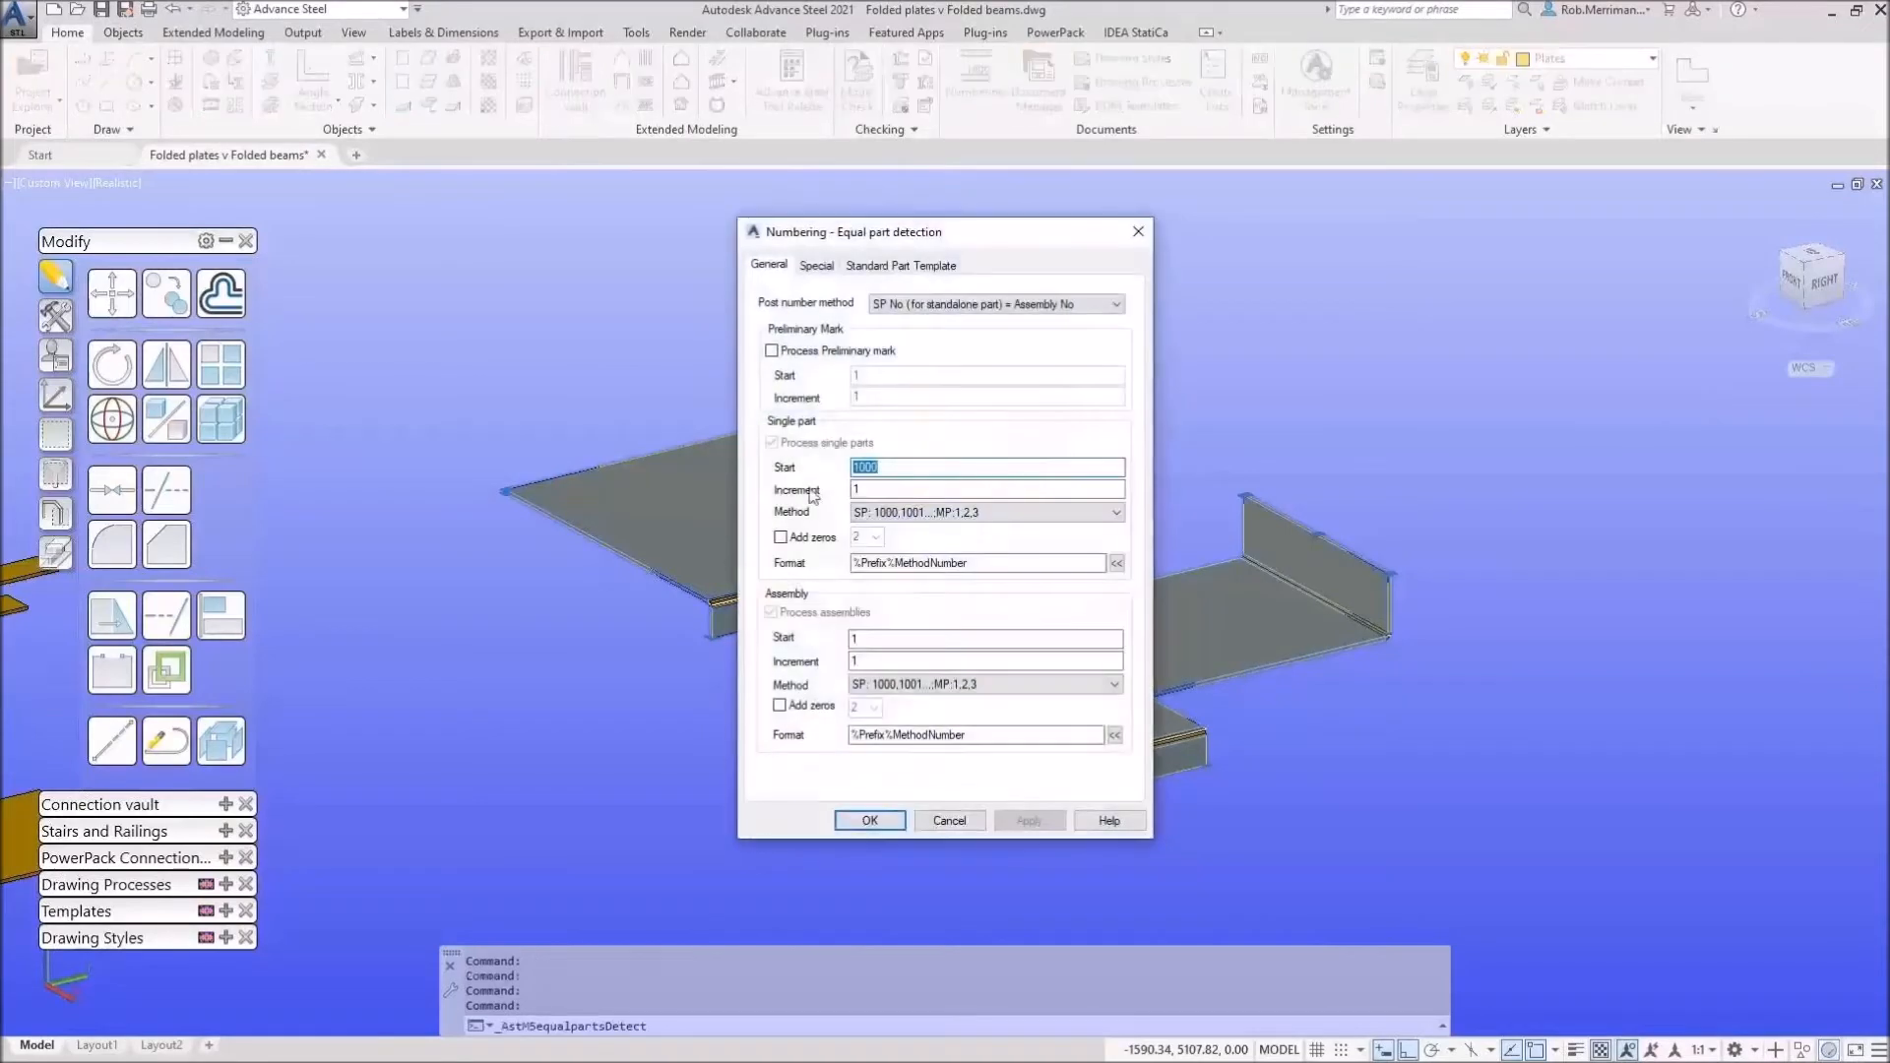
Step: Confirm equal part numbering, then raise the right plate's upstand top edge
{"action": "left_click", "coordinate": [868, 821]}
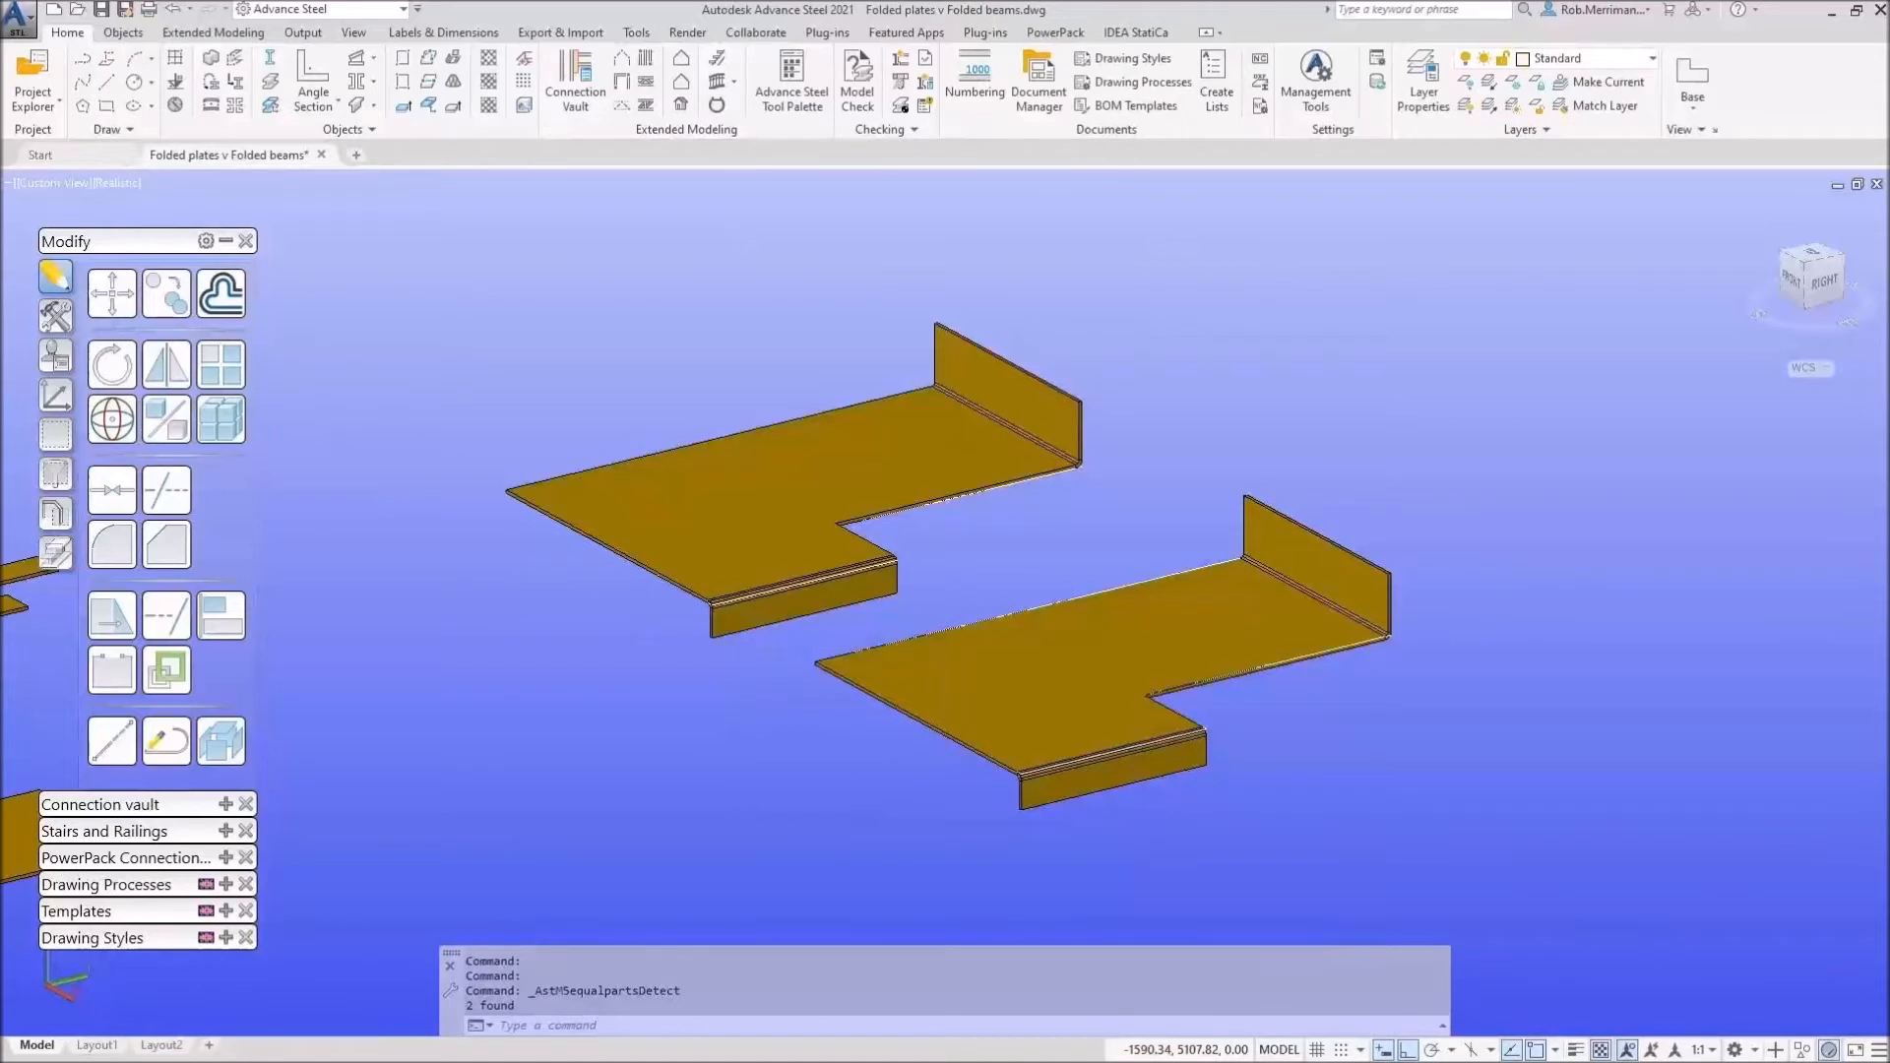
{"action": "left_click", "coordinate": [1172, 566]}
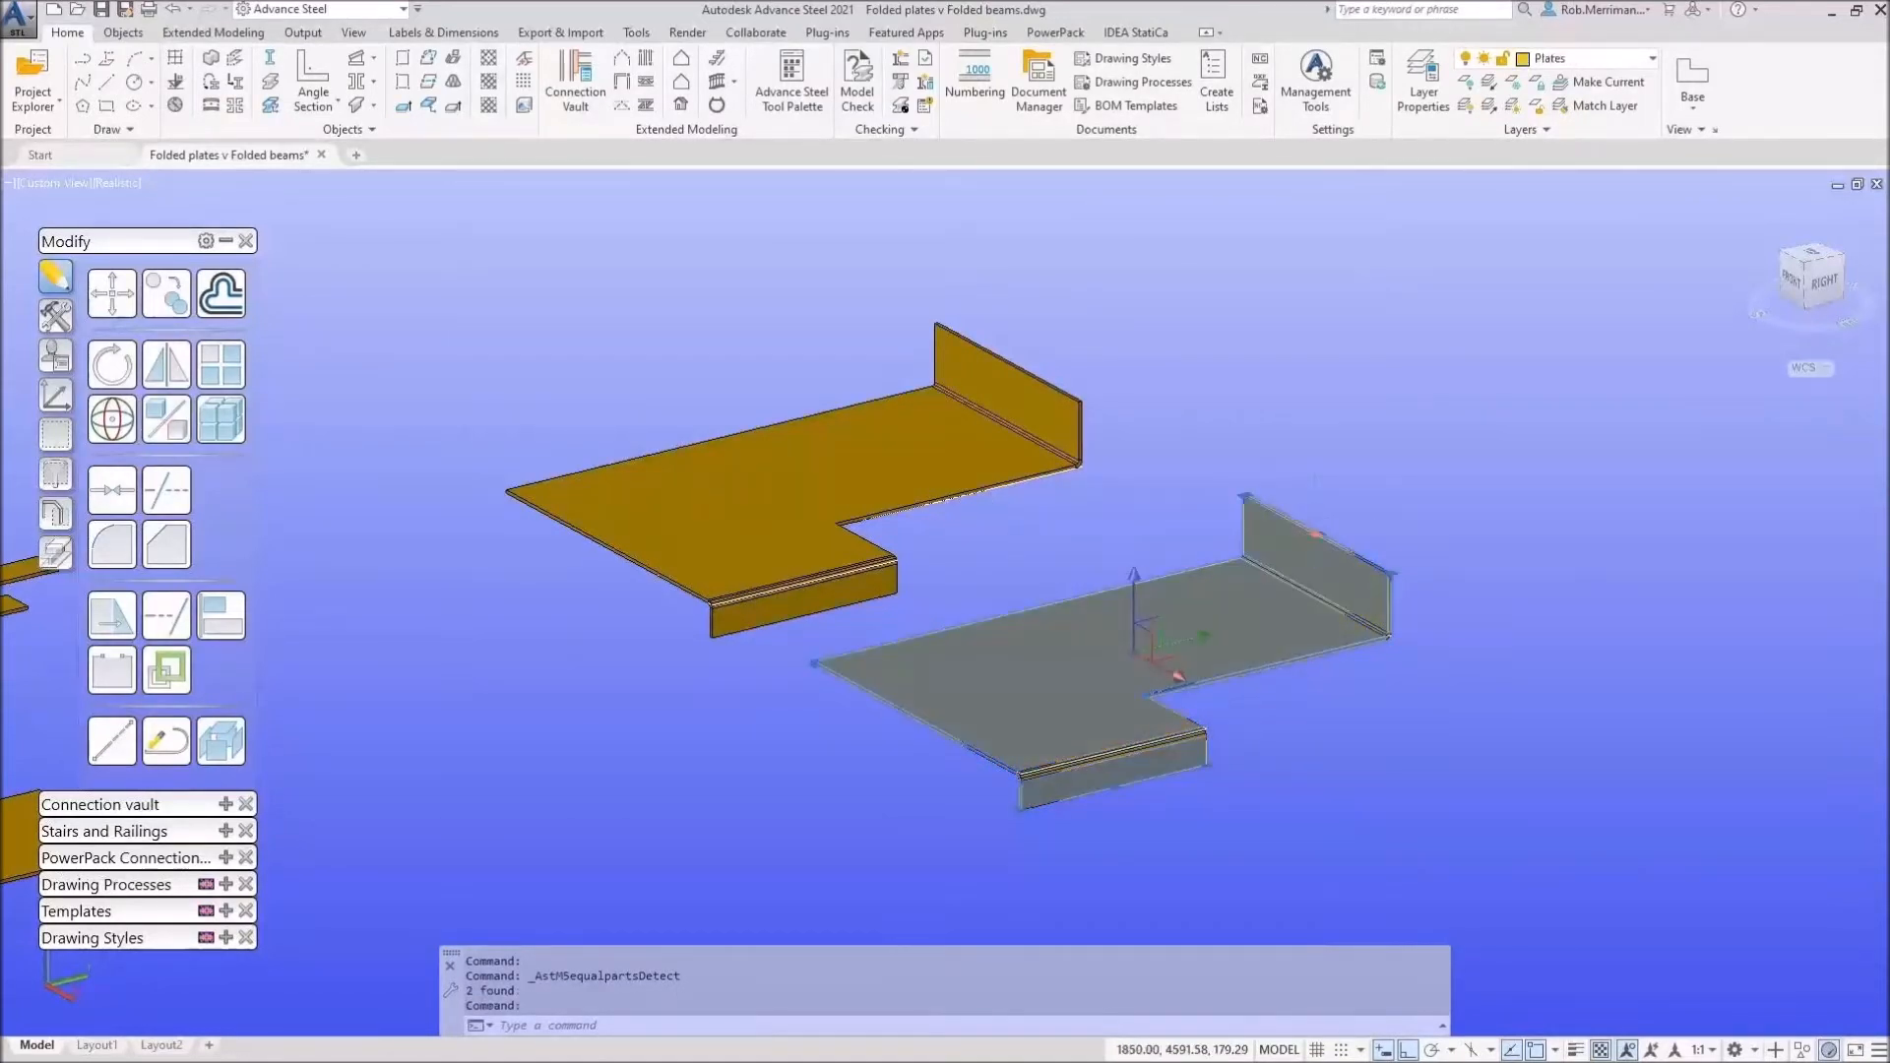
{"action": "left_click", "coordinate": [1316, 535]}
{"action": "left_click", "coordinate": [1316, 502]}
{"action": "key", "text": "Escape"}
Step: Renumber both folded plates as equal parts with single-part numbers starting at 1000
{"action": "left_click", "coordinate": [901, 527]}
{"action": "left_click", "coordinate": [1068, 645]}
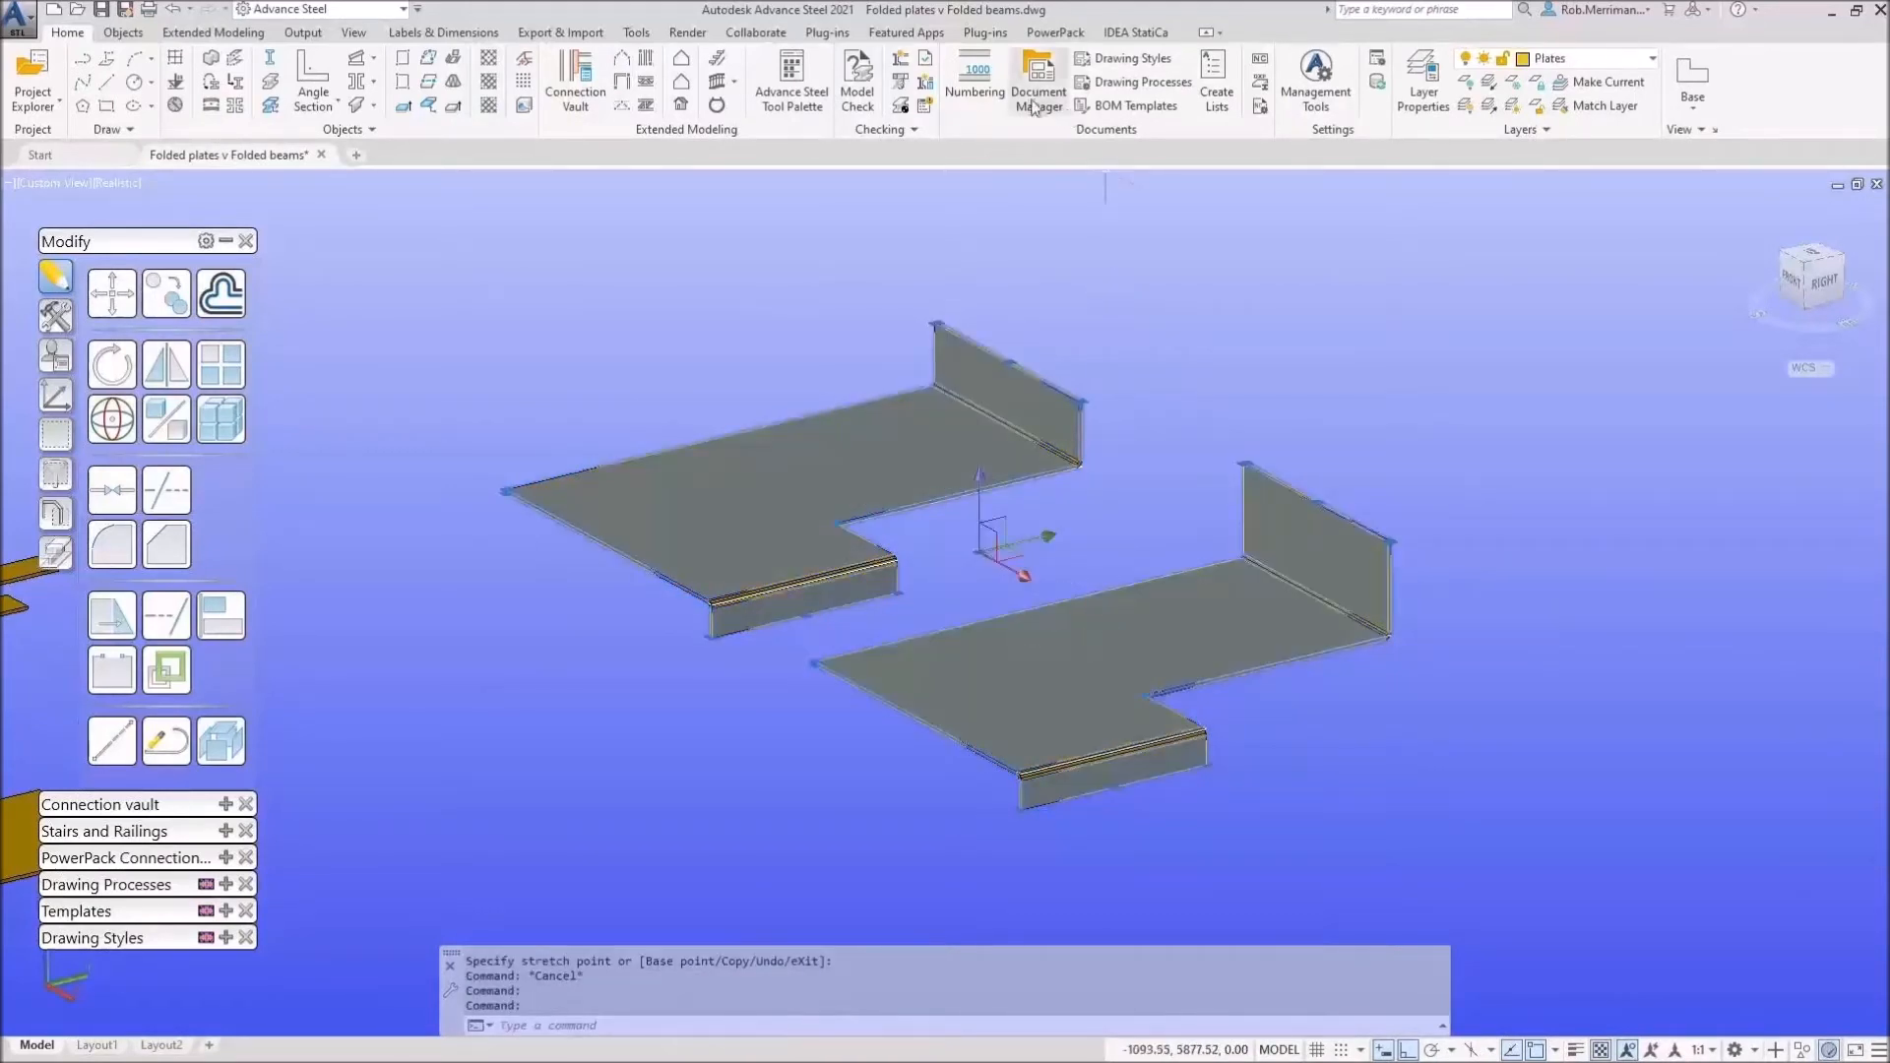
{"action": "left_click", "coordinate": [975, 78]}
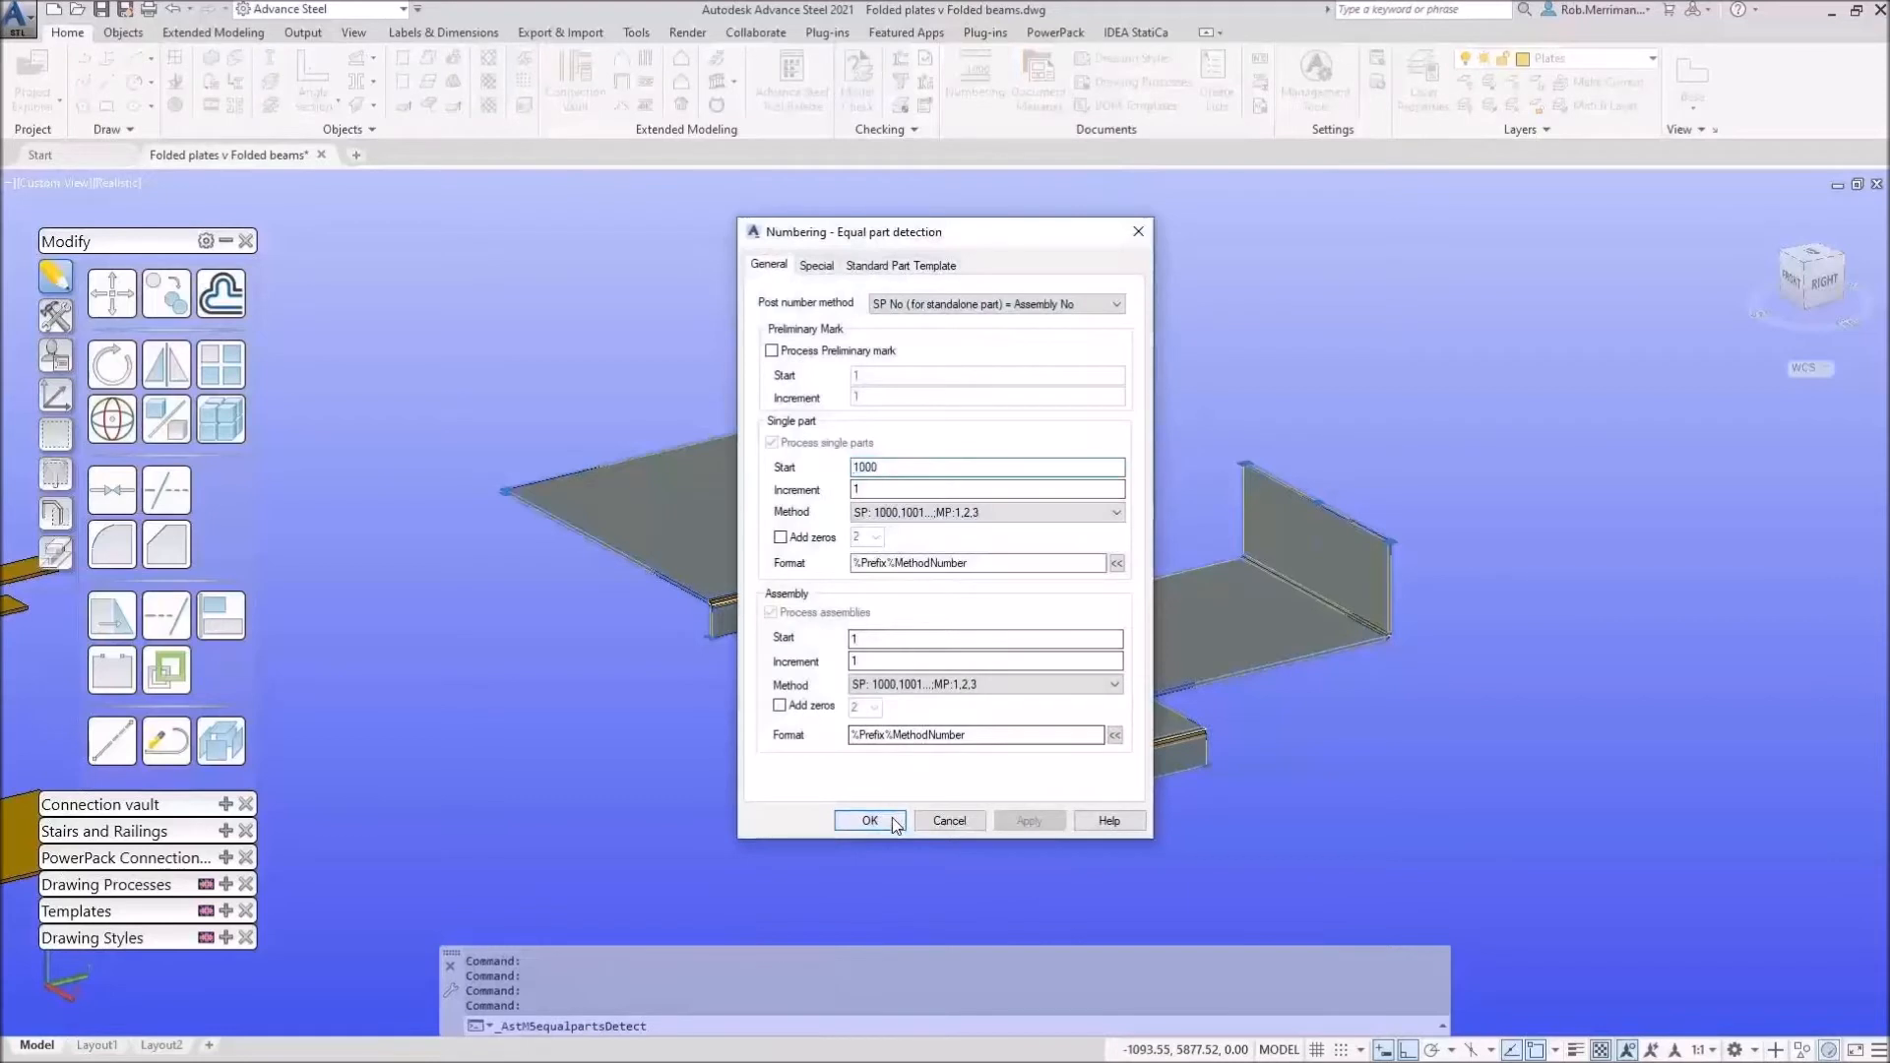
{"action": "left_click", "coordinate": [893, 821]}
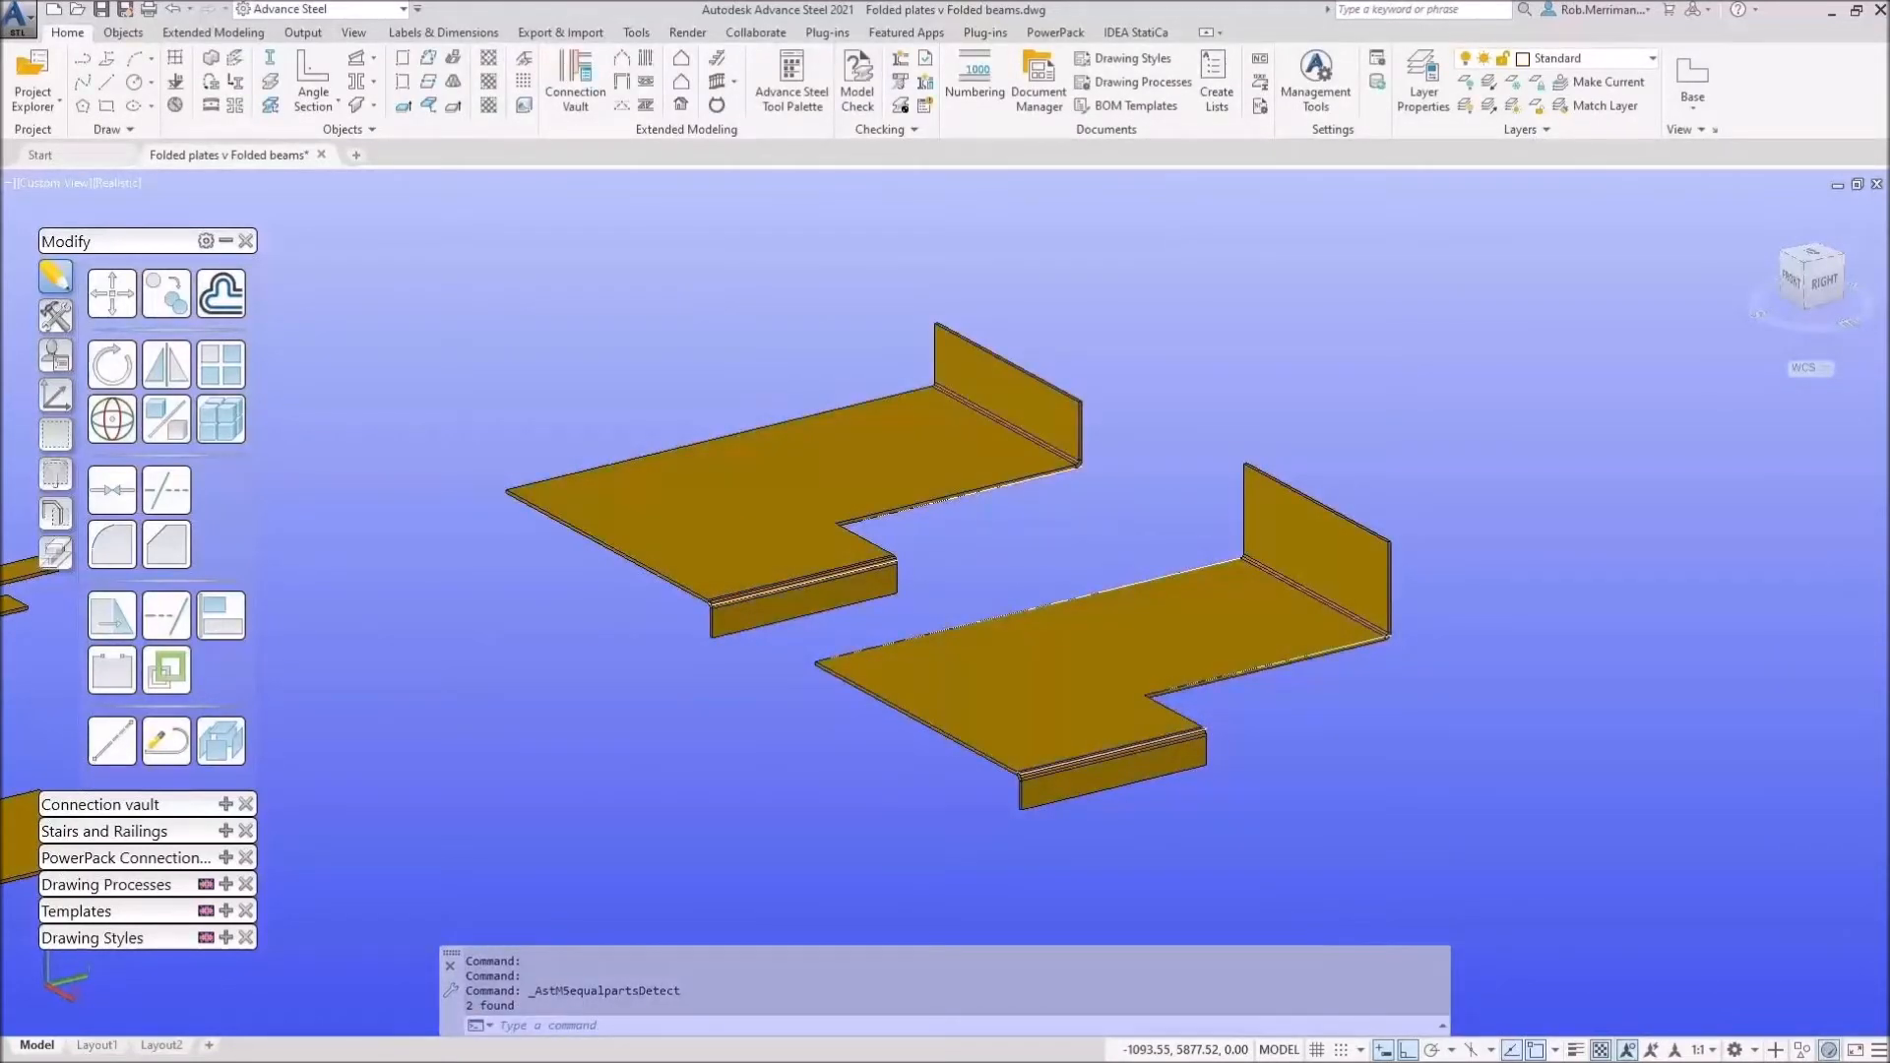
{"action": "left_click", "coordinate": [1078, 691]}
{"action": "left_click", "coordinate": [827, 504]}
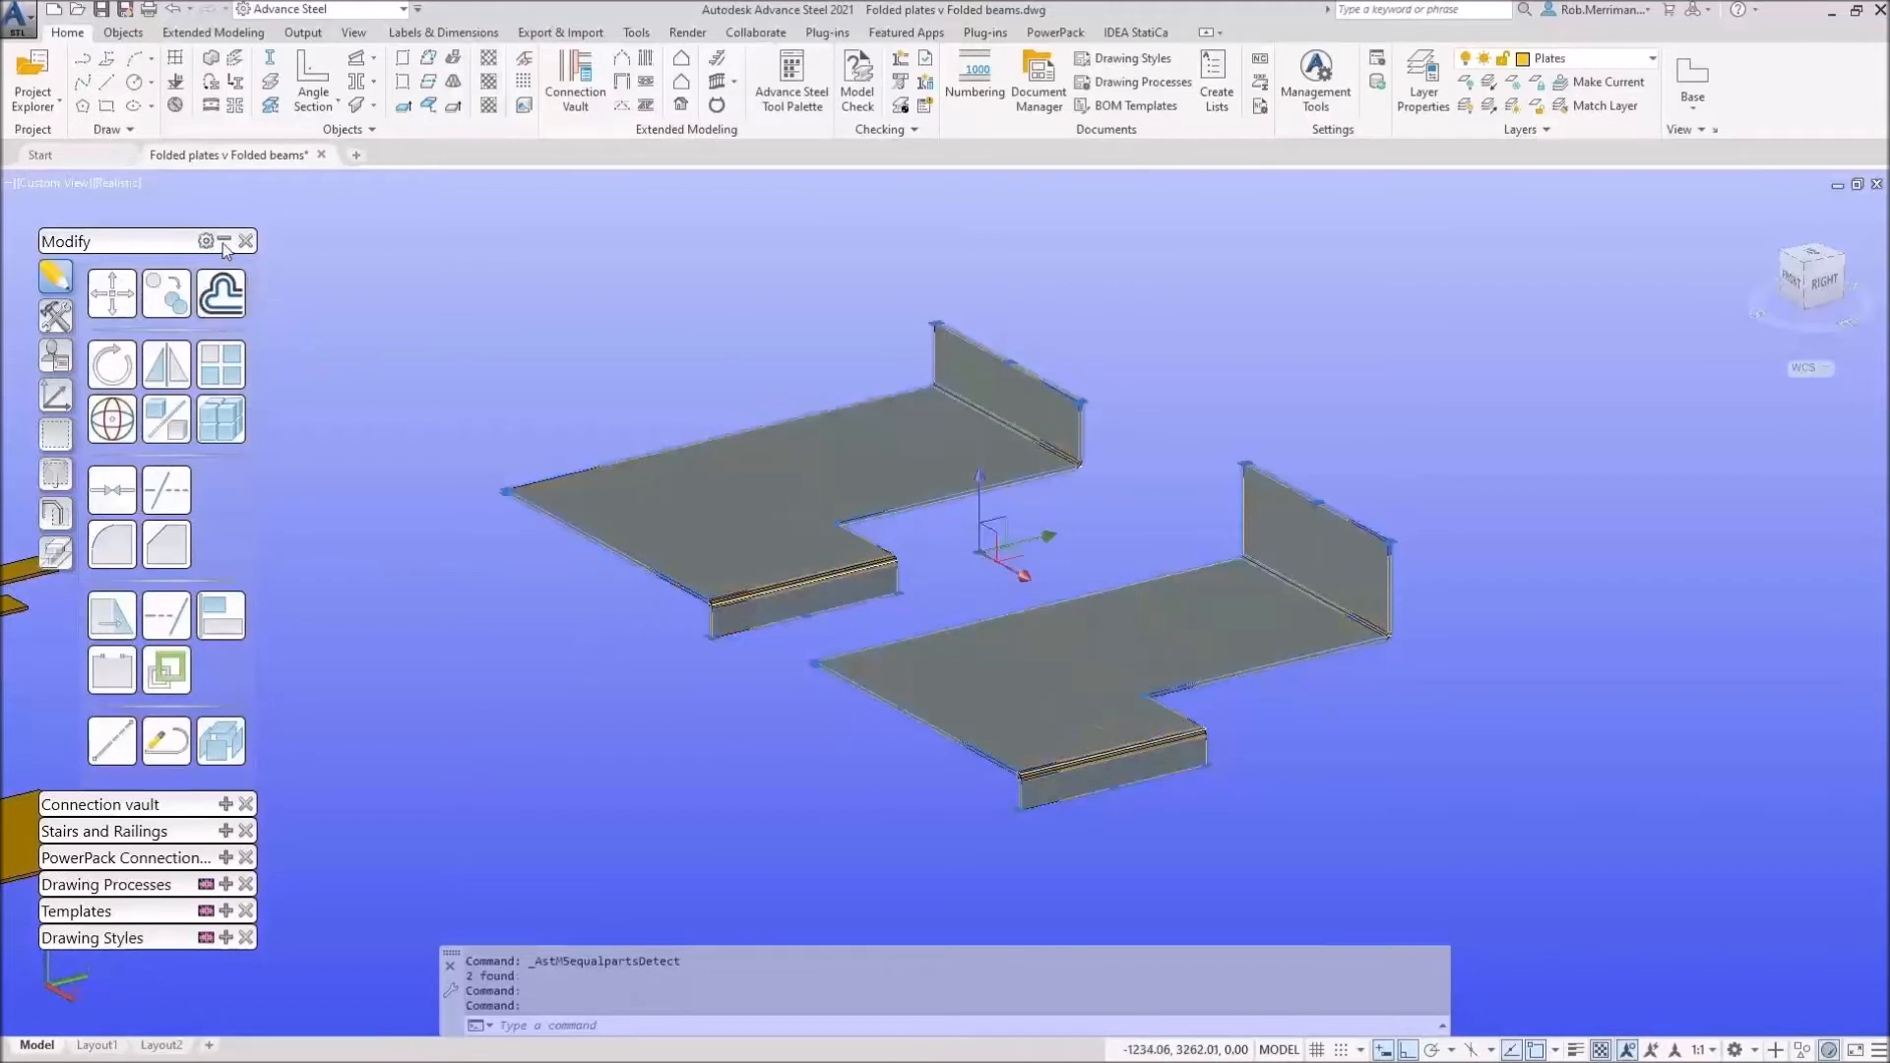
Step: Generate a Parts A4-A0 - Single - BOM drawing for the folded plate
{"action": "left_click", "coordinate": [224, 242]}
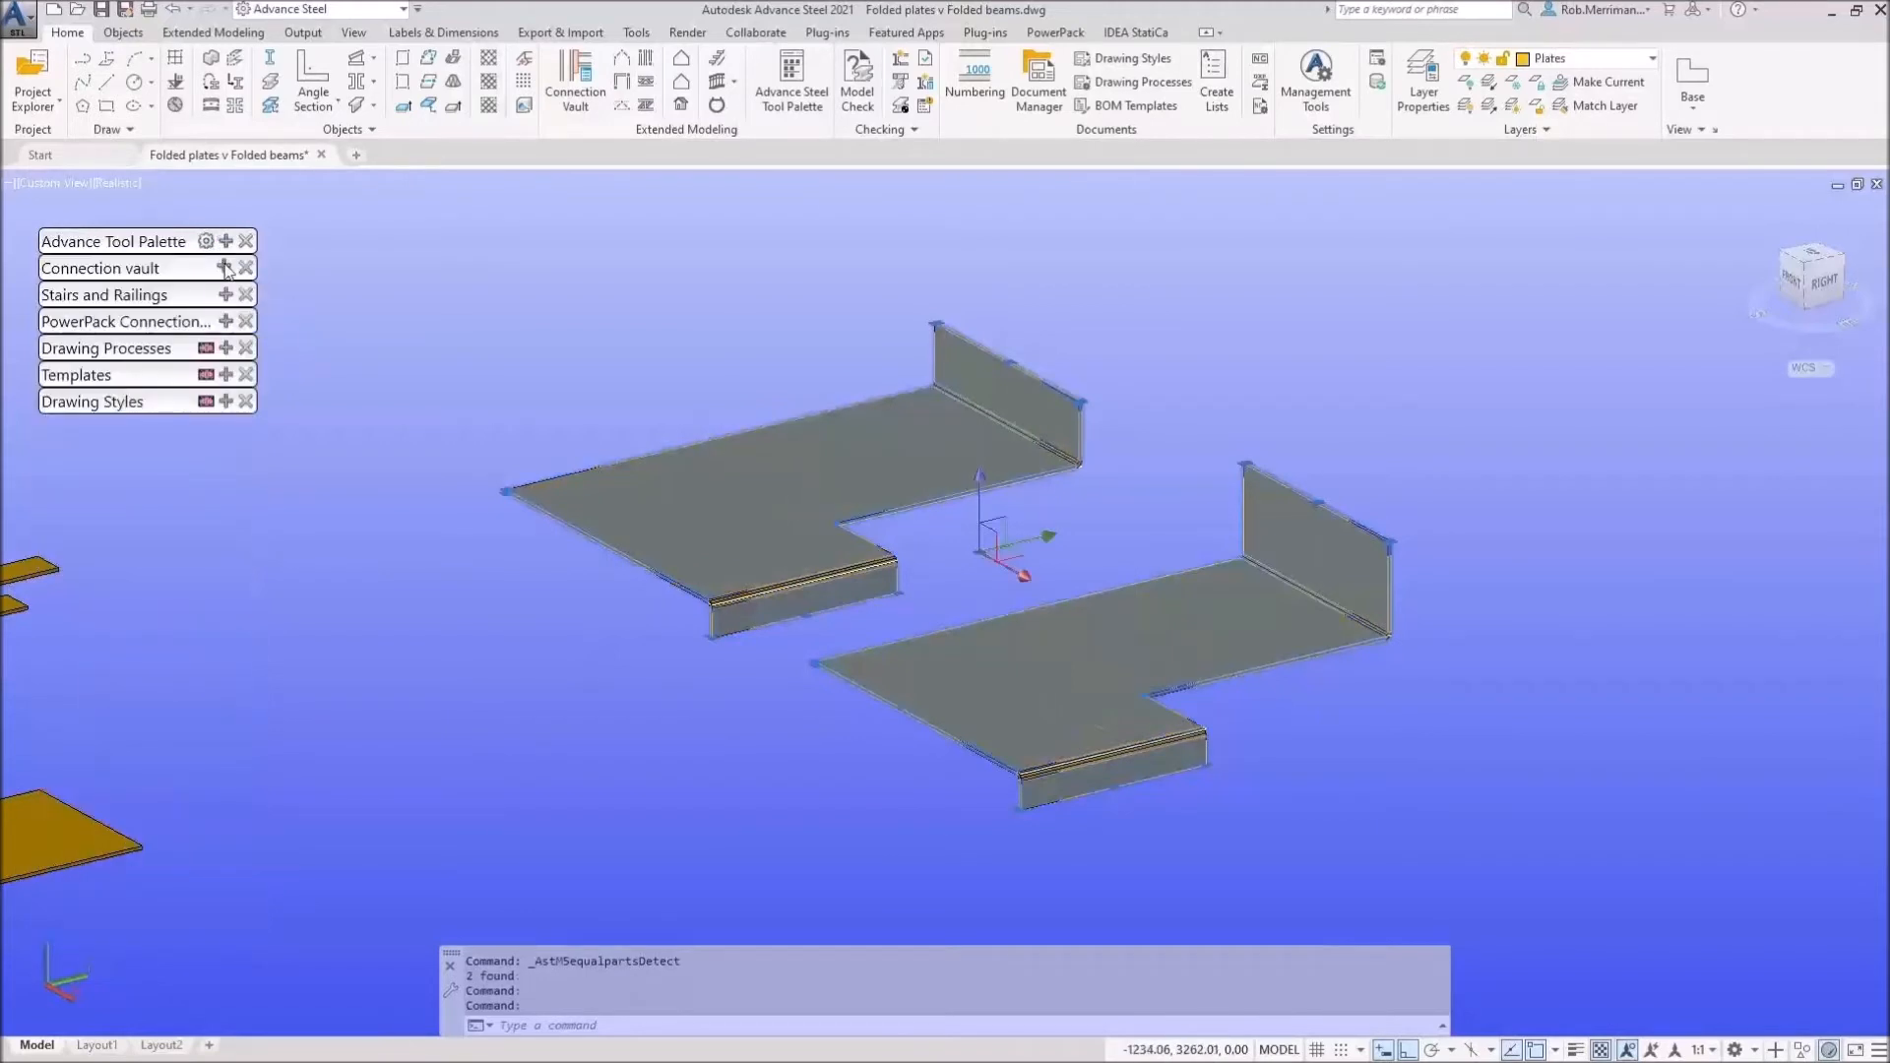
{"action": "left_click", "coordinate": [225, 349]}
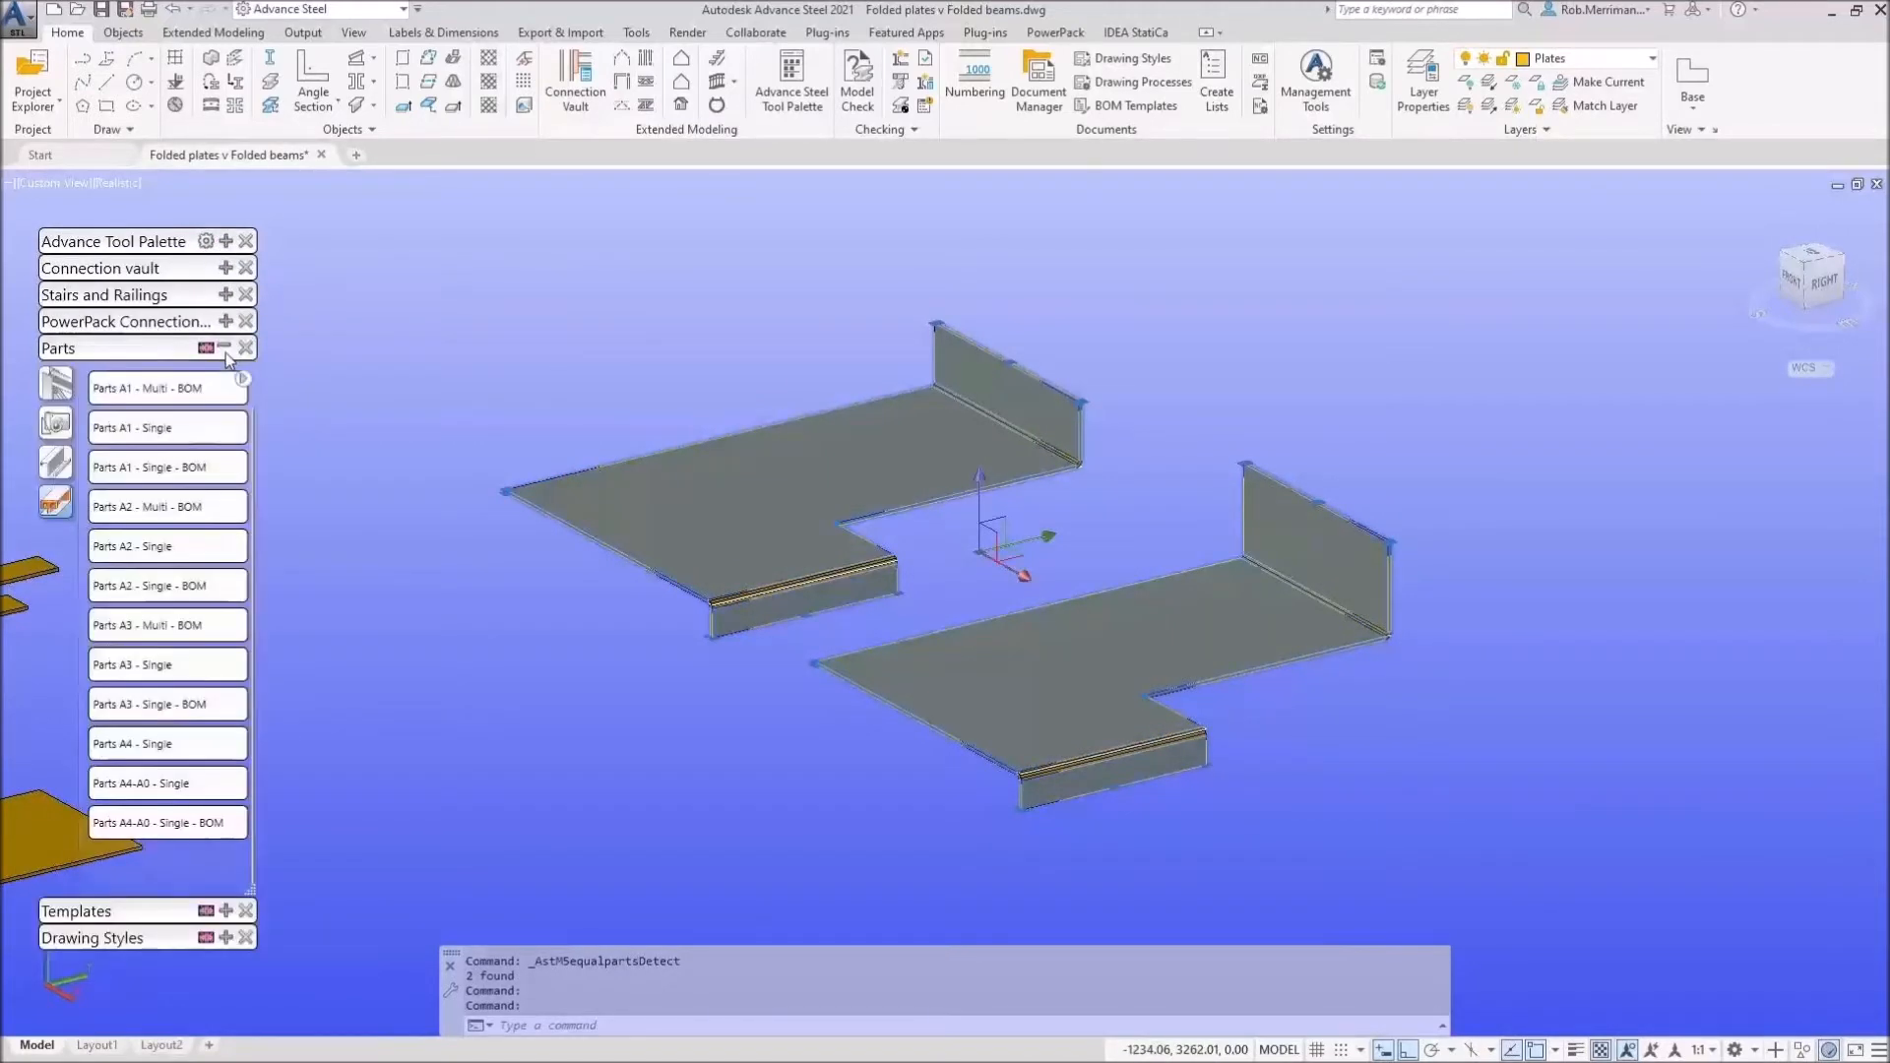
{"action": "left_click", "coordinate": [151, 832]}
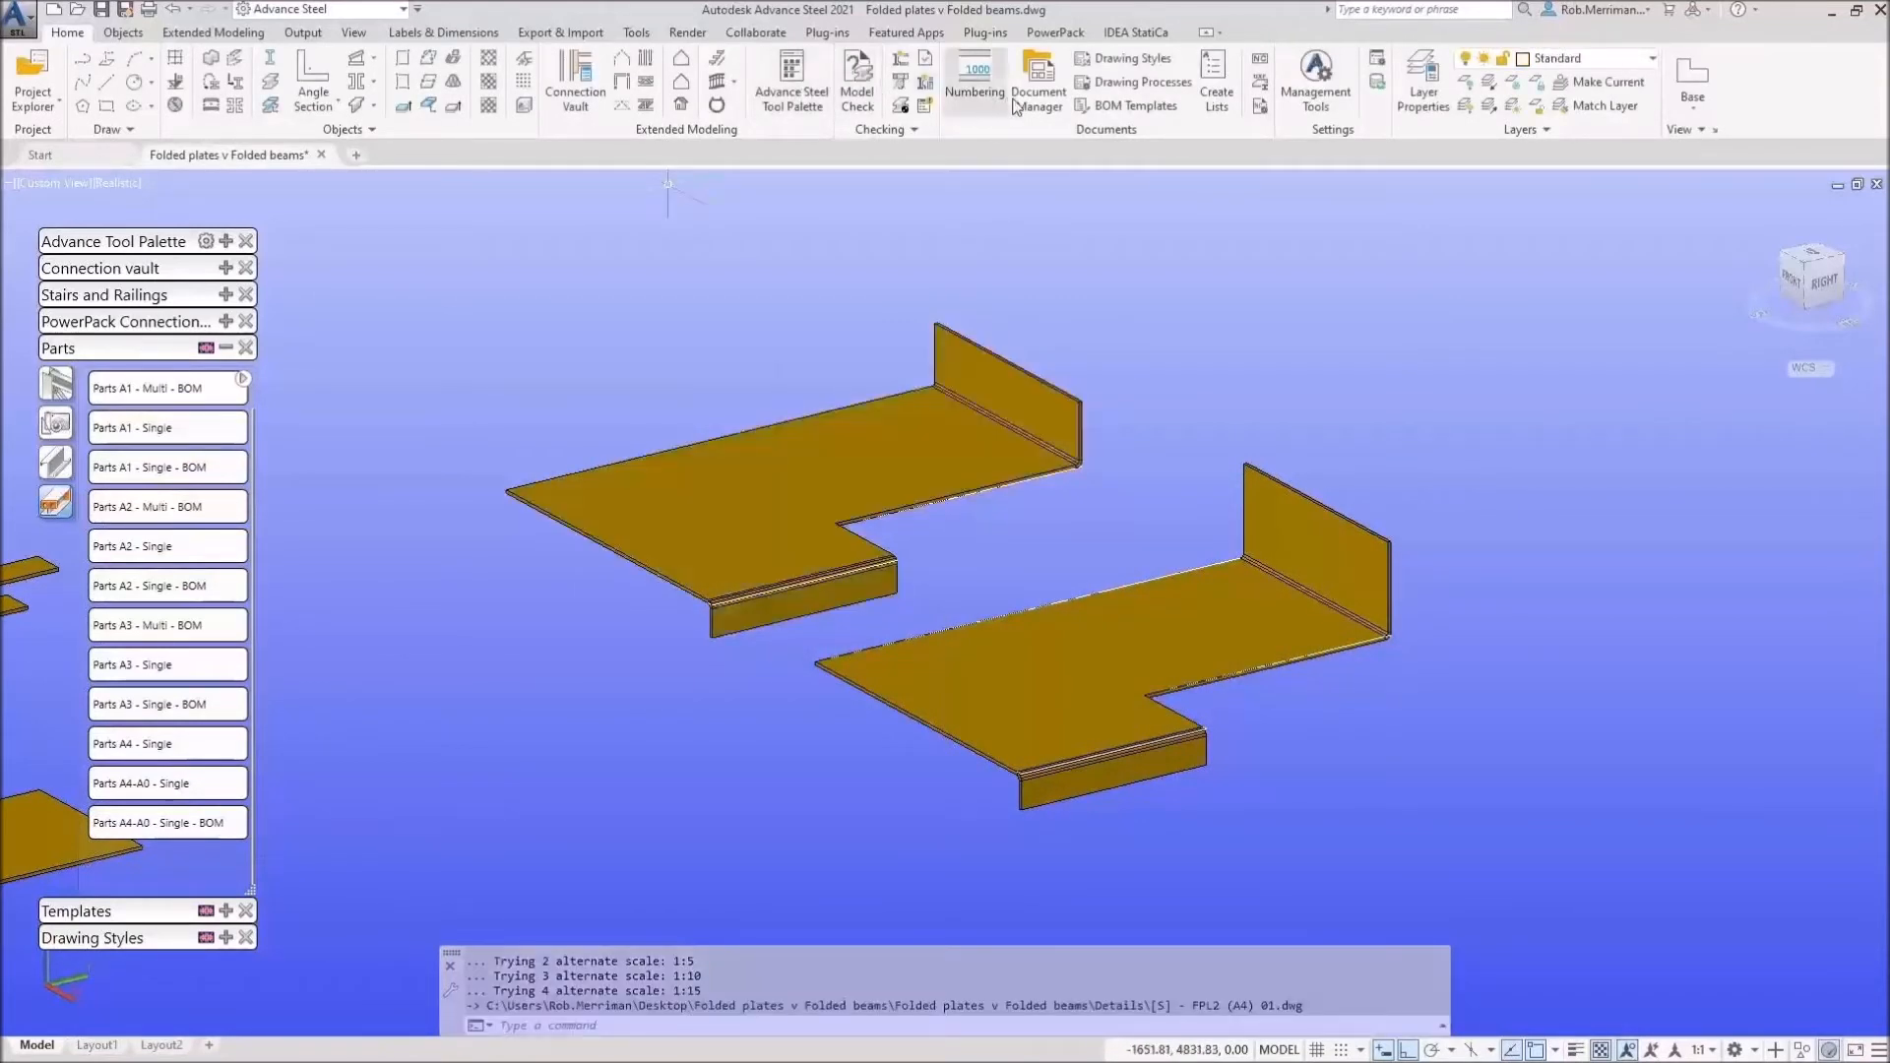
Step: Open the Document Manager and check the upper folded plate's naming properties
{"action": "left_click", "coordinate": [1017, 102]}
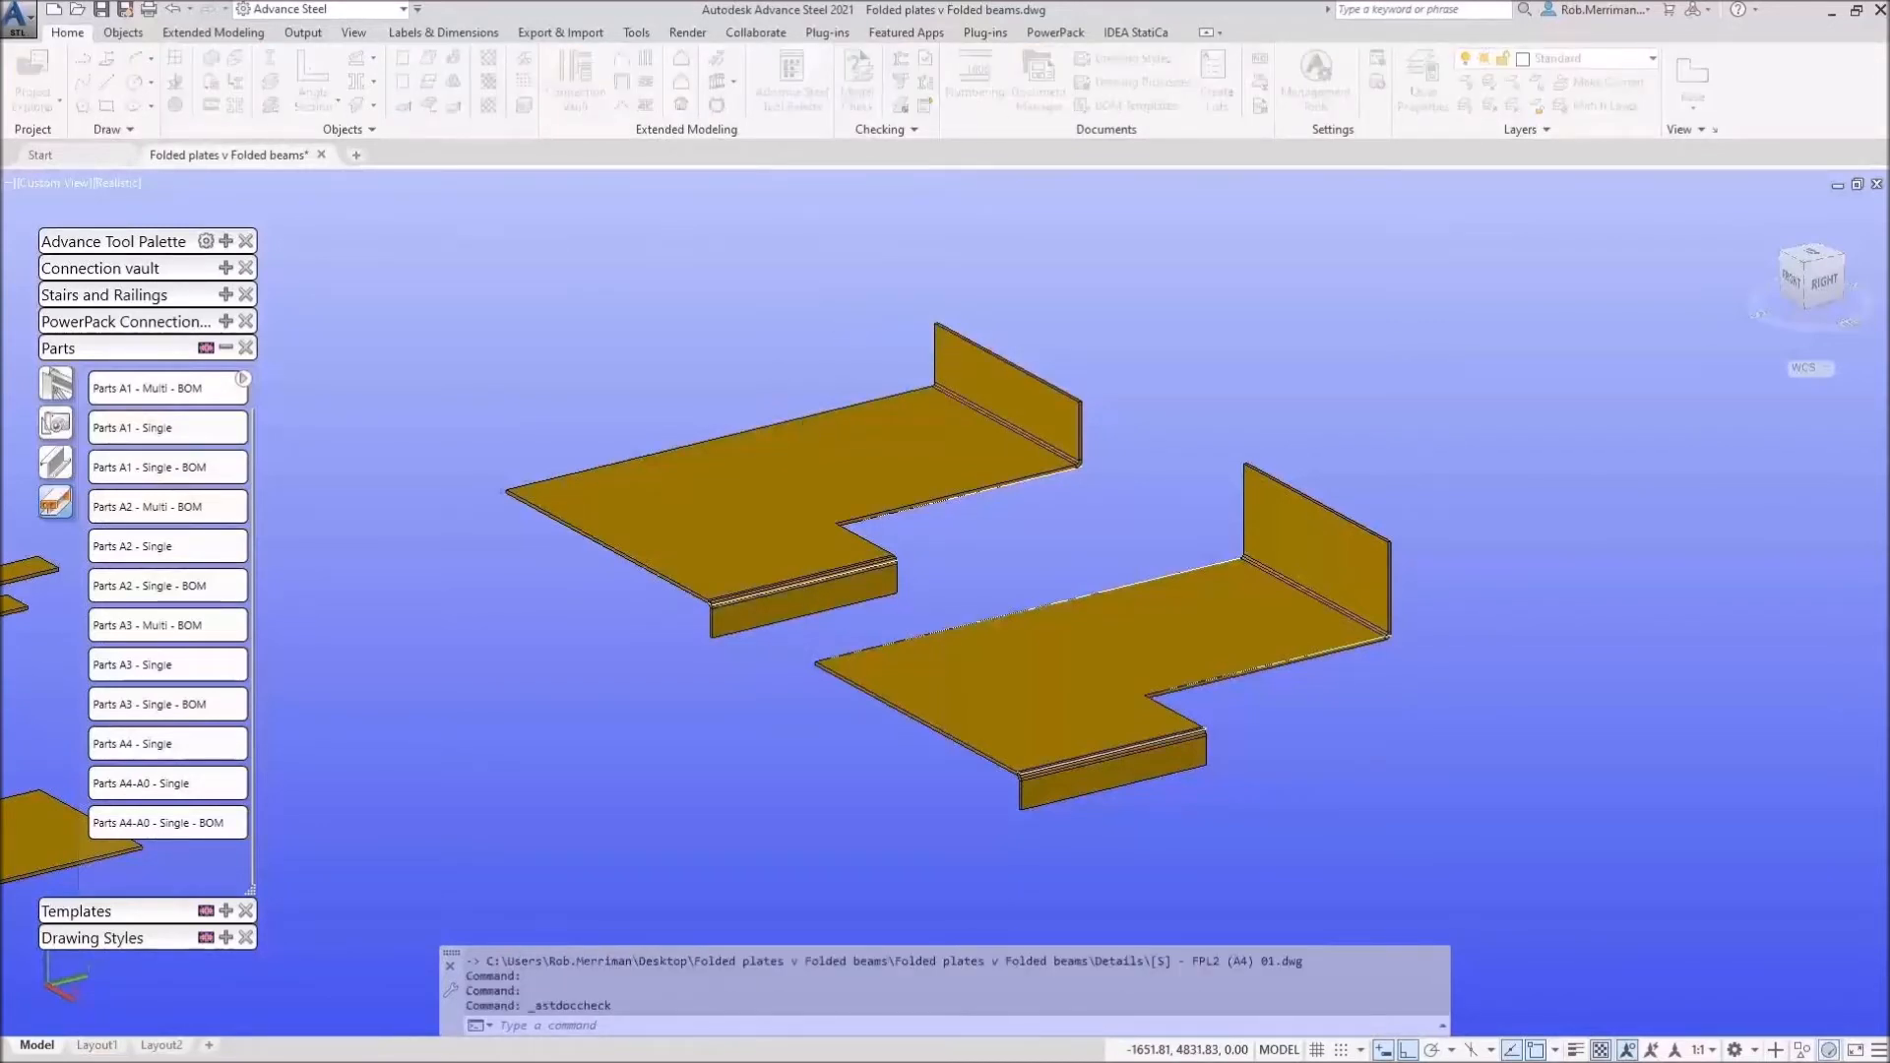
{"action": "left_click", "coordinate": [920, 426]}
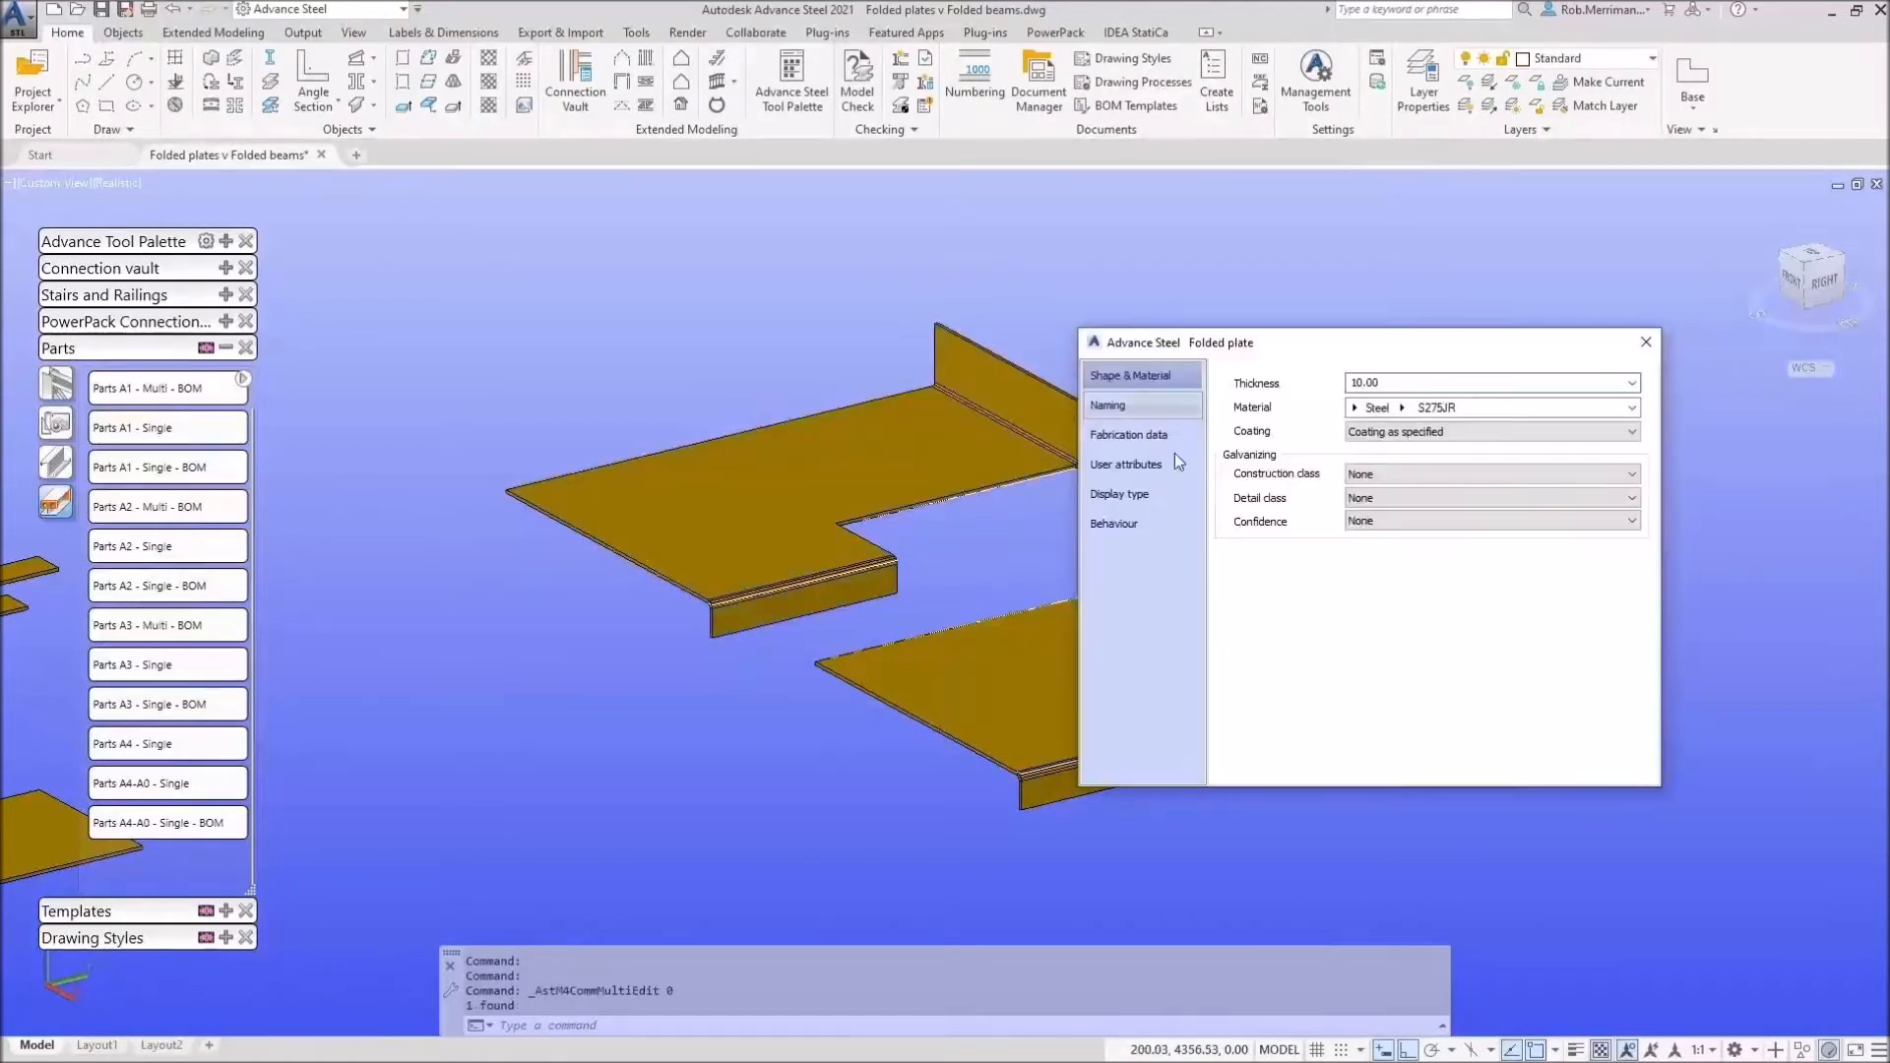
{"action": "left_click", "coordinate": [1142, 406]}
{"action": "left_click", "coordinate": [1645, 343]}
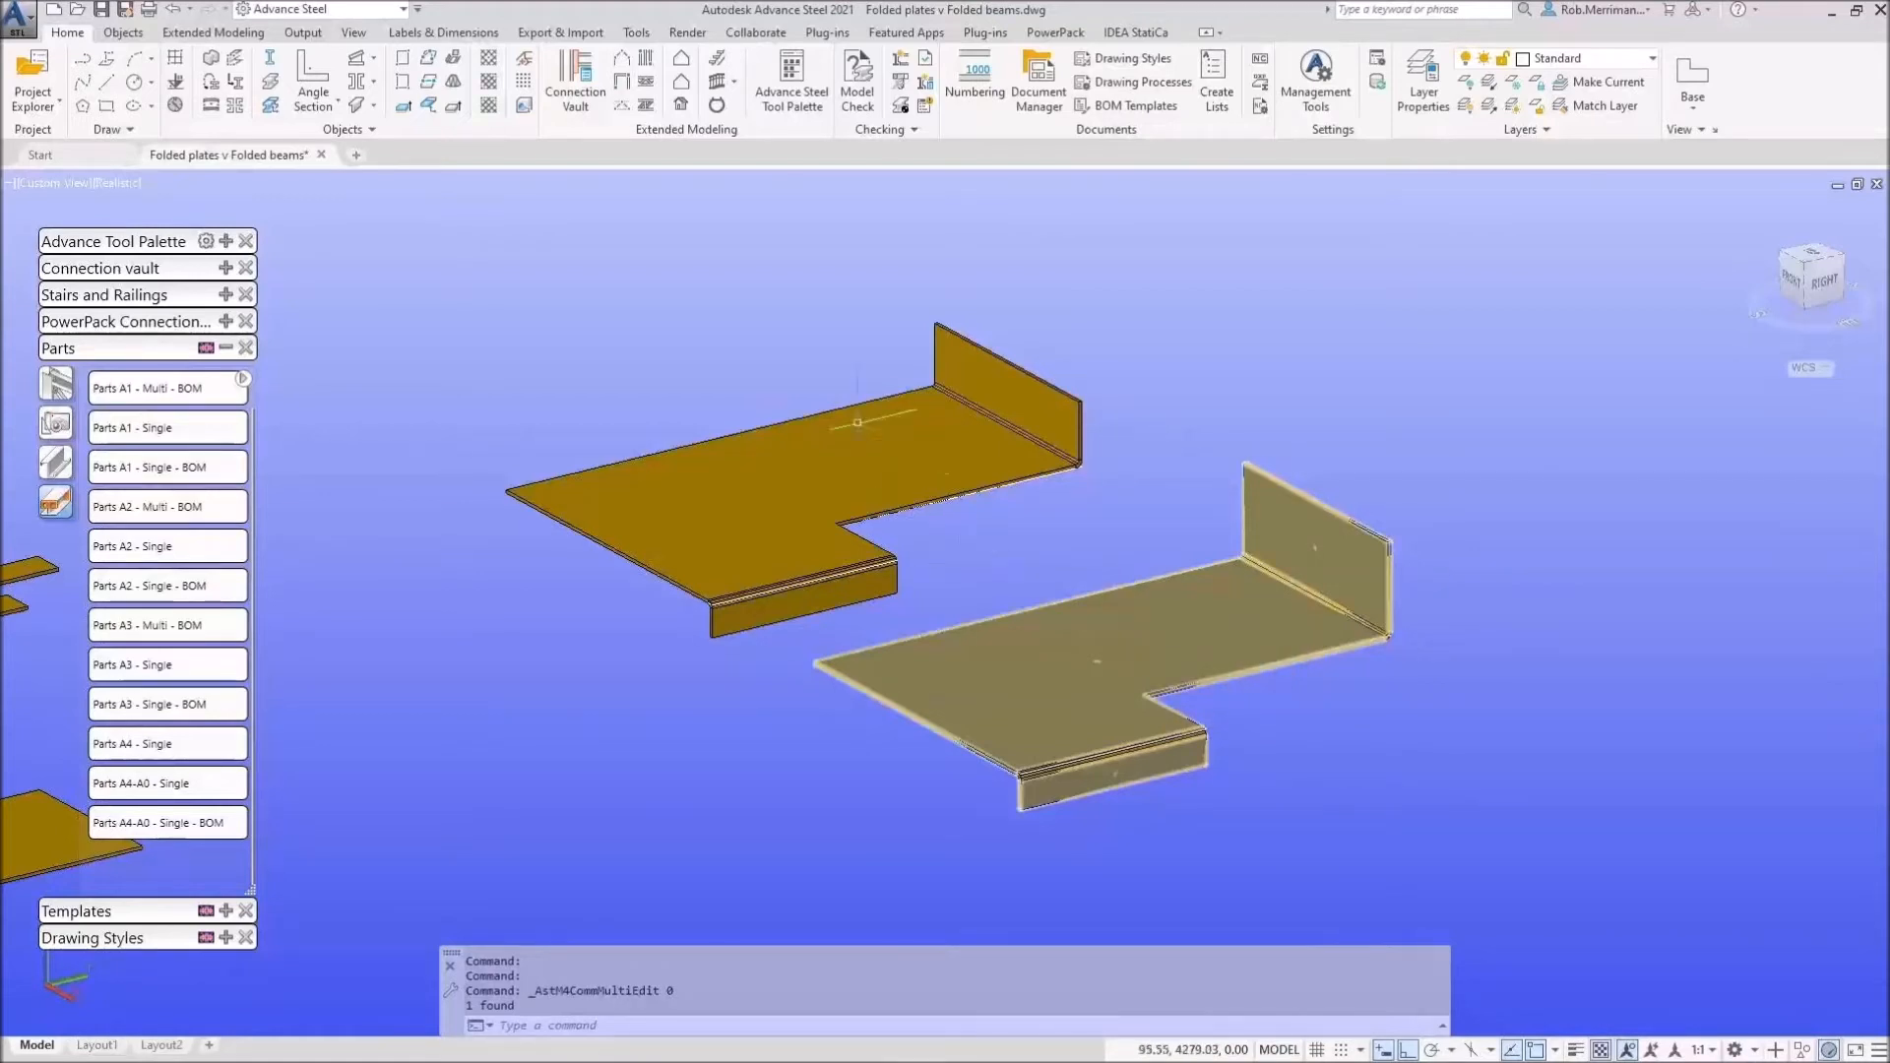
{"action": "left_click", "coordinate": [1041, 98]}
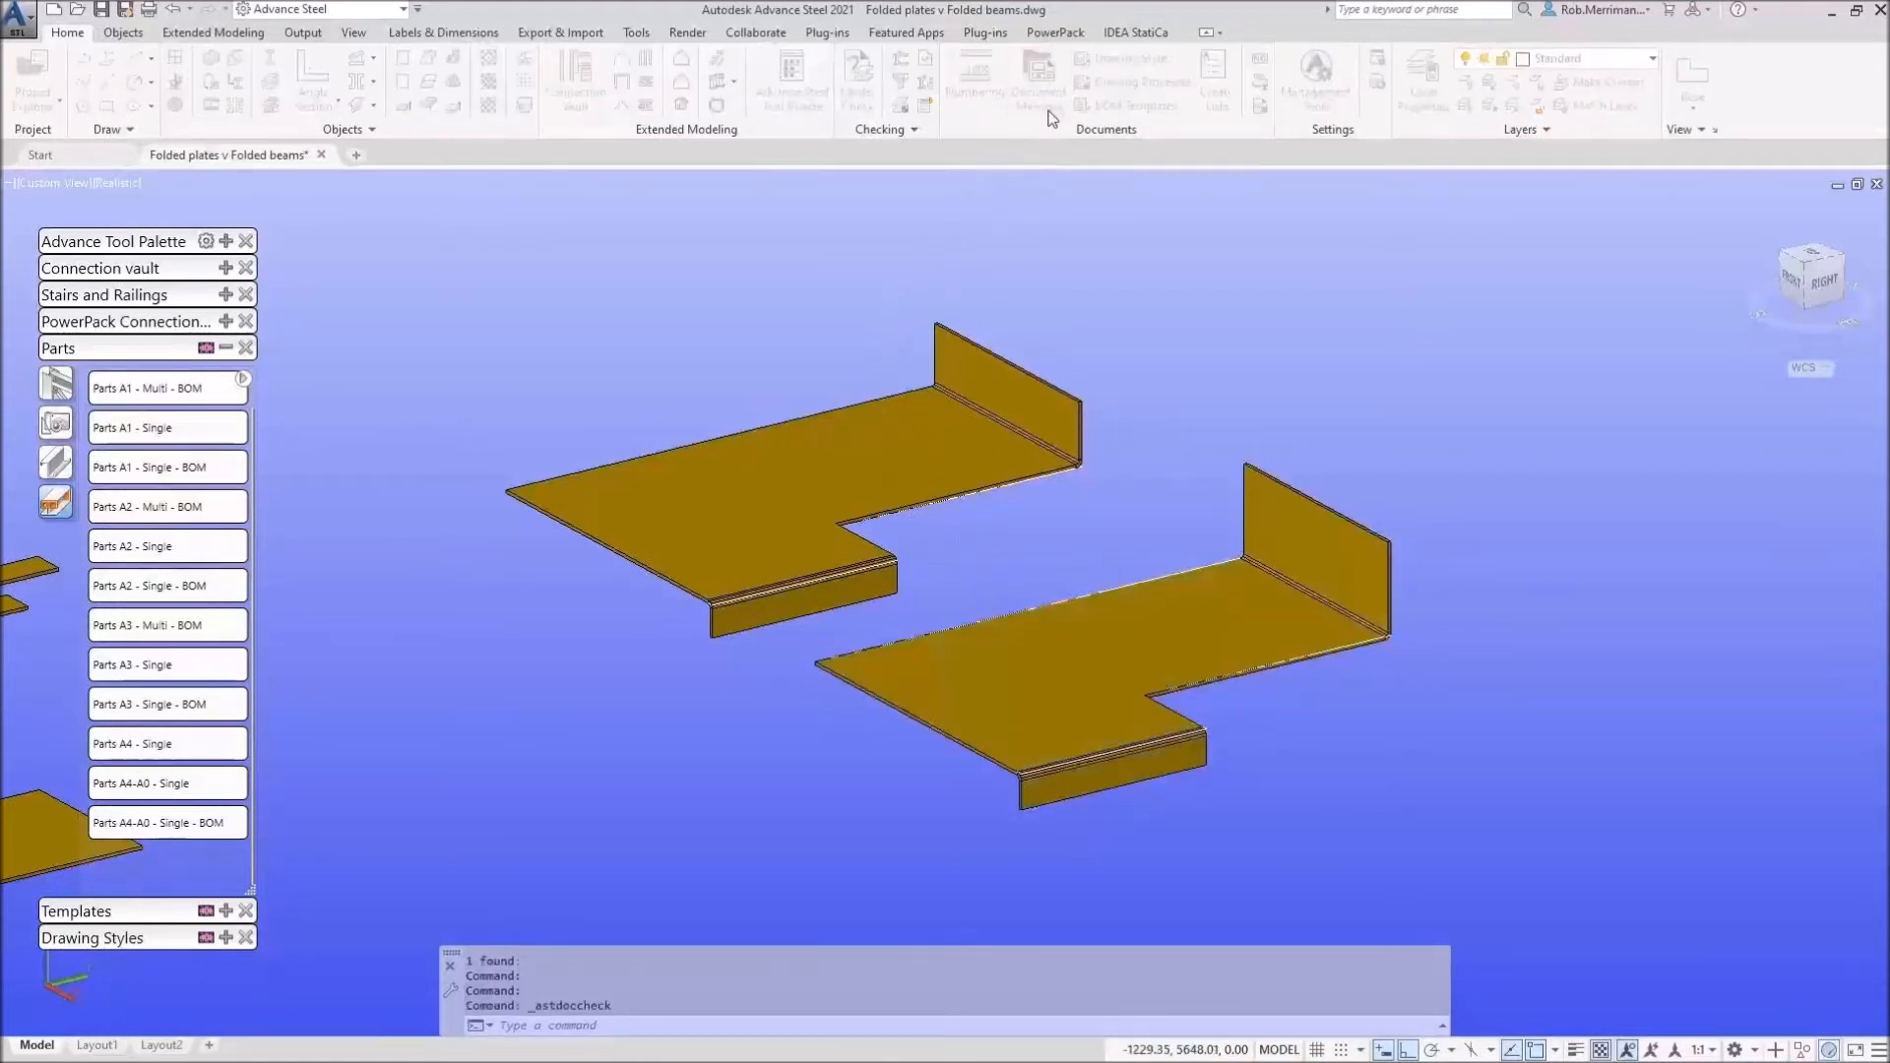
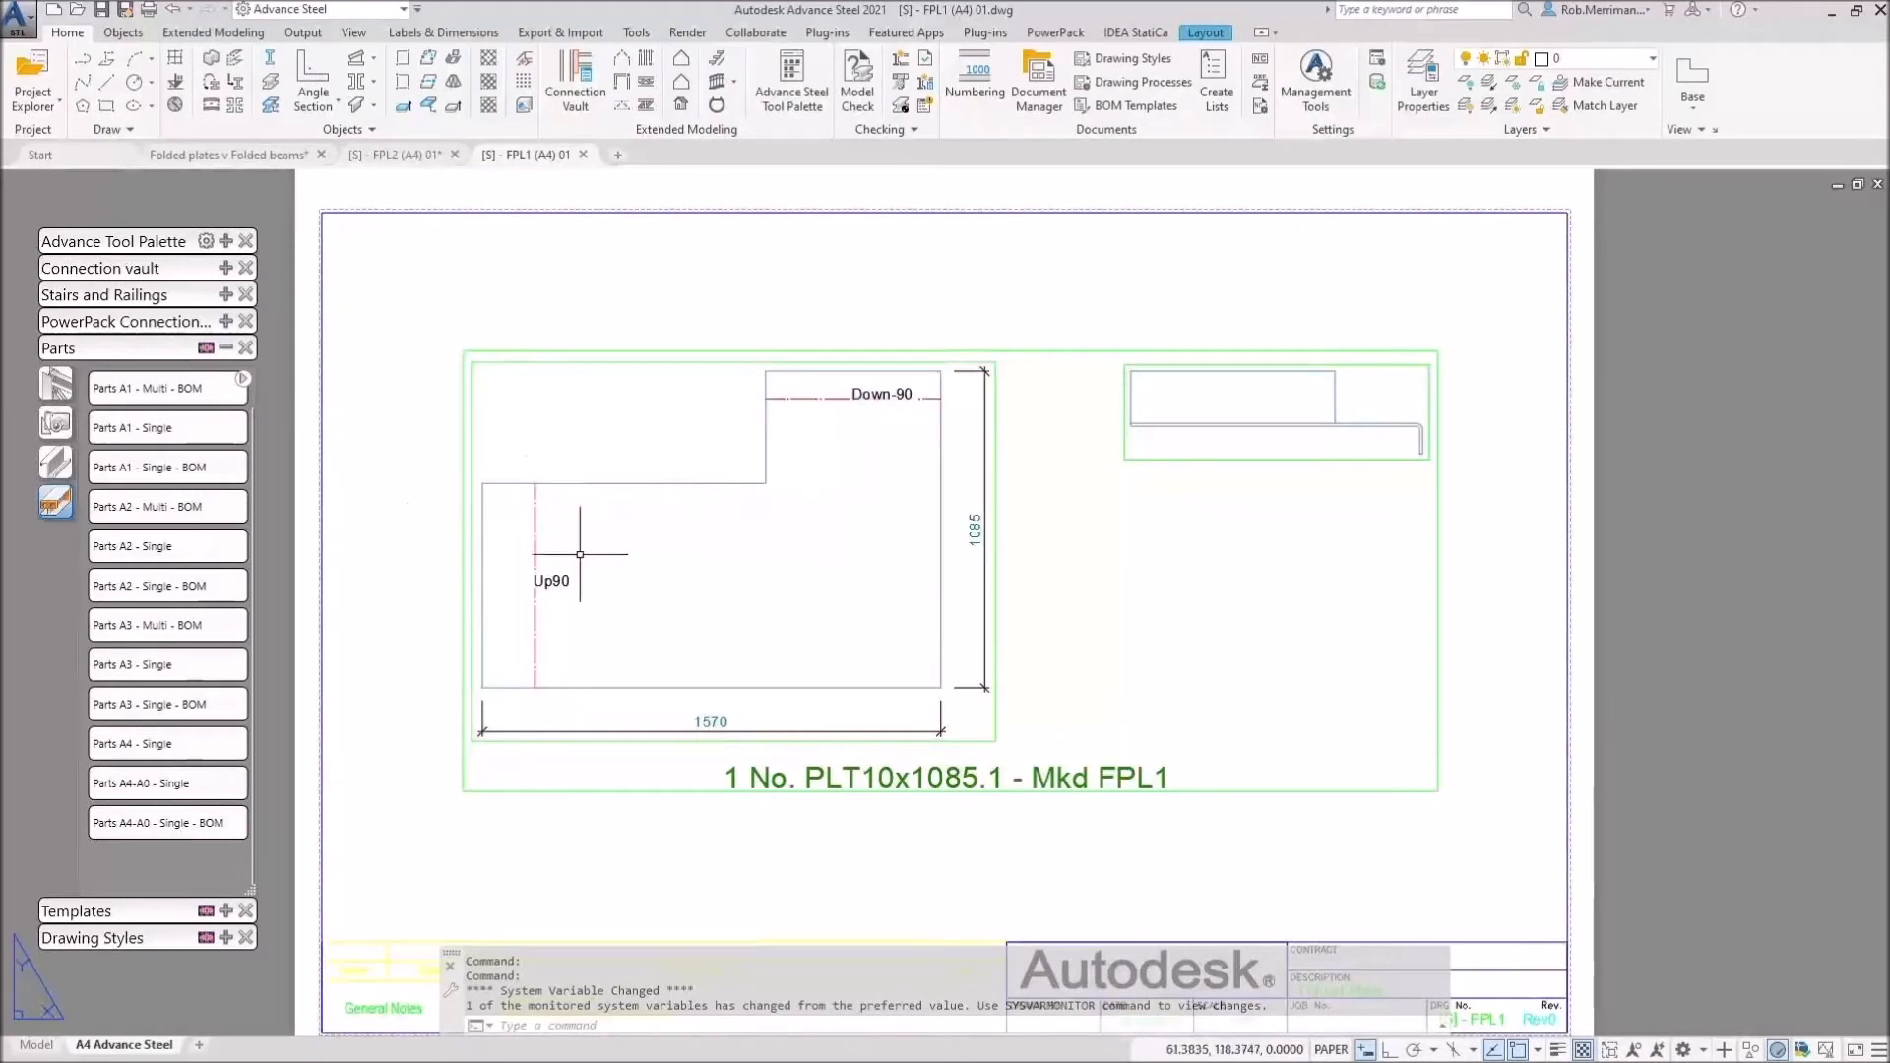
Step: Move the FPL1 drawing tab ahead of FPL2 and compare the two plate drawings
{"action": "left_click", "coordinate": [270, 158]}
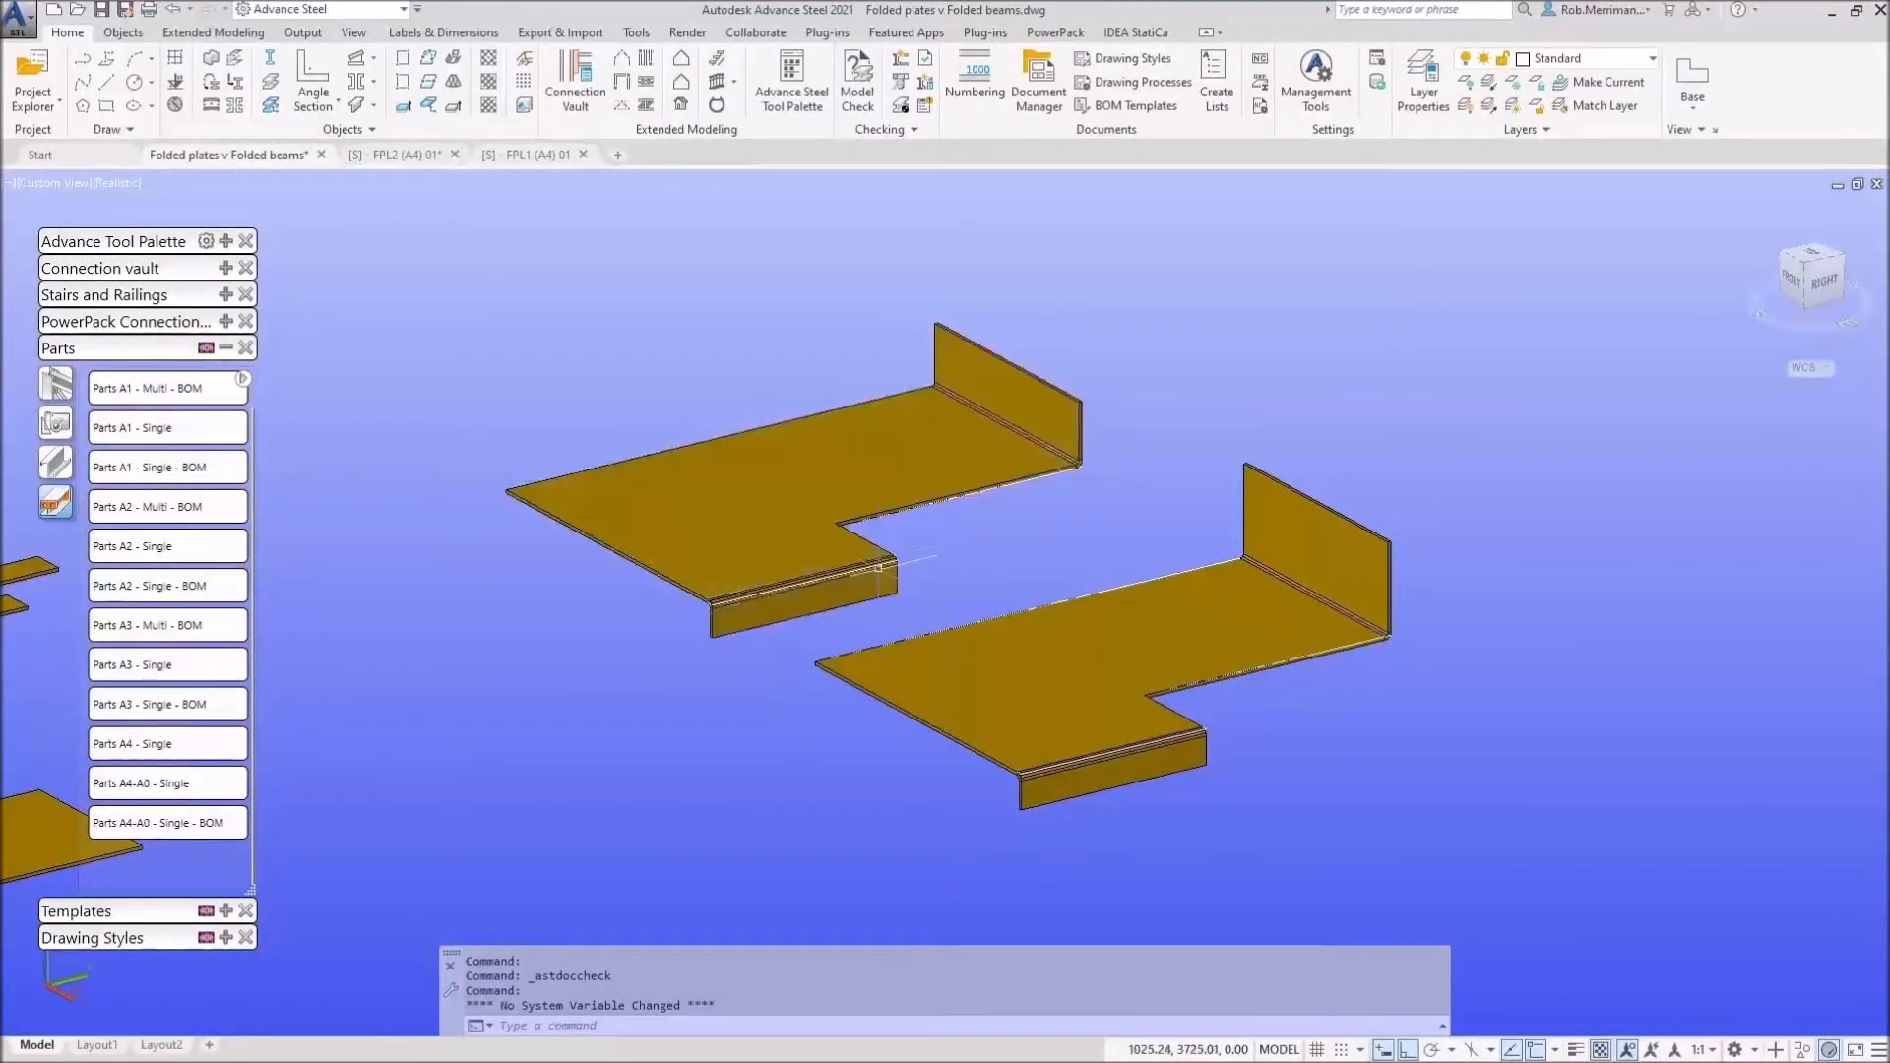
{"action": "left_click_drag", "start_coordinate": [522, 152], "coordinate": [399, 154]}
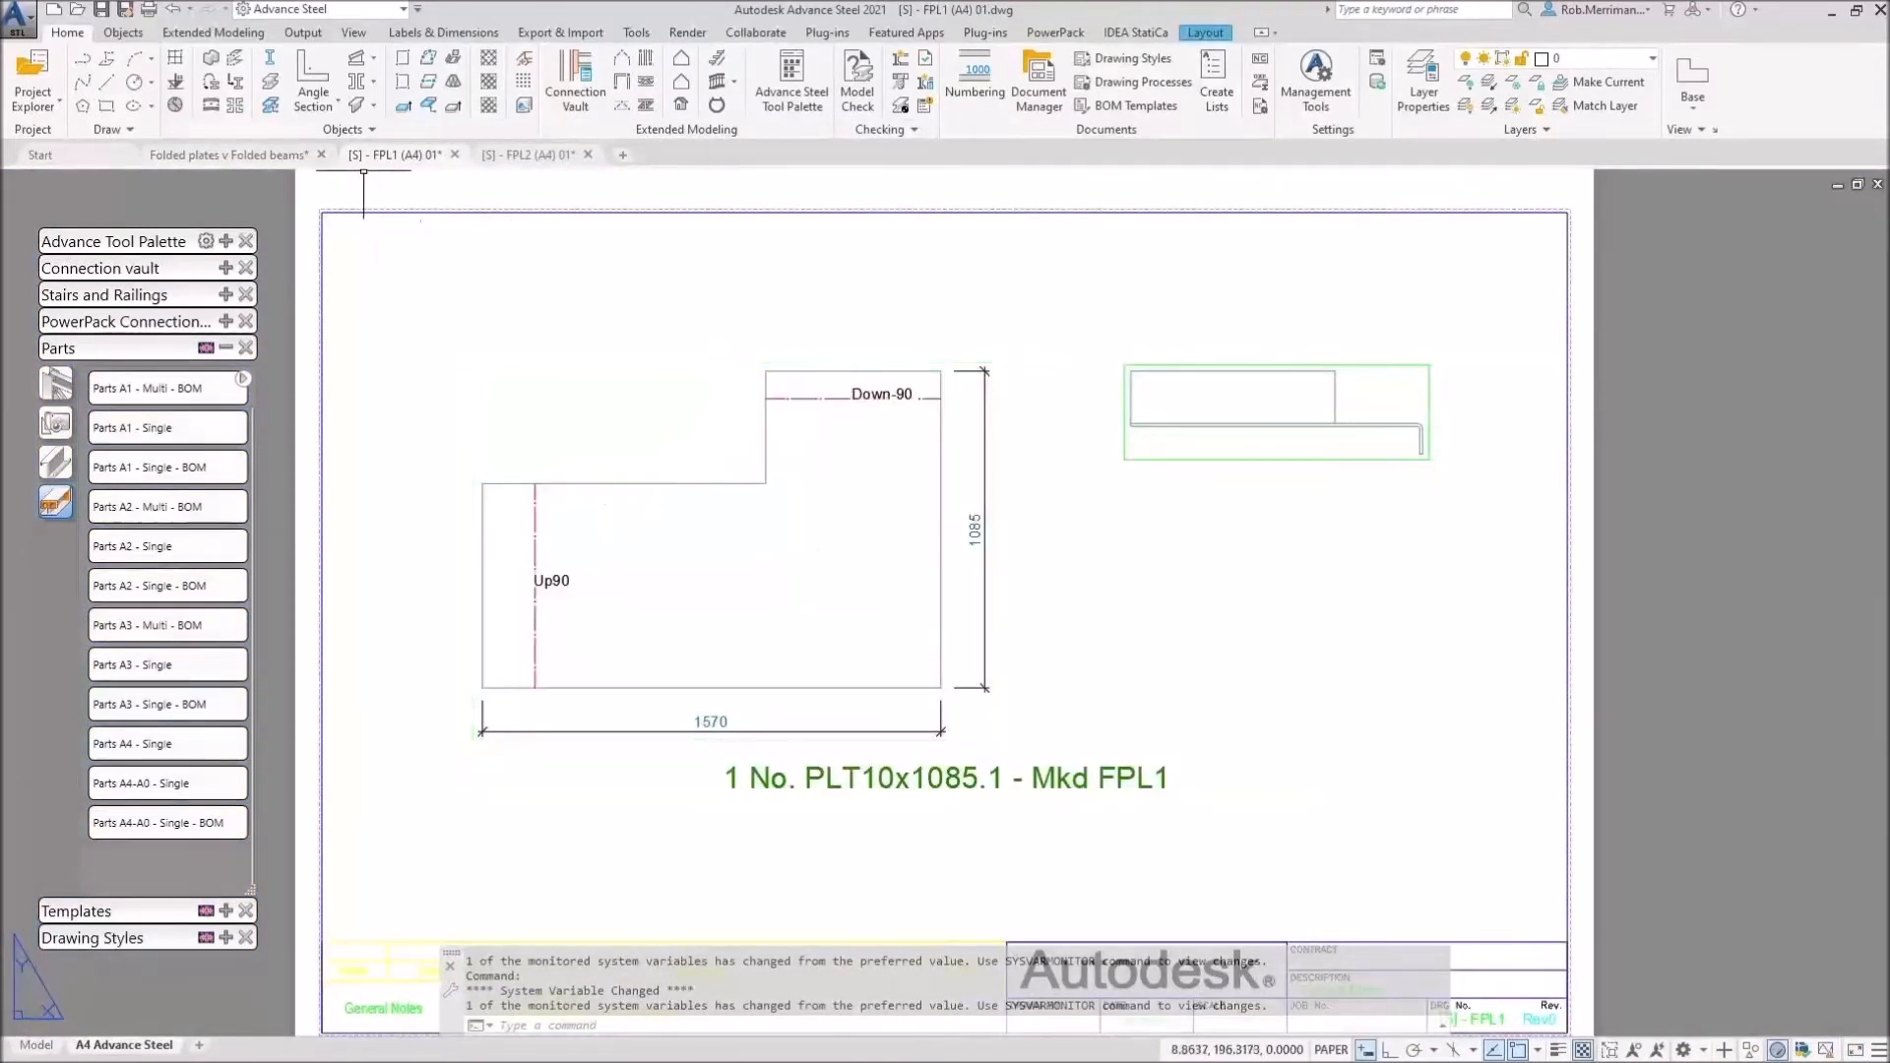
{"action": "left_click", "coordinate": [542, 164]}
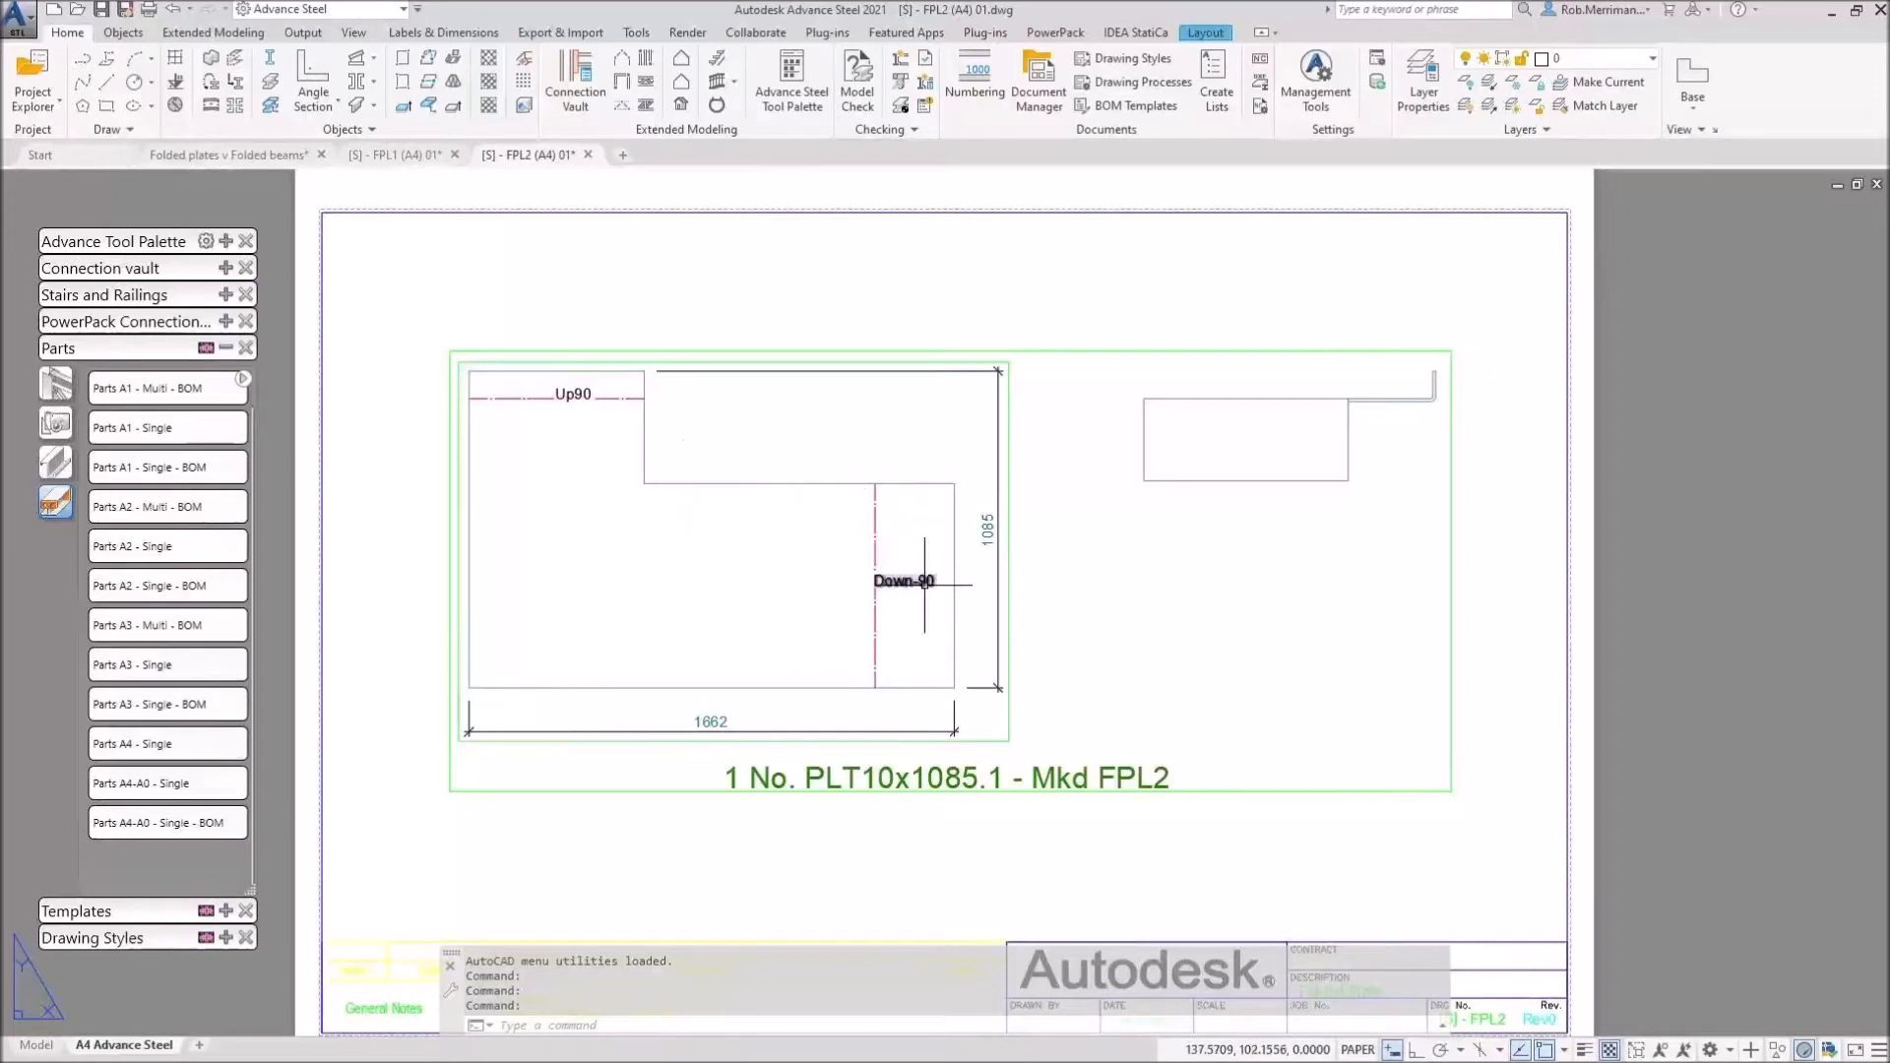
Step: Return to the 3D model and pan to centre both folded plates
{"action": "left_click", "coordinate": [248, 156]}
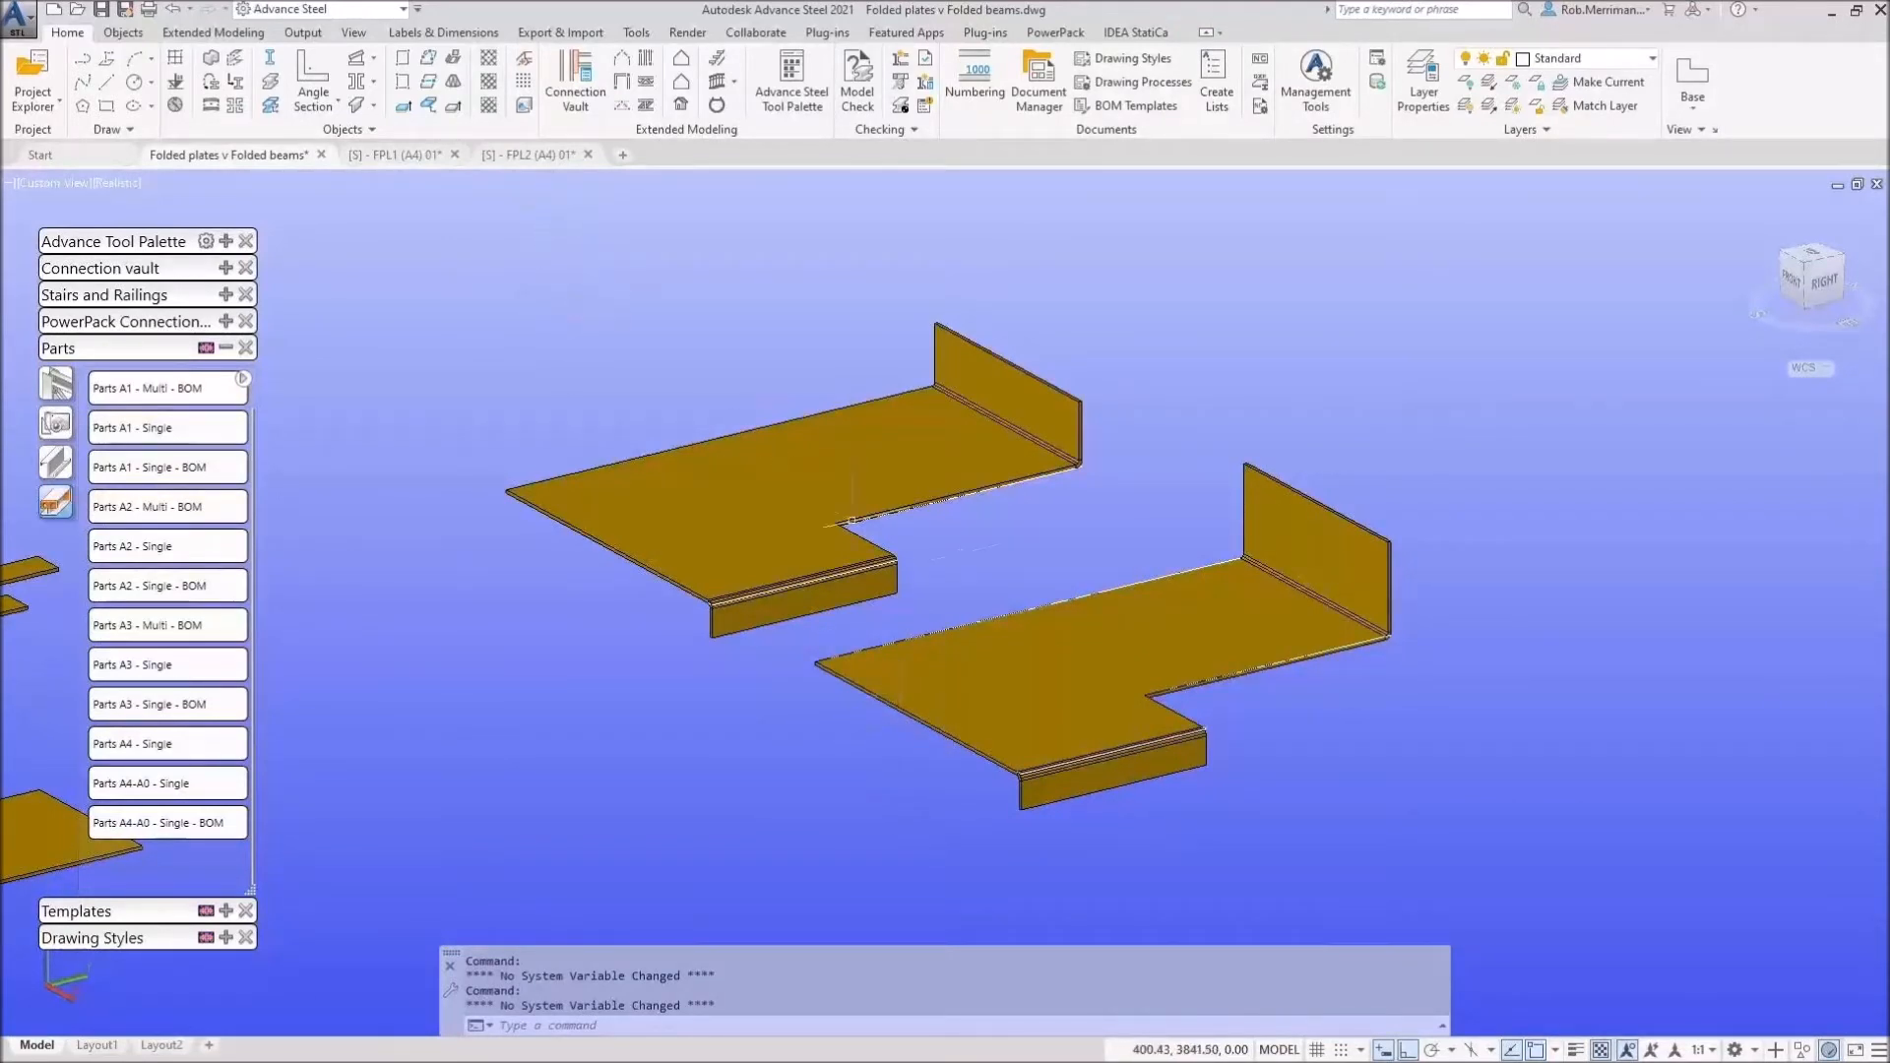
{"action": "mouse_move", "coordinate": [1102, 666]}
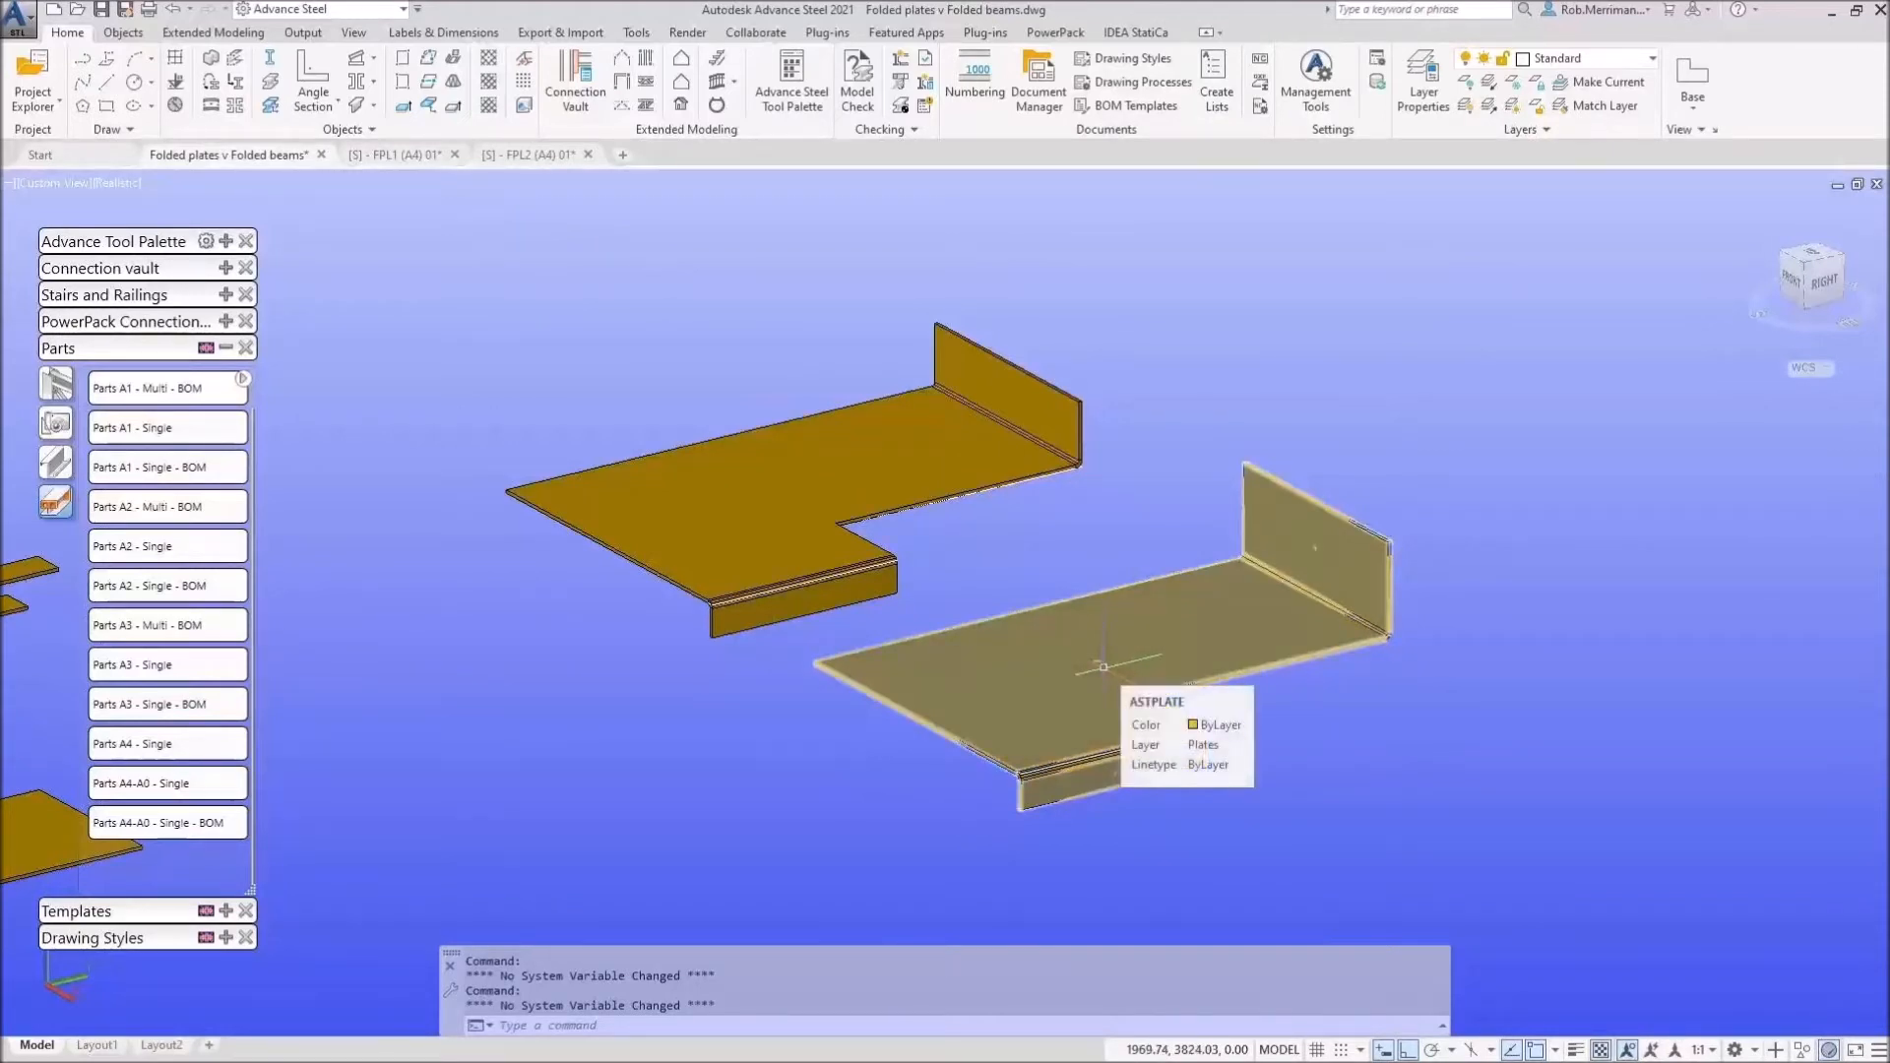
{"action": "middle_click_drag", "start_coordinate": [597, 697], "coordinate": [717, 655]}
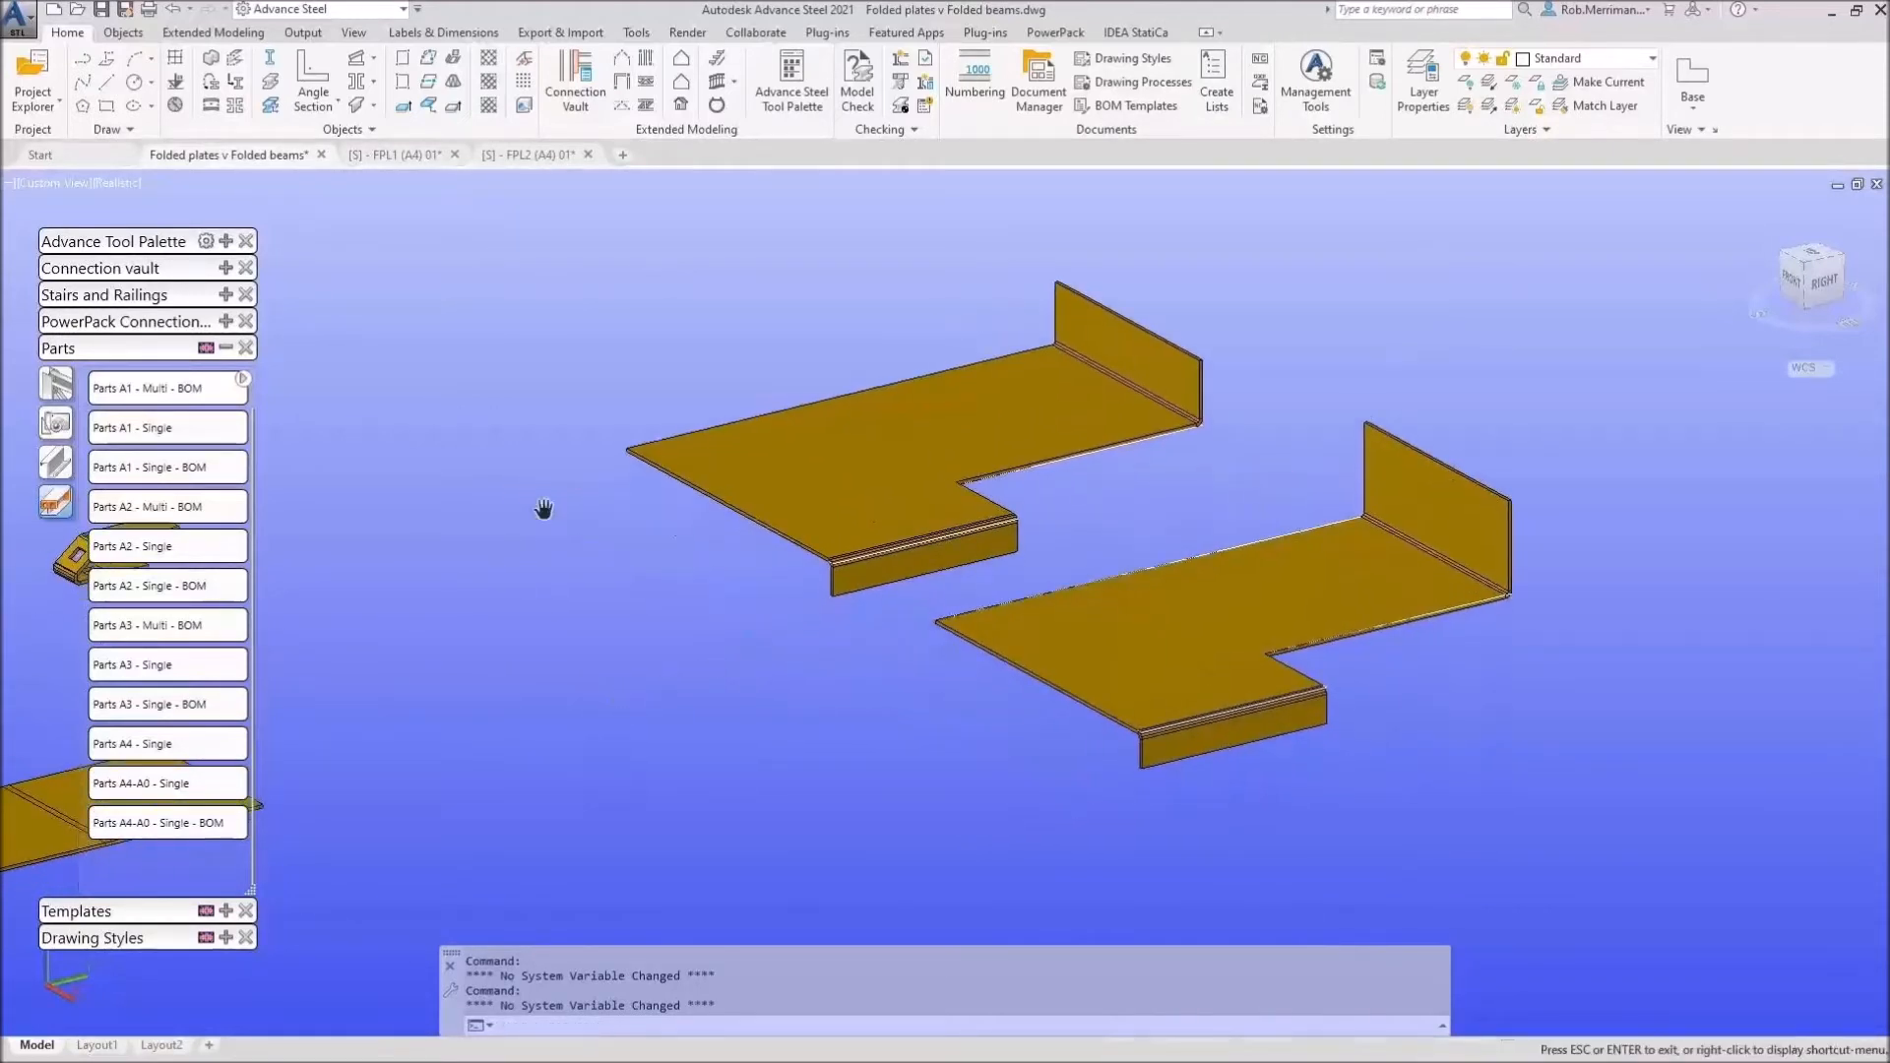
Step: Reset the UCS to World and move its origin to the upper plate's left corner
{"action": "left_click", "coordinate": [184, 240]}
{"action": "left_click", "coordinate": [56, 404]}
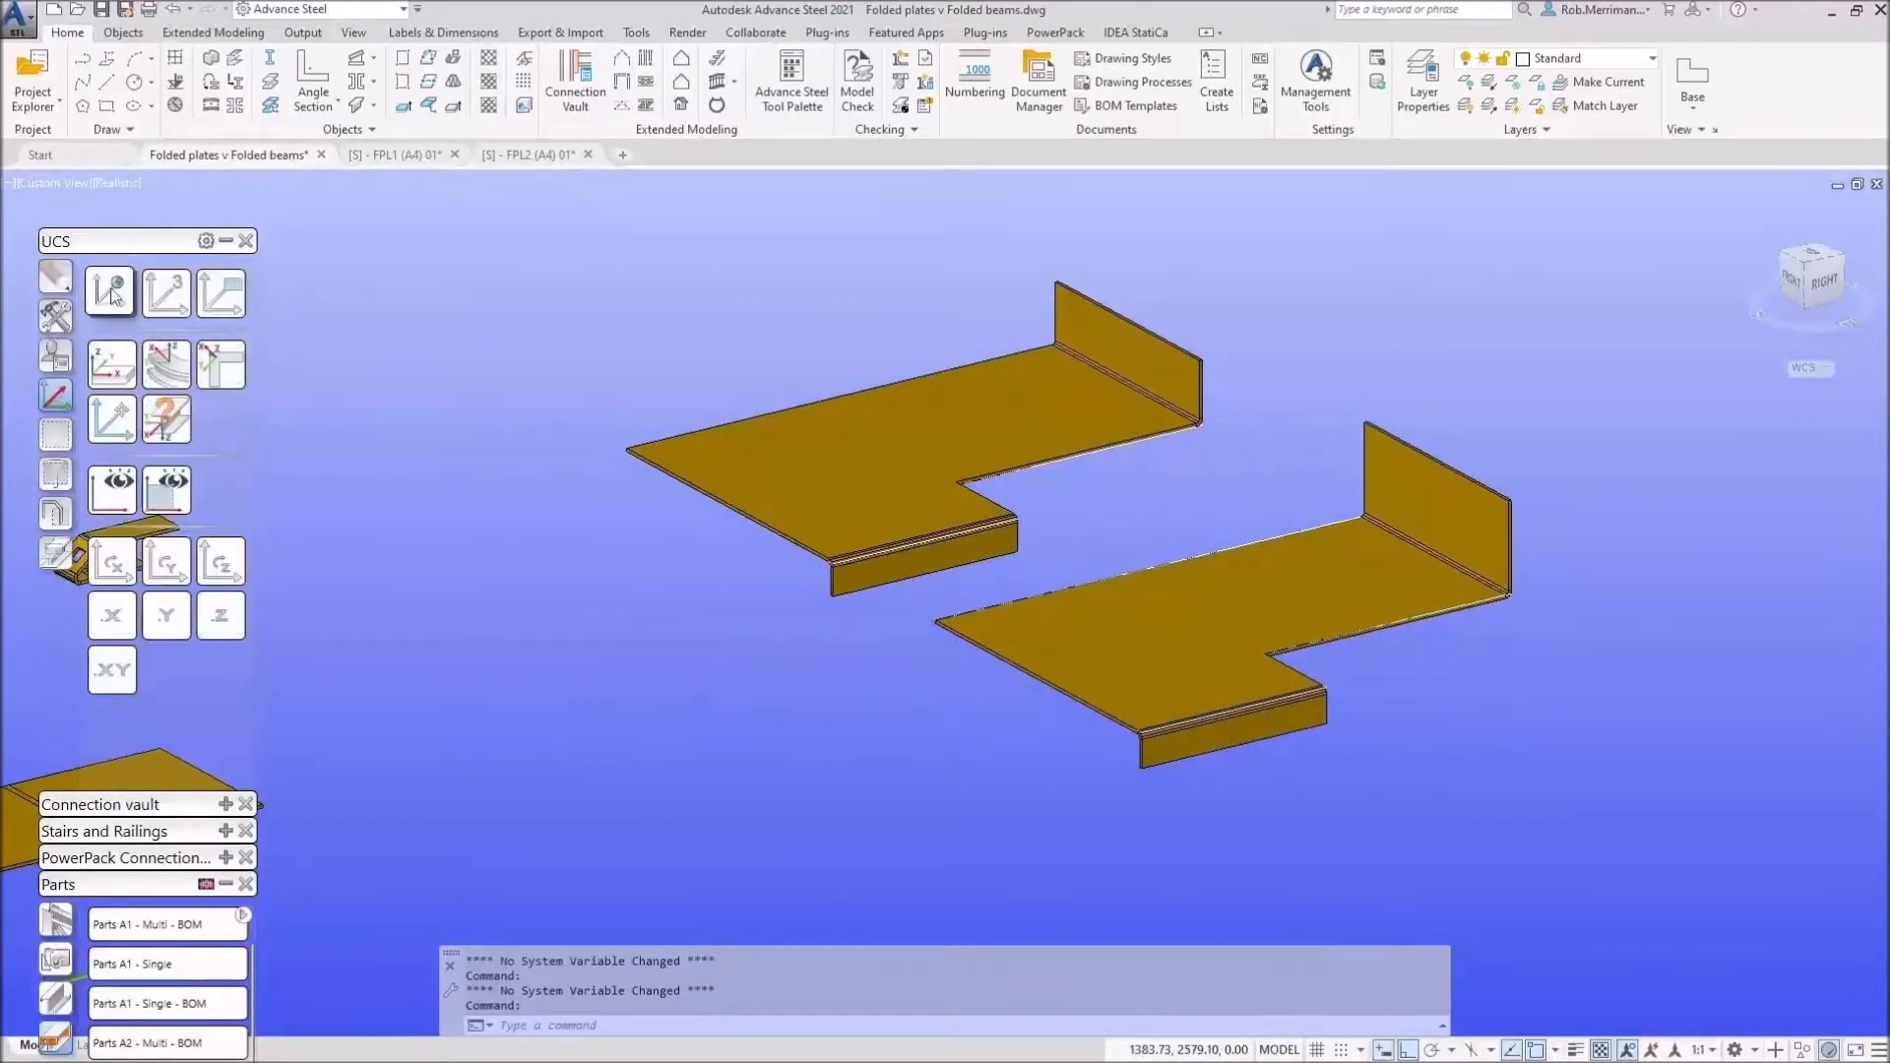
{"action": "left_click", "coordinate": [111, 293]}
{"action": "left_click", "coordinate": [121, 424]}
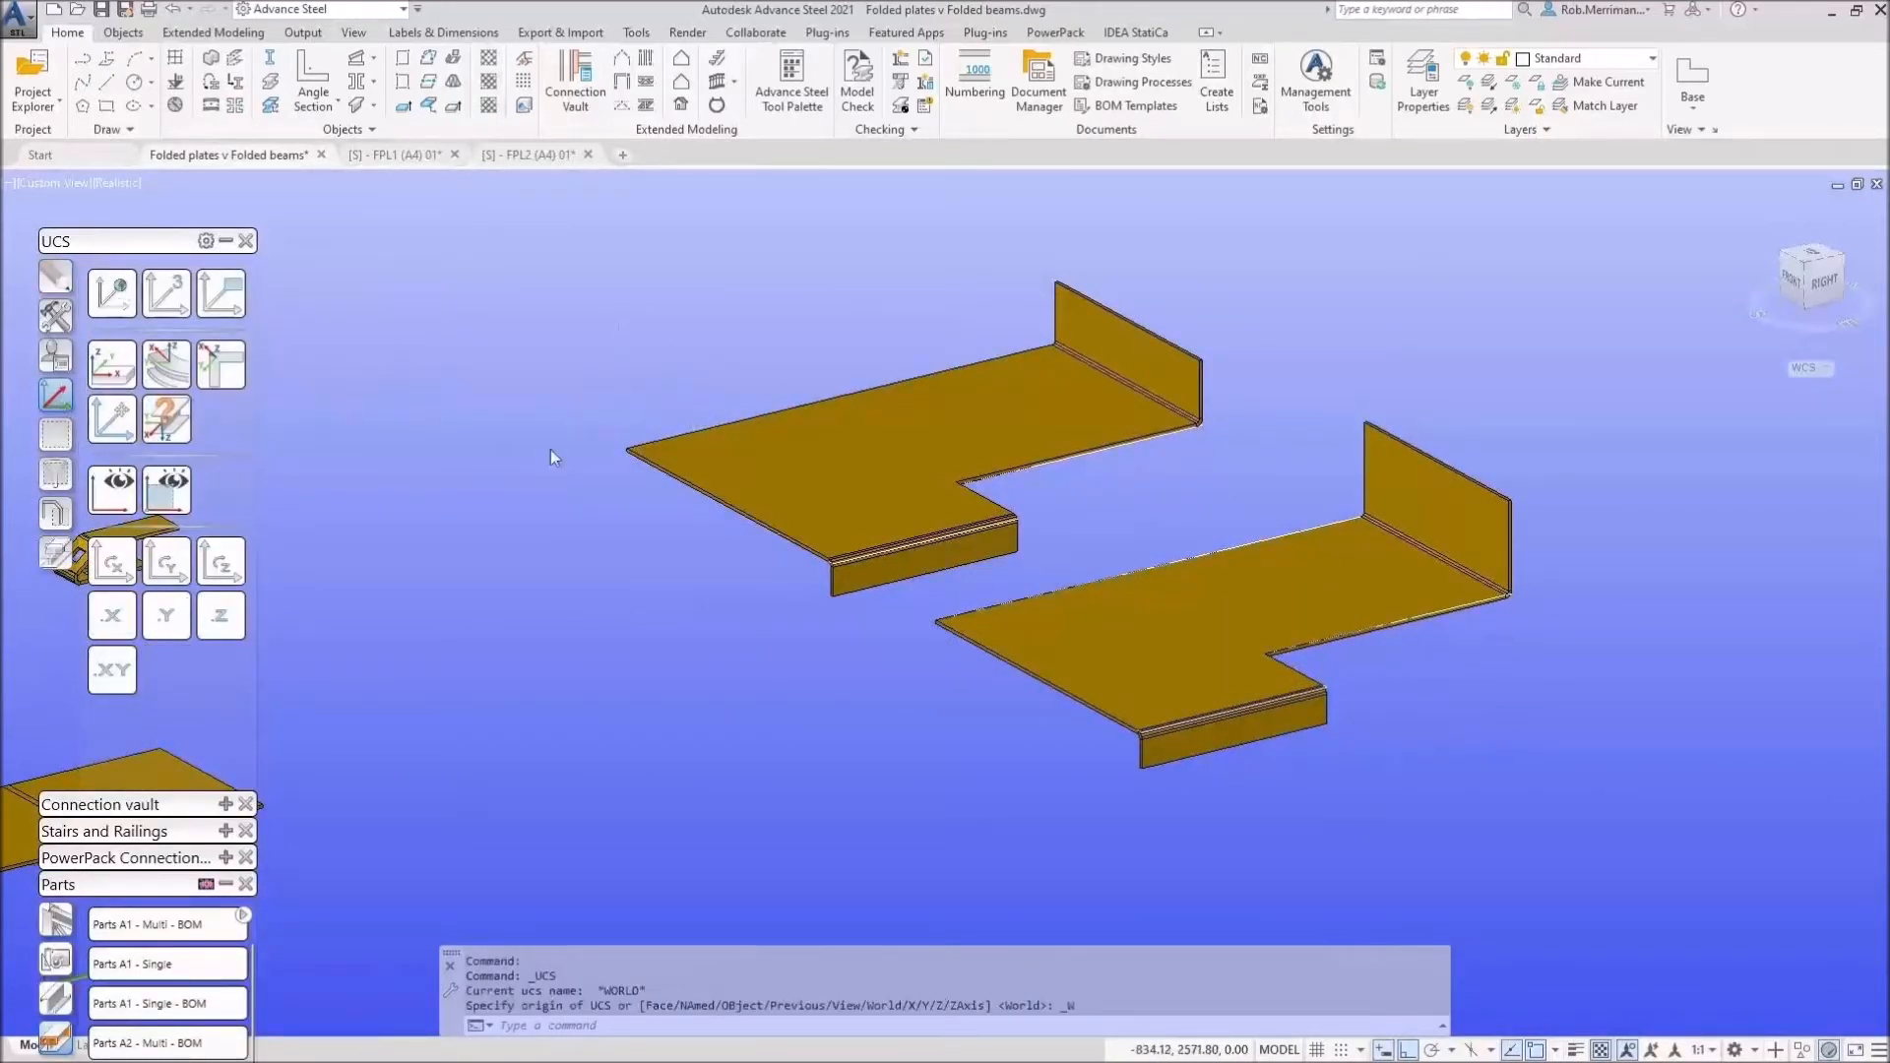
{"action": "left_click", "coordinate": [628, 449]}
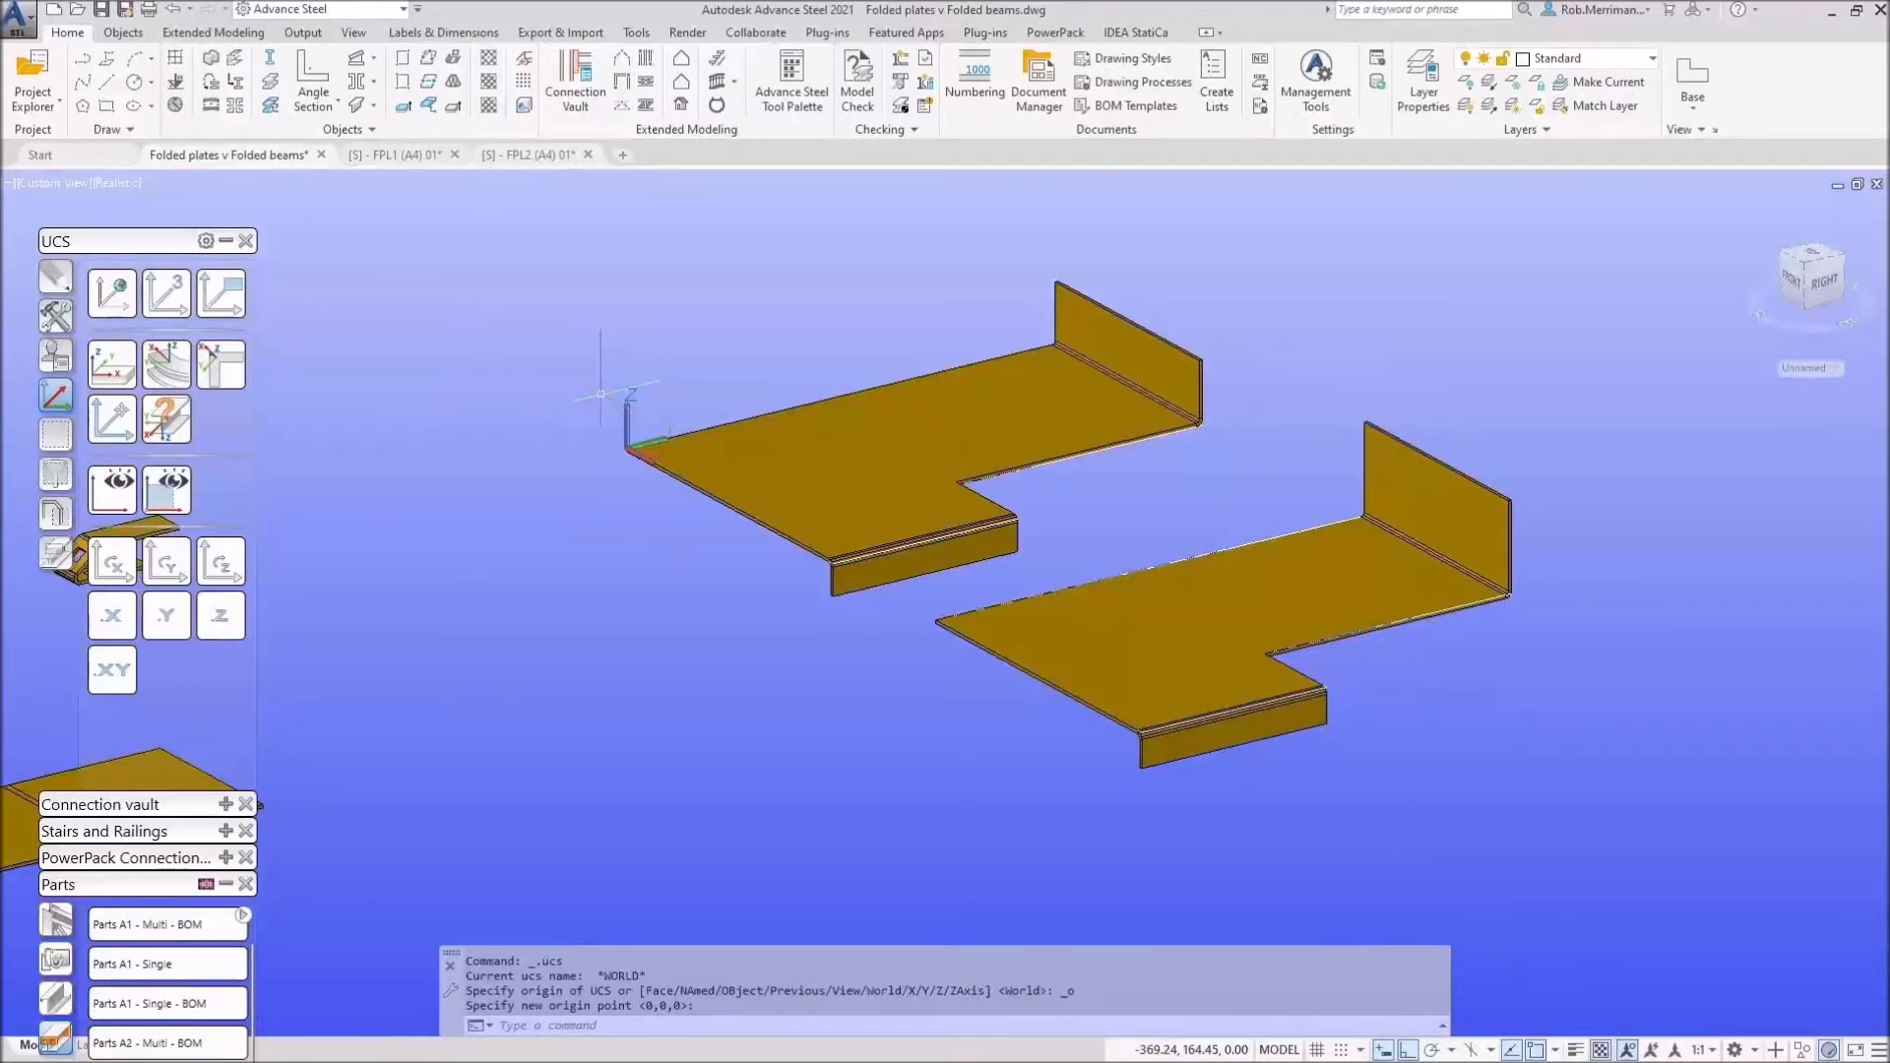
Step: Check the FPL2 and FPL1 drawings against the model, then open Management Tools from FPL1
{"action": "left_click", "coordinate": [545, 156]}
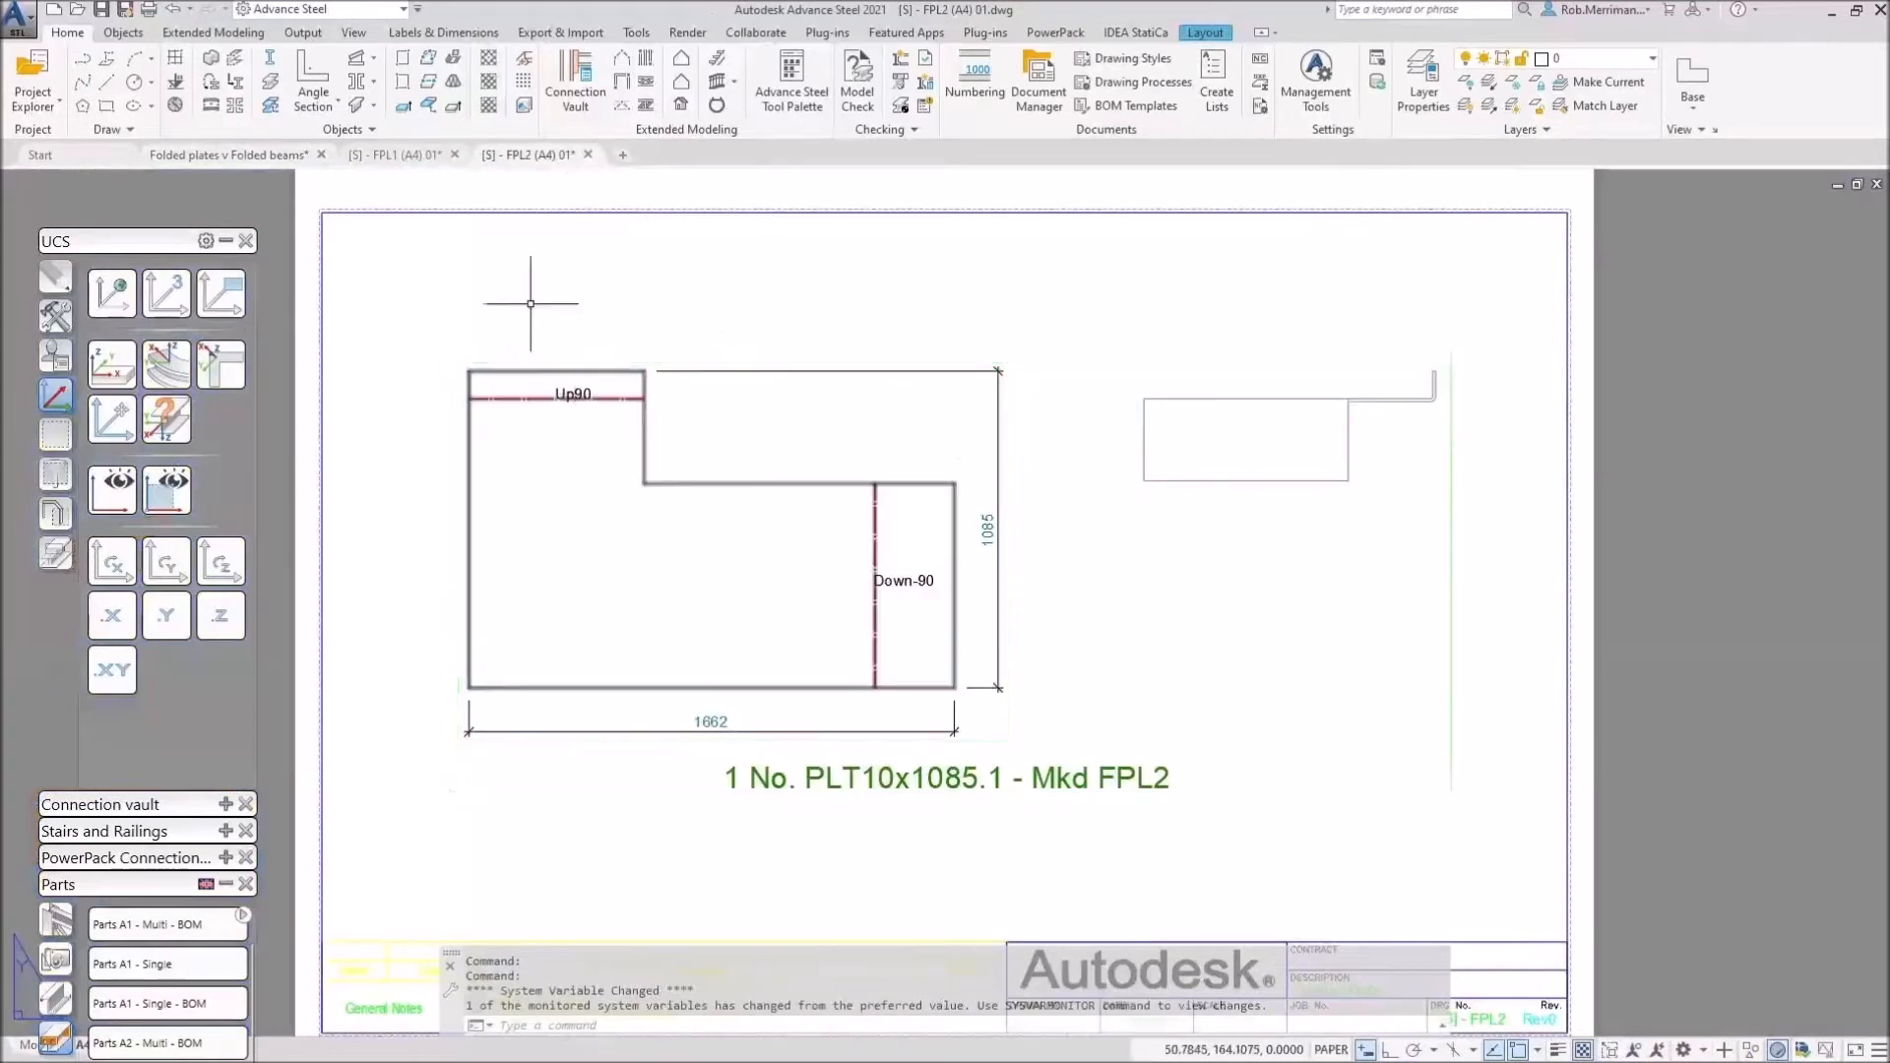
{"action": "left_click", "coordinate": [239, 153]}
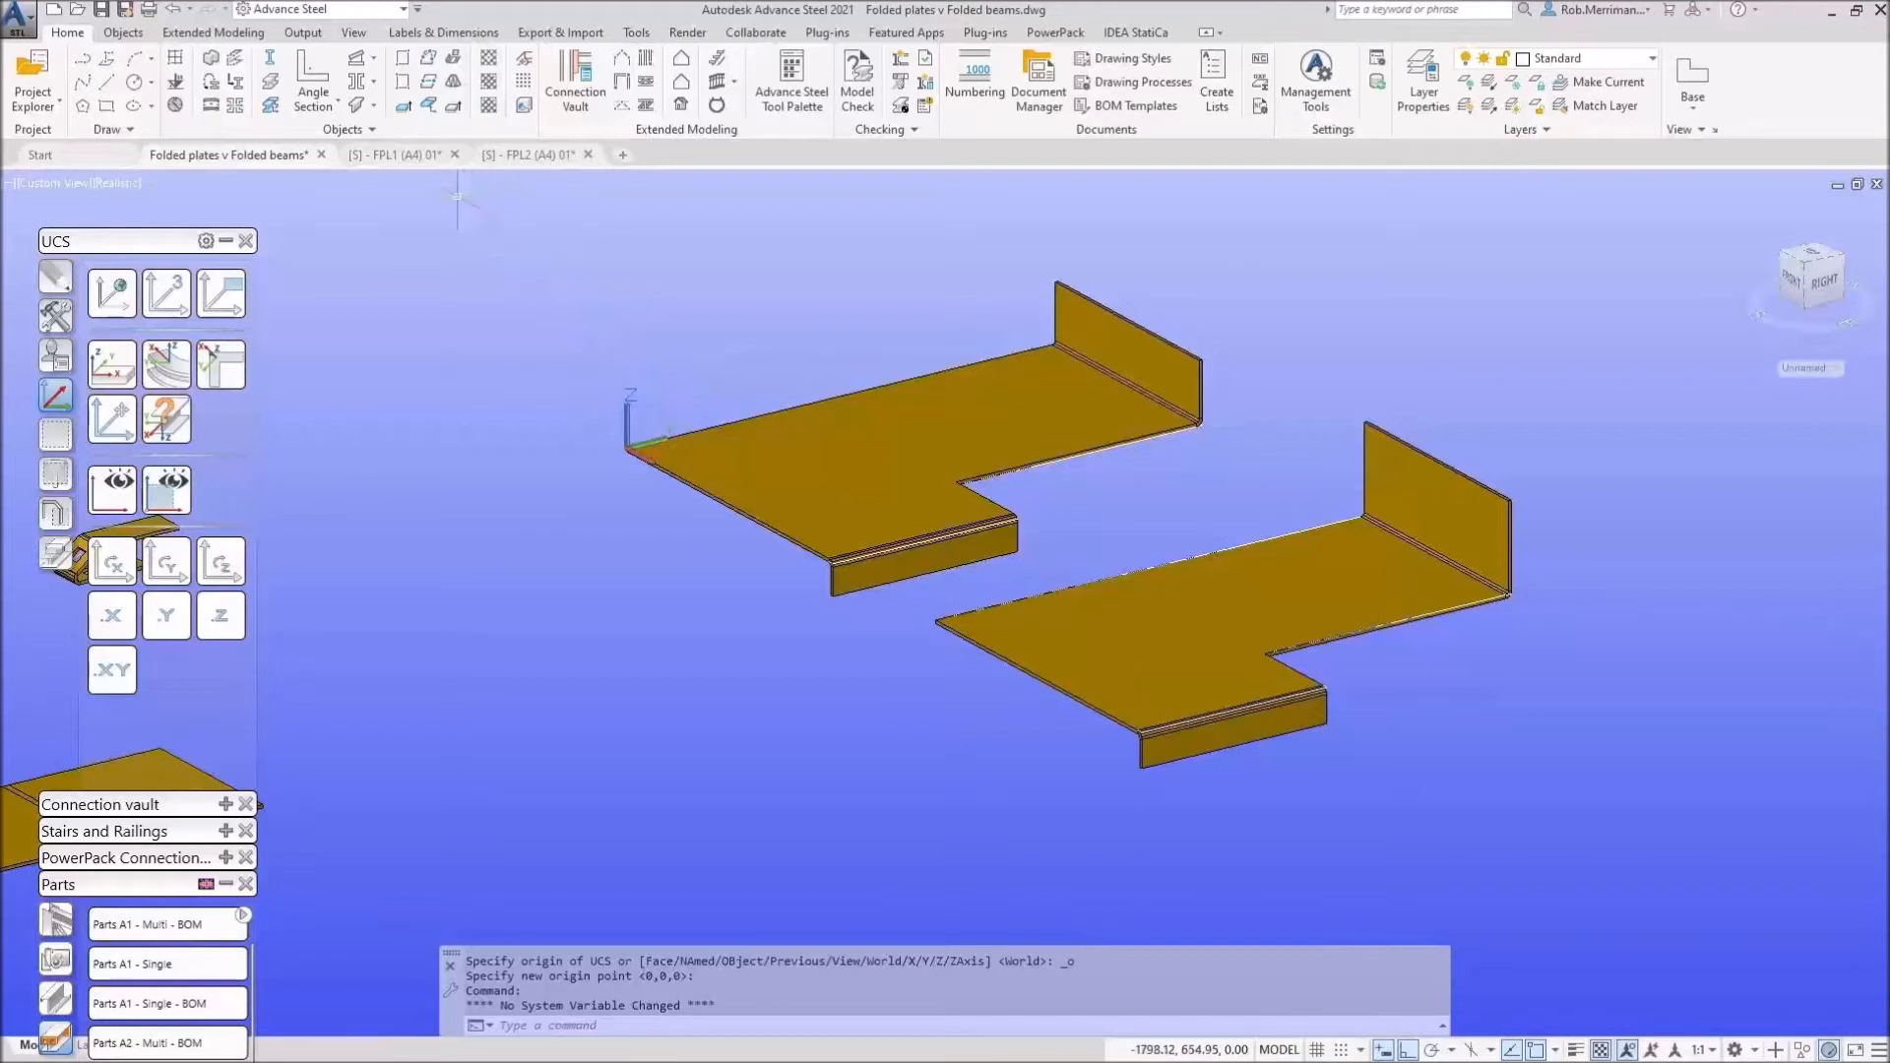
{"action": "left_click", "coordinate": [433, 155]}
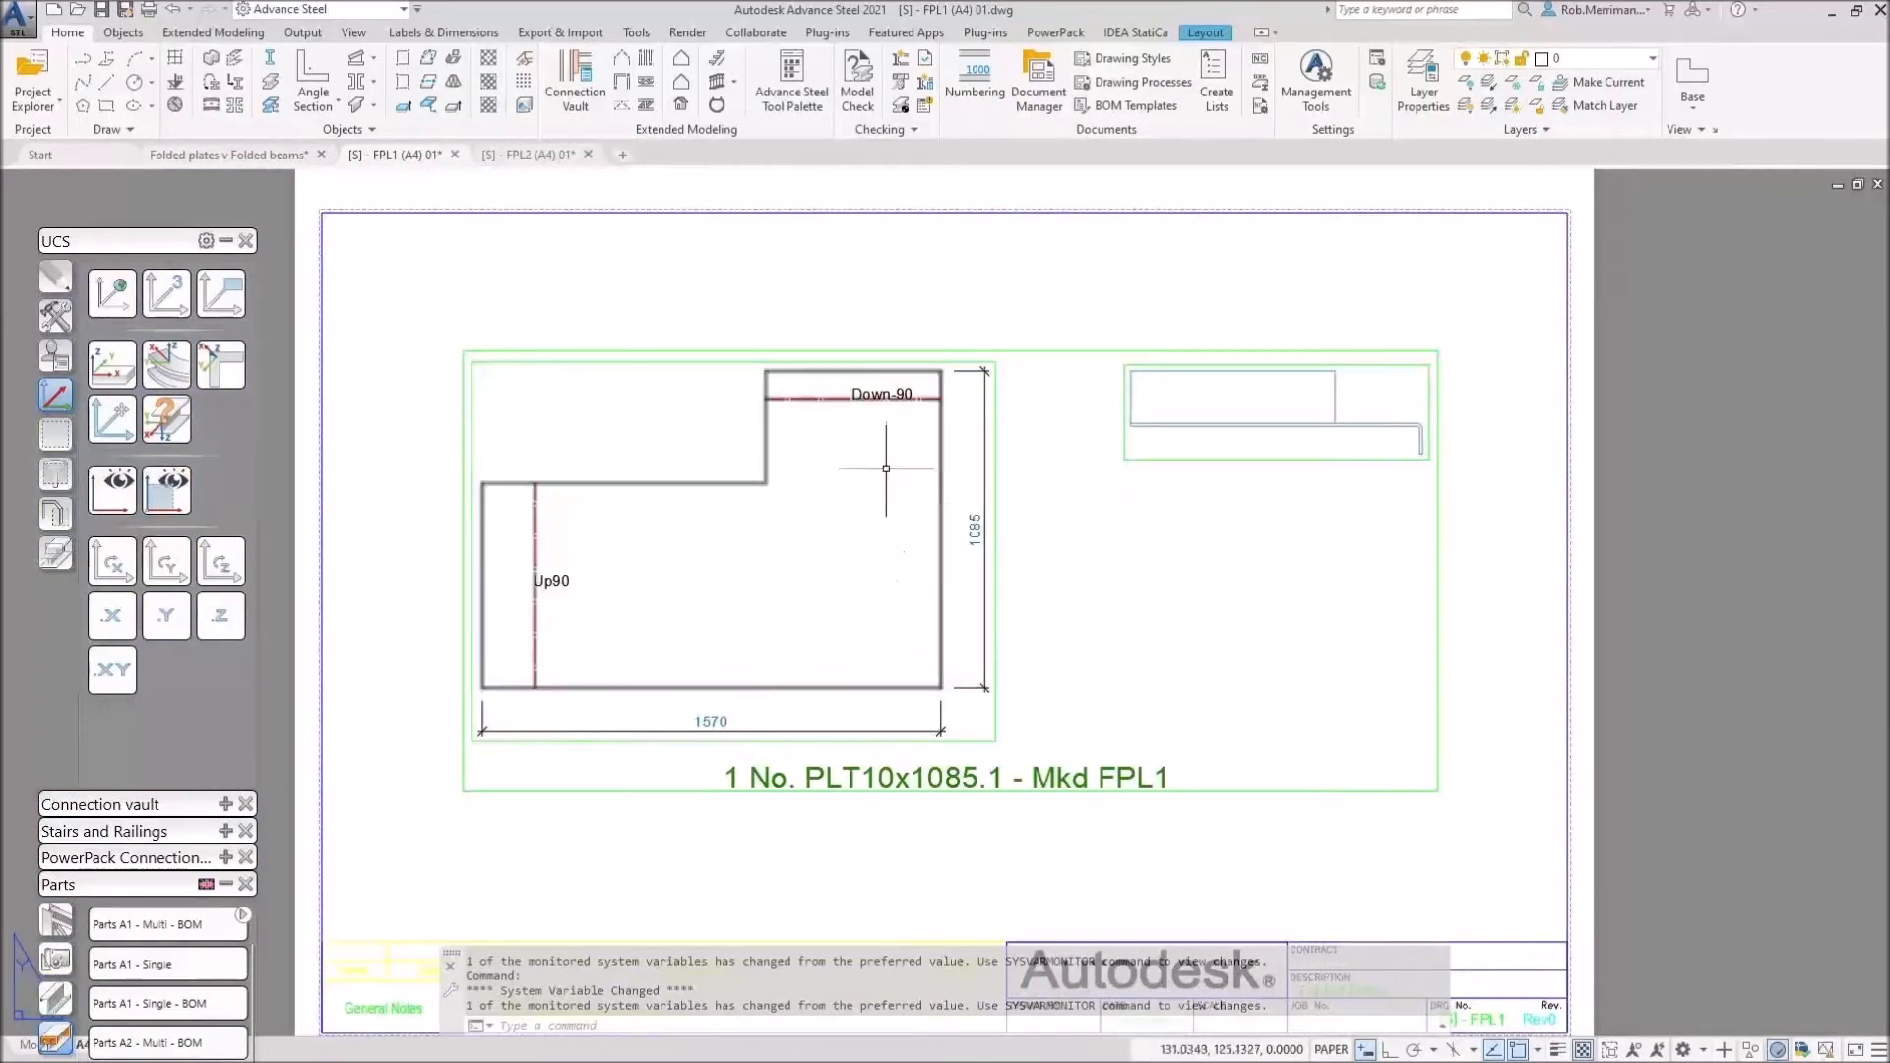
{"action": "left_click", "coordinate": [265, 156]}
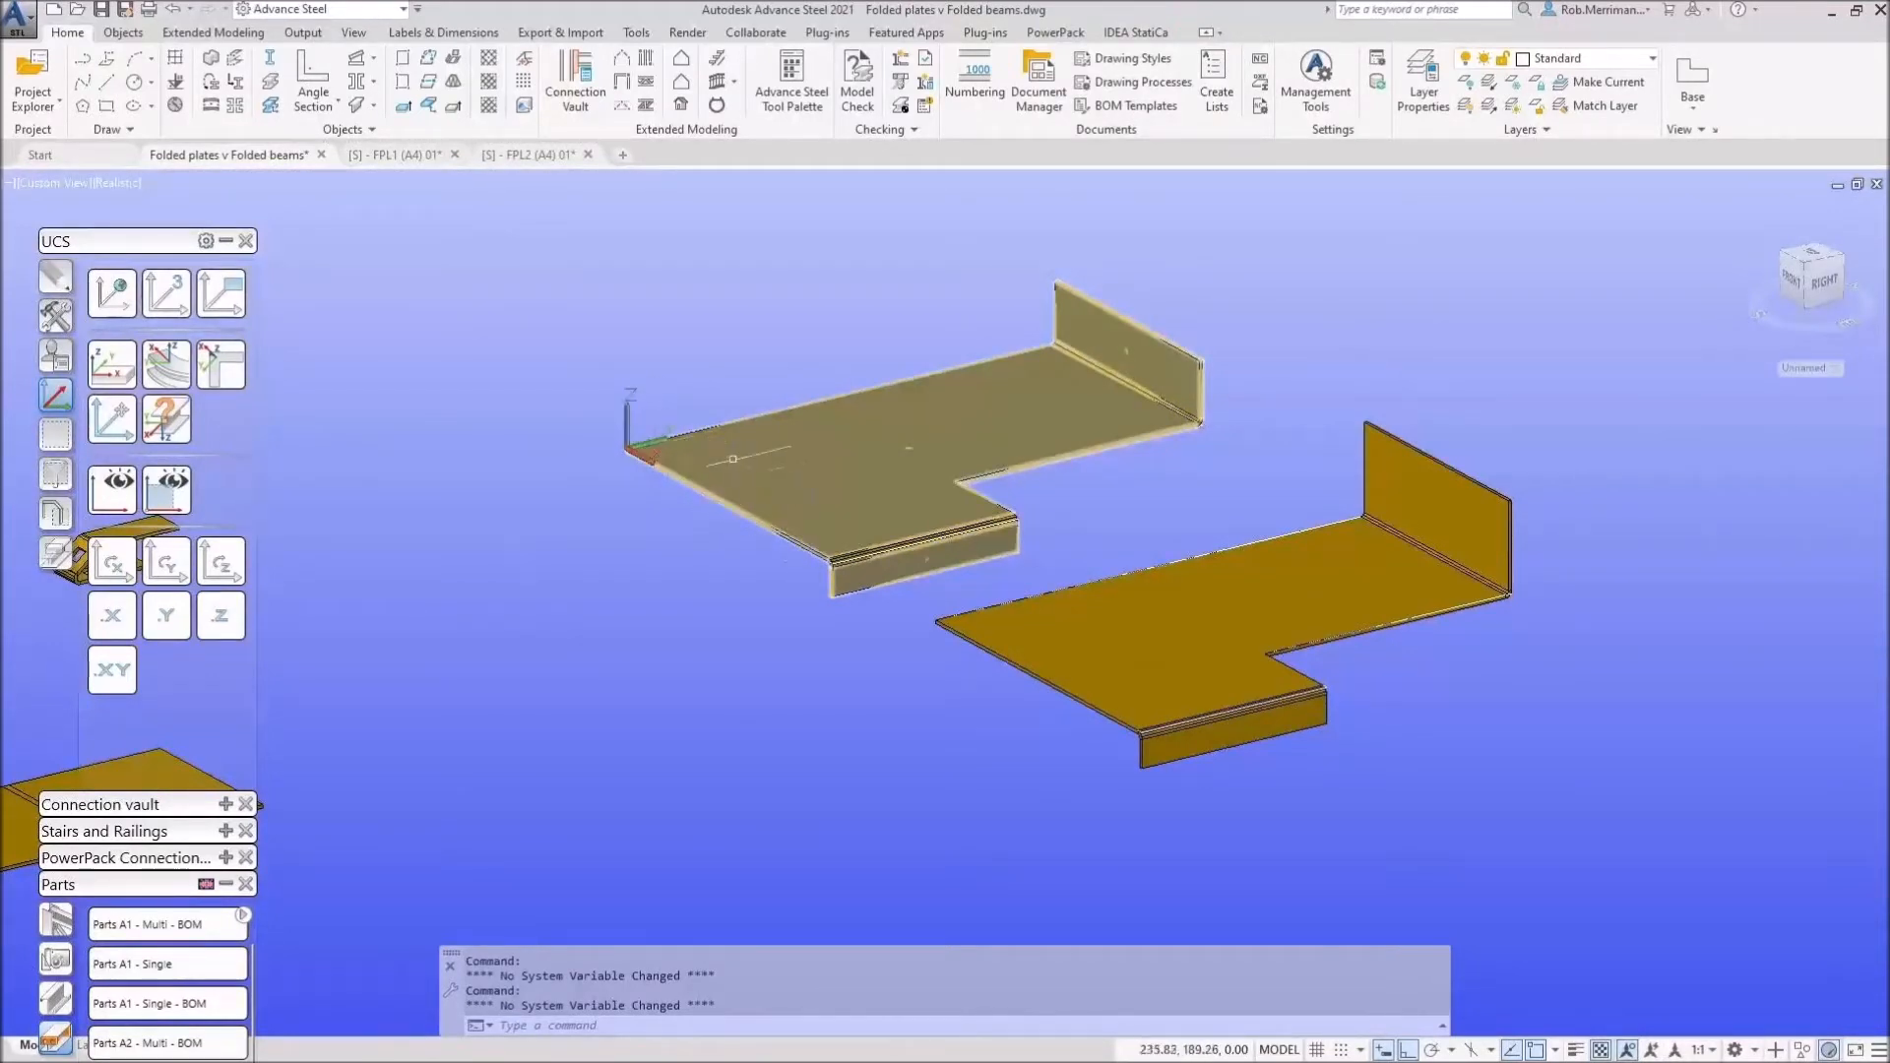
{"action": "left_click", "coordinate": [401, 156]}
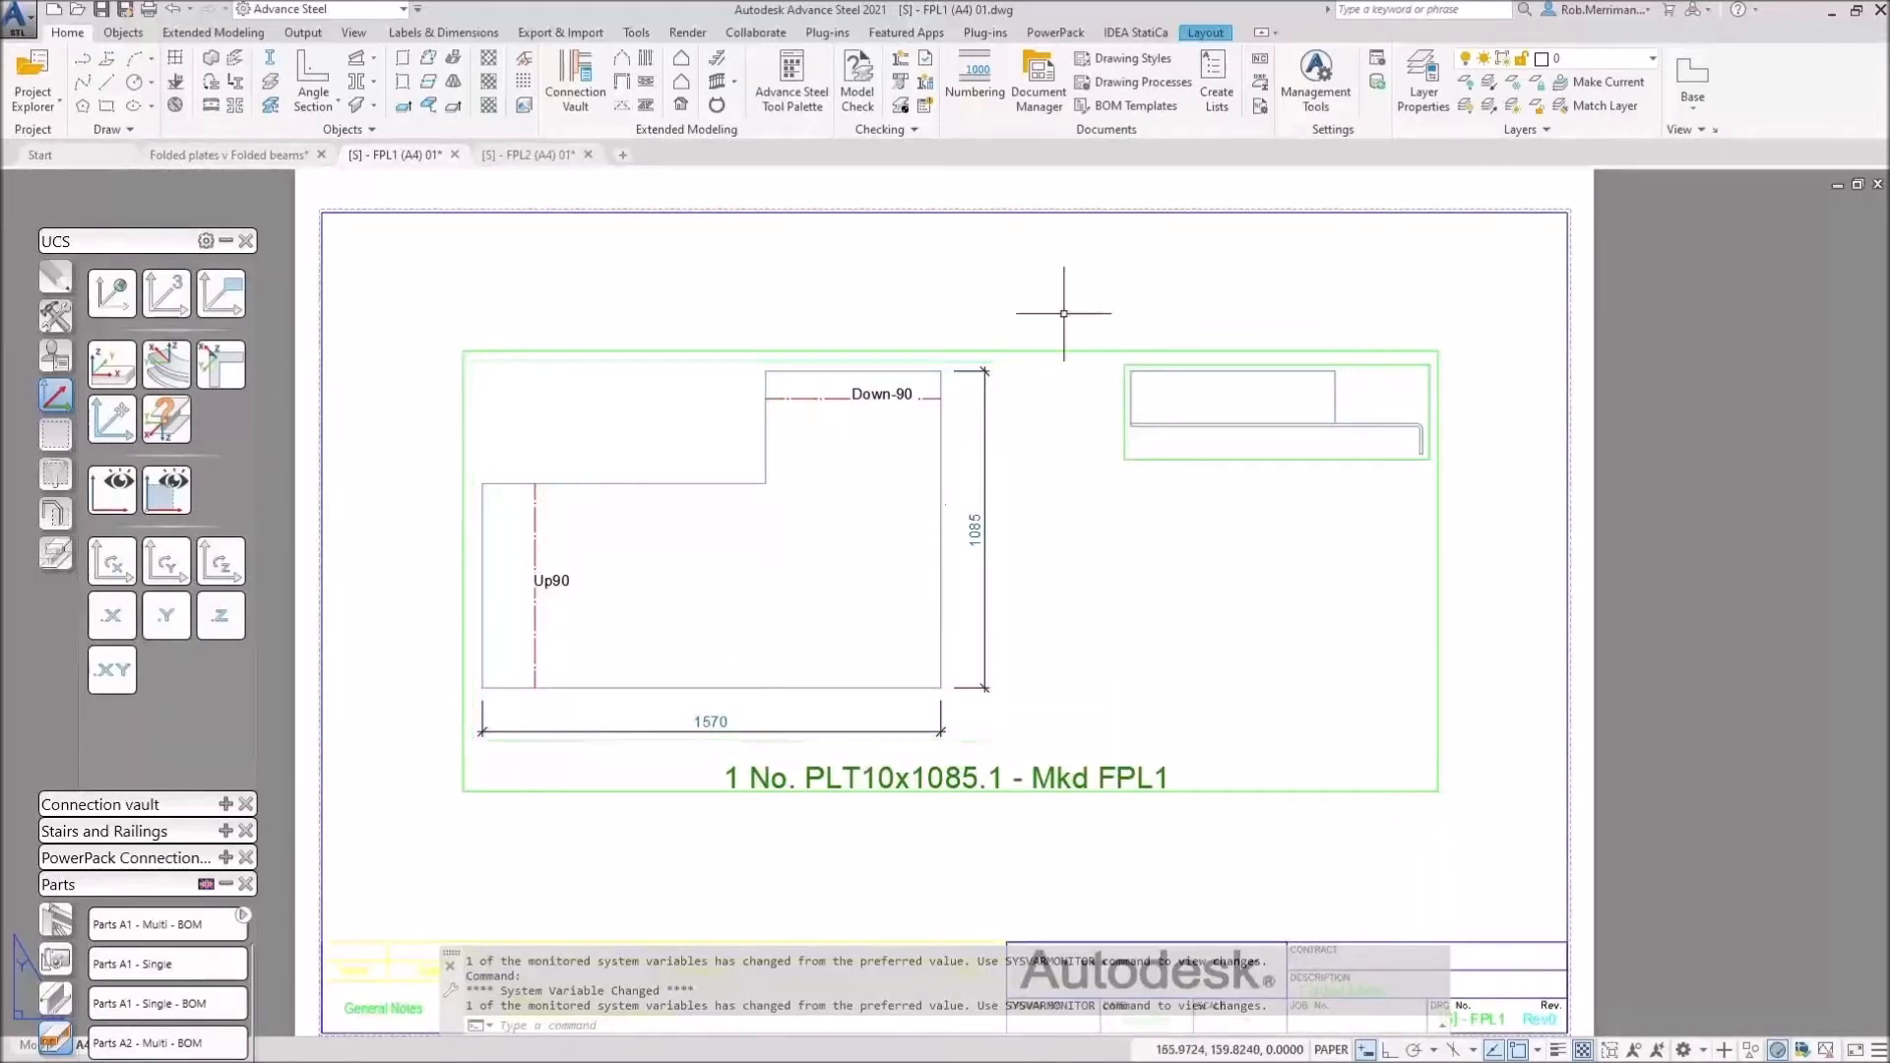
{"action": "left_click", "coordinate": [1341, 95]}
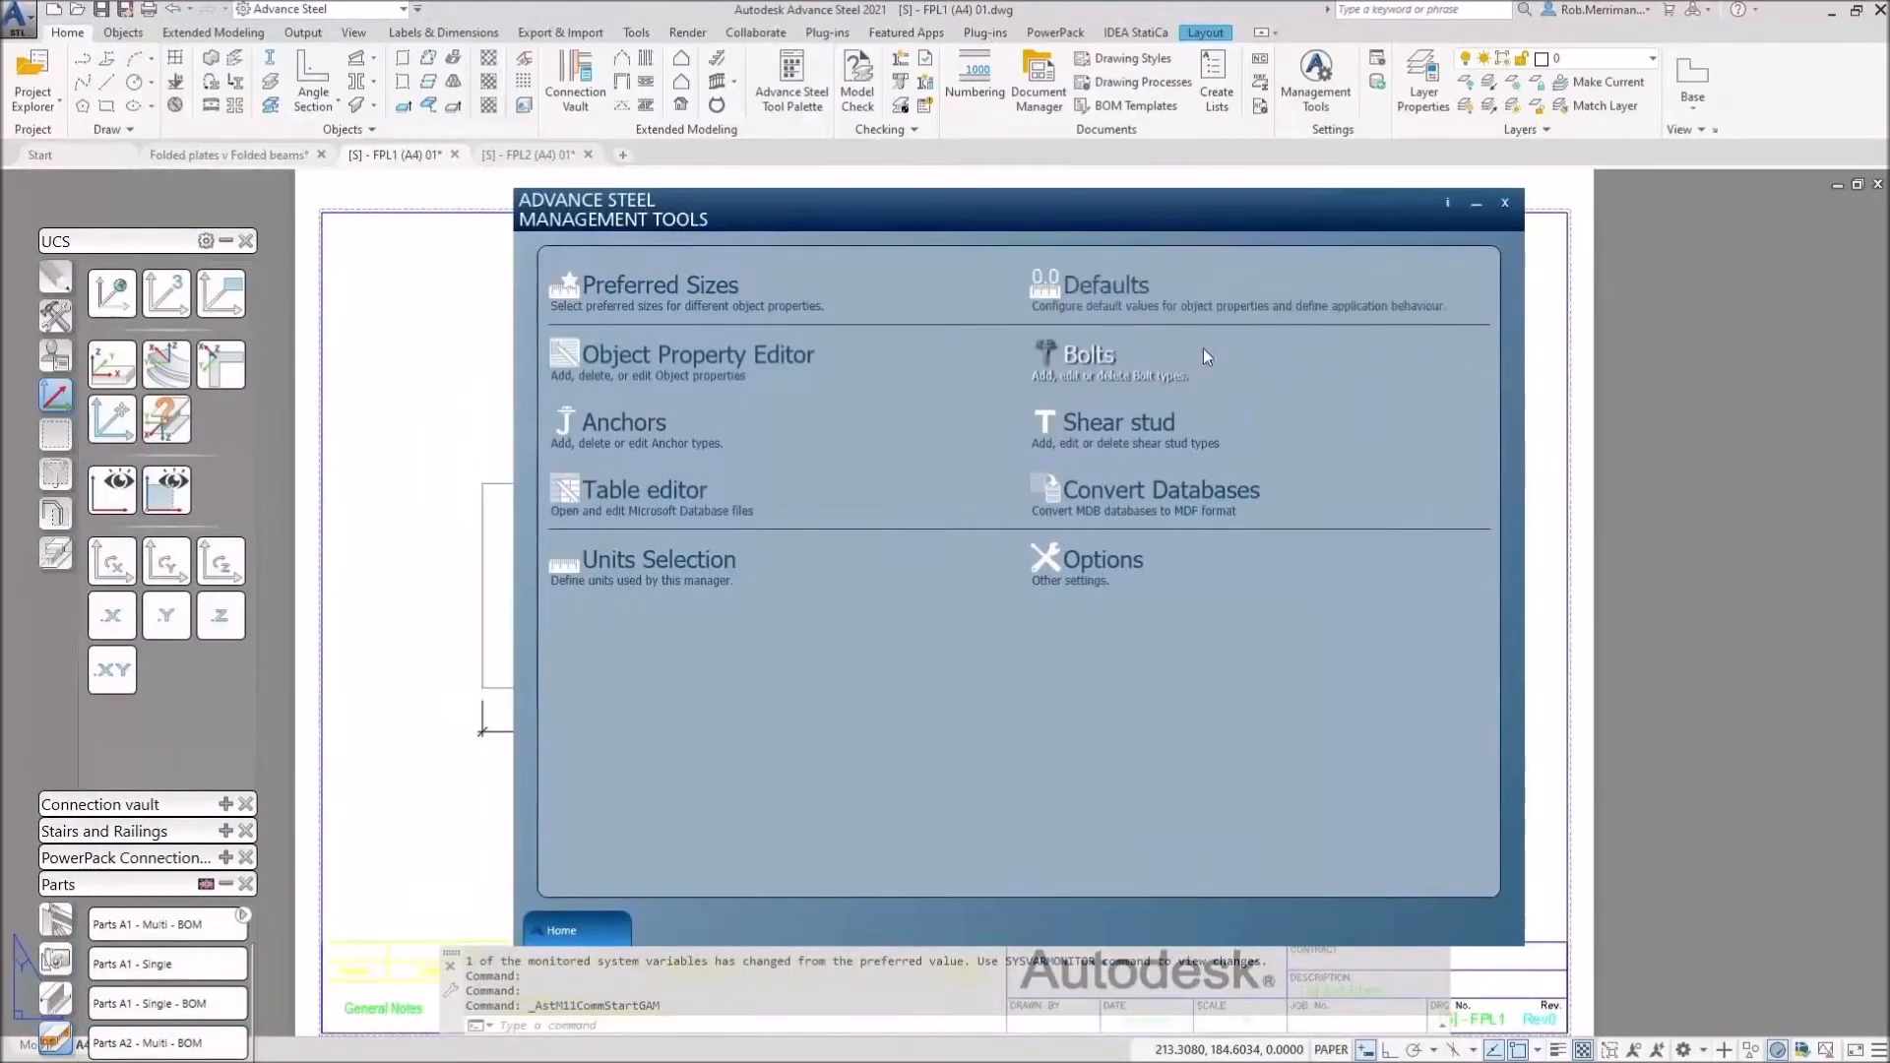
Step: Filter Defaults by 'CS', enable 'Detail plates using the cs where the plates were created', and save
{"action": "left_click", "coordinate": [1132, 302]}
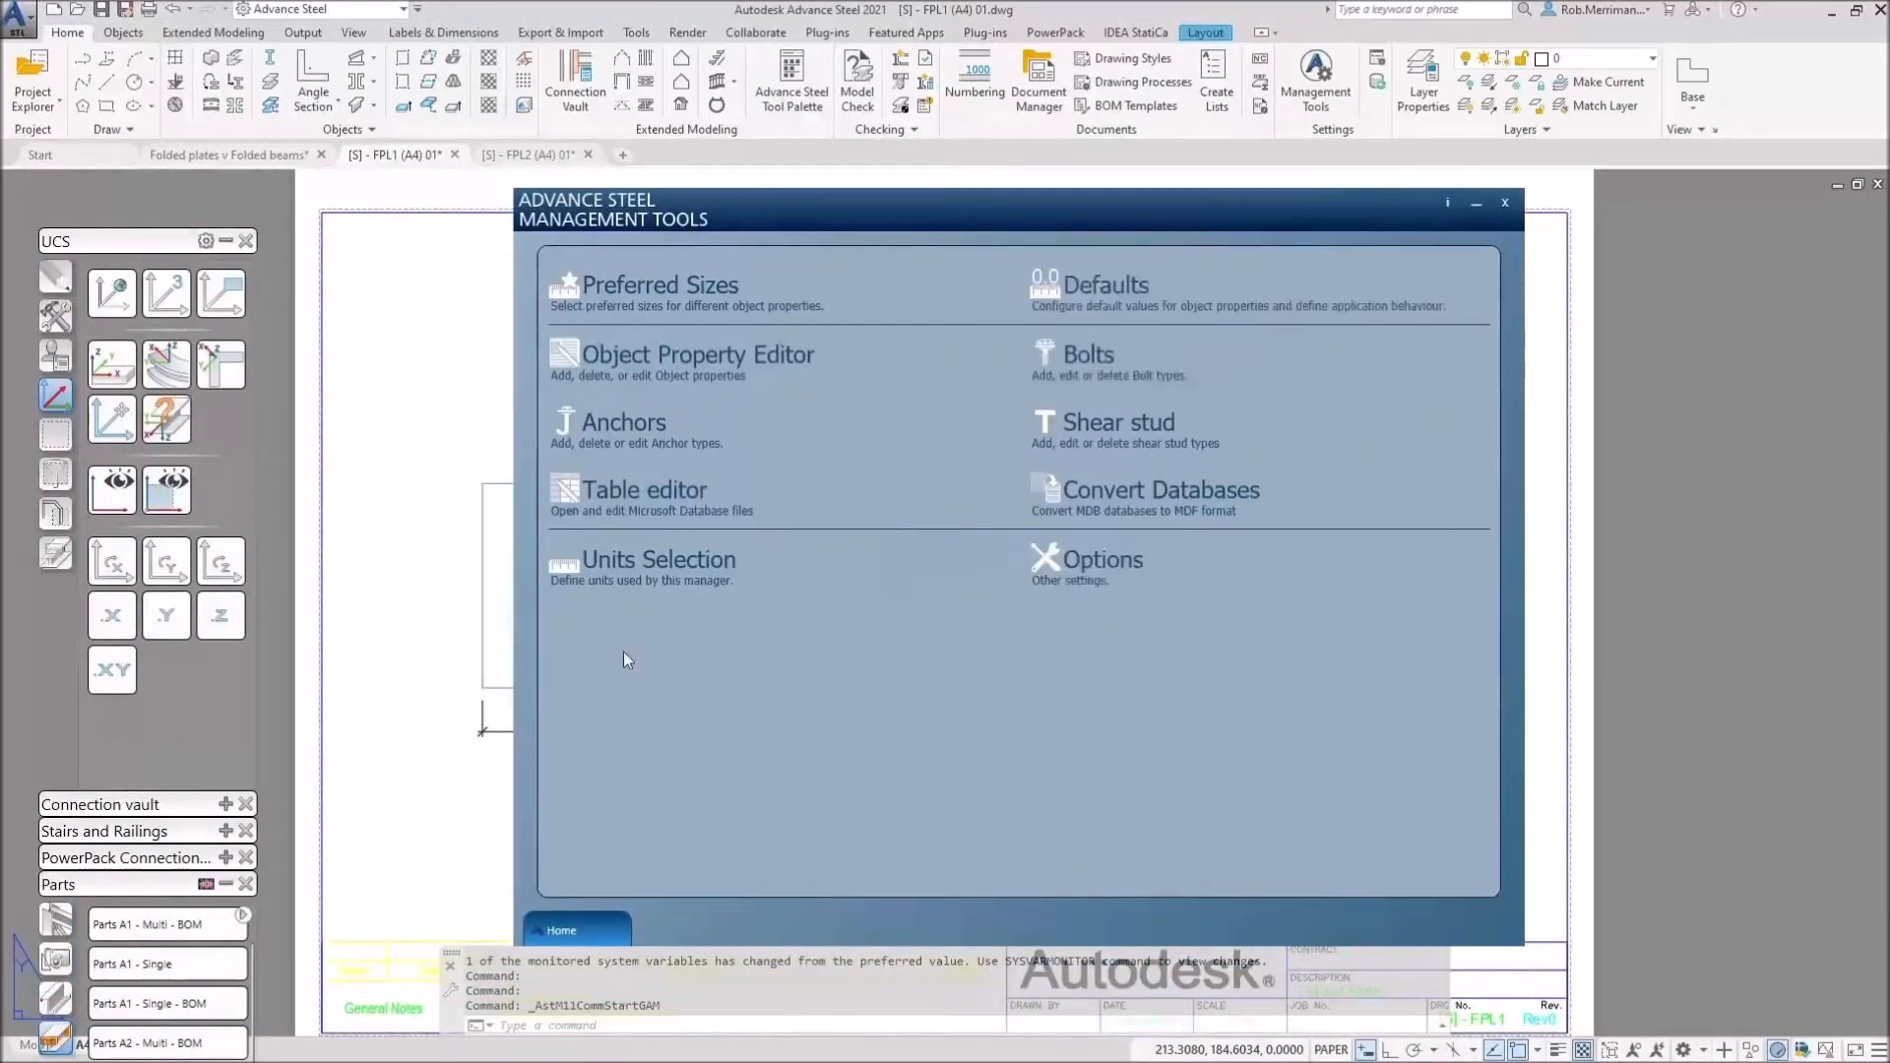
{"action": "left_click", "coordinate": [586, 878]}
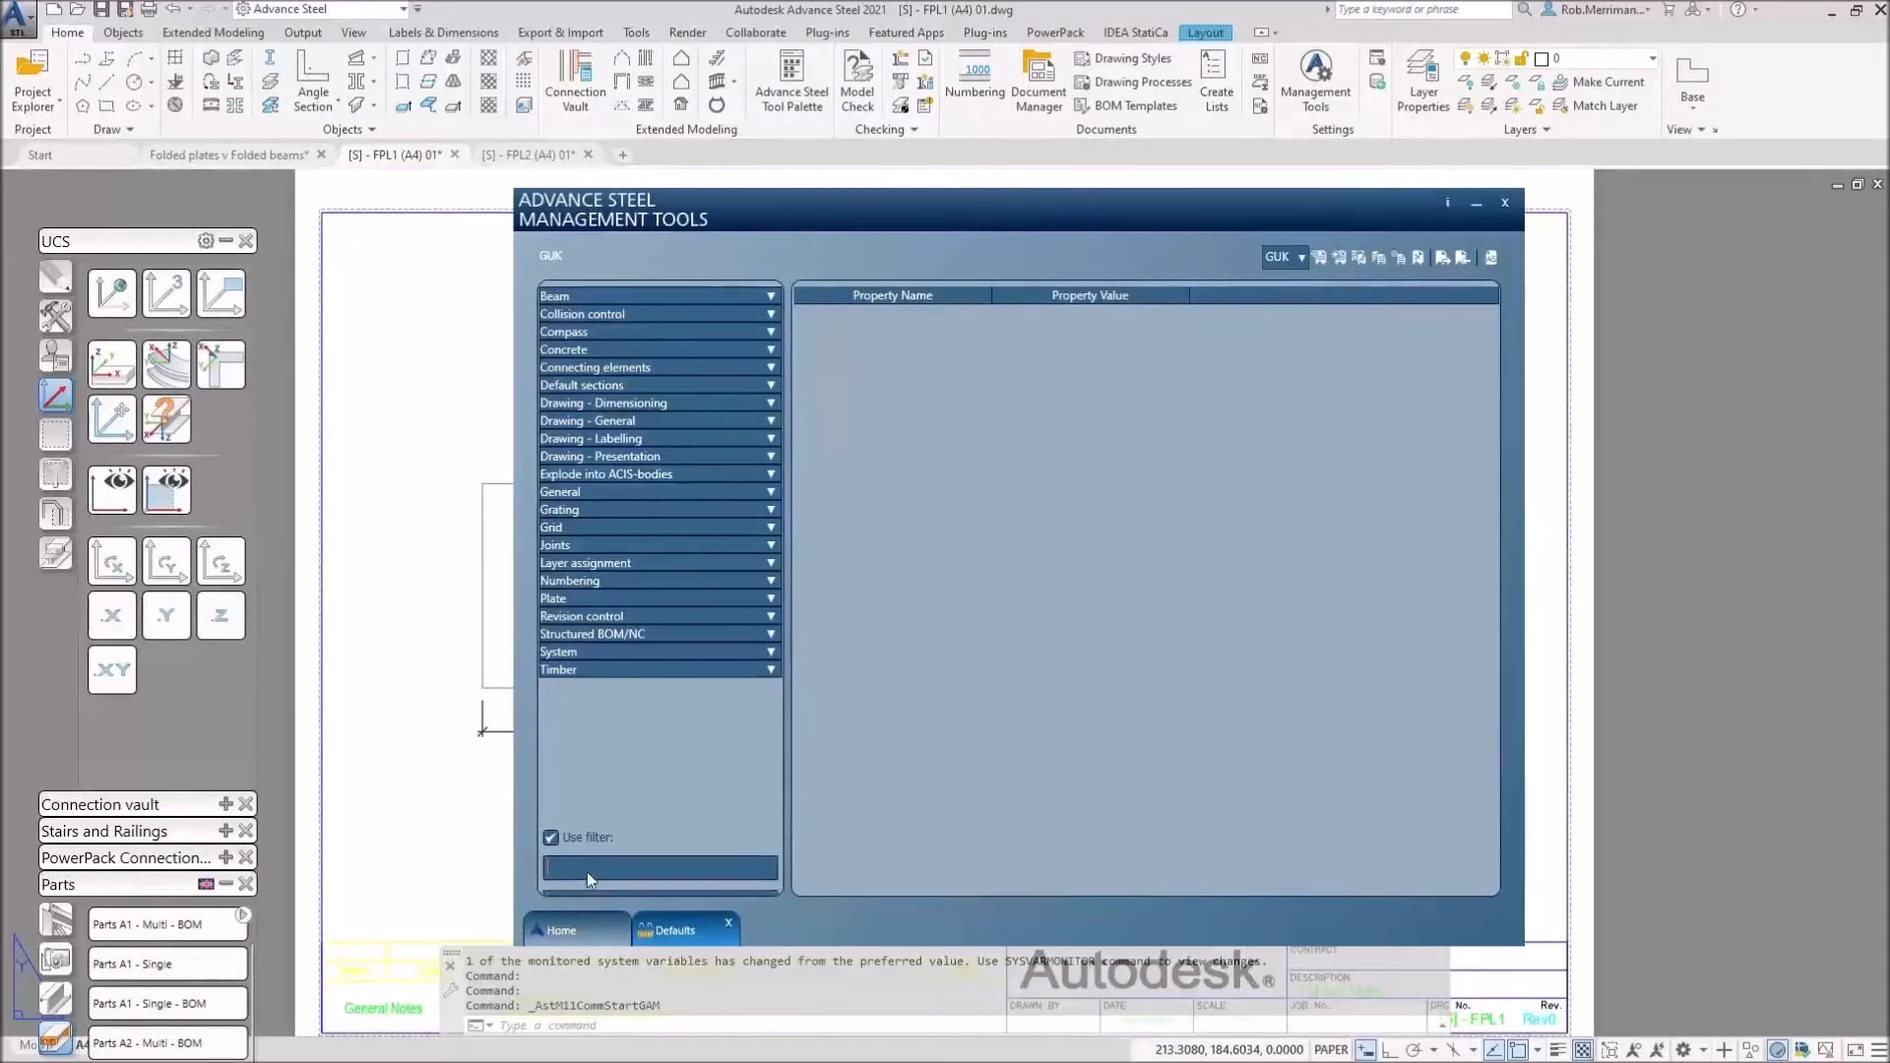
{"action": "left_click", "coordinate": [600, 845]}
{"action": "type", "text": "CS"}
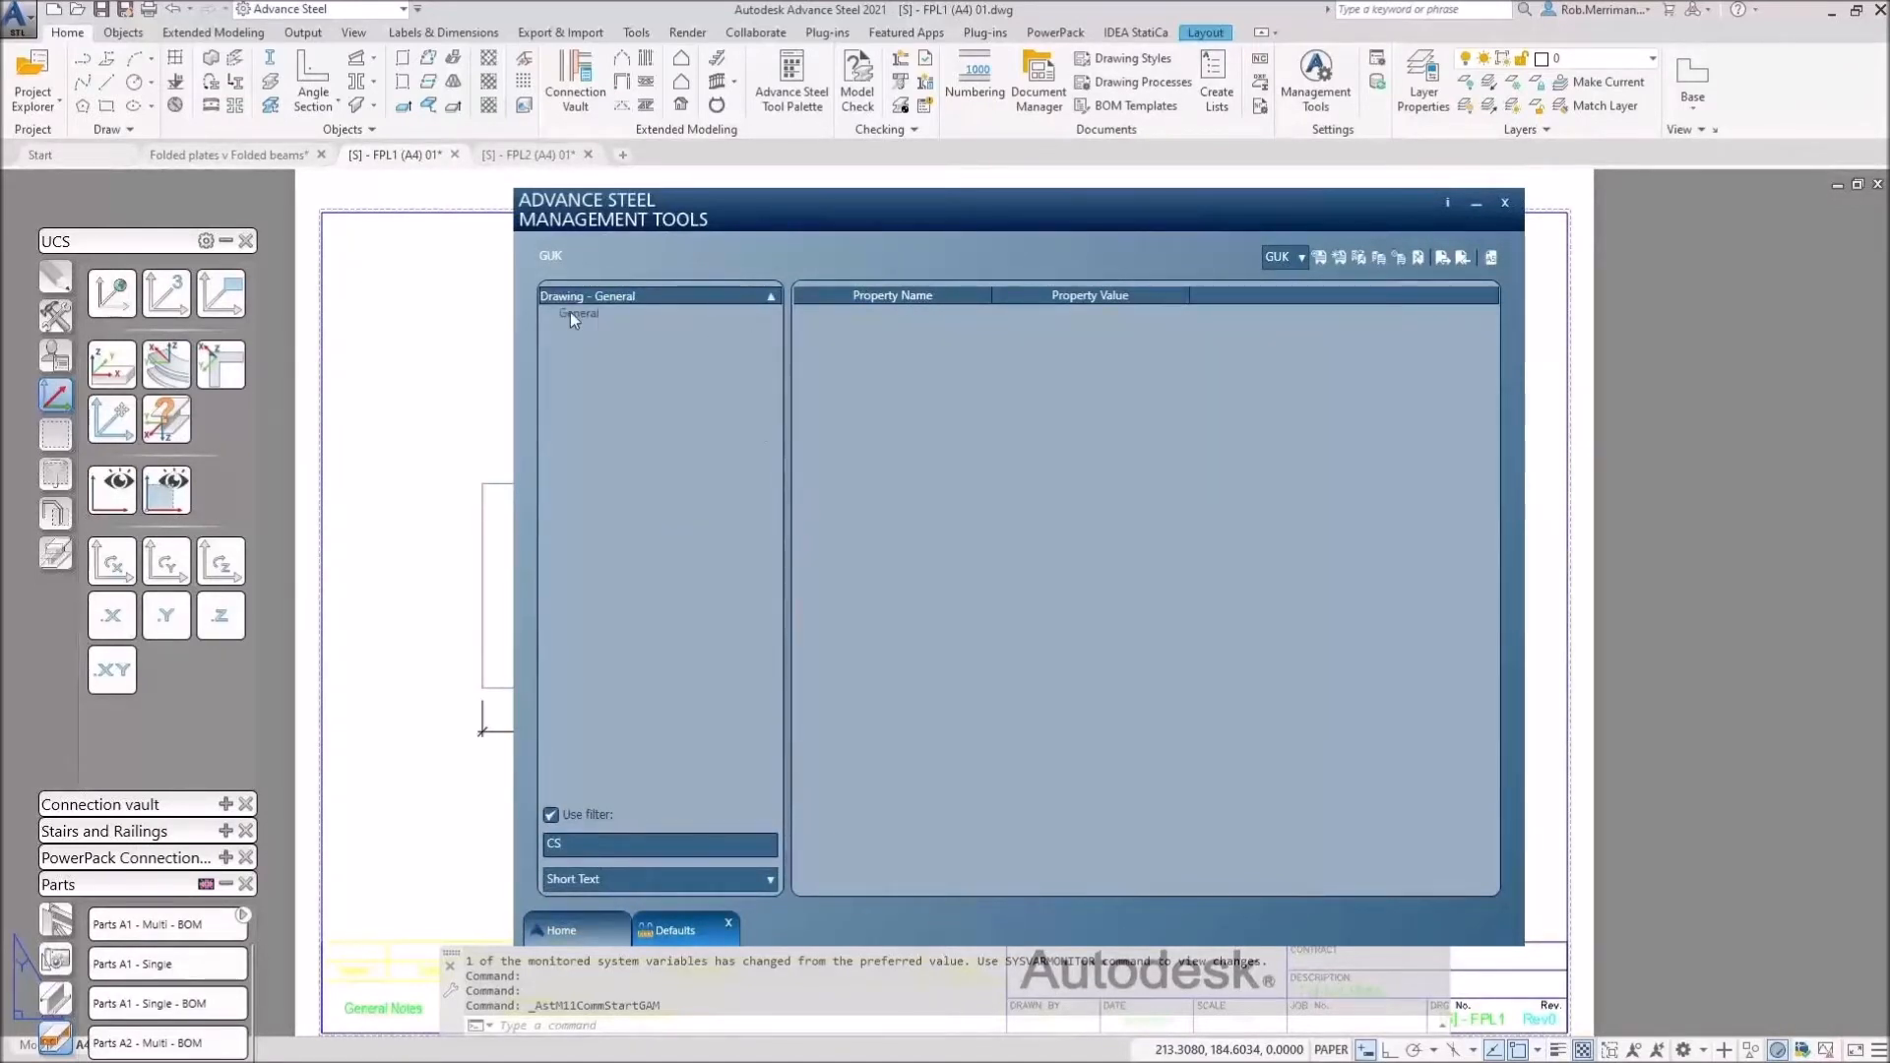
{"action": "left_click", "coordinate": [572, 313]}
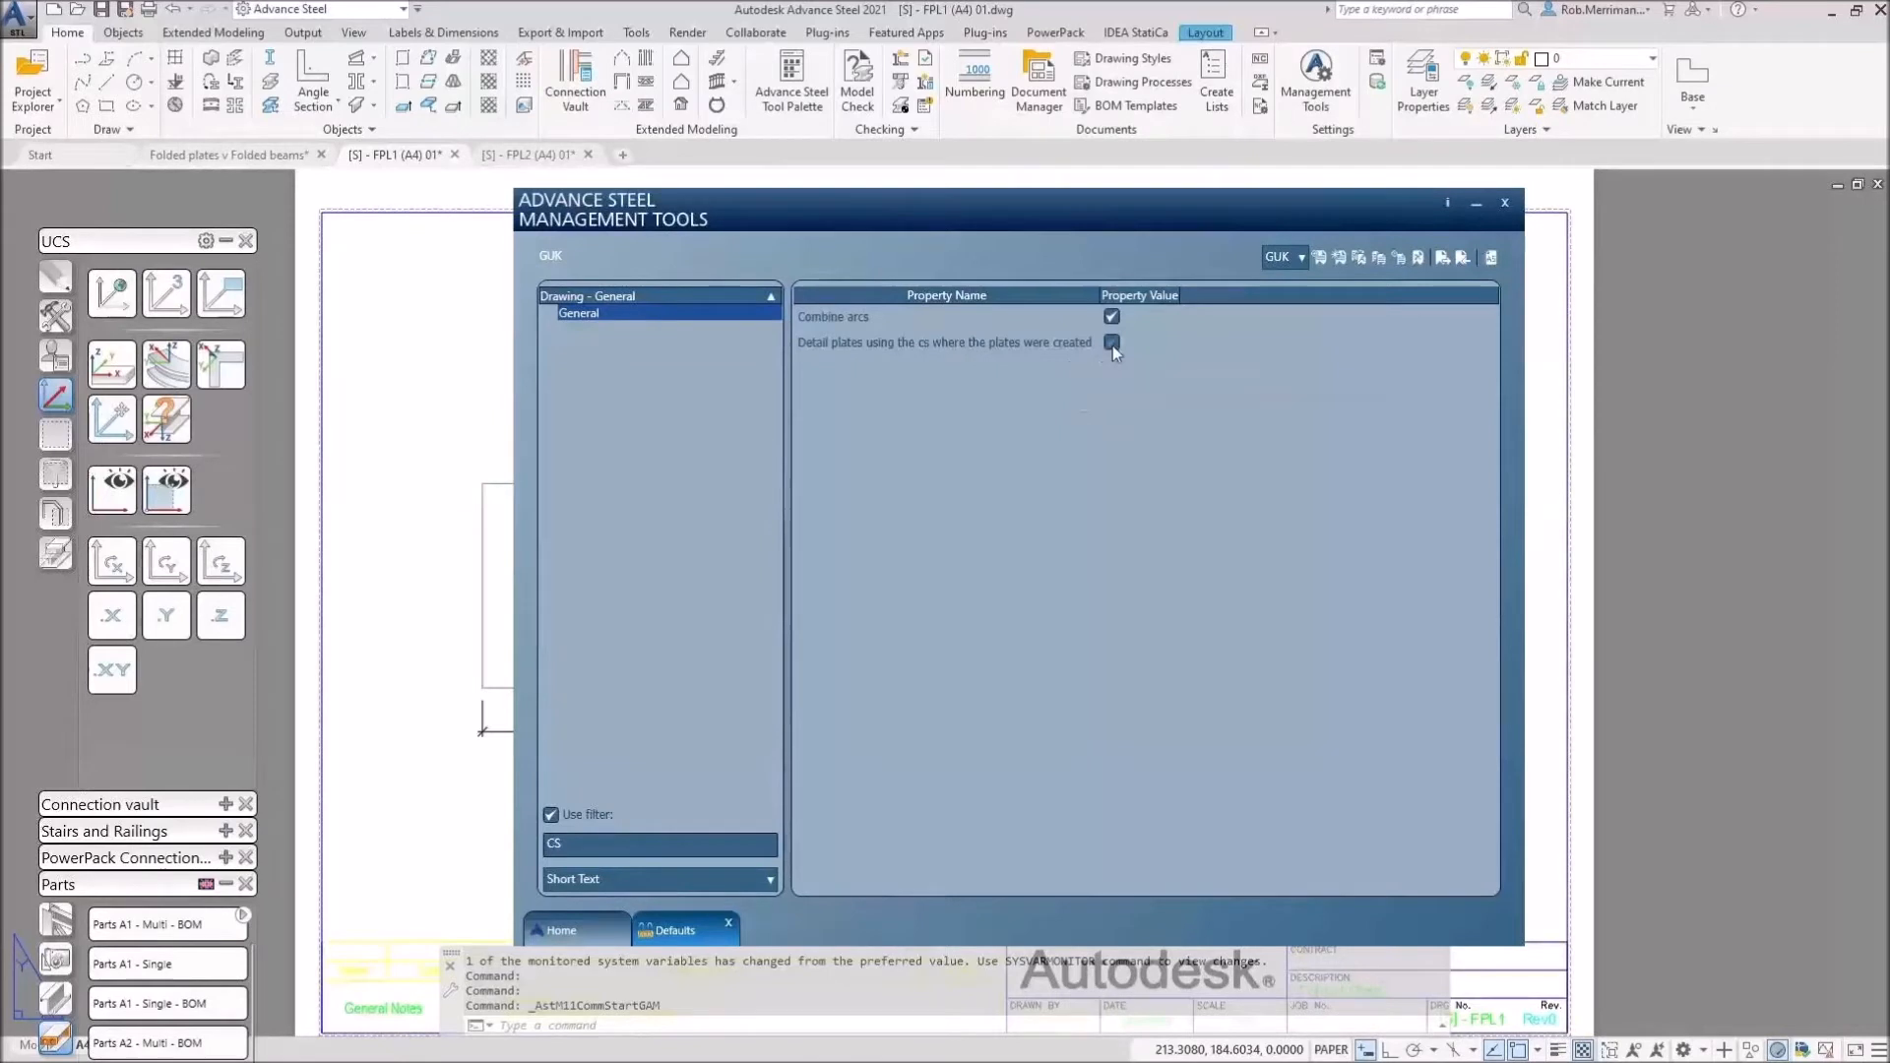
{"action": "left_click", "coordinate": [1491, 260]}
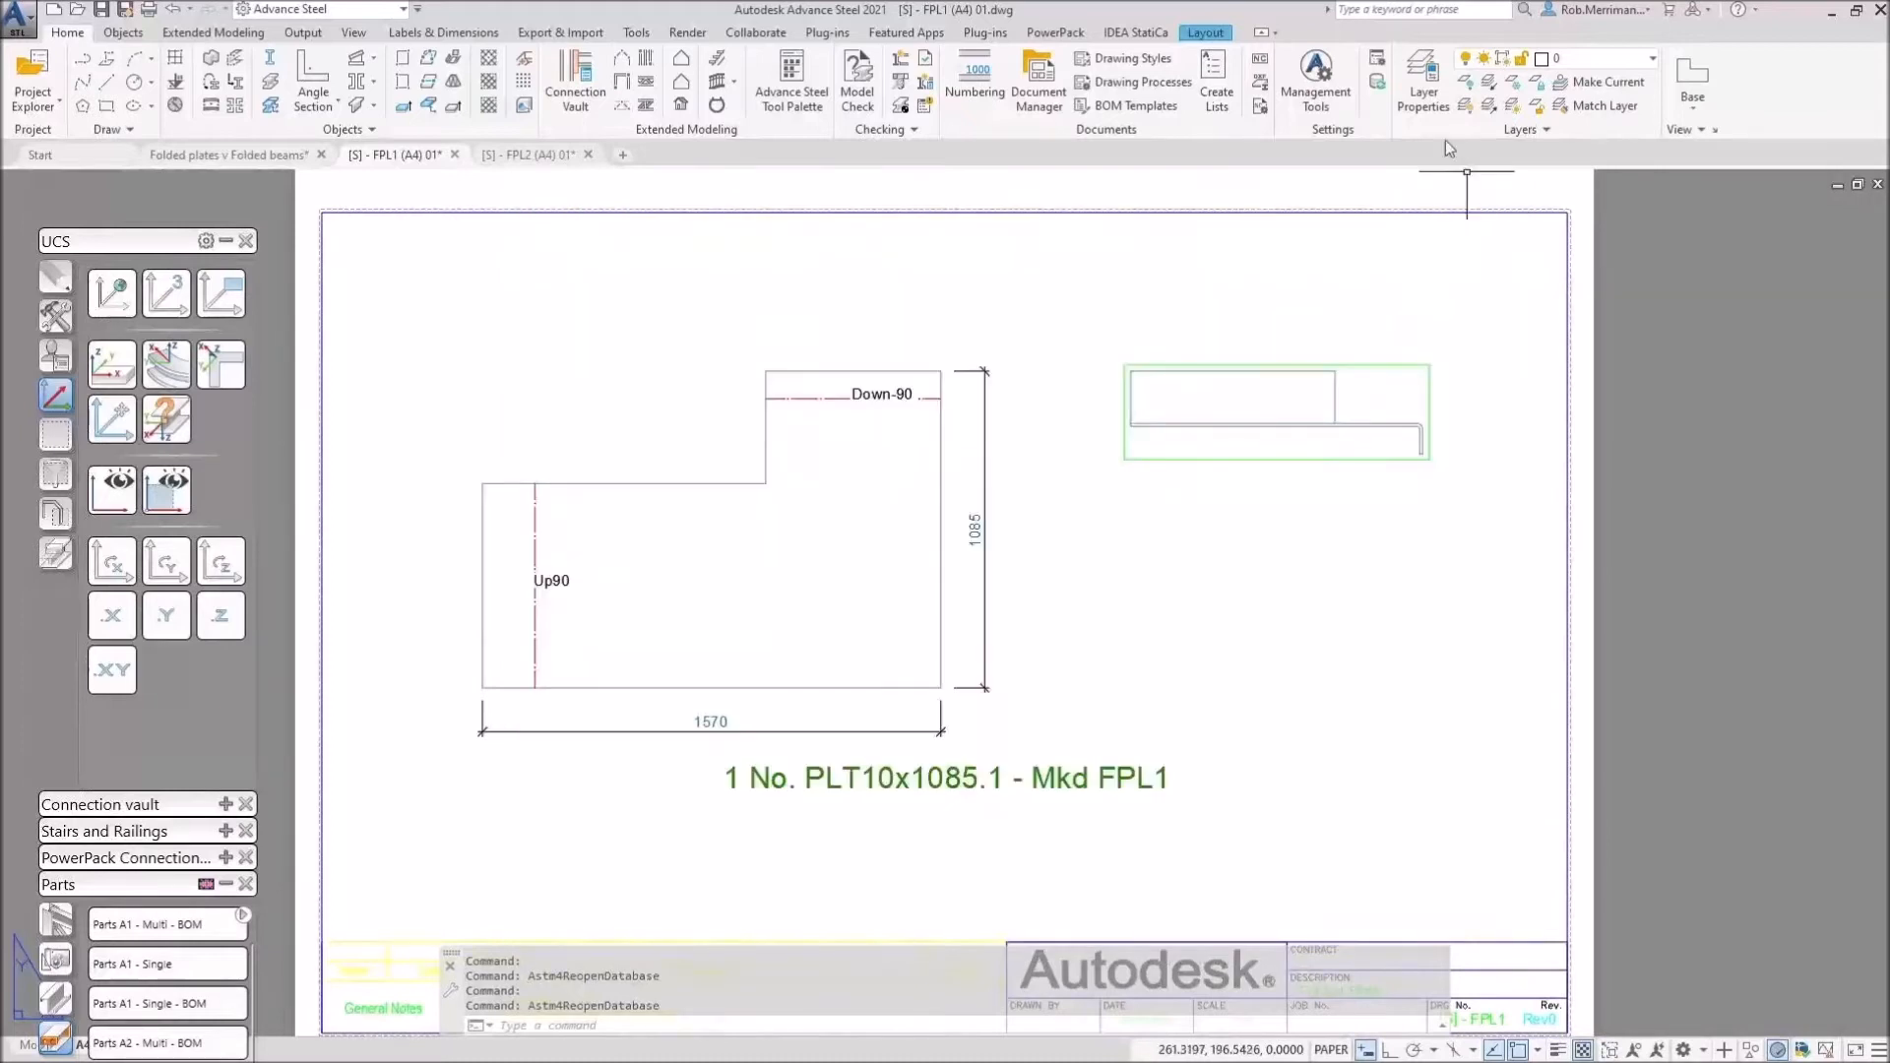
Step: Reload the updated defaults and find Update Detail on Labels & Dimensions, back on FPL1
{"action": "left_click", "coordinate": [1378, 85]}
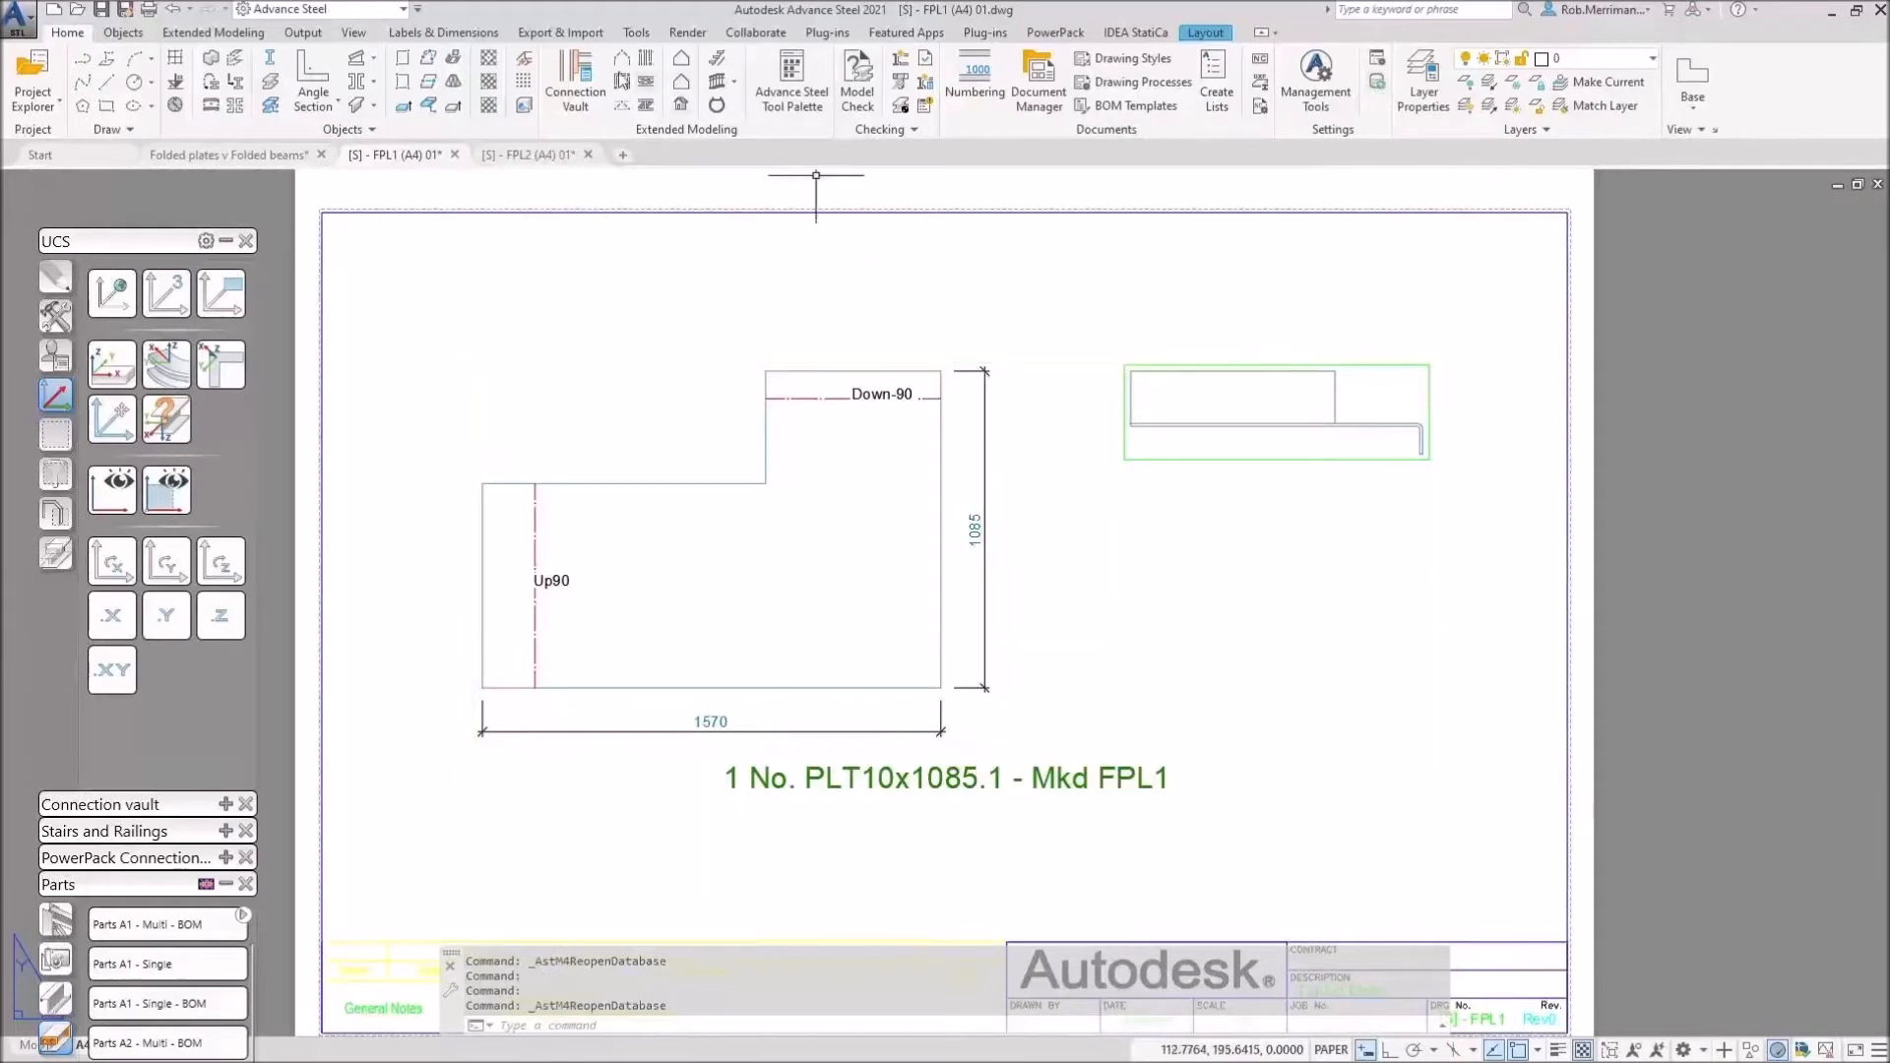
{"action": "left_click", "coordinate": [554, 33]}
{"action": "left_click", "coordinate": [444, 32]}
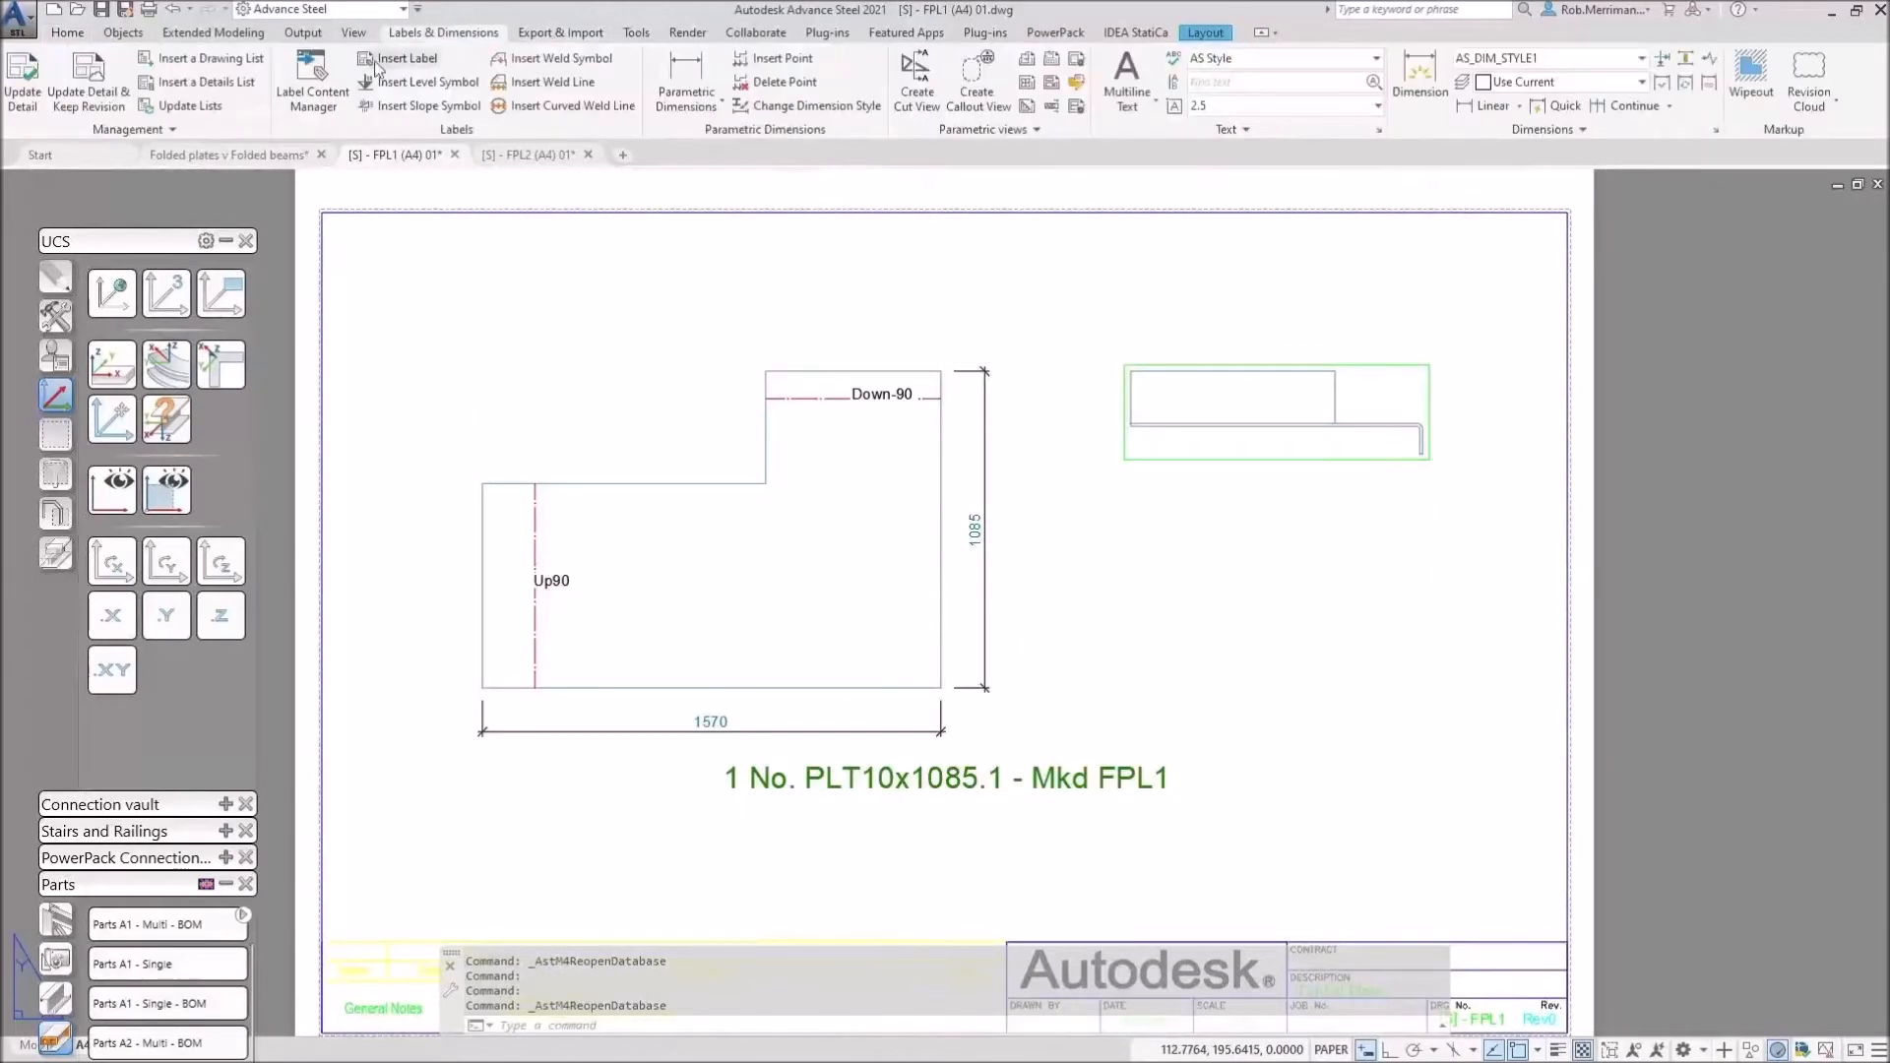
{"action": "left_click", "coordinate": [22, 85]}
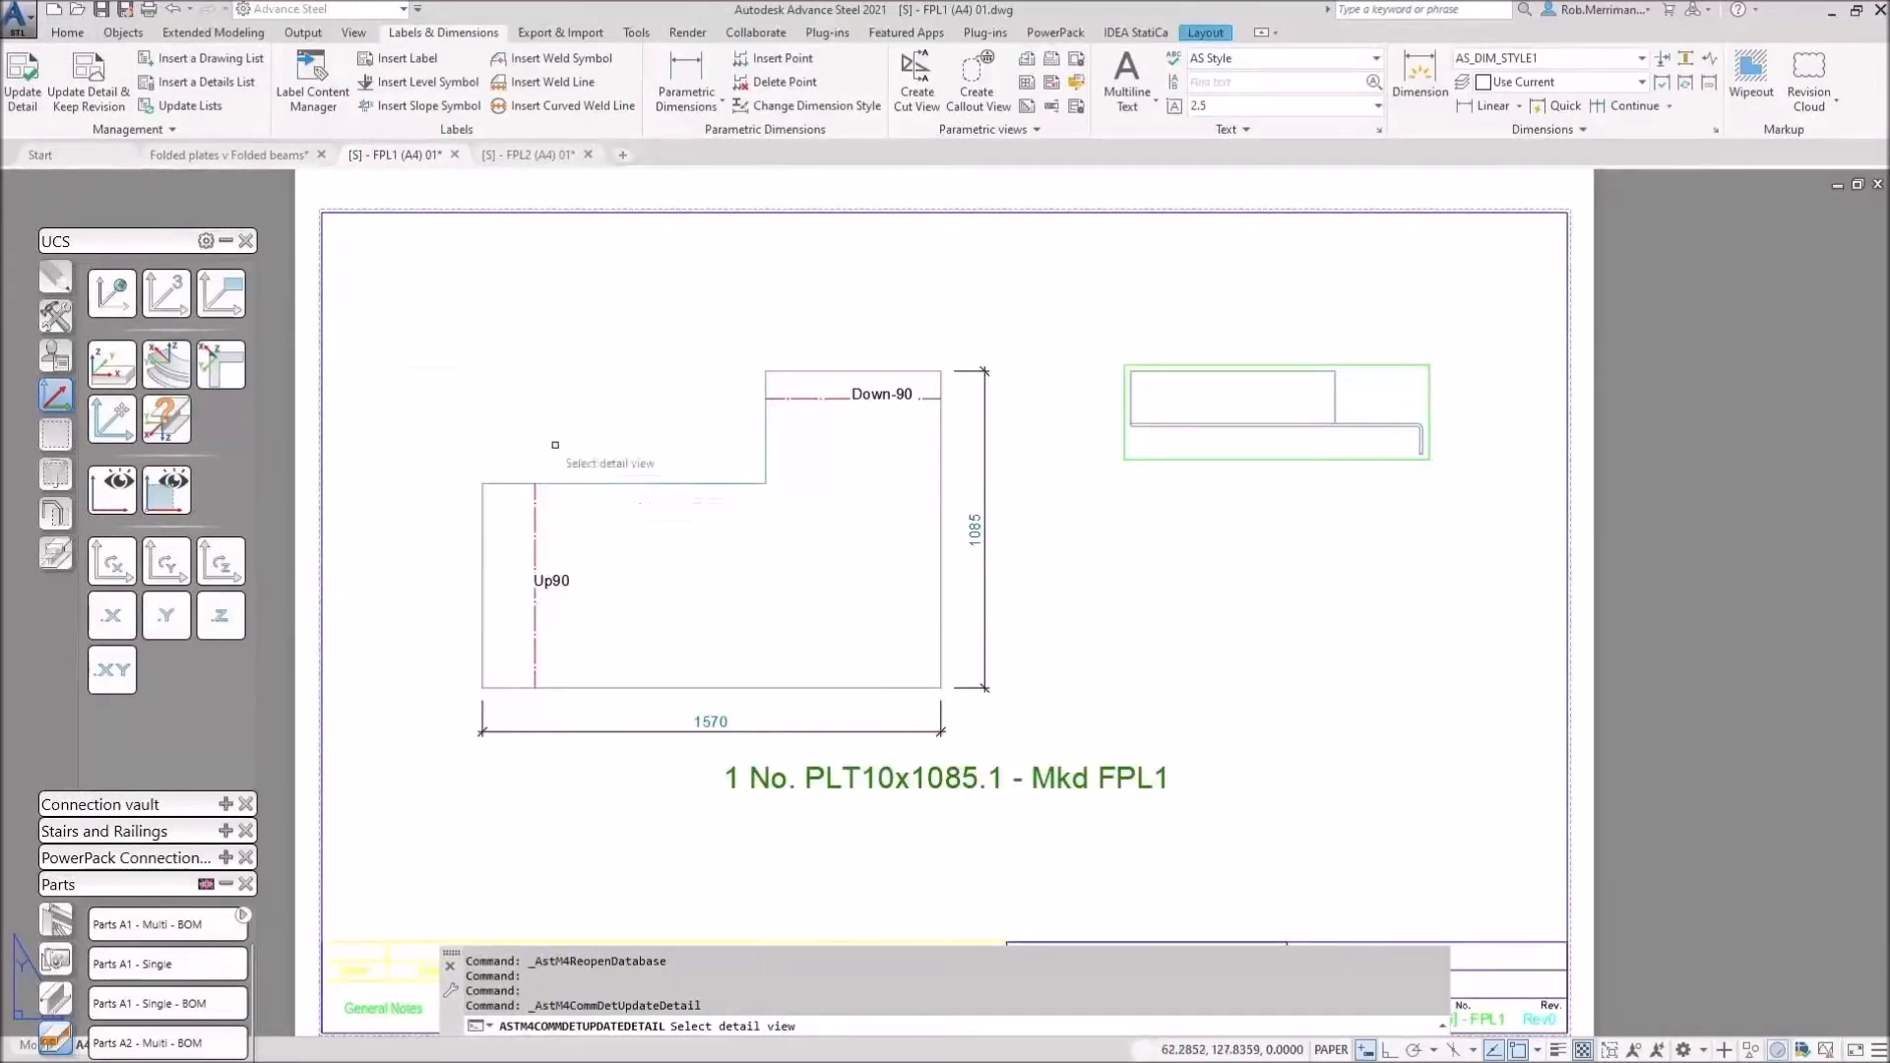
{"action": "left_click", "coordinate": [245, 159]}
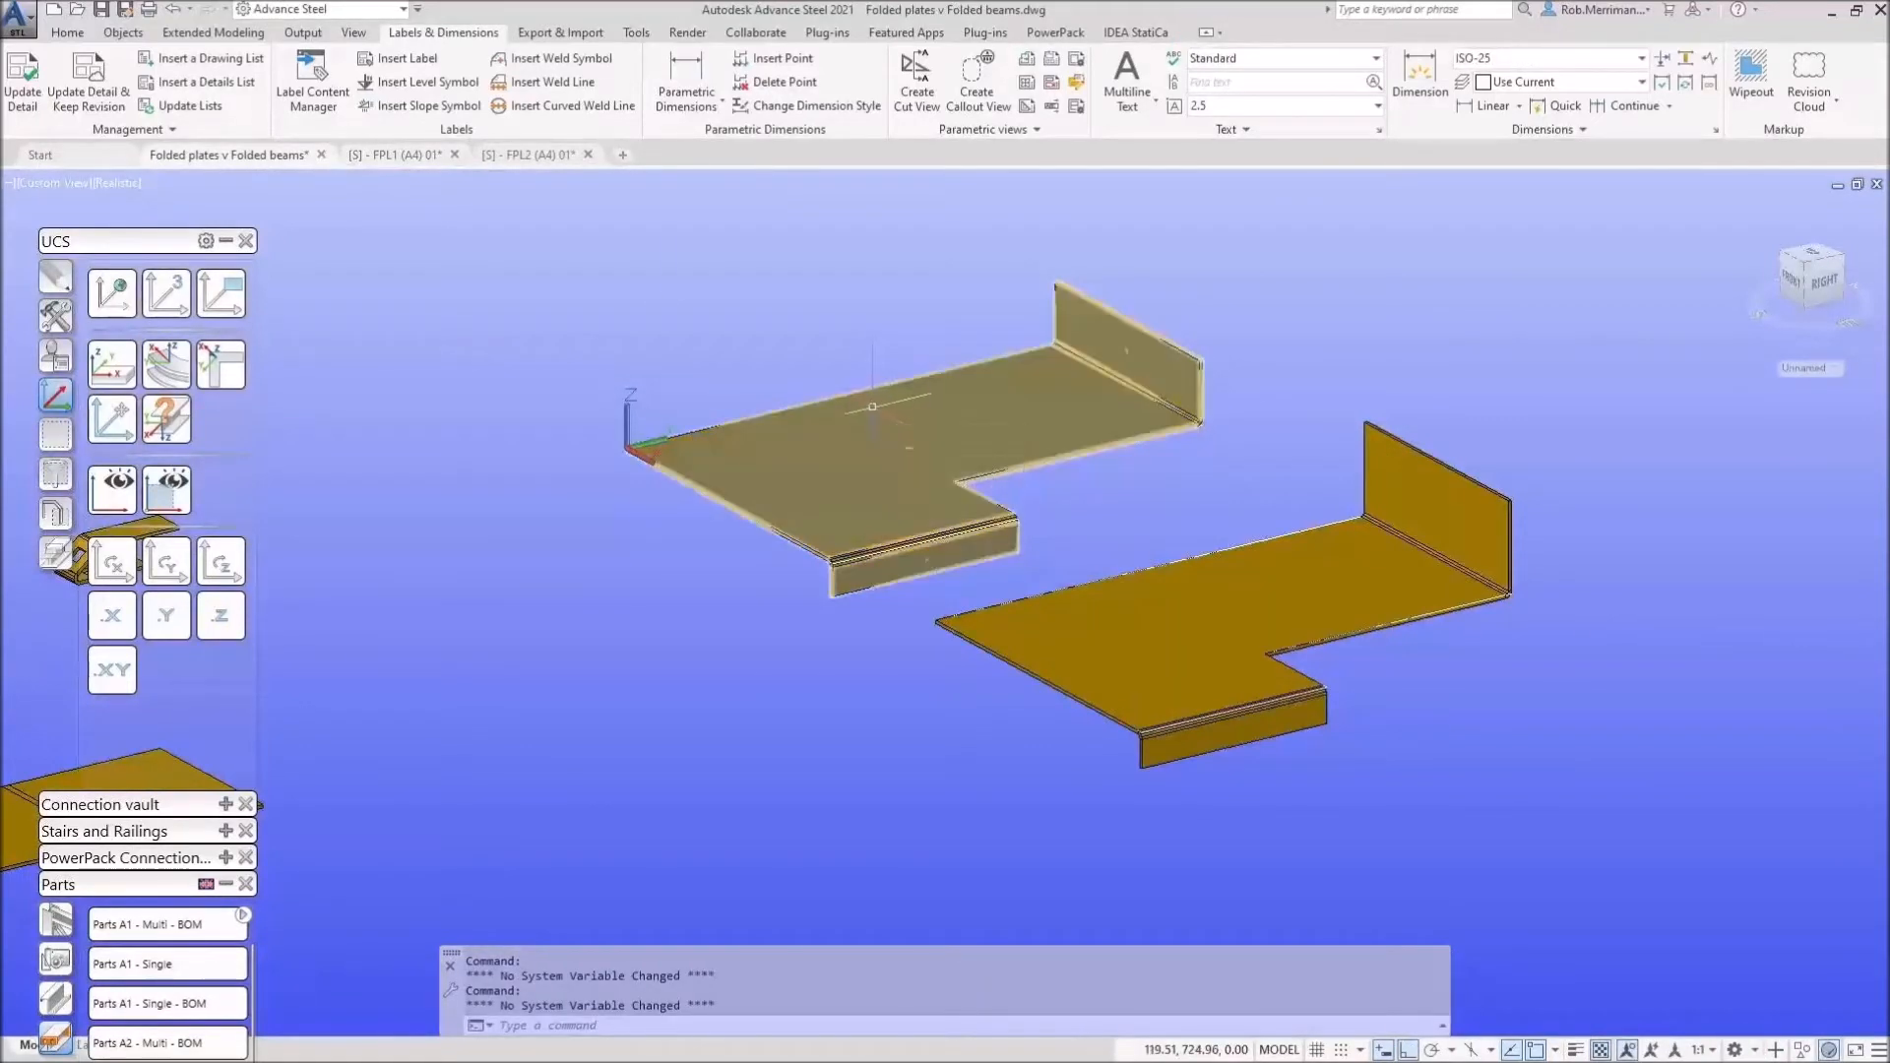
{"action": "left_click", "coordinate": [403, 158]}
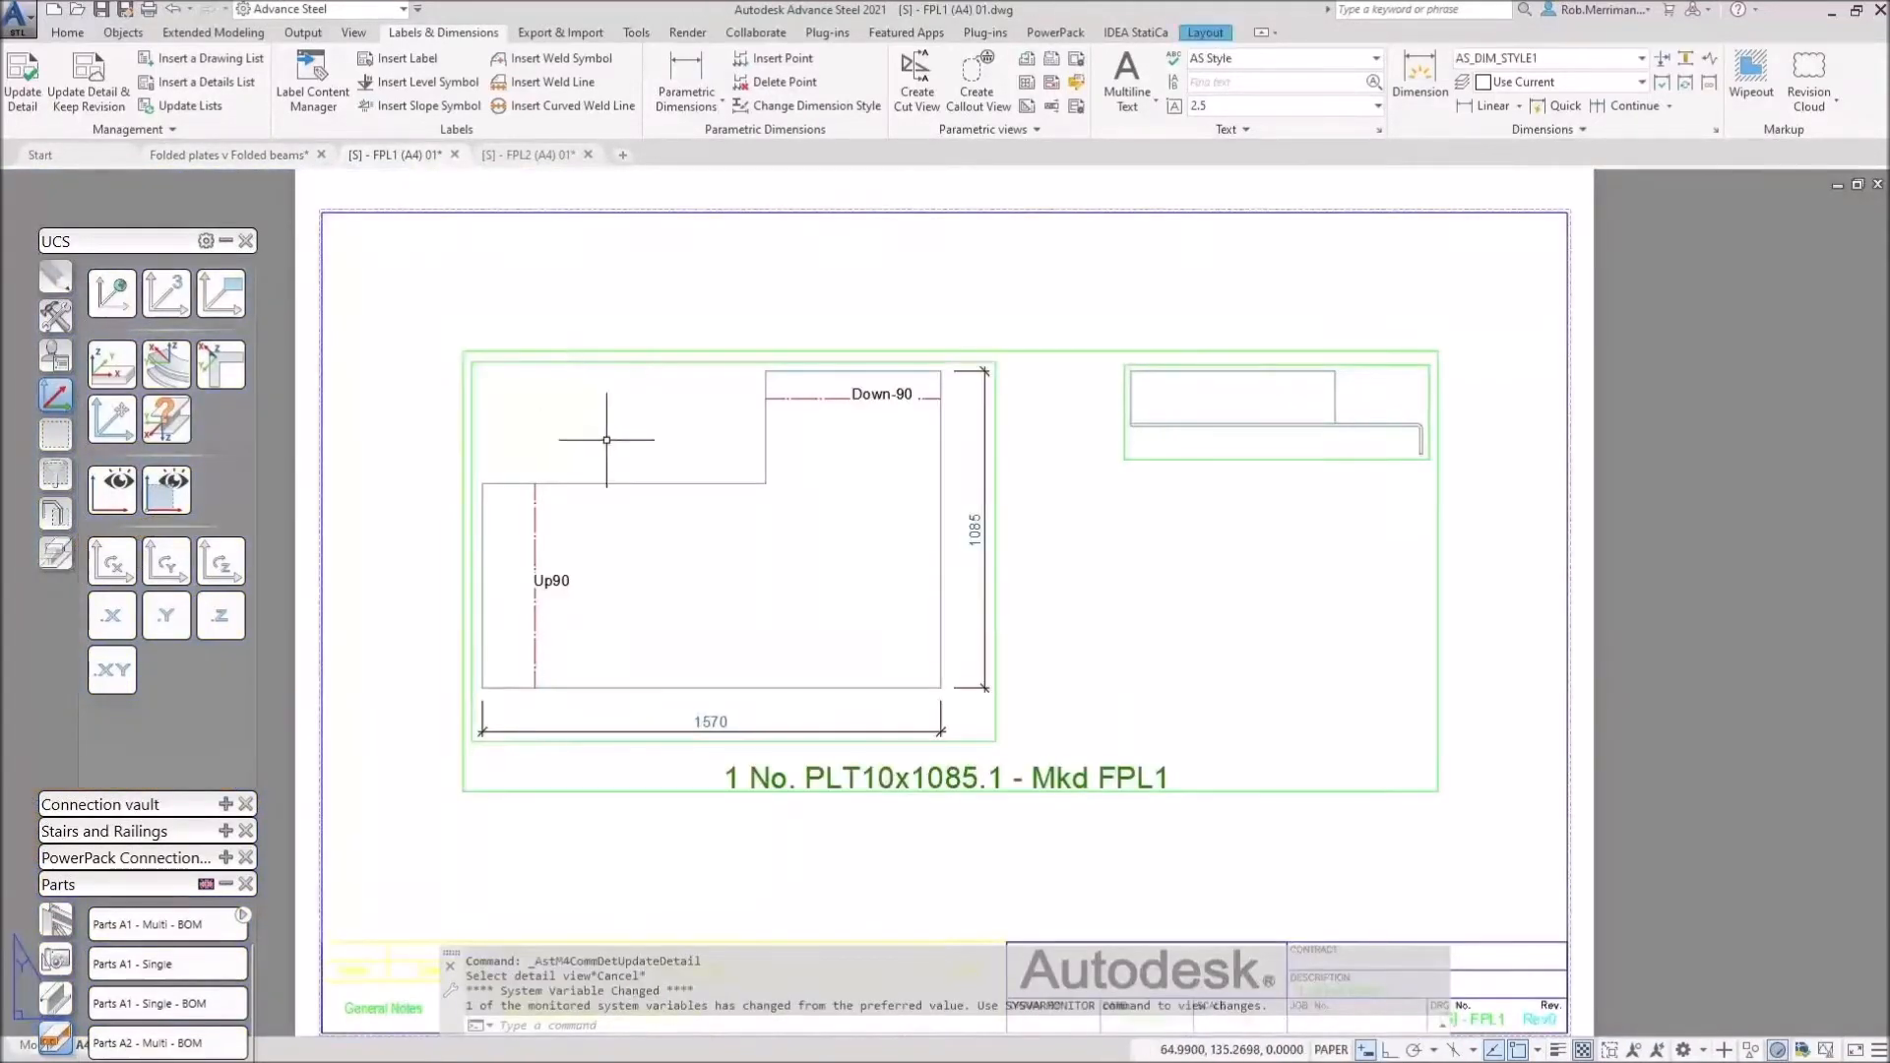
Step: Update the FPL1 detail so the plate lays out 1085 wide by 1570 tall
{"action": "left_click", "coordinate": [22, 79]}
{"action": "left_click", "coordinate": [603, 485]}
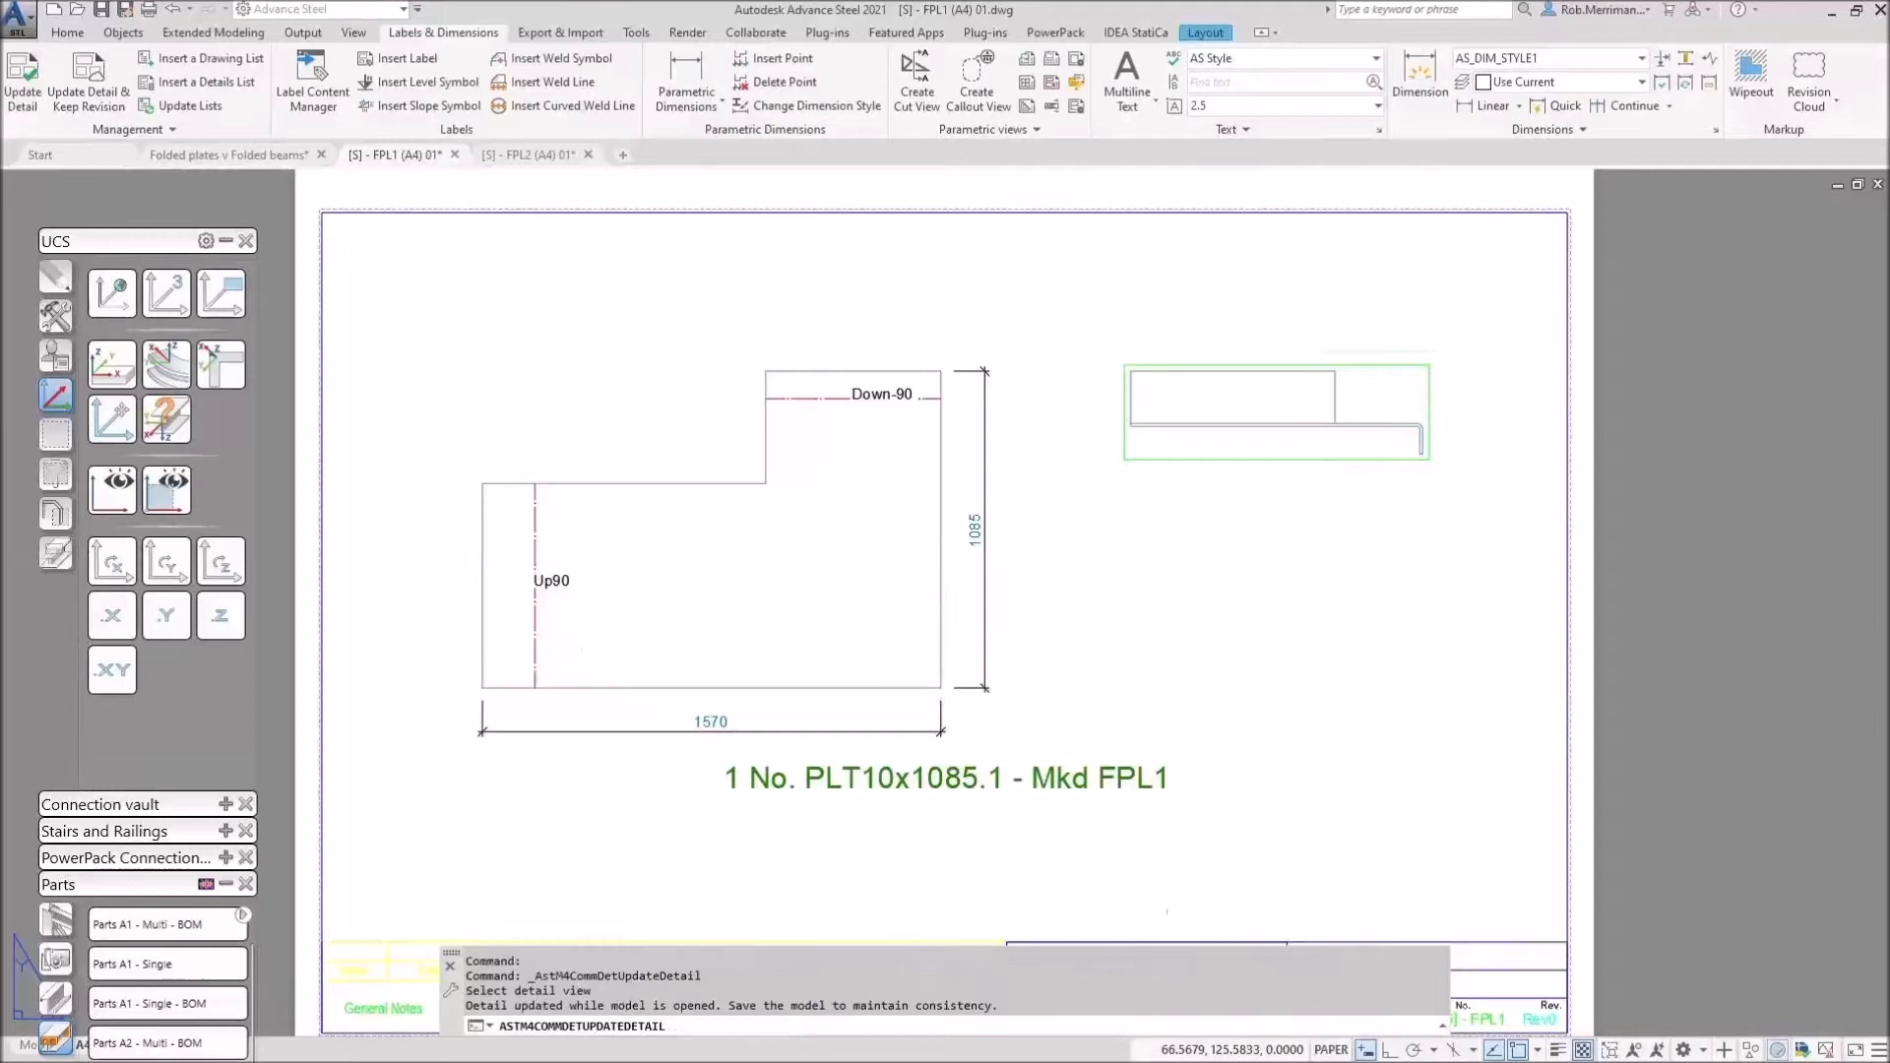
{"action": "middle_click_drag", "start_coordinate": [620, 726], "coordinate": [619, 668]}
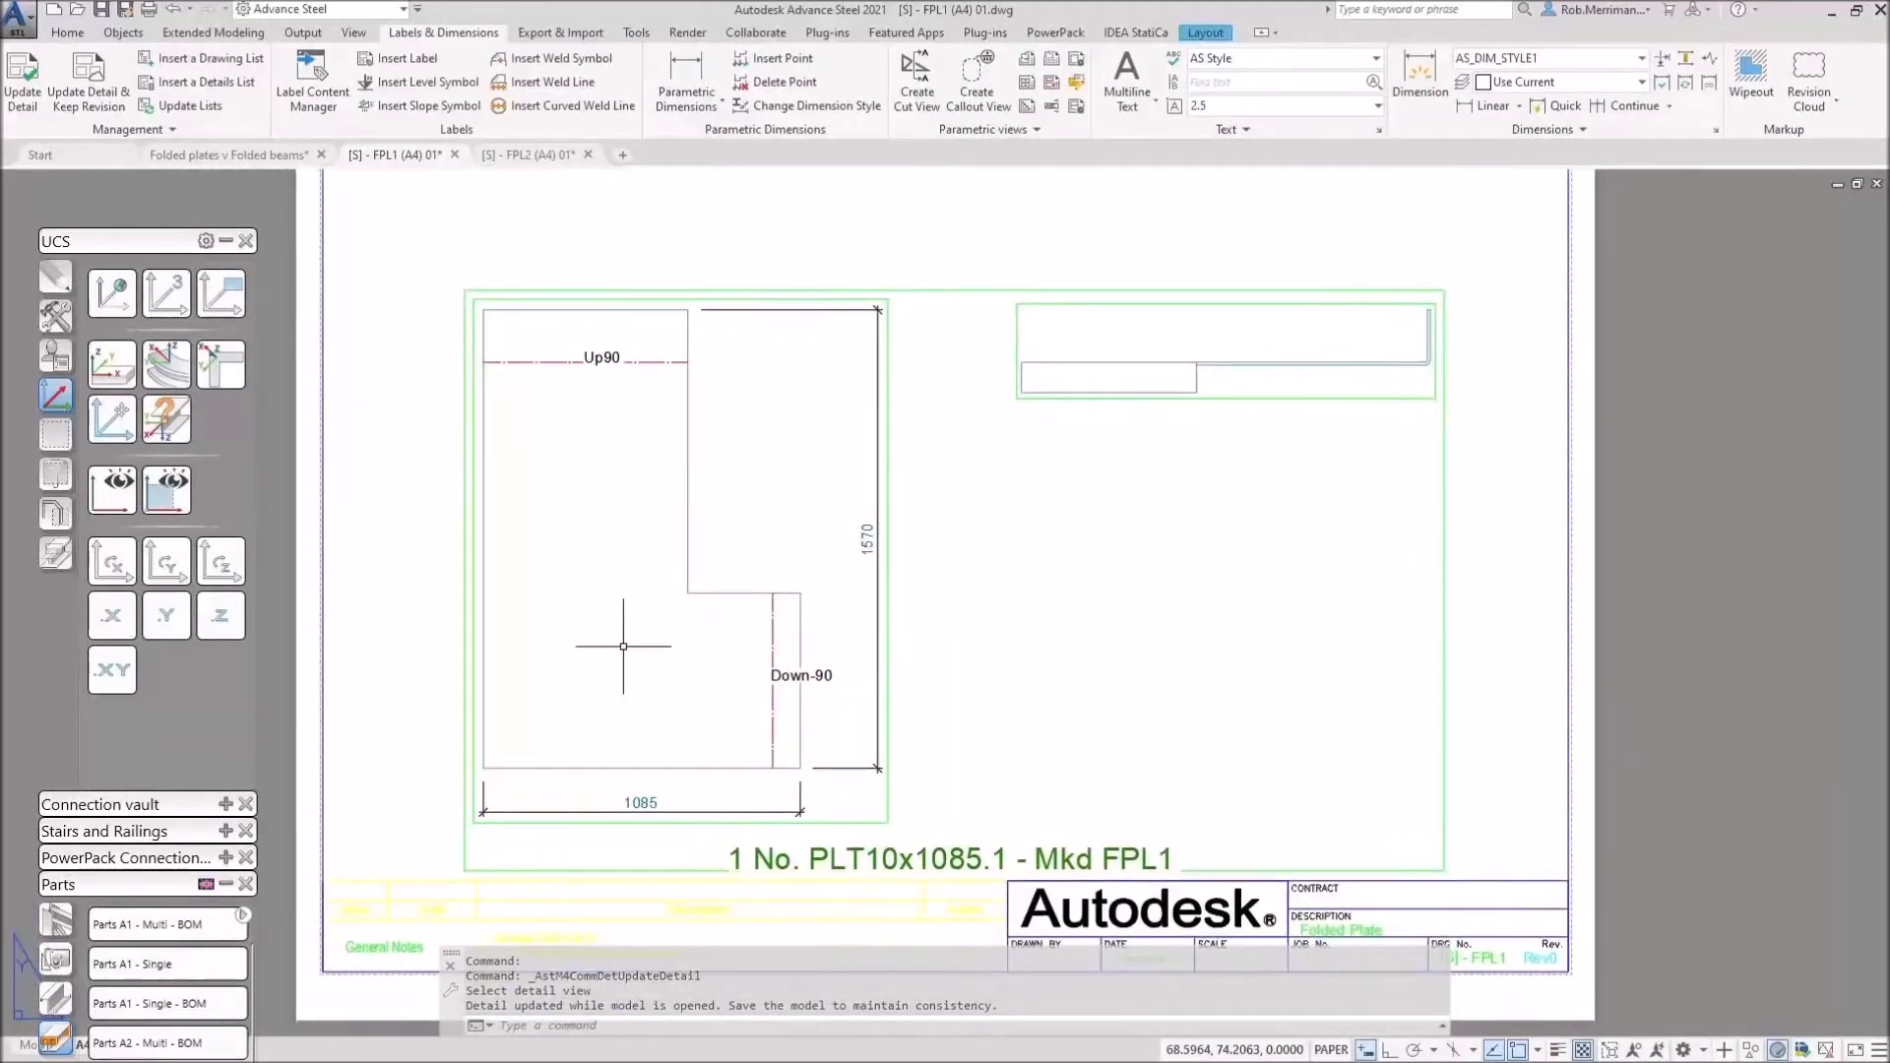
{"action": "left_click", "coordinate": [540, 154]}
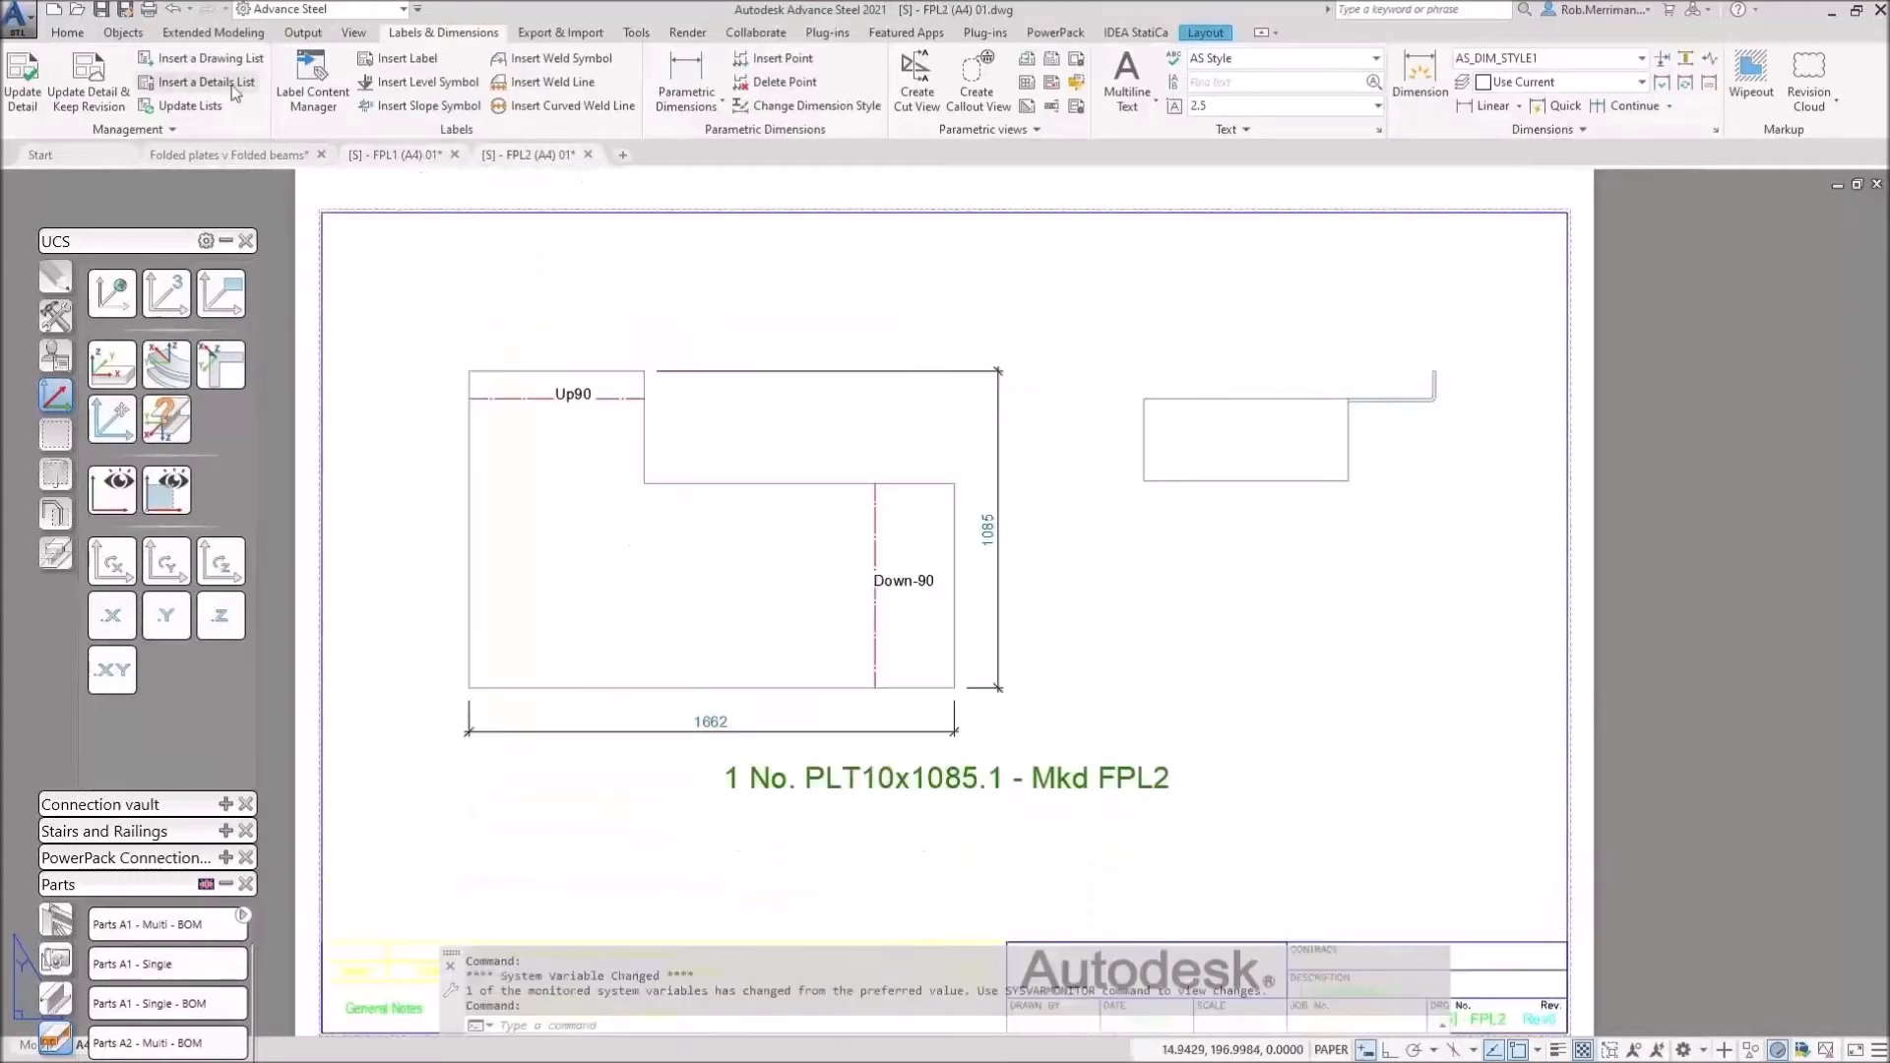
Step: Update the FPL2 detail to 1085 by 1682, then recentre the folded-plates 3D model
{"action": "left_click", "coordinate": [22, 83]}
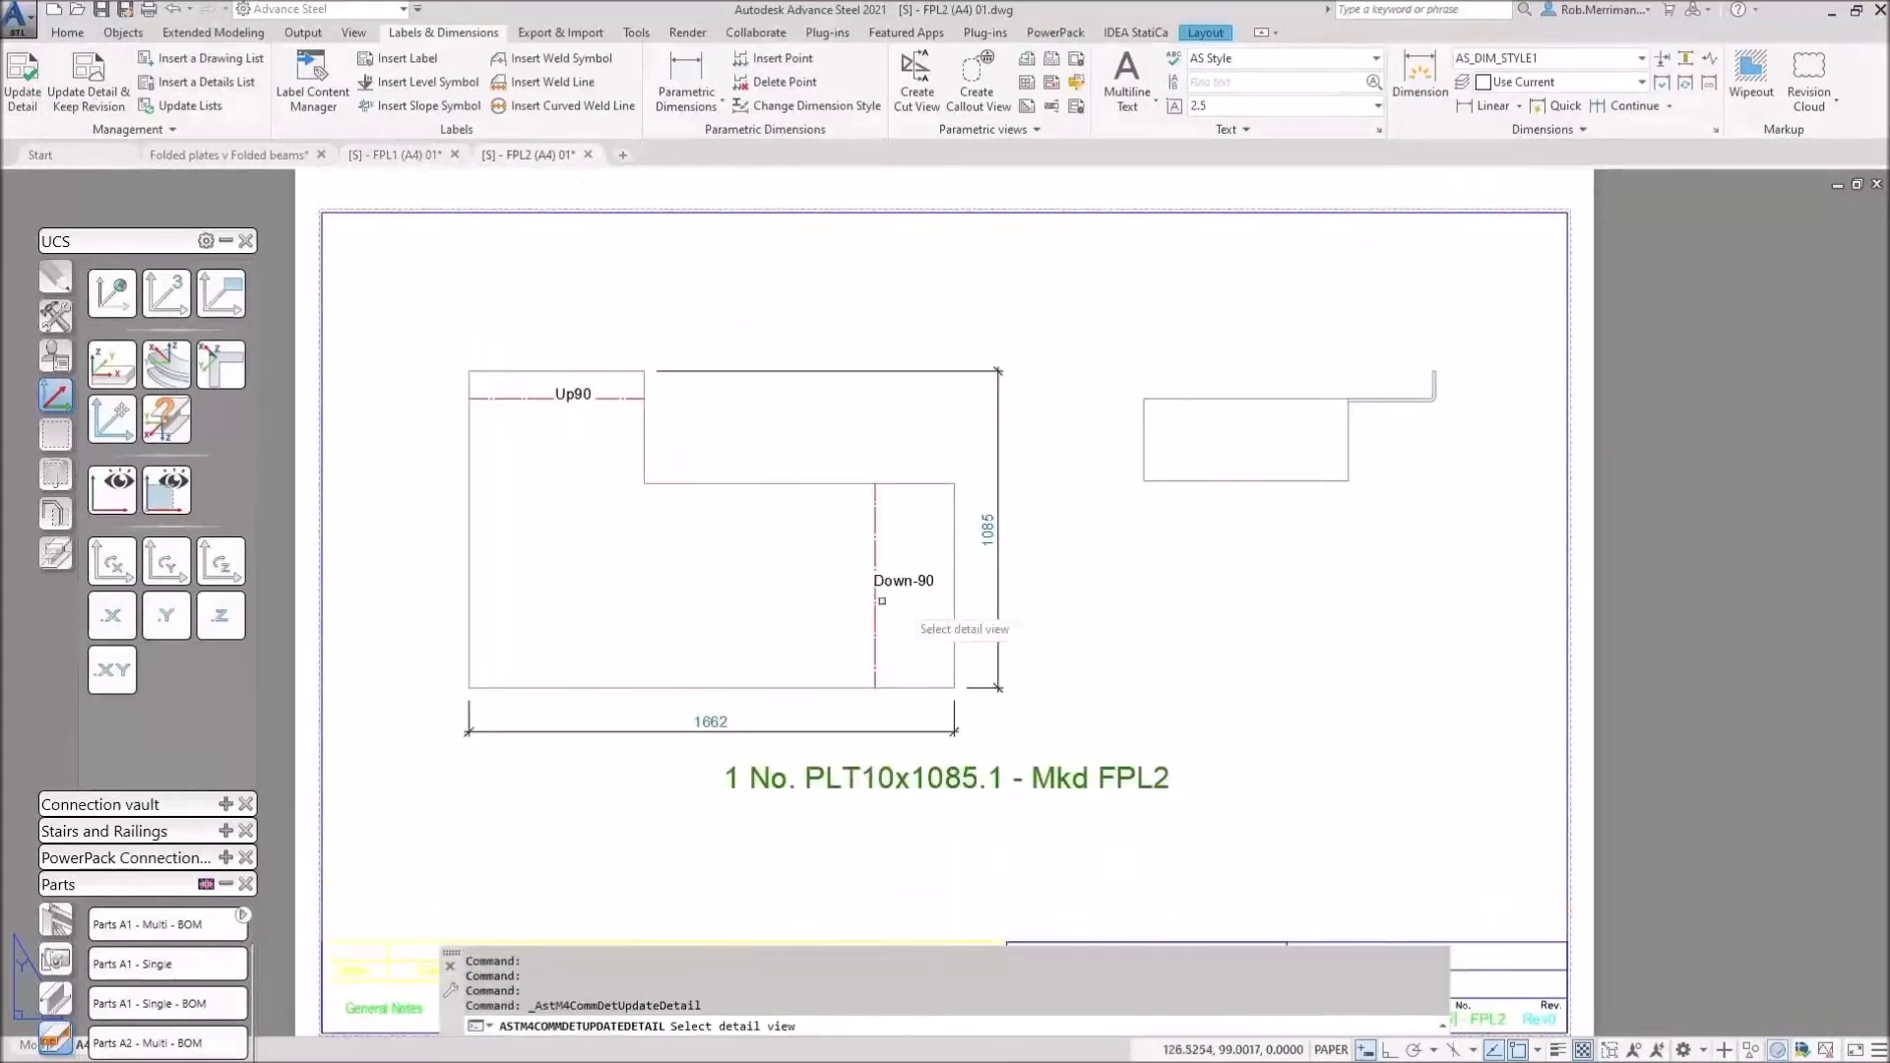
{"action": "left_click", "coordinate": [830, 484]}
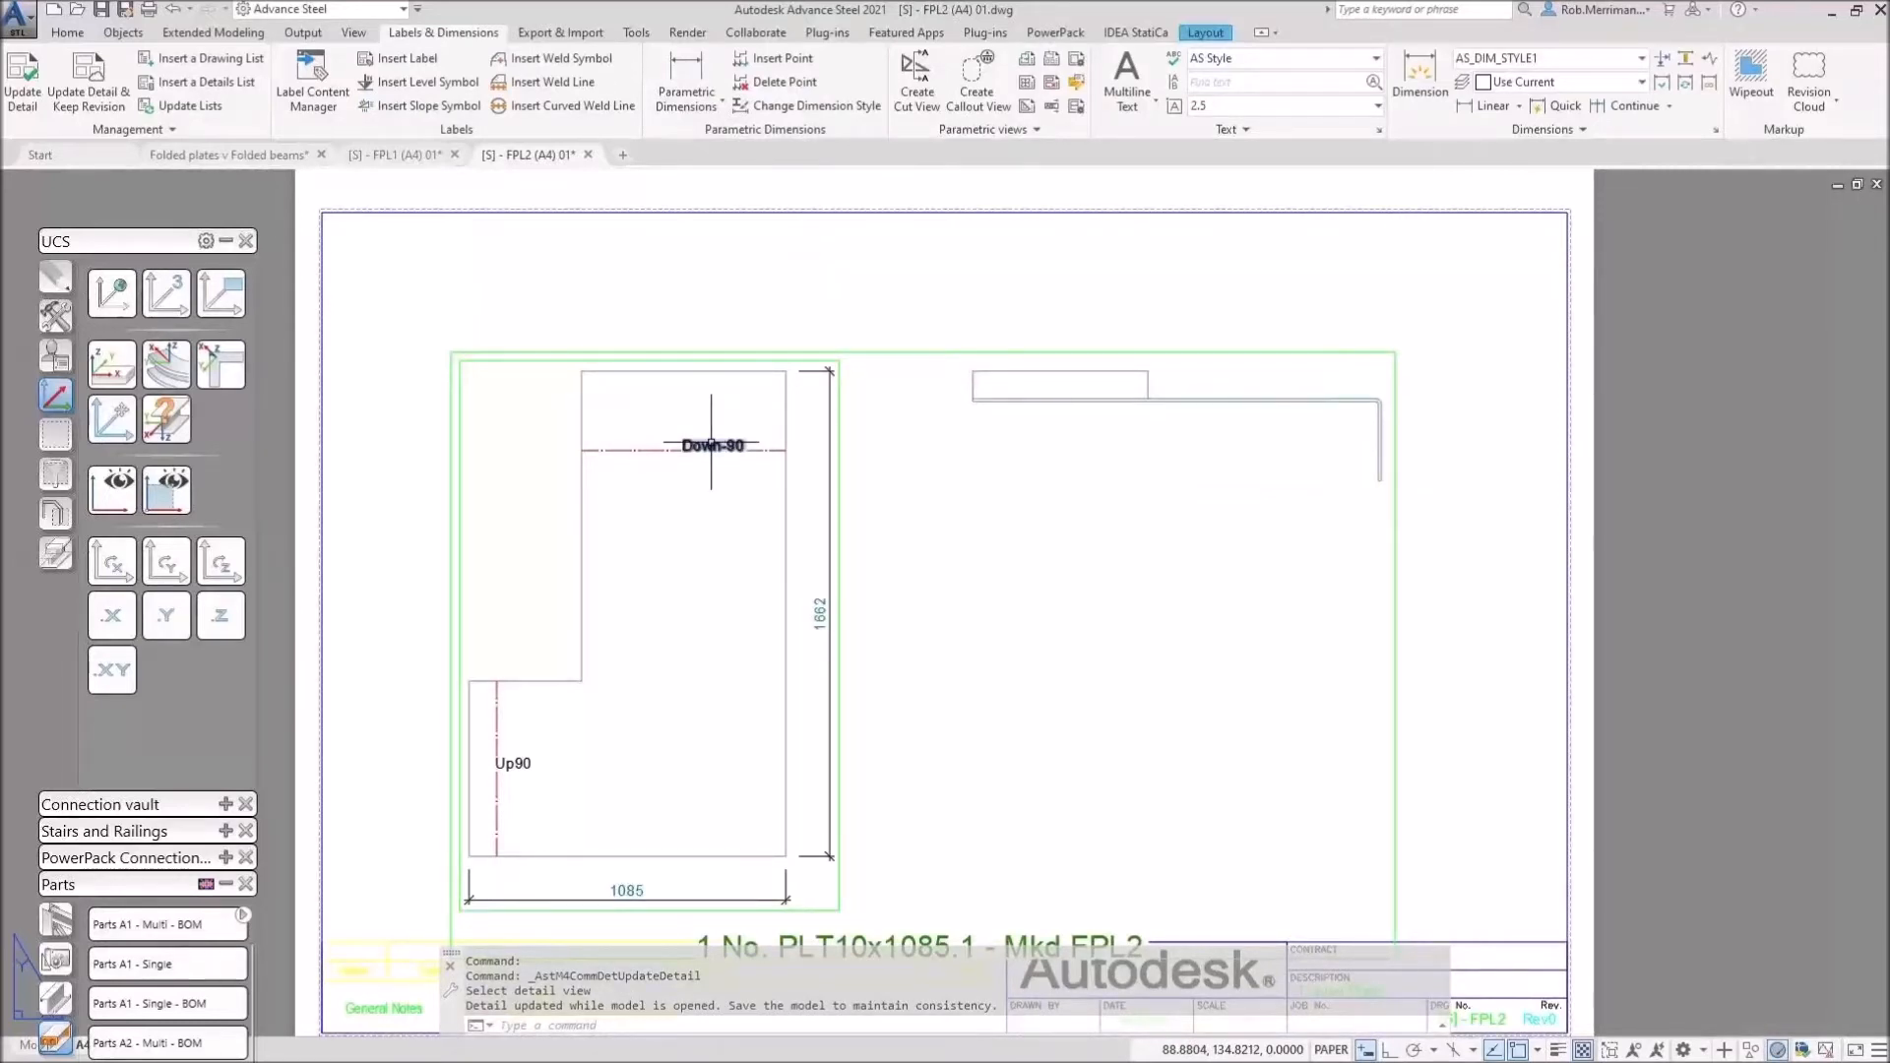
{"action": "left_click", "coordinate": [242, 155]}
{"action": "scroll", "coordinate": [1020, 459], "scroll_direction": "down", "scroll_amount": 4}
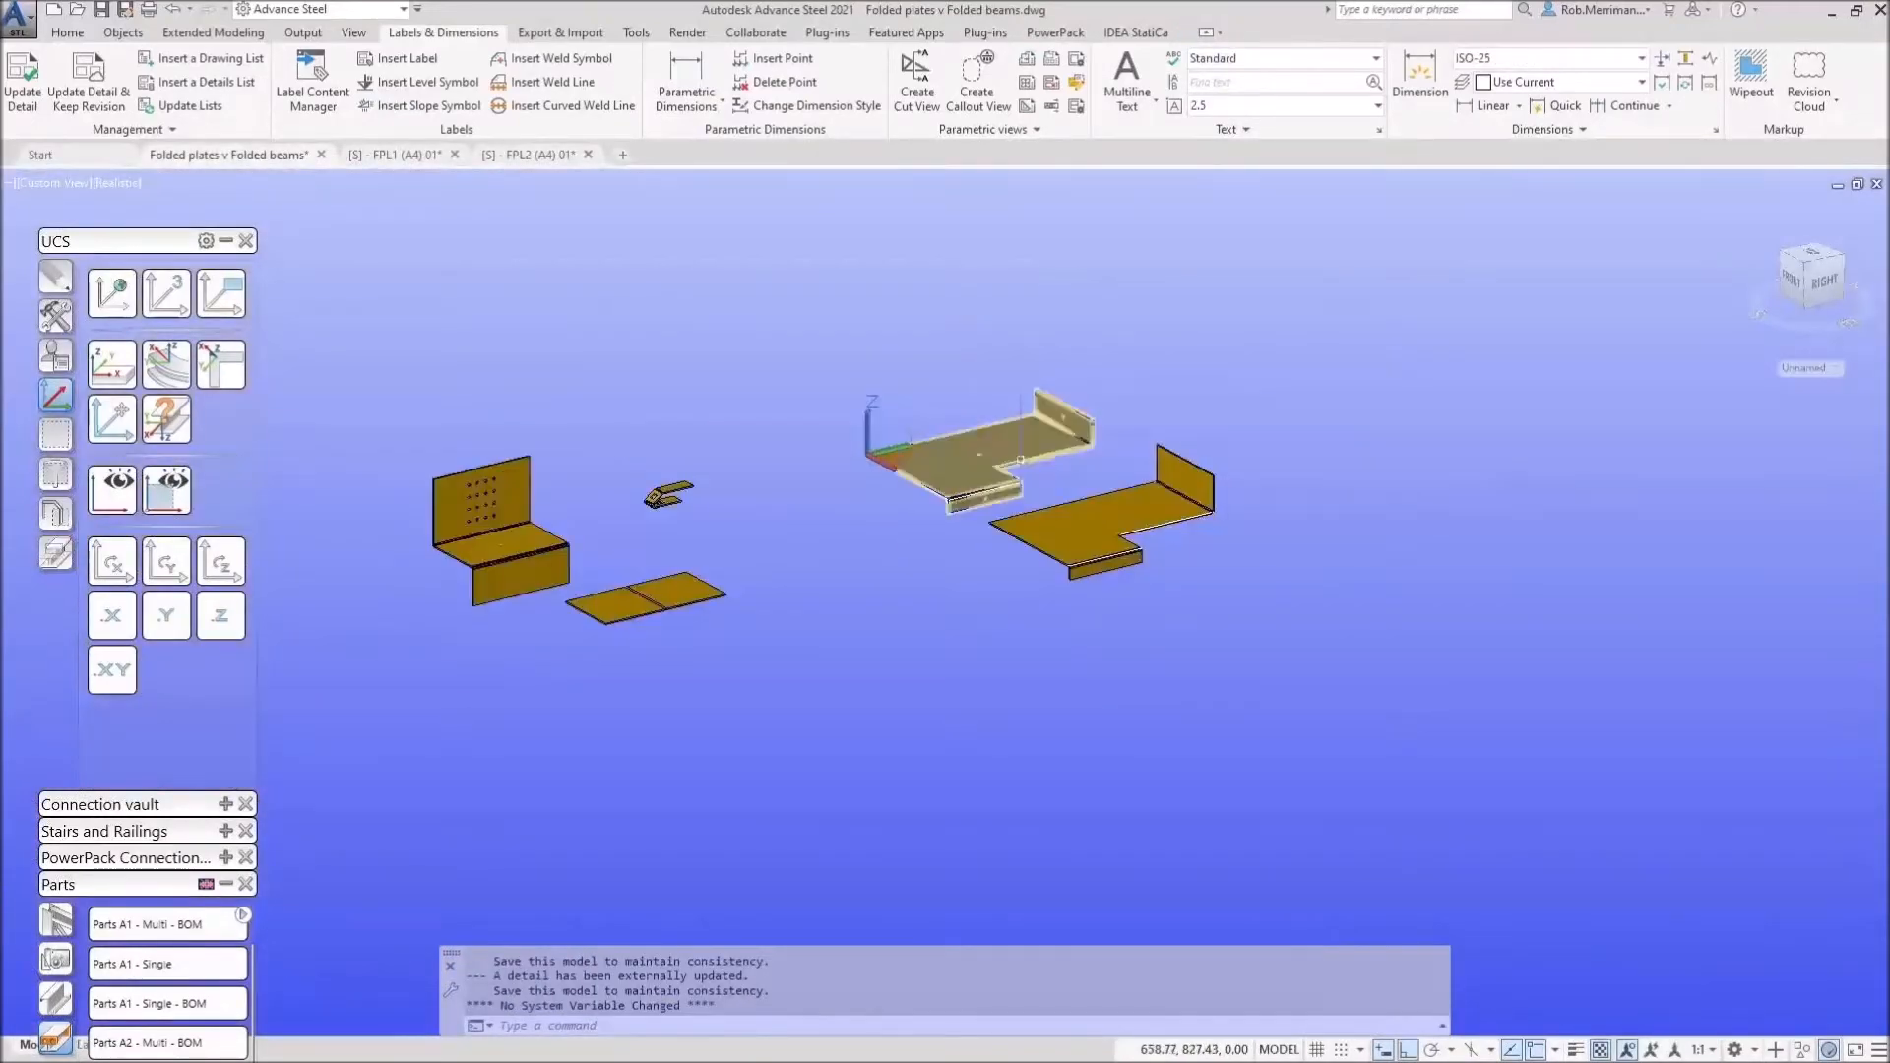
{"action": "middle_click_drag", "start_coordinate": [807, 436], "coordinate": [812, 436]}
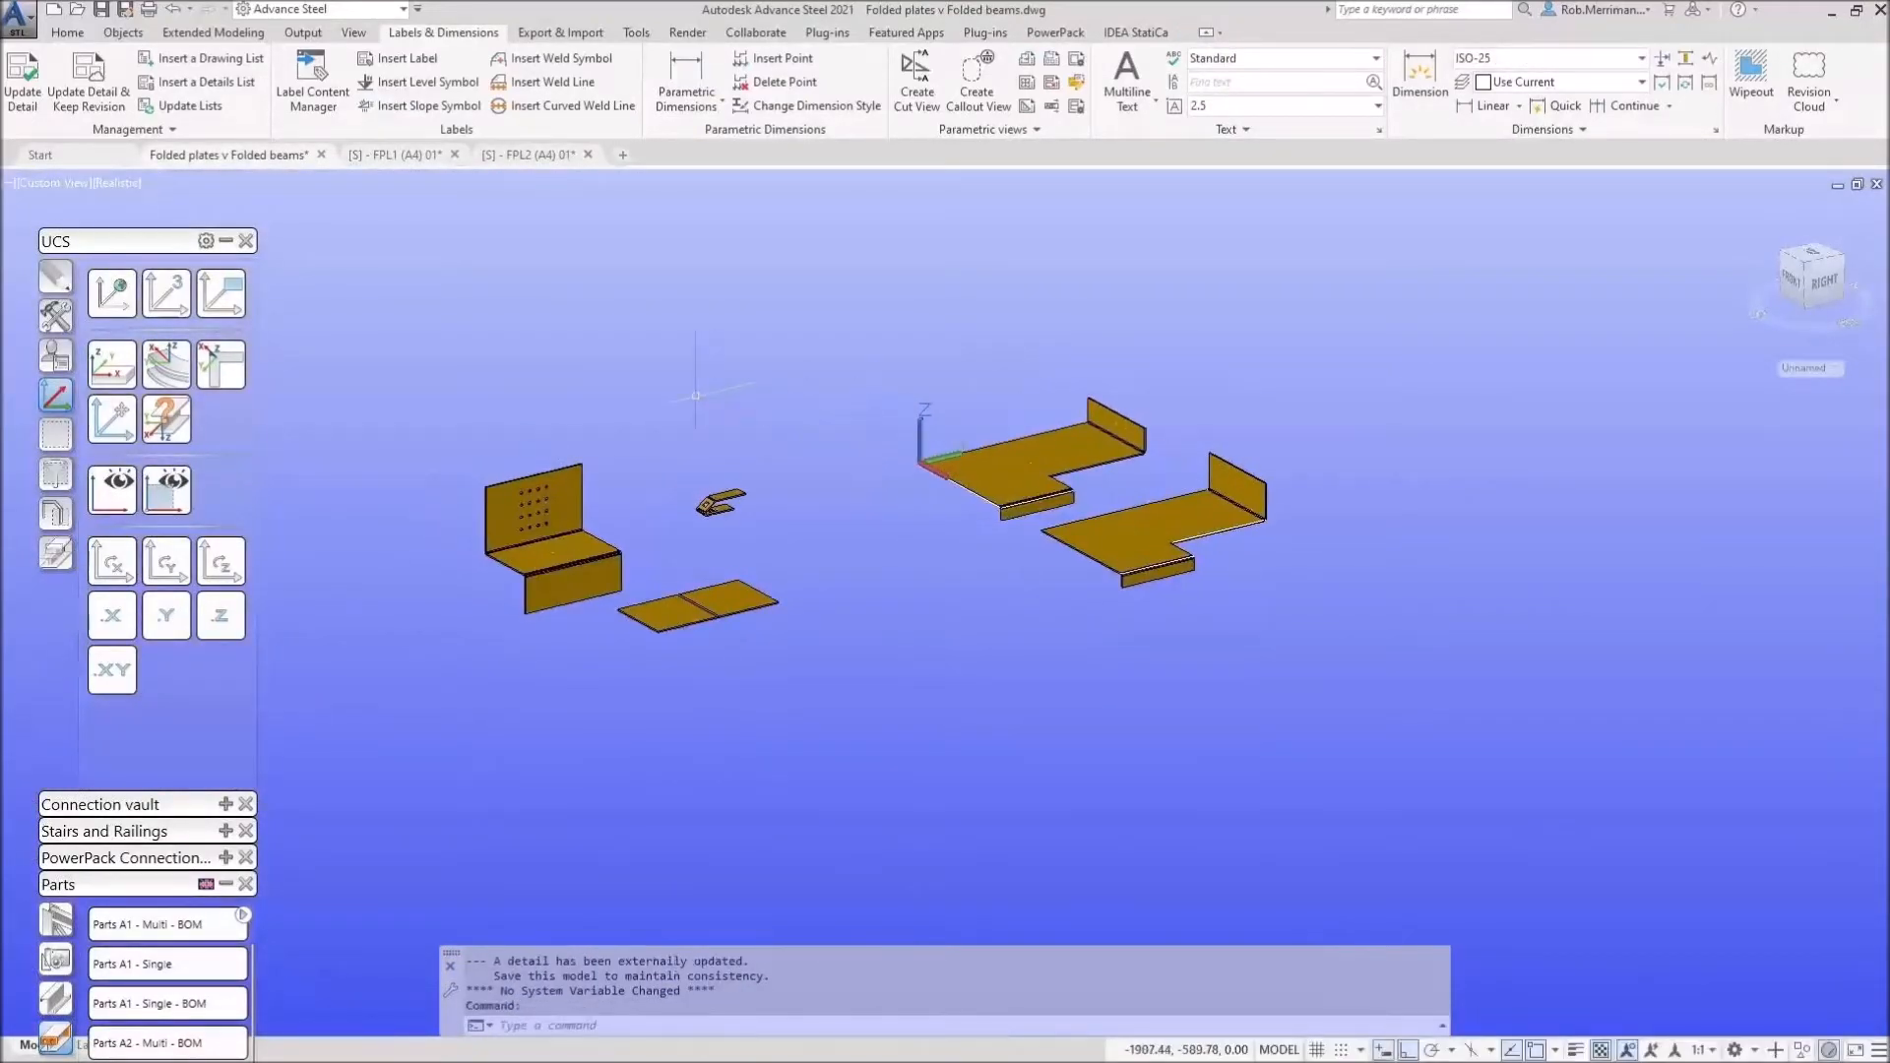
{"action": "scroll", "coordinate": [695, 401], "scroll_direction": "up", "scroll_amount": 2}
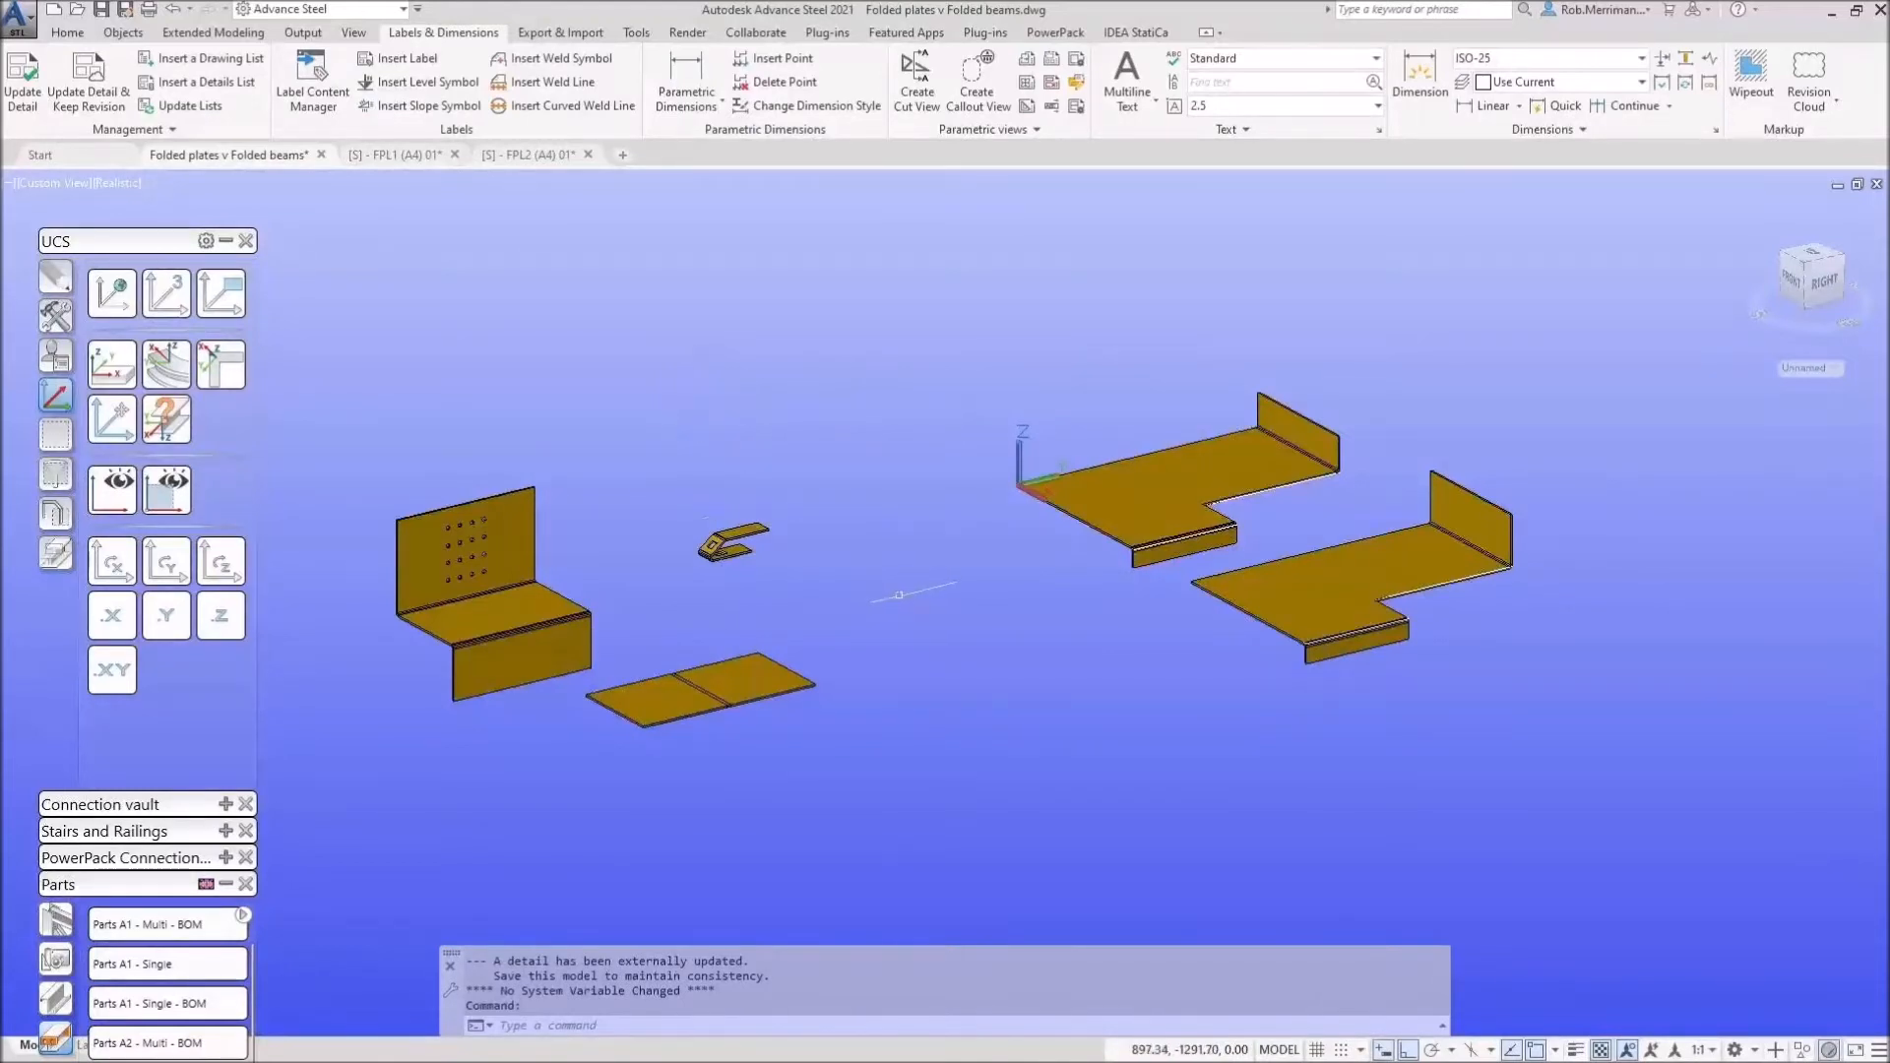
Step: Zoom in and out around the two Z-shaped folded plates in the 3D model
{"action": "scroll", "coordinate": [1409, 483], "scroll_direction": "up", "scroll_amount": 6}
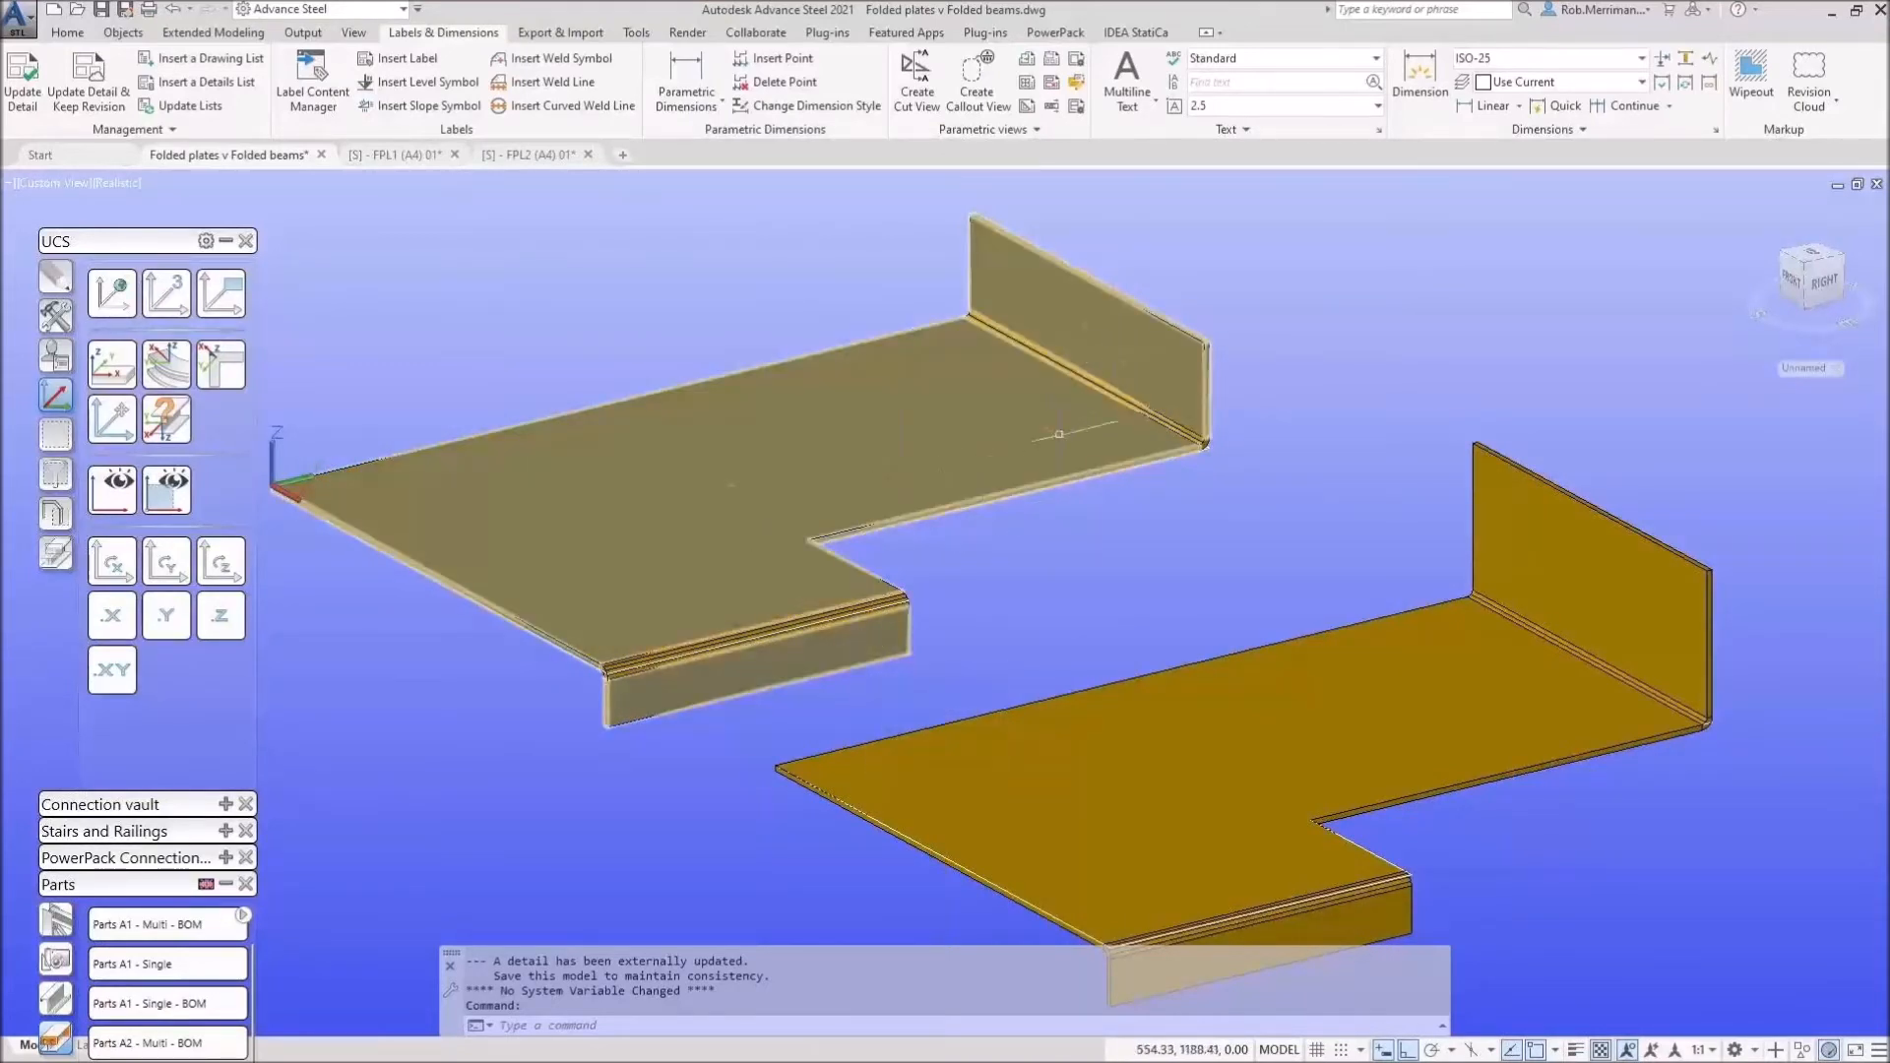
{"action": "scroll", "coordinate": [725, 221], "scroll_direction": "down", "scroll_amount": 2}
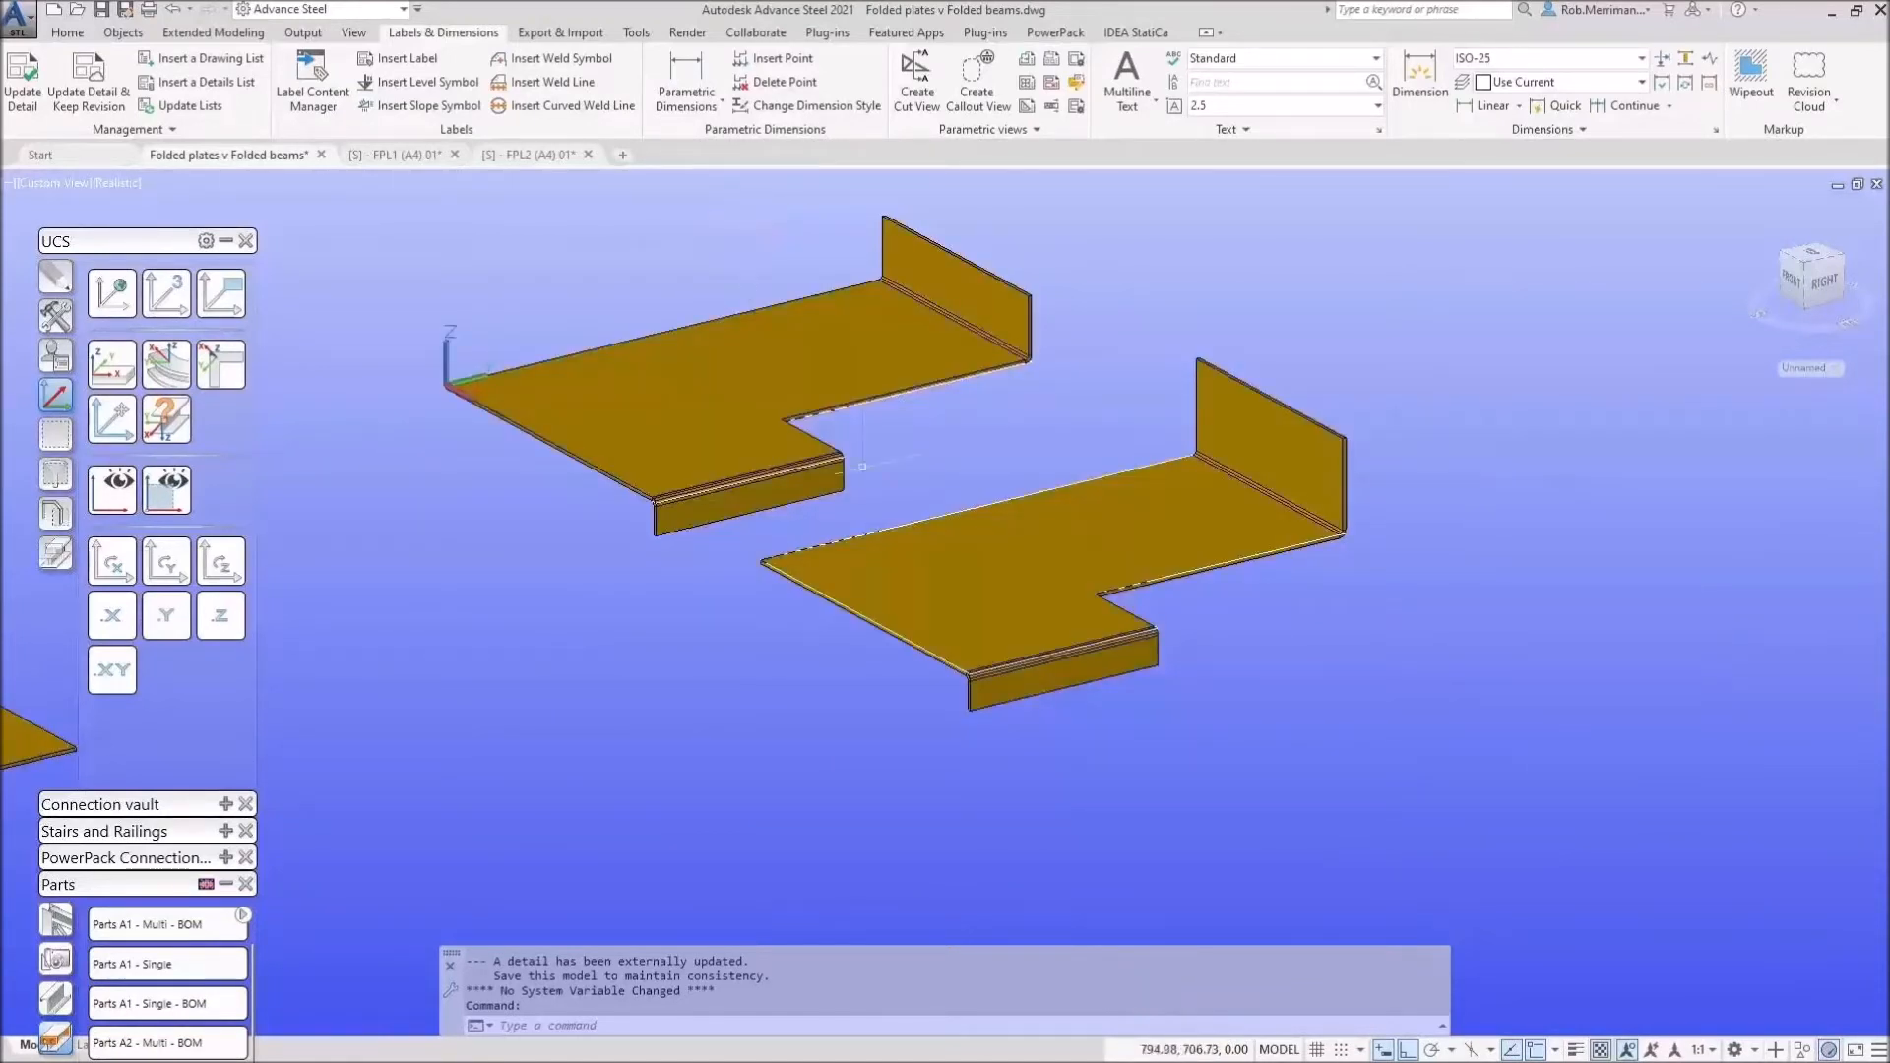
{"action": "scroll", "coordinate": [1034, 556], "scroll_direction": "down", "scroll_amount": 4}
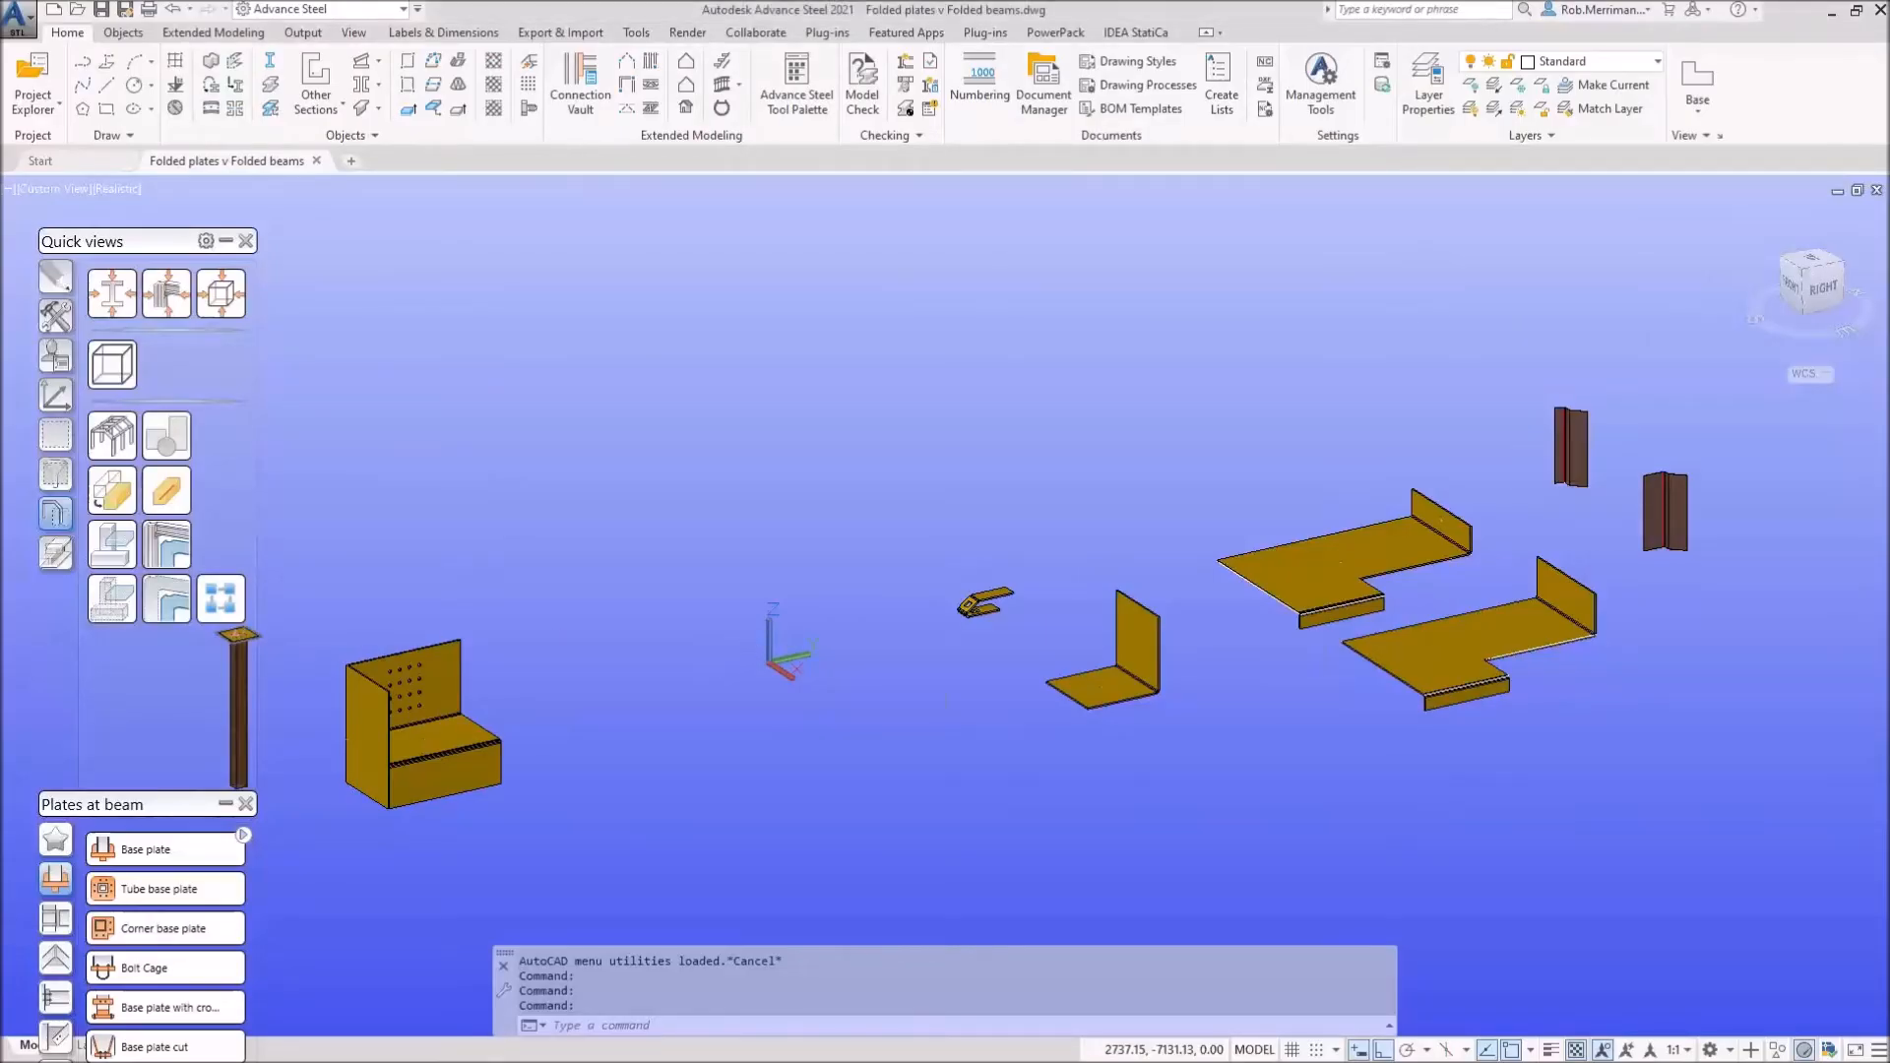
Step: Change the lower folded plate's material from Steel S275JR to Others > Durbar Plate
{"action": "scroll", "coordinate": [677, 721], "scroll_direction": "down", "scroll_amount": 2}
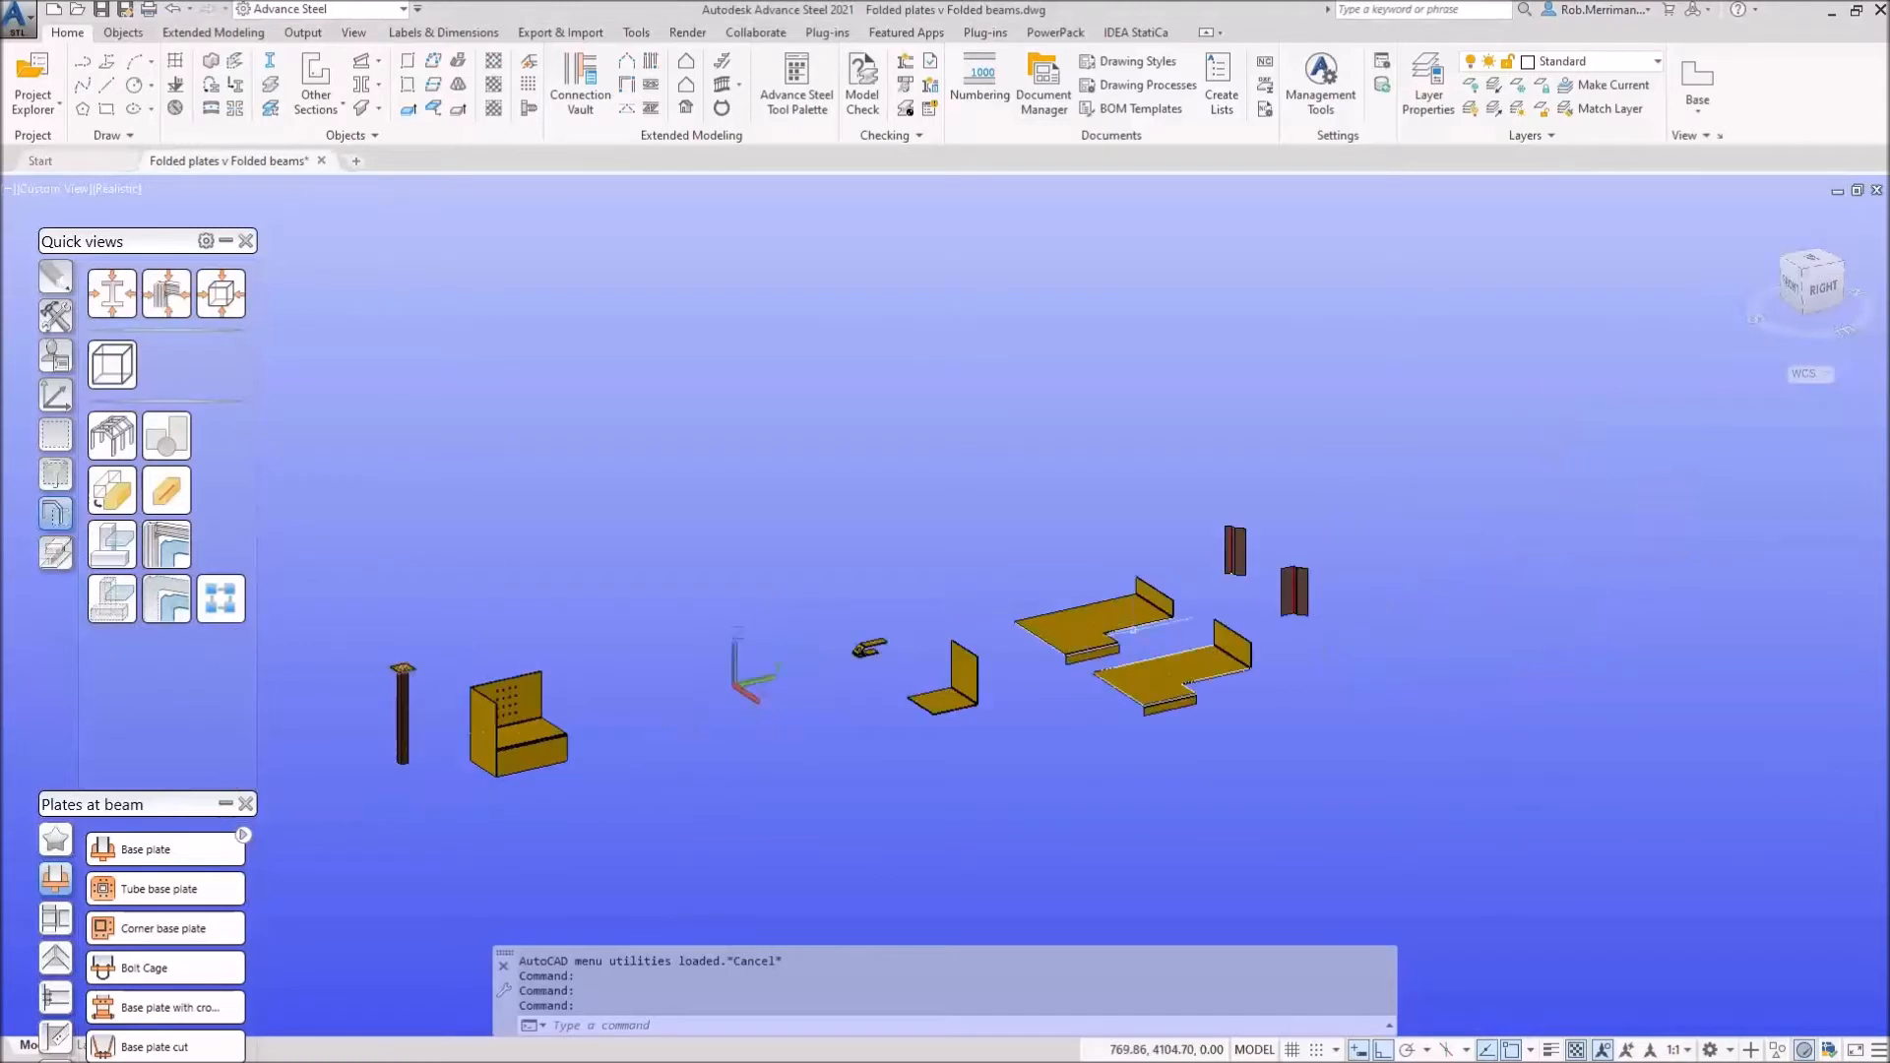
{"action": "scroll", "coordinate": [1132, 630], "scroll_direction": "up", "scroll_amount": 4}
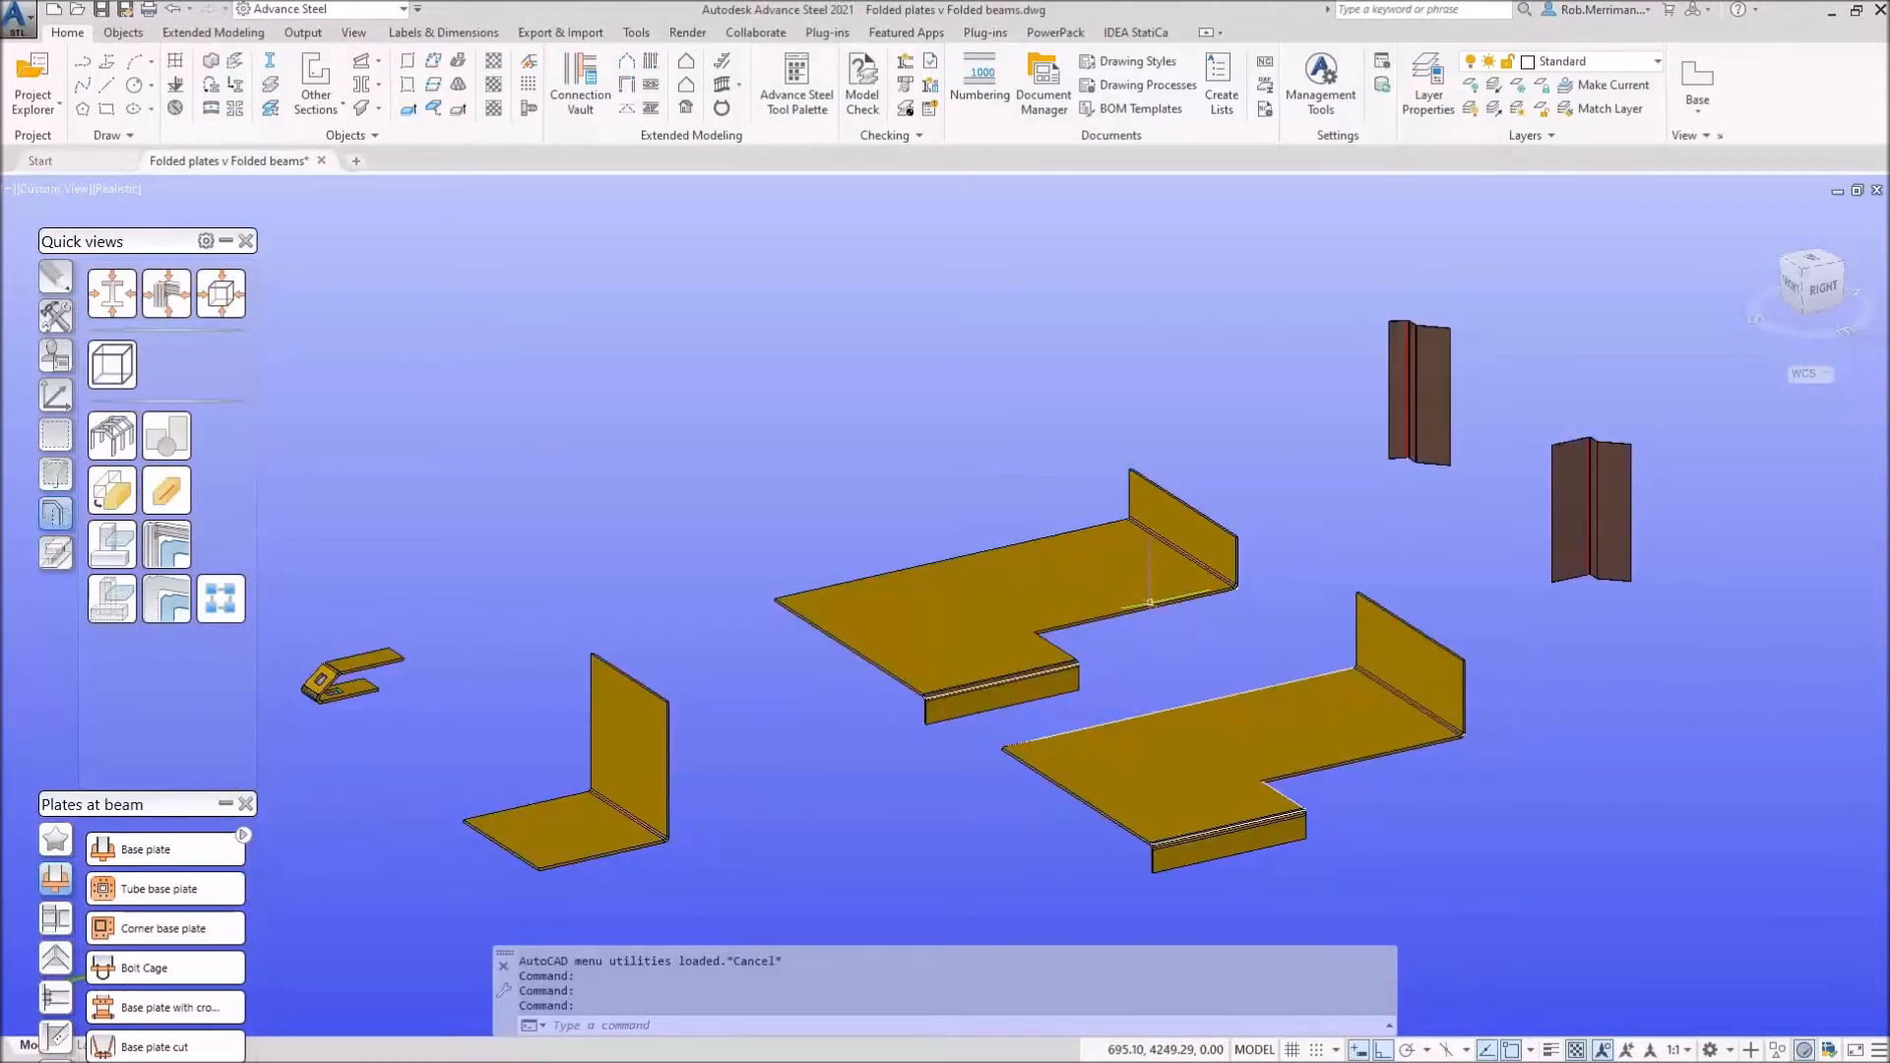
{"action": "scroll", "coordinate": [1149, 603], "scroll_direction": "up", "scroll_amount": 2}
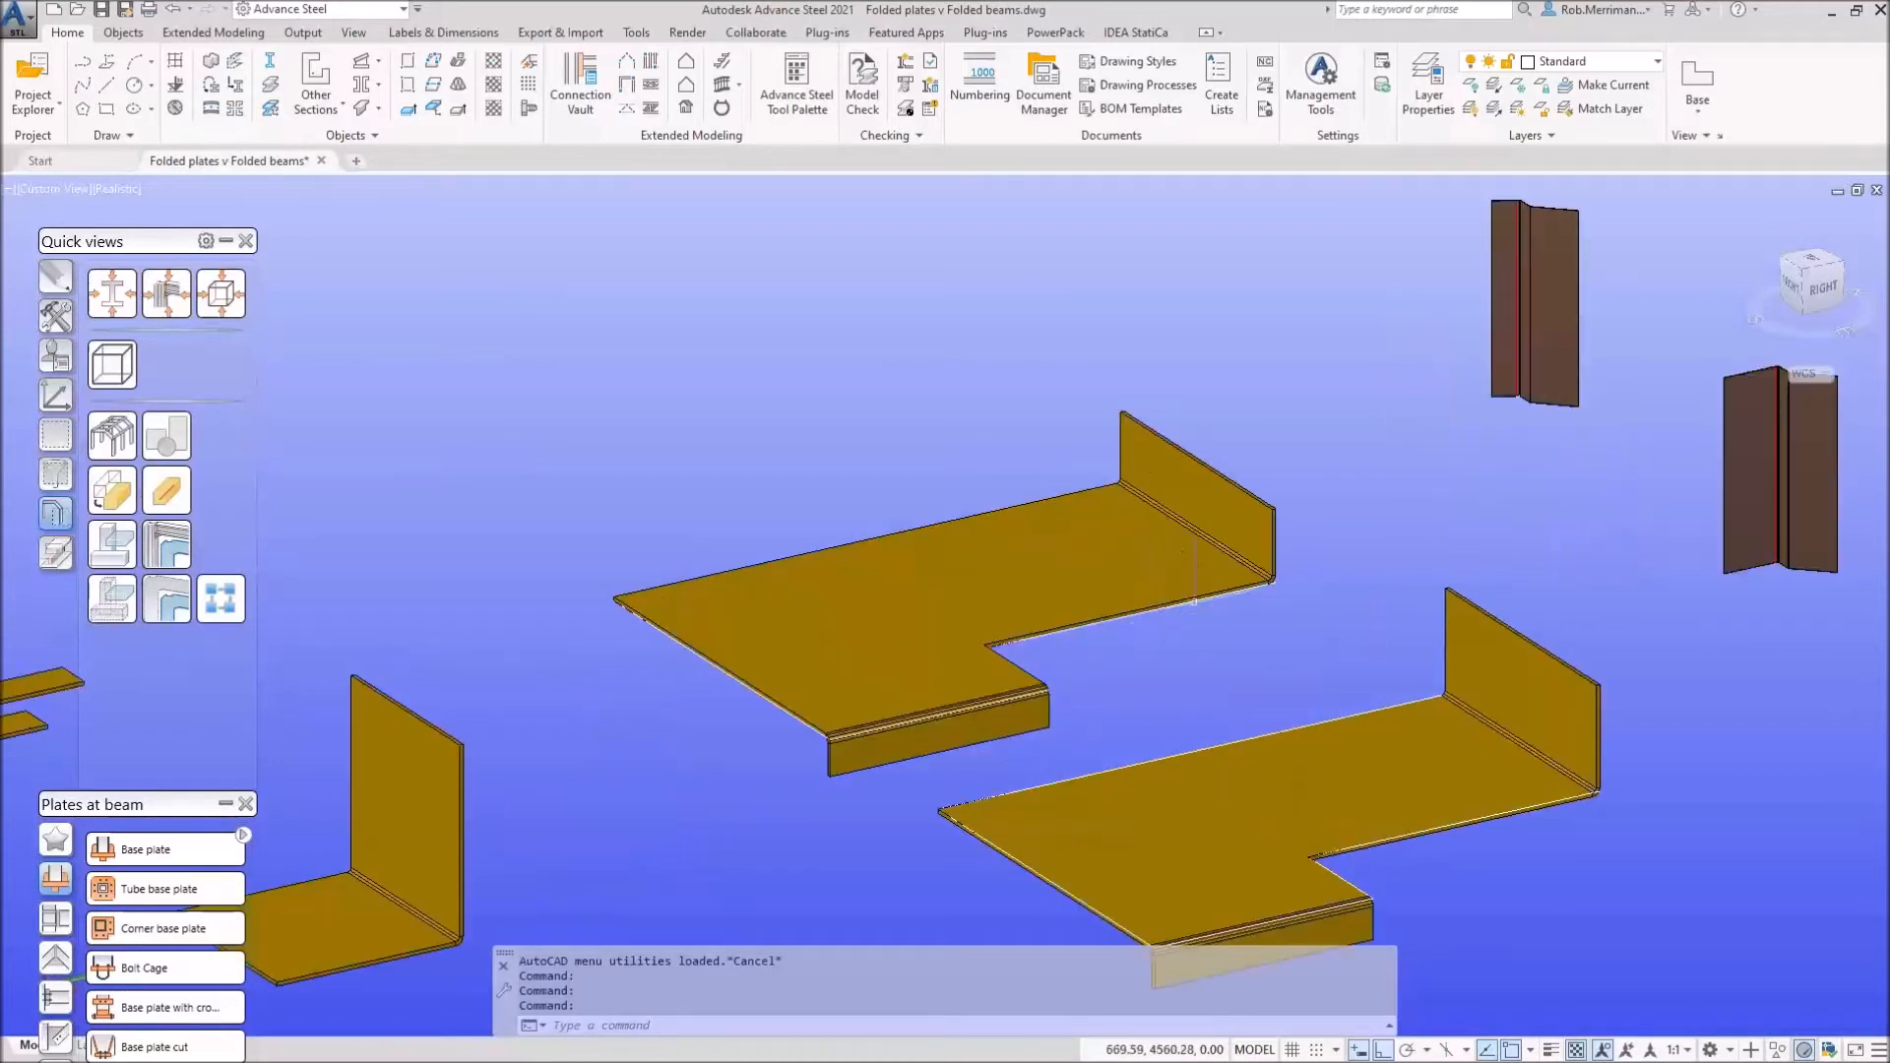
{"action": "left_click", "coordinate": [1019, 574]}
{"action": "double_click", "coordinate": [1019, 574]}
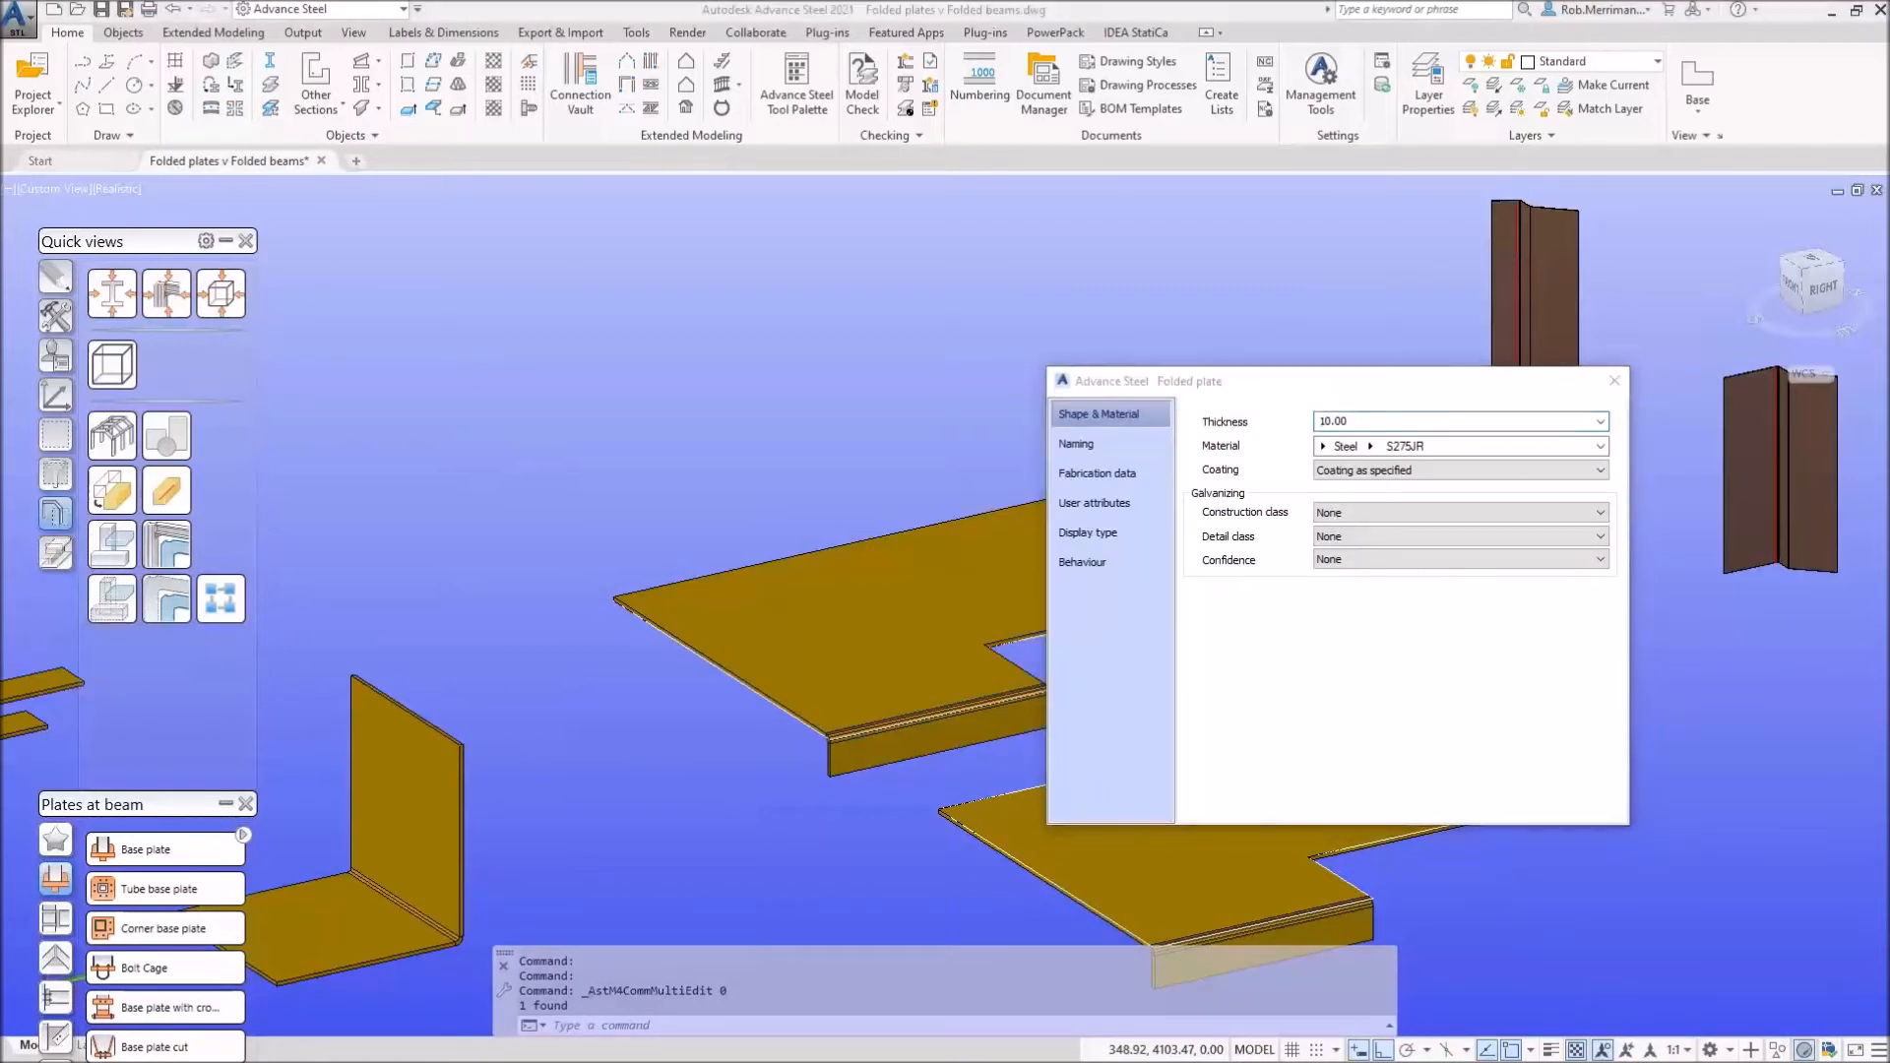
{"action": "left_click", "coordinate": [1321, 446]}
{"action": "left_click", "coordinate": [1344, 489]}
{"action": "left_click", "coordinate": [1377, 446]}
{"action": "left_click", "coordinate": [1402, 513]}
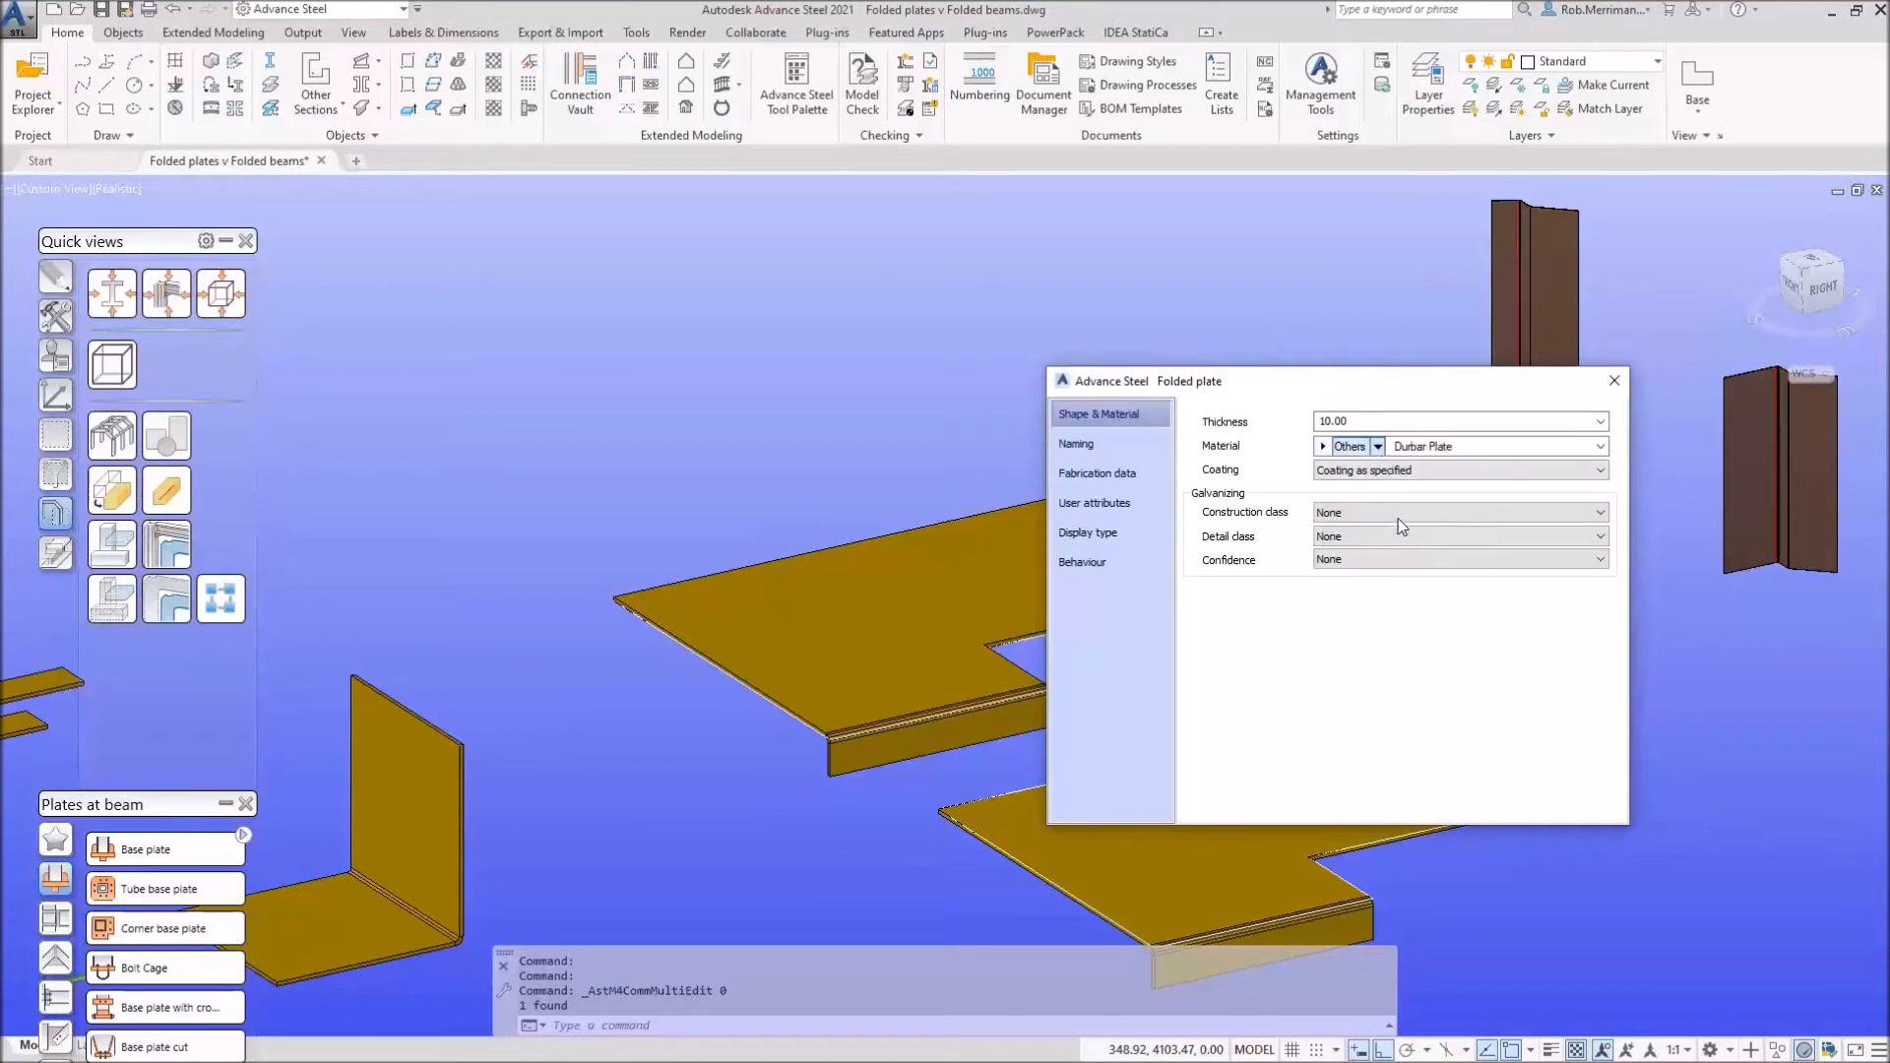
{"action": "left_click", "coordinate": [1614, 382]}
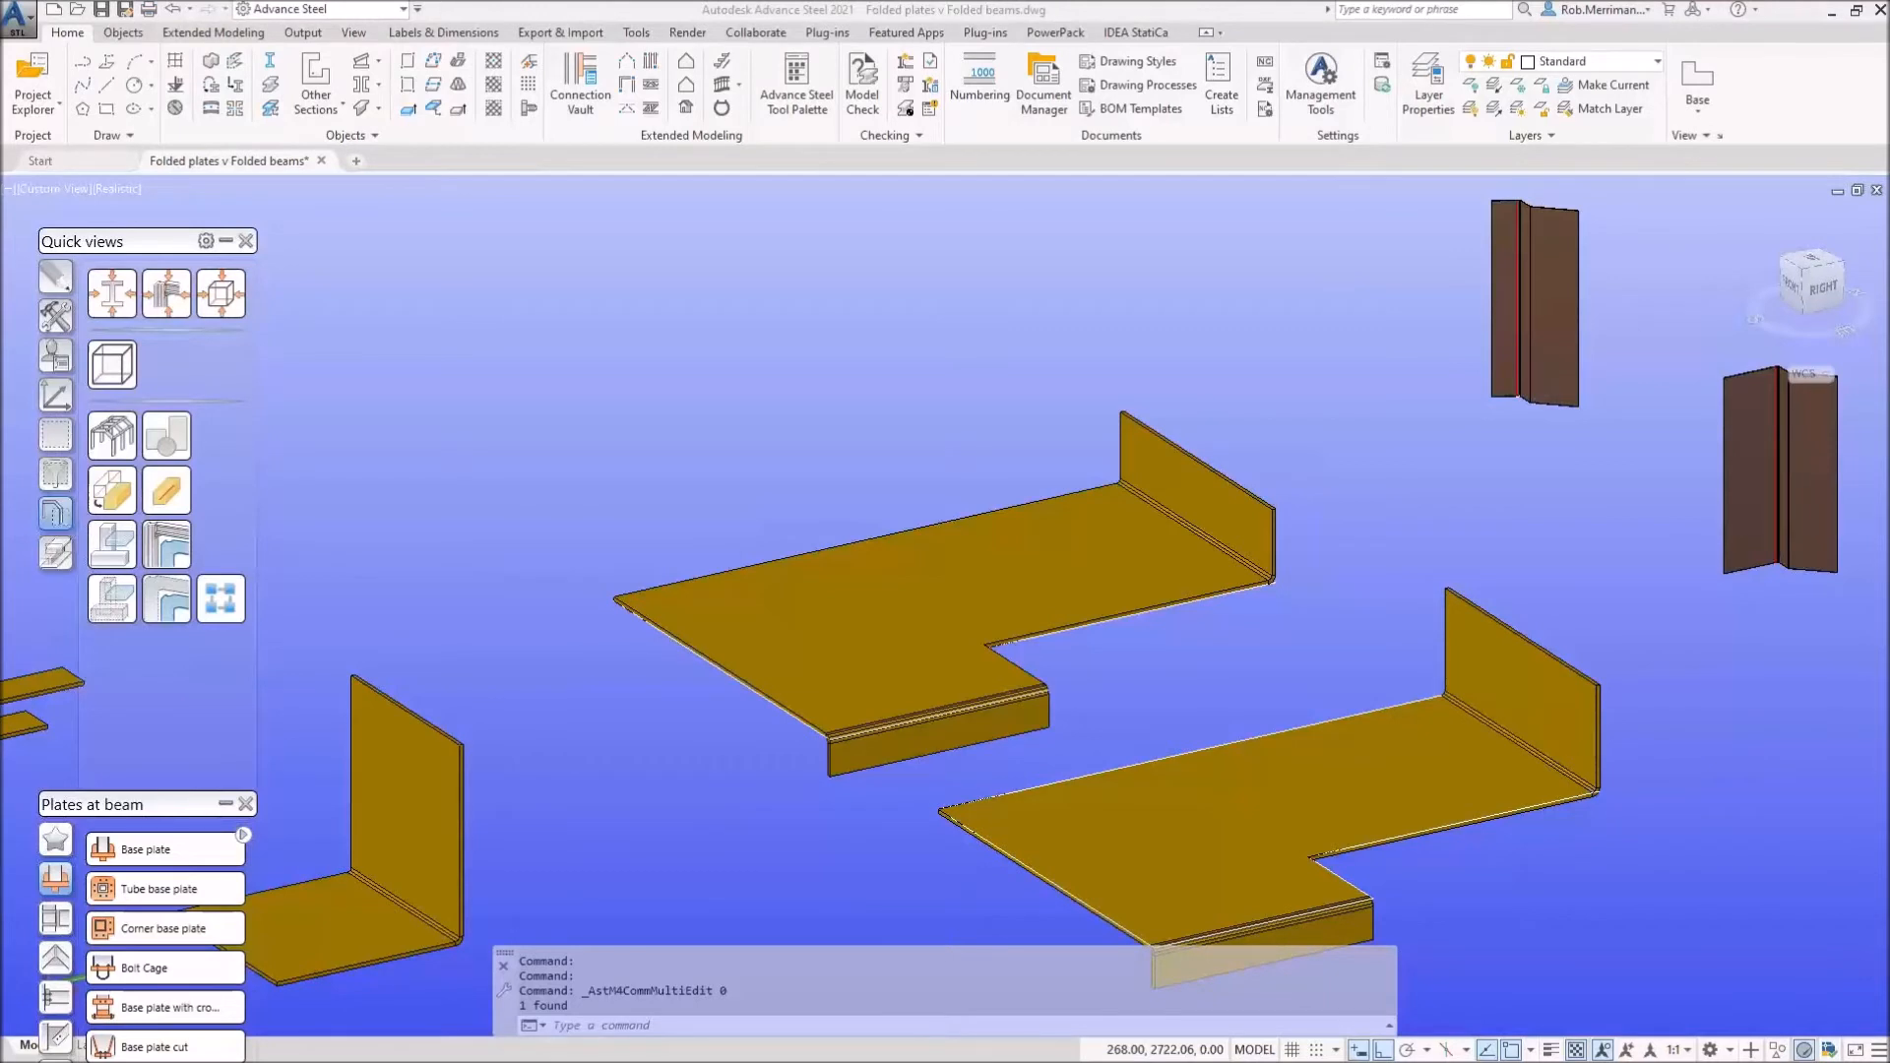
Step: Run Show Local CS from the UCS tools on the upper folded plate
{"action": "left_click", "coordinate": [698, 437]}
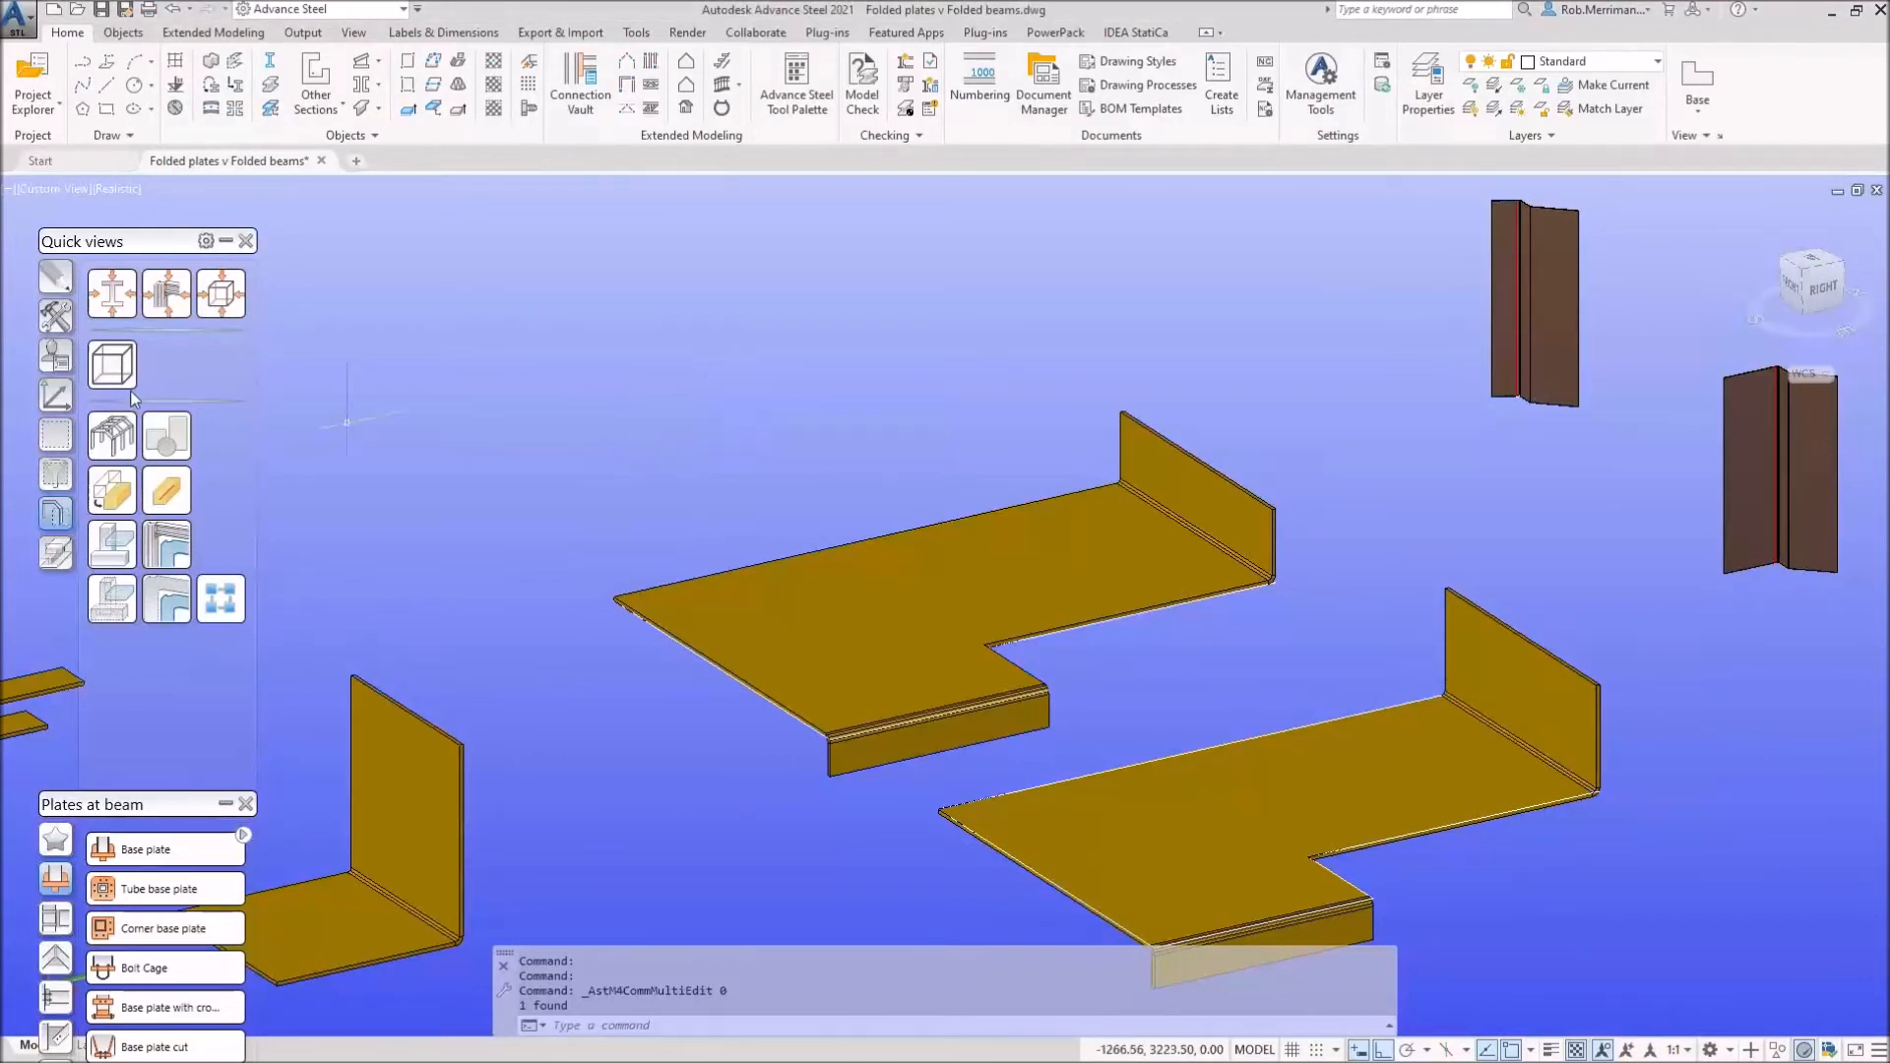
{"action": "left_click", "coordinate": [61, 395]}
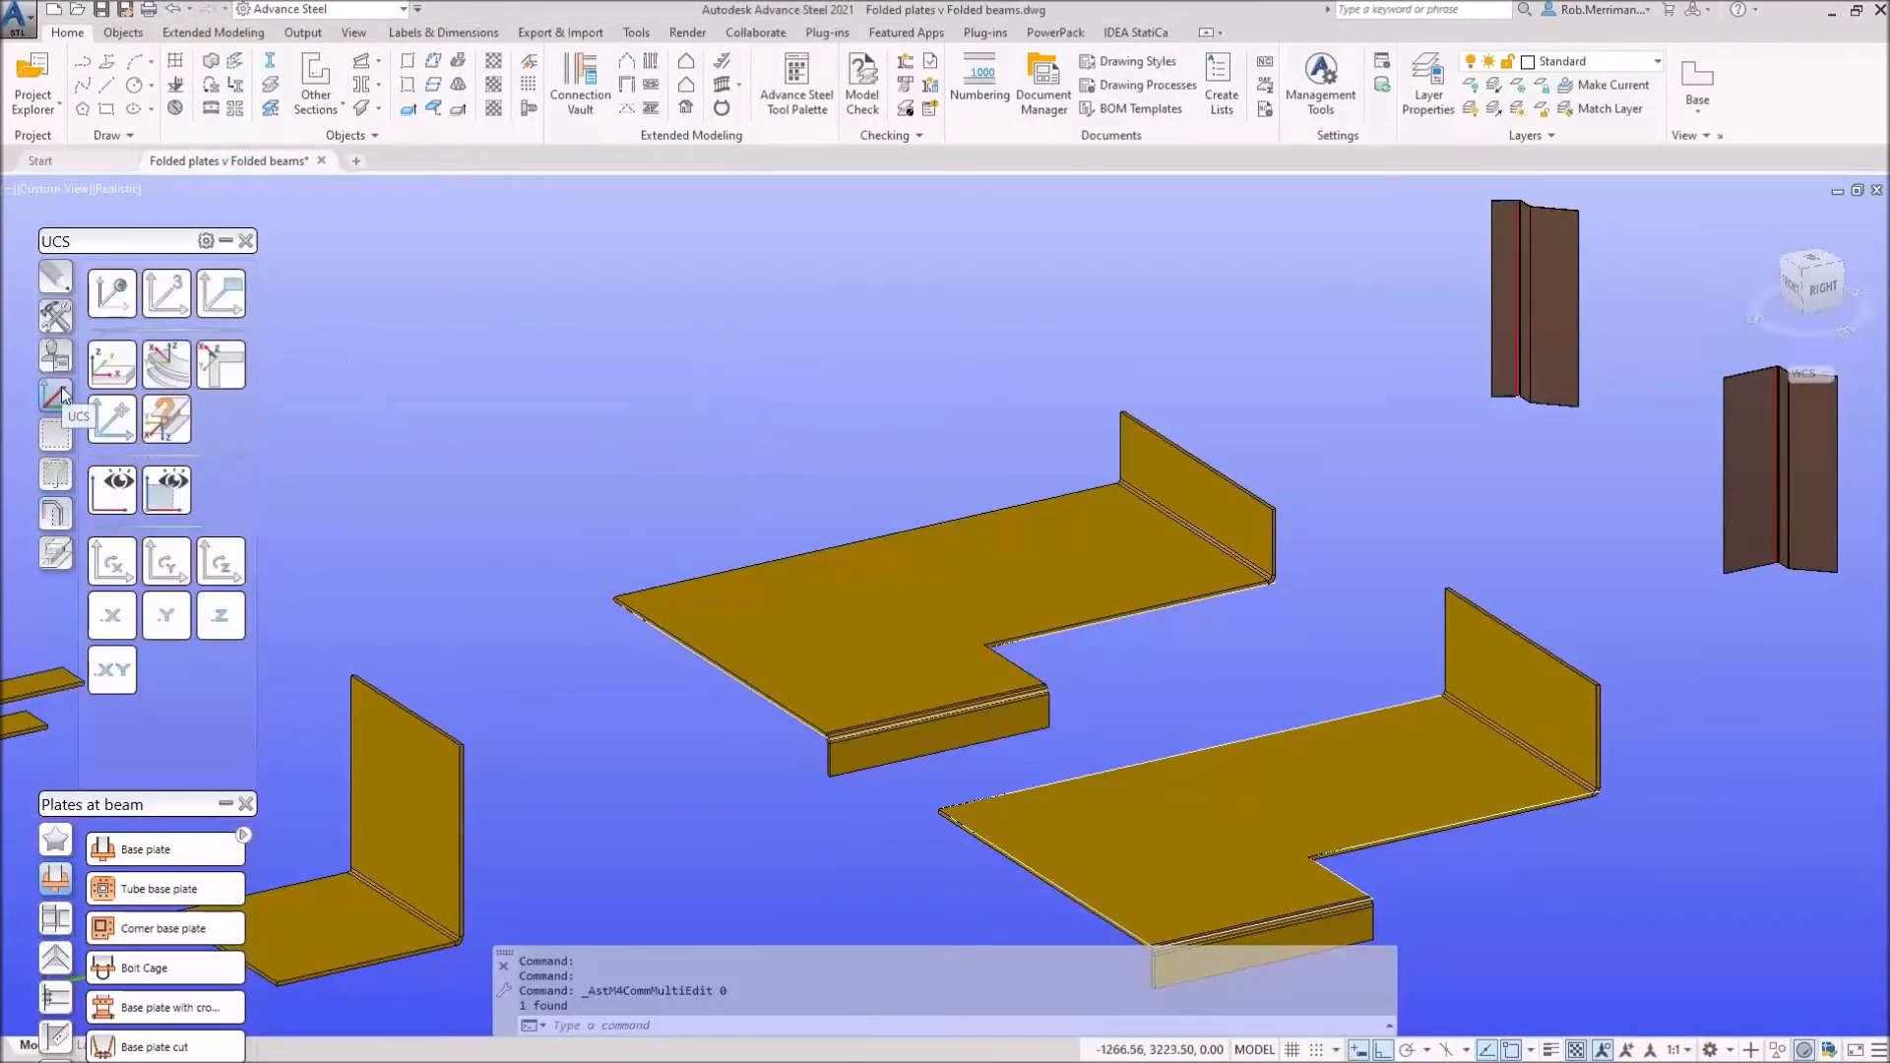
{"action": "left_click", "coordinate": [167, 421]}
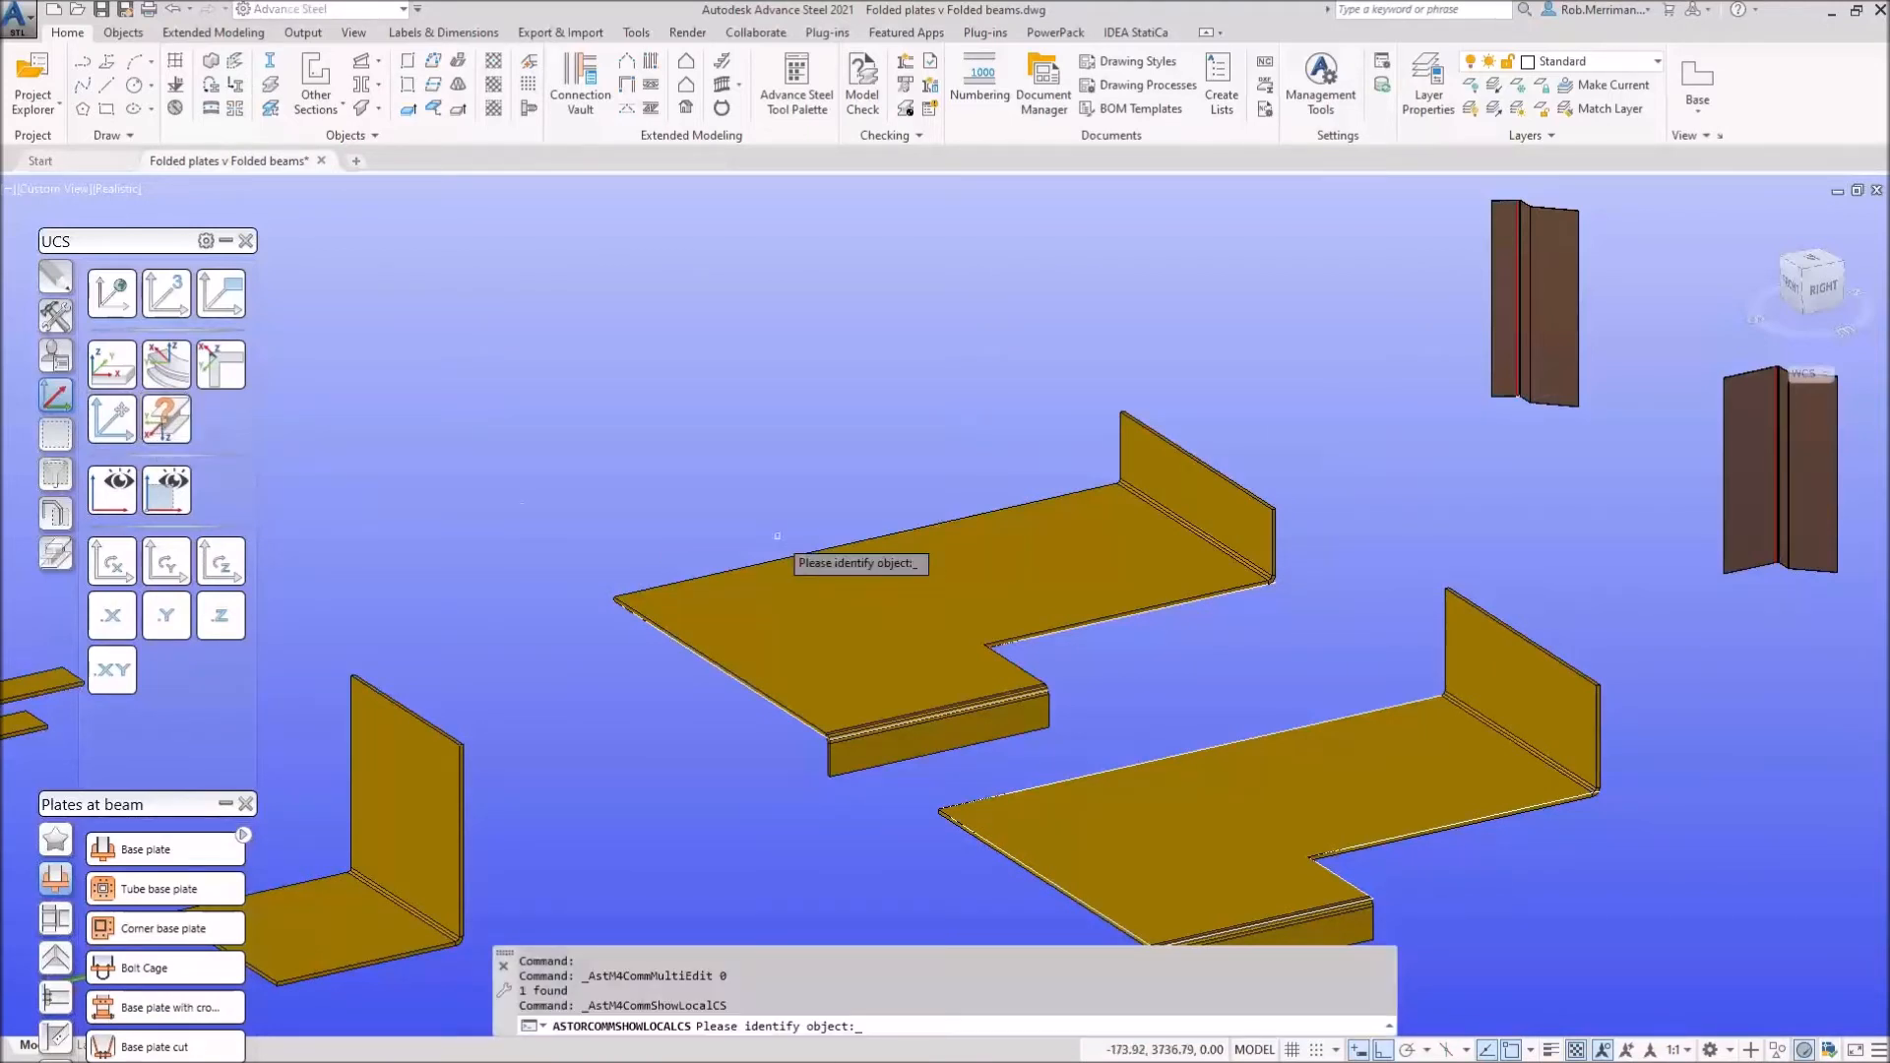
{"action": "left_click", "coordinate": [793, 612]}
{"action": "scroll", "coordinate": [620, 594], "scroll_direction": "up", "scroll_amount": 5}
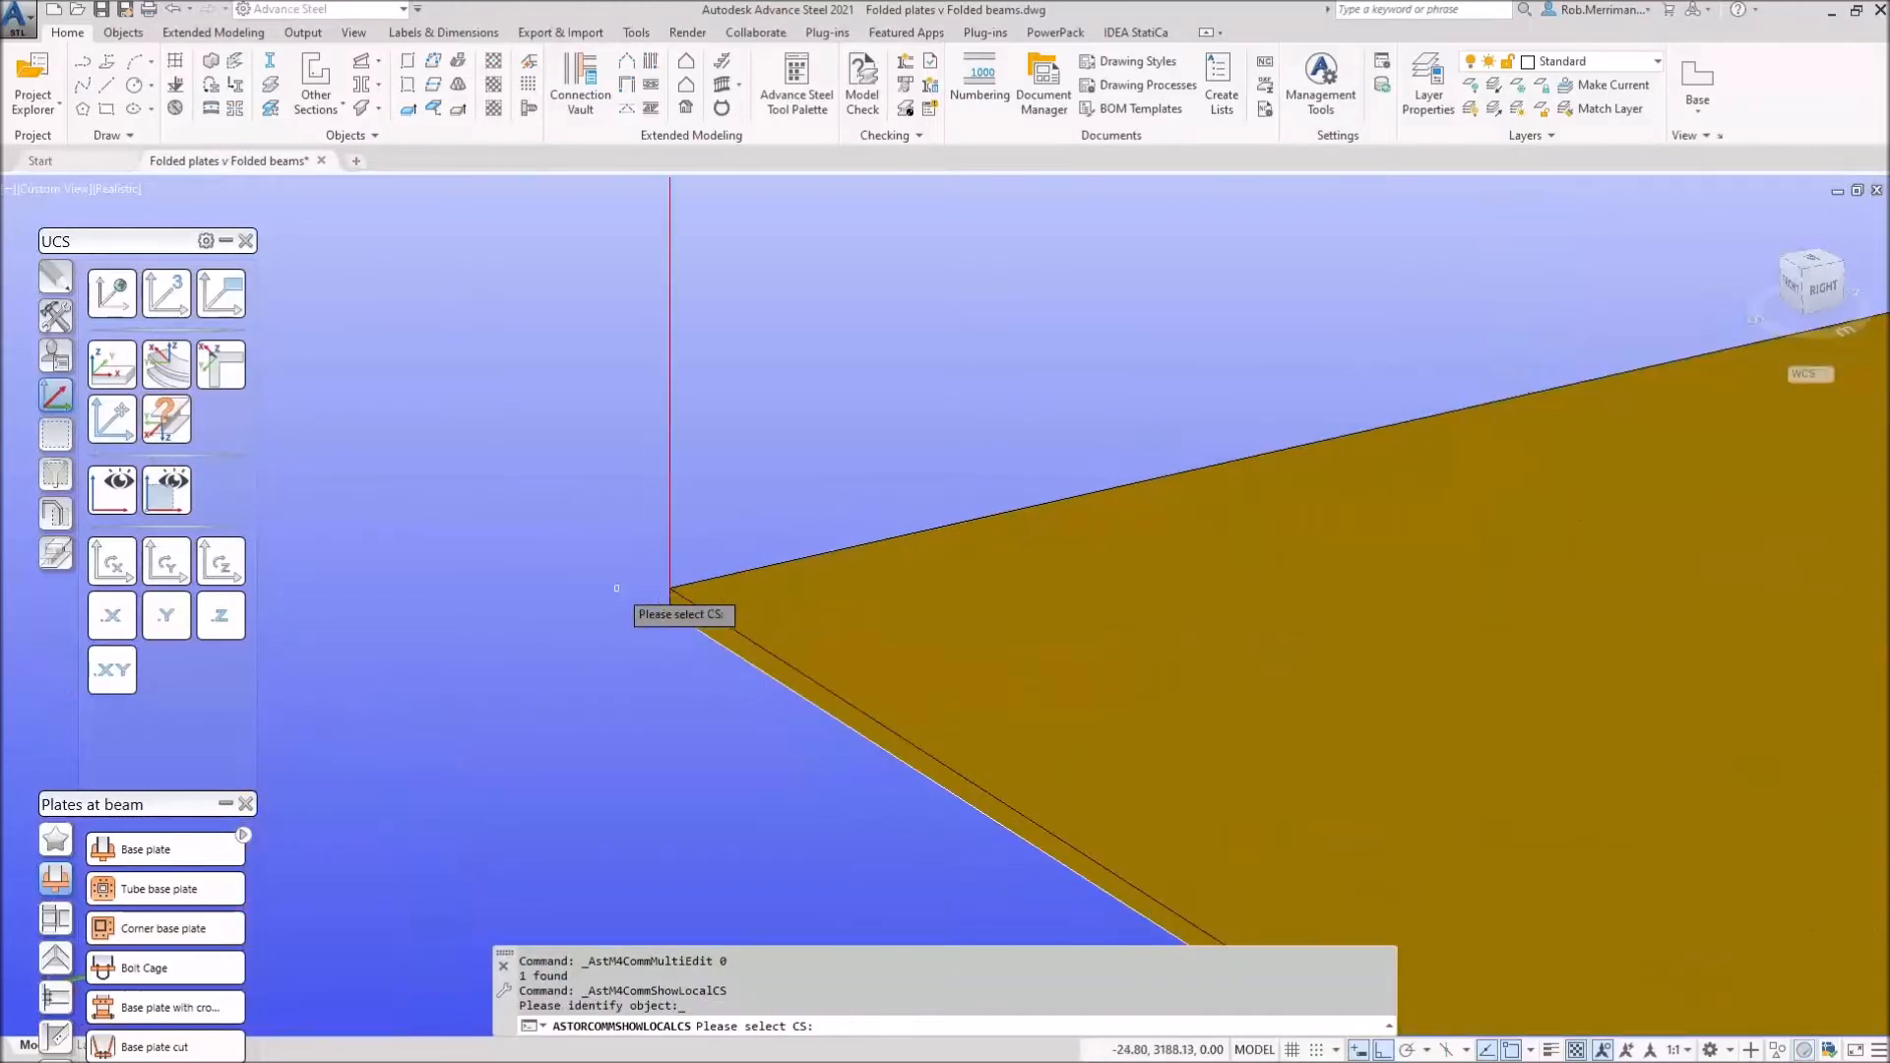
{"action": "left_click", "coordinate": [631, 530]}
{"action": "key", "text": "Escape"}
Step: Switch the view to 2D Wireframe and show the upper plate's creation coordinate system
{"action": "left_click", "coordinate": [116, 187]}
{"action": "left_click", "coordinate": [162, 240]}
{"action": "left_click", "coordinate": [167, 421]}
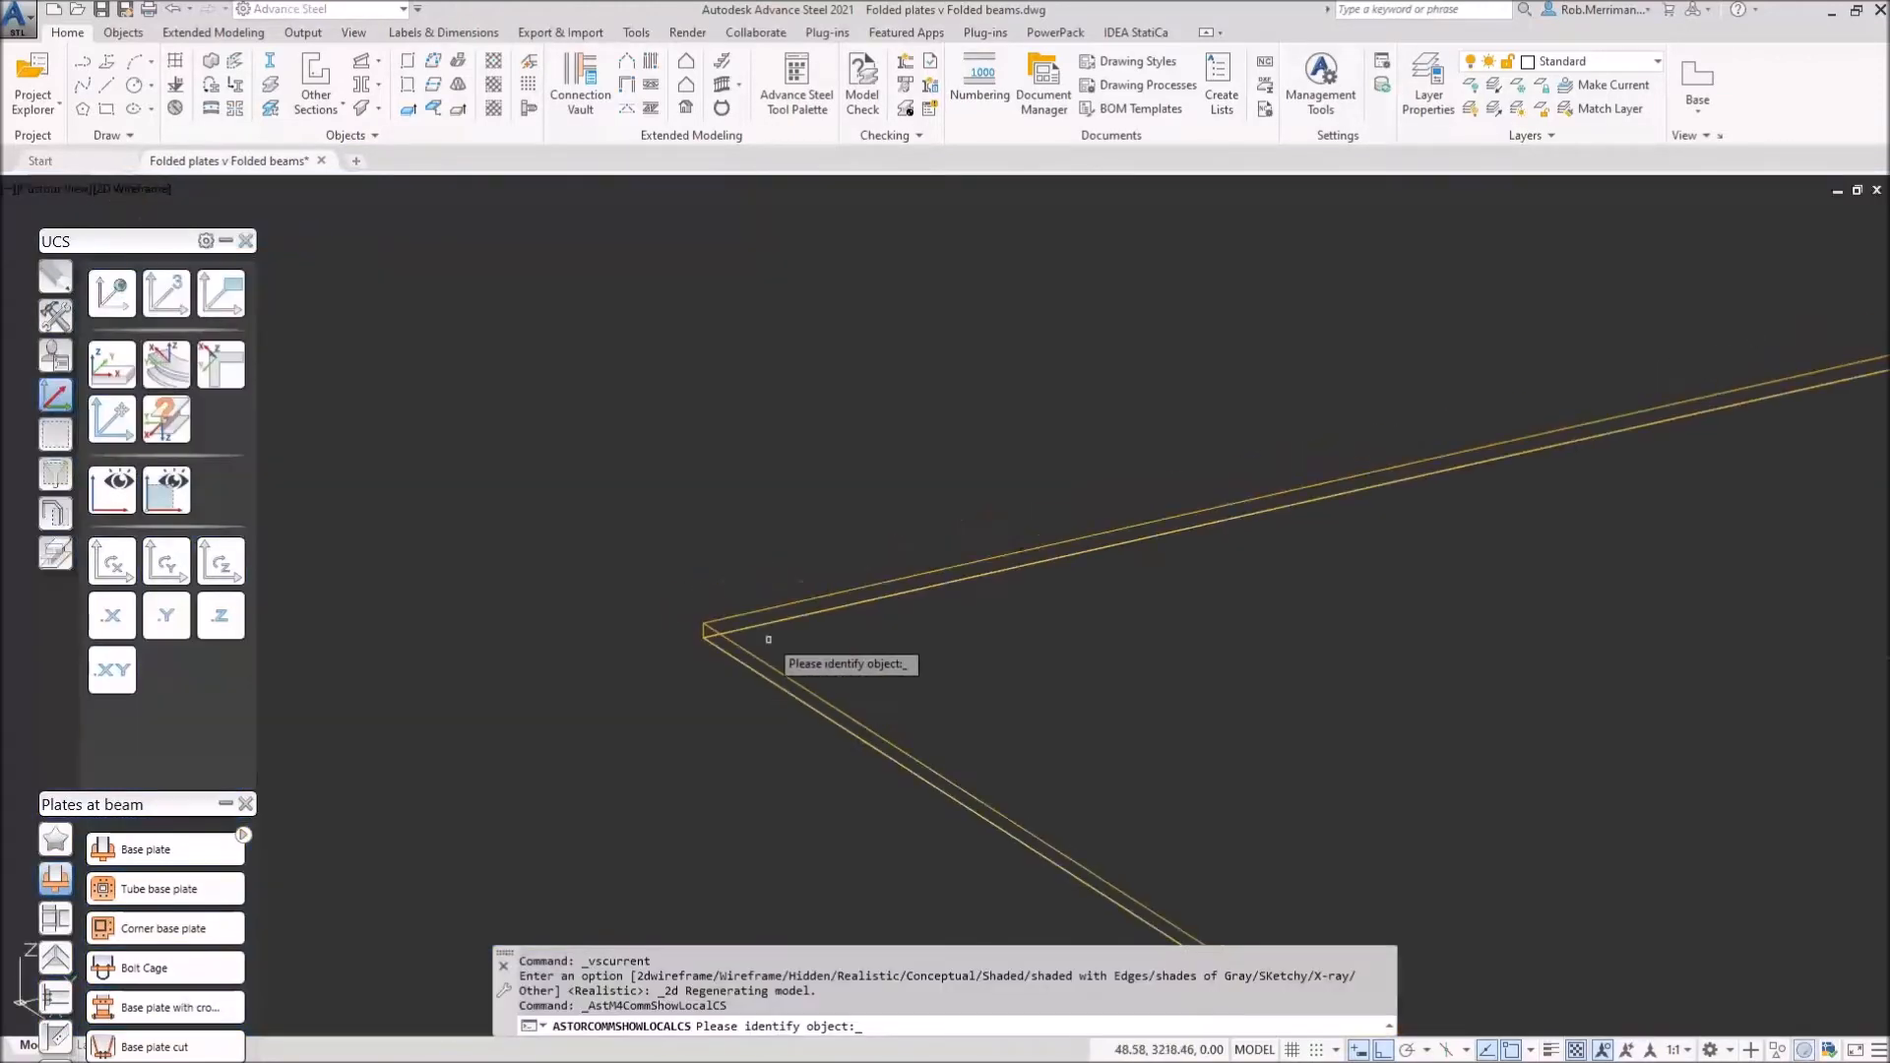
{"action": "left_click", "coordinate": [782, 622]}
{"action": "scroll", "coordinate": [703, 596], "scroll_direction": "up", "scroll_amount": 3}
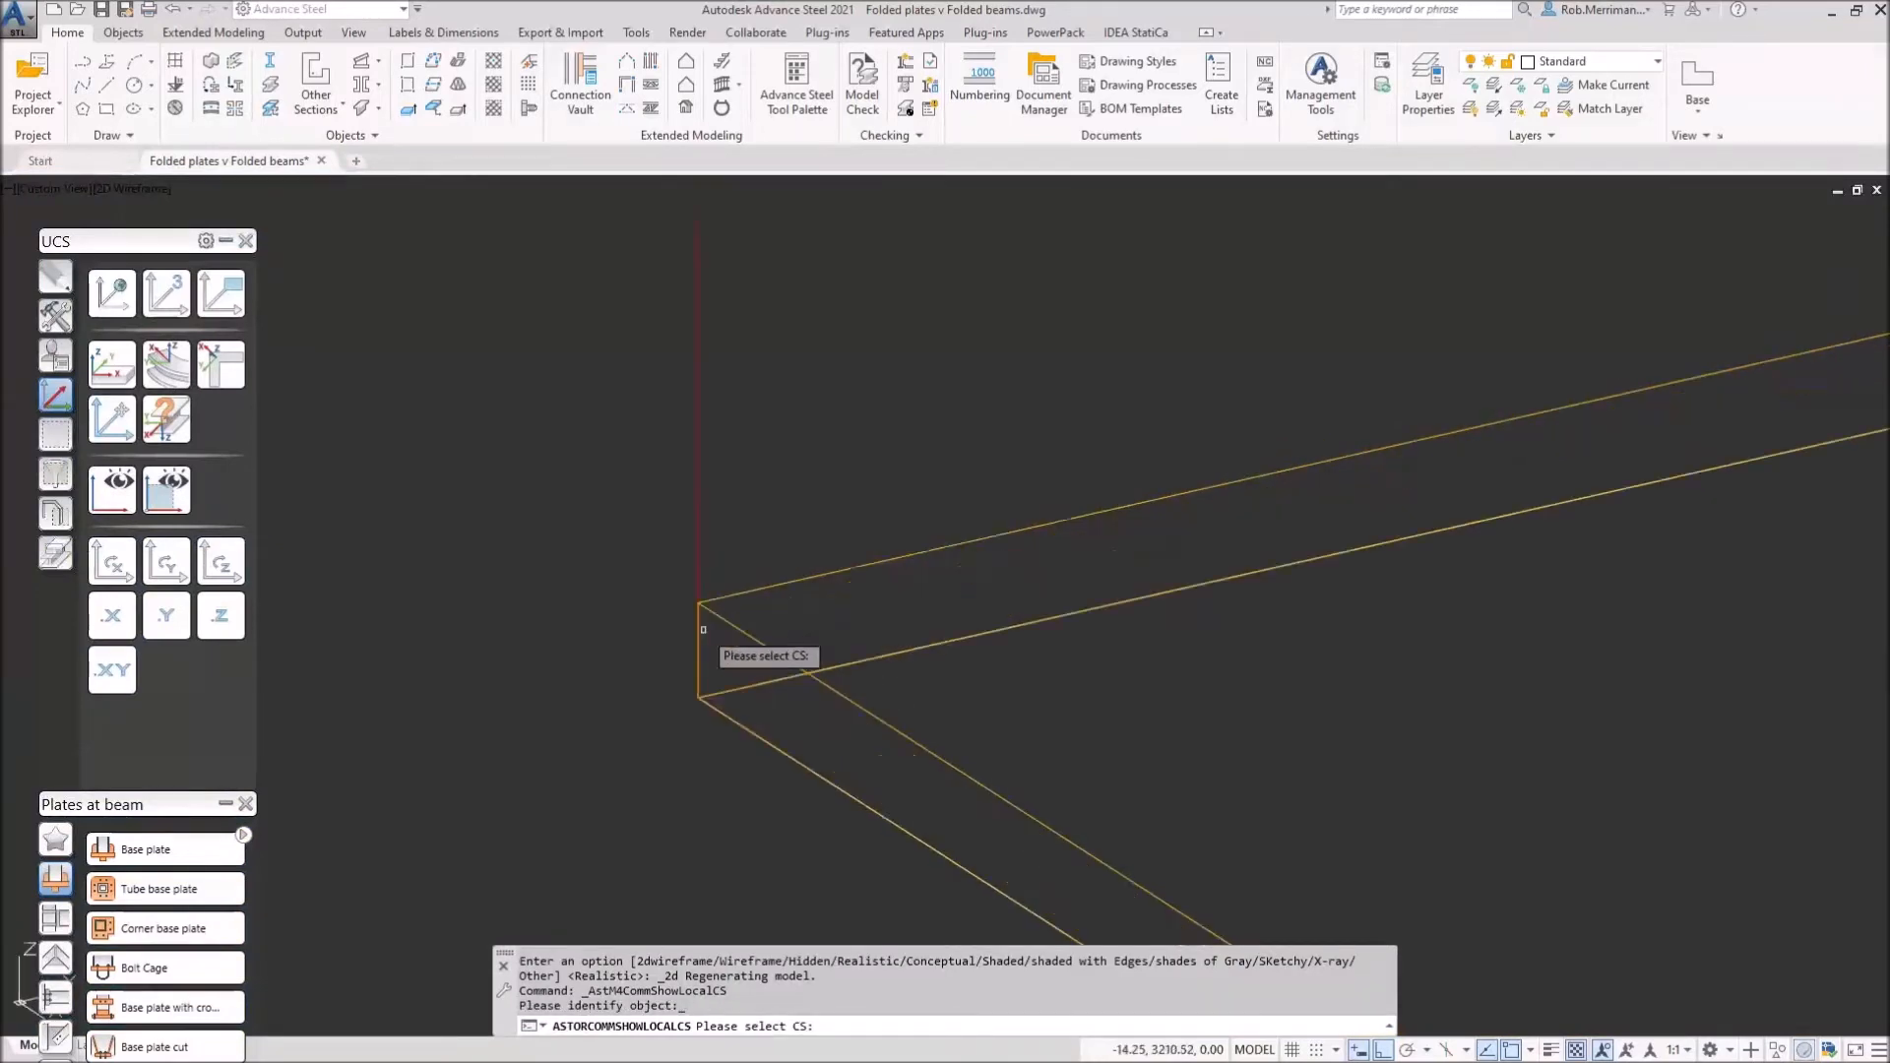
{"action": "scroll", "coordinate": [695, 545], "scroll_direction": "down", "scroll_amount": 2}
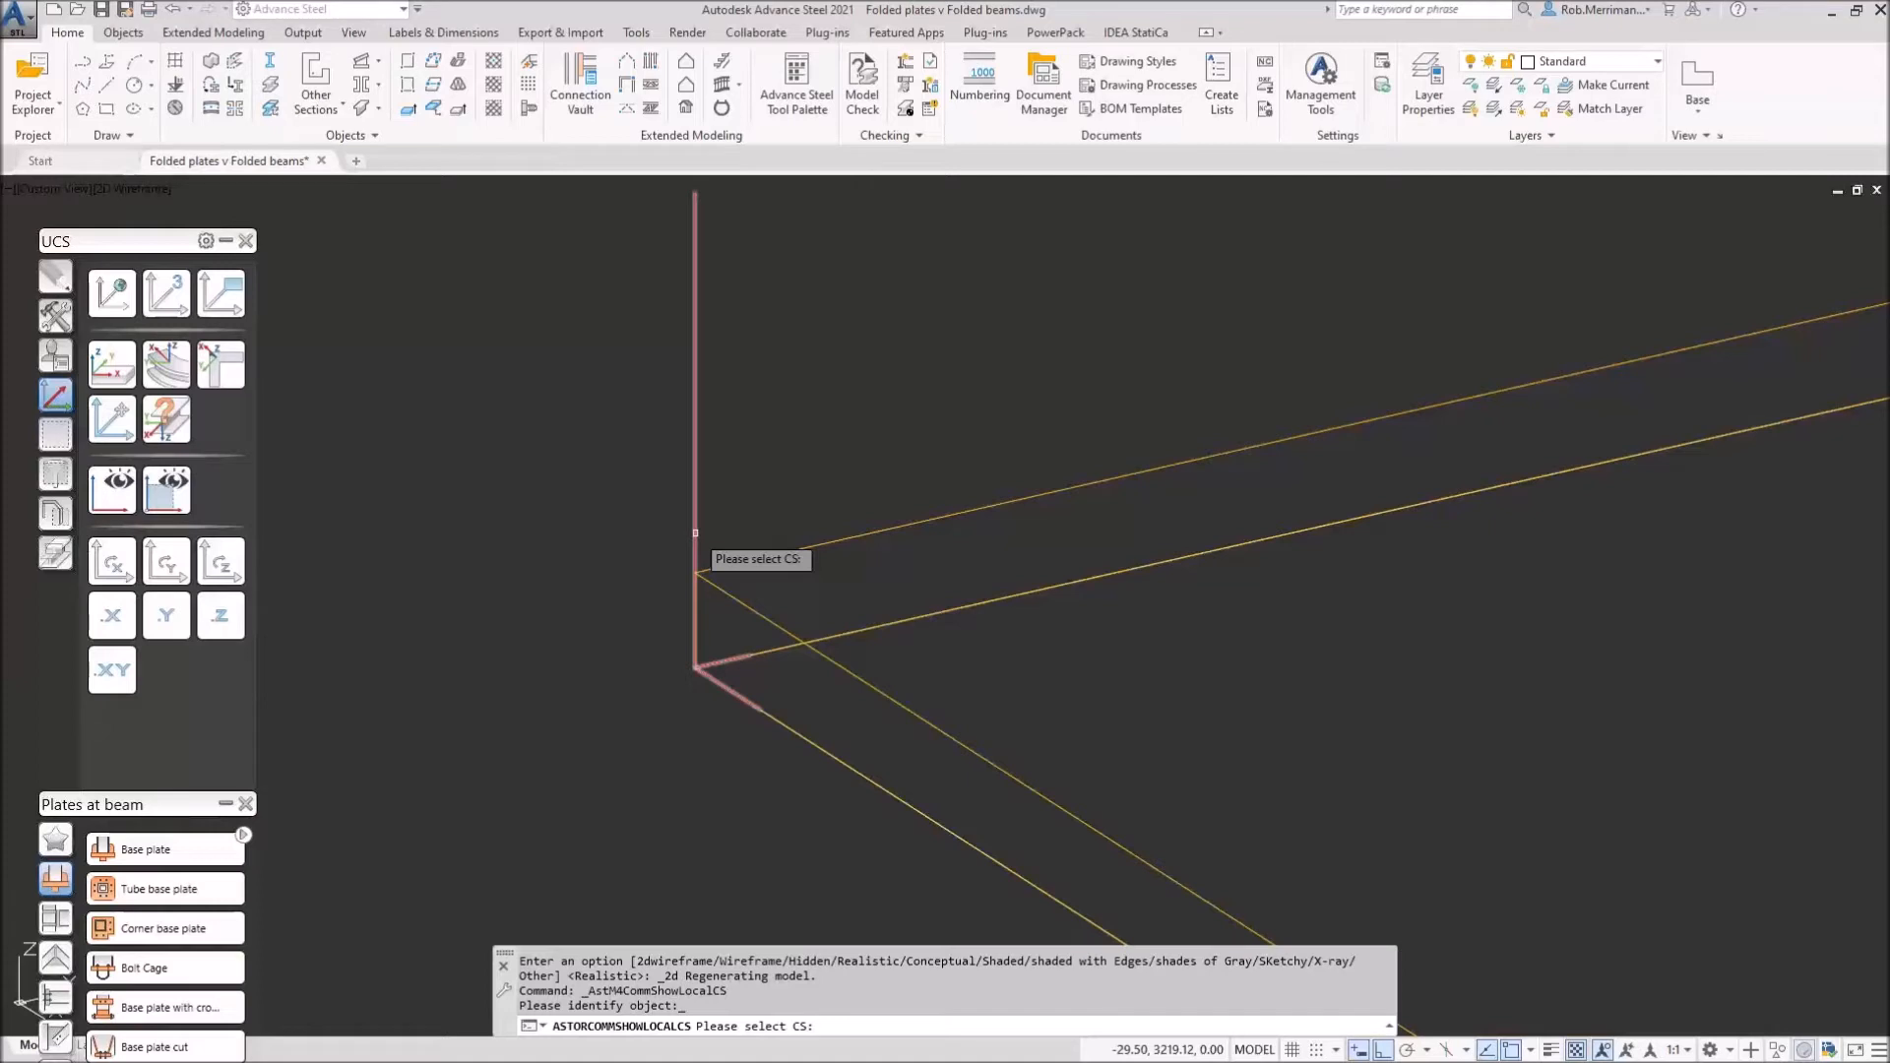
{"action": "scroll", "coordinate": [695, 536], "scroll_direction": "down", "scroll_amount": 5}
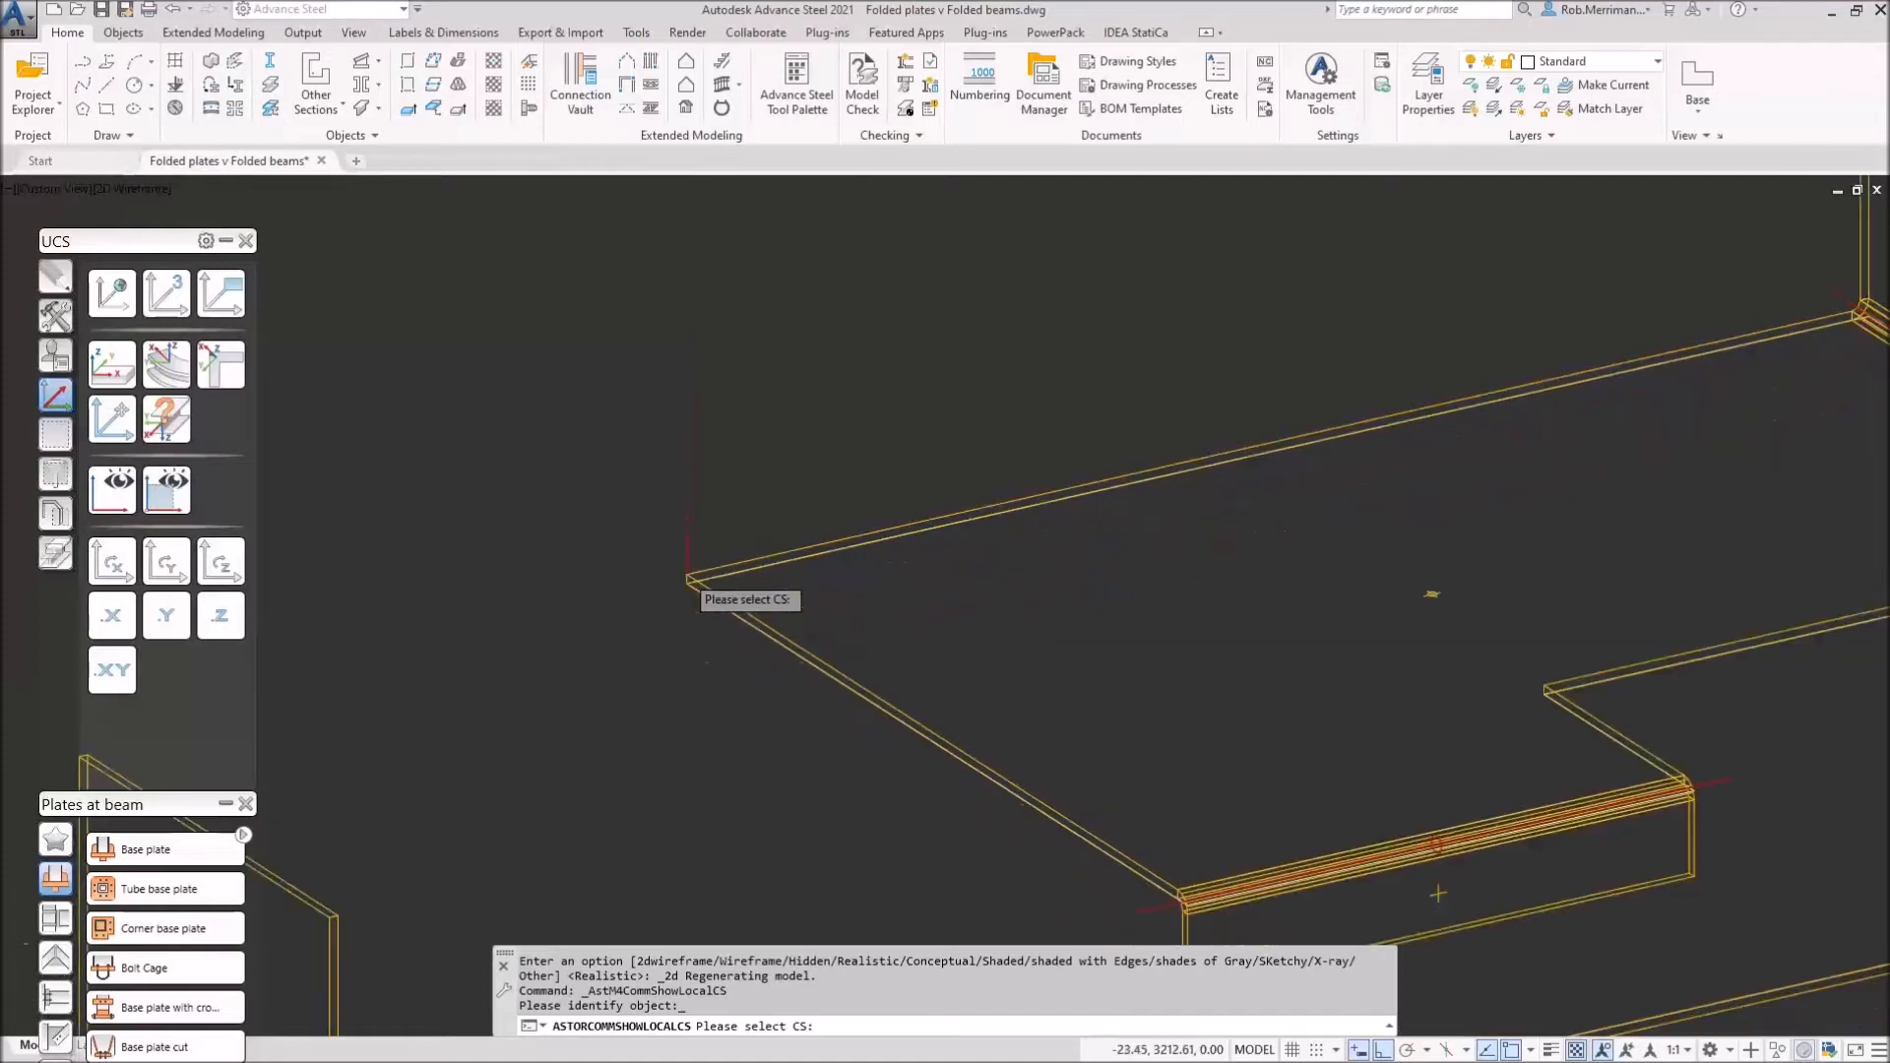
{"action": "right_click", "coordinate": [736, 452]}
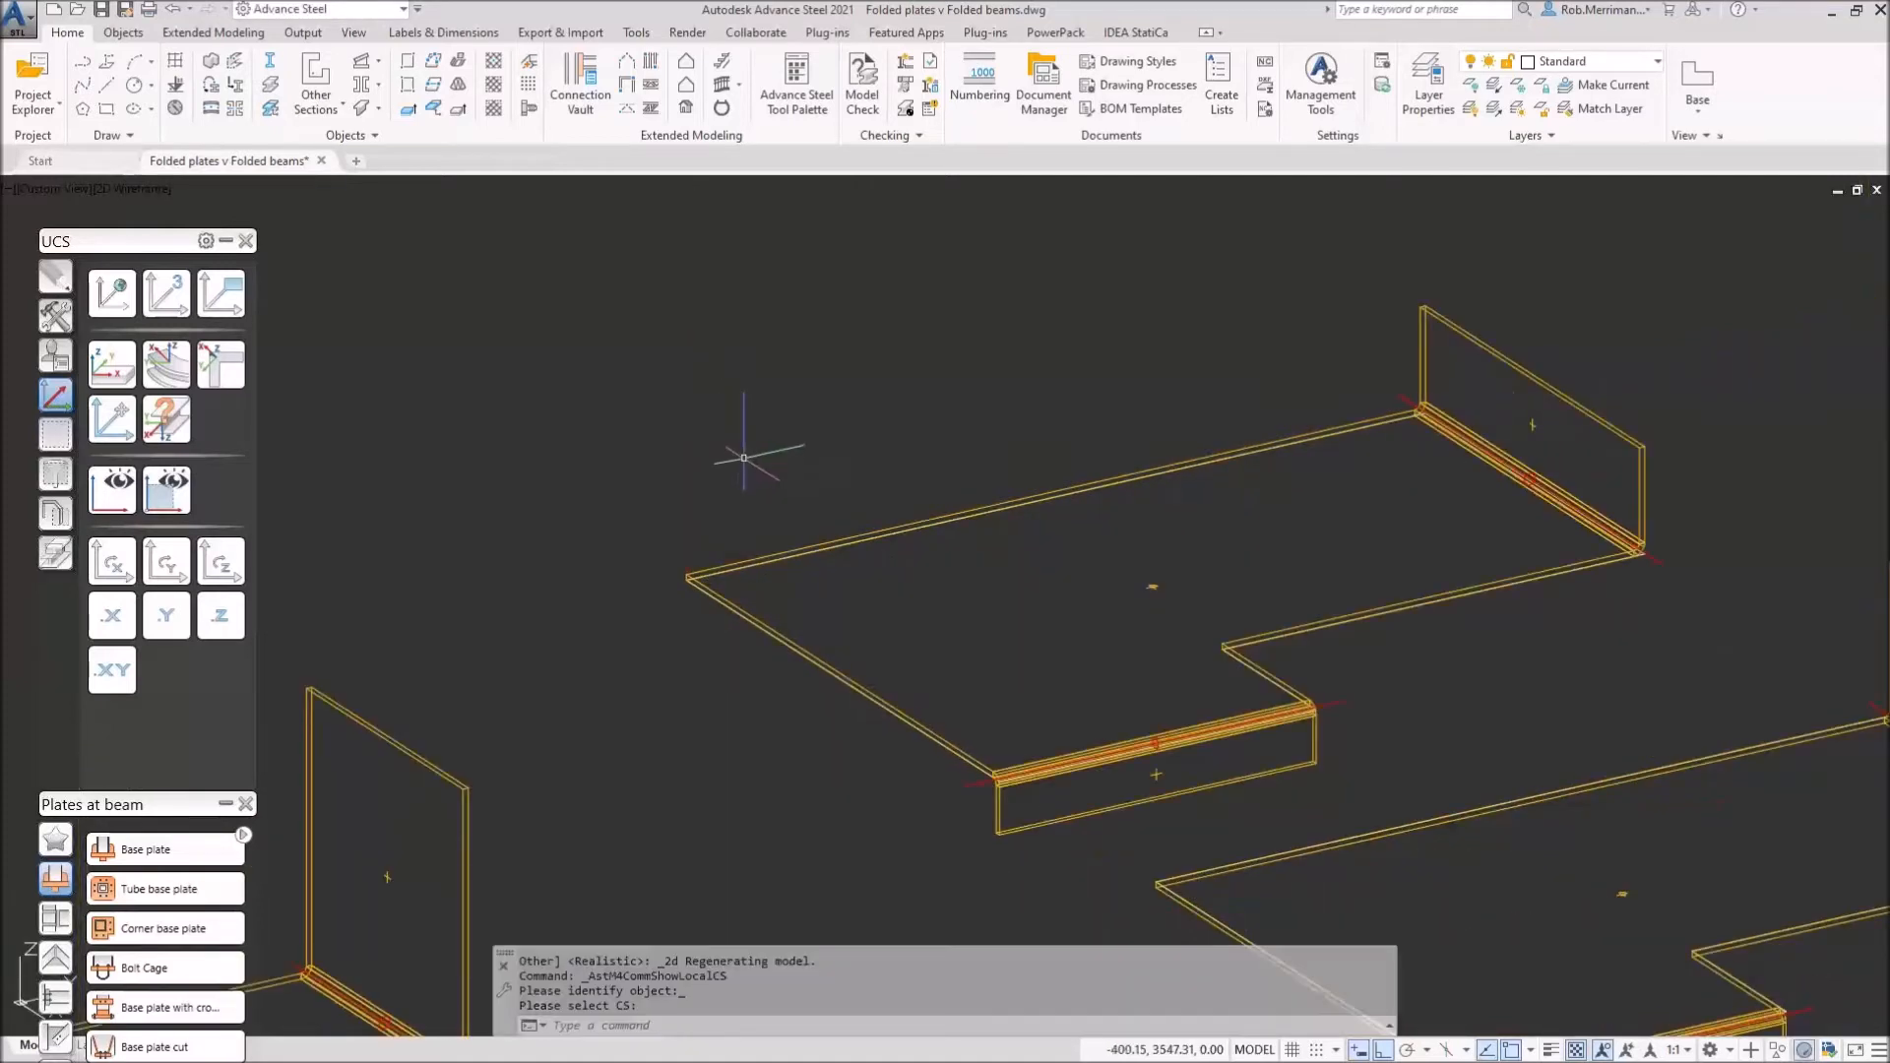
Step: Show the lower folded plate's creation coordinate system
{"action": "left_click", "coordinate": [167, 419]}
{"action": "scroll", "coordinate": [503, 431], "scroll_direction": "down", "scroll_amount": 3}
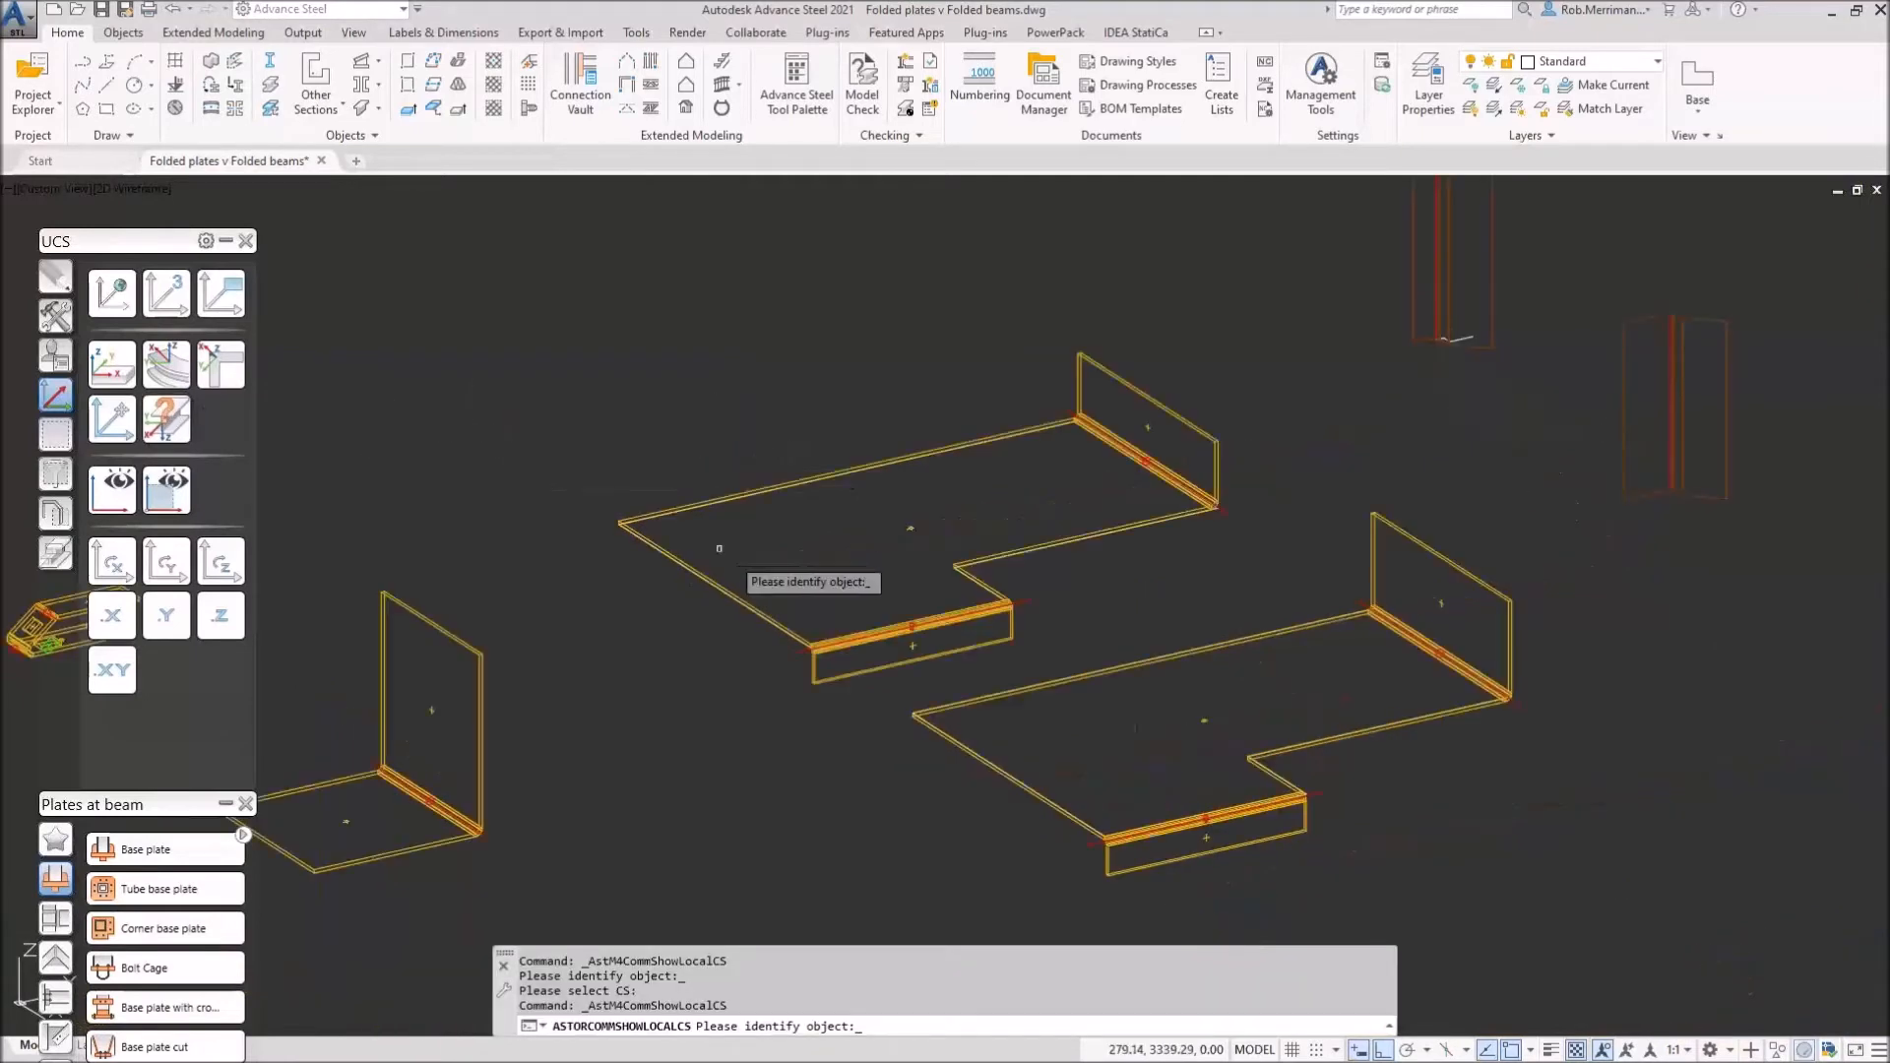
{"action": "left_click", "coordinate": [1203, 721]}
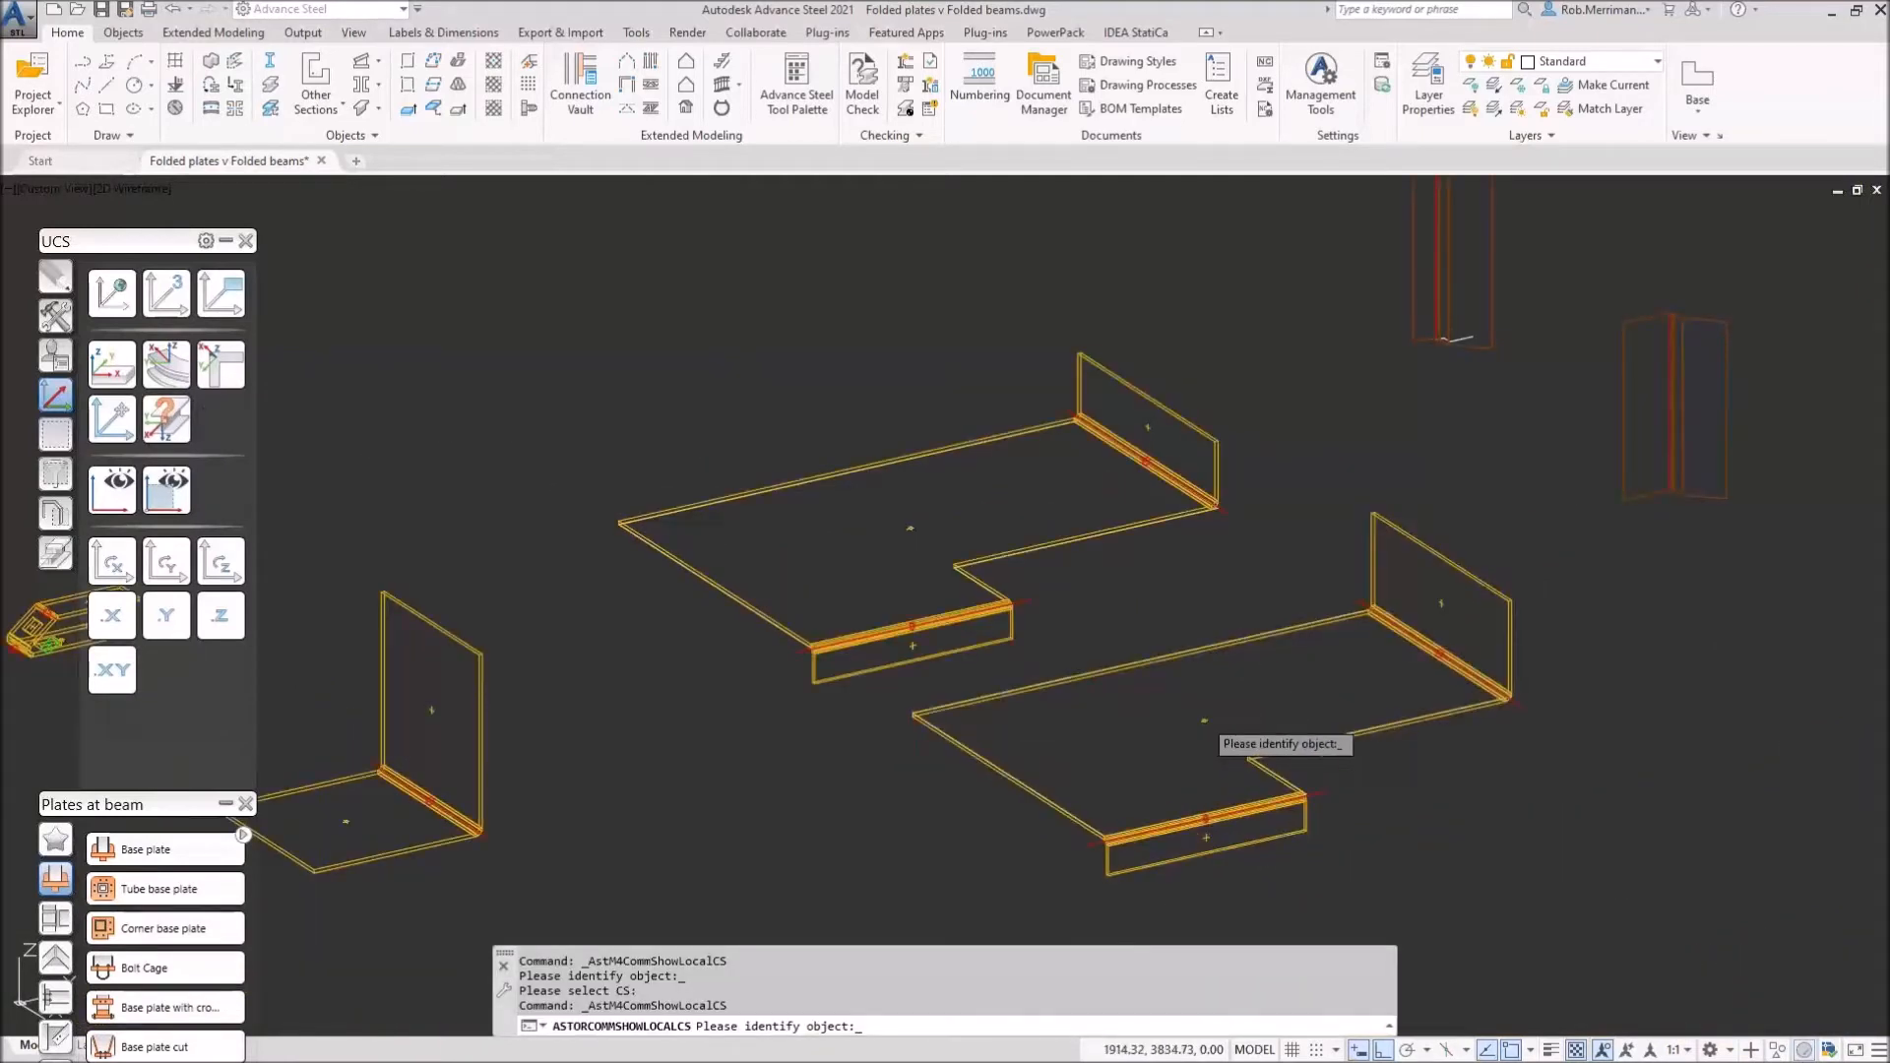
{"action": "right_click", "coordinate": [973, 735]}
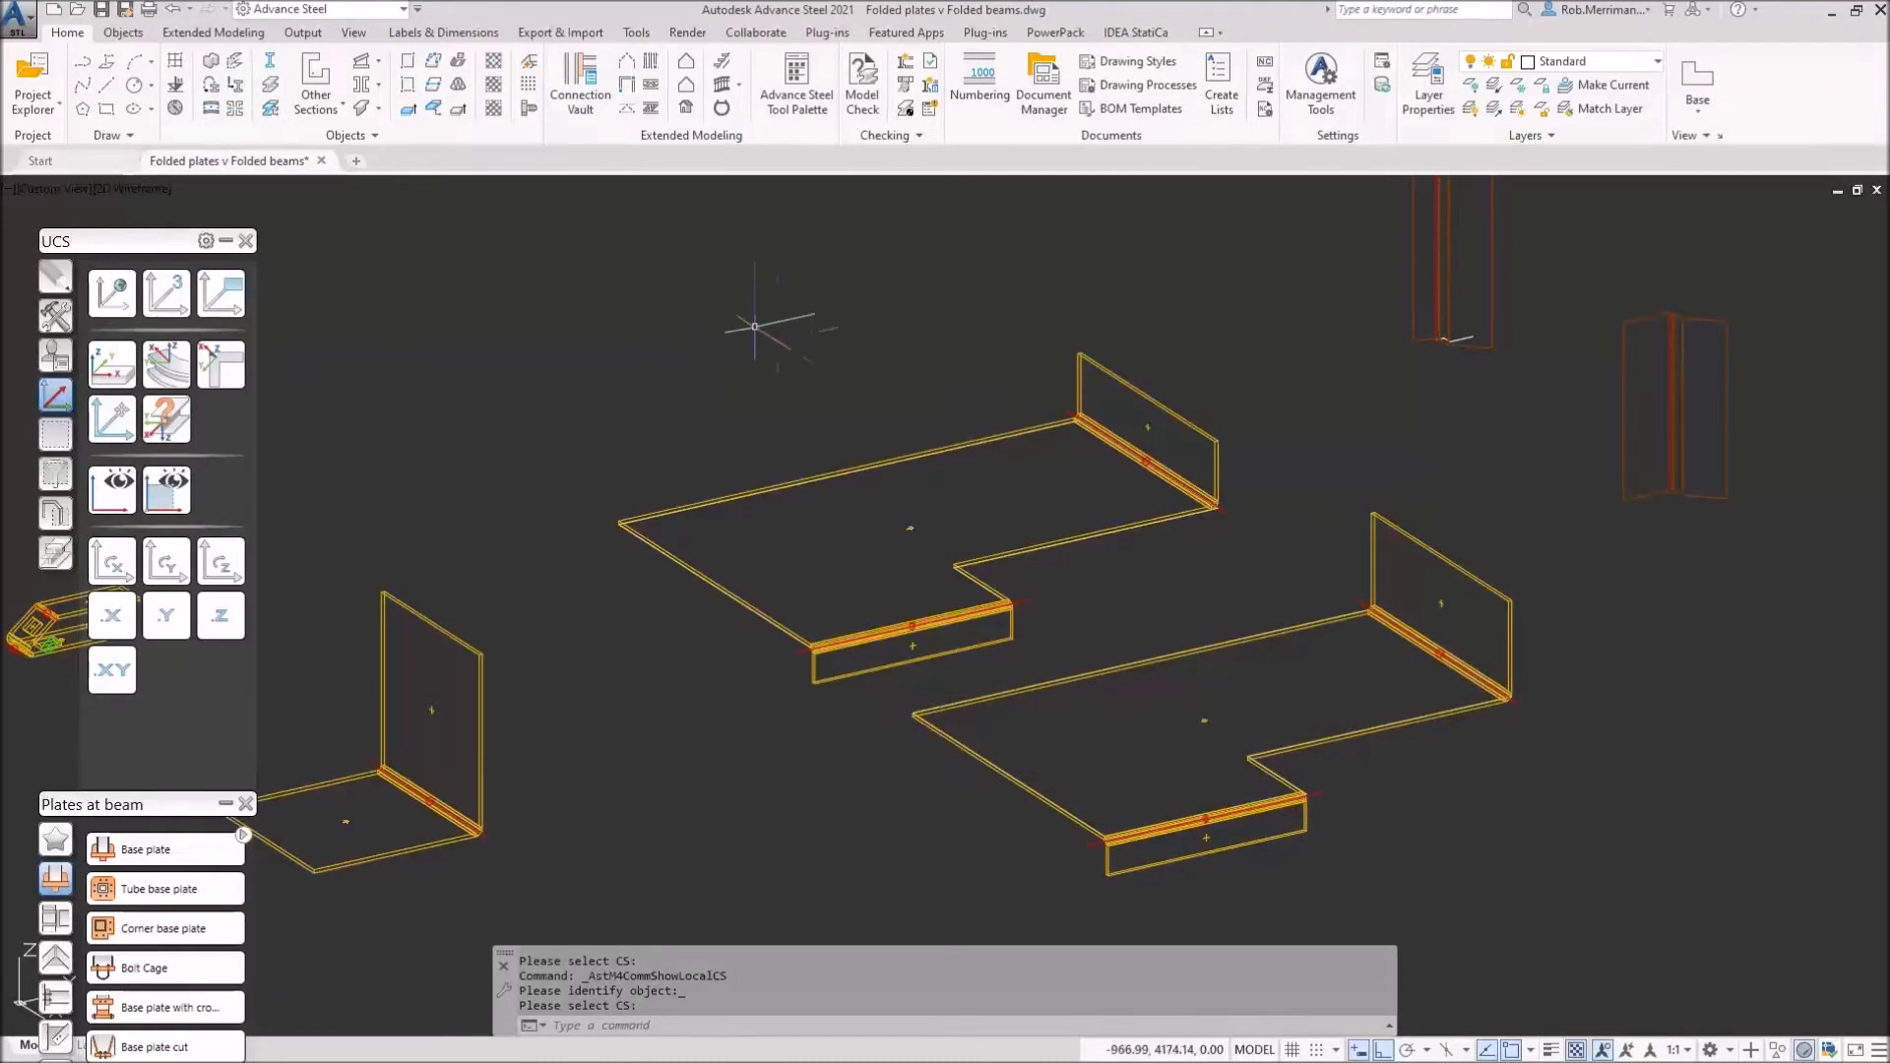
Step: Open the upper folded plate's FPL6 (A4) part detail drawing via Show part detail
{"action": "left_click", "coordinate": [766, 488]}
{"action": "right_click", "coordinate": [766, 488]}
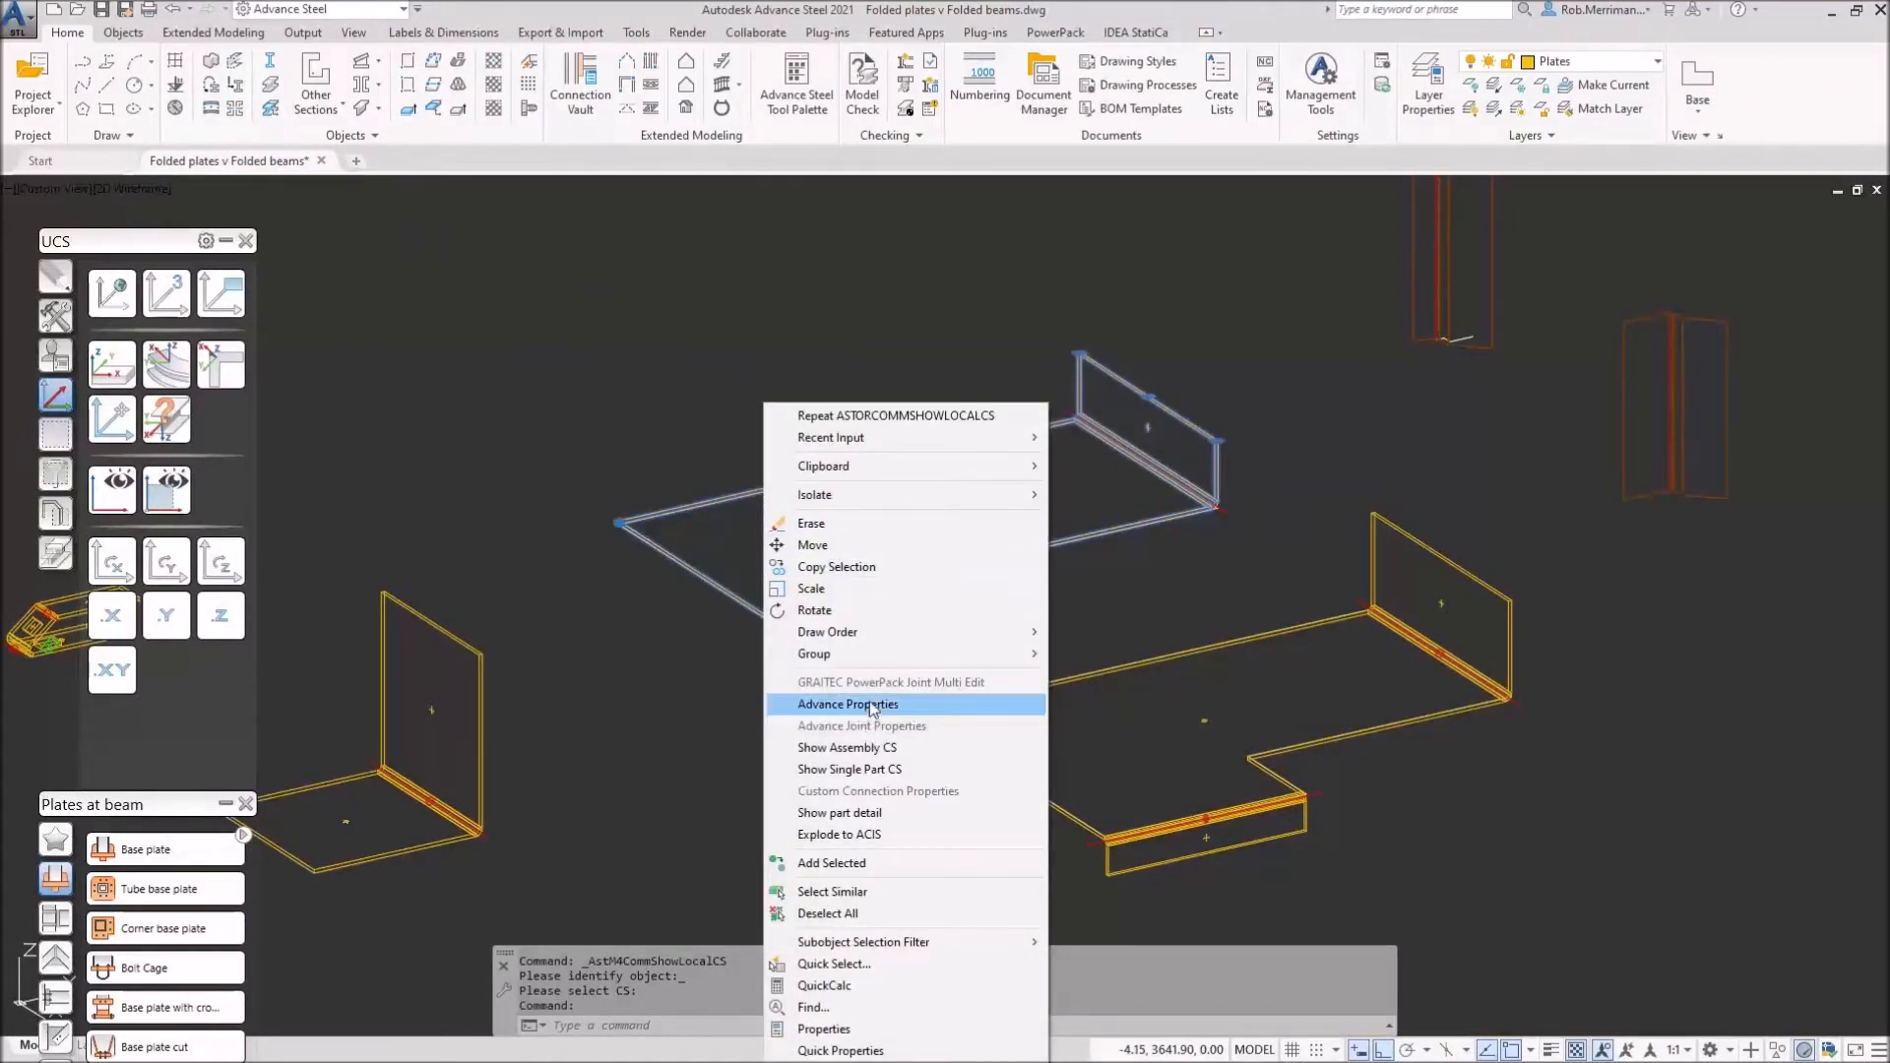
{"action": "left_click", "coordinate": [839, 813]}
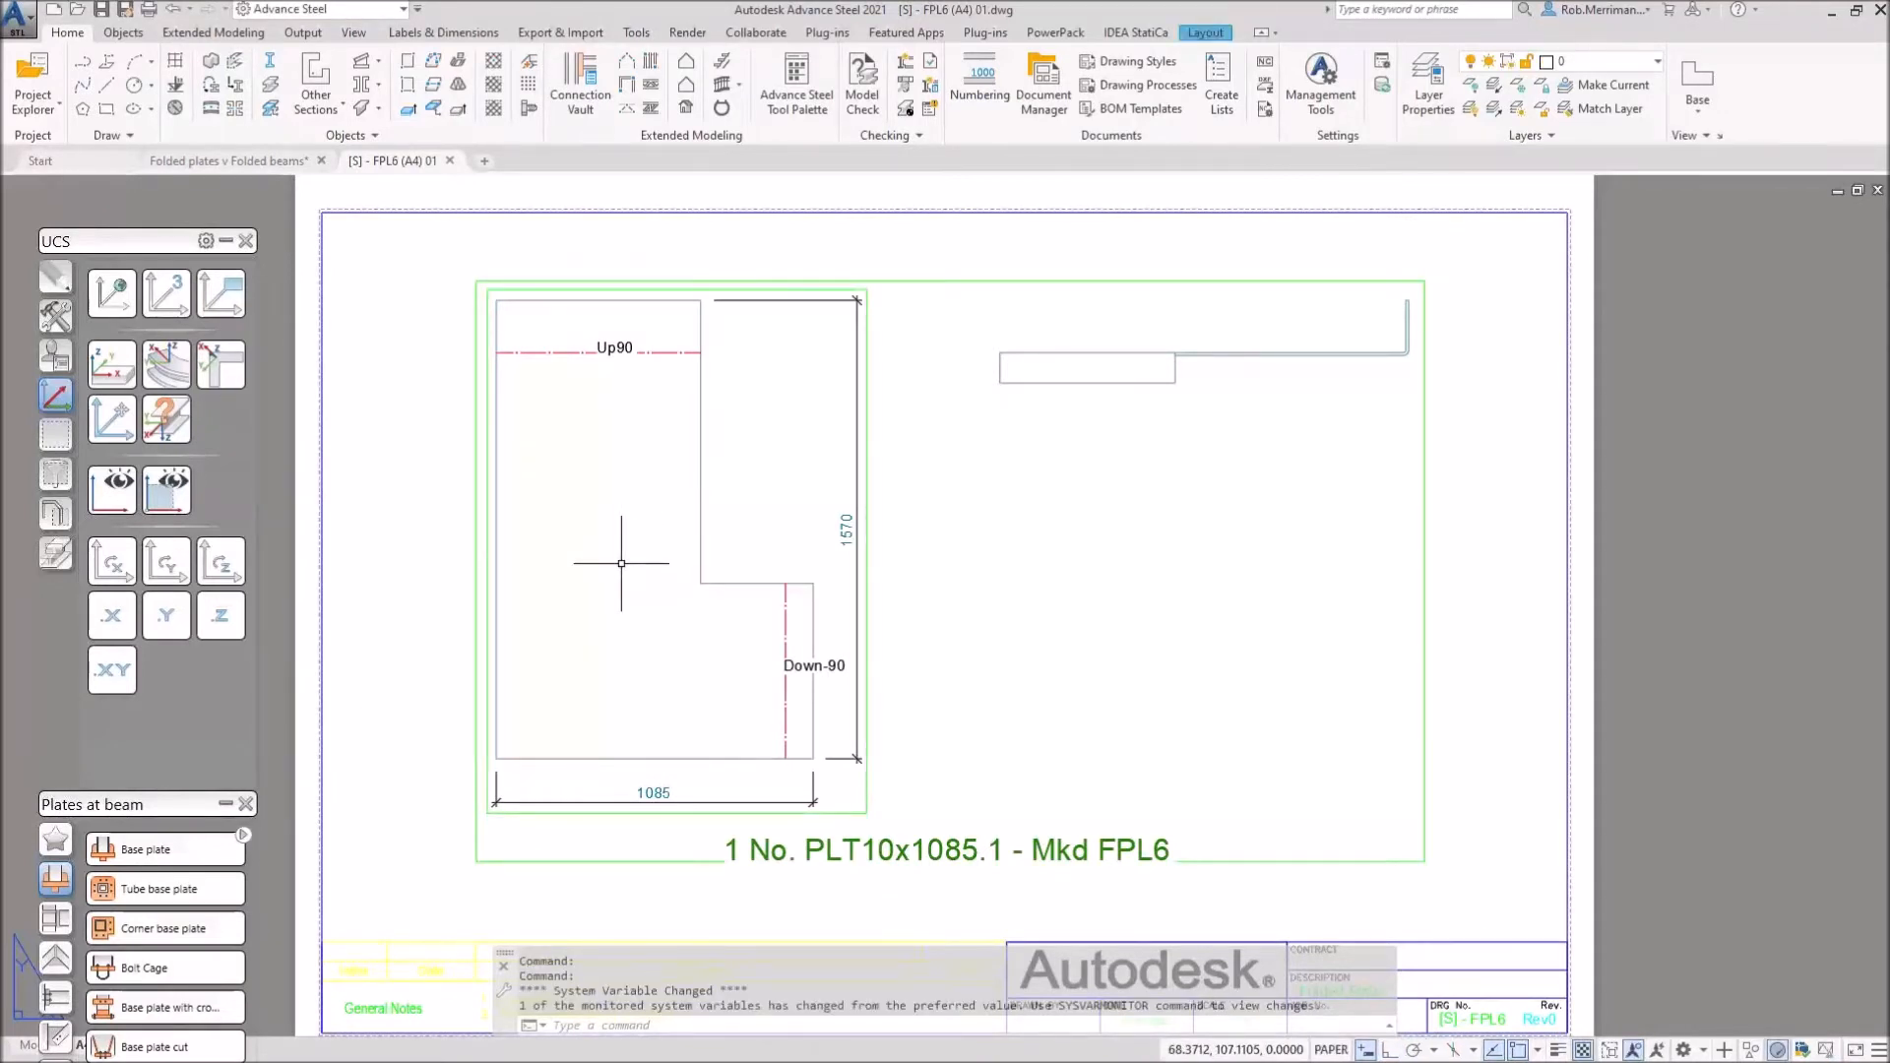
{"action": "scroll", "coordinate": [1216, 307], "scroll_direction": "up", "scroll_amount": 6}
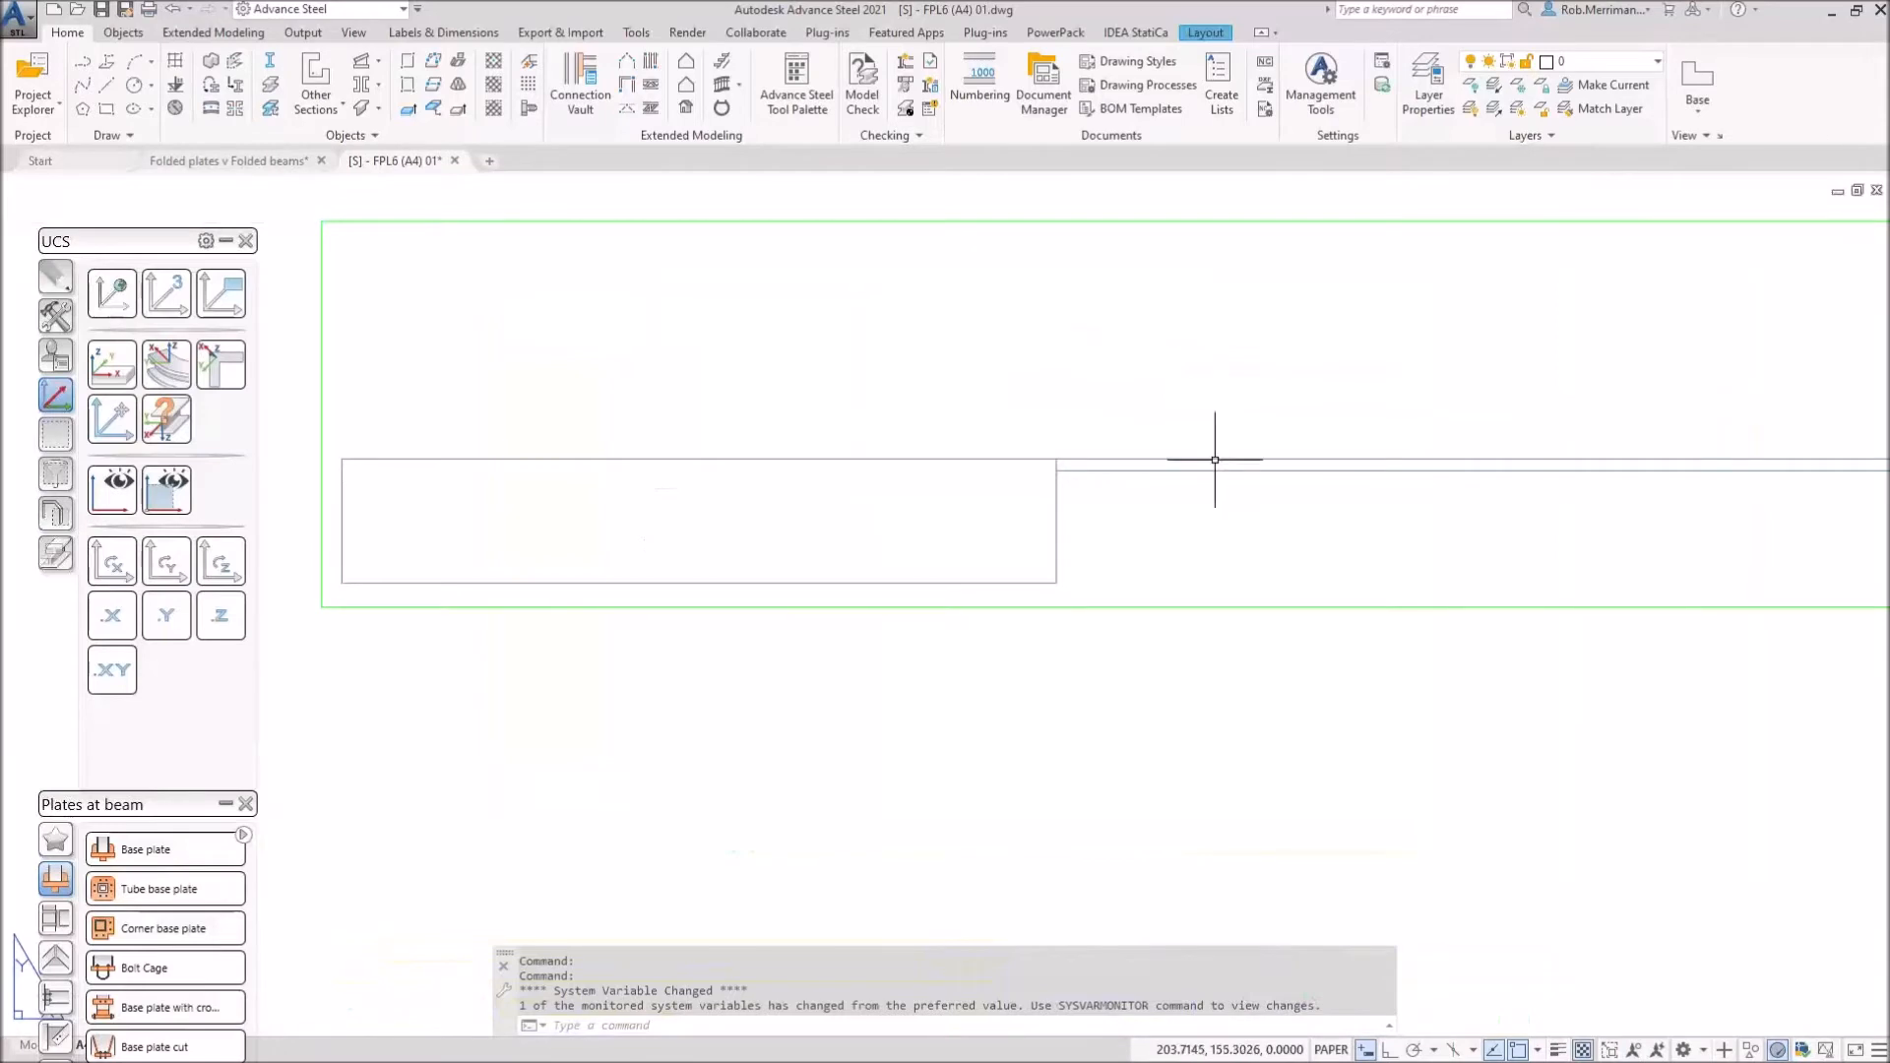
{"action": "scroll", "coordinate": [1075, 497], "scroll_direction": "down", "scroll_amount": 4}
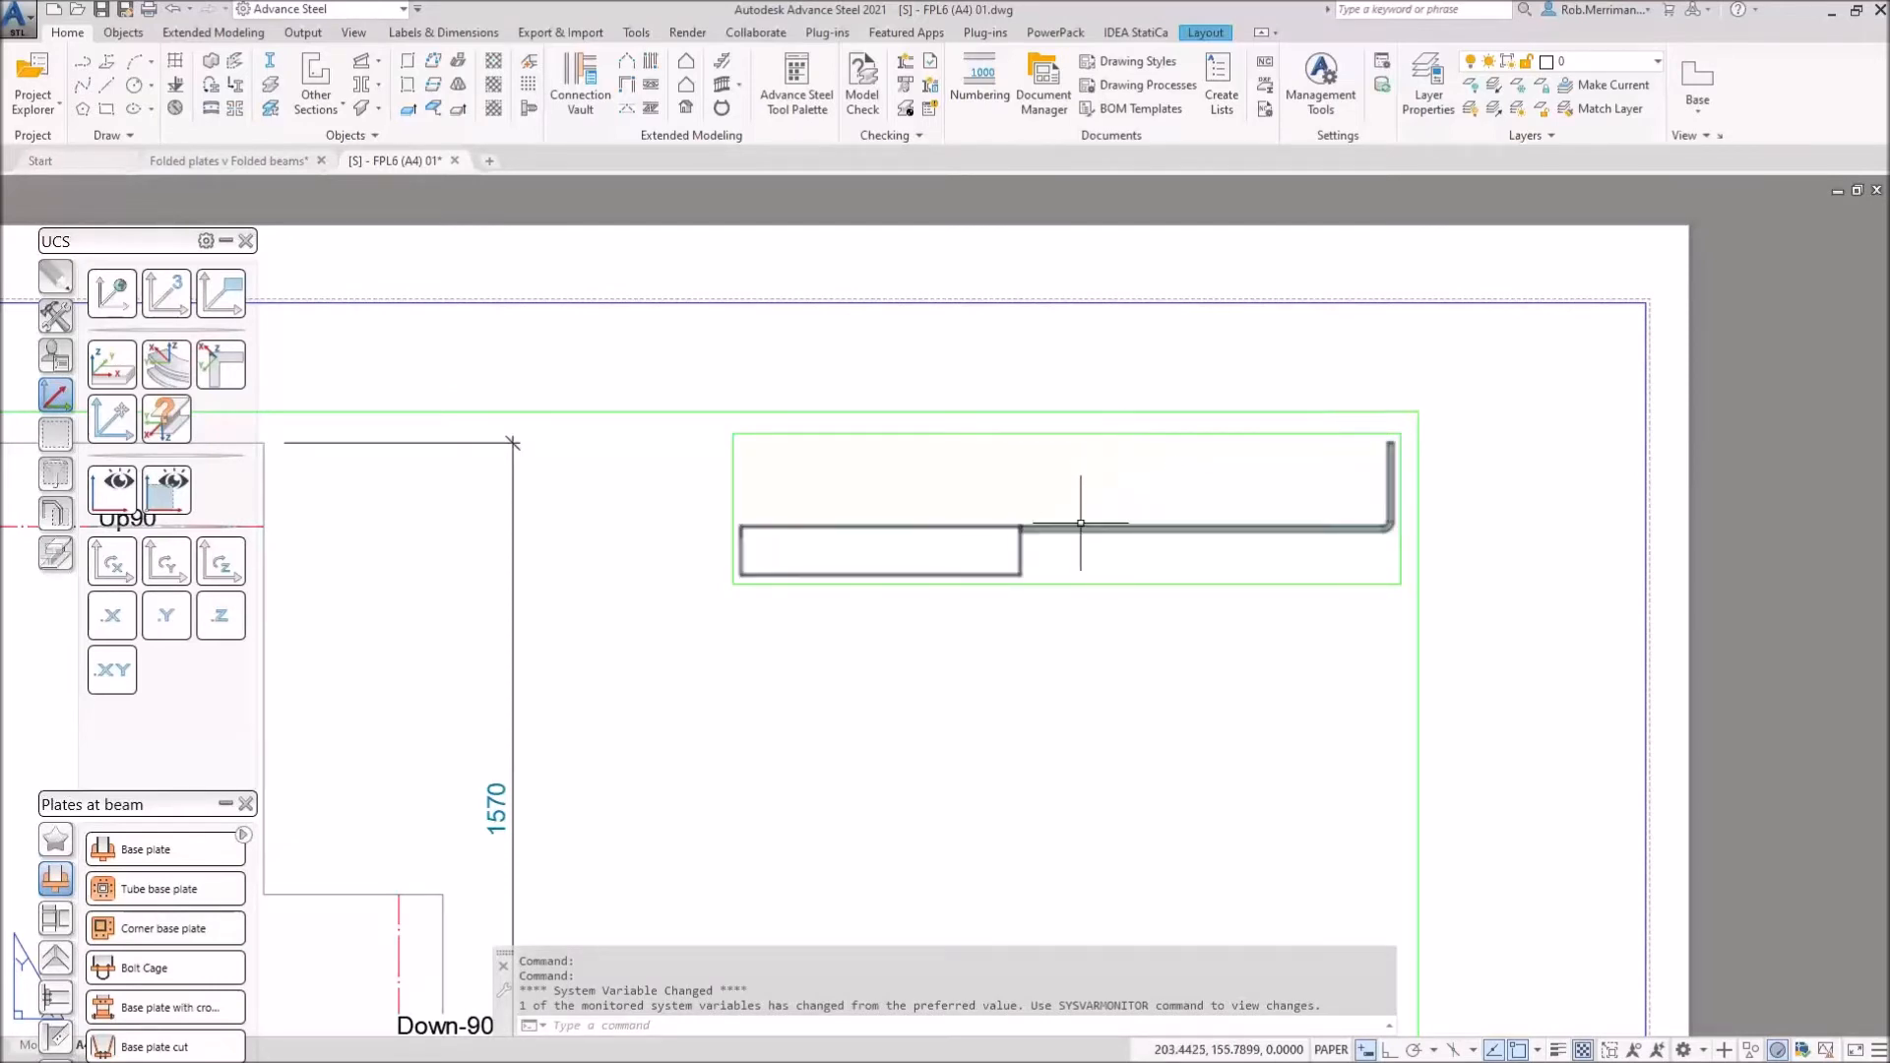
{"action": "scroll", "coordinate": [1085, 520], "scroll_direction": "up", "scroll_amount": 4}
{"action": "left_click", "coordinate": [444, 32]}
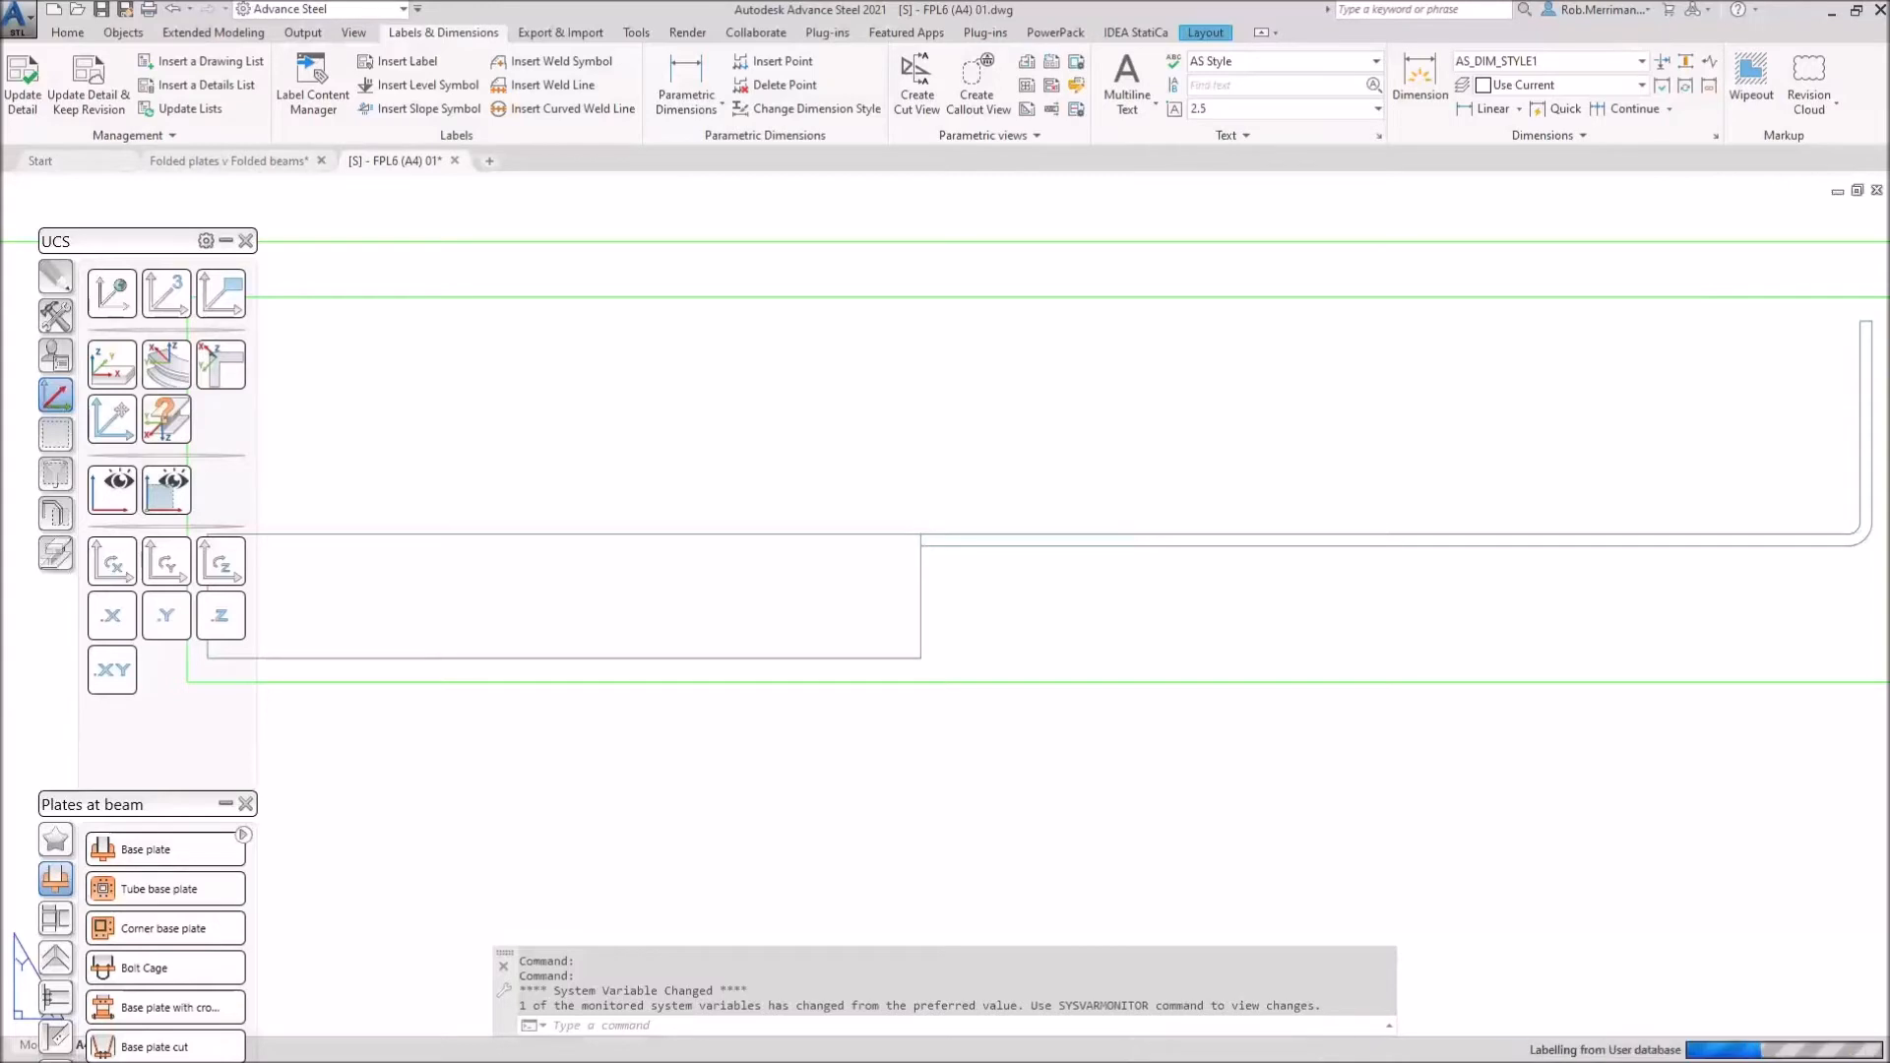
Step: Label the folded plate in the side view as PLT 10 FPL6
{"action": "left_click", "coordinate": [921, 535]}
{"action": "left_click", "coordinate": [1077, 356]}
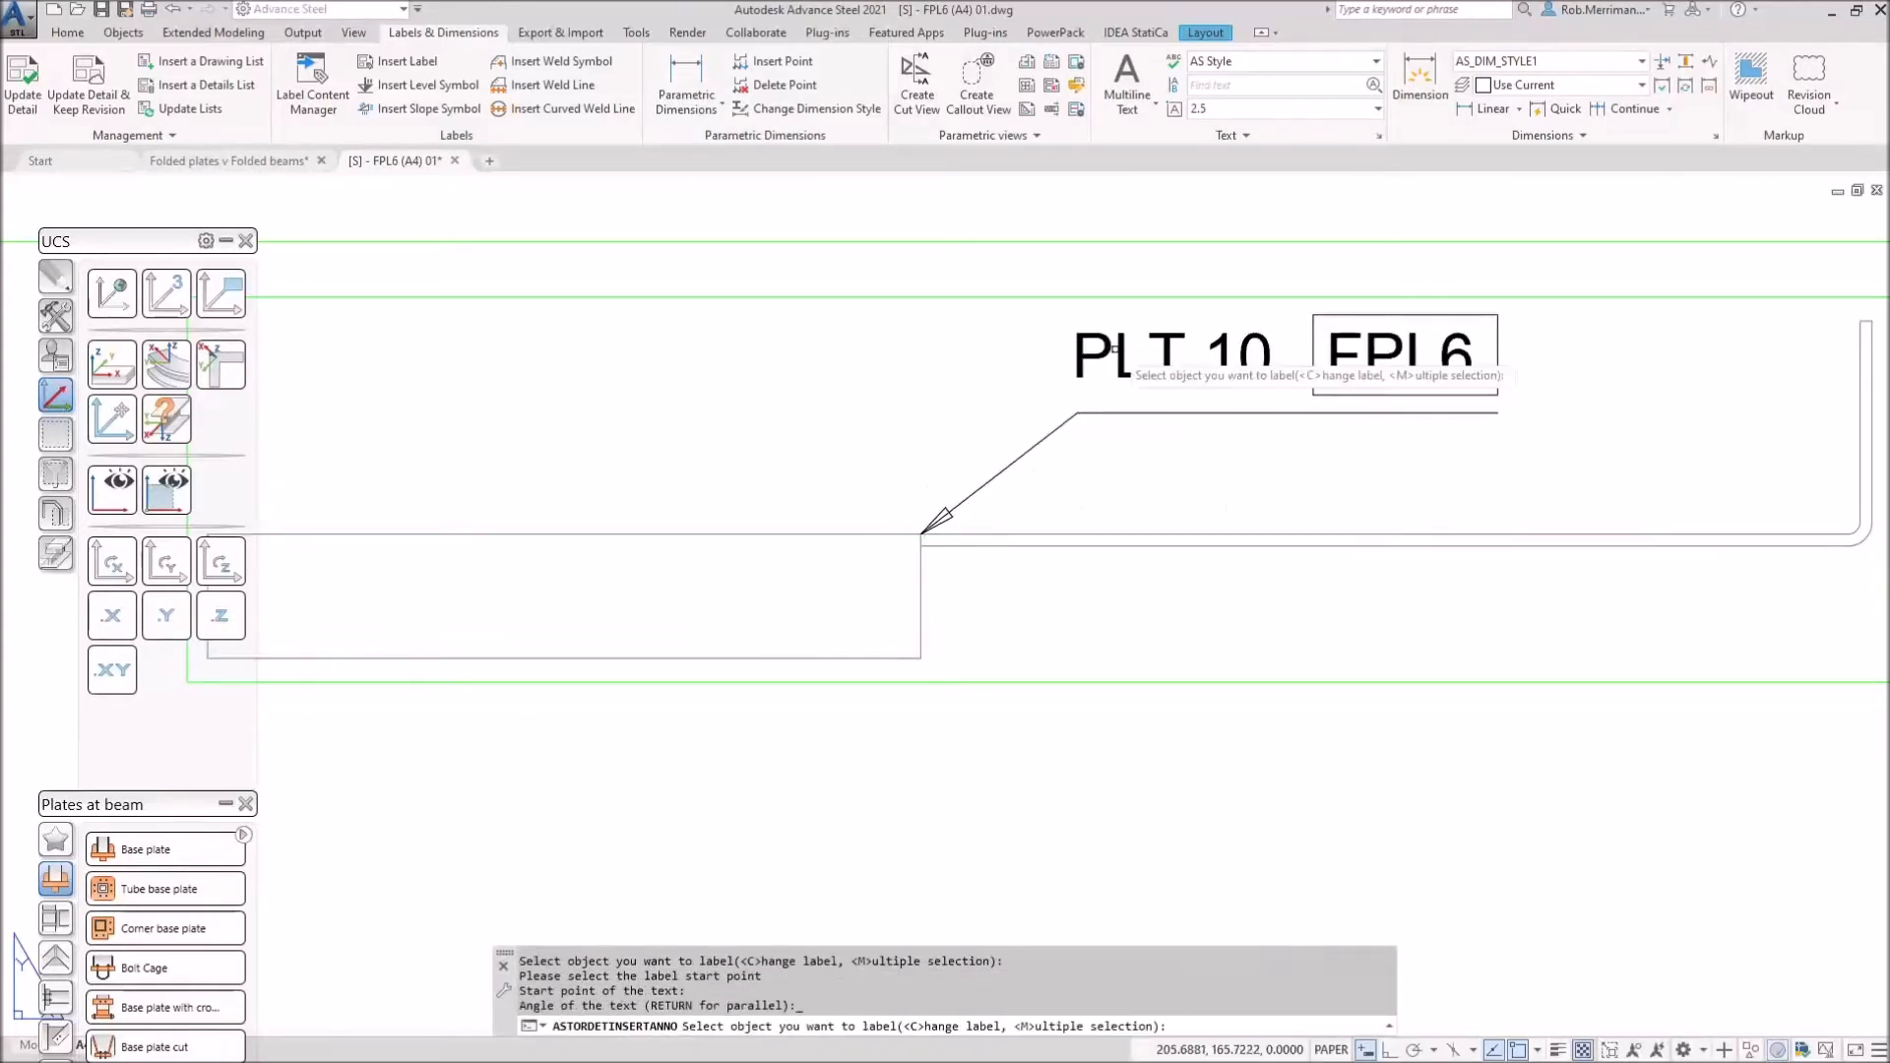
{"action": "key", "text": "Return"}
Step: Close the FPL6 detail drawing without saving changes
{"action": "scroll", "coordinate": [915, 552], "scroll_direction": "down", "scroll_amount": 5}
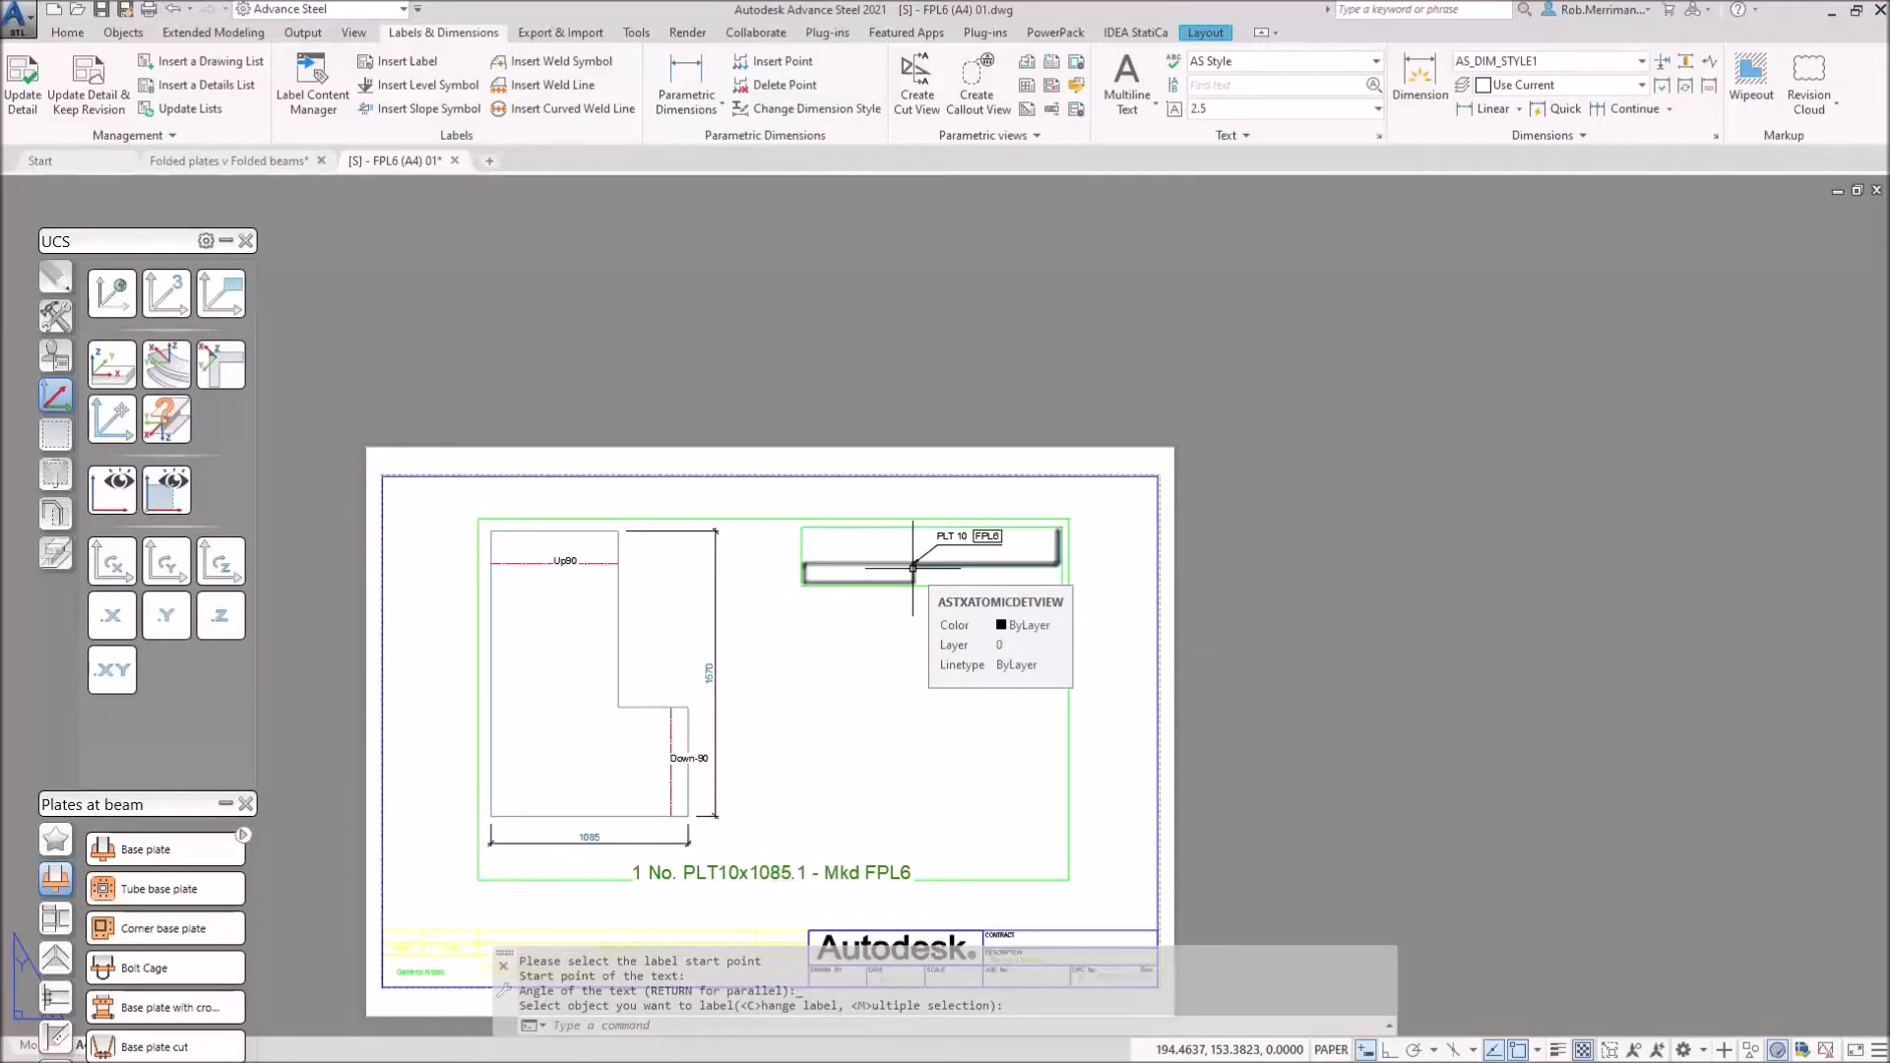
{"action": "scroll", "coordinate": [885, 633], "scroll_direction": "down", "scroll_amount": 1}
{"action": "scroll", "coordinate": [844, 678], "scroll_direction": "up", "scroll_amount": 3}
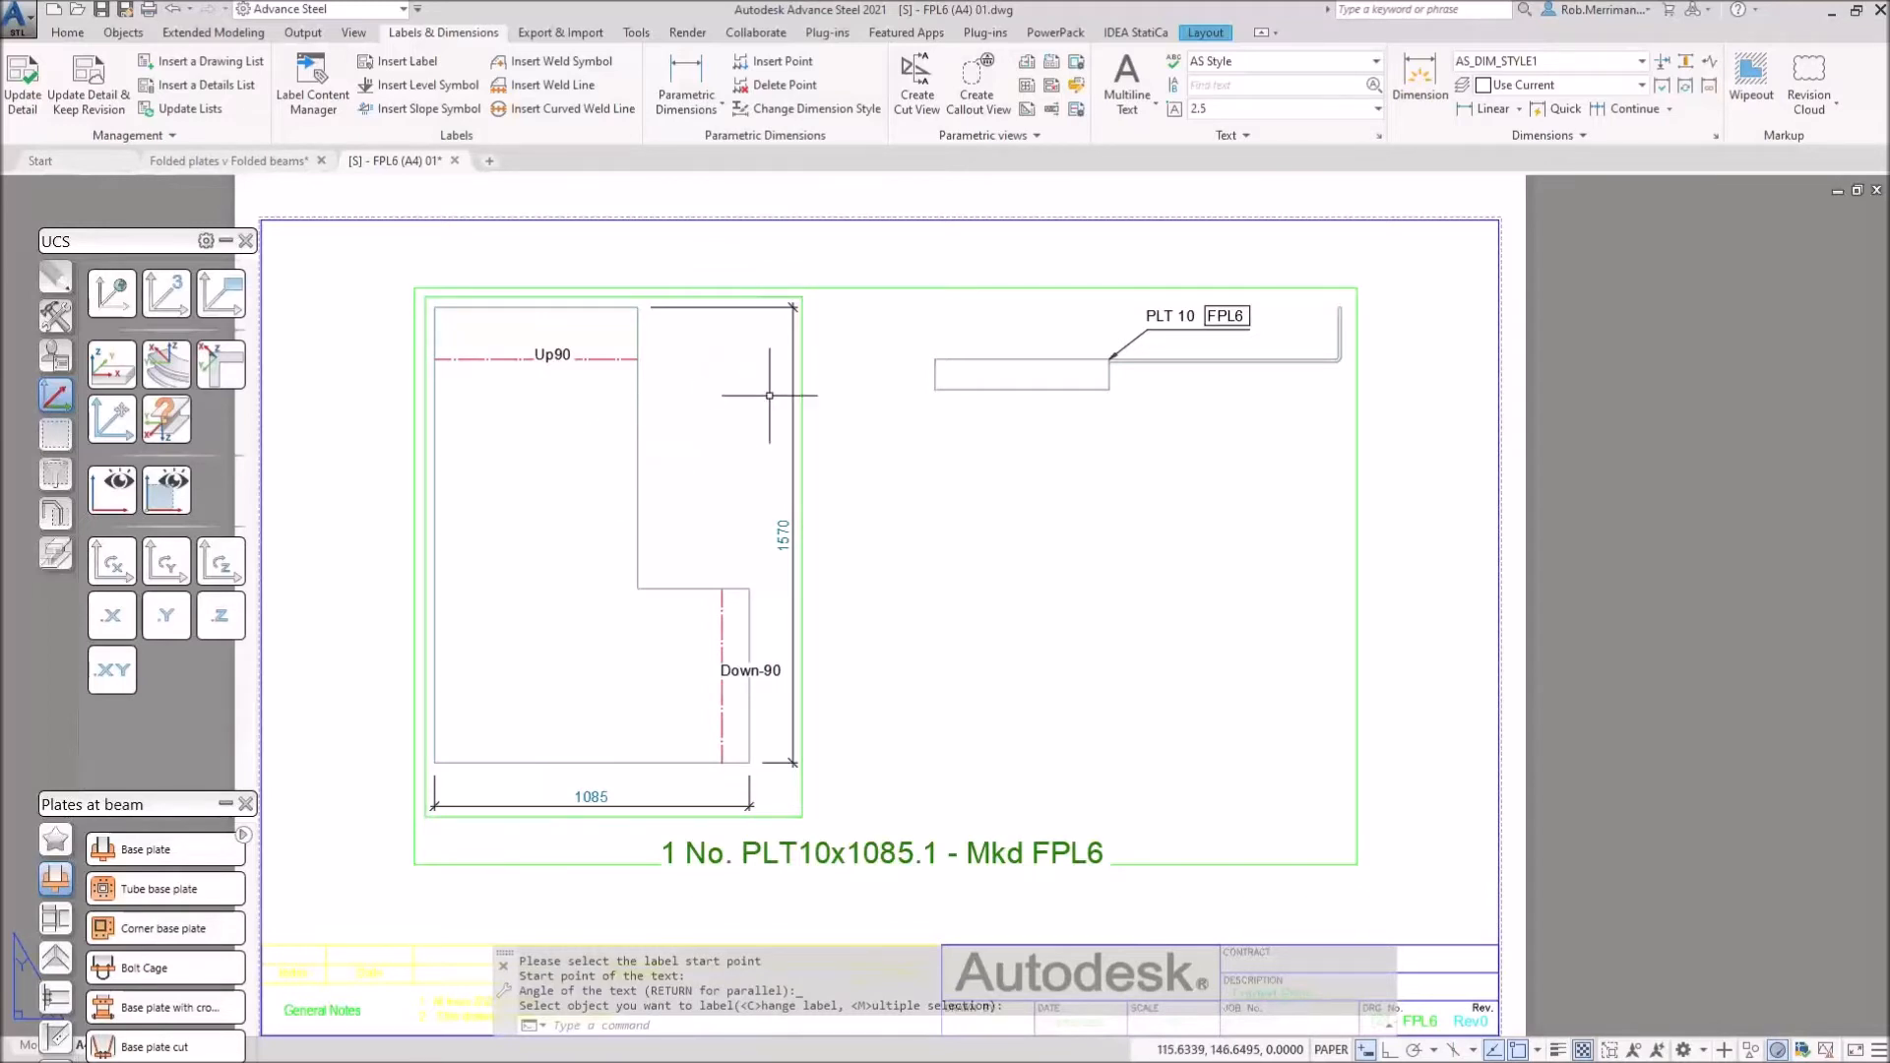
{"action": "left_click", "coordinate": [455, 161]}
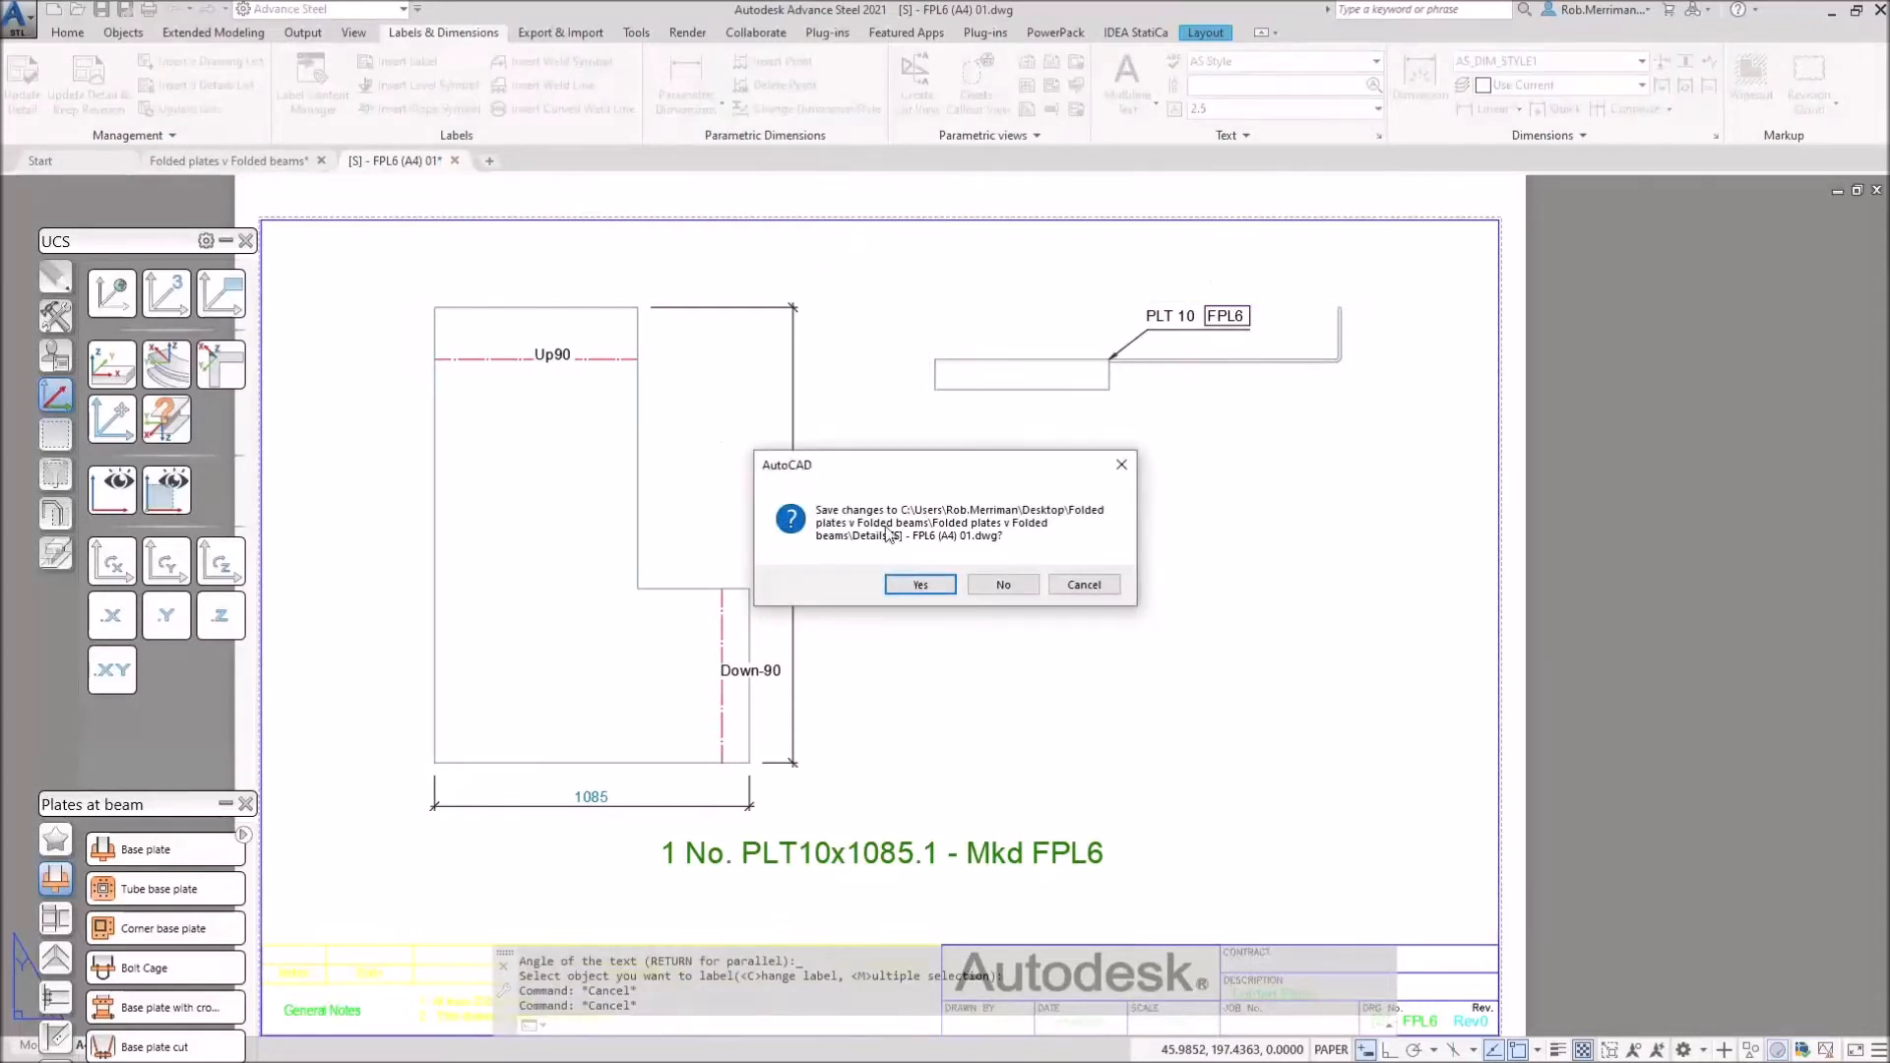
{"action": "left_click", "coordinate": [983, 585]}
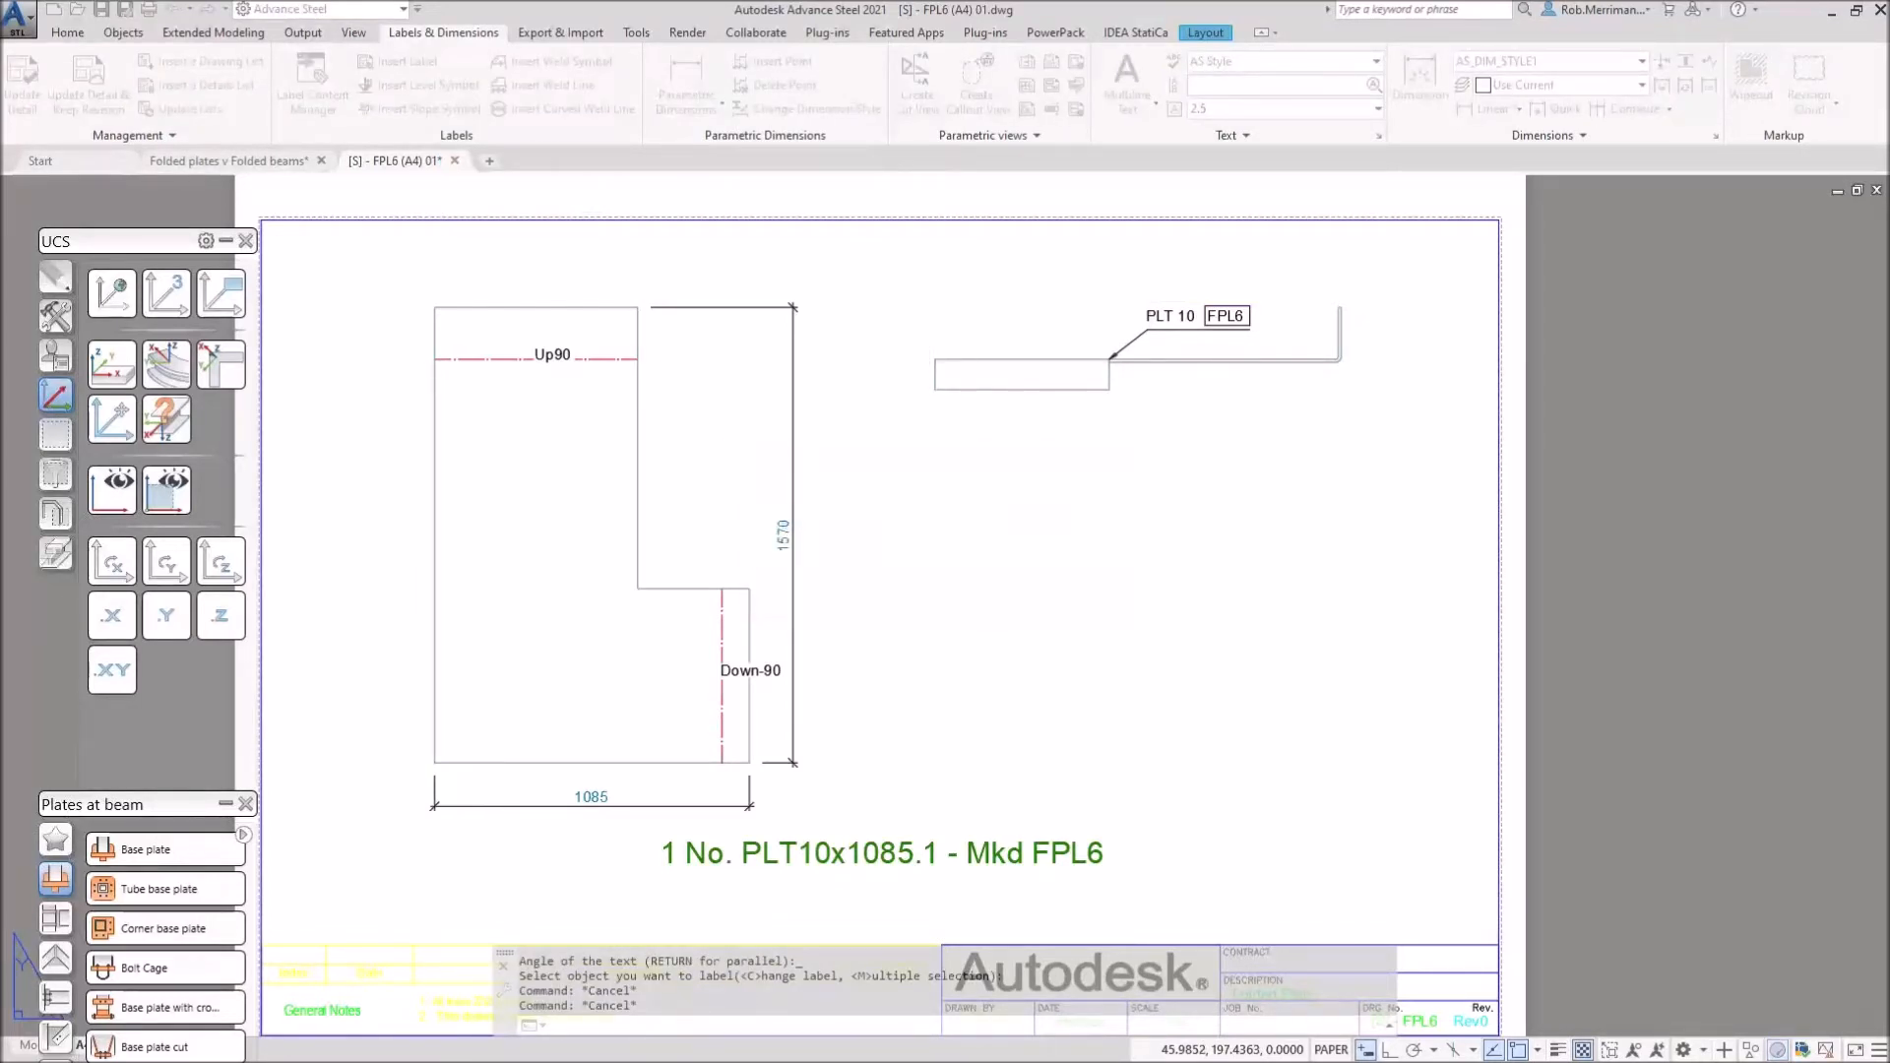
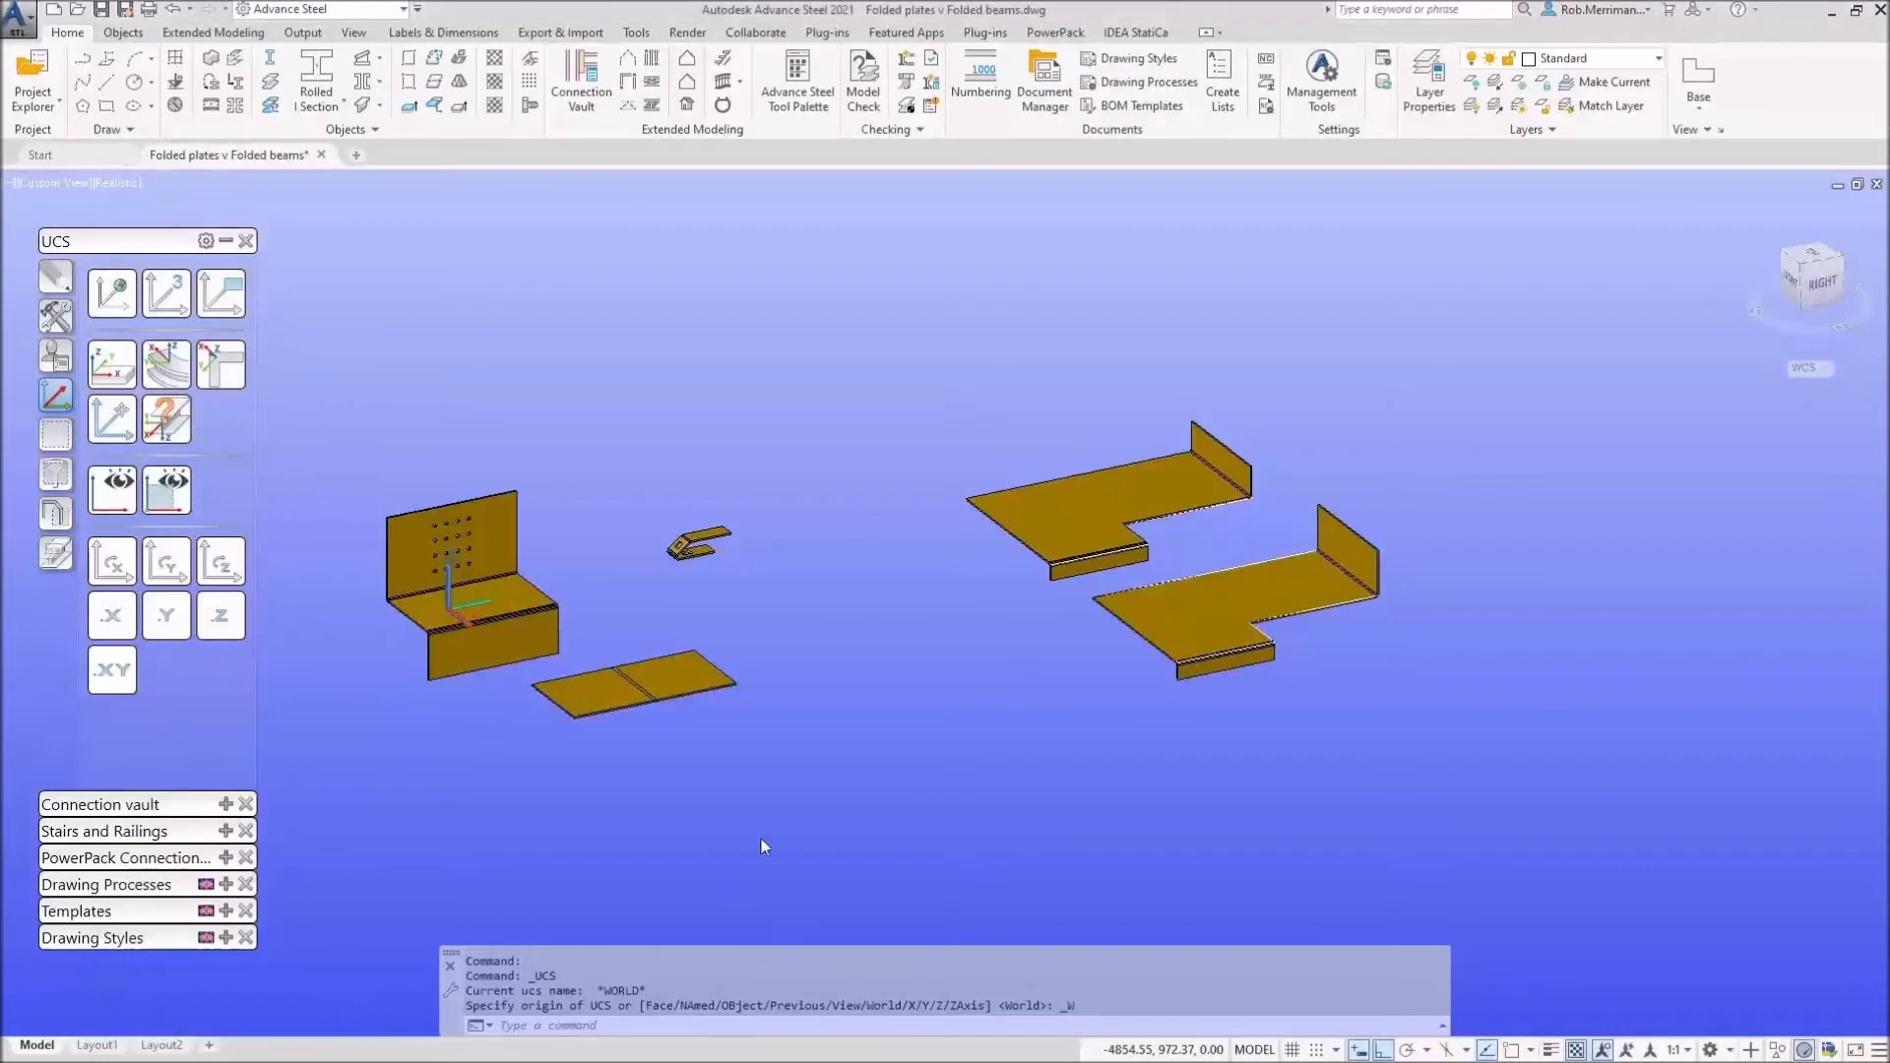
Step: Move the coordinate system origin to empty space beside the plates
{"action": "left_click", "coordinate": [111, 418]}
{"action": "scroll", "coordinate": [630, 552], "scroll_direction": "down", "scroll_amount": 2}
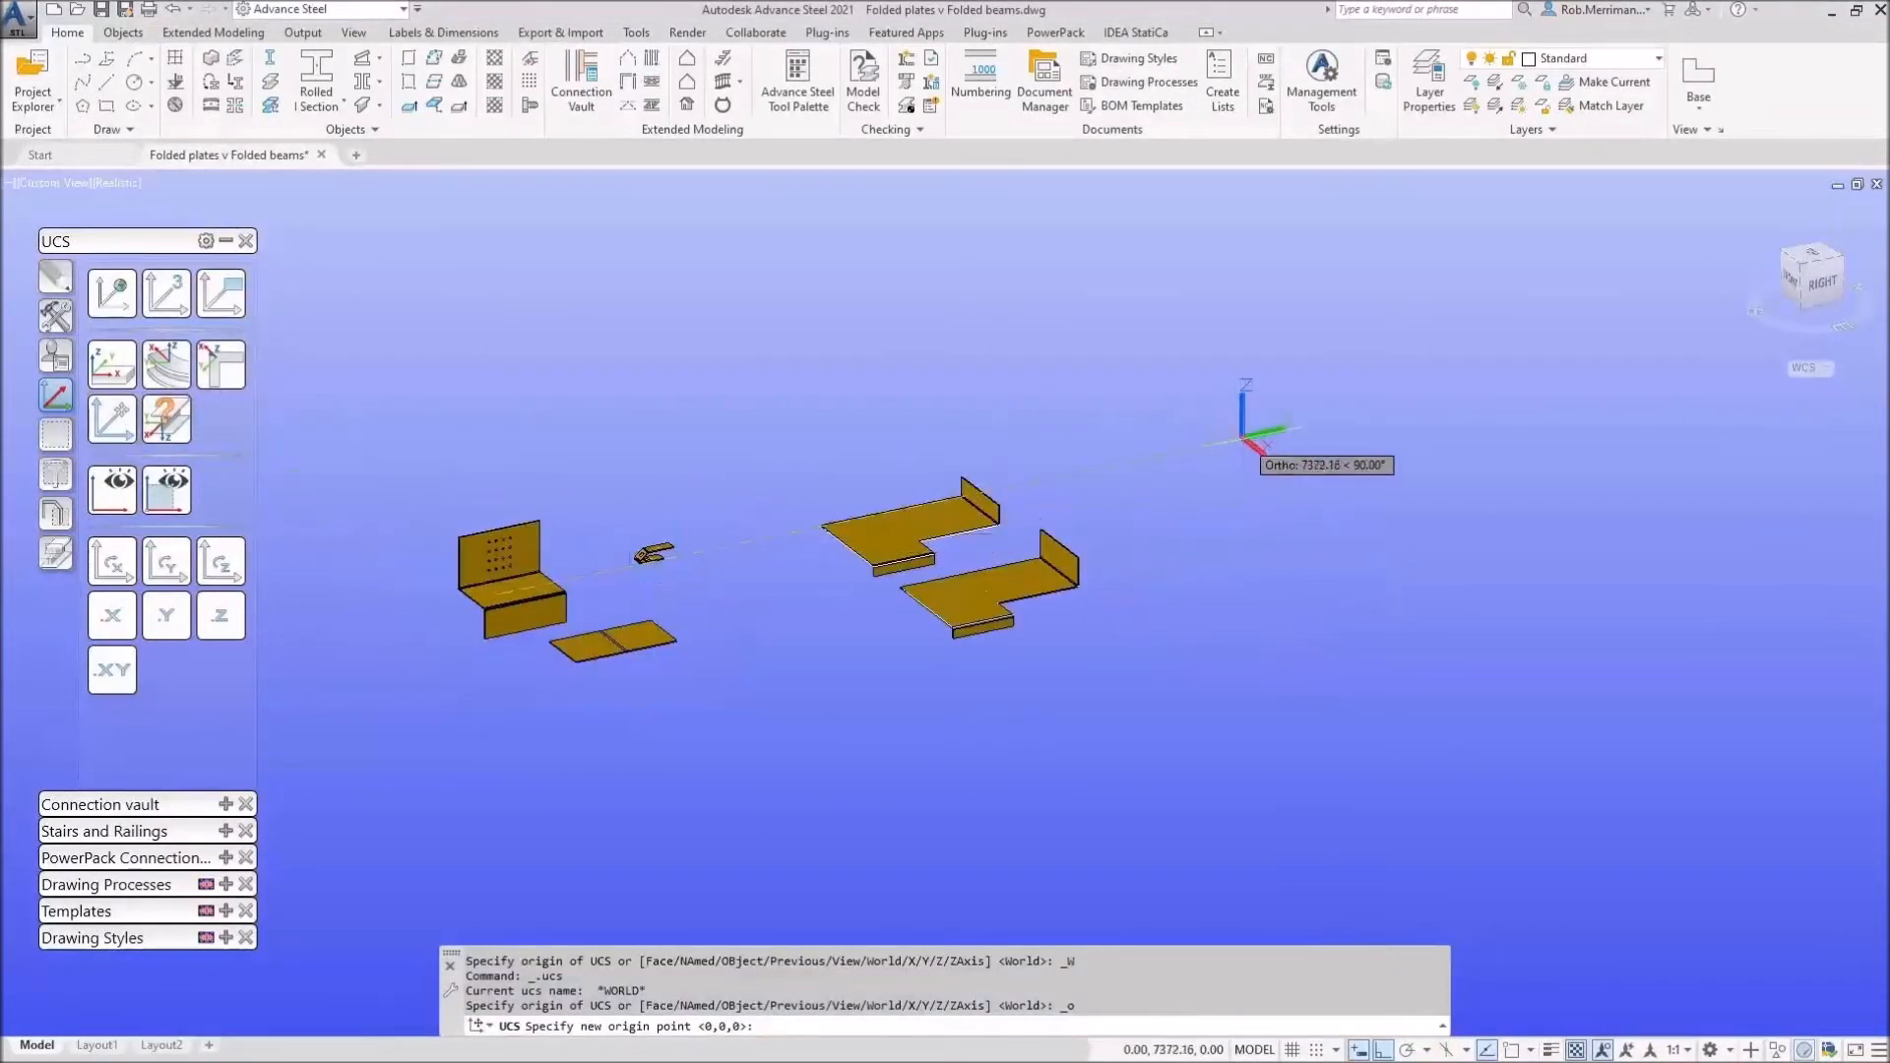
{"action": "left_click", "coordinate": [1270, 422]}
{"action": "scroll", "coordinate": [1148, 477], "scroll_direction": "up", "scroll_amount": 5}
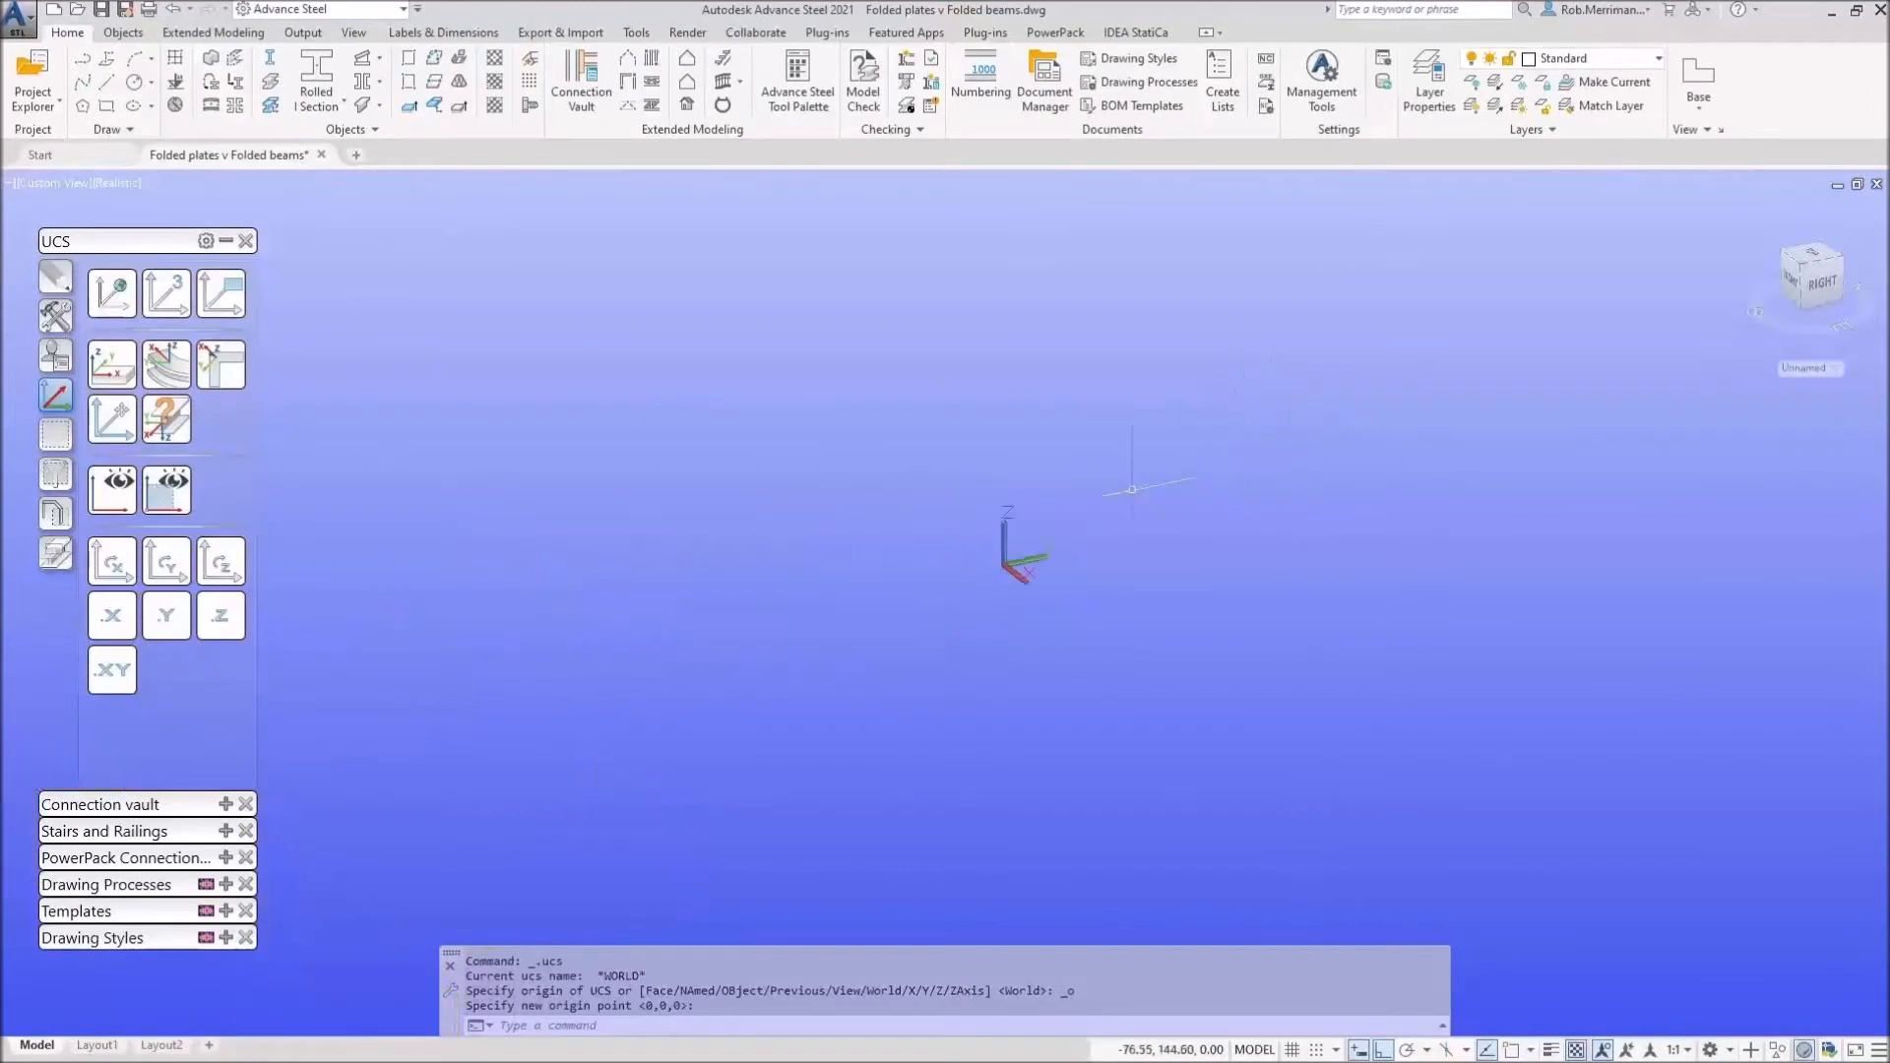
Step: Draw a line from 0,0,0 with consecutive segments of 25, 30 and 70
{"action": "left_click", "coordinate": [108, 83]}
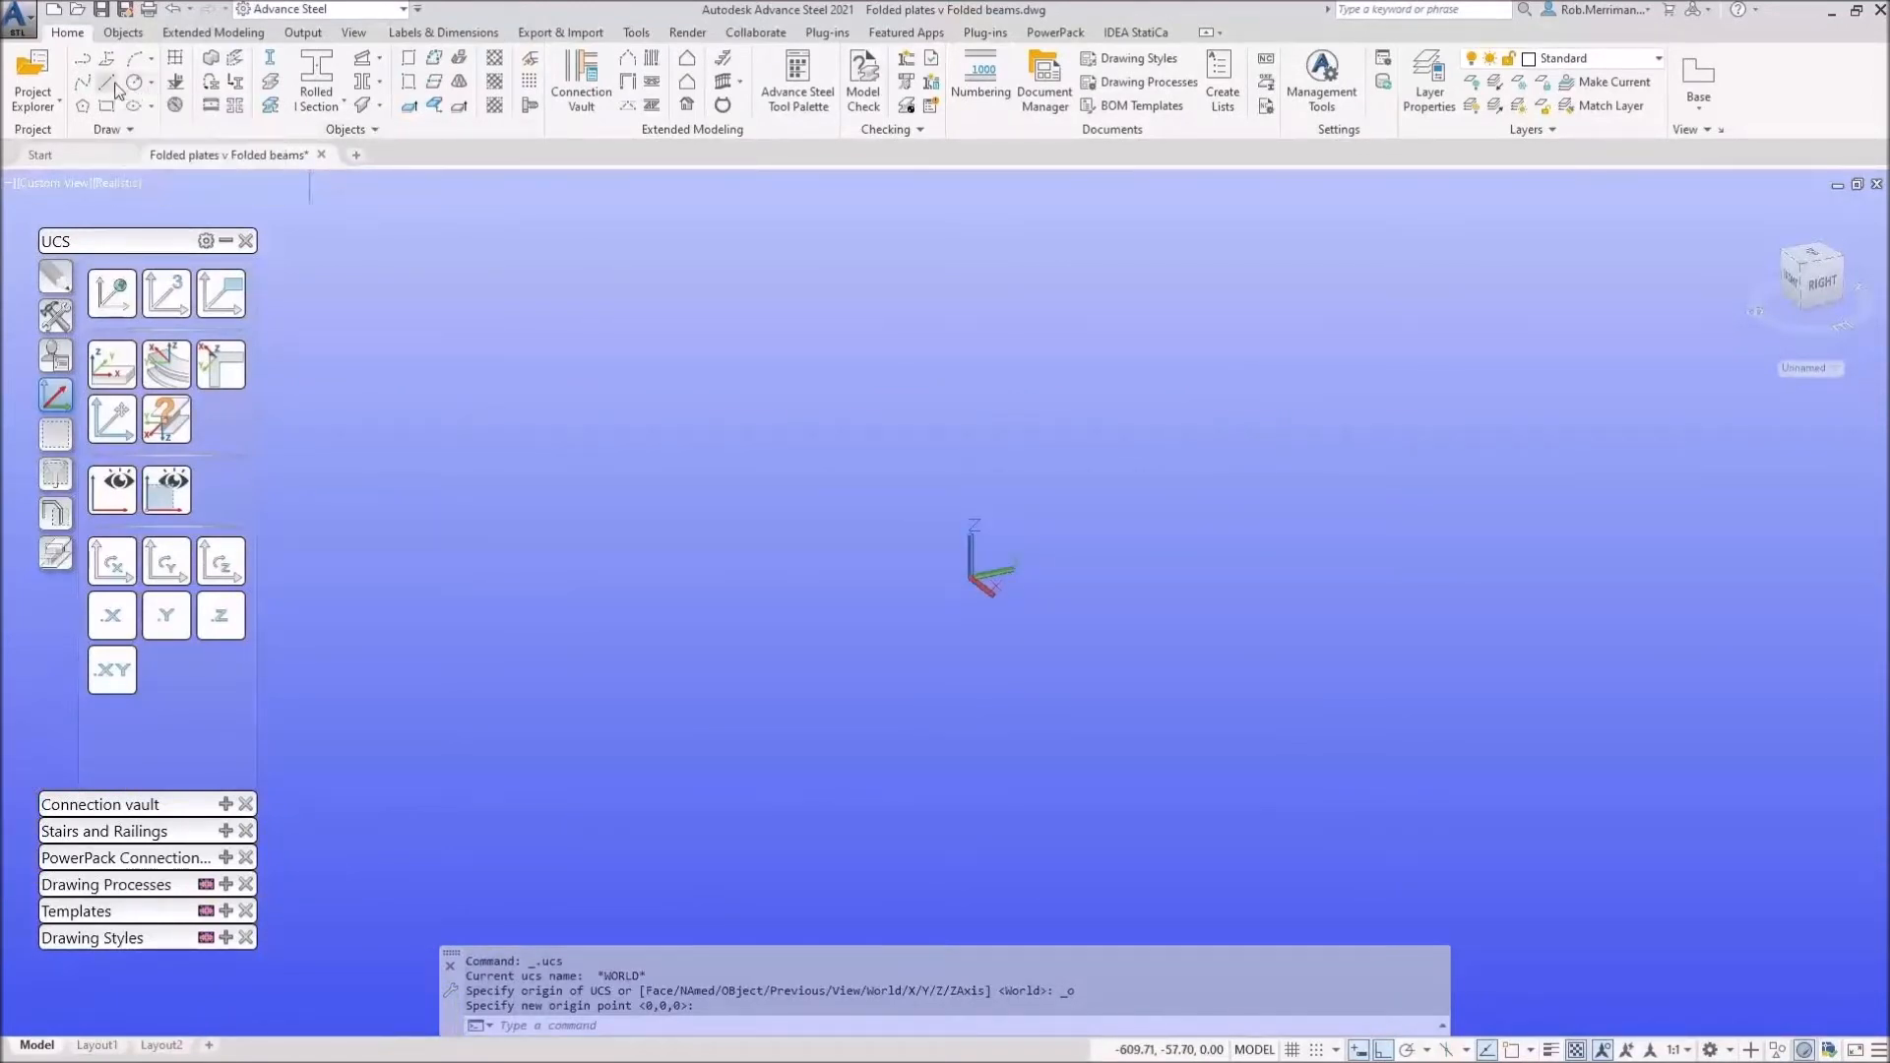
{"action": "type", "text": "0,0,0"}
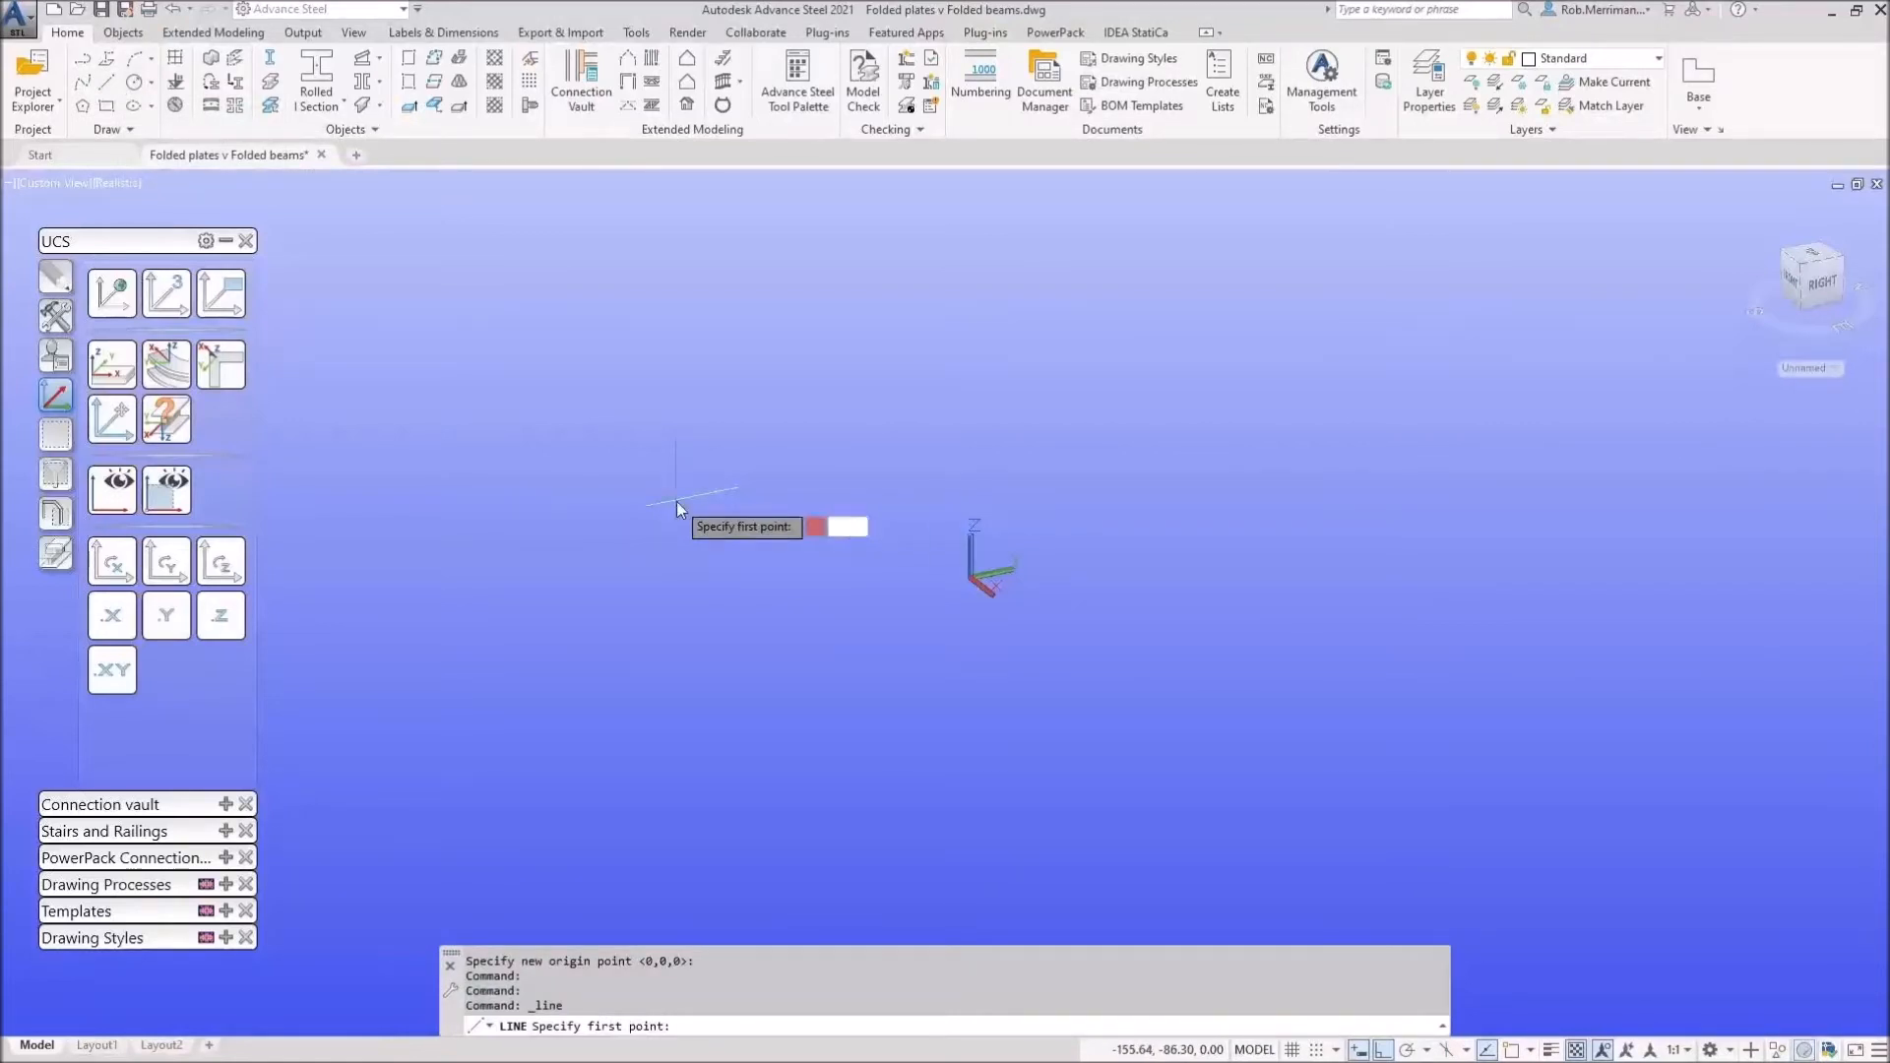
{"action": "key", "text": "Return"}
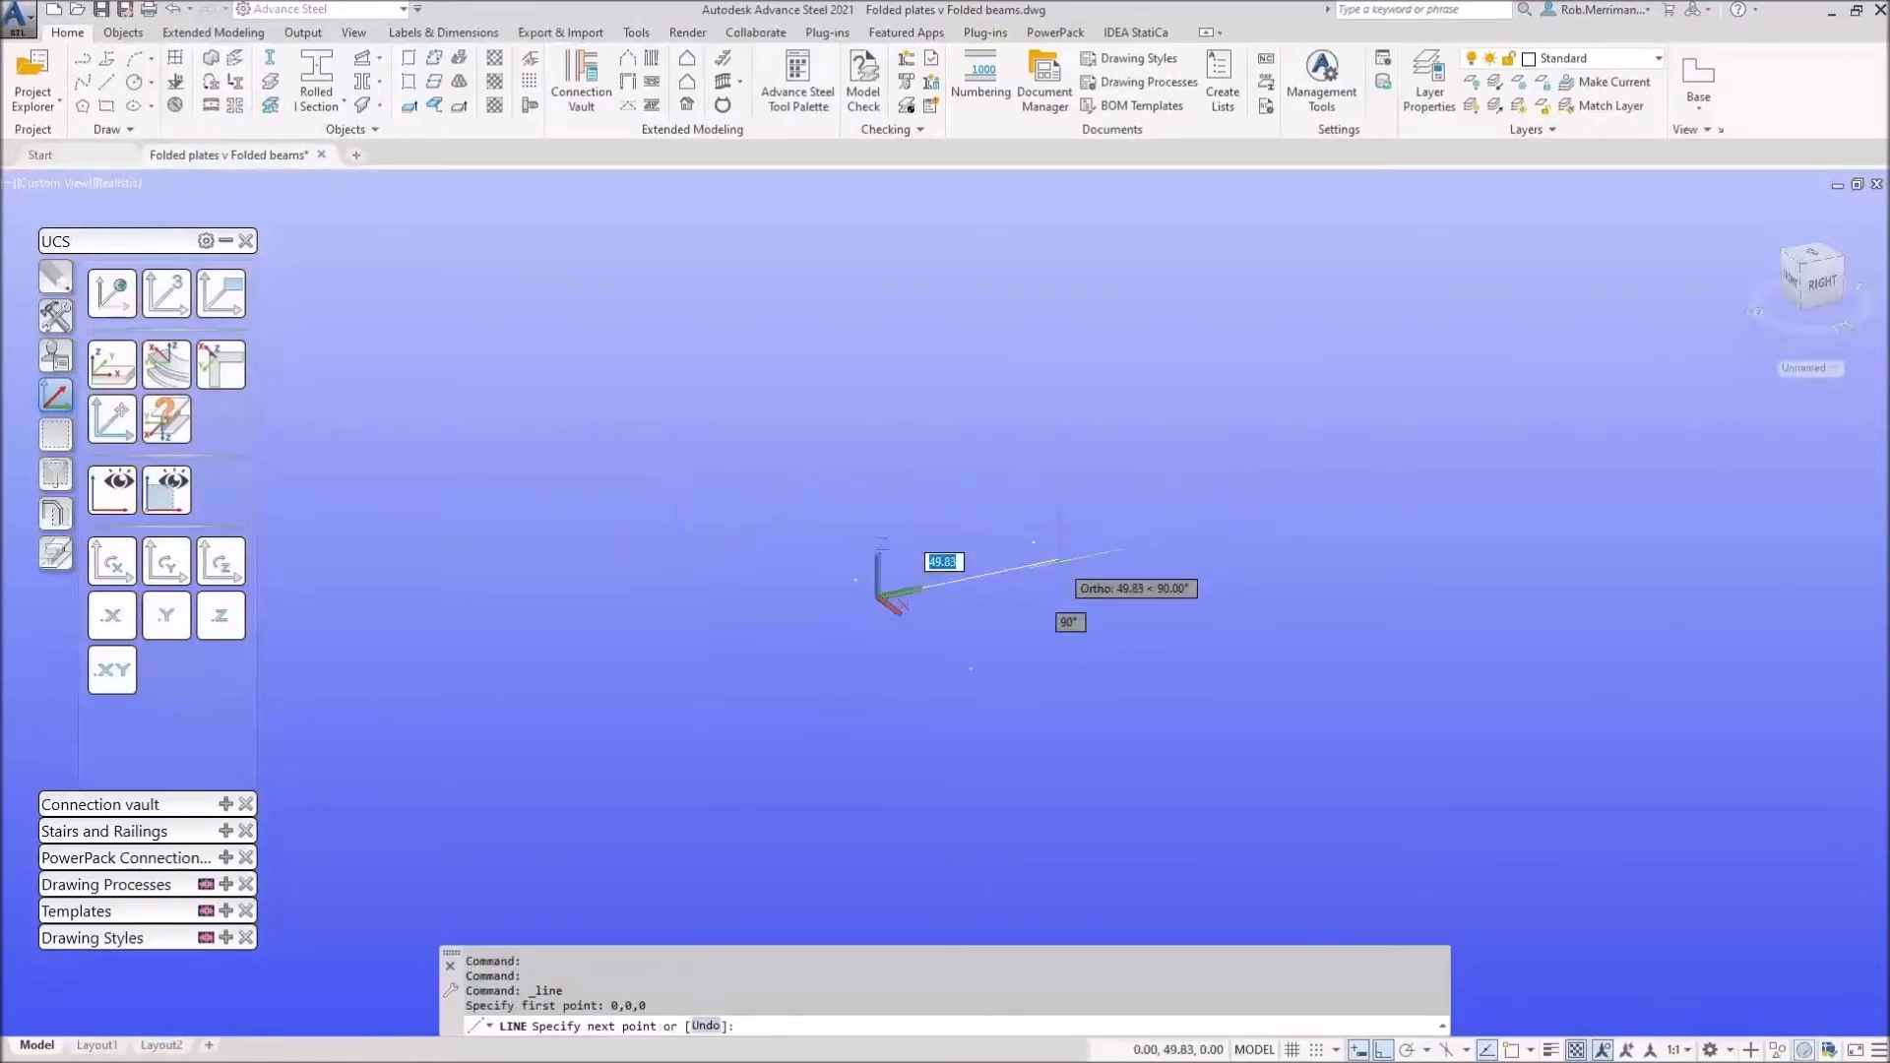
{"action": "middle_click_drag", "start_coordinate": [1122, 549], "coordinate": [964, 585]}
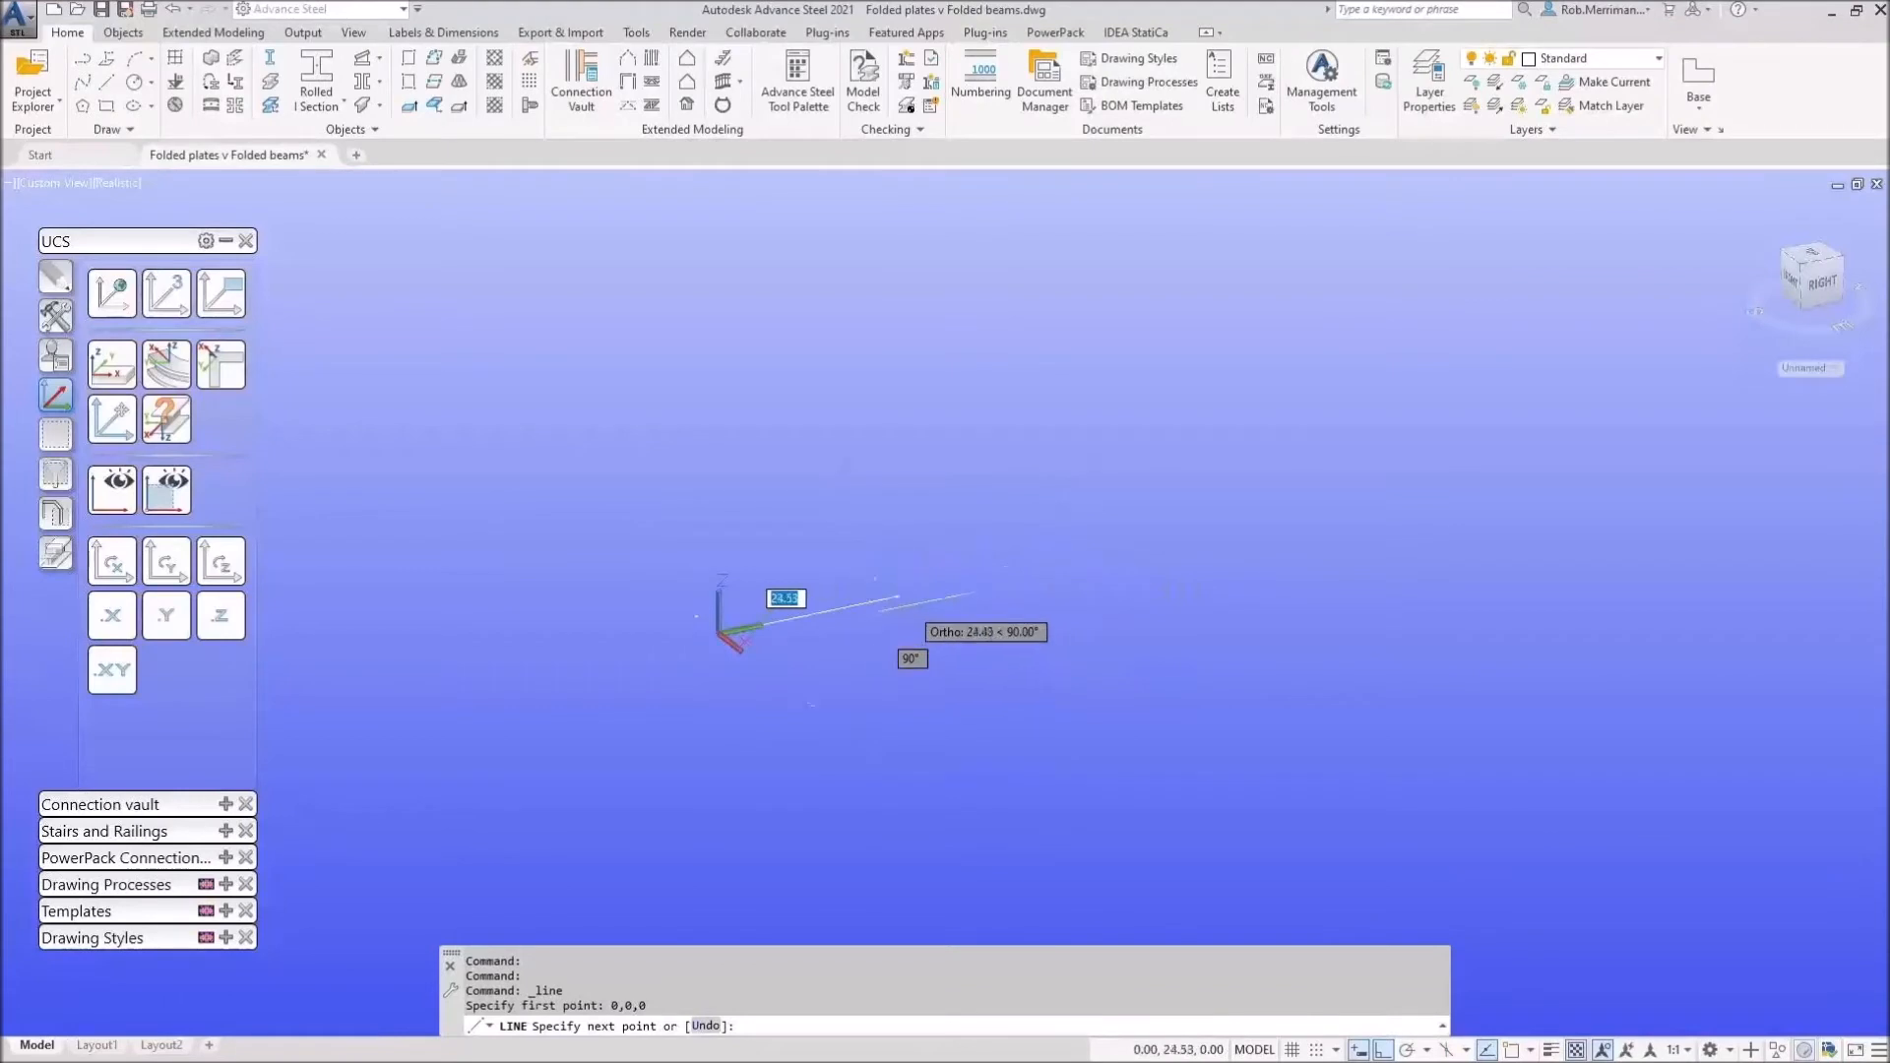
{"action": "type", "text": "25"}
{"action": "key", "text": "Return"}
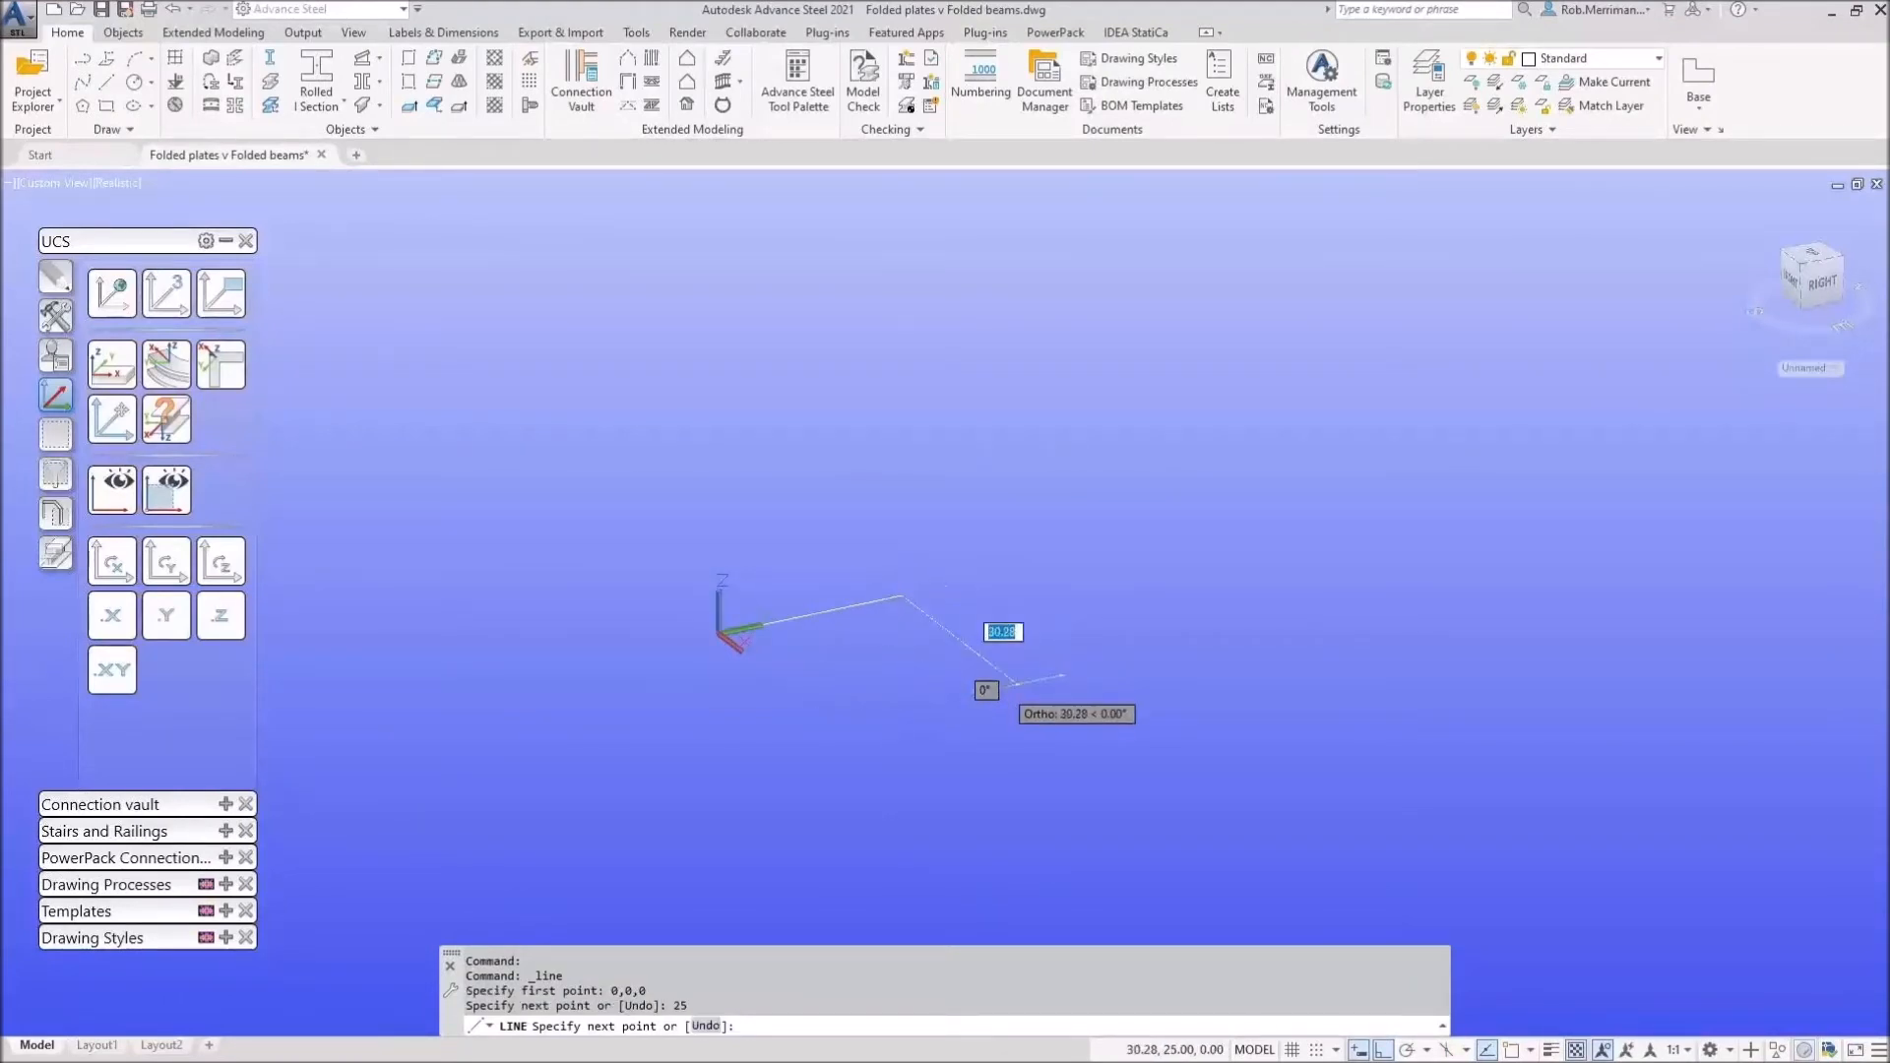
{"action": "type", "text": "30"}
{"action": "key", "text": "Return"}
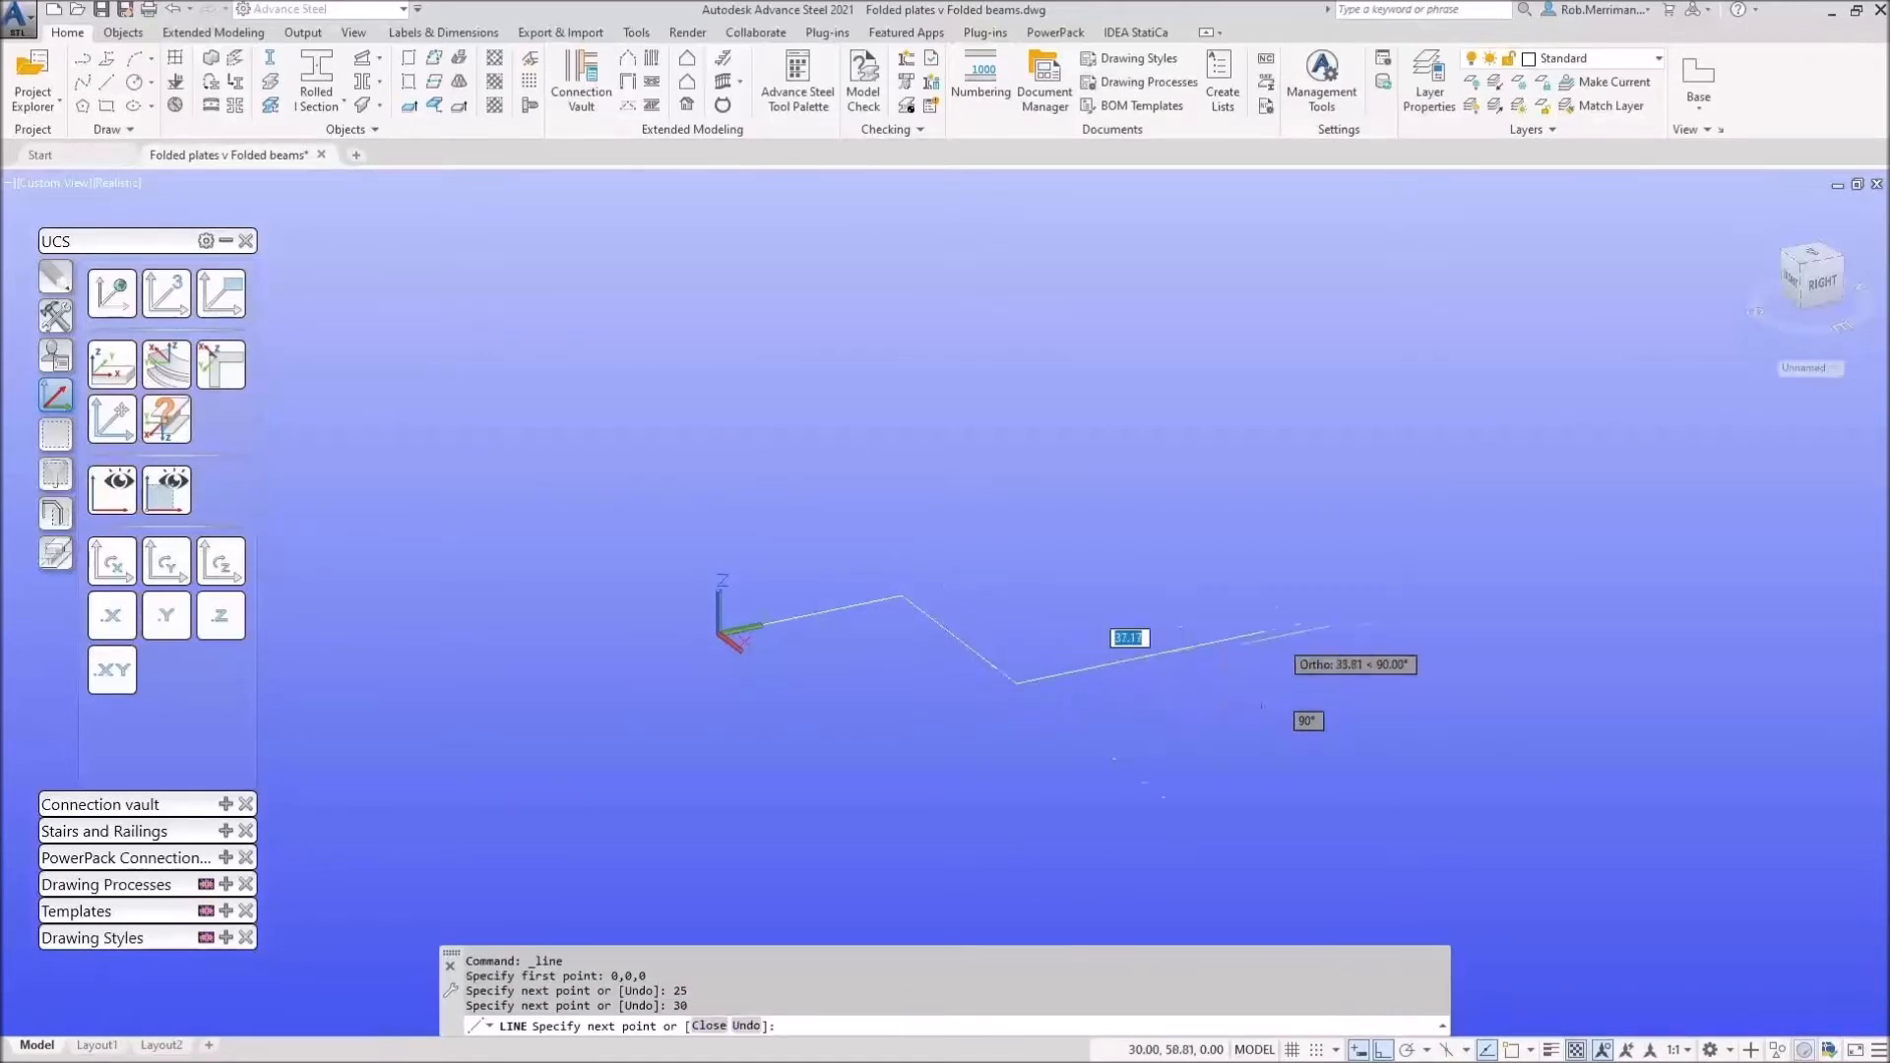
{"action": "type", "text": "70"}
{"action": "key", "text": "Return"}
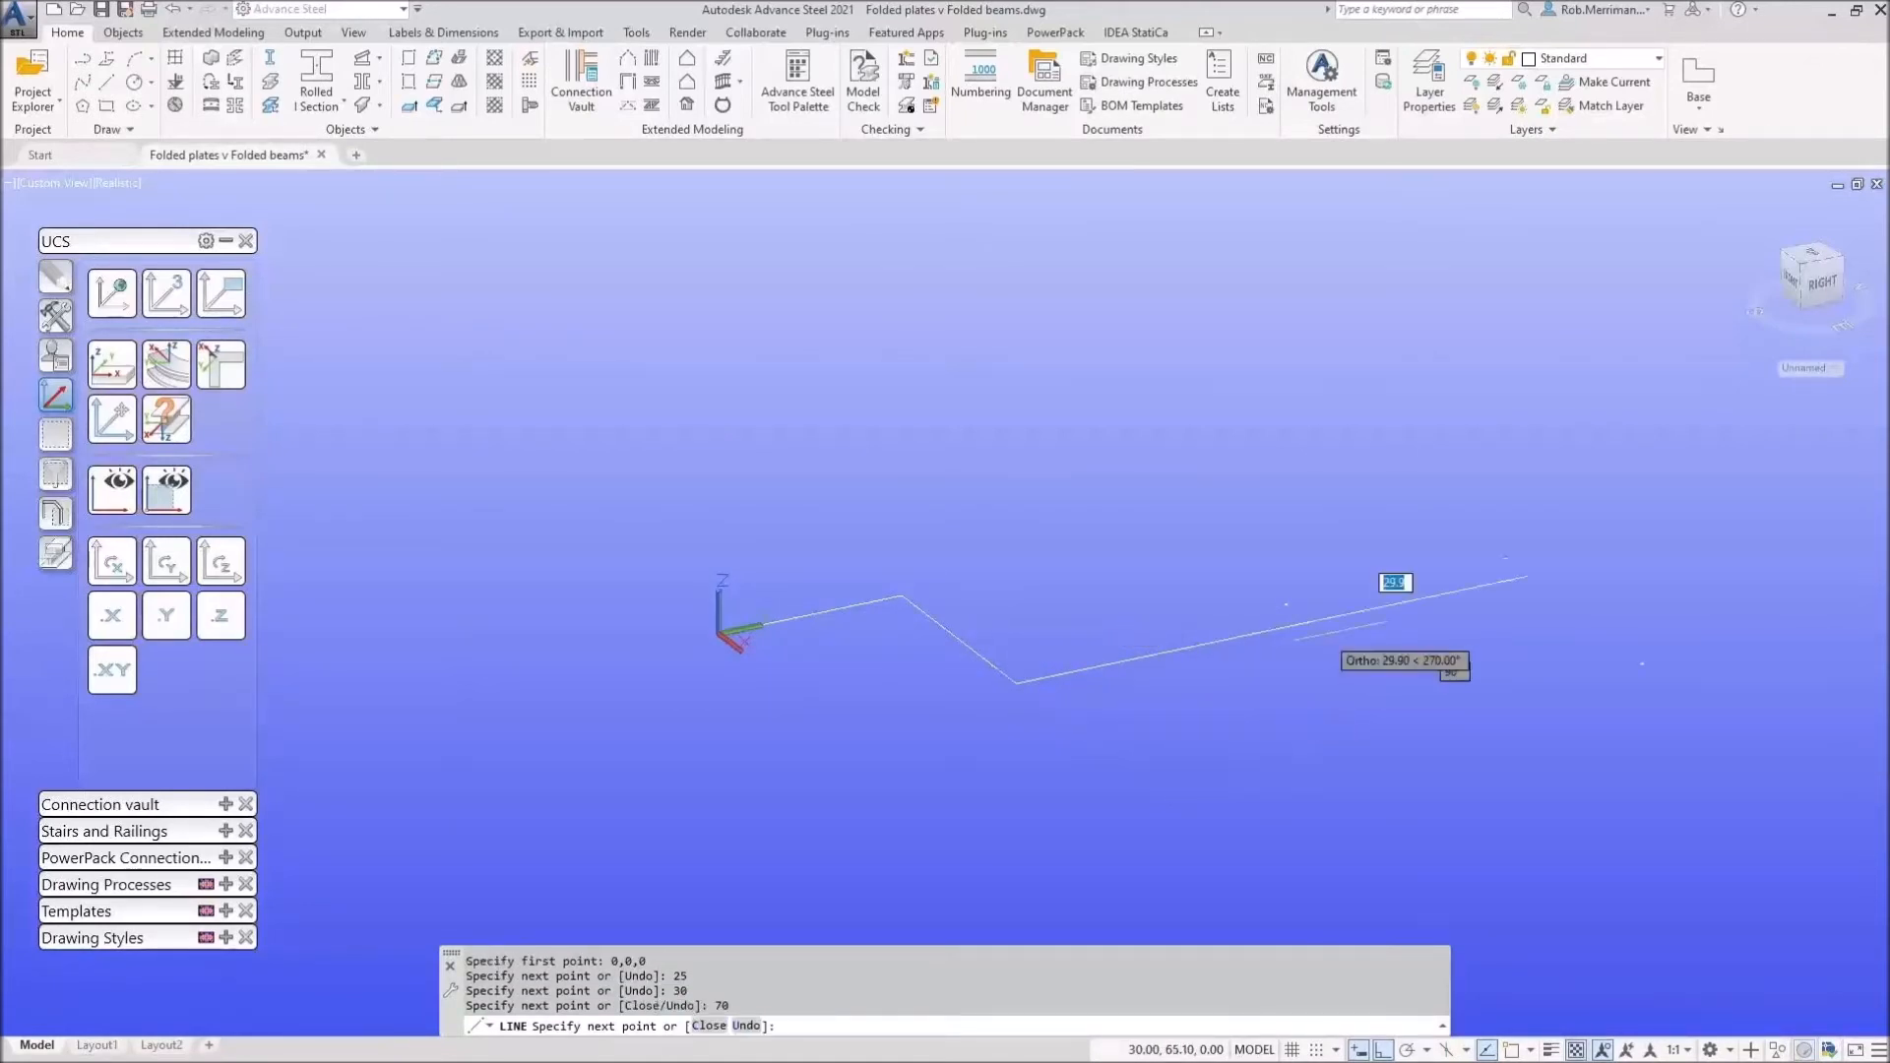
{"action": "right_click", "coordinate": [1329, 638]}
{"action": "left_click", "coordinate": [1373, 648]}
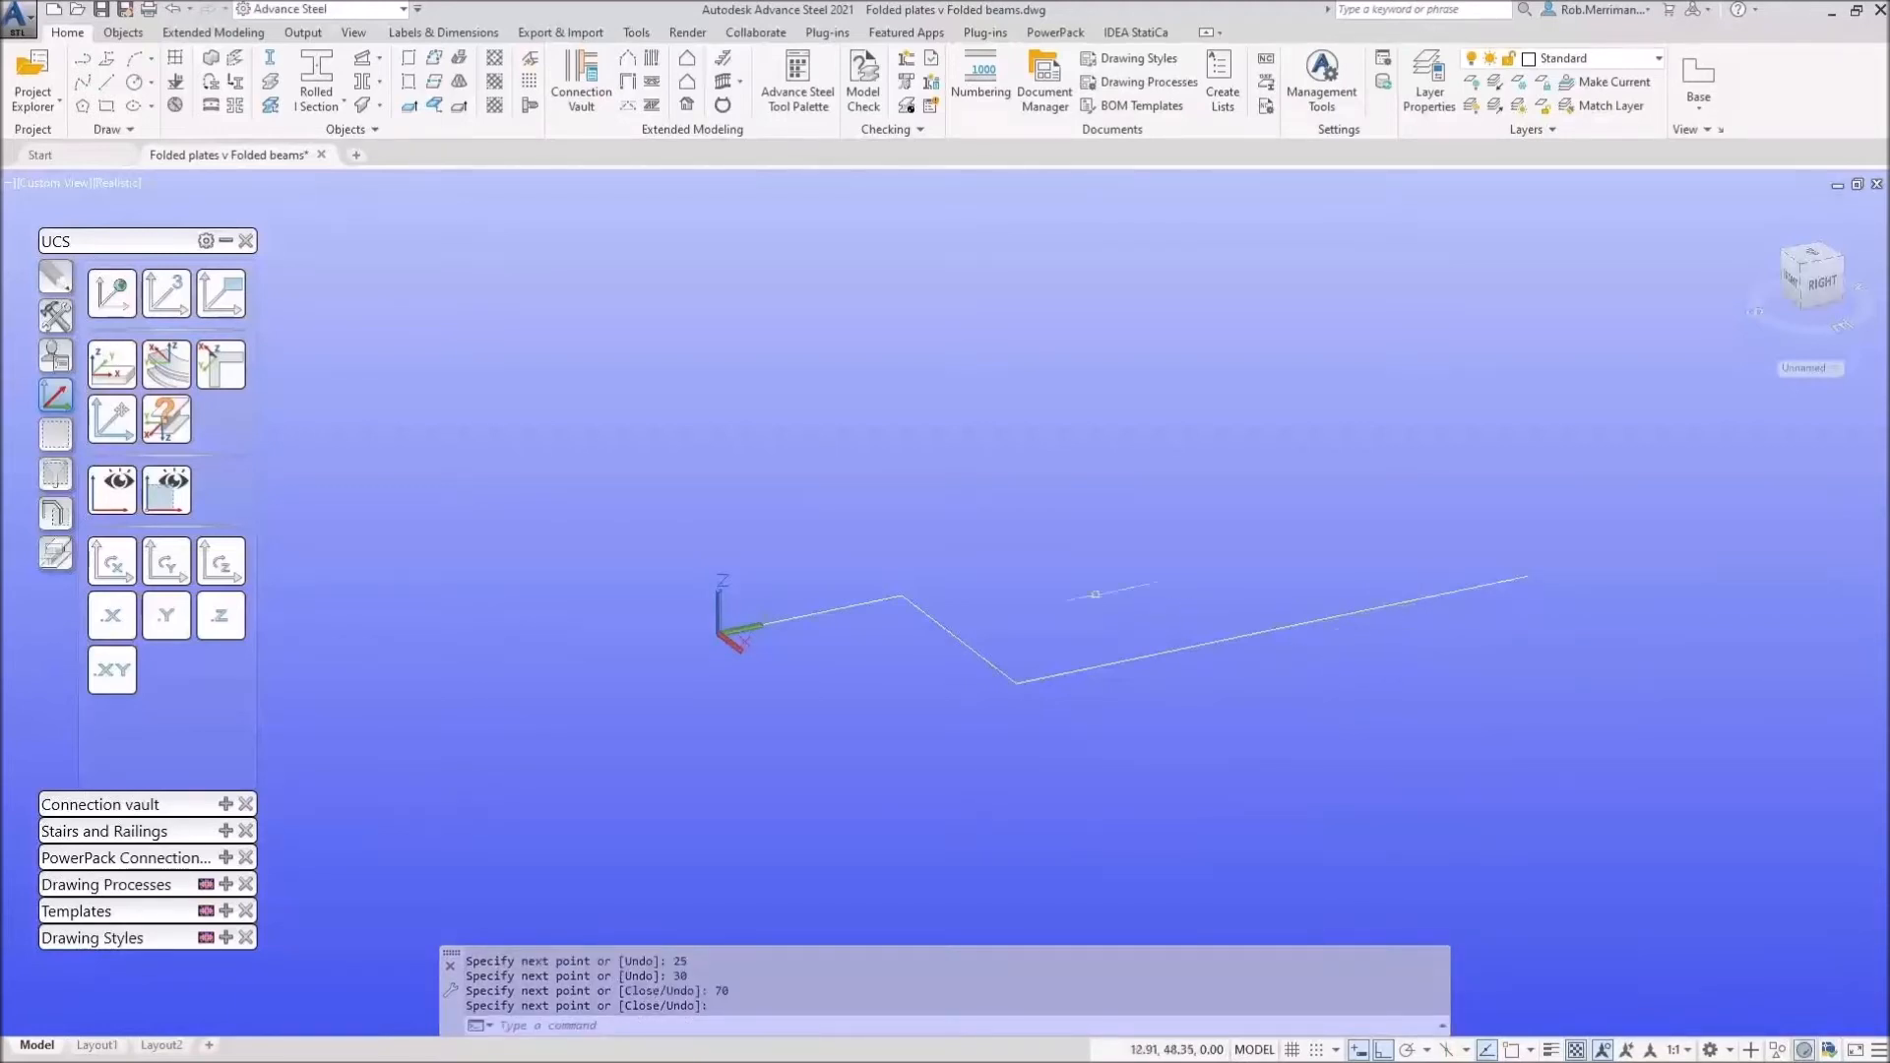
Step: Start a folded beam with object snap enabled, then cancel the failed attempt
{"action": "left_click", "coordinate": [233, 63]}
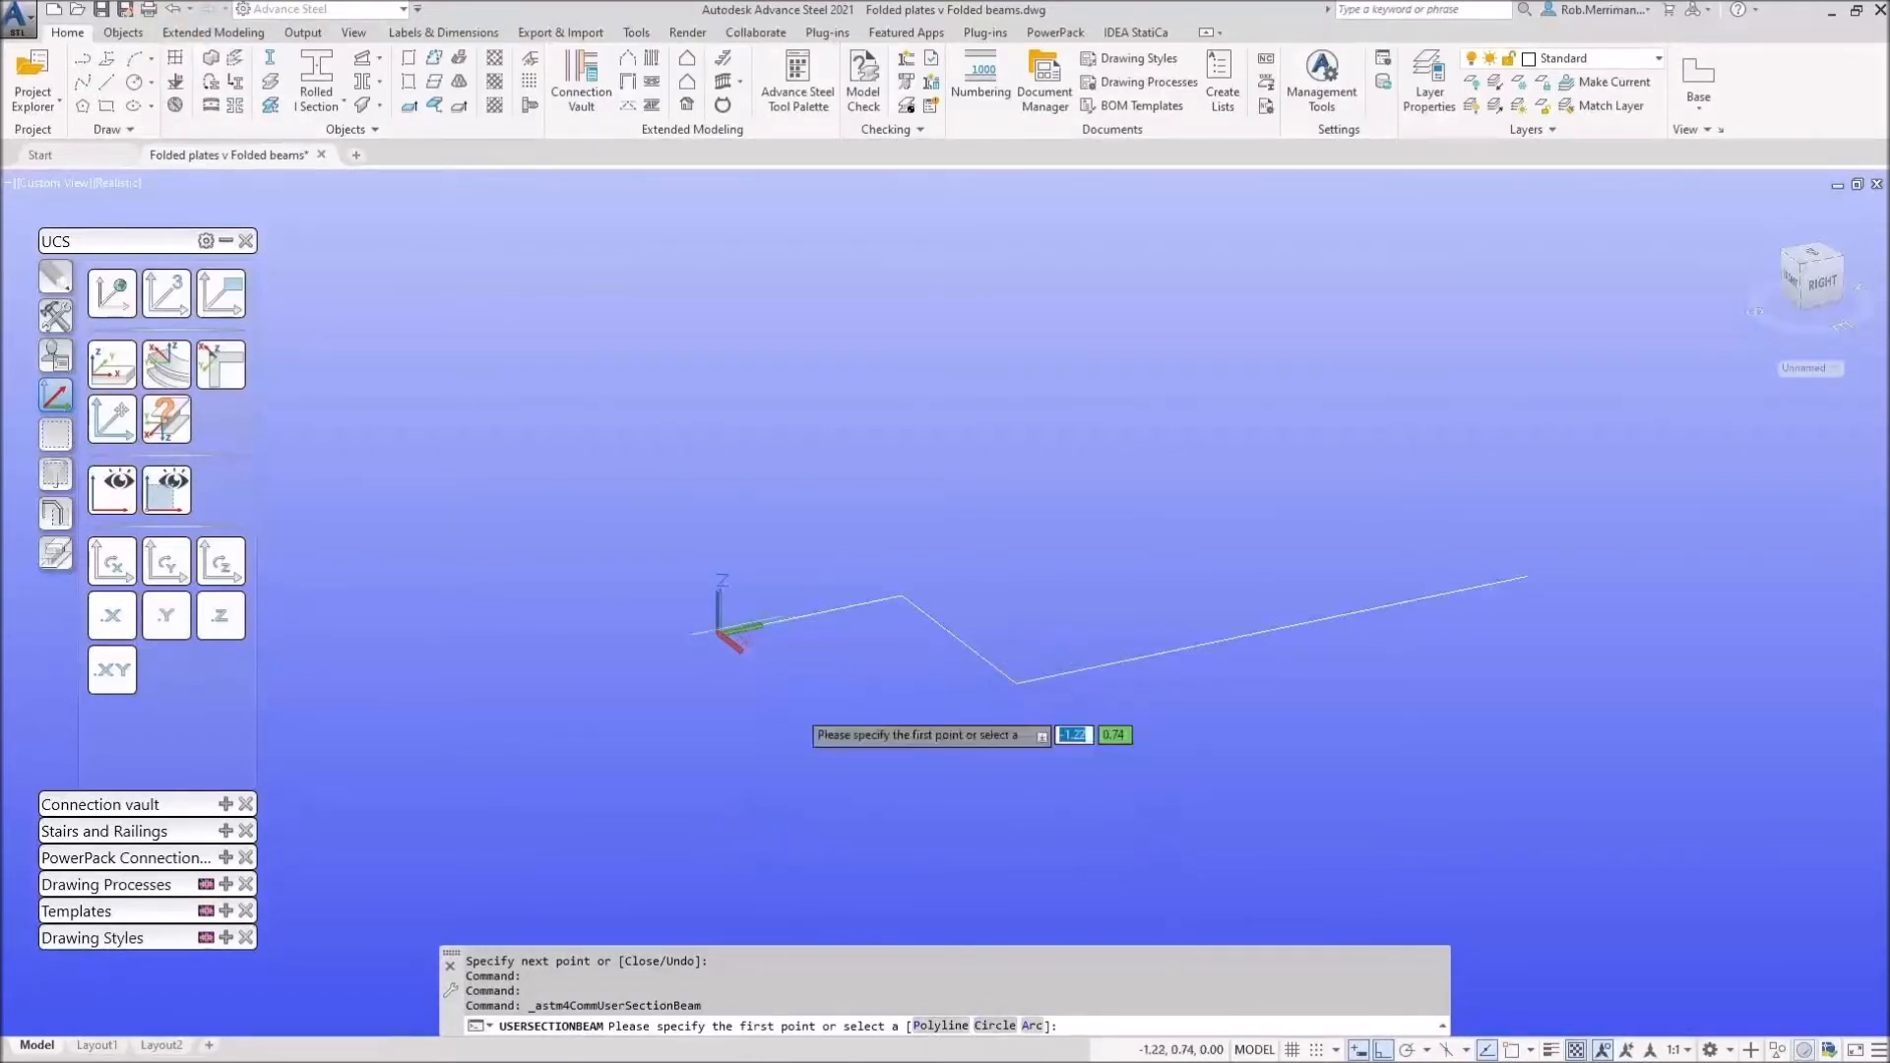
{"action": "left_click", "coordinate": [1511, 1051]}
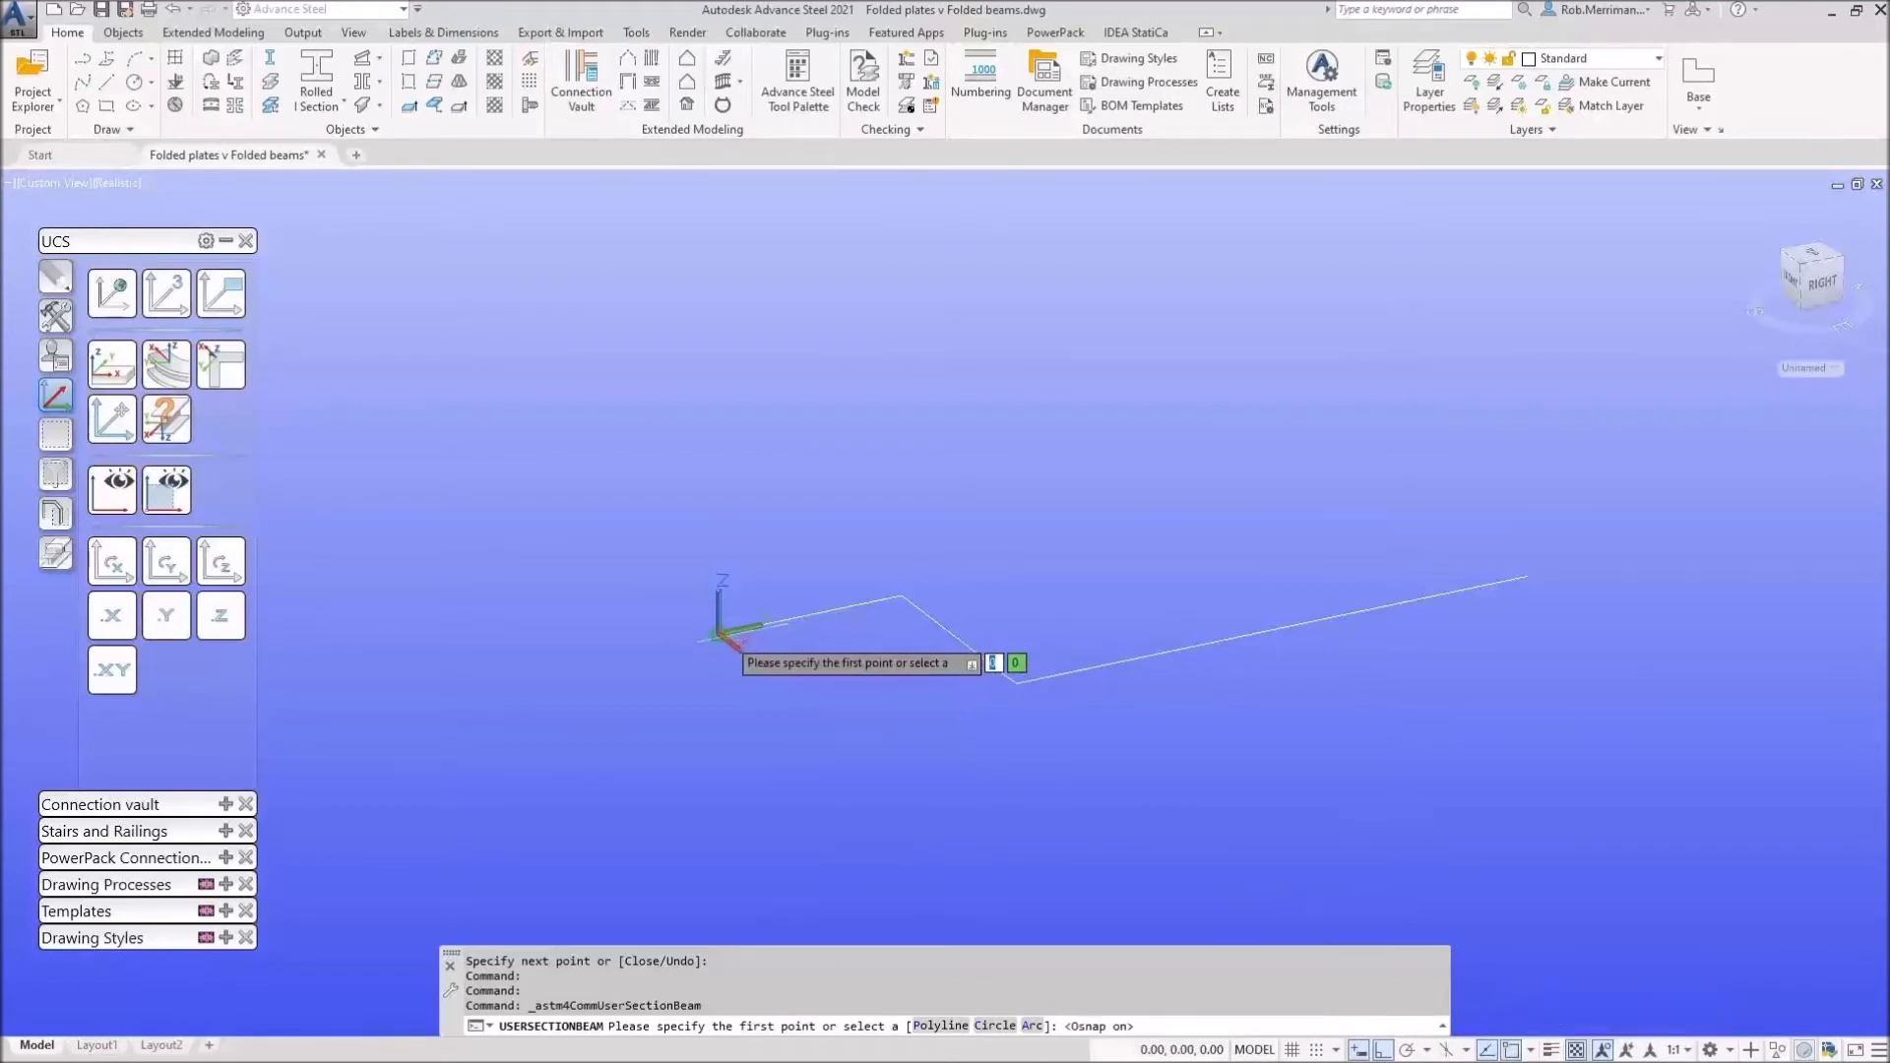
{"action": "left_click", "coordinate": [1014, 682]}
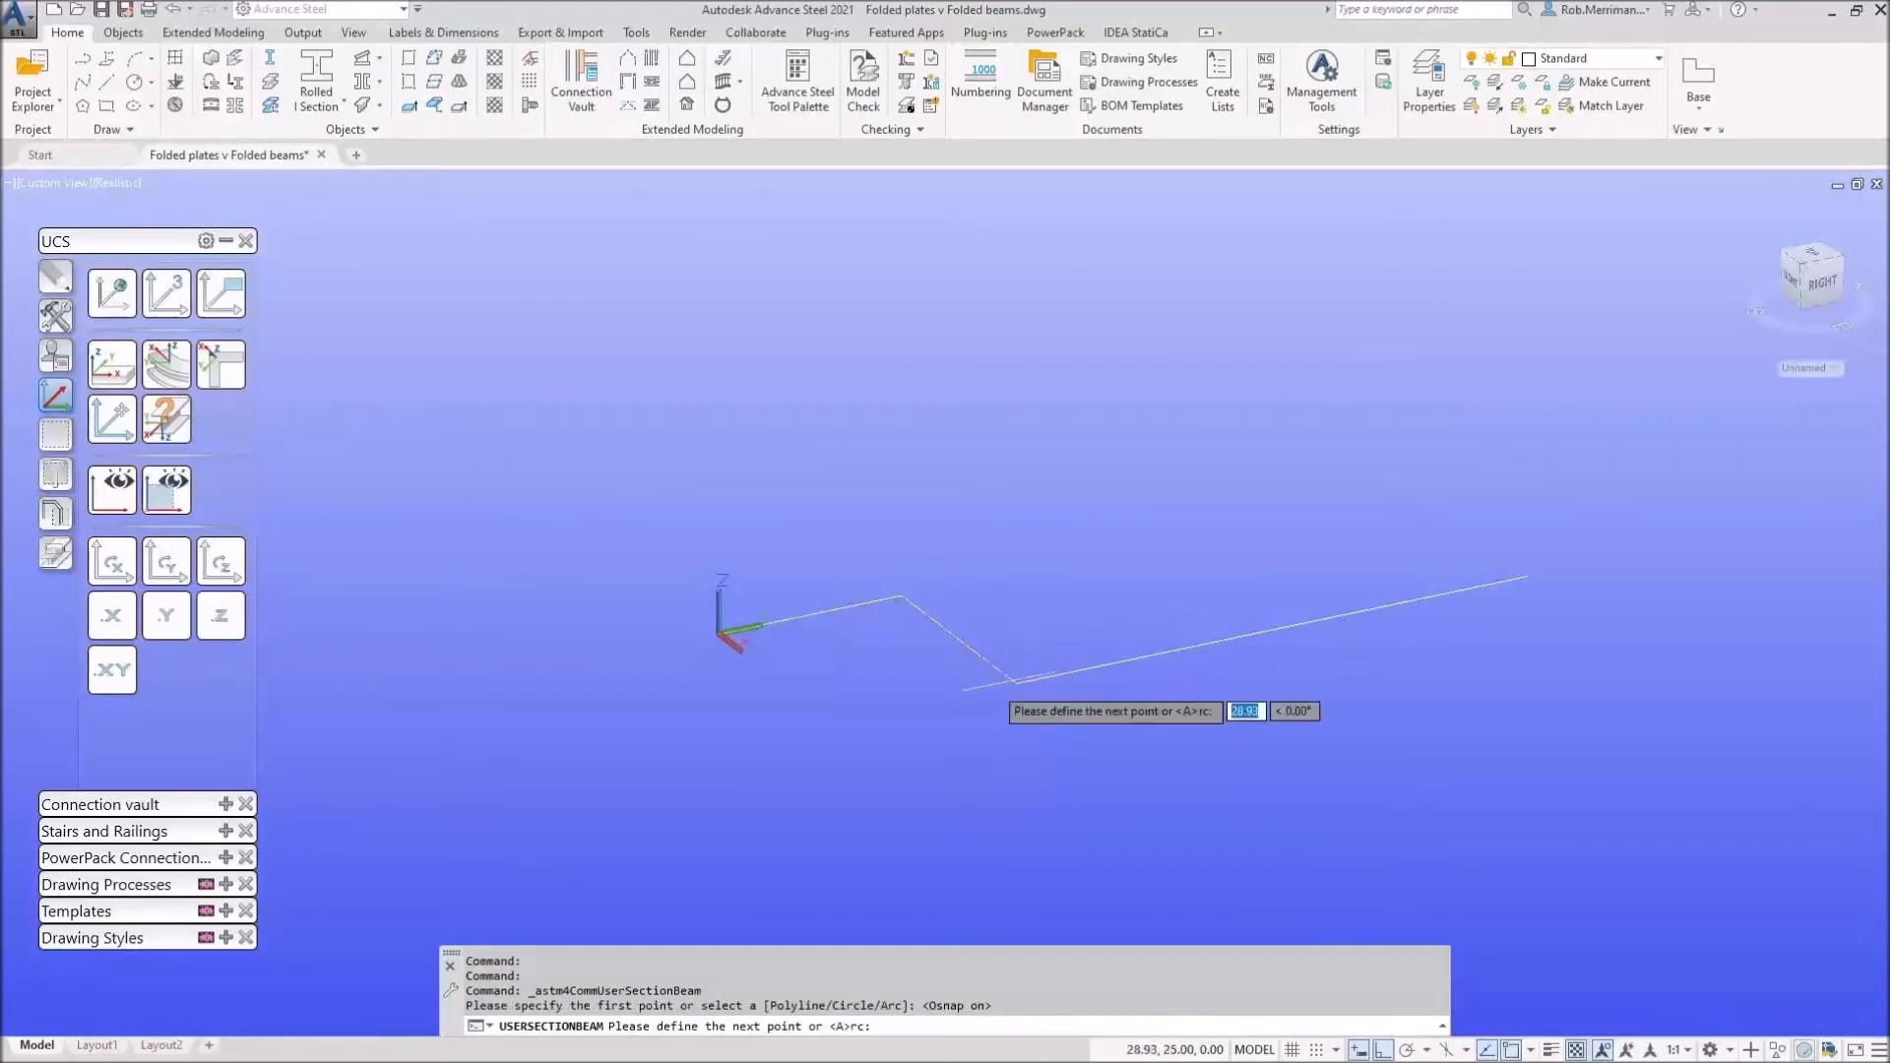
{"action": "key", "text": "ctrl+z"}
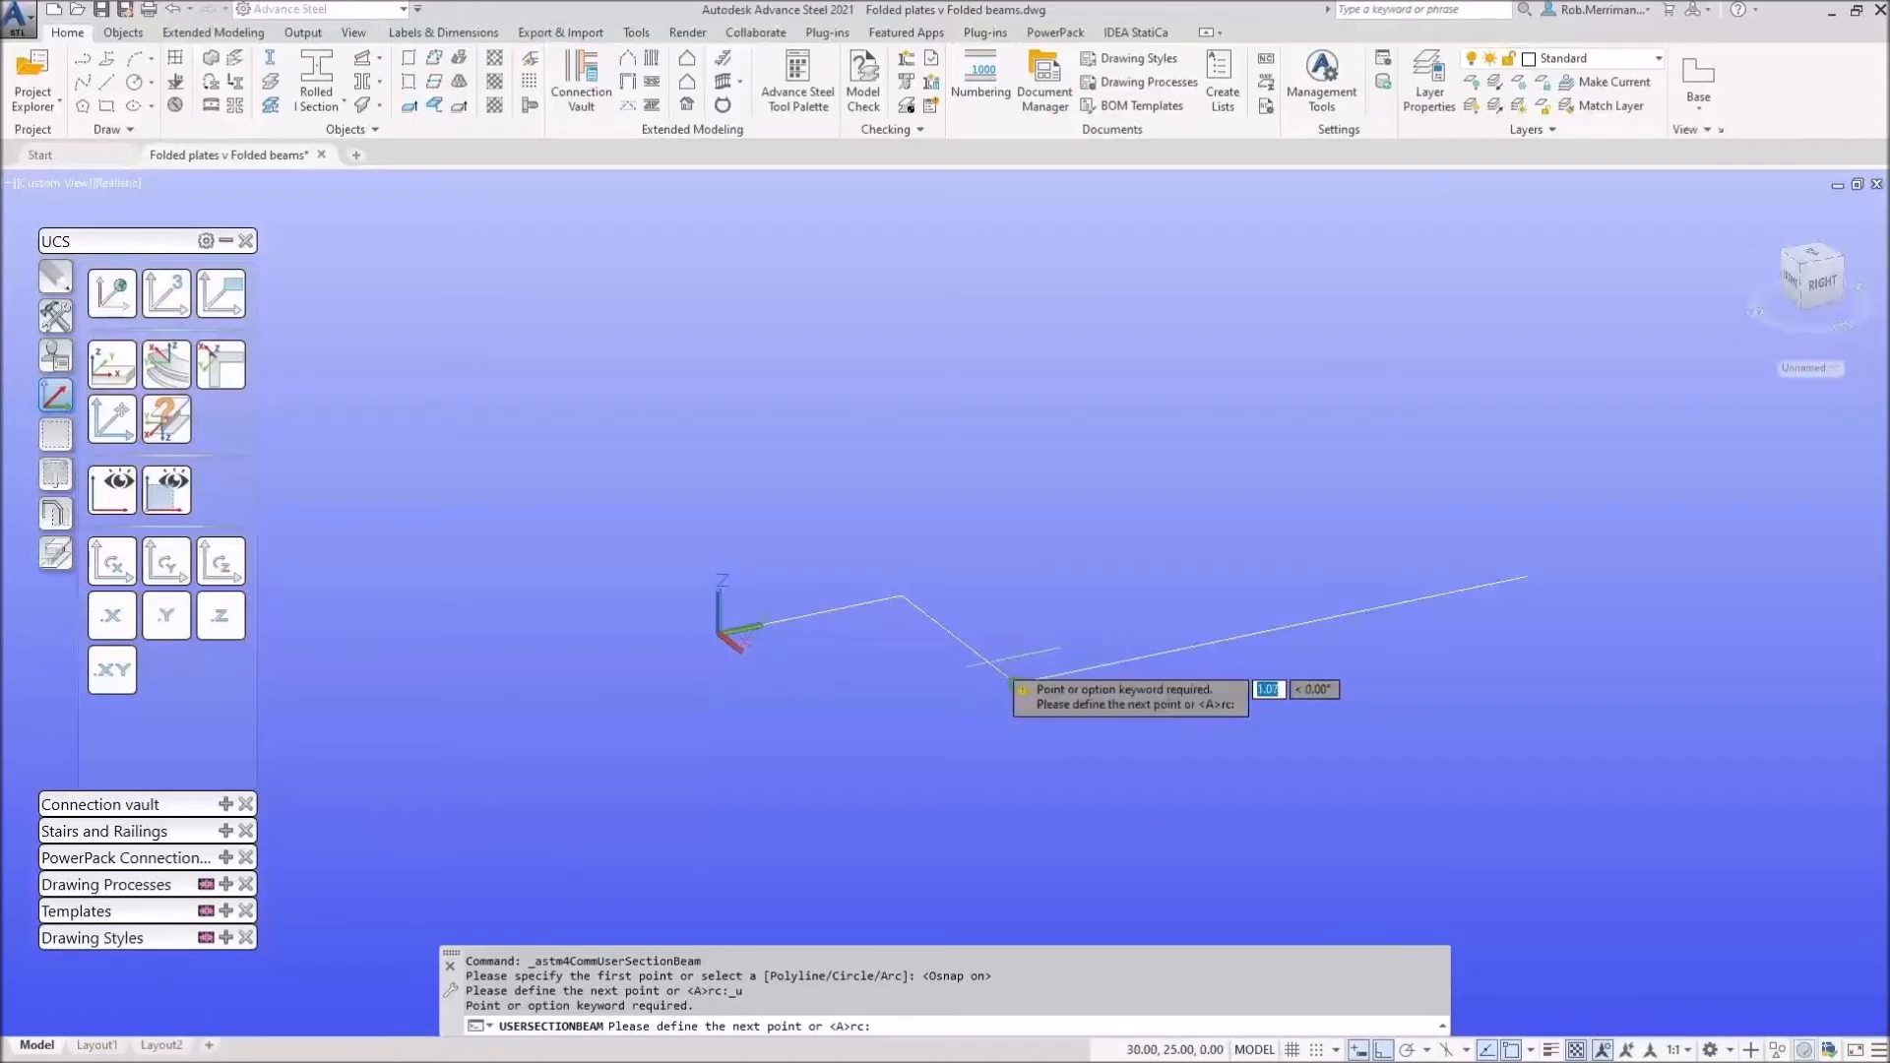
{"action": "key", "text": "Escape"}
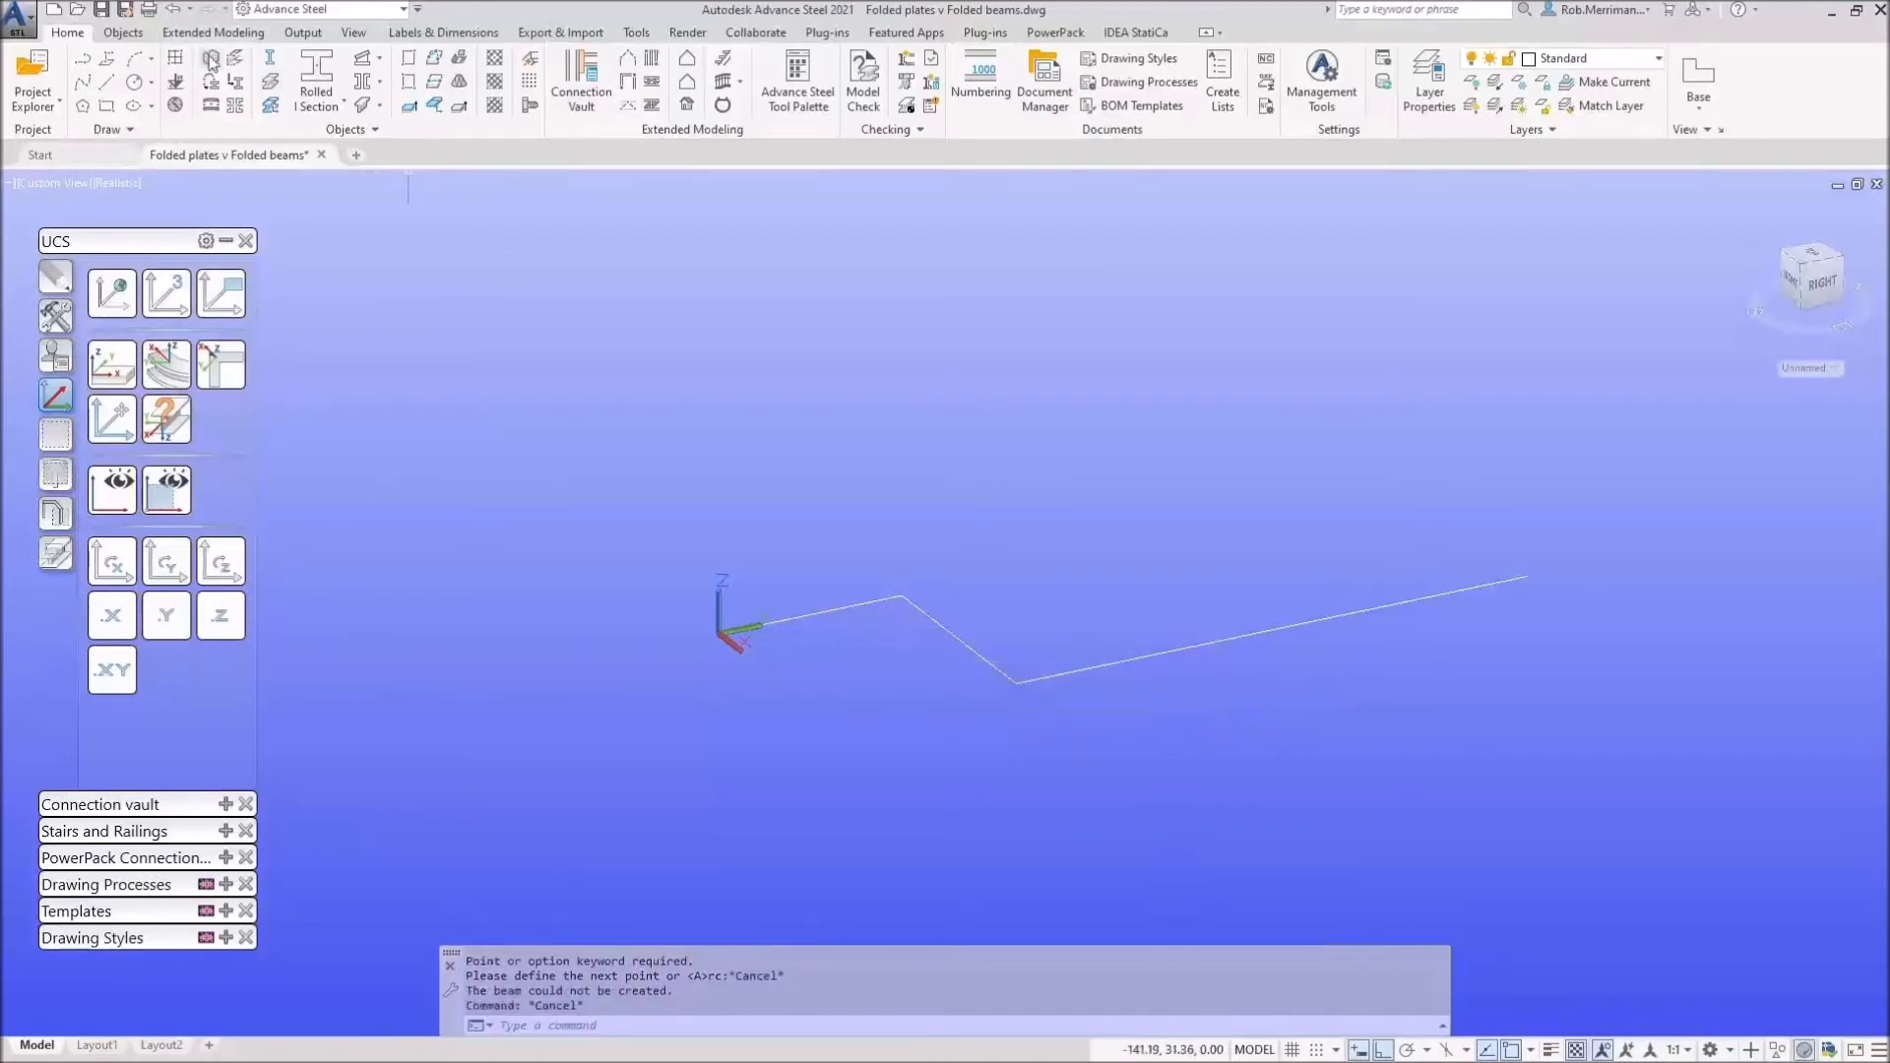
Step: Build the folded beam through the zigzag line's four points, with a 500 system axis up Z
{"action": "left_click", "coordinate": [234, 63]}
{"action": "left_click", "coordinate": [721, 626]}
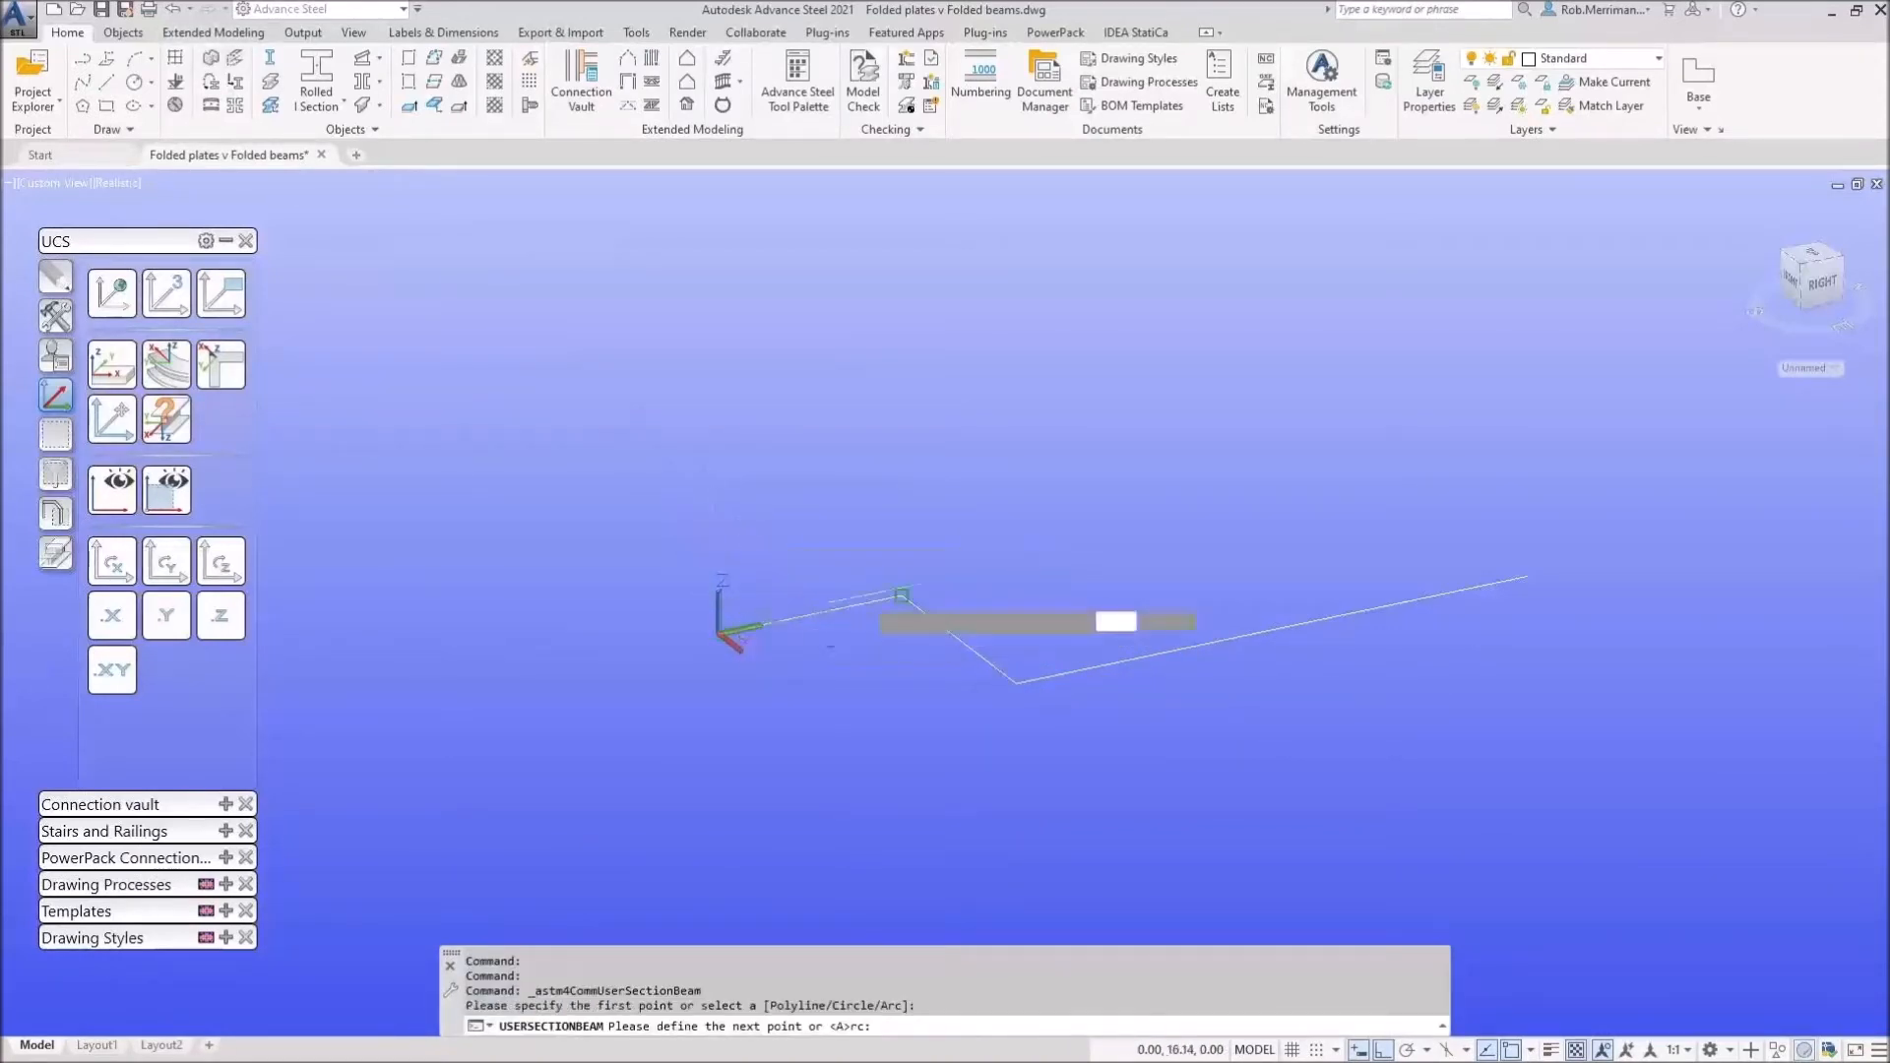
{"action": "left_click", "coordinate": [902, 594]}
{"action": "left_click", "coordinate": [1018, 682]}
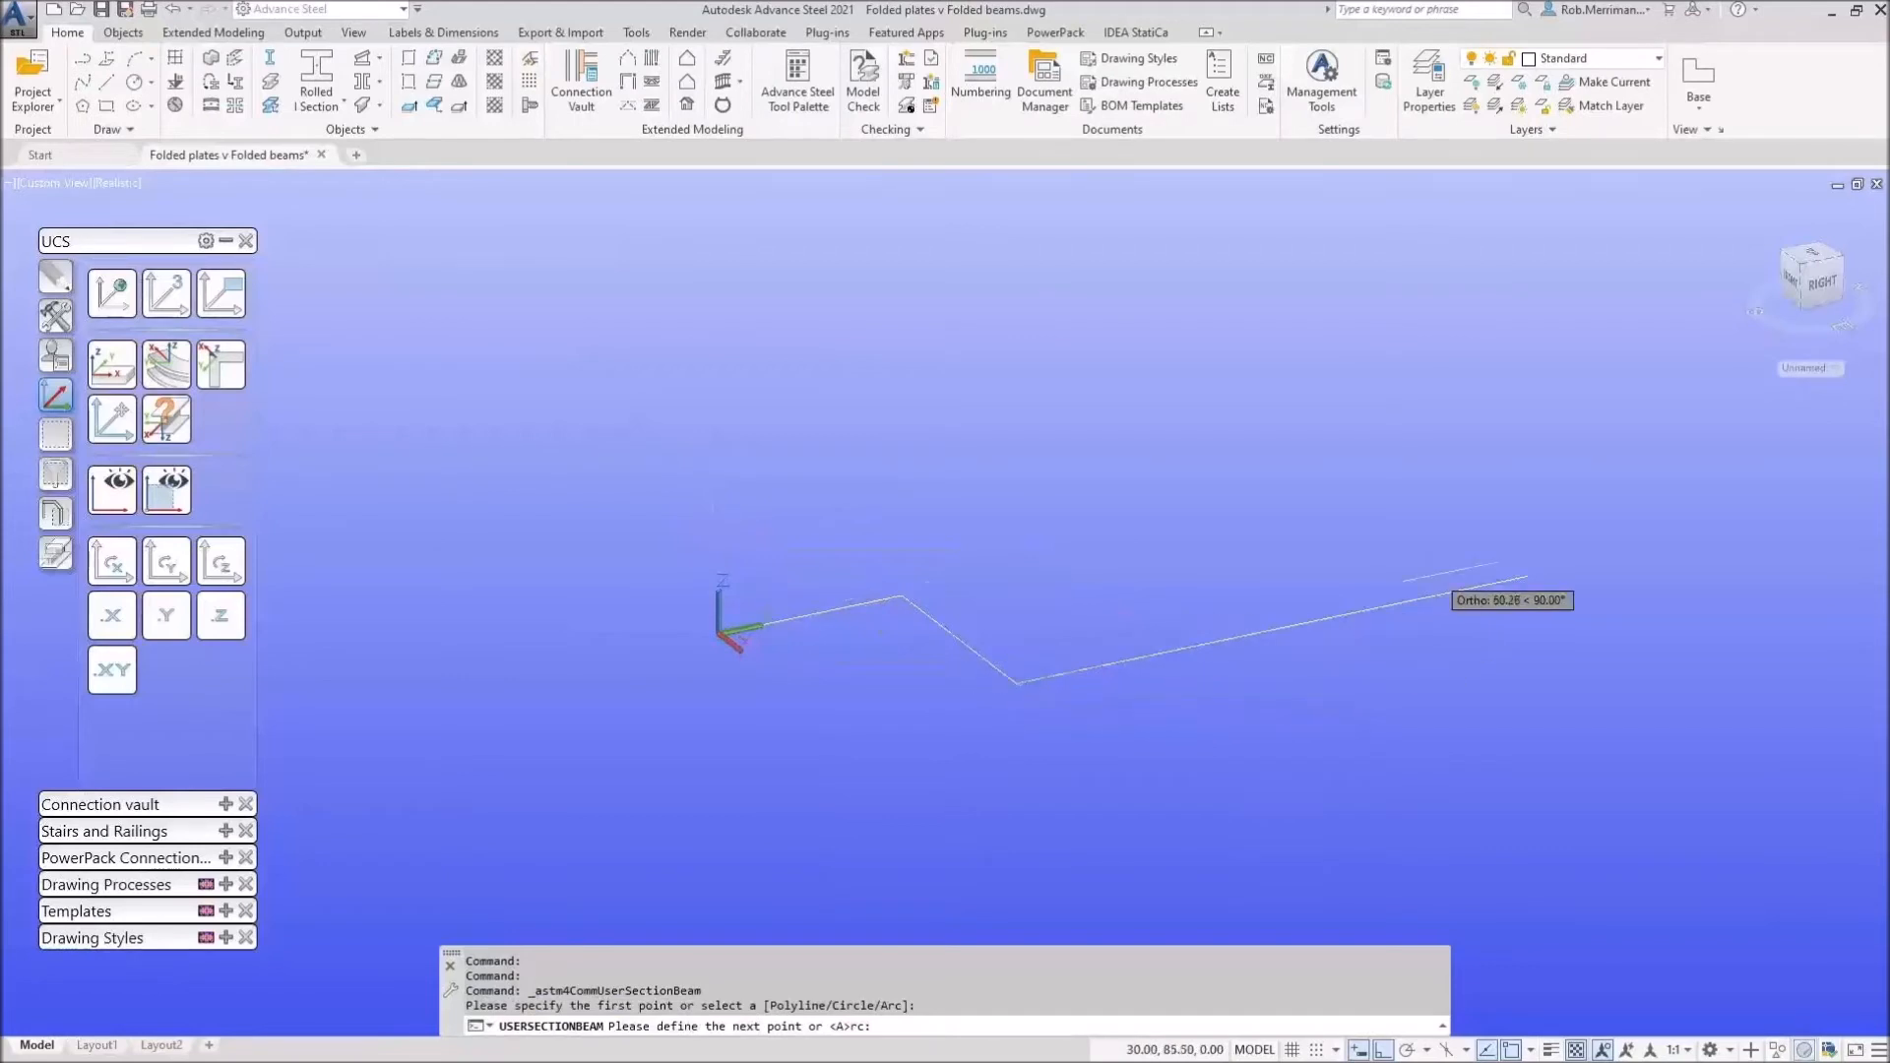
{"action": "left_click", "coordinate": [1528, 575]}
{"action": "key", "text": "Return"}
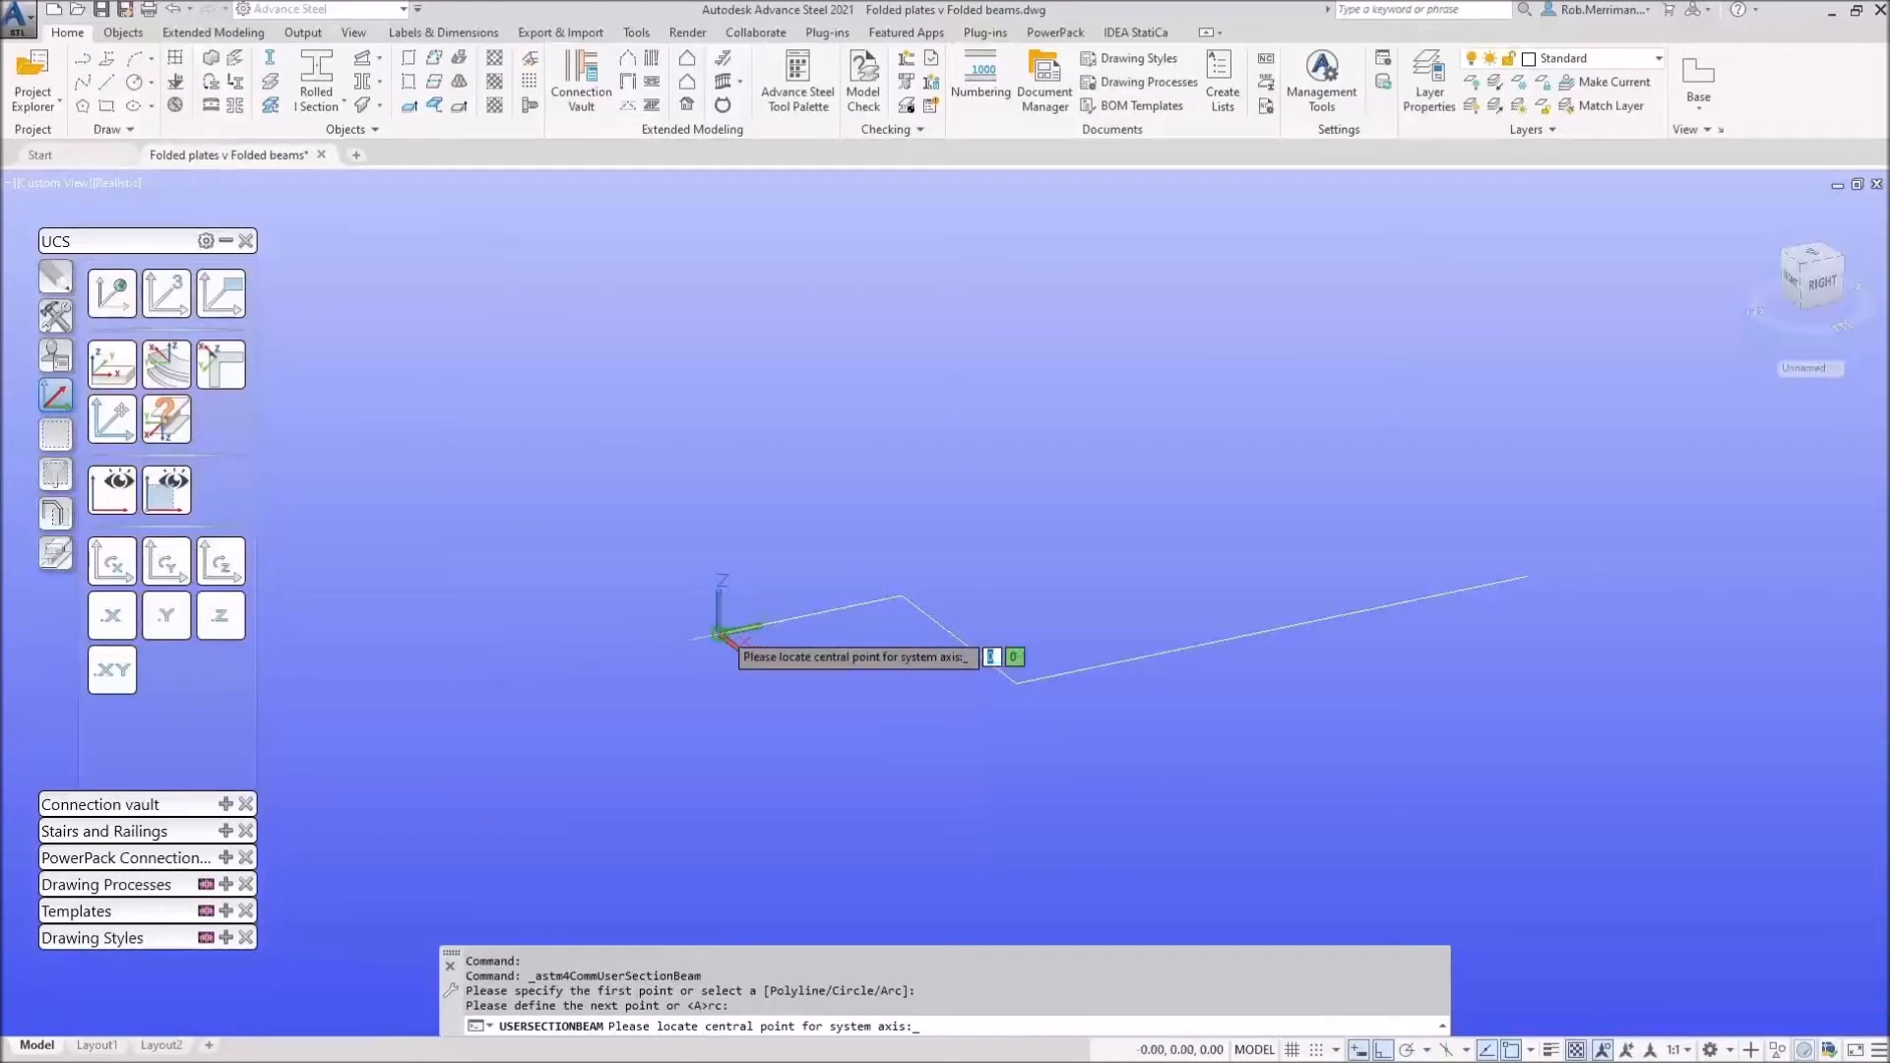
{"action": "left_click", "coordinate": [720, 632]}
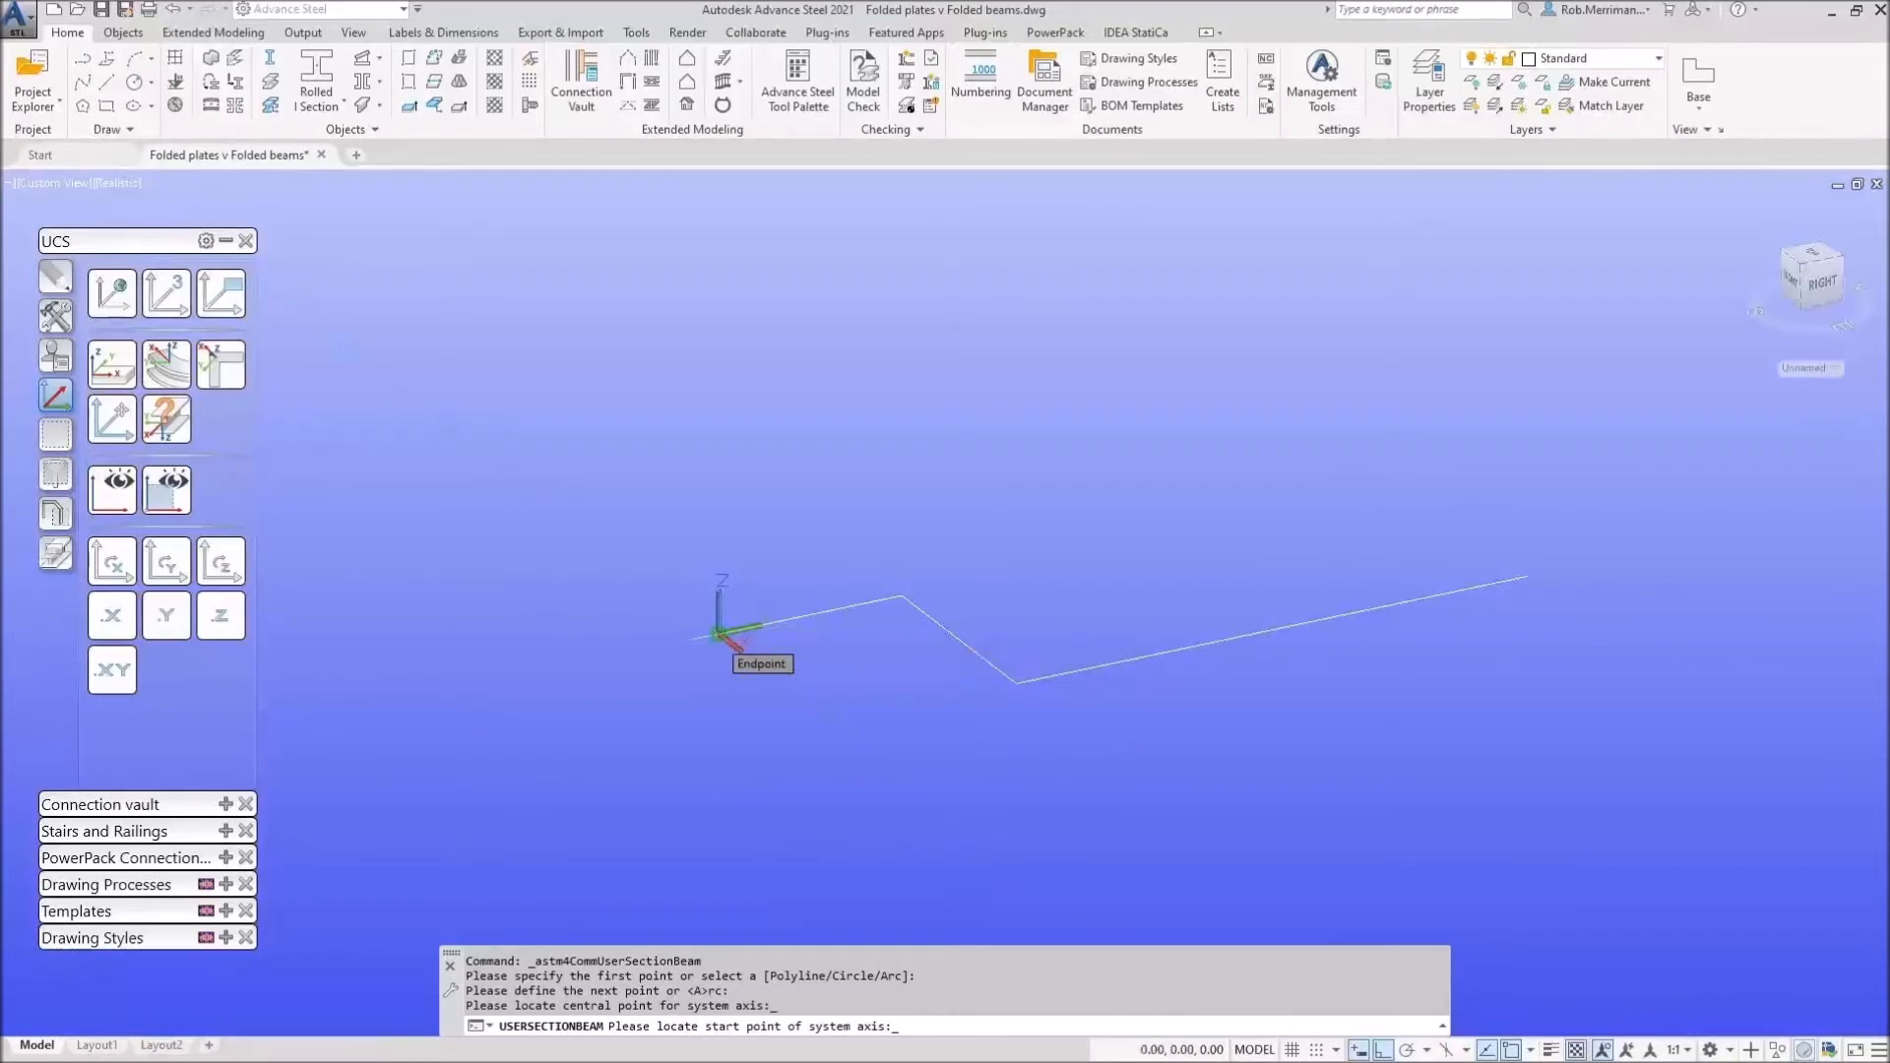
{"action": "left_click", "coordinate": [720, 632]}
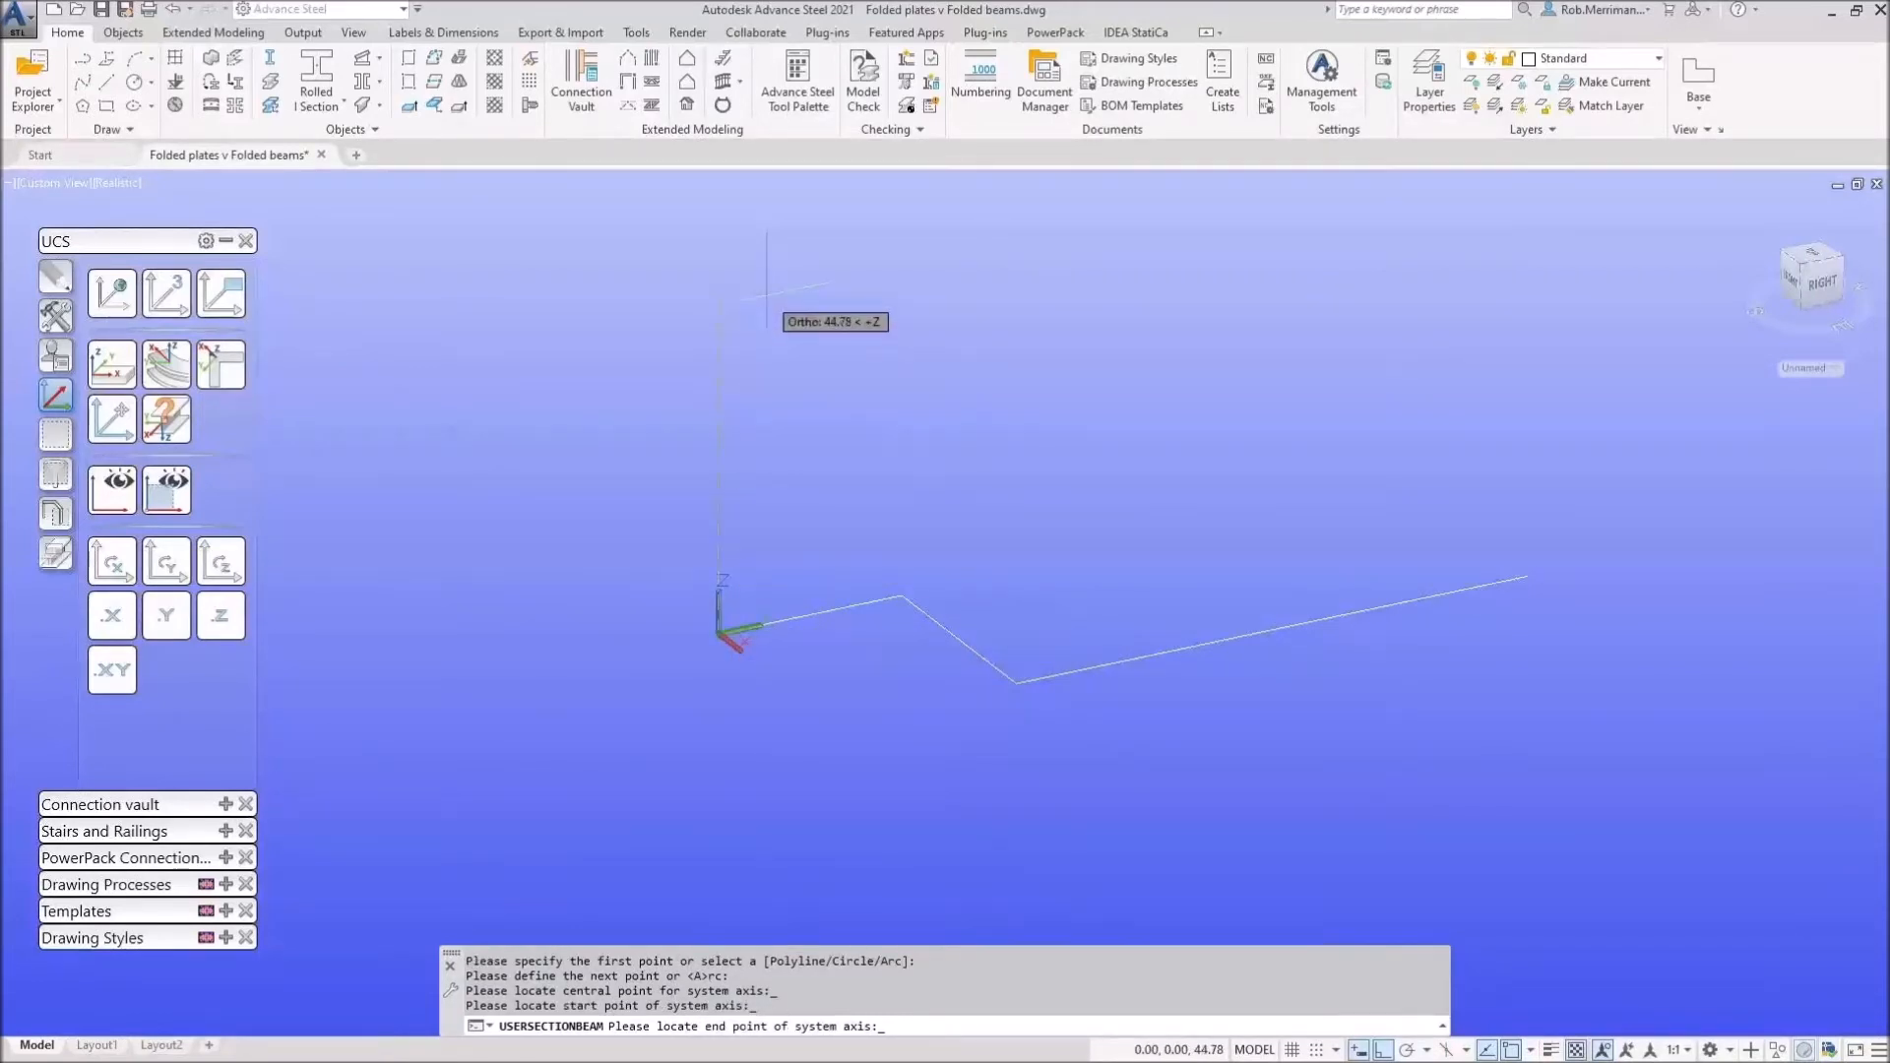
{"action": "type", "text": "500"}
{"action": "key", "text": "Return"}
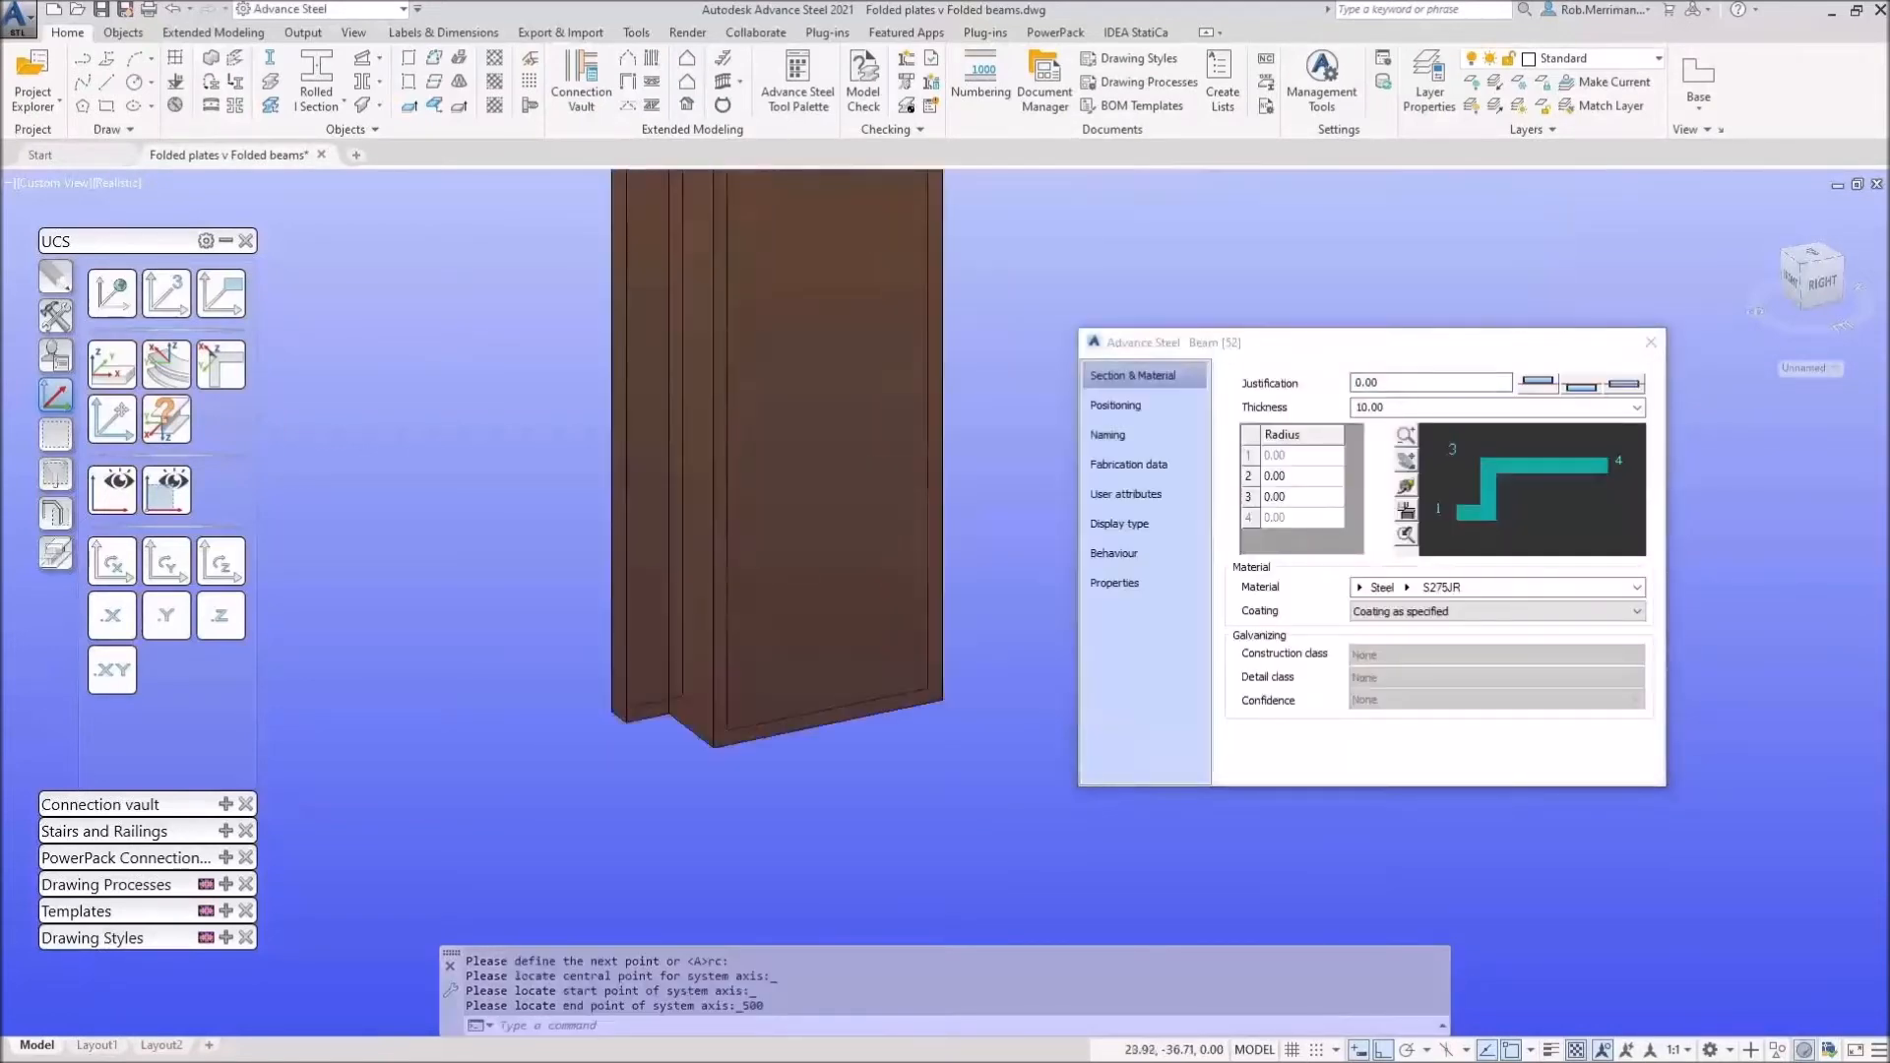
Step: Set the folded beam's plate thickness to 2.00
{"action": "scroll", "coordinate": [605, 743], "scroll_direction": "down", "scroll_amount": 6}
{"action": "scroll", "coordinate": [640, 511], "scroll_direction": "up", "scroll_amount": 3}
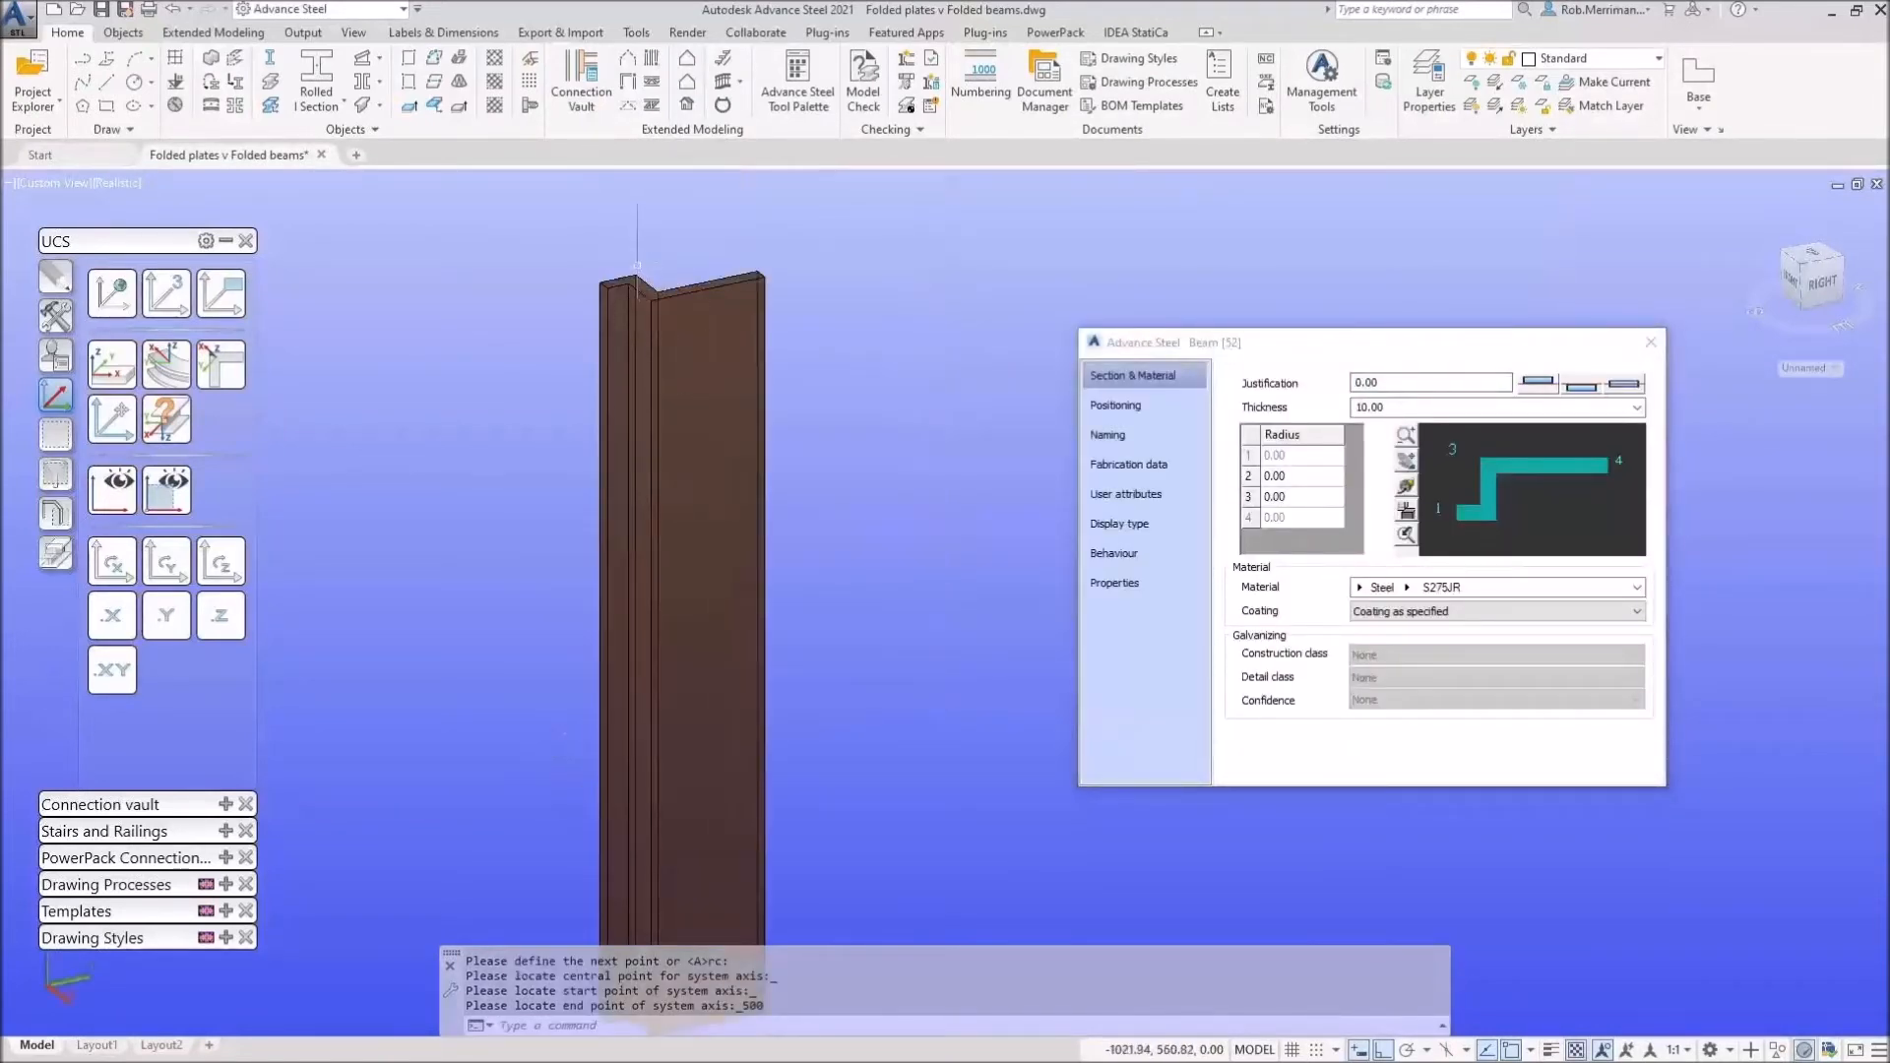
{"action": "scroll", "coordinate": [637, 251], "scroll_direction": "up", "scroll_amount": 5}
{"action": "scroll", "coordinate": [637, 251], "scroll_direction": "down", "scroll_amount": 2}
{"action": "left_click", "coordinate": [1395, 413]}
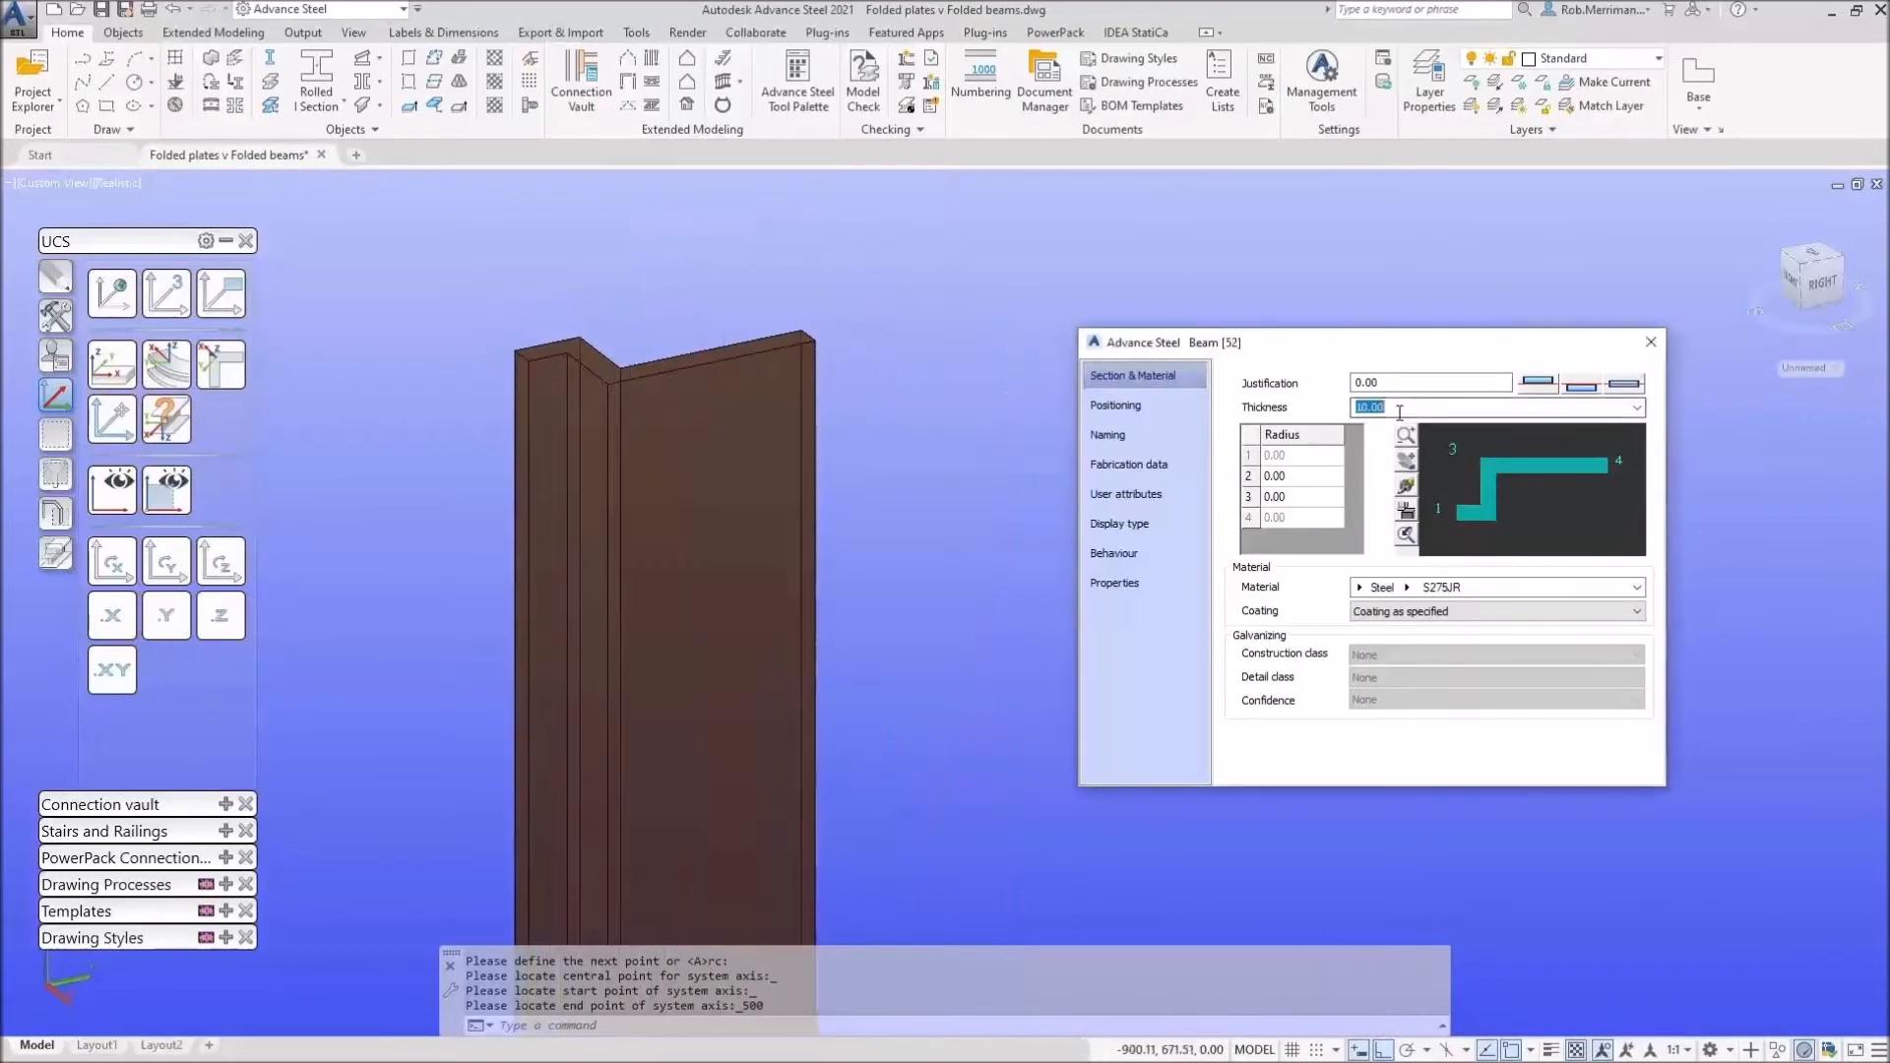
{"action": "type", "text": "2"}
{"action": "key", "text": "Return"}
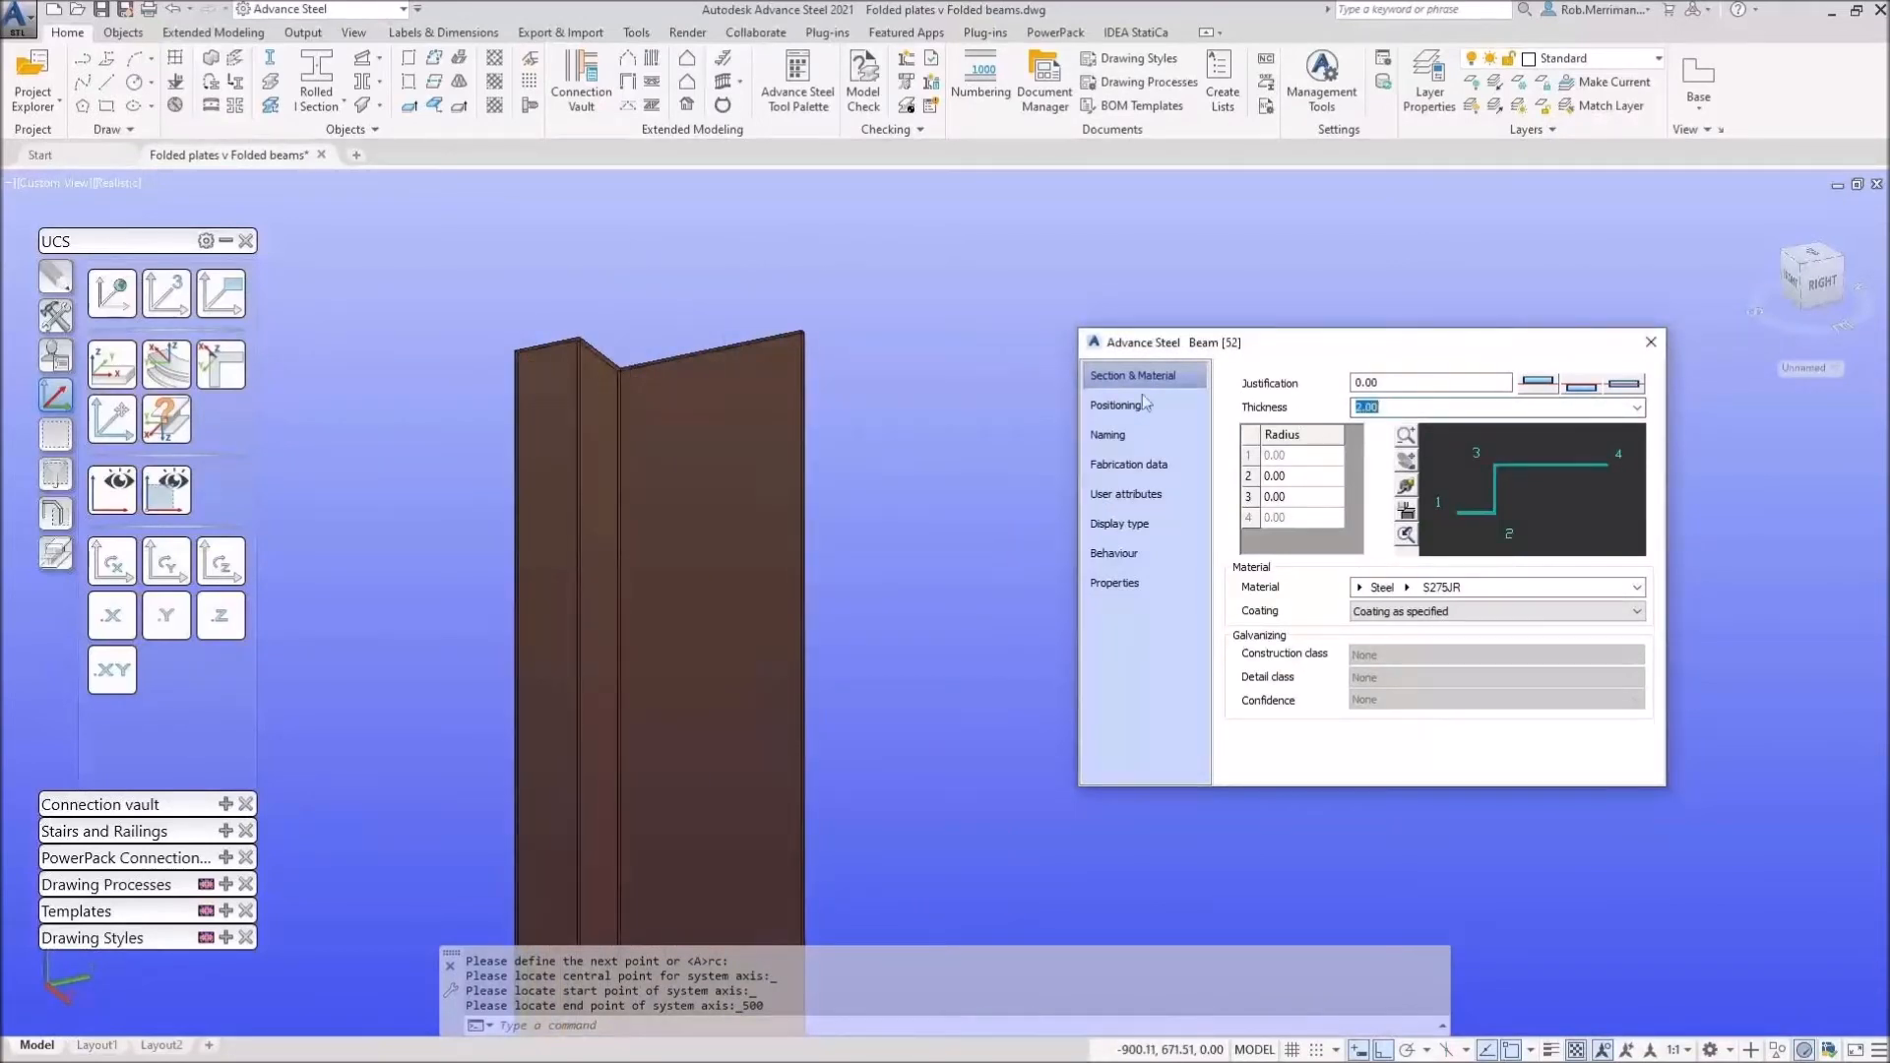
Step: Set the folded beam's justification to 1.00
{"action": "scroll", "coordinate": [730, 646], "scroll_direction": "down", "scroll_amount": 4}
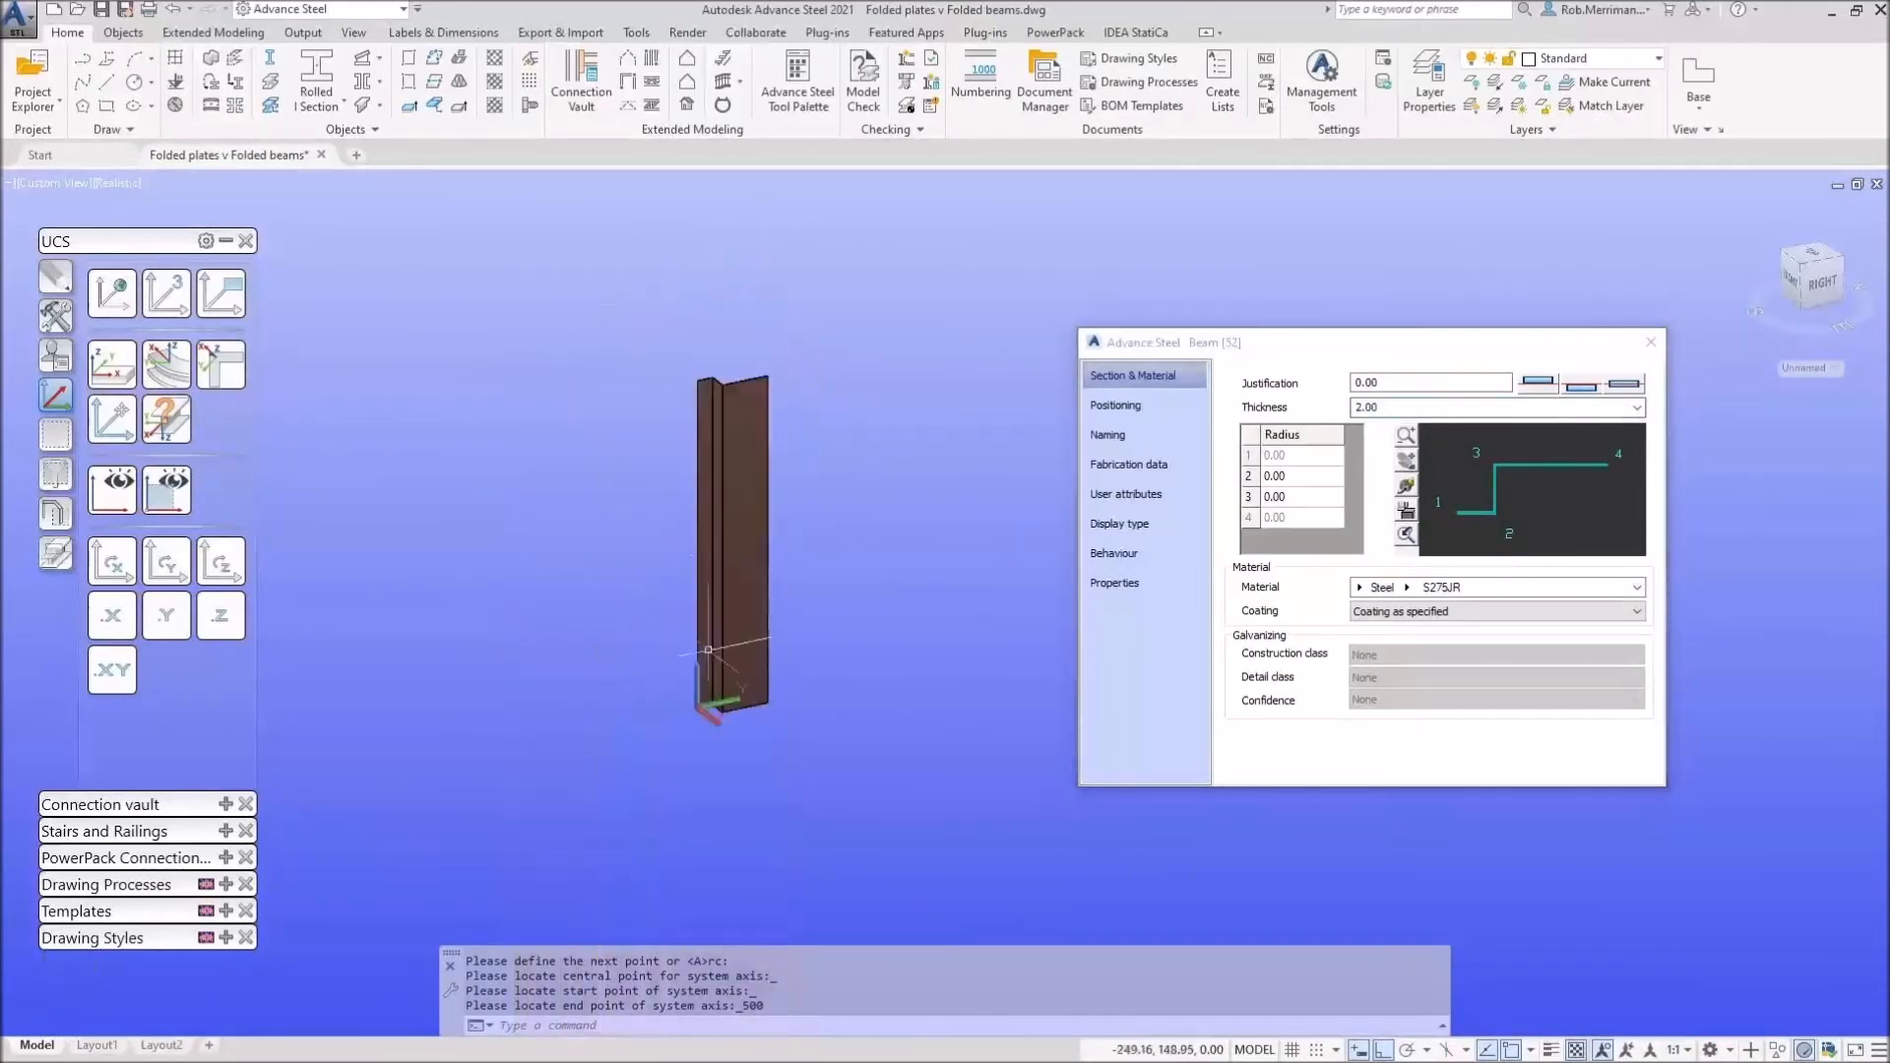
{"action": "scroll", "coordinate": [727, 711], "scroll_direction": "up", "scroll_amount": 4}
{"action": "scroll", "coordinate": [727, 711], "scroll_direction": "up", "scroll_amount": 4}
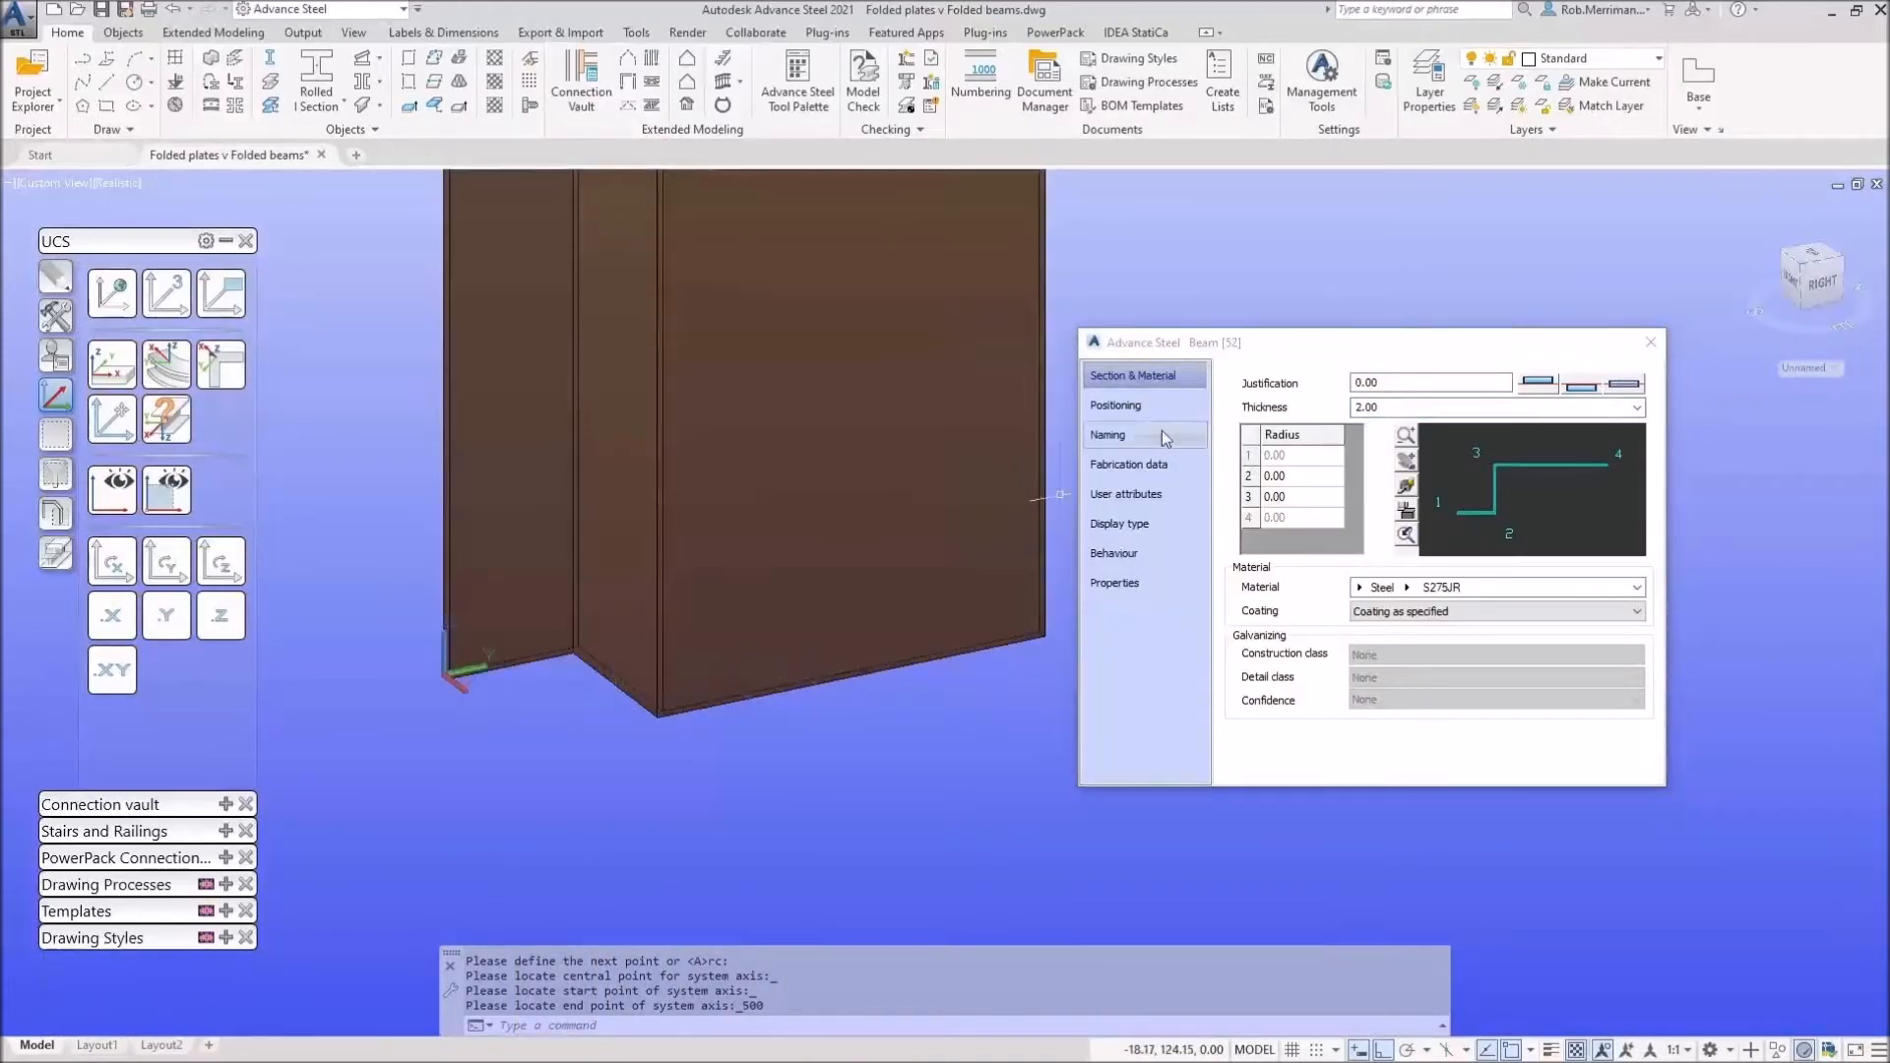
{"action": "left_click_drag", "start_coordinate": [1239, 356], "coordinate": [1304, 381]}
{"action": "left_click", "coordinate": [1615, 412]}
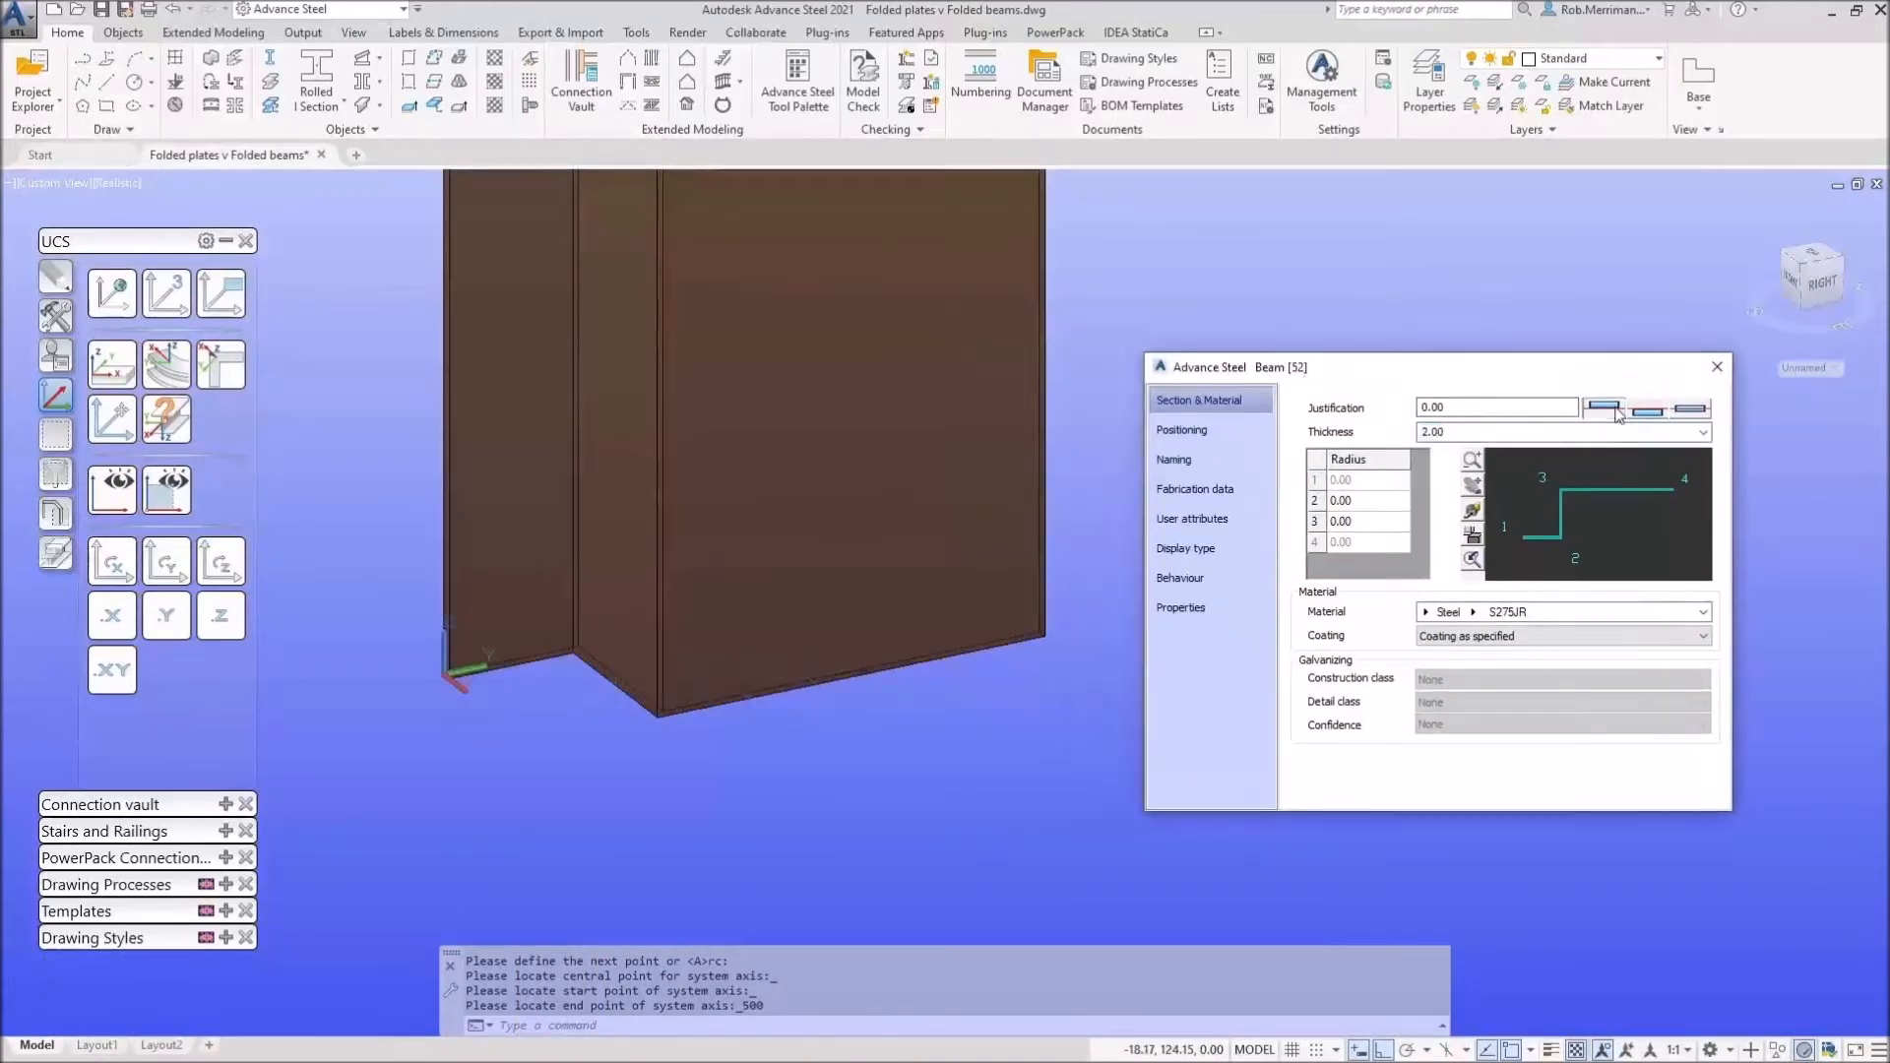
{"action": "left_click", "coordinate": [1651, 414]}
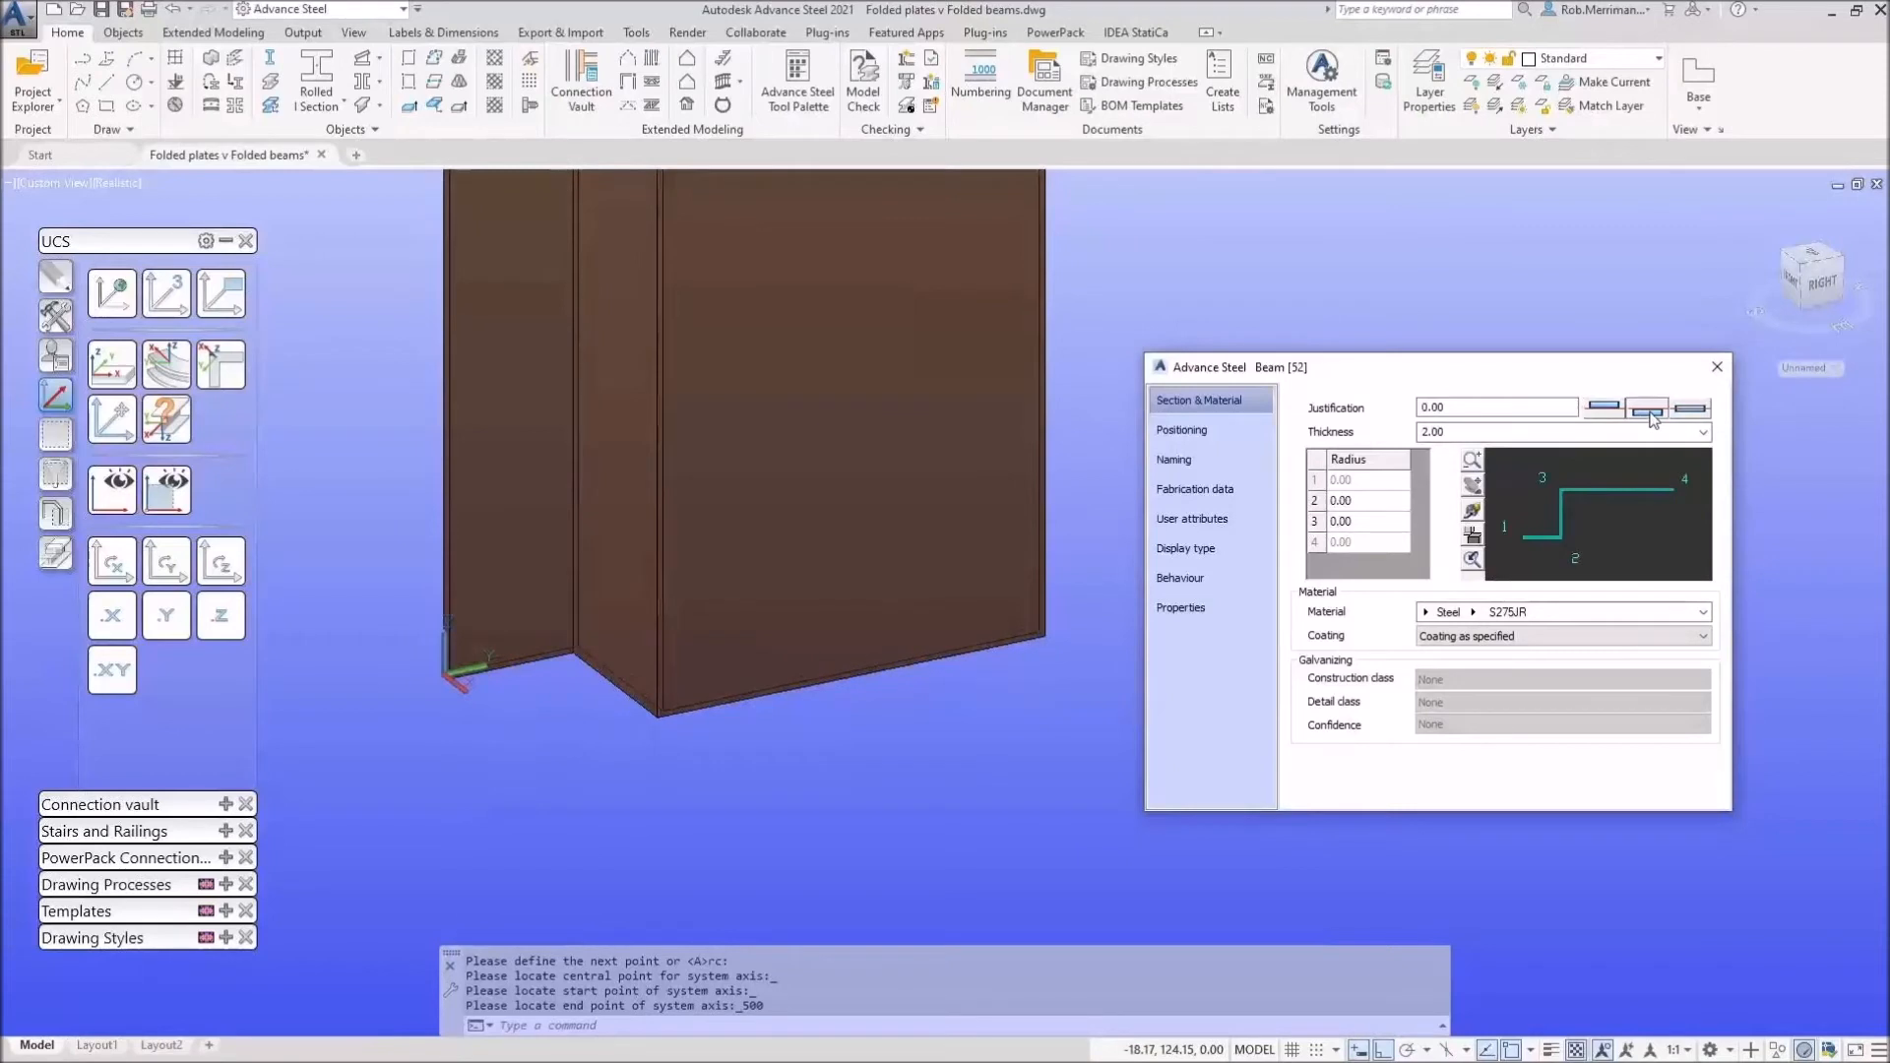
{"action": "left_click", "coordinate": [1697, 414]}
{"action": "left_click", "coordinate": [1619, 412]}
{"action": "left_click", "coordinate": [1658, 412]}
{"action": "left_click", "coordinate": [1611, 411]}
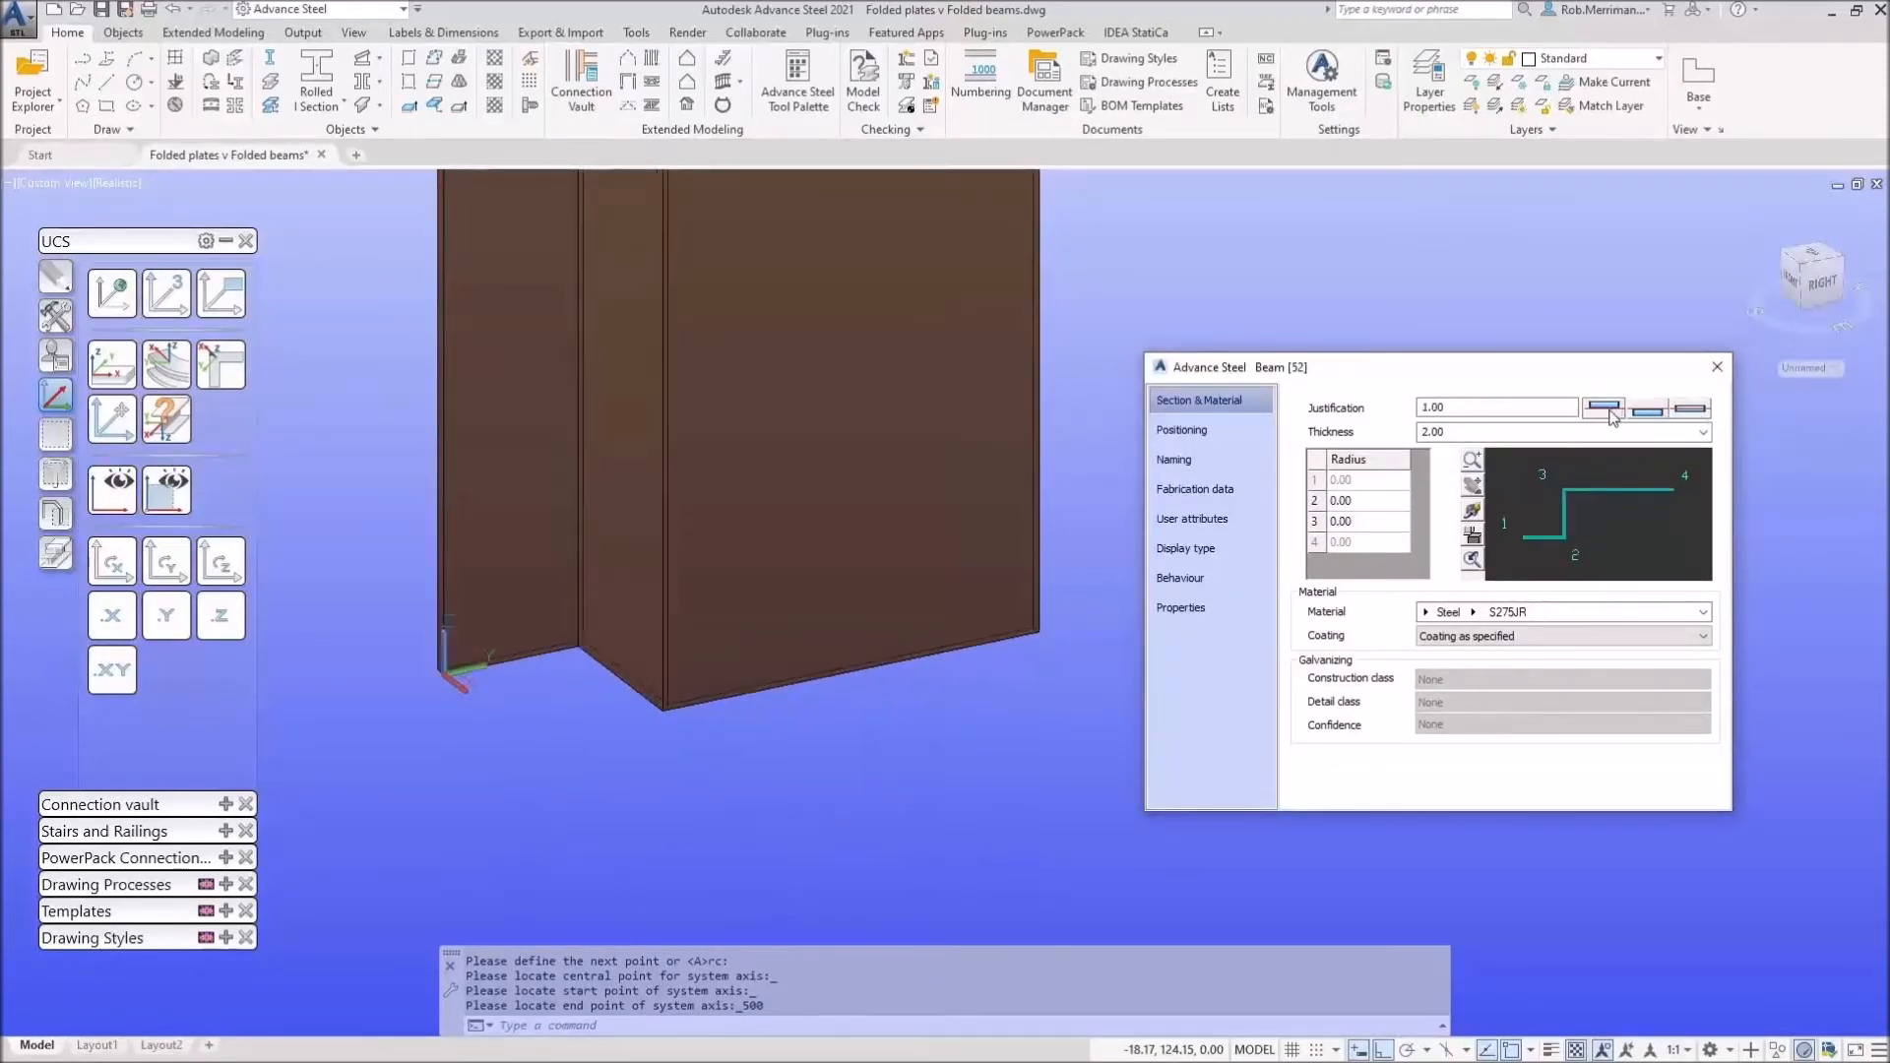
Step: Give the second and third bends a 2.00 radius and close the beam properties
{"action": "double_click", "coordinate": [1356, 502]}
{"action": "type", "text": "2"}
{"action": "key", "text": "Return"}
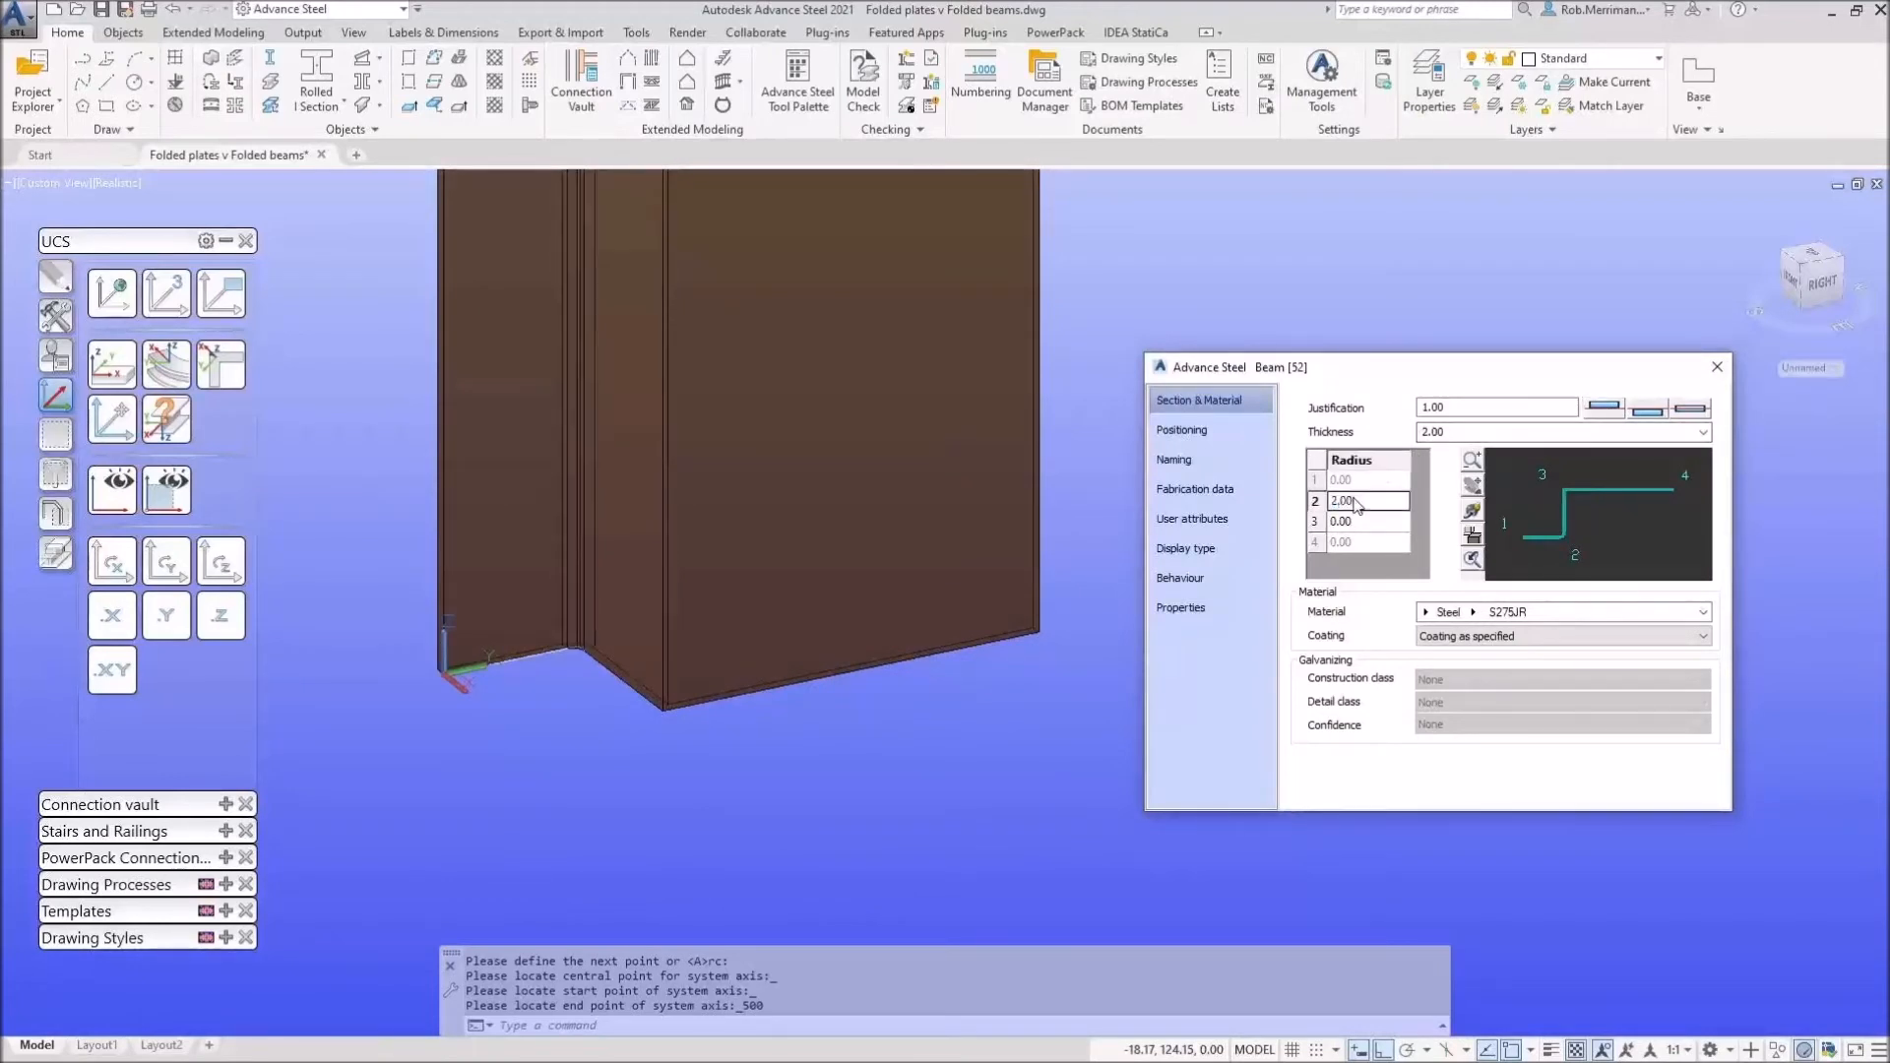
{"action": "double_click", "coordinate": [1362, 522]}
{"action": "type", "text": "2"}
{"action": "key", "text": "Return"}
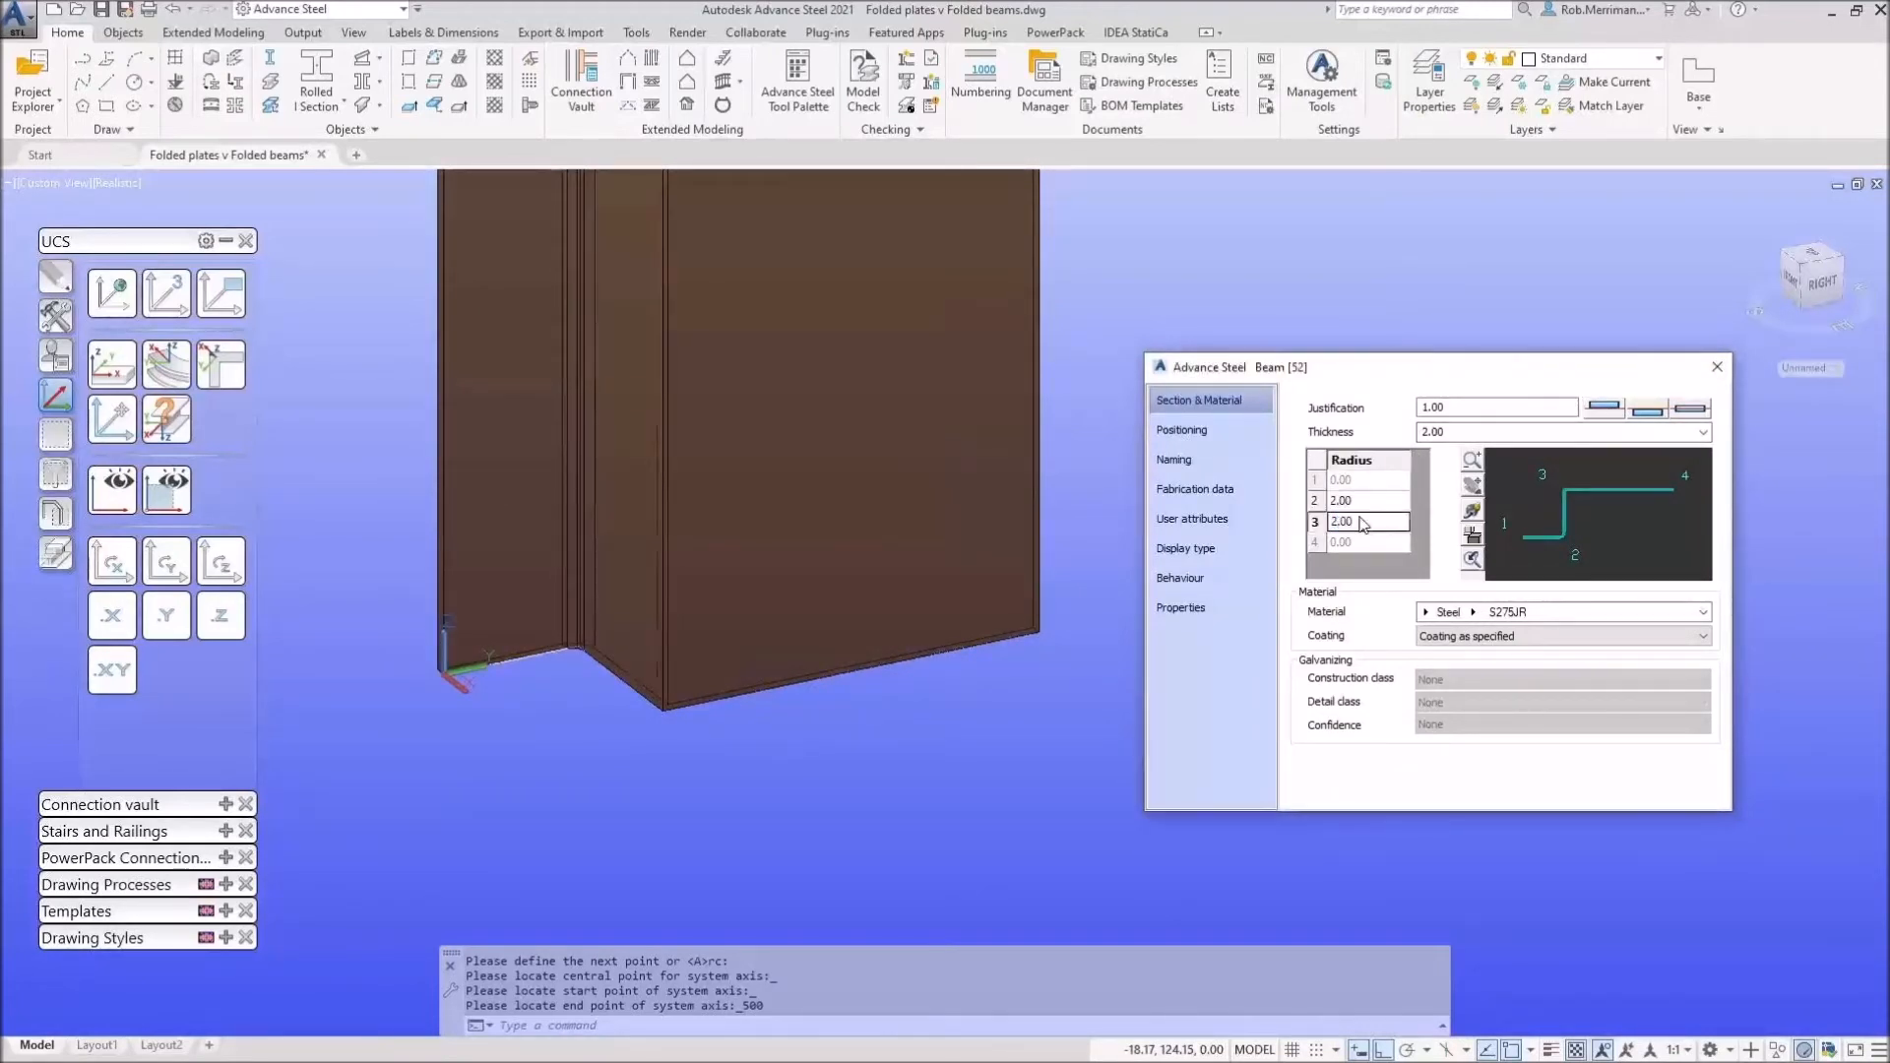
{"action": "left_click", "coordinate": [1715, 367]}
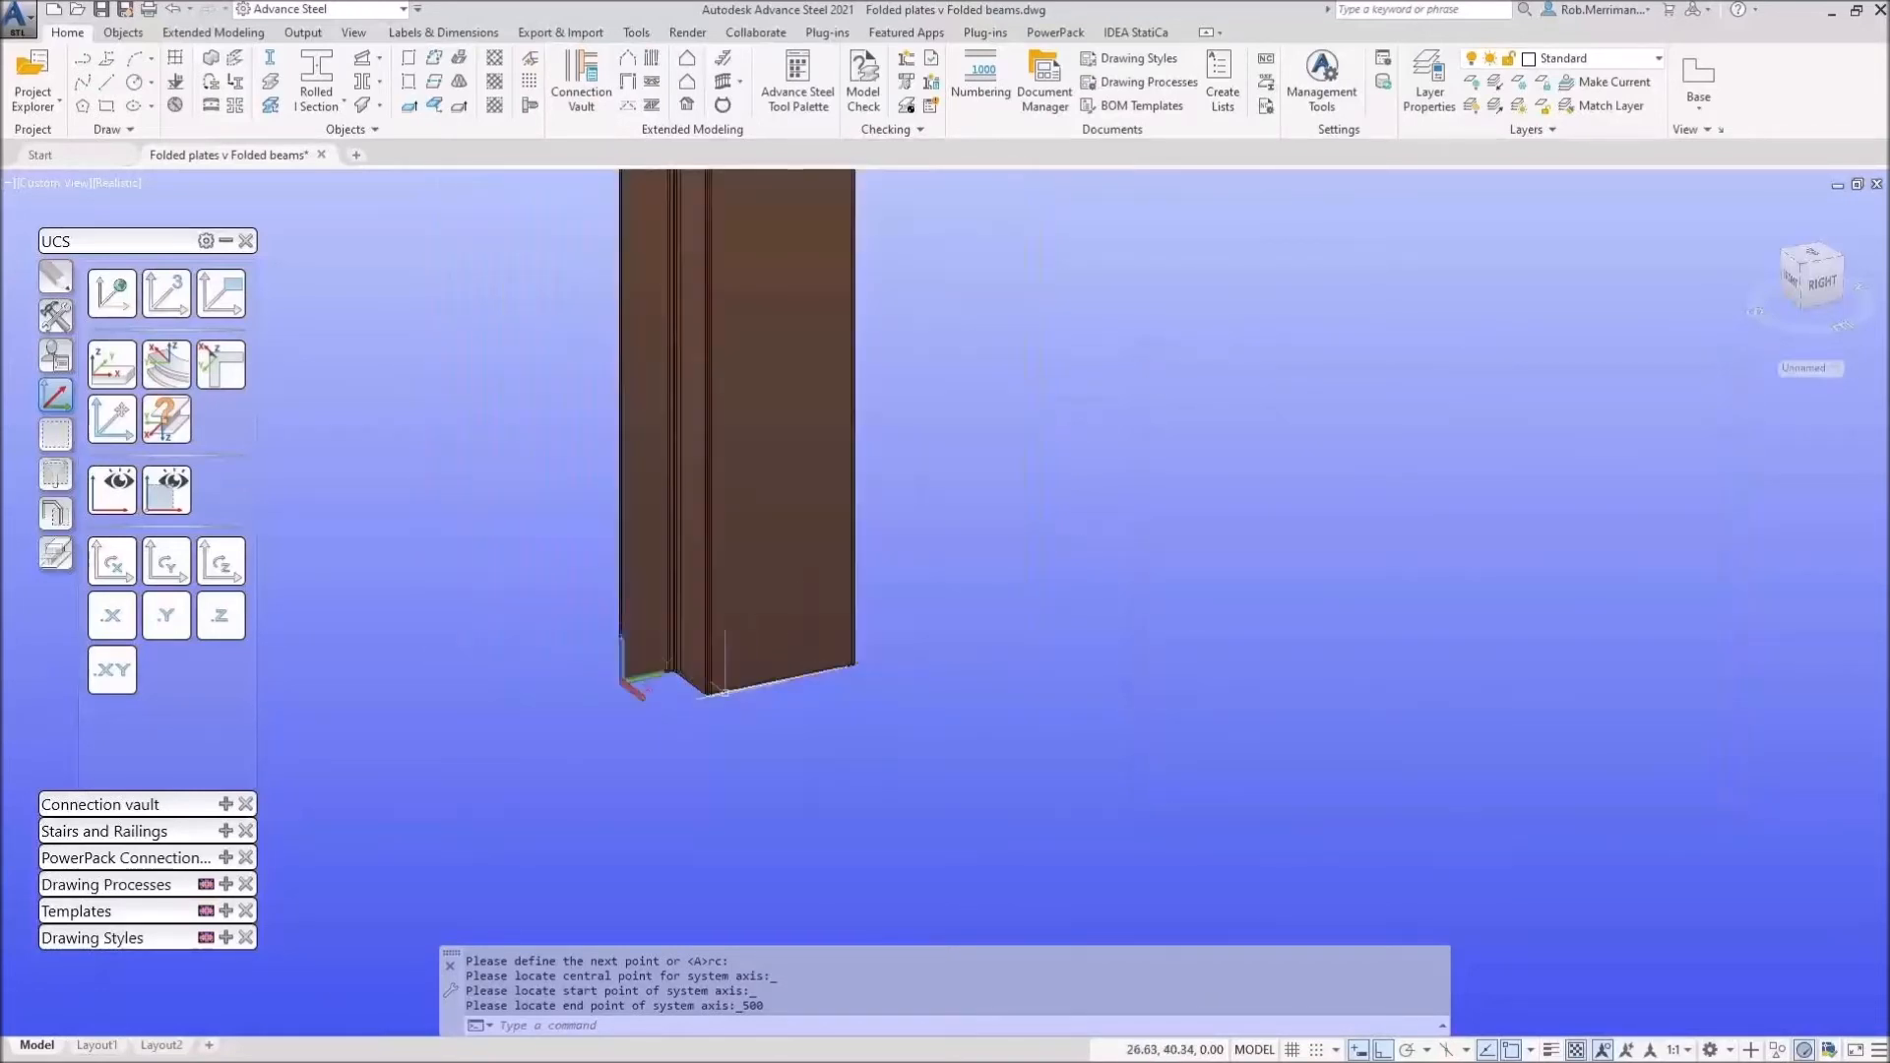
Step: Draw a polyline outline in empty space with sides of 50, 20, 30 and 50
{"action": "left_click", "coordinate": [88, 61]}
{"action": "left_click", "coordinate": [1068, 604]}
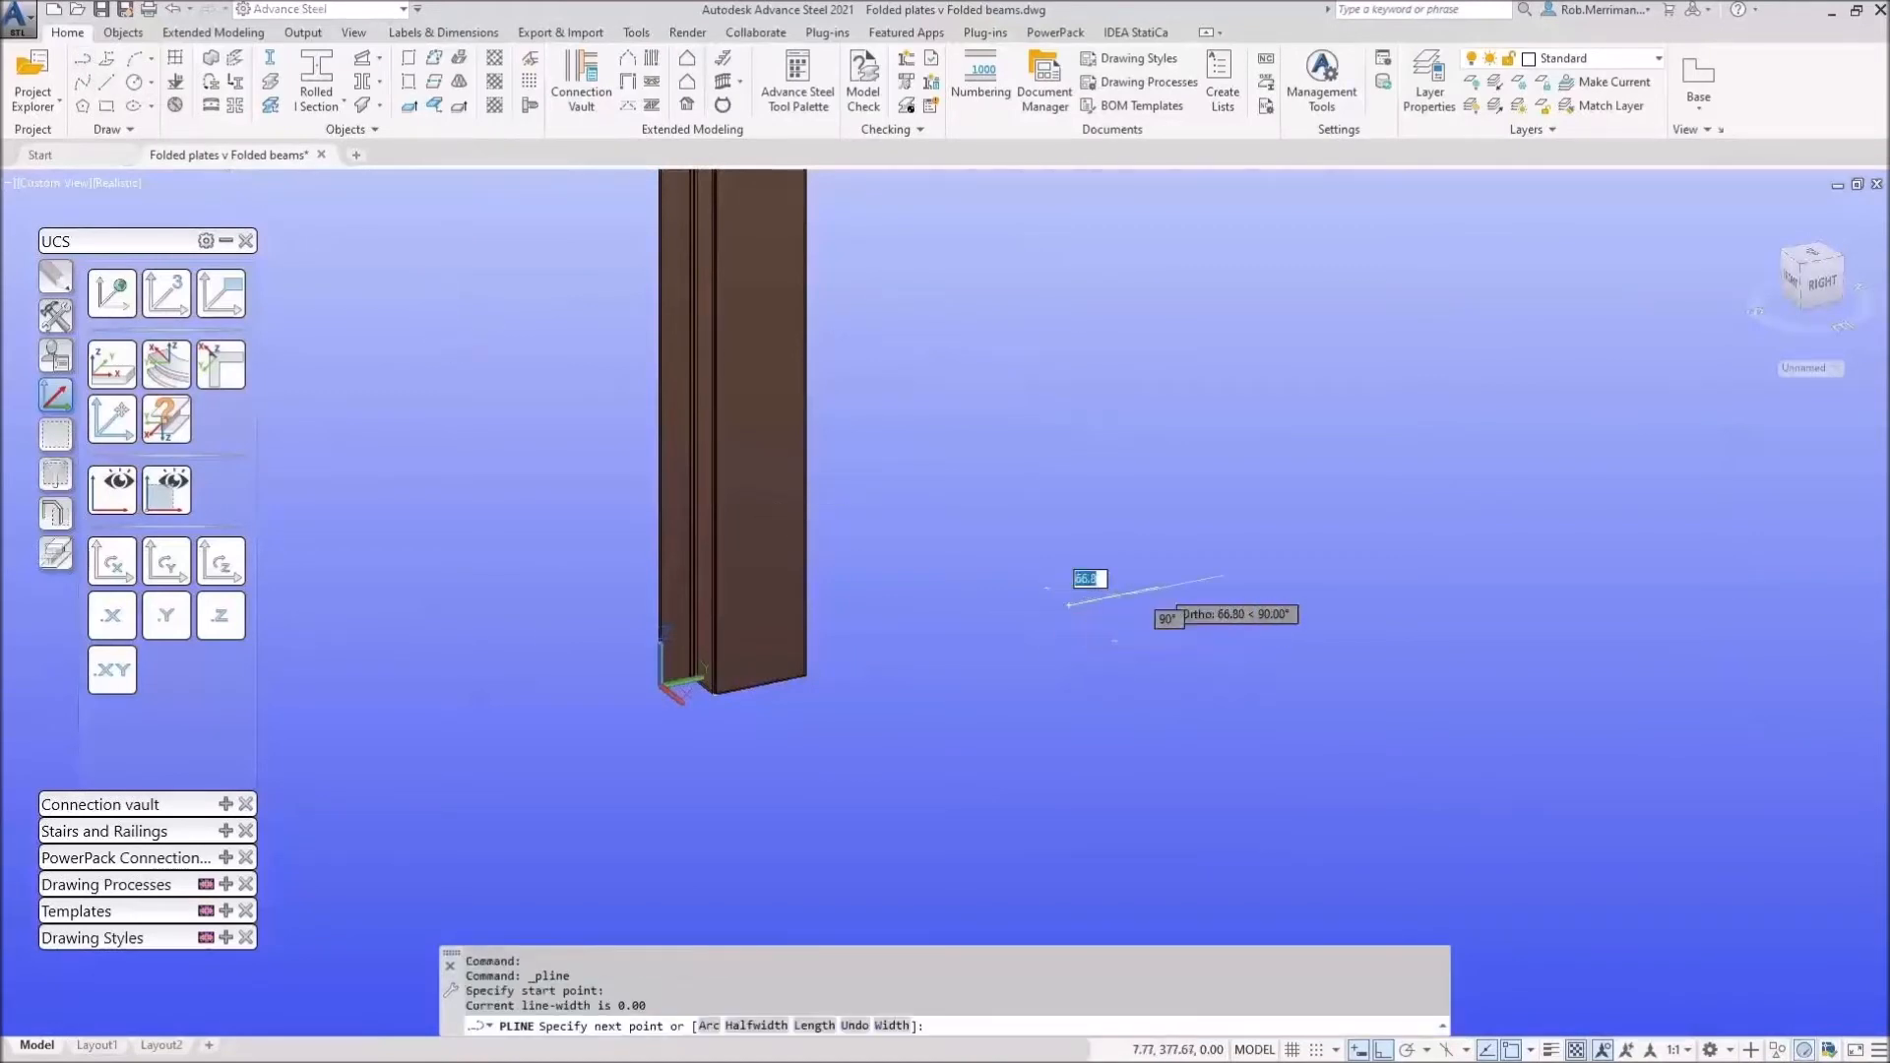
{"action": "scroll", "coordinate": [1169, 585], "scroll_direction": "up", "scroll_amount": 2}
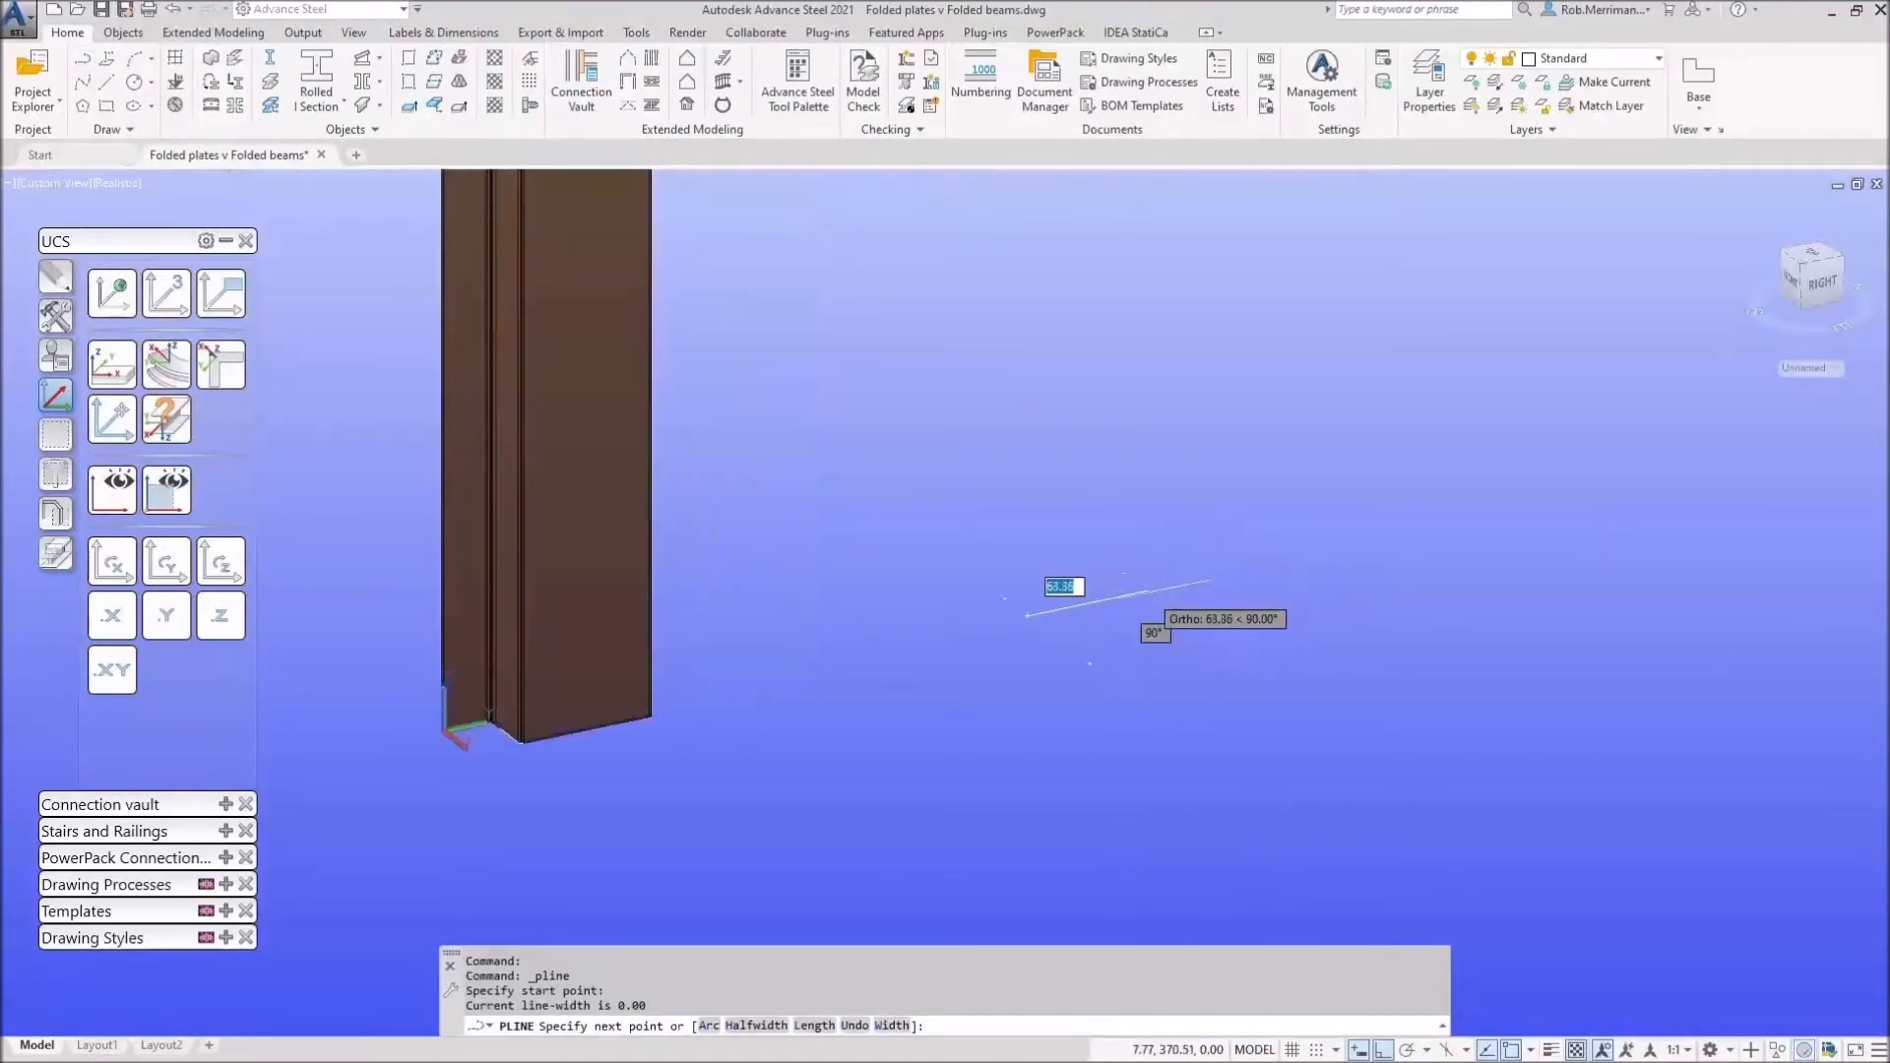
{"action": "type", "text": "50"}
{"action": "key", "text": "Return"}
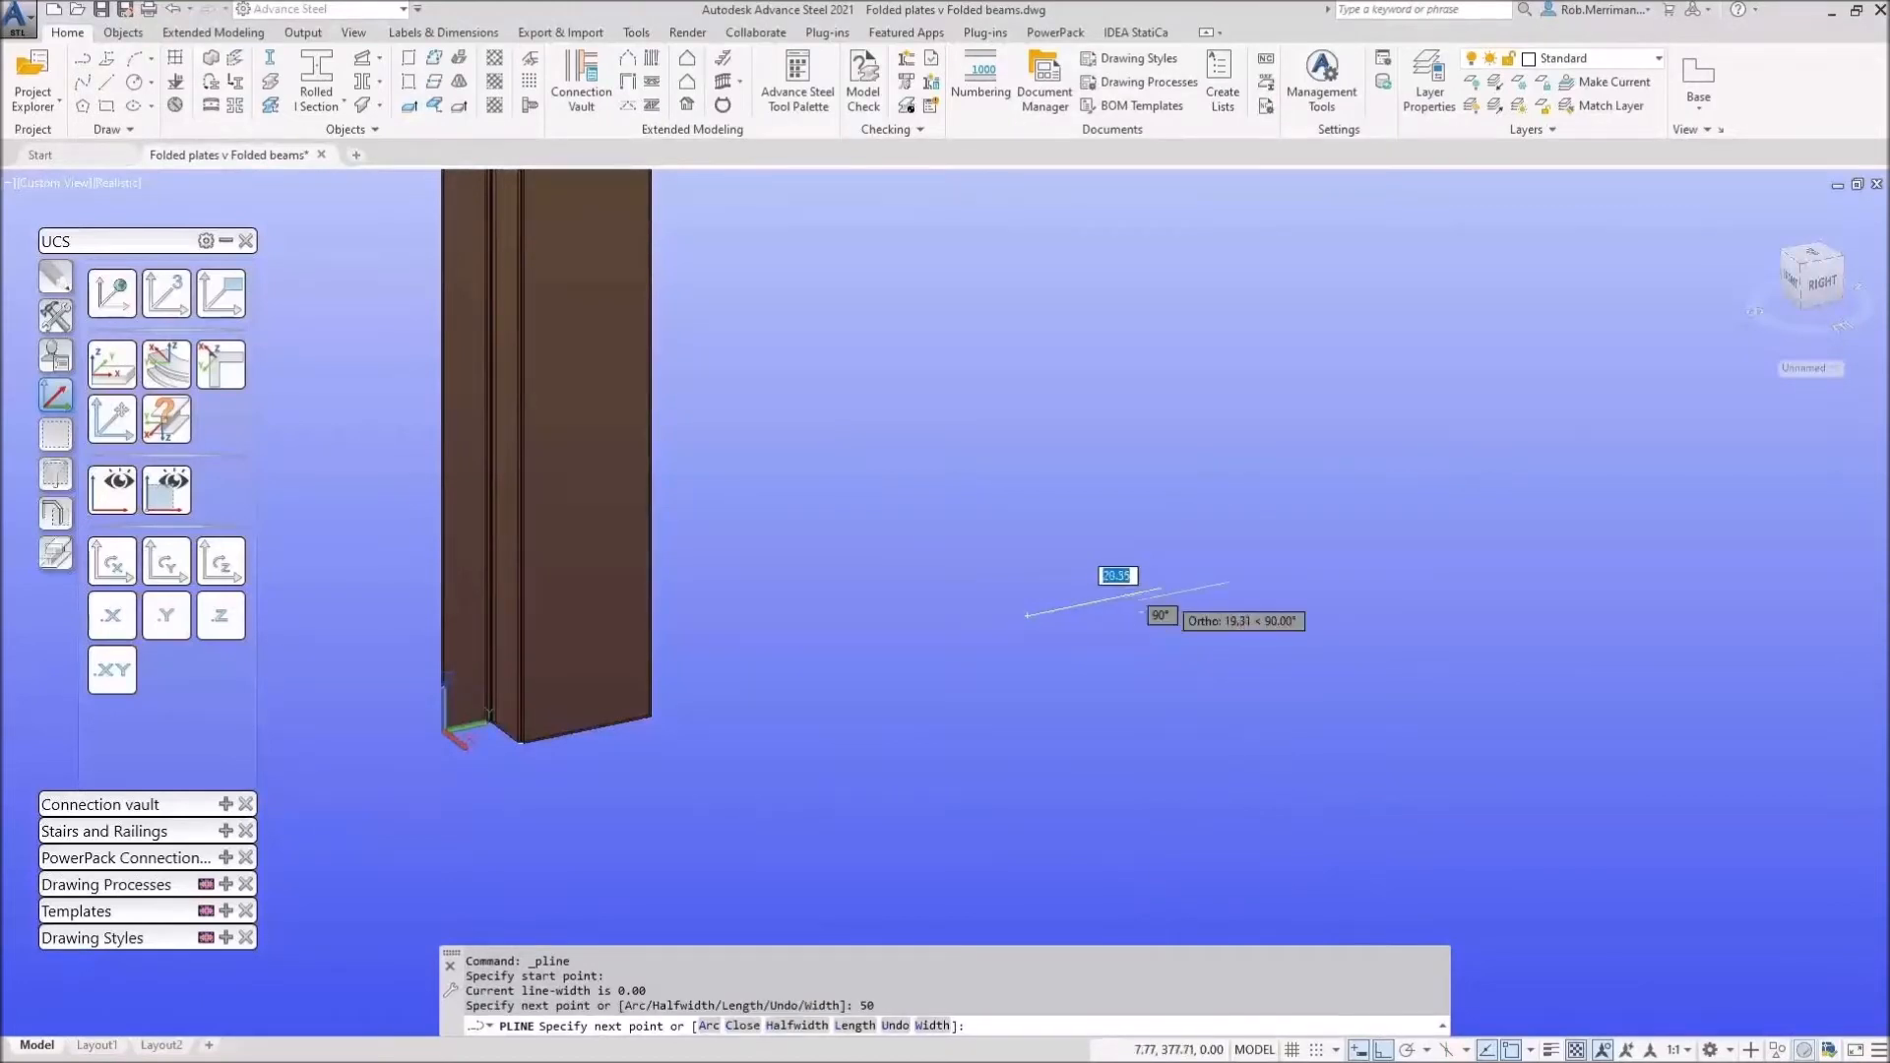
{"action": "scroll", "coordinate": [1164, 627], "scroll_direction": "up", "scroll_amount": 1}
{"action": "scroll", "coordinate": [1162, 627], "scroll_direction": "up", "scroll_amount": 1}
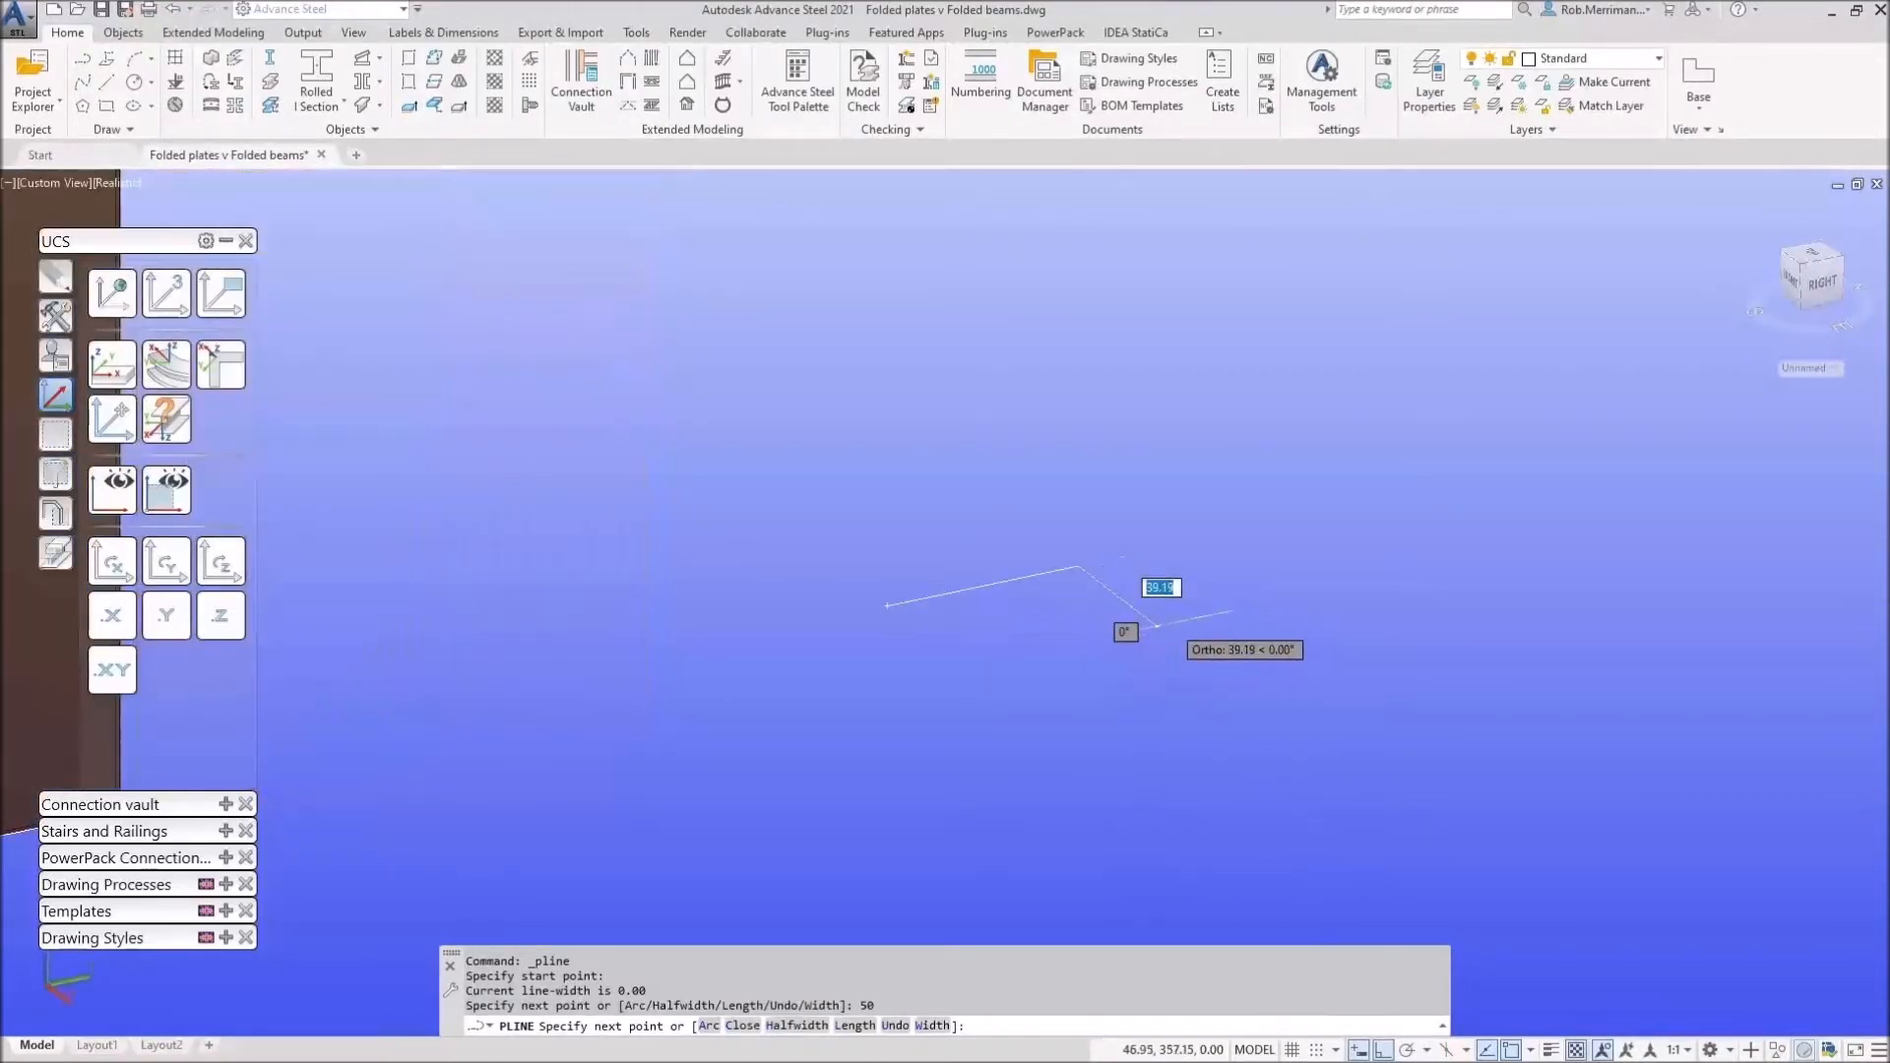
{"action": "type", "text": "1020"}
{"action": "key", "text": "Return"}
{"action": "type", "text": "30"}
{"action": "key", "text": "Return"}
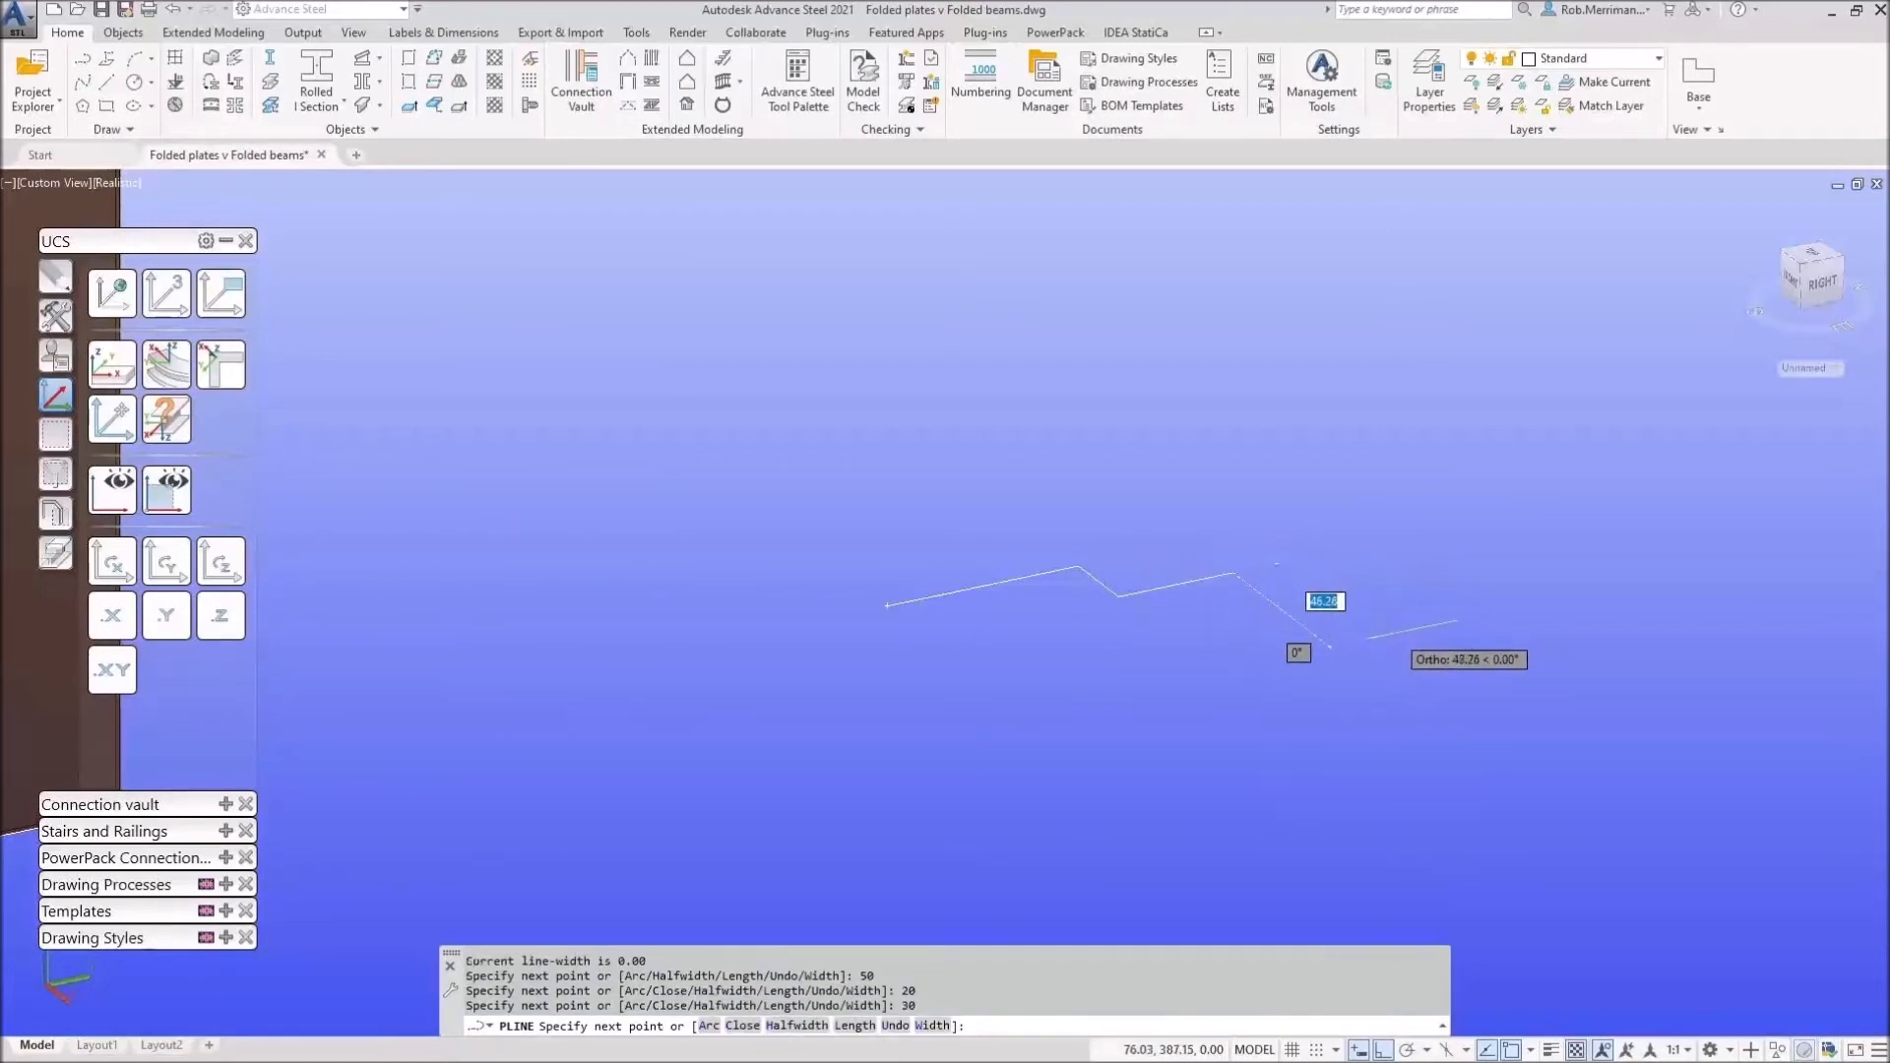
{"action": "type", "text": "50"}
{"action": "key", "text": "Return"}
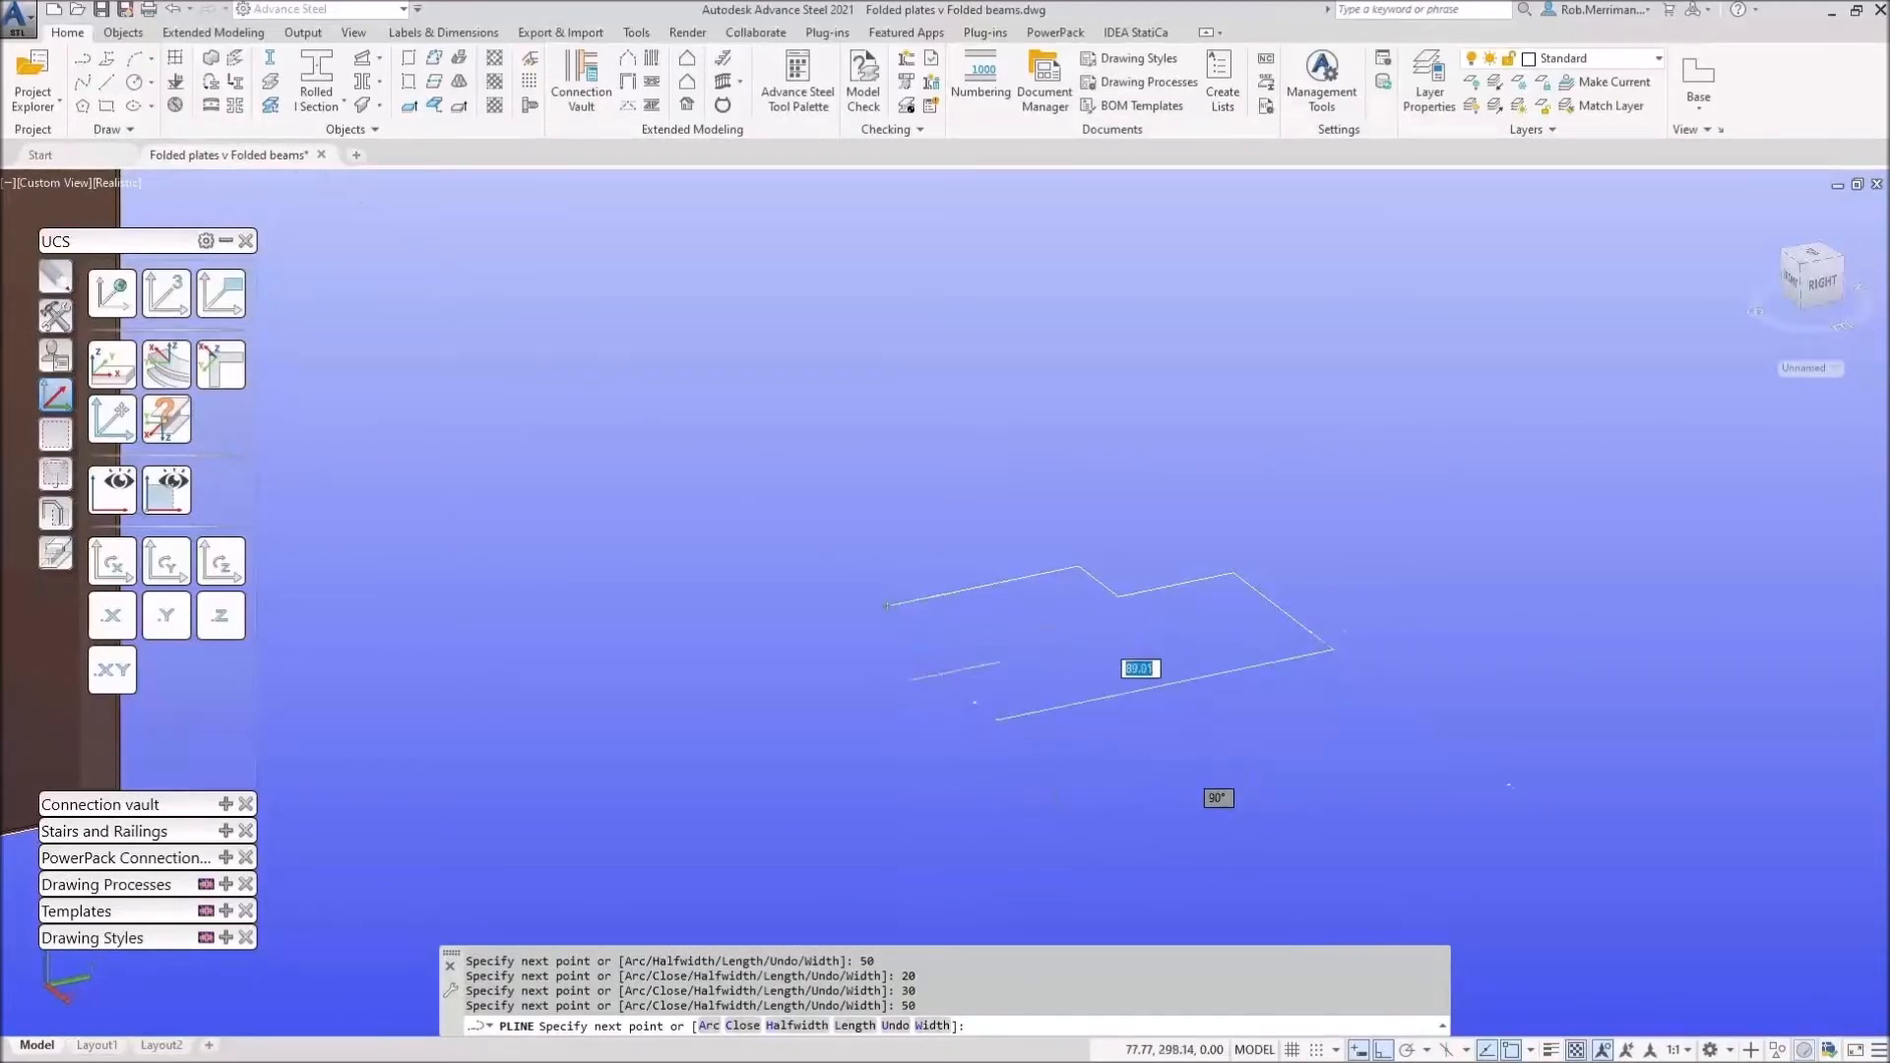
Step: Pick the last corner, close the outline with C, and start the Folded Beam command
{"action": "left_click", "coordinate": [1031, 689]}
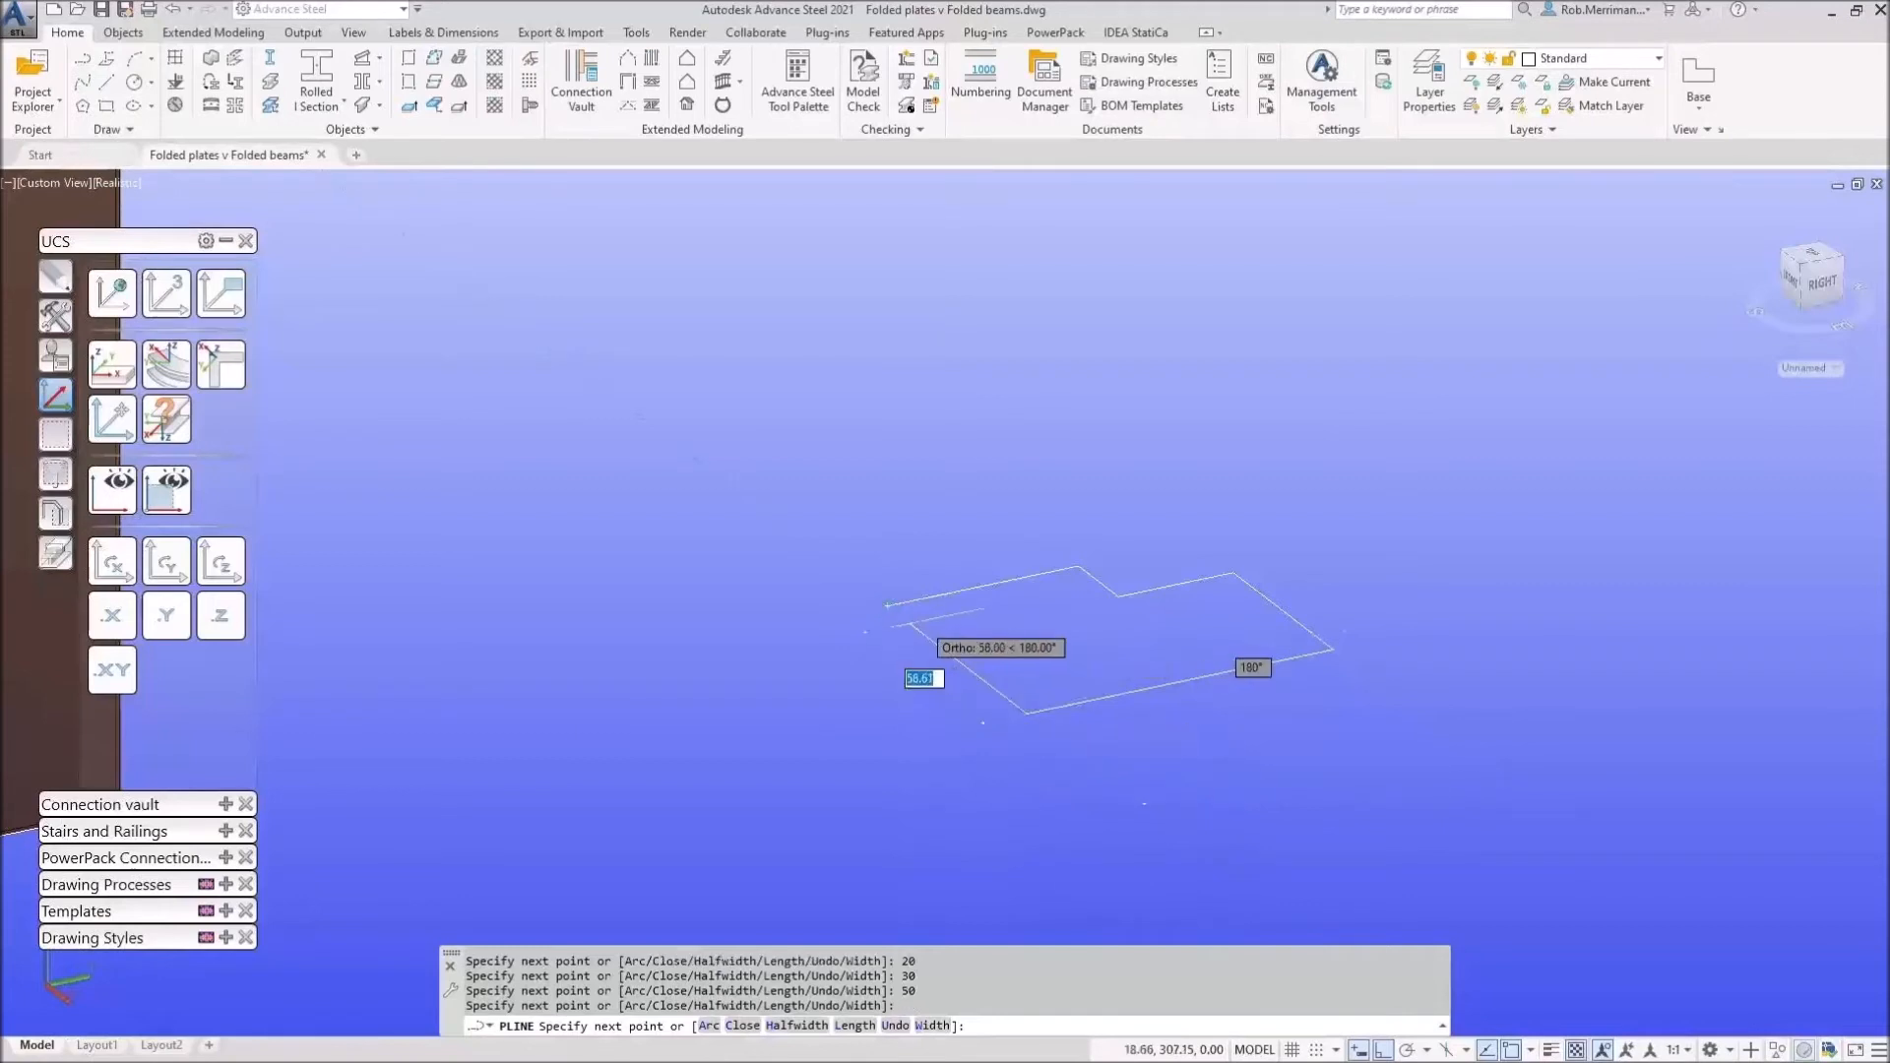
{"action": "type", "text": "c"}
{"action": "key", "text": "Return"}
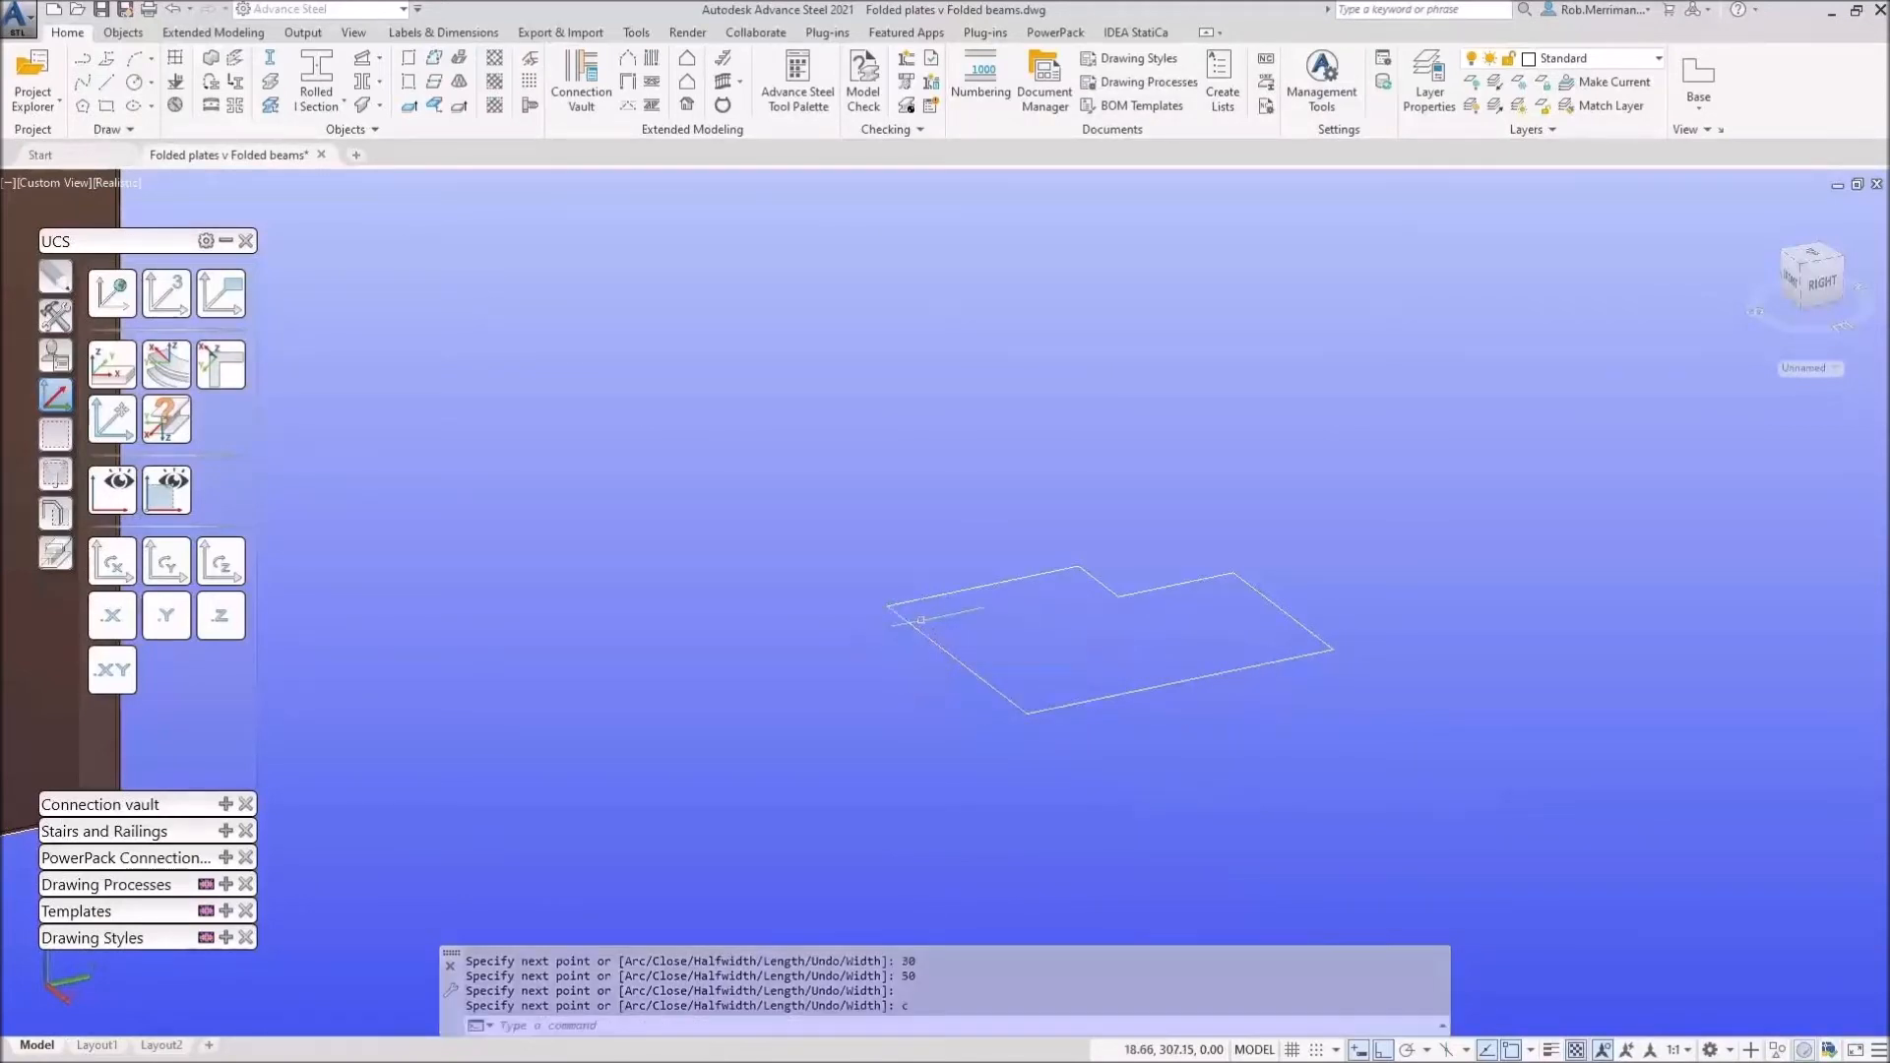
{"action": "scroll", "coordinate": [934, 621], "scroll_direction": "down", "scroll_amount": 4}
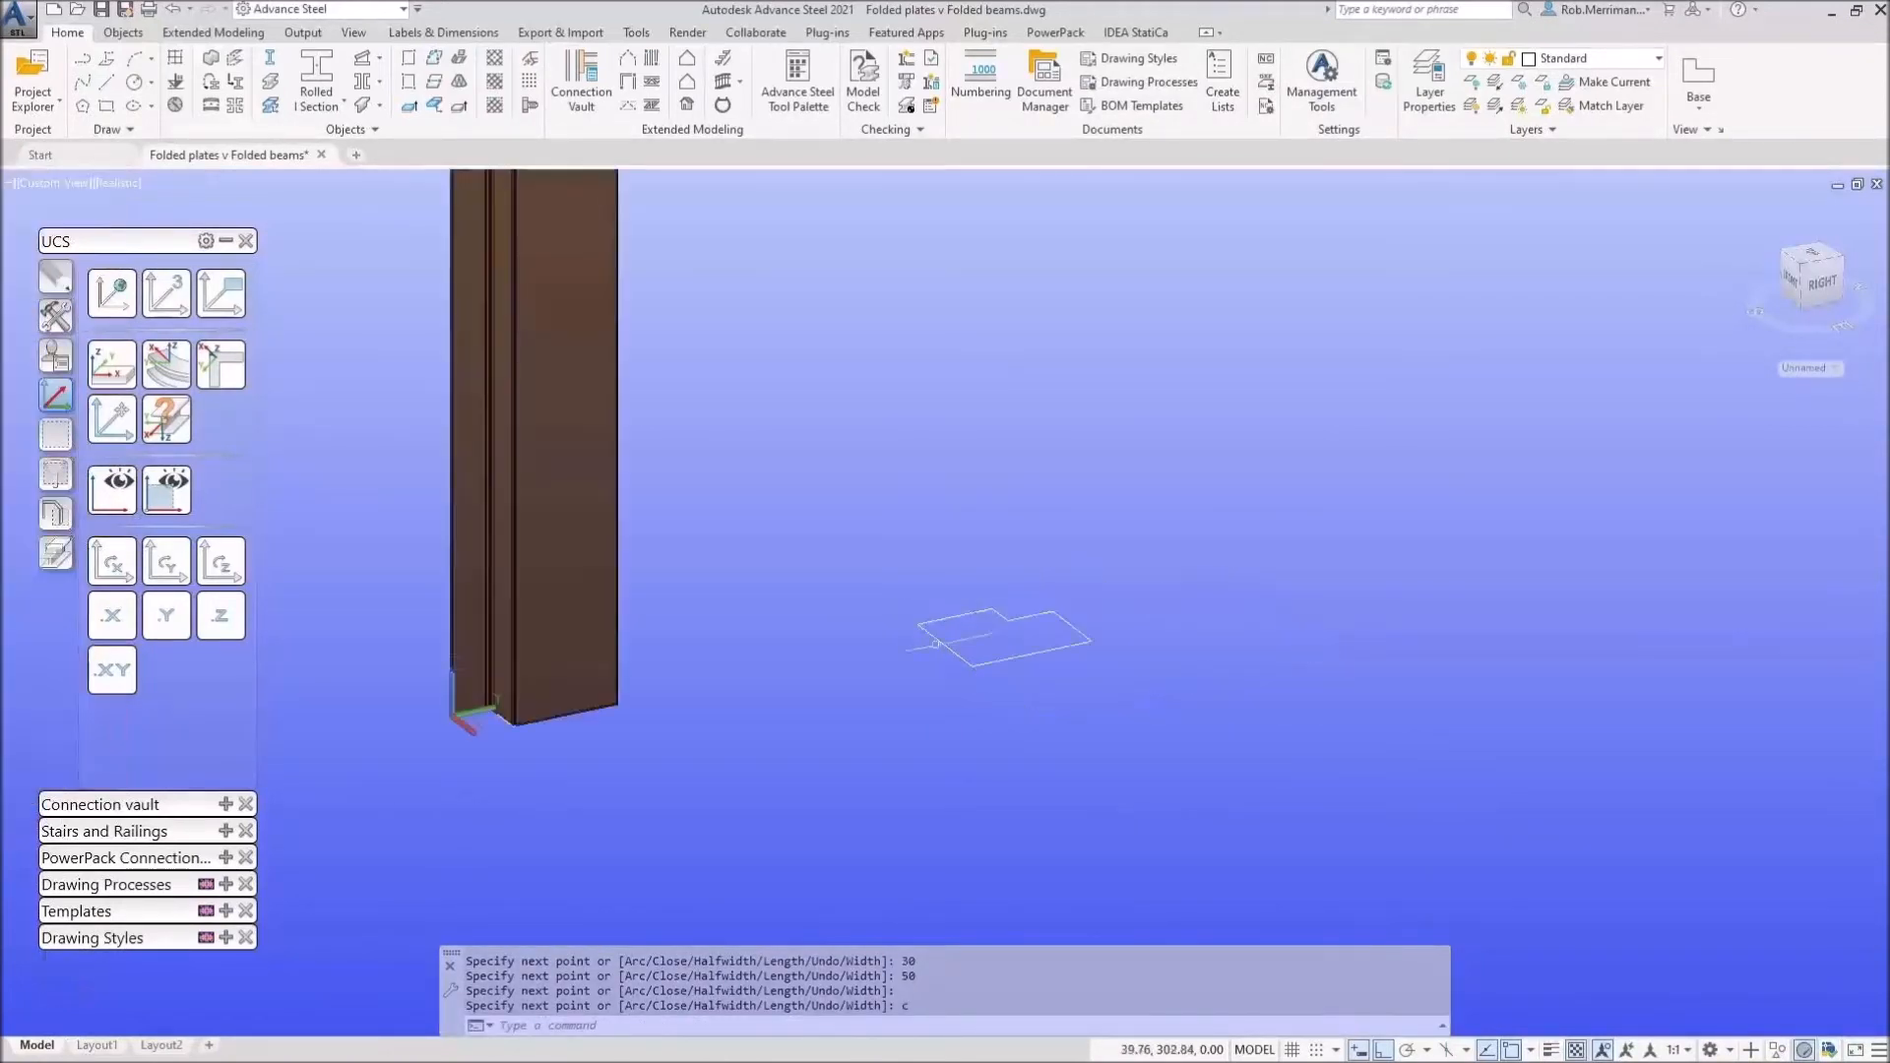
{"action": "scroll", "coordinate": [1039, 626], "scroll_direction": "up", "scroll_amount": 5}
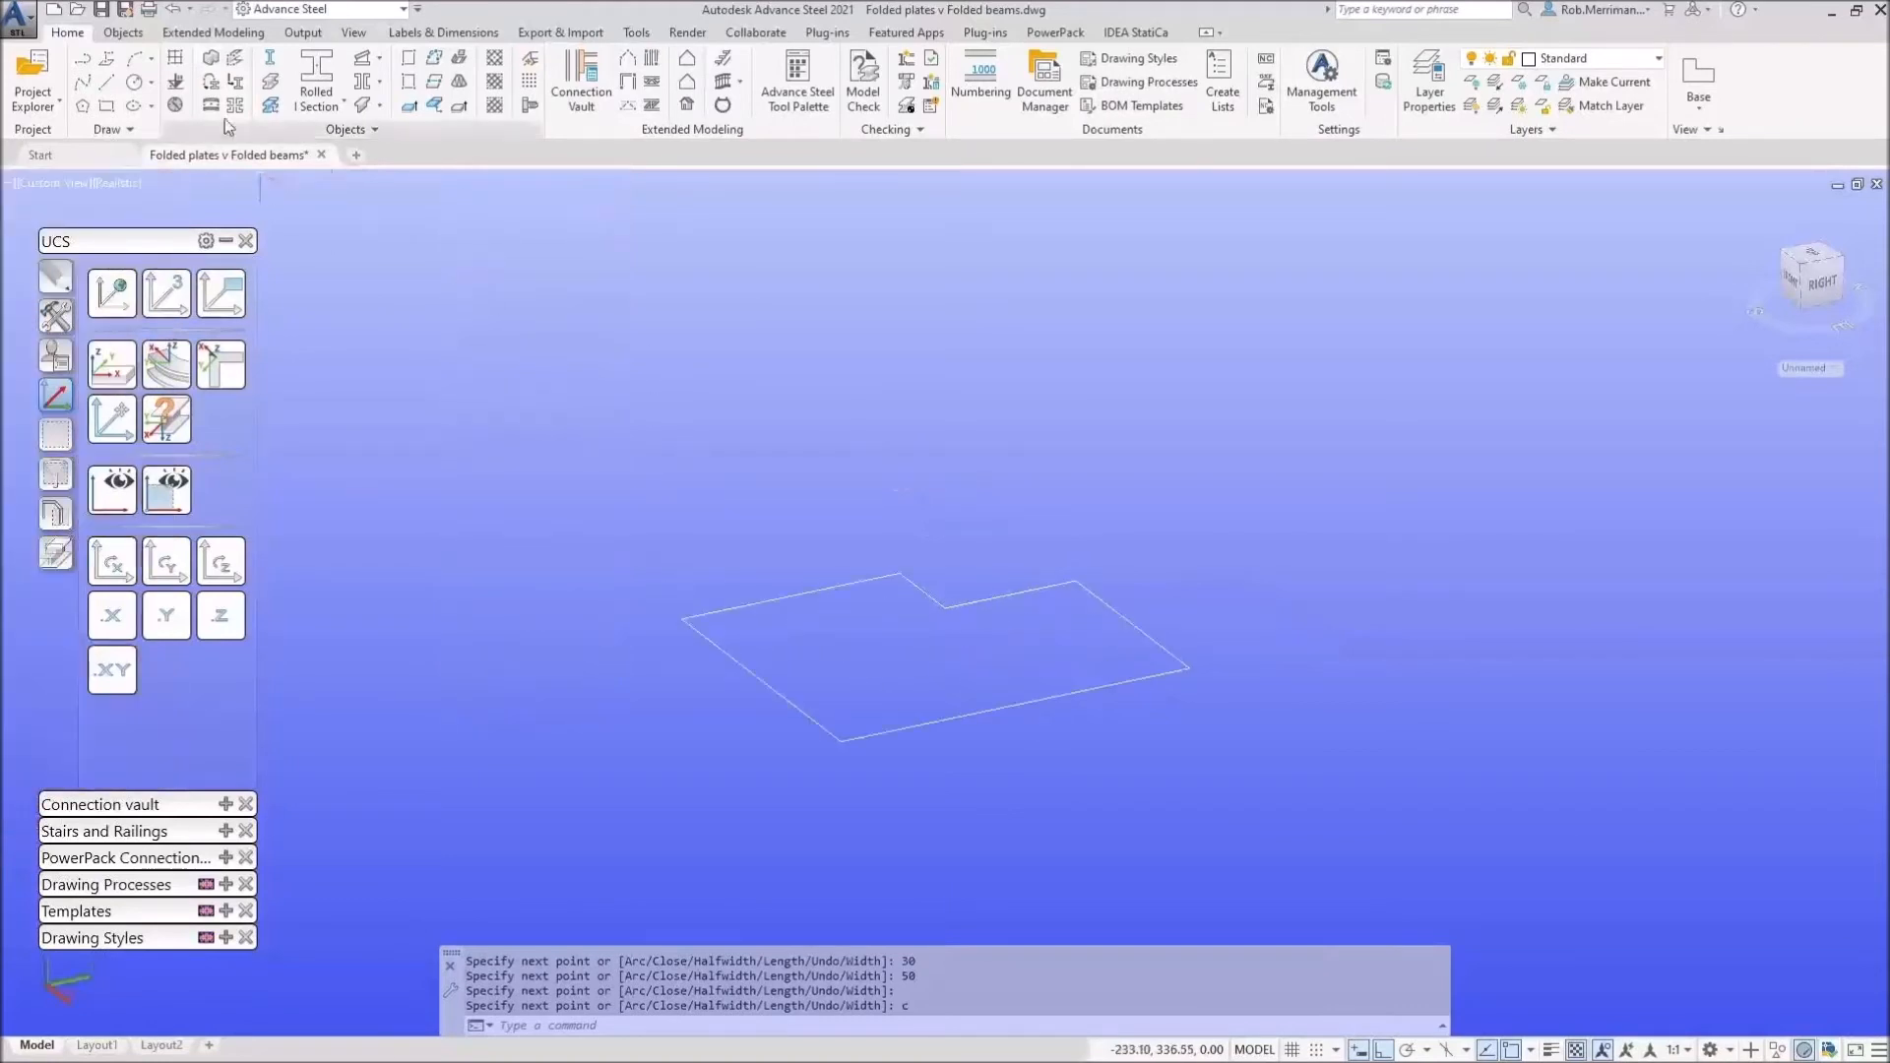
{"action": "left_click", "coordinate": [236, 67]}
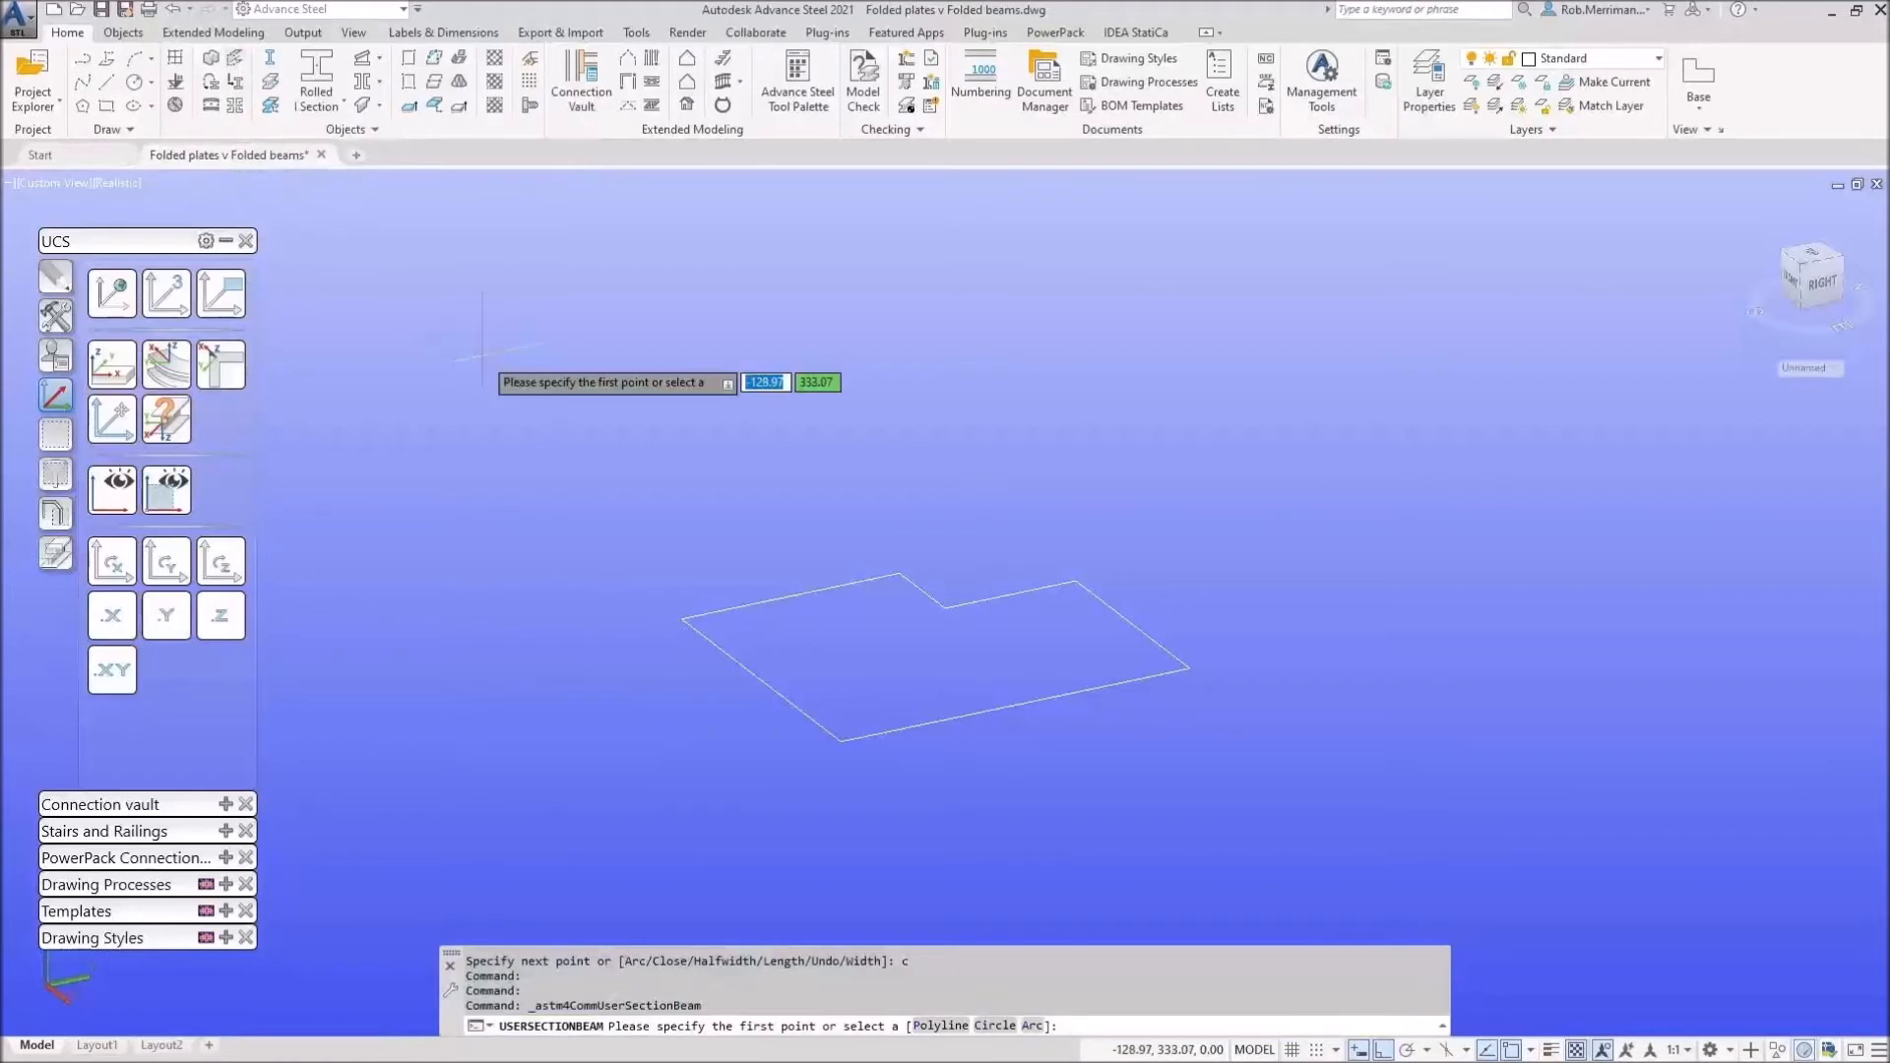
Step: Create a folded beam from the closed outline polyline, with its axis 1000 long
{"action": "left_click", "coordinate": [941, 1026]}
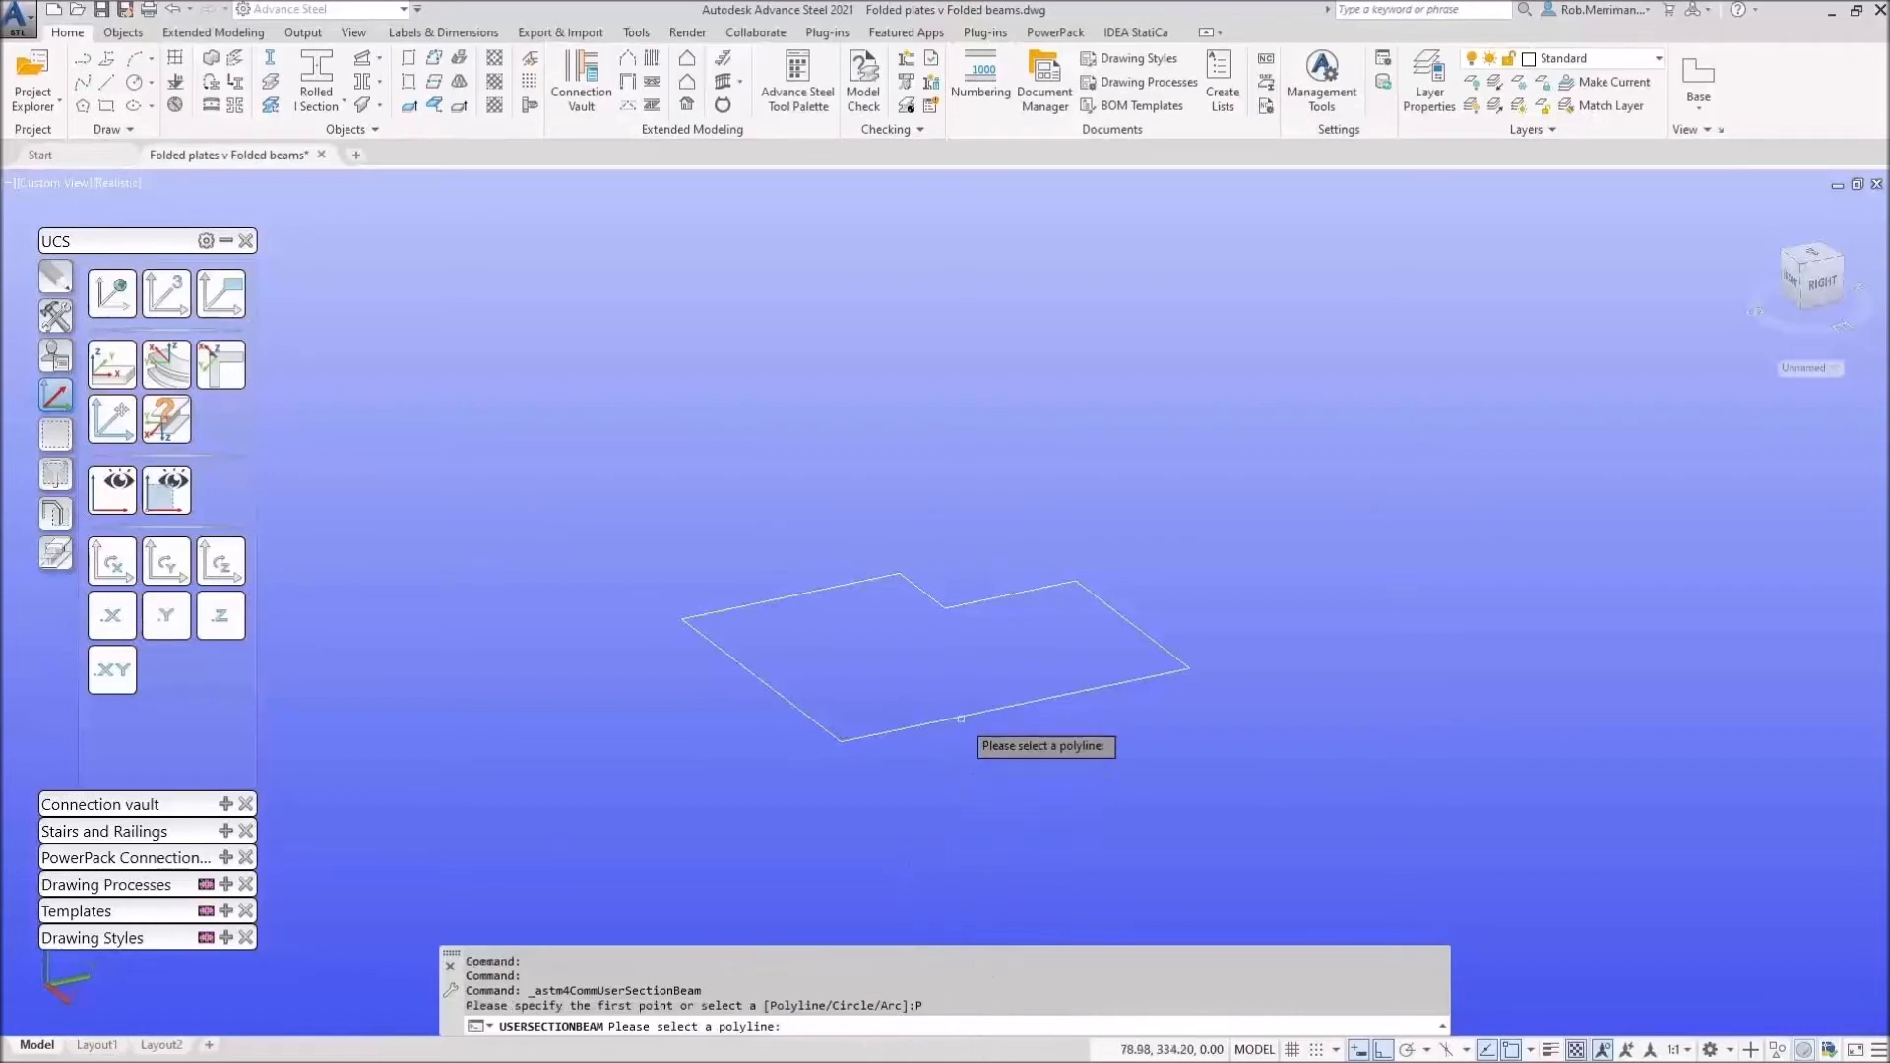
{"action": "left_click", "coordinate": [946, 720]}
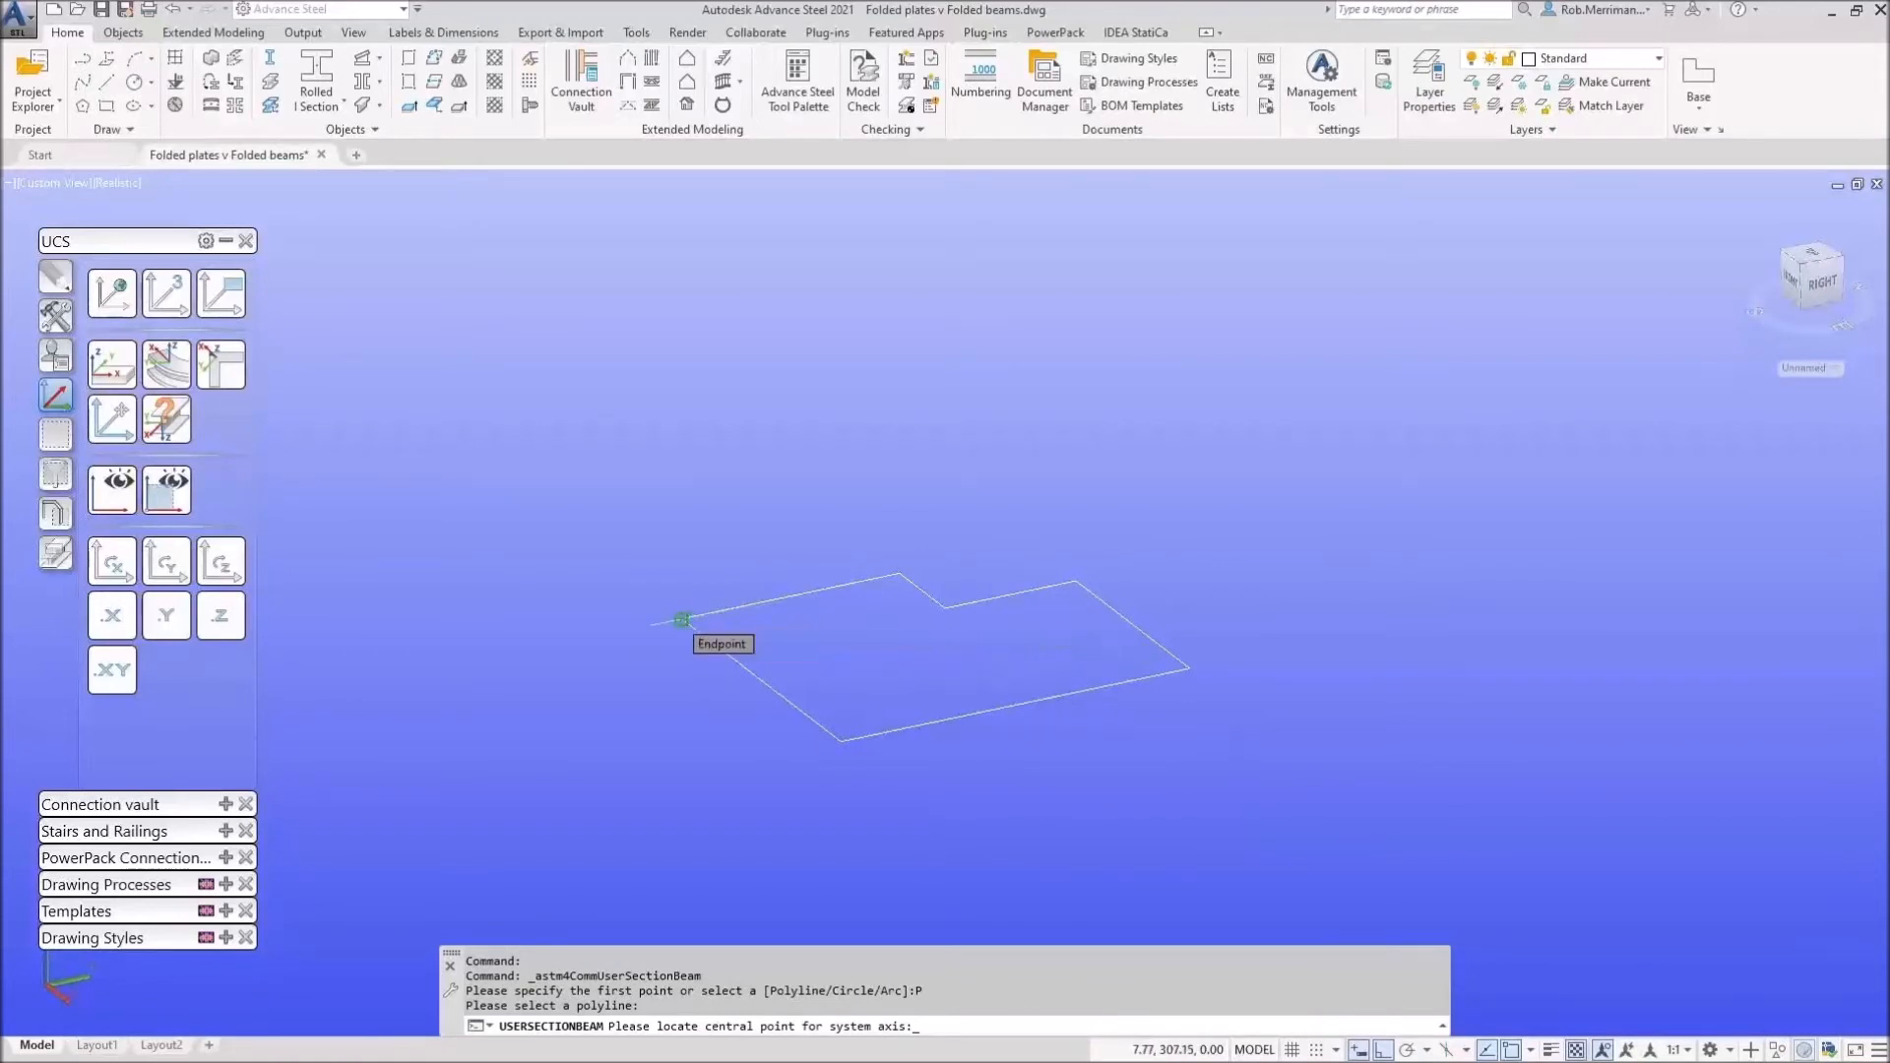
{"action": "left_click", "coordinate": [682, 621]}
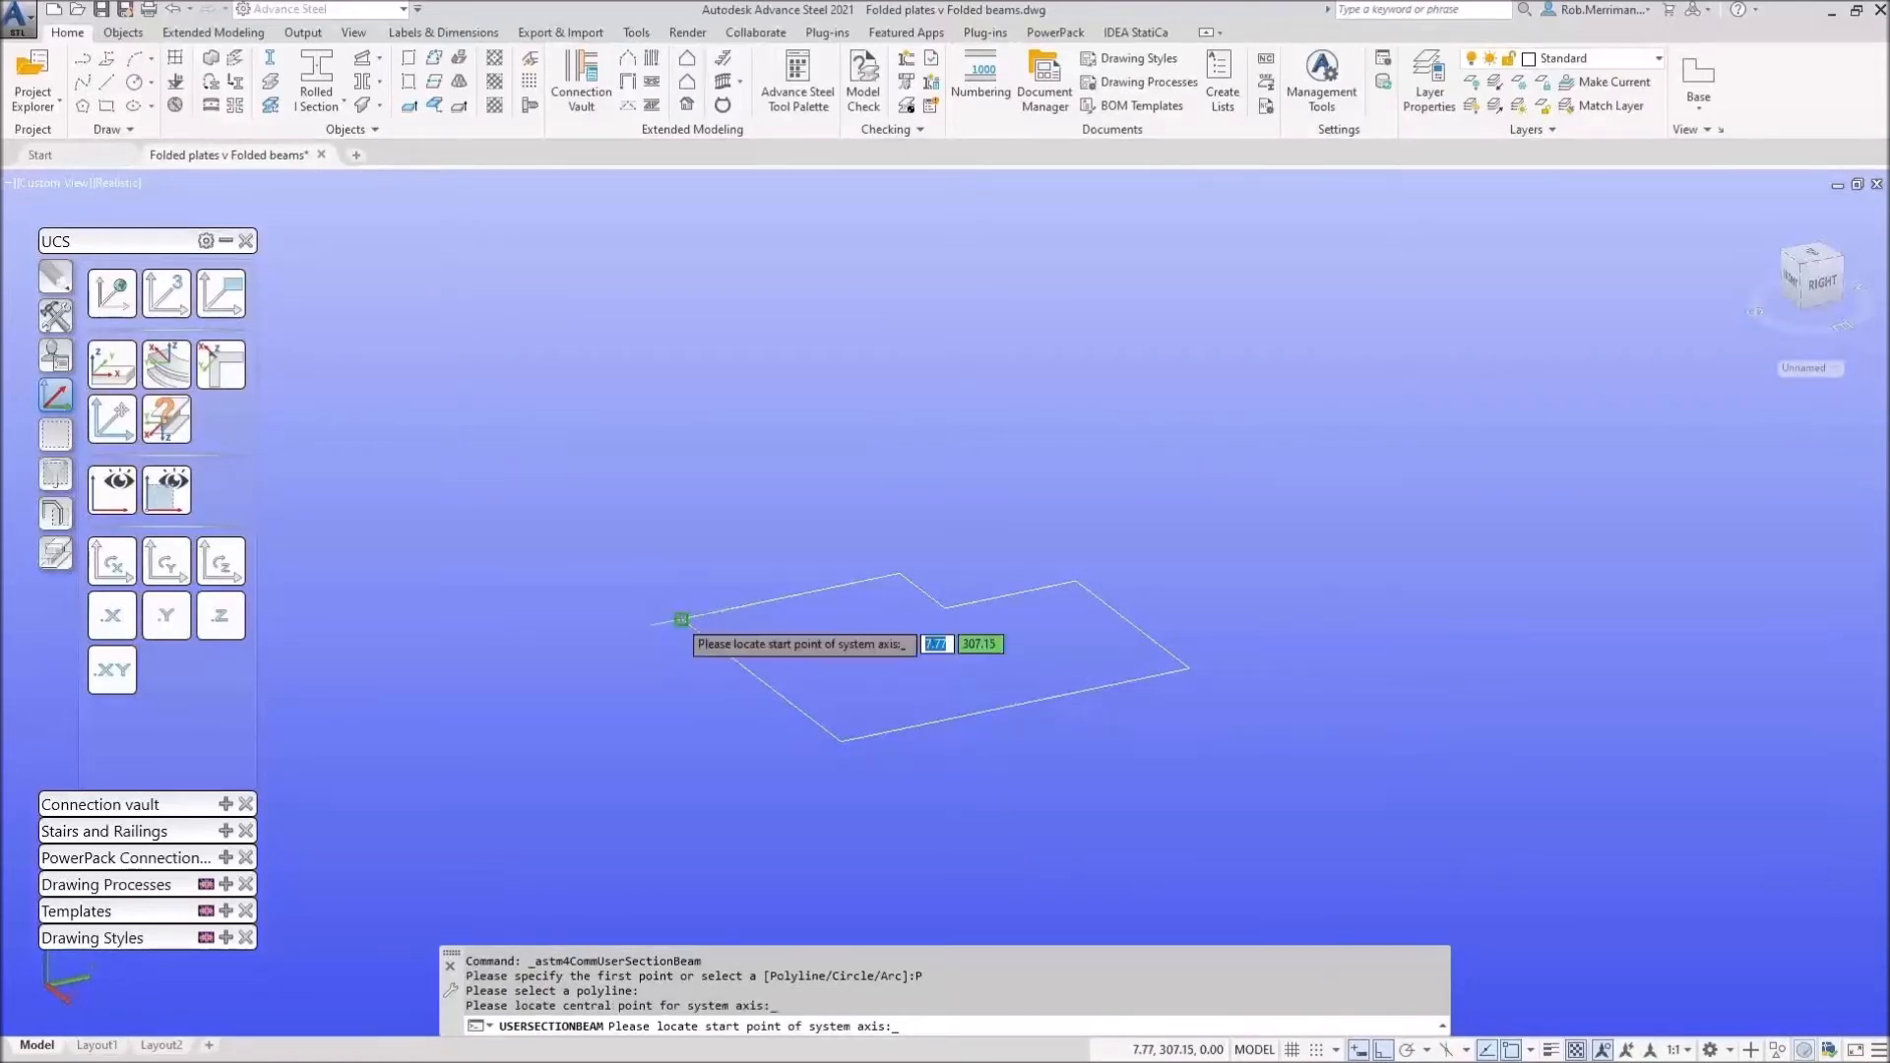
{"action": "left_click", "coordinate": [681, 620]}
{"action": "scroll", "coordinate": [694, 654], "scroll_direction": "down", "scroll_amount": 6}
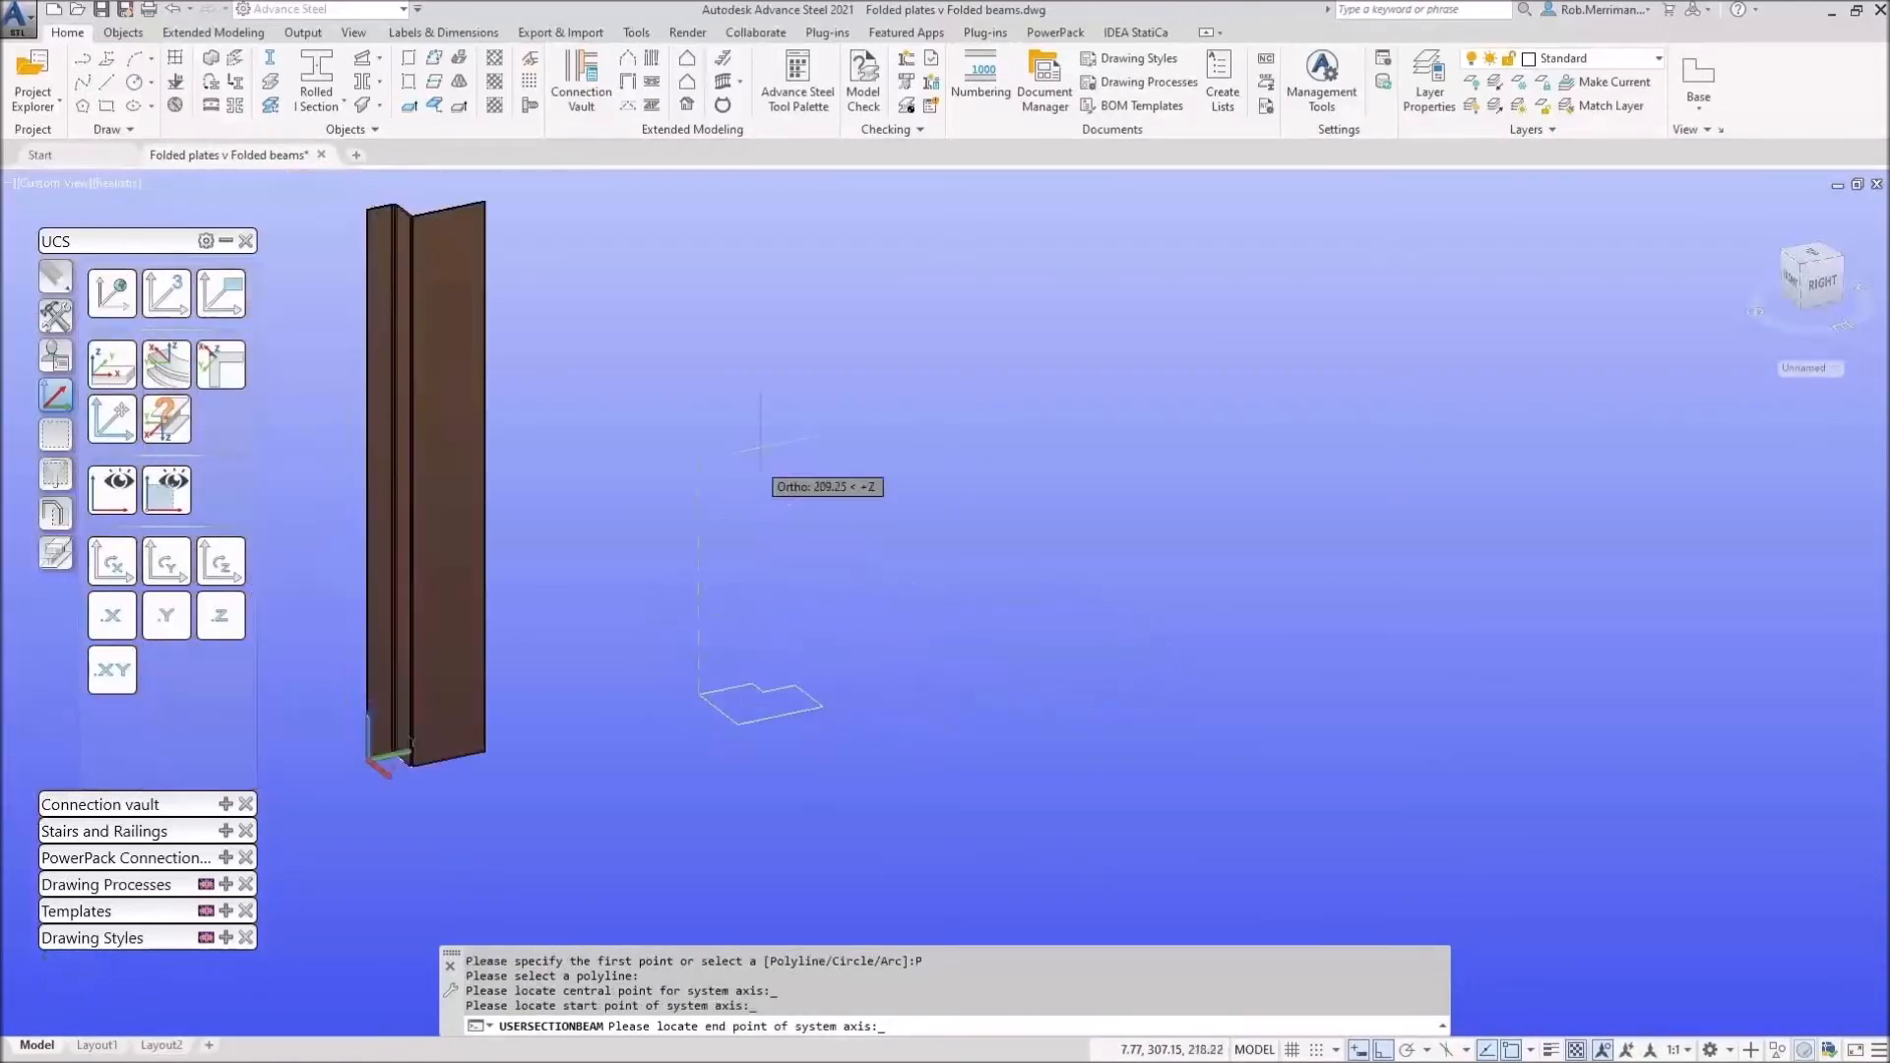
{"action": "left_click", "coordinate": [768, 387]}
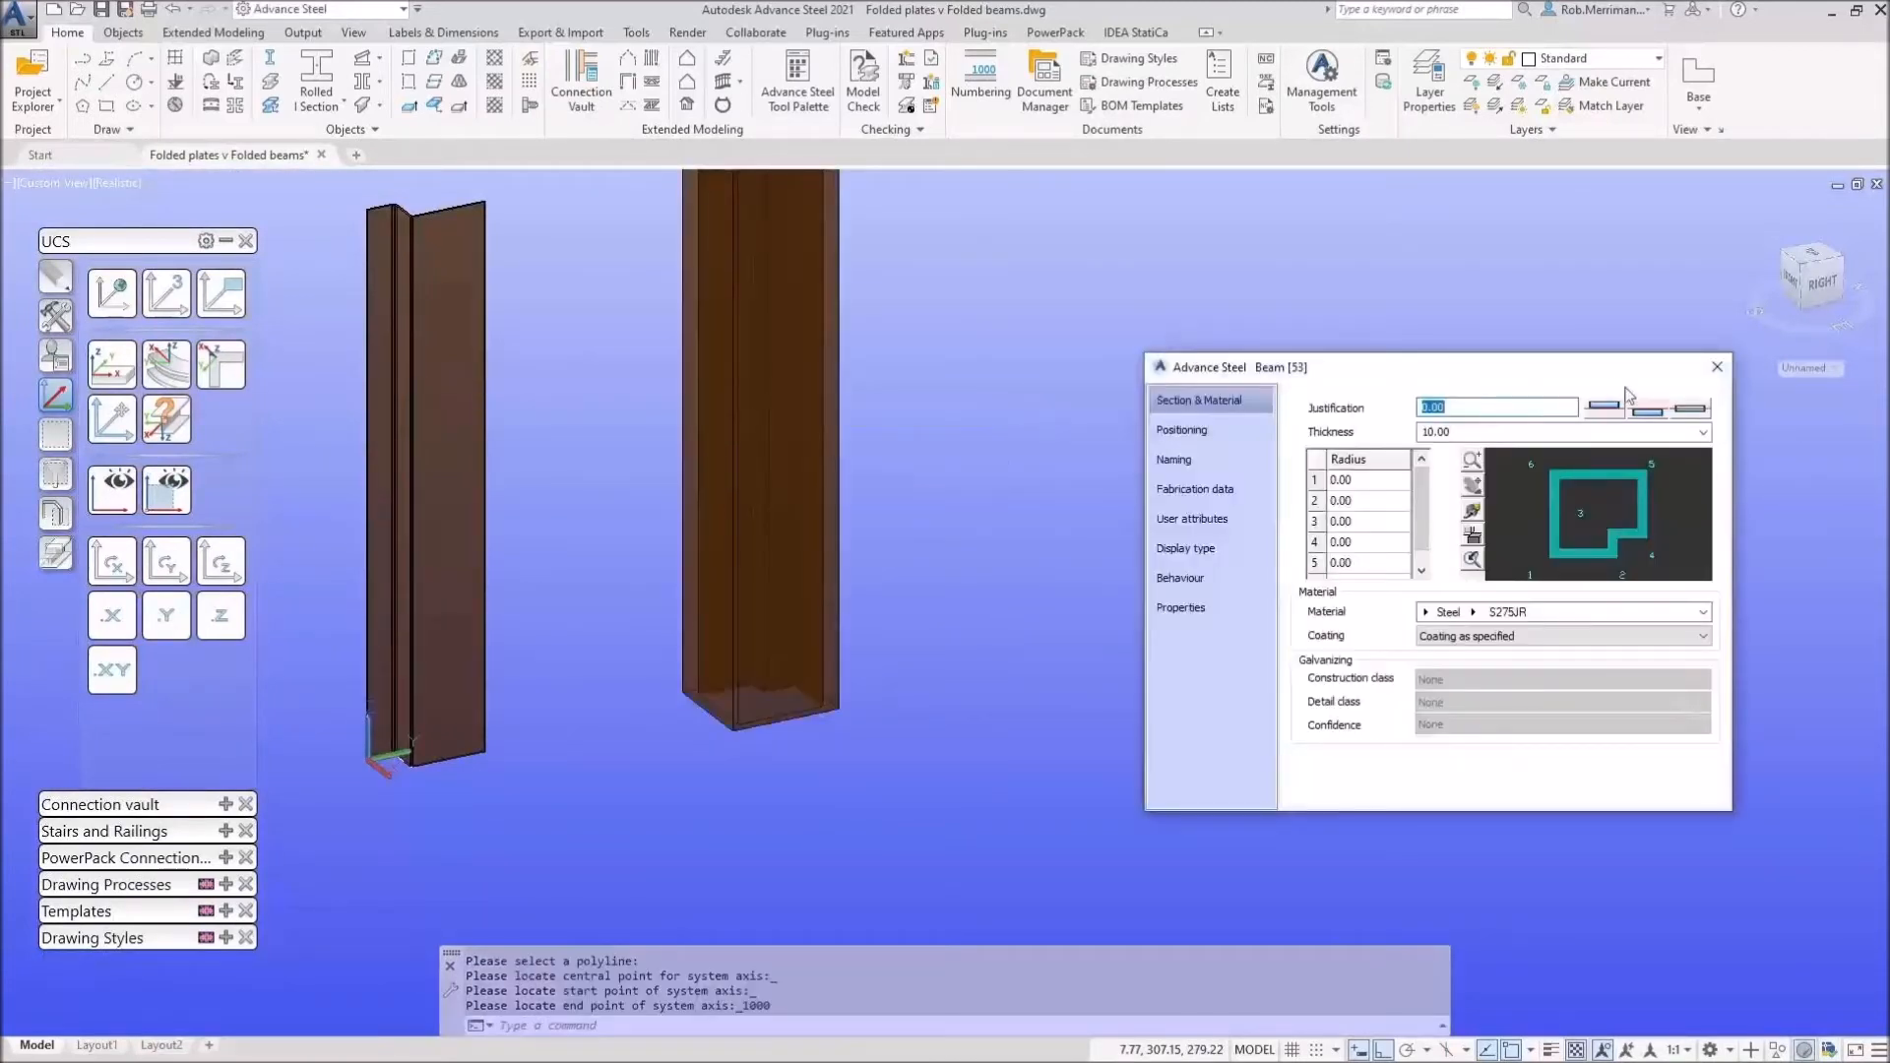
Step: Set the new beam's justification to 1.00 and plate thickness to 2.20
{"action": "left_click", "coordinate": [1604, 408]}
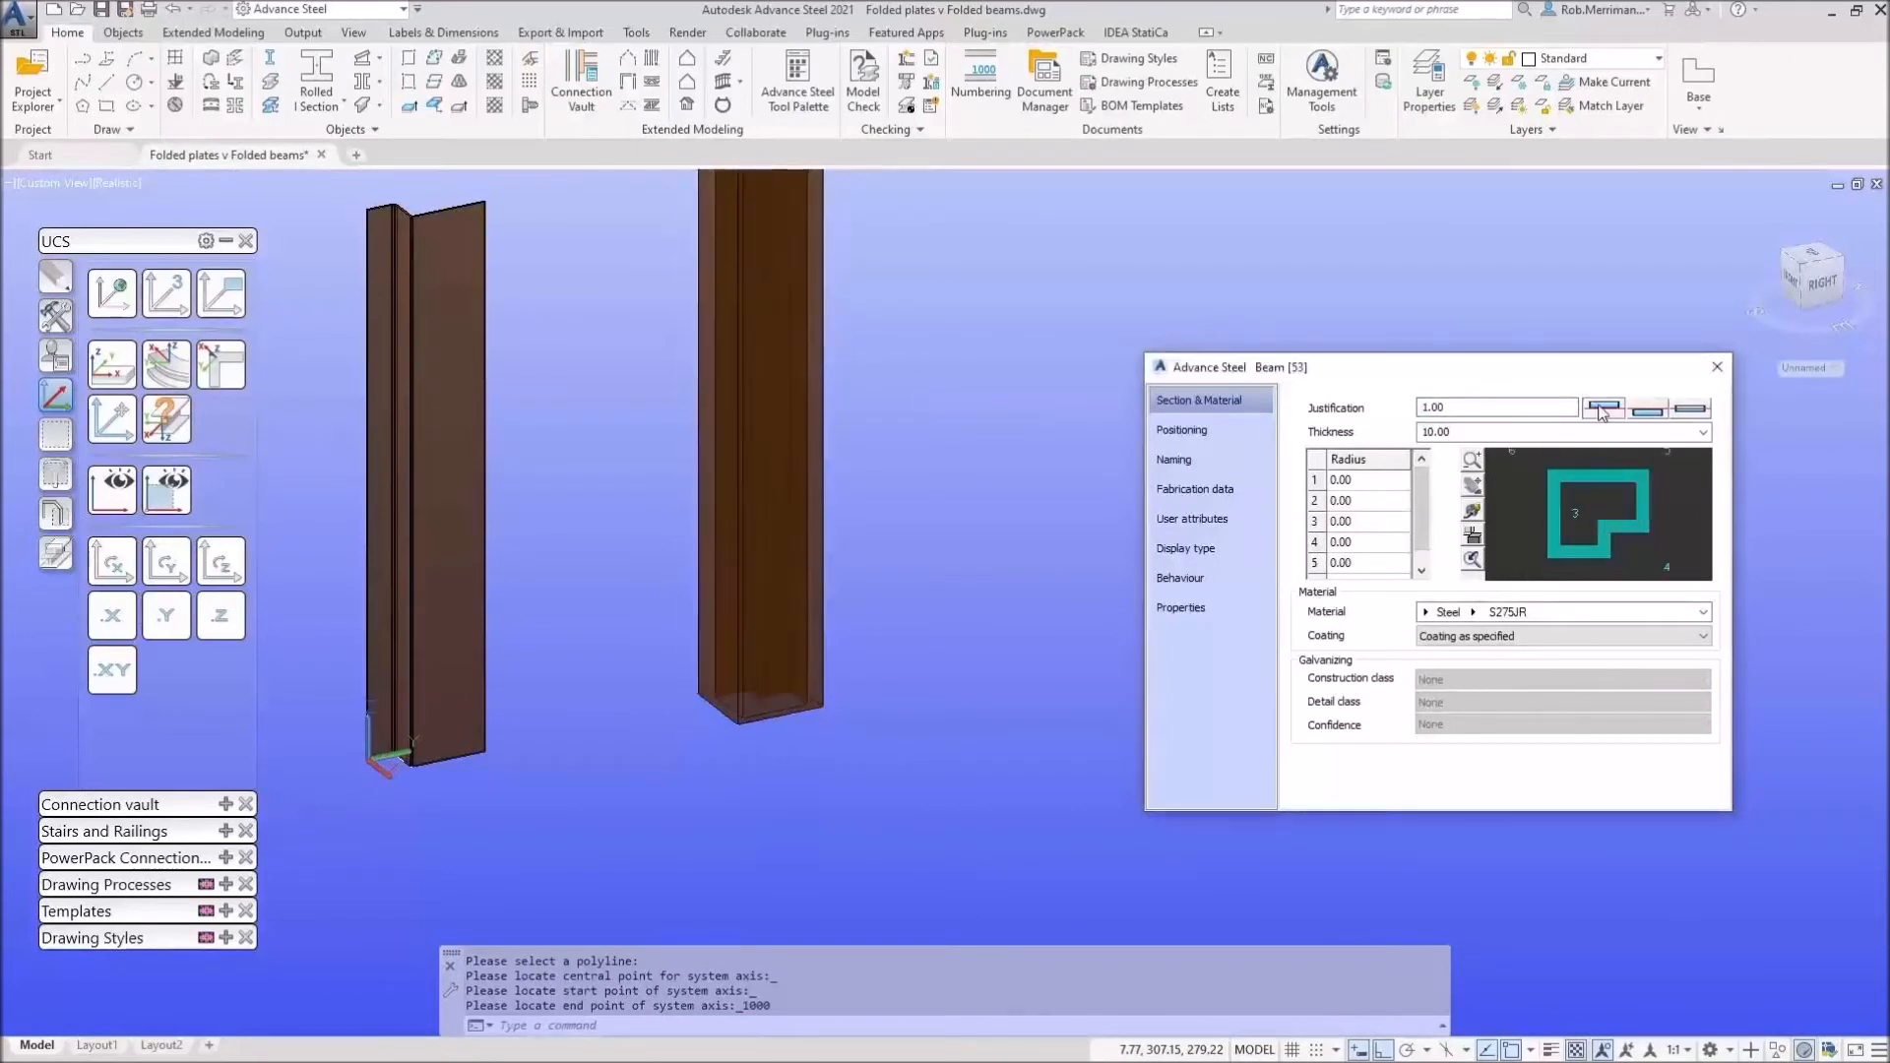
{"action": "left_click", "coordinate": [1503, 433]}
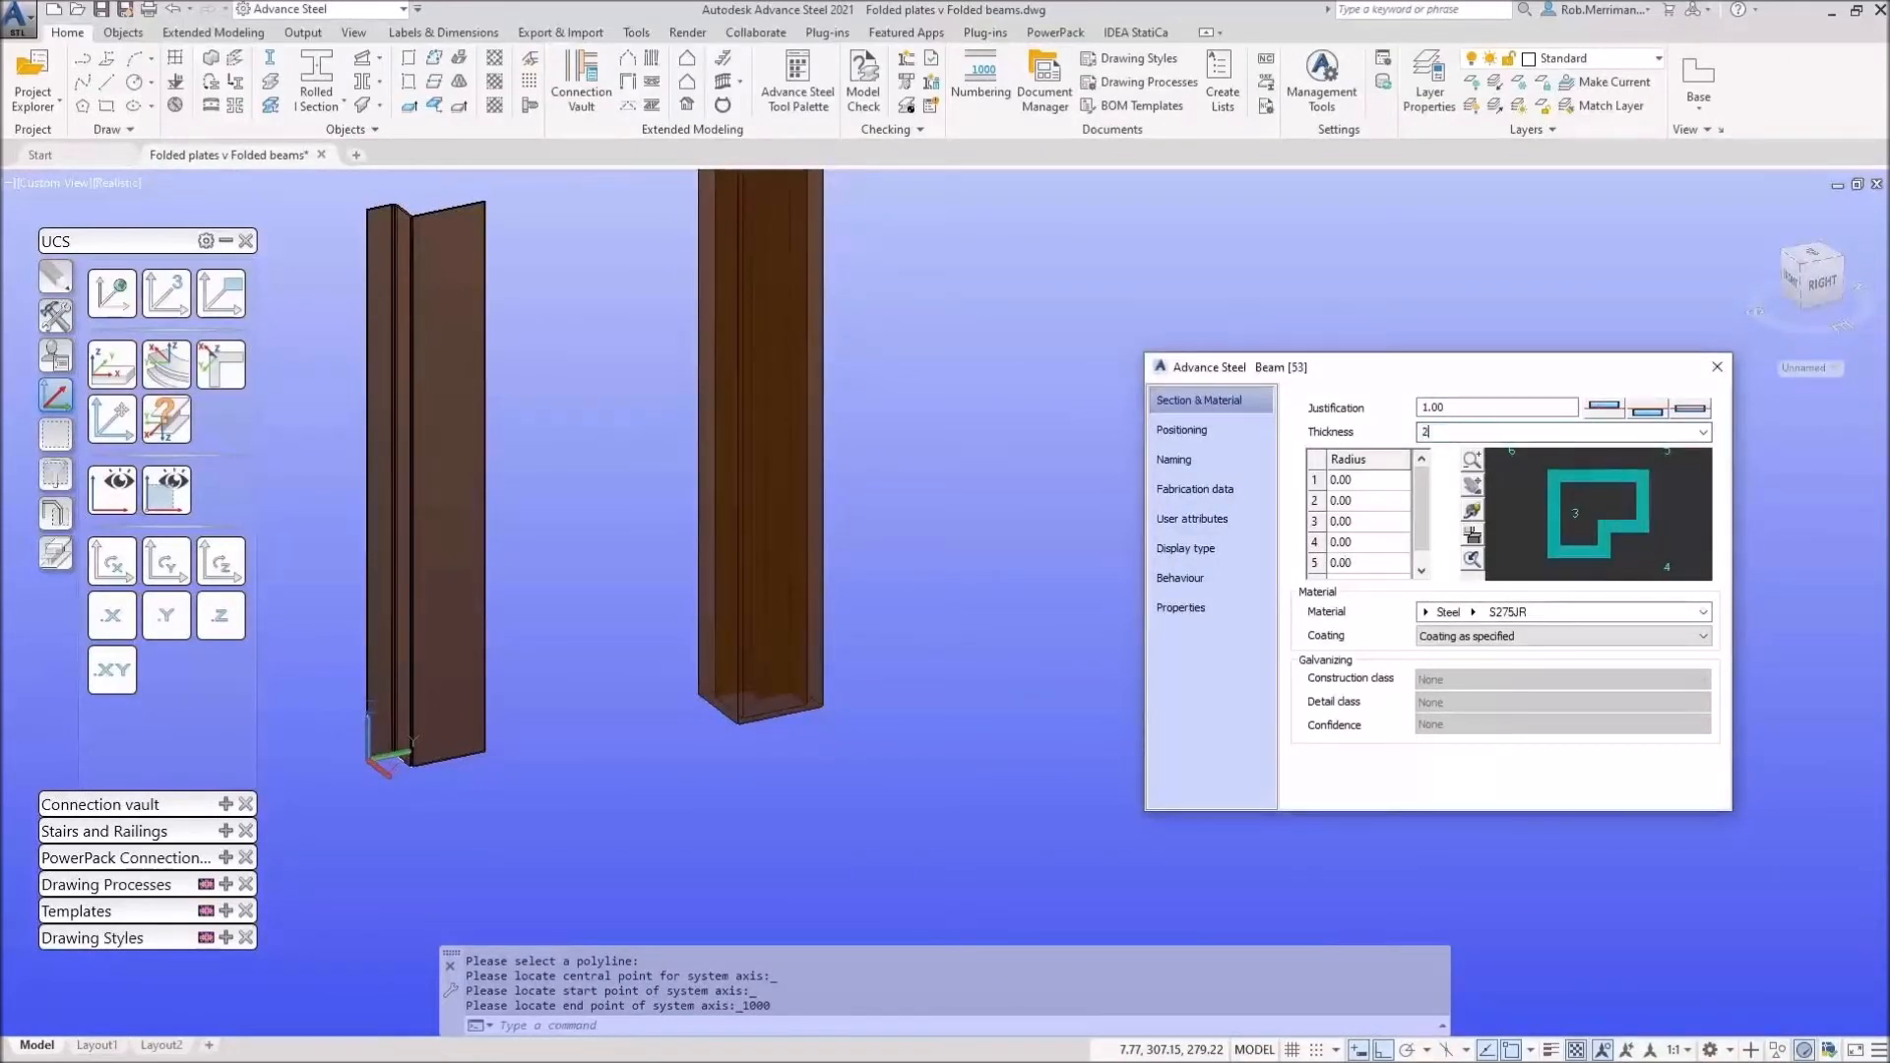
{"action": "type", "text": "2.2"}
{"action": "key", "text": "Return"}
Step: Try first-bend radii of 2 and 3, then reset the first bend radius to 0.00
{"action": "left_click", "coordinate": [1374, 483]}
{"action": "type", "text": "2"}
{"action": "key", "text": "Return"}
{"action": "left_click", "coordinate": [1375, 483]}
{"action": "type", "text": "3"}
{"action": "key", "text": "Return"}
{"action": "left_click", "coordinate": [1361, 502]}
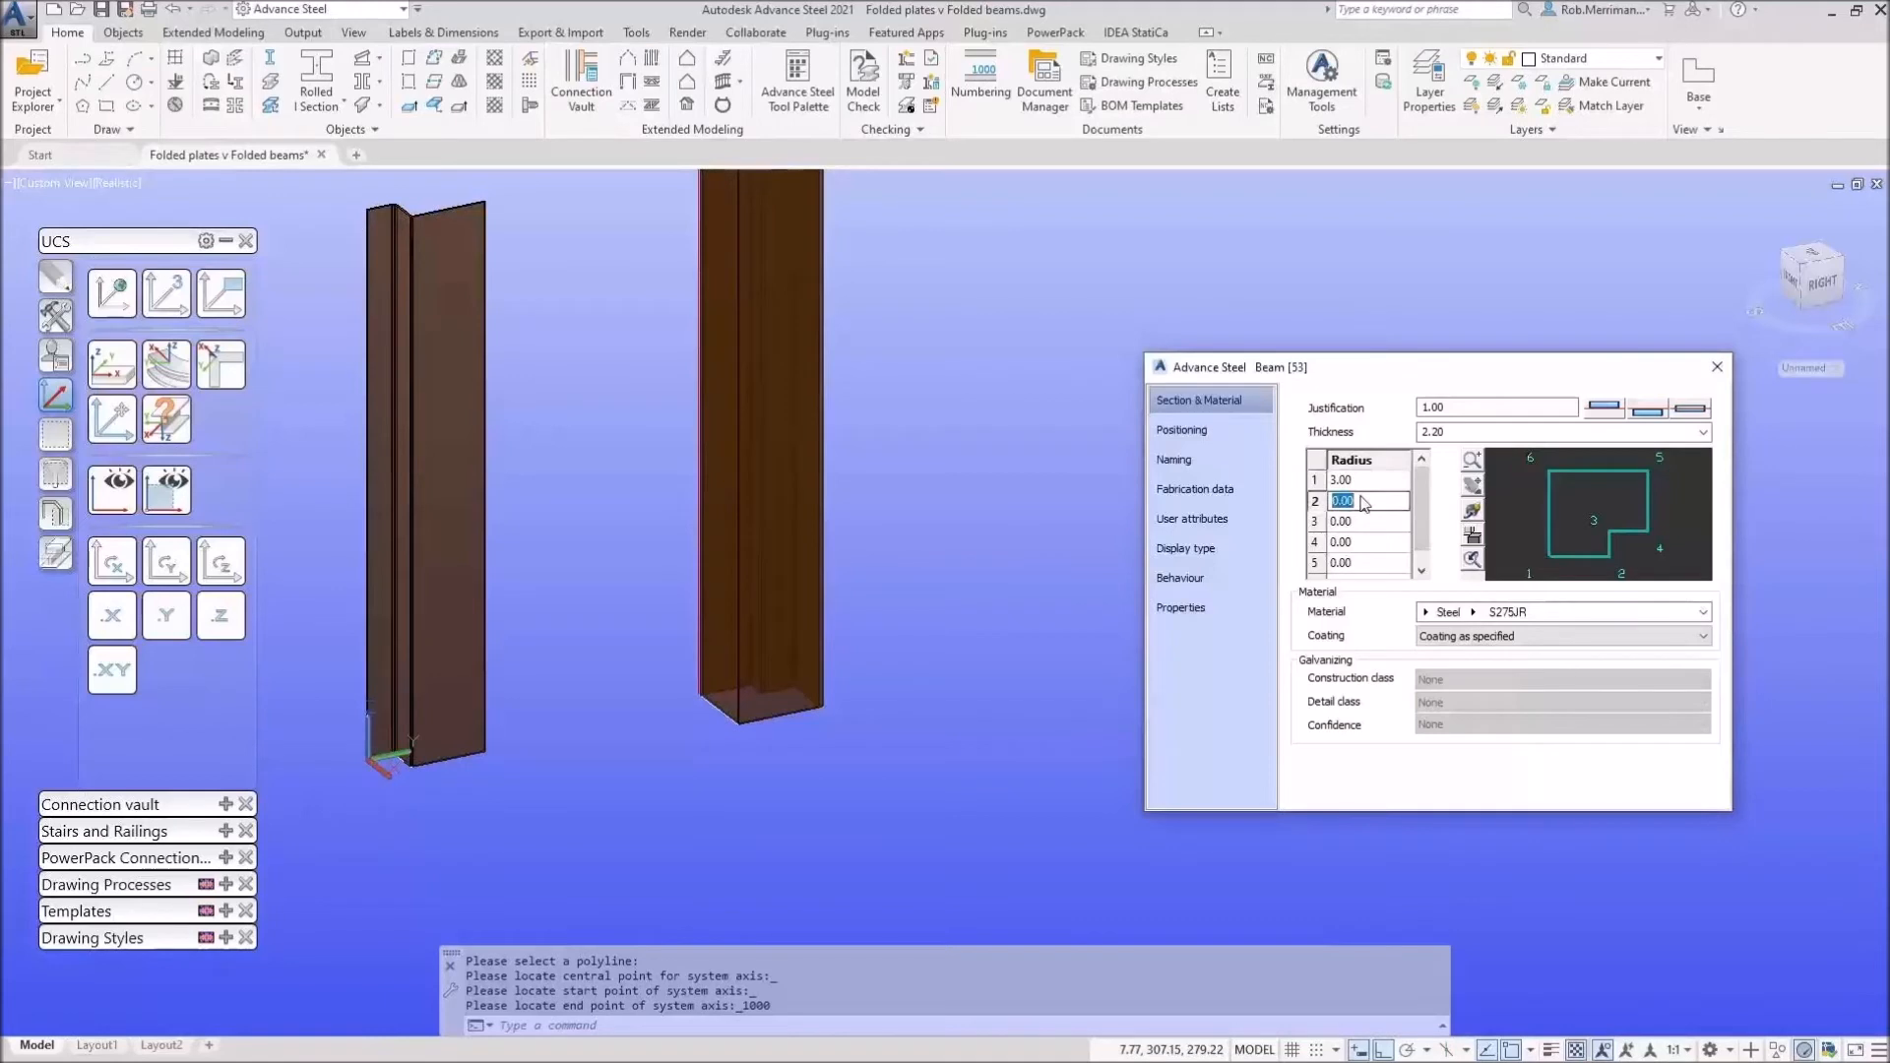
{"action": "left_click", "coordinate": [1367, 482]}
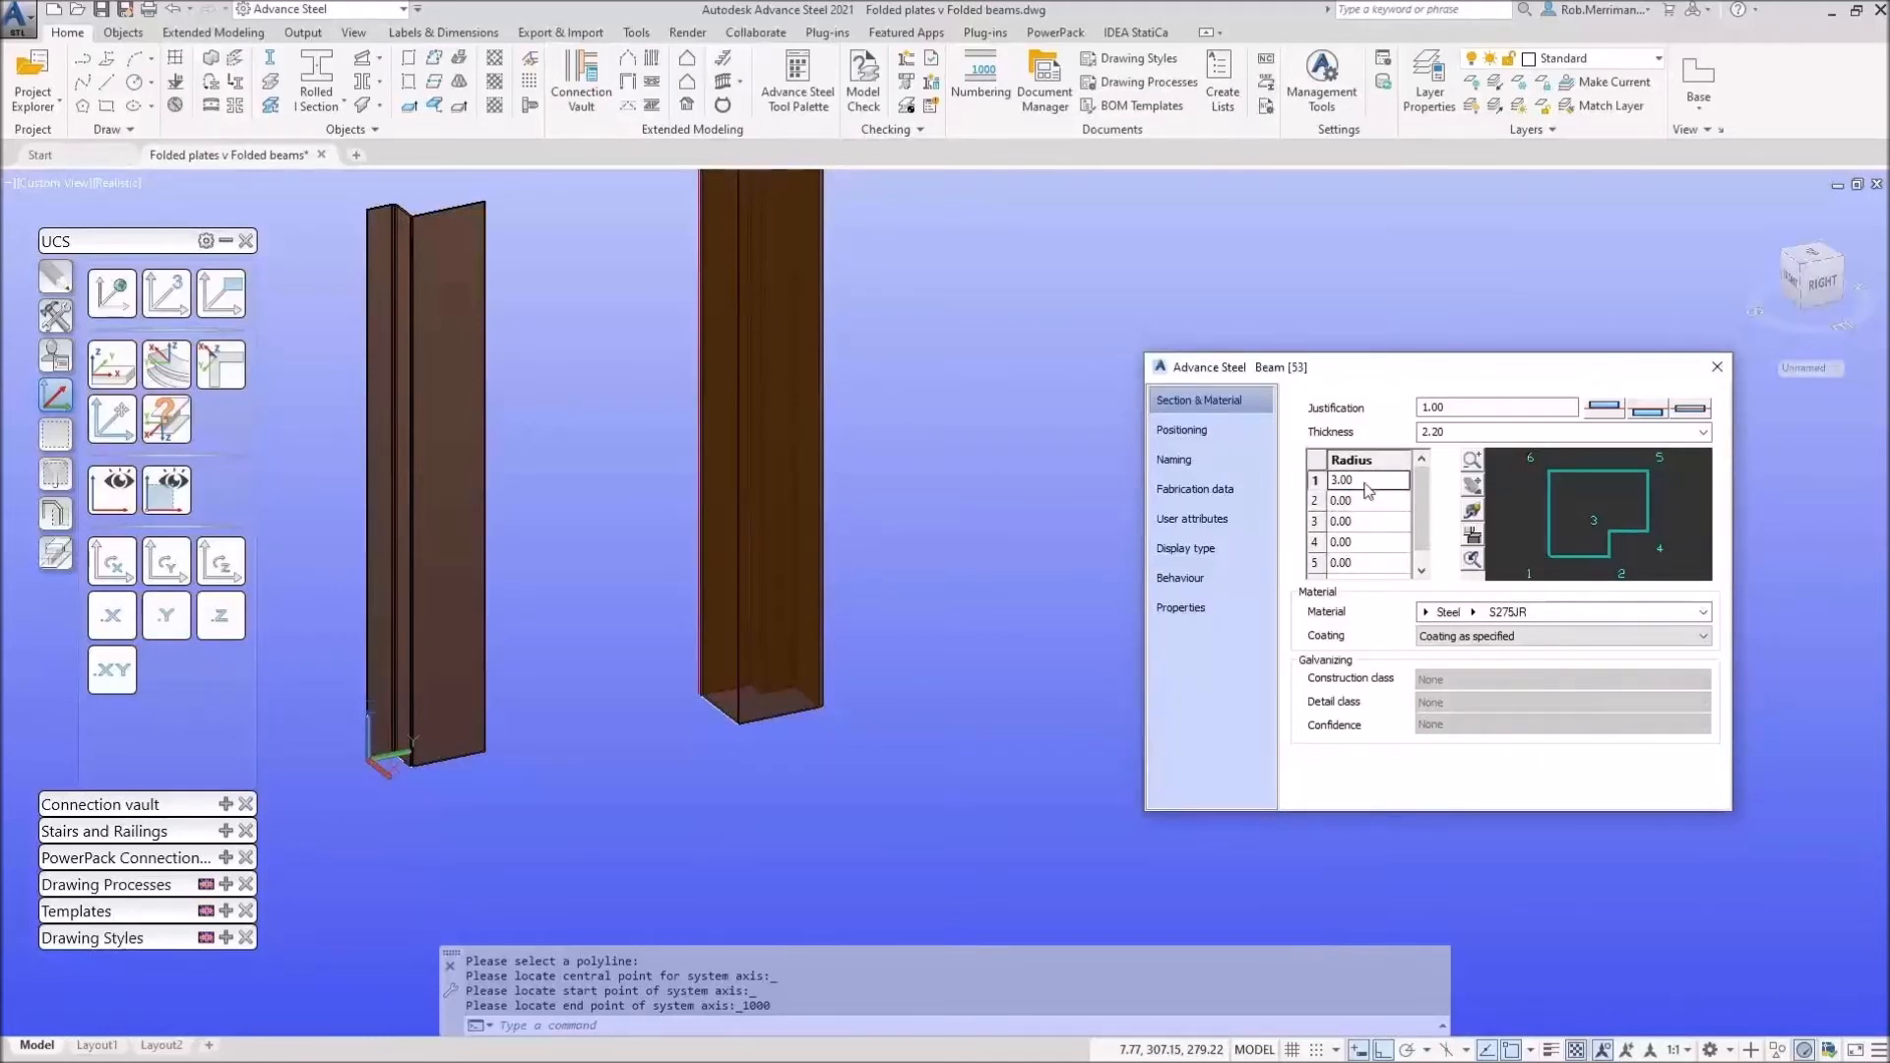
{"action": "type", "text": "0"}
{"action": "key", "text": "Return"}
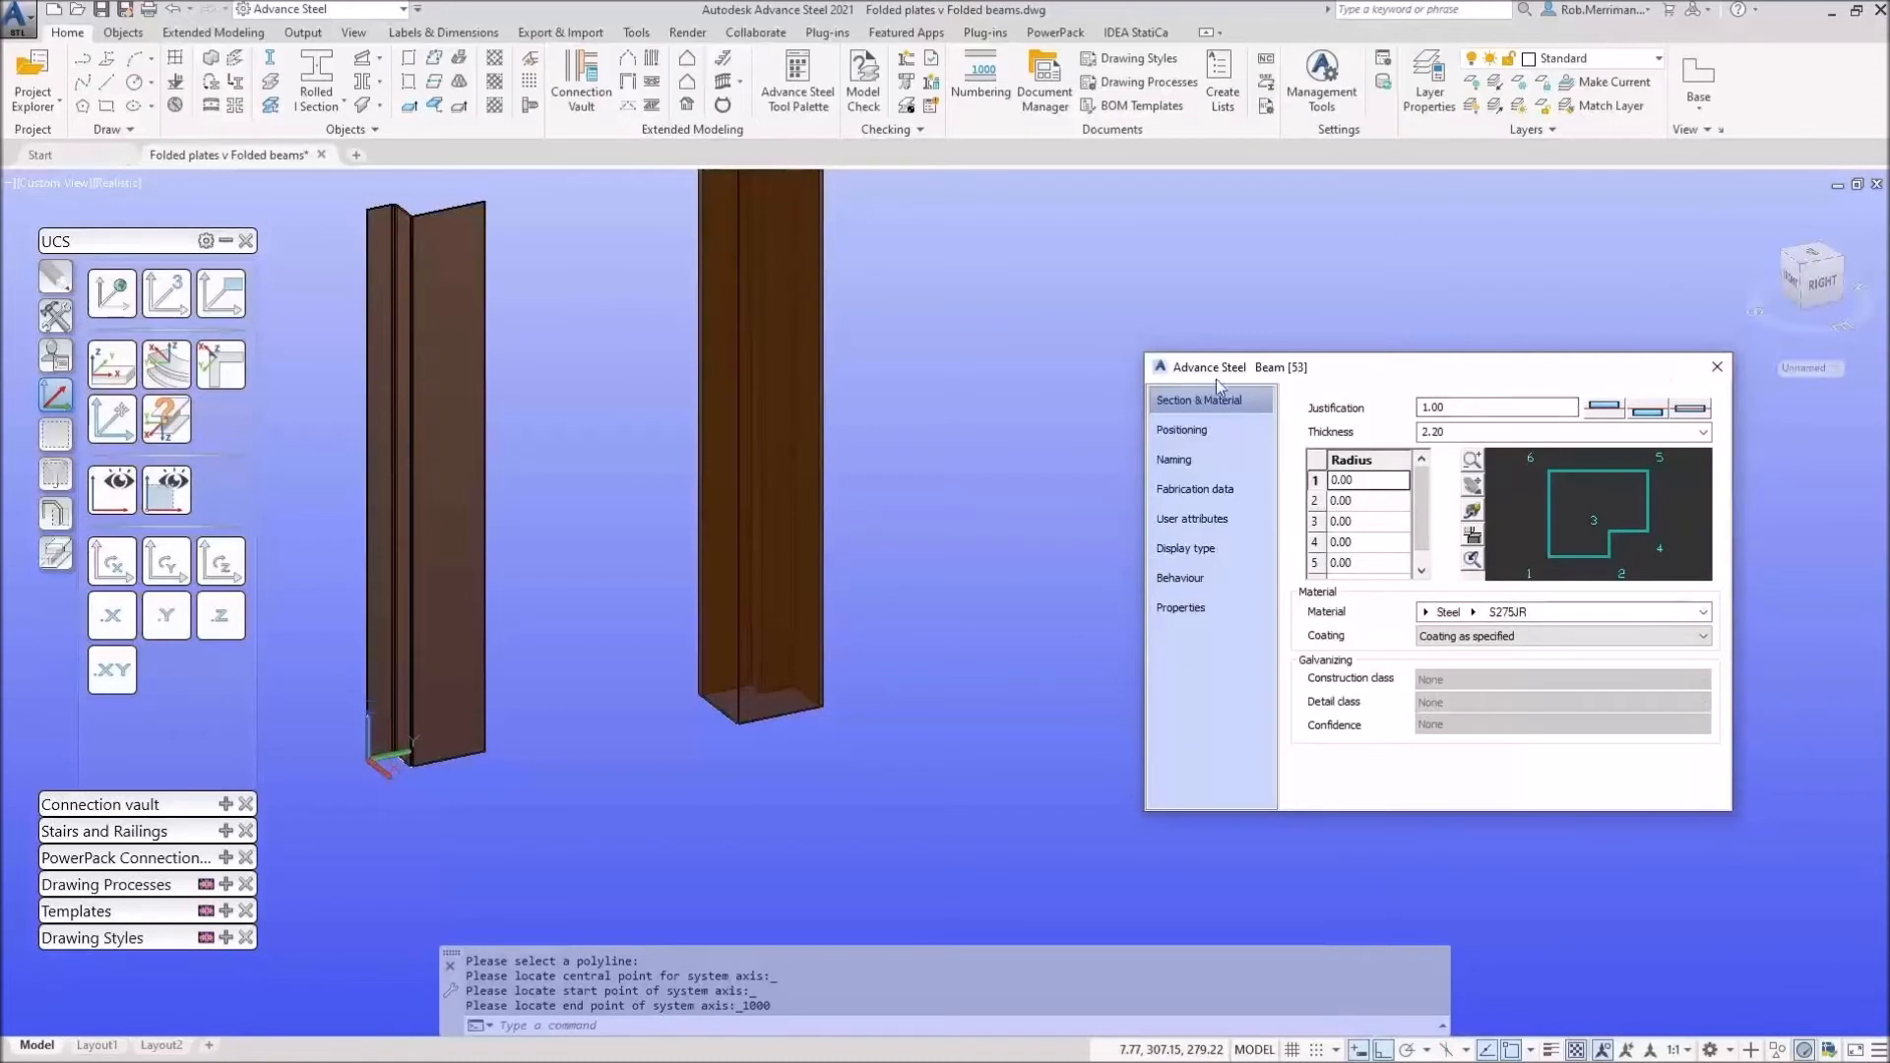
{"action": "key", "text": "ctrl"}
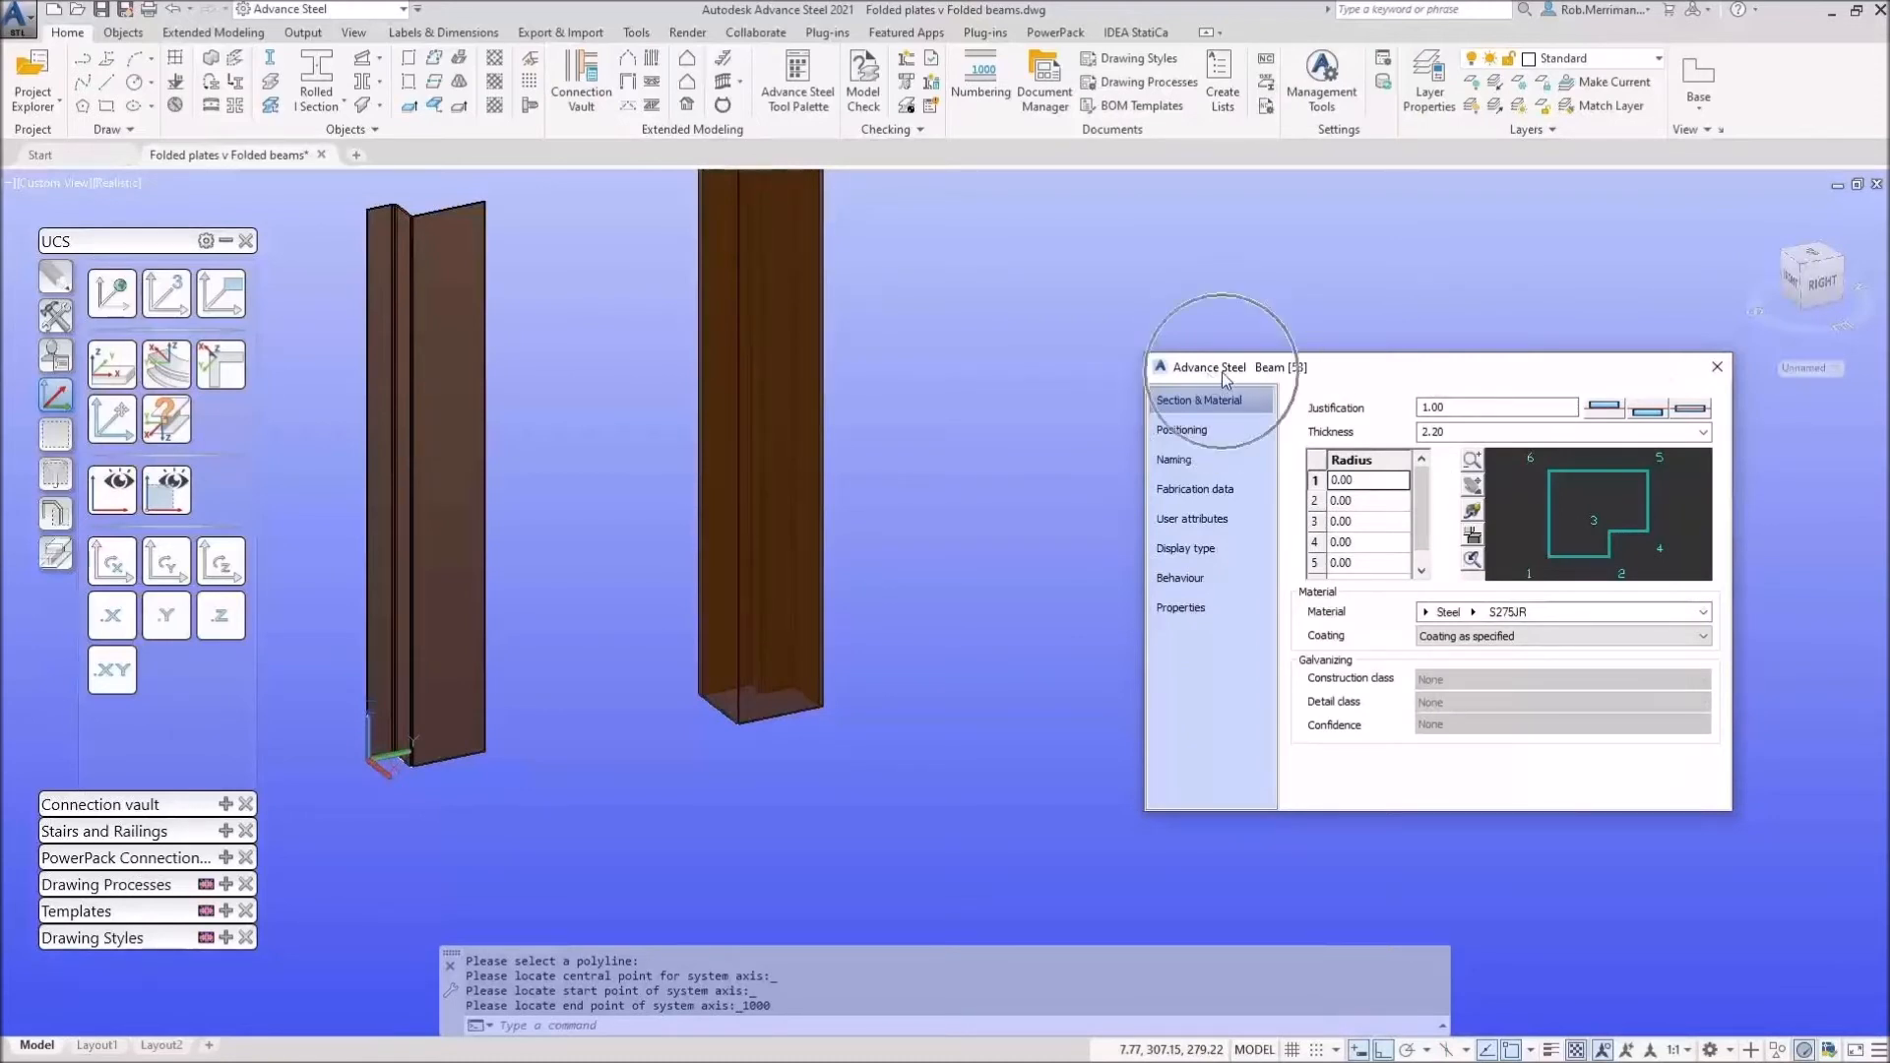
{"action": "key", "text": "ctrl"}
{"action": "key", "text": "ctrl"}
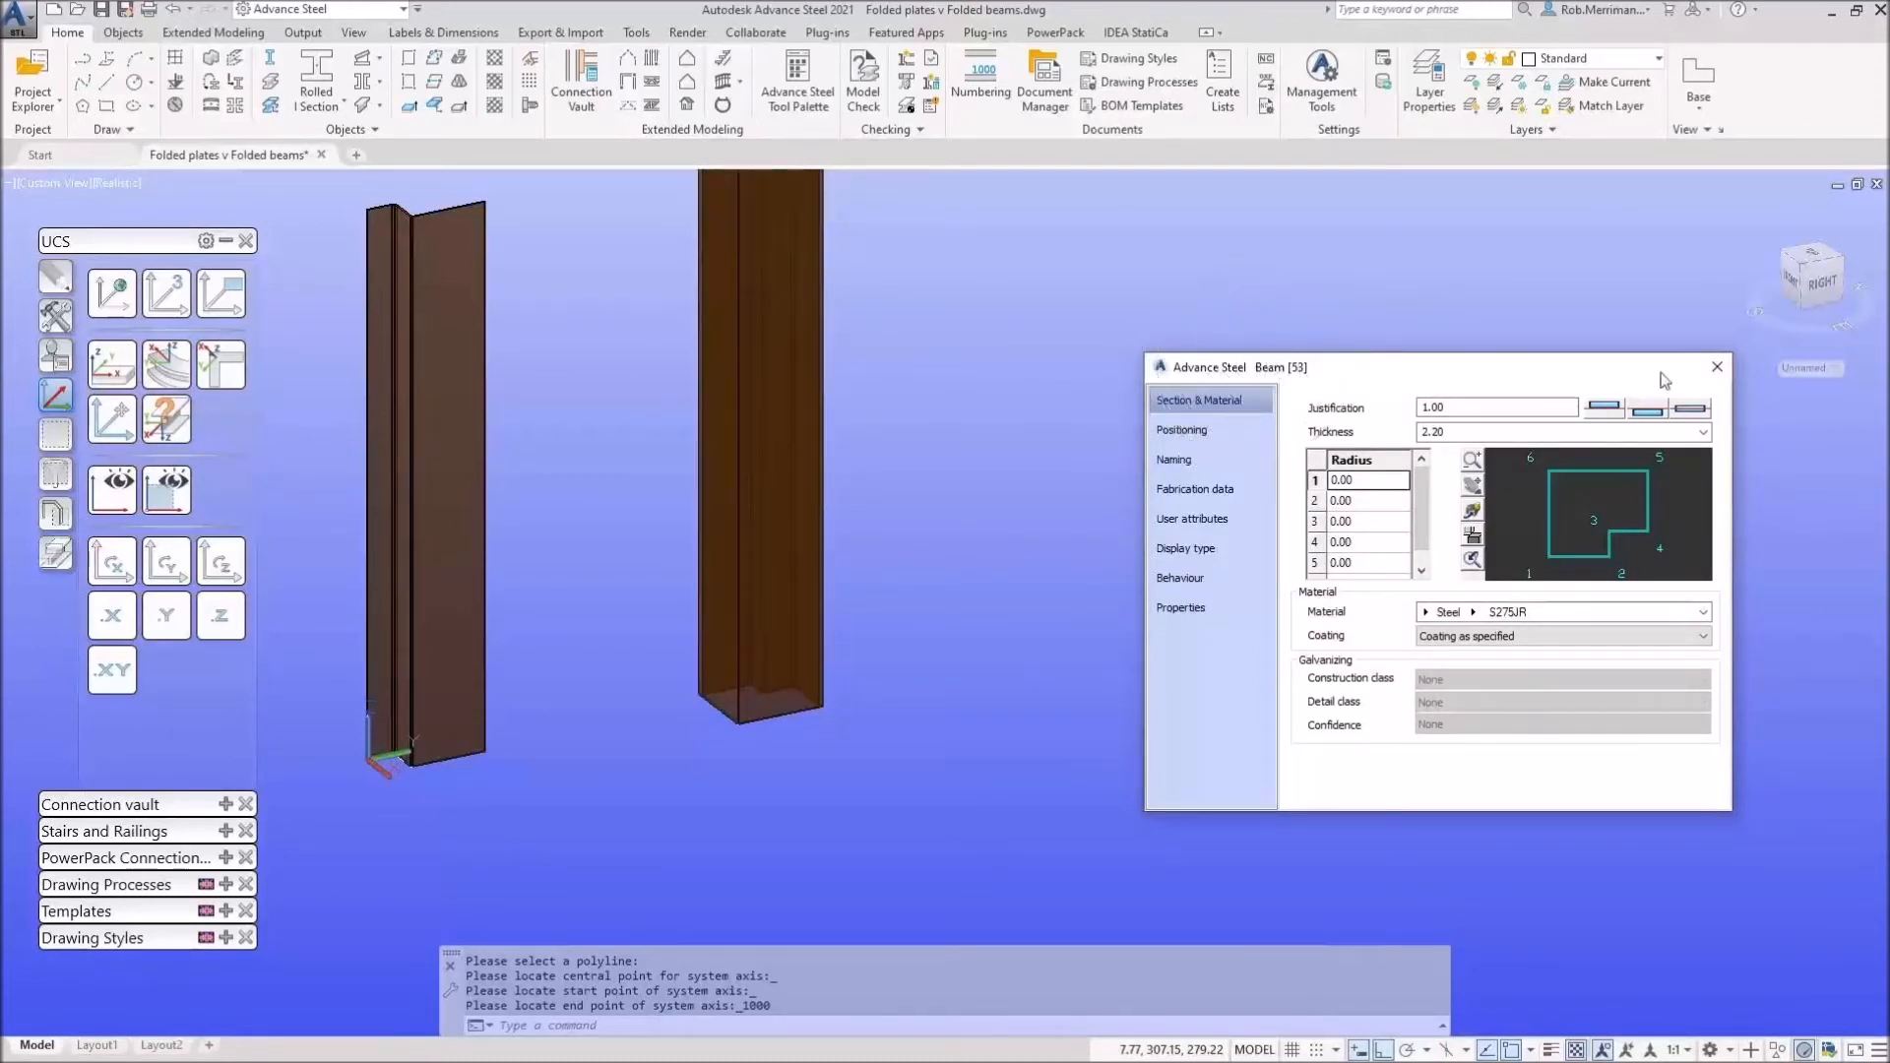
Step: Close the beam properties and bring up the Features tools, zooming to review the folded plates
{"action": "left_click", "coordinate": [1716, 367]}
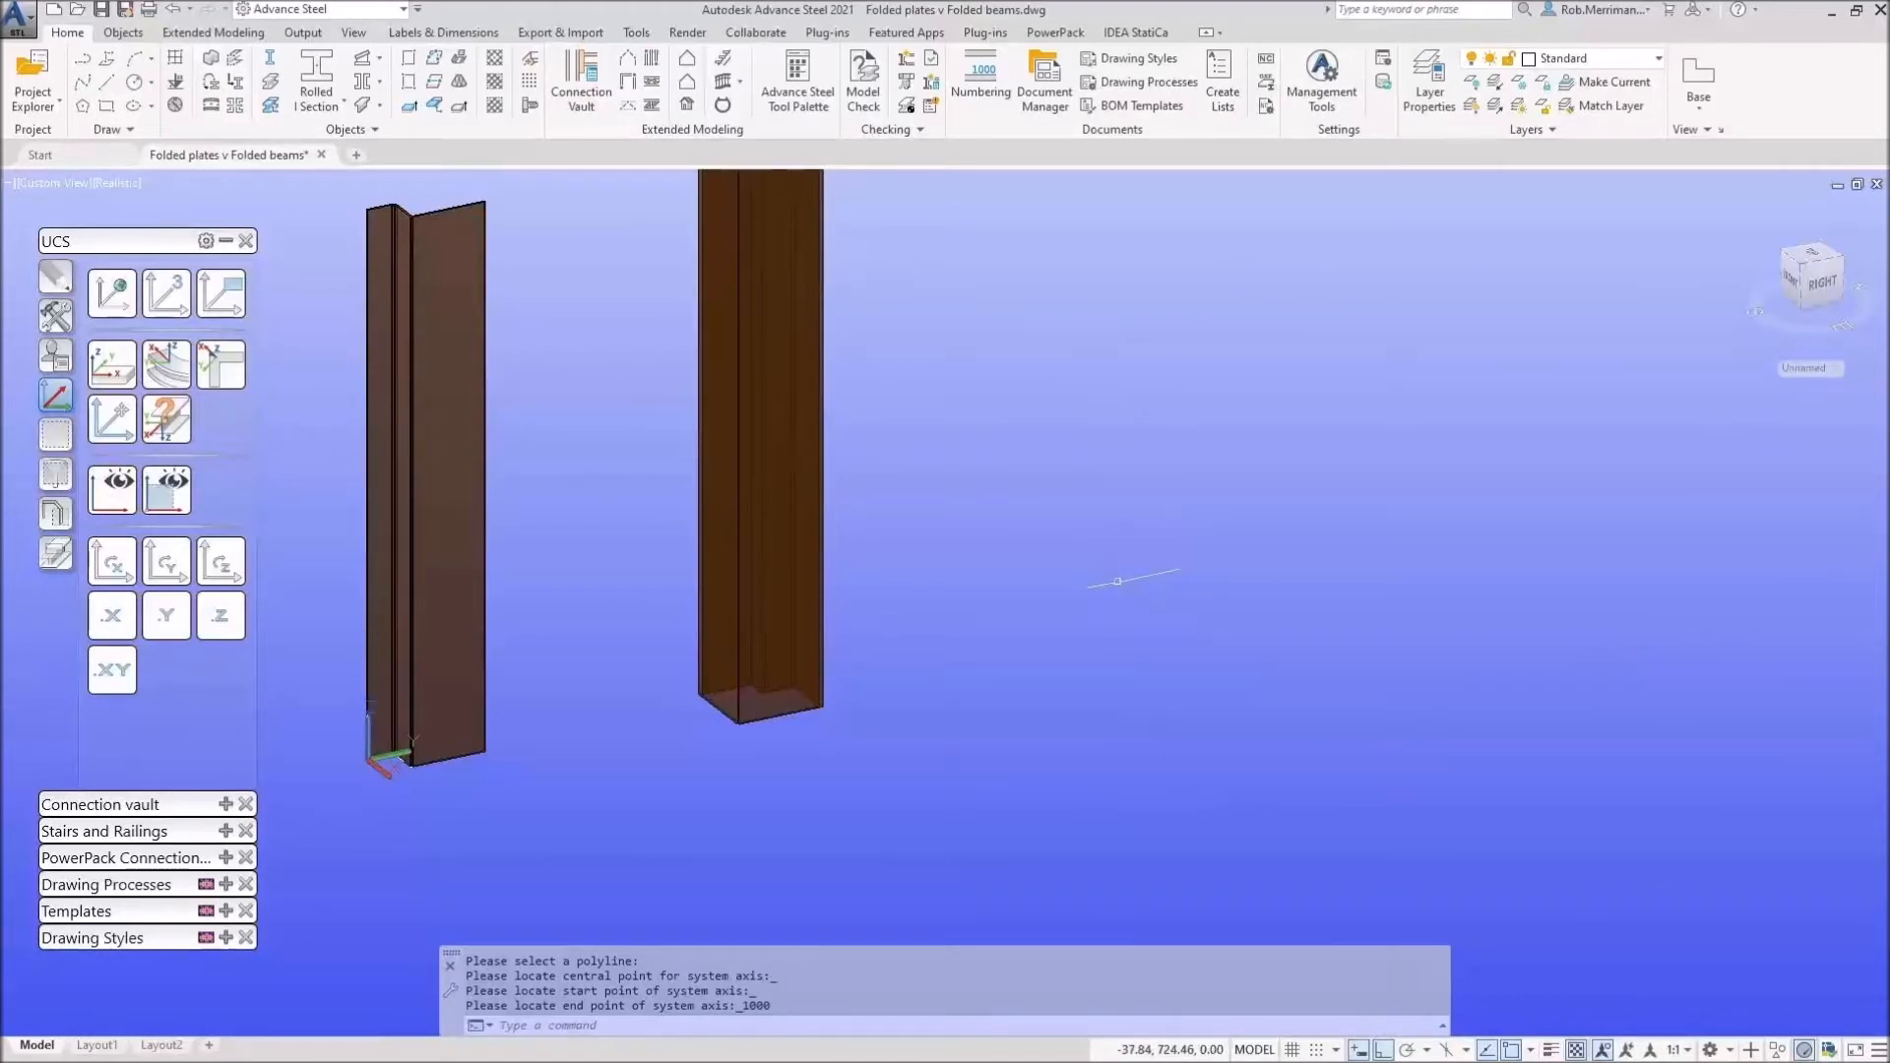
{"action": "scroll", "coordinate": [1117, 581], "scroll_direction": "down", "scroll_amount": 2}
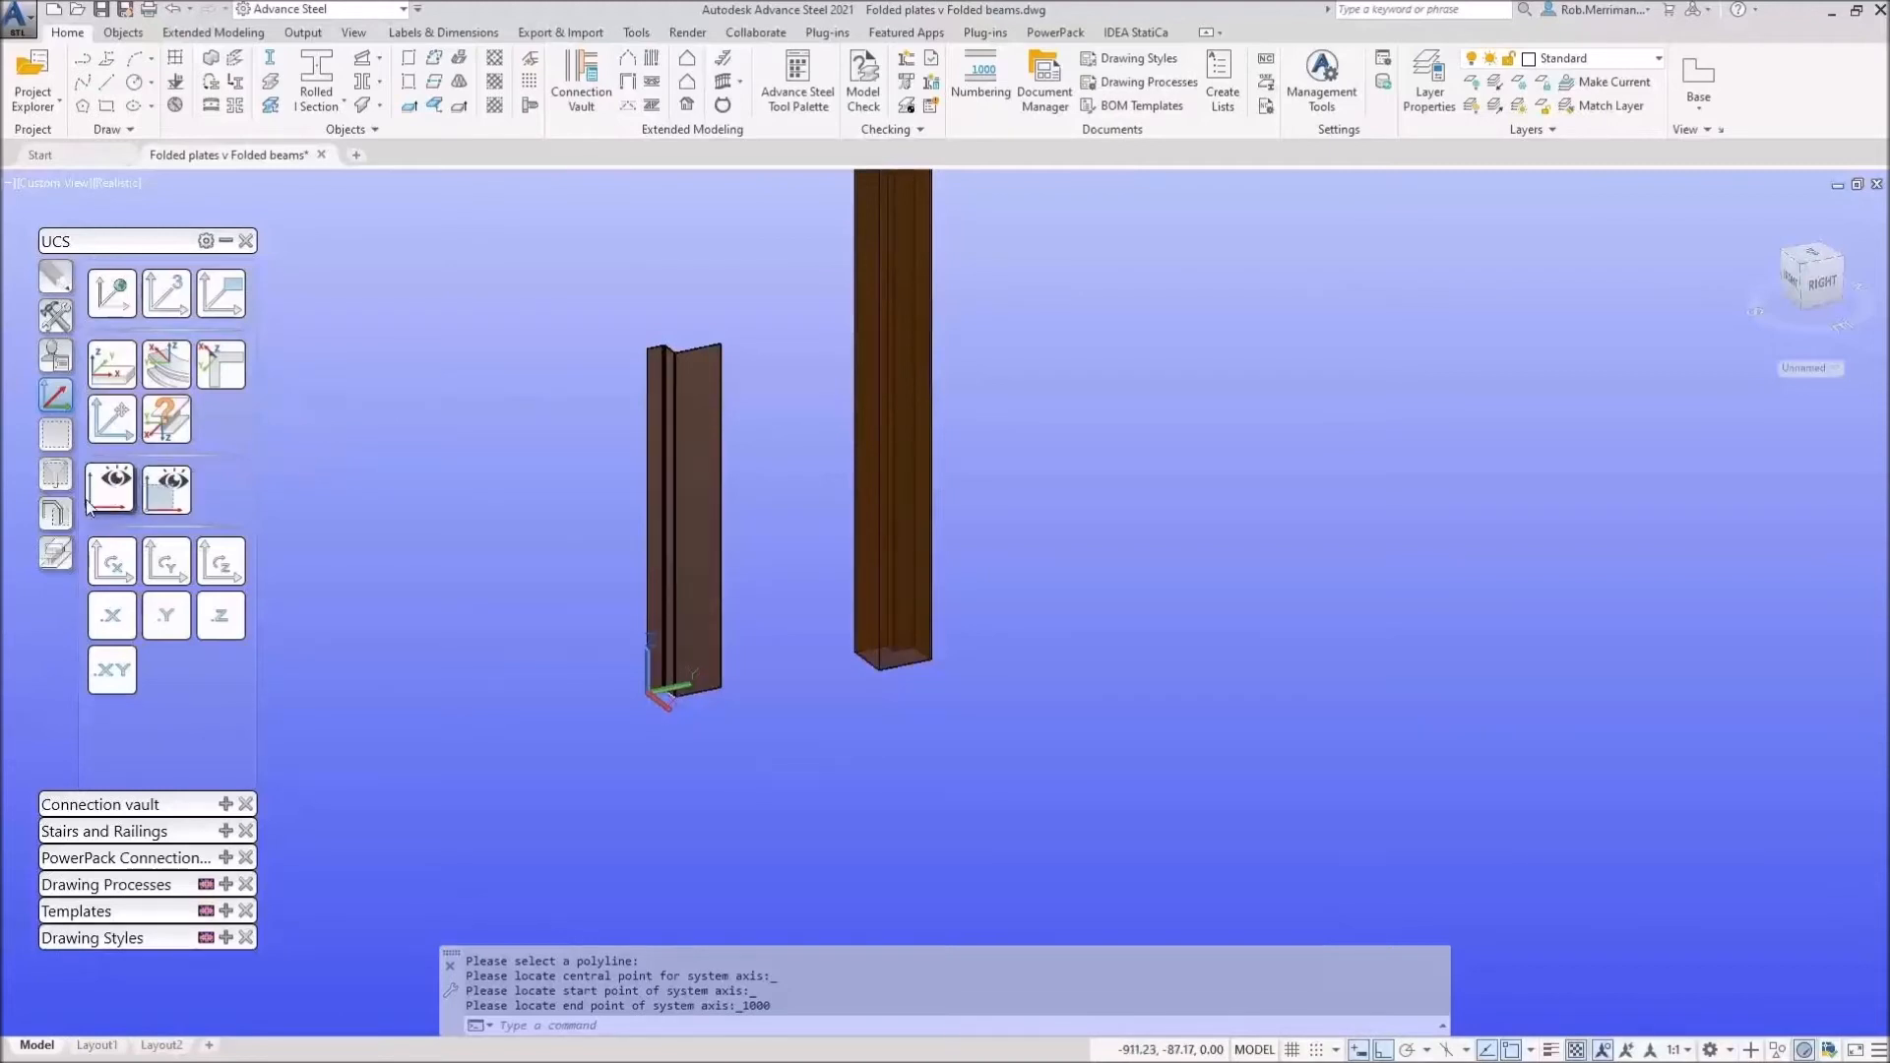
{"action": "left_click", "coordinate": [55, 553]}
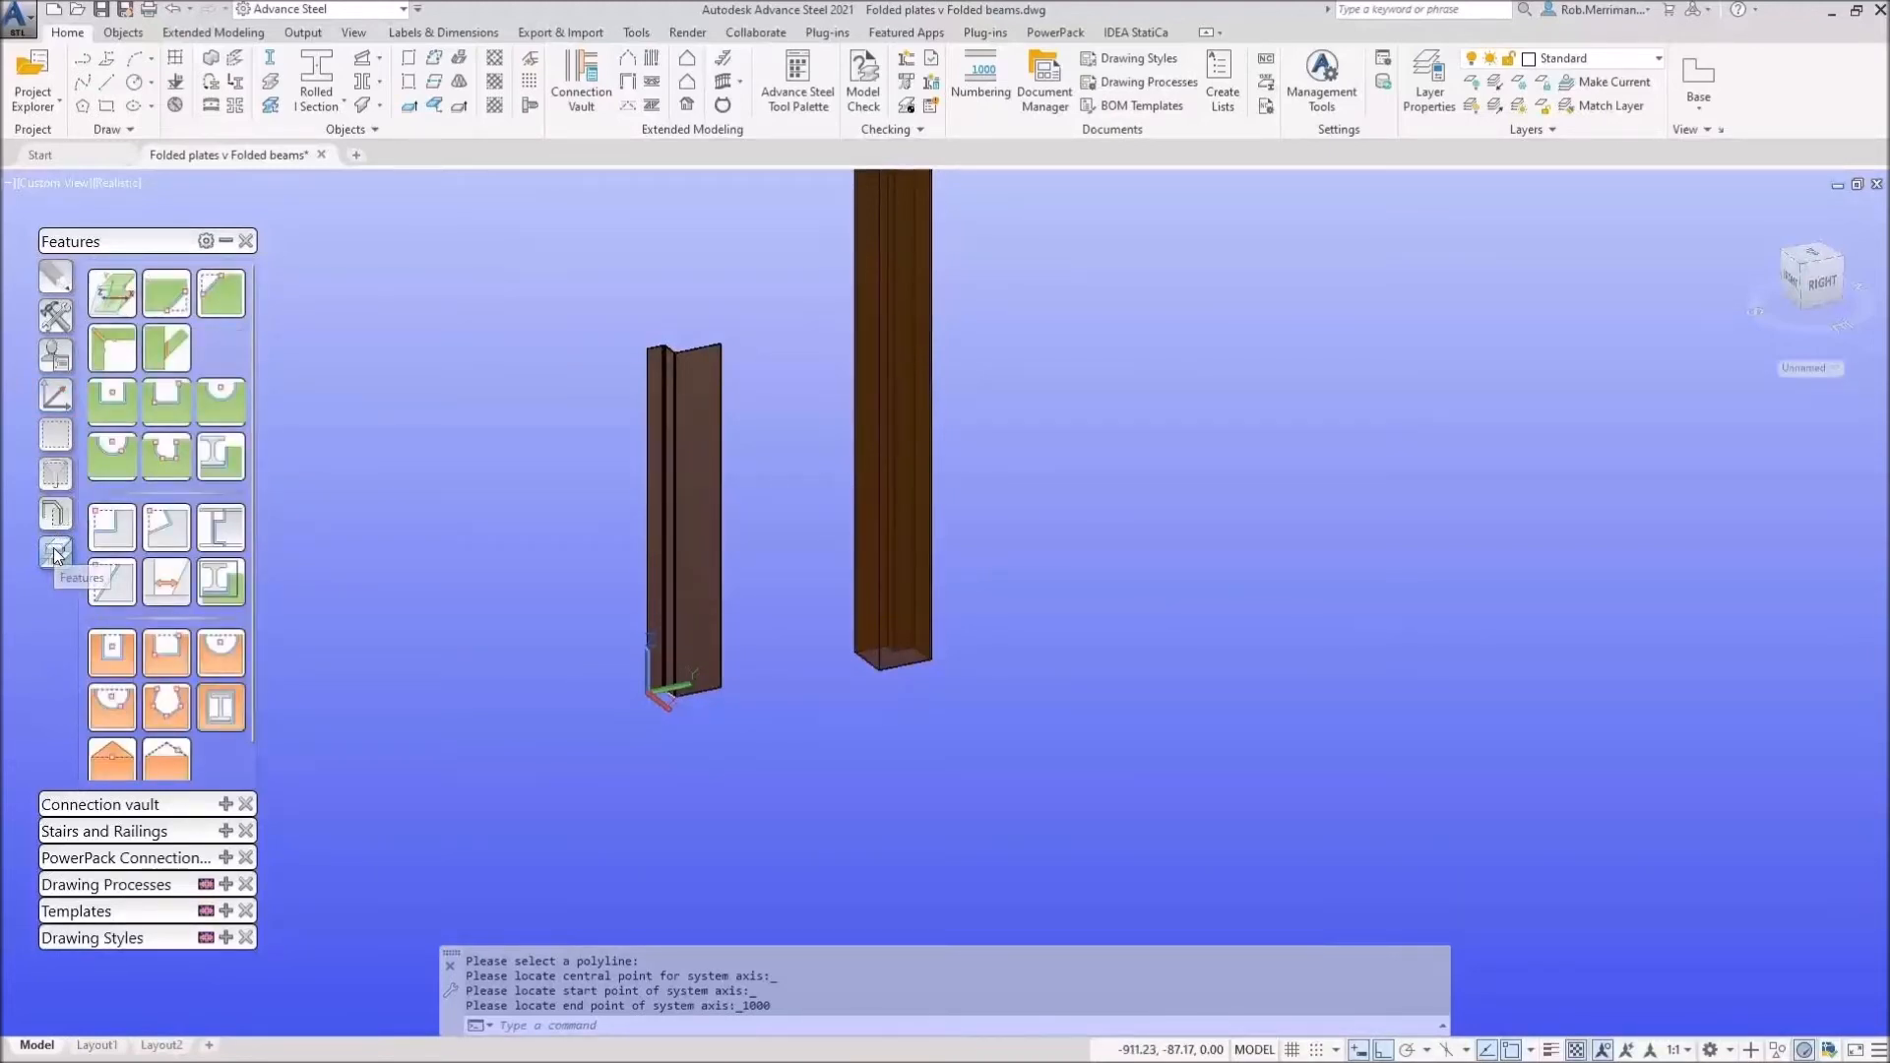
{"action": "scroll", "coordinate": [1147, 548], "scroll_direction": "down", "scroll_amount": 6}
{"action": "scroll", "coordinate": [1101, 593], "scroll_direction": "down", "scroll_amount": 4}
{"action": "scroll", "coordinate": [679, 665], "scroll_direction": "up", "scroll_amount": 8}
{"action": "scroll", "coordinate": [763, 651], "scroll_direction": "up", "scroll_amount": 4}
{"action": "scroll", "coordinate": [587, 683], "scroll_direction": "down", "scroll_amount": 10}
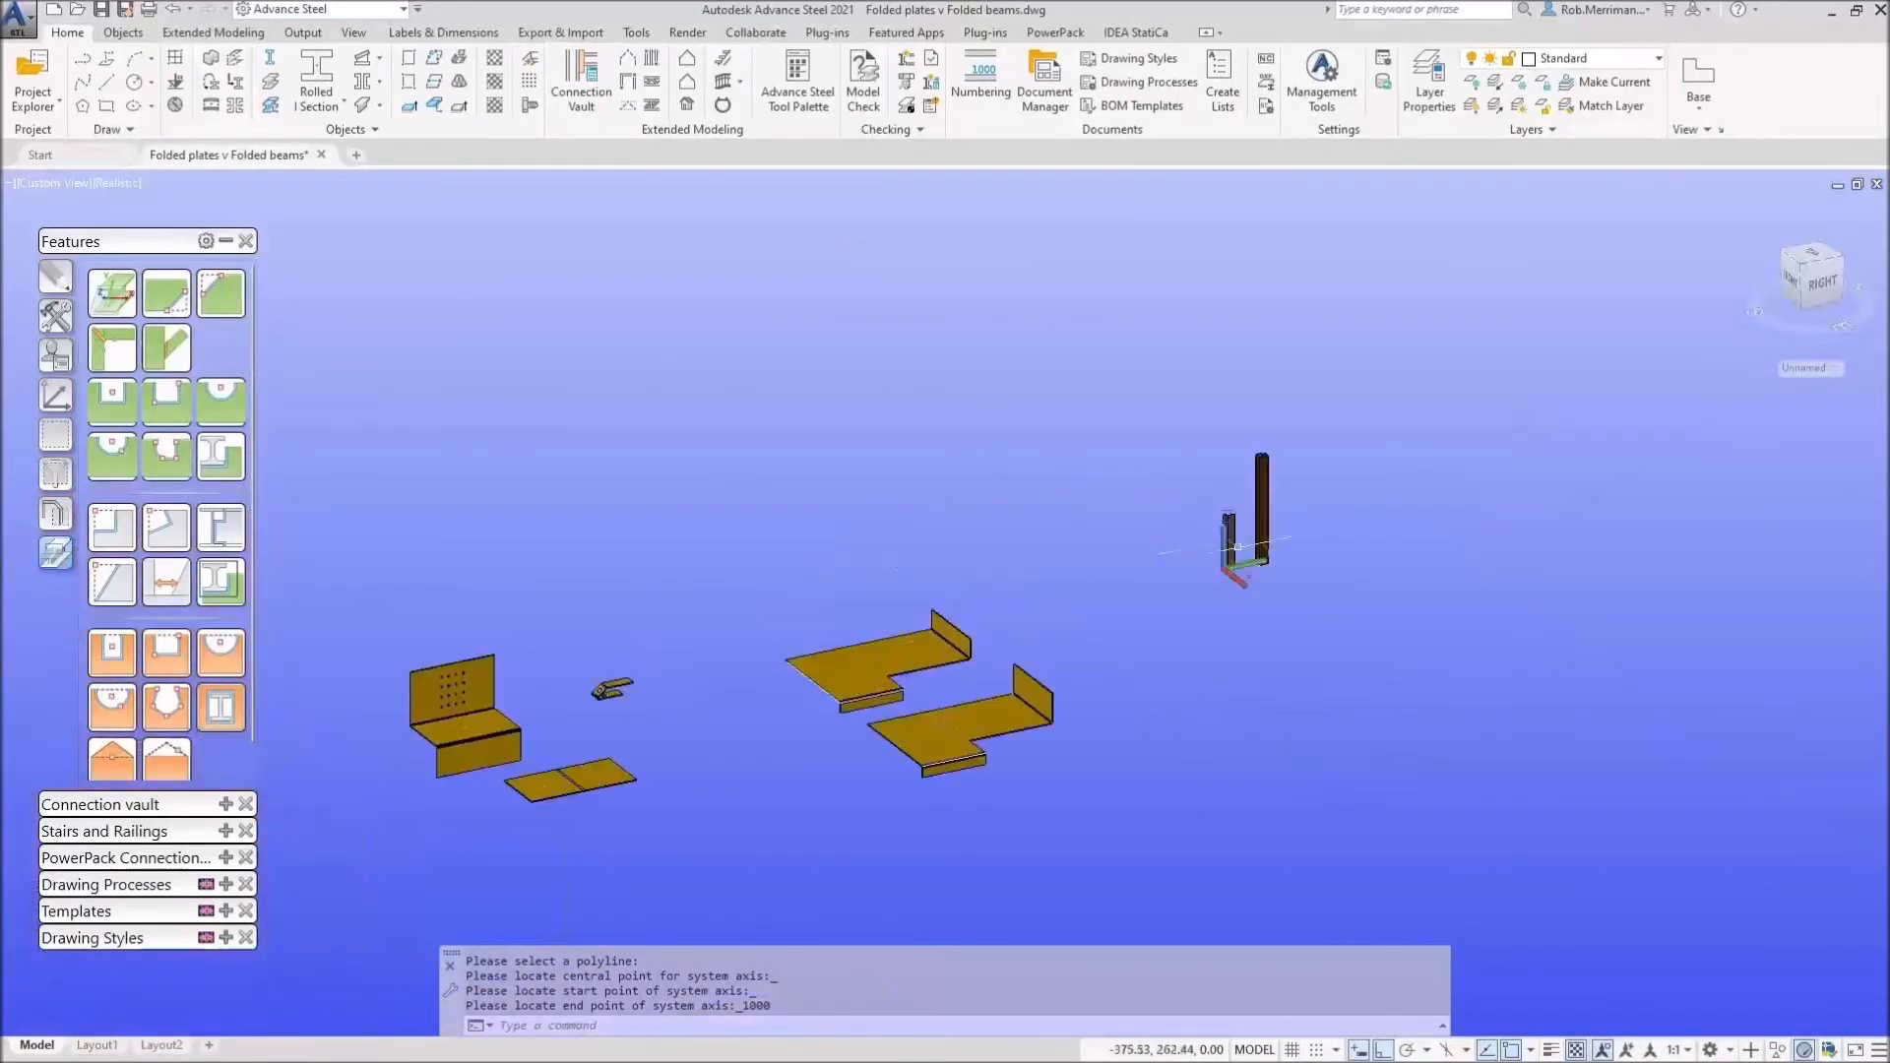
{"action": "scroll", "coordinate": [1188, 547], "scroll_direction": "up", "scroll_amount": 8}
{"action": "scroll", "coordinate": [804, 534], "scroll_direction": "down", "scroll_amount": 2}
Step: Select the I-section and box columns, clear the selection, then try a rectangular plate contour
{"action": "left_click", "coordinate": [804, 533]}
{"action": "left_click", "coordinate": [938, 470]}
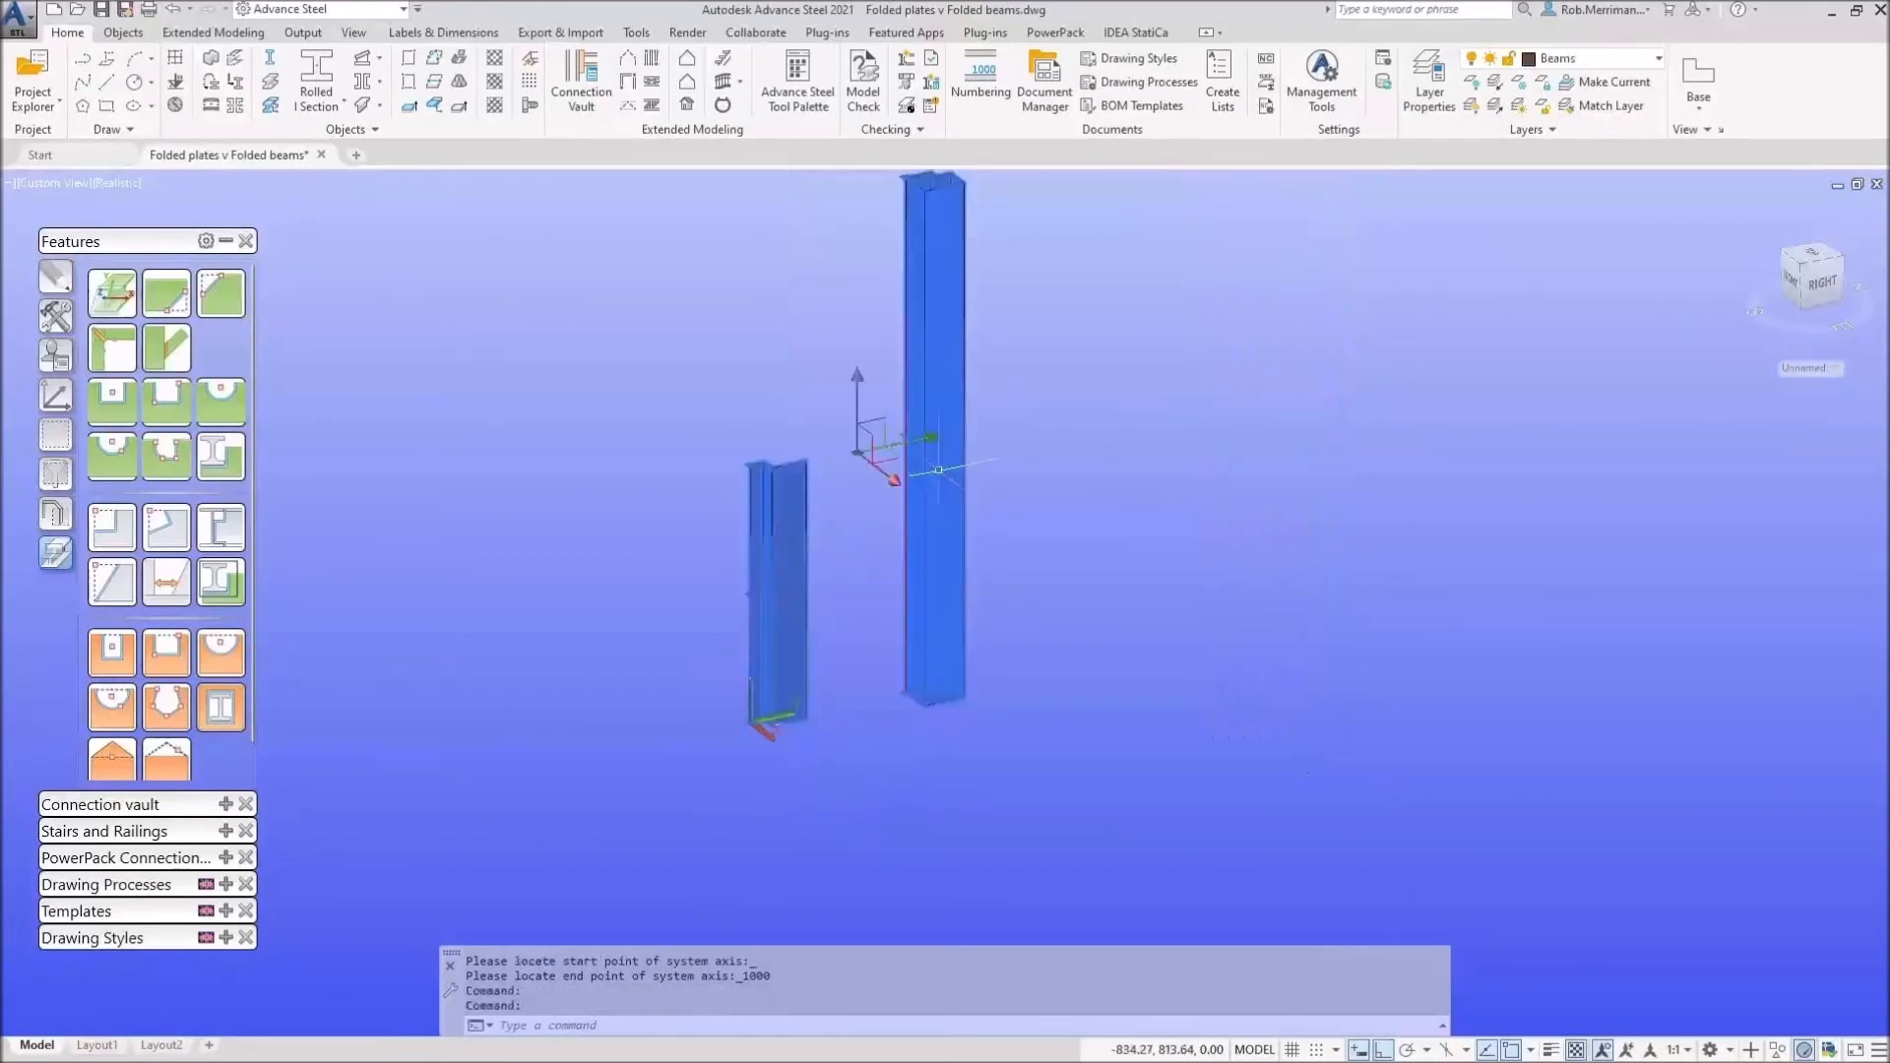
{"action": "key", "text": "Escape"}
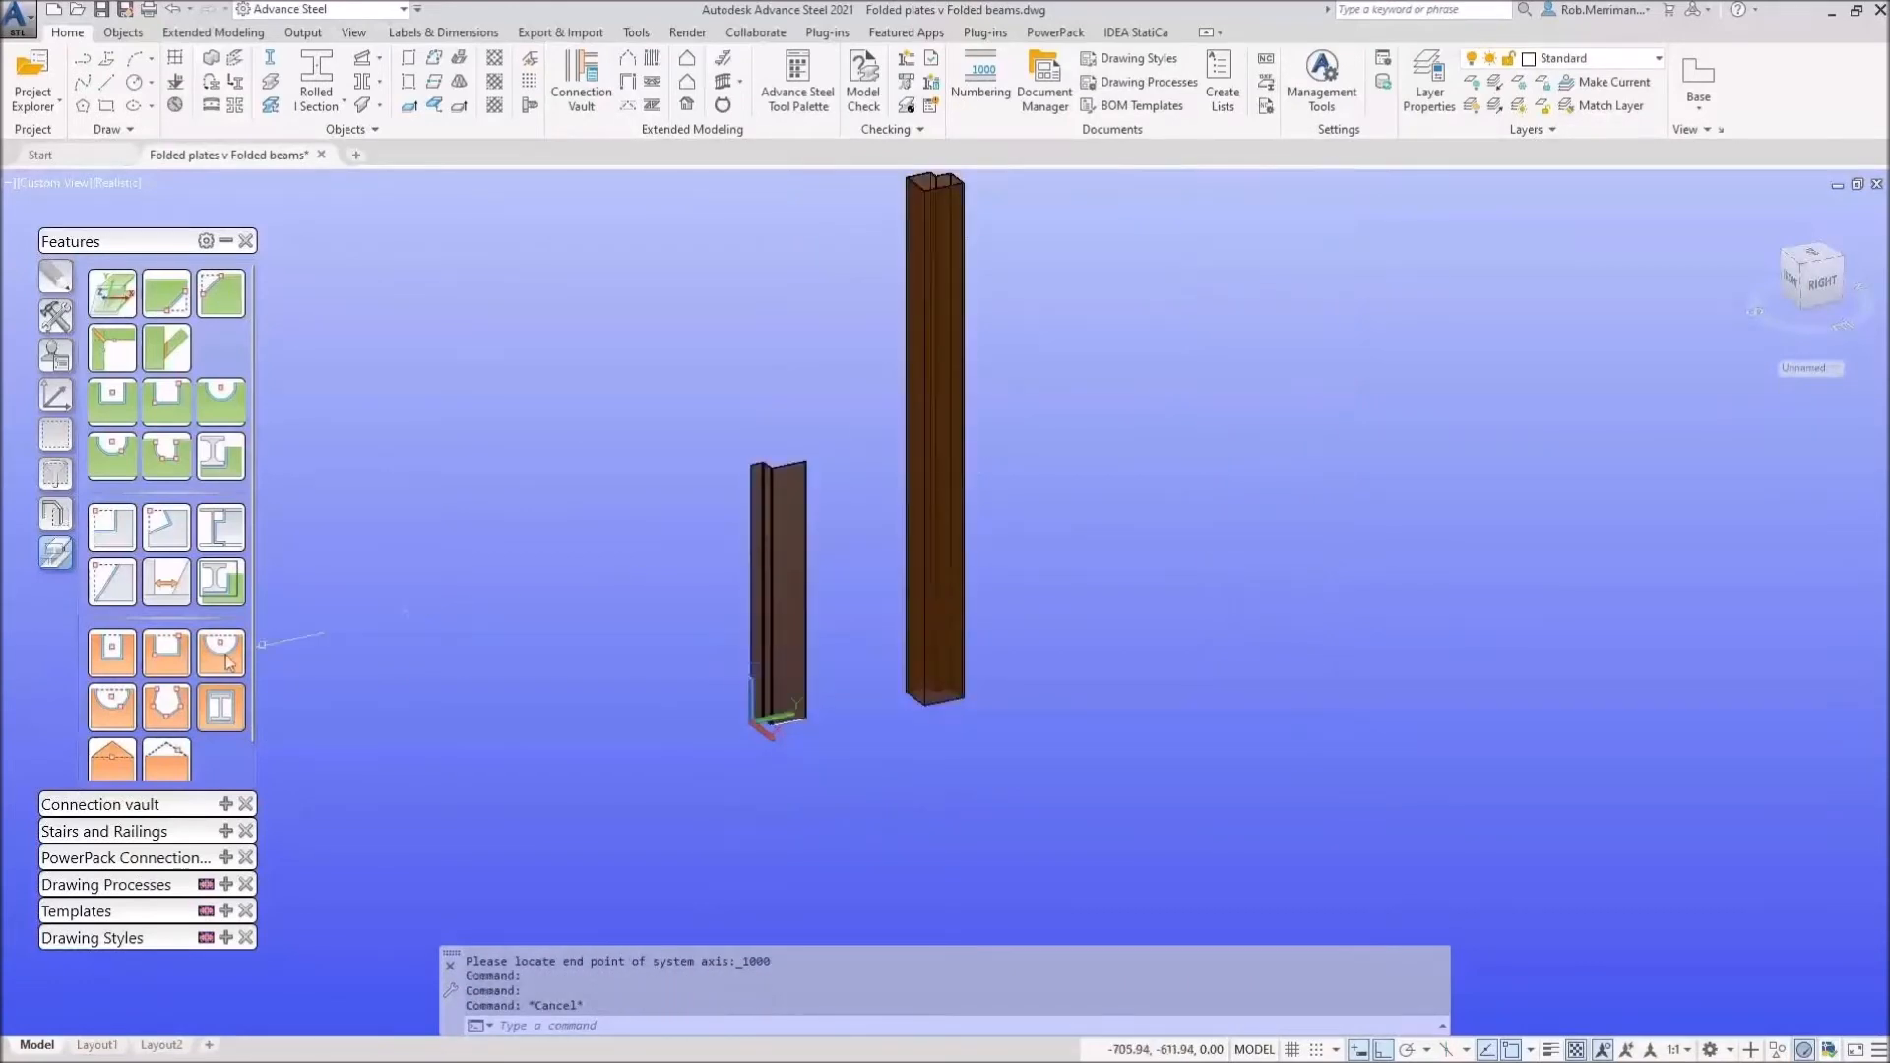
{"action": "left_click", "coordinate": [118, 665]}
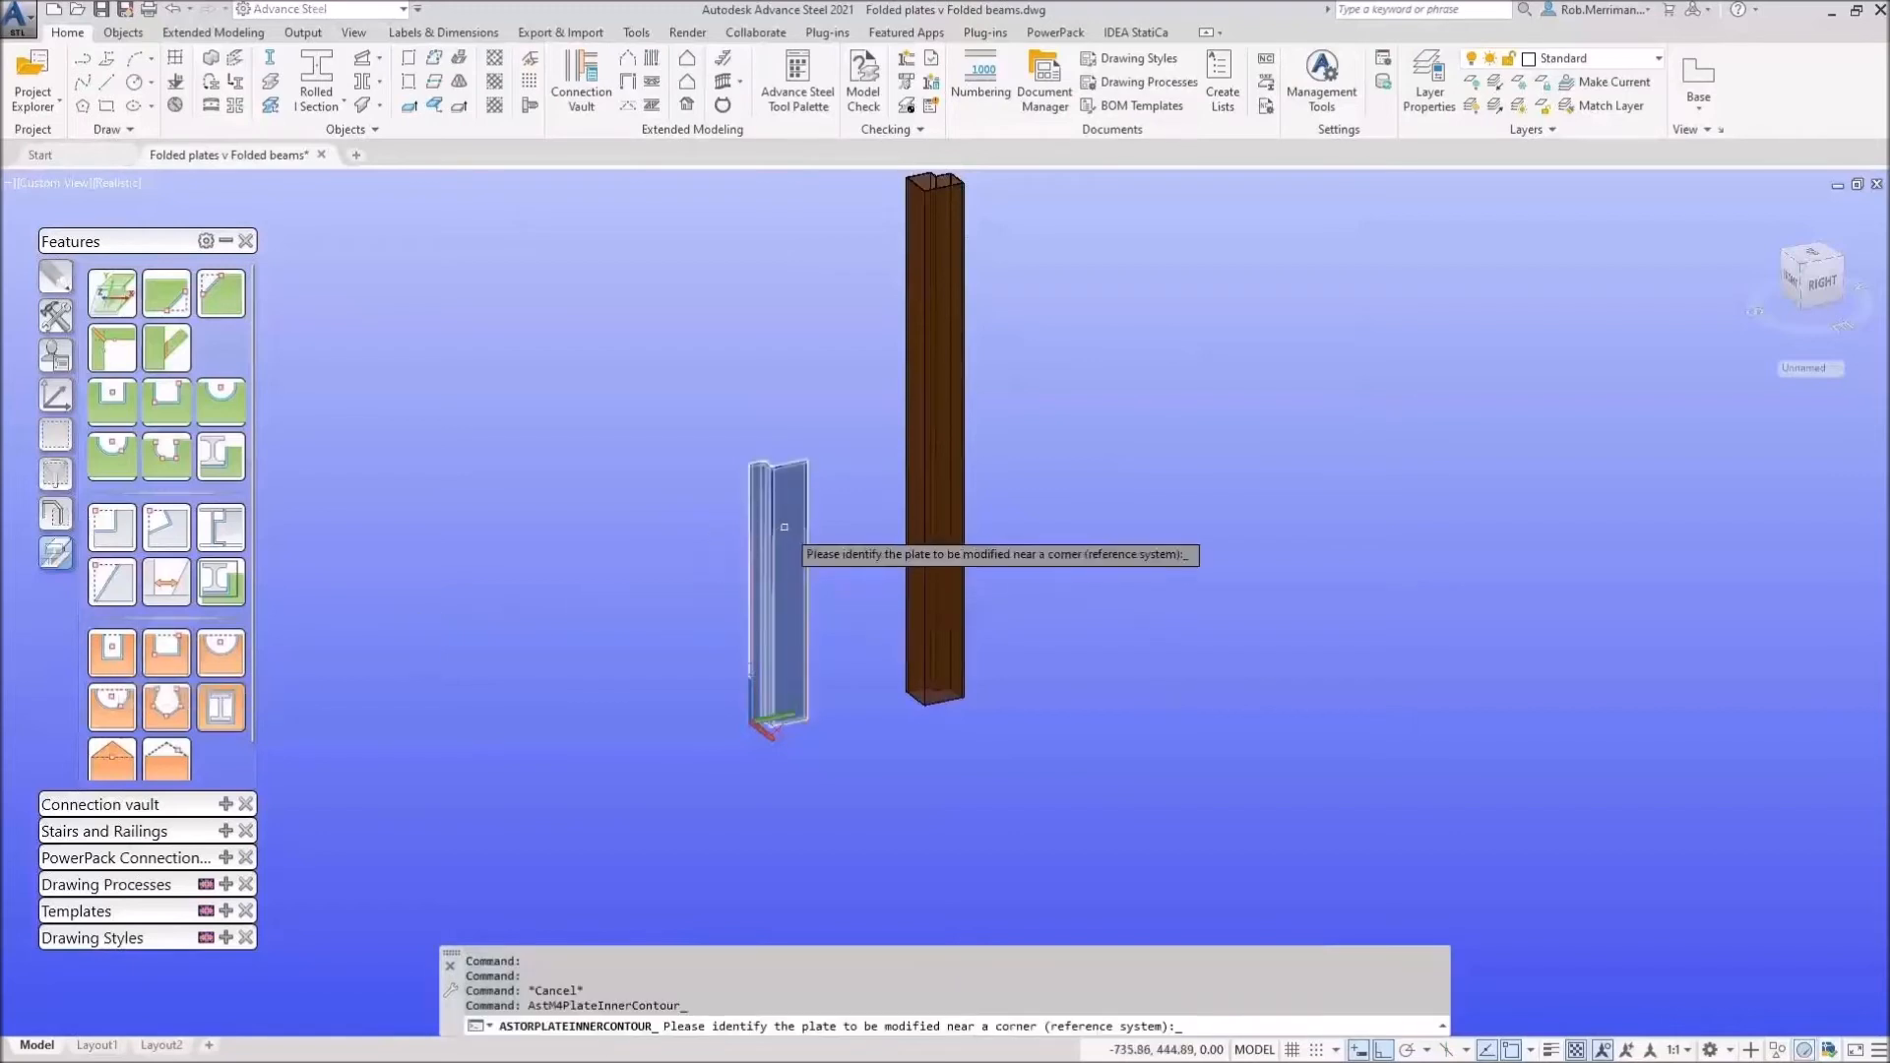
Step: Try a rectangular contour notch on the I-section column, then cancel it
{"action": "left_click", "coordinate": [111, 413]}
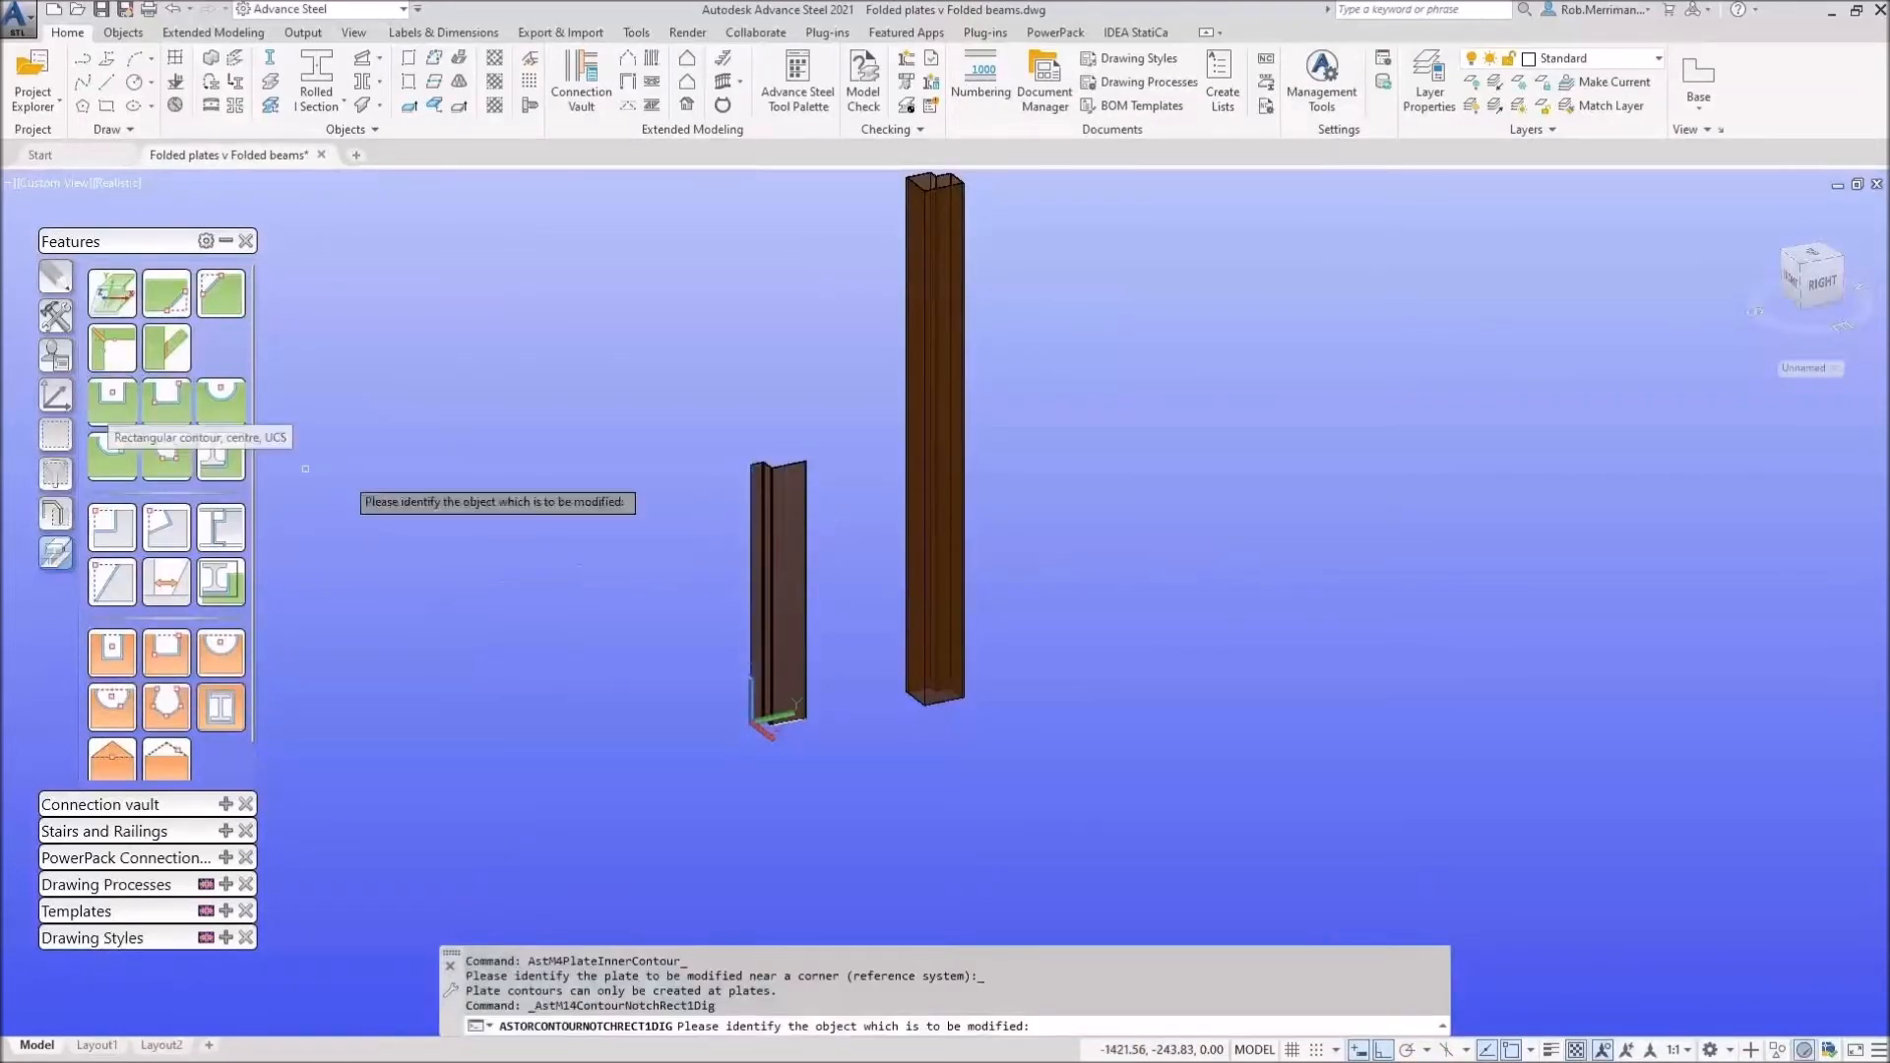
{"action": "left_click", "coordinate": [795, 512]}
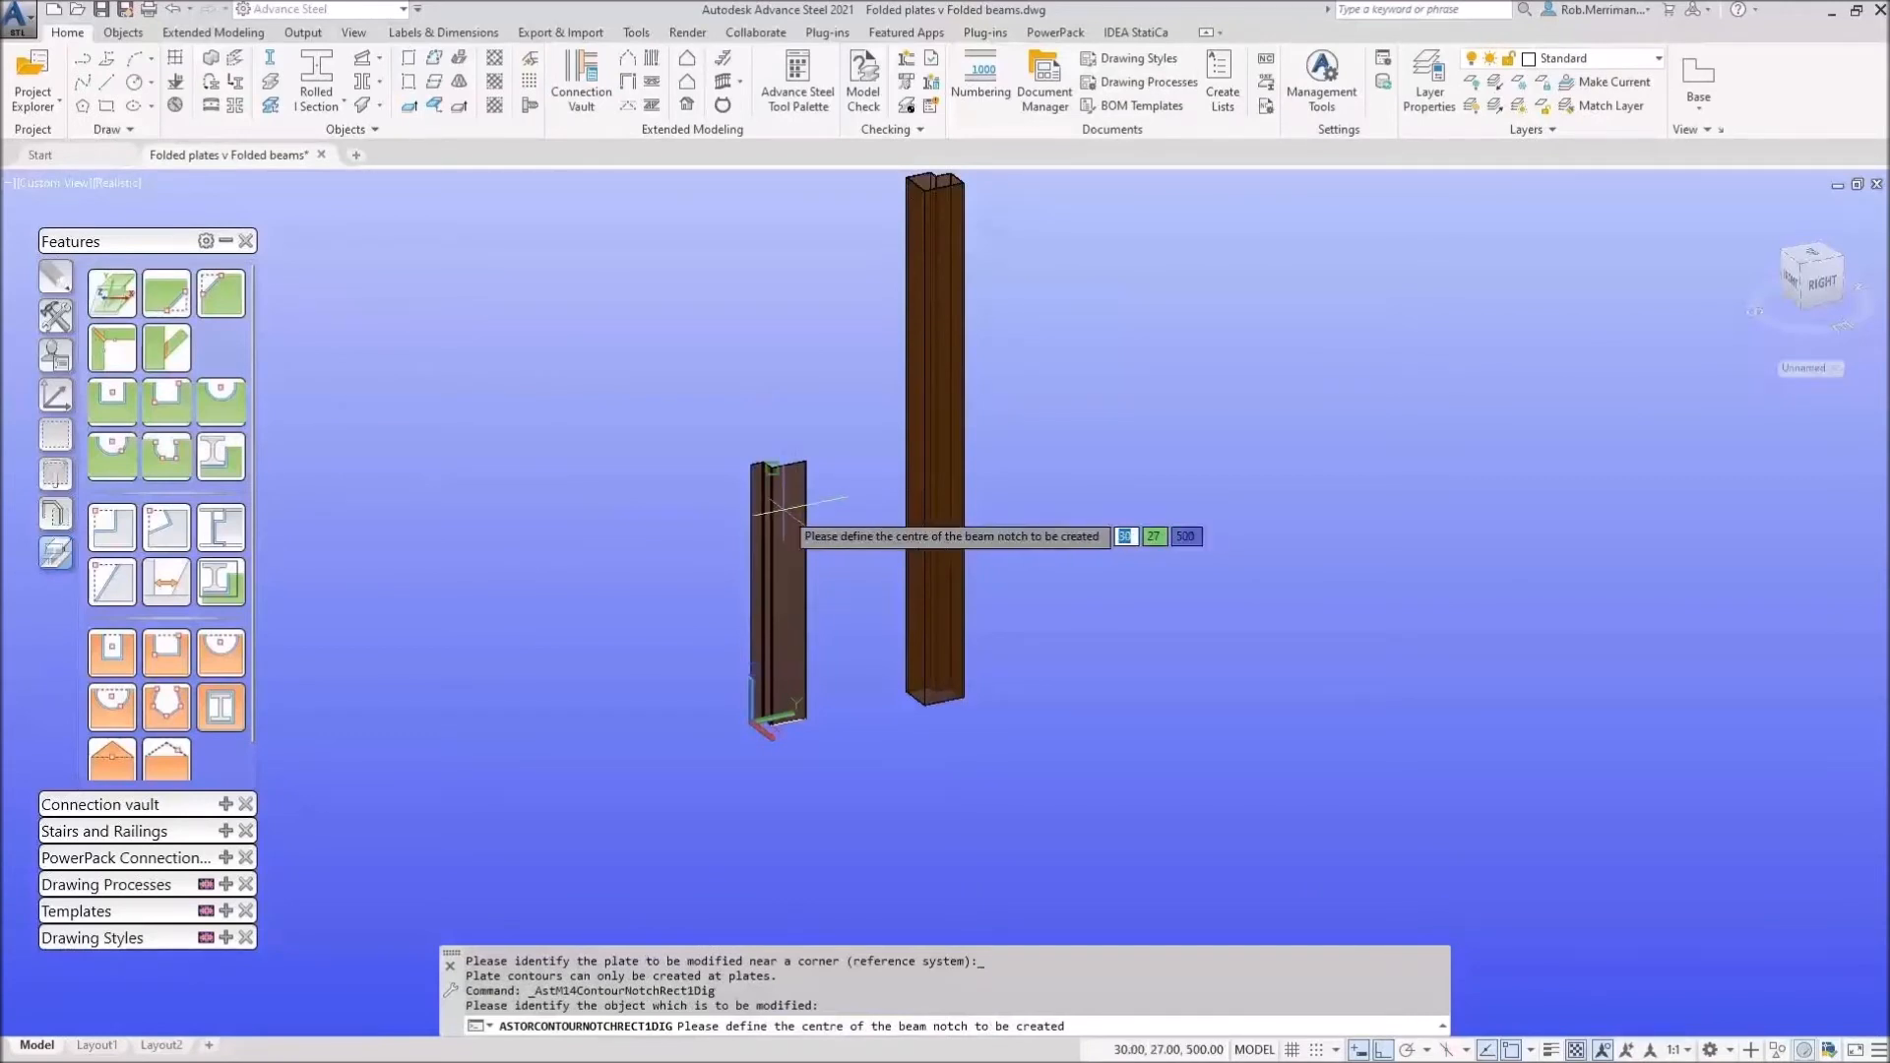
{"action": "key", "text": "Escape"}
Step: Set the coordinate system origin at the I-section column's top corner
{"action": "left_click", "coordinate": [51, 405]}
{"action": "left_click", "coordinate": [108, 567]}
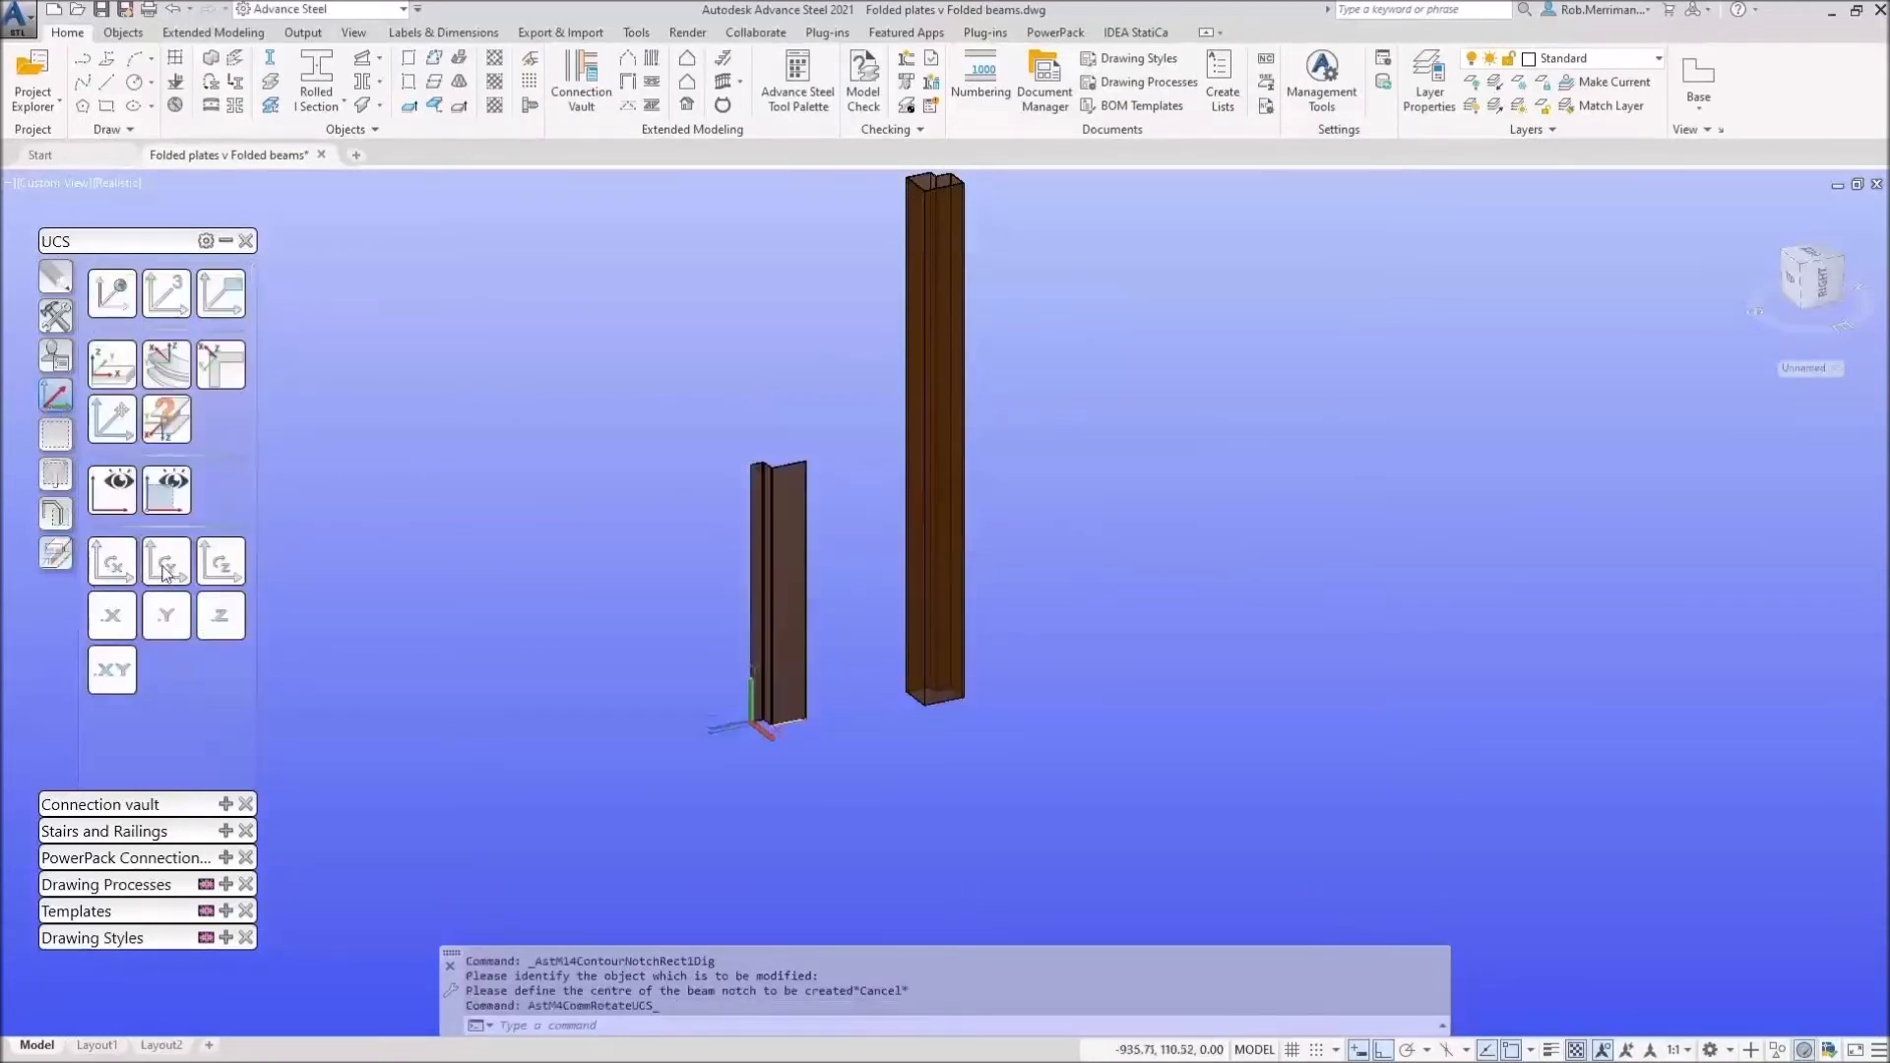
{"action": "scroll", "coordinate": [768, 433], "scroll_direction": "up", "scroll_amount": 3}
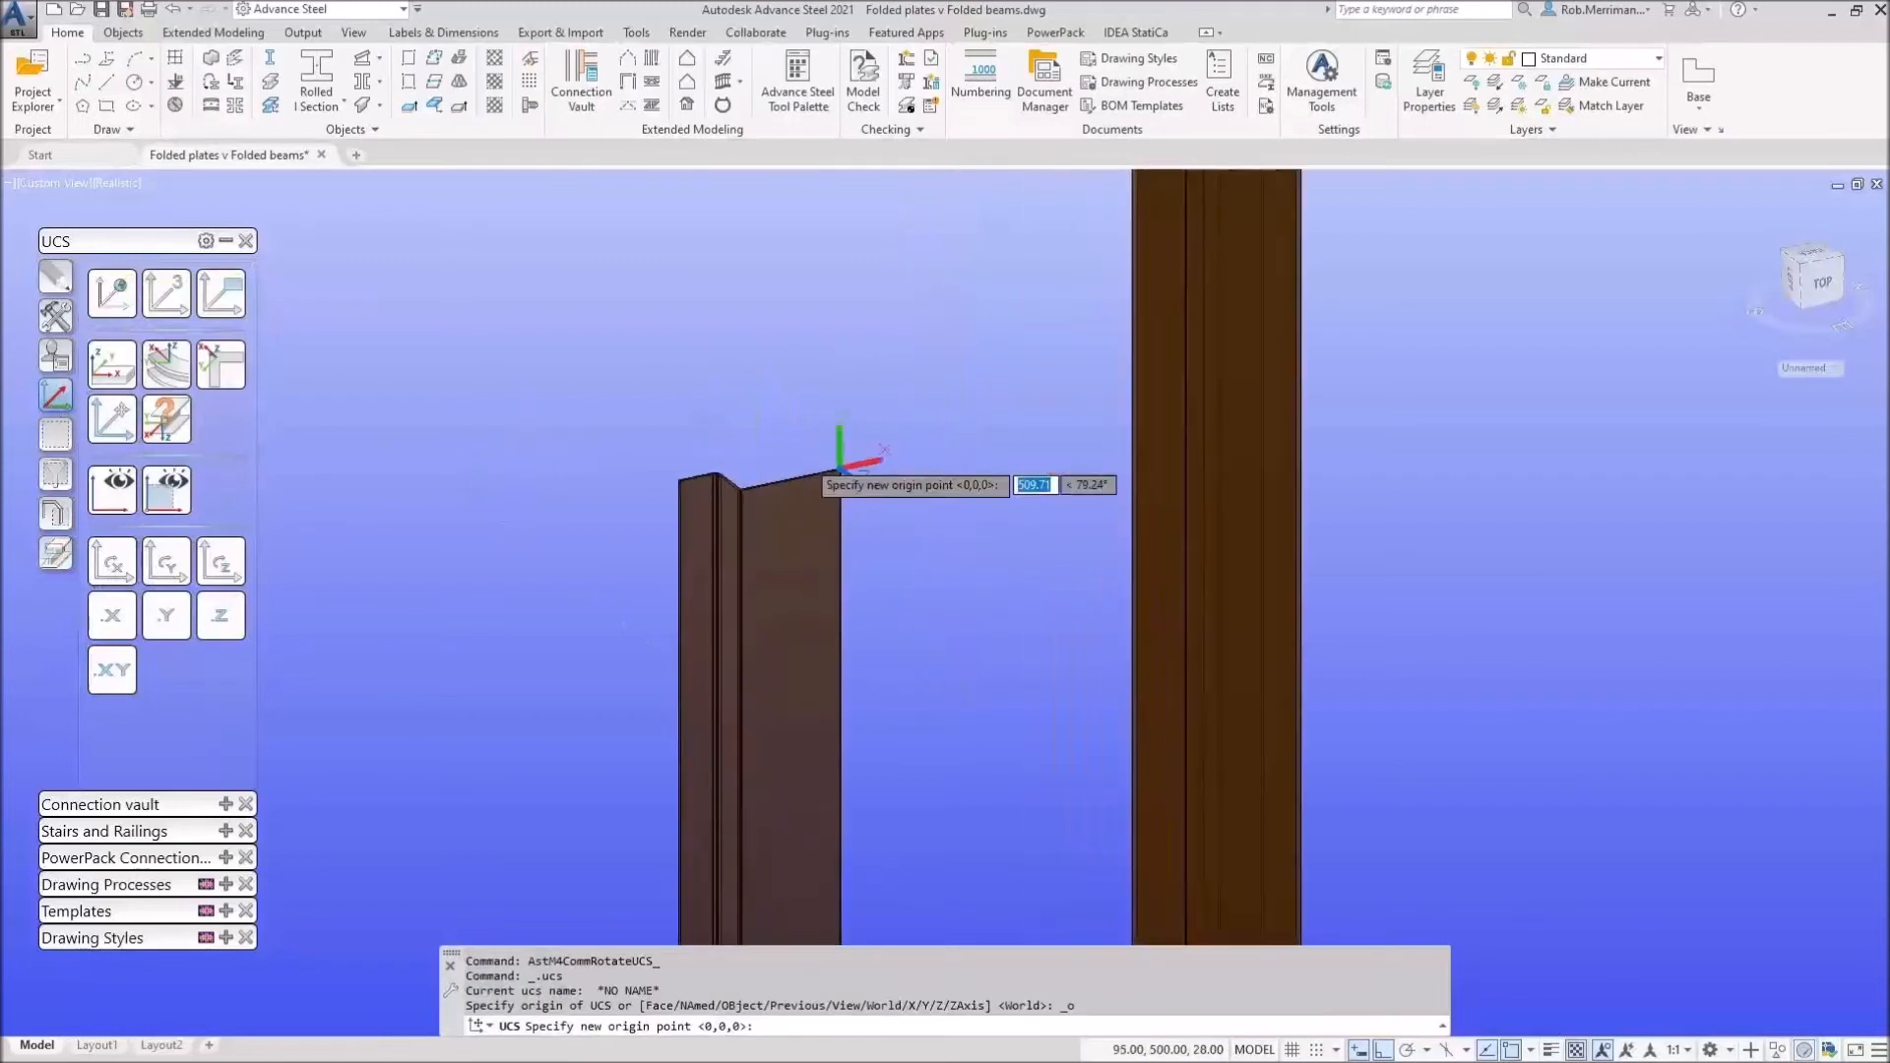
{"action": "left_click", "coordinate": [842, 472]}
Step: Try a corner cut at the column's top corner, then delete it
{"action": "left_click", "coordinate": [57, 554]}
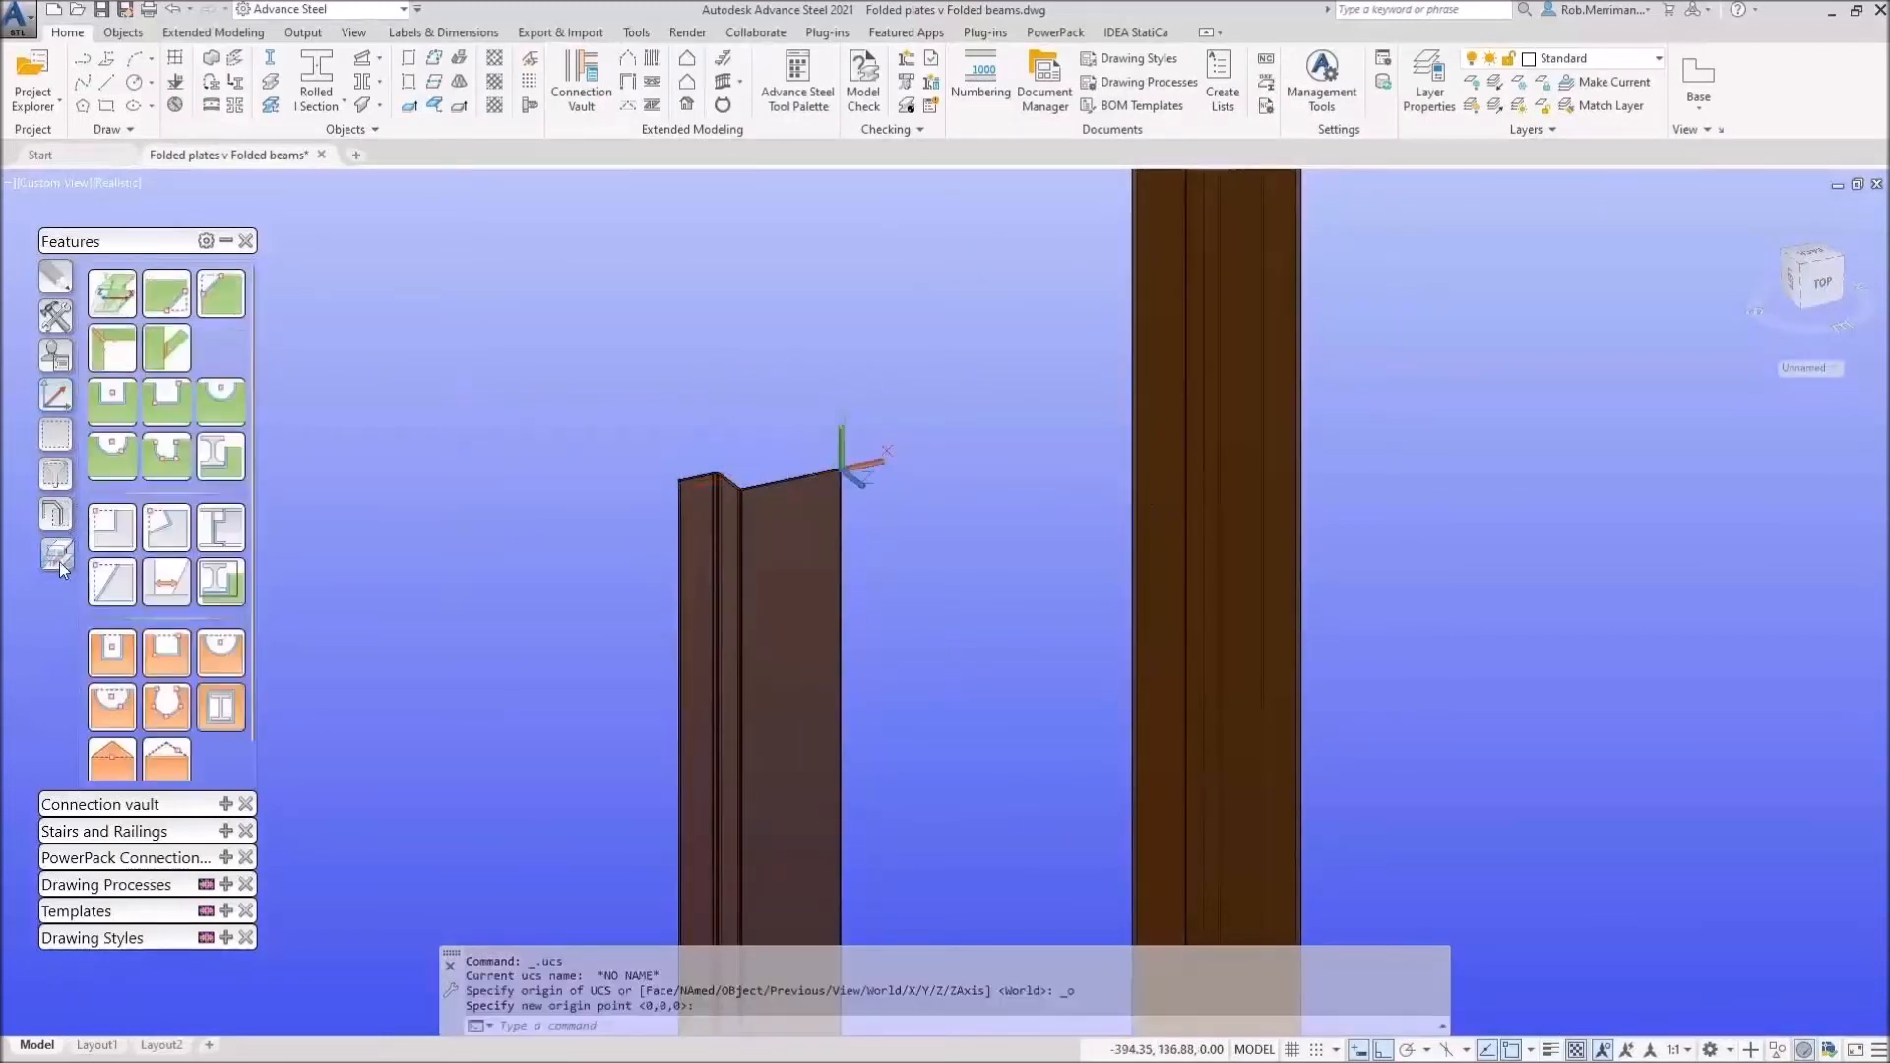
{"action": "left_click", "coordinate": [220, 293]}
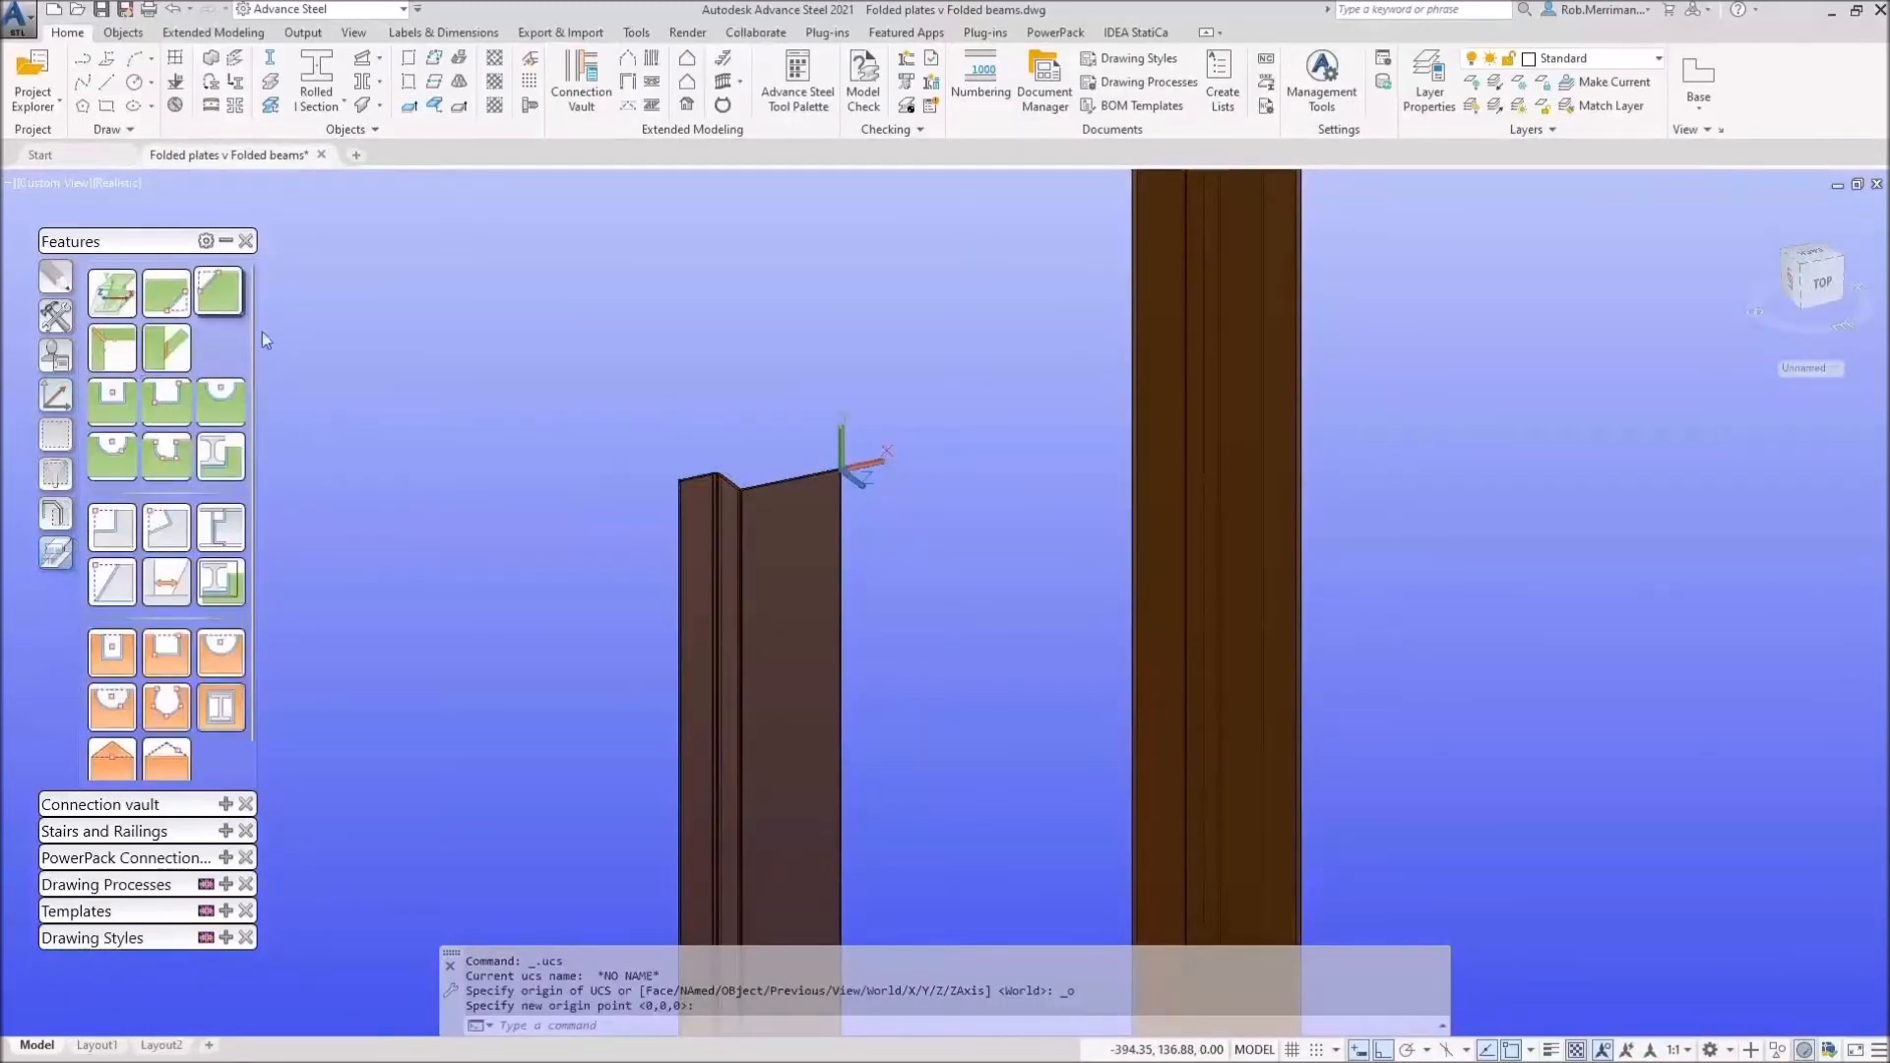
{"action": "left_click", "coordinate": [817, 477]}
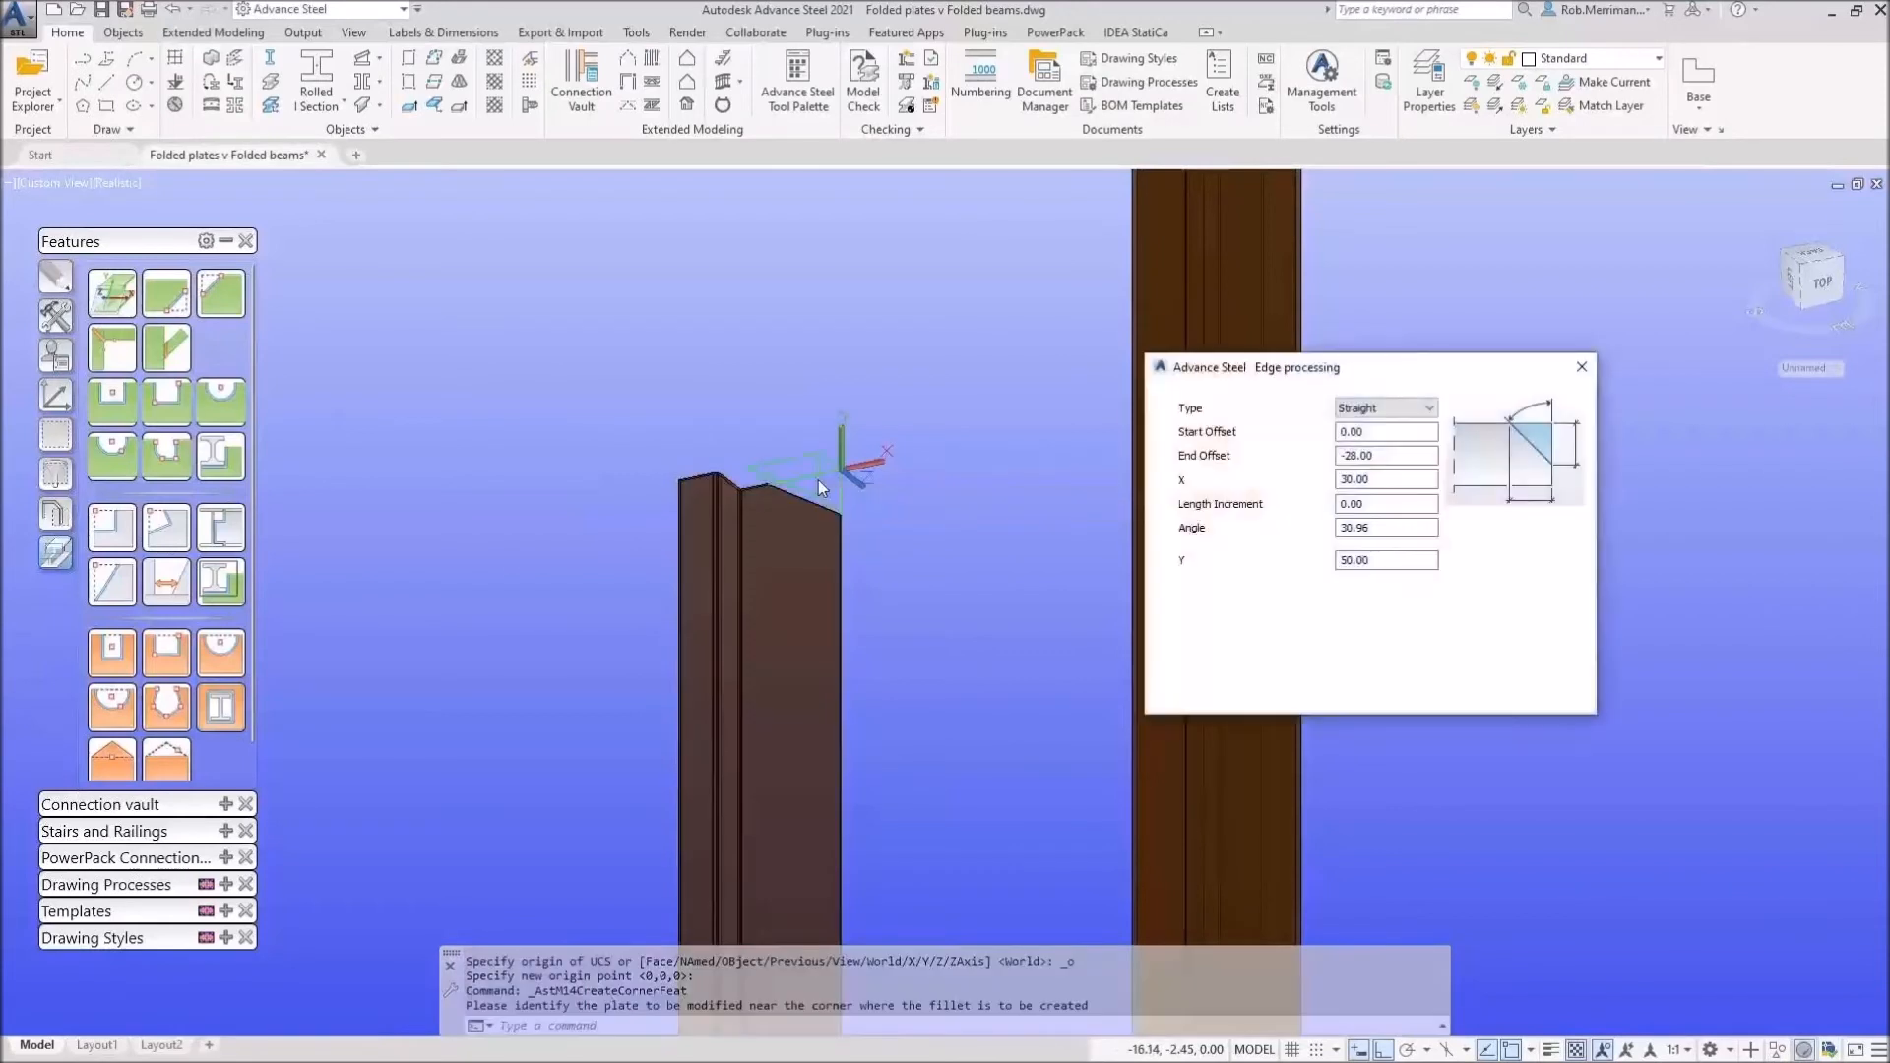
{"action": "key", "text": "Escape"}
{"action": "key", "text": "Delete"}
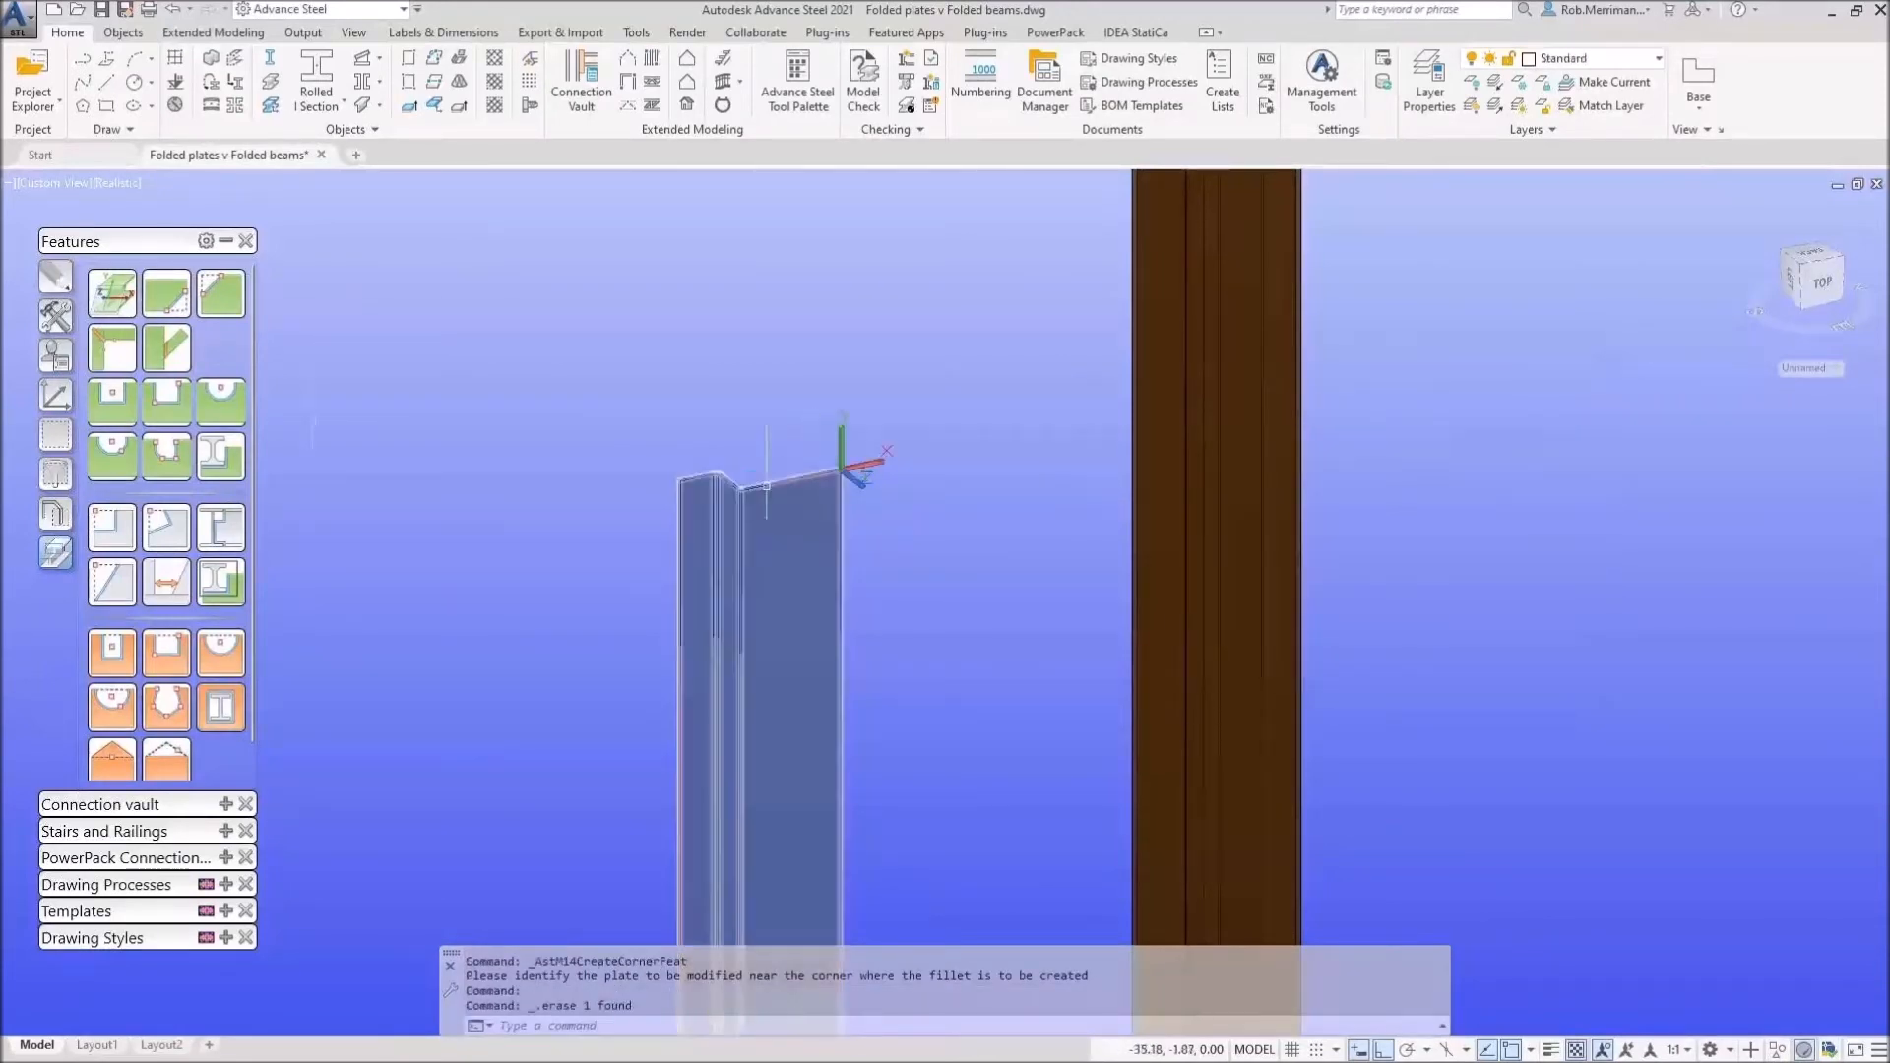
{"action": "left_click", "coordinate": [753, 528]}
{"action": "right_click", "coordinate": [763, 528], "text": "shift"}
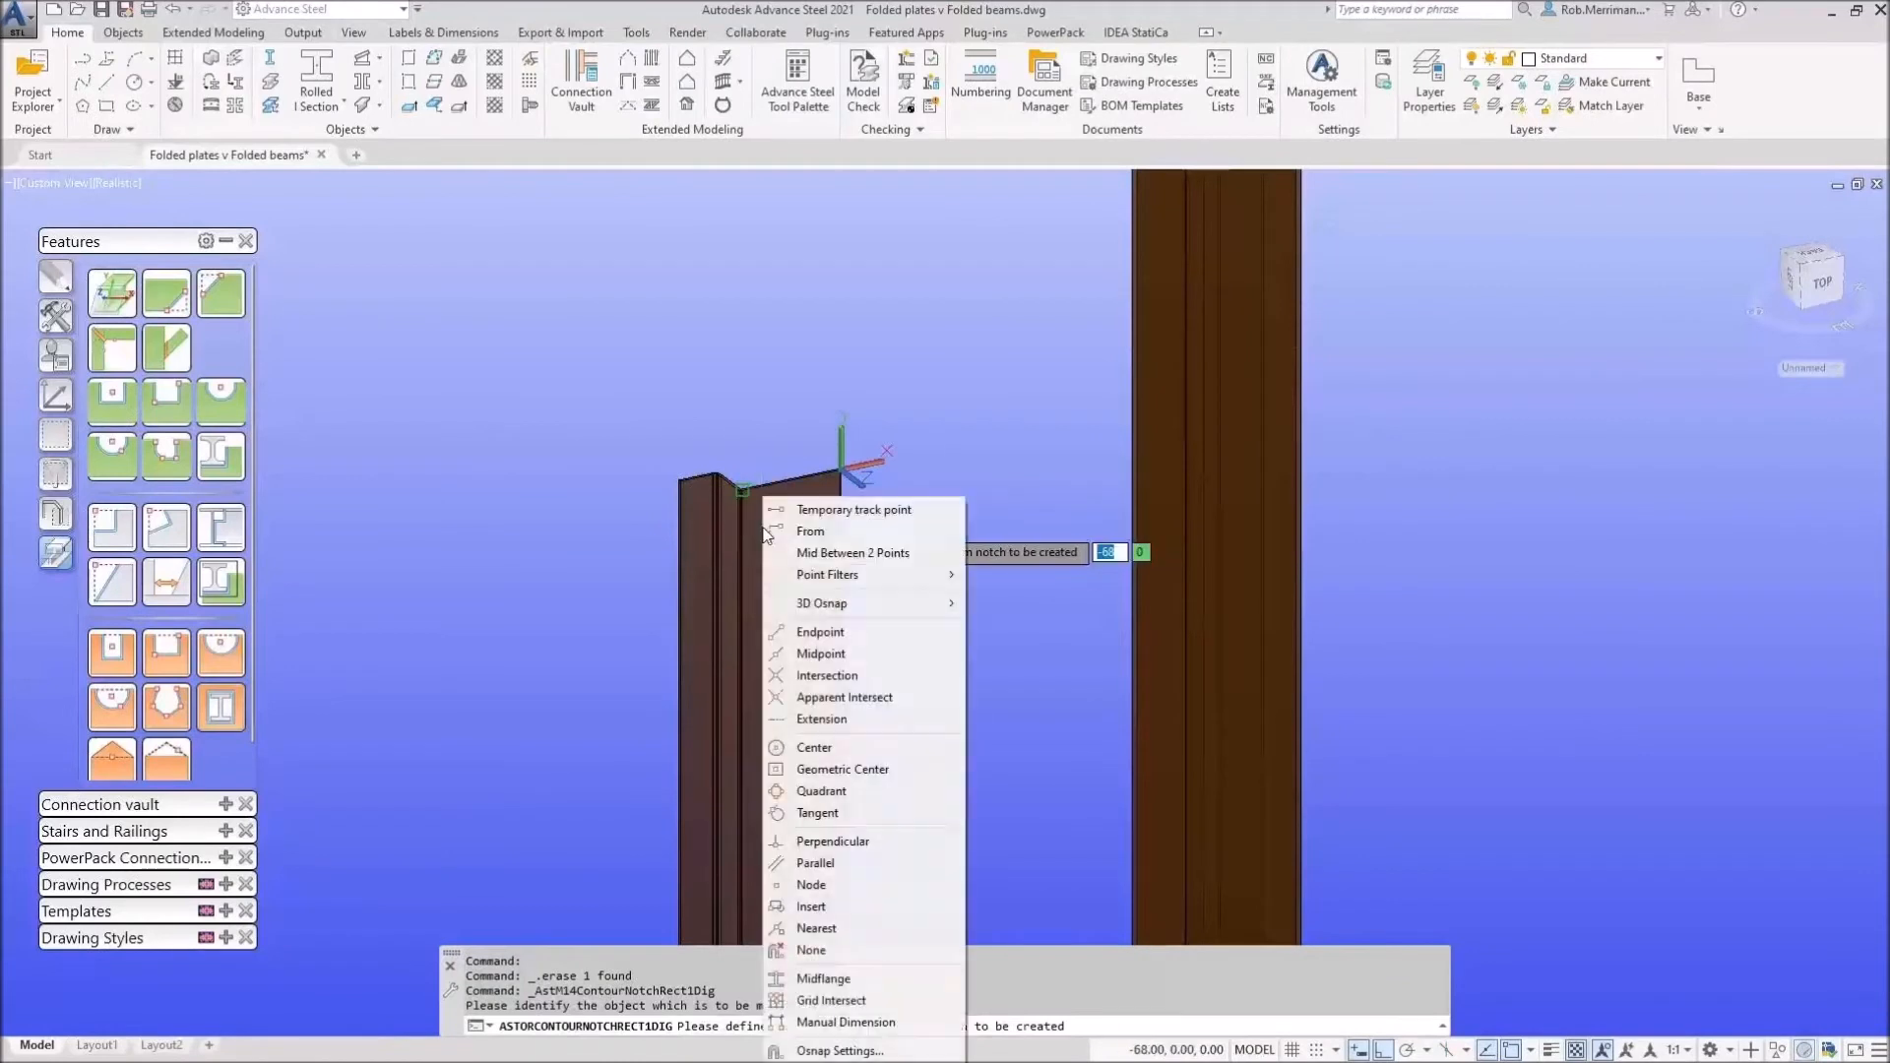
{"action": "left_click", "coordinate": [822, 552]}
{"action": "left_click", "coordinate": [843, 448]}
{"action": "scroll", "coordinate": [849, 404], "scroll_direction": "down", "scroll_amount": 5}
{"action": "scroll", "coordinate": [843, 617], "scroll_direction": "up", "scroll_amount": 6}
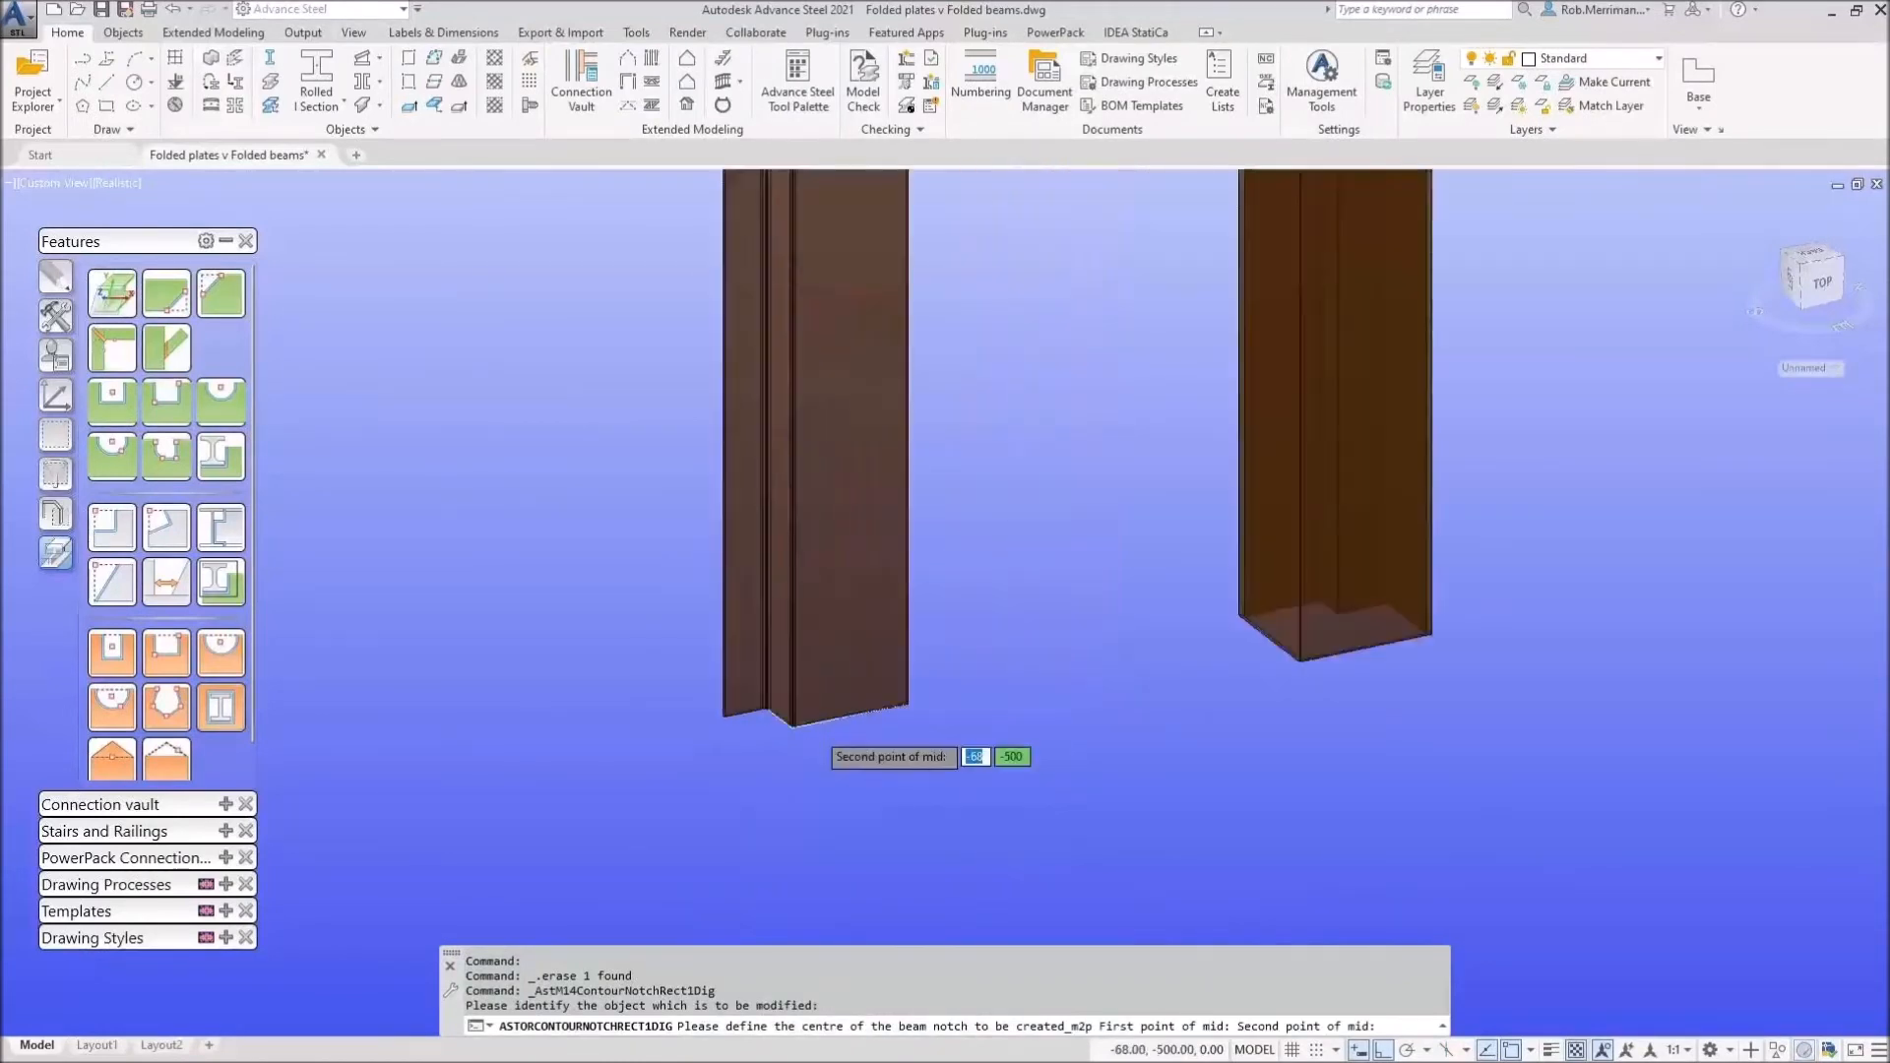
{"action": "left_click", "coordinate": [753, 718]}
{"action": "scroll", "coordinate": [722, 811], "scroll_direction": "down", "scroll_amount": 3}
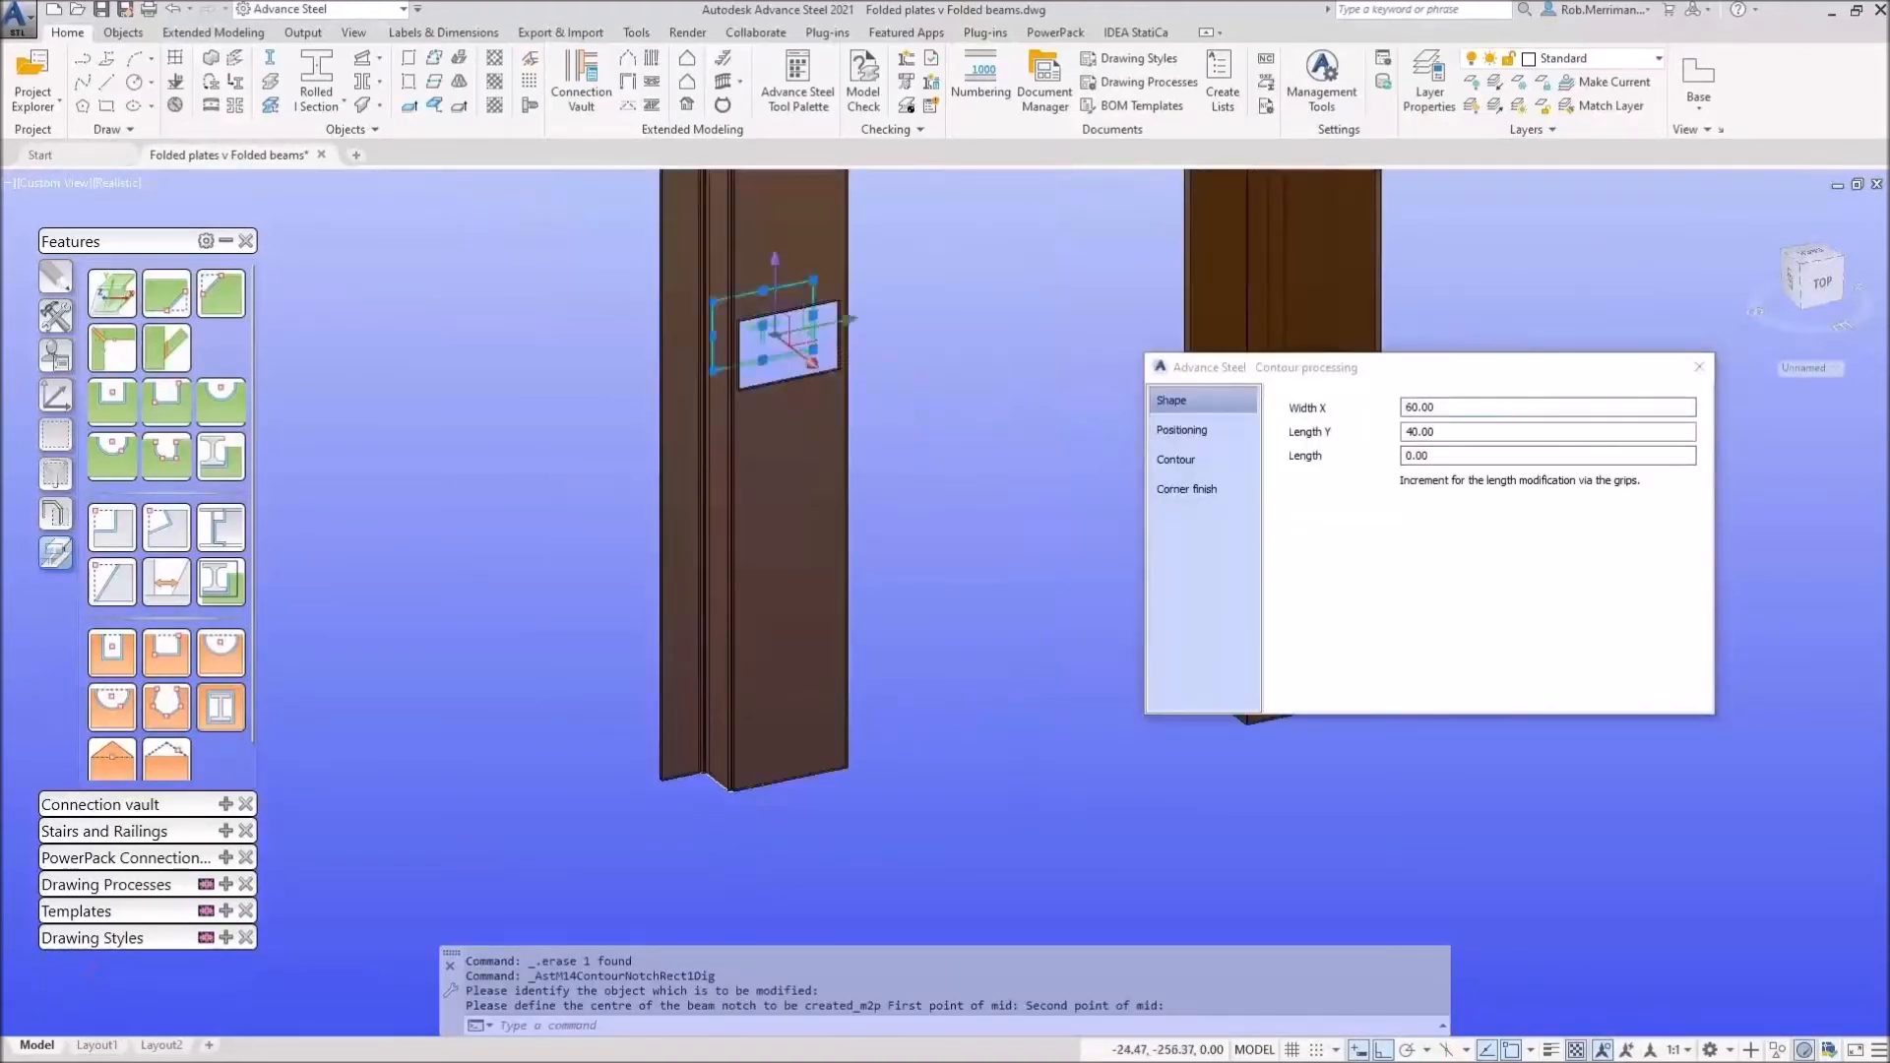
{"action": "key", "text": "Delete"}
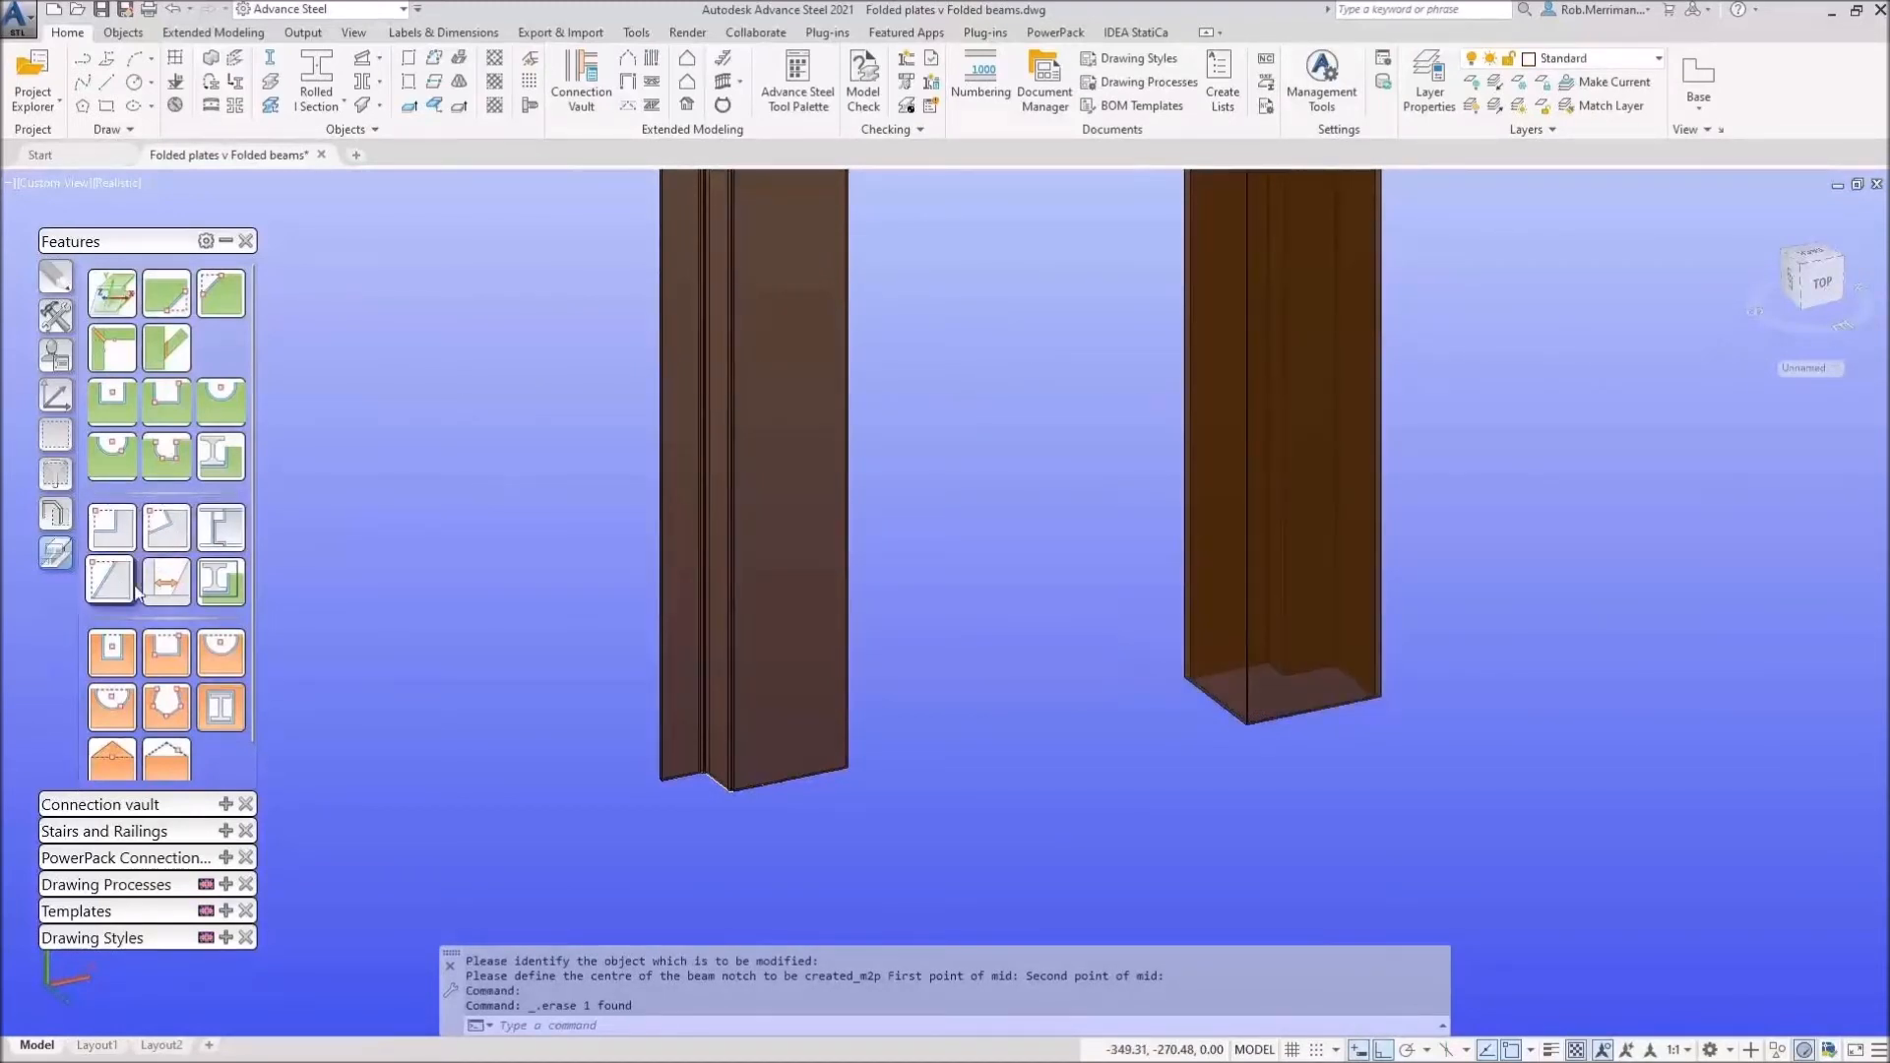
{"action": "left_click", "coordinate": [111, 527]}
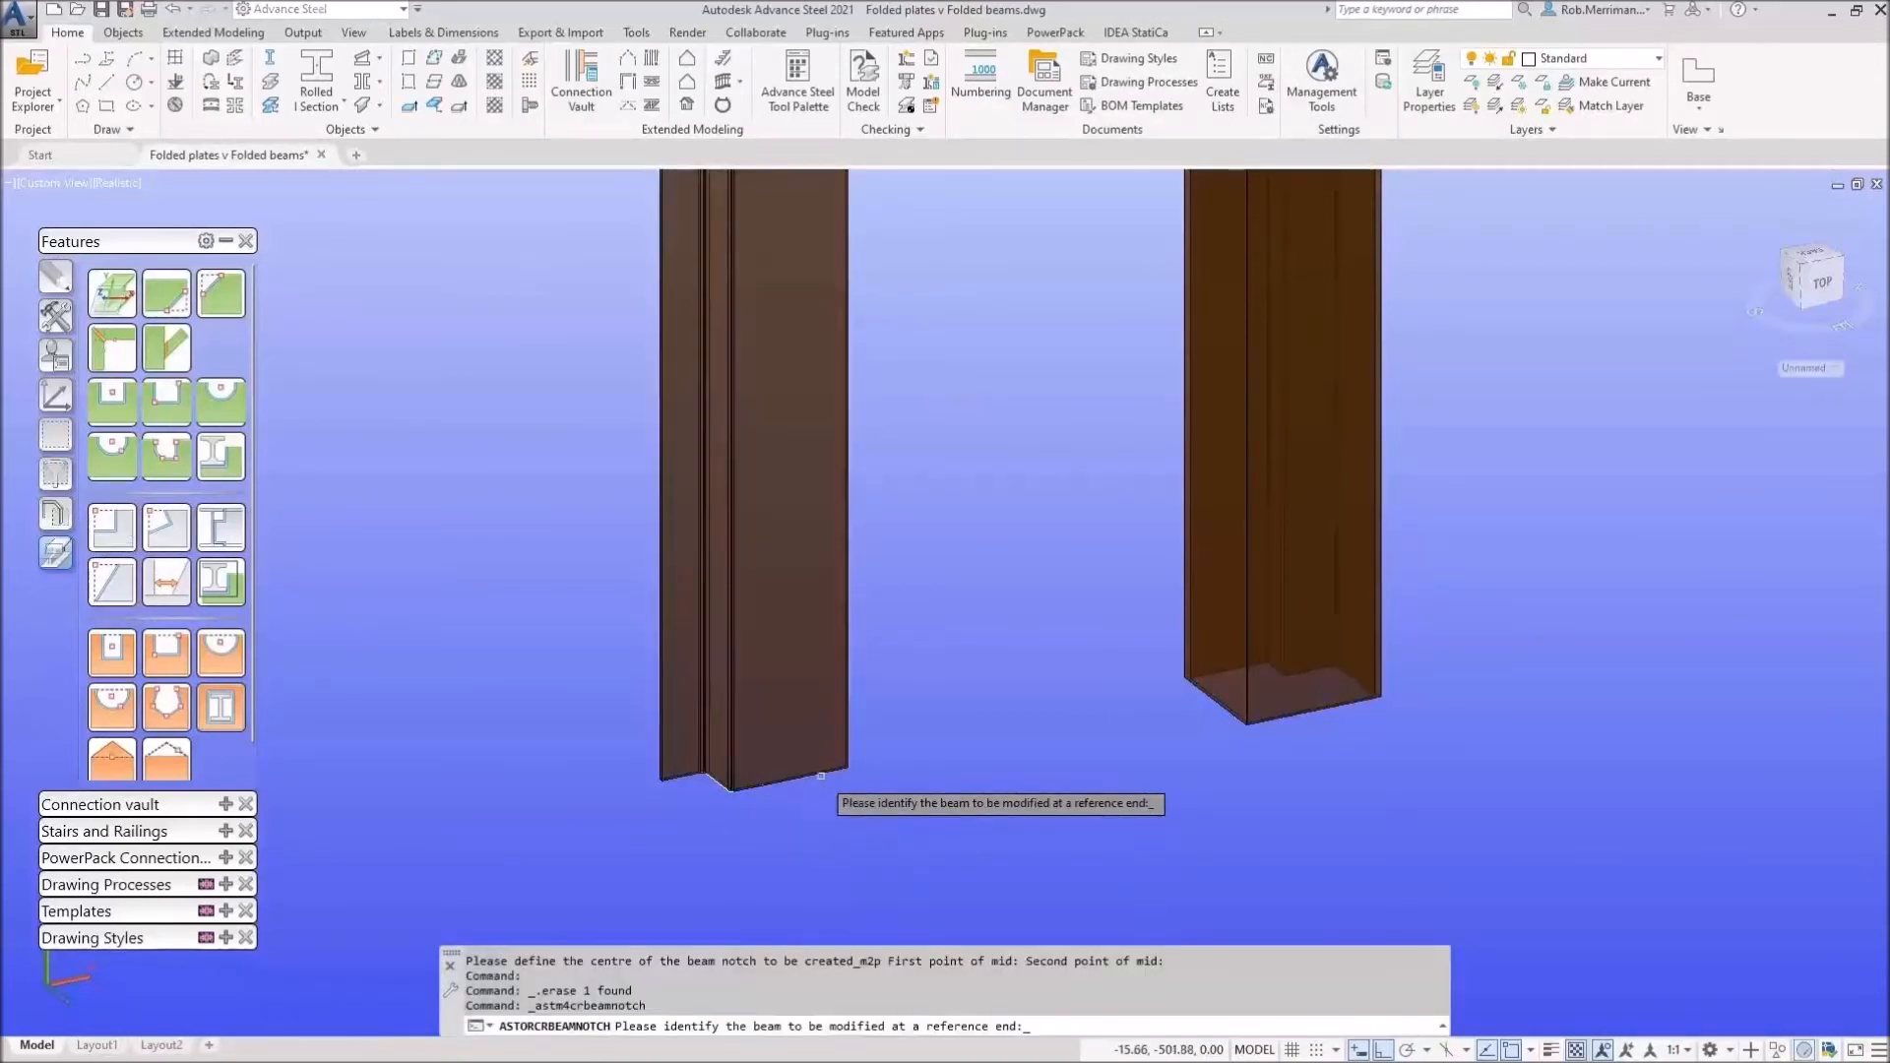
{"action": "left_click", "coordinate": [788, 731]}
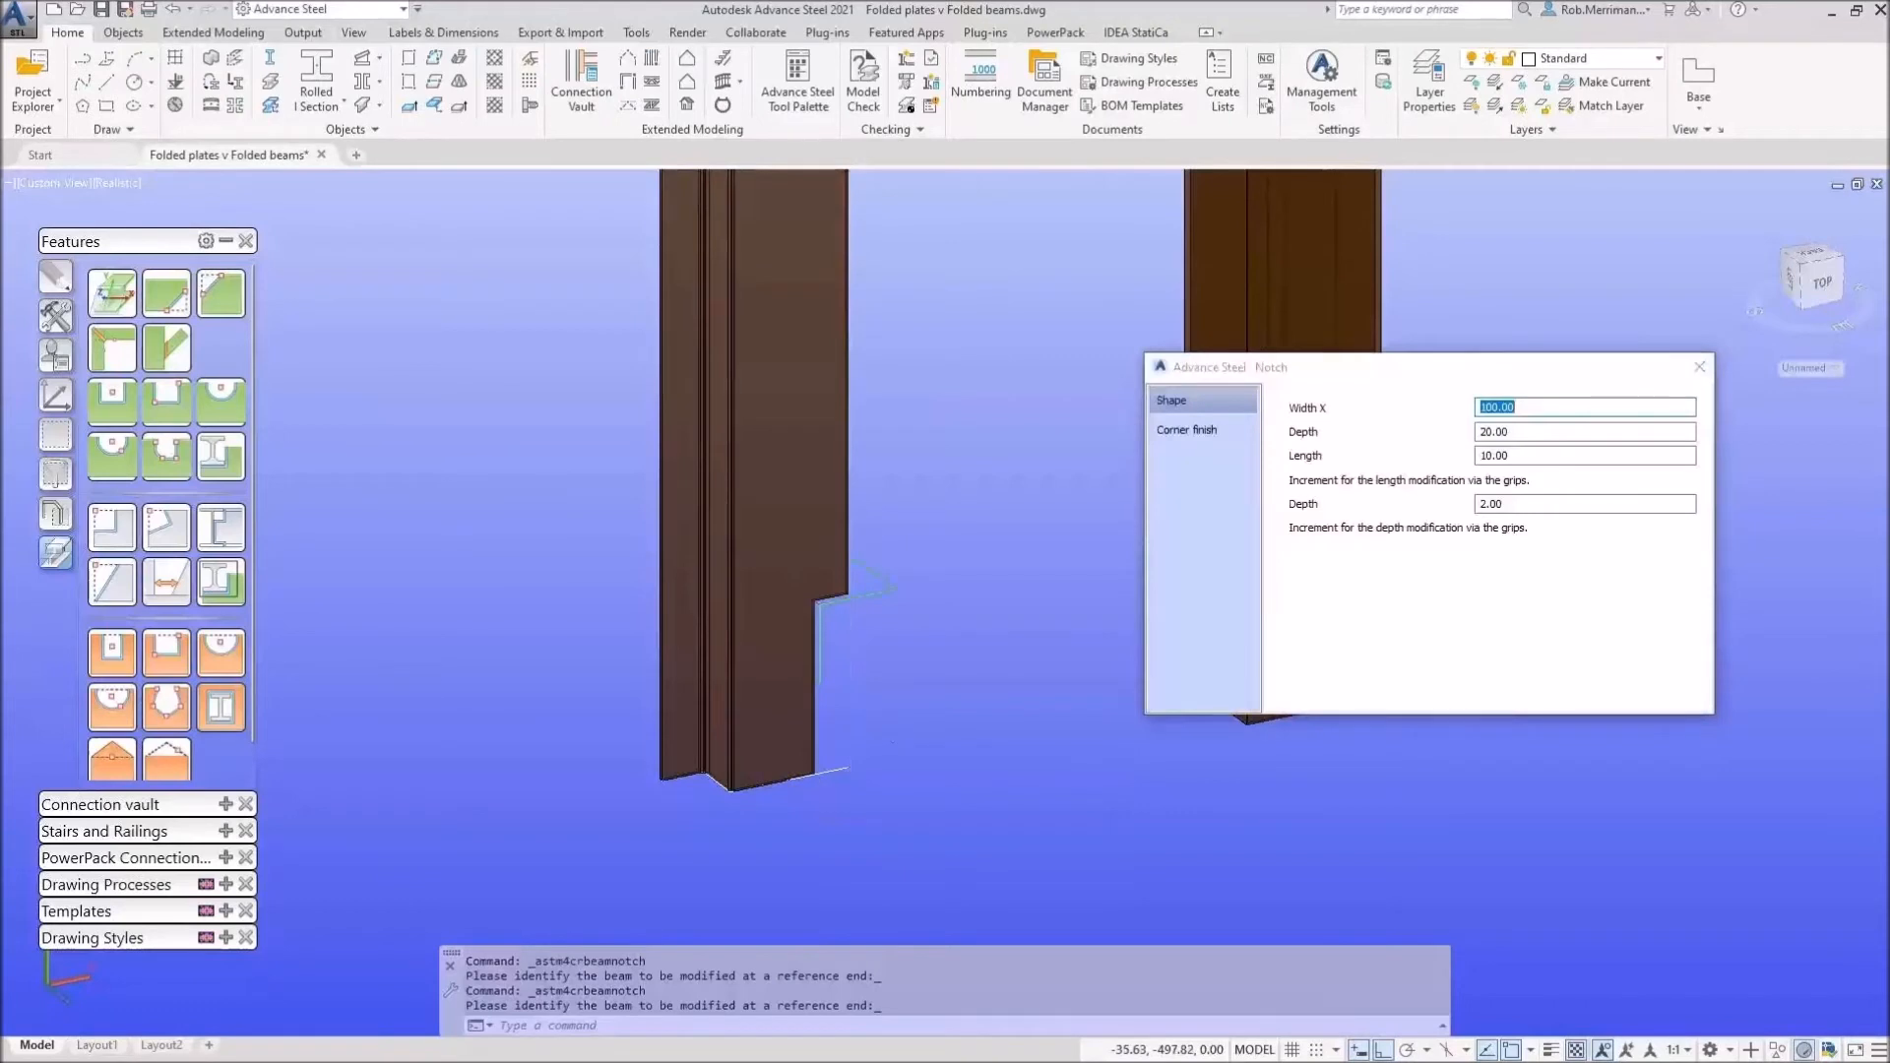
{"action": "middle_click_drag", "start_coordinate": [862, 729], "coordinate": [793, 677], "text": "shift"}
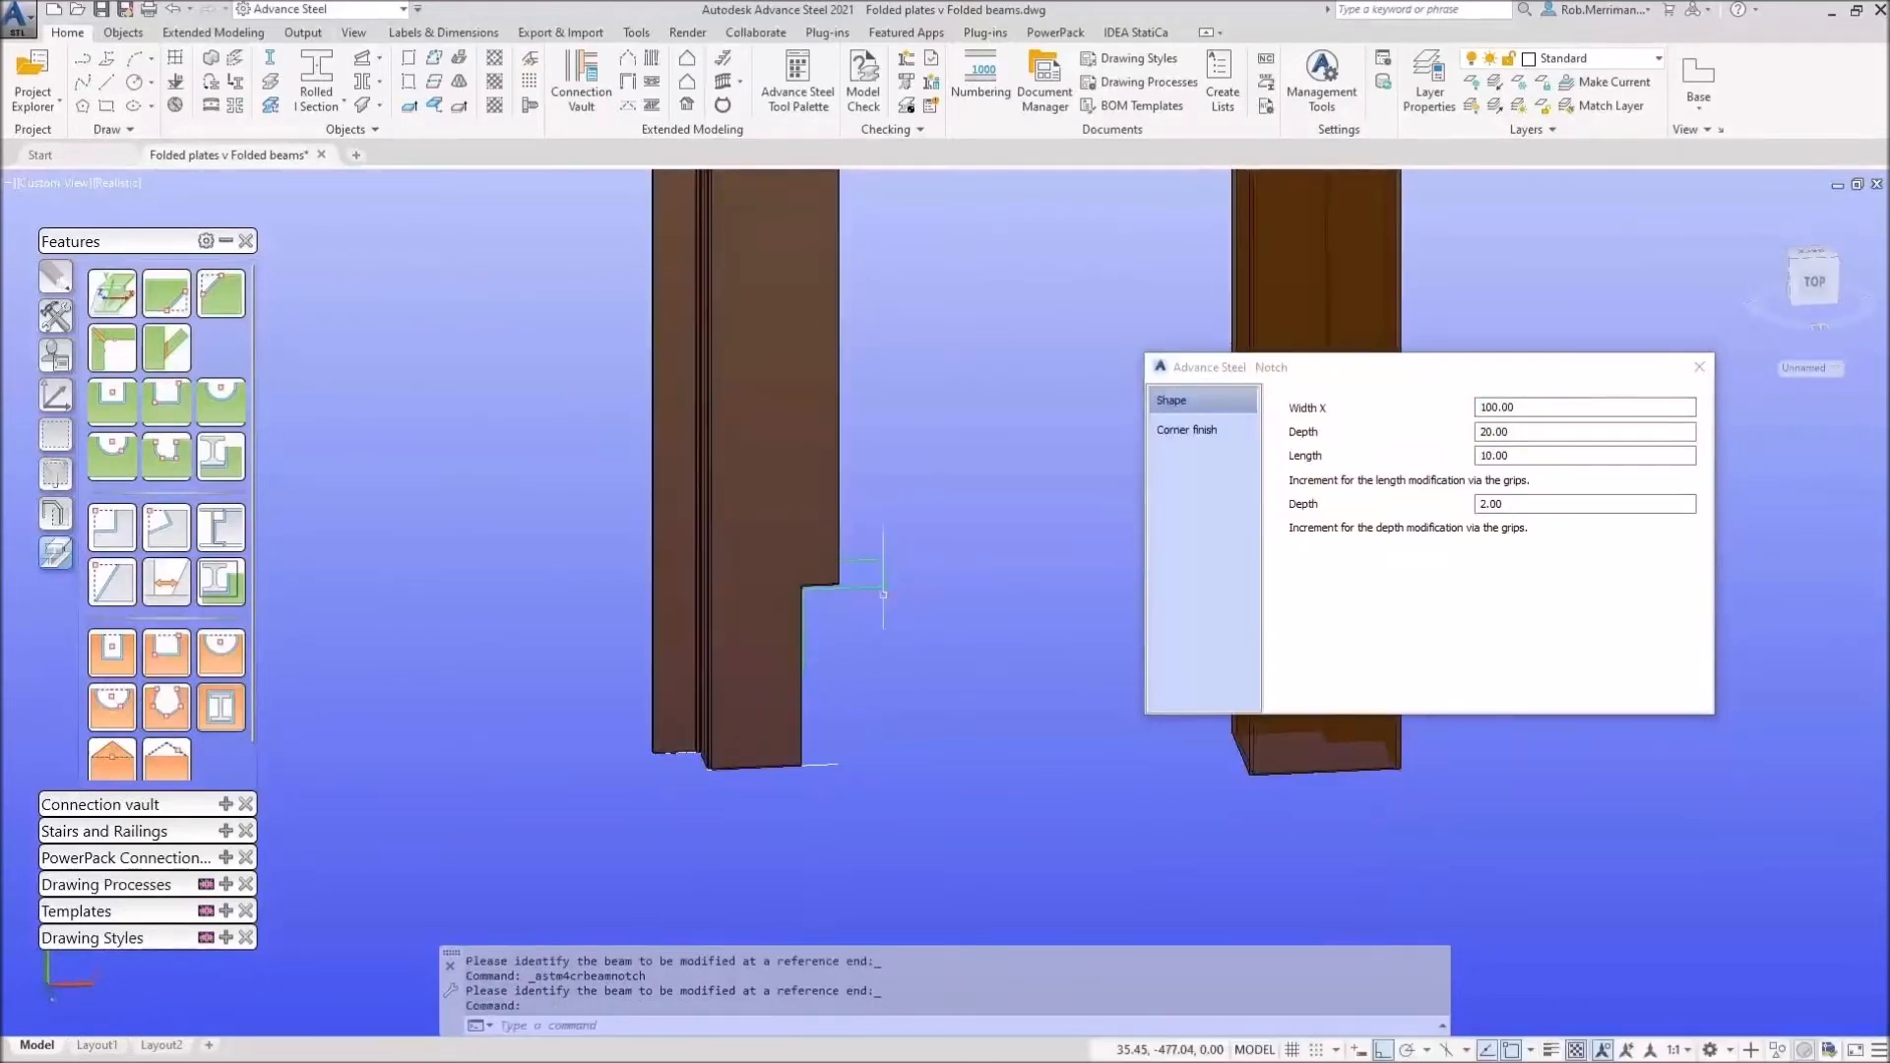
{"action": "left_click", "coordinate": [883, 590]}
{"action": "key", "text": "Delete"}
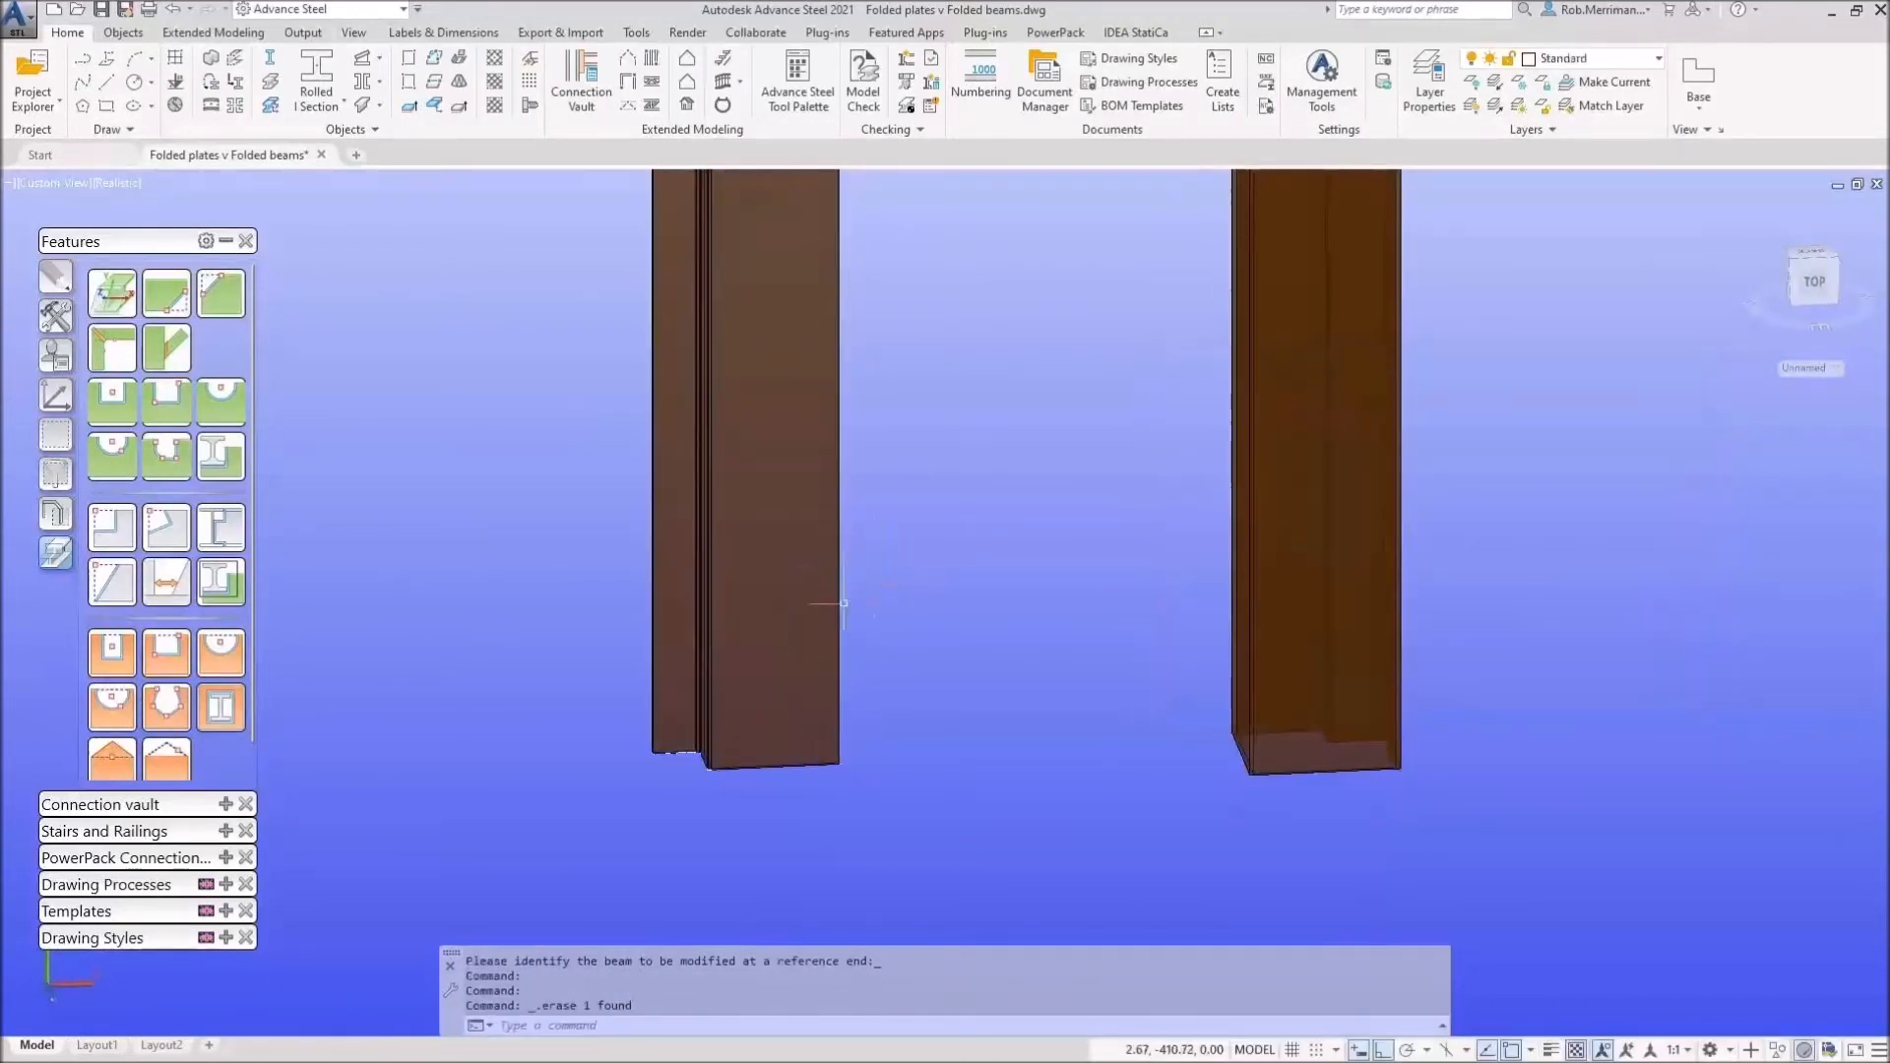
{"action": "scroll", "coordinate": [843, 604], "scroll_direction": "down", "scroll_amount": 5}
{"action": "middle_click_drag", "start_coordinate": [805, 578], "coordinate": [970, 589], "text": "shift"}
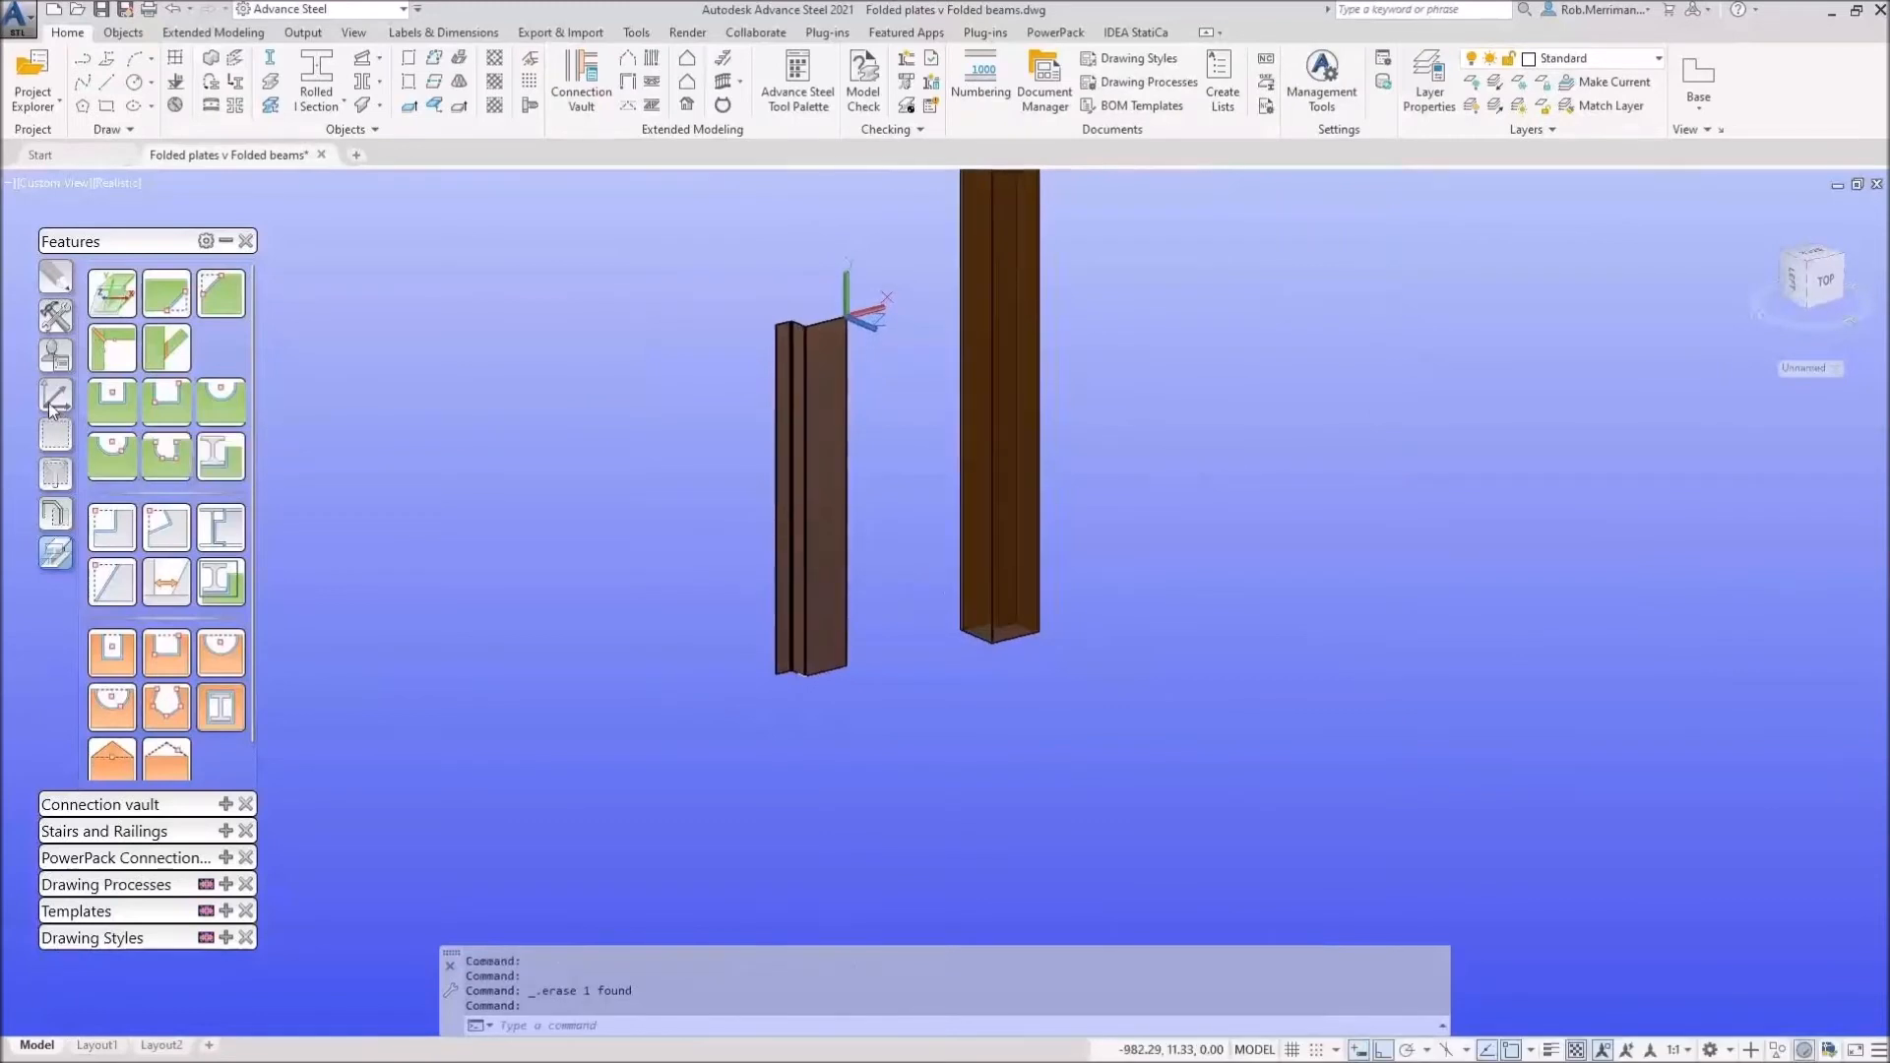
Step: Reset the coordinate system back to world
{"action": "left_click", "coordinate": [53, 404]}
{"action": "left_click", "coordinate": [111, 292]}
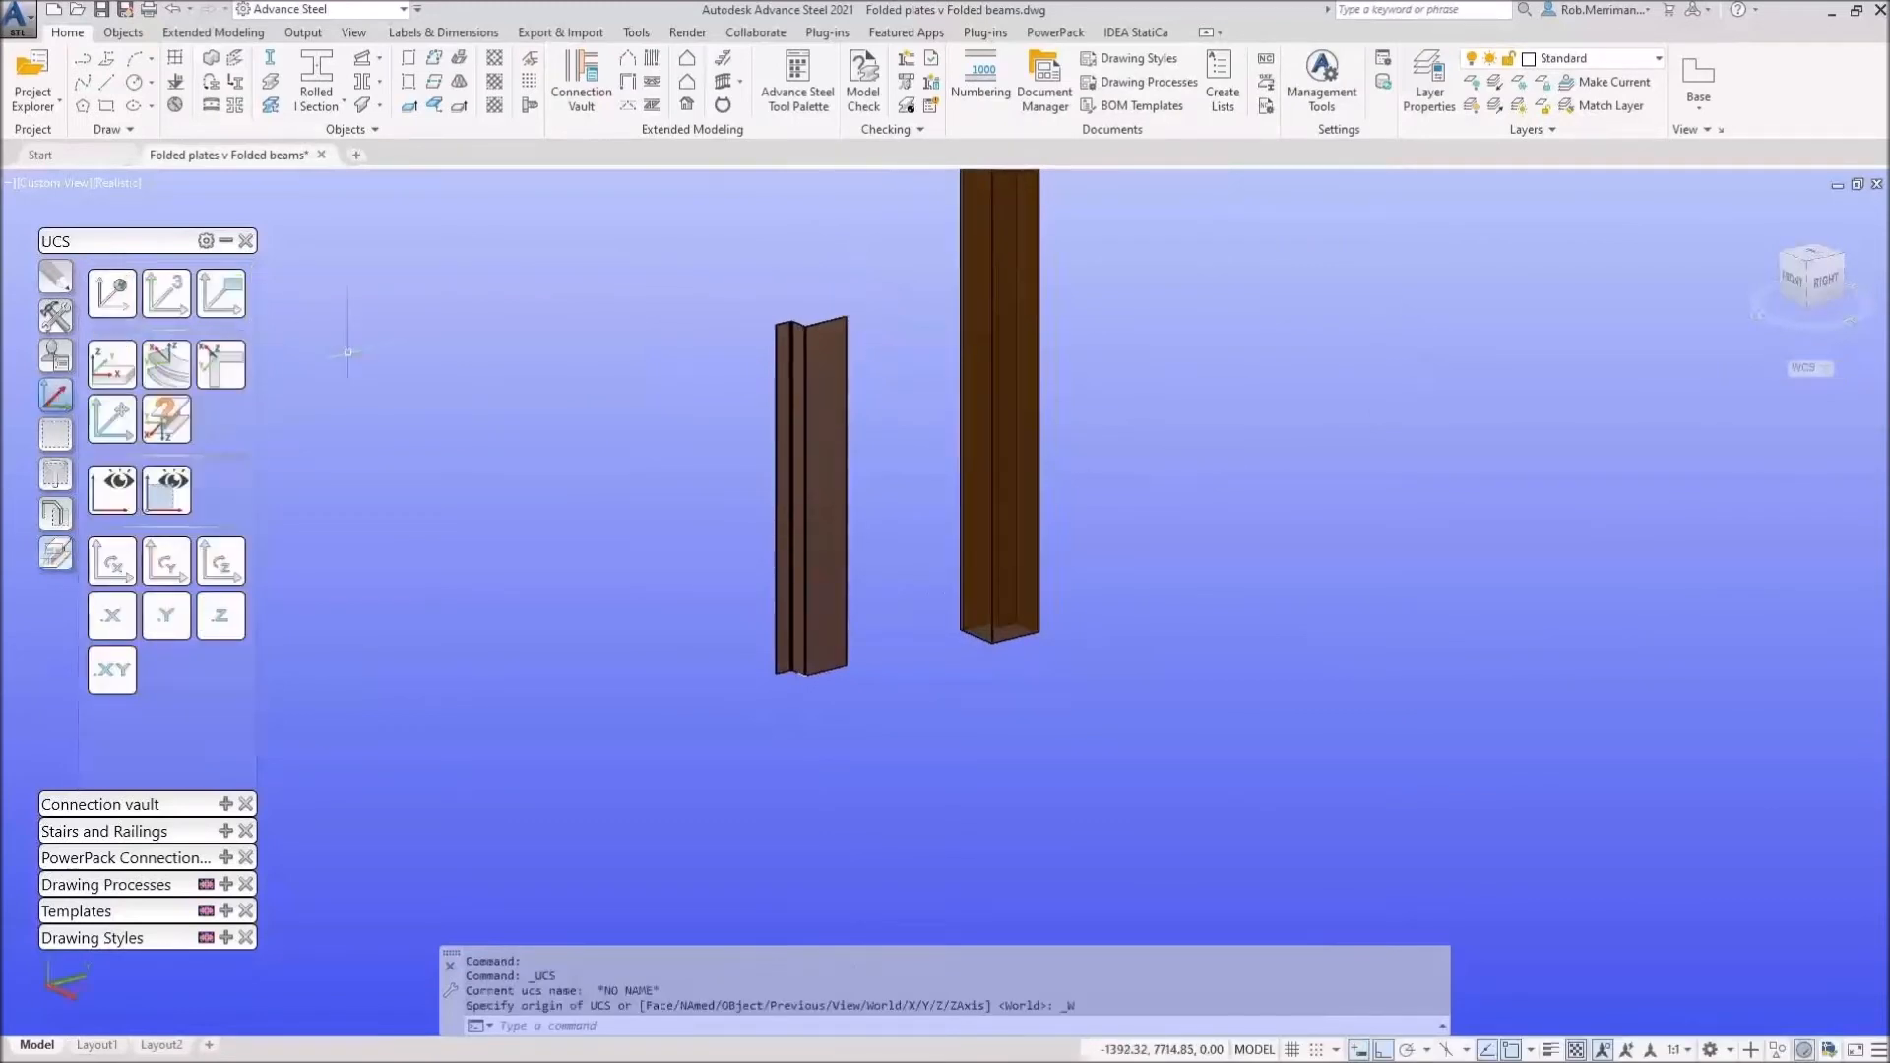
{"action": "left_click", "coordinate": [225, 241]}
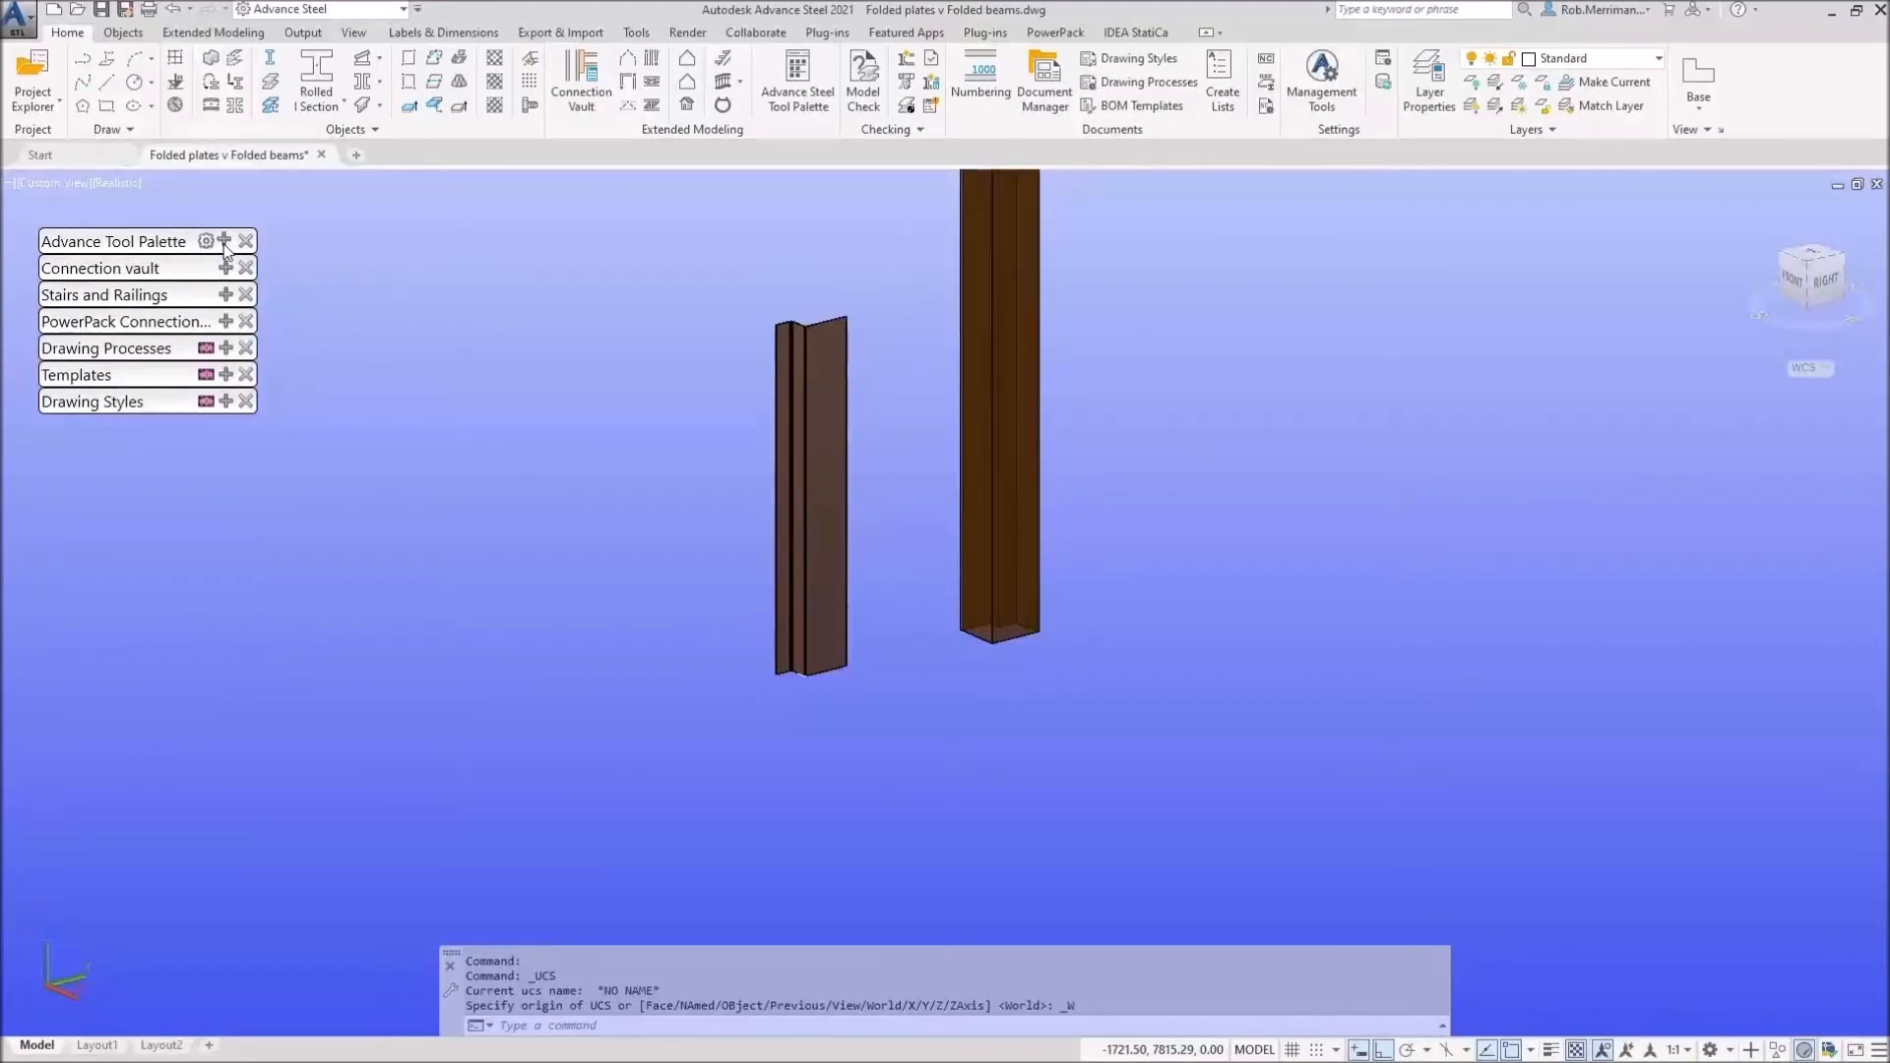
Step: Add a base plate to the box column, answering N to the extra concrete object prompt
{"action": "left_click", "coordinate": [226, 267]}
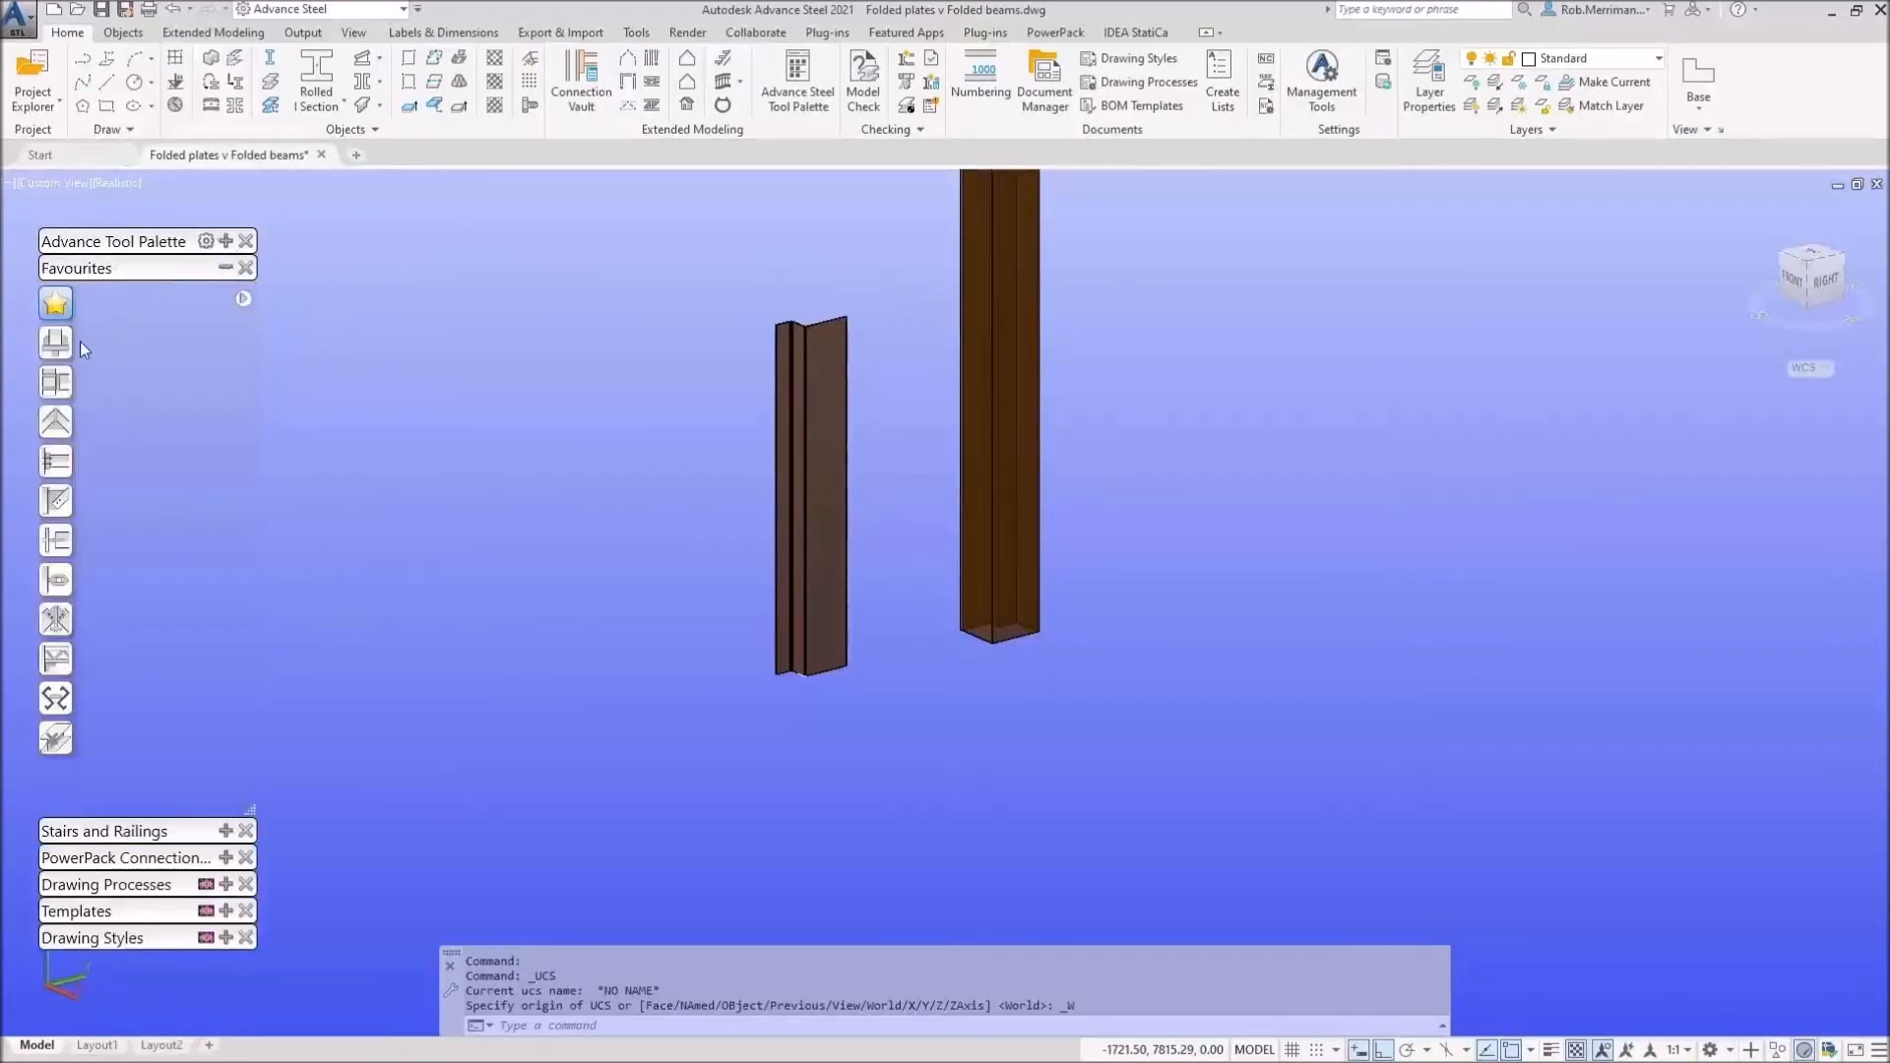
{"action": "left_click", "coordinate": [57, 342]}
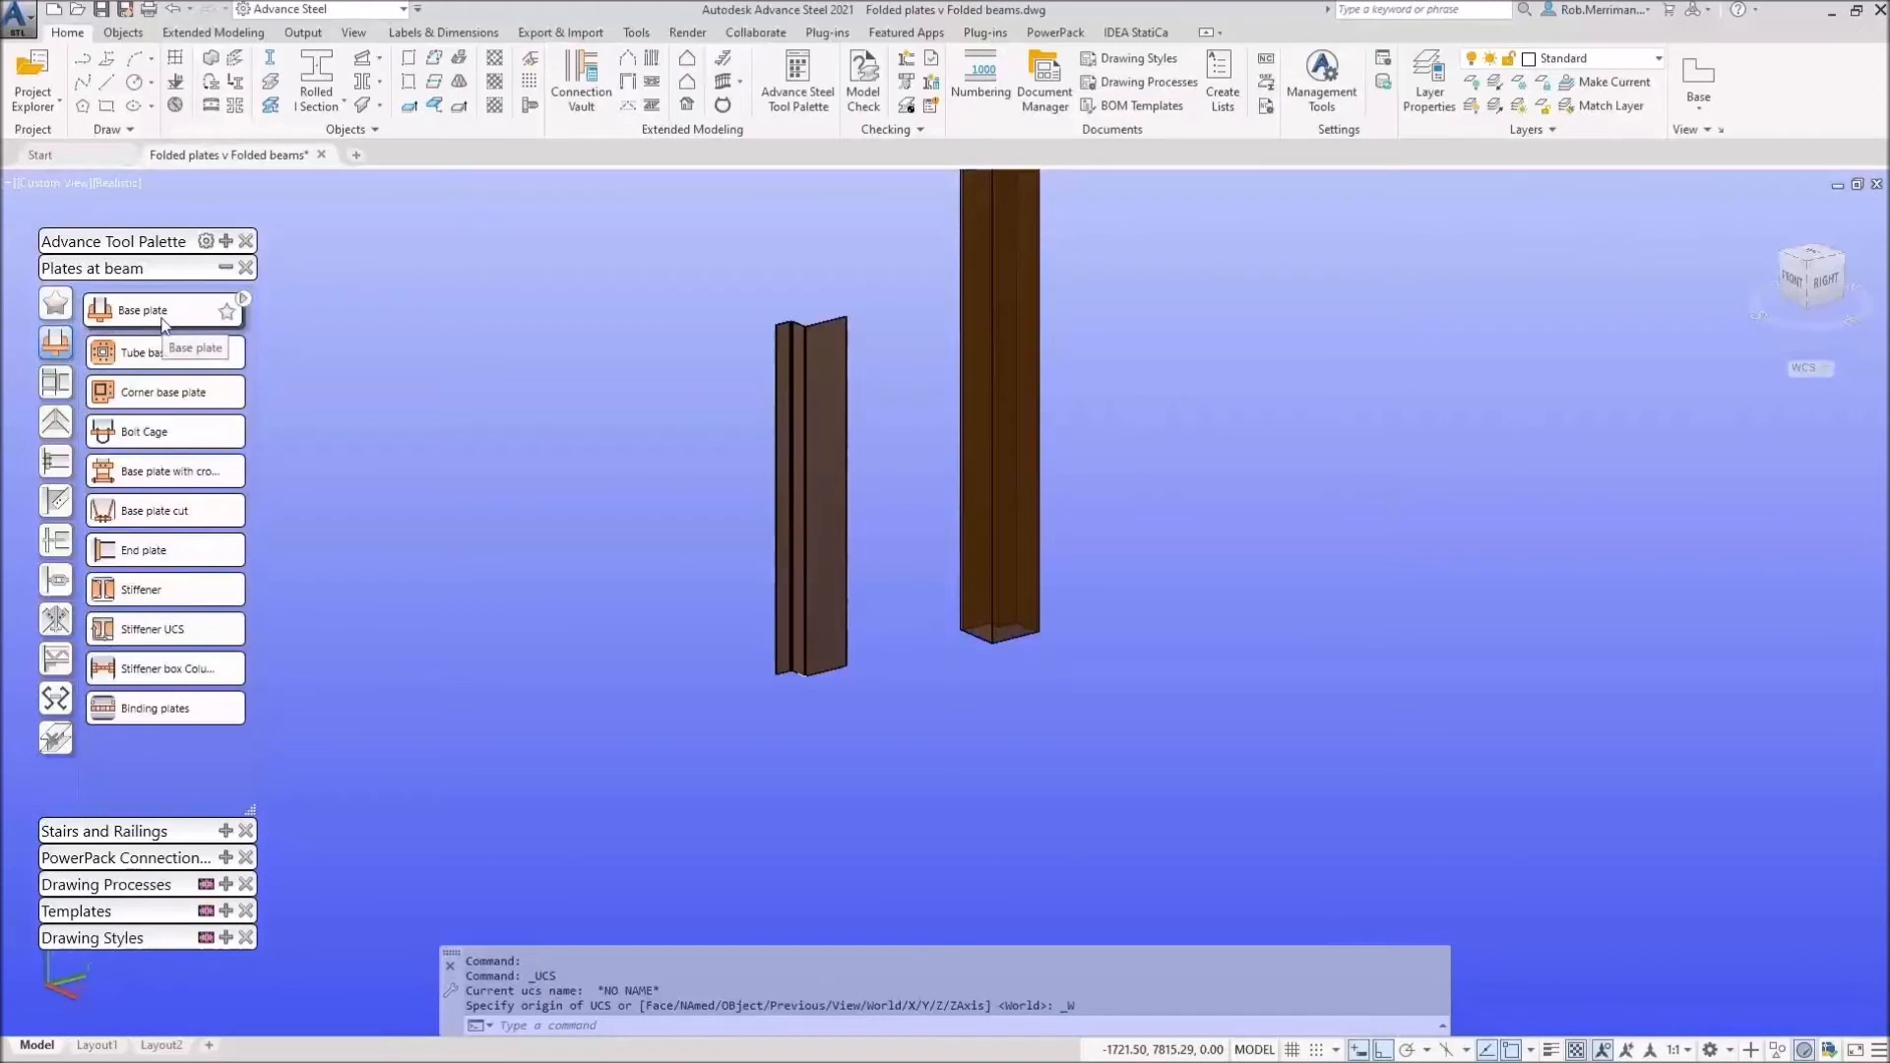
{"action": "left_click", "coordinate": [1008, 628]}
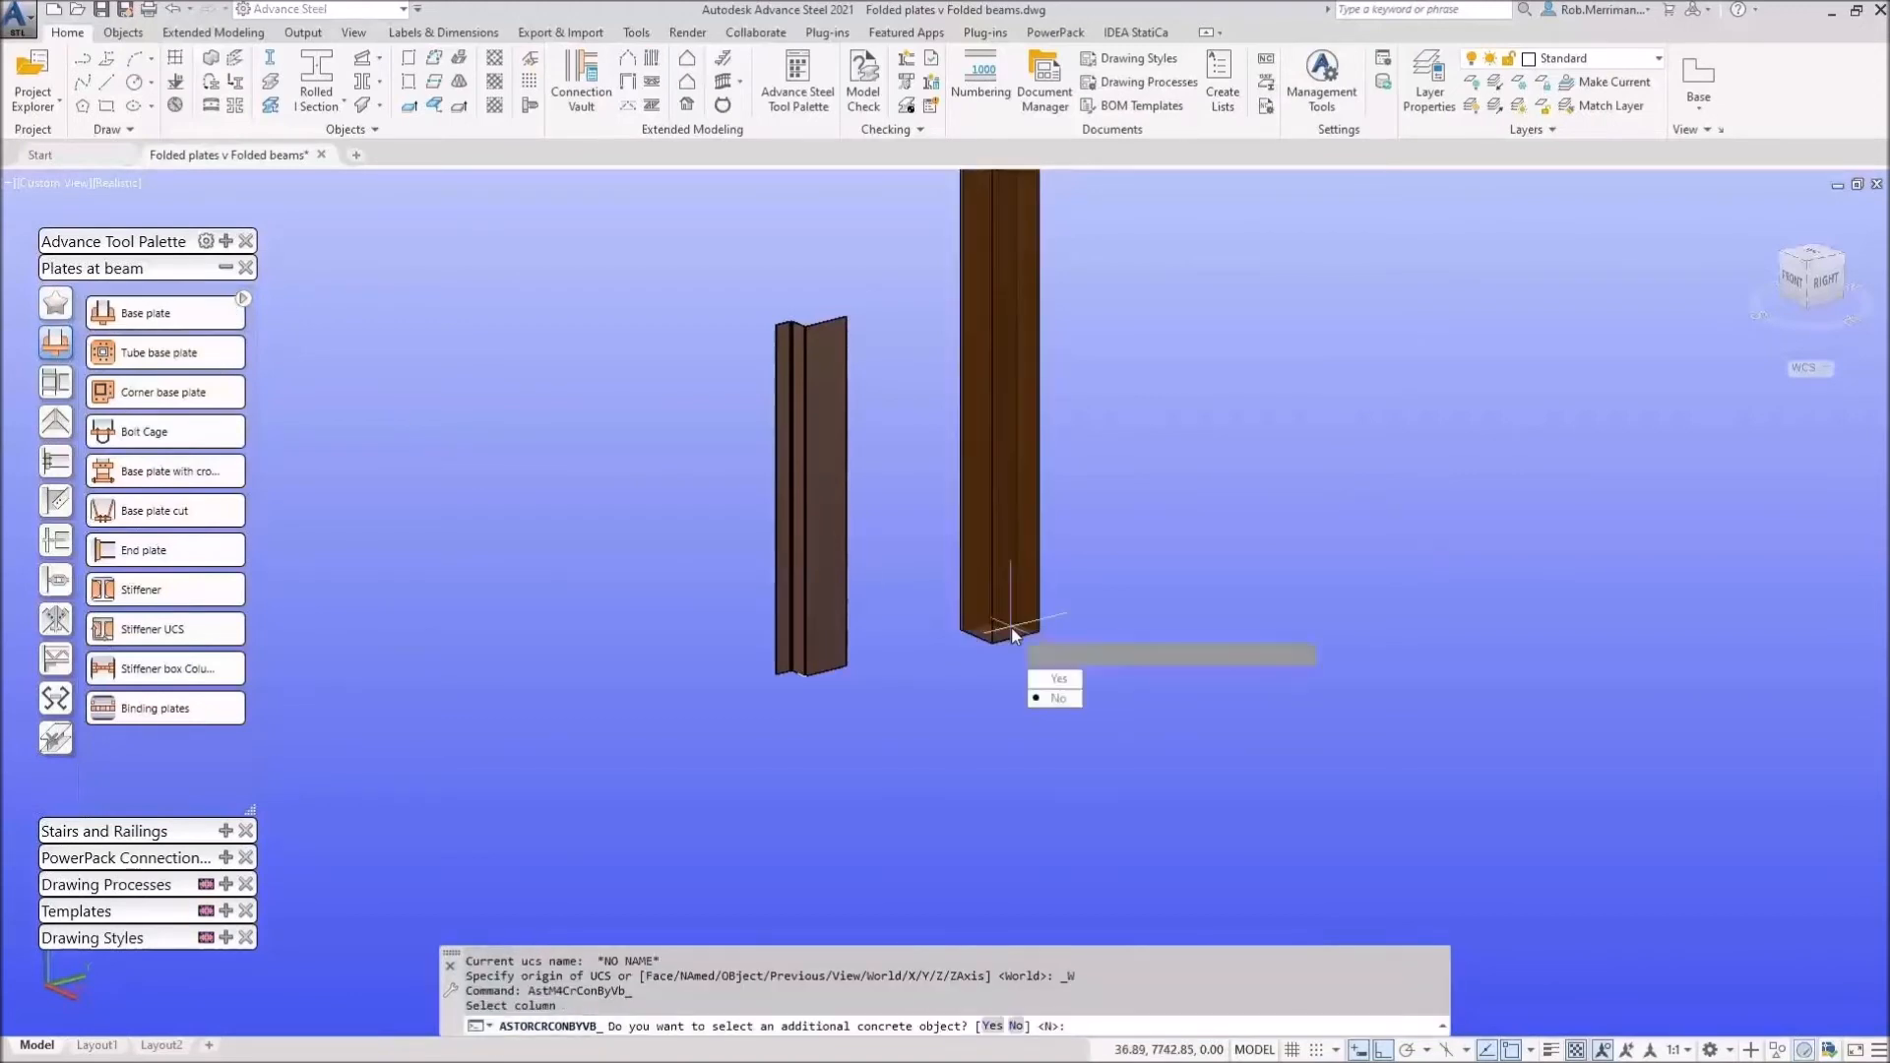
{"action": "left_click", "coordinate": [1056, 698]}
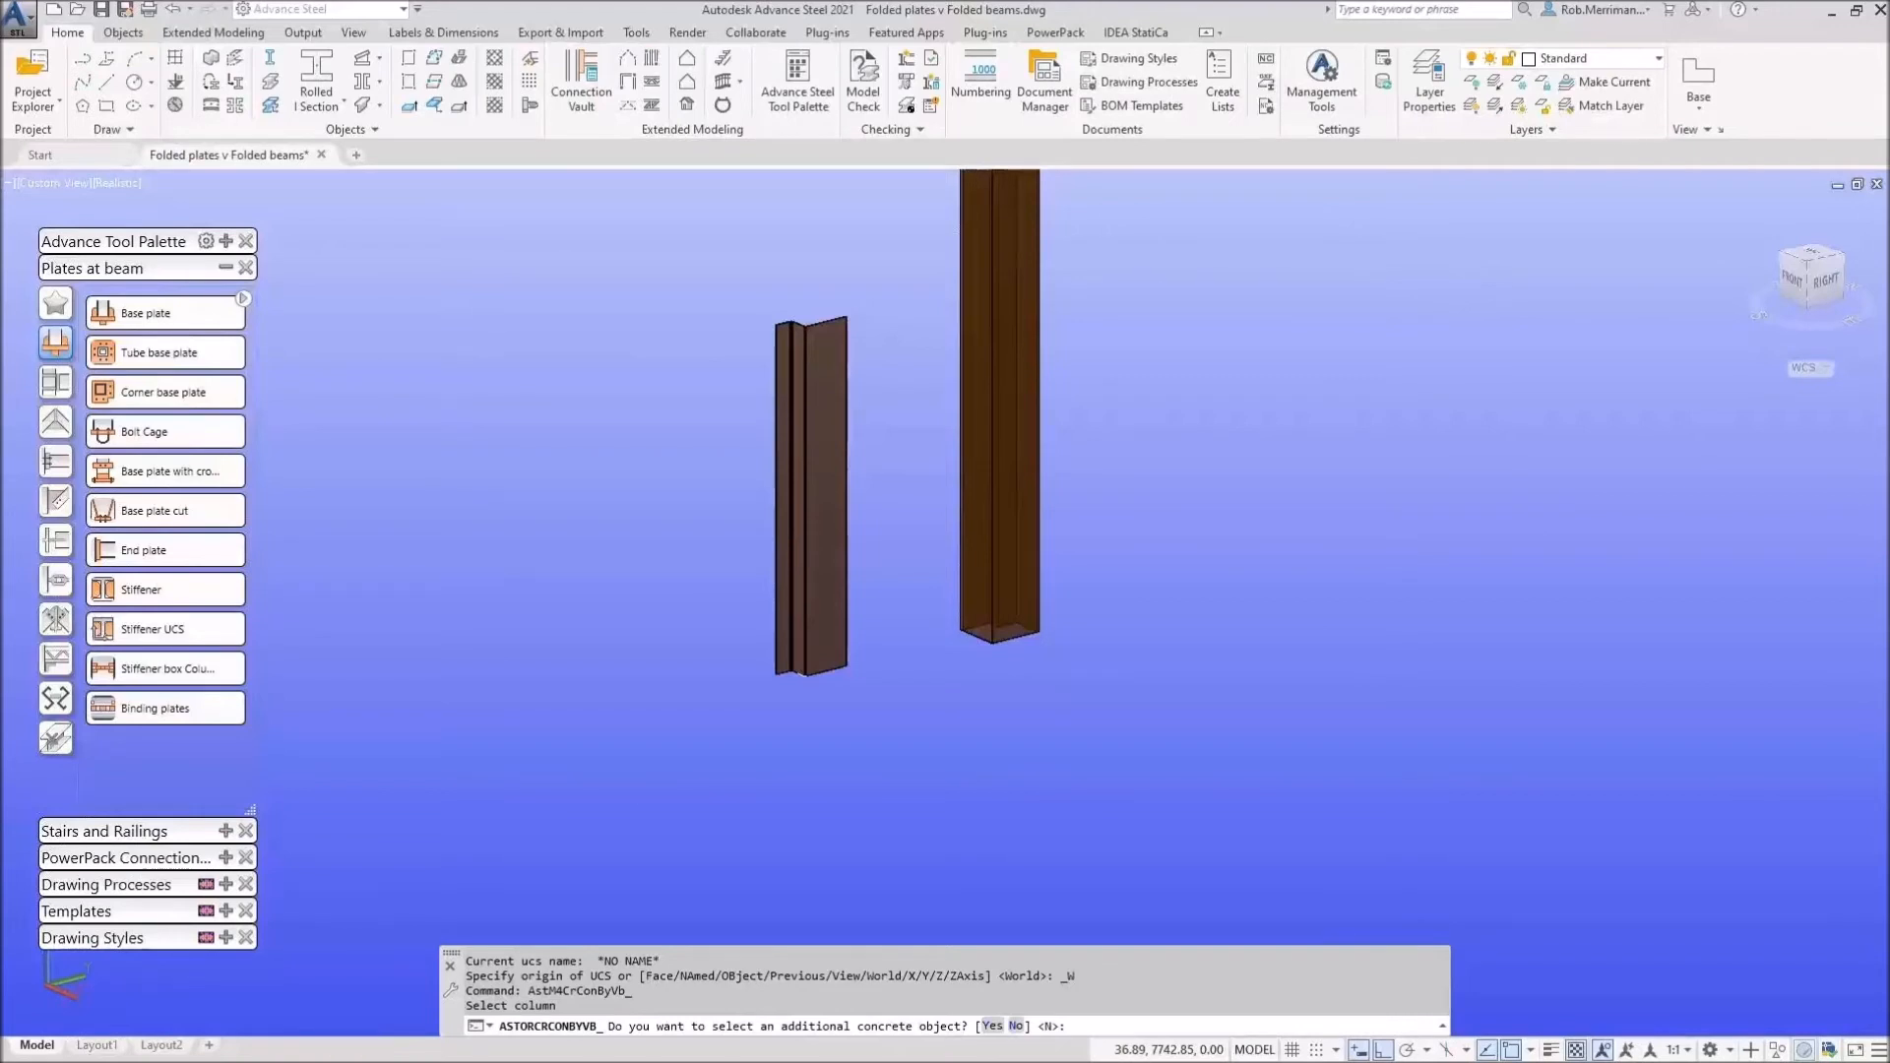
{"action": "type", "text": "N"}
{"action": "key", "text": "Return"}
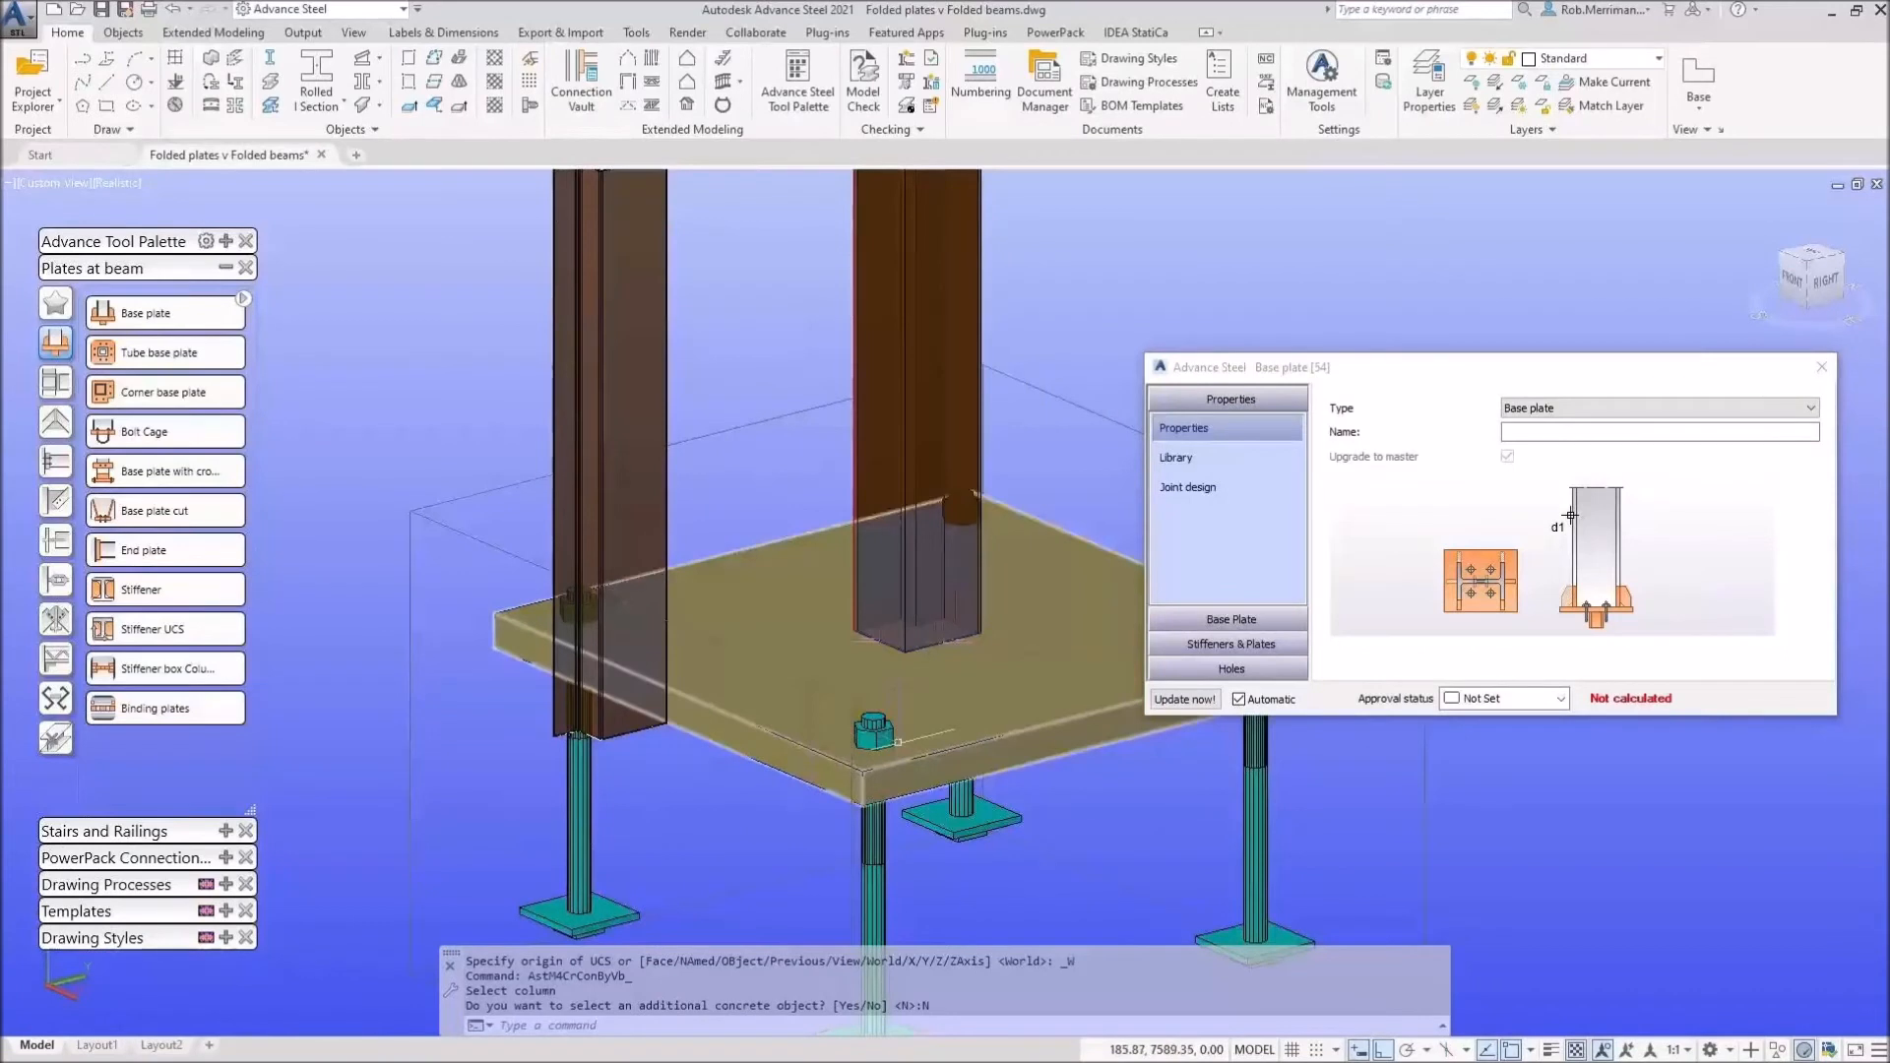
Step: Set the base plate thickness to 10 mm and the projection to 100 on all sides
{"action": "left_click", "coordinate": [1270, 619]}
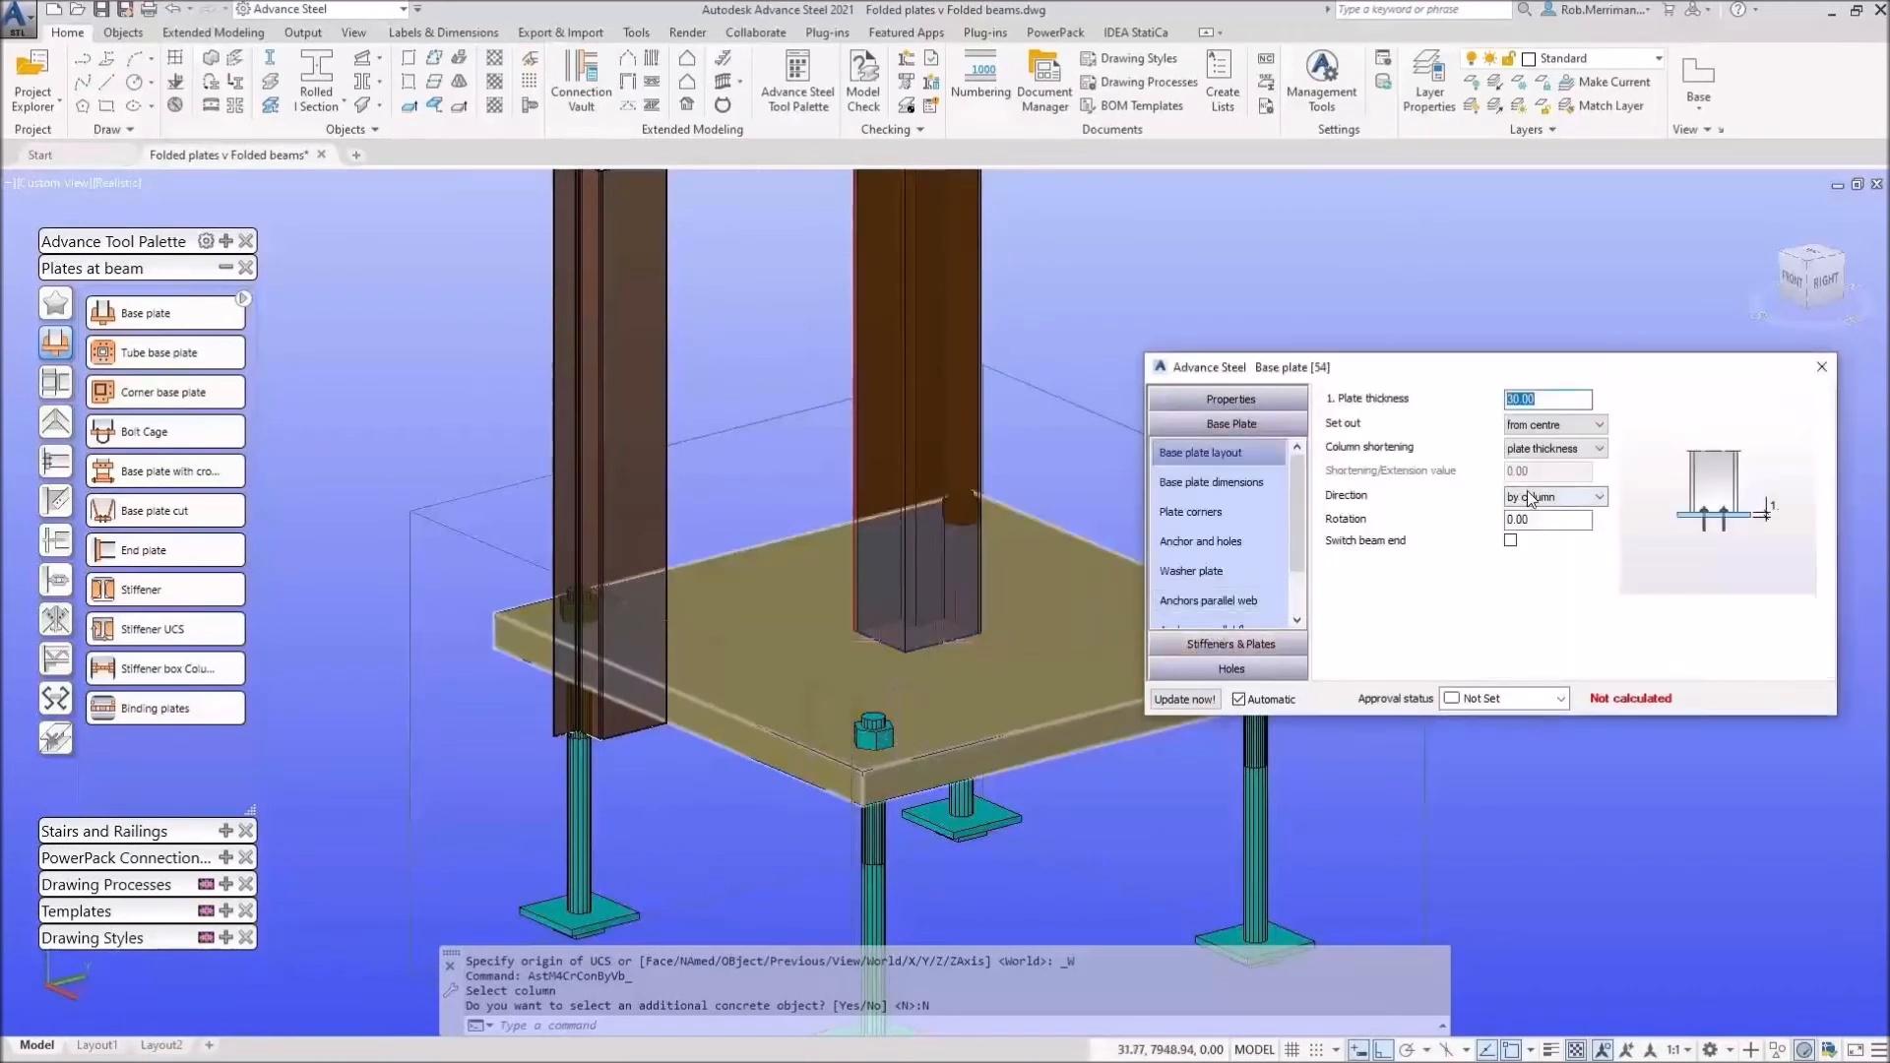
{"action": "type", "text": "10"}
{"action": "key", "text": "Return"}
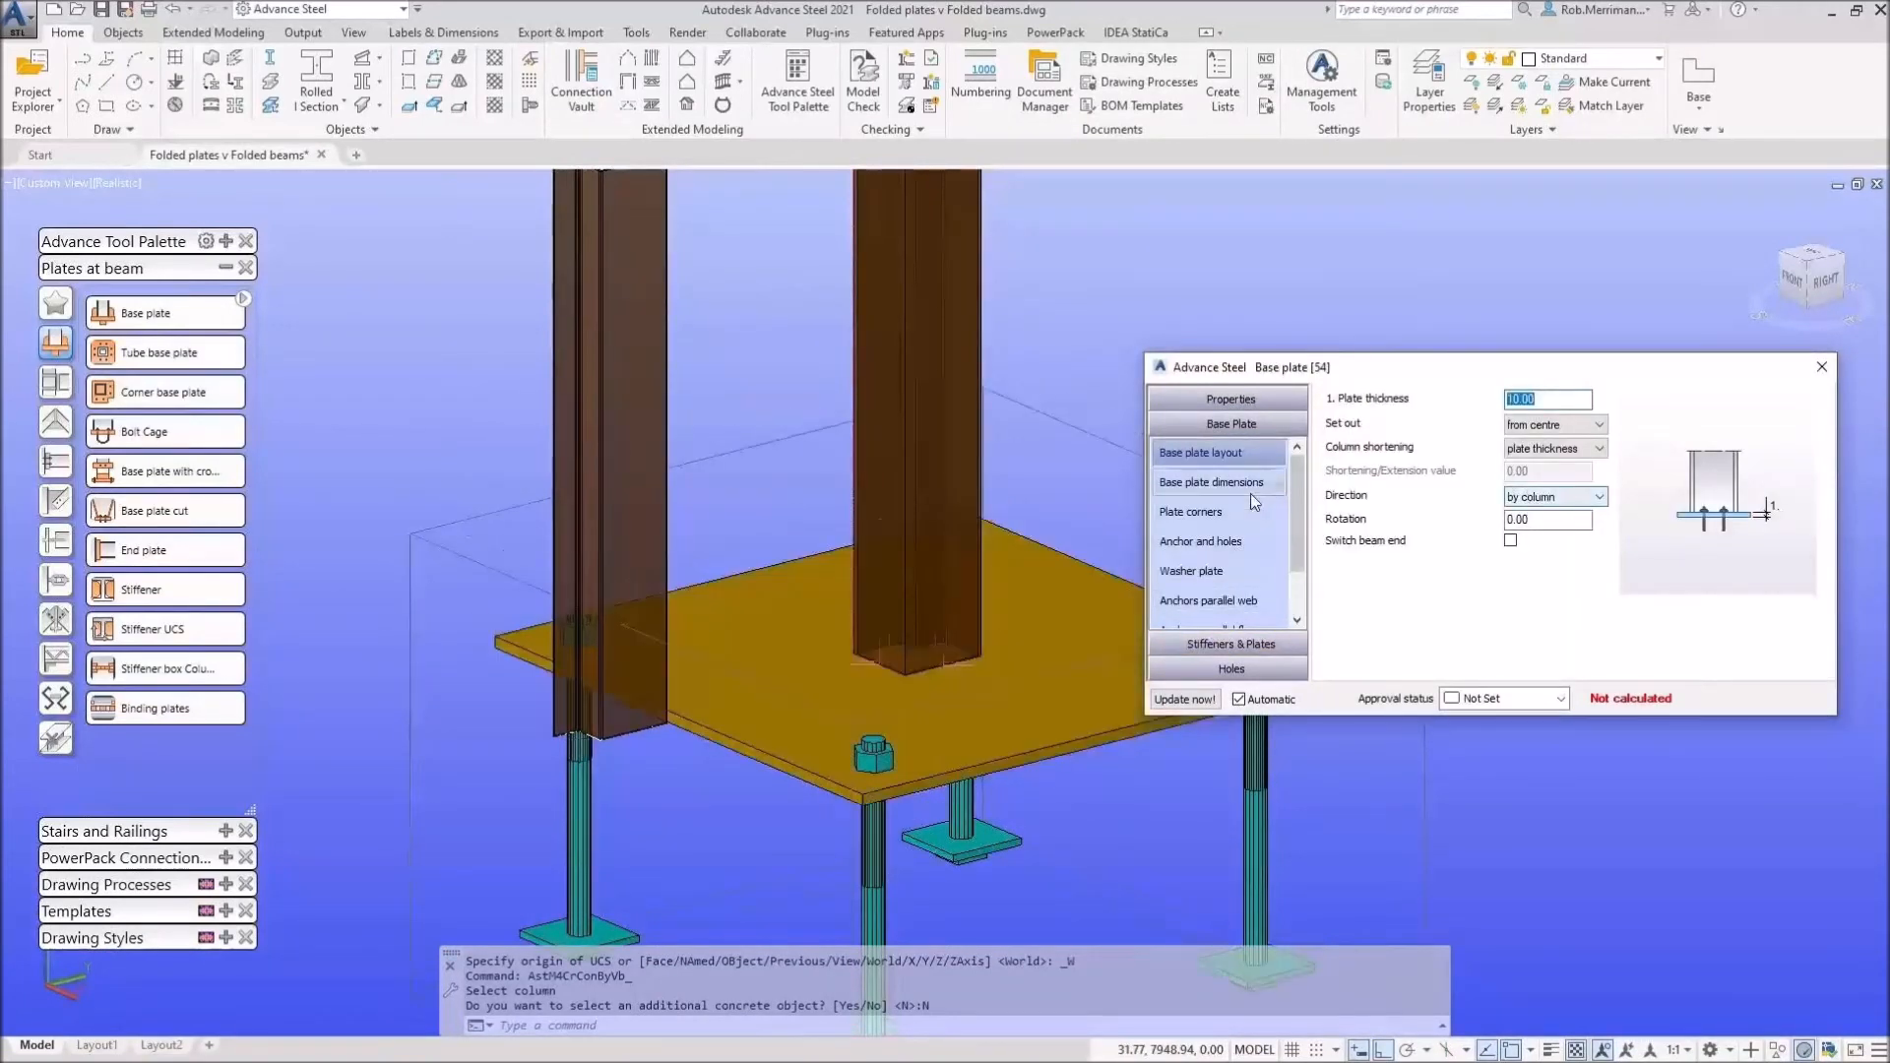
{"action": "left_click", "coordinate": [1251, 495]}
{"action": "double_click", "coordinate": [1549, 425]}
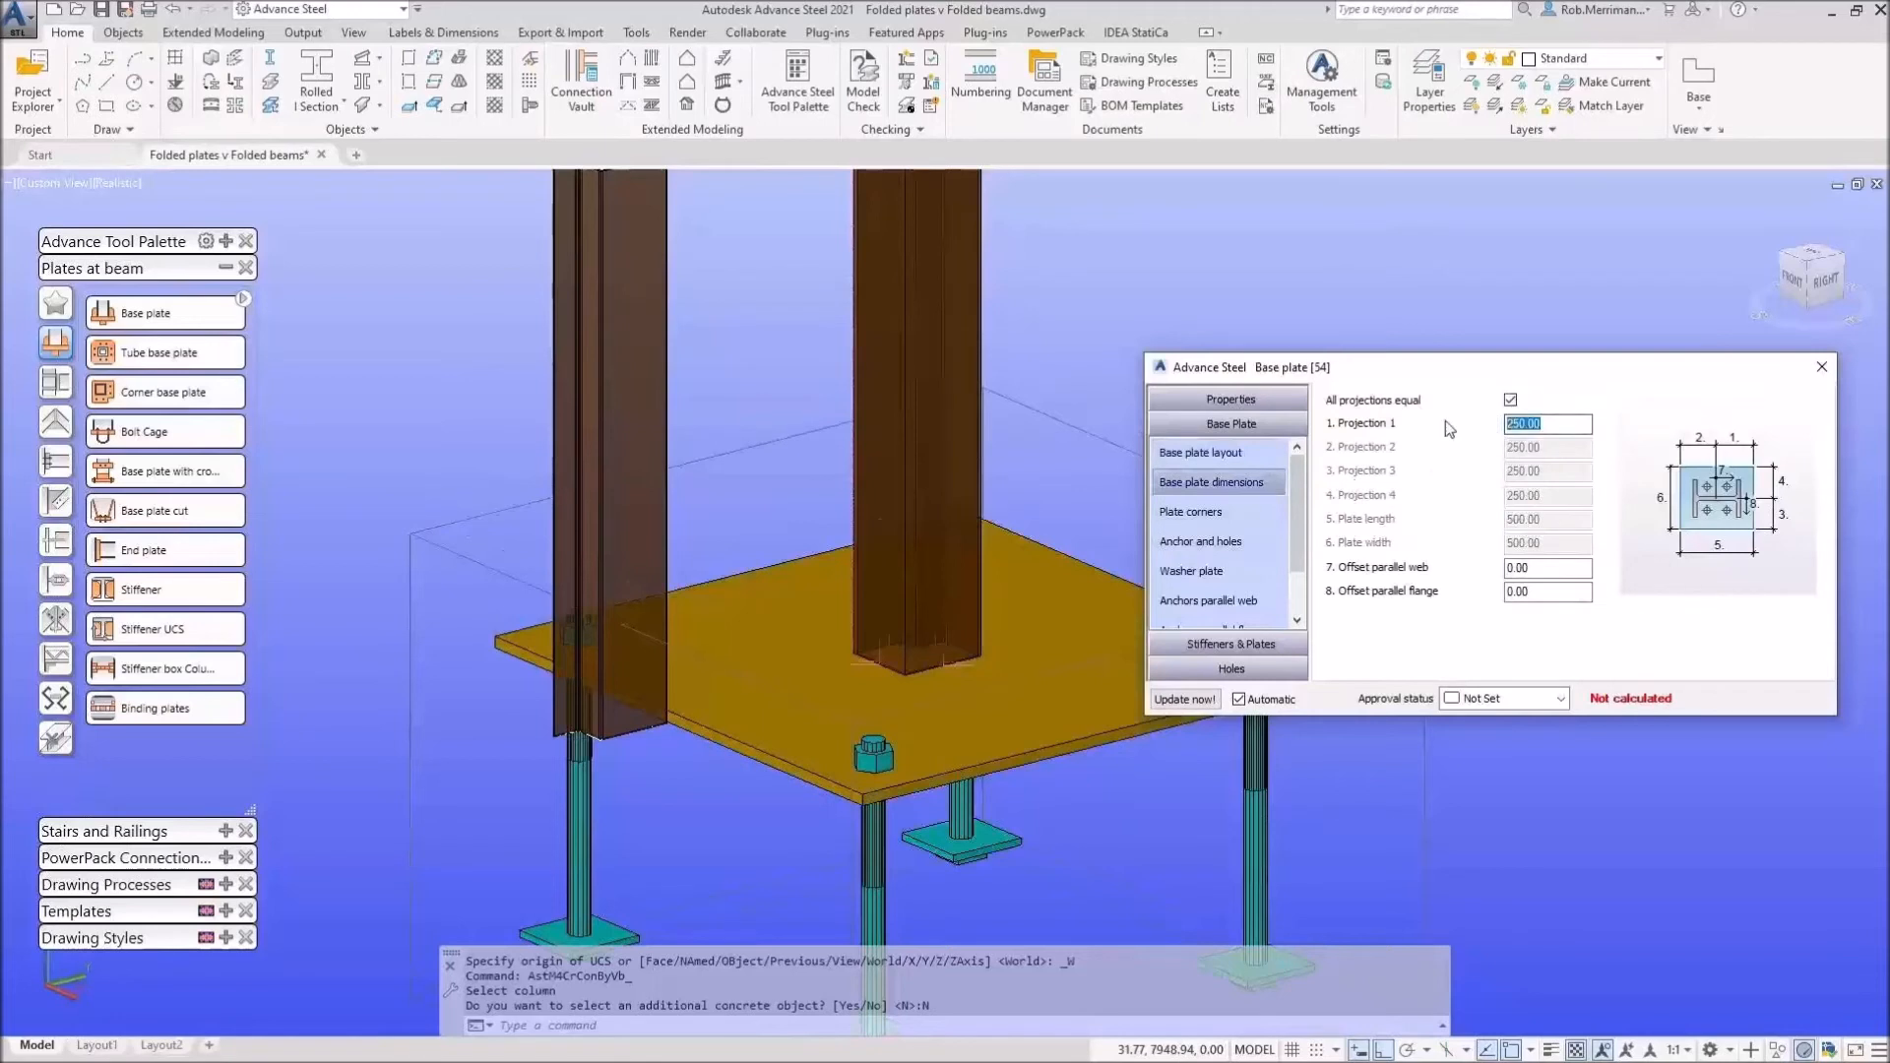
{"action": "type", "text": "100"}
{"action": "key", "text": "Return"}
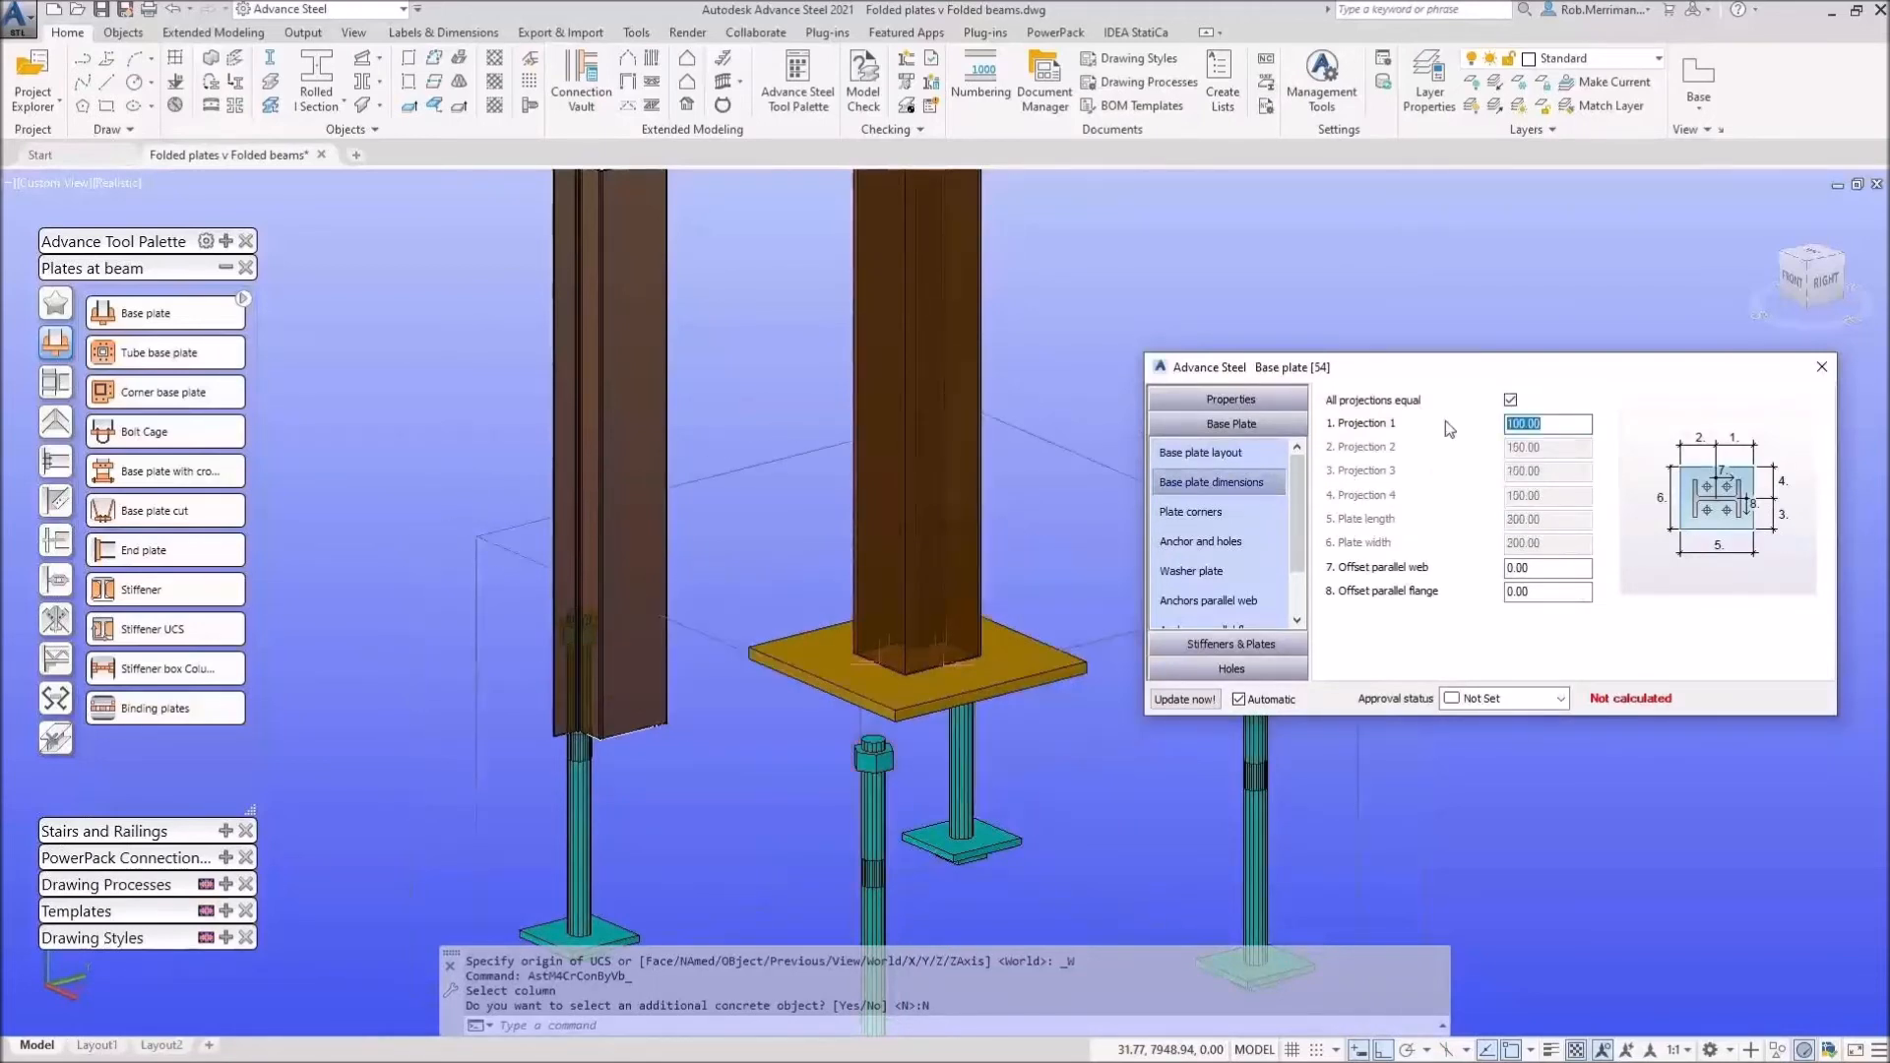
Step: Choose a different anchor type and open the anchor diameter list
{"action": "left_click", "coordinate": [1253, 603]}
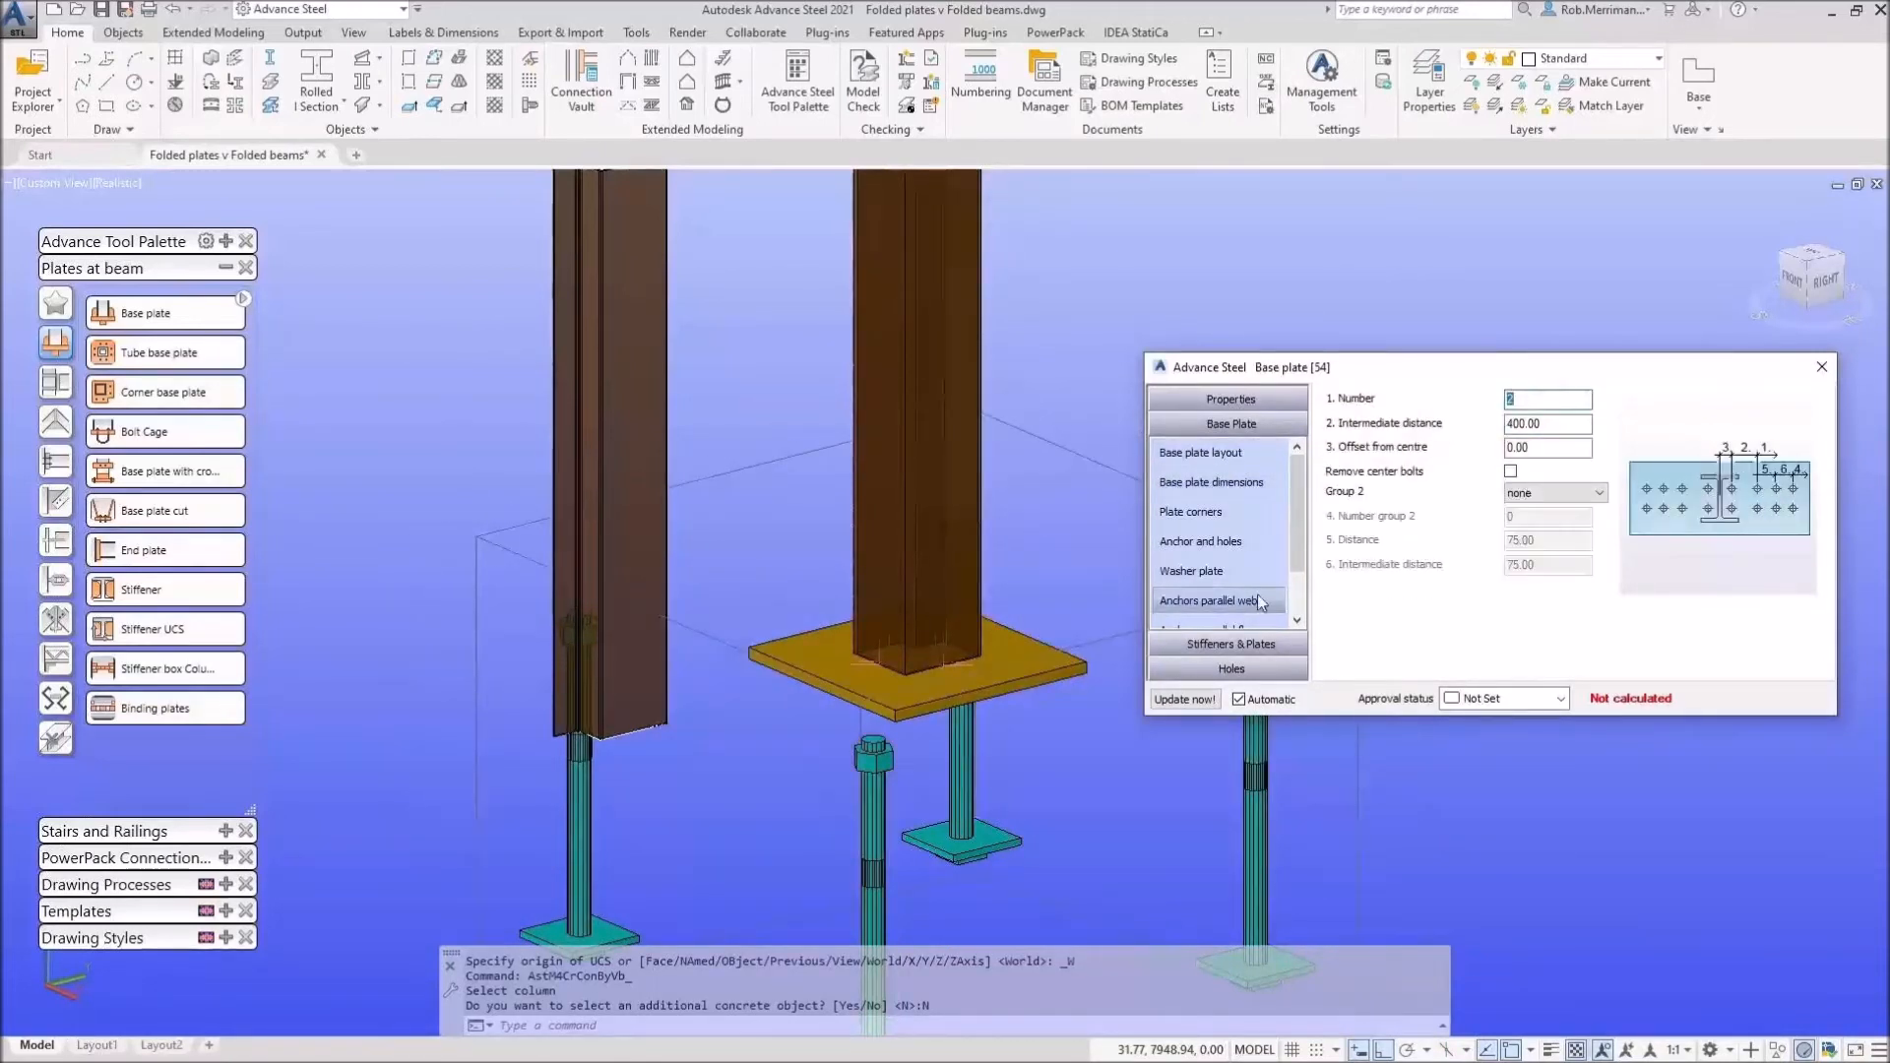
{"action": "left_click", "coordinate": [1222, 544]}
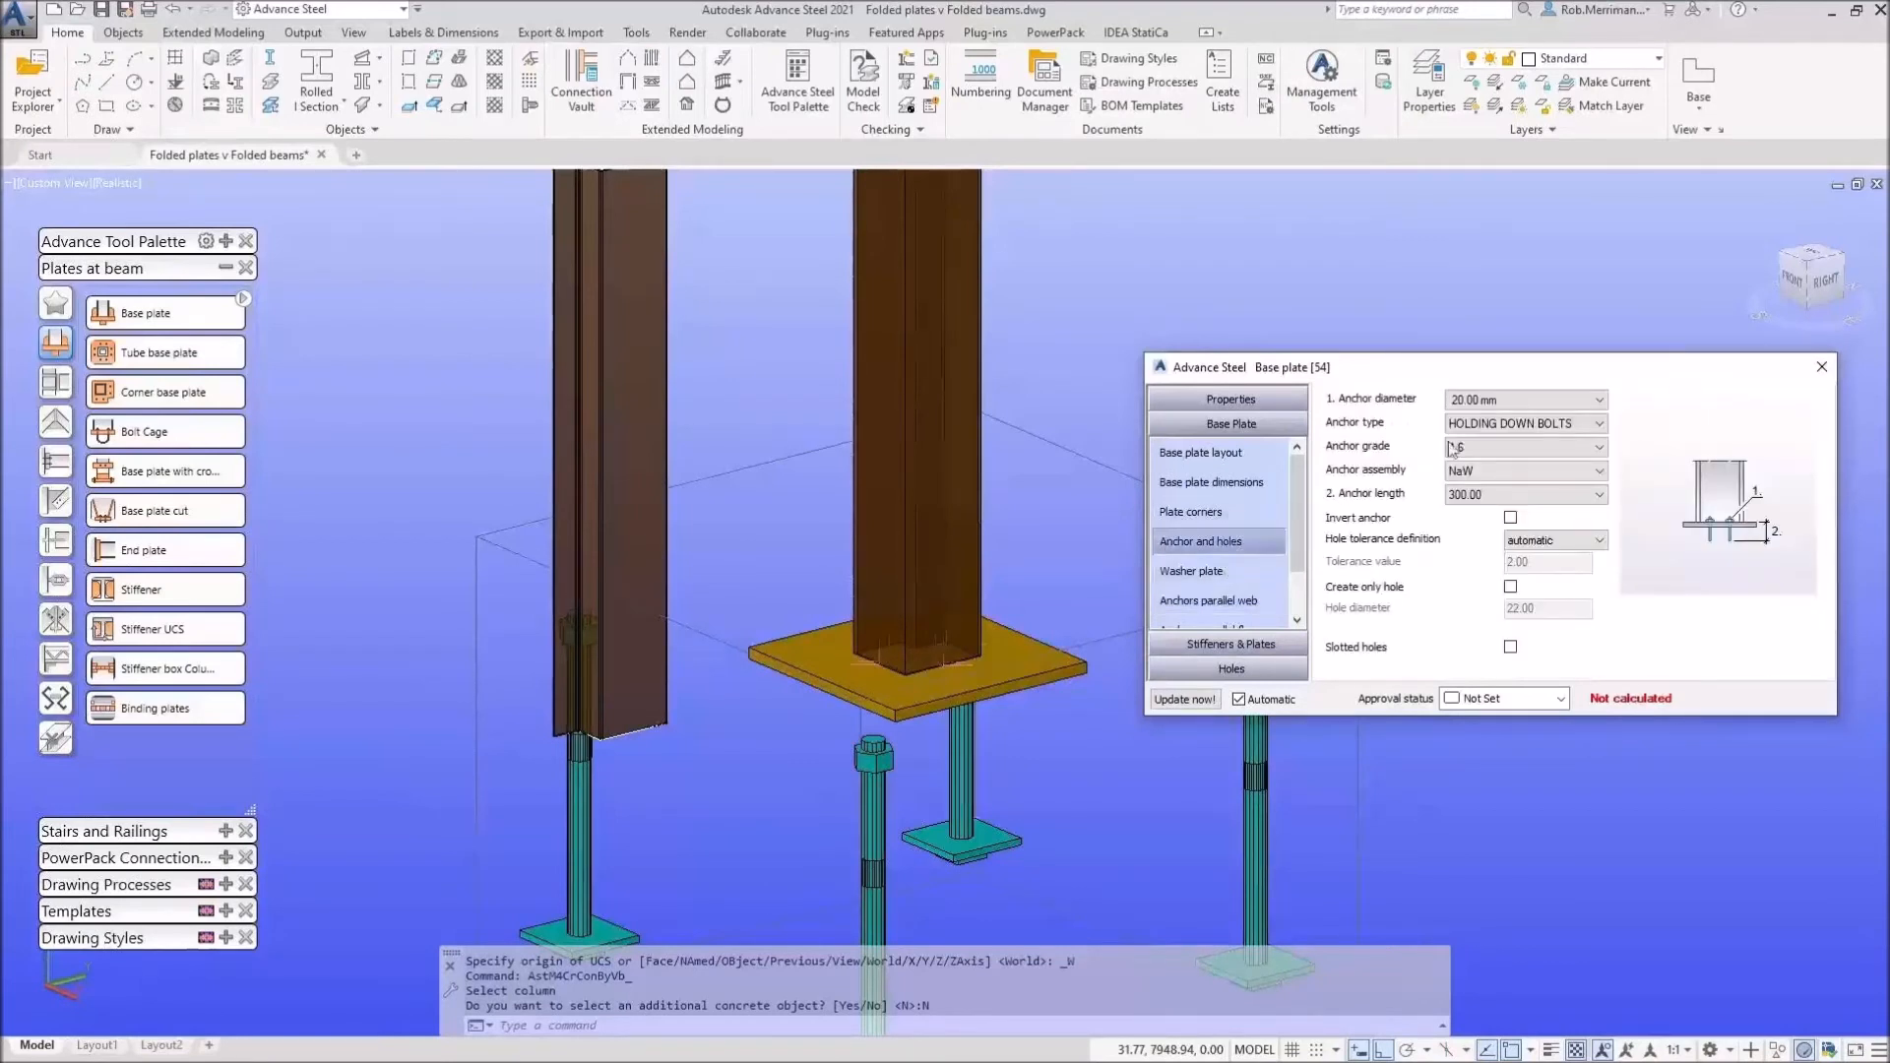
{"action": "left_click", "coordinate": [1521, 424]}
{"action": "scroll", "coordinate": [1494, 502], "scroll_direction": "up", "scroll_amount": 2}
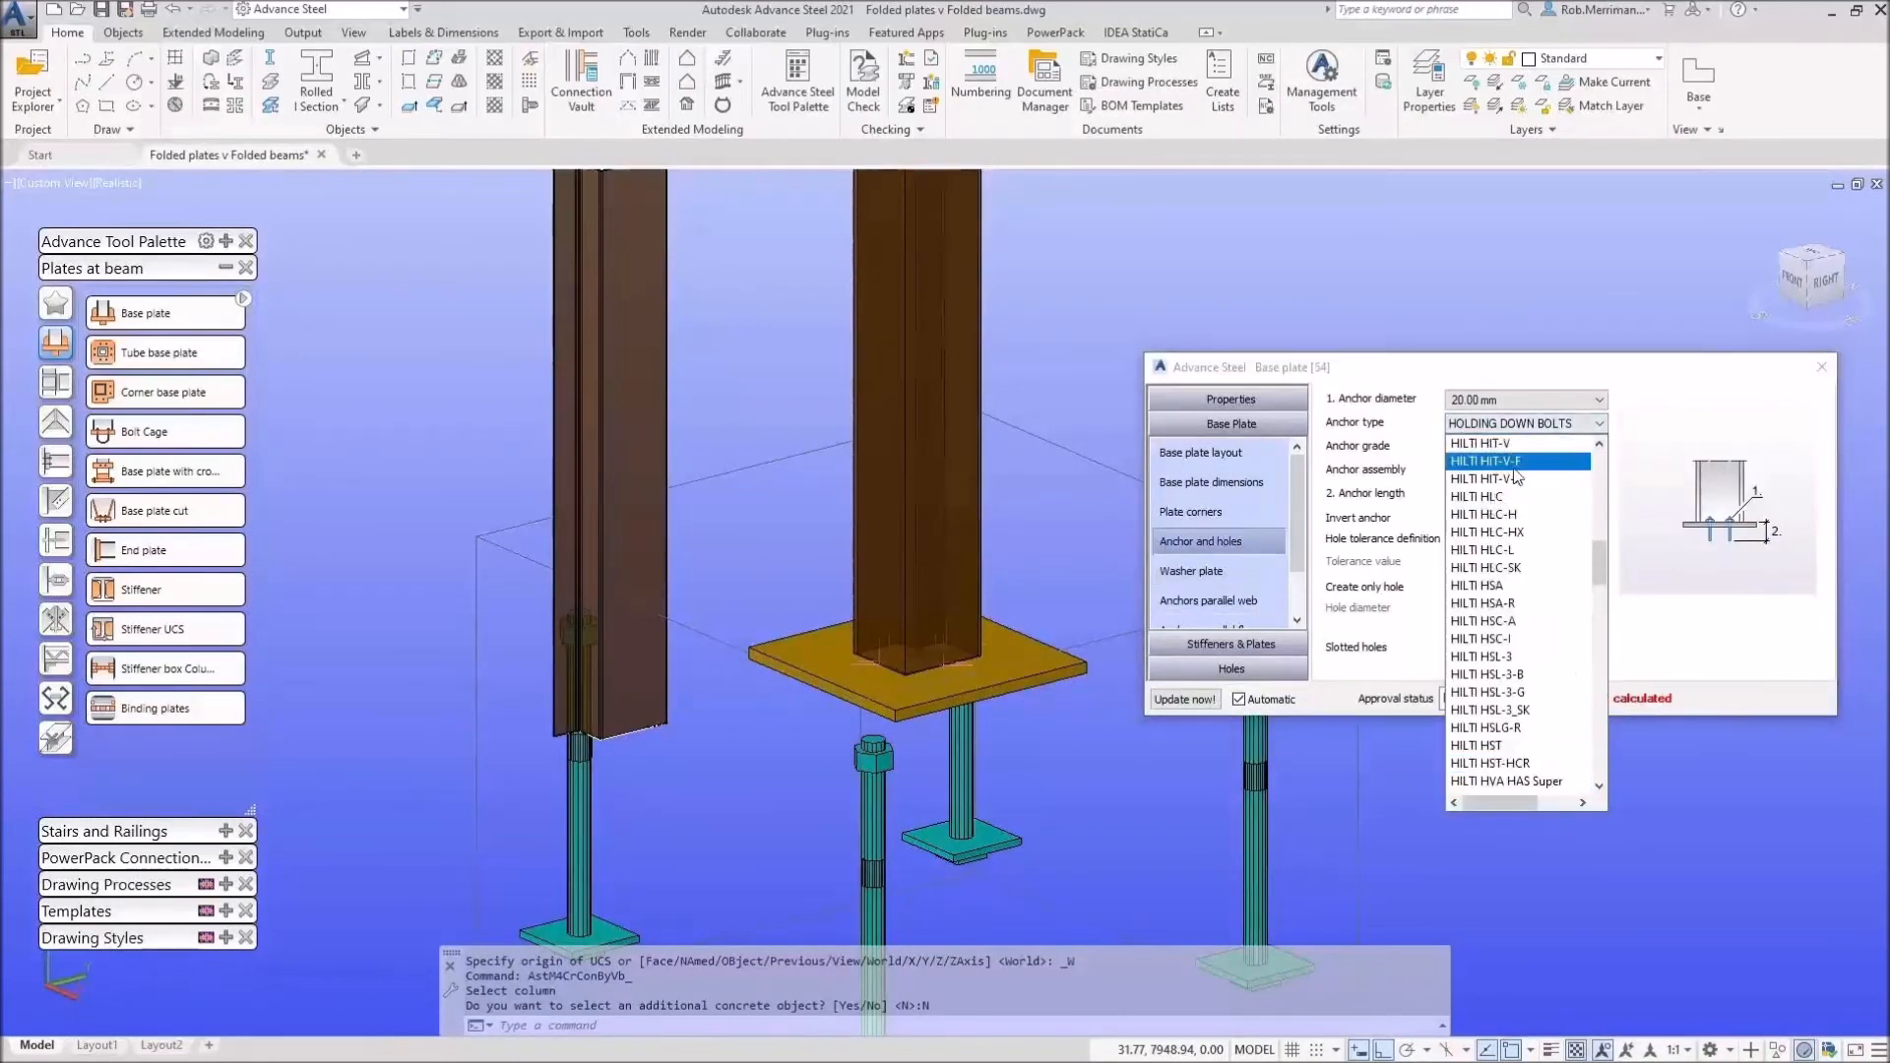
{"action": "left_click", "coordinate": [1516, 480]}
{"action": "left_click", "coordinate": [1527, 399]}
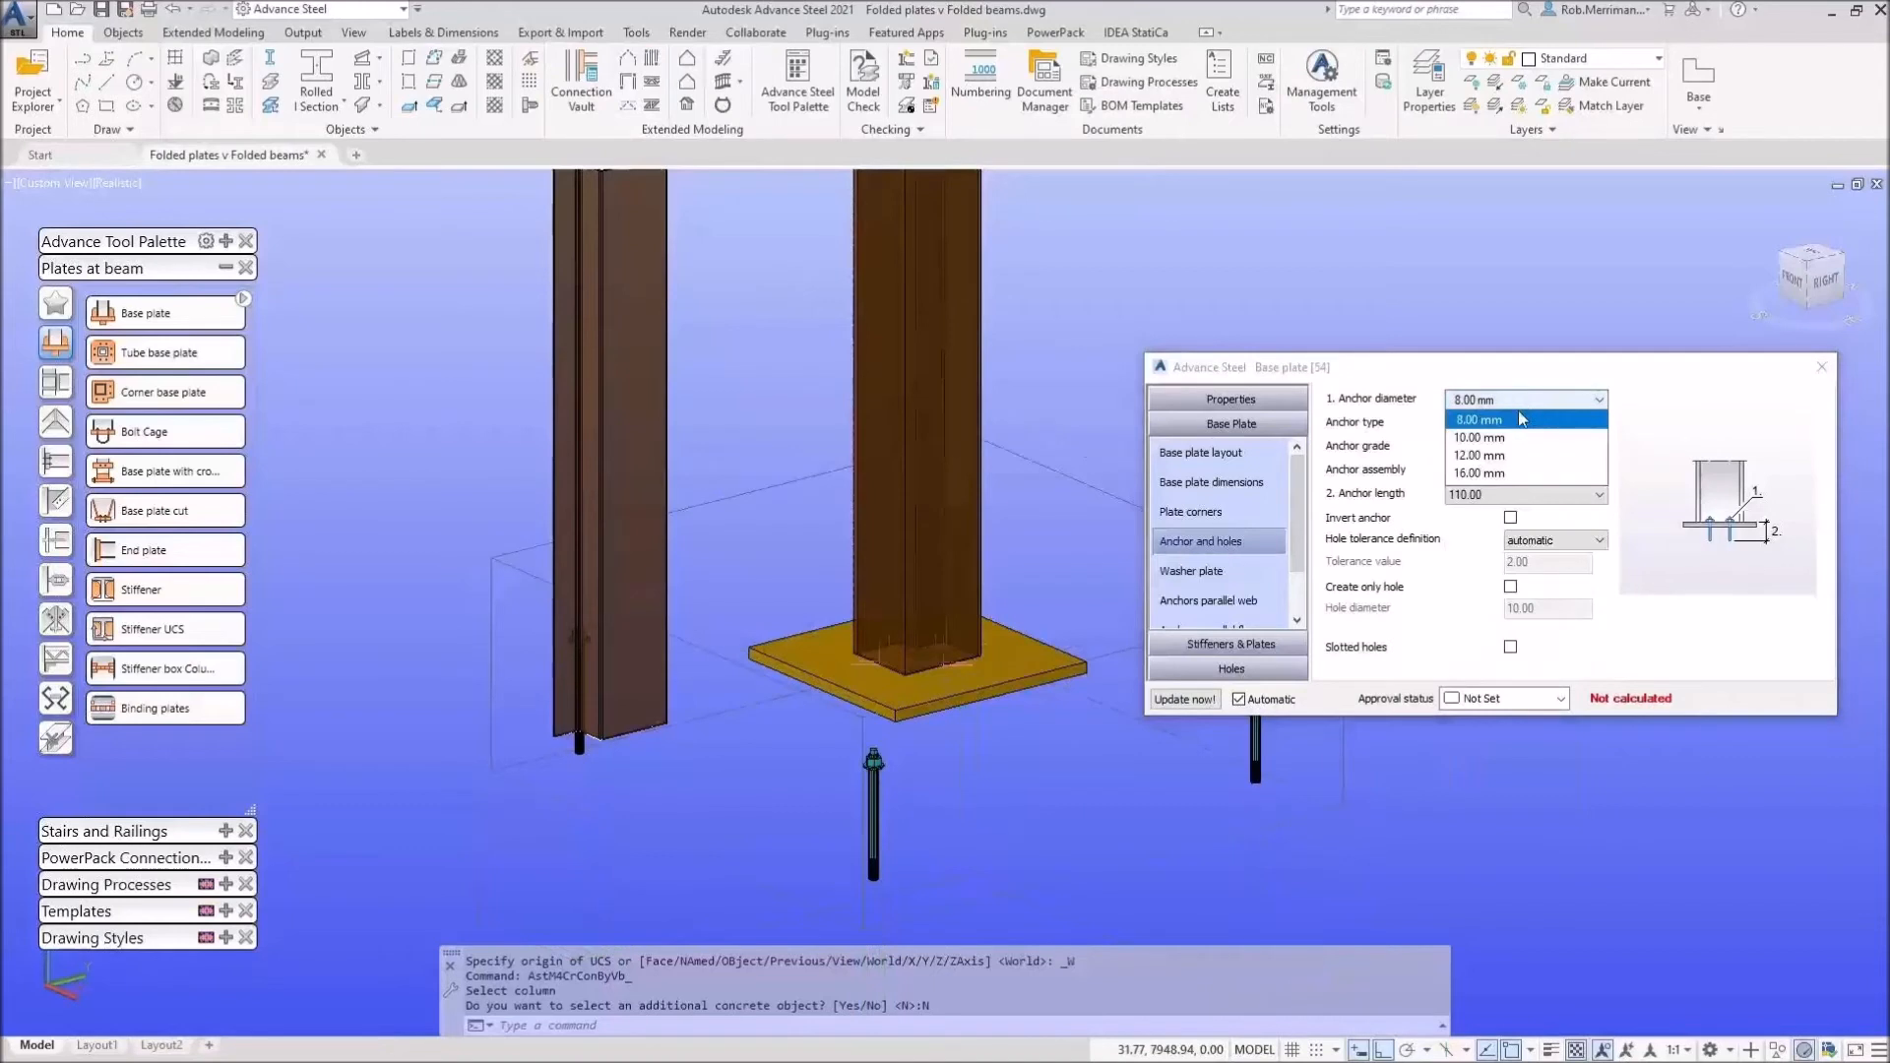
Step: Space the anchors 80 along the web and 150 along the flange, then close the dialog
{"action": "left_click", "coordinate": [1225, 602]}
{"action": "key", "text": "Tab"}
{"action": "type", "text": "80"}
{"action": "key", "text": "Tab"}
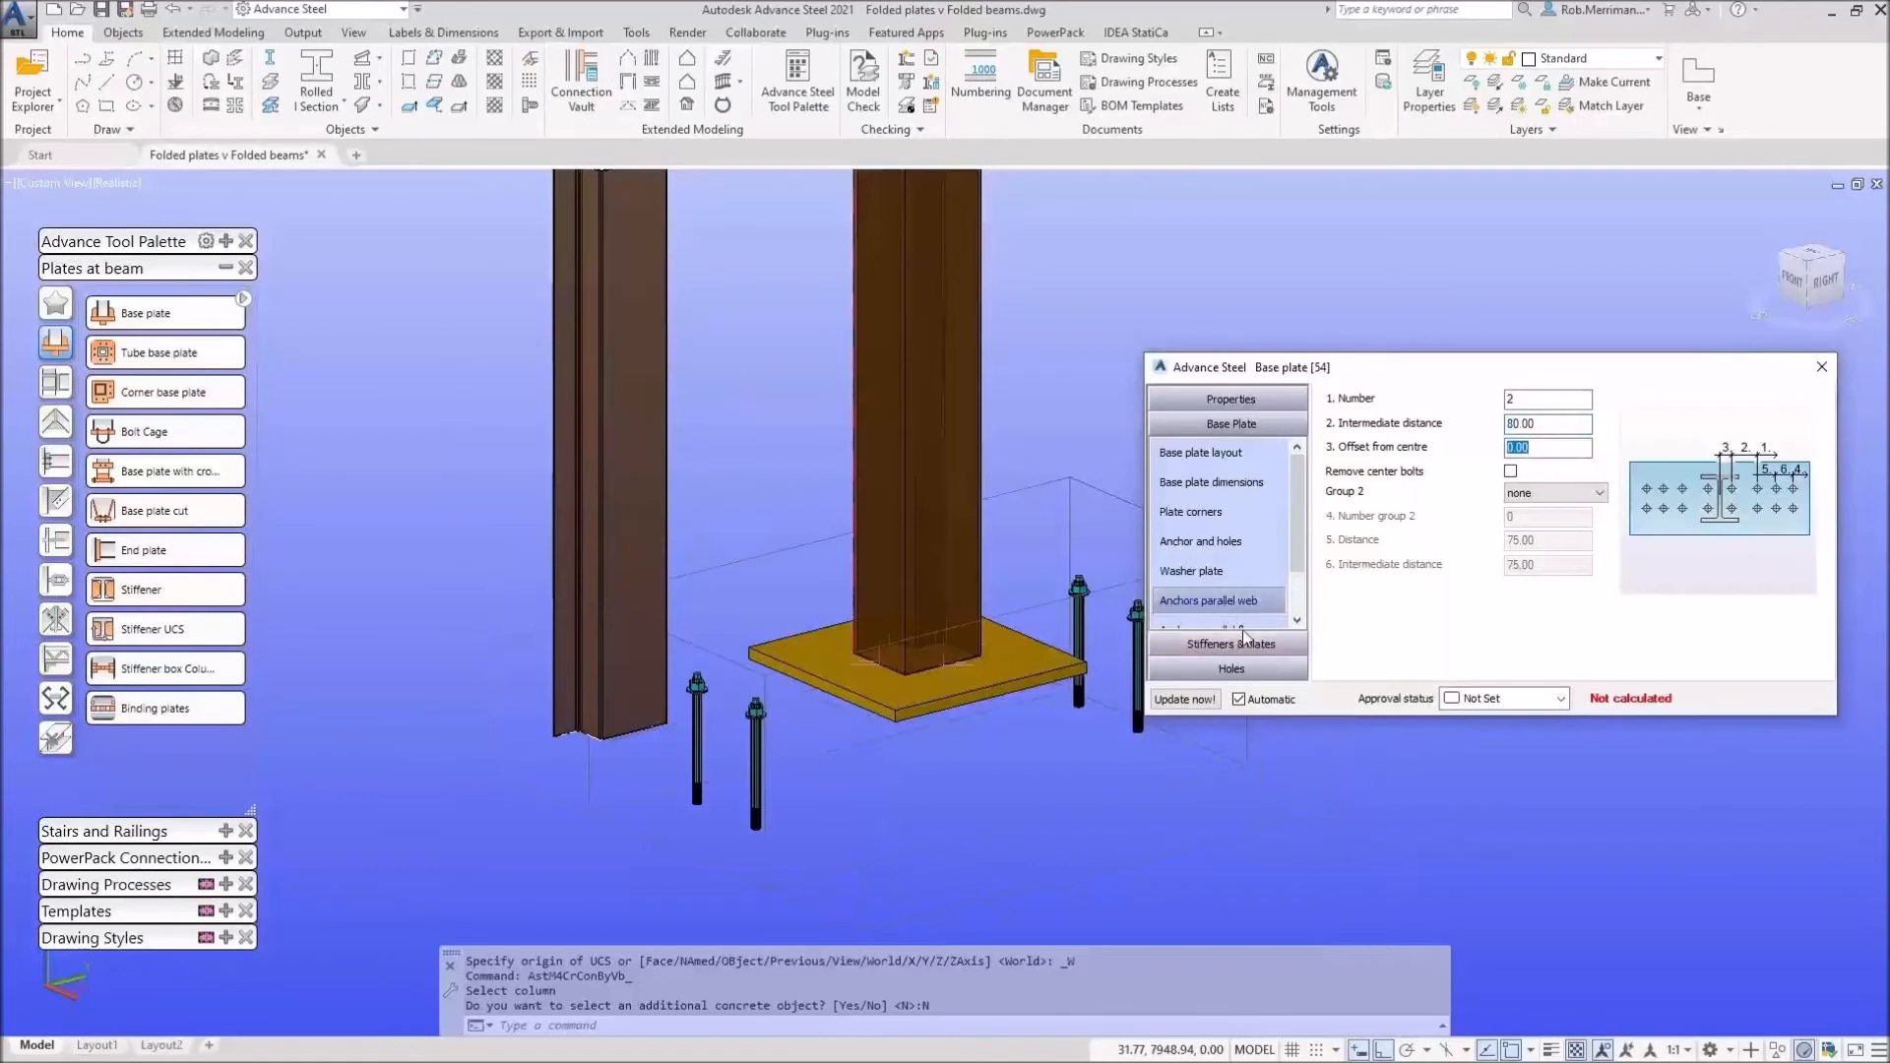
{"action": "left_click", "coordinate": [1244, 622]}
{"action": "key", "text": "Tab"}
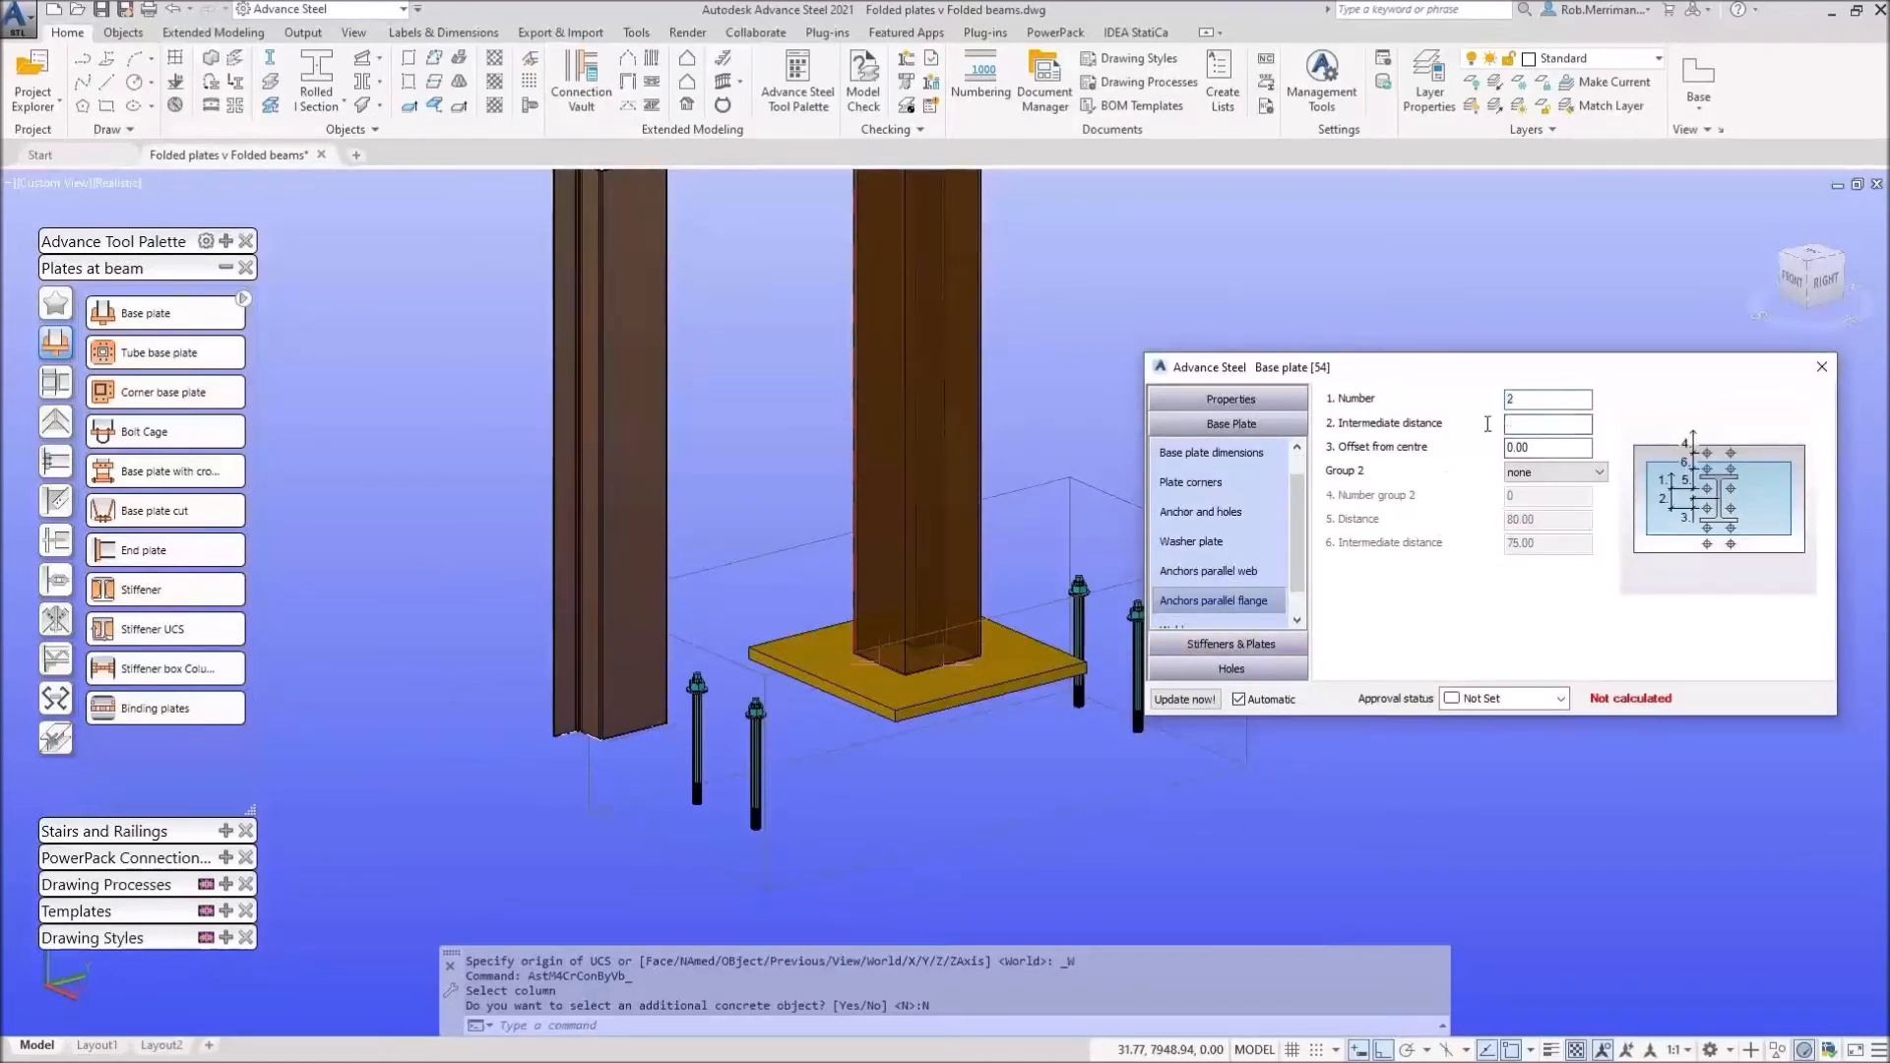
{"action": "type", "text": "80."}
{"action": "key", "text": "Return"}
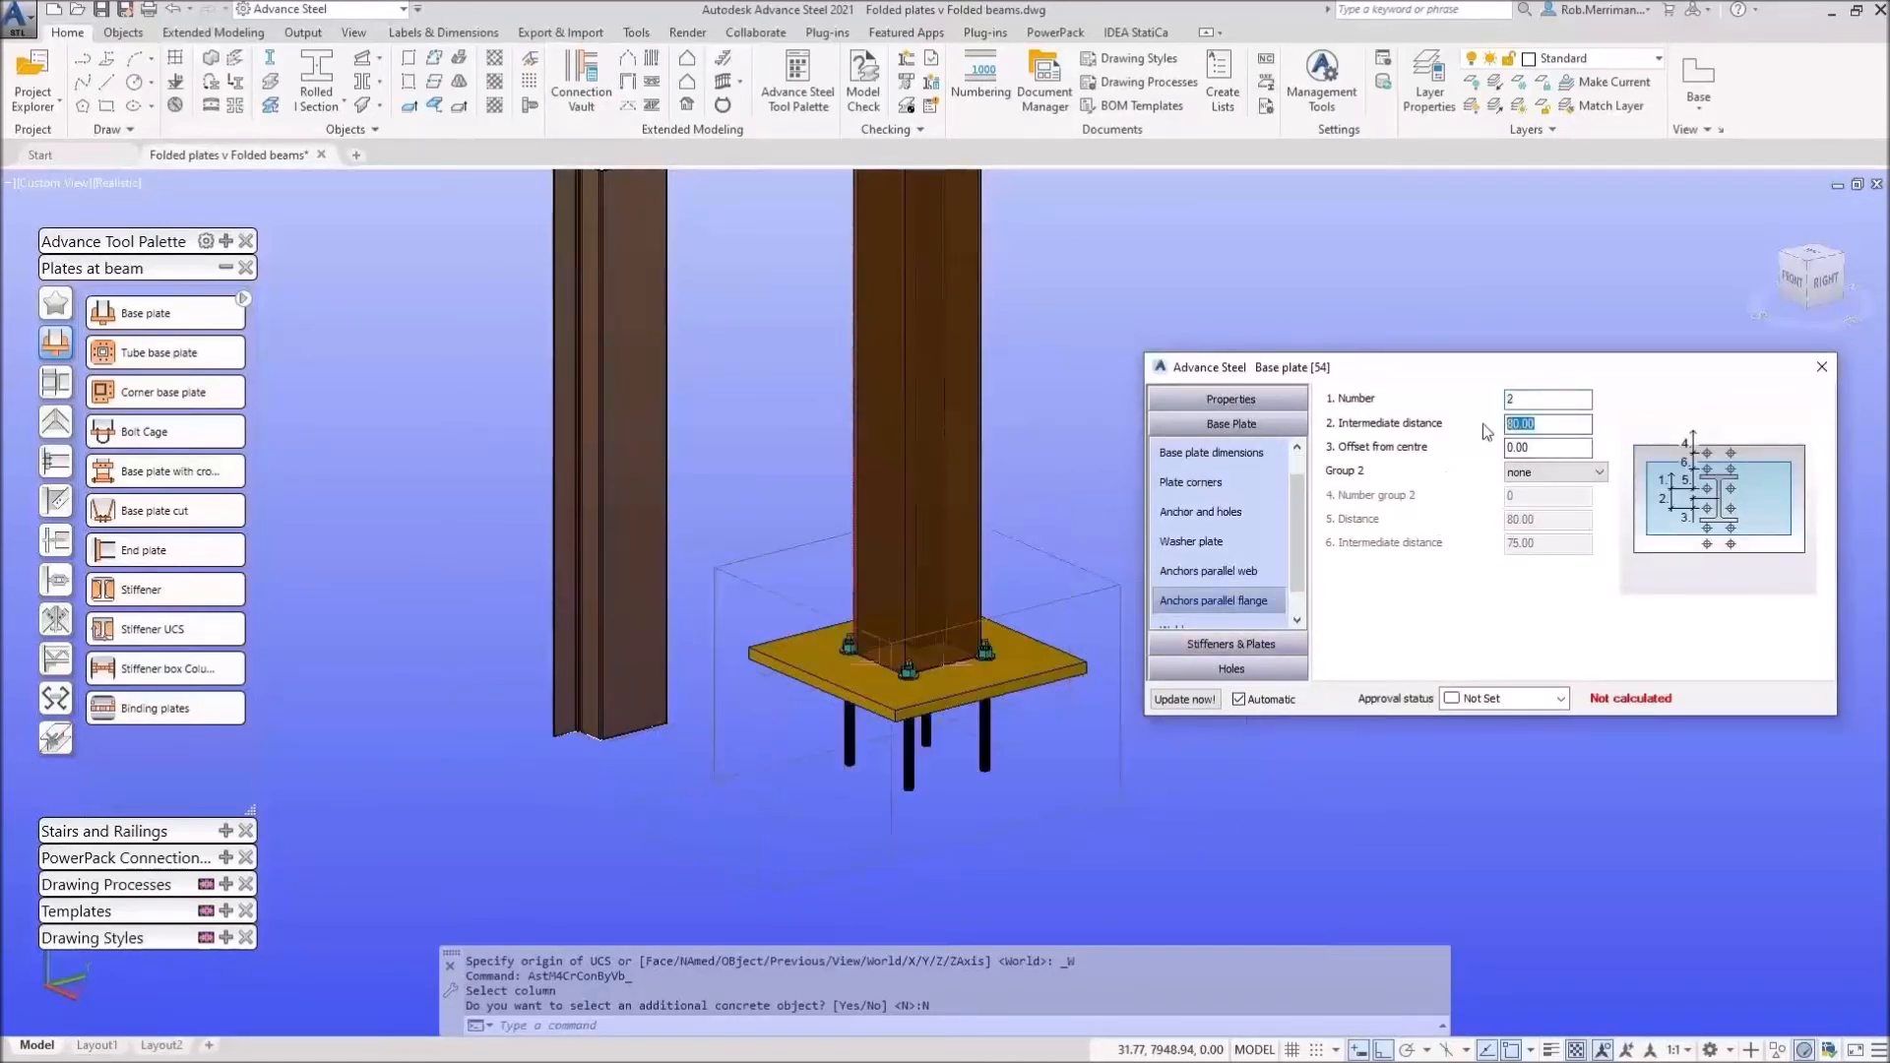
{"action": "type", "text": "150"}
{"action": "key", "text": "Return"}
{"action": "left_click", "coordinate": [1269, 569]}
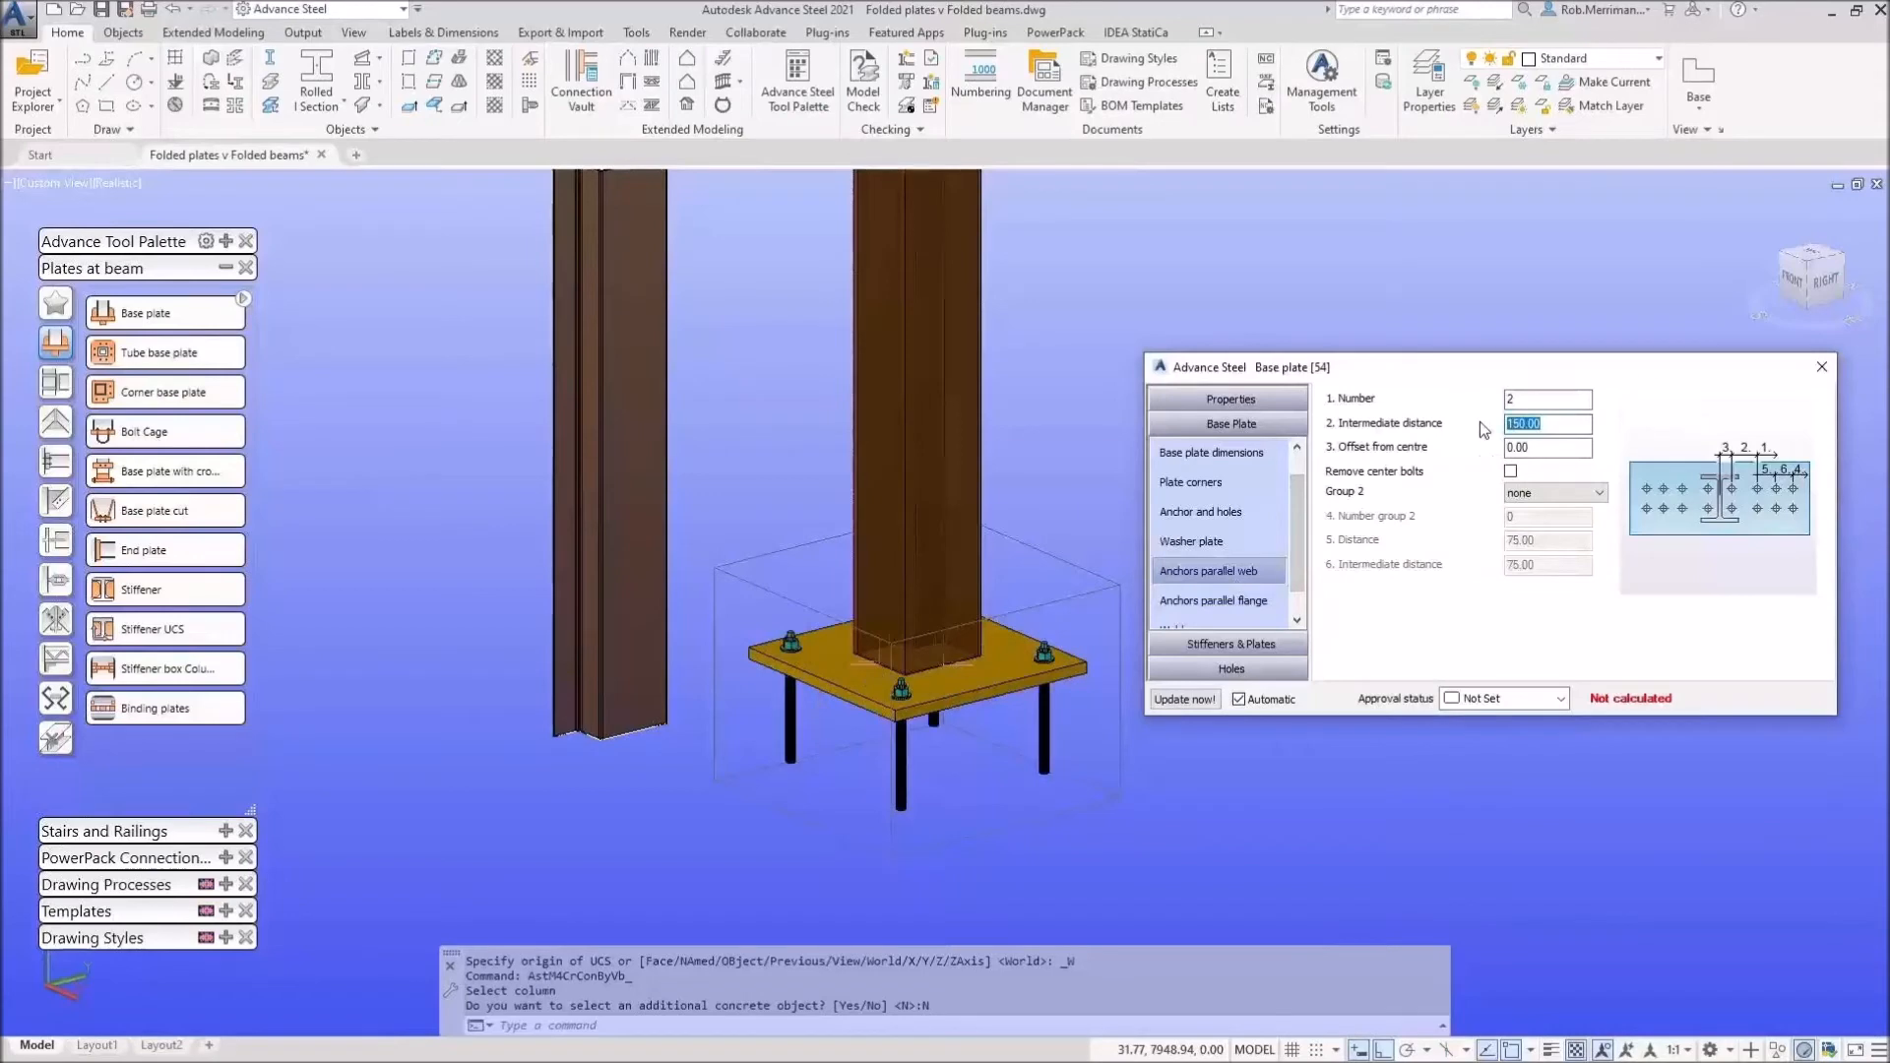
{"action": "left_click", "coordinate": [1822, 367]}
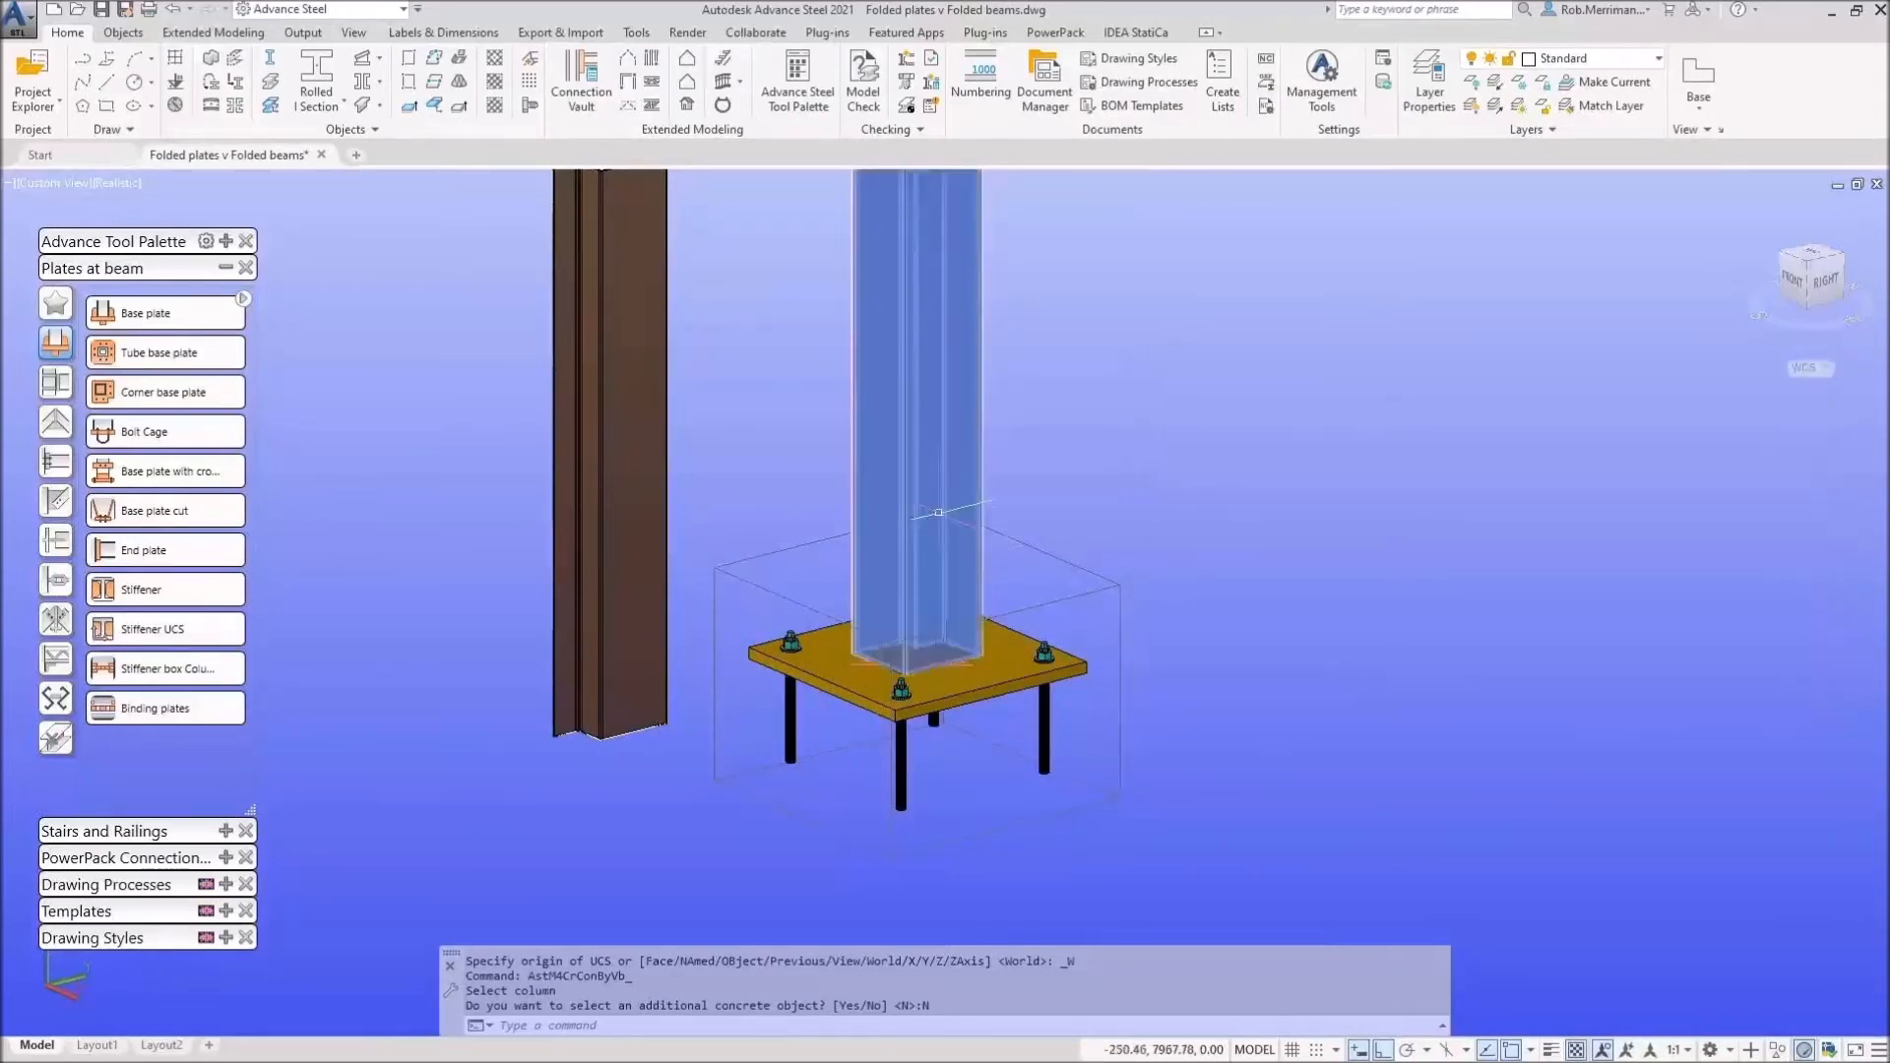
Step: Delete the base plate joint and its four anchors from the box column base
{"action": "scroll", "coordinate": [960, 632], "scroll_direction": "up", "scroll_amount": 7}
{"action": "mouse_move", "coordinate": [1126, 620]}
{"action": "middle_mouse_down", "text": "shift"}
{"action": "mouse_move", "coordinate": [892, 734]}
{"action": "mouse_move", "coordinate": [1105, 717]}
{"action": "mouse_move", "coordinate": [1151, 626]}
{"action": "middle_mouse_up", "text": "shift"}
{"action": "scroll", "coordinate": [1144, 645], "scroll_direction": "down", "scroll_amount": 5}
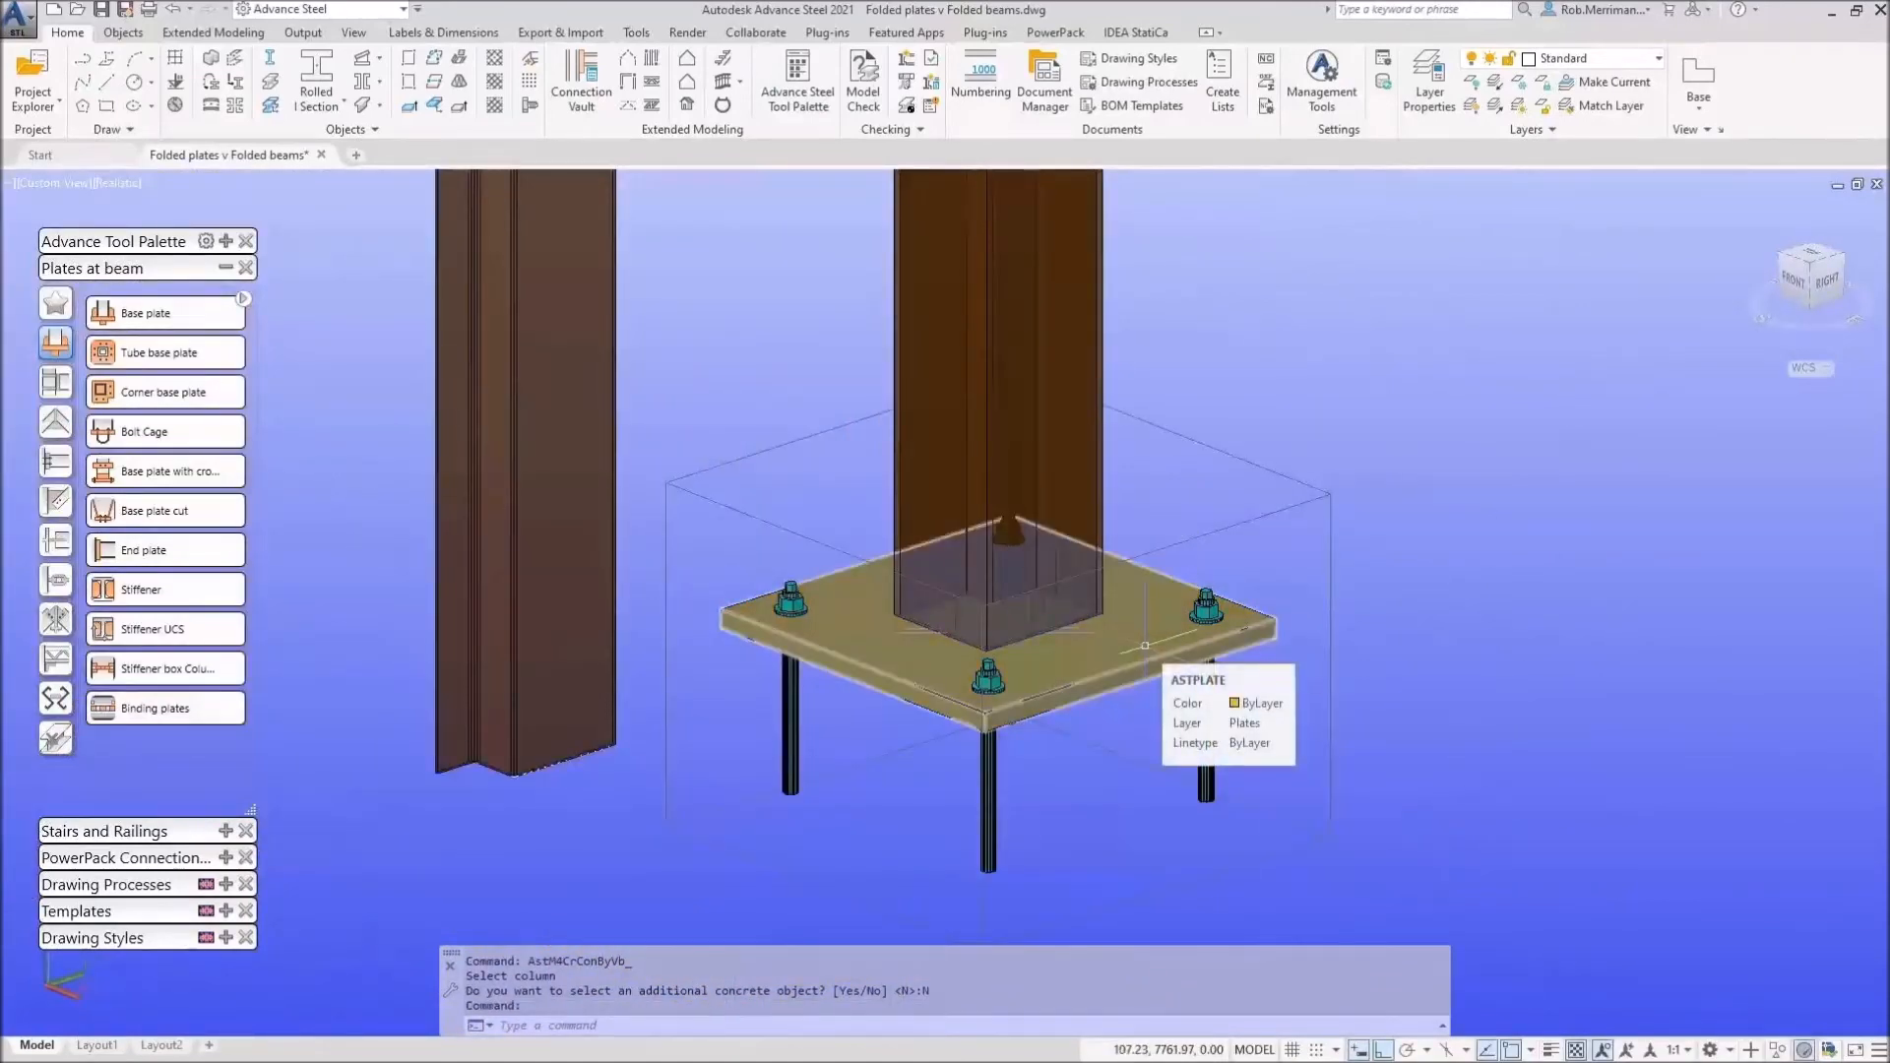
{"action": "left_click", "coordinate": [1144, 645]}
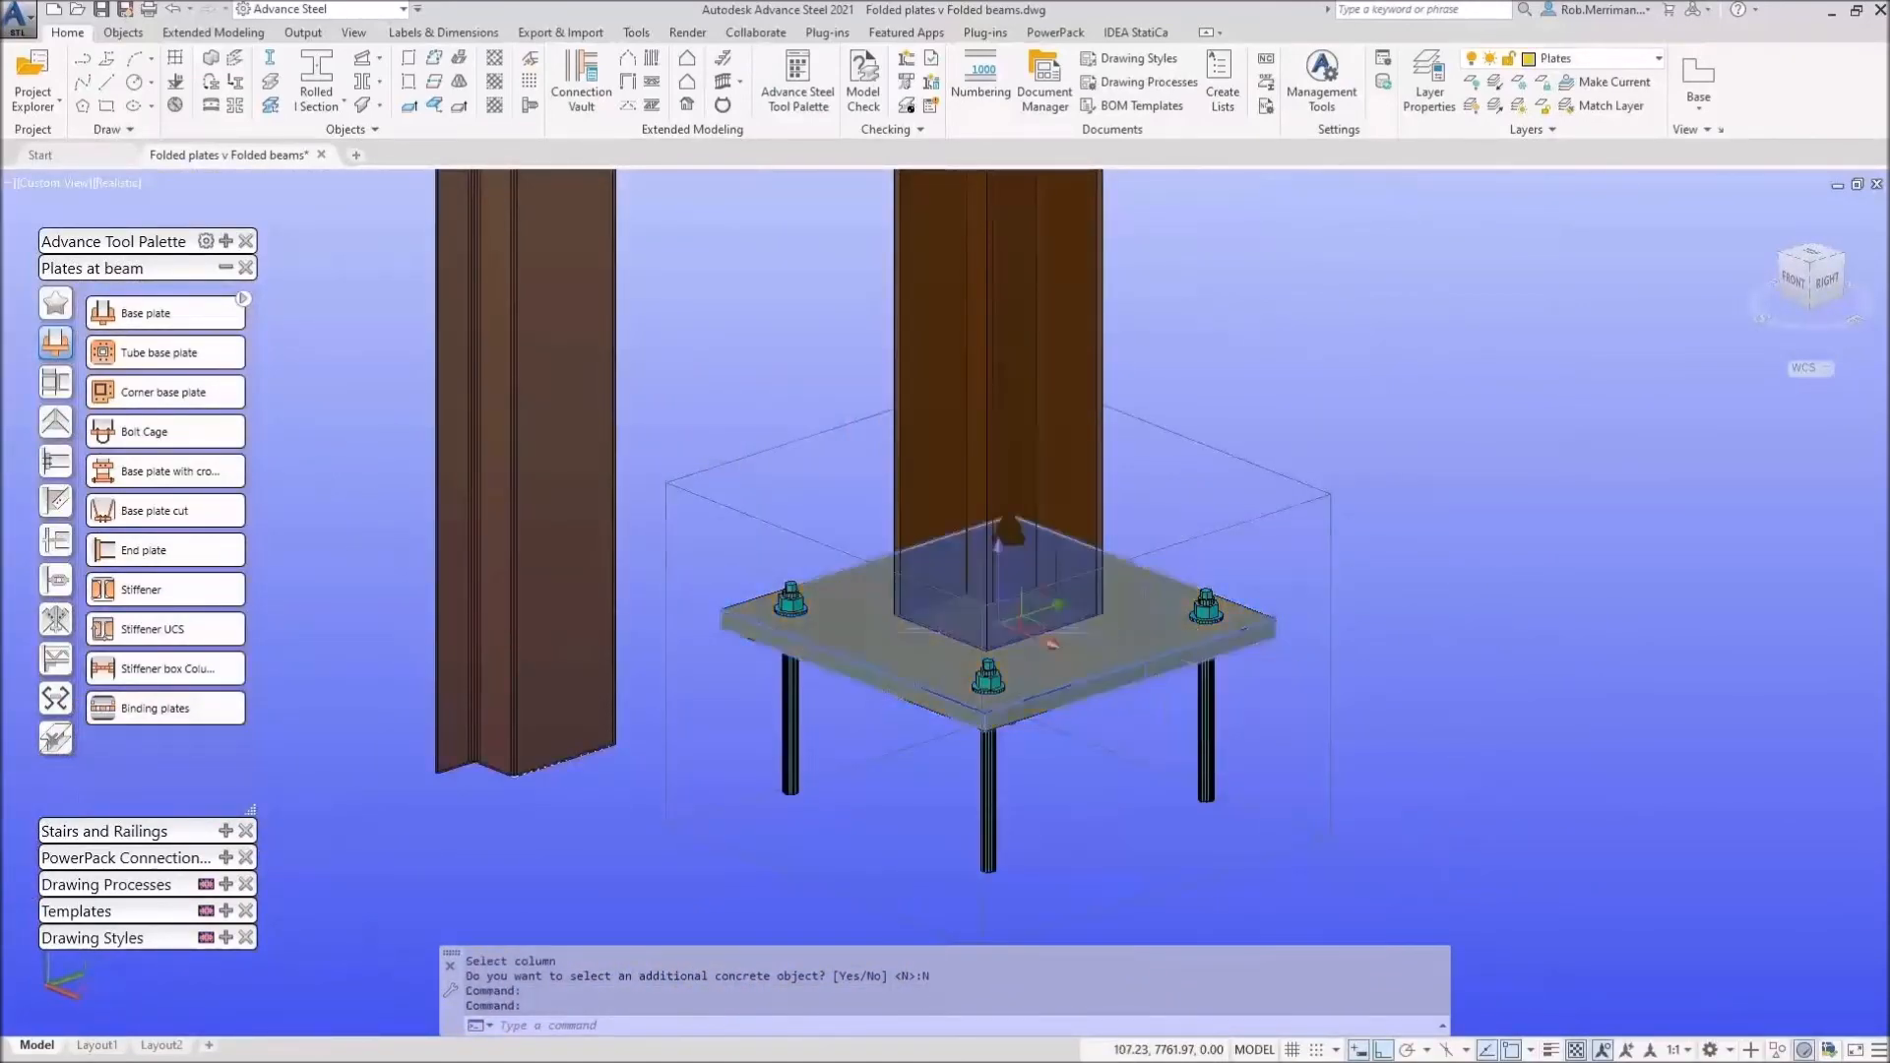
{"action": "key", "text": "Delete"}
{"action": "scroll", "coordinate": [1070, 733], "scroll_direction": "down", "scroll_amount": 5}
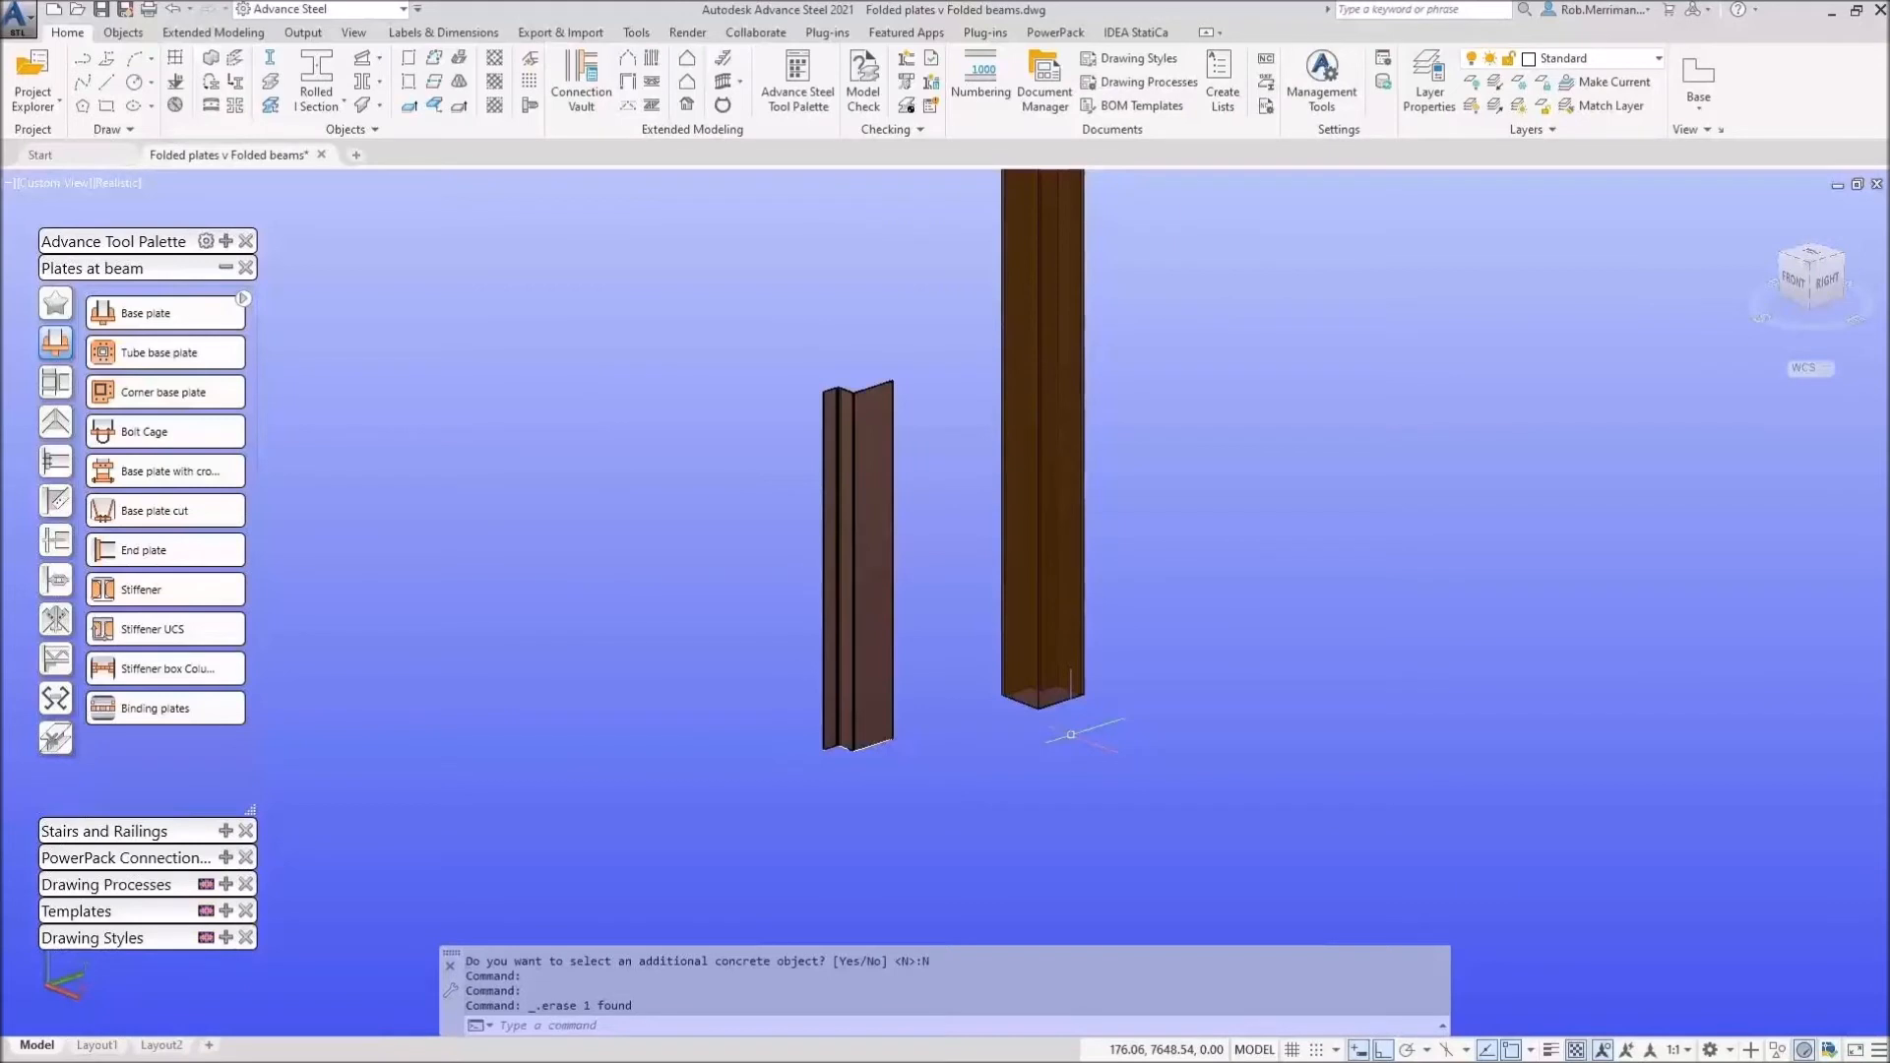
Step: Select the folded plate, then cancel an accidental flange stretch
{"action": "scroll", "coordinate": [1121, 661], "scroll_direction": "down", "scroll_amount": 6}
{"action": "scroll", "coordinate": [1053, 577], "scroll_direction": "down", "scroll_amount": 2}
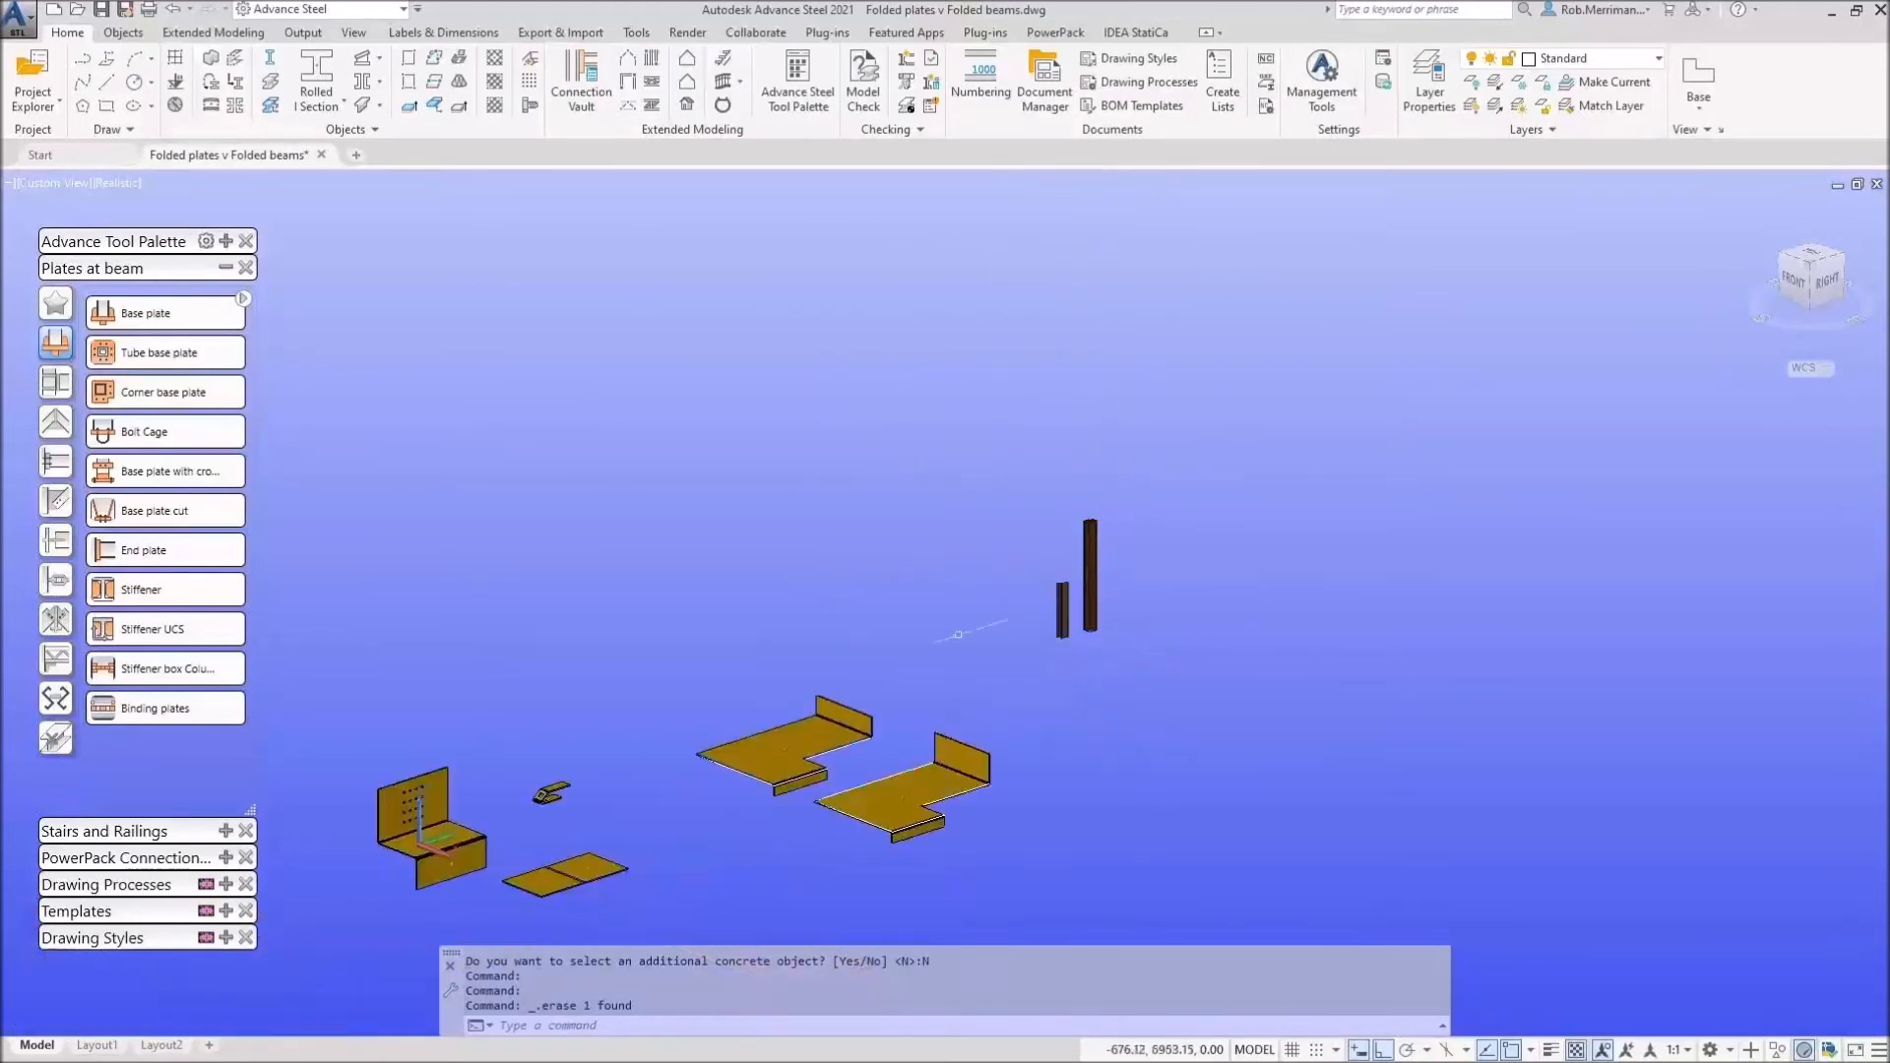
{"action": "scroll", "coordinate": [837, 771], "scroll_direction": "up", "scroll_amount": 3}
{"action": "left_click", "coordinate": [830, 672]}
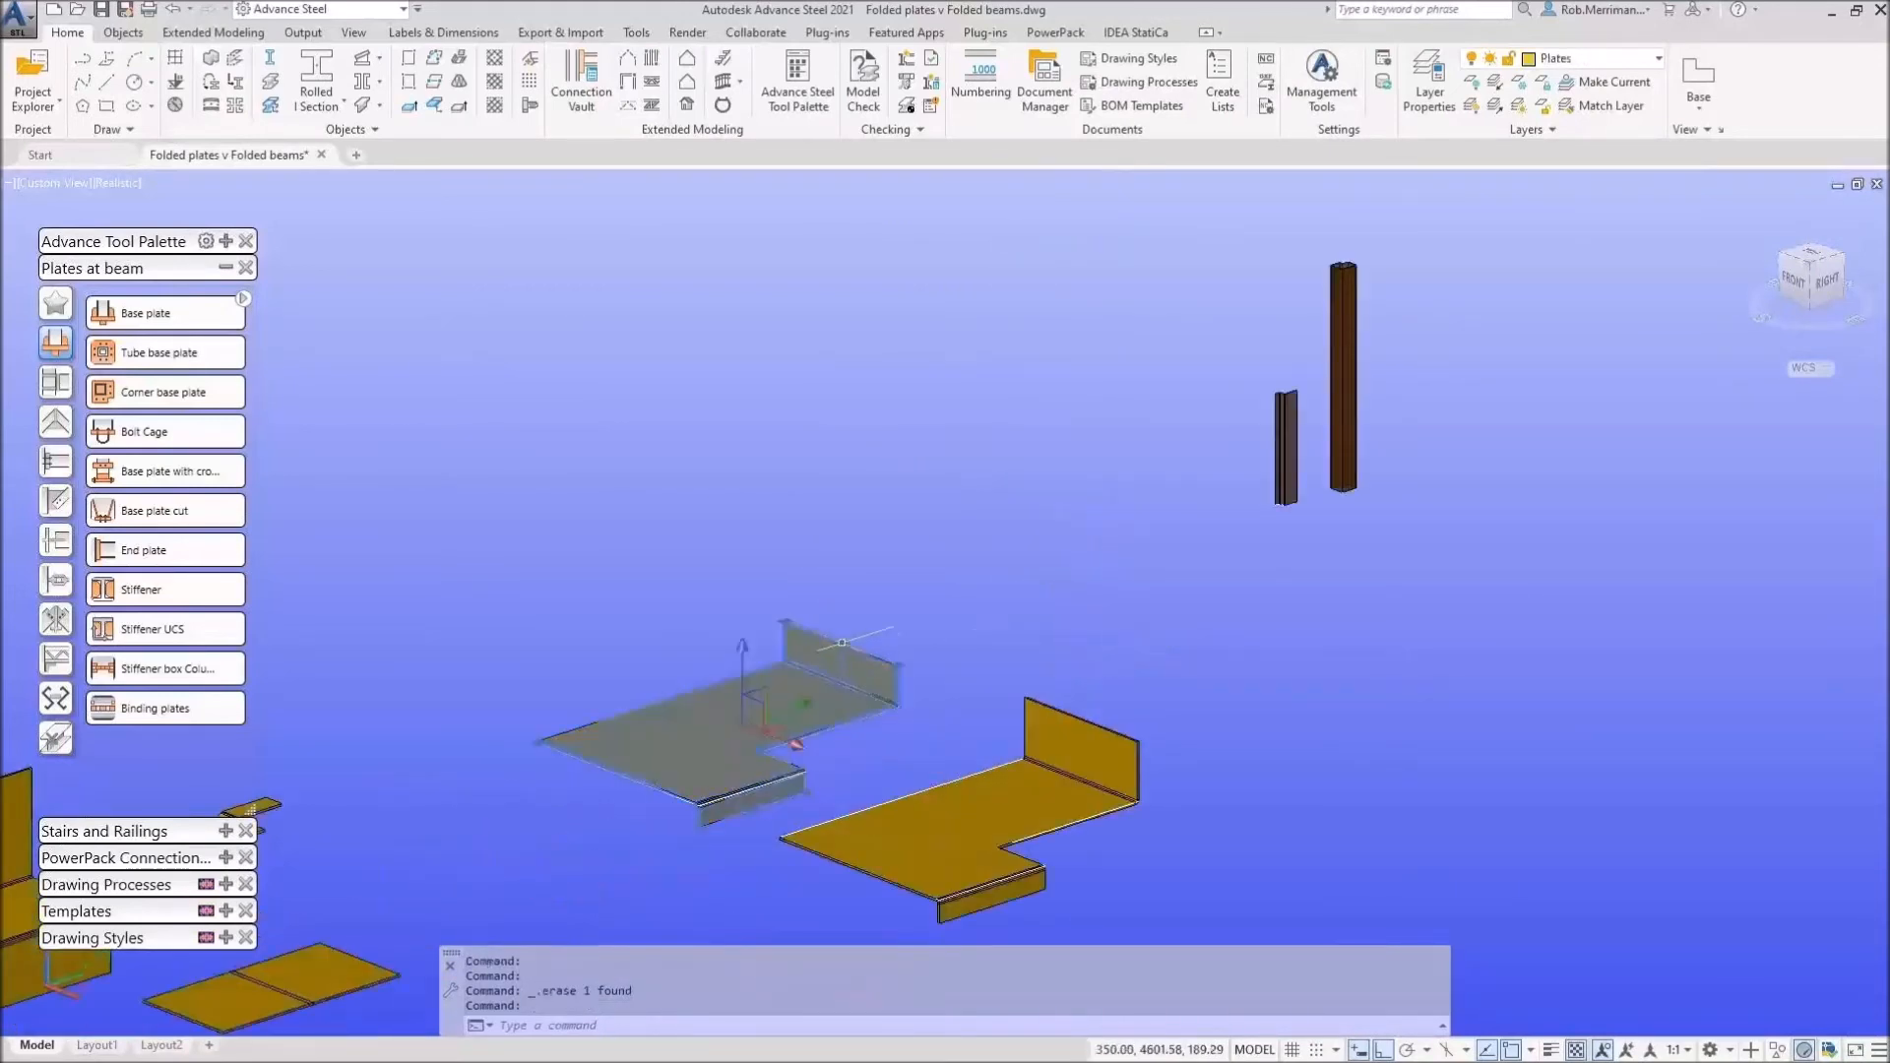
{"action": "left_click", "coordinate": [840, 644]}
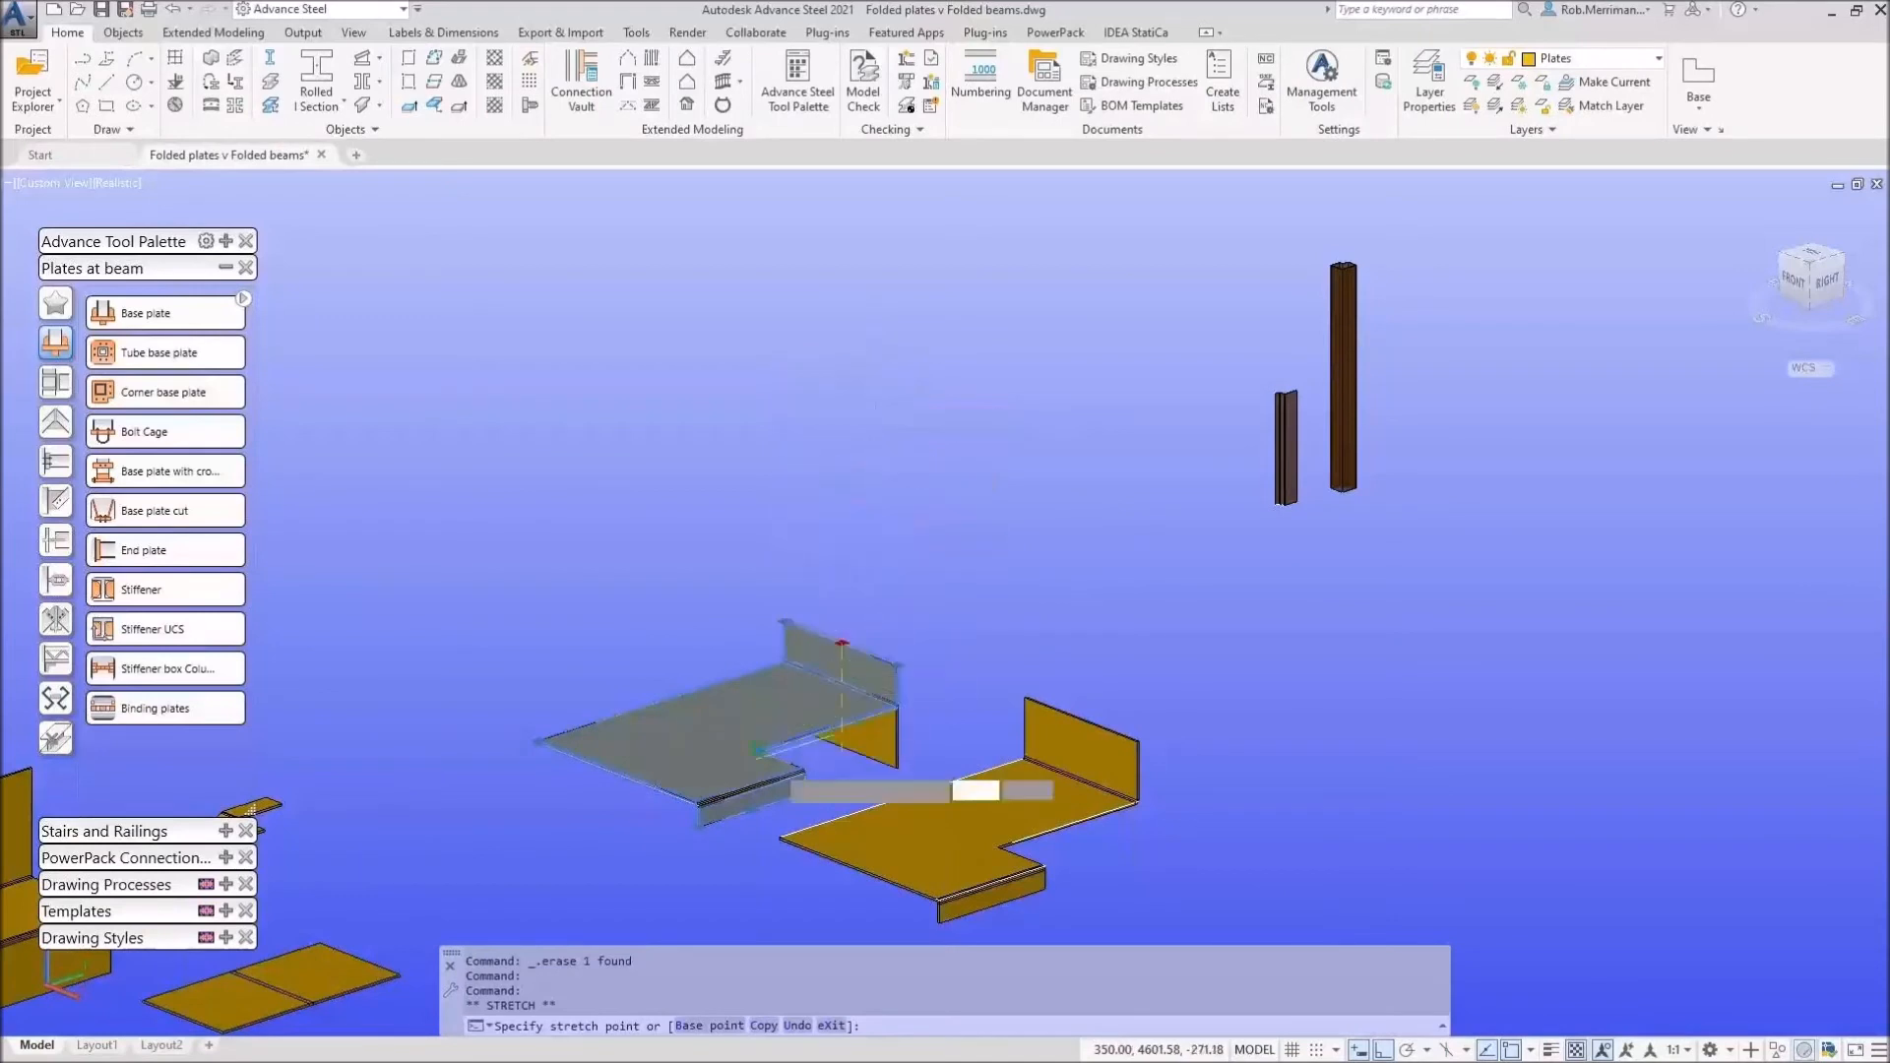
{"action": "key", "text": "Escape"}
{"action": "key", "text": "Escape"}
Step: Select the left folded-plate column, cancel a corner stretch and deselect it
{"action": "scroll", "coordinate": [1329, 411], "scroll_direction": "up", "scroll_amount": 5}
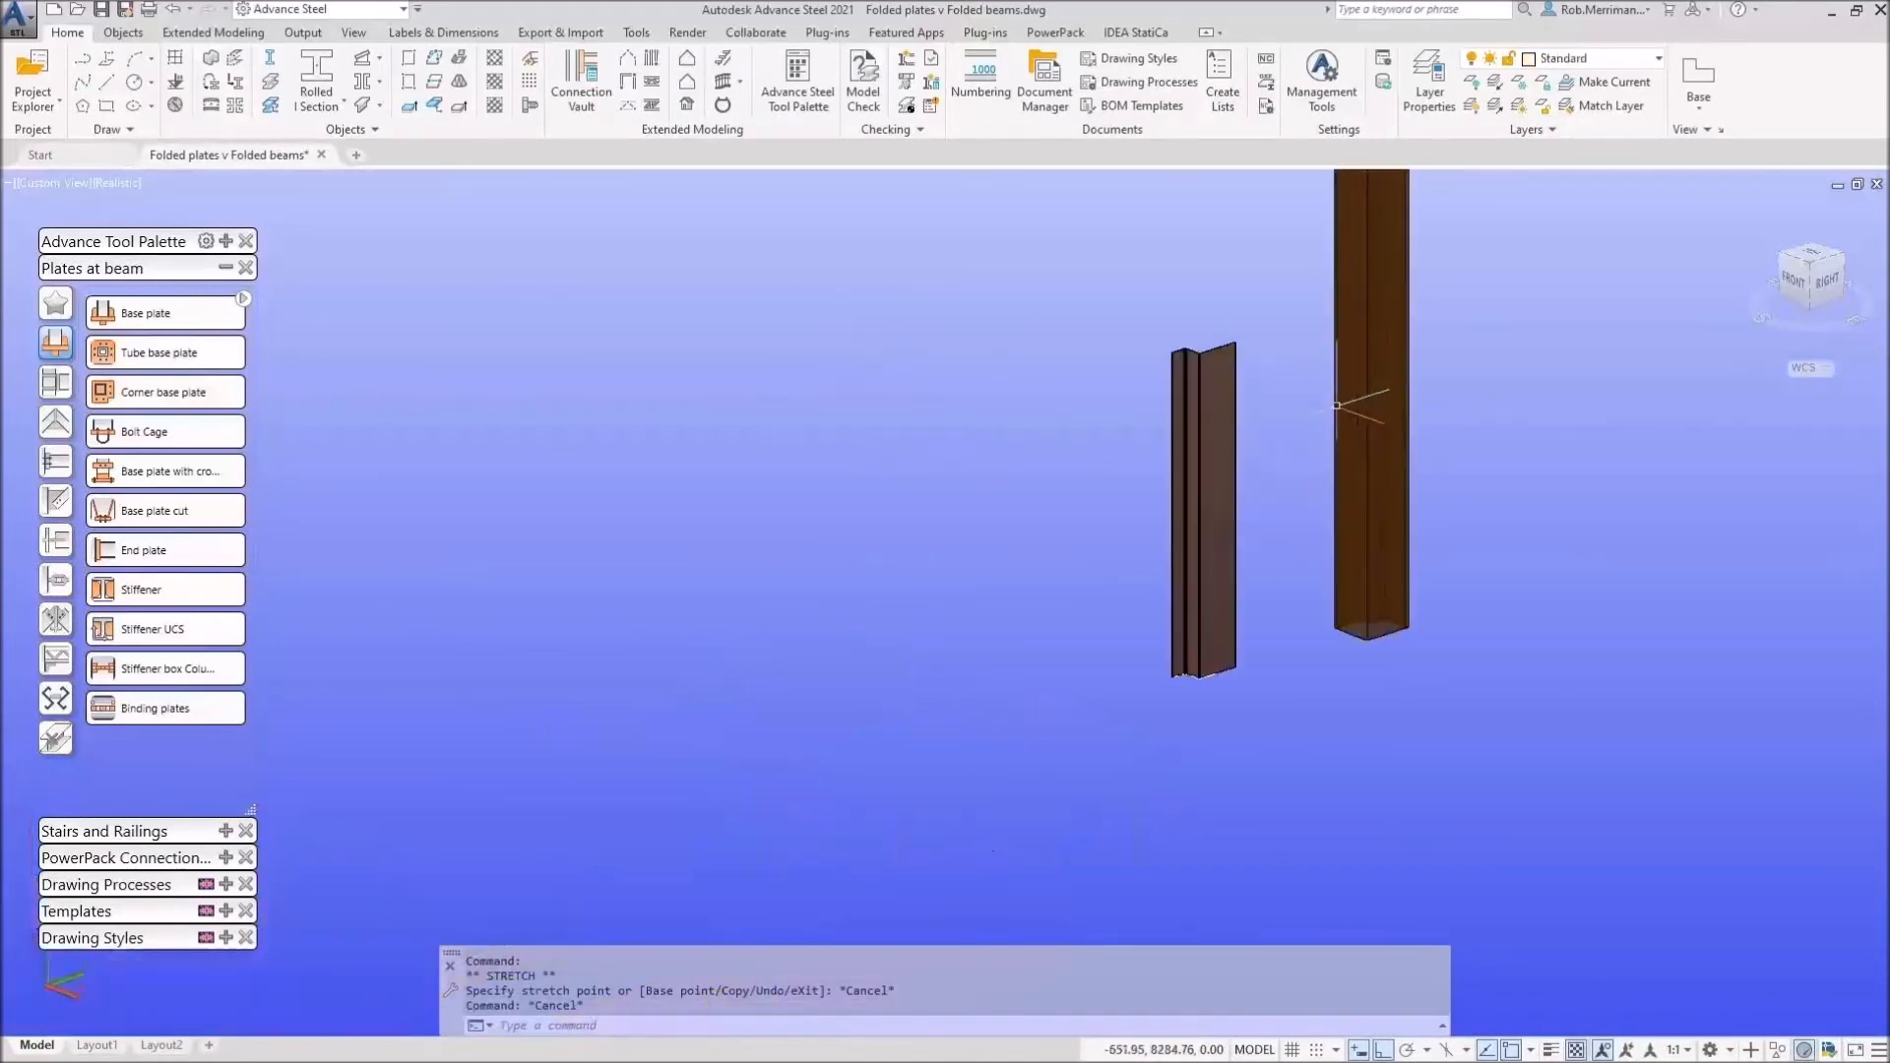
{"action": "left_click", "coordinate": [1215, 443]}
{"action": "scroll", "coordinate": [1227, 315], "scroll_direction": "up", "scroll_amount": 5}
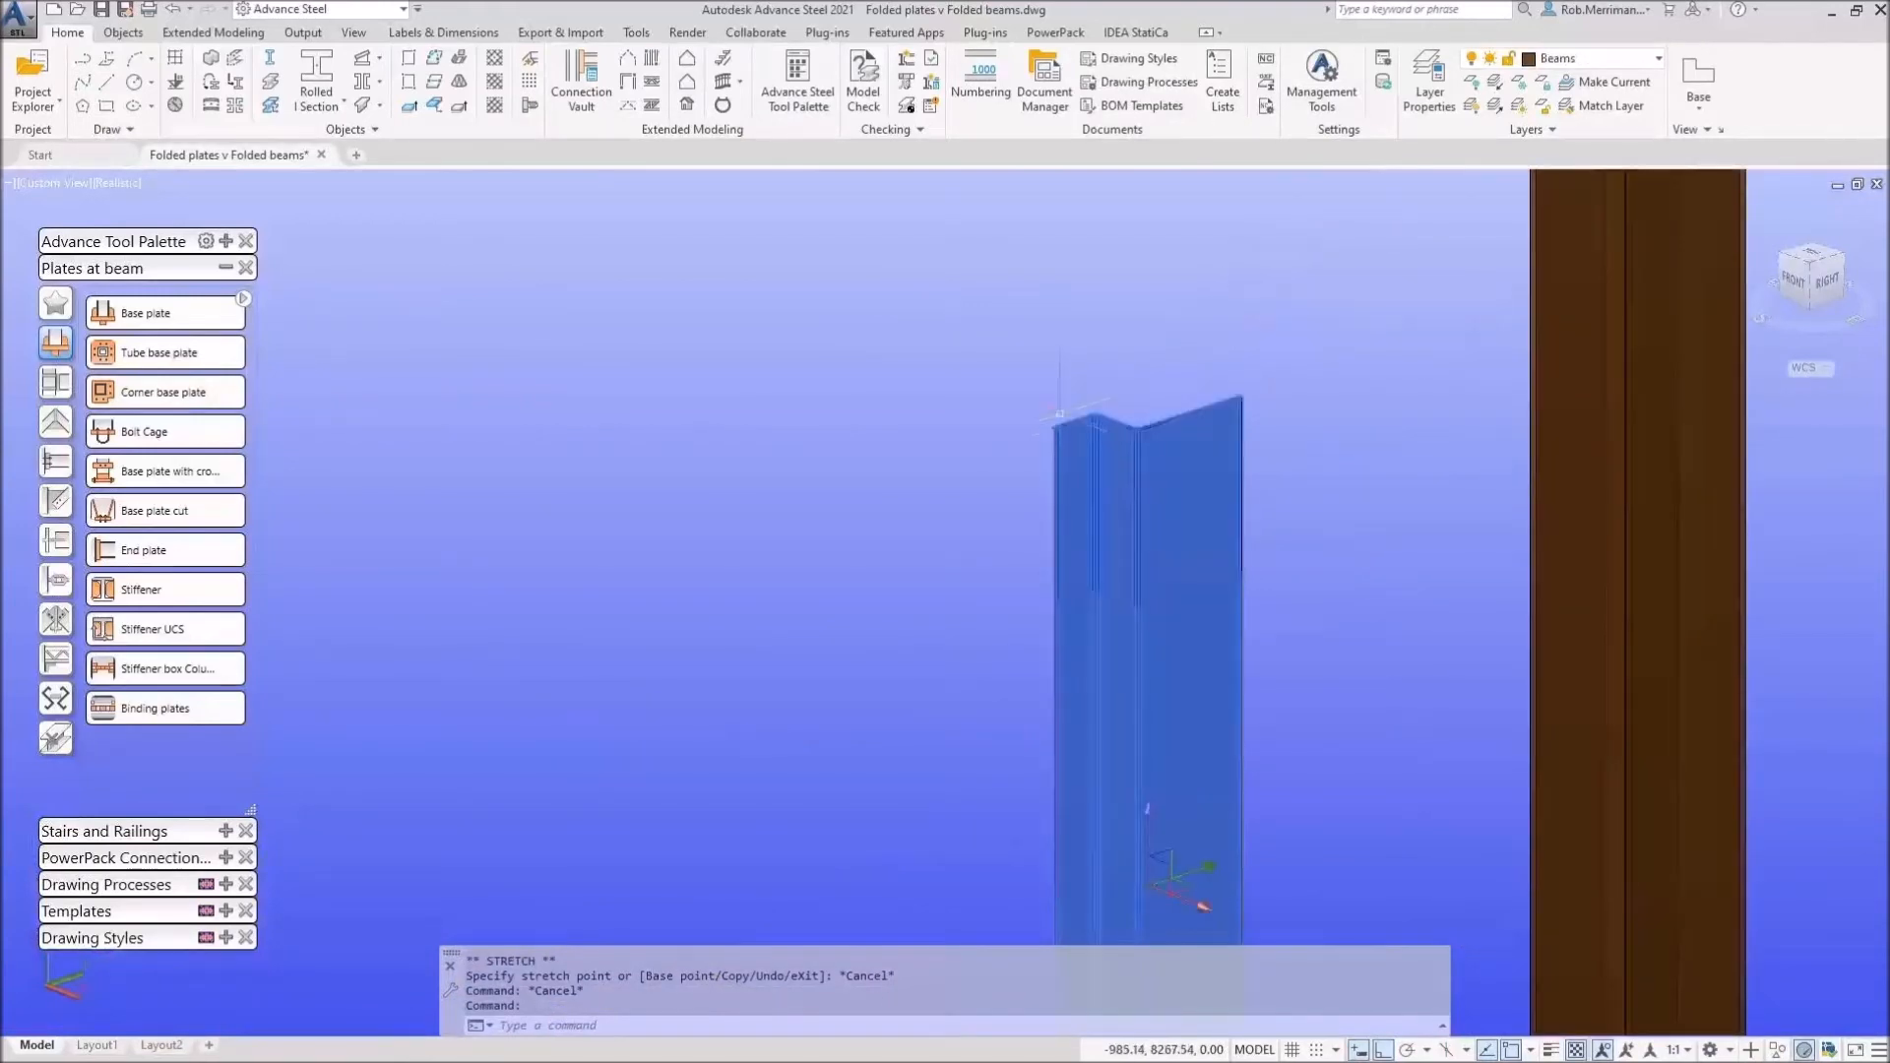
{"action": "left_click", "coordinate": [1062, 419]}
{"action": "scroll", "coordinate": [955, 515], "scroll_direction": "down", "scroll_amount": 6}
{"action": "scroll", "coordinate": [955, 514], "scroll_direction": "down", "scroll_amount": 4}
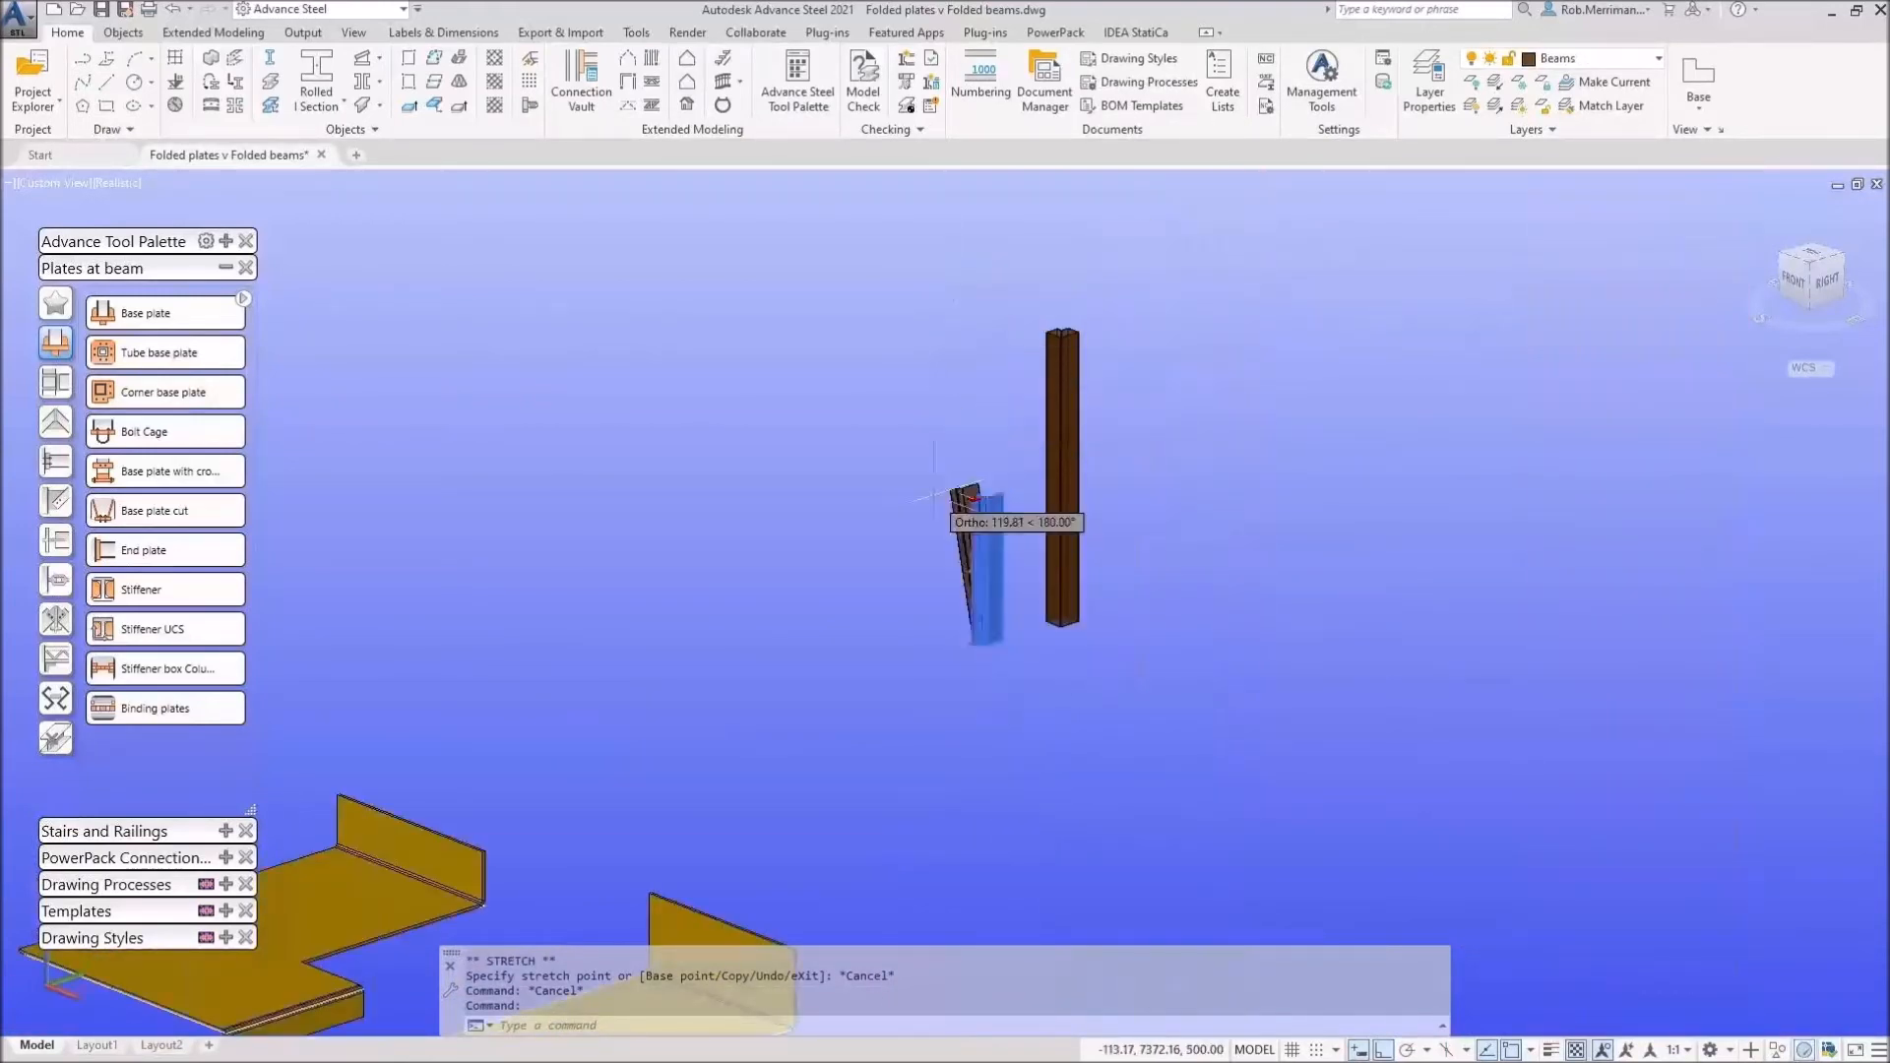
{"action": "scroll", "coordinate": [952, 367], "scroll_direction": "up", "scroll_amount": 3}
{"action": "scroll", "coordinate": [960, 386], "scroll_direction": "up", "scroll_amount": 3}
{"action": "key", "text": "Escape"}
{"action": "scroll", "coordinate": [1029, 394], "scroll_direction": "down", "scroll_amount": 4}
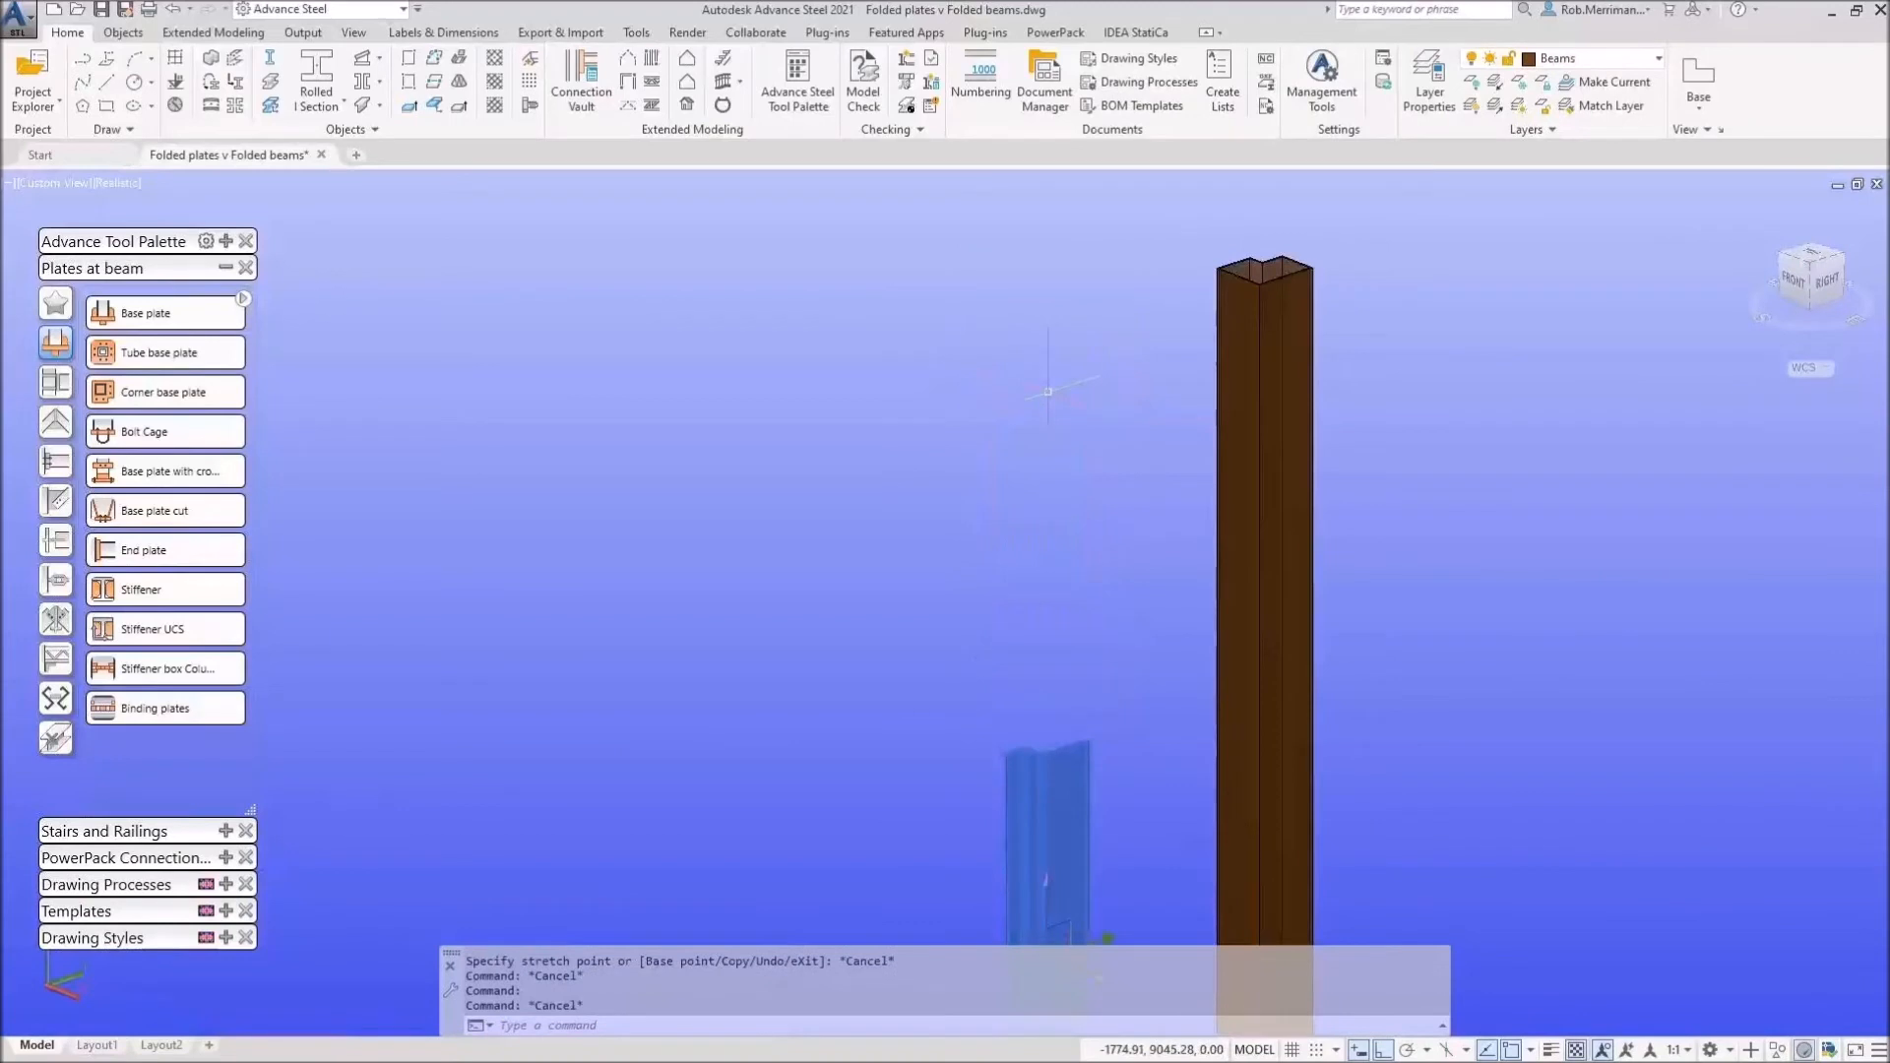
{"action": "key", "text": "Escape"}
Step: Select the left folded-plate column again for editing
{"action": "scroll", "coordinate": [1061, 569], "scroll_direction": "up", "scroll_amount": 8}
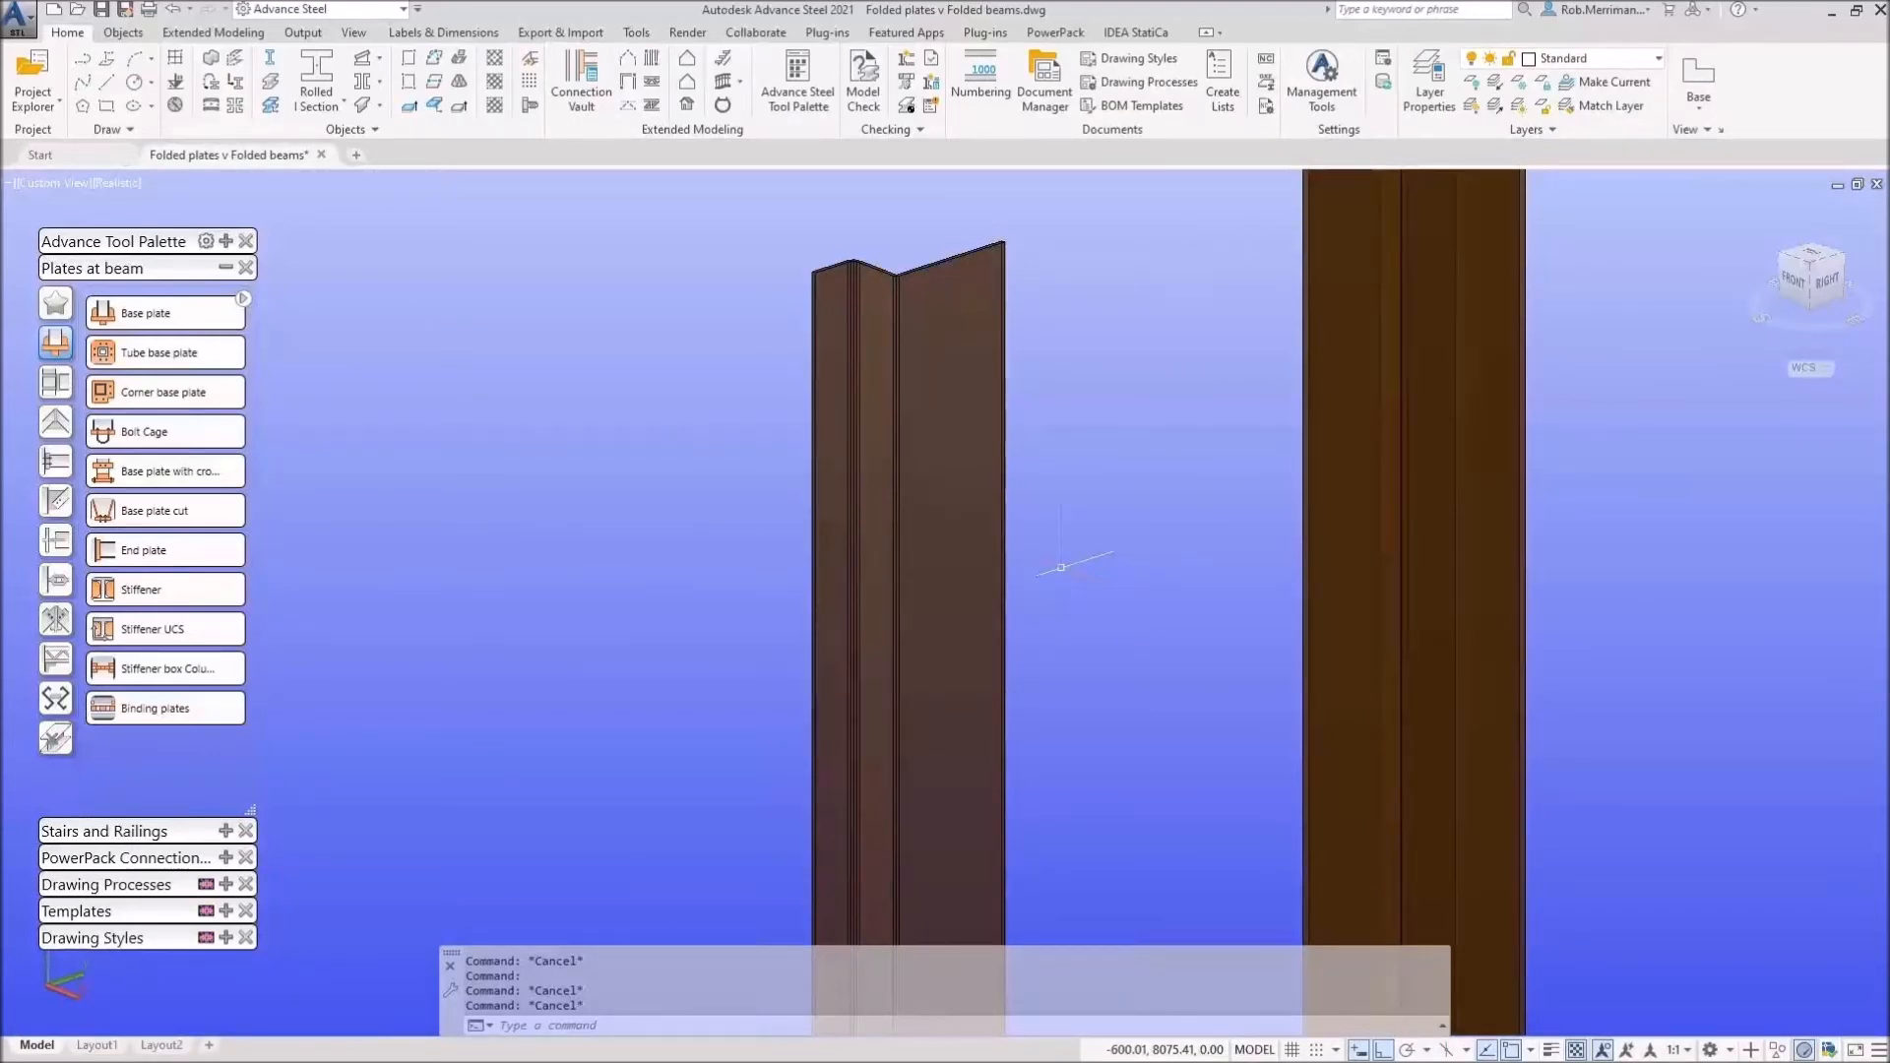
{"action": "scroll", "coordinate": [1061, 567], "scroll_direction": "down", "scroll_amount": 5}
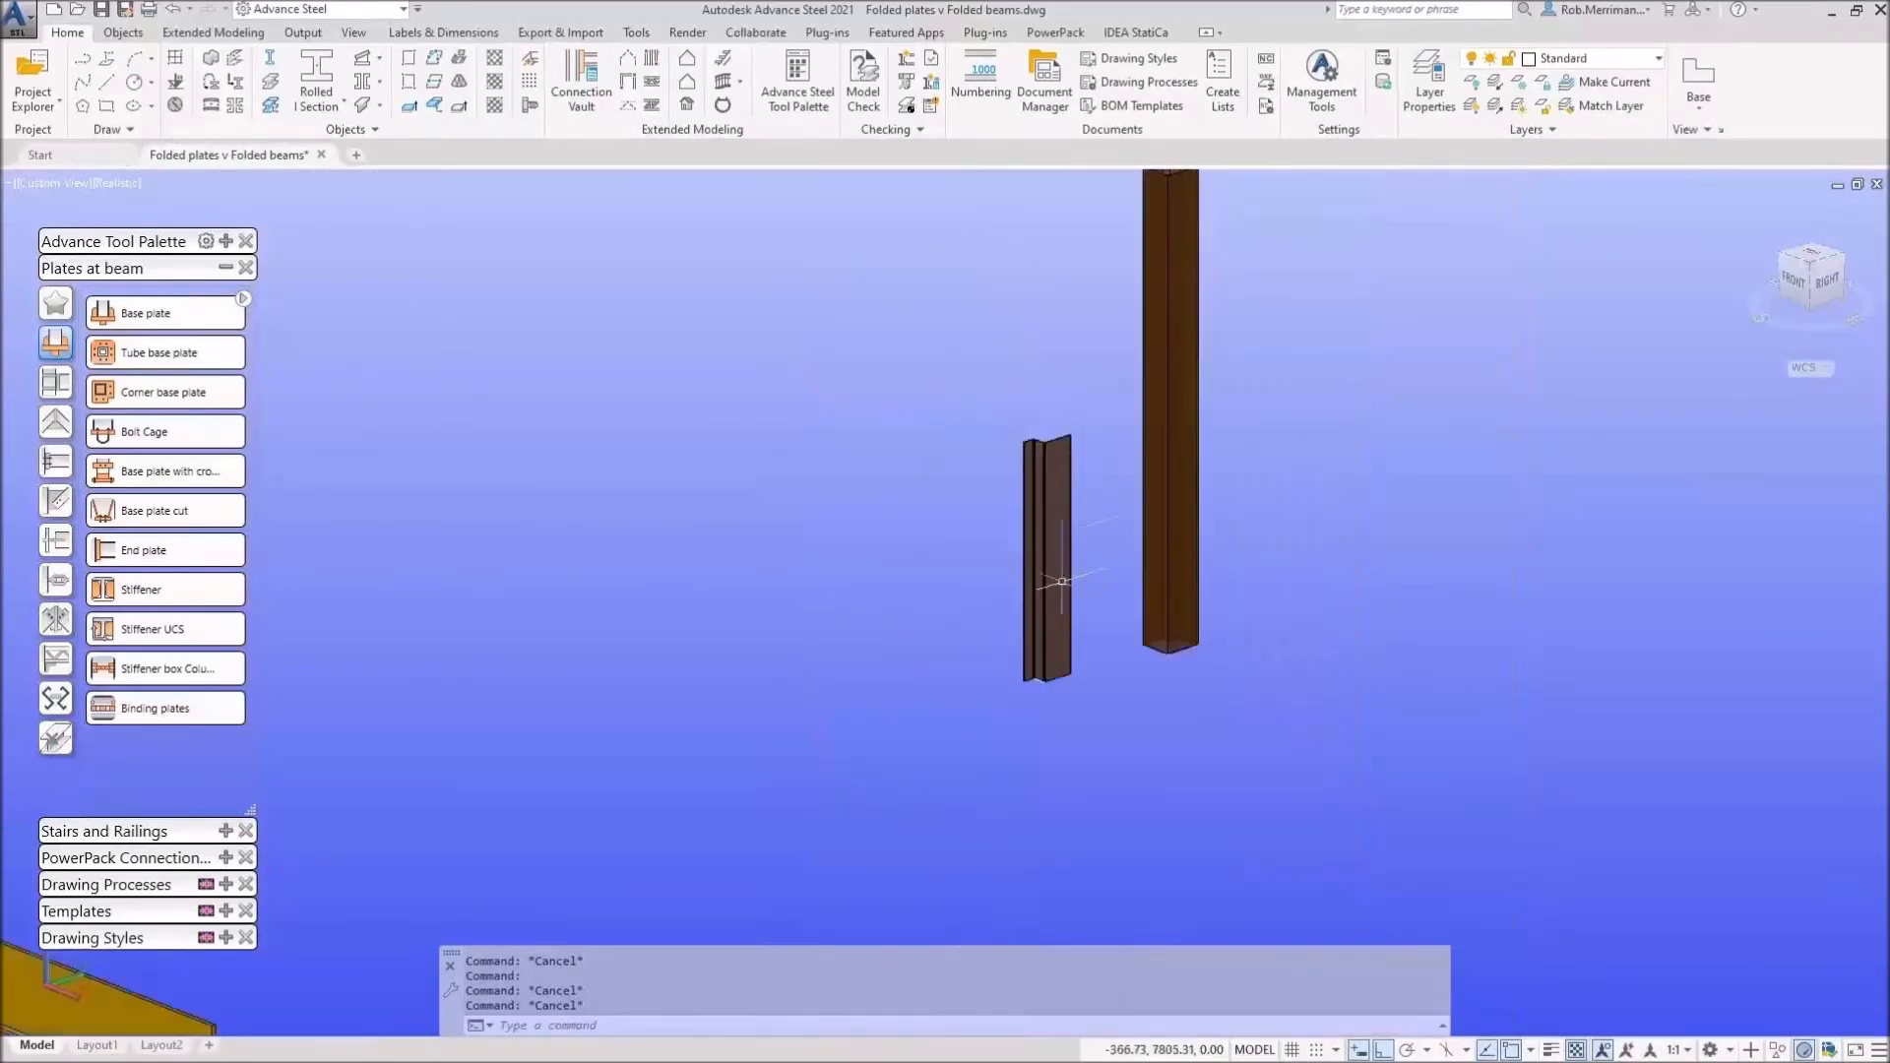
{"action": "scroll", "coordinate": [1045, 649], "scroll_direction": "up", "scroll_amount": 5}
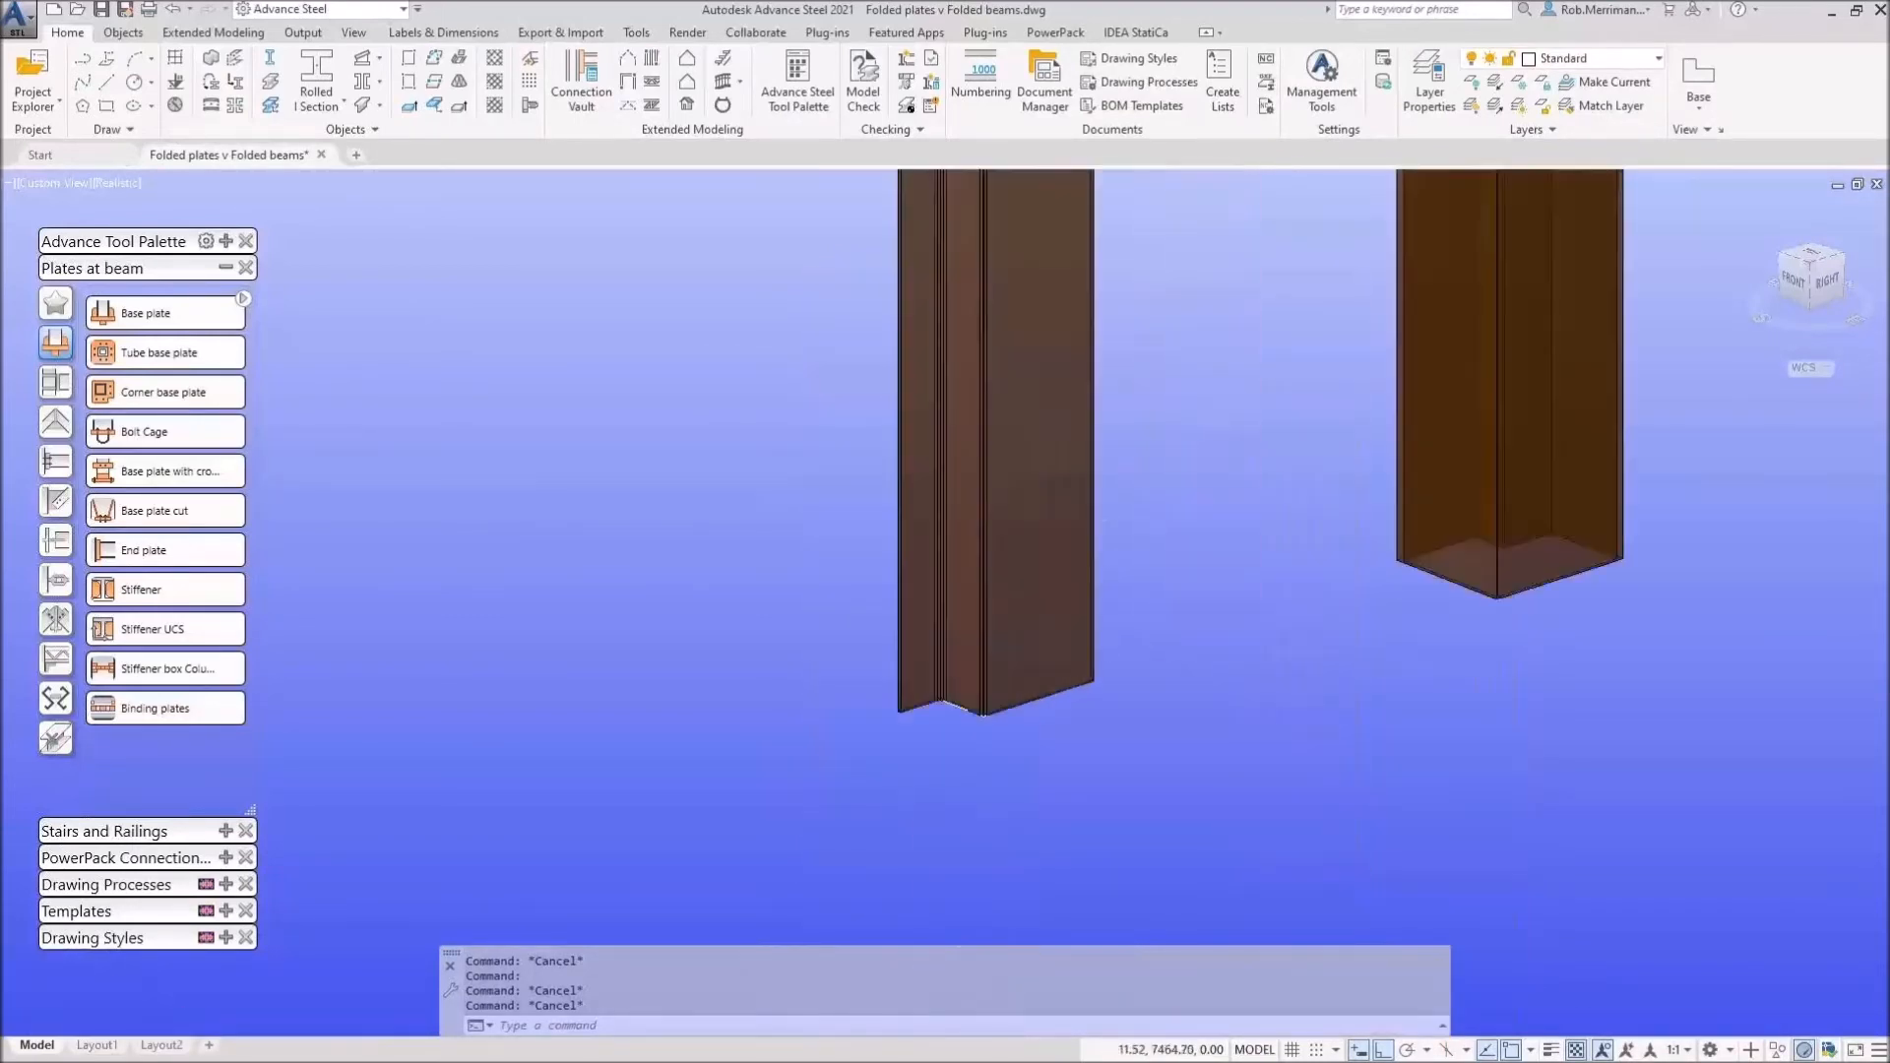
{"action": "left_click", "coordinate": [1041, 644]}
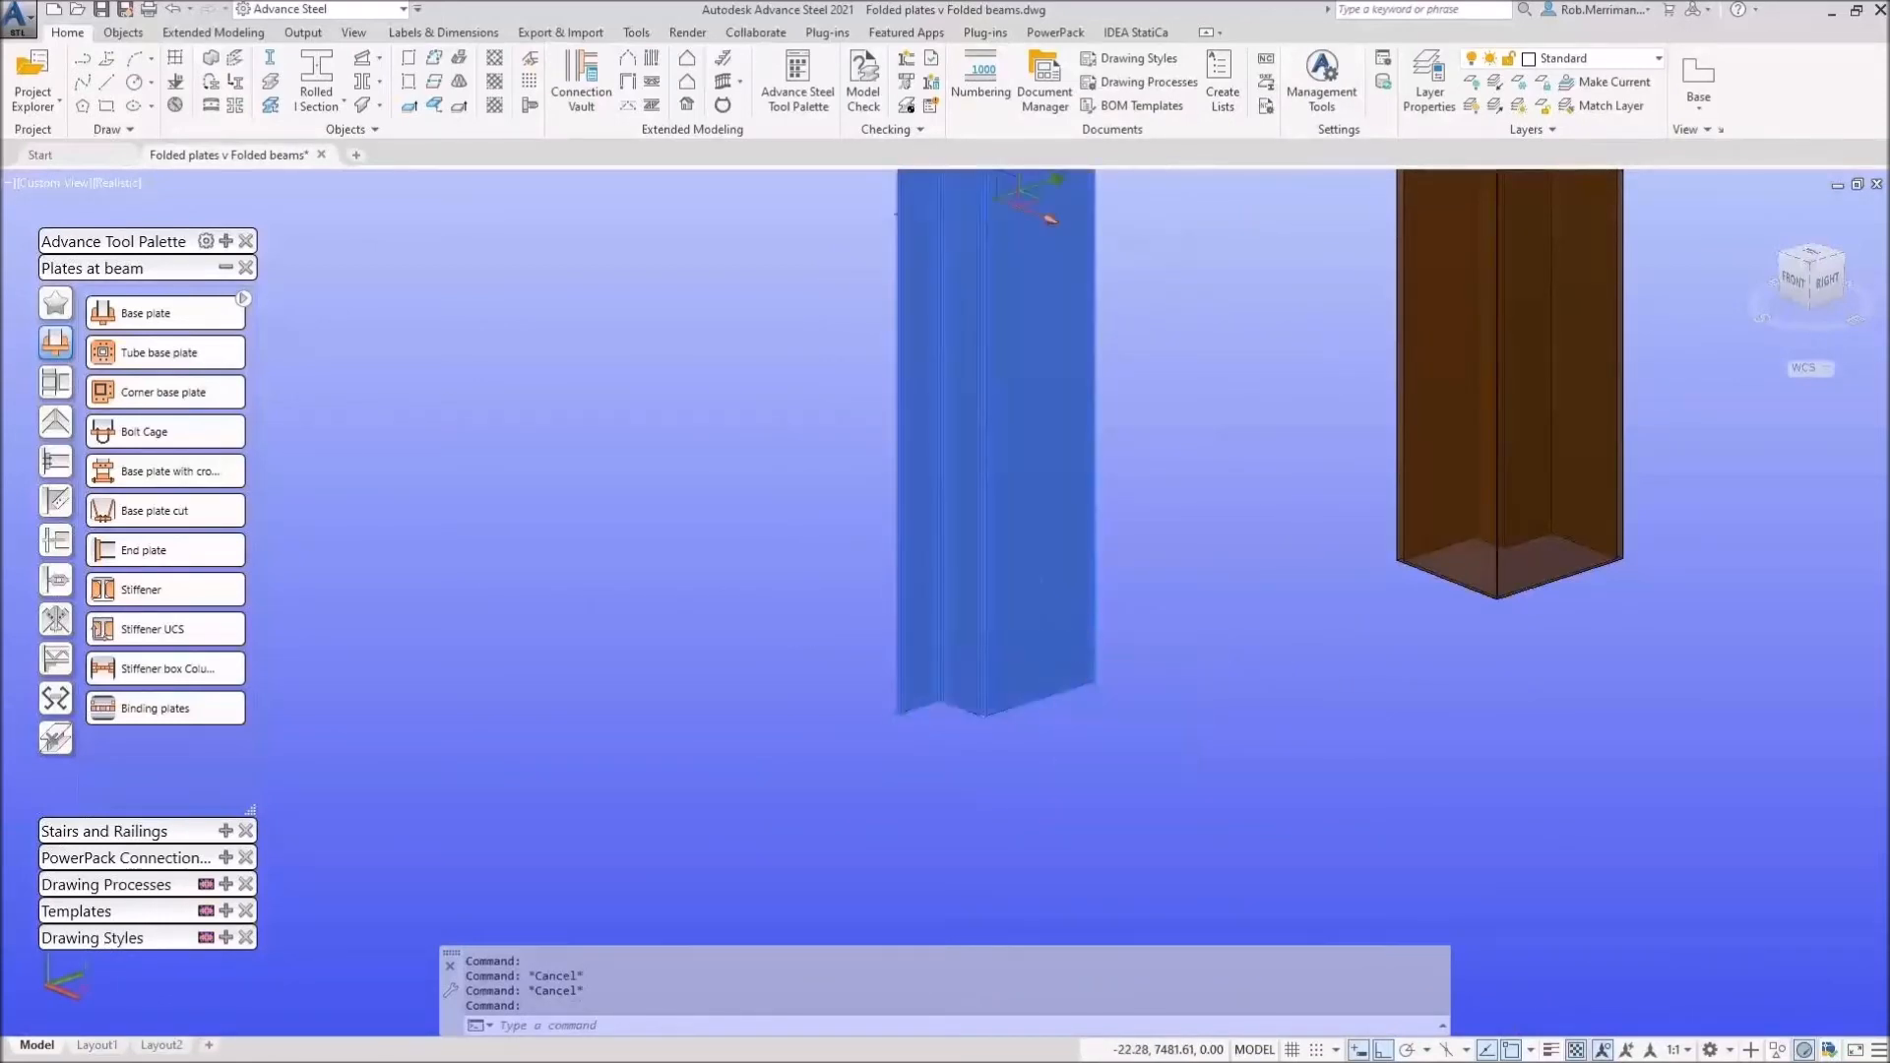
Step: Set the left column's display type to 'Exact (possible to modify the section)' and close its properties
{"action": "double_click", "coordinate": [1095, 630]}
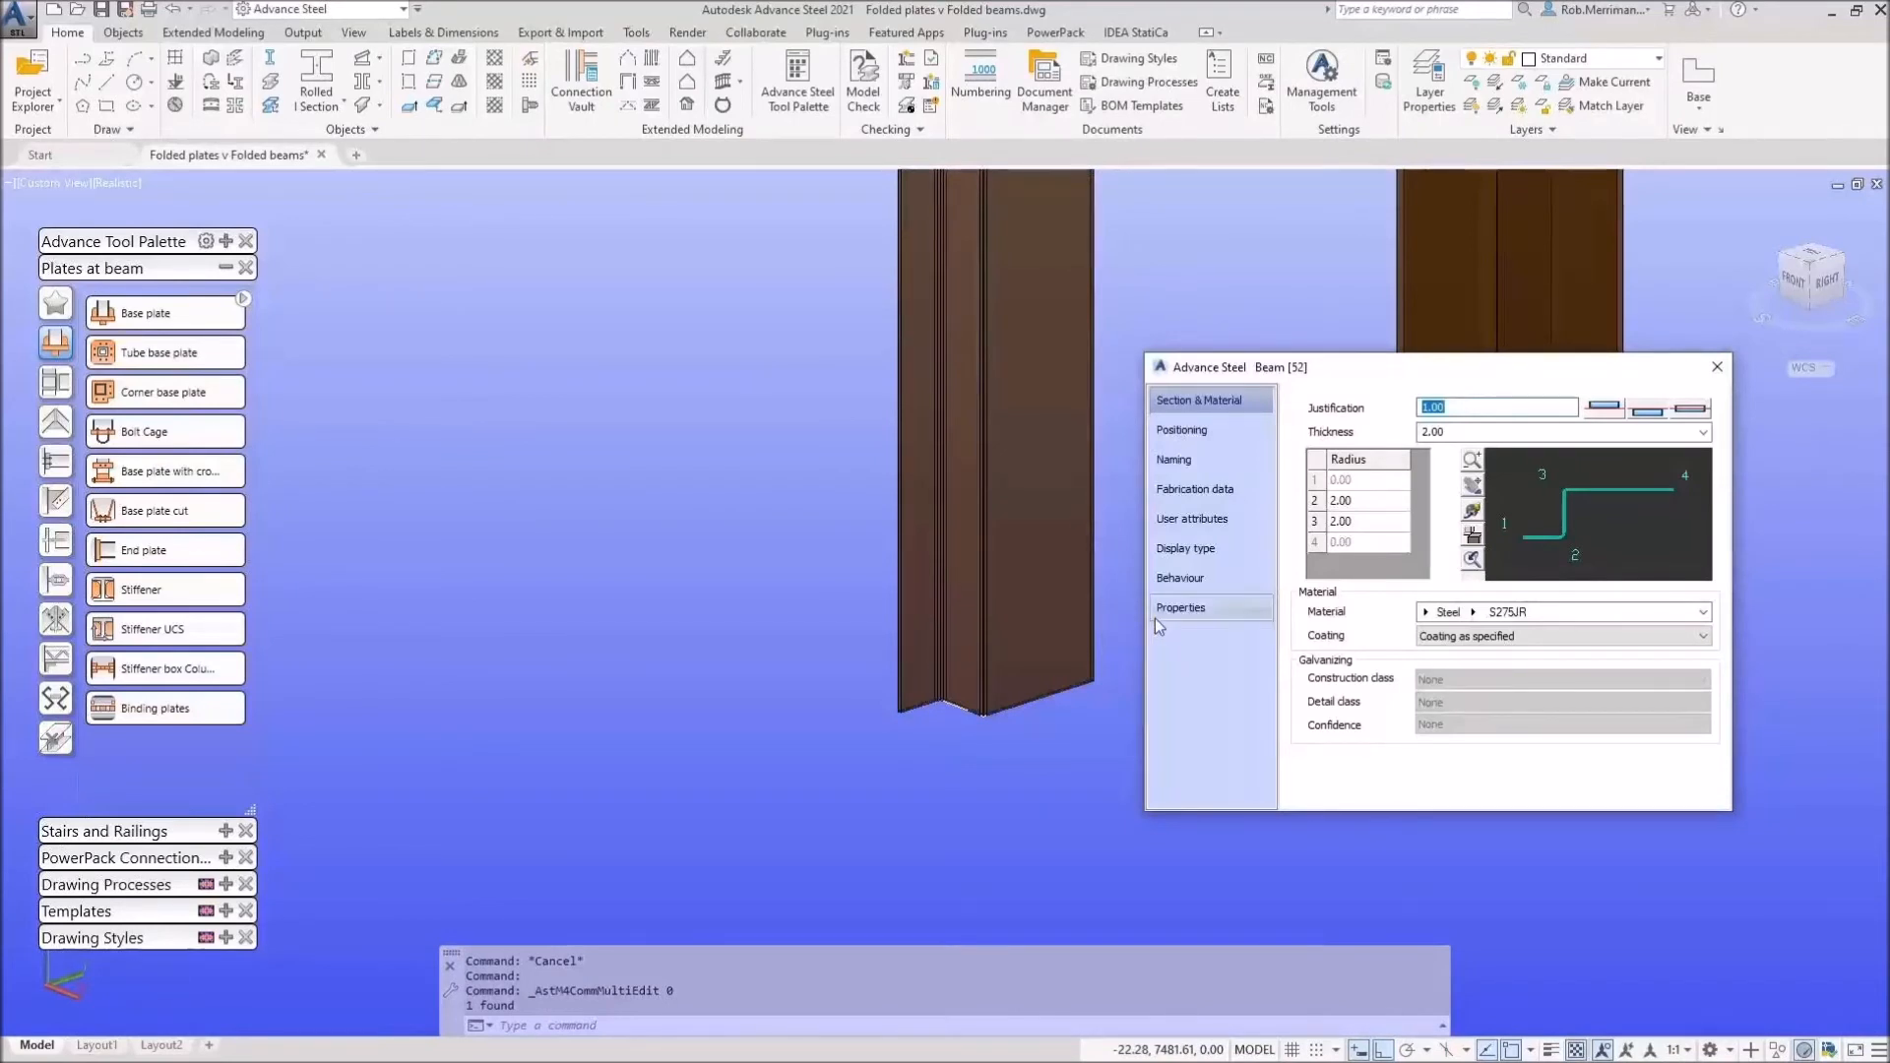
{"action": "left_click", "coordinate": [1197, 559]}
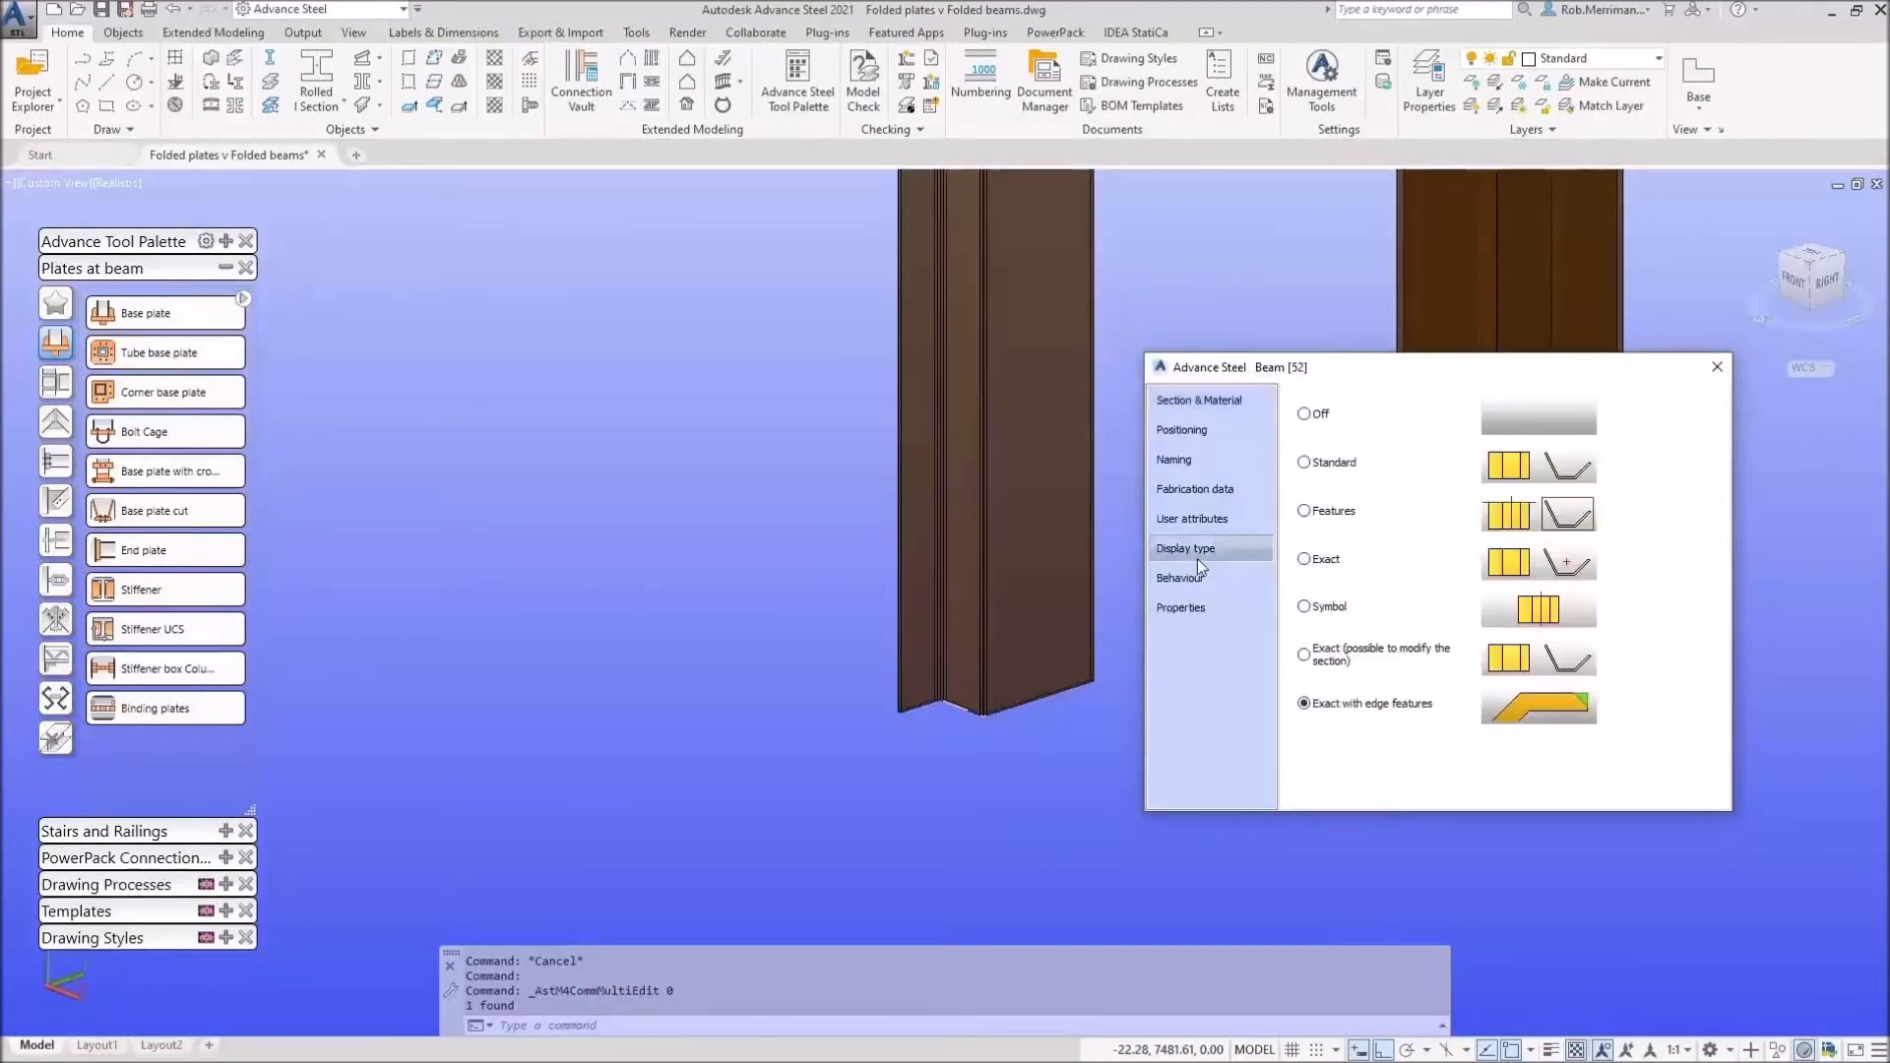
{"action": "left_click", "coordinate": [1317, 463]}
{"action": "left_click", "coordinate": [1330, 608]}
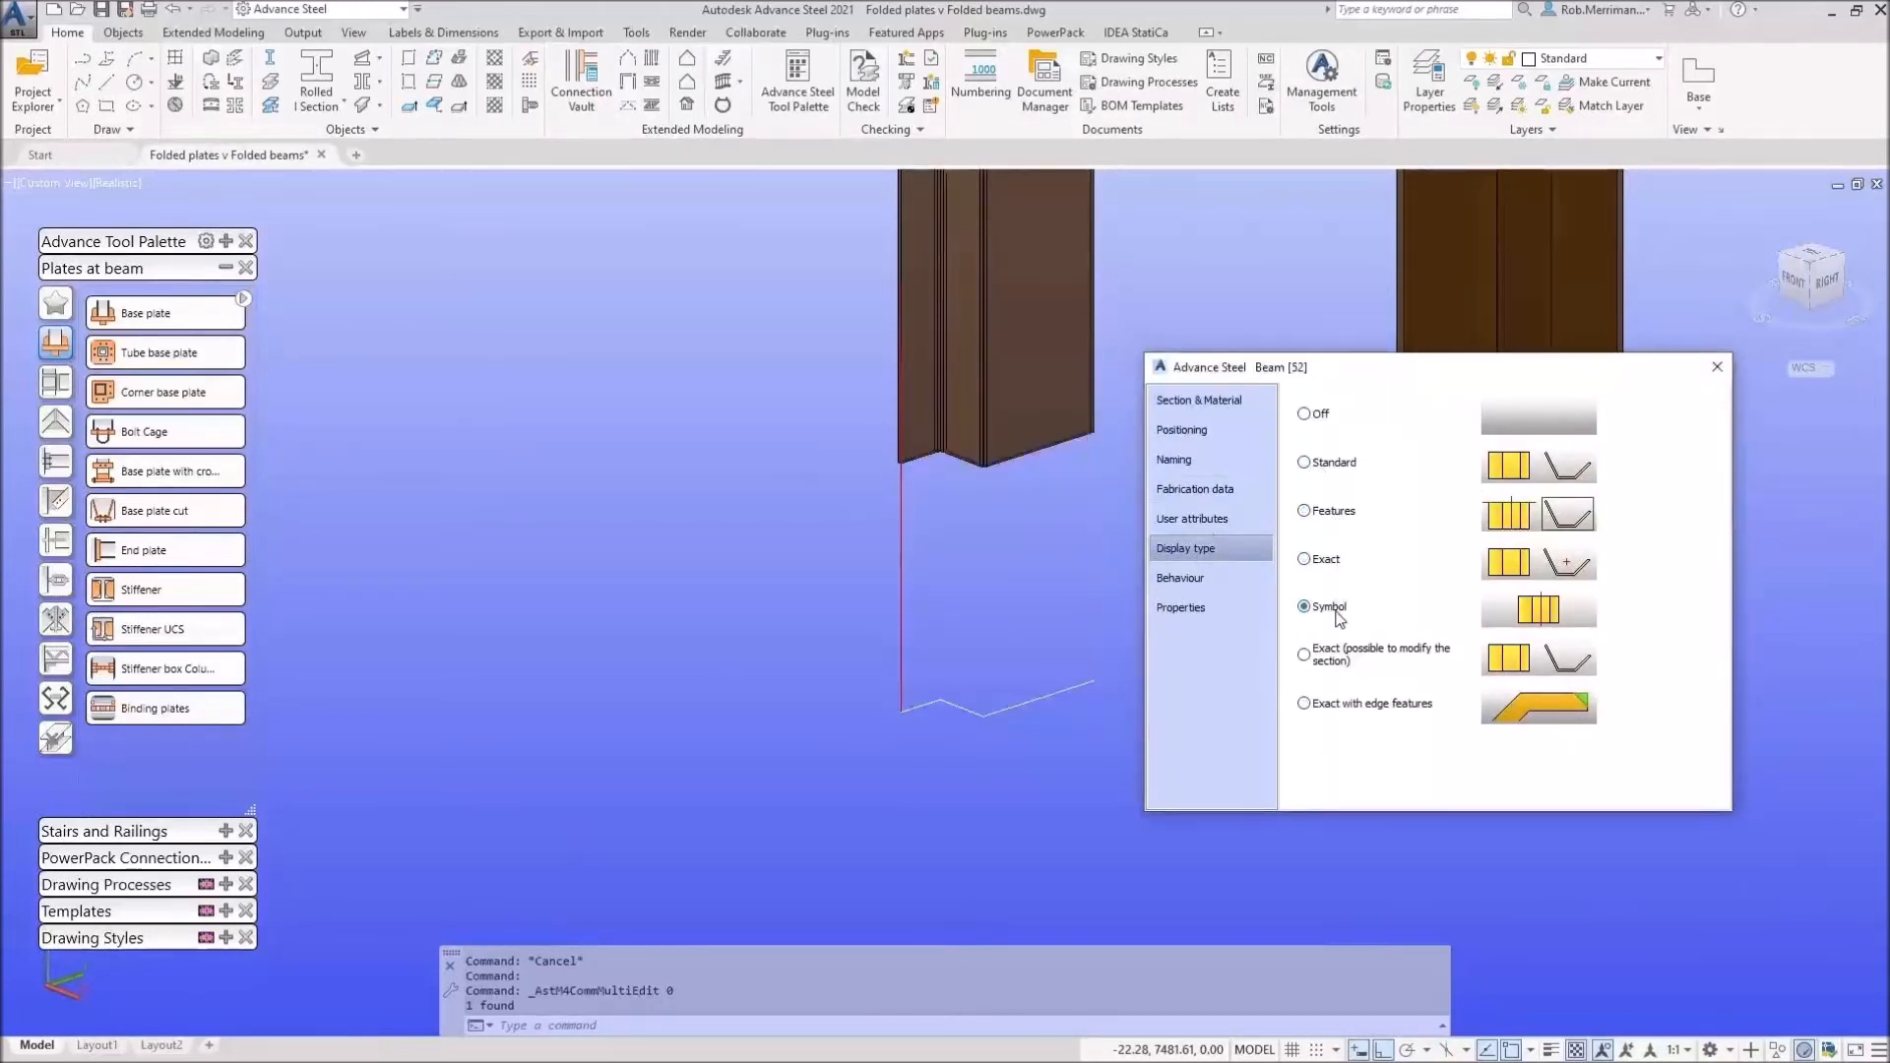
{"action": "left_click", "coordinate": [1334, 464]}
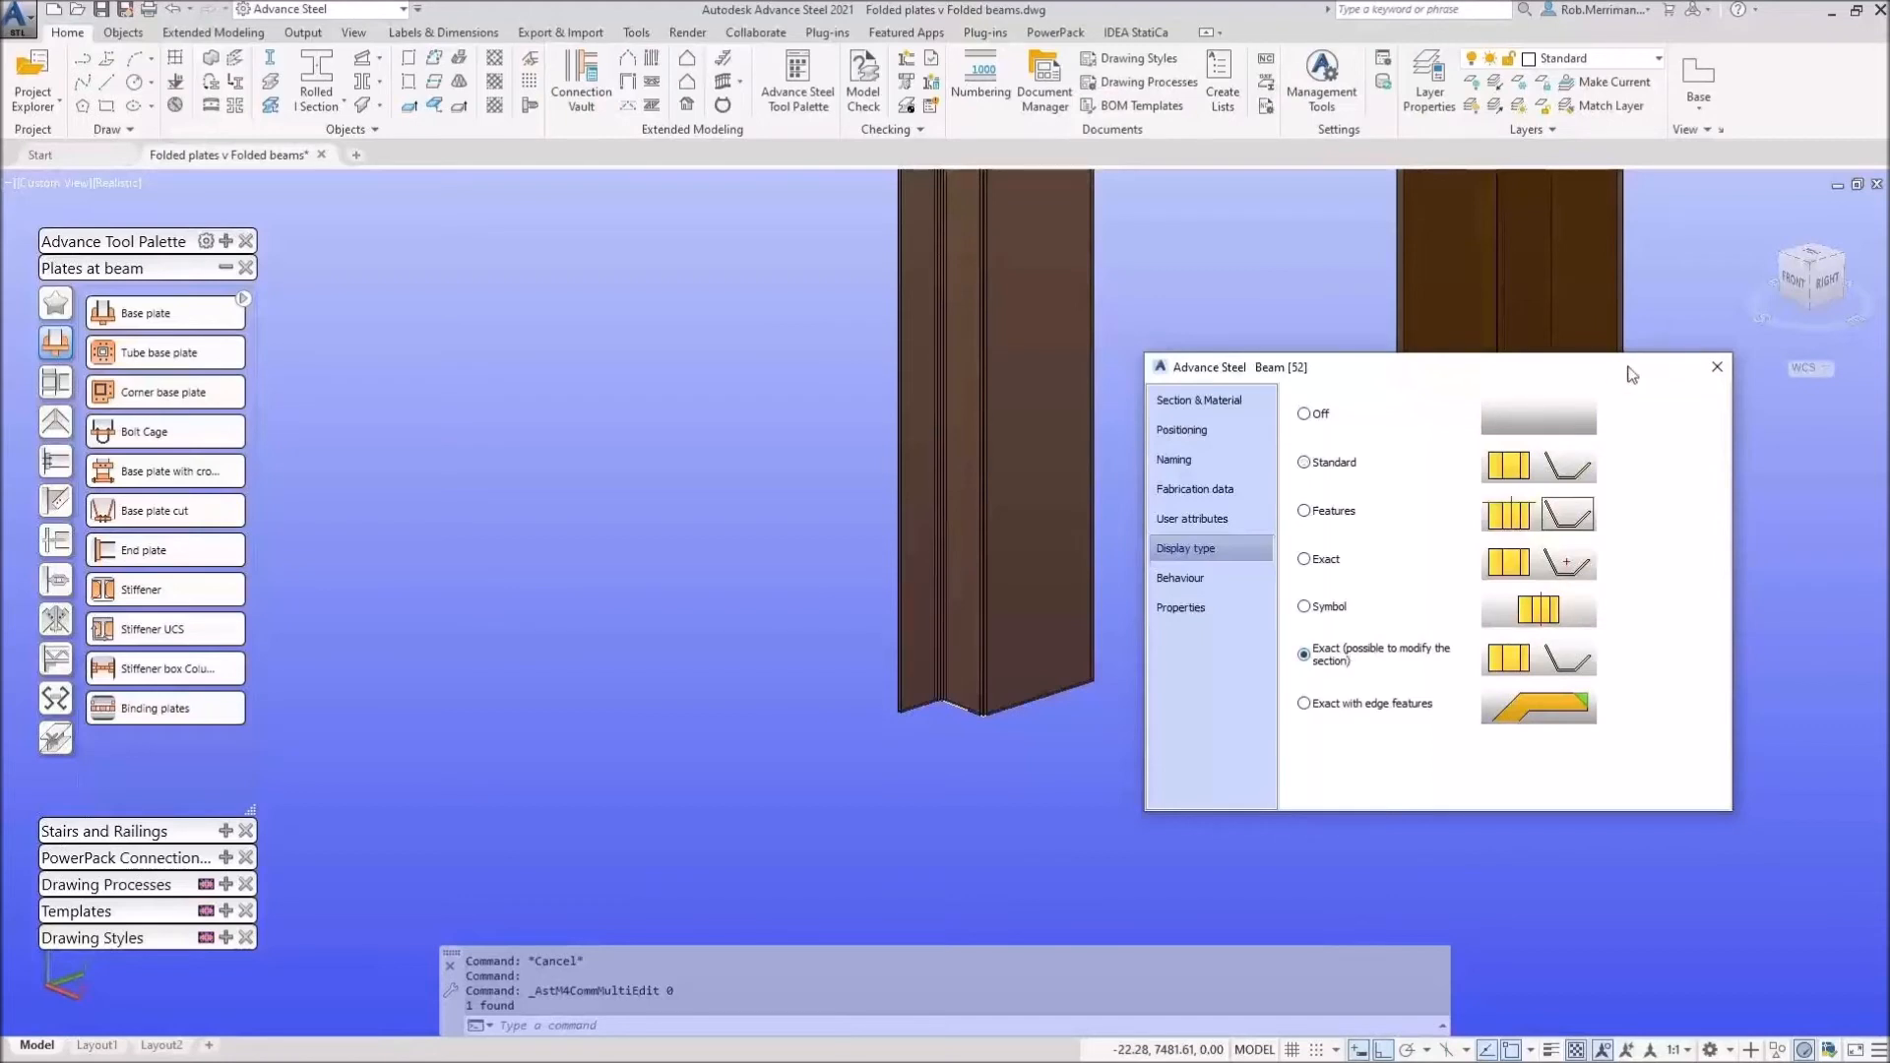
{"action": "left_click", "coordinate": [1716, 366]}
{"action": "left_click", "coordinate": [1025, 451]}
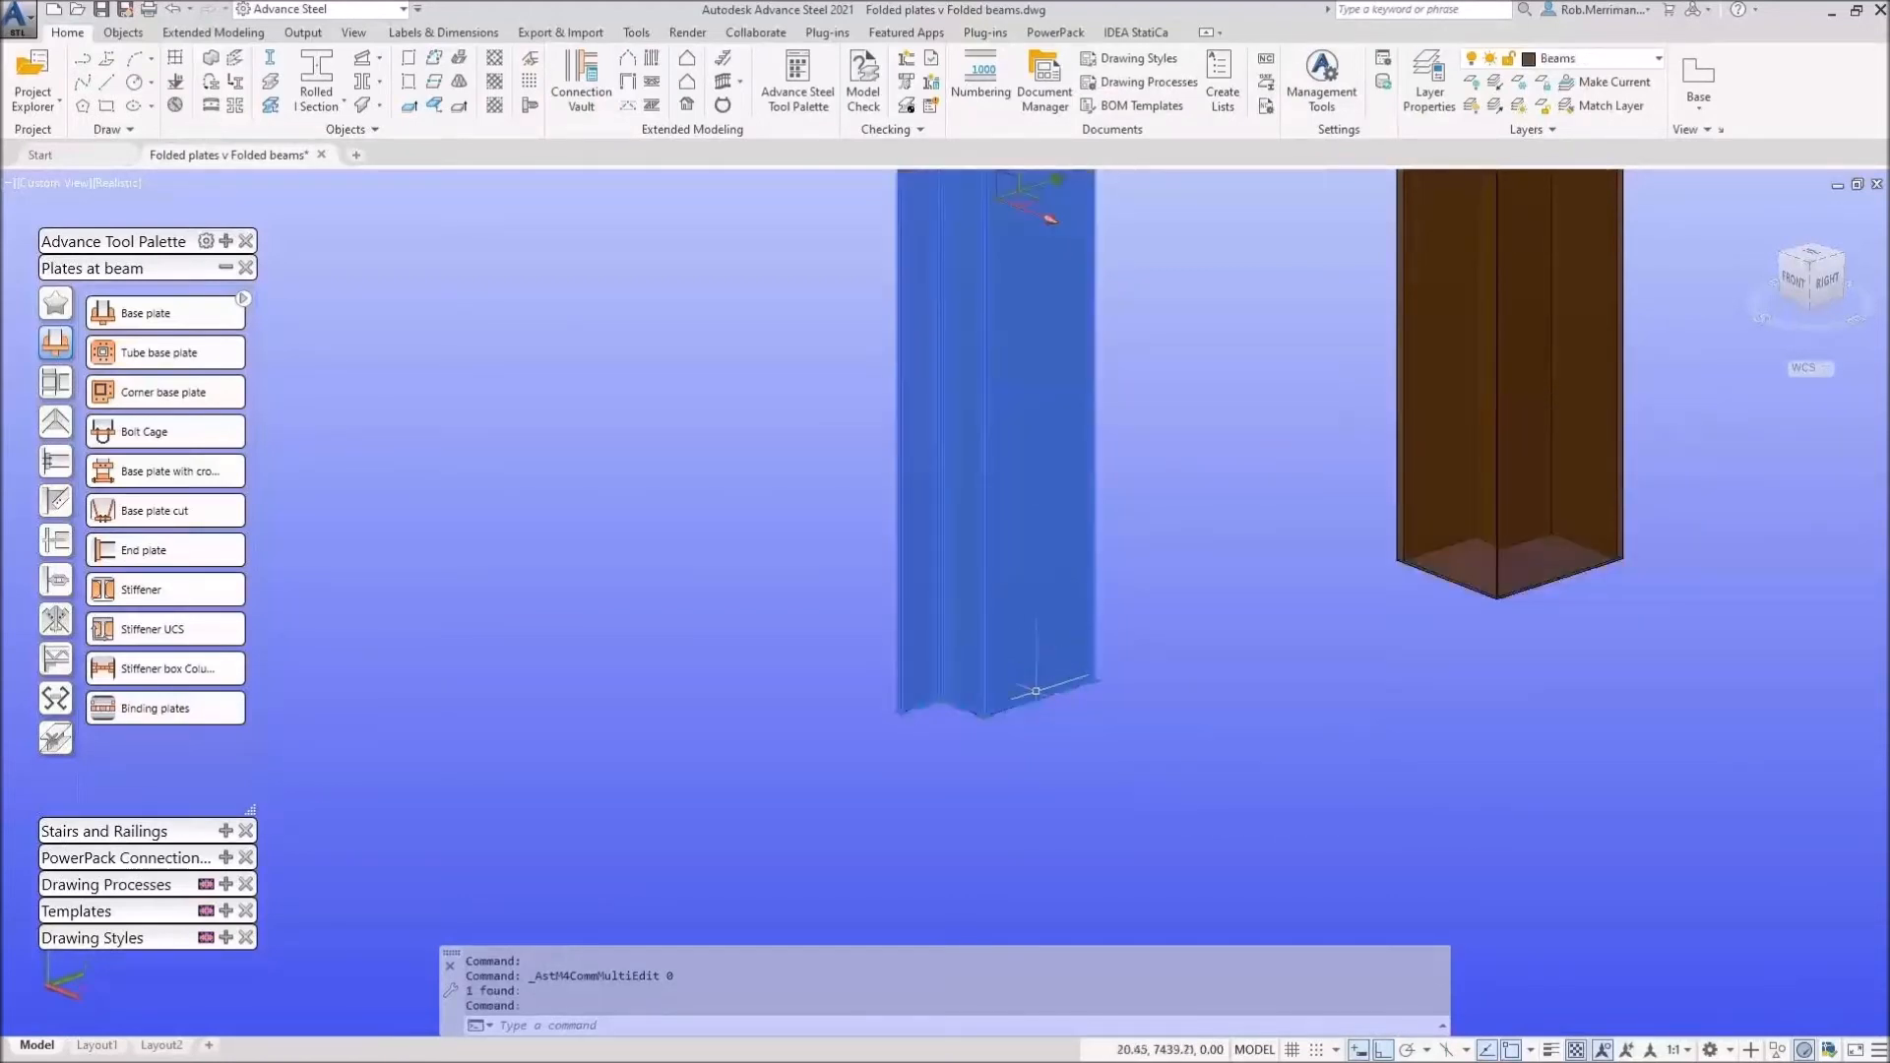
Step: Clear the selection and switch the viewport visual style to 2D Wireframe
{"action": "scroll", "coordinate": [1036, 691], "scroll_direction": "up", "scroll_amount": 10}
{"action": "scroll", "coordinate": [1078, 687], "scroll_direction": "down", "scroll_amount": 3}
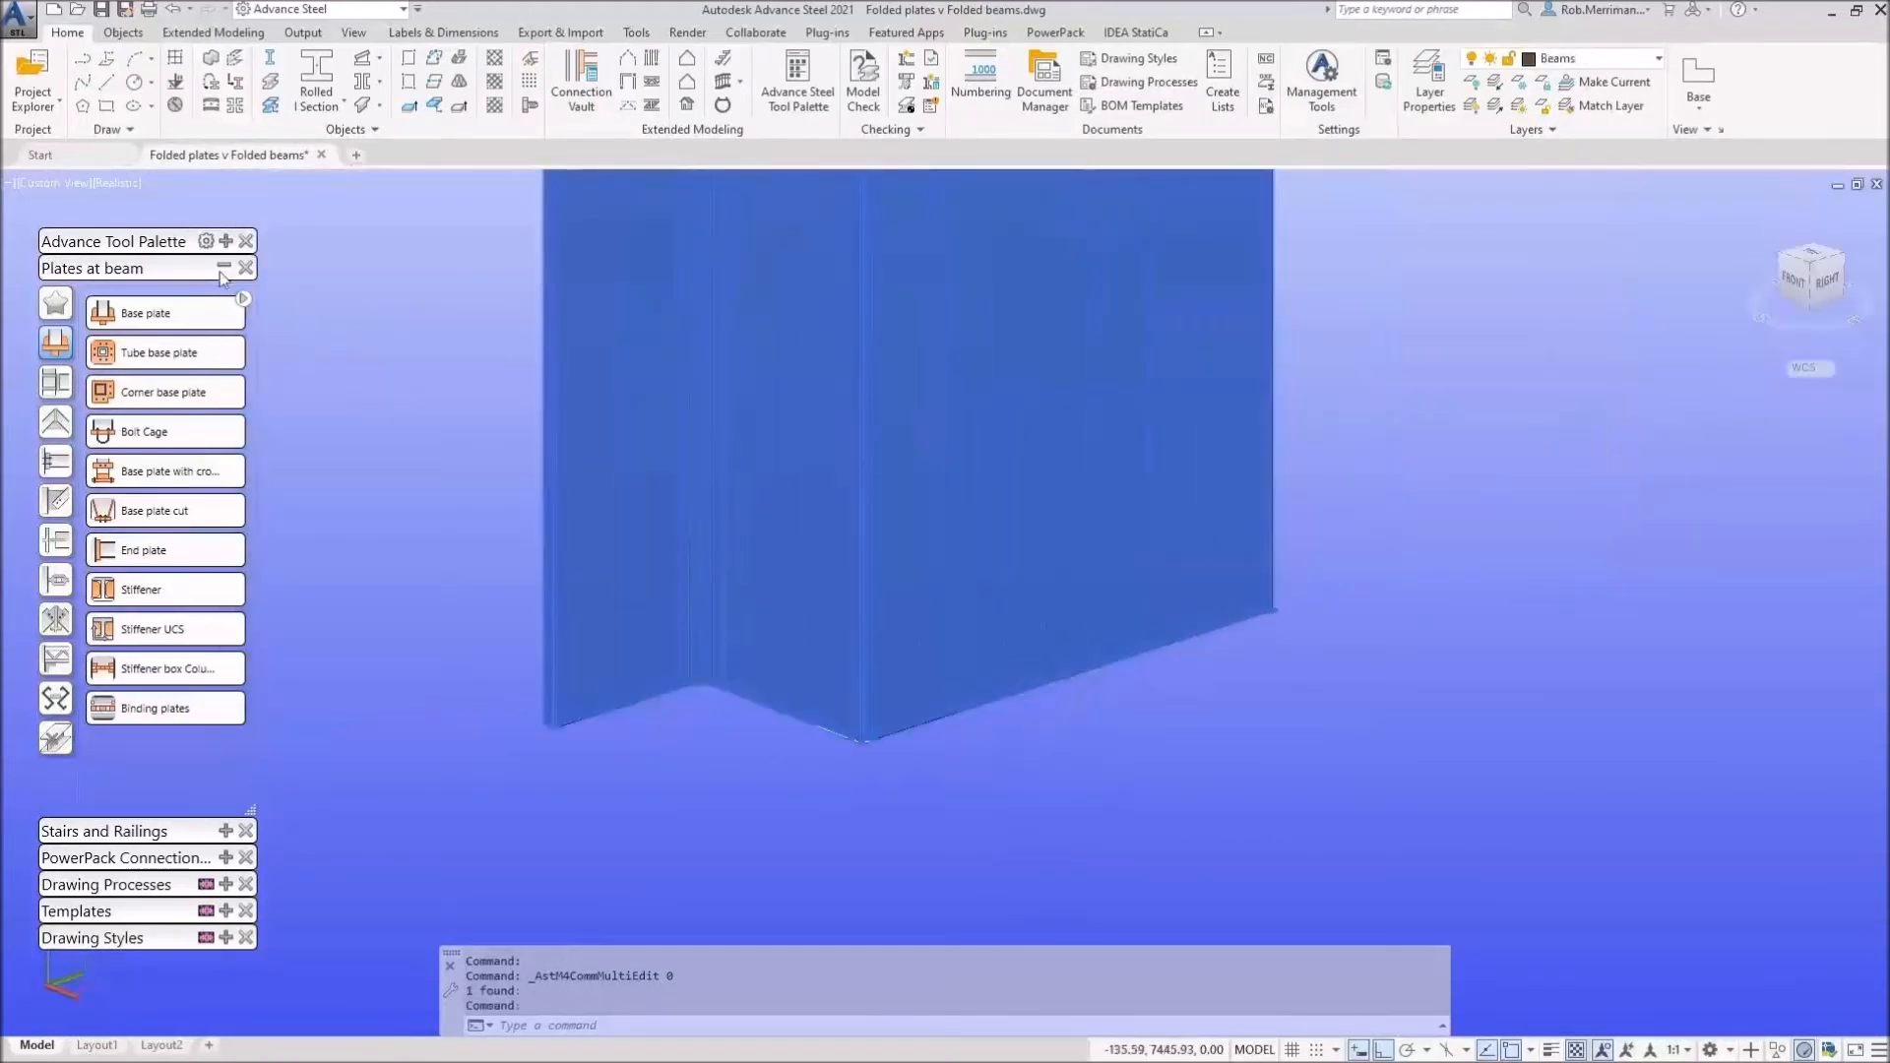
{"action": "key", "text": "Escape"}
{"action": "left_click", "coordinate": [116, 186]}
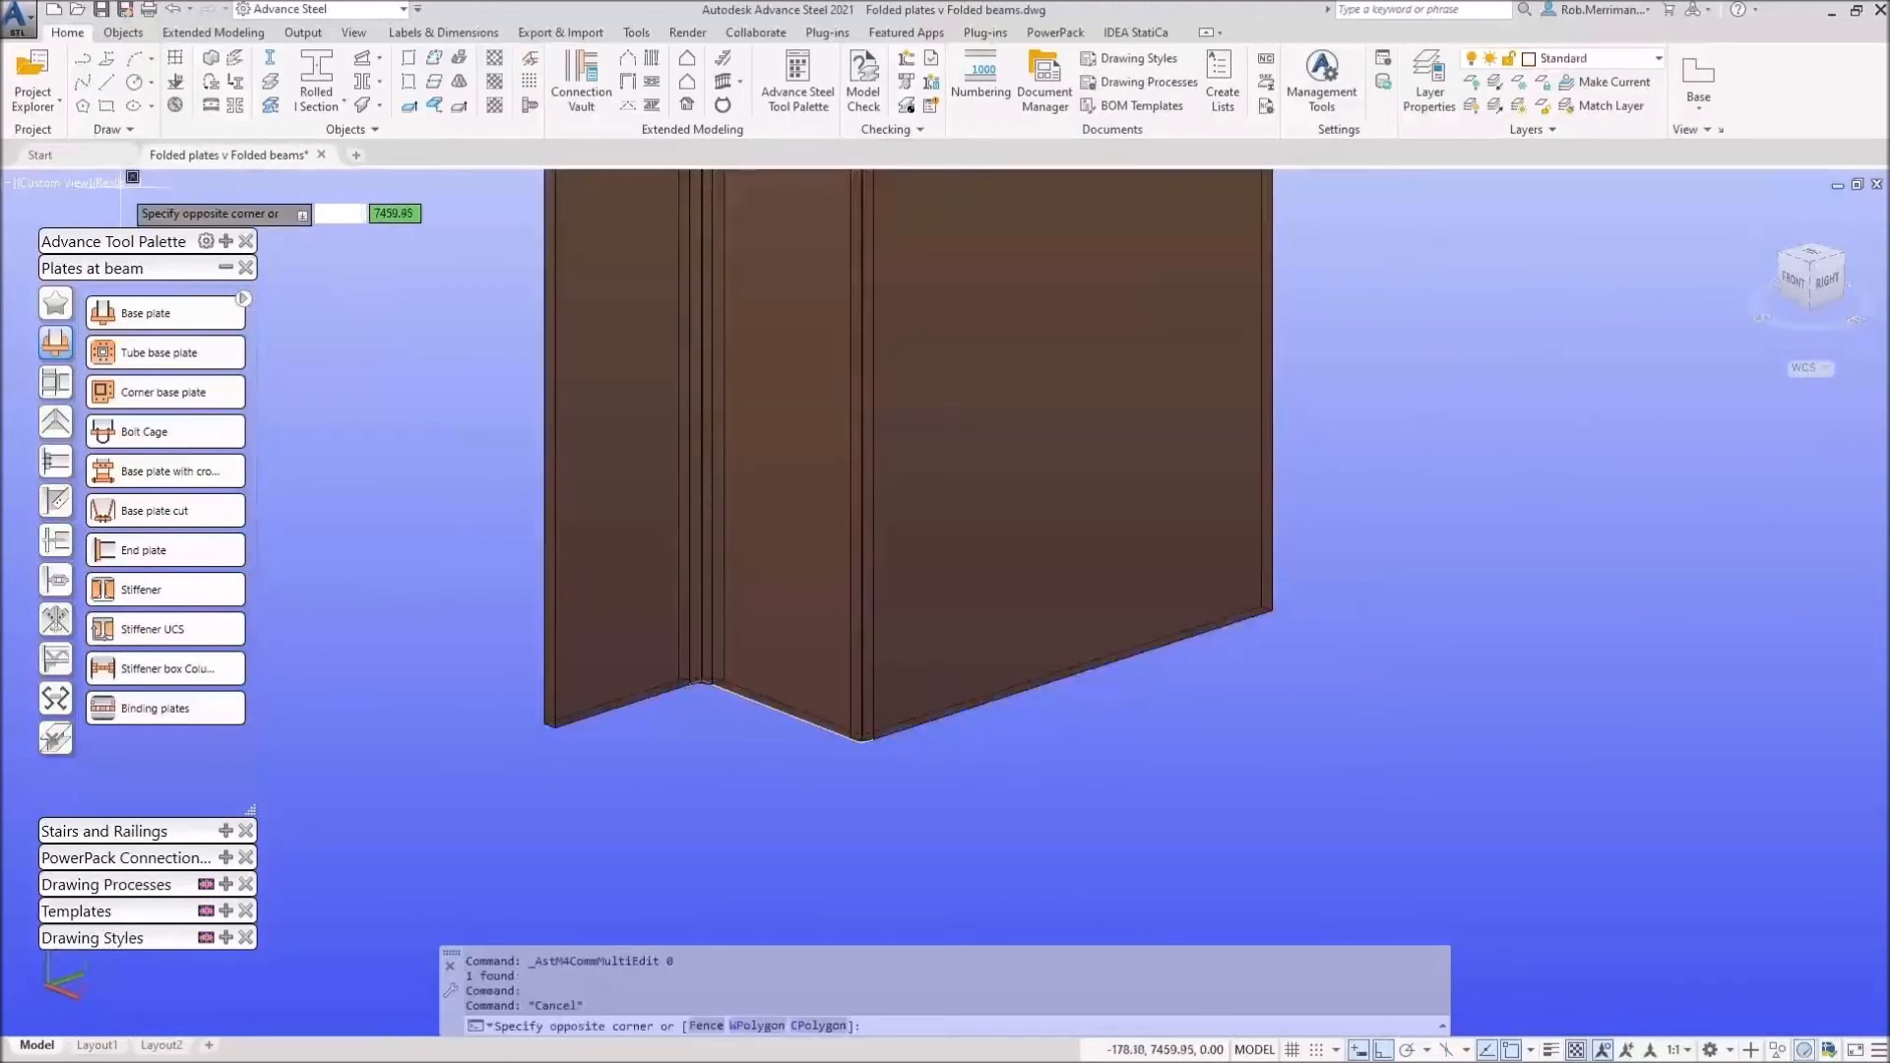
{"action": "key", "text": "Escape"}
{"action": "left_click", "coordinate": [110, 181]}
{"action": "left_click", "coordinate": [157, 229]}
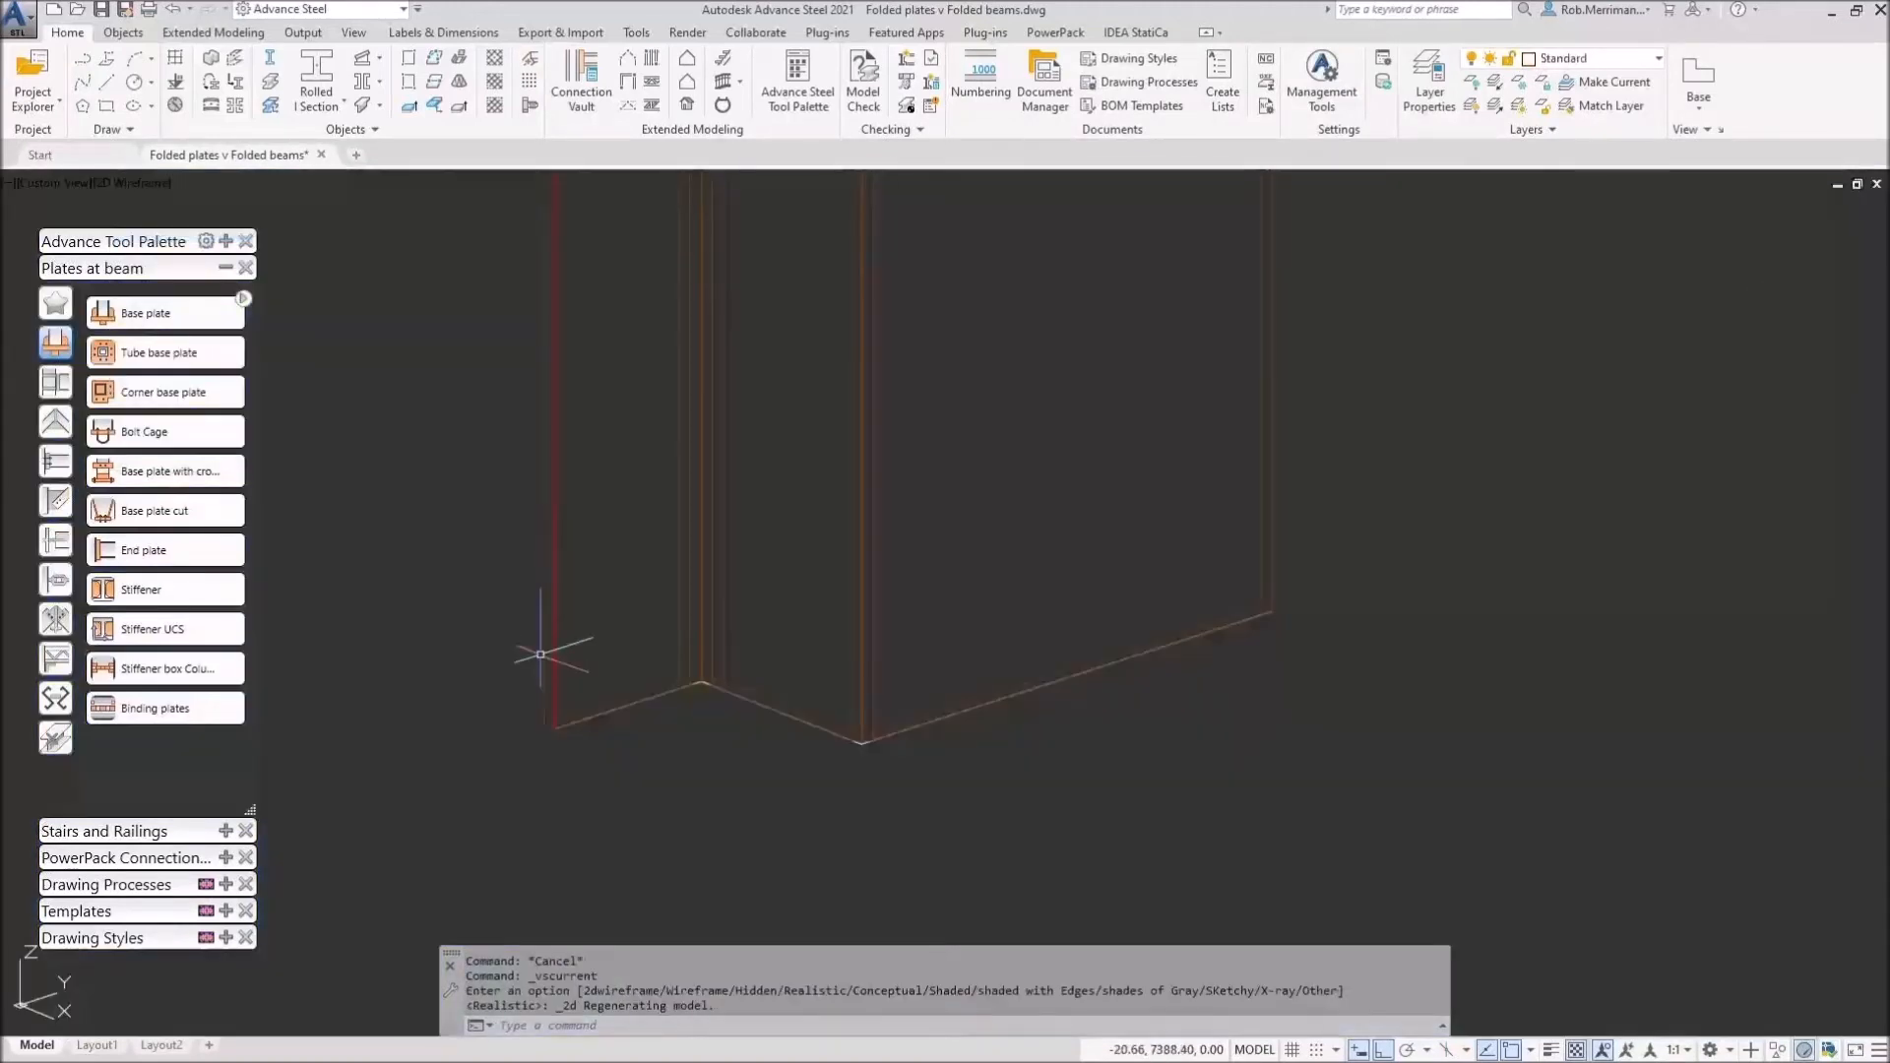
{"action": "scroll", "coordinate": [969, 689], "scroll_direction": "up", "scroll_amount": 8}
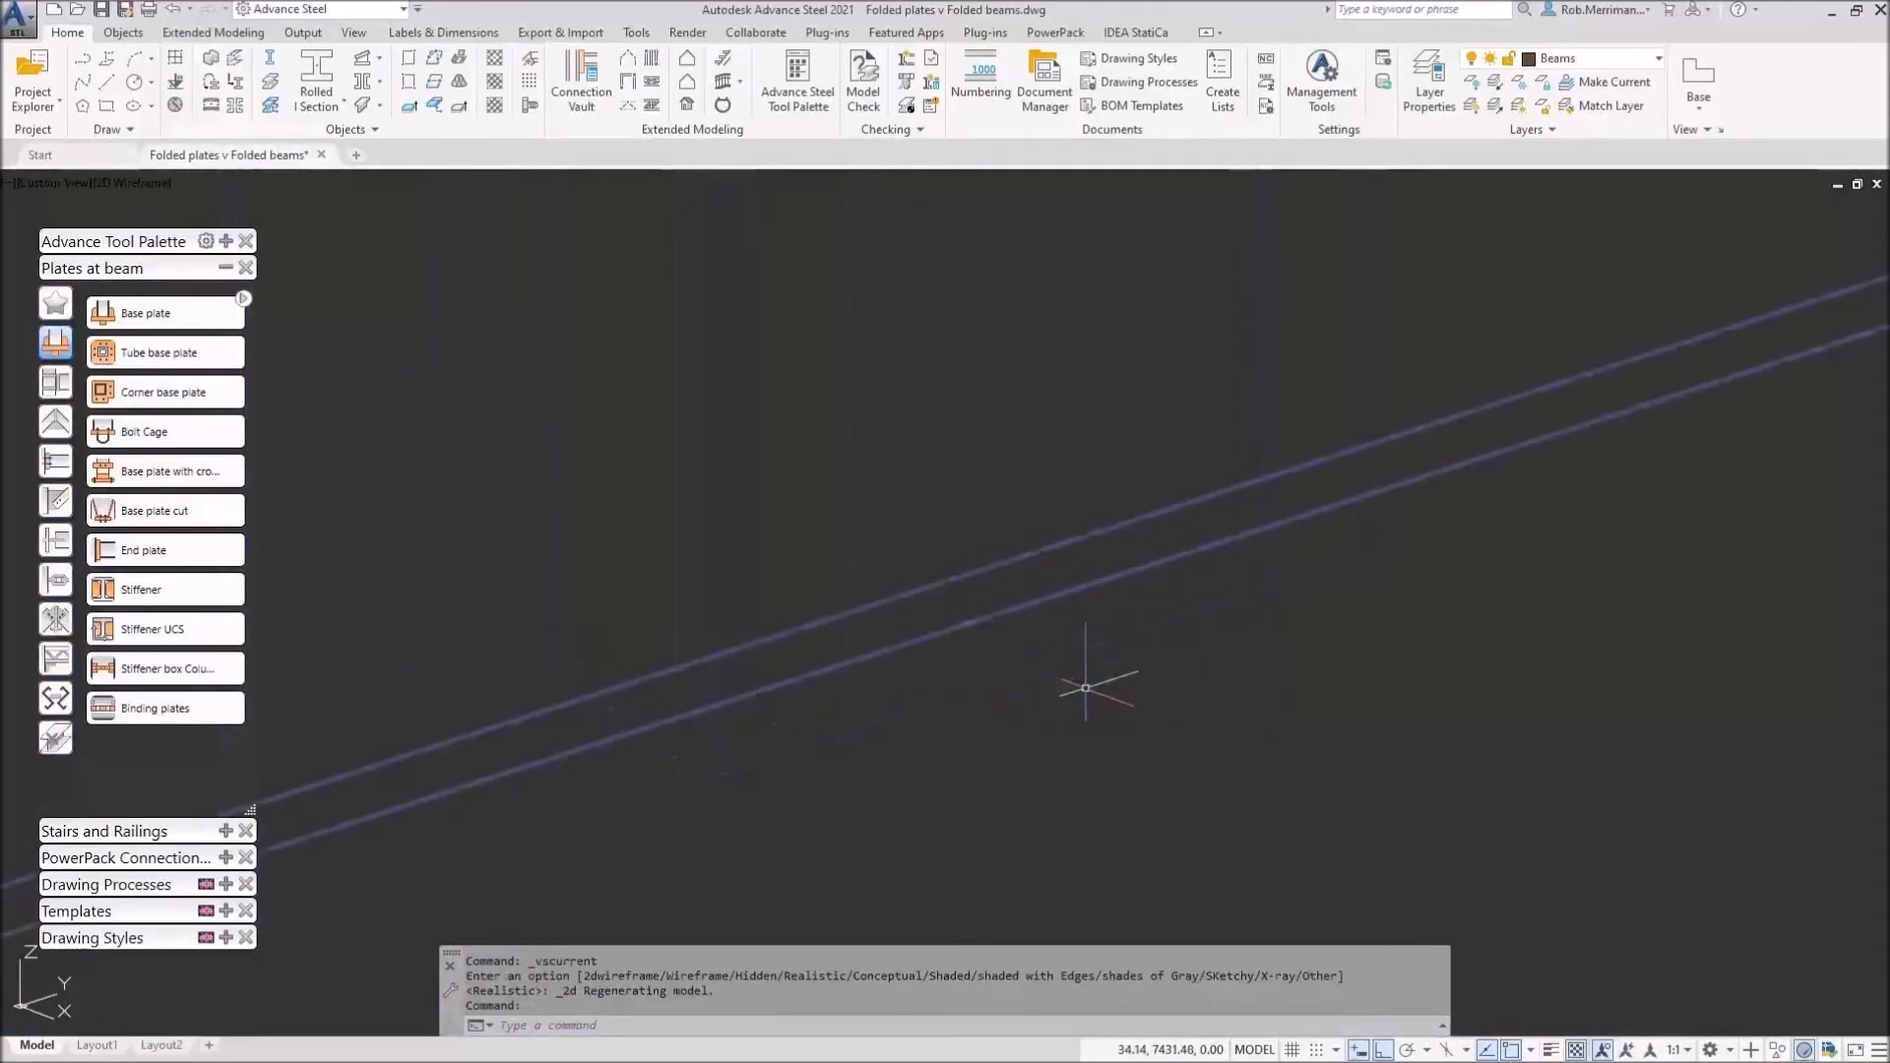
{"action": "scroll", "coordinate": [1071, 598], "scroll_direction": "down", "scroll_amount": 8}
{"action": "scroll", "coordinate": [684, 697], "scroll_direction": "up", "scroll_amount": 8}
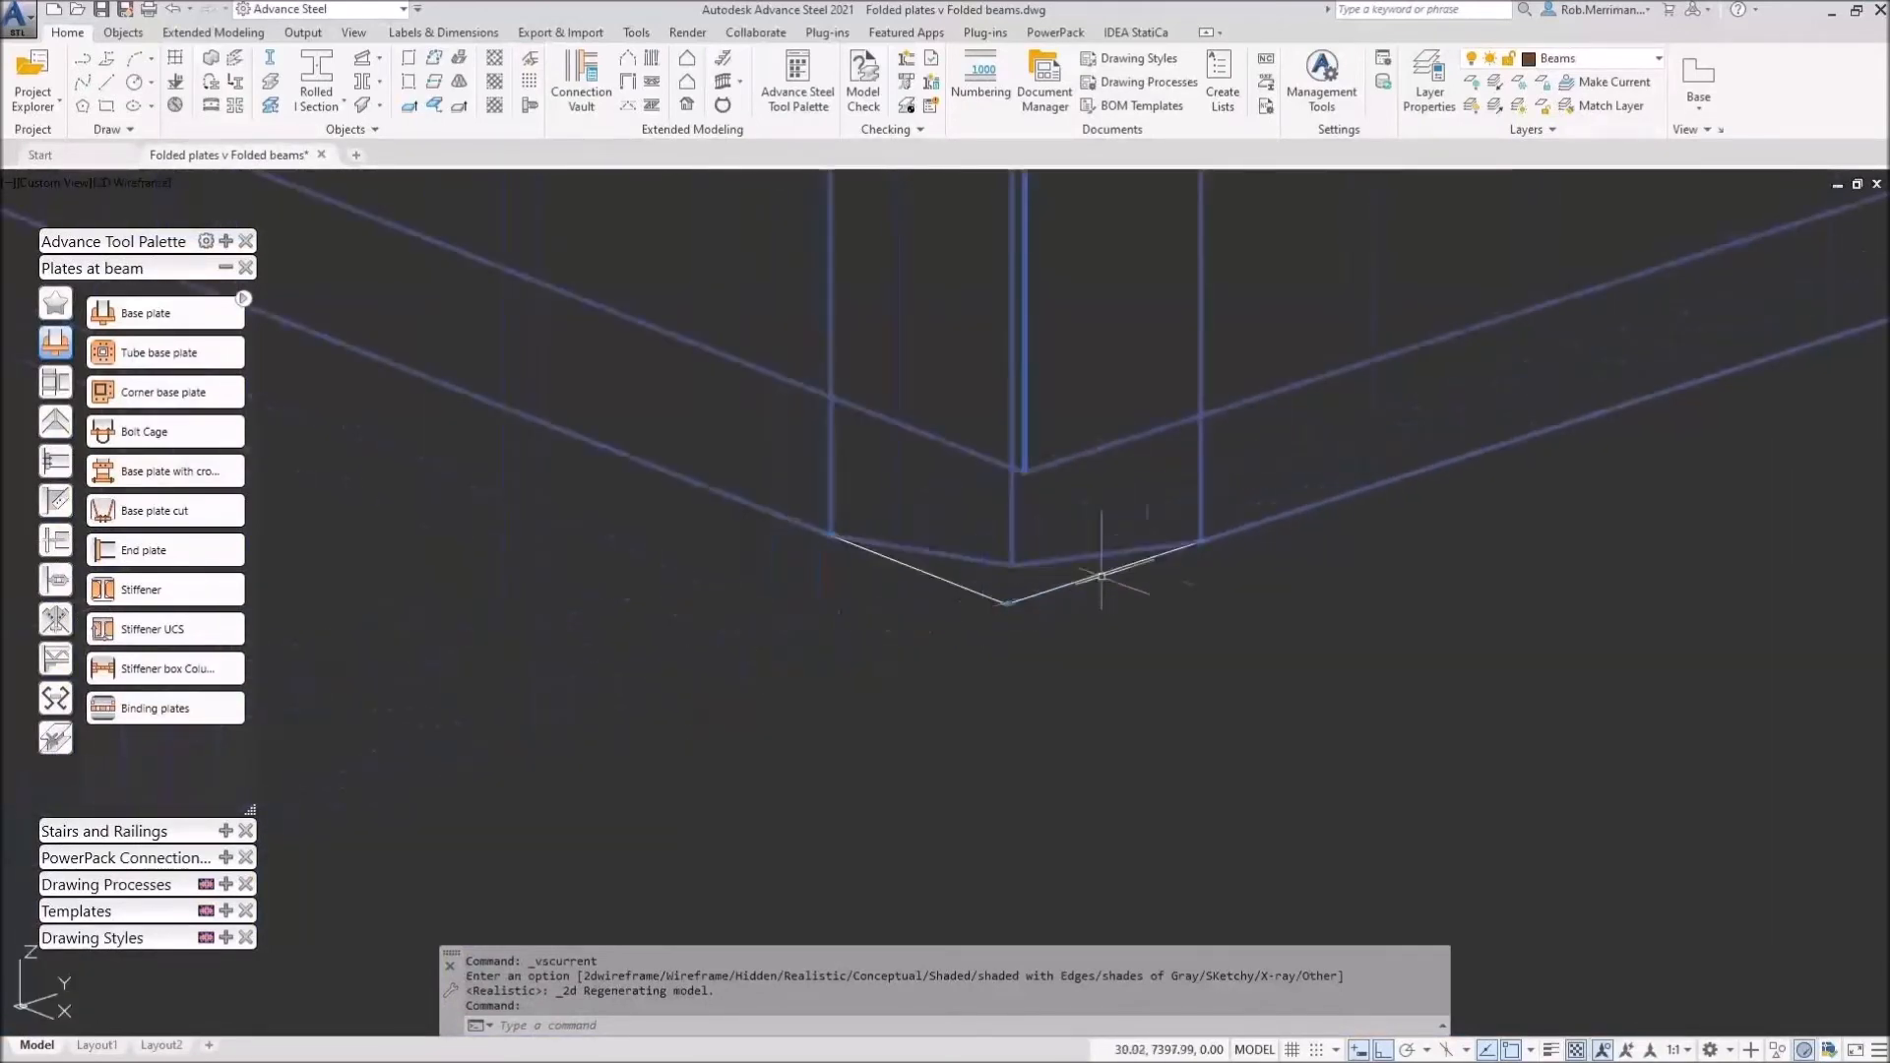
Step: Stretch the first two section profile points by 15 and 80
{"action": "left_click", "coordinate": [1200, 541]}
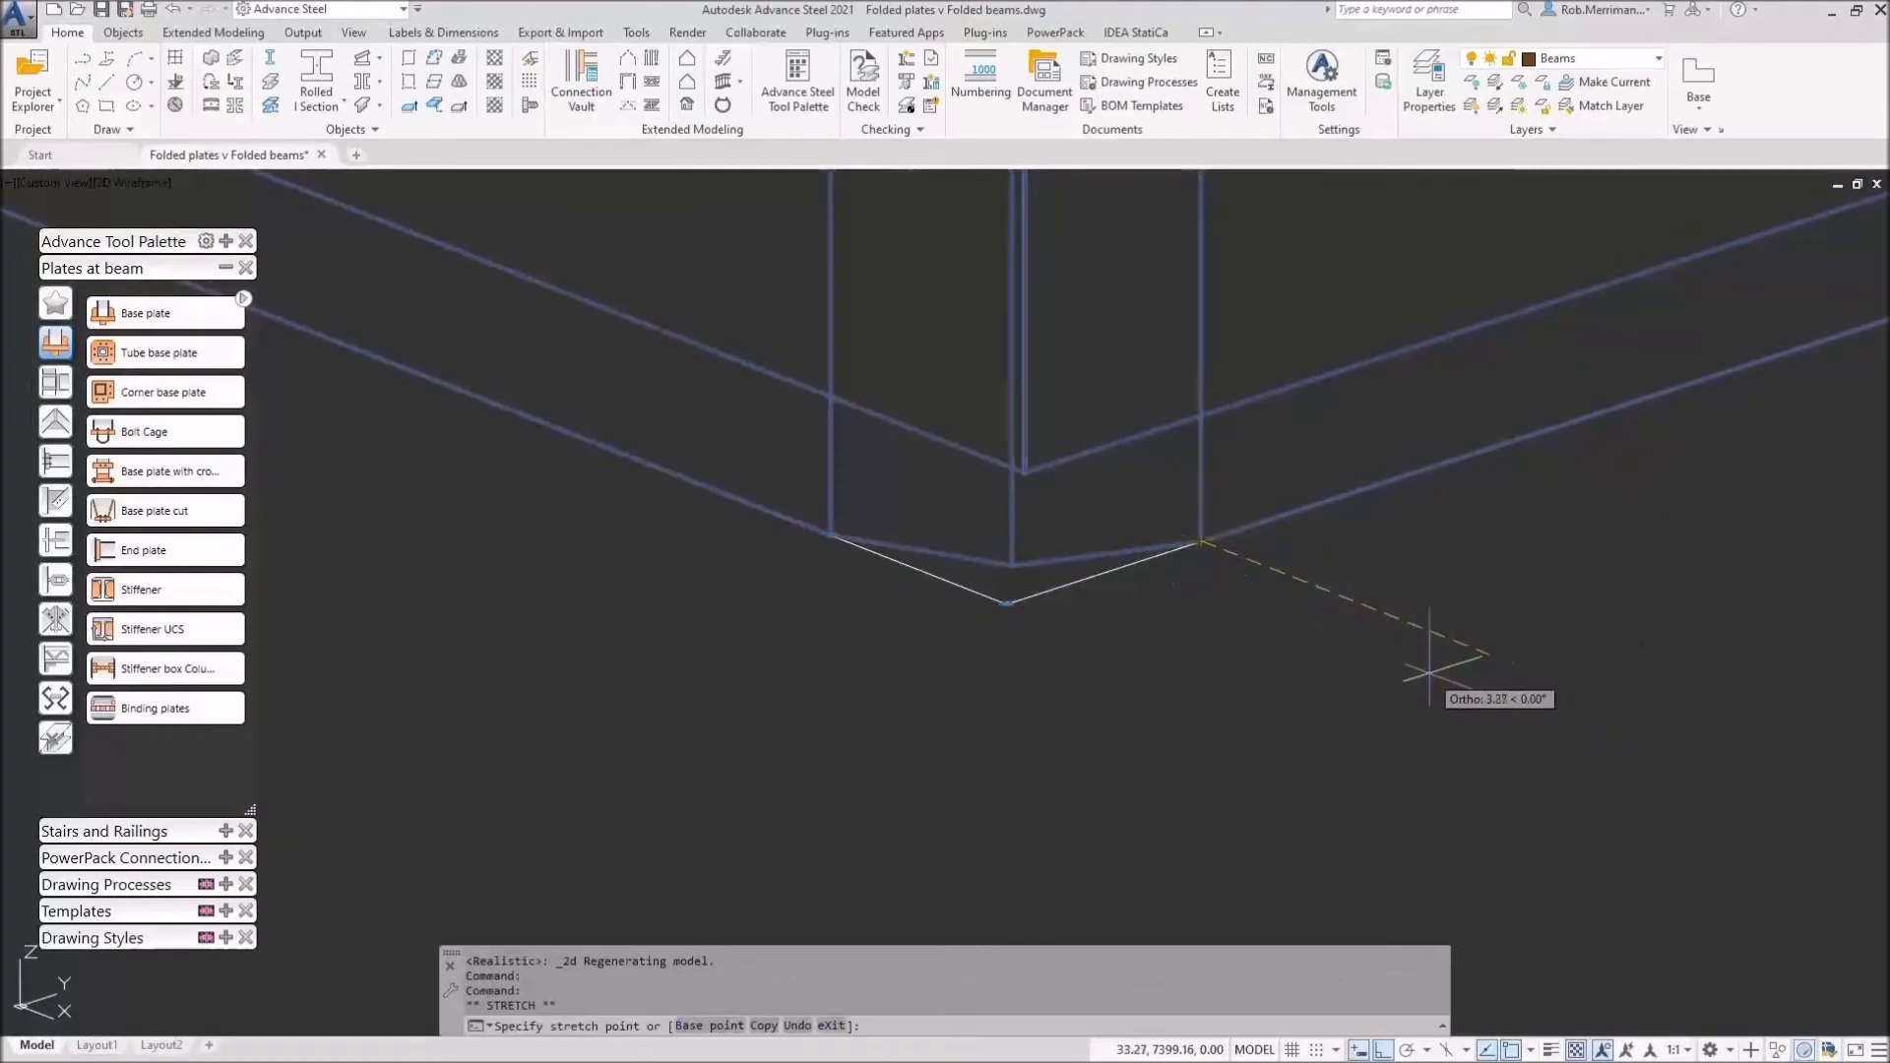
{"action": "left_click", "coordinate": [1430, 673]}
{"action": "scroll", "coordinate": [1250, 688], "scroll_direction": "down", "scroll_amount": 8}
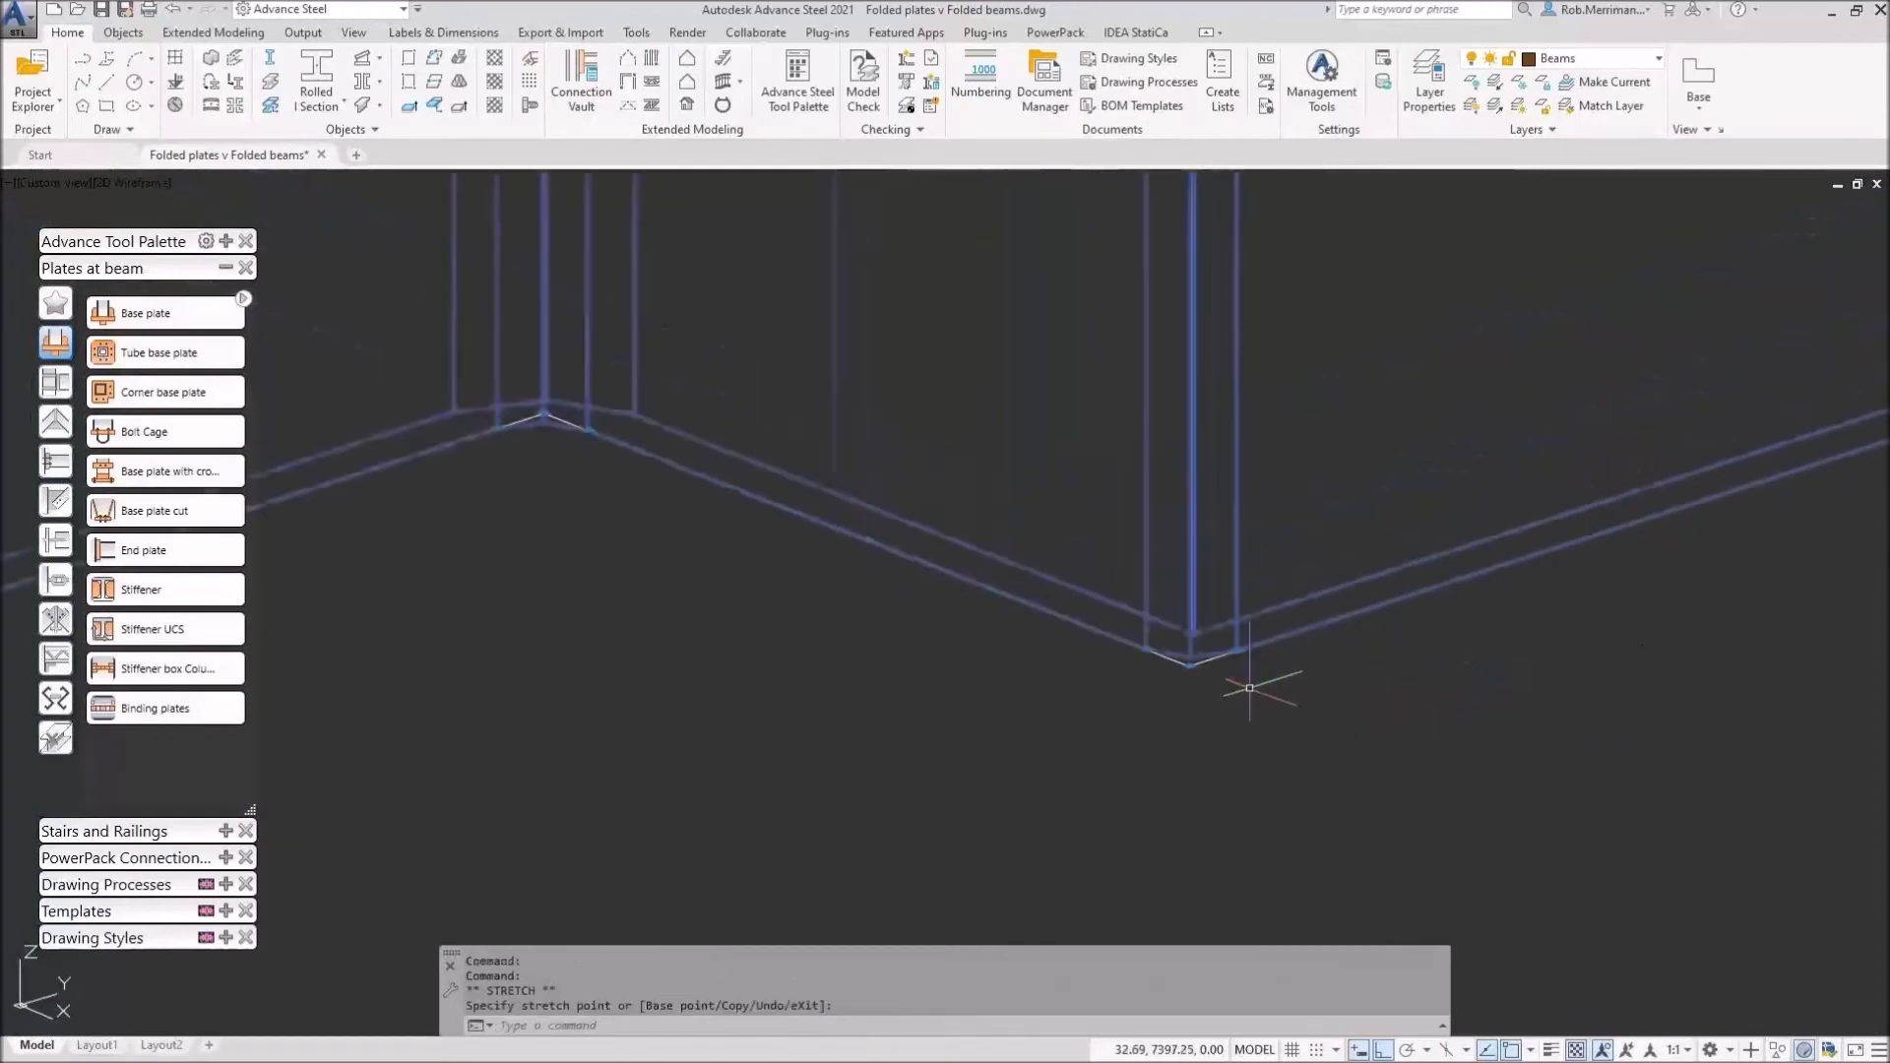
{"action": "left_click", "coordinate": [1006, 595]}
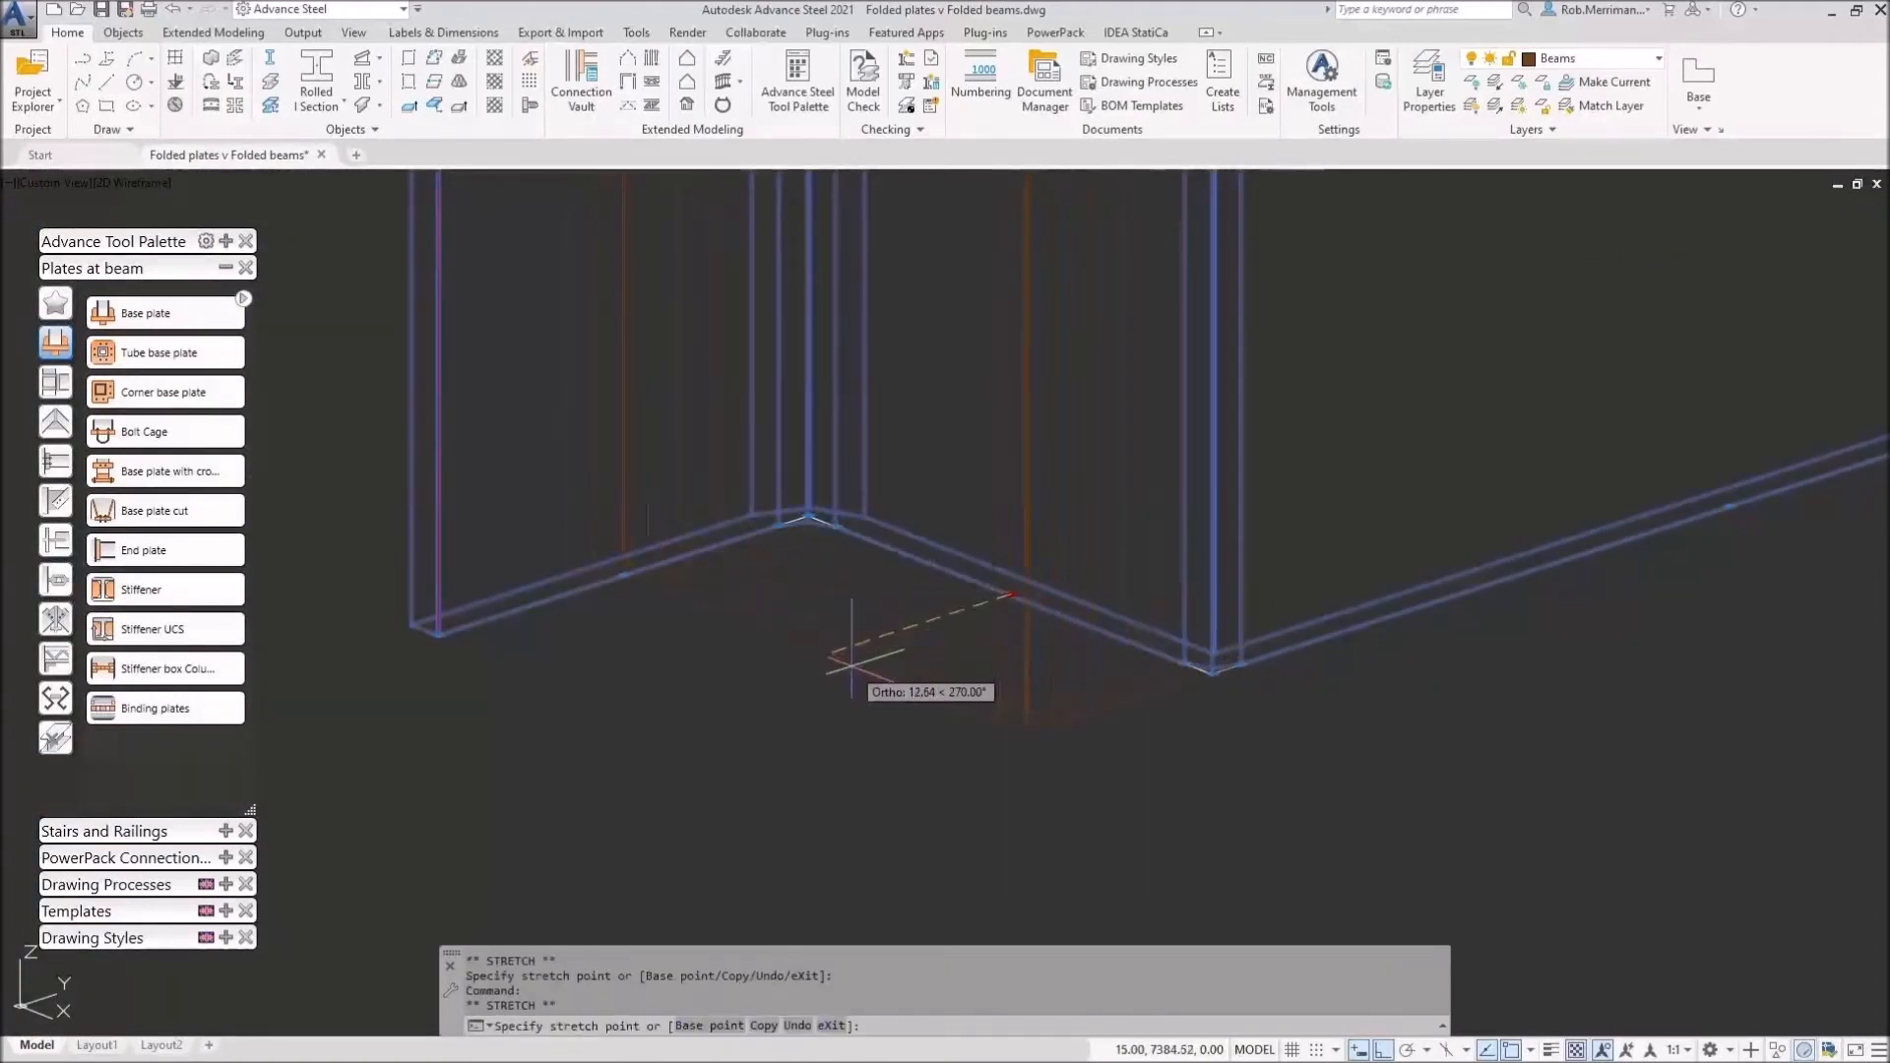
{"action": "type", "text": "15"}
{"action": "key", "text": "Return"}
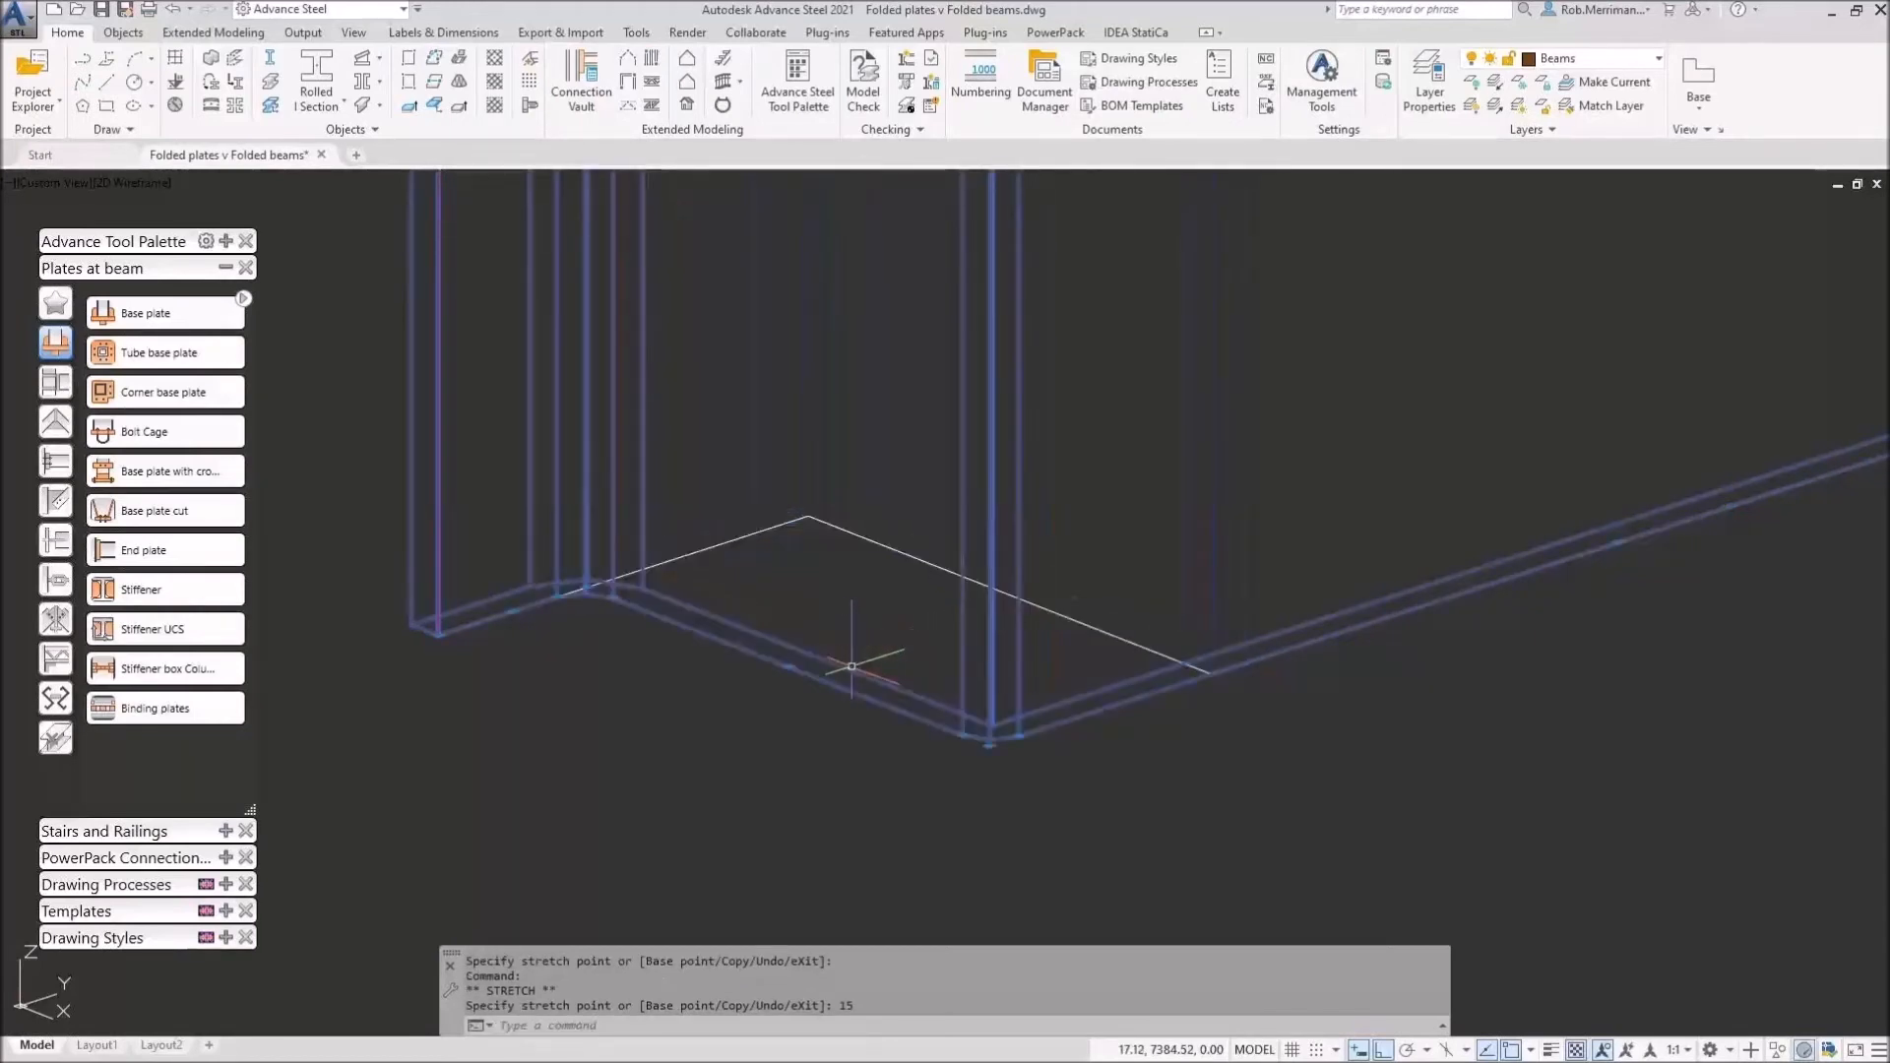
{"action": "middle_click_drag", "start_coordinate": [844, 655], "coordinate": [955, 630], "text": "shift"}
{"action": "left_click", "coordinate": [1004, 638]}
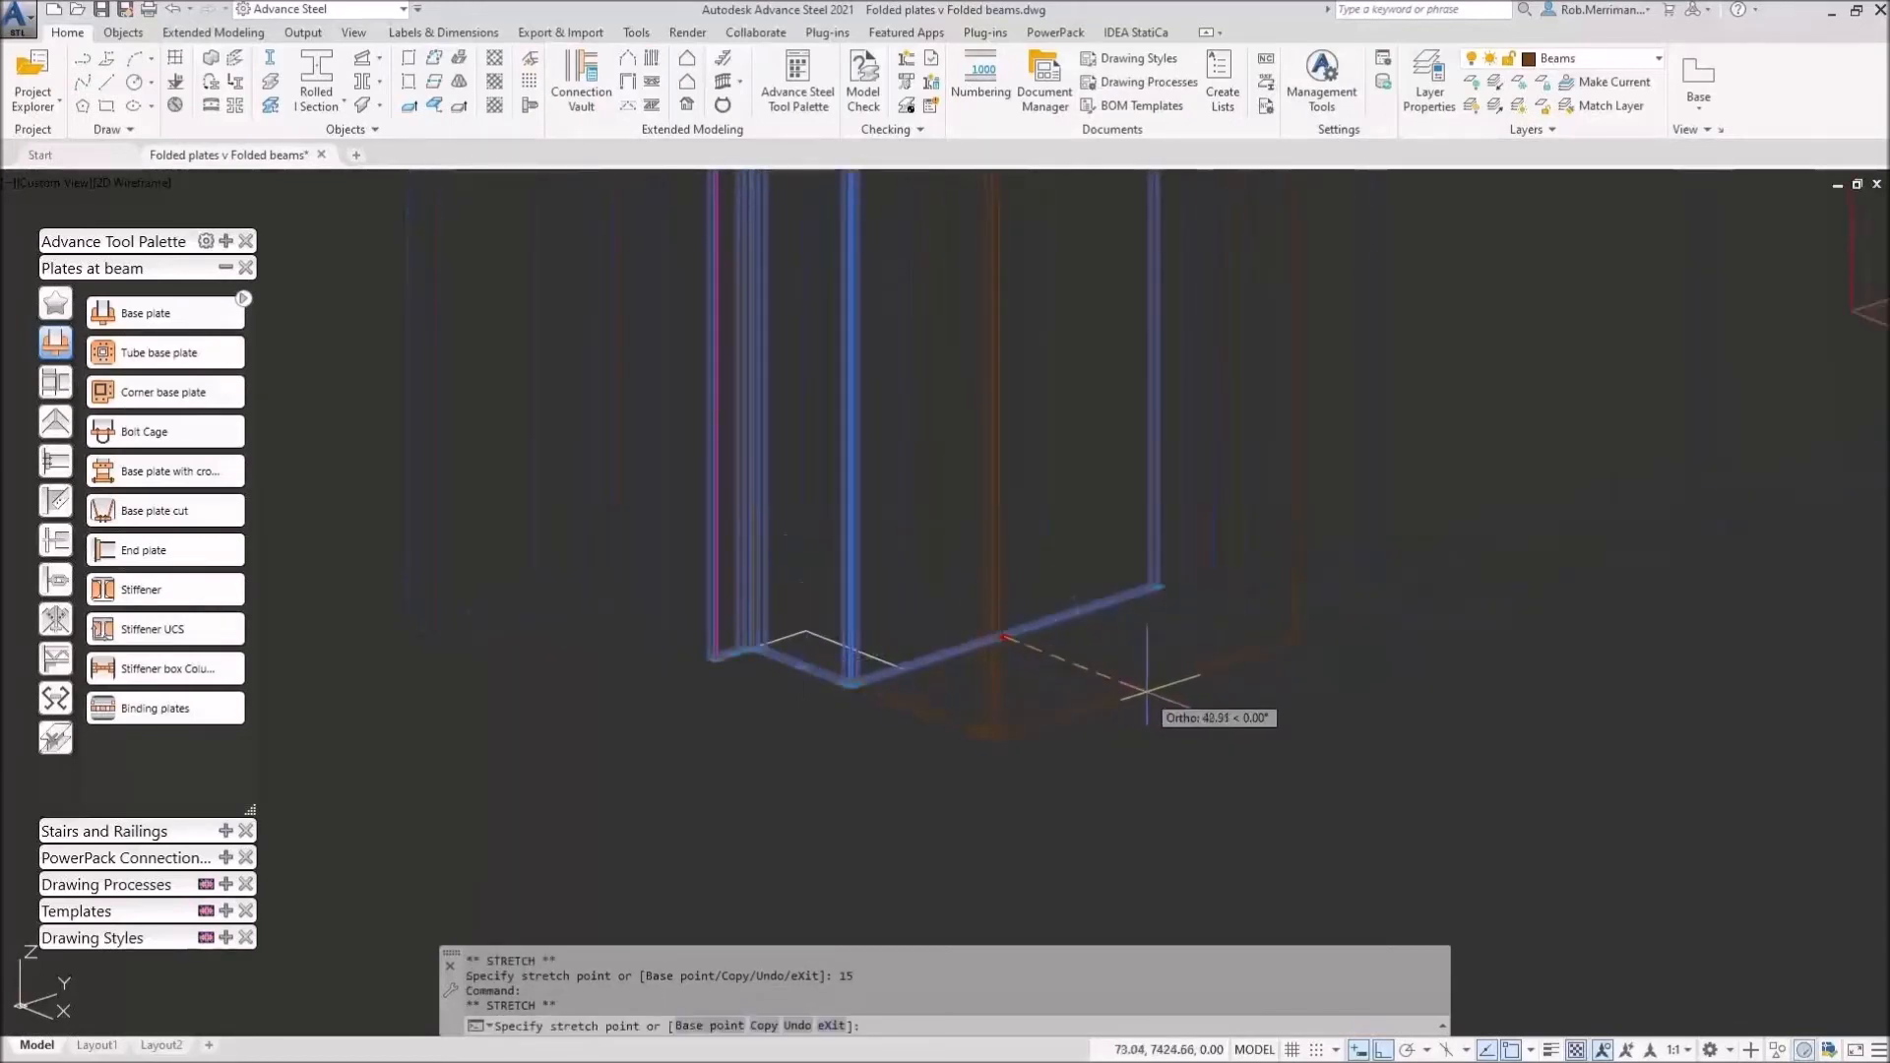
{"action": "type", "text": "80"}
{"action": "key", "text": "Return"}
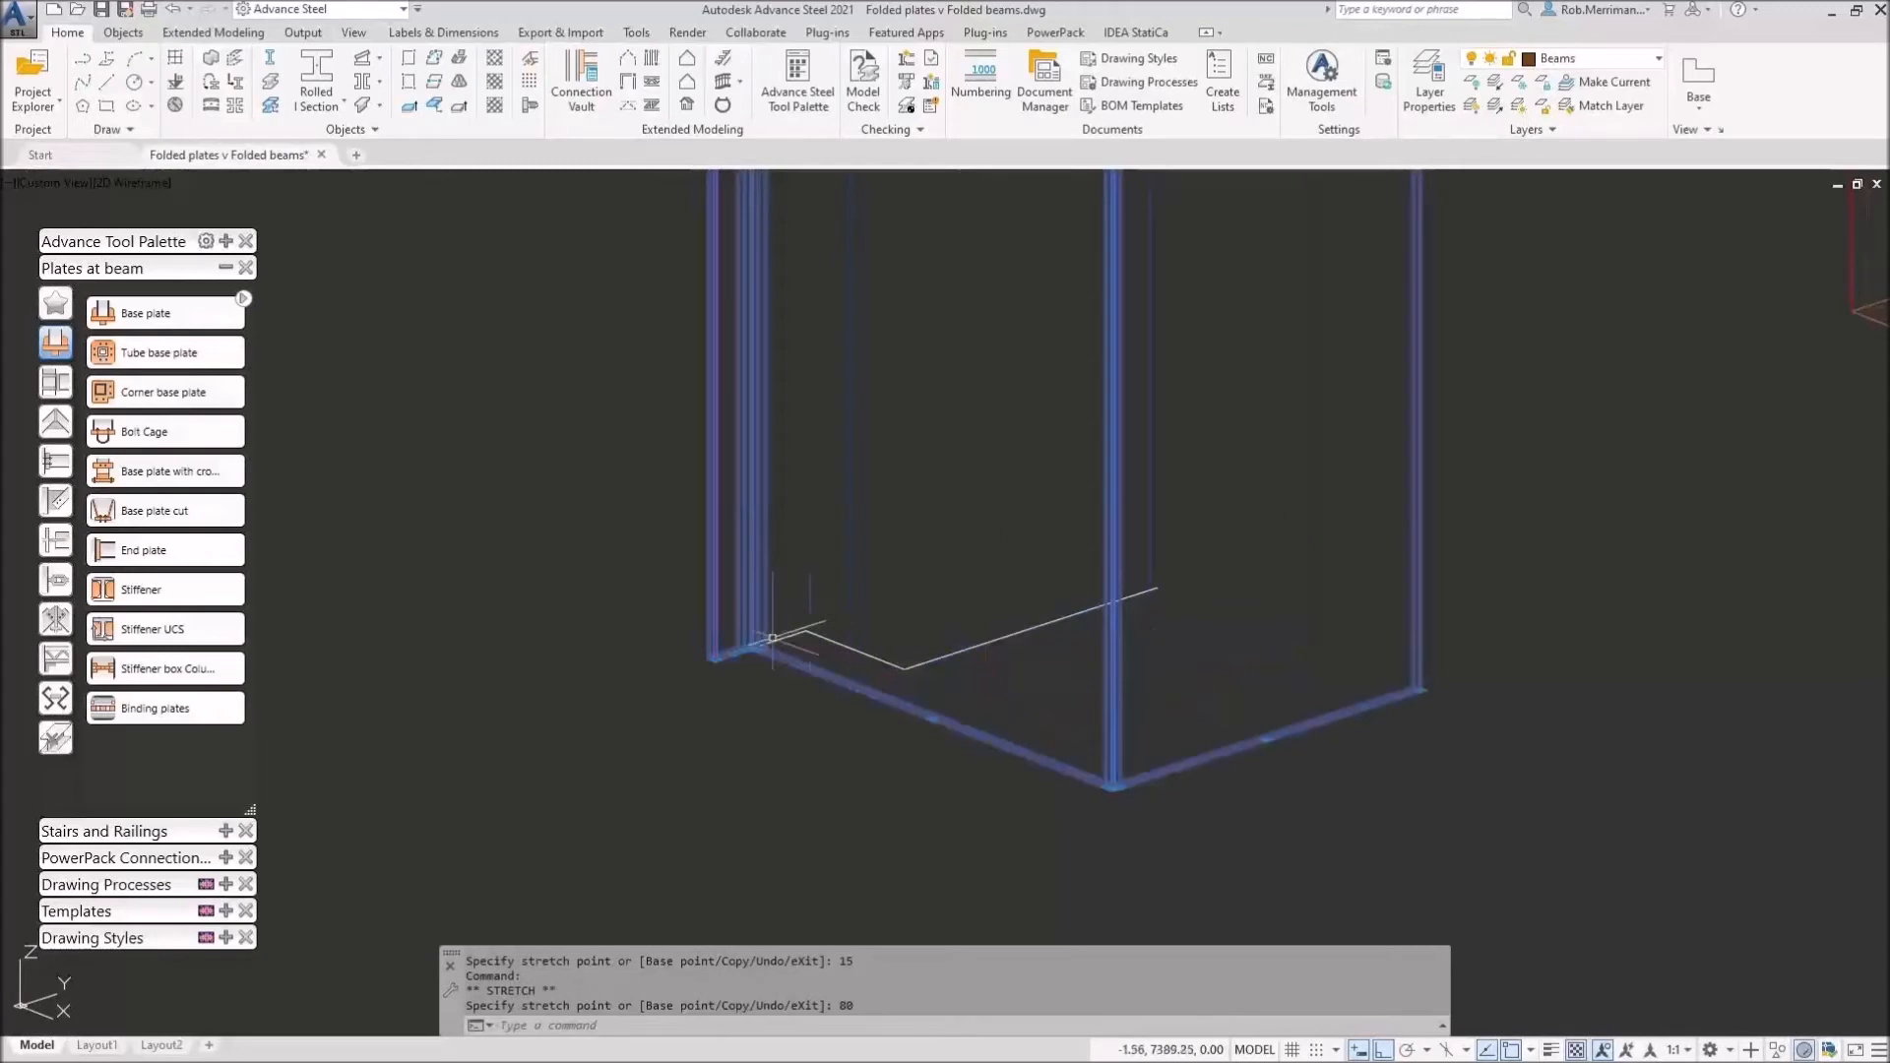
Step: Stretch the profile corner at the column edge by 50 and the profile end by 30
{"action": "scroll", "coordinate": [696, 670], "scroll_direction": "up", "scroll_amount": 3}
{"action": "scroll", "coordinate": [695, 670], "scroll_direction": "up", "scroll_amount": 2}
{"action": "left_click", "coordinate": [818, 608]}
{"action": "scroll", "coordinate": [864, 577], "scroll_direction": "down", "scroll_amount": 3}
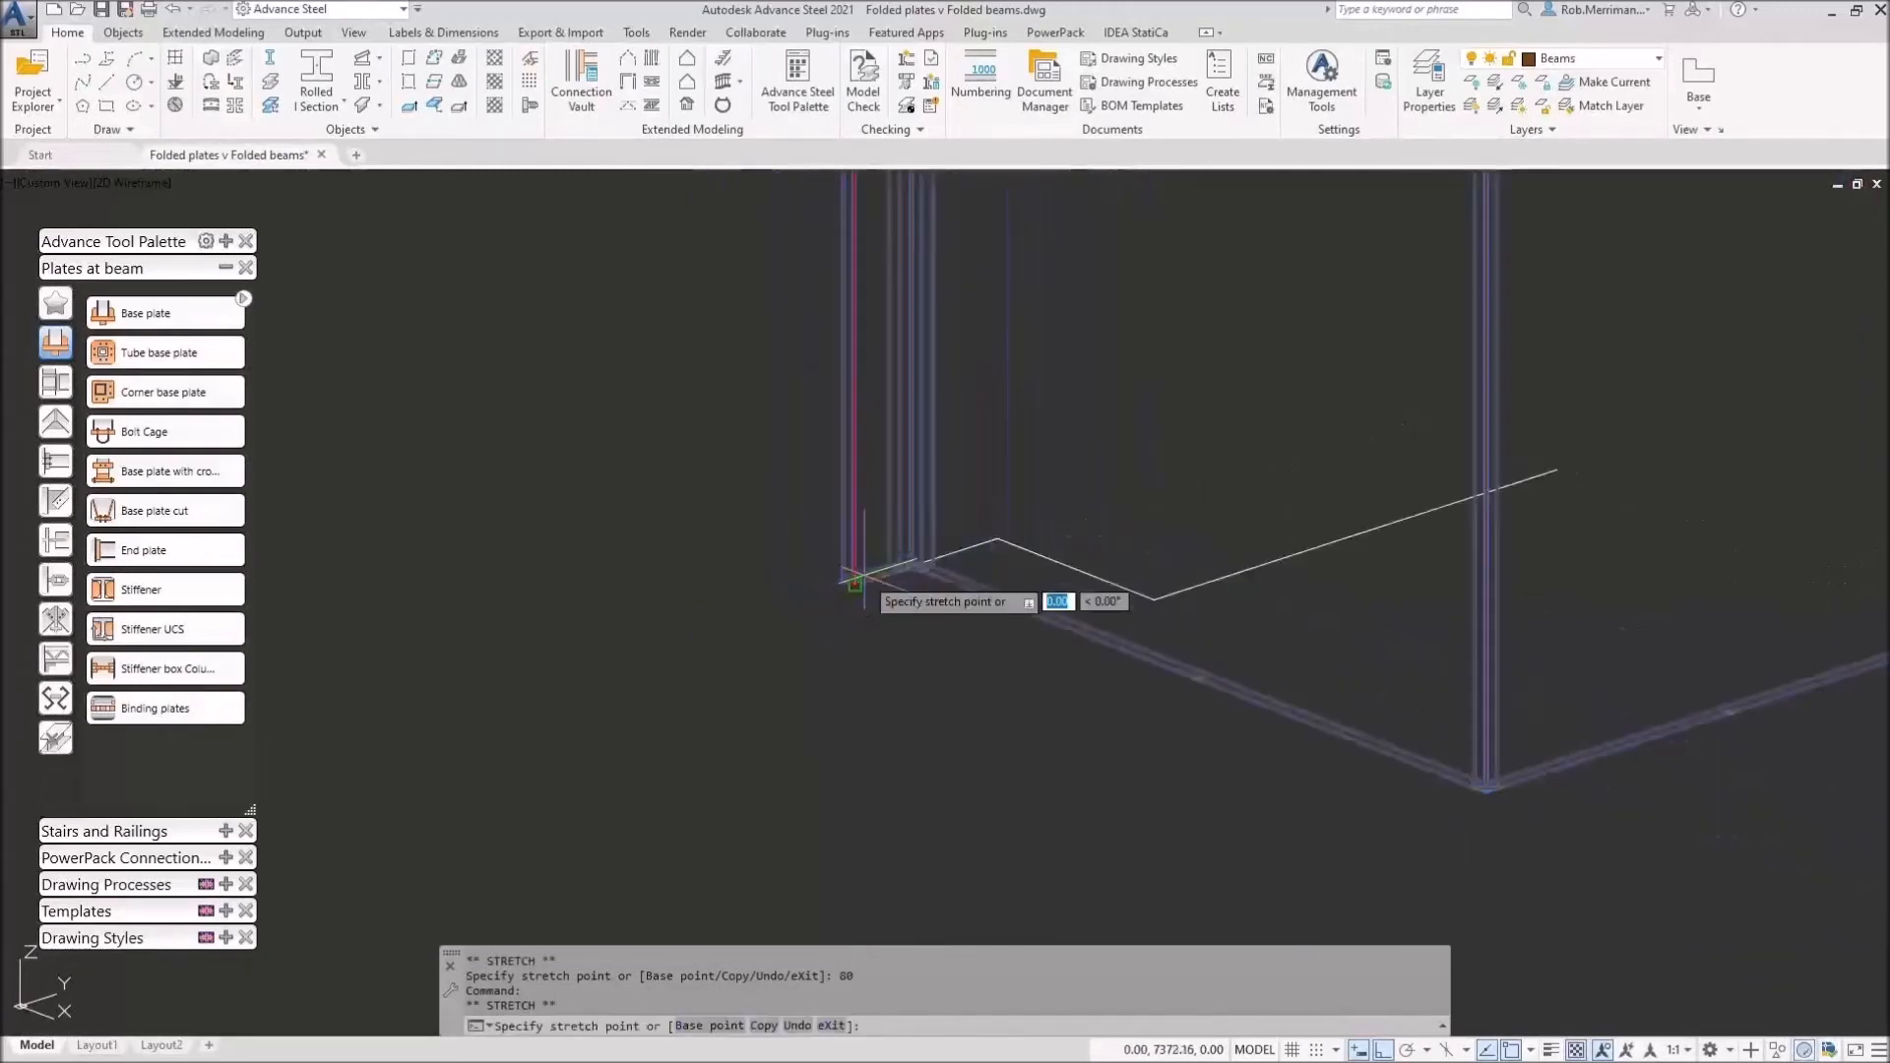
{"action": "type", "text": "50"}
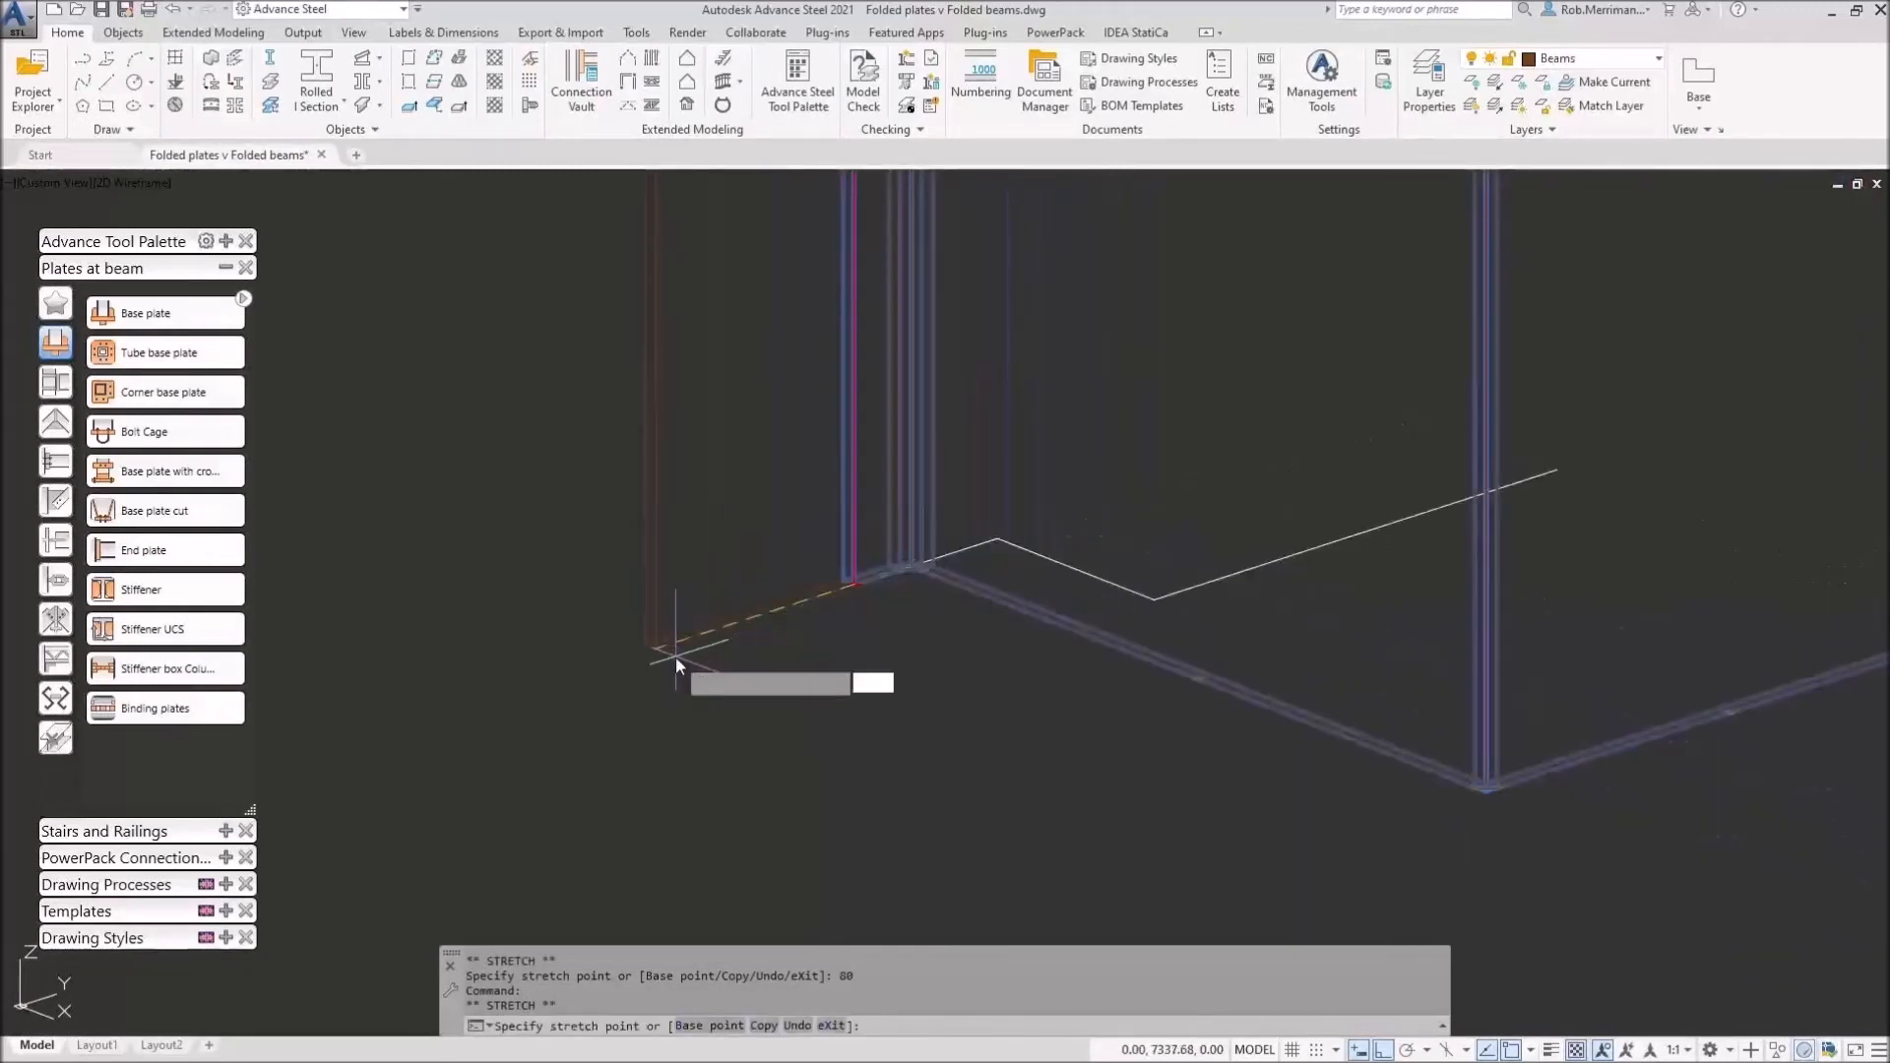
{"action": "key", "text": "Return"}
{"action": "left_click", "coordinate": [566, 677]}
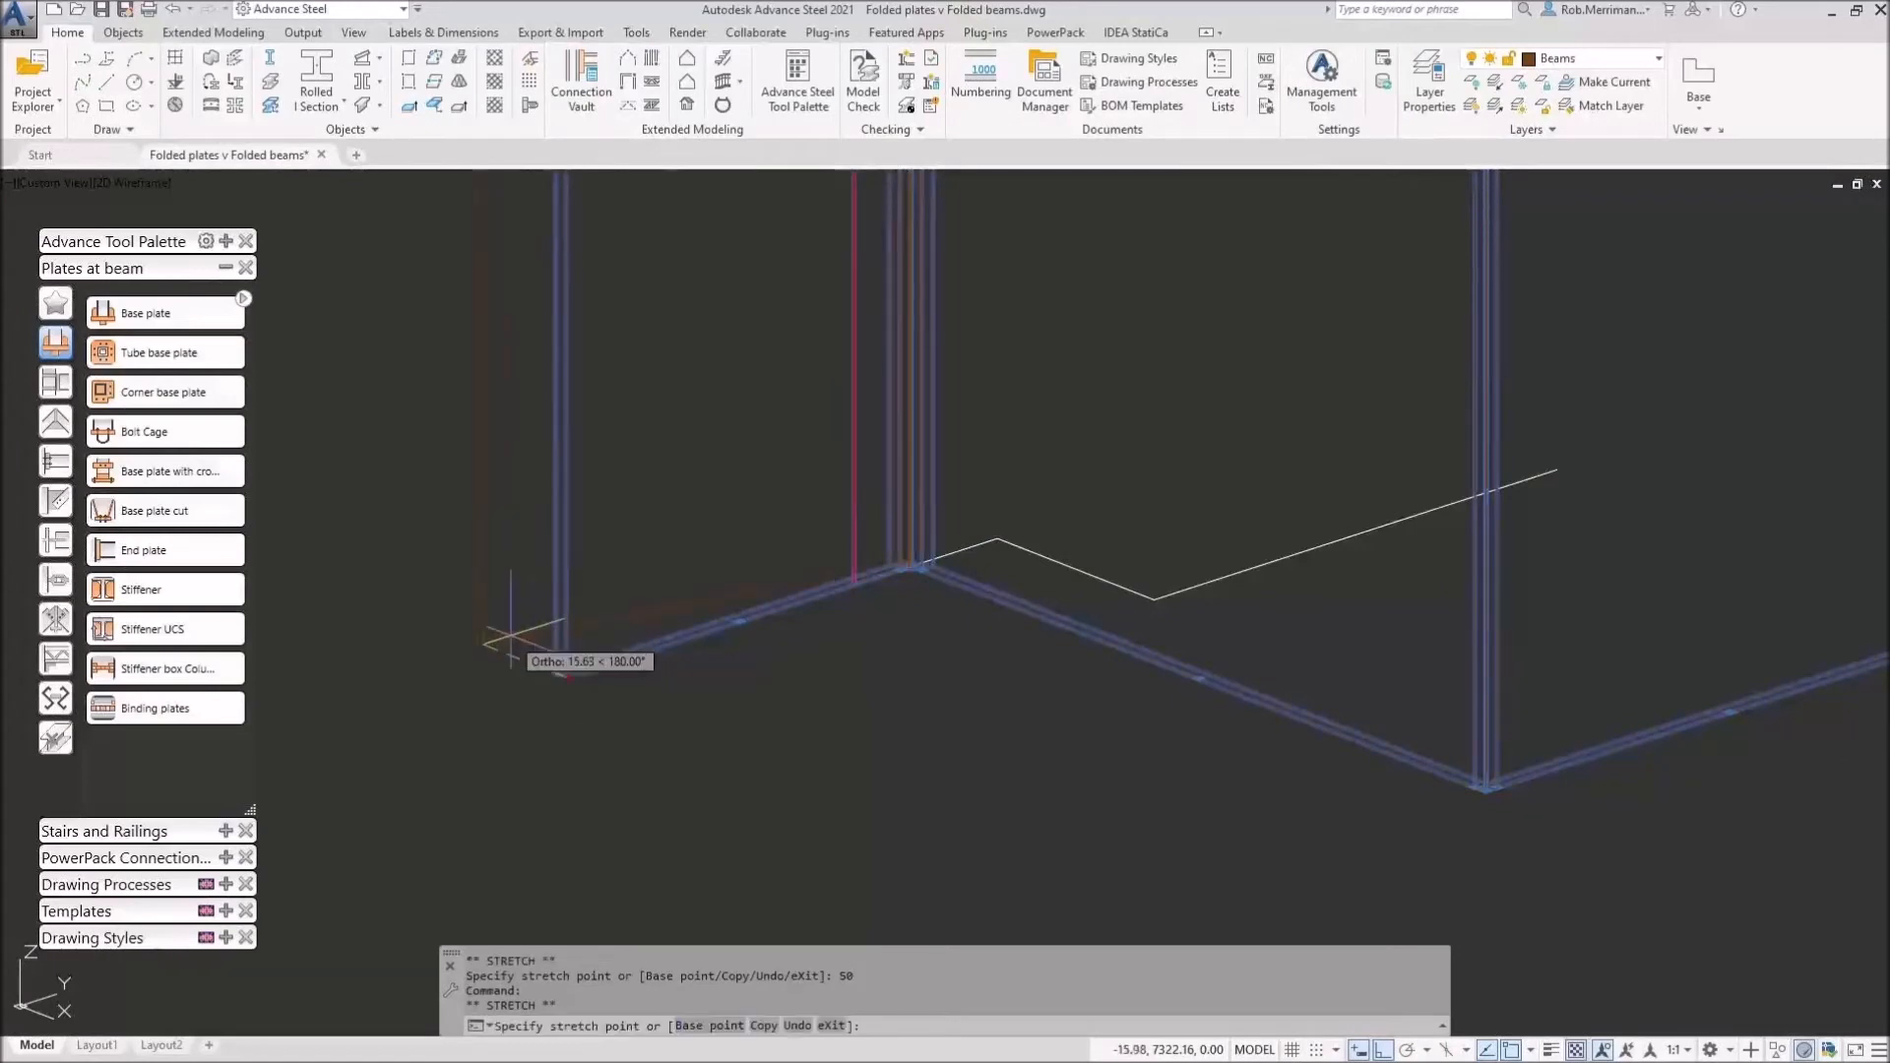
{"action": "type", "text": "30"}
{"action": "key", "text": "Return"}
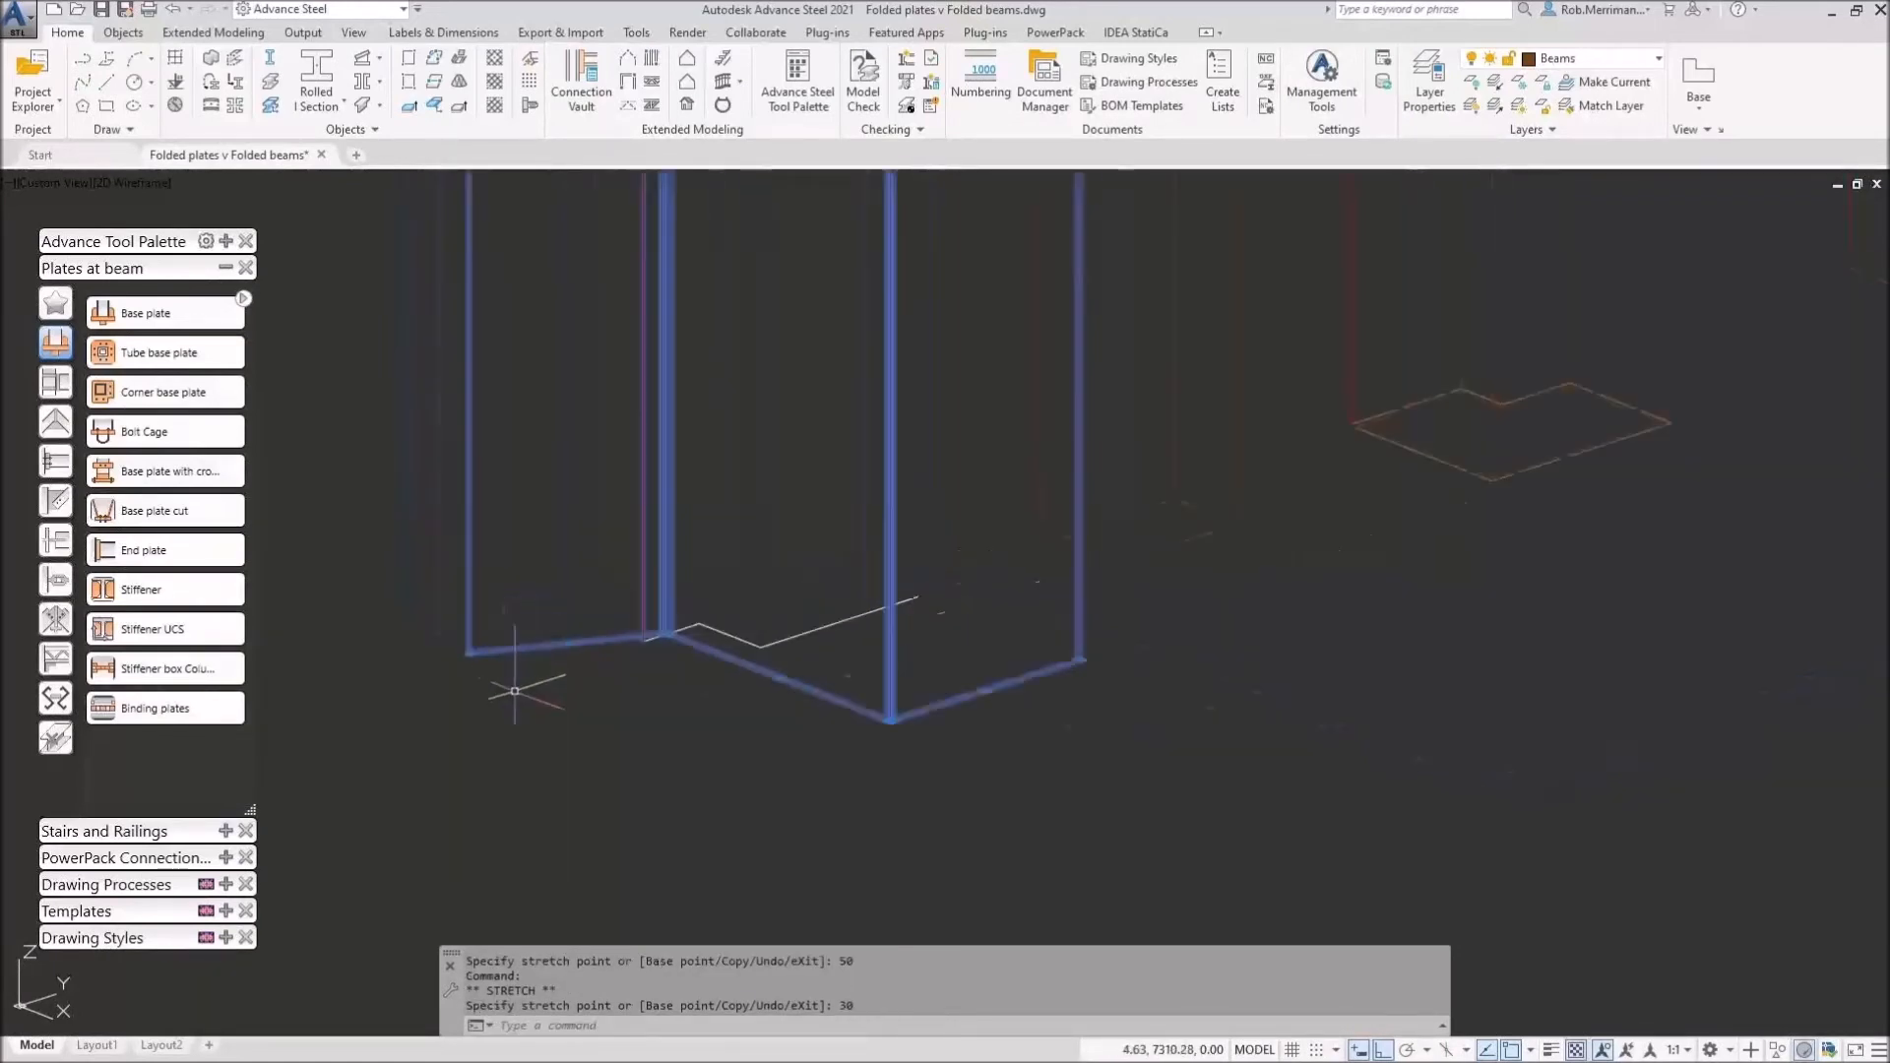
Step: Switch the viewport back to Realistic shading
{"action": "left_click", "coordinate": [140, 185]}
{"action": "left_click", "coordinate": [195, 298]}
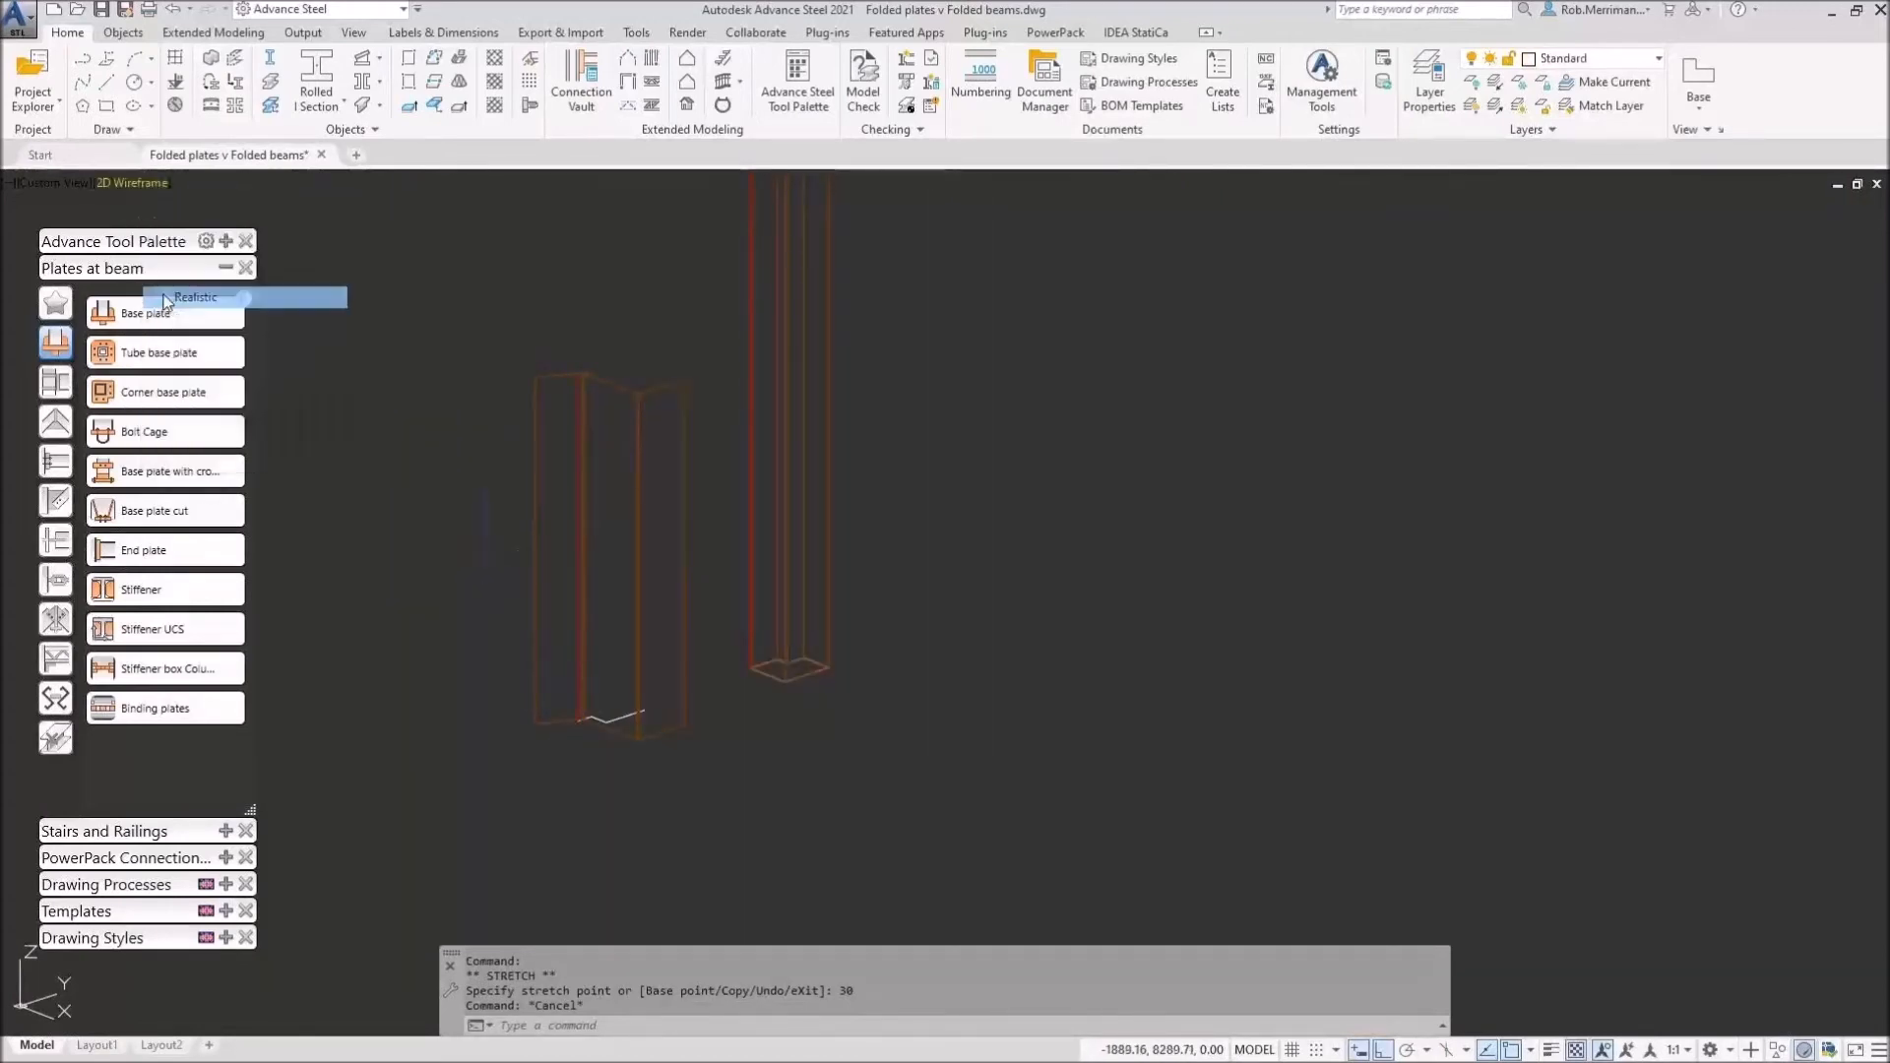
{"action": "scroll", "coordinate": [571, 718], "scroll_direction": "up", "scroll_amount": 6}
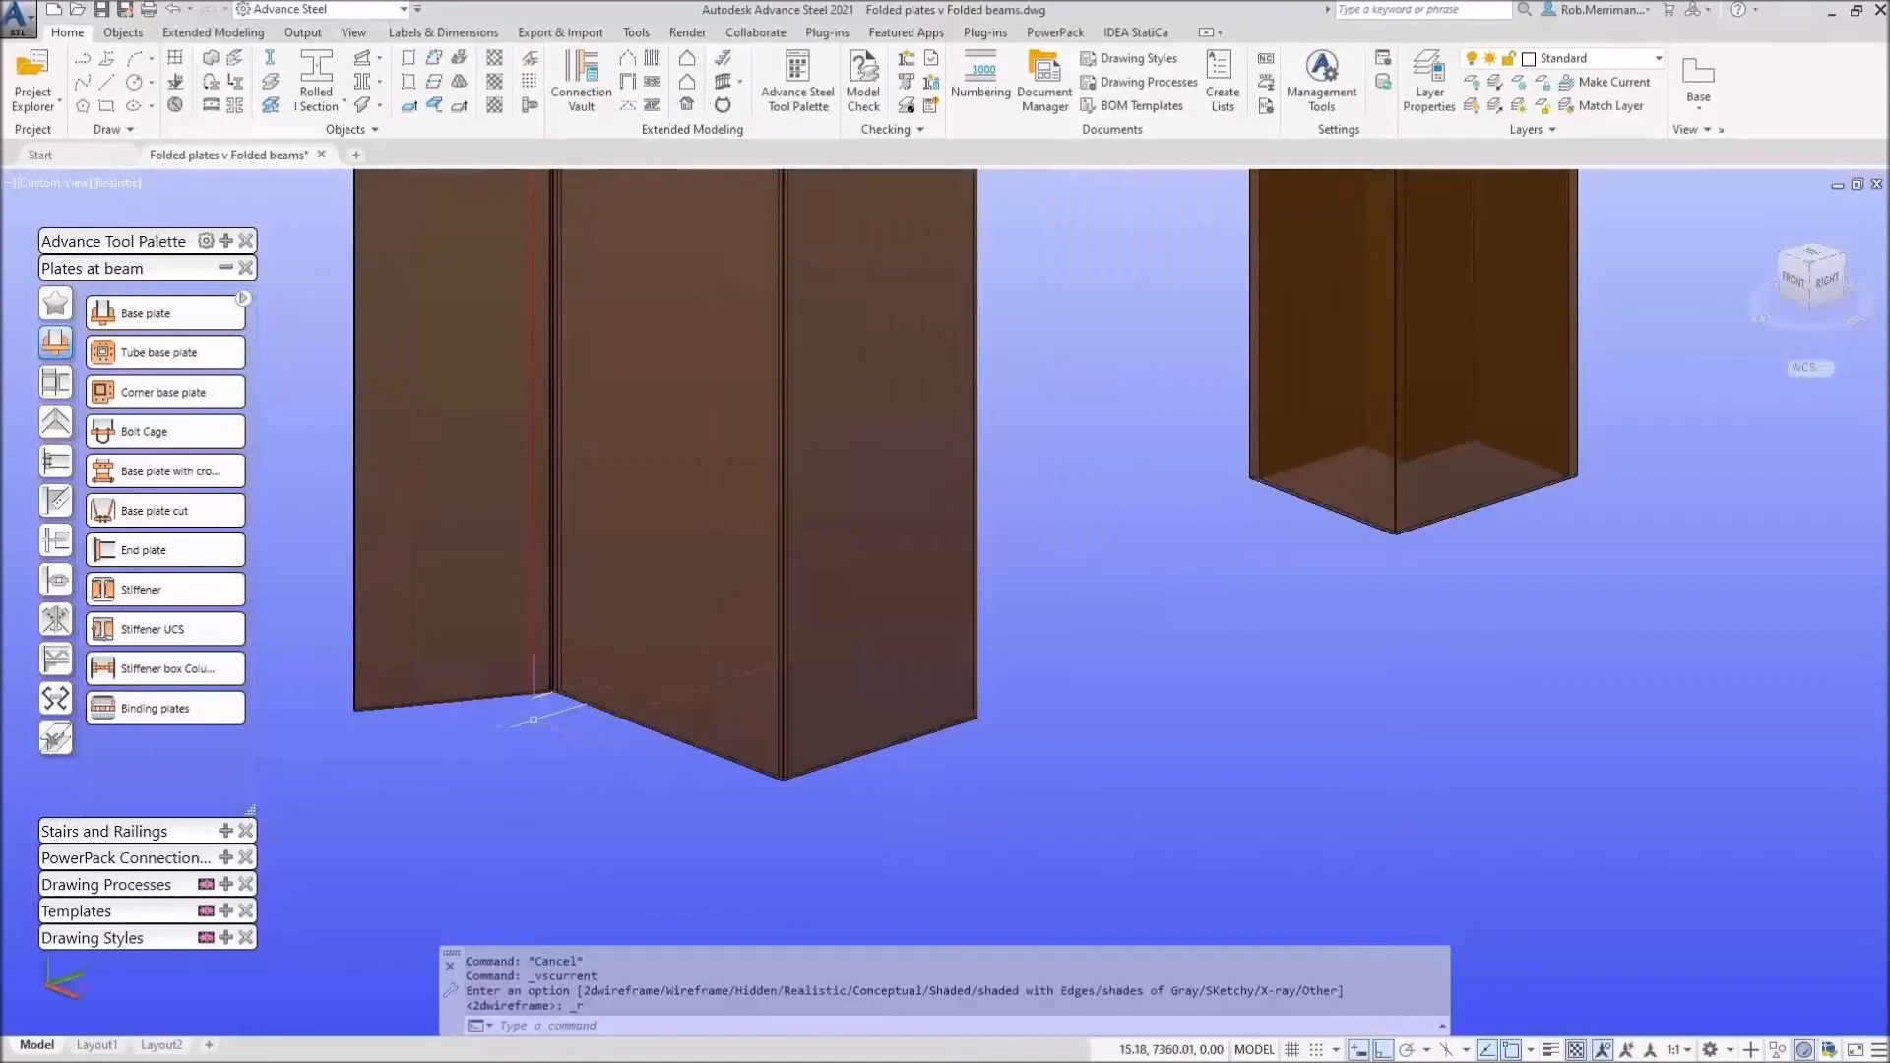
{"action": "scroll", "coordinate": [532, 704], "scroll_direction": "up", "scroll_amount": 5}
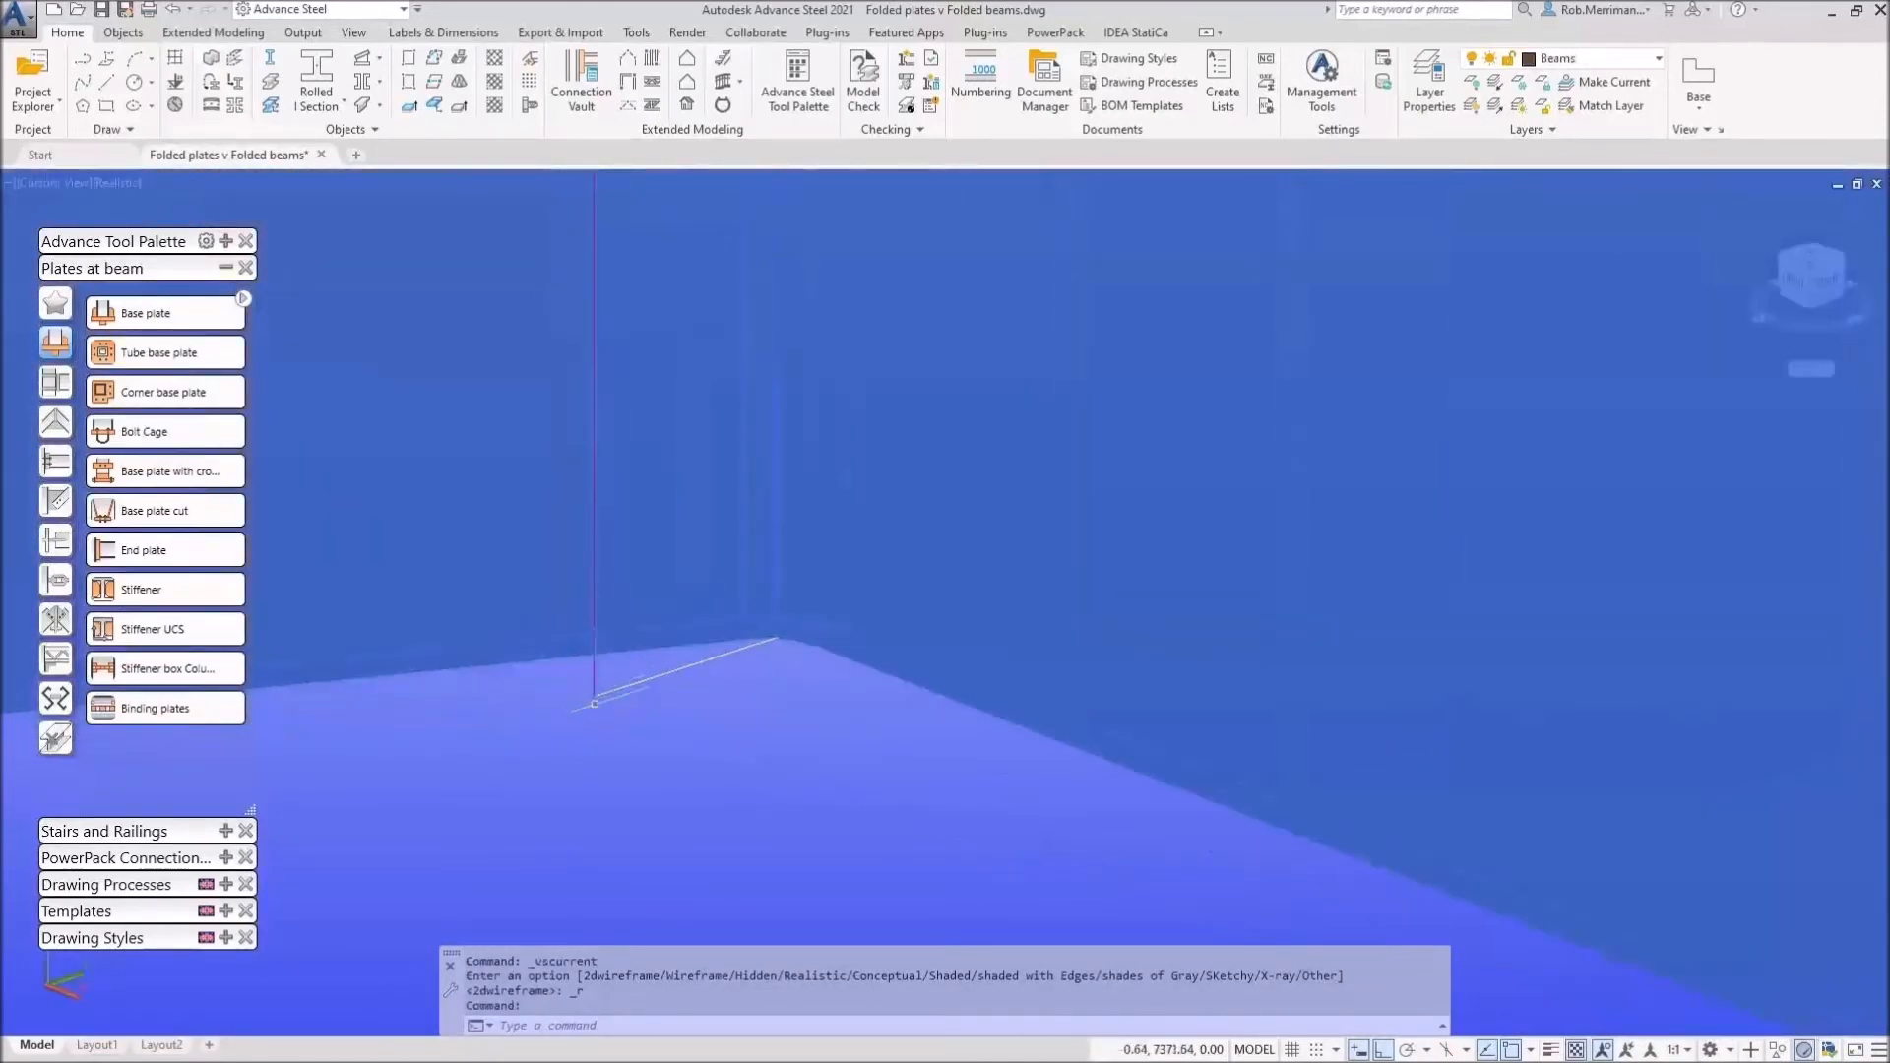
{"action": "scroll", "coordinate": [594, 678], "scroll_direction": "down", "scroll_amount": 8}
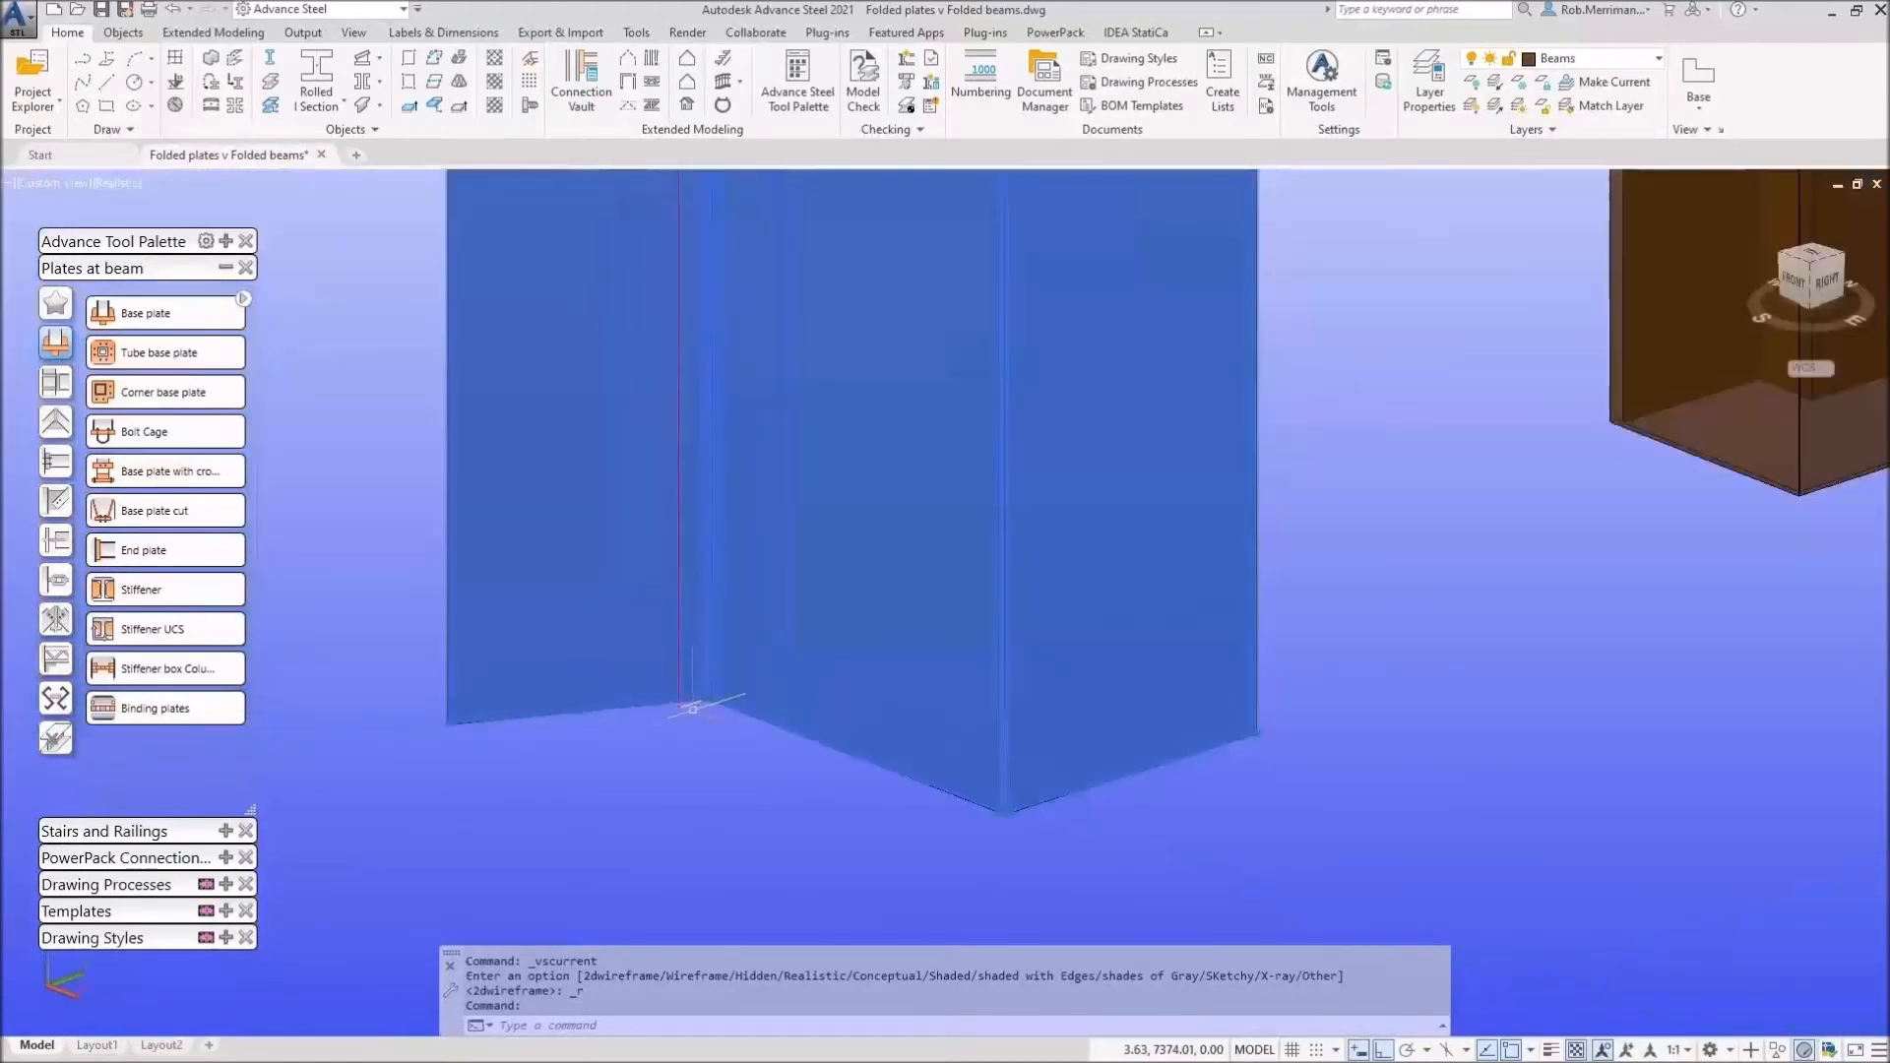
{"action": "scroll", "coordinate": [669, 315], "scroll_direction": "up", "scroll_amount": 5}
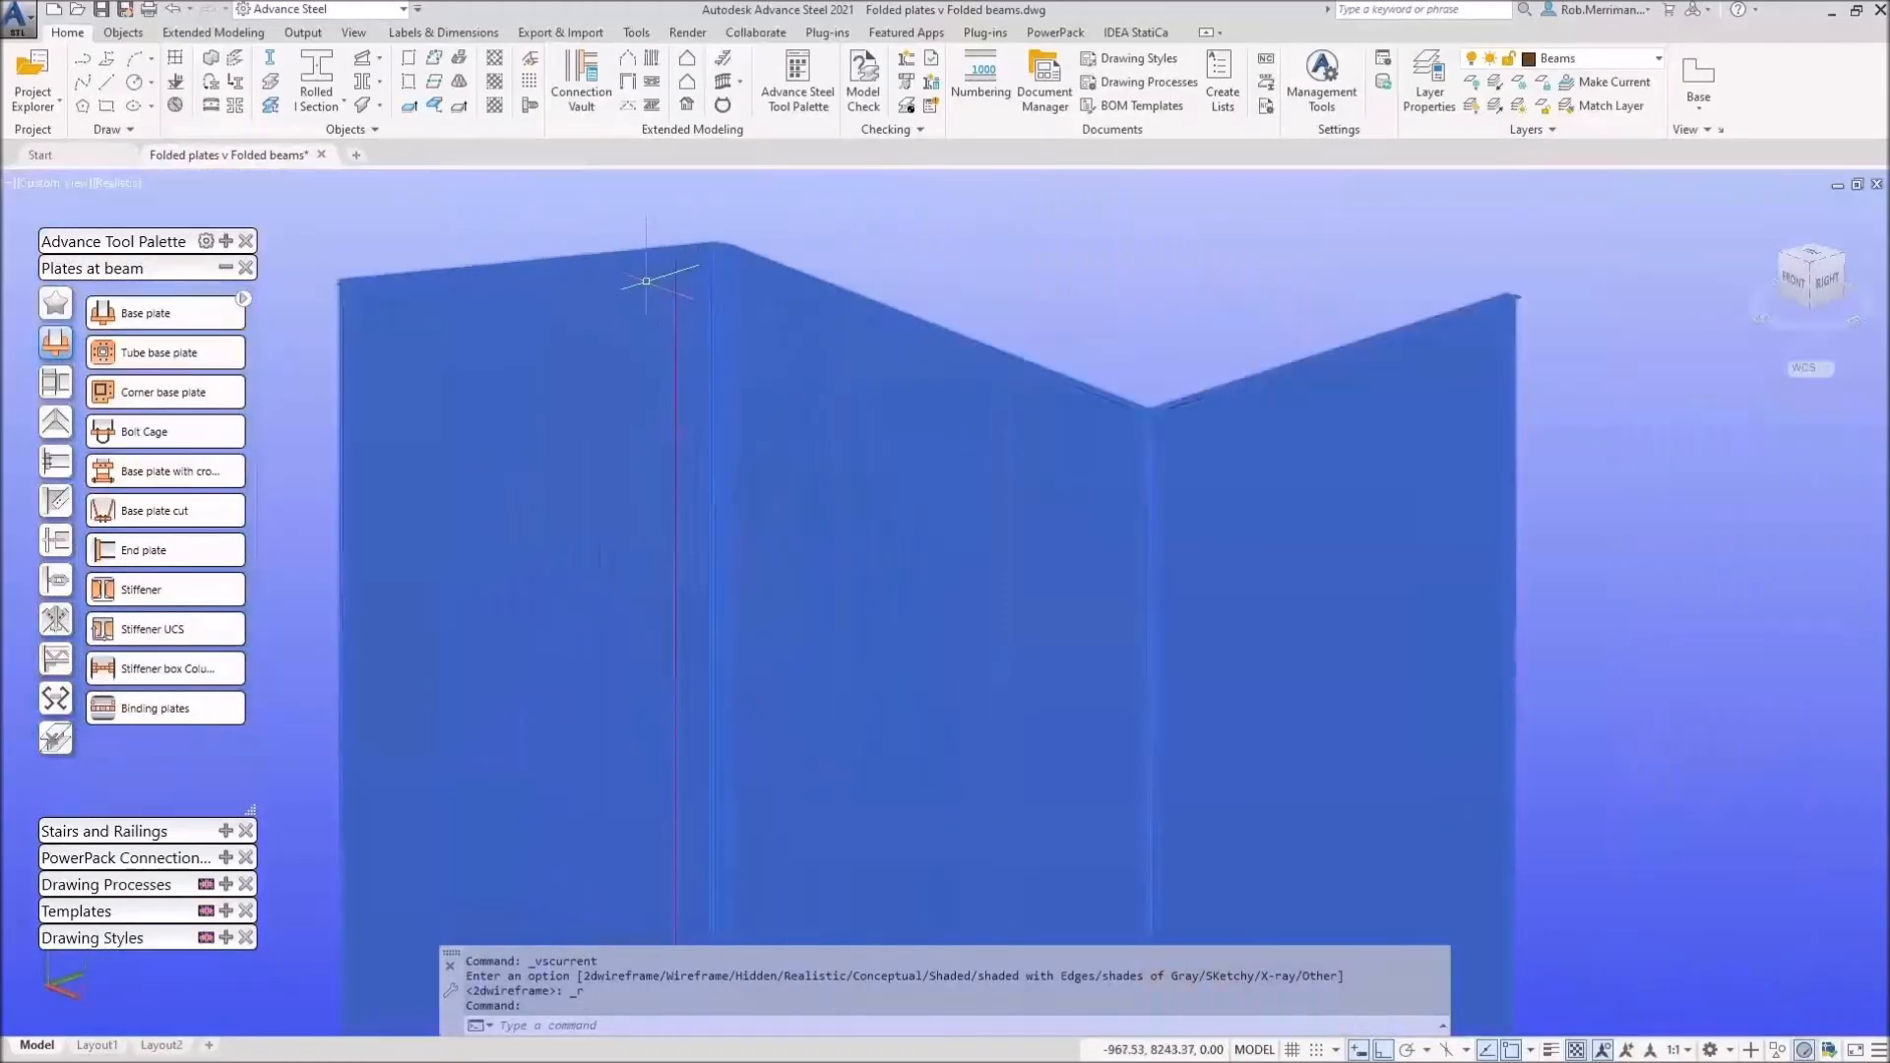
{"action": "scroll", "coordinate": [653, 320], "scroll_direction": "down", "scroll_amount": 4}
Step: Stretch the folded plate's right flange corners to new points, then end the stretch
{"action": "left_click", "coordinate": [815, 297]}
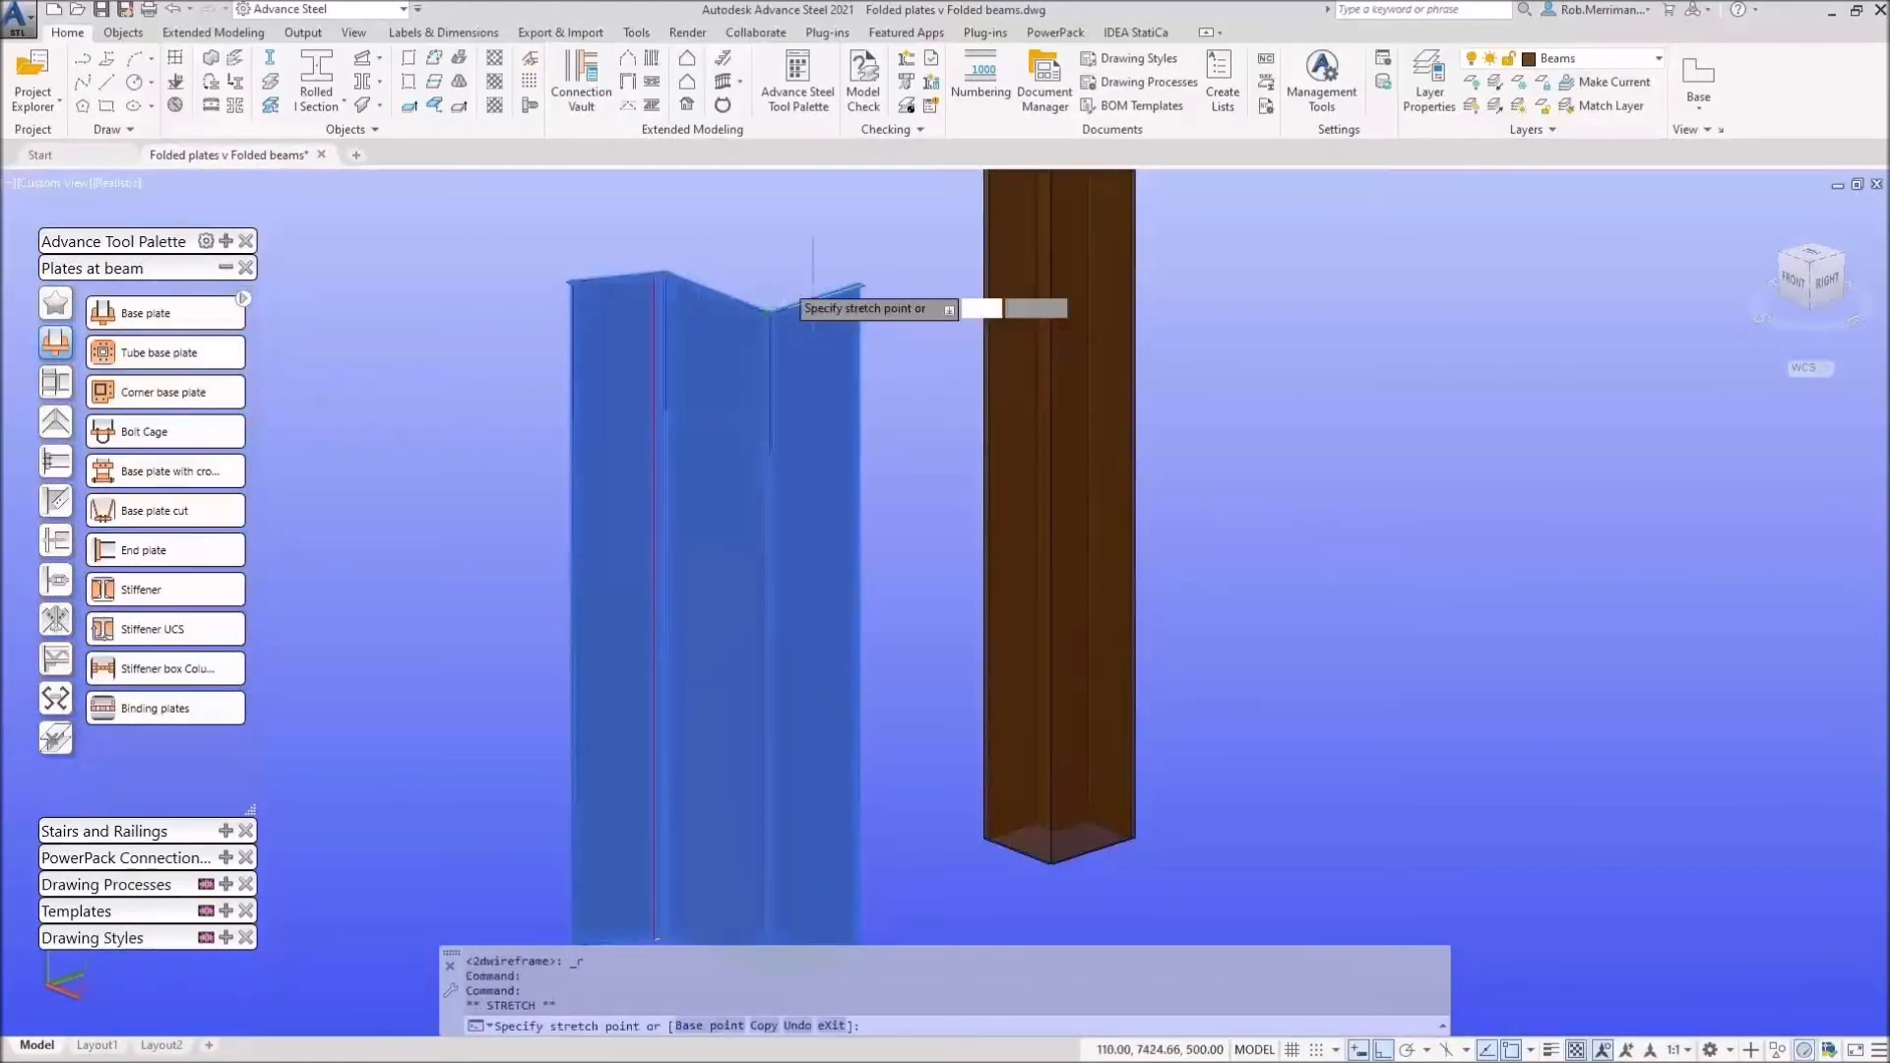
{"action": "scroll", "coordinate": [756, 269], "scroll_direction": "up", "scroll_amount": 3}
{"action": "left_click", "coordinate": [778, 273]}
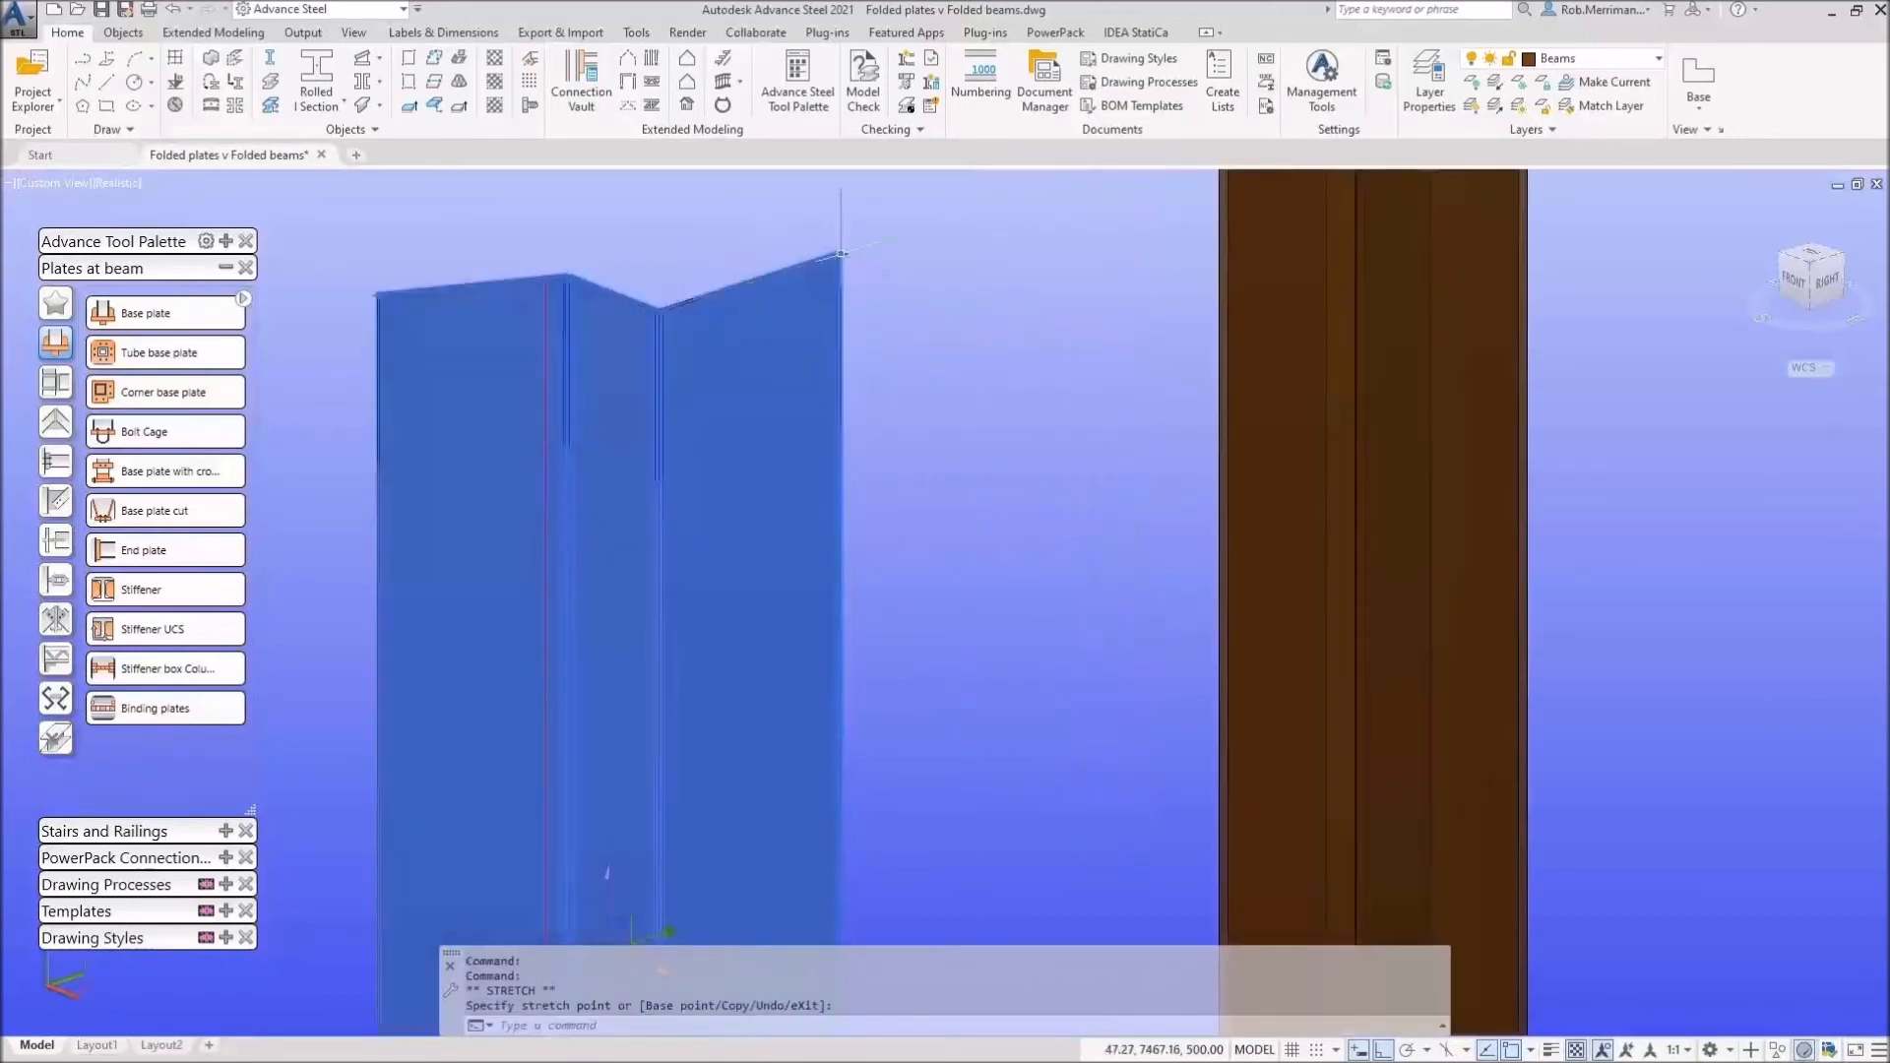
{"action": "left_click", "coordinate": [839, 255]}
{"action": "left_click", "coordinate": [970, 295]}
{"action": "scroll", "coordinate": [761, 369], "scroll_direction": "down", "scroll_amount": 4}
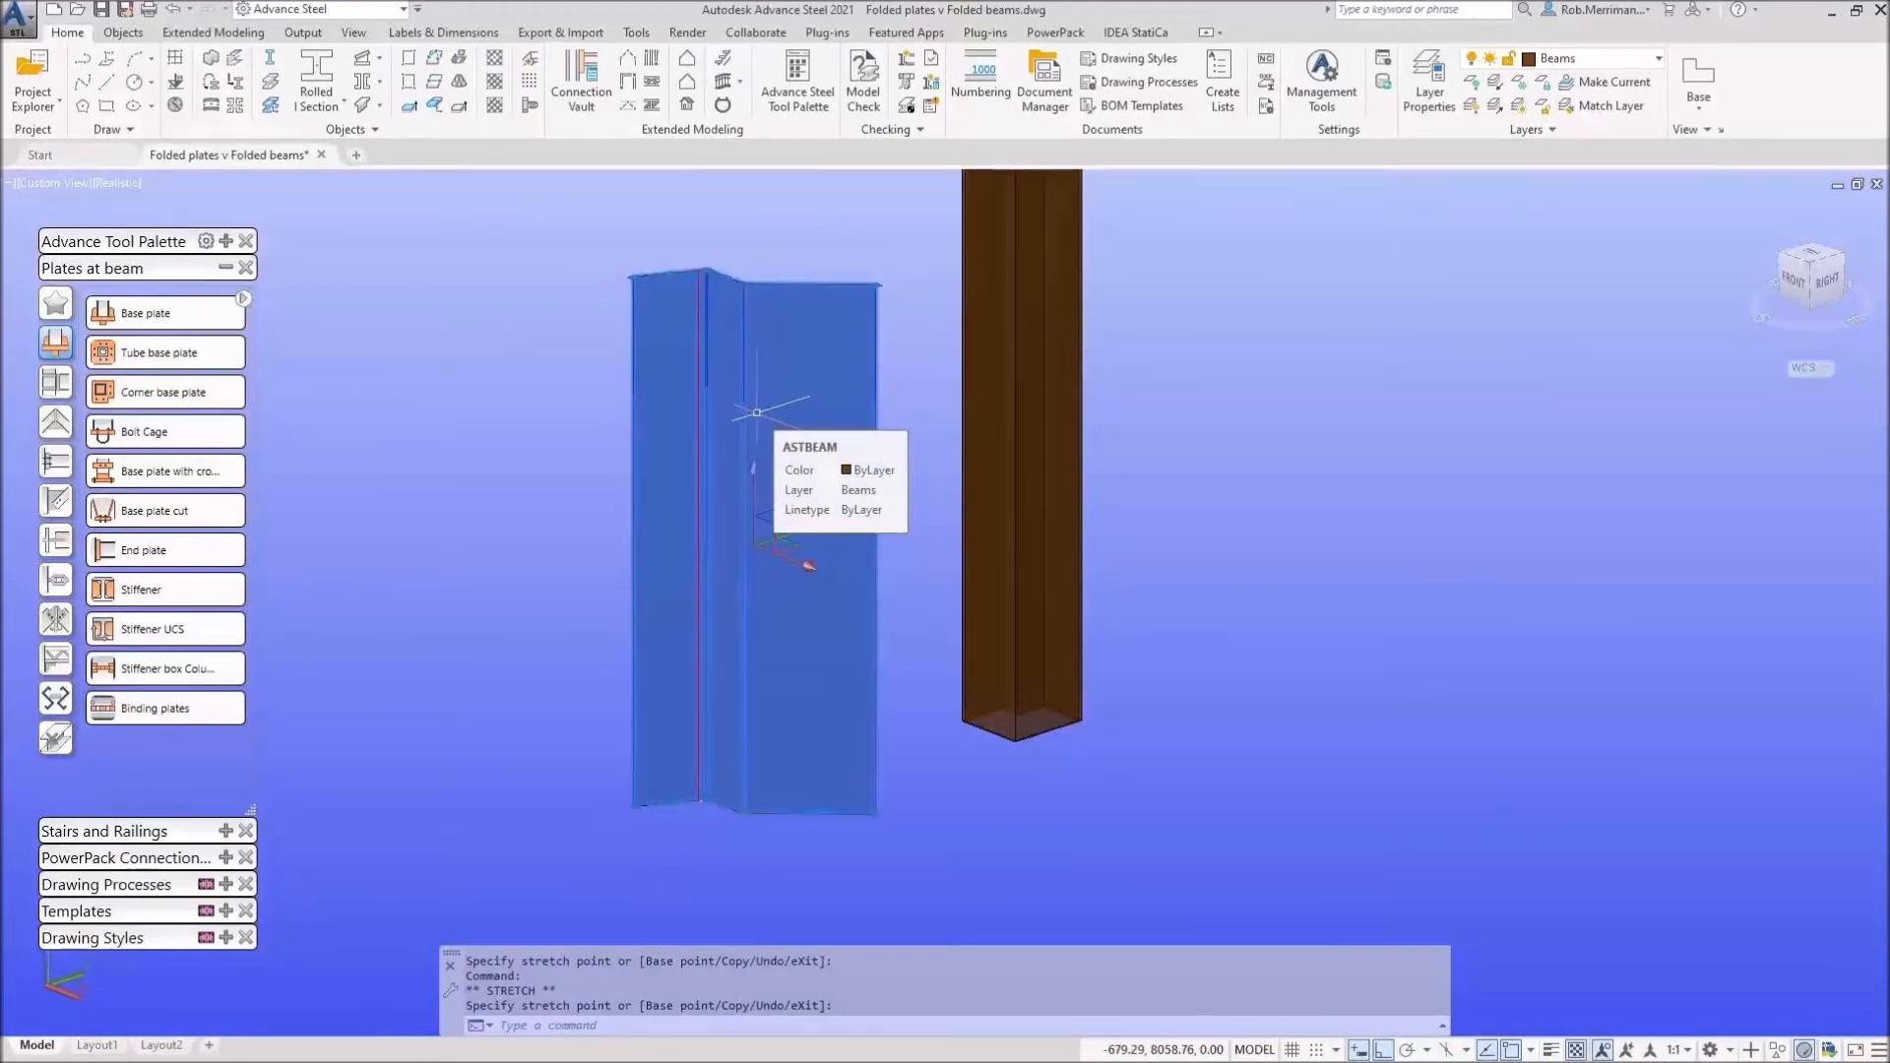
{"action": "key", "text": "Escape"}
Step: Switch the Tool Palette to the general modify tools and start the Copy command
{"action": "left_click", "coordinate": [225, 267]}
{"action": "left_click", "coordinate": [225, 239]}
{"action": "left_click", "coordinate": [227, 242]}
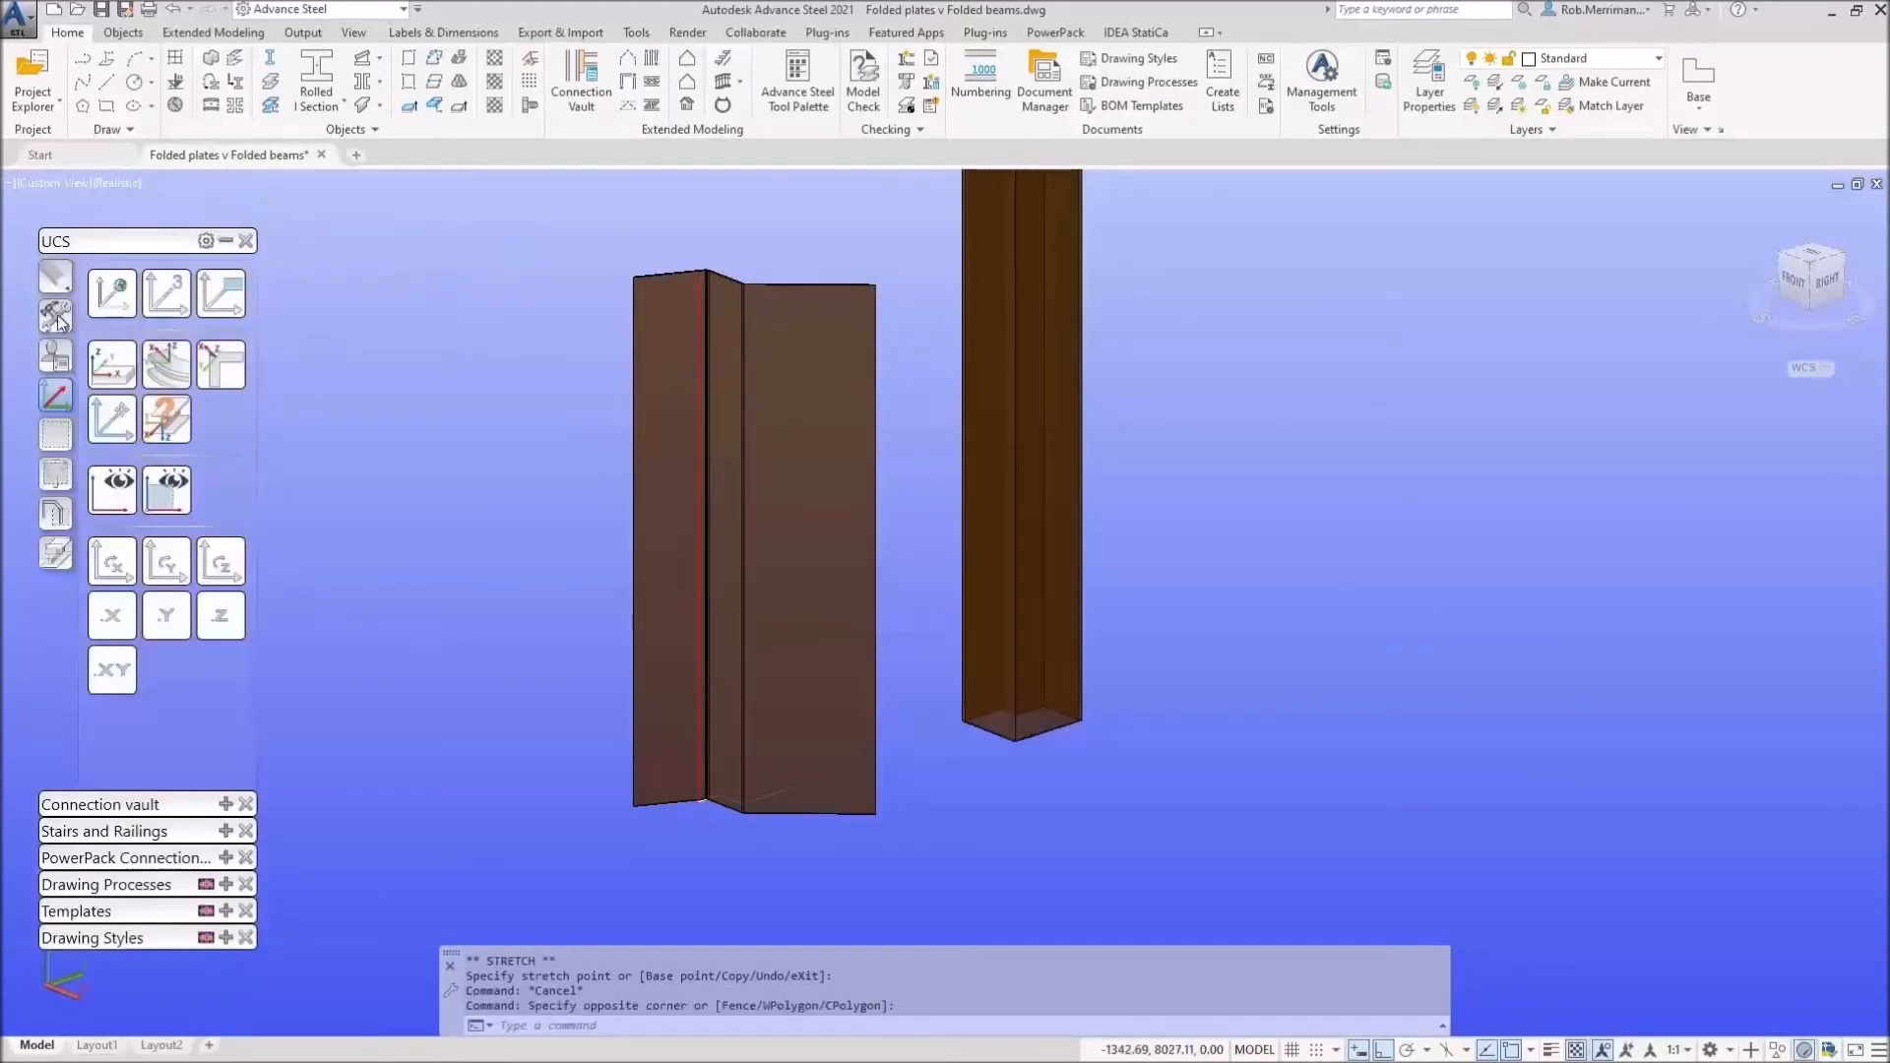
{"action": "left_click", "coordinate": [56, 276]}
{"action": "left_click", "coordinate": [172, 294]}
Step: Copy the folded-plate column and place the copy to the right of the original
{"action": "left_click", "coordinate": [764, 439]}
{"action": "right_click", "coordinate": [766, 439]}
{"action": "scroll", "coordinate": [765, 439], "scroll_direction": "down", "scroll_amount": 4}
{"action": "left_click", "coordinate": [773, 445]}
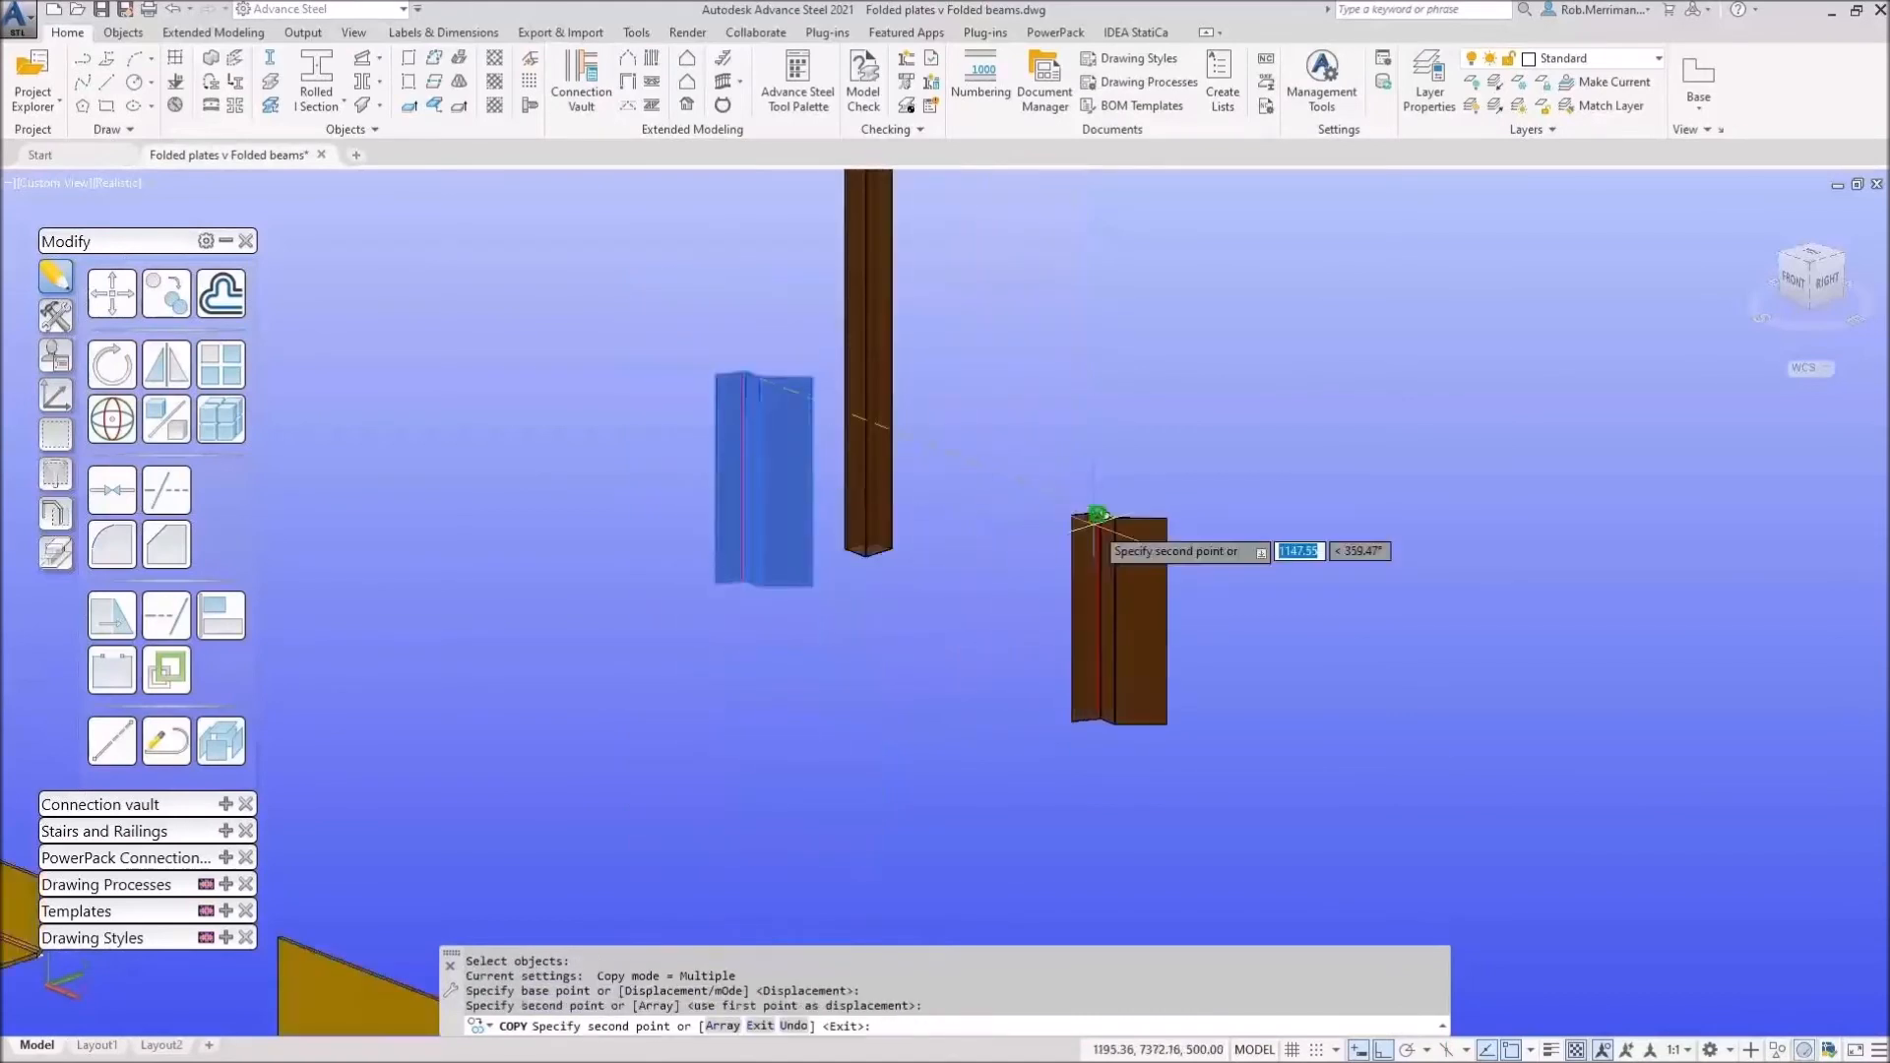
{"action": "left_click", "coordinate": [1145, 580]}
{"action": "key", "text": "Escape"}
{"action": "key", "text": "Escape"}
Step: Select the copied column and cancel a first corner stretch
{"action": "left_click", "coordinate": [1152, 689]}
{"action": "scroll", "coordinate": [1167, 718], "scroll_direction": "up", "scroll_amount": 5}
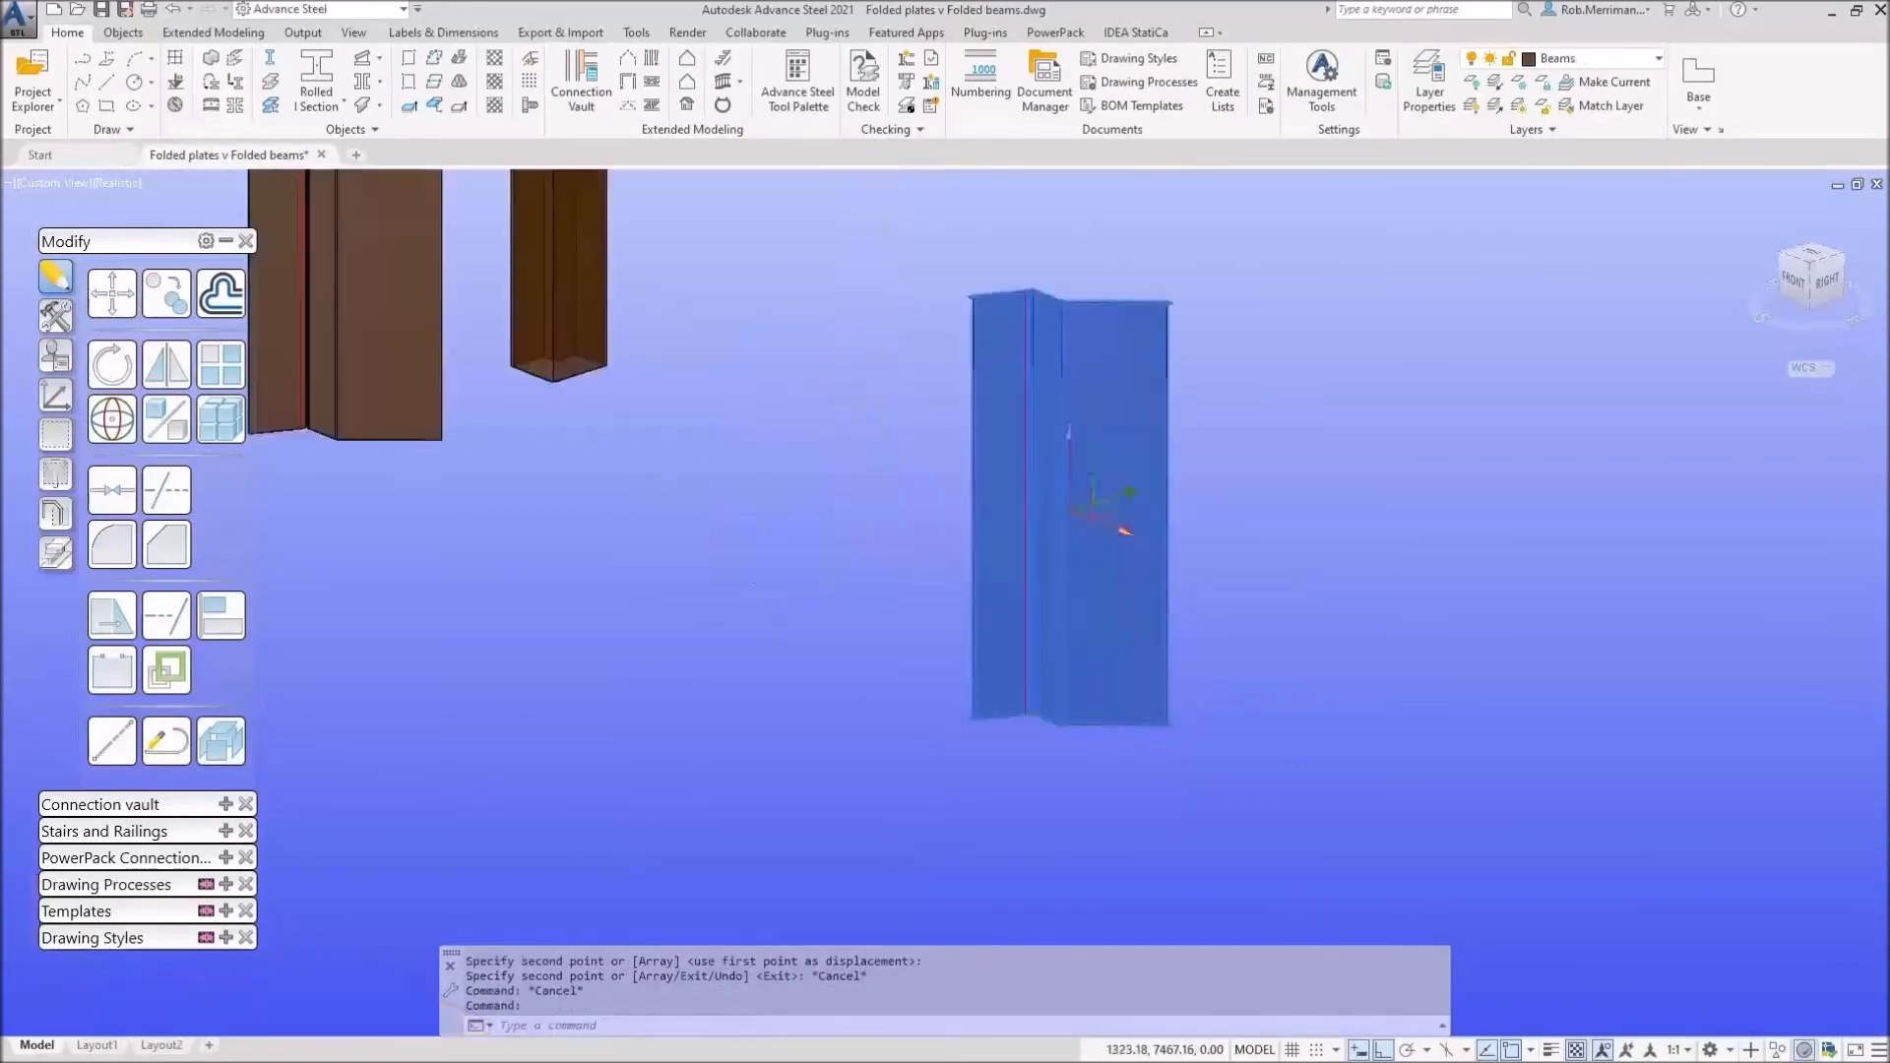
{"action": "left_click", "coordinate": [1058, 723]}
{"action": "scroll", "coordinate": [1057, 728], "scroll_direction": "up", "scroll_amount": 2}
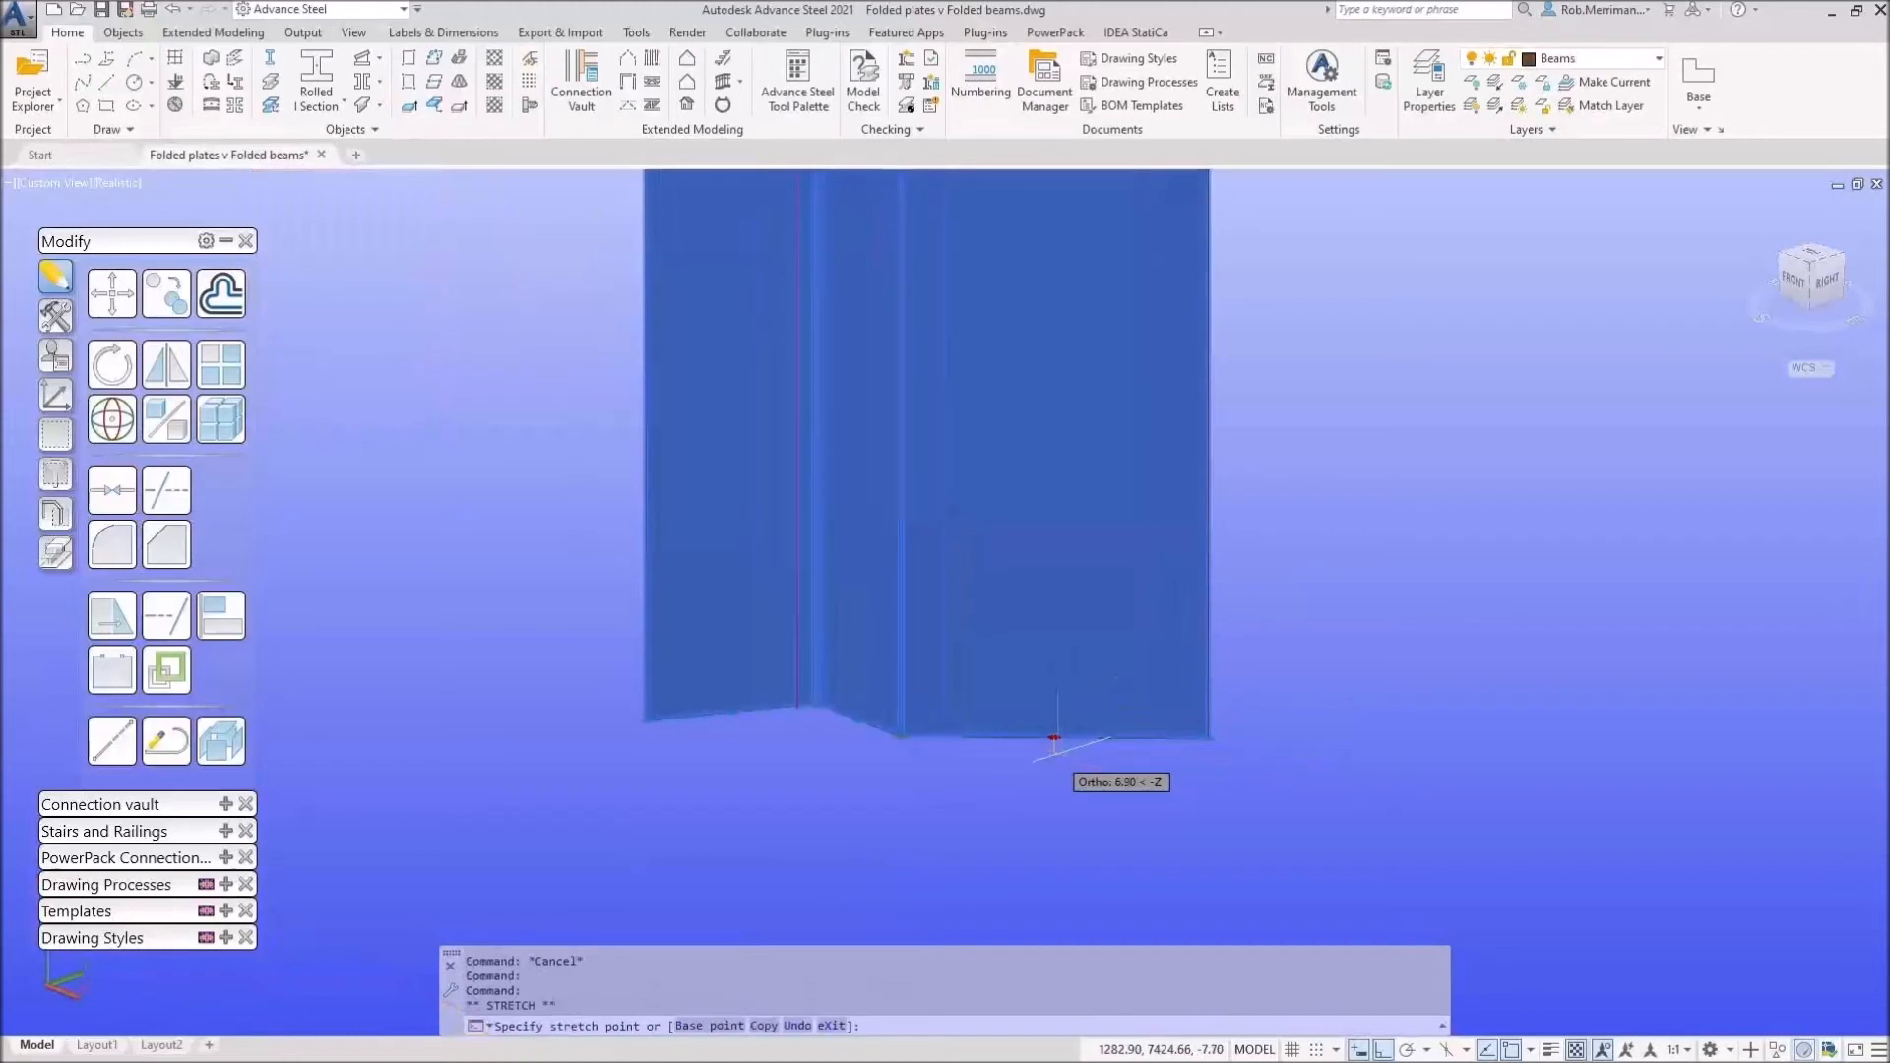
{"action": "key", "text": "Escape"}
Step: Stretch the copy's bottom-right corner to a new position, then deselect the plates
{"action": "left_click", "coordinate": [1209, 737]}
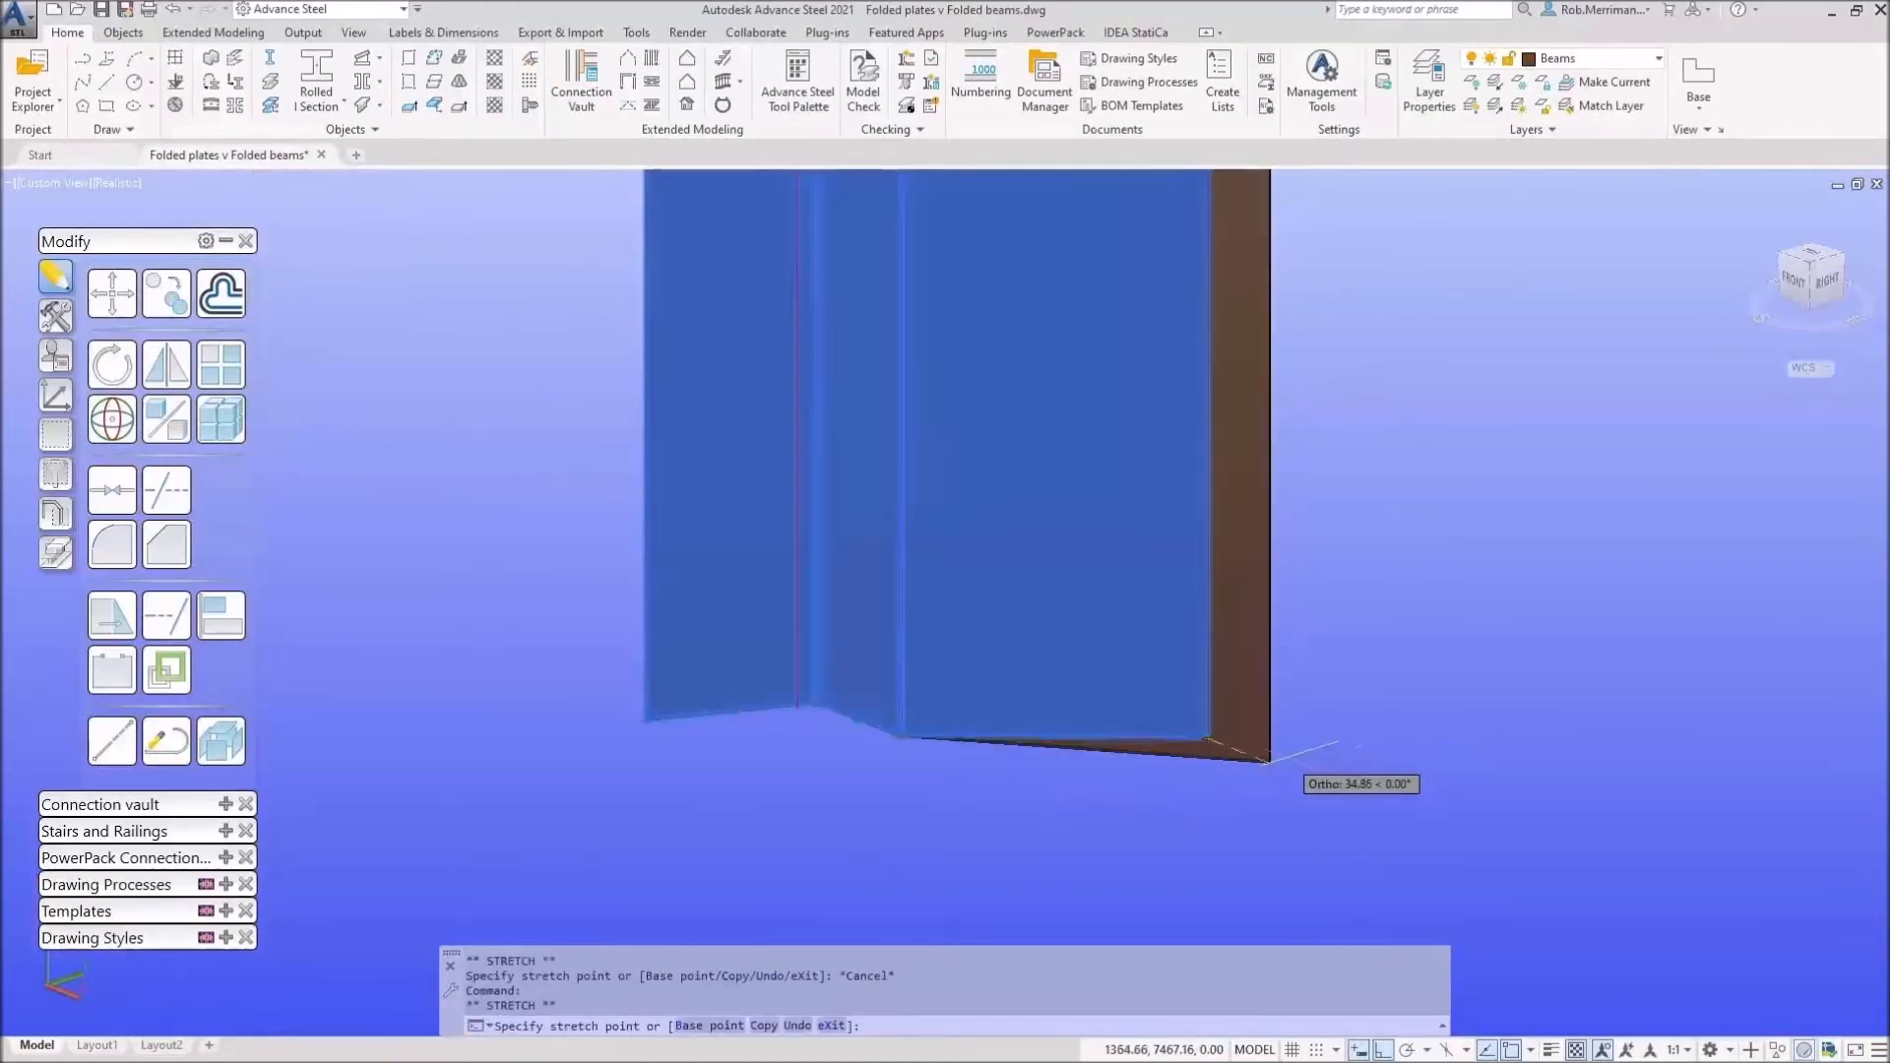
{"action": "scroll", "coordinate": [1231, 701], "scroll_direction": "up", "scroll_amount": 3}
{"action": "left_click", "coordinate": [886, 679]}
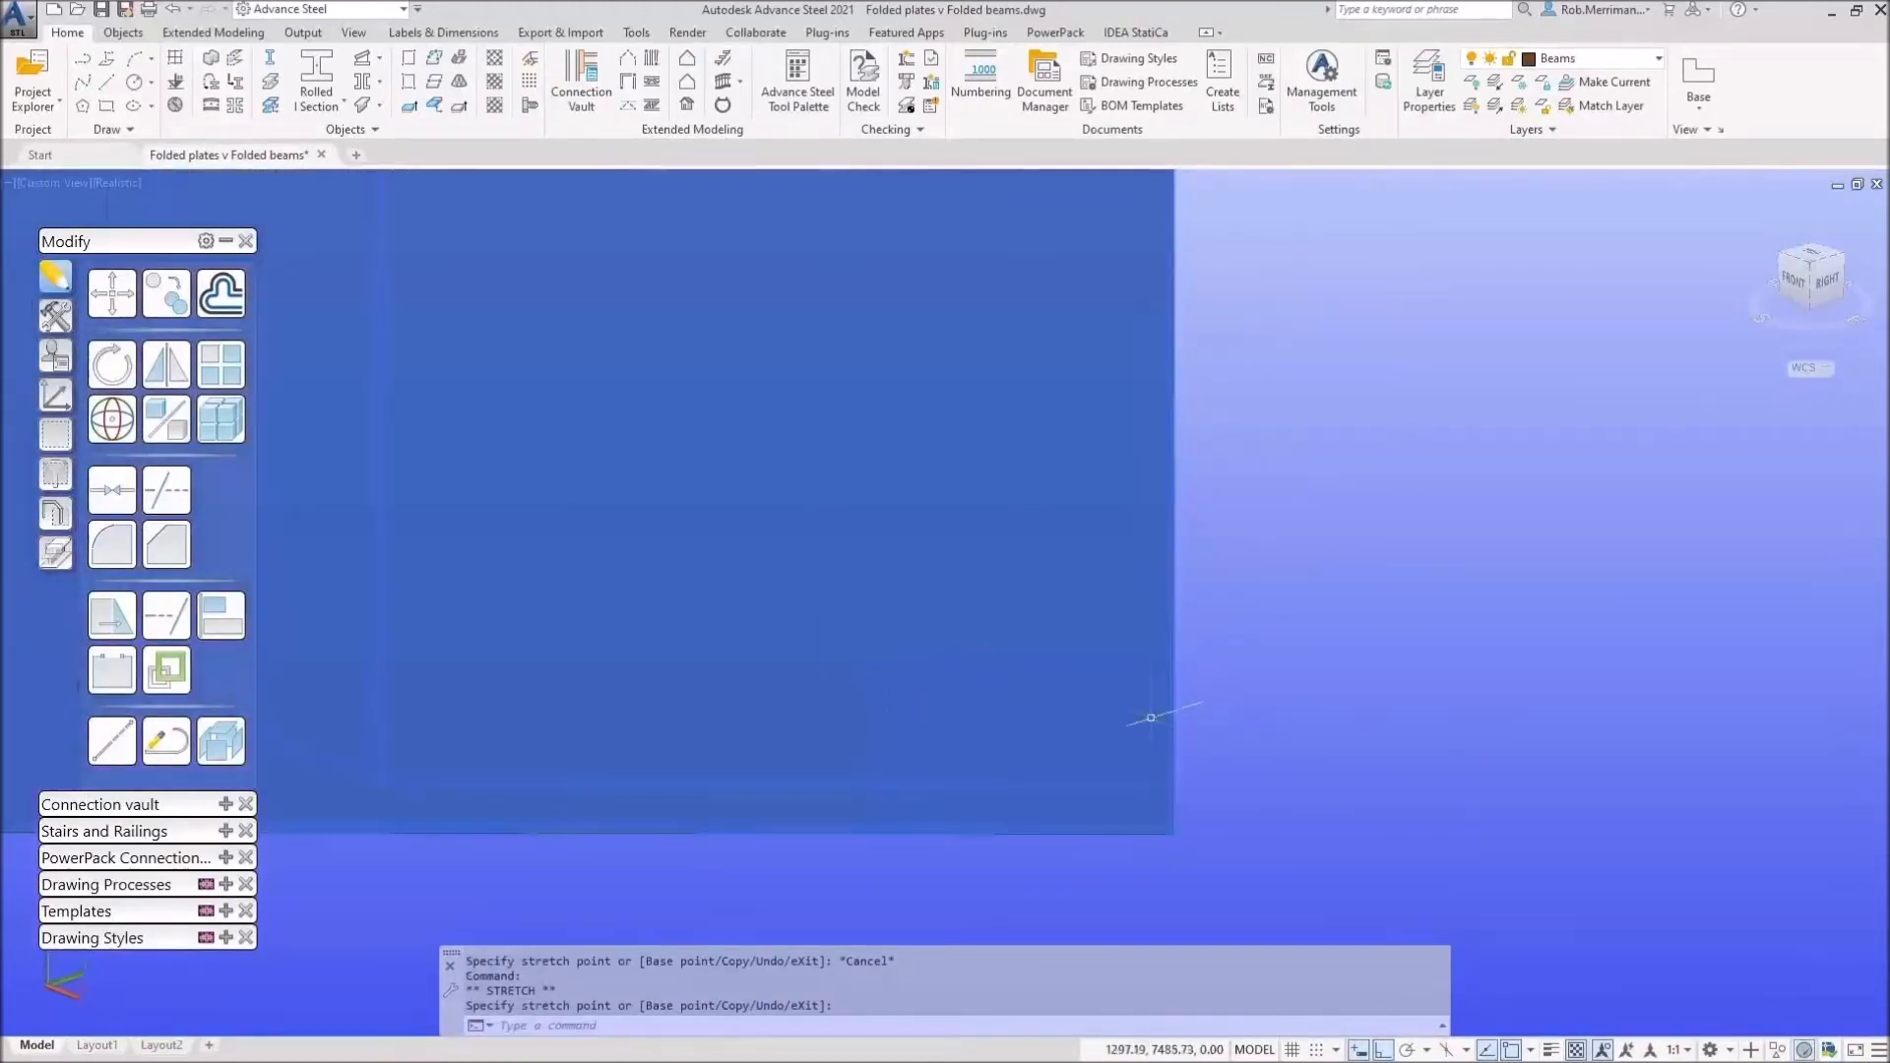
{"action": "scroll", "coordinate": [1177, 701], "scroll_direction": "down", "scroll_amount": 4}
{"action": "left_click", "coordinate": [608, 734]}
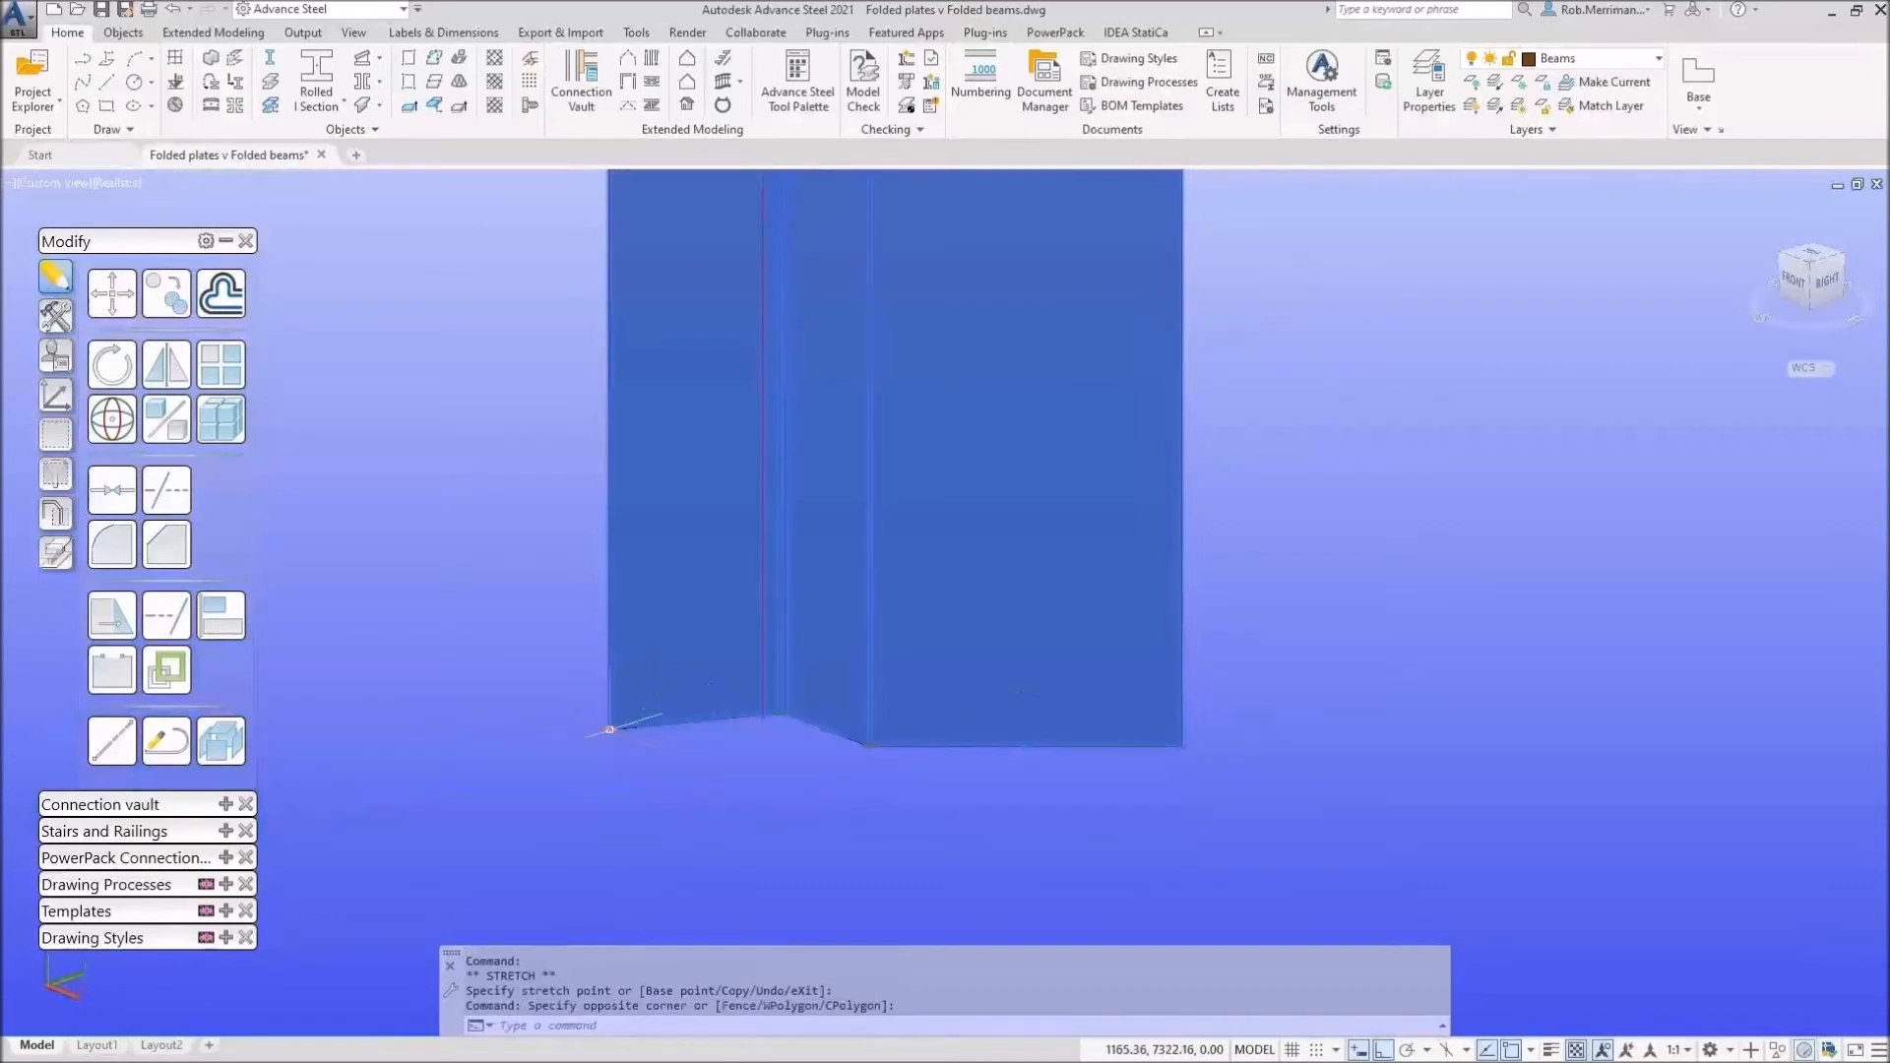
{"action": "left_click", "coordinate": [612, 730]}
{"action": "left_click", "coordinate": [657, 748]}
{"action": "left_click", "coordinate": [659, 749]}
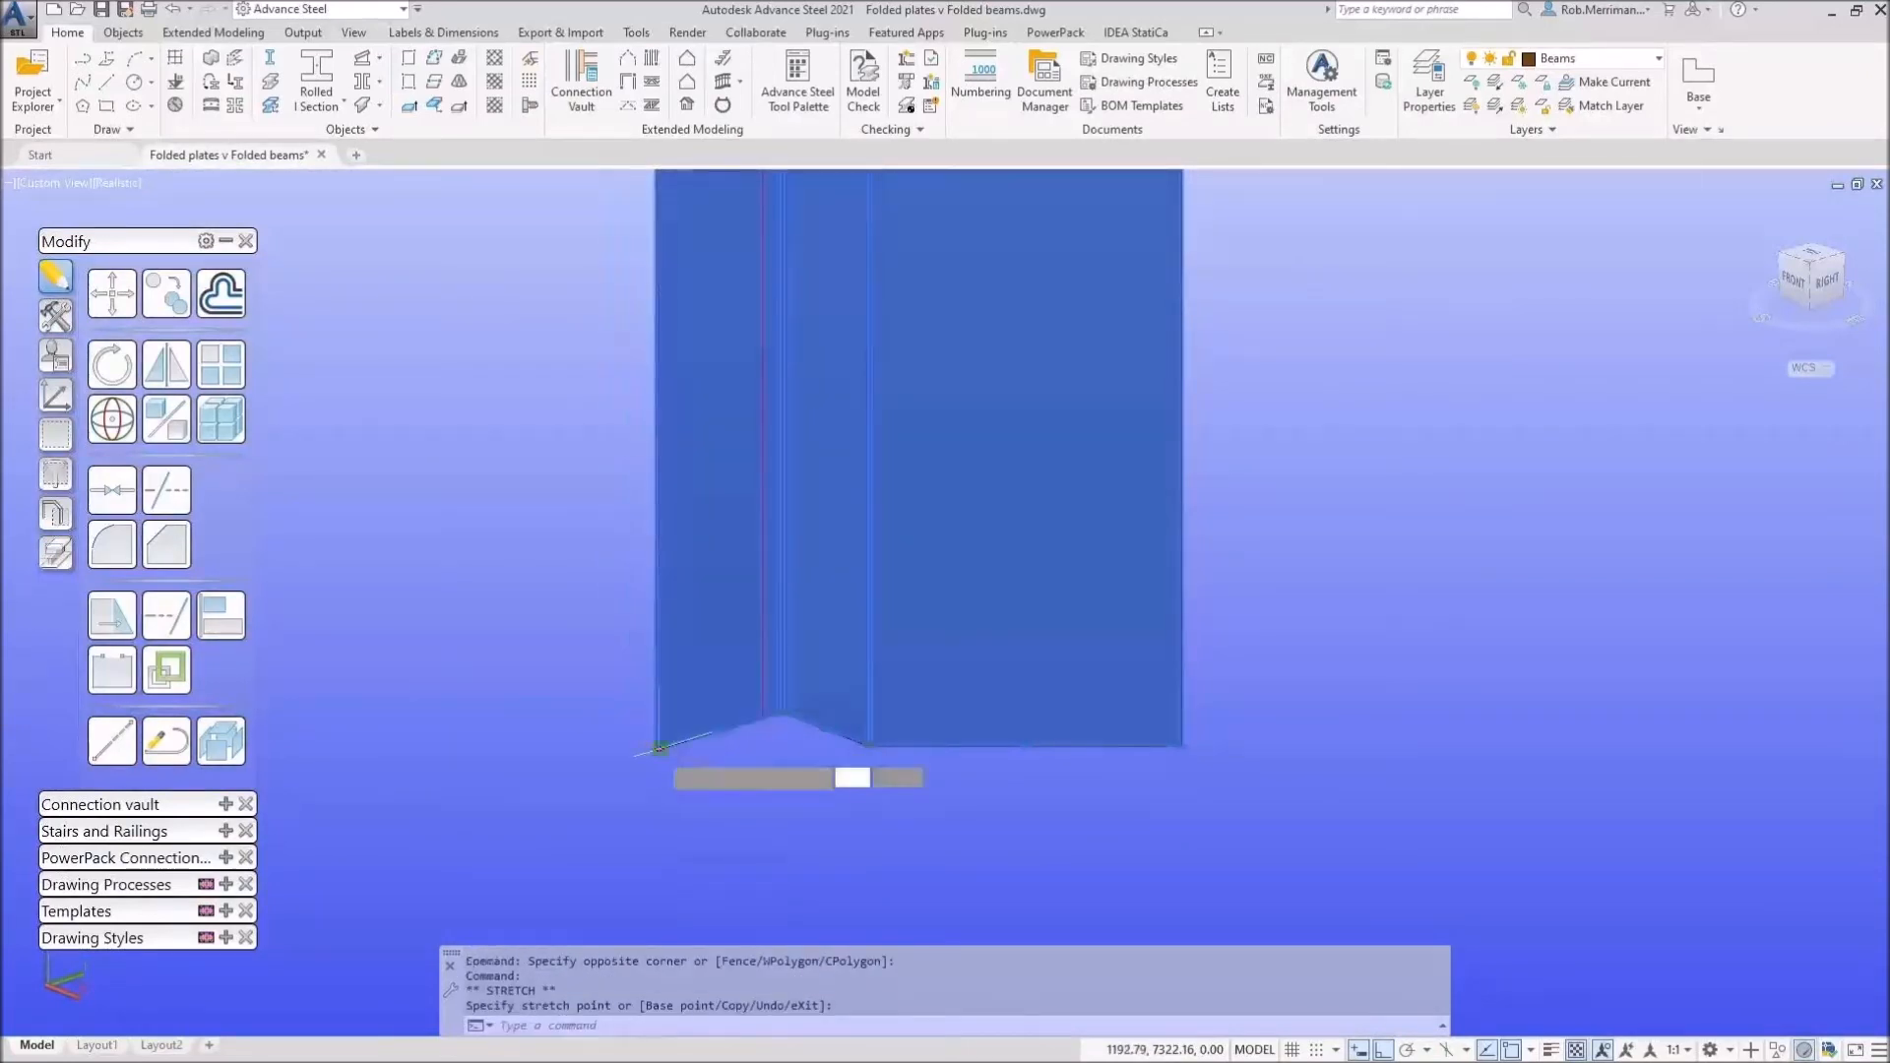
{"action": "key", "text": "Escape"}
{"action": "scroll", "coordinate": [761, 773], "scroll_direction": "down", "scroll_amount": 4}
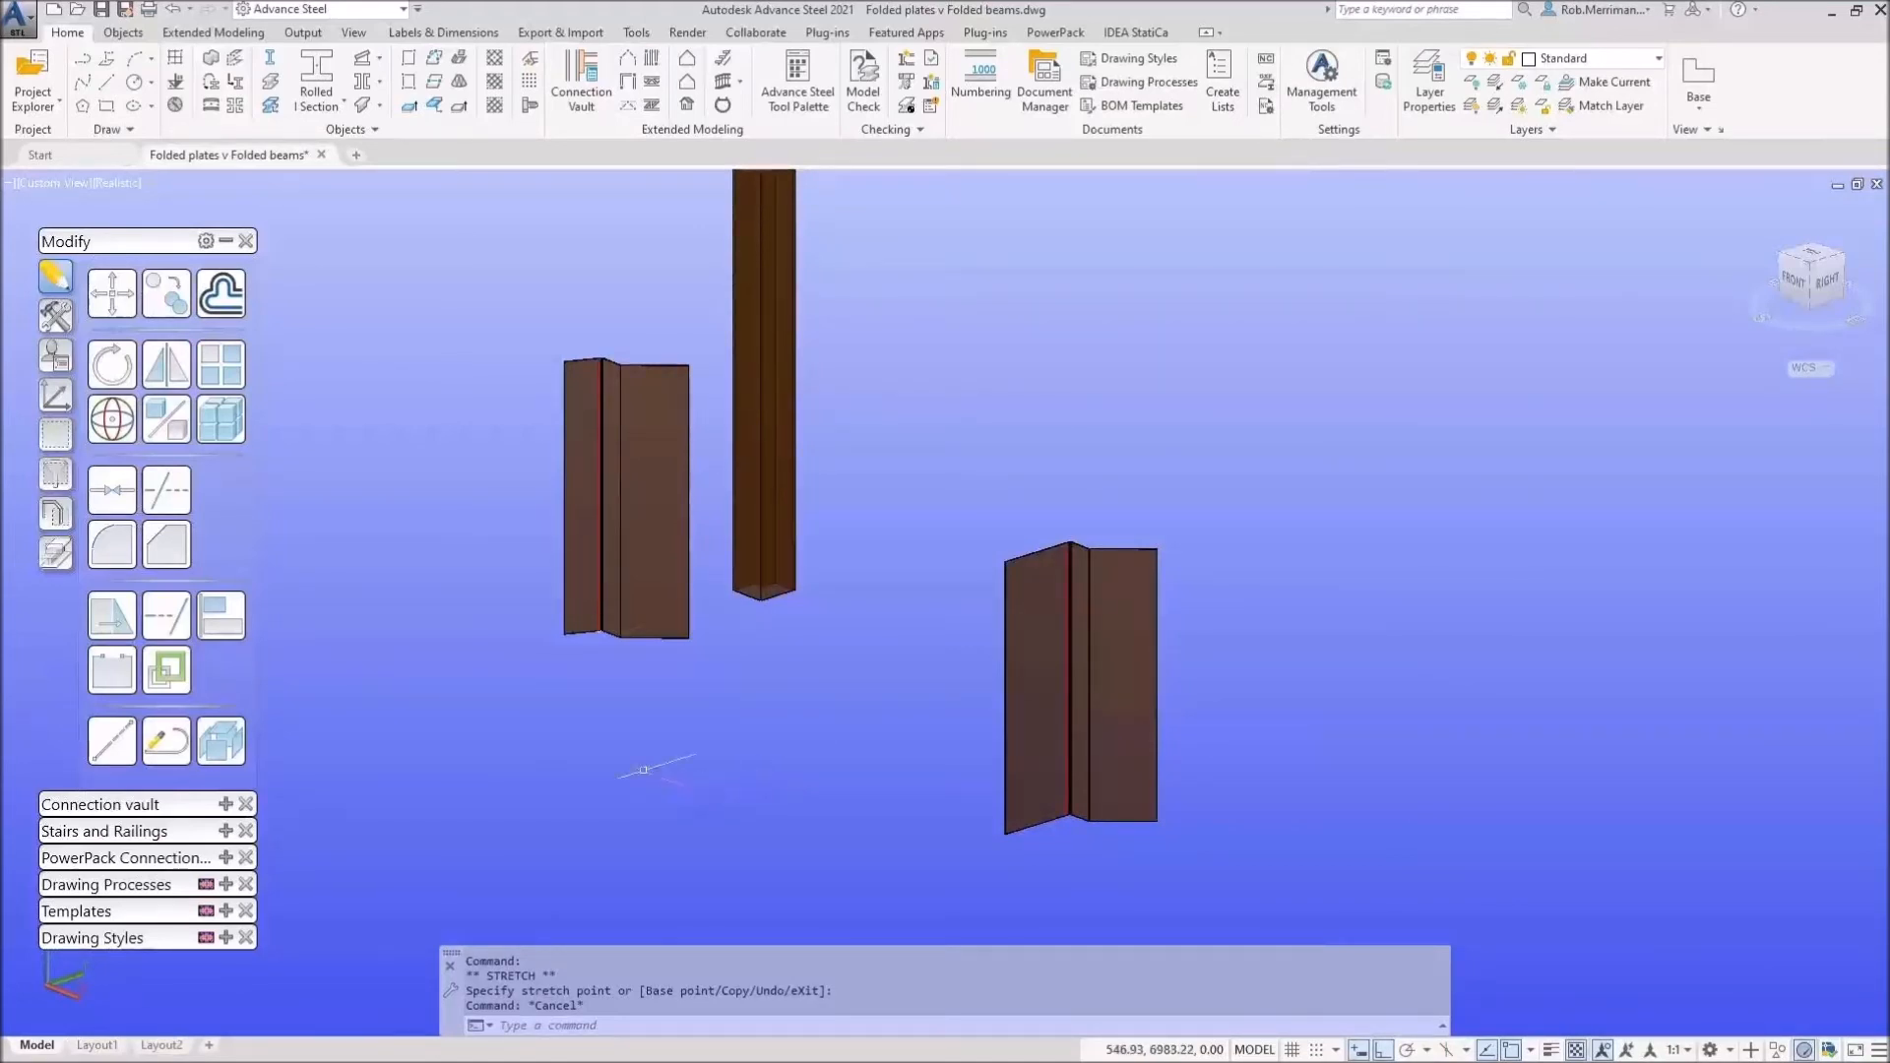
{"action": "scroll", "coordinate": [1078, 591], "scroll_direction": "down", "scroll_amount": 2}
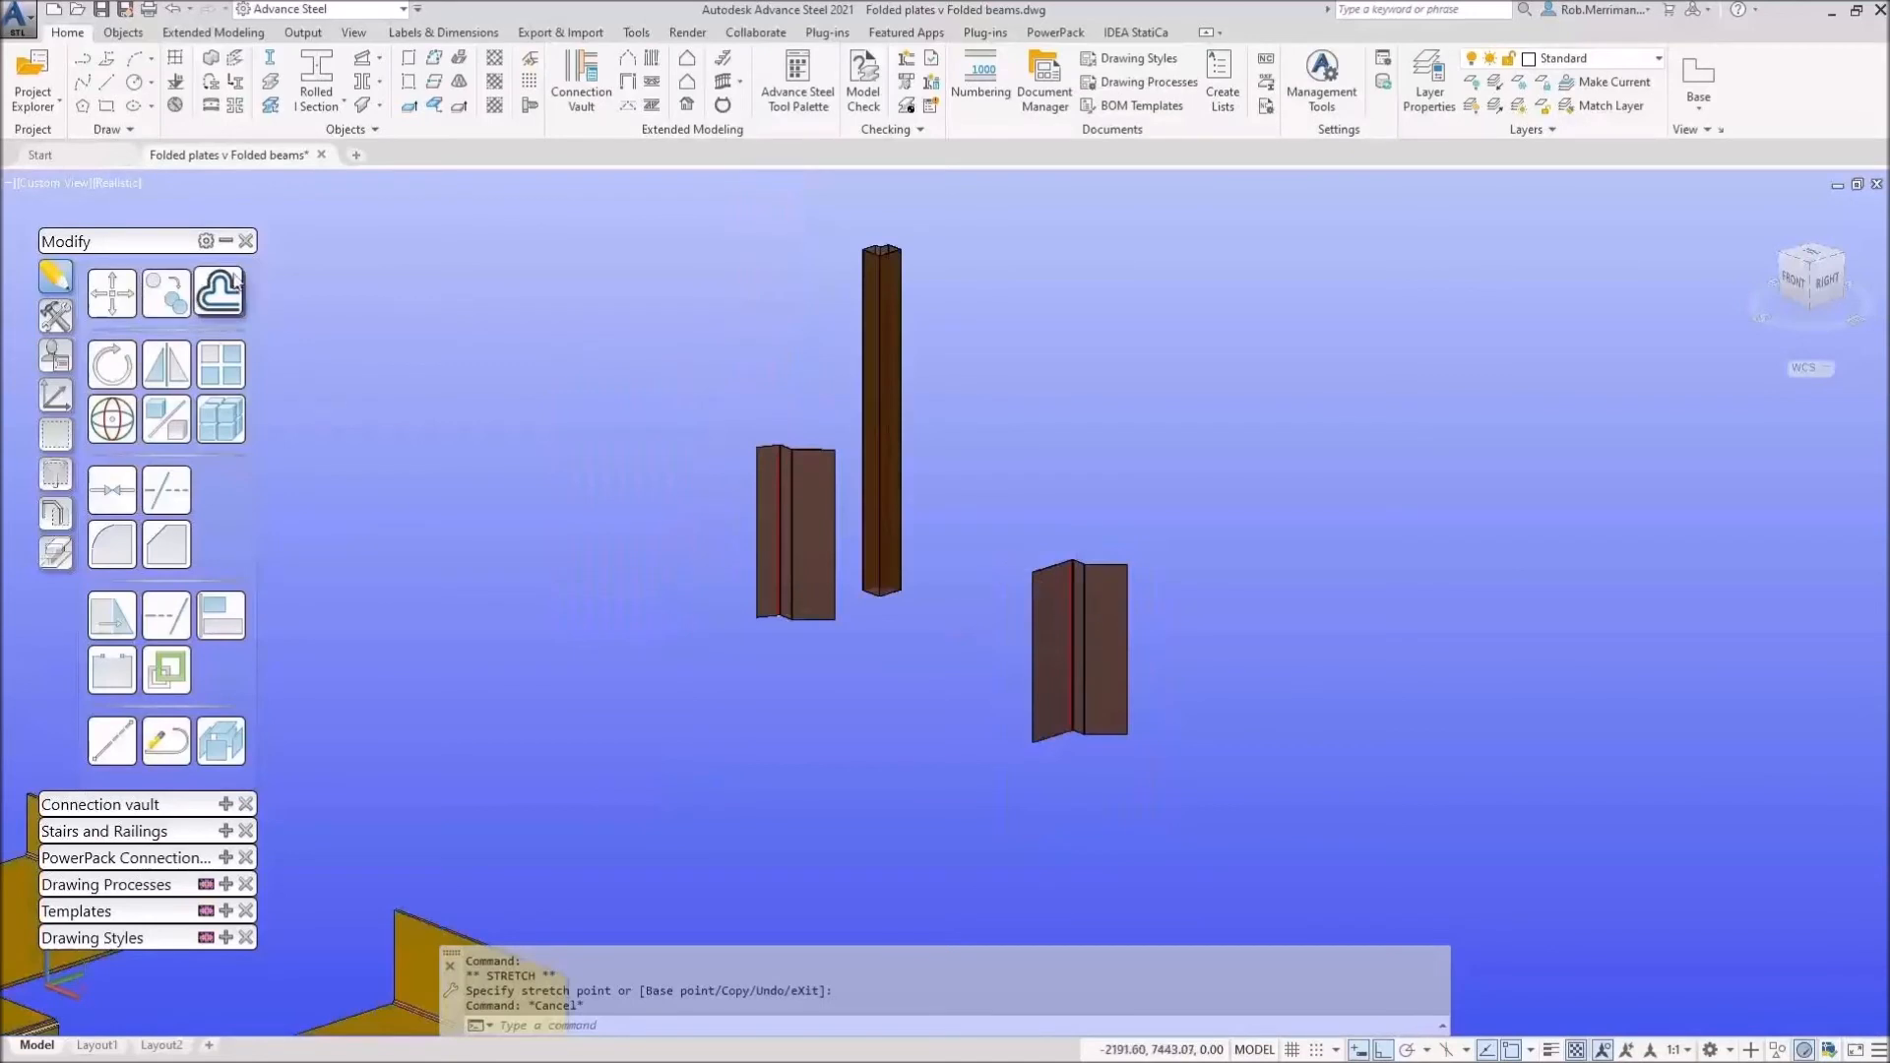
Step: Select the tall box column and both folded columns, then dismiss an initial Numbering dialog
{"action": "left_click", "coordinate": [233, 242]}
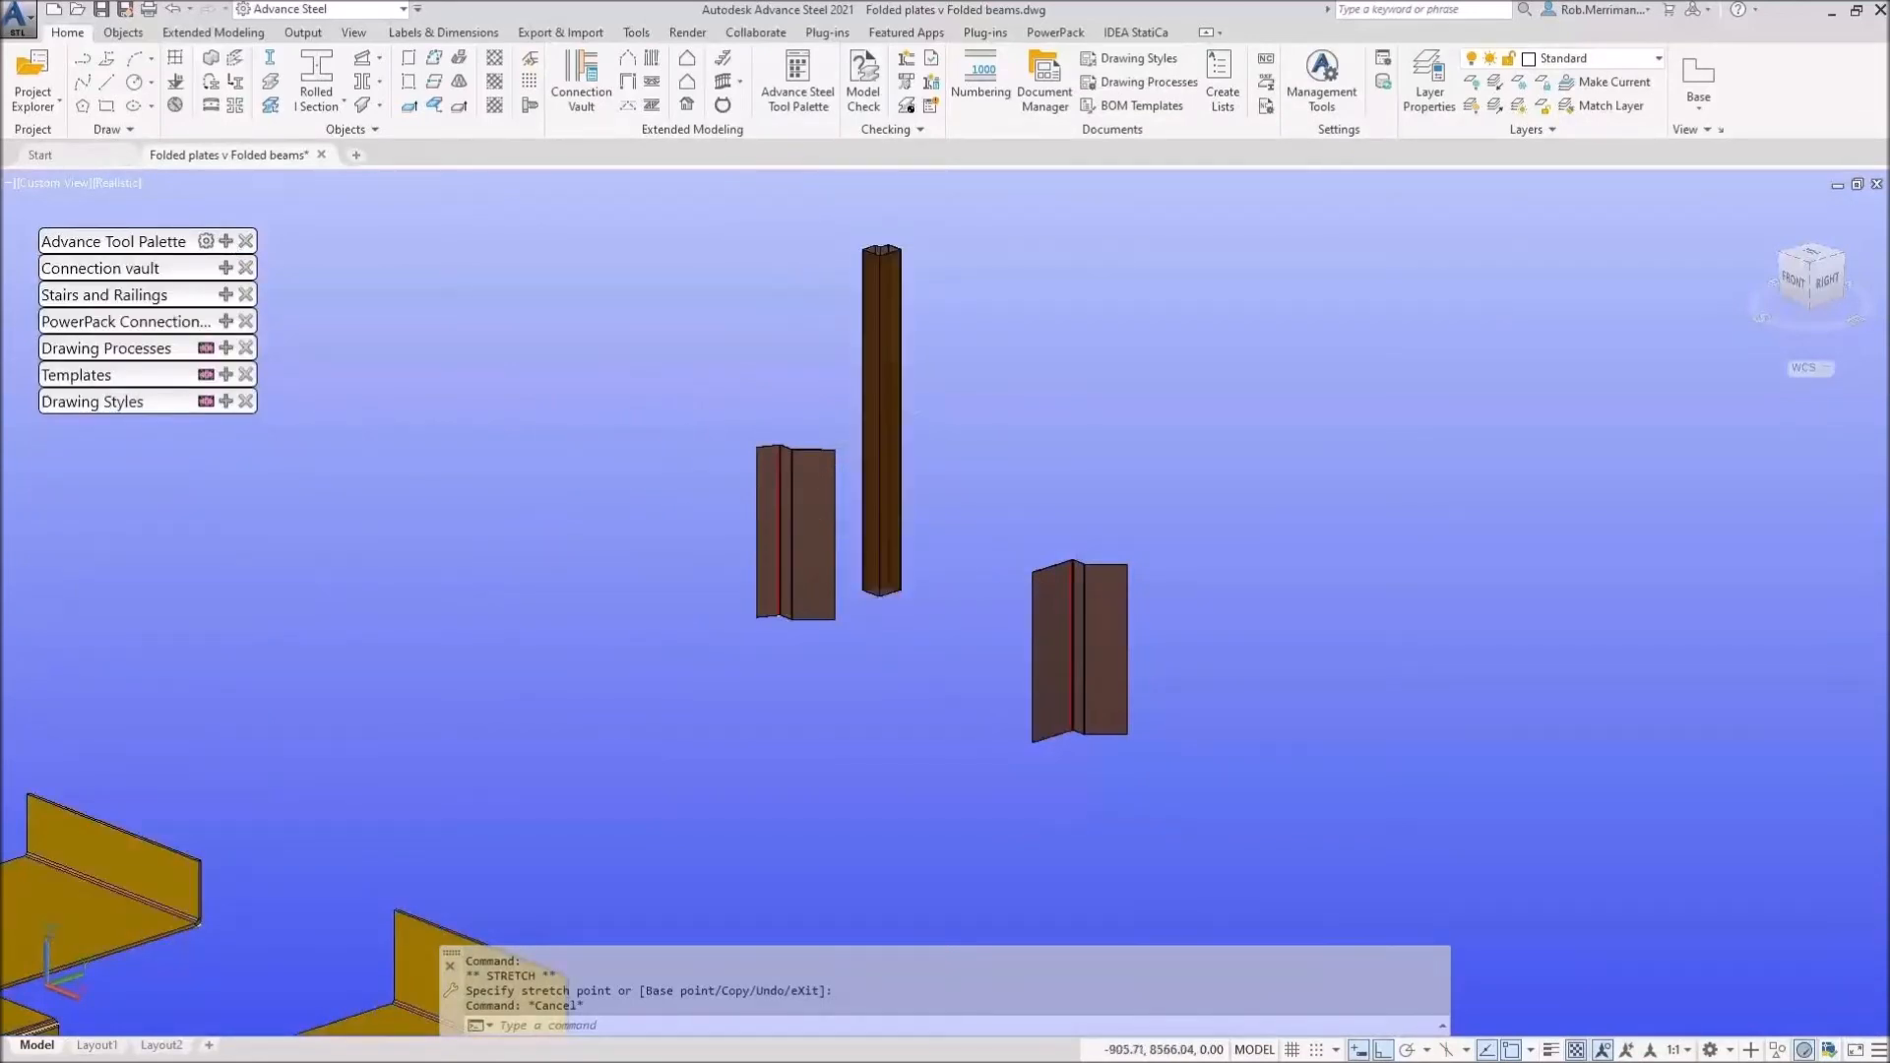
{"action": "left_click", "coordinate": [879, 433]}
{"action": "left_click", "coordinate": [805, 500]}
{"action": "left_click", "coordinate": [1078, 640]}
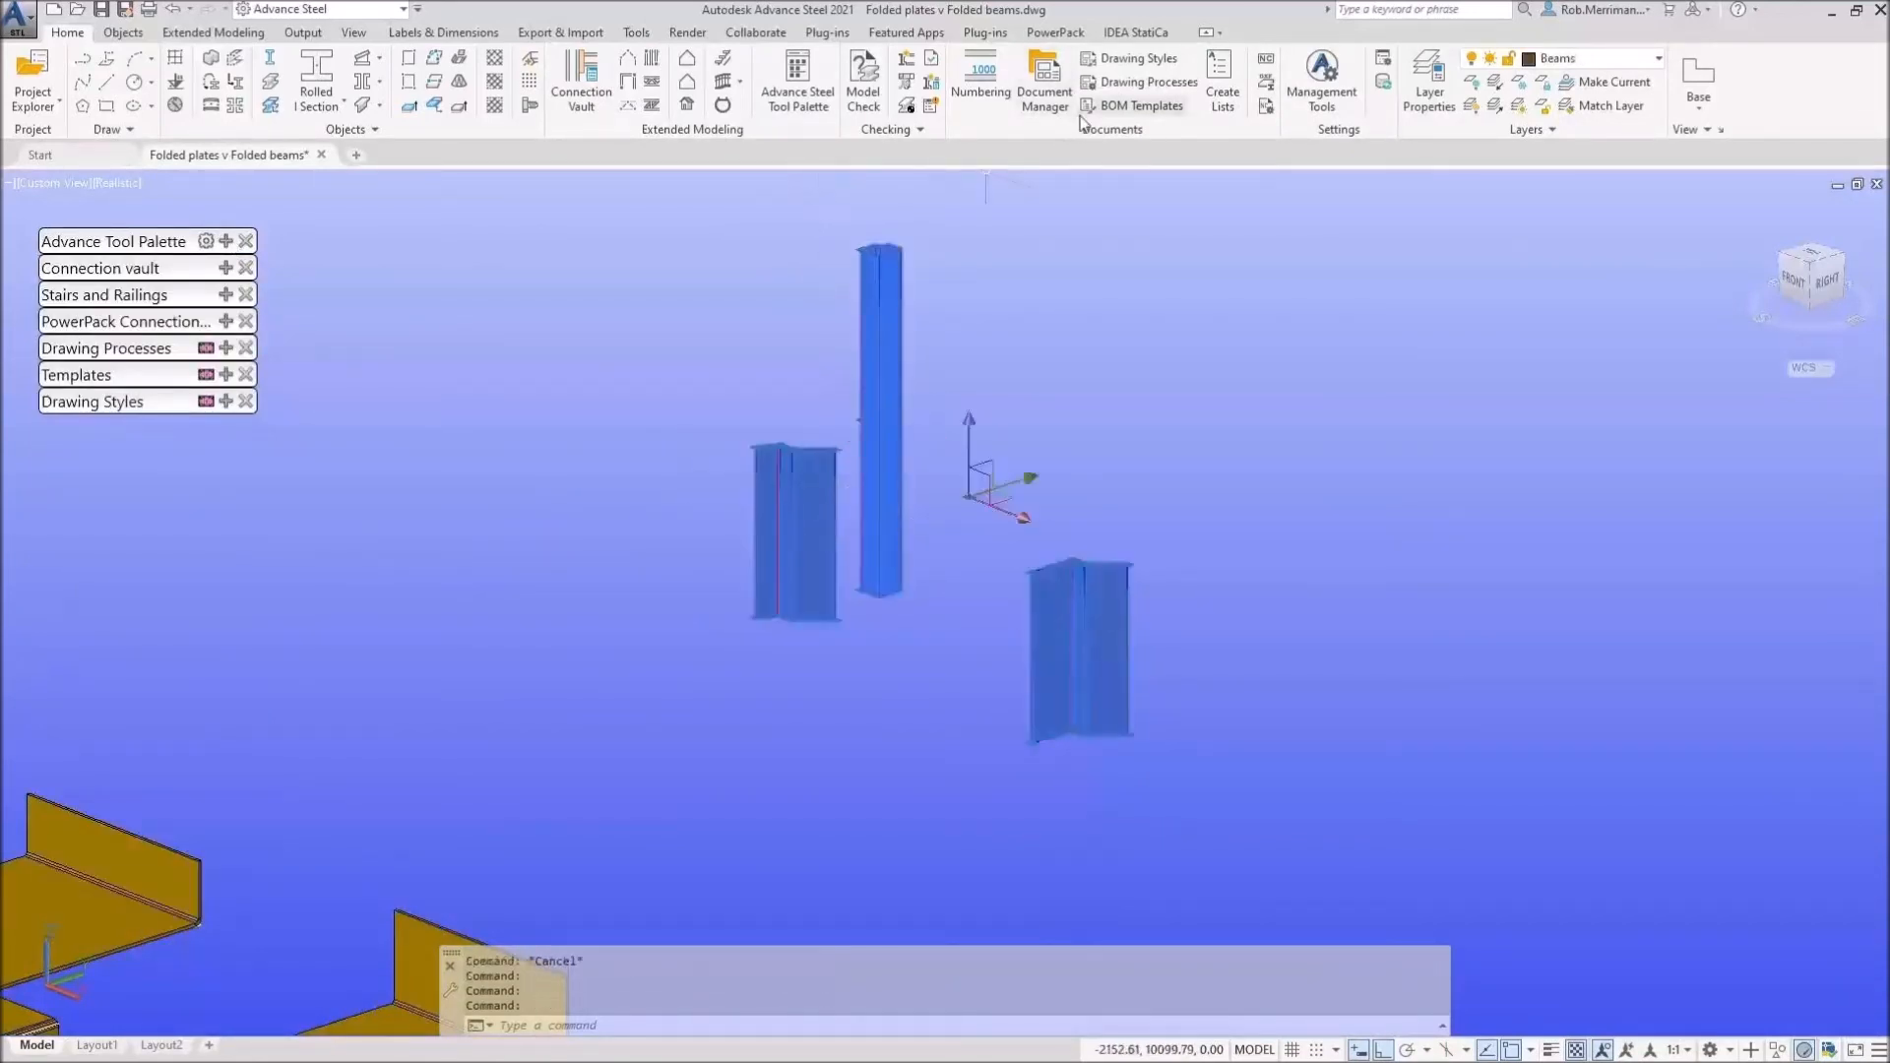
{"action": "left_click", "coordinate": [1000, 108]}
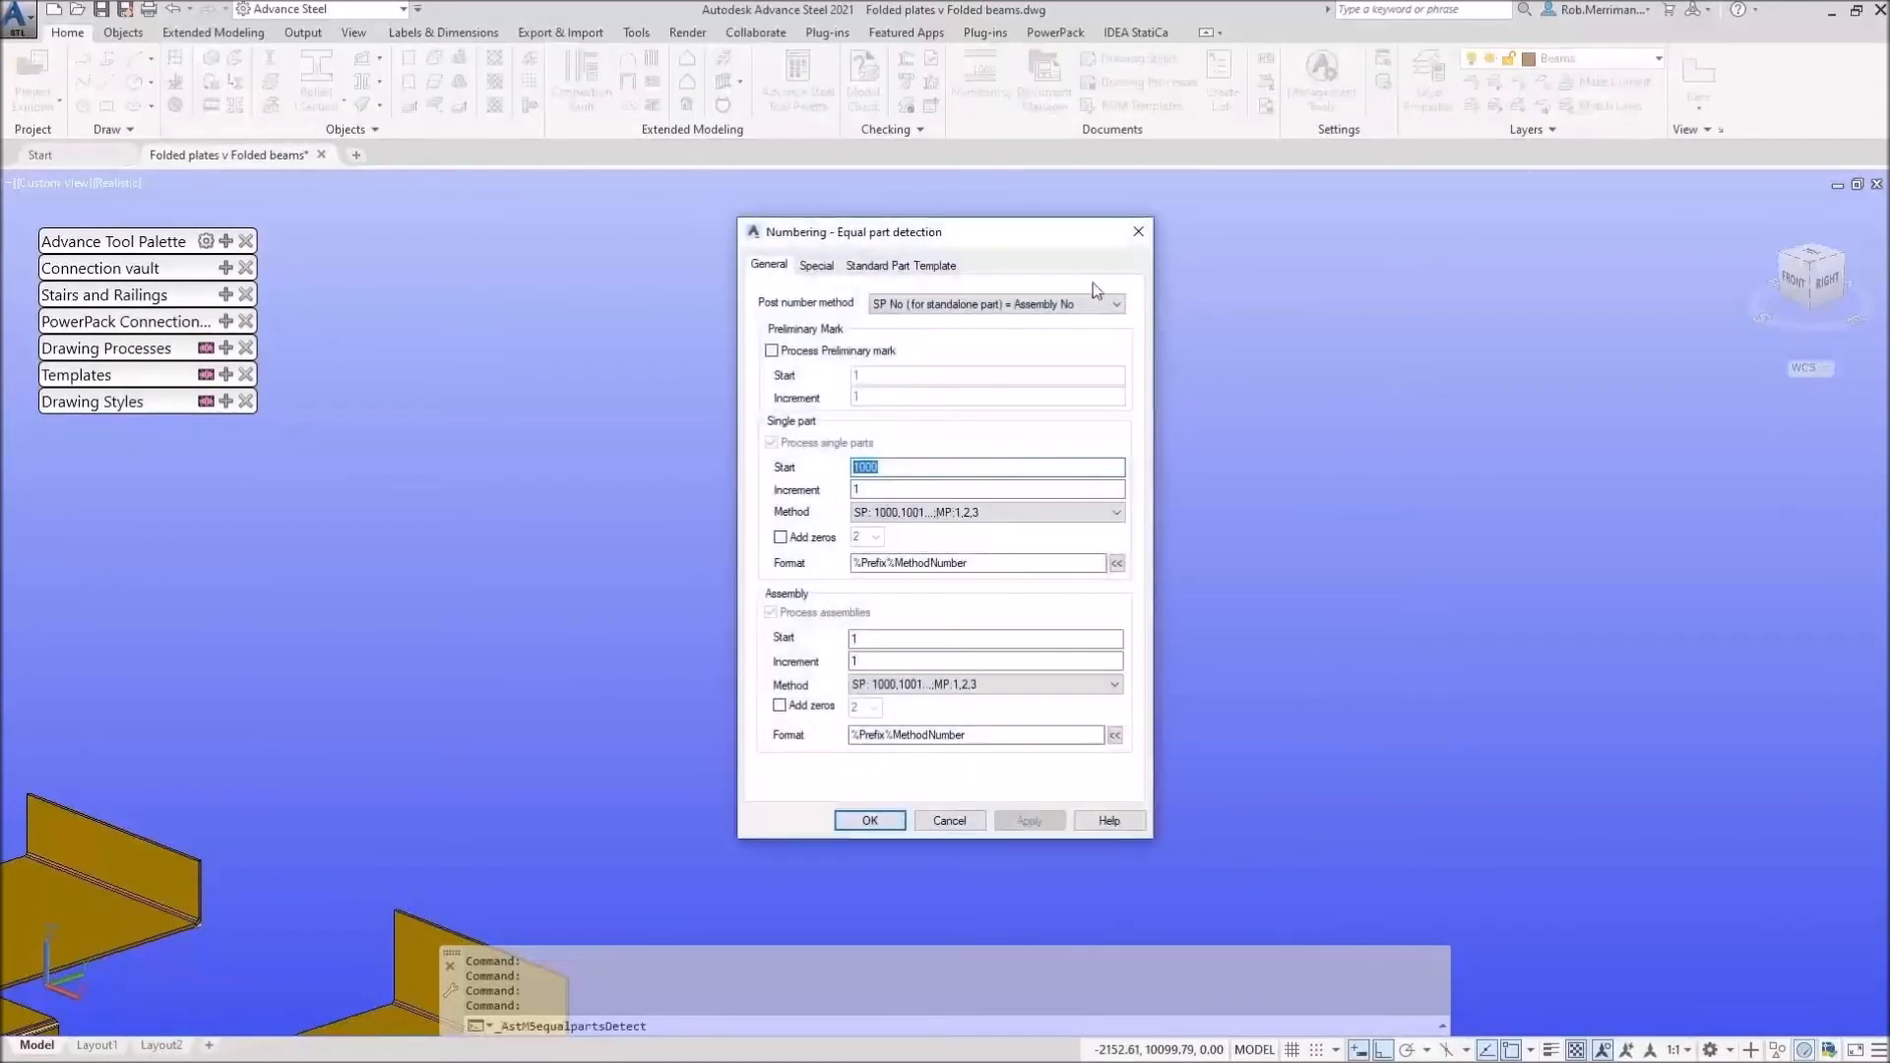
{"action": "key", "text": "Return"}
Step: Set the three columns' Naming Model Role to Folded Profile in Advance Properties
{"action": "right_click", "coordinate": [1011, 399]}
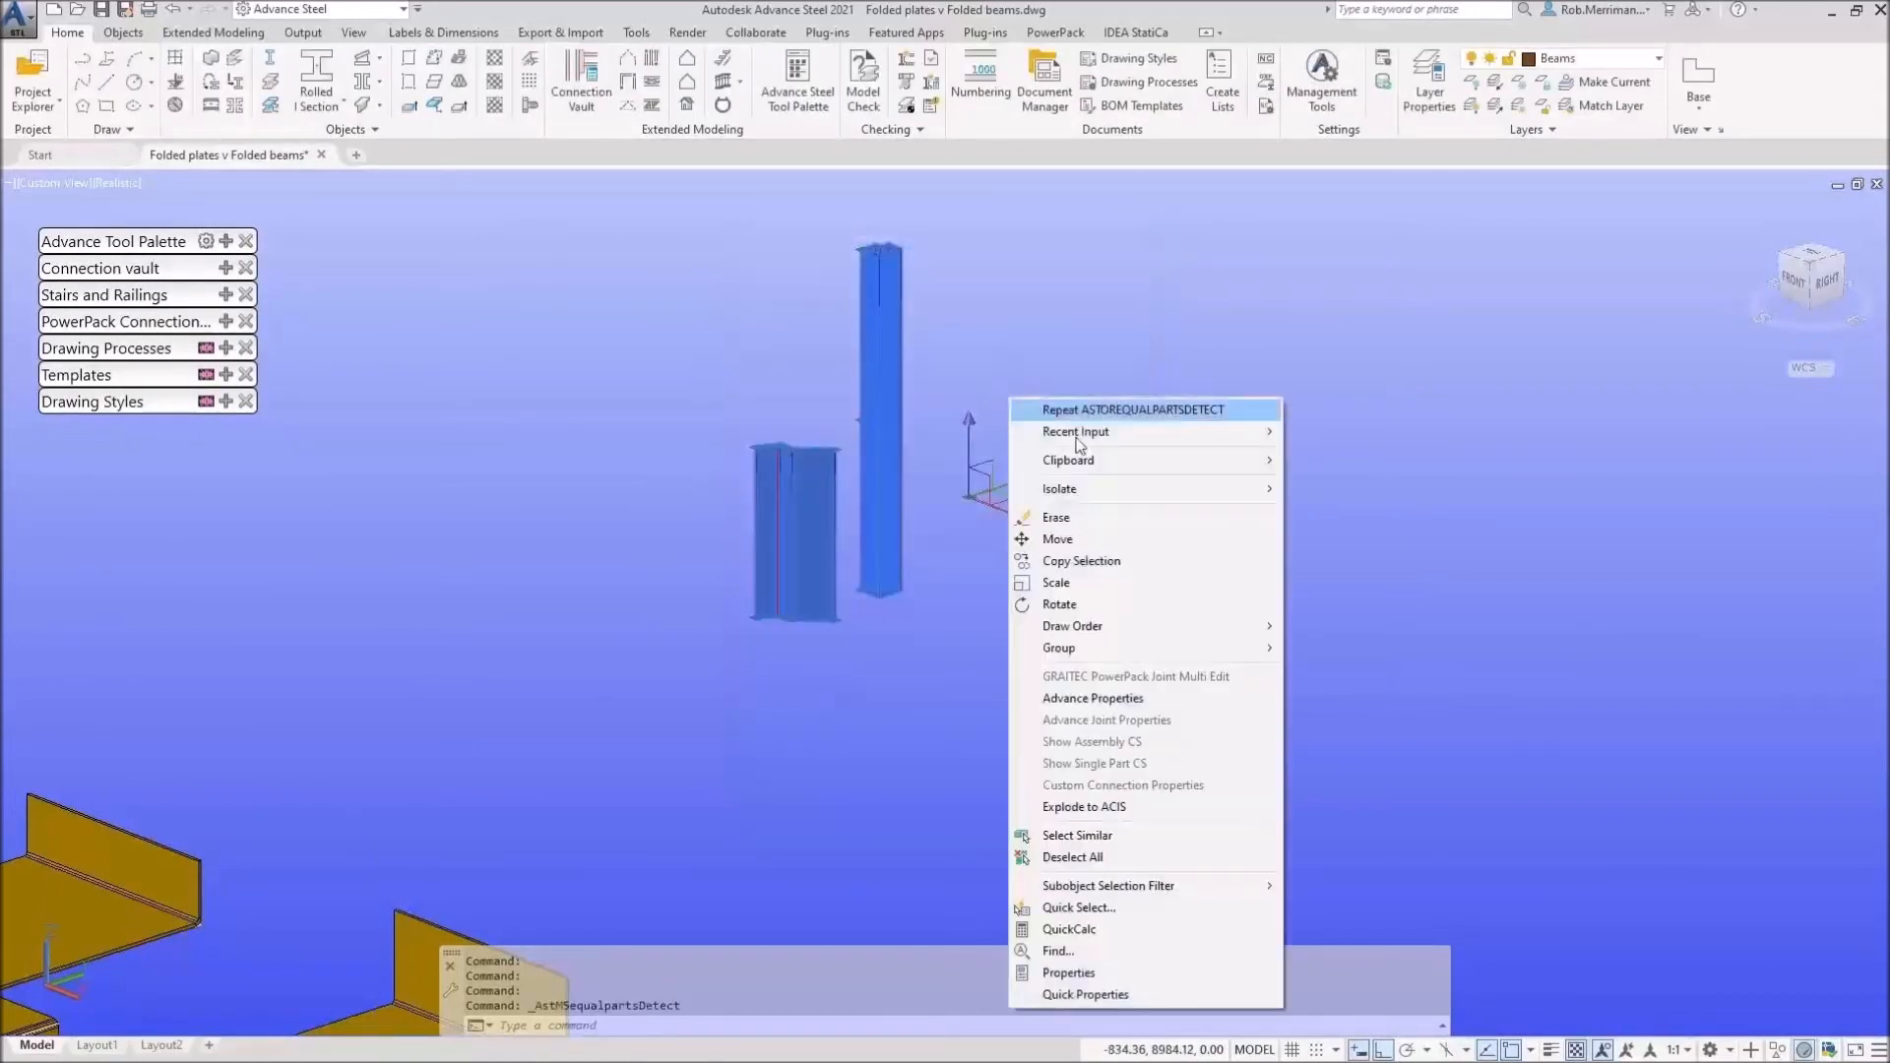
{"action": "left_click", "coordinate": [1092, 698]}
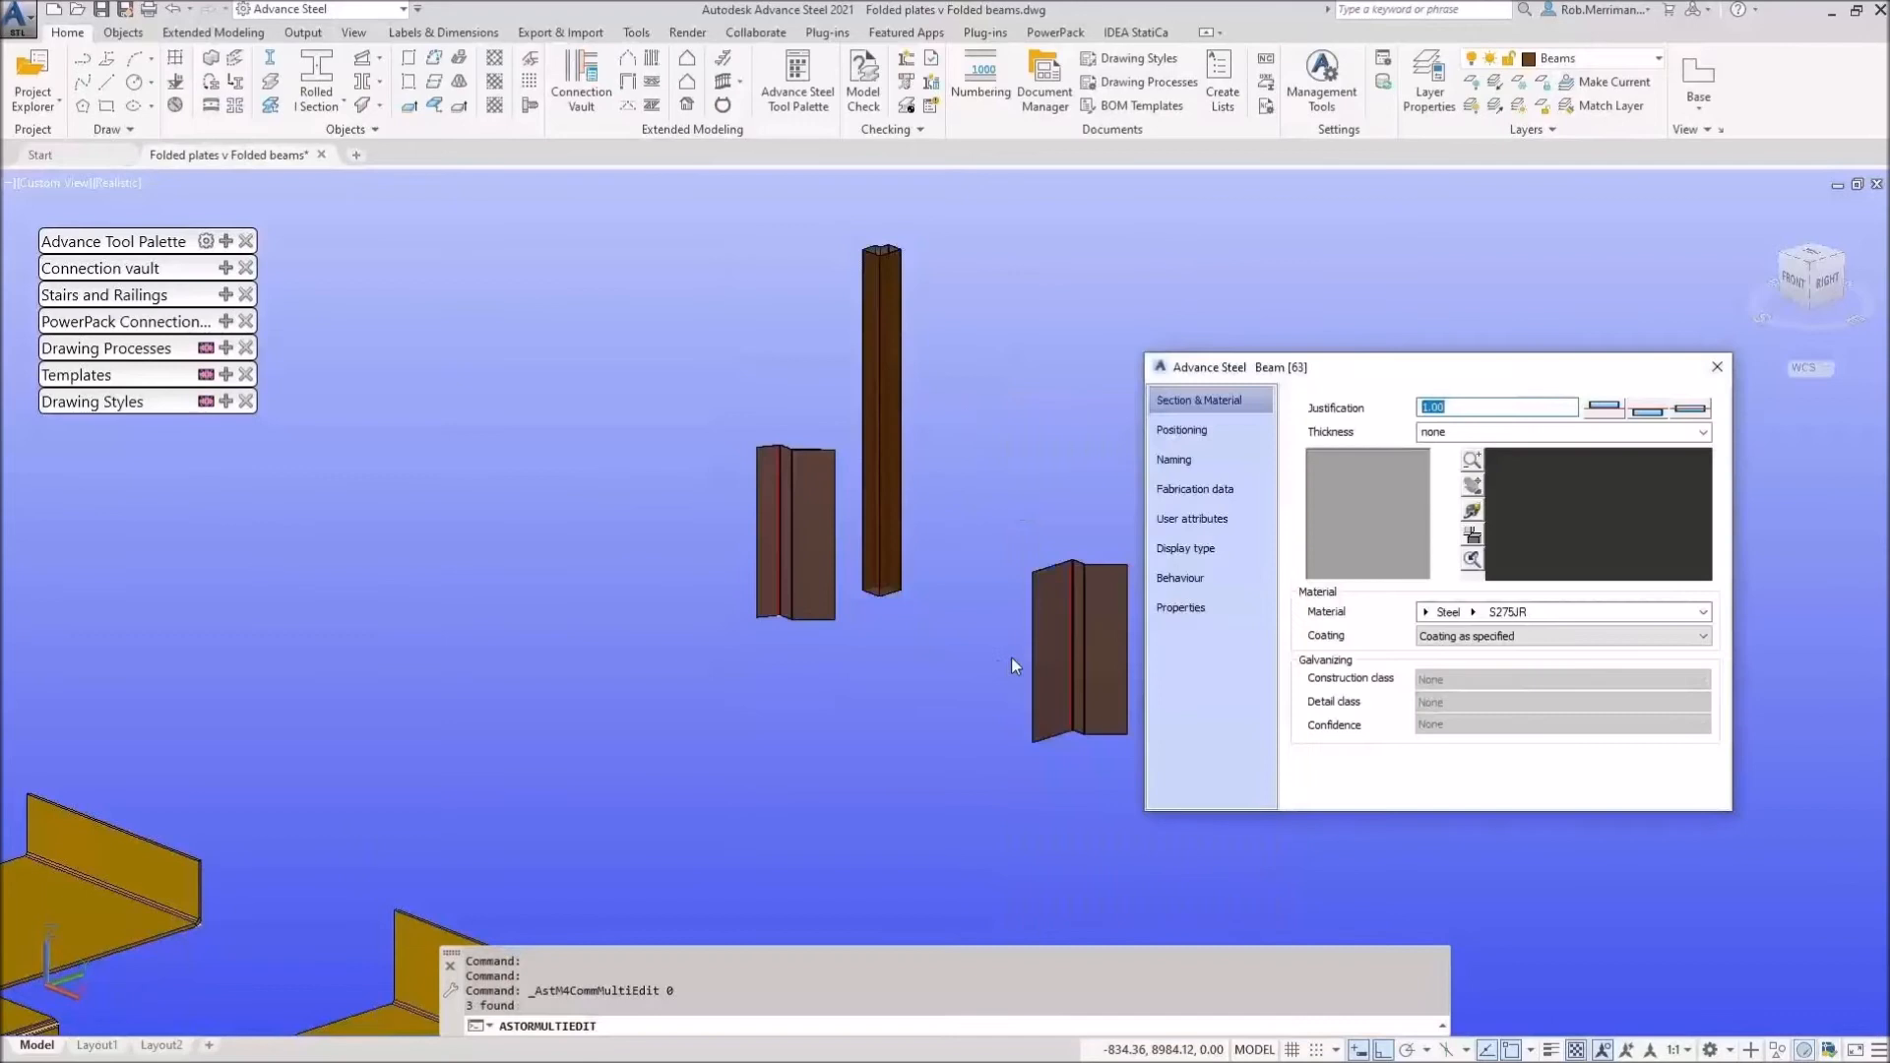
{"action": "left_click", "coordinate": [1183, 458]}
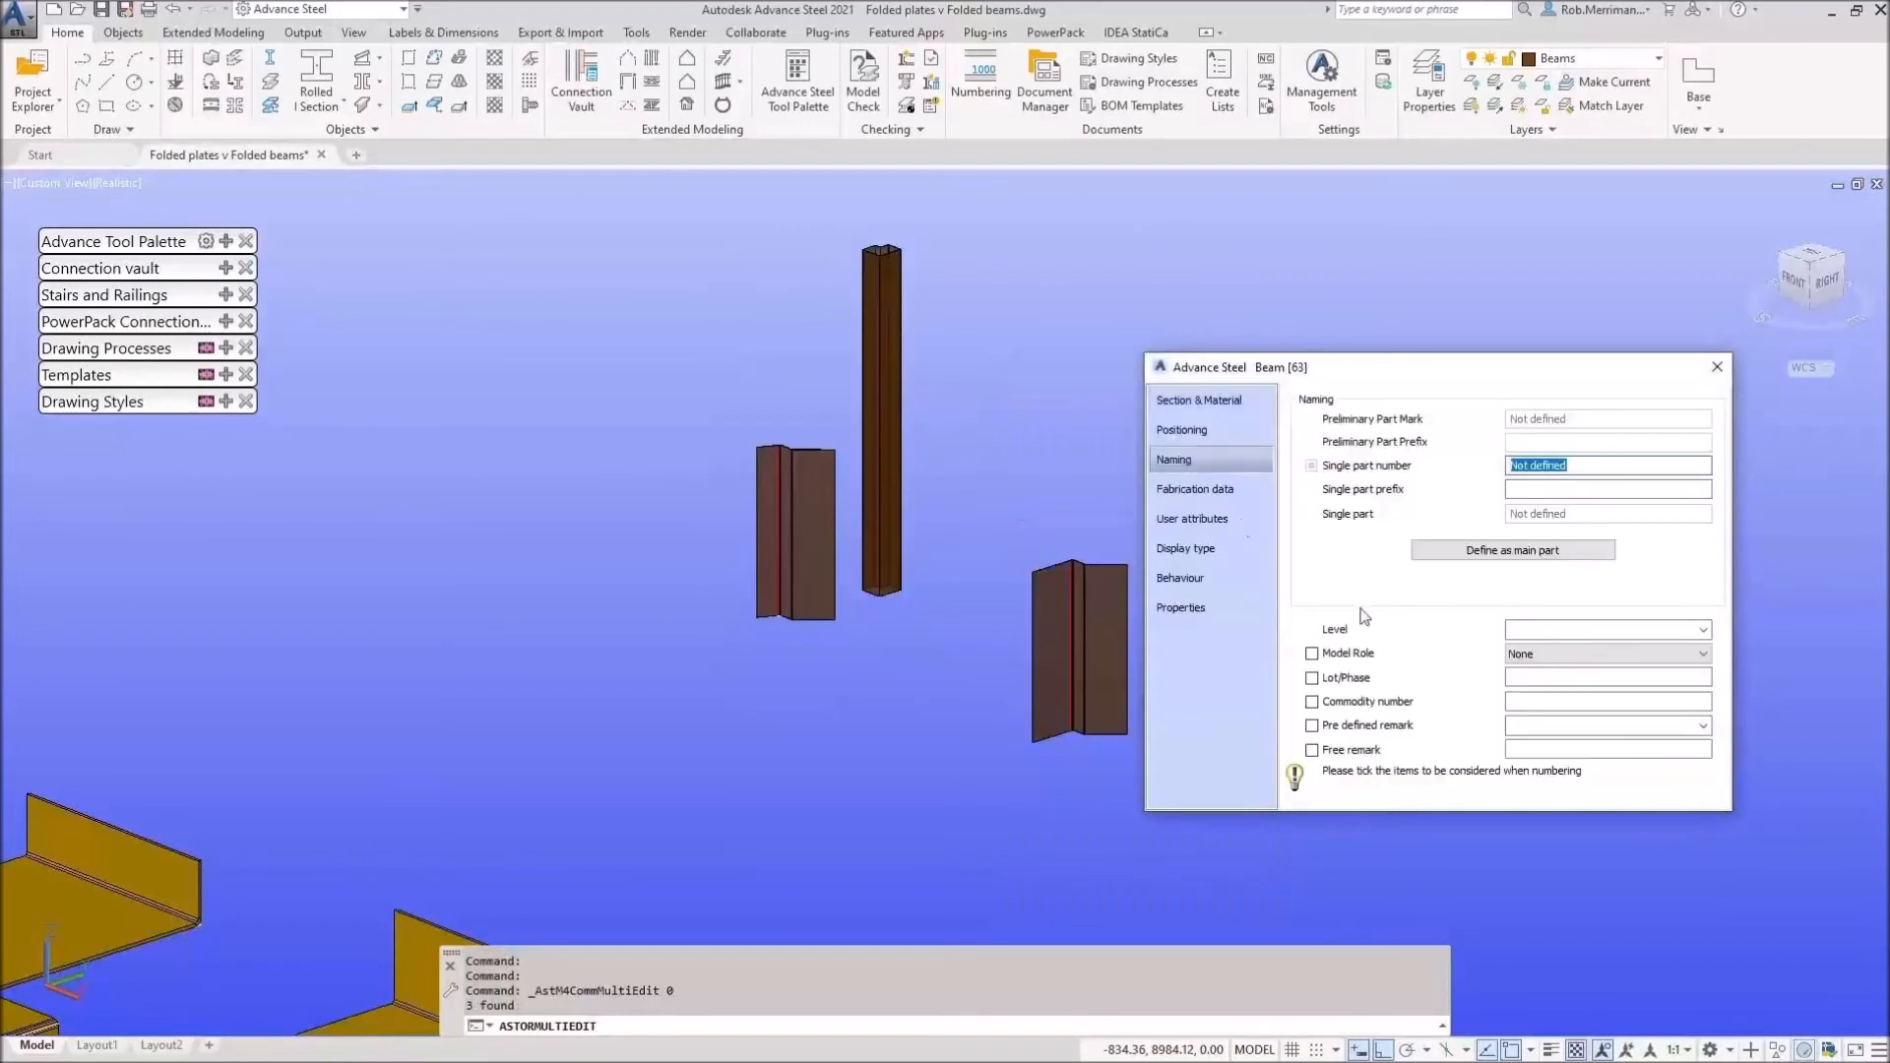
{"action": "left_click", "coordinate": [1538, 656]}
{"action": "left_click", "coordinate": [1539, 661]}
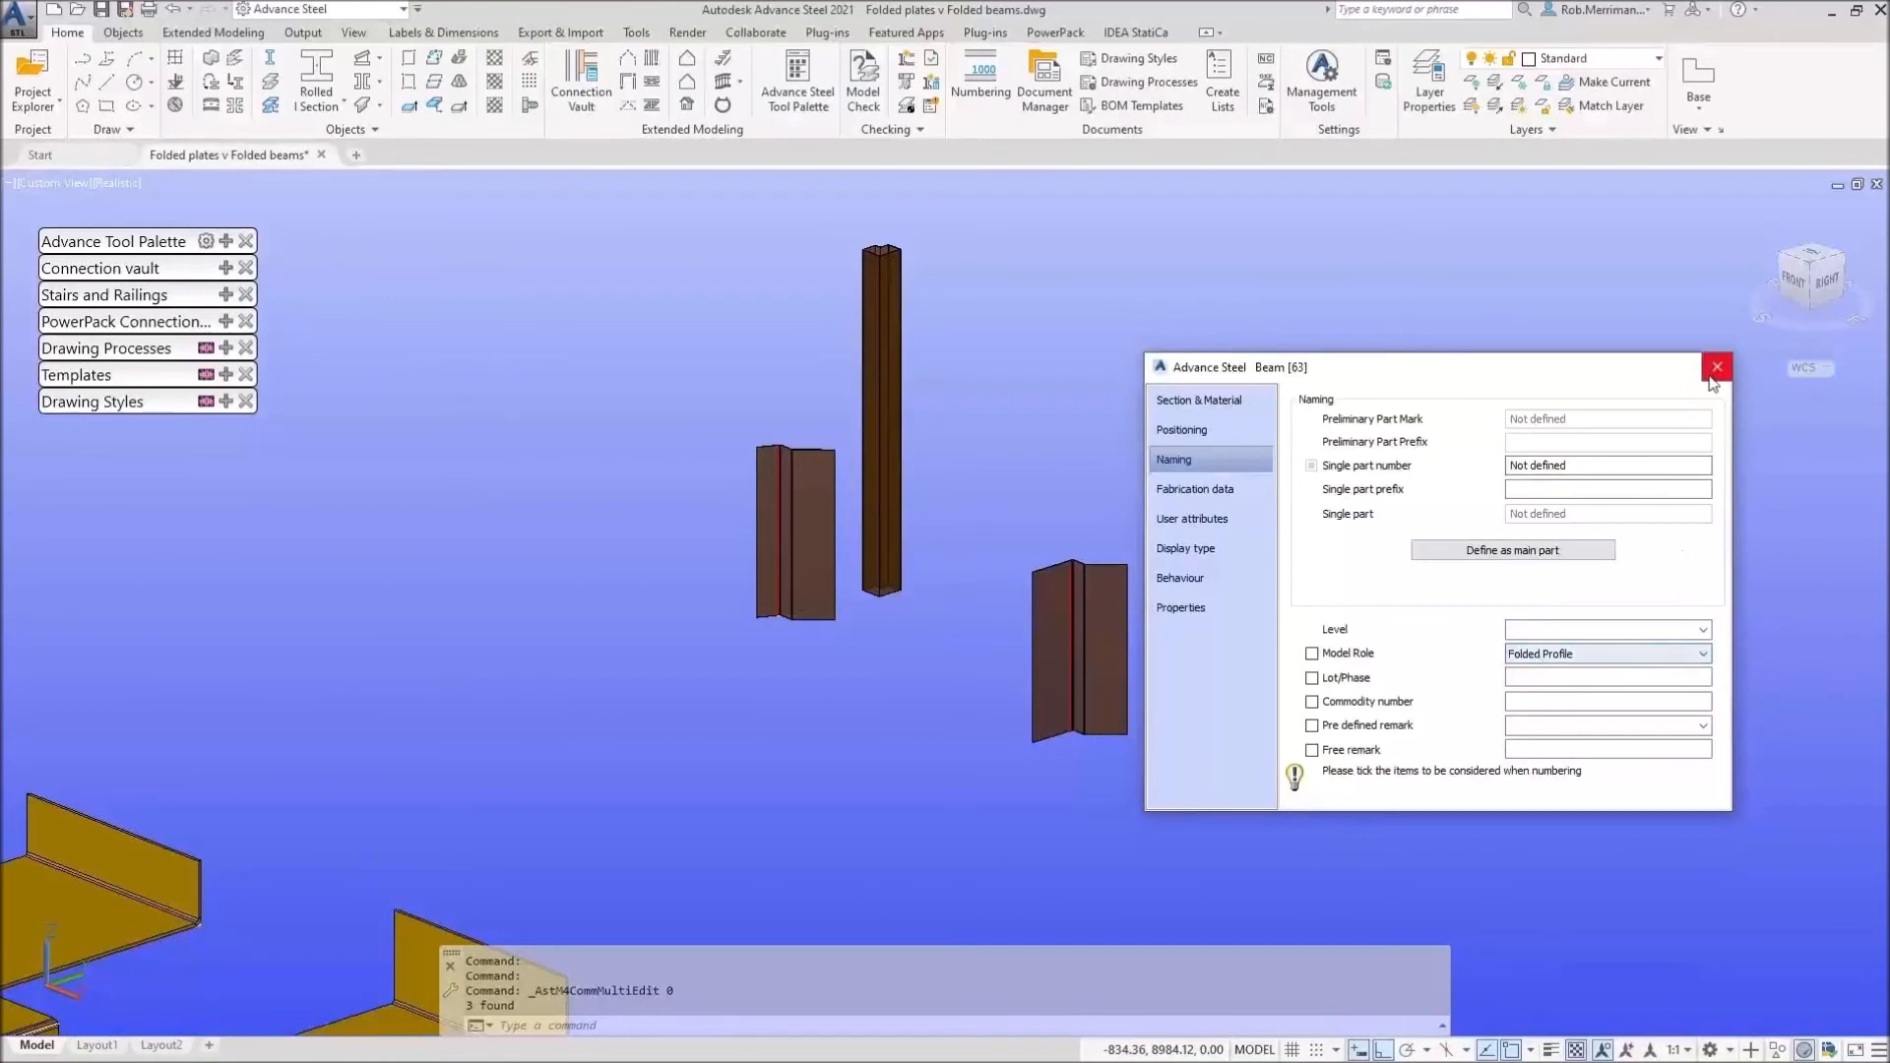
{"action": "left_click", "coordinate": [1716, 368]}
Step: Reselect all three columns and number them as single parts starting at 1000
{"action": "left_click", "coordinate": [1093, 630]}
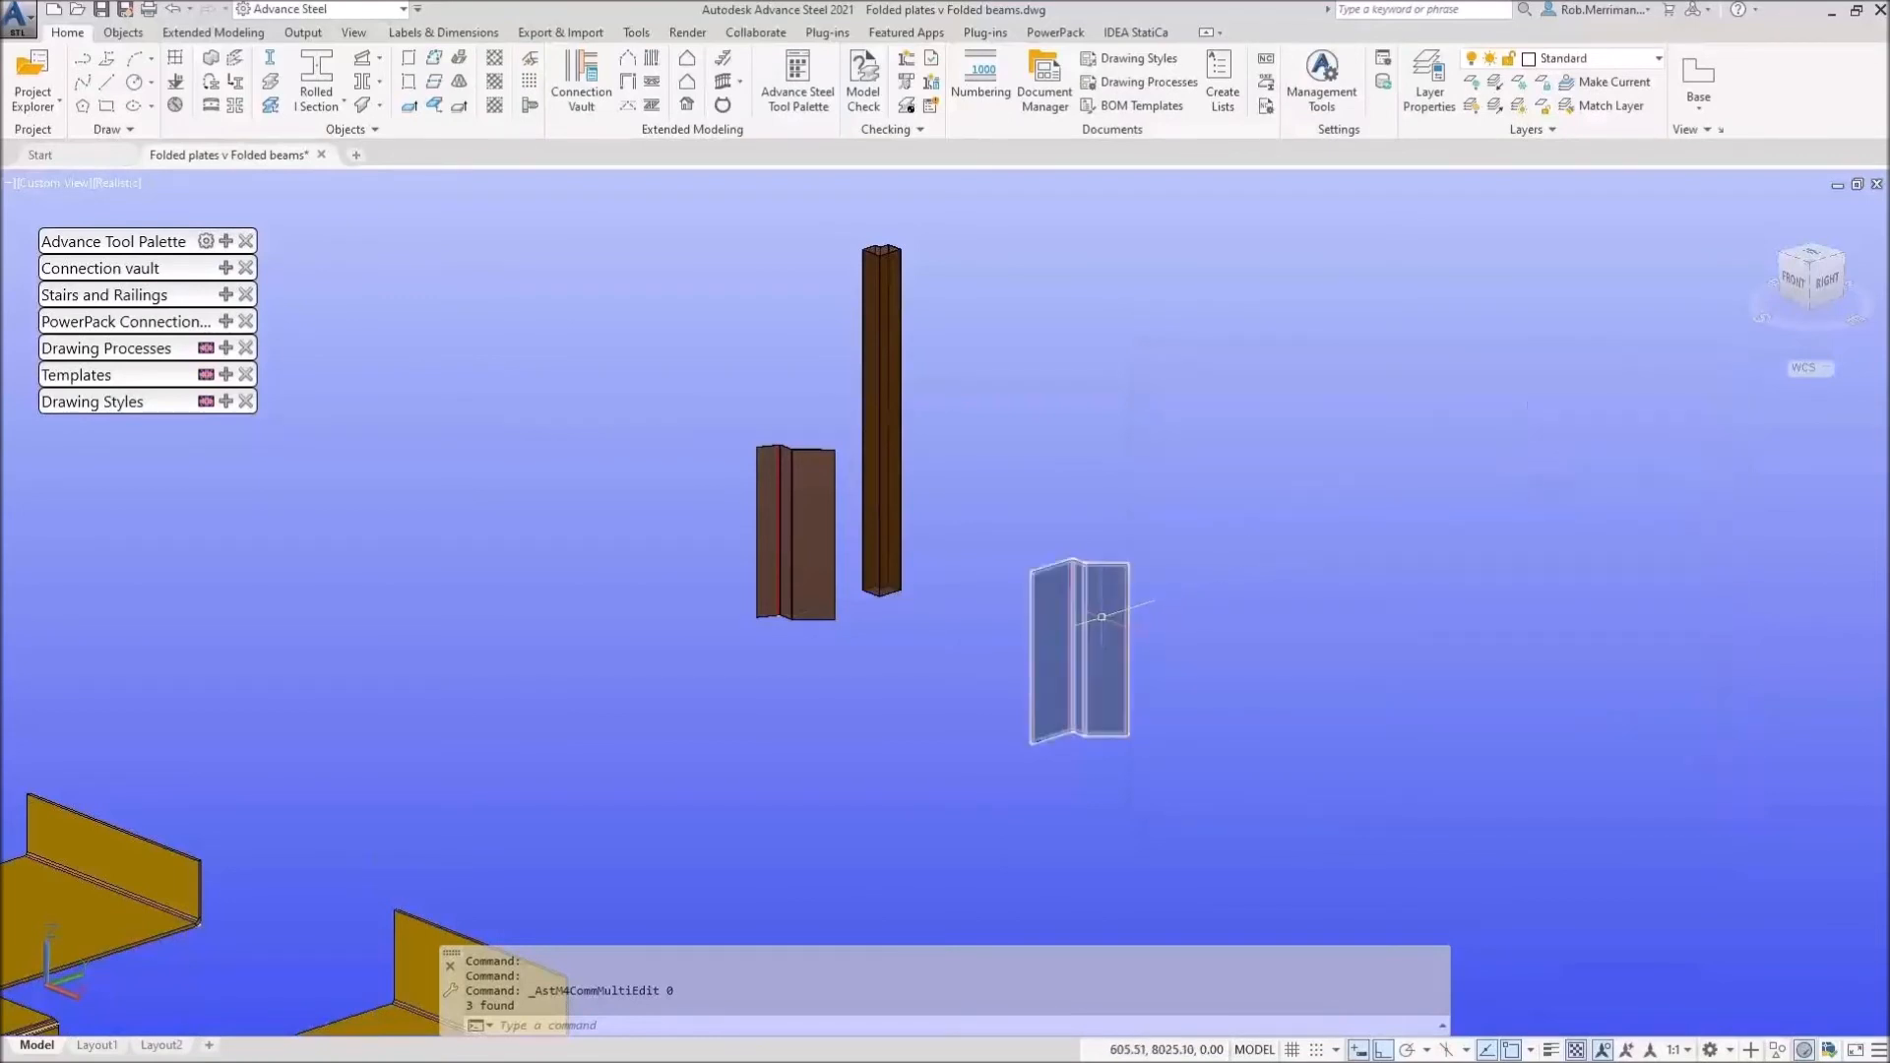
{"action": "left_click", "coordinate": [889, 433]}
{"action": "left_click", "coordinate": [814, 502]}
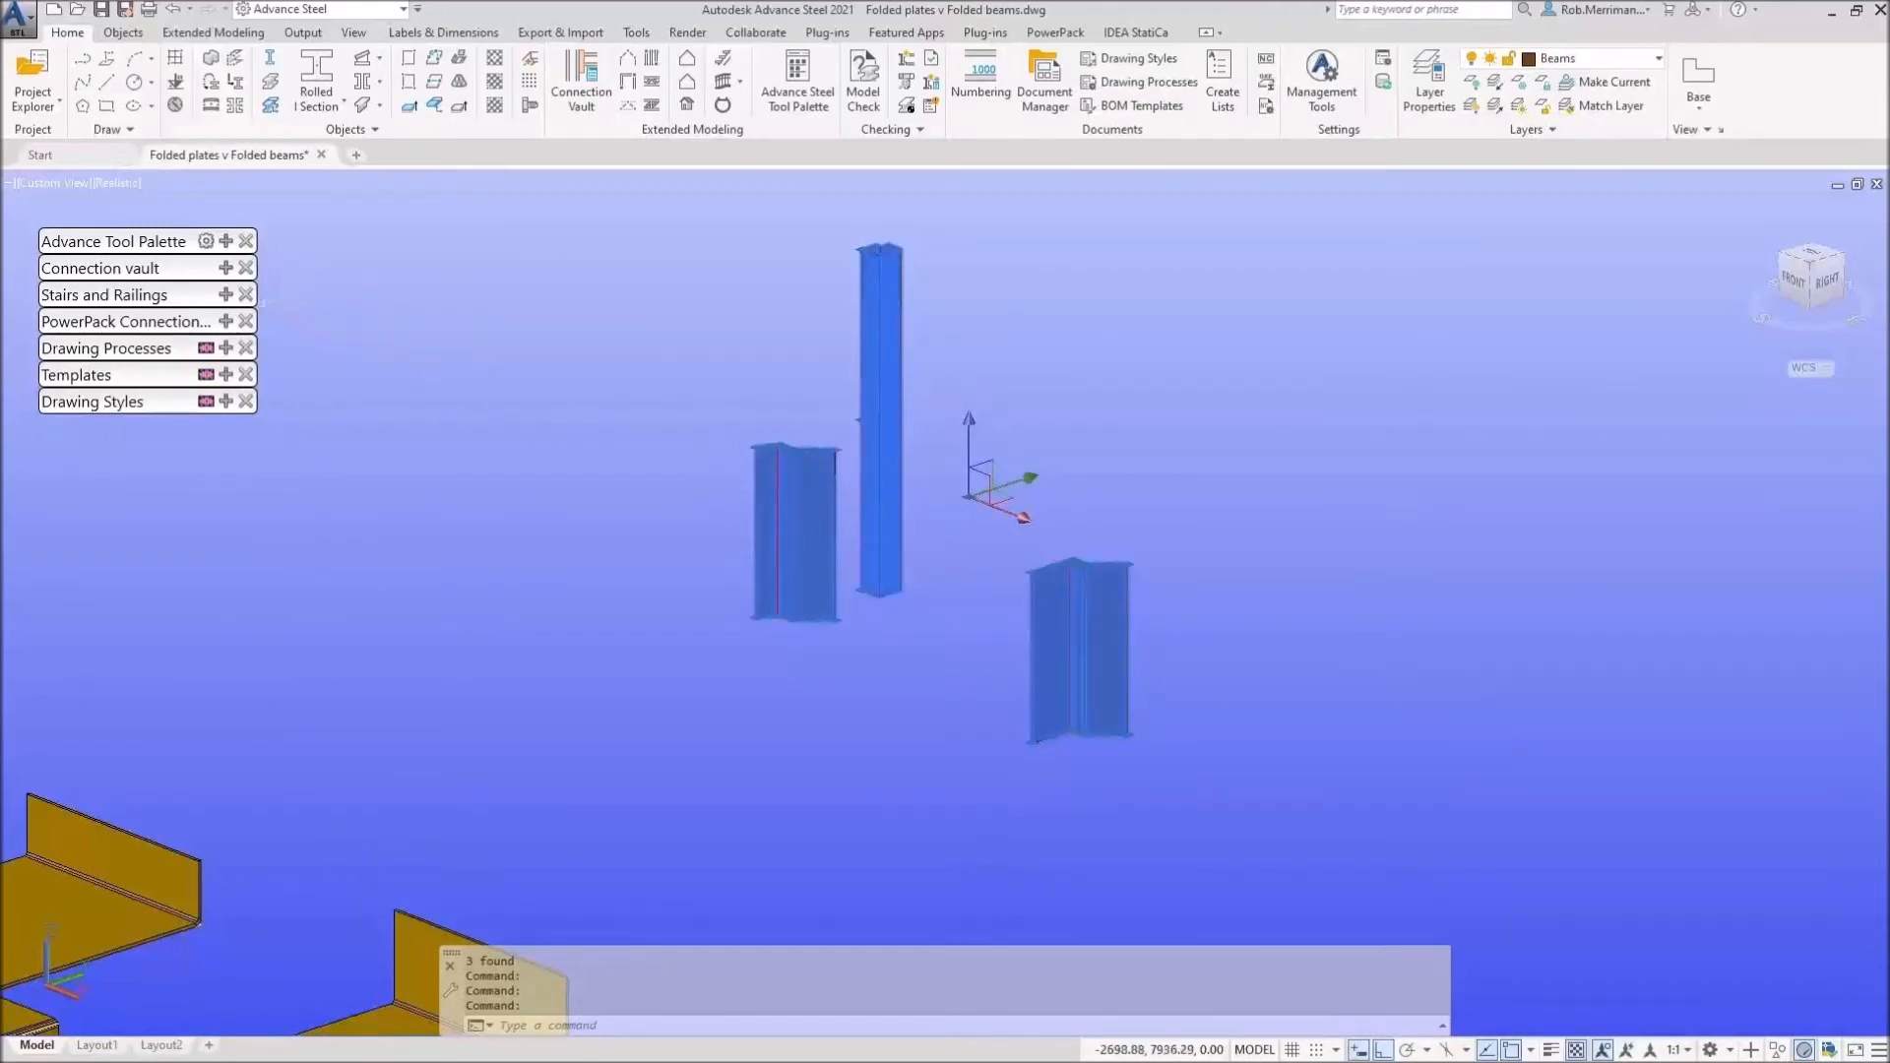
{"action": "left_click", "coordinate": [980, 74]}
{"action": "left_click", "coordinate": [868, 817]}
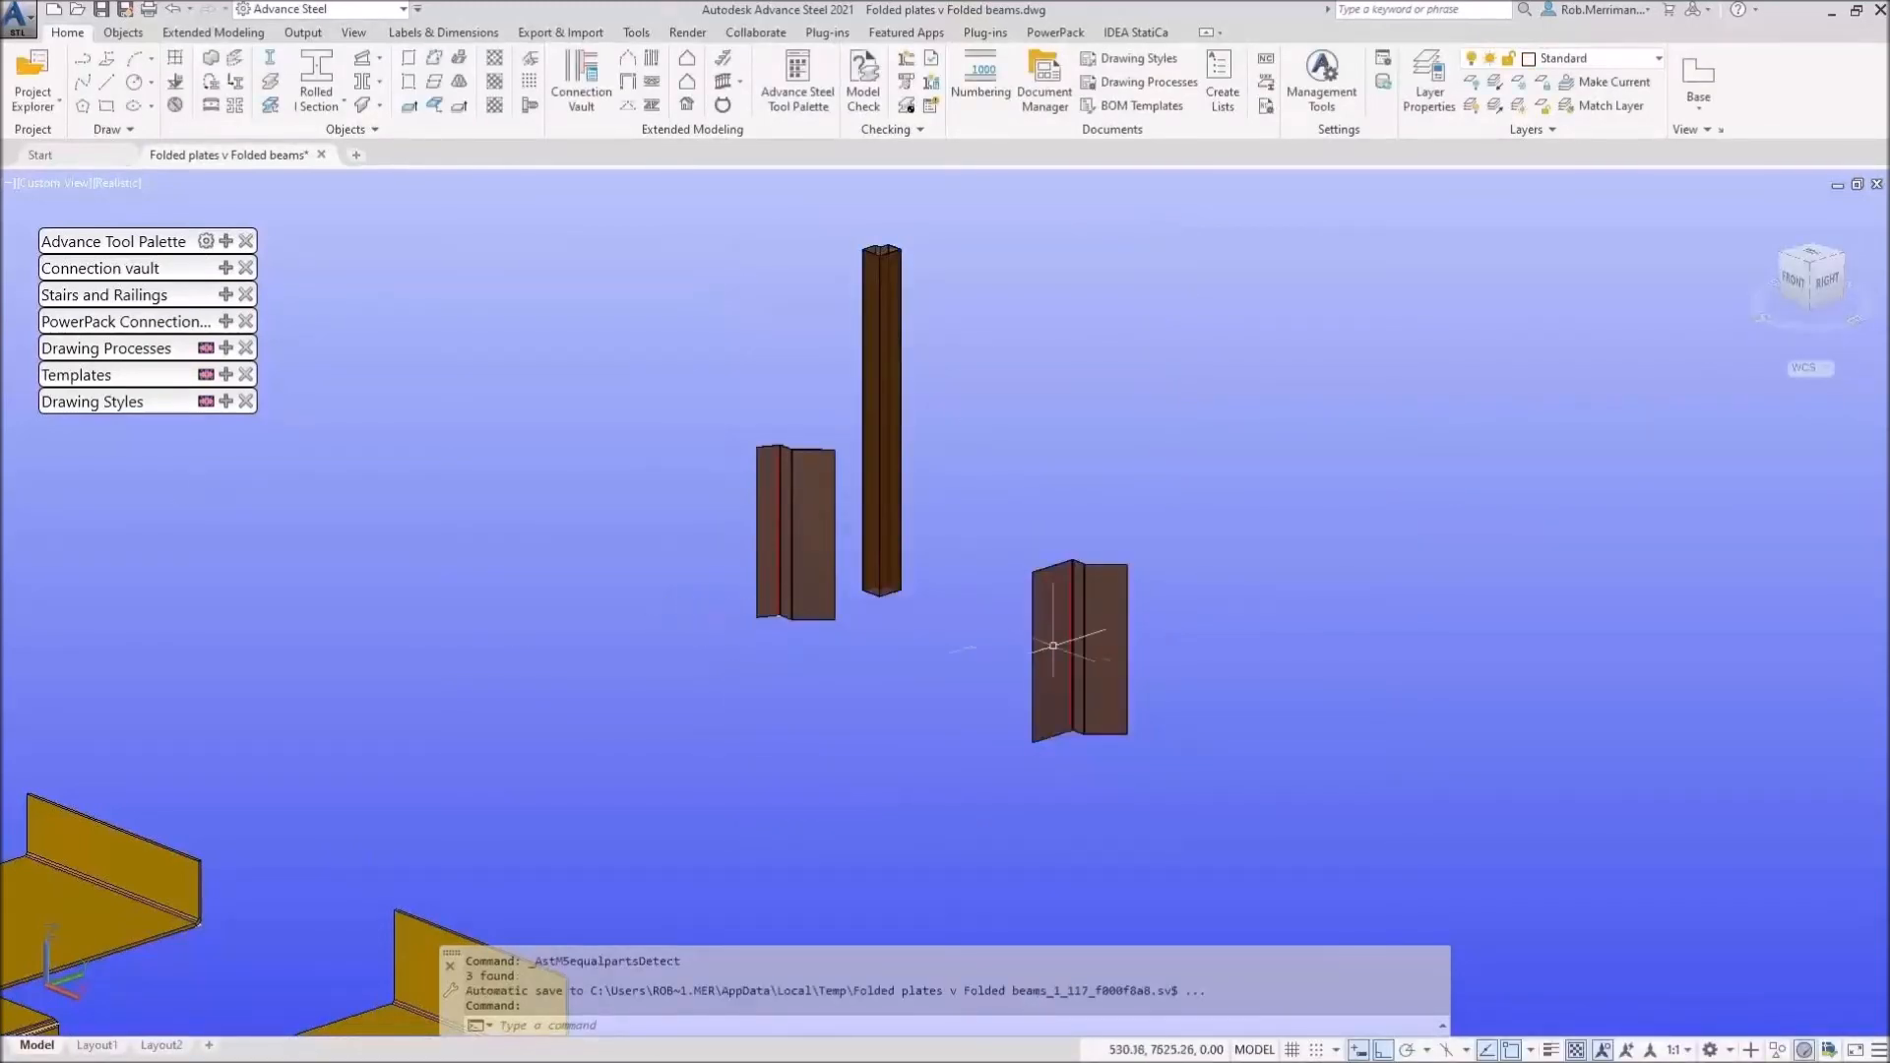
{"action": "left_click", "coordinate": [1101, 639]}
Step: Run the Parts A4 - Single drawing process on the three columns, producing FPL5 (A4) 01.dwg
{"action": "left_click", "coordinate": [881, 482]}
{"action": "left_click", "coordinate": [832, 492]}
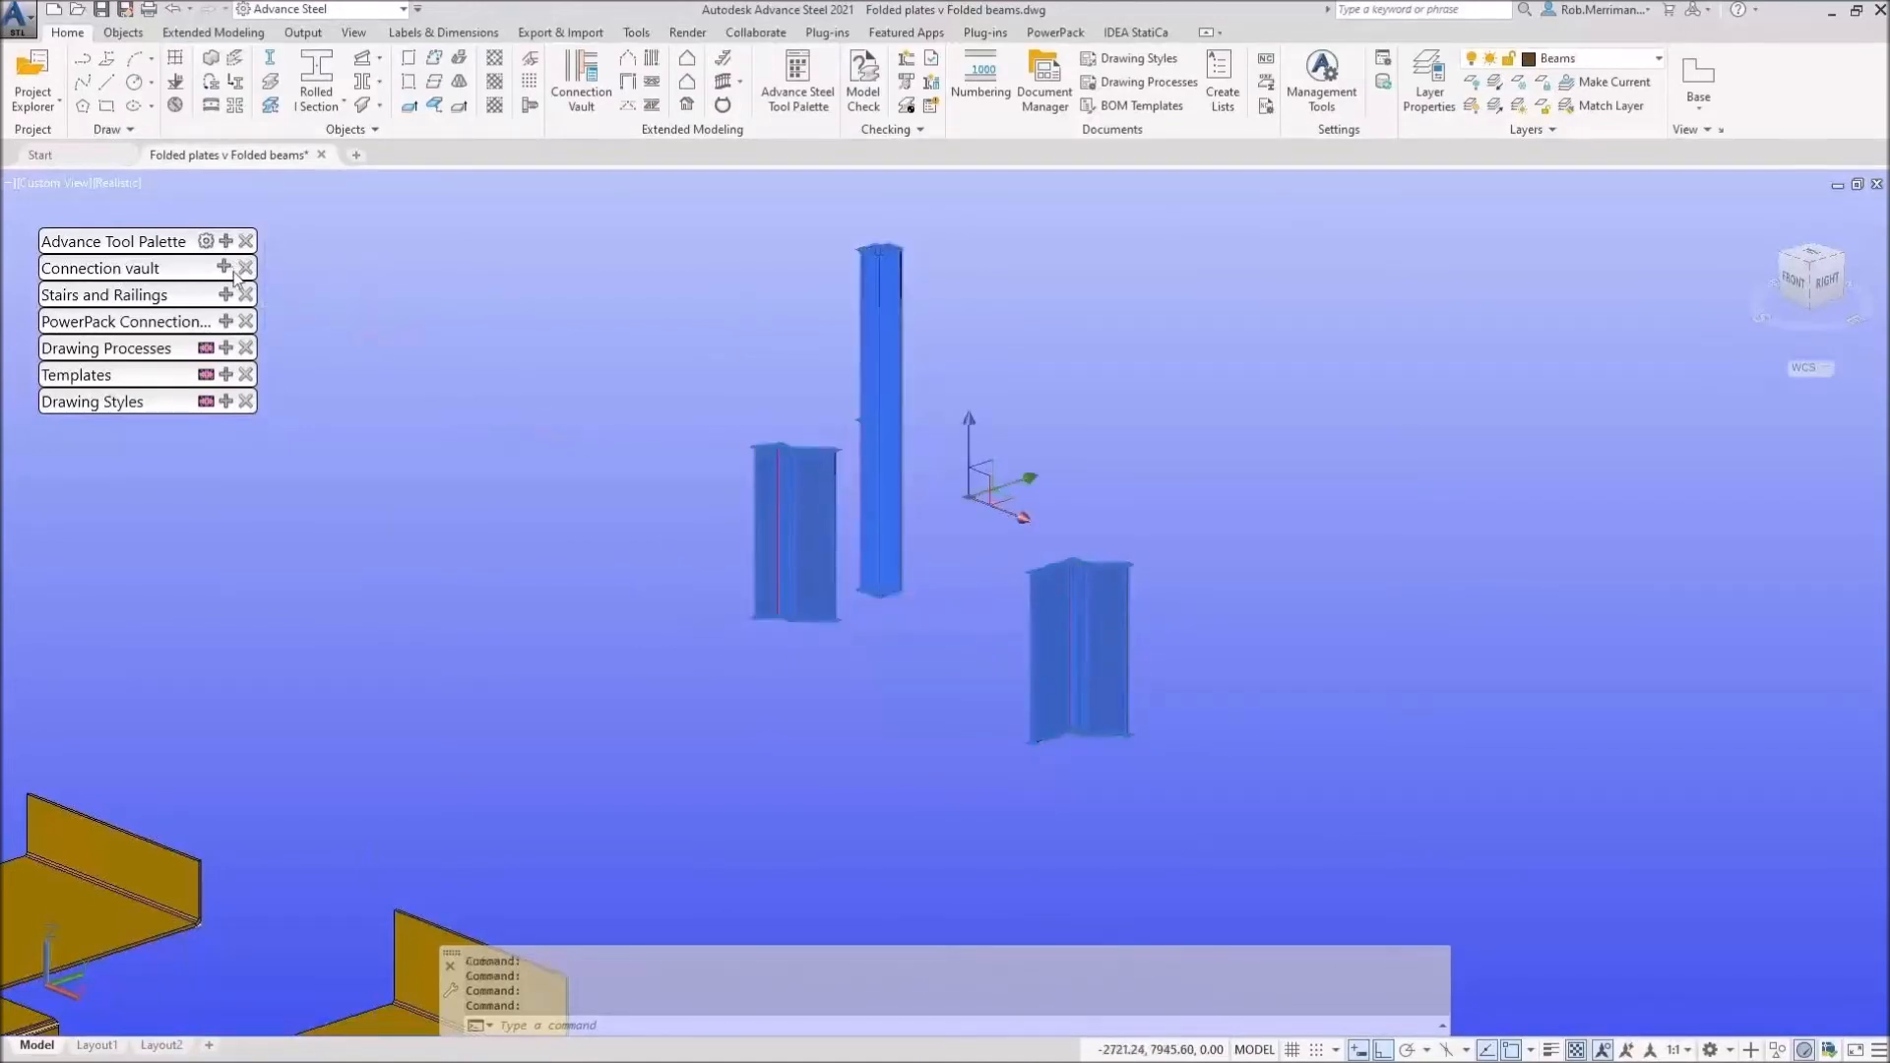
{"action": "left_click", "coordinate": [227, 348]}
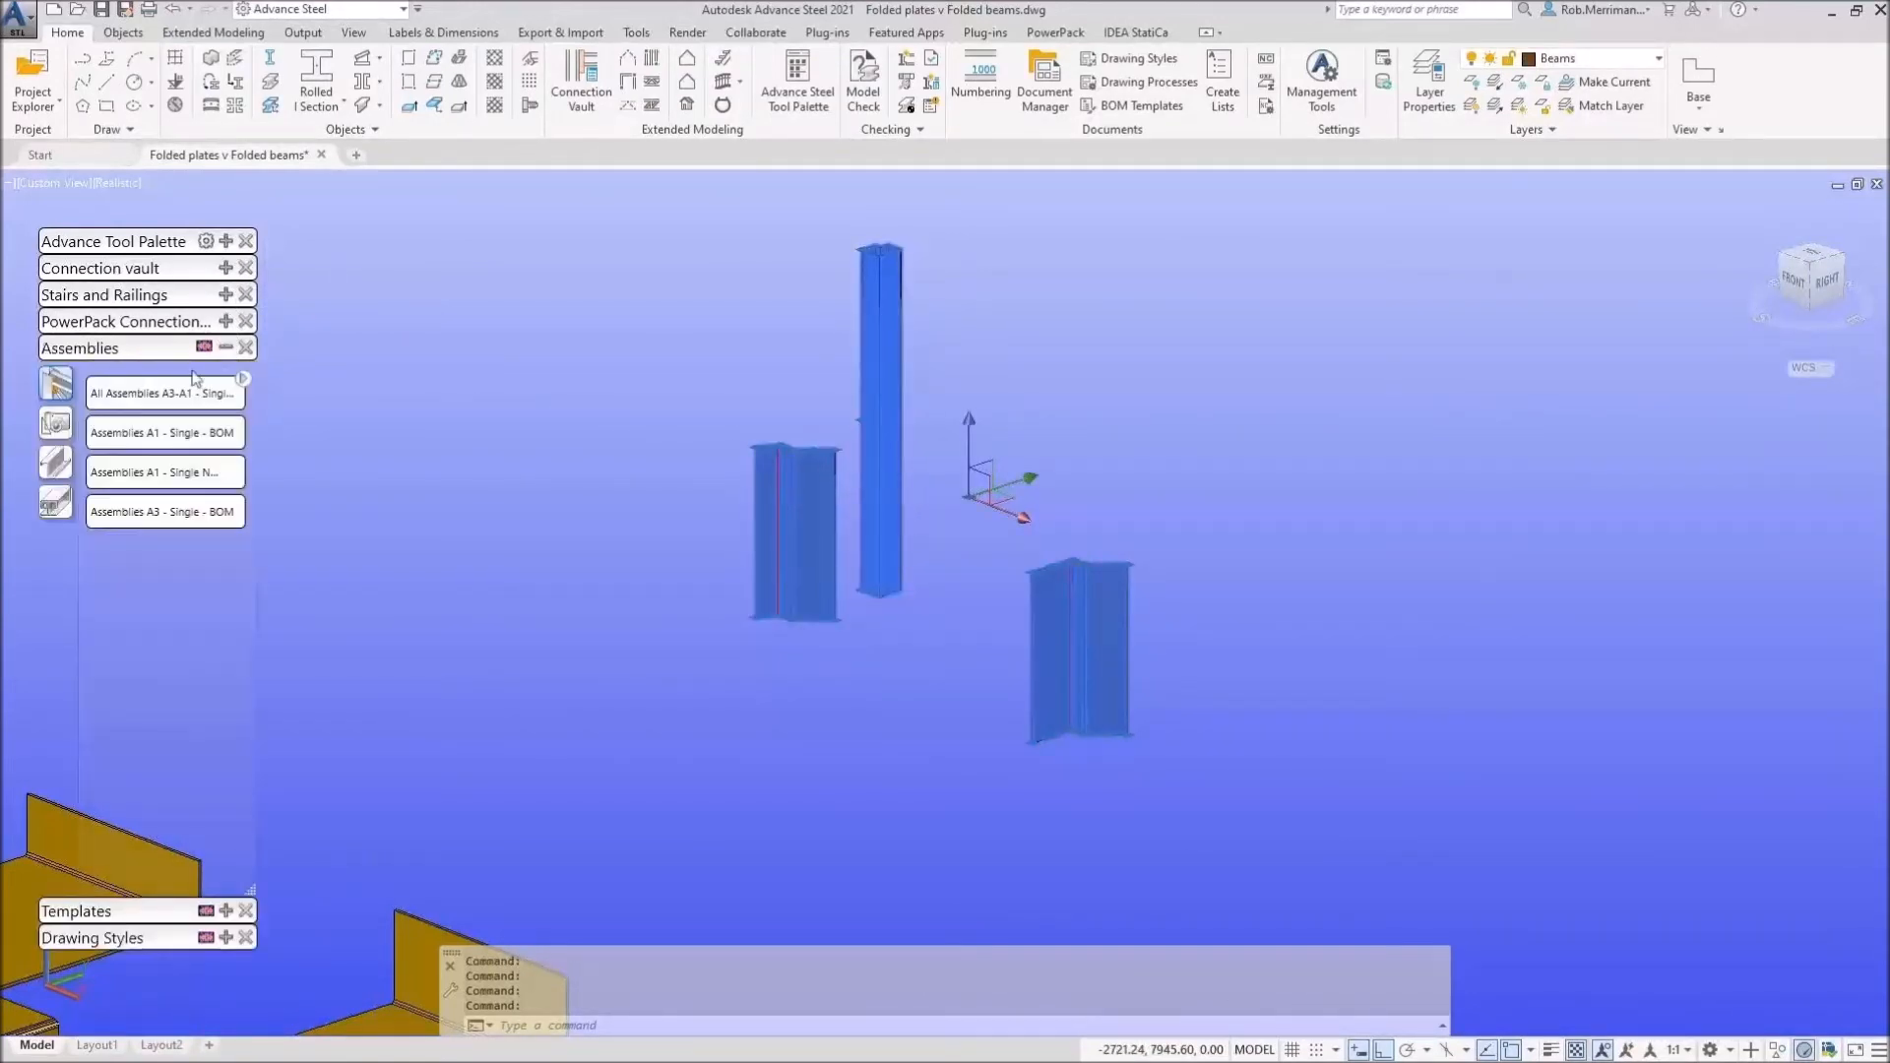
{"action": "left_click", "coordinate": [62, 495]}
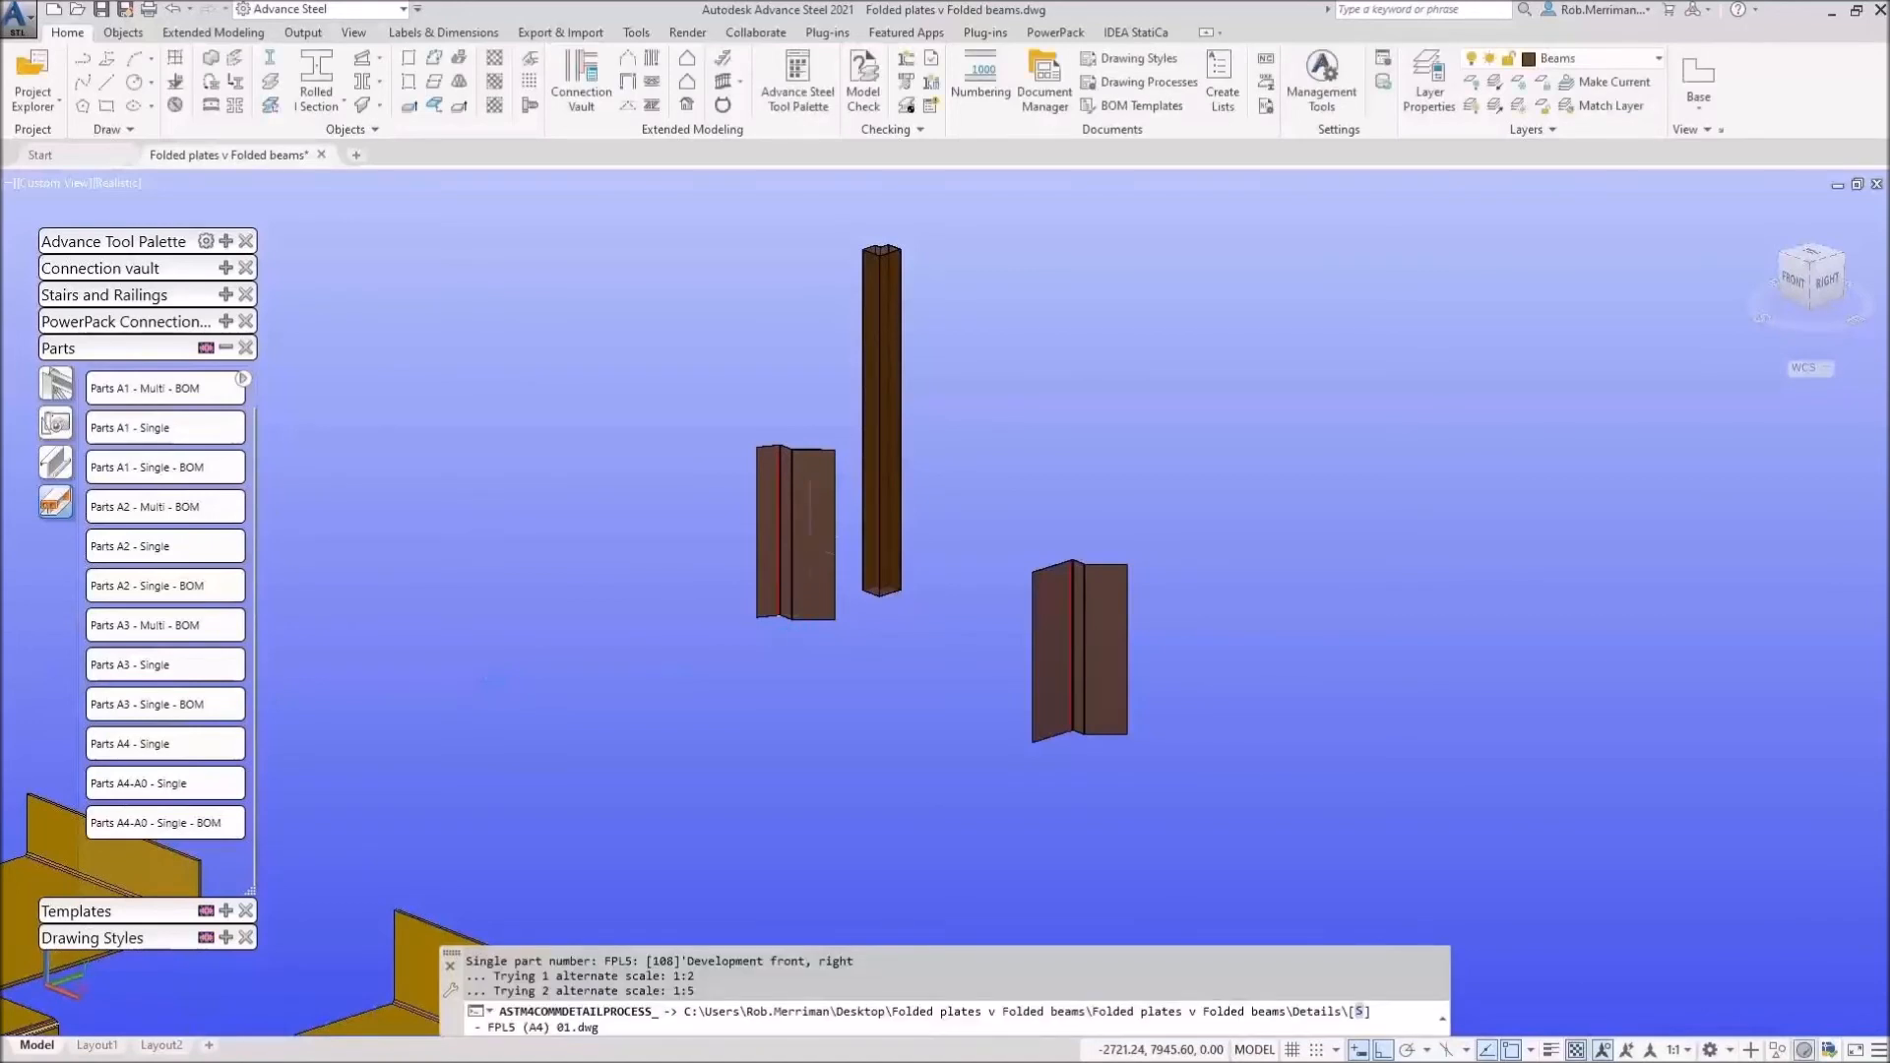
{"action": "left_click", "coordinate": [802, 531]}
Step: Clear the previous selection and reselect only the left folded-plate column
{"action": "right_click", "coordinate": [817, 546]}
{"action": "right_click", "coordinate": [753, 645]}
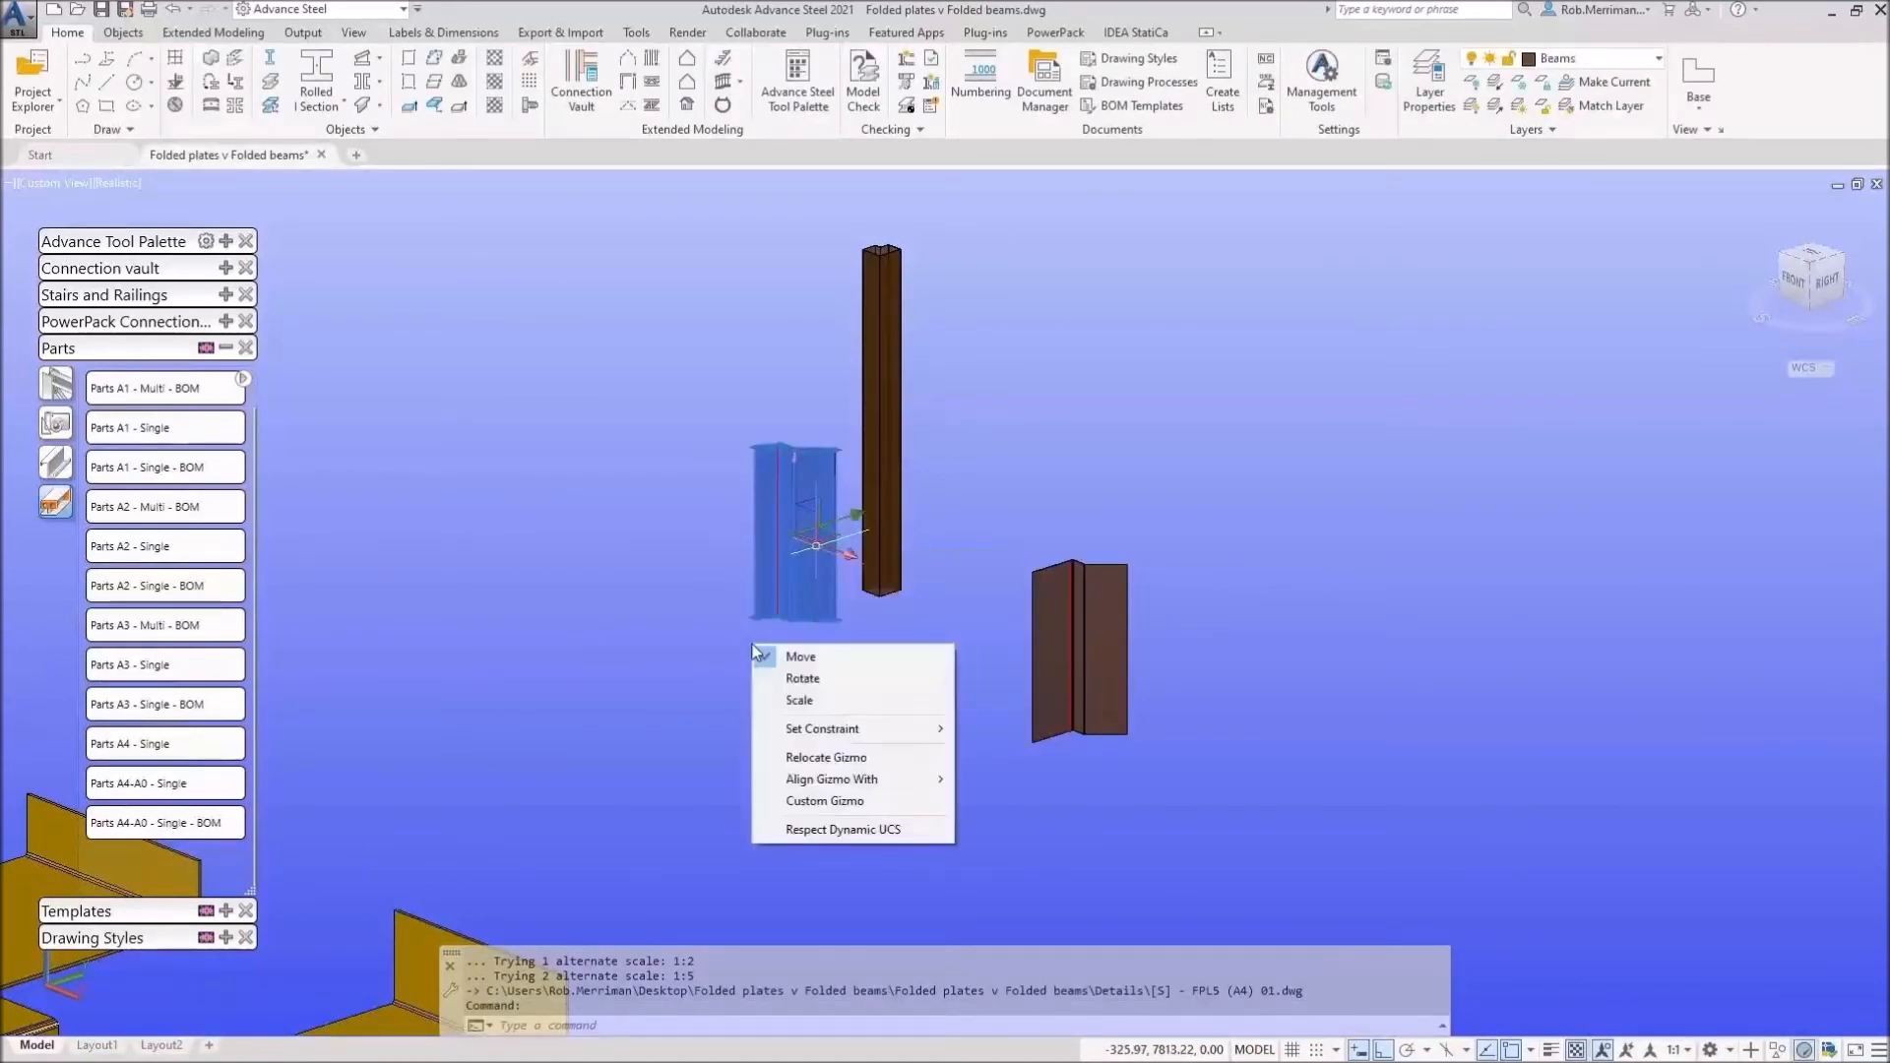
{"action": "scroll", "coordinate": [805, 544], "scroll_direction": "up", "scroll_amount": 5}
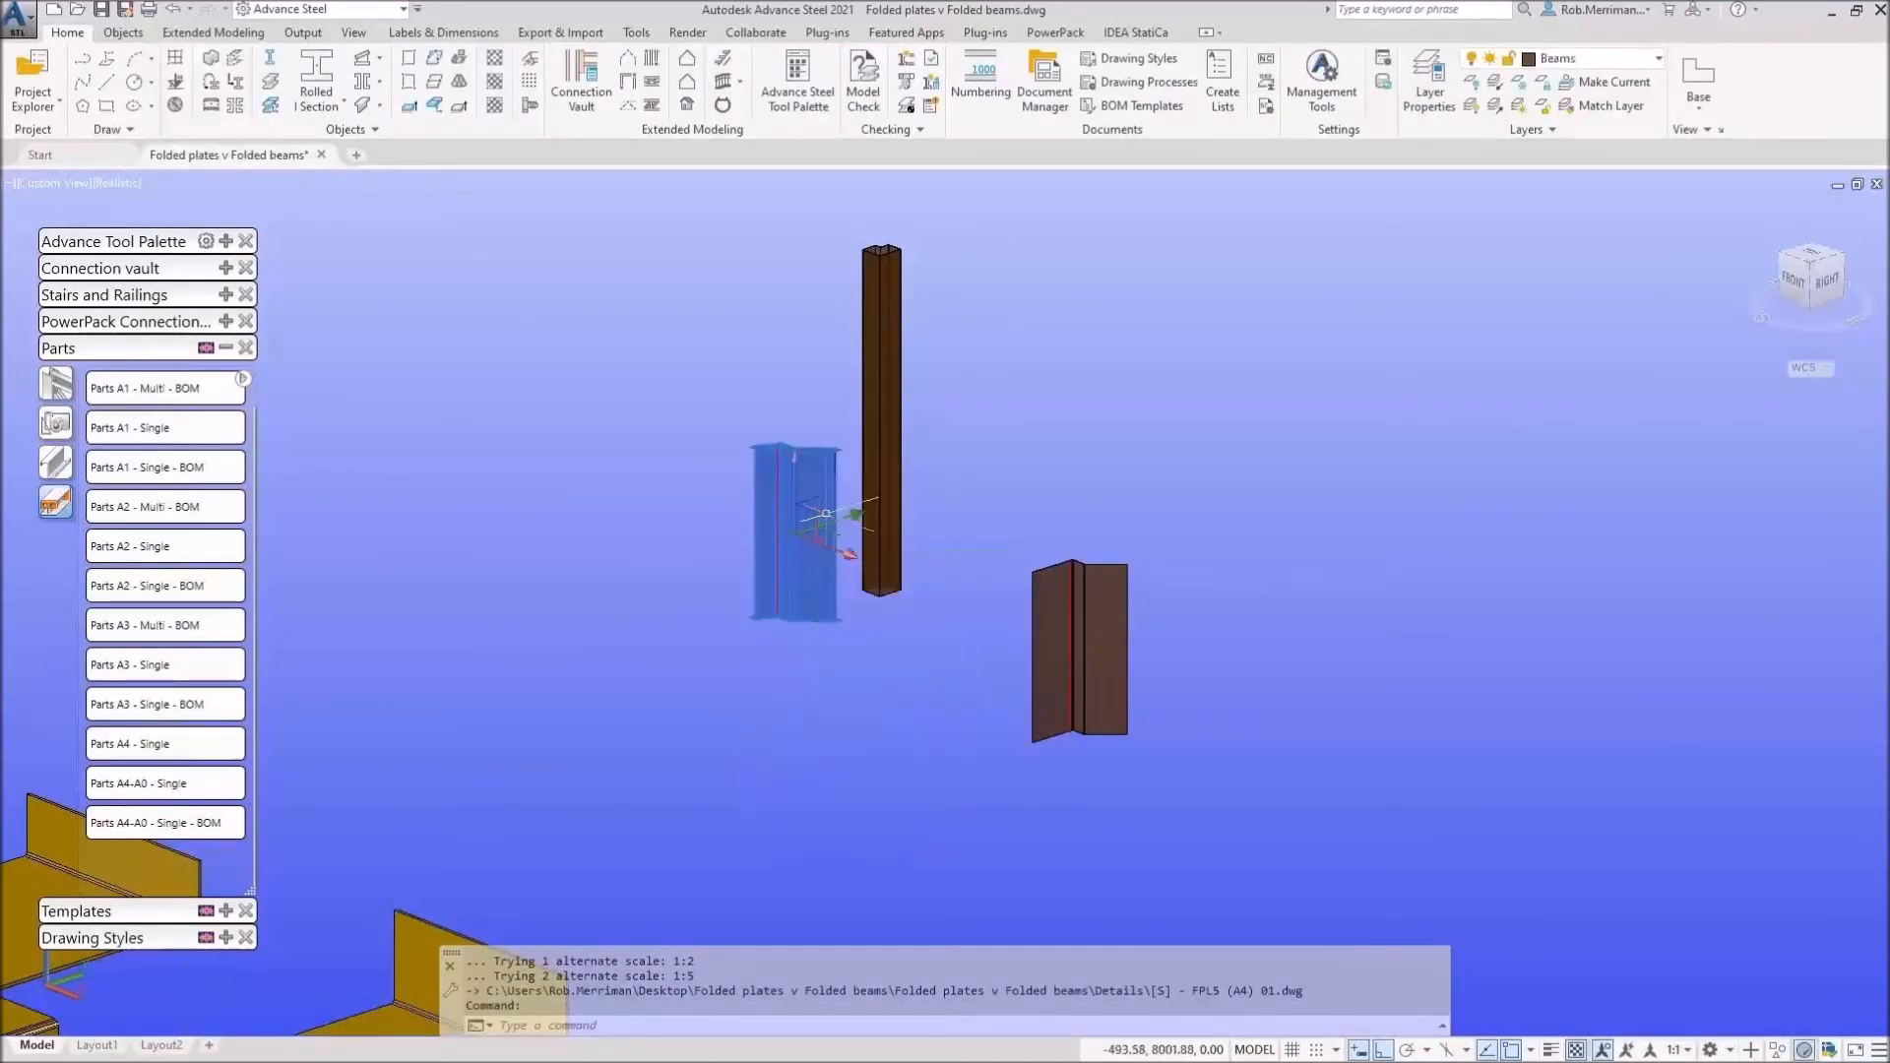
{"action": "key", "text": "Escape"}
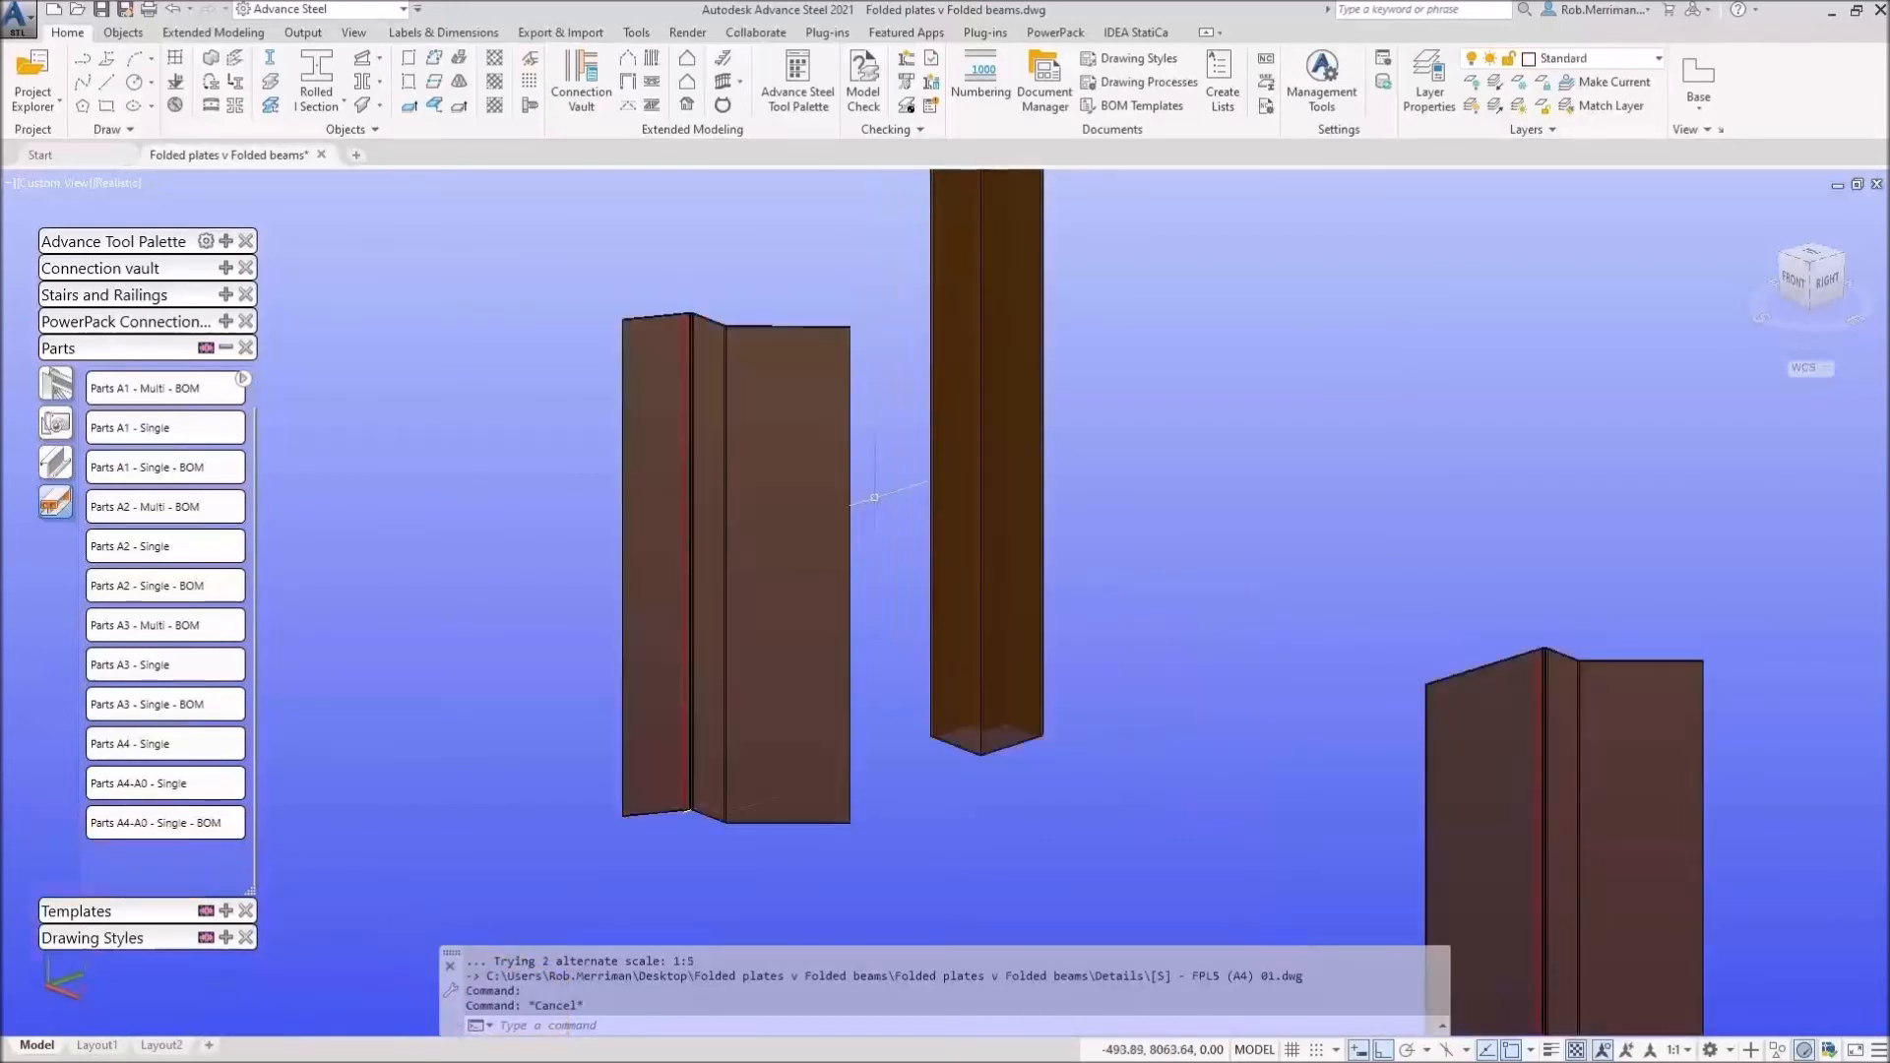
{"action": "scroll", "coordinate": [871, 492], "scroll_direction": "down", "scroll_amount": 5}
{"action": "left_click", "coordinate": [856, 465]}
{"action": "scroll", "coordinate": [855, 465], "scroll_direction": "up", "scroll_amount": 3}
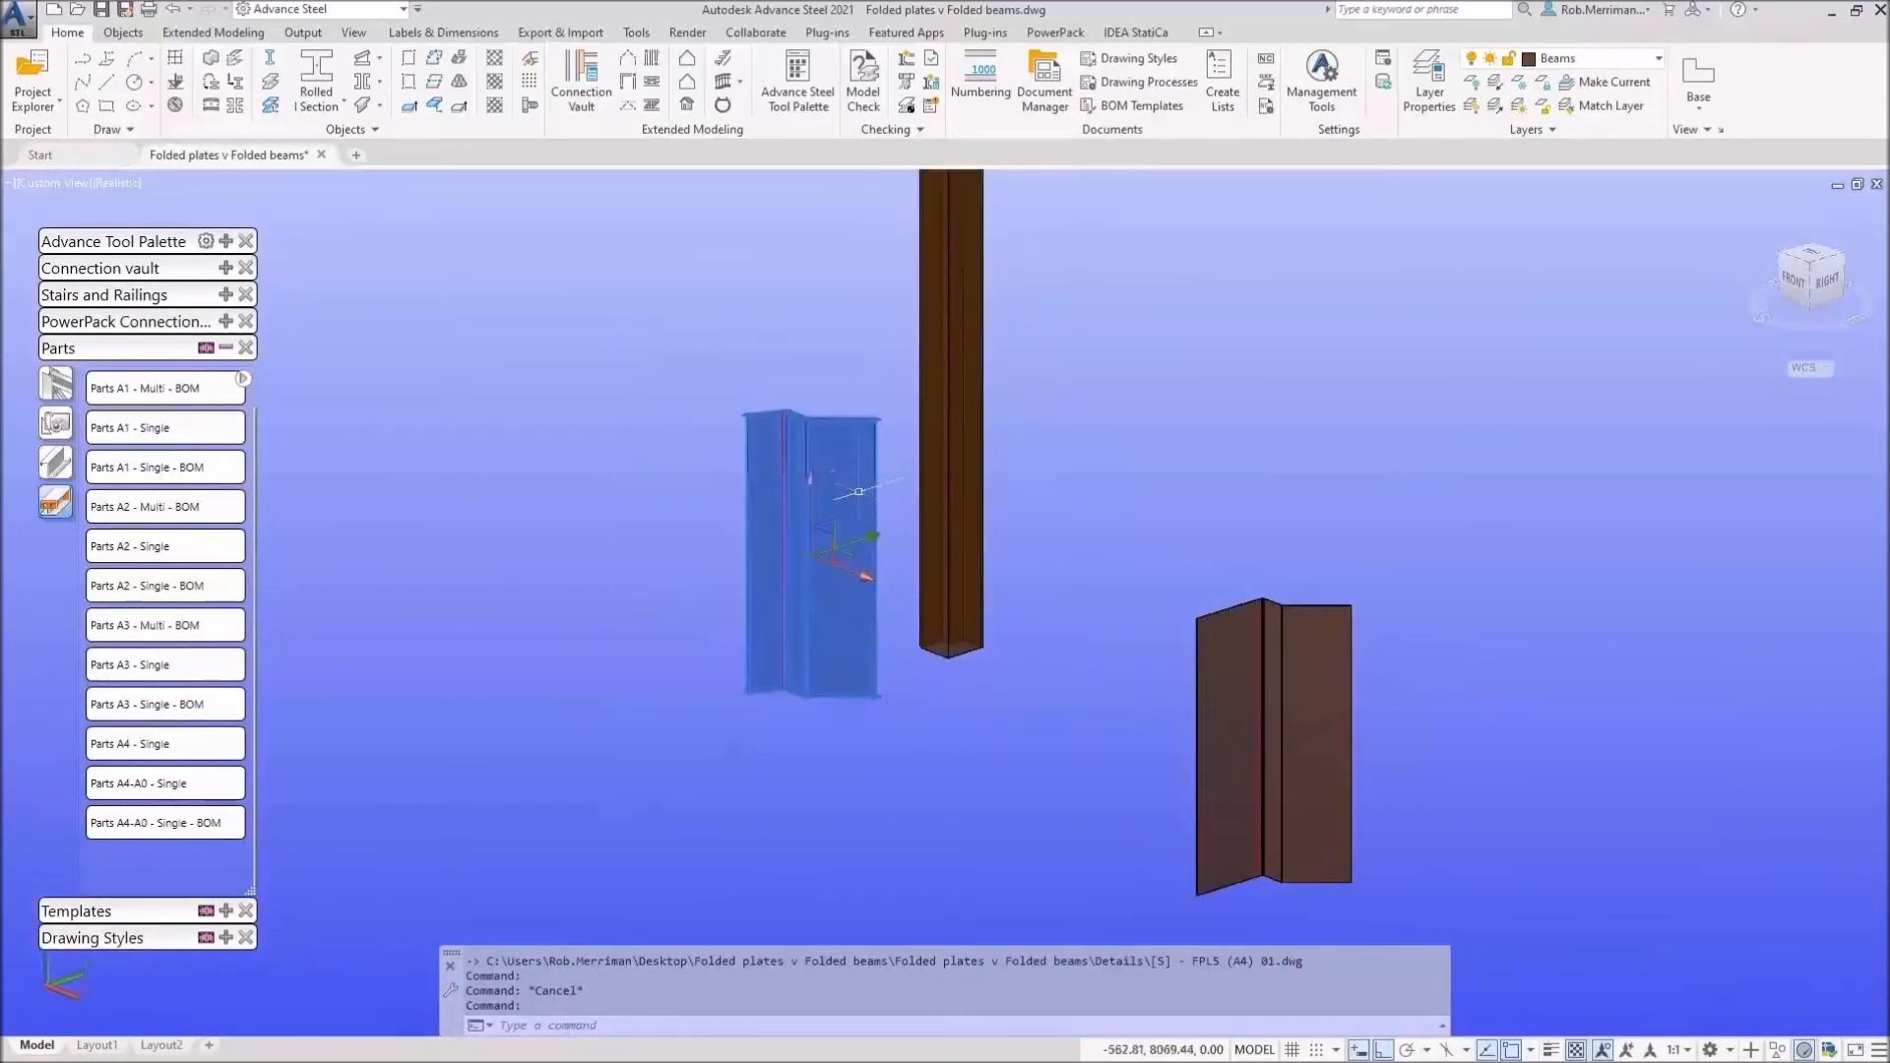
Step: Open the left folded-plate column's FPL4 (A4) 01.dwg part detail drawing
{"action": "right_click", "coordinate": [836, 553]}
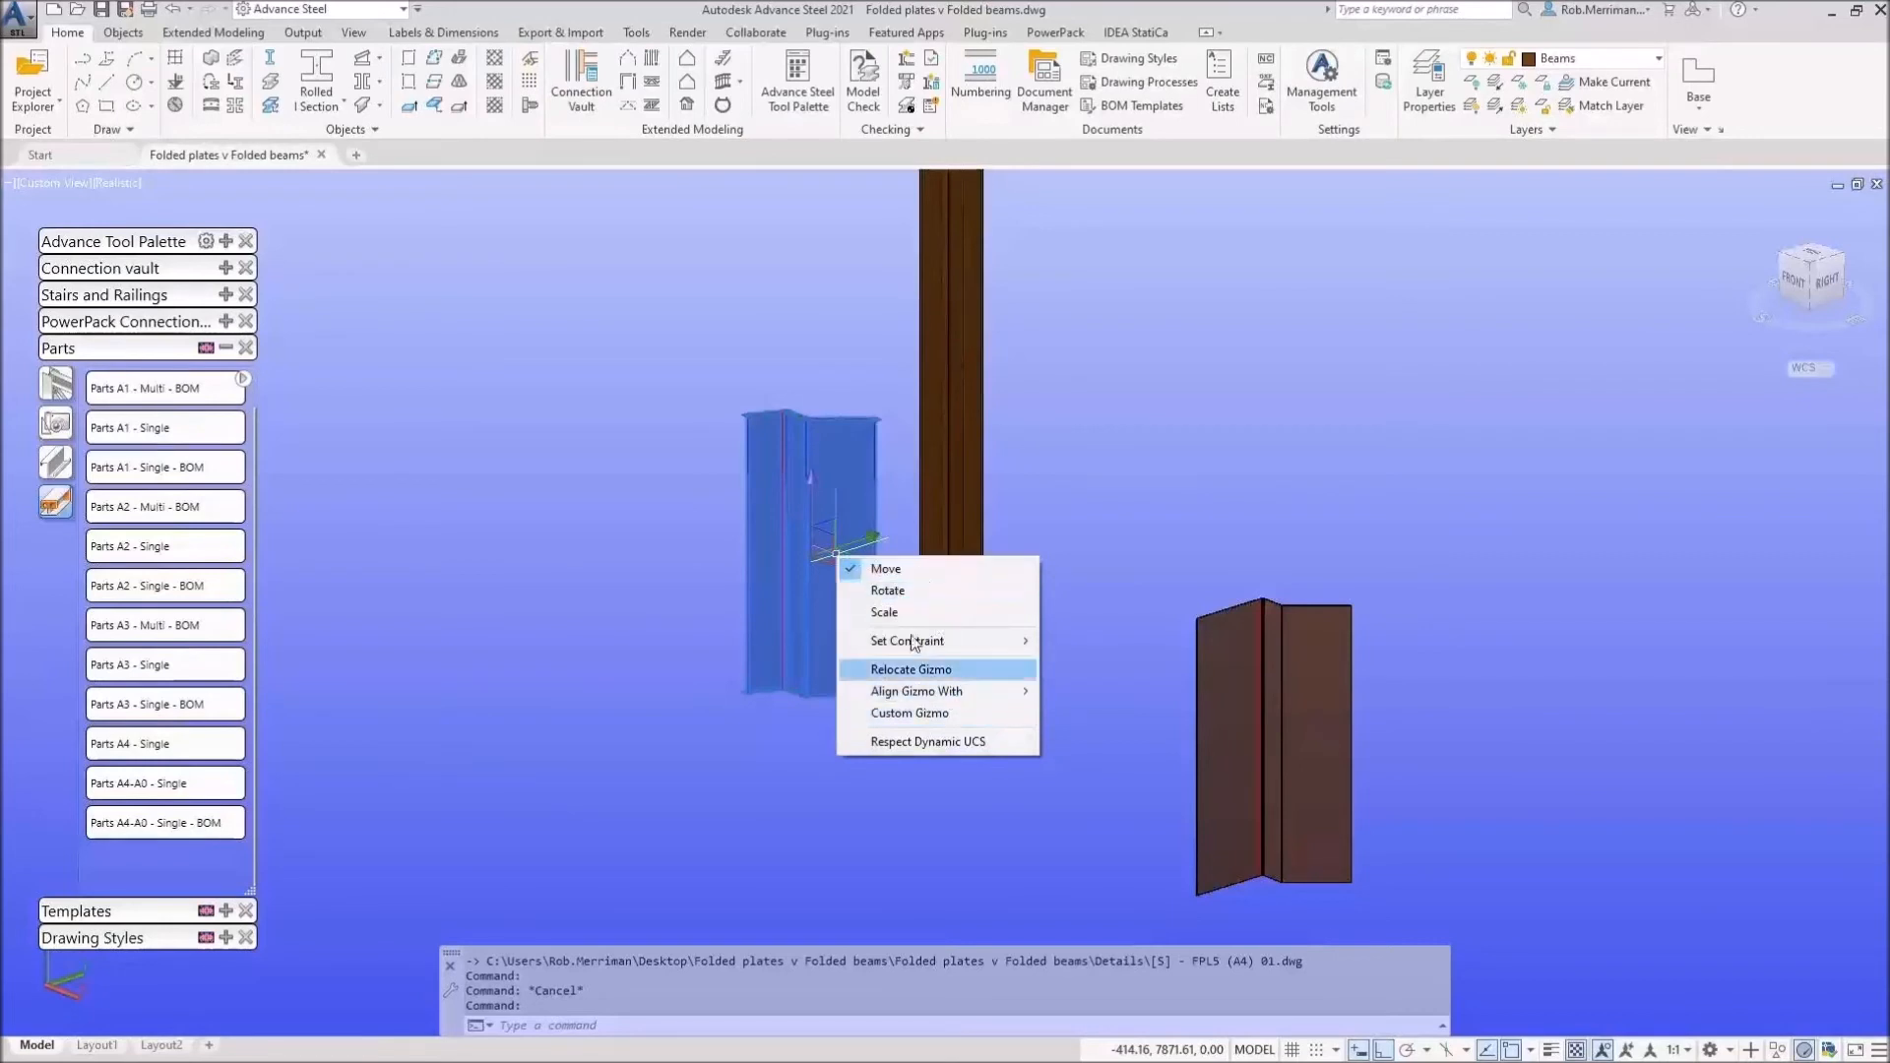
{"action": "left_click", "coordinate": [780, 558]}
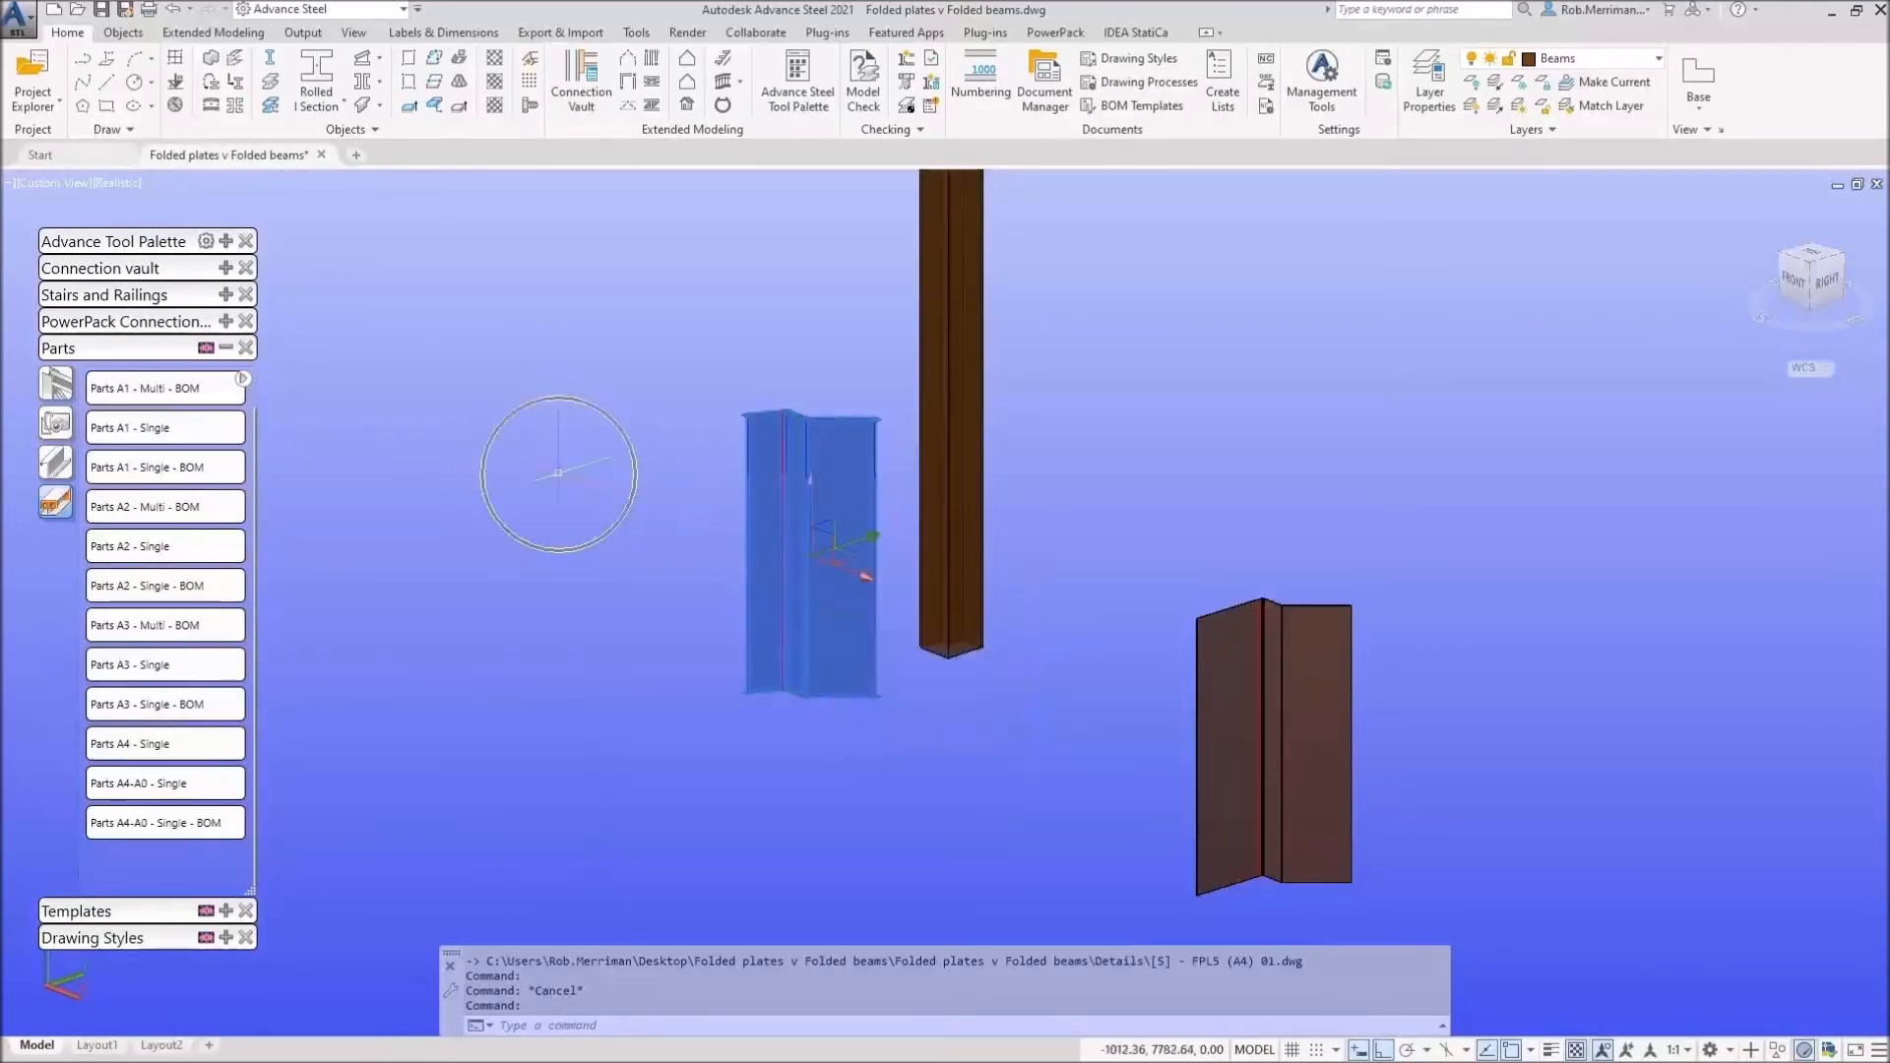
{"action": "right_click", "coordinate": [633, 505]}
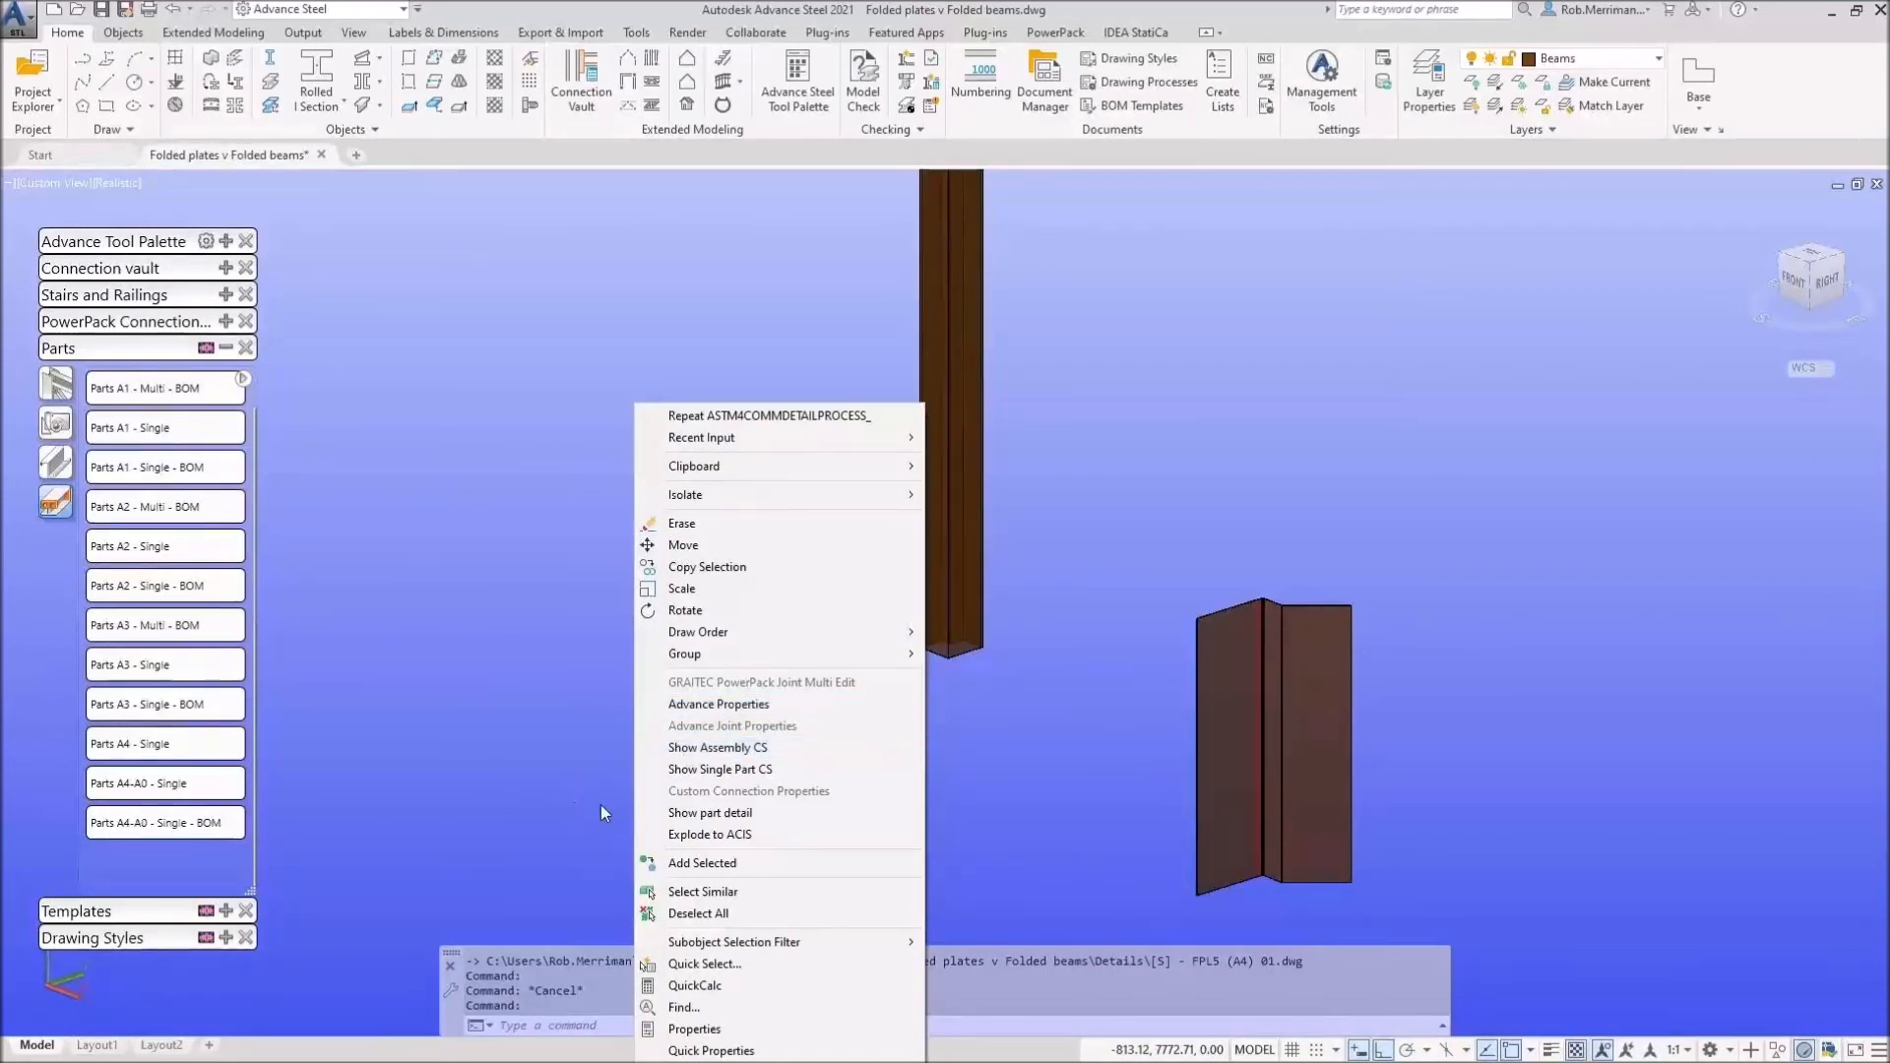
{"action": "left_click", "coordinate": [726, 827]}
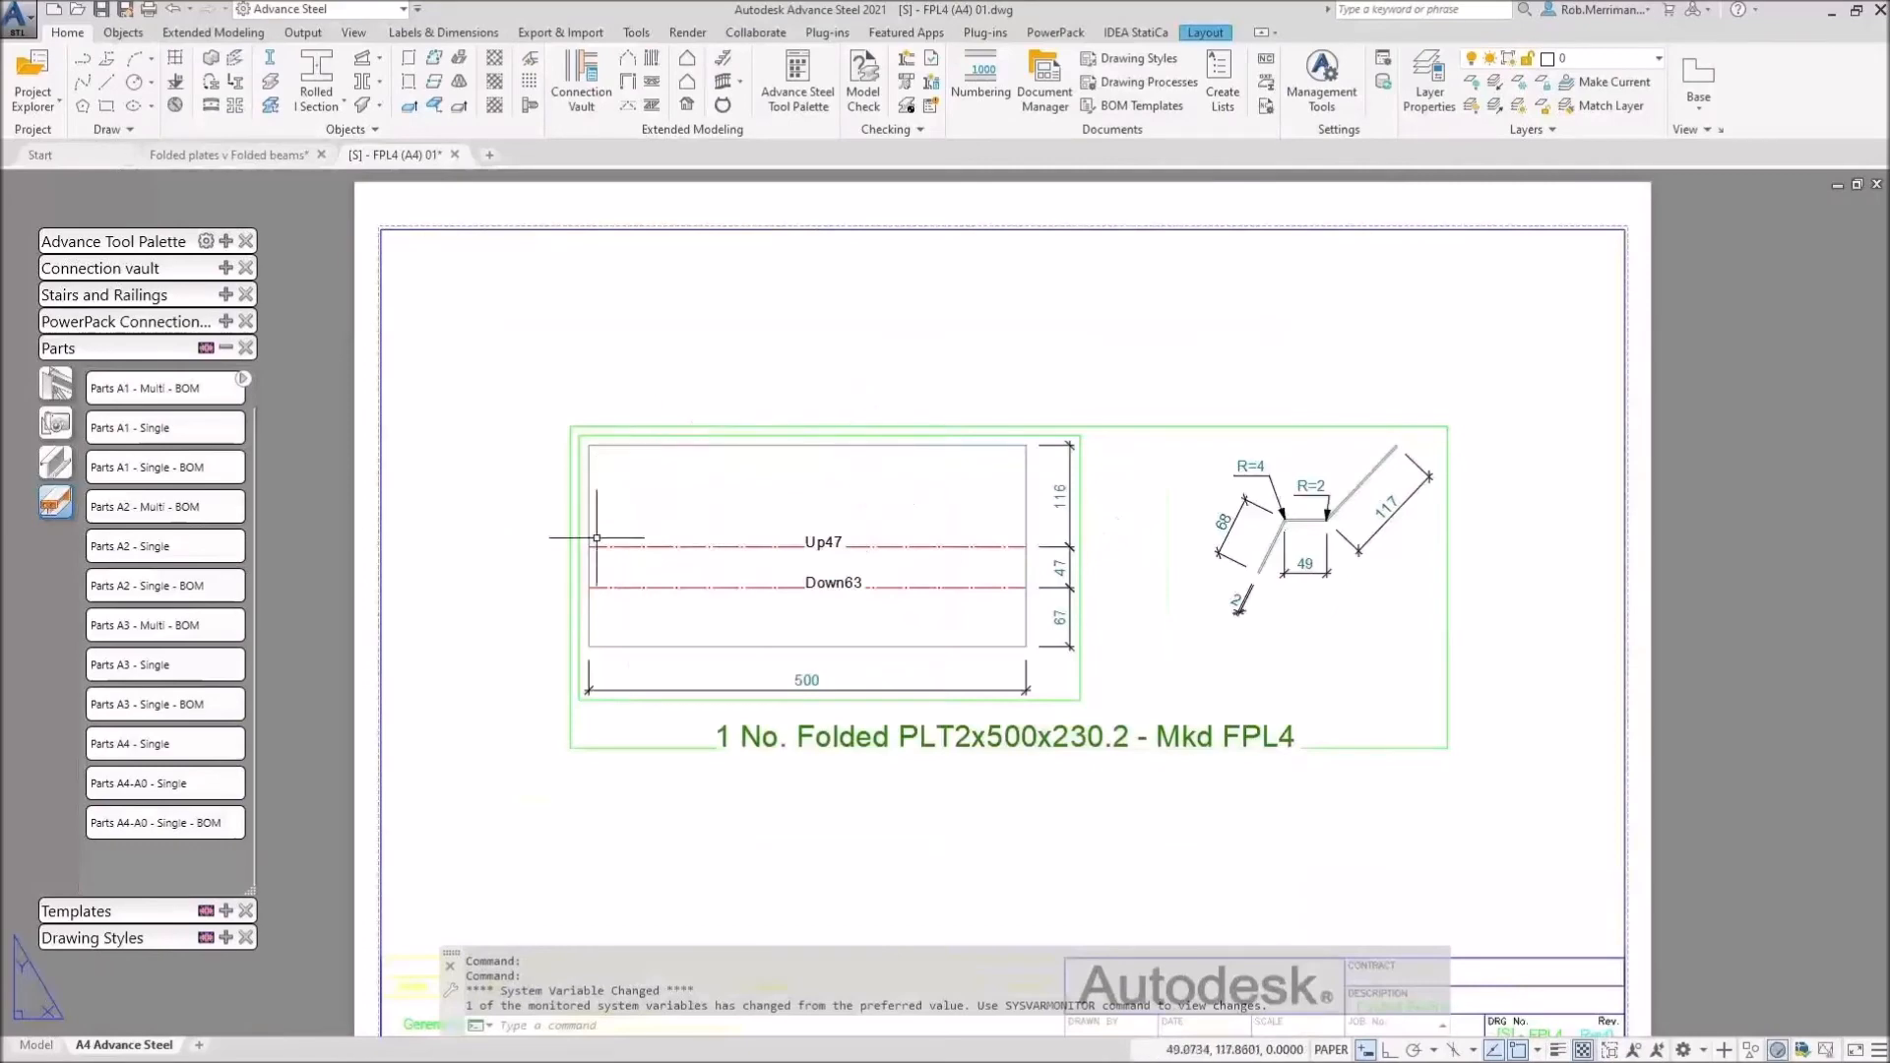
Step: Inspect the FPL4 unfolded plate, selecting the 117, 49 and 68 section dimensions, then clear selection
{"action": "scroll", "coordinate": [863, 542], "scroll_direction": "up", "scroll_amount": 5}
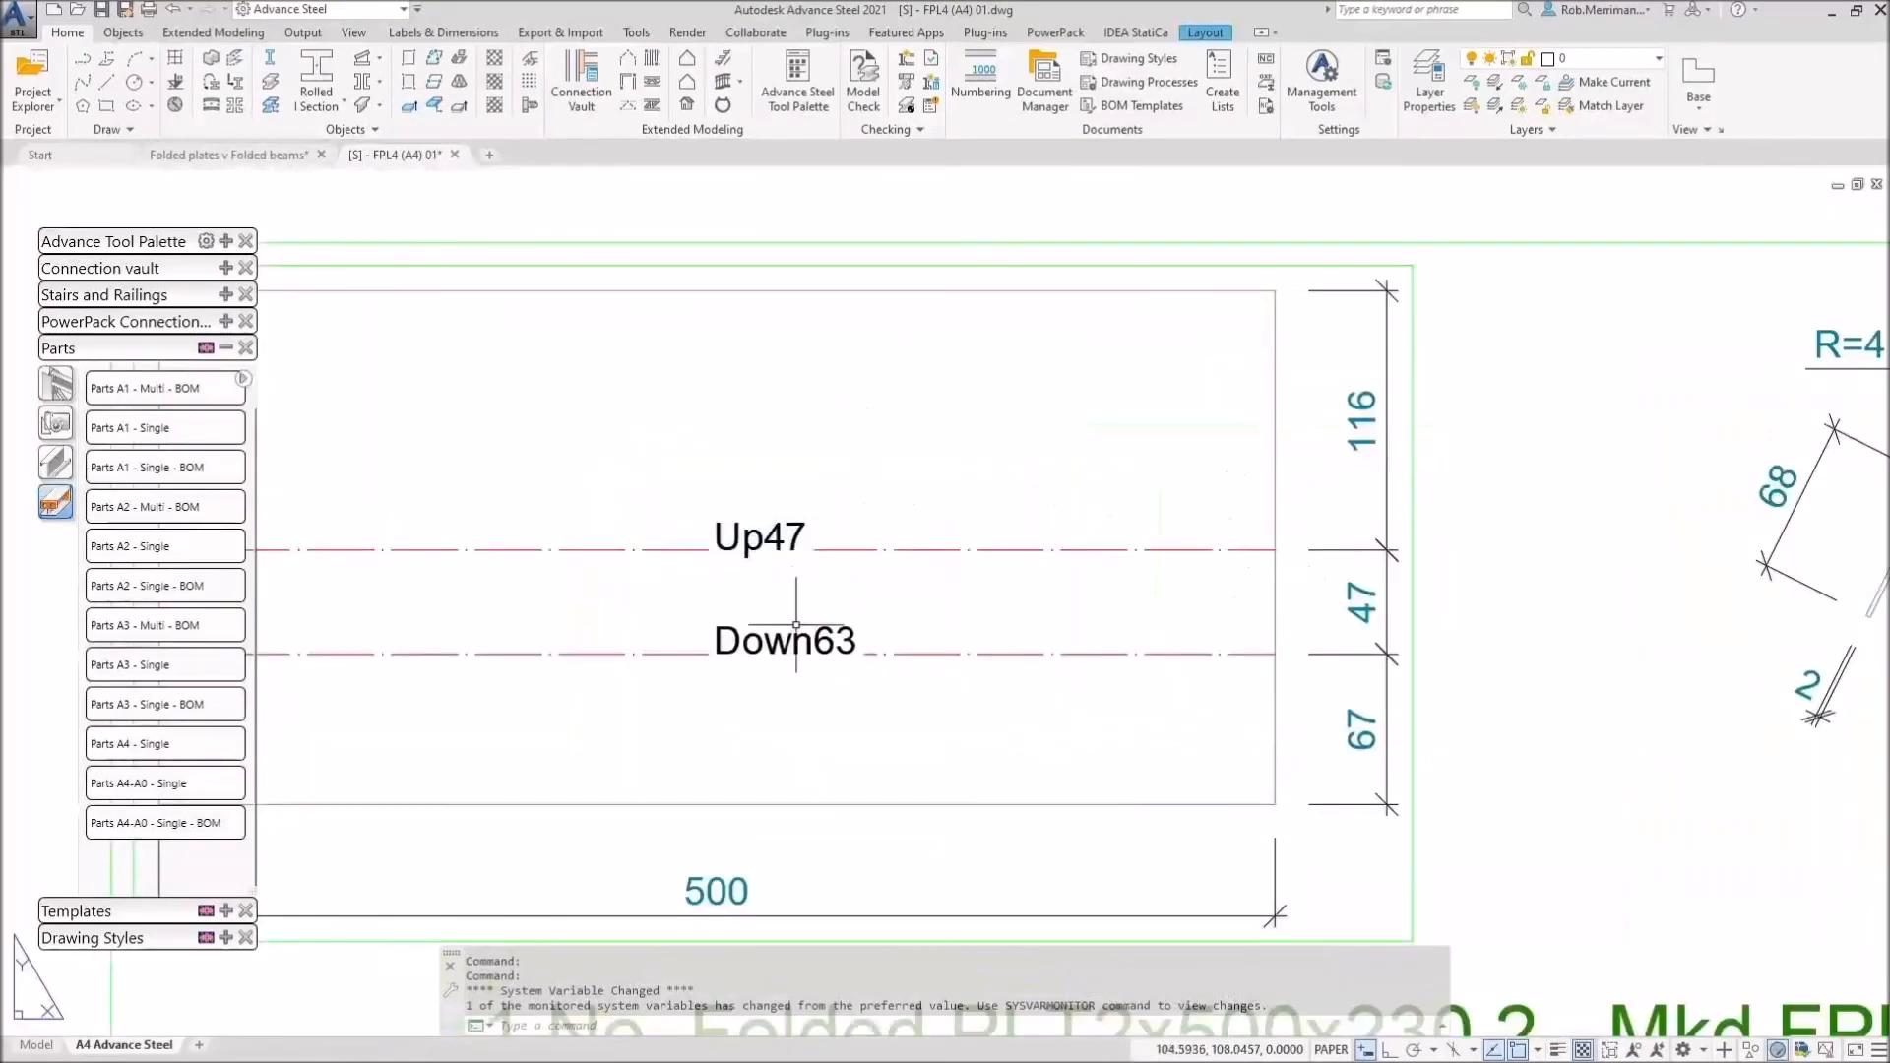
{"action": "scroll", "coordinate": [864, 622], "scroll_direction": "down", "scroll_amount": 2}
{"action": "scroll", "coordinate": [1614, 502], "scroll_direction": "up", "scroll_amount": 5}
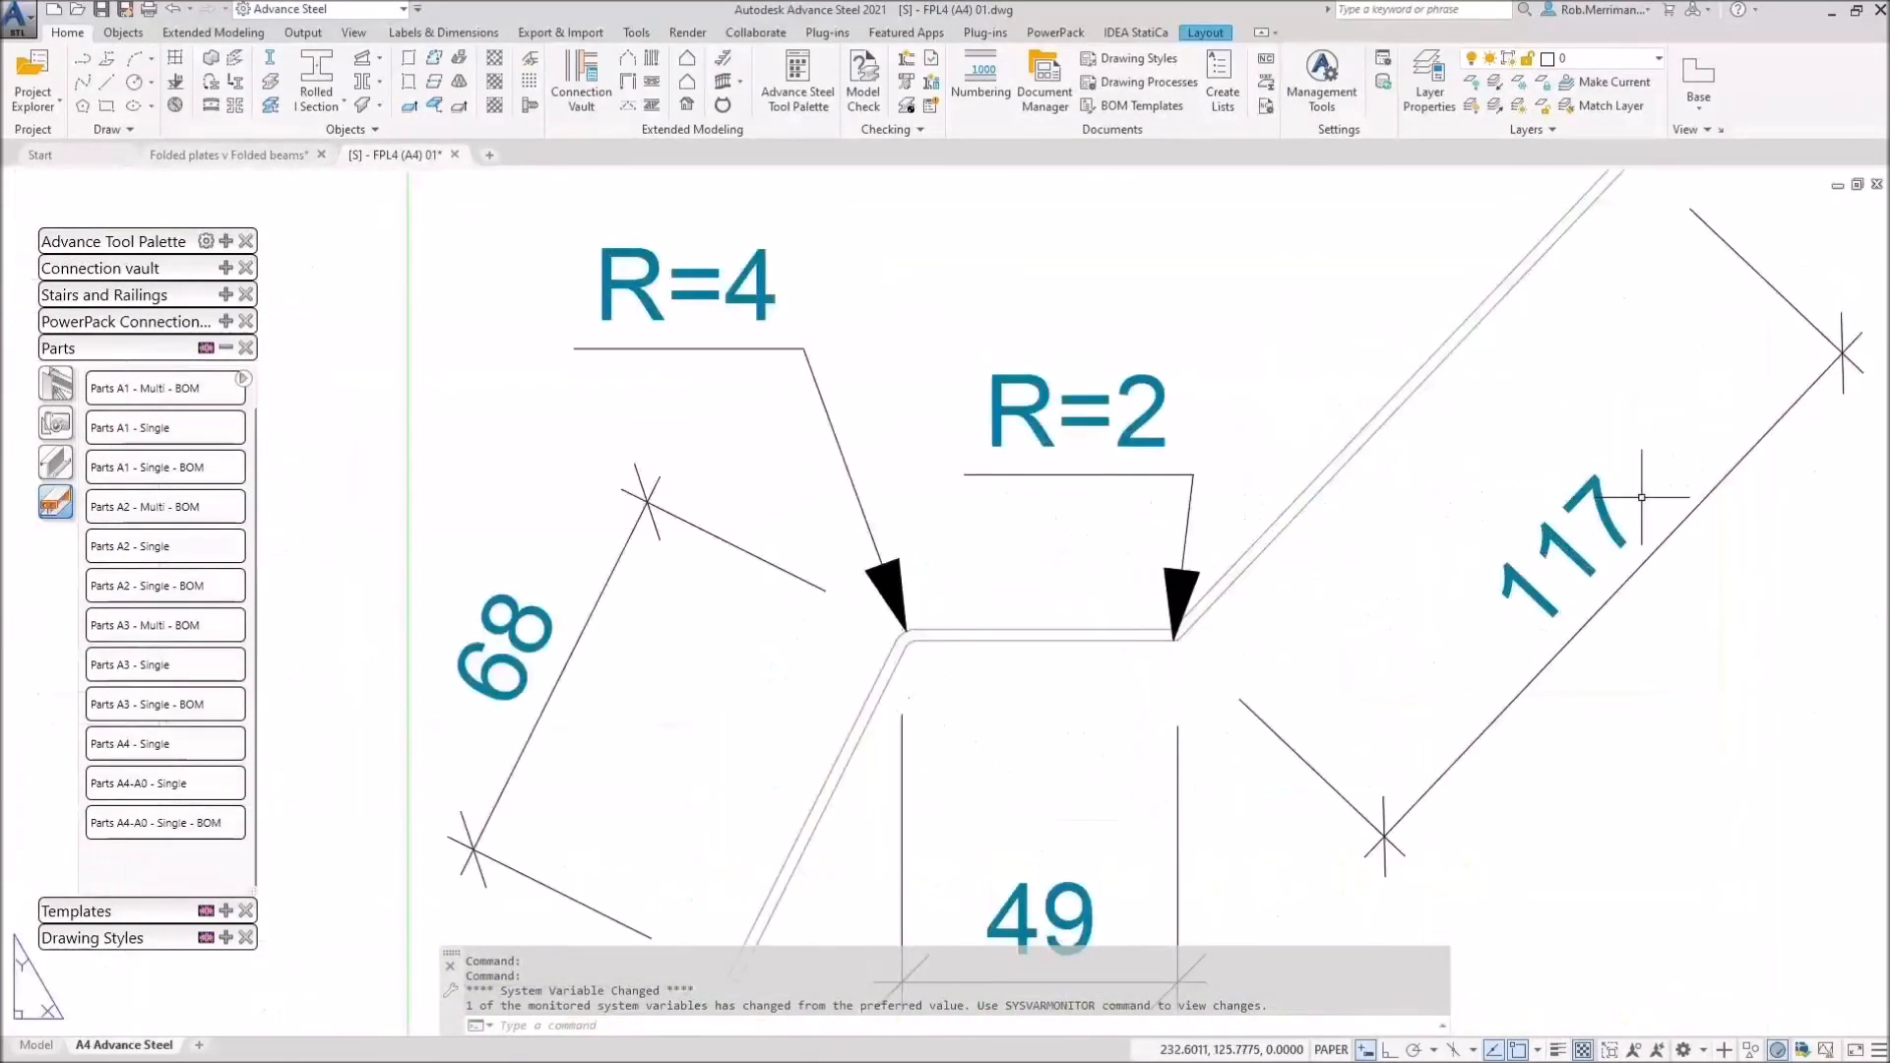
{"action": "left_click", "coordinate": [1292, 772]}
{"action": "scroll", "coordinate": [1211, 675], "scroll_direction": "up", "scroll_amount": 6}
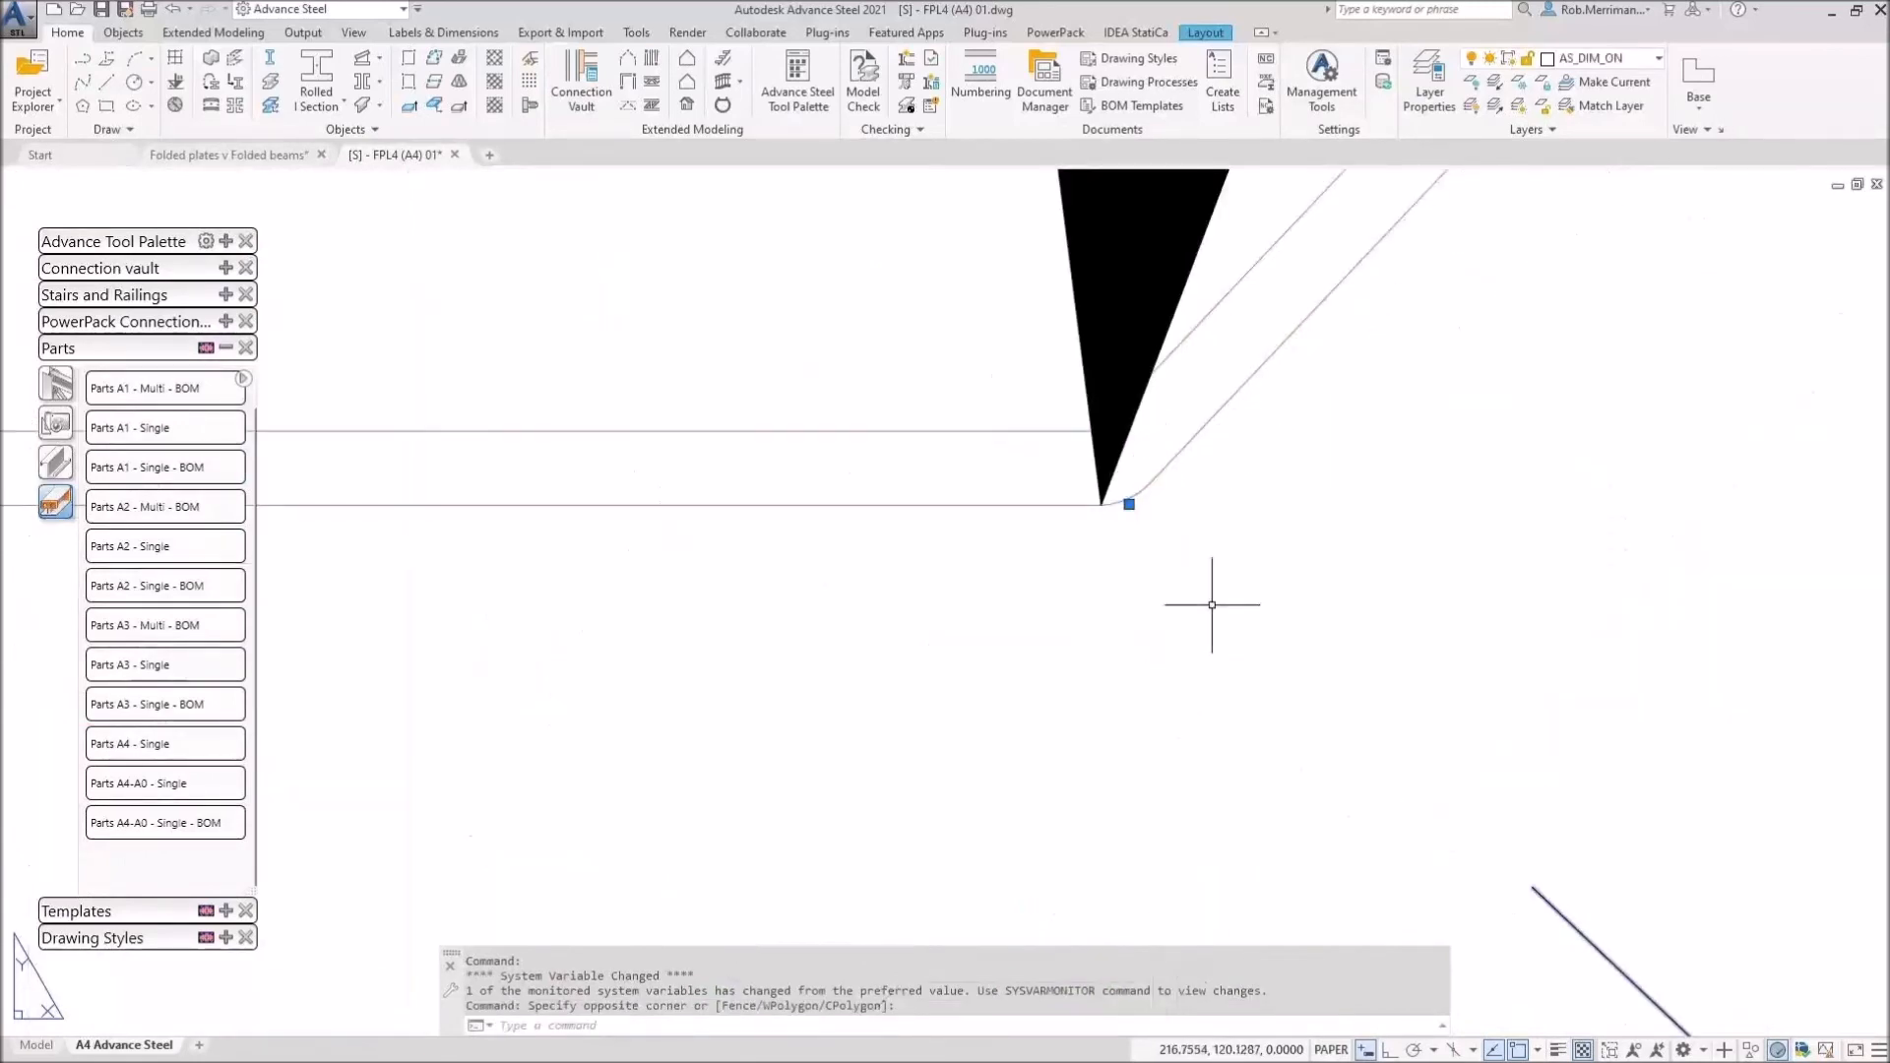
{"action": "scroll", "coordinate": [876, 552], "scroll_direction": "up", "scroll_amount": 4}
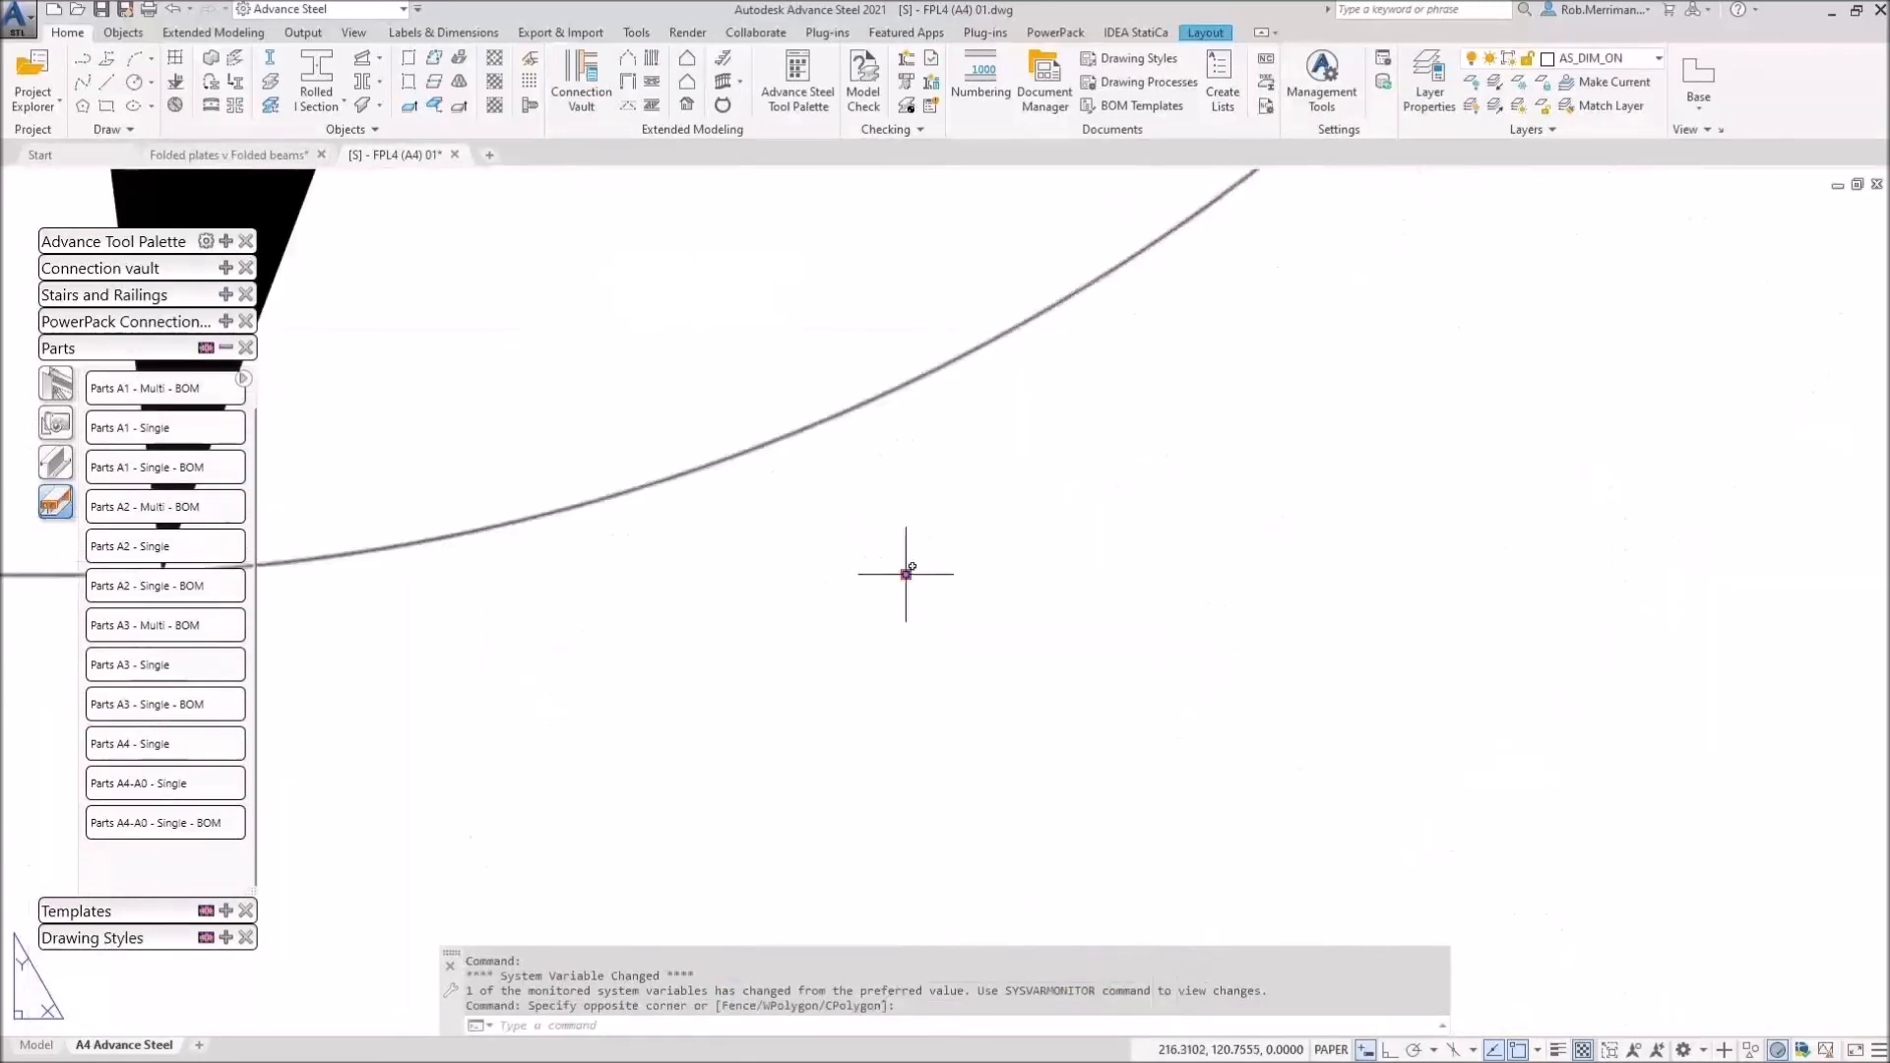
{"action": "scroll", "coordinate": [905, 576], "scroll_direction": "down", "scroll_amount": 3}
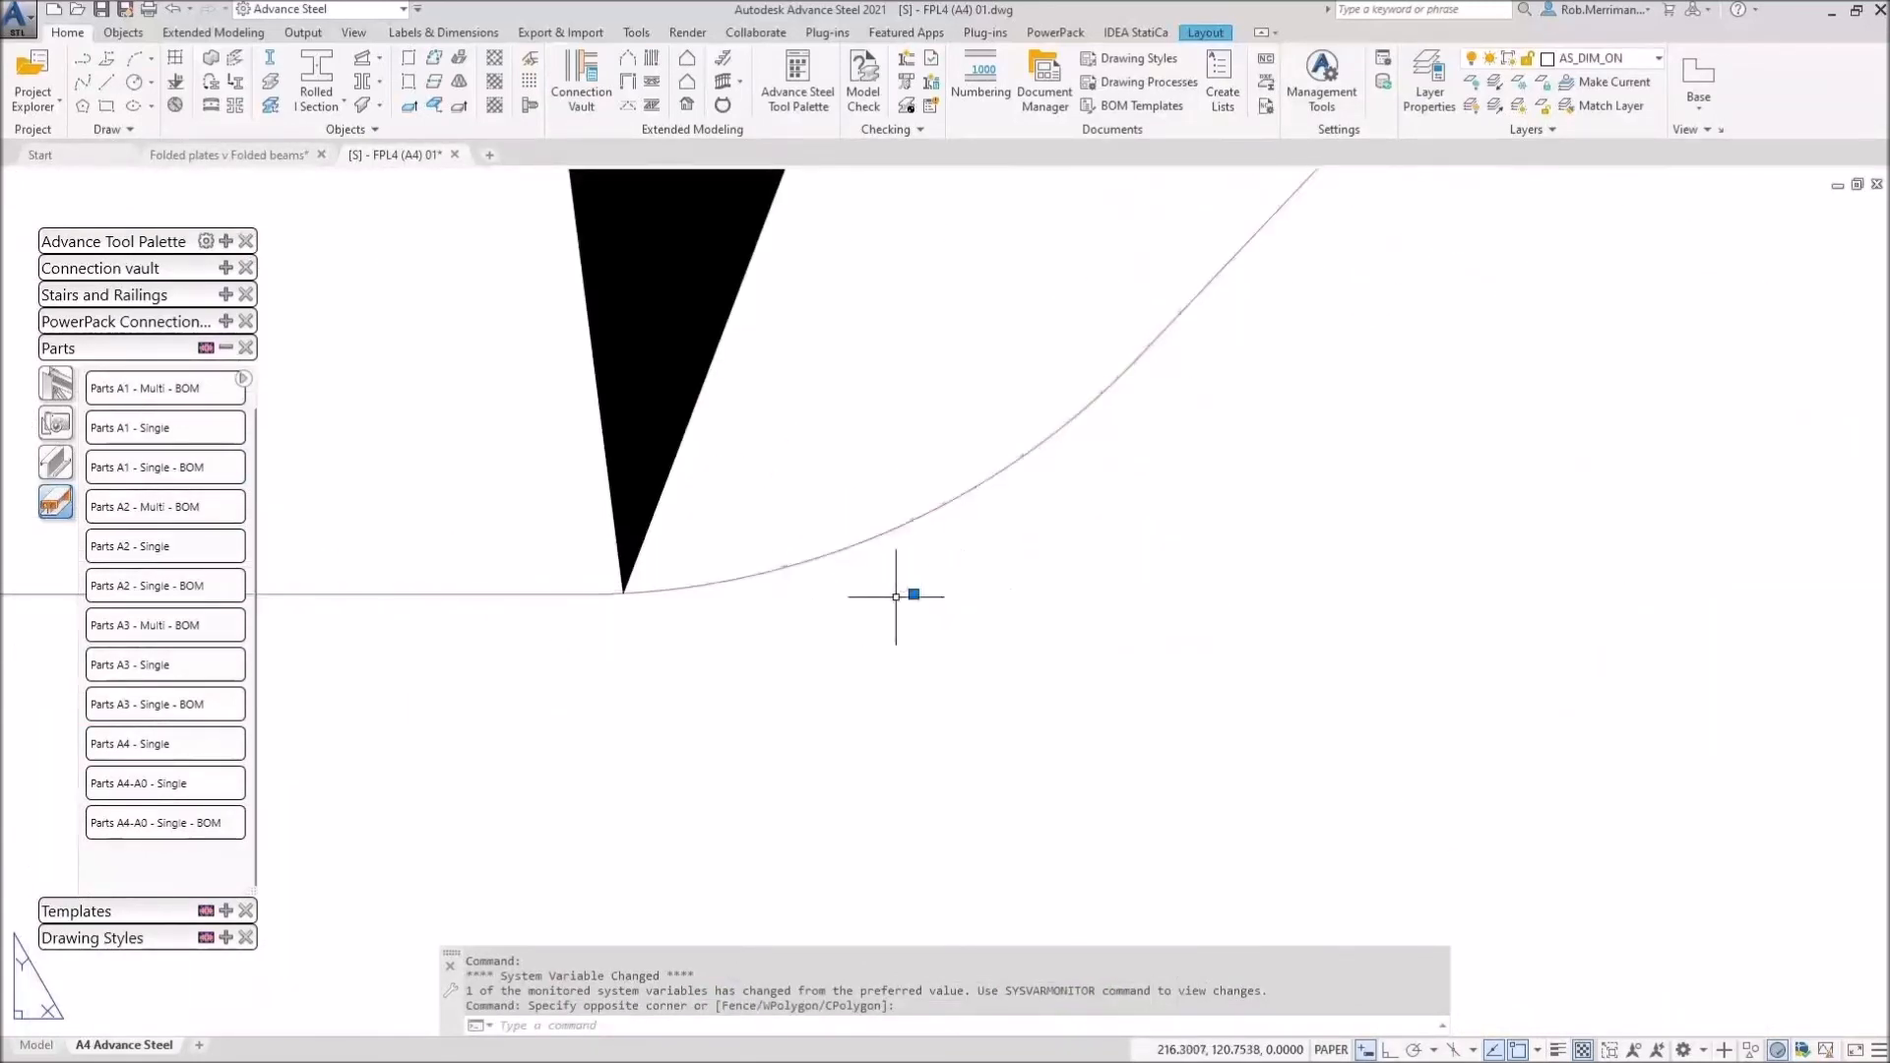
{"action": "scroll", "coordinate": [985, 561], "scroll_direction": "down", "scroll_amount": 5}
{"action": "left_click", "coordinate": [1054, 764]}
{"action": "left_click", "coordinate": [942, 746]}
{"action": "scroll", "coordinate": [543, 545], "scroll_direction": "up", "scroll_amount": 6}
{"action": "scroll", "coordinate": [843, 522], "scroll_direction": "down", "scroll_amount": 7}
{"action": "left_click", "coordinate": [766, 503]}
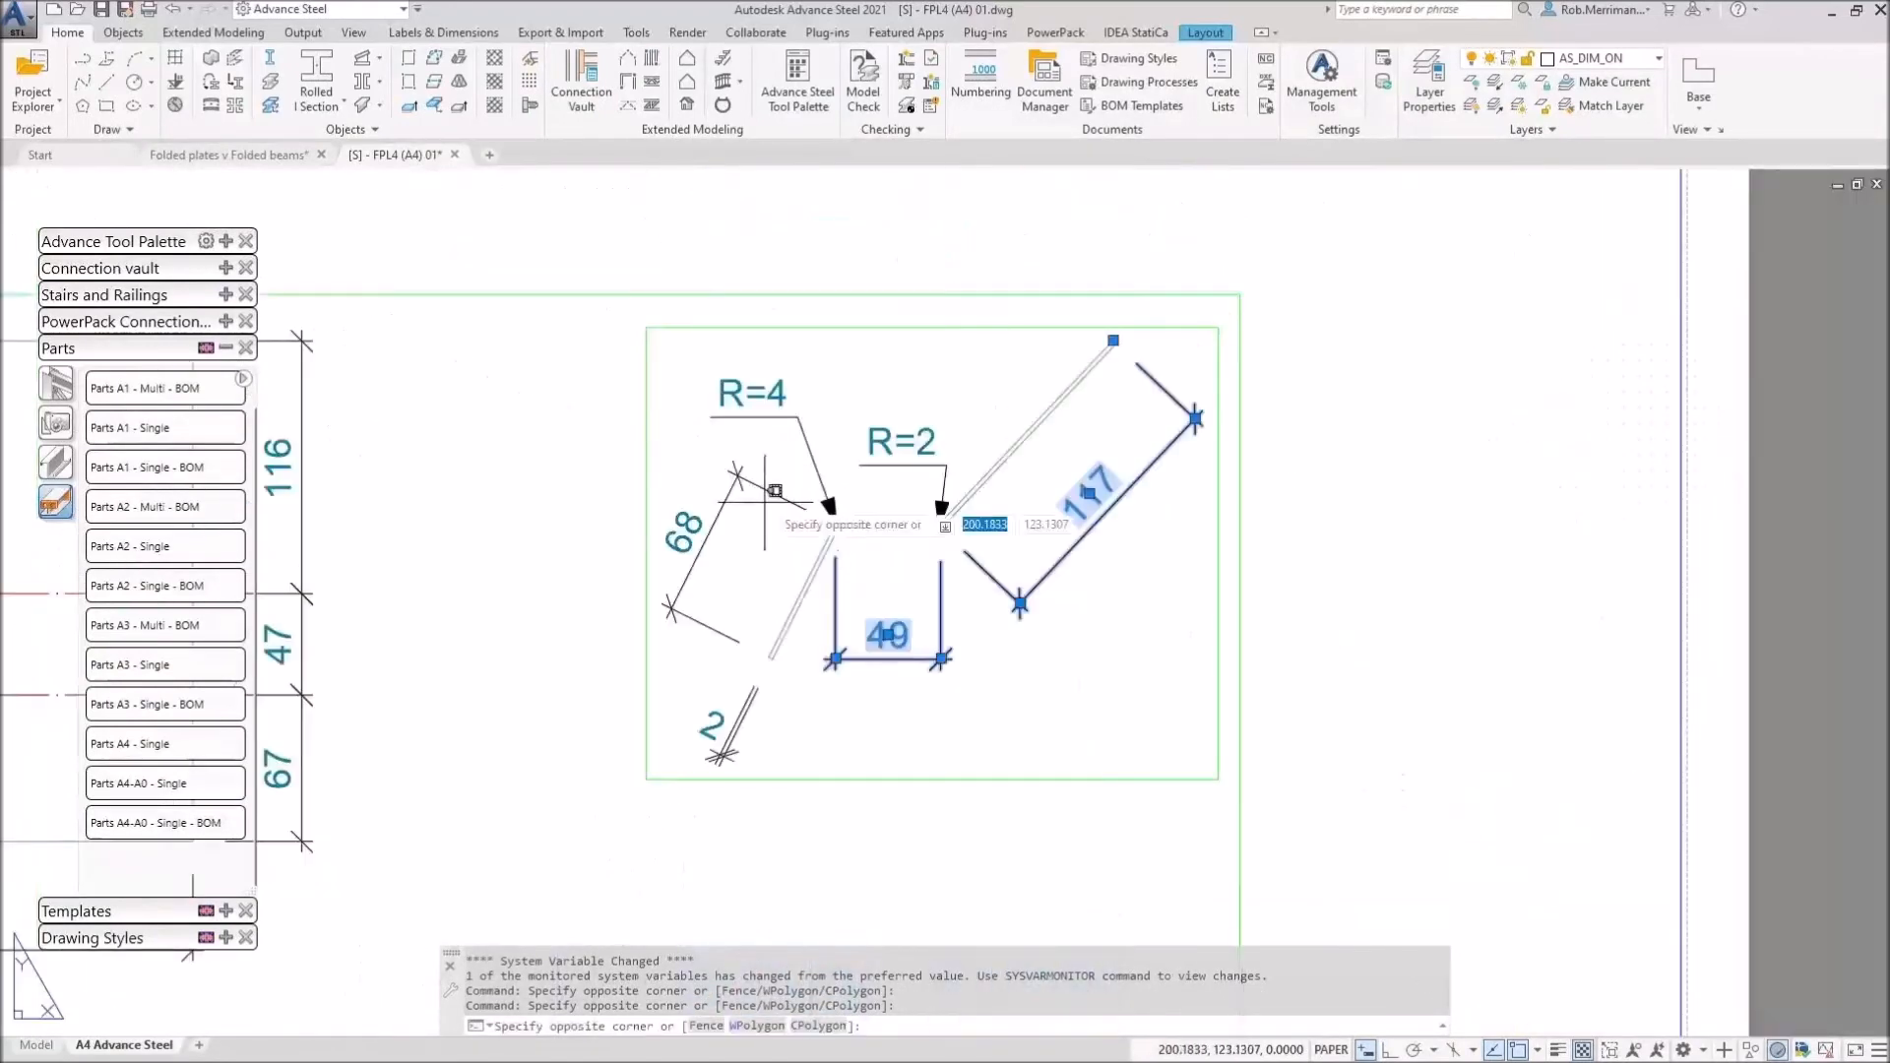
{"action": "left_click", "coordinate": [757, 483]}
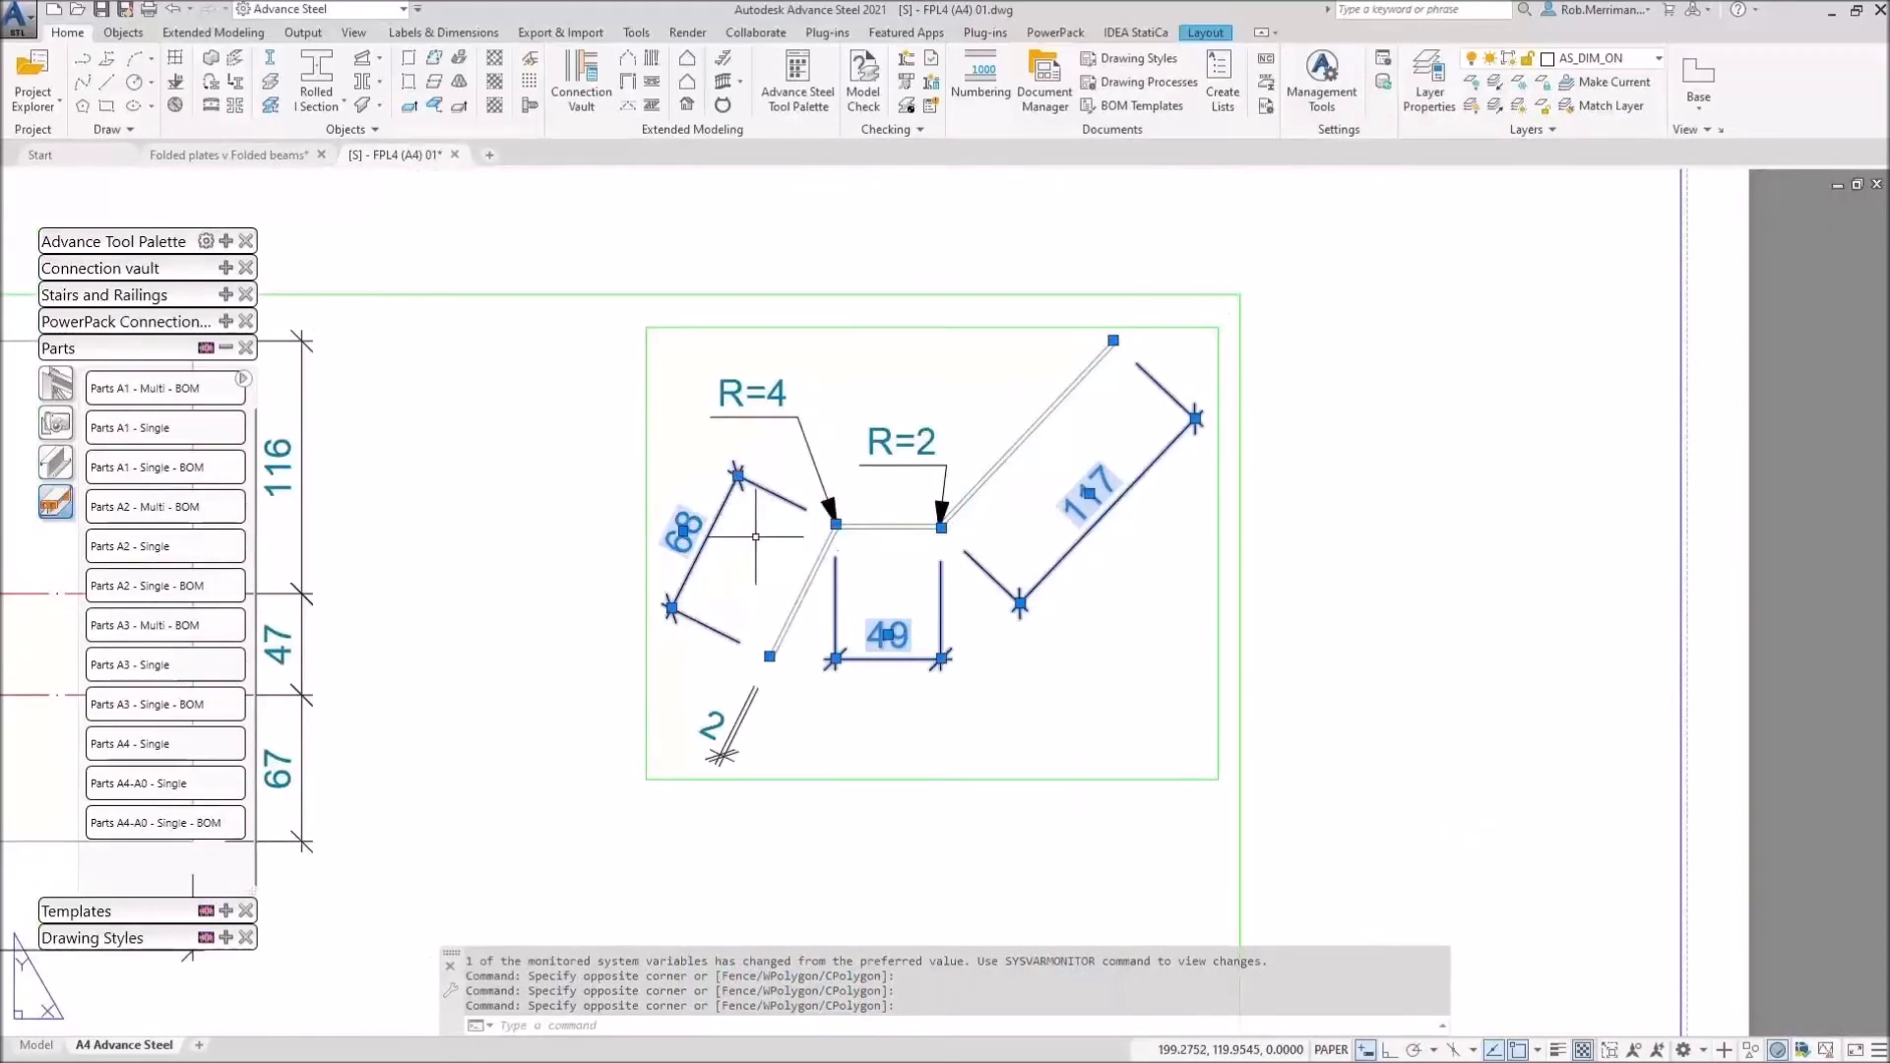
{"action": "key", "text": "Escape"}
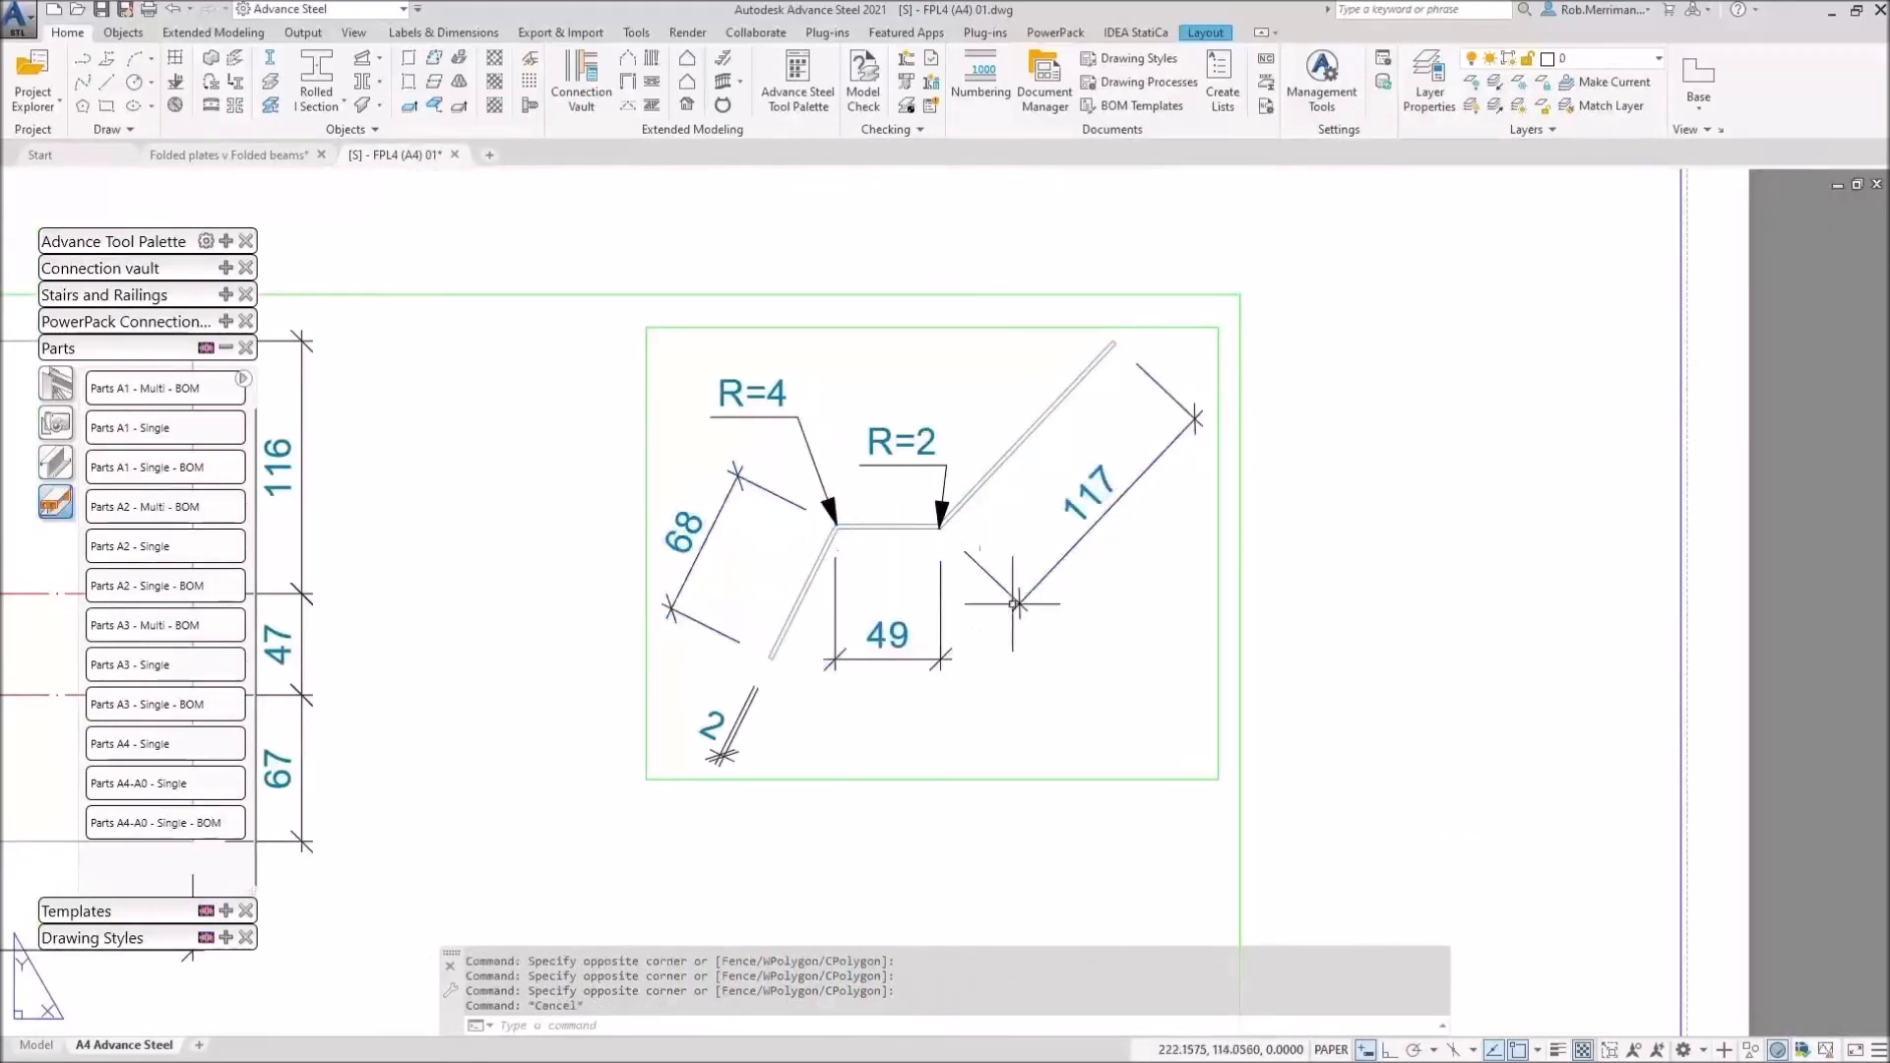
Step: Zoom out to the full FPL4 sheet and close the detail drawing
{"action": "scroll", "coordinate": [1013, 600], "scroll_direction": "down", "scroll_amount": 4}
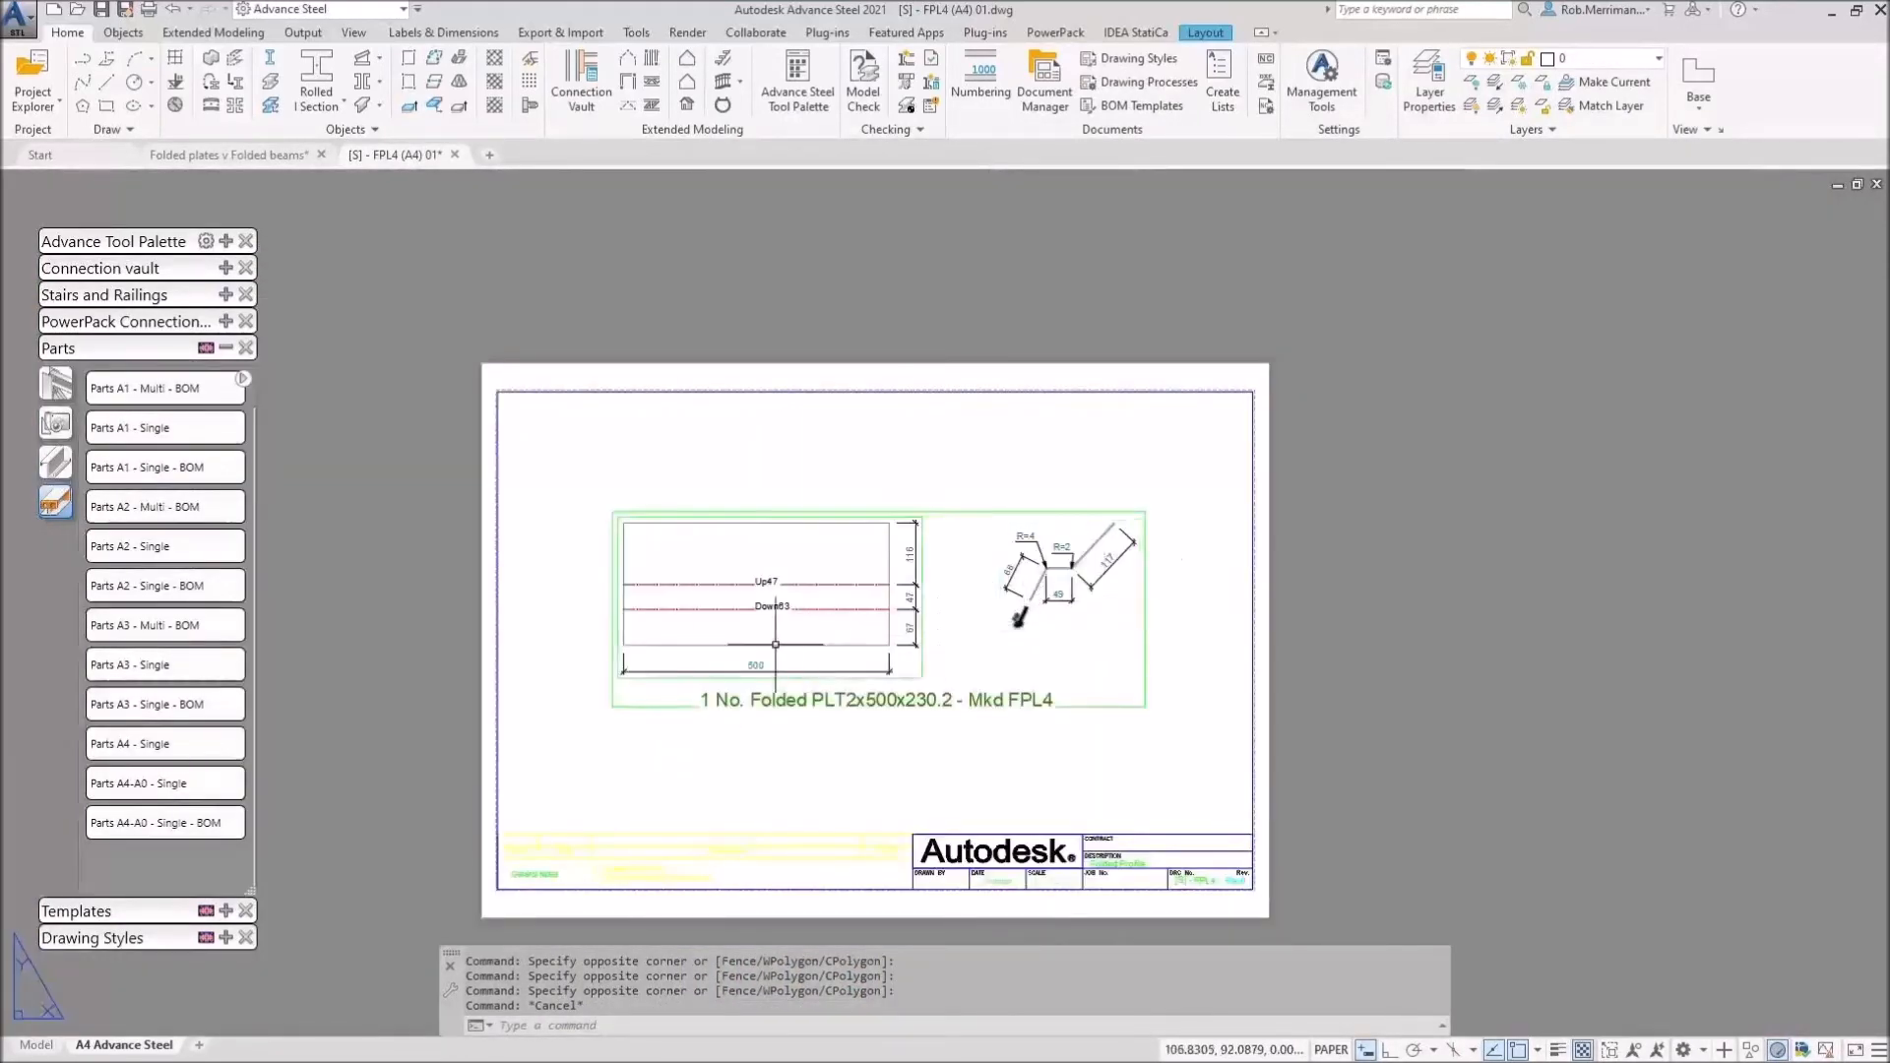
{"action": "scroll", "coordinate": [774, 642], "scroll_direction": "up", "scroll_amount": 2}
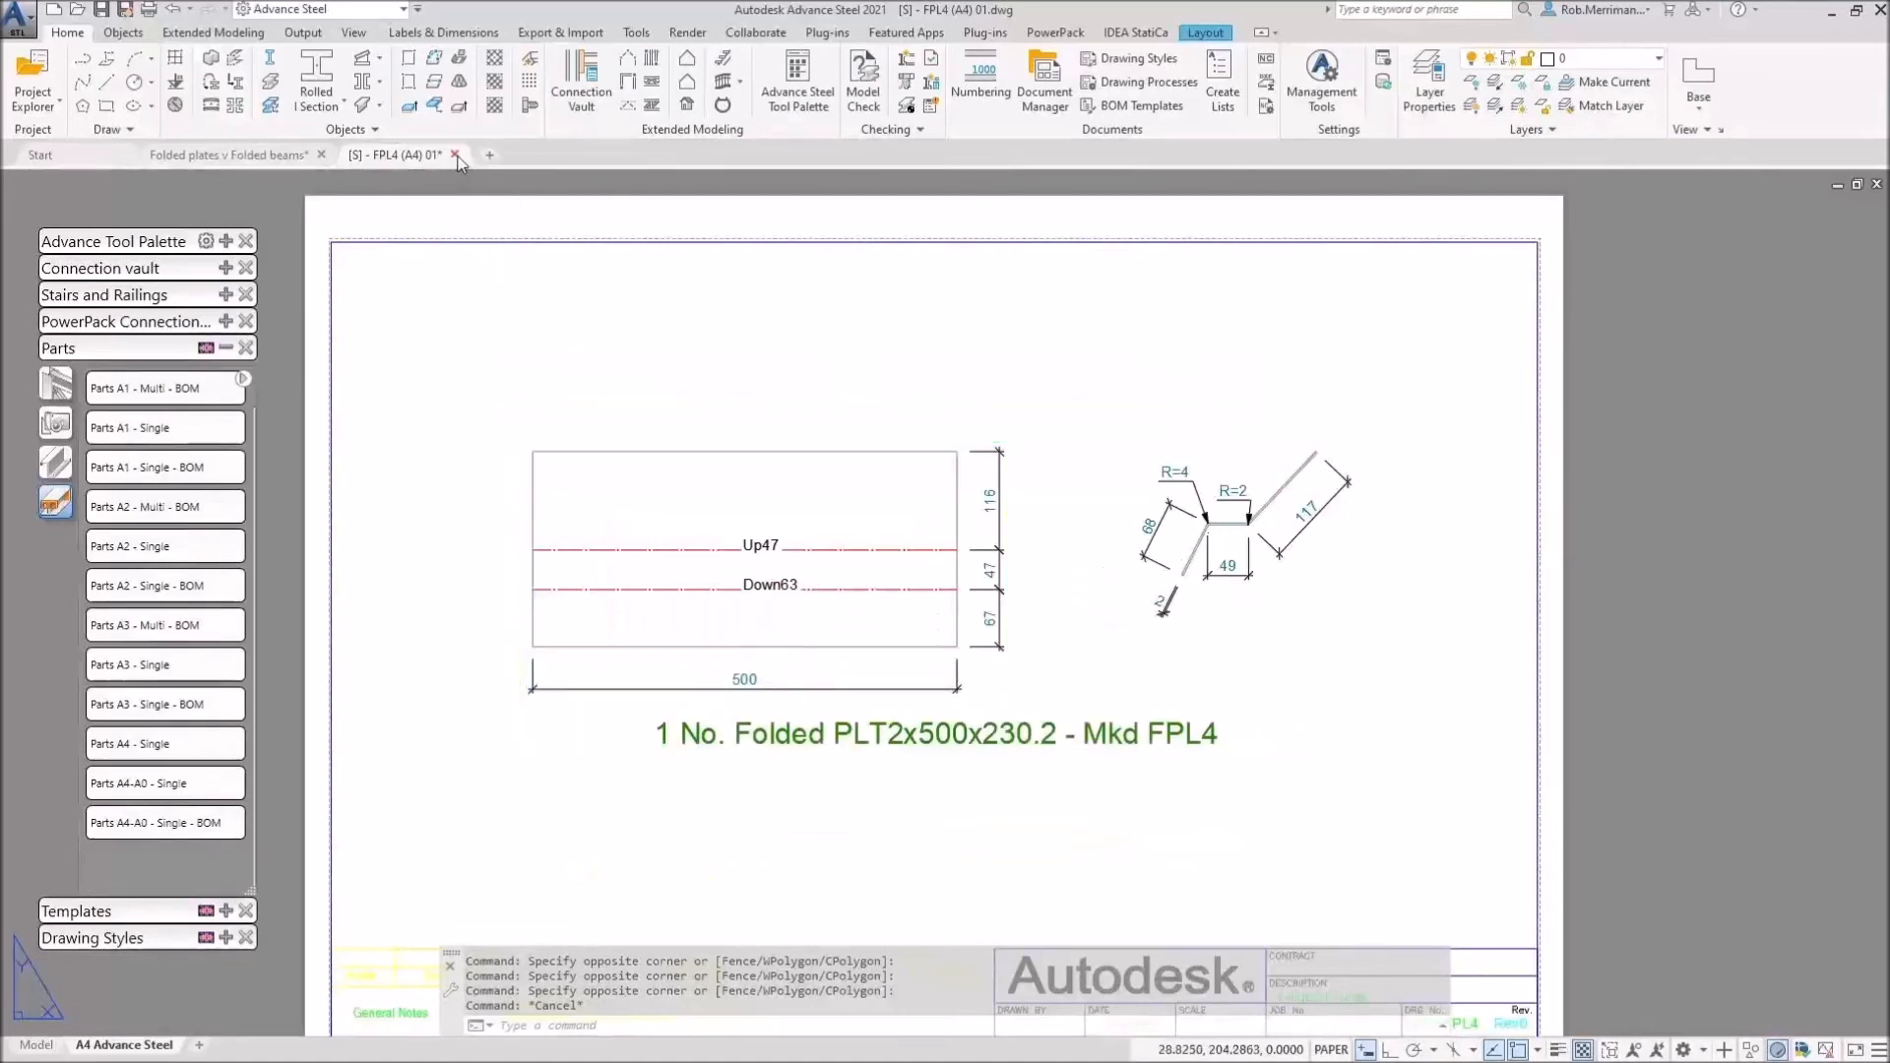
{"action": "left_click", "coordinate": [455, 156]}
Step: Discard the FPL4 changes and open the tall column's FPL3 part detail drawing
{"action": "left_click", "coordinate": [1001, 586]}
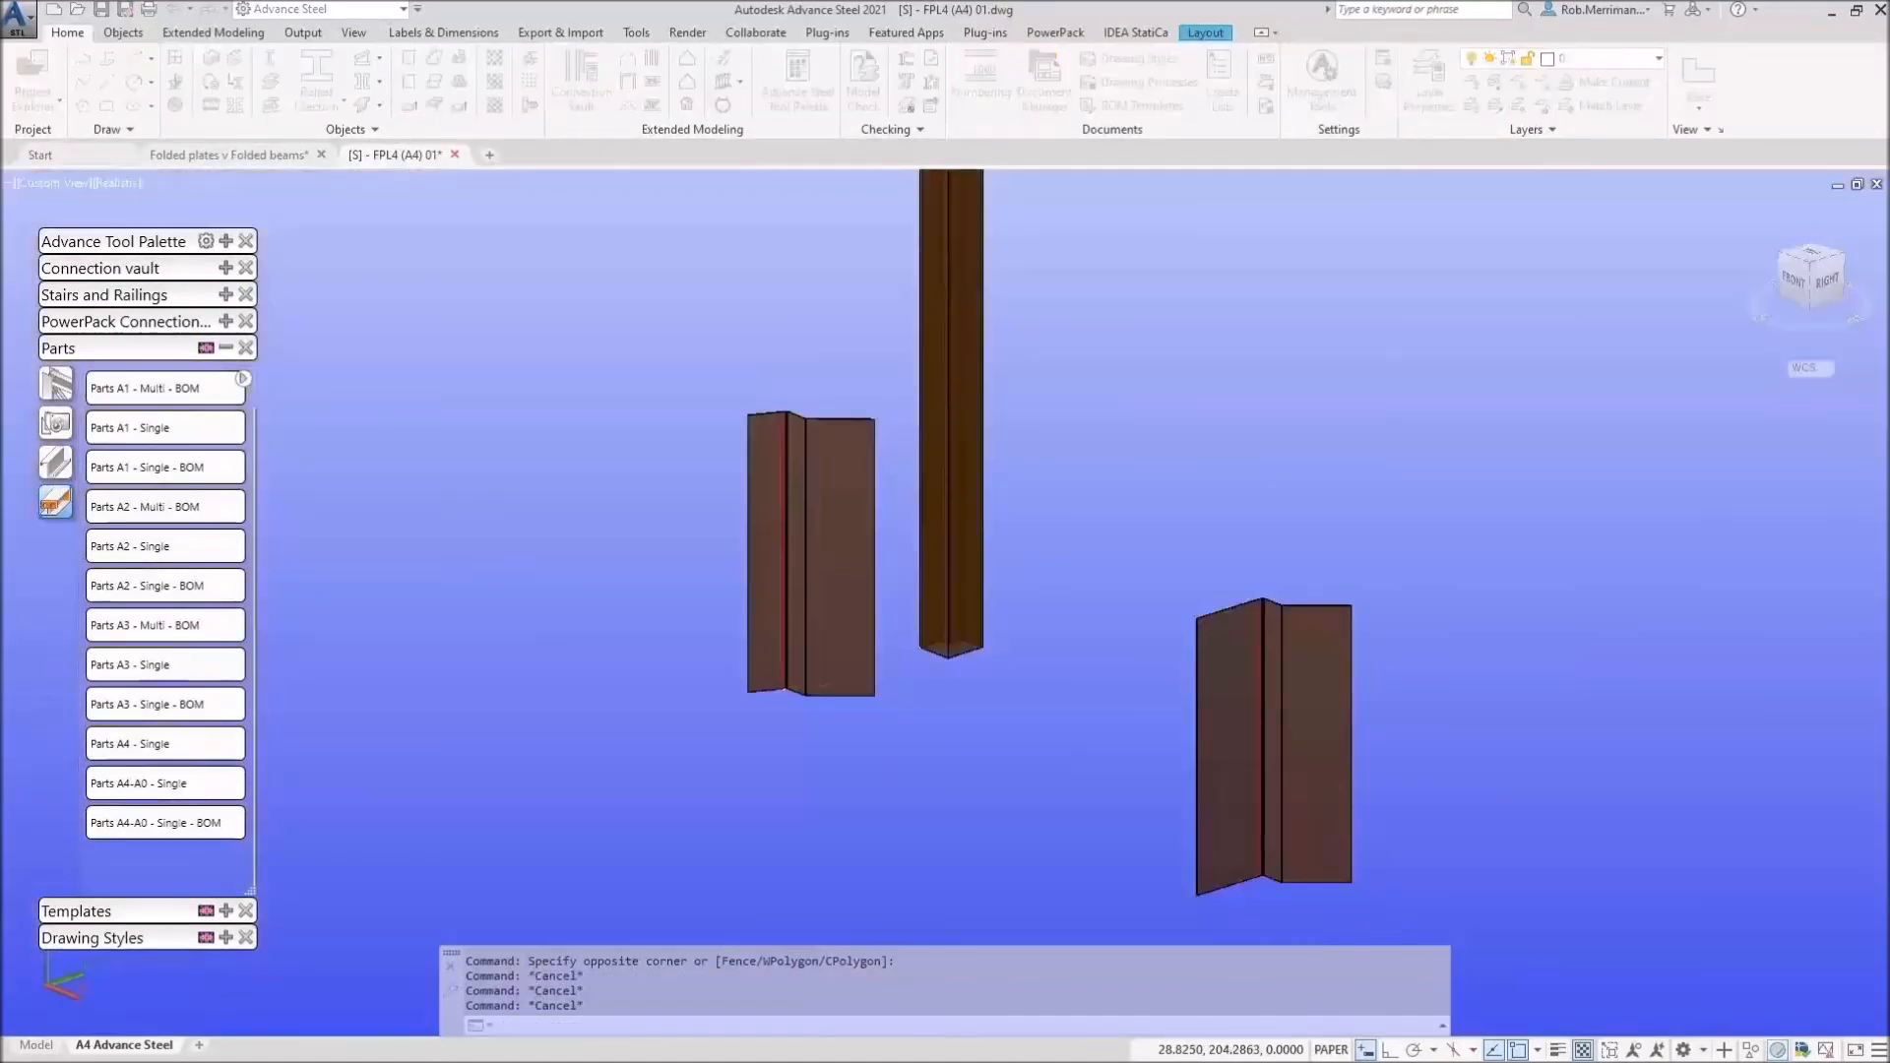
{"action": "left_click", "coordinate": [961, 572]}
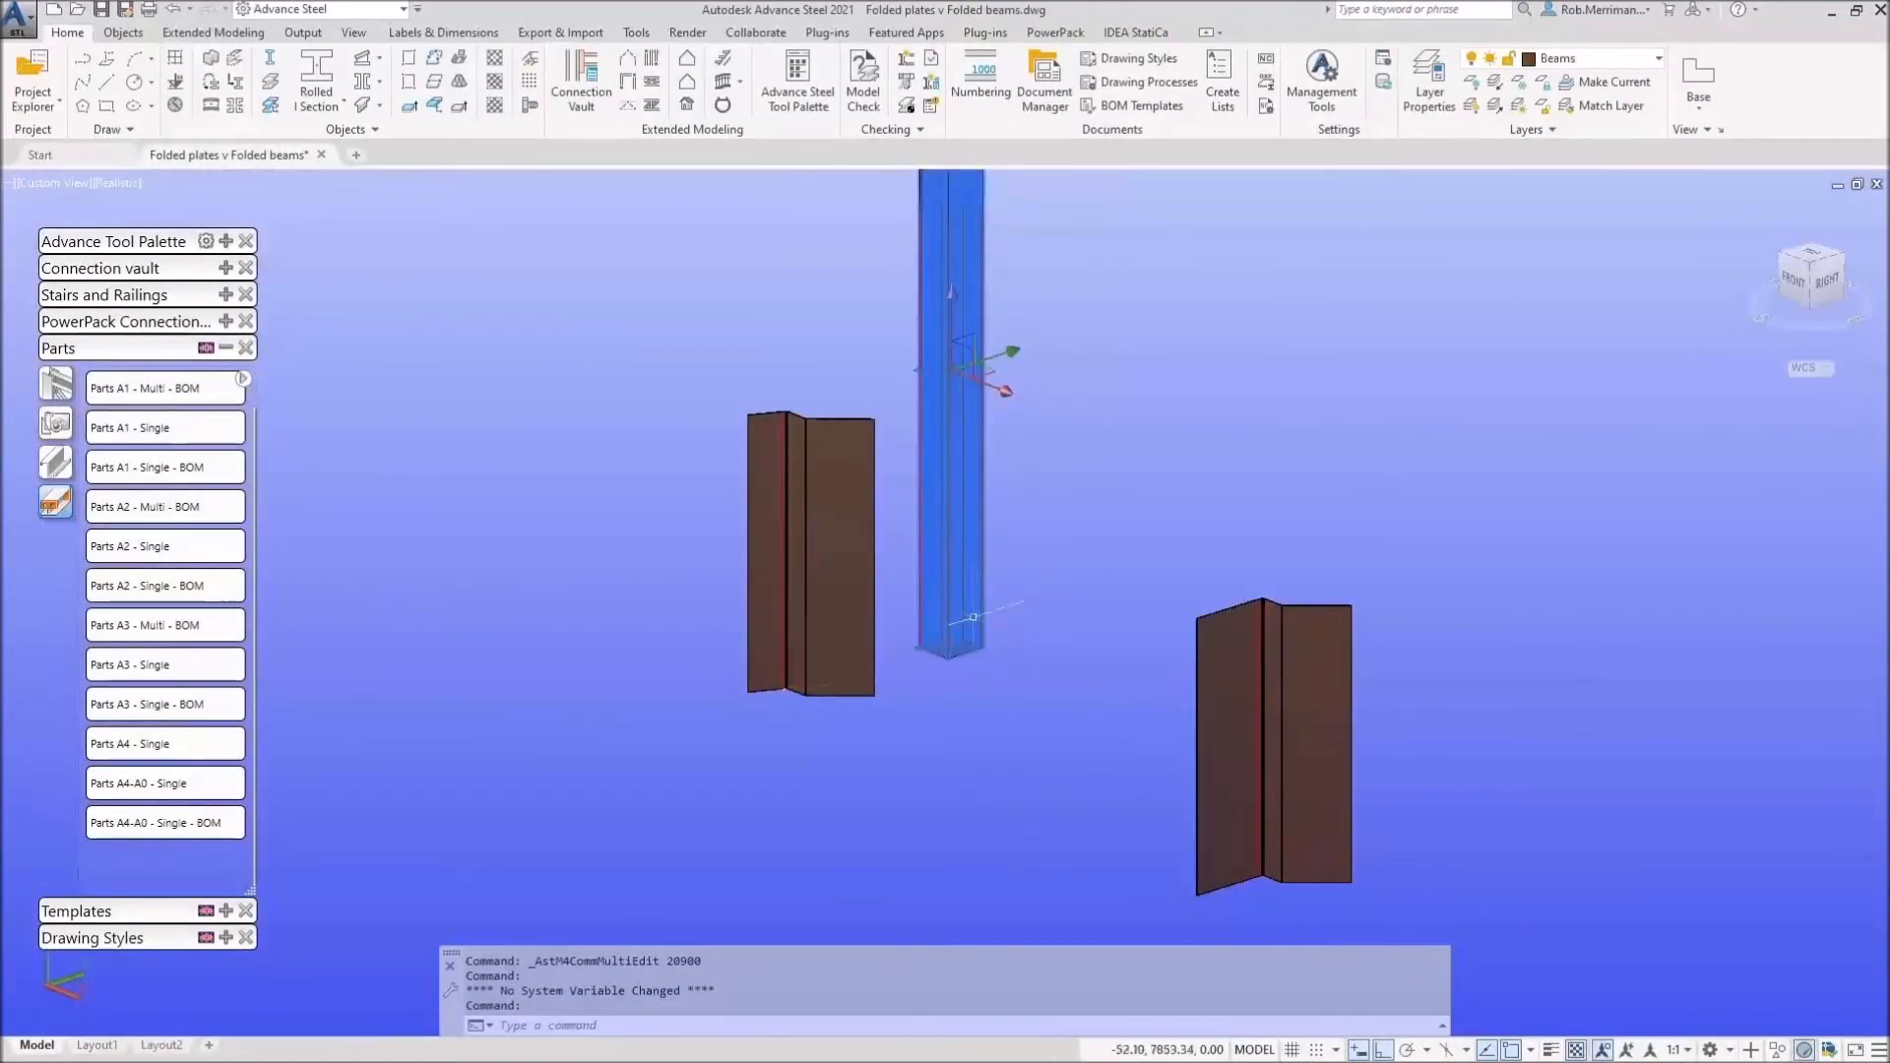
{"action": "scroll", "coordinate": [984, 643], "scroll_direction": "up", "scroll_amount": 4}
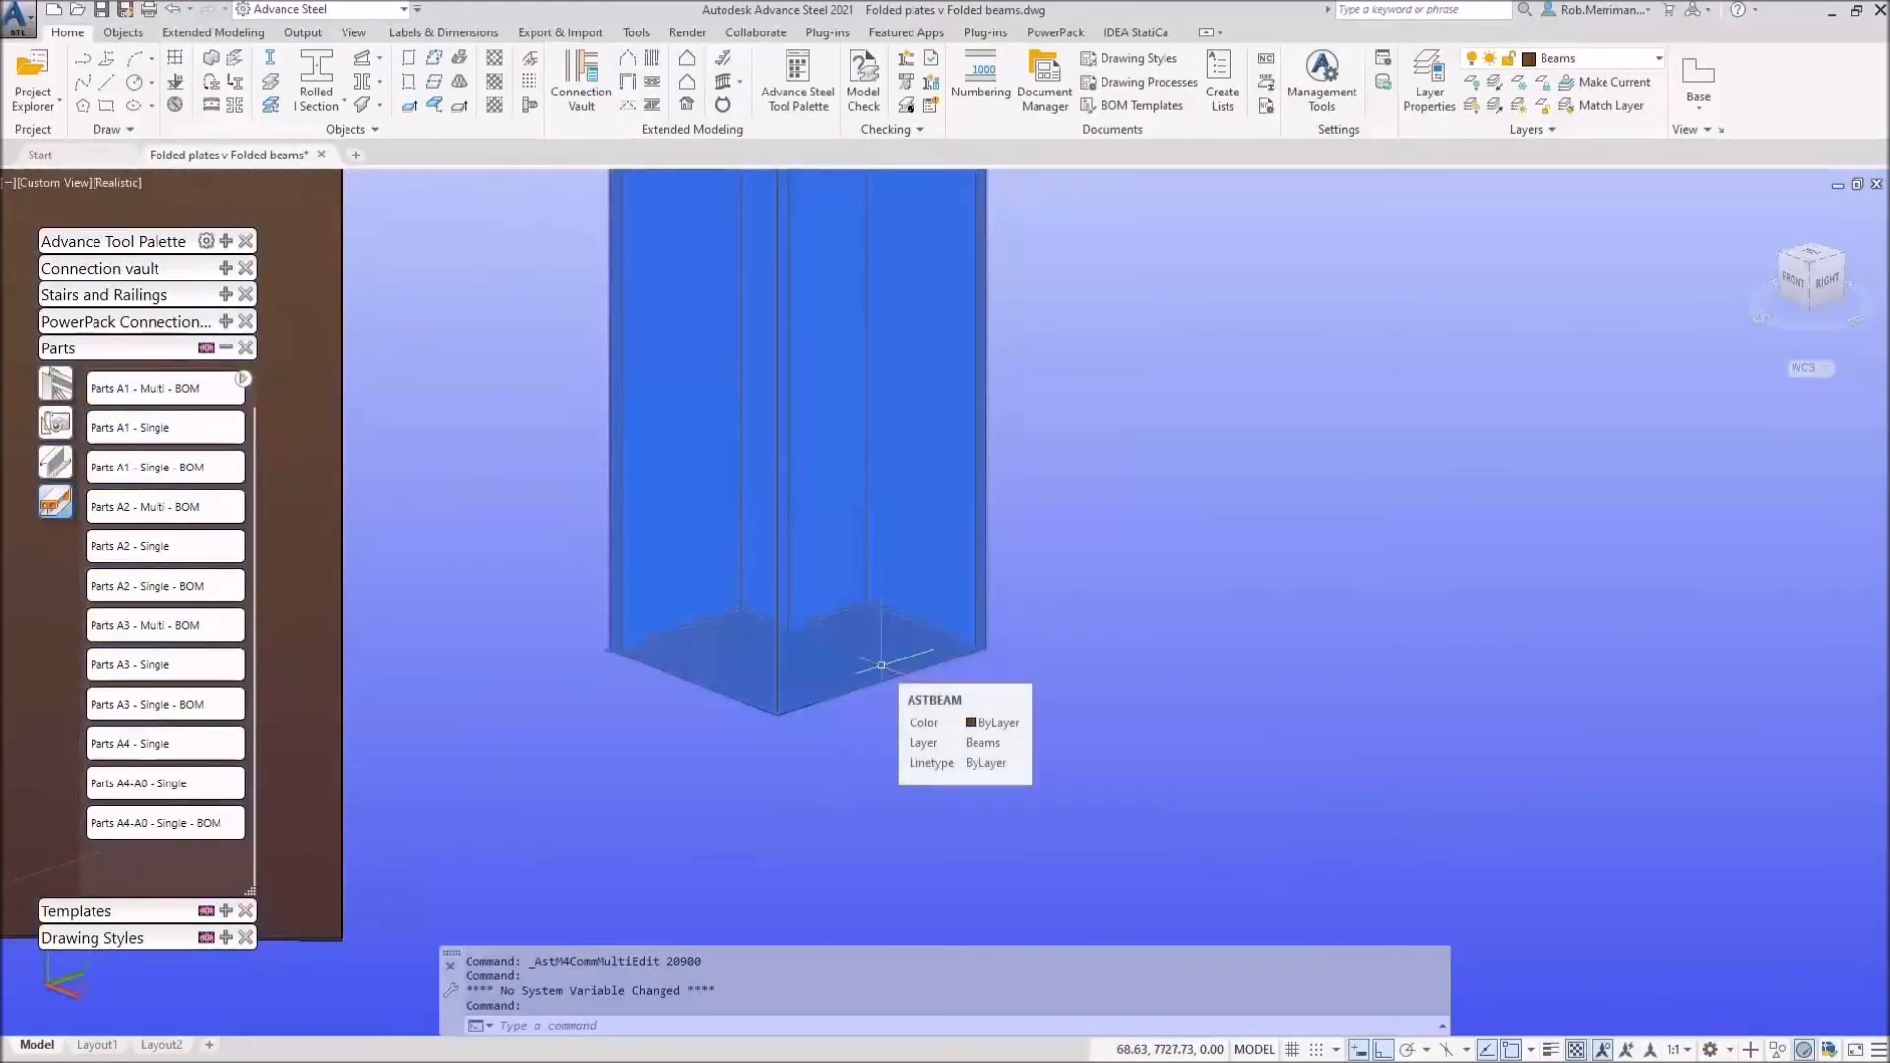
{"action": "right_click", "coordinate": [882, 665]}
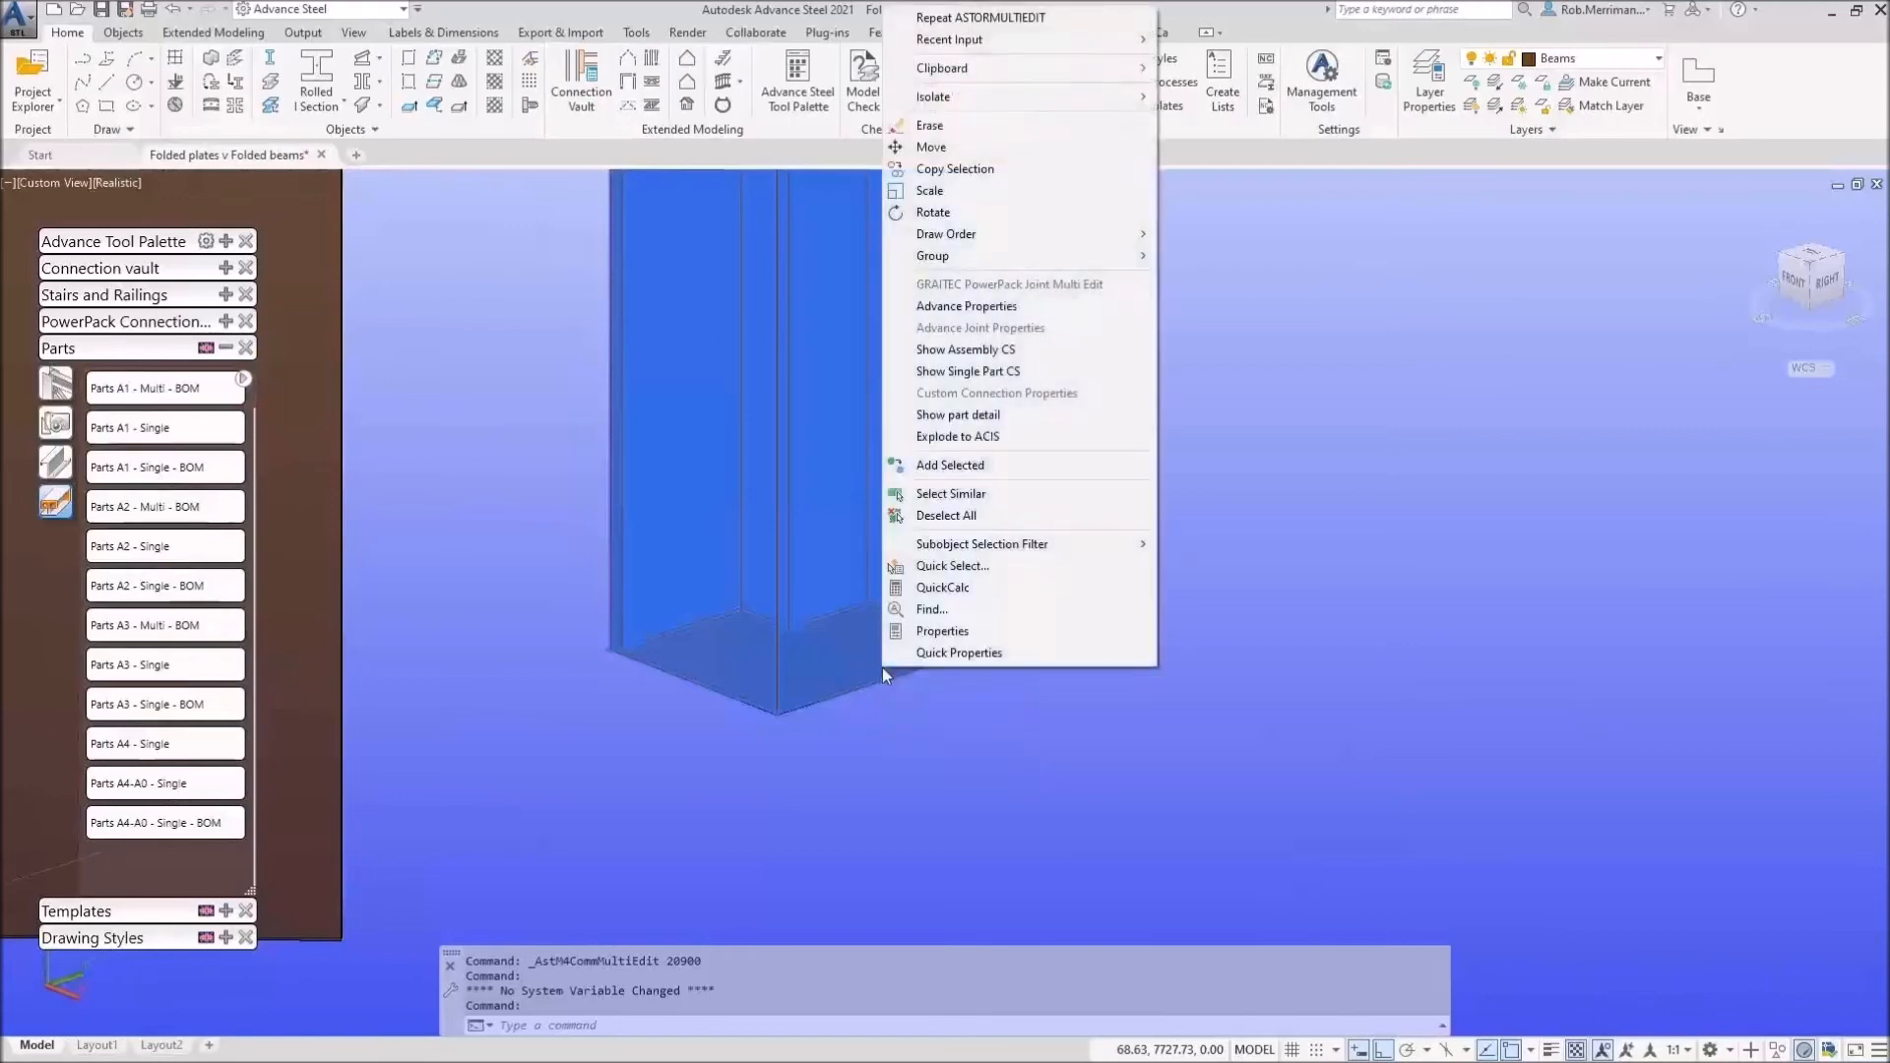
{"action": "left_click", "coordinate": [999, 432]}
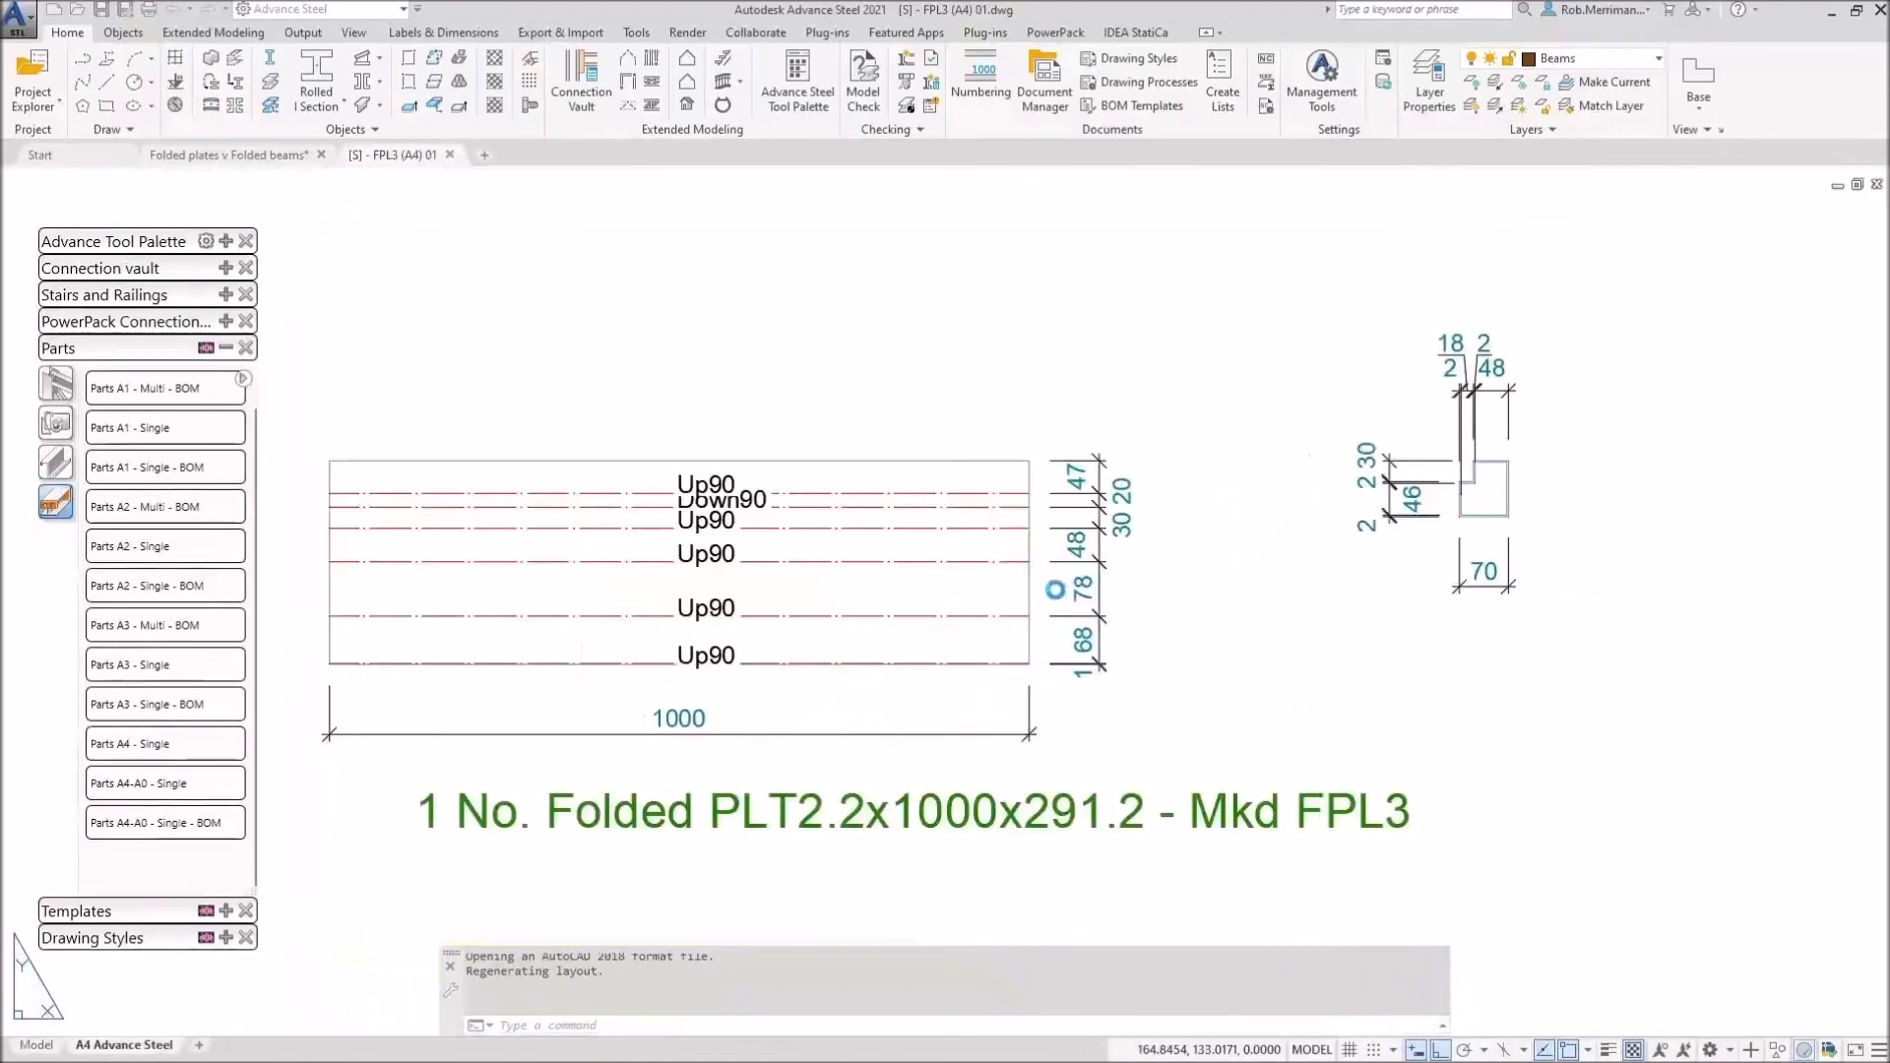
Step: Review the FPL3 sheet showing Folded PLT2.2x1000x291.2, then close it without saving
{"action": "scroll", "coordinate": [1020, 458], "scroll_direction": "up", "scroll_amount": 4}
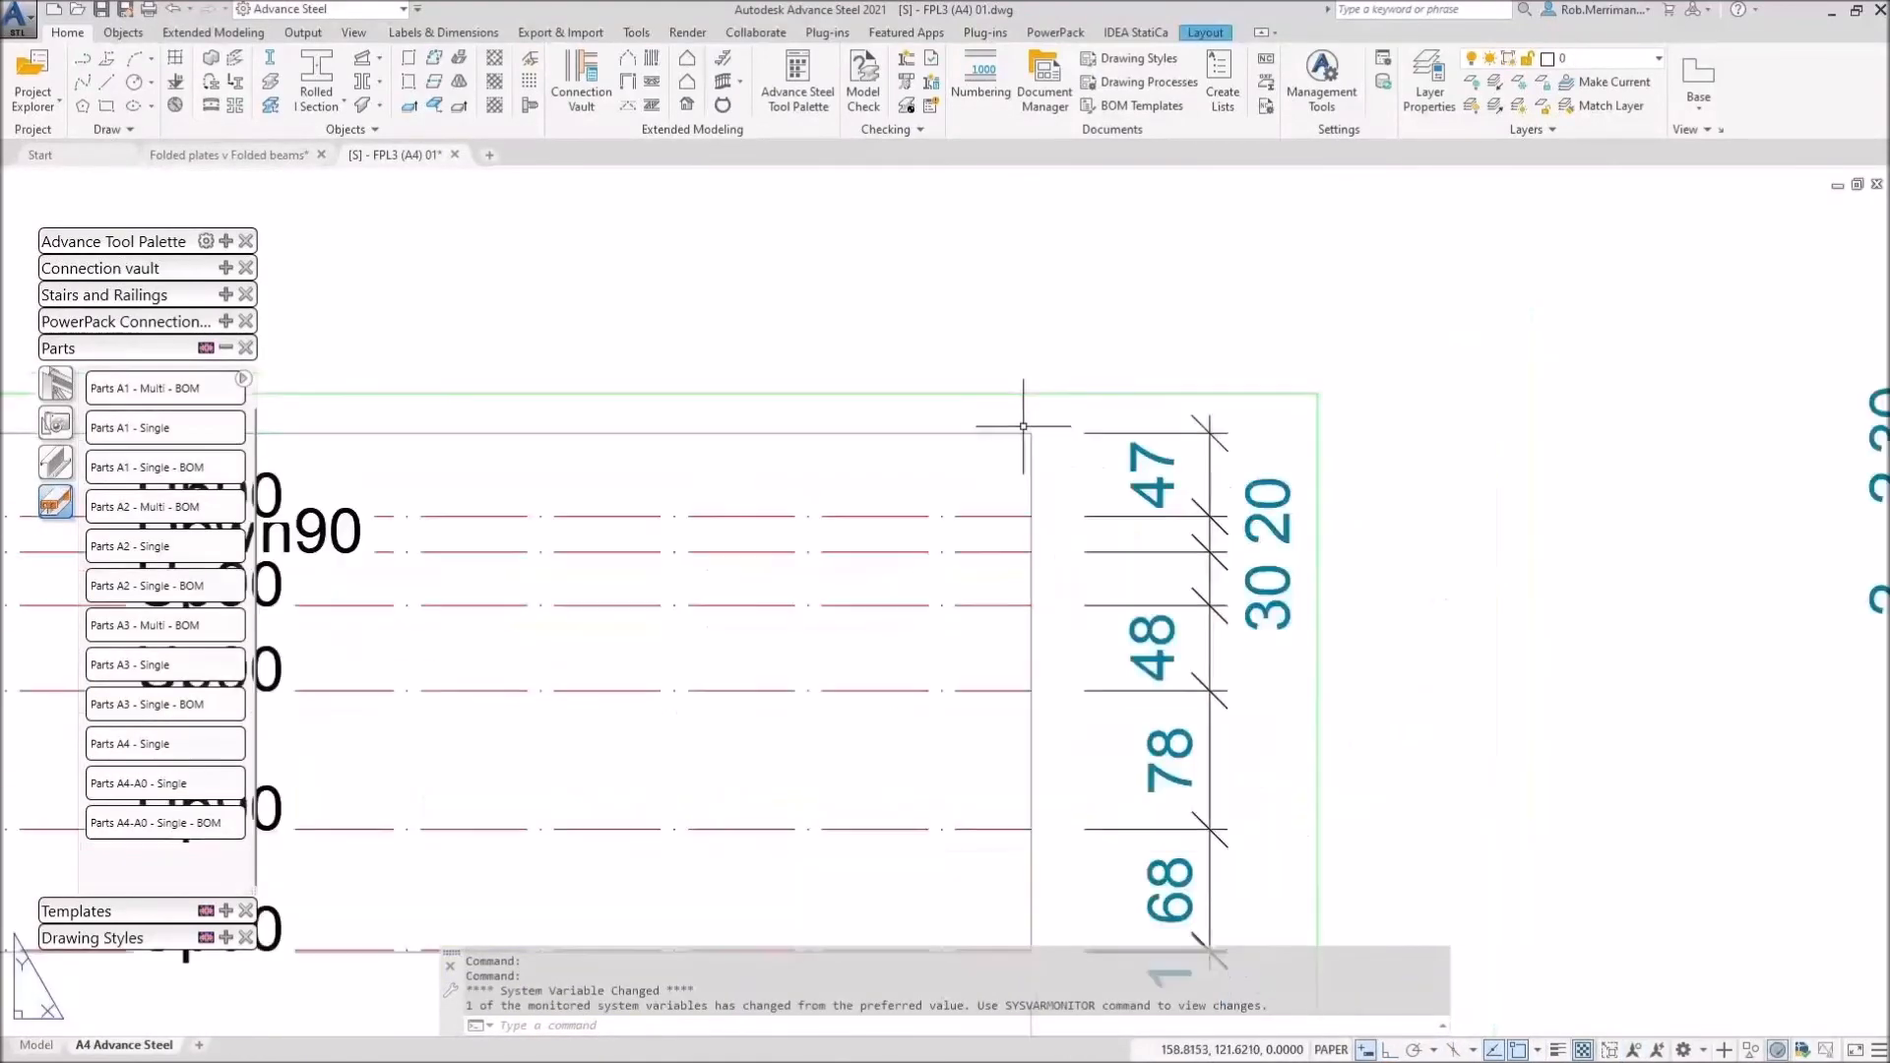
{"action": "scroll", "coordinate": [1020, 458], "scroll_direction": "down", "scroll_amount": 2}
{"action": "scroll", "coordinate": [810, 681], "scroll_direction": "down", "scroll_amount": 2}
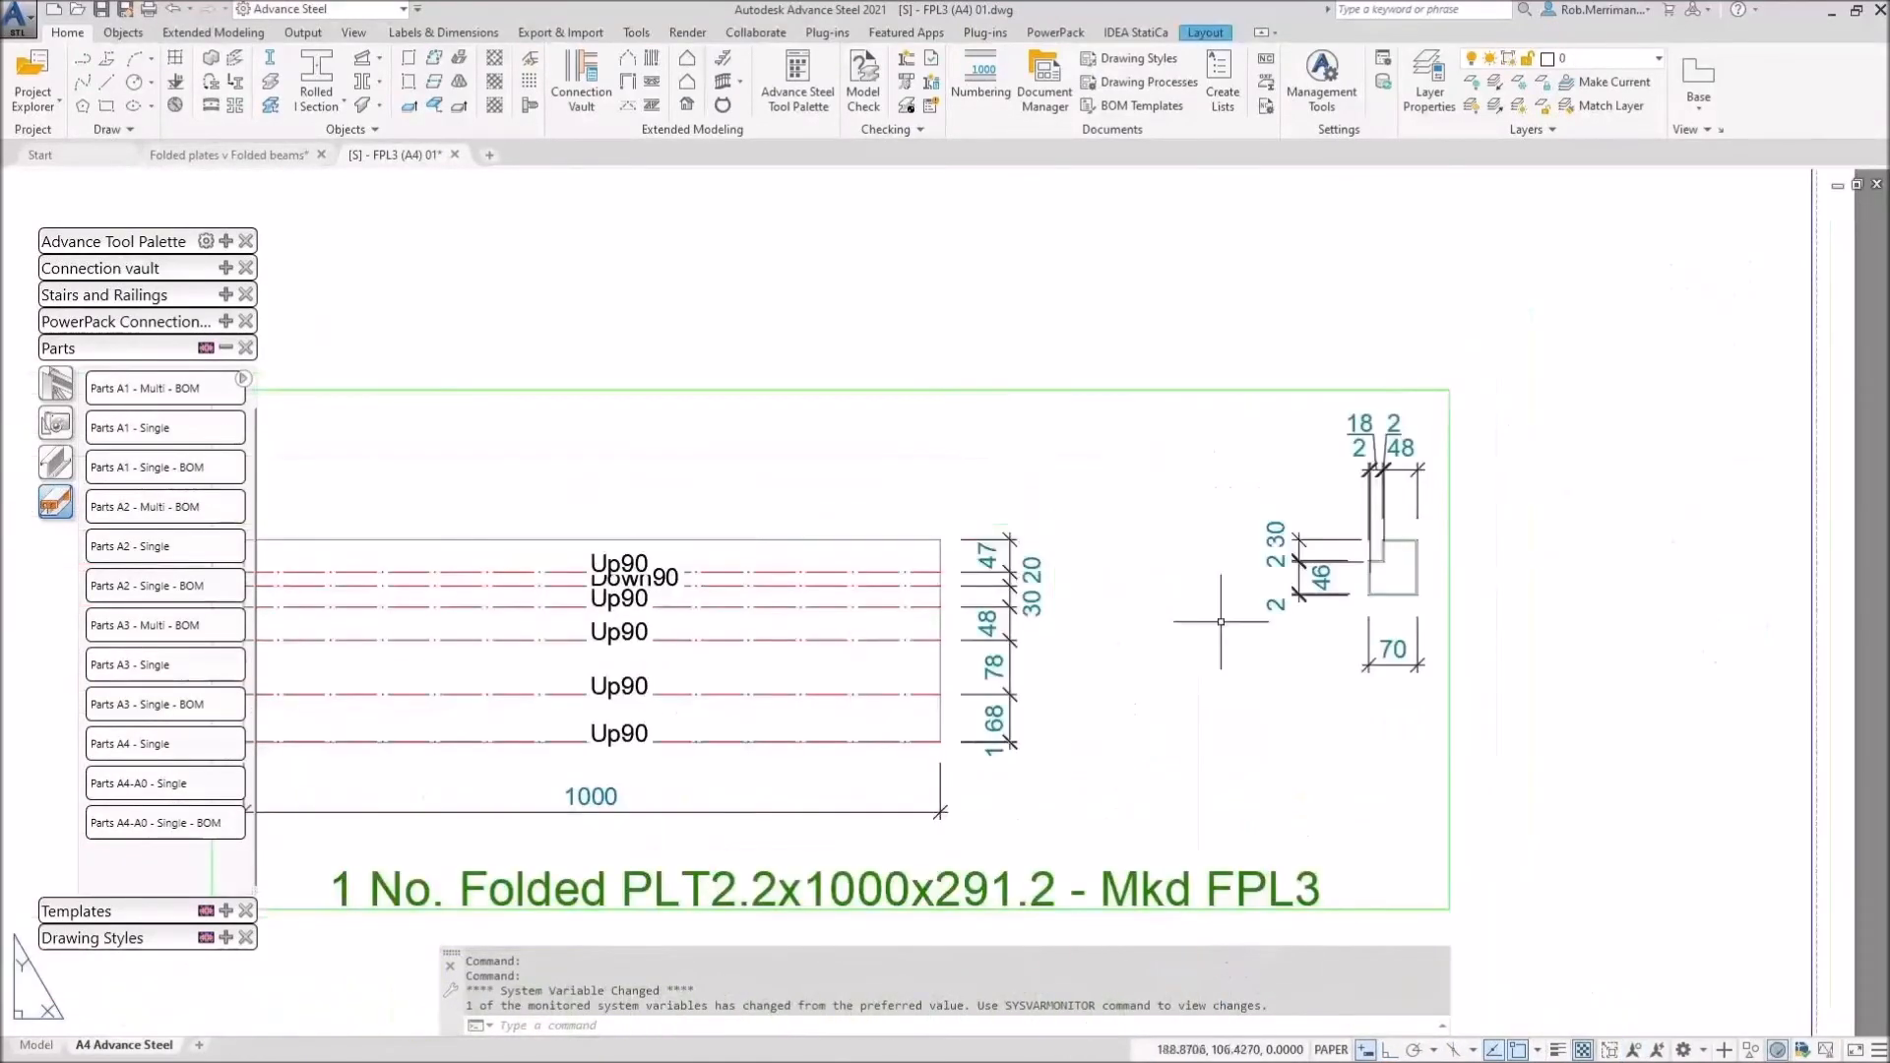
{"action": "scroll", "coordinate": [1436, 533], "scroll_direction": "up", "scroll_amount": 5}
{"action": "scroll", "coordinate": [1436, 534], "scroll_direction": "up", "scroll_amount": 2}
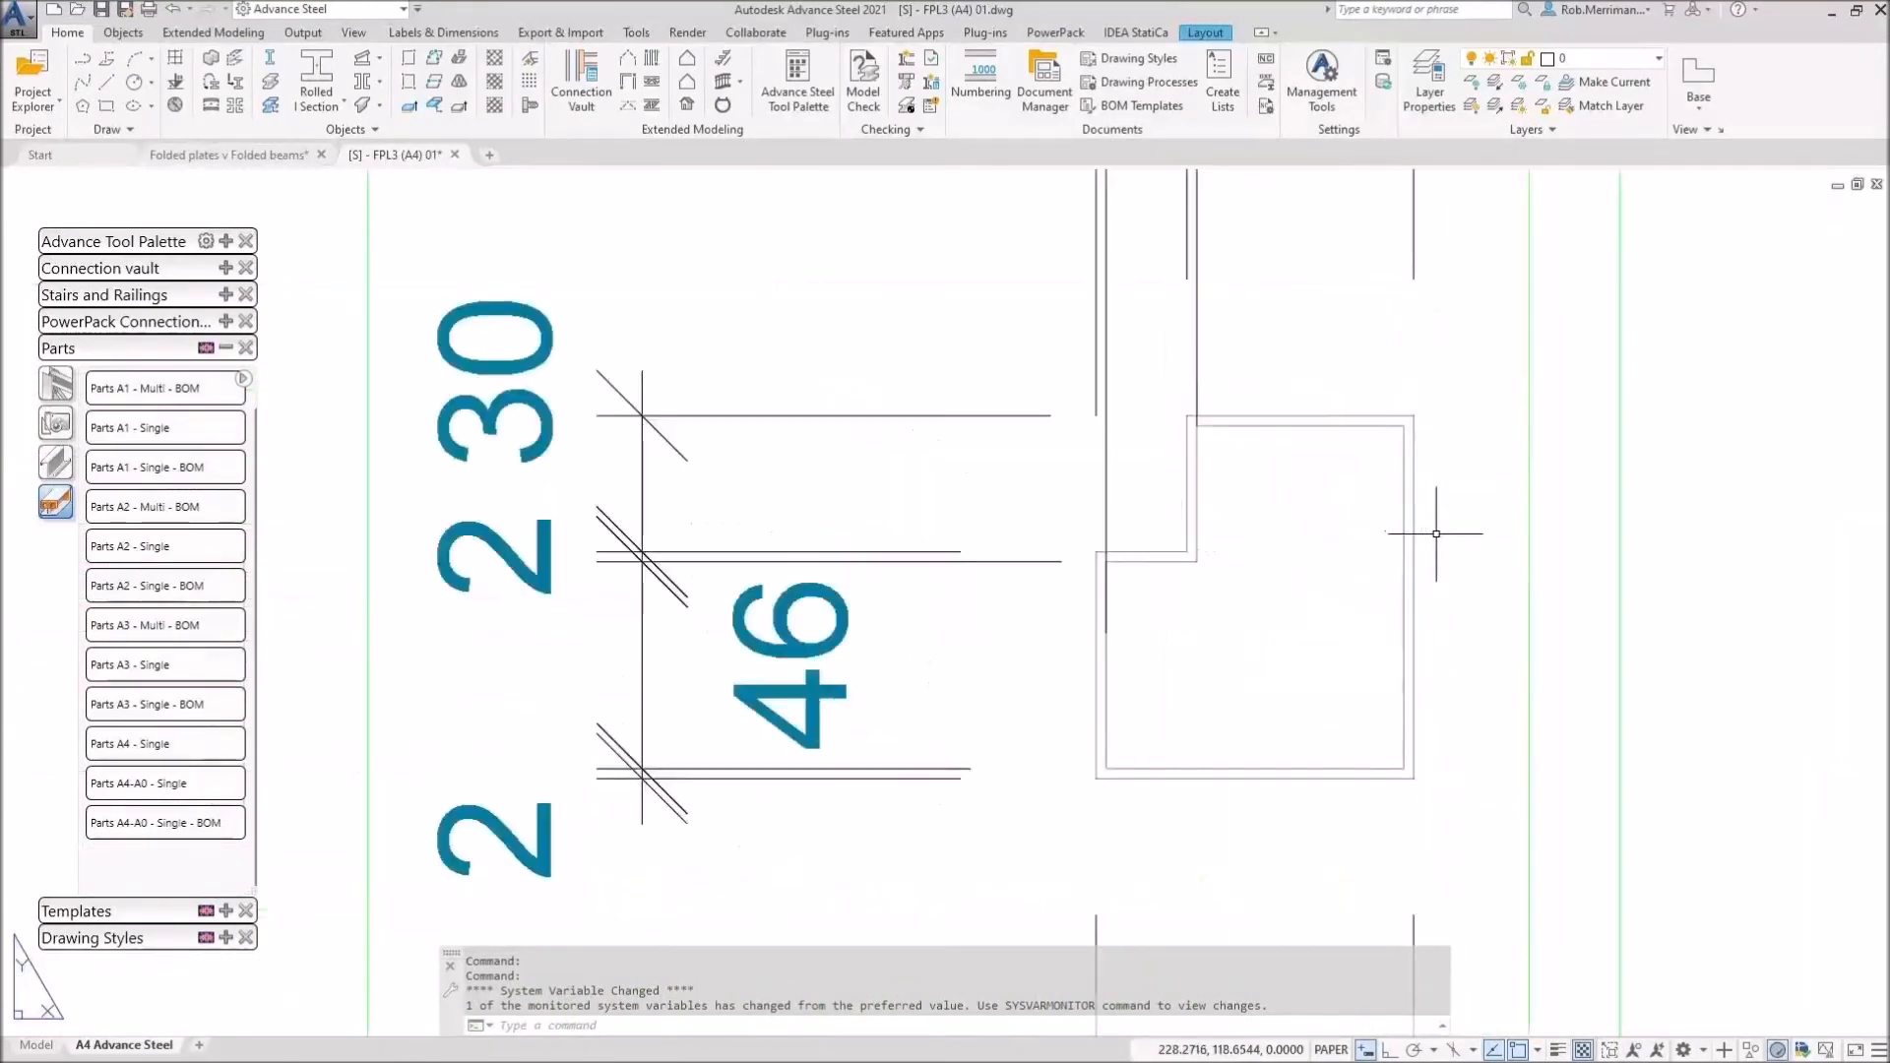
{"action": "scroll", "coordinate": [1506, 612], "scroll_direction": "down", "scroll_amount": 4}
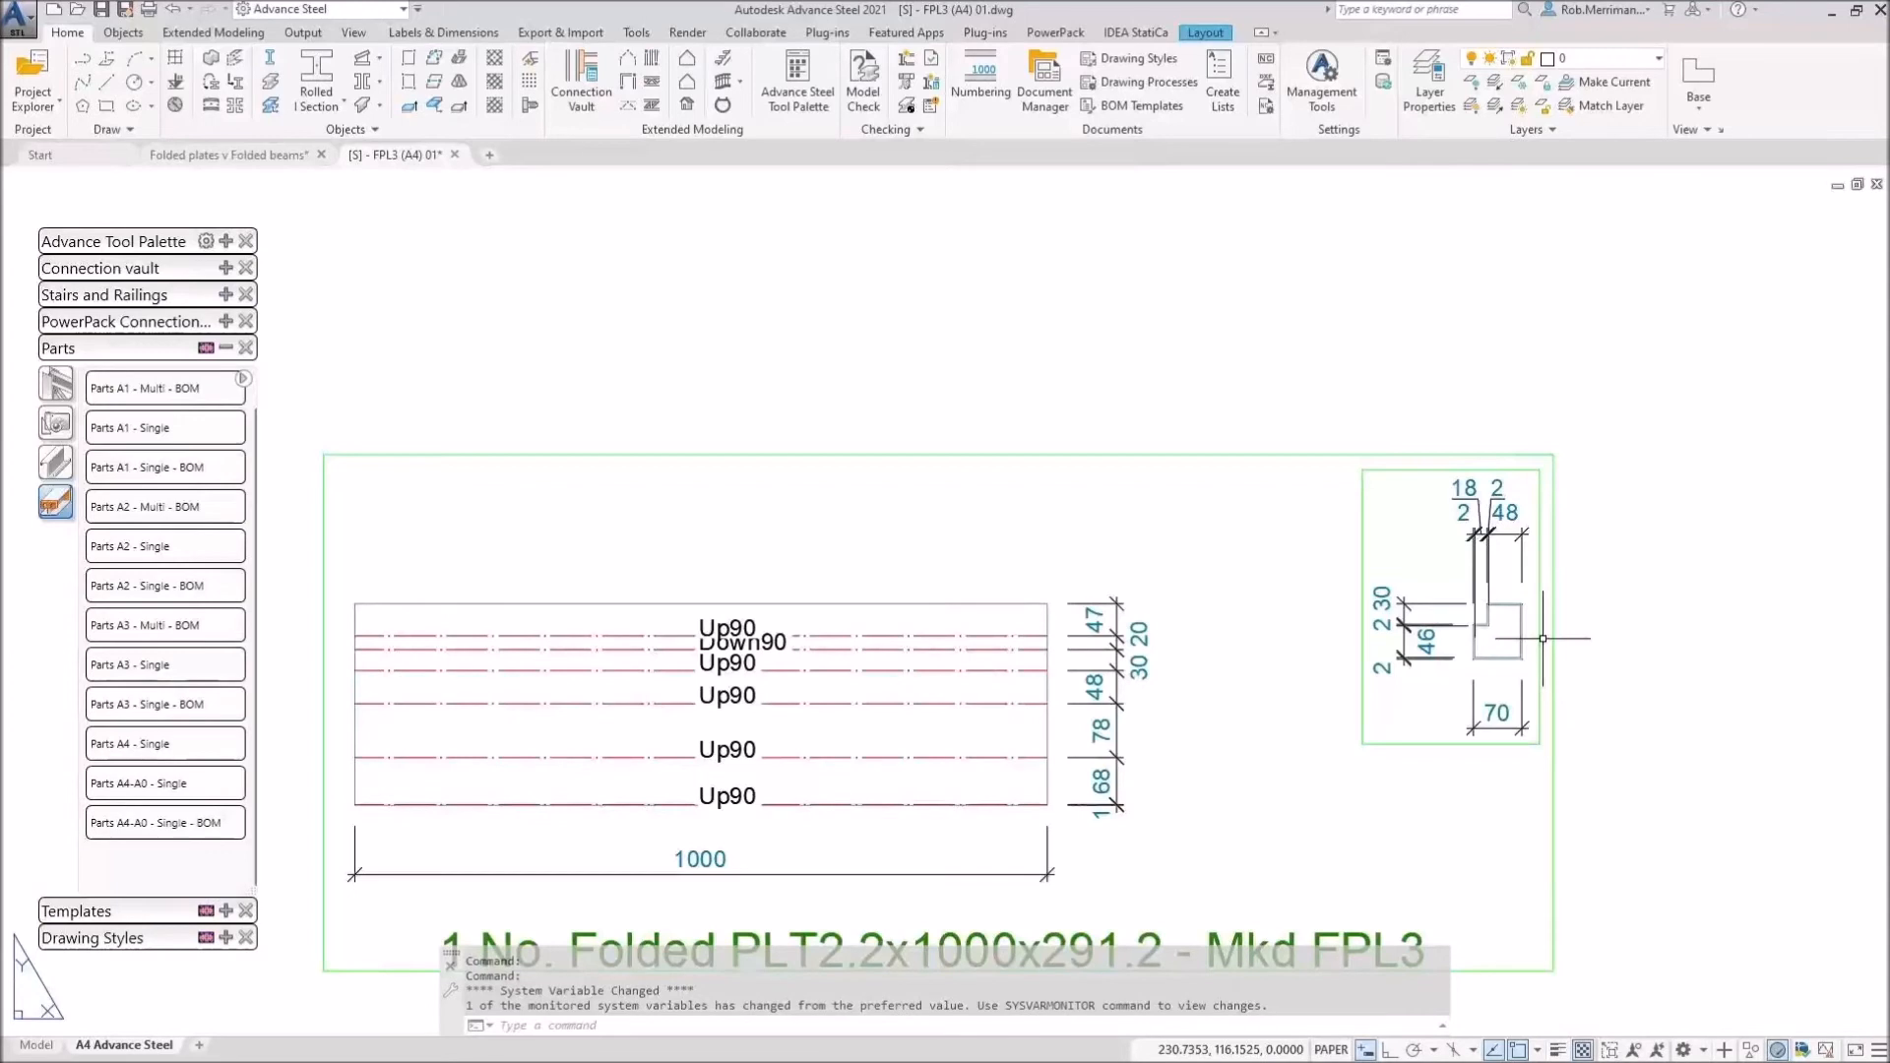
{"action": "scroll", "coordinate": [1324, 533], "scroll_direction": "down", "scroll_amount": 1}
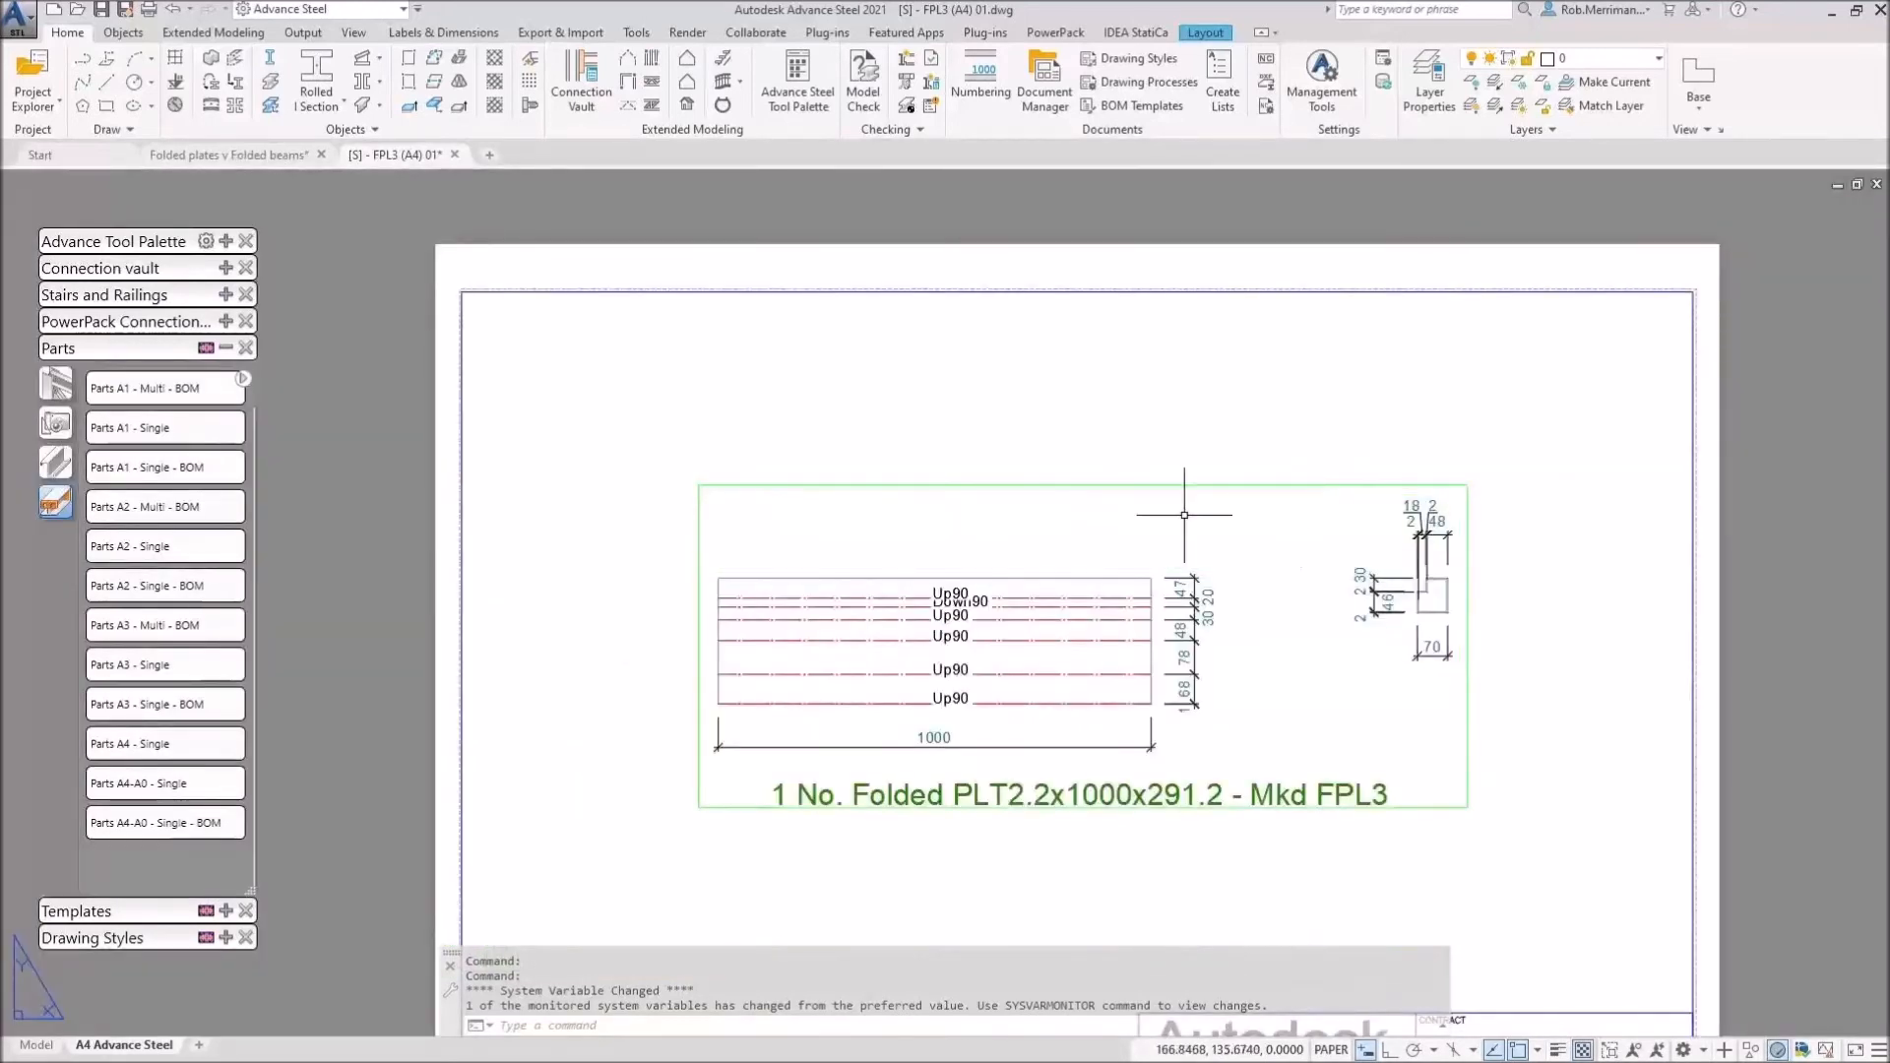
{"action": "key", "text": "Escape"}
{"action": "key", "text": "Escape"}
{"action": "left_click", "coordinate": [455, 154]}
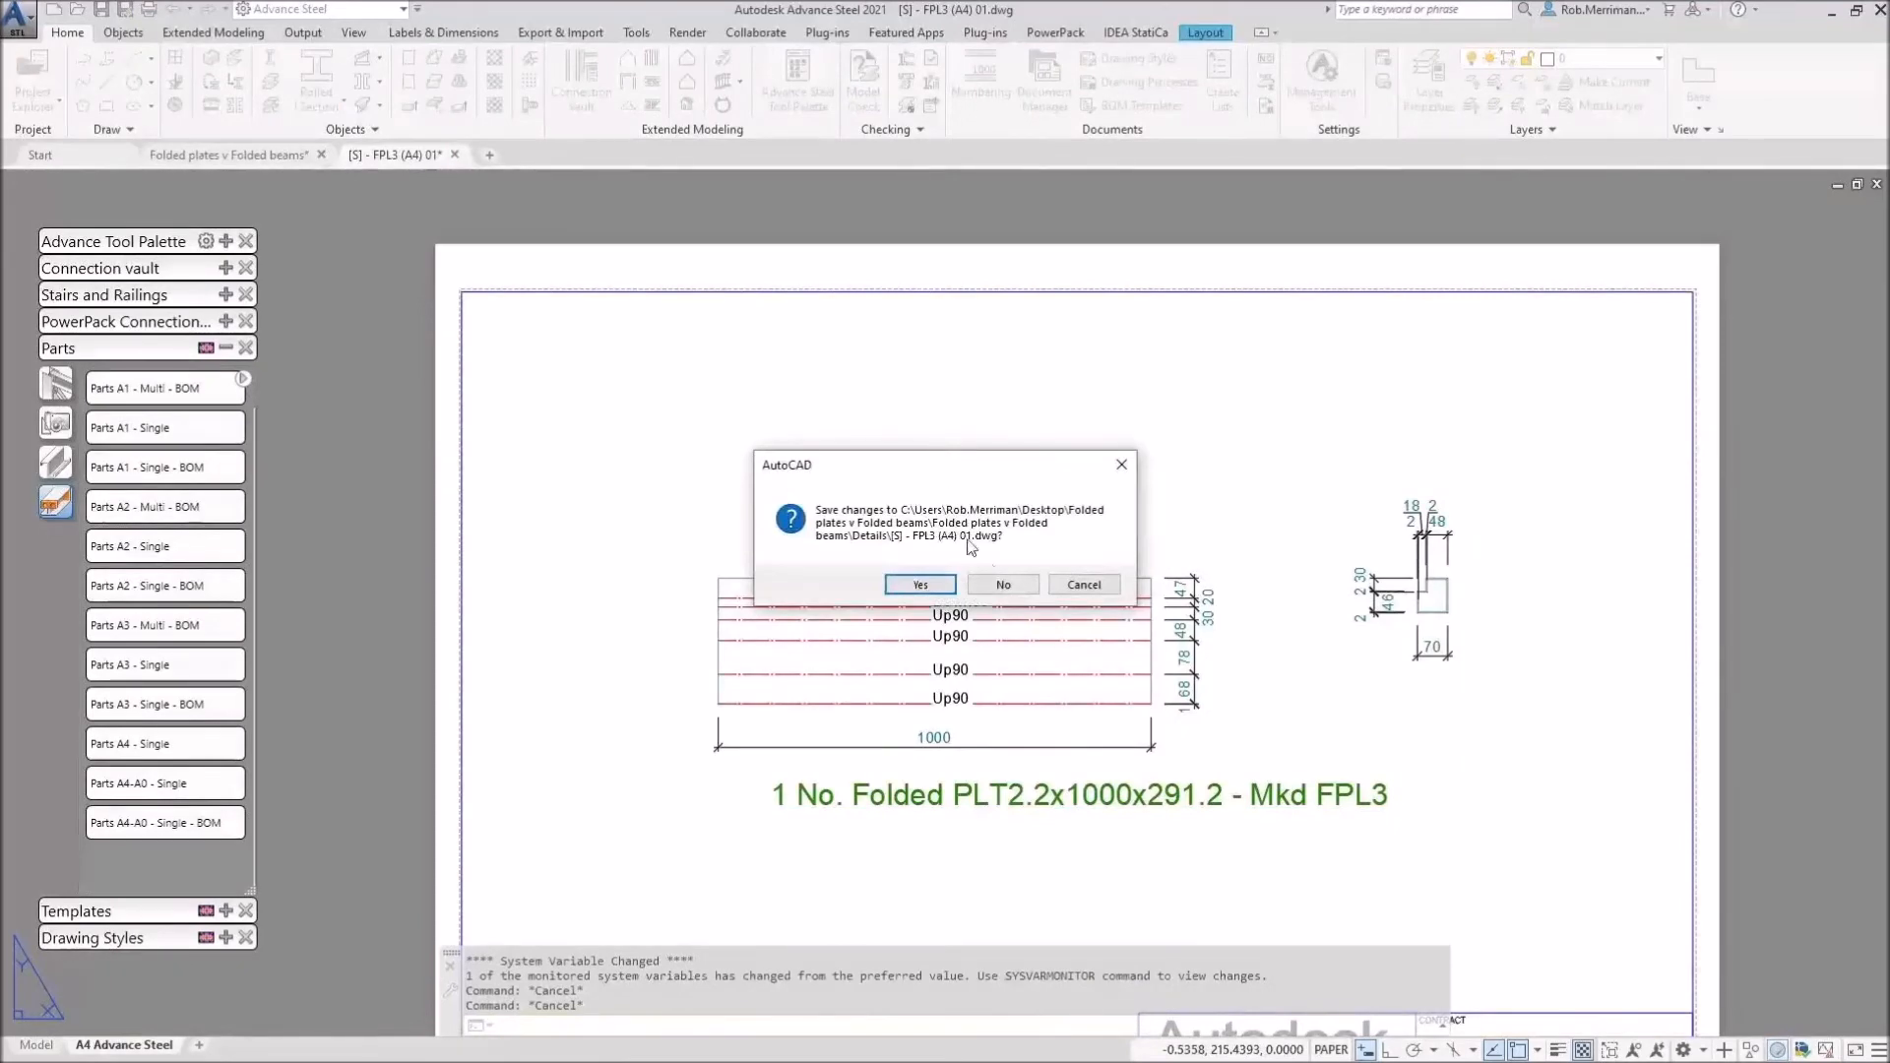
{"action": "left_click", "coordinate": [1003, 585]}
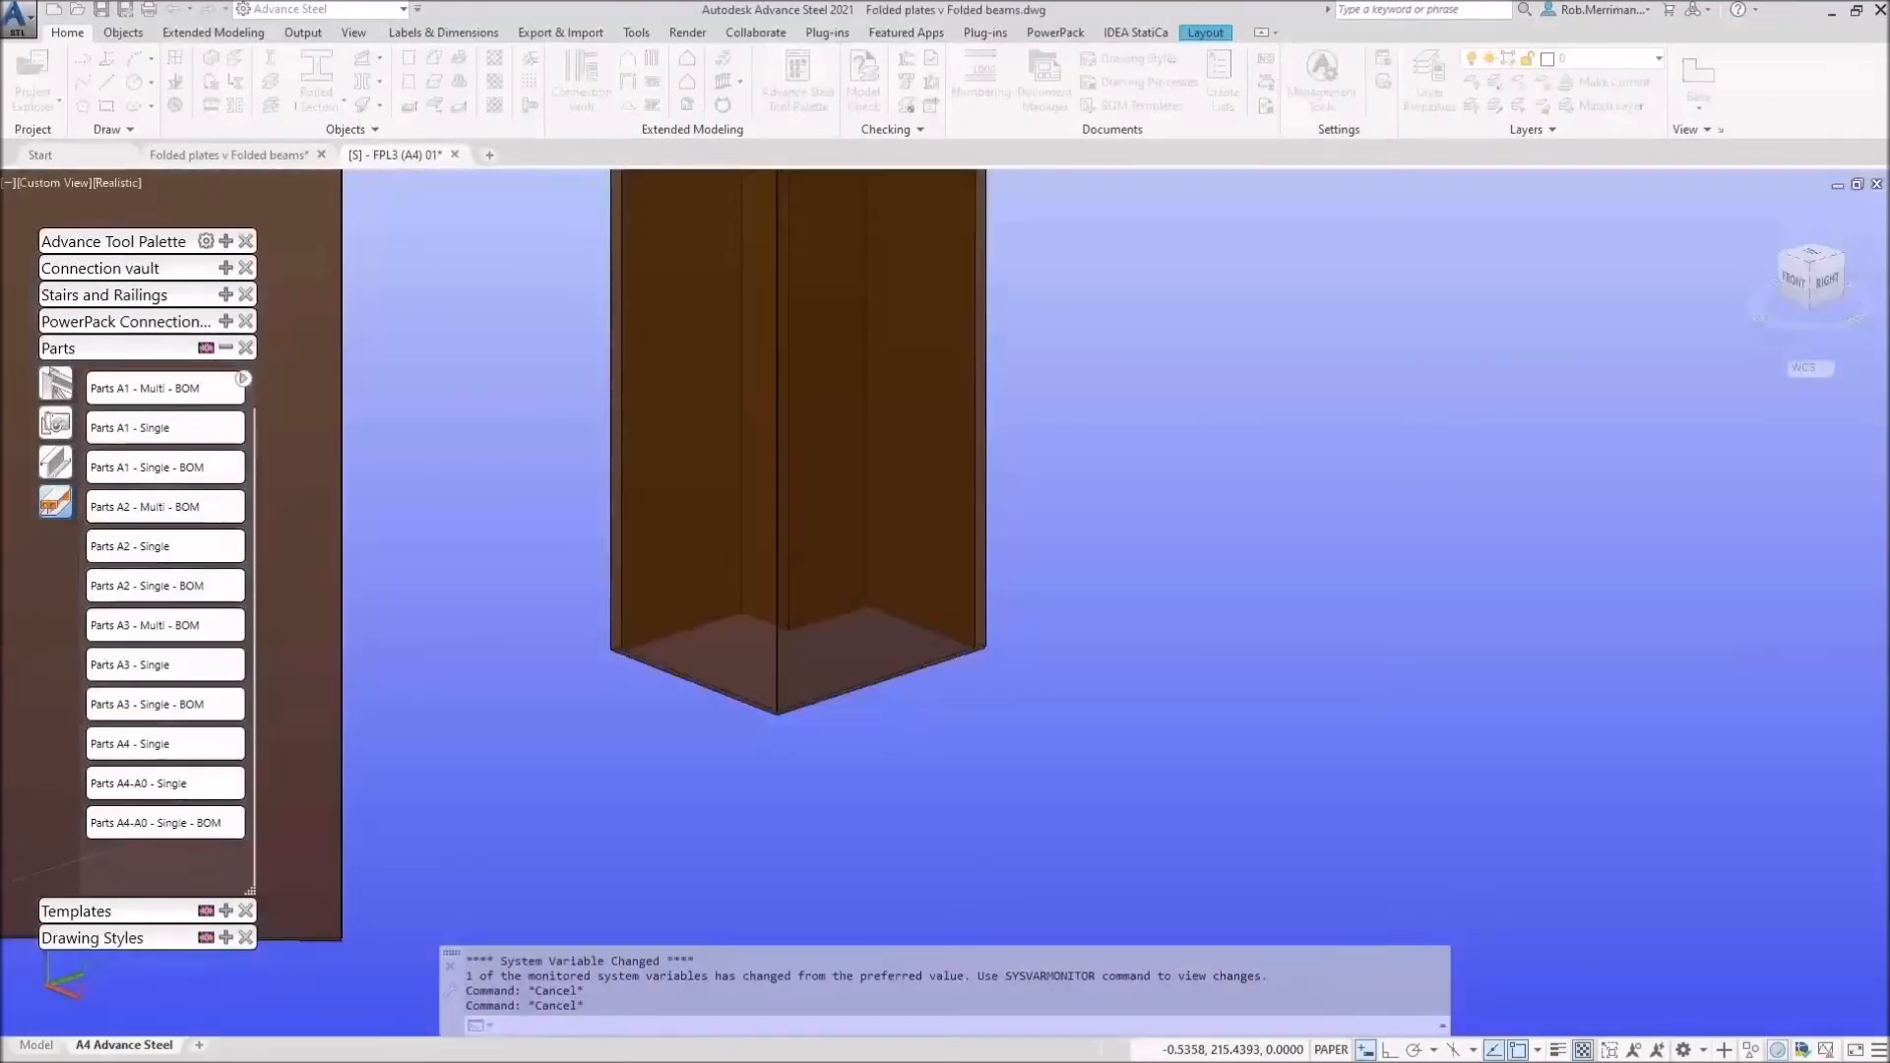
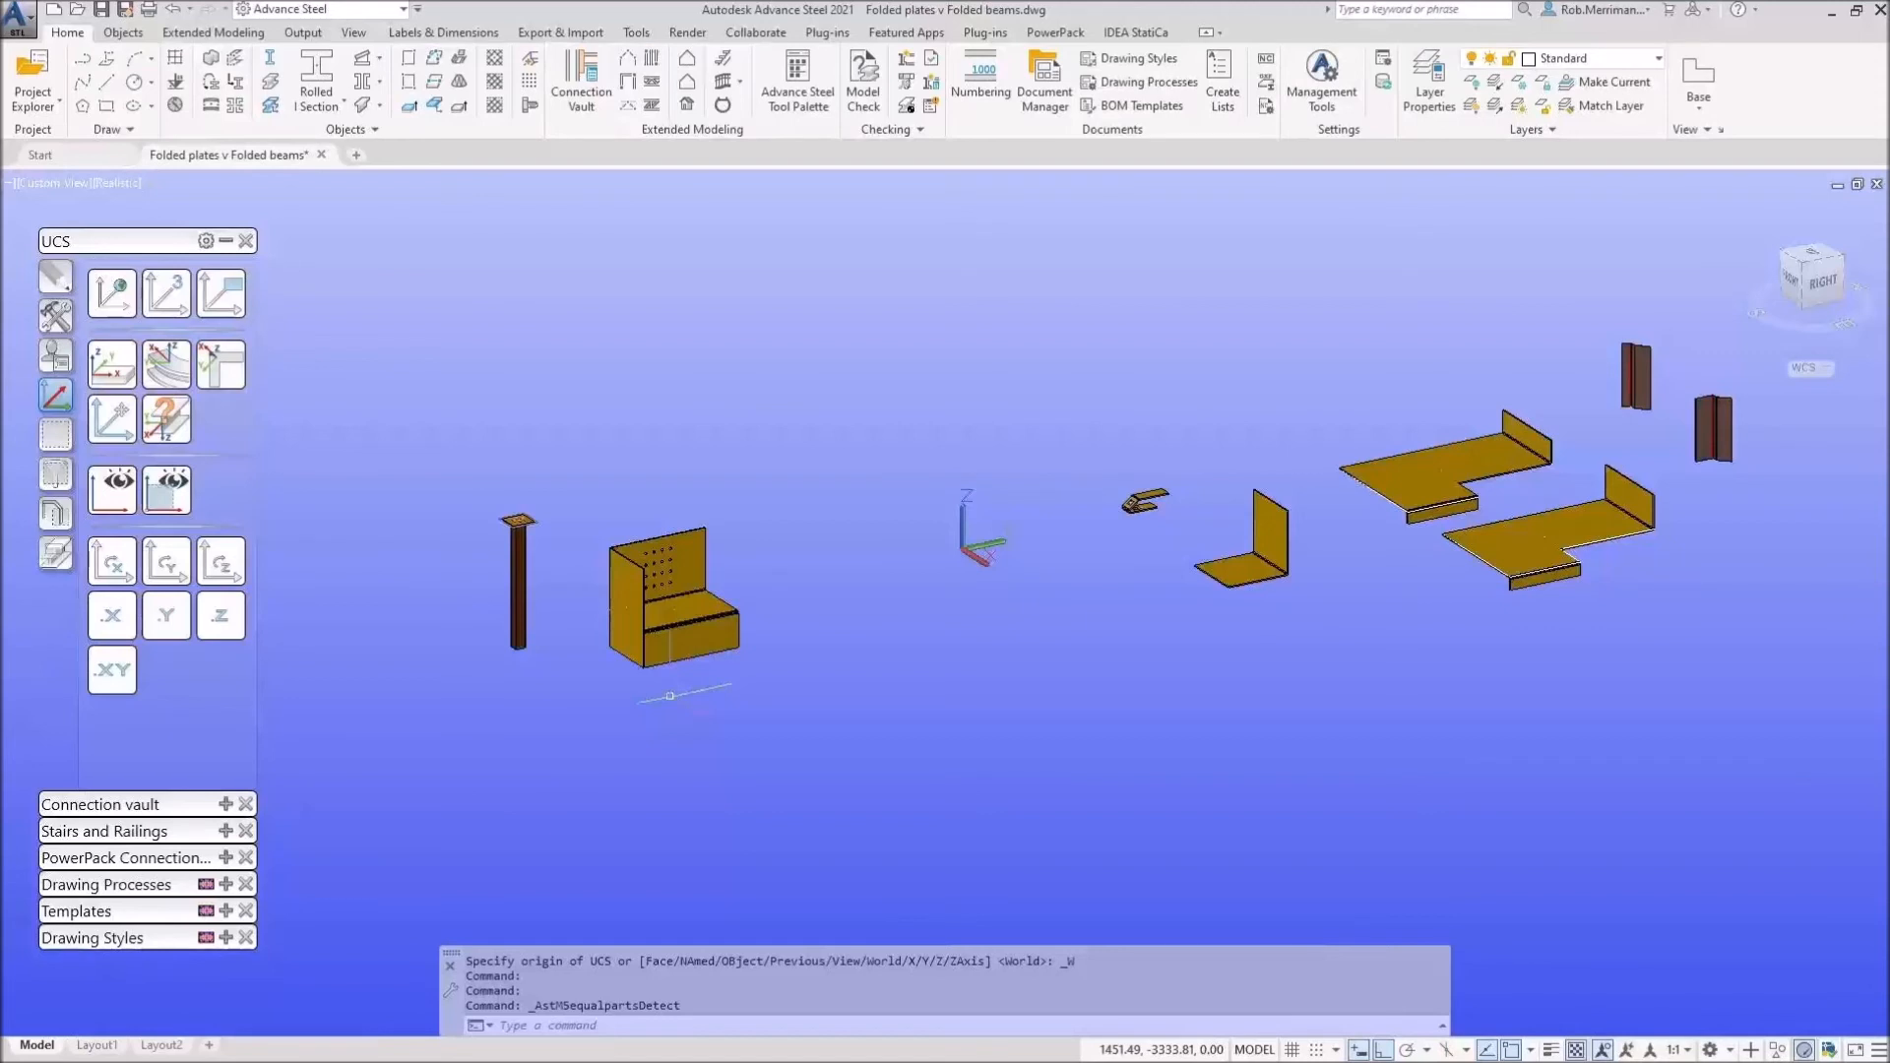
Step: Zoom in on the column and folded seat plate, then switch the tool palette to Selection
{"action": "scroll", "coordinate": [733, 659], "scroll_direction": "down", "scroll_amount": 2}
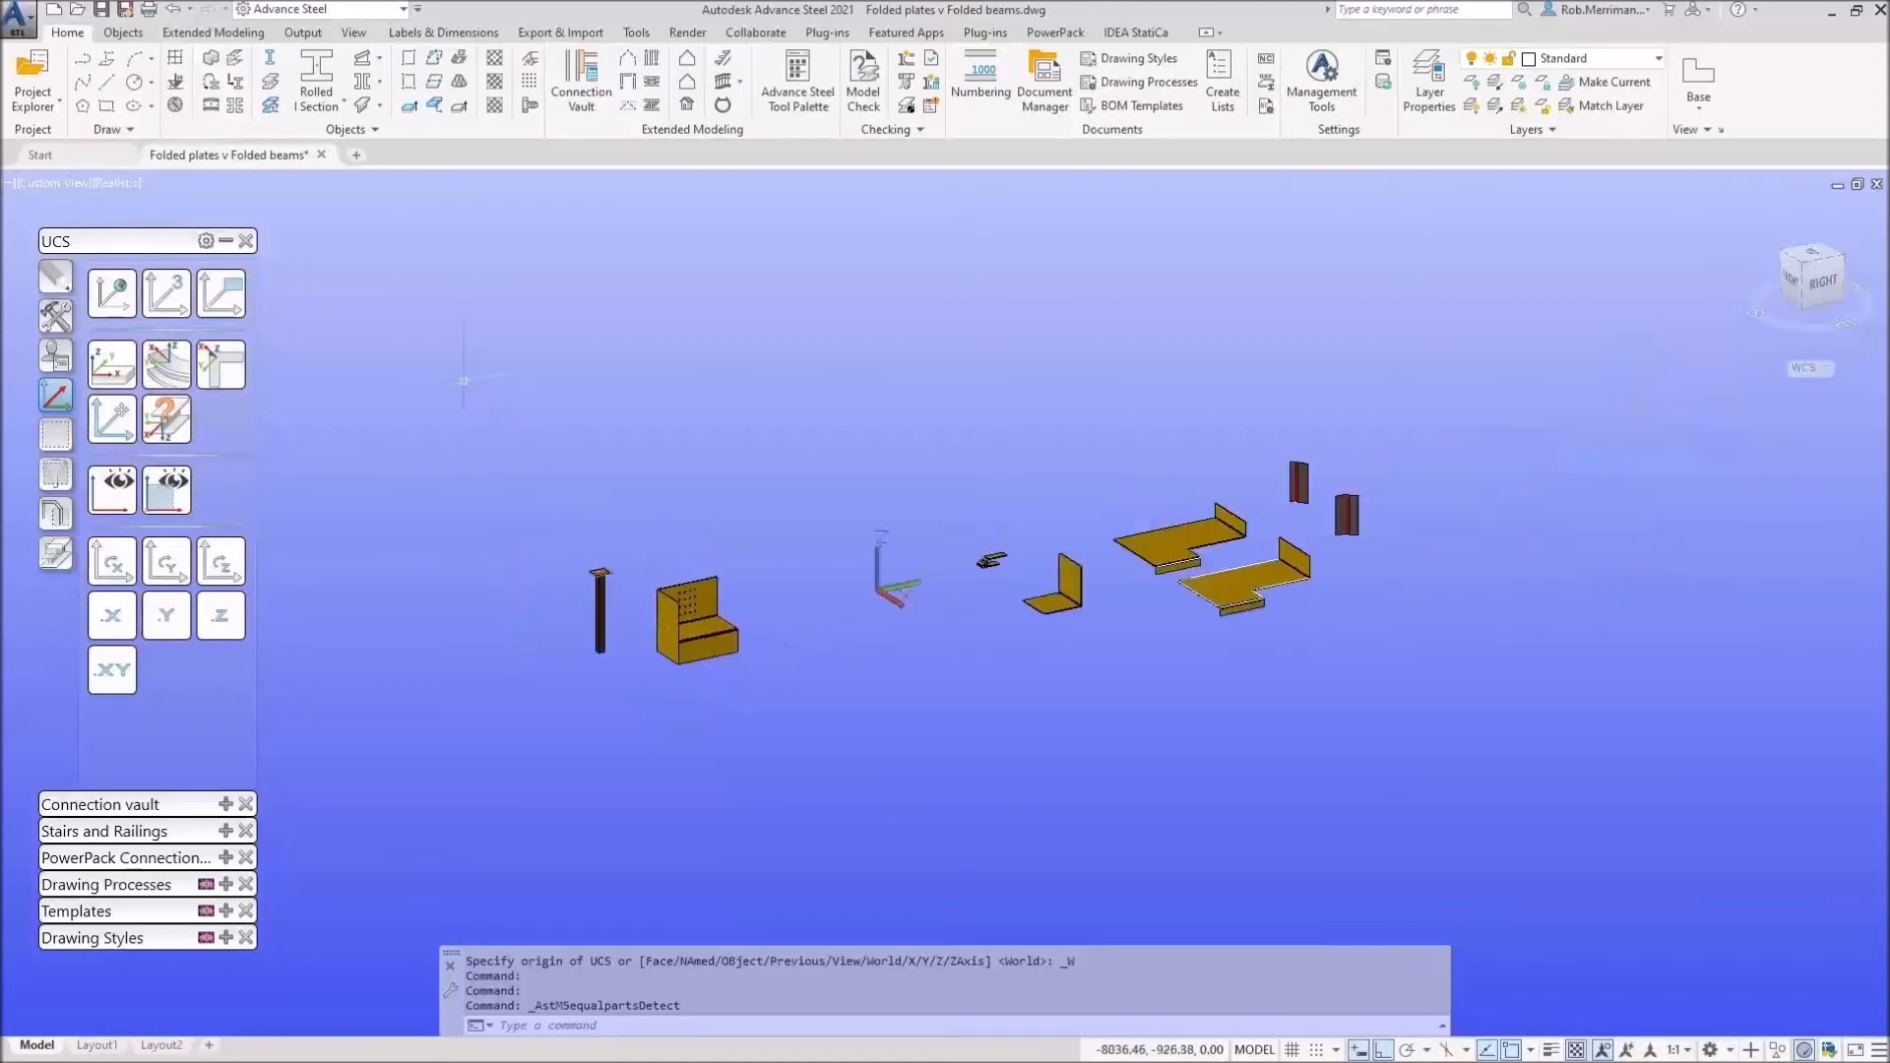
{"action": "left_click", "coordinate": [460, 373]}
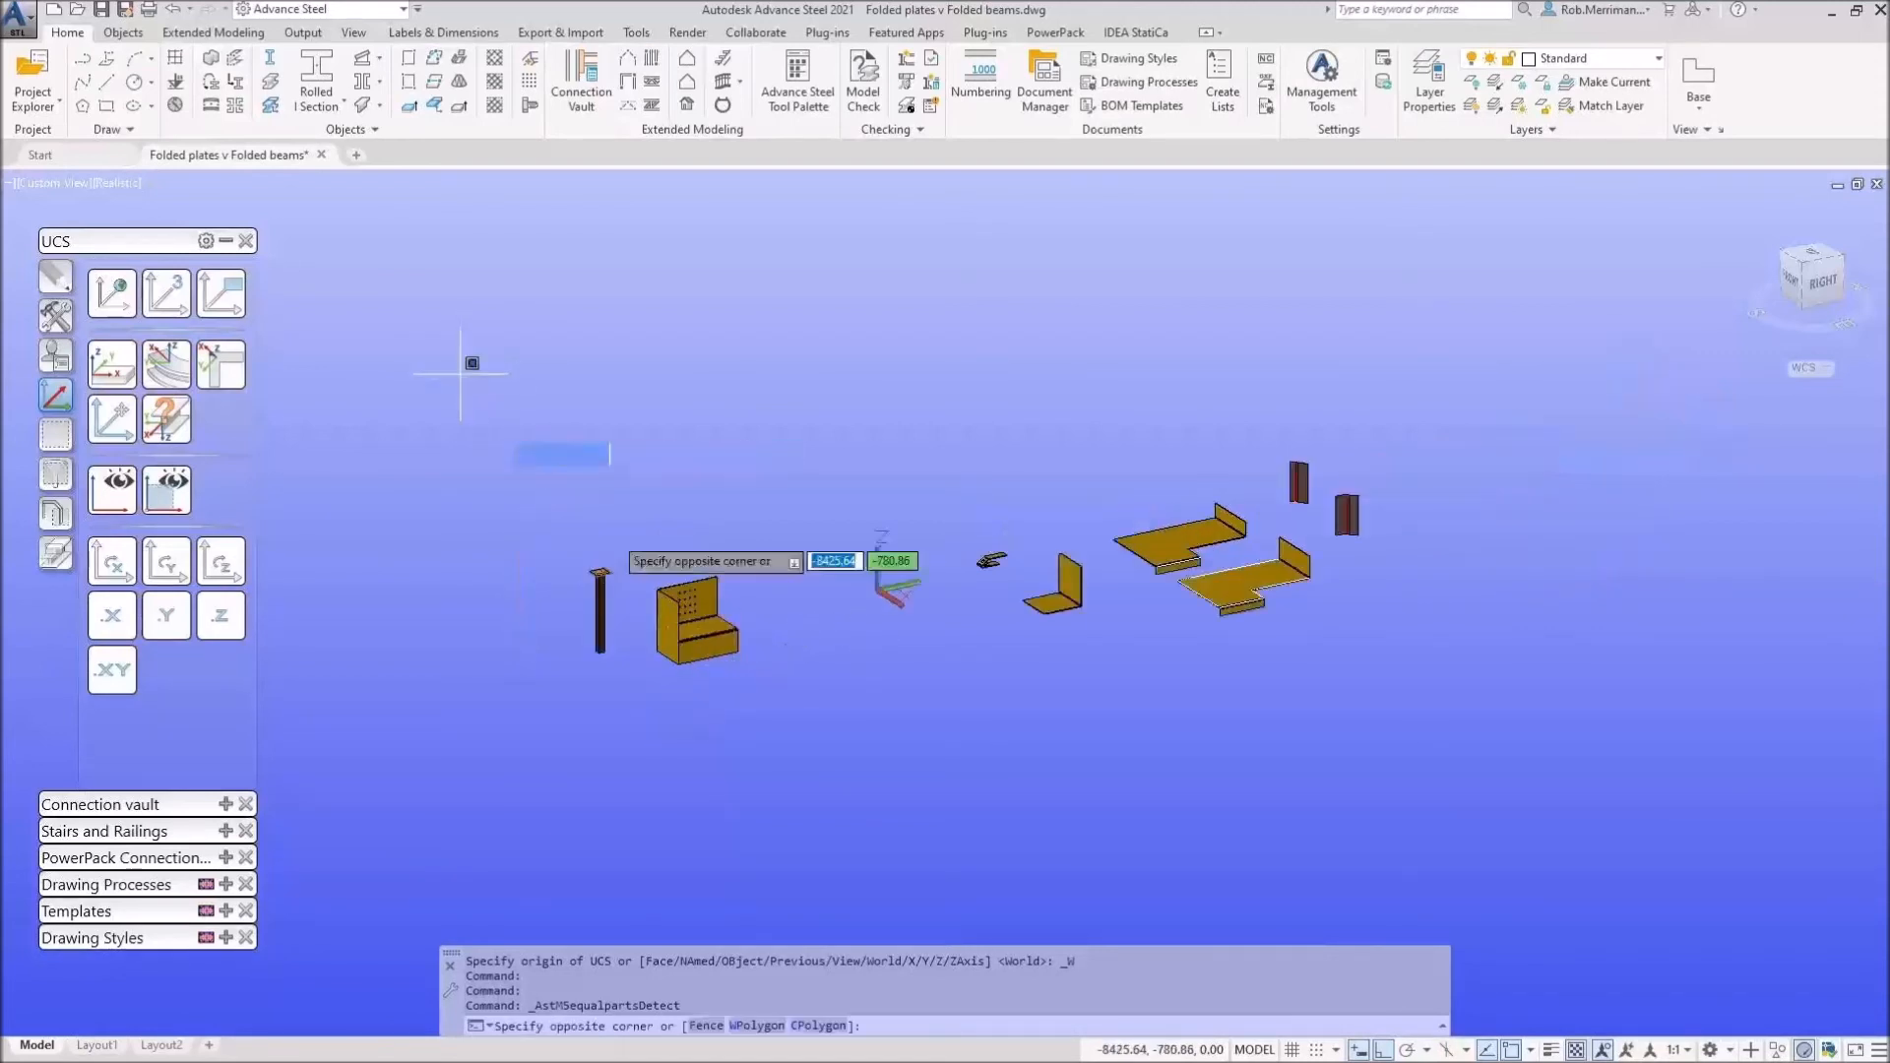
{"action": "left_click", "coordinate": [566, 467]}
{"action": "left_click", "coordinate": [880, 313]}
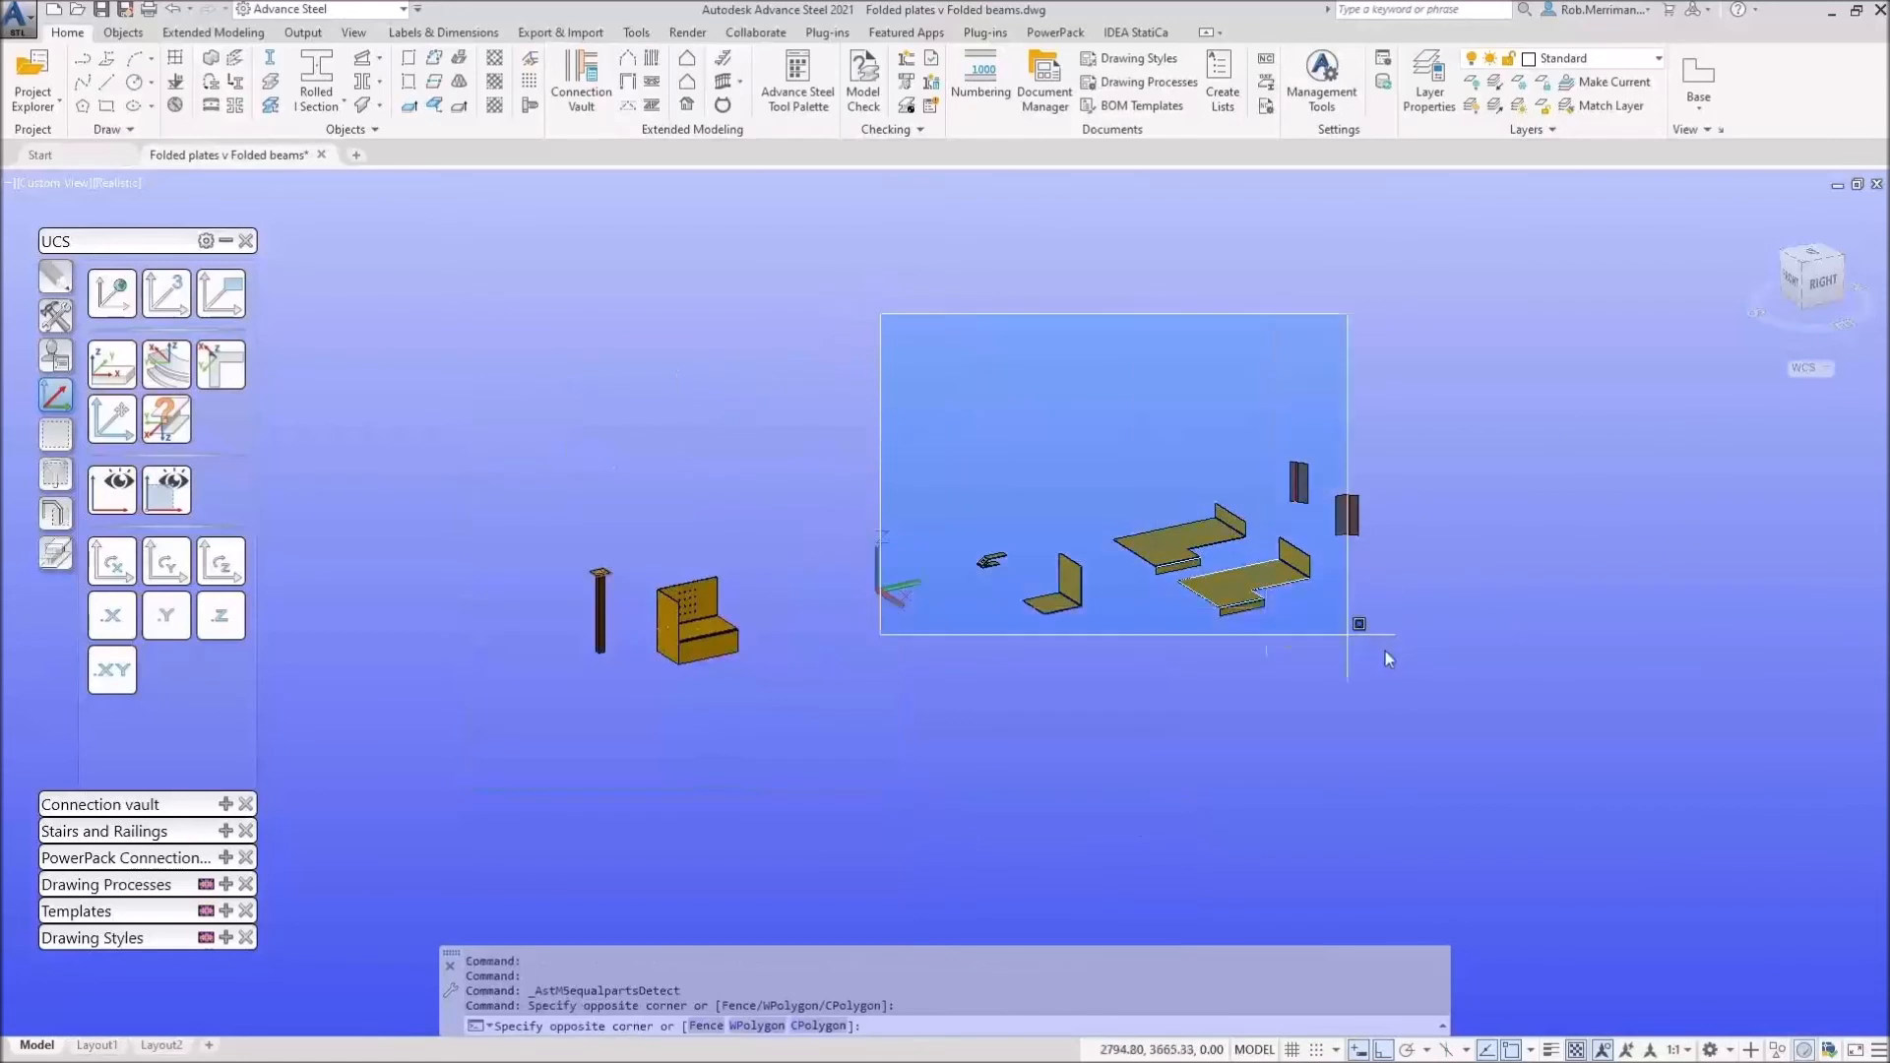
{"action": "left_click", "coordinate": [1041, 459]}
{"action": "scroll", "coordinate": [618, 580], "scroll_direction": "up", "scroll_amount": 5}
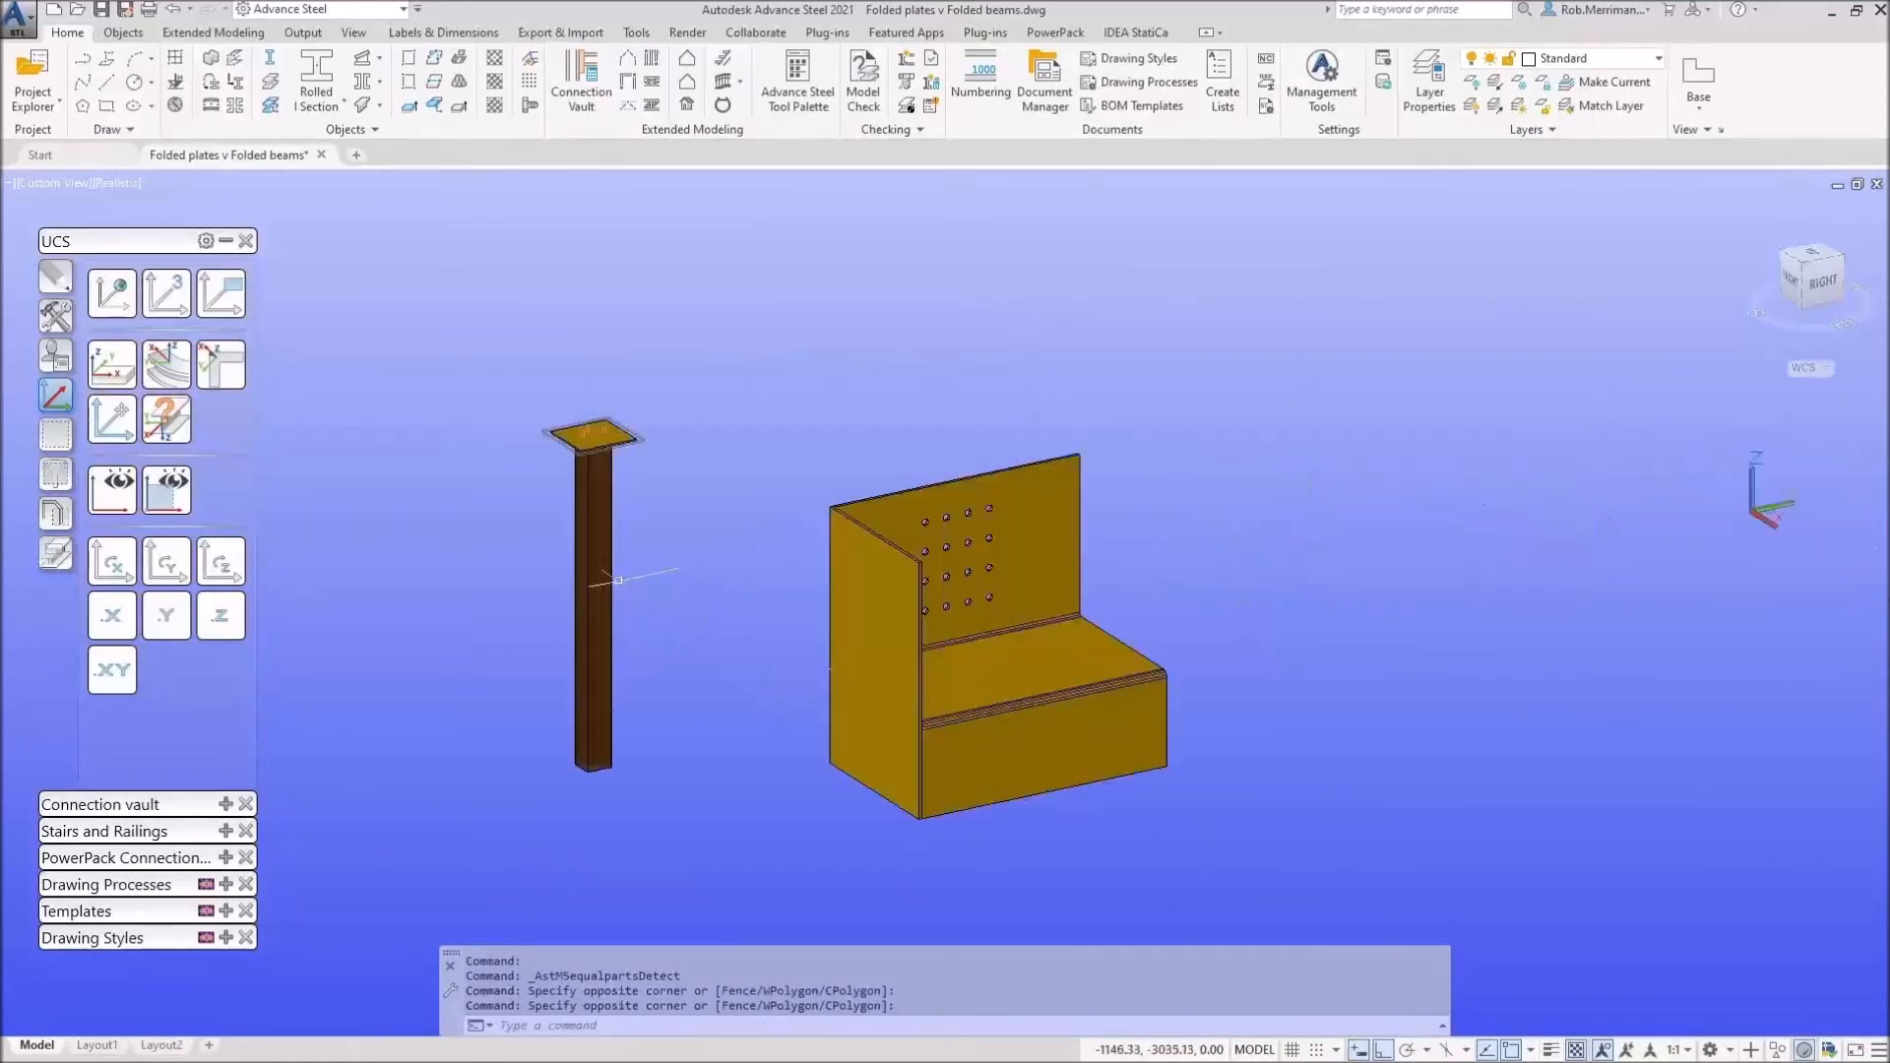
{"action": "scroll", "coordinate": [620, 551], "scroll_direction": "up", "scroll_amount": 5}
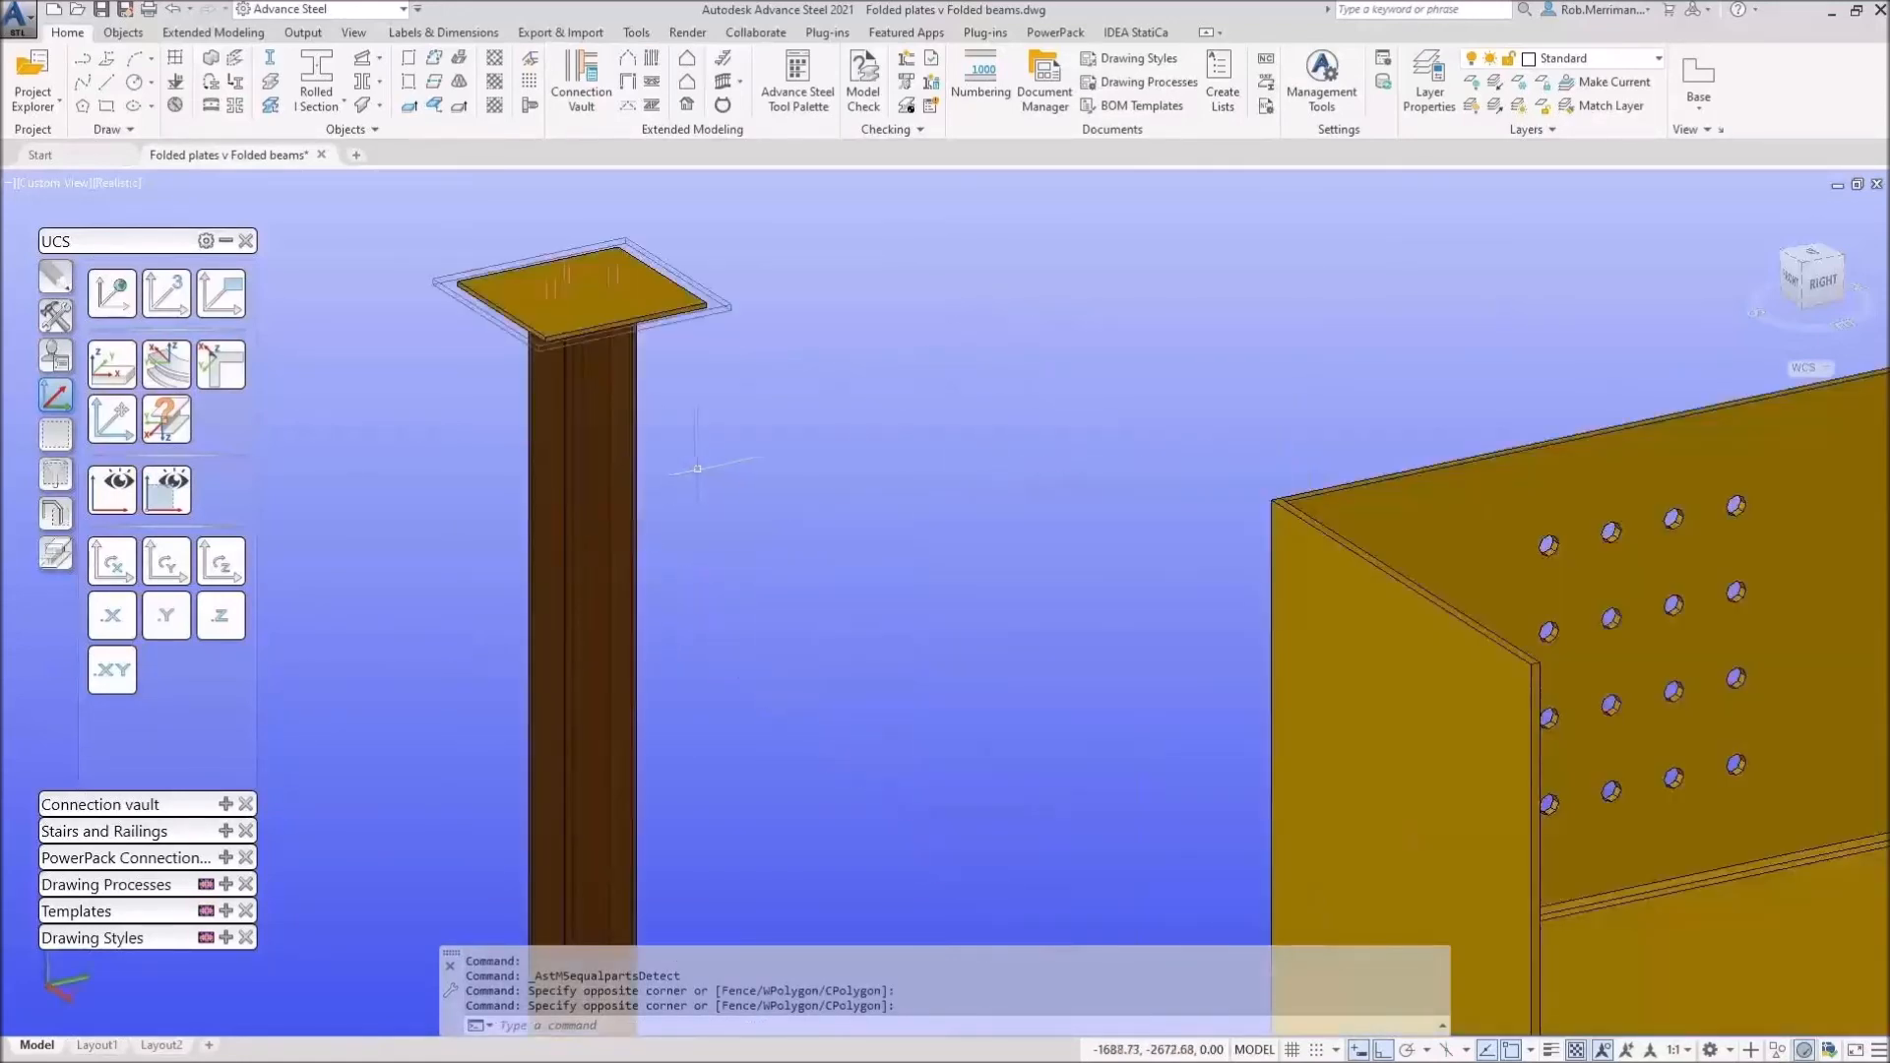
{"action": "scroll", "coordinate": [697, 469], "scroll_direction": "down", "scroll_amount": 10}
{"action": "left_click", "coordinate": [55, 433]}
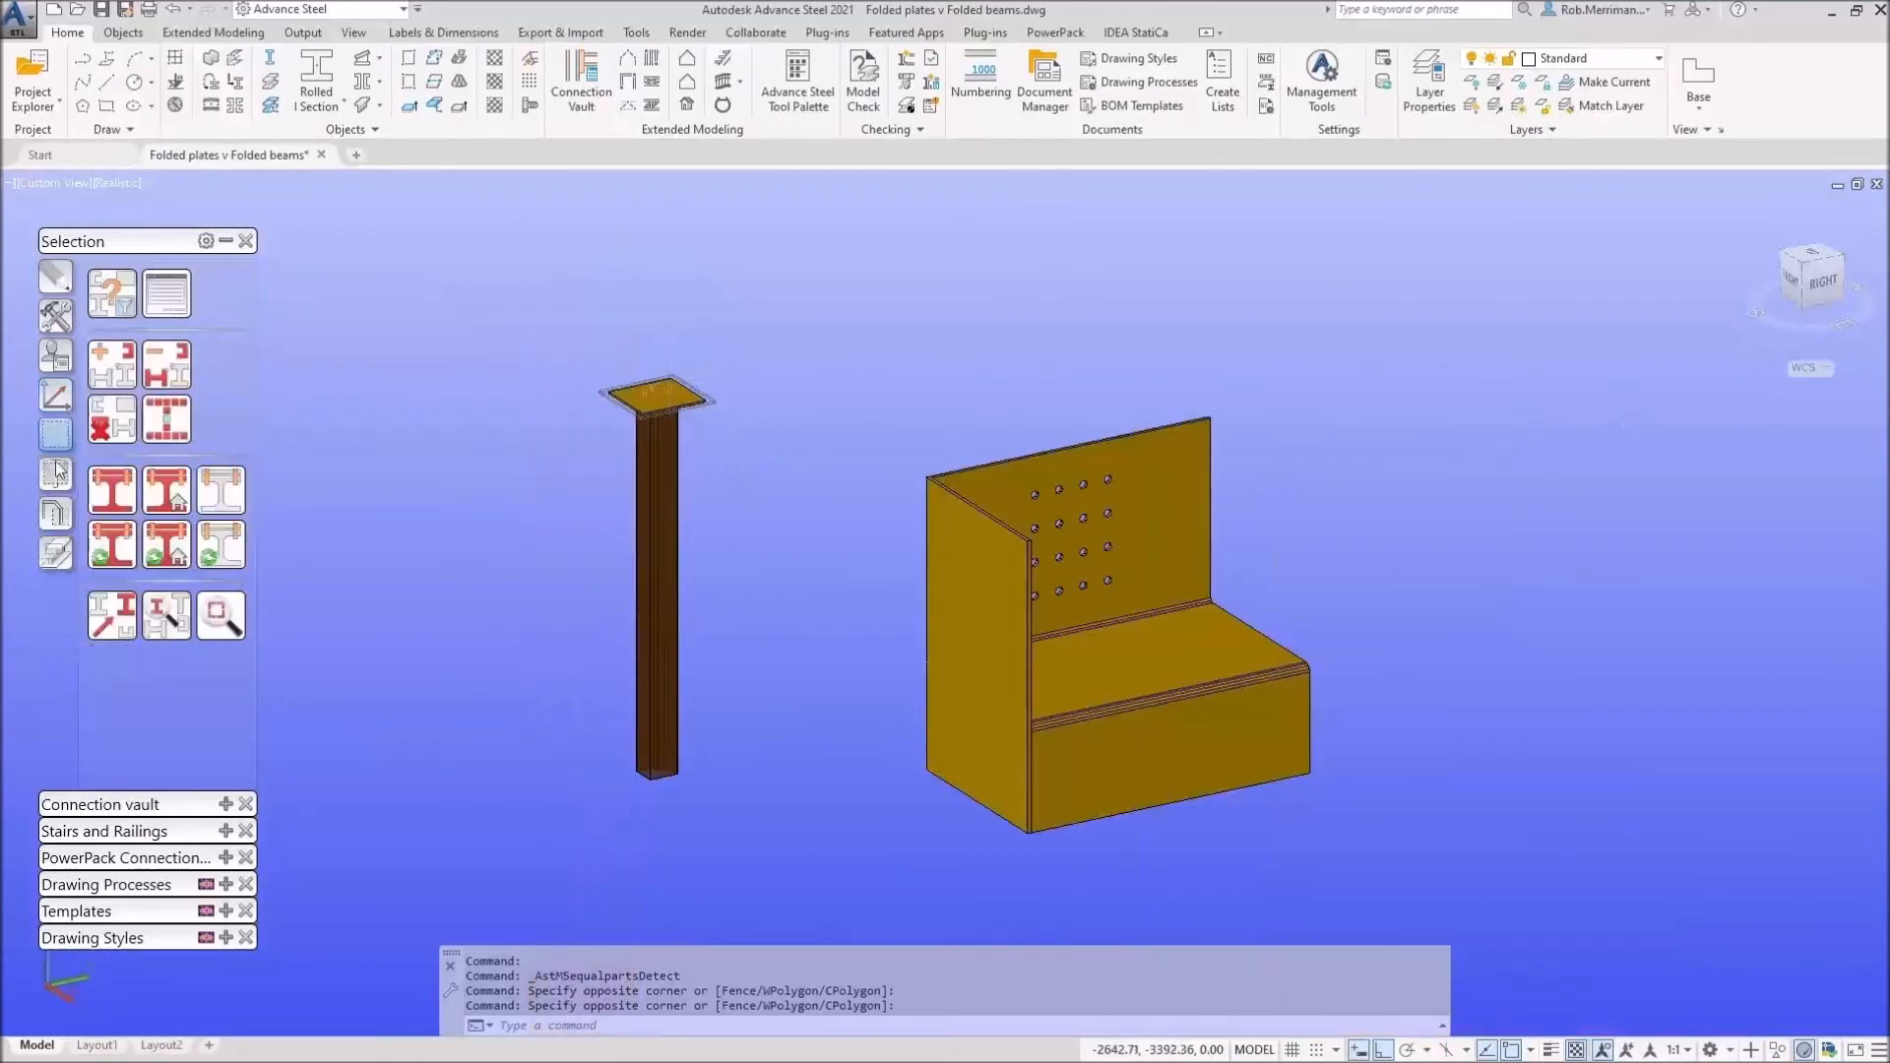
Step: Mark the column to show the objects connected to it in shop
{"action": "left_click", "coordinate": [157, 549]}
{"action": "left_click", "coordinate": [656, 512]}
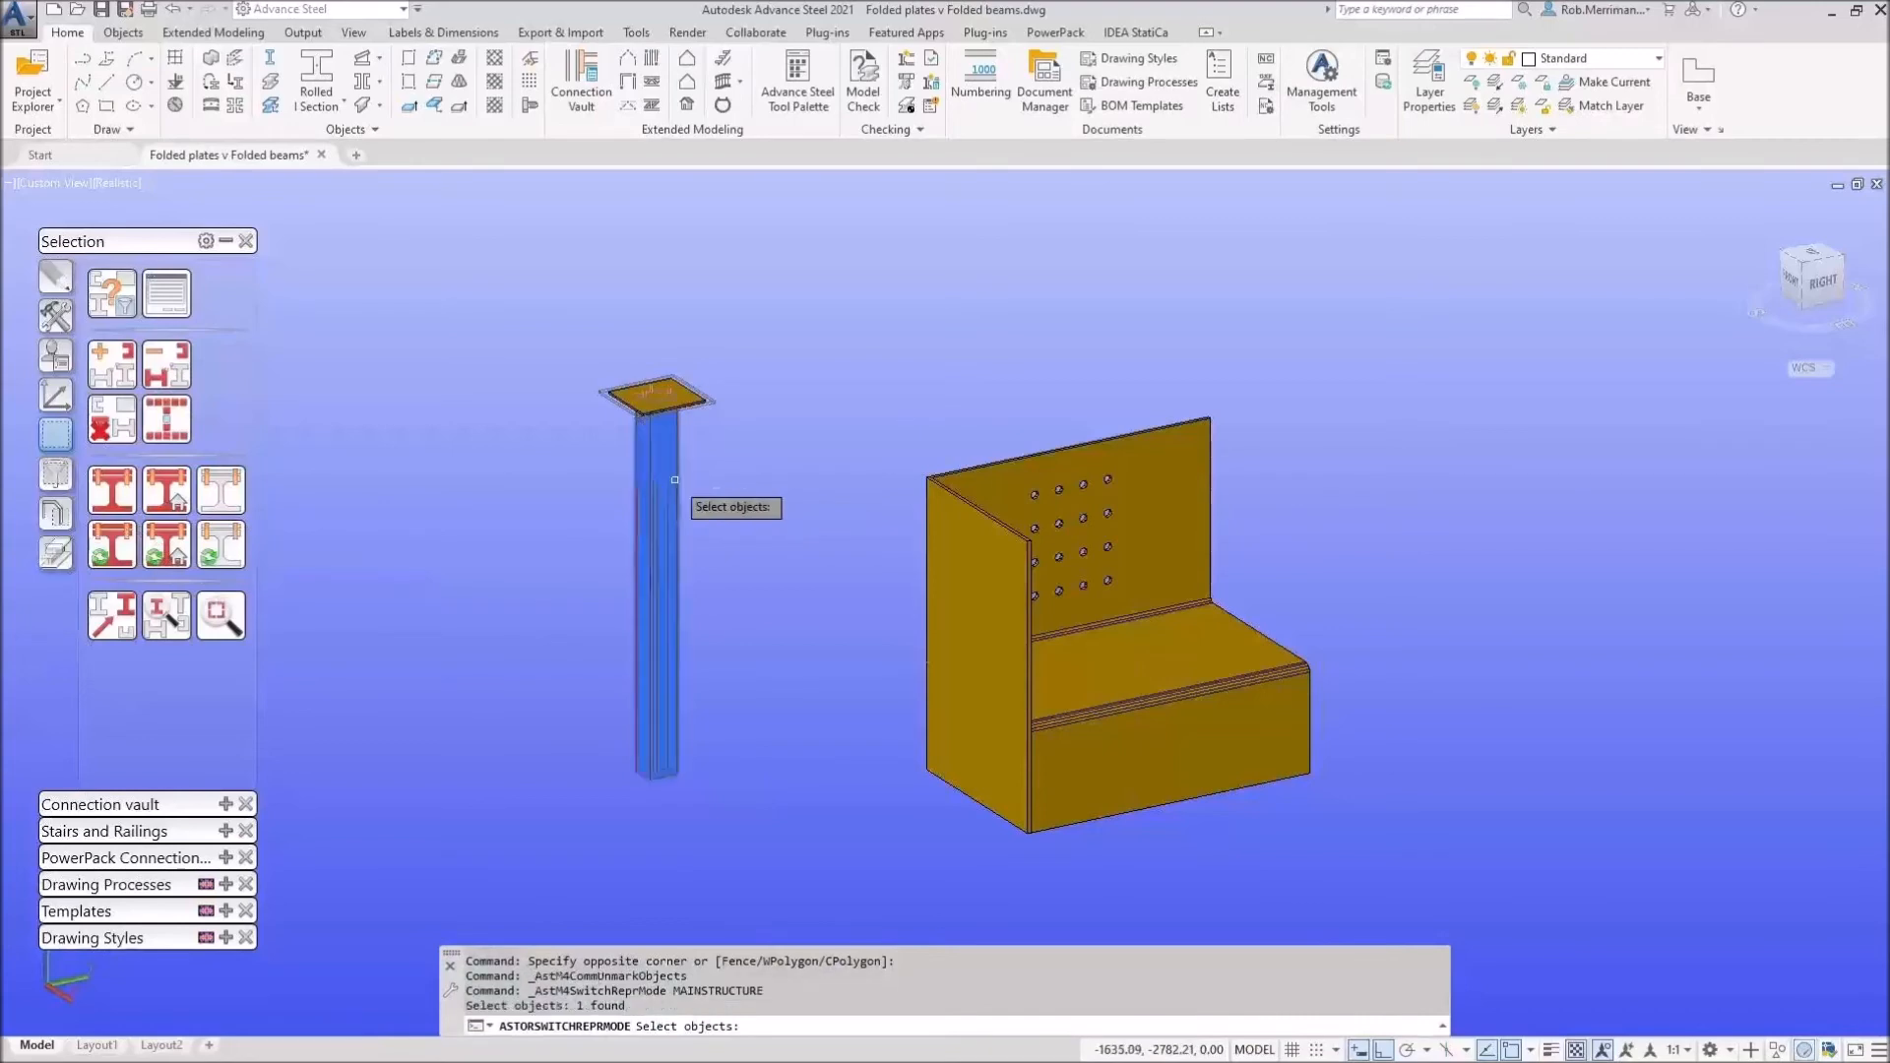
{"action": "scroll", "coordinate": [675, 400], "scroll_direction": "up", "scroll_amount": 5}
{"action": "scroll", "coordinate": [630, 388], "scroll_direction": "down", "scroll_amount": 3}
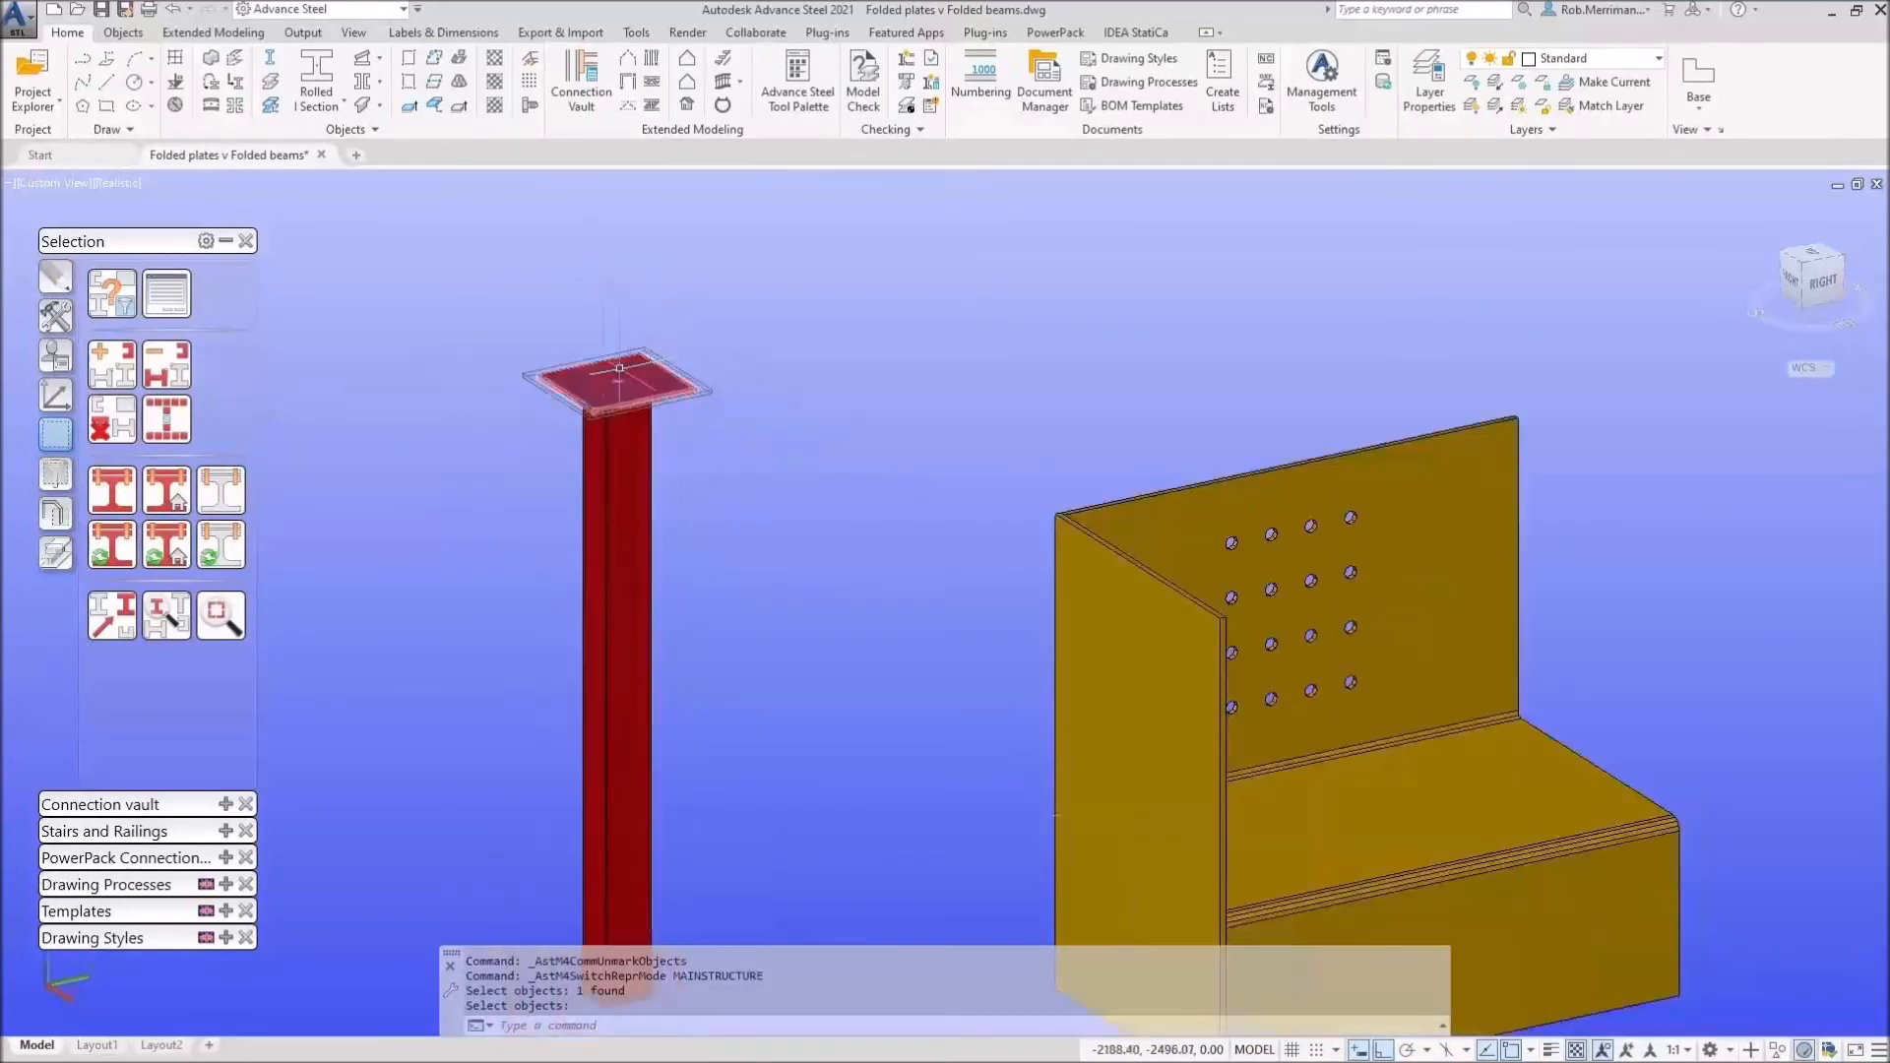
Step: Orbit the view and mark the folded plate to show its shop-connected objects
{"action": "left_click", "coordinate": [226, 548]}
{"action": "scroll", "coordinate": [748, 472], "scroll_direction": "down", "scroll_amount": 2}
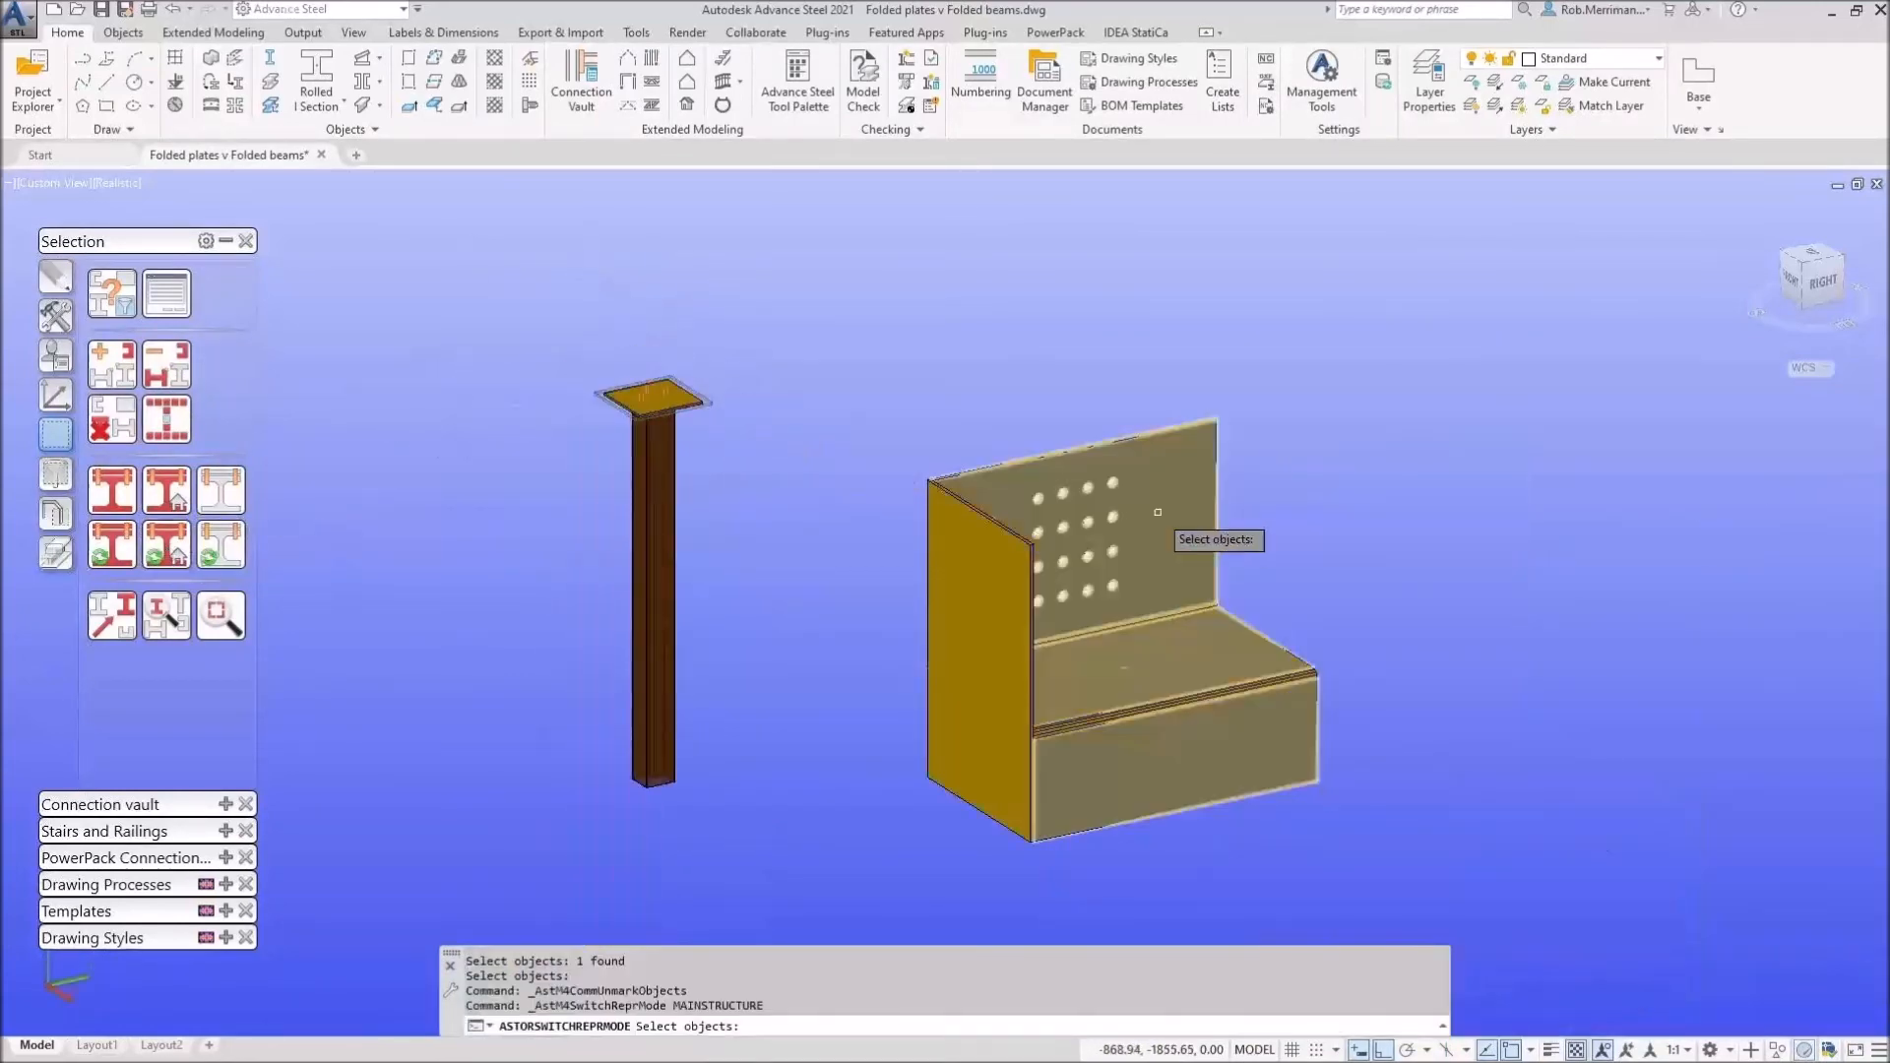
{"action": "middle_click_drag", "start_coordinate": [1201, 566], "coordinate": [995, 600], "text": "shift"}
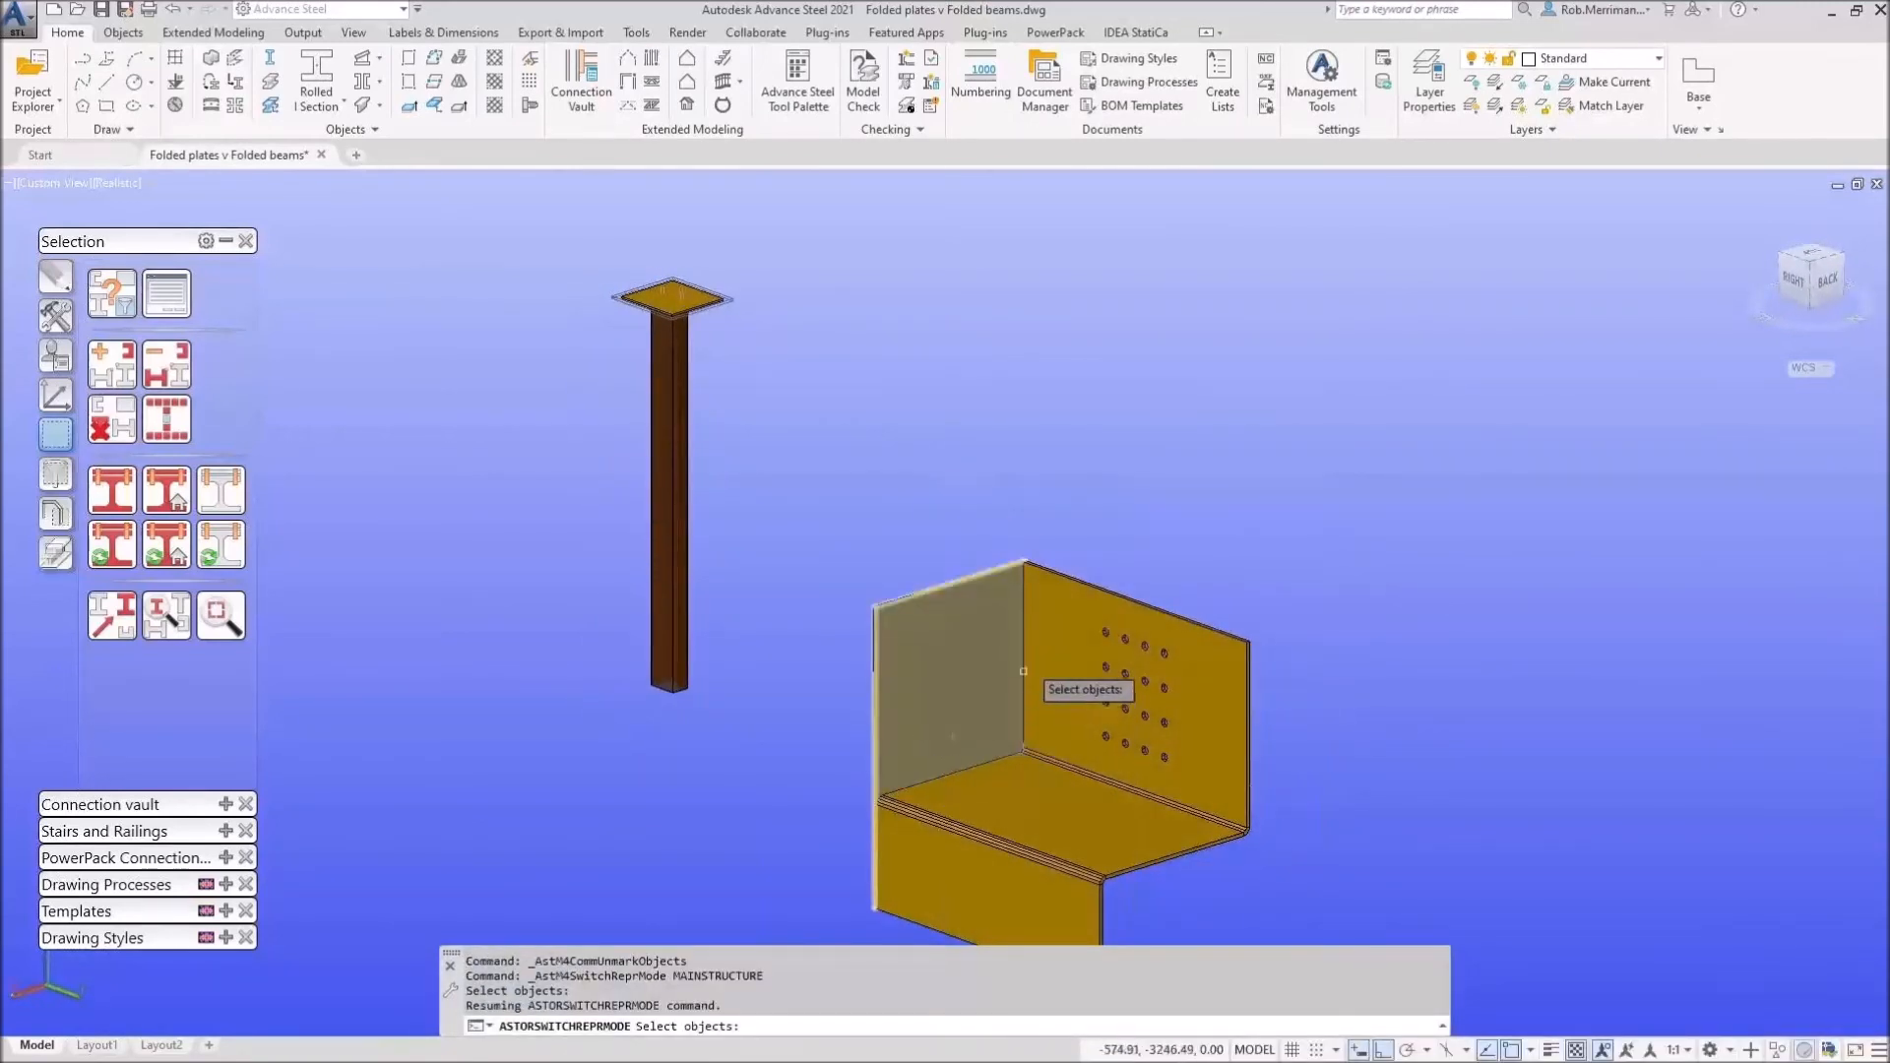
{"action": "left_click", "coordinate": [1047, 644]}
{"action": "key", "text": "Return"}
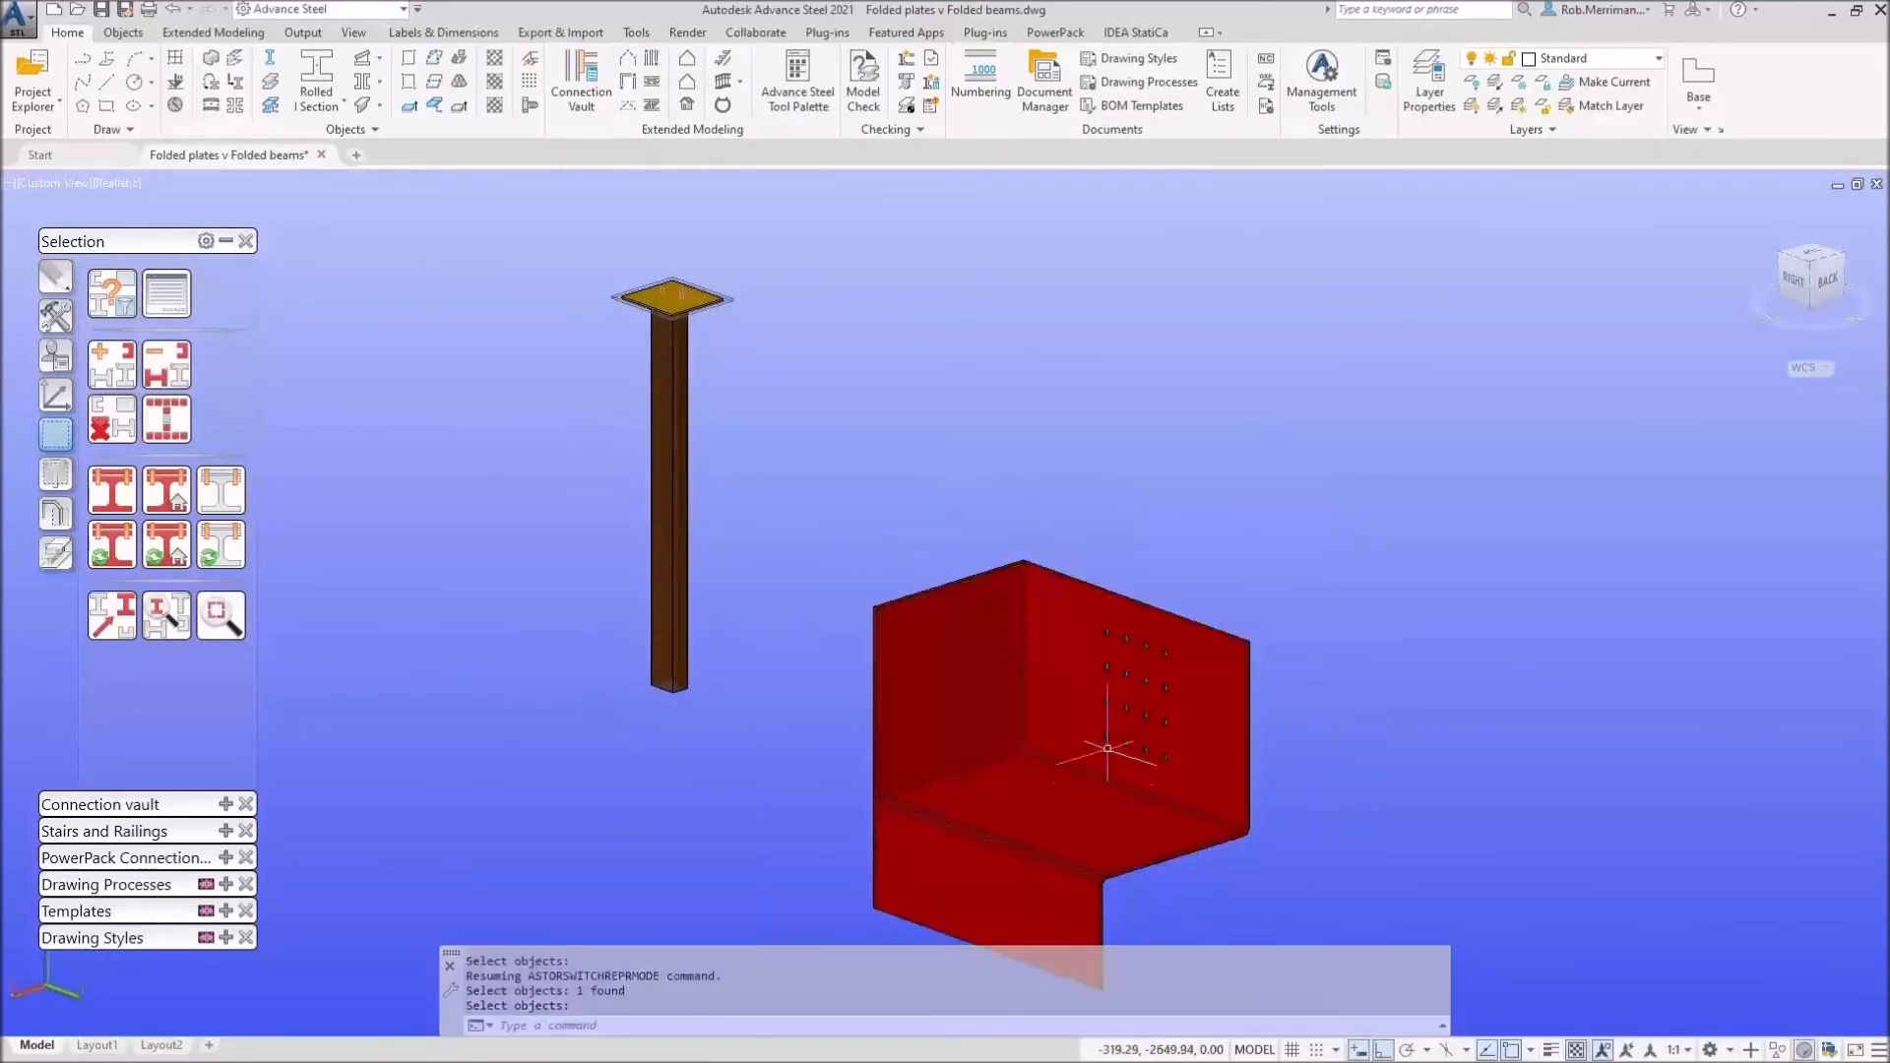
Step: Clear the marking from the objects and collapse the selection tools
{"action": "scroll", "coordinate": [1050, 546], "scroll_direction": "down", "scroll_amount": 2}
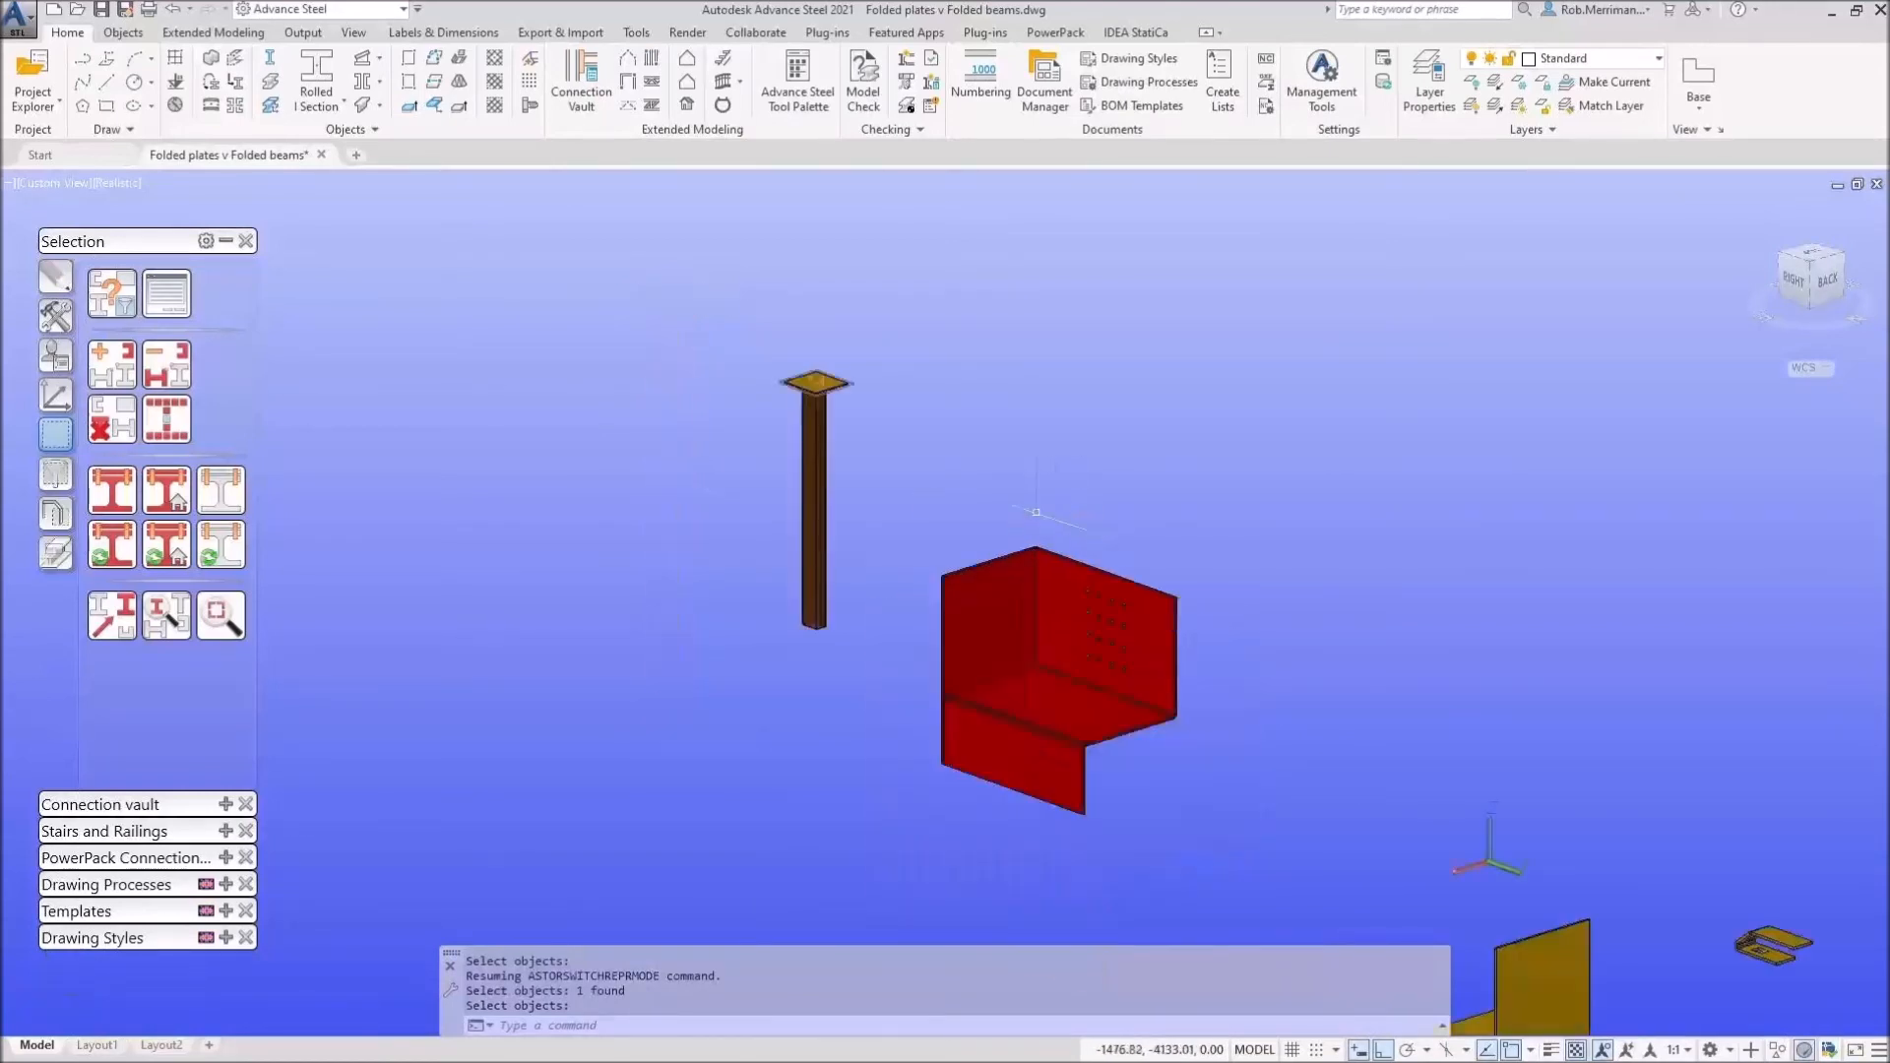
{"action": "left_click", "coordinate": [113, 418]}
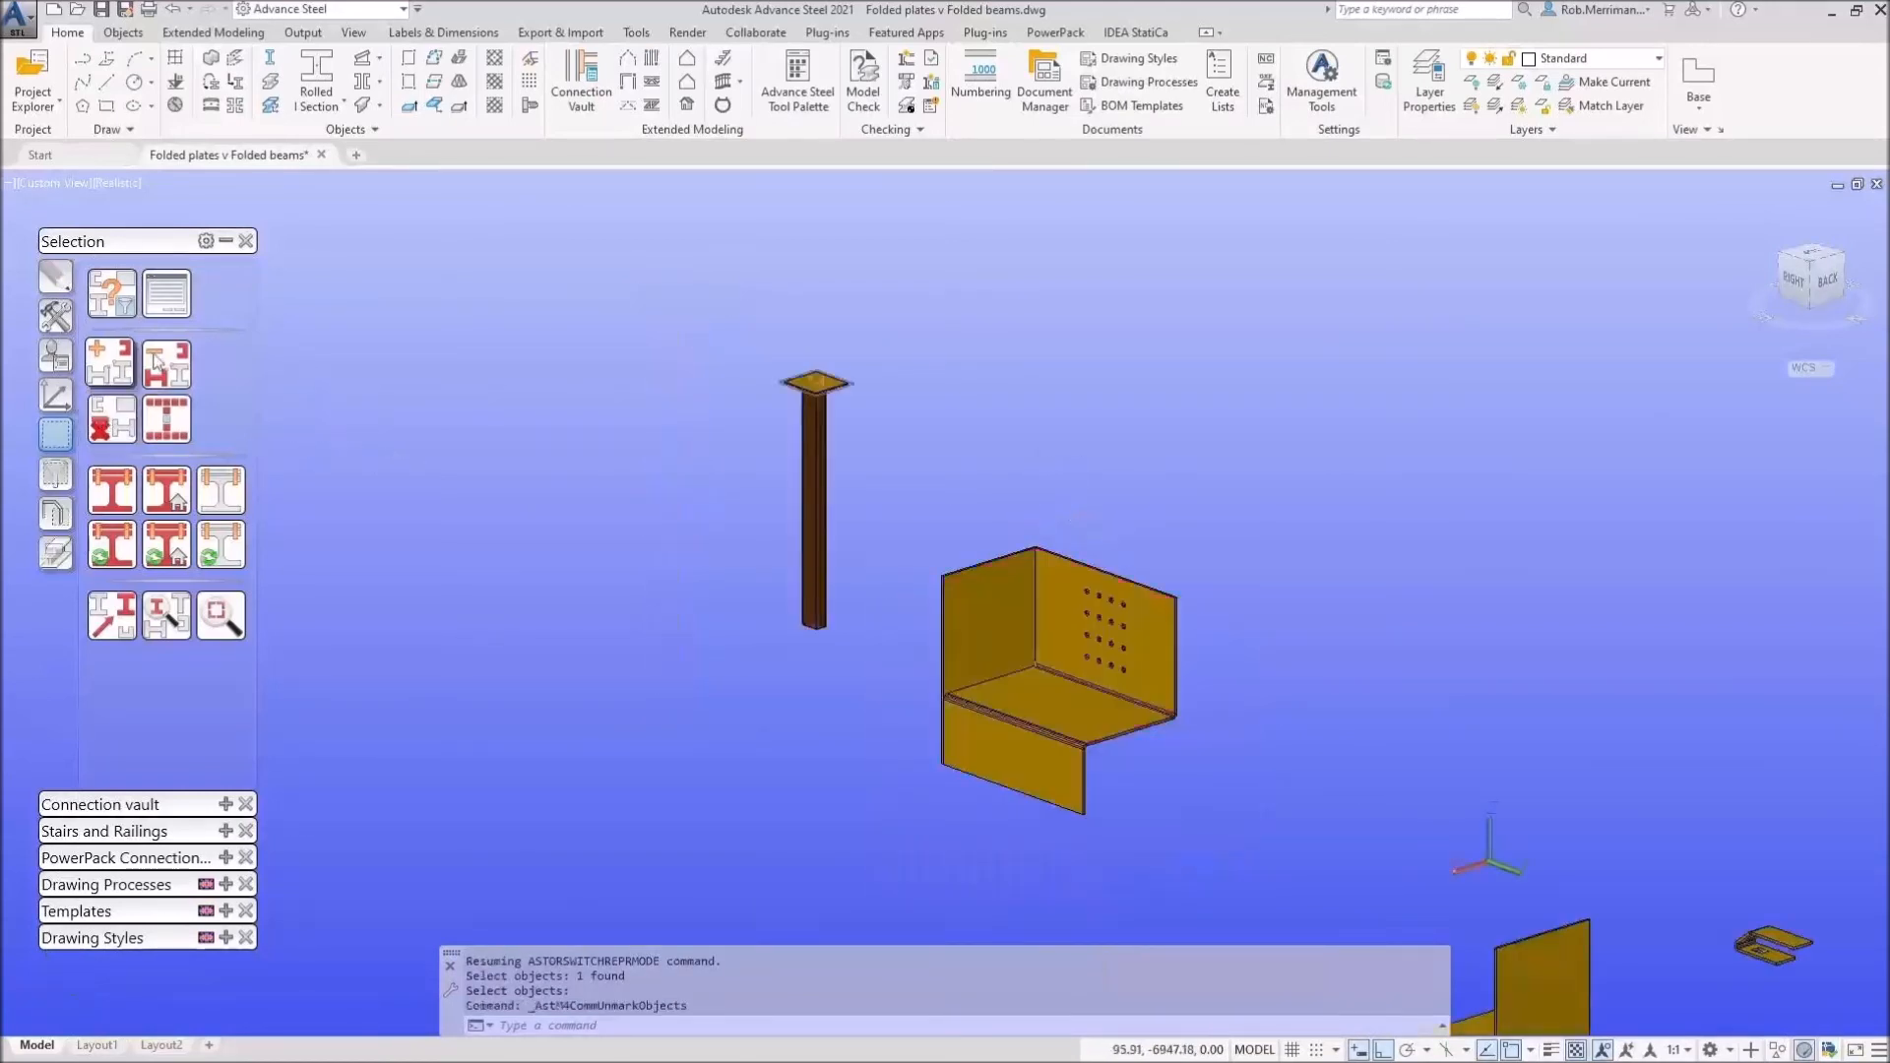
{"action": "left_click", "coordinate": [226, 240]}
Step: Generate single-part A4-A0 detail drawings for the column and folded plate
{"action": "left_click", "coordinate": [1223, 816]}
{"action": "left_click", "coordinate": [715, 367]}
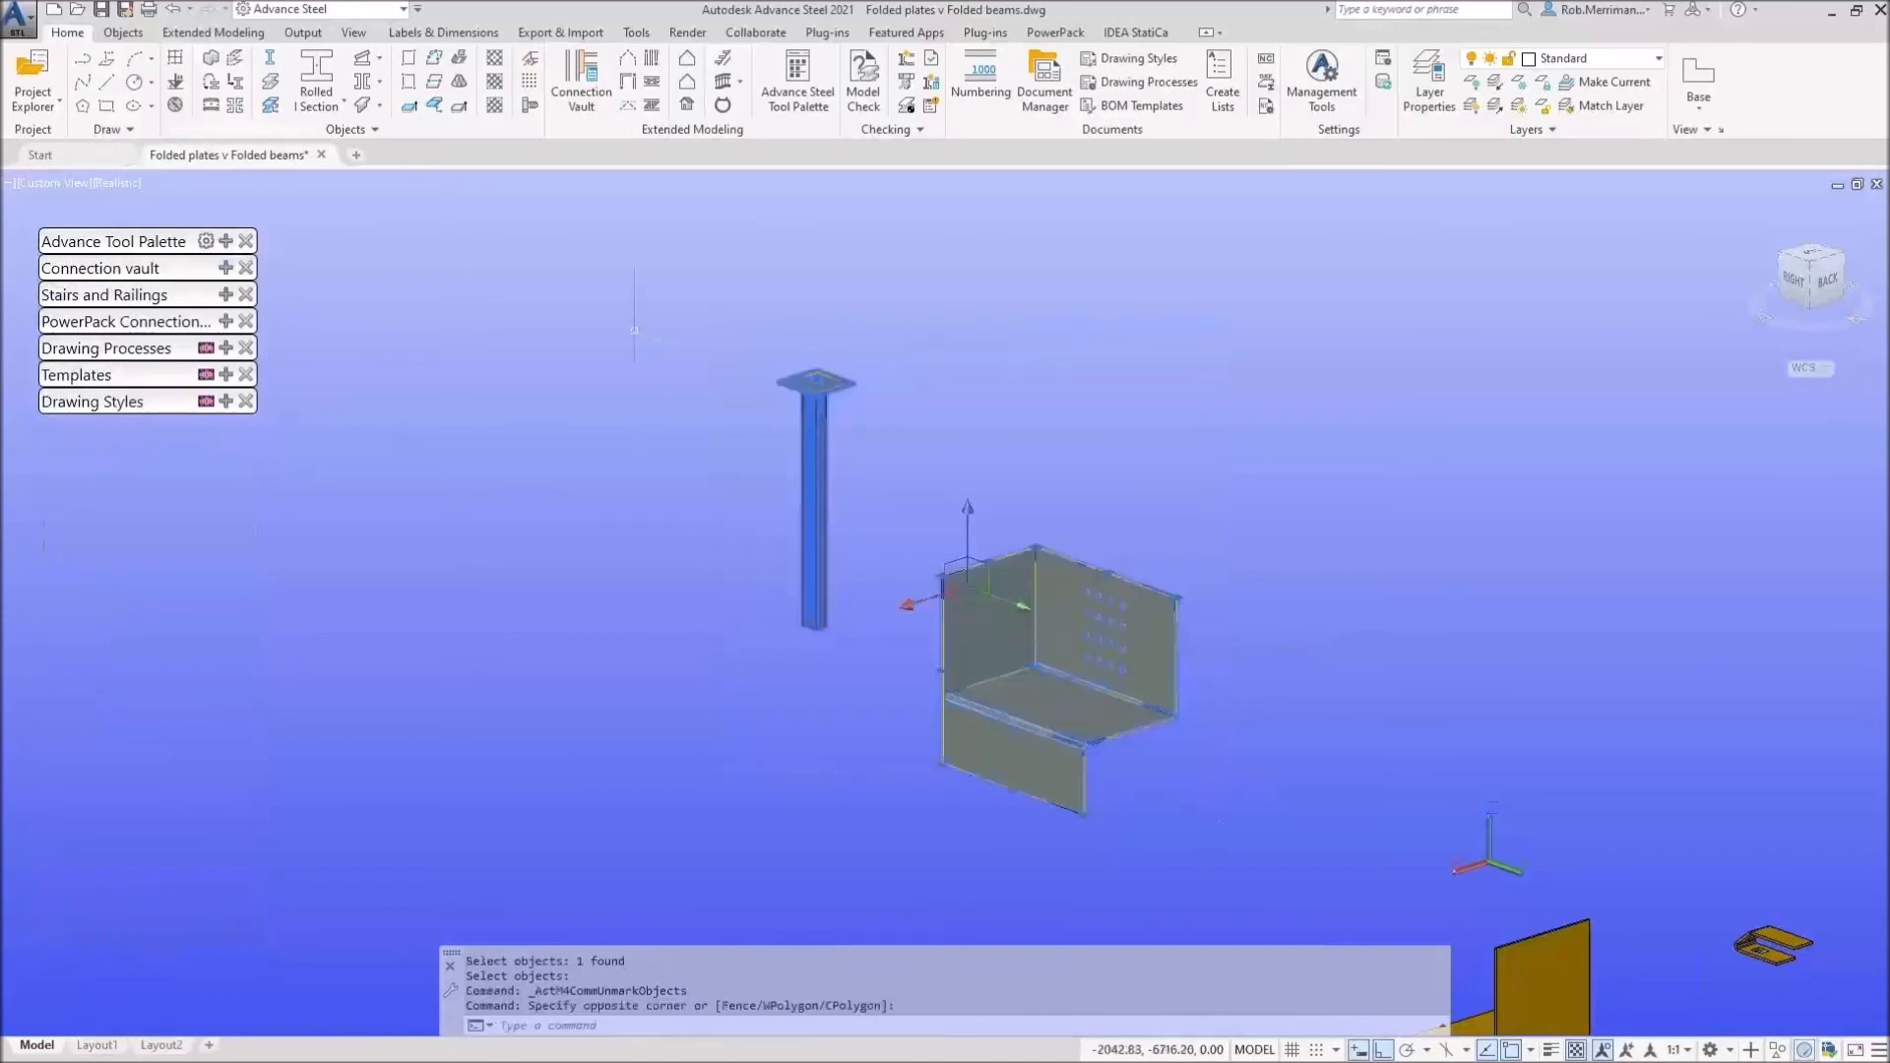
{"action": "left_click", "coordinate": [225, 349]}
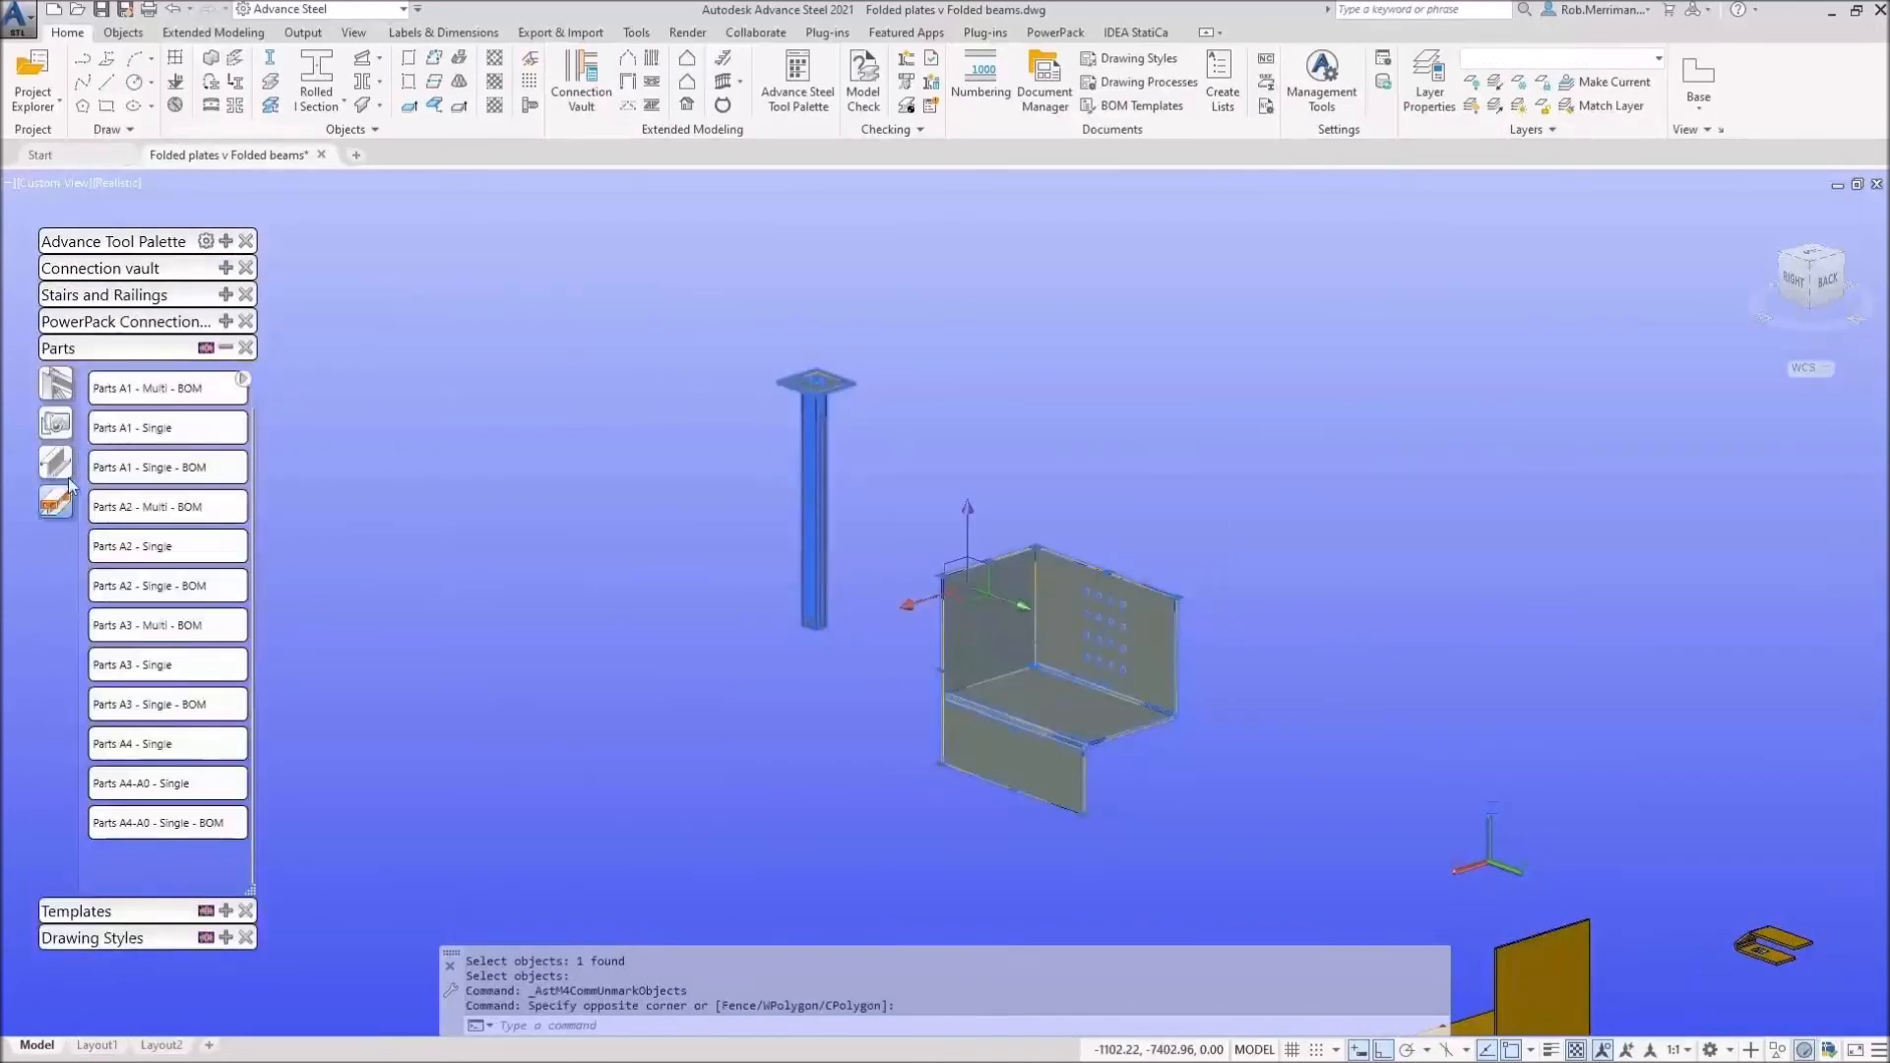
{"action": "left_click", "coordinate": [175, 836]}
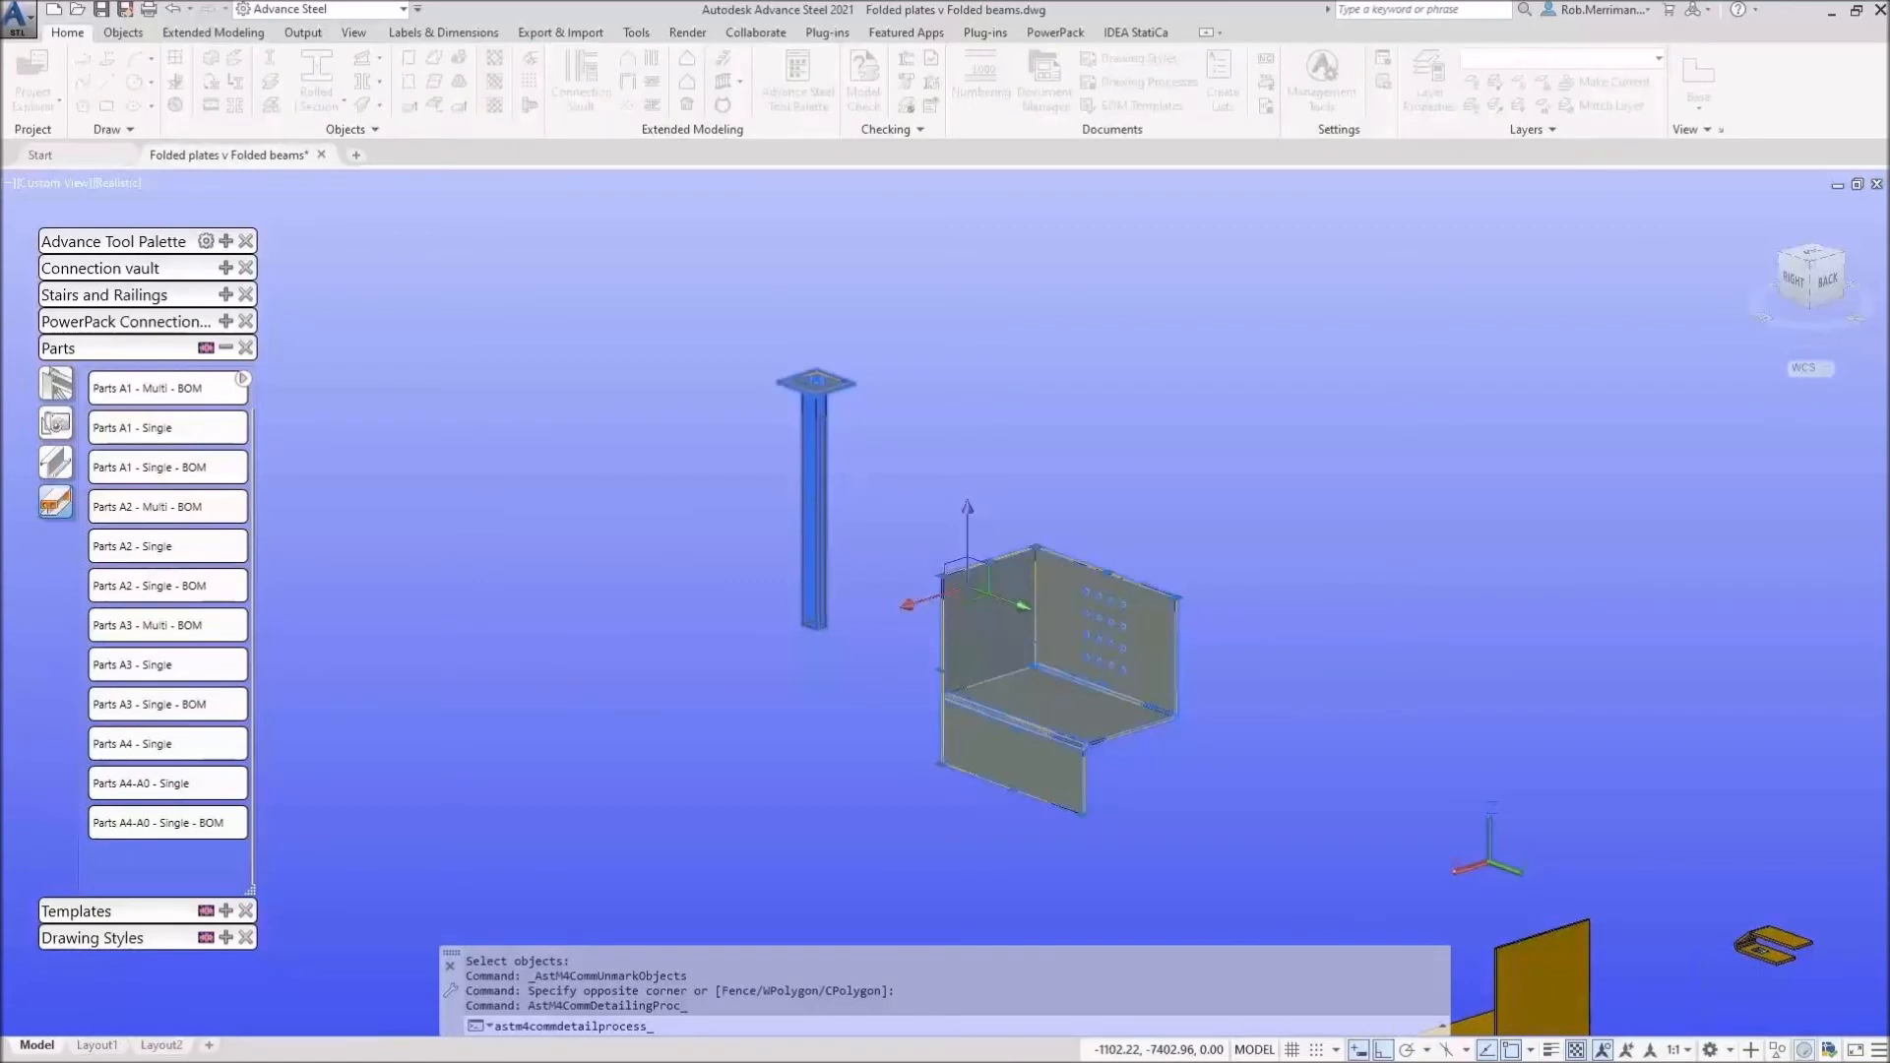
{"action": "left_click", "coordinate": [175, 823]}
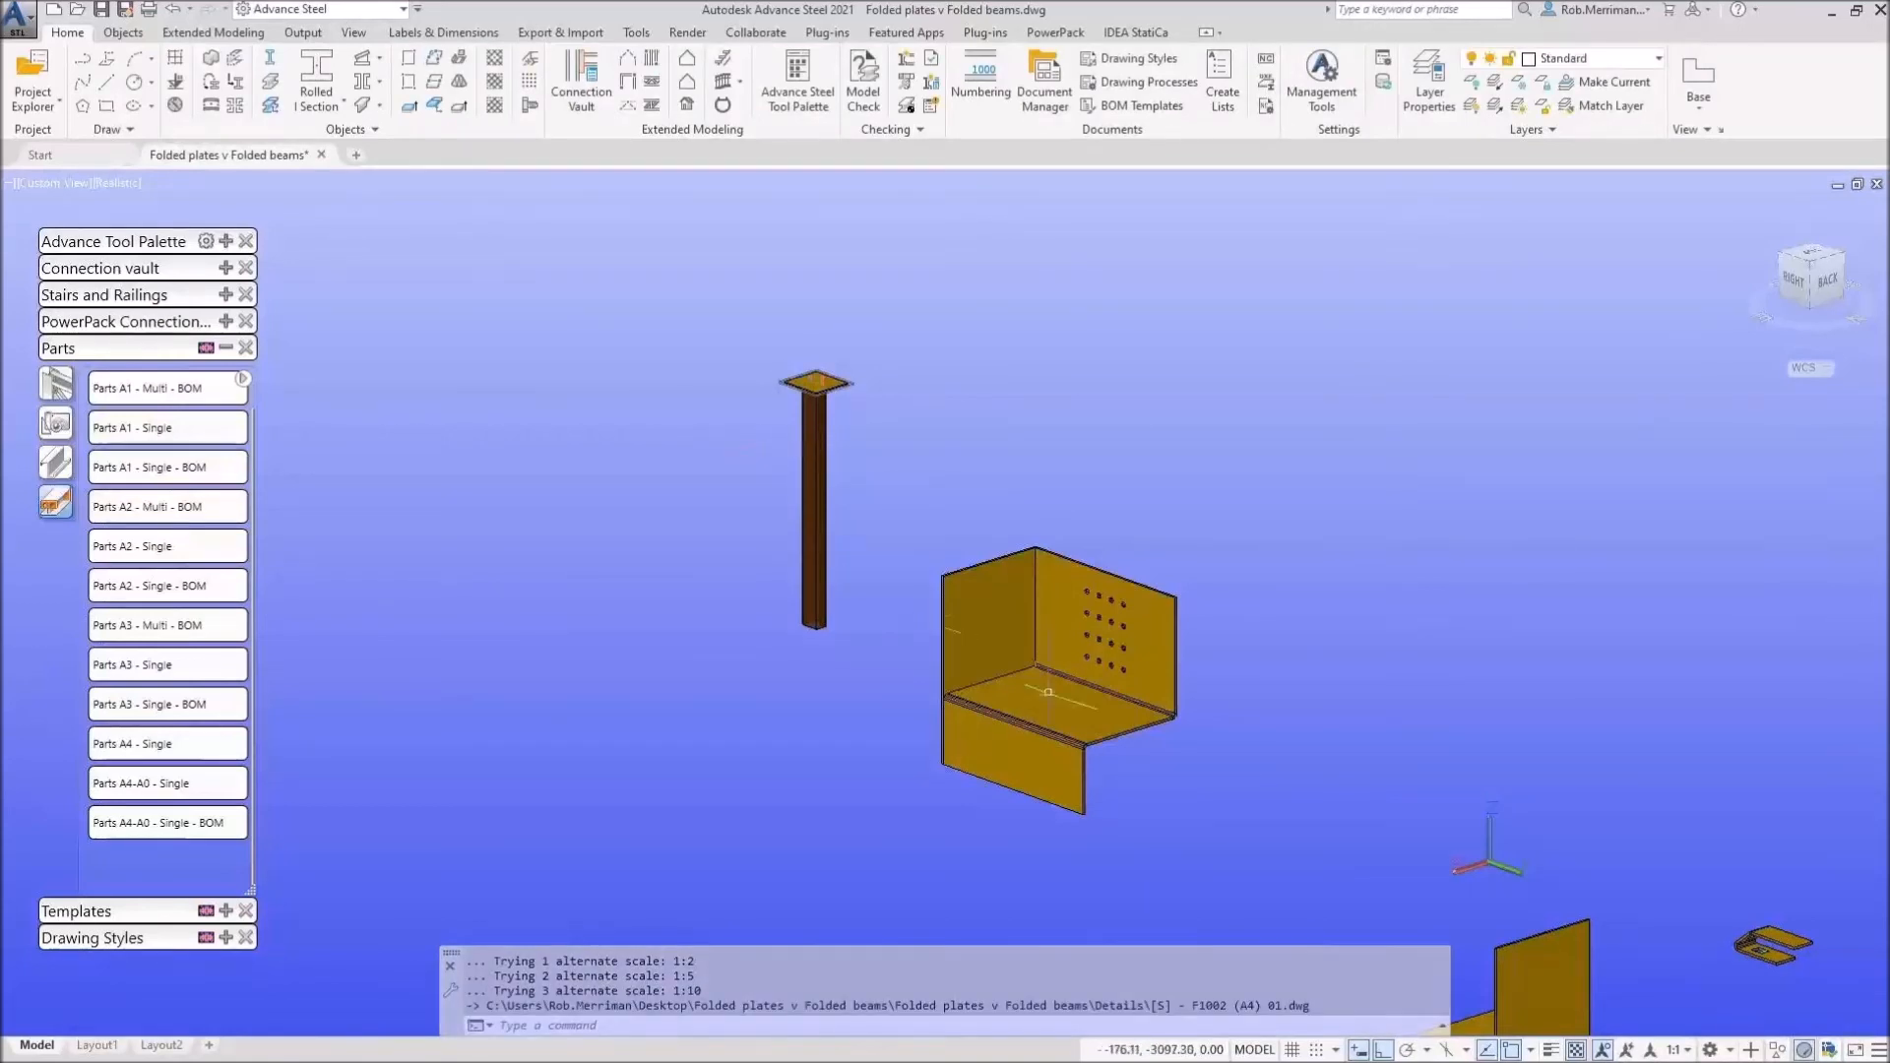
Step: Create Assemblies A3 - Single - BOM drawings for both parts and view them in Document Manager
{"action": "left_click", "coordinate": [1214, 783]}
{"action": "left_click", "coordinate": [674, 347]}
{"action": "left_click", "coordinate": [61, 380]}
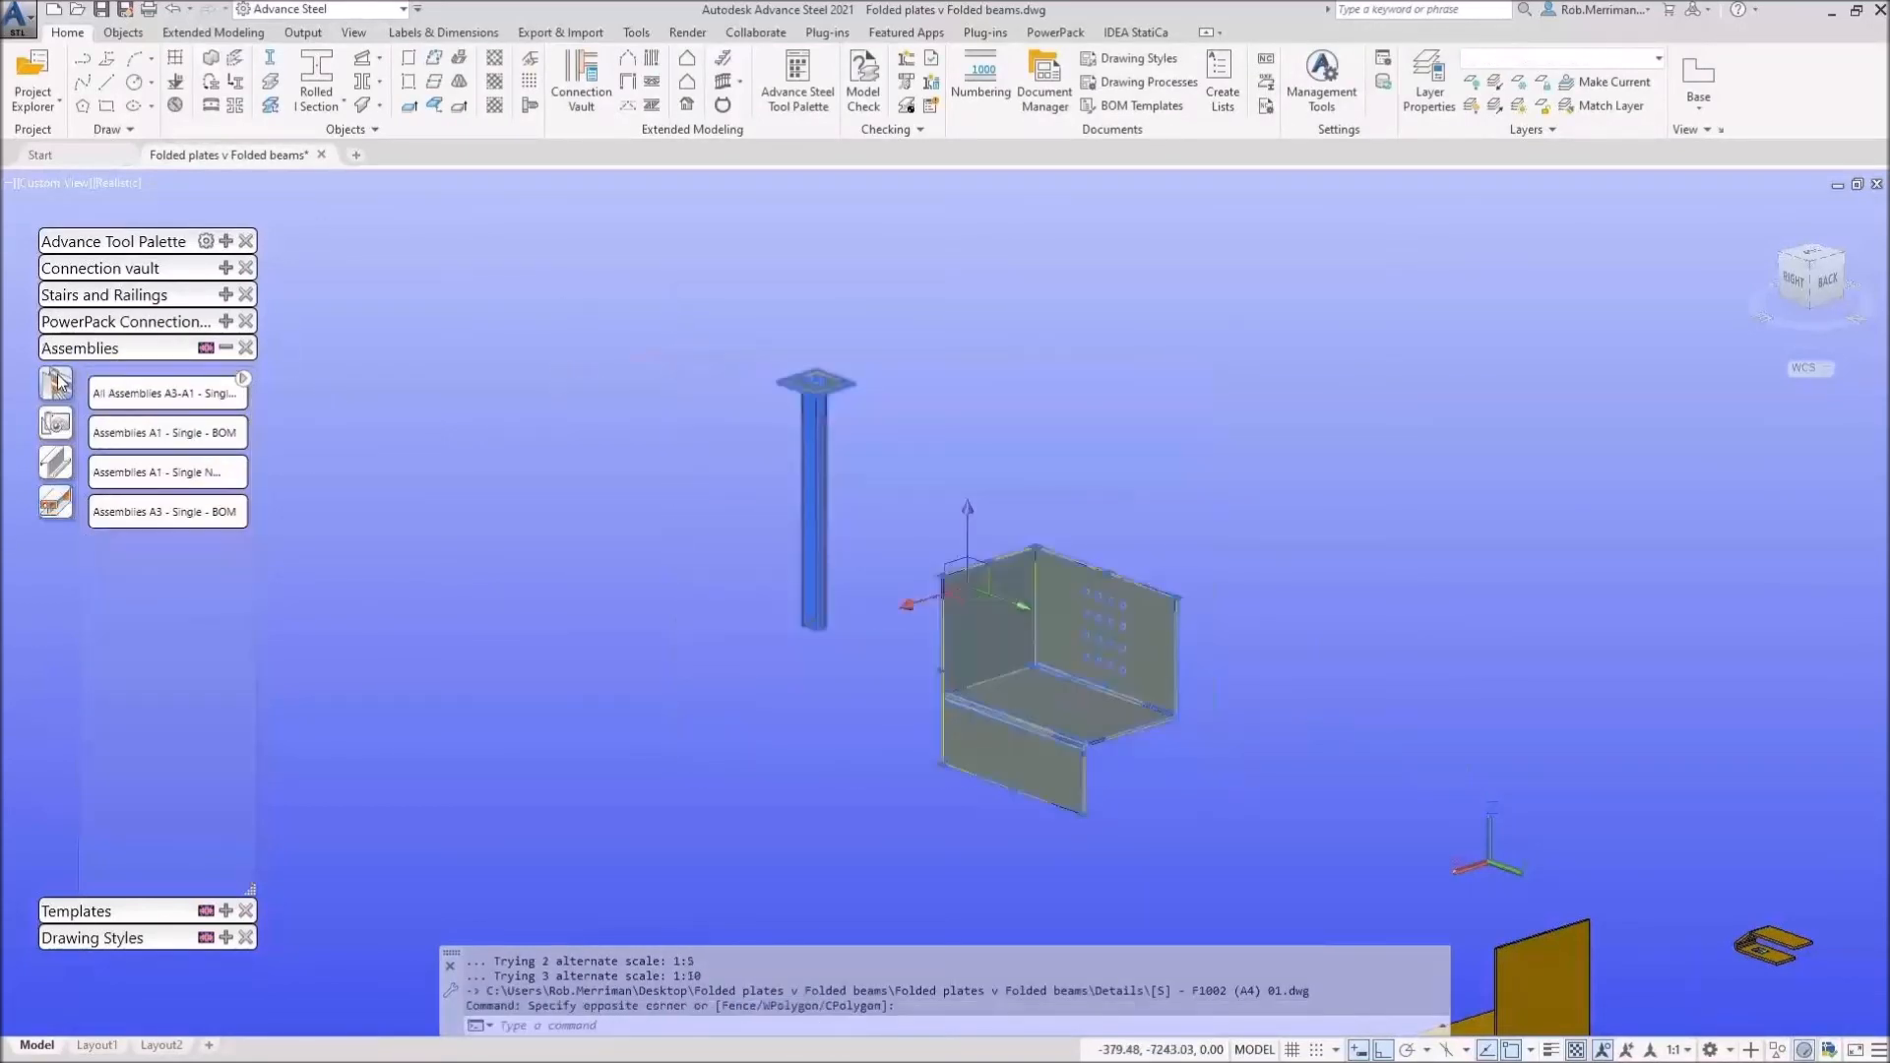
{"action": "left_click", "coordinate": [158, 521]}
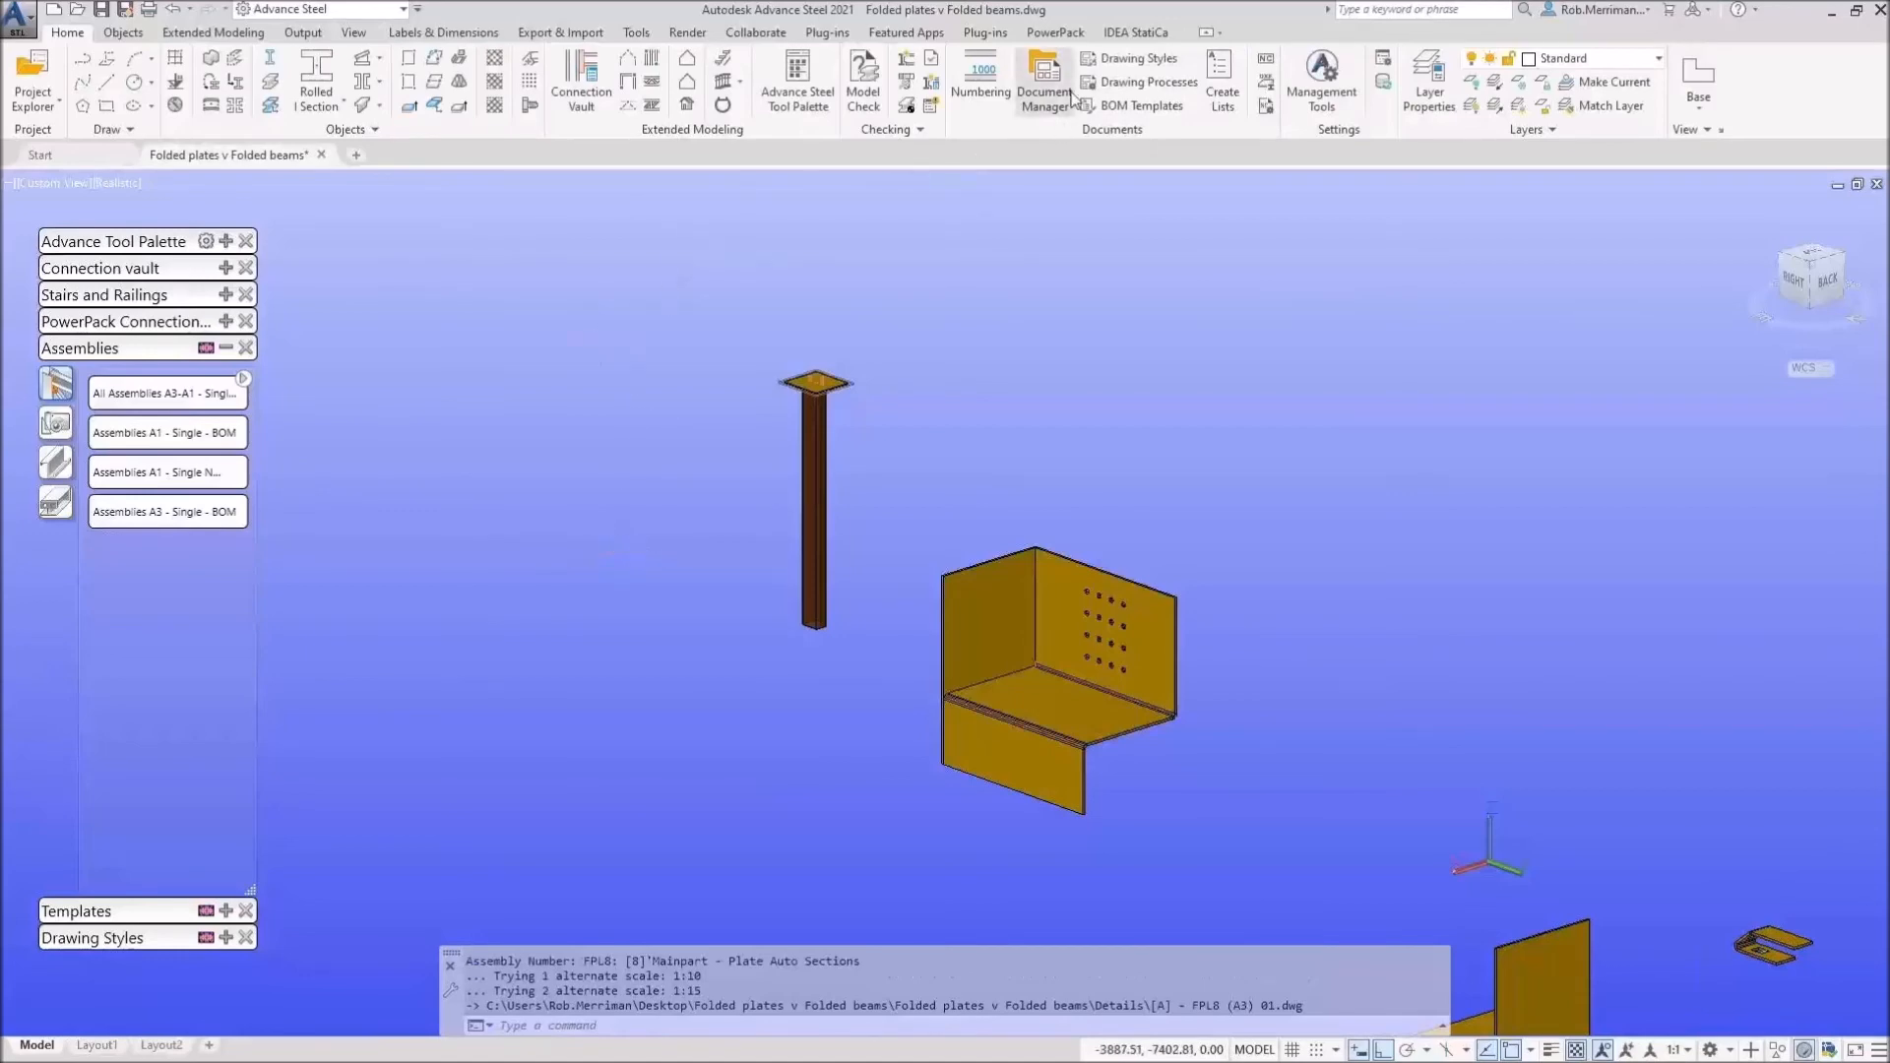
{"action": "left_click", "coordinate": [1044, 79]}
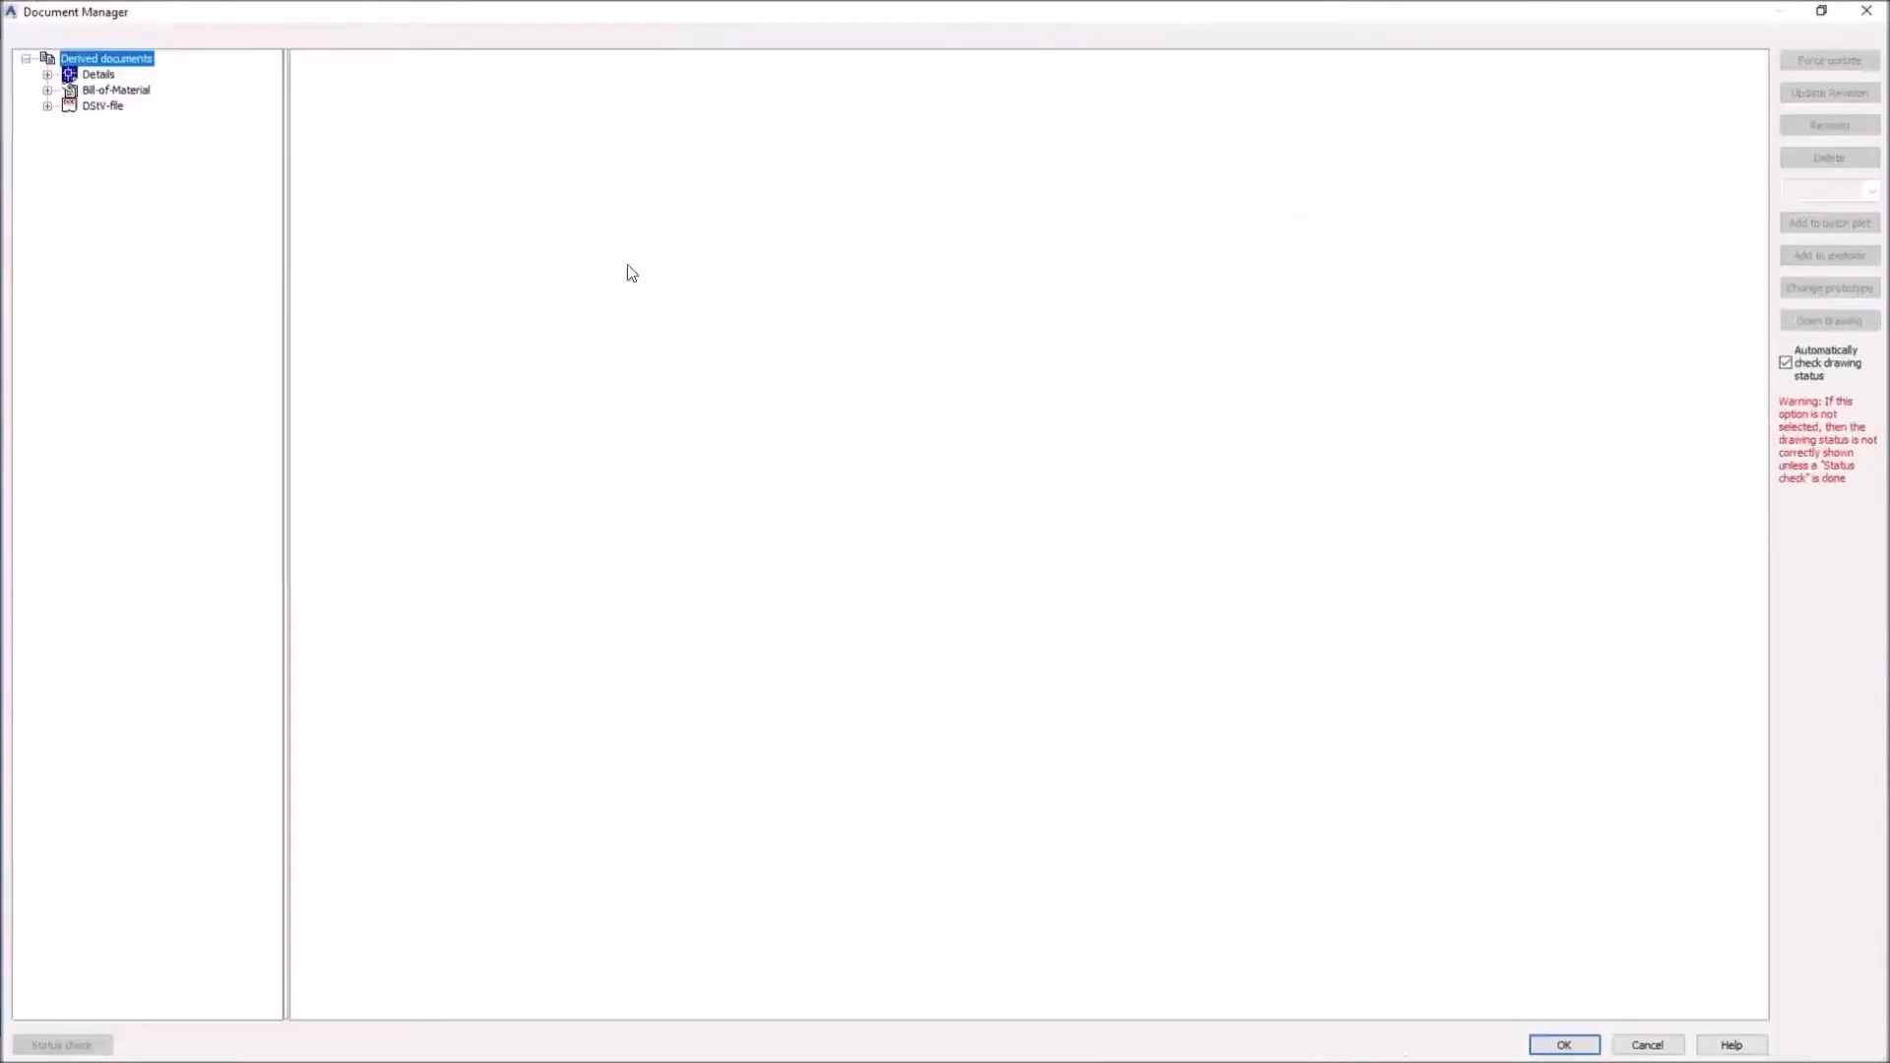
{"action": "left_click", "coordinate": [47, 74]}
{"action": "left_click", "coordinate": [65, 89]}
{"action": "left_click", "coordinate": [192, 152]}
{"action": "left_click", "coordinate": [370, 56]}
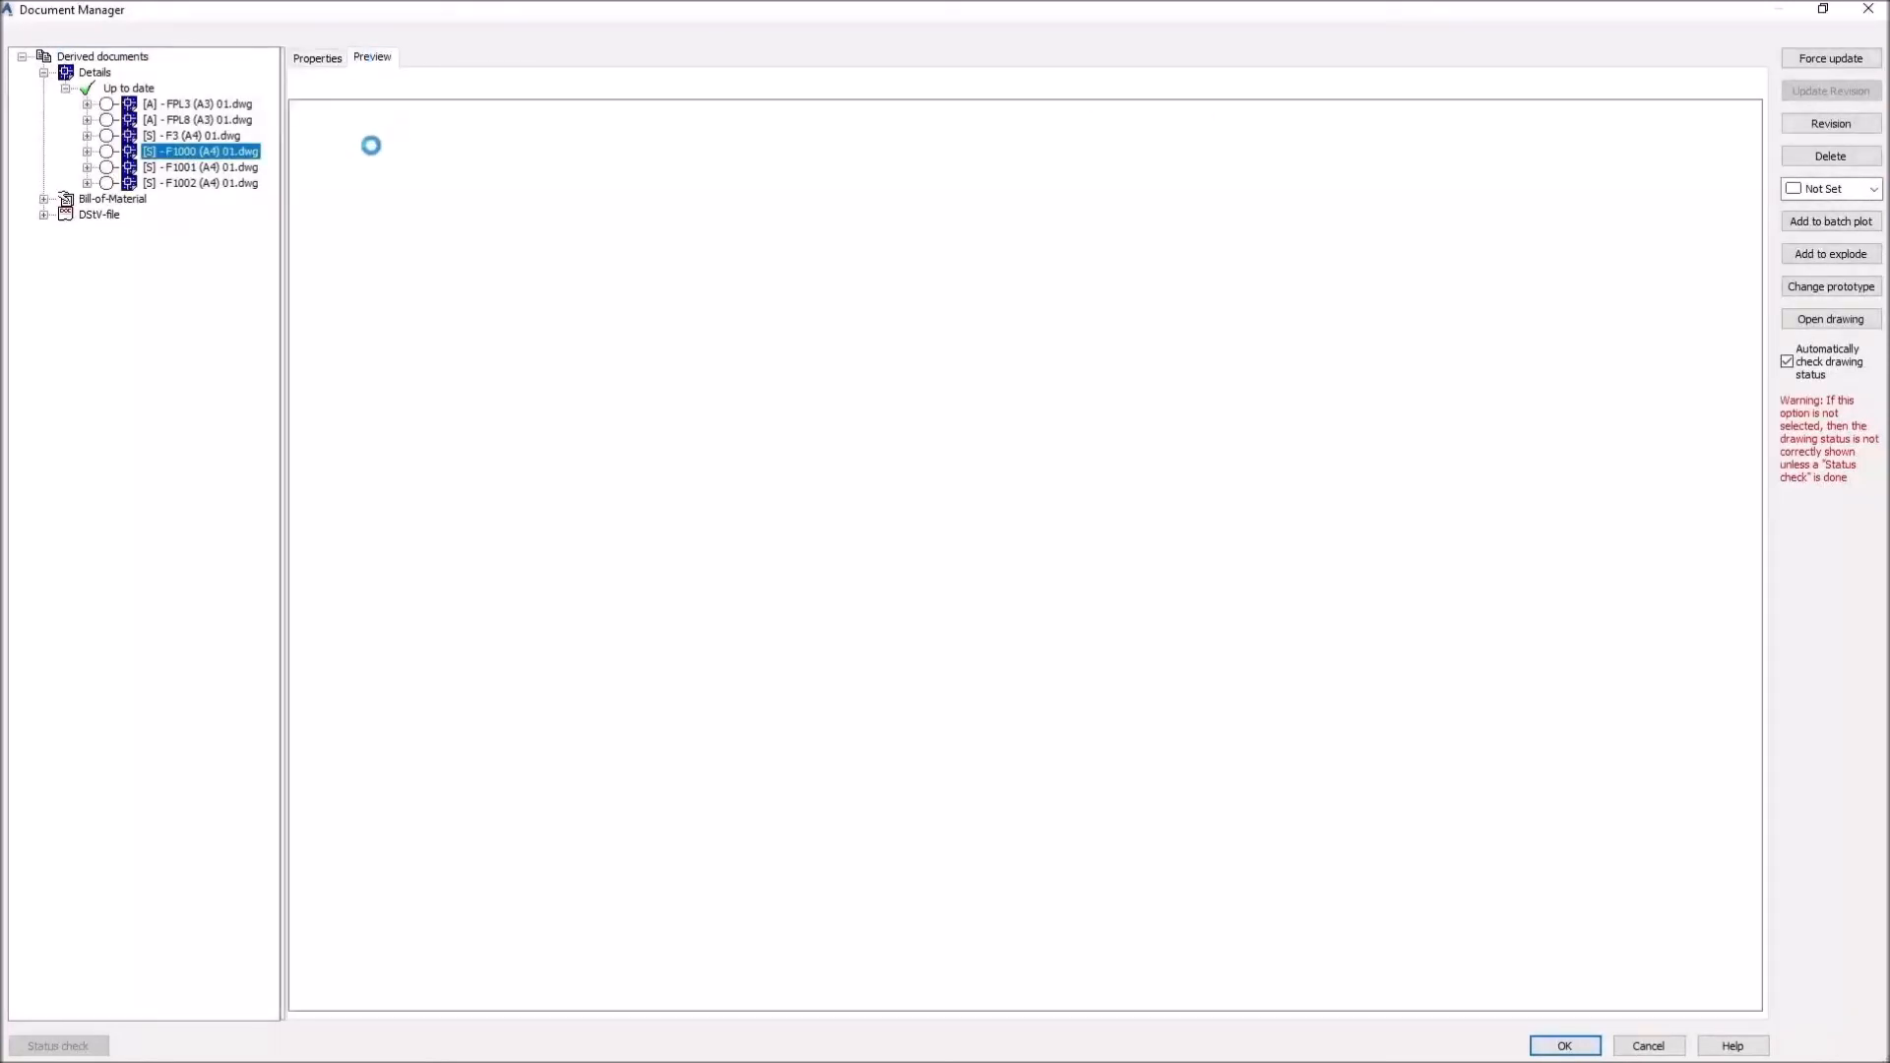
{"action": "left_click", "coordinate": [185, 167]}
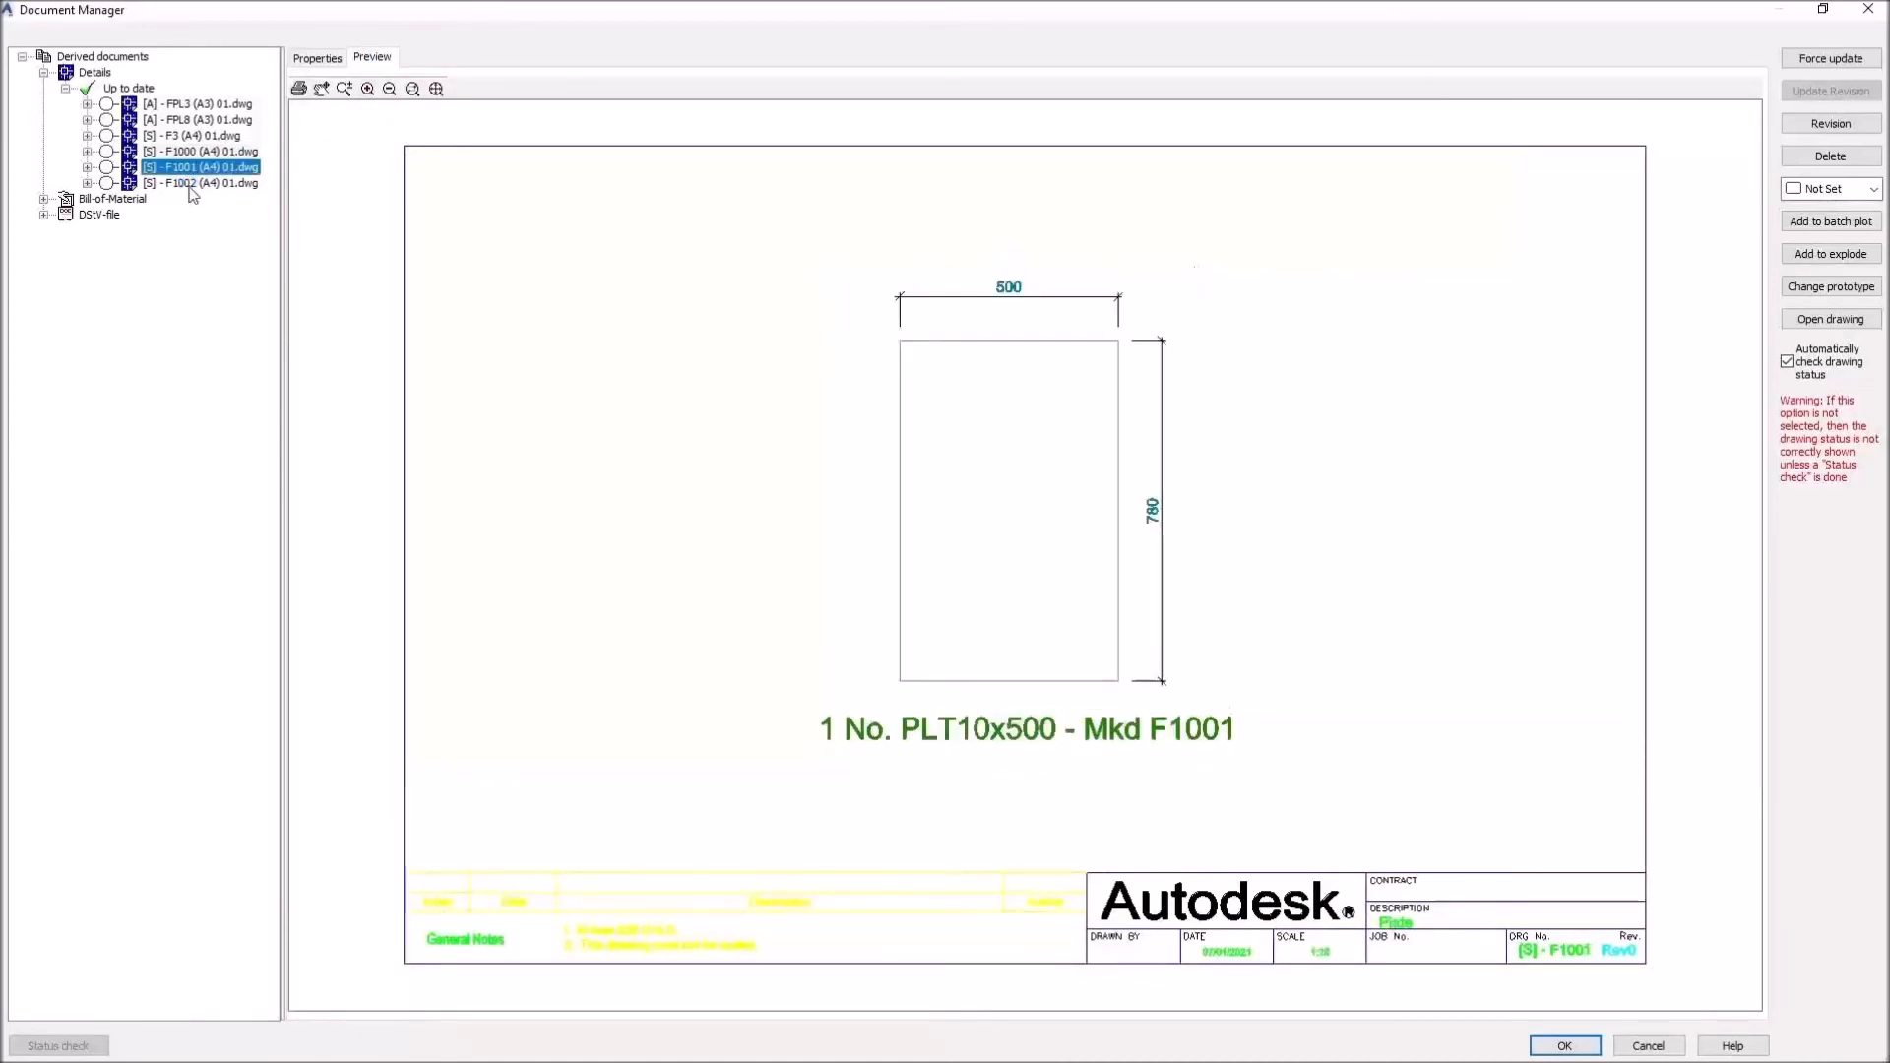
{"action": "left_click", "coordinate": [188, 185]}
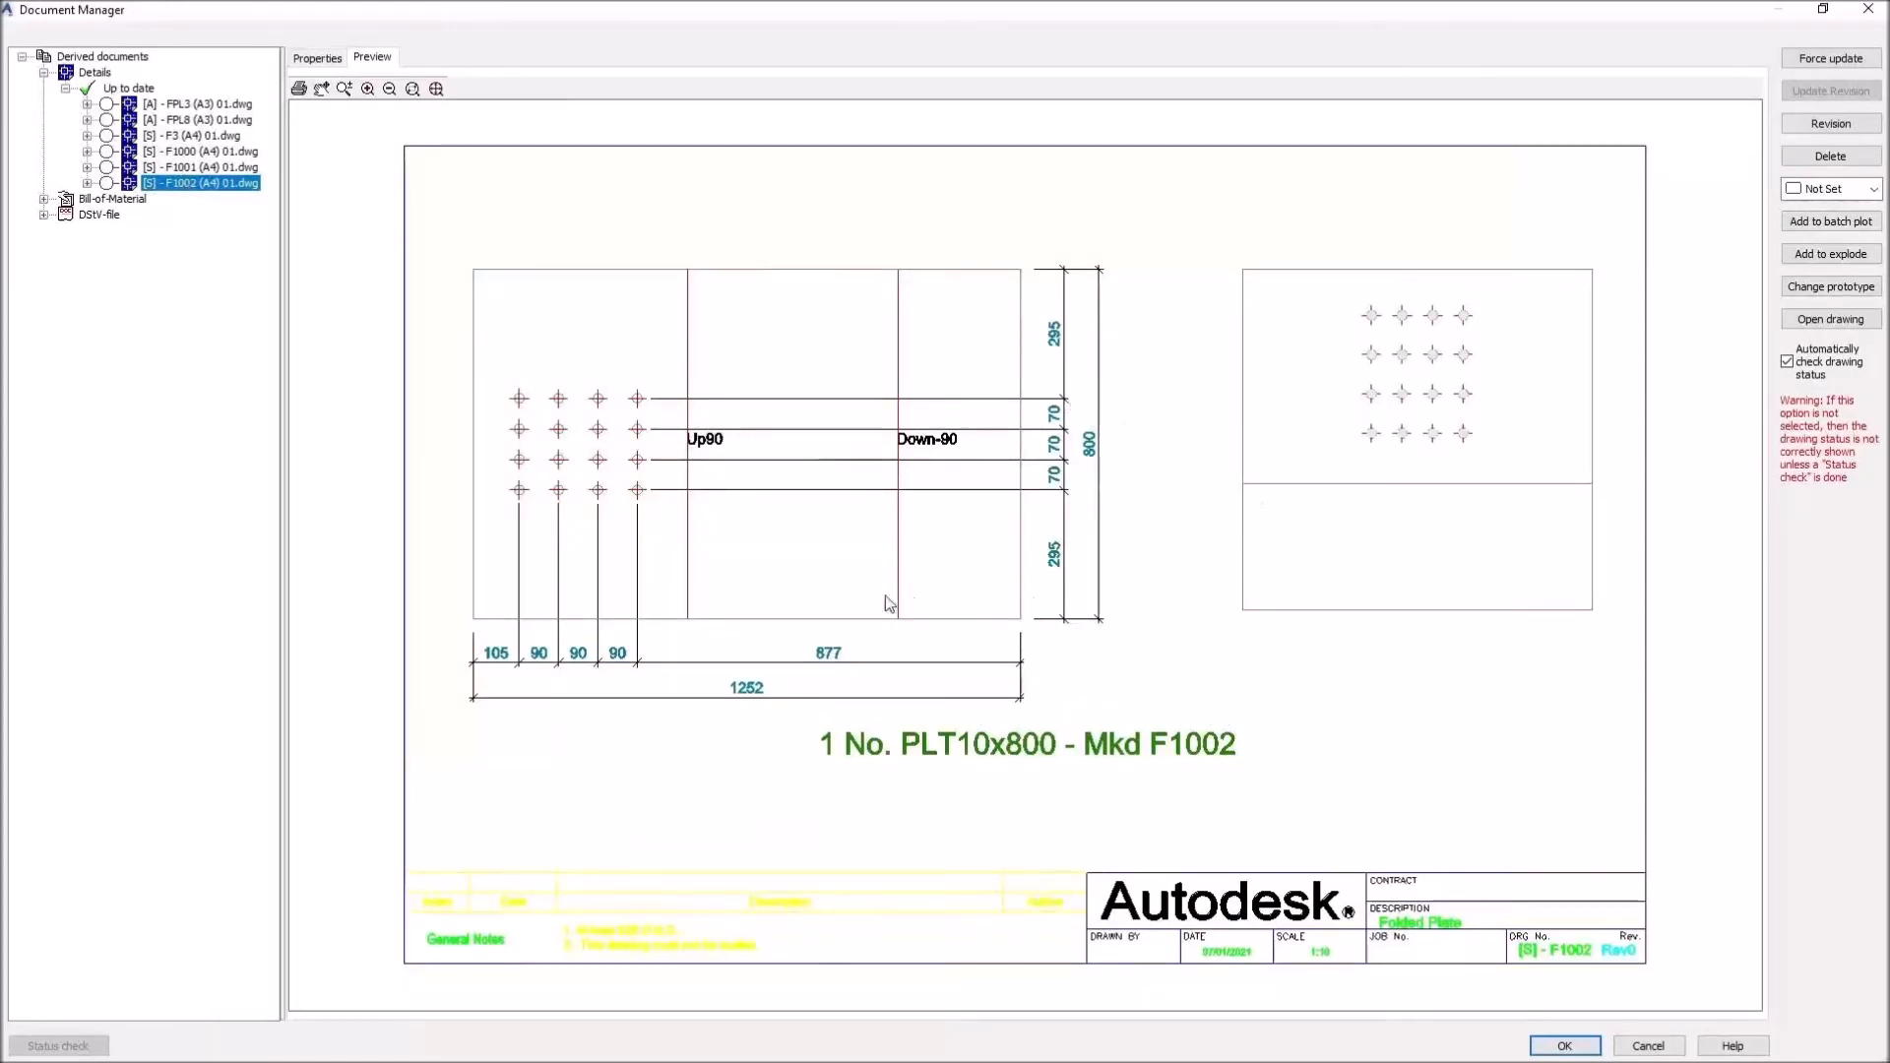
{"action": "left_click", "coordinate": [185, 167]}
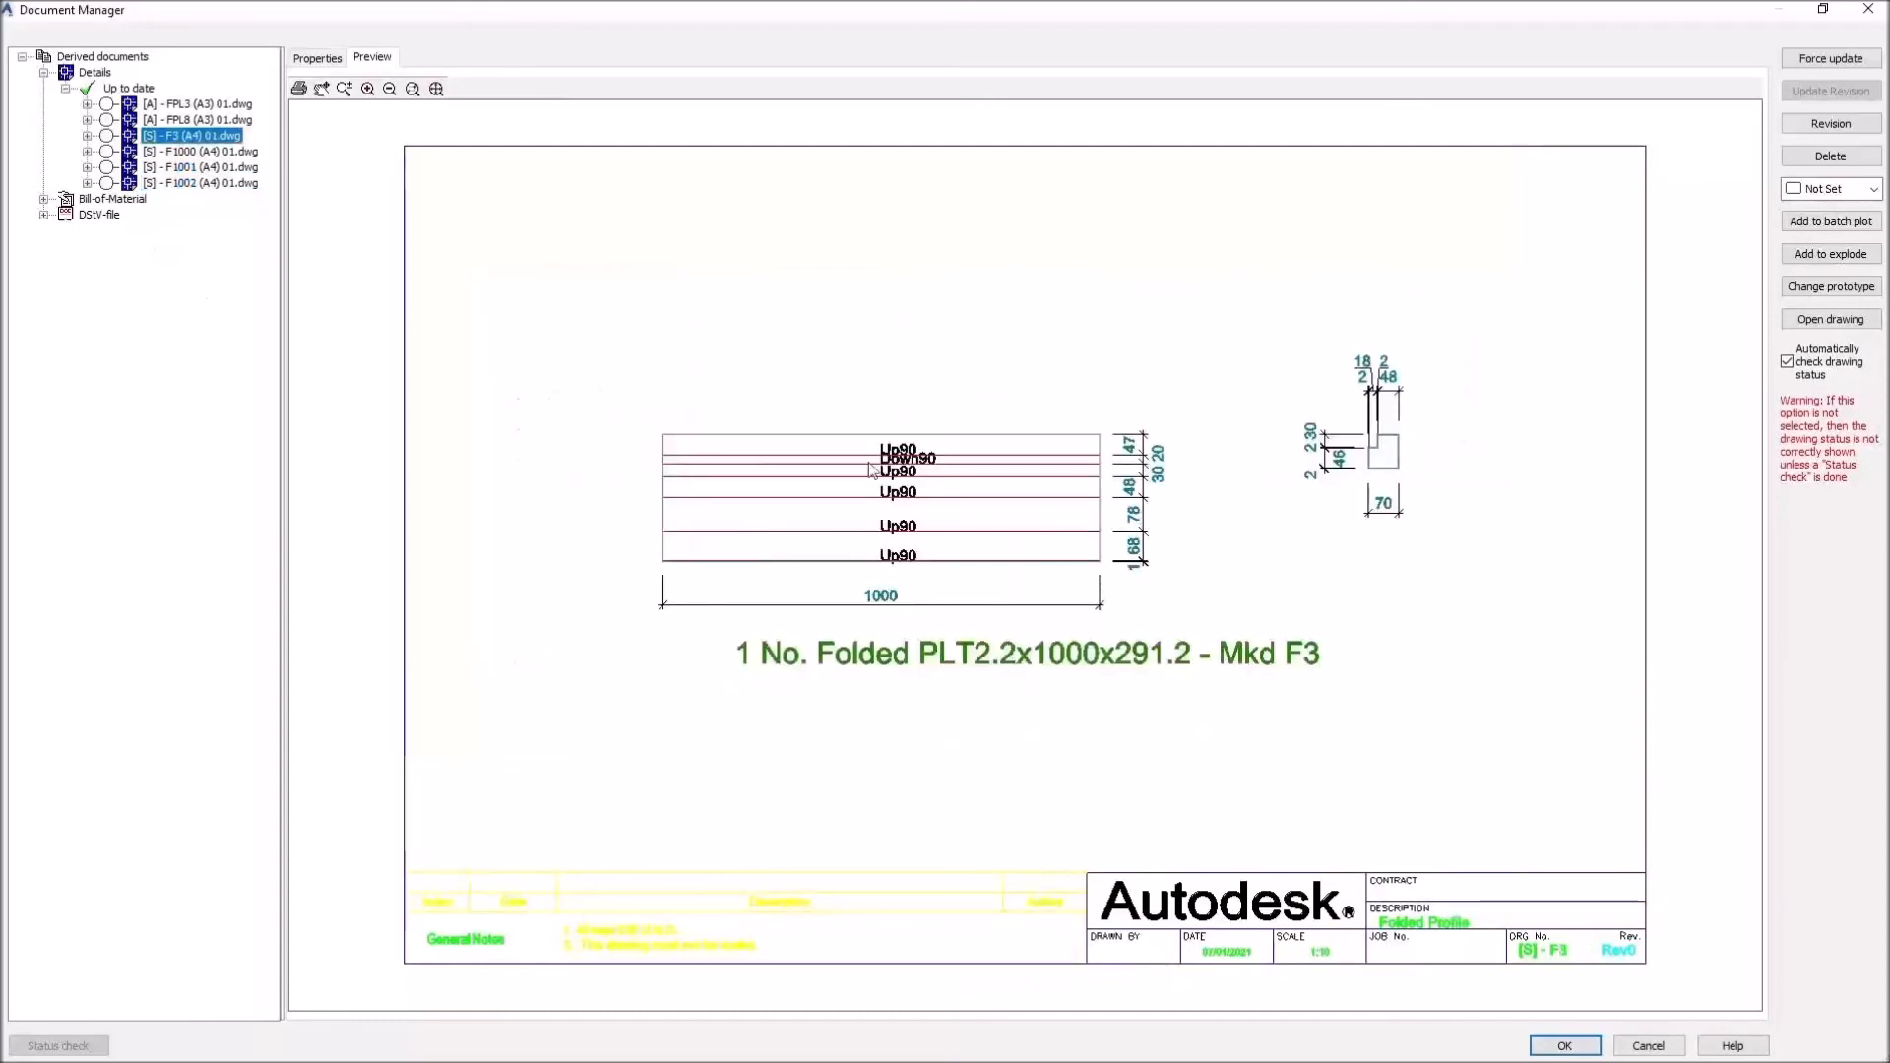
{"action": "left_click", "coordinate": [179, 103]}
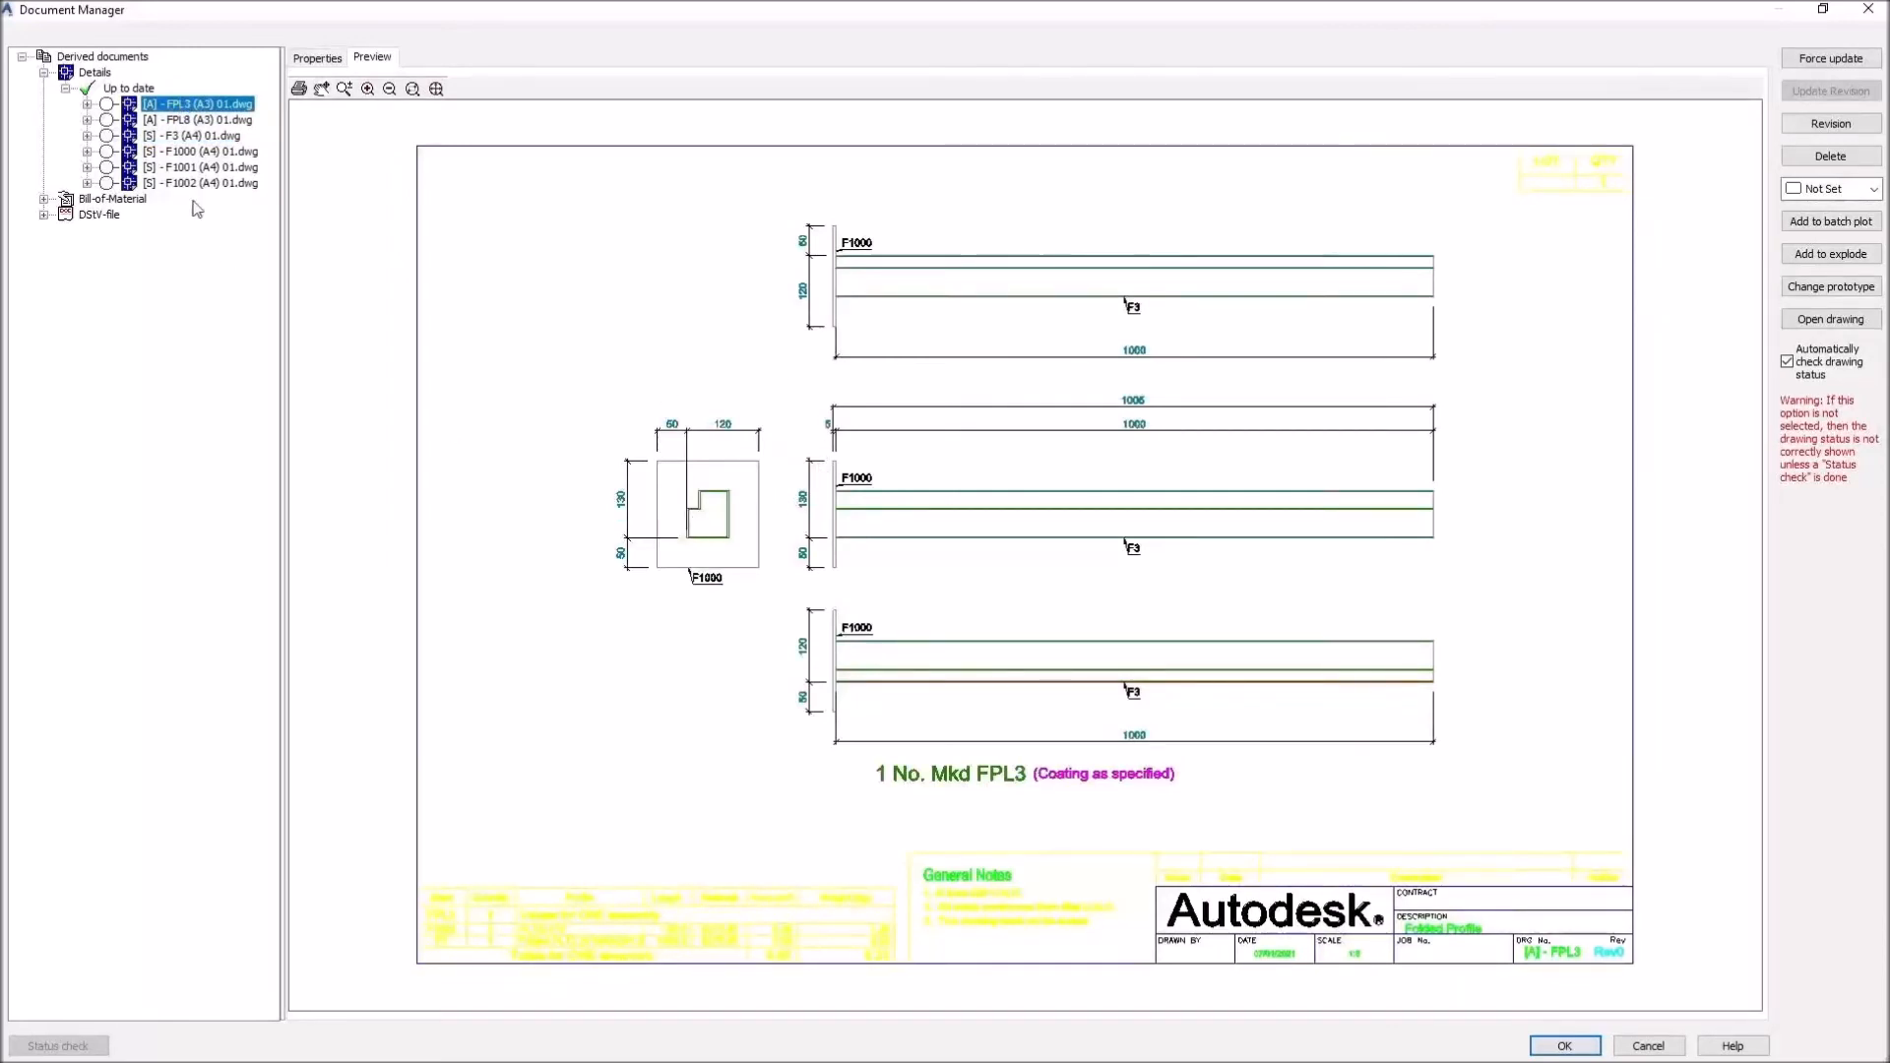
{"action": "left_click", "coordinate": [171, 120]}
{"action": "left_click", "coordinate": [177, 137]}
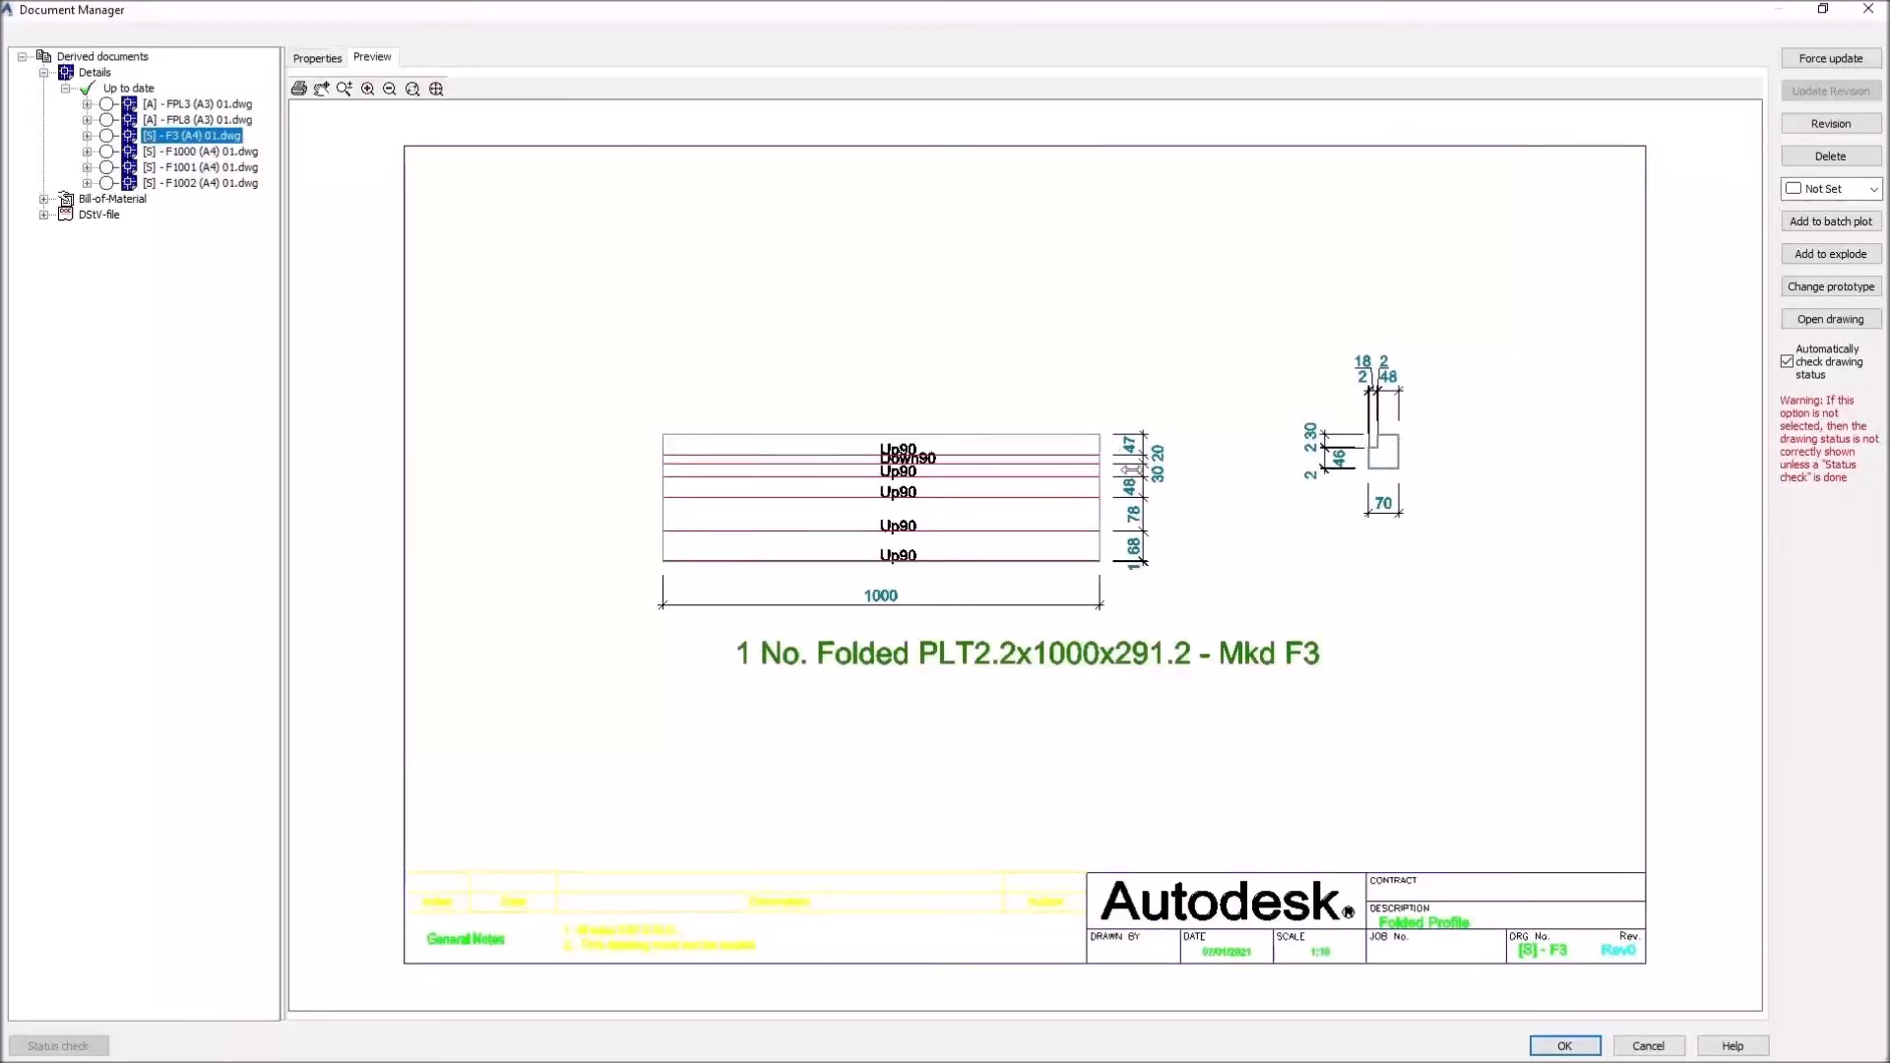
{"action": "left_click", "coordinate": [192, 183]}
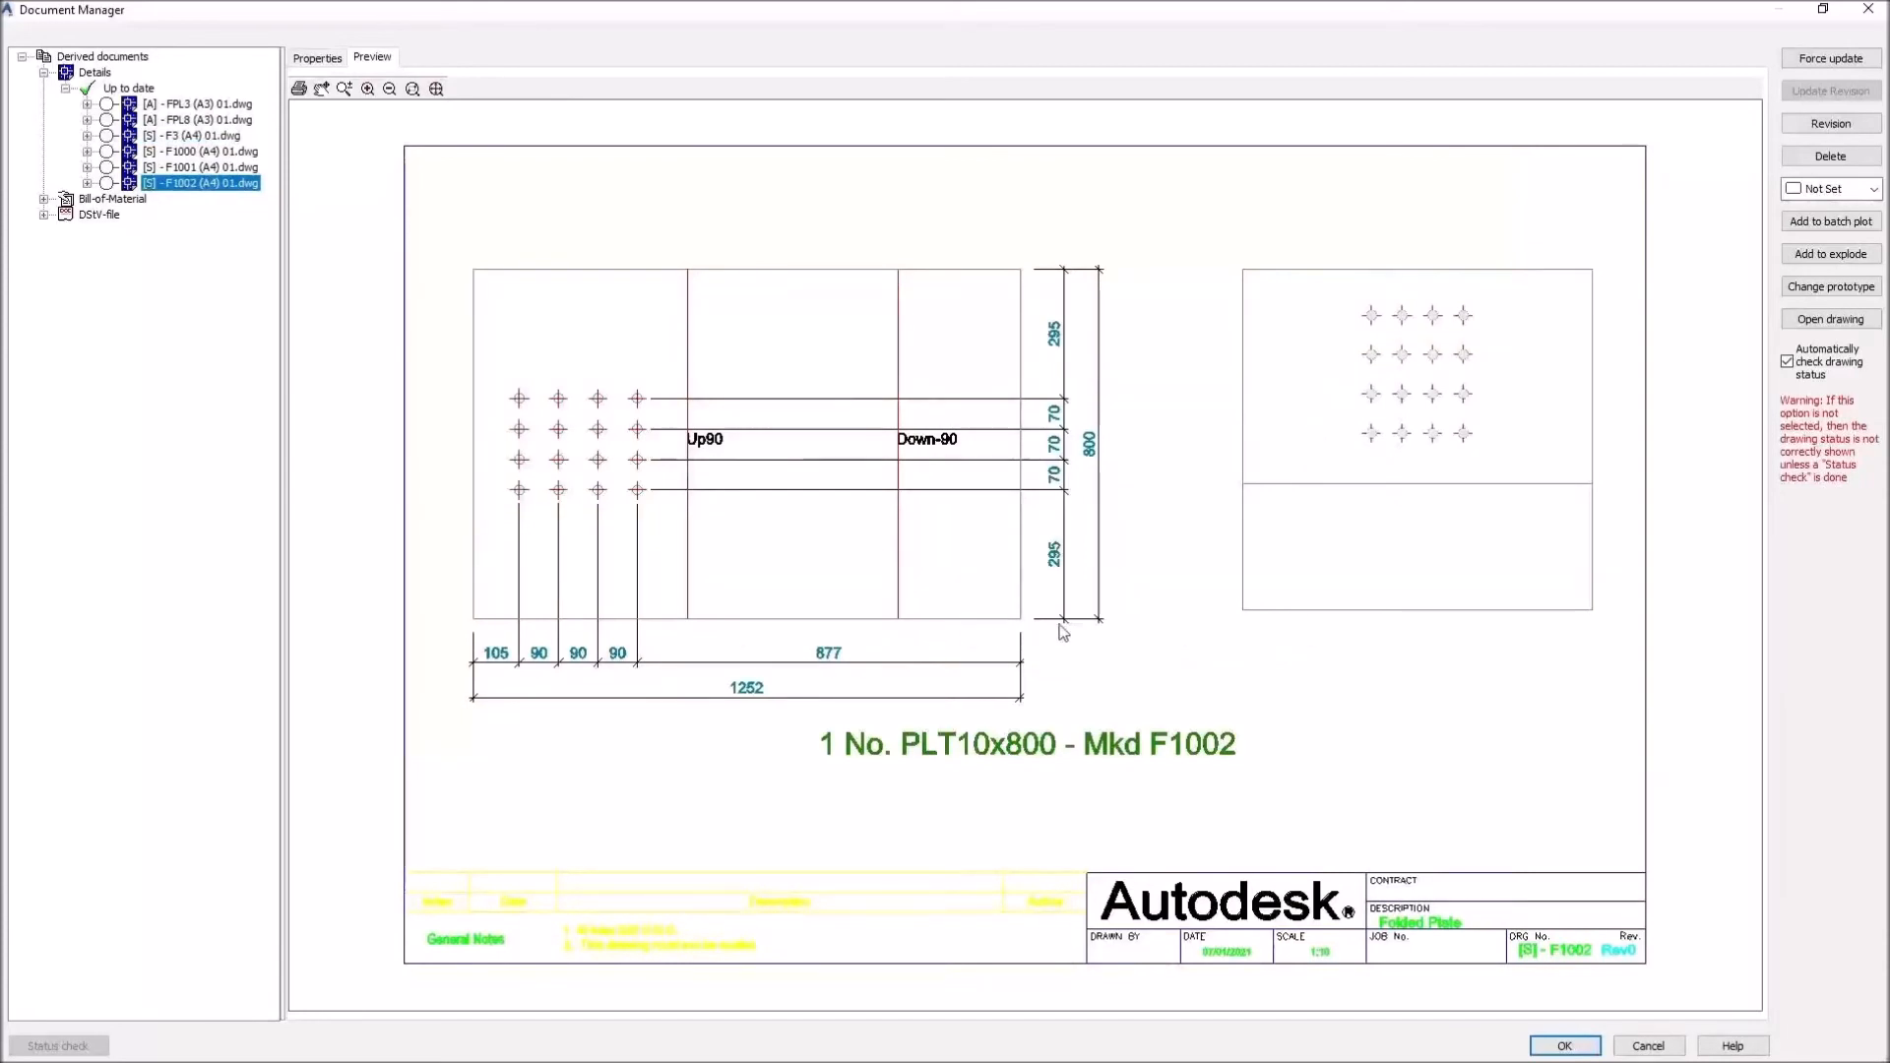
{"action": "left_click", "coordinate": [1564, 1045]}
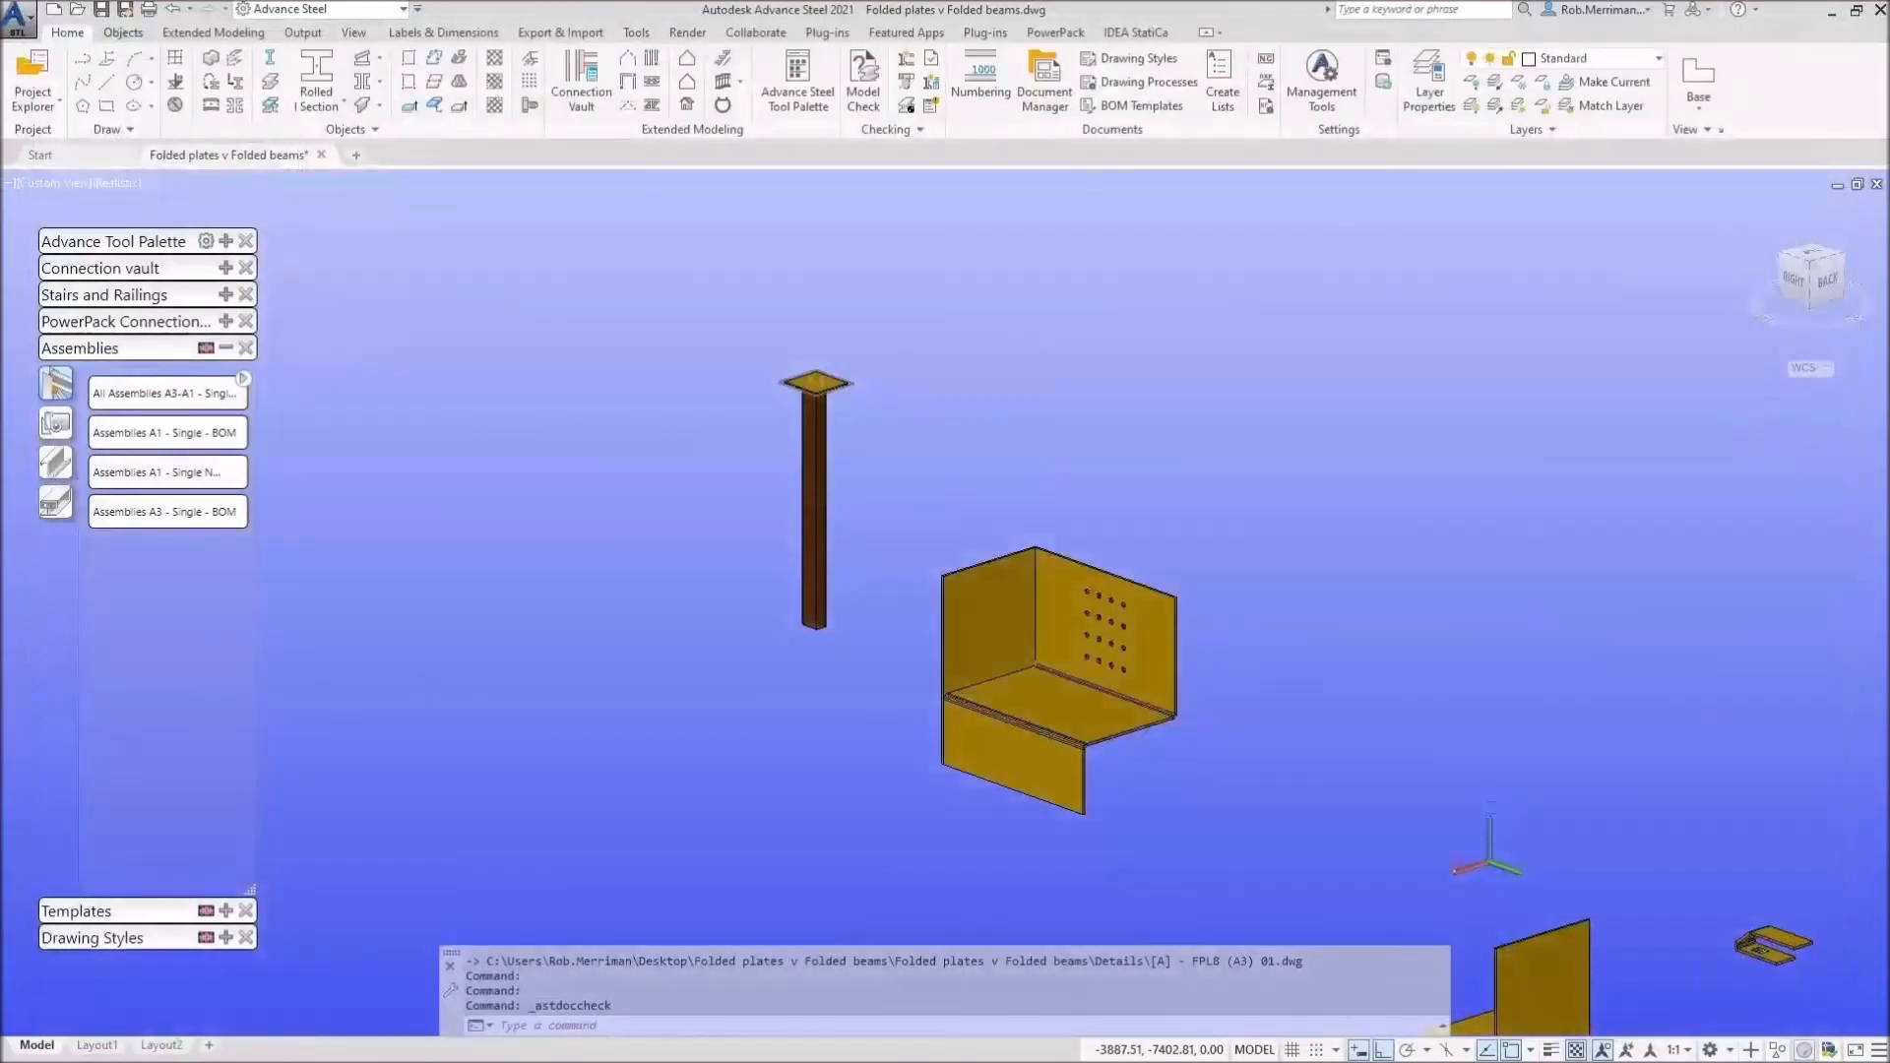
Step: Zoom and orbit to frame all folded plates and columns, then switch to the Output tab
{"action": "scroll", "coordinate": [546, 406], "scroll_direction": "down", "scroll_amount": 2}
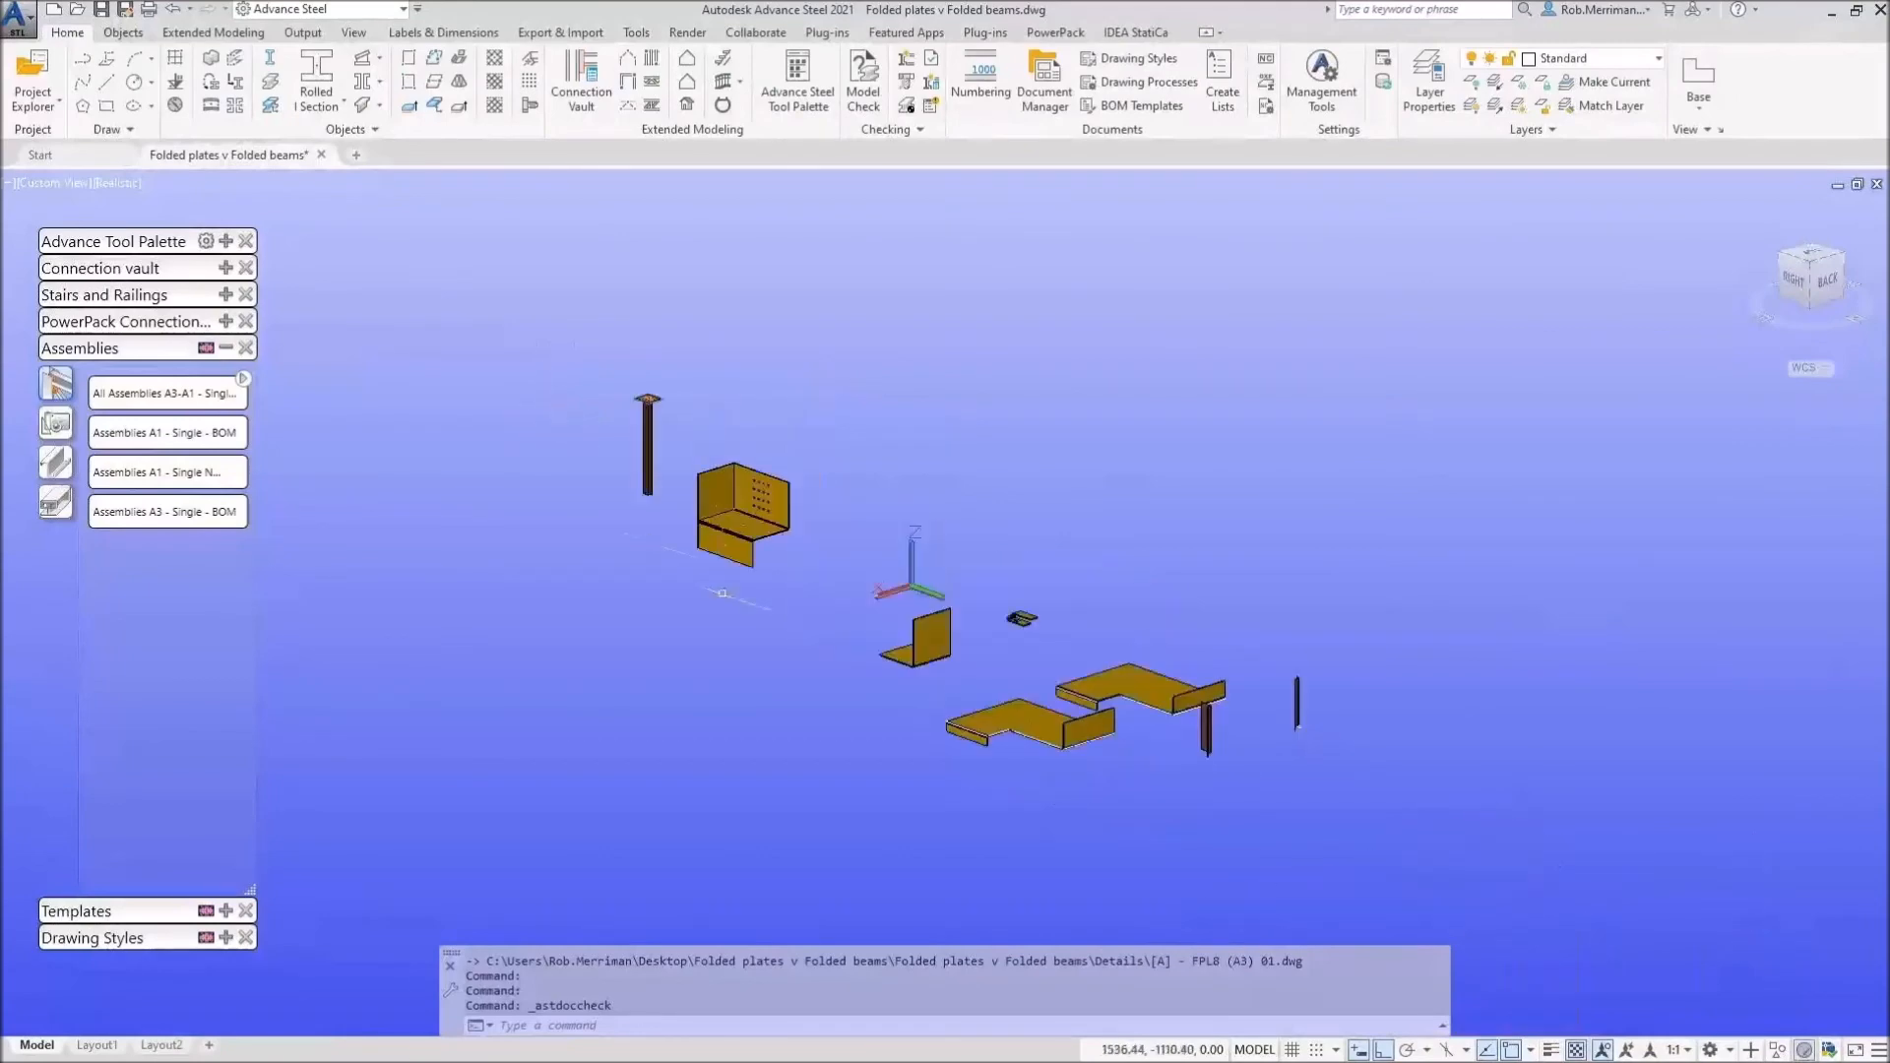
{"action": "scroll", "coordinate": [1034, 718], "scroll_direction": "up", "scroll_amount": 5}
{"action": "middle_click_drag", "start_coordinate": [1059, 658], "coordinate": [1408, 694], "text": "shift"}
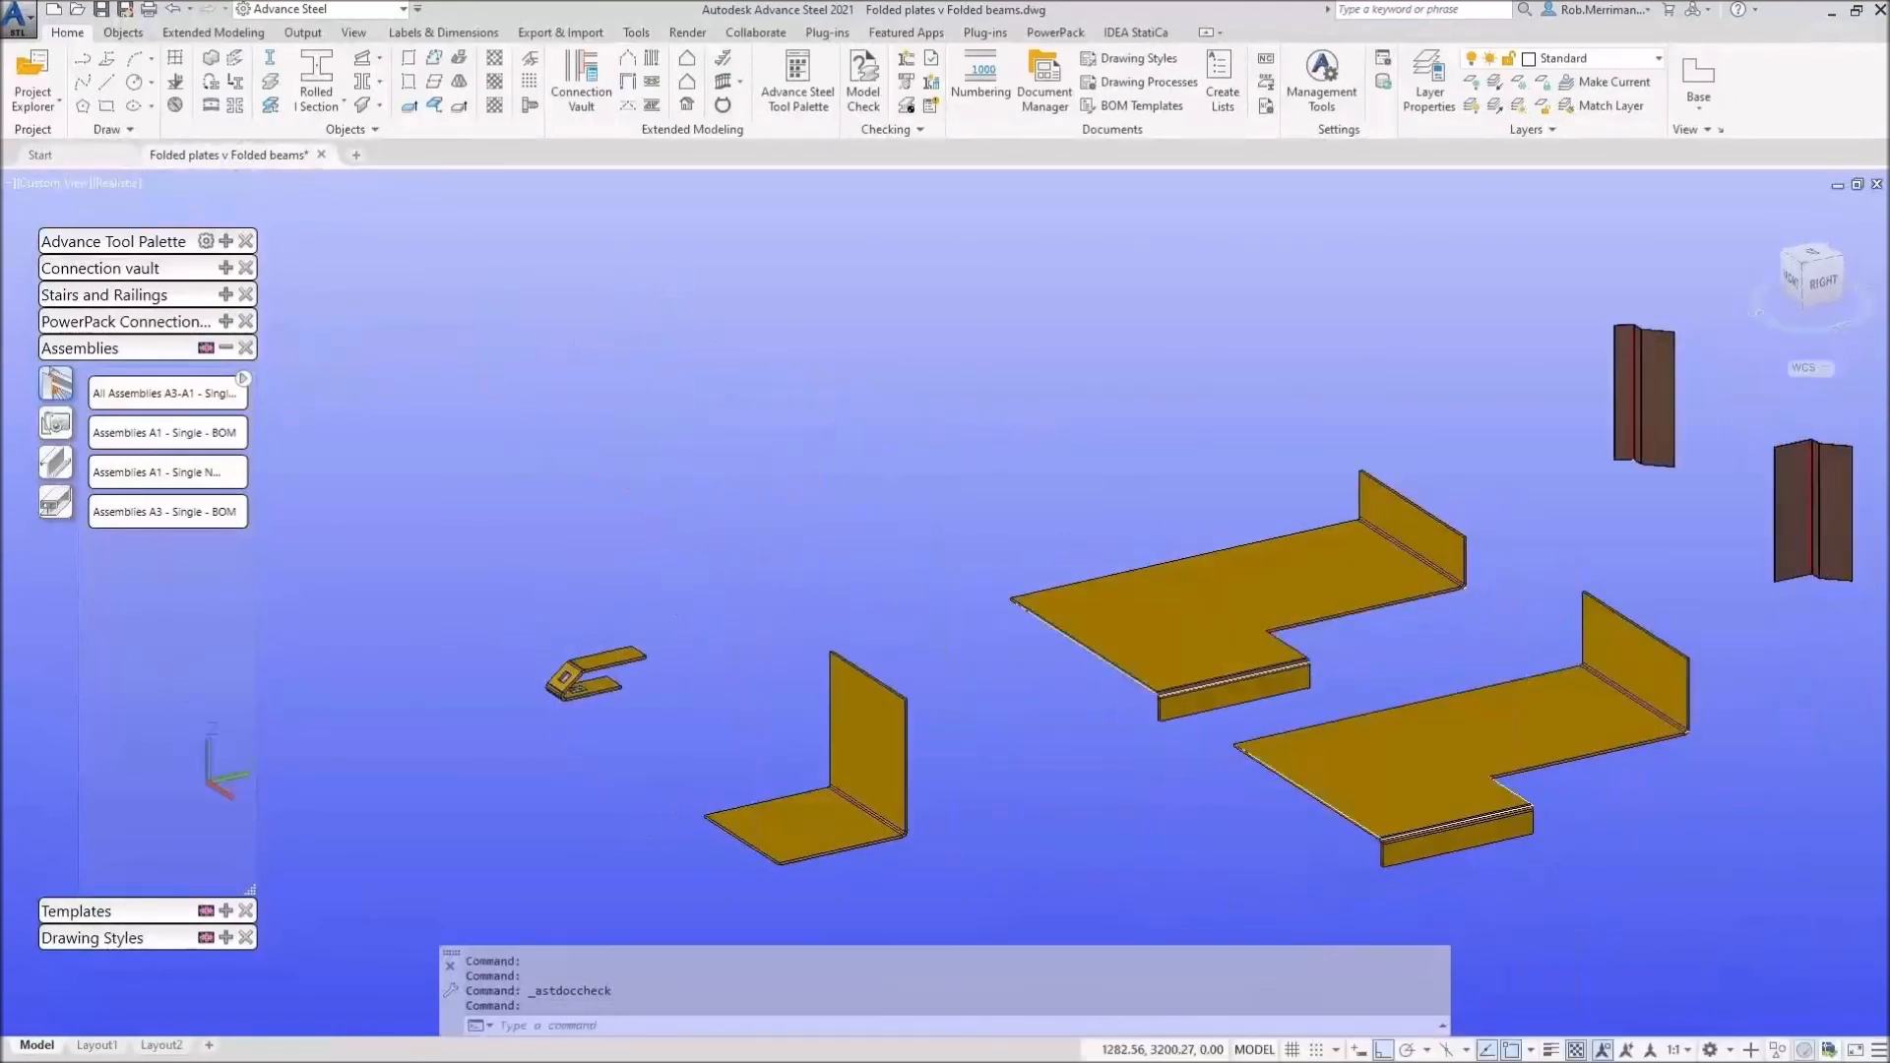
{"action": "scroll", "coordinate": [983, 552], "scroll_direction": "down", "scroll_amount": 2}
{"action": "scroll", "coordinate": [1188, 674], "scroll_direction": "up", "scroll_amount": 2}
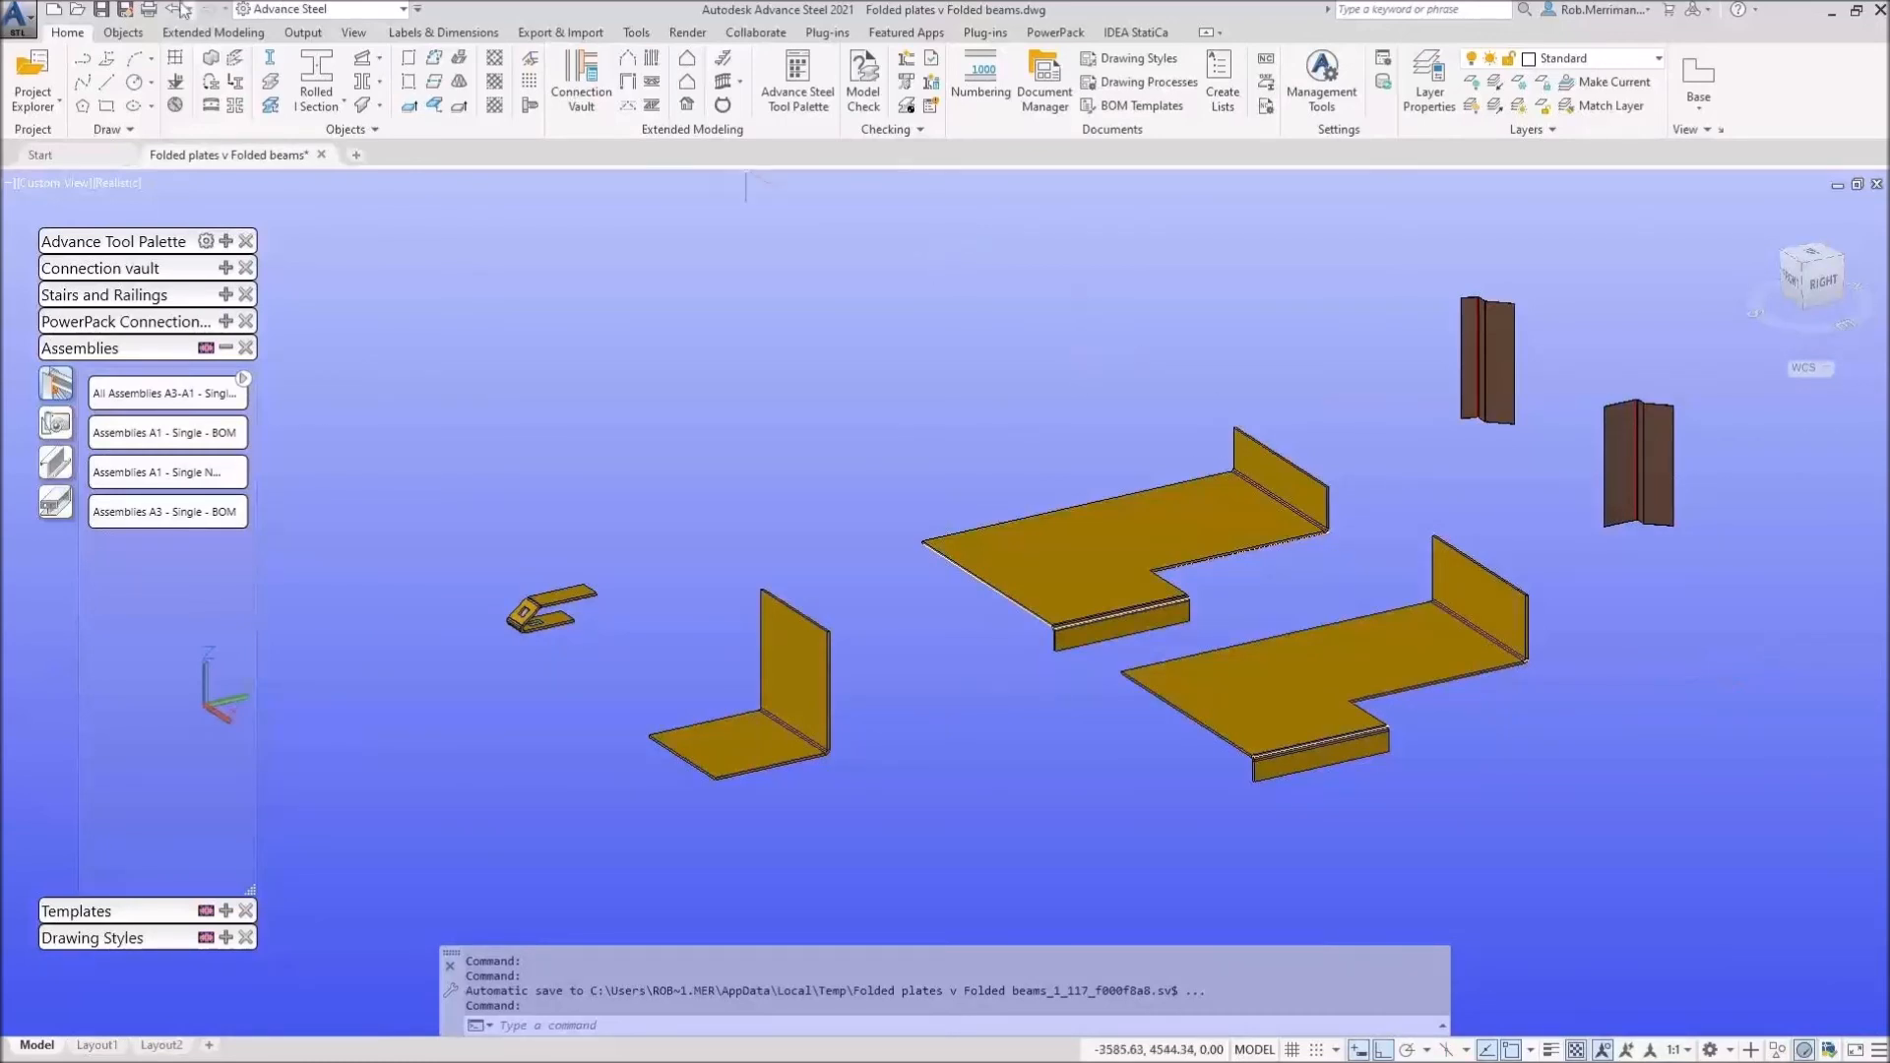
{"action": "left_click", "coordinate": [296, 33]}
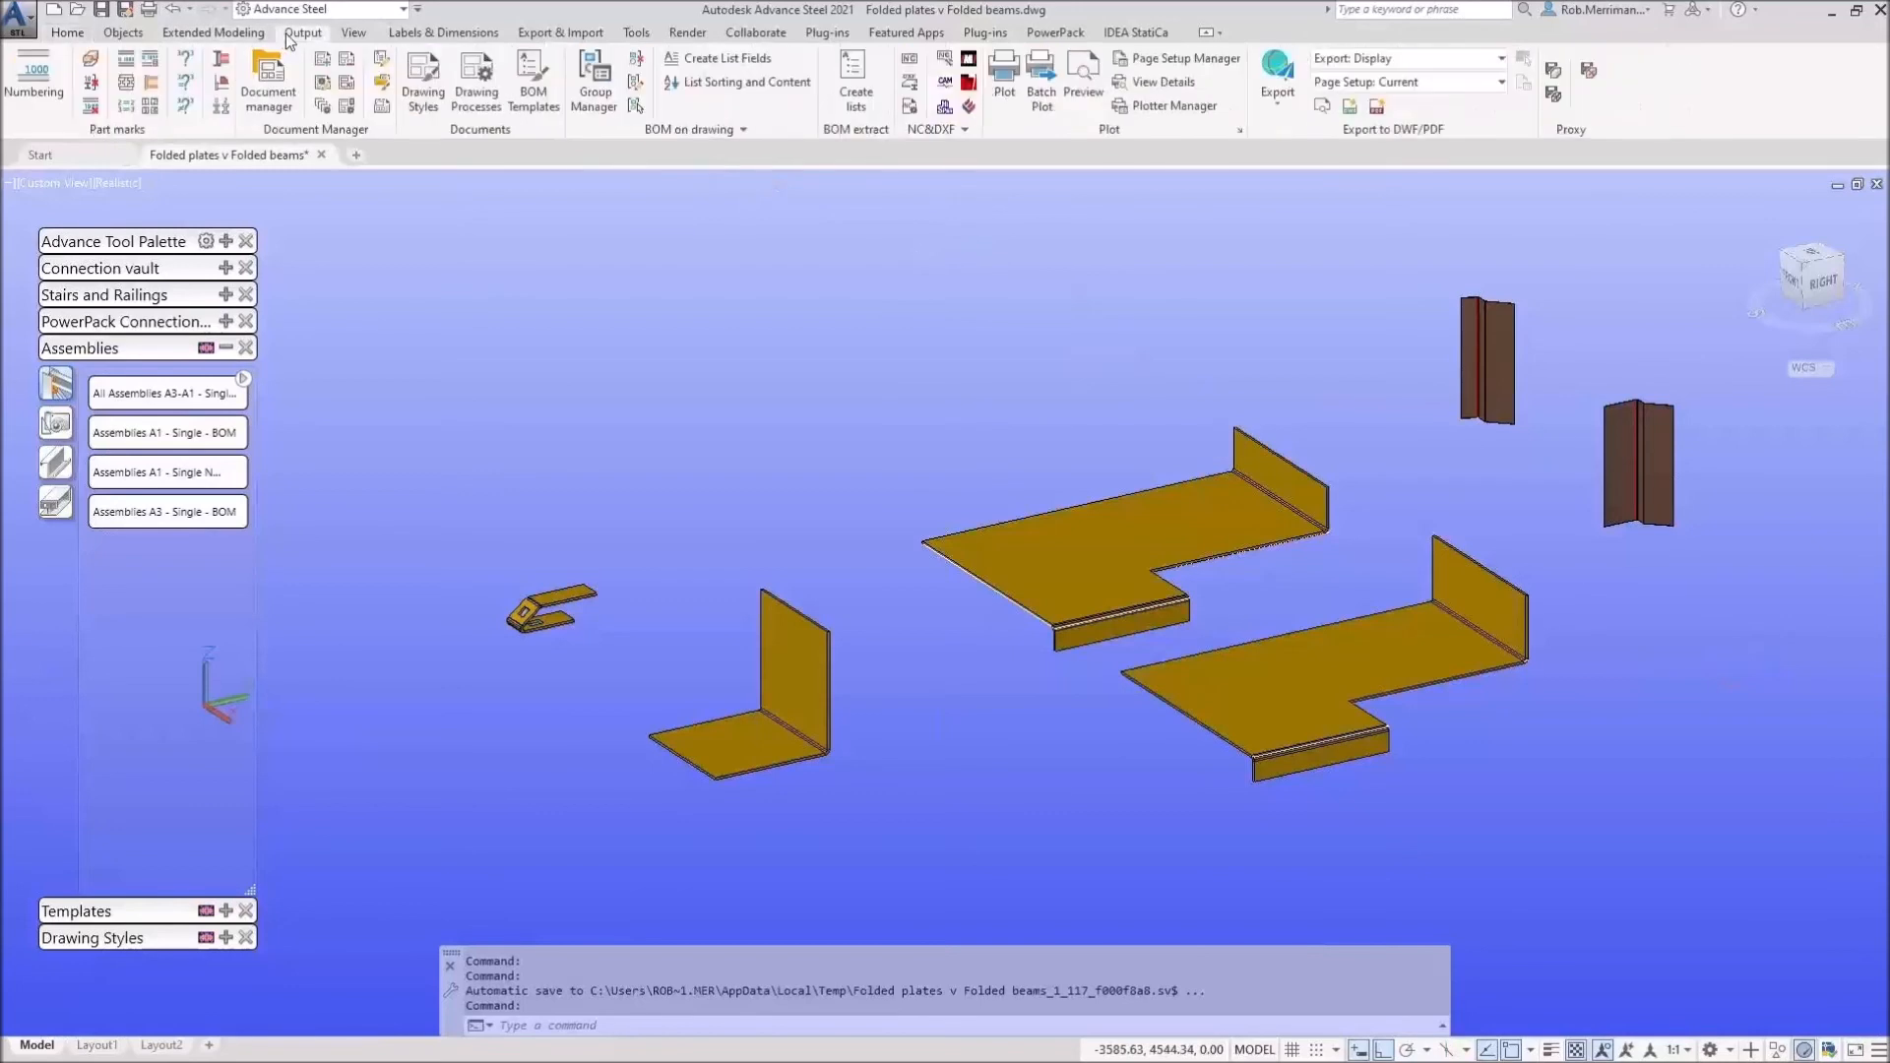
Step: Run Mark Loose Parts and acknowledge the six loose parts it finds
{"action": "left_click", "coordinate": [223, 93]}
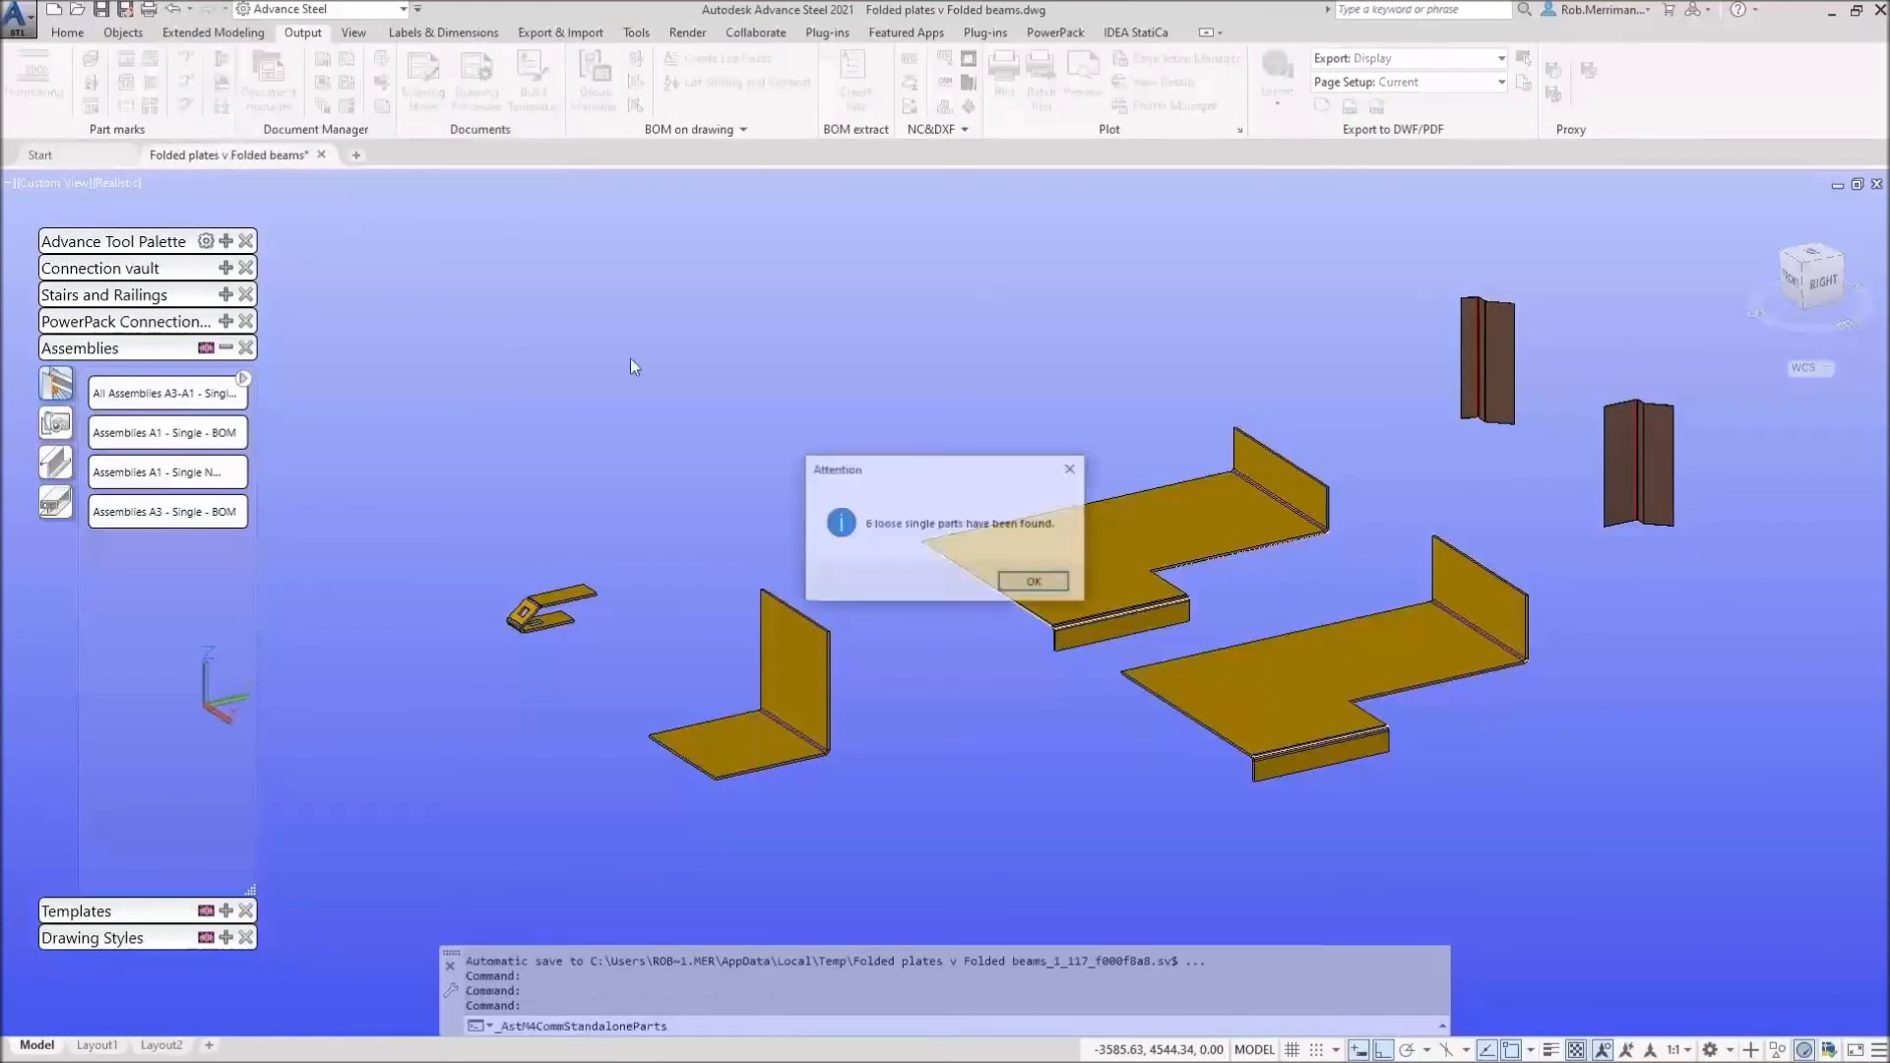
{"action": "left_click", "coordinate": [1050, 592]}
{"action": "scroll", "coordinate": [1144, 517], "scroll_direction": "down", "scroll_amount": 3}
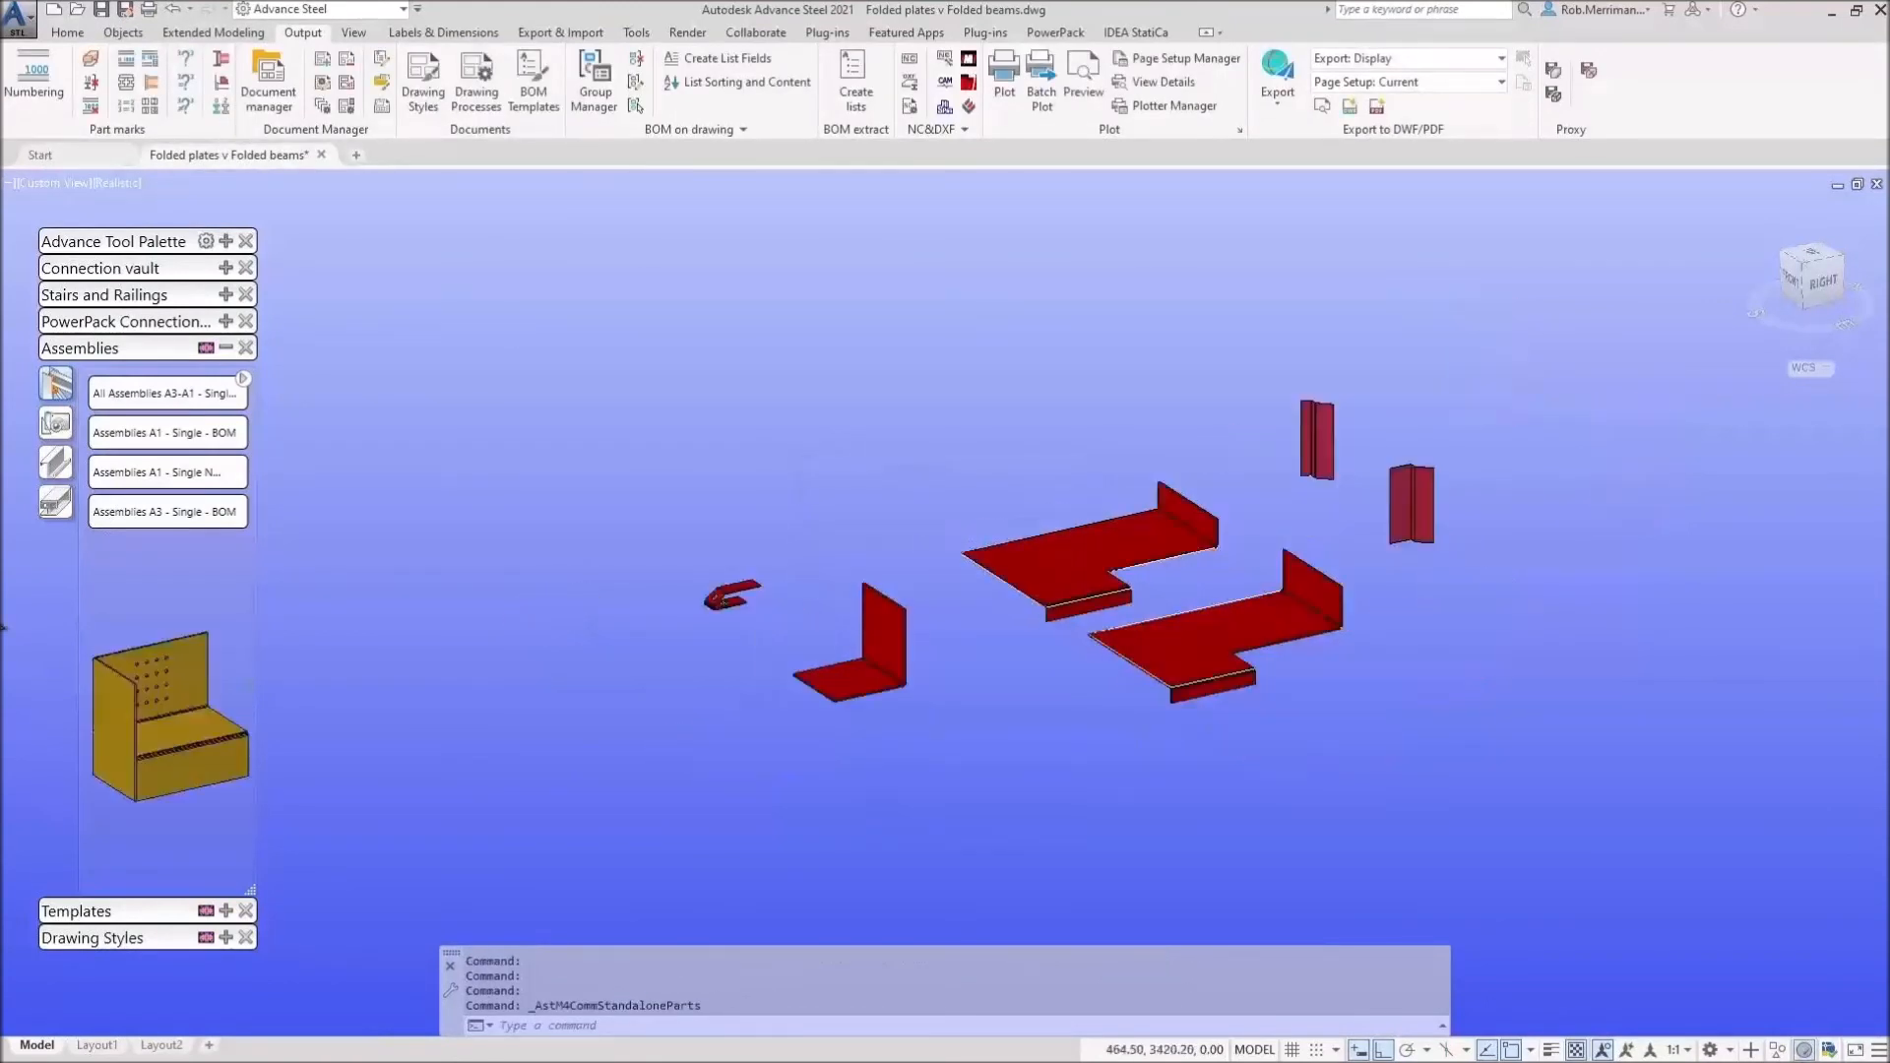
{"action": "scroll", "coordinate": [1143, 517], "scroll_direction": "up", "scroll_amount": 4}
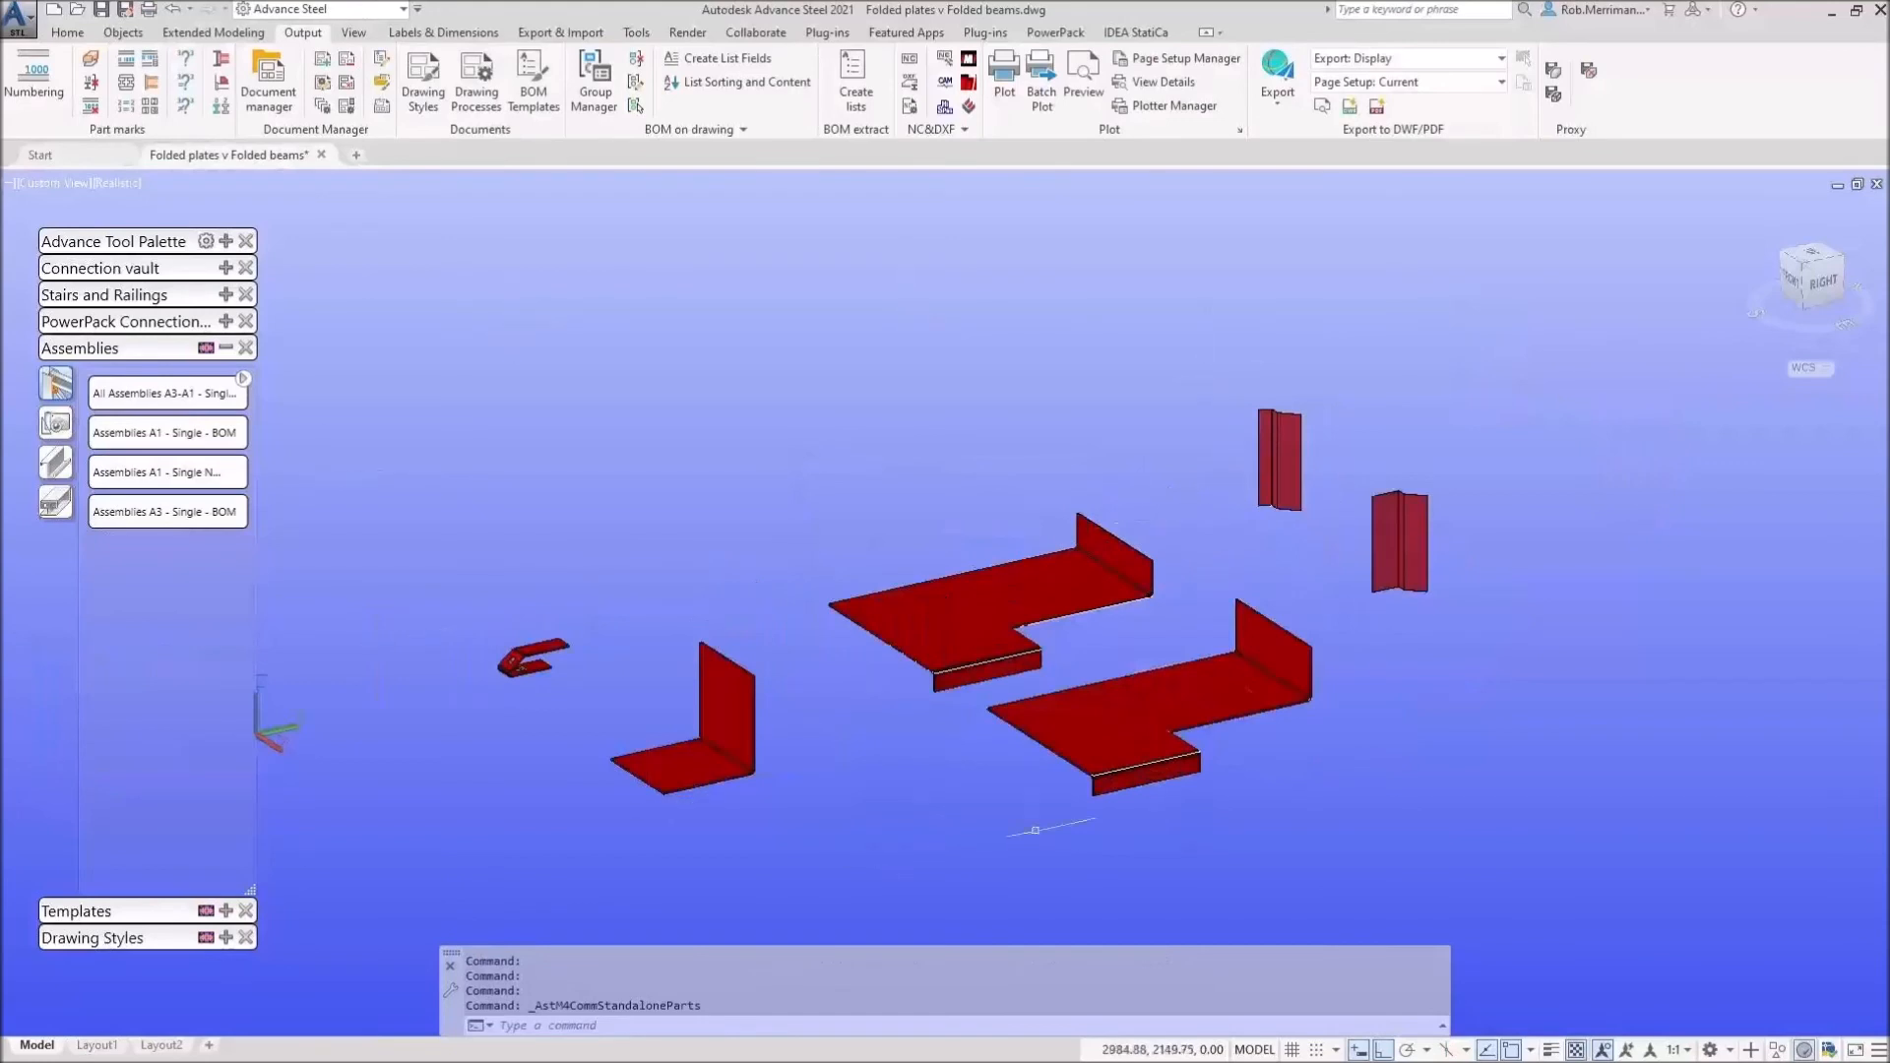
Step: Remove the red marking from the loose parts with Unmark and return to the Home tab
{"action": "left_click", "coordinate": [226, 348]}
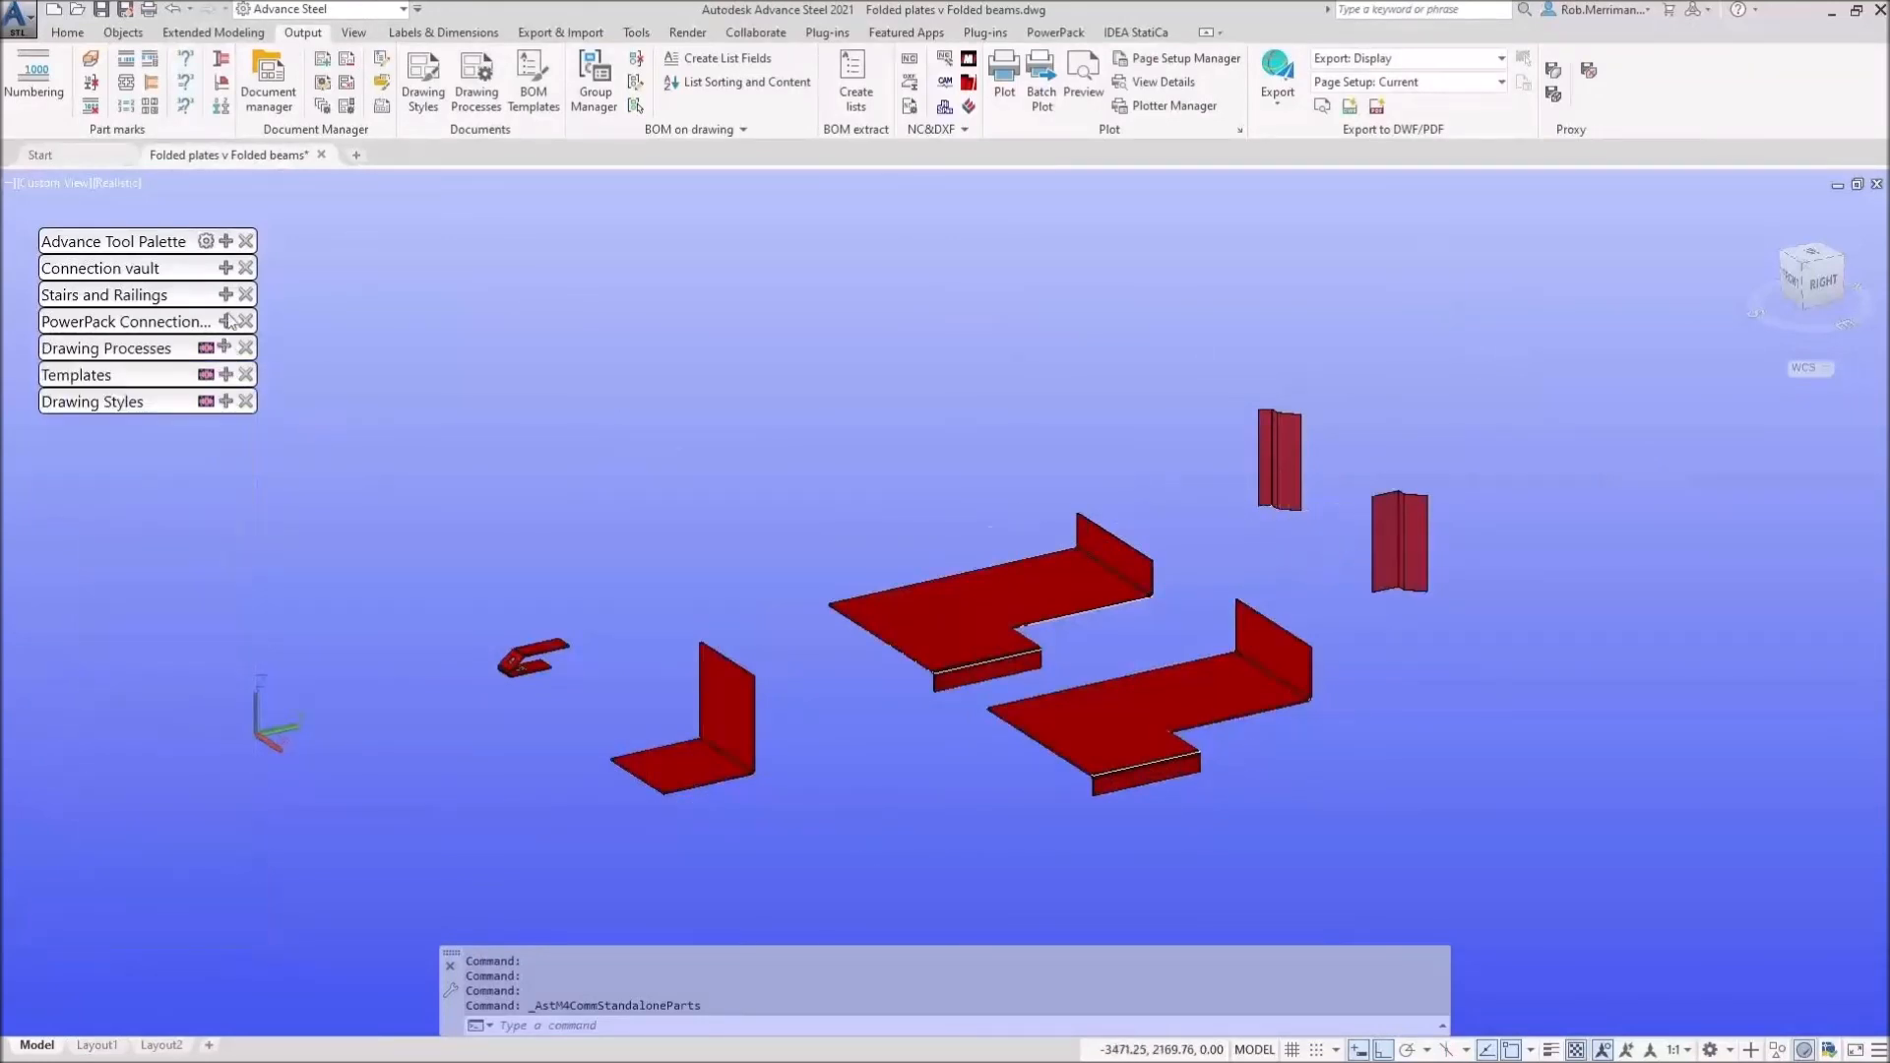
{"action": "left_click", "coordinate": [225, 241]}
{"action": "left_click", "coordinate": [111, 418]}
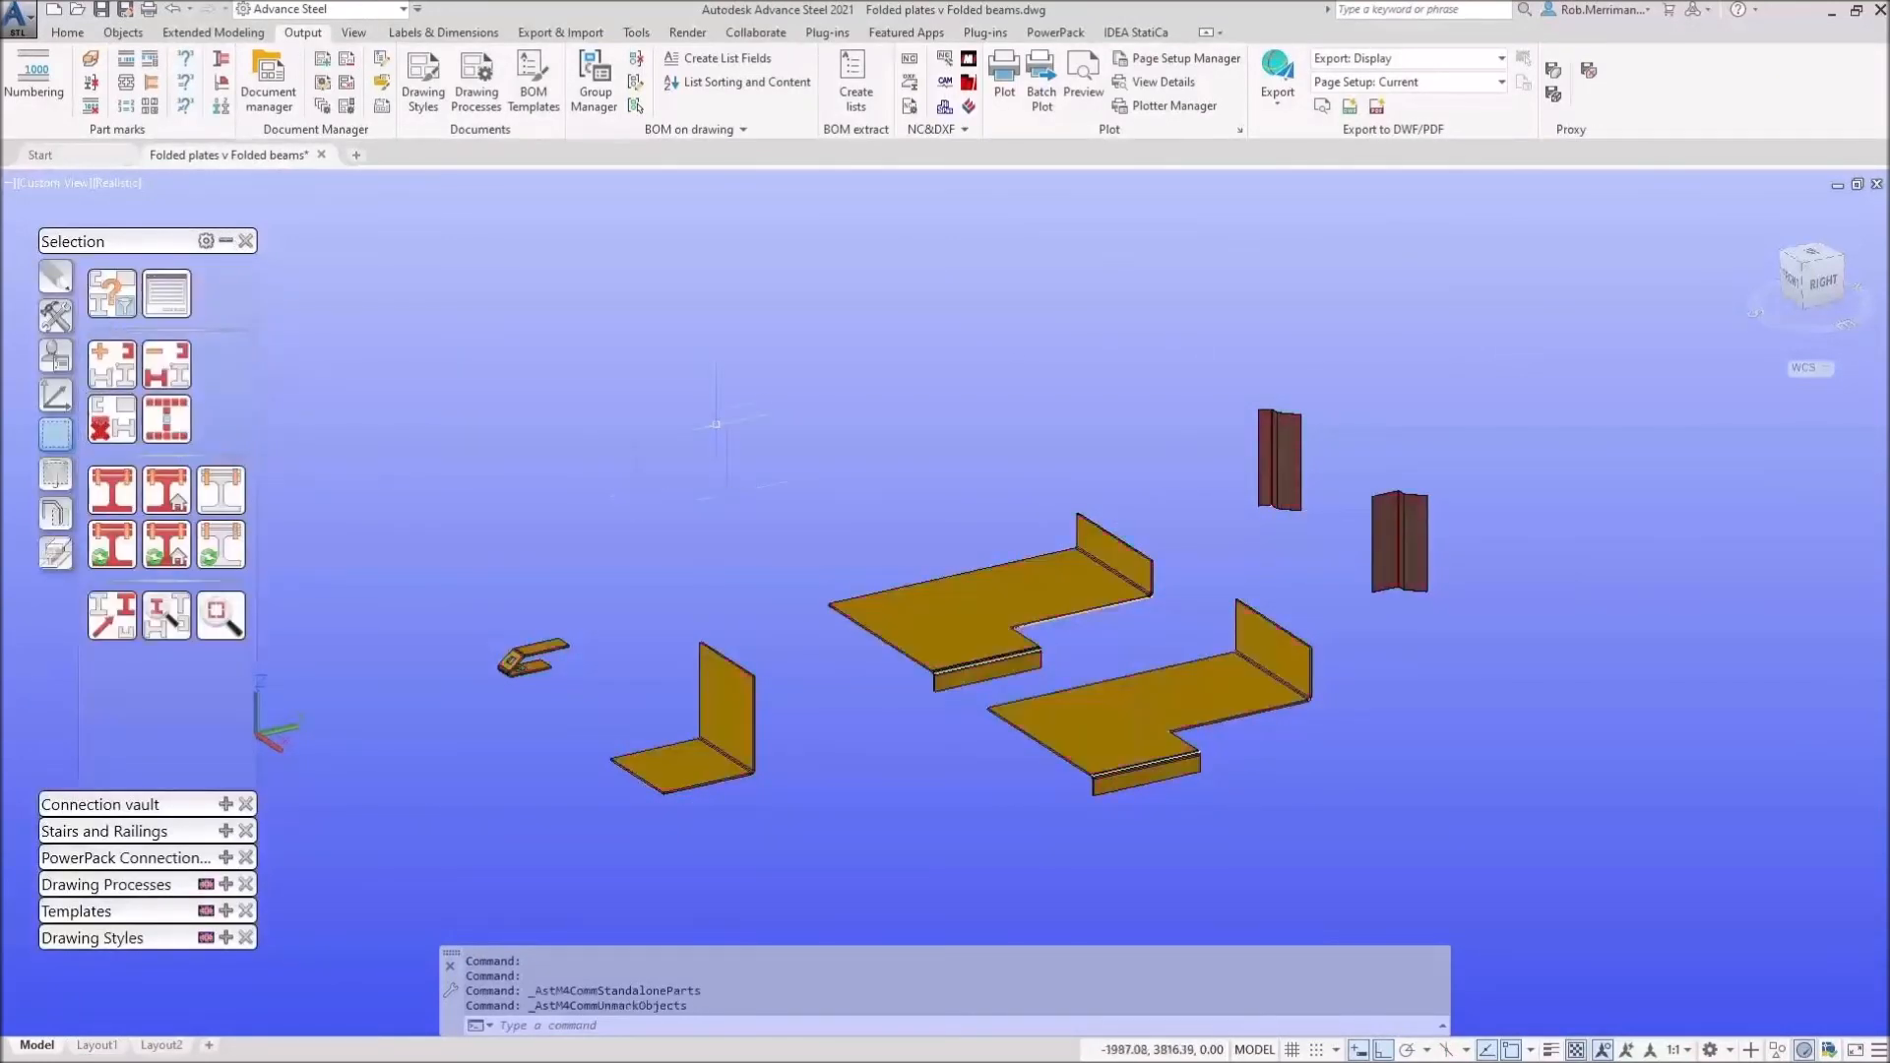
{"action": "scroll", "coordinate": [778, 543], "scroll_direction": "down", "scroll_amount": 2}
{"action": "scroll", "coordinate": [778, 543], "scroll_direction": "up", "scroll_amount": 3}
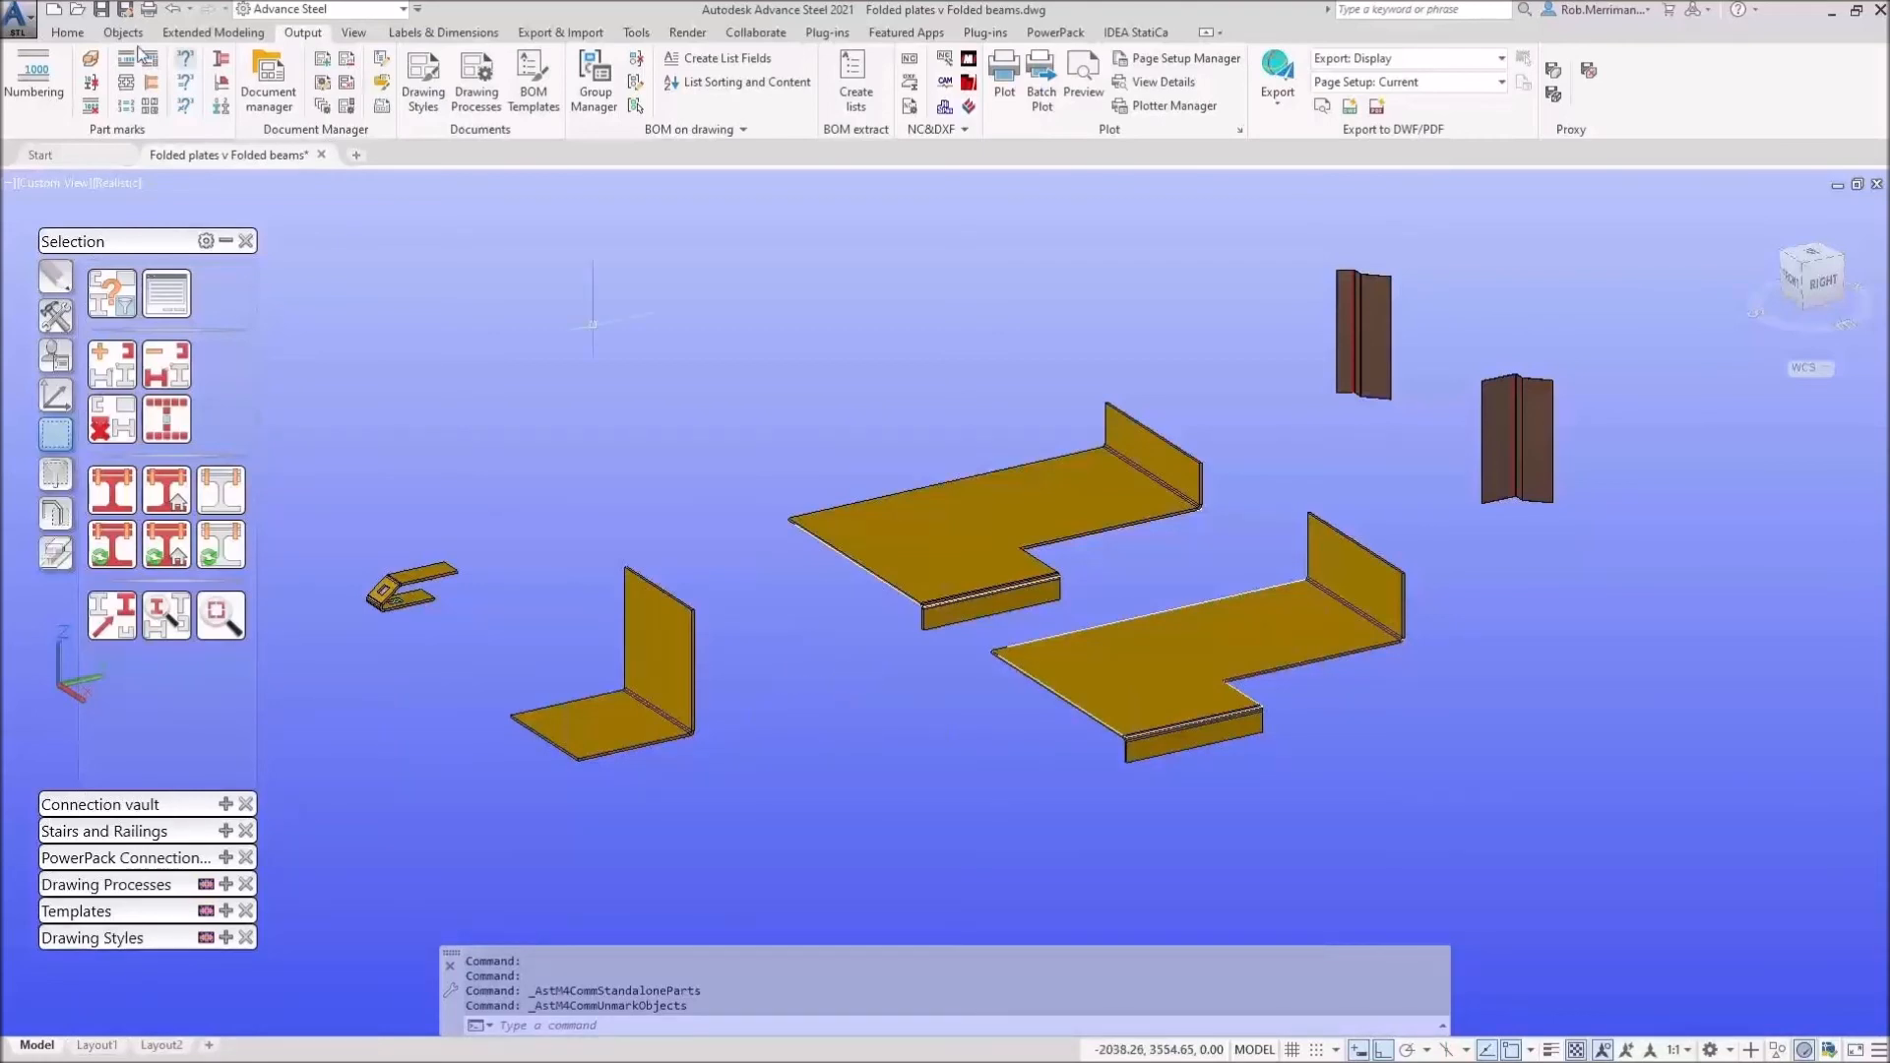
{"action": "left_click", "coordinate": [68, 33]}
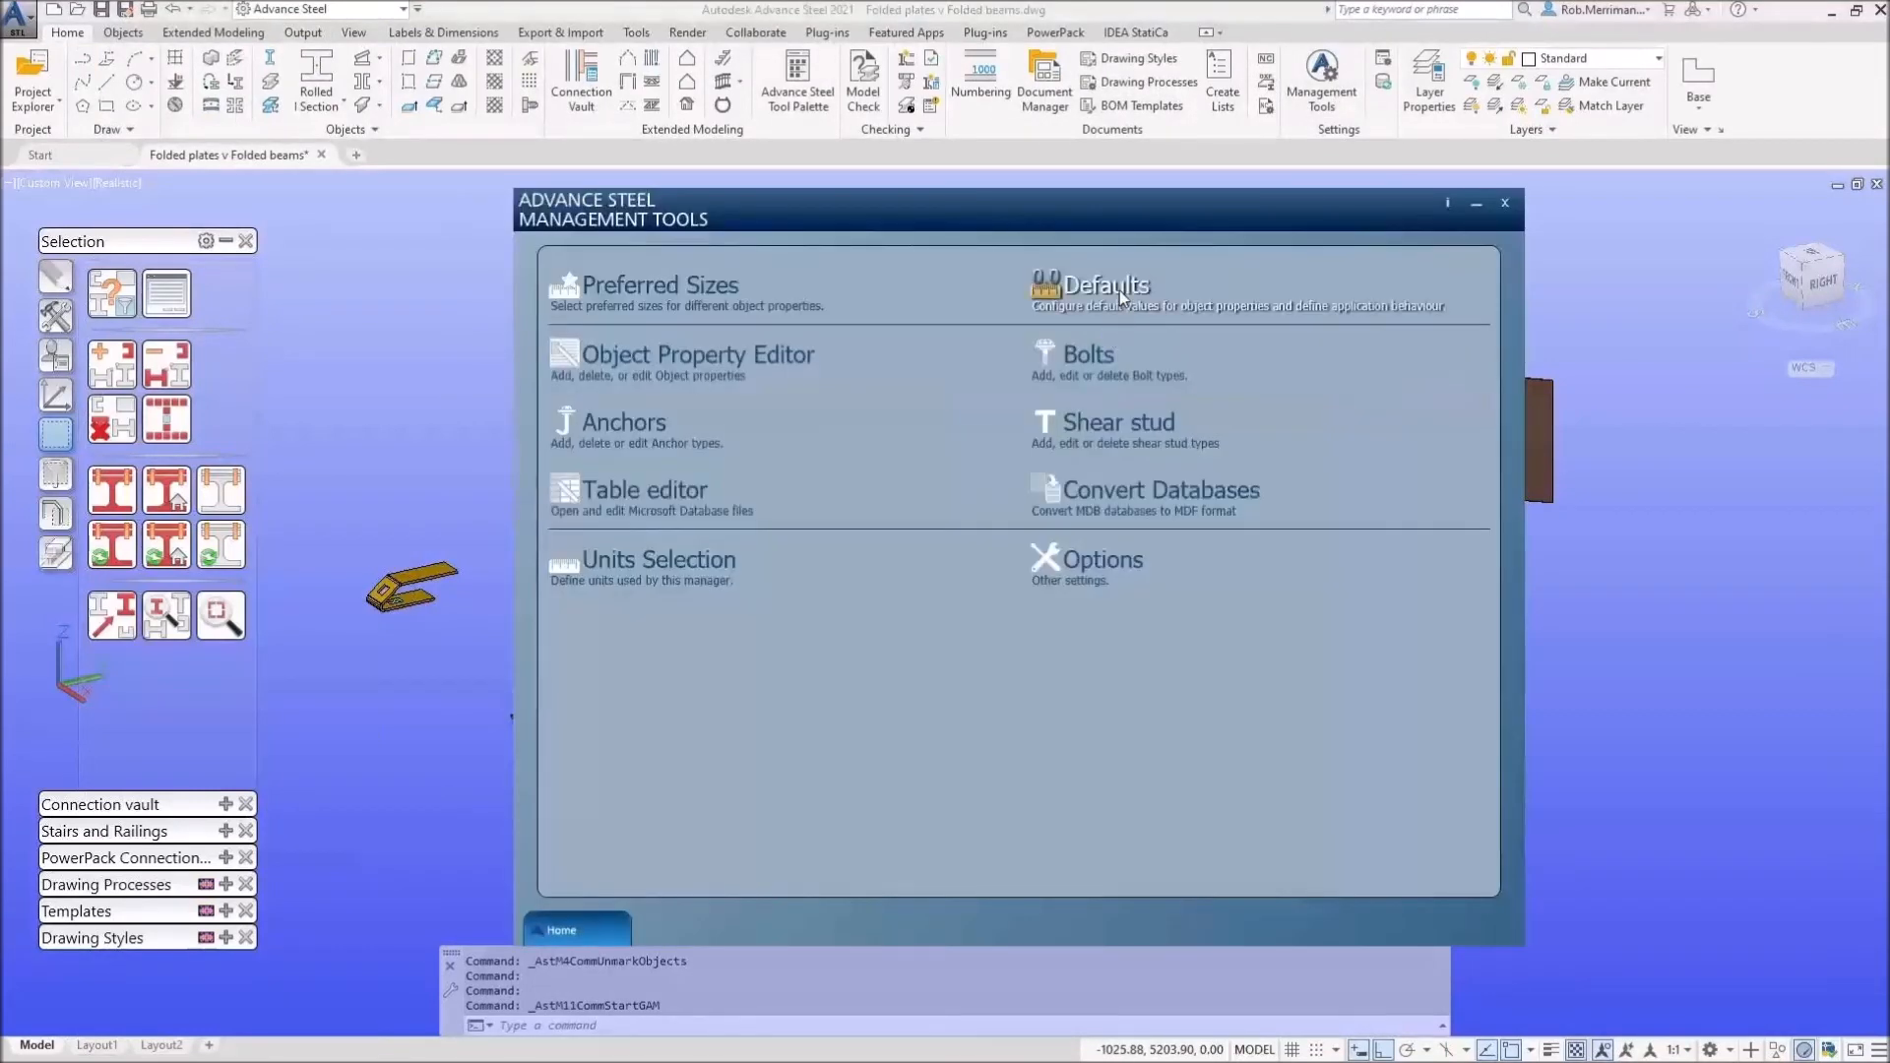
Step: Show the Drawing - General defaults for how standalone beams and plates are detailed
{"action": "left_click", "coordinate": [1120, 291]}
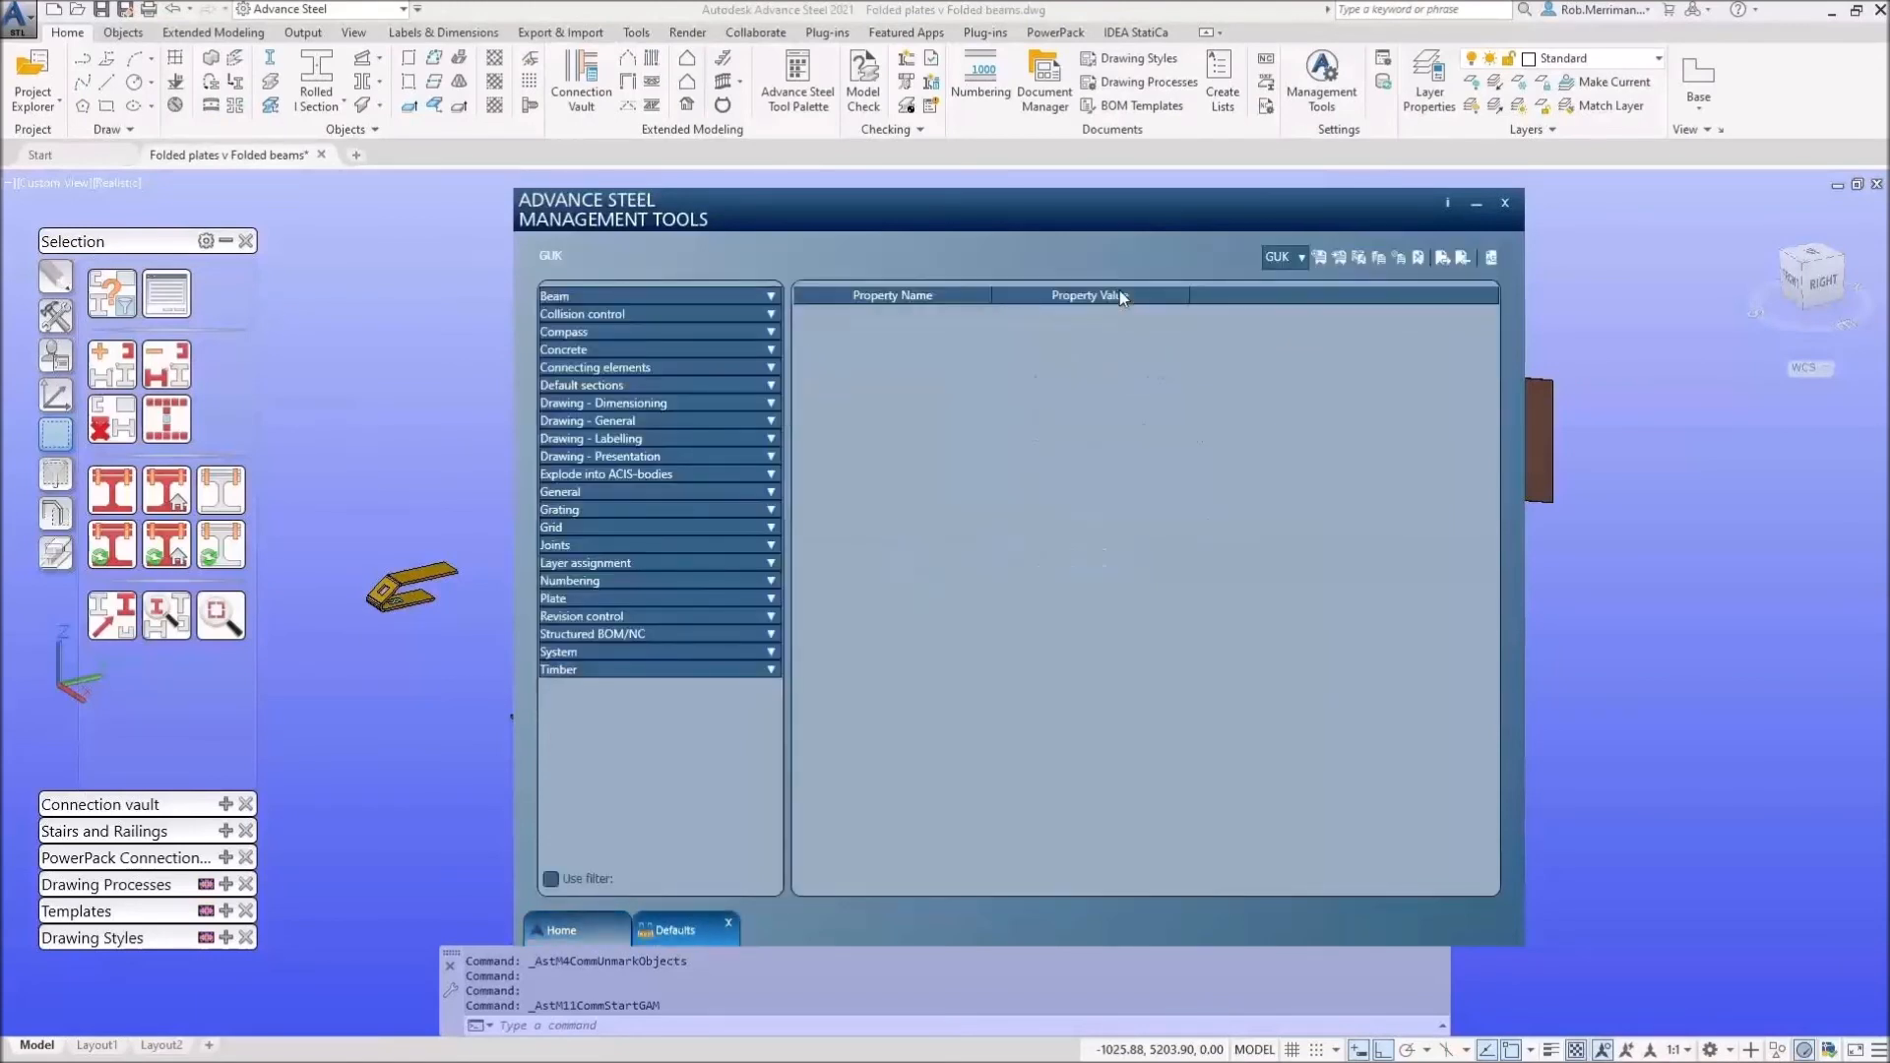
{"action": "left_click", "coordinate": [771, 422]}
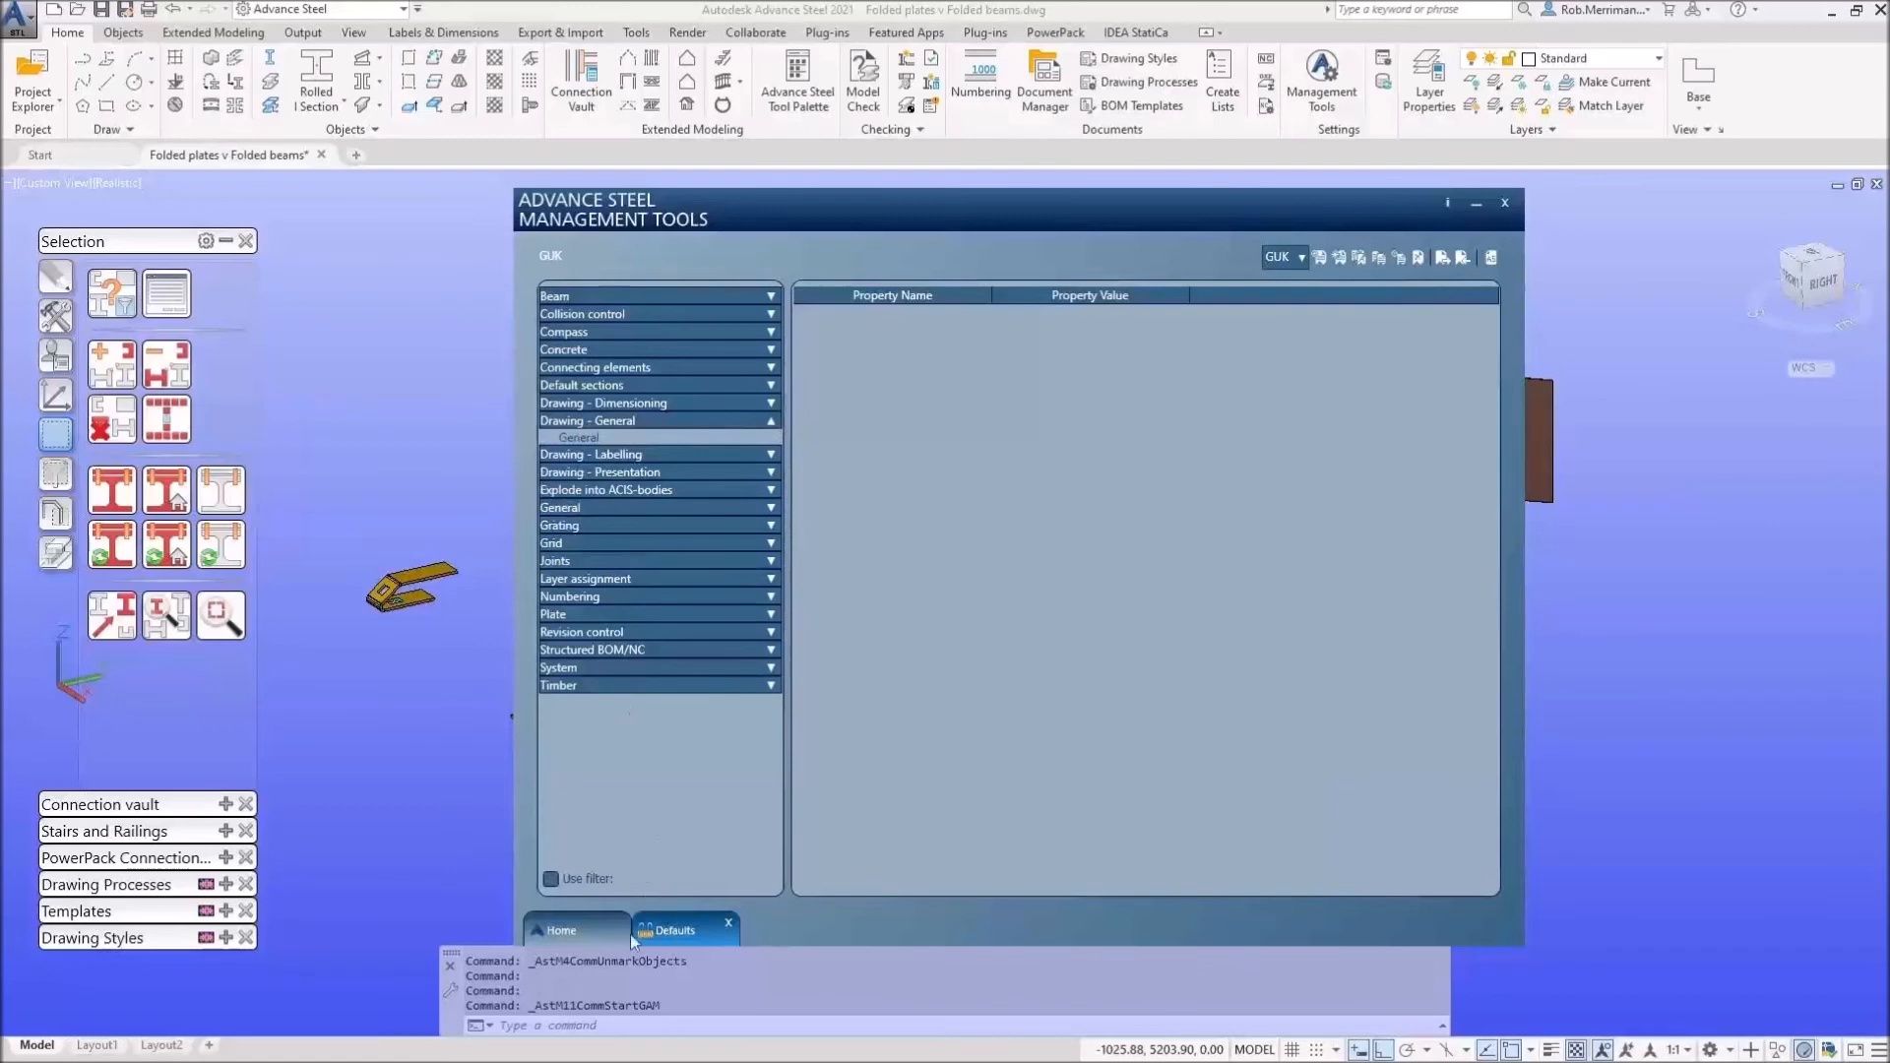
{"action": "left_click", "coordinate": [630, 935]}
{"action": "left_click", "coordinate": [1111, 287]}
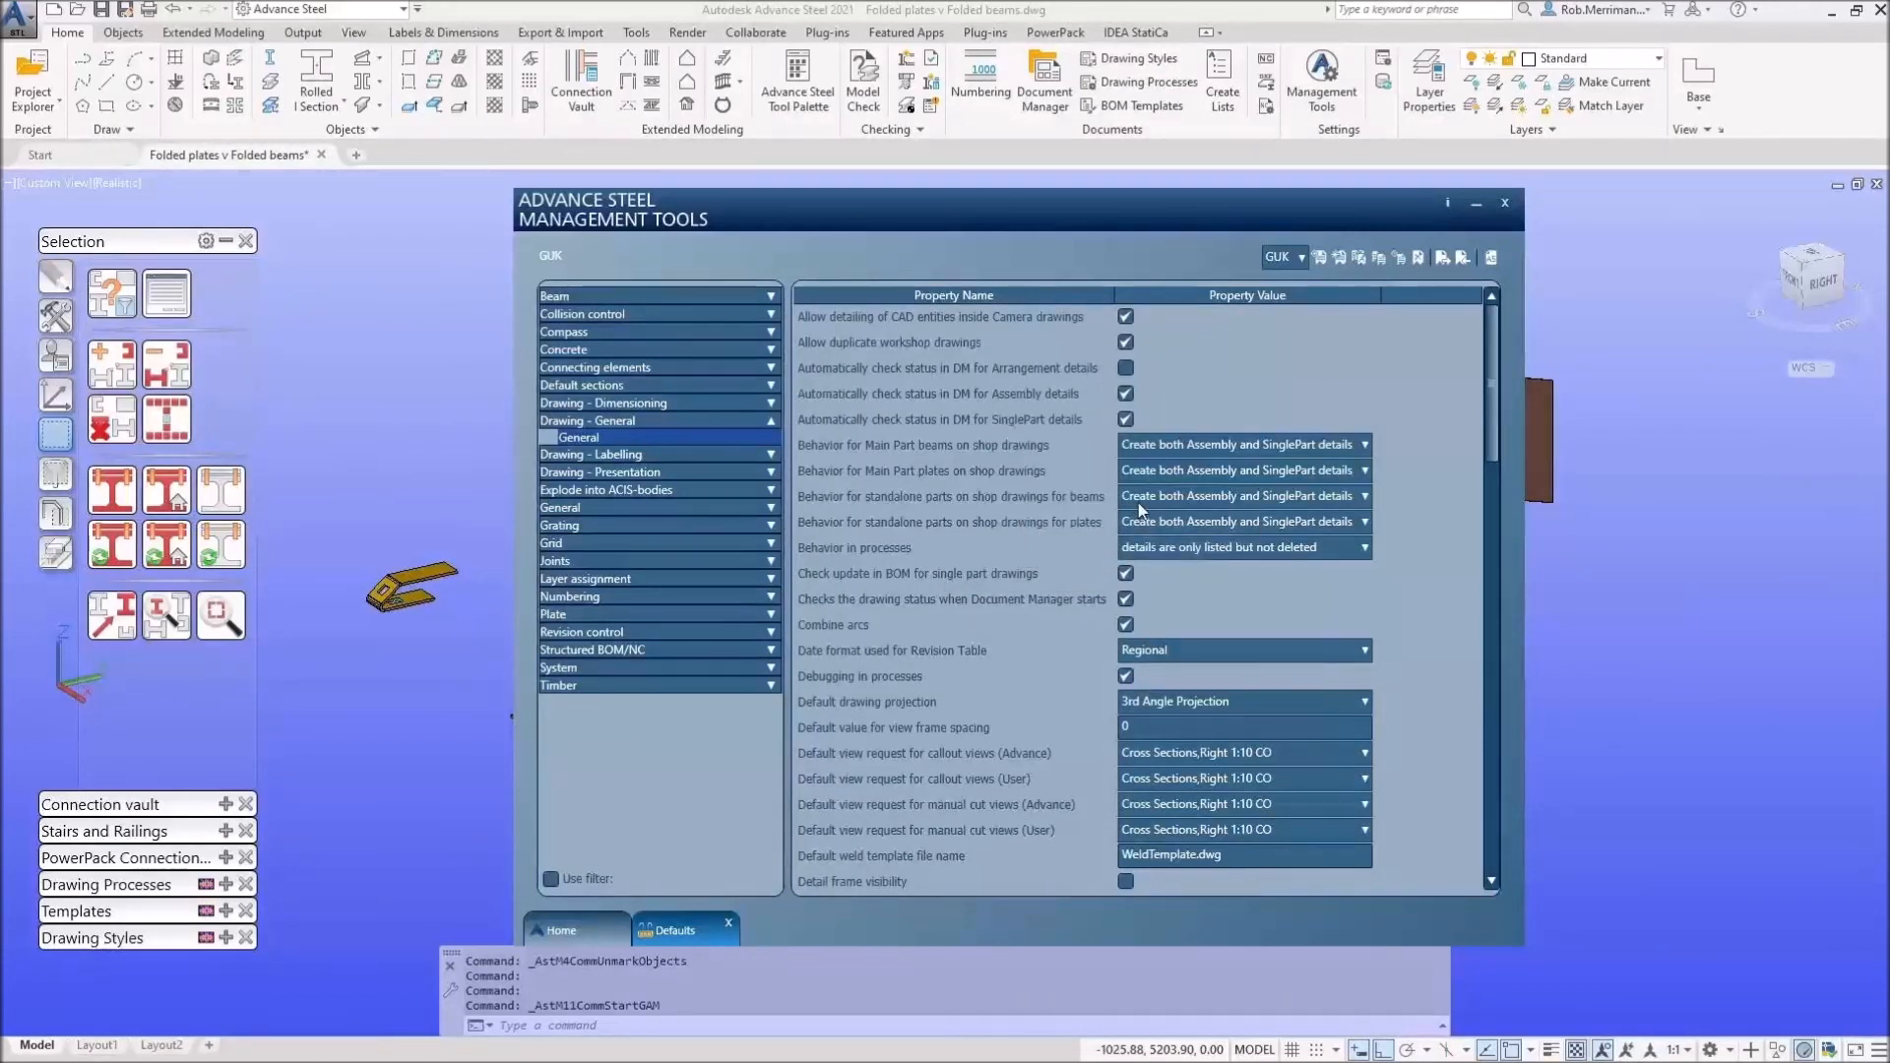
{"action": "left_click", "coordinate": [1184, 500]}
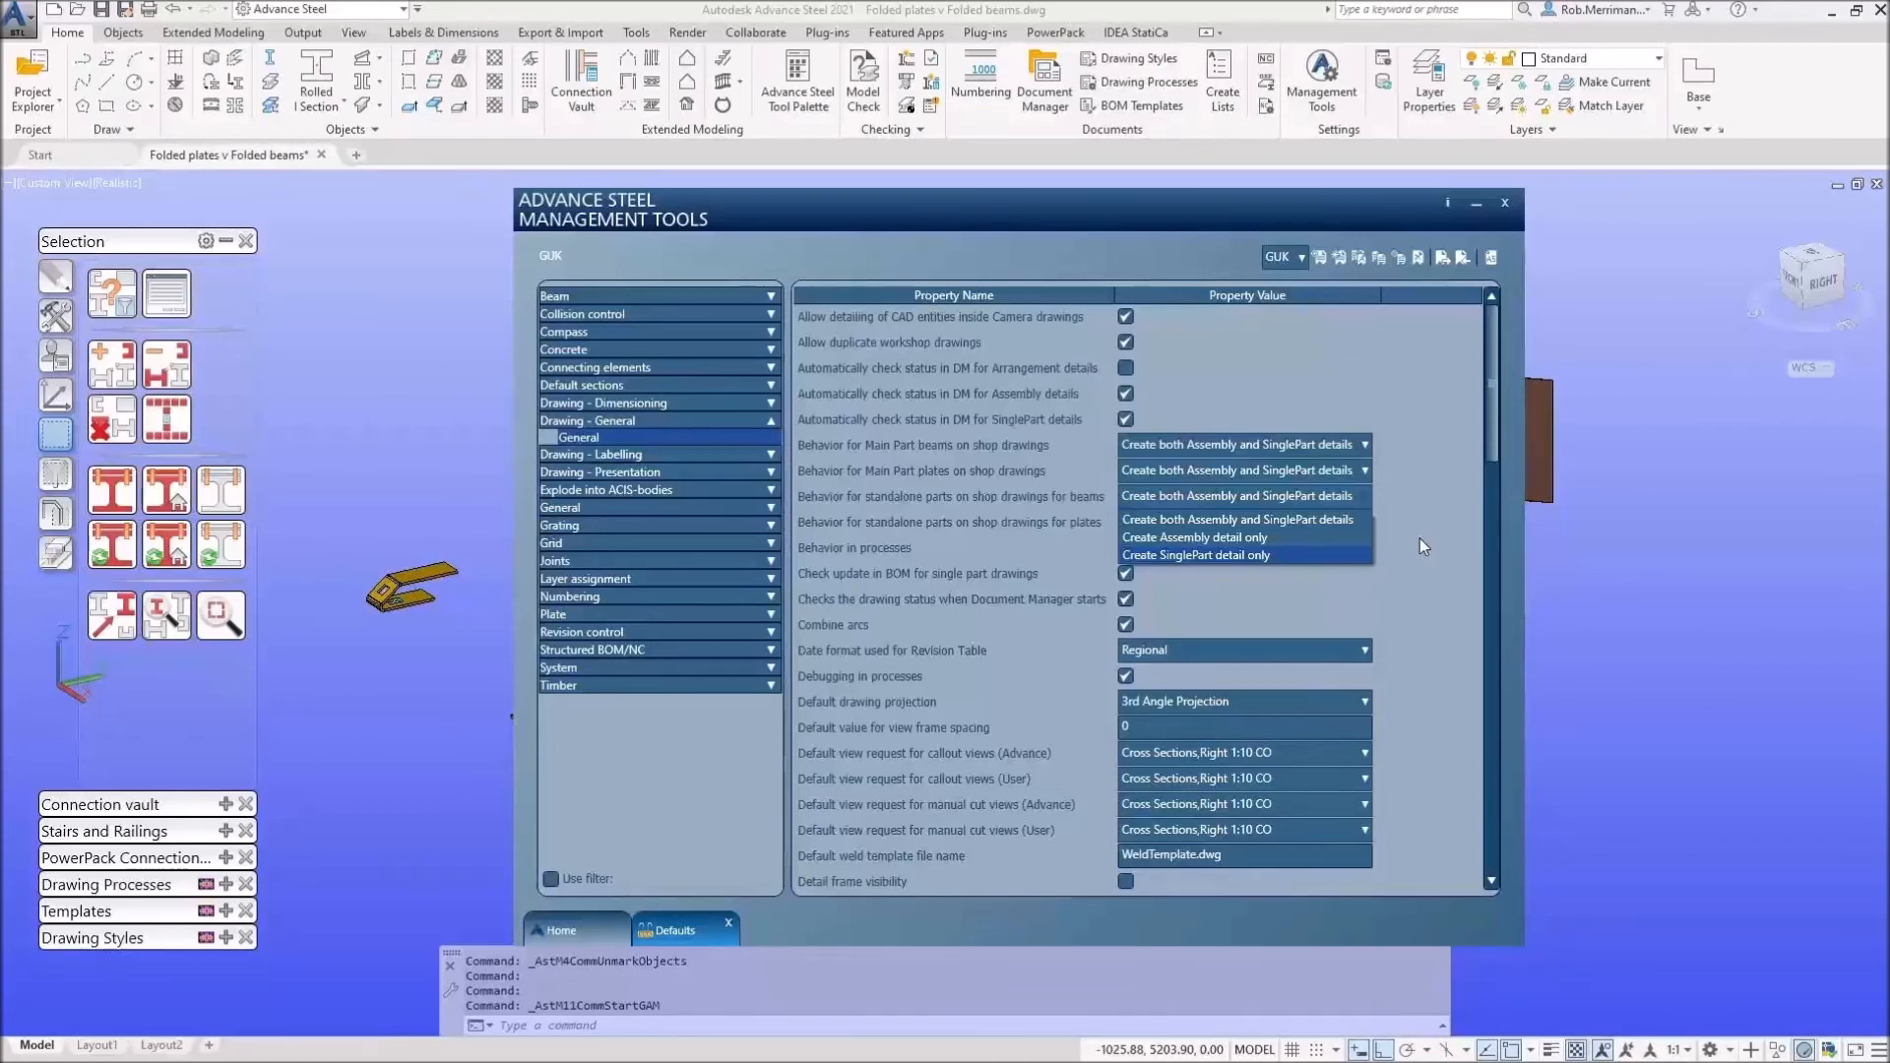
Step: Keep standalone parts on 'Create both Assembly and SinglePart details' and close Management Tools
{"action": "left_click", "coordinate": [1601, 544]}
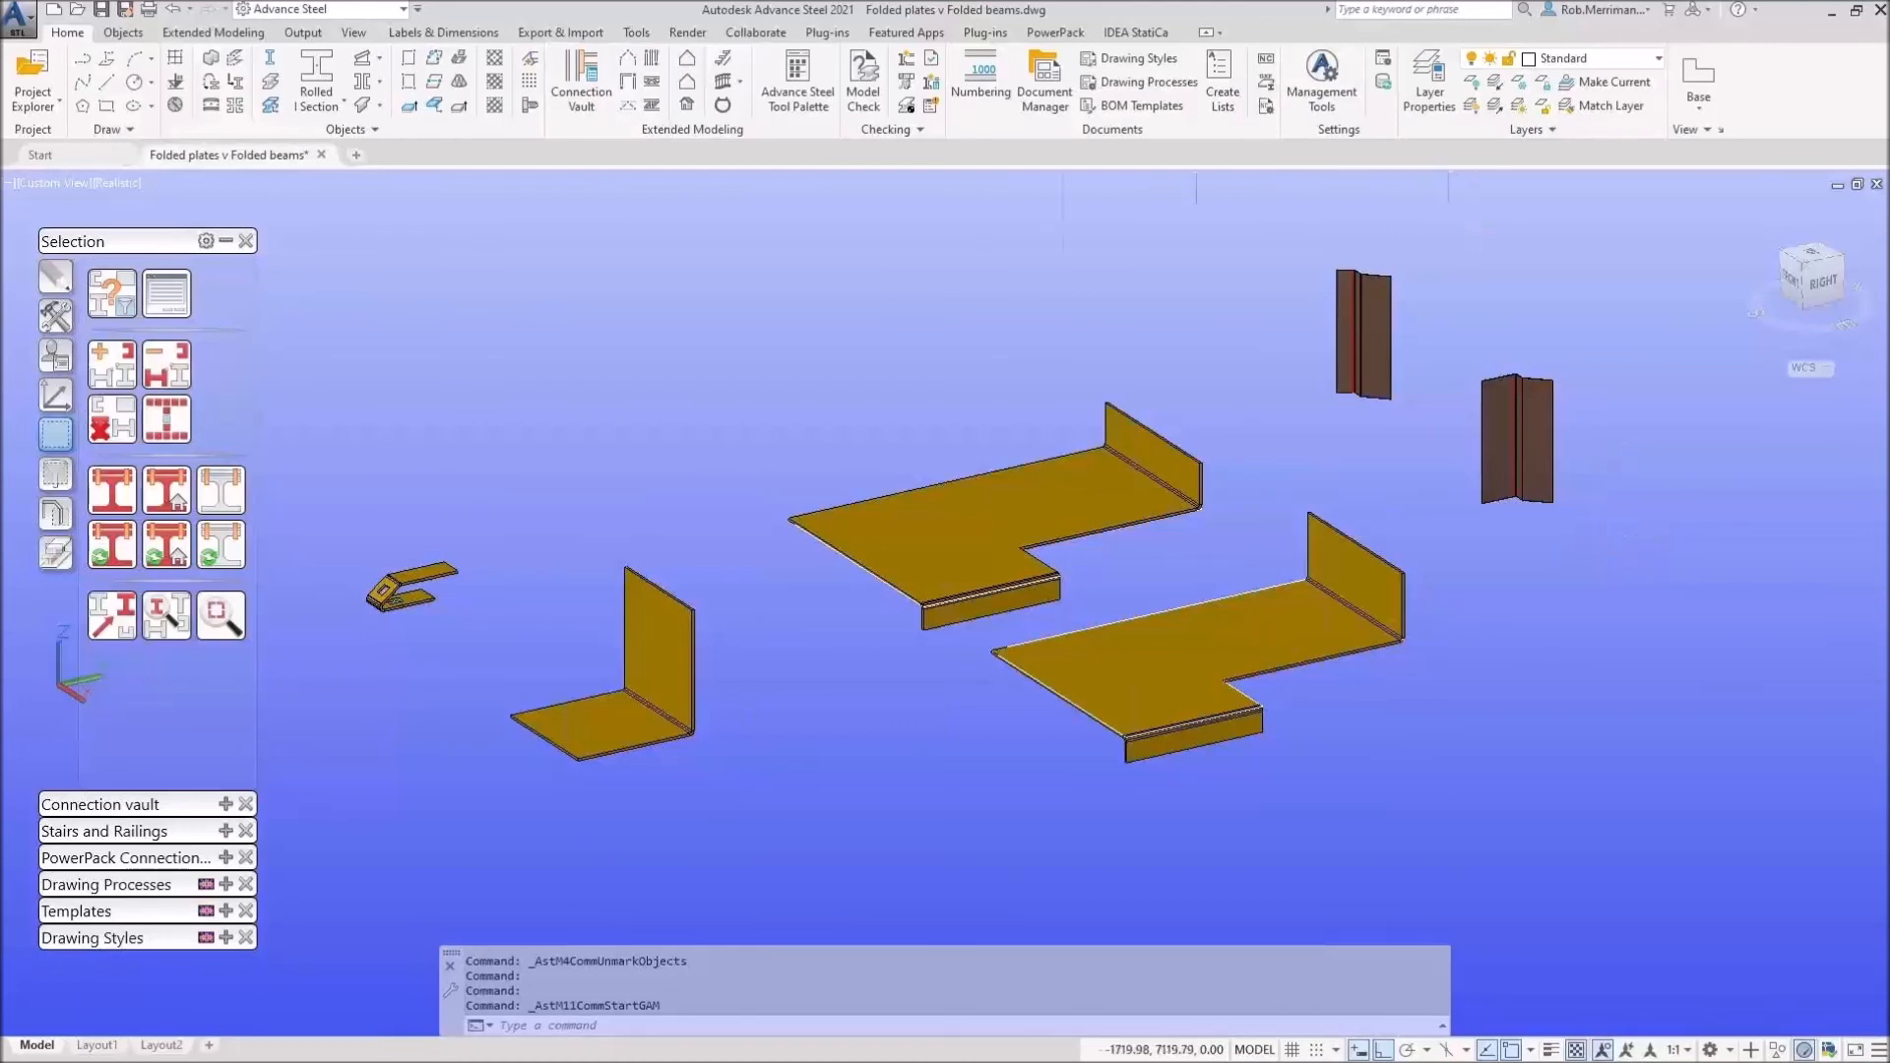
Step: Crossing-select every plate and column and run the Parts A4-A0 - Single - BOM process
{"action": "left_click", "coordinate": [226, 241]}
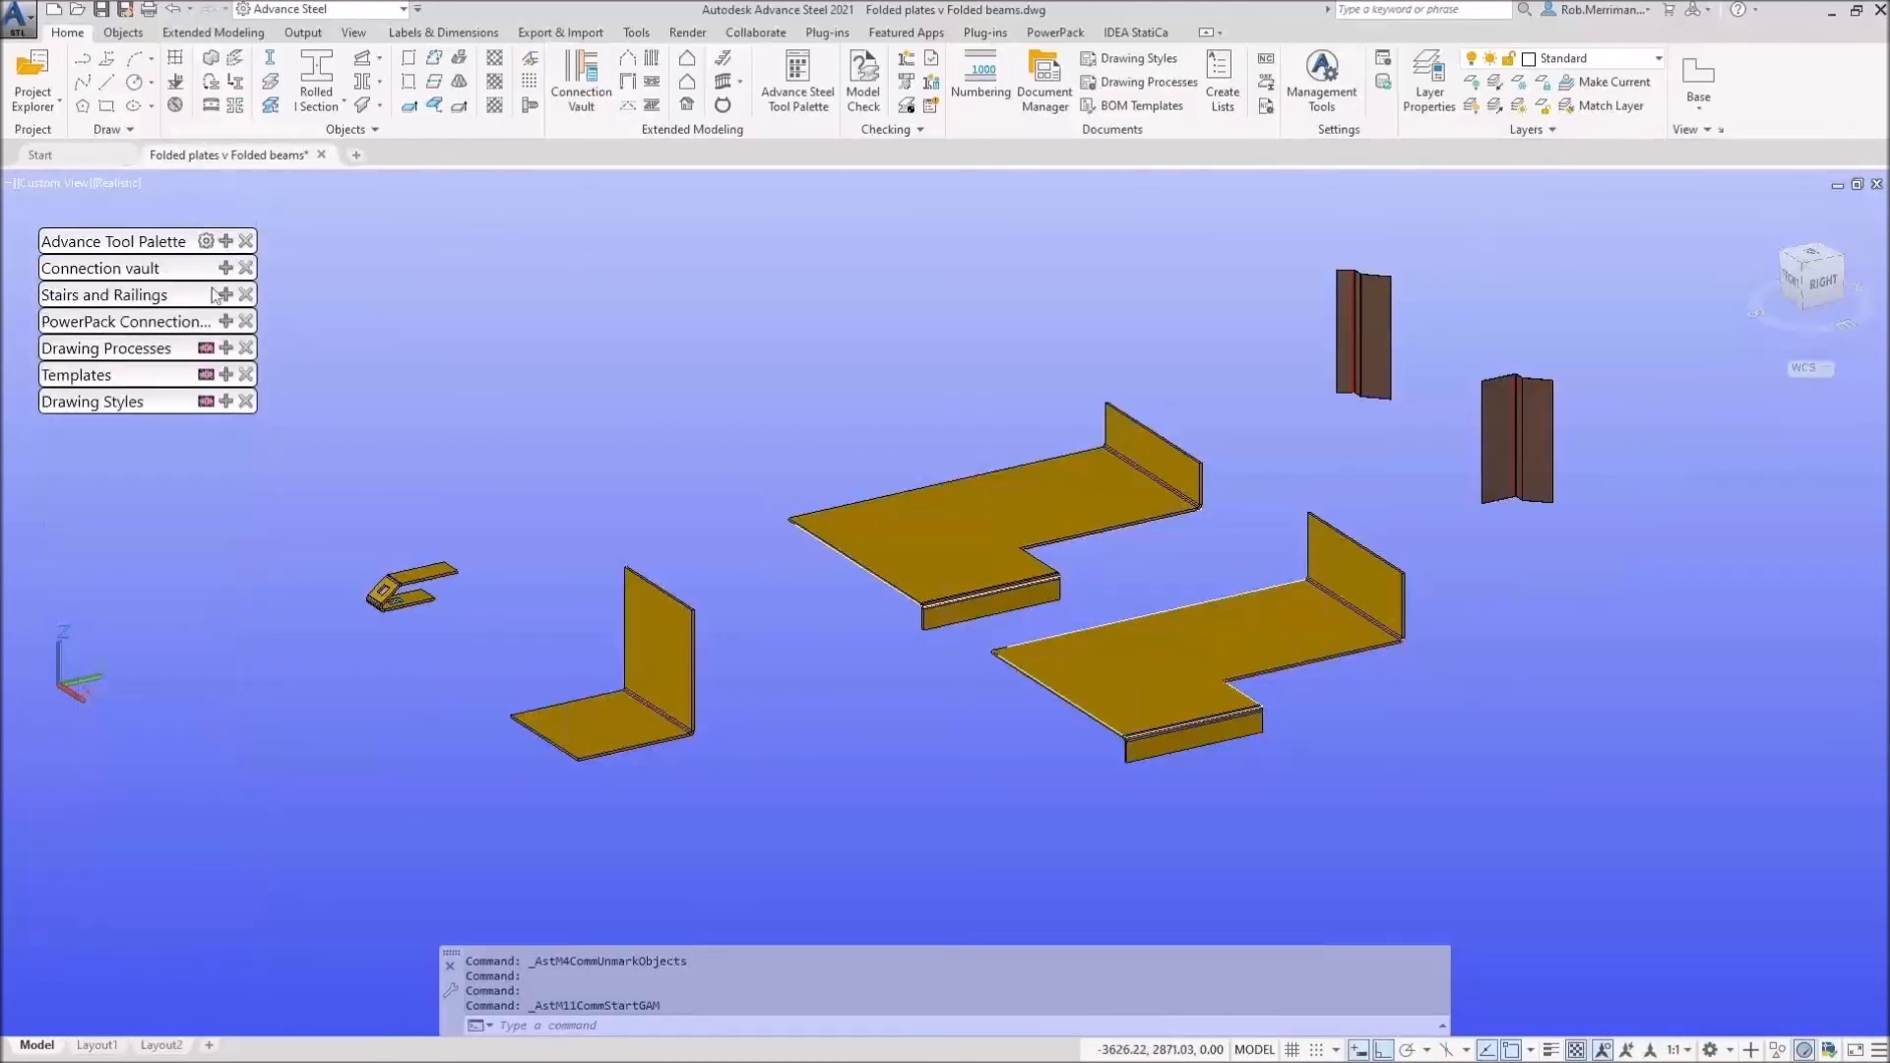
{"action": "left_click", "coordinate": [226, 348]}
{"action": "left_click", "coordinate": [55, 503]}
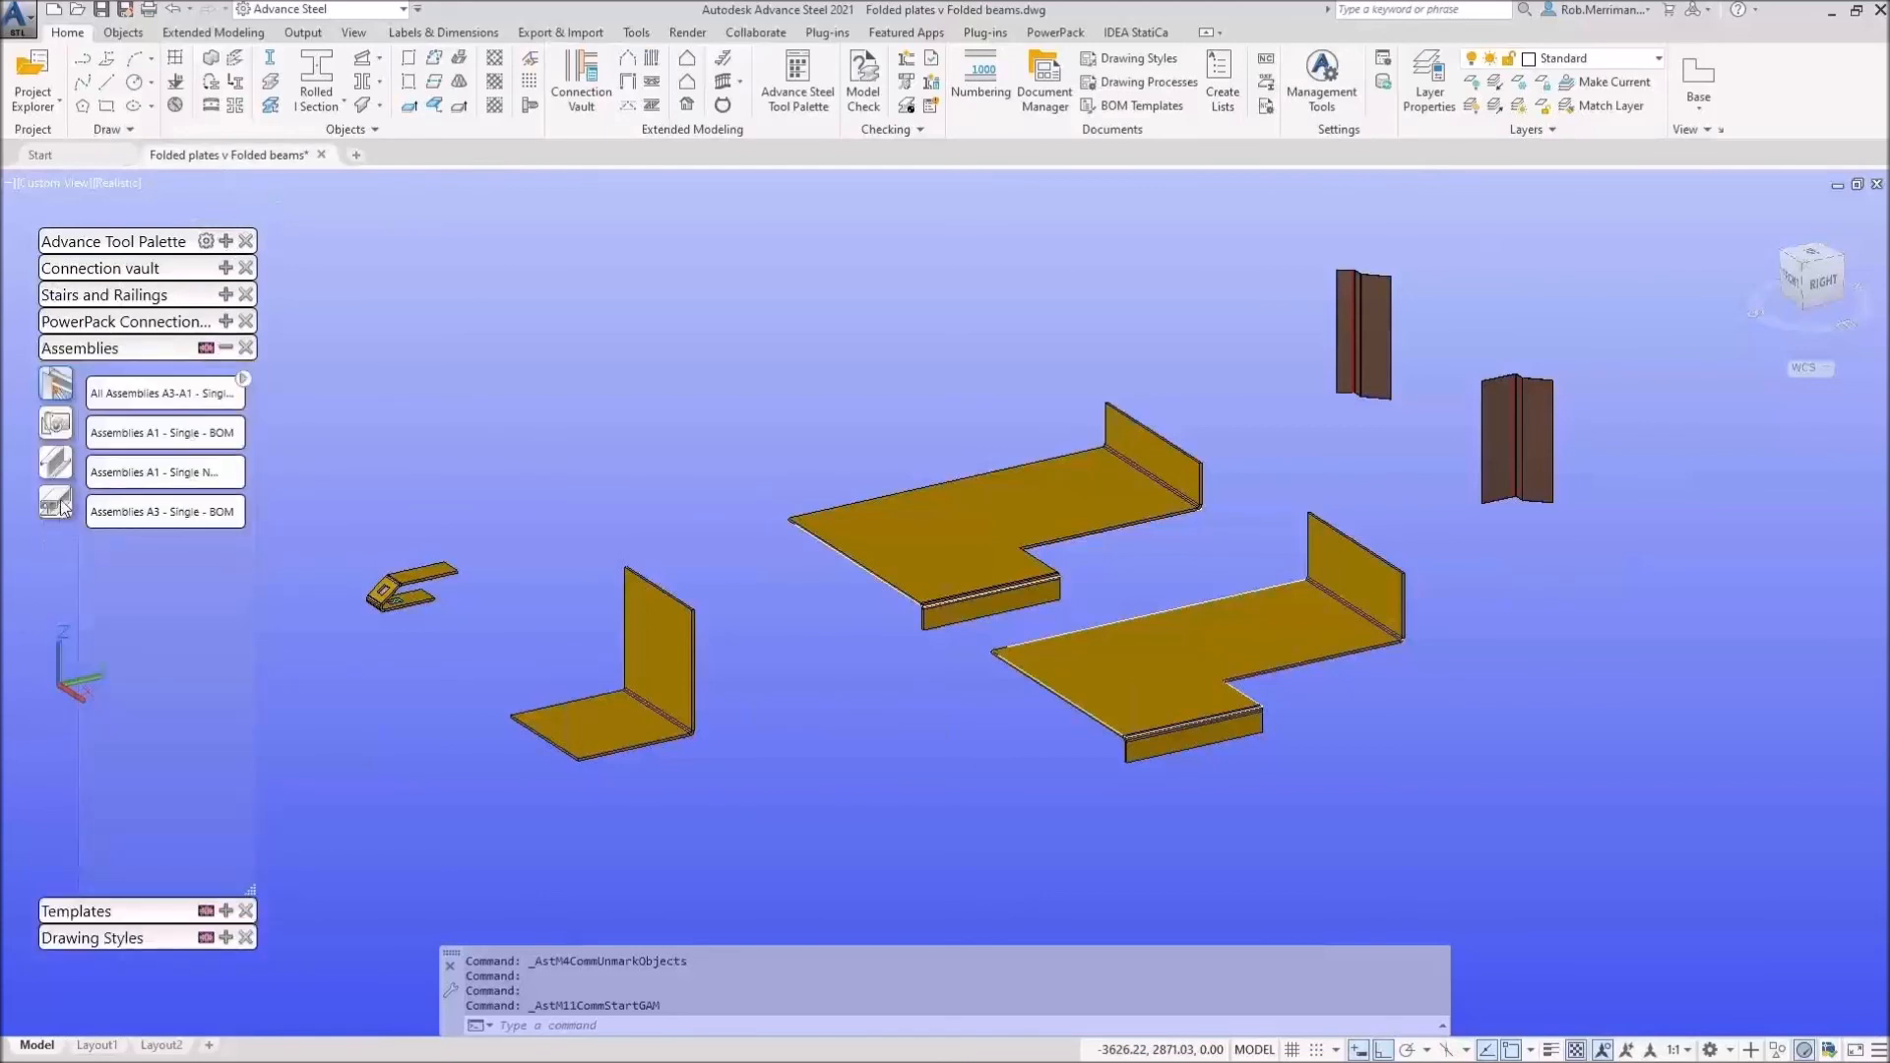
{"action": "scroll", "coordinate": [695, 436], "scroll_direction": "down", "scroll_amount": 2}
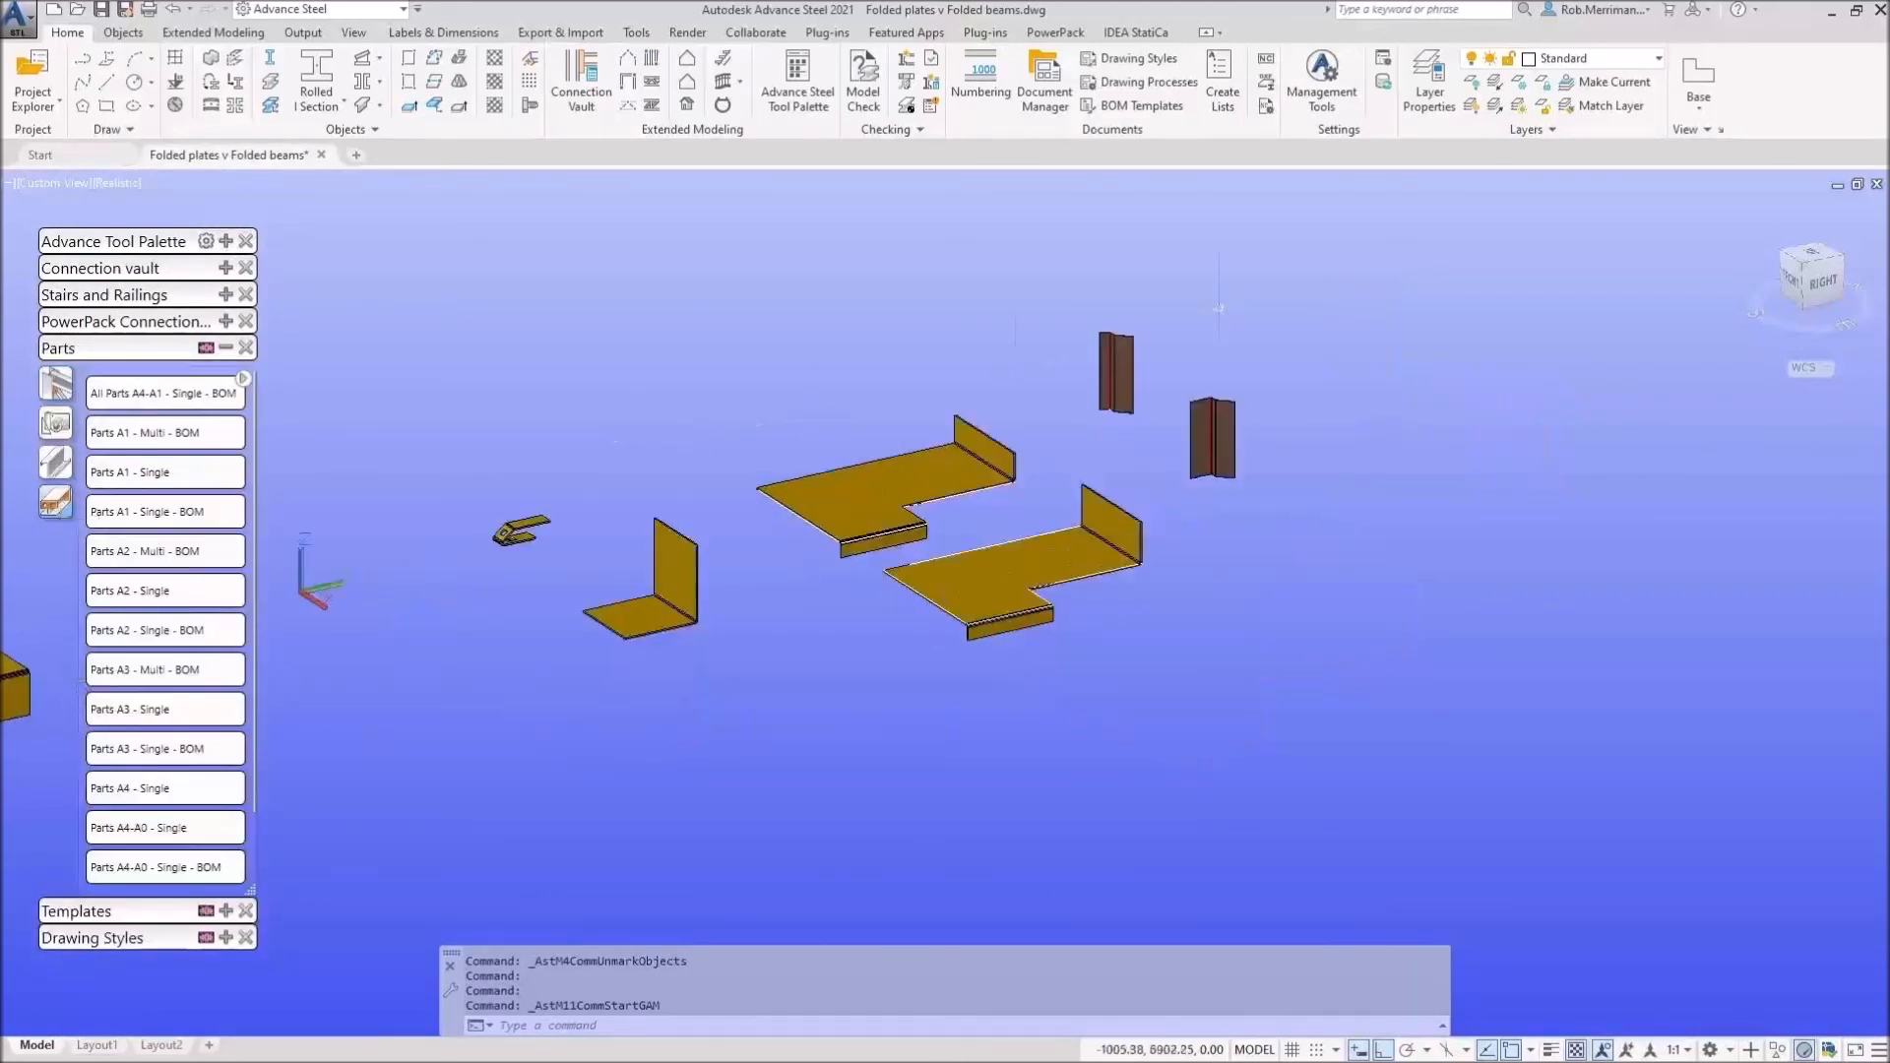
{"action": "left_click", "coordinate": [1260, 280]}
{"action": "left_click", "coordinate": [402, 720]}
{"action": "scroll", "coordinate": [218, 774], "scroll_direction": "down", "scroll_amount": 1}
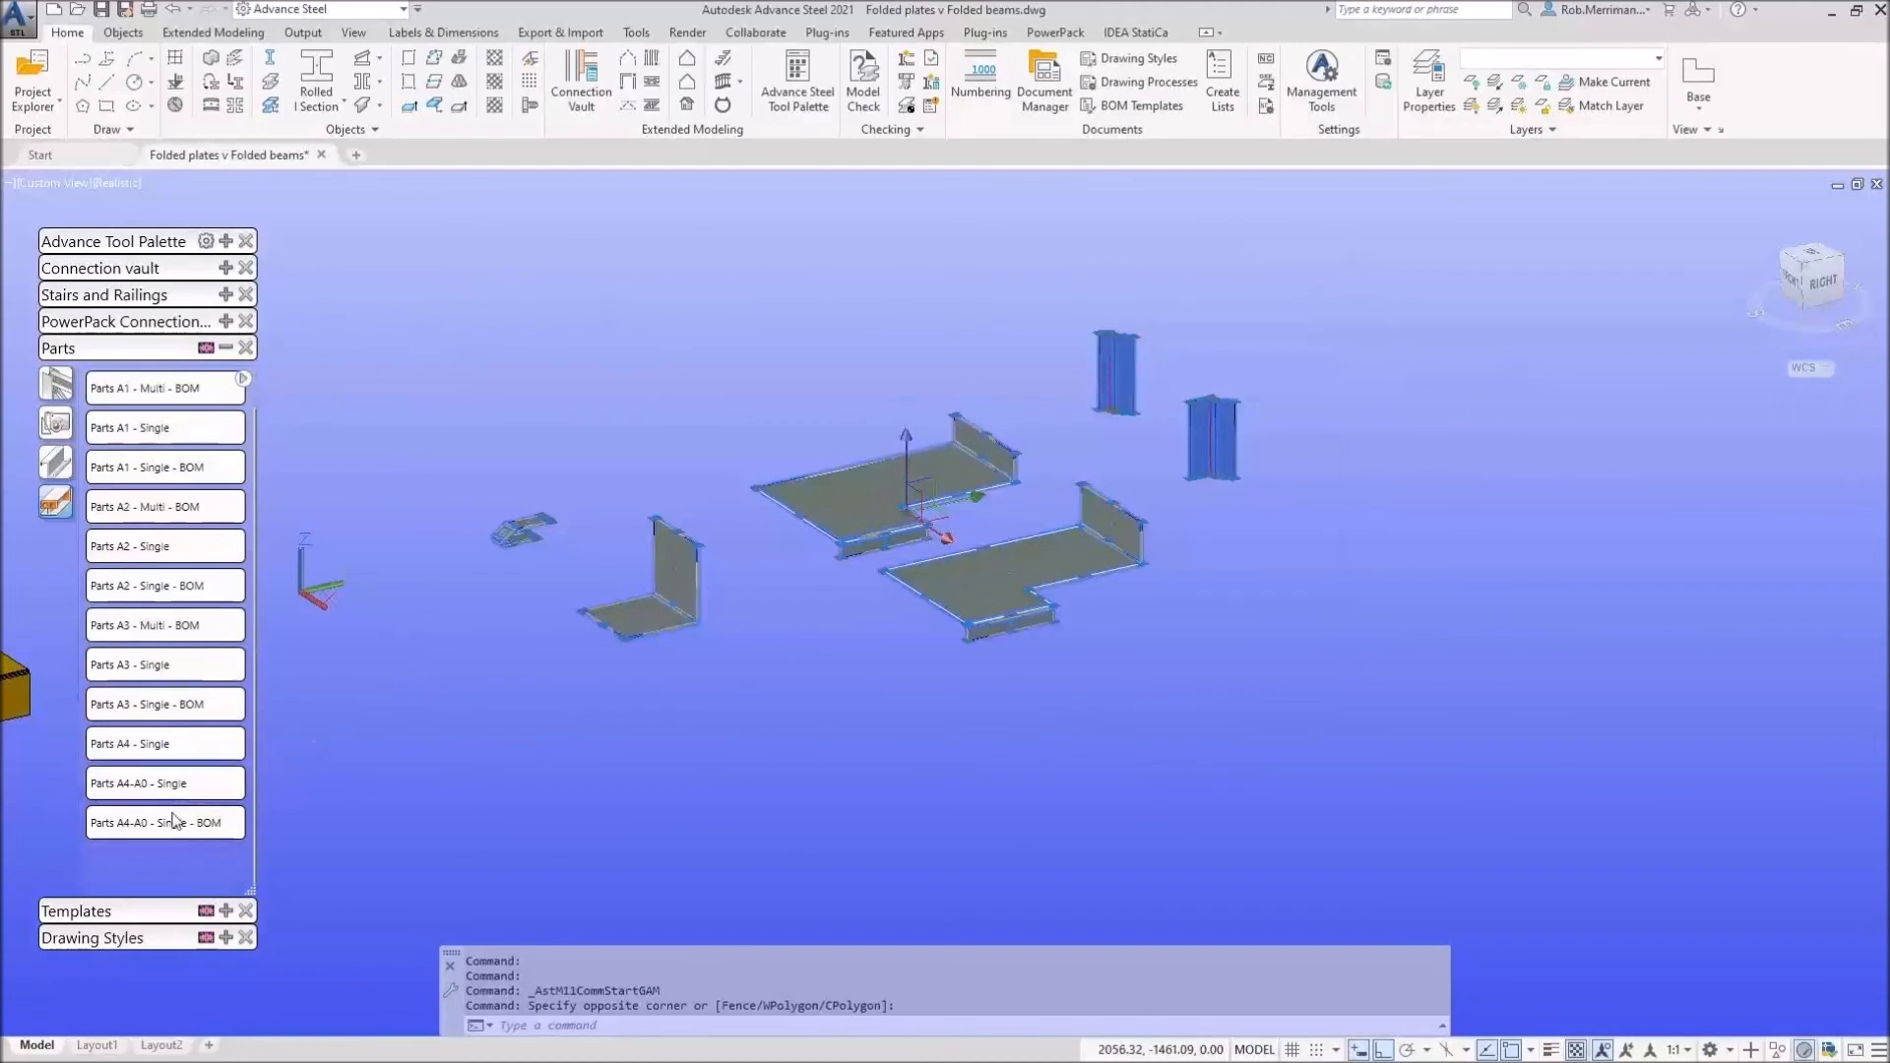
{"action": "left_click", "coordinate": [105, 827]}
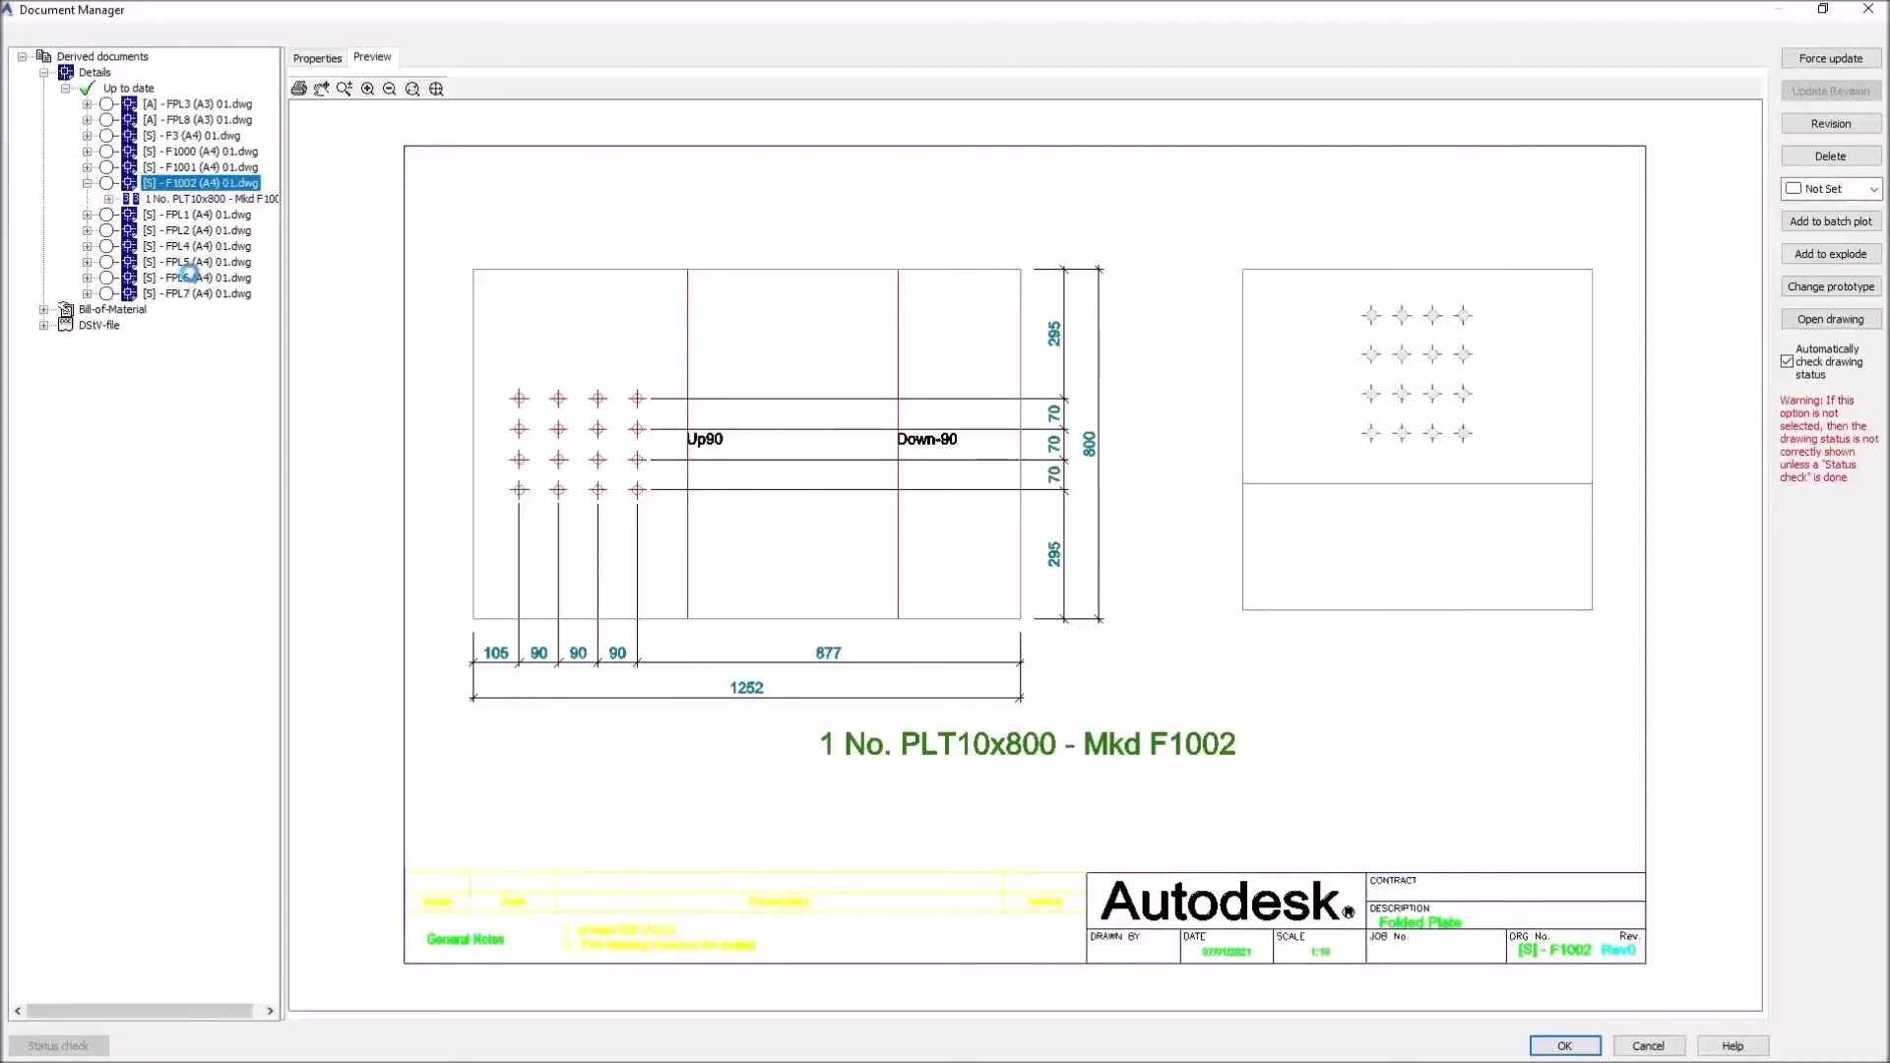
Step: Preview the FPL6 and then the FPL5 plate drawings in the Details tree
{"action": "left_click", "coordinate": [153, 280]}
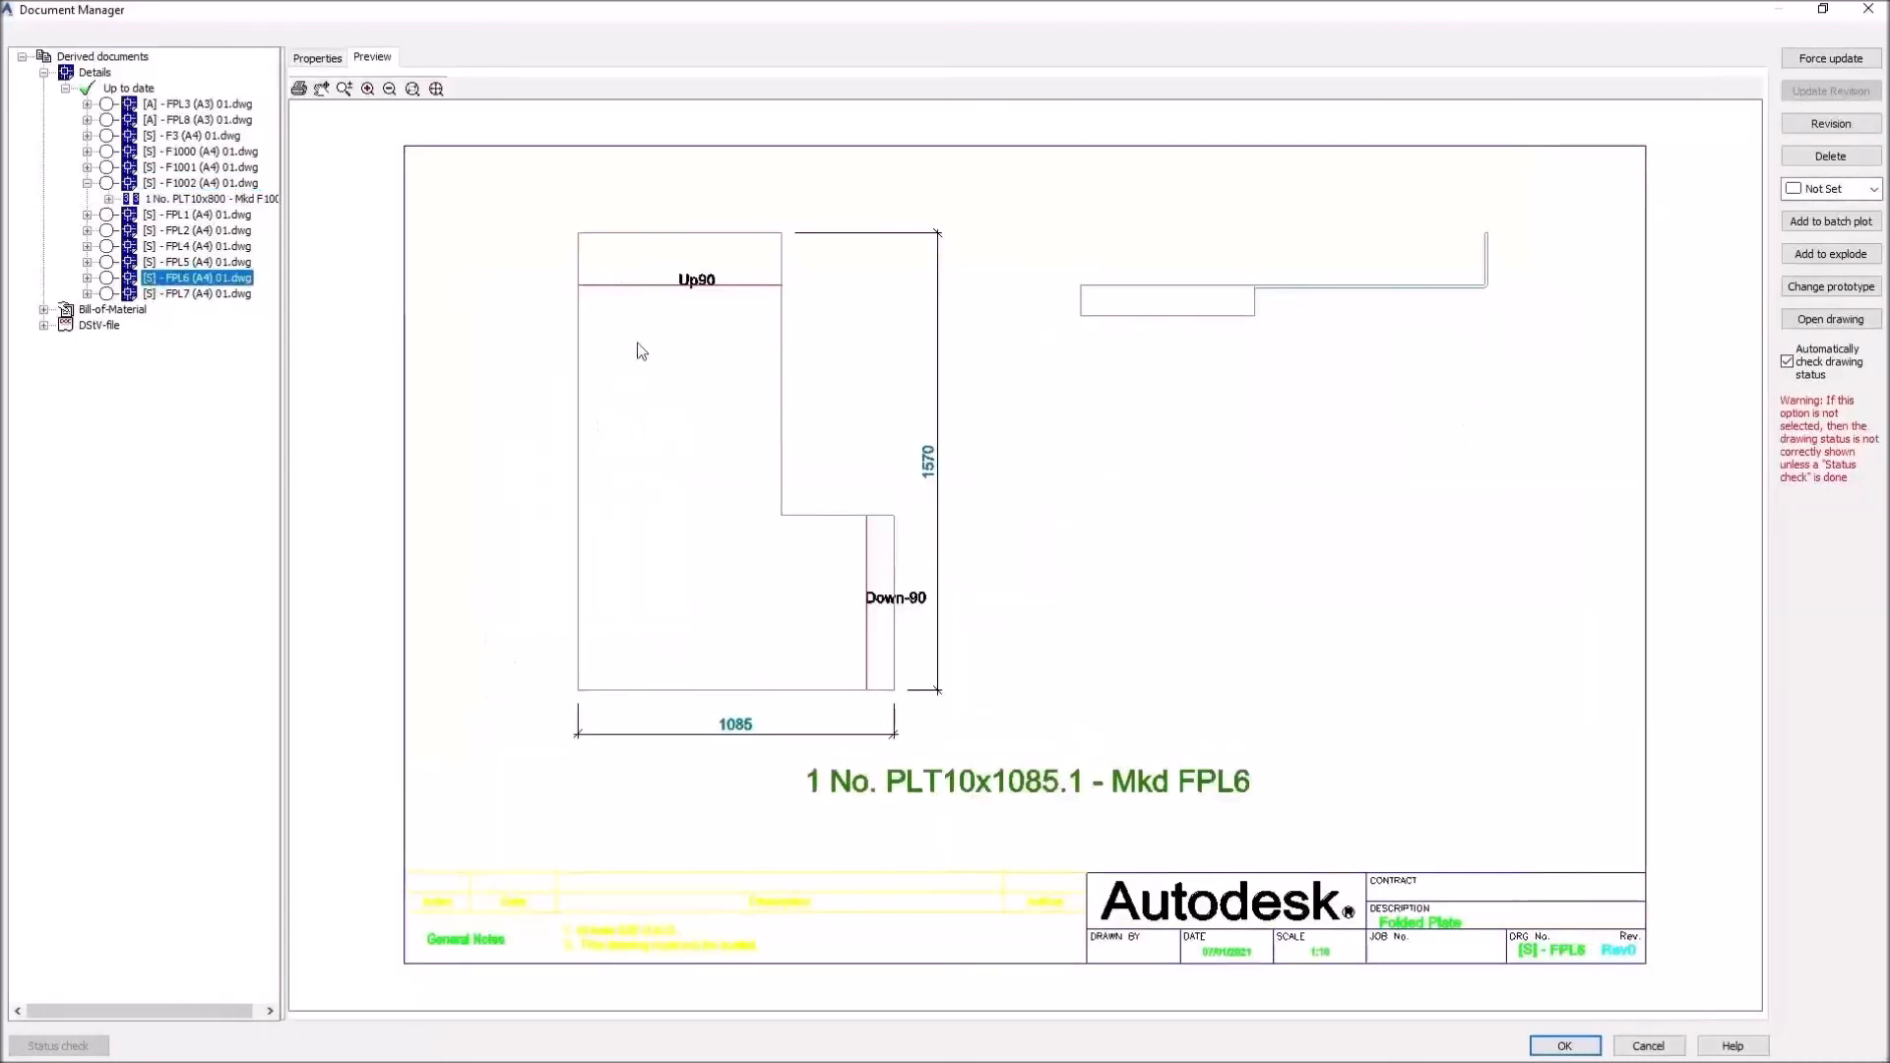
{"action": "left_click", "coordinate": [502, 201]}
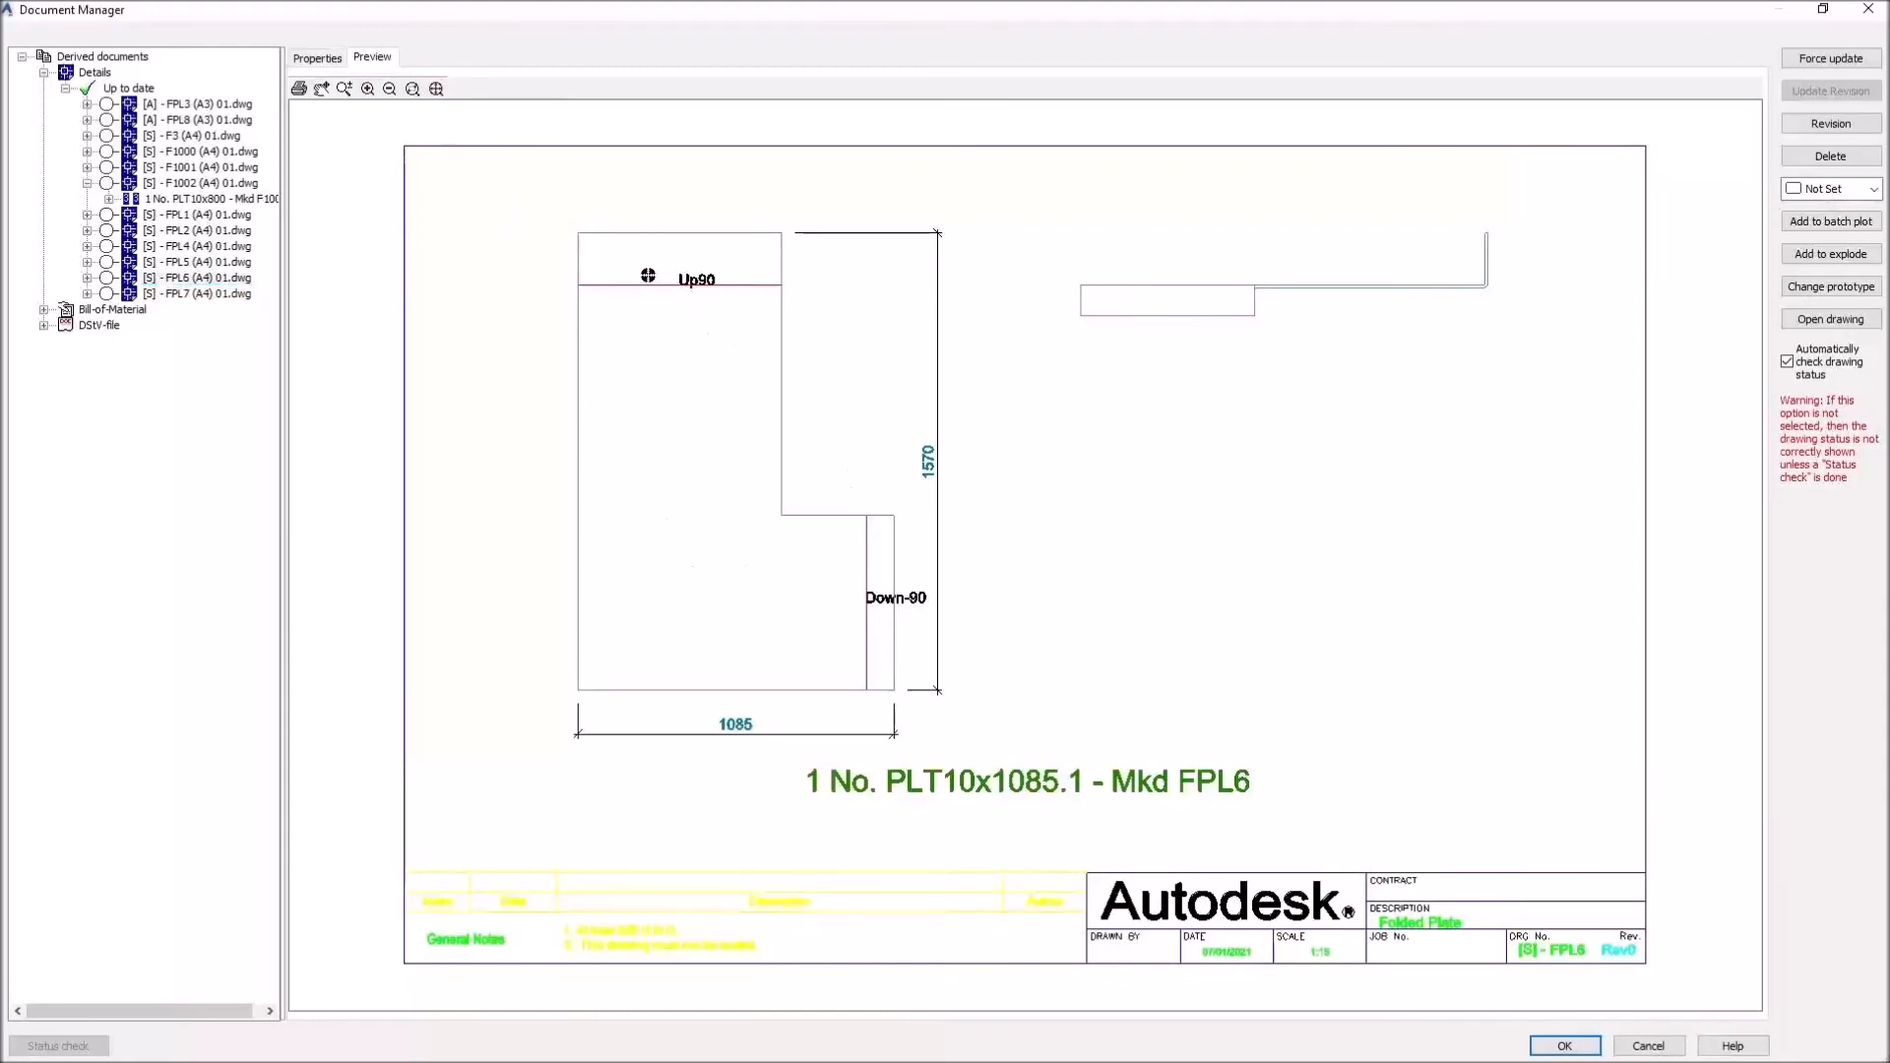
{"action": "key", "text": "ctrl"}
{"action": "key", "text": "ctrl"}
{"action": "key", "text": "ctrl"}
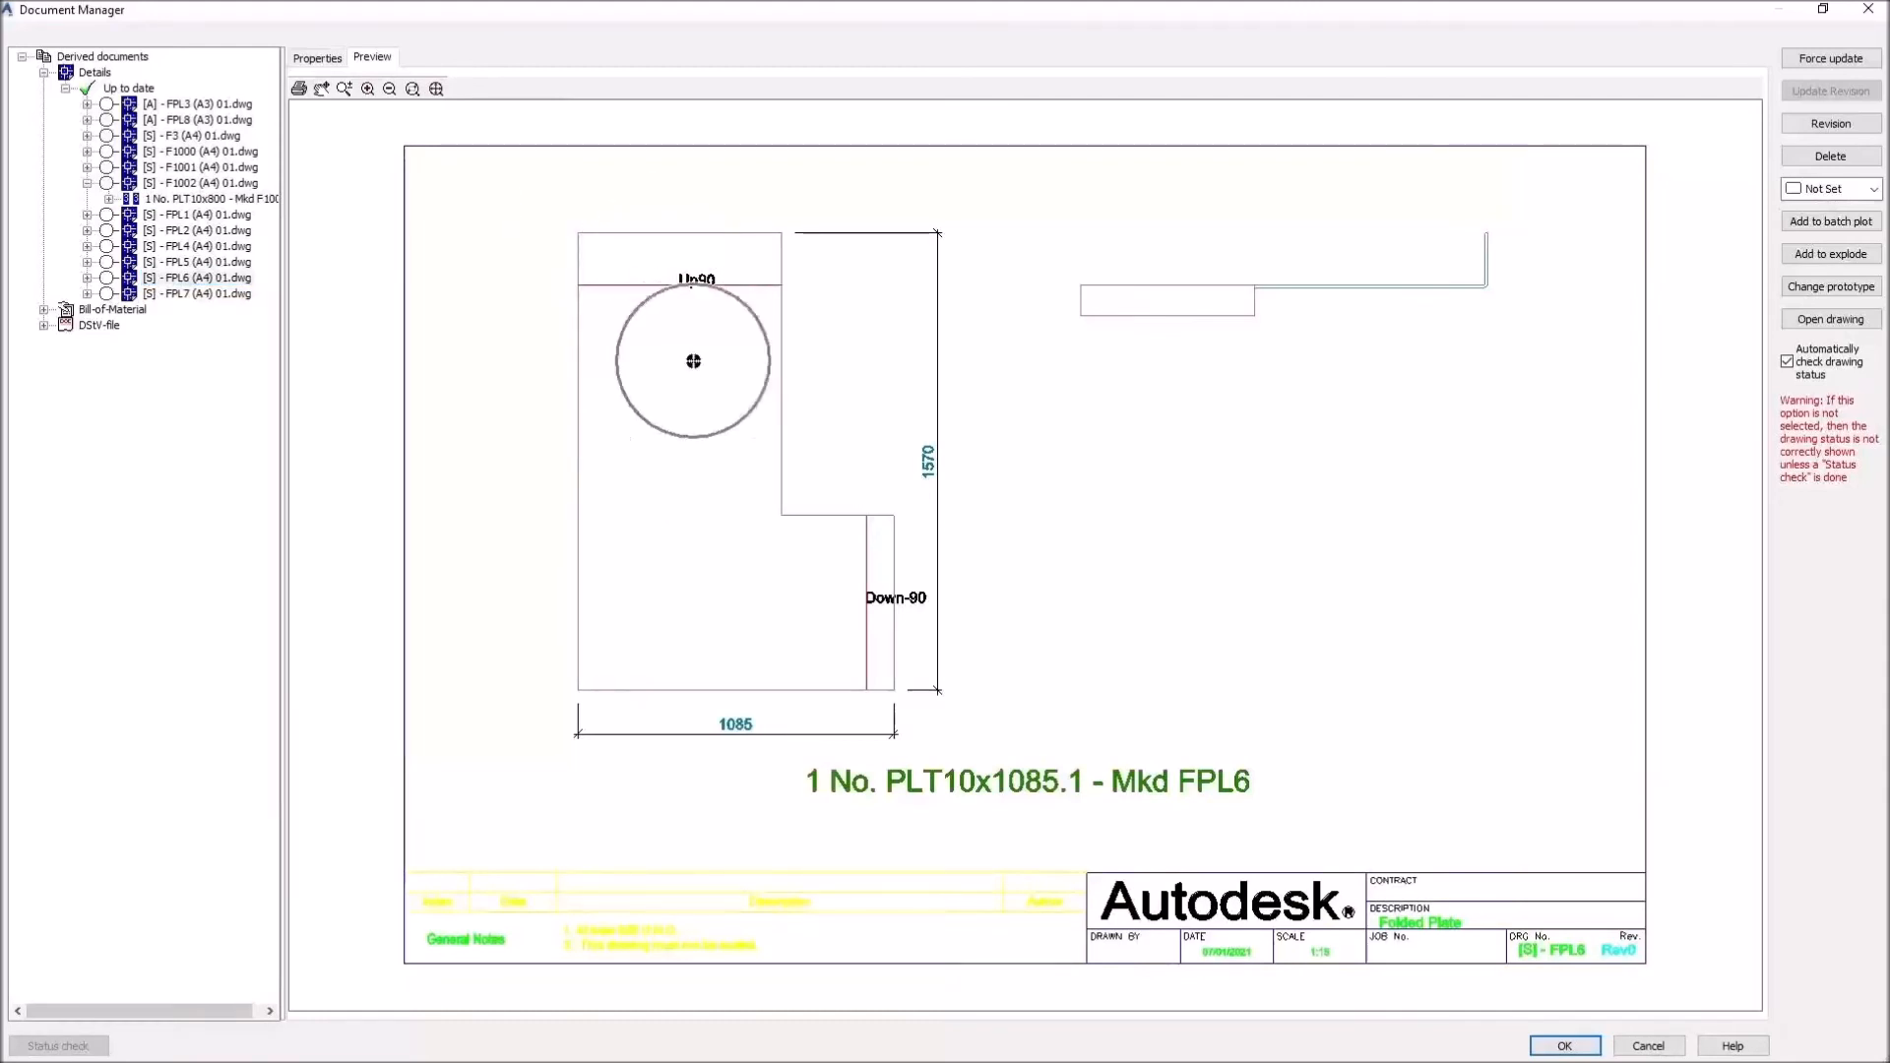
{"action": "key", "text": "ctrl"}
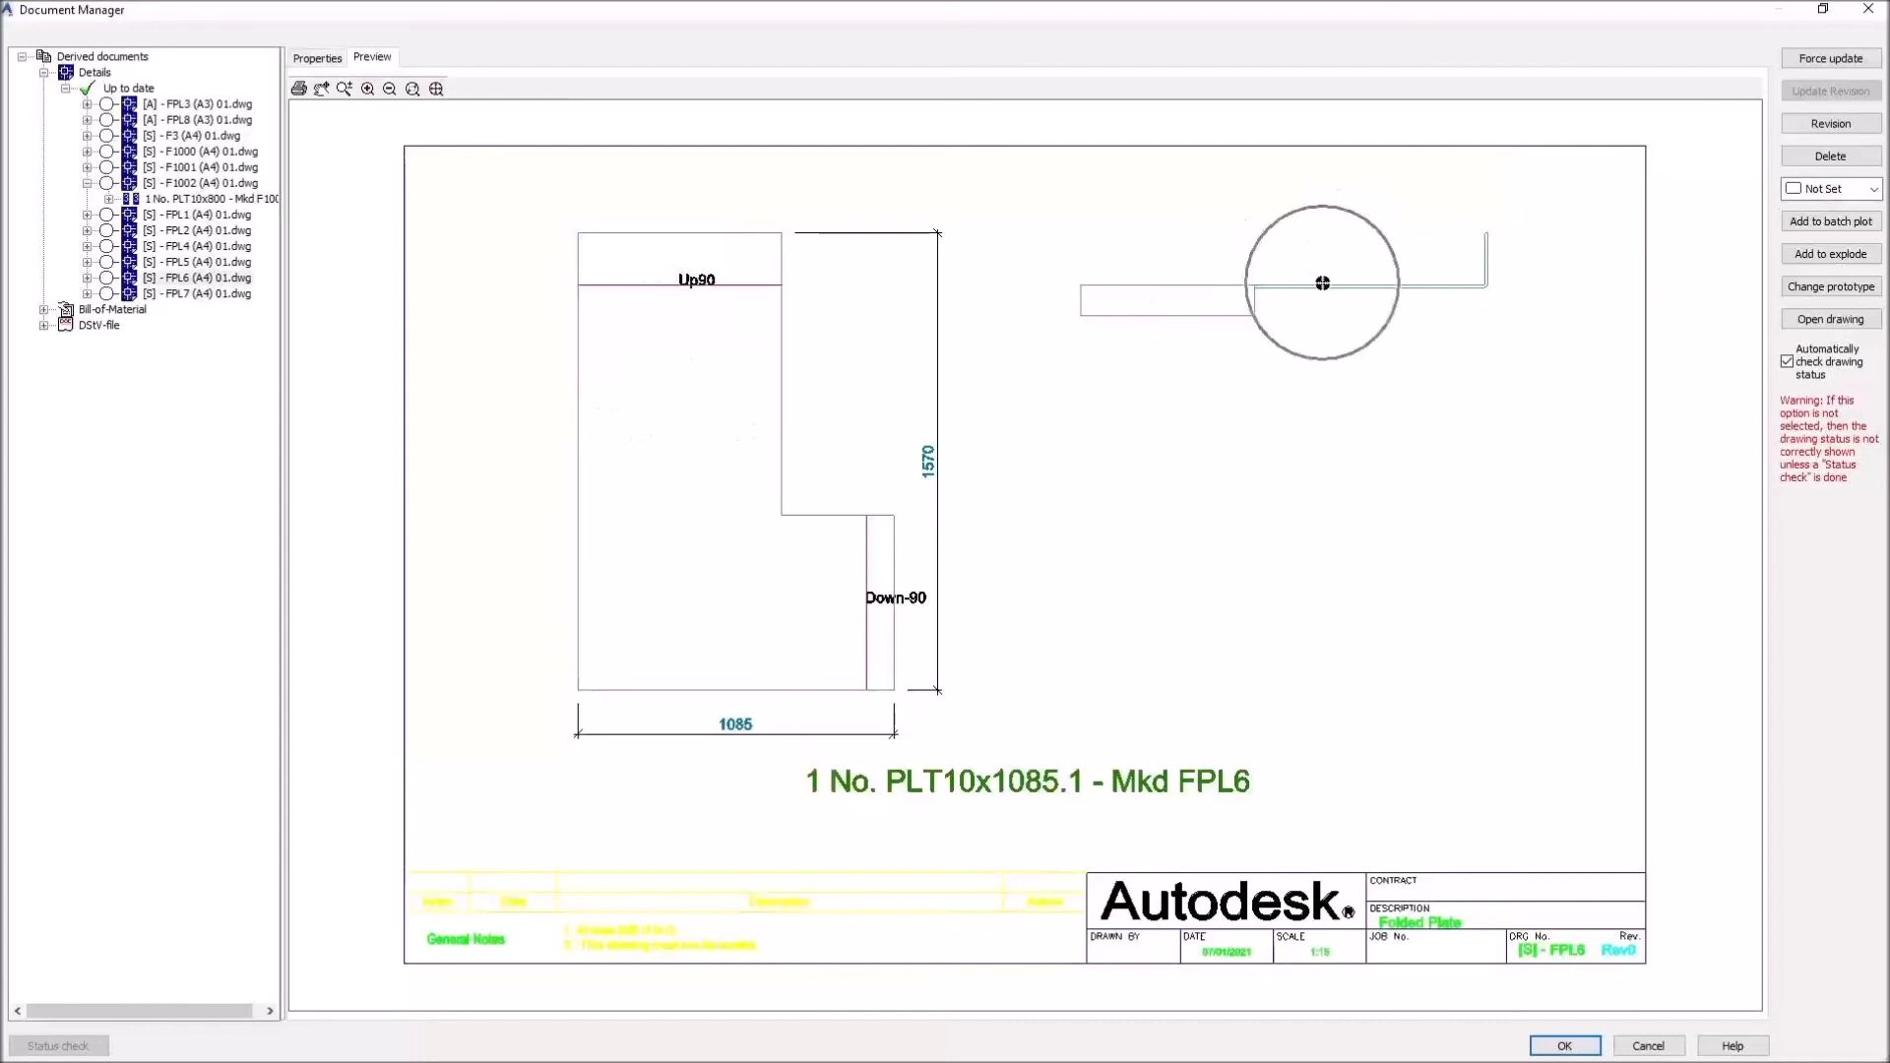
{"action": "left_click", "coordinate": [202, 262]}
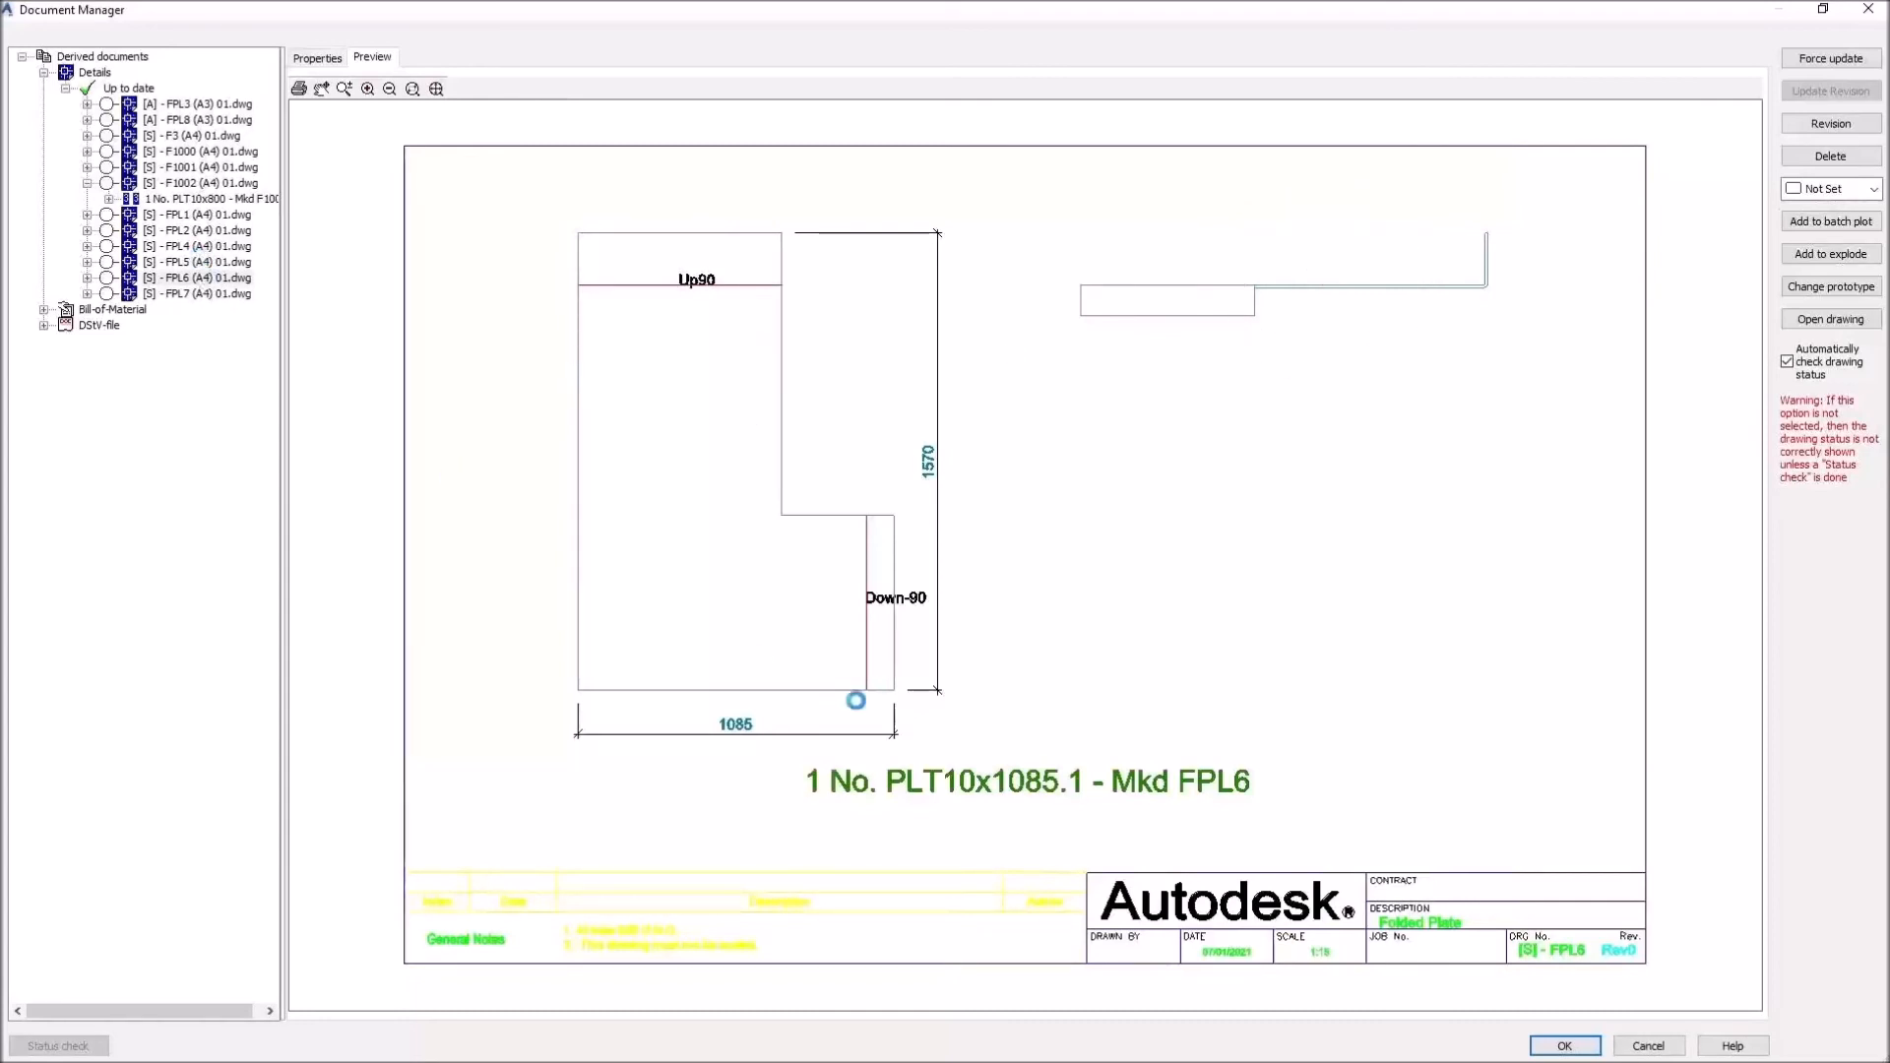
{"action": "key", "text": "ctrl"}
{"action": "key", "text": "ctrl"}
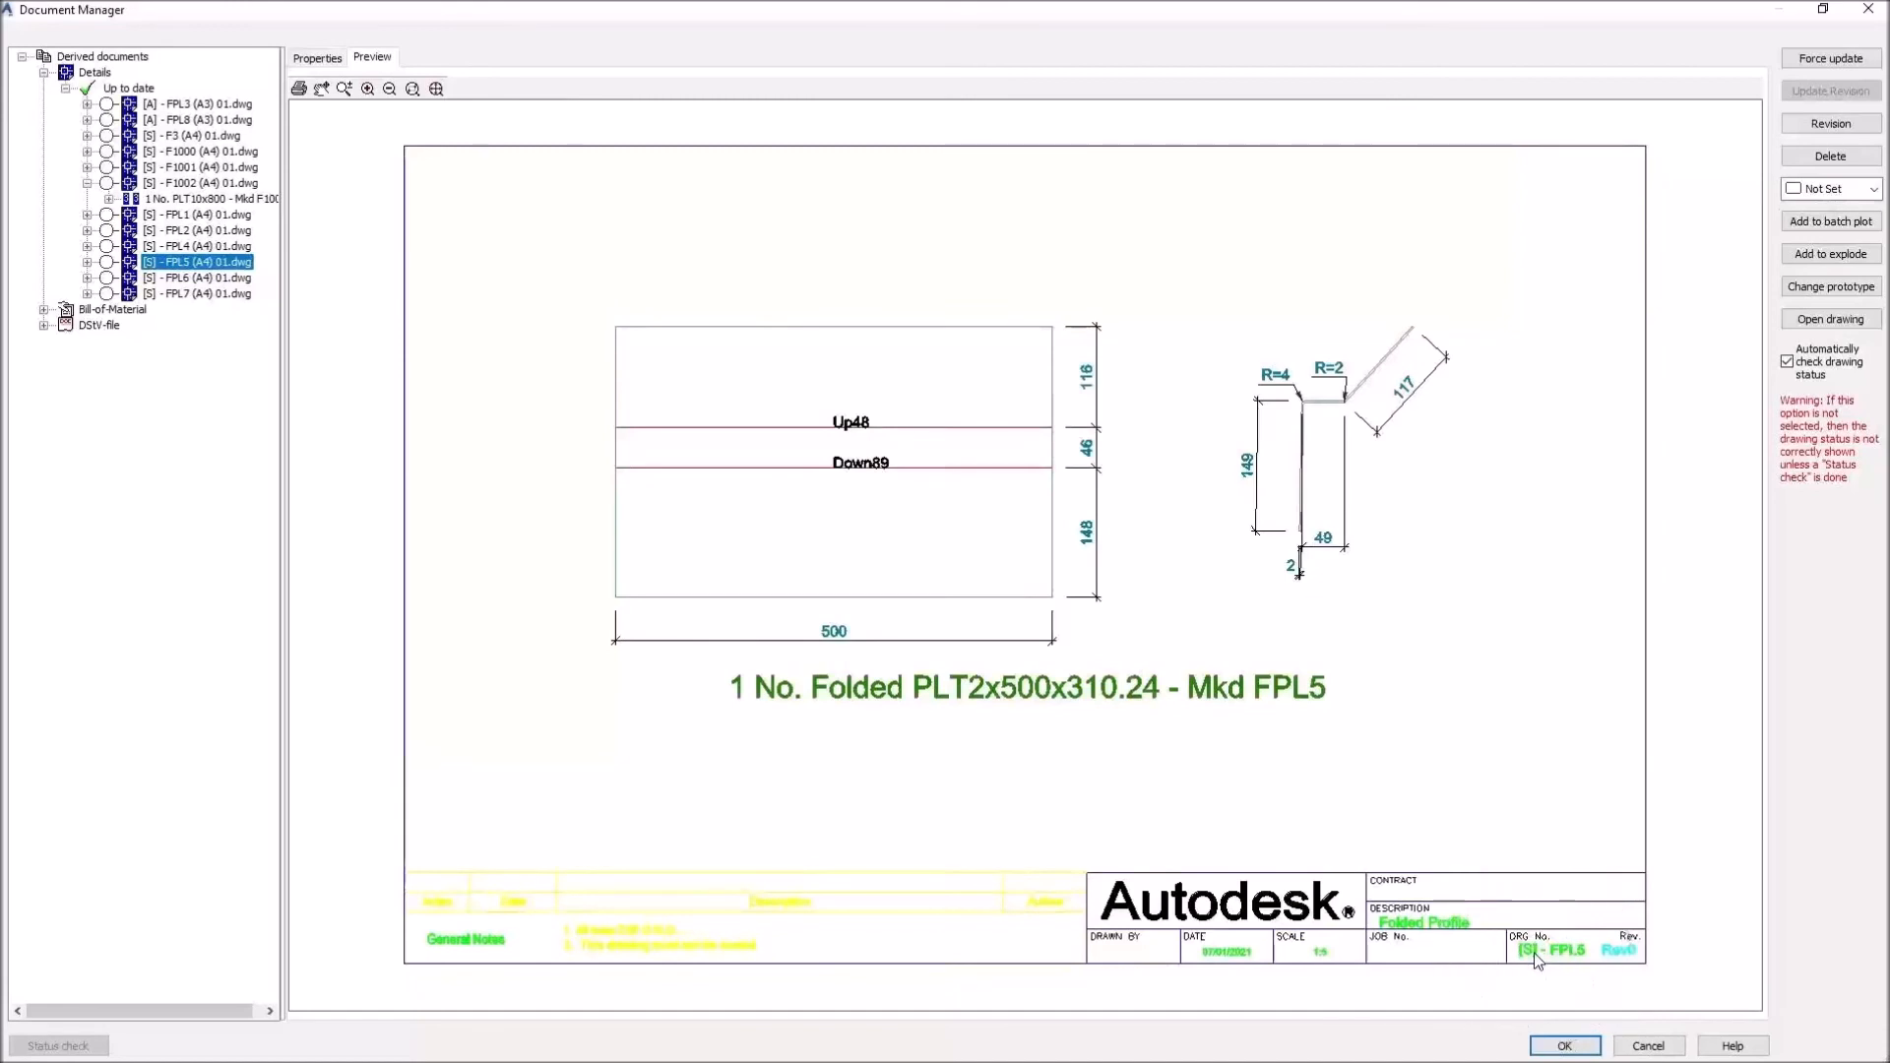
{"action": "key", "text": "ctrl"}
Step: Close Document Manager, select all plates and beams, and run Assemblies A3 - Single - BOM
{"action": "left_click", "coordinate": [1573, 1041]}
{"action": "left_click", "coordinate": [1359, 294]}
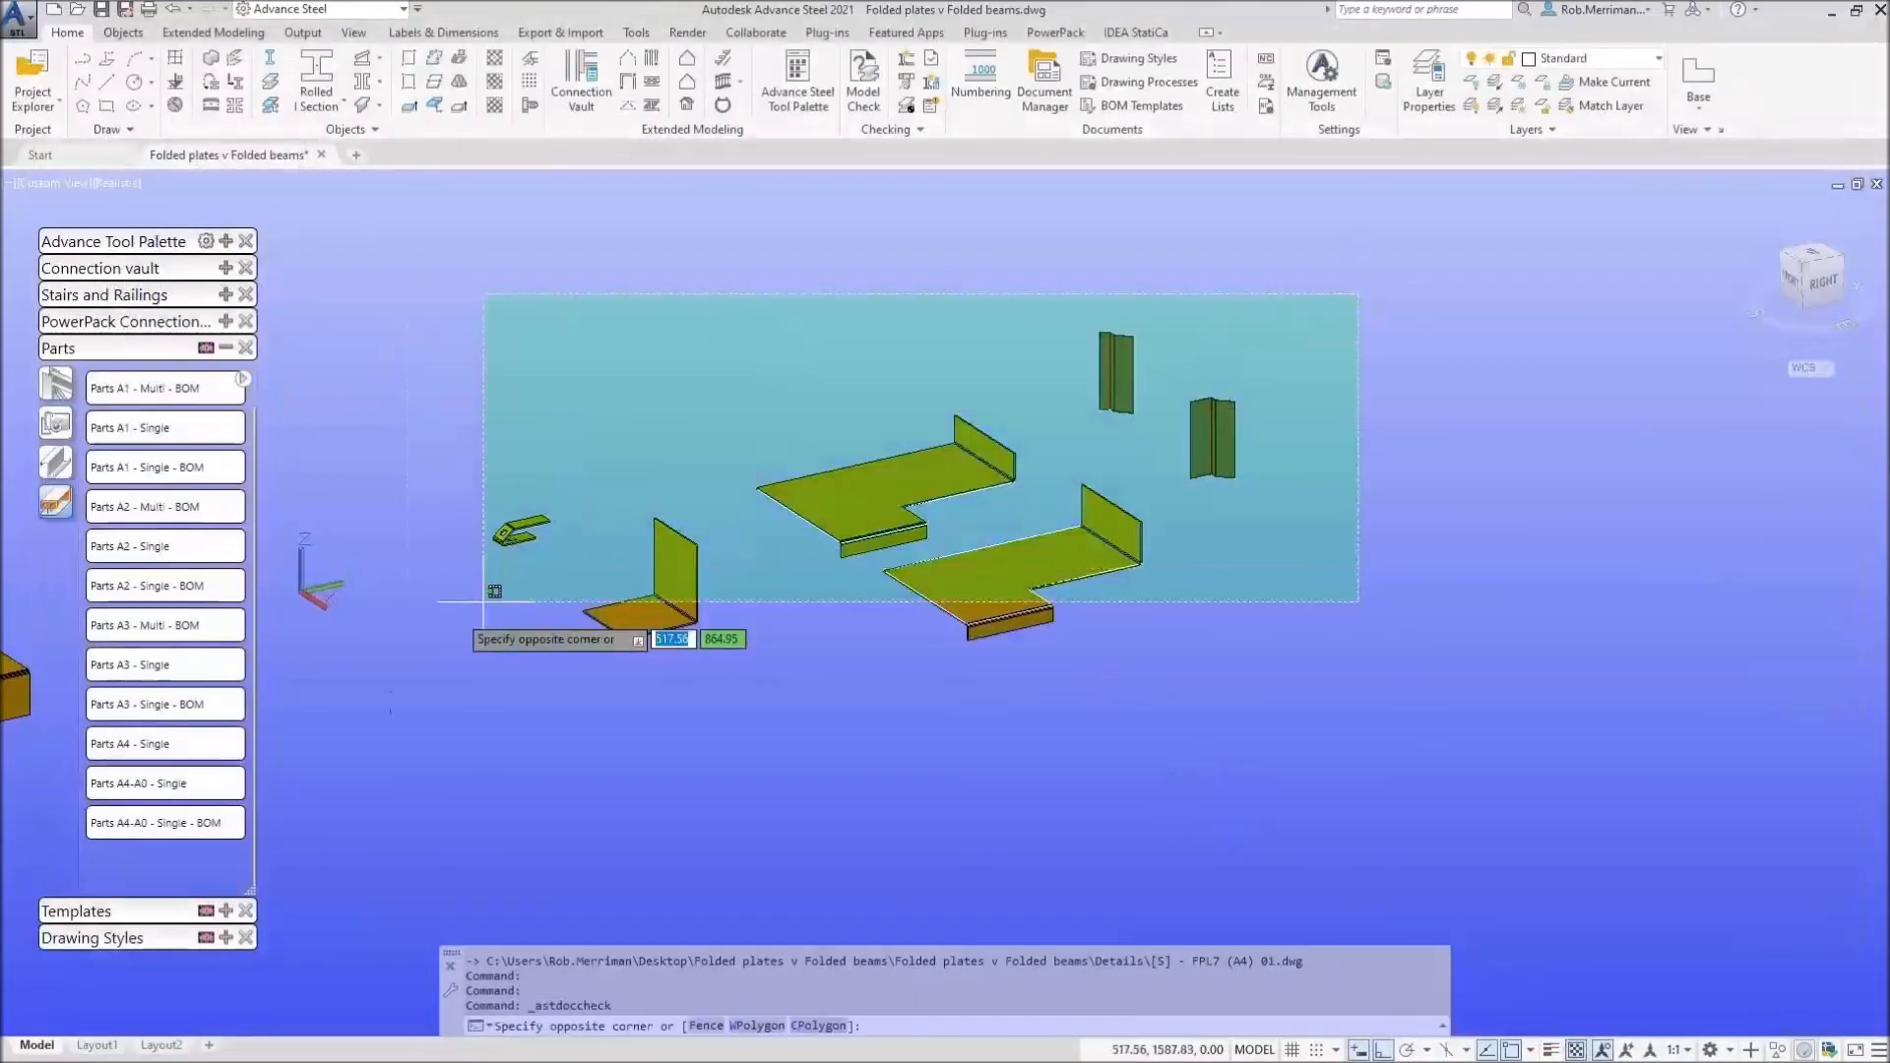
{"action": "left_click", "coordinate": [412, 755]}
{"action": "left_click", "coordinate": [61, 406]}
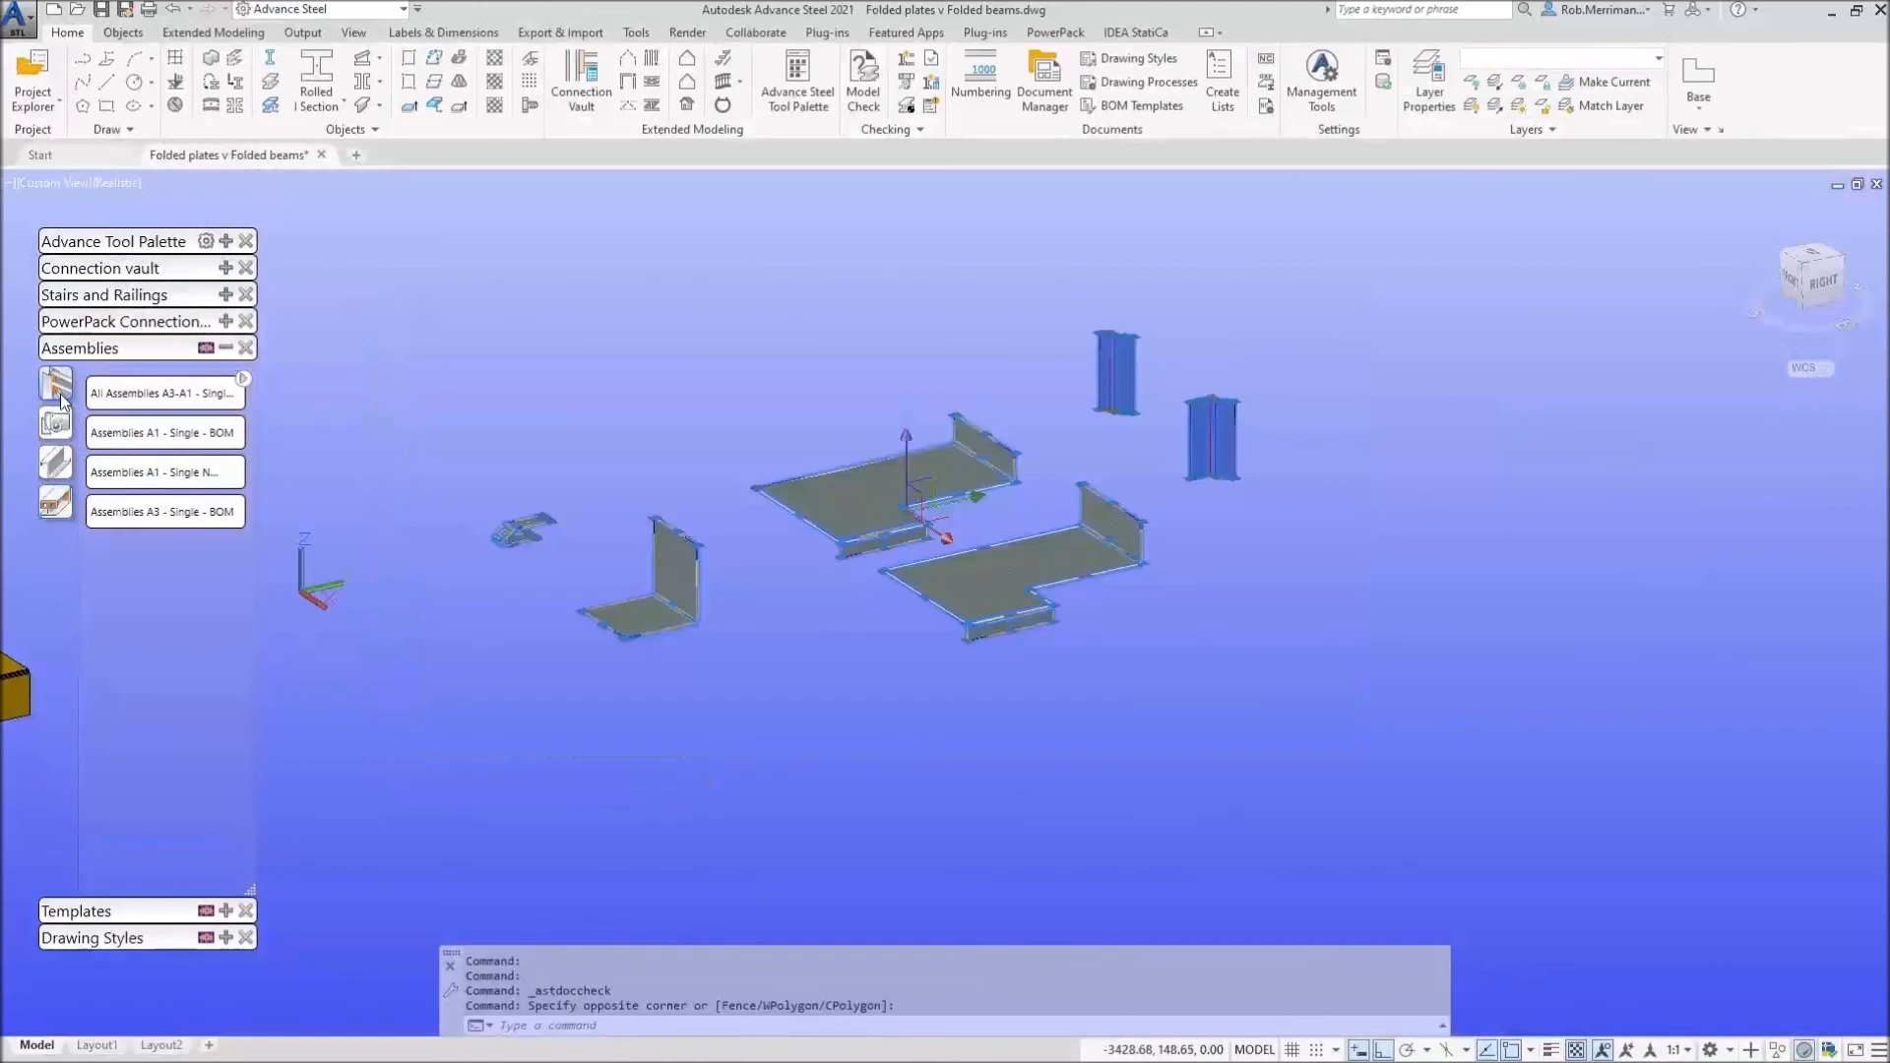
{"action": "left_click", "coordinate": [142, 510]}
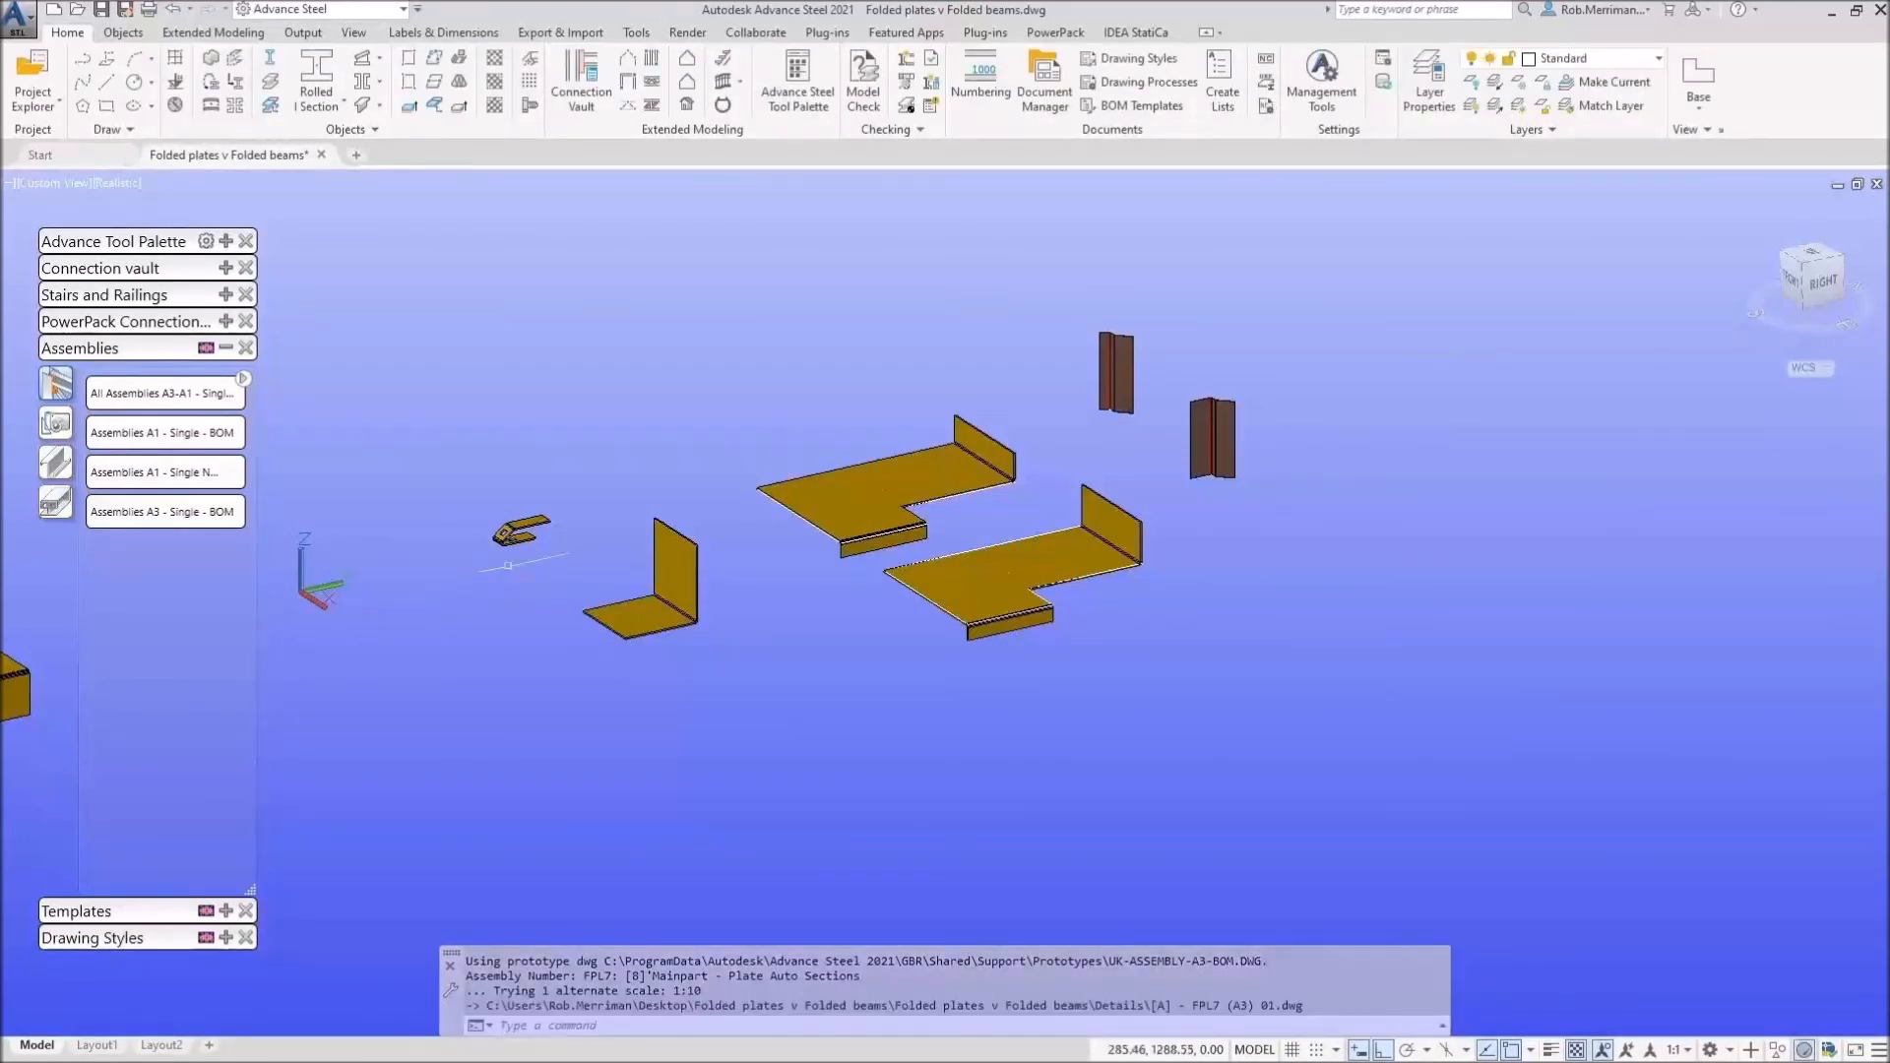
{"action": "left_click", "coordinate": [1044, 87]}
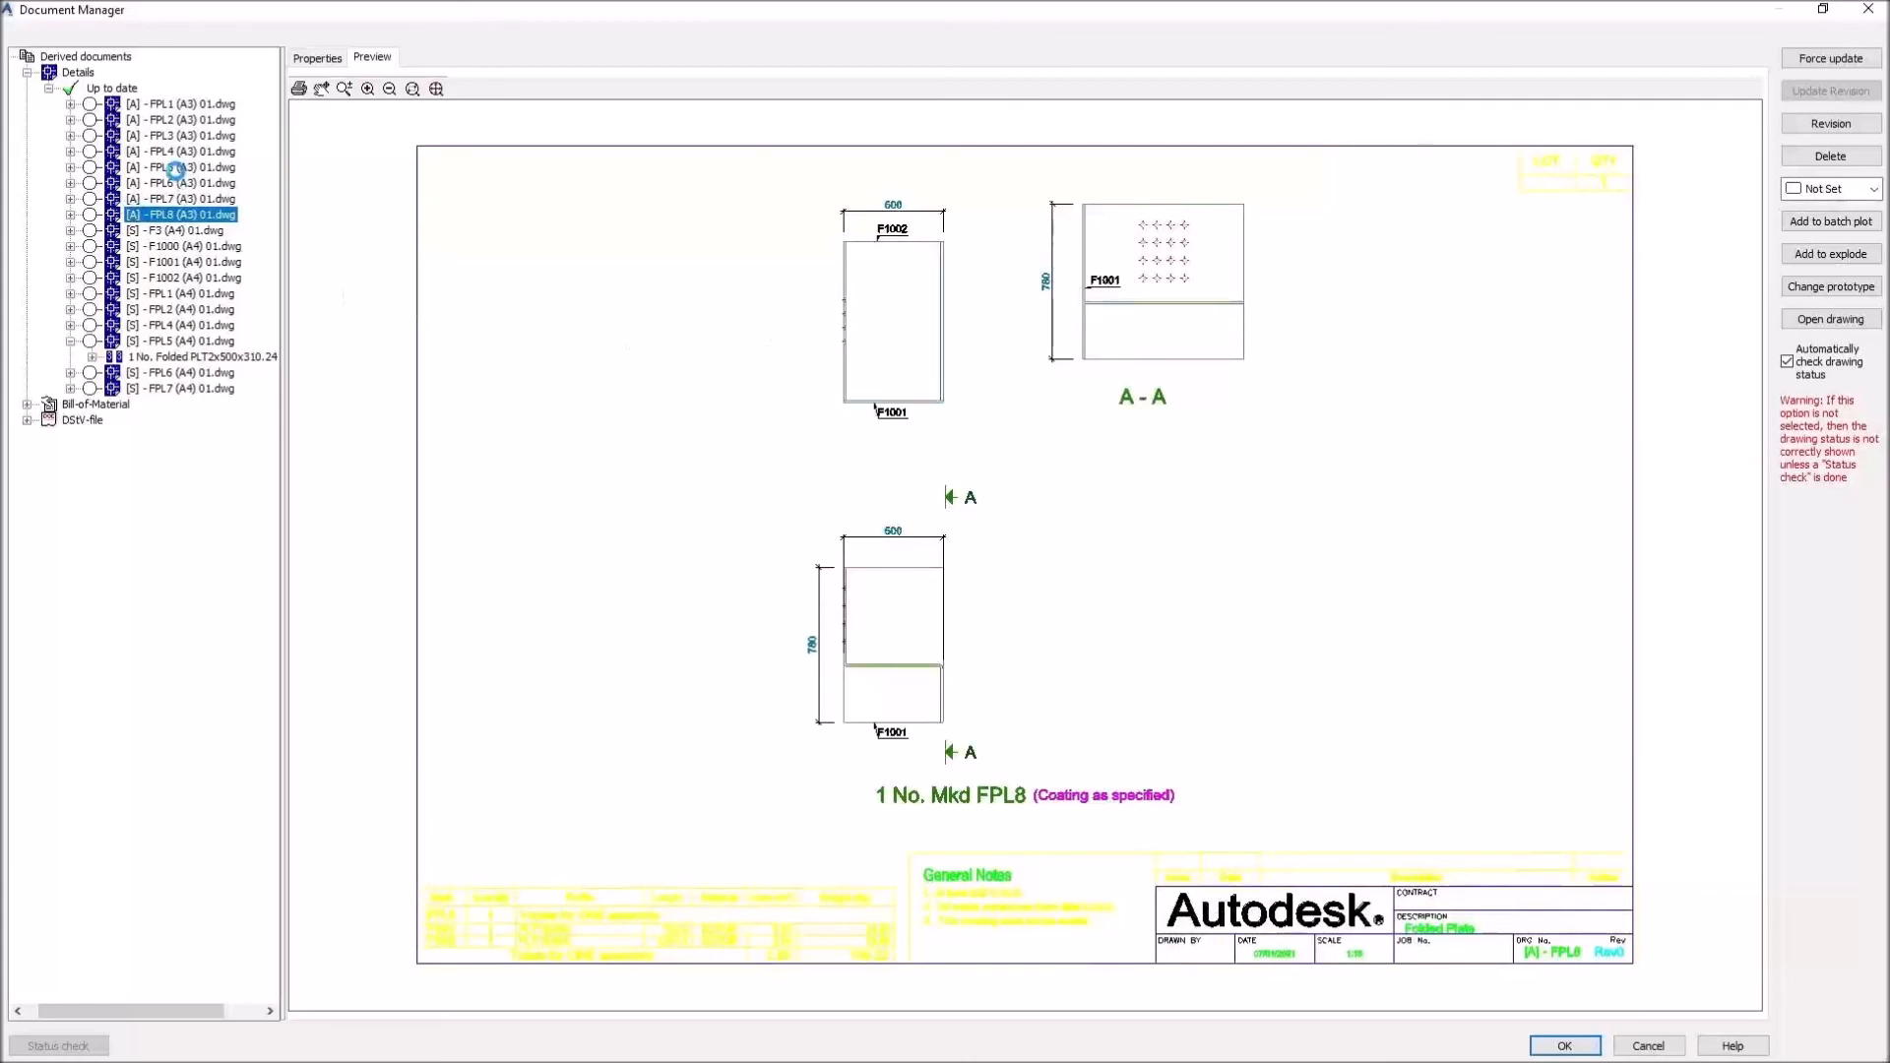
Step: Preview the FPL5 assembly drawing in Document Manager
{"action": "left_click", "coordinate": [175, 167]}
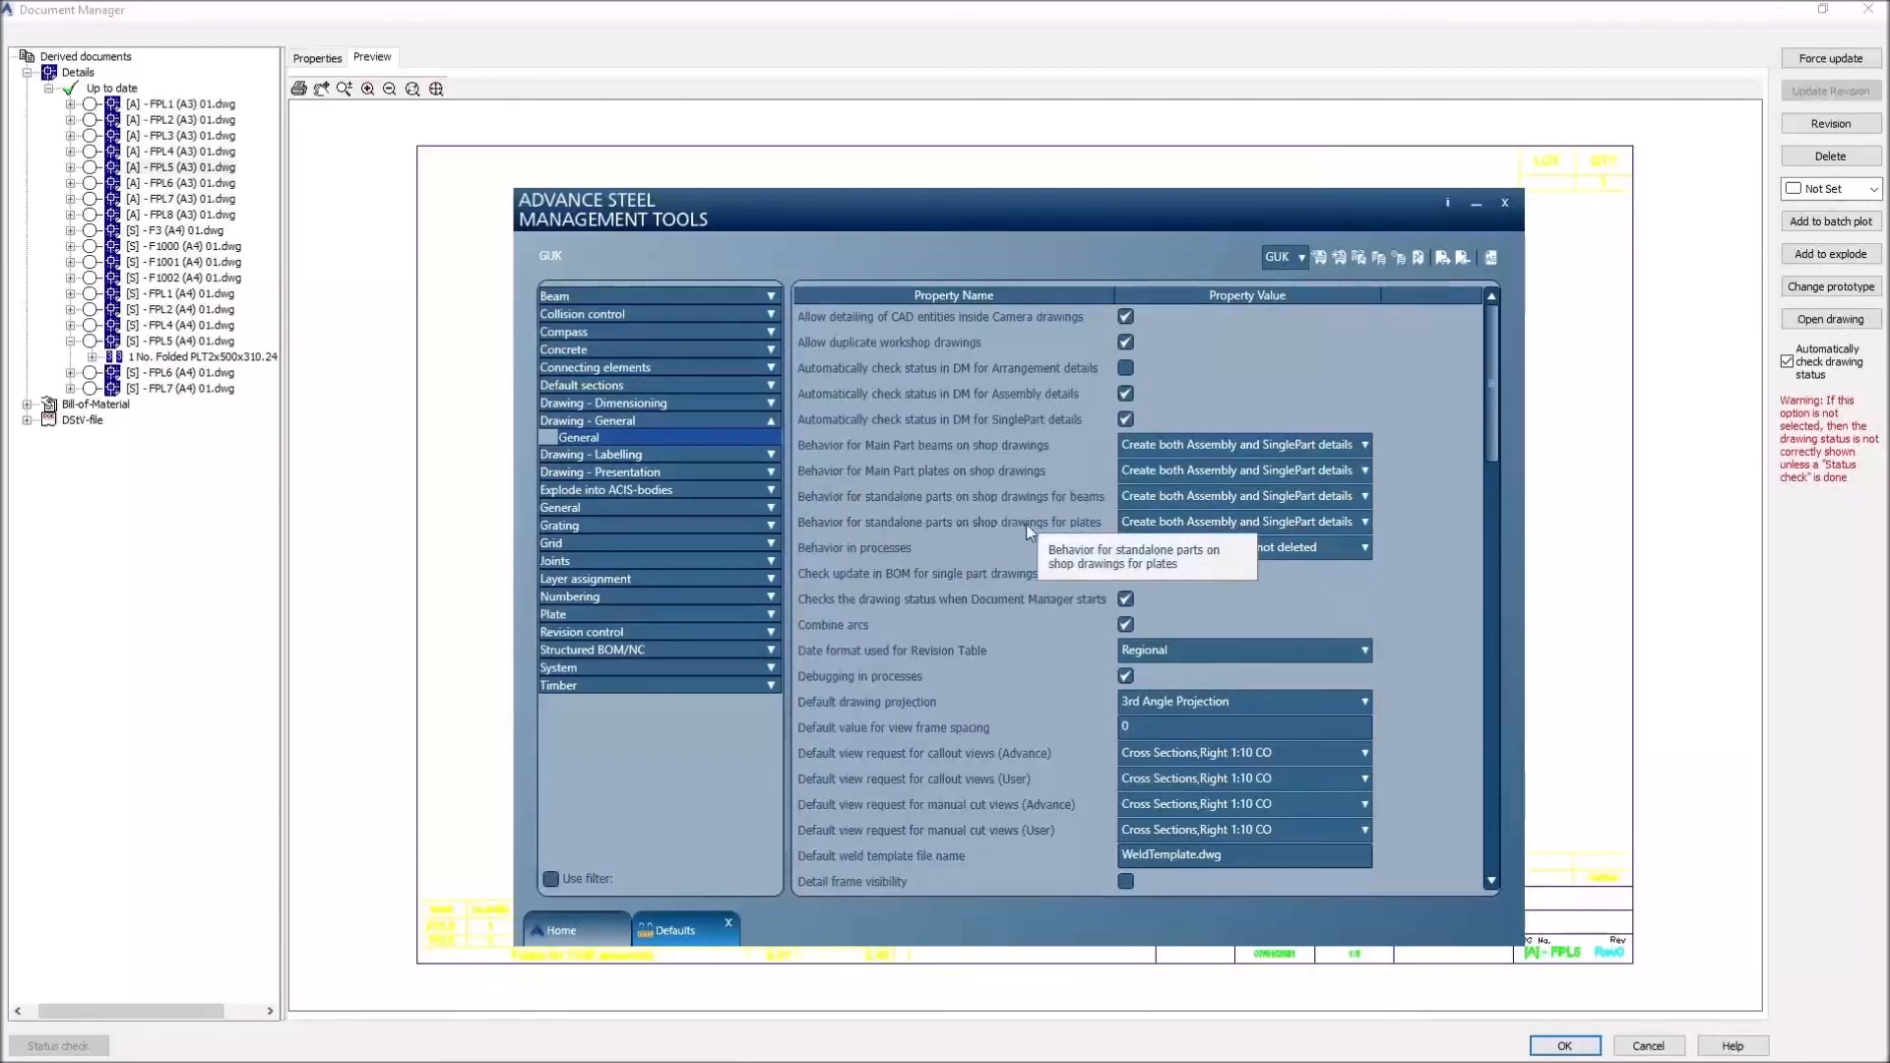
Step: Set standalone plates to 'Create SinglePart detail only', leaving behaviour in processes unchanged
{"action": "left_click", "coordinate": [1177, 519]}
{"action": "left_click", "coordinate": [1168, 553]}
{"action": "left_click", "coordinate": [1162, 547]}
{"action": "left_click", "coordinate": [1155, 575]}
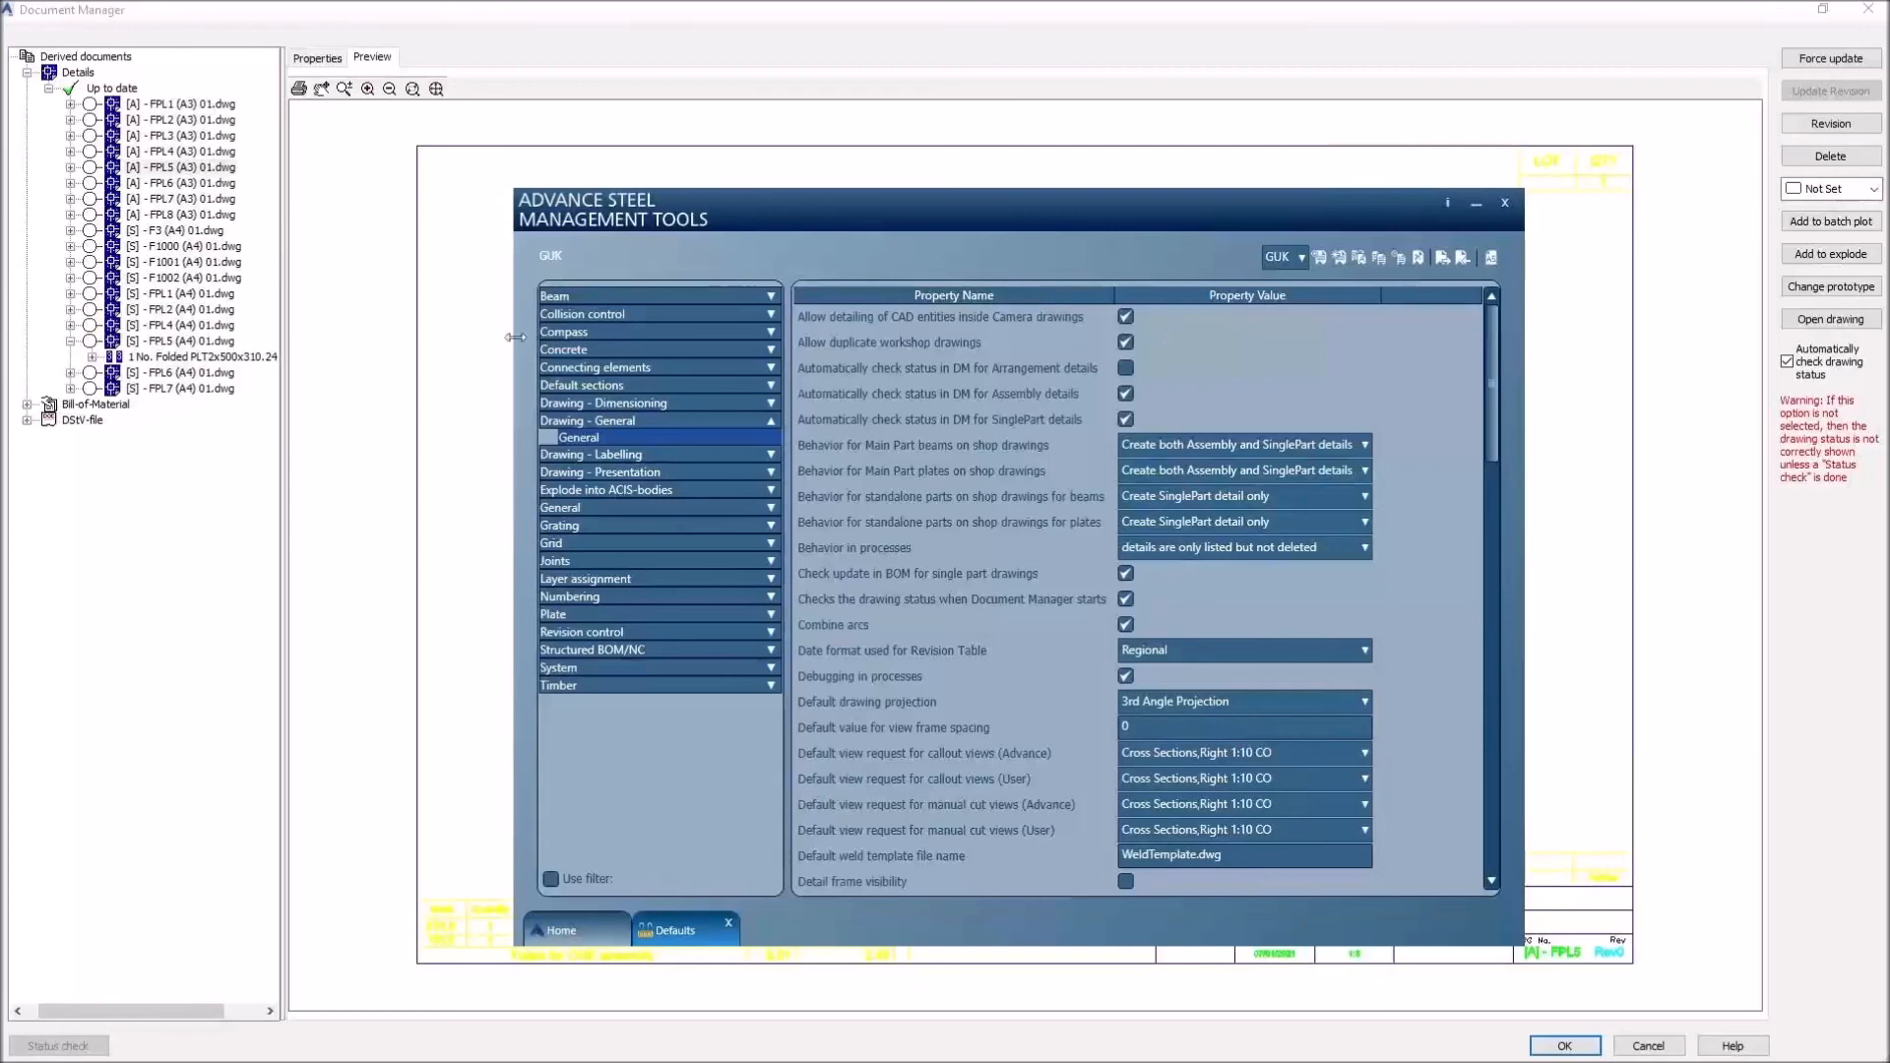
Step: Delete all up-to-date drawings in Document Manager and confirm
{"action": "left_click", "coordinate": [231, 167]}
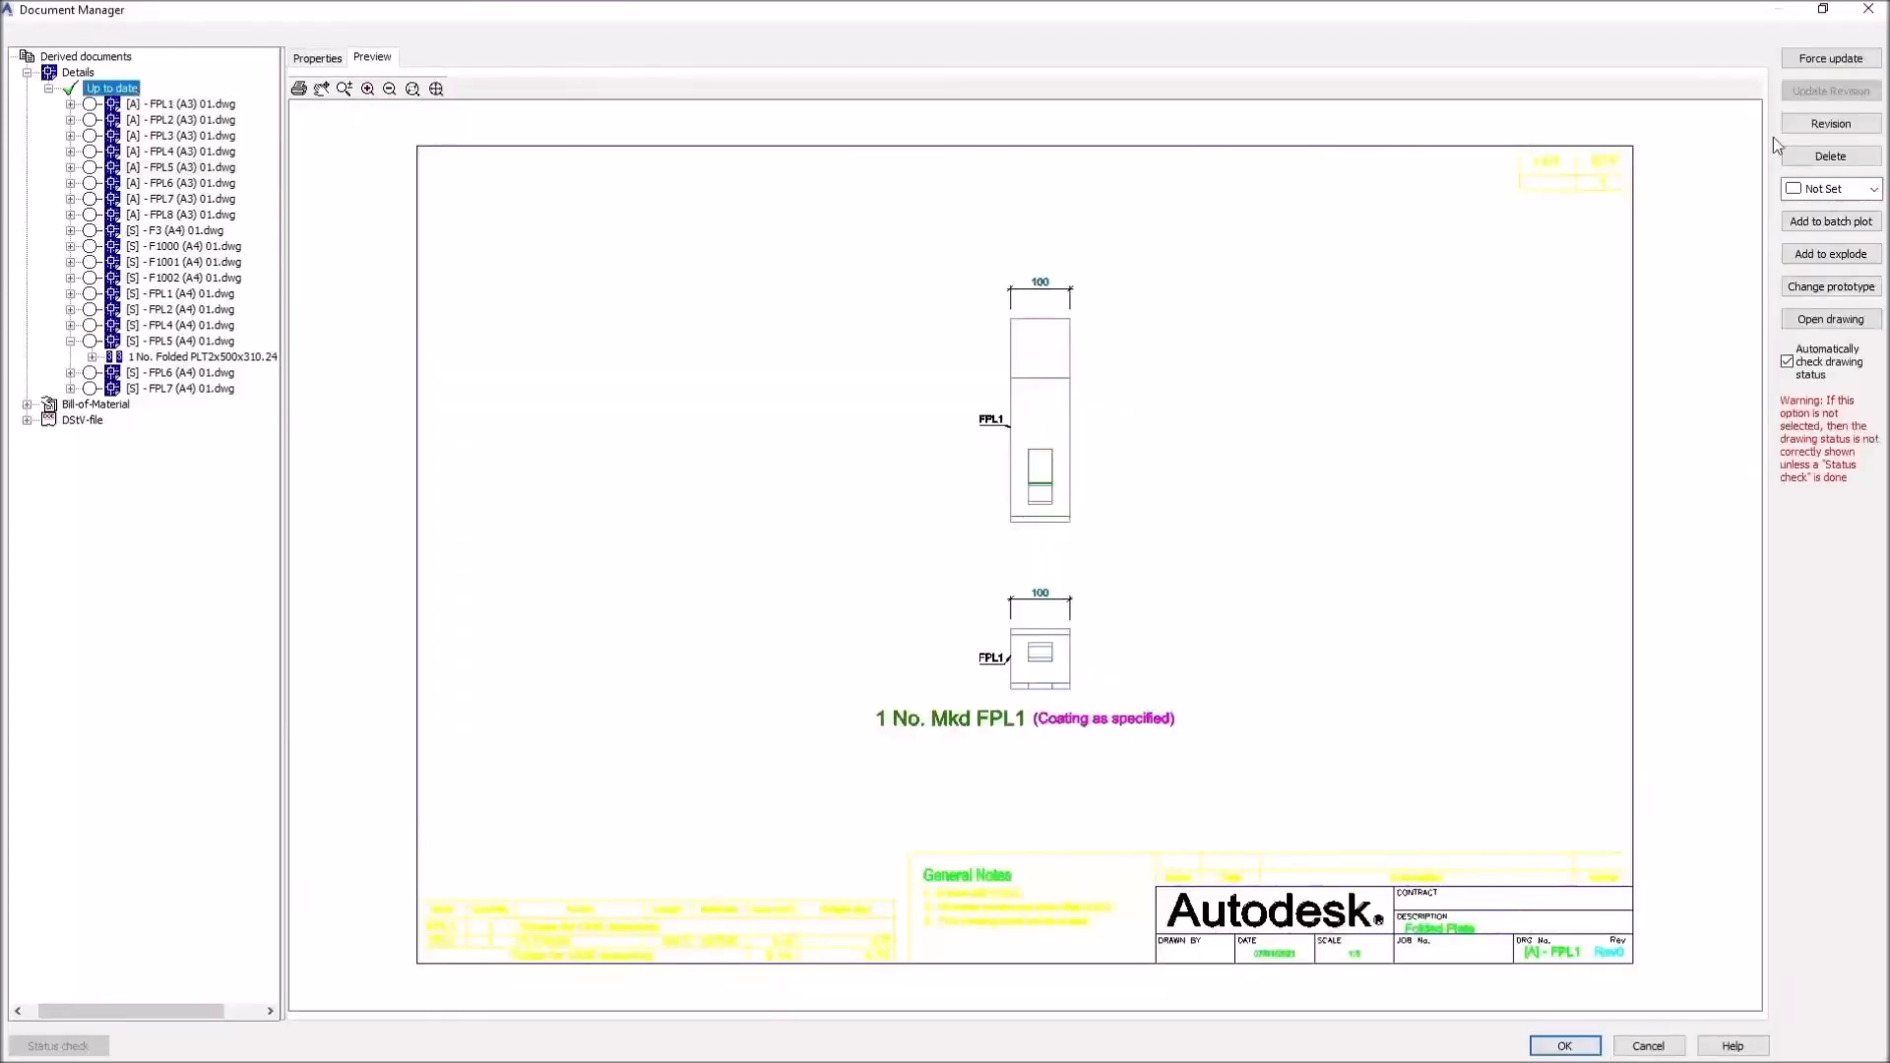
{"action": "left_click", "coordinate": [1799, 157]}
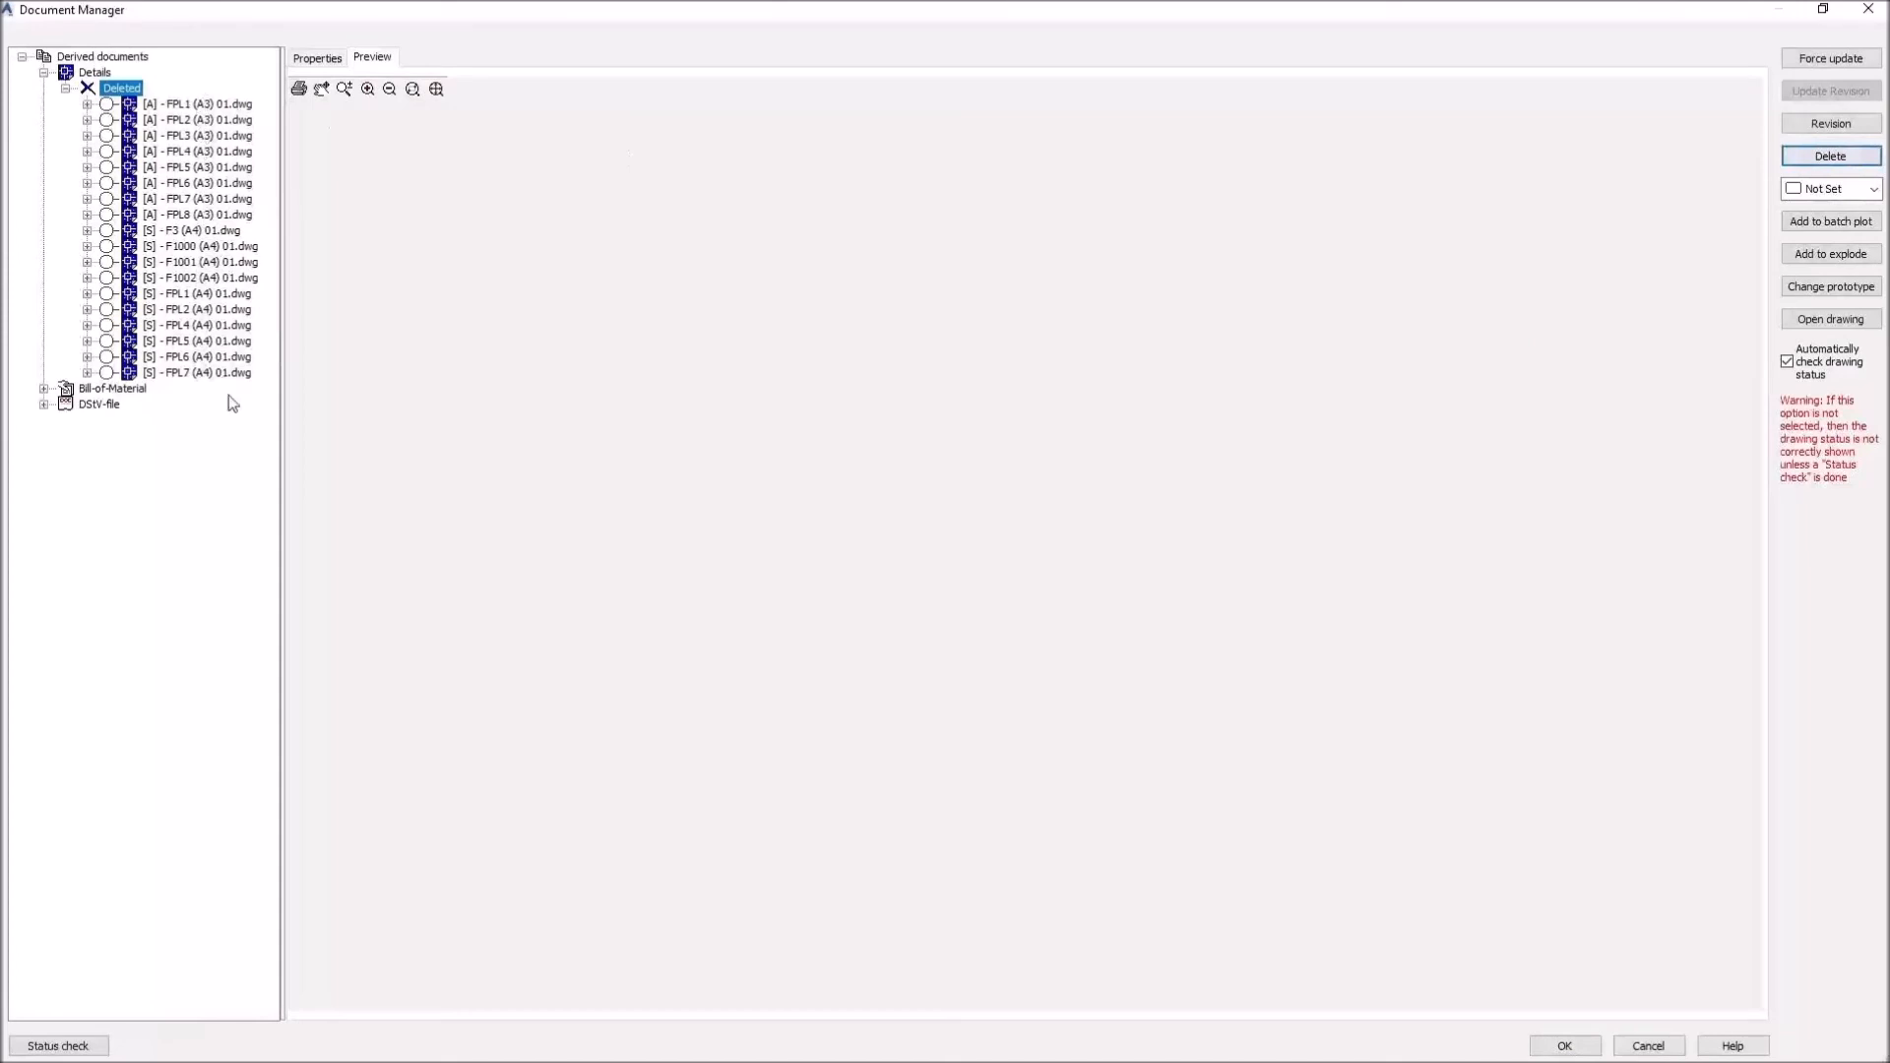
{"action": "left_click", "coordinate": [1564, 1045]}
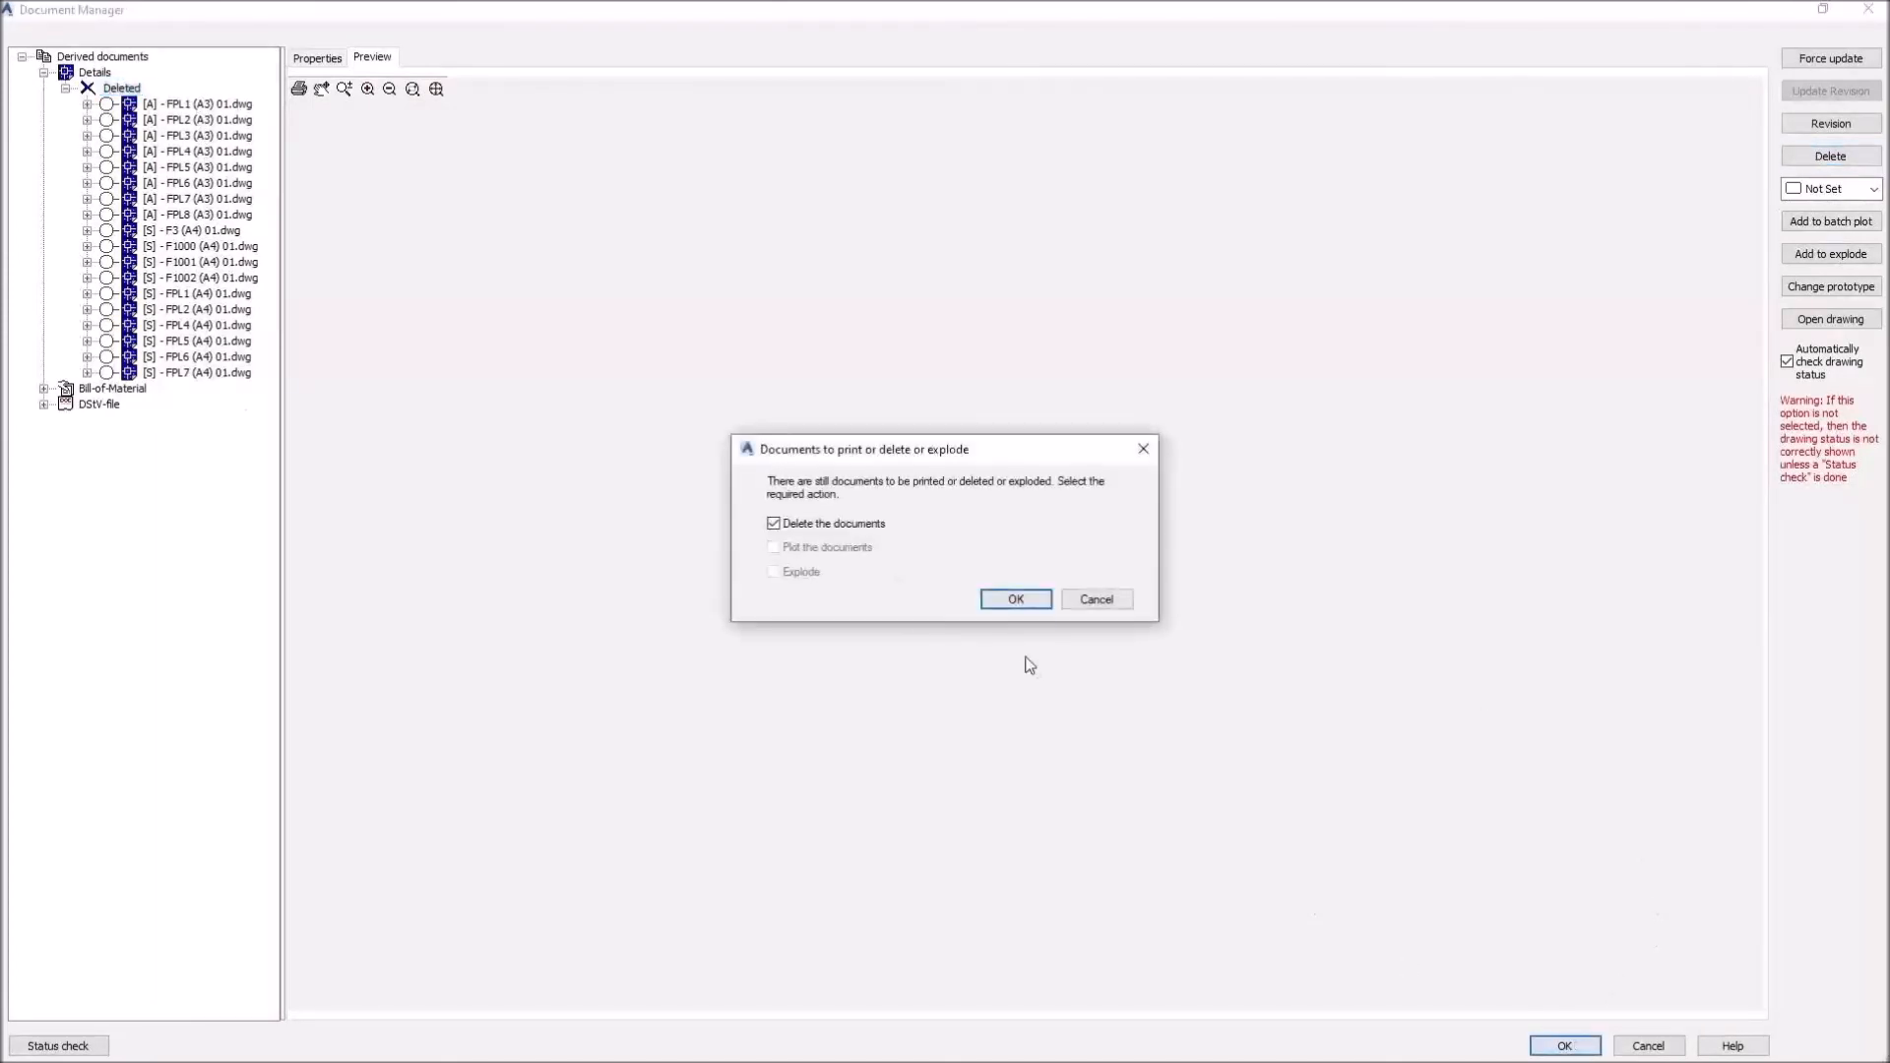
{"action": "left_click", "coordinate": [1028, 608]}
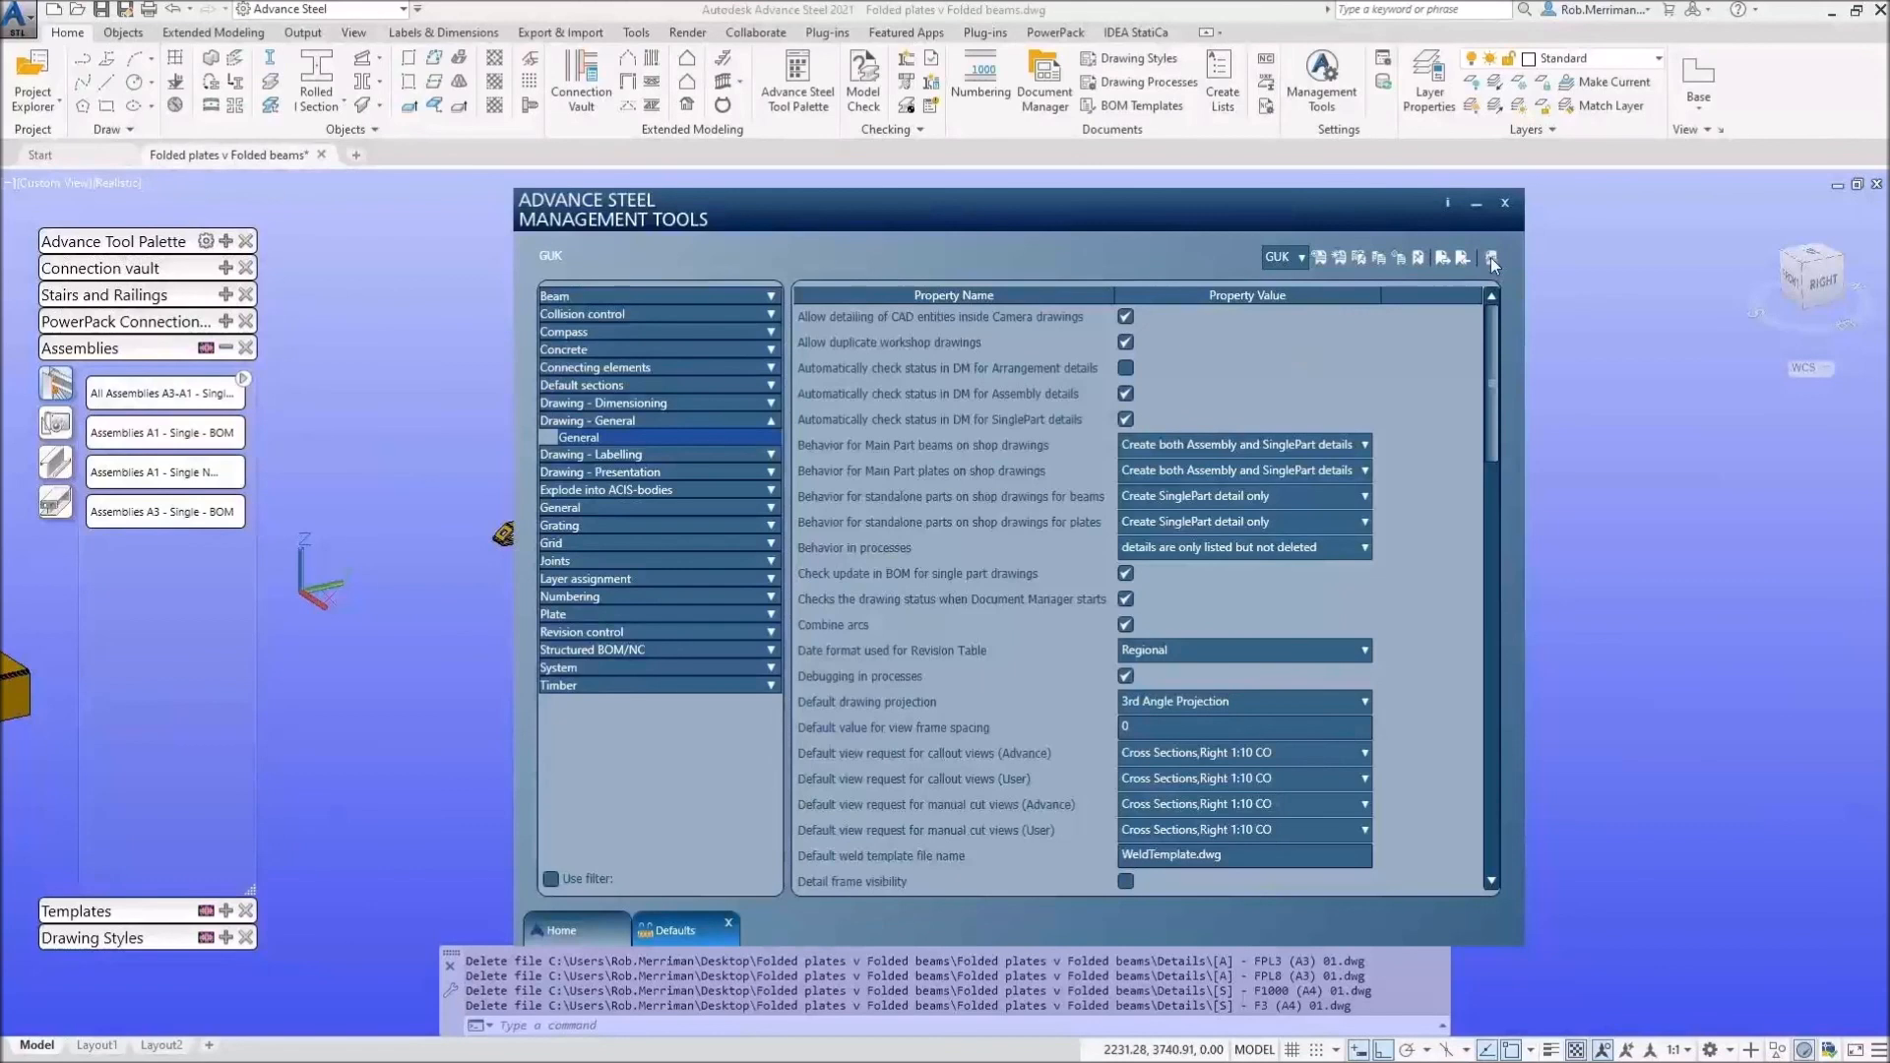
Step: Reopen the database, select all parts and run 'Parts A4-A0 - Single - BOM'
{"action": "left_click", "coordinate": [1491, 256]}
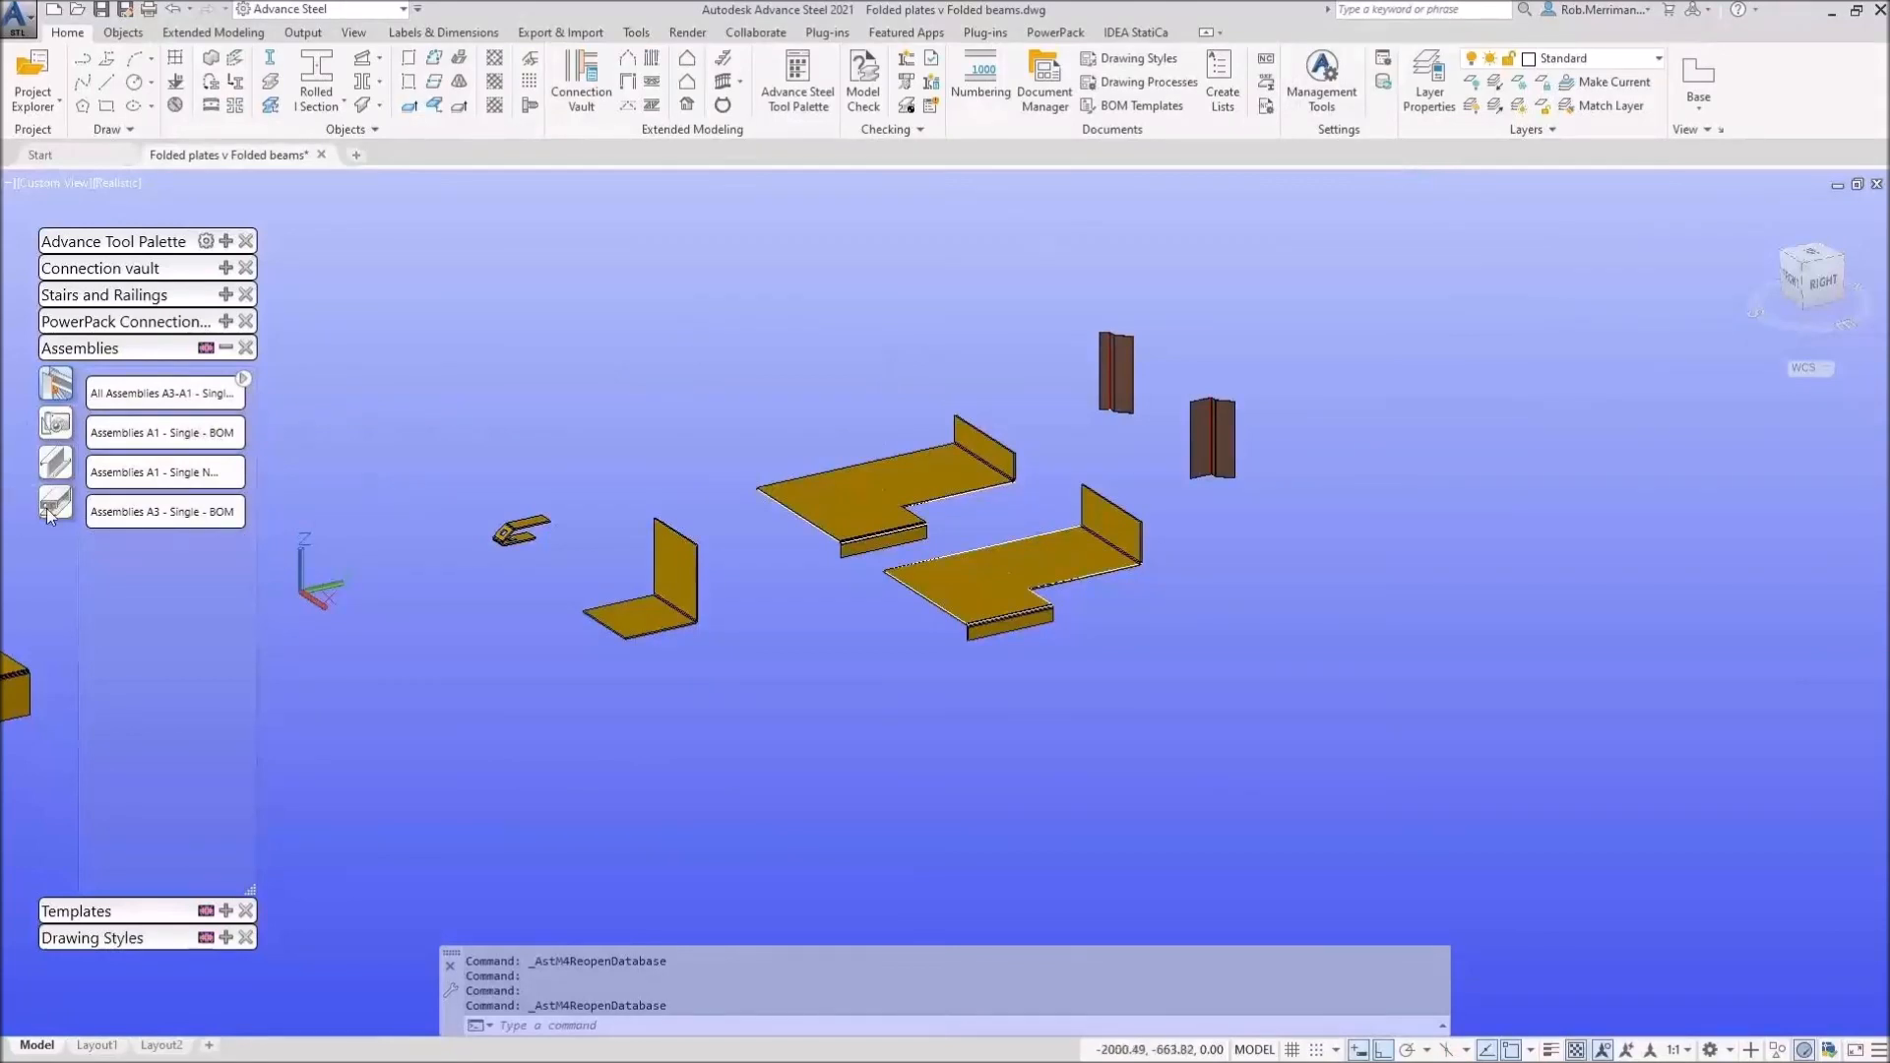
{"action": "left_click", "coordinate": [56, 423]}
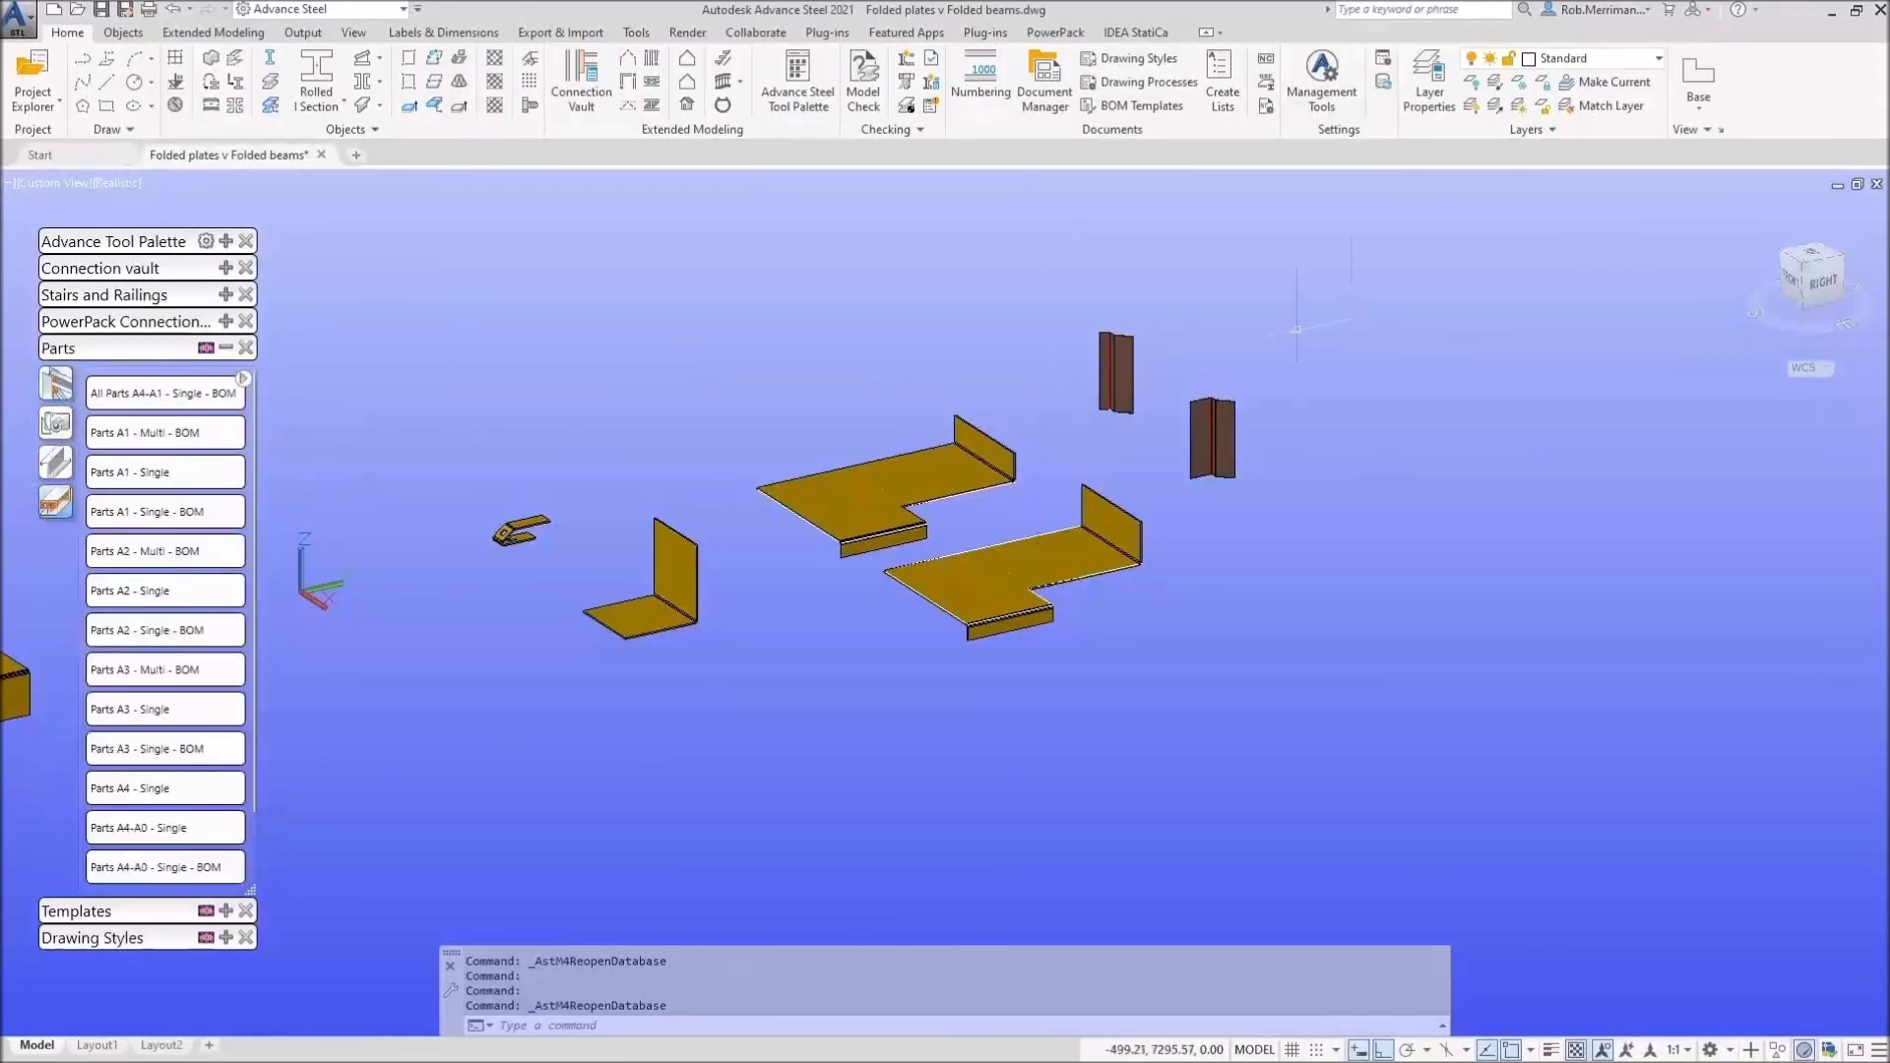
{"action": "left_click", "coordinate": [1363, 294]}
{"action": "scroll", "coordinate": [1363, 293], "scroll_direction": "down", "scroll_amount": 2}
{"action": "left_click", "coordinate": [788, 590]}
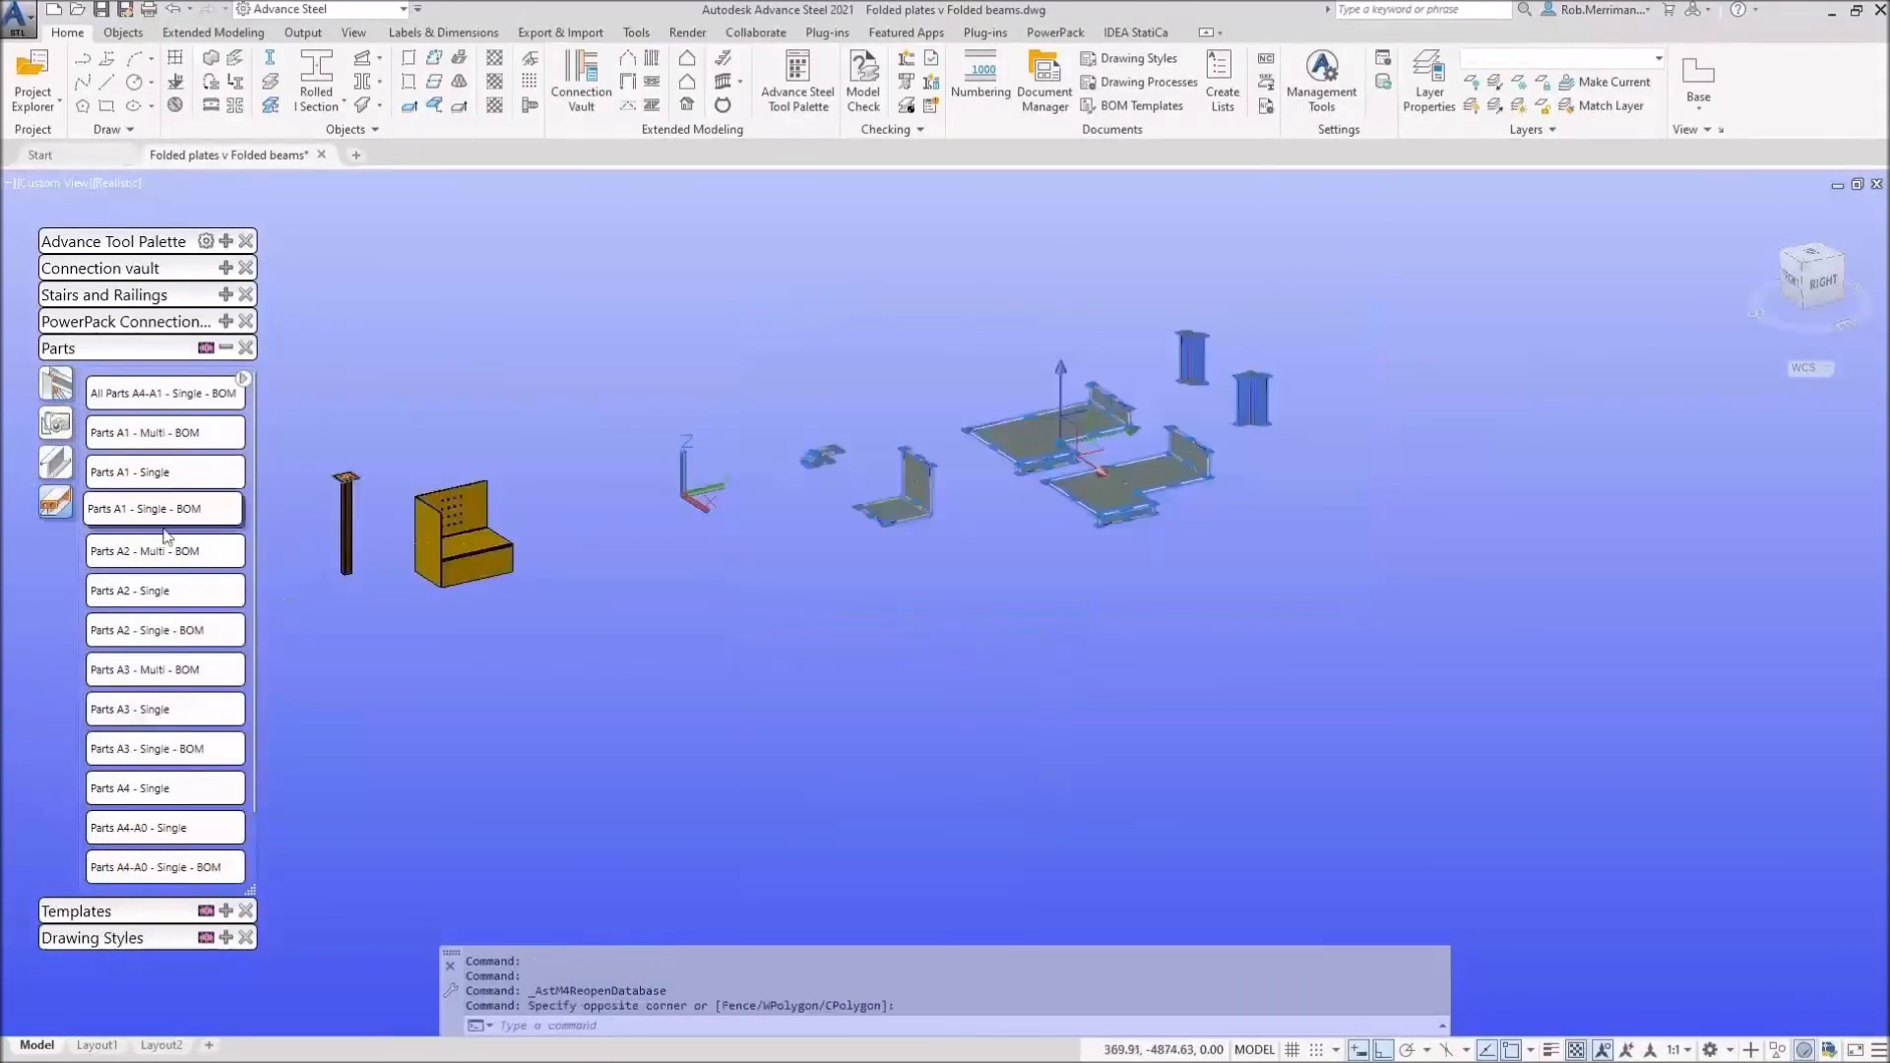
{"action": "scroll", "coordinate": [169, 817], "scroll_direction": "down", "scroll_amount": 1}
{"action": "left_click", "coordinate": [172, 832]}
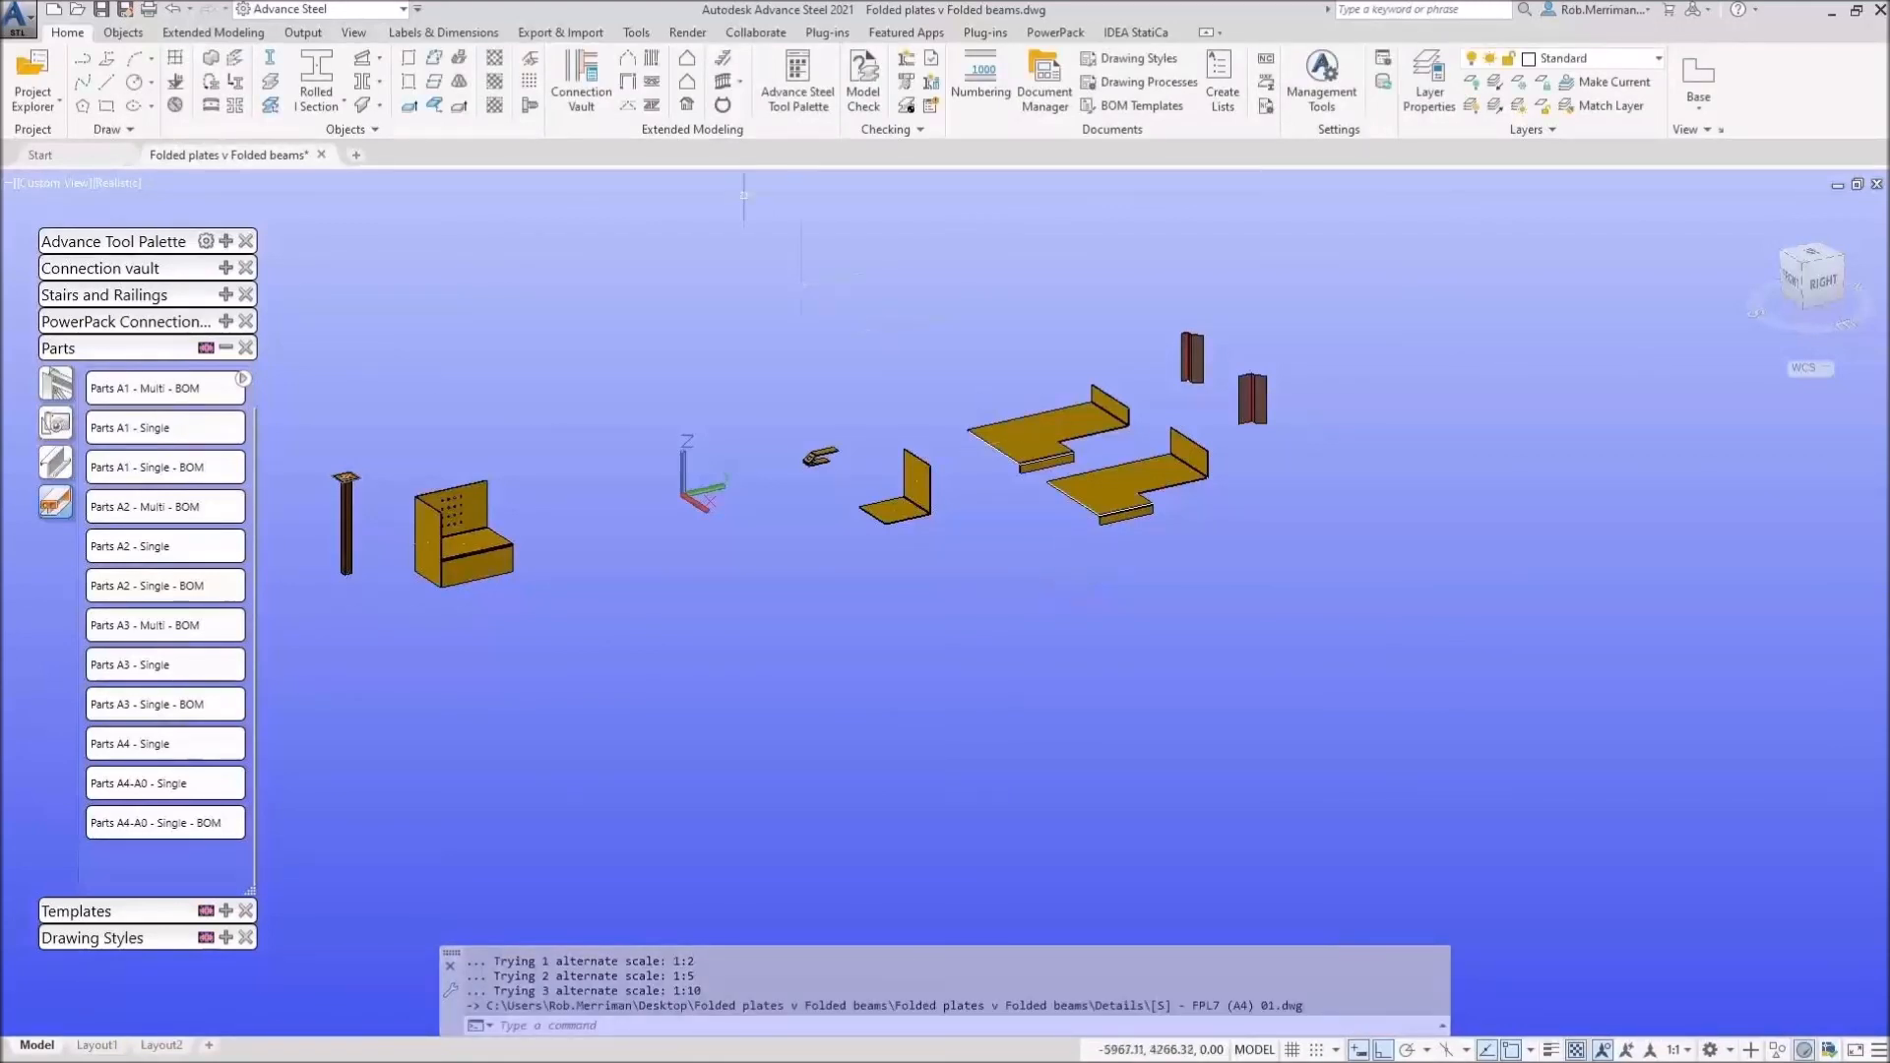
Step: Check the up-to-date drawings in Document Manager and preview the FPL2 single-part drawing
{"action": "left_click", "coordinate": [1045, 84]}
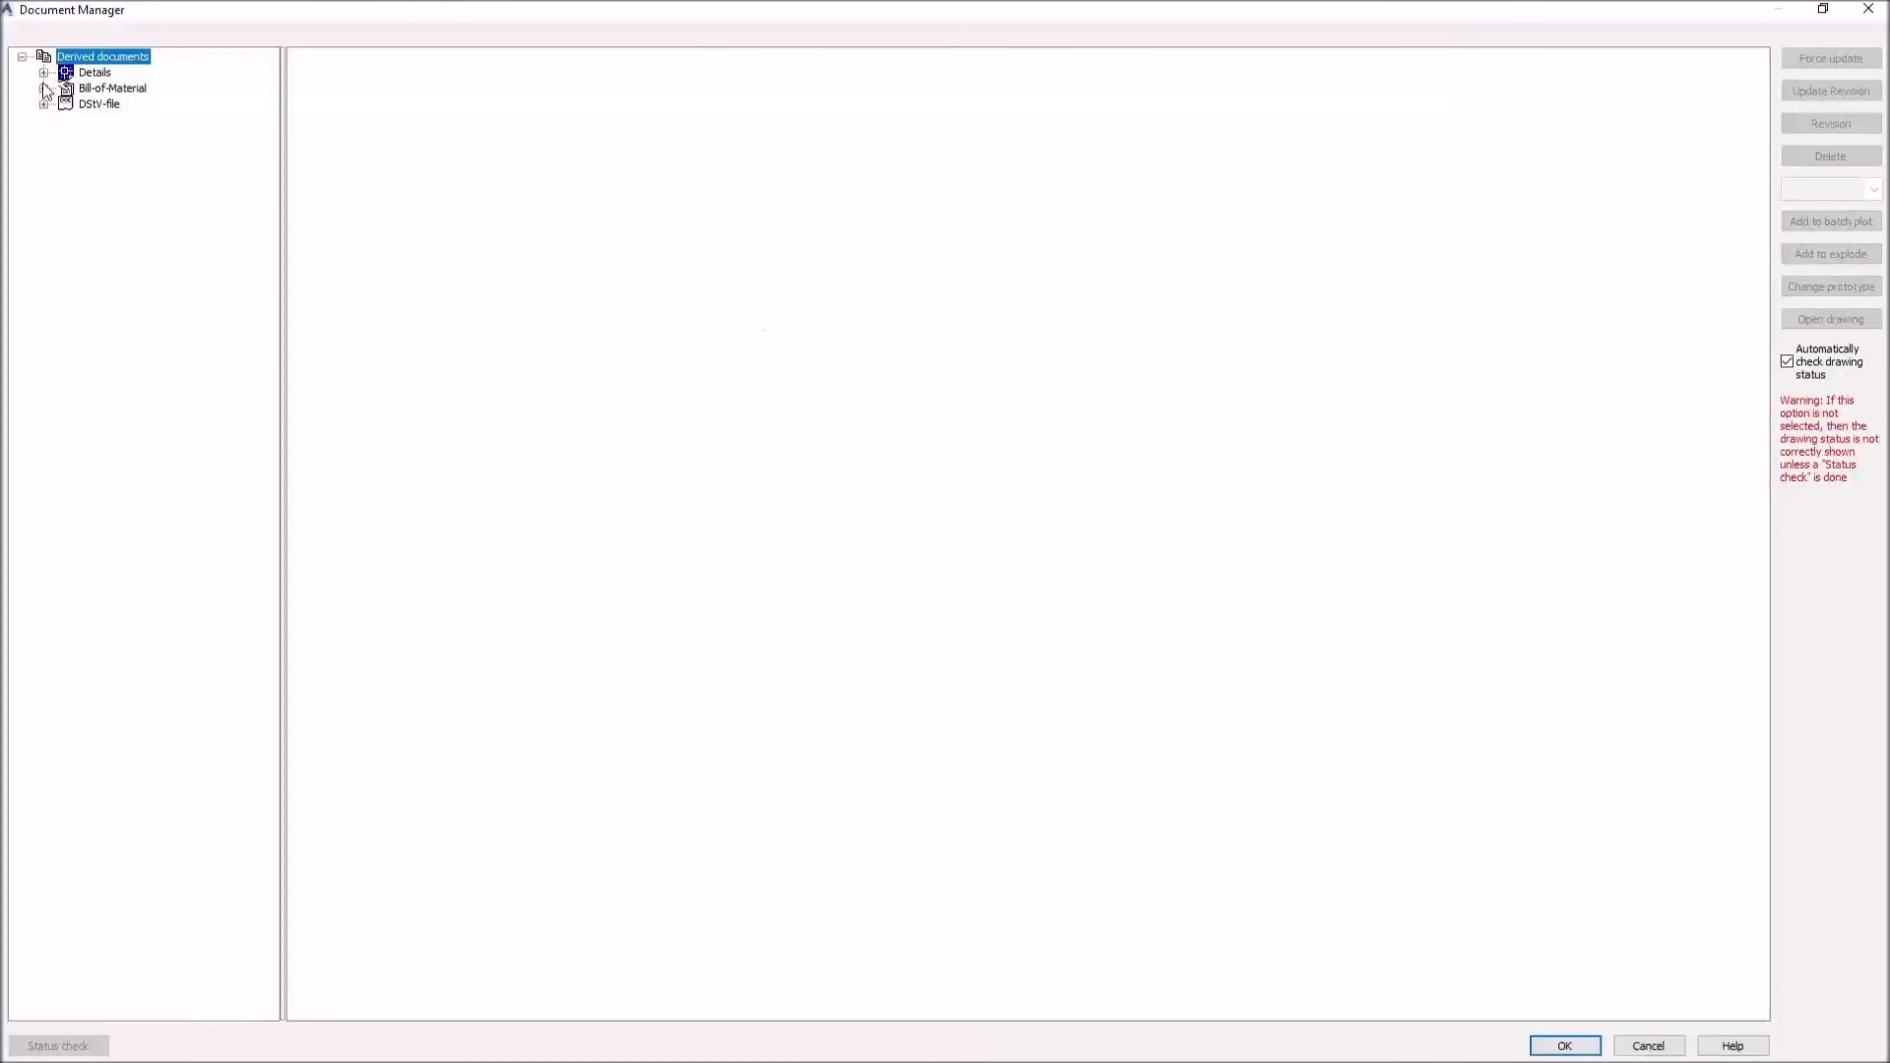
{"action": "left_click", "coordinate": [43, 71]}
{"action": "left_click", "coordinate": [65, 88]}
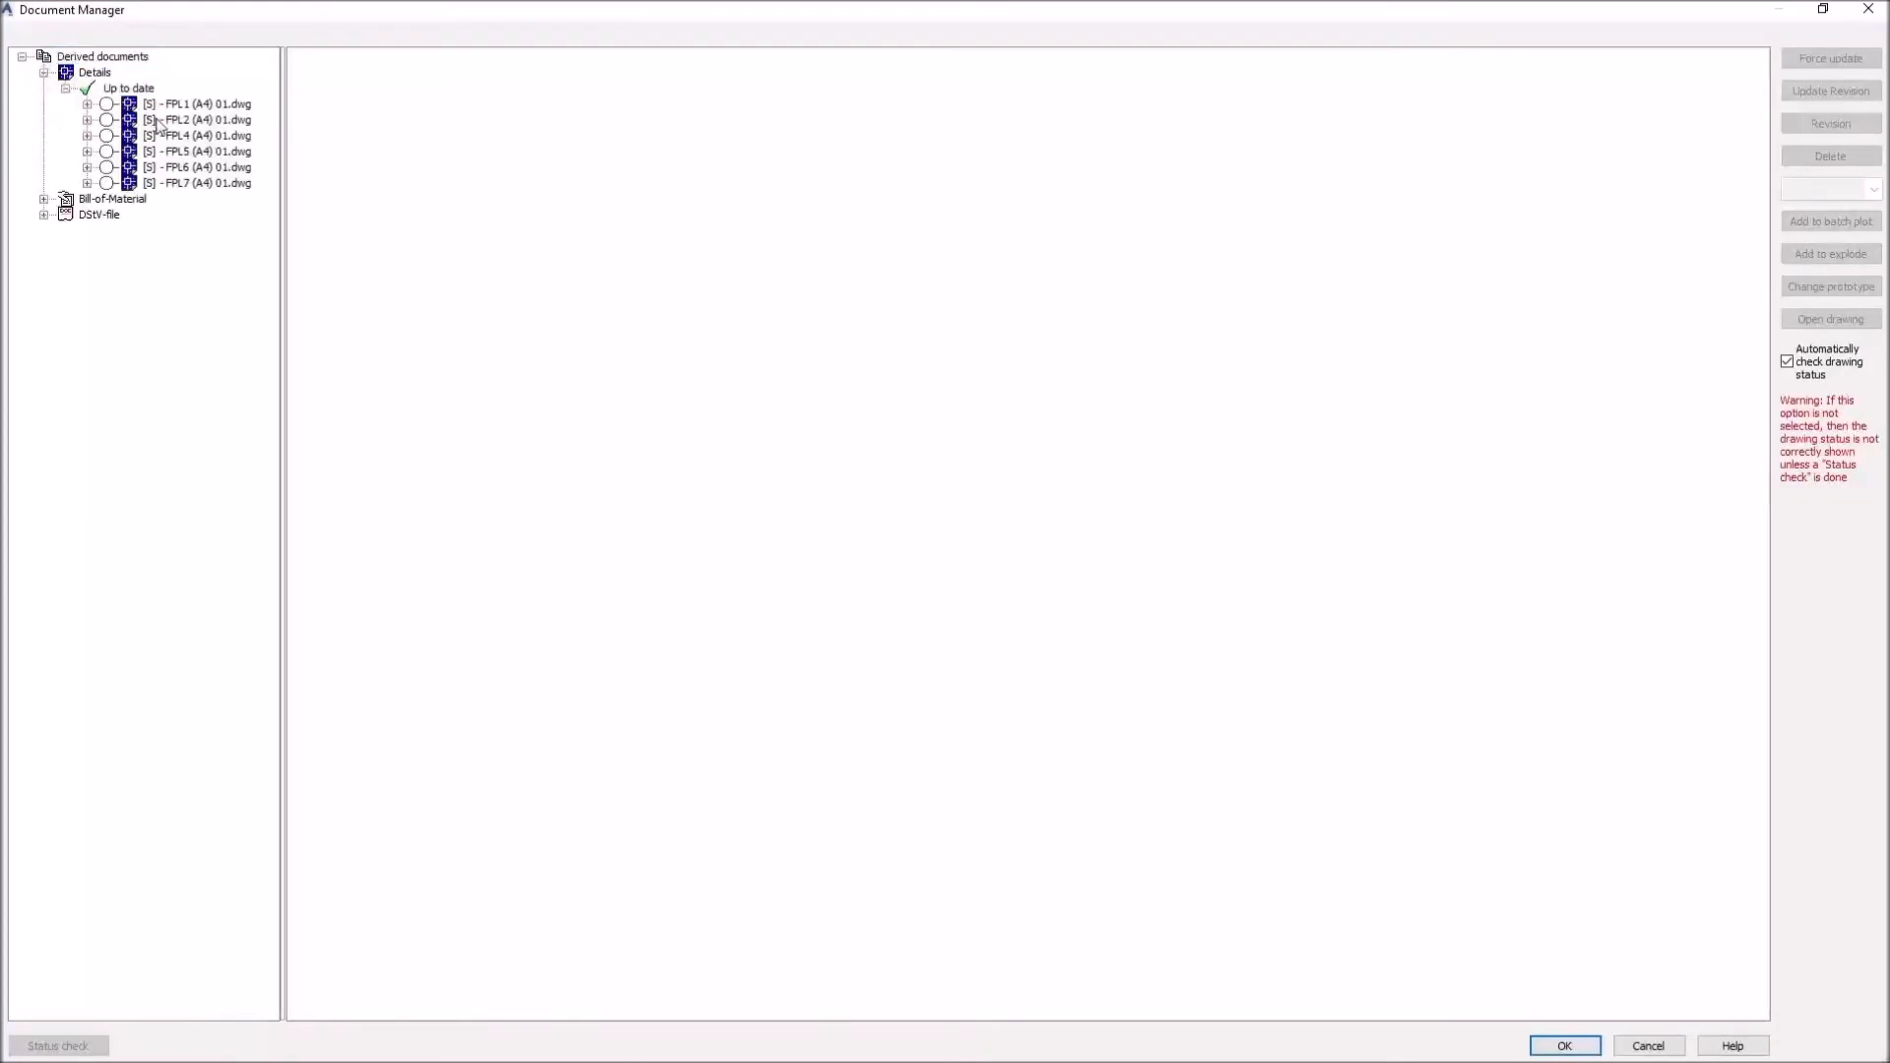
{"action": "left_click", "coordinate": [158, 121]}
{"action": "left_click", "coordinate": [384, 56]}
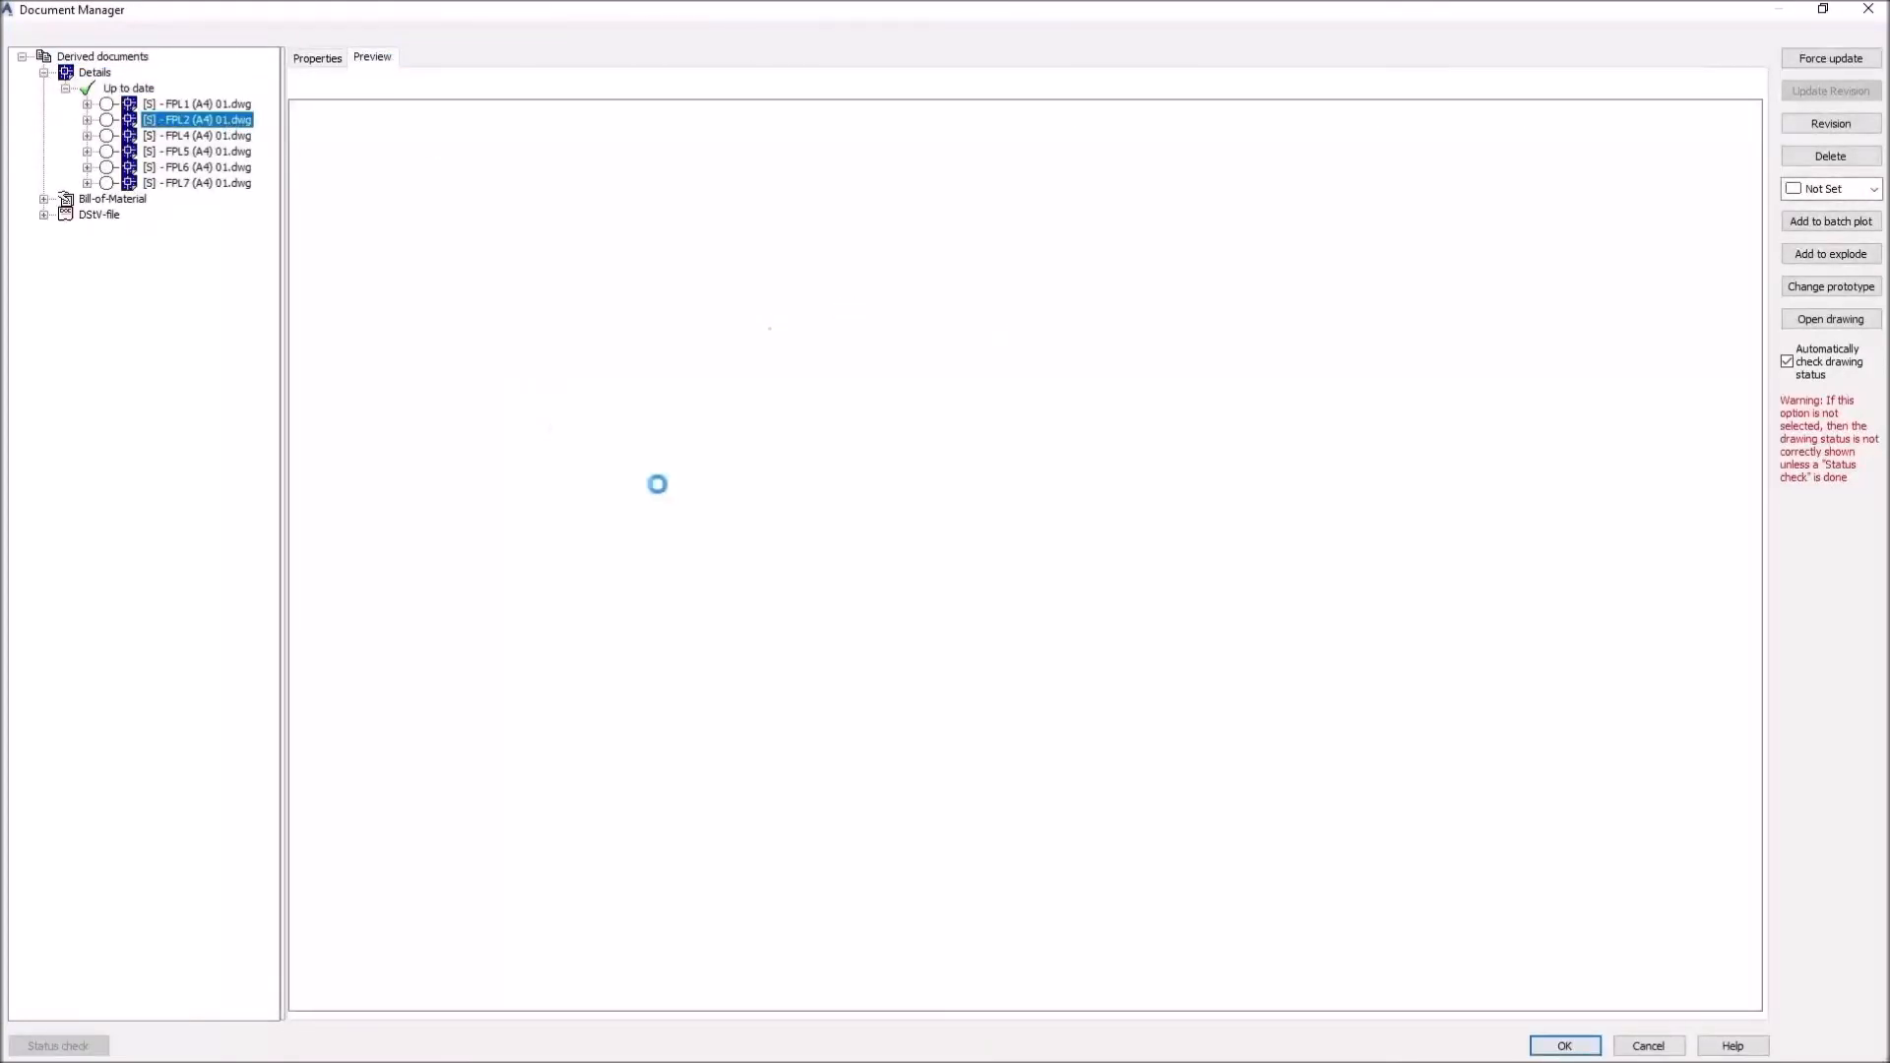
{"action": "left_click", "coordinate": [1868, 9]}
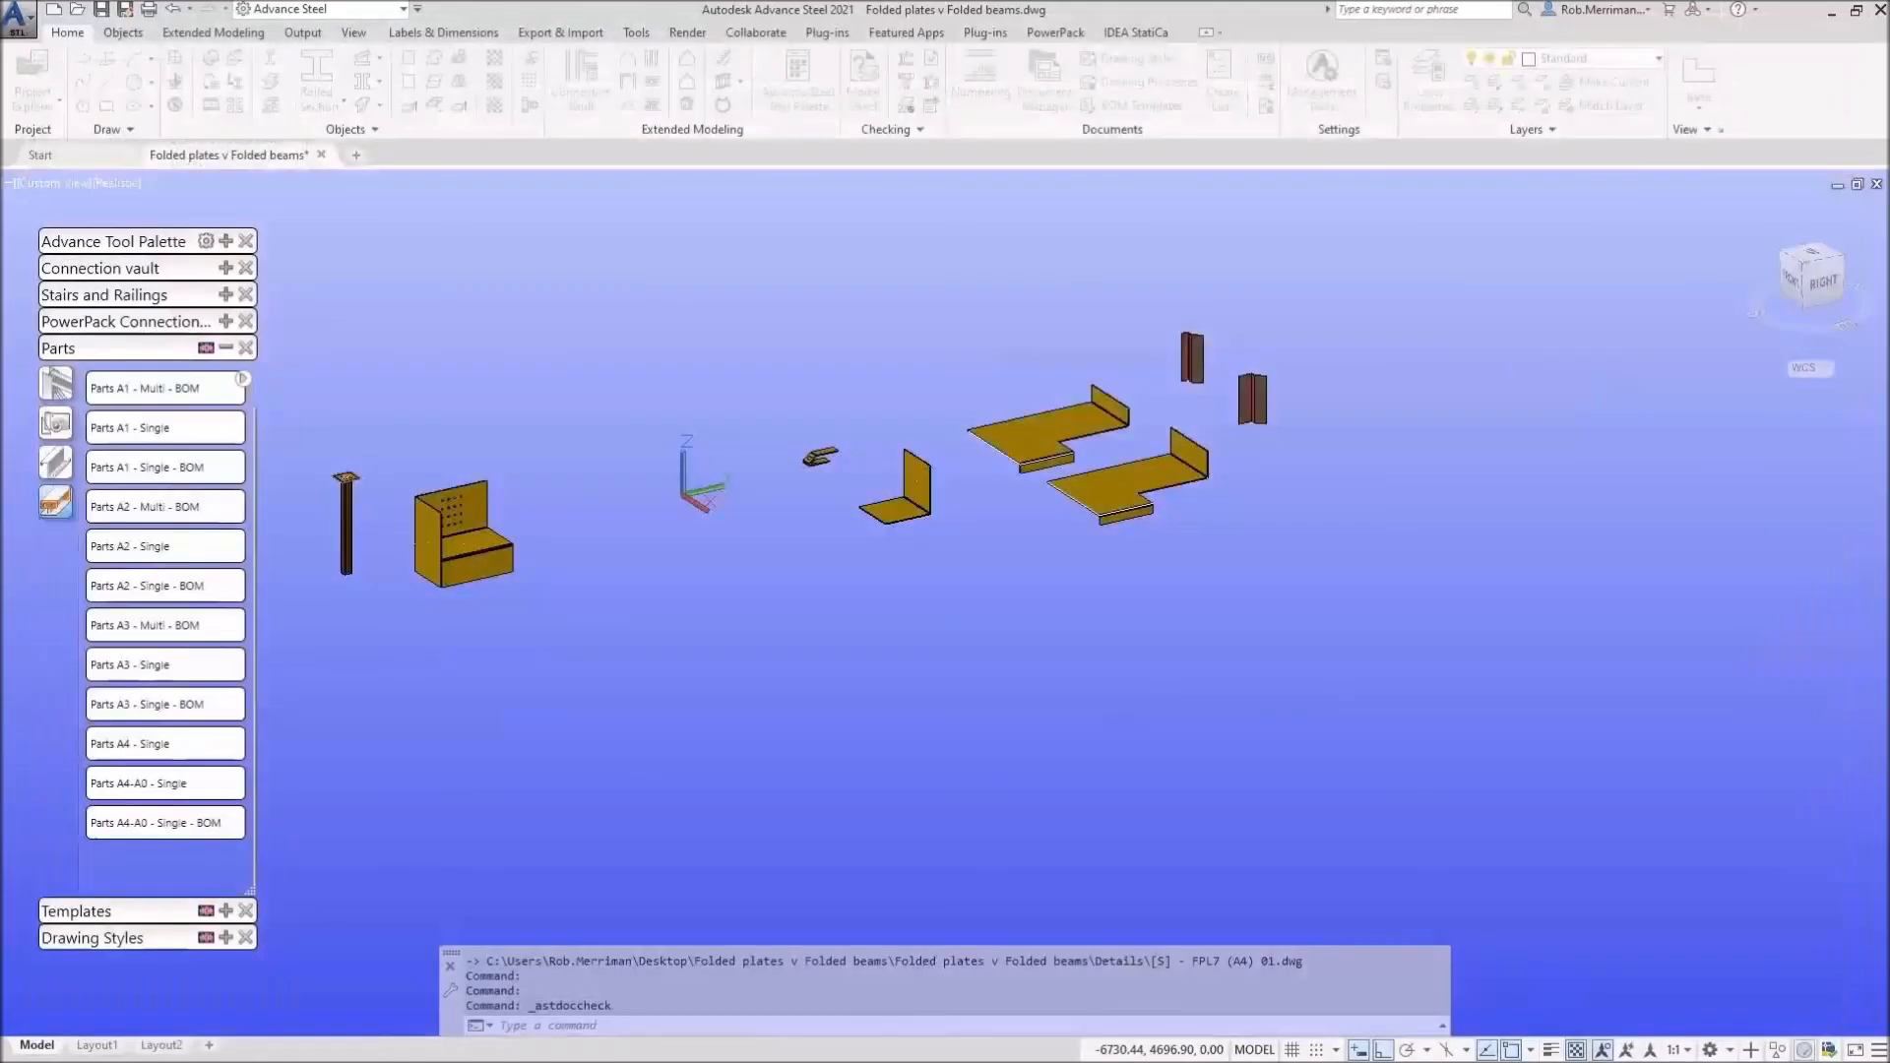
Step: Select all parts and run 'Assemblies A3 - Single - BOM'
{"action": "left_click", "coordinate": [69, 392]}
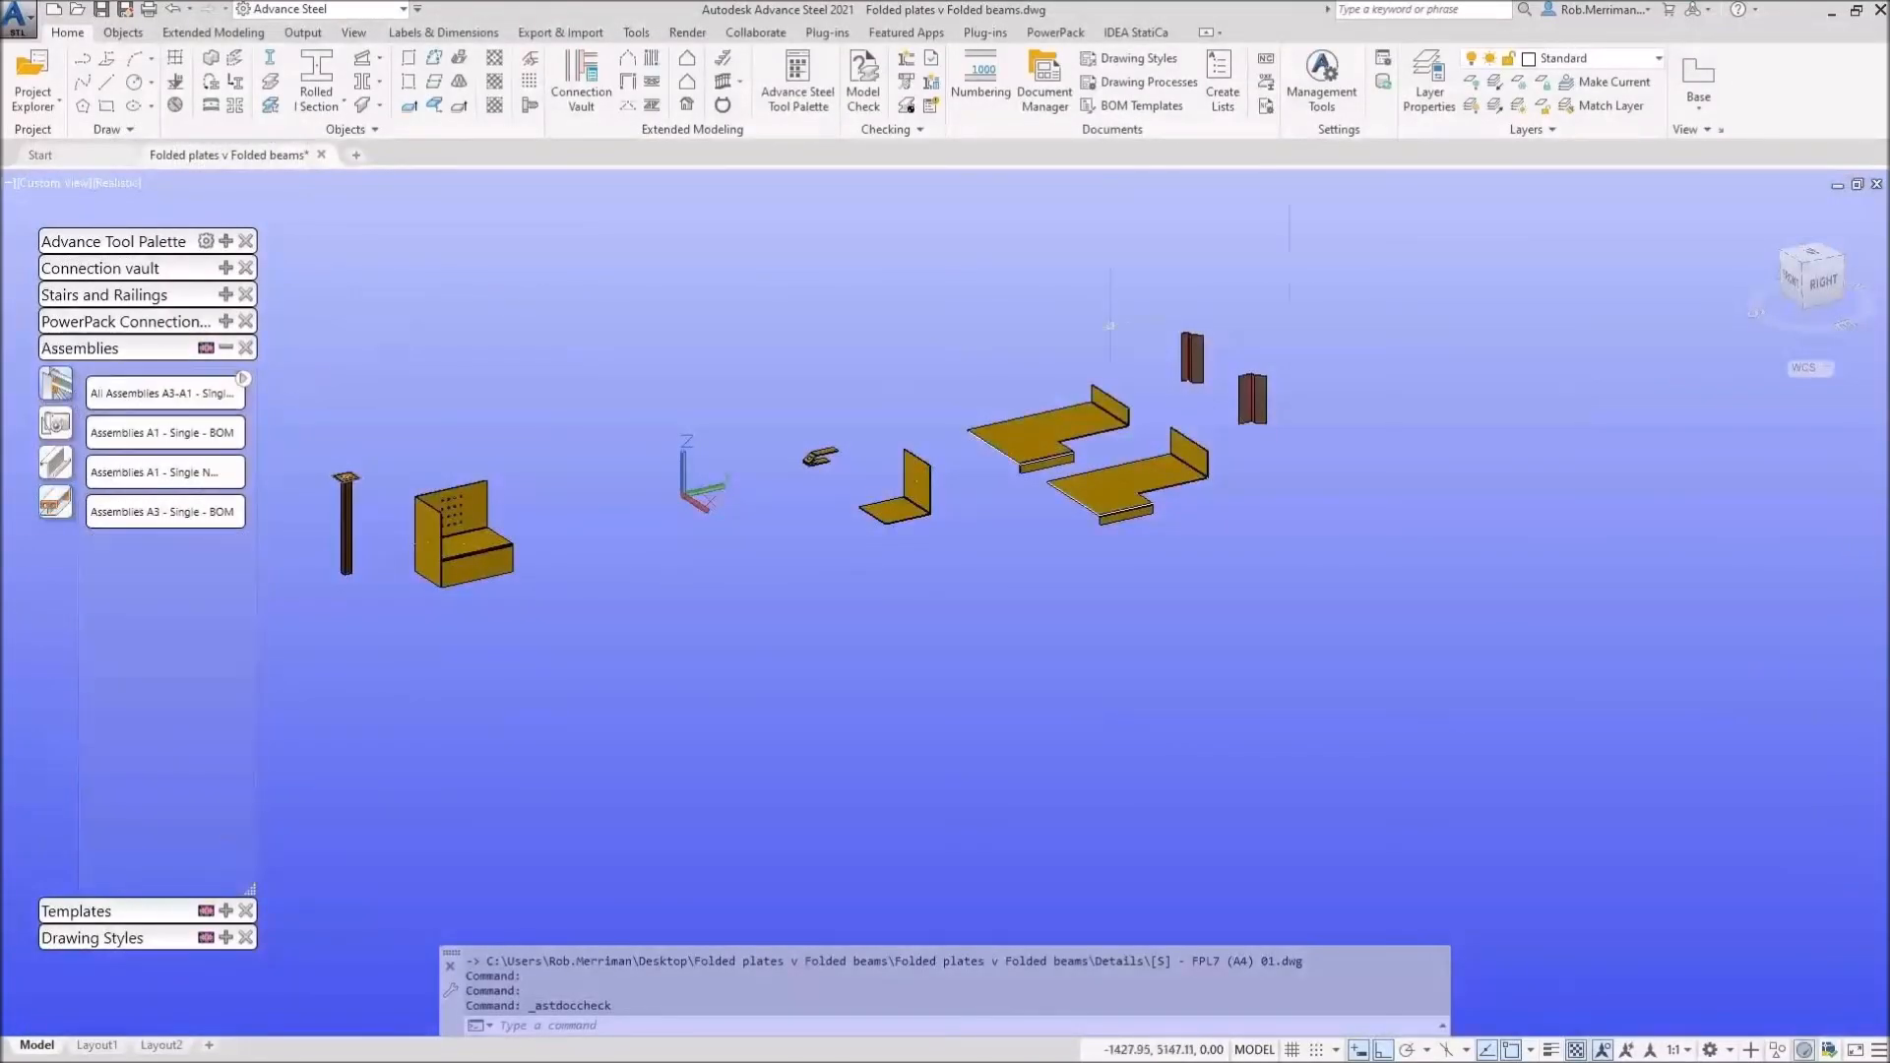
{"action": "left_click", "coordinate": [1403, 246]}
{"action": "left_click", "coordinate": [630, 639]}
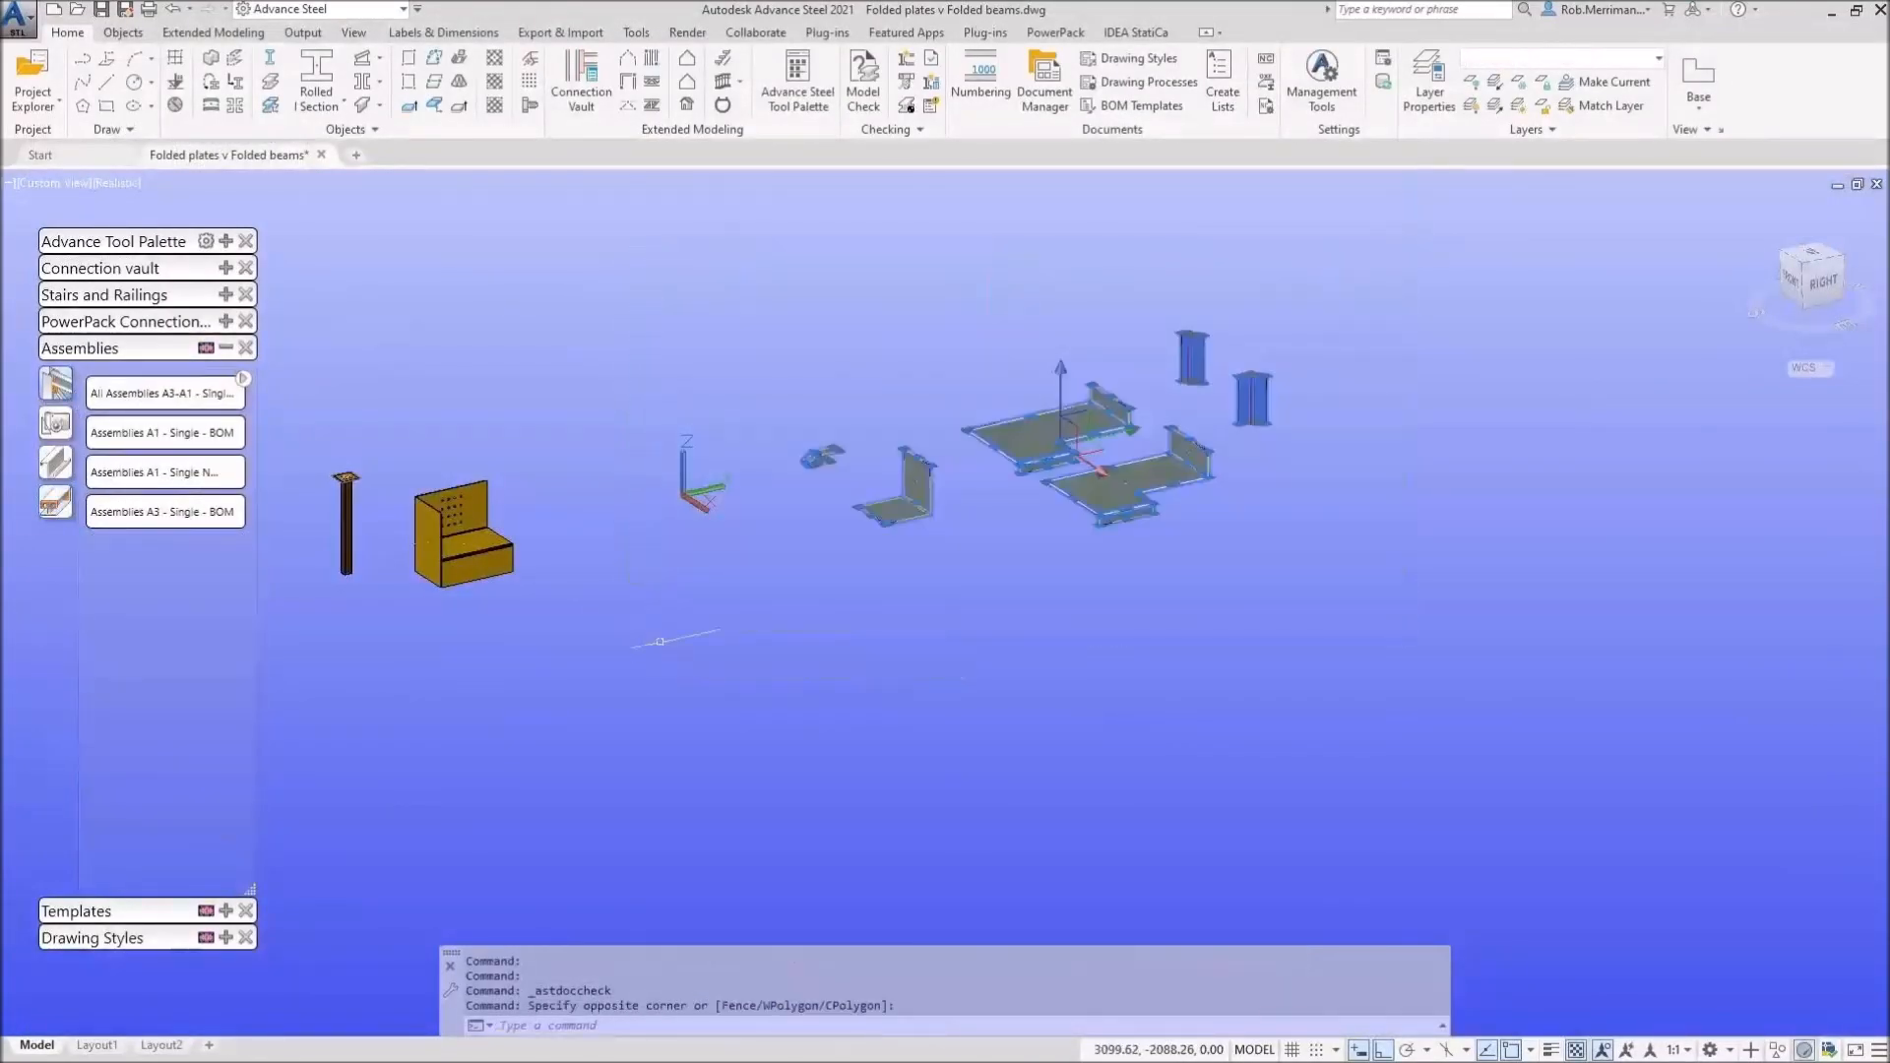
{"action": "left_click", "coordinate": [158, 510]}
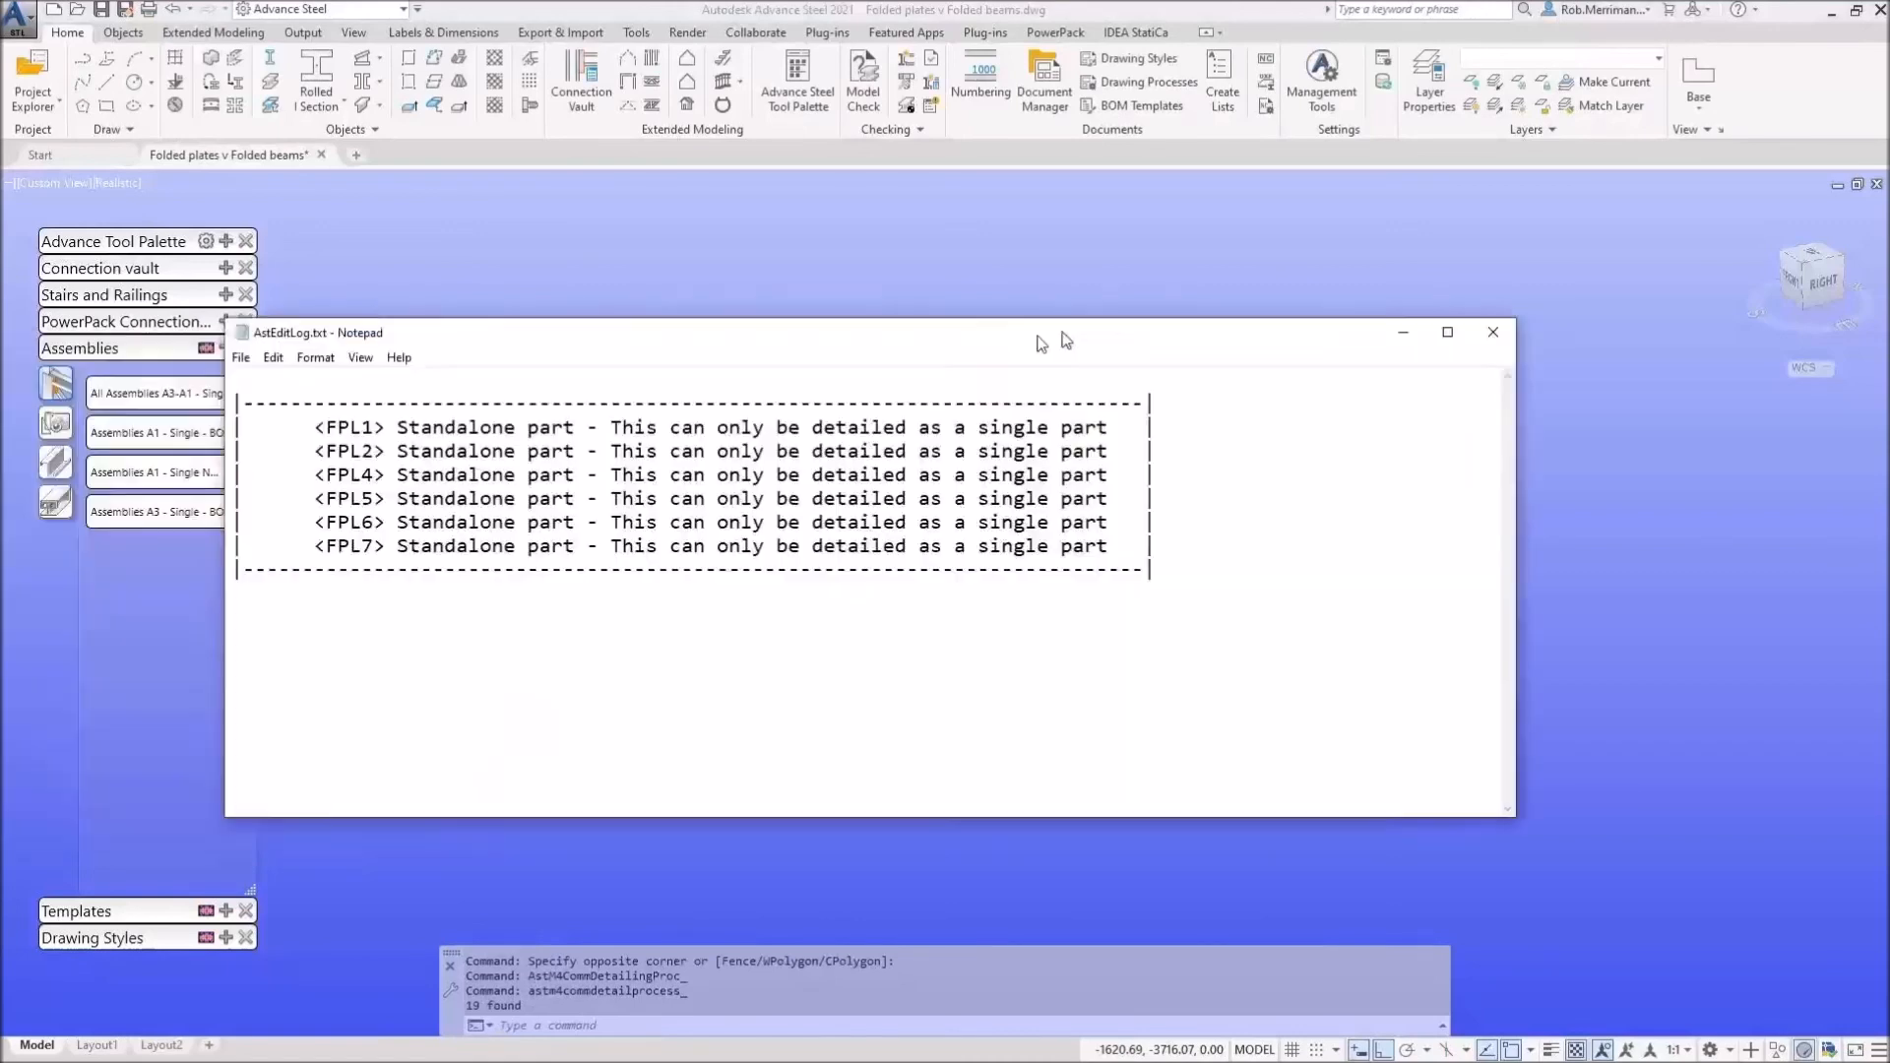
Step: Read the single-part-only warning in AstEditLog, then return to Management Tools
{"action": "left_click_drag", "start_coordinate": [1042, 340], "coordinate": [1210, 320]}
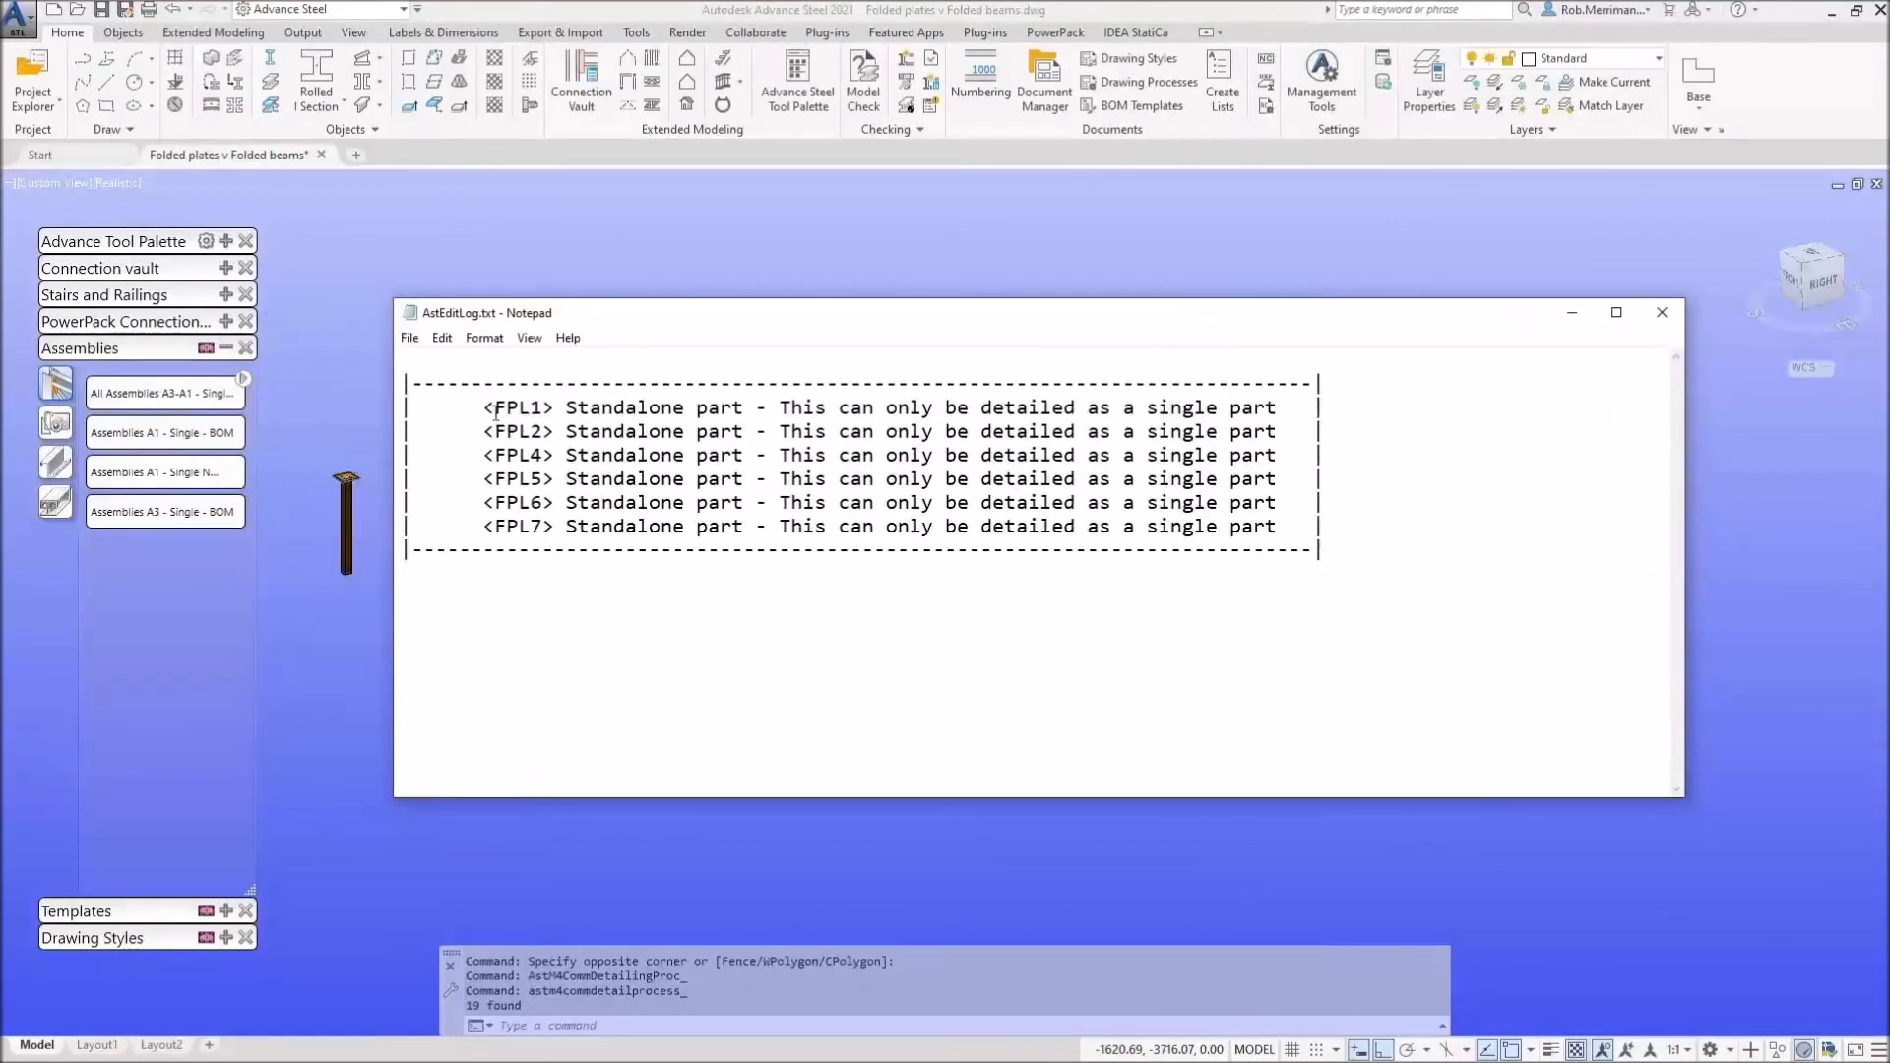
{"action": "left_click_drag", "start_coordinate": [492, 408], "coordinate": [1280, 410]}
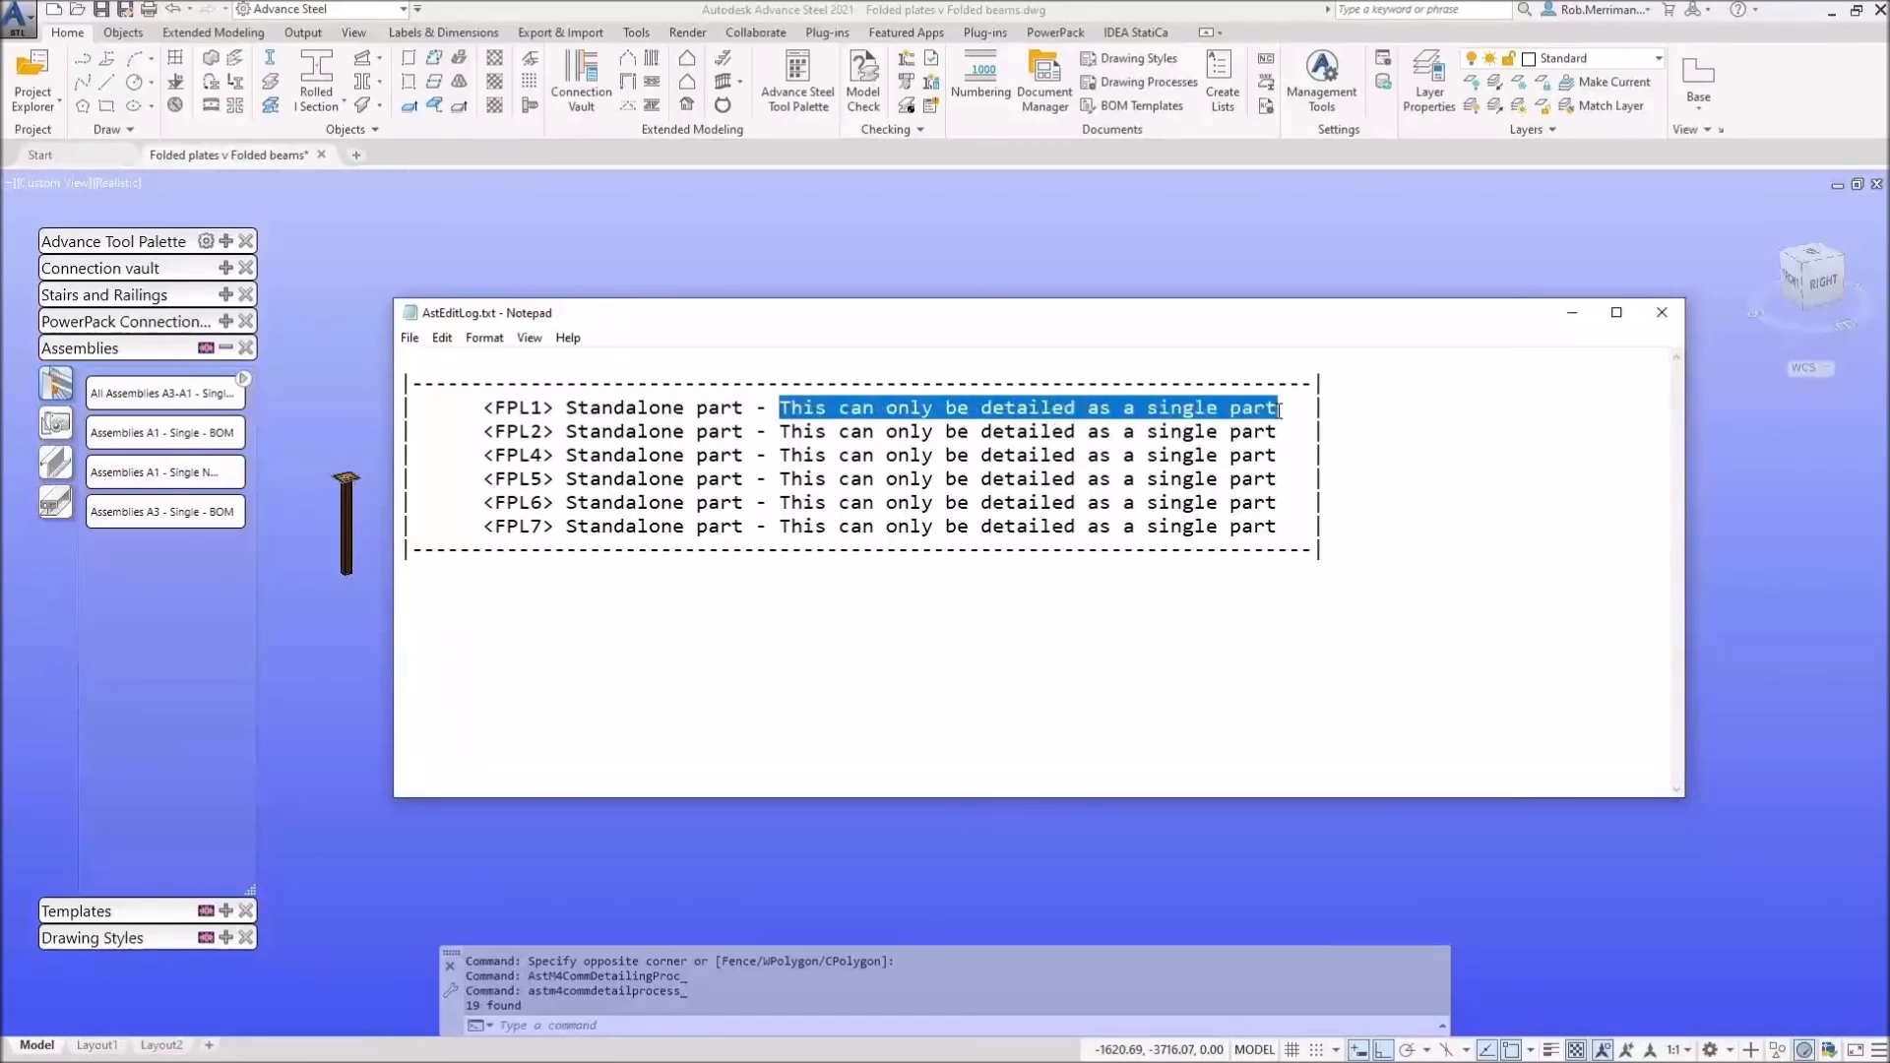
{"action": "key", "text": "alt+Tab"}
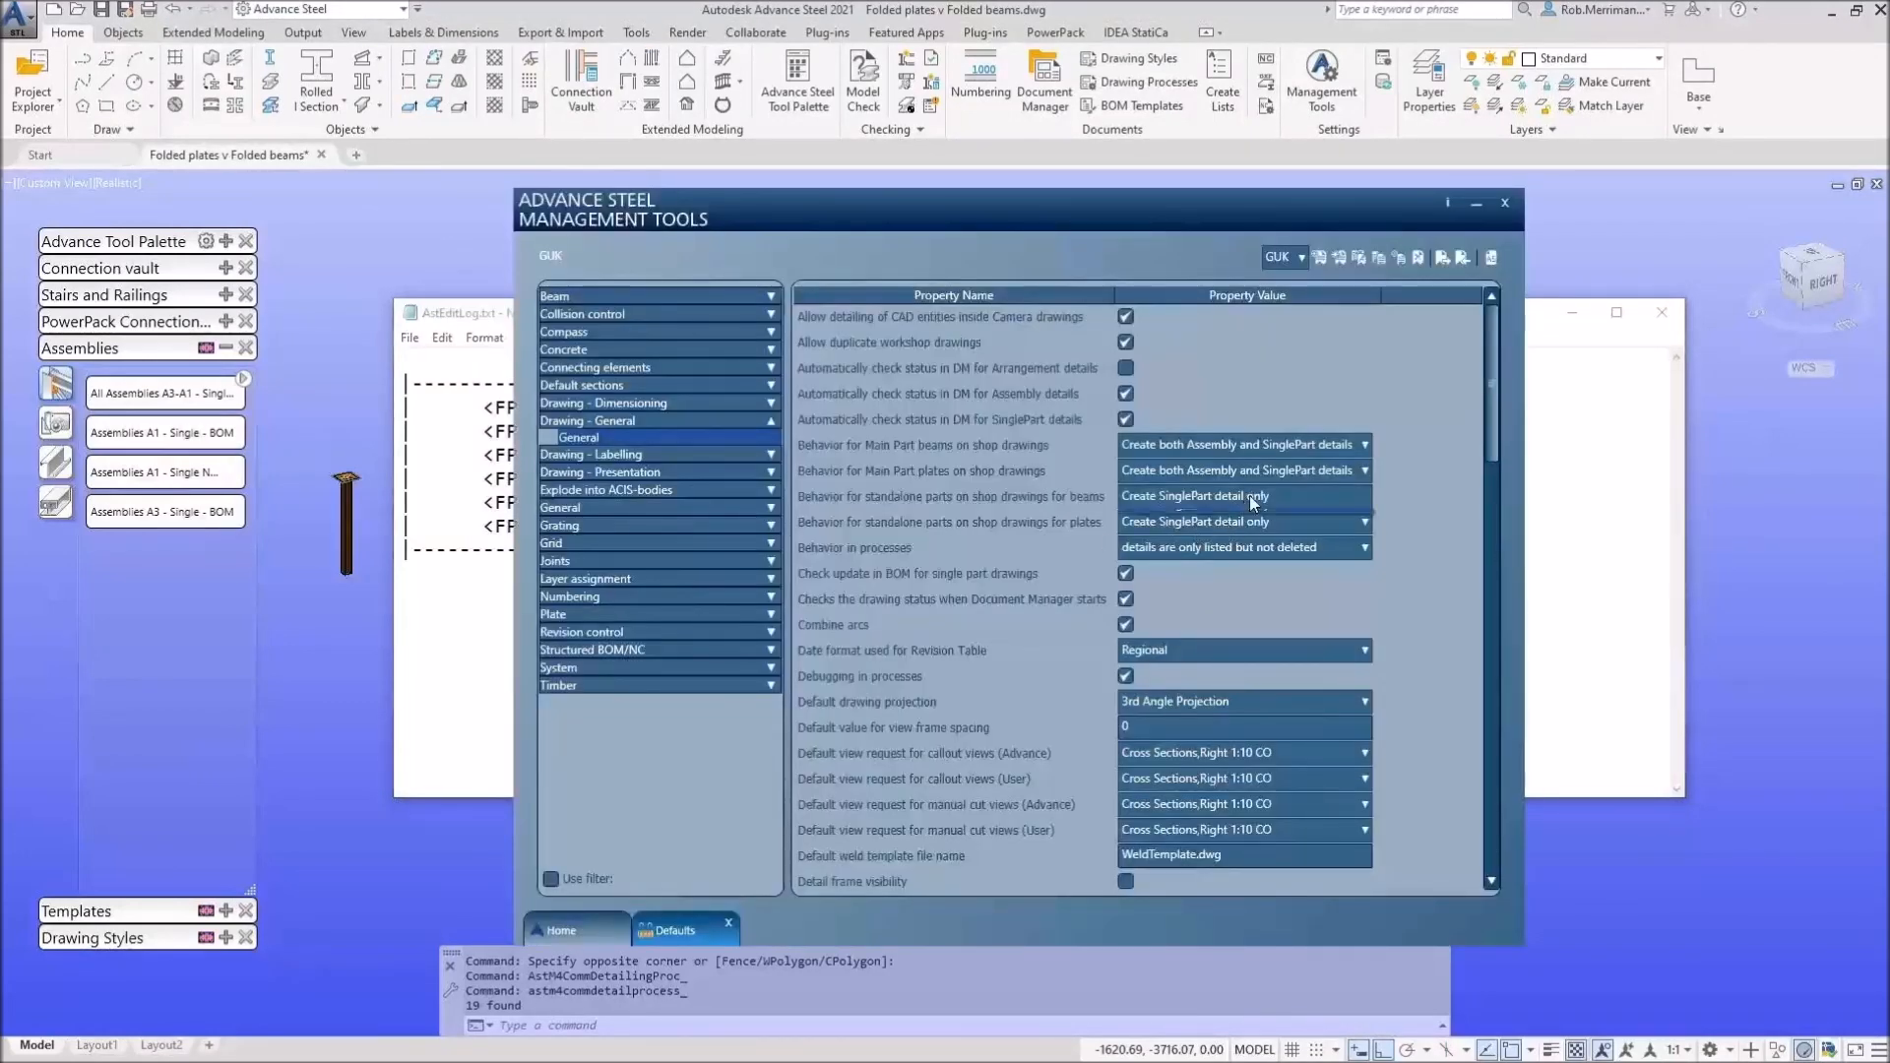
Step: Set standalone beams and plates to 'Create both Assembly and SinglePart details', reopen database, close log
{"action": "left_click", "coordinate": [1249, 494]}
{"action": "left_click", "coordinate": [1268, 519]}
{"action": "left_click", "coordinate": [1273, 542]}
{"action": "left_click", "coordinate": [1489, 261]}
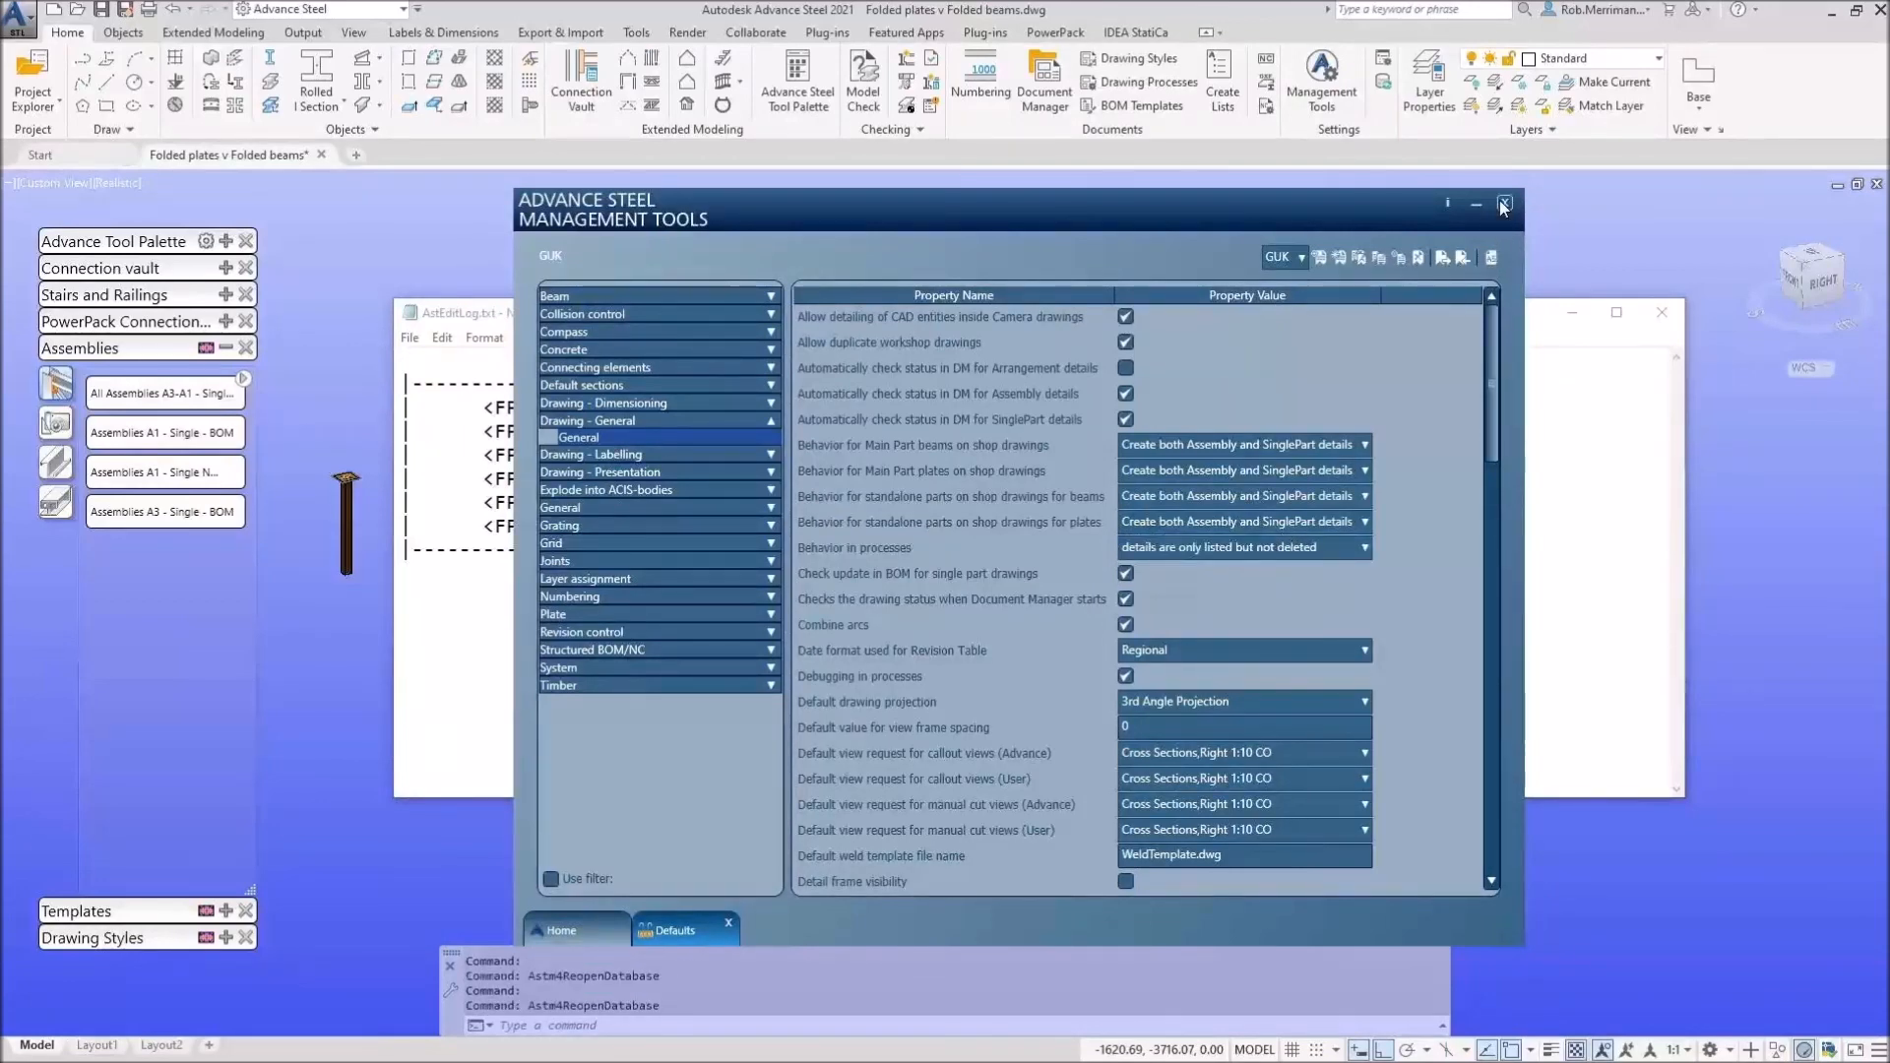
{"action": "left_click", "coordinate": [1501, 201]}
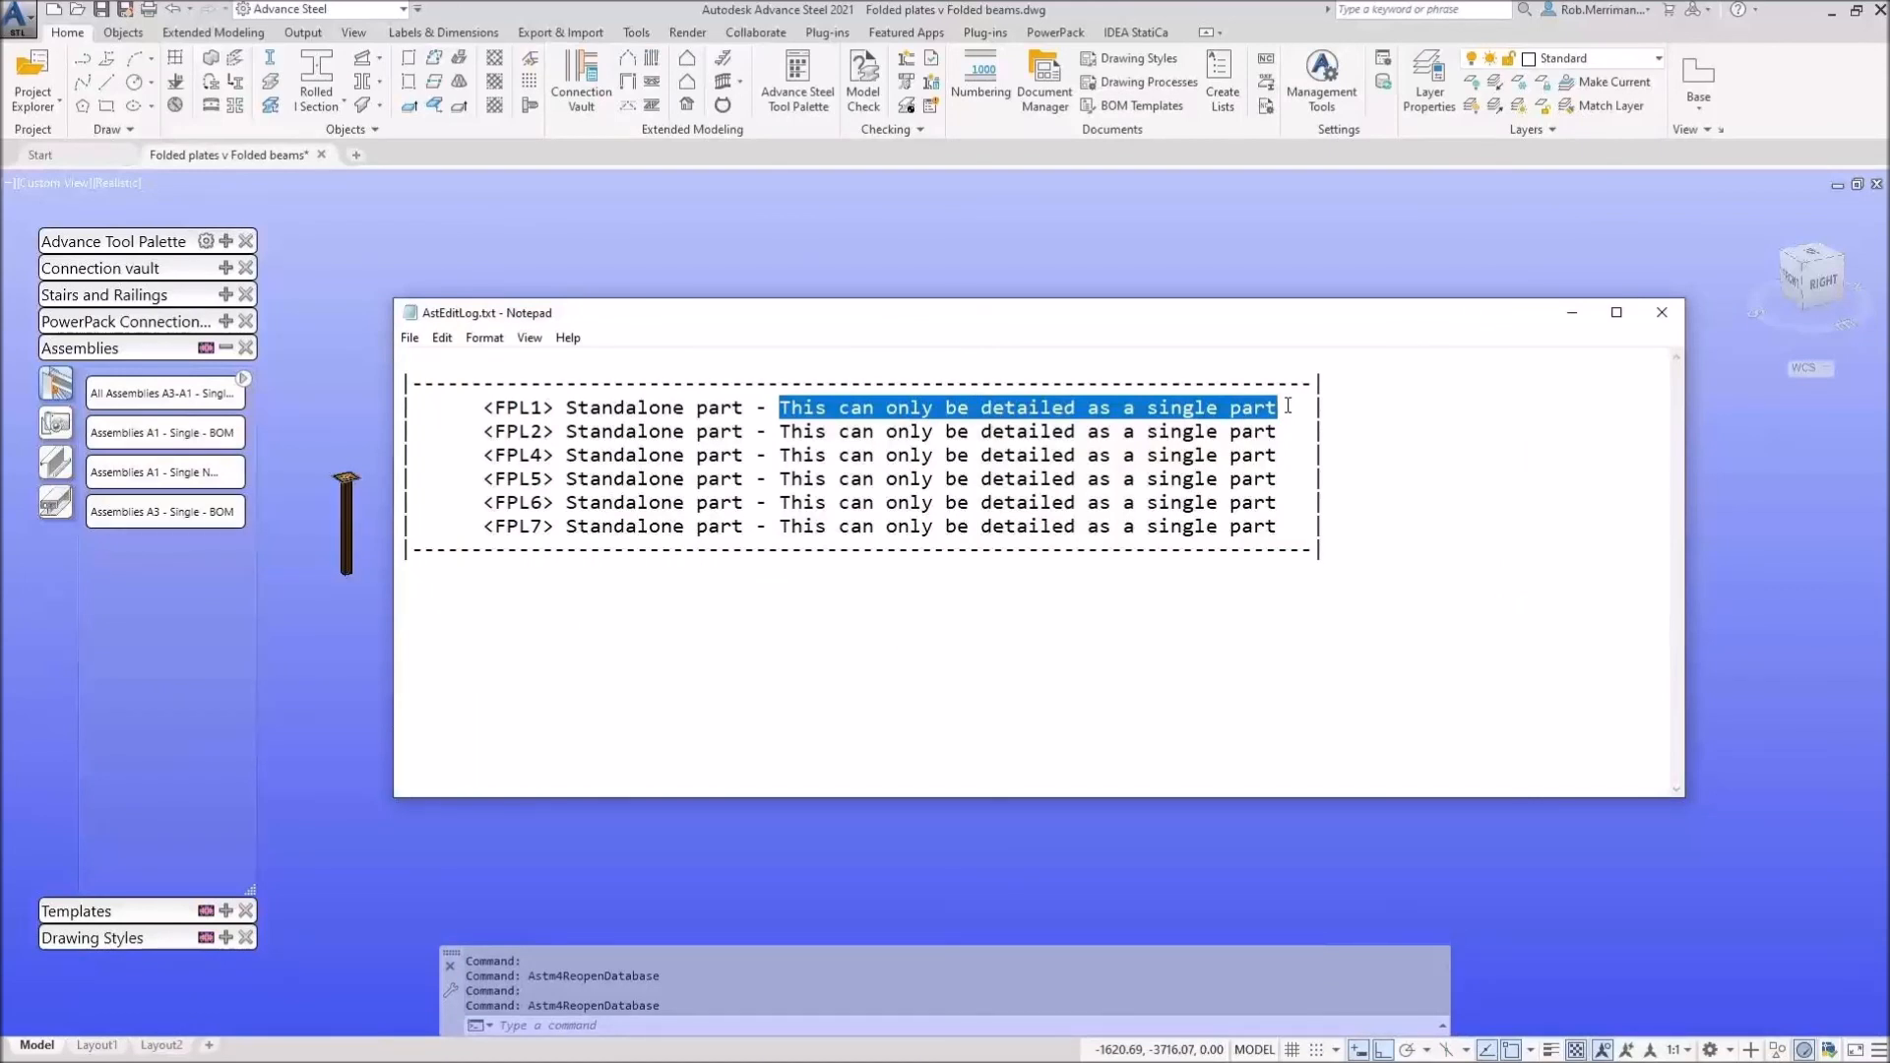
{"action": "left_click", "coordinate": [1658, 313]}
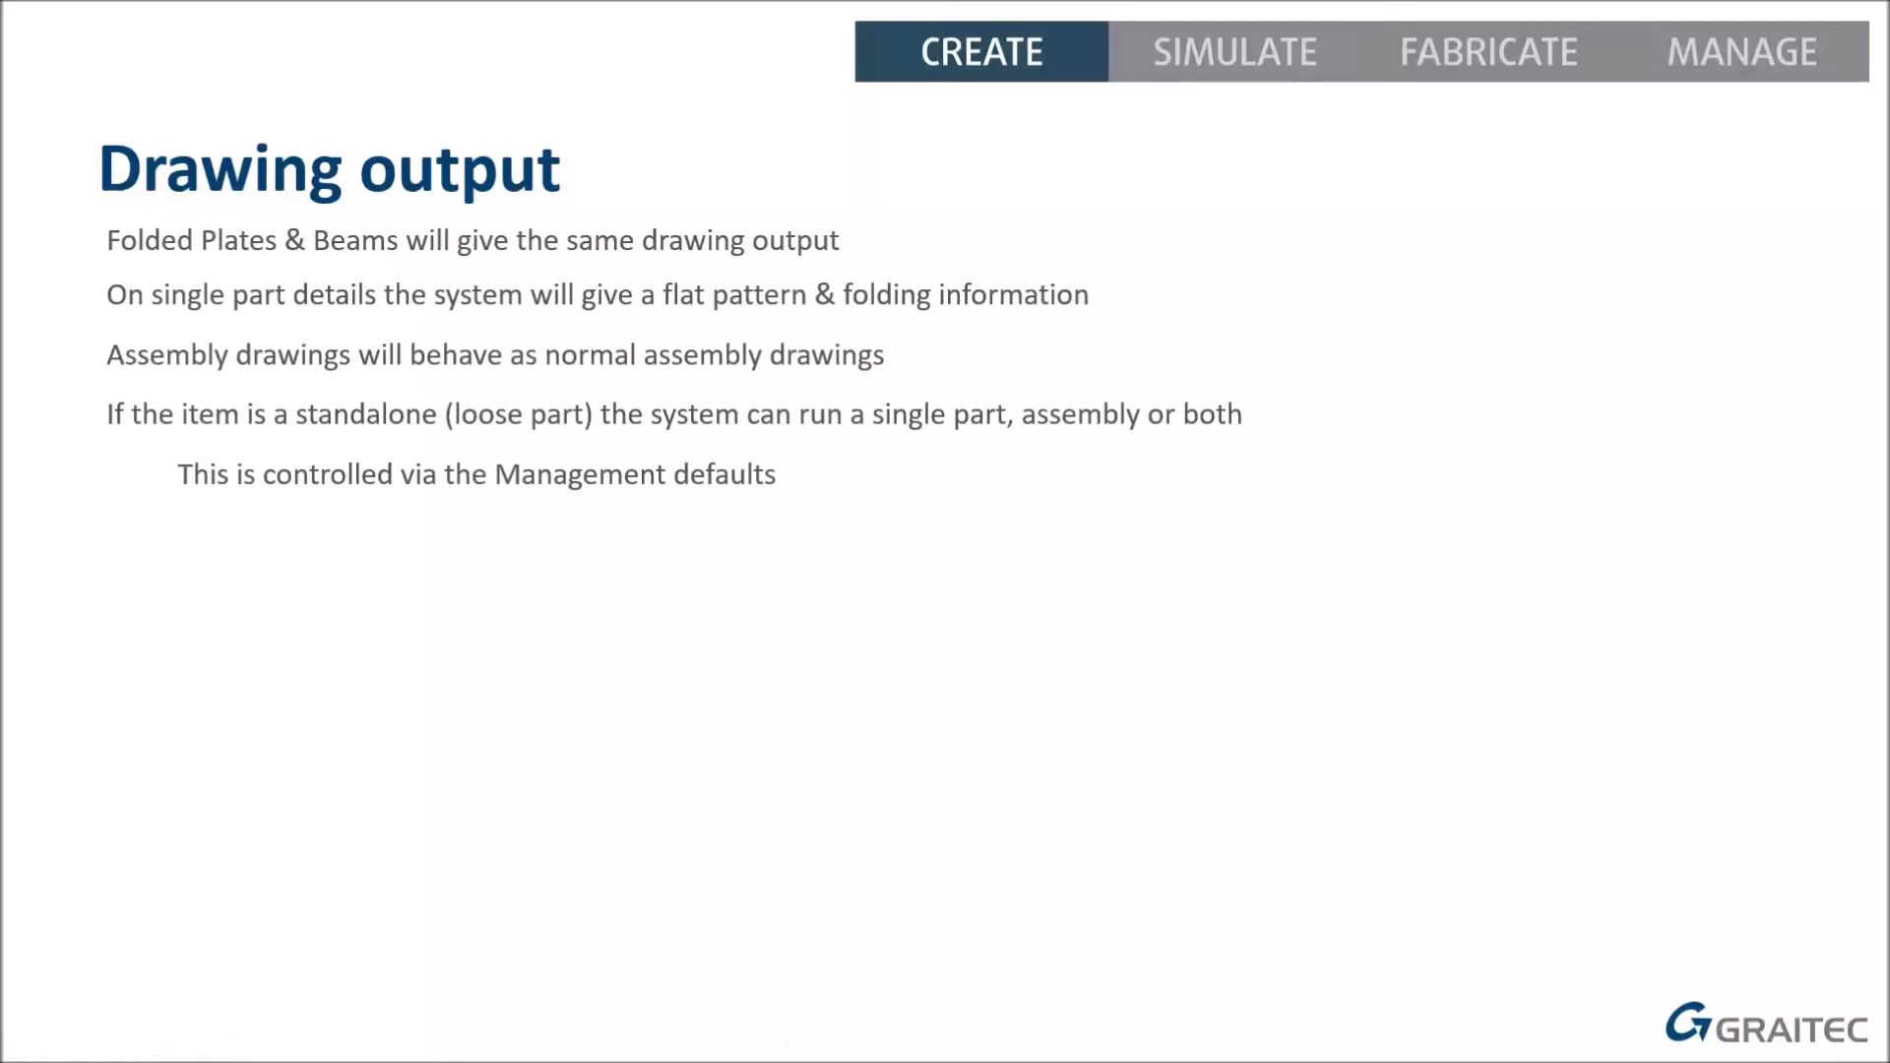
Step: Return from the PowerPoint 'Drawing output' slide to the Advance Steel model
{"action": "key", "text": "alt+Tab"}
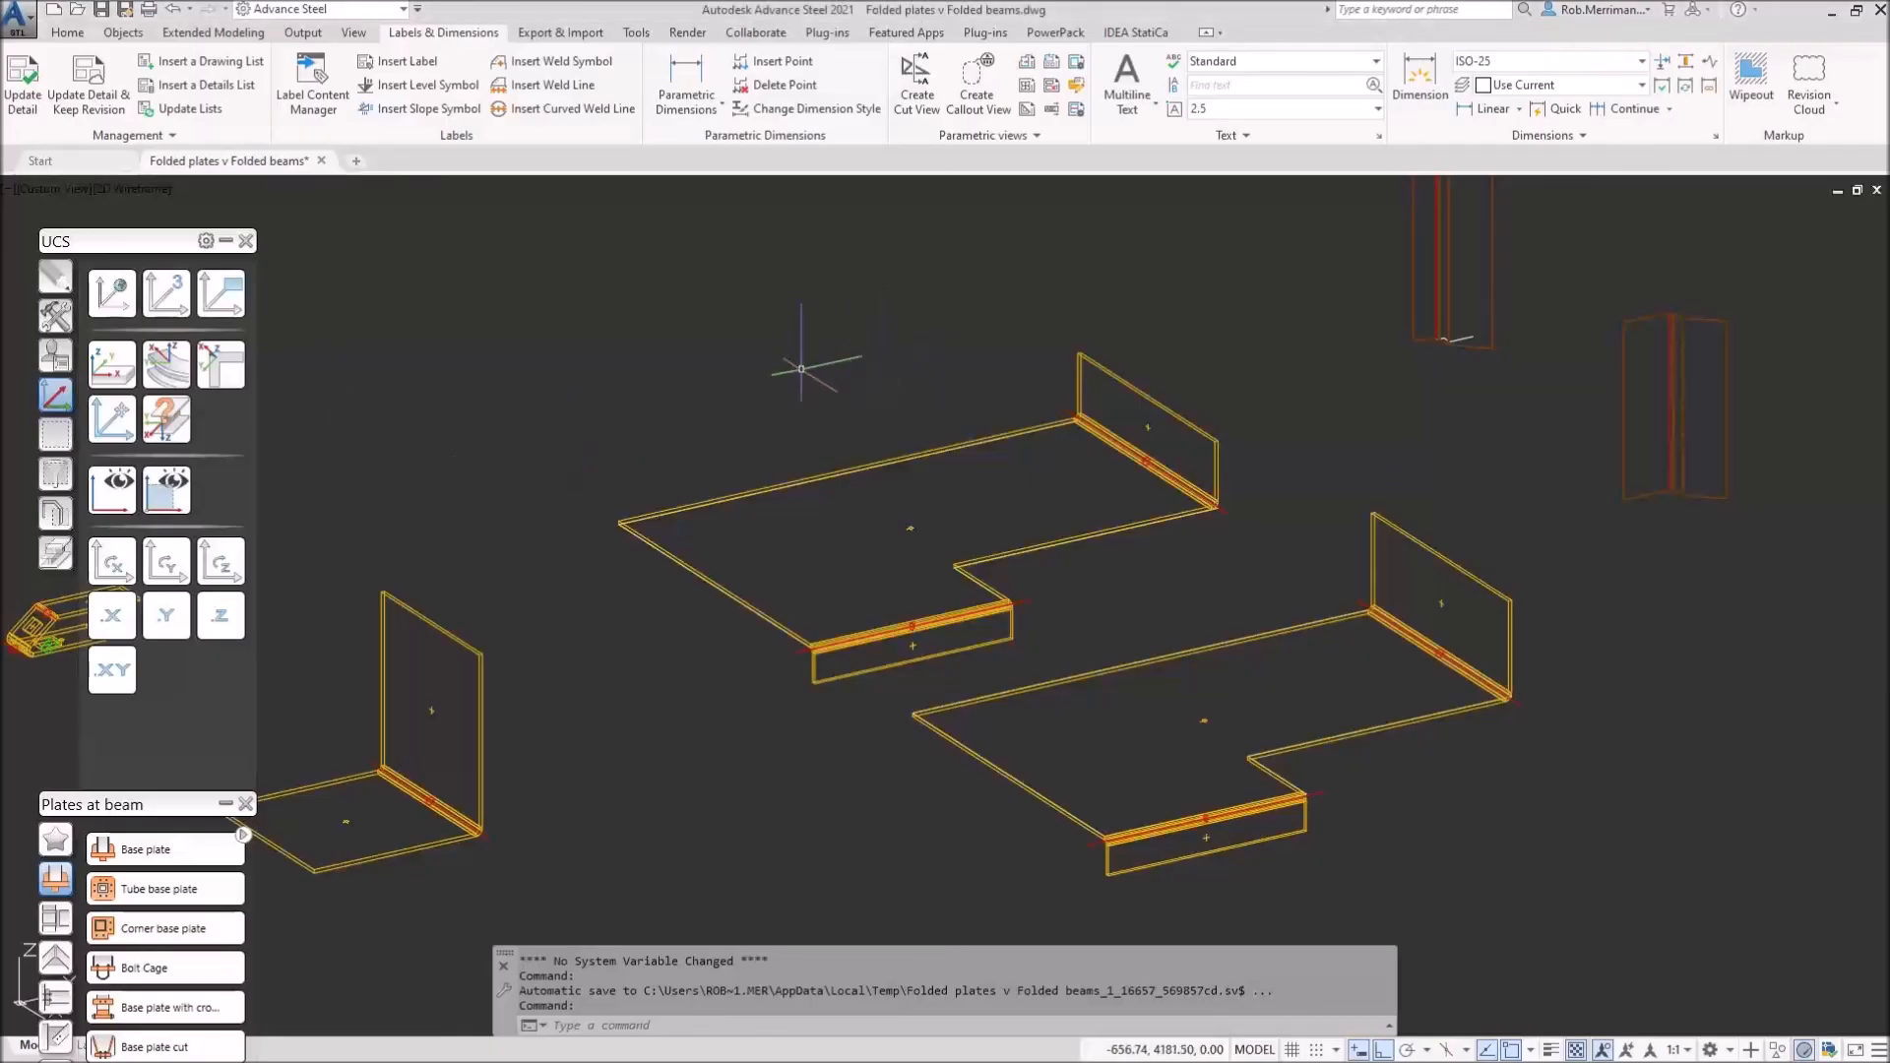
Step: Switch the viewport visual style to Realistic
{"action": "left_click", "coordinate": [67, 190]}
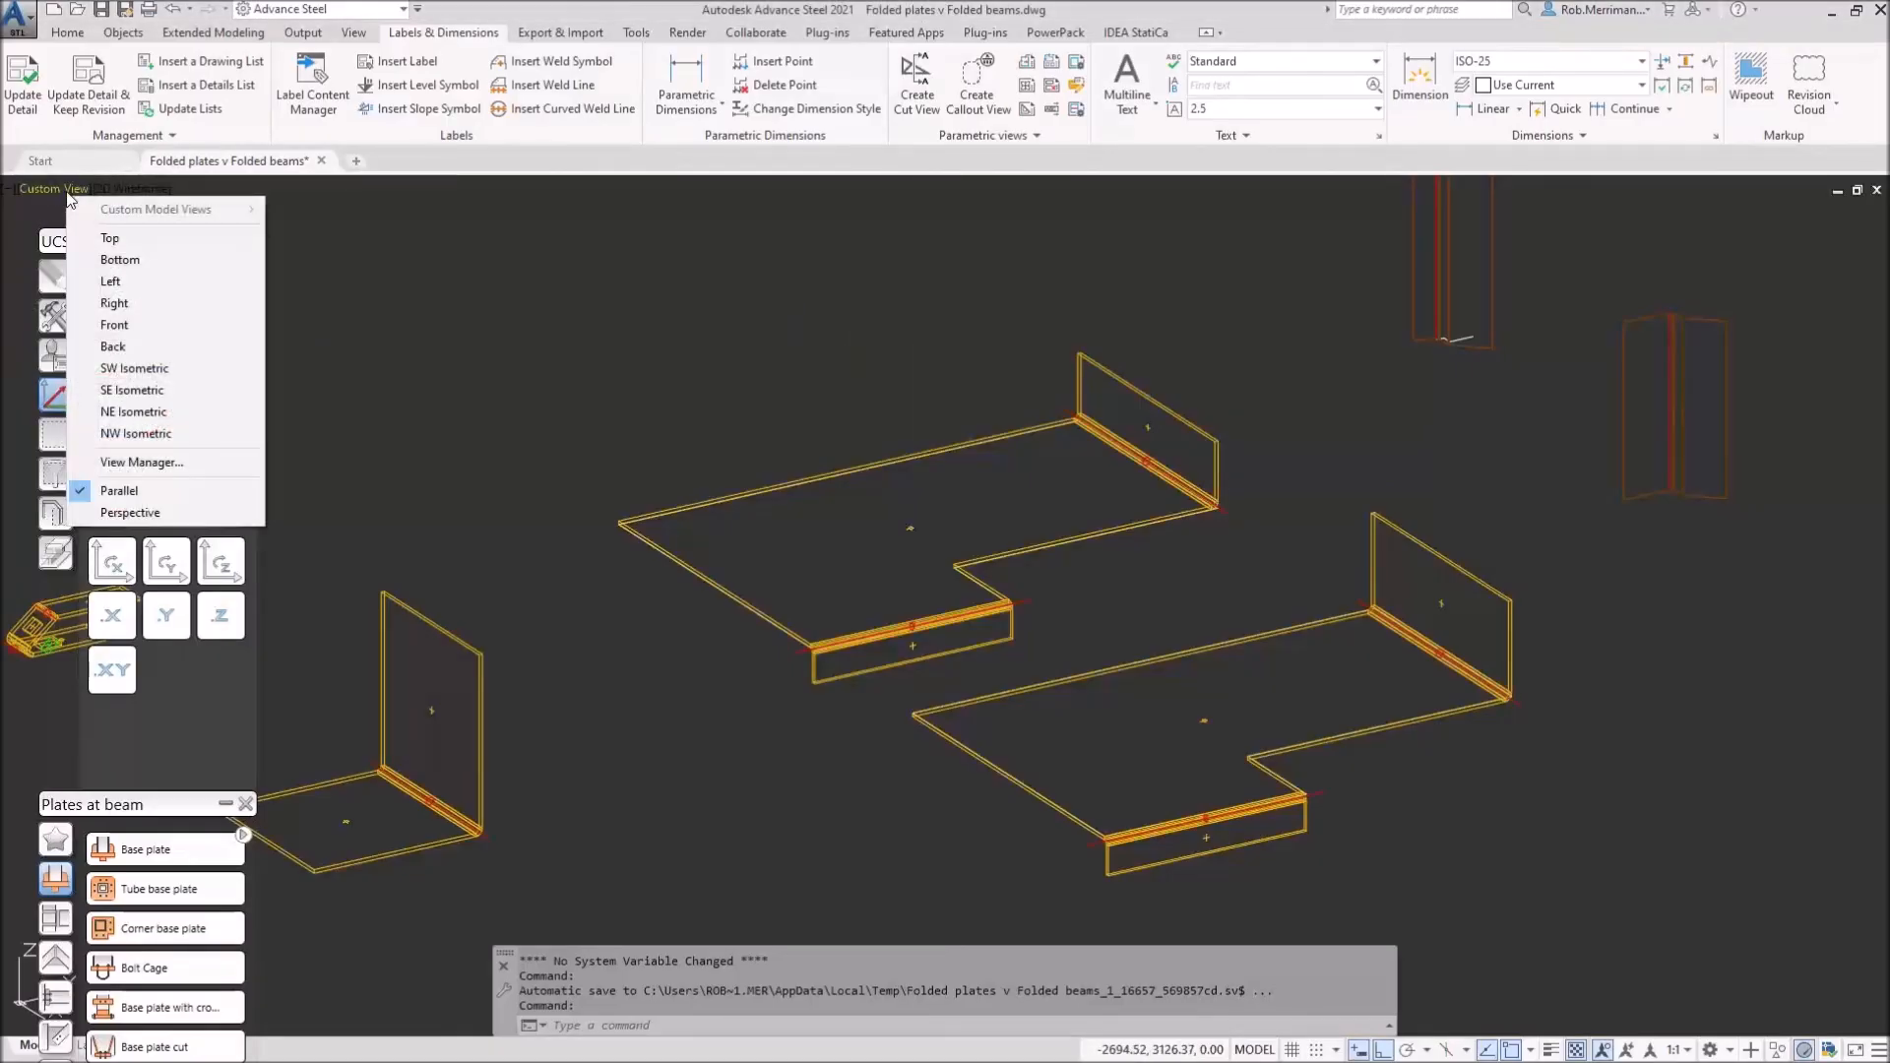
{"action": "left_click", "coordinate": [134, 189]}
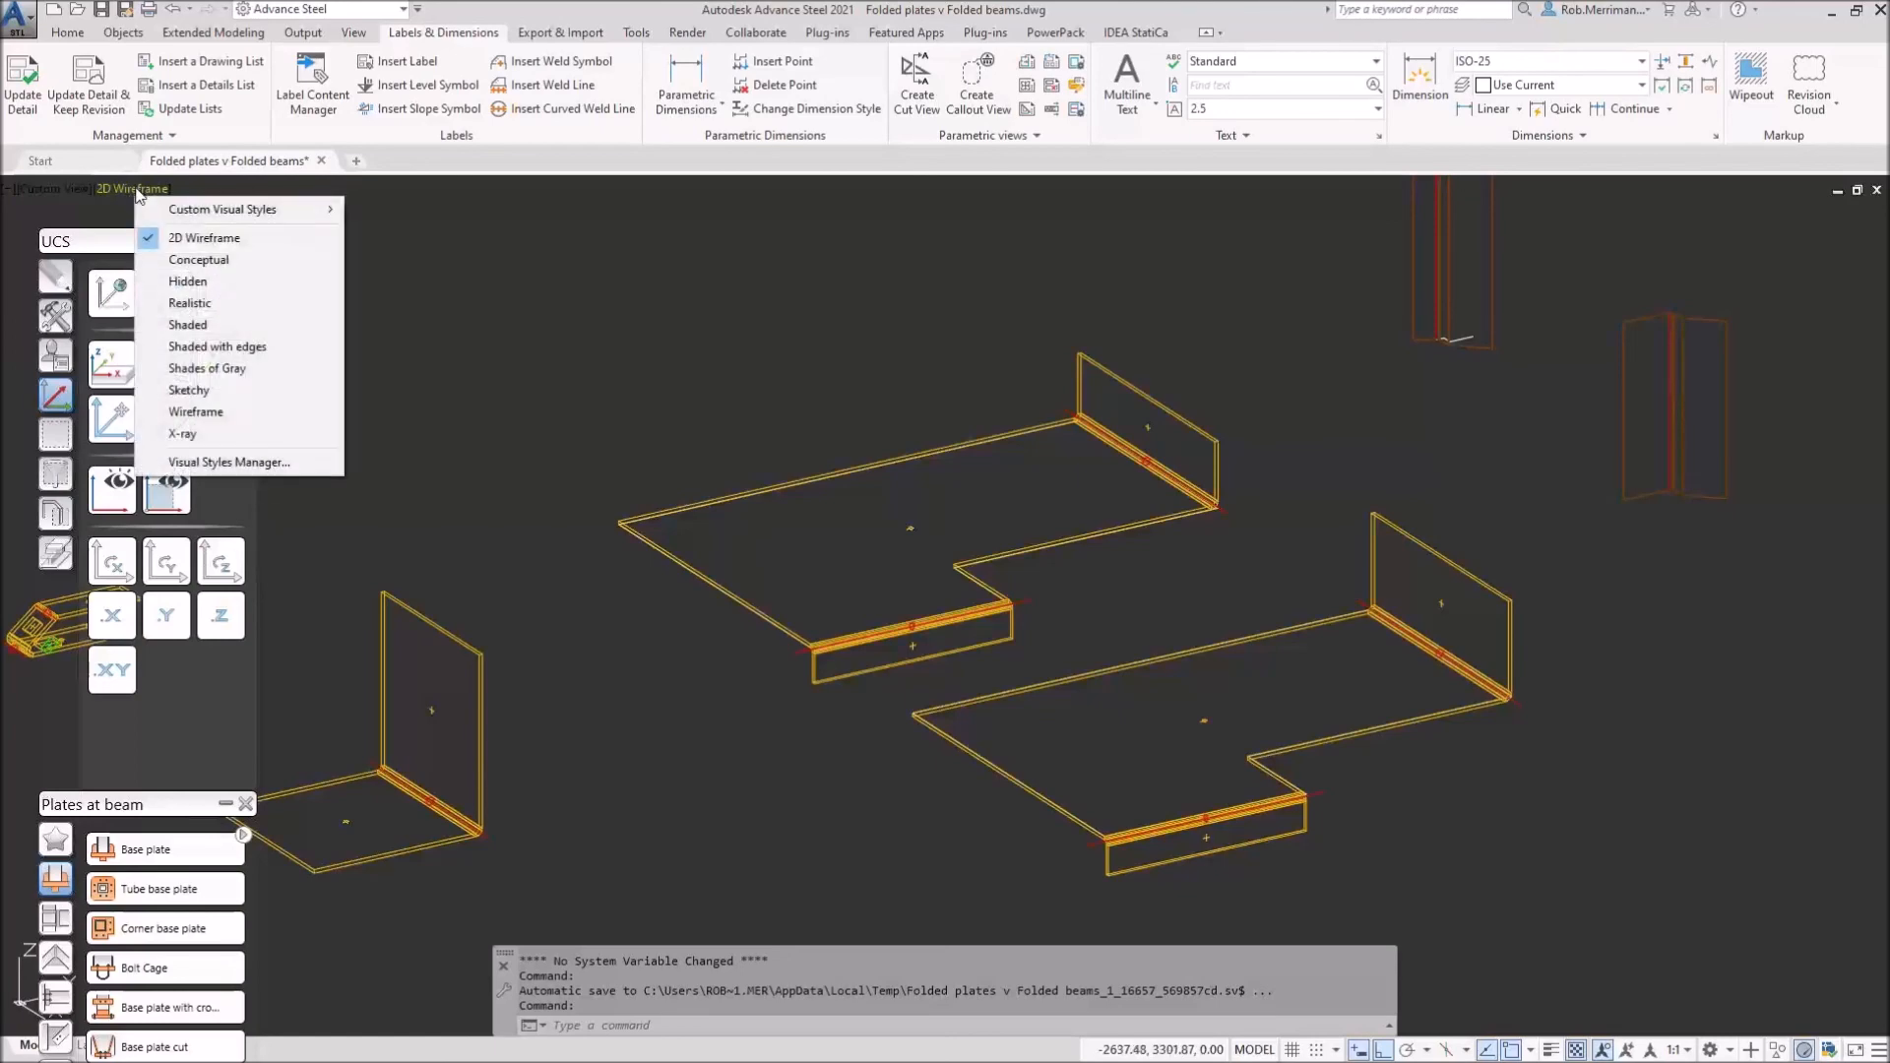
{"action": "left_click", "coordinate": [182, 303]}
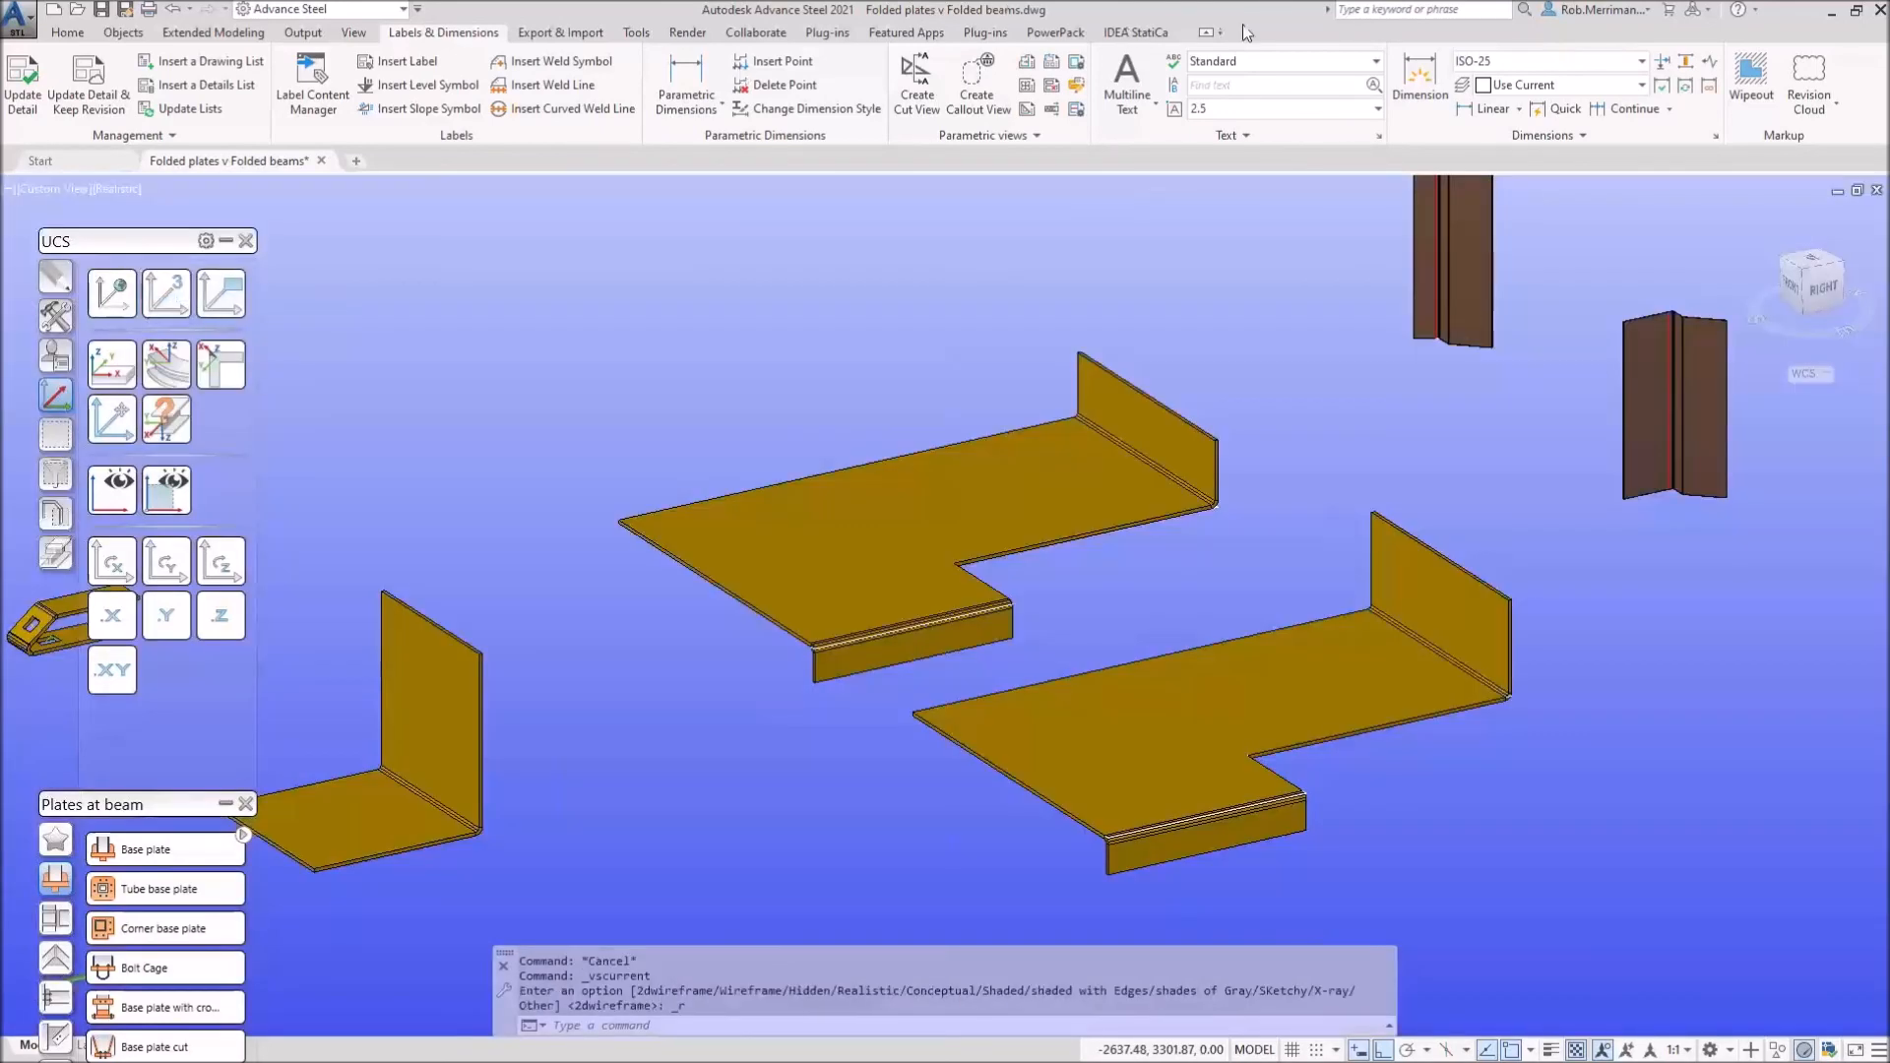
Step: Bring up the PowerPack ribbon tab and expand its Connection palette
{"action": "left_click", "coordinate": [1055, 33]}
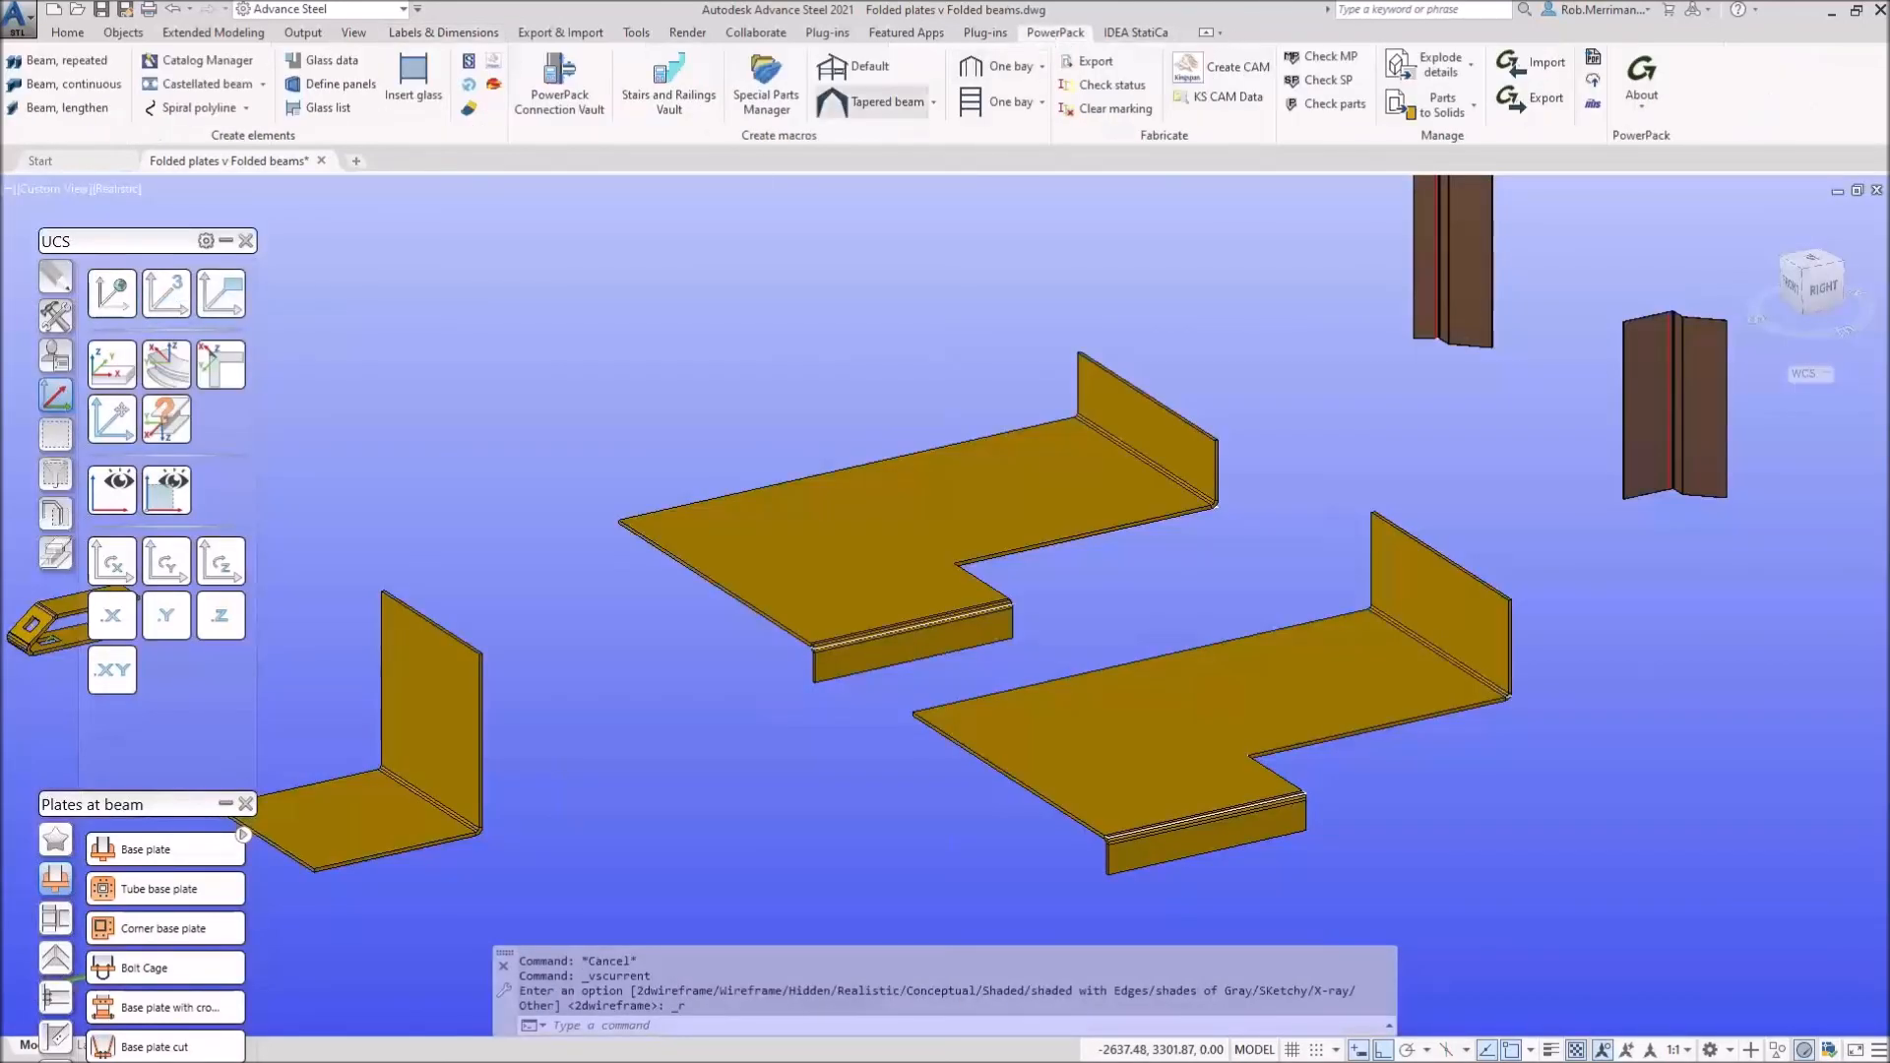
{"action": "left_click", "coordinate": [225, 240]}
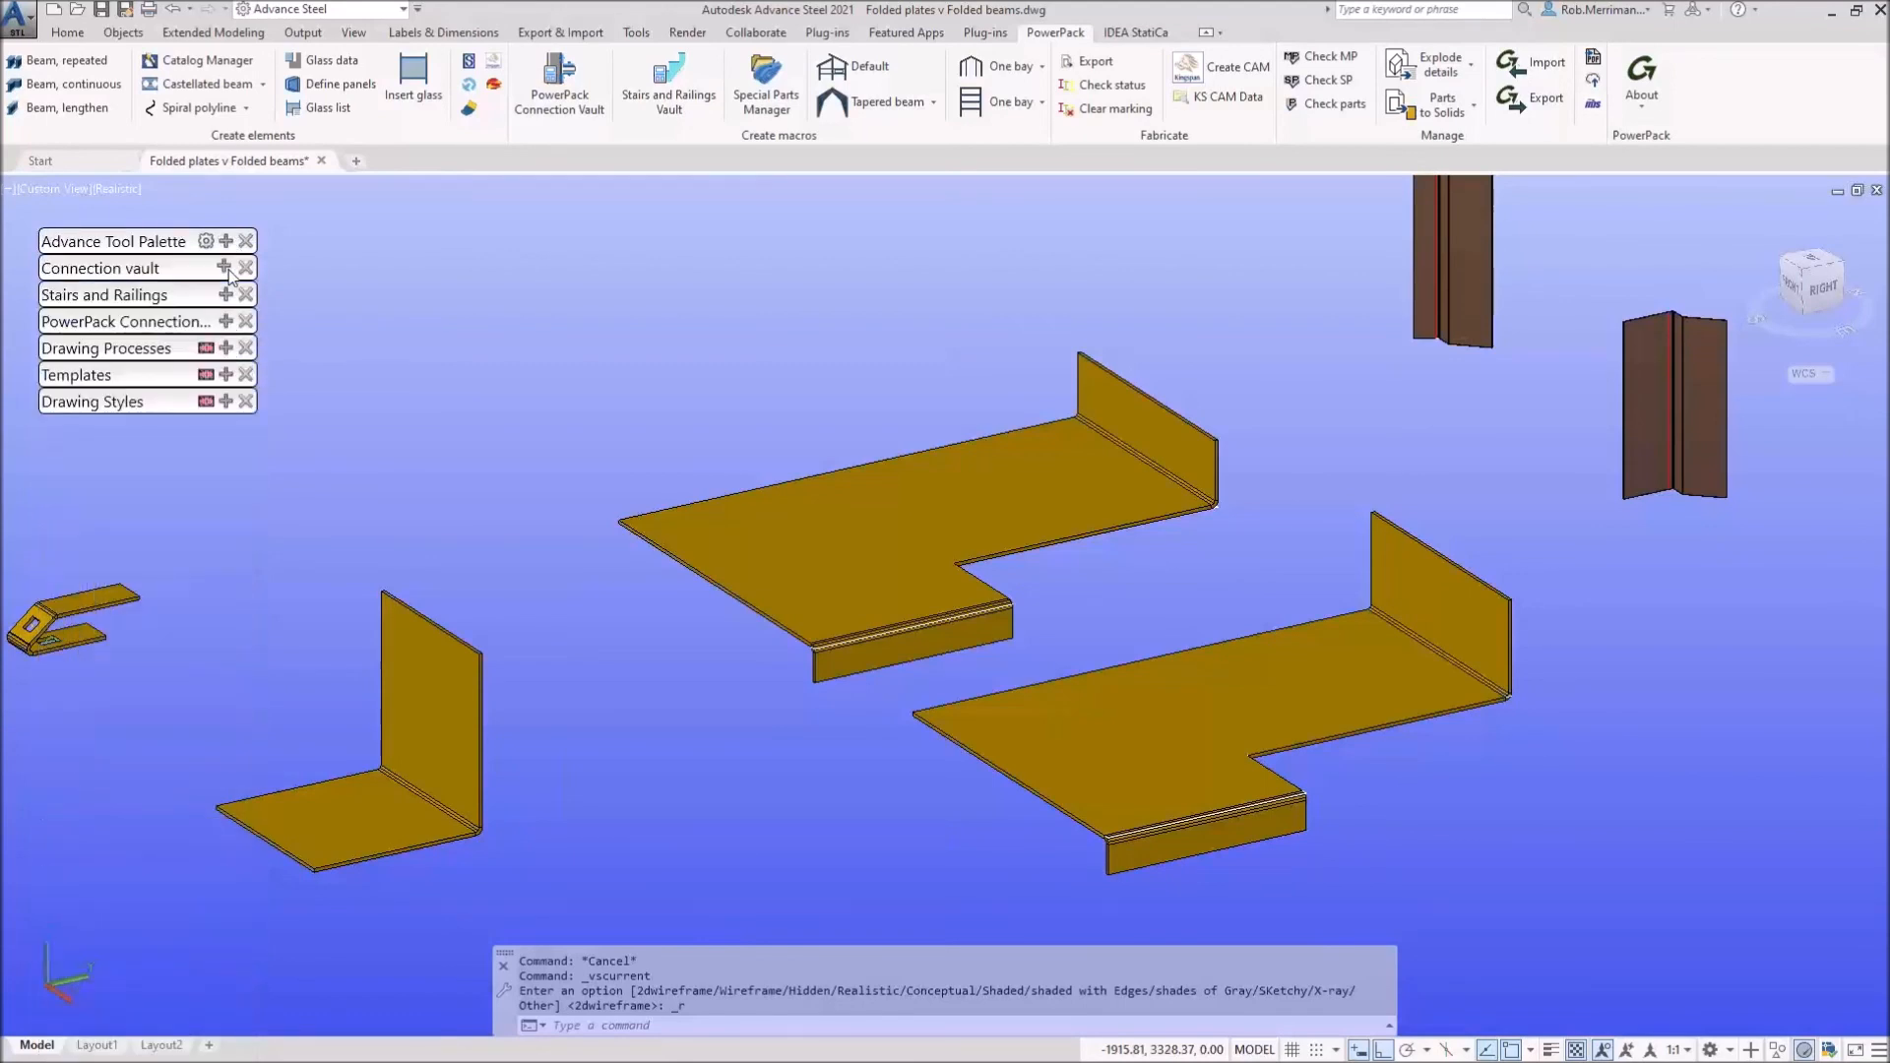
{"action": "left_click", "coordinate": [209, 325]}
Step: Browse the Beam-to-beam, Columns, Bracings, Purlins, Platform cover, Construction and Cold rolled categories
{"action": "mouse_move", "coordinate": [61, 392]}
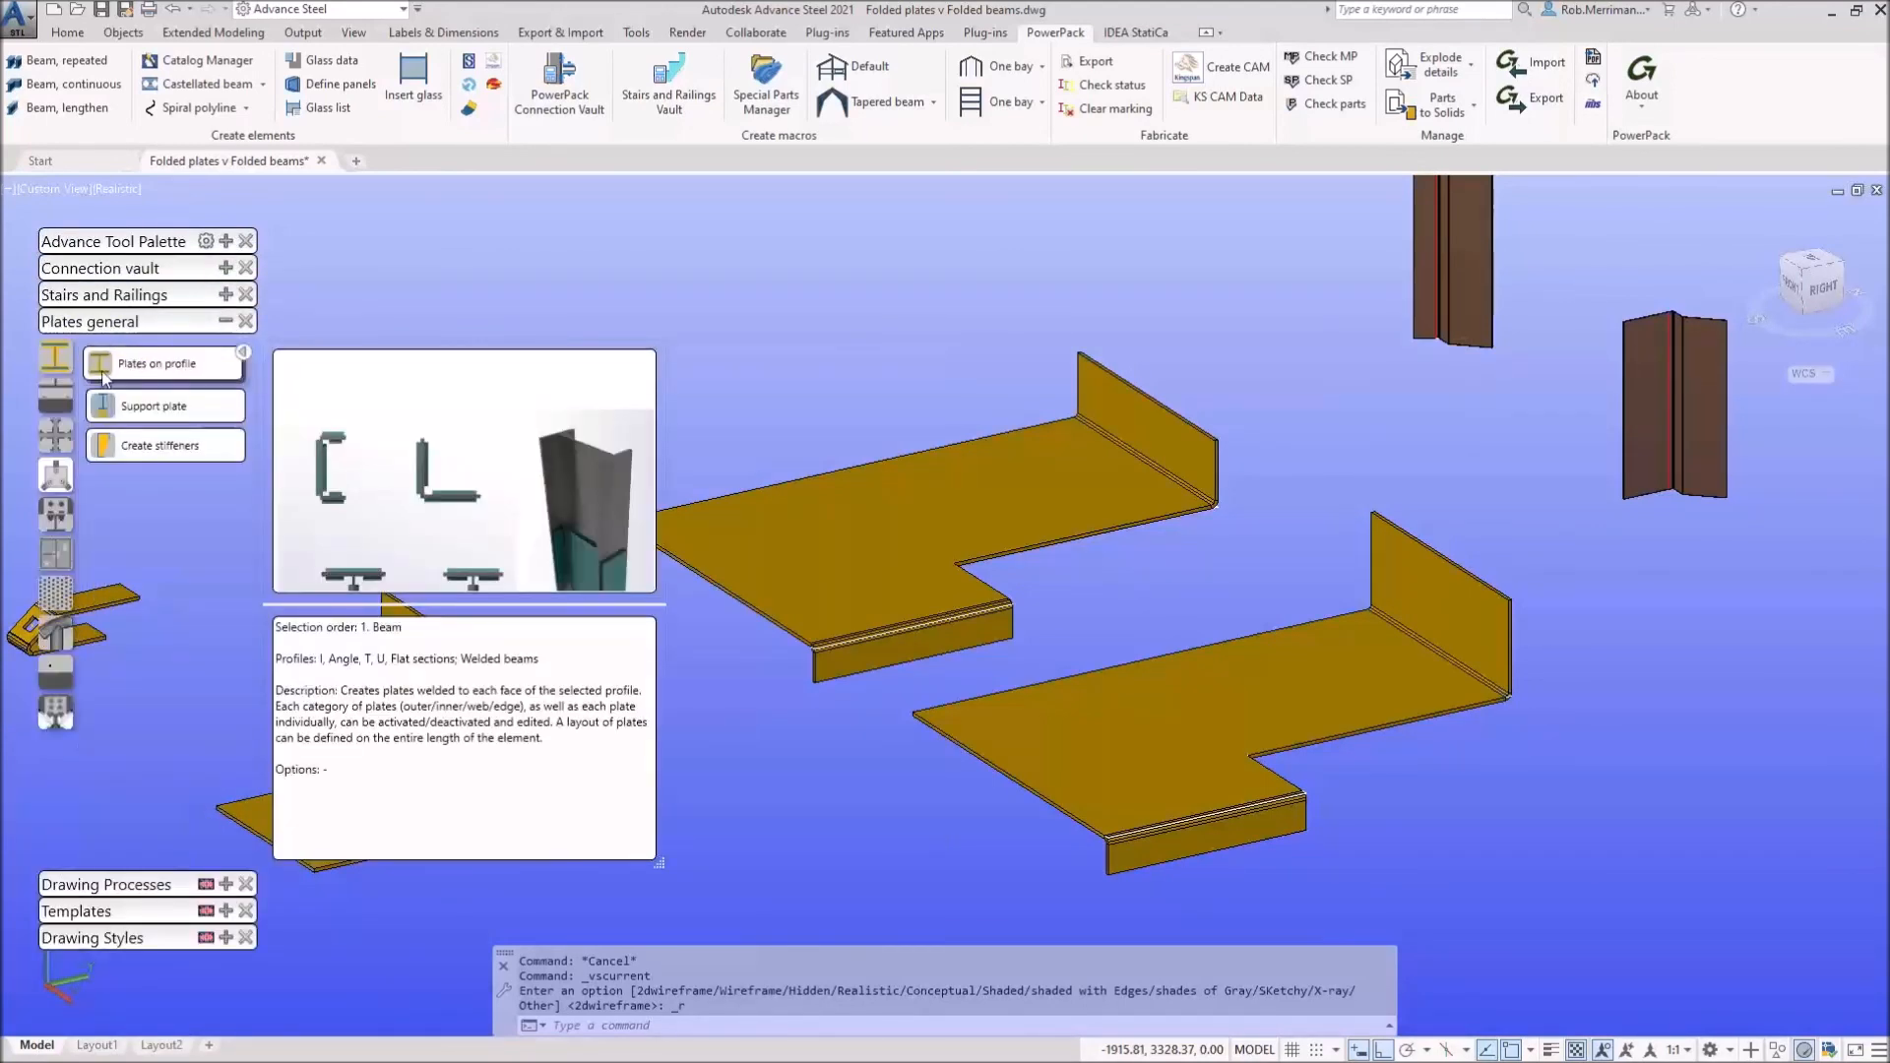
{"action": "mouse_move", "coordinate": [54, 482]}
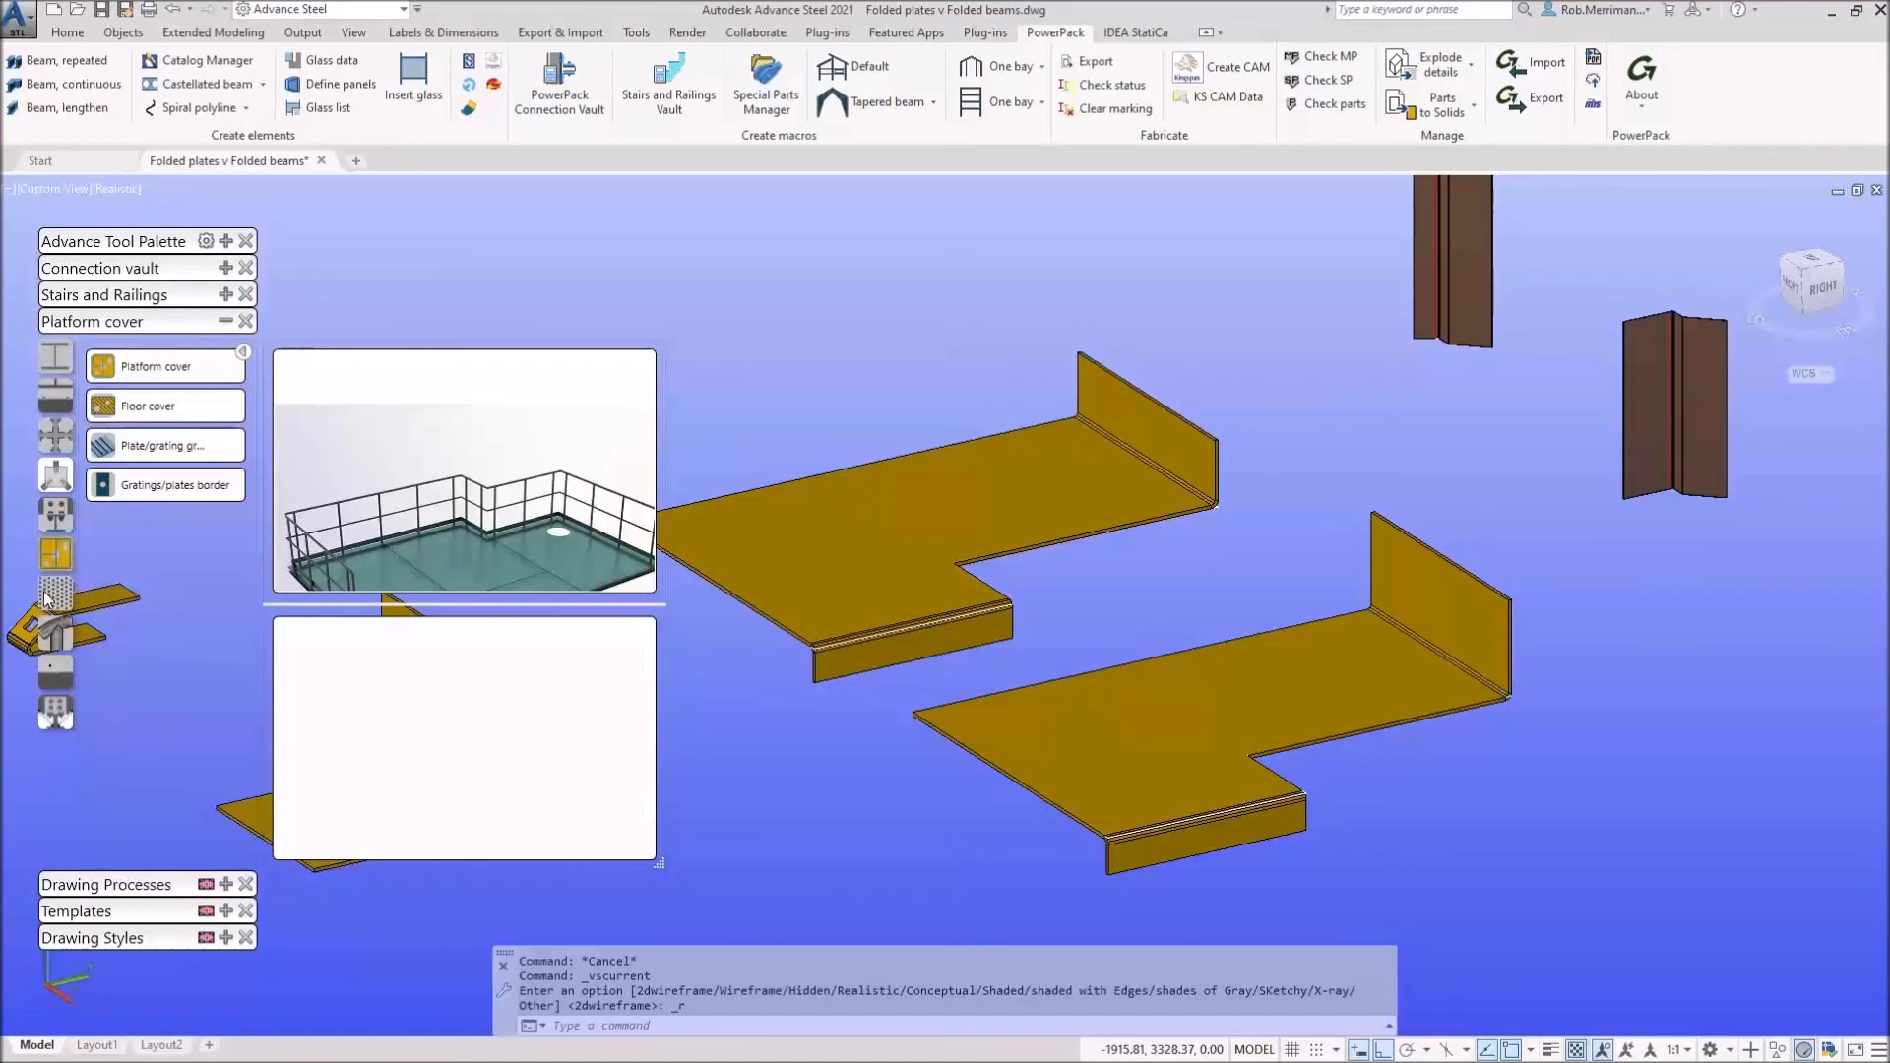
{"action": "mouse_move", "coordinate": [49, 633]}
{"action": "mouse_move", "coordinate": [54, 692]}
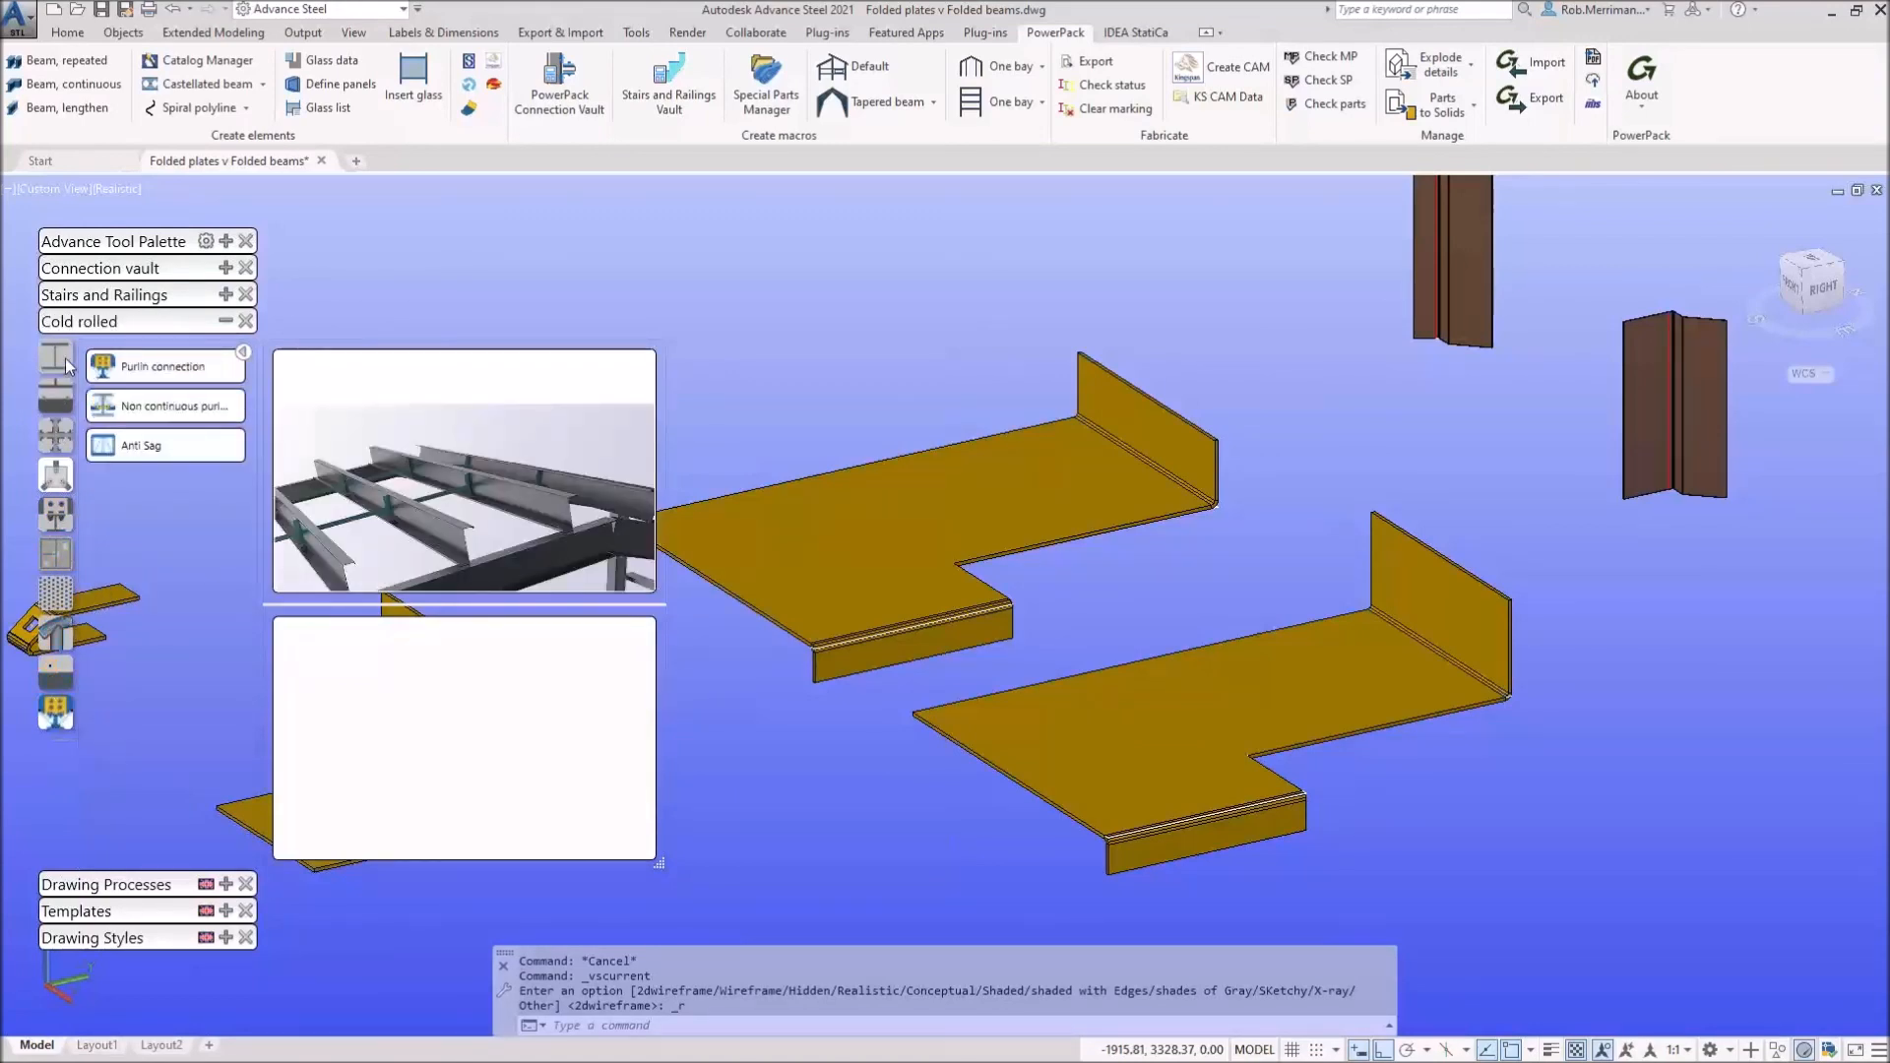
{"action": "mouse_move", "coordinate": [62, 356]}
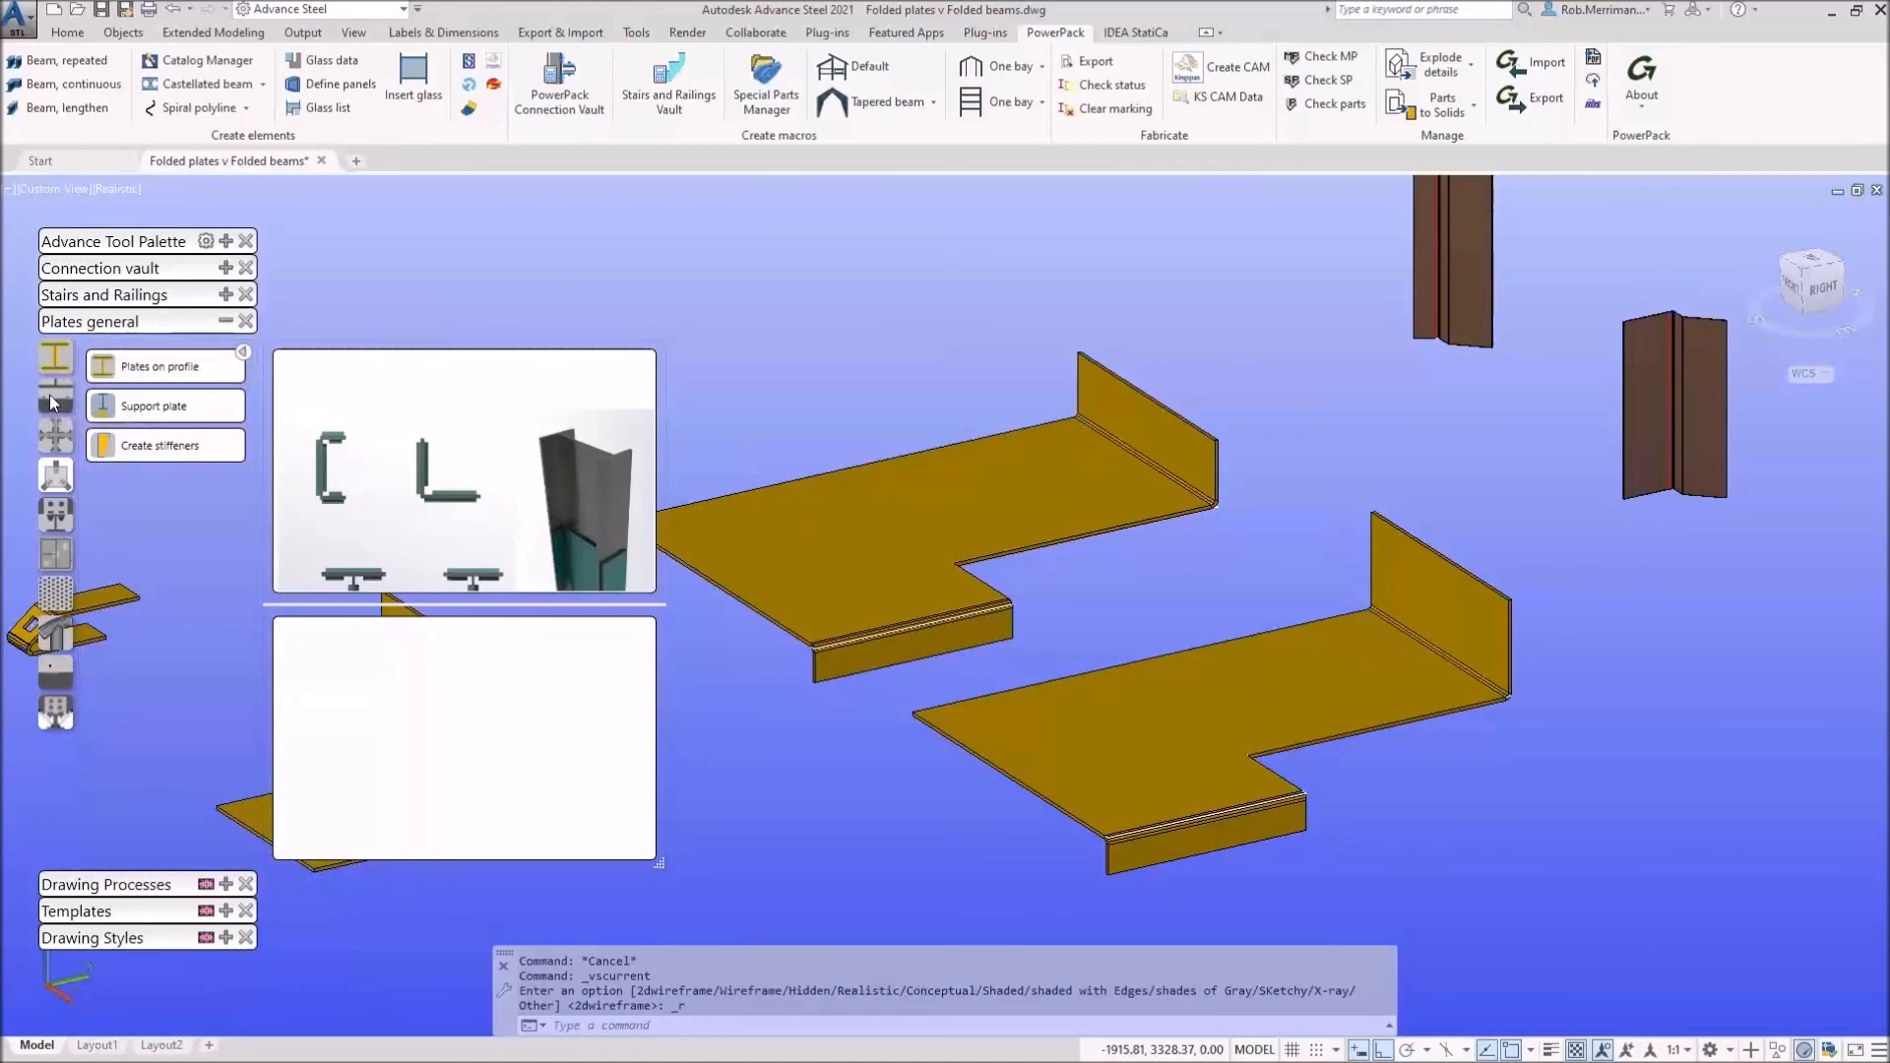
{"action": "left_click", "coordinate": [49, 394]}
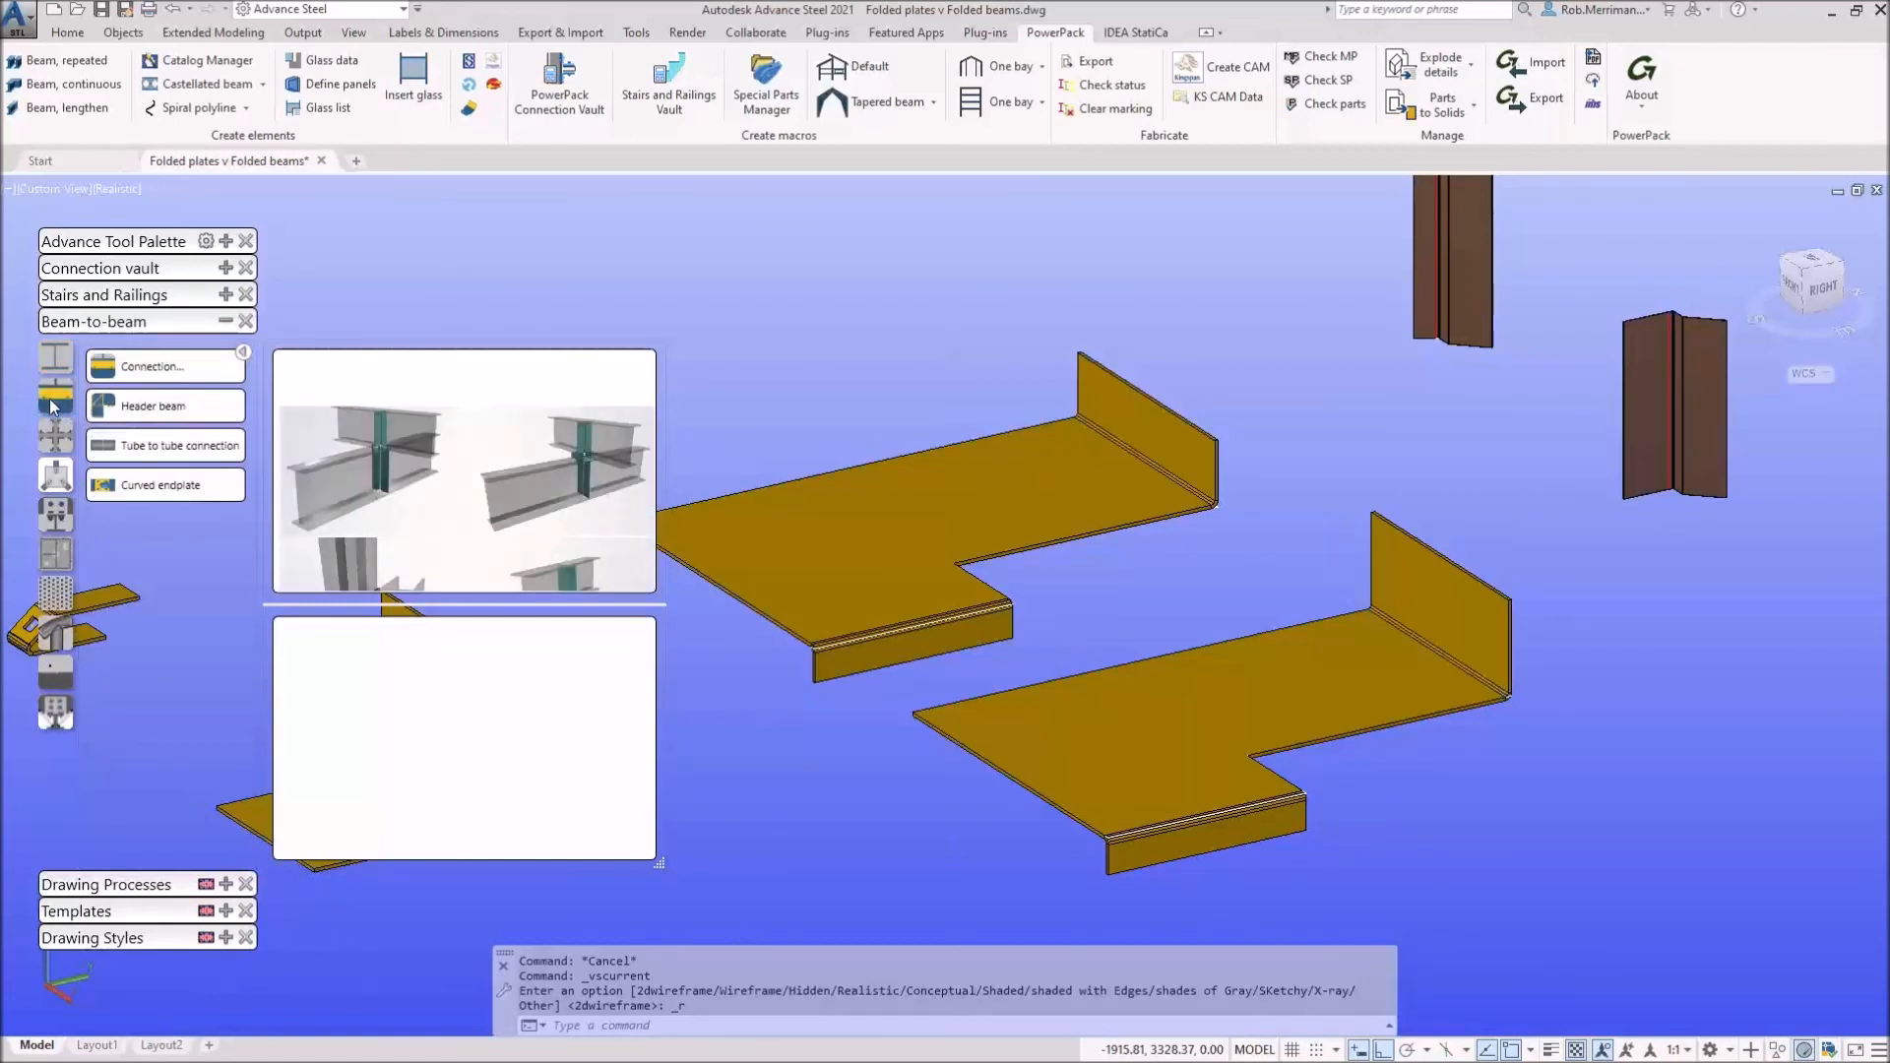
{"action": "left_click", "coordinate": [55, 433]}
{"action": "left_click", "coordinate": [55, 477]}
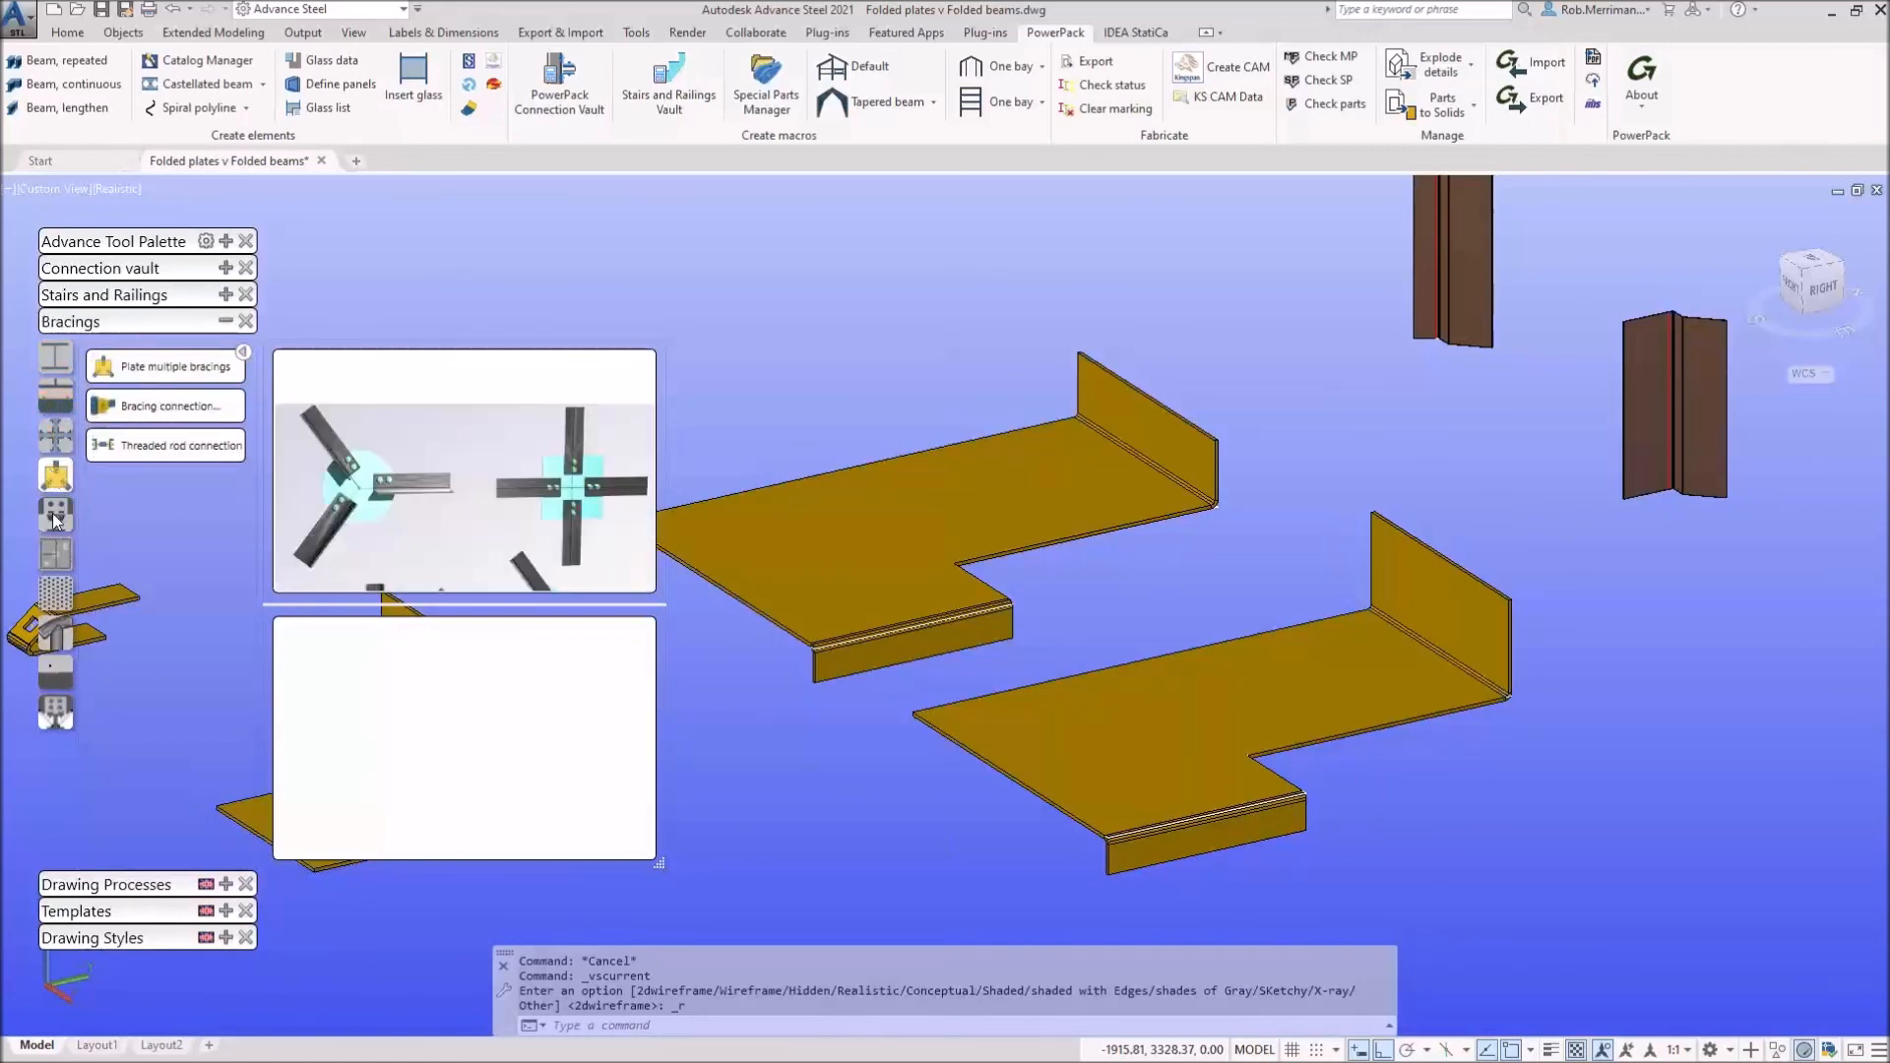
{"action": "left_click", "coordinate": [55, 516]}
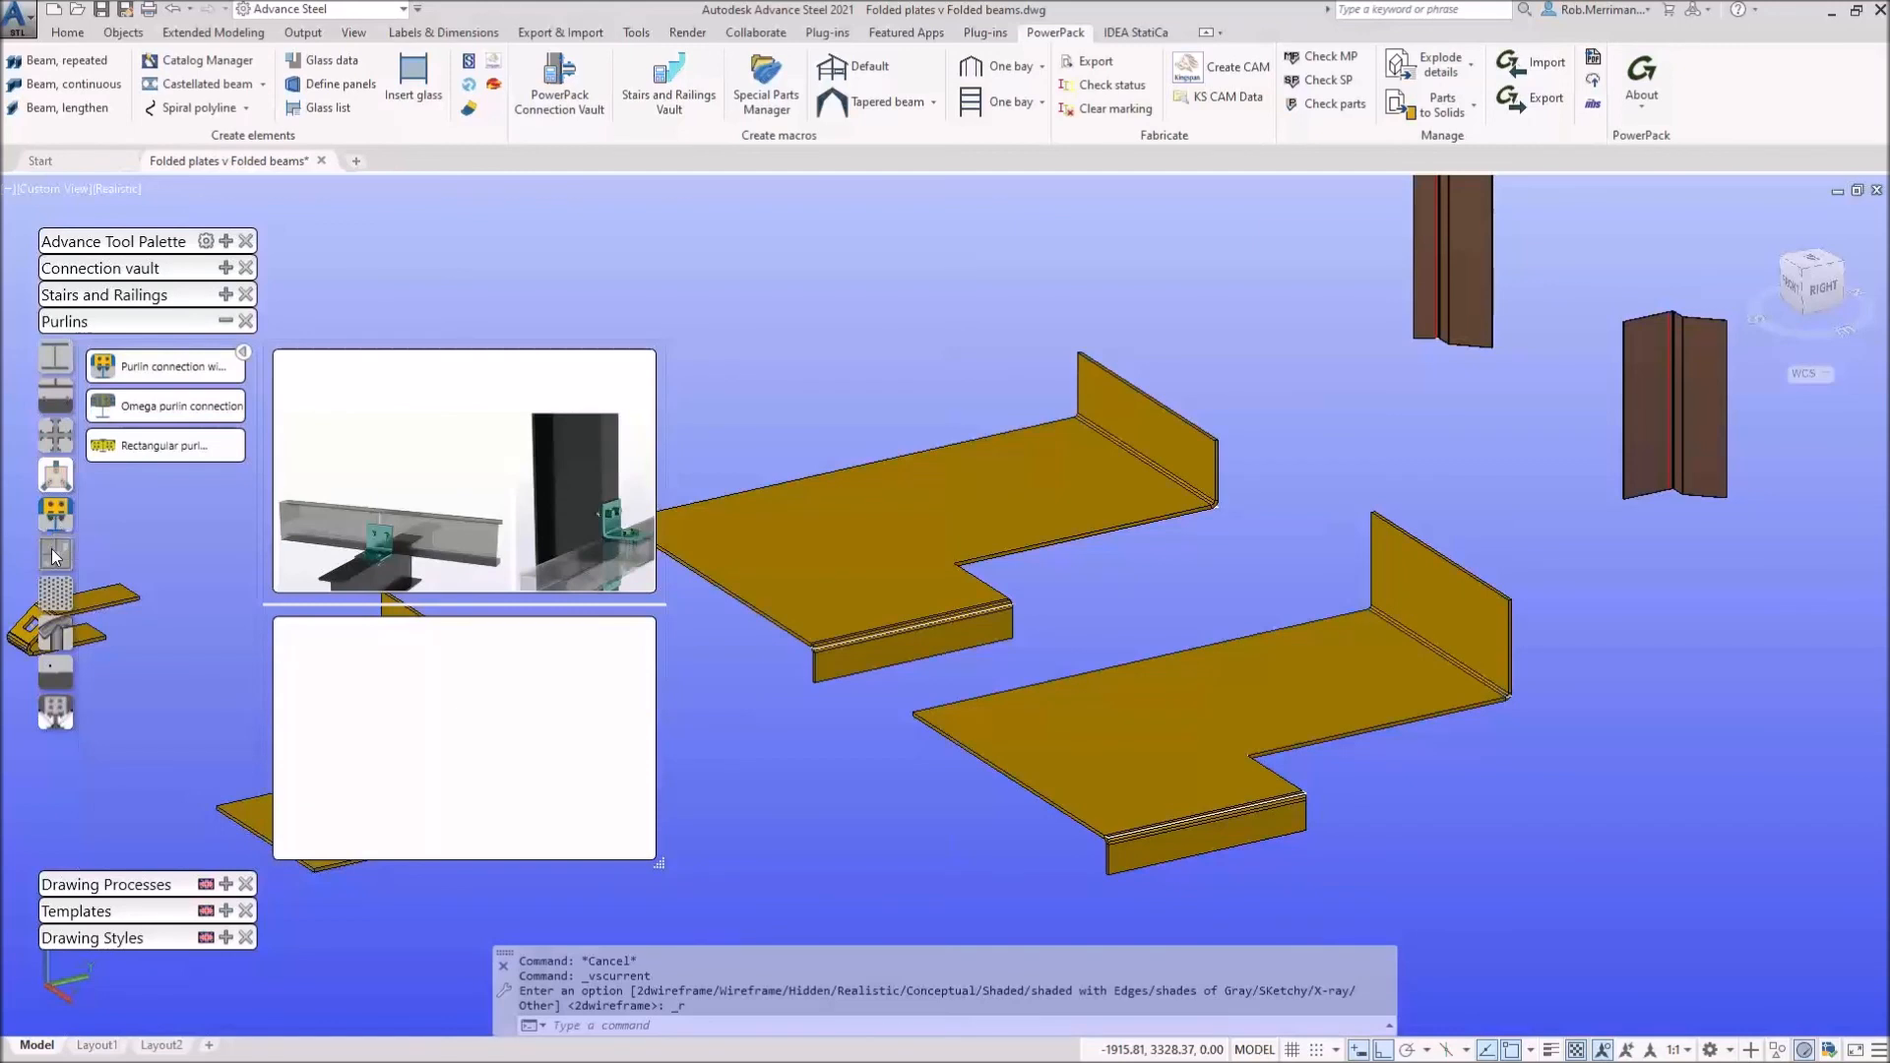
{"action": "left_click", "coordinate": [55, 555]}
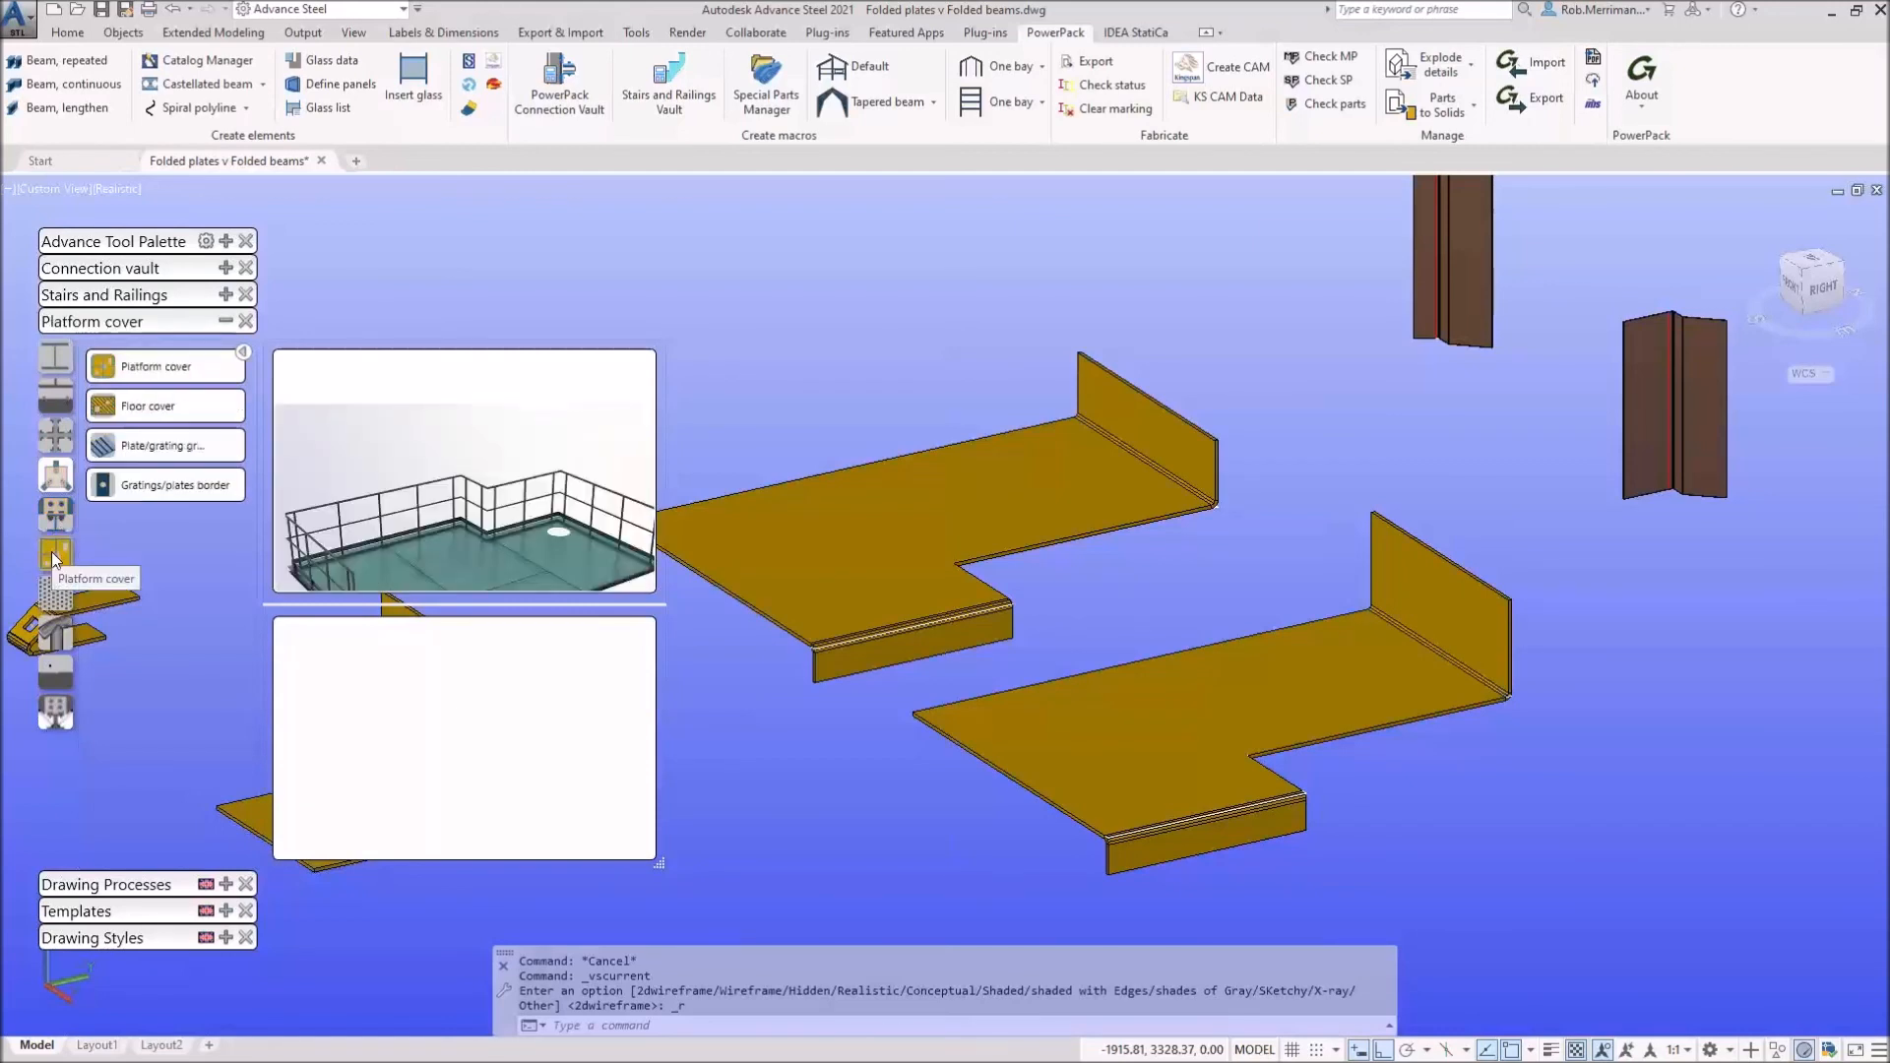
{"action": "mouse_move", "coordinate": [55, 640]}
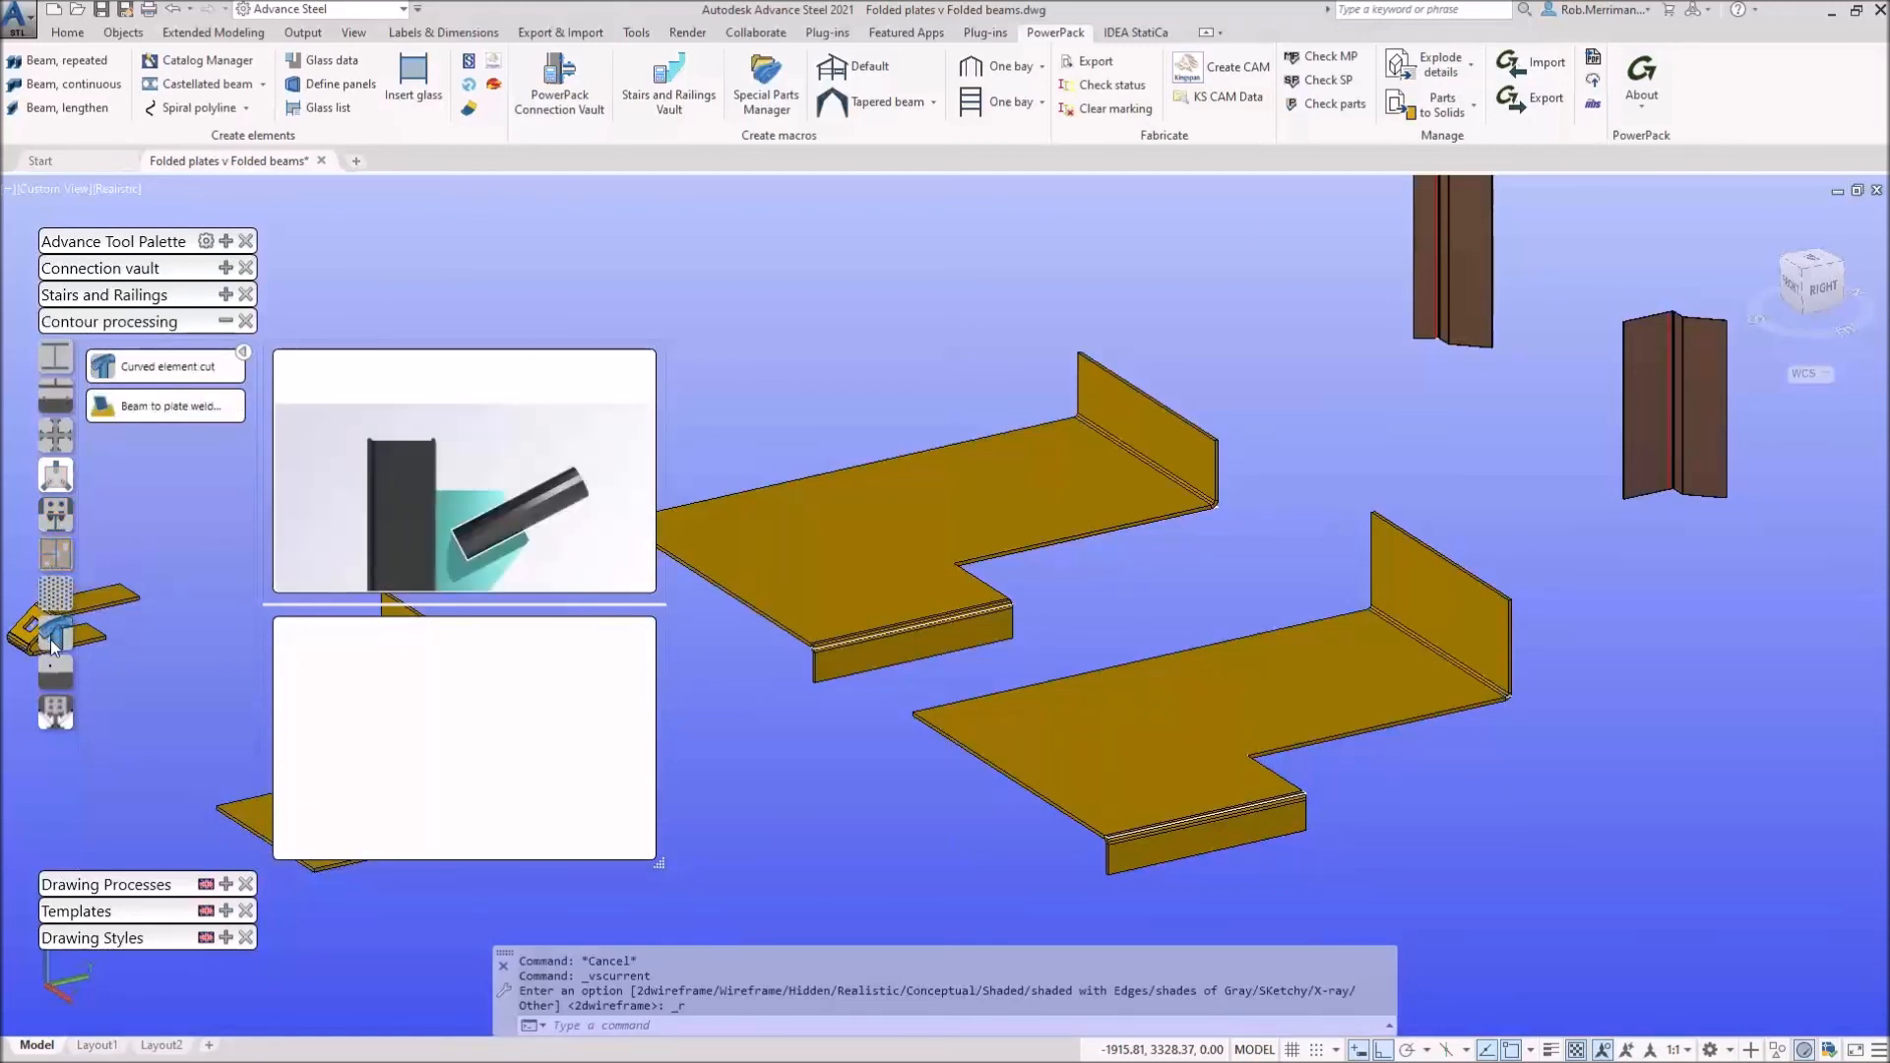
{"action": "left_click", "coordinate": [55, 678]}
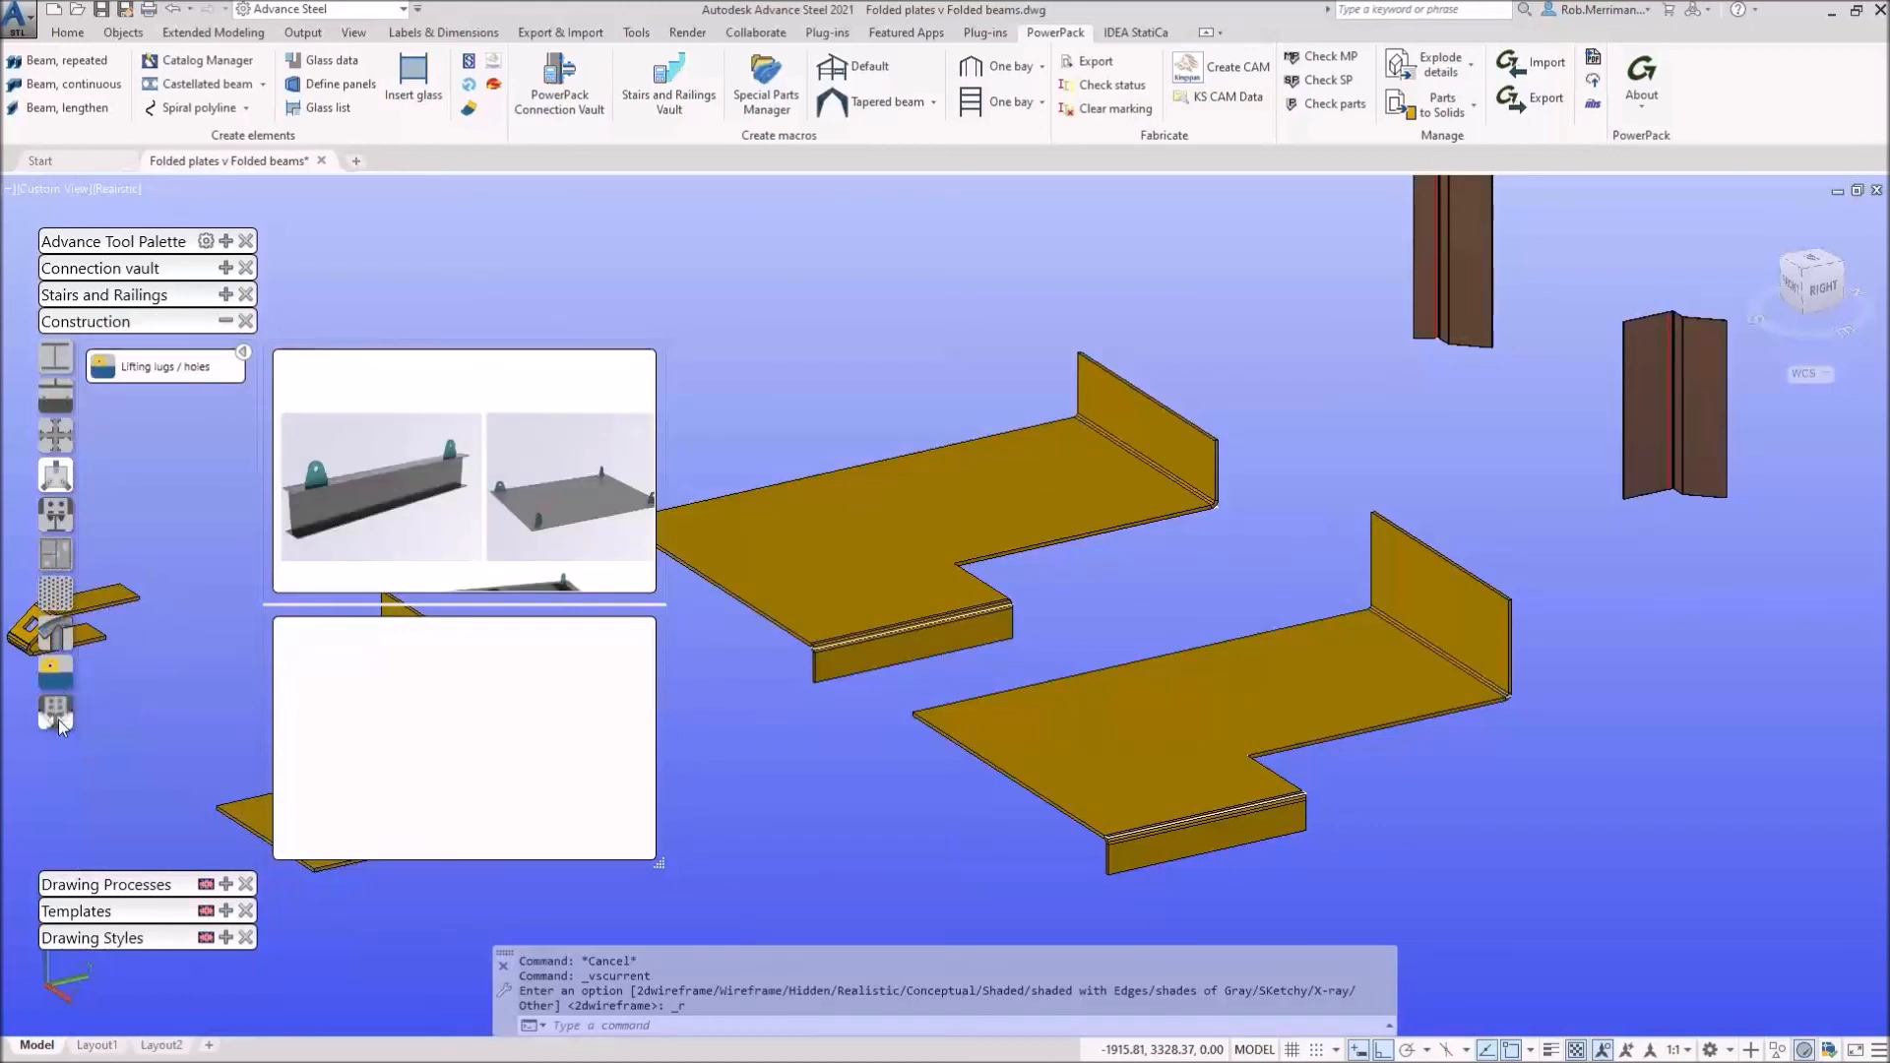
{"action": "left_click", "coordinate": [56, 715]}
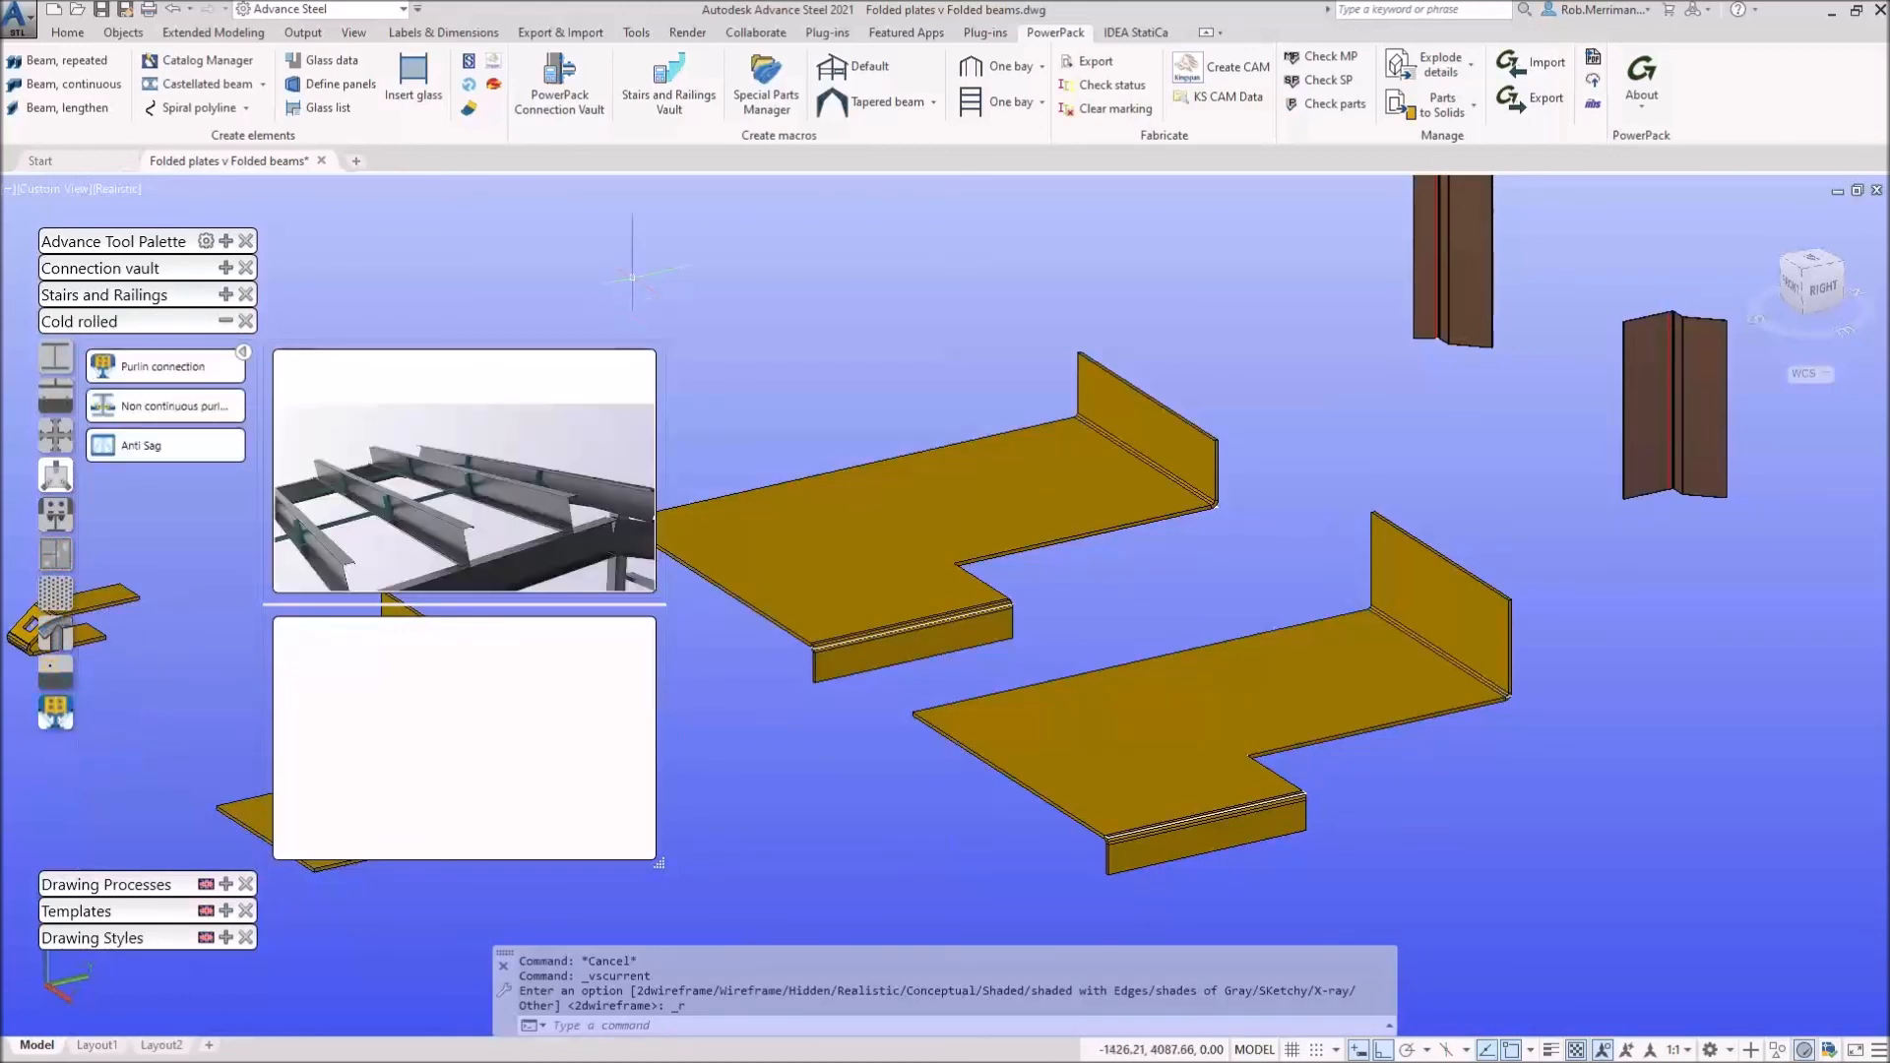
{"action": "left_click", "coordinate": [226, 315]}
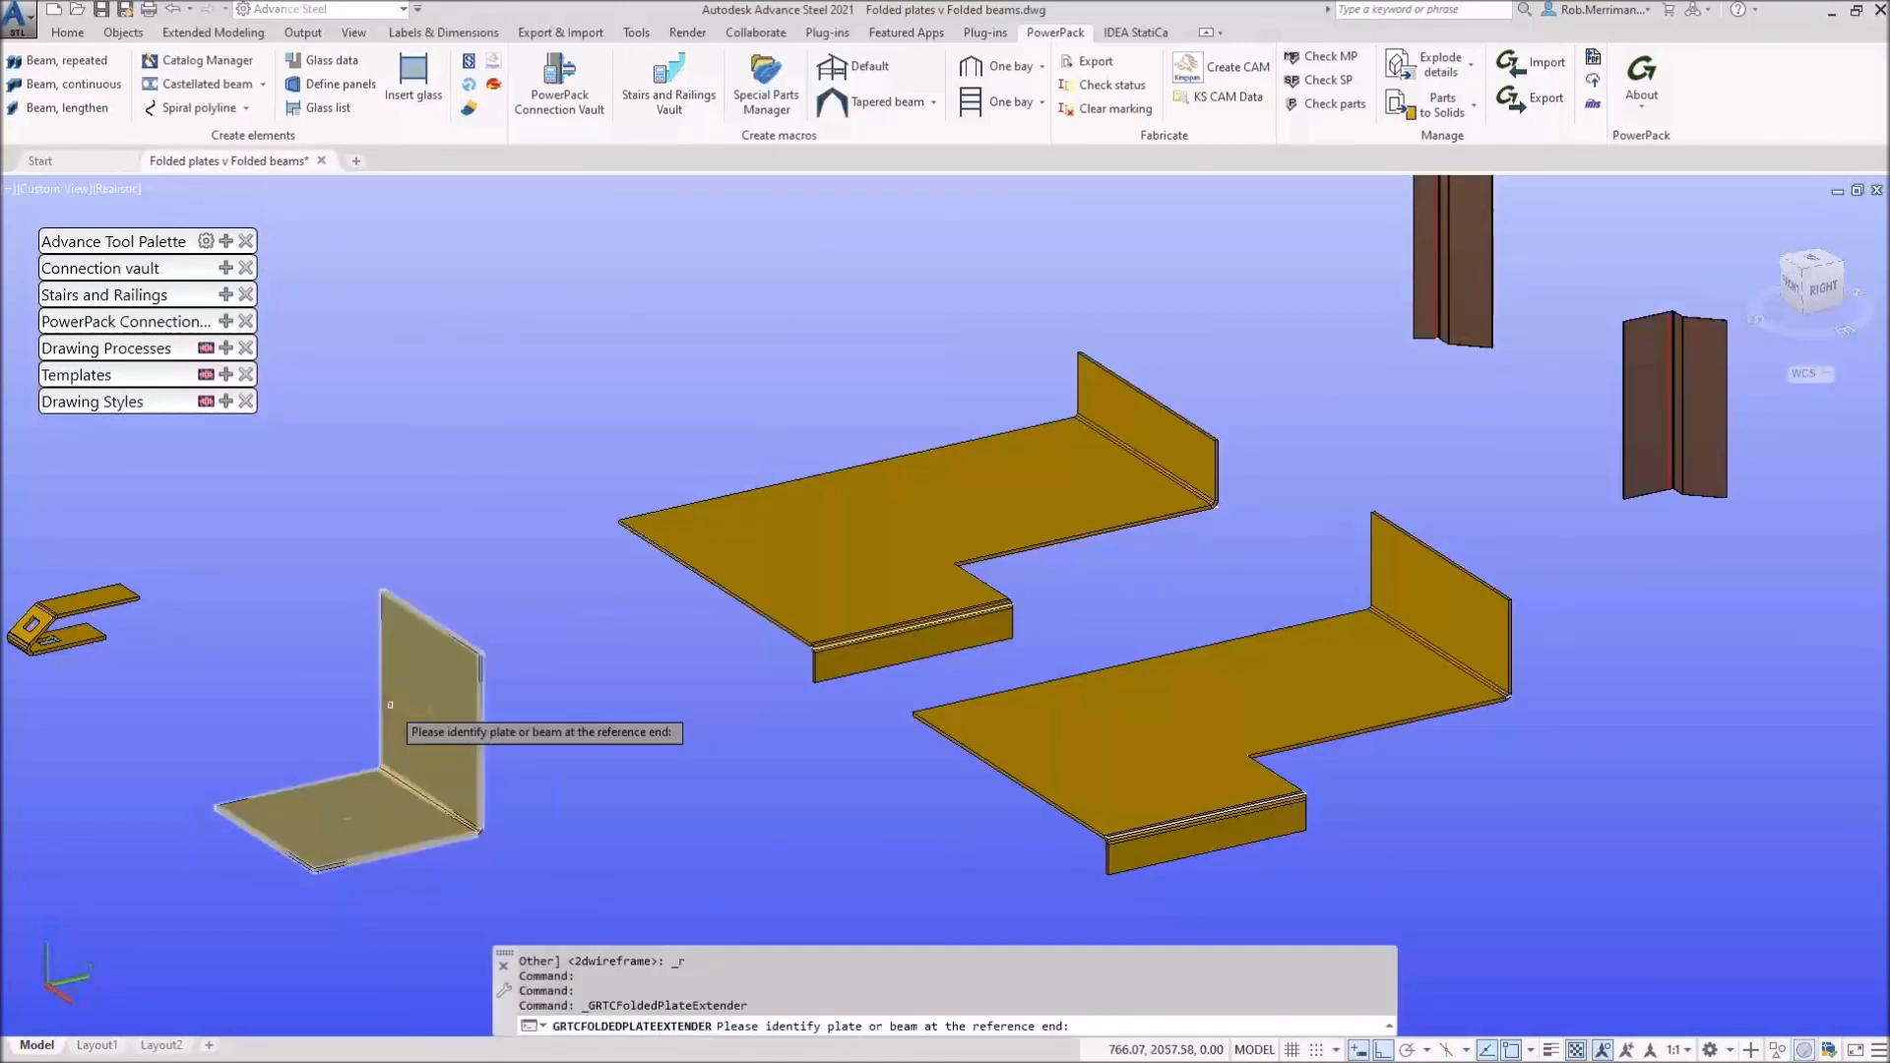
Step: Pick the standing angle plate and its top edge for the new fold
{"action": "scroll", "coordinate": [353, 750], "scroll_direction": "up", "scroll_amount": 2}
{"action": "scroll", "coordinate": [353, 750], "scroll_direction": "up", "scroll_amount": 2}
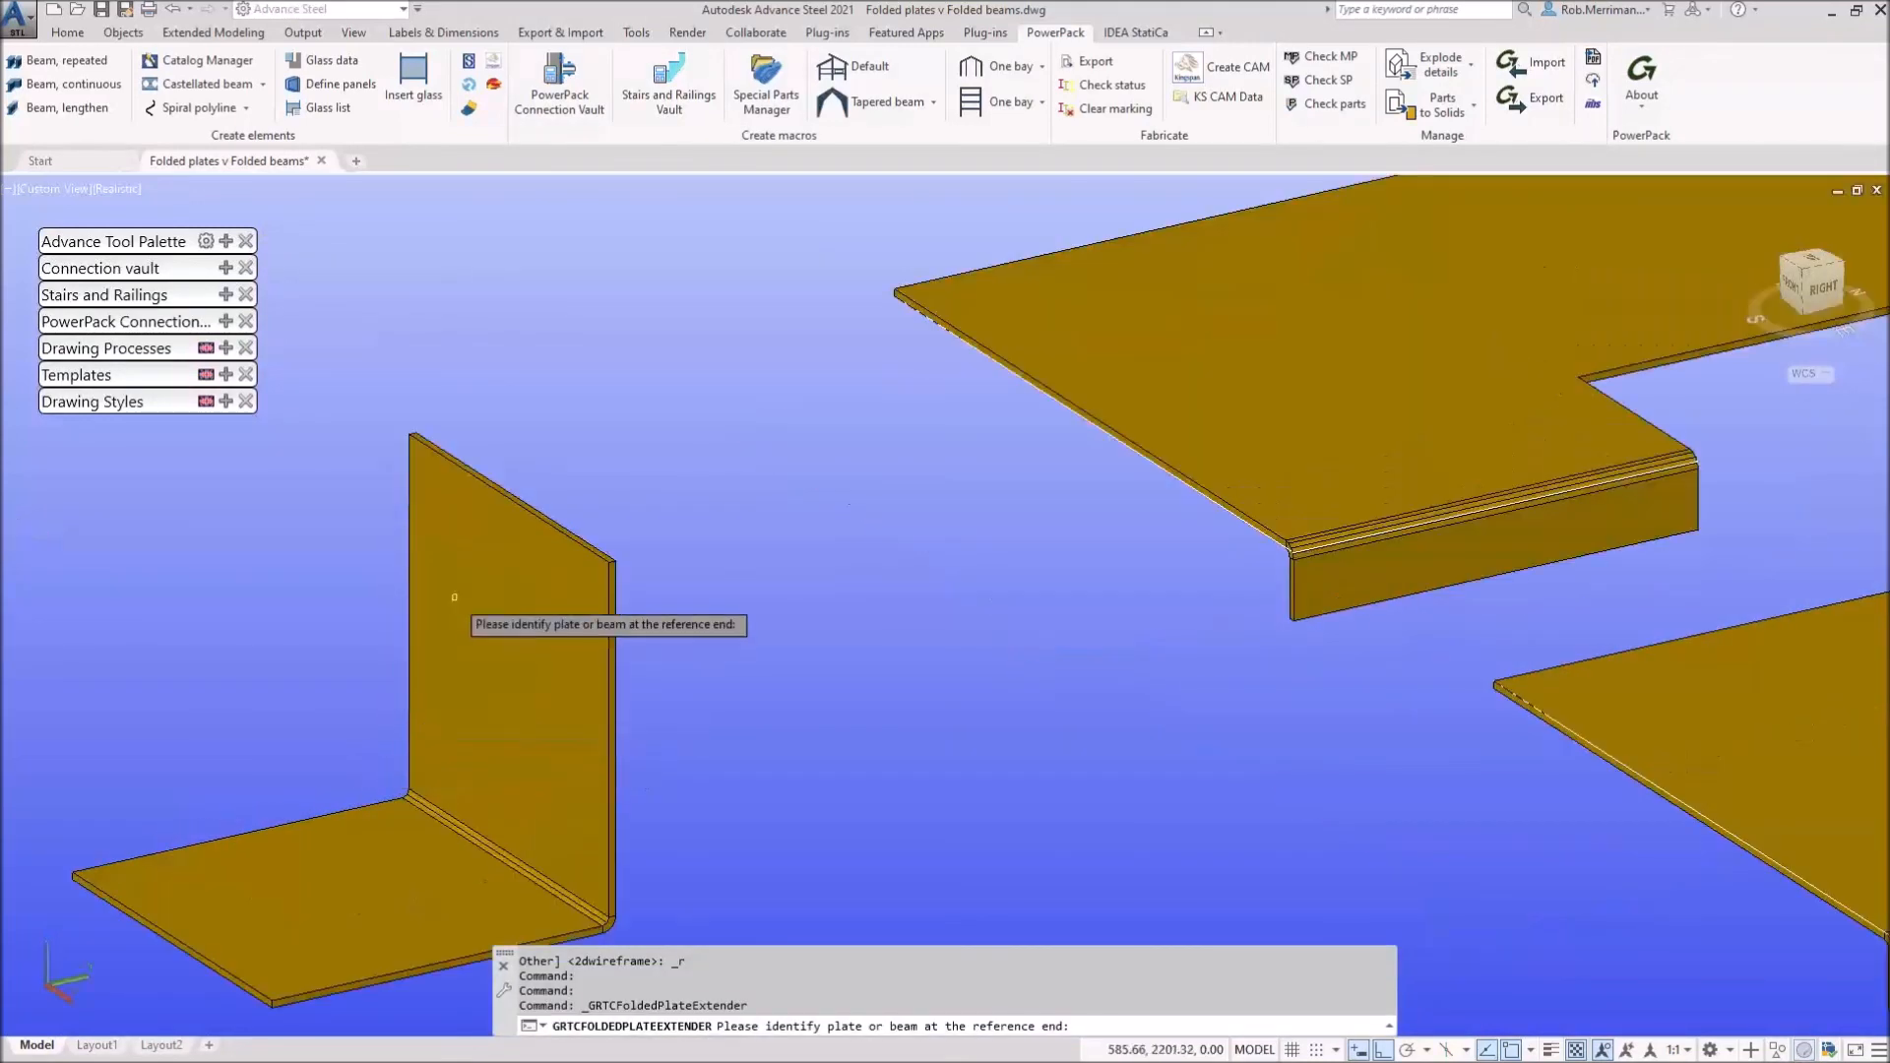
{"action": "left_click", "coordinate": [517, 509]}
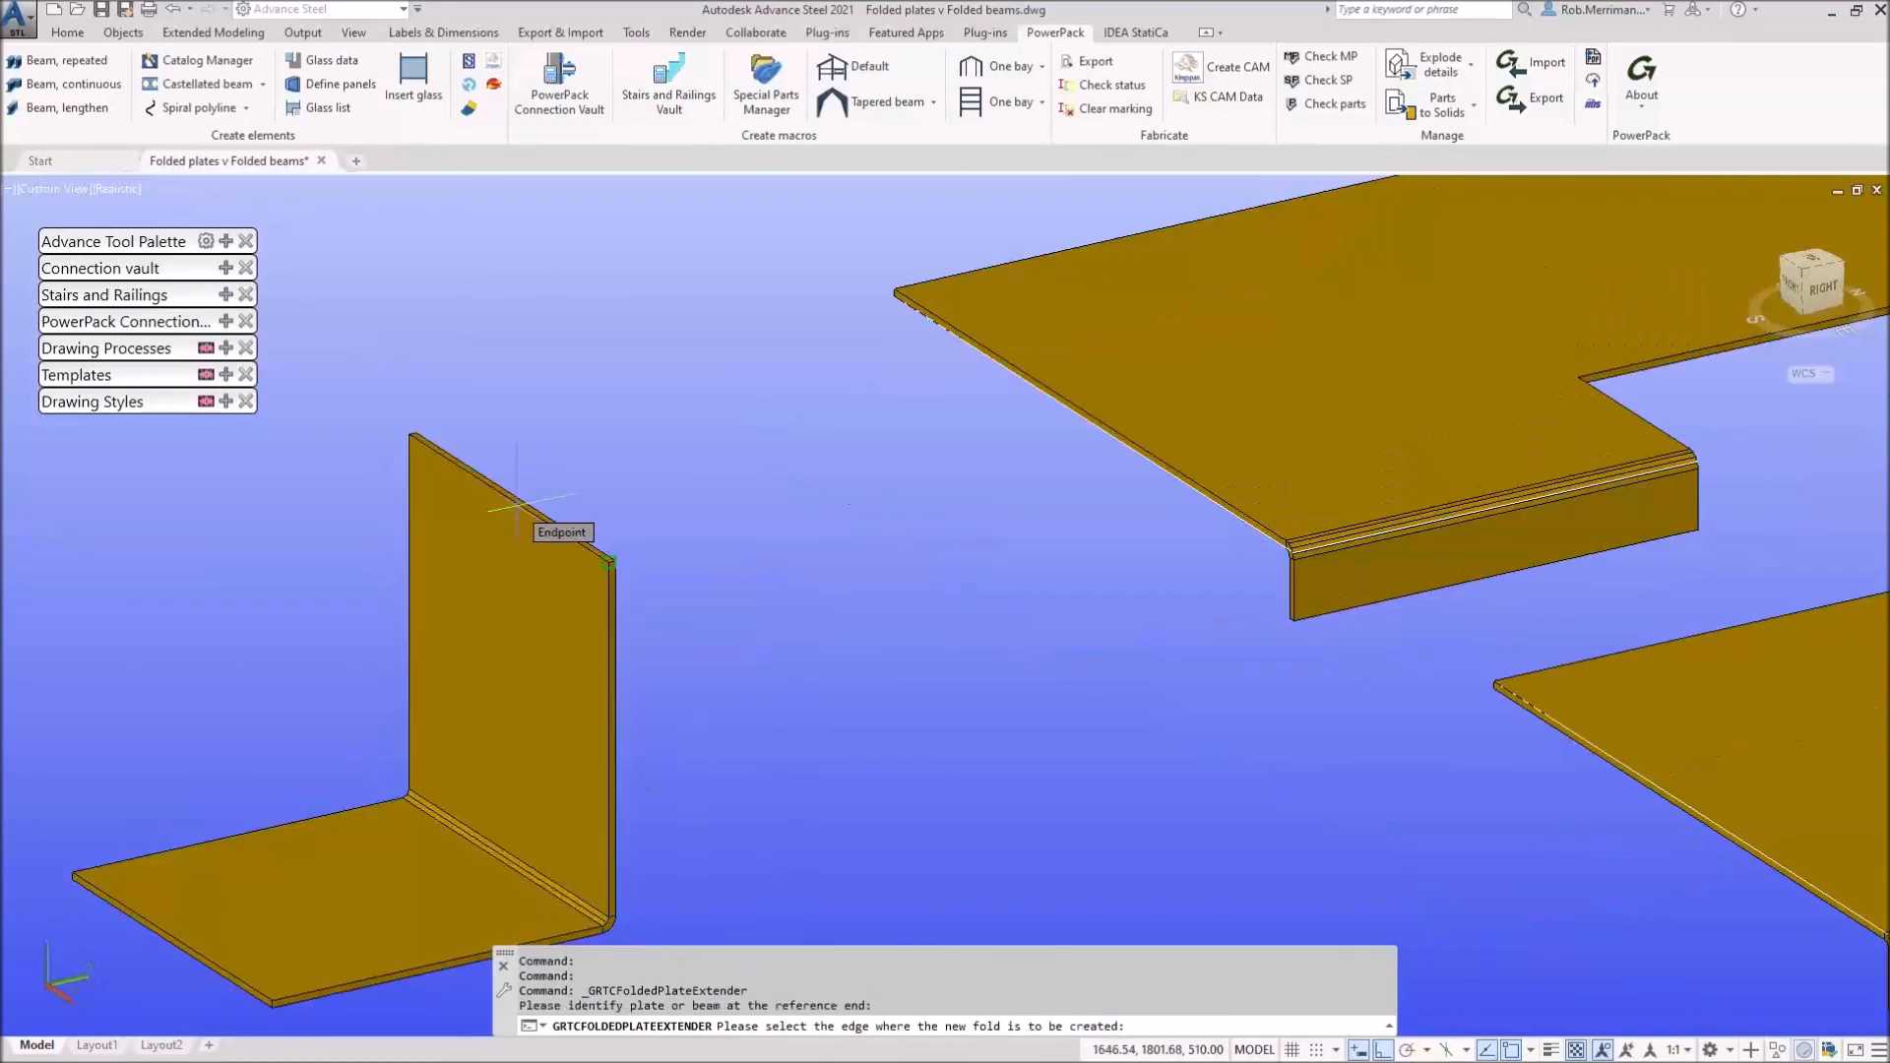
{"action": "scroll", "coordinate": [541, 522], "scroll_direction": "up", "scroll_amount": 3}
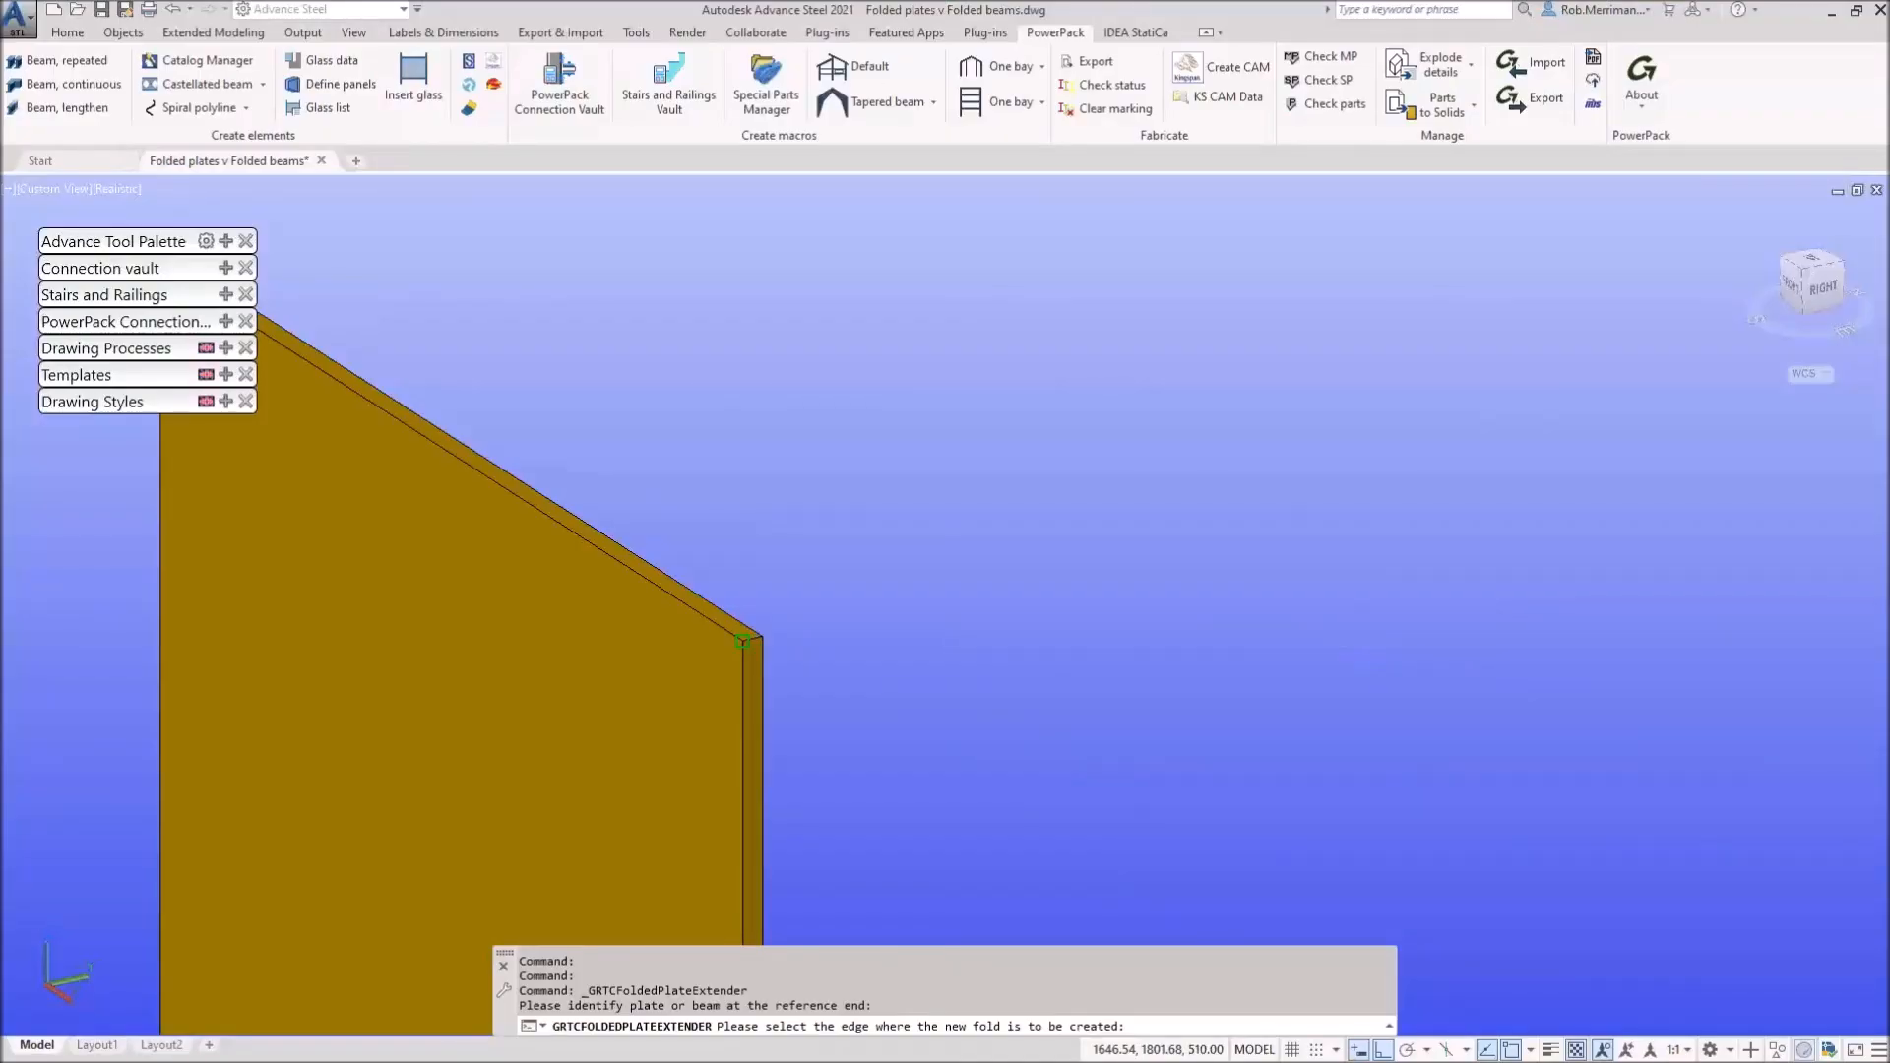
{"action": "left_click", "coordinate": [743, 641]}
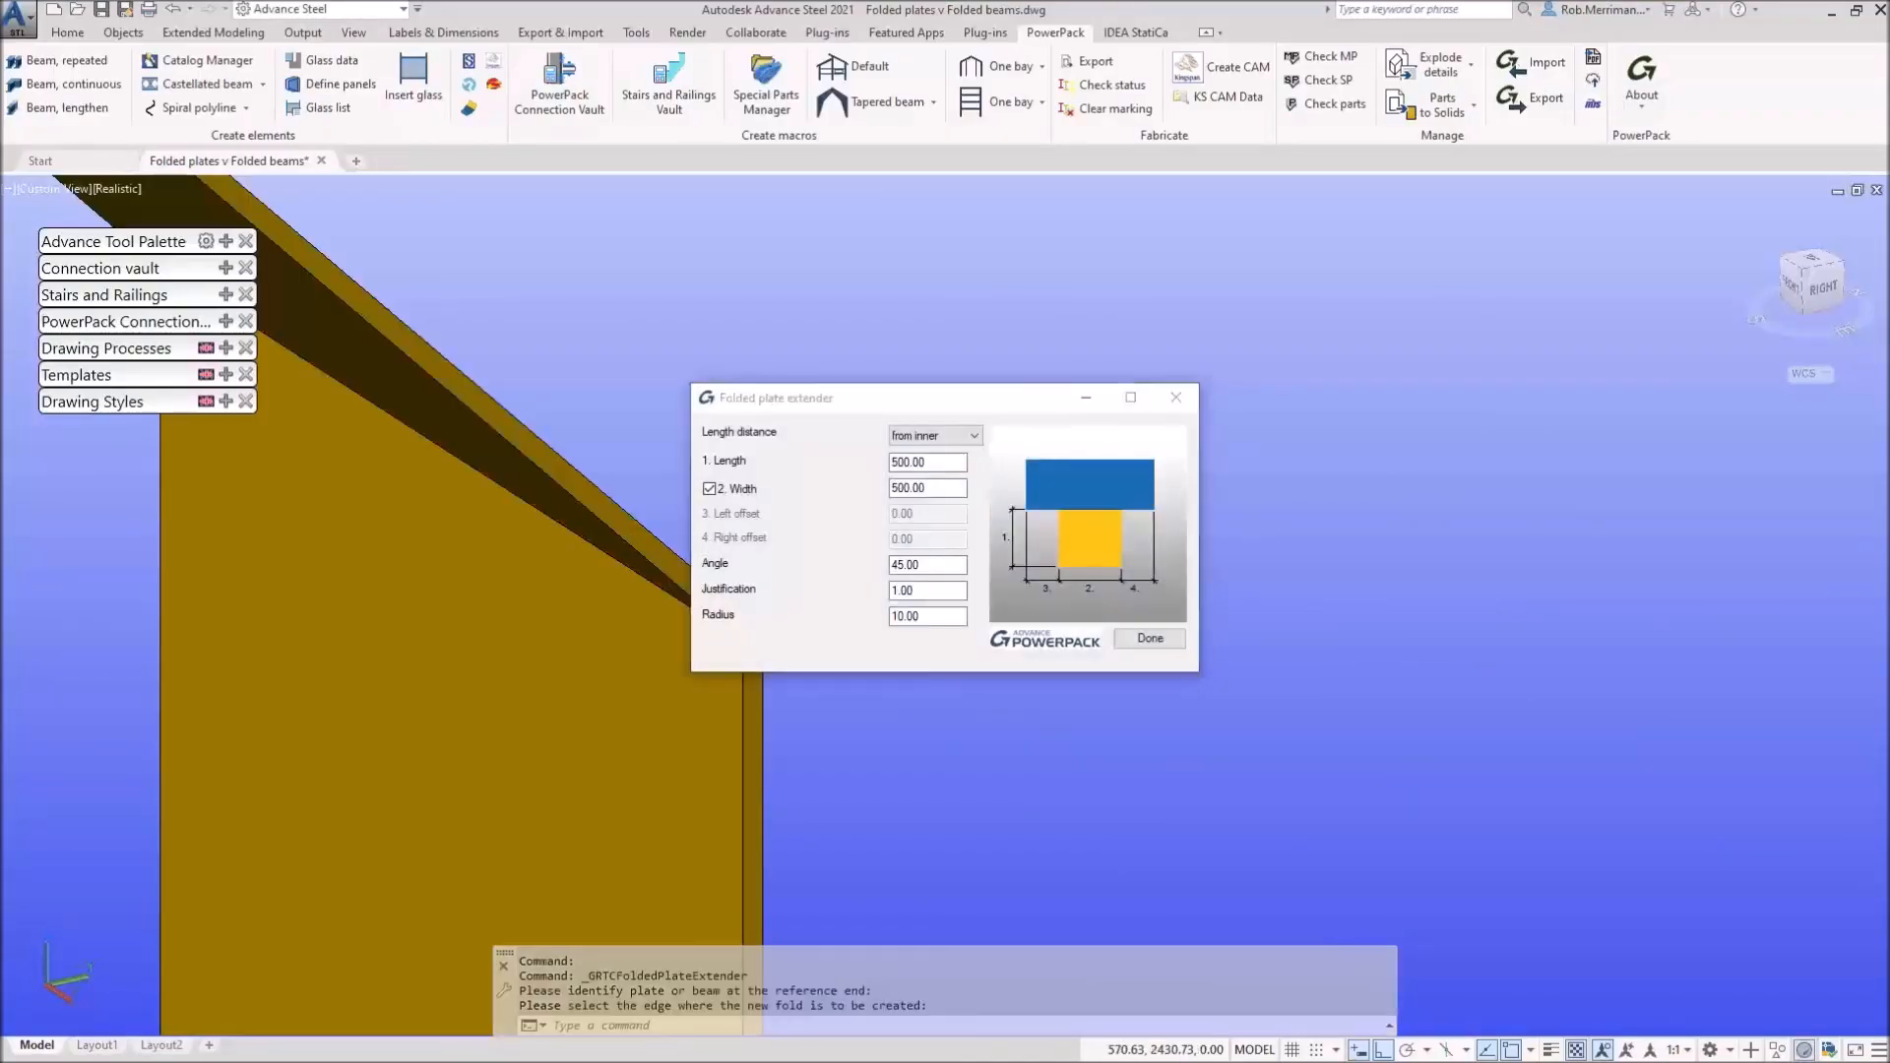
{"action": "scroll", "coordinate": [475, 558], "scroll_direction": "down", "scroll_amount": 4}
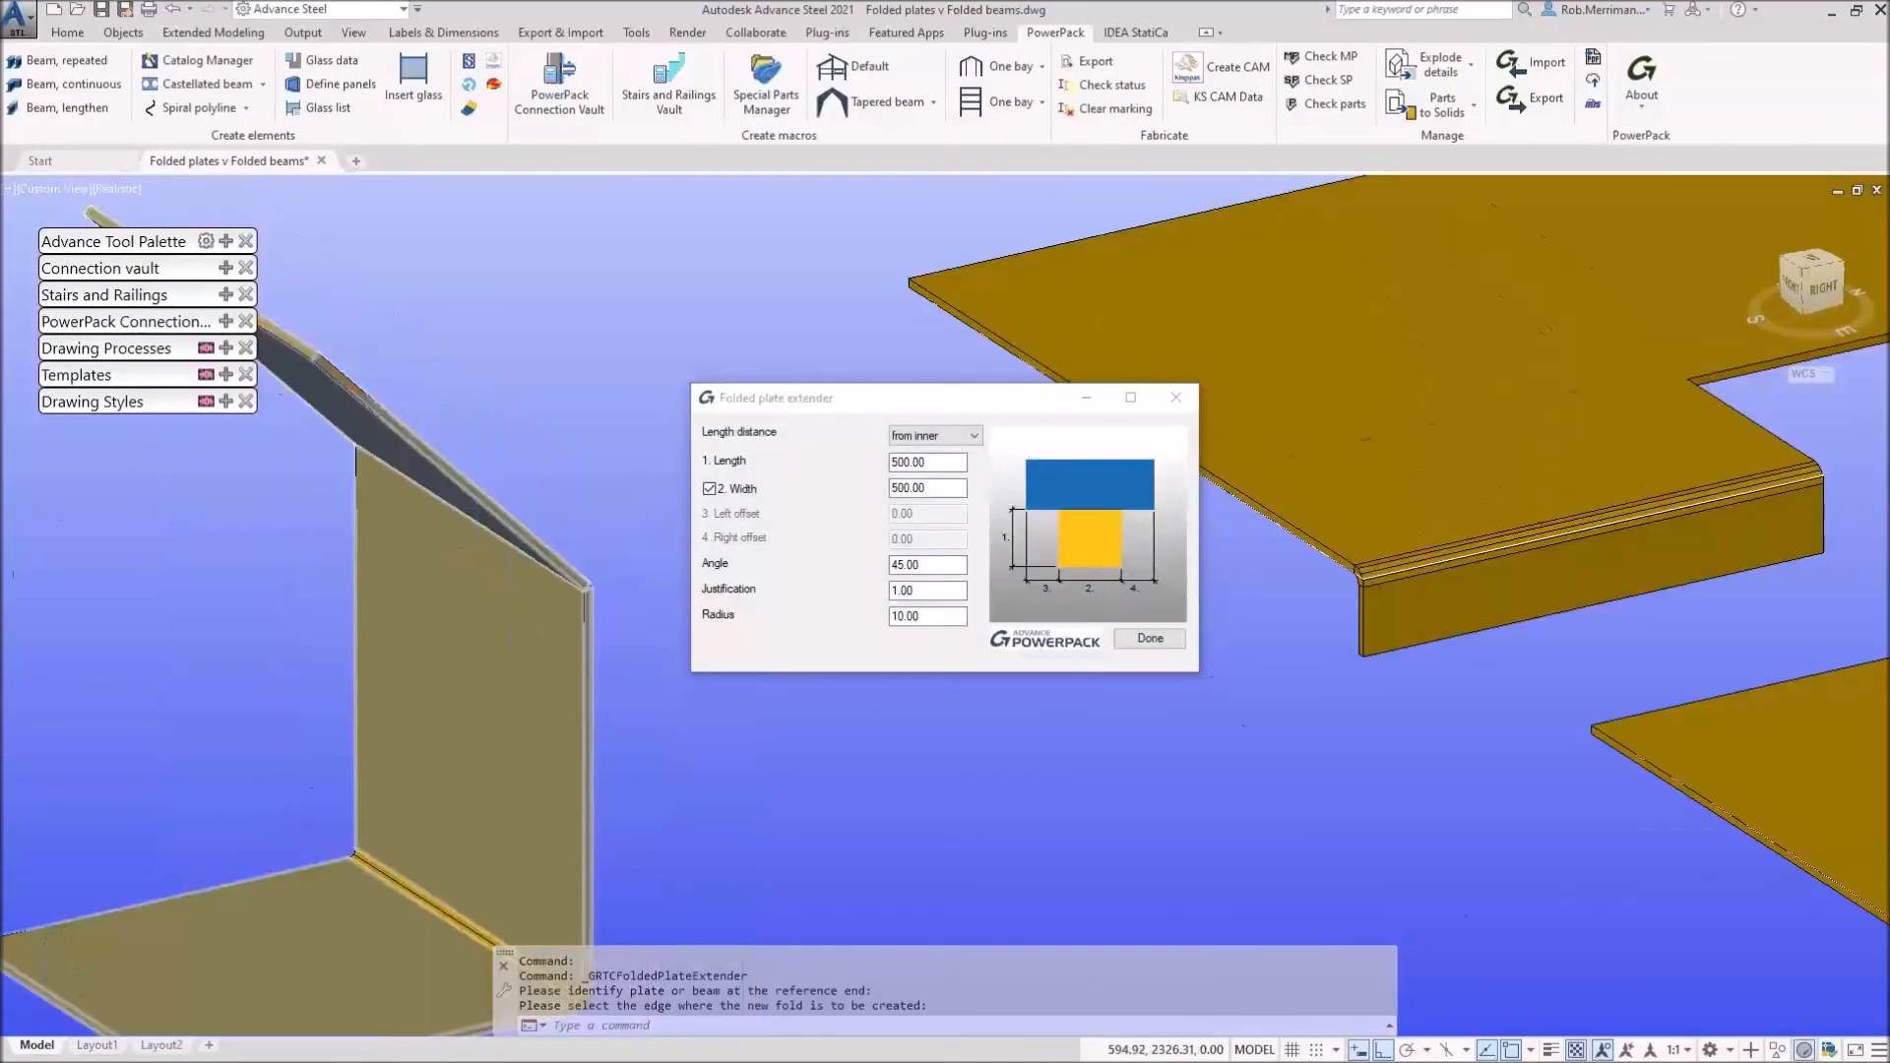
{"action": "scroll", "coordinate": [478, 614], "scroll_direction": "down", "scroll_amount": 3}
{"action": "middle_click_drag", "start_coordinate": [436, 609], "coordinate": [591, 532], "text": "shift"}
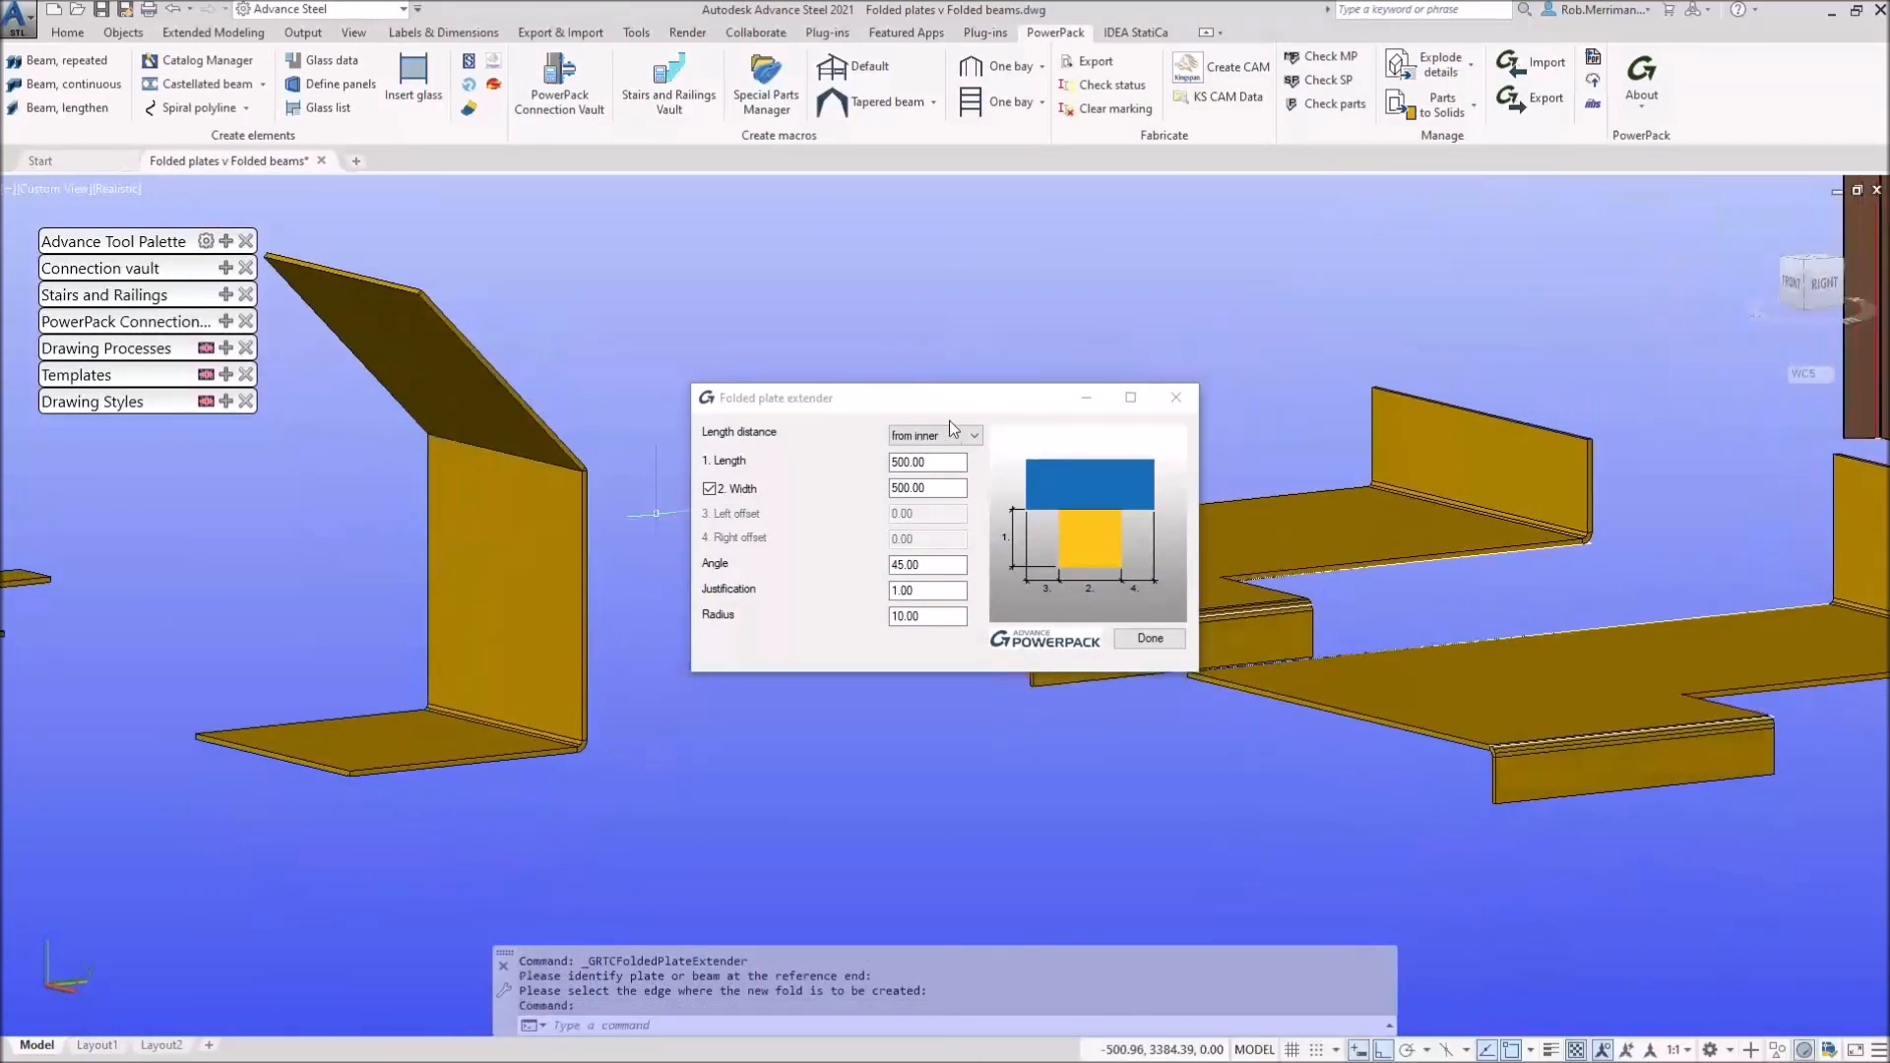
Step: Set the fold angle to -45° measured from inner, then advance to 'Any Questions?'
{"action": "left_click", "coordinate": [949, 433]}
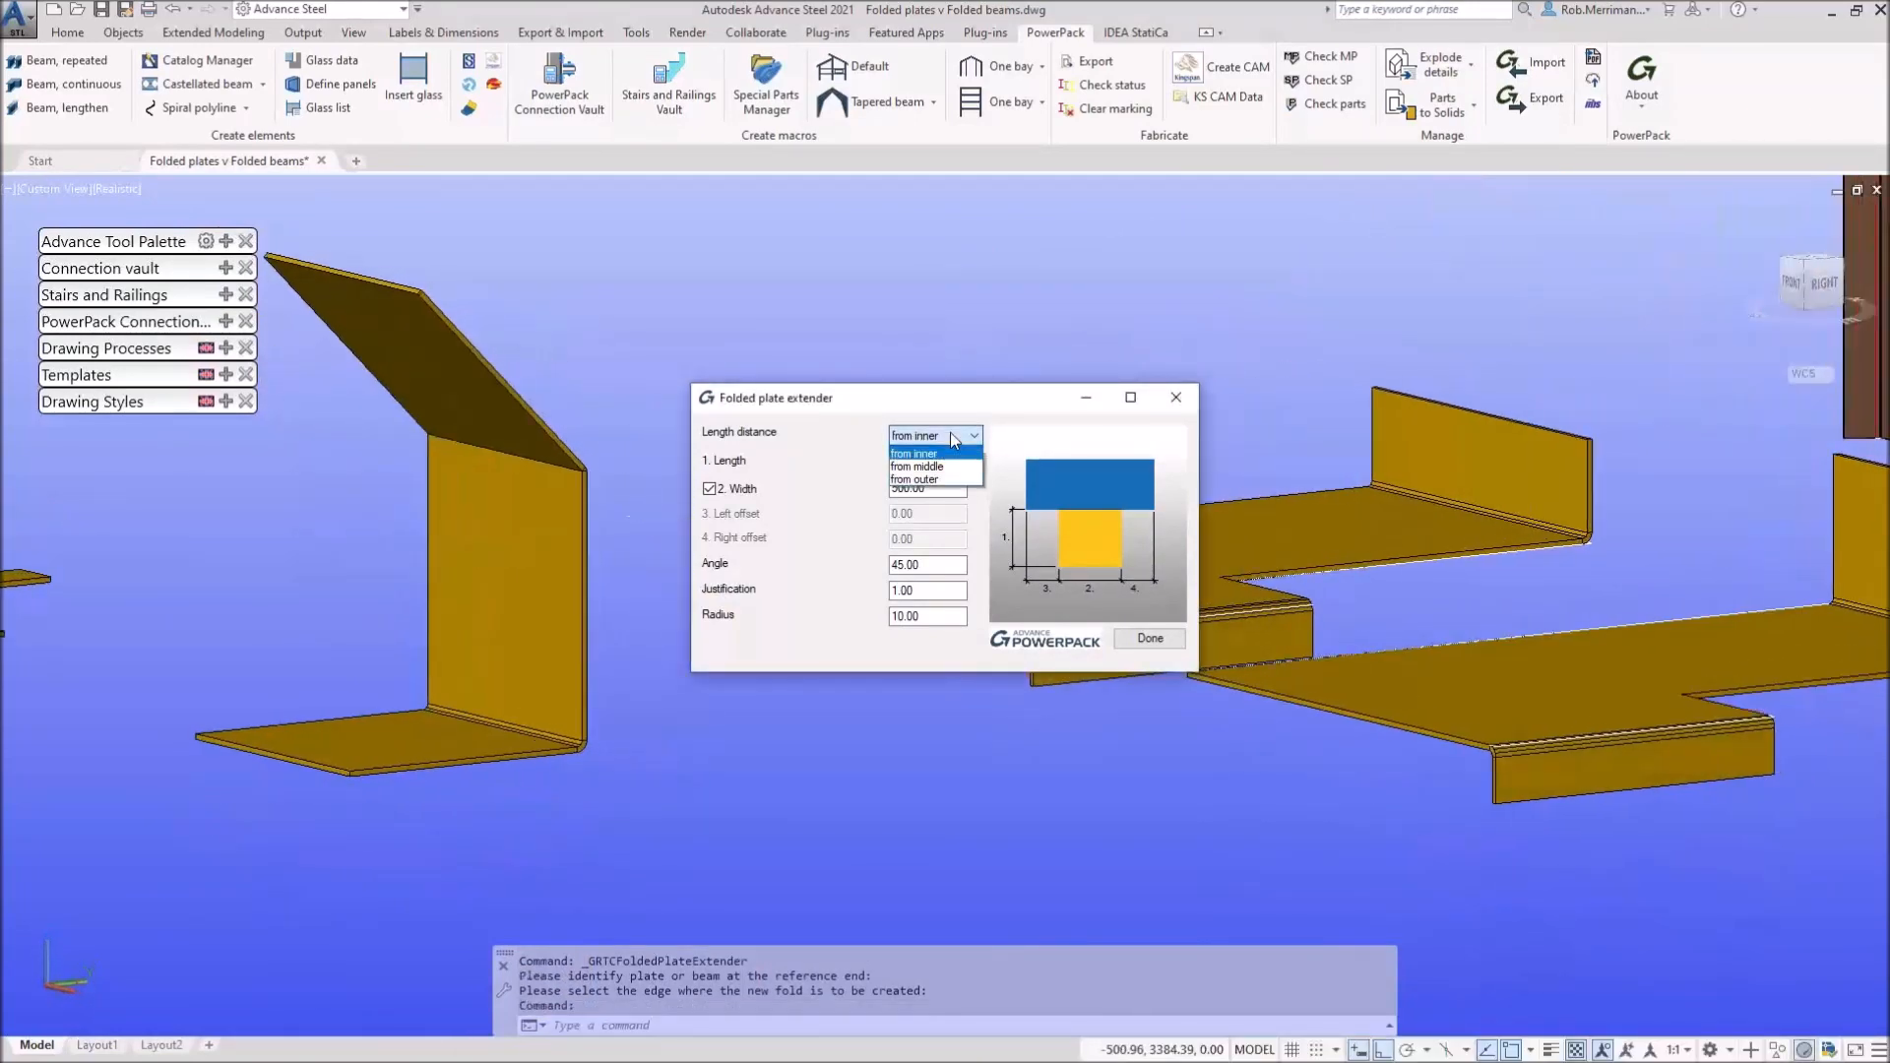
{"action": "left_click", "coordinate": [823, 473]}
{"action": "left_click", "coordinate": [928, 486]}
{"action": "key", "text": "Tab"}
{"action": "type", "text": "-"}
{"action": "type", "text": "45"}
{"action": "key", "text": "Return"}
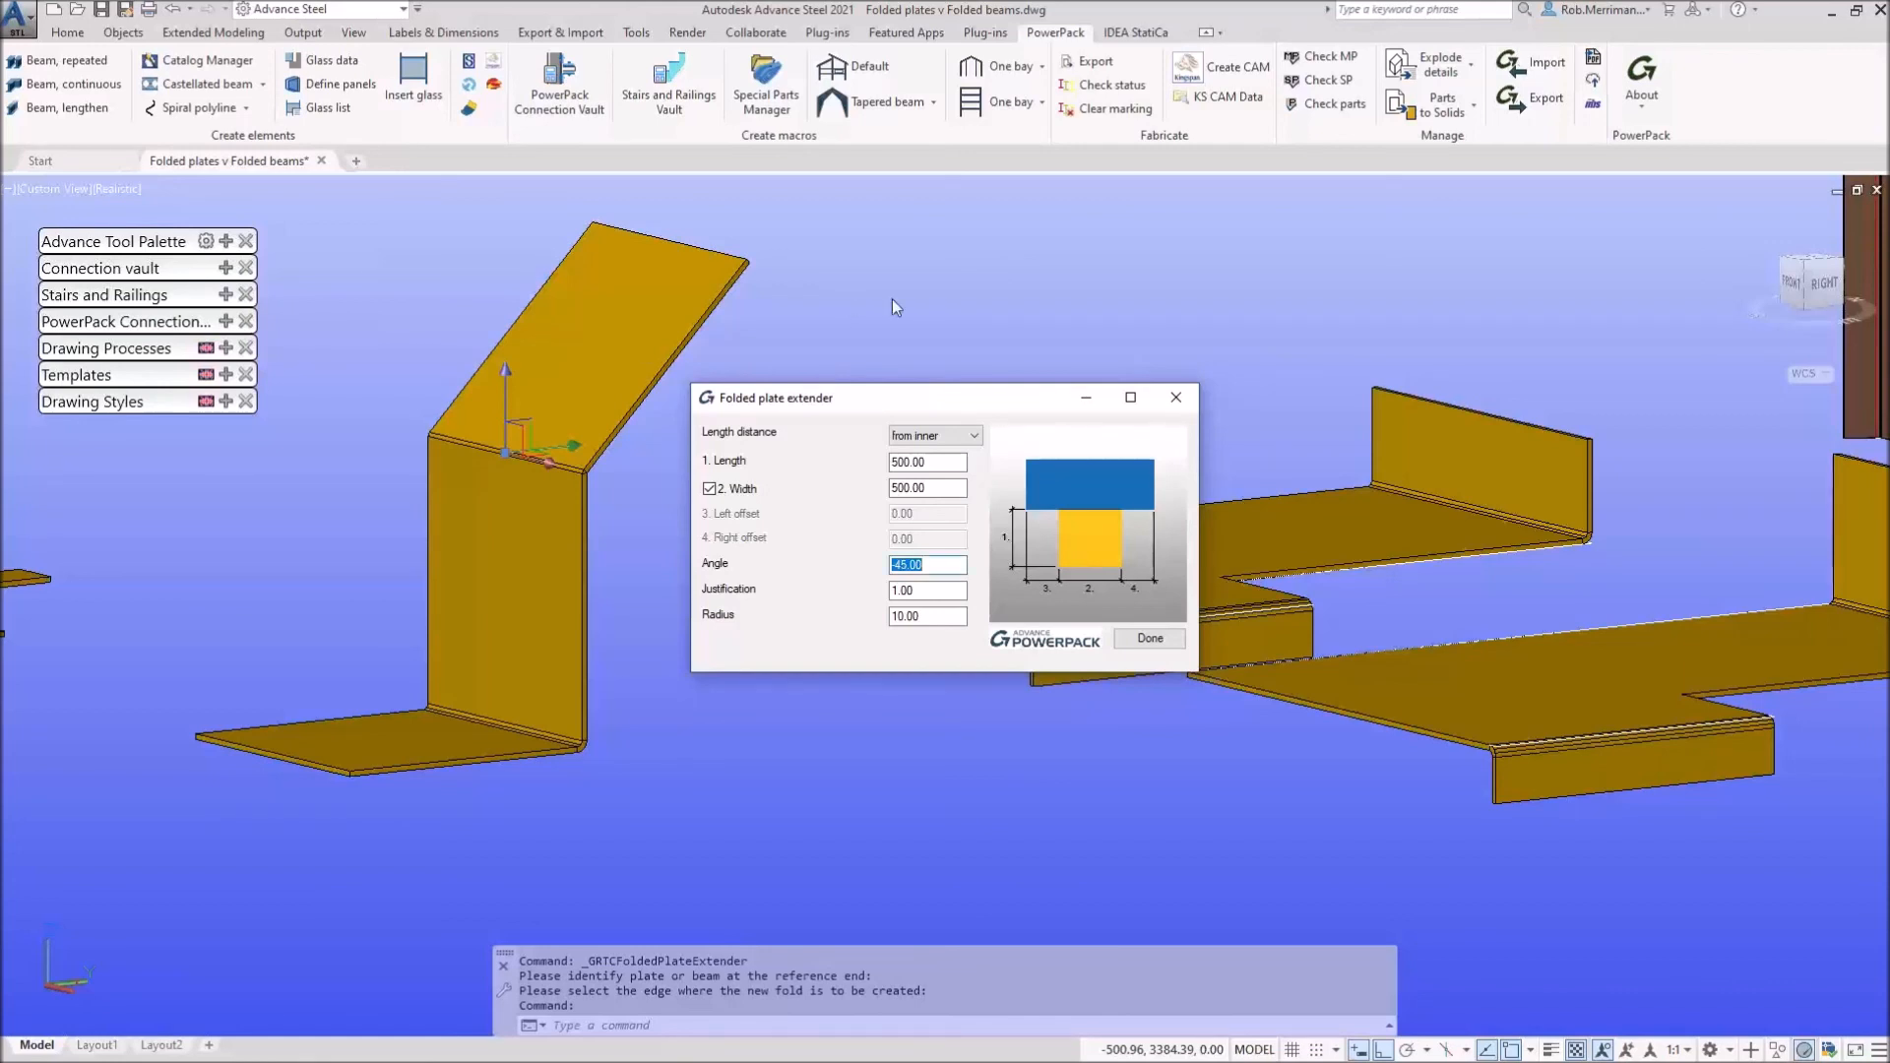
{"action": "left_click", "coordinate": [1175, 397]}
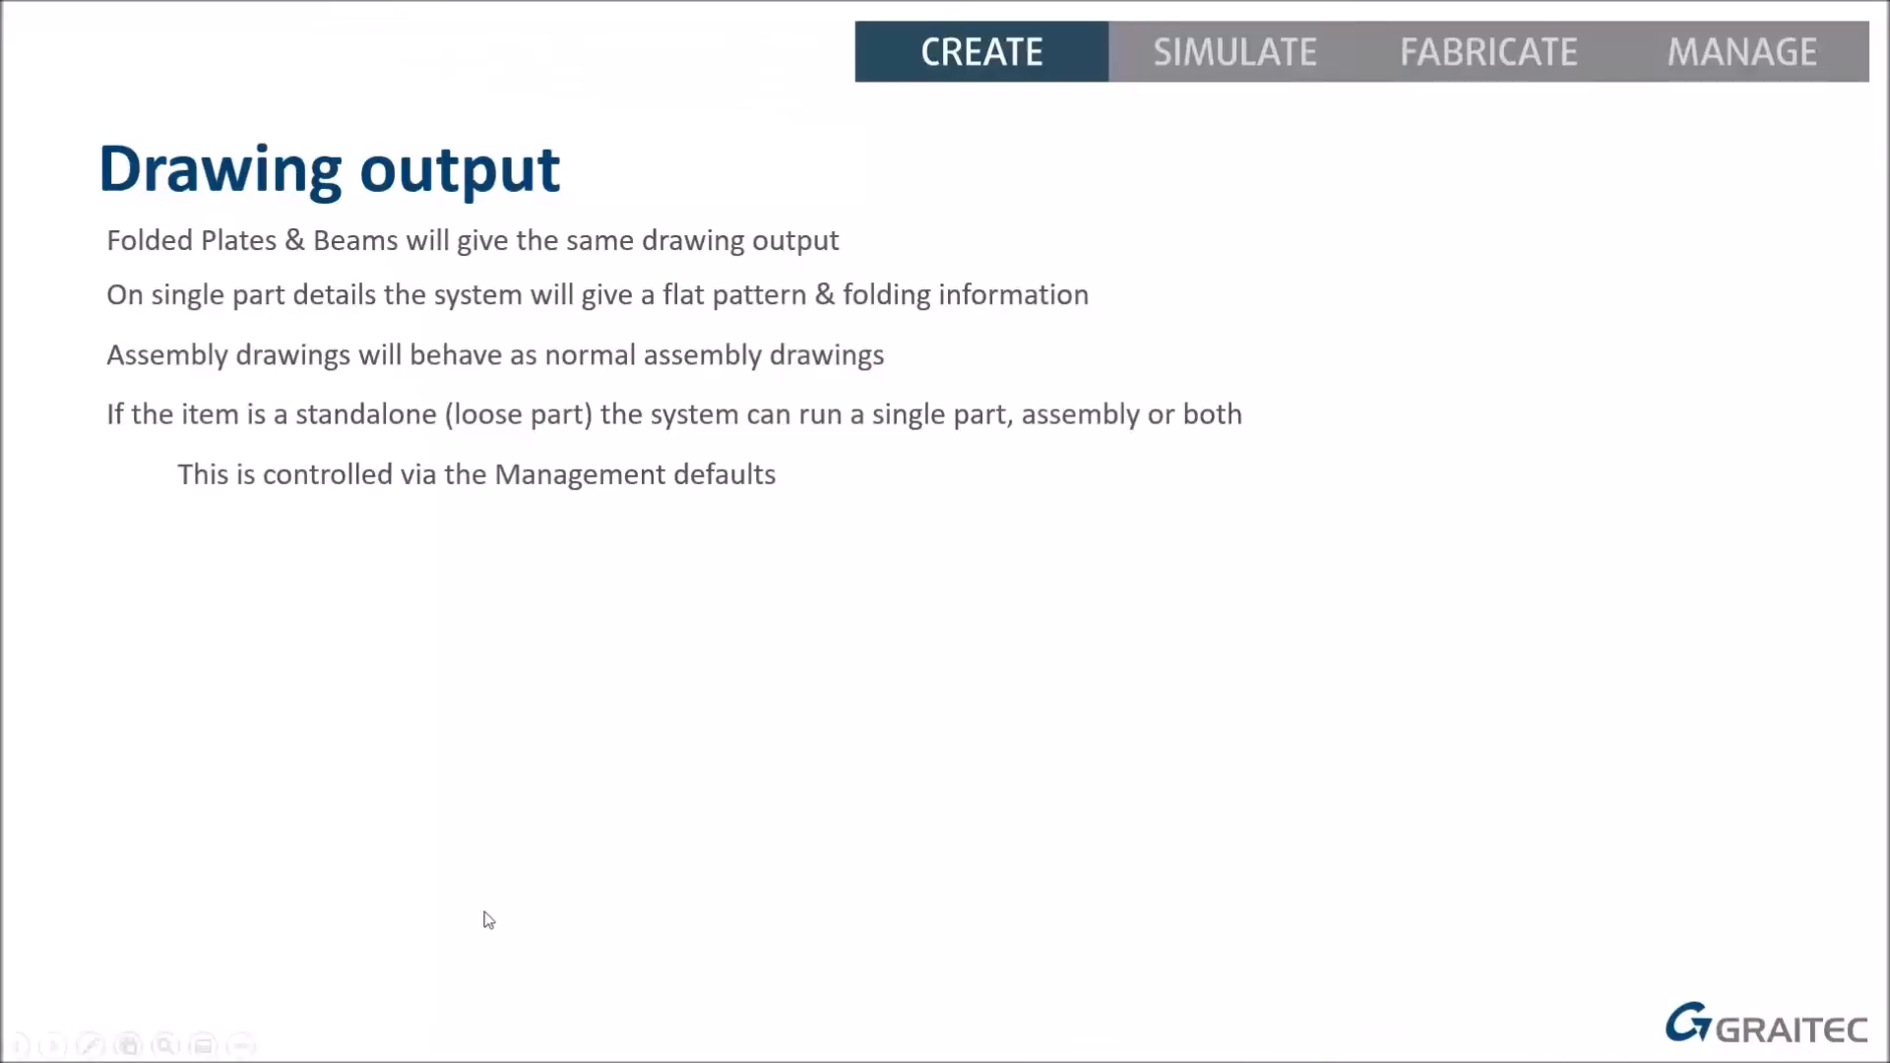
{"action": "left_click", "coordinate": [484, 913]}
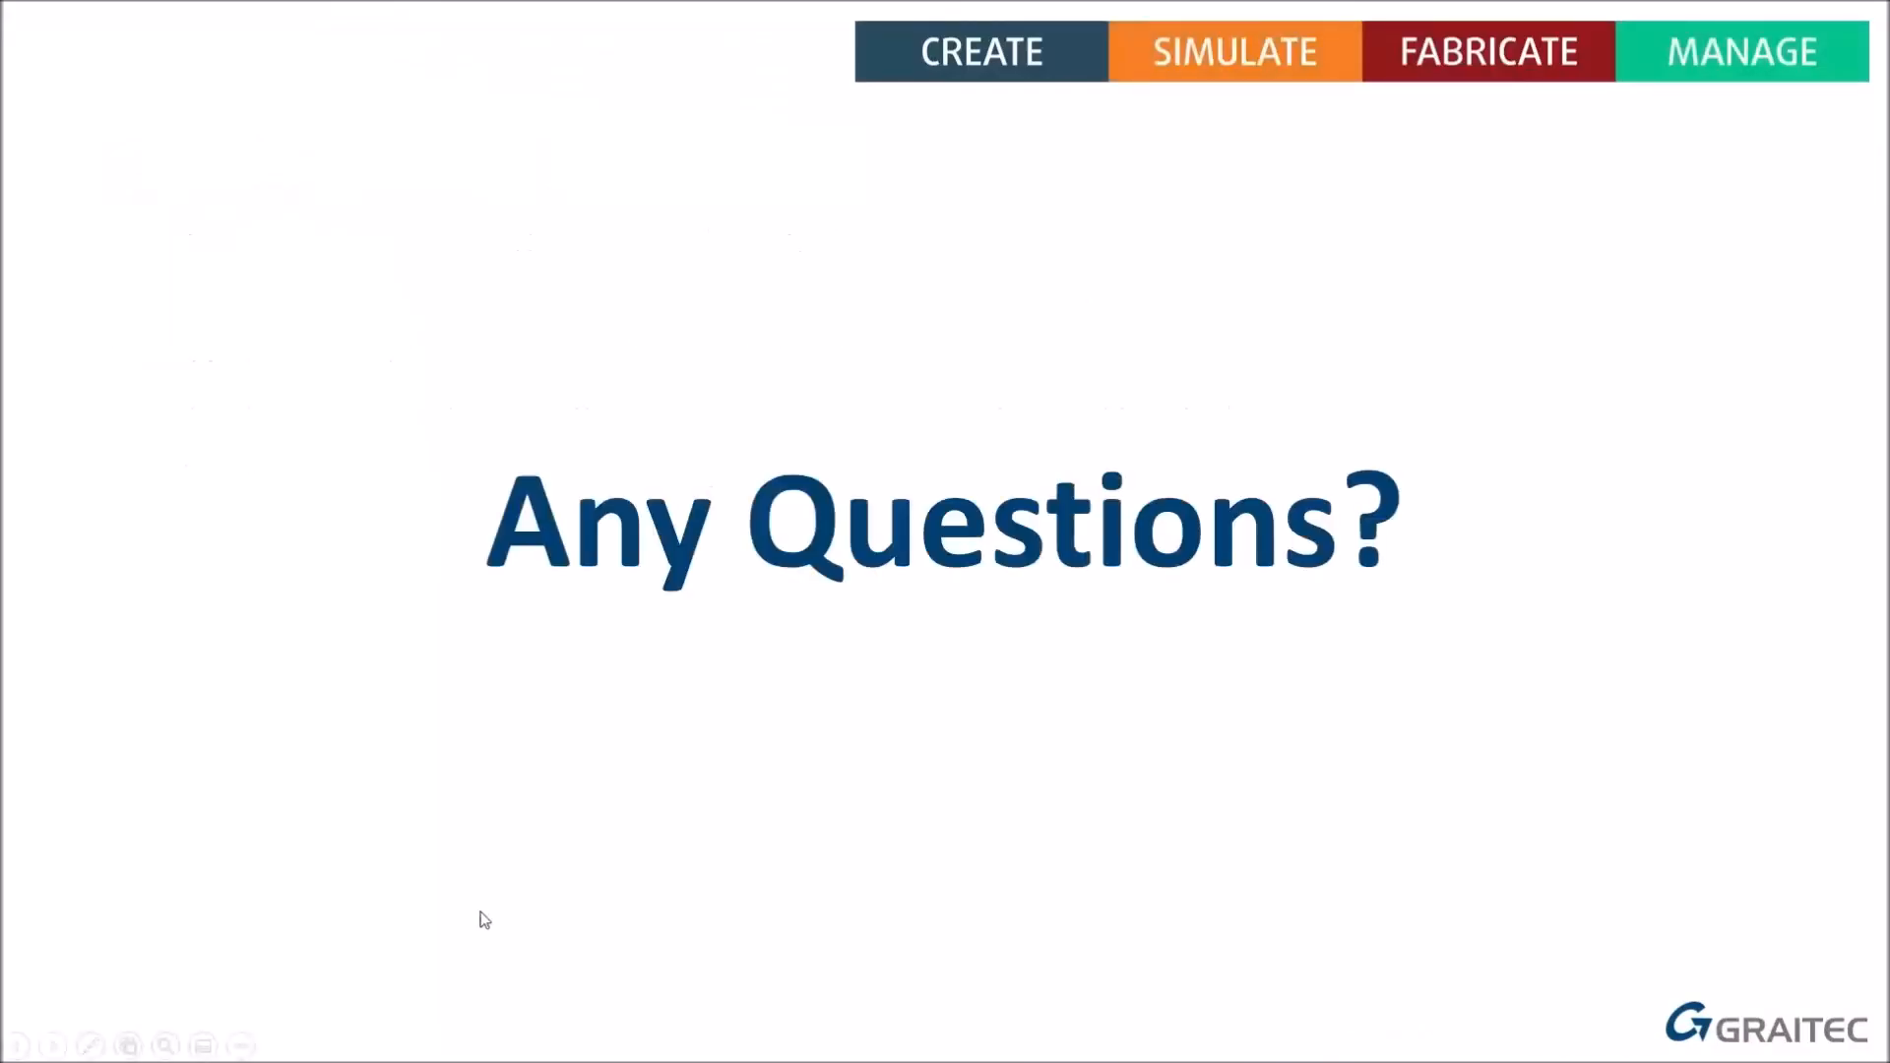